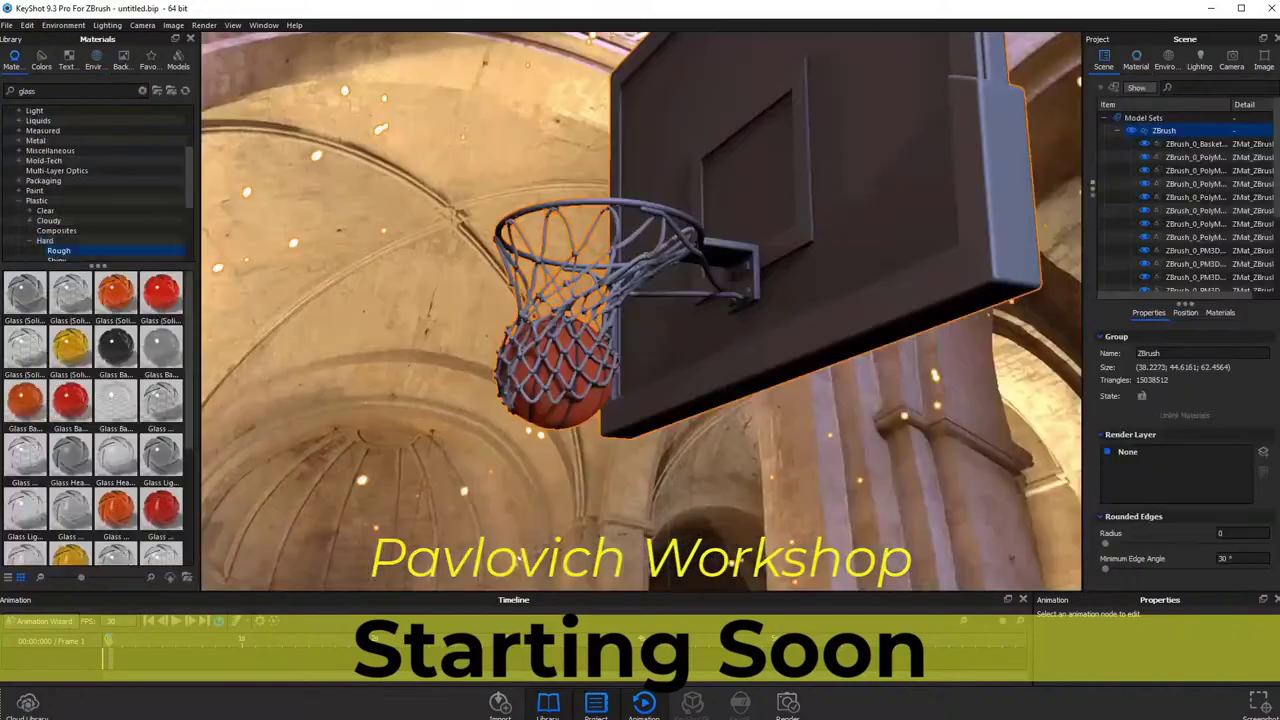
# Step: Apply a solid glass material to the basketball backboard and adjust the camera's depth-of-field F-stop
pyautogui.moveTo(115, 293); pyautogui.dragTo(1000, 272)
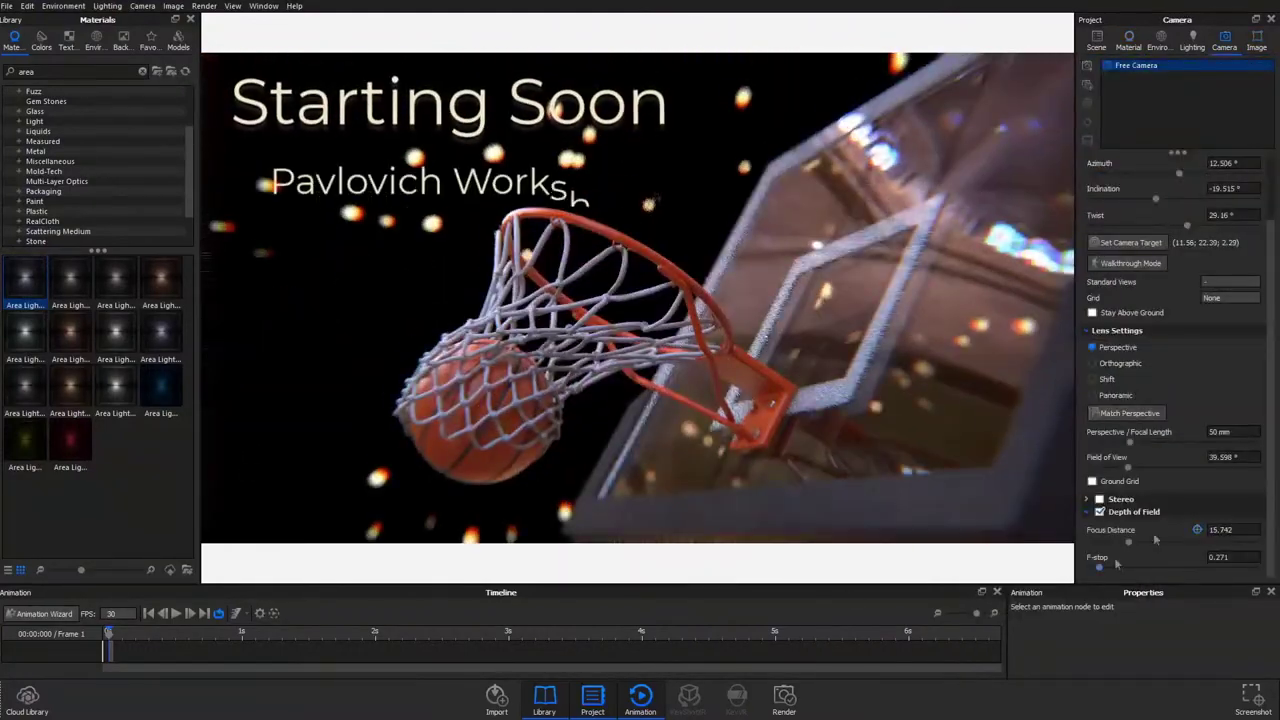
pyautogui.moveTo(1099, 567)
pyautogui.mouseDown()
pyautogui.moveTo(1121, 568)
pyautogui.moveTo(1110, 574)
pyautogui.mouseUp()
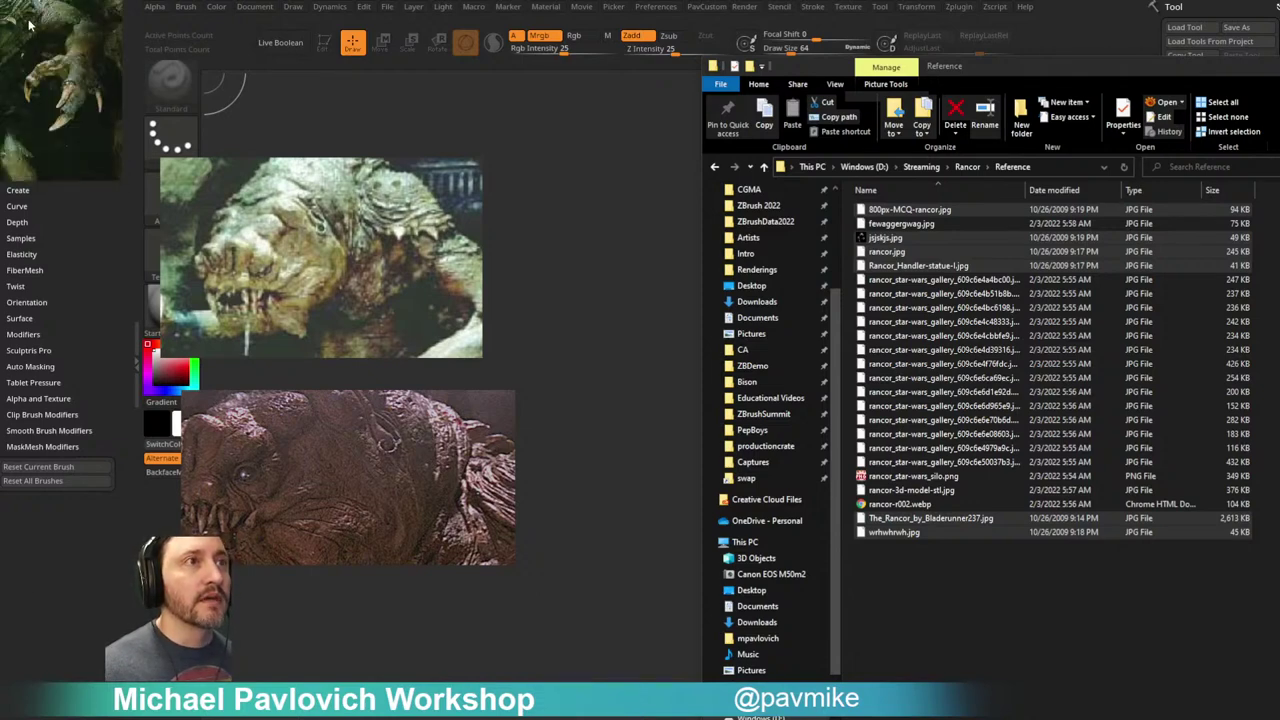
# Step: Place the full-body rancor reference photo beside the other two references and close the Reference folder window
pyautogui.moveTo(21, 37); pyautogui.dragTo(662, 221)
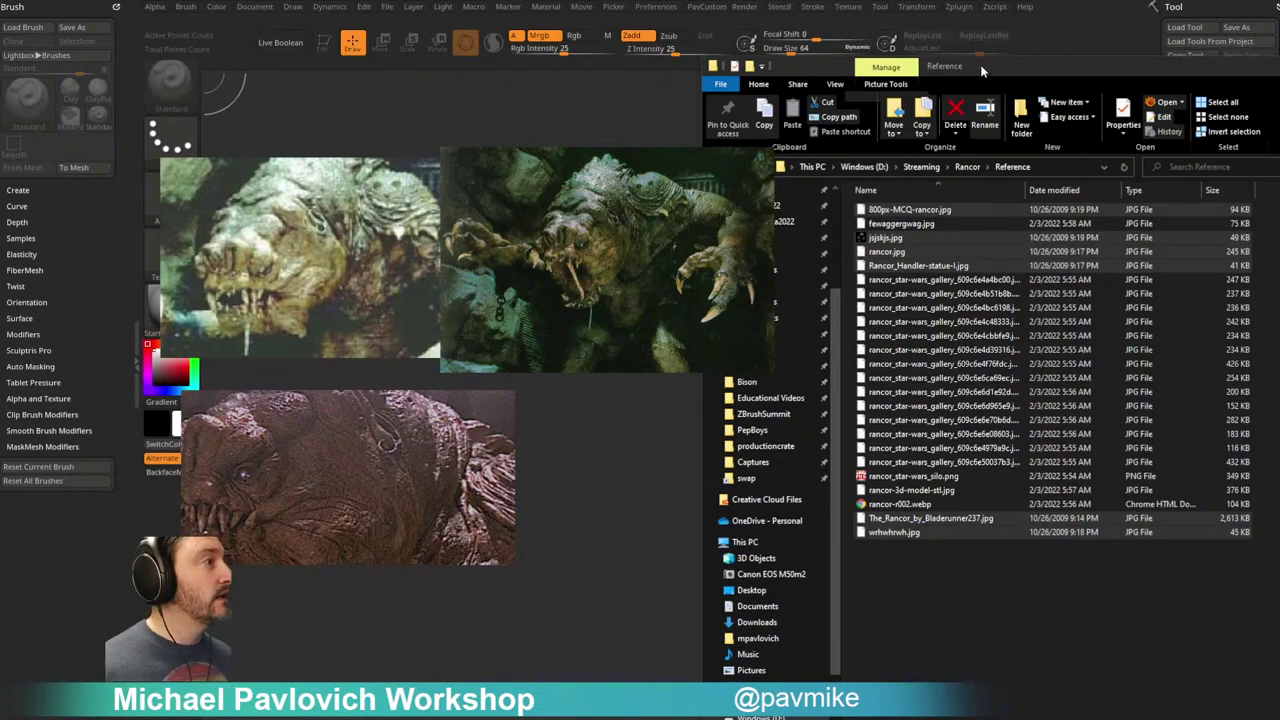
pyautogui.click(1278, 66)
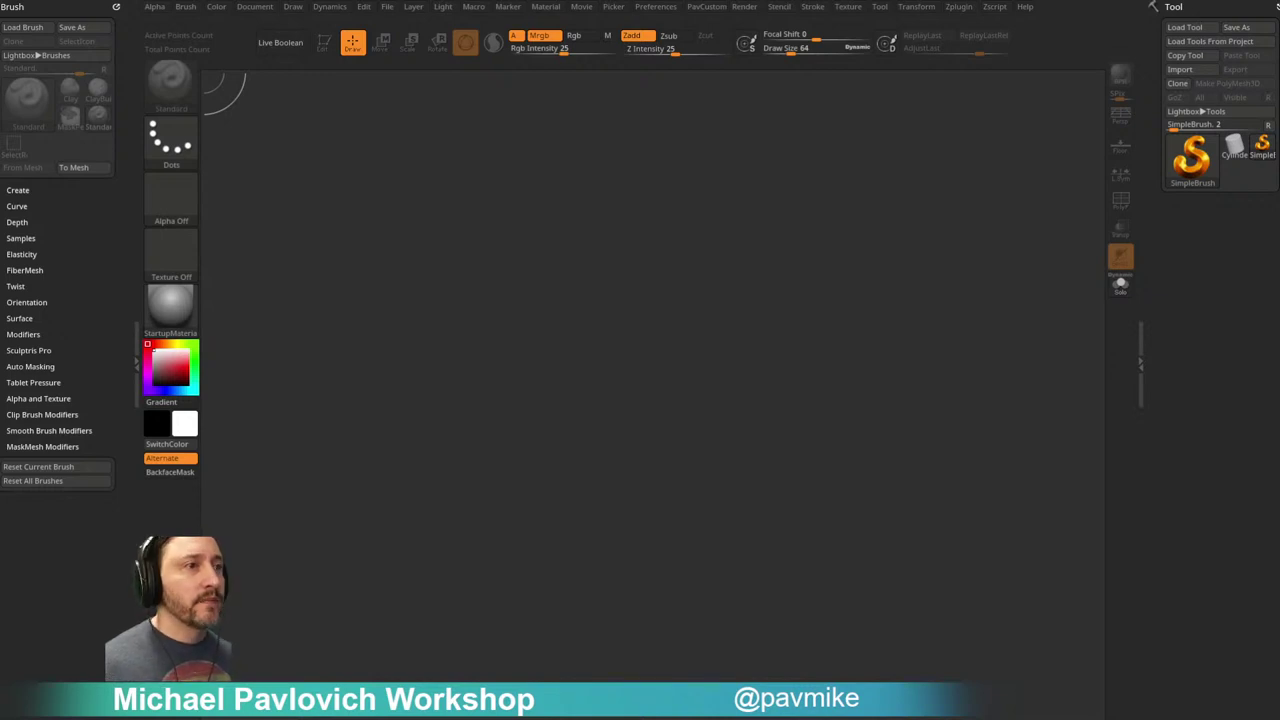
# Step: Load the tool Rancor27.ZTL from the Rancor folder inside the Streaming folder
pyautogui.click(1184, 27)
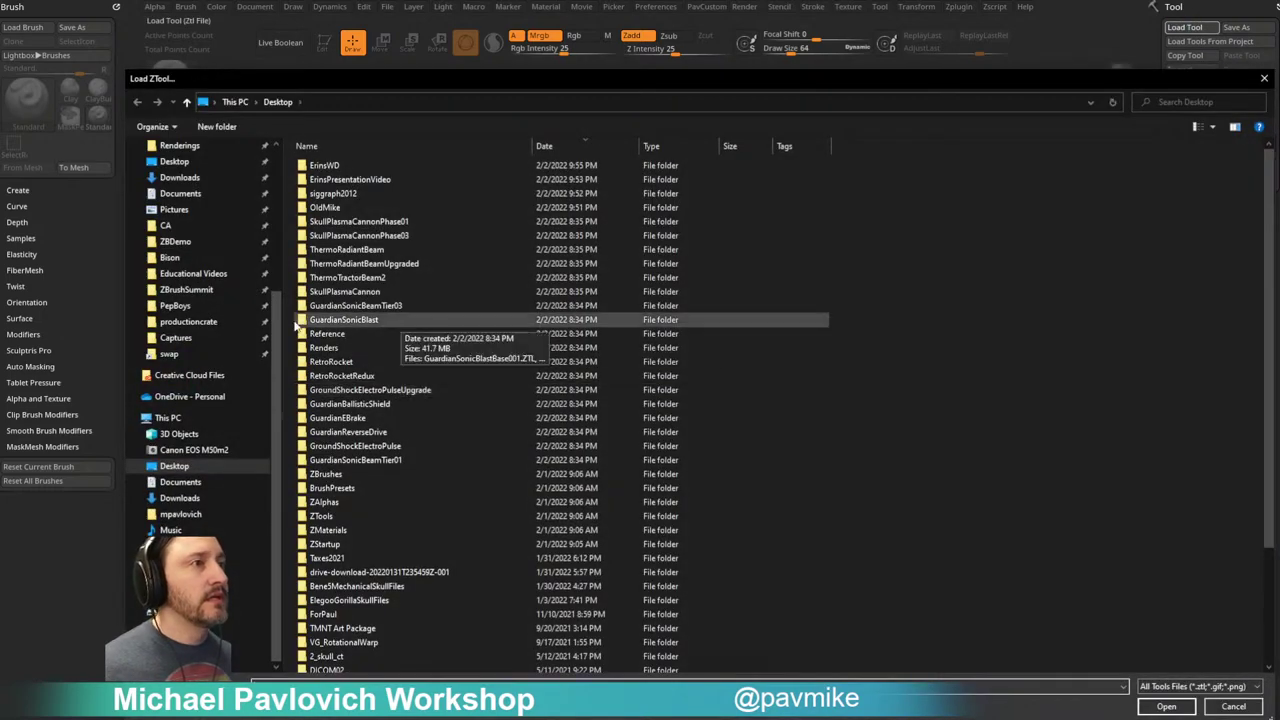
pyautogui.scroll(3, 195, 313)
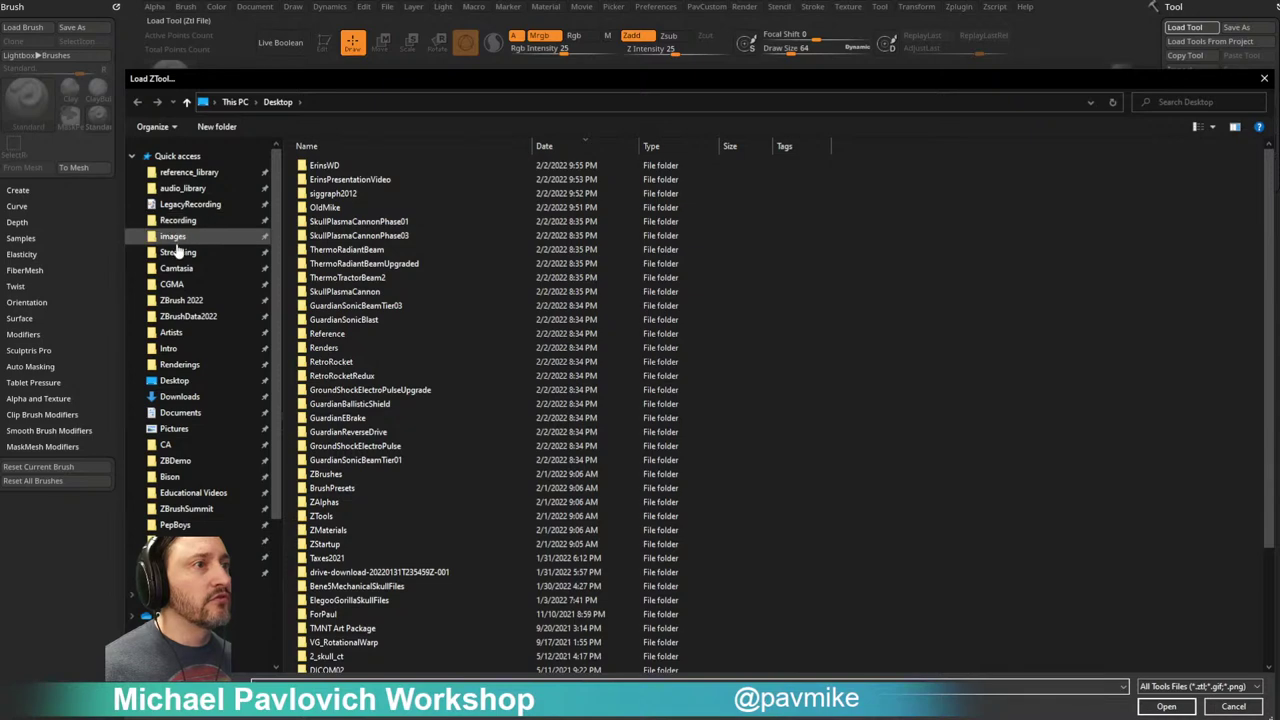
pyautogui.click(174, 237)
pyautogui.click(177, 252)
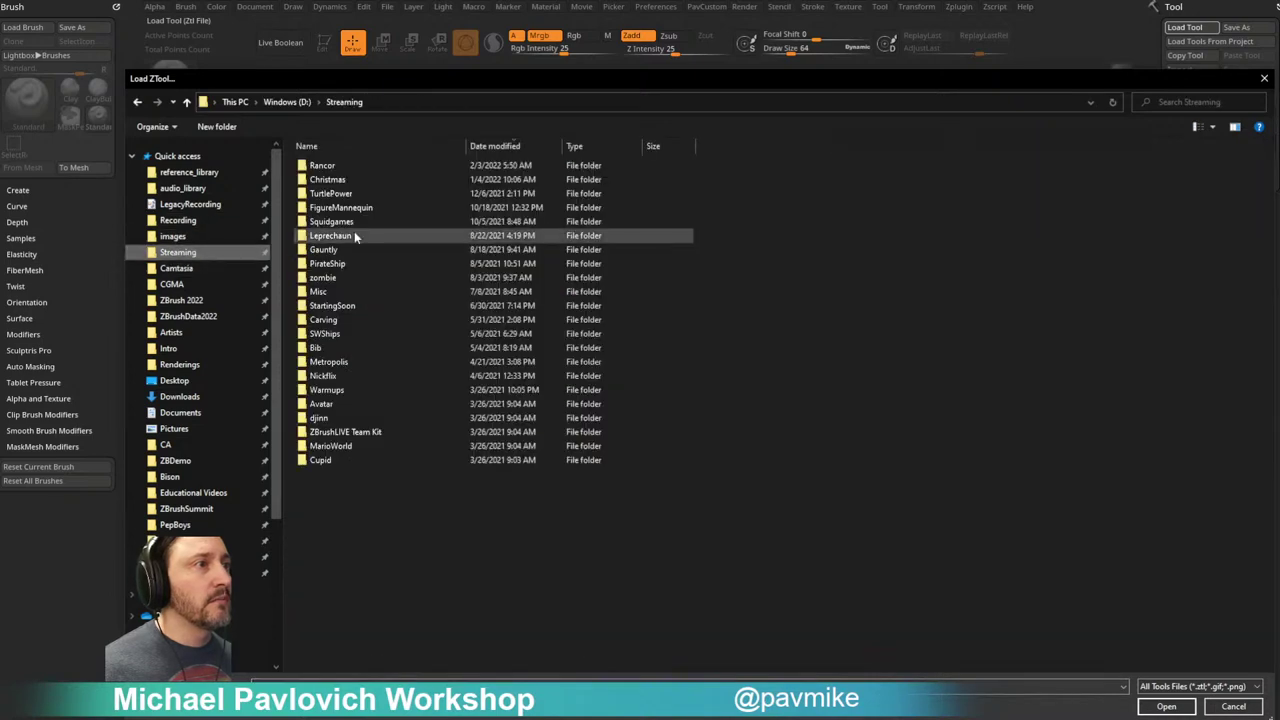
pyautogui.doubleClick(378, 166)
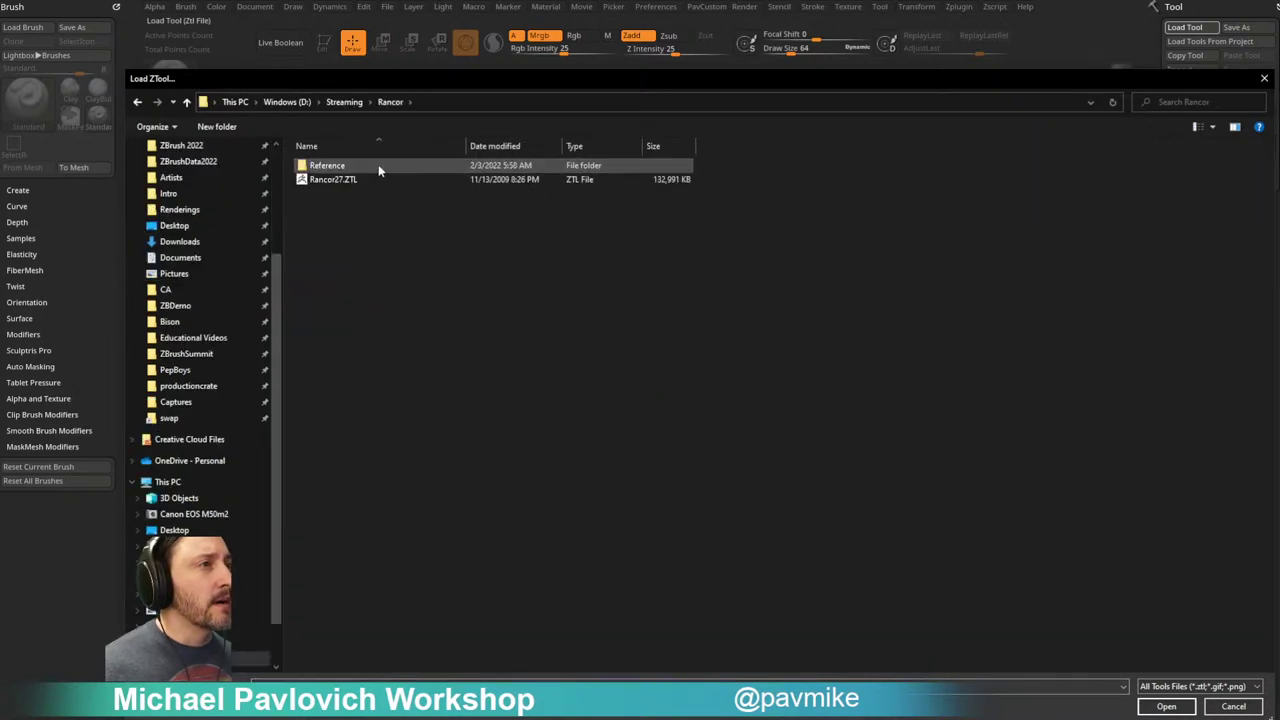
pyautogui.doubleClick(376, 180)
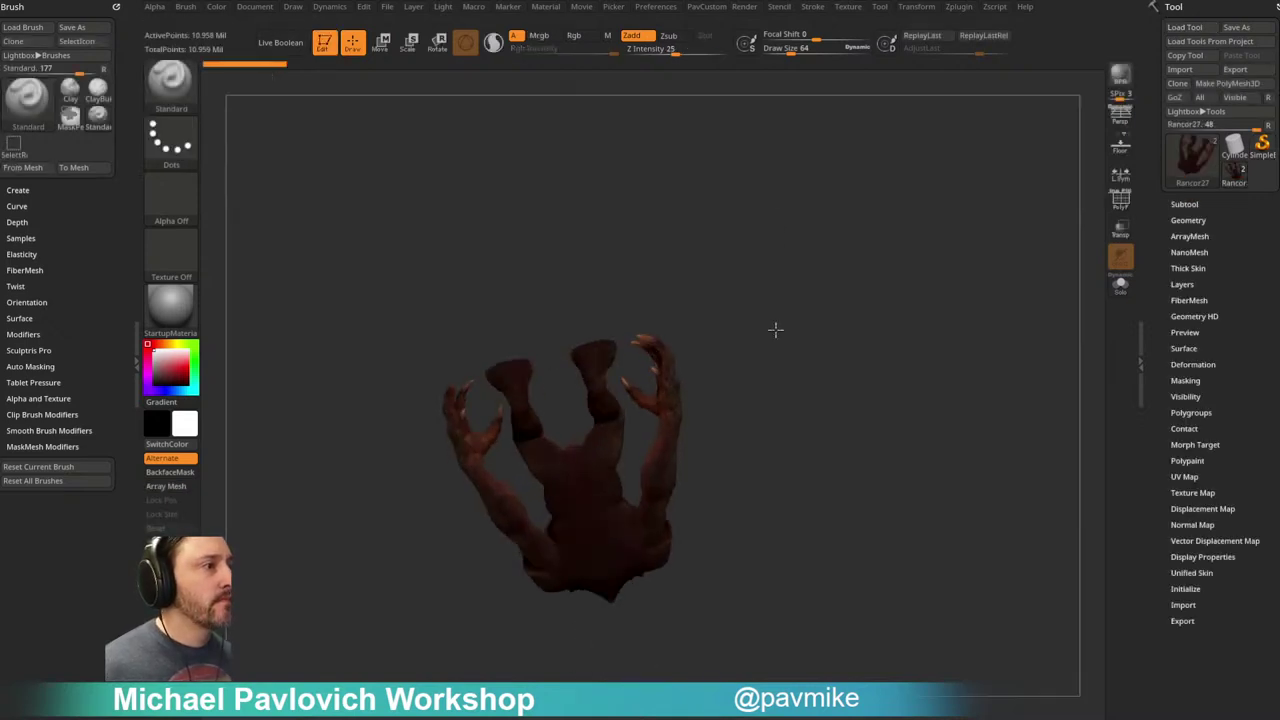
# Step: Turn the rancor upright and choose SkinShade4 as the active material
pyautogui.keyDown('alt'); pyautogui.moveTo(827, 381); pyautogui.dragTo(880, 457); pyautogui.keyUp('alt')
pyautogui.click(172, 308)
pyautogui.click(170, 305)
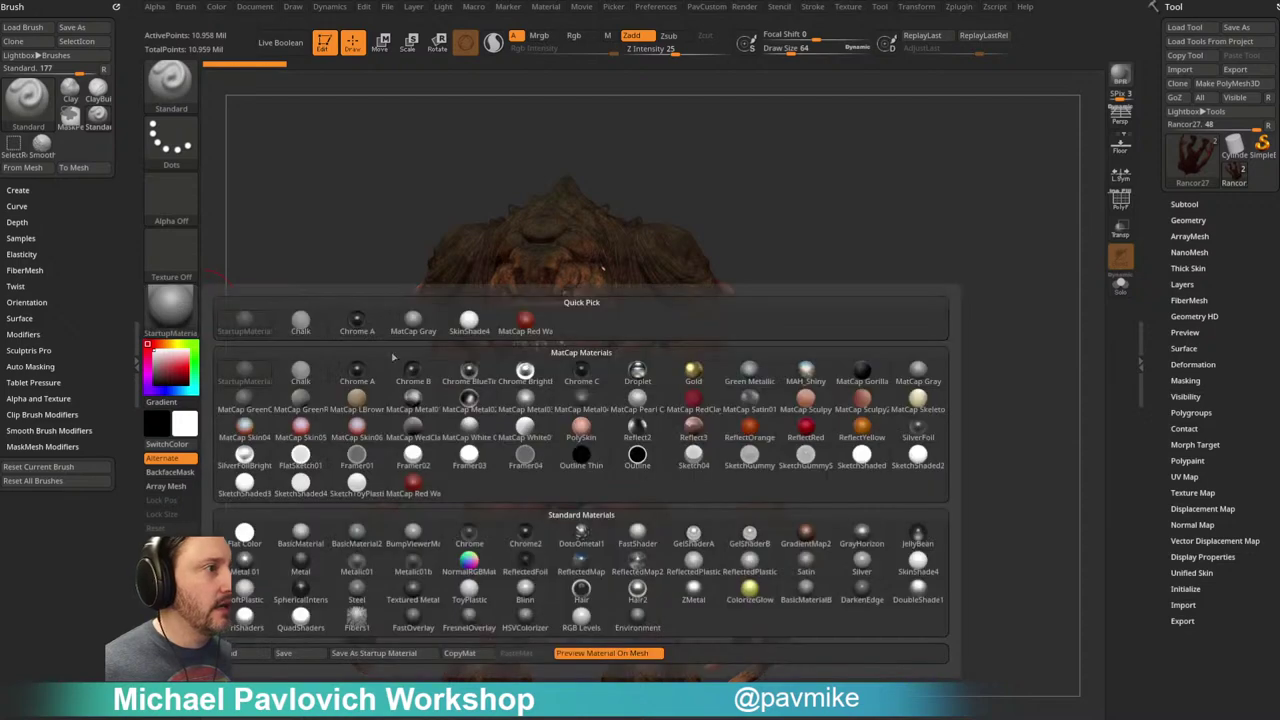
pyautogui.moveTo(909, 479)
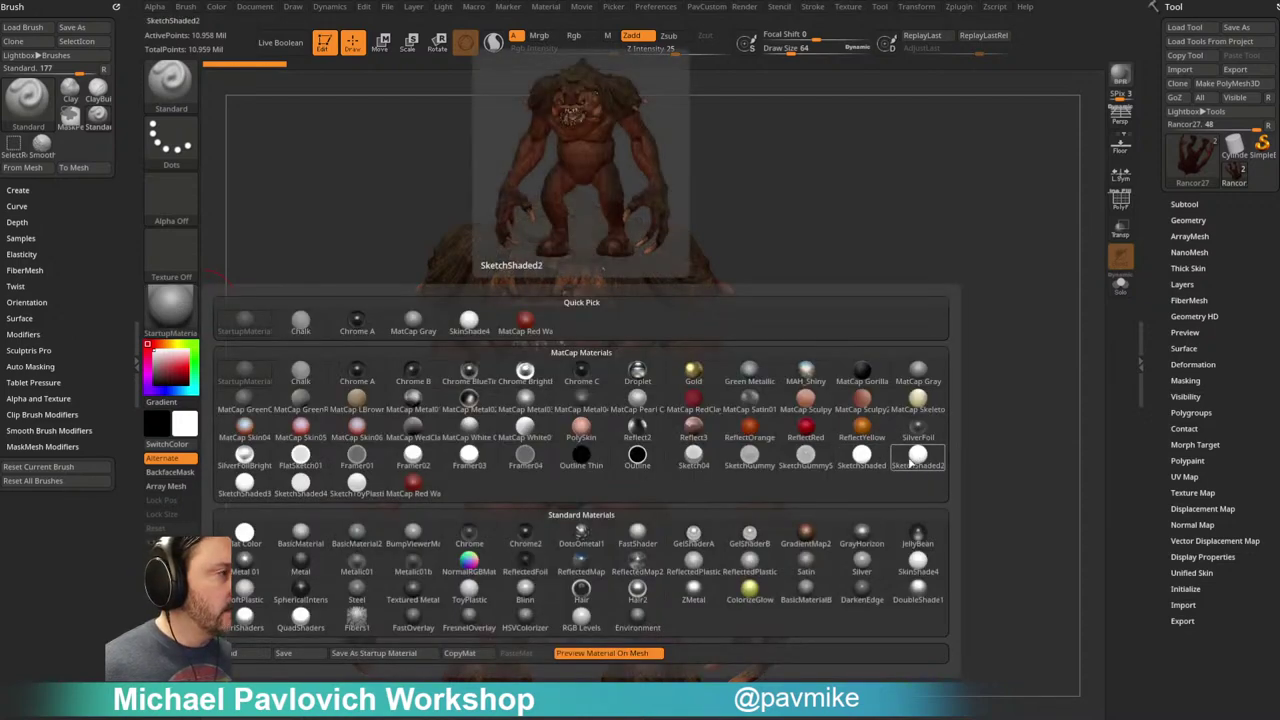
pyautogui.click(918, 561)
pyautogui.moveTo(914, 449); pyautogui.dragTo(983, 378)
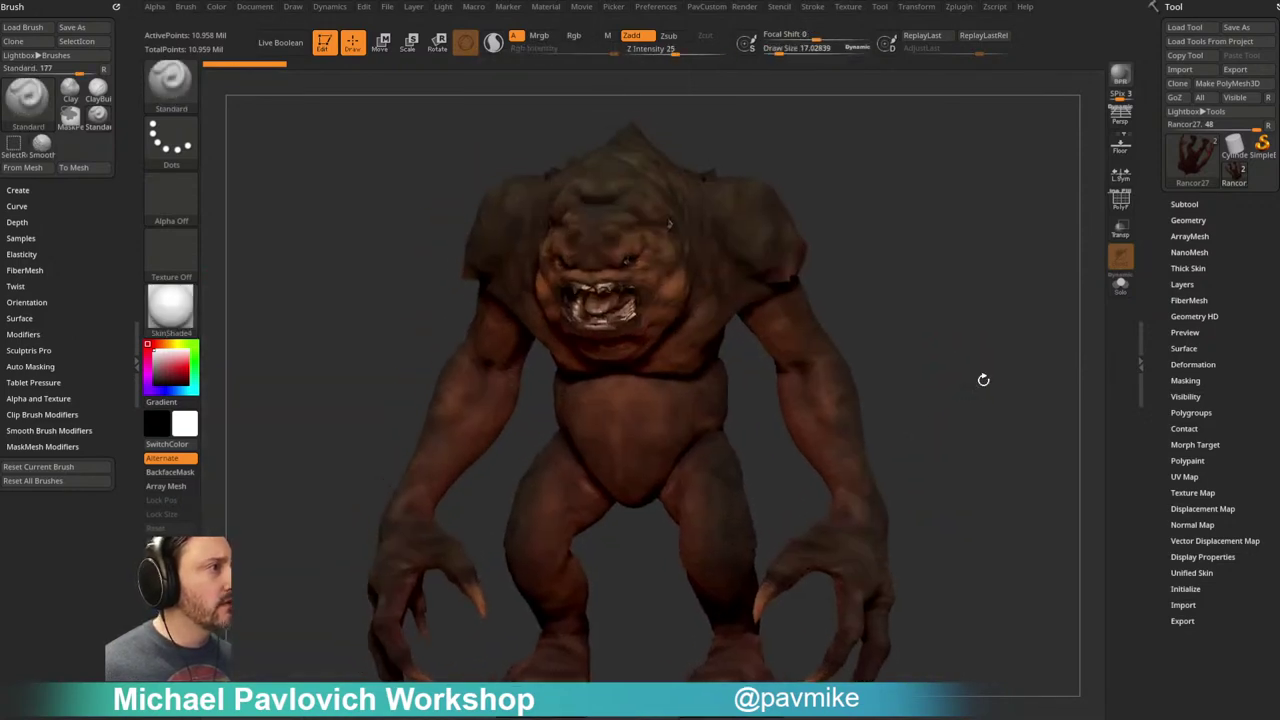
# Step: Show the subtool list and fill the Rancor27 body with SkinShade4 using only the material channel
pyautogui.click(1179, 203)
pyautogui.moveTo(956, 281); pyautogui.dragTo(931, 286)
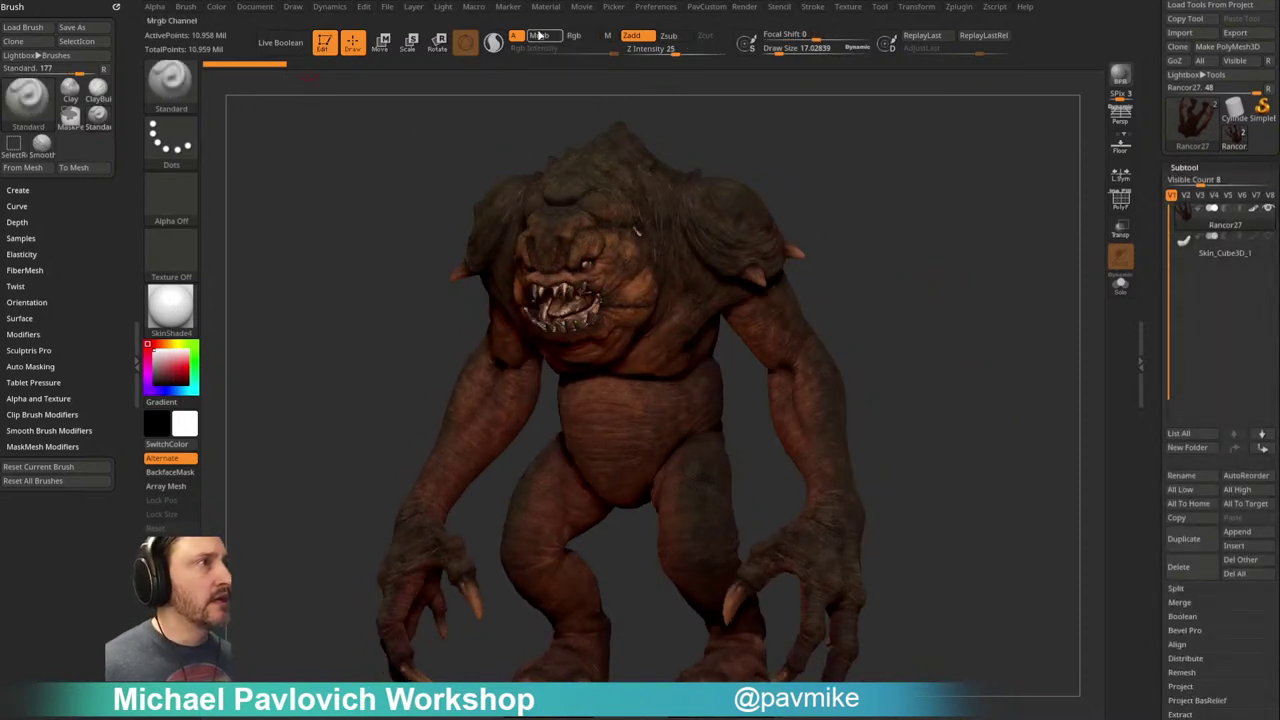
pyautogui.click(607, 37)
pyautogui.click(216, 7)
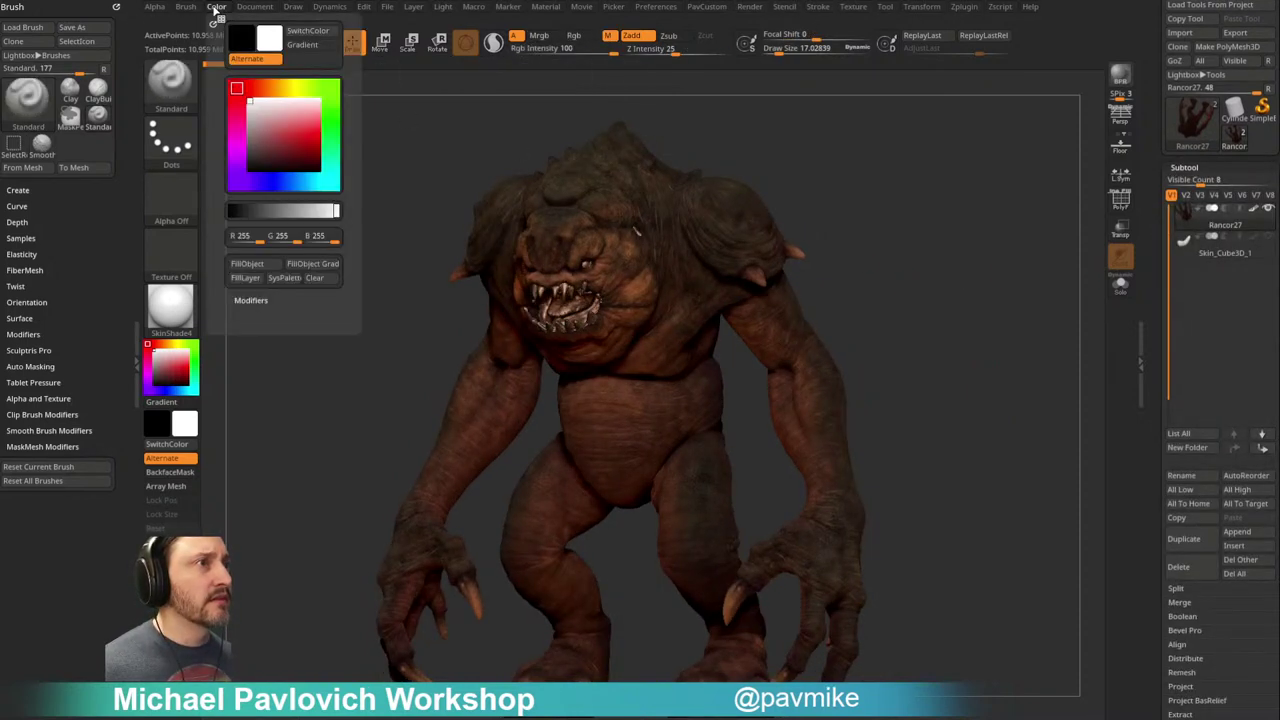
pyautogui.click(247, 263)
pyautogui.moveTo(829, 200); pyautogui.dragTo(967, 244)
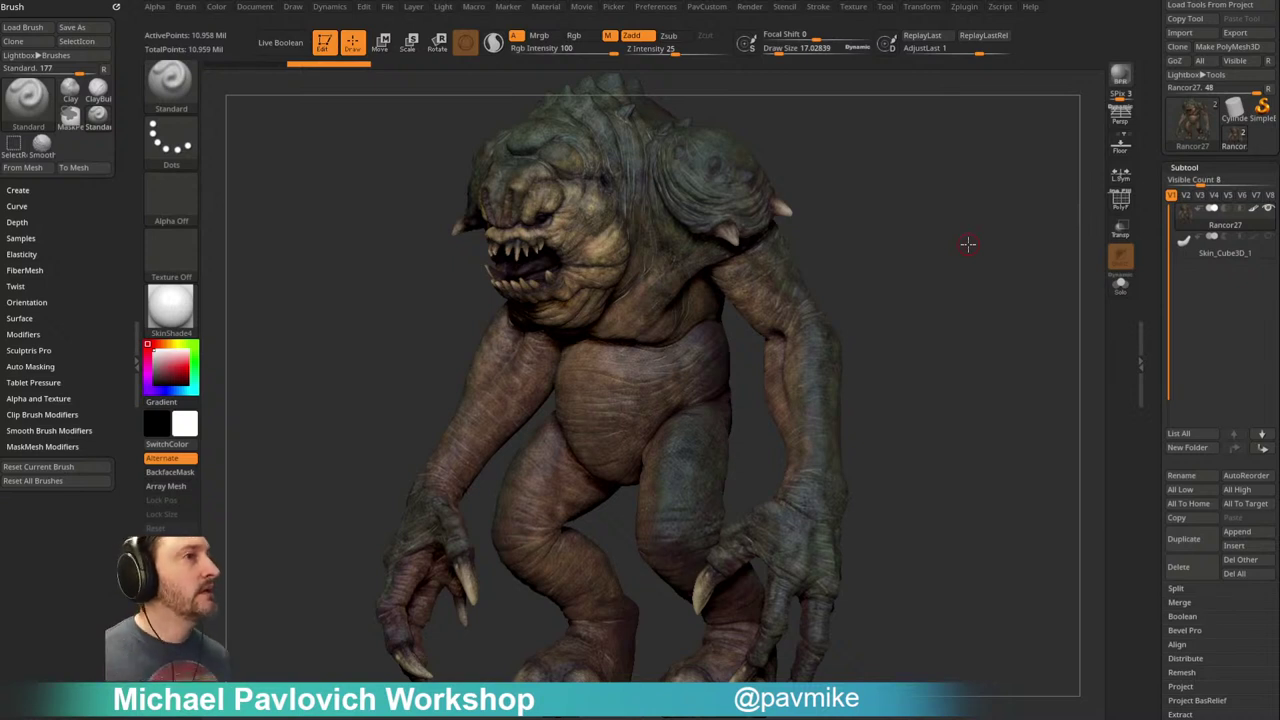
# Step: Set the rancor body's subdivision level to 1
pyautogui.moveTo(978, 214); pyautogui.dragTo(986, 327)
pyautogui.moveTo(1160, 298); pyautogui.dragTo(1151, 195)
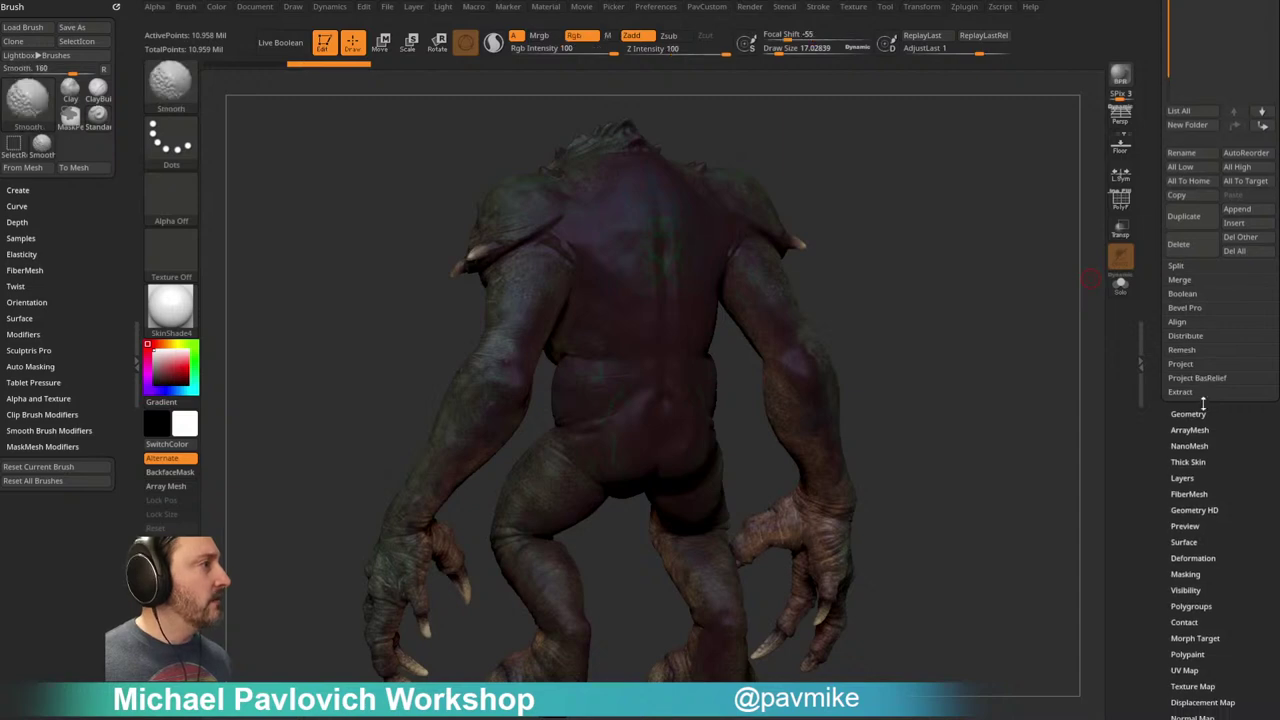
pyautogui.keyDown('shift'); pyautogui.click(1197, 416); pyautogui.keyUp('shift')
pyautogui.click(1170, 441)
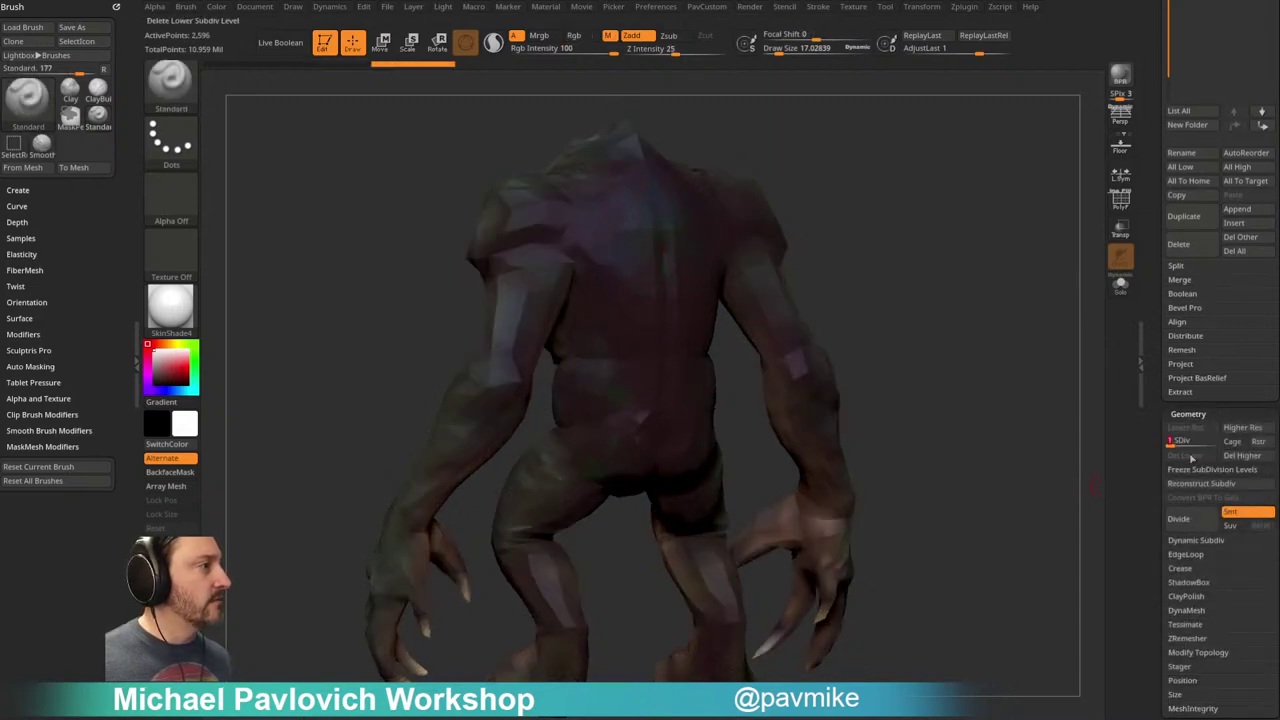
# Step: Display the polyframe on the low-resolution rancor body to examine its topology and polygroups from the front
pyautogui.moveTo(917, 271); pyautogui.dragTo(1103, 266)
pyautogui.click(1120, 200)
pyautogui.moveTo(1060, 226)
pyautogui.mouseDown()
pyautogui.moveTo(1020, 277)
pyautogui.moveTo(1037, 280)
pyautogui.moveTo(1014, 240)
pyautogui.moveTo(1006, 262)
pyautogui.moveTo(695, 363)
pyautogui.moveTo(940, 291)
pyautogui.moveTo(876, 328)
pyautogui.moveTo(895, 329)
pyautogui.moveTo(971, 297)
pyautogui.moveTo(895, 321)
pyautogui.moveTo(963, 337)
pyautogui.moveTo(910, 345)
pyautogui.mouseUp()
pyautogui.press('s')
pyautogui.press('s')
pyautogui.click(886, 314)
pyautogui.press('s')
pyautogui.press('s')
pyautogui.press('s')
pyautogui.click(903, 348)
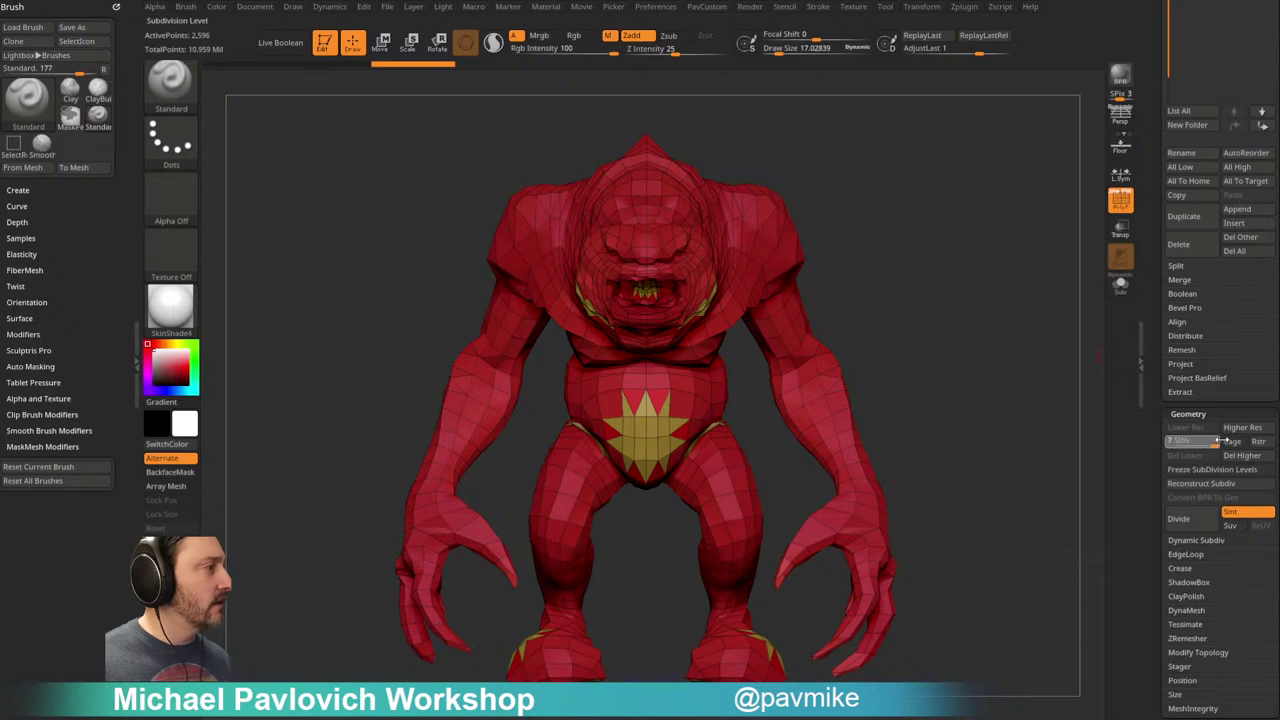
# Step: Raise the rancor body to subdivision level 7 and hide the polyframe
pyautogui.press('d')
pyautogui.press('d')
pyautogui.press('d')
pyautogui.press('d')
pyautogui.press('d')
pyautogui.press('d')
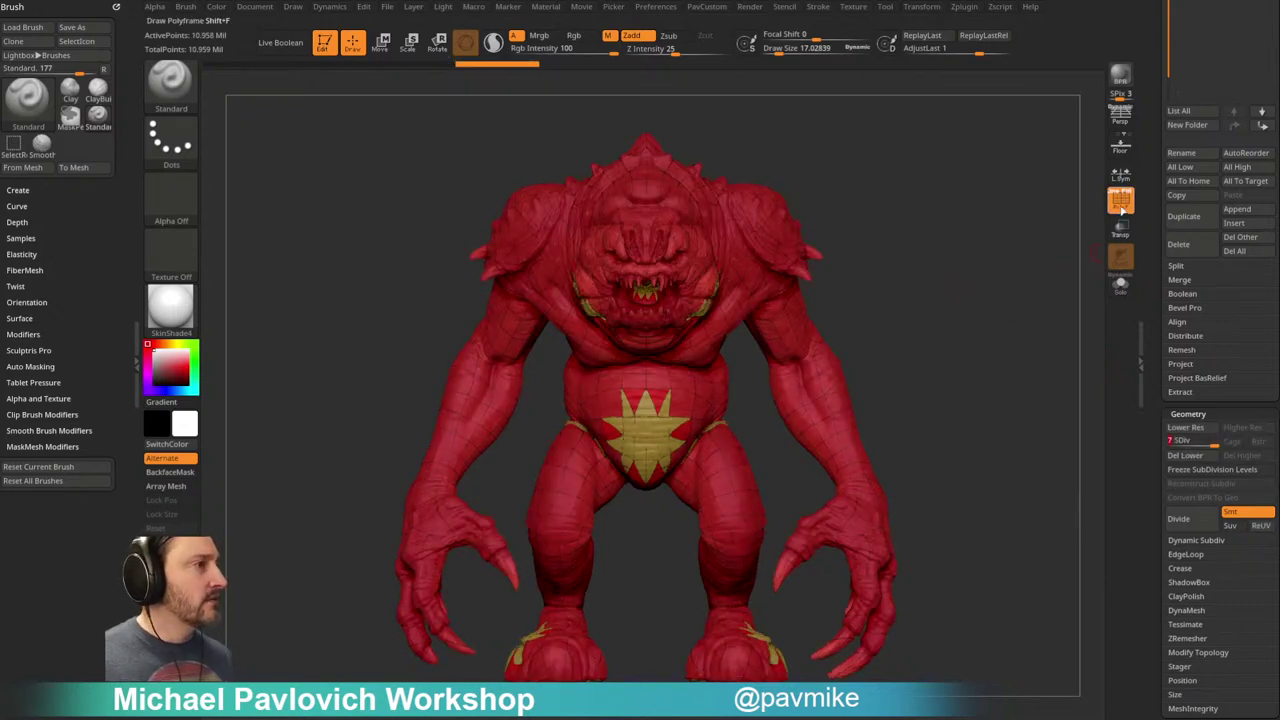
pyautogui.moveTo(986, 292)
pyautogui.mouseDown()
pyautogui.moveTo(1009, 280)
pyautogui.moveTo(1011, 303)
pyautogui.moveTo(1009, 249)
pyautogui.moveTo(1026, 329)
pyautogui.mouseUp()
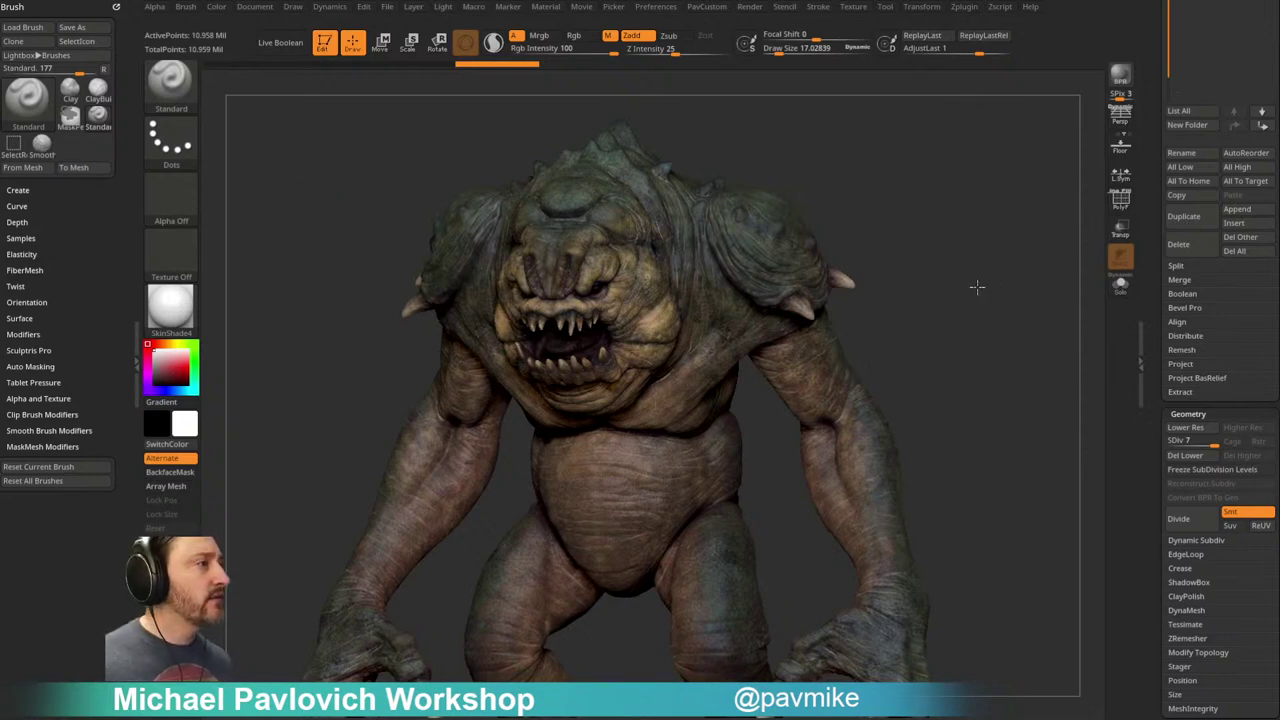
# Step: Compare the sculpted rancor with an enlarged reference photo, moving the photo off the canvas when finished
pyautogui.moveTo(1020, 260); pyautogui.dragTo(829, 277)
pyautogui.moveTo(858, 320); pyautogui.dragTo(966, 314)
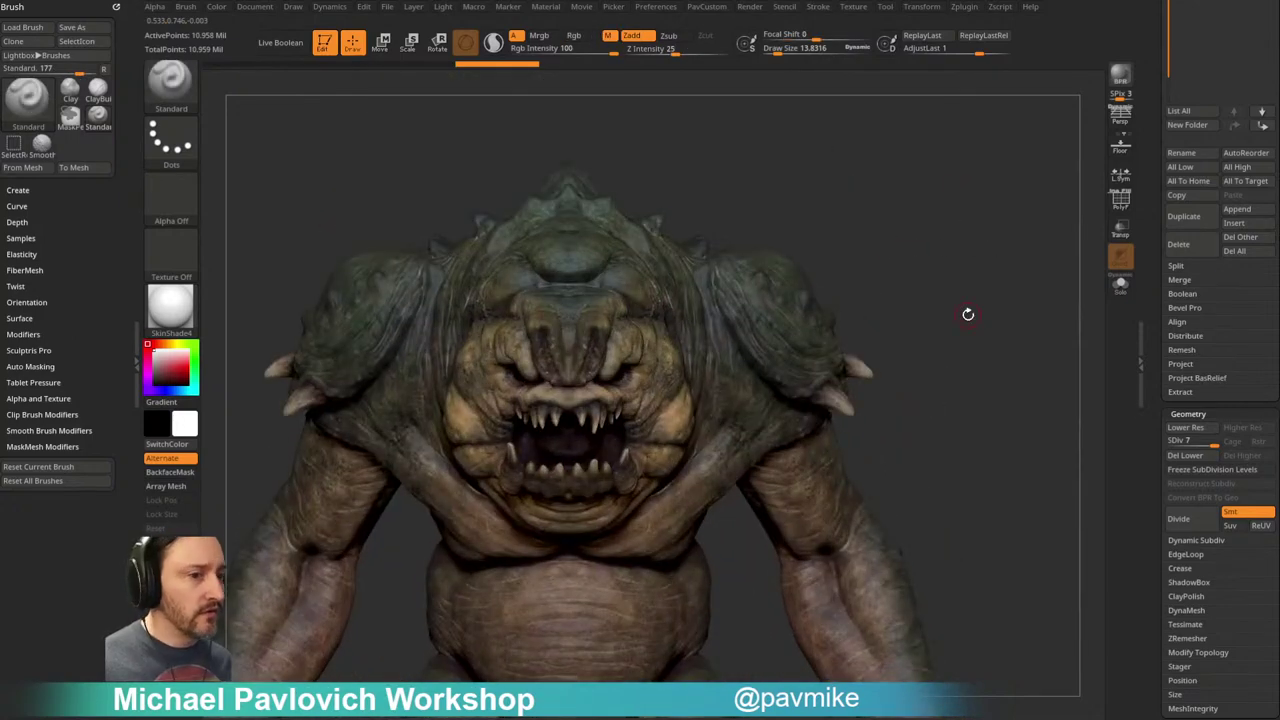
pyautogui.moveTo(1279, 357); pyautogui.dragTo(467, 342)
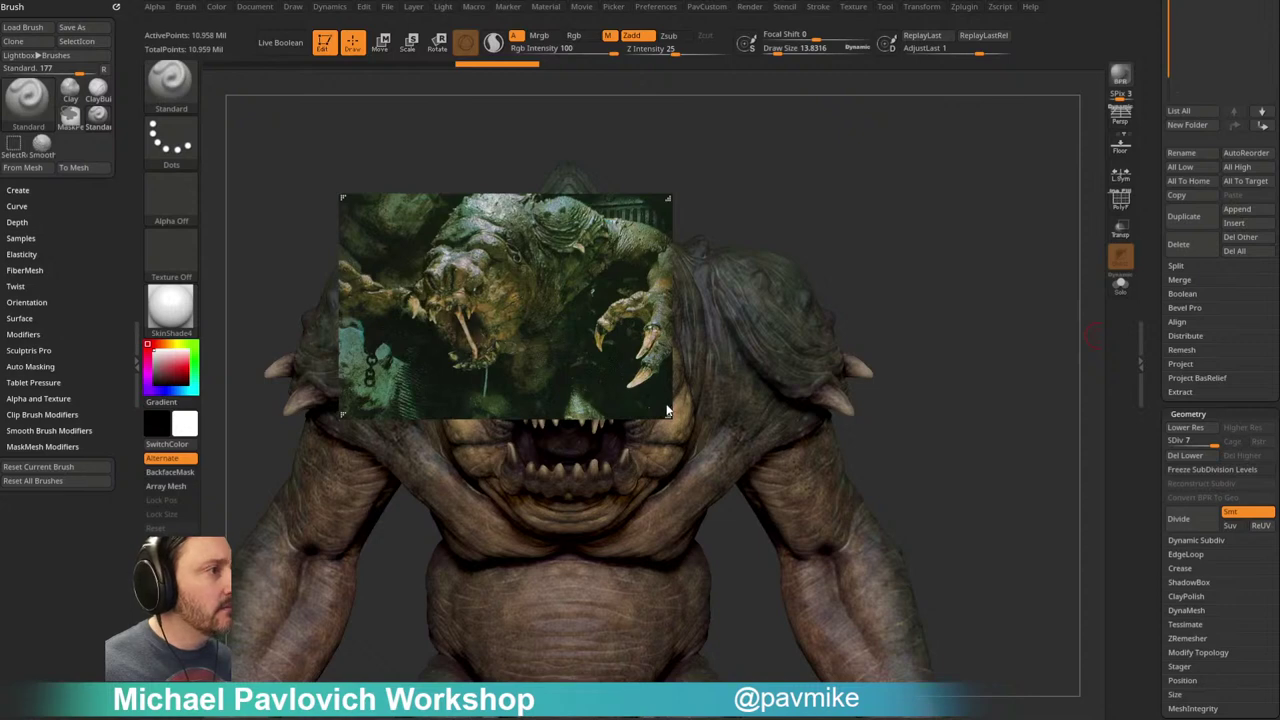
pyautogui.moveTo(665, 415); pyautogui.dragTo(779, 517)
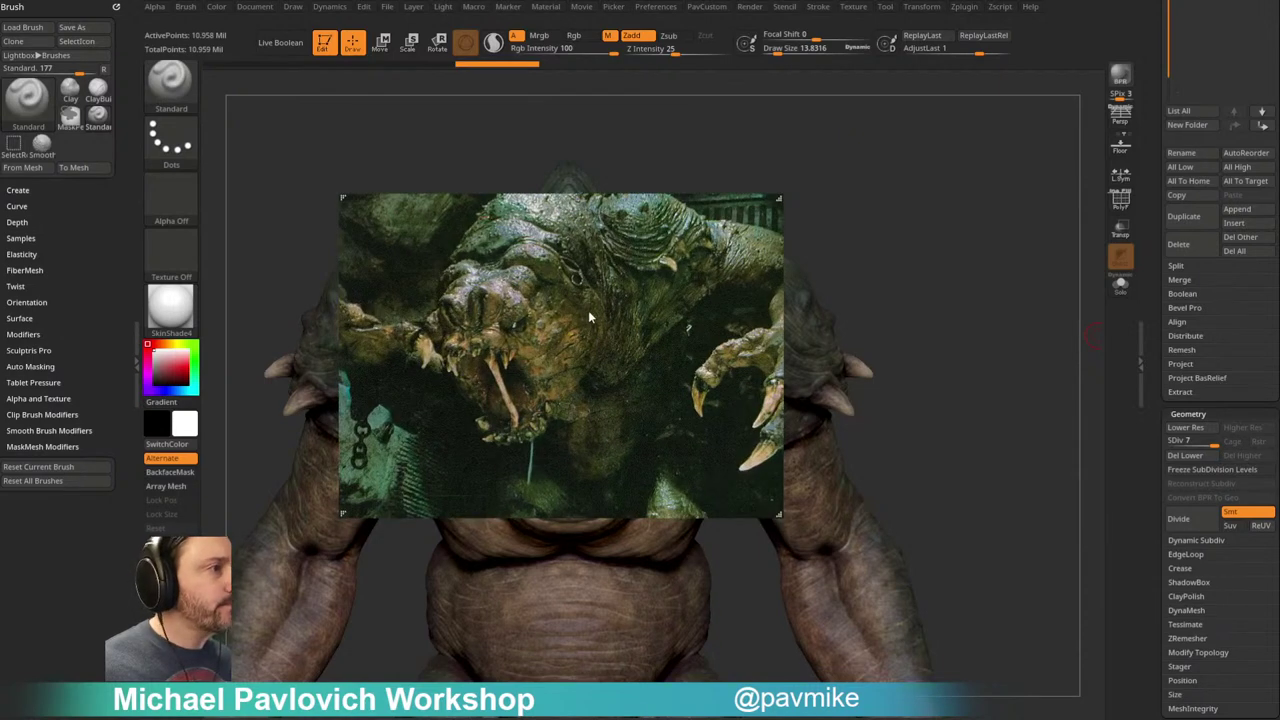
pyautogui.moveTo(503, 343); pyautogui.dragTo(1279, 597)
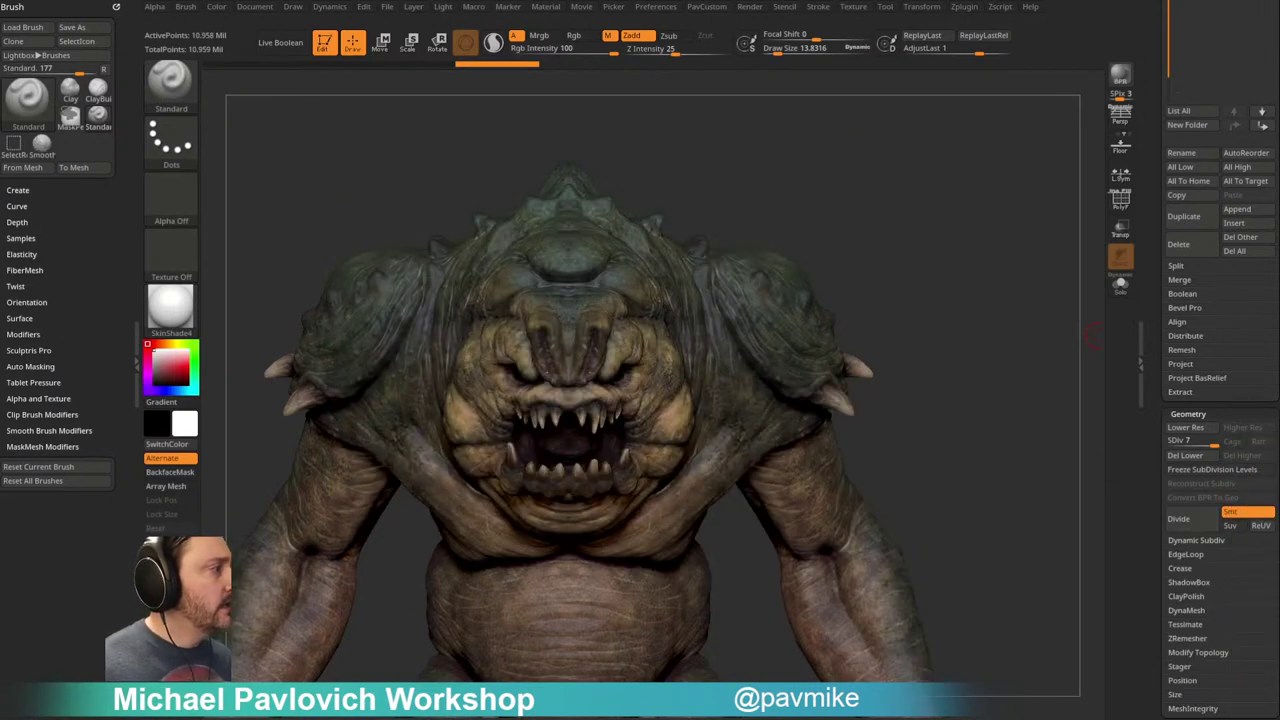
pyautogui.moveTo(957, 241); pyautogui.dragTo(1156, 334)
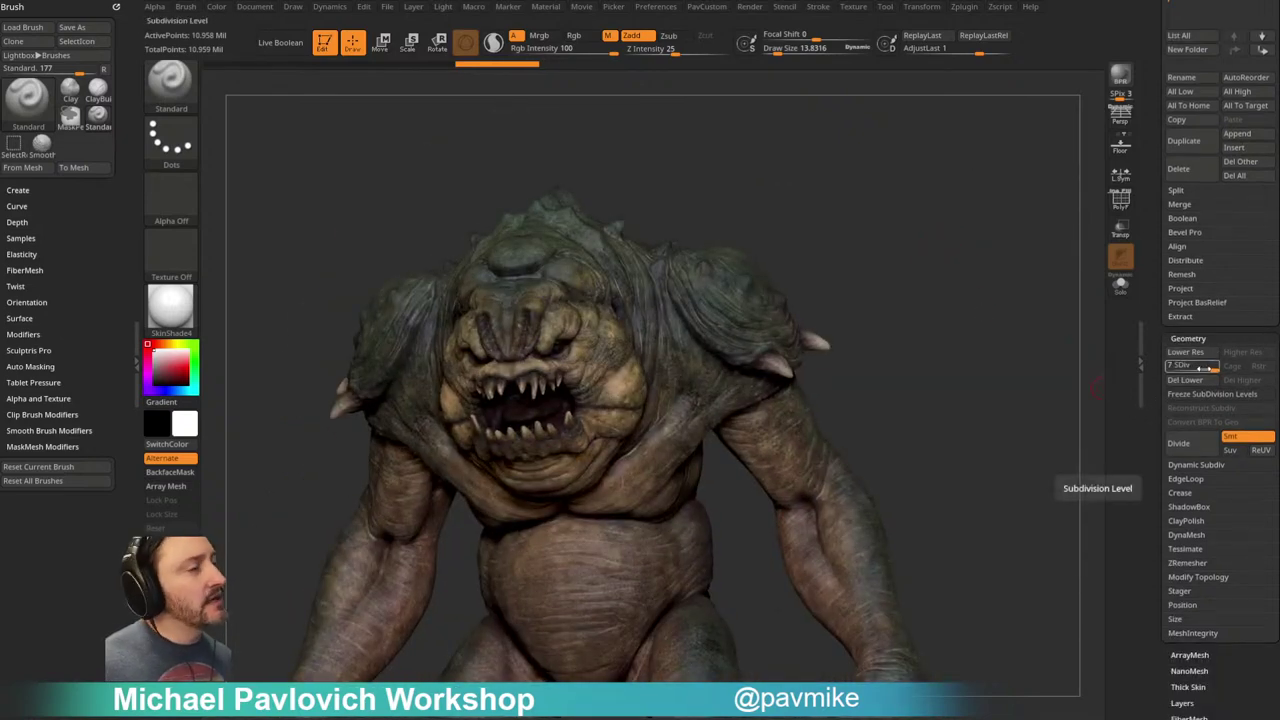
# Step: Isolate the Skin_Cube3D_1 subtool to identify it, restore the full view and delete that subtool
pyautogui.scroll(5, 1200, 367)
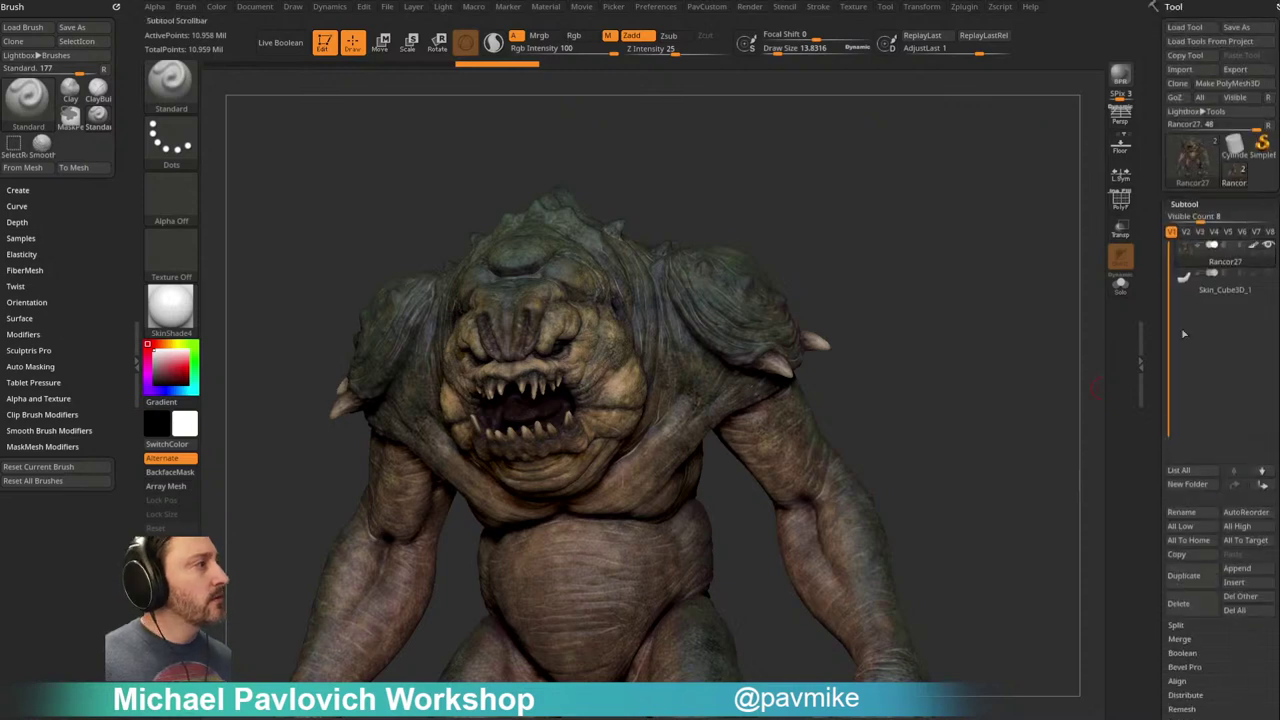
pyautogui.click(1225, 289)
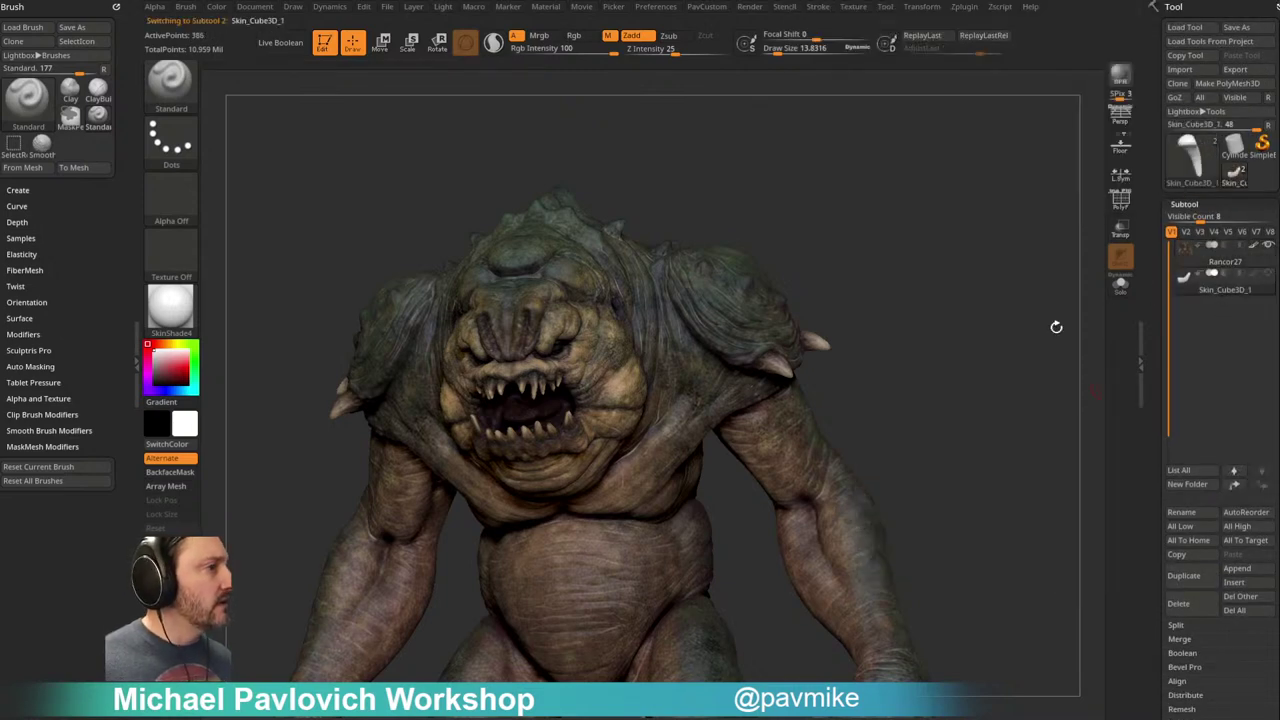
pyautogui.click(1120, 284)
pyautogui.moveTo(1062, 316)
pyautogui.mouseDown()
pyautogui.moveTo(943, 357)
pyautogui.moveTo(1002, 326)
pyautogui.moveTo(971, 320)
pyautogui.moveTo(1057, 327)
pyautogui.mouseUp()
pyautogui.click(1120, 284)
pyautogui.click(1174, 608)
pyautogui.click(1122, 643)
# Step: Sample a brown skin tone from the rancor as the active color and check the Align Cursor To Surface option
pyautogui.moveTo(940, 340); pyautogui.dragTo(1003, 369)
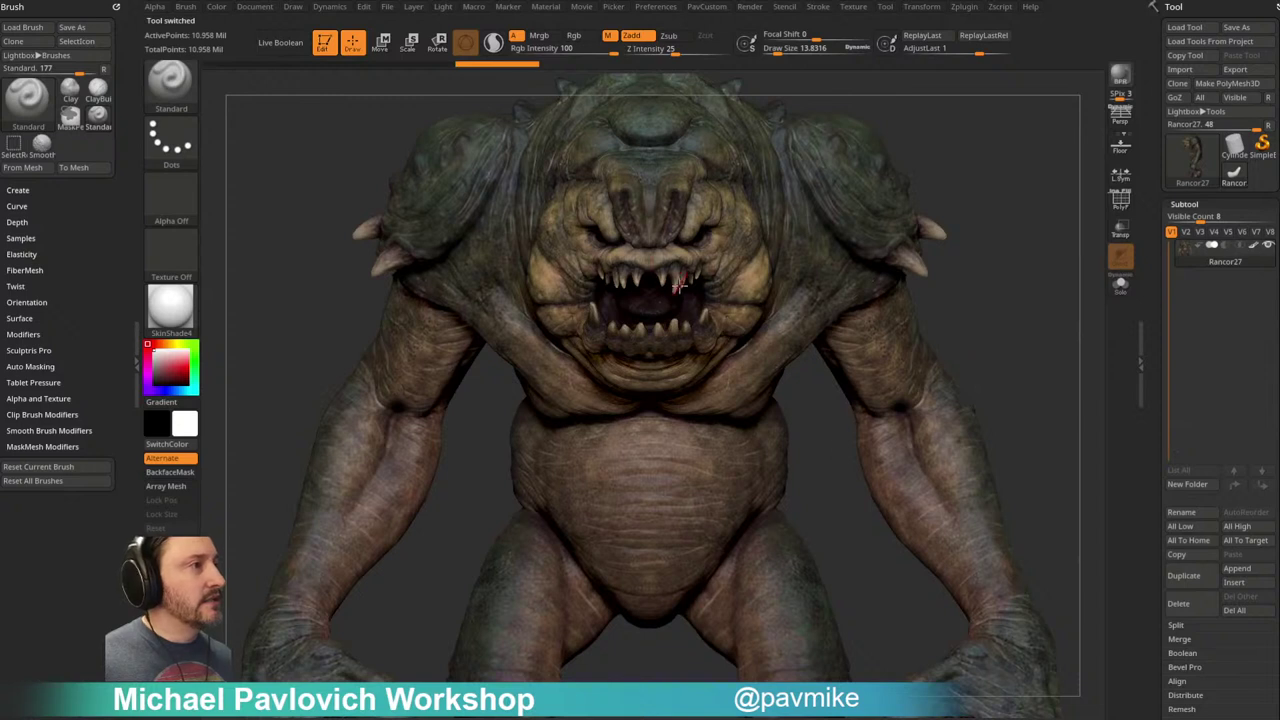
pyautogui.press('space')
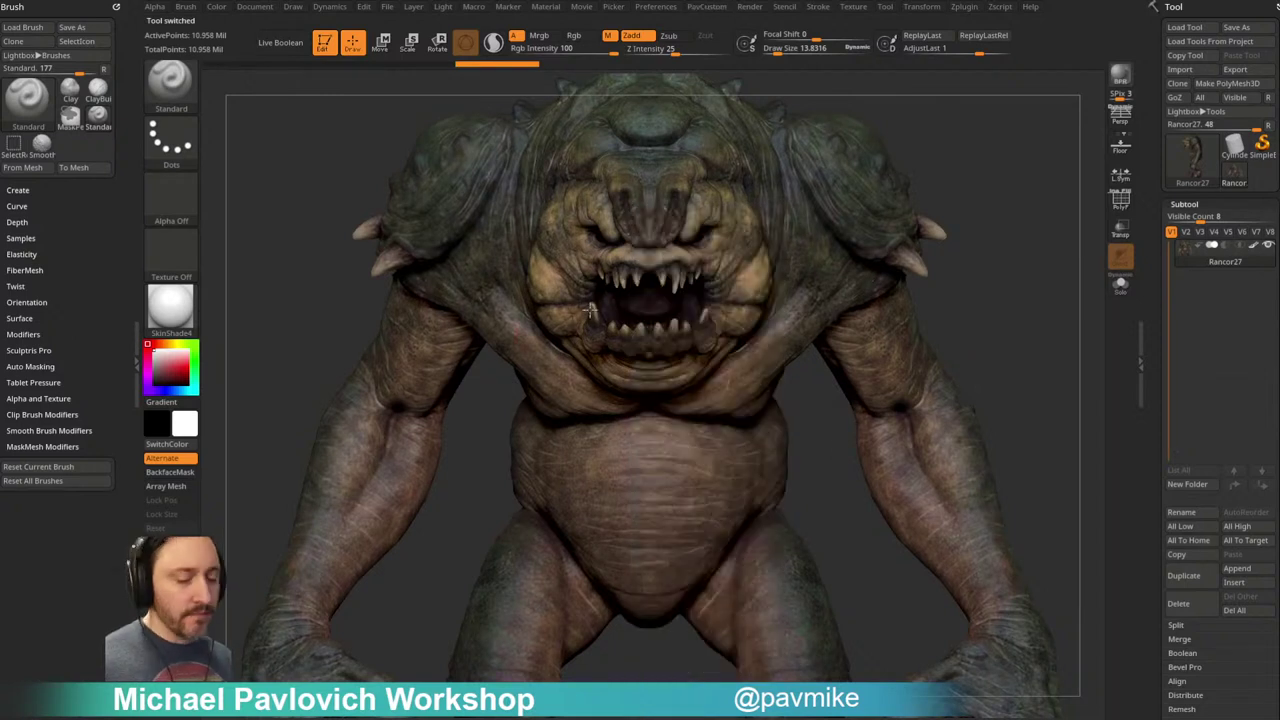
pyautogui.press('c')
pyautogui.press('space')
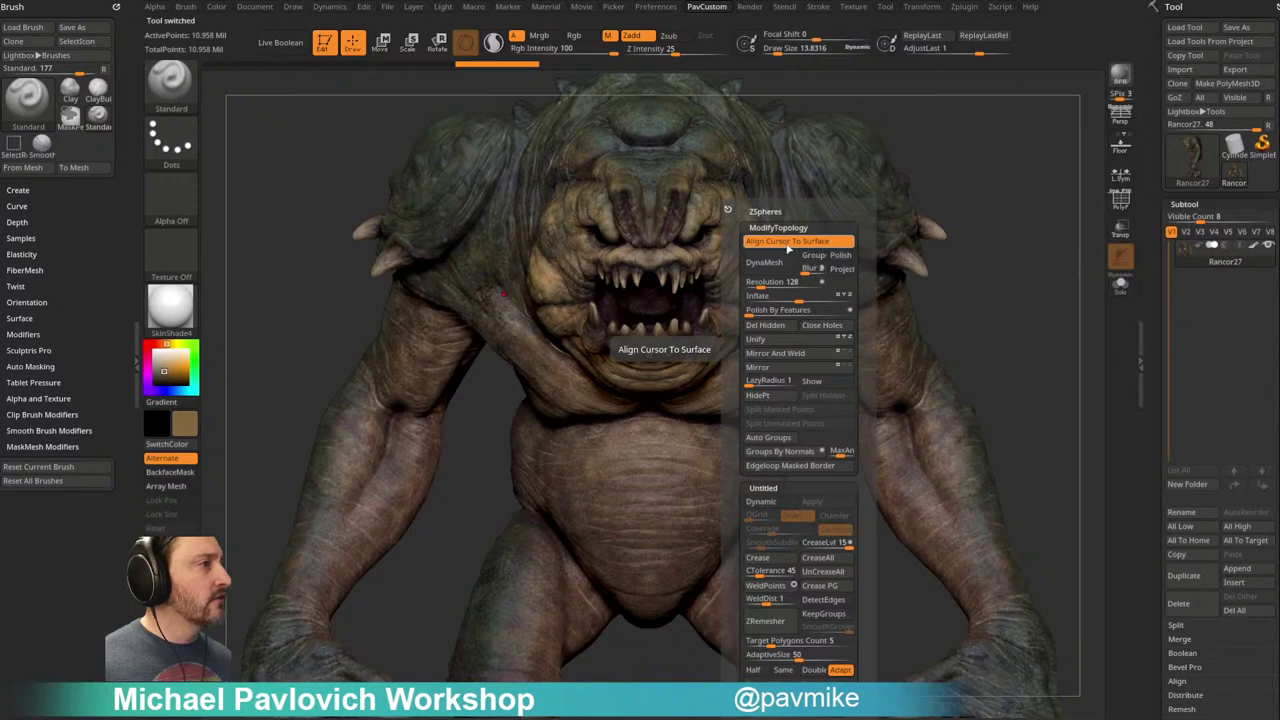
pyautogui.keyDown('alt'); pyautogui.moveTo(1021, 314); pyautogui.dragTo(974, 346); pyautogui.keyUp('alt')
# Step: Clone the rancor tool and switch to the copy
pyautogui.moveTo(1154, 379); pyautogui.dragTo(1163, 430)
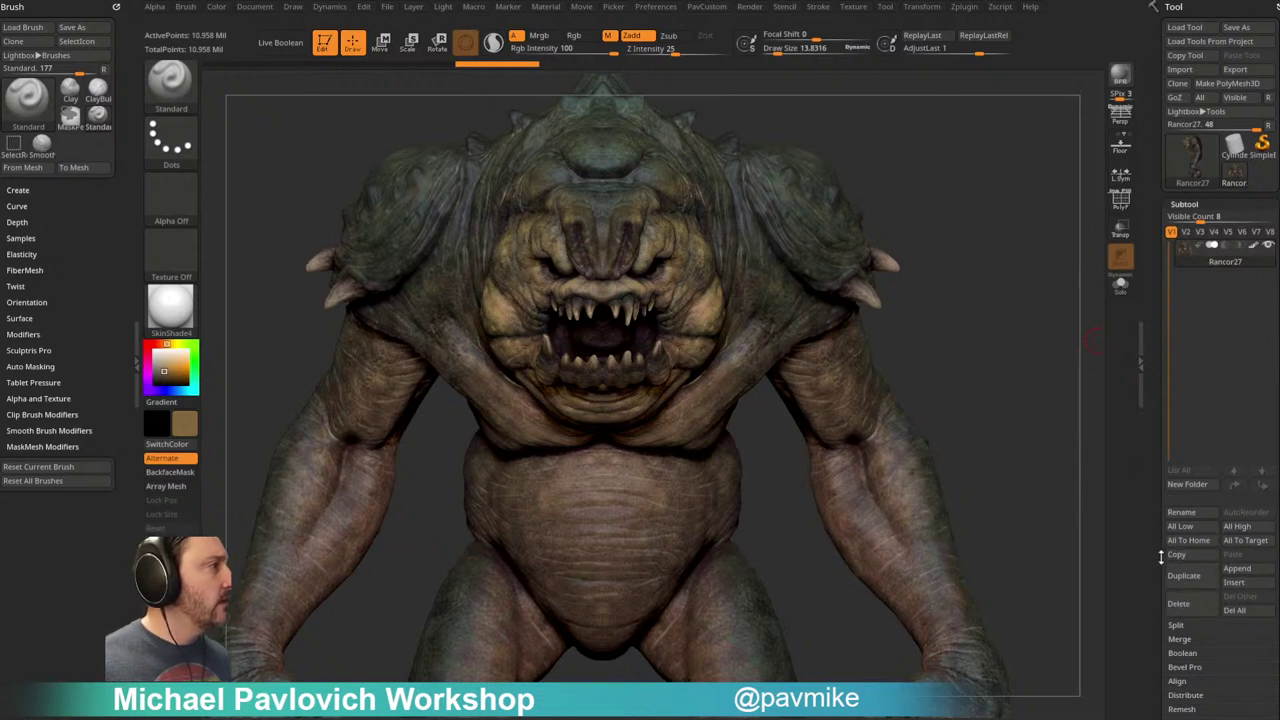
pyautogui.moveTo(1213, 182)
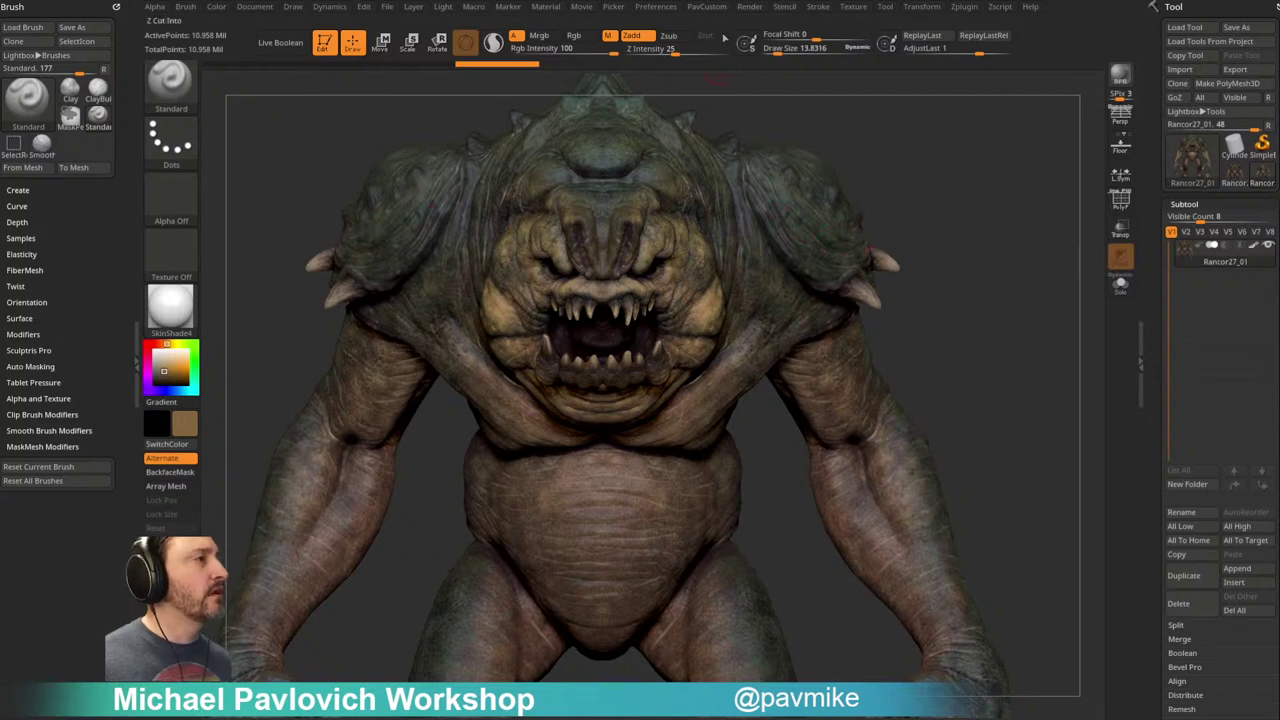
# Step: Open the Gizmo 3D preferences and examine the gizmo size and icon options
pyautogui.click(662, 8)
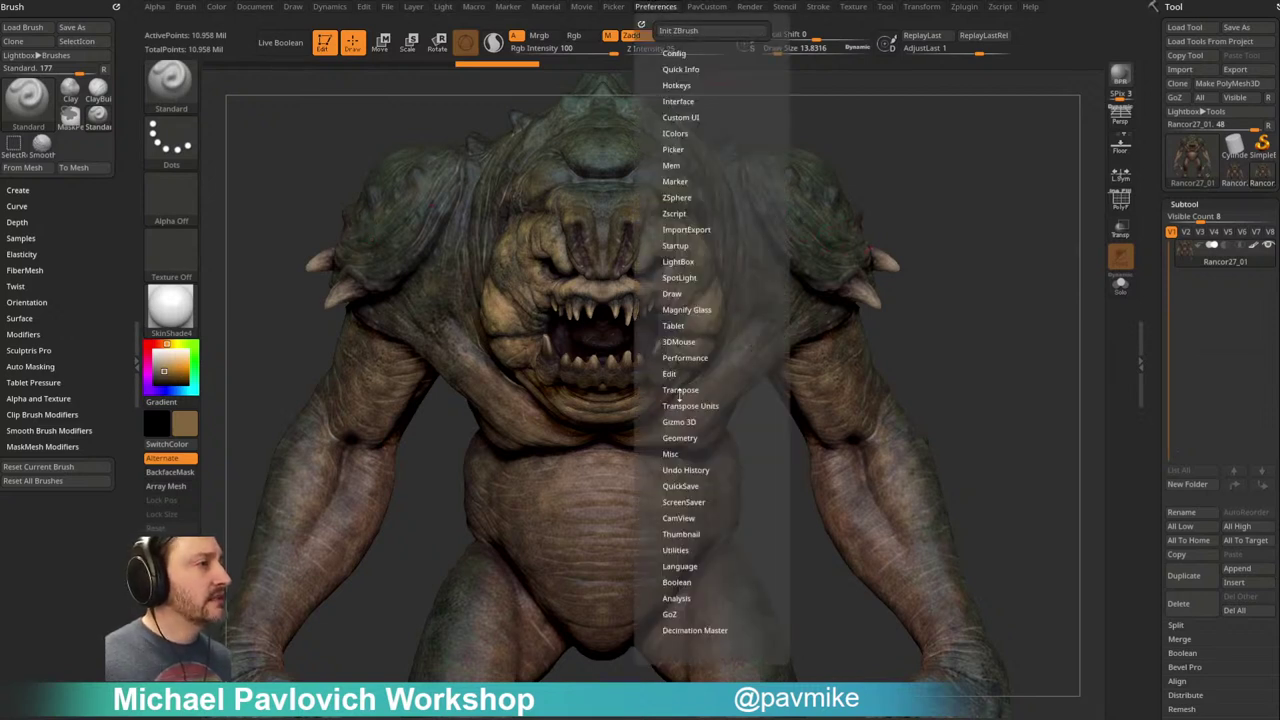
pyautogui.click(682, 422)
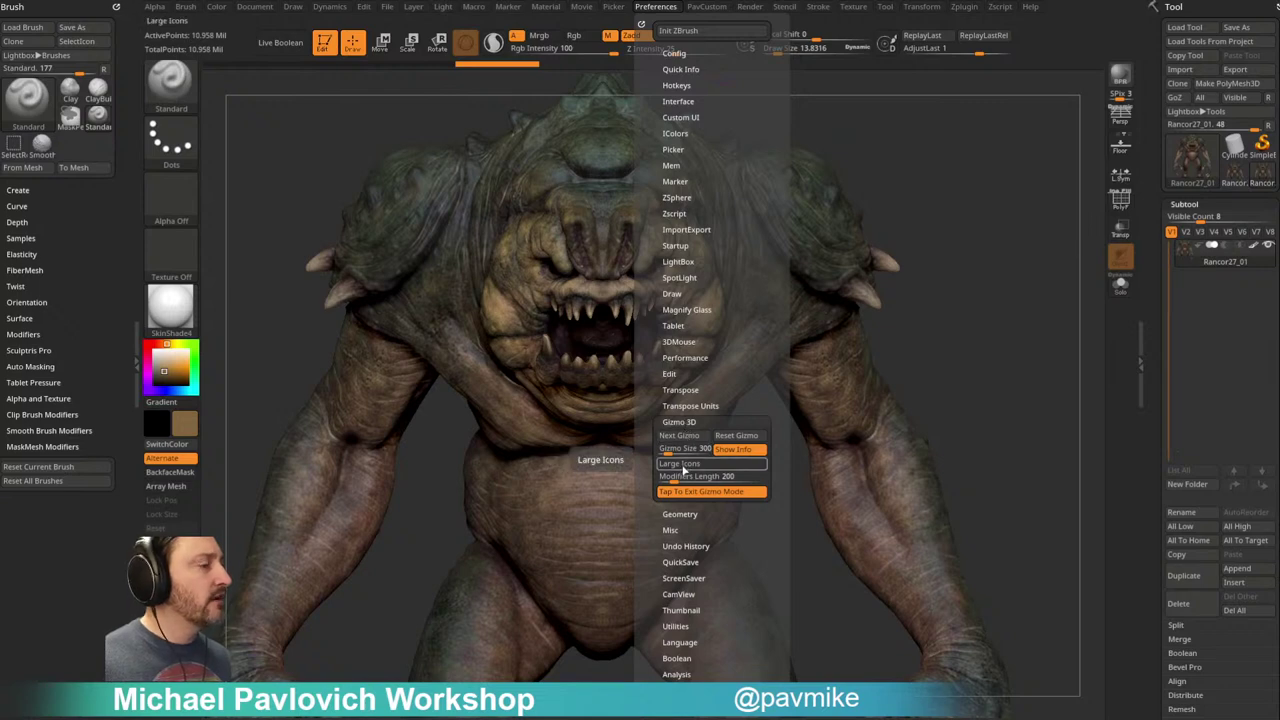
pyautogui.moveTo(846, 240); pyautogui.dragTo(946, 241)
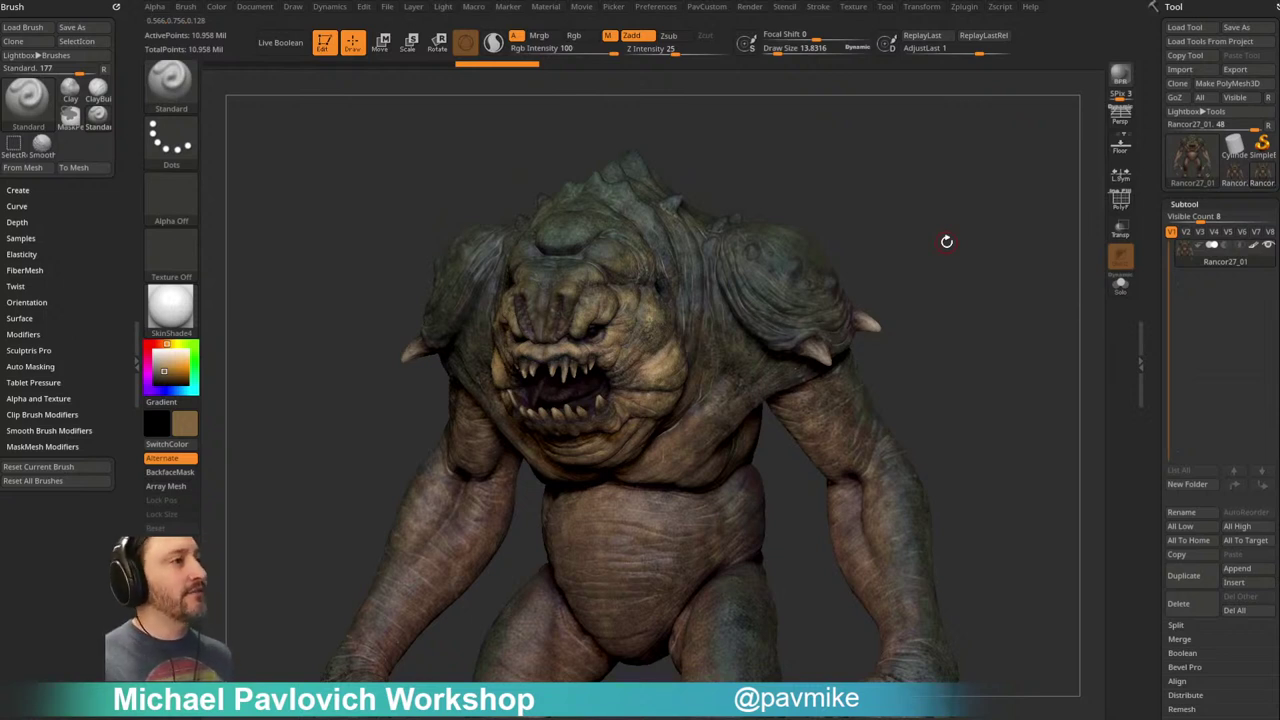
# Step: Expand the Geometry settings and examine the rancor and its subdivision options from the front and side
pyautogui.moveTo(946, 241)
pyautogui.mouseDown()
pyautogui.moveTo(960, 237)
pyautogui.moveTo(935, 288)
pyautogui.mouseUp()
pyautogui.press('s')
pyautogui.moveTo(945, 292)
pyautogui.keyDown('alt'); pyautogui.mouseDown()
pyautogui.moveTo(957, 306)
pyautogui.moveTo(974, 277)
pyautogui.moveTo(983, 320)
pyautogui.mouseUp(); pyautogui.keyUp('alt')
pyautogui.moveTo(1154, 367); pyautogui.dragTo(1152, 44)
pyautogui.click(1190, 493)
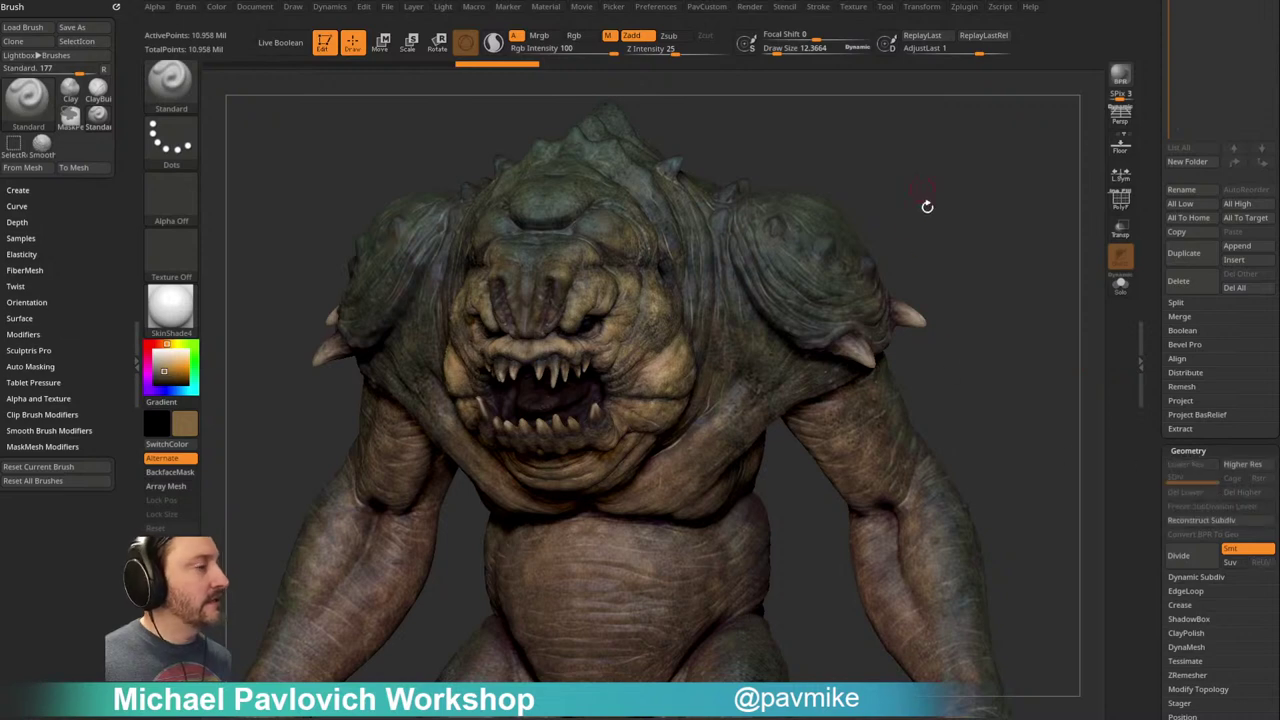
pyautogui.moveTo(920, 189); pyautogui.dragTo(748, 373)
pyautogui.moveTo(886, 265)
pyautogui.mouseDown()
pyautogui.moveTo(974, 209)
pyautogui.moveTo(968, 232)
pyautogui.mouseUp()
pyautogui.scroll(5, 1154, 420)
# Step: Turn off the rancor's polypaint display, set the color to white and assign the StartupMaterial material
pyautogui.click(1253, 246)
pyautogui.click(152, 346)
pyautogui.click(170, 306)
pyautogui.click(246, 324)
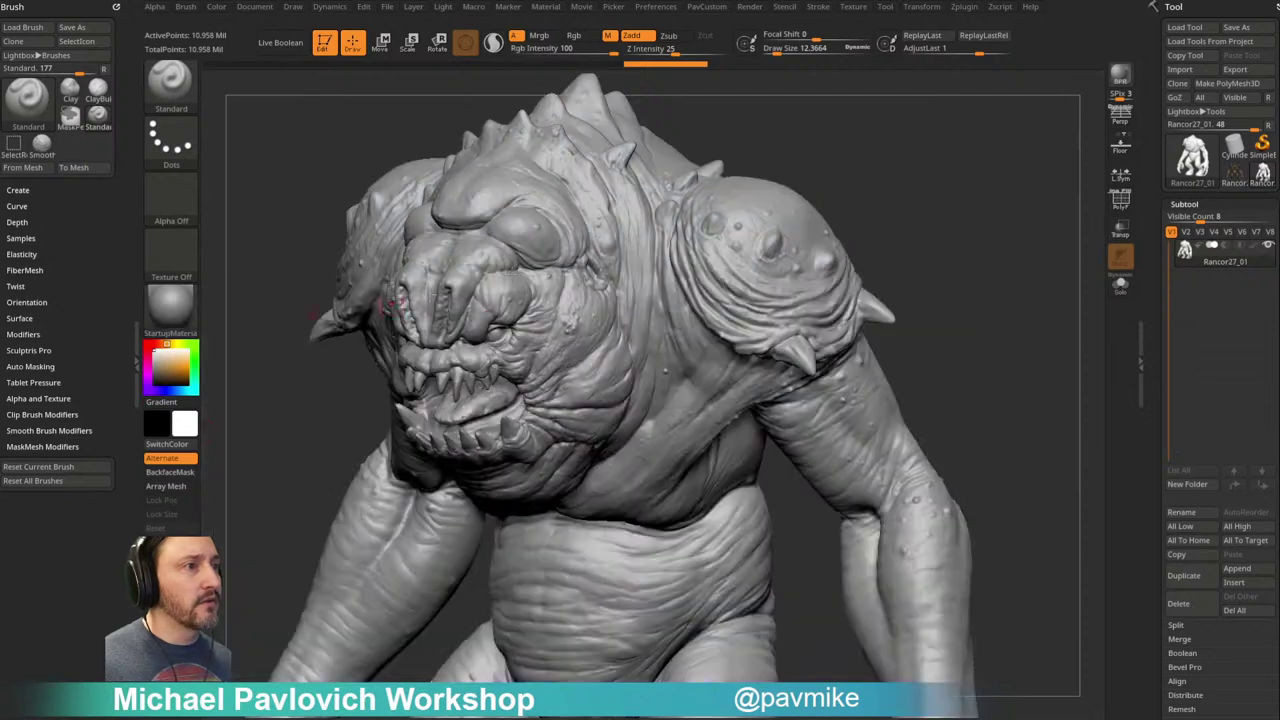
# Step: Mask the inner front edge of the shoulder plate using the MaskPen brush
pyautogui.keyDown('alt'); pyautogui.moveTo(1004, 160); pyautogui.dragTo(982, 252); pyautogui.keyUp('alt')
pyautogui.press('s')
pyautogui.moveTo(732, 354); pyautogui.dragTo(676, 340)
pyautogui.moveTo(1156, 382); pyautogui.dragTo(1156, 364)
pyautogui.scroll(-5, 1156, 364)
pyautogui.moveTo(872, 218); pyautogui.dragTo(950, 213)
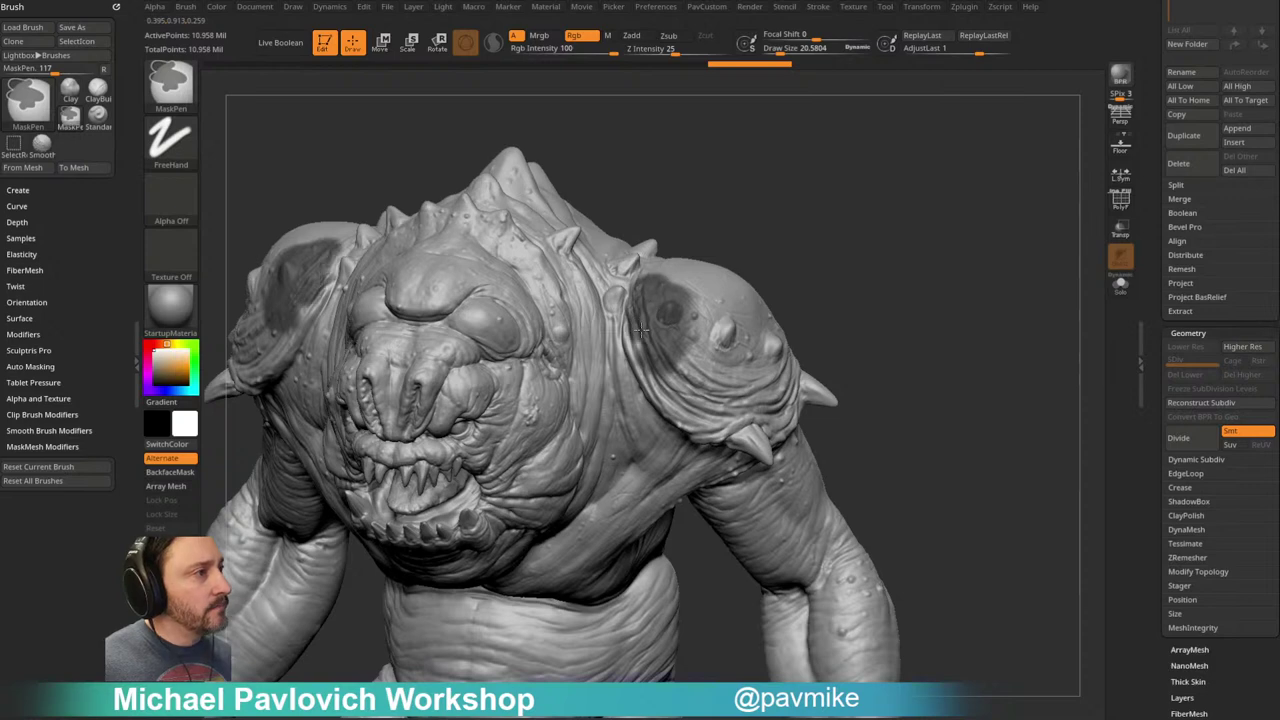
pyautogui.keyDown('ctrl'); pyautogui.moveTo(648, 369); pyautogui.dragTo(674, 408); pyautogui.keyUp('ctrl')
pyautogui.moveTo(971, 263); pyautogui.dragTo(968, 195)
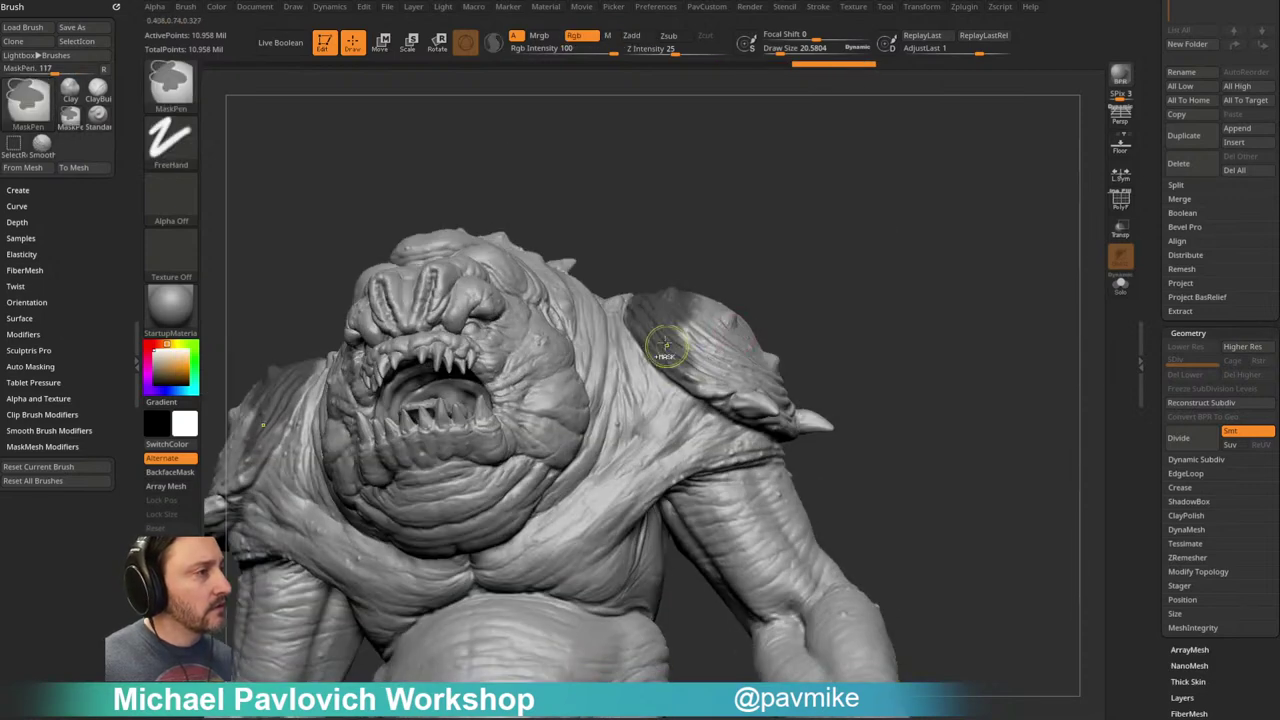
# Step: Continue the mask along the underside rim of the shoulder plate and around the base of its spikes
pyautogui.moveTo(854, 371); pyautogui.dragTo(661, 354)
pyautogui.moveTo(849, 372); pyautogui.dragTo(709, 384)
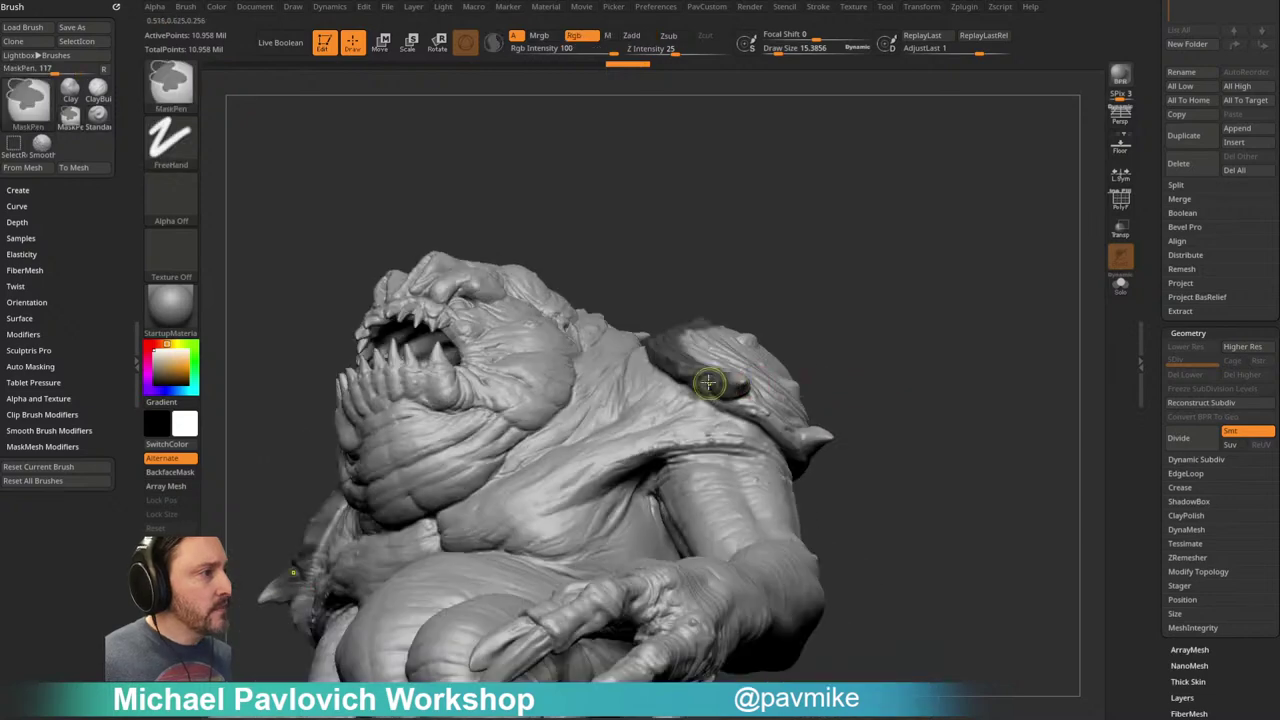
pyautogui.moveTo(857, 404); pyautogui.dragTo(748, 410)
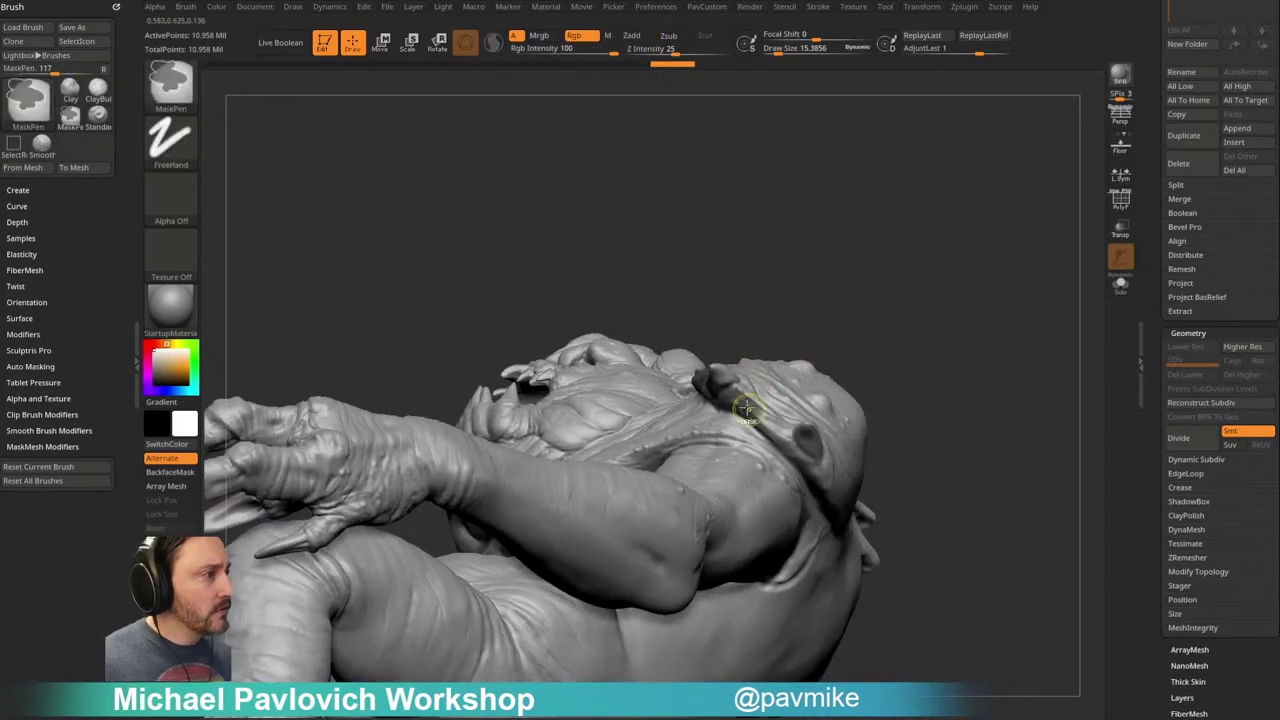
pyautogui.moveTo(872, 397); pyautogui.dragTo(838, 300)
pyautogui.keyDown('ctrl'); pyautogui.moveTo(740, 393); pyautogui.dragTo(713, 377); pyautogui.keyUp('ctrl')
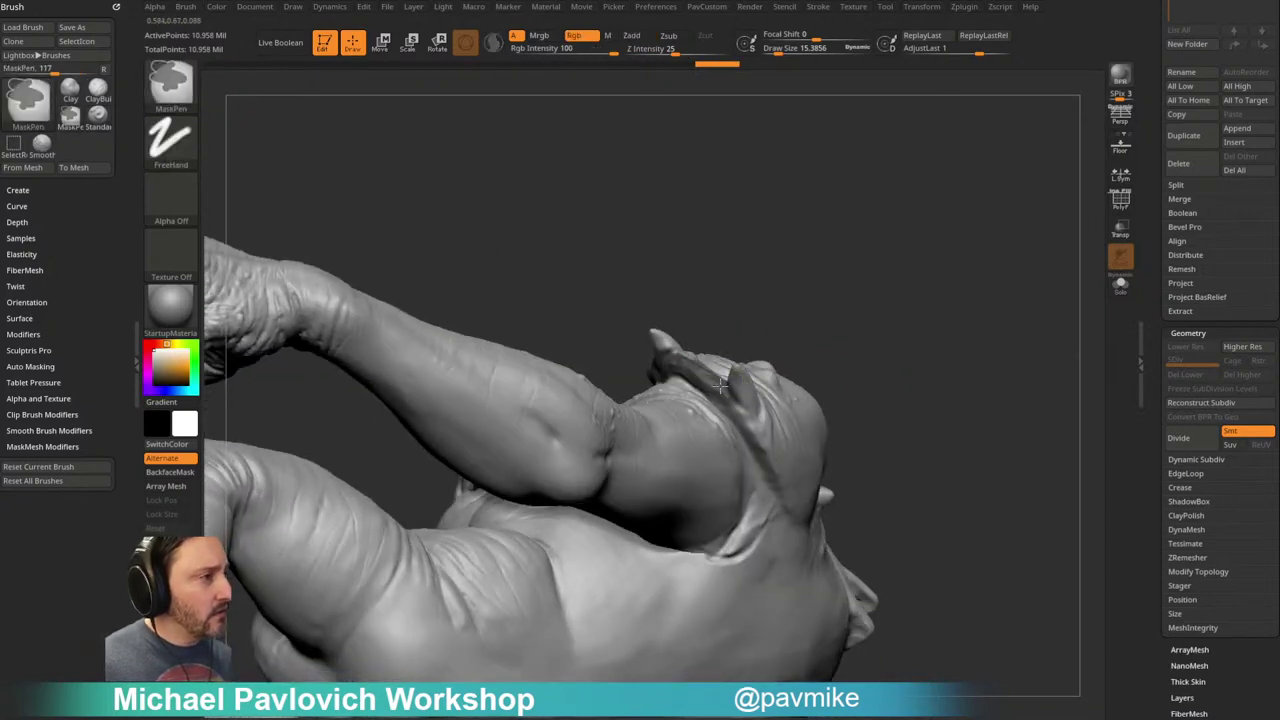
pyautogui.moveTo(760, 437)
pyautogui.mouseDown()
pyautogui.moveTo(837, 351)
pyautogui.moveTo(702, 378)
pyautogui.mouseUp()
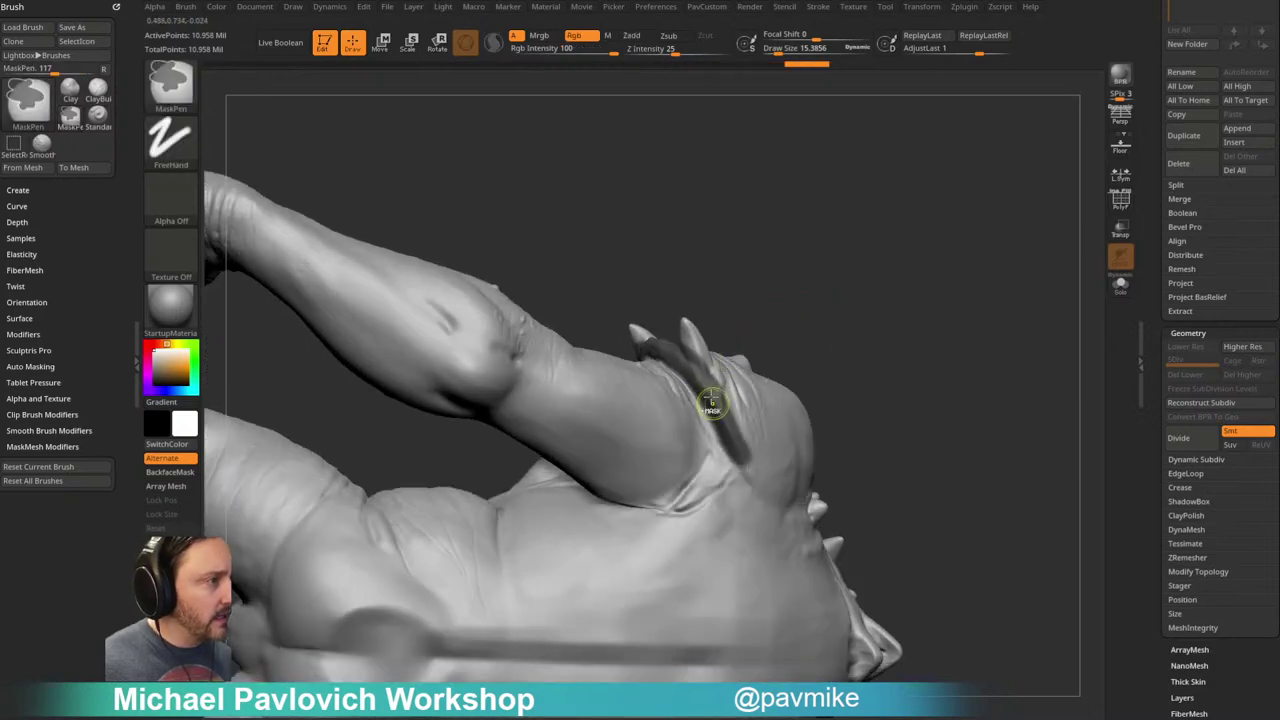
pyautogui.moveTo(909, 403)
pyautogui.mouseDown()
pyautogui.moveTo(946, 351)
pyautogui.moveTo(908, 308)
pyautogui.mouseUp()
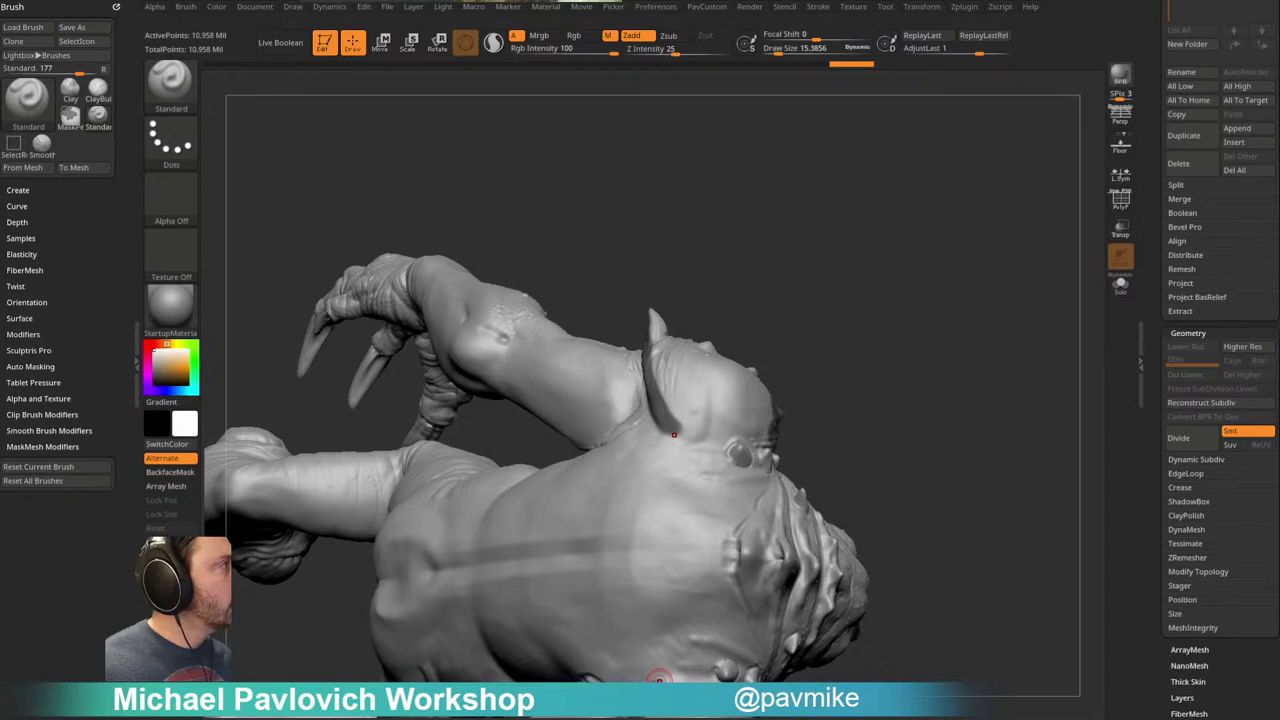
# Step: Mask the rear rim of the shoulder plate and carry the mask onto its upper edge
pyautogui.moveTo(971, 394)
pyautogui.mouseDown()
pyautogui.moveTo(931, 229)
pyautogui.moveTo(956, 223)
pyautogui.moveTo(974, 240)
pyautogui.moveTo(980, 217)
pyautogui.moveTo(695, 383)
pyautogui.mouseUp()
pyautogui.press('ctrl')
pyautogui.moveTo(988, 166)
pyautogui.mouseDown()
pyautogui.moveTo(1020, 183)
pyautogui.moveTo(993, 184)
pyautogui.moveTo(1023, 277)
pyautogui.moveTo(971, 277)
pyautogui.moveTo(960, 206)
pyautogui.moveTo(725, 350)
pyautogui.mouseUp()
pyautogui.press('ctrl')
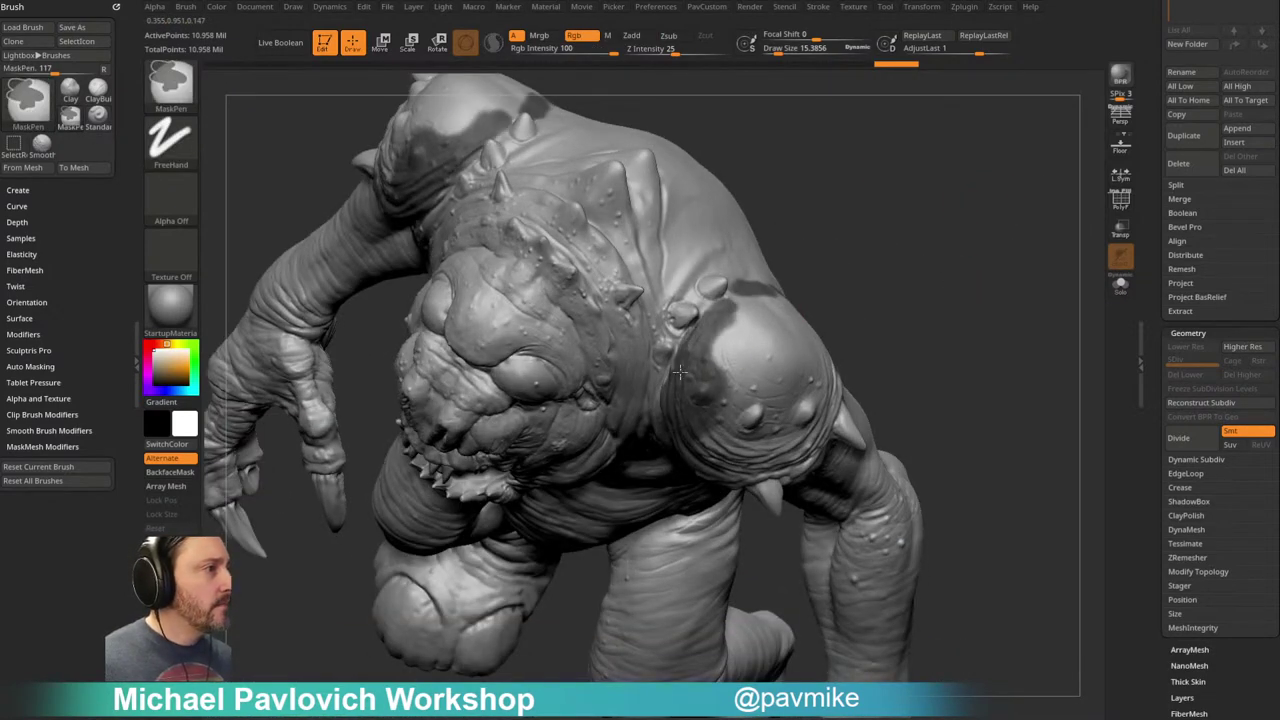
pyautogui.moveTo(940, 262); pyautogui.dragTo(868, 222)
pyautogui.keyDown('ctrl'); pyautogui.moveTo(735, 318); pyautogui.dragTo(762, 288); pyautogui.keyUp('ctrl')
# Step: Widen the mask over the crown and inner border of the shoulder plate
pyautogui.moveTo(610, 545); pyautogui.dragTo(700, 500)
pyautogui.press('ctrl')
pyautogui.moveTo(960, 203)
pyautogui.mouseDown()
pyautogui.moveTo(997, 154)
pyautogui.moveTo(749, 297)
pyautogui.mouseUp()
pyautogui.press('ctrl')
pyautogui.moveTo(425, 543)
pyautogui.mouseDown()
pyautogui.moveTo(349, 514)
pyautogui.moveTo(325, 485)
pyautogui.mouseUp()
pyautogui.press('ctrl')
pyautogui.moveTo(598, 452)
pyautogui.mouseDown()
pyautogui.moveTo(909, 274)
pyautogui.moveTo(757, 277)
pyautogui.moveTo(254, 167)
pyautogui.mouseUp()
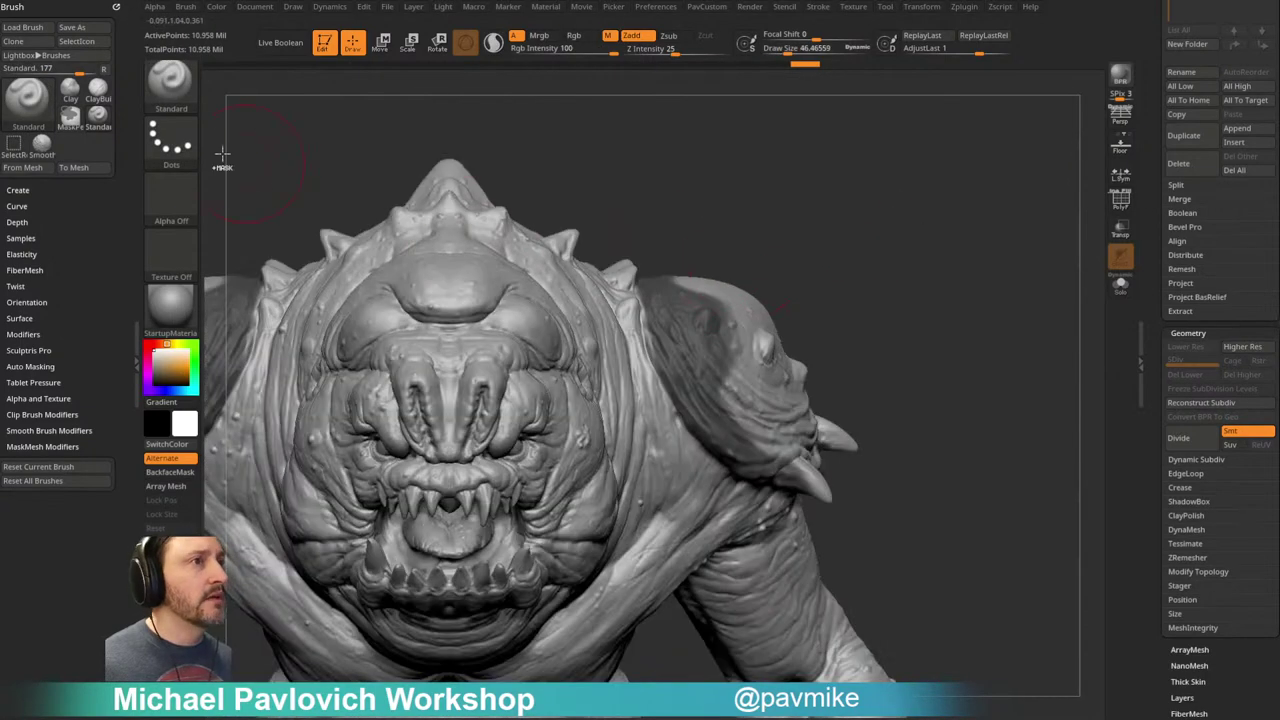
# Step: Switch to the MaskLasso brush and fill the rest of the shoulder plate with mask
pyautogui.hotkey('ctrl', 'b')
pyautogui.click(413, 152)
pyautogui.moveTo(665, 240)
pyautogui.keyDown('ctrl'); pyautogui.mouseDown()
pyautogui.moveTo(768, 300)
pyautogui.moveTo(726, 436)
pyautogui.moveTo(863, 440)
pyautogui.moveTo(905, 290)
pyautogui.mouseUp(); pyautogui.keyUp('ctrl')
pyautogui.moveTo(942, 318)
pyautogui.mouseDown()
pyautogui.moveTo(914, 326)
pyautogui.moveTo(340, 220)
pyautogui.mouseUp()
# Step: Return to the MaskPen brush at a smaller size and erase the mask spilling onto the back of the upper arm
pyautogui.hotkey('ctrl', 'b')
pyautogui.click(309, 108)
pyautogui.press('[')
pyautogui.keyDown('ctrl'); pyautogui.keyDown('alt'); pyautogui.moveTo(602, 396); pyautogui.dragTo(562, 422); pyautogui.keyUp('alt'); pyautogui.keyUp('ctrl')
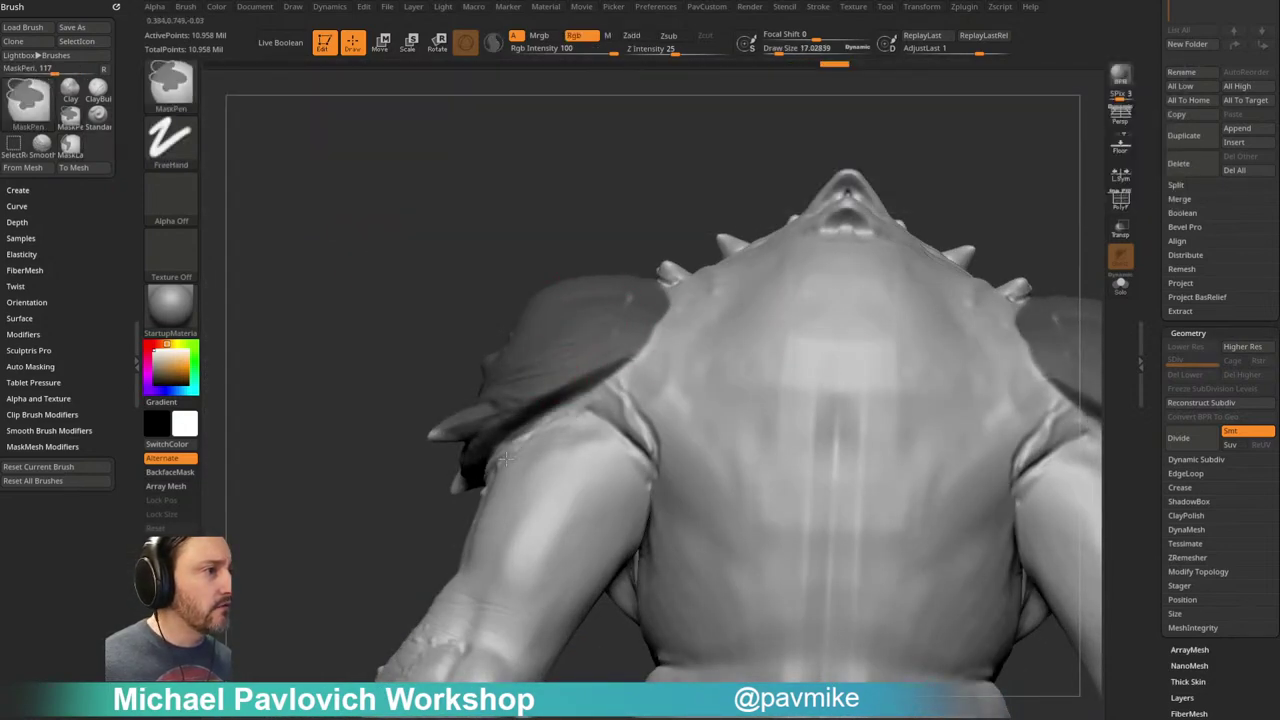
# Step: Mask the unmasked spikes along the lower edge of the shoulder plate
pyautogui.moveTo(410, 350); pyautogui.dragTo(755, 400)
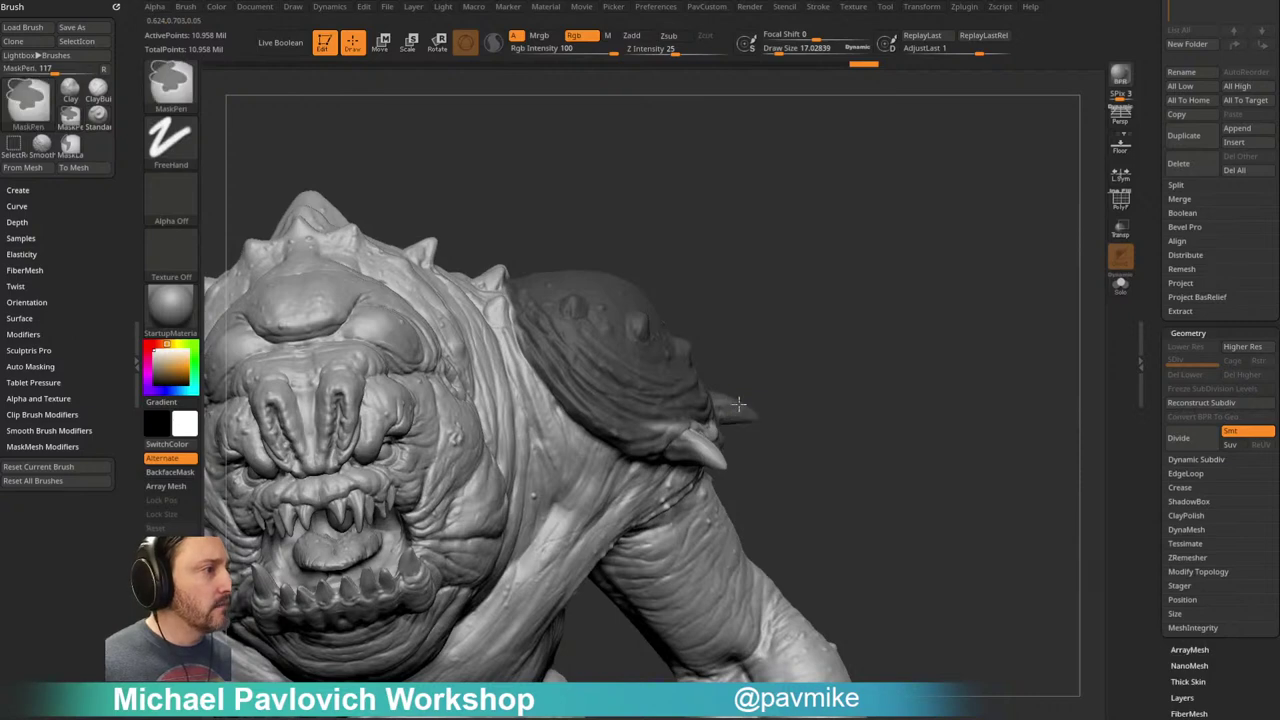
pyautogui.moveTo(767, 317); pyautogui.dragTo(743, 318)
pyautogui.press('ctrl')
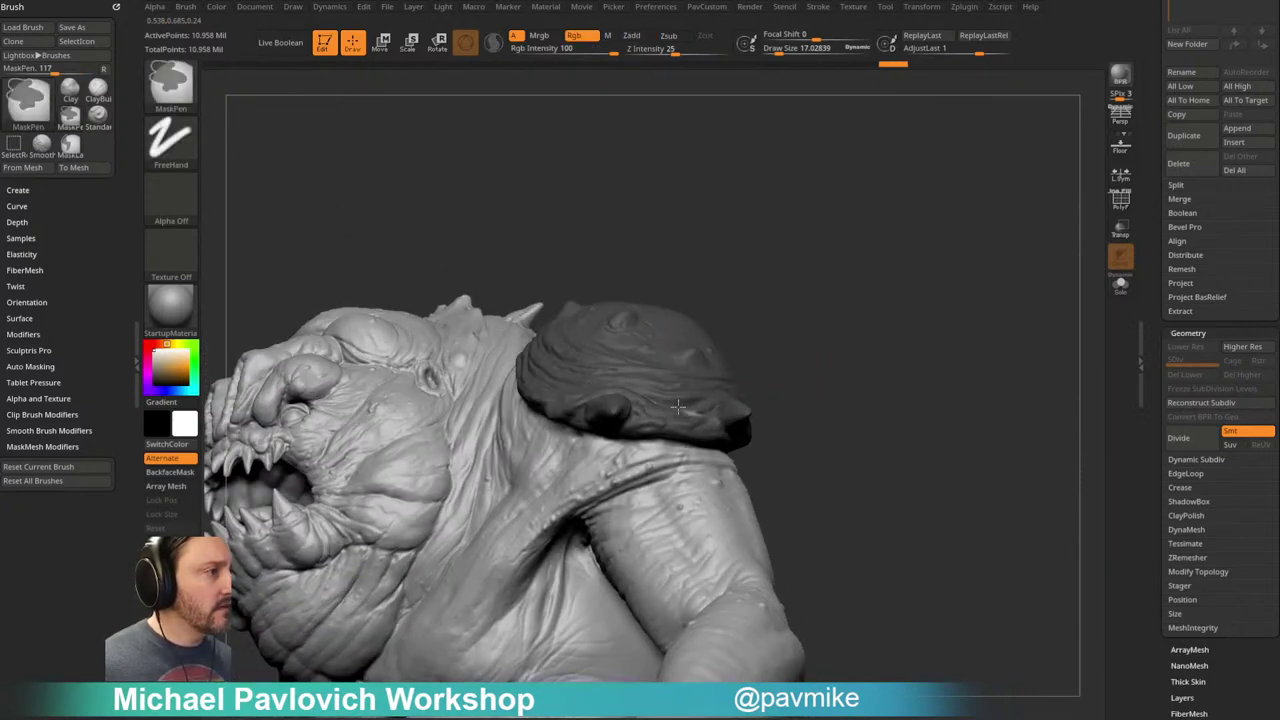
pyautogui.moveTo(857, 289); pyautogui.dragTo(686, 362)
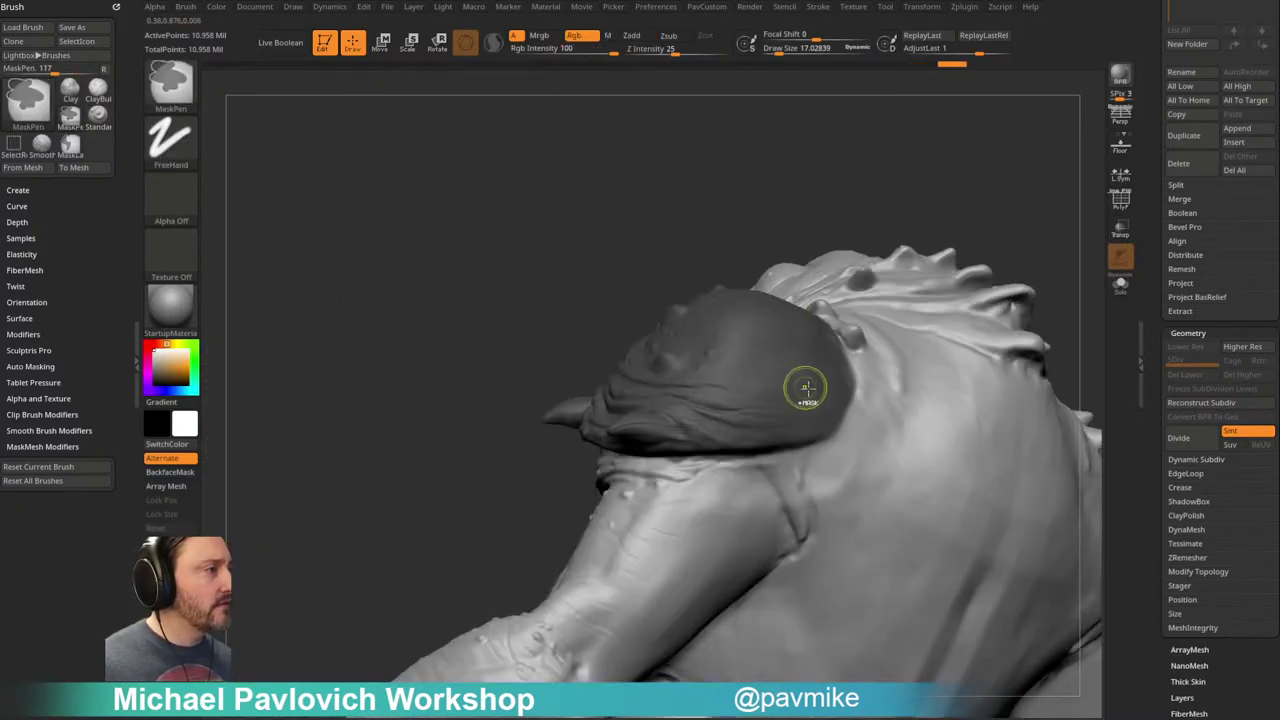
# Step: Touch up the mask on the rear and upper surfaces of the shoulder plate
pyautogui.moveTo(711, 211)
pyautogui.mouseDown()
pyautogui.moveTo(672, 200)
pyautogui.moveTo(957, 243)
pyautogui.moveTo(966, 320)
pyautogui.moveTo(894, 291)
pyautogui.mouseUp()
pyautogui.press('ctrl')
pyautogui.keyDown('ctrl'); pyautogui.moveTo(749, 333); pyautogui.dragTo(744, 336); pyautogui.keyUp('ctrl')
pyautogui.moveTo(824, 234); pyautogui.dragTo(846, 284)
pyautogui.keyDown('ctrl'); pyautogui.moveTo(757, 272); pyautogui.dragTo(754, 243); pyautogui.keyUp('ctrl')
pyautogui.moveTo(980, 245)
pyautogui.mouseDown()
pyautogui.moveTo(986, 174)
pyautogui.moveTo(966, 211)
pyautogui.moveTo(1028, 220)
pyautogui.moveTo(986, 237)
pyautogui.moveTo(1014, 203)
pyautogui.moveTo(1037, 320)
pyautogui.moveTo(969, 265)
pyautogui.moveTo(829, 286)
pyautogui.mouseUp()
# Step: Display polygroups, assign the masked shoulder plates their own polygroup and merge the remaining body into a single one
pyautogui.click(1112, 208)
pyautogui.hotkey('ctrl', 'w')
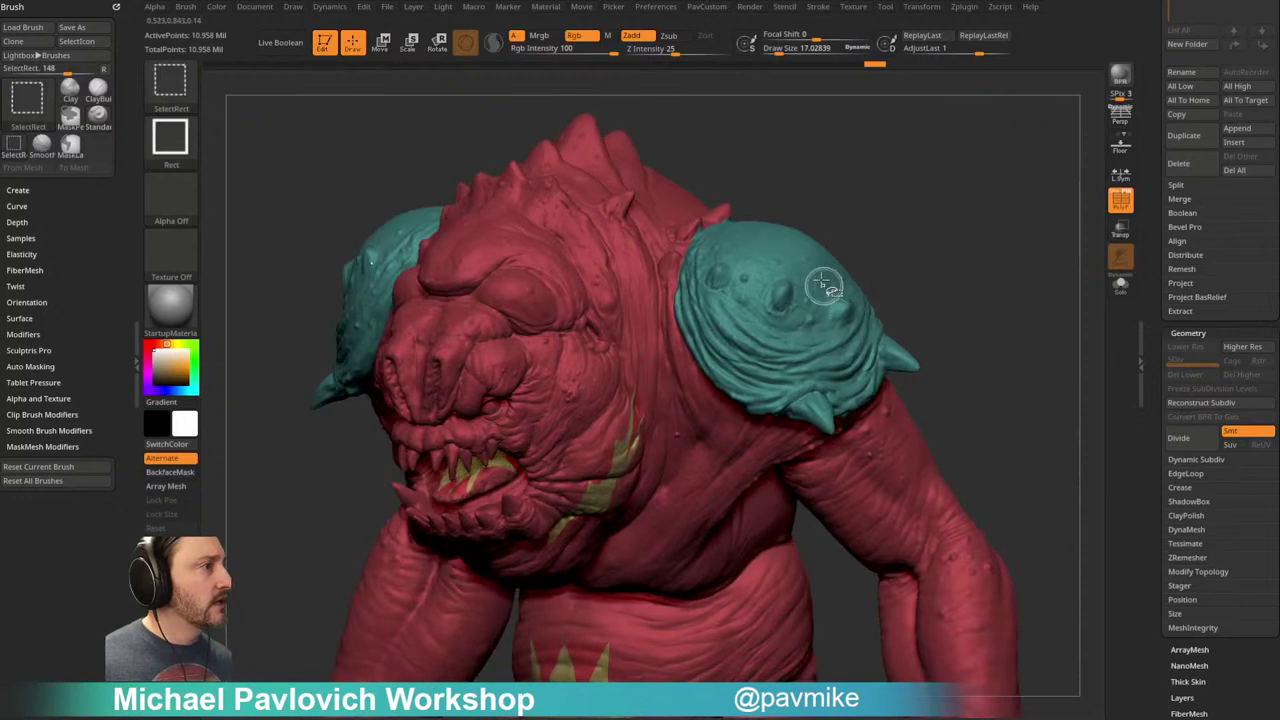
pyautogui.keyDown('ctrl'); pyautogui.keyDown('shift'); pyautogui.click(829, 286); pyautogui.keyUp('shift'); pyautogui.keyUp('ctrl')
pyautogui.moveTo(1028, 185)
pyautogui.keyDown('ctrl'); pyautogui.keyDown('shift'); pyautogui.mouseDown()
pyautogui.moveTo(1062, 283)
pyautogui.moveTo(969, 229)
pyautogui.moveTo(1000, 211)
pyautogui.moveTo(920, 227)
pyautogui.moveTo(1011, 226)
pyautogui.moveTo(990, 186)
pyautogui.moveTo(1026, 294)
pyautogui.moveTo(1003, 306)
pyautogui.moveTo(998, 279)
pyautogui.moveTo(953, 242)
pyautogui.moveTo(994, 254)
pyautogui.moveTo(933, 271)
pyautogui.mouseUp(); pyautogui.keyUp('shift'); pyautogui.keyUp('ctrl')
pyautogui.hotkey('ctrl', 'w')
pyautogui.keyDown('ctrl'); pyautogui.keyDown('shift'); pyautogui.click(1010, 307); pyautogui.keyUp('shift'); pyautogui.keyUp('ctrl')
# Step: Reduce the brush draw size to 5.44
pyautogui.press('s')
pyautogui.click(1000, 279)
pyautogui.press('s')
pyautogui.click(990, 279)
pyautogui.press('s')
pyautogui.click(957, 242)
pyautogui.press('s')
pyautogui.click(948, 243)
# Step: Hide the shoulder plate polygroup so only the rancor's body is shown
pyautogui.moveTo(985, 225); pyautogui.dragTo(1080, 201)
pyautogui.keyDown('shift'); pyautogui.moveTo(942, 189); pyautogui.dragTo(877, 254); pyautogui.keyUp('shift')
pyautogui.keyDown('ctrl'); pyautogui.keyDown('shift'); pyautogui.click(968, 270); pyautogui.keyUp('shift'); pyautogui.keyUp('ctrl')
pyautogui.keyDown('ctrl'); pyautogui.keyDown('shift'); pyautogui.moveTo(1024, 210); pyautogui.dragTo(1048, 304); pyautogui.keyUp('shift'); pyautogui.keyUp('ctrl')
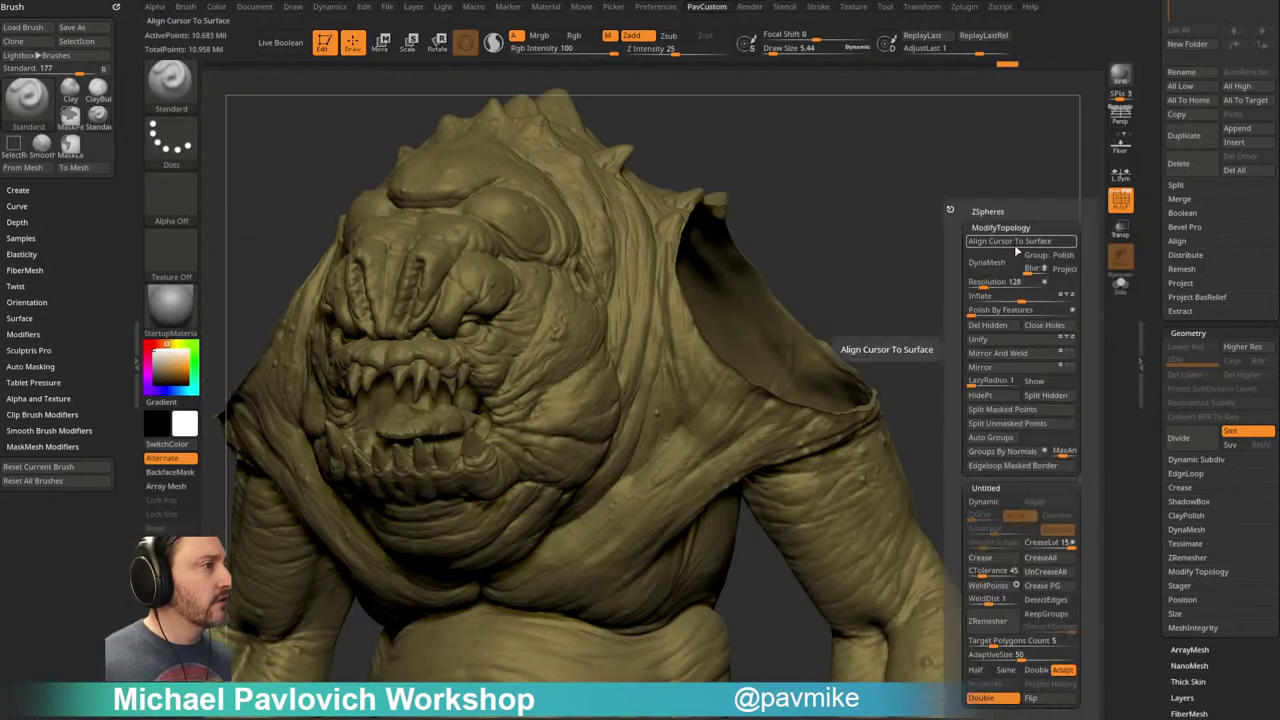
# Step: Turn off double-sided display for the body in the Display Properties
pyautogui.moveTo(1157, 401); pyautogui.dragTo(1162, 150)
pyautogui.keyDown('shift'); pyautogui.click(1199, 267); pyautogui.keyUp('shift')
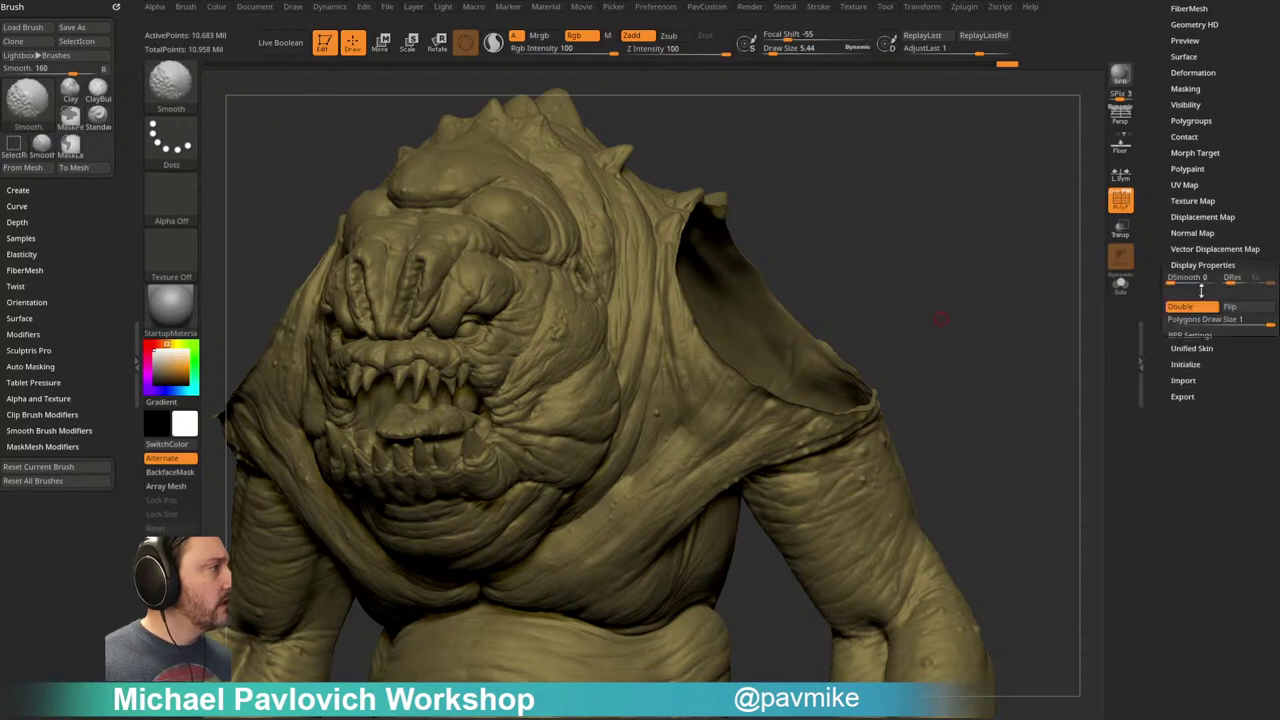
pyautogui.click(1181, 306)
# Step: Split the hidden shoulder plates into a separate subtool and hide that subtool
pyautogui.press('2')
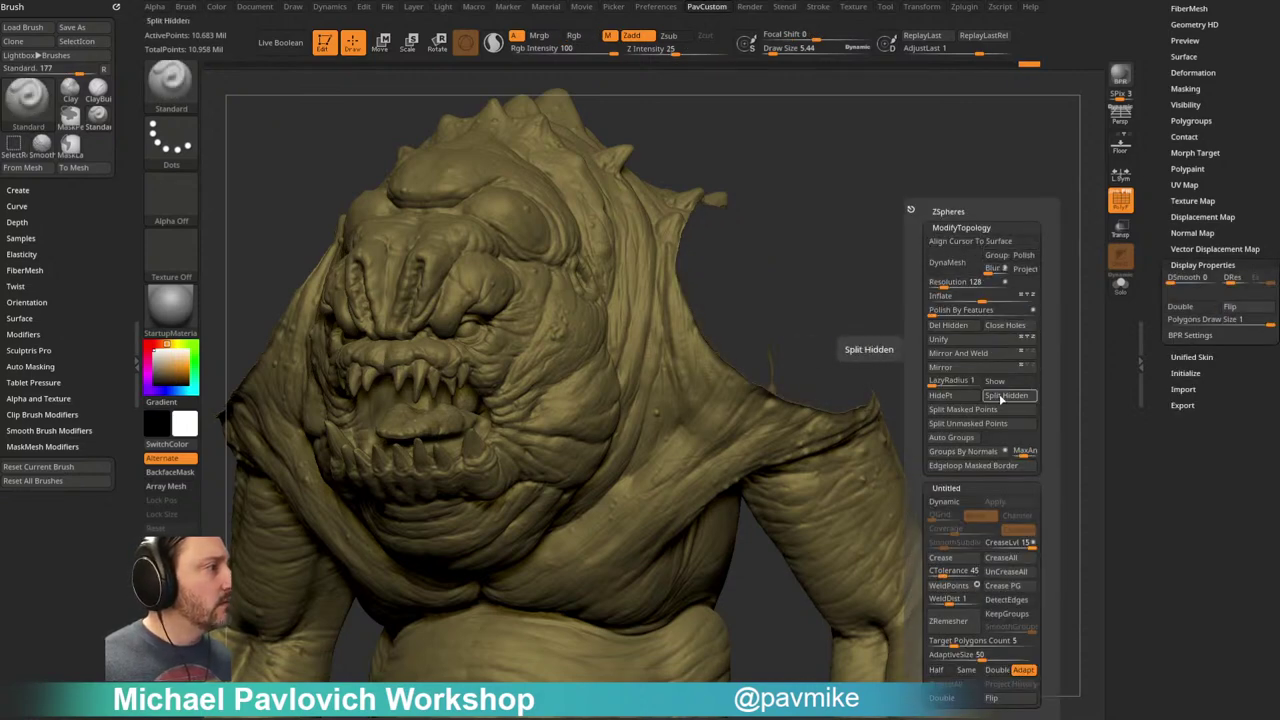
pyautogui.click(1005, 395)
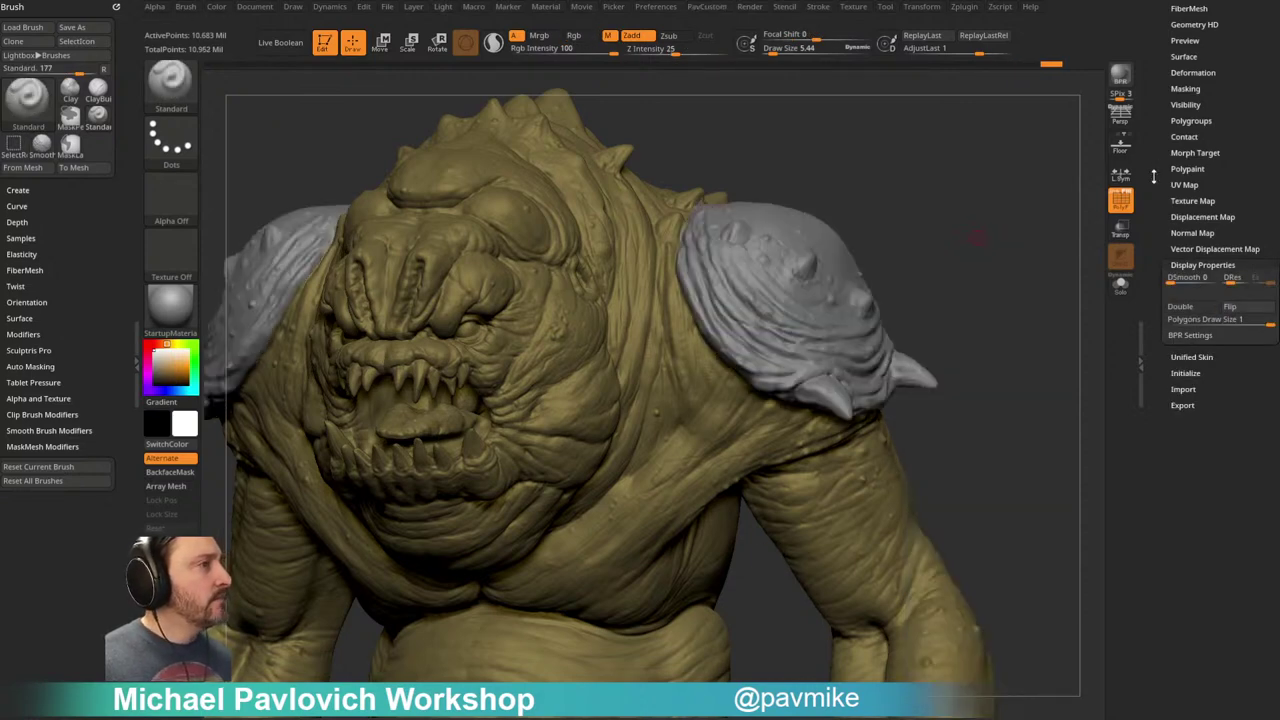
pyautogui.scroll(5, 1220, 250)
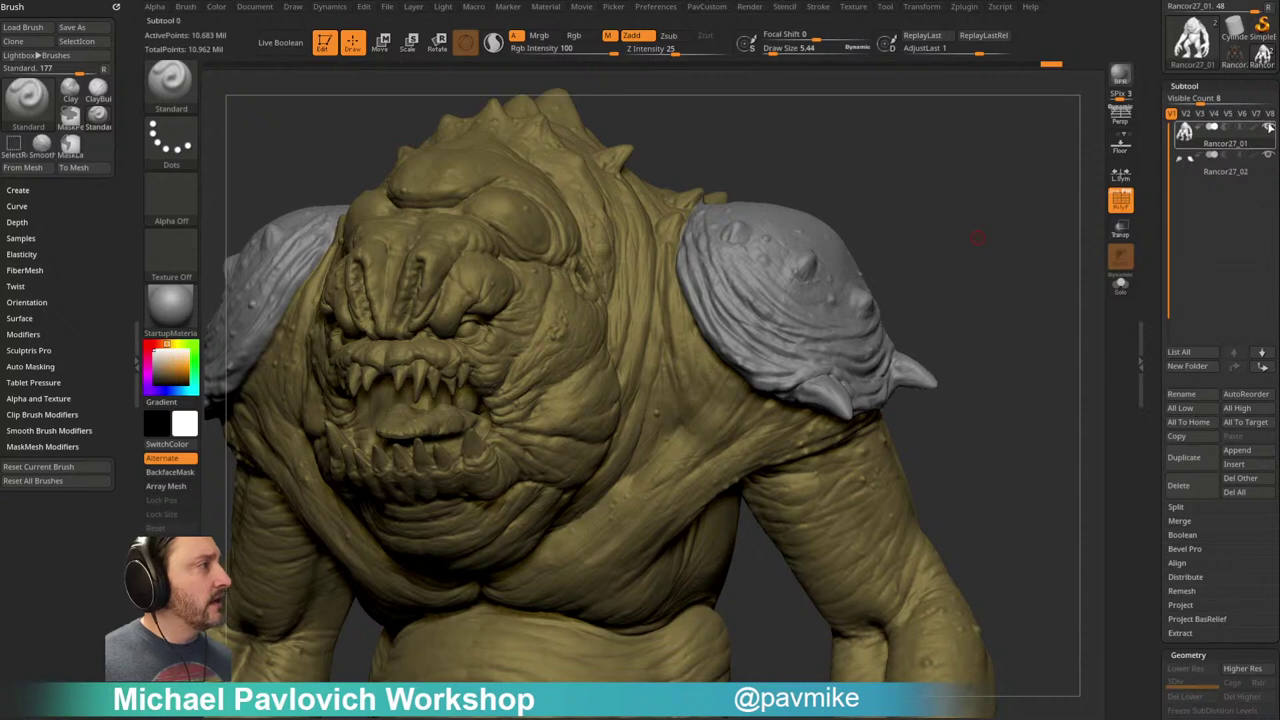
pyautogui.moveTo(1057, 257); pyautogui.dragTo(885, 297)
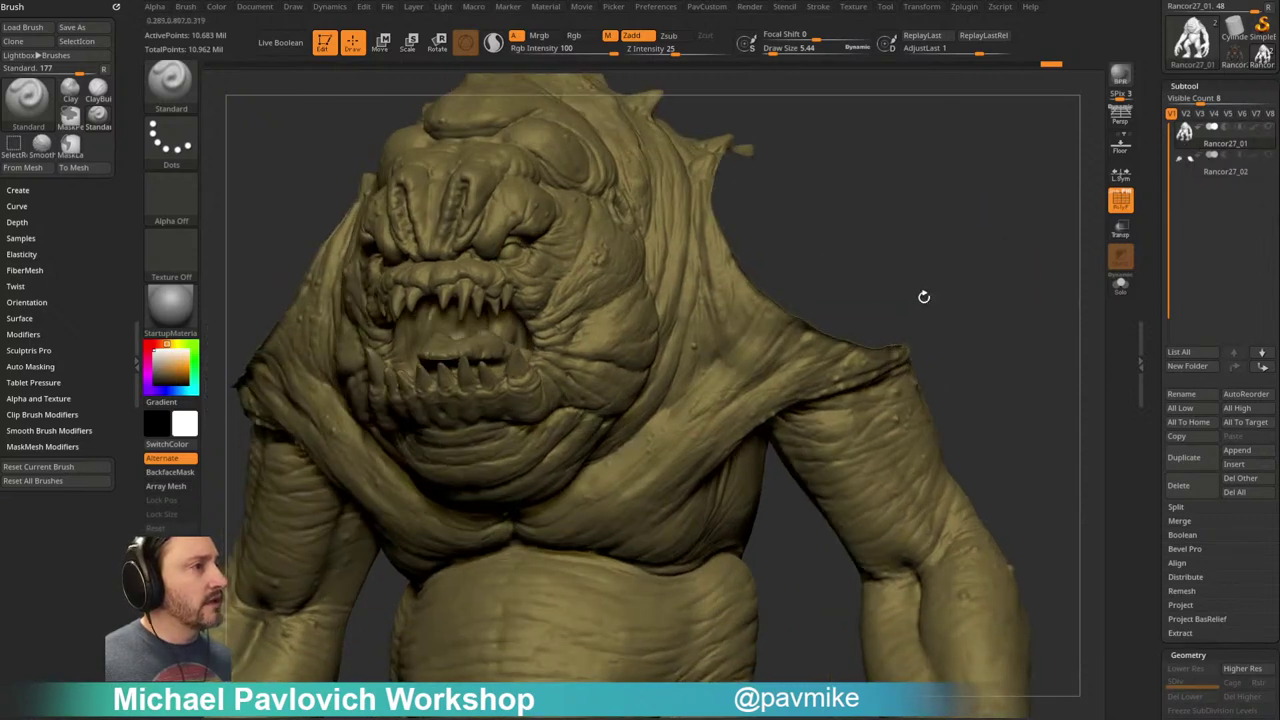
pyautogui.moveTo(956, 335); pyautogui.dragTo(1045, 310)
# Step: Try to mask the tongue inside the mouth with the MaskPen brush
pyautogui.moveTo(360, 266)
pyautogui.mouseDown()
pyautogui.moveTo(483, 297)
pyautogui.moveTo(969, 241)
pyautogui.moveTo(1043, 129)
pyautogui.moveTo(1080, 168)
pyautogui.moveTo(929, 174)
pyautogui.moveTo(1006, 177)
pyautogui.moveTo(943, 200)
pyautogui.moveTo(1048, 189)
pyautogui.mouseUp()
pyautogui.press('s')
pyautogui.moveTo(457, 412); pyautogui.dragTo(477, 412)
pyautogui.moveTo(992, 149); pyautogui.dragTo(992, 188)
pyautogui.press('ctrl')
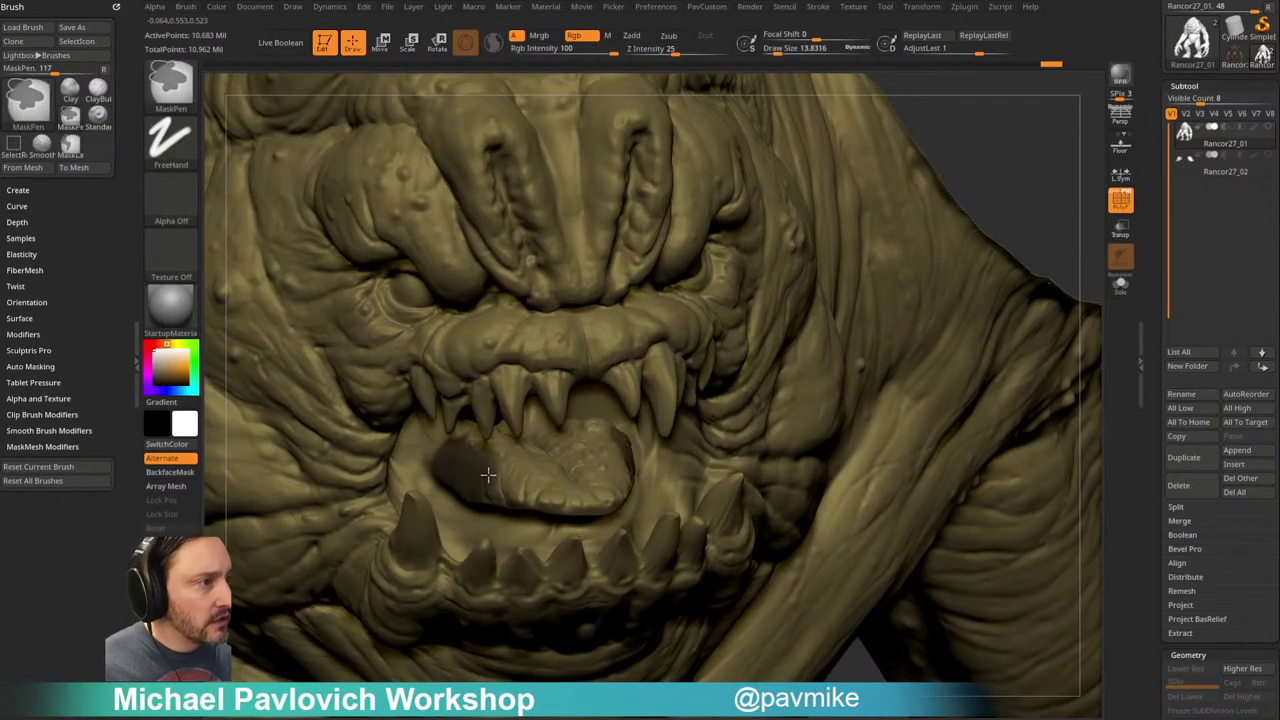
pyautogui.moveTo(1000, 160)
pyautogui.mouseDown()
pyautogui.moveTo(1028, 152)
pyautogui.moveTo(1056, 166)
pyautogui.mouseUp()
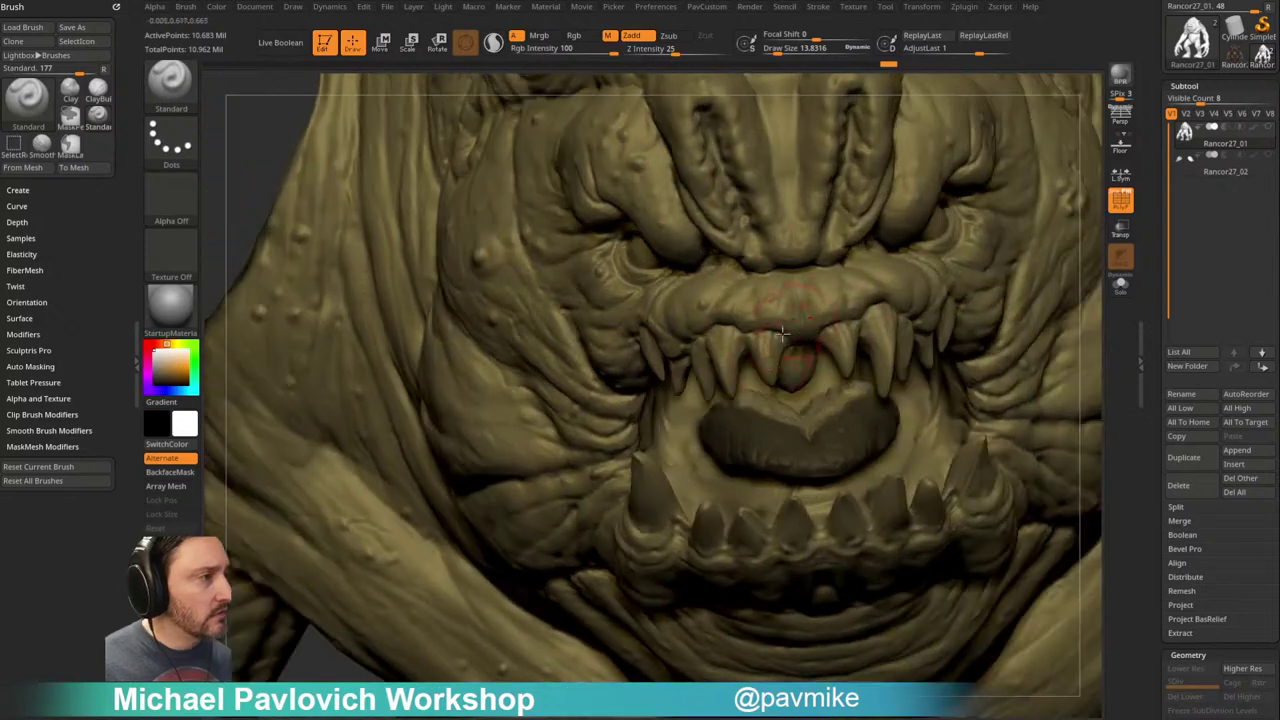
pyautogui.keyDown('ctrl'); pyautogui.moveTo(870, 432); pyautogui.dragTo(822, 447); pyautogui.keyUp('ctrl')
# Step: Switch to the SelectLasso brush and isolate the mouth area from the side view
pyautogui.moveTo(786, 400); pyautogui.dragTo(628, 286, button='right')
pyautogui.moveTo(754, 244)
pyautogui.mouseDown(button='right')
pyautogui.moveTo(863, 249)
pyautogui.moveTo(966, 189)
pyautogui.moveTo(949, 297)
pyautogui.moveTo(969, 295)
pyautogui.mouseUp(button='right')
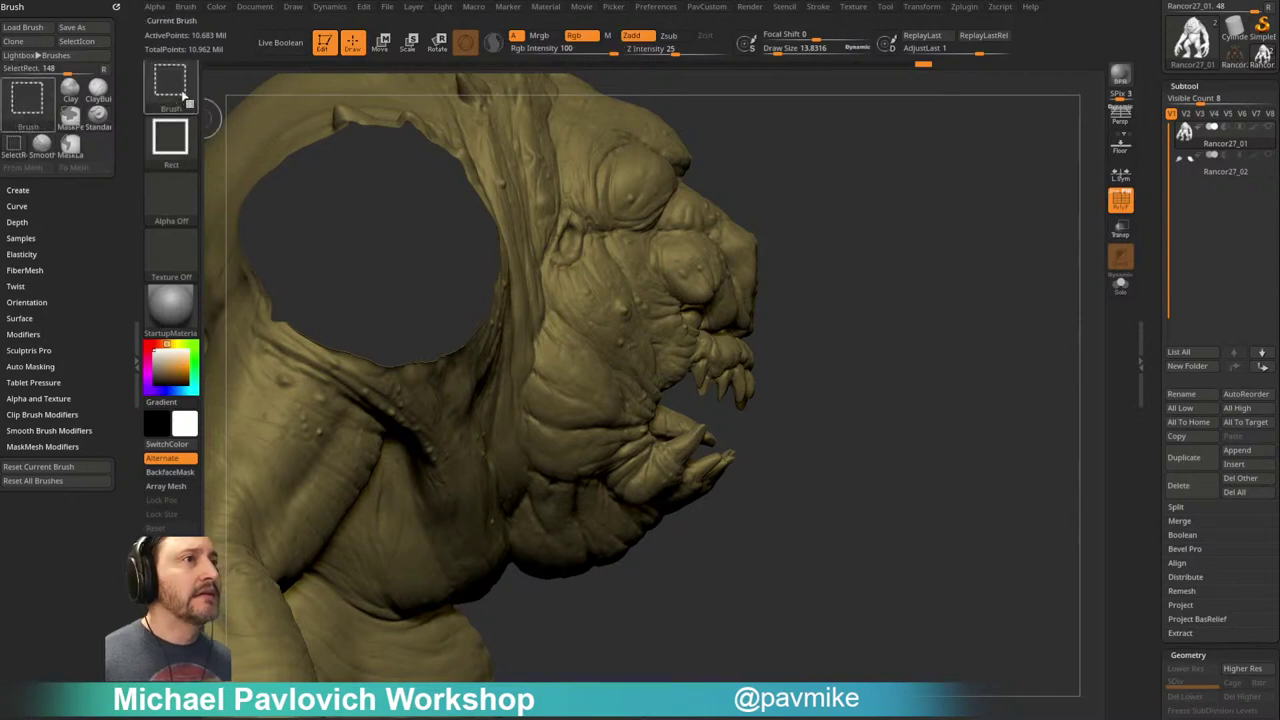
pyautogui.hotkey('ctrl', 'shift', 'b')
pyautogui.click(750, 163)
pyautogui.moveTo(800, 434)
pyautogui.keyDown('ctrl'); pyautogui.keyDown('shift'); pyautogui.mouseDown()
pyautogui.moveTo(828, 528)
pyautogui.moveTo(760, 340)
pyautogui.mouseUp(); pyautogui.keyUp('shift'); pyautogui.keyUp('ctrl')
# Step: Hide the excess geometry behind the tongue and the upper teeth, checking the selection against the full body
pyautogui.moveTo(983, 337)
pyautogui.mouseDown(button='right')
pyautogui.moveTo(978, 297)
pyautogui.moveTo(889, 229)
pyautogui.moveTo(946, 300)
pyautogui.moveTo(983, 320)
pyautogui.moveTo(990, 381)
pyautogui.moveTo(966, 386)
pyautogui.moveTo(822, 253)
pyautogui.mouseUp(button='right')
pyautogui.keyDown('ctrl'); pyautogui.keyDown('shift'); pyautogui.moveTo(521, 333); pyautogui.dragTo(576, 361); pyautogui.keyUp('shift'); pyautogui.keyUp('ctrl')
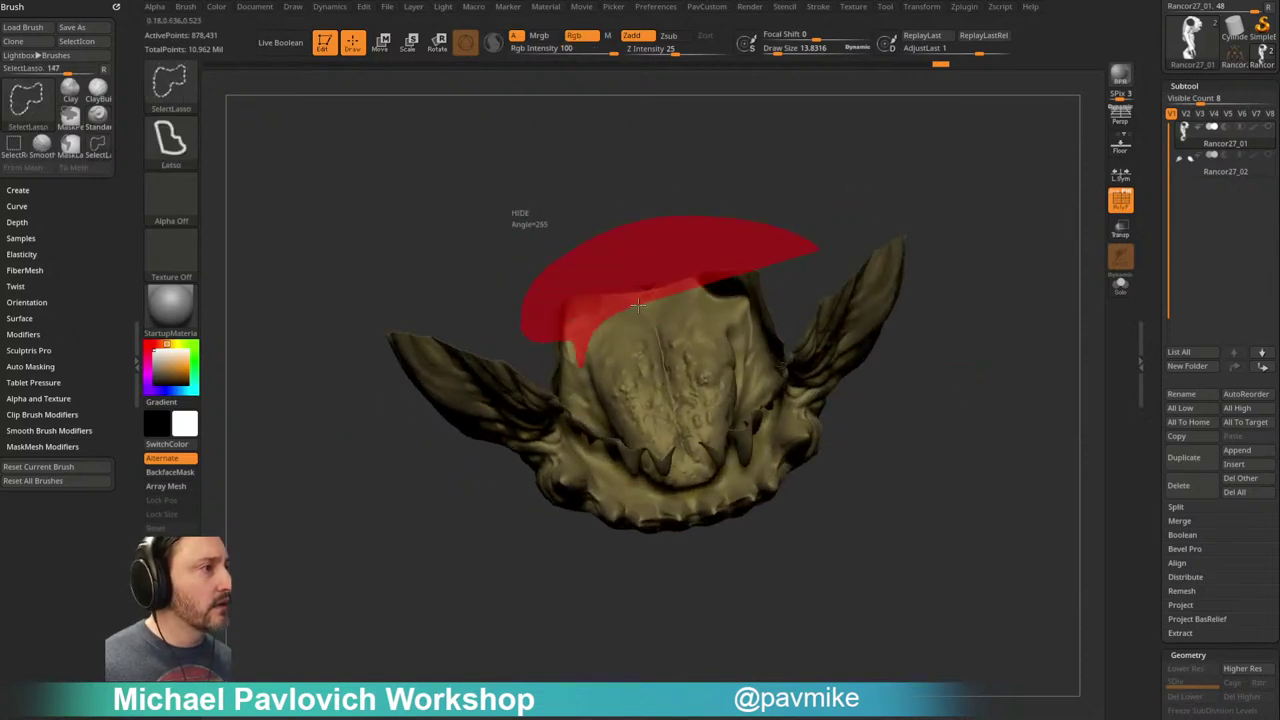
pyautogui.keyDown('ctrl'); pyautogui.keyDown('shift'); pyautogui.moveTo(1020, 279); pyautogui.dragTo(1005, 283); pyautogui.keyUp('shift'); pyautogui.keyUp('ctrl')
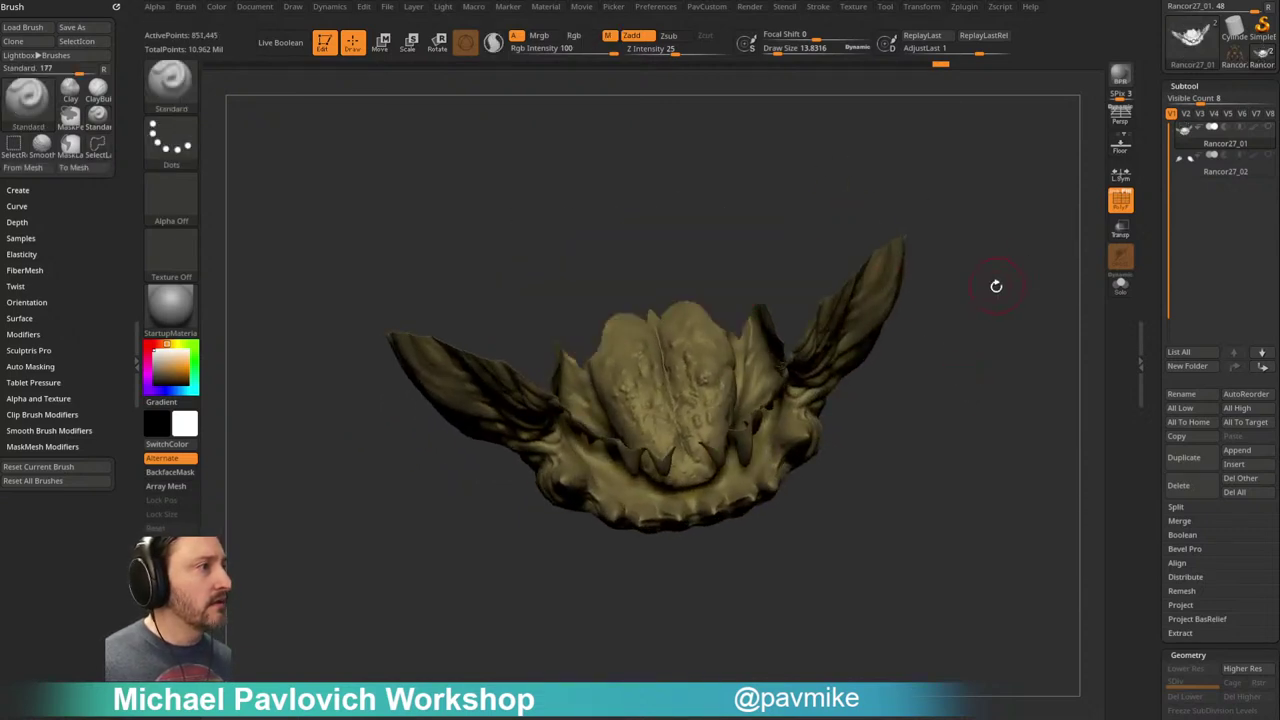
pyautogui.moveTo(975, 353)
pyautogui.mouseDown()
pyautogui.moveTo(1014, 277)
pyautogui.moveTo(985, 260)
pyautogui.mouseUp()
pyautogui.moveTo(888, 291)
pyautogui.keyDown('ctrl'); pyautogui.keyDown('shift'); pyautogui.mouseDown()
pyautogui.moveTo(704, 228)
pyautogui.moveTo(570, 397)
pyautogui.mouseUp(); pyautogui.keyUp('shift'); pyautogui.keyUp('ctrl')
pyautogui.keyDown('ctrl'); pyautogui.keyDown('shift'); pyautogui.moveTo(1005, 295); pyautogui.dragTo(945, 327); pyautogui.keyUp('shift'); pyautogui.keyUp('ctrl')
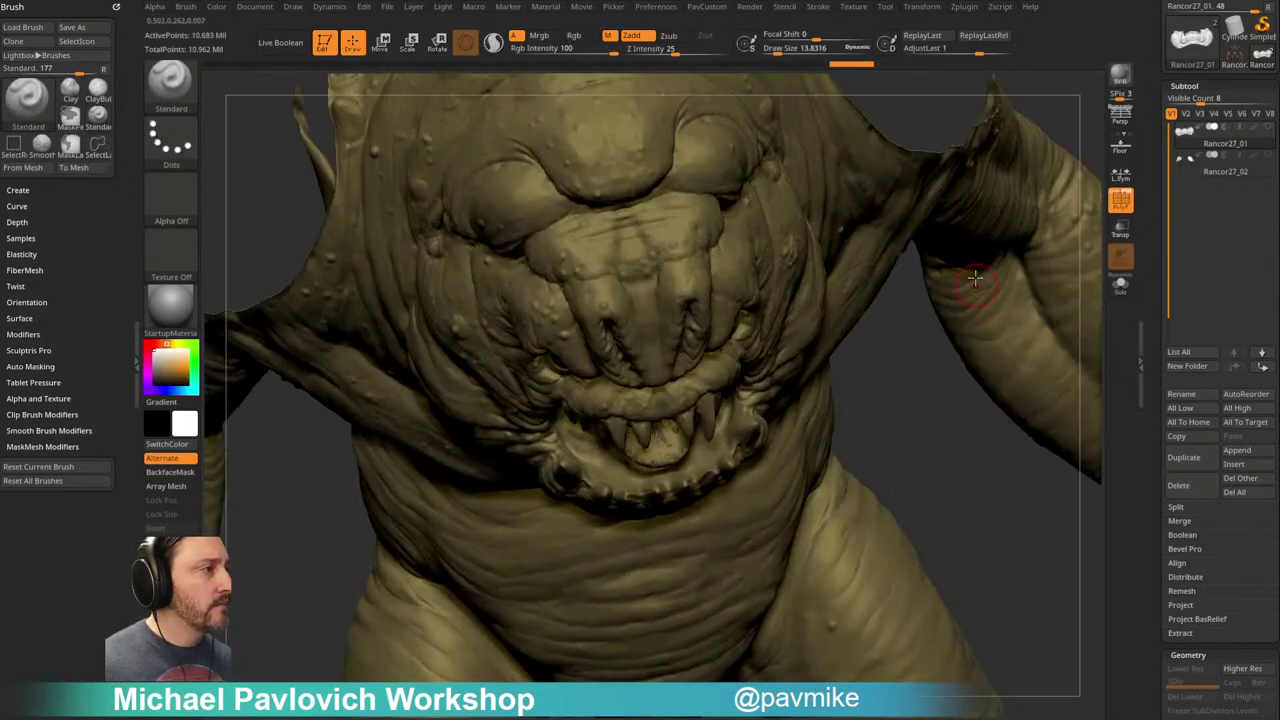
pyautogui.keyDown('ctrl'); pyautogui.keyDown('shift'); pyautogui.click(984, 365); pyautogui.keyUp('shift'); pyautogui.keyUp('ctrl')
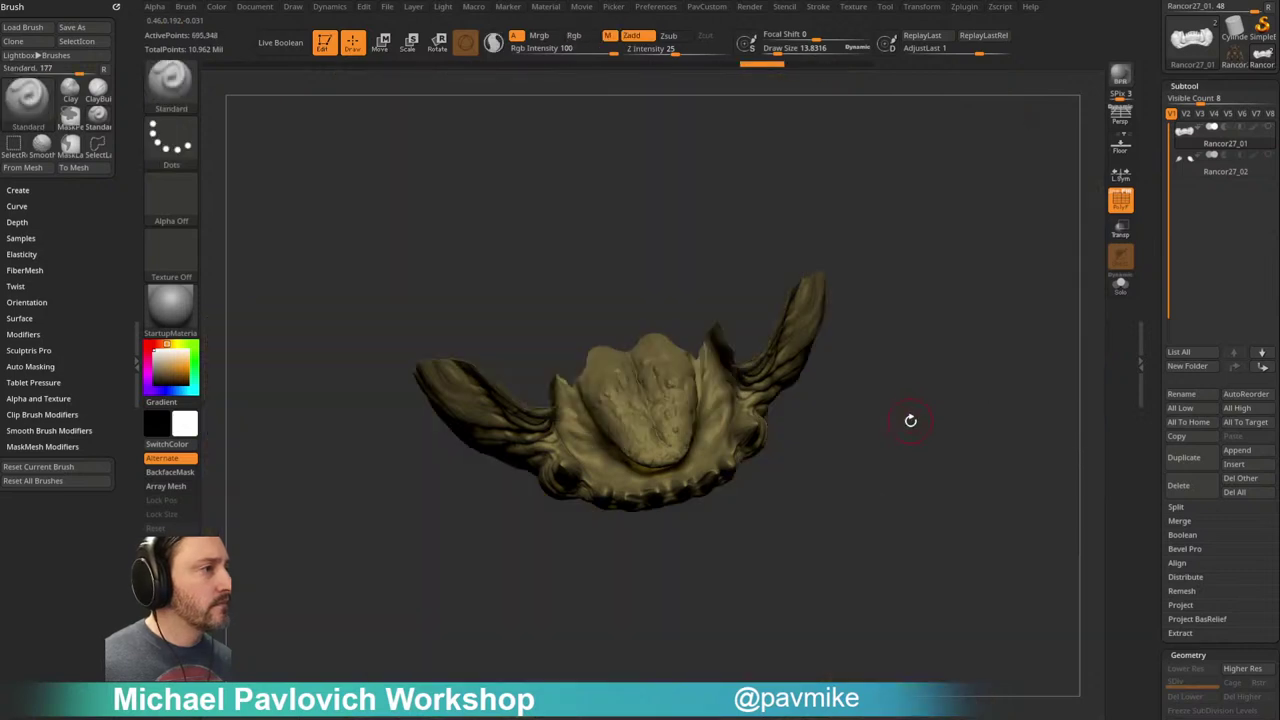
# Step: Hide the jaw geometry around the tongue and split the tongue into its own subtool
pyautogui.moveTo(909, 420)
pyautogui.mouseDown()
pyautogui.moveTo(946, 400)
pyautogui.moveTo(909, 186)
pyautogui.moveTo(740, 237)
pyautogui.mouseUp()
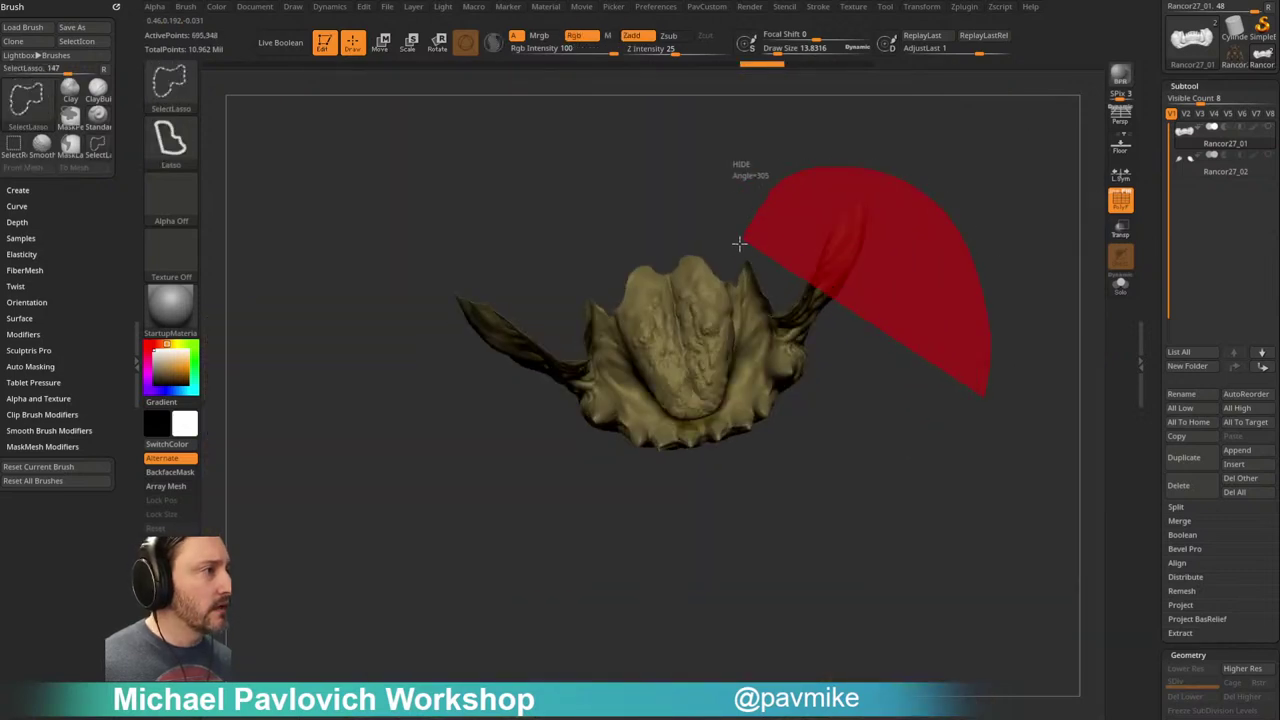
pyautogui.moveTo(977, 386)
pyautogui.keyDown('ctrl'); pyautogui.keyDown('shift'); pyautogui.mouseDown()
pyautogui.moveTo(989, 394)
pyautogui.moveTo(983, 341)
pyautogui.moveTo(938, 404)
pyautogui.mouseUp(); pyautogui.keyUp('shift'); pyautogui.keyUp('ctrl')
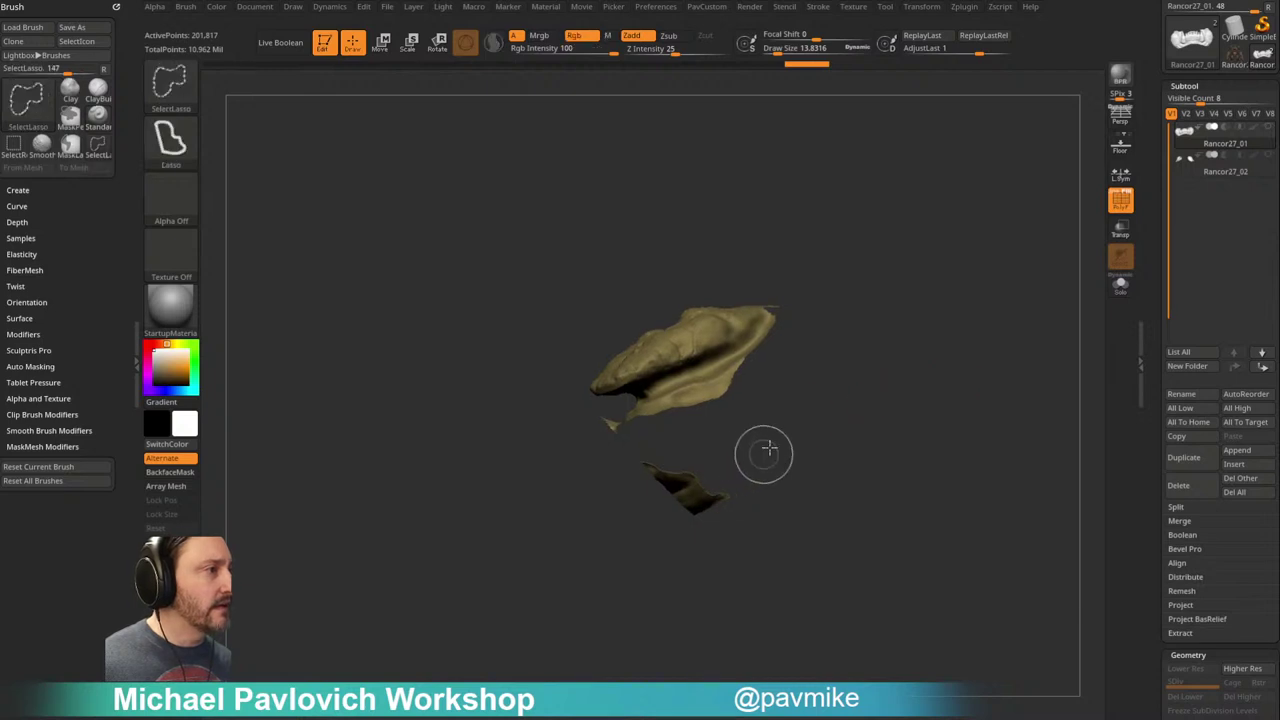
pyautogui.moveTo(957, 325)
pyautogui.keyDown('ctrl'); pyautogui.keyDown('shift'); pyautogui.mouseDown()
pyautogui.moveTo(771, 383)
pyautogui.moveTo(851, 431)
pyautogui.moveTo(986, 423)
pyautogui.moveTo(1006, 271)
pyautogui.moveTo(988, 283)
pyautogui.moveTo(1014, 246)
pyautogui.moveTo(1043, 283)
pyautogui.mouseUp(); pyautogui.keyUp('shift'); pyautogui.keyUp('ctrl')
pyautogui.press('3')
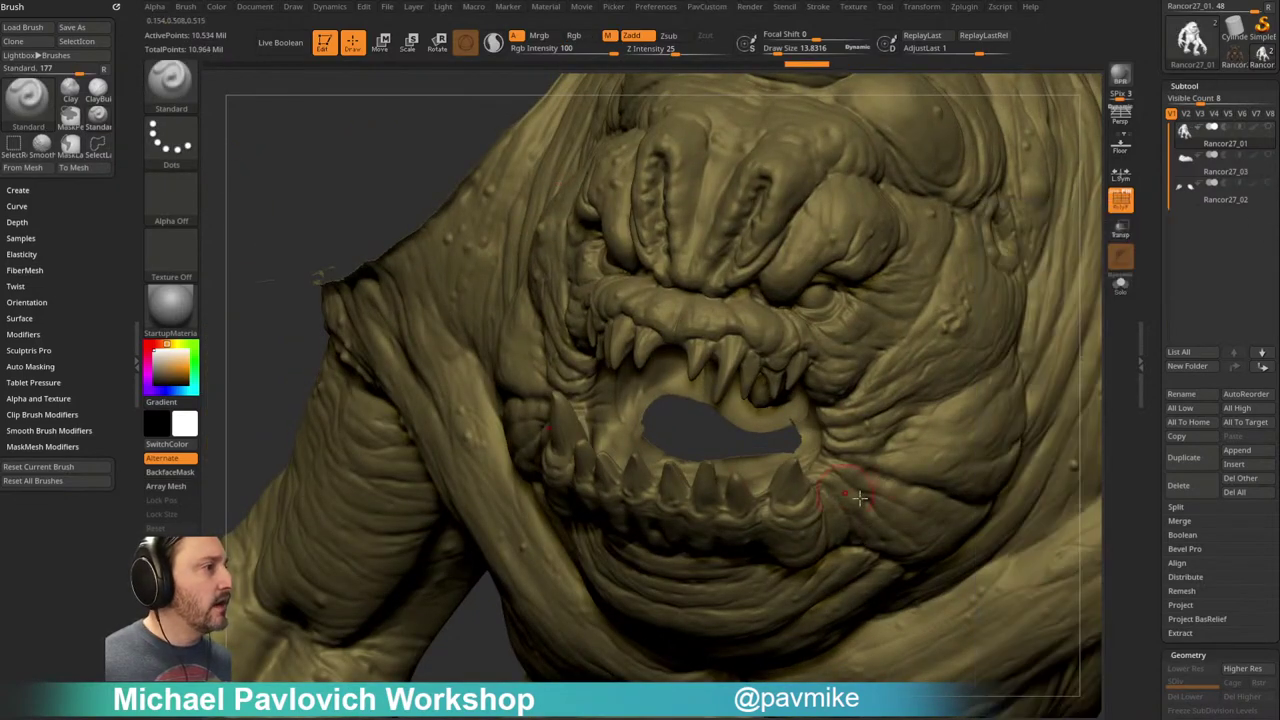
# Step: Isolate the upper teeth from the side view with the SelectLasso brush and hide excess geometry at the end of the arch
pyautogui.moveTo(1091, 349)
pyautogui.keyDown('alt'); pyautogui.mouseDown()
pyautogui.moveTo(954, 191)
pyautogui.moveTo(1074, 169)
pyautogui.moveTo(1039, 220)
pyautogui.moveTo(1012, 215)
pyautogui.moveTo(949, 337)
pyautogui.moveTo(952, 375)
pyautogui.mouseUp(); pyautogui.keyUp('alt')
pyautogui.moveTo(670, 307)
pyautogui.keyDown('ctrl'); pyautogui.keyDown('shift'); pyautogui.mouseDown()
pyautogui.moveTo(562, 304)
pyautogui.moveTo(772, 473)
pyautogui.mouseUp(); pyautogui.keyUp('shift'); pyautogui.keyUp('ctrl')
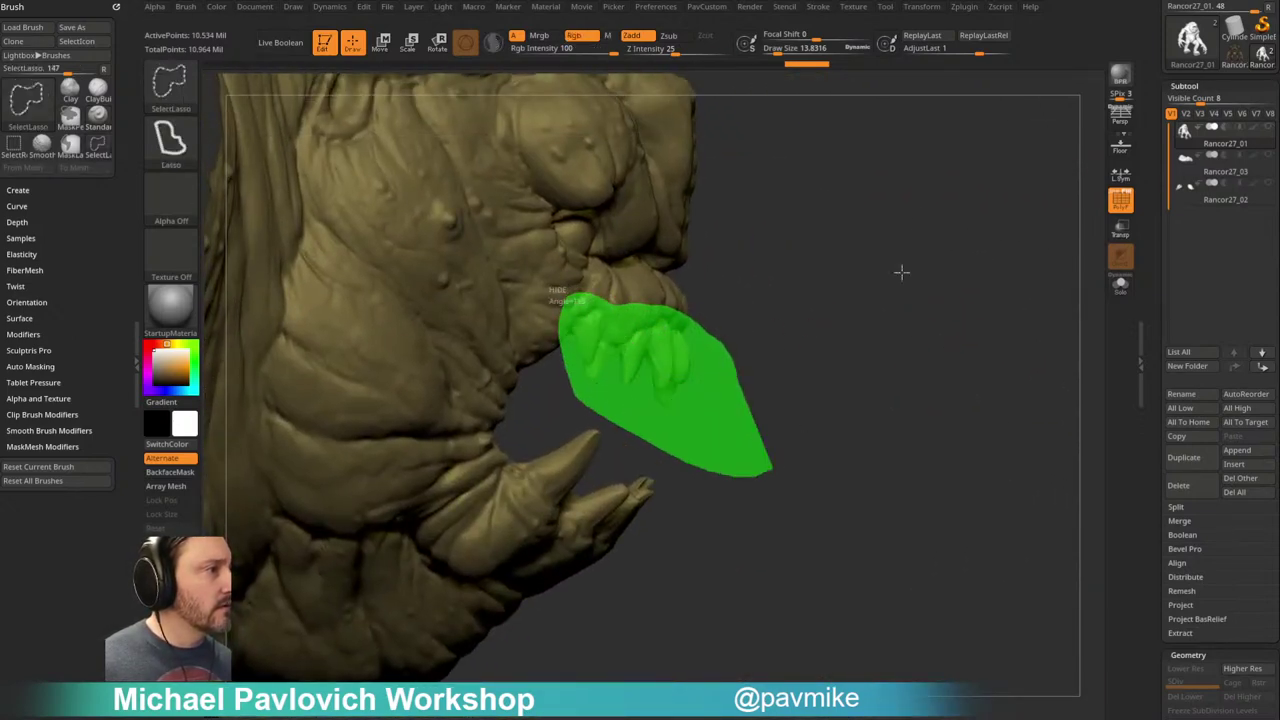
pyautogui.moveTo(944, 251)
pyautogui.mouseDown()
pyautogui.moveTo(892, 255)
pyautogui.moveTo(960, 197)
pyautogui.moveTo(694, 323)
pyautogui.moveTo(513, 457)
pyautogui.mouseUp()
pyautogui.keyDown('ctrl'); pyautogui.keyDown('shift'); pyautogui.moveTo(492, 520); pyautogui.dragTo(570, 483); pyautogui.keyUp('shift'); pyautogui.keyUp('ctrl')
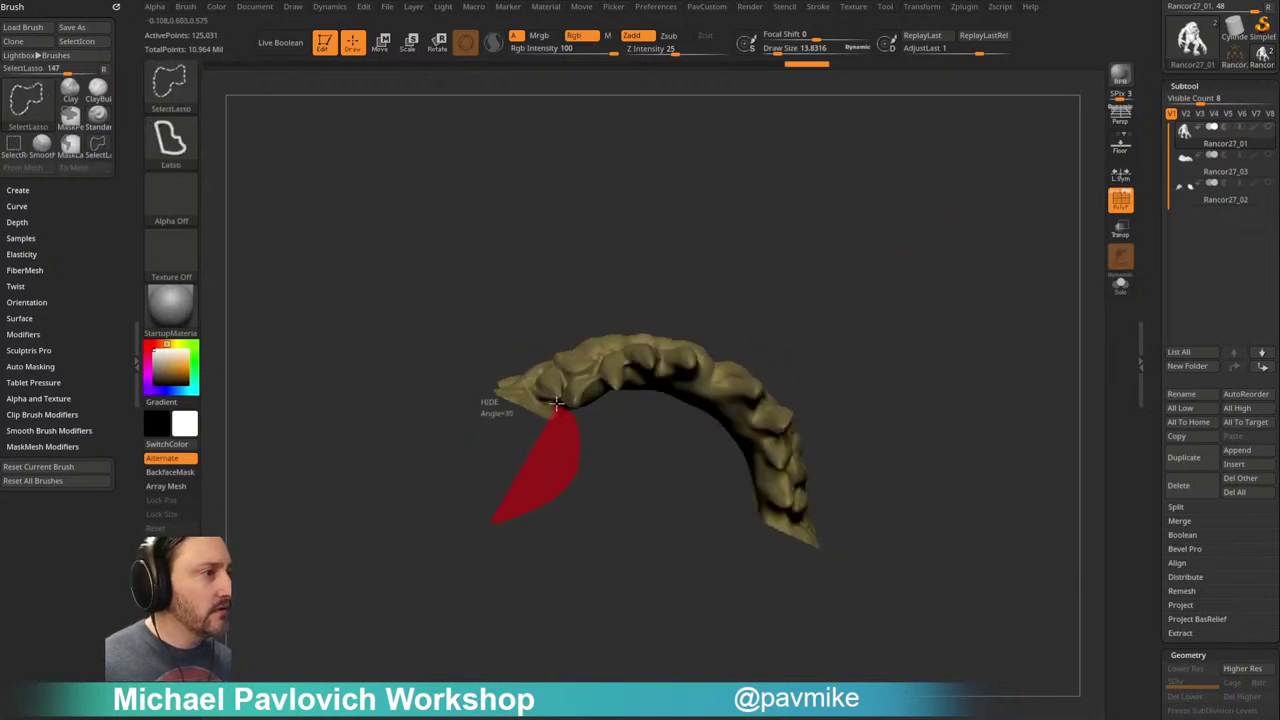
pyautogui.moveTo(903, 380)
pyautogui.mouseDown()
pyautogui.moveTo(903, 331)
pyautogui.moveTo(606, 357)
pyautogui.mouseUp()
pyautogui.keyDown('ctrl'); pyautogui.keyDown('shift'); pyautogui.moveTo(548, 386); pyautogui.dragTo(497, 398); pyautogui.keyUp('shift'); pyautogui.keyUp('ctrl')
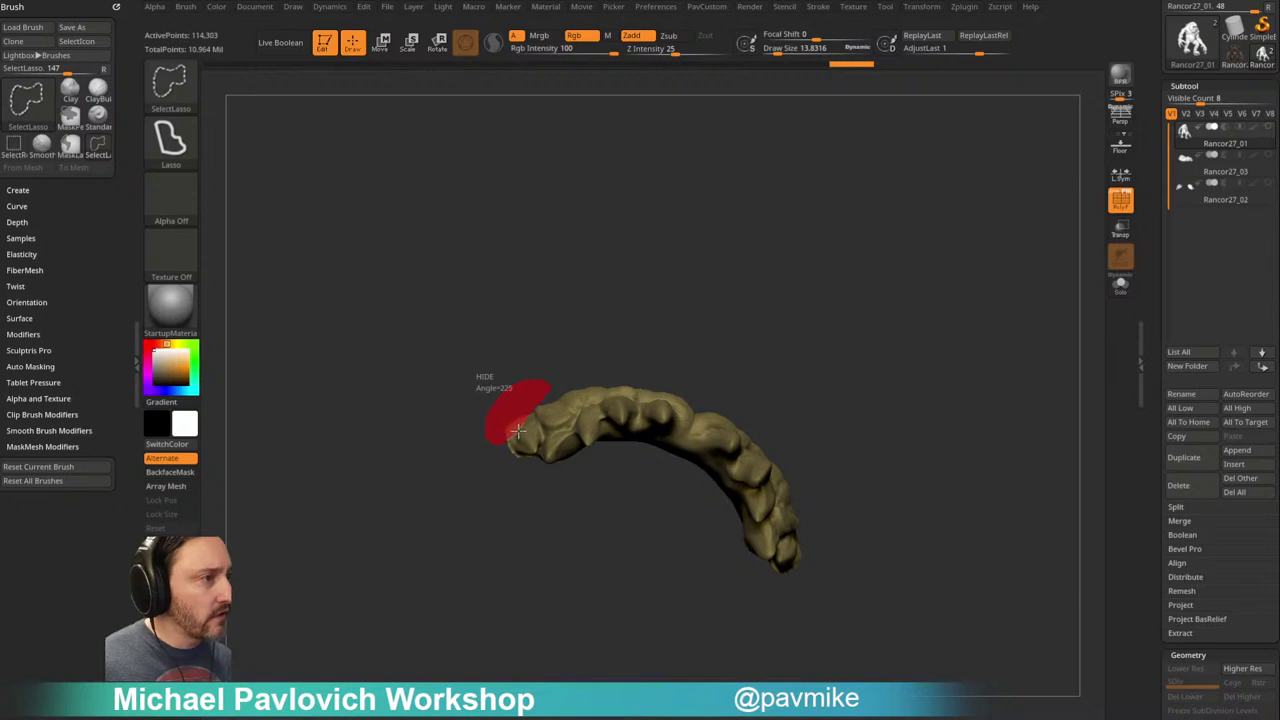
# Step: Hide the leftover gum geometry above, between and behind the isolated upper teeth
pyautogui.moveTo(739, 286); pyautogui.dragTo(642, 377)
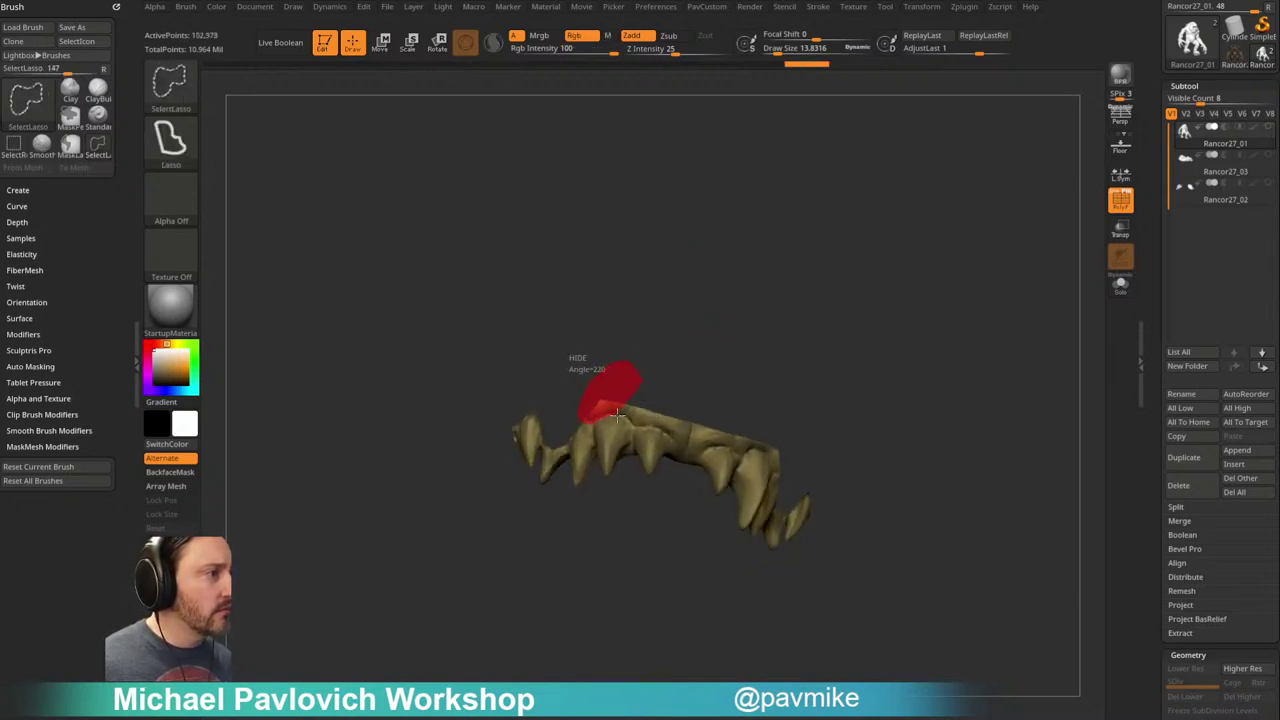
pyautogui.keyDown('ctrl'); pyautogui.keyDown('shift'); pyautogui.moveTo(831, 364); pyautogui.dragTo(823, 349); pyautogui.keyUp('shift'); pyautogui.keyUp('ctrl')
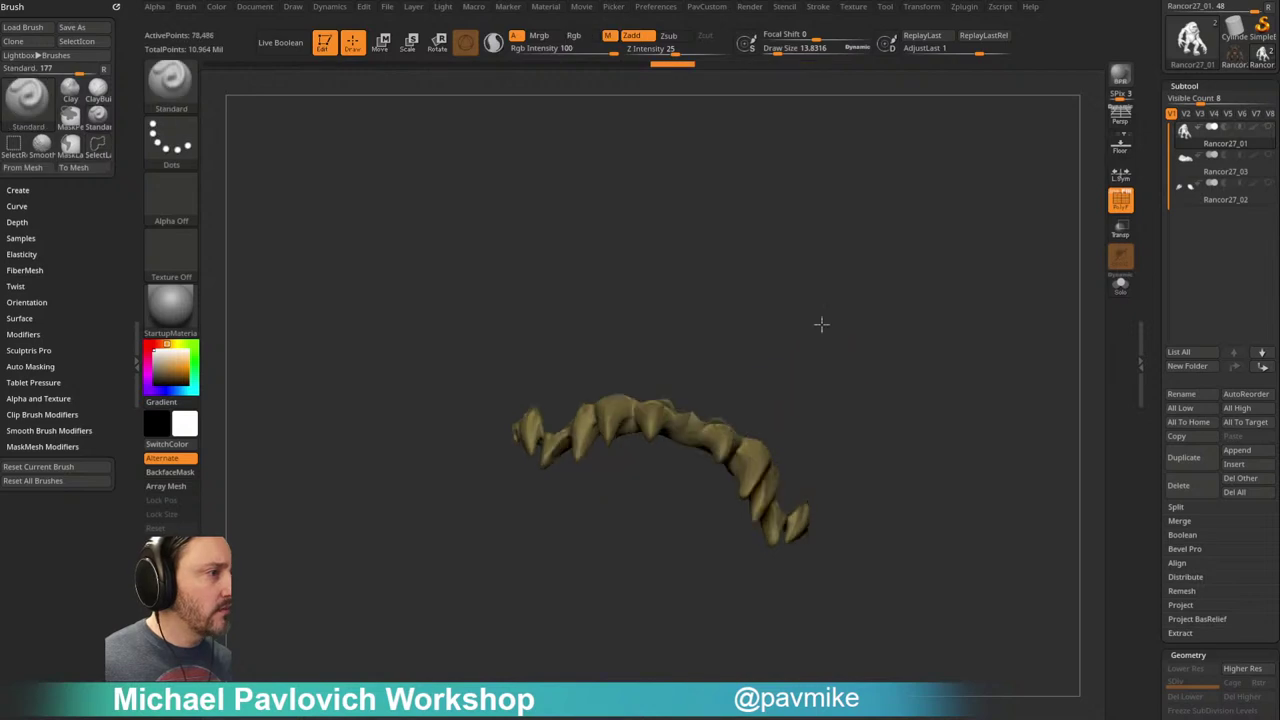
pyautogui.keyDown('ctrl'); pyautogui.keyDown('shift'); pyautogui.moveTo(676, 345); pyautogui.dragTo(680, 455); pyautogui.keyUp('shift'); pyautogui.keyUp('ctrl')
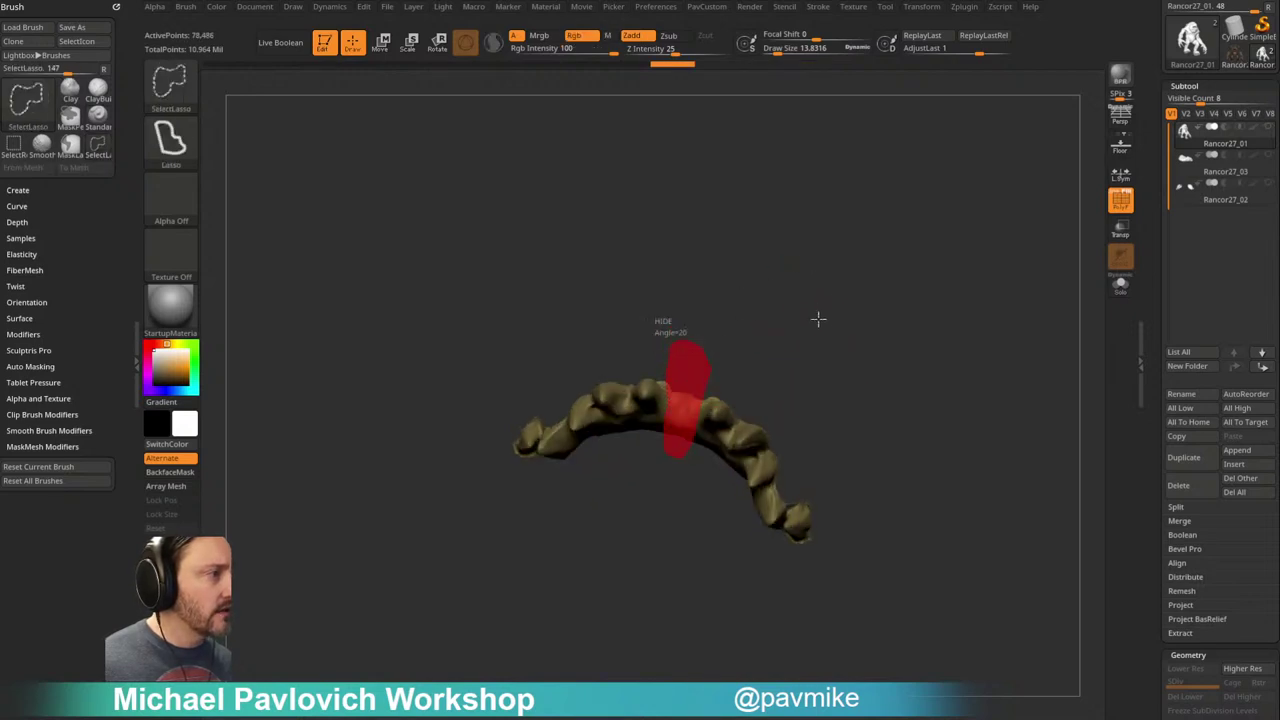
pyautogui.moveTo(831, 346)
pyautogui.mouseDown()
pyautogui.moveTo(663, 443)
pyautogui.moveTo(657, 484)
pyautogui.mouseUp()
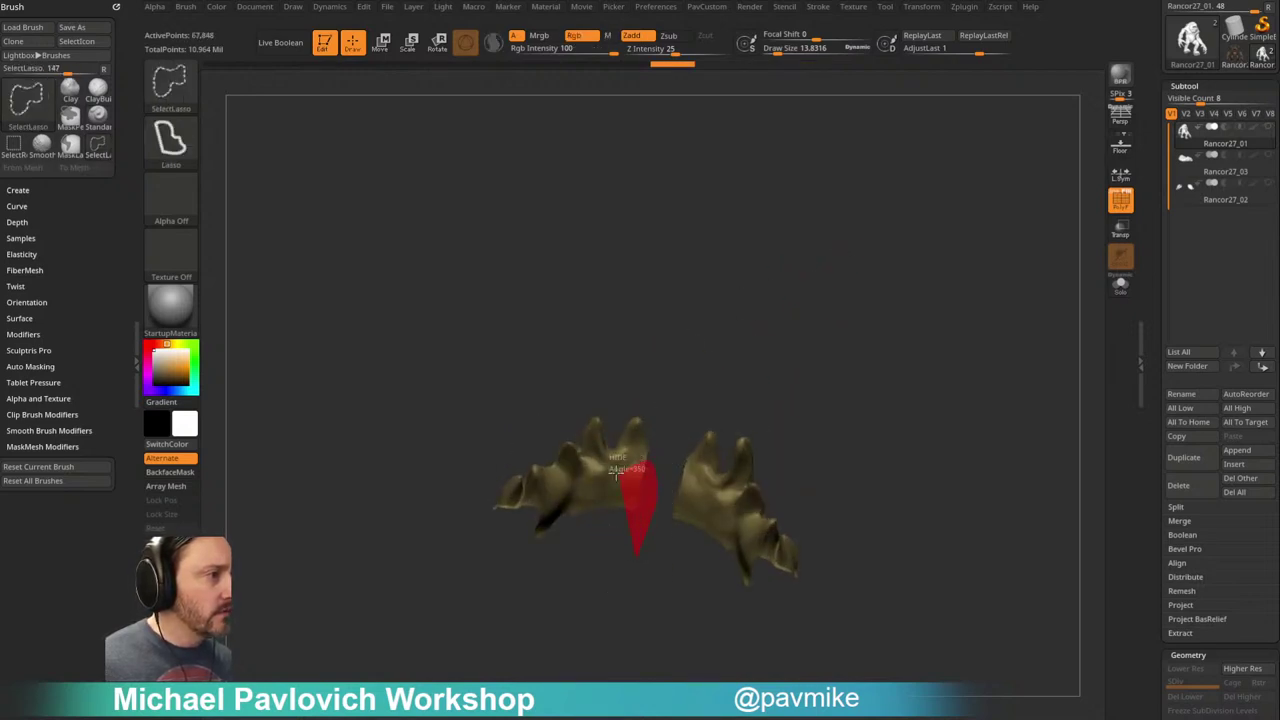
pyautogui.keyDown('ctrl'); pyautogui.keyDown('shift'); pyautogui.moveTo(572, 491); pyautogui.dragTo(499, 553); pyautogui.keyUp('shift'); pyautogui.keyUp('ctrl')
# Step: Invert the visibility, hide the tooth remnants along the upper lip and split the hidden upper teeth into their own subtool
pyautogui.moveTo(878, 330)
pyautogui.mouseDown()
pyautogui.moveTo(849, 257)
pyautogui.moveTo(891, 406)
pyautogui.moveTo(966, 329)
pyautogui.moveTo(943, 277)
pyautogui.moveTo(1025, 348)
pyautogui.mouseUp()
pyautogui.moveTo(978, 230)
pyautogui.keyDown('alt'); pyautogui.mouseDown()
pyautogui.moveTo(980, 291)
pyautogui.moveTo(985, 253)
pyautogui.mouseUp(); pyautogui.keyUp('alt')
pyautogui.keyDown('ctrl'); pyautogui.keyDown('shift'); pyautogui.click(942, 333); pyautogui.keyUp('shift'); pyautogui.keyUp('ctrl')
pyautogui.moveTo(941, 295); pyautogui.dragTo(920, 302)
pyautogui.keyDown('ctrl'); pyautogui.keyDown('alt'); pyautogui.keyDown('shift'); pyautogui.moveTo(611, 464); pyautogui.dragTo(597, 412); pyautogui.keyUp('shift'); pyautogui.keyUp('alt'); pyautogui.keyUp('ctrl')
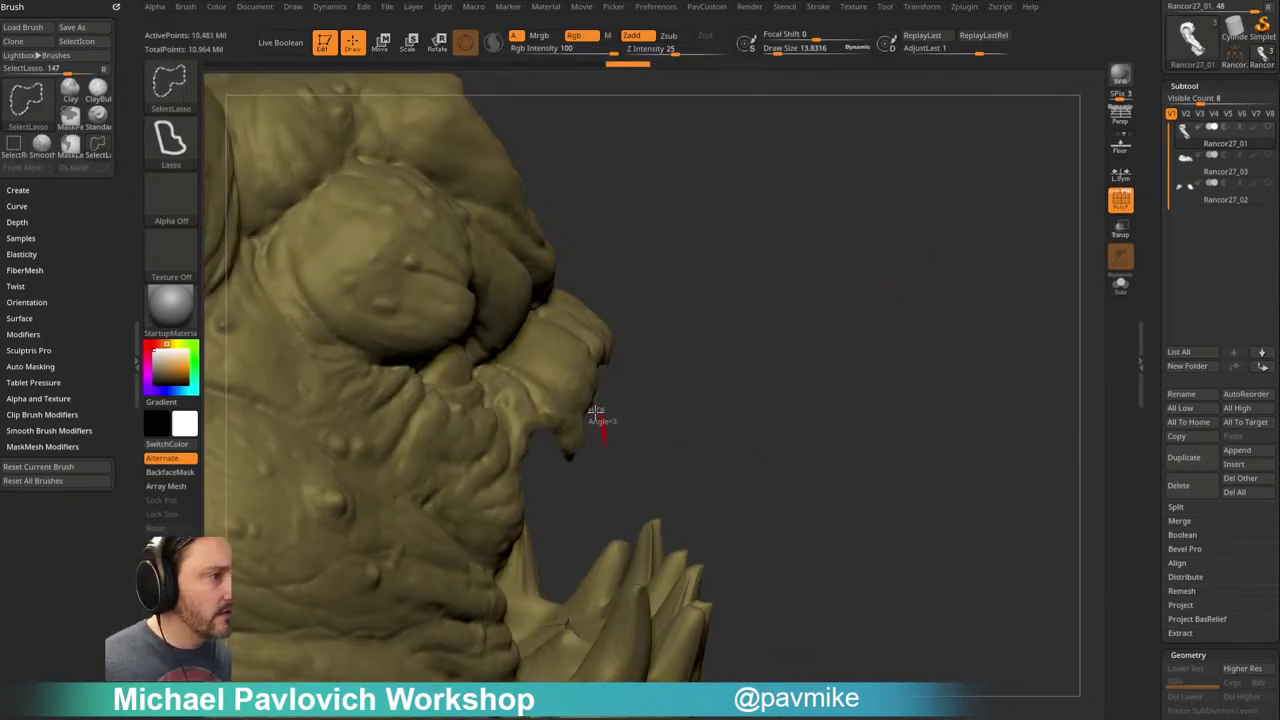
pyautogui.keyDown('ctrl'); pyautogui.keyDown('shift'); pyautogui.moveTo(793, 278); pyautogui.dragTo(822, 340); pyautogui.keyUp('shift'); pyautogui.keyUp('ctrl')
pyautogui.keyDown('ctrl'); pyautogui.keyDown('alt'); pyautogui.keyDown('shift'); pyautogui.moveTo(597, 459); pyautogui.dragTo(590, 427); pyautogui.keyUp('shift'); pyautogui.keyUp('alt'); pyautogui.keyUp('ctrl')
pyautogui.moveTo(1006, 263)
pyautogui.mouseDown()
pyautogui.moveTo(926, 282)
pyautogui.moveTo(976, 258)
pyautogui.mouseUp()
pyautogui.press('space')
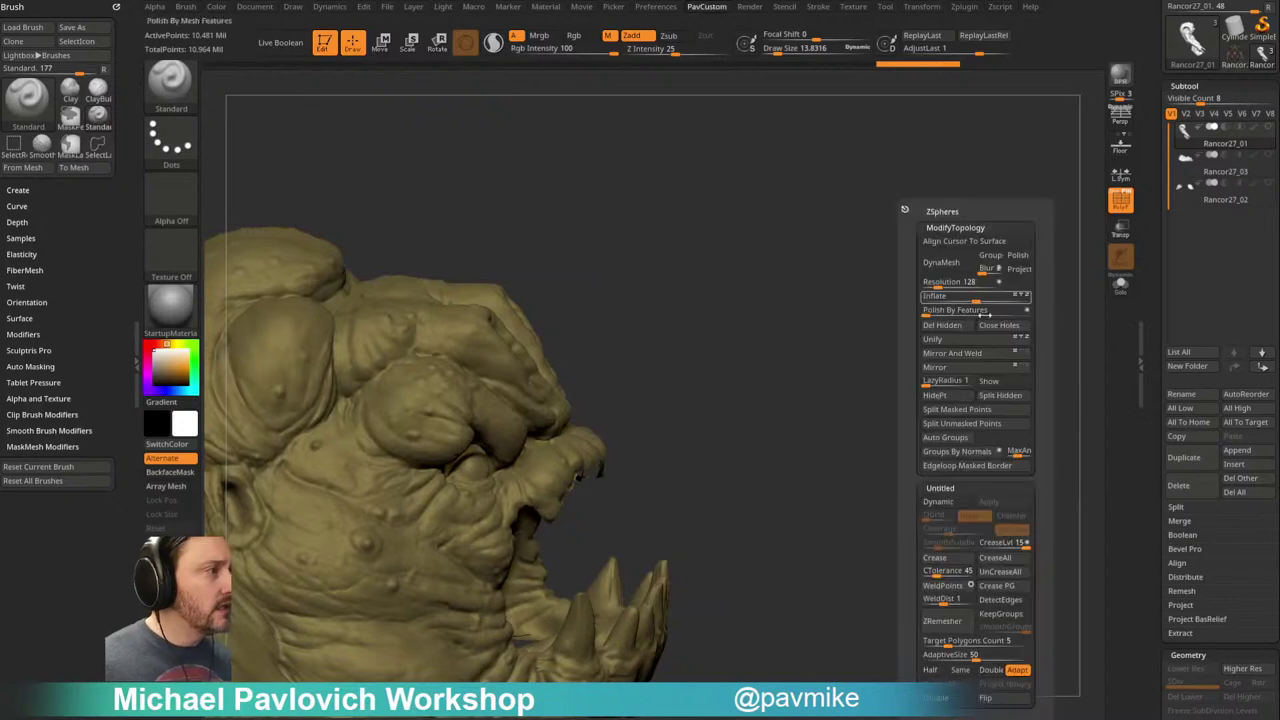
pyautogui.click(1001, 395)
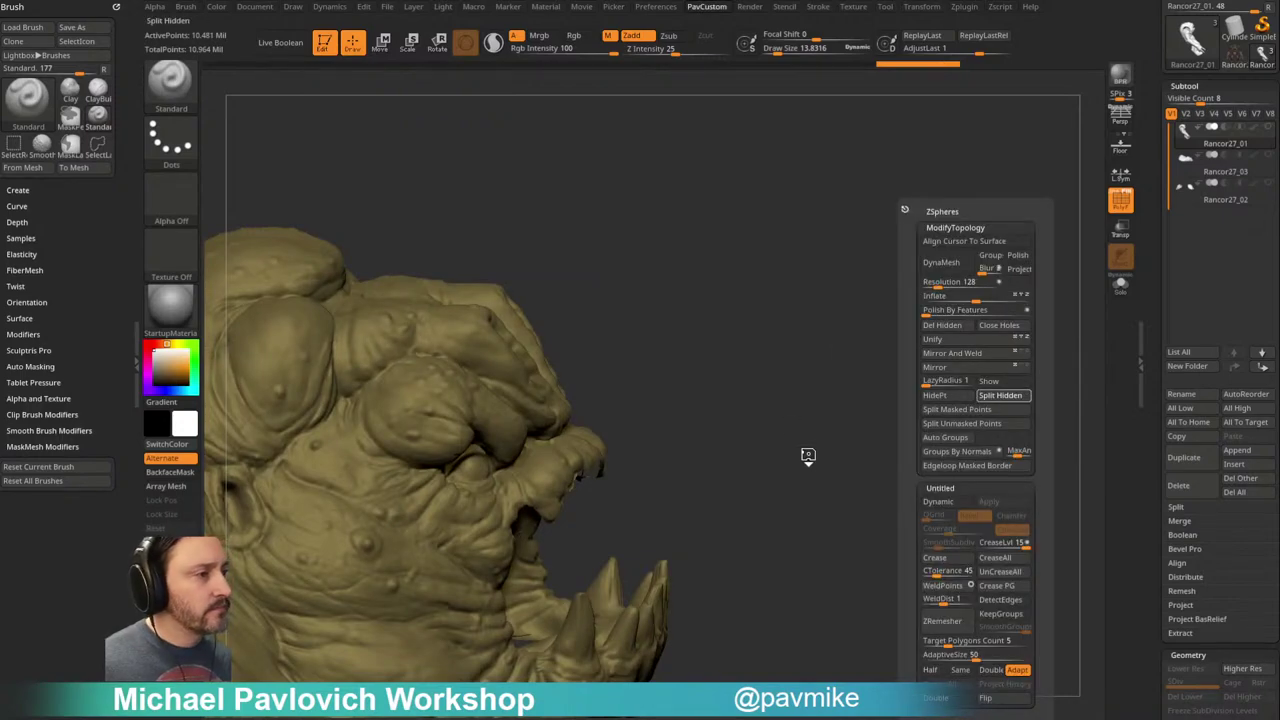
# Step: Isolate the lower teeth with the lasso and hide the surrounding jaw and gum geometry
pyautogui.moveTo(814, 423)
pyautogui.mouseDown()
pyautogui.moveTo(806, 443)
pyautogui.moveTo(969, 343)
pyautogui.moveTo(941, 390)
pyautogui.mouseUp()
pyautogui.moveTo(880, 521)
pyautogui.keyDown('ctrl'); pyautogui.keyDown('shift'); pyautogui.mouseDown()
pyautogui.moveTo(798, 420)
pyautogui.moveTo(658, 493)
pyautogui.moveTo(874, 635)
pyautogui.moveTo(977, 480)
pyautogui.moveTo(926, 409)
pyautogui.moveTo(797, 334)
pyautogui.moveTo(686, 371)
pyautogui.moveTo(520, 337)
pyautogui.moveTo(485, 447)
pyautogui.mouseUp(); pyautogui.keyUp('shift'); pyautogui.keyUp('ctrl')
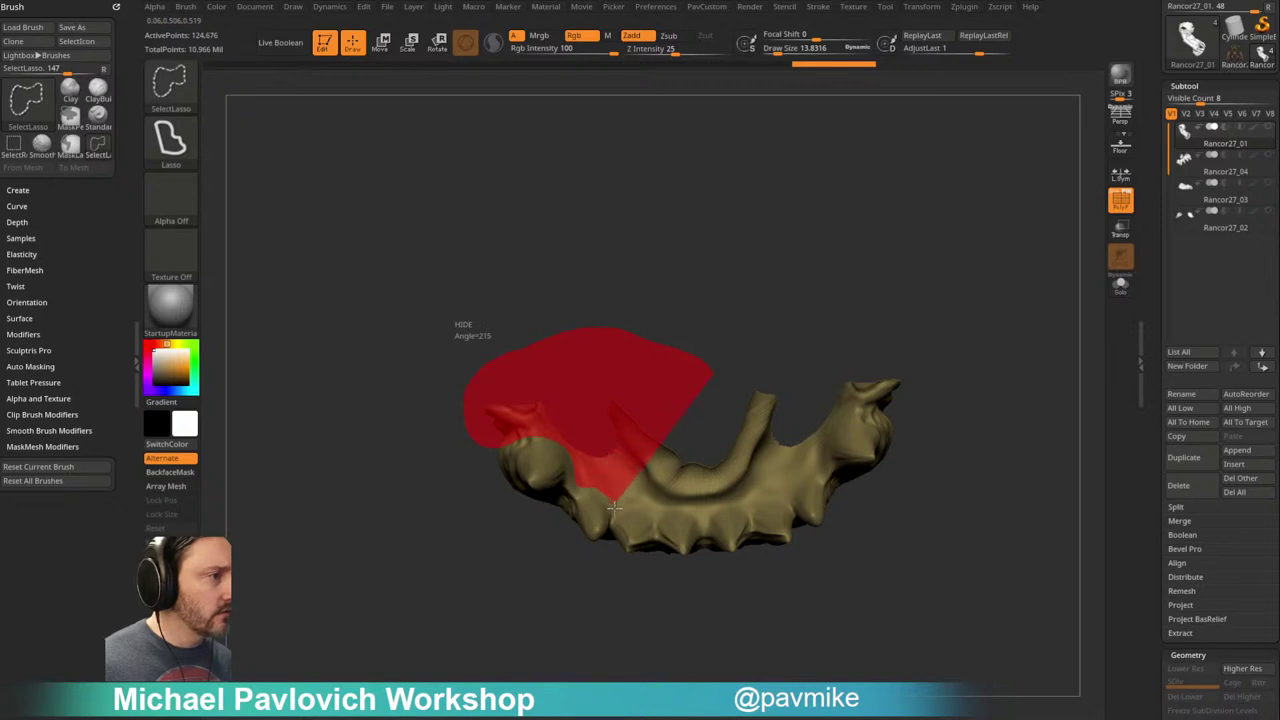
pyautogui.moveTo(700, 520)
pyautogui.keyDown('ctrl'); pyautogui.keyDown('alt'); pyautogui.keyDown('shift'); pyautogui.mouseDown()
pyautogui.moveTo(758, 468)
pyautogui.moveTo(755, 285)
pyautogui.mouseUp(); pyautogui.keyUp('shift'); pyautogui.keyUp('alt'); pyautogui.keyUp('ctrl')
pyautogui.moveTo(951, 371)
pyautogui.mouseDown()
pyautogui.moveTo(985, 235)
pyautogui.moveTo(1014, 363)
pyautogui.moveTo(971, 366)
pyautogui.mouseUp()
pyautogui.hotkey('ctrl', 'shift')
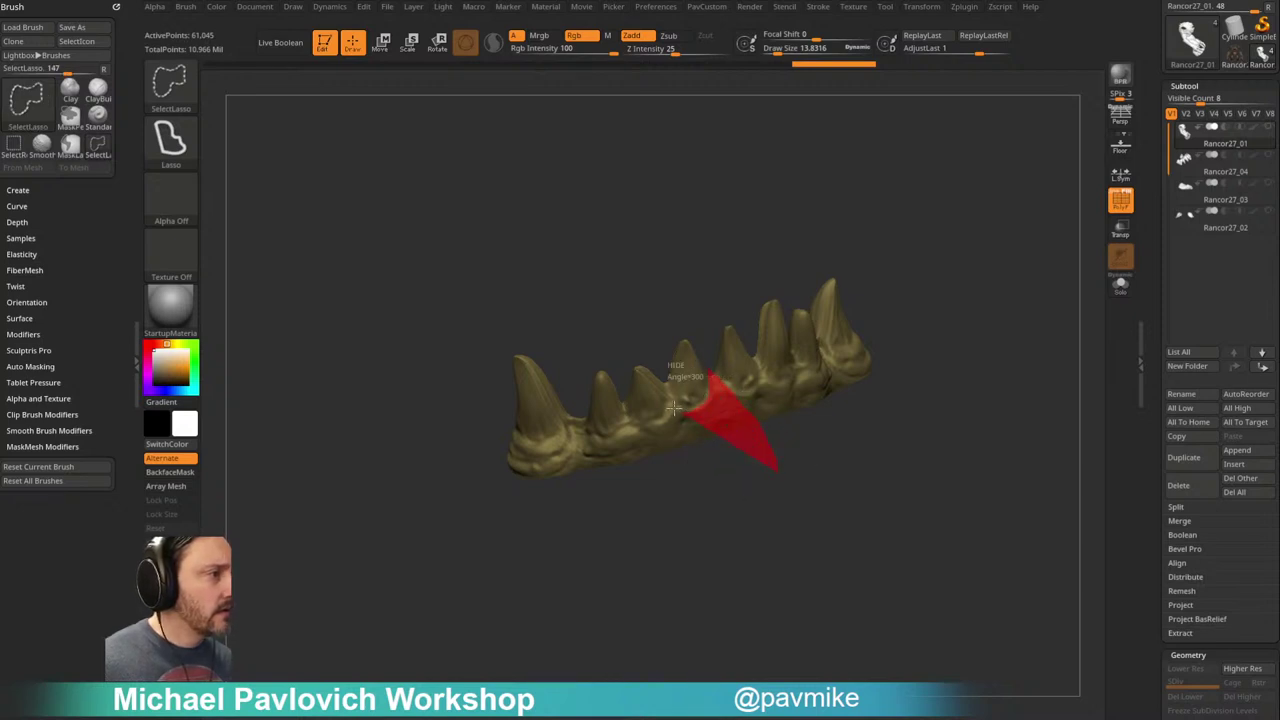
pyautogui.moveTo(570, 410)
pyautogui.keyDown('ctrl'); pyautogui.keyDown('alt'); pyautogui.keyDown('shift'); pyautogui.mouseDown()
pyautogui.moveTo(466, 429)
pyautogui.moveTo(1030, 364)
pyautogui.mouseUp(); pyautogui.keyUp('shift'); pyautogui.keyUp('alt'); pyautogui.keyUp('ctrl')
# Step: Invert the visibility and split the hidden lower teeth into their own subtool
pyautogui.moveTo(989, 306)
pyautogui.mouseDown()
pyautogui.moveTo(1006, 363)
pyautogui.moveTo(1048, 378)
pyautogui.mouseUp()
pyautogui.hotkey('ctrl', 'shift')
pyautogui.press('3')
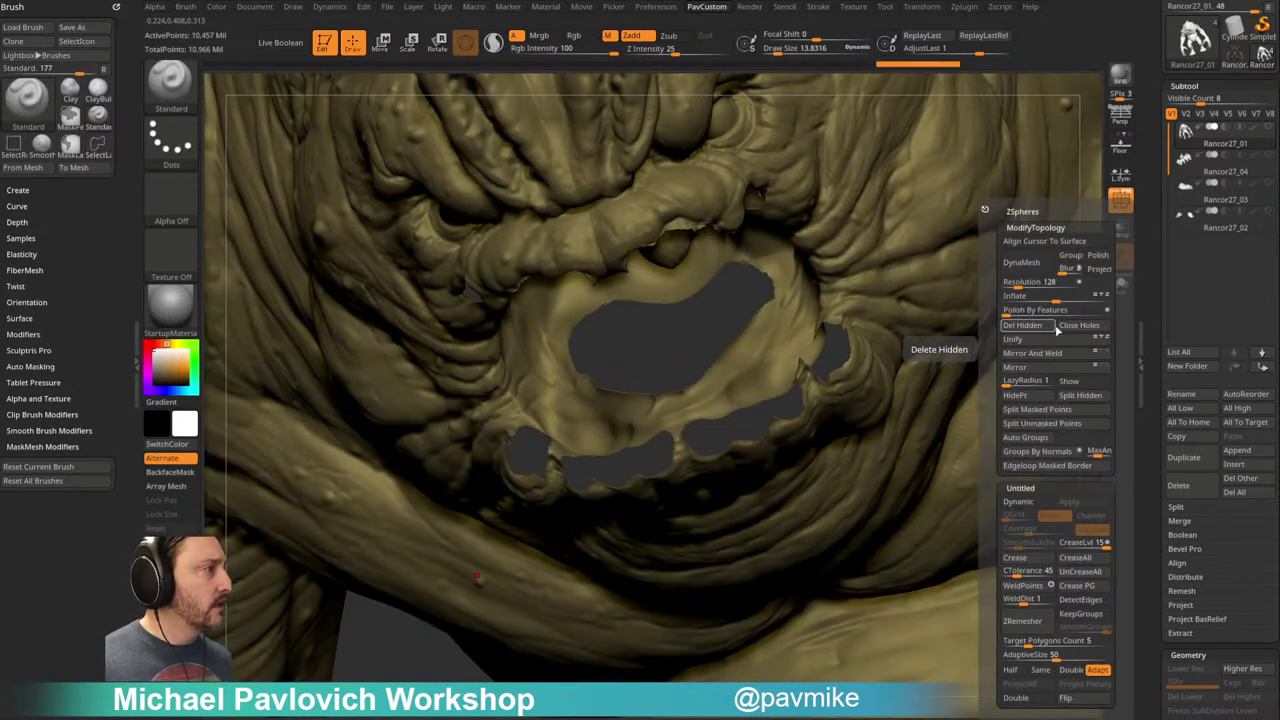
pyautogui.click(1073, 397)
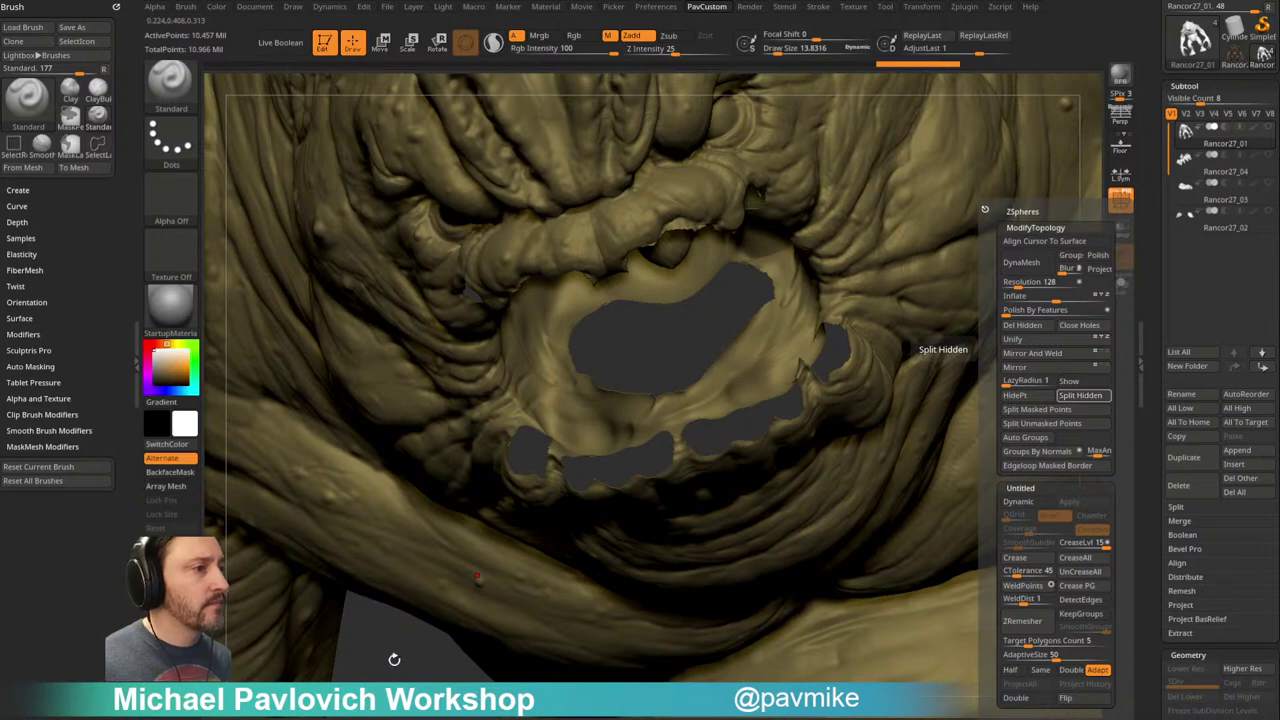
# Step: Try the IMM Primitives brush as the source of an eyeball sphere
pyautogui.moveTo(400, 667); pyautogui.dragTo(1016, 289)
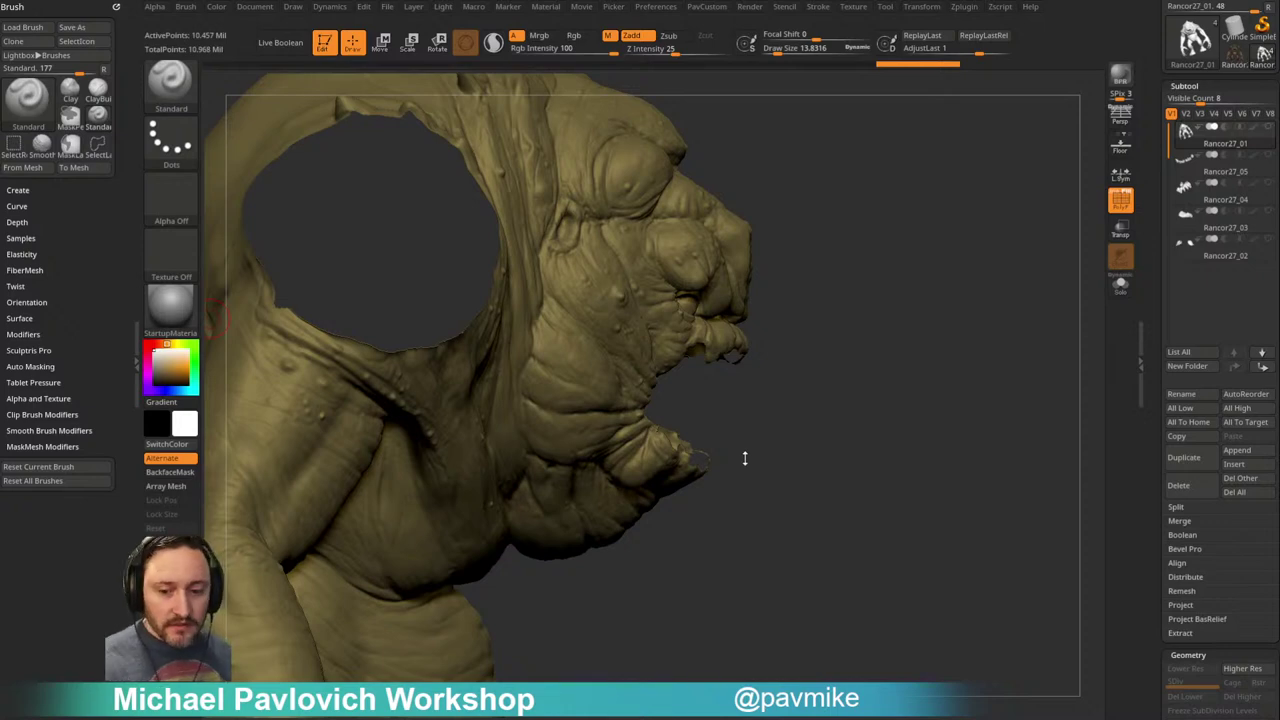
pyautogui.moveTo(850, 370); pyautogui.dragTo(895, 288)
pyautogui.moveTo(1036, 129)
pyautogui.mouseDown()
pyautogui.moveTo(1046, 154)
pyautogui.moveTo(983, 169)
pyautogui.moveTo(969, 214)
pyautogui.moveTo(1038, 206)
pyautogui.moveTo(986, 177)
pyautogui.moveTo(1009, 186)
pyautogui.moveTo(1042, 124)
pyautogui.moveTo(1017, 174)
pyautogui.moveTo(971, 191)
pyautogui.moveTo(1012, 175)
pyautogui.moveTo(960, 366)
pyautogui.moveTo(940, 291)
pyautogui.mouseUp()
pyautogui.moveTo(863, 251)
pyautogui.mouseDown()
pyautogui.moveTo(797, 278)
pyautogui.moveTo(917, 186)
pyautogui.moveTo(937, 229)
pyautogui.moveTo(765, 514)
pyautogui.mouseUp()
pyautogui.moveTo(1045, 152); pyautogui.dragTo(978, 221)
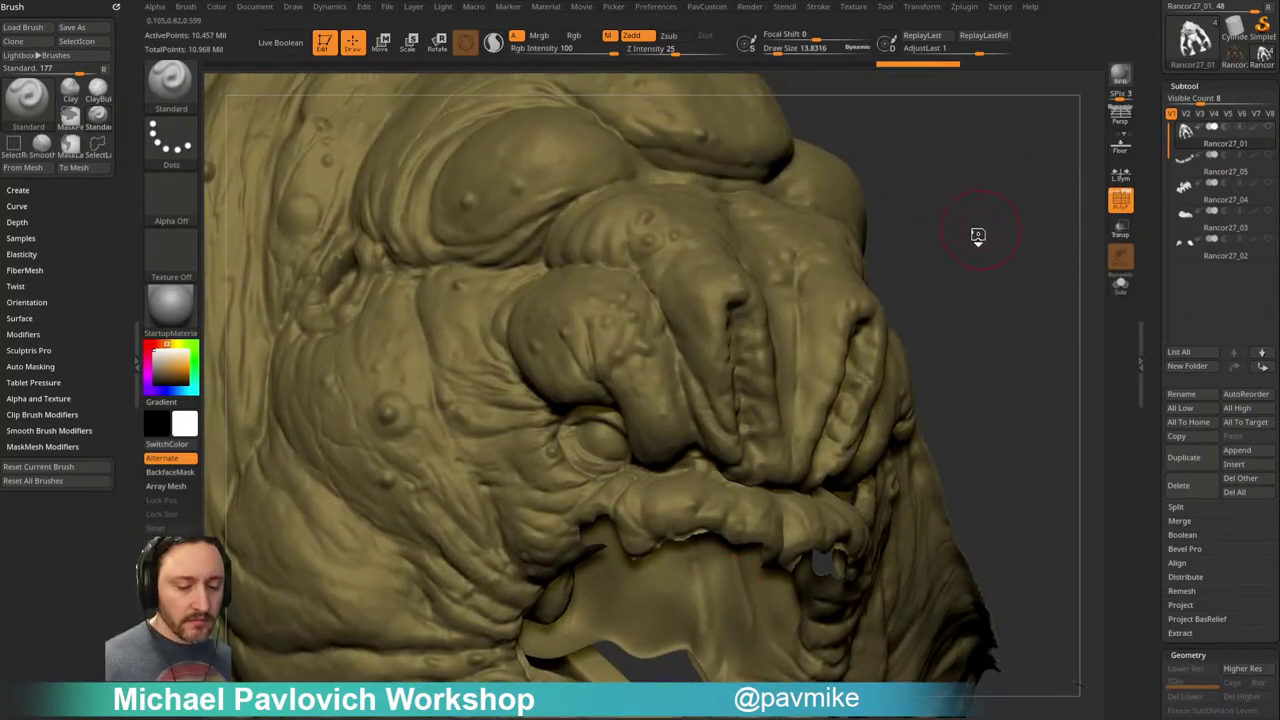
pyautogui.press('m')
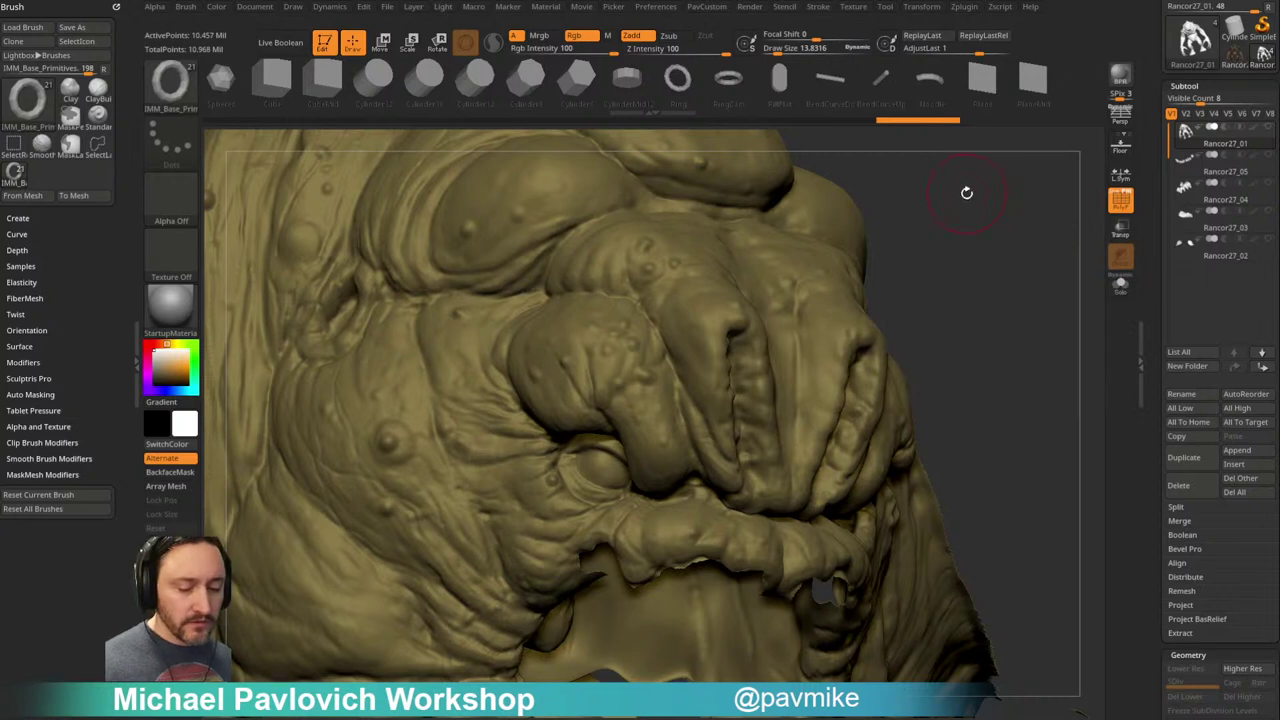
pyautogui.press('b')
pyautogui.press('i')
pyautogui.click(915, 424)
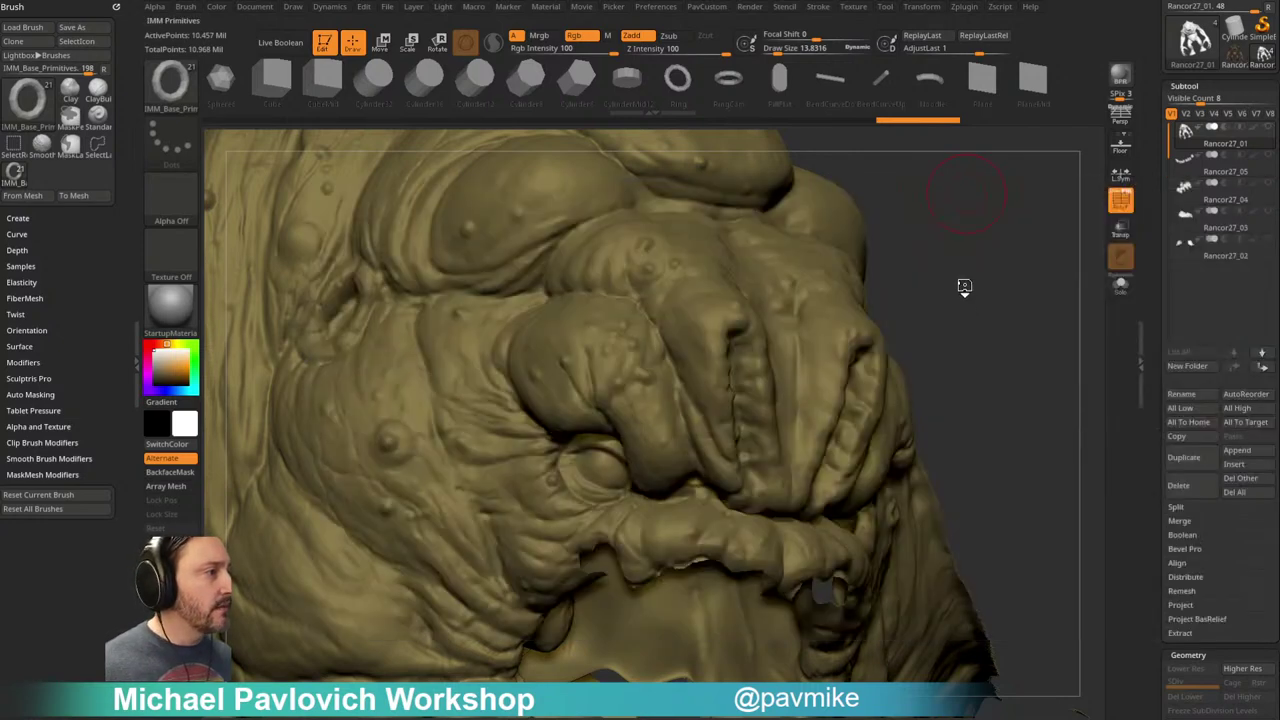
pyautogui.press('m')
pyautogui.click(905, 372)
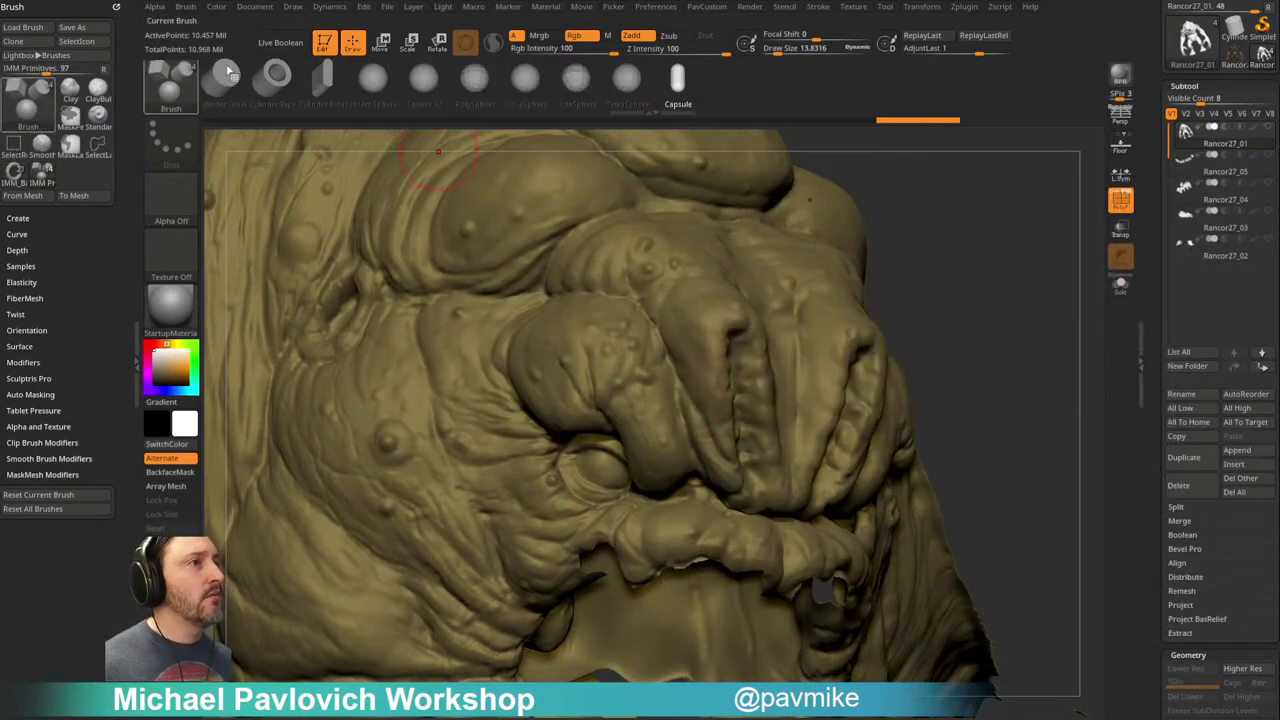
pyautogui.press('m')
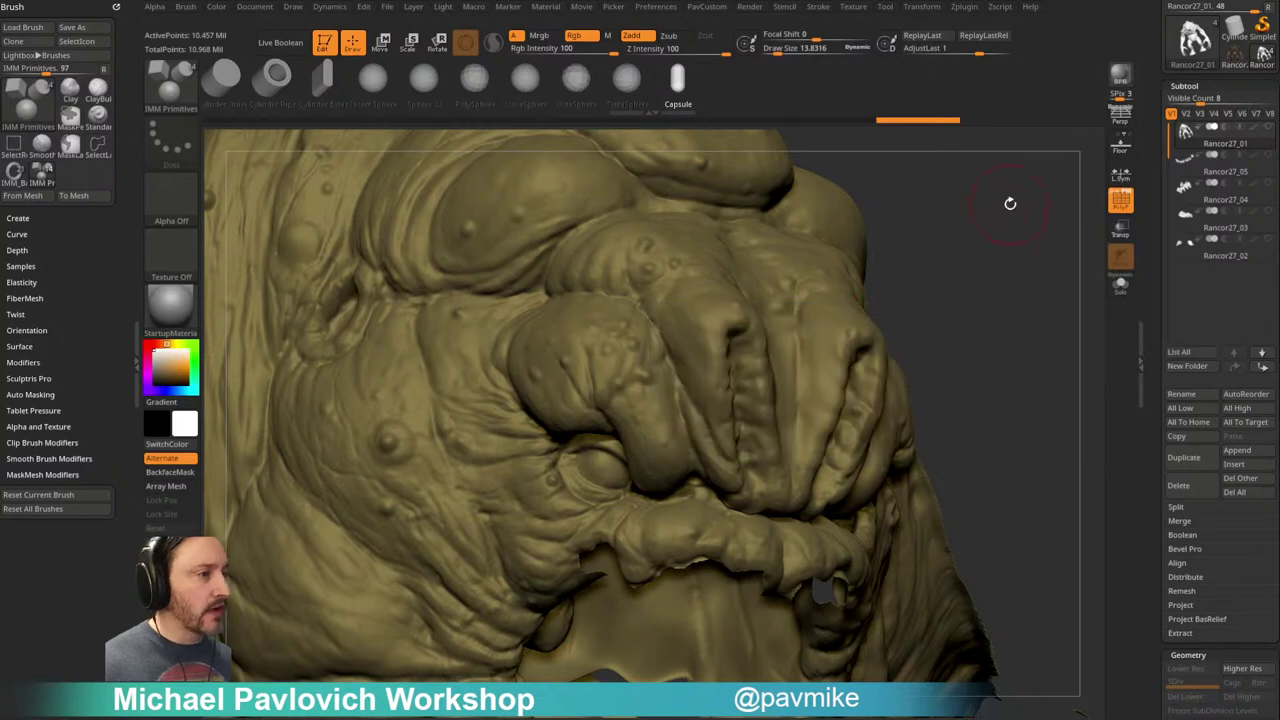
pyautogui.moveTo(1009, 204); pyautogui.dragTo(1000, 206)
# Step: Choose Sphere16 from the IMM_Base_Primitives brush and insert it at the eye
pyautogui.press('1')
pyautogui.press('m')
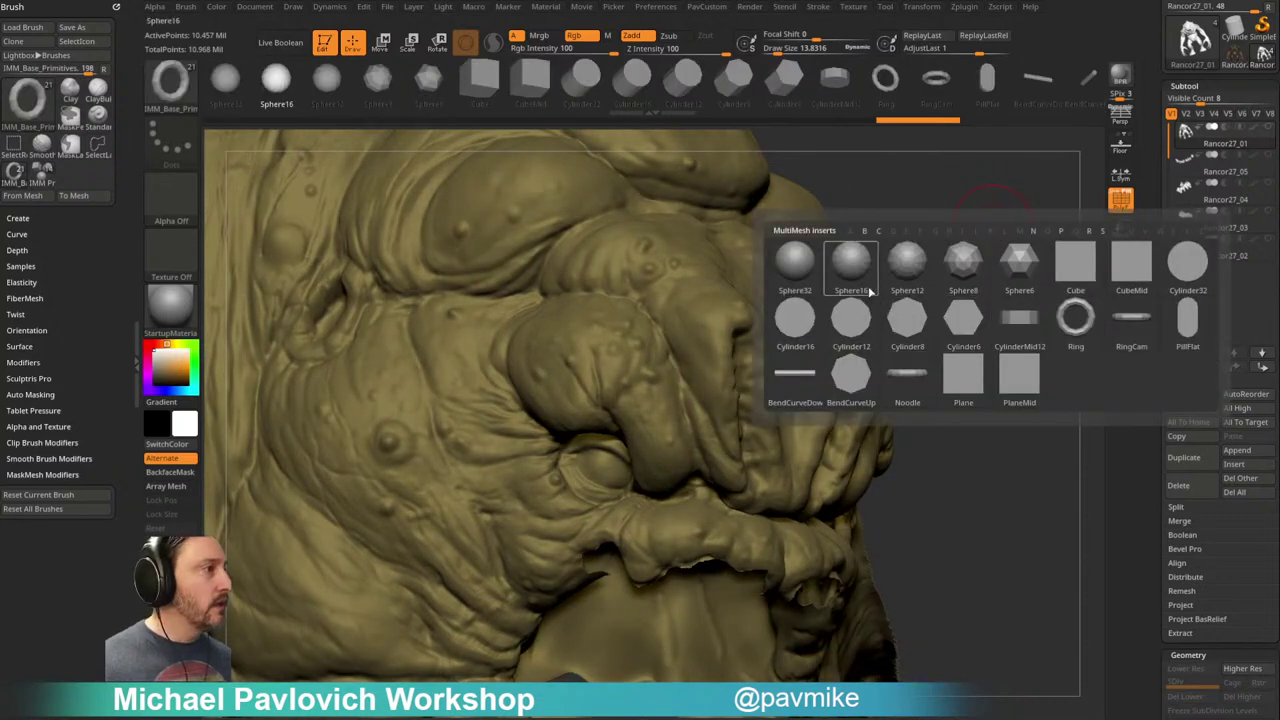
pyautogui.click(868, 280)
pyautogui.moveTo(994, 256); pyautogui.dragTo(925, 250)
pyautogui.moveTo(631, 405); pyautogui.dragTo(645, 433)
pyautogui.moveTo(1091, 217); pyautogui.dragTo(1190, 235)
# Step: Position the inserted sphere inside the eye socket with the transform gizmo, fitting it from several angles
pyautogui.press('w')
pyautogui.moveTo(701, 427); pyautogui.dragTo(656, 411)
pyautogui.moveTo(880, 323); pyautogui.dragTo(783, 325)
pyautogui.moveTo(653, 338)
pyautogui.mouseDown()
pyautogui.moveTo(664, 326)
pyautogui.moveTo(644, 337)
pyautogui.mouseUp()
pyautogui.moveTo(1072, 165); pyautogui.dragTo(1075, 248)
pyautogui.moveTo(655, 392); pyautogui.dragTo(648, 391)
pyautogui.moveTo(968, 252); pyautogui.dragTo(841, 281)
pyautogui.moveTo(638, 339); pyautogui.dragTo(642, 344)
# Step: Hide the inserted eye spheres and split them into their own subtool
pyautogui.press('q')
pyautogui.moveTo(810, 278)
pyautogui.mouseDown(button='right')
pyautogui.moveTo(839, 289)
pyautogui.moveTo(923, 263)
pyautogui.moveTo(869, 286)
pyautogui.moveTo(949, 288)
pyautogui.moveTo(1054, 226)
pyautogui.moveTo(1000, 249)
pyautogui.moveTo(1029, 345)
pyautogui.moveTo(961, 263)
pyautogui.mouseUp(button='right')
pyautogui.press('3')
pyautogui.hotkey('ctrl', 'shift')
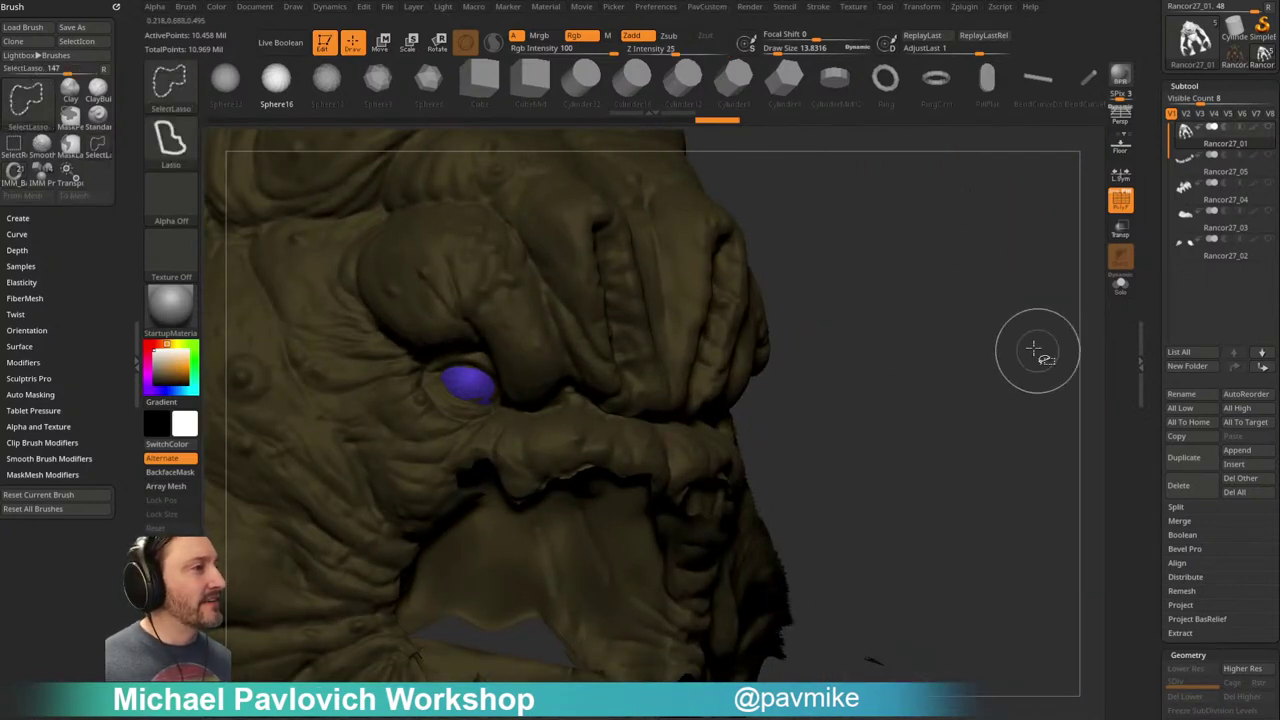
pyautogui.keyDown('ctrl'); pyautogui.keyDown('shift'); pyautogui.click(171, 88); pyautogui.keyUp('shift'); pyautogui.keyUp('ctrl')
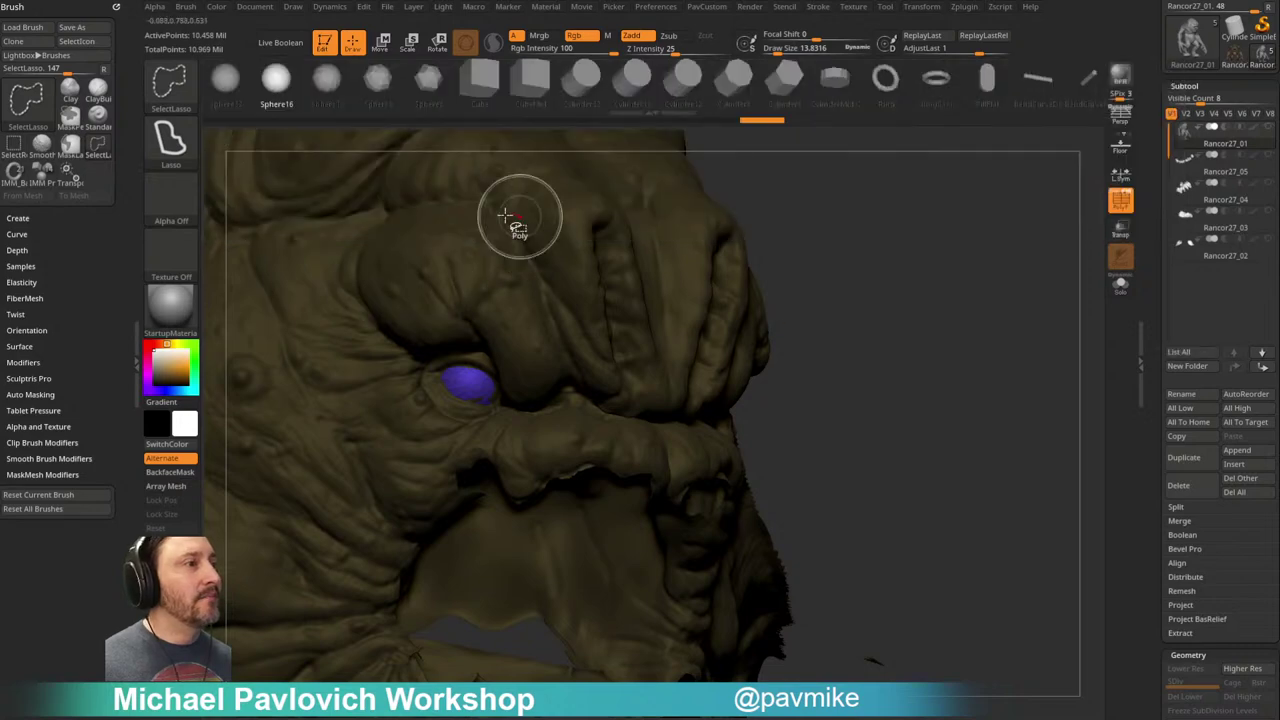
pyautogui.press('3')
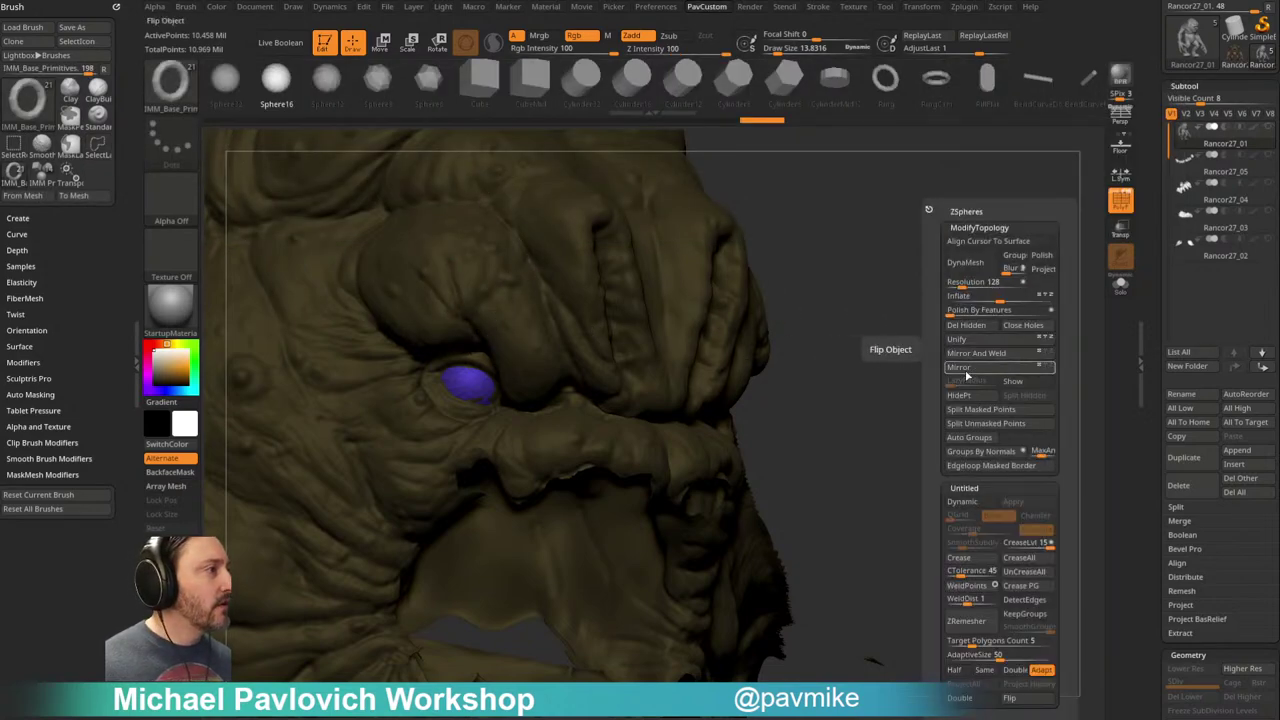
pyautogui.click(962, 396)
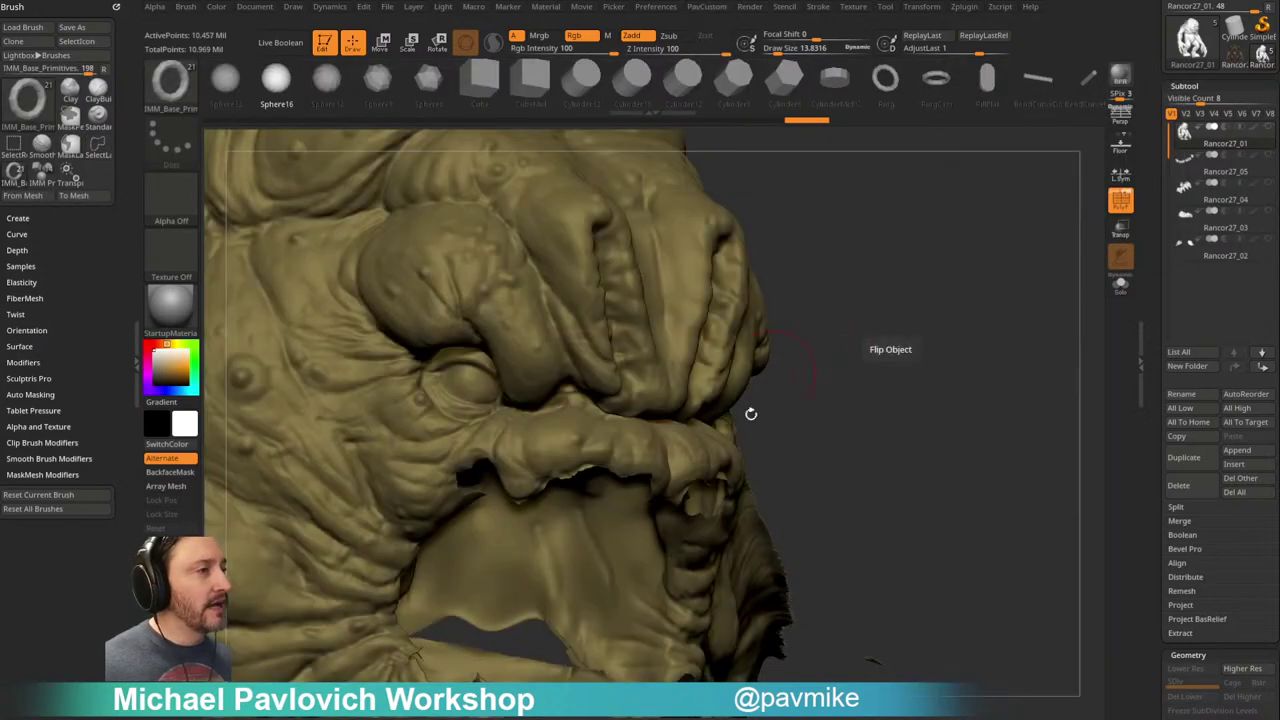
pyautogui.press('space')
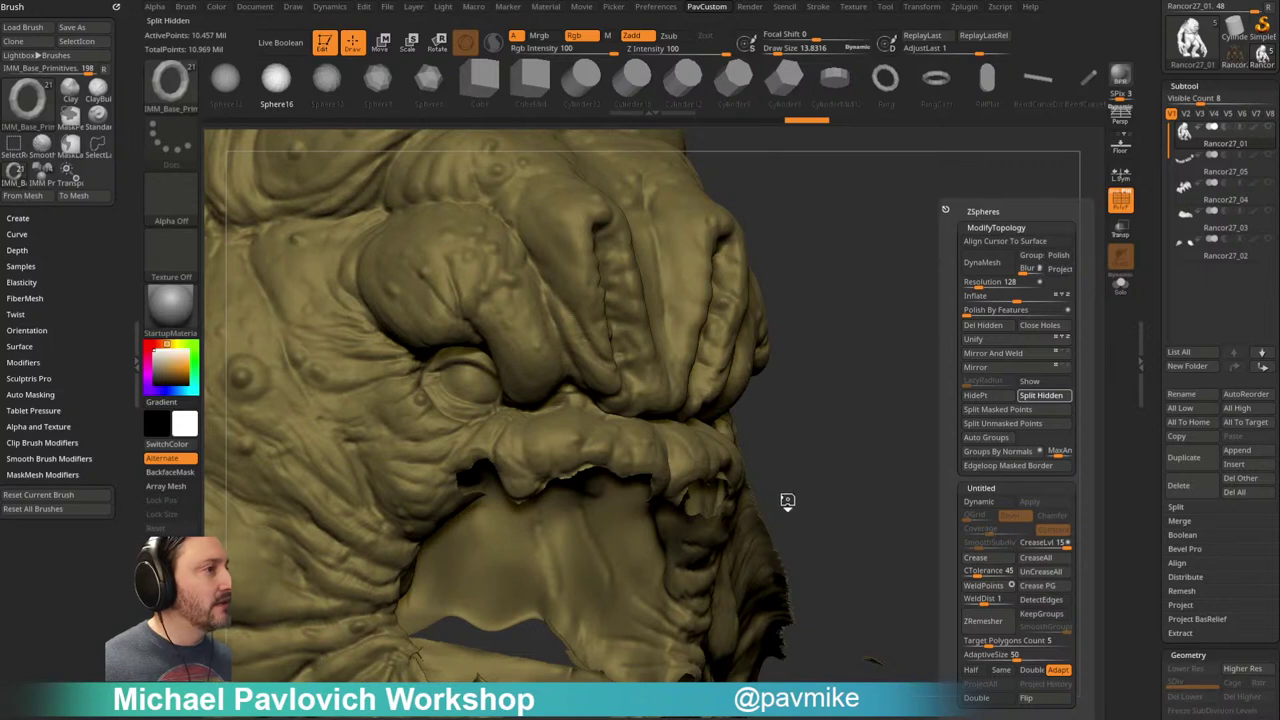
# Step: Isolate the head and adjoining neck of the body mesh with the lasso from the side view
pyautogui.keyDown('ctrl'); pyautogui.moveTo(911, 312); pyautogui.dragTo(910, 266, button='right'); pyautogui.keyUp('ctrl')
pyautogui.moveTo(1062, 214)
pyautogui.mouseDown()
pyautogui.moveTo(1057, 297)
pyautogui.moveTo(1000, 300)
pyautogui.moveTo(1069, 317)
pyautogui.moveTo(965, 325)
pyautogui.moveTo(990, 295)
pyautogui.moveTo(943, 349)
pyautogui.moveTo(1006, 317)
pyautogui.moveTo(980, 314)
pyautogui.moveTo(980, 343)
pyautogui.moveTo(969, 266)
pyautogui.moveTo(969, 303)
pyautogui.moveTo(995, 290)
pyautogui.moveTo(1005, 252)
pyautogui.moveTo(1017, 271)
pyautogui.moveTo(991, 274)
pyautogui.mouseUp()
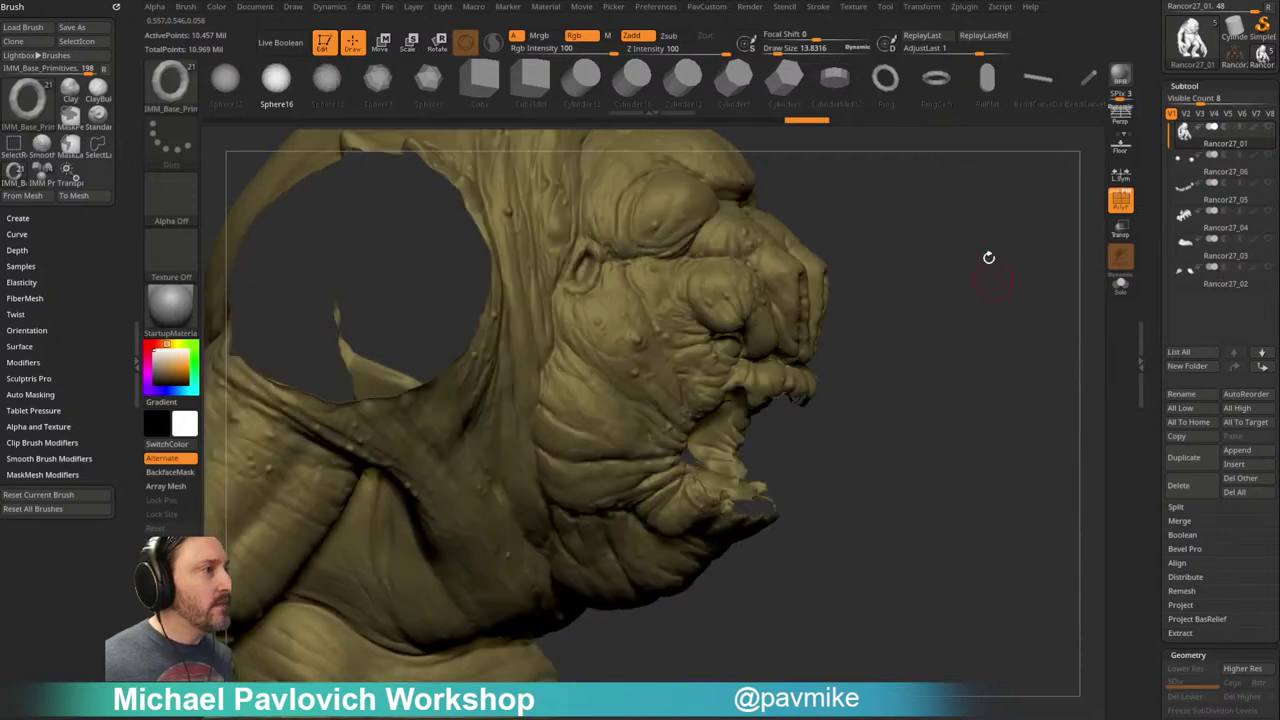
pyautogui.moveTo(903, 257)
pyautogui.keyDown('ctrl'); pyautogui.keyDown('shift'); pyautogui.mouseDown()
pyautogui.moveTo(748, 170)
pyautogui.moveTo(663, 222)
pyautogui.moveTo(571, 232)
pyautogui.moveTo(537, 314)
pyautogui.moveTo(525, 478)
pyautogui.moveTo(575, 600)
pyautogui.moveTo(905, 430)
pyautogui.moveTo(945, 290)
pyautogui.mouseUp(); pyautogui.keyUp('shift'); pyautogui.keyUp('ctrl')
pyautogui.moveTo(1040, 299)
pyautogui.mouseDown()
pyautogui.moveTo(951, 214)
pyautogui.moveTo(743, 334)
pyautogui.mouseUp()
pyautogui.keyDown('alt'); pyautogui.moveTo(943, 204); pyautogui.dragTo(848, 193); pyautogui.keyUp('alt')
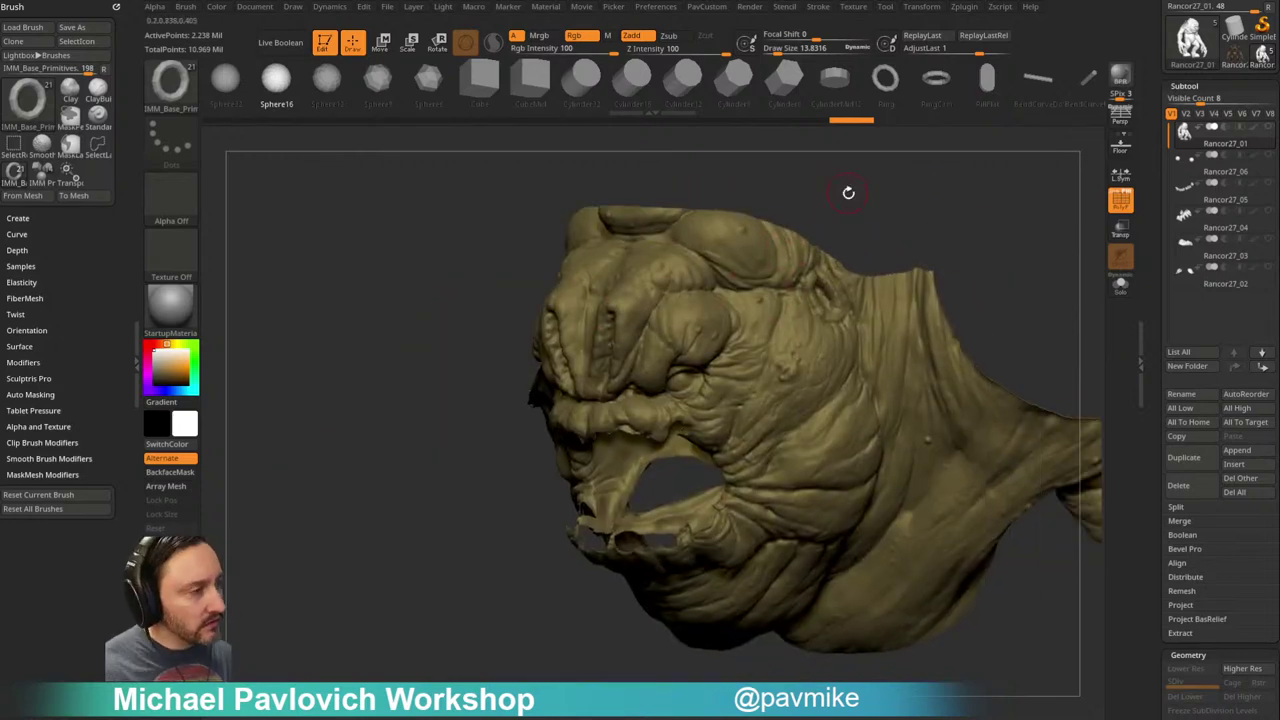
# Step: Hide the top and back of the head and the neck and shoulder geometry behind the face
pyautogui.moveTo(879, 288)
pyautogui.mouseDown()
pyautogui.moveTo(983, 200)
pyautogui.moveTo(994, 223)
pyautogui.moveTo(877, 222)
pyautogui.moveTo(903, 197)
pyautogui.mouseUp()
pyautogui.hotkey('ctrl', 'shift')
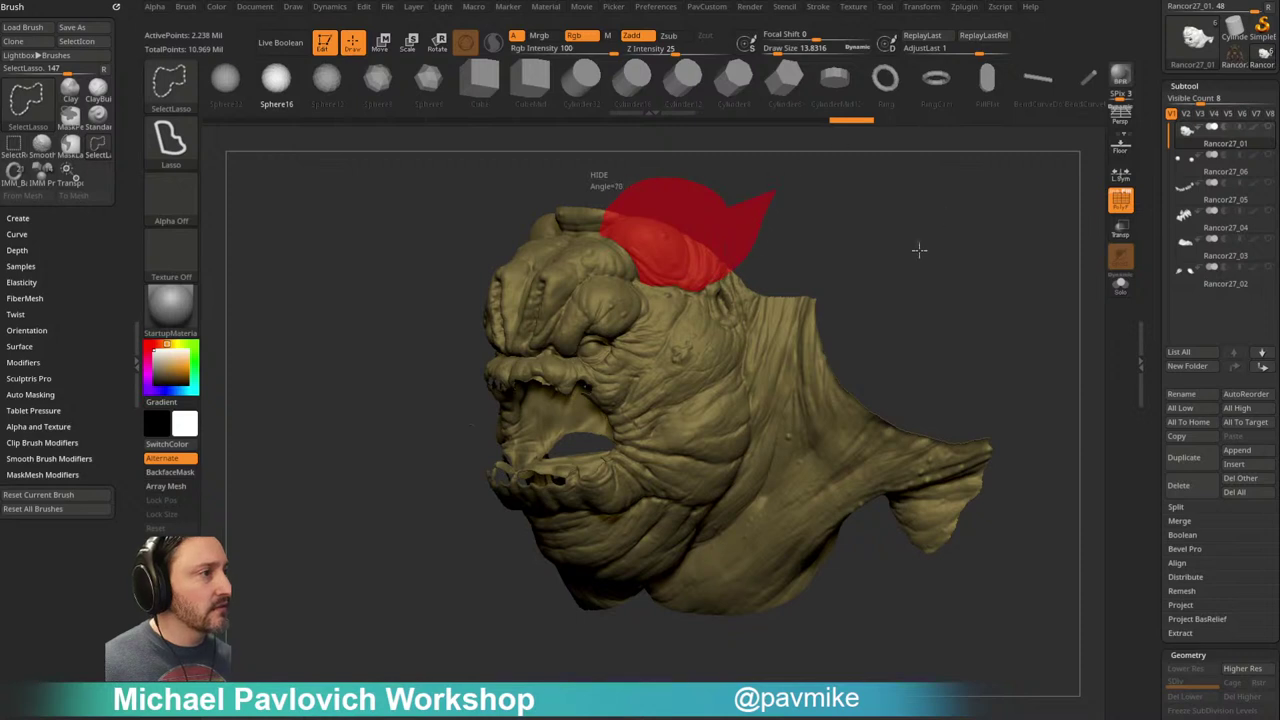
pyautogui.moveTo(887, 255); pyautogui.dragTo(864, 255)
pyautogui.keyDown('ctrl'); pyautogui.keyDown('alt'); pyautogui.keyDown('shift'); pyautogui.moveTo(785, 285); pyautogui.dragTo(721, 268); pyautogui.keyUp('shift'); pyautogui.keyUp('alt'); pyautogui.keyUp('ctrl')
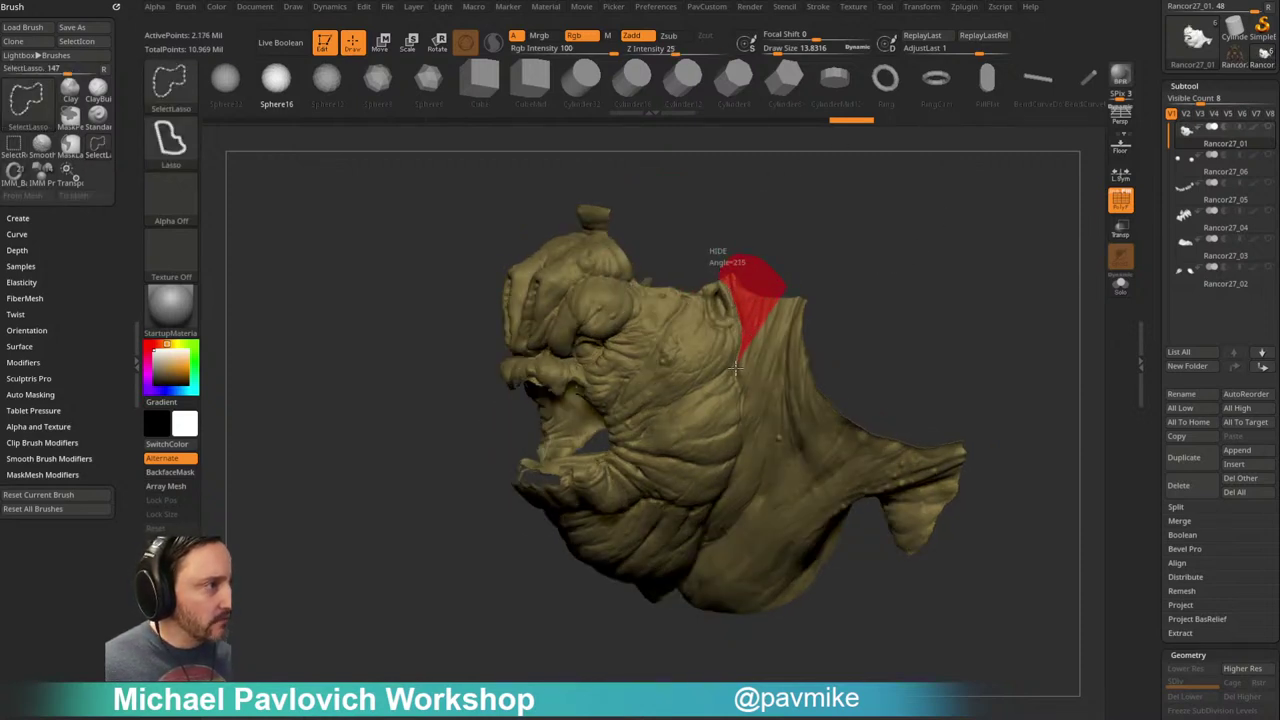
pyautogui.moveTo(743, 395)
pyautogui.keyDown('ctrl'); pyautogui.keyDown('shift'); pyautogui.mouseDown()
pyautogui.moveTo(990, 261)
pyautogui.moveTo(965, 262)
pyautogui.mouseUp(); pyautogui.keyUp('shift'); pyautogui.keyUp('ctrl')
pyautogui.moveTo(900, 264)
pyautogui.mouseDown()
pyautogui.moveTo(991, 266)
pyautogui.moveTo(974, 254)
pyautogui.moveTo(866, 274)
pyautogui.mouseUp()
pyautogui.keyDown('ctrl'); pyautogui.keyDown('alt'); pyautogui.keyDown('shift'); pyautogui.moveTo(827, 326); pyautogui.dragTo(801, 294); pyautogui.keyUp('shift'); pyautogui.keyUp('alt'); pyautogui.keyUp('ctrl')
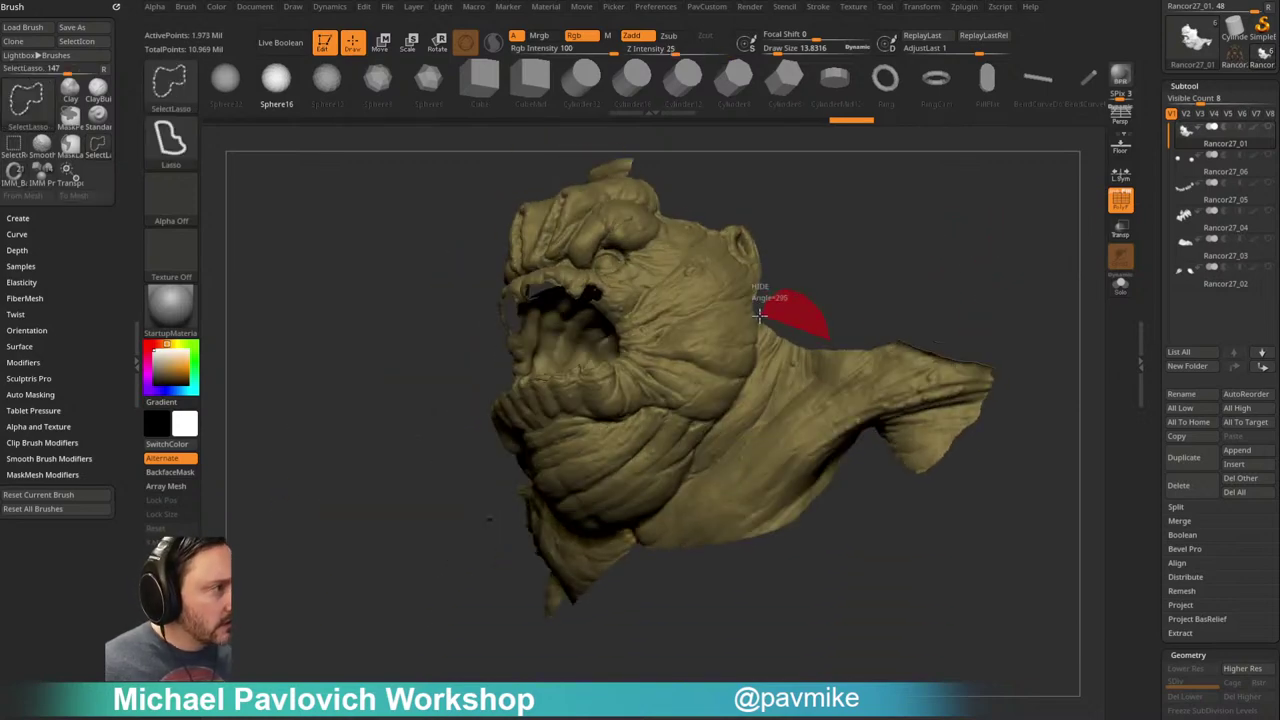
pyautogui.moveTo(744, 380)
pyautogui.keyDown('ctrl'); pyautogui.keyDown('shift'); pyautogui.mouseDown()
pyautogui.moveTo(726, 415)
pyautogui.moveTo(775, 530)
pyautogui.moveTo(1000, 291)
pyautogui.moveTo(990, 285)
pyautogui.mouseUp(); pyautogui.keyUp('shift'); pyautogui.keyUp('ctrl')
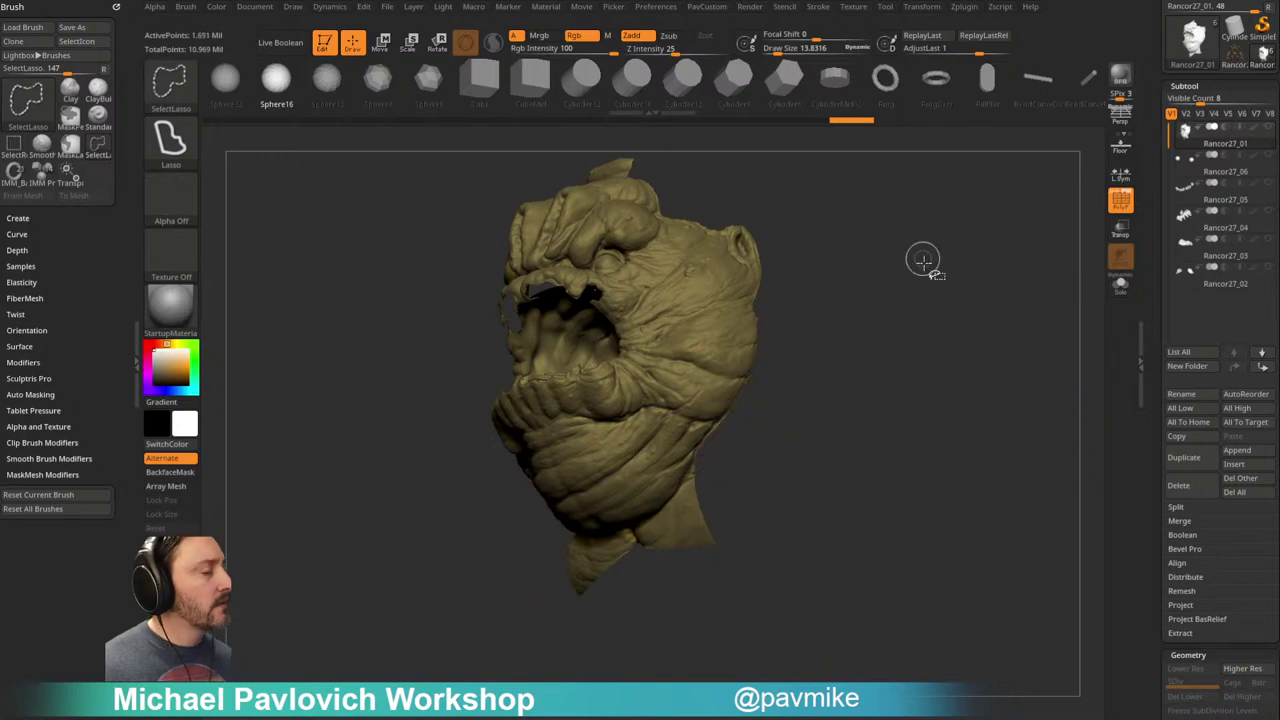
# Step: Hide the remaining scraps around the neck and crown and split the hidden body from the face mesh
pyautogui.moveTo(920, 251); pyautogui.dragTo(939, 234)
pyautogui.hotkey('ctrl', 'shift')
pyautogui.keyDown('ctrl'); pyautogui.keyDown('shift'); pyautogui.moveTo(699, 410); pyautogui.dragTo(647, 462); pyautogui.keyUp('shift'); pyautogui.keyUp('ctrl')
pyautogui.moveTo(930, 300)
pyautogui.keyDown('ctrl'); pyautogui.keyDown('shift'); pyautogui.mouseDown()
pyautogui.moveTo(950, 280)
pyautogui.moveTo(1006, 317)
pyautogui.moveTo(1049, 403)
pyautogui.moveTo(935, 363)
pyautogui.moveTo(980, 297)
pyautogui.moveTo(1011, 334)
pyautogui.moveTo(980, 294)
pyautogui.moveTo(854, 277)
pyautogui.mouseUp(); pyautogui.keyUp('shift'); pyautogui.keyUp('ctrl')
pyautogui.keyDown('ctrl'); pyautogui.keyDown('shift'); pyautogui.moveTo(805, 233); pyautogui.dragTo(655, 261); pyautogui.keyUp('shift'); pyautogui.keyUp('ctrl')
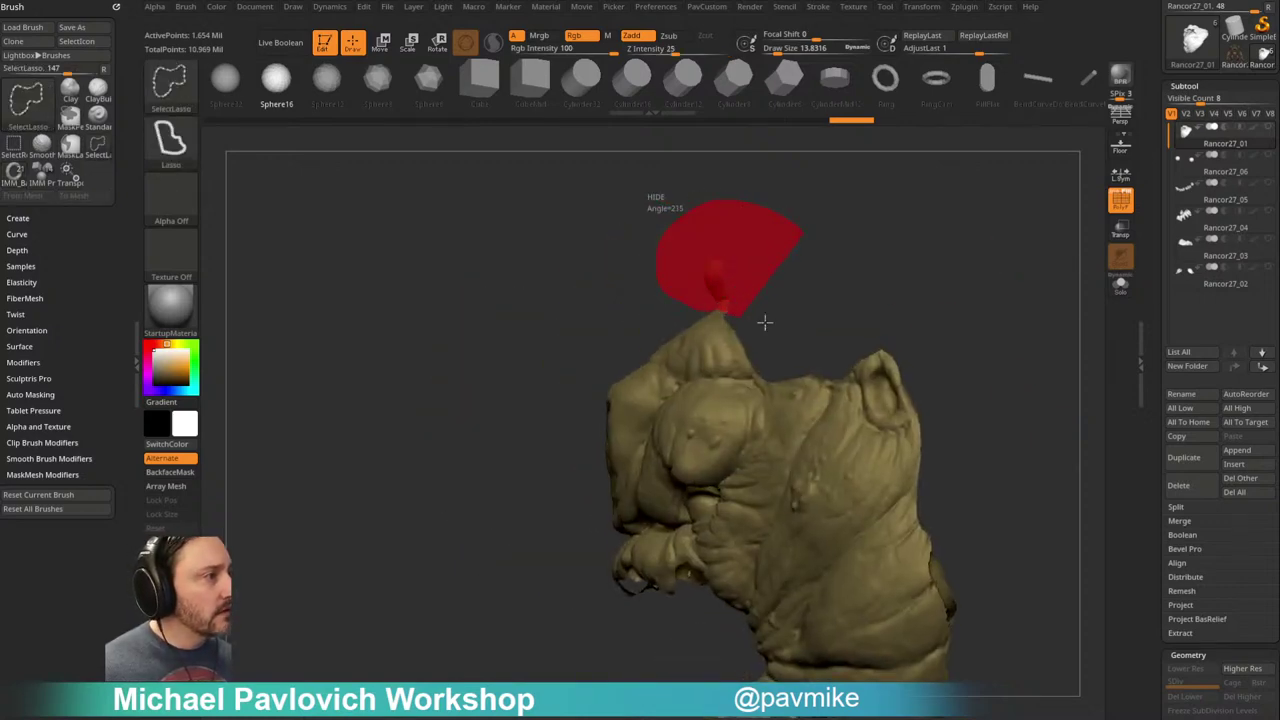
pyautogui.moveTo(971, 300)
pyautogui.mouseDown()
pyautogui.moveTo(997, 311)
pyautogui.moveTo(963, 300)
pyautogui.moveTo(951, 357)
pyautogui.moveTo(851, 371)
pyautogui.moveTo(960, 340)
pyautogui.moveTo(922, 326)
pyautogui.moveTo(987, 243)
pyautogui.moveTo(966, 334)
pyautogui.moveTo(1029, 372)
pyautogui.mouseUp()
pyautogui.press('2')
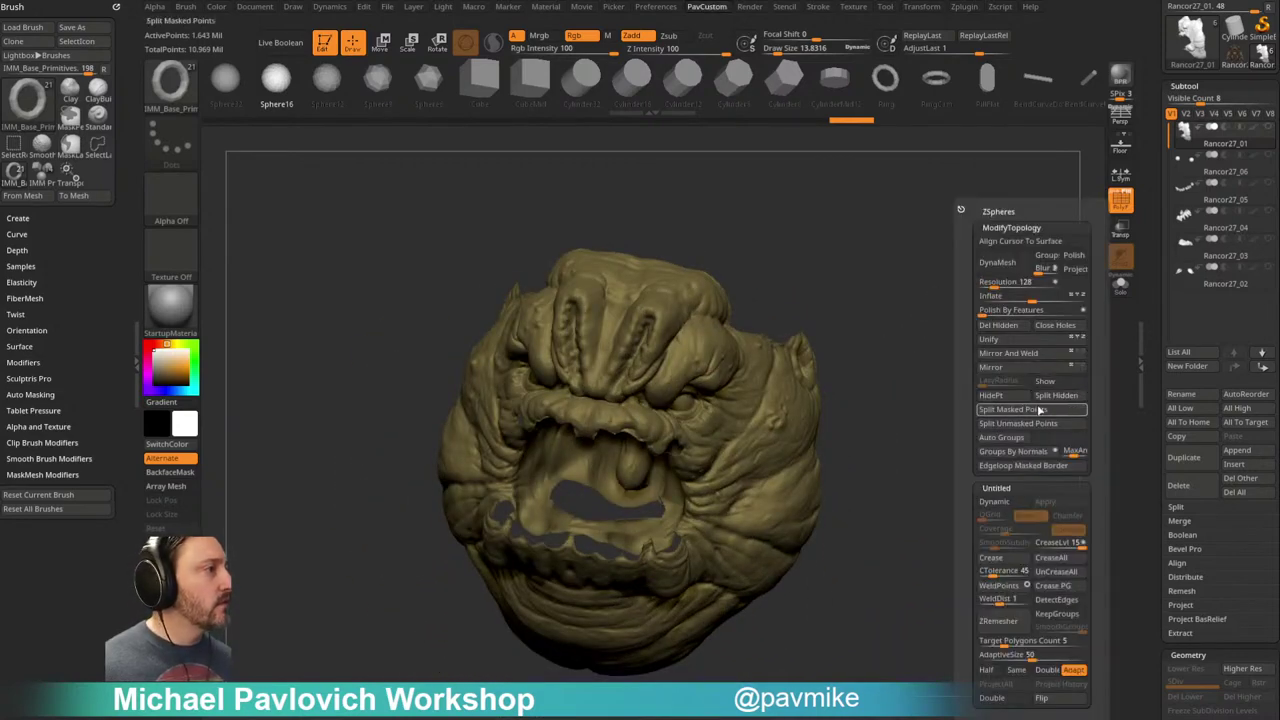
pyautogui.click(1060, 396)
# Step: Check the face mesh's morph target settings and flip the face mesh's normals
pyautogui.keyDown('shift'); pyautogui.moveTo(948, 443); pyautogui.dragTo(1041, 342); pyautogui.keyUp('shift')
pyautogui.moveTo(1059, 295); pyautogui.dragTo(954, 337)
pyautogui.keyDown('alt'); pyautogui.moveTo(1027, 274); pyautogui.dragTo(953, 390); pyautogui.keyUp('alt')
pyautogui.moveTo(1149, 432); pyautogui.dragTo(1192, 309)
pyautogui.click(1230, 276)
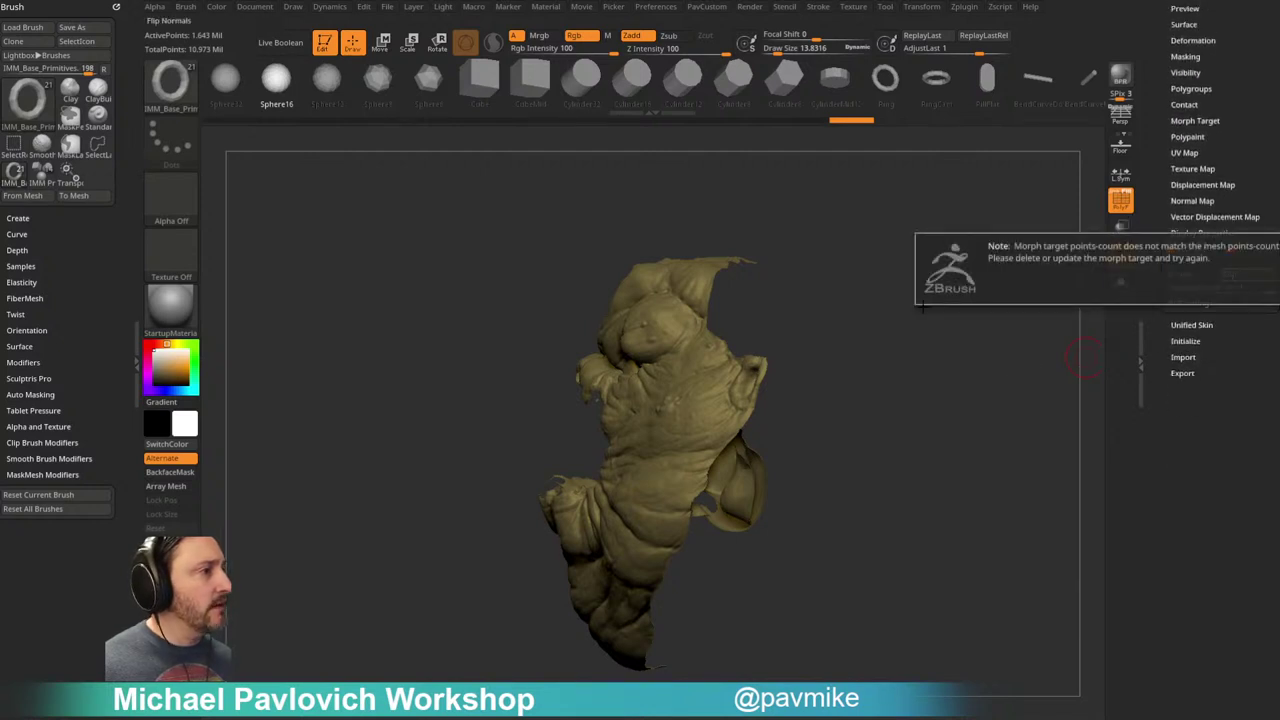
pyautogui.click(1195, 121)
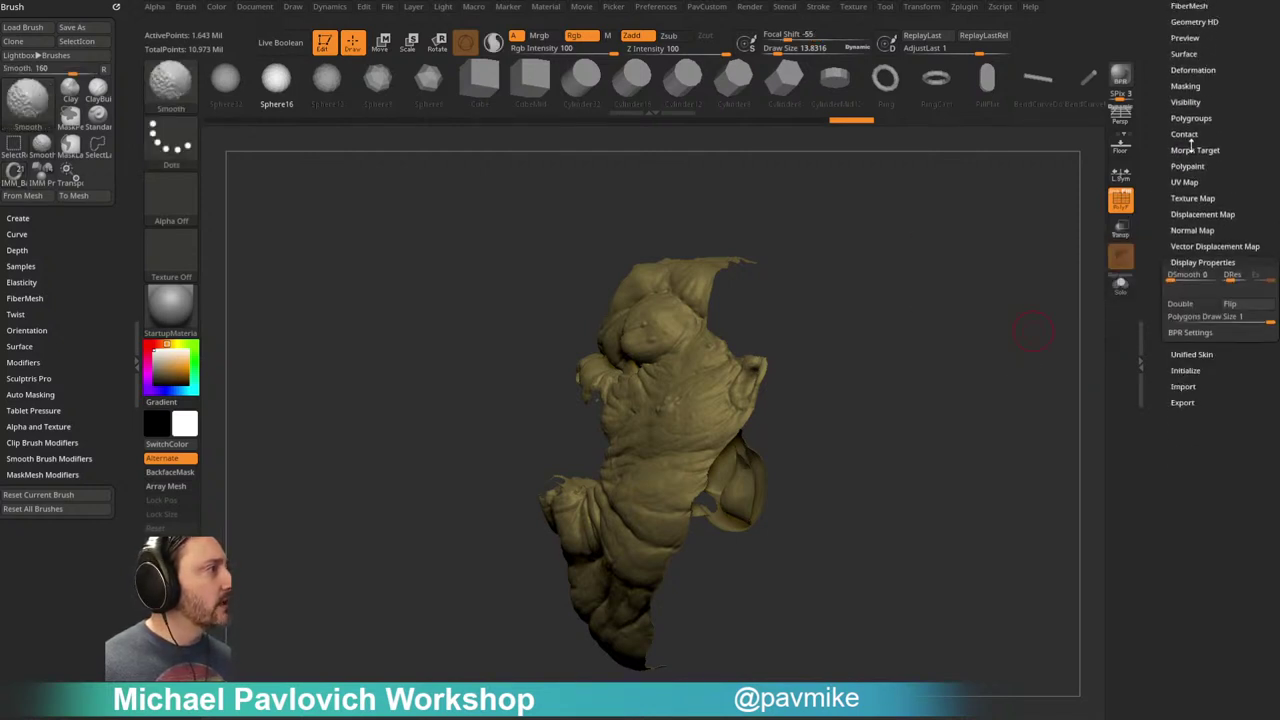
pyautogui.click(1195, 150)
pyautogui.moveTo(1010, 390)
pyautogui.mouseDown()
pyautogui.moveTo(963, 343)
pyautogui.moveTo(1006, 263)
pyautogui.moveTo(1111, 260)
pyautogui.mouseUp()
pyautogui.click(1230, 303)
pyautogui.moveTo(1000, 303)
pyautogui.mouseDown()
pyautogui.moveTo(1000, 314)
pyautogui.moveTo(997, 271)
pyautogui.mouseUp()
# Step: Hide the outer face and the ragged lip geometry in front of the mouth interior with the lasso
pyautogui.moveTo(763, 340)
pyautogui.keyDown('ctrl'); pyautogui.keyDown('alt'); pyautogui.keyDown('shift'); pyautogui.mouseDown()
pyautogui.moveTo(552, 300)
pyautogui.moveTo(665, 452)
pyautogui.moveTo(683, 455)
pyautogui.mouseUp(); pyautogui.keyUp('shift'); pyautogui.keyUp('alt'); pyautogui.keyUp('ctrl')
pyautogui.moveTo(943, 234)
pyautogui.mouseDown()
pyautogui.moveTo(936, 253)
pyautogui.moveTo(1006, 320)
pyautogui.moveTo(897, 345)
pyautogui.mouseUp()
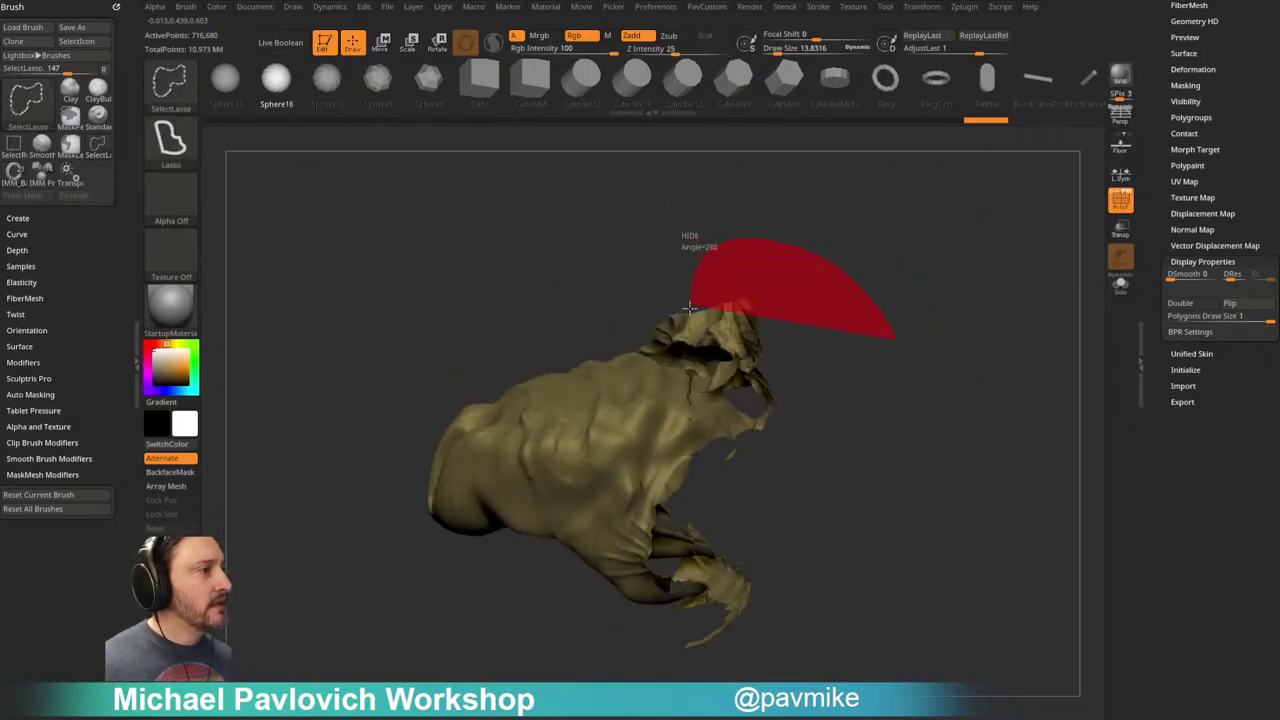
pyautogui.keyDown('ctrl'); pyautogui.keyDown('alt'); pyautogui.keyDown('shift'); pyautogui.moveTo(720, 362); pyautogui.dragTo(762, 390); pyautogui.keyUp('shift'); pyautogui.keyUp('alt'); pyautogui.keyUp('ctrl')
pyautogui.moveTo(883, 375); pyautogui.dragTo(872, 316)
pyautogui.keyDown('ctrl'); pyautogui.keyDown('shift'); pyautogui.moveTo(846, 432); pyautogui.dragTo(804, 372); pyautogui.keyUp('shift'); pyautogui.keyUp('ctrl')
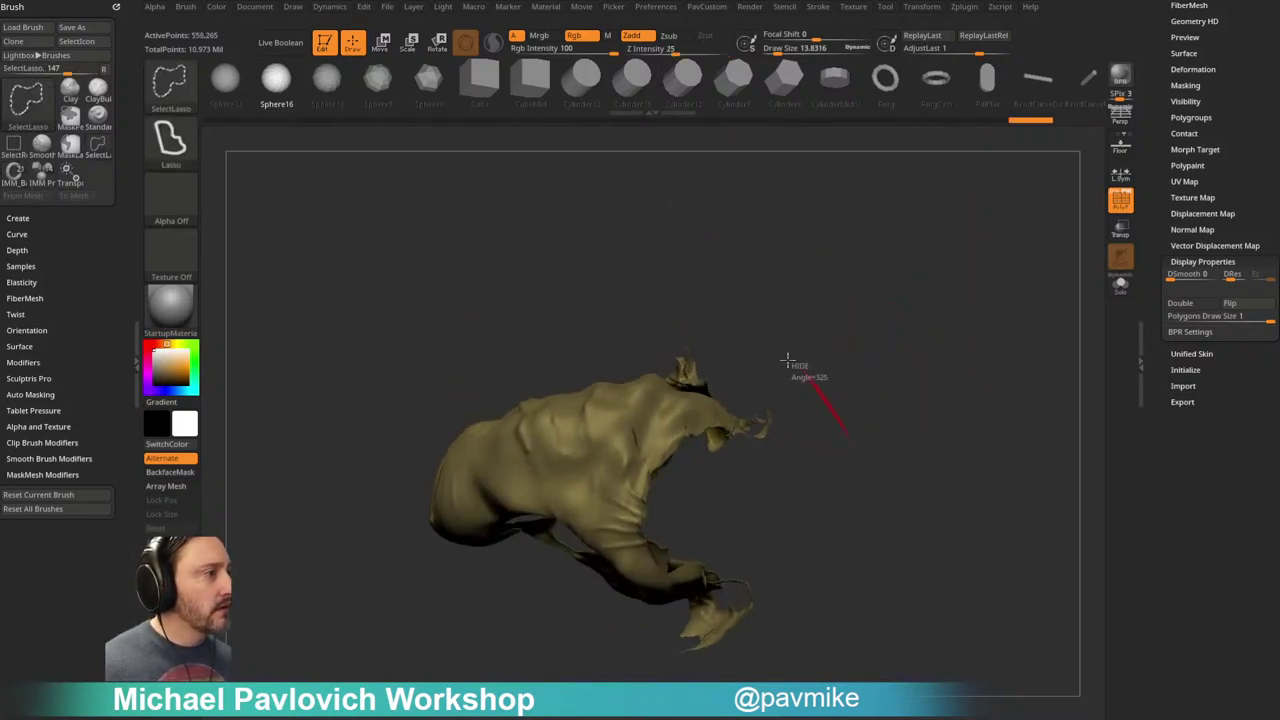
pyautogui.keyDown('ctrl'); pyautogui.keyDown('shift'); pyautogui.moveTo(740, 408); pyautogui.dragTo(797, 481); pyautogui.keyUp('shift'); pyautogui.keyUp('ctrl')
pyautogui.moveTo(857, 440)
pyautogui.mouseDown()
pyautogui.moveTo(849, 366)
pyautogui.moveTo(877, 360)
pyautogui.moveTo(811, 514)
pyautogui.moveTo(765, 453)
pyautogui.mouseUp()
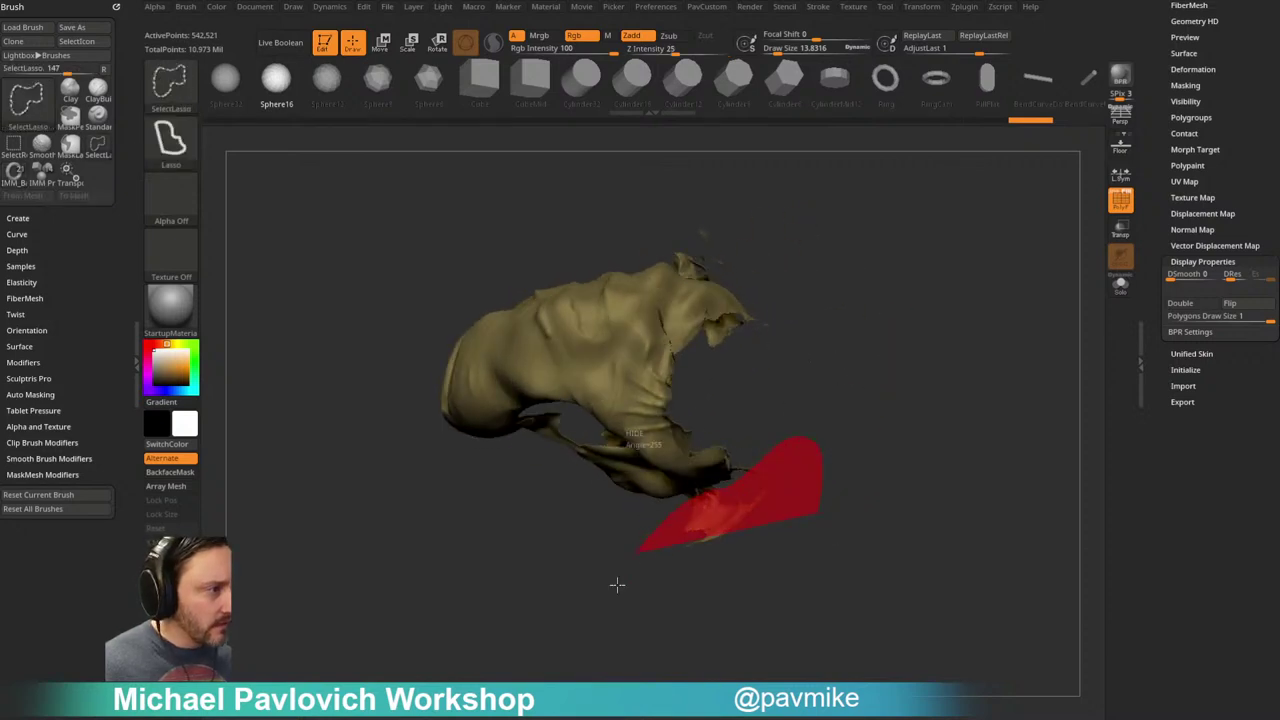
pyautogui.keyDown('ctrl'); pyautogui.keyDown('shift'); pyautogui.moveTo(629, 558); pyautogui.dragTo(924, 469); pyautogui.keyUp('shift'); pyautogui.keyUp('ctrl')
# Step: Hide the leftover scraps above and beside the mouth interior
pyautogui.moveTo(897, 409)
pyautogui.mouseDown()
pyautogui.moveTo(1017, 229)
pyautogui.moveTo(949, 289)
pyautogui.mouseUp()
pyautogui.keyDown('ctrl'); pyautogui.keyDown('shift'); pyautogui.moveTo(938, 378); pyautogui.dragTo(817, 323); pyautogui.keyUp('shift'); pyautogui.keyUp('ctrl')
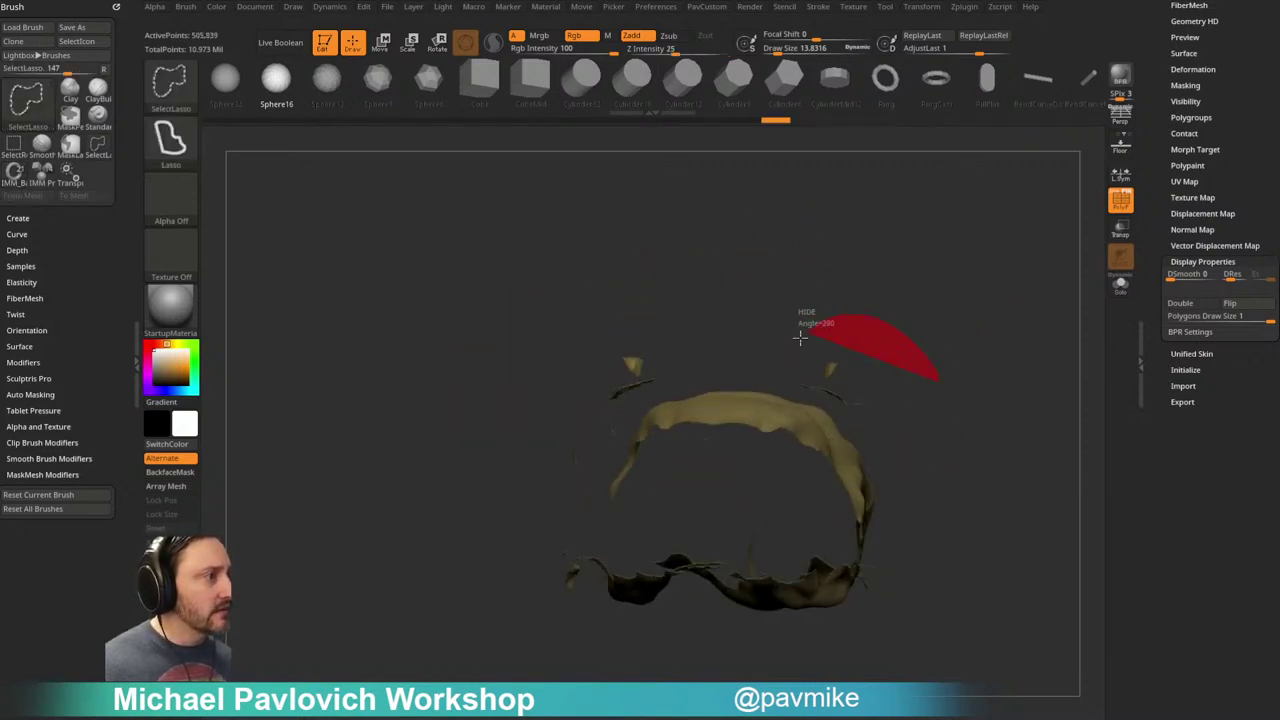
pyautogui.moveTo(993, 421)
pyautogui.keyDown('ctrl'); pyautogui.keyDown('shift'); pyautogui.mouseDown()
pyautogui.moveTo(1003, 434)
pyautogui.moveTo(931, 429)
pyautogui.moveTo(934, 486)
pyautogui.moveTo(1002, 318)
pyautogui.moveTo(975, 389)
pyautogui.moveTo(1000, 390)
pyautogui.mouseUp(); pyautogui.keyUp('shift'); pyautogui.keyUp('ctrl')
pyautogui.keyDown('ctrl'); pyautogui.keyDown('shift'); pyautogui.moveTo(760, 365); pyautogui.dragTo(718, 313); pyautogui.keyUp('shift'); pyautogui.keyUp('ctrl')
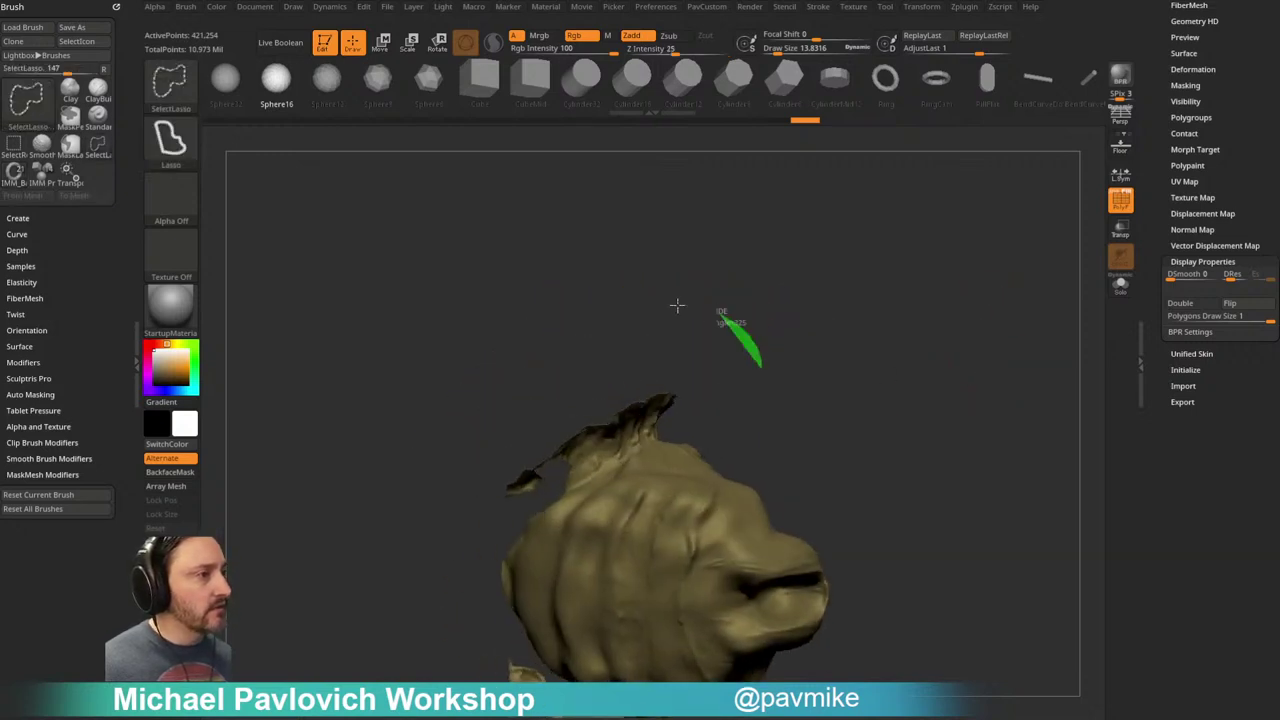
pyautogui.keyDown('ctrl'); pyautogui.keyDown('shift'); pyautogui.moveTo(610, 457); pyautogui.dragTo(612, 455); pyautogui.keyUp('shift'); pyautogui.keyUp('ctrl')
pyautogui.moveTo(632, 380)
pyautogui.keyDown('ctrl'); pyautogui.keyDown('shift'); pyautogui.mouseDown()
pyautogui.moveTo(557, 448)
pyautogui.moveTo(562, 490)
pyautogui.mouseUp(); pyautogui.keyUp('shift'); pyautogui.keyUp('ctrl')
pyautogui.moveTo(923, 343)
pyautogui.mouseDown()
pyautogui.moveTo(1049, 294)
pyautogui.moveTo(995, 233)
pyautogui.moveTo(1046, 283)
pyautogui.moveTo(946, 323)
pyautogui.mouseUp()
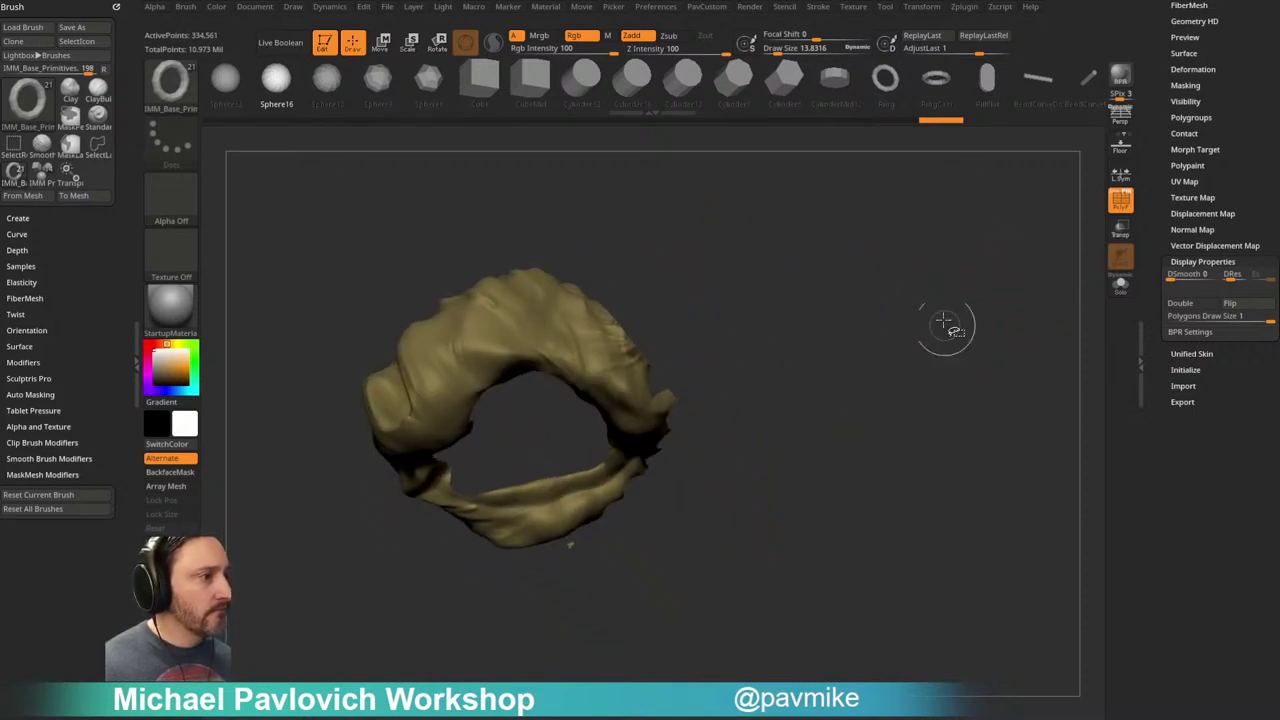
# Step: Hide the stray fragment below the mouth interior, enable double-sided display and invert the visibility to show the face
pyautogui.keyDown('ctrl'); pyautogui.keyDown('shift'); pyautogui.moveTo(597, 600); pyautogui.dragTo(591, 543); pyautogui.keyUp('shift'); pyautogui.keyUp('ctrl')
pyautogui.keyDown('ctrl'); pyautogui.keyDown('shift'); pyautogui.moveTo(528, 583); pyautogui.dragTo(530, 588); pyautogui.keyUp('shift'); pyautogui.keyUp('ctrl')
pyautogui.moveTo(917, 329)
pyautogui.mouseDown()
pyautogui.moveTo(989, 363)
pyautogui.moveTo(897, 266)
pyautogui.moveTo(911, 300)
pyautogui.moveTo(989, 274)
pyautogui.moveTo(860, 340)
pyautogui.moveTo(957, 354)
pyautogui.moveTo(957, 341)
pyautogui.mouseUp()
pyautogui.press('space')
pyautogui.click(973, 697)
pyautogui.moveTo(985, 400)
pyautogui.keyDown('ctrl'); pyautogui.keyDown('shift'); pyautogui.mouseDown()
pyautogui.moveTo(1015, 430)
pyautogui.moveTo(1046, 374)
pyautogui.moveTo(1035, 378)
pyautogui.mouseUp(); pyautogui.keyUp('shift'); pyautogui.keyUp('ctrl')
# Step: Disable double-sided display and split the hidden mouth interior from the face into its own subtool
pyautogui.press('space')
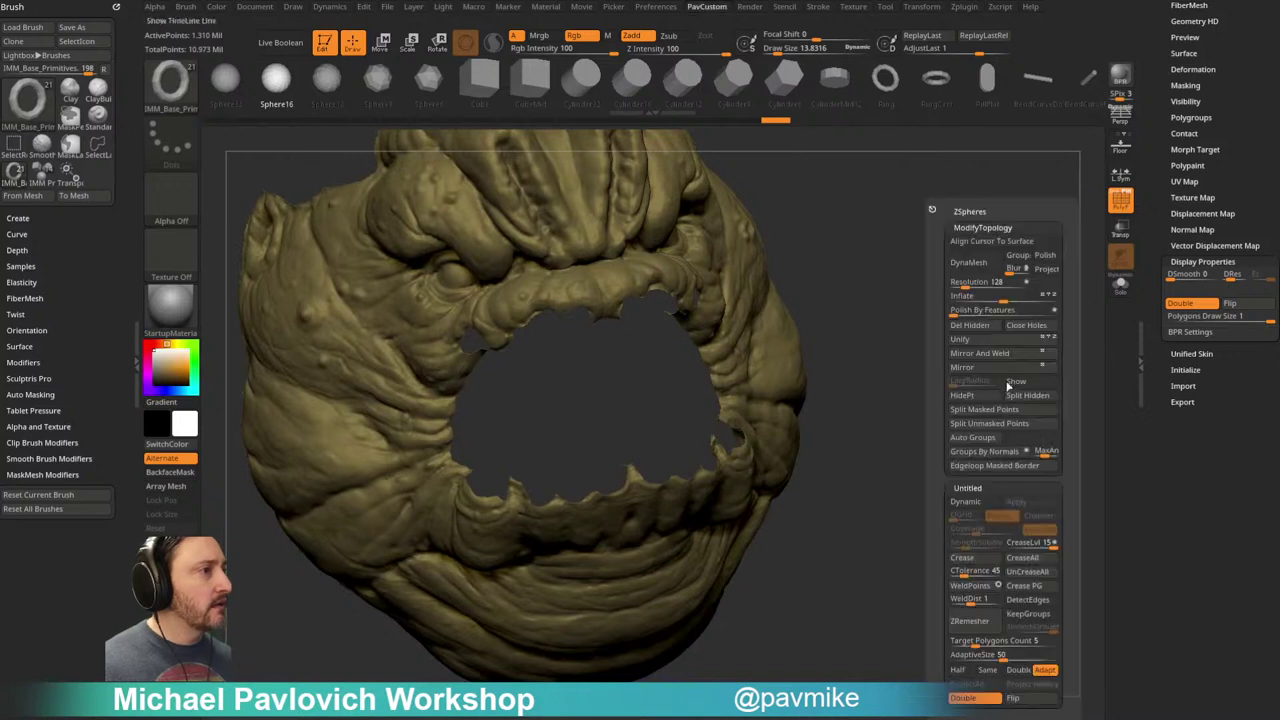
pyautogui.click(1195, 303)
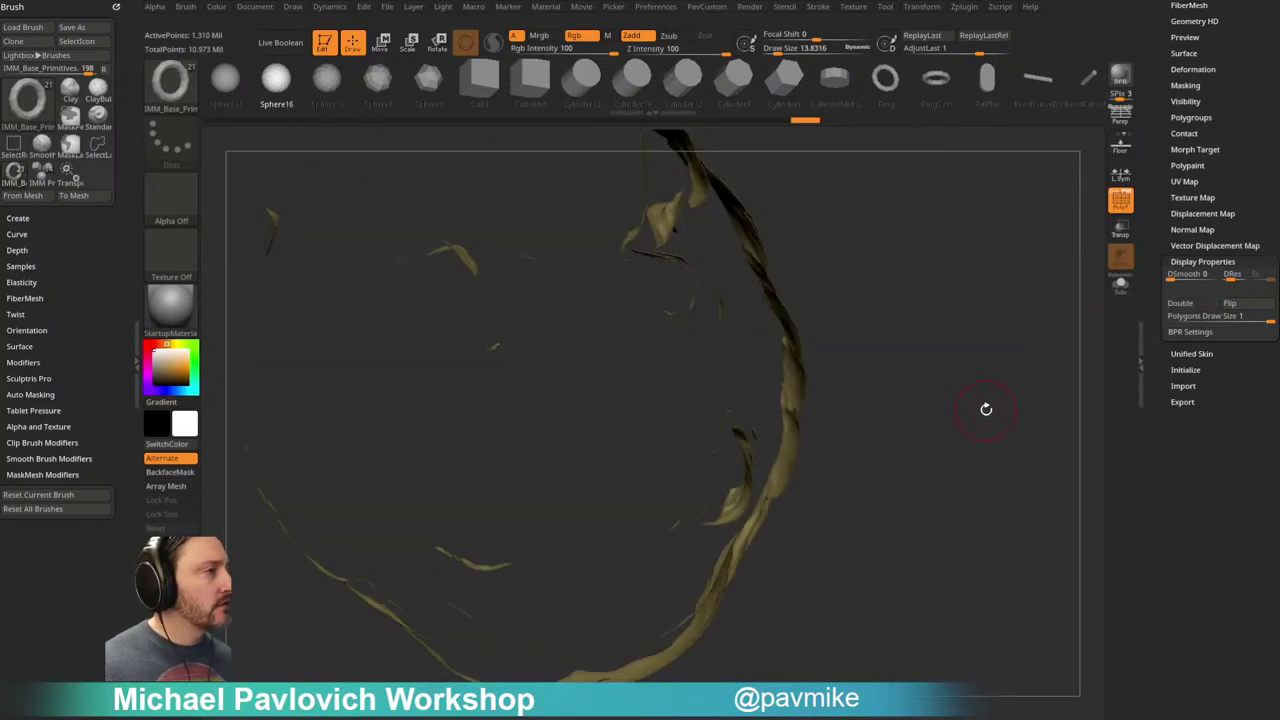
pyautogui.press('space')
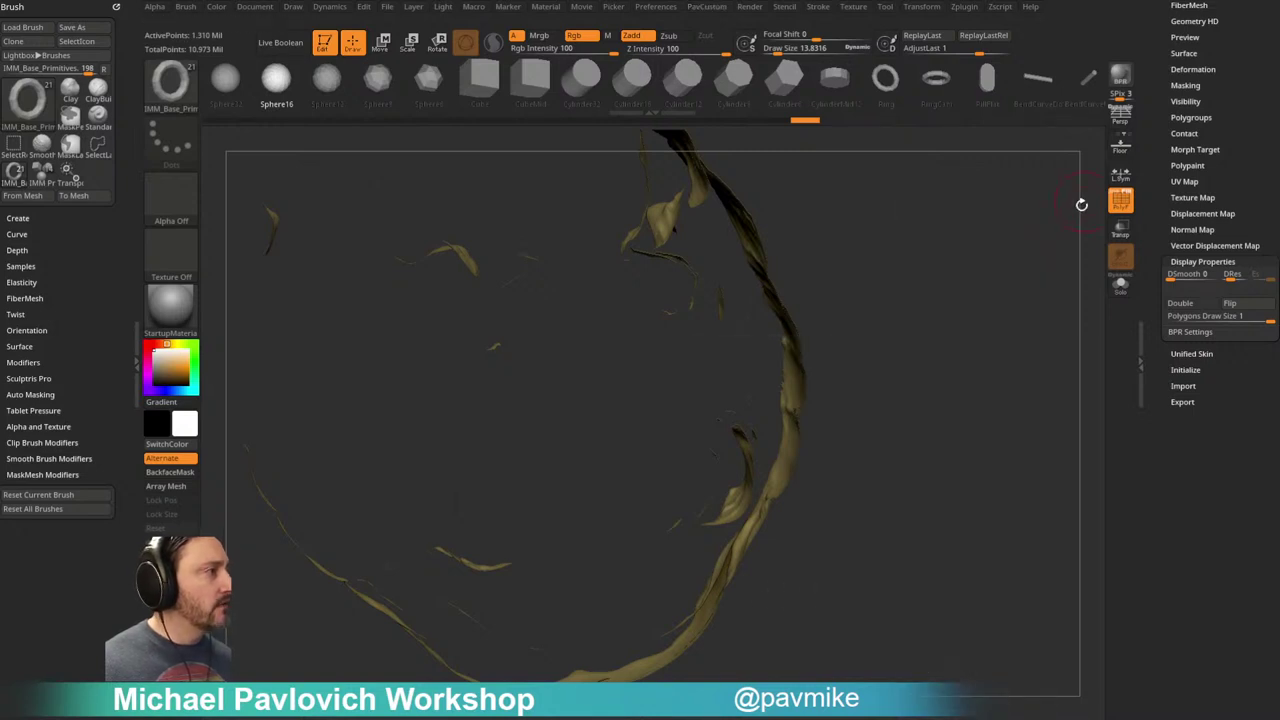
pyautogui.moveTo(1150, 190); pyautogui.dragTo(1156, 356)
pyautogui.press('space')
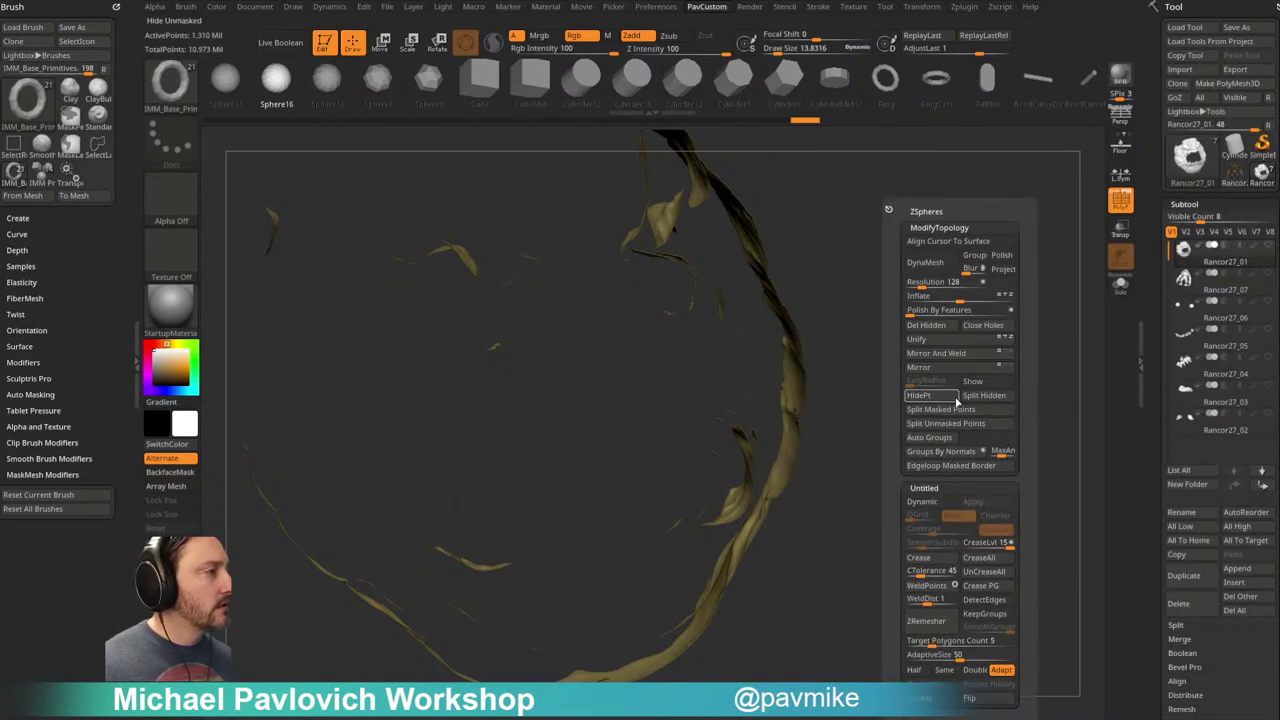
pyautogui.click(983, 396)
# Step: Flip the normals of the face subtool and of the new mouth interior subtool
pyautogui.press('space')
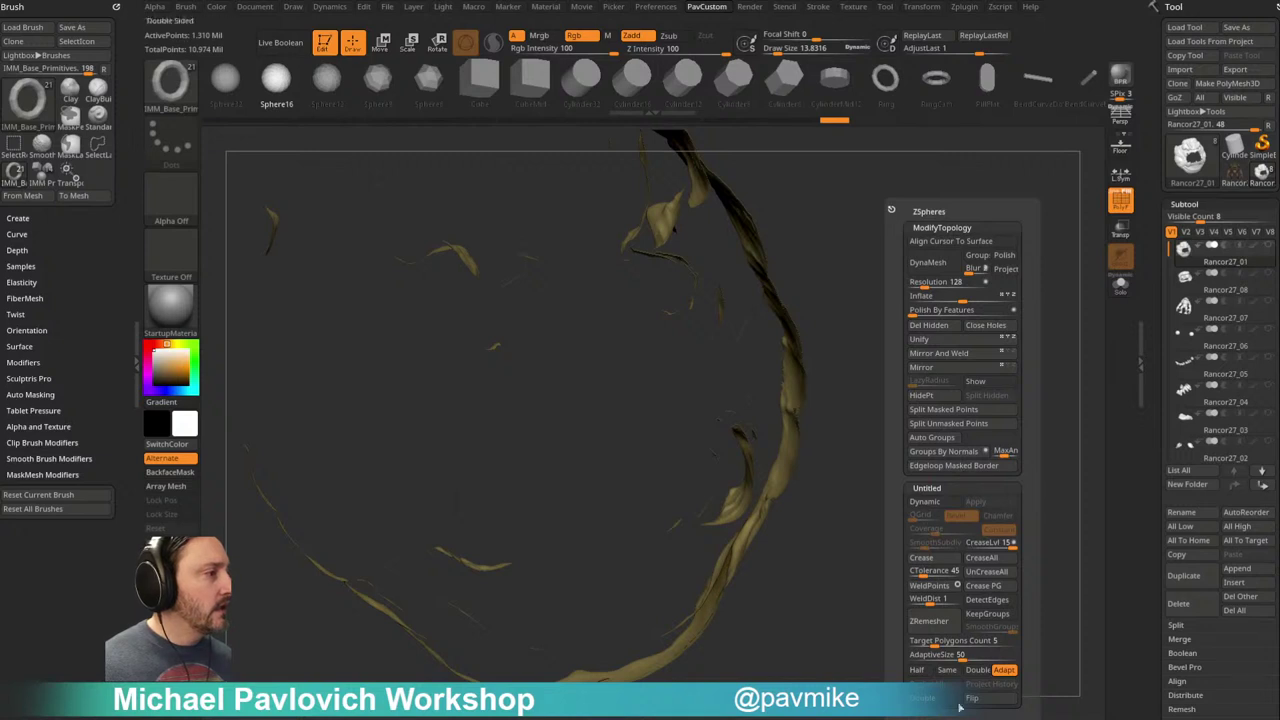
pyautogui.click(980, 698)
pyautogui.click(1230, 281)
pyautogui.press('space')
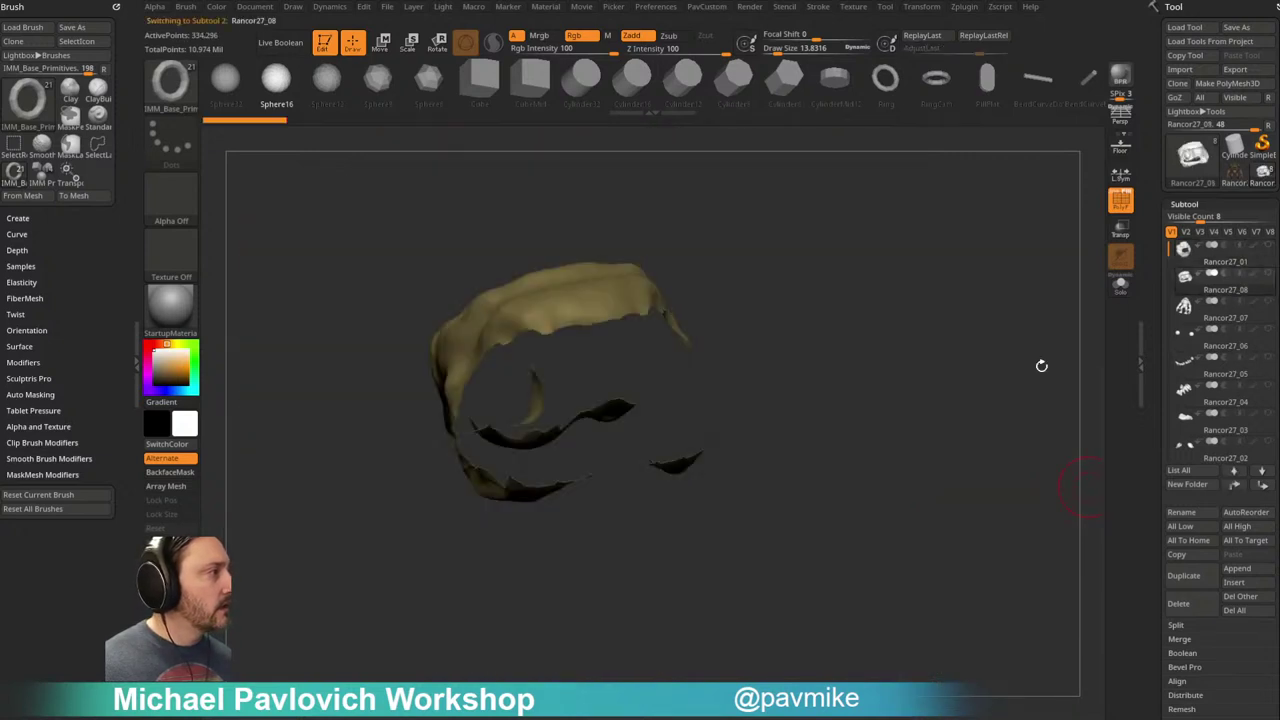
pyautogui.click(968, 700)
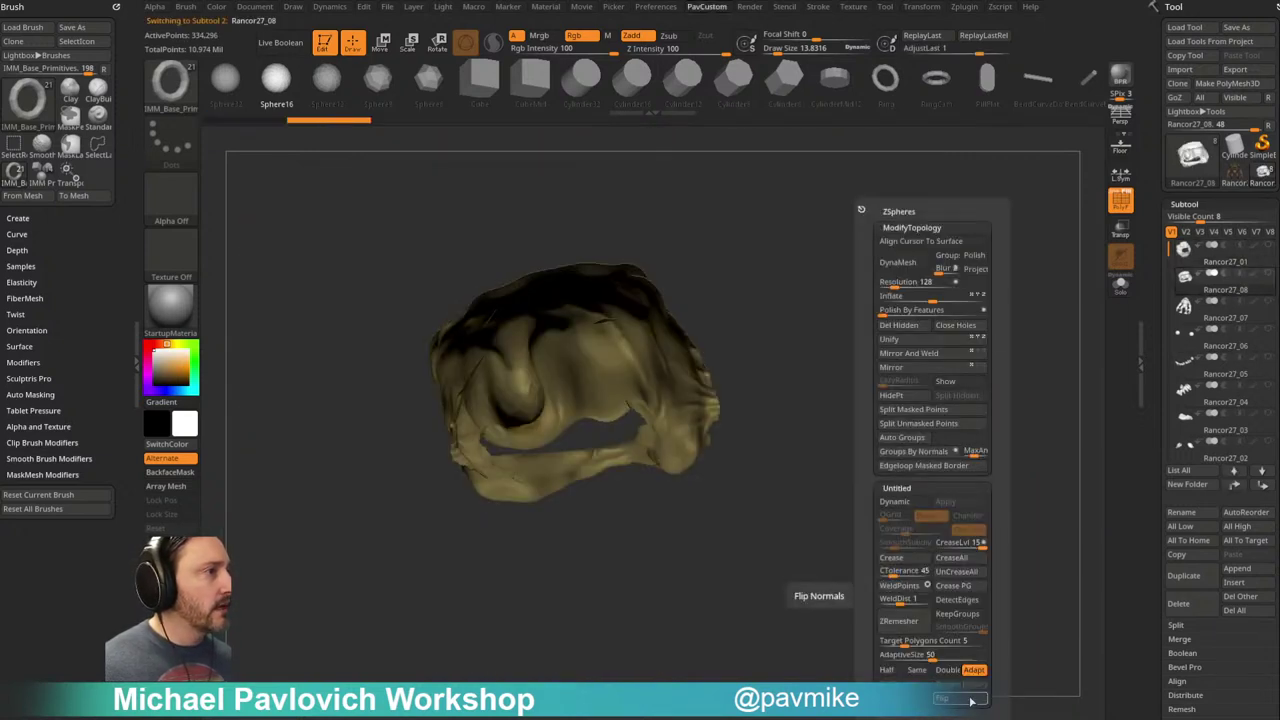
# Step: Move the body subtool to the top of the subtool list
pyautogui.click(1237, 334)
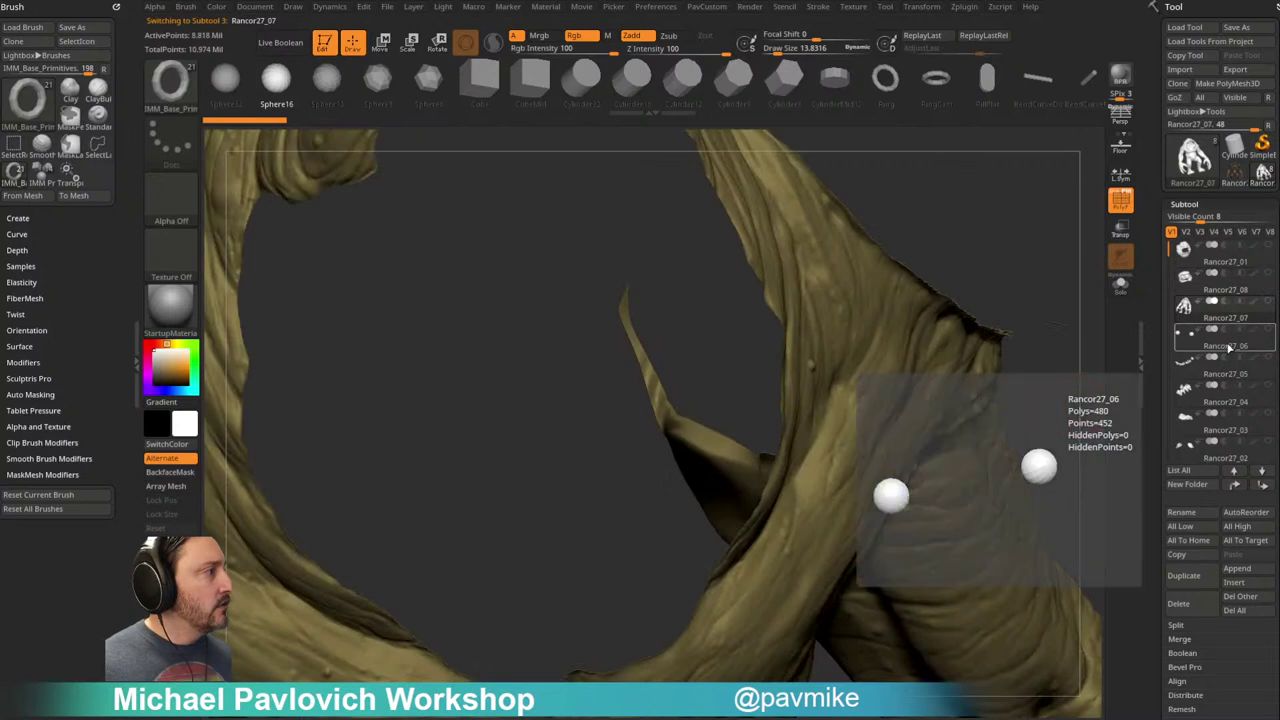
pyautogui.click(1226, 357)
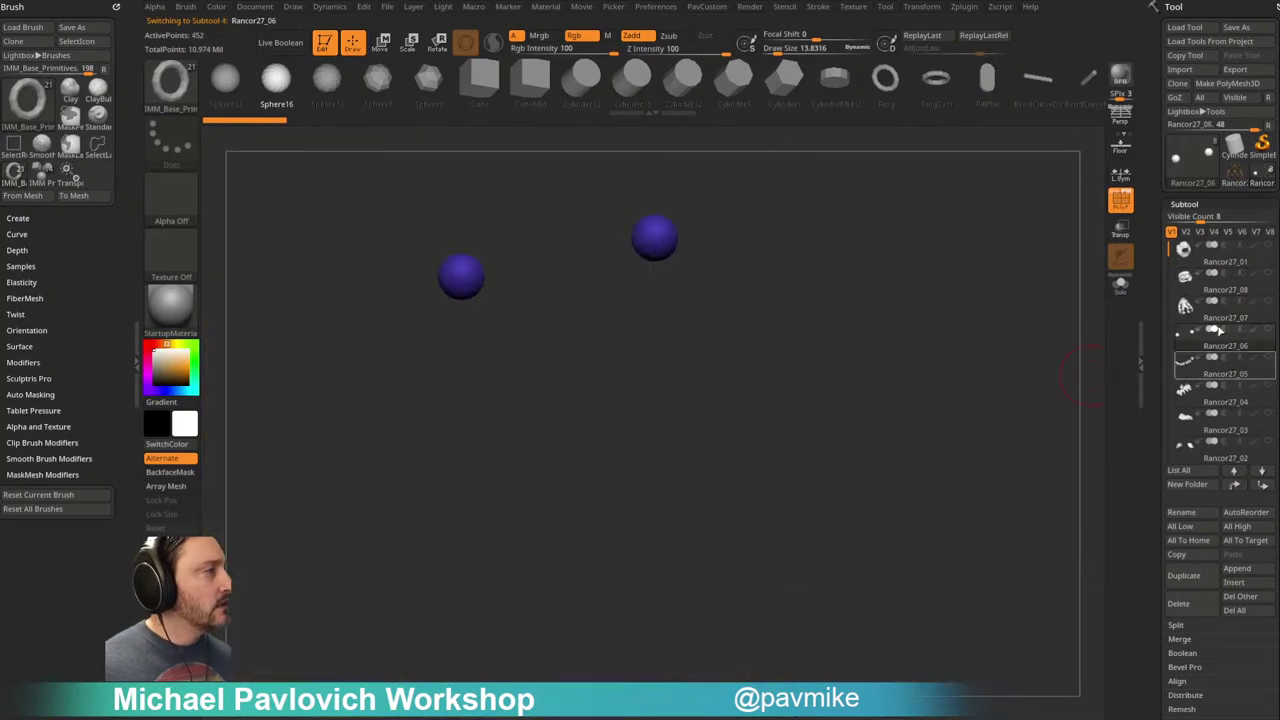
pyautogui.click(1214, 330)
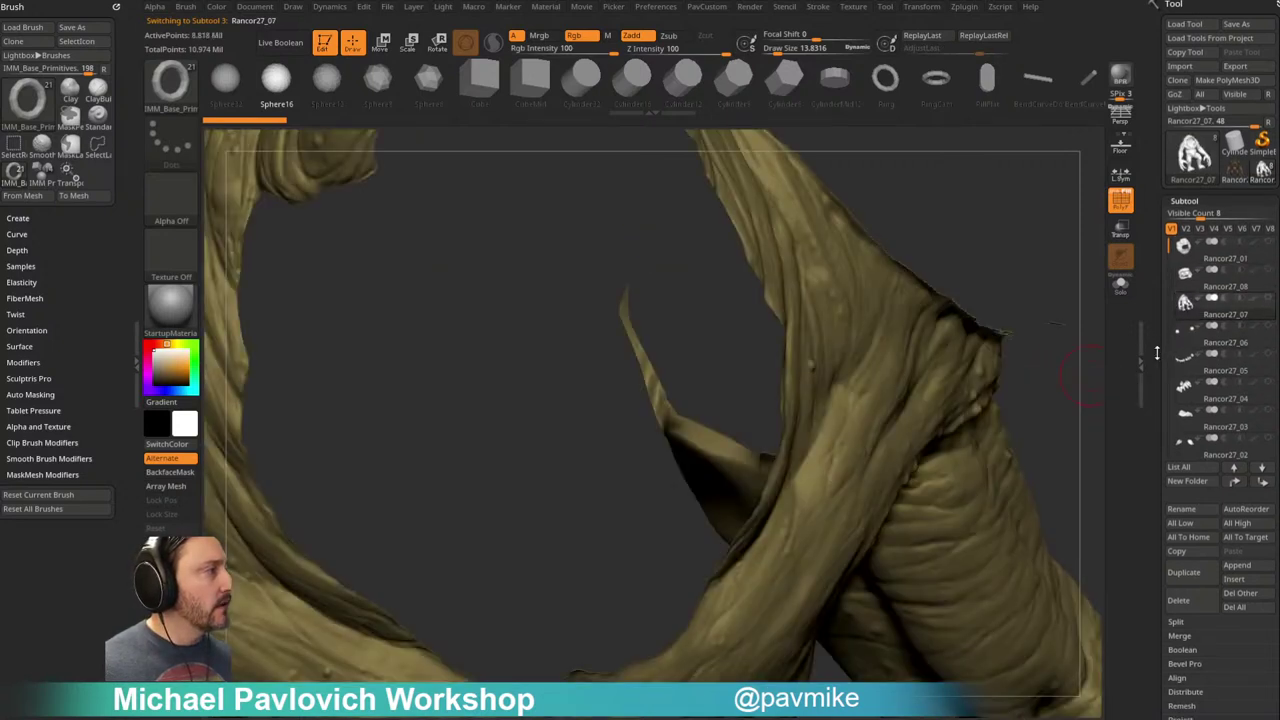
pyautogui.keyDown('shift'); pyautogui.click(1236, 479); pyautogui.keyUp('shift')
# Step: Delete the stored morph targets of all subtools with the Clean Tool Utility
pyautogui.moveTo(1157, 482); pyautogui.dragTo(1194, 308)
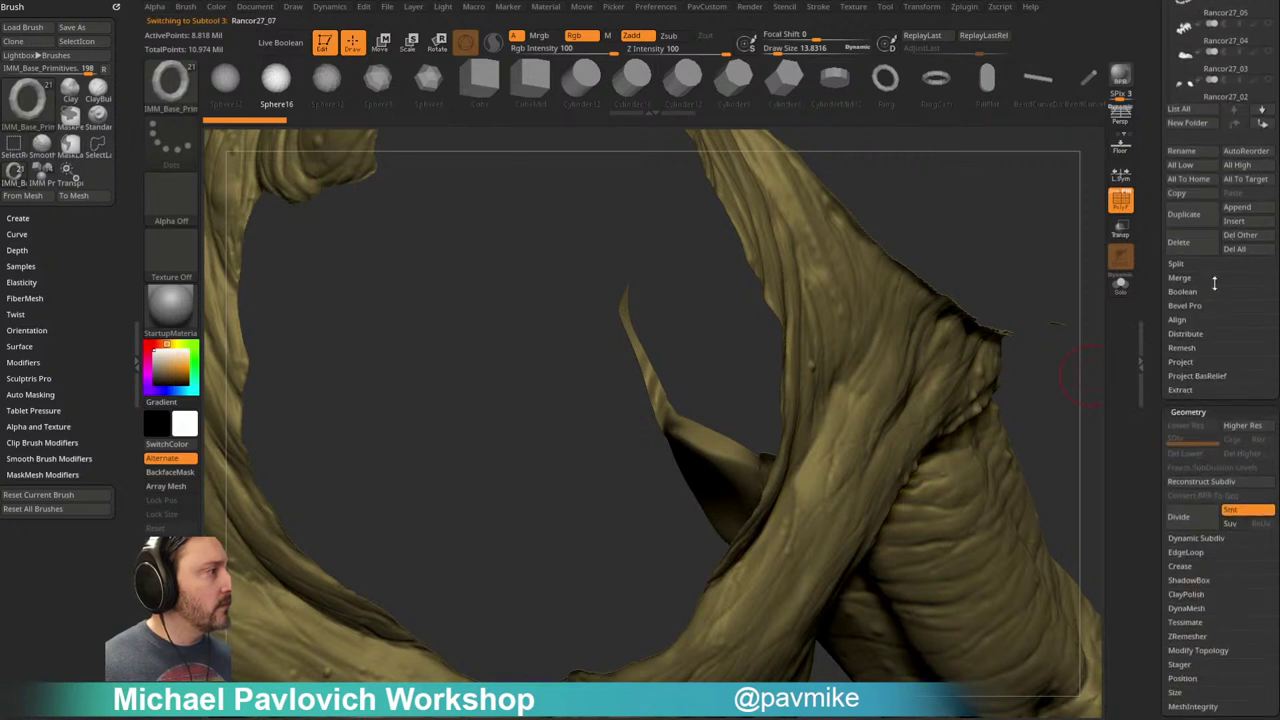
pyautogui.moveTo(1161, 548); pyautogui.dragTo(1154, 313)
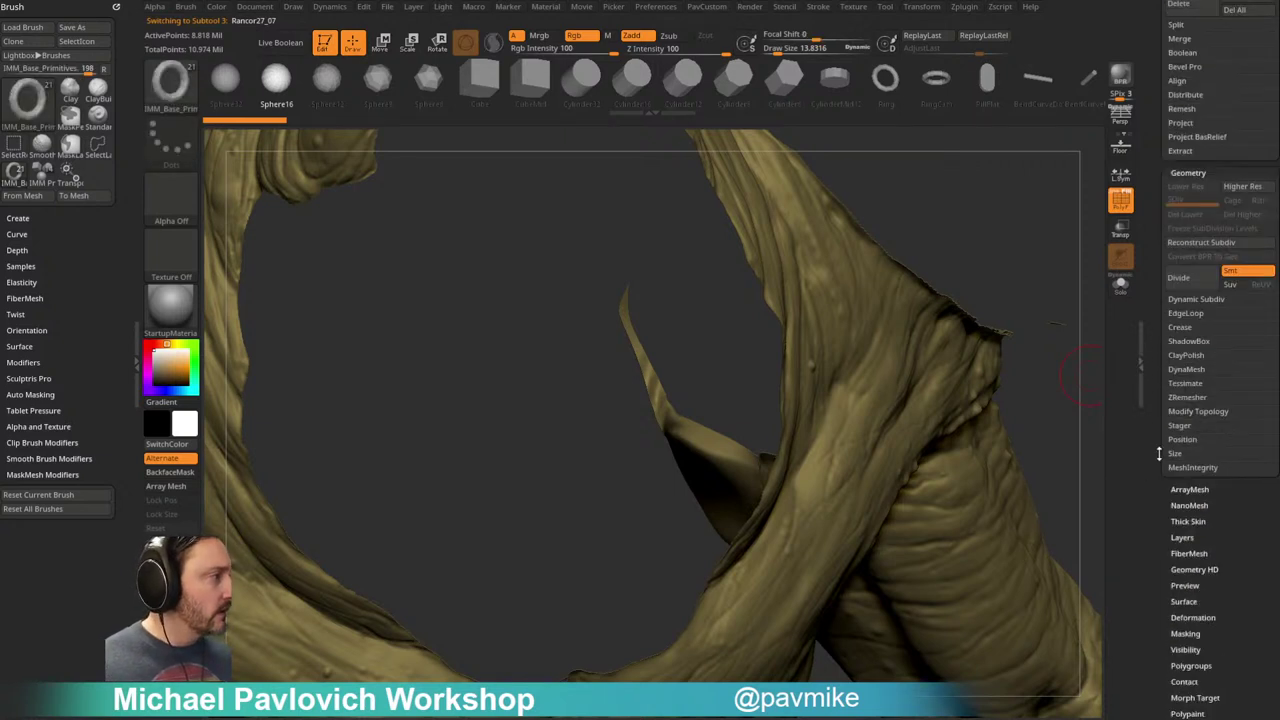
pyautogui.scroll(-5, 1165, 375)
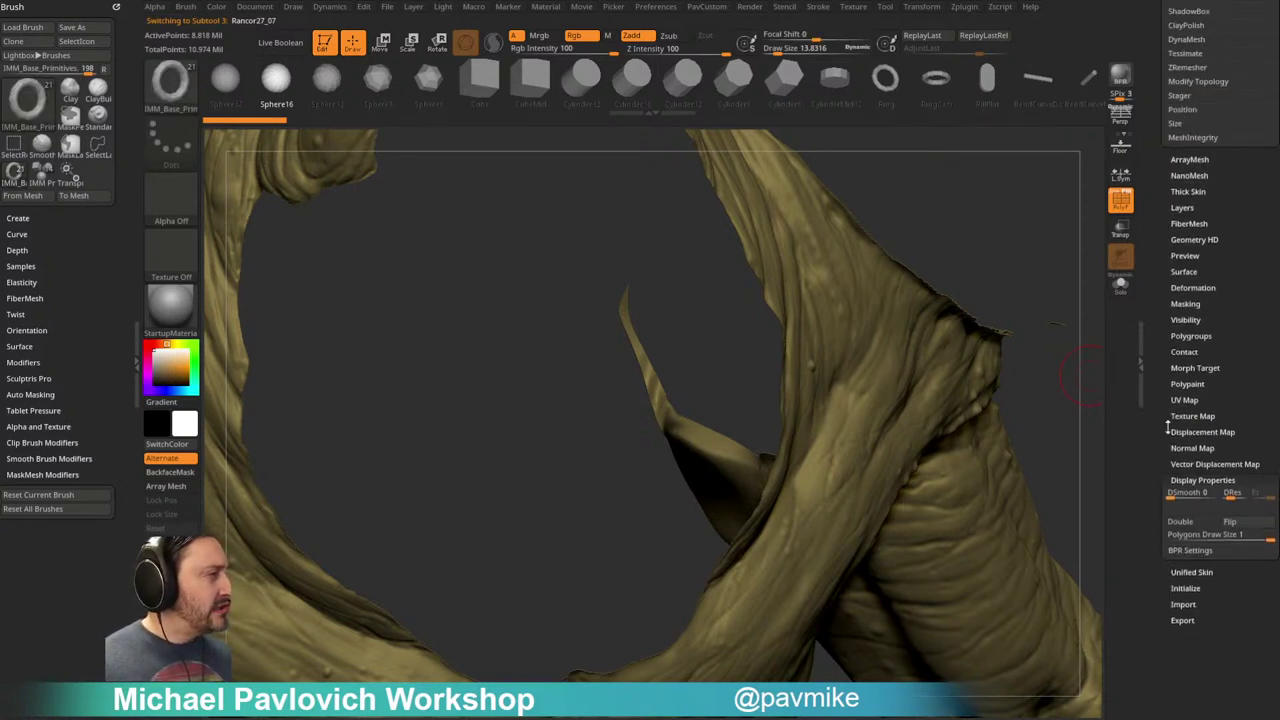
pyautogui.press('shift')
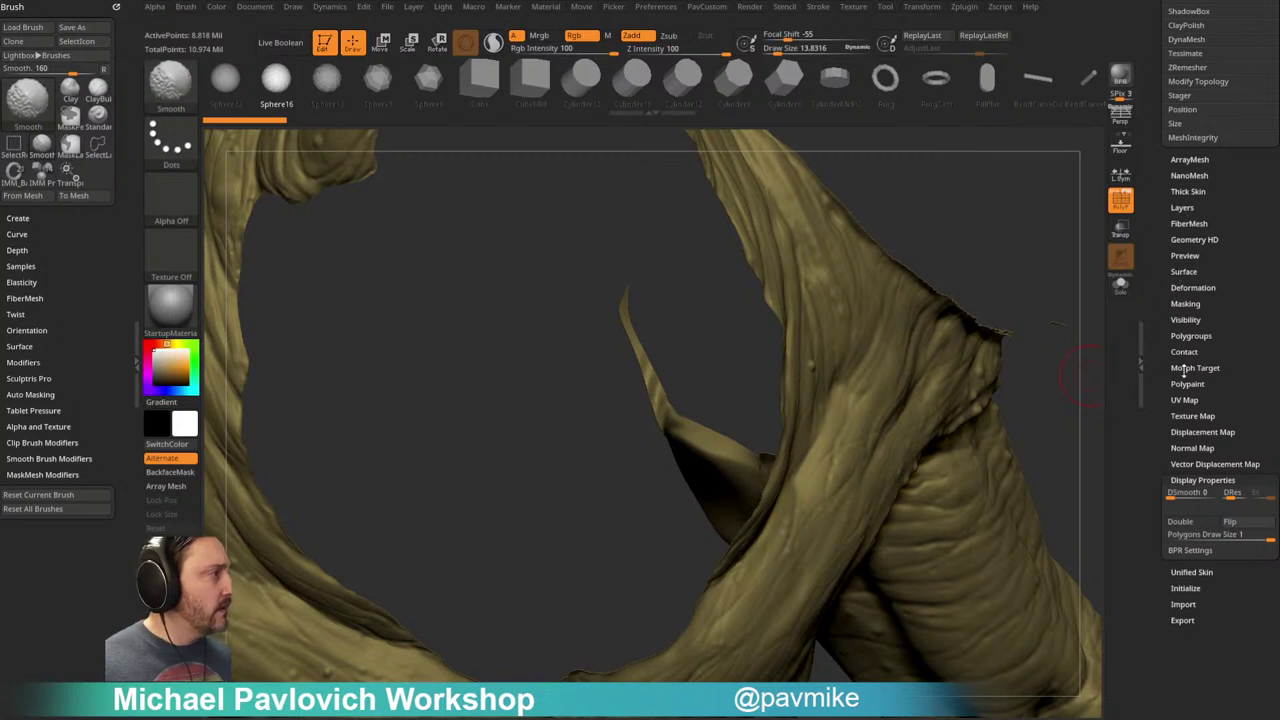
pyautogui.click(960, 9)
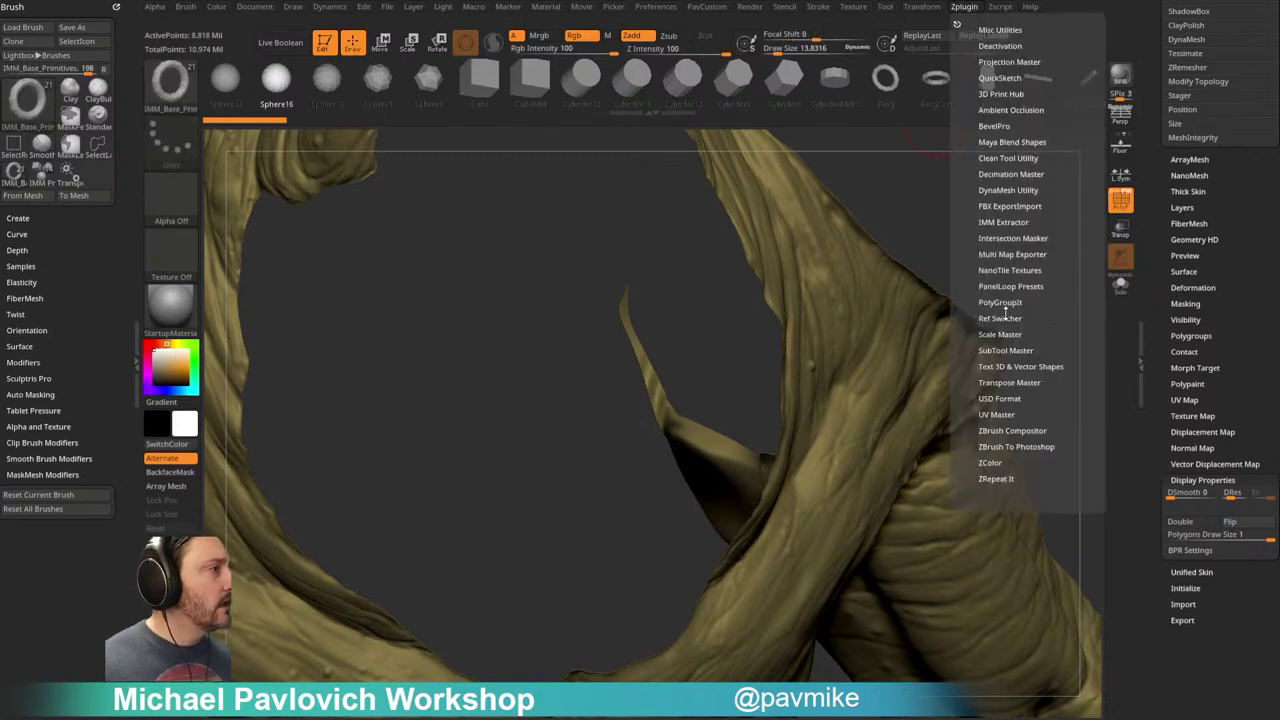
pyautogui.click(992, 159)
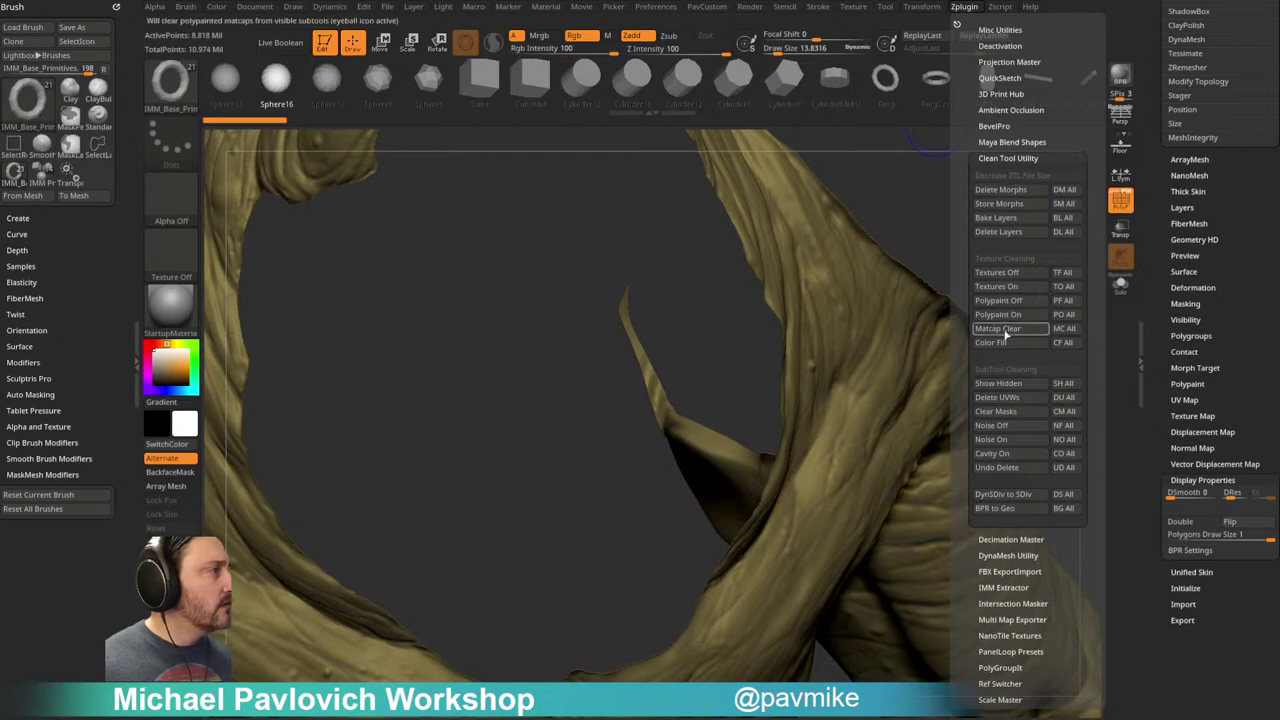
pyautogui.click(1065, 190)
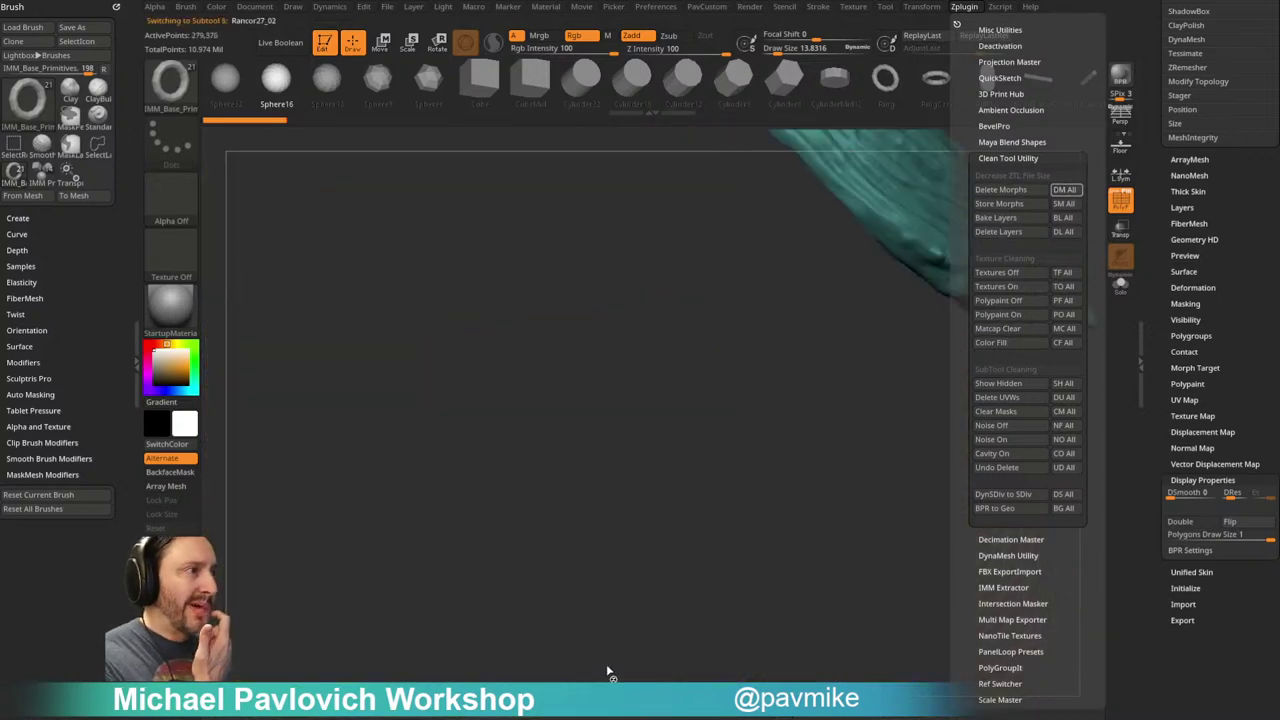
# Step: Frame the body mesh and hide the shoulder geometry that joins the arms to the torso
pyautogui.moveTo(975, 207); pyautogui.dragTo(869, 277)
pyautogui.press('f')
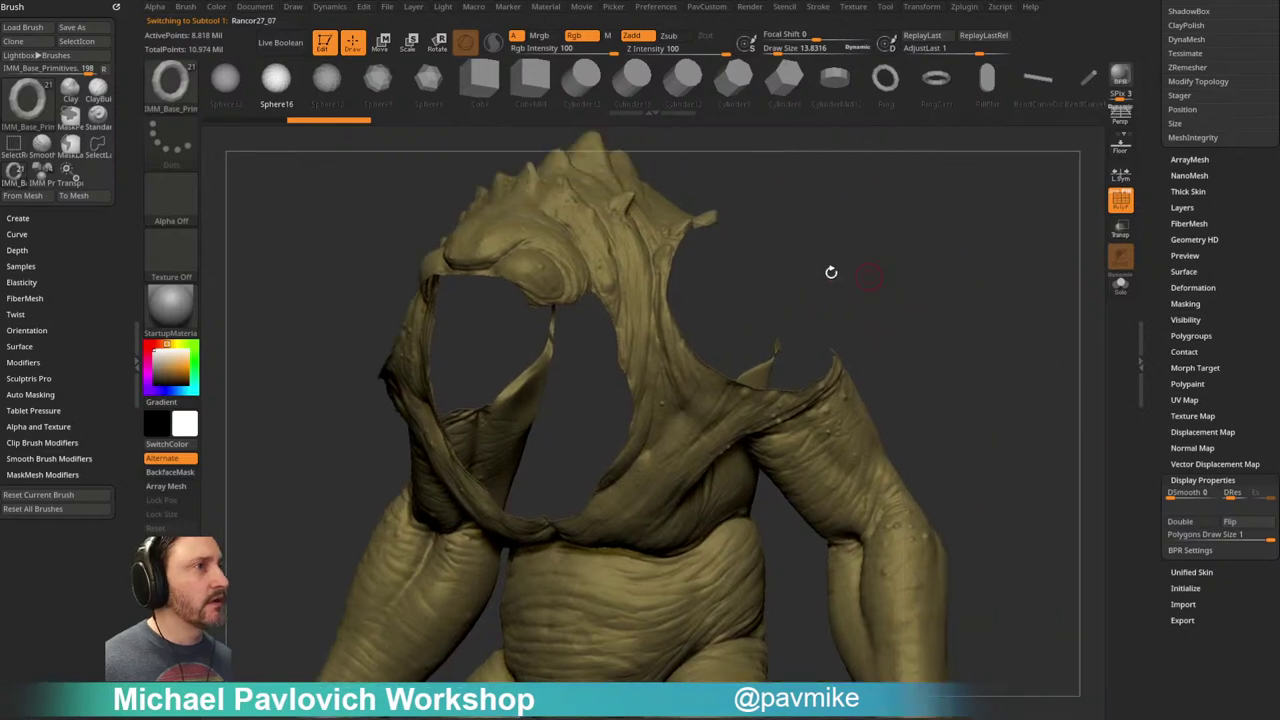
pyautogui.moveTo(1018, 287)
pyautogui.mouseDown()
pyautogui.moveTo(986, 251)
pyautogui.moveTo(849, 323)
pyautogui.mouseUp()
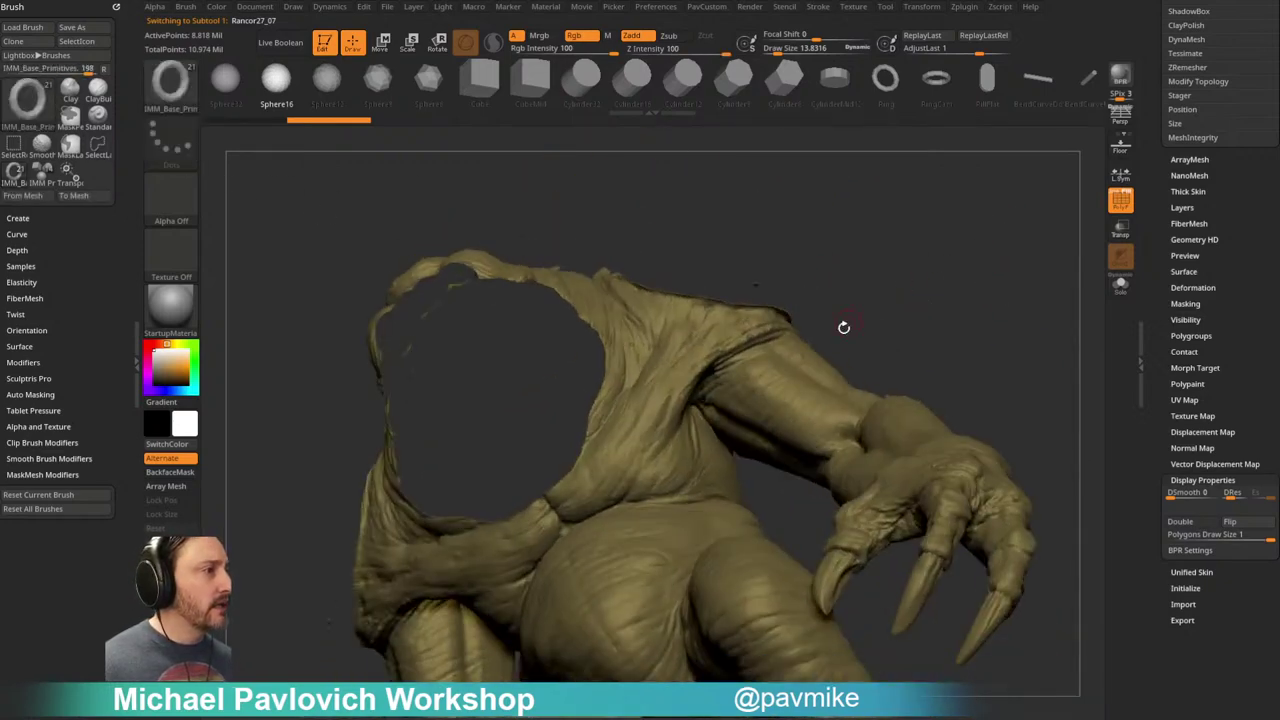
pyautogui.hotkey('ctrl', 'shift')
pyautogui.moveTo(711, 362)
pyautogui.keyDown('ctrl'); pyautogui.keyDown('shift'); pyautogui.mouseDown()
pyautogui.moveTo(850, 420)
pyautogui.moveTo(985, 330)
pyautogui.moveTo(966, 286)
pyautogui.moveTo(977, 286)
pyautogui.moveTo(912, 258)
pyautogui.mouseUp(); pyautogui.keyUp('shift'); pyautogui.keyUp('ctrl')
pyautogui.hotkey('ctrl', 'shift')
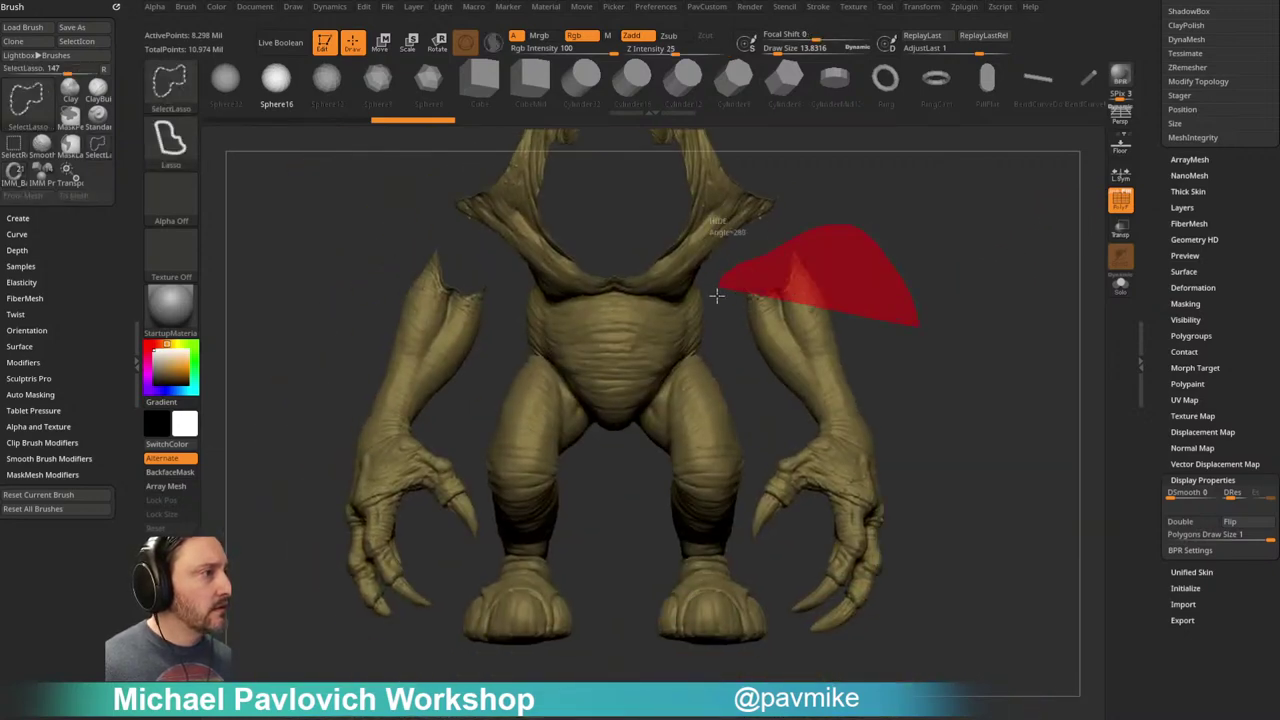
# Step: Hide both arms and the floating shoulder scraps, and invert the visibility to isolate the arms
pyautogui.keyDown('ctrl'); pyautogui.keyDown('shift'); pyautogui.moveTo(717, 284); pyautogui.dragTo(756, 456); pyautogui.keyUp('shift'); pyautogui.keyUp('ctrl')
pyautogui.moveTo(744, 517)
pyautogui.keyDown('ctrl'); pyautogui.keyDown('shift'); pyautogui.mouseDown()
pyautogui.moveTo(786, 586)
pyautogui.moveTo(952, 276)
pyautogui.mouseUp(); pyautogui.keyUp('shift'); pyautogui.keyUp('ctrl')
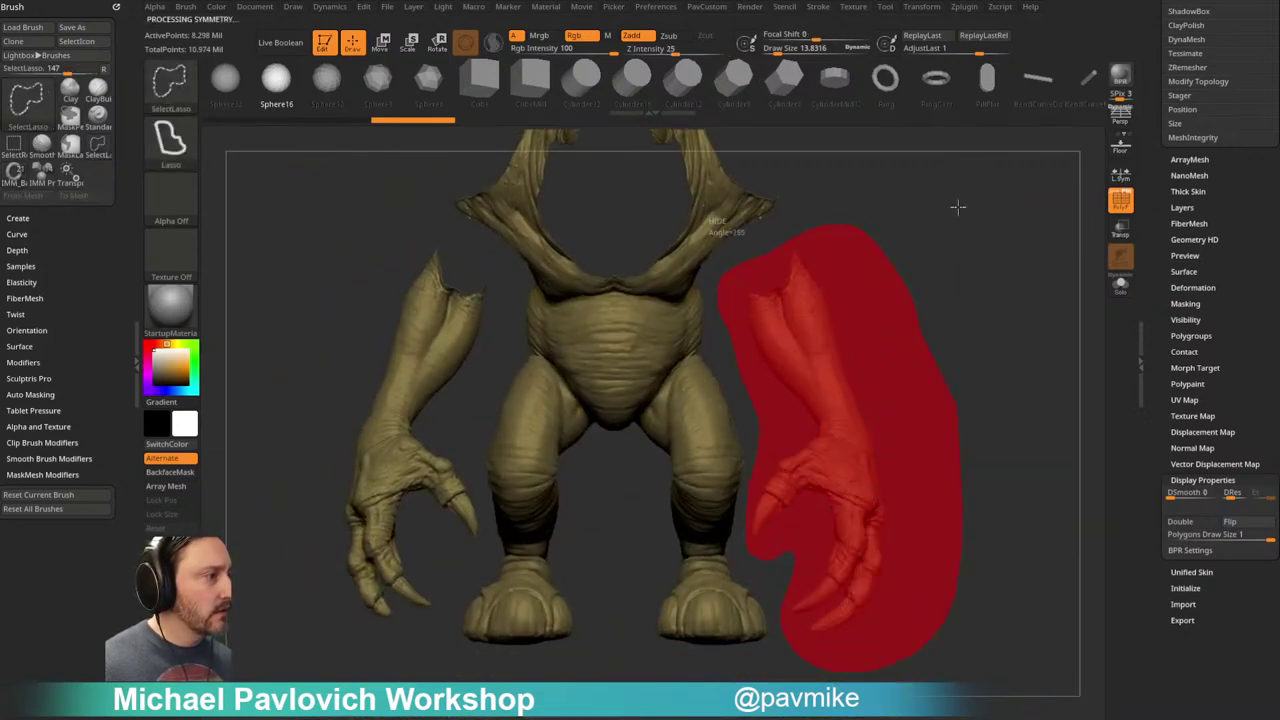
pyautogui.moveTo(987, 236)
pyautogui.keyDown('ctrl'); pyautogui.keyDown('shift'); pyautogui.mouseDown()
pyautogui.moveTo(1014, 229)
pyautogui.moveTo(920, 229)
pyautogui.moveTo(995, 297)
pyautogui.moveTo(866, 374)
pyautogui.mouseUp(); pyautogui.keyUp('shift'); pyautogui.keyUp('ctrl')
pyautogui.keyDown('ctrl'); pyautogui.keyDown('shift'); pyautogui.moveTo(392, 592); pyautogui.dragTo(331, 505); pyautogui.keyUp('shift'); pyautogui.keyUp('ctrl')
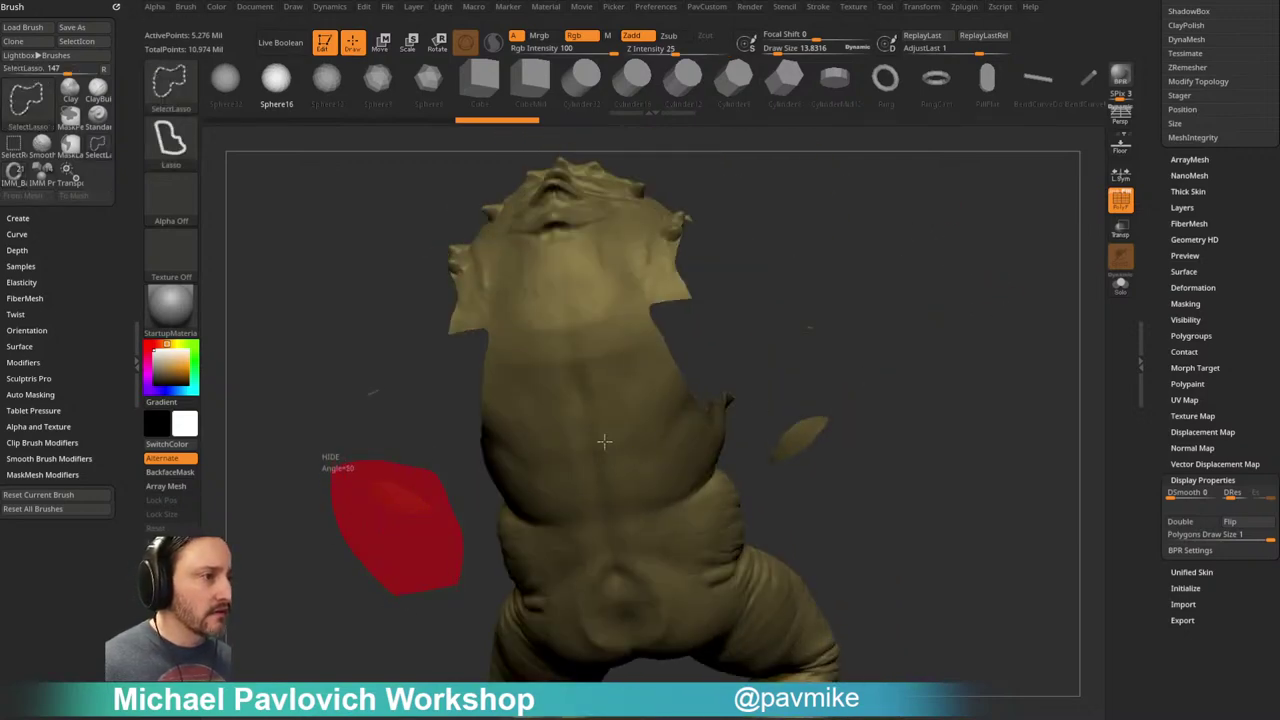
pyautogui.moveTo(957, 321)
pyautogui.mouseDown()
pyautogui.moveTo(1023, 291)
pyautogui.moveTo(1074, 289)
pyautogui.moveTo(1065, 379)
pyautogui.mouseUp()
pyautogui.moveTo(995, 286)
pyautogui.mouseDown()
pyautogui.moveTo(871, 294)
pyautogui.moveTo(806, 546)
pyautogui.moveTo(757, 399)
pyautogui.moveTo(521, 398)
pyautogui.mouseUp()
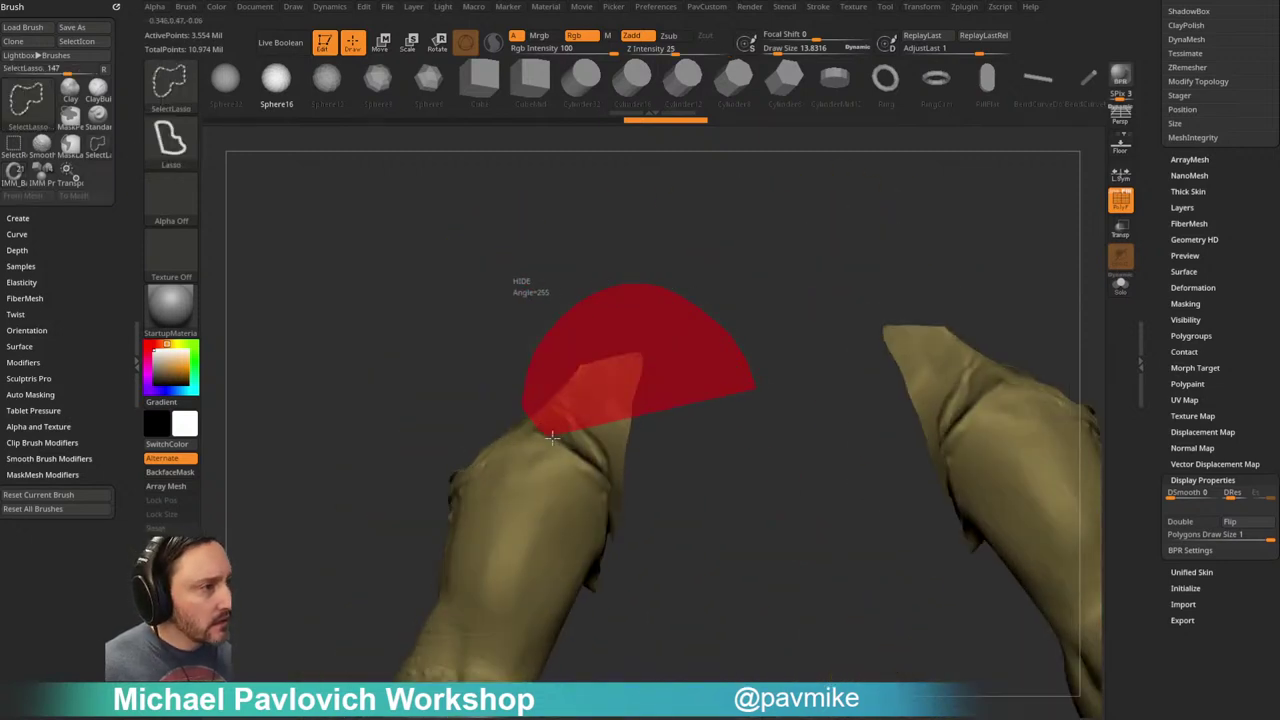
# Step: Hide the pointed shoulder remnants and ragged edge at the top of the upper arm
pyautogui.keyDown('ctrl'); pyautogui.keyDown('shift'); pyautogui.moveTo(714, 483); pyautogui.dragTo(714, 483); pyautogui.keyUp('shift'); pyautogui.keyUp('ctrl')
pyautogui.moveTo(714, 483)
pyautogui.mouseDown()
pyautogui.moveTo(783, 423)
pyautogui.moveTo(745, 375)
pyautogui.mouseUp()
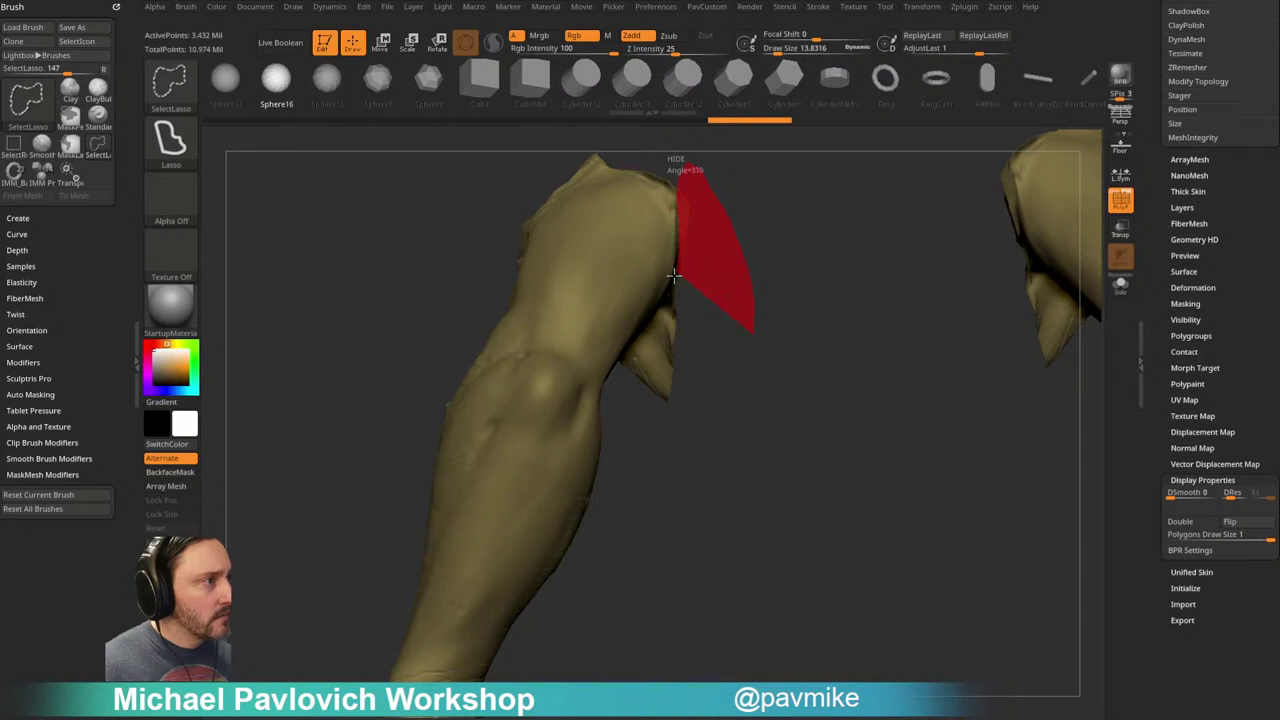
pyautogui.moveTo(812, 299)
pyautogui.keyDown('ctrl'); pyautogui.keyDown('shift'); pyautogui.mouseDown()
pyautogui.moveTo(817, 366)
pyautogui.moveTo(591, 491)
pyautogui.moveTo(496, 314)
pyautogui.moveTo(823, 277)
pyautogui.mouseUp(); pyautogui.keyUp('shift'); pyautogui.keyUp('ctrl')
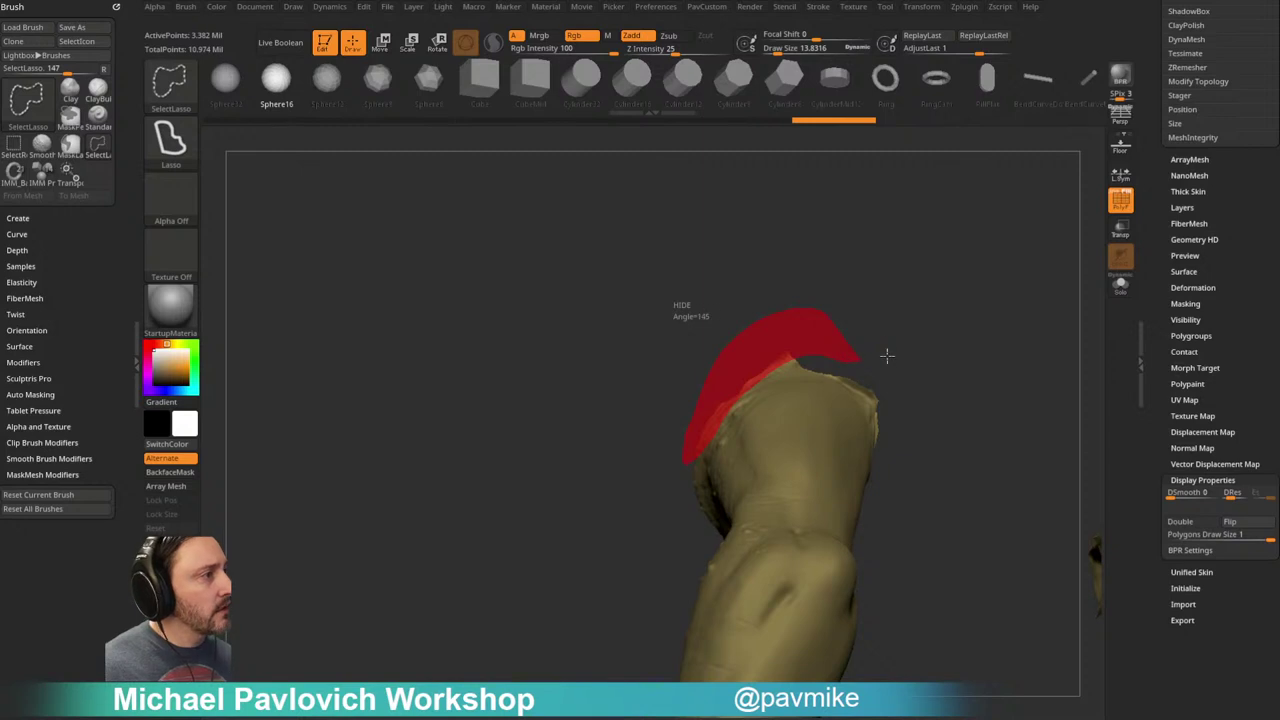
pyautogui.keyDown('ctrl'); pyautogui.keyDown('shift'); pyautogui.moveTo(889, 354); pyautogui.dragTo(840, 345); pyautogui.keyUp('shift'); pyautogui.keyUp('ctrl')
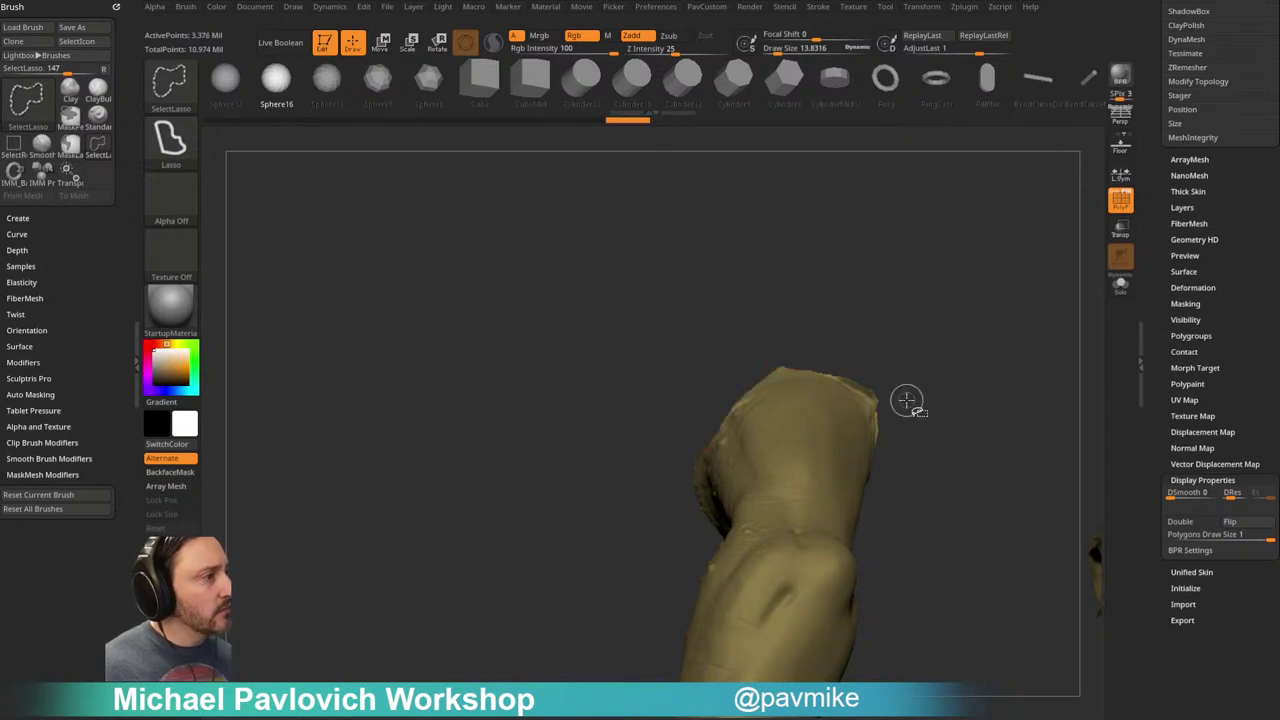
pyautogui.moveTo(863, 310)
pyautogui.keyDown('ctrl'); pyautogui.keyDown('shift'); pyautogui.mouseDown()
pyautogui.moveTo(717, 314)
pyautogui.moveTo(711, 231)
pyautogui.moveTo(707, 318)
pyautogui.mouseUp(); pyautogui.keyUp('shift'); pyautogui.keyUp('ctrl')
# Step: Trim the remaining uneven rim around the arm's open shoulder end by hiding its edge polygons
pyautogui.hotkey('ctrl', 'shift')
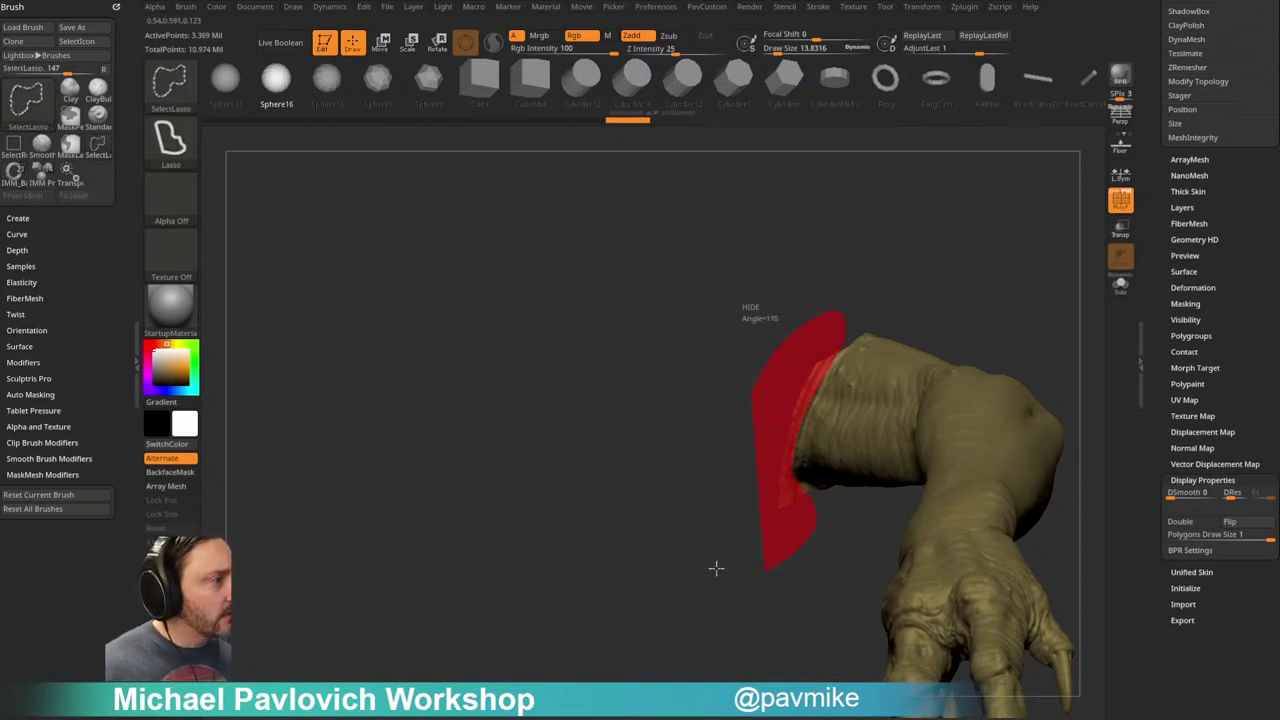
pyautogui.moveTo(675, 568)
pyautogui.keyDown('ctrl'); pyautogui.keyDown('shift'); pyautogui.mouseDown()
pyautogui.moveTo(660, 545)
pyautogui.moveTo(729, 437)
pyautogui.moveTo(774, 491)
pyautogui.mouseUp(); pyautogui.keyUp('shift'); pyautogui.keyUp('ctrl')
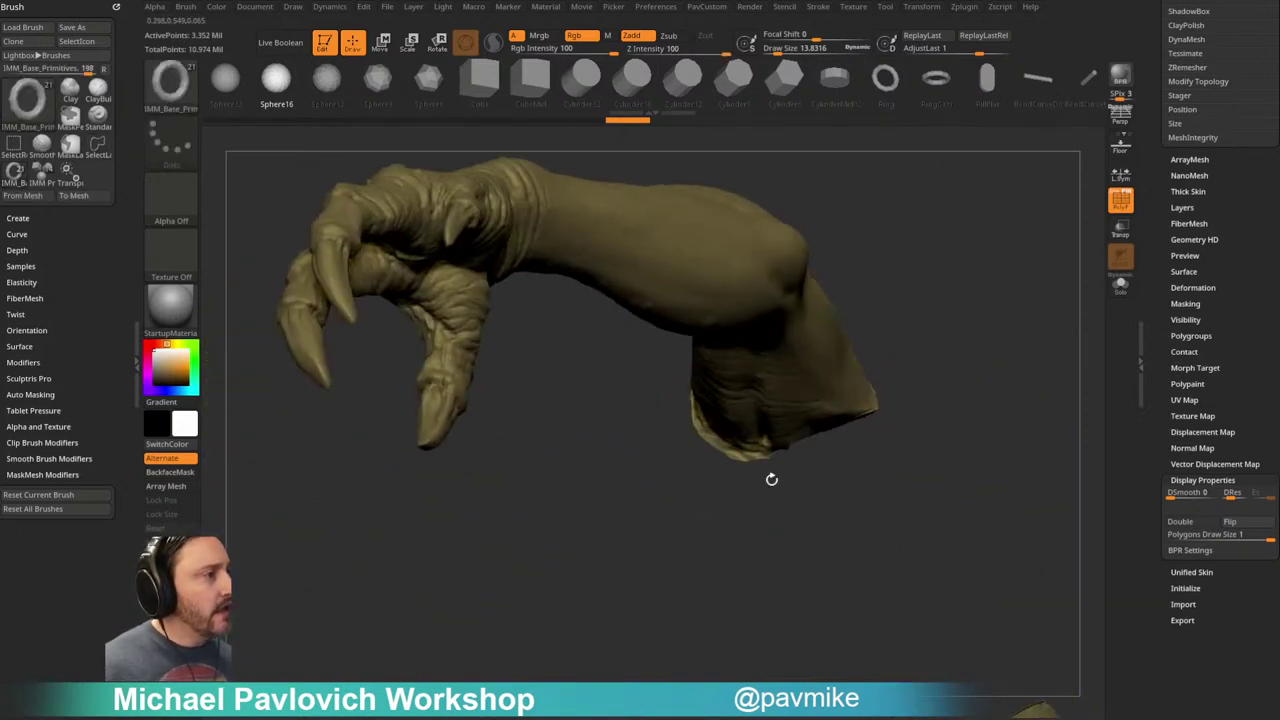
pyautogui.hotkey('ctrl', 'shift')
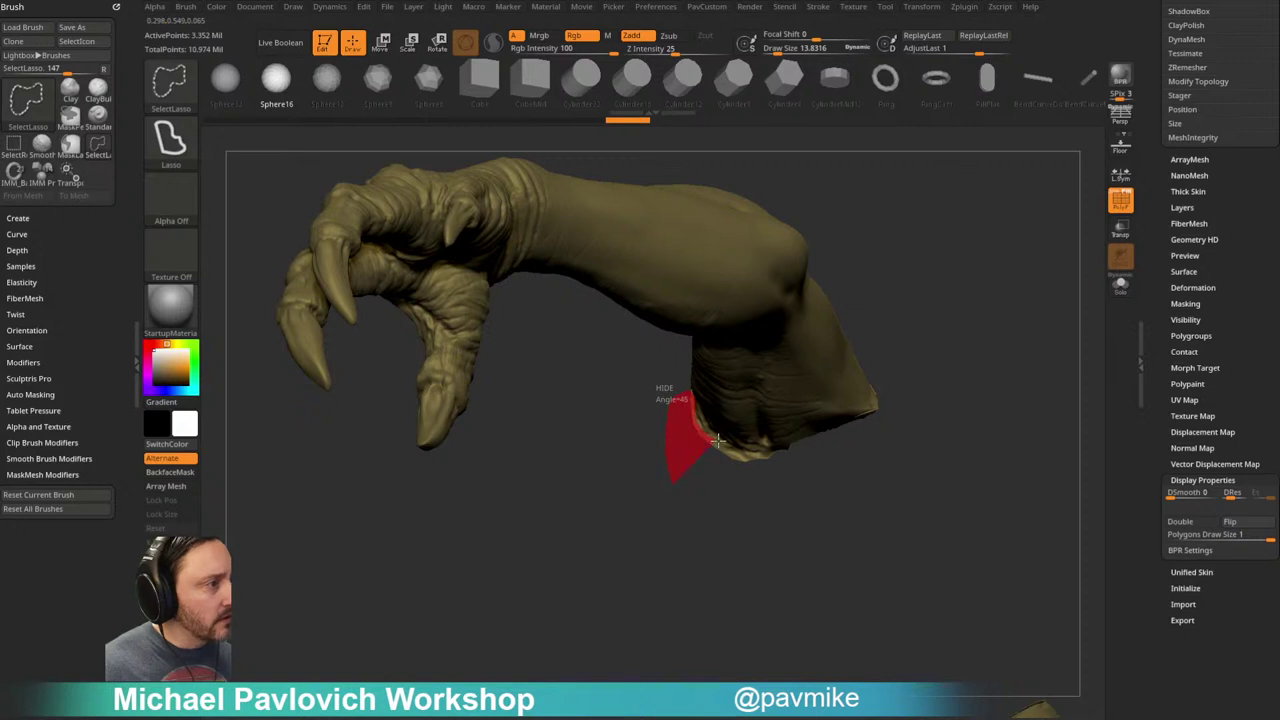
pyautogui.moveTo(1020, 304)
pyautogui.mouseDown()
pyautogui.moveTo(946, 240)
pyautogui.moveTo(1006, 406)
pyautogui.moveTo(941, 157)
pyautogui.moveTo(983, 283)
pyautogui.moveTo(974, 266)
pyautogui.moveTo(930, 289)
pyautogui.moveTo(1000, 280)
pyautogui.moveTo(952, 253)
pyautogui.mouseUp()
# Step: Invert the visibility to show the torso and split the hidden arms into a separate subtool
pyautogui.hotkey('ctrl', 'shift')
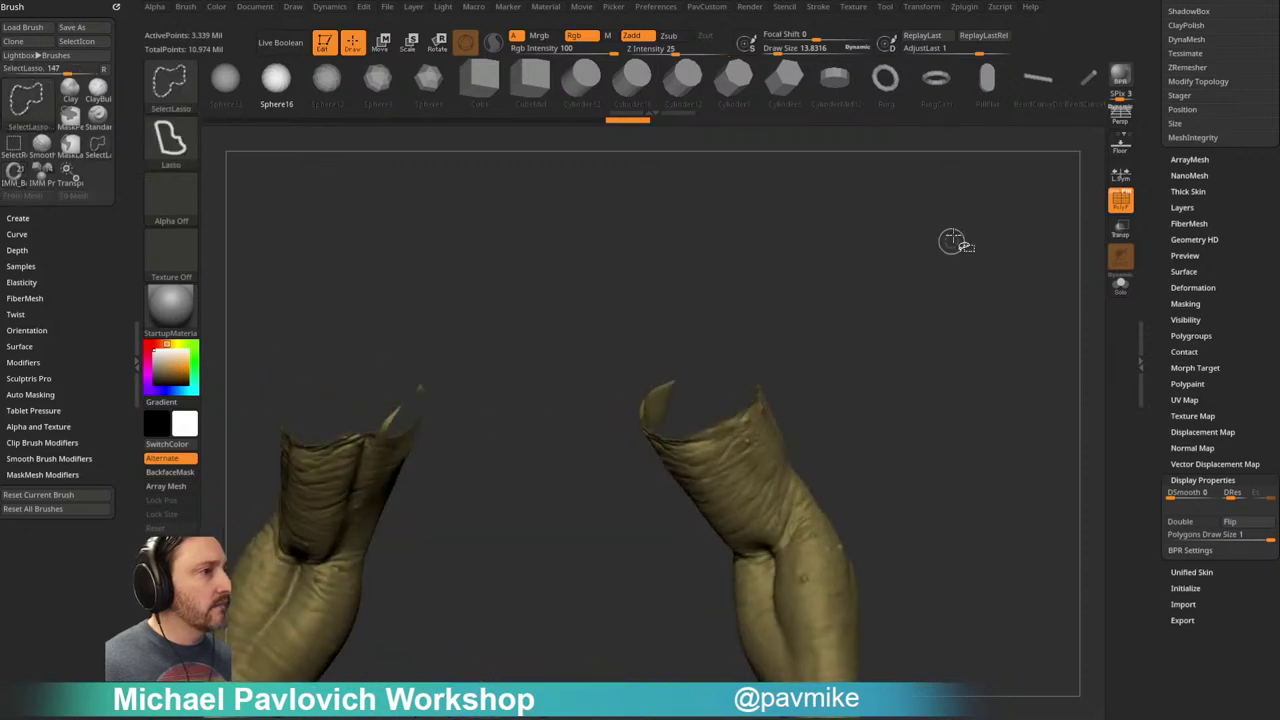
pyautogui.keyDown('ctrl'); pyautogui.keyDown('shift'); pyautogui.moveTo(1003, 367); pyautogui.dragTo(980, 294); pyautogui.keyUp('shift'); pyautogui.keyUp('ctrl')
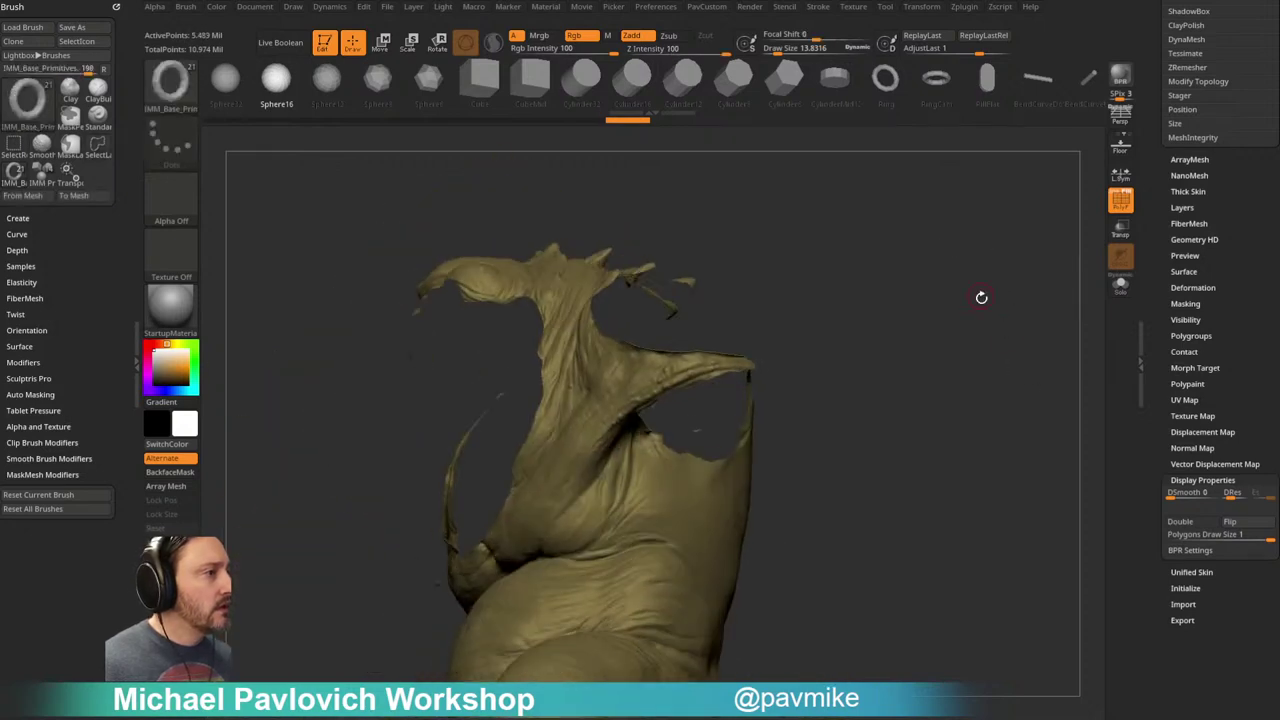
pyautogui.press('3')
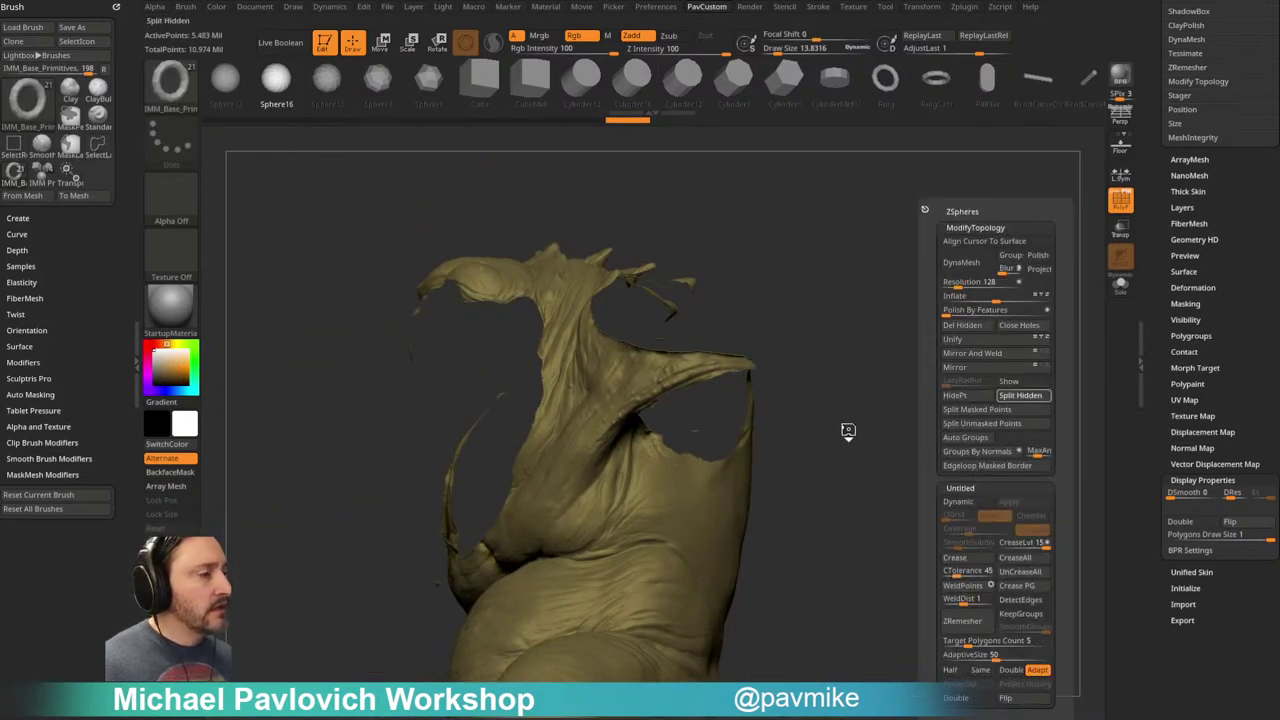
pyautogui.moveTo(809, 466)
pyautogui.mouseDown()
pyautogui.moveTo(929, 343)
pyautogui.moveTo(886, 374)
pyautogui.moveTo(983, 334)
pyautogui.moveTo(924, 270)
pyautogui.moveTo(969, 306)
pyautogui.moveTo(900, 329)
pyautogui.moveTo(912, 223)
pyautogui.moveTo(957, 363)
pyautogui.moveTo(943, 323)
pyautogui.moveTo(957, 303)
pyautogui.moveTo(1017, 465)
pyautogui.moveTo(1005, 485)
pyautogui.mouseUp()
# Step: Isolate the leftover head piece in front of the neck, invert the visibility and split it off the body
pyautogui.moveTo(509, 434)
pyautogui.keyDown('ctrl'); pyautogui.keyDown('shift'); pyautogui.mouseDown()
pyautogui.moveTo(634, 332)
pyautogui.moveTo(650, 335)
pyautogui.mouseUp(); pyautogui.keyUp('shift'); pyautogui.keyUp('ctrl')
pyautogui.moveTo(660, 263)
pyautogui.mouseDown()
pyautogui.moveTo(700, 337)
pyautogui.moveTo(690, 420)
pyautogui.moveTo(652, 500)
pyautogui.moveTo(643, 349)
pyautogui.moveTo(646, 371)
pyautogui.moveTo(623, 366)
pyautogui.moveTo(674, 320)
pyautogui.moveTo(720, 337)
pyautogui.moveTo(731, 374)
pyautogui.mouseUp()
pyautogui.moveTo(680, 460)
pyautogui.keyDown('ctrl'); pyautogui.keyDown('shift'); pyautogui.mouseDown()
pyautogui.moveTo(459, 287)
pyautogui.moveTo(437, 350)
pyautogui.mouseUp(); pyautogui.keyUp('shift'); pyautogui.keyUp('ctrl')
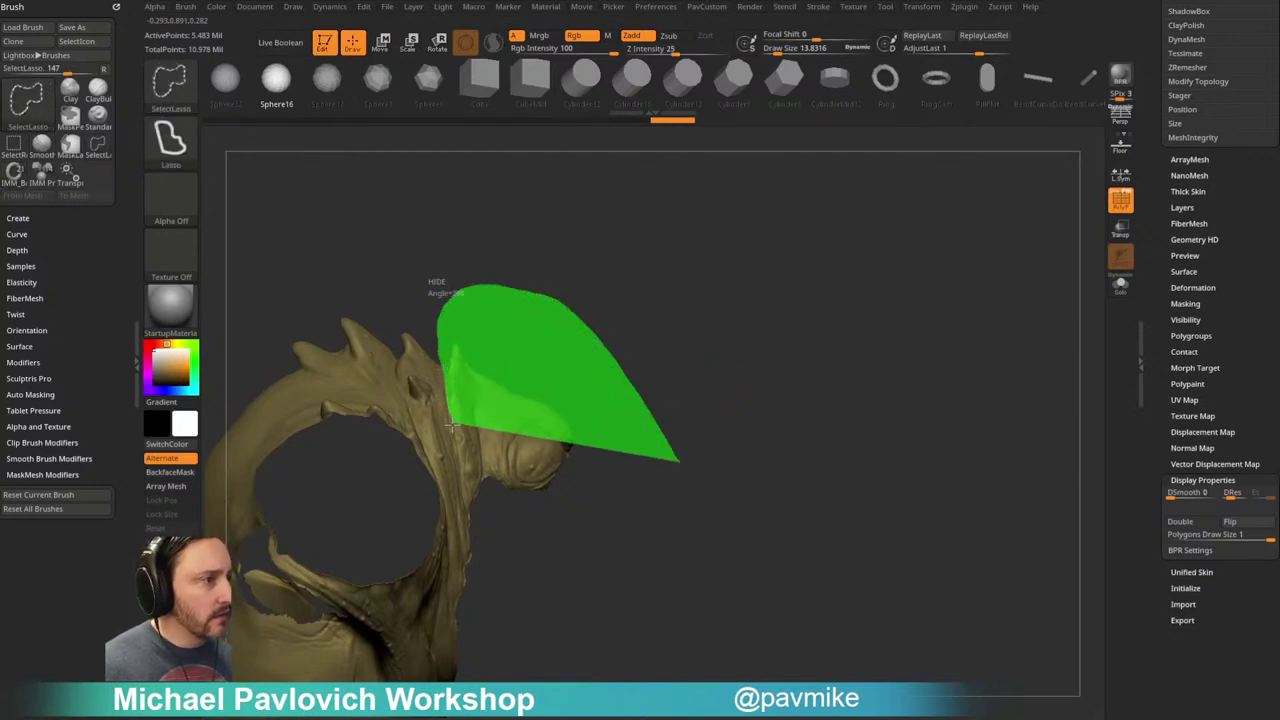
pyautogui.keyDown('ctrl'); pyautogui.keyDown('shift'); pyautogui.moveTo(469, 516); pyautogui.dragTo(472, 514); pyautogui.keyUp('shift'); pyautogui.keyUp('ctrl')
pyautogui.moveTo(900, 254)
pyautogui.mouseDown()
pyautogui.moveTo(823, 291)
pyautogui.moveTo(976, 314)
pyautogui.moveTo(965, 345)
pyautogui.mouseUp()
pyautogui.press('3')
# Step: Isolate the upper torso above the waist, invert the visibility and split it from the lower body
pyautogui.moveTo(886, 334)
pyautogui.mouseDown()
pyautogui.moveTo(866, 251)
pyautogui.moveTo(937, 297)
pyautogui.moveTo(927, 321)
pyautogui.moveTo(903, 303)
pyautogui.moveTo(929, 314)
pyautogui.moveTo(520, 214)
pyautogui.moveTo(529, 569)
pyautogui.moveTo(642, 580)
pyautogui.mouseUp()
pyautogui.moveTo(698, 549)
pyautogui.keyDown('ctrl'); pyautogui.keyDown('shift'); pyautogui.mouseDown()
pyautogui.moveTo(790, 540)
pyautogui.moveTo(934, 471)
pyautogui.mouseUp(); pyautogui.keyUp('shift'); pyautogui.keyUp('ctrl')
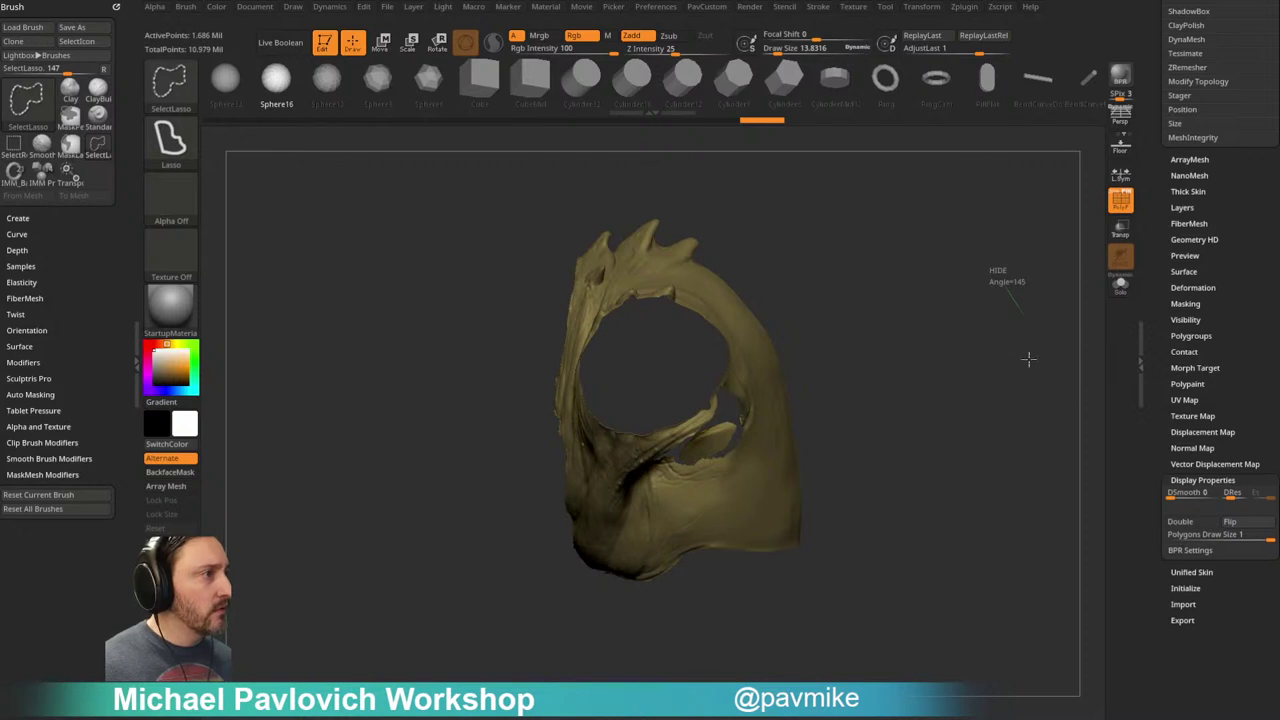
pyautogui.keyDown('ctrl'); pyautogui.keyDown('shift'); pyautogui.moveTo(1041, 369); pyautogui.dragTo(1003, 315); pyautogui.keyUp('shift'); pyautogui.keyUp('ctrl')
pyautogui.press('3')
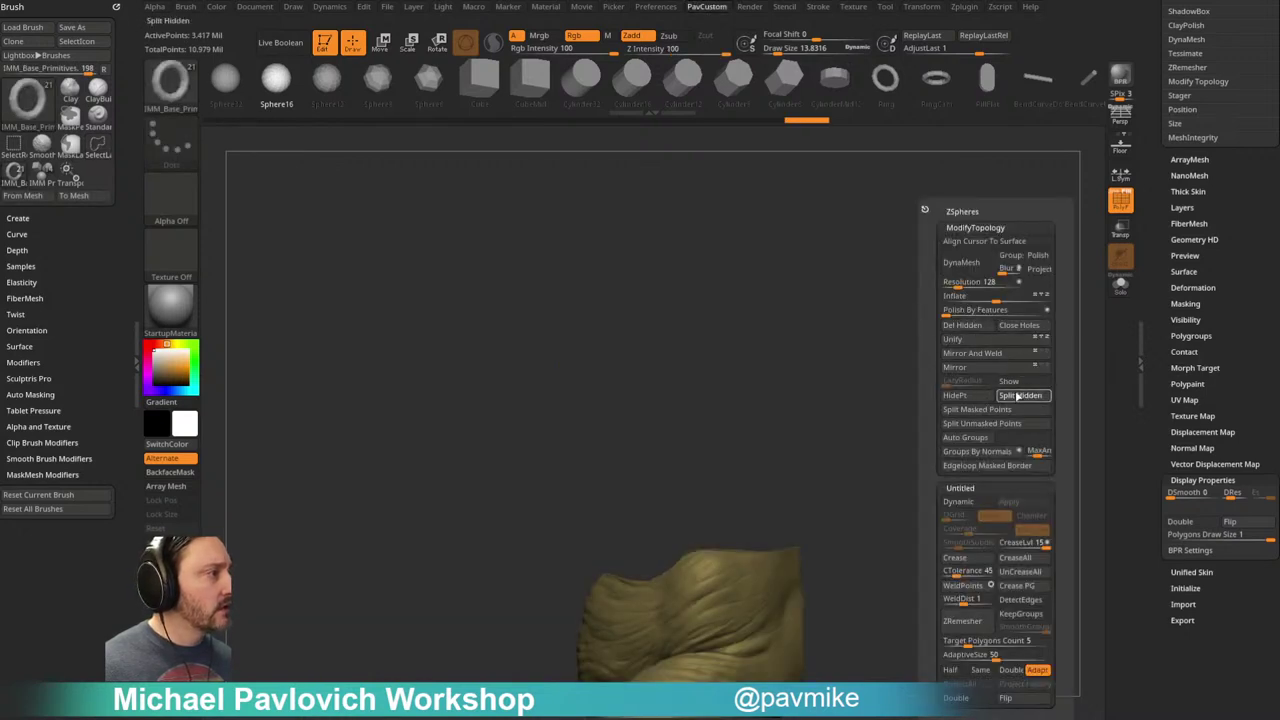
# Step: Isolate the pelvis by lassoing it along the creases where both legs begin
pyautogui.moveTo(837, 500); pyautogui.dragTo(860, 345)
pyautogui.moveTo(495, 300)
pyautogui.keyDown('ctrl'); pyautogui.keyDown('shift'); pyautogui.mouseDown()
pyautogui.moveTo(389, 334)
pyautogui.moveTo(410, 427)
pyautogui.mouseUp(); pyautogui.keyUp('shift'); pyautogui.keyUp('ctrl')
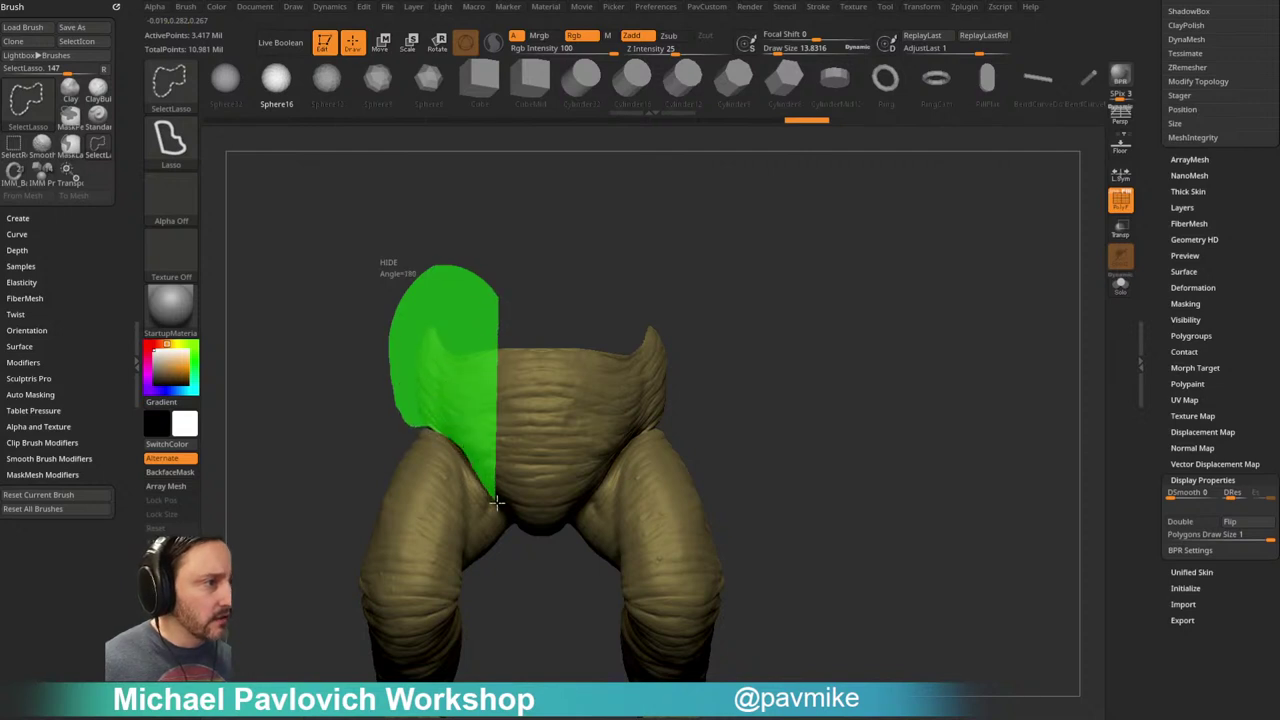
pyautogui.keyDown('ctrl'); pyautogui.keyDown('shift'); pyautogui.moveTo(494, 500); pyautogui.dragTo(579, 583); pyautogui.keyUp('shift'); pyautogui.keyUp('ctrl')
pyautogui.moveTo(580, 508)
pyautogui.keyDown('ctrl'); pyautogui.keyDown('shift'); pyautogui.mouseDown()
pyautogui.moveTo(605, 515)
pyautogui.moveTo(830, 266)
pyautogui.mouseUp(); pyautogui.keyUp('shift'); pyautogui.keyUp('ctrl')
pyautogui.moveTo(934, 291)
pyautogui.mouseDown()
pyautogui.moveTo(860, 309)
pyautogui.moveTo(897, 289)
pyautogui.mouseUp()
# Step: Invert the visibility to show only the legs and split the hidden pelvis into its own subtool
pyautogui.moveTo(918, 240)
pyautogui.keyDown('ctrl'); pyautogui.keyDown('shift'); pyautogui.mouseDown()
pyautogui.moveTo(974, 371)
pyautogui.moveTo(966, 358)
pyautogui.mouseUp(); pyautogui.keyUp('shift'); pyautogui.keyUp('ctrl')
pyautogui.moveTo(855, 268)
pyautogui.mouseDown()
pyautogui.moveTo(929, 280)
pyautogui.moveTo(917, 314)
pyautogui.moveTo(946, 369)
pyautogui.mouseUp()
pyautogui.keyDown('ctrl'); pyautogui.keyDown('shift'); pyautogui.moveTo(941, 275); pyautogui.dragTo(956, 320); pyautogui.keyUp('shift'); pyautogui.keyUp('ctrl')
pyautogui.press('3')
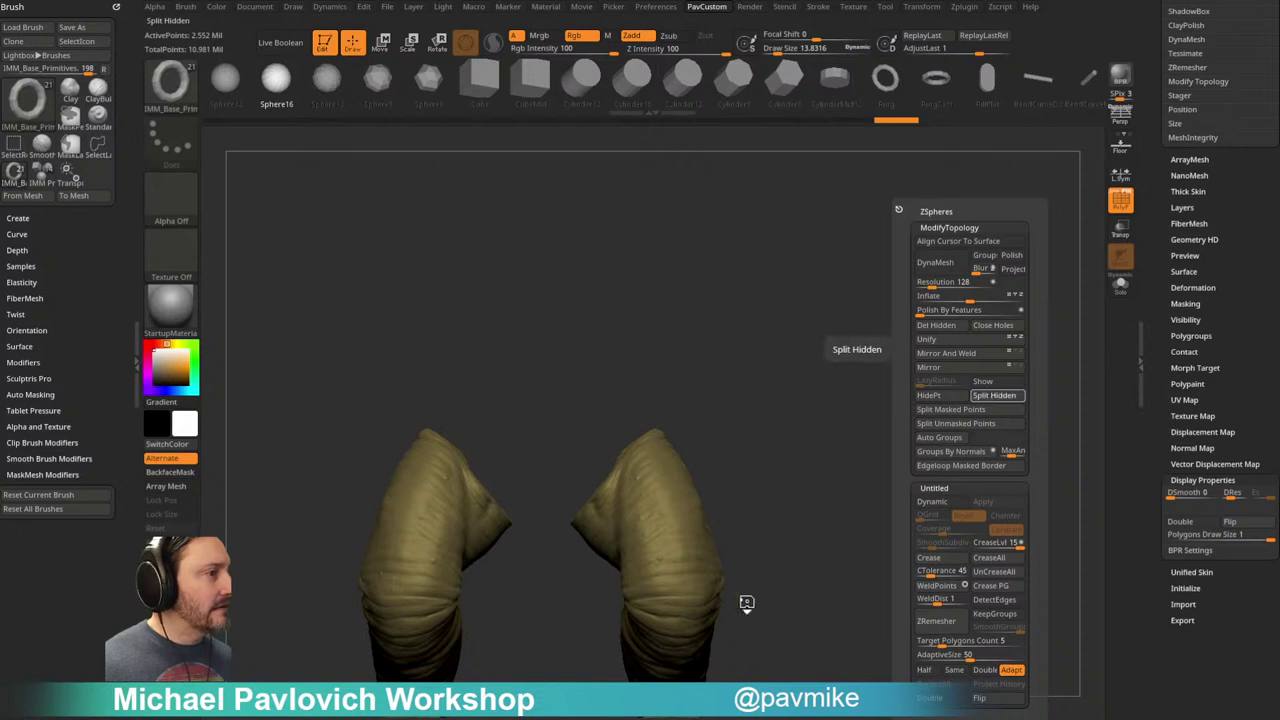
pyautogui.moveTo(797, 537)
pyautogui.mouseDown()
pyautogui.moveTo(903, 369)
pyautogui.moveTo(843, 383)
pyautogui.moveTo(737, 363)
pyautogui.moveTo(708, 384)
pyautogui.mouseUp()
pyautogui.moveTo(878, 351)
pyautogui.keyDown('ctrl'); pyautogui.keyDown('shift'); pyautogui.mouseDown()
pyautogui.moveTo(908, 322)
pyautogui.moveTo(957, 335)
pyautogui.moveTo(870, 341)
pyautogui.mouseUp(); pyautogui.keyUp('shift'); pyautogui.keyUp('ctrl')
pyautogui.hotkey('ctrl', 'shift')
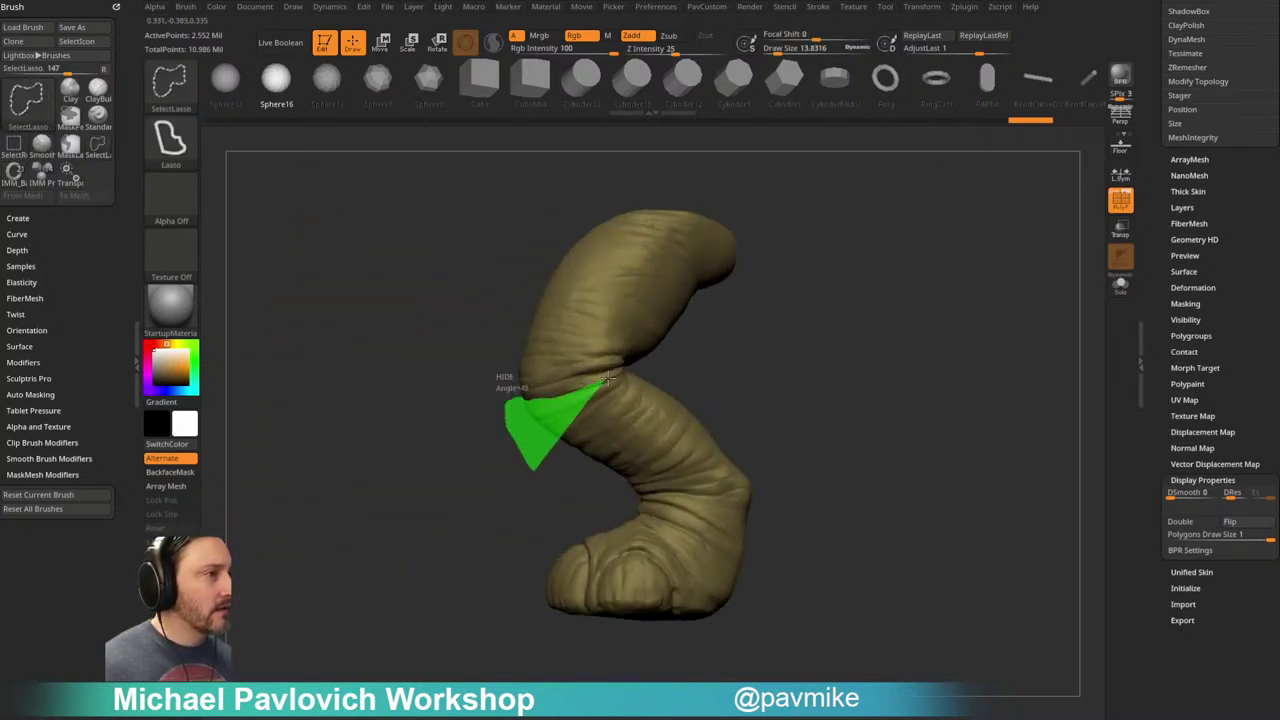
pyautogui.moveTo(645, 360)
pyautogui.keyDown('ctrl'); pyautogui.keyDown('shift'); pyautogui.mouseDown()
pyautogui.moveTo(240, 488)
pyautogui.moveTo(290, 478)
pyautogui.mouseUp(); pyautogui.keyUp('shift'); pyautogui.keyUp('ctrl')
pyautogui.keyDown('ctrl'); pyautogui.keyDown('shift'); pyautogui.moveTo(942, 285); pyautogui.dragTo(998, 368); pyautogui.keyUp('shift'); pyautogui.keyUp('ctrl')
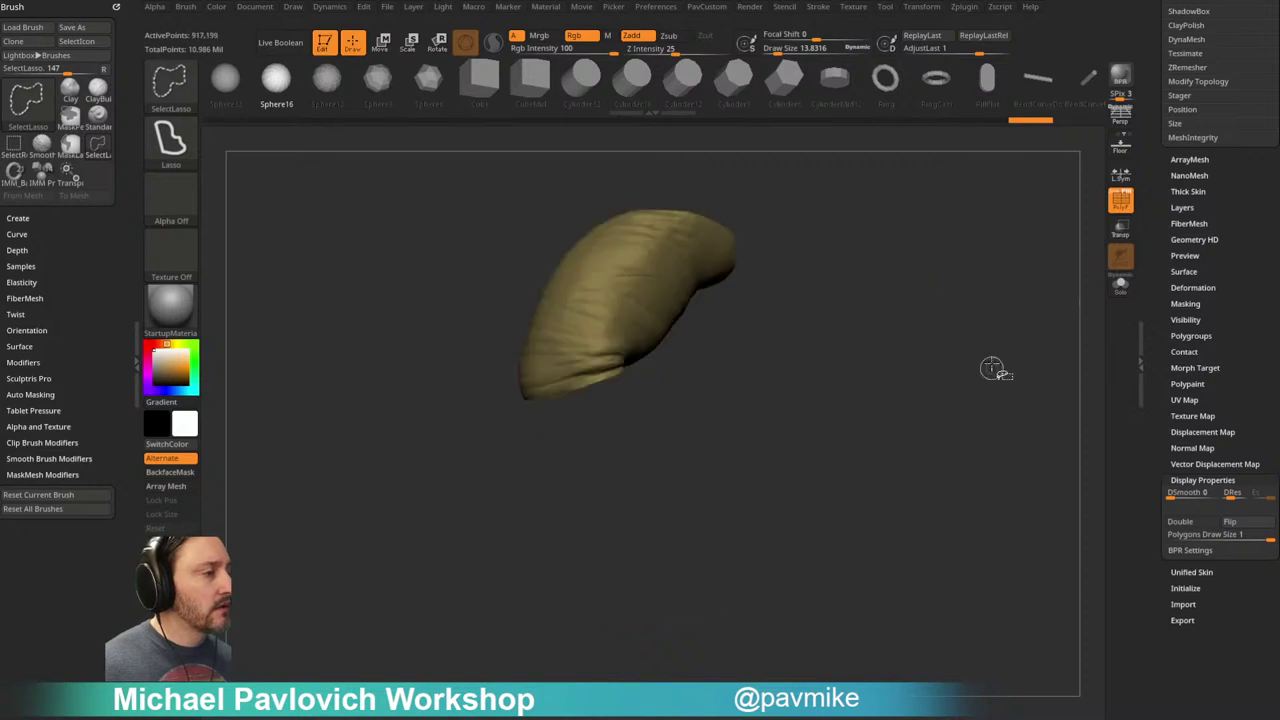
pyautogui.press('2')
pyautogui.keyDown('shift'); pyautogui.moveTo(872, 386); pyautogui.dragTo(923, 374); pyautogui.keyUp('shift')
pyautogui.press('2')
pyautogui.moveTo(783, 445); pyautogui.dragTo(790, 508)
pyautogui.keyDown('alt'); pyautogui.moveTo(745, 362); pyautogui.dragTo(996, 495); pyautogui.keyUp('alt')
pyautogui.keyDown('alt'); pyautogui.moveTo(920, 406); pyautogui.dragTo(983, 377); pyautogui.keyUp('alt')
pyautogui.keyDown('ctrl'); pyautogui.keyDown('shift'); pyautogui.click(982, 374); pyautogui.keyUp('shift'); pyautogui.keyUp('ctrl')
# Step: Mask both thighs down to the knees with a topological Transpose mask
pyautogui.moveTo(968, 334); pyautogui.dragTo(935, 376)
pyautogui.keyDown('alt'); pyautogui.moveTo(935, 376); pyautogui.dragTo(934, 306); pyautogui.keyUp('alt')
pyautogui.moveTo(998, 242)
pyautogui.keyDown('alt'); pyautogui.mouseDown()
pyautogui.moveTo(842, 410)
pyautogui.moveTo(1037, 351)
pyautogui.moveTo(891, 266)
pyautogui.mouseUp(); pyautogui.keyUp('alt')
pyautogui.moveTo(891, 266); pyautogui.dragTo(926, 277)
pyautogui.keyDown('ctrl'); pyautogui.keyDown('shift'); pyautogui.click(171, 90); pyautogui.keyUp('shift'); pyautogui.keyUp('ctrl')
pyautogui.press('w')
pyautogui.keyDown('alt'); pyautogui.moveTo(868, 333); pyautogui.dragTo(828, 335); pyautogui.keyUp('alt')
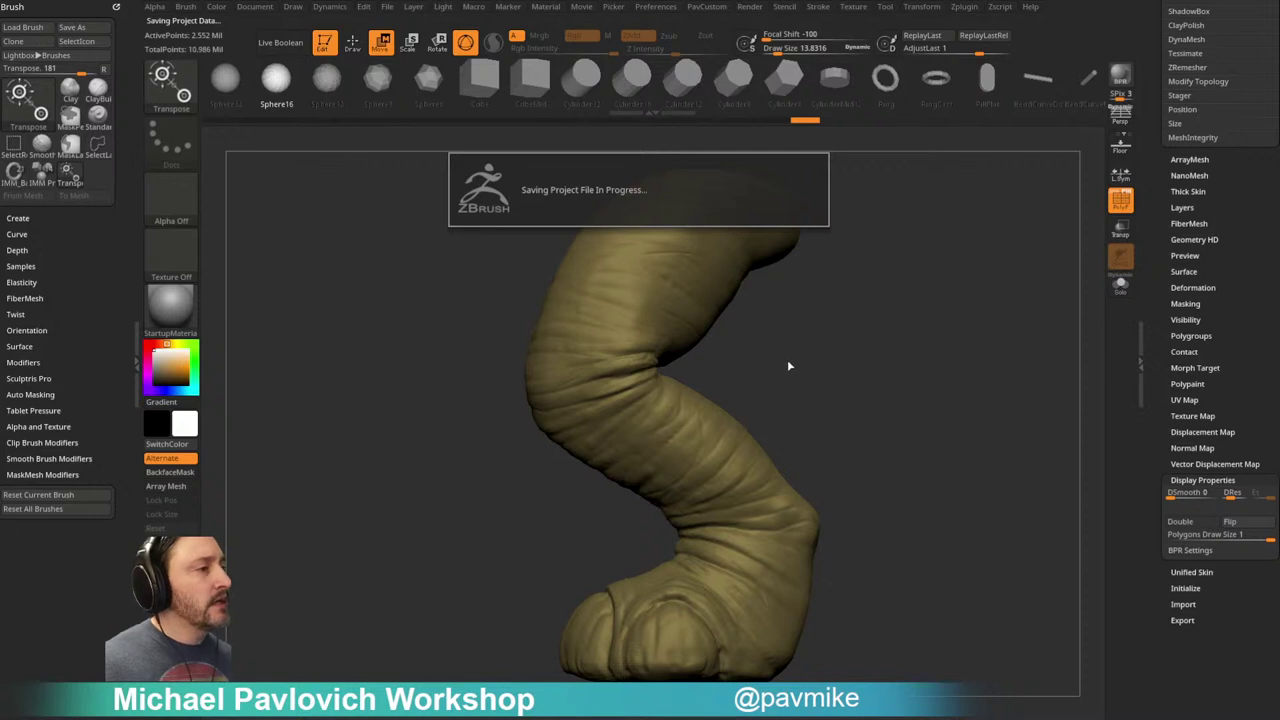
pyautogui.click(601, 348)
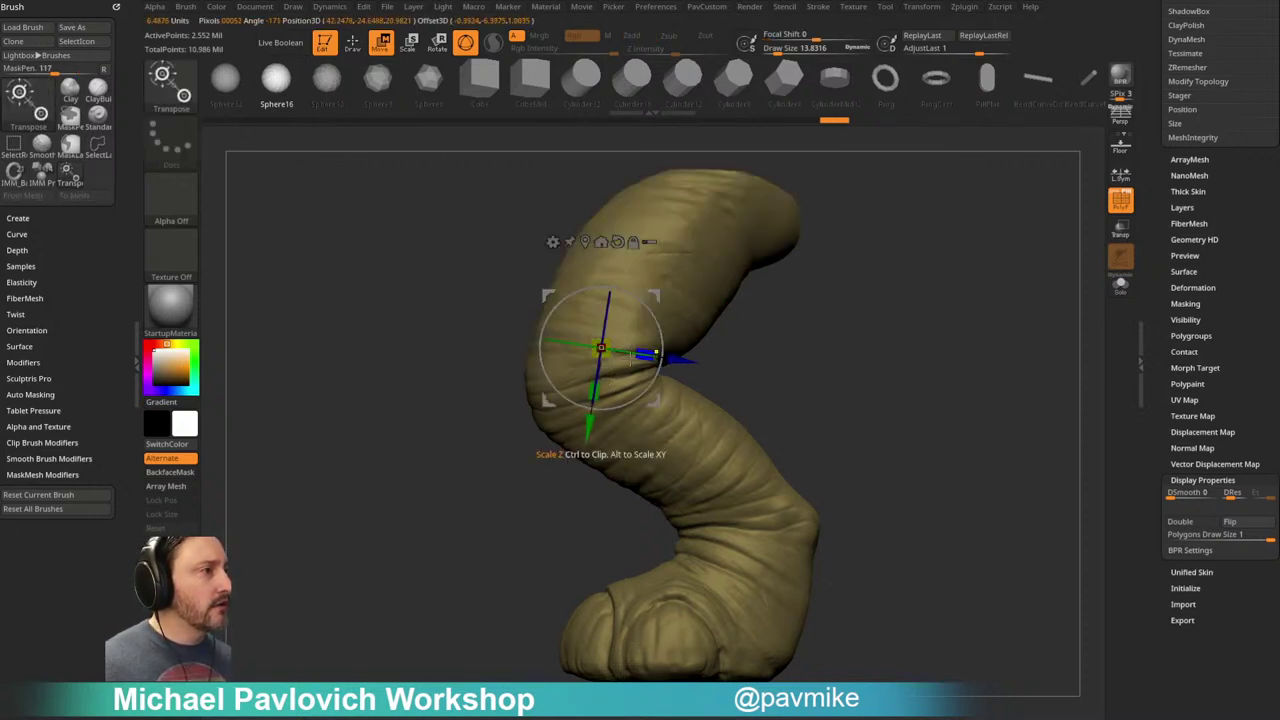
pyautogui.keyDown('ctrl'); pyautogui.moveTo(574, 359); pyautogui.dragTo(584, 407); pyautogui.keyUp('ctrl')
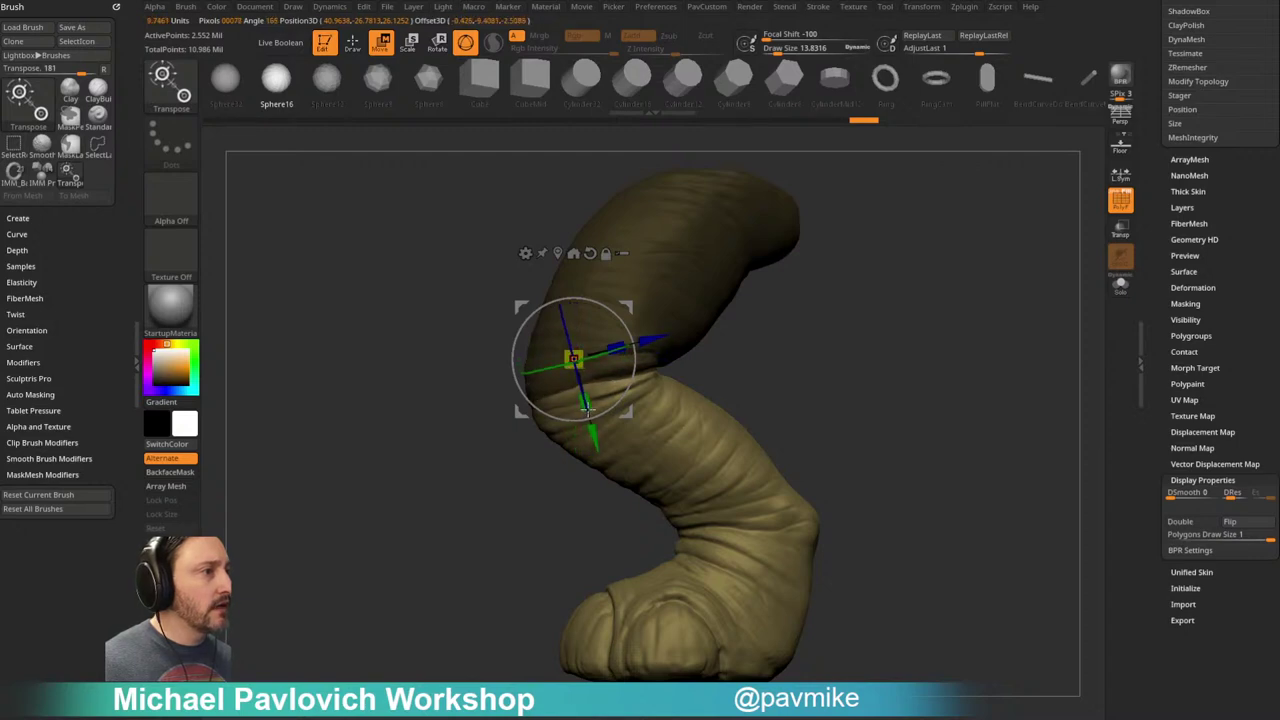
# Step: Set the masking brush to MaskLasso and try adjusting the mask edge behind the knee
pyautogui.press('q')
pyautogui.moveTo(837, 363); pyautogui.dragTo(954, 360)
pyautogui.moveTo(808, 379)
pyautogui.mouseDown()
pyautogui.moveTo(851, 389)
pyautogui.moveTo(874, 377)
pyautogui.mouseUp()
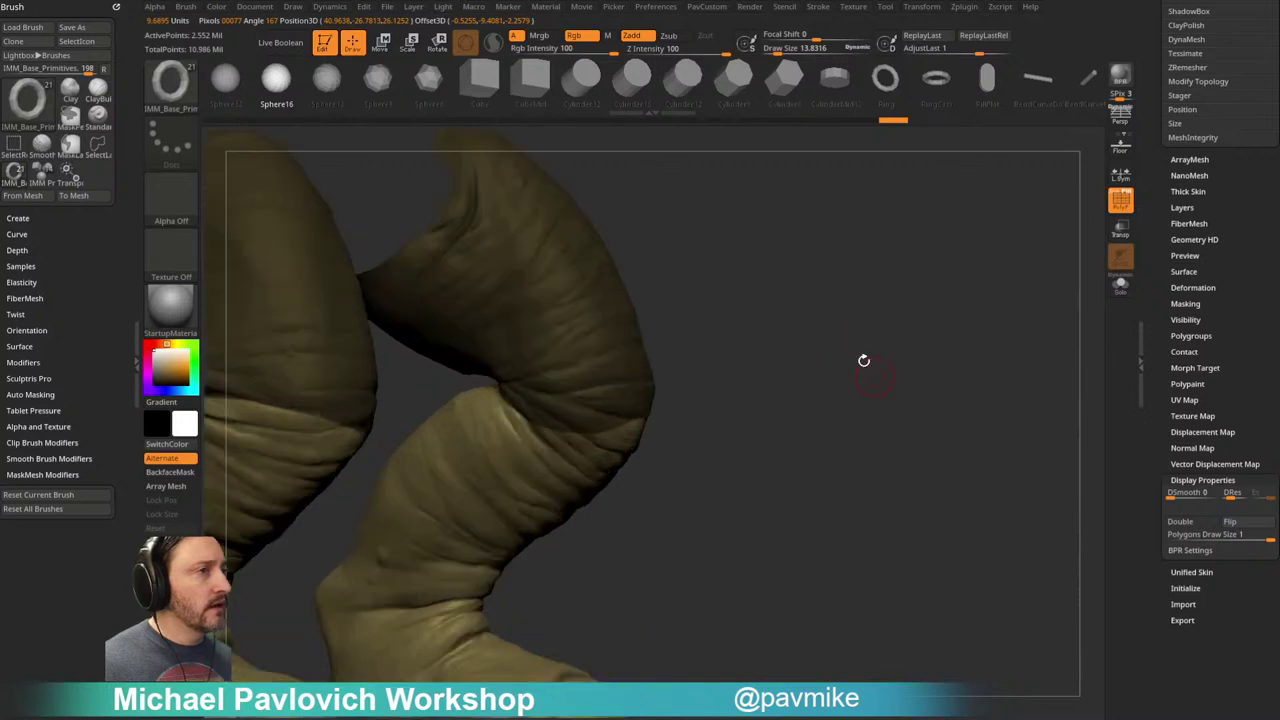
pyautogui.keyDown('ctrl'); pyautogui.click(174, 88); pyautogui.keyUp('ctrl')
pyautogui.keyDown('ctrl'); pyautogui.click(413, 153); pyautogui.keyUp('ctrl')
pyautogui.moveTo(531, 217); pyautogui.dragTo(534, 300, button='right')
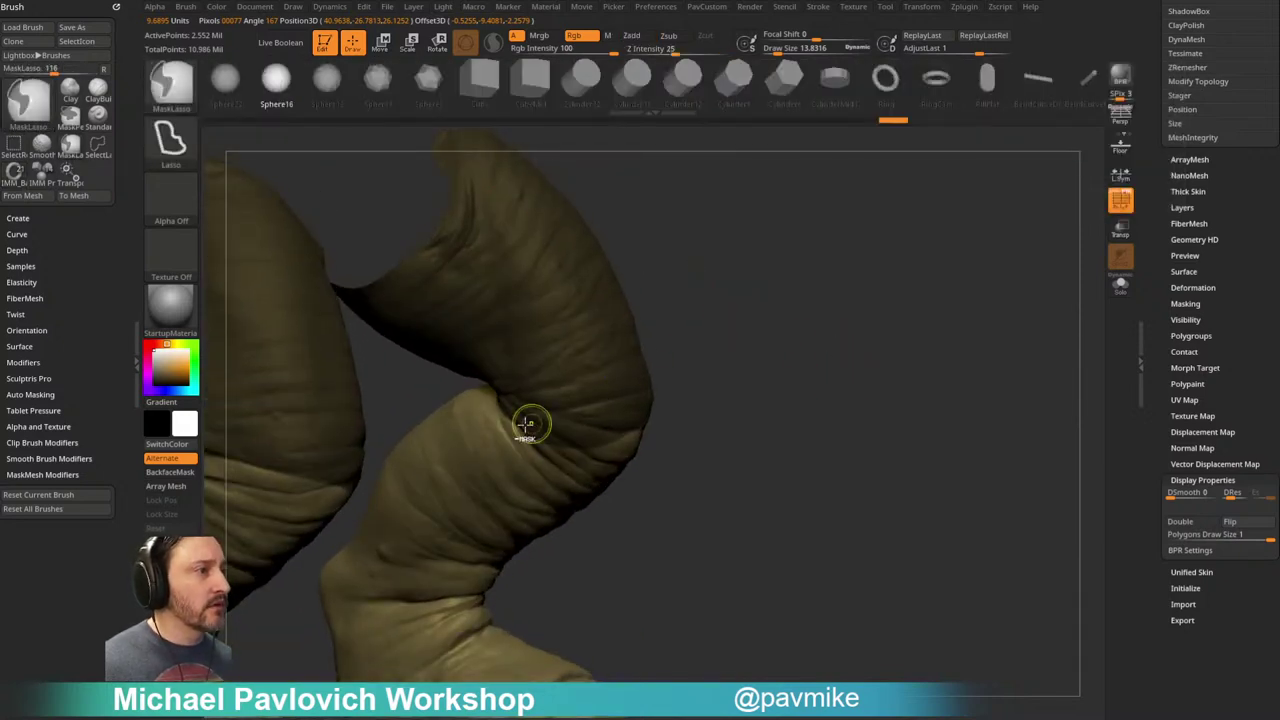
pyautogui.moveTo(515, 545)
pyautogui.mouseDown()
pyautogui.moveTo(651, 506)
pyautogui.moveTo(504, 404)
pyautogui.mouseUp()
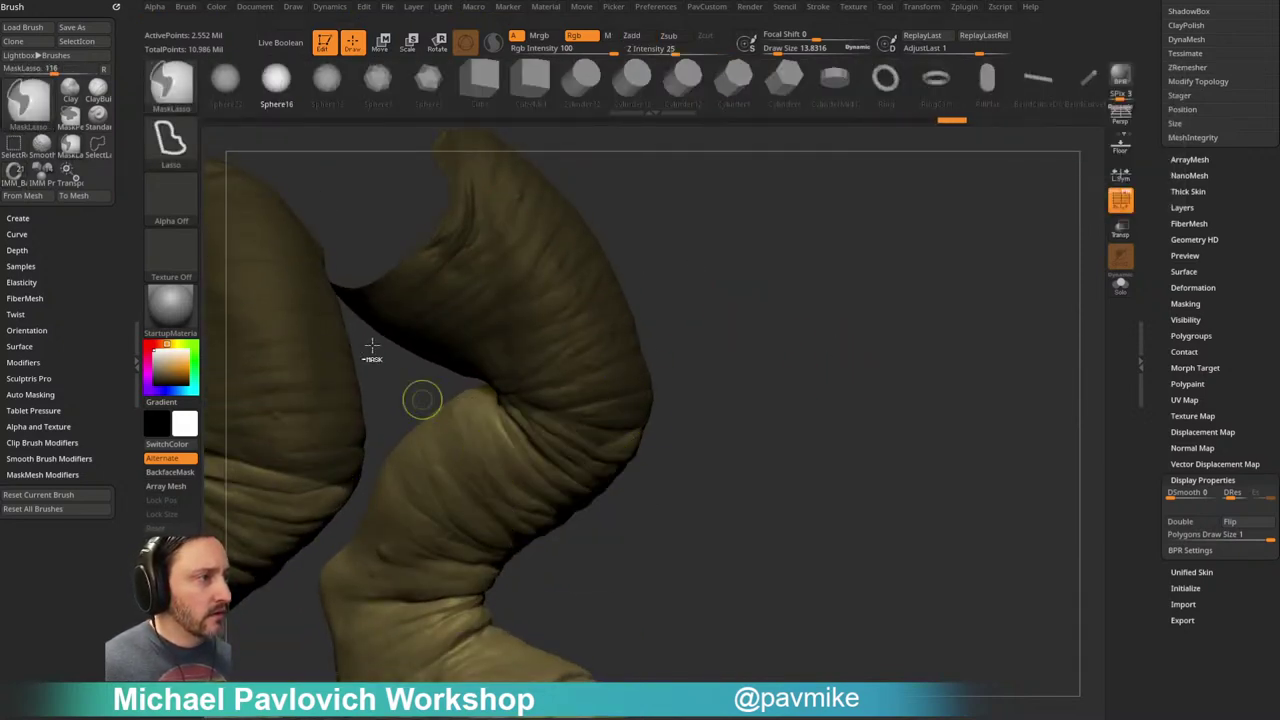
# Step: Set the masking brush to MaskPen and touch up the mask edge around the knee
pyautogui.keyDown('ctrl'); pyautogui.click(172, 93); pyautogui.keyUp('ctrl')
pyautogui.keyDown('ctrl'); pyautogui.click(330, 87); pyautogui.keyUp('ctrl')
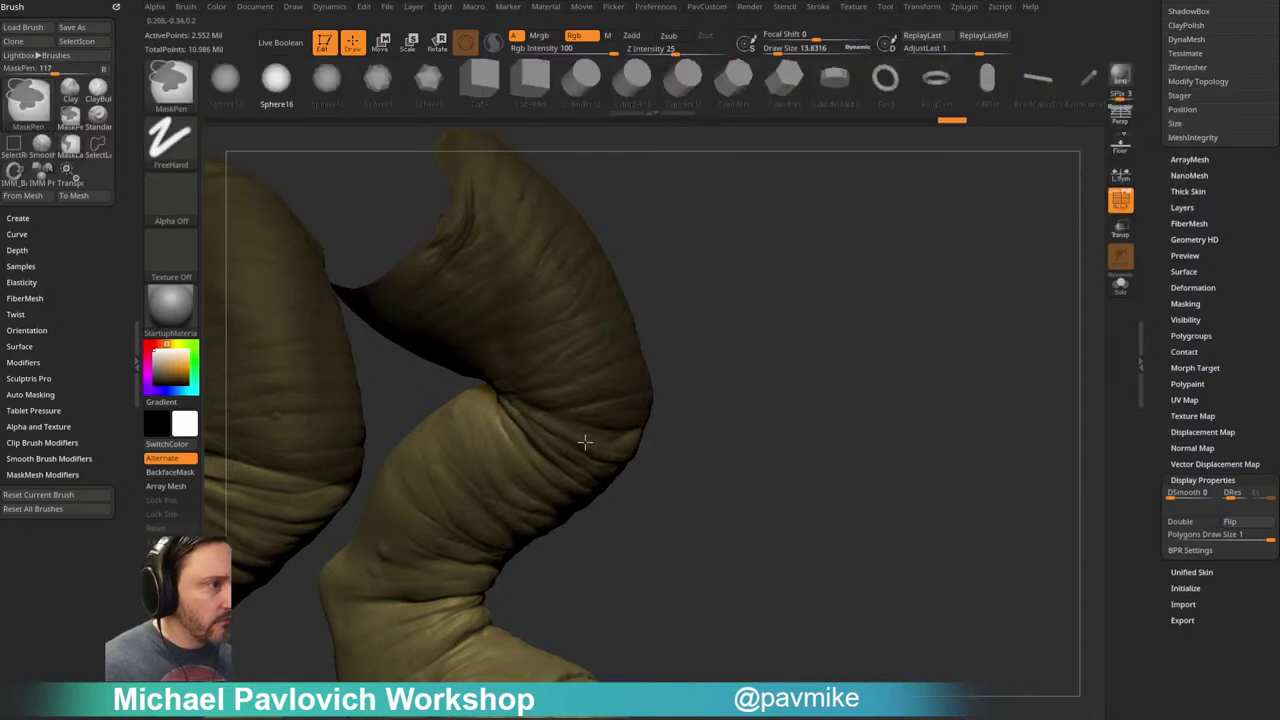
pyautogui.moveTo(687, 409); pyautogui.dragTo(665, 460)
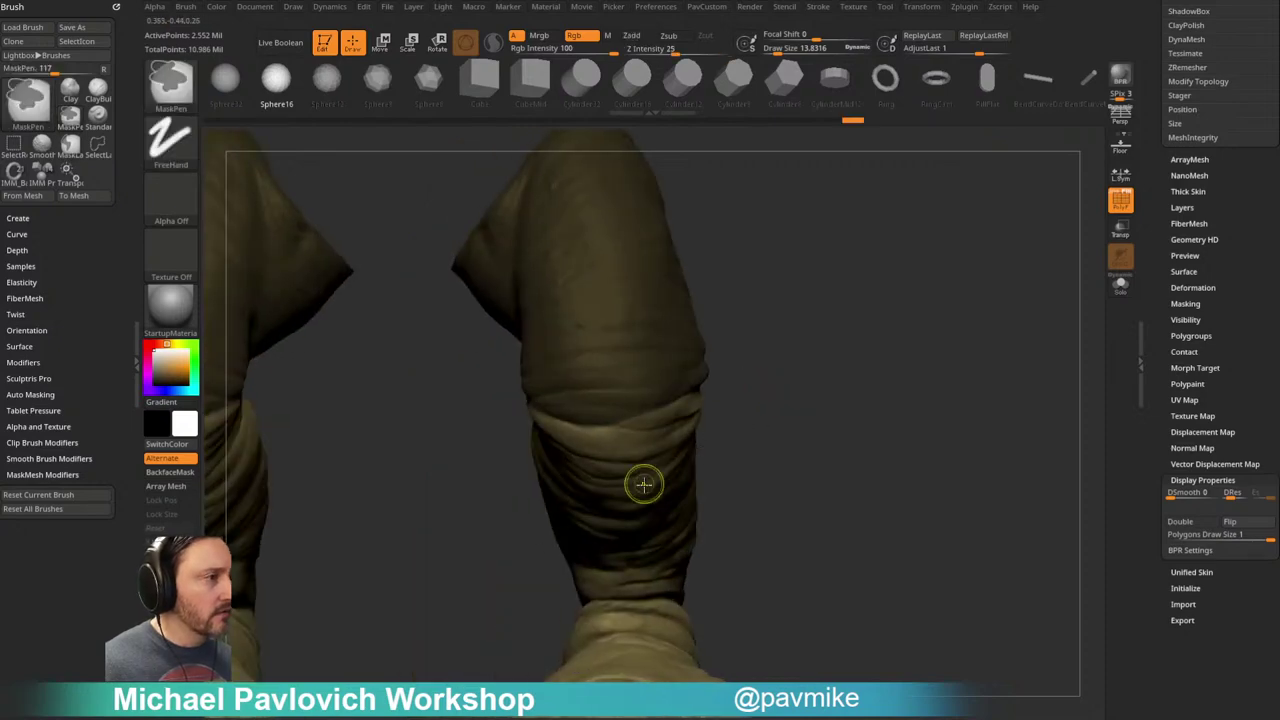
pyautogui.moveTo(766, 374); pyautogui.dragTo(818, 371)
pyautogui.moveTo(918, 376); pyautogui.dragTo(843, 409)
# Step: Split the thighs and lower legs into separate subtools along the mask, and select the lower-leg subtool
pyautogui.press('3')
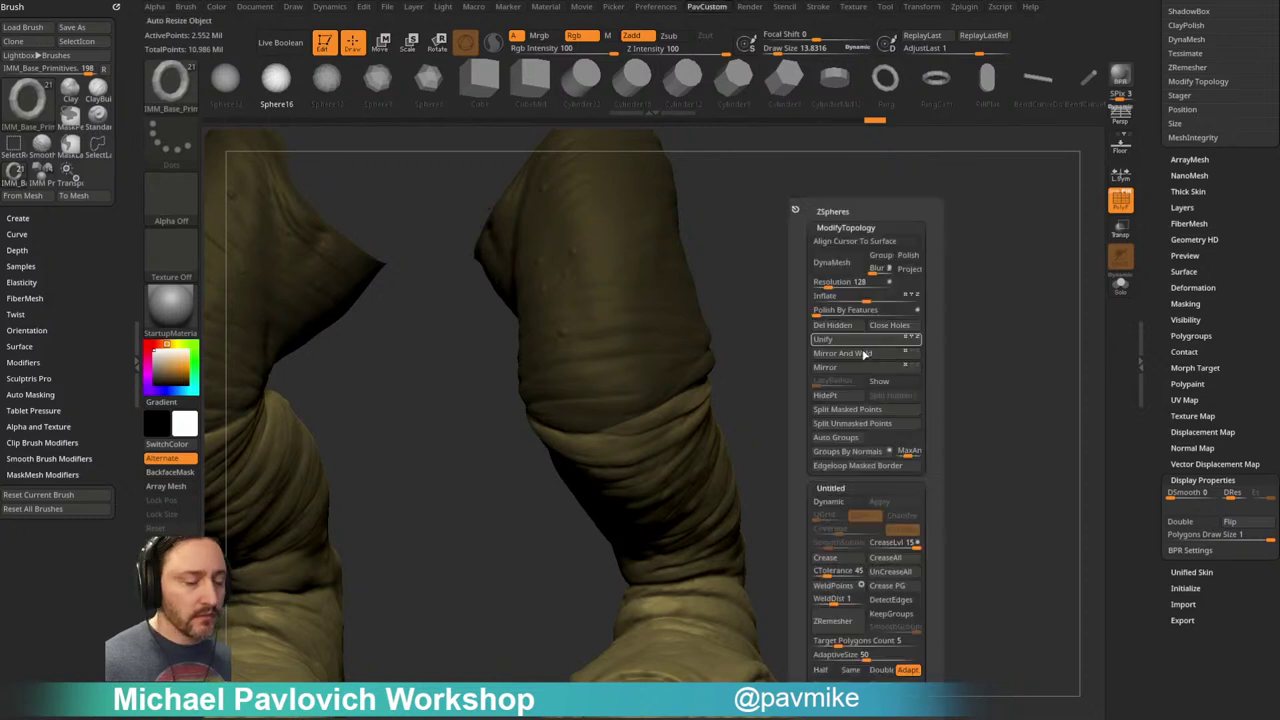
pyautogui.click(848, 394)
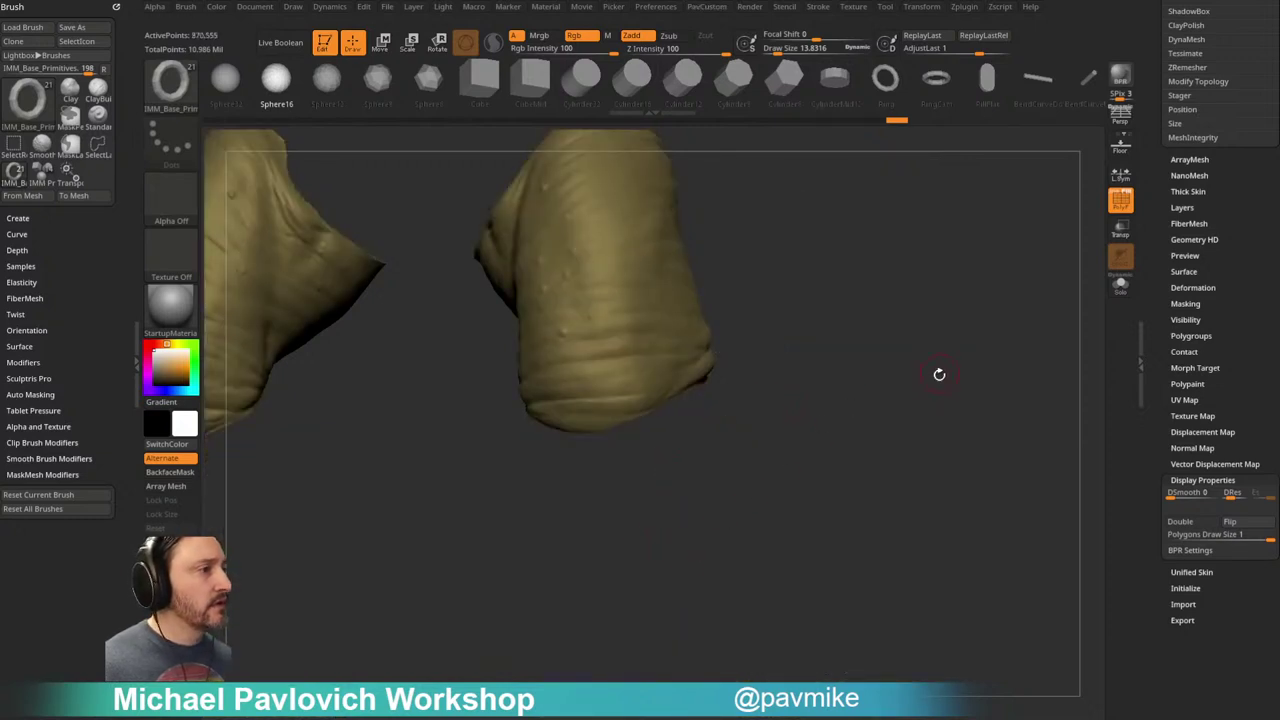
pyautogui.moveTo(940, 372); pyautogui.dragTo(914, 343)
pyautogui.press('space')
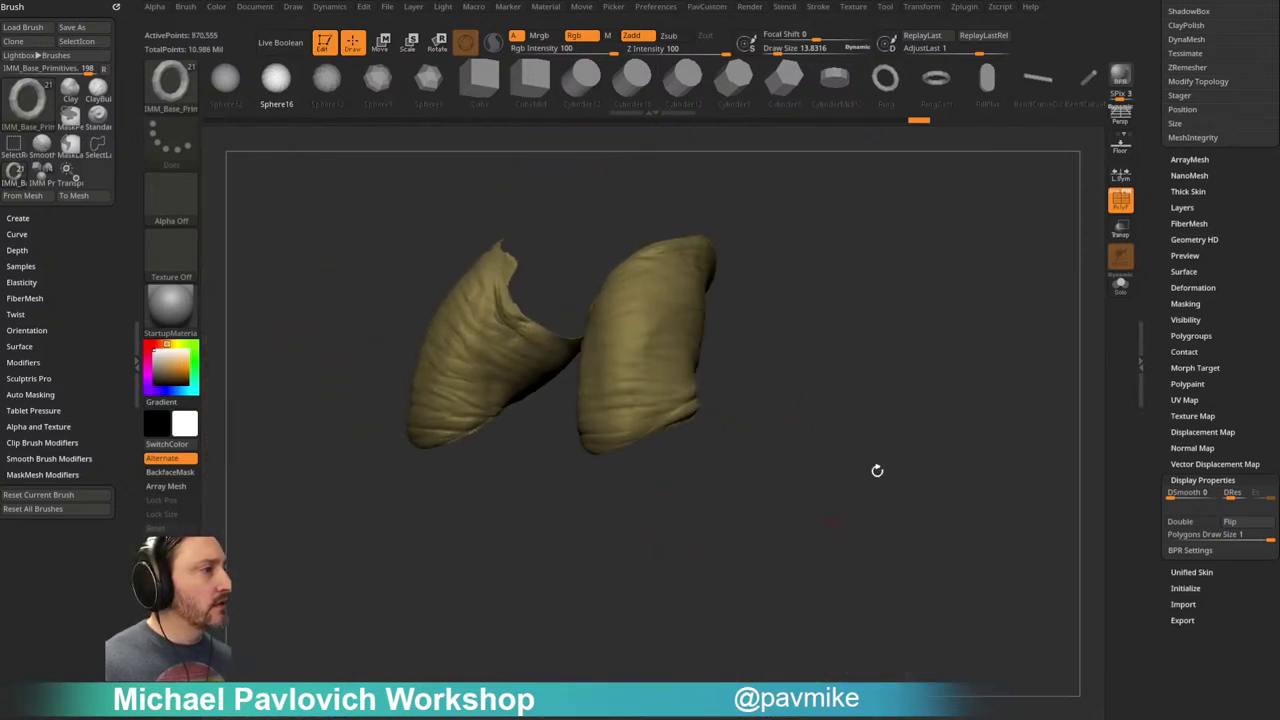
pyautogui.press('Down')
# Step: Mask both calves down to the ankles with a topological Transpose mask, leaving the feet unmasked
pyautogui.moveTo(881, 427); pyautogui.dragTo(923, 360)
pyautogui.press('w')
pyautogui.keyDown('ctrl'); pyautogui.moveTo(722, 440); pyautogui.dragTo(715, 460); pyautogui.keyUp('ctrl')
pyautogui.moveTo(872, 338)
pyautogui.mouseDown()
pyautogui.moveTo(988, 343)
pyautogui.moveTo(967, 358)
pyautogui.mouseUp()
pyautogui.press('q')
pyautogui.press('ctrl')
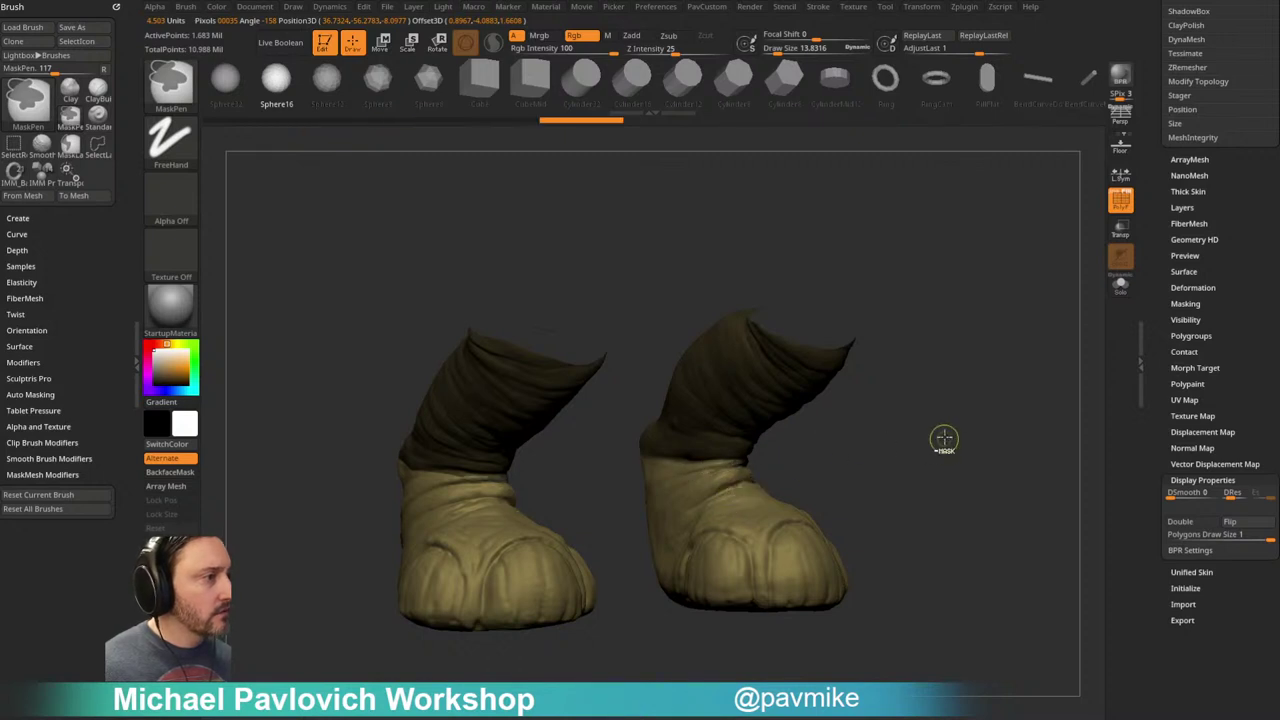
pyautogui.moveTo(934, 386)
pyautogui.mouseDown()
pyautogui.moveTo(906, 426)
pyautogui.moveTo(916, 439)
pyautogui.mouseUp()
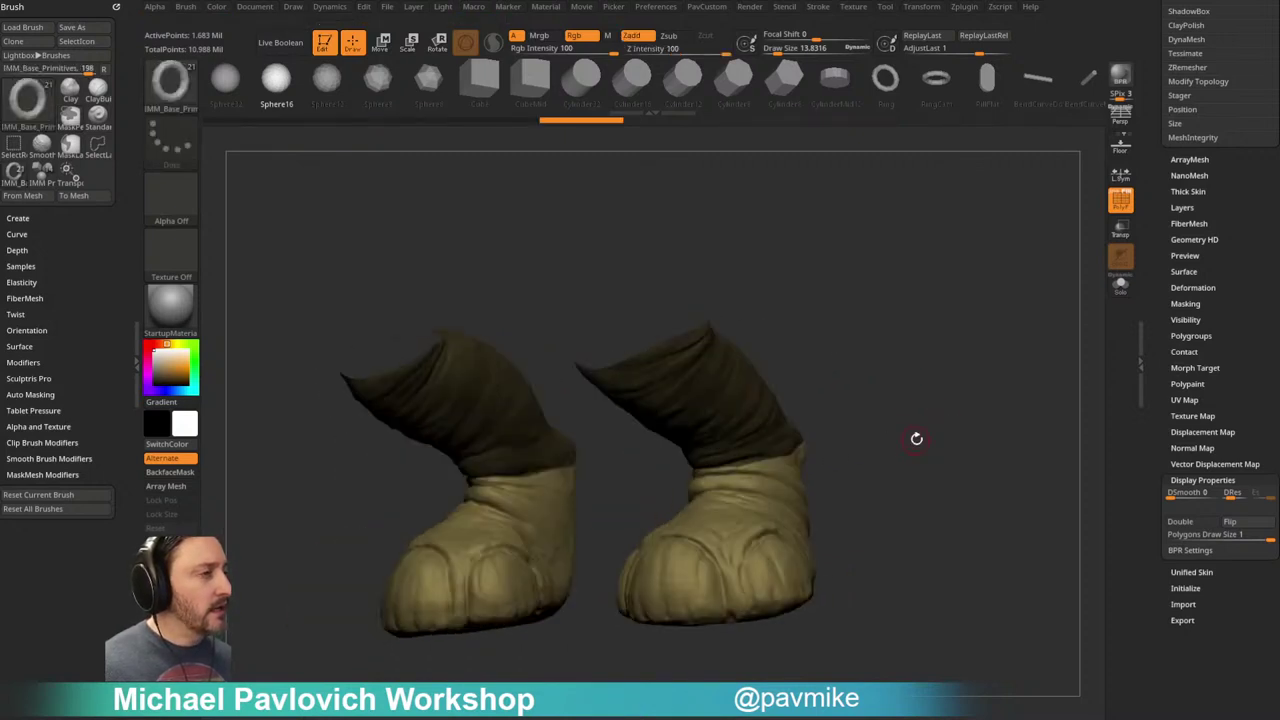
# Step: Split the calves and feet into separate subtools along the mask, and select the feet subtool
pyautogui.press('3')
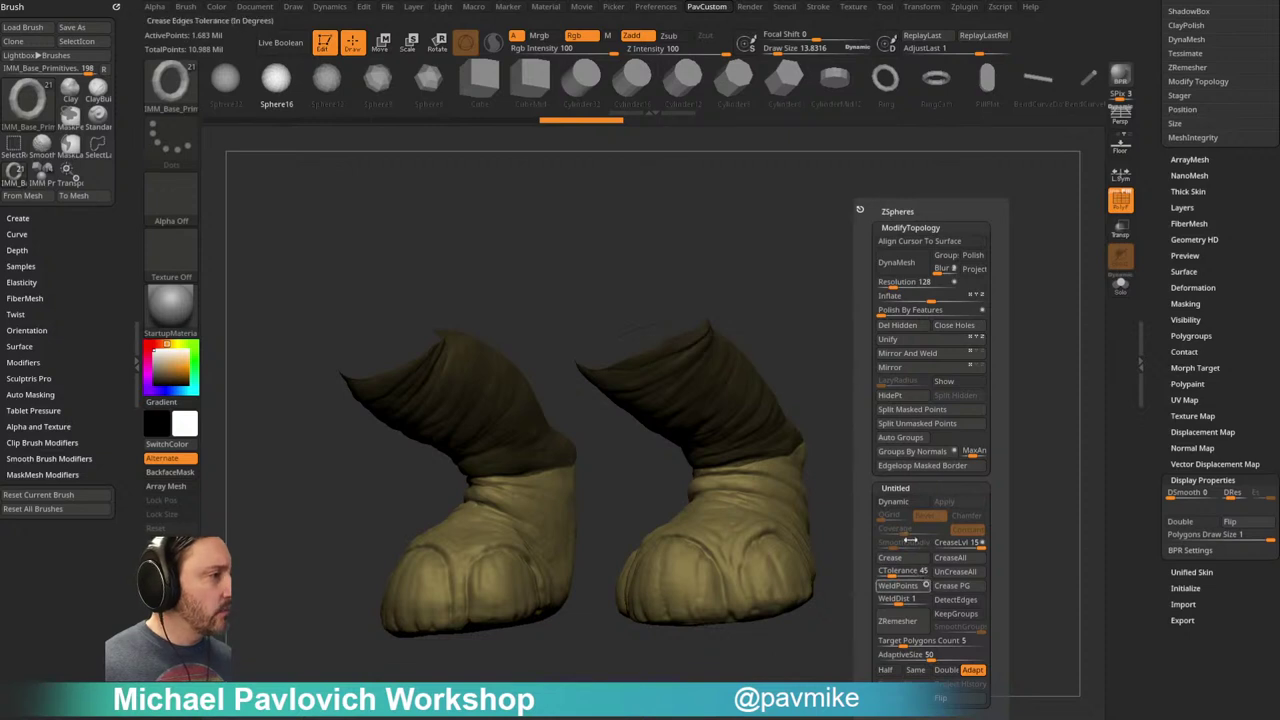
pyautogui.click(906, 399)
pyautogui.moveTo(868, 423); pyautogui.dragTo(980, 448)
pyautogui.press('space')
pyautogui.click(928, 393)
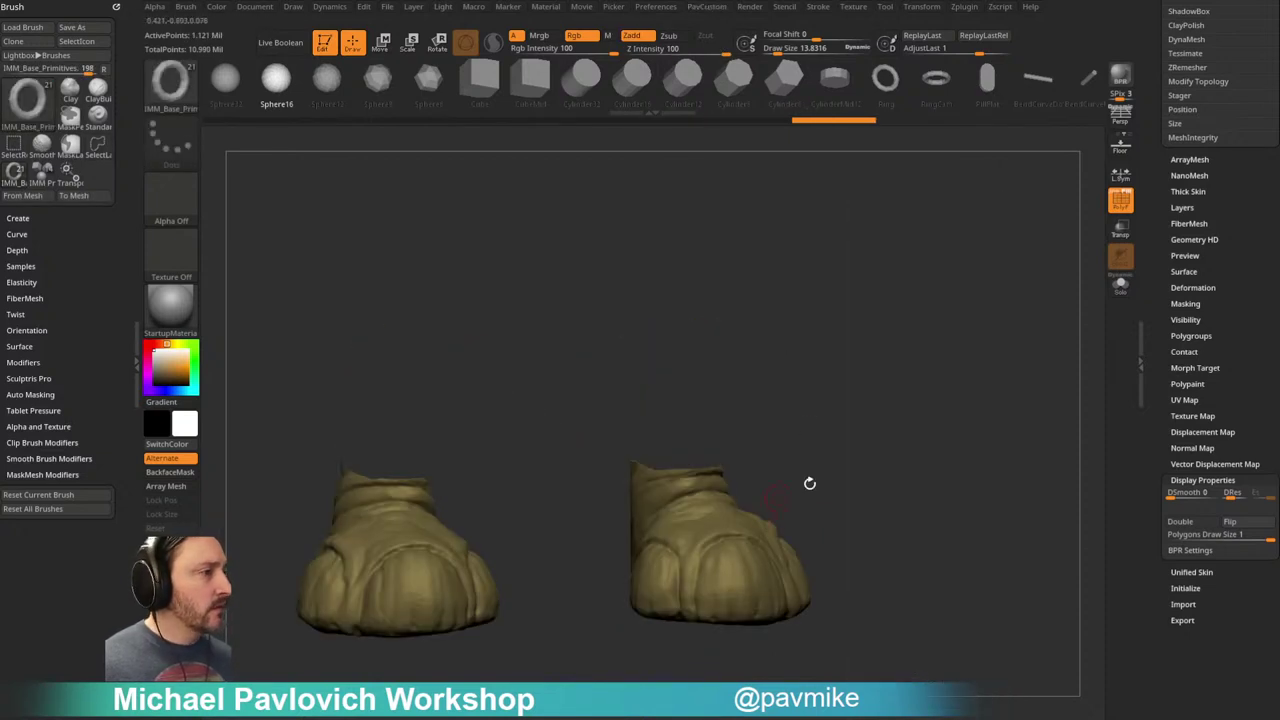
# Step: Frame one foot from the front and isolate its side toe with a lasso selection
pyautogui.moveTo(780, 497); pyautogui.dragTo(826, 473)
pyautogui.moveTo(847, 409)
pyautogui.keyDown('alt'); pyautogui.mouseDown()
pyautogui.moveTo(909, 423)
pyautogui.moveTo(915, 520)
pyautogui.mouseUp(); pyautogui.keyUp('alt')
pyautogui.press('s')
pyautogui.click(764, 542)
pyautogui.moveTo(828, 479)
pyautogui.keyDown('alt'); pyautogui.mouseDown()
pyautogui.moveTo(814, 431)
pyautogui.moveTo(811, 500)
pyautogui.mouseUp(); pyautogui.keyUp('alt')
pyautogui.press('s')
pyautogui.hotkey('ctrl', 'shift')
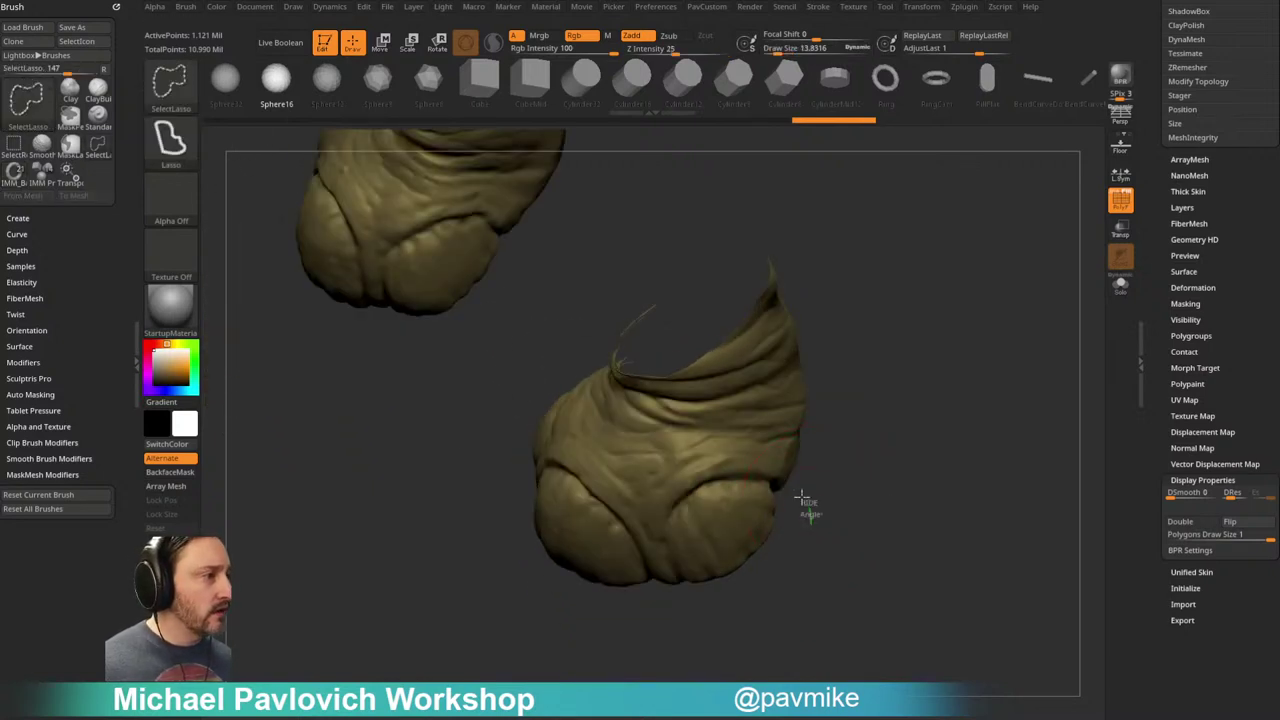
pyautogui.moveTo(712, 470)
pyautogui.keyDown('ctrl'); pyautogui.keyDown('shift'); pyautogui.mouseDown()
pyautogui.moveTo(658, 538)
pyautogui.moveTo(750, 642)
pyautogui.mouseUp(); pyautogui.keyUp('shift'); pyautogui.keyUp('ctrl')
# Step: Hide the excess foot skin around the isolated toe to tighten its outline
pyautogui.moveTo(911, 506)
pyautogui.mouseDown()
pyautogui.moveTo(914, 451)
pyautogui.moveTo(897, 457)
pyautogui.moveTo(760, 377)
pyautogui.mouseUp()
pyautogui.hotkey('ctrl', 'shift')
pyautogui.moveTo(661, 405); pyautogui.dragTo(660, 530)
pyautogui.moveTo(771, 377); pyautogui.dragTo(741, 455)
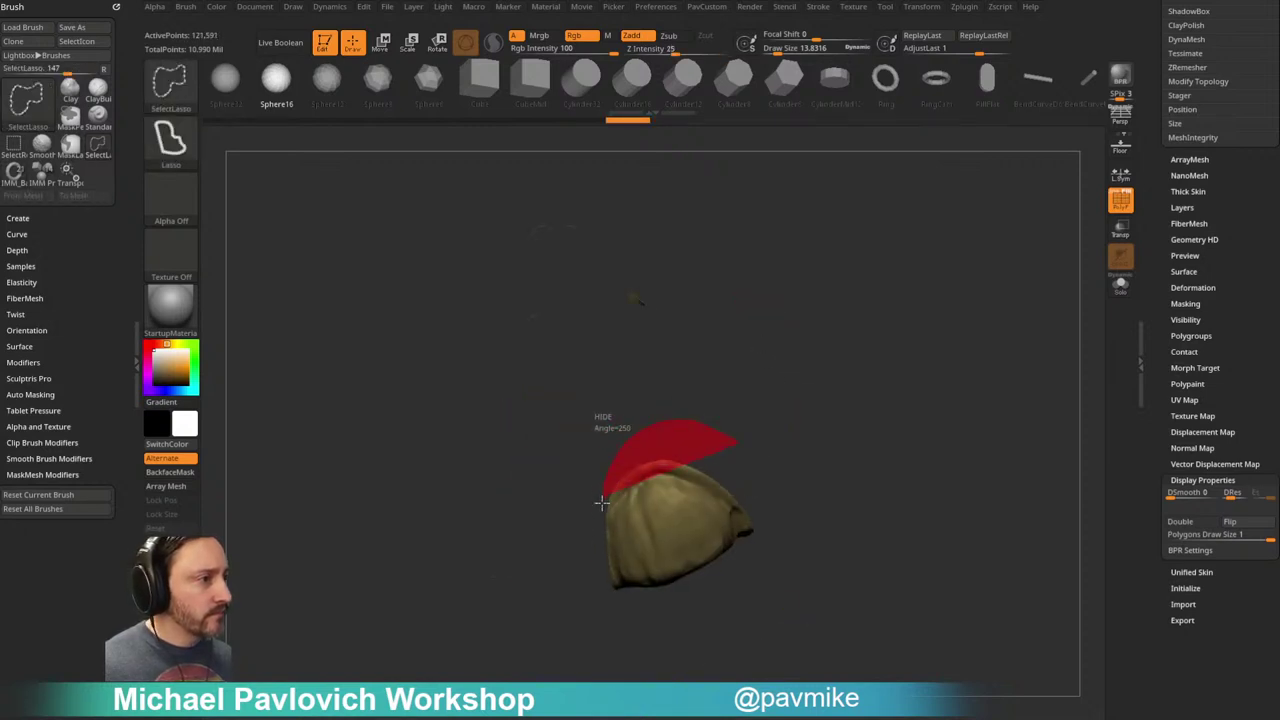
pyautogui.keyDown('ctrl'); pyautogui.keyDown('shift'); pyautogui.moveTo(733, 512); pyautogui.dragTo(740, 520); pyautogui.keyUp('shift'); pyautogui.keyUp('ctrl')
pyautogui.moveTo(846, 423); pyautogui.dragTo(616, 565)
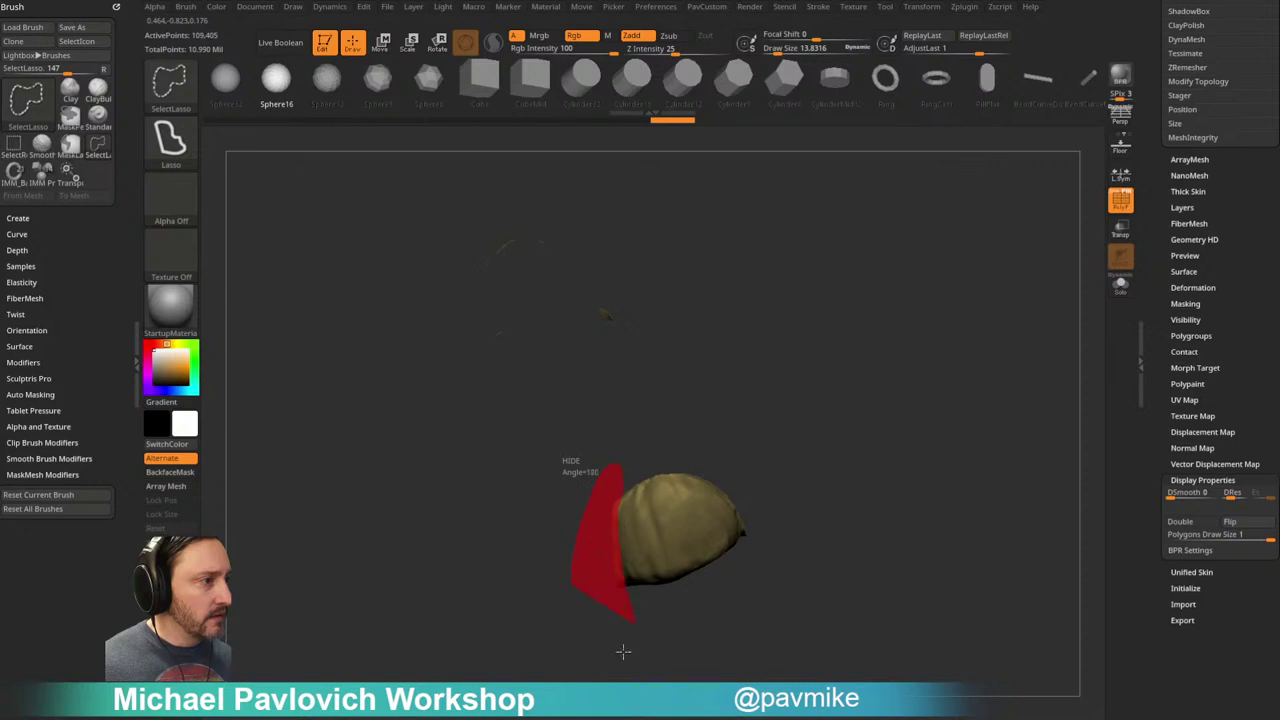
# Step: Trim the last skin from the isolated side toe and split it into its own subtool
pyautogui.keyDown('ctrl'); pyautogui.keyDown('alt'); pyautogui.keyDown('shift'); pyautogui.moveTo(636, 631); pyautogui.dragTo(638, 634); pyautogui.keyUp('shift'); pyautogui.keyUp('alt'); pyautogui.keyUp('ctrl')
pyautogui.moveTo(928, 406)
pyautogui.mouseDown()
pyautogui.moveTo(980, 365)
pyautogui.moveTo(934, 375)
pyautogui.mouseUp()
pyautogui.press('2')
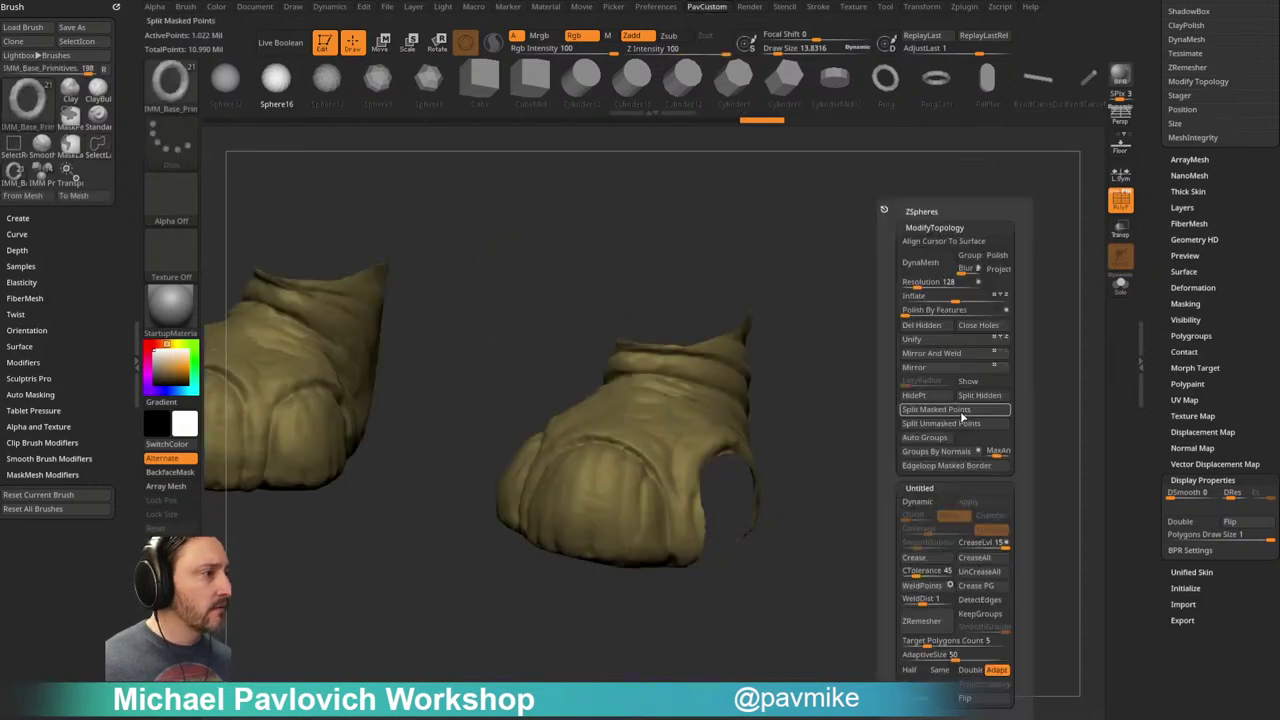
pyautogui.moveTo(851, 409); pyautogui.dragTo(897, 451)
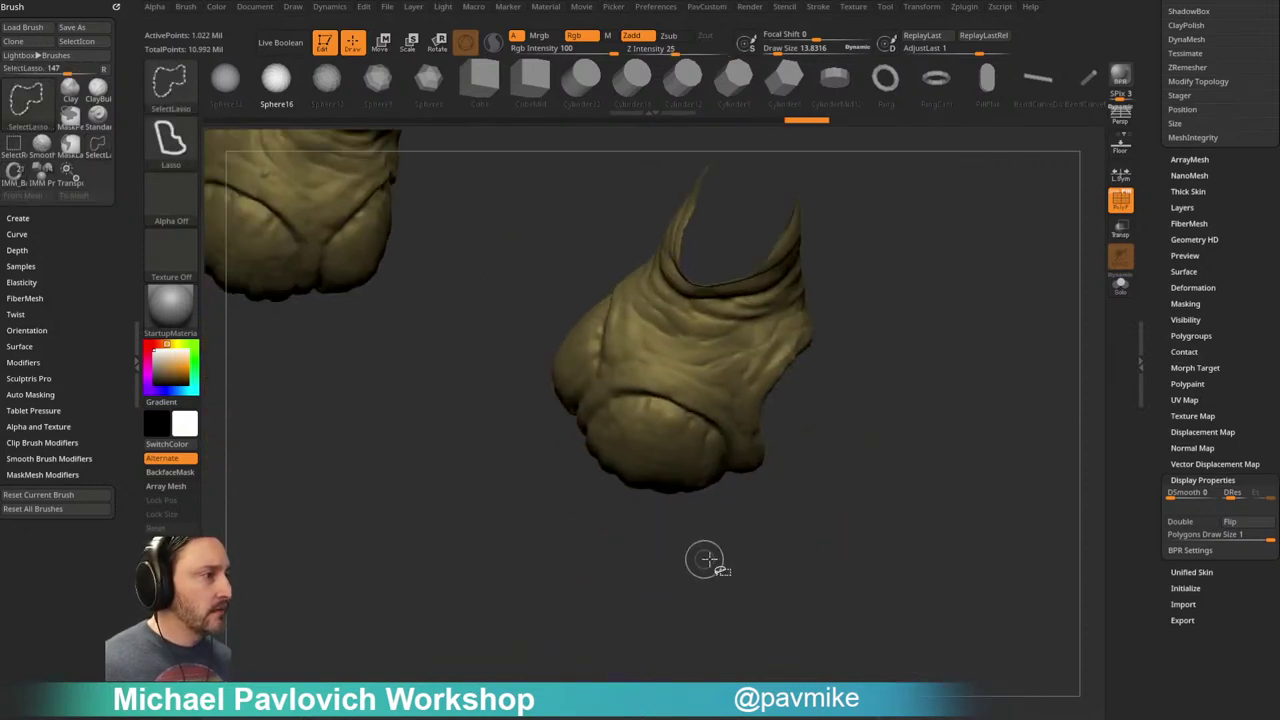
# Step: Isolate the next toe on each foot with a lasso selection and hide the excess skin around its outline
pyautogui.moveTo(736, 465)
pyautogui.keyDown('ctrl'); pyautogui.keyDown('shift'); pyautogui.mouseDown()
pyautogui.moveTo(674, 386)
pyautogui.moveTo(600, 594)
pyautogui.moveTo(612, 596)
pyautogui.mouseUp(); pyautogui.keyUp('shift'); pyautogui.keyUp('ctrl')
pyautogui.moveTo(905, 400)
pyautogui.mouseDown()
pyautogui.moveTo(937, 317)
pyautogui.moveTo(905, 325)
pyautogui.mouseUp()
pyautogui.keyDown('ctrl'); pyautogui.keyDown('alt'); pyautogui.keyDown('shift'); pyautogui.moveTo(573, 455); pyautogui.dragTo(650, 335); pyautogui.keyUp('shift'); pyautogui.keyUp('alt'); pyautogui.keyUp('ctrl')
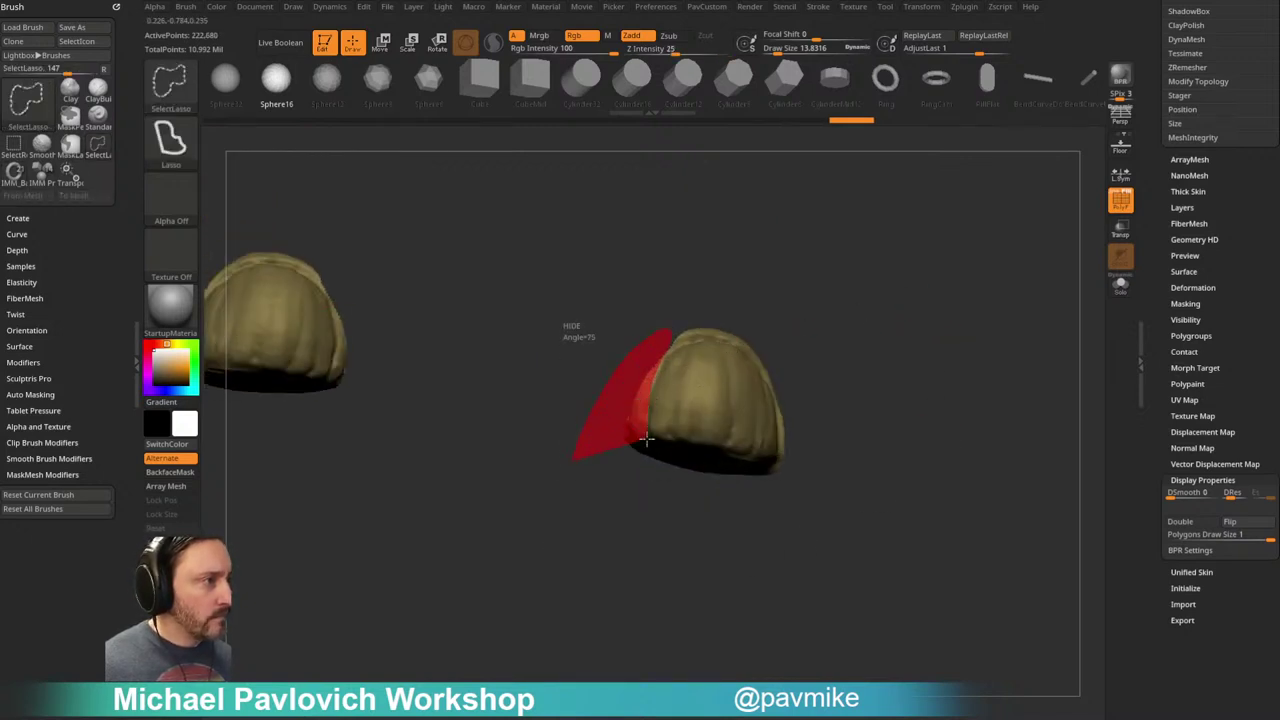
pyautogui.keyDown('ctrl'); pyautogui.keyDown('alt'); pyautogui.keyDown('shift'); pyautogui.moveTo(647, 434); pyautogui.dragTo(634, 450); pyautogui.keyUp('shift'); pyautogui.keyUp('alt'); pyautogui.keyUp('ctrl')
pyautogui.moveTo(851, 314); pyautogui.dragTo(836, 356)
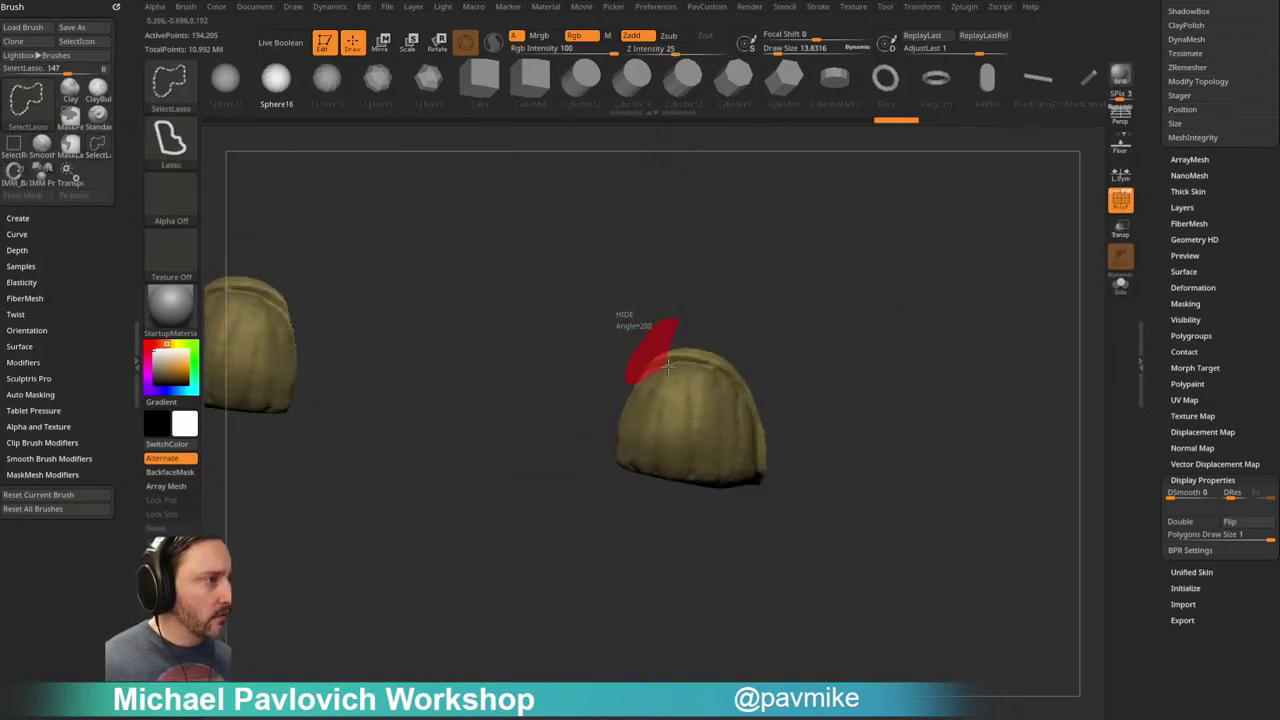
pyautogui.keyDown('ctrl'); pyautogui.keyDown('alt'); pyautogui.keyDown('shift'); pyautogui.moveTo(826, 310); pyautogui.dragTo(824, 318); pyautogui.keyUp('shift'); pyautogui.keyUp('alt'); pyautogui.keyUp('ctrl')
pyautogui.moveTo(824, 330); pyautogui.dragTo(780, 396)
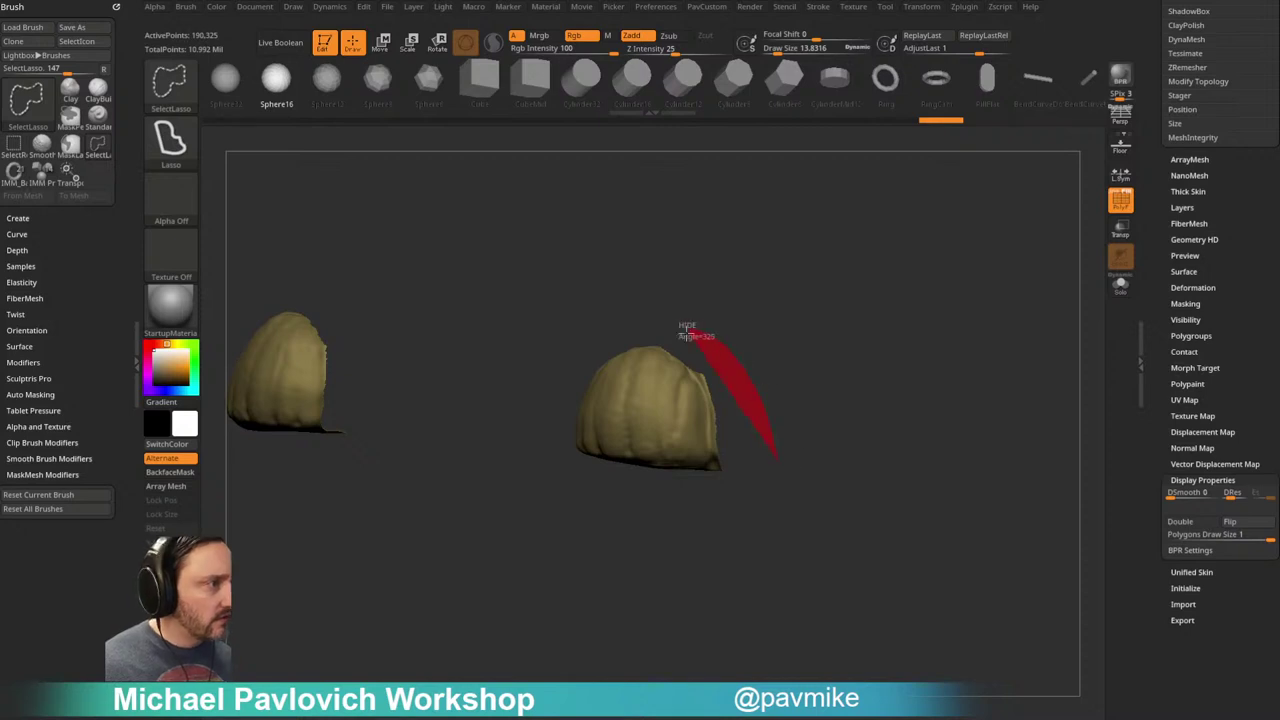
pyautogui.keyDown('ctrl'); pyautogui.keyDown('alt'); pyautogui.keyDown('shift'); pyautogui.moveTo(710, 449); pyautogui.dragTo(836, 469); pyautogui.keyUp('shift'); pyautogui.keyUp('alt'); pyautogui.keyUp('ctrl')
# Step: Check the toe cut by inverting the visibility, trim its underside, and split the toes into a separate subtool
pyautogui.moveTo(877, 406)
pyautogui.mouseDown()
pyautogui.moveTo(914, 400)
pyautogui.moveTo(936, 372)
pyautogui.mouseUp()
pyautogui.keyDown('ctrl'); pyautogui.keyDown('shift'); pyautogui.moveTo(972, 328); pyautogui.dragTo(1006, 436); pyautogui.keyUp('shift'); pyautogui.keyUp('ctrl')
pyautogui.moveTo(948, 494); pyautogui.dragTo(952, 316)
pyautogui.keyDown('ctrl'); pyautogui.keyDown('shift'); pyautogui.moveTo(956, 310); pyautogui.dragTo(1014, 430); pyautogui.keyUp('shift'); pyautogui.keyUp('ctrl')
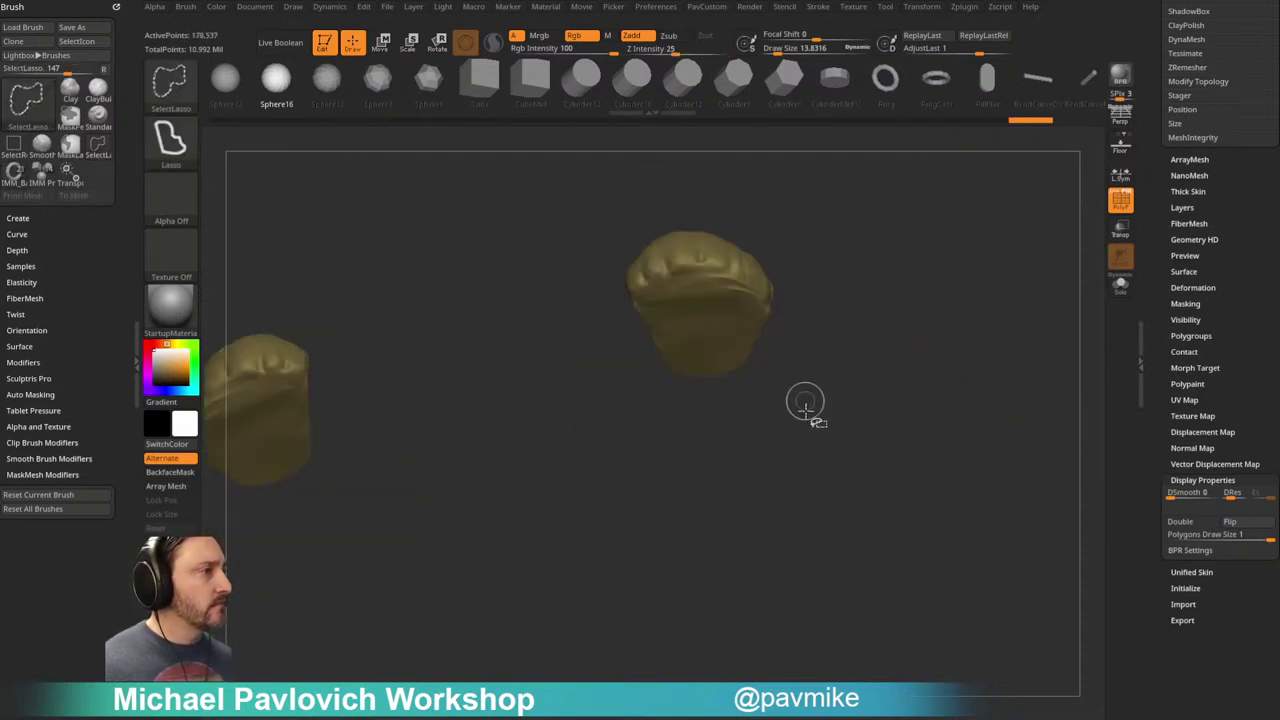
pyautogui.keyDown('ctrl'); pyautogui.keyDown('alt'); pyautogui.keyDown('shift'); pyautogui.moveTo(596, 367); pyautogui.dragTo(640, 415); pyautogui.keyUp('shift'); pyautogui.keyUp('alt'); pyautogui.keyUp('ctrl')
pyautogui.moveTo(960, 237); pyautogui.dragTo(998, 430)
pyautogui.press('3')
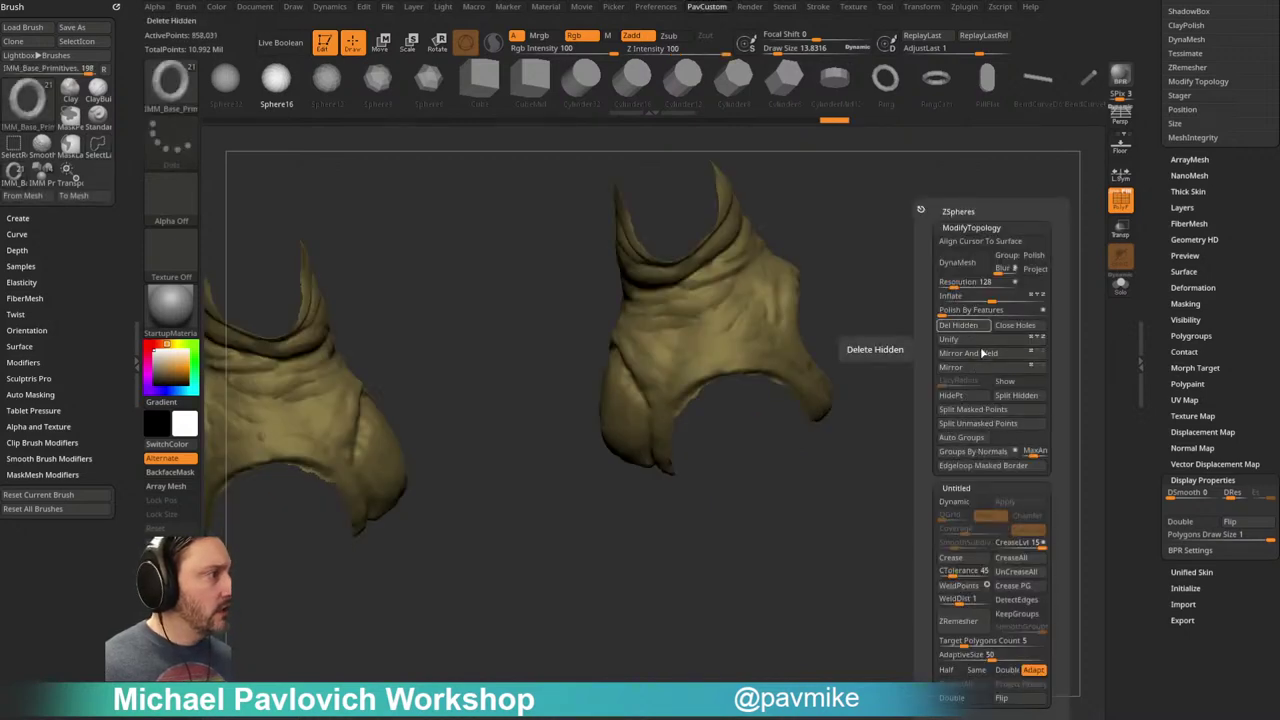
pyautogui.click(1008, 396)
# Step: Isolate the remaining toe on each foot with a lasso selection and hide its surrounding foot skin
pyautogui.moveTo(958, 500)
pyautogui.mouseDown()
pyautogui.moveTo(857, 546)
pyautogui.moveTo(780, 530)
pyautogui.mouseUp()
pyautogui.moveTo(563, 322)
pyautogui.keyDown('ctrl'); pyautogui.keyDown('shift'); pyautogui.mouseDown()
pyautogui.moveTo(636, 399)
pyautogui.moveTo(502, 504)
pyautogui.mouseUp(); pyautogui.keyUp('shift'); pyautogui.keyUp('ctrl')
pyautogui.keyDown('ctrl'); pyautogui.keyDown('shift'); pyautogui.moveTo(583, 522); pyautogui.dragTo(590, 502); pyautogui.keyUp('shift'); pyautogui.keyUp('ctrl')
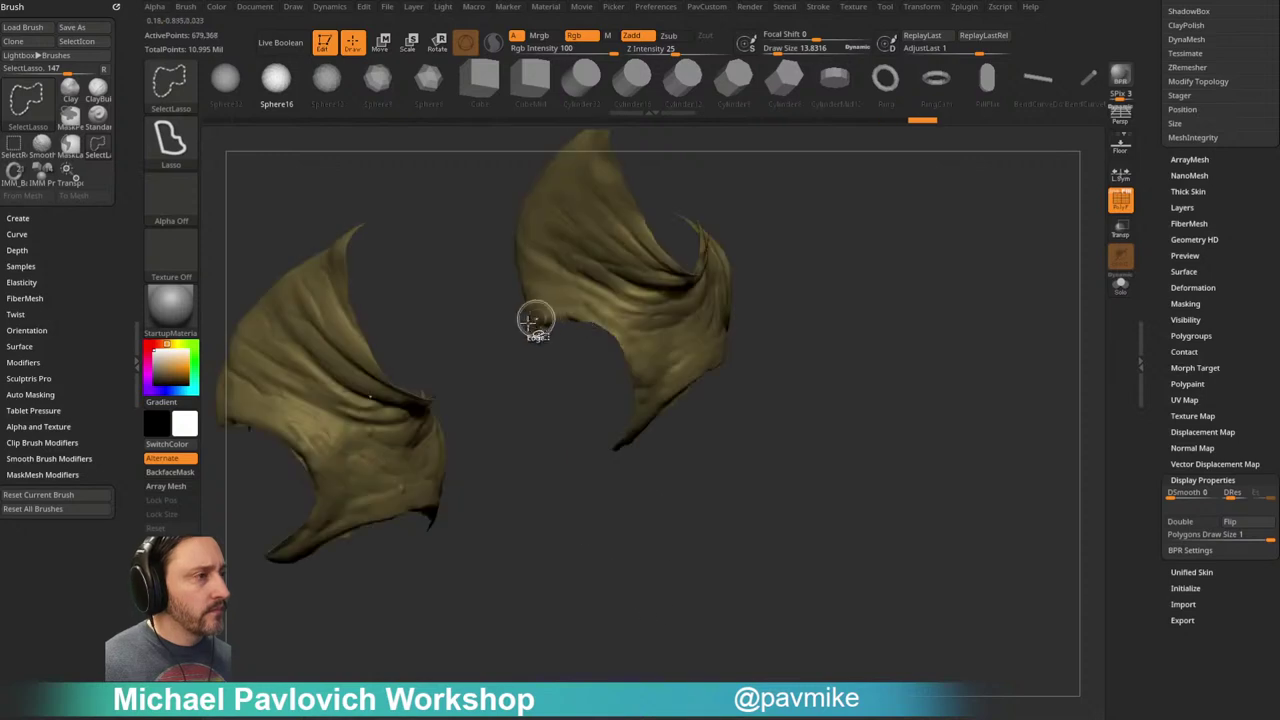
pyautogui.keyDown('ctrl'); pyautogui.keyDown('alt'); pyautogui.keyDown('shift'); pyautogui.moveTo(590, 372); pyautogui.dragTo(580, 385); pyautogui.keyUp('shift'); pyautogui.keyUp('alt'); pyautogui.keyUp('ctrl')
pyautogui.moveTo(868, 330)
pyautogui.mouseDown()
pyautogui.moveTo(892, 323)
pyautogui.moveTo(925, 340)
pyautogui.mouseUp()
pyautogui.moveTo(925, 340)
pyautogui.keyDown('ctrl'); pyautogui.keyDown('shift'); pyautogui.mouseDown()
pyautogui.moveTo(934, 375)
pyautogui.moveTo(929, 207)
pyautogui.mouseUp(); pyautogui.keyUp('shift'); pyautogui.keyUp('ctrl')
pyautogui.moveTo(727, 452)
pyautogui.keyDown('ctrl'); pyautogui.keyDown('alt'); pyautogui.keyDown('shift'); pyautogui.mouseDown()
pyautogui.moveTo(743, 332)
pyautogui.moveTo(596, 318)
pyautogui.moveTo(606, 352)
pyautogui.mouseUp(); pyautogui.keyUp('shift'); pyautogui.keyUp('alt'); pyautogui.keyUp('ctrl')
# Step: Clean the leftover skin fragments around the last toes and split them from the feet
pyautogui.moveTo(785, 350)
pyautogui.mouseDown()
pyautogui.moveTo(840, 354)
pyautogui.moveTo(765, 485)
pyautogui.mouseUp()
pyautogui.keyDown('ctrl'); pyautogui.keyDown('alt'); pyautogui.keyDown('shift'); pyautogui.moveTo(740, 562); pyautogui.dragTo(745, 545); pyautogui.keyUp('shift'); pyautogui.keyUp('alt'); pyautogui.keyUp('ctrl')
pyautogui.moveTo(660, 305)
pyautogui.keyDown('ctrl'); pyautogui.keyDown('alt'); pyautogui.keyDown('shift'); pyautogui.mouseDown()
pyautogui.moveTo(593, 329)
pyautogui.moveTo(660, 360)
pyautogui.mouseUp(); pyautogui.keyUp('shift'); pyautogui.keyUp('alt'); pyautogui.keyUp('ctrl')
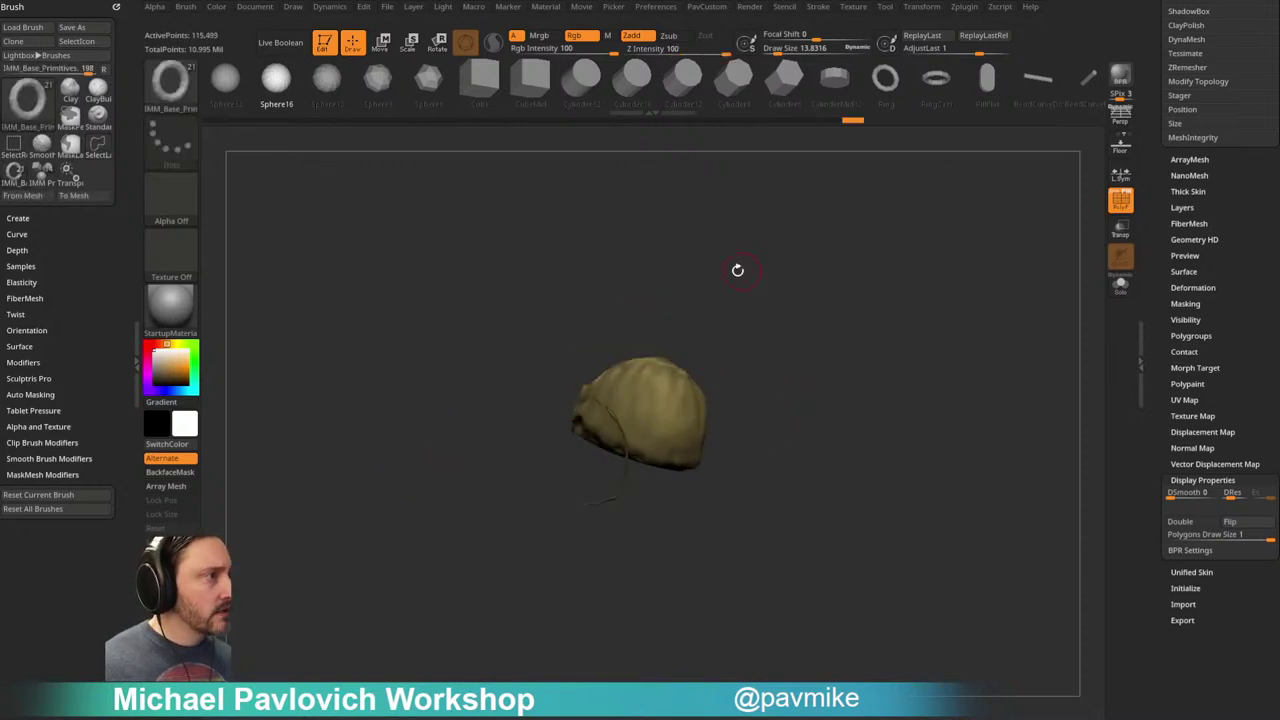
pyautogui.moveTo(743, 271); pyautogui.dragTo(612, 374)
pyautogui.keyDown('ctrl'); pyautogui.keyDown('alt'); pyautogui.keyDown('shift'); pyautogui.moveTo(553, 453); pyautogui.dragTo(550, 440); pyautogui.keyUp('shift'); pyautogui.keyUp('alt'); pyautogui.keyUp('ctrl')
pyautogui.moveTo(775, 325)
pyautogui.mouseDown()
pyautogui.moveTo(908, 300)
pyautogui.moveTo(965, 350)
pyautogui.mouseUp()
pyautogui.press('1')
# Step: Make all body subtools visible again and switch to the Standard brush
pyautogui.moveTo(694, 529); pyautogui.dragTo(1080, 328)
pyautogui.moveTo(1147, 269); pyautogui.dragTo(1132, 403)
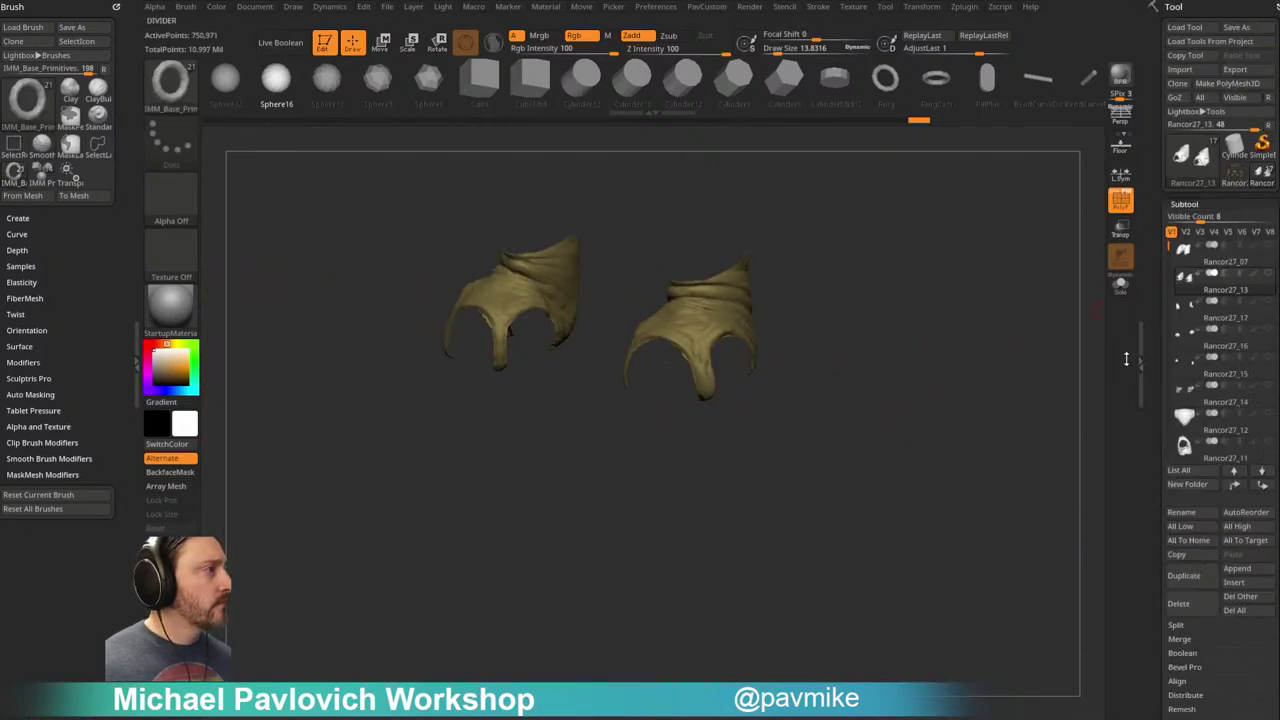
pyautogui.moveTo(996, 302); pyautogui.dragTo(1020, 309)
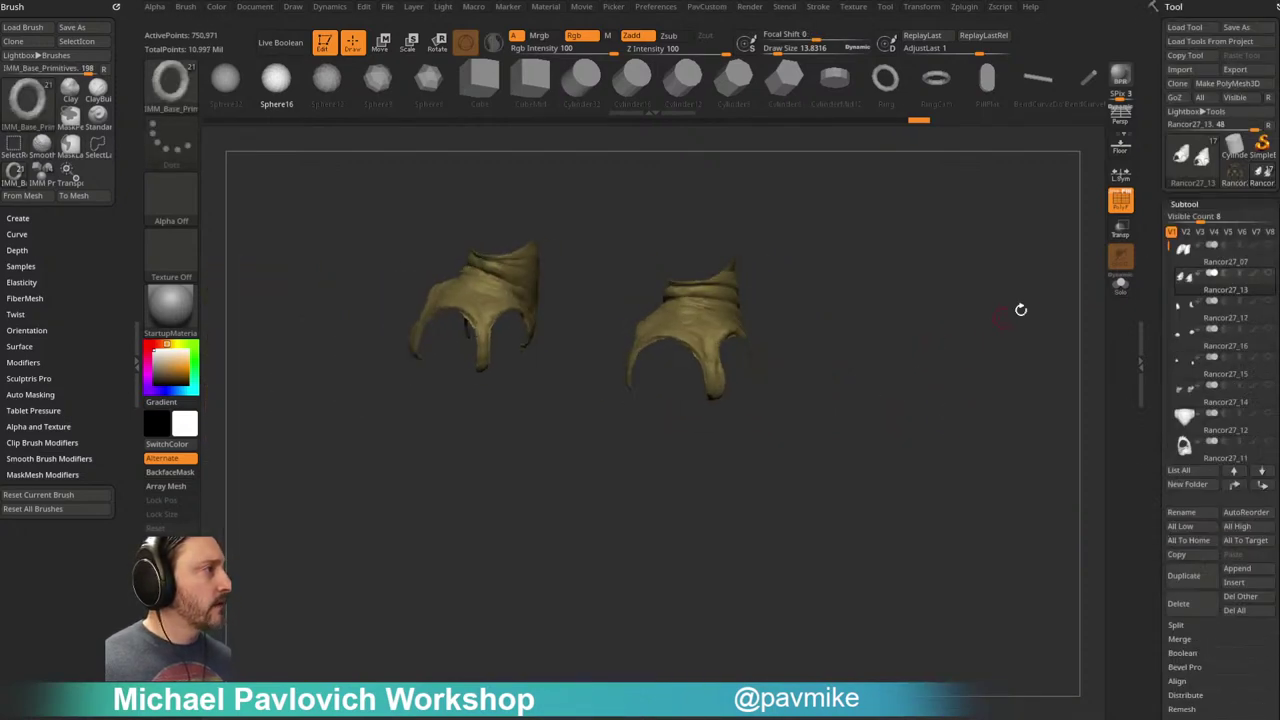
pyautogui.click(1269, 273)
pyautogui.moveTo(977, 246)
pyautogui.keyDown('alt'); pyautogui.mouseDown()
pyautogui.moveTo(988, 425)
pyautogui.moveTo(940, 370)
pyautogui.mouseUp(); pyautogui.keyUp('alt')
pyautogui.keyDown('shift'); pyautogui.moveTo(940, 370); pyautogui.dragTo(904, 332); pyautogui.keyUp('shift')
pyautogui.press('b')
pyautogui.press('s')
pyautogui.press('t')
pyautogui.press('s')
# Step: Set the draw size to about 20.6, select and solo the arms subtool, and frame one hand
pyautogui.moveTo(930, 265)
pyautogui.keyDown('alt'); pyautogui.mouseDown()
pyautogui.moveTo(938, 338)
pyautogui.moveTo(993, 351)
pyautogui.mouseUp(); pyautogui.keyUp('alt')
pyautogui.moveTo(993, 351)
pyautogui.mouseDown()
pyautogui.moveTo(929, 329)
pyautogui.moveTo(931, 294)
pyautogui.moveTo(875, 296)
pyautogui.mouseUp()
pyautogui.press('s')
pyautogui.click(642, 223)
pyautogui.keyDown('alt'); pyautogui.click(820, 262); pyautogui.keyUp('alt')
pyautogui.click(1119, 287)
pyautogui.keyDown('alt'); pyautogui.moveTo(957, 429); pyautogui.dragTo(834, 337); pyautogui.keyUp('alt')
# Step: Mask the arms down to the wrists with a Transpose mask and extend it near the thumb base with MaskLasso
pyautogui.press('w')
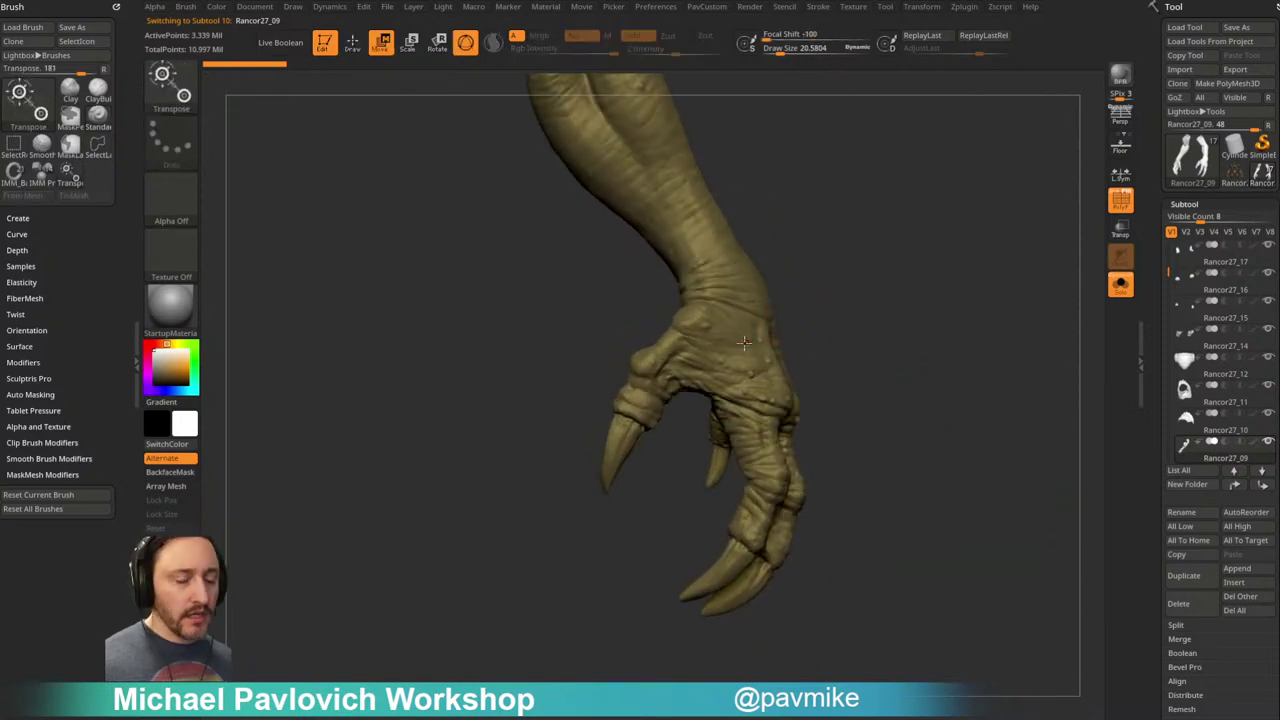
pyautogui.keyDown('ctrl'); pyautogui.click(750, 330); pyautogui.keyUp('ctrl')
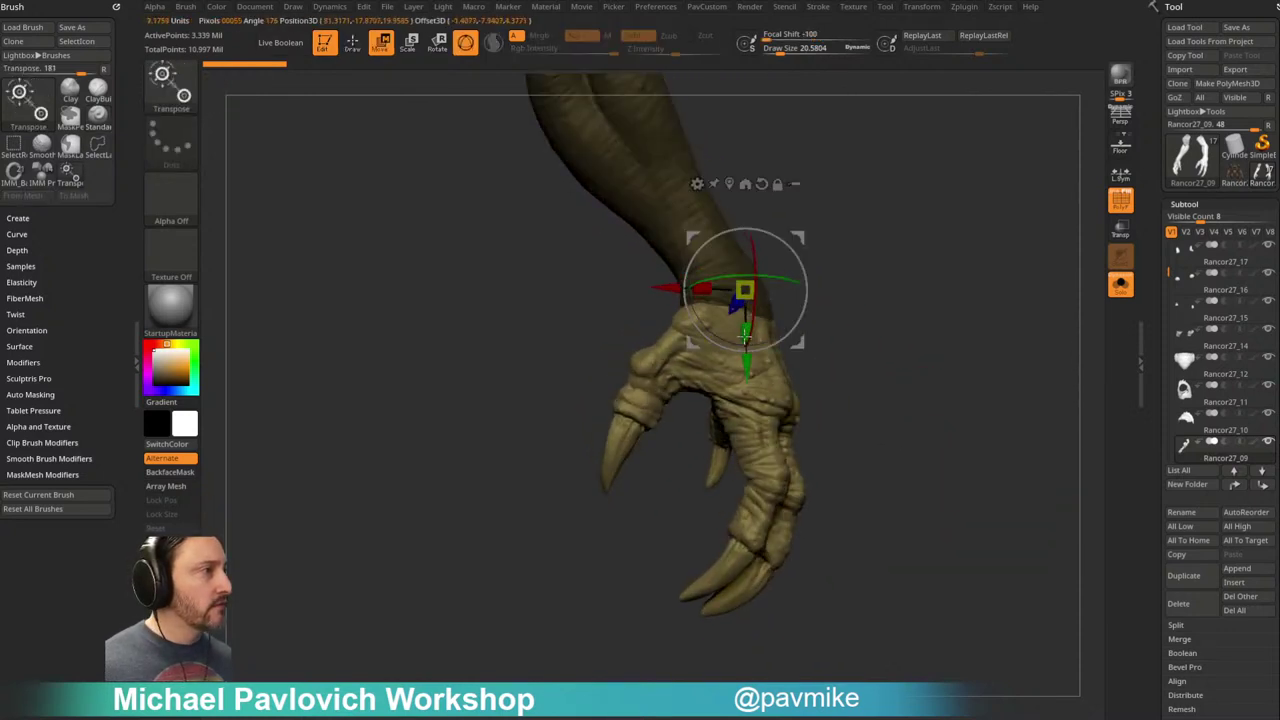
pyautogui.moveTo(946, 312); pyautogui.dragTo(820, 314)
pyautogui.press('q')
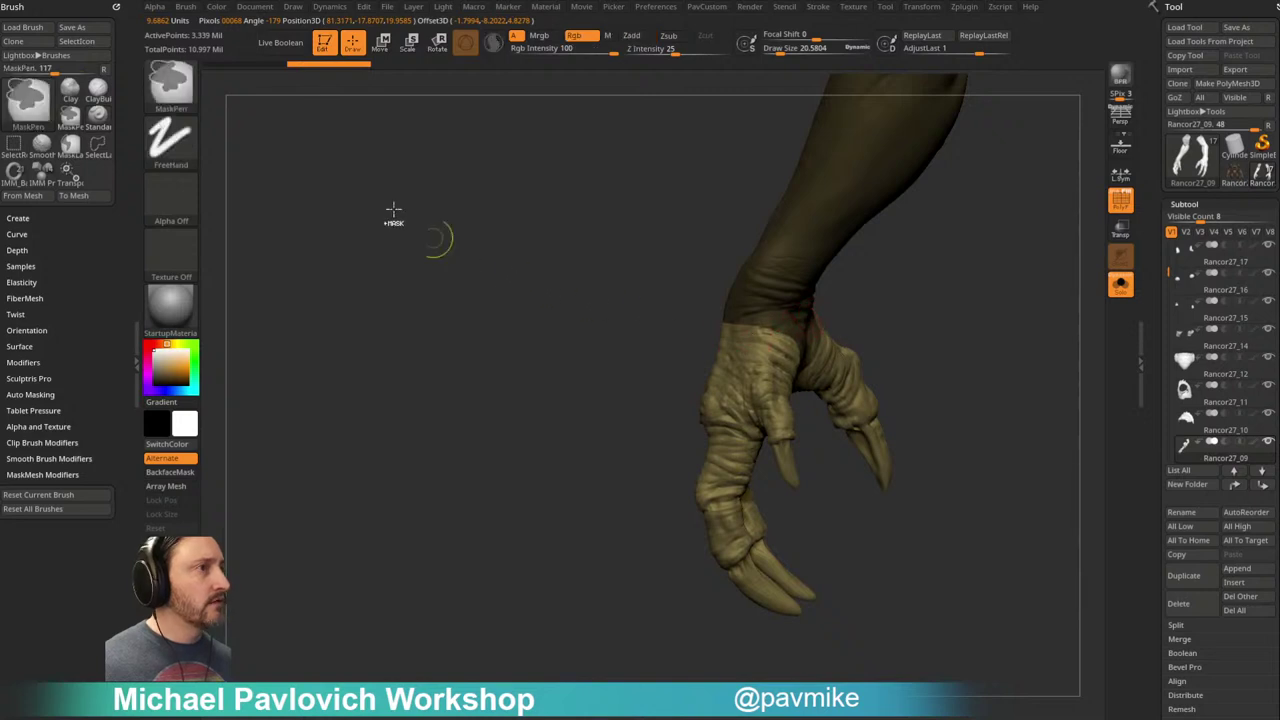
pyautogui.keyDown('ctrl'); pyautogui.click(172, 86); pyautogui.keyUp('ctrl')
pyautogui.press('l')
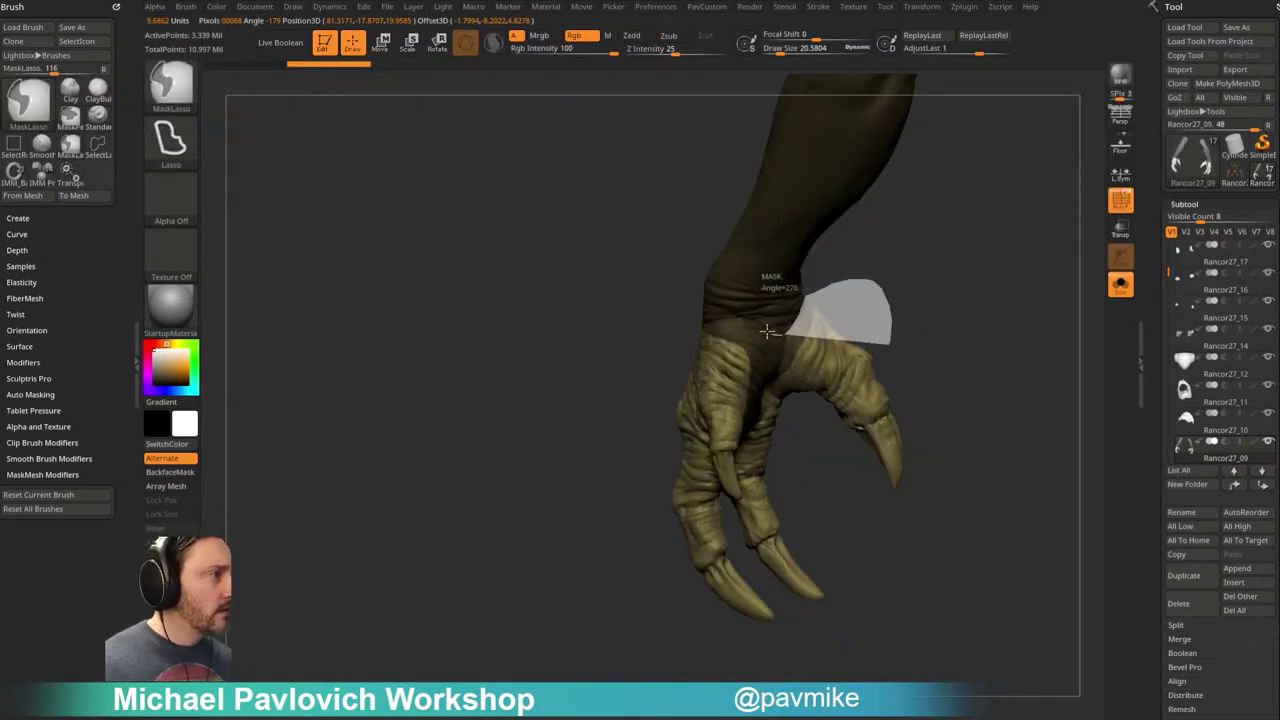
pyautogui.moveTo(710, 323)
pyautogui.keyDown('ctrl'); pyautogui.mouseDown()
pyautogui.moveTo(674, 623)
pyautogui.moveTo(909, 271)
pyautogui.mouseUp(); pyautogui.keyUp('ctrl')
# Step: Refine the mask edge around the wrist using MaskPen at a draw size of about 6.4
pyautogui.press('b')
pyautogui.press('m')
pyautogui.click(300, 98)
pyautogui.moveTo(740, 266)
pyautogui.mouseDown(button='right')
pyautogui.moveTo(914, 266)
pyautogui.moveTo(797, 323)
pyautogui.mouseUp(button='right')
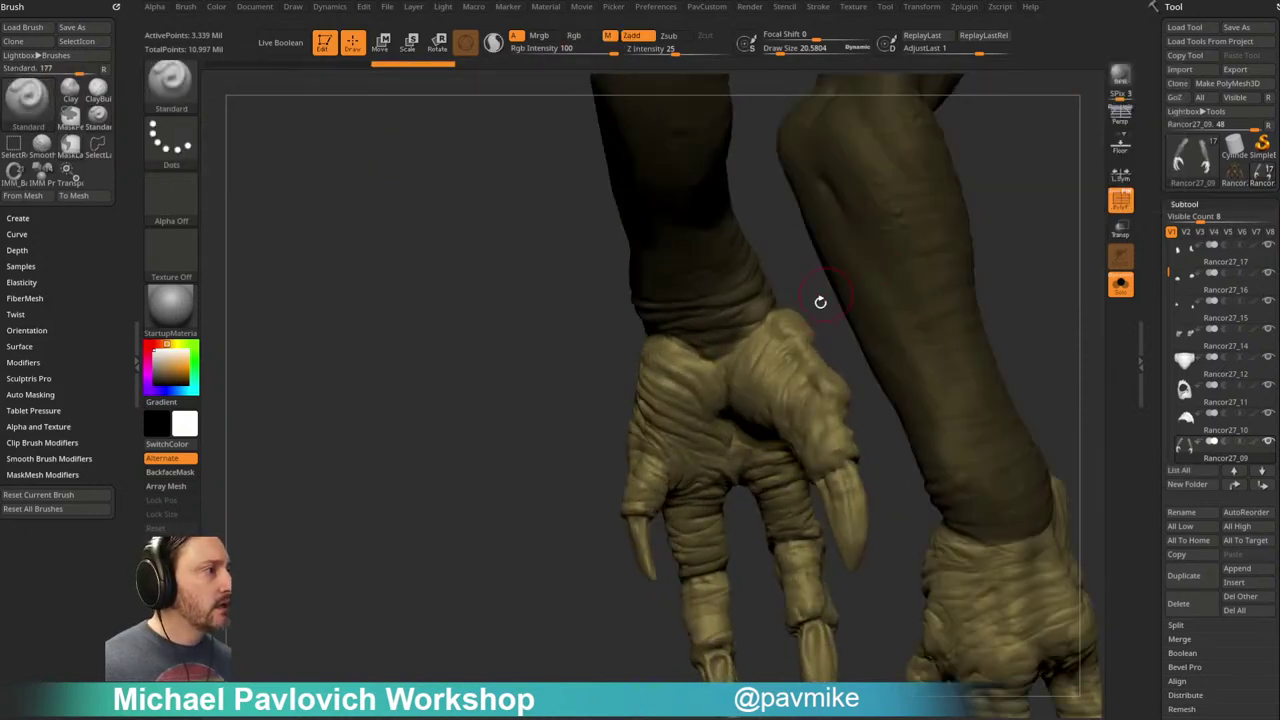
pyautogui.press('[')
pyautogui.moveTo(757, 323)
pyautogui.keyDown('ctrl'); pyautogui.mouseDown()
pyautogui.moveTo(788, 286)
pyautogui.moveTo(900, 286)
pyautogui.moveTo(1000, 354)
pyautogui.moveTo(960, 324)
pyautogui.moveTo(957, 304)
pyautogui.moveTo(733, 335)
pyautogui.moveTo(822, 338)
pyautogui.mouseUp(); pyautogui.keyUp('ctrl')
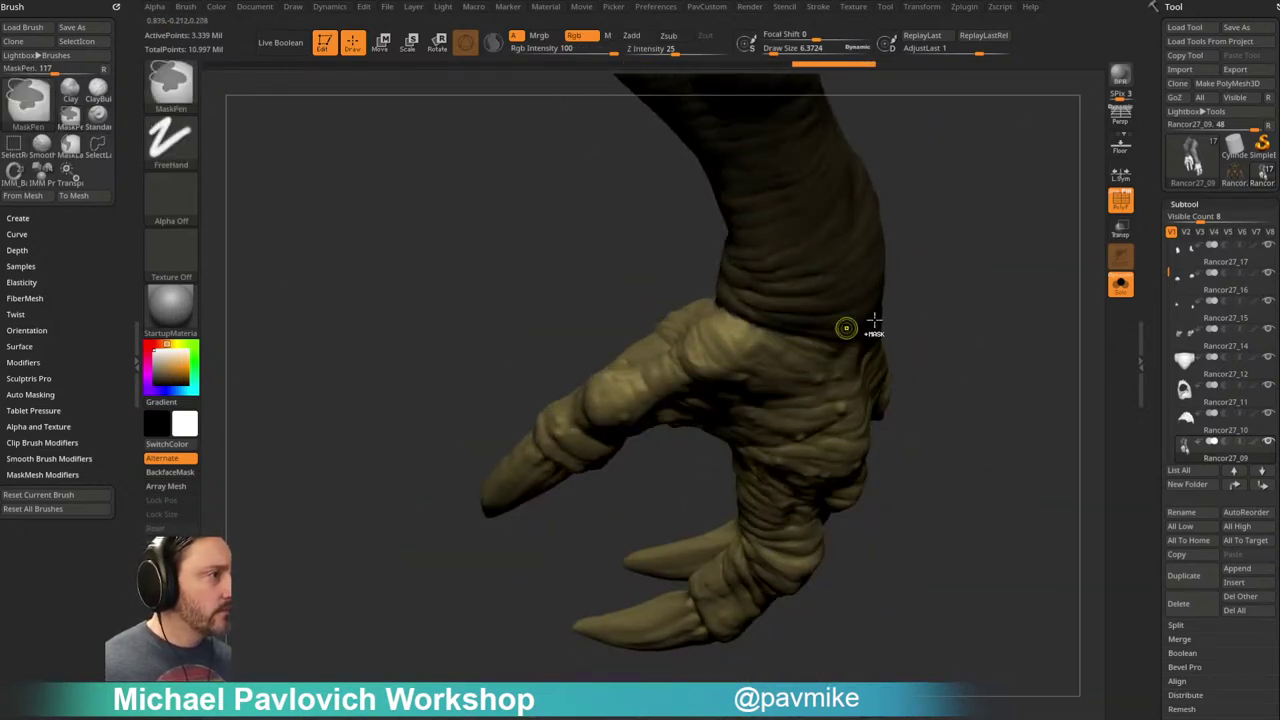
# Step: Split the hands from the arms along the wrist mask and select the new hands subtool
pyautogui.moveTo(846, 334); pyautogui.dragTo(946, 263, button='right')
pyautogui.press('3')
pyautogui.click(926, 398)
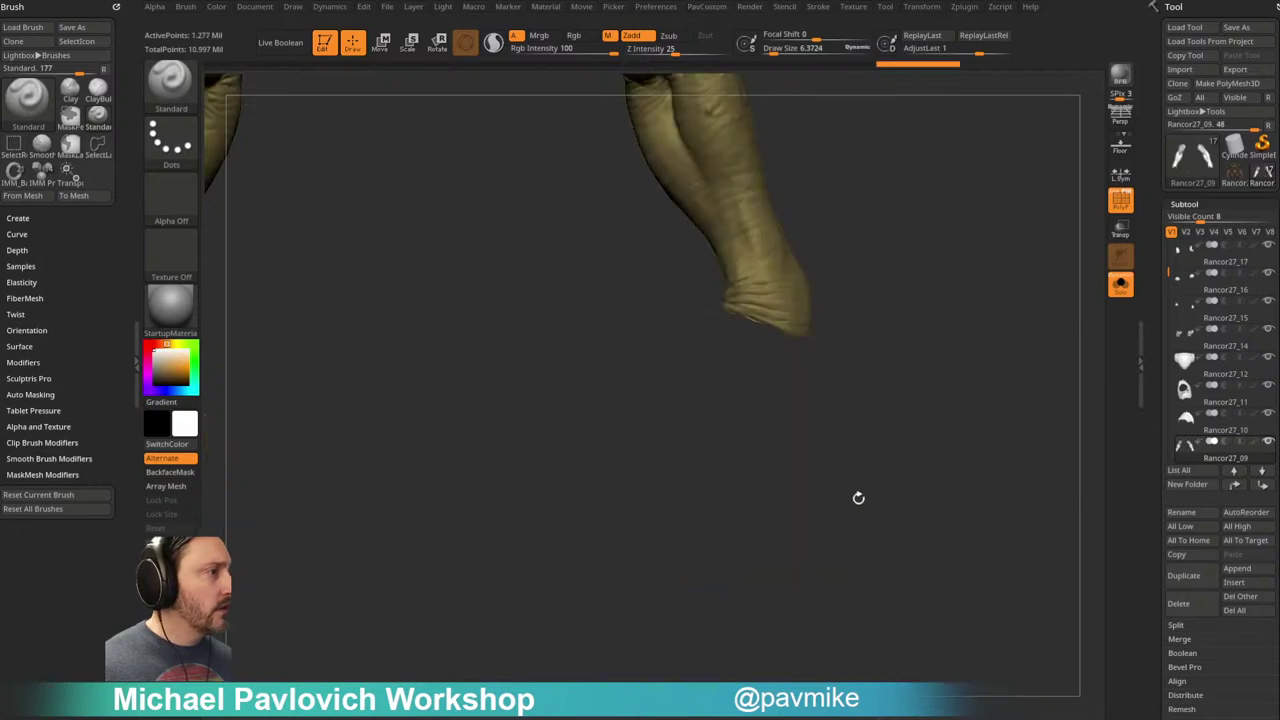
pyautogui.moveTo(834, 528); pyautogui.dragTo(916, 333)
pyautogui.press('space')
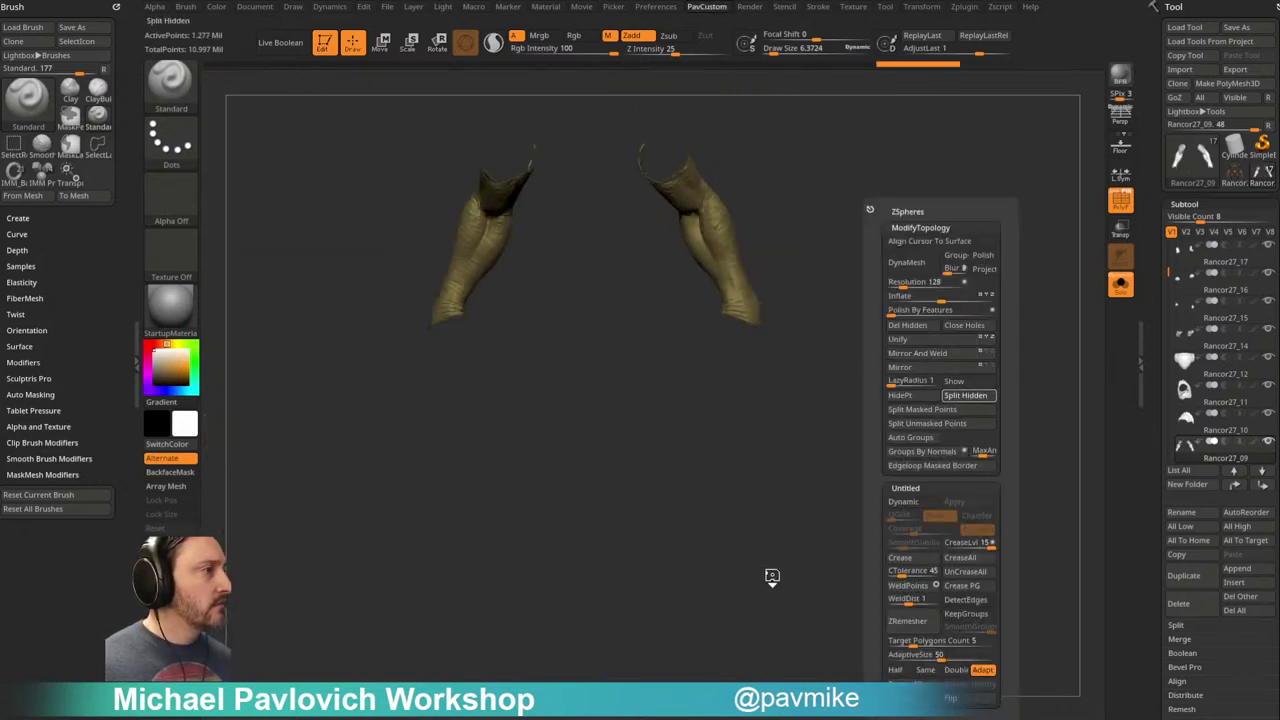
pyautogui.press('Down')
pyautogui.keyDown('ctrl'); pyautogui.moveTo(867, 220); pyautogui.dragTo(925, 287, button='right'); pyautogui.keyUp('ctrl')
# Step: Cut the thumb claw out of the visible hand mesh with a lasso selection
pyautogui.keyDown('ctrl'); pyautogui.keyDown('shift'); pyautogui.moveTo(636, 408); pyautogui.dragTo(545, 605); pyautogui.keyUp('shift'); pyautogui.keyUp('ctrl')
pyautogui.moveTo(890, 385)
pyautogui.mouseDown(button='right')
pyautogui.moveTo(977, 354)
pyautogui.moveTo(950, 305)
pyautogui.mouseUp(button='right')
pyautogui.keyDown('ctrl'); pyautogui.keyDown('shift'); pyautogui.moveTo(942, 290); pyautogui.dragTo(1000, 437); pyautogui.keyUp('shift'); pyautogui.keyUp('ctrl')
pyautogui.moveTo(978, 351); pyautogui.dragTo(851, 287, button='right')
pyautogui.moveTo(918, 310); pyautogui.dragTo(850, 325, button='right')
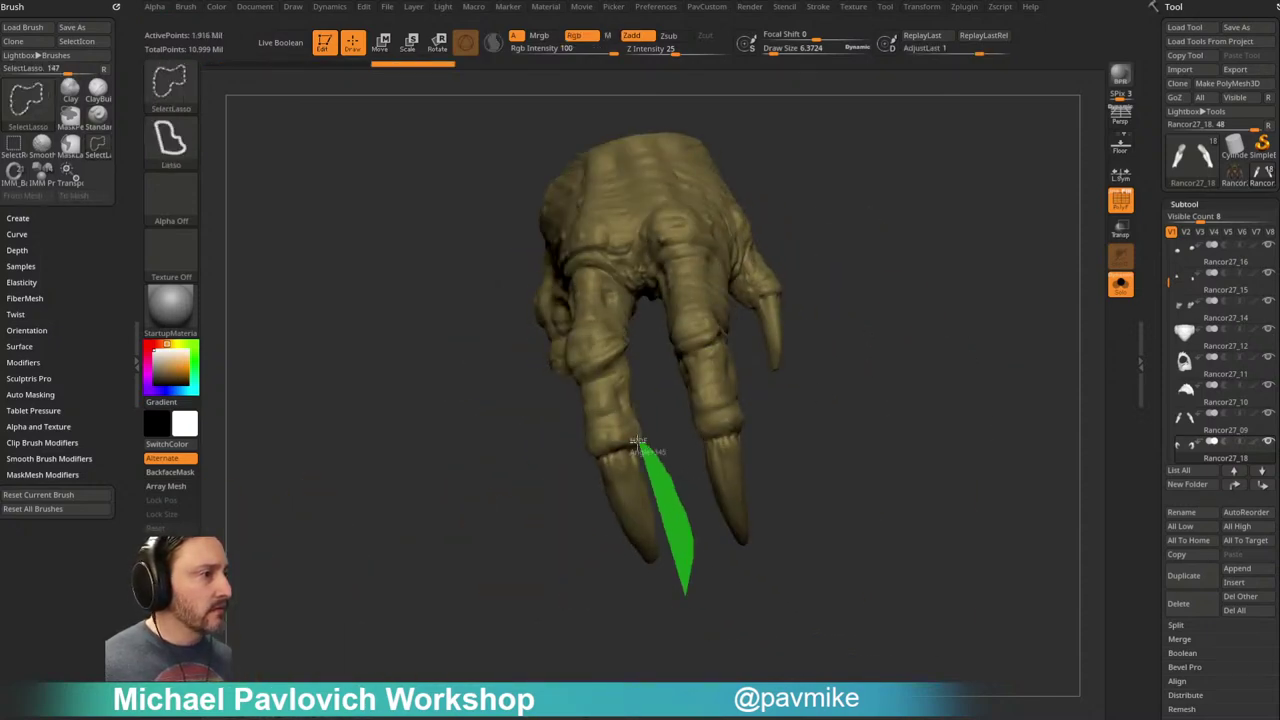
# Step: Hide the remaining finger claws with lasso selections and invert the visibility to show only the claws
pyautogui.keyDown('ctrl'); pyautogui.keyDown('alt'); pyautogui.keyDown('shift'); pyautogui.moveTo(640, 441); pyautogui.dragTo(612, 441); pyautogui.keyUp('shift'); pyautogui.keyUp('alt'); pyautogui.keyUp('ctrl')
pyautogui.moveTo(782, 522)
pyautogui.mouseDown(button='right')
pyautogui.moveTo(814, 495)
pyautogui.moveTo(846, 540)
pyautogui.mouseUp(button='right')
pyautogui.keyDown('ctrl'); pyautogui.keyDown('shift'); pyautogui.moveTo(844, 563); pyautogui.dragTo(849, 492); pyautogui.keyUp('shift'); pyautogui.keyUp('ctrl')
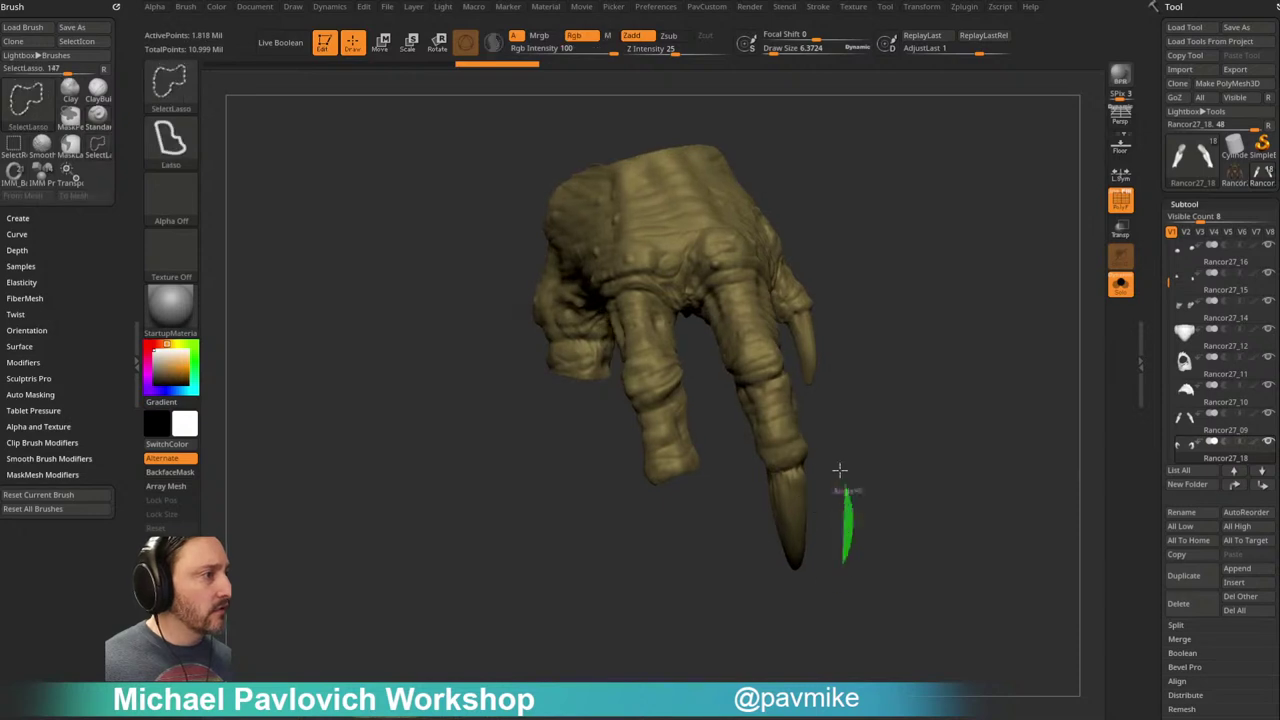
pyautogui.keyDown('ctrl'); pyautogui.keyDown('alt'); pyautogui.keyDown('shift'); pyautogui.moveTo(736, 498); pyautogui.dragTo(740, 470); pyautogui.keyUp('shift'); pyautogui.keyUp('alt'); pyautogui.keyUp('ctrl')
pyautogui.keyDown('ctrl'); pyautogui.keyDown('alt'); pyautogui.keyDown('shift'); pyautogui.moveTo(842, 372); pyautogui.dragTo(820, 308); pyautogui.keyUp('shift'); pyautogui.keyUp('alt'); pyautogui.keyUp('ctrl')
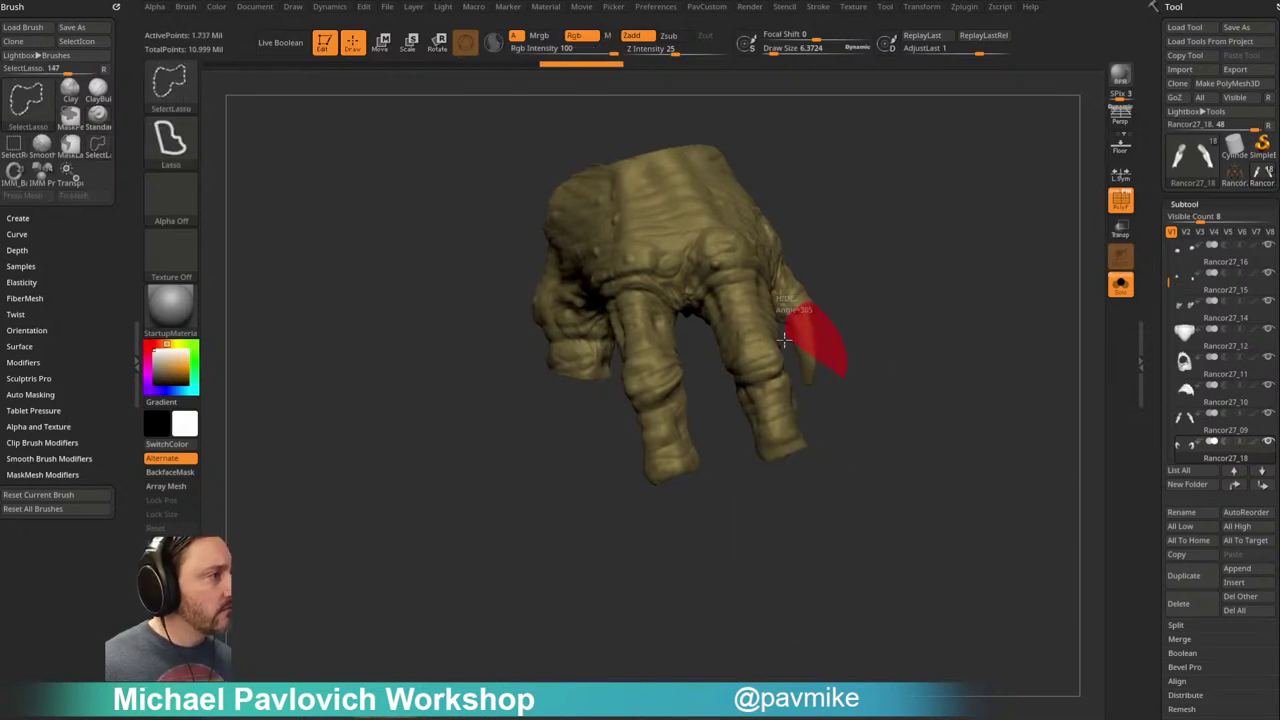
pyautogui.keyDown('ctrl'); pyautogui.keyDown('alt'); pyautogui.keyDown('shift'); pyautogui.moveTo(886, 389); pyautogui.dragTo(890, 385); pyautogui.keyUp('shift'); pyautogui.keyUp('alt'); pyautogui.keyUp('ctrl')
pyautogui.moveTo(957, 257)
pyautogui.mouseDown()
pyautogui.moveTo(886, 317)
pyautogui.moveTo(843, 314)
pyautogui.mouseUp()
pyautogui.keyDown('ctrl'); pyautogui.keyDown('shift'); pyautogui.moveTo(878, 253); pyautogui.dragTo(949, 353); pyautogui.keyUp('shift'); pyautogui.keyUp('ctrl')
# Step: Hide the leftover finger skin around the bases of the isolated claws
pyautogui.moveTo(949, 286); pyautogui.dragTo(831, 270)
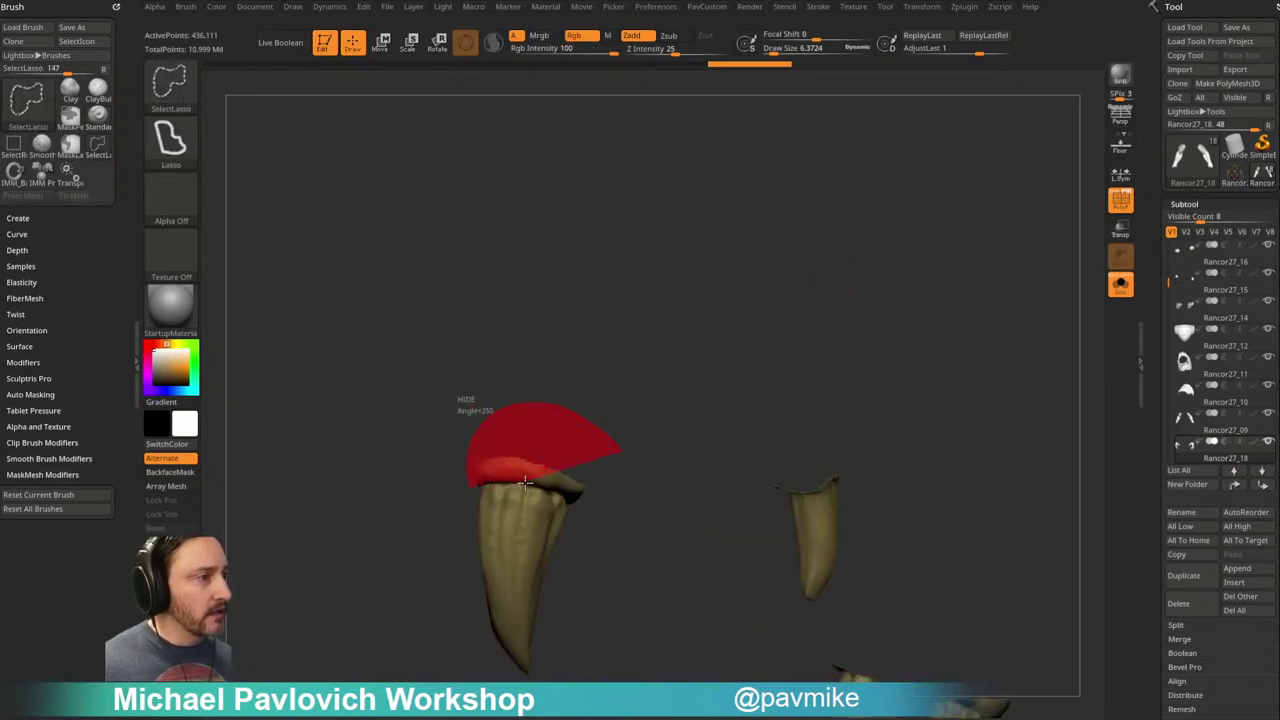
pyautogui.keyDown('ctrl'); pyautogui.keyDown('alt'); pyautogui.keyDown('shift'); pyautogui.moveTo(673, 359); pyautogui.dragTo(675, 358); pyautogui.keyUp('shift'); pyautogui.keyUp('alt'); pyautogui.keyUp('ctrl')
pyautogui.moveTo(690, 352)
pyautogui.mouseDown()
pyautogui.moveTo(886, 297)
pyautogui.moveTo(890, 262)
pyautogui.mouseUp()
pyautogui.keyDown('ctrl'); pyautogui.keyDown('alt'); pyautogui.keyDown('shift'); pyautogui.moveTo(676, 352); pyautogui.dragTo(722, 315); pyautogui.keyUp('shift'); pyautogui.keyUp('alt'); pyautogui.keyUp('ctrl')
pyautogui.keyDown('ctrl'); pyautogui.keyDown('alt'); pyautogui.keyDown('shift'); pyautogui.moveTo(664, 432); pyautogui.dragTo(666, 438); pyautogui.keyUp('shift'); pyautogui.keyUp('alt'); pyautogui.keyUp('ctrl')
pyautogui.moveTo(666, 438)
pyautogui.mouseDown()
pyautogui.moveTo(669, 449)
pyautogui.moveTo(743, 420)
pyautogui.moveTo(722, 356)
pyautogui.mouseUp()
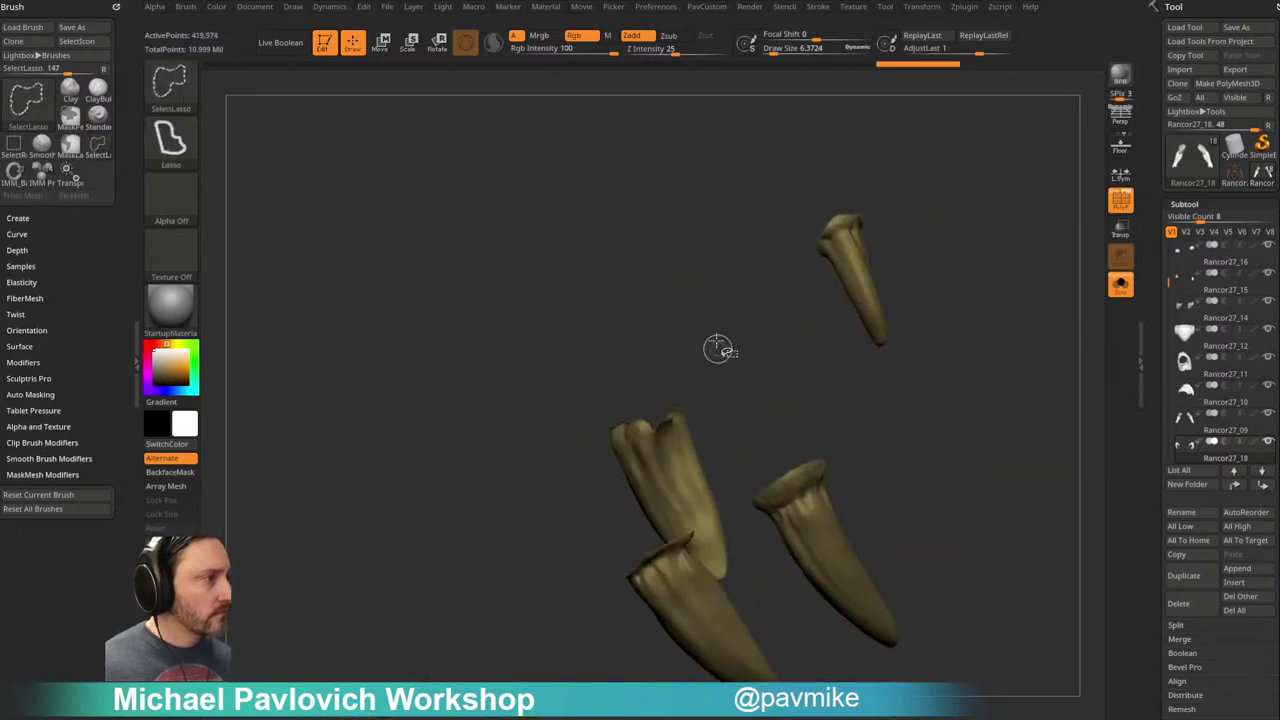
# Step: Check the cuts on the fingers by inverting the visibility, return to the claws, and trim a claw base further
pyautogui.keyDown('ctrl'); pyautogui.keyDown('shift'); pyautogui.click(866, 467); pyautogui.keyUp('shift'); pyautogui.keyUp('ctrl')
pyautogui.moveTo(893, 428)
pyautogui.mouseDown()
pyautogui.moveTo(871, 380)
pyautogui.moveTo(571, 486)
pyautogui.moveTo(566, 506)
pyautogui.moveTo(589, 452)
pyautogui.mouseUp()
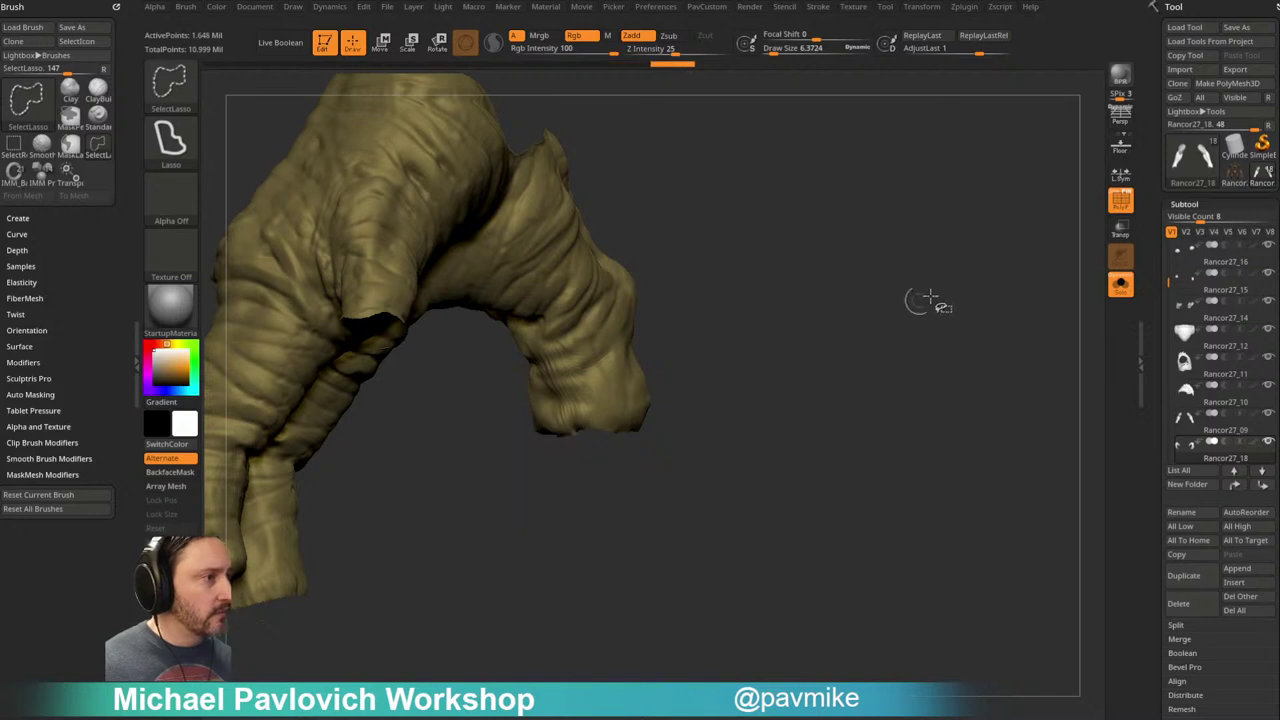
pyautogui.keyDown('ctrl'); pyautogui.keyDown('shift'); pyautogui.moveTo(908, 216); pyautogui.dragTo(930, 238); pyautogui.keyUp('shift'); pyautogui.keyUp('ctrl')
pyautogui.moveTo(960, 328); pyautogui.dragTo(838, 340)
pyautogui.moveTo(1030, 306)
pyautogui.keyDown('alt'); pyautogui.mouseDown()
pyautogui.moveTo(877, 217)
pyautogui.moveTo(877, 314)
pyautogui.moveTo(660, 283)
pyautogui.moveTo(640, 302)
pyautogui.mouseUp(); pyautogui.keyUp('alt')
pyautogui.moveTo(746, 289)
pyautogui.mouseDown()
pyautogui.moveTo(771, 349)
pyautogui.moveTo(834, 417)
pyautogui.moveTo(605, 408)
pyautogui.mouseUp()
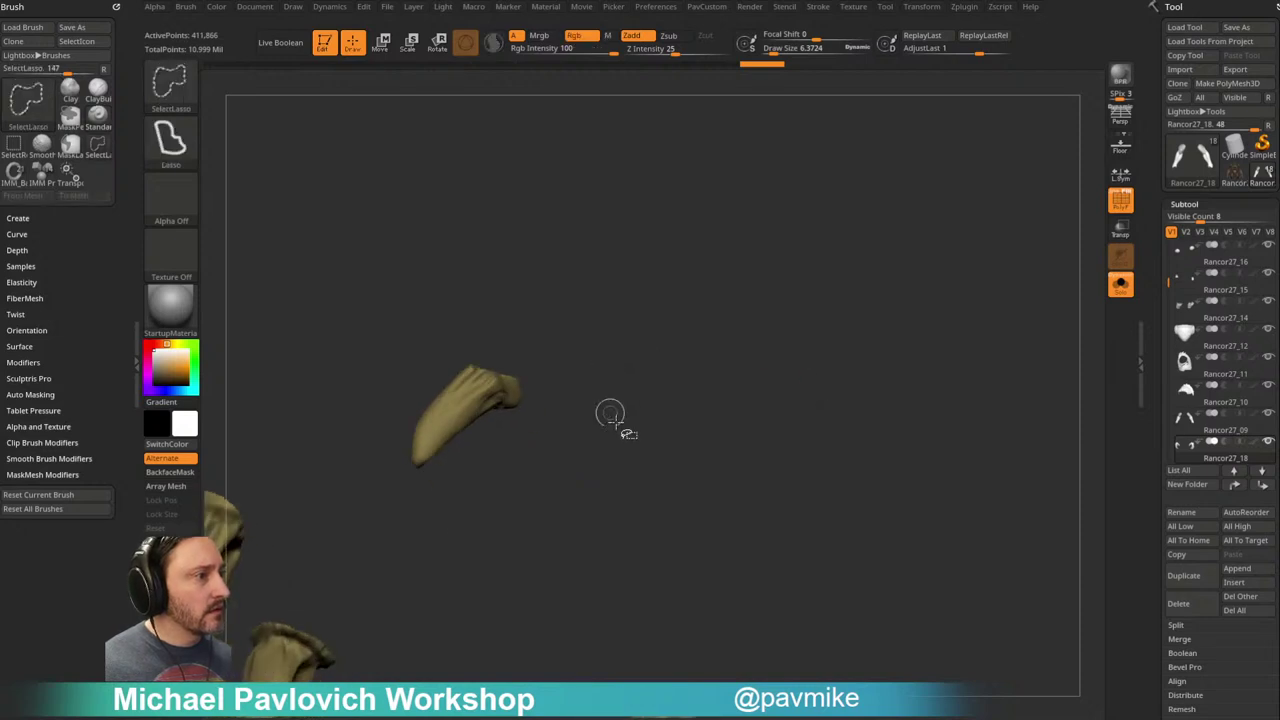
pyautogui.keyDown('ctrl'); pyautogui.keyDown('shift'); pyautogui.moveTo(500, 390); pyautogui.dragTo(505, 392); pyautogui.keyUp('shift'); pyautogui.keyUp('ctrl')
# Step: Trim the ragged skin collars from the long finger claws, working from several angles
pyautogui.moveTo(791, 360)
pyautogui.mouseDown()
pyautogui.moveTo(720, 229)
pyautogui.moveTo(643, 423)
pyautogui.moveTo(761, 396)
pyautogui.moveTo(560, 223)
pyautogui.moveTo(607, 284)
pyautogui.mouseUp()
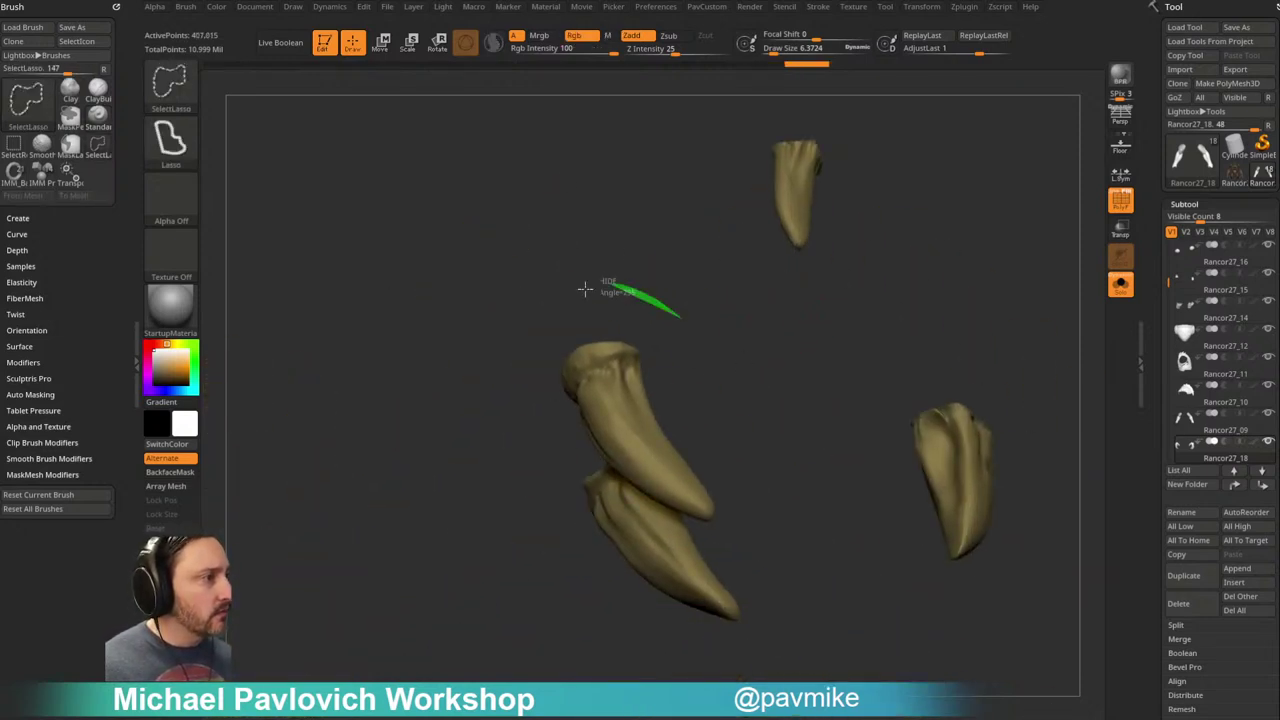
pyautogui.keyDown('ctrl'); pyautogui.keyDown('alt'); pyautogui.keyDown('shift'); pyautogui.moveTo(753, 342); pyautogui.dragTo(770, 338); pyautogui.keyUp('shift'); pyautogui.keyUp('alt'); pyautogui.keyUp('ctrl')
pyautogui.moveTo(770, 338)
pyautogui.mouseDown()
pyautogui.moveTo(871, 286)
pyautogui.moveTo(443, 411)
pyautogui.moveTo(886, 151)
pyautogui.moveTo(844, 348)
pyautogui.mouseUp()
pyautogui.hotkey('ctrl', 'shift')
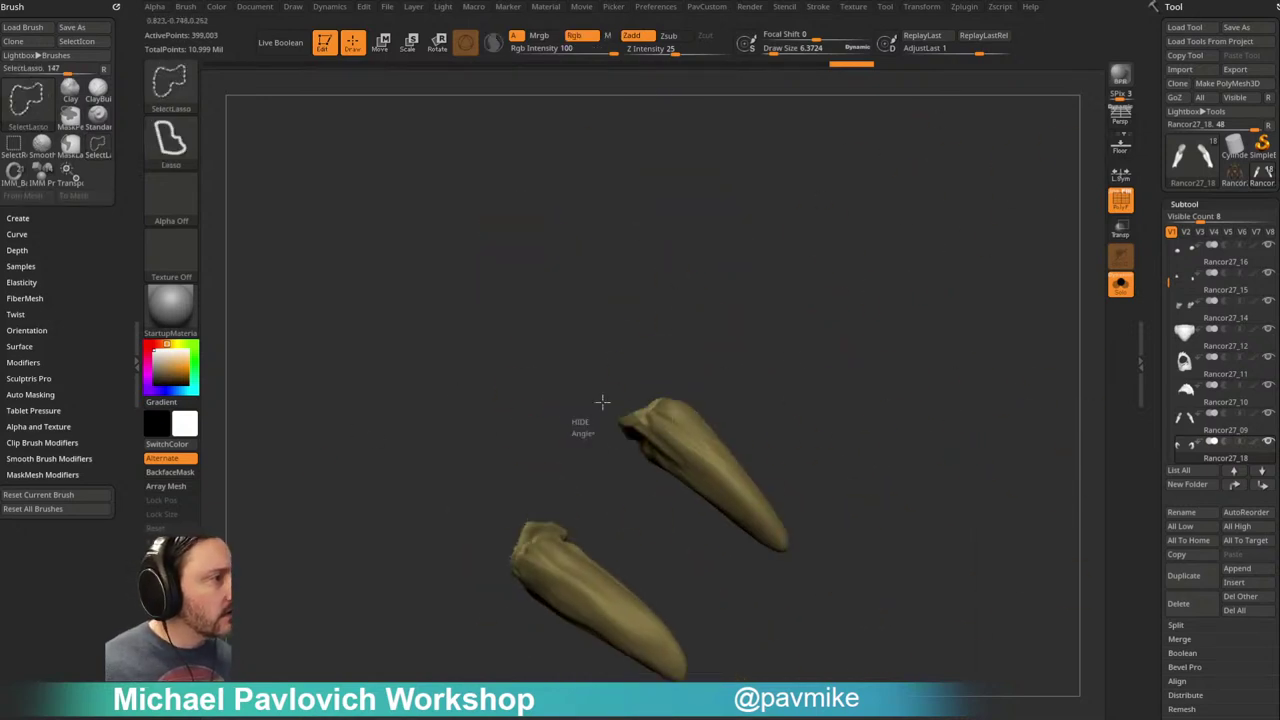
pyautogui.keyDown('ctrl'); pyautogui.keyDown('shift'); pyautogui.moveTo(633, 460); pyautogui.dragTo(630, 456); pyautogui.keyUp('shift'); pyautogui.keyUp('ctrl')
pyautogui.moveTo(831, 343)
pyautogui.mouseDown()
pyautogui.moveTo(666, 189)
pyautogui.moveTo(503, 323)
pyautogui.moveTo(834, 342)
pyautogui.moveTo(569, 398)
pyautogui.mouseUp()
pyautogui.hotkey('ctrl', 'shift')
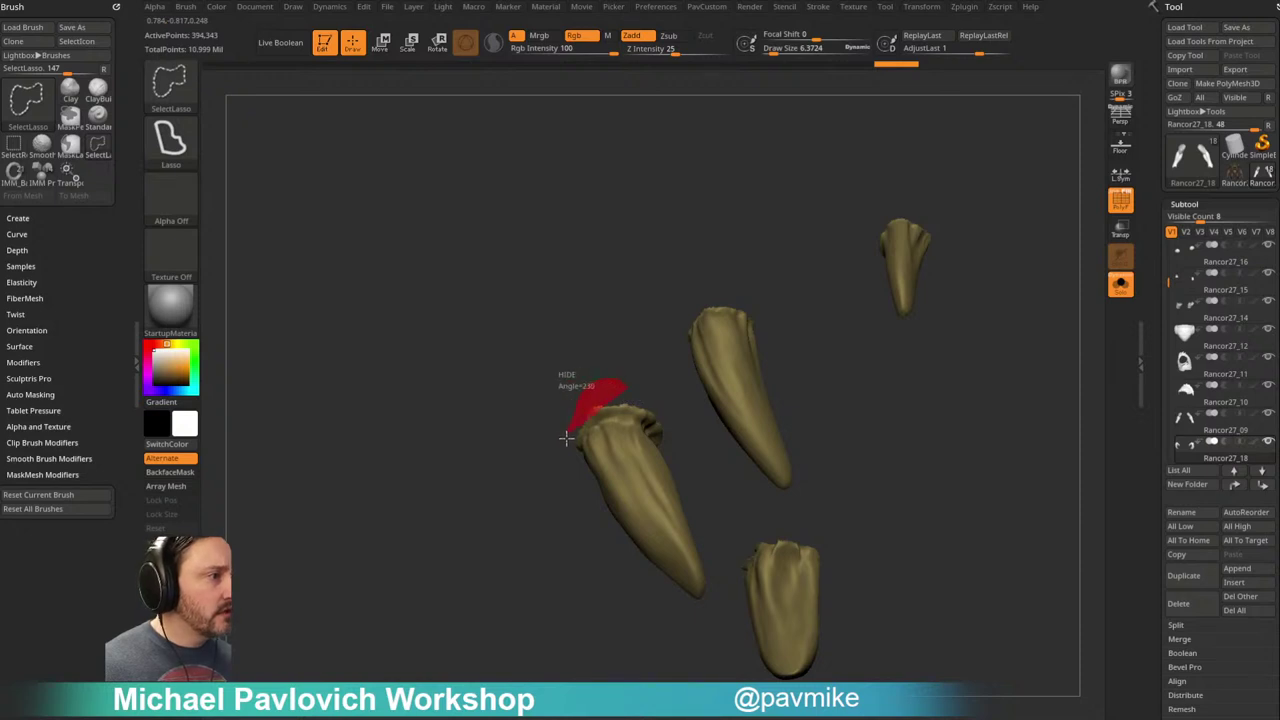
# Step: Hide the last skin remnants at the back and underside of the claw bases
pyautogui.moveTo(640, 321); pyautogui.dragTo(571, 480)
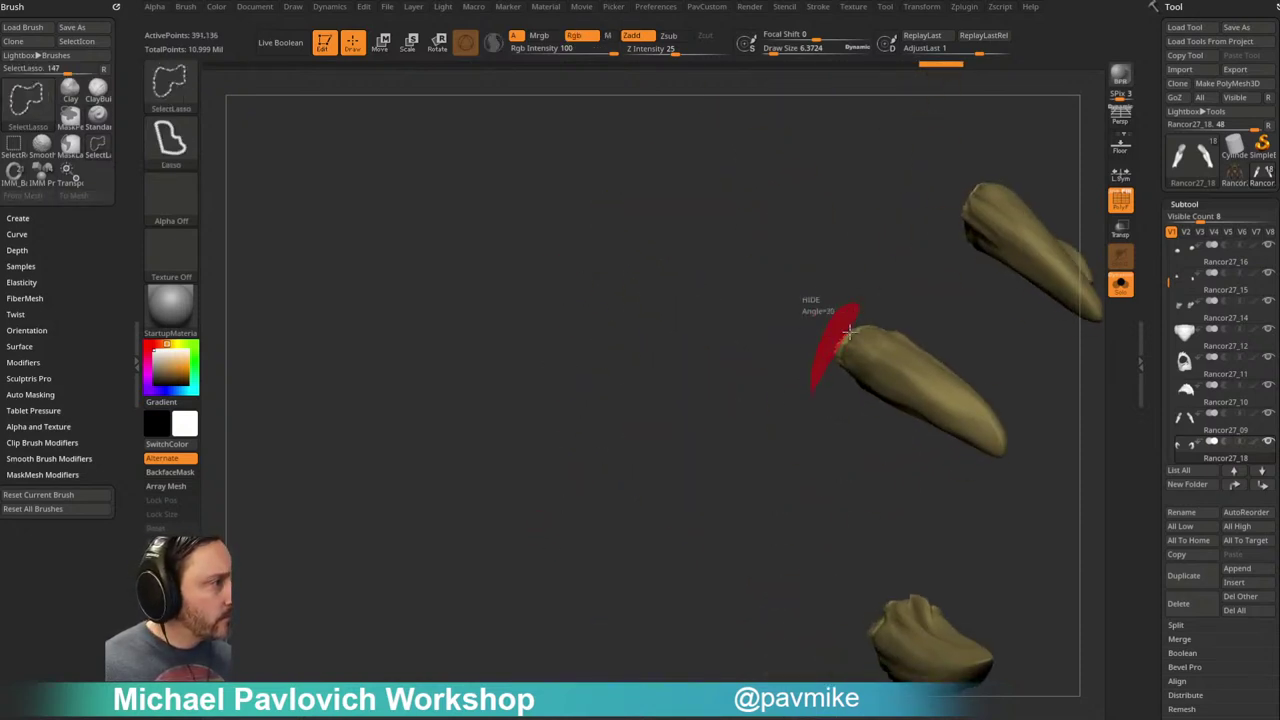
pyautogui.moveTo(802, 434)
pyautogui.keyDown('ctrl'); pyautogui.keyDown('shift'); pyautogui.mouseDown()
pyautogui.moveTo(823, 443)
pyautogui.moveTo(643, 494)
pyautogui.moveTo(600, 400)
pyautogui.moveTo(603, 433)
pyautogui.moveTo(494, 397)
pyautogui.mouseUp(); pyautogui.keyUp('shift'); pyautogui.keyUp('ctrl')
pyautogui.hotkey('ctrl', 'shift')
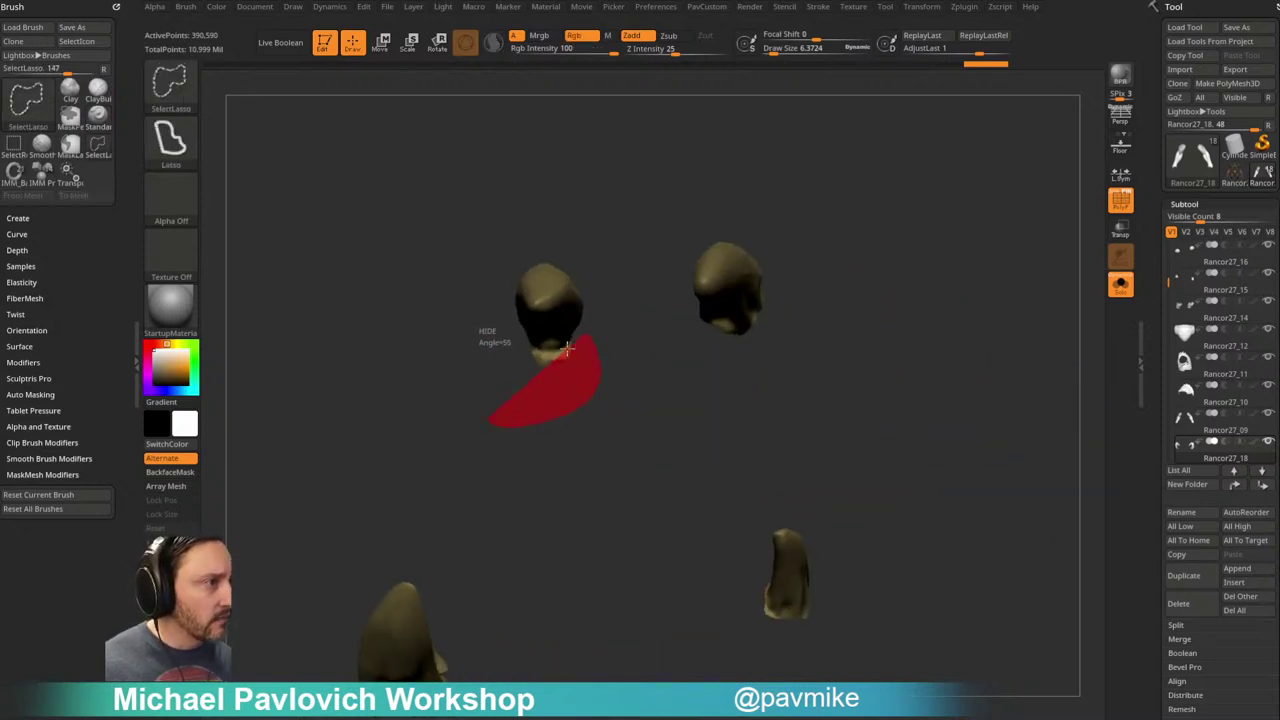
pyautogui.keyDown('ctrl'); pyautogui.keyDown('shift'); pyautogui.moveTo(513, 343); pyautogui.dragTo(508, 345); pyautogui.keyUp('shift'); pyautogui.keyUp('ctrl')
pyautogui.moveTo(500, 483)
pyautogui.mouseDown()
pyautogui.moveTo(677, 397)
pyautogui.moveTo(614, 217)
pyautogui.moveTo(640, 395)
pyautogui.mouseUp()
pyautogui.hotkey('ctrl', 'shift')
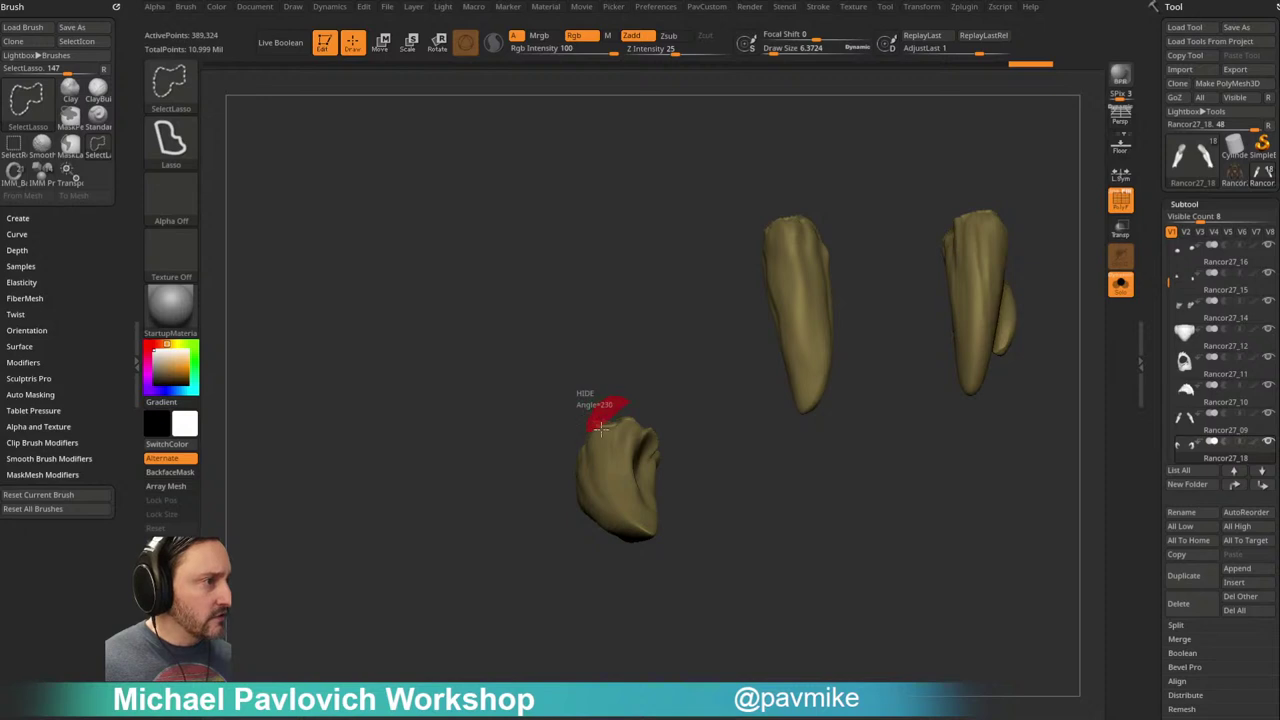
pyautogui.moveTo(654, 323)
pyautogui.mouseDown()
pyautogui.moveTo(754, 303)
pyautogui.moveTo(791, 182)
pyautogui.mouseUp()
# Step: Invert the visibility back to the clawless hands and split the hidden claws into a separate subtool
pyautogui.moveTo(795, 320)
pyautogui.mouseDown()
pyautogui.moveTo(889, 265)
pyautogui.moveTo(808, 317)
pyautogui.moveTo(868, 262)
pyautogui.mouseUp()
pyautogui.keyDown('ctrl'); pyautogui.keyDown('shift'); pyautogui.moveTo(876, 250); pyautogui.dragTo(948, 414); pyautogui.keyUp('shift'); pyautogui.keyUp('ctrl')
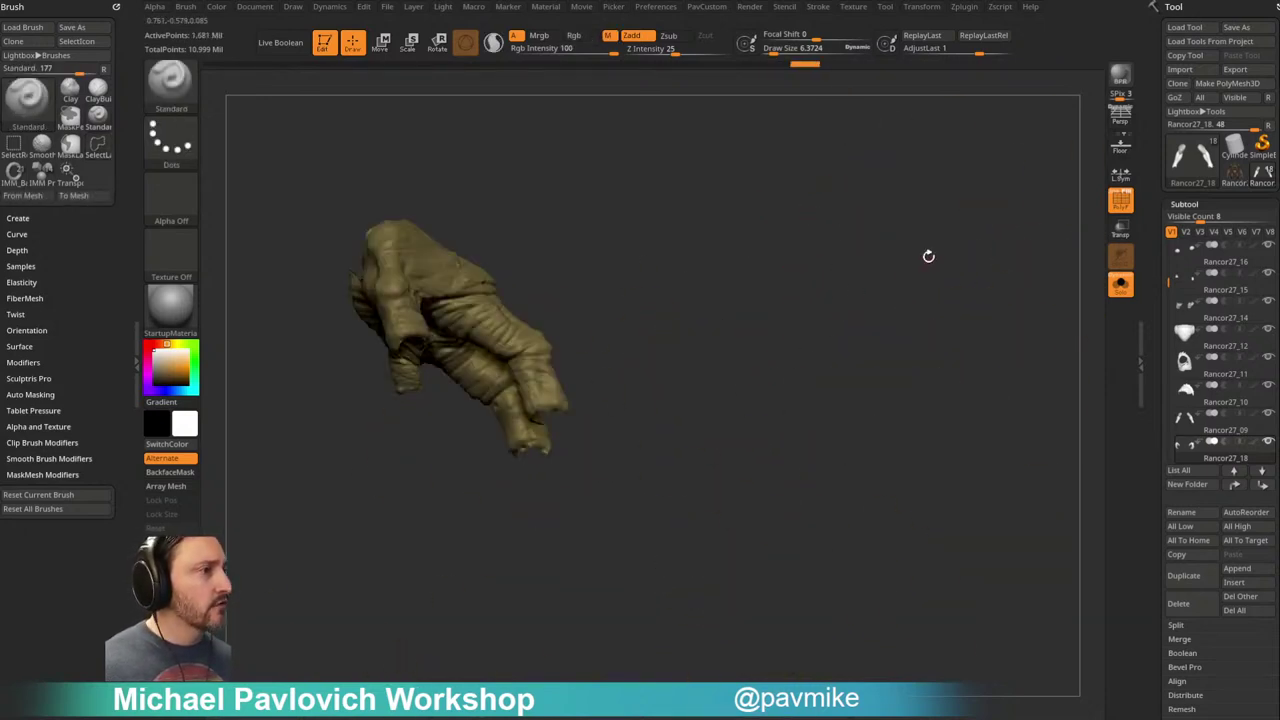
pyautogui.press('3')
pyautogui.moveTo(652, 472); pyautogui.dragTo(1028, 487)
# Step: Turn off solo to show the whole creature and set the draw size to about 9.7
pyautogui.click(1120, 286)
pyautogui.moveTo(885, 253)
pyautogui.keyDown('alt'); pyautogui.mouseDown()
pyautogui.moveTo(949, 323)
pyautogui.moveTo(868, 305)
pyautogui.mouseUp(); pyautogui.keyUp('alt')
pyautogui.press('s')
pyautogui.moveTo(645, 305); pyautogui.dragTo(656, 305)
# Step: Go through the body subtools to the spiked shoulder pieces, select them, and frame one shoulder up close
pyautogui.keyDown('alt'); pyautogui.click(572, 284); pyautogui.keyUp('alt')
pyautogui.keyDown('alt'); pyautogui.click(620, 255); pyautogui.keyUp('alt')
pyautogui.moveTo(874, 194); pyautogui.dragTo(672, 237)
pyautogui.keyDown('alt'); pyautogui.click(672, 237); pyautogui.keyUp('alt')
pyautogui.moveTo(883, 189); pyautogui.dragTo(863, 286)
pyautogui.keyDown('alt'); pyautogui.click(778, 231); pyautogui.keyUp('alt')
pyautogui.moveTo(778, 231); pyautogui.dragTo(849, 243)
pyautogui.keyDown('alt'); pyautogui.click(897, 309); pyautogui.keyUp('alt')
pyautogui.moveTo(897, 309); pyautogui.dragTo(738, 276)
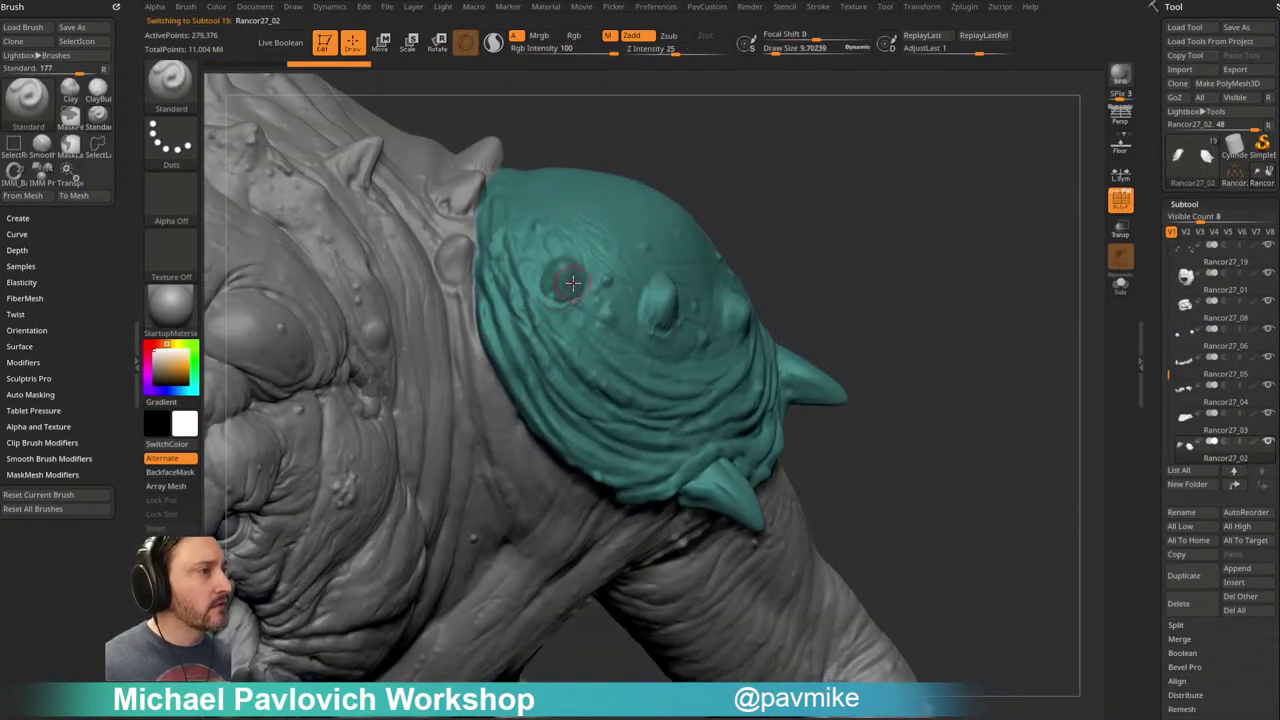
# Step: Mask the three small upper spikes and the large rear spike on the shoulder with the MaskPen brush
pyautogui.press('ctrl')
pyautogui.moveTo(826, 195)
pyautogui.mouseDown()
pyautogui.moveTo(826, 223)
pyautogui.moveTo(565, 300)
pyautogui.mouseUp()
pyautogui.moveTo(751, 202); pyautogui.dragTo(590, 357)
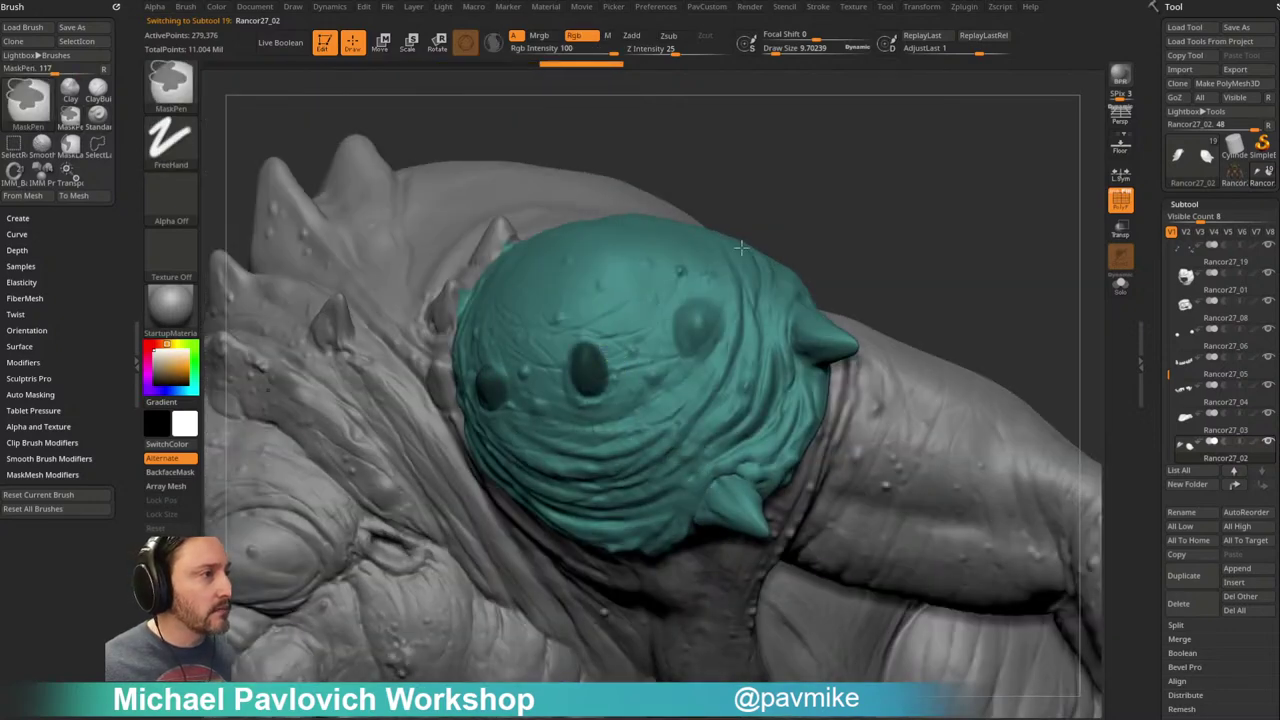
pyautogui.moveTo(658, 300); pyautogui.dragTo(710, 310)
pyautogui.moveTo(795, 249)
pyautogui.mouseDown()
pyautogui.moveTo(716, 333)
pyautogui.moveTo(986, 111)
pyautogui.moveTo(903, 217)
pyautogui.moveTo(675, 295)
pyautogui.moveTo(679, 283)
pyautogui.mouseUp()
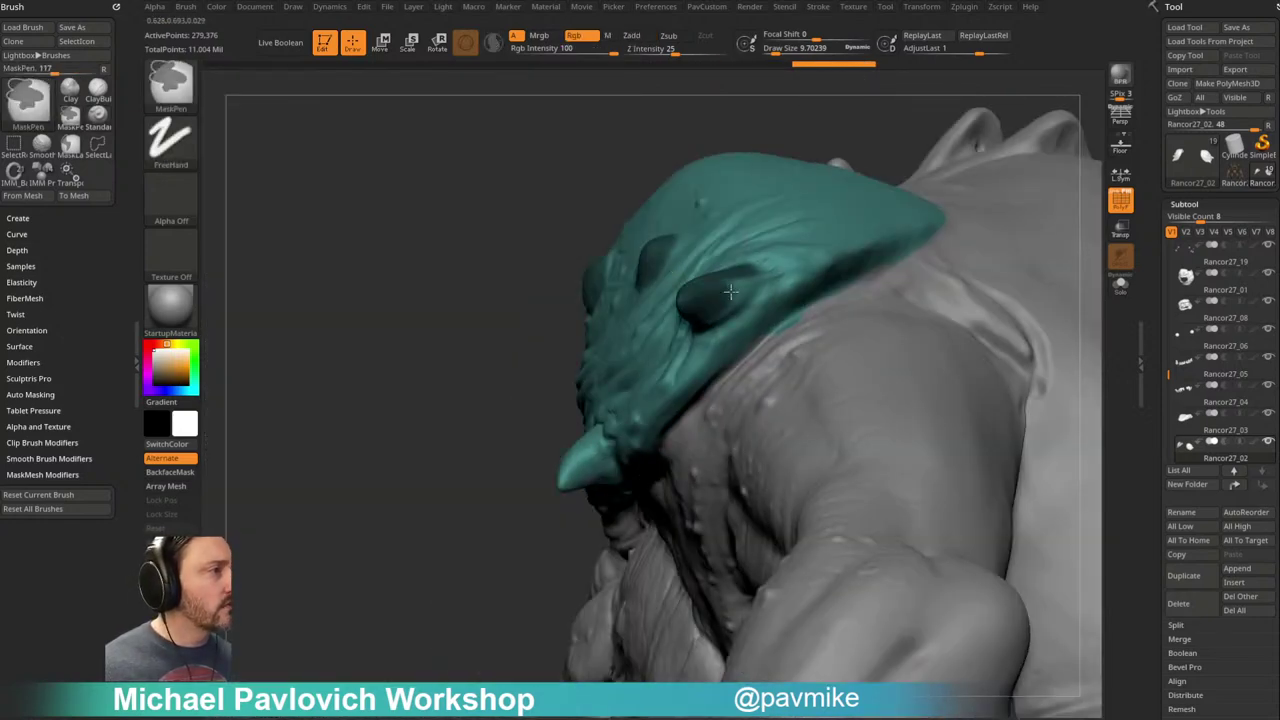
pyautogui.moveTo(500, 314); pyautogui.dragTo(716, 310)
pyautogui.moveTo(774, 243); pyautogui.dragTo(783, 289)
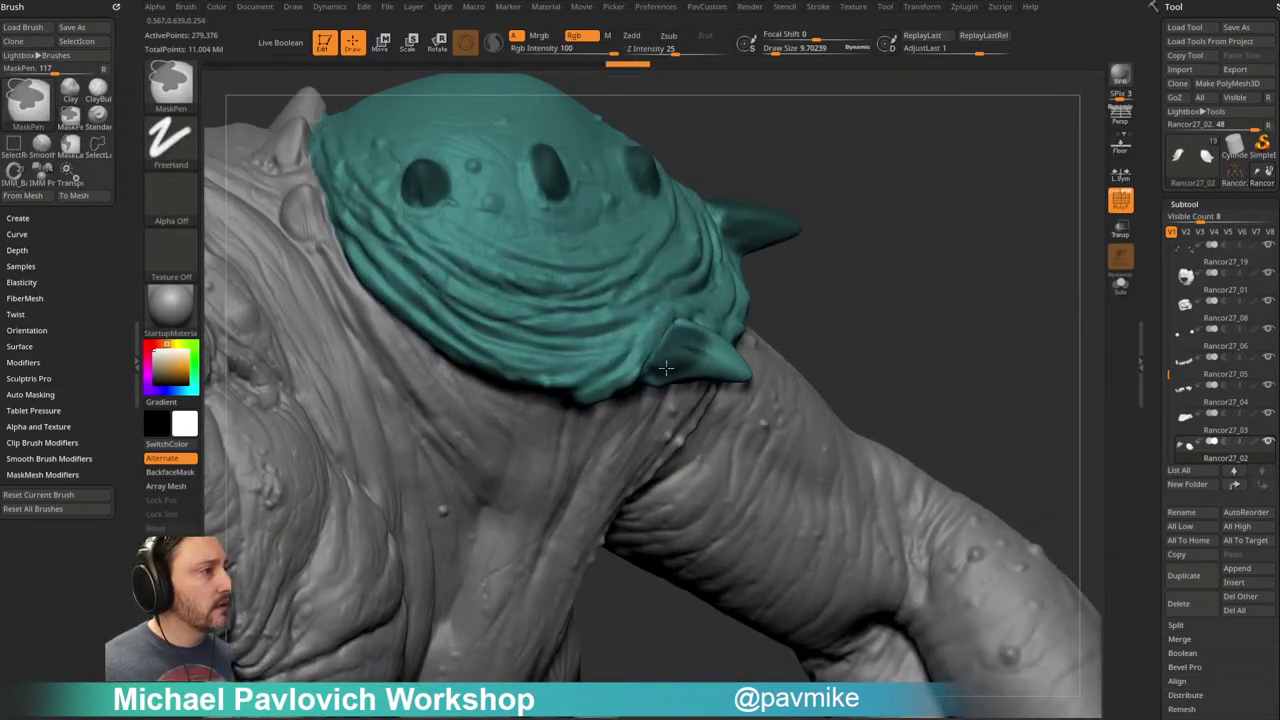
# Step: Solo the shoulder pieces and complete the masks over the remaining lower spike and the edges of the others
pyautogui.moveTo(742, 371); pyautogui.dragTo(754, 326, button='right')
pyautogui.moveTo(708, 324)
pyautogui.keyDown('ctrl'); pyautogui.mouseDown()
pyautogui.moveTo(716, 352)
pyautogui.moveTo(736, 354)
pyautogui.mouseUp(); pyautogui.keyUp('ctrl')
pyautogui.click(1120, 284)
pyautogui.moveTo(998, 257); pyautogui.dragTo(749, 346)
pyautogui.press('ctrl')
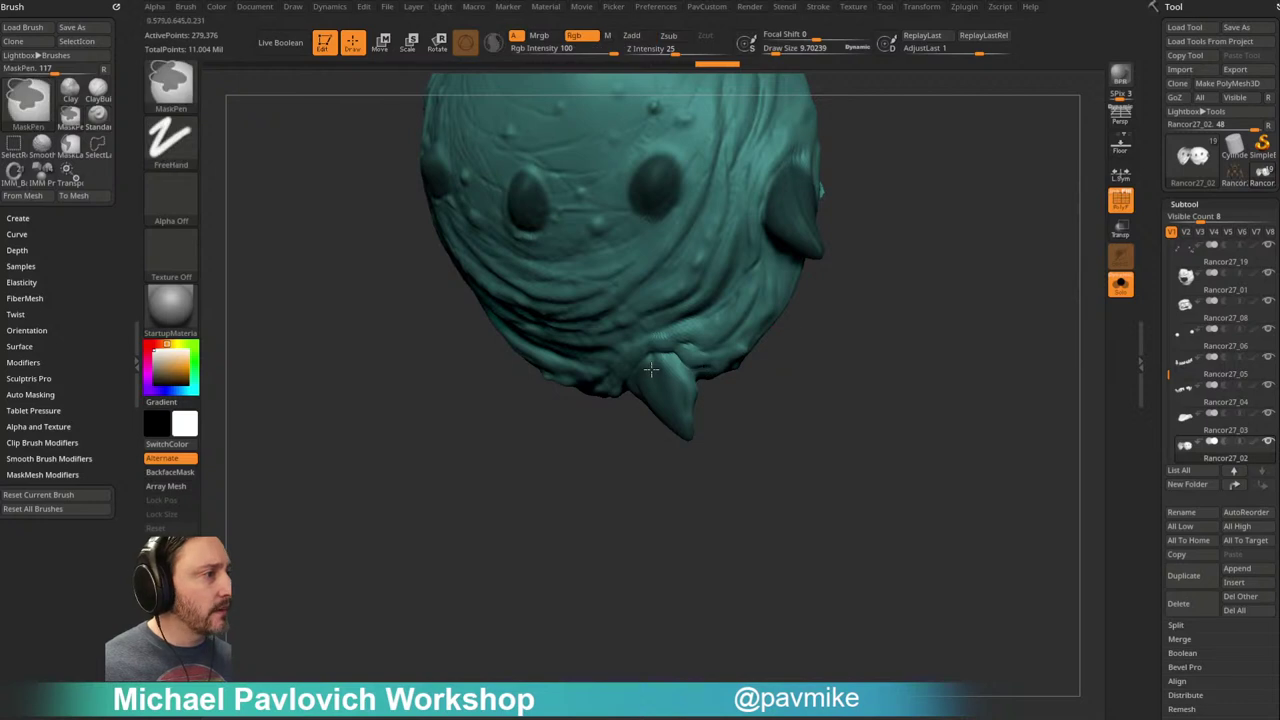
pyautogui.moveTo(985, 238); pyautogui.dragTo(834, 266)
pyautogui.keyDown('ctrl'); pyautogui.moveTo(698, 348); pyautogui.dragTo(690, 392); pyautogui.keyUp('ctrl')
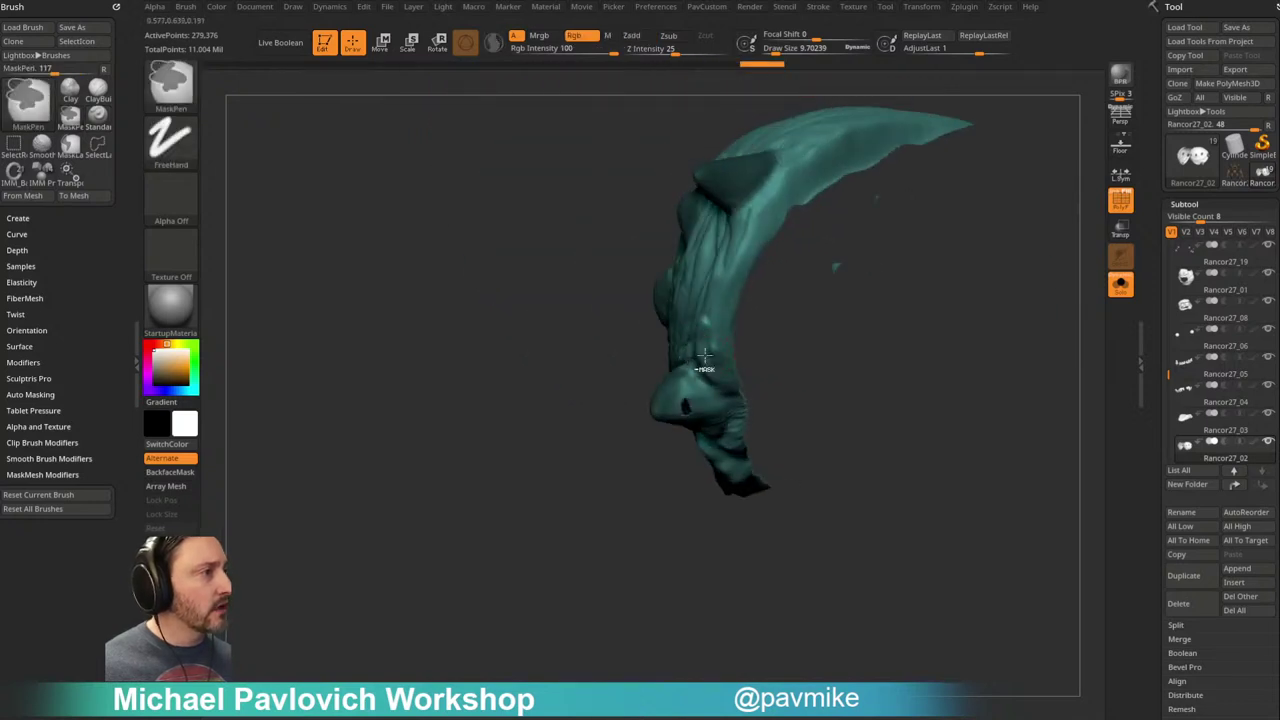
pyautogui.moveTo(838, 278); pyautogui.dragTo(906, 299)
pyautogui.moveTo(652, 410); pyautogui.dragTo(678, 393)
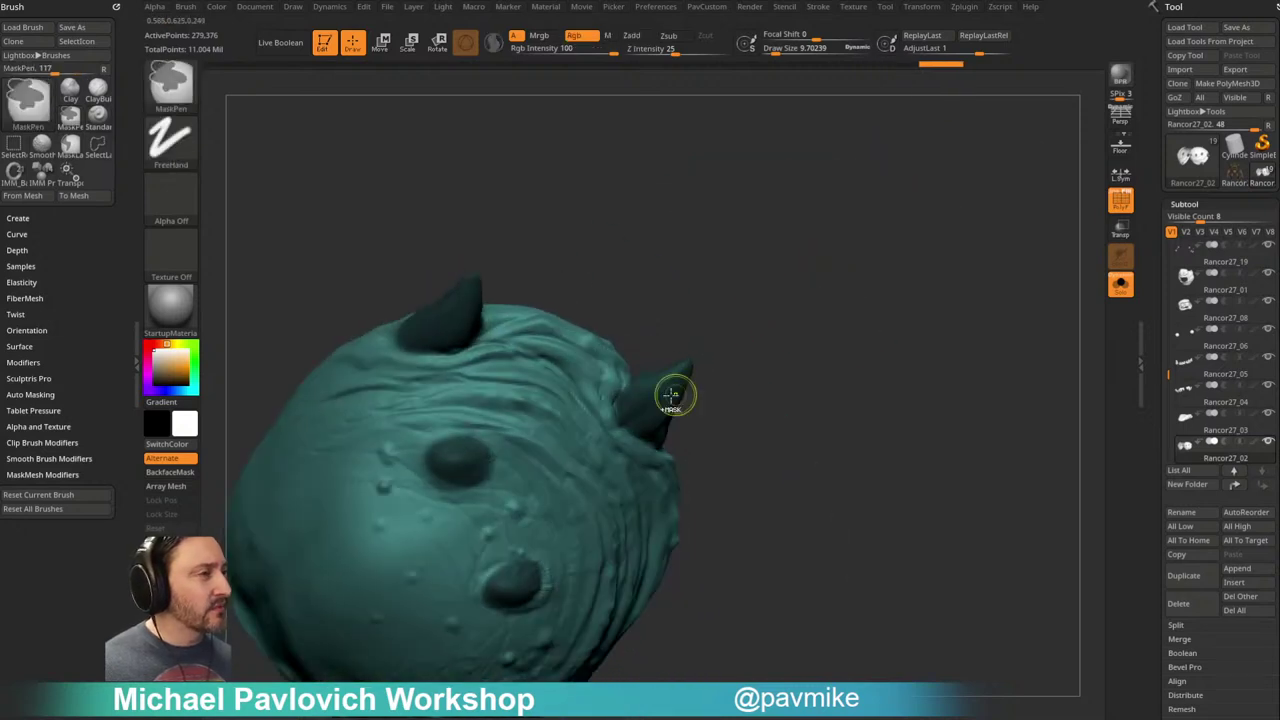
pyautogui.keyDown('ctrl'); pyautogui.moveTo(797, 327); pyautogui.dragTo(898, 350, button='right'); pyautogui.keyUp('ctrl')
pyautogui.moveTo(898, 349)
pyautogui.mouseDown()
pyautogui.moveTo(989, 291)
pyautogui.moveTo(934, 297)
pyautogui.moveTo(943, 363)
pyautogui.moveTo(907, 283)
pyautogui.moveTo(934, 314)
pyautogui.moveTo(756, 311)
pyautogui.moveTo(849, 257)
pyautogui.moveTo(650, 403)
pyautogui.moveTo(883, 277)
pyautogui.moveTo(770, 363)
pyautogui.mouseUp()
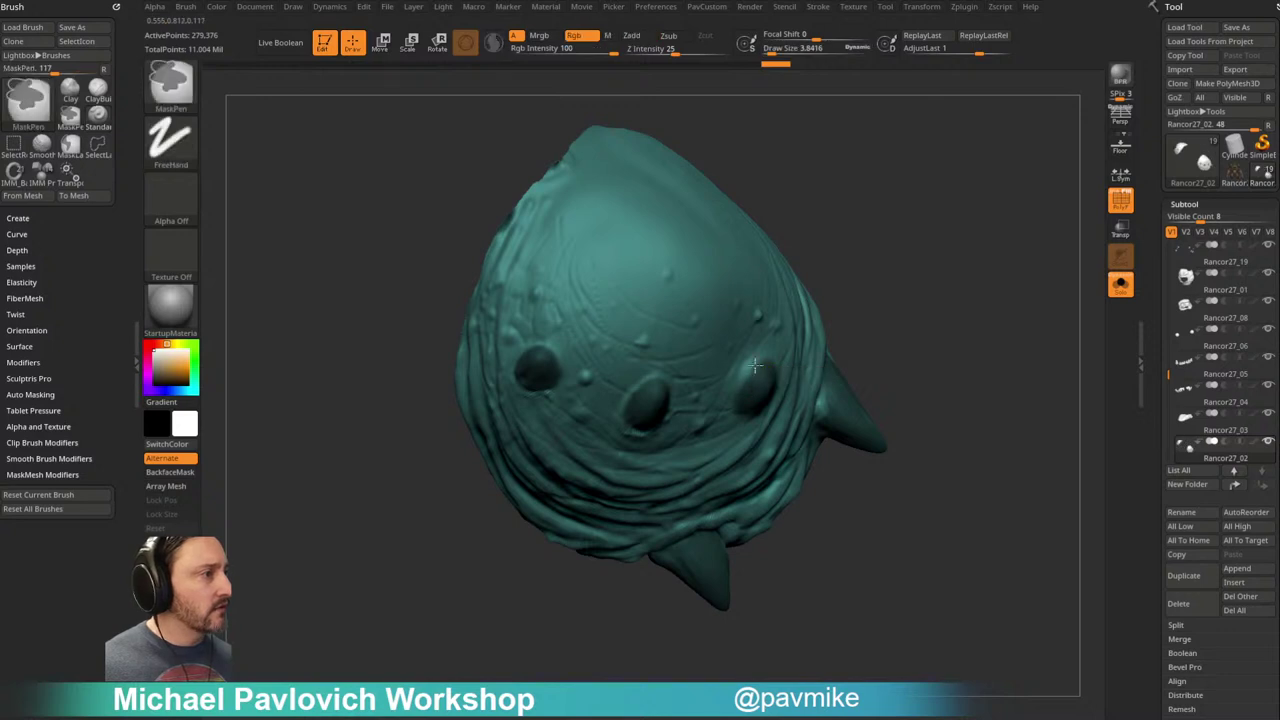
pyautogui.keyDown('ctrl'); pyautogui.moveTo(760, 407); pyautogui.dragTo(764, 380); pyautogui.keyUp('ctrl')
pyautogui.moveTo(930, 285)
pyautogui.keyDown('alt'); pyautogui.mouseDown()
pyautogui.moveTo(923, 240)
pyautogui.moveTo(957, 277)
pyautogui.moveTo(900, 290)
pyautogui.moveTo(934, 341)
pyautogui.mouseUp(); pyautogui.keyUp('alt')
# Step: Make the masked shoulder spikes a polygroup, hide it and split the hidden spikes into a separate subtool
pyautogui.hotkey('ctrl', 'w')
pyautogui.press('s')
pyautogui.click(907, 316)
pyautogui.keyDown('ctrl'); pyautogui.keyDown('shift'); pyautogui.click(746, 294); pyautogui.keyUp('shift'); pyautogui.keyUp('ctrl')
pyautogui.press('space')
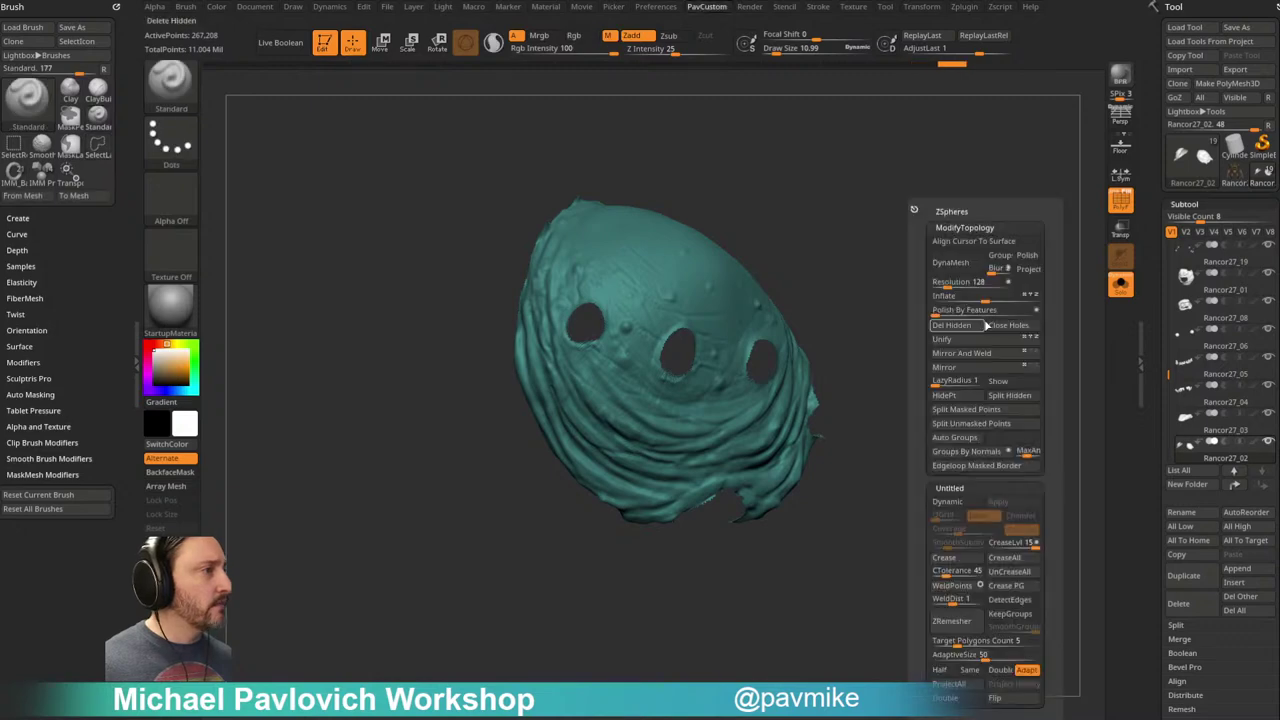
pyautogui.click(1007, 398)
# Step: Turn off solo to show the whole creature and set the draw size to about 28.75
pyautogui.click(1120, 286)
pyautogui.moveTo(972, 272)
pyautogui.keyDown('alt'); pyautogui.mouseDown()
pyautogui.moveTo(960, 257)
pyautogui.moveTo(891, 266)
pyautogui.moveTo(832, 294)
pyautogui.moveTo(863, 319)
pyautogui.mouseUp(); pyautogui.keyUp('alt')
pyautogui.press('s')
pyautogui.click(864, 353)
pyautogui.moveTo(888, 374)
pyautogui.keyDown('alt'); pyautogui.mouseDown()
pyautogui.moveTo(926, 278)
pyautogui.moveTo(931, 309)
pyautogui.mouseUp(); pyautogui.keyUp('alt')
# Step: Toggle the subtools' visibility off and back on from the claws entry, and set the draw size to about 12.4
pyautogui.keyDown('shift'); pyautogui.click(1268, 256); pyautogui.keyUp('shift')
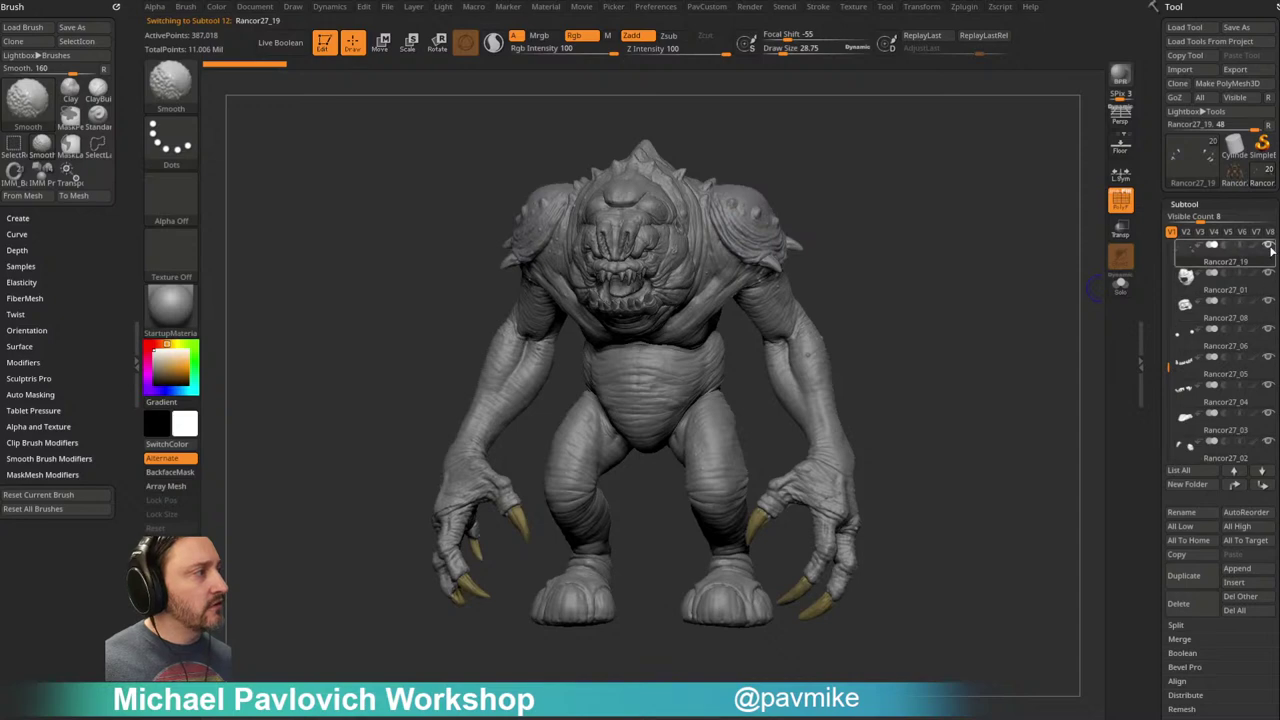
pyautogui.click(1269, 247)
pyautogui.keyDown('shift'); pyautogui.click(1269, 247); pyautogui.keyUp('shift')
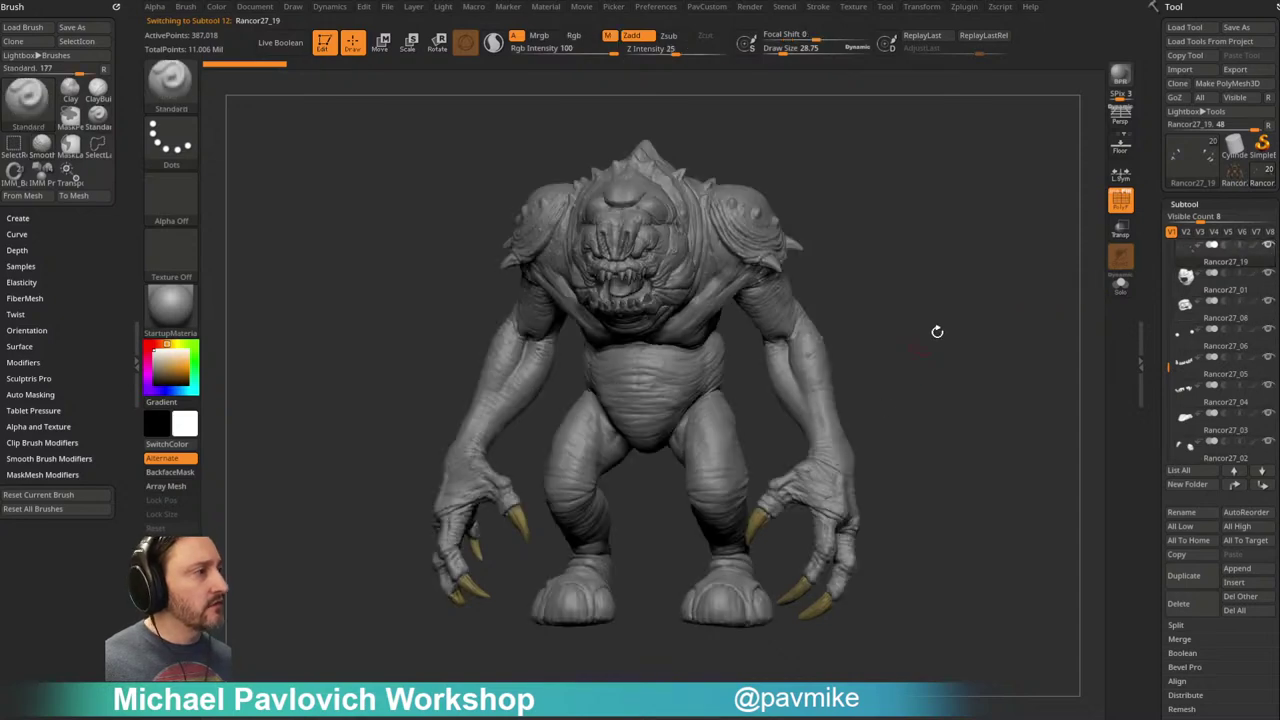
pyautogui.moveTo(968, 257)
pyautogui.mouseDown()
pyautogui.moveTo(735, 262)
pyautogui.moveTo(986, 267)
pyautogui.mouseUp()
pyautogui.press('s')
pyautogui.moveTo(871, 300); pyautogui.dragTo(713, 288)
pyautogui.press('[')
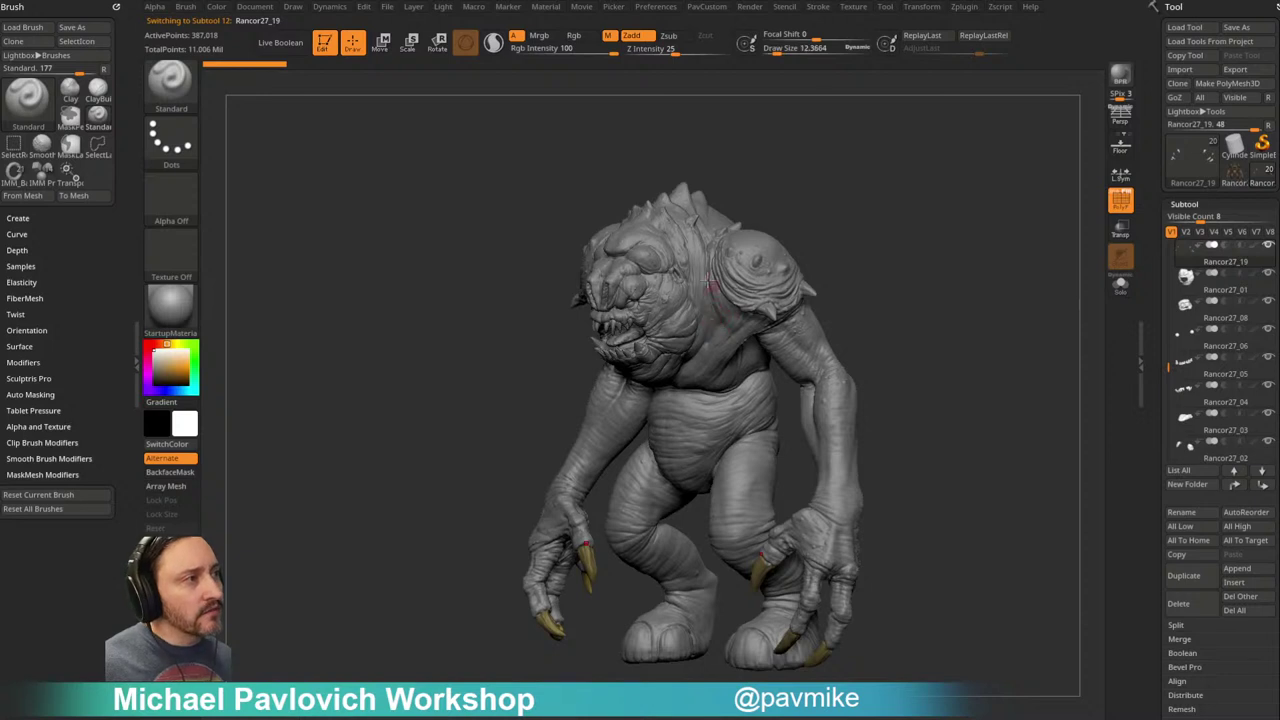
# Step: Move the neck and upper torso, the head crown and the face subtools to the start of the subtool list
pyautogui.keyDown('alt'); pyautogui.click(690, 232); pyautogui.keyUp('alt')
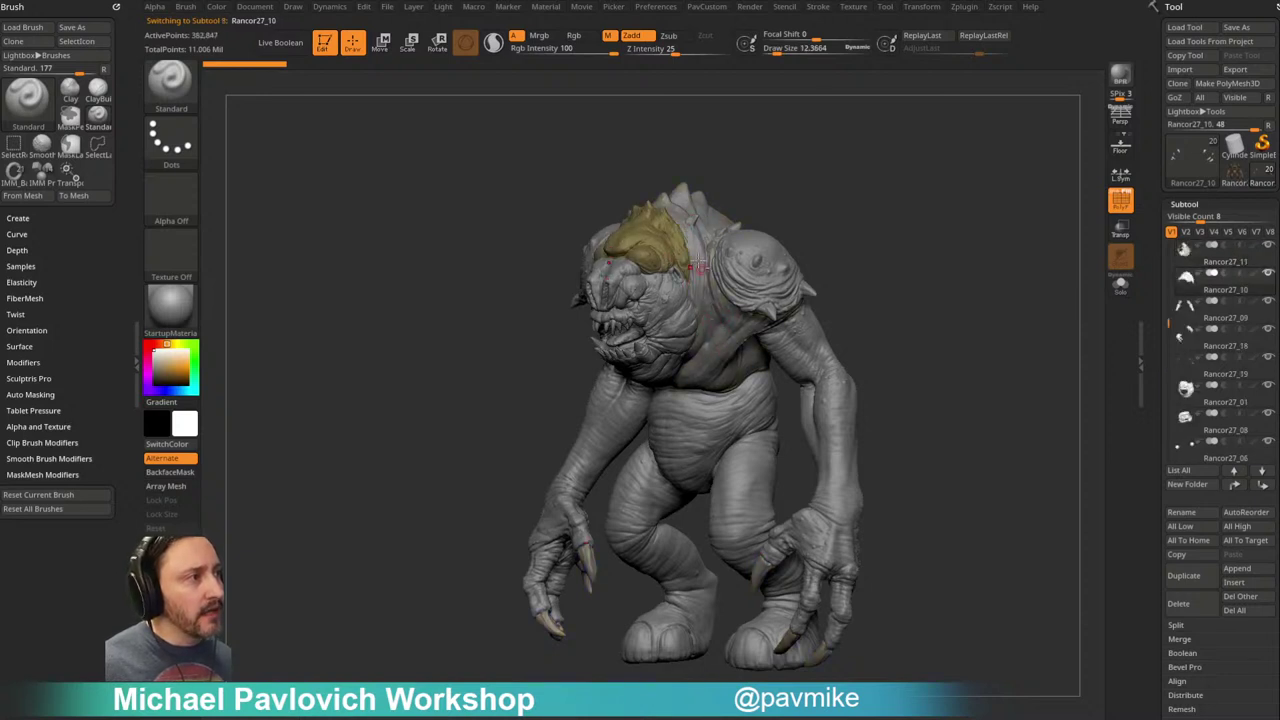
pyautogui.keyDown('alt'); pyautogui.click(665, 313); pyautogui.keyUp('alt')
pyautogui.keyDown('alt'); pyautogui.click(703, 231); pyautogui.keyUp('alt')
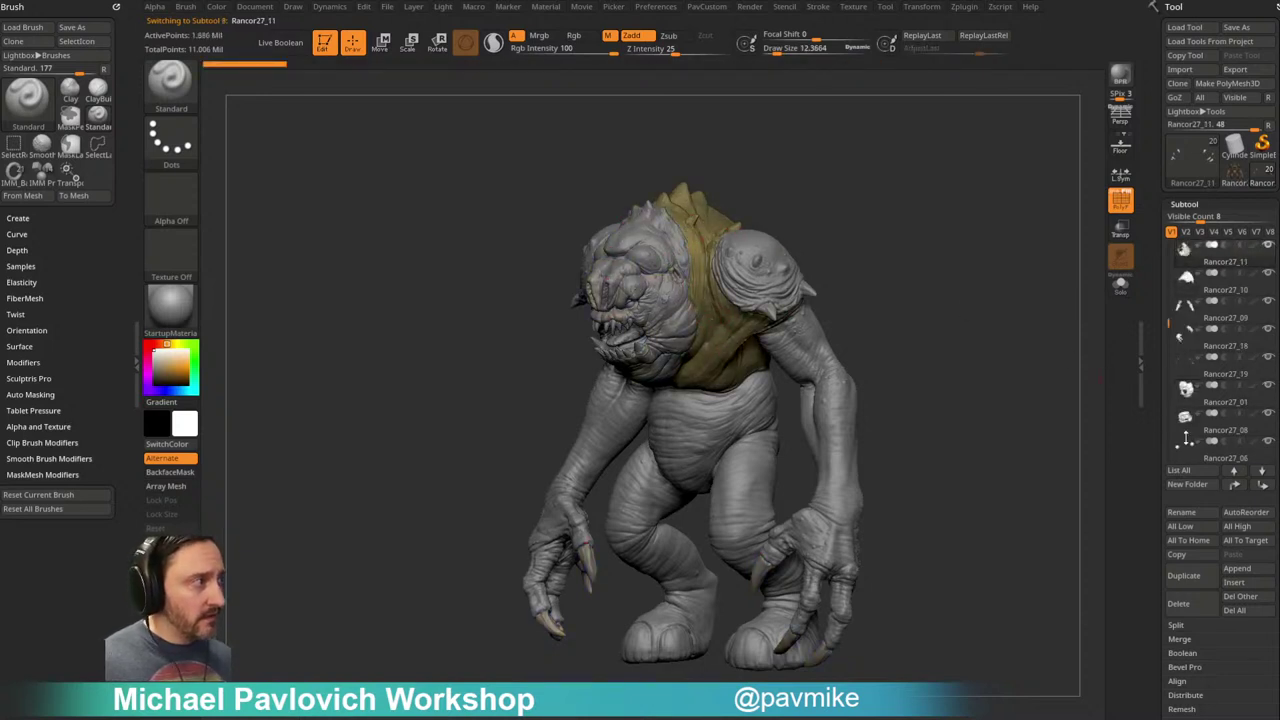
pyautogui.keyDown('shift'); pyautogui.click(1234, 486); pyautogui.keyUp('shift')
pyautogui.keyDown('alt'); pyautogui.click(677, 246); pyautogui.keyUp('alt')
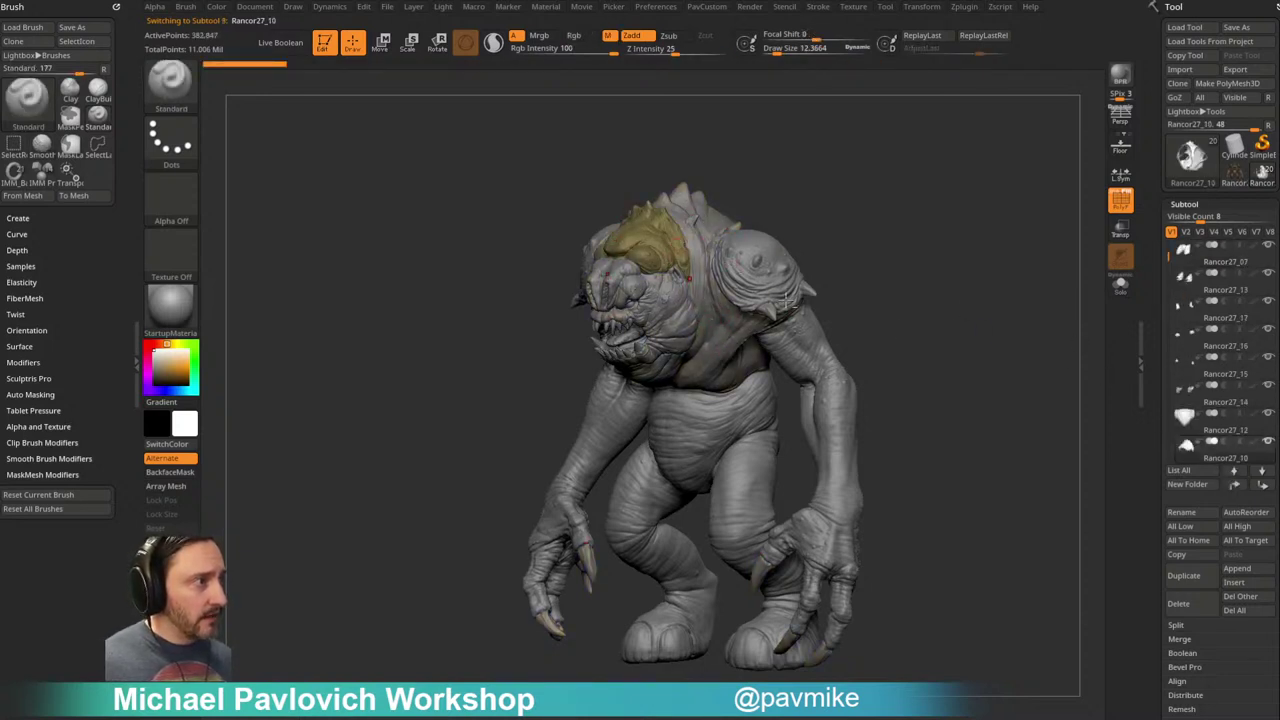
pyautogui.keyDown('shift'); pyautogui.click(1234, 488); pyautogui.keyUp('shift')
pyautogui.keyDown('alt'); pyautogui.click(660, 311); pyautogui.keyUp('alt')
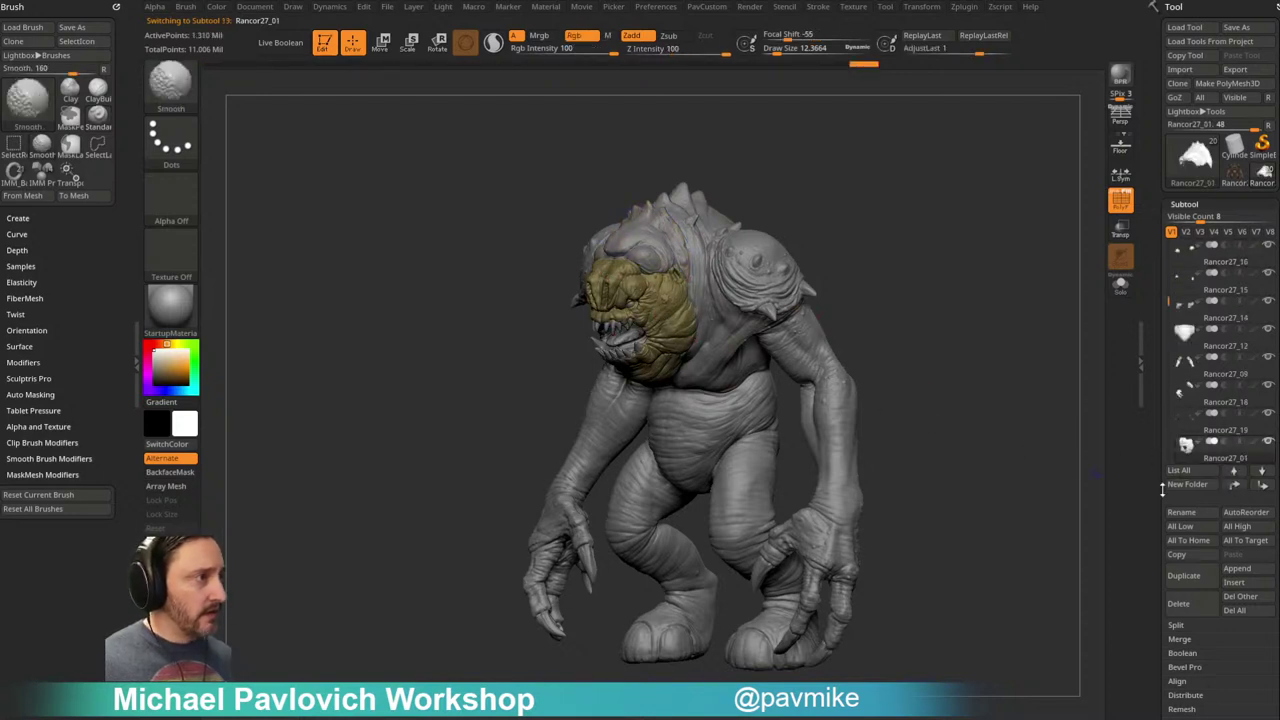
pyautogui.keyDown('shift'); pyautogui.click(1234, 485); pyautogui.keyUp('shift')
# Step: Show only the face, head crown and neck subtools, frame them and set the draw size to about 8.5
pyautogui.keyDown('shift'); pyautogui.click(1268, 246); pyautogui.keyUp('shift')
pyautogui.click(1268, 273)
pyautogui.click(1268, 301)
pyautogui.moveTo(862, 379); pyautogui.dragTo(890, 355)
pyautogui.press('f')
pyautogui.press('f')
pyautogui.moveTo(967, 267)
pyautogui.keyDown('alt'); pyautogui.mouseDown()
pyautogui.moveTo(931, 280)
pyautogui.moveTo(958, 281)
pyautogui.moveTo(885, 285)
pyautogui.mouseUp(); pyautogui.keyUp('alt')
pyautogui.press('s')
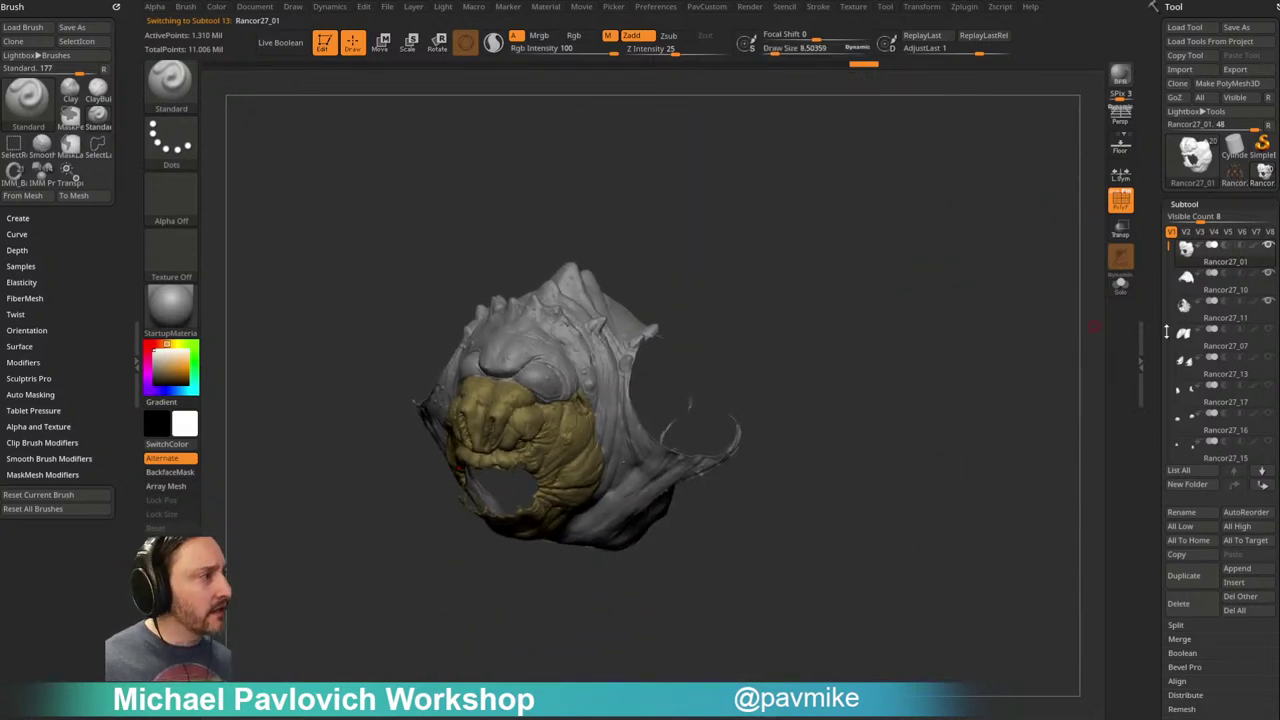
# Step: Turn the visibility of all the creature's subtools back on
pyautogui.moveTo(867, 374); pyautogui.dragTo(892, 376)
pyautogui.click(1268, 246)
pyautogui.click(1268, 246)
pyautogui.press('s')
pyautogui.click(902, 314)
pyautogui.moveTo(871, 320)
pyautogui.mouseDown()
pyautogui.moveTo(926, 314)
pyautogui.moveTo(891, 315)
pyautogui.mouseUp()
pyautogui.press('s')
pyautogui.moveTo(891, 315)
pyautogui.keyDown('alt'); pyautogui.mouseDown()
pyautogui.moveTo(931, 349)
pyautogui.moveTo(924, 360)
pyautogui.mouseUp(); pyautogui.keyUp('alt')
pyautogui.press('s')
pyautogui.keyDown('alt'); pyautogui.moveTo(926, 360); pyautogui.dragTo(927, 334); pyautogui.keyUp('alt')
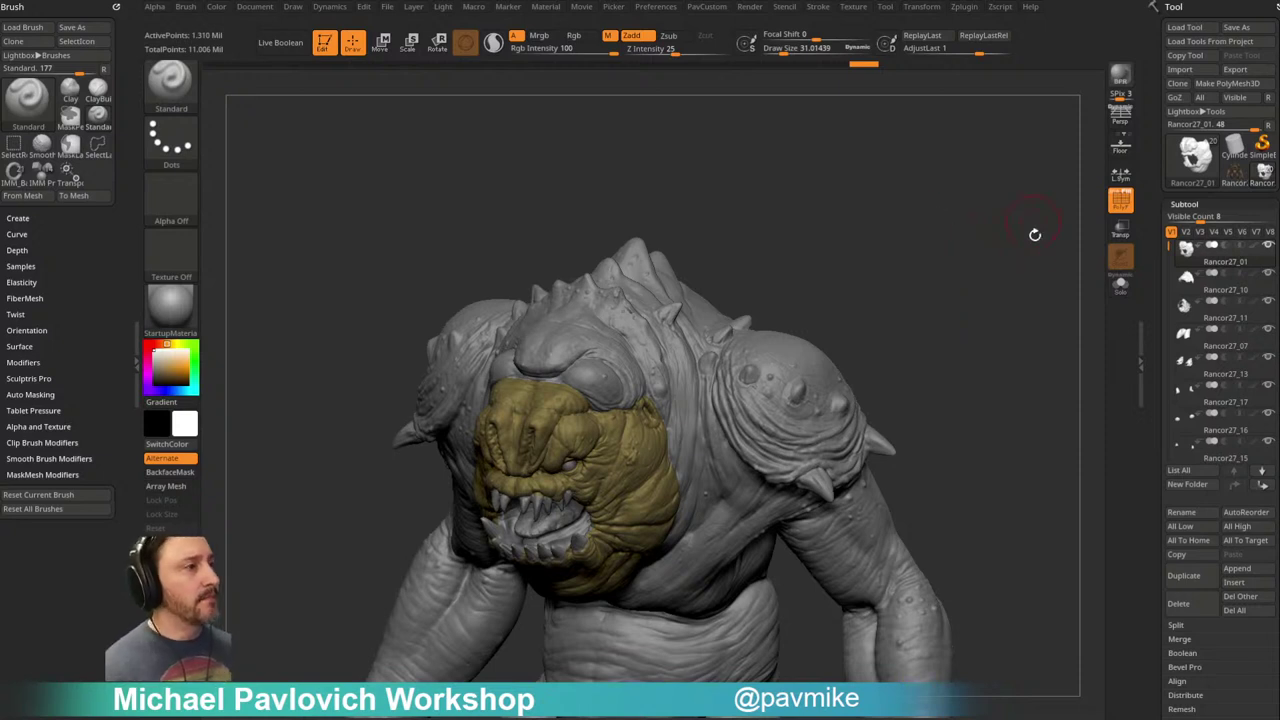
pyautogui.press('s')
pyautogui.moveTo(917, 278)
pyautogui.mouseDown()
pyautogui.moveTo(916, 254)
pyautogui.moveTo(911, 265)
pyautogui.mouseUp()
pyautogui.press('s')
pyautogui.moveTo(915, 264)
pyautogui.mouseDown()
pyautogui.moveTo(917, 252)
pyautogui.moveTo(881, 297)
pyautogui.mouseUp()
pyautogui.press('s')
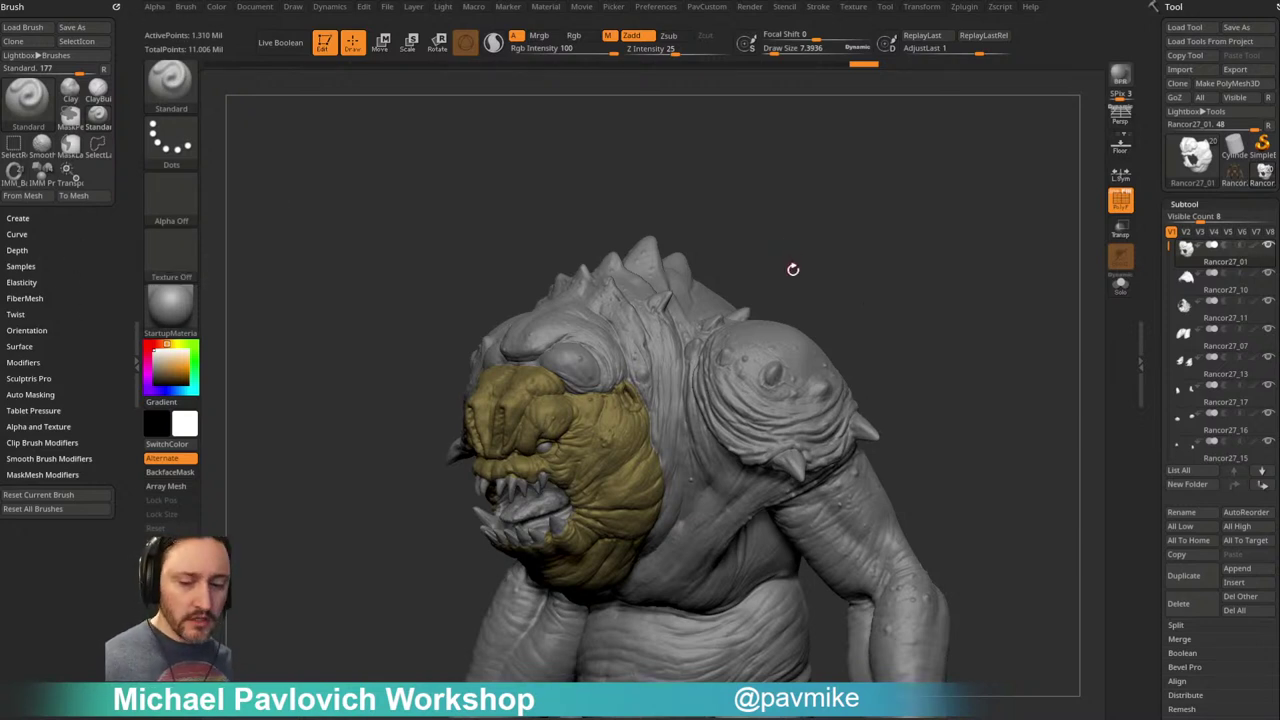
pyautogui.moveTo(880, 239); pyautogui.dragTo(920, 246)
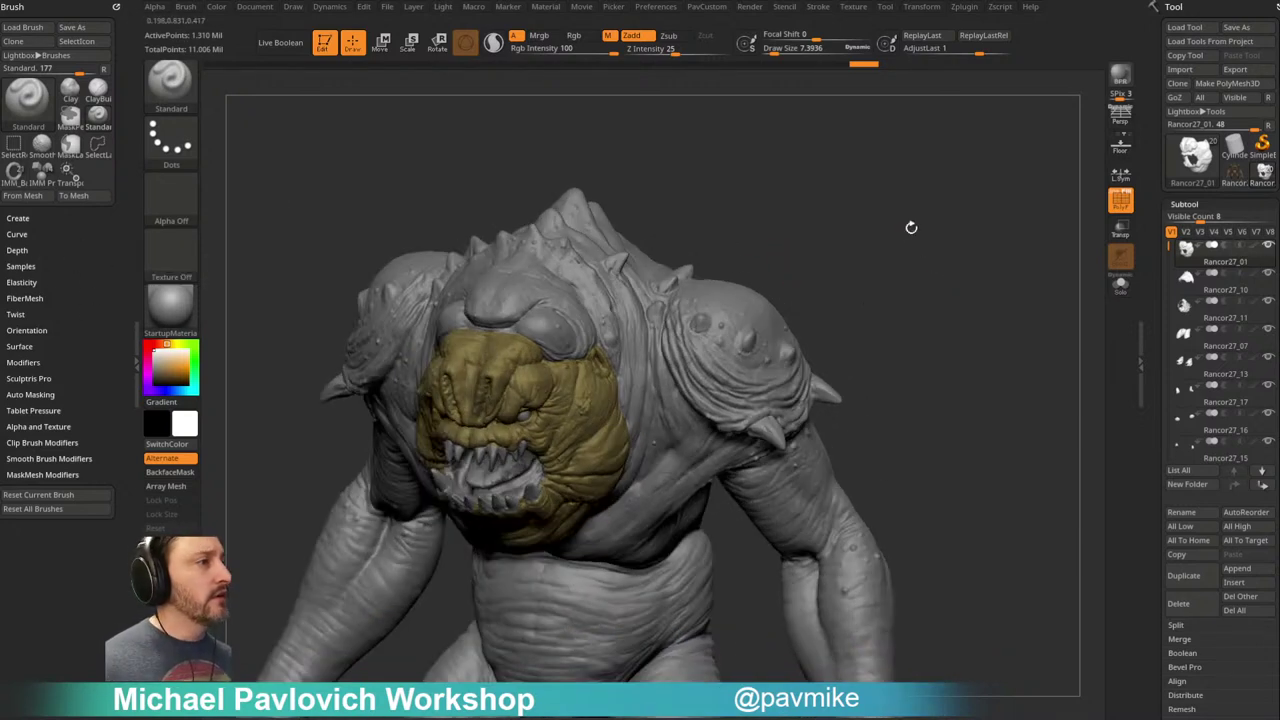
# Step: Select and solo the neck and upper torso piece, and mask the first spikes beside its shoulder opening
pyautogui.keyDown('alt'); pyautogui.click(601, 287); pyautogui.keyUp('alt')
pyautogui.keyDown('alt'); pyautogui.moveTo(846, 174); pyautogui.dragTo(757, 280); pyautogui.keyUp('alt')
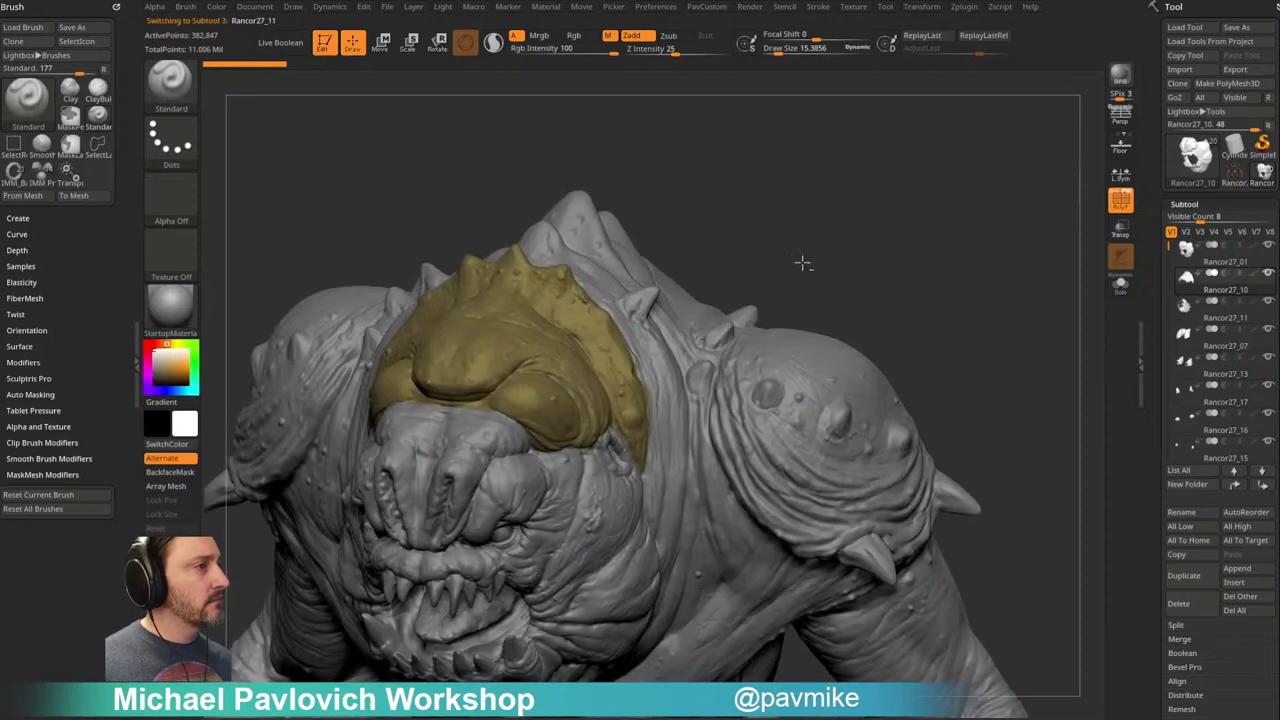
pyautogui.keyDown('alt'); pyautogui.click(676, 284); pyautogui.keyUp('alt')
pyautogui.click(1119, 288)
pyautogui.moveTo(1006, 267)
pyautogui.mouseDown()
pyautogui.moveTo(960, 234)
pyautogui.moveTo(794, 334)
pyautogui.moveTo(768, 336)
pyautogui.mouseUp()
pyautogui.press('ctrl')
pyautogui.moveTo(838, 378); pyautogui.dragTo(800, 425)
pyautogui.moveTo(771, 332)
pyautogui.keyDown('ctrl'); pyautogui.mouseDown()
pyautogui.moveTo(780, 311)
pyautogui.moveTo(815, 392)
pyautogui.mouseUp(); pyautogui.keyUp('ctrl')
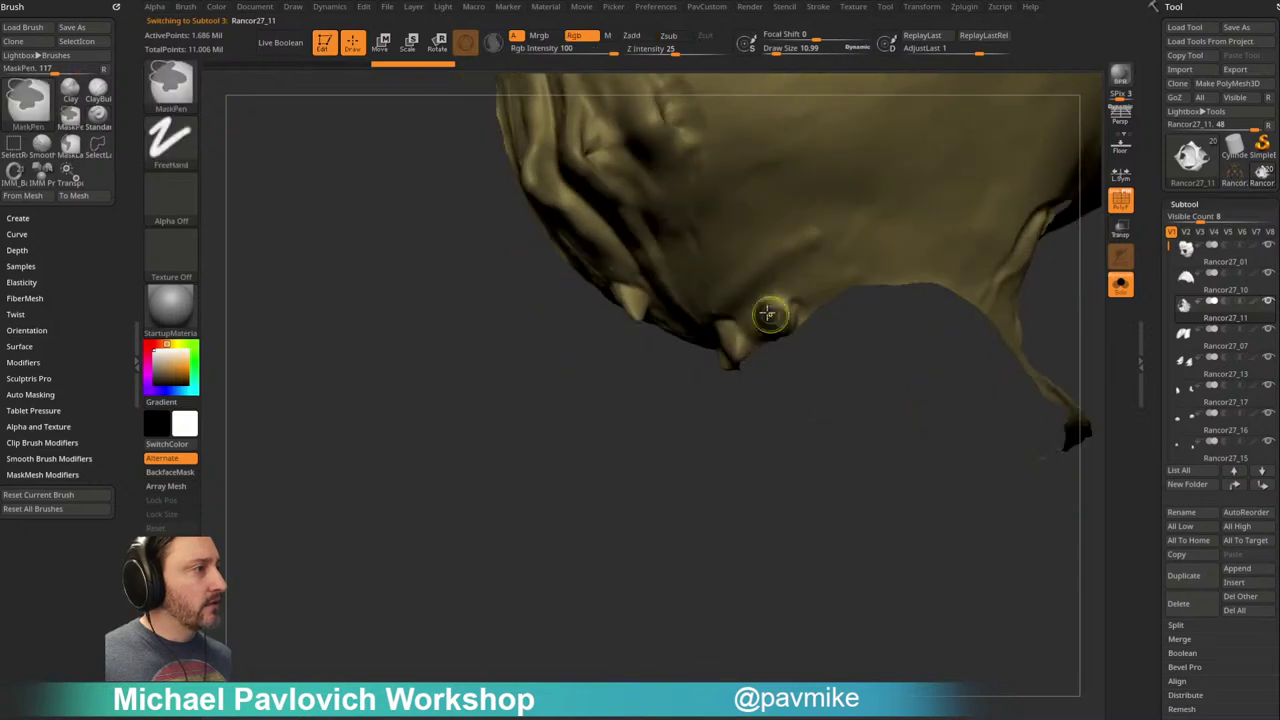
pyautogui.keyDown('ctrl'); pyautogui.moveTo(781, 308); pyautogui.dragTo(787, 320); pyautogui.keyUp('ctrl')
pyautogui.moveTo(811, 363)
pyautogui.mouseDown()
pyautogui.moveTo(795, 285)
pyautogui.moveTo(772, 328)
pyautogui.mouseUp()
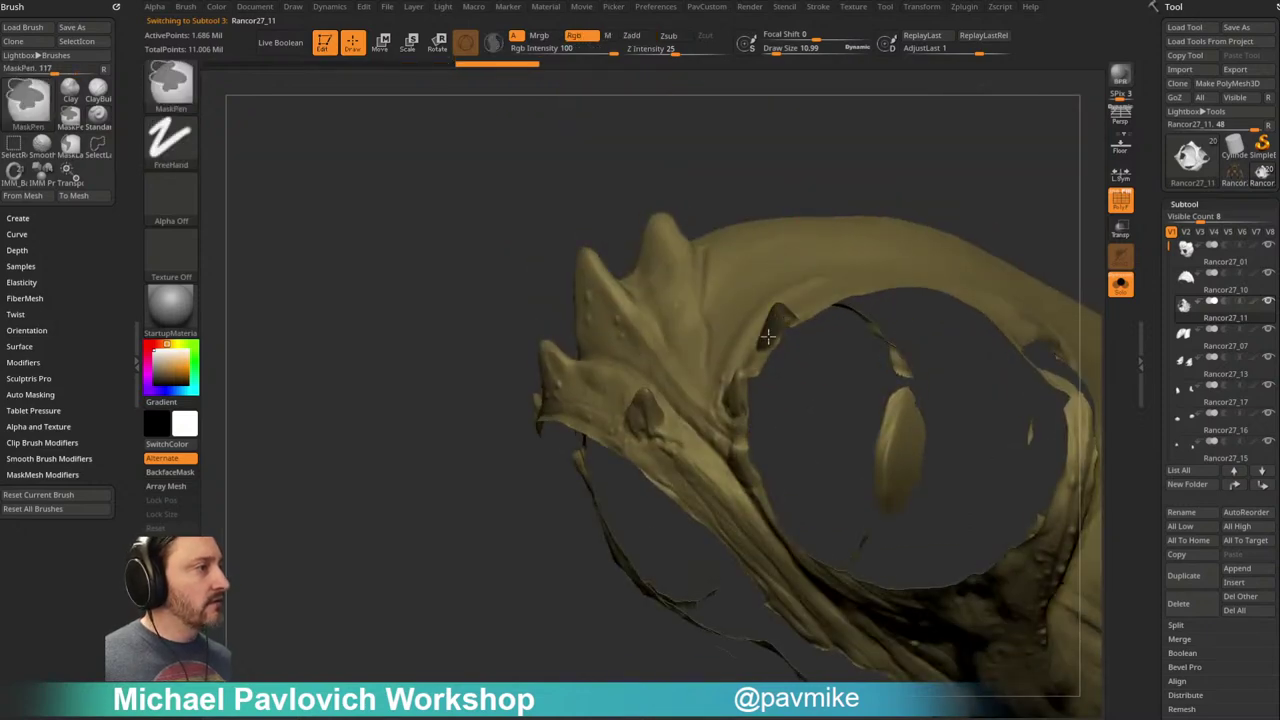
# Step: Mask the remaining small spikes along the shoulder and head openings of the neck piece
pyautogui.moveTo(886, 174); pyautogui.dragTo(736, 354)
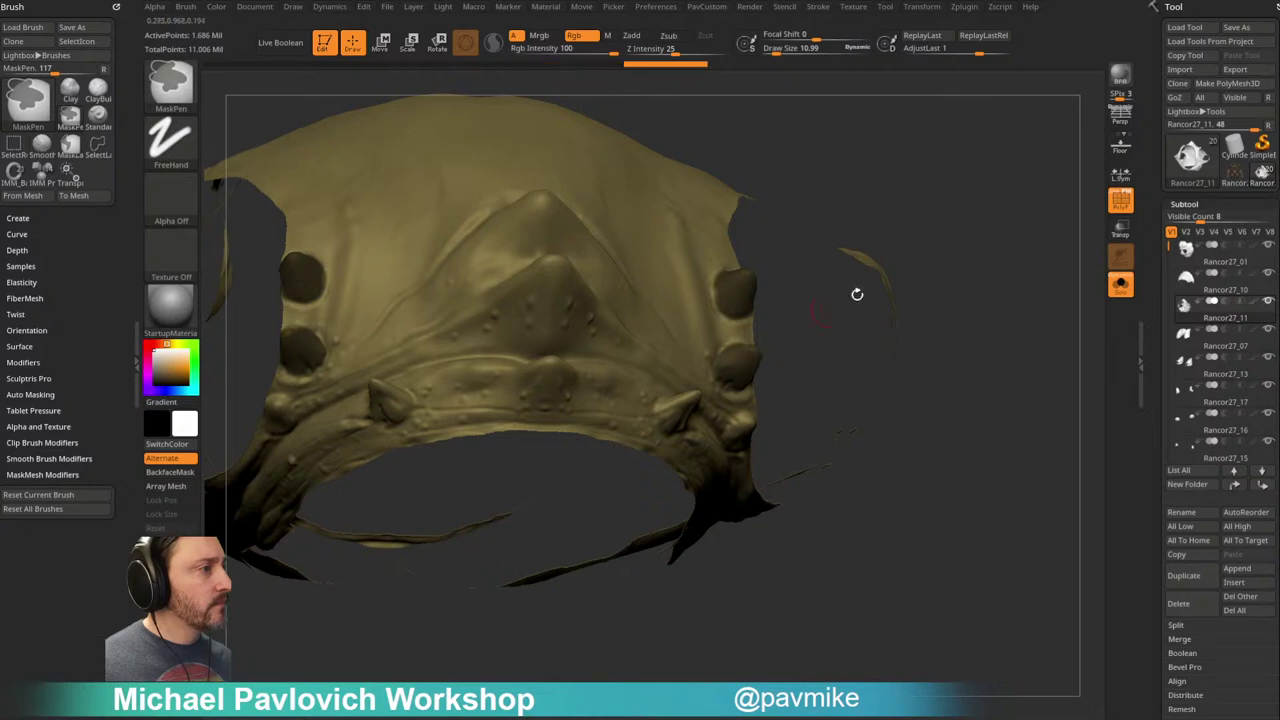
pyautogui.moveTo(804, 322); pyautogui.dragTo(759, 363)
pyautogui.moveTo(749, 477); pyautogui.dragTo(766, 371)
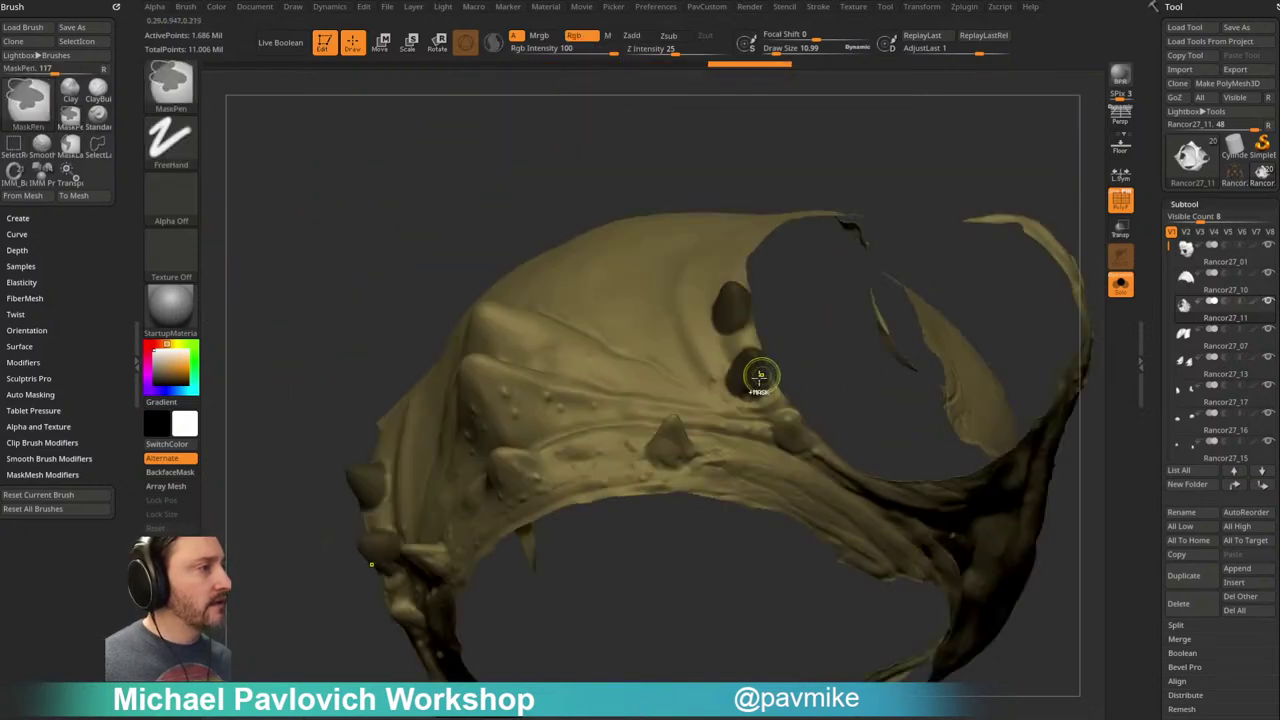
pyautogui.moveTo(851, 306)
pyautogui.mouseDown()
pyautogui.moveTo(804, 296)
pyautogui.moveTo(783, 385)
pyautogui.moveTo(851, 391)
pyautogui.moveTo(777, 376)
pyautogui.moveTo(911, 237)
pyautogui.moveTo(857, 286)
pyautogui.moveTo(814, 191)
pyautogui.moveTo(675, 388)
pyautogui.moveTo(682, 378)
pyautogui.mouseUp()
pyautogui.moveTo(823, 226); pyautogui.dragTo(677, 383)
pyautogui.moveTo(630, 455); pyautogui.dragTo(577, 508)
pyautogui.moveTo(685, 380)
pyautogui.keyDown('ctrl'); pyautogui.mouseDown()
pyautogui.moveTo(640, 374)
pyautogui.moveTo(680, 345)
pyautogui.moveTo(591, 506)
pyautogui.moveTo(969, 260)
pyautogui.moveTo(920, 249)
pyautogui.moveTo(951, 133)
pyautogui.moveTo(963, 274)
pyautogui.moveTo(957, 234)
pyautogui.moveTo(983, 283)
pyautogui.moveTo(944, 323)
pyautogui.mouseUp(); pyautogui.keyUp('ctrl')
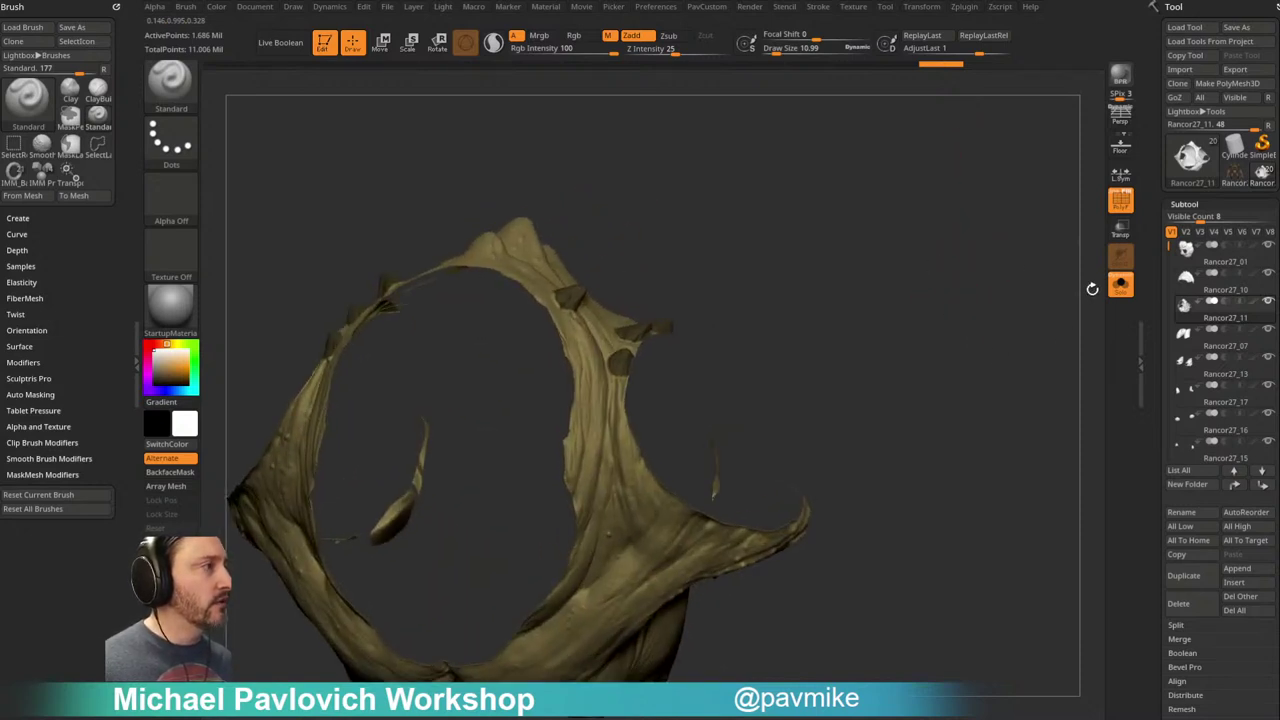
# Step: Hide the masked neck spikes and split them from the neck piece into a separate subtool
pyautogui.moveTo(830, 248); pyautogui.dragTo(939, 270)
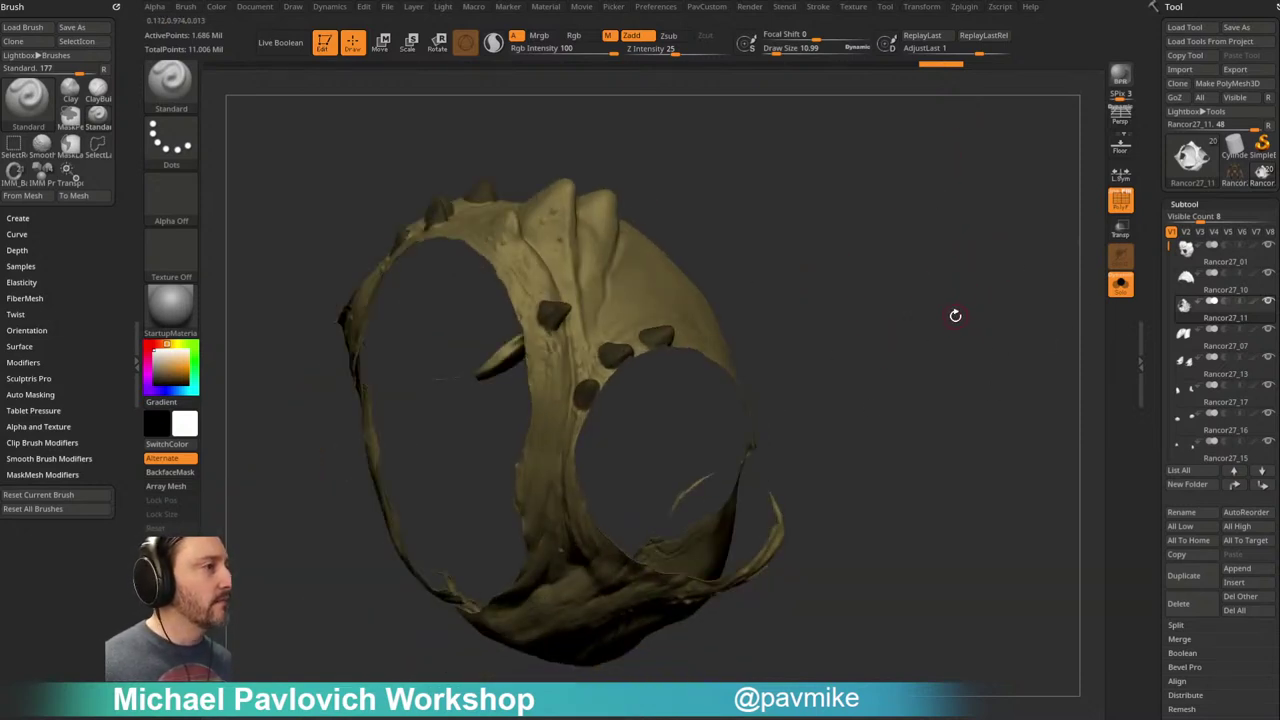
pyautogui.press('2')
pyautogui.press('2')
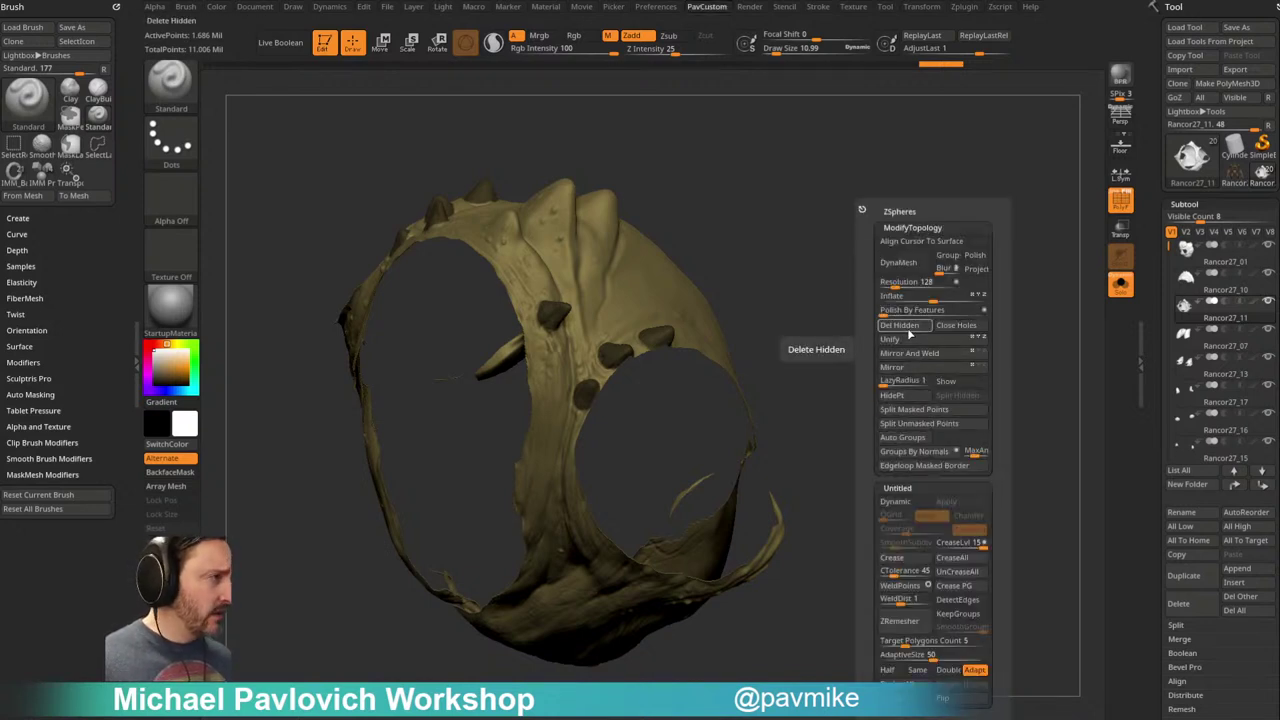
pyautogui.click(904, 398)
pyautogui.hotkey('ctrl', 'z')
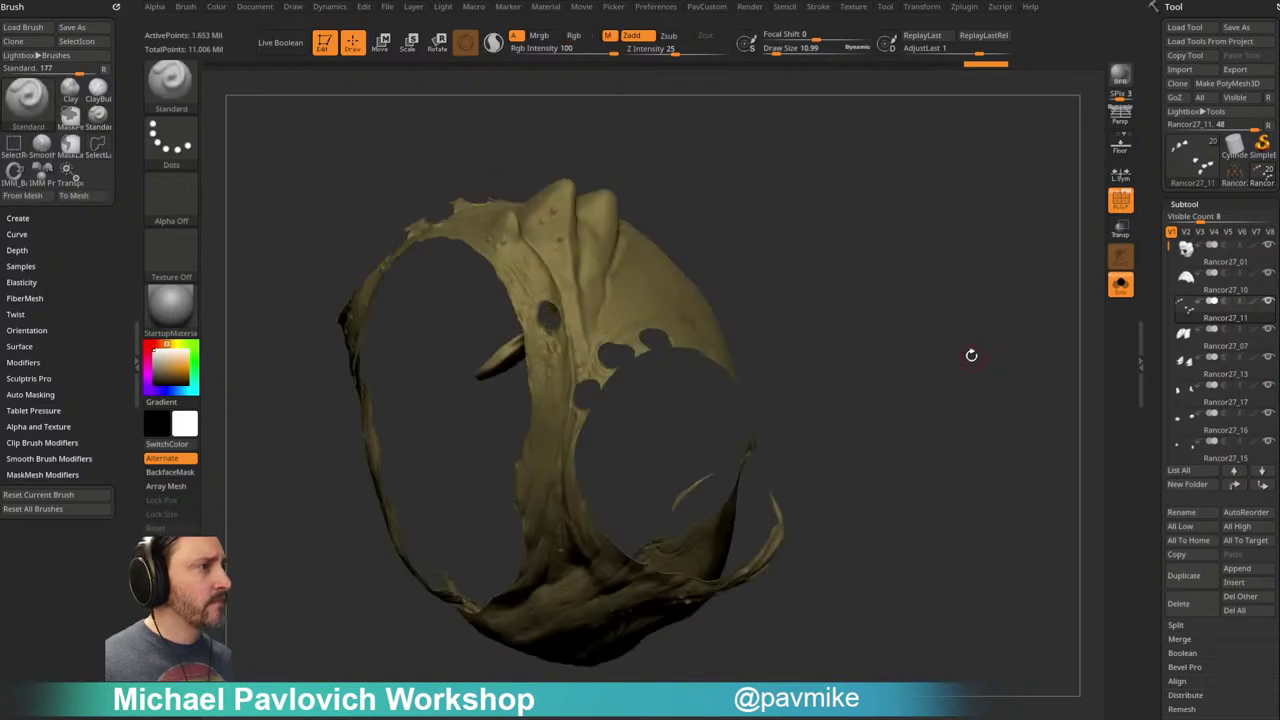
pyautogui.press('space')
pyautogui.click(990, 390)
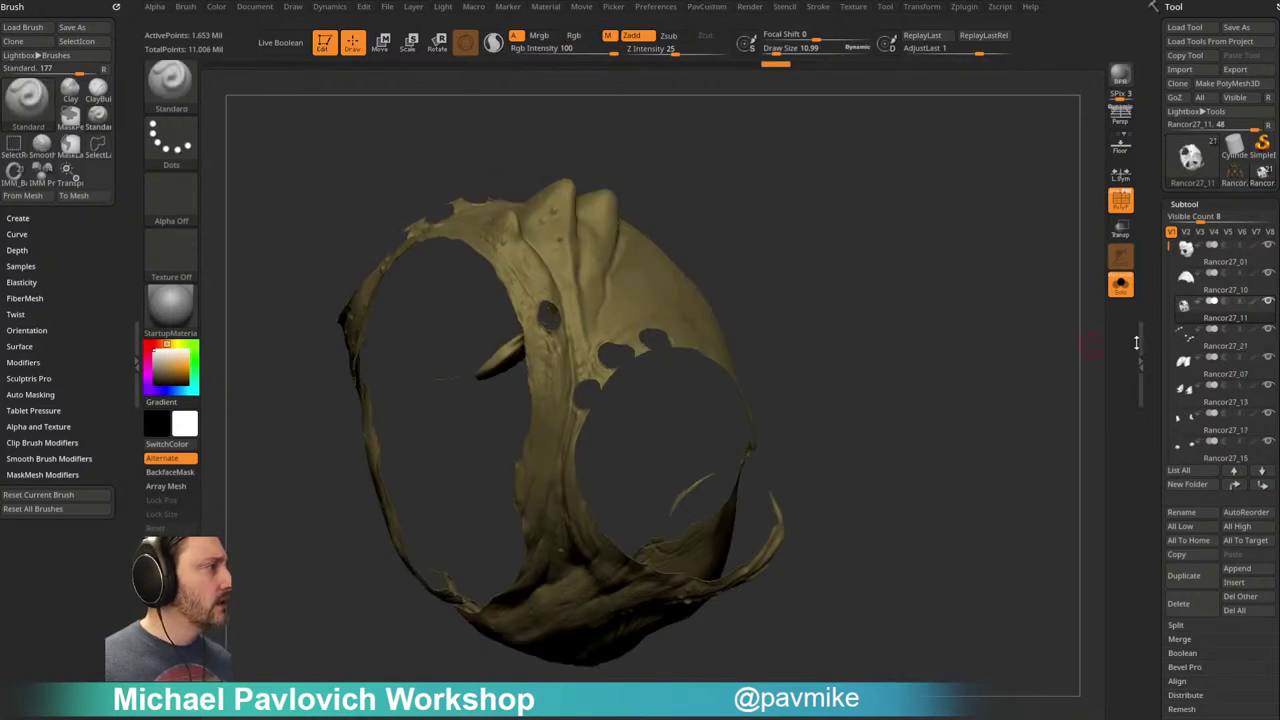
# Step: Turn off solo, frame the head and chest from the front, and set the draw size to about 12.4
pyautogui.moveTo(992, 302); pyautogui.dragTo(989, 334)
pyautogui.click(1118, 286)
pyautogui.click(1122, 284)
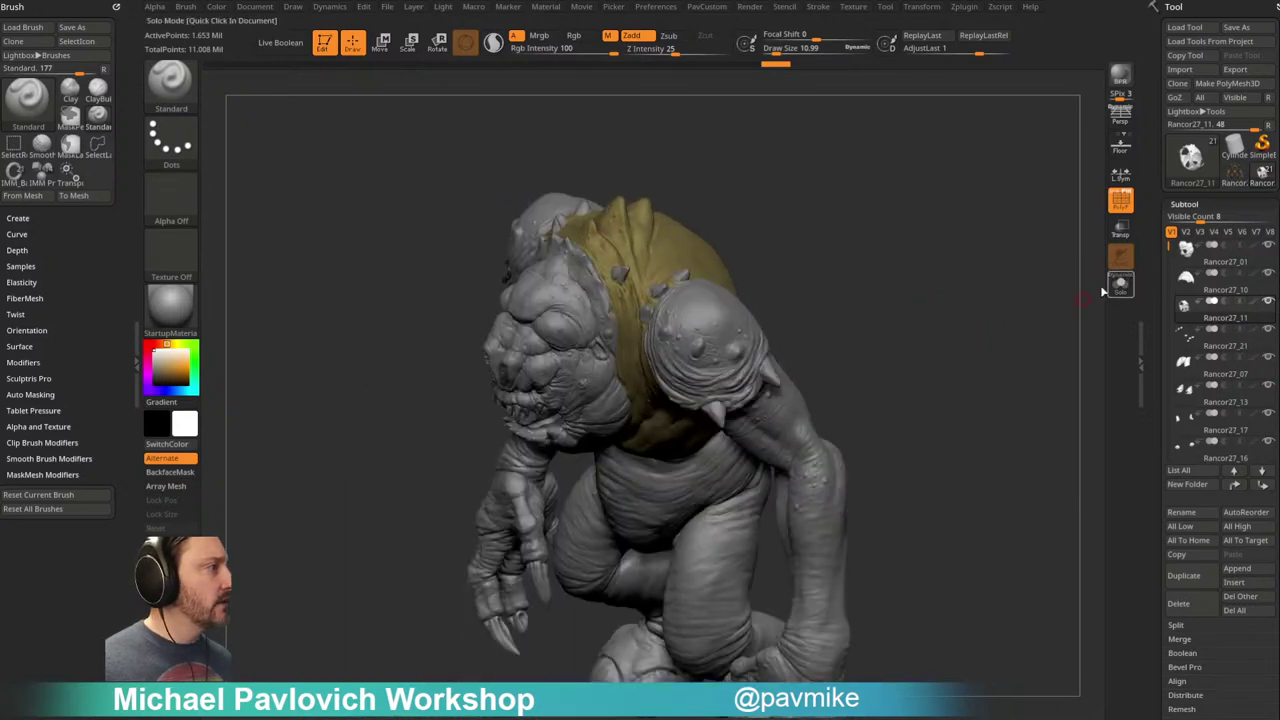
pyautogui.keyDown('alt'); pyautogui.moveTo(993, 285); pyautogui.dragTo(672, 358); pyautogui.keyUp('alt')
pyautogui.keyDown('alt'); pyautogui.click(735, 405); pyautogui.keyUp('alt')
pyautogui.moveTo(965, 286); pyautogui.dragTo(979, 248)
pyautogui.moveTo(972, 203); pyautogui.dragTo(932, 237)
pyautogui.moveTo(988, 274)
pyautogui.mouseDown()
pyautogui.moveTo(897, 274)
pyautogui.moveTo(1031, 234)
pyautogui.moveTo(1010, 289)
pyautogui.moveTo(976, 306)
pyautogui.moveTo(1003, 290)
pyautogui.mouseUp()
pyautogui.press('f')
pyautogui.press('s')
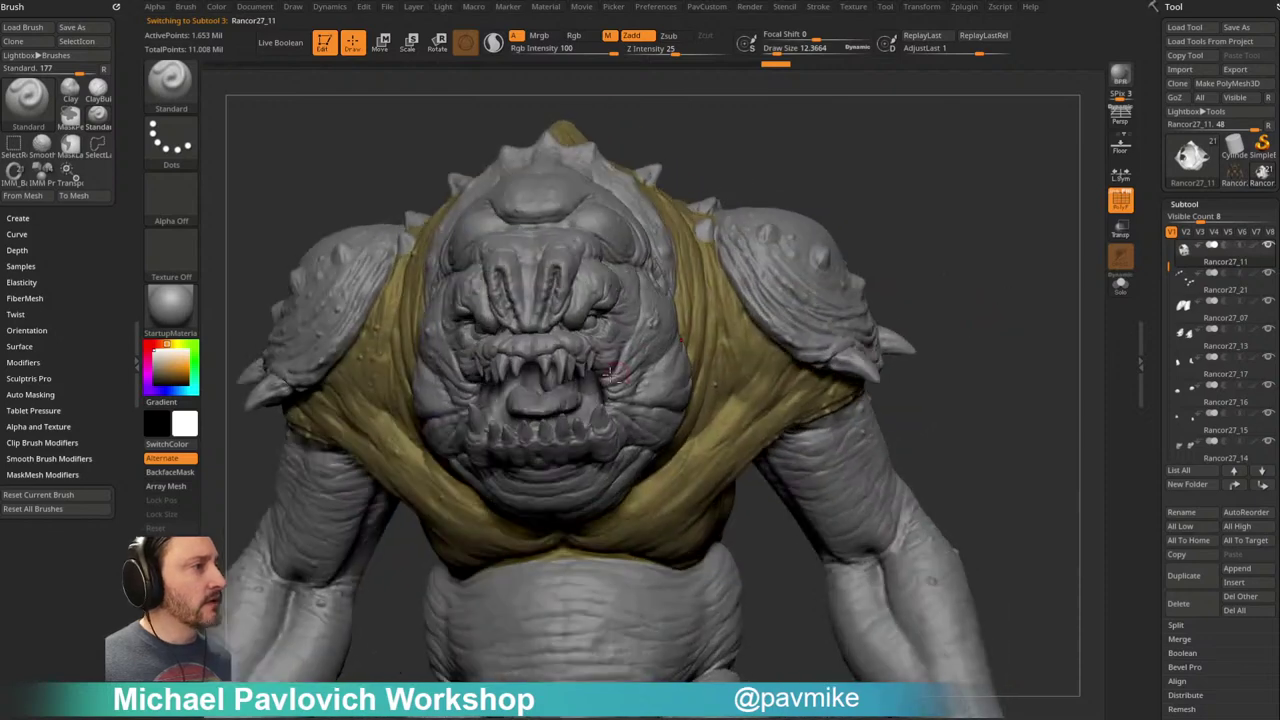
# Step: Check the face piece in solo, and select and solo the mouth interior subtool
pyautogui.keyDown('alt'); pyautogui.click(633, 352); pyautogui.keyUp('alt')
pyautogui.moveTo(960, 250); pyautogui.dragTo(1002, 238)
pyautogui.click(1120, 285)
pyautogui.moveTo(964, 269)
pyautogui.keyDown('alt'); pyautogui.mouseDown()
pyautogui.moveTo(988, 237)
pyautogui.moveTo(1007, 324)
pyautogui.moveTo(1037, 291)
pyautogui.moveTo(997, 311)
pyautogui.moveTo(760, 277)
pyautogui.mouseUp(); pyautogui.keyUp('alt')
pyautogui.click(1116, 288)
pyautogui.keyDown('alt'); pyautogui.click(683, 353); pyautogui.keyUp('alt')
pyautogui.click(1121, 285)
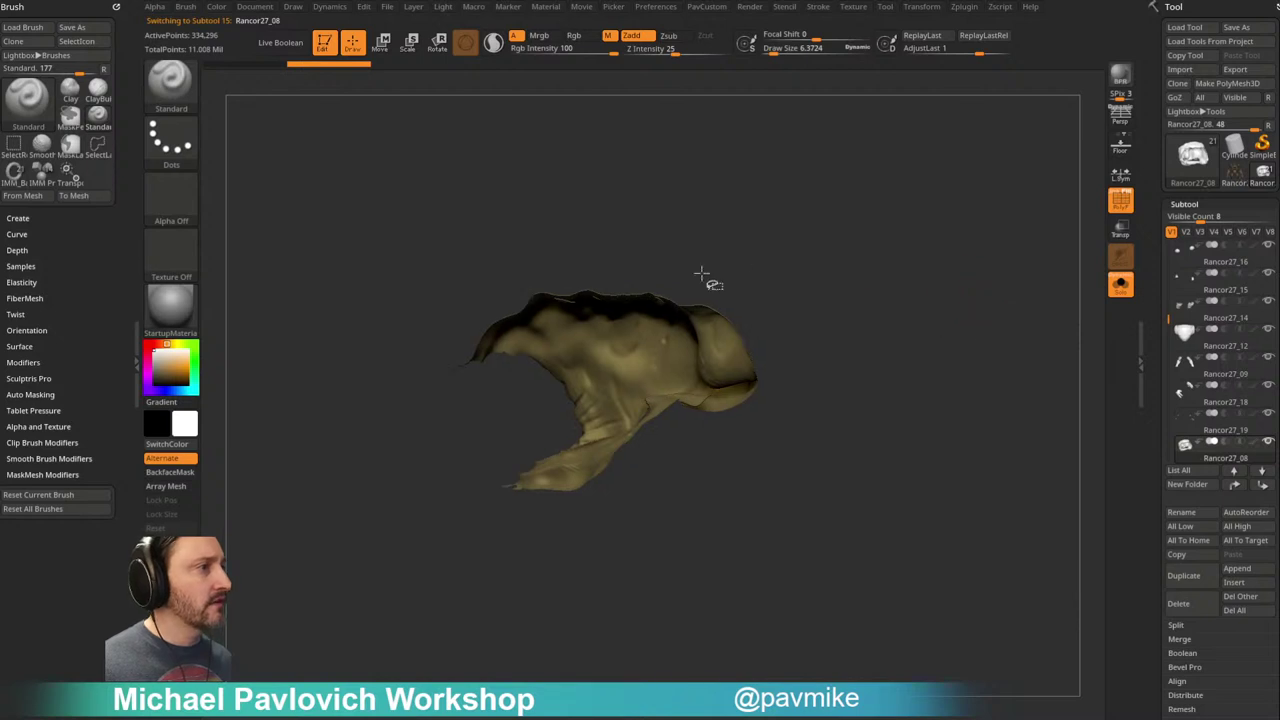
# Step: Hide one part of the mouth interior with a lasso, split it into its own subtool and show the whole creature
pyautogui.moveTo(648, 208)
pyautogui.keyDown('ctrl'); pyautogui.keyDown('shift'); pyautogui.mouseDown()
pyautogui.moveTo(517, 206)
pyautogui.moveTo(512, 412)
pyautogui.moveTo(586, 430)
pyautogui.moveTo(655, 375)
pyautogui.moveTo(712, 212)
pyautogui.moveTo(690, 205)
pyautogui.mouseUp(); pyautogui.keyUp('shift'); pyautogui.keyUp('ctrl')
pyautogui.moveTo(963, 251)
pyautogui.mouseDown()
pyautogui.moveTo(999, 267)
pyautogui.moveTo(976, 257)
pyautogui.moveTo(980, 310)
pyautogui.mouseUp()
pyautogui.moveTo(985, 330)
pyautogui.keyDown('ctrl'); pyautogui.keyDown('shift'); pyautogui.mouseDown()
pyautogui.moveTo(1000, 351)
pyautogui.moveTo(957, 286)
pyautogui.moveTo(985, 275)
pyautogui.moveTo(949, 283)
pyautogui.moveTo(963, 211)
pyautogui.moveTo(960, 360)
pyautogui.moveTo(974, 354)
pyautogui.moveTo(988, 263)
pyautogui.mouseUp(); pyautogui.keyUp('shift'); pyautogui.keyUp('ctrl')
pyautogui.keyDown('ctrl'); pyautogui.keyDown('shift'); pyautogui.click(992, 285); pyautogui.keyUp('shift'); pyautogui.keyUp('ctrl')
pyautogui.keyDown('ctrl'); pyautogui.keyDown('shift'); pyautogui.moveTo(997, 352); pyautogui.dragTo(998, 360); pyautogui.keyUp('shift'); pyautogui.keyUp('ctrl')
pyautogui.press('3')
pyautogui.click(1029, 396)
pyautogui.click(1120, 286)
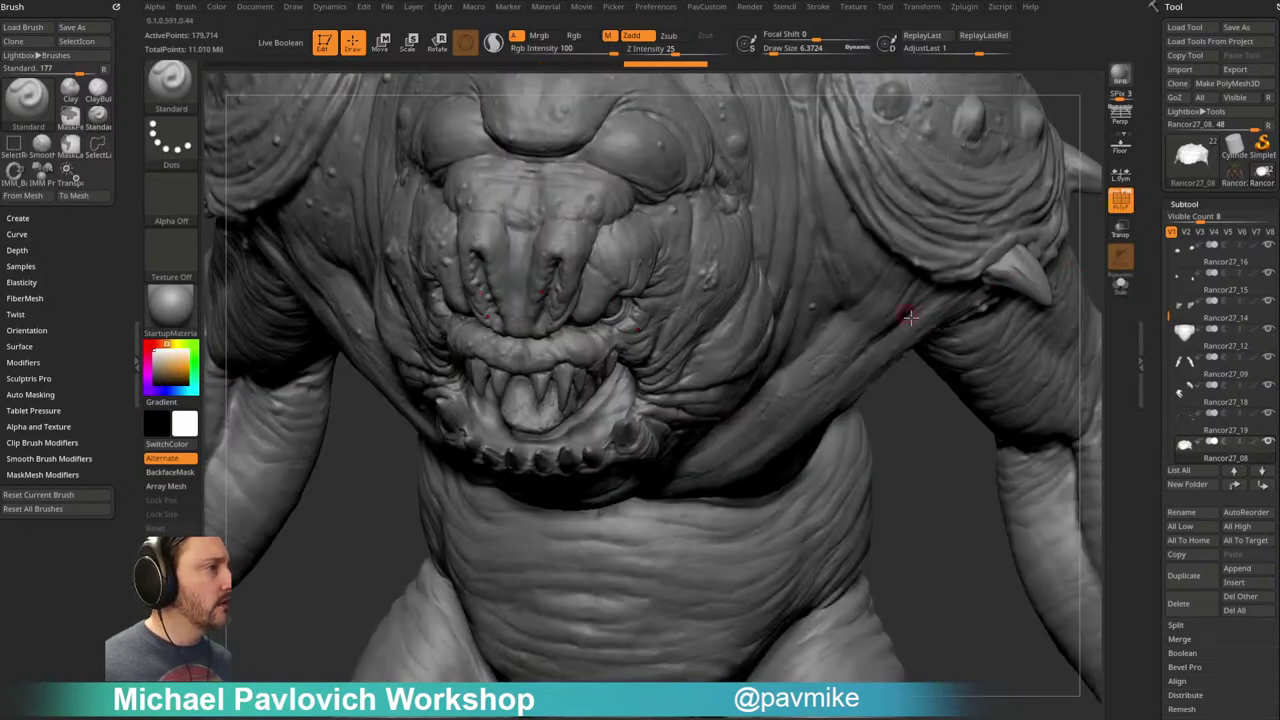
pyautogui.press('f')
pyautogui.moveTo(995, 310)
pyautogui.mouseDown()
pyautogui.moveTo(1022, 238)
pyautogui.moveTo(1040, 297)
pyautogui.moveTo(1000, 303)
pyautogui.moveTo(1057, 351)
pyautogui.moveTo(1023, 347)
pyautogui.mouseUp()
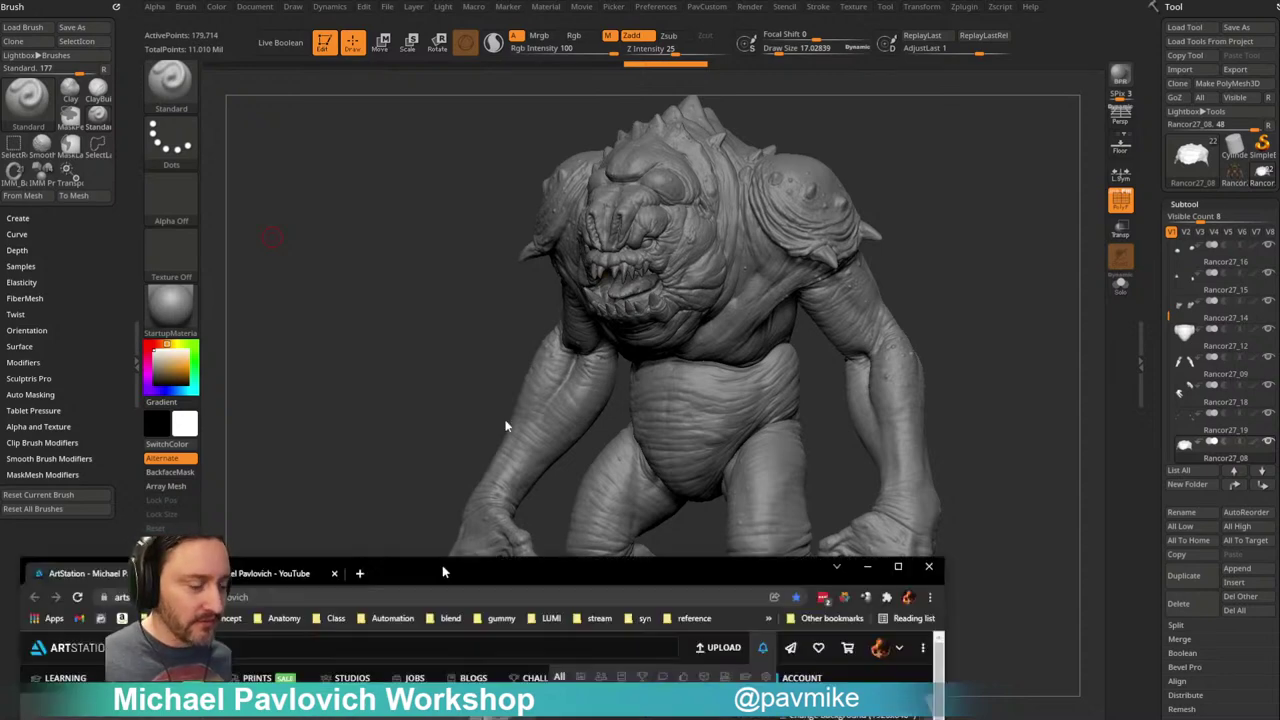
# Step: Switch to the browser window with the ArtStation profile and highlight its web address
pyautogui.moveTo(560, 710); pyautogui.dragTo(610, 47)
pyautogui.click(478, 76)
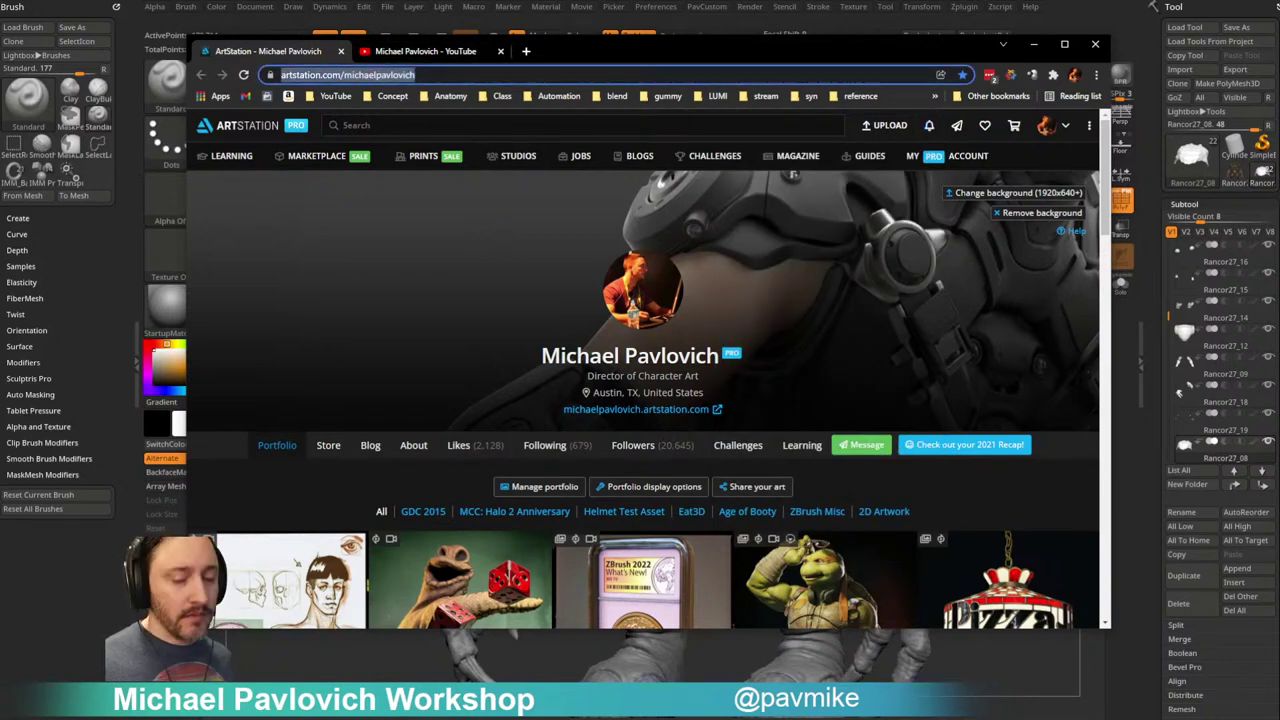
# Step: Open the "Intro to ZBrush - New and Updated!" post in the ArtStation portfolio and check its embedded video playlist
pyautogui.hotkey('alt', 'Tab')
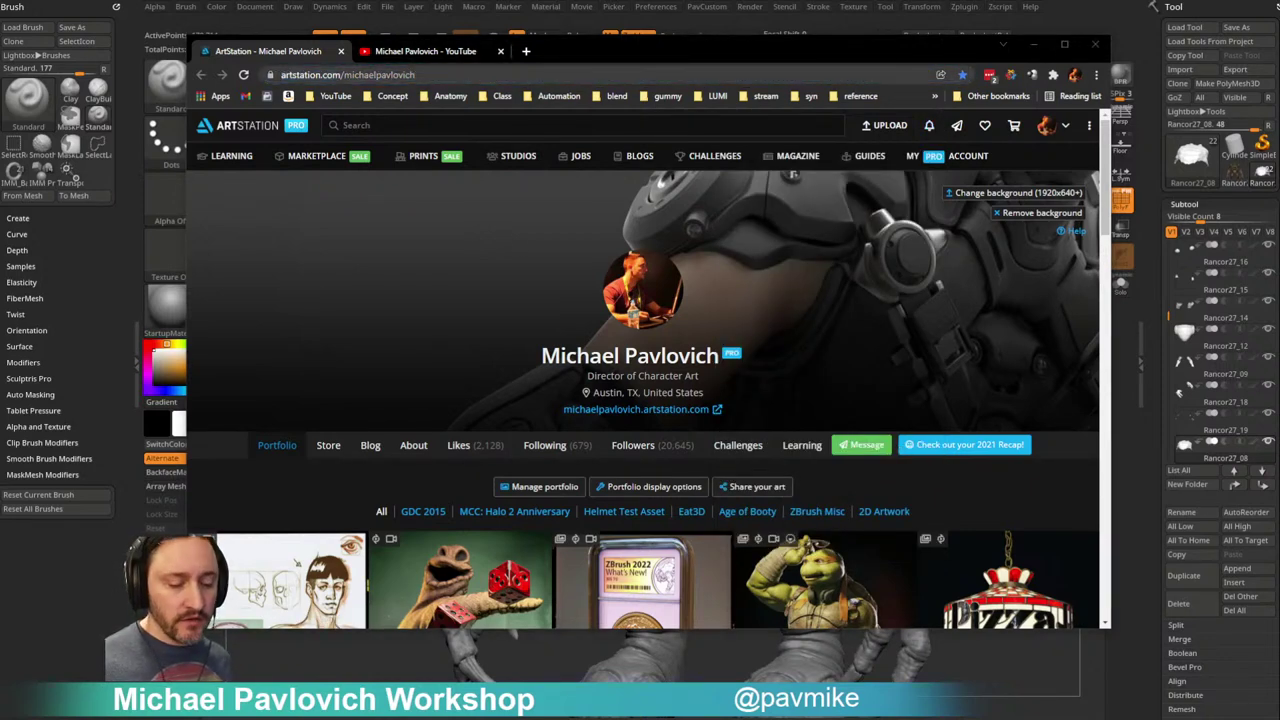
pyautogui.scroll(-3, 526, 320)
pyautogui.scroll(-6, 523, 331)
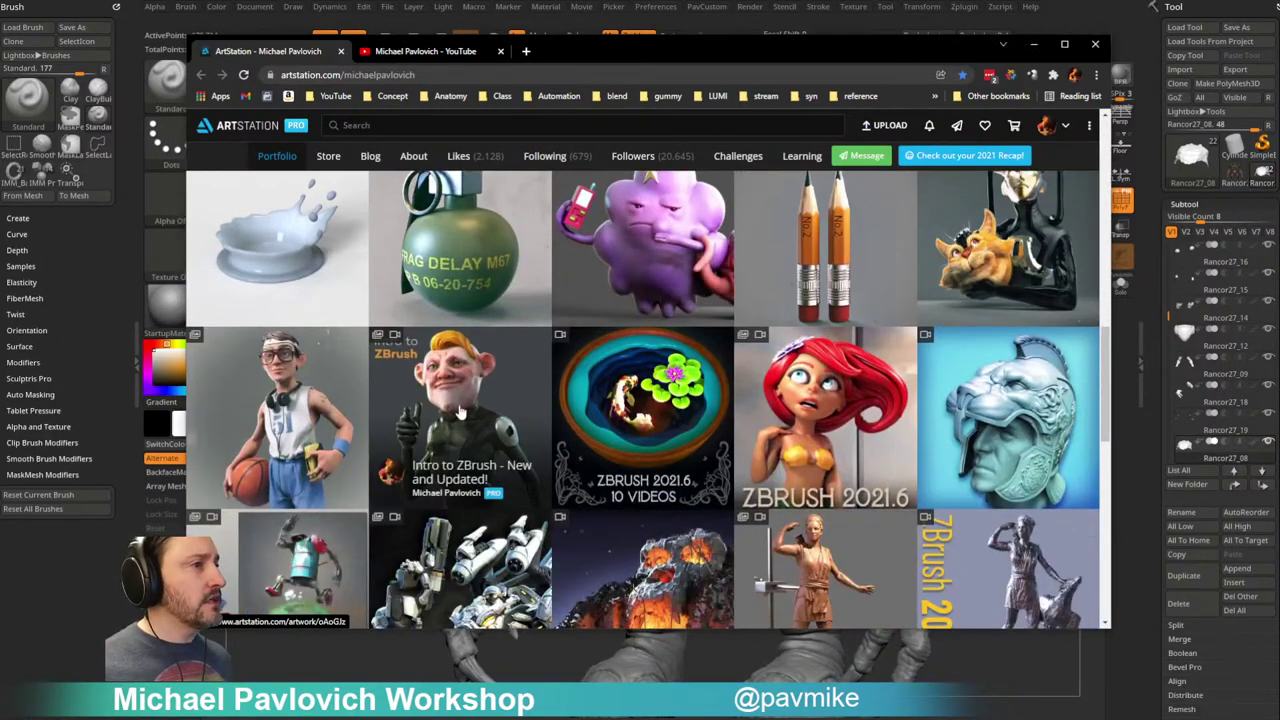
pyautogui.click(460, 412)
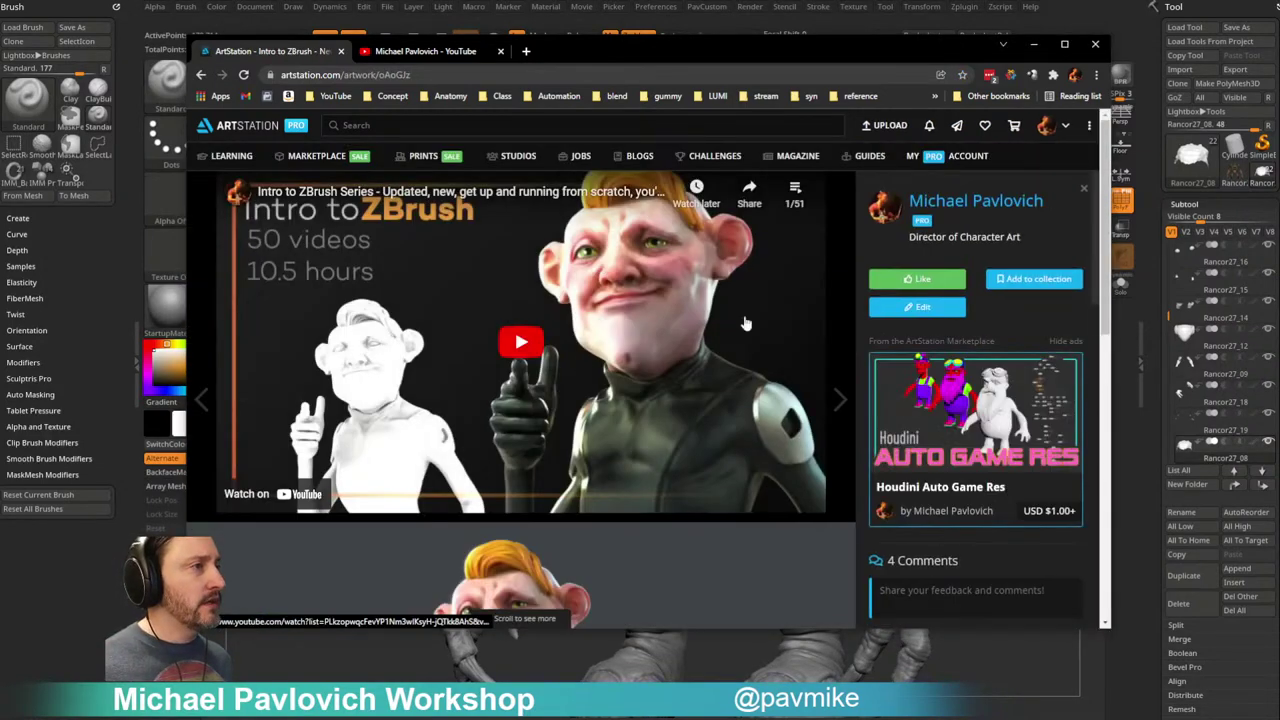
pyautogui.click(795, 190)
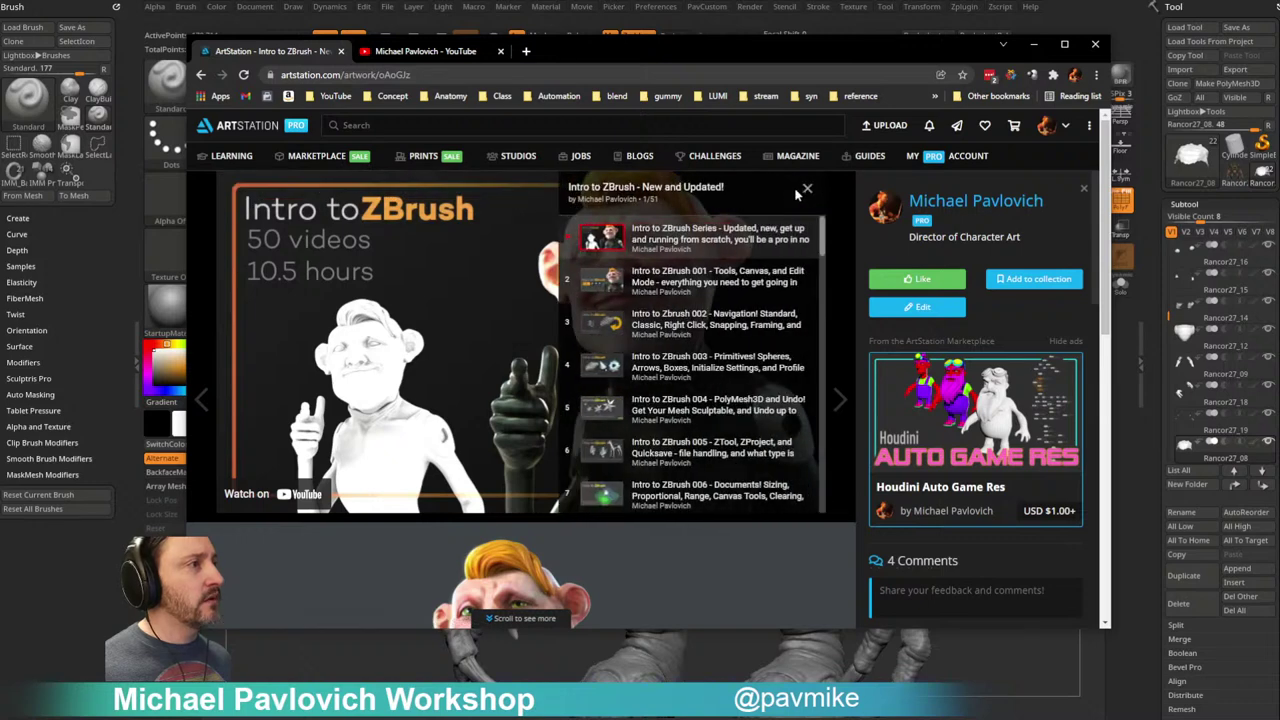
pyautogui.click(808, 194)
# Step: Highlight the web address of the Intro to ZBrush post and go back to the portfolio page
pyautogui.click(420, 74)
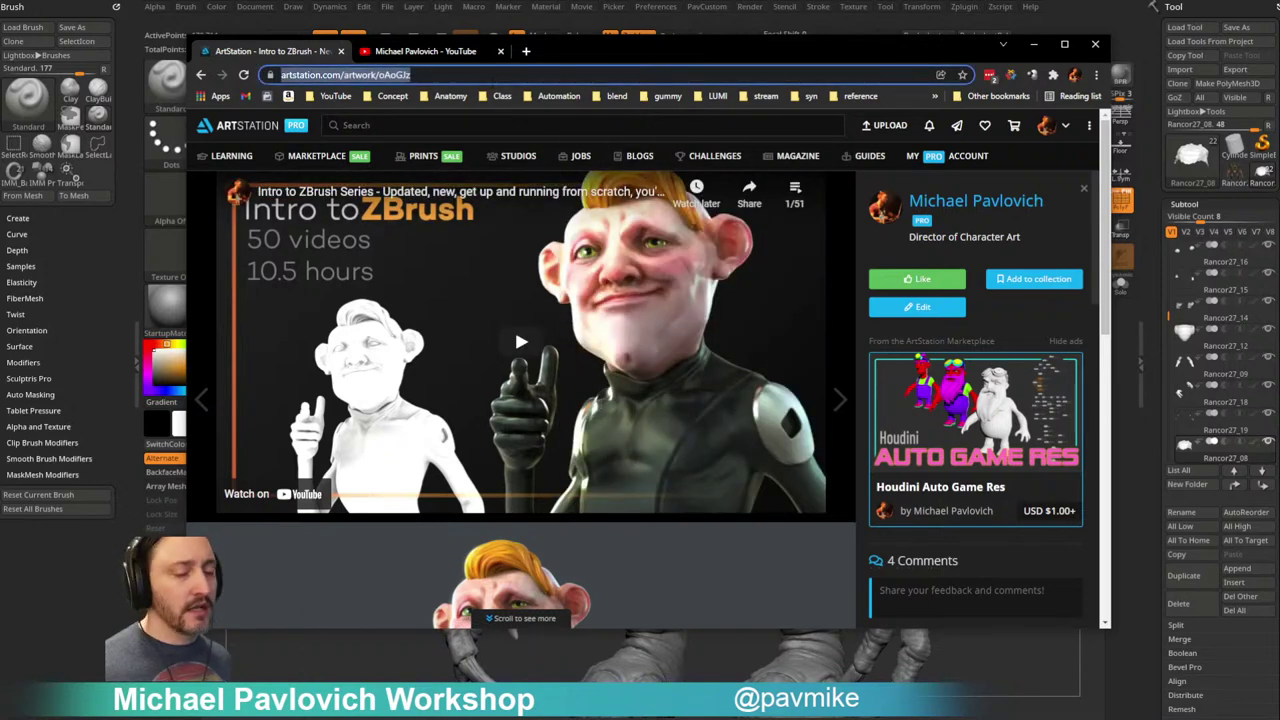
pyautogui.hotkey('alt', 'Tab')
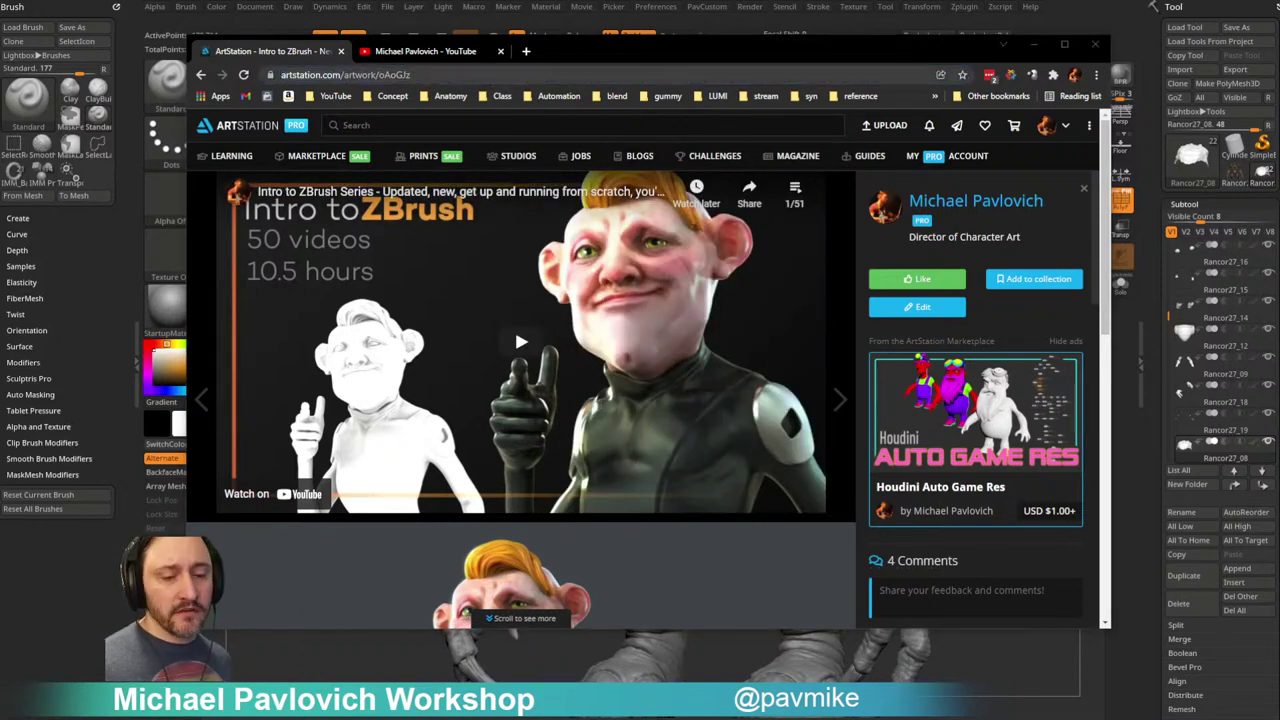
pyautogui.hotkey('alt', 'Left')
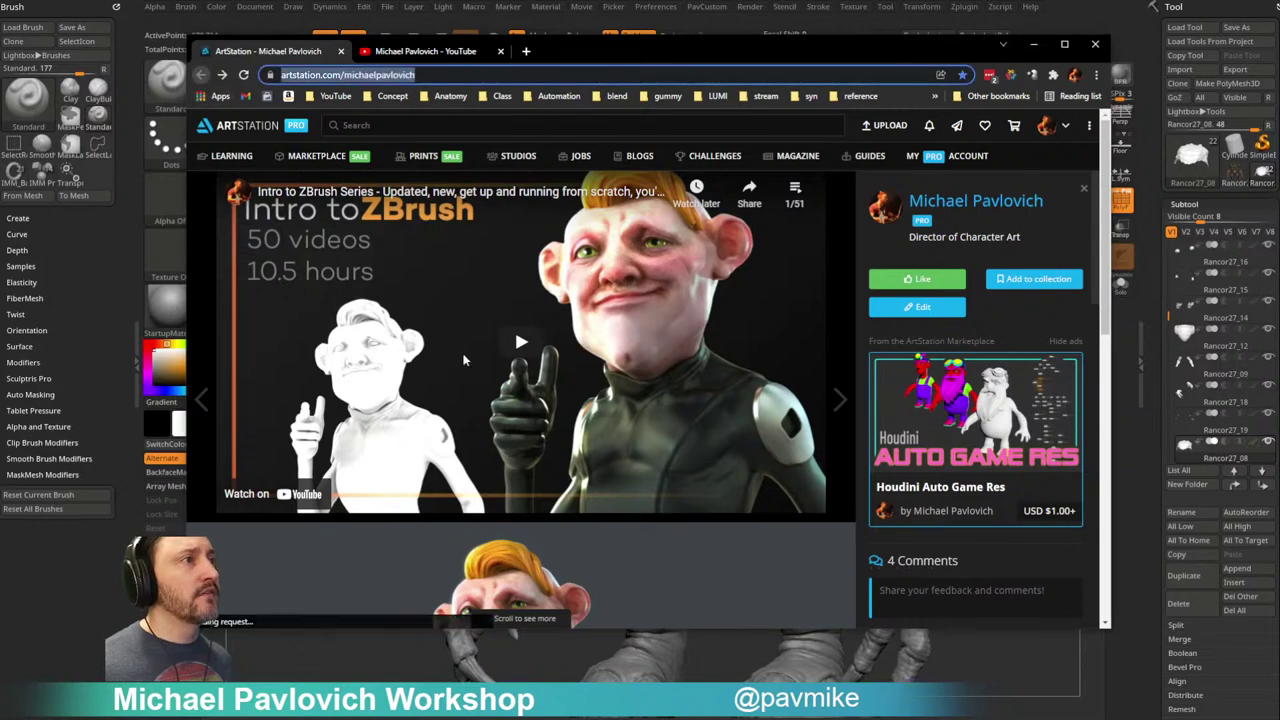
# Step: Browse the playlists of the YouTube channel and highlight the web address of the playlists page
pyautogui.hotkey('ctrl', 'Tab')
pyautogui.scroll(-5, 522, 458)
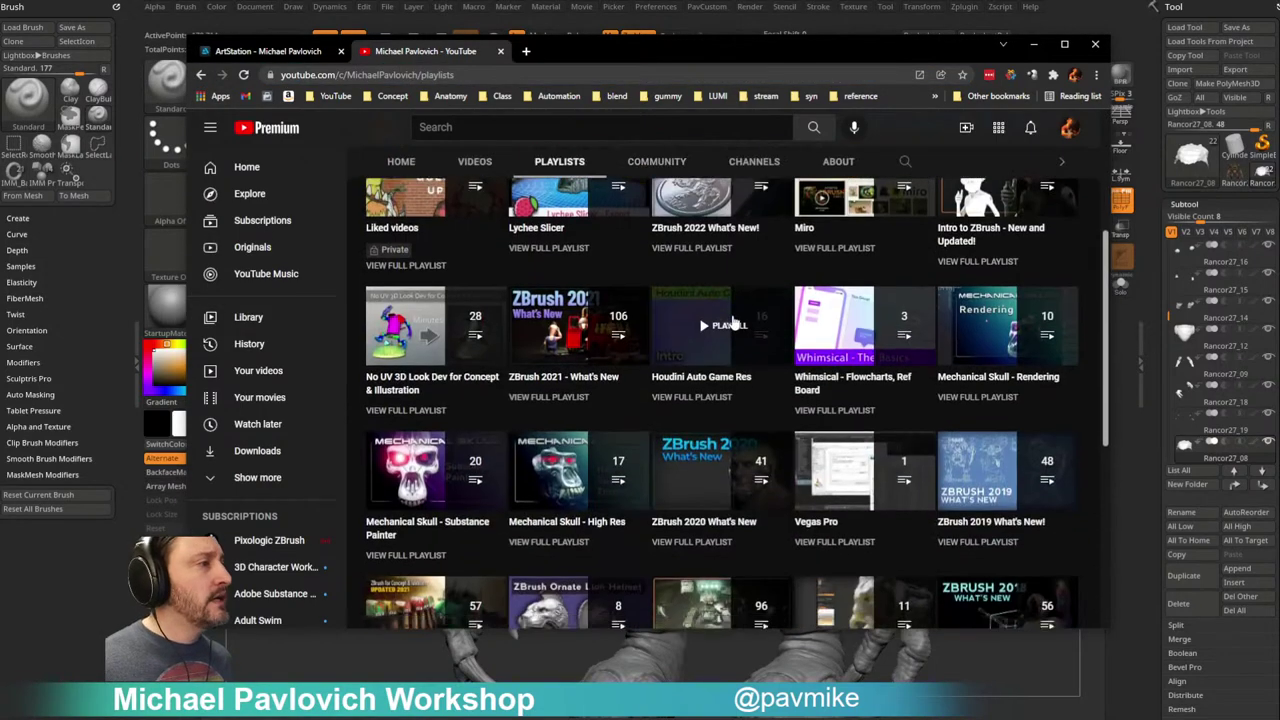
pyautogui.scroll(-1, 725, 395)
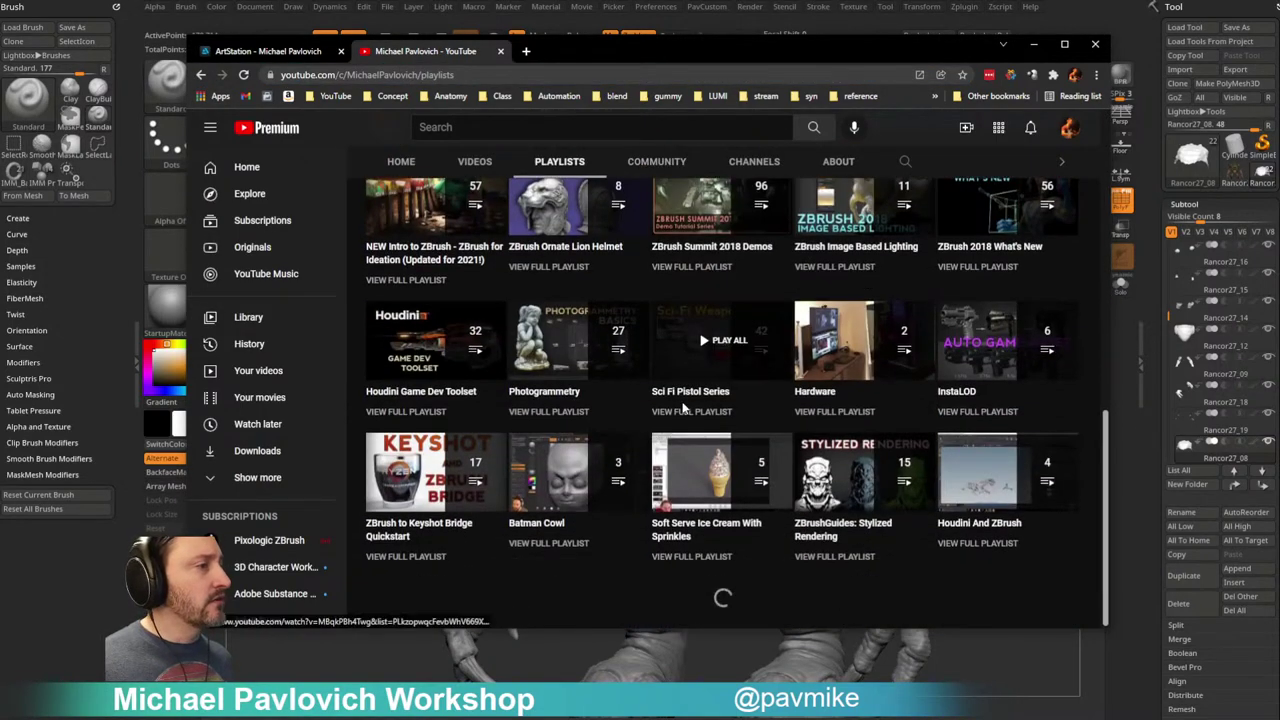
pyautogui.scroll(3, 725, 390)
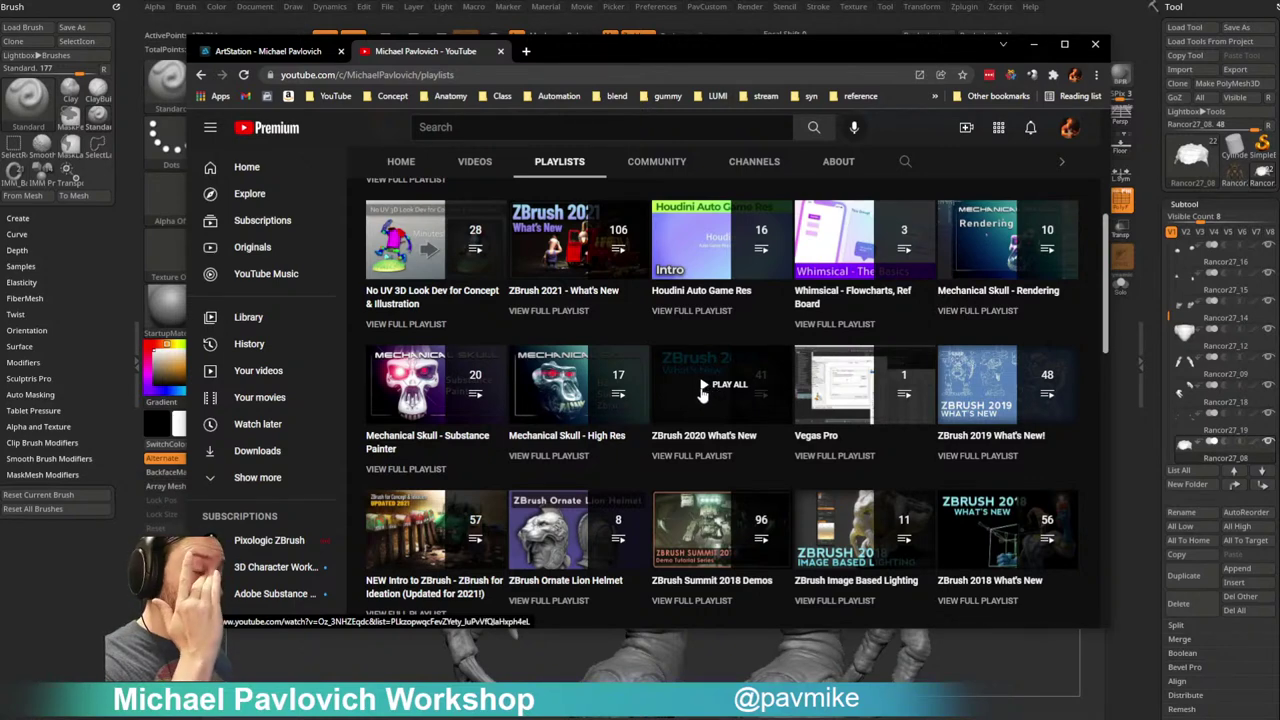
pyautogui.scroll(-2, 700, 394)
pyautogui.scroll(3, 690, 396)
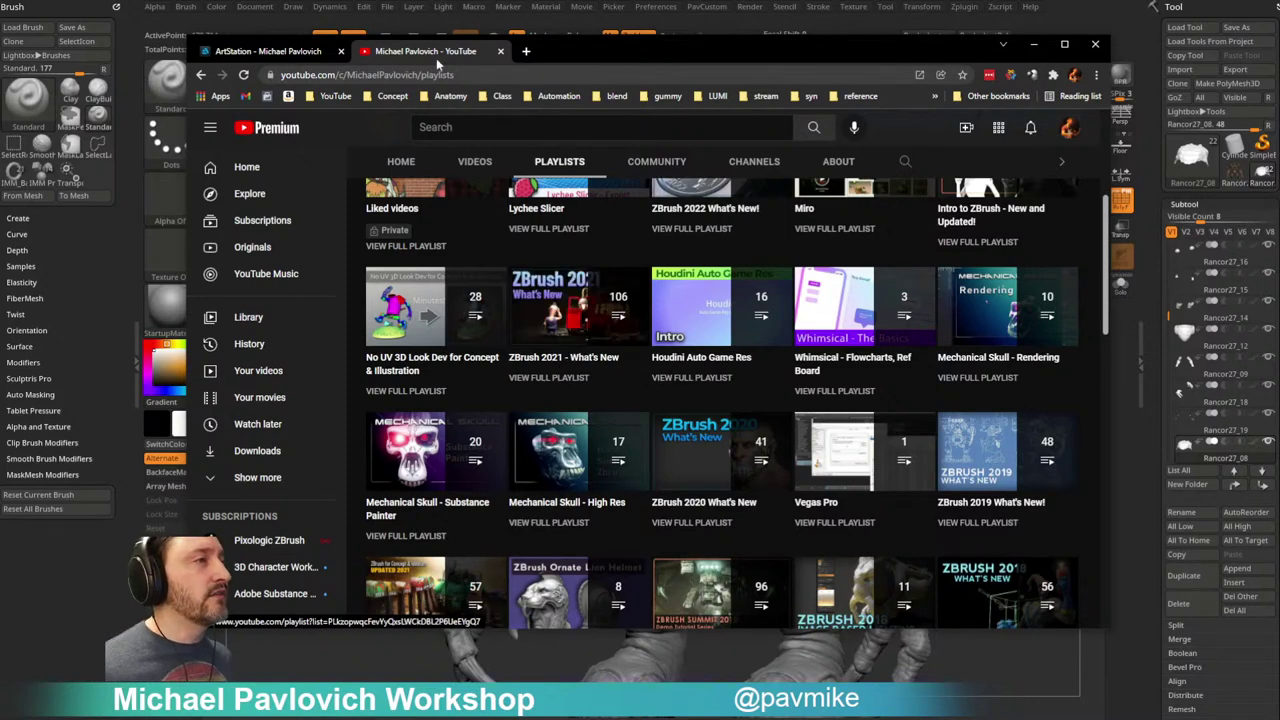
pyautogui.click(497, 96)
pyautogui.click(495, 75)
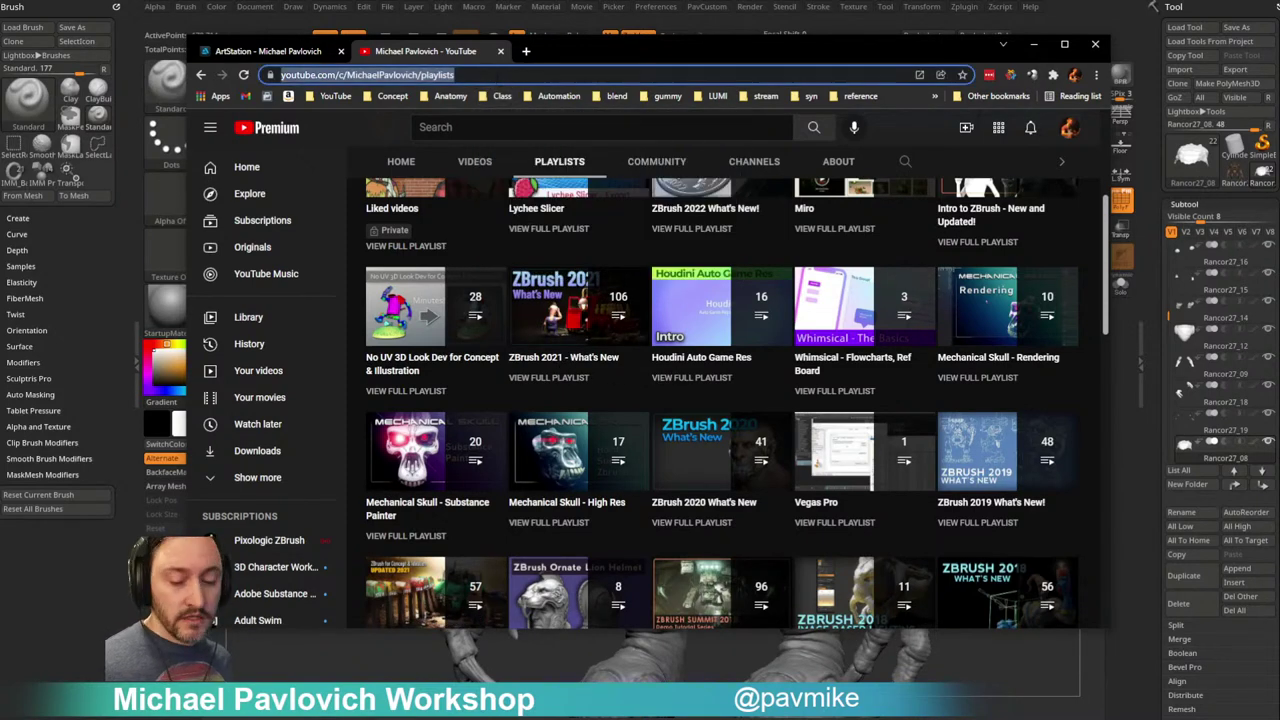
pyautogui.hotkey('alt', 'Tab')
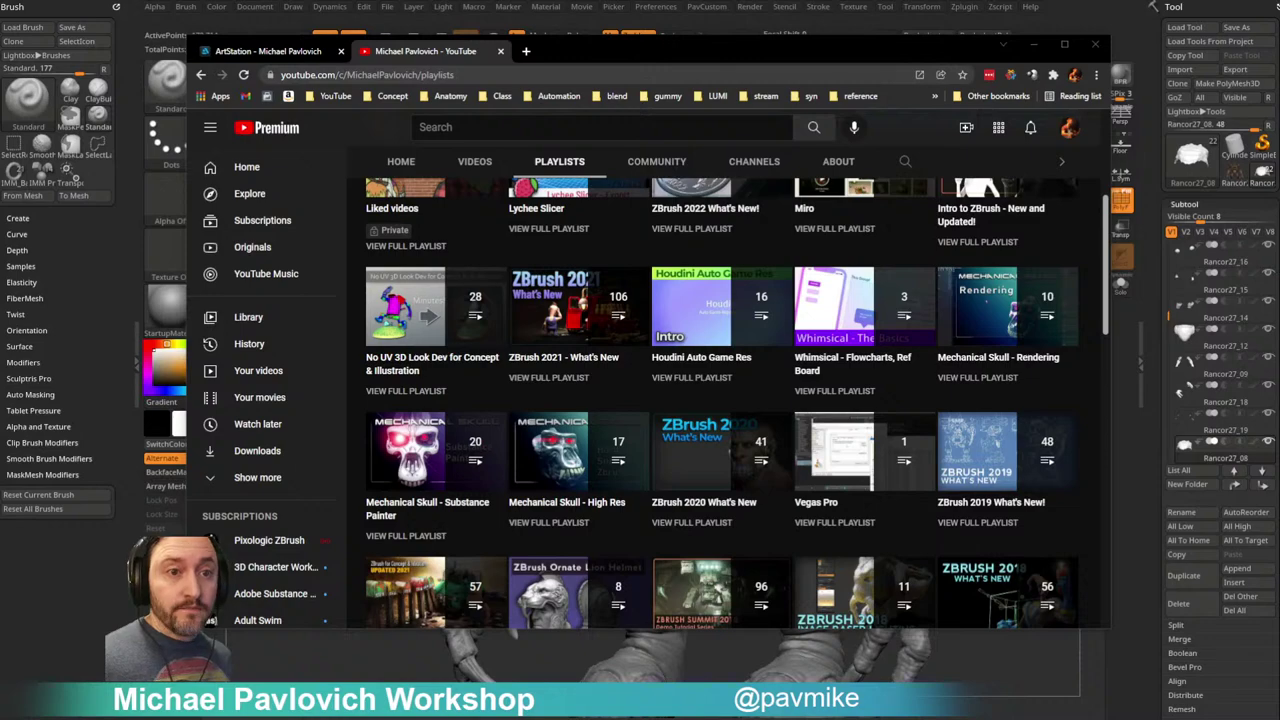
pyautogui.scroll(3, 500, 480)
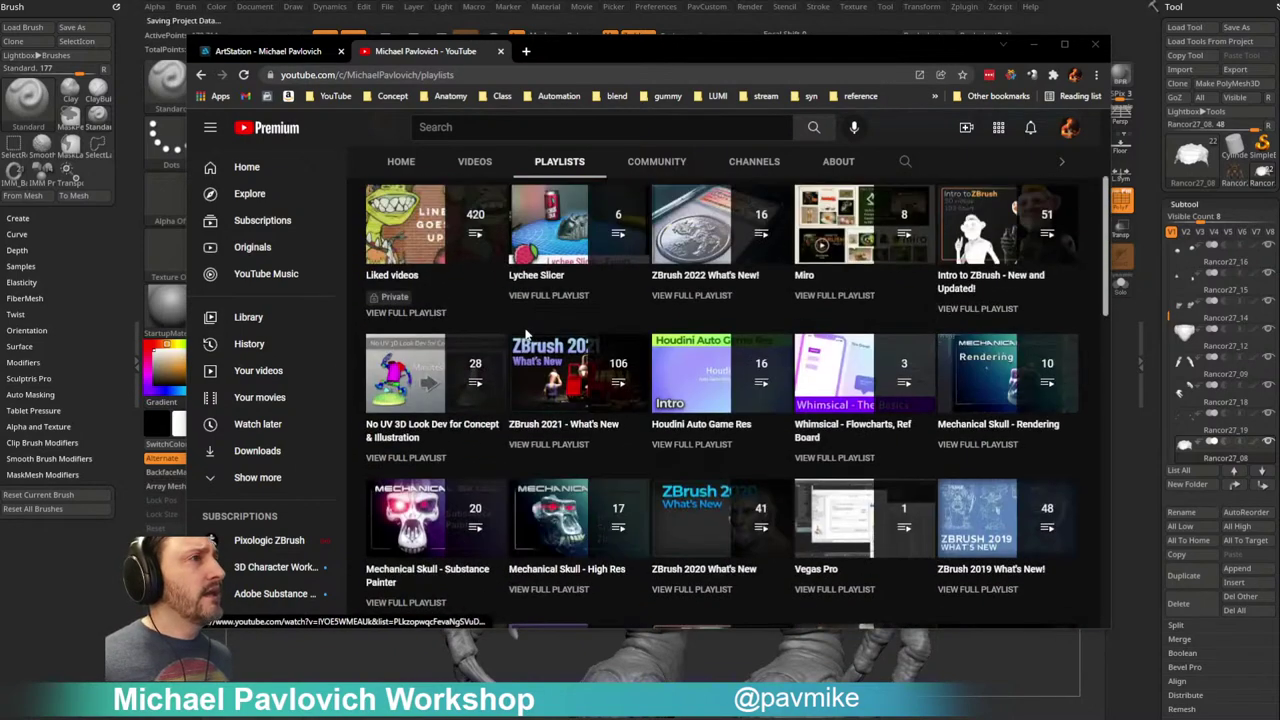
# Step: Return to the ArtStation portfolio and look through its artworks from the newest down to the oldest entries
pyautogui.click(268, 51)
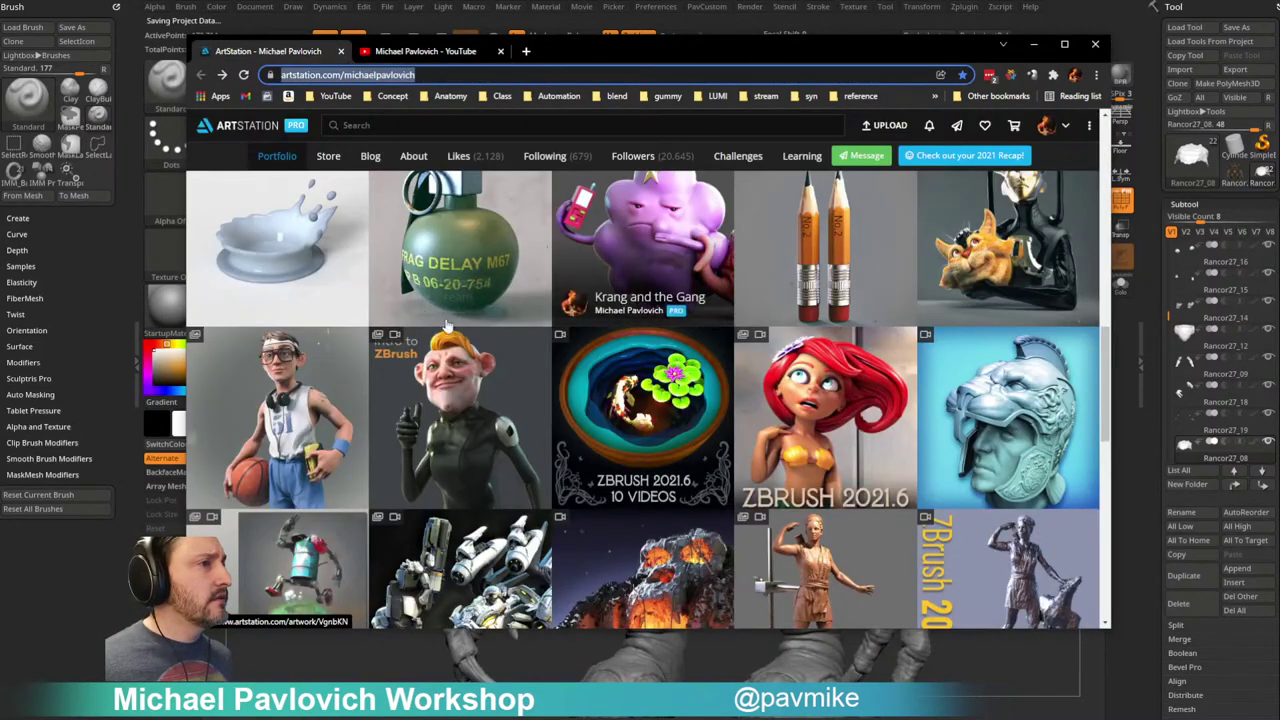
pyautogui.scroll(2, 530, 335)
pyautogui.scroll(2, 530, 335)
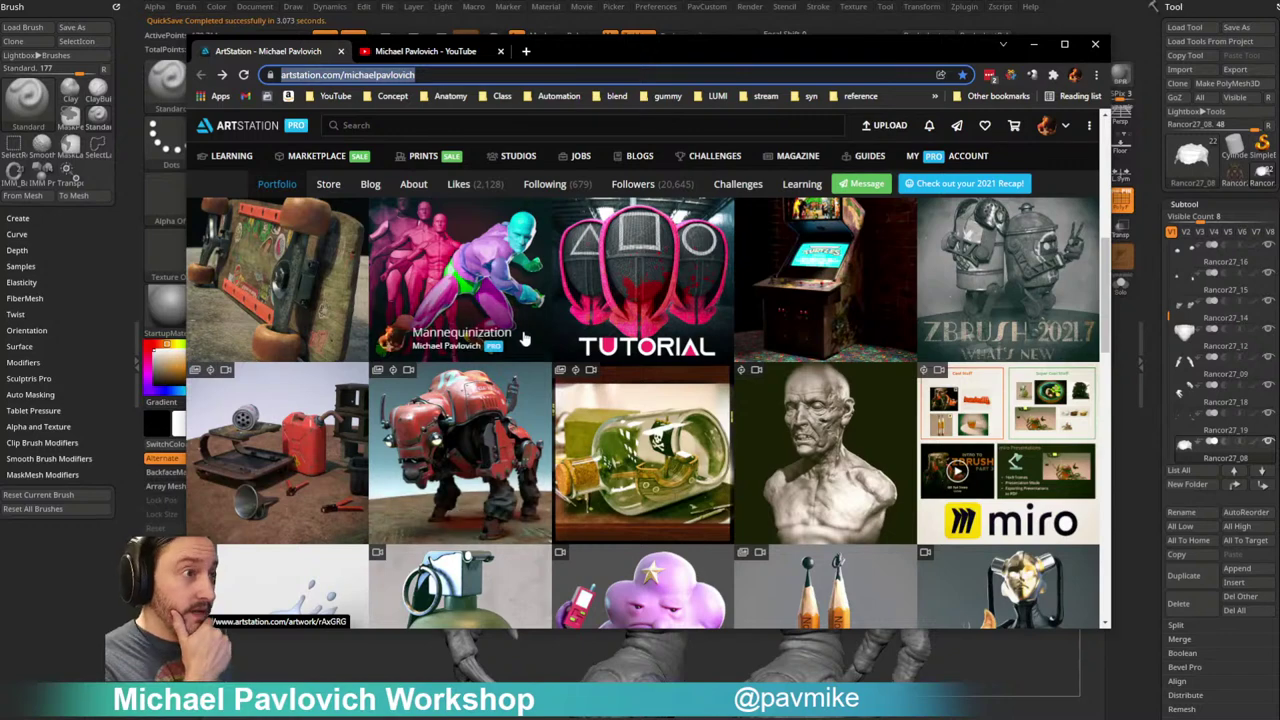
pyautogui.scroll(3, 520, 342)
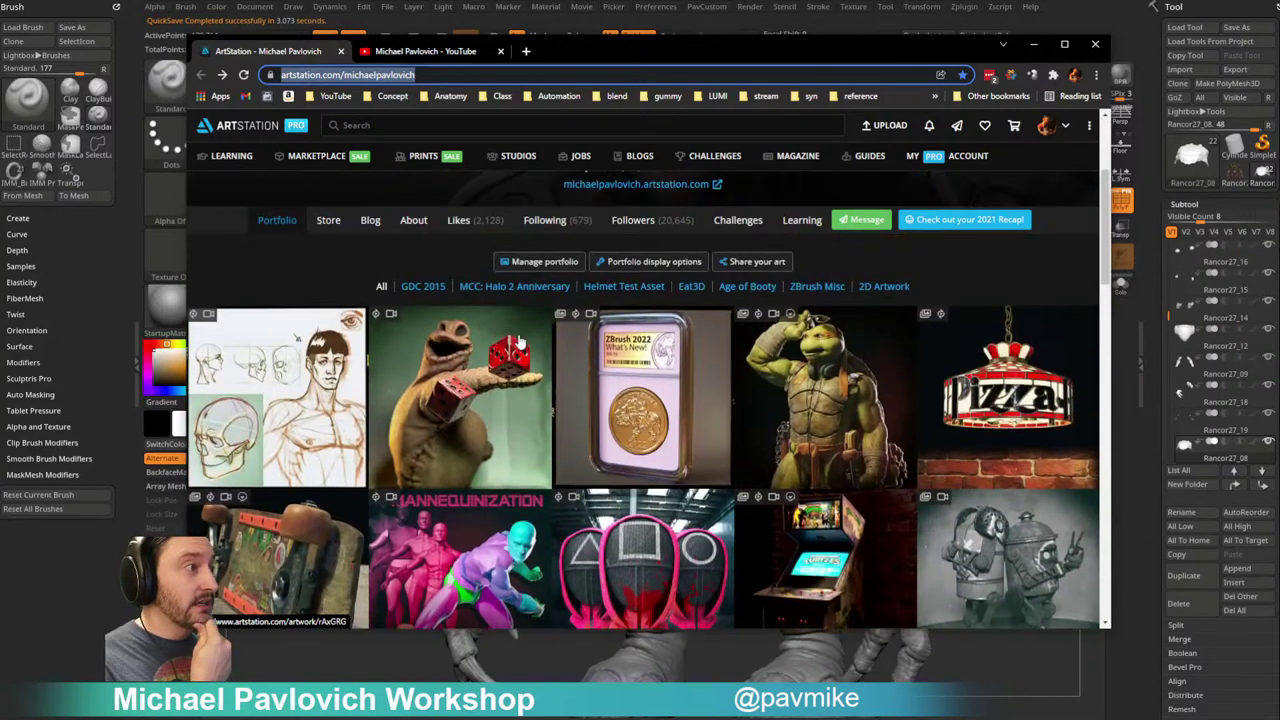
pyautogui.scroll(-2, 519, 344)
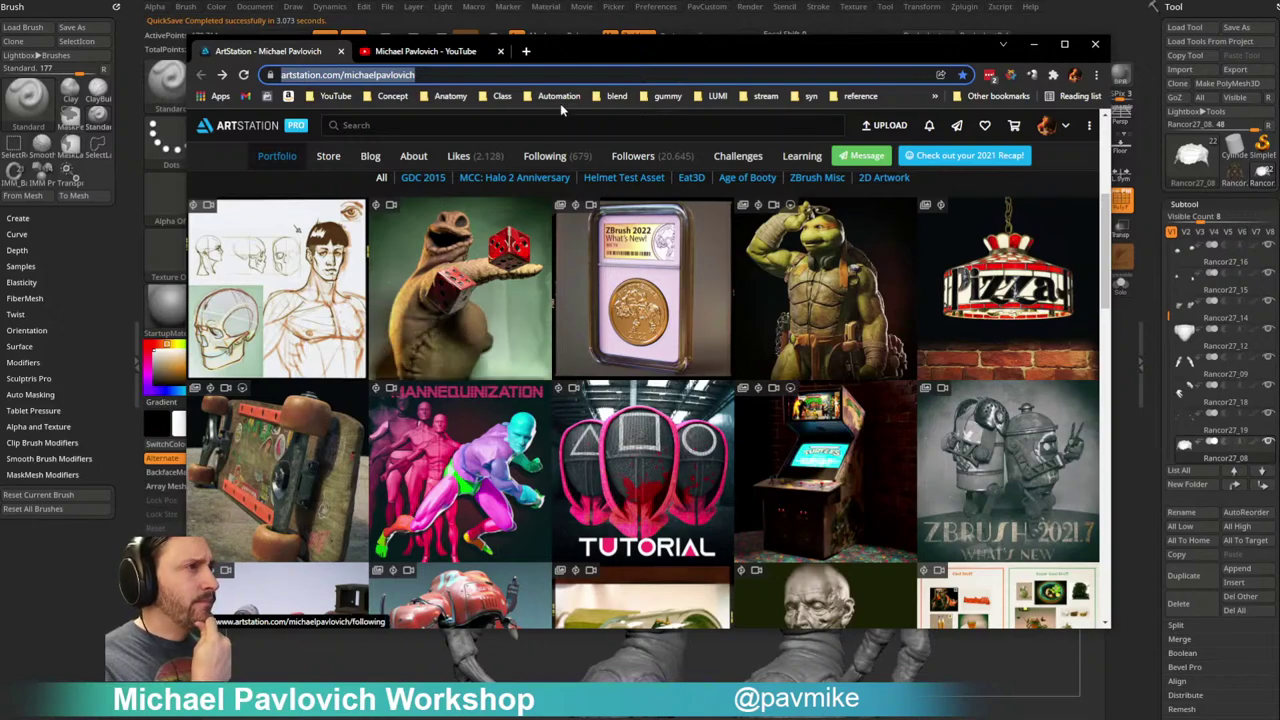
pyautogui.scroll(-10, 540, 345)
pyautogui.scroll(-15, 607, 343)
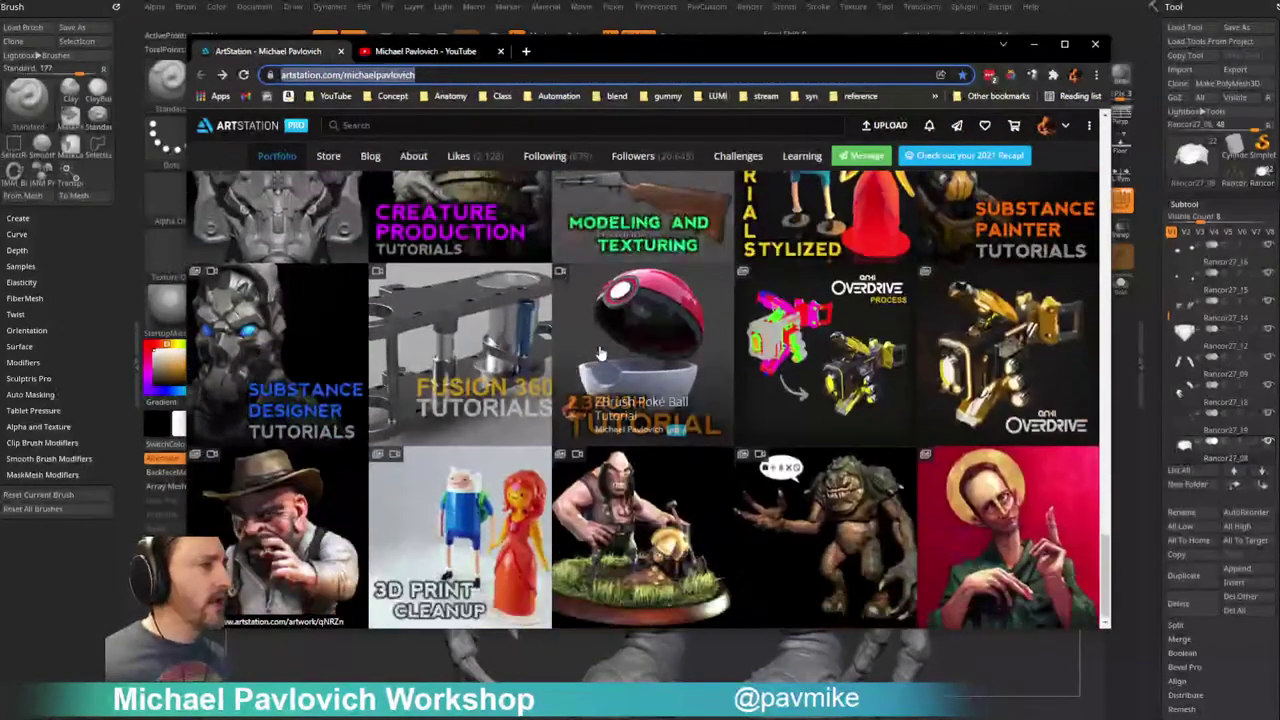
# Step: View the 2D Artwork post and the ZBrush Misc post with the painted rancor, down to its oldest images
pyautogui.click(1032, 522)
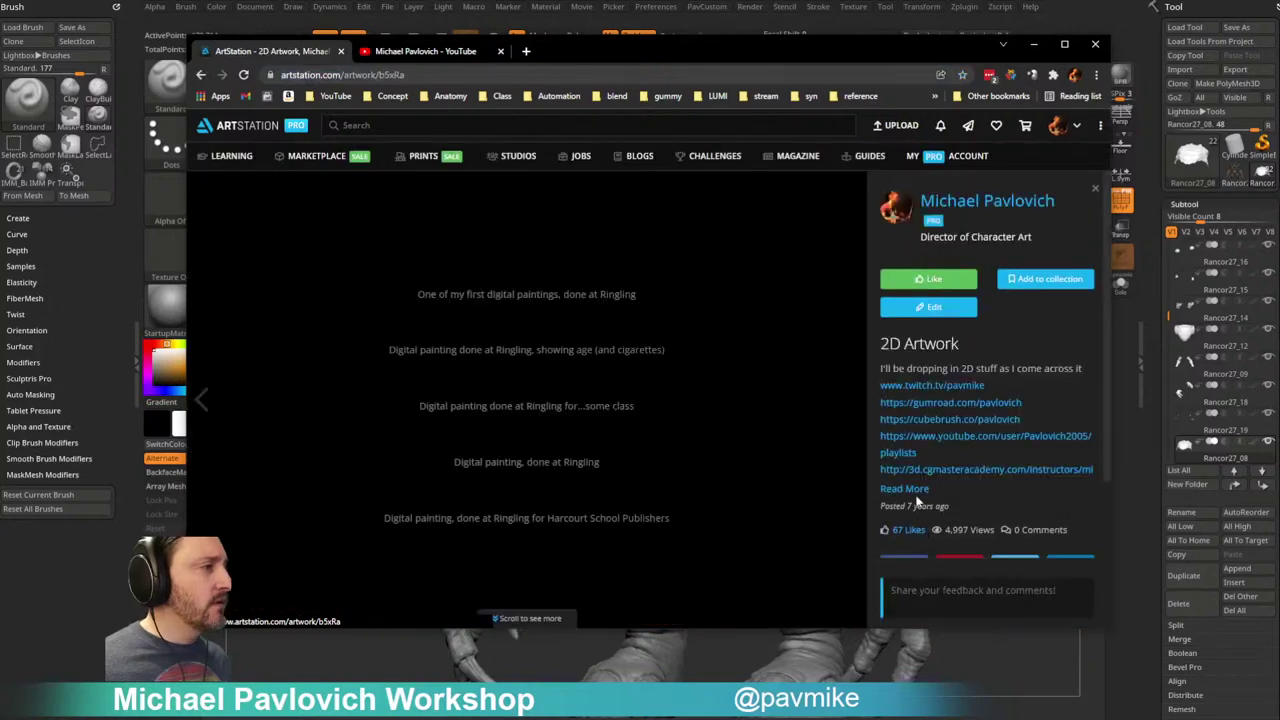
pyautogui.scroll(-10, 308, 340)
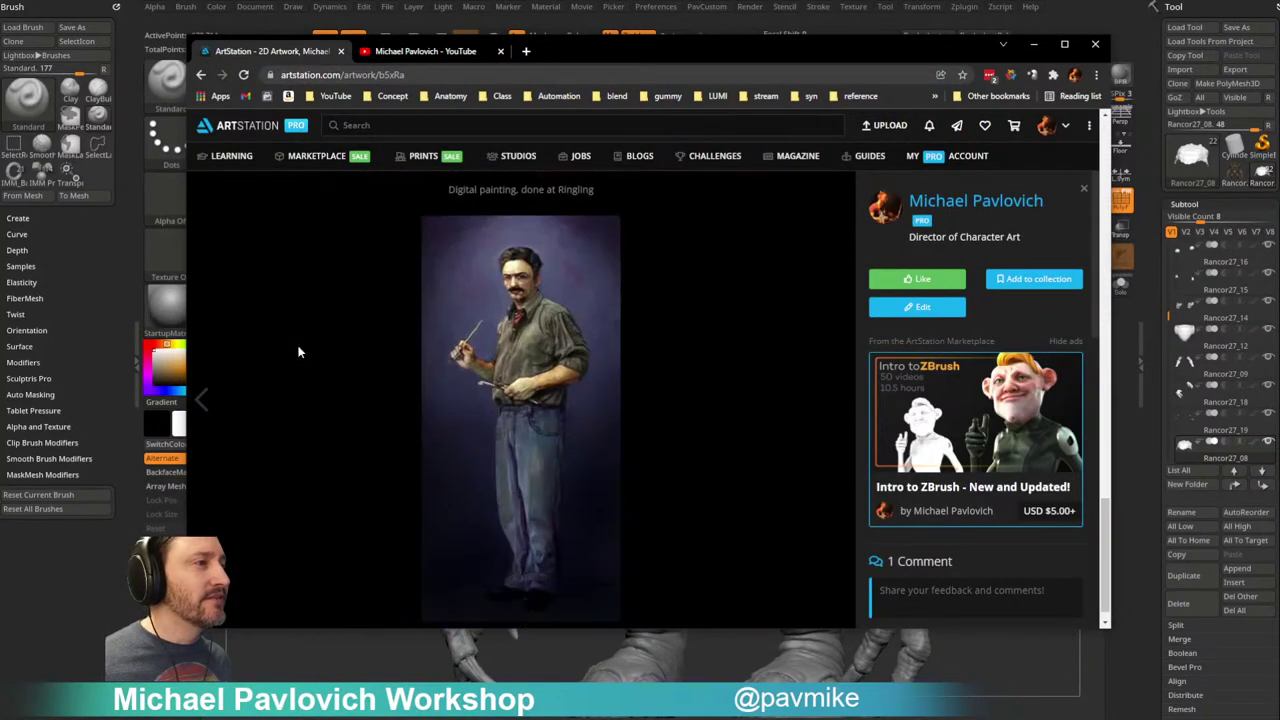
pyautogui.click(201, 74)
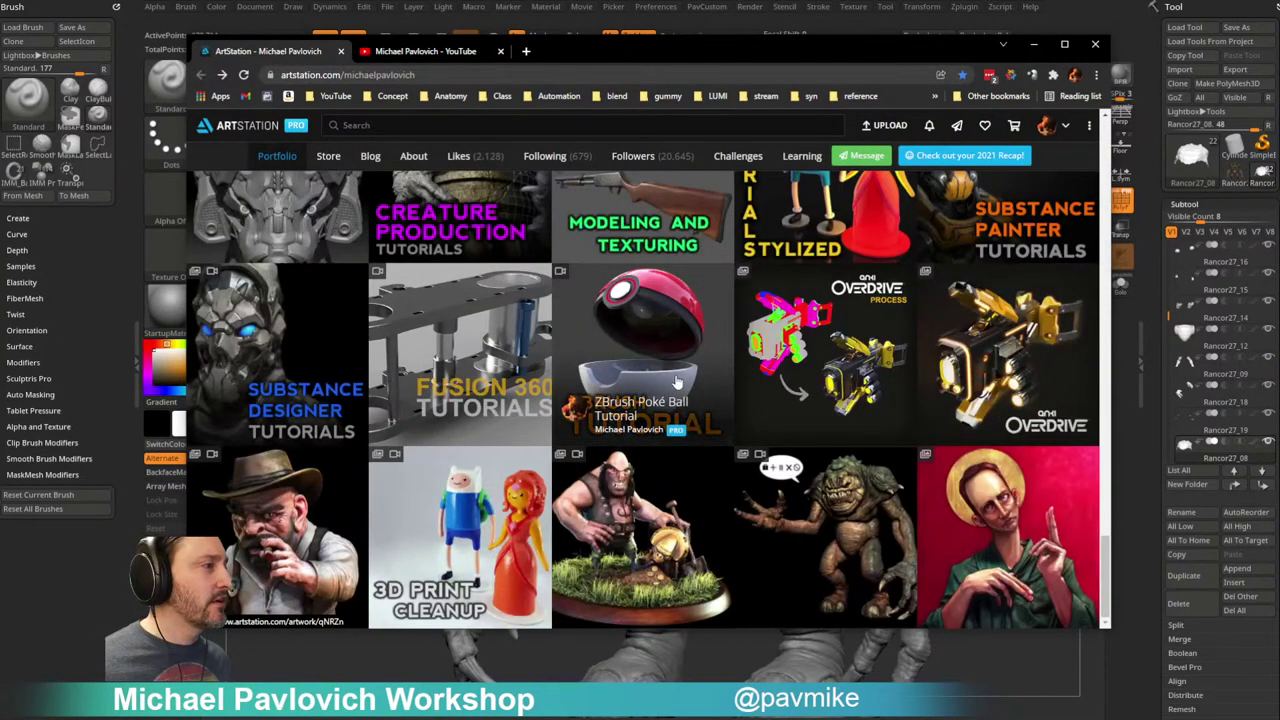
pyautogui.click(844, 518)
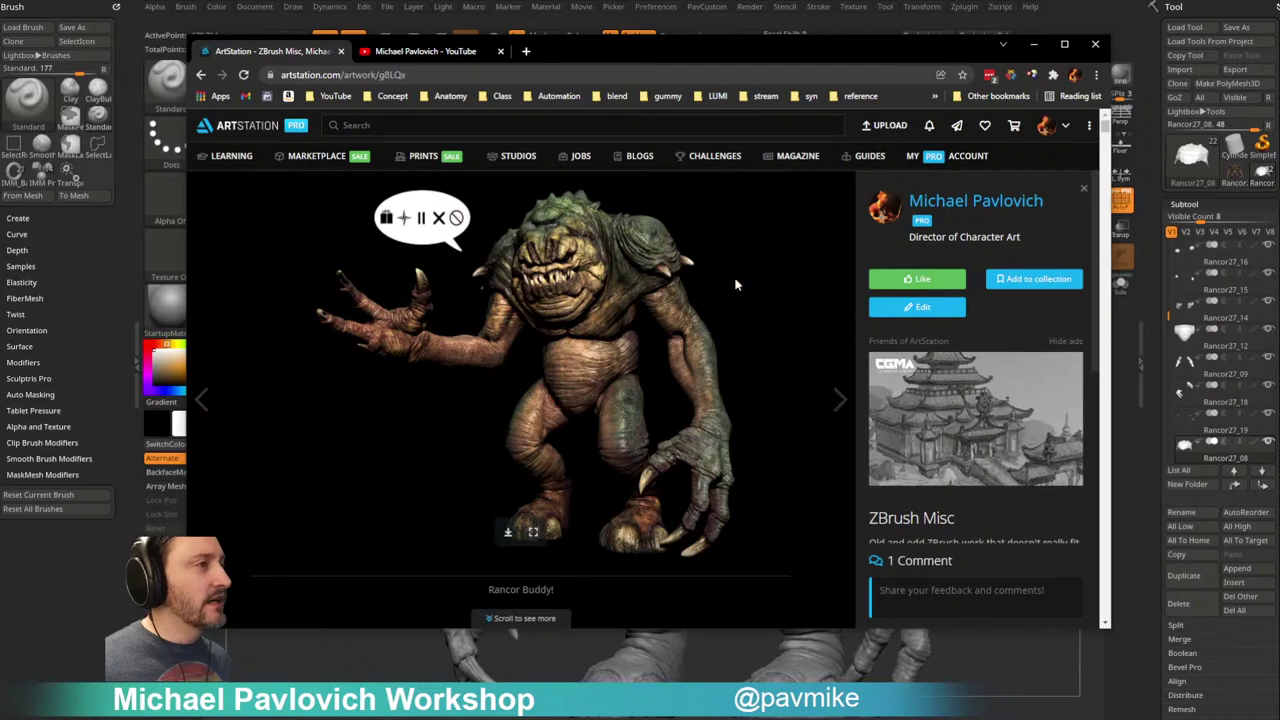
pyautogui.moveTo(1104, 130); pyautogui.dragTo(1104, 614)
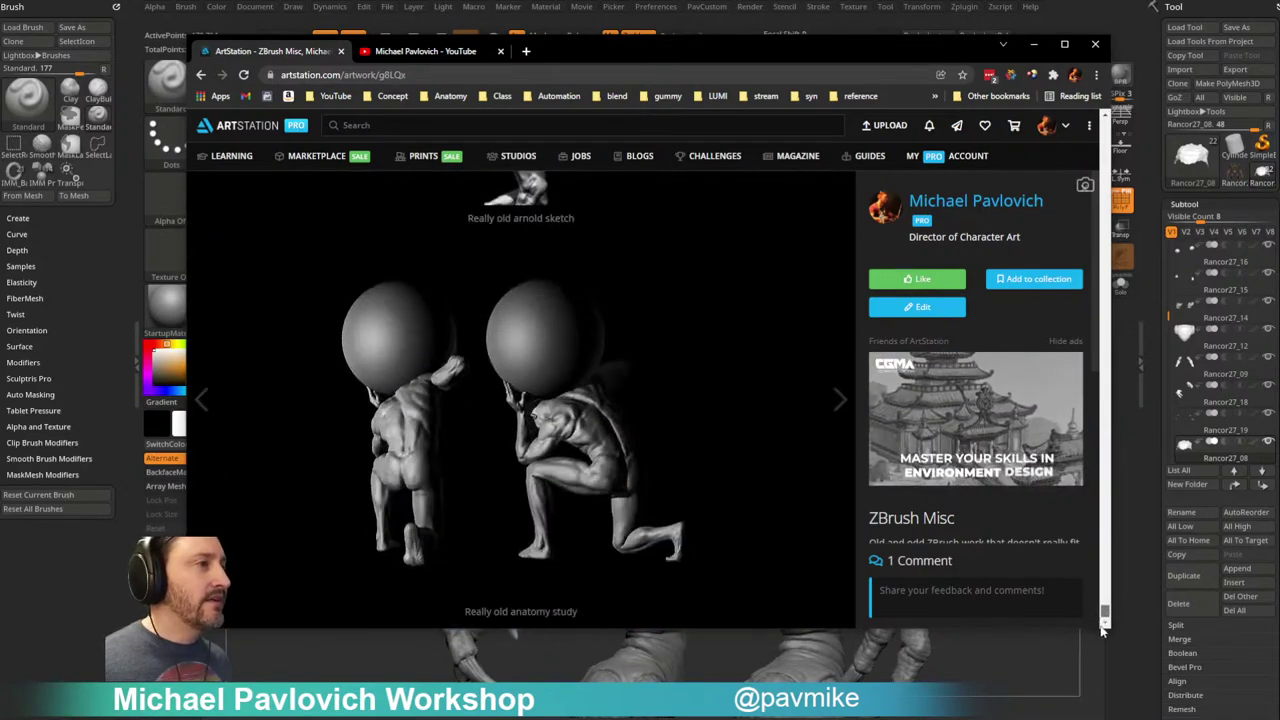
# Step: Switch back to ZBrush, quick-save the project and open a file explorer window moved off this screen
pyautogui.hotkey('alt', 'Tab')
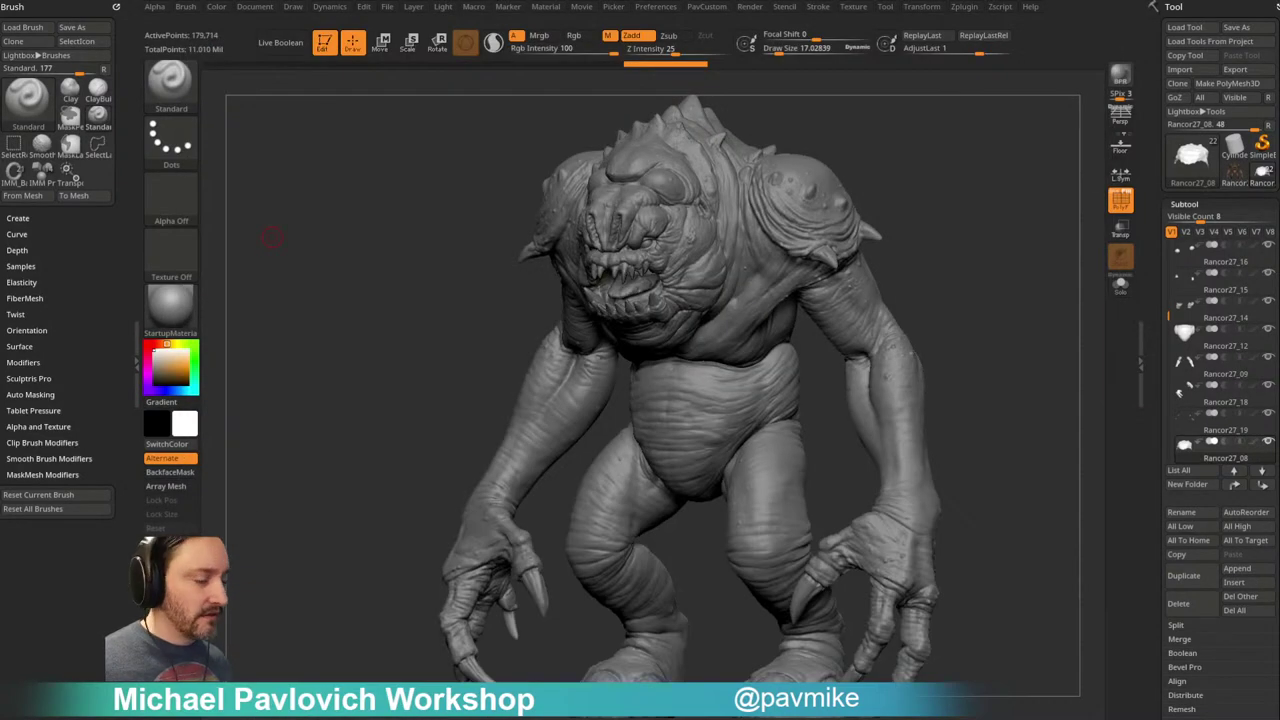
pyautogui.hotkey('ctrl', 's')
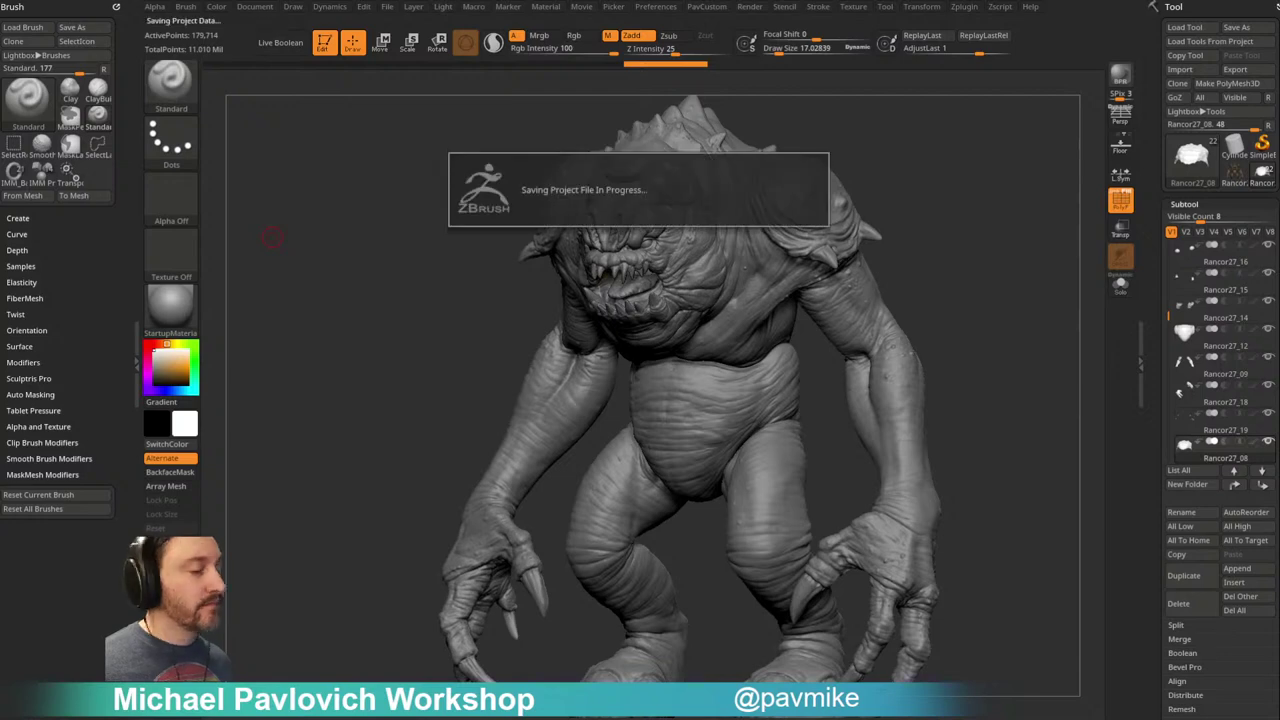
pyautogui.press('super+e')
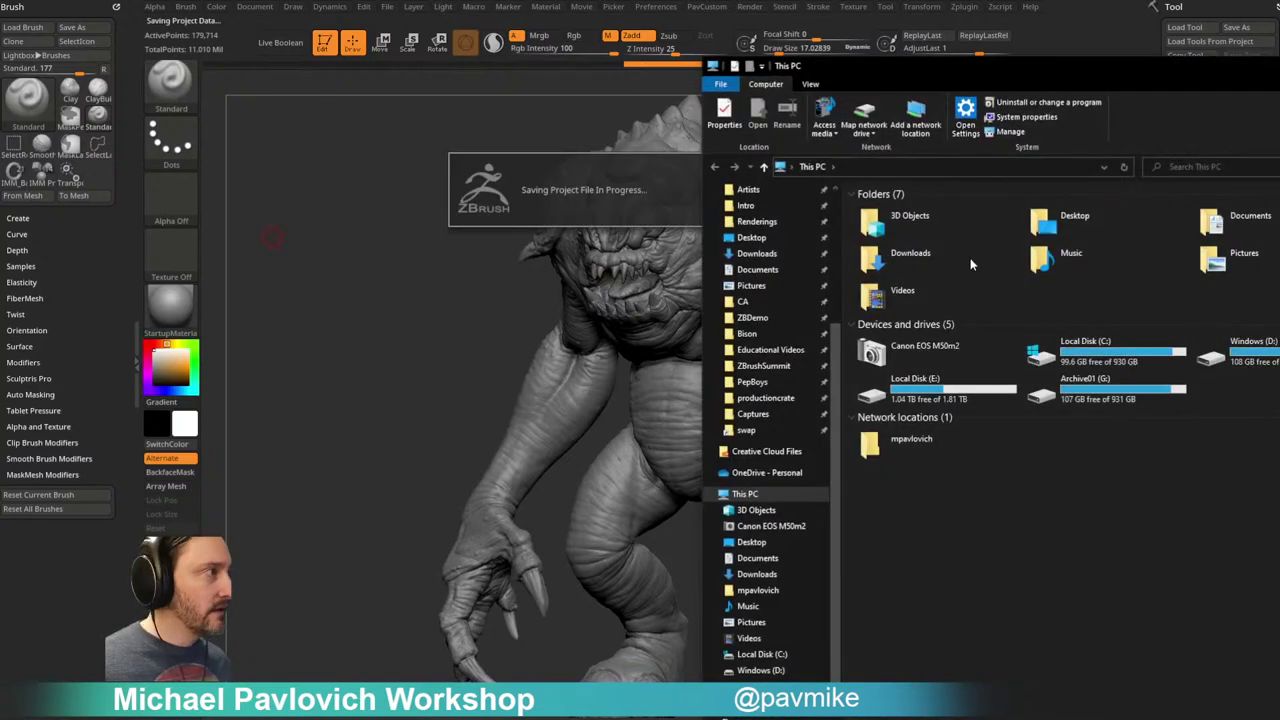
pyautogui.moveTo(905, 75); pyautogui.dragTo(1279, 75)
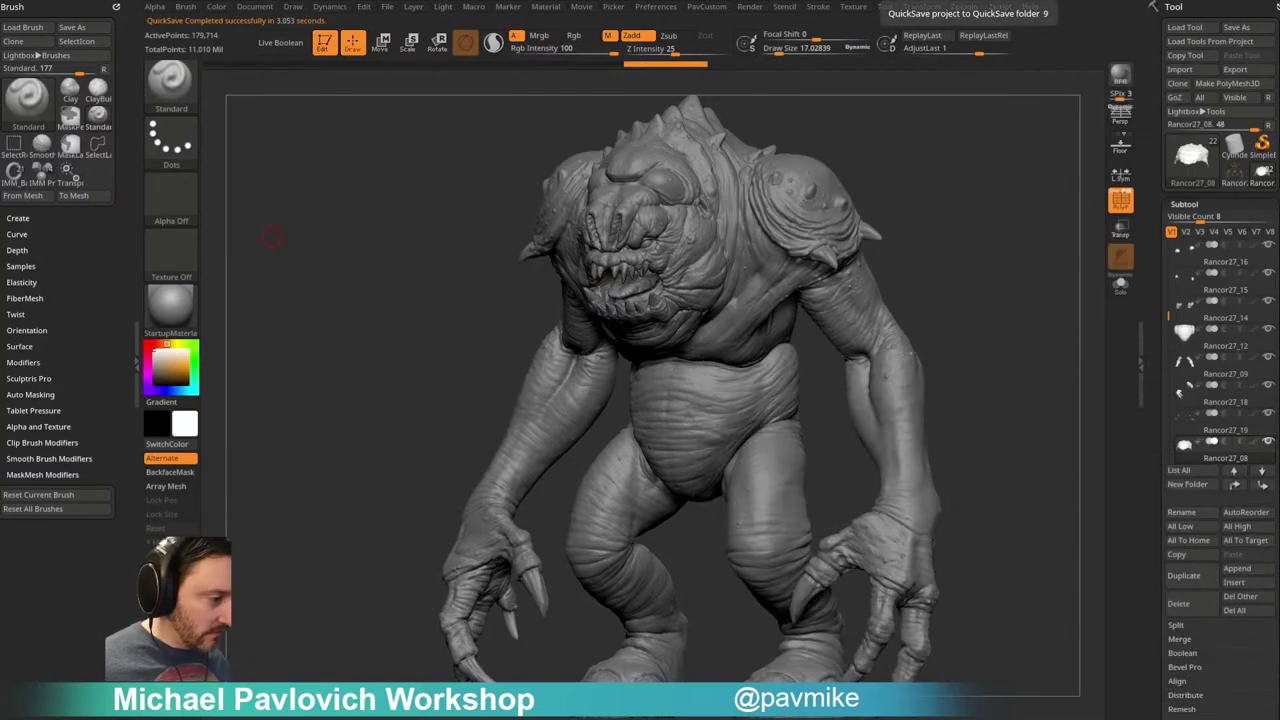
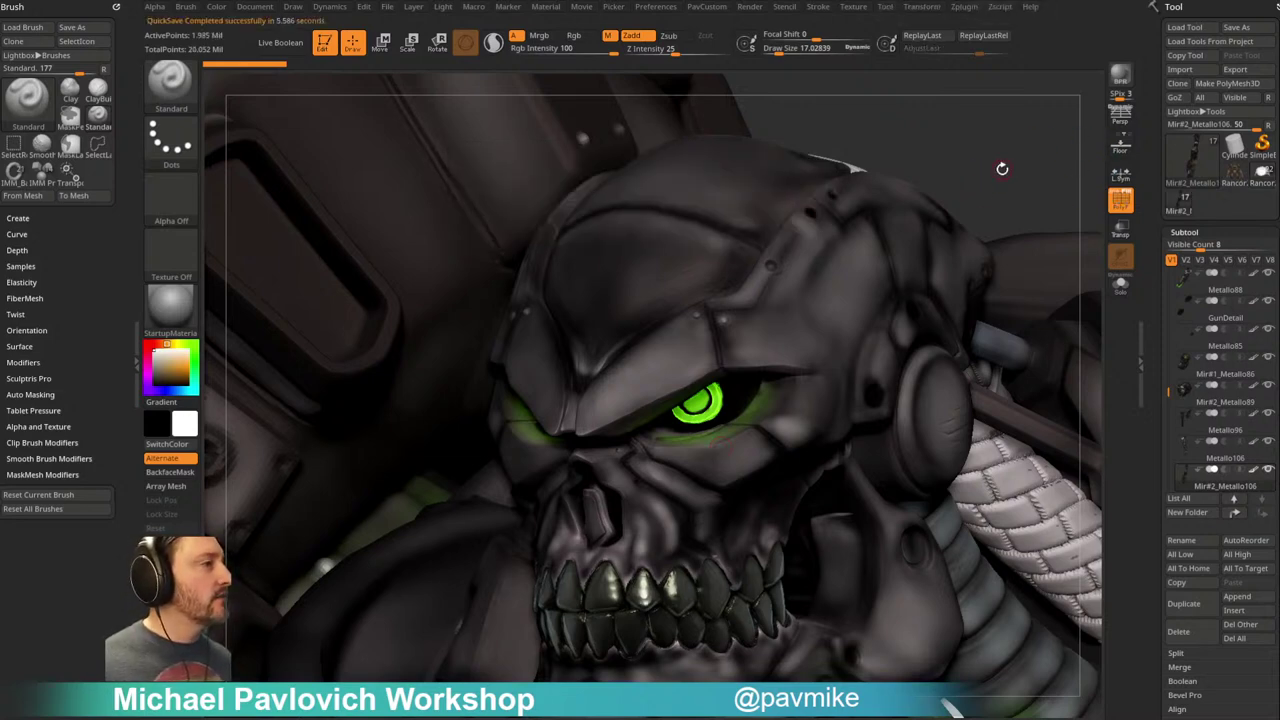
# Step: Turn off the polypaint display on all subtools of the painted Metallo model
pyautogui.keyDown('shift'); pyautogui.click(1253, 274); pyautogui.keyUp('shift')
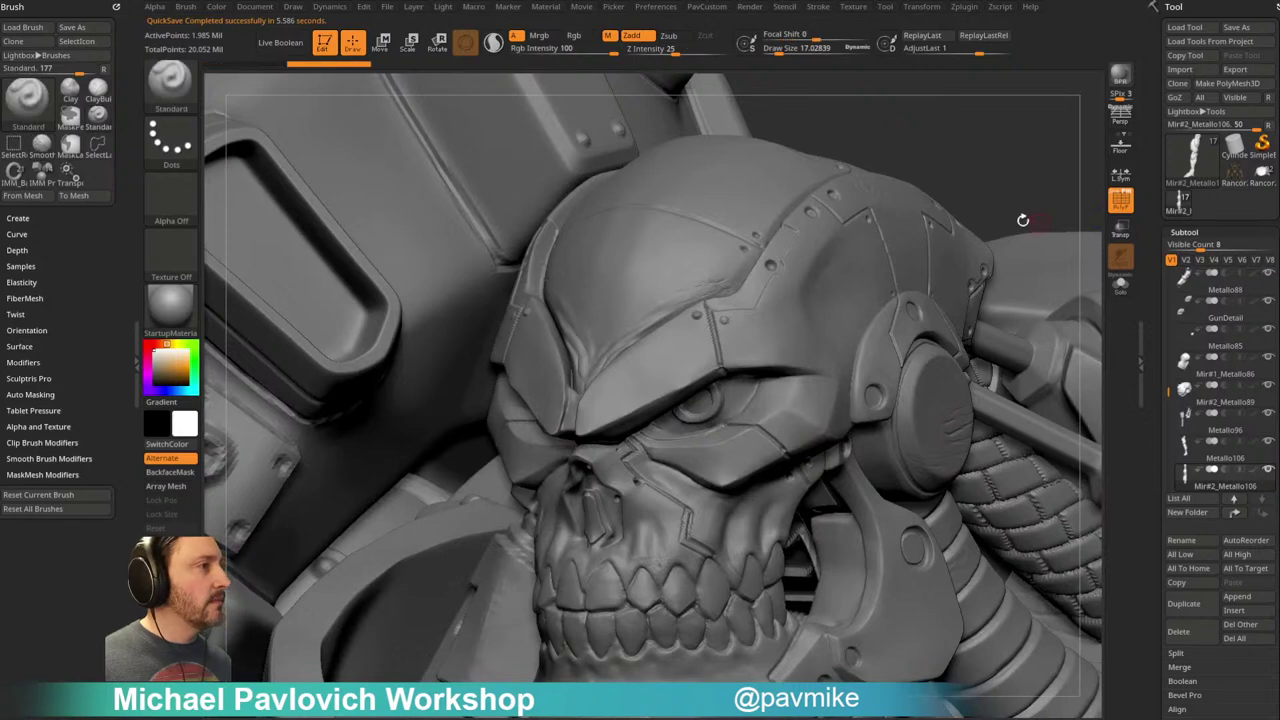
pyautogui.moveTo(997, 151); pyautogui.dragTo(932, 132)
pyautogui.keyDown('ctrl'); pyautogui.moveTo(932, 132); pyautogui.dragTo(990, 208, button='right'); pyautogui.keyUp('ctrl')
# Step: Examine the unpainted sculpt detail on the Metallo model's chest armour, hoses and skull from several close angles
pyautogui.moveTo(934, 286)
pyautogui.mouseDown(button='right')
pyautogui.moveTo(984, 293)
pyautogui.moveTo(1012, 235)
pyautogui.mouseUp(button='right')
pyautogui.press('s')
pyautogui.press('s')
pyautogui.keyDown('shift'); pyautogui.moveTo(1012, 235); pyautogui.dragTo(940, 288, button='right'); pyautogui.keyUp('shift')
pyautogui.press('s')
pyautogui.moveTo(1014, 291)
pyautogui.mouseDown()
pyautogui.moveTo(923, 291)
pyautogui.moveTo(923, 277)
pyautogui.moveTo(949, 280)
pyautogui.moveTo(1004, 253)
pyautogui.moveTo(969, 277)
pyautogui.moveTo(991, 277)
pyautogui.moveTo(971, 273)
pyautogui.moveTo(972, 219)
pyautogui.moveTo(996, 397)
pyautogui.moveTo(1006, 214)
pyautogui.moveTo(994, 271)
pyautogui.moveTo(1018, 265)
pyautogui.mouseUp()
pyautogui.moveTo(926, 283)
pyautogui.mouseDown()
pyautogui.moveTo(1029, 272)
pyautogui.moveTo(1040, 275)
pyautogui.moveTo(966, 290)
pyautogui.moveTo(986, 280)
pyautogui.moveTo(971, 274)
pyautogui.moveTo(1040, 293)
pyautogui.moveTo(1011, 254)
pyautogui.moveTo(823, 441)
pyautogui.mouseUp()
pyautogui.press('s')
pyautogui.press('s')
pyautogui.moveTo(921, 479)
pyautogui.keyDown('alt'); pyautogui.mouseDown()
pyautogui.moveTo(863, 449)
pyautogui.moveTo(893, 464)
pyautogui.moveTo(946, 551)
pyautogui.moveTo(880, 500)
pyautogui.moveTo(916, 540)
pyautogui.moveTo(992, 465)
pyautogui.mouseUp(); pyautogui.keyUp('alt')
pyautogui.press('s')
pyautogui.keyDown('ctrl'); pyautogui.moveTo(1008, 422); pyautogui.dragTo(702, 419, button='right'); pyautogui.keyUp('ctrl')
pyautogui.moveTo(702, 420); pyautogui.dragTo(541, 312)
pyautogui.moveTo(770, 345)
pyautogui.mouseDown(button='right')
pyautogui.moveTo(690, 355)
pyautogui.moveTo(755, 371)
pyautogui.mouseUp(button='right')
pyautogui.press('s')
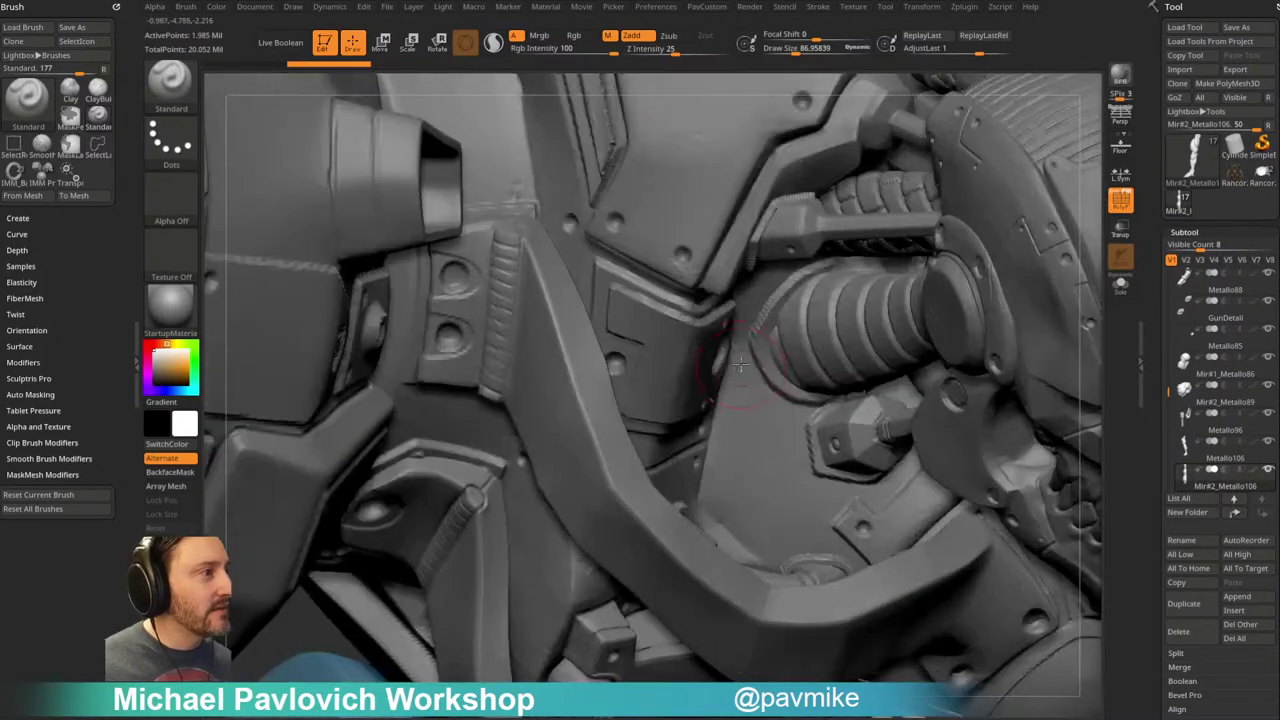
pyautogui.moveTo(782, 310); pyautogui.dragTo(569, 377, button='right')
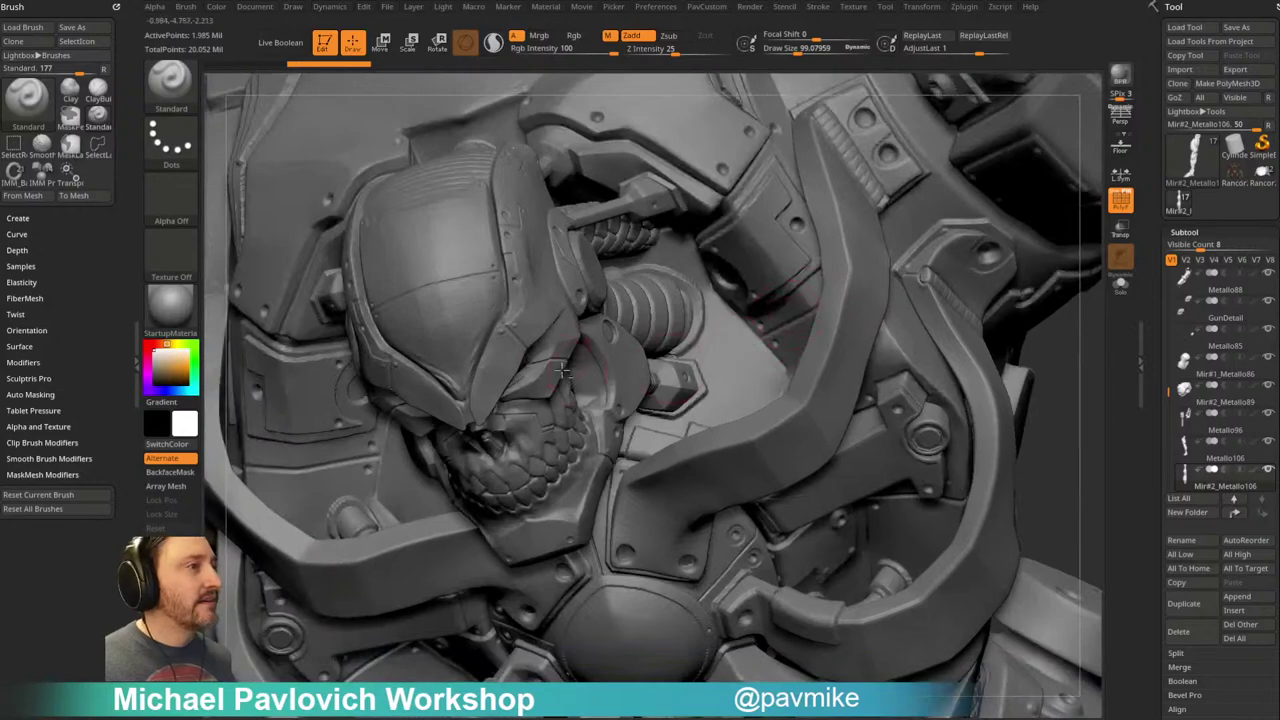
# Step: Select the Metallo skull subtool, isolate it in solo and examine it from the side and other angles
pyautogui.keyDown('alt'); pyautogui.click(568, 376); pyautogui.keyUp('alt')
pyautogui.click(1120, 293)
pyautogui.moveTo(1065, 345); pyautogui.dragTo(886, 277, button='right')
pyautogui.keyDown('alt'); pyautogui.moveTo(834, 90); pyautogui.dragTo(745, 338, button='right'); pyautogui.keyUp('alt')
pyautogui.moveTo(977, 251); pyautogui.dragTo(815, 266, button='right')
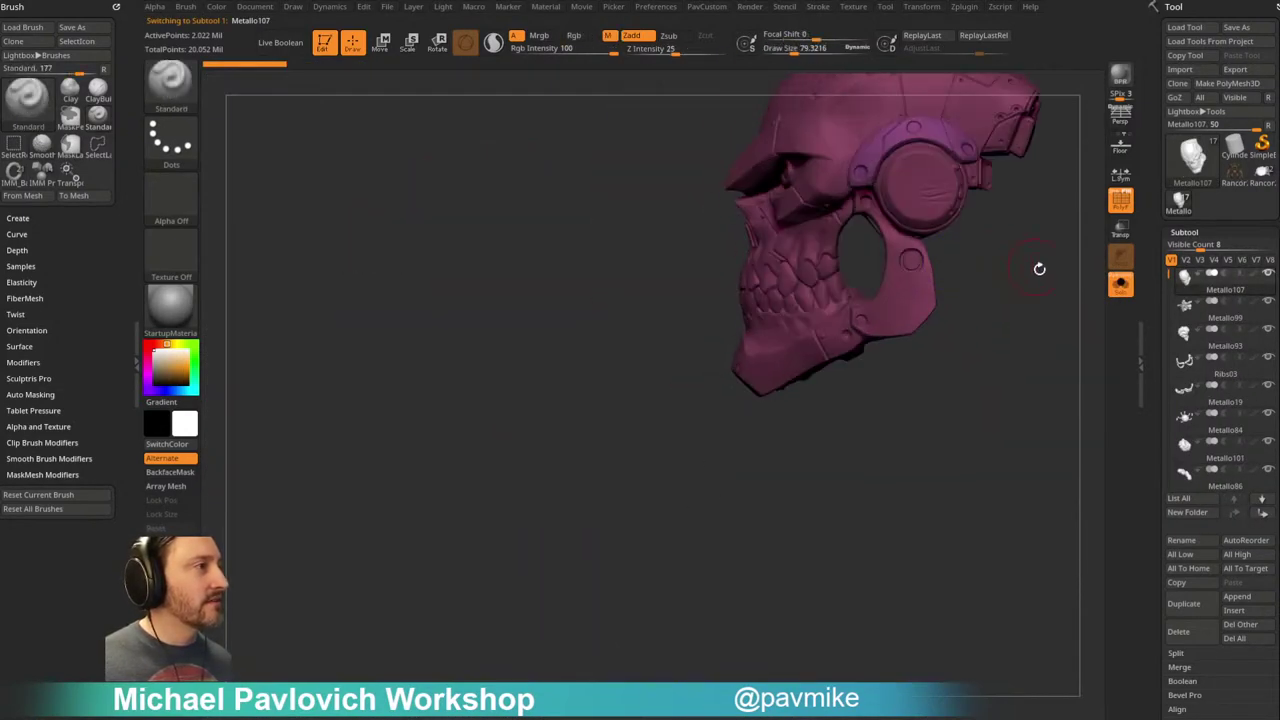
pyautogui.keyDown('ctrl'); pyautogui.moveTo(1031, 266); pyautogui.dragTo(937, 489, button='right'); pyautogui.keyUp('ctrl')
pyautogui.moveTo(428, 414); pyautogui.dragTo(574, 385, button='right')
pyautogui.moveTo(824, 328); pyautogui.dragTo(1070, 262, button='right')
# Step: Turn off the polyframe display and inspect the skull's eye socket and the ridged back of its head up close
pyautogui.click(1120, 201)
pyautogui.keyDown('ctrl'); pyautogui.moveTo(997, 319); pyautogui.dragTo(994, 287, button='right'); pyautogui.keyUp('ctrl')
pyautogui.moveTo(995, 287)
pyautogui.mouseDown()
pyautogui.moveTo(982, 293)
pyautogui.moveTo(1051, 491)
pyautogui.moveTo(1020, 345)
pyautogui.moveTo(1046, 371)
pyautogui.moveTo(978, 528)
pyautogui.moveTo(976, 612)
pyautogui.mouseUp()
pyautogui.moveTo(323, 220)
pyautogui.keyDown('alt'); pyautogui.mouseDown()
pyautogui.moveTo(526, 311)
pyautogui.moveTo(490, 230)
pyautogui.mouseUp(); pyautogui.keyUp('alt')
pyautogui.moveTo(469, 309)
pyautogui.keyDown('alt'); pyautogui.mouseDown()
pyautogui.moveTo(374, 427)
pyautogui.moveTo(346, 417)
pyautogui.moveTo(289, 560)
pyautogui.mouseUp(); pyautogui.keyUp('alt')
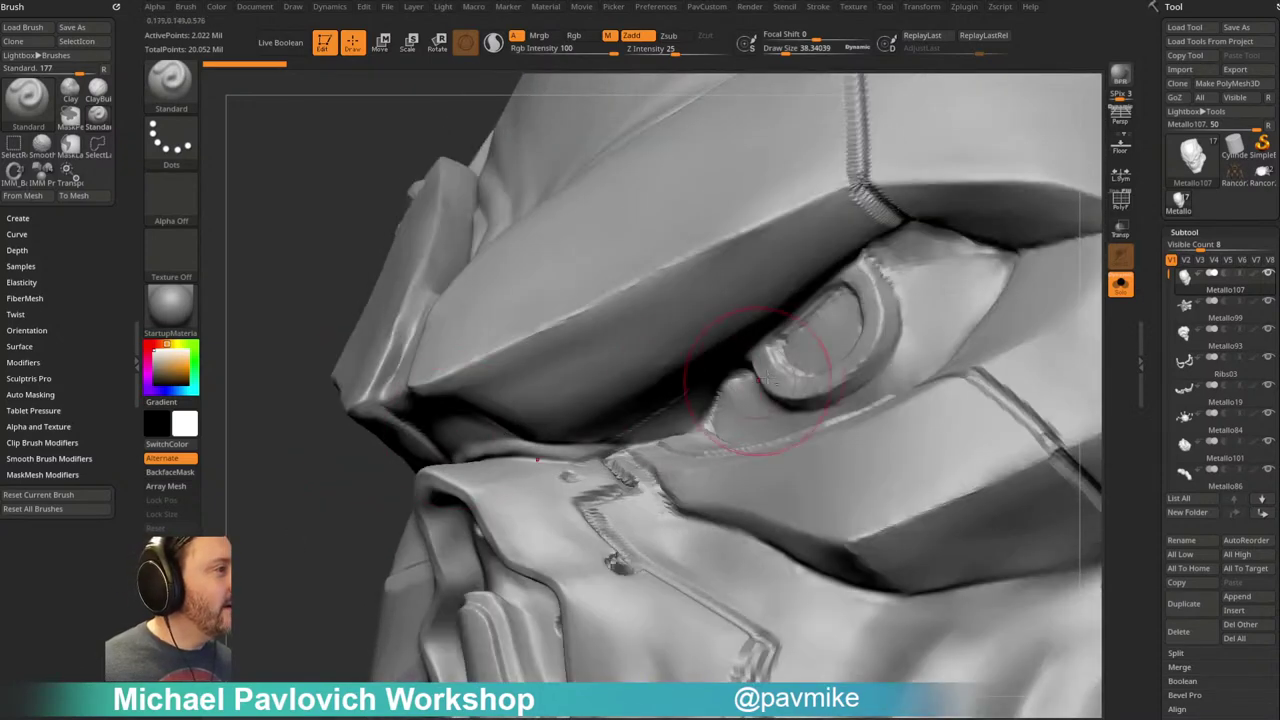
pyautogui.moveTo(287, 254); pyautogui.dragTo(969, 487)
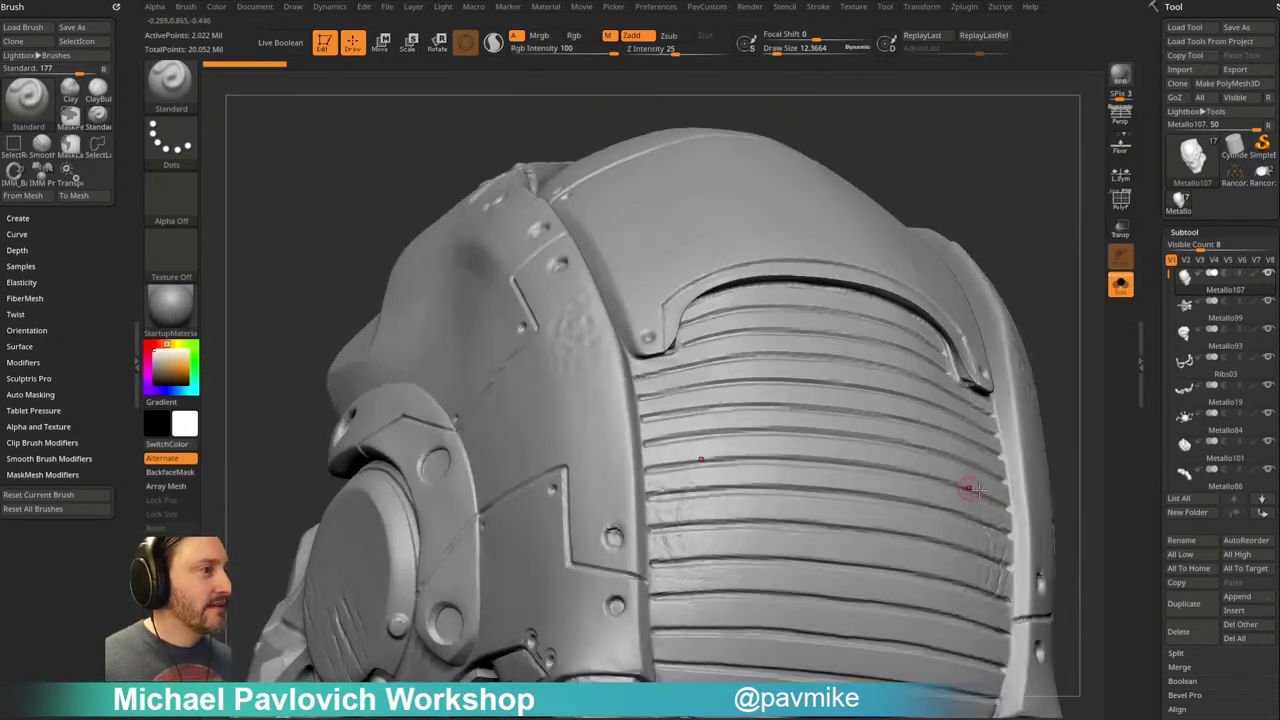
# Step: Leave solo mode on the Metallo skull and select the clawed arm subtool of the full model
pyautogui.keyDown('alt'); pyautogui.moveTo(1046, 329); pyautogui.dragTo(1060, 292); pyautogui.keyUp('alt')
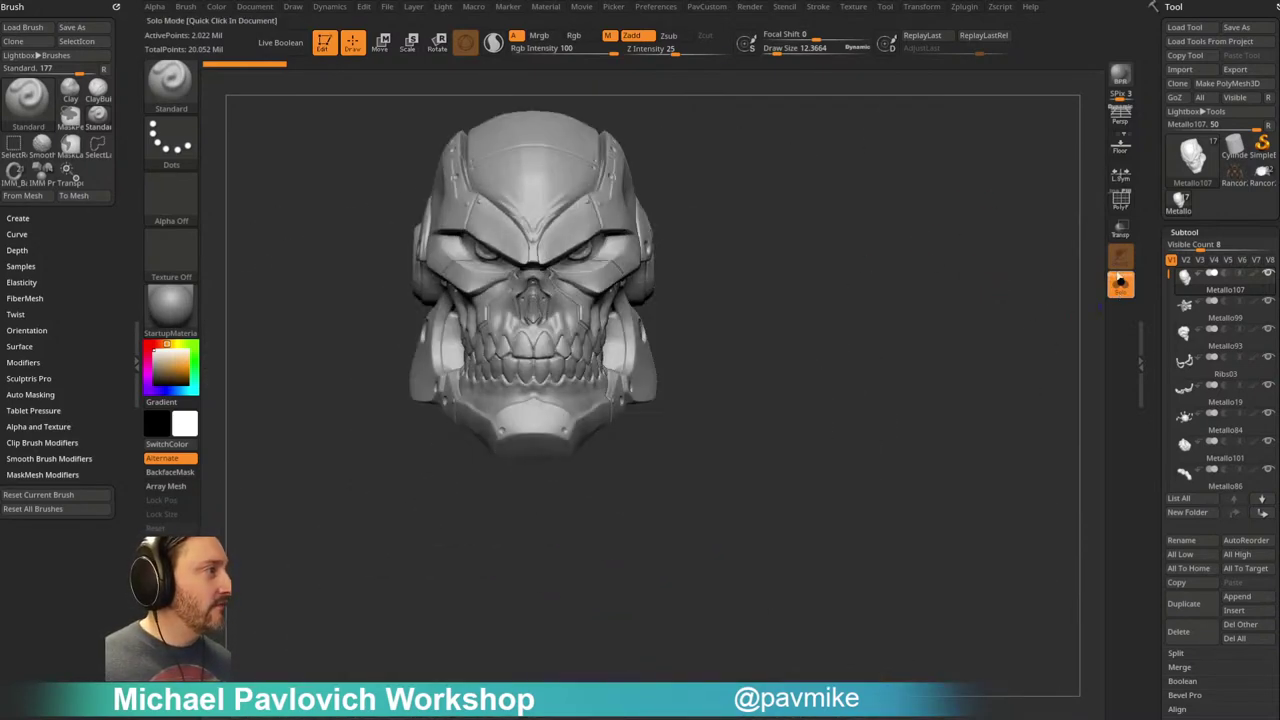
pyautogui.click(1121, 287)
pyautogui.moveTo(849, 220)
pyautogui.mouseDown()
pyautogui.moveTo(814, 257)
pyautogui.moveTo(1077, 377)
pyautogui.moveTo(903, 186)
pyautogui.moveTo(1063, 471)
pyautogui.moveTo(955, 379)
pyautogui.mouseUp()
pyautogui.press('s')
pyautogui.moveTo(980, 374)
pyautogui.mouseDown()
pyautogui.moveTo(973, 342)
pyautogui.moveTo(1022, 330)
pyautogui.mouseUp()
pyautogui.keyDown('alt'); pyautogui.click(905, 392); pyautogui.keyUp('alt')
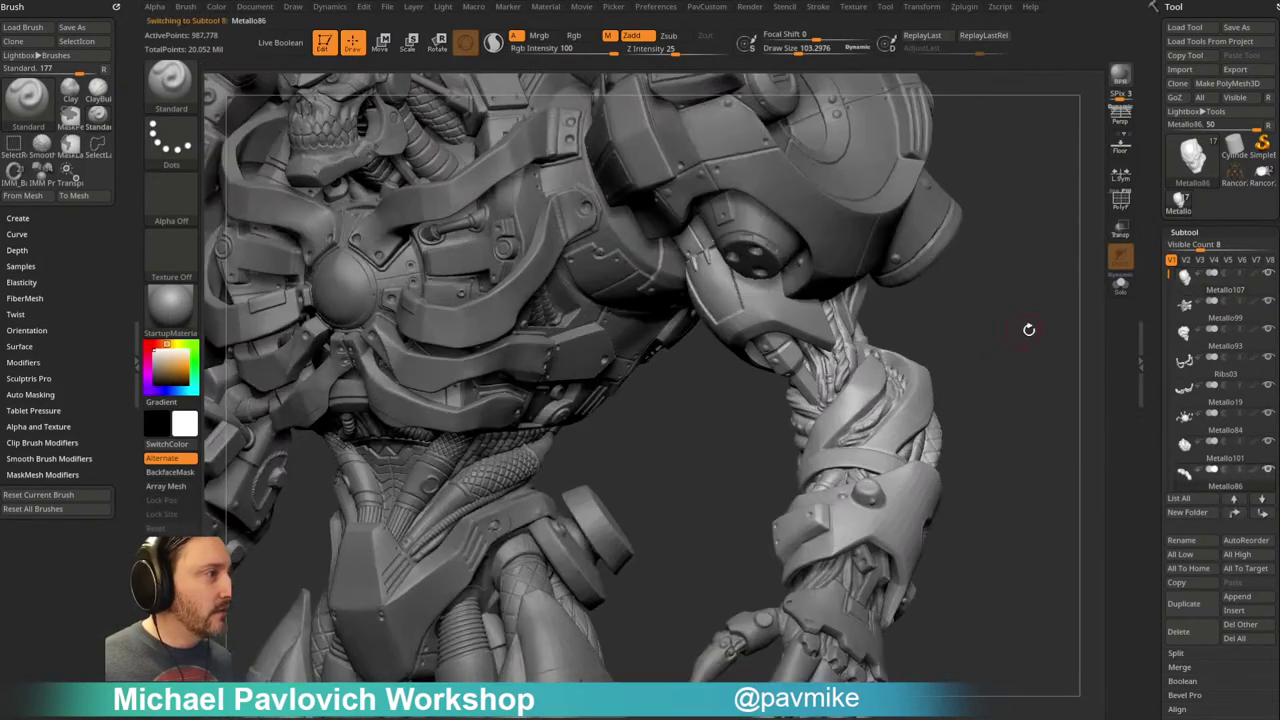
# Step: Isolate the Metallo arm in solo, examine its armour plates and cables, and bring back the full model
pyautogui.click(1121, 287)
pyautogui.moveTo(851, 326); pyautogui.dragTo(964, 222)
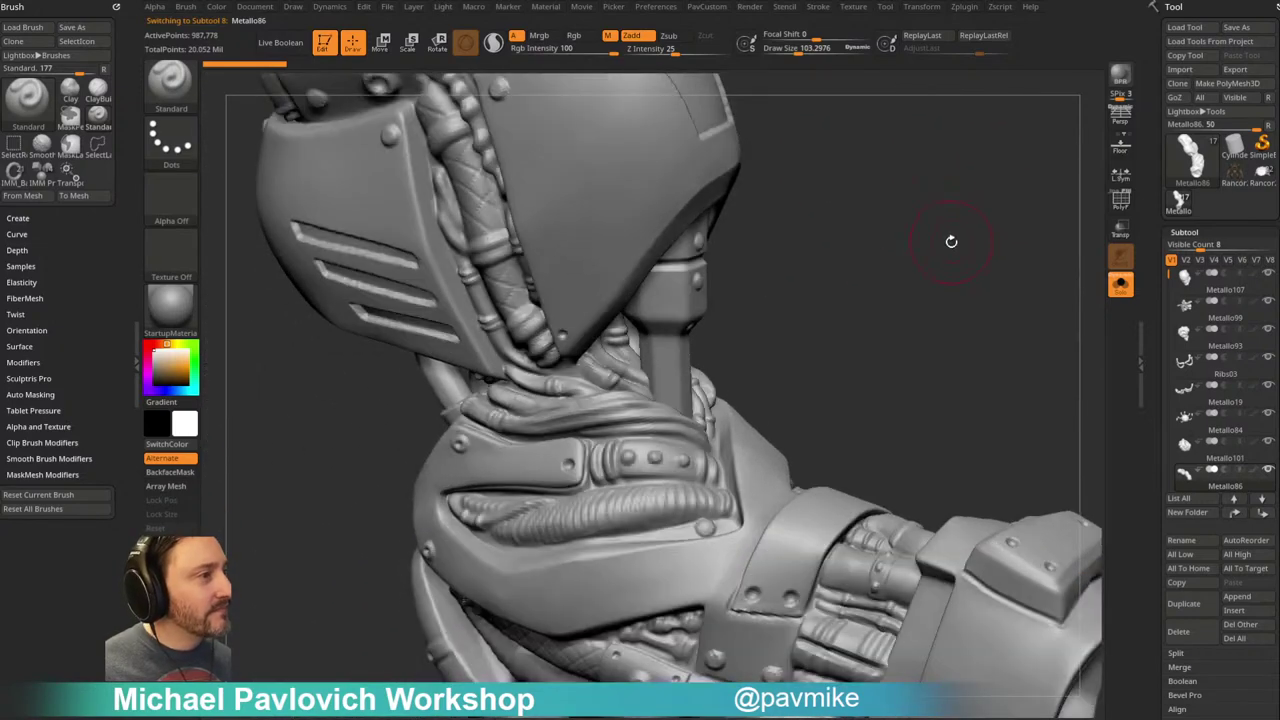
pyautogui.press('f')
pyautogui.moveTo(935, 327); pyautogui.dragTo(977, 309)
pyautogui.press('f')
pyautogui.click(1120, 287)
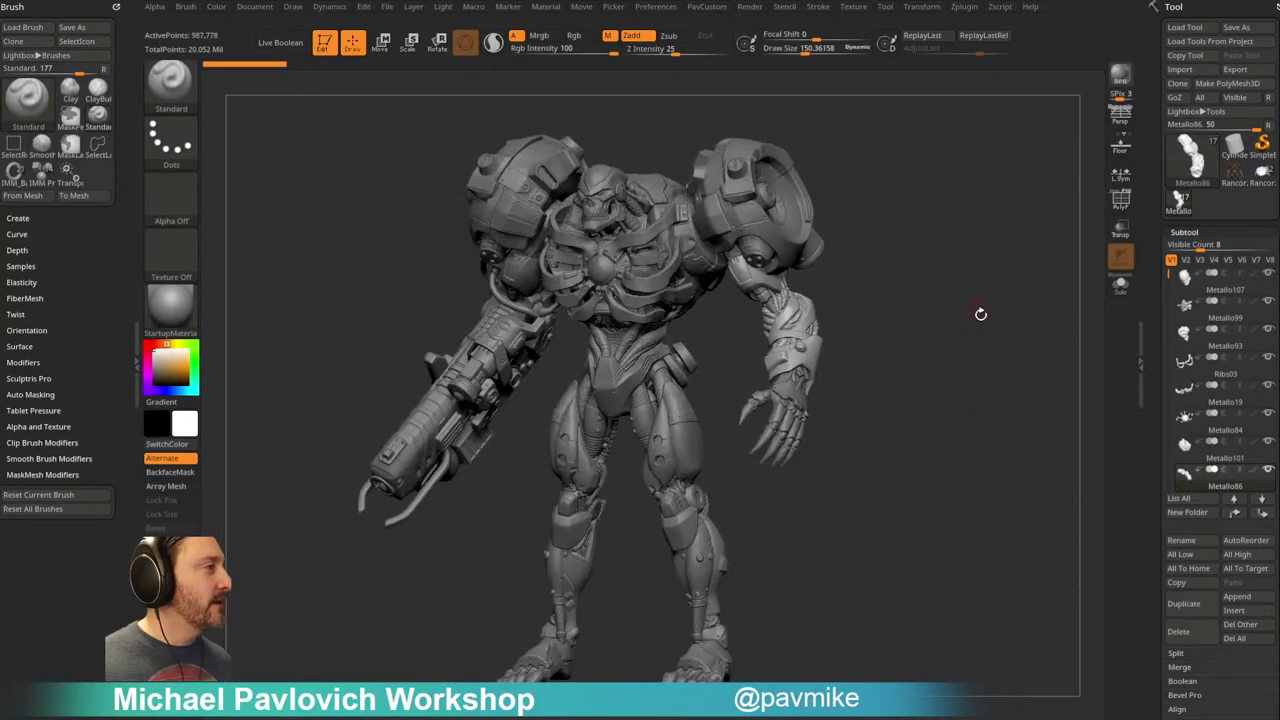
# Step: Delete all subtools of the Metallo model and switch back to the split rancor
pyautogui.click(1234, 639)
pyautogui.click(1070, 674)
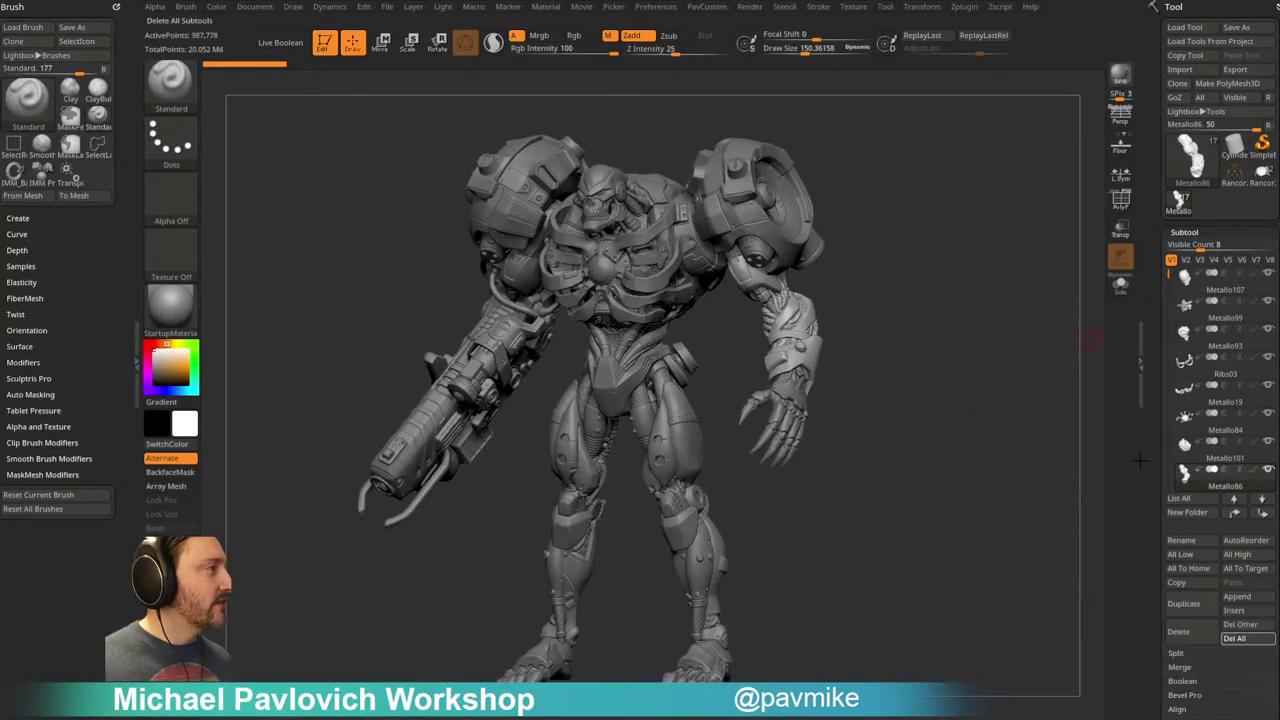
pyautogui.click(1259, 178)
# Step: Select the shoulder plate subtool on the split rancor and examine the creature's head and upper body
pyautogui.moveTo(914, 277)
pyautogui.mouseDown()
pyautogui.moveTo(869, 266)
pyautogui.moveTo(897, 286)
pyautogui.moveTo(980, 457)
pyautogui.moveTo(882, 430)
pyautogui.mouseUp()
pyautogui.press('s')
pyautogui.moveTo(867, 323); pyautogui.dragTo(848, 323)
pyautogui.keyDown('alt'); pyautogui.click(888, 303); pyautogui.keyUp('alt')
pyautogui.moveTo(917, 300)
pyautogui.keyDown('alt'); pyautogui.mouseDown()
pyautogui.moveTo(951, 260)
pyautogui.moveTo(975, 275)
pyautogui.moveTo(943, 280)
pyautogui.mouseUp(); pyautogui.keyUp('alt')
pyautogui.press('s')
pyautogui.moveTo(945, 274)
pyautogui.keyDown('shift'); pyautogui.mouseDown()
pyautogui.moveTo(971, 266)
pyautogui.moveTo(1003, 291)
pyautogui.moveTo(984, 290)
pyautogui.mouseUp(); pyautogui.keyUp('shift')
pyautogui.press('s')
pyautogui.moveTo(982, 290)
pyautogui.mouseDown()
pyautogui.moveTo(968, 290)
pyautogui.moveTo(944, 331)
pyautogui.moveTo(663, 356)
pyautogui.mouseUp()
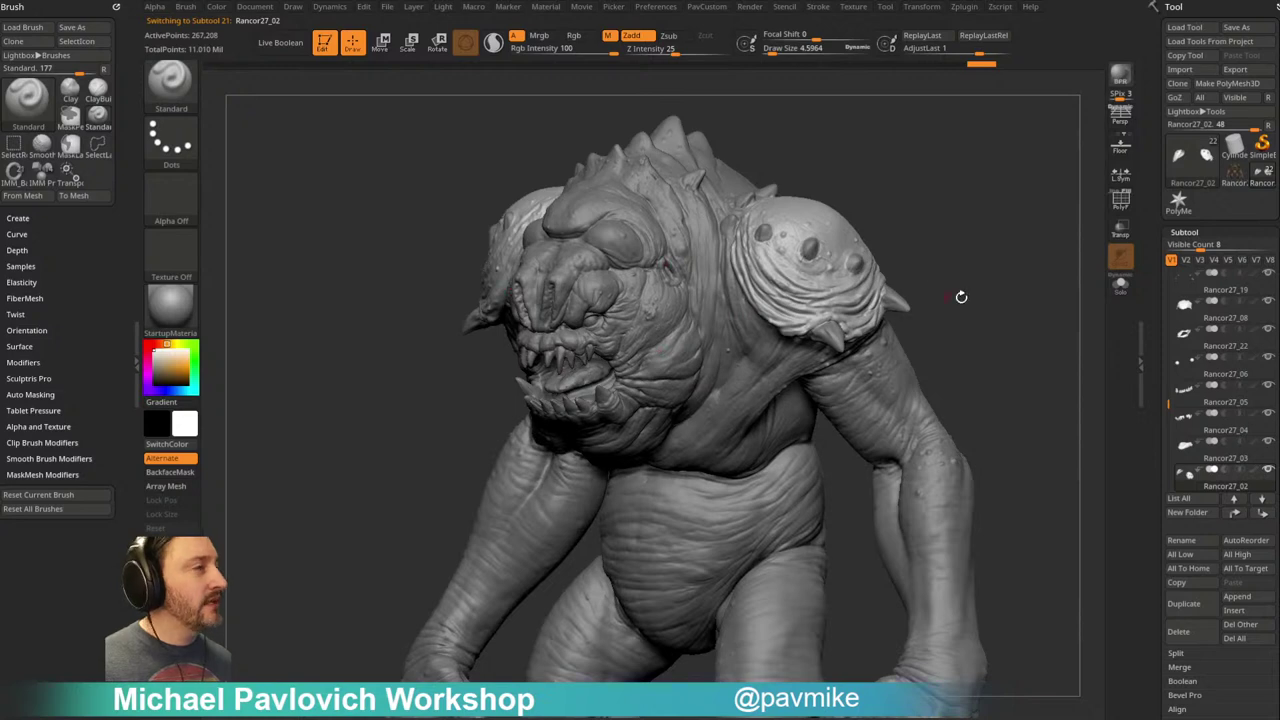
# Step: Turn off the polypaint on the unsplit rancor and return to the split version
pyautogui.moveTo(947, 296); pyautogui.dragTo(969, 281)
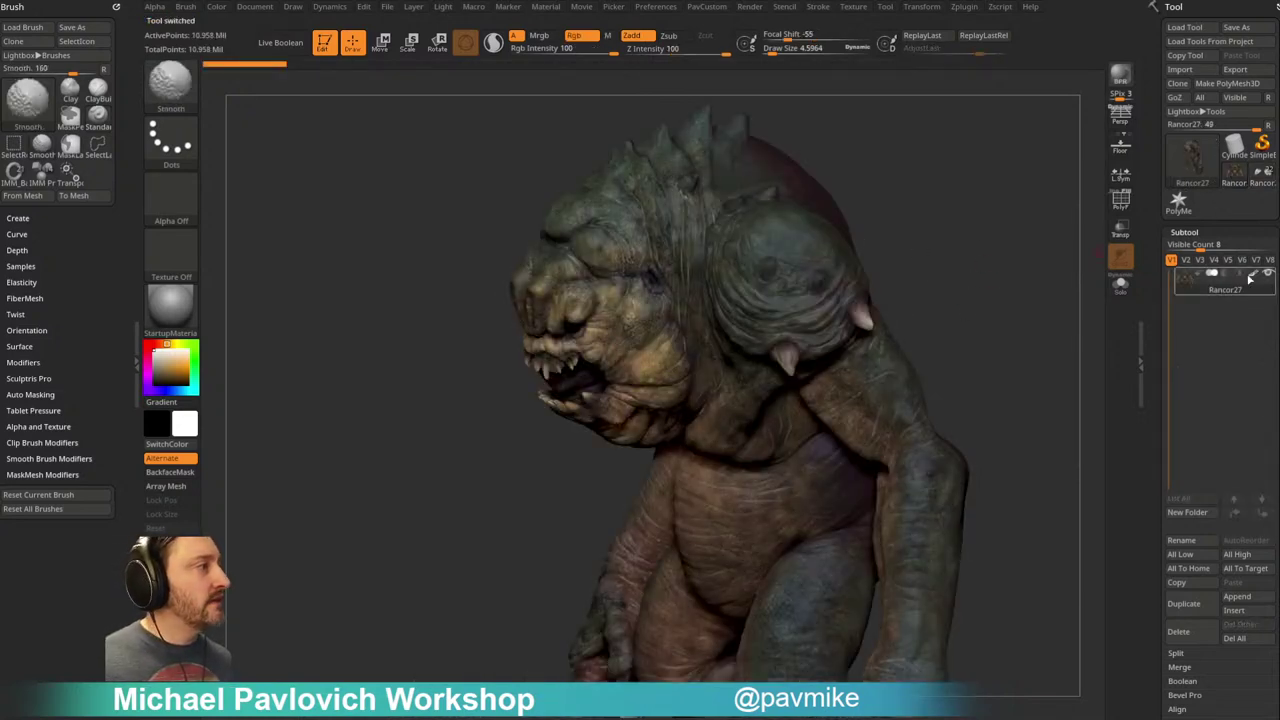
pyautogui.keyDown('shift'); pyautogui.click(1253, 273); pyautogui.keyUp('shift')
pyautogui.moveTo(1005, 250)
pyautogui.mouseDown()
pyautogui.moveTo(946, 263)
pyautogui.moveTo(1035, 269)
pyautogui.mouseUp()
pyautogui.click(1264, 186)
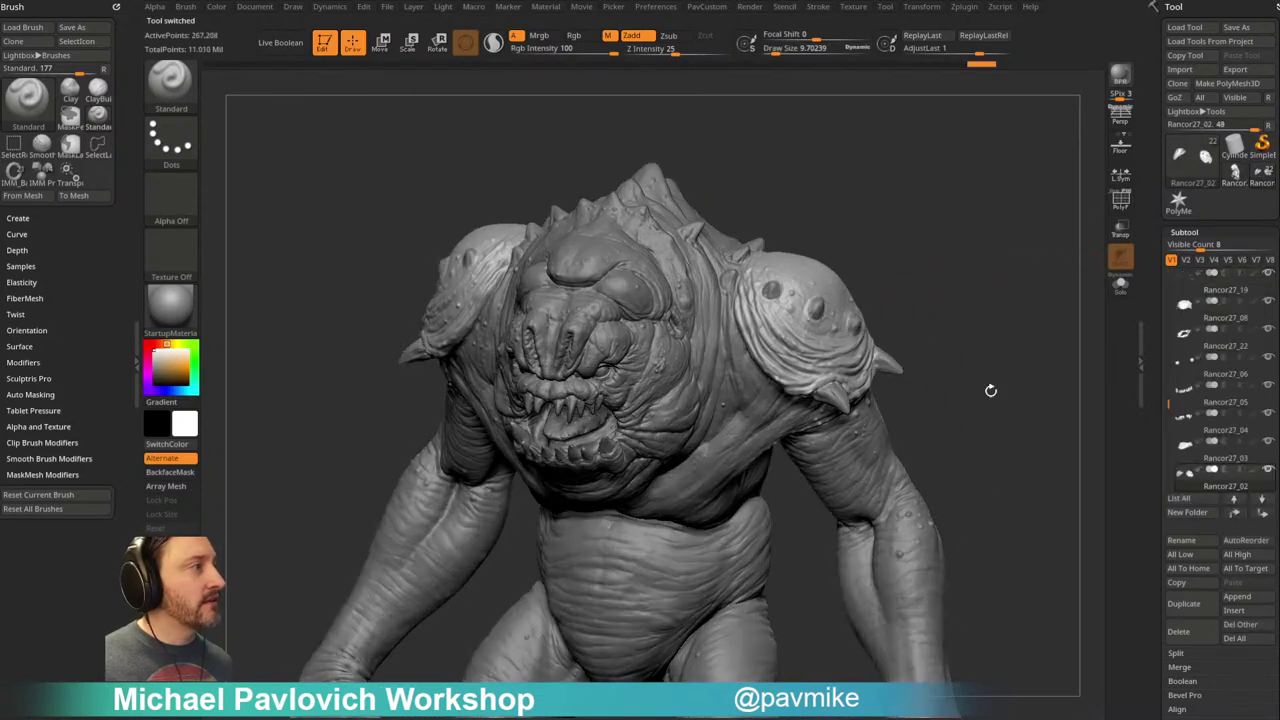
# Step: Select the rancor's face subtool and isolate it in solo
pyautogui.moveTo(990, 204)
pyautogui.mouseDown()
pyautogui.moveTo(972, 171)
pyautogui.moveTo(1050, 205)
pyautogui.moveTo(1011, 203)
pyautogui.mouseUp()
pyautogui.keyDown('alt'); pyautogui.click(643, 270); pyautogui.keyUp('alt')
pyautogui.keyDown('alt'); pyautogui.click(714, 329); pyautogui.keyUp('alt')
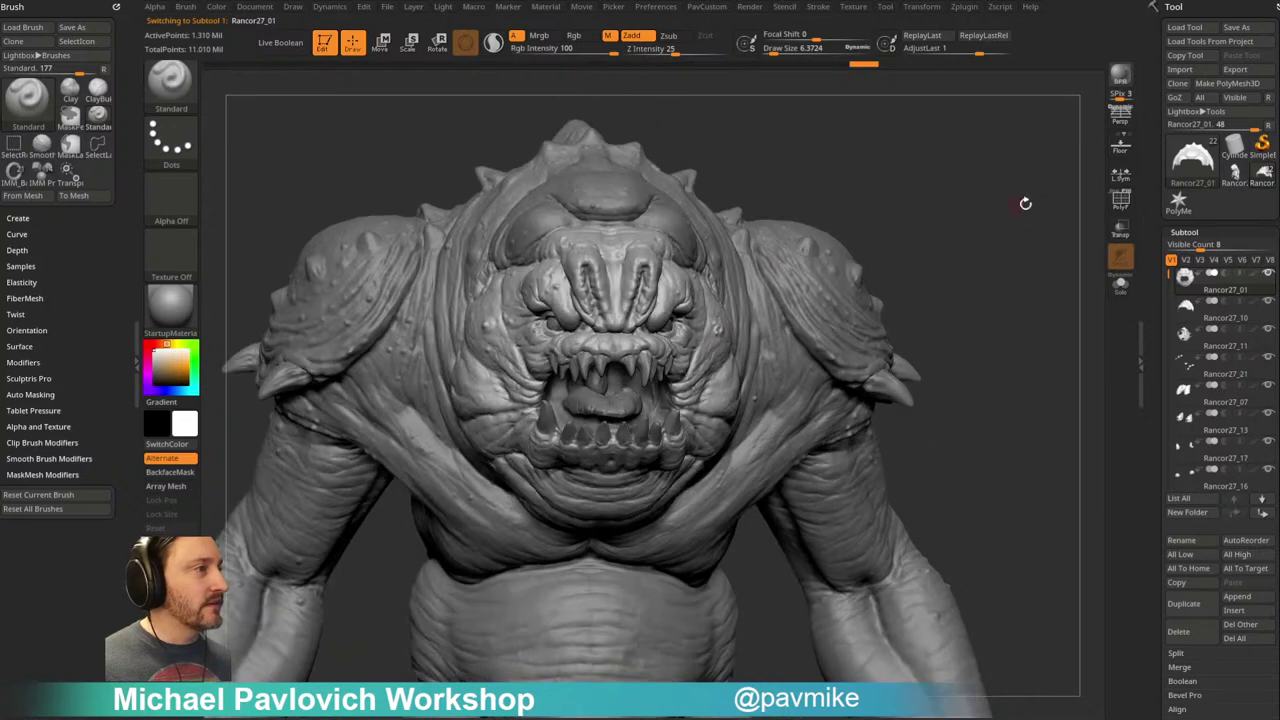
pyautogui.click(1120, 285)
pyautogui.keyDown('alt'); pyautogui.moveTo(1042, 258); pyautogui.dragTo(1030, 306); pyautogui.keyUp('alt')
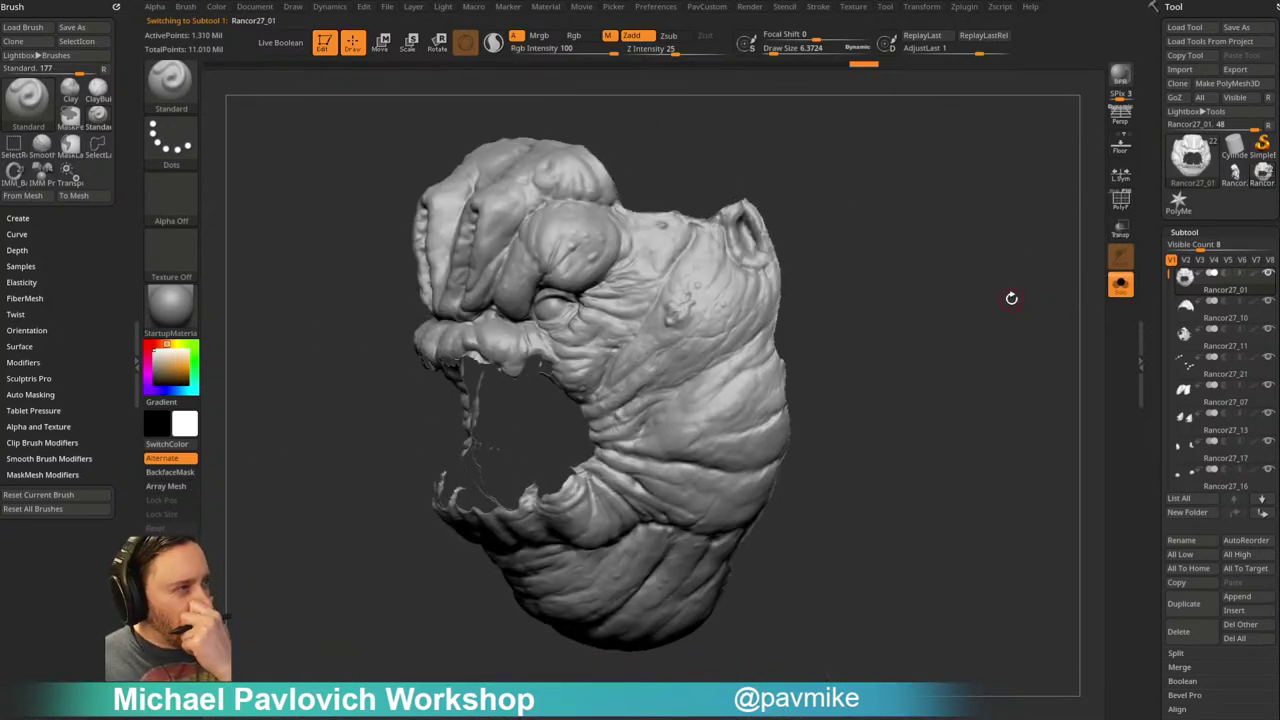
# Step: Examine the open face shell from several angles and briefly isolate a small polygroup near its ear
pyautogui.moveTo(1011, 298); pyautogui.dragTo(980, 367)
pyautogui.moveTo(620, 412); pyautogui.dragTo(672, 277, button='right')
pyautogui.press('f')
pyautogui.moveTo(948, 291)
pyautogui.keyDown('alt'); pyautogui.mouseDown()
pyautogui.moveTo(974, 269)
pyautogui.moveTo(976, 310)
pyautogui.mouseUp(); pyautogui.keyUp('alt')
pyautogui.keyDown('ctrl'); pyautogui.keyDown('shift'); pyautogui.click(792, 284); pyautogui.keyUp('shift'); pyautogui.keyUp('ctrl')
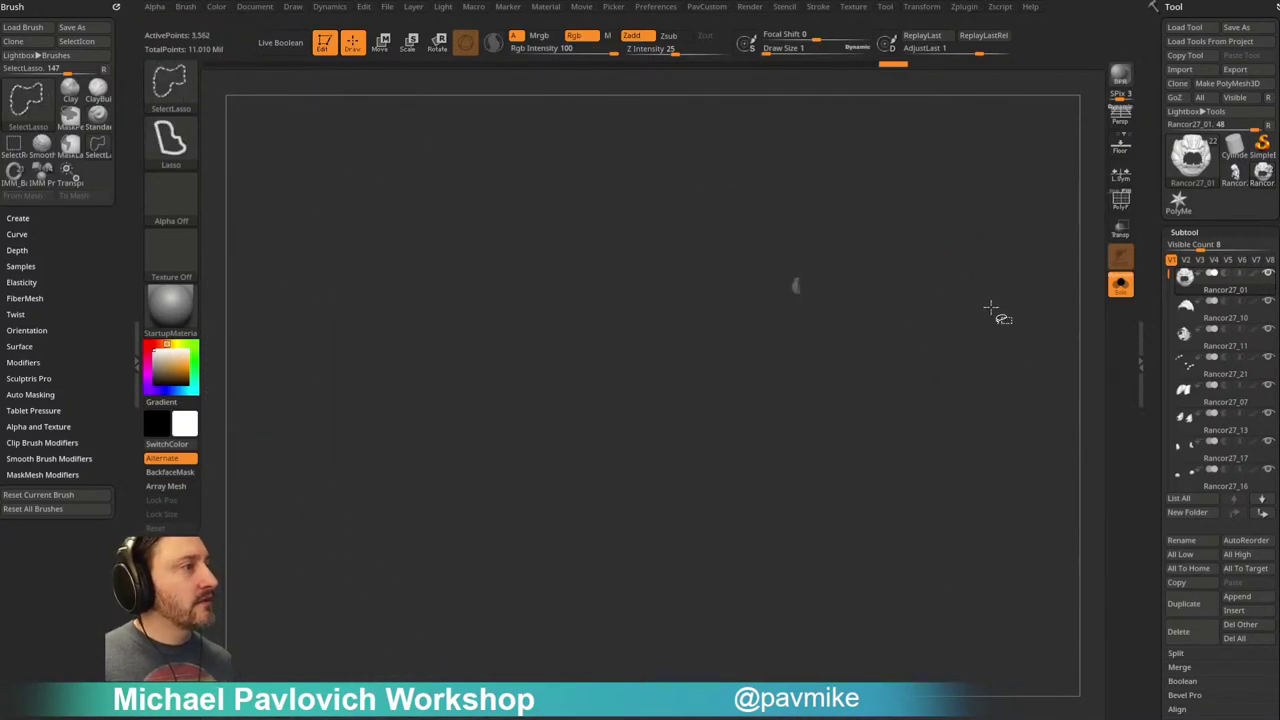
pyautogui.keyDown('ctrl'); pyautogui.keyDown('shift'); pyautogui.click(988, 305); pyautogui.keyUp('shift'); pyautogui.keyUp('ctrl')
# Step: Cap the open mouth and the other openings of the rancor face mesh with Close Holes
pyautogui.press('3')
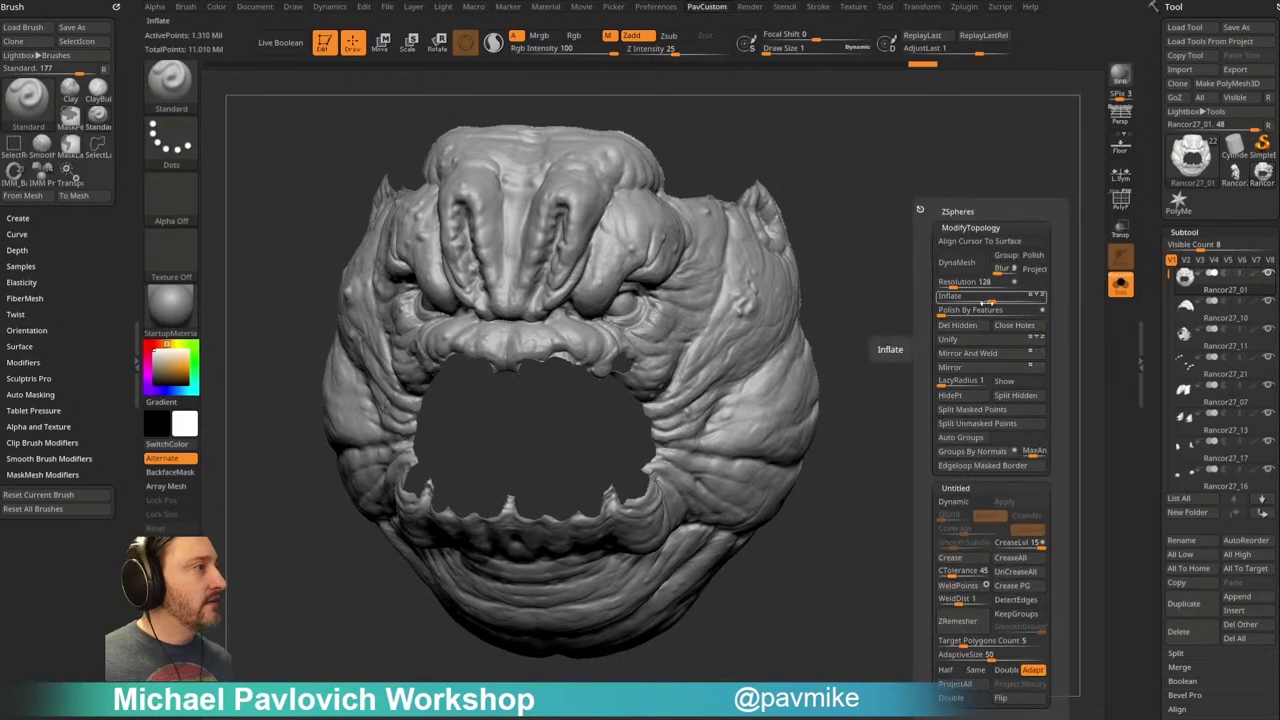
pyautogui.click(965, 336)
pyautogui.moveTo(968, 326); pyautogui.dragTo(960, 292)
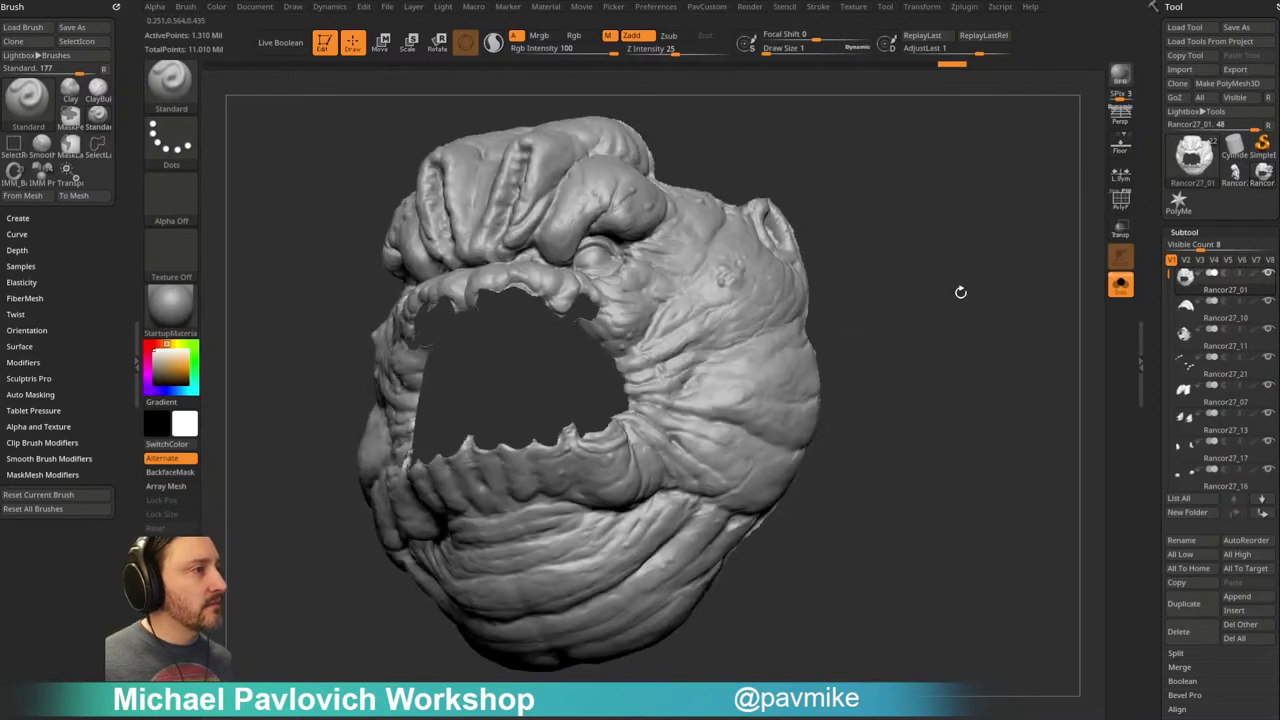
pyautogui.press('space')
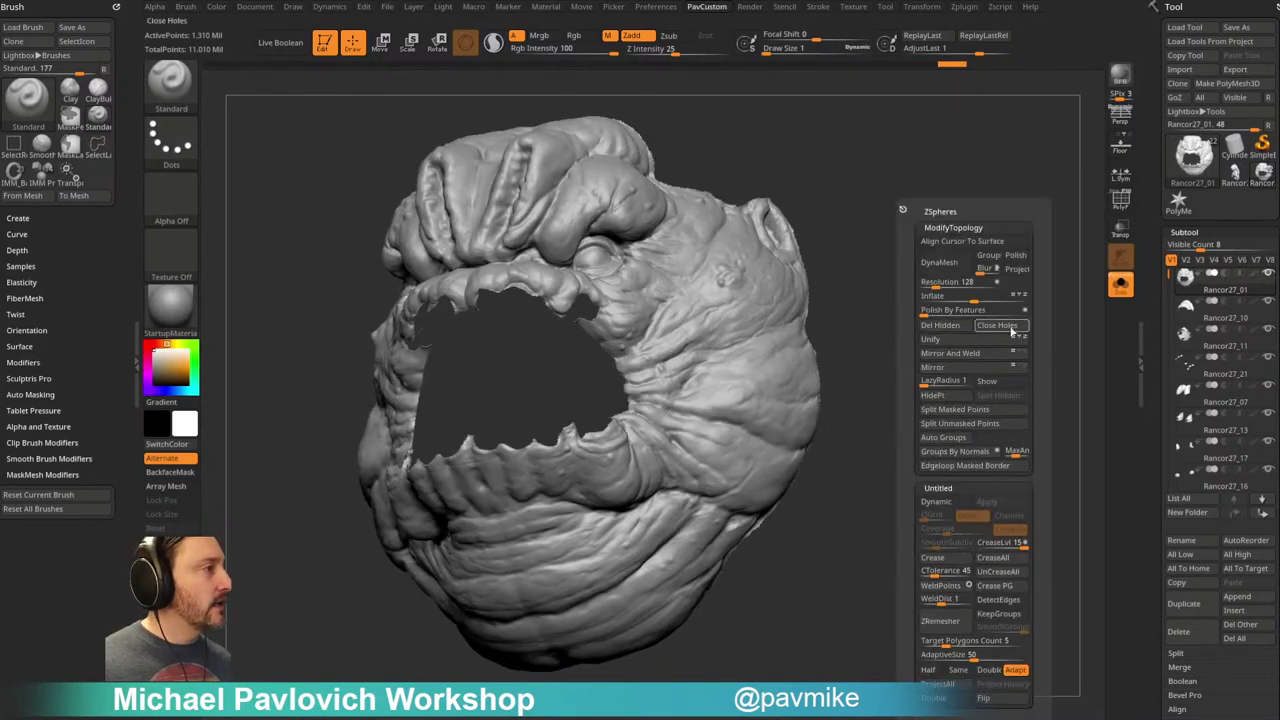
pyautogui.click(997, 327)
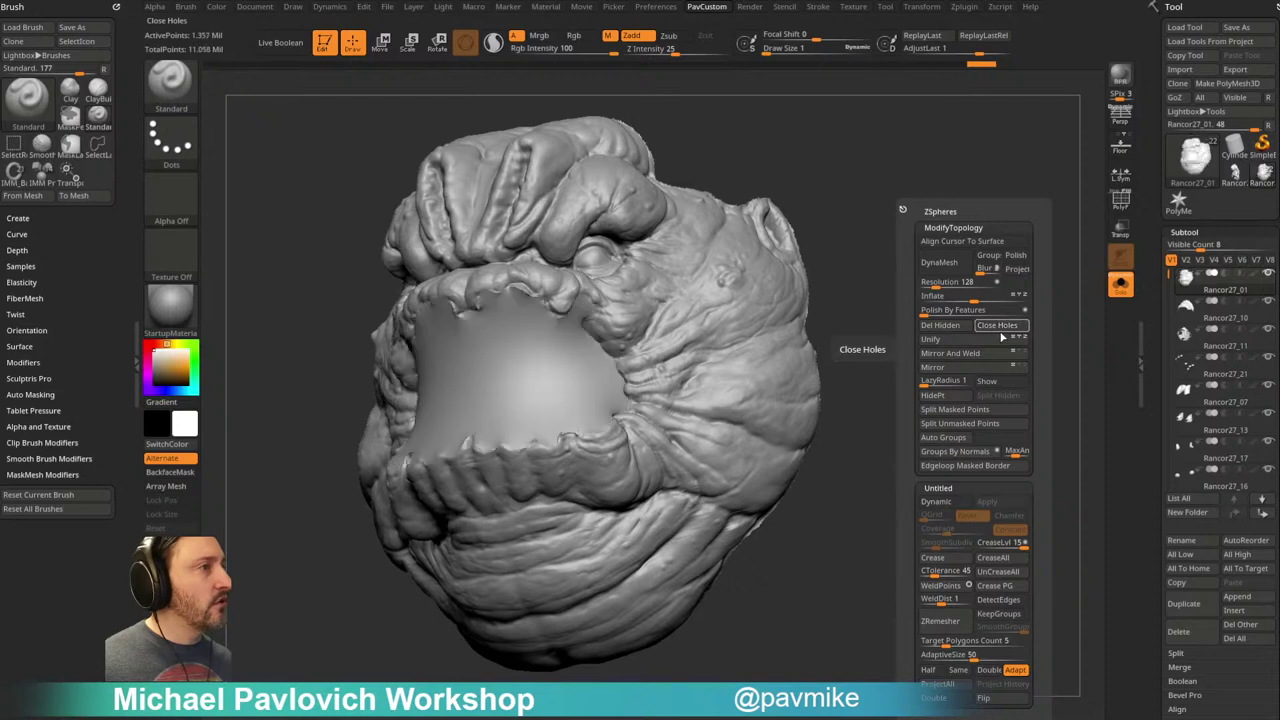
# Step: Display the polyframe and make the capped face symmetrical with Mirror And Weld
pyautogui.click(1118, 201)
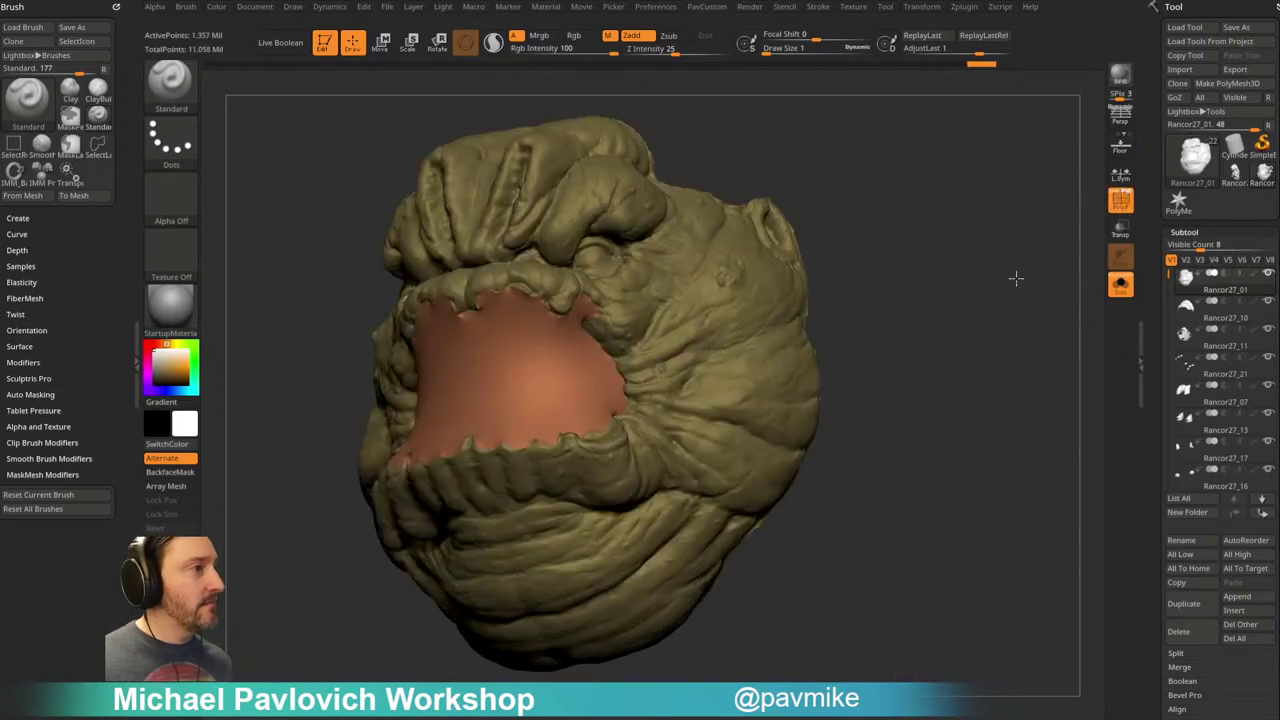
pyautogui.keyDown('shift'); pyautogui.moveTo(1011, 272); pyautogui.dragTo(1030, 285); pyautogui.keyUp('shift')
pyautogui.click(1116, 201)
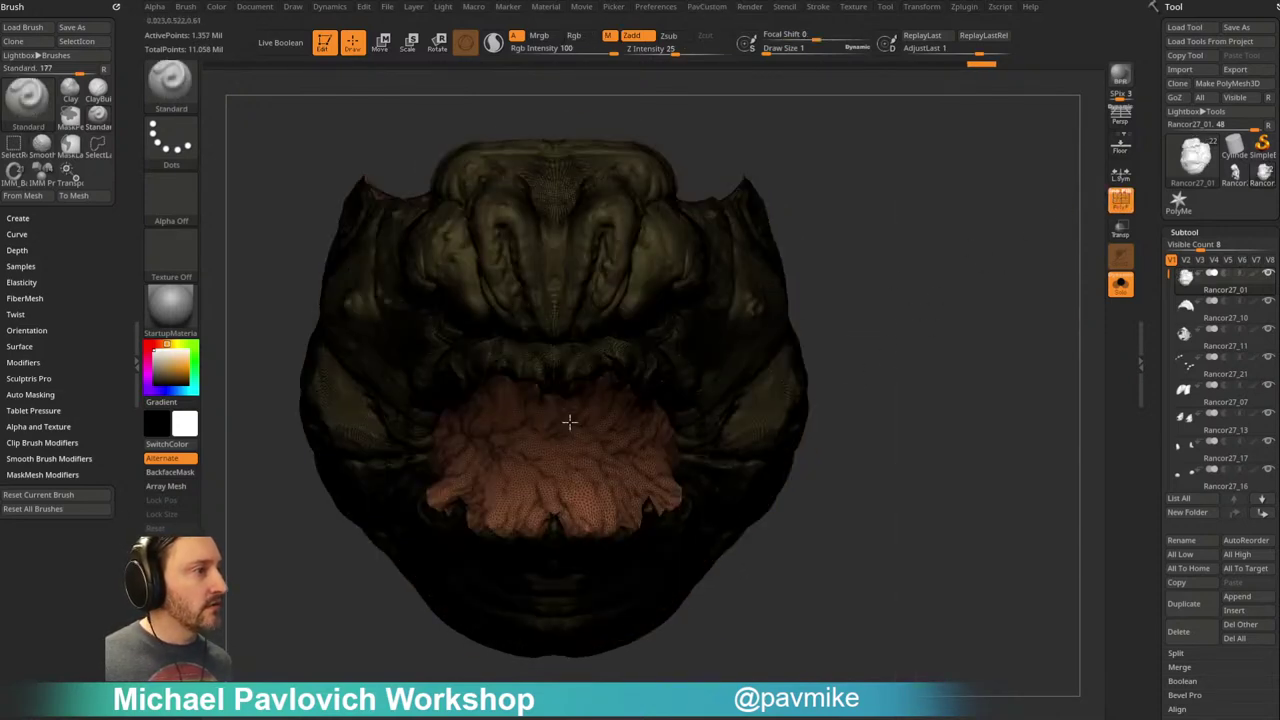
pyautogui.press('3')
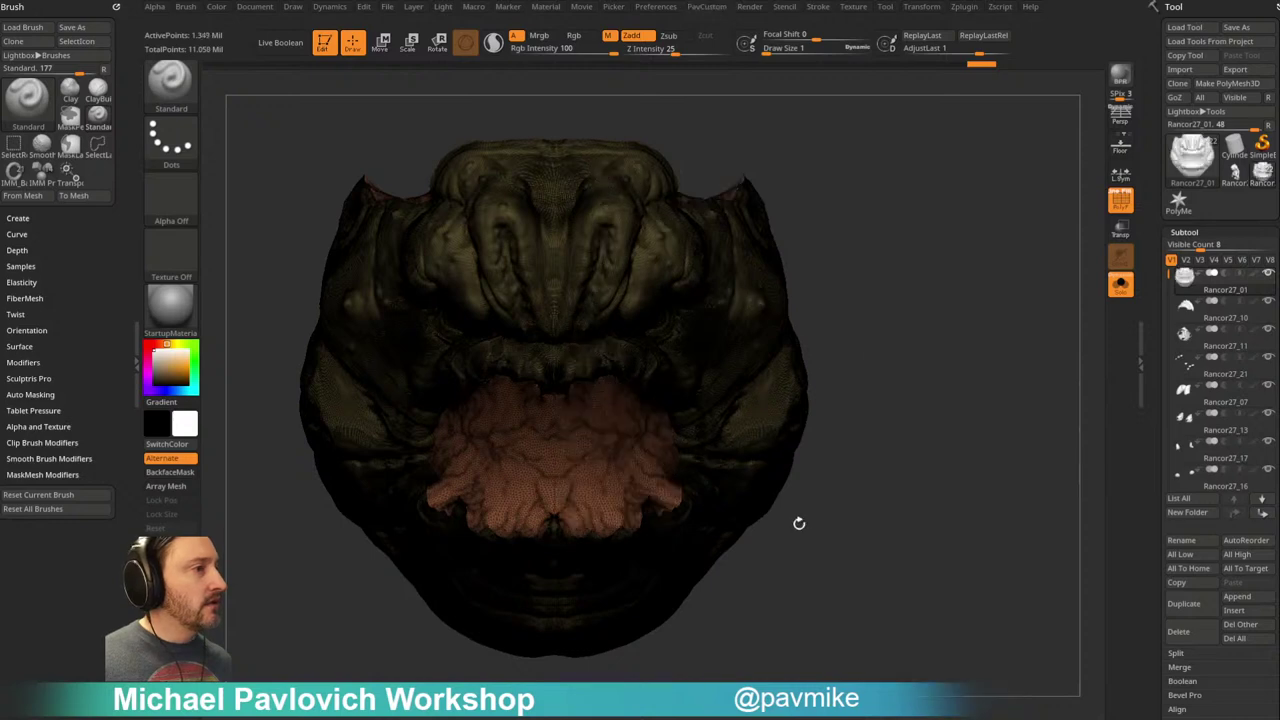
pyautogui.hotkey('ctrl', 'z')
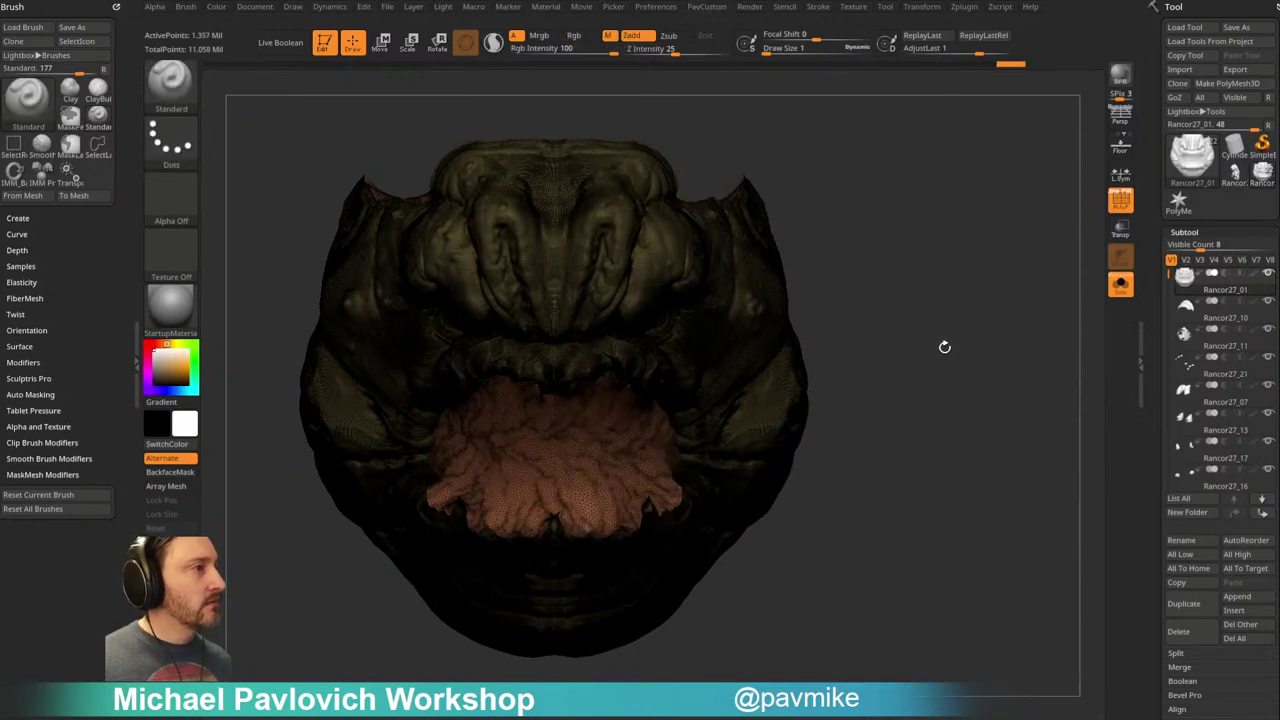
pyautogui.press('space')
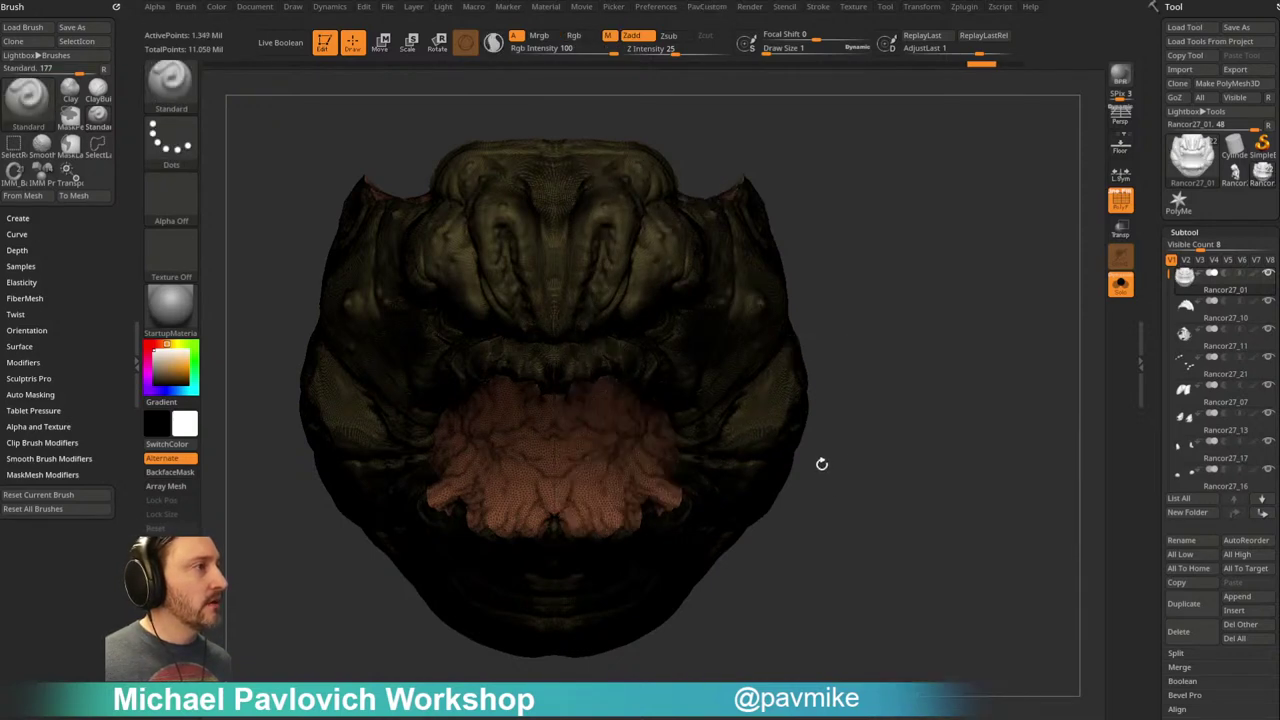
pyautogui.click(1118, 286)
pyautogui.click(1118, 286)
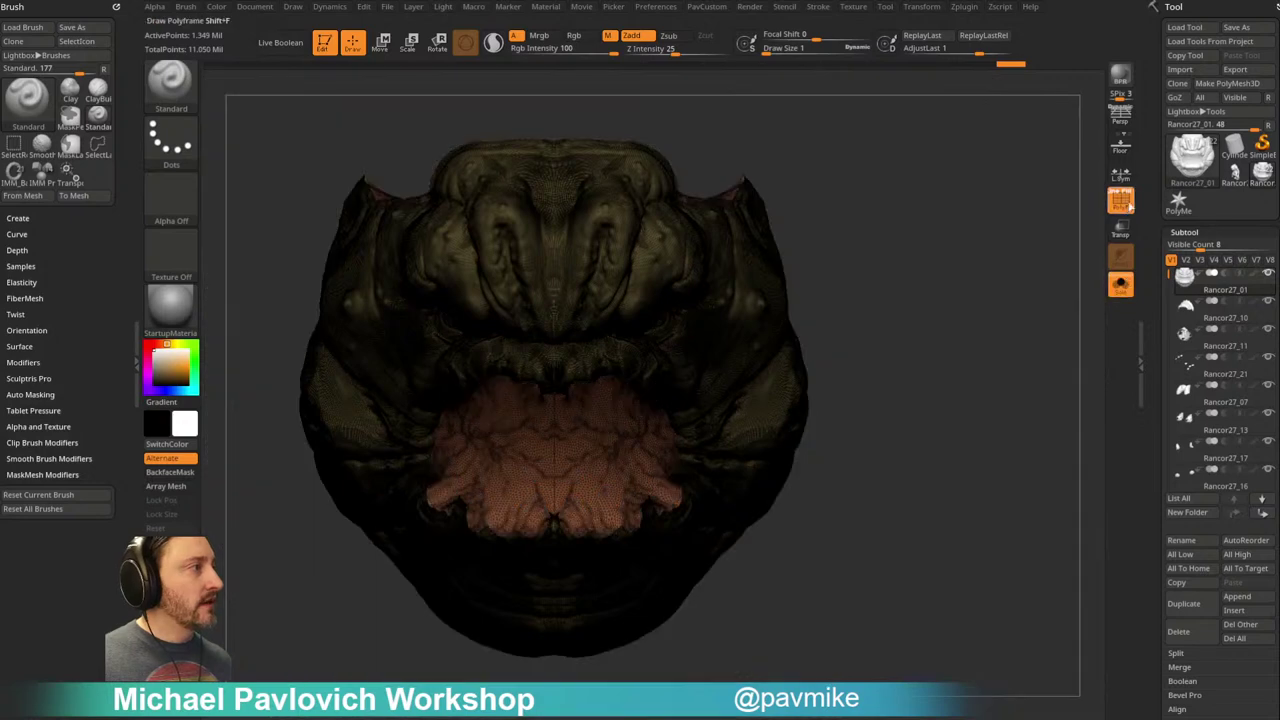
pyautogui.click(1120, 200)
pyautogui.click(1120, 200)
# Step: Isolate the hole caps using SelectRect, assign them a new polygroup and unhide the rest of the face
pyautogui.moveTo(1023, 309); pyautogui.dragTo(751, 533)
pyautogui.moveTo(796, 472); pyautogui.dragTo(921, 521)
pyautogui.moveTo(1017, 532)
pyautogui.mouseDown()
pyautogui.moveTo(886, 549)
pyautogui.moveTo(1043, 371)
pyautogui.moveTo(997, 409)
pyautogui.moveTo(585, 527)
pyautogui.mouseUp()
pyautogui.hotkey('ctrl', 'shift')
pyautogui.keyDown('ctrl'); pyautogui.keyDown('shift'); pyautogui.click(171, 85); pyautogui.keyUp('shift'); pyautogui.keyUp('ctrl')
pyautogui.keyDown('ctrl'); pyautogui.keyDown('shift'); pyautogui.click(302, 100); pyautogui.keyUp('shift'); pyautogui.keyUp('ctrl')
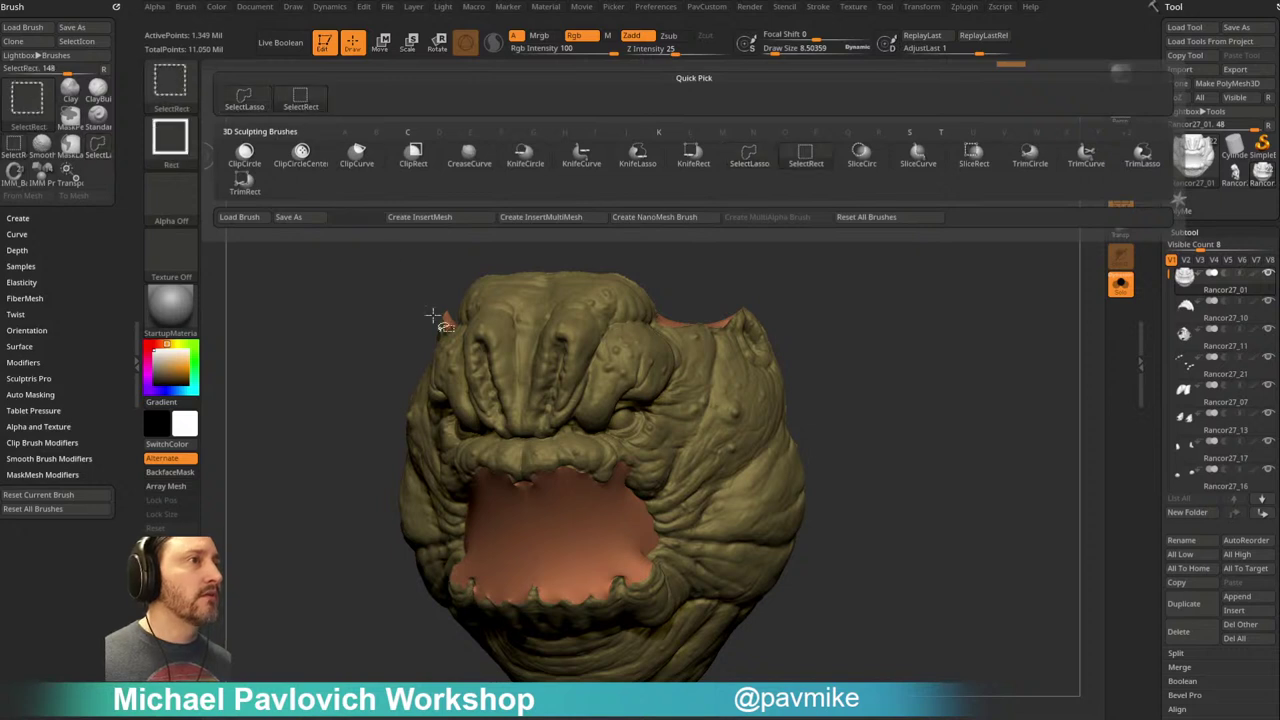
pyautogui.keyDown('ctrl'); pyautogui.keyDown('shift'); pyautogui.click(546, 531); pyautogui.keyUp('shift'); pyautogui.keyUp('ctrl')
pyautogui.press('3')
pyautogui.click(957, 437)
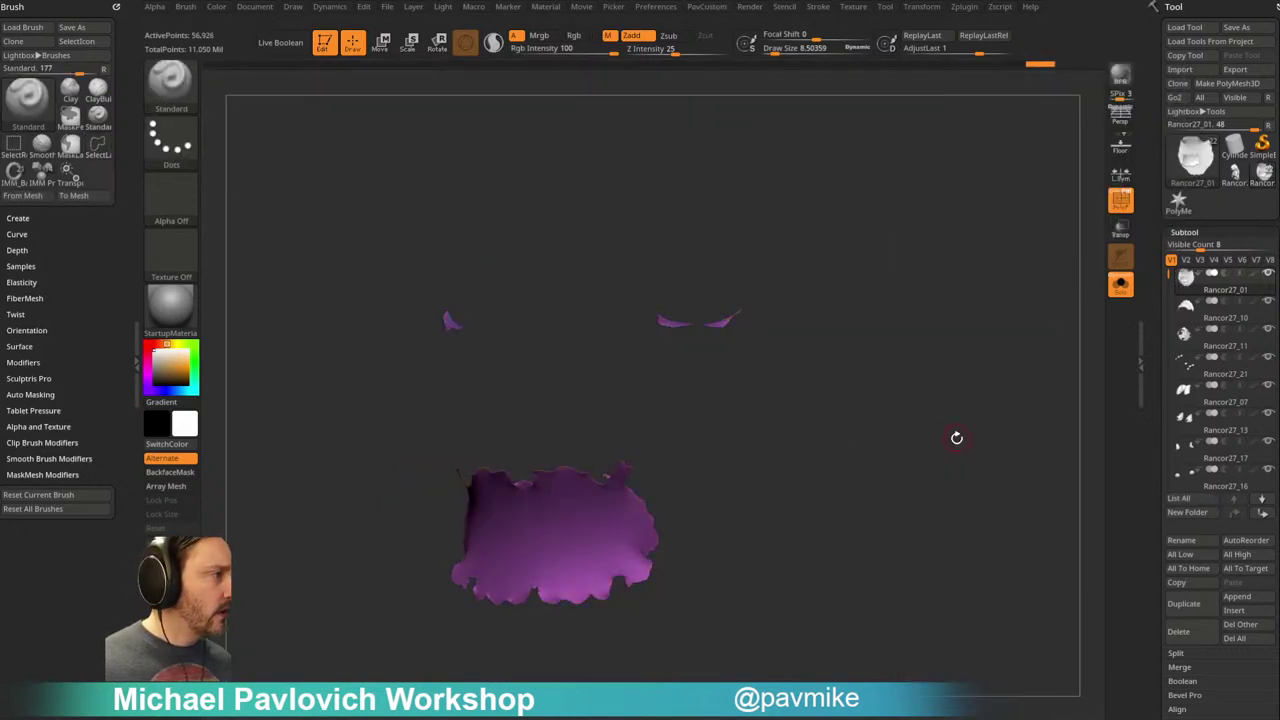
pyautogui.keyDown('ctrl'); pyautogui.keyDown('shift'); pyautogui.click(886, 454); pyautogui.keyUp('shift'); pyautogui.keyUp('ctrl')
# Step: Try masking everything except the hole caps and reshaping them with the Move brush
pyautogui.press('3')
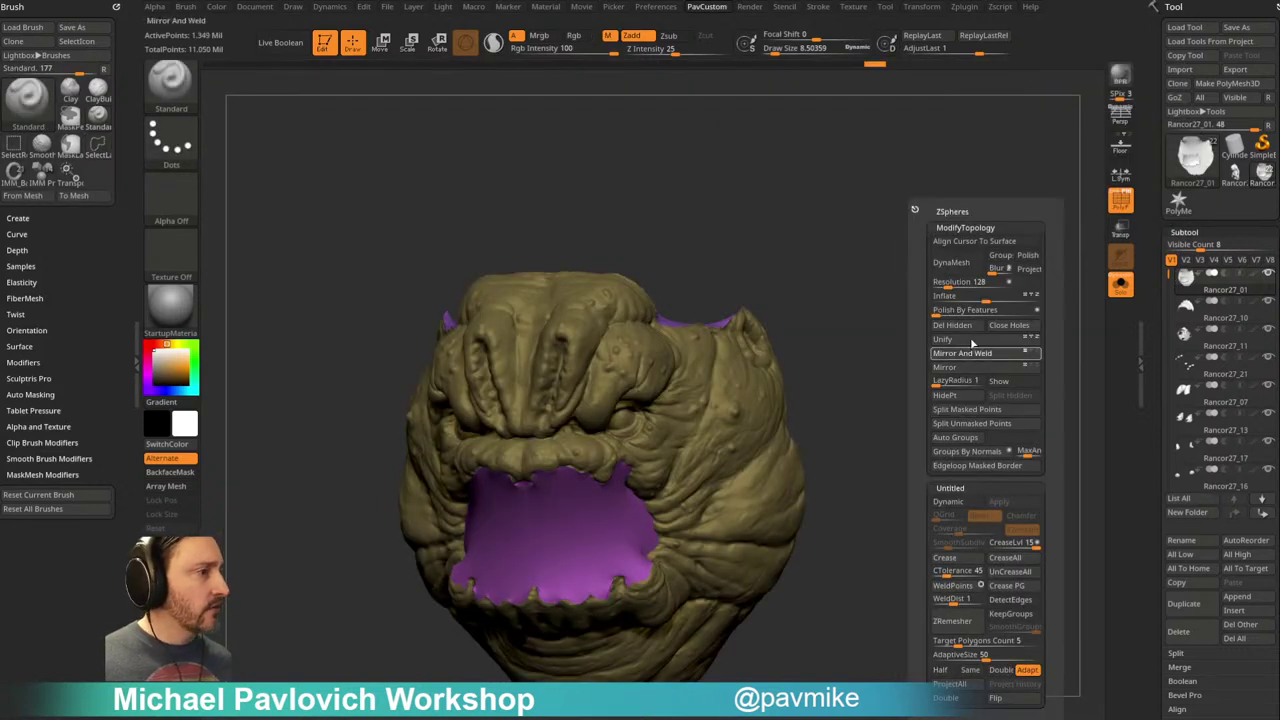
pyautogui.moveTo(846, 294); pyautogui.dragTo(829, 320)
pyautogui.press('w')
pyautogui.keyDown('ctrl'); pyautogui.click(787, 386); pyautogui.keyUp('ctrl')
pyautogui.moveTo(930, 310)
pyautogui.mouseDown()
pyautogui.moveTo(986, 271)
pyautogui.moveTo(740, 365)
pyautogui.mouseUp()
pyautogui.press('q')
pyautogui.press('b')
pyautogui.press('m')
pyautogui.press('v')
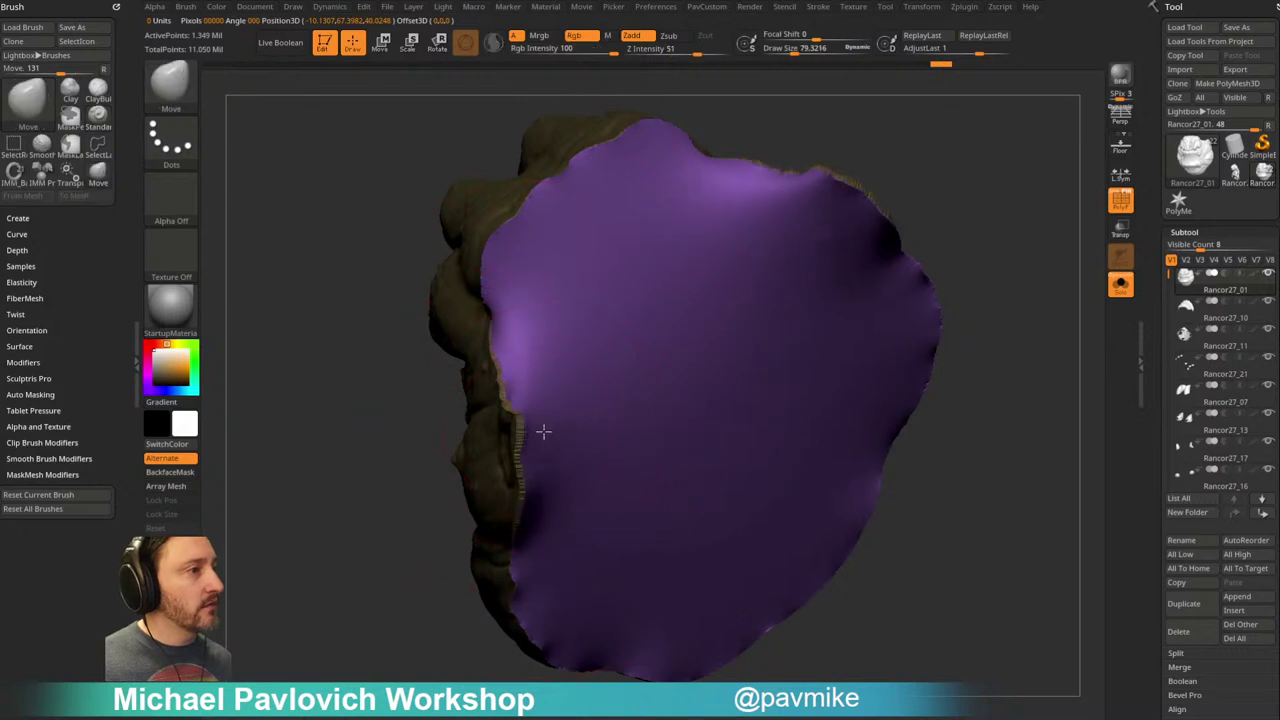
pyautogui.hotkey('ctrl', 'z')
pyautogui.keyDown('ctrl'); pyautogui.moveTo(976, 229); pyautogui.dragTo(1048, 360); pyautogui.keyUp('ctrl')
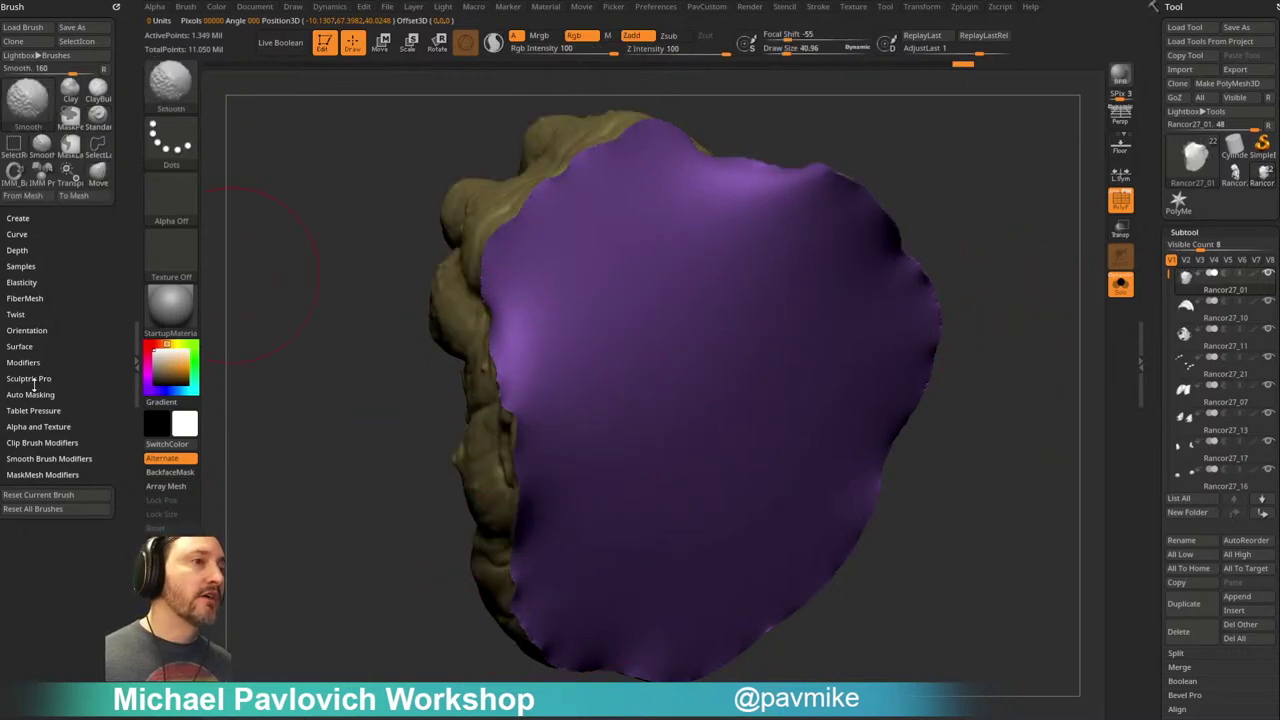
# Step: Try pulling the rim of the back cap with the Move brush, toggling BackfaceMask between strokes
pyautogui.click(82, 394)
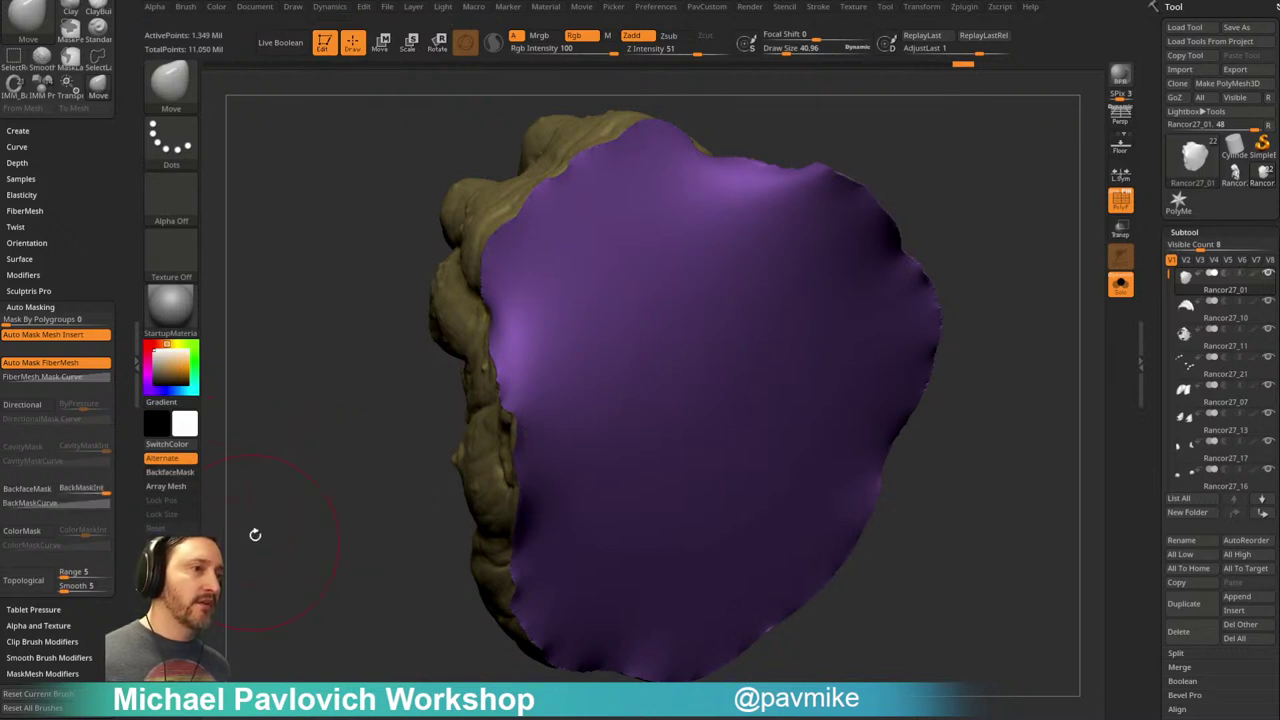
pyautogui.click(170, 472)
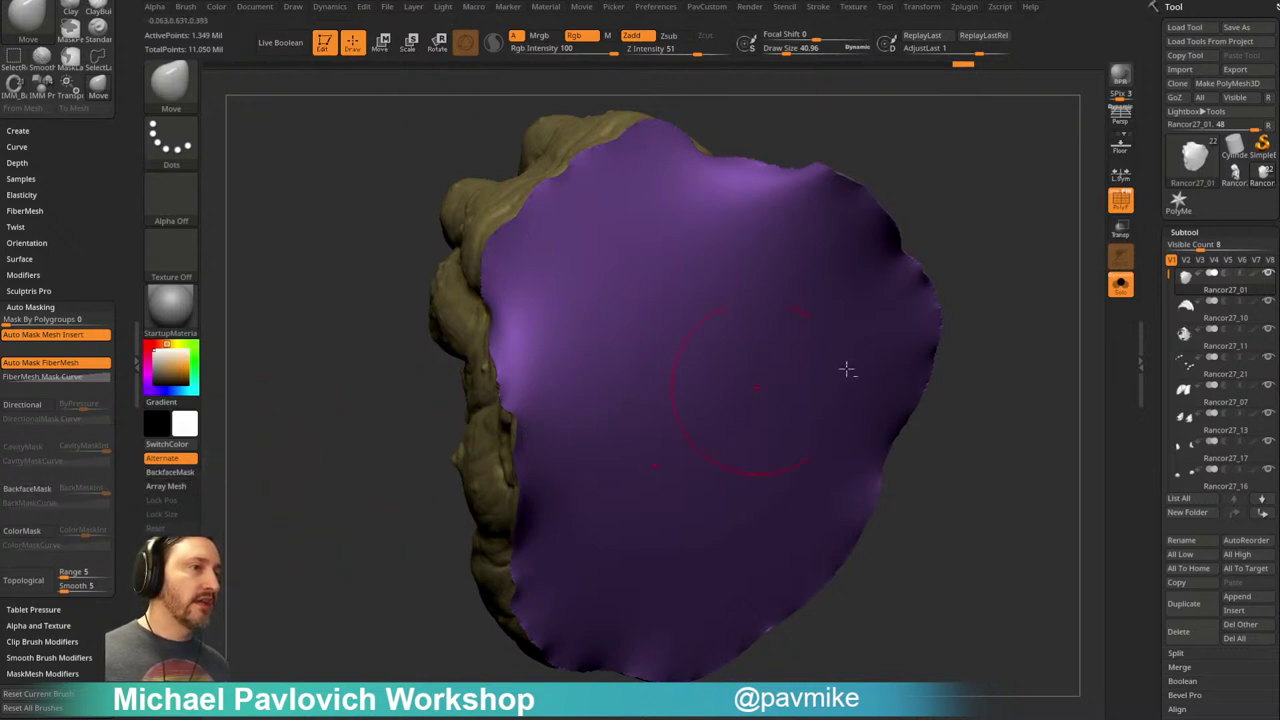
pyautogui.moveTo(994, 320)
pyautogui.mouseDown()
pyautogui.moveTo(1021, 282)
pyautogui.moveTo(983, 291)
pyautogui.moveTo(734, 254)
pyautogui.mouseUp()
pyautogui.press('s')
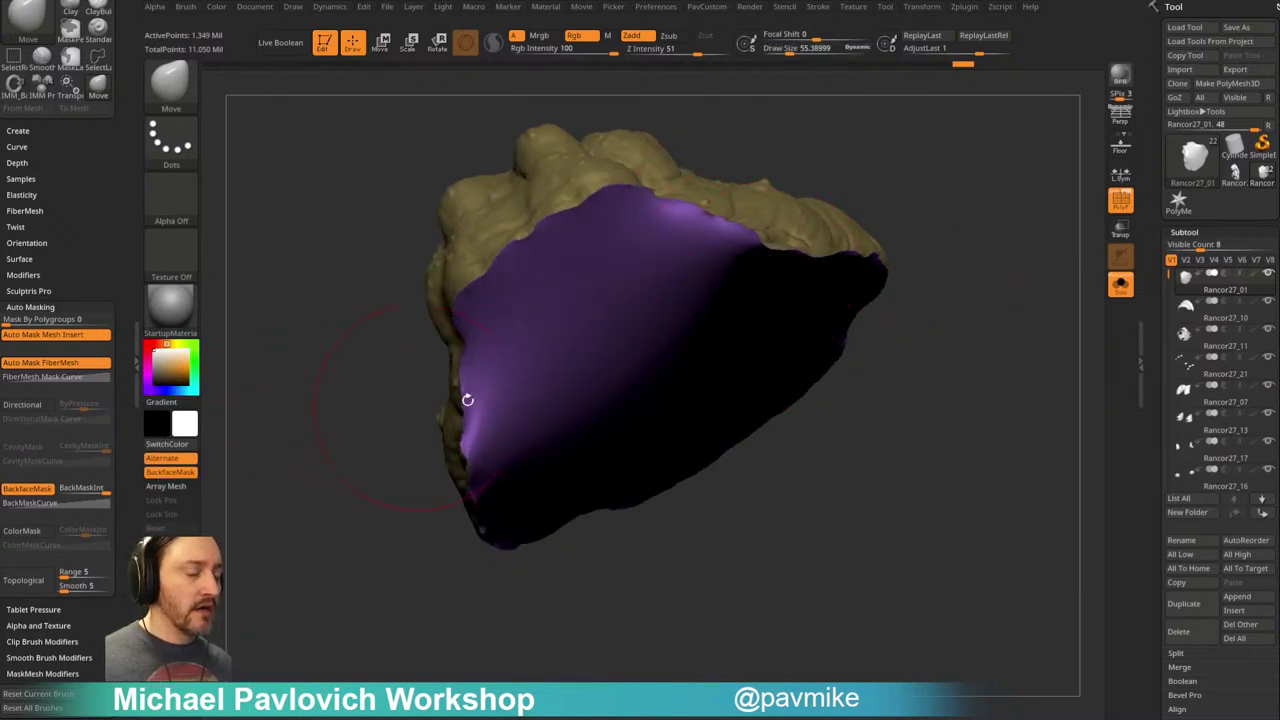
pyautogui.moveTo(854, 349); pyautogui.dragTo(988, 311)
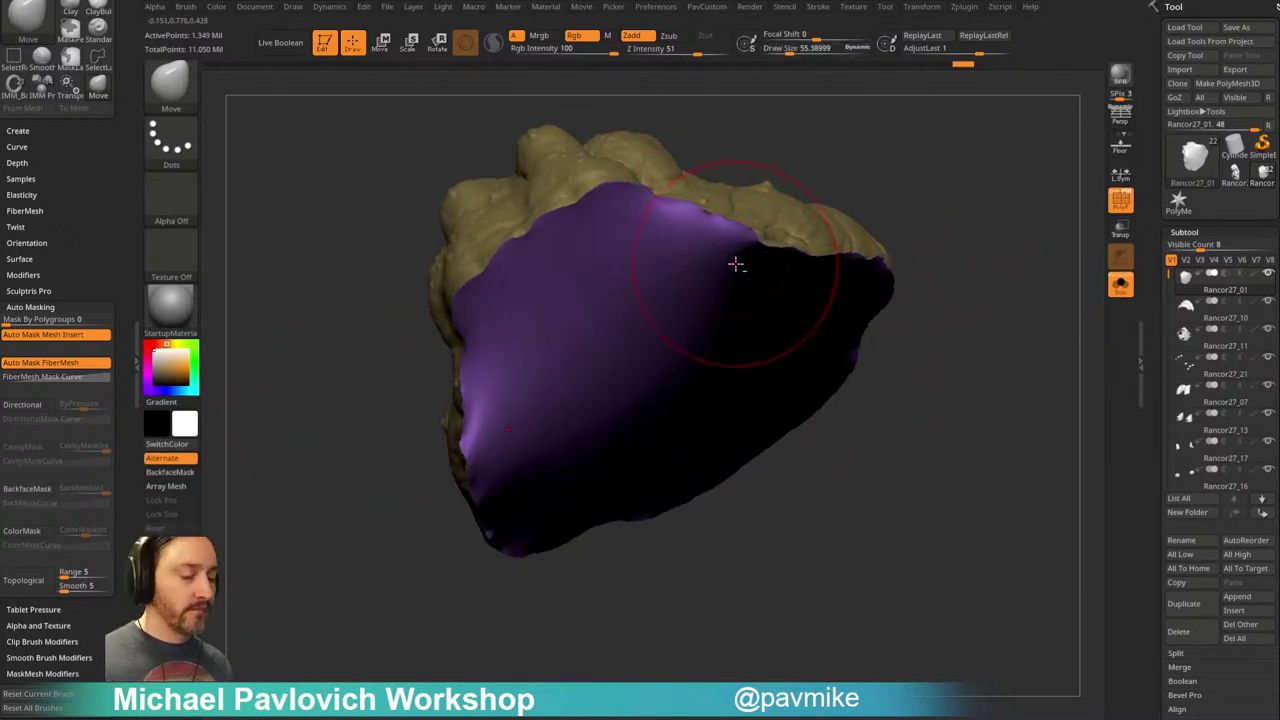
pyautogui.hotkey('alt', 'b')
pyautogui.moveTo(740, 258); pyautogui.dragTo(740, 265)
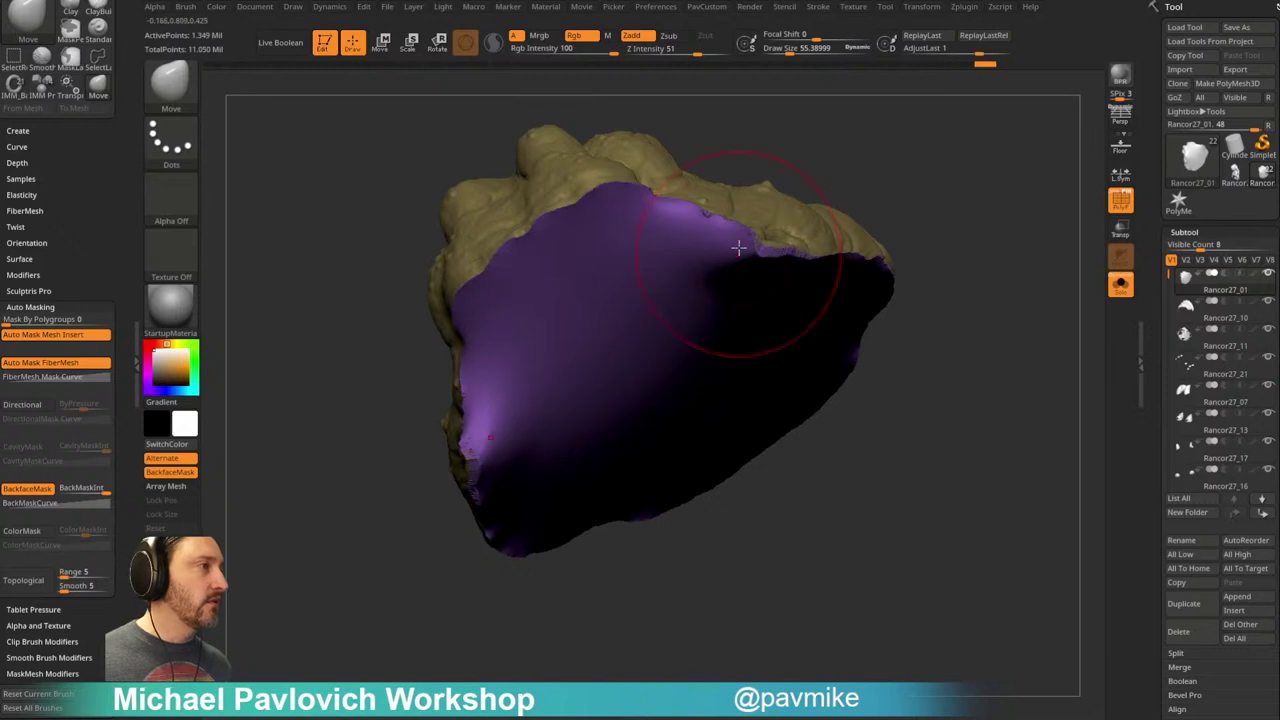
# Step: Mask the whole face except the hole-cap polygroup for transforming with the gizmo
pyautogui.moveTo(960, 260)
pyautogui.mouseDown()
pyautogui.moveTo(983, 246)
pyautogui.moveTo(963, 265)
pyautogui.moveTo(760, 300)
pyautogui.mouseUp()
pyautogui.press('s')
pyautogui.press('w')
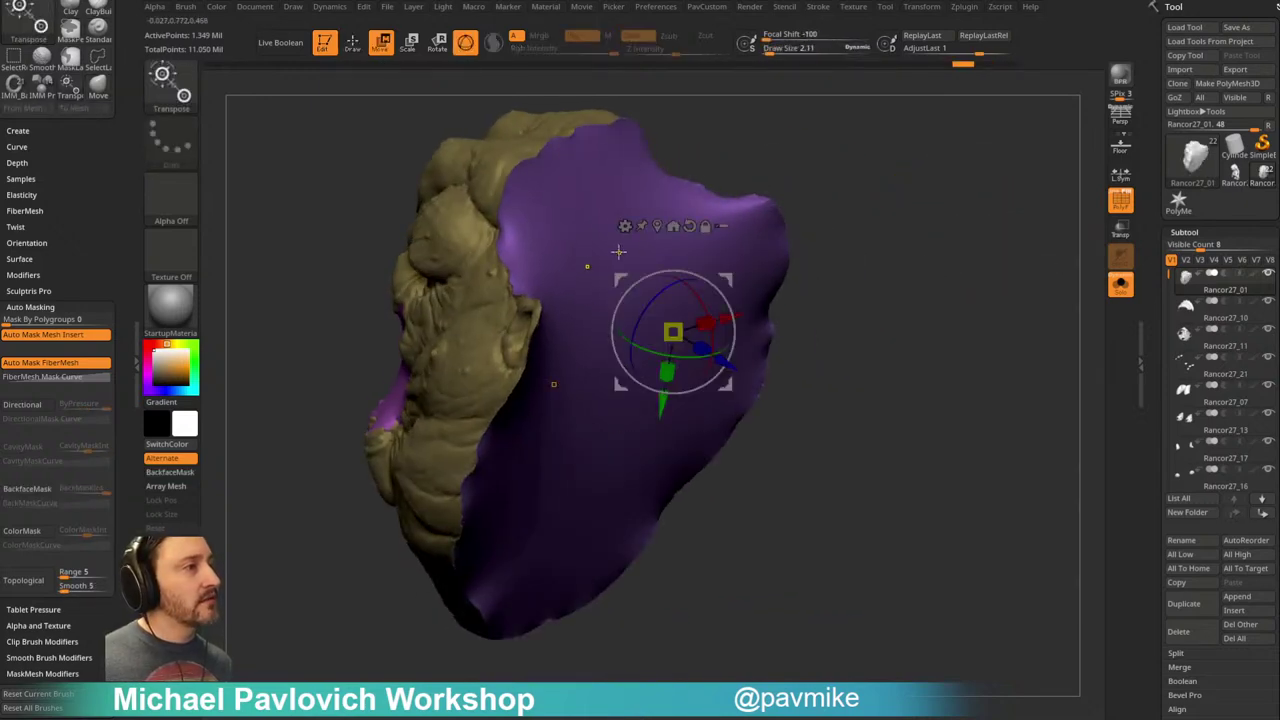
pyautogui.keyDown('ctrl'); pyautogui.click(614, 254); pyautogui.keyUp('ctrl')
# Step: Offset the unmasked caps slightly from the face skin with the gizmo and return to draw mode
pyautogui.moveTo(831, 220)
pyautogui.mouseDown()
pyautogui.moveTo(885, 223)
pyautogui.moveTo(834, 236)
pyautogui.mouseUp()
pyautogui.moveTo(720, 256); pyautogui.dragTo(693, 255)
pyautogui.moveTo(856, 222)
pyautogui.mouseDown()
pyautogui.moveTo(781, 207)
pyautogui.moveTo(793, 190)
pyautogui.mouseUp()
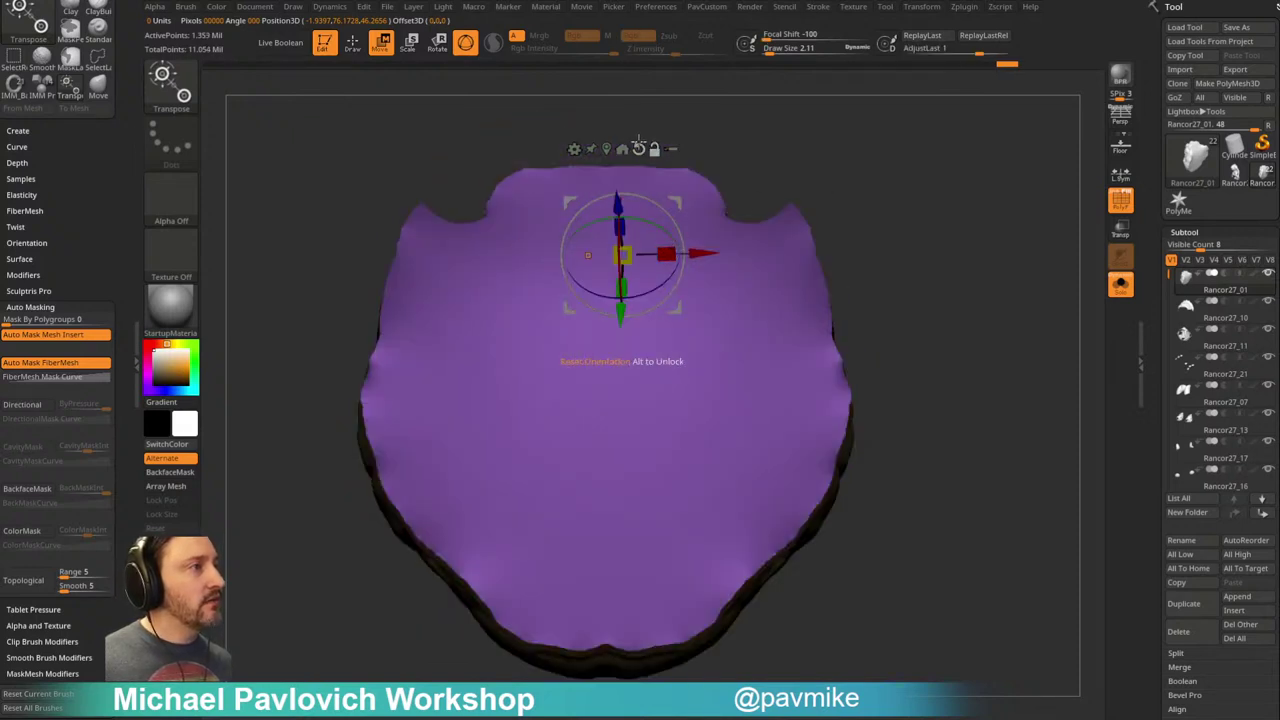
pyautogui.moveTo(667, 254); pyautogui.dragTo(665, 254)
pyautogui.moveTo(878, 196); pyautogui.dragTo(749, 208)
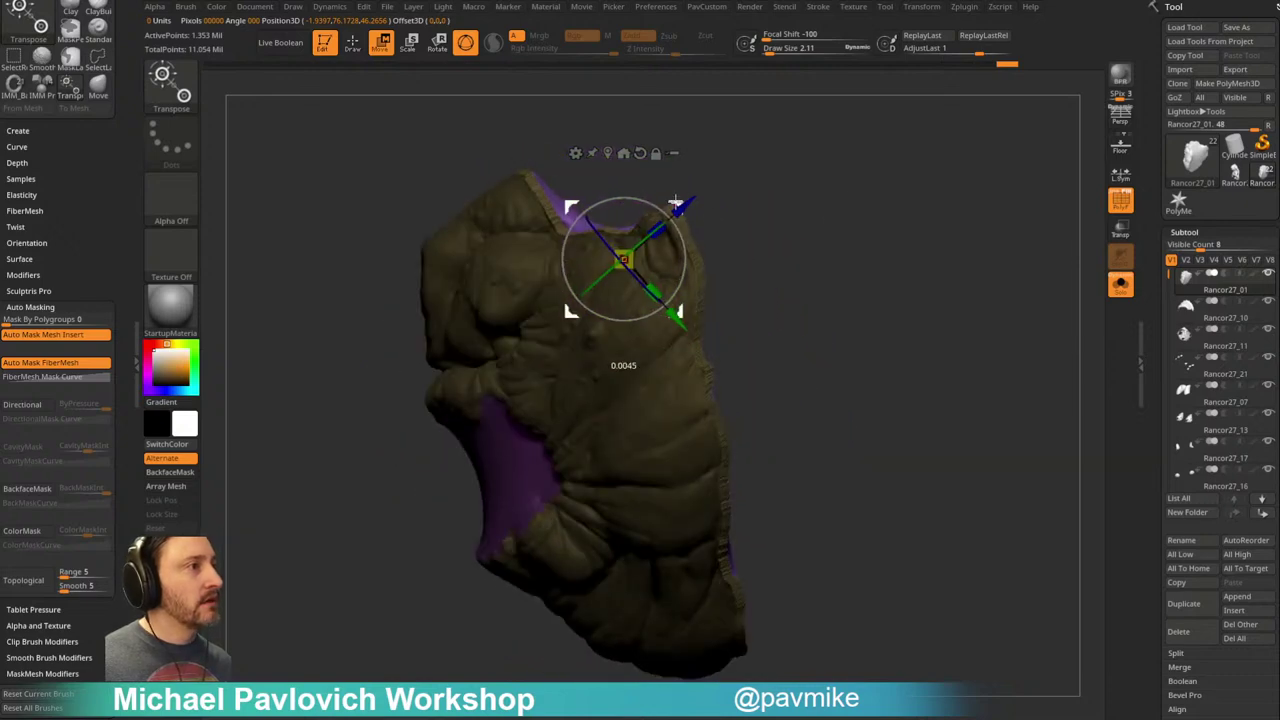
pyautogui.press('q')
pyautogui.moveTo(792, 599)
pyautogui.mouseDown()
pyautogui.moveTo(823, 457)
pyautogui.moveTo(951, 434)
pyautogui.moveTo(995, 409)
pyautogui.mouseUp()
pyautogui.moveTo(998, 298)
pyautogui.mouseDown()
pyautogui.moveTo(1006, 389)
pyautogui.moveTo(957, 333)
pyautogui.mouseUp()
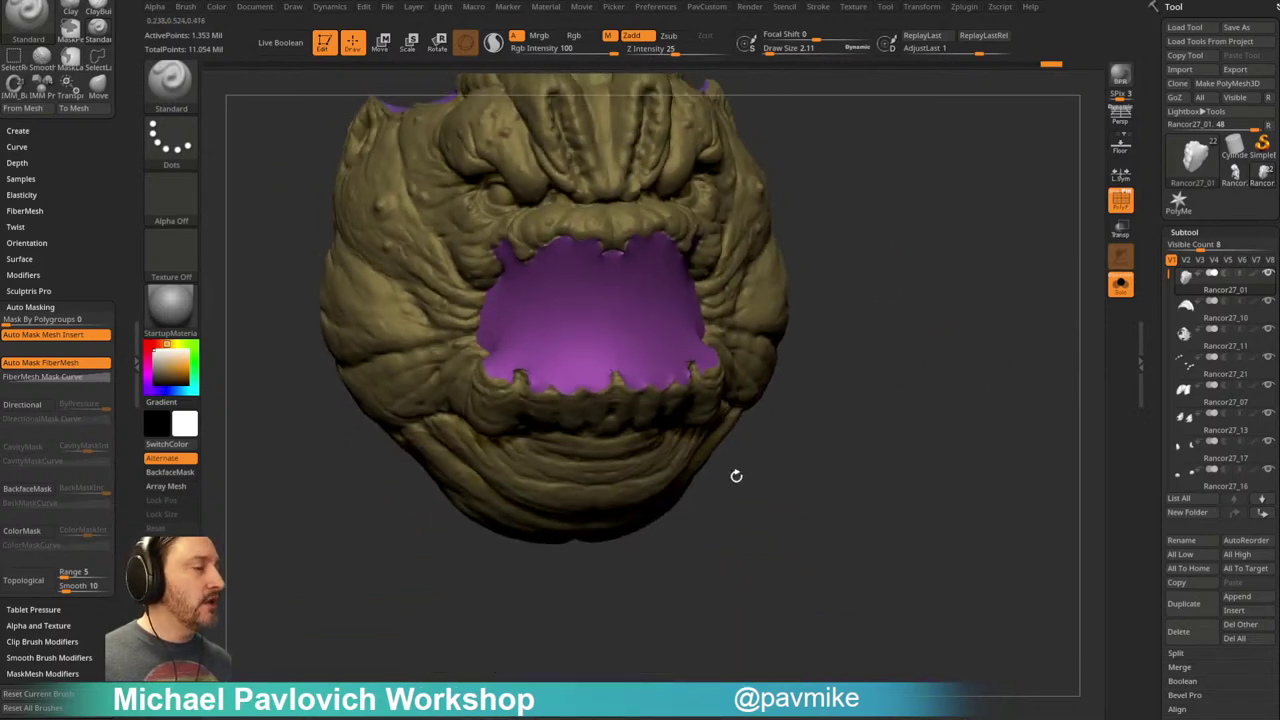
# Step: Mask the whole face except the mouth cap polygroup for transforming with the gizmo
pyautogui.moveTo(868, 166)
pyautogui.mouseDown()
pyautogui.moveTo(923, 280)
pyautogui.moveTo(923, 334)
pyautogui.moveTo(903, 320)
pyautogui.moveTo(908, 300)
pyautogui.moveTo(953, 310)
pyautogui.mouseUp()
pyautogui.press('w')
pyautogui.keyDown('ctrl'); pyautogui.click(632, 342); pyautogui.keyUp('ctrl')
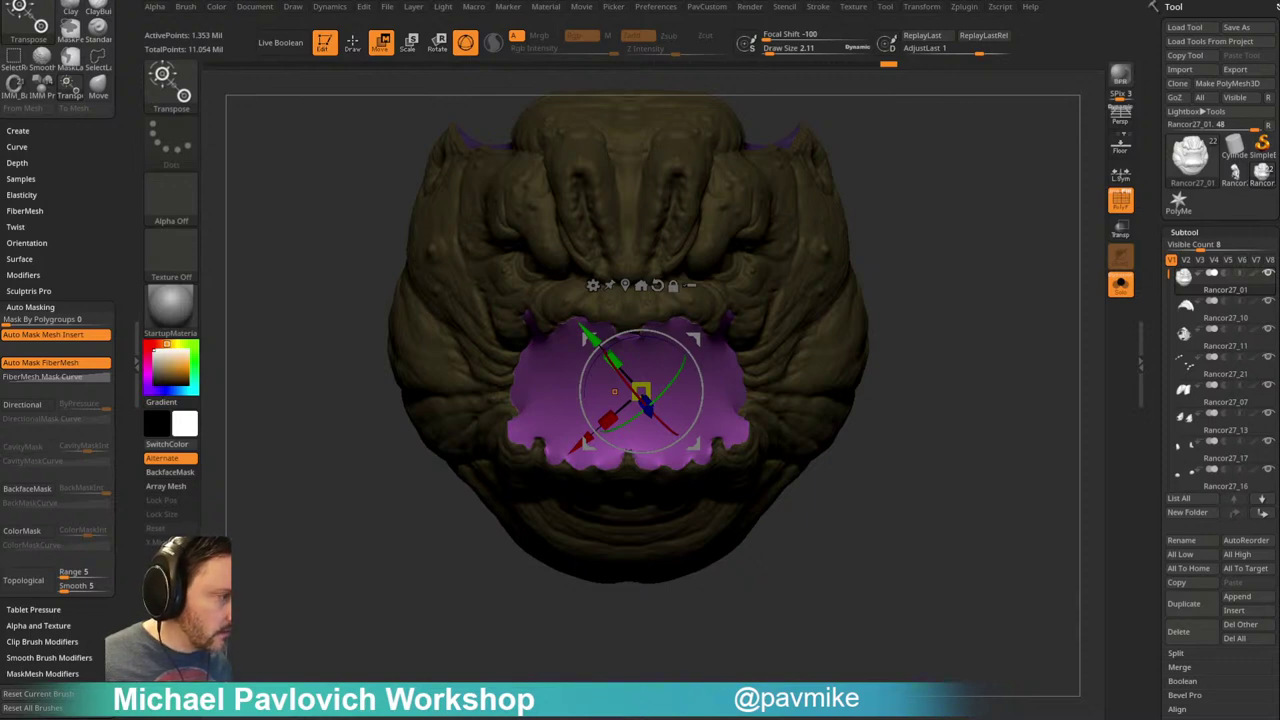
pyautogui.moveTo(607, 139); pyautogui.dragTo(541, 40)
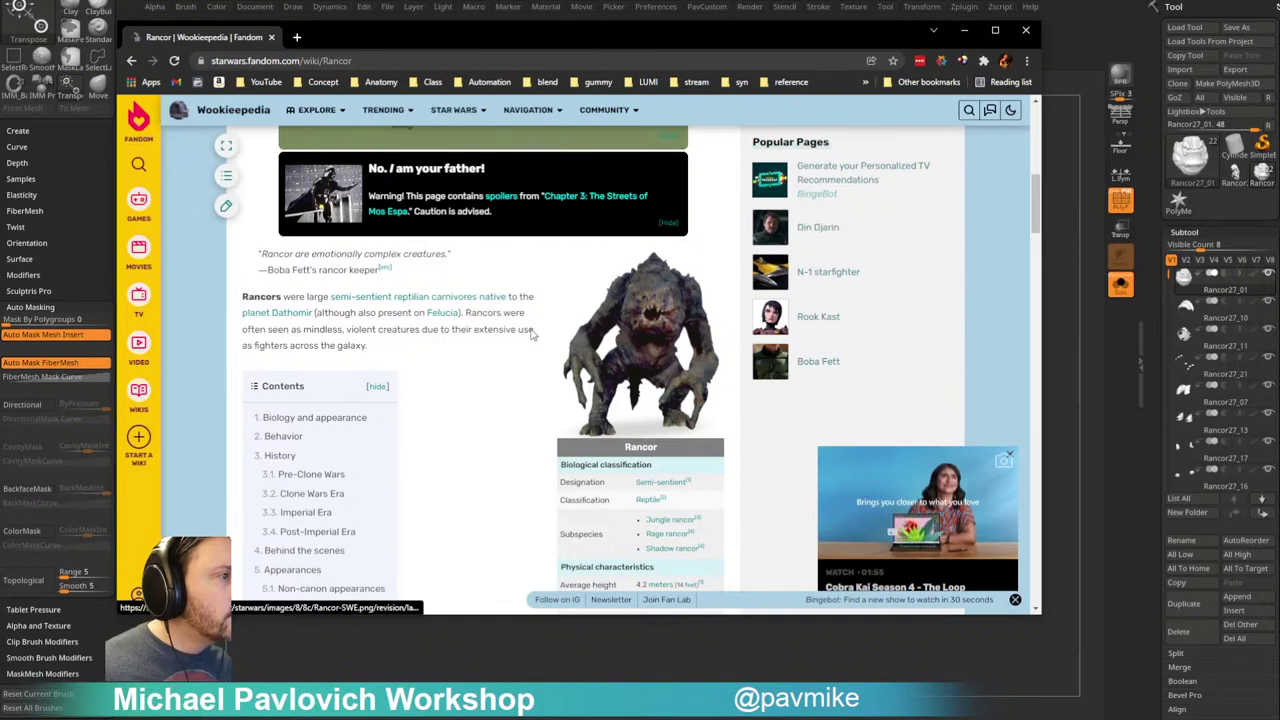
# Step: Read through the Wookieepedia Rancor article in the browser for creature reference images and background
pyautogui.scroll(-1, 205, 318)
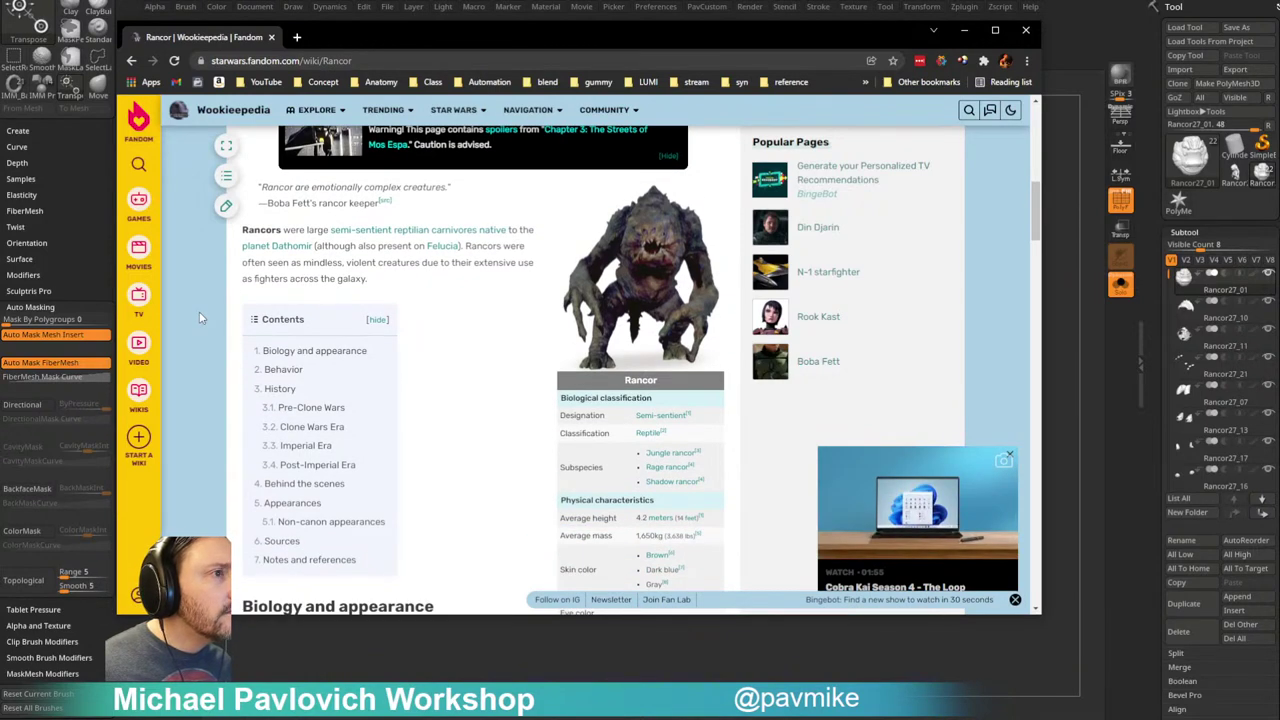
pyautogui.scroll(-3, 200, 317)
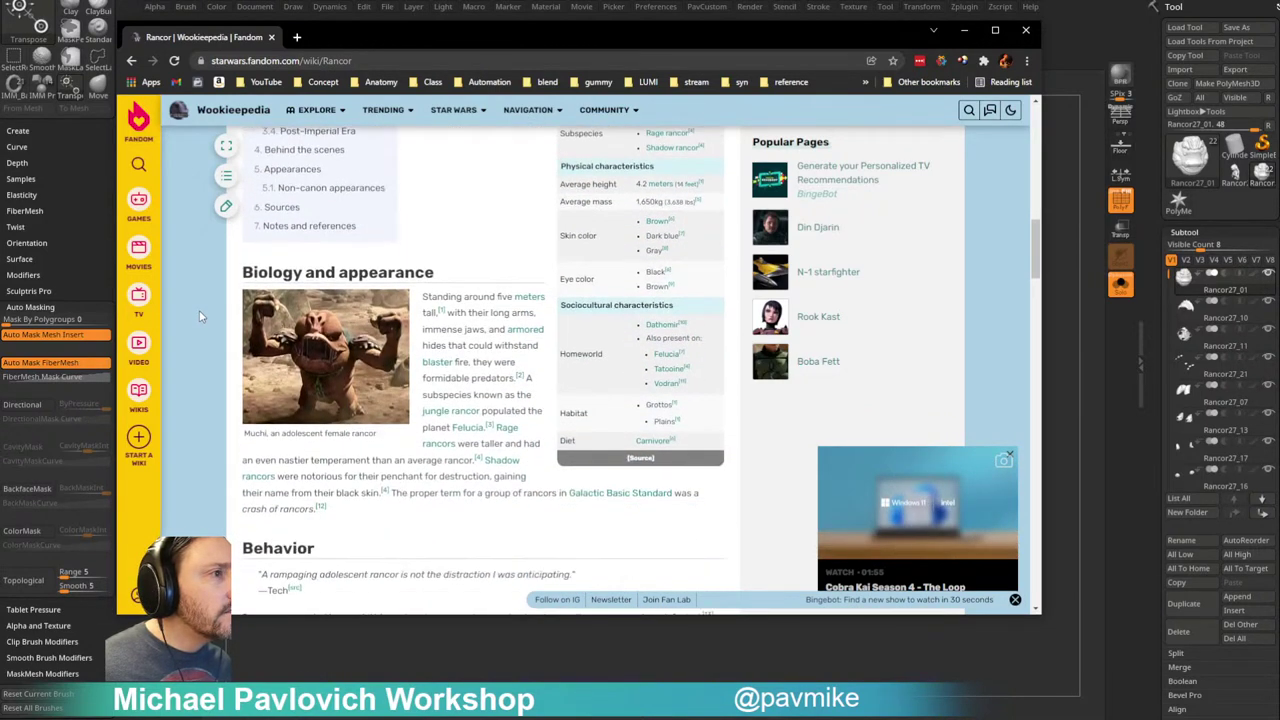
pyautogui.scroll(-2, 200, 317)
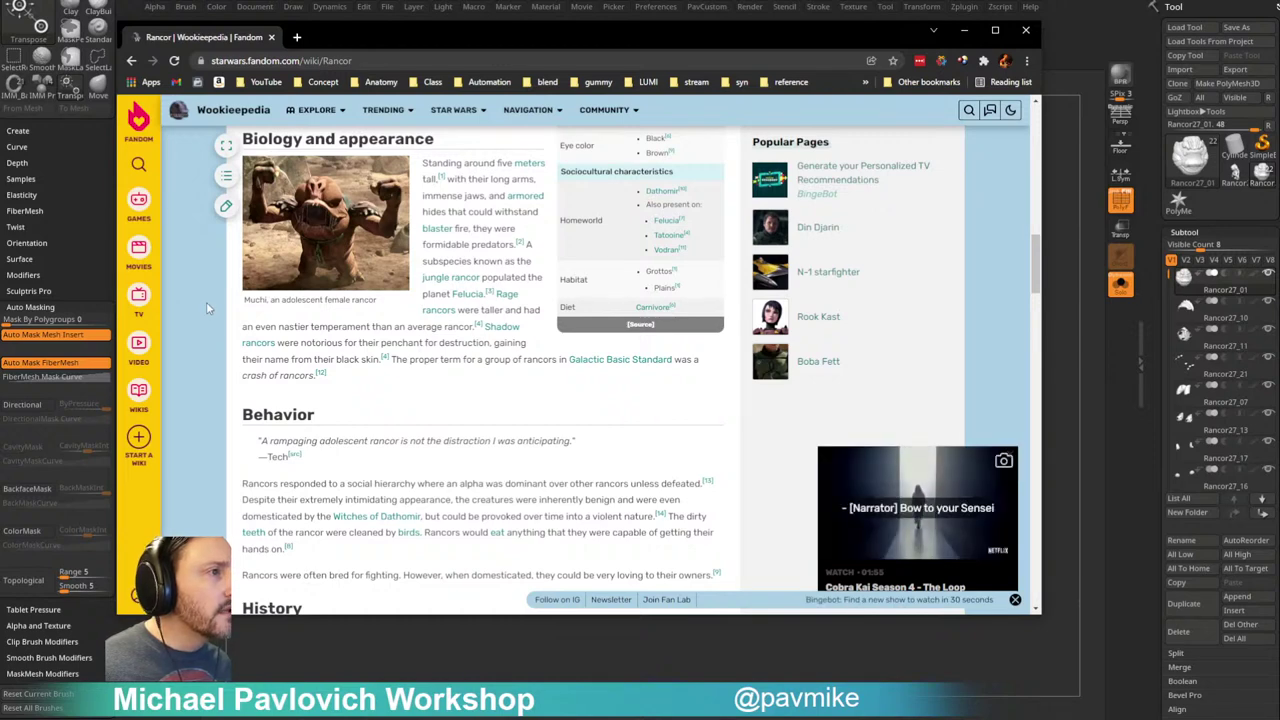
pyautogui.scroll(-2, 228, 321)
pyautogui.scroll(-10, 228, 321)
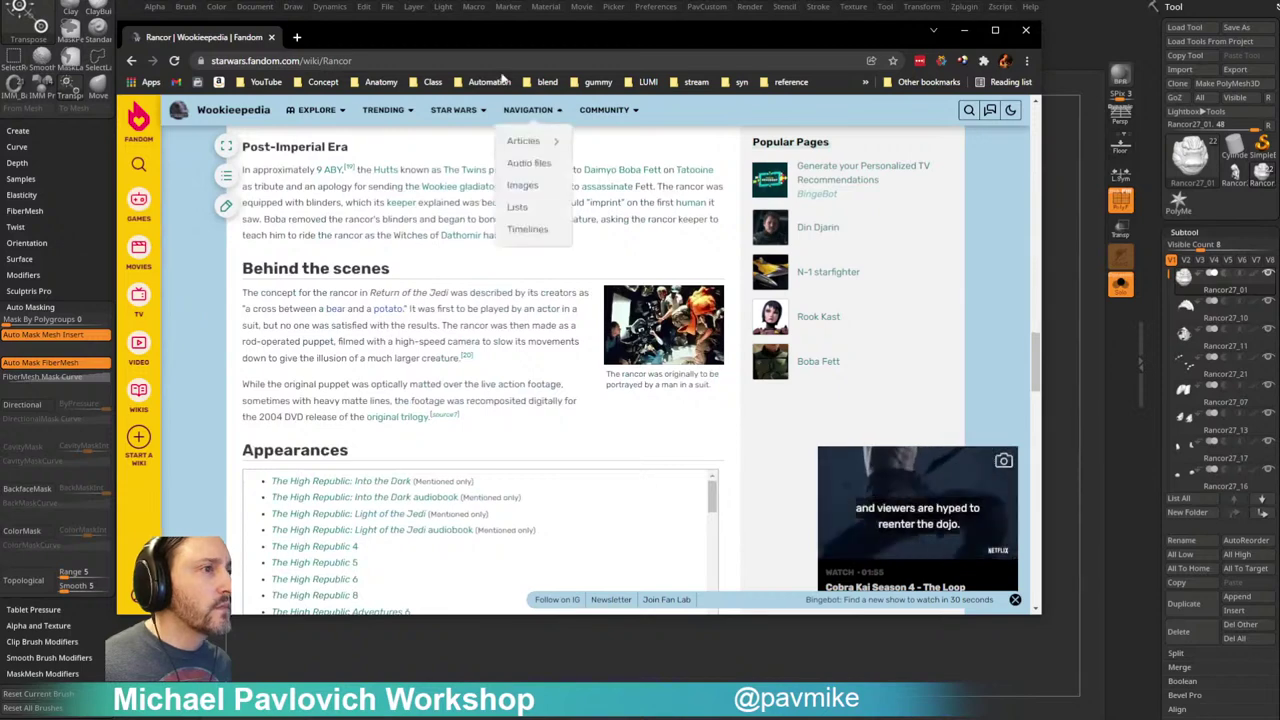
pyautogui.click(272, 37)
# Step: Extrude the mouth cap backward into the head with the gizmo and centre the gizmo on the unmasked area
pyautogui.moveTo(951, 263); pyautogui.dragTo(660, 268)
pyautogui.click(604, 309)
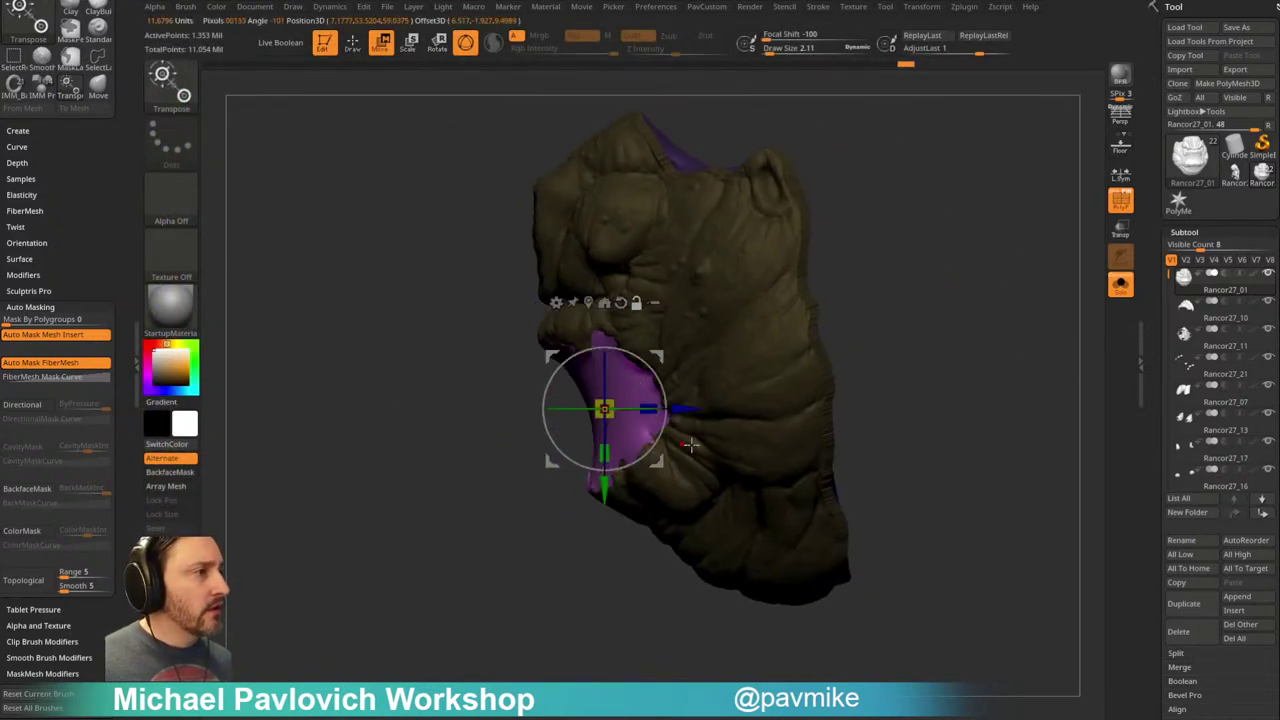
pyautogui.moveTo(892, 318); pyautogui.dragTo(796, 376)
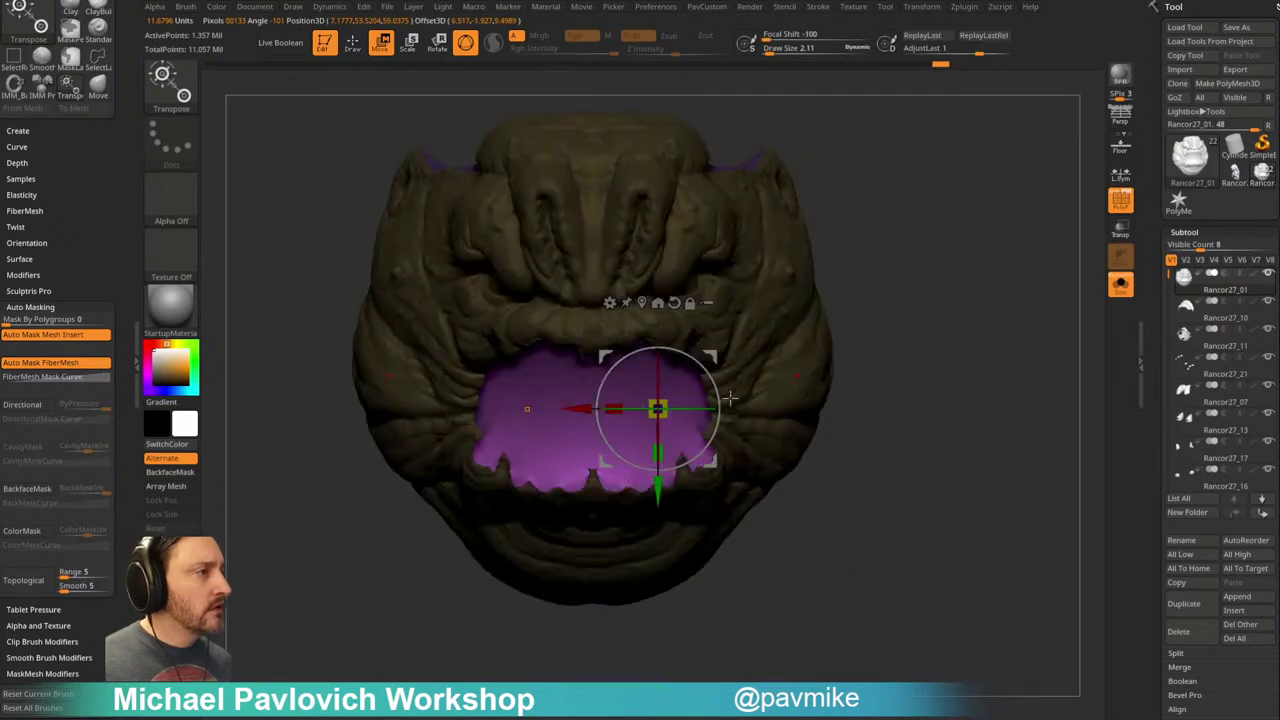
pyautogui.moveTo(928, 353); pyautogui.dragTo(850, 372)
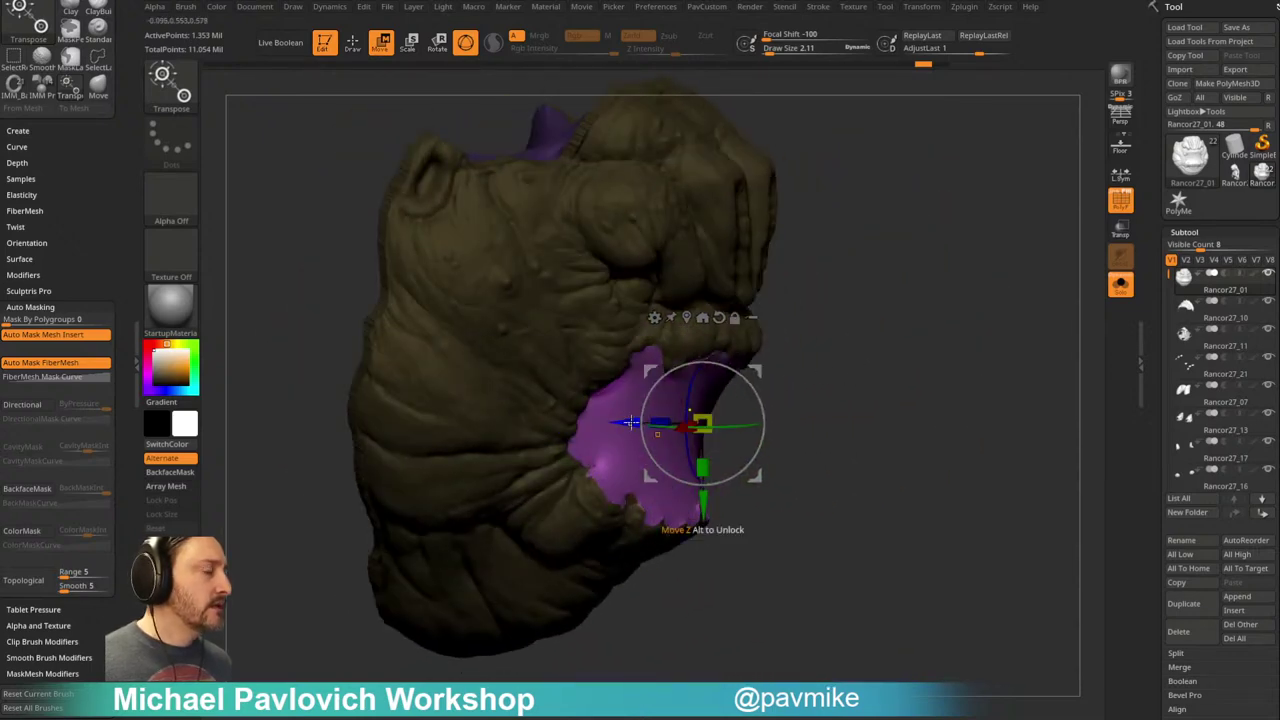
pyautogui.moveTo(739, 395); pyautogui.dragTo(692, 449)
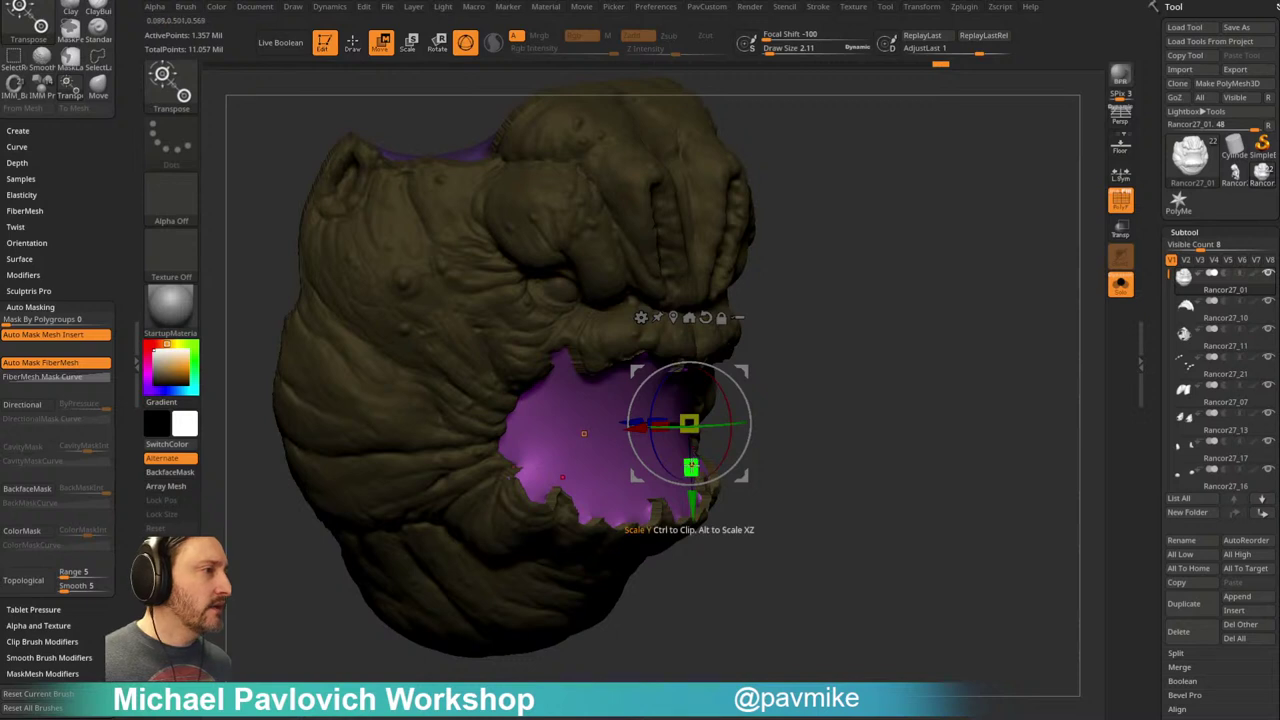
pyautogui.moveTo(779, 398)
pyautogui.mouseDown()
pyautogui.moveTo(793, 405)
pyautogui.moveTo(780, 401)
pyautogui.mouseUp()
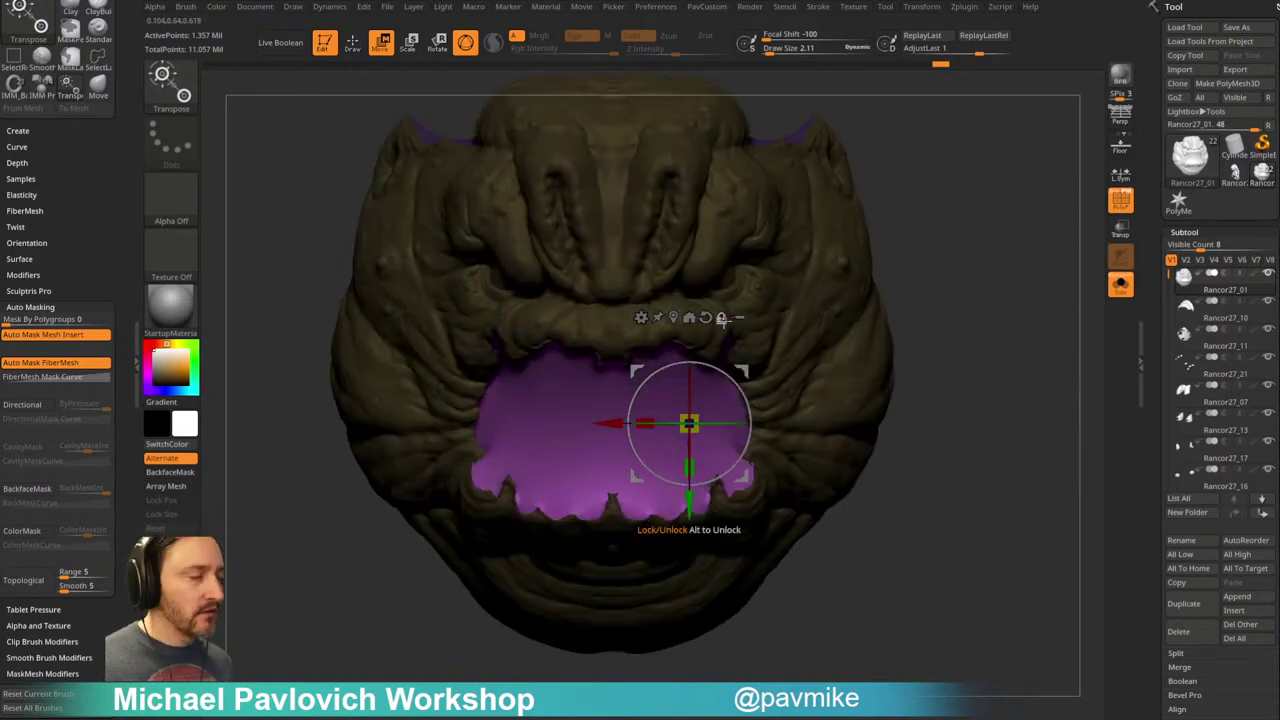
pyautogui.click(673, 317)
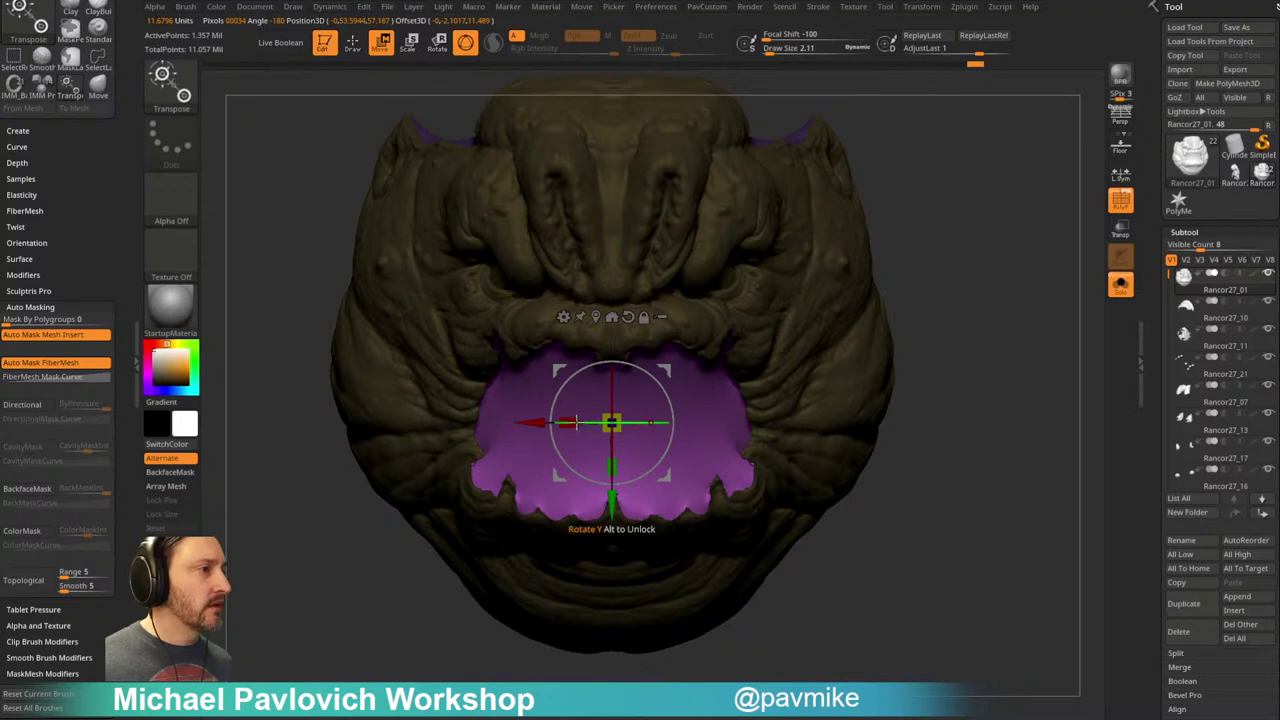
# Step: Extrude the mouth cap twice more into the head and widen the cavity slightly
pyautogui.moveTo(984, 326); pyautogui.dragTo(816, 356)
pyautogui.keyDown('ctrl'); pyautogui.moveTo(554, 389); pyautogui.dragTo(537, 383); pyautogui.keyUp('ctrl')
pyautogui.keyDown('shift'); pyautogui.moveTo(812, 355); pyautogui.dragTo(745, 332); pyautogui.keyUp('shift')
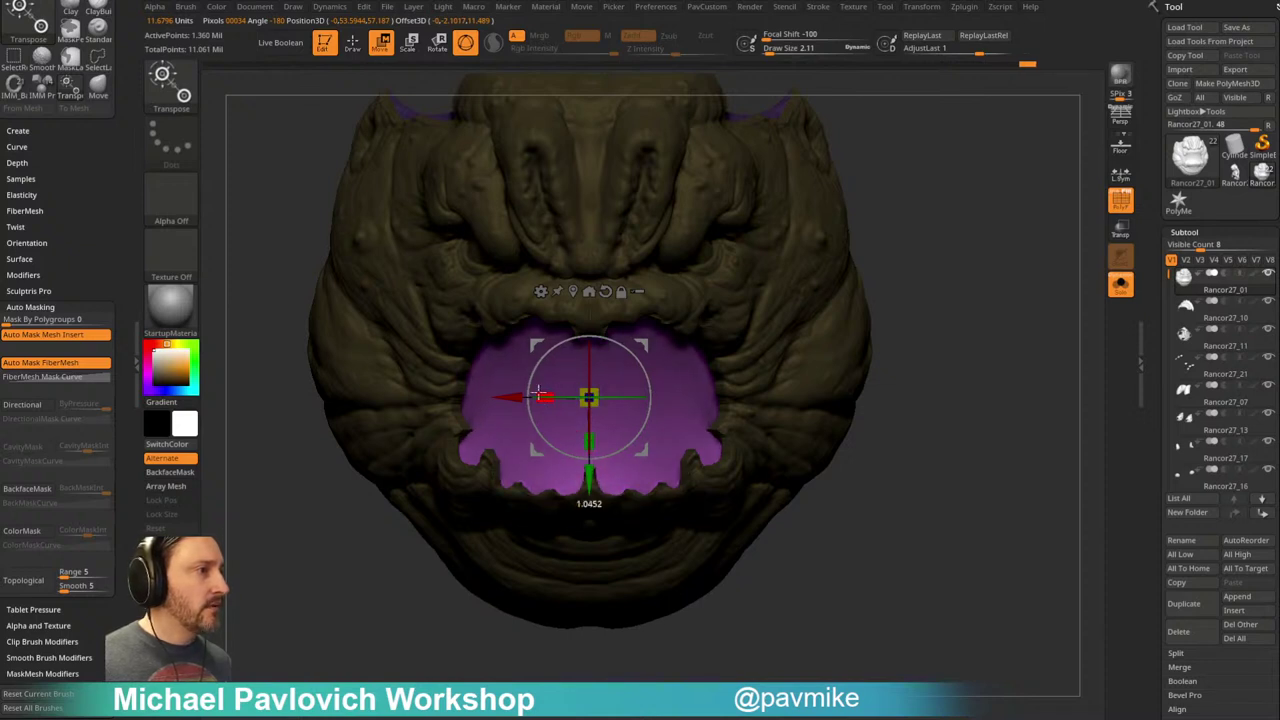
pyautogui.moveTo(742, 336); pyautogui.dragTo(817, 329)
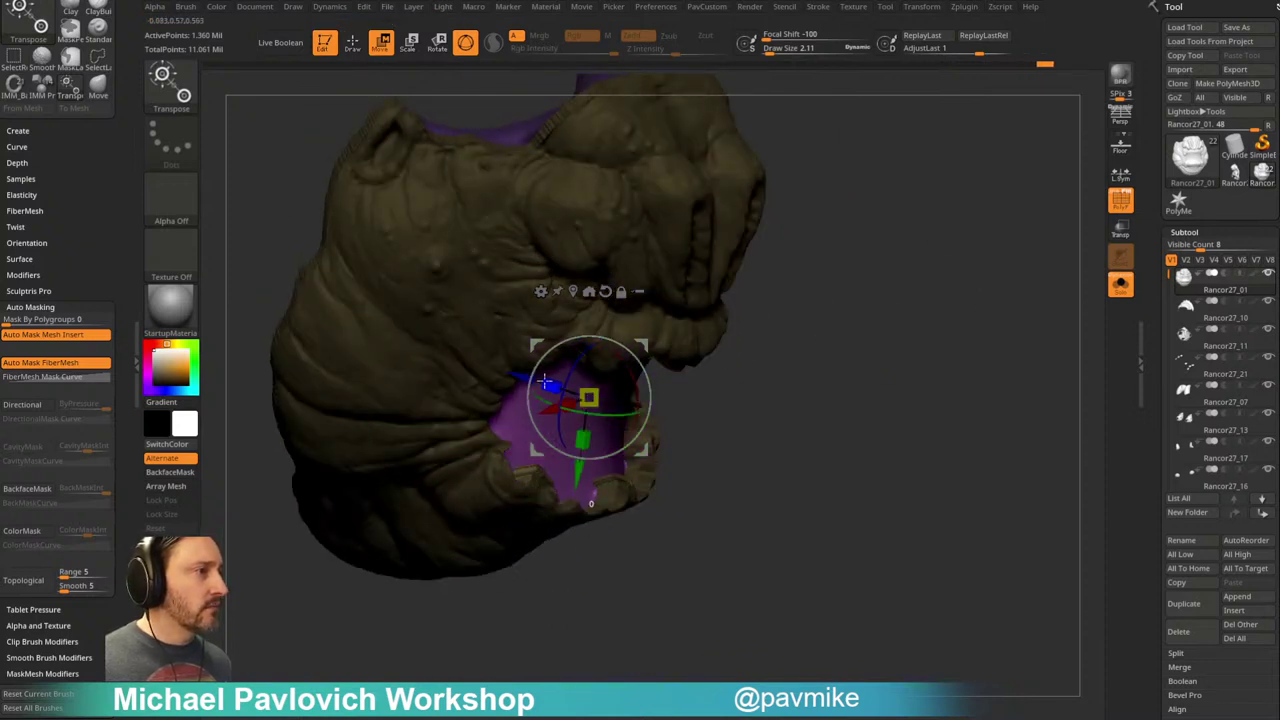
pyautogui.keyDown('ctrl'); pyautogui.moveTo(544, 381); pyautogui.dragTo(527, 375); pyautogui.keyUp('ctrl')
pyautogui.keyDown('shift'); pyautogui.moveTo(780, 363); pyautogui.dragTo(753, 347); pyautogui.keyUp('shift')
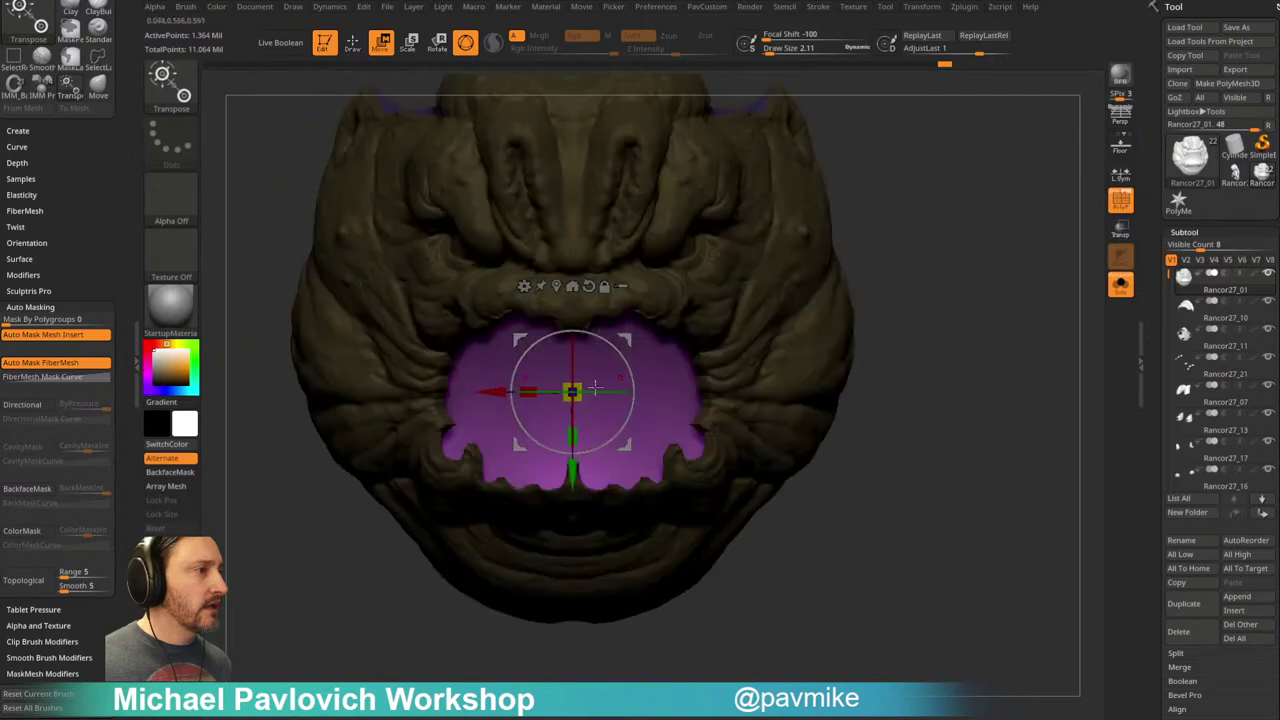
# Step: Adjust the height and position of the innermost mouth wall with the gizmo
pyautogui.moveTo(502, 391); pyautogui.dragTo(524, 390)
pyautogui.hotkey('ctrl', 'z')
pyautogui.moveTo(574, 436); pyautogui.dragTo(574, 443)
pyautogui.moveTo(890, 372)
pyautogui.mouseDown()
pyautogui.moveTo(934, 370)
pyautogui.moveTo(912, 367)
pyautogui.mouseUp()
pyautogui.moveTo(869, 328); pyautogui.dragTo(1012, 346)
pyautogui.moveTo(627, 339); pyautogui.dragTo(618, 313)
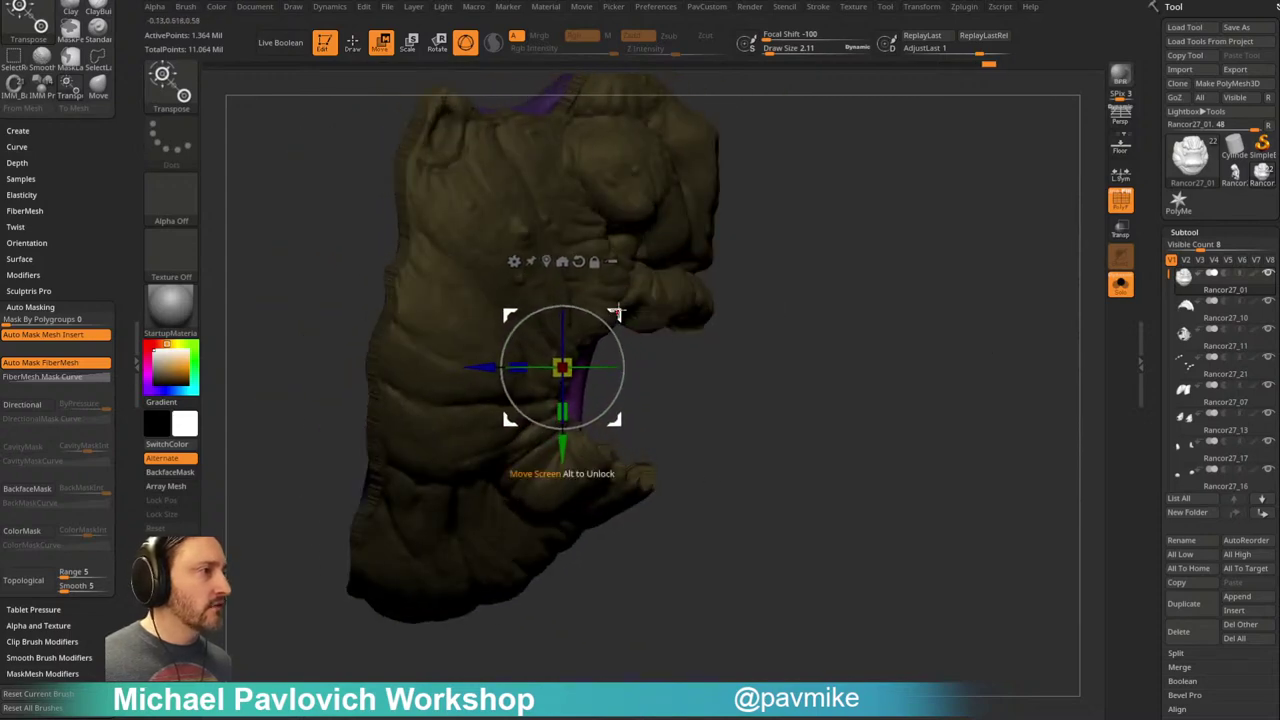
# Step: Return to draw mode, select the Move brush with a draw size of about 95, and clear the mask
pyautogui.press('q')
pyautogui.moveTo(964, 310); pyautogui.dragTo(857, 303)
pyautogui.moveTo(1022, 275)
pyautogui.mouseDown()
pyautogui.moveTo(935, 280)
pyautogui.moveTo(937, 349)
pyautogui.moveTo(955, 287)
pyautogui.moveTo(952, 302)
pyautogui.mouseUp()
pyautogui.press('s')
pyautogui.moveTo(547, 452)
pyautogui.mouseDown()
pyautogui.moveTo(588, 456)
pyautogui.moveTo(595, 437)
pyautogui.mouseUp()
pyautogui.press('b')
pyautogui.press('m')
pyautogui.press('v')
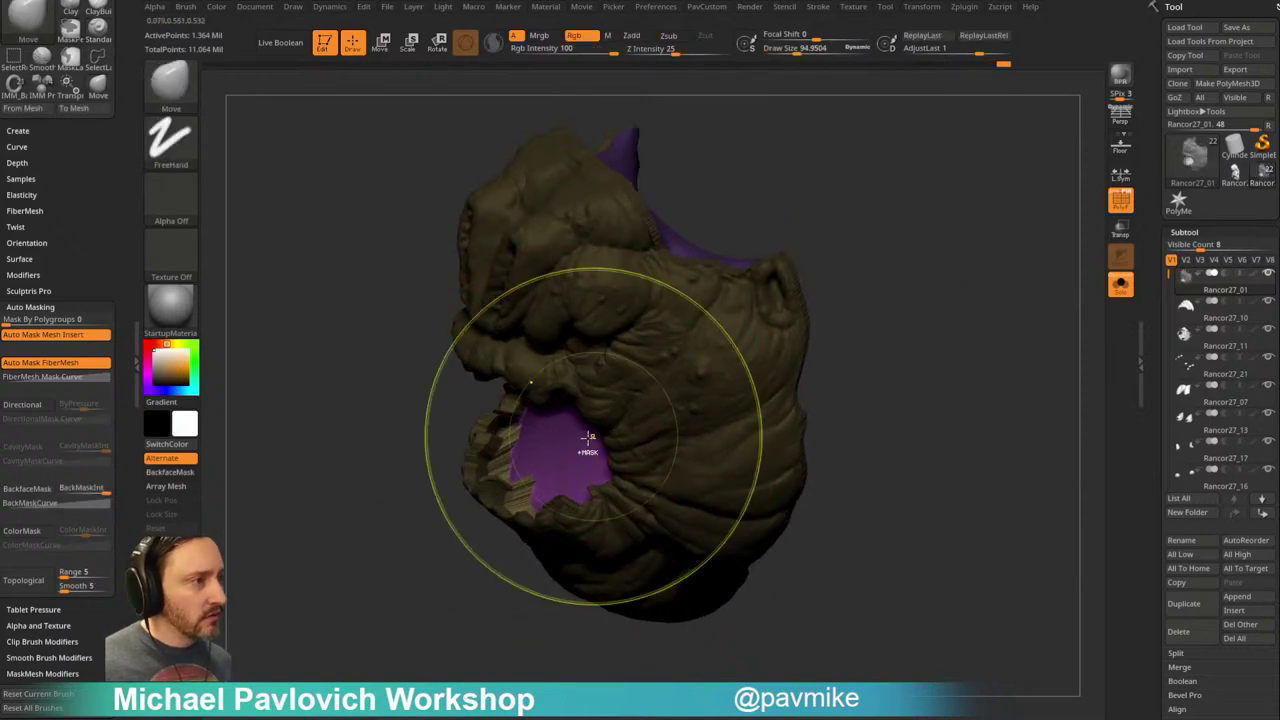
pyautogui.keyDown('ctrl'); pyautogui.moveTo(406, 549); pyautogui.dragTo(430, 560); pyautogui.keyUp('ctrl')
pyautogui.moveTo(546, 480); pyautogui.dragTo(594, 448, button='right')
# Step: Try reshaping the inside of the mouth with a smaller Move brush and BackfaceMask enabled on the masked face
pyautogui.press('w')
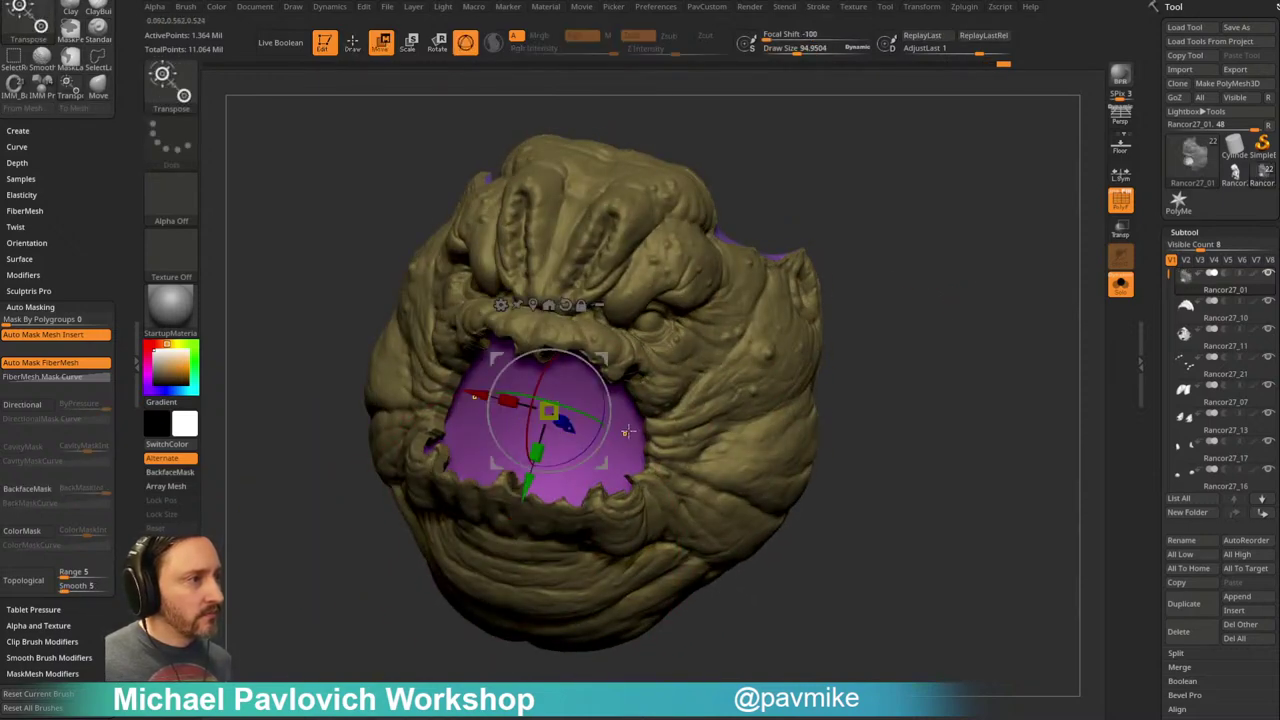
pyautogui.press('q')
pyautogui.moveTo(894, 328)
pyautogui.mouseDown()
pyautogui.moveTo(641, 393)
pyautogui.moveTo(572, 437)
pyautogui.mouseUp()
pyautogui.press('[')
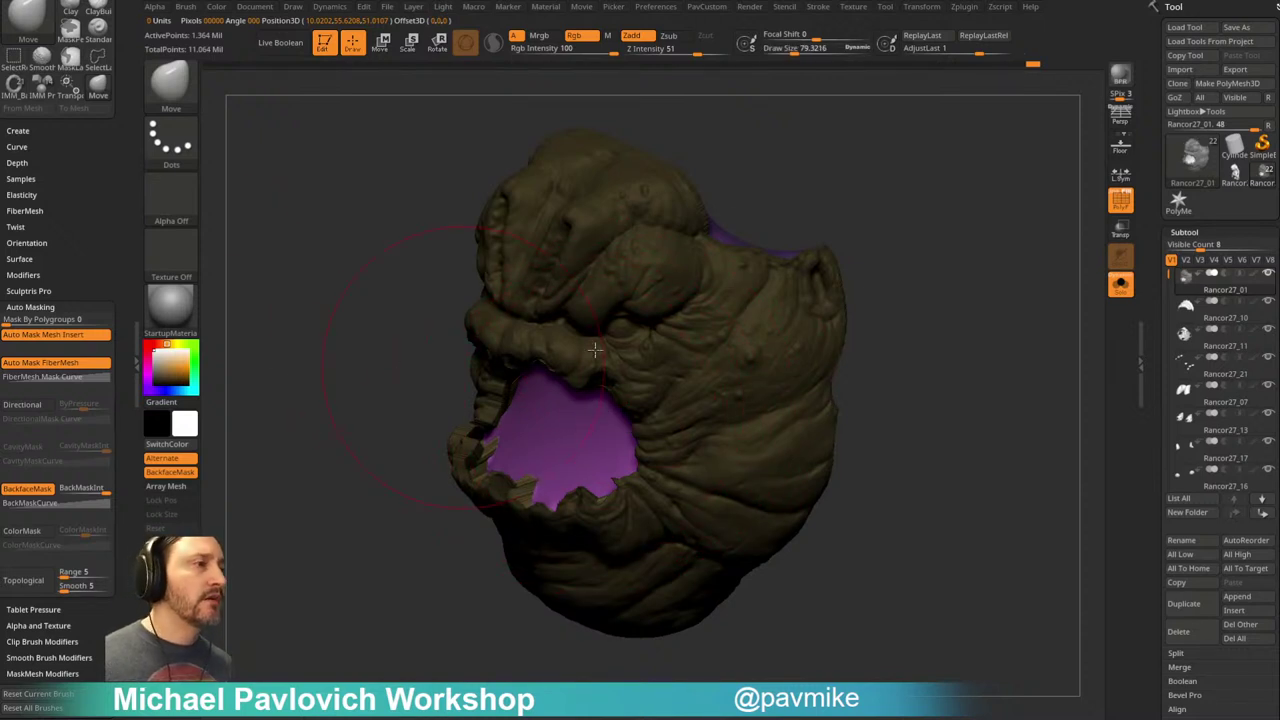
pyautogui.click(1115, 193)
pyautogui.keyDown('ctrl'); pyautogui.moveTo(967, 245); pyautogui.dragTo(857, 303, button='right'); pyautogui.keyUp('ctrl')
pyautogui.press('[')
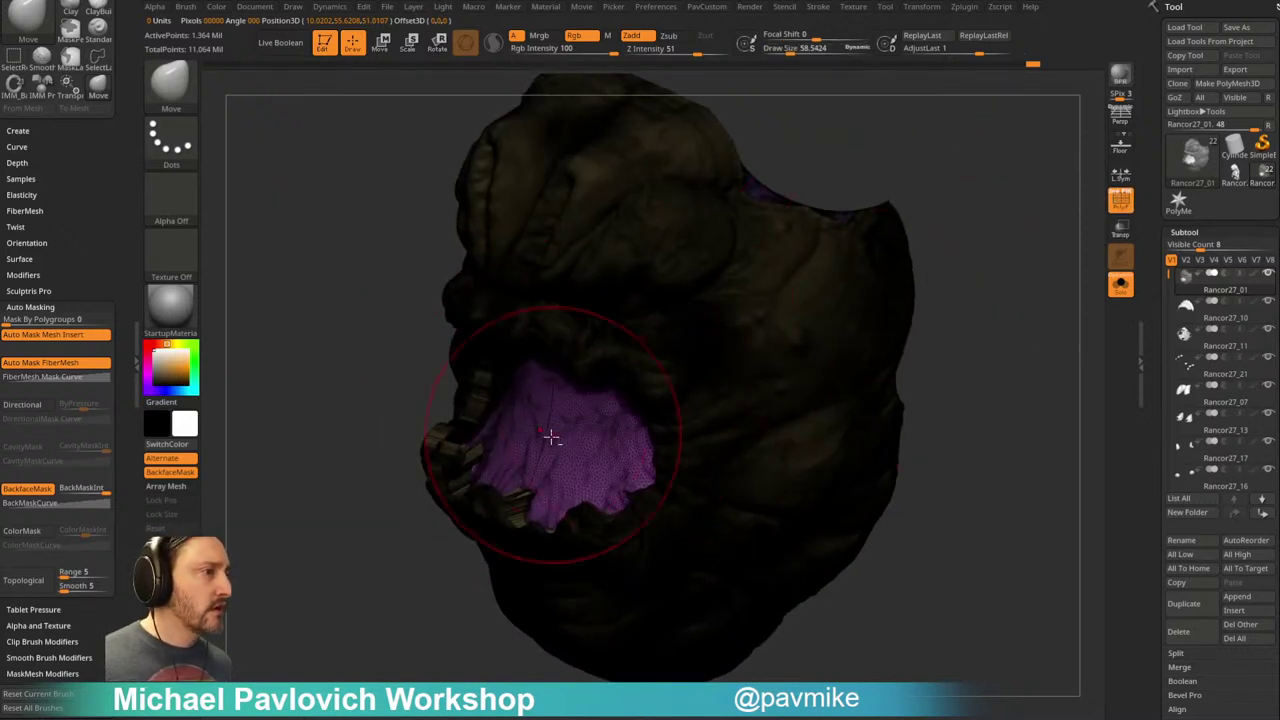
pyautogui.hotkey('ctrl', 'z')
pyautogui.click(173, 473)
# Step: Hide the polyframe, clear the mask, set Mask By Polygroups to 100, and pull the mouth cavity wall into shape with the Move brush
pyautogui.click(1122, 209)
pyautogui.moveTo(1050, 270)
pyautogui.keyDown('ctrl'); pyautogui.mouseDown(button='right')
pyautogui.moveTo(1000, 320)
pyautogui.moveTo(975, 325)
pyautogui.mouseUp(button='right'); pyautogui.keyUp('ctrl')
pyautogui.press('[')
pyautogui.keyDown('ctrl'); pyautogui.click(403, 431); pyautogui.keyUp('ctrl')
pyautogui.moveTo(35, 320); pyautogui.dragTo(110, 320)
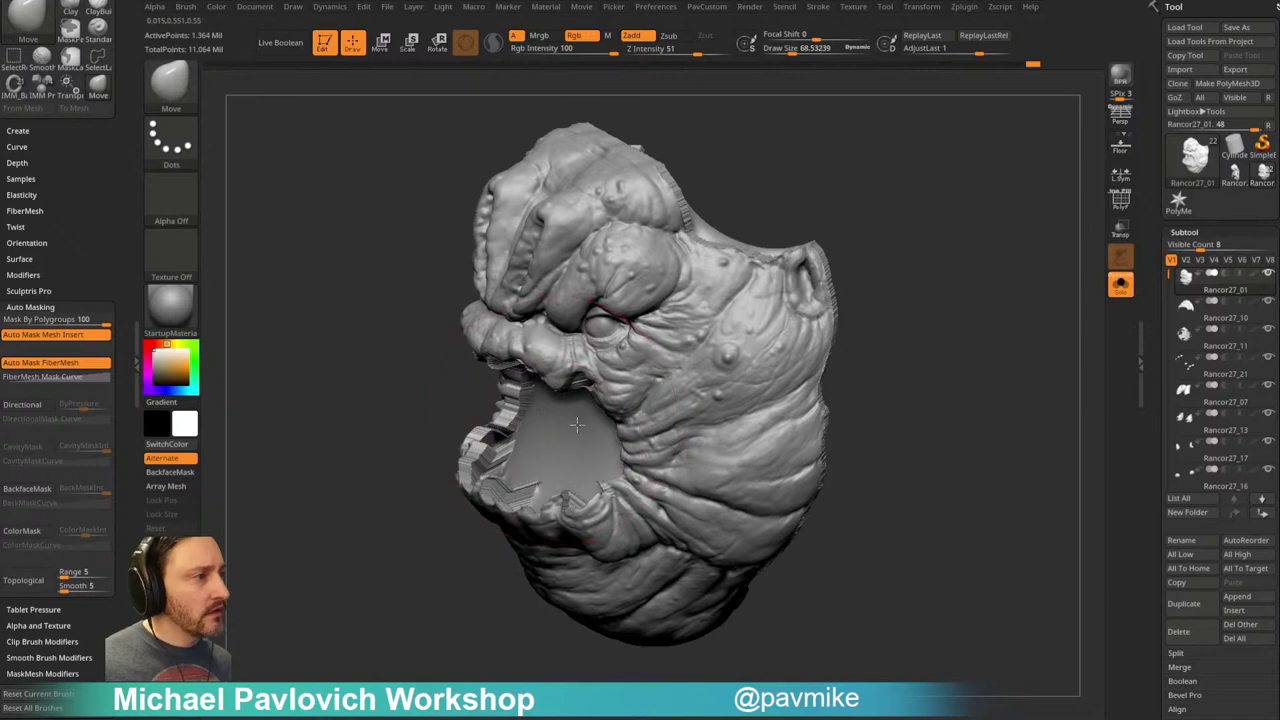
pyautogui.moveTo(562, 428); pyautogui.dragTo(604, 418)
# Step: Shape the mouth cavity and the rounded cap behind the face with a draw size of about 87
pyautogui.moveTo(860, 320)
pyautogui.mouseDown()
pyautogui.moveTo(873, 315)
pyautogui.moveTo(829, 306)
pyautogui.moveTo(863, 331)
pyautogui.moveTo(862, 305)
pyautogui.moveTo(789, 403)
pyautogui.moveTo(806, 309)
pyautogui.moveTo(657, 431)
pyautogui.moveTo(677, 420)
pyautogui.moveTo(616, 446)
pyautogui.moveTo(749, 343)
pyautogui.moveTo(661, 527)
pyautogui.mouseUp()
pyautogui.press(']')
pyautogui.press('s')
pyautogui.moveTo(608, 493)
pyautogui.mouseDown()
pyautogui.moveTo(680, 346)
pyautogui.moveTo(614, 490)
pyautogui.mouseUp()
pyautogui.moveTo(695, 375)
pyautogui.mouseDown()
pyautogui.moveTo(751, 320)
pyautogui.moveTo(663, 412)
pyautogui.mouseUp()
pyautogui.moveTo(714, 372)
pyautogui.mouseDown()
pyautogui.moveTo(620, 423)
pyautogui.moveTo(729, 486)
pyautogui.mouseUp()
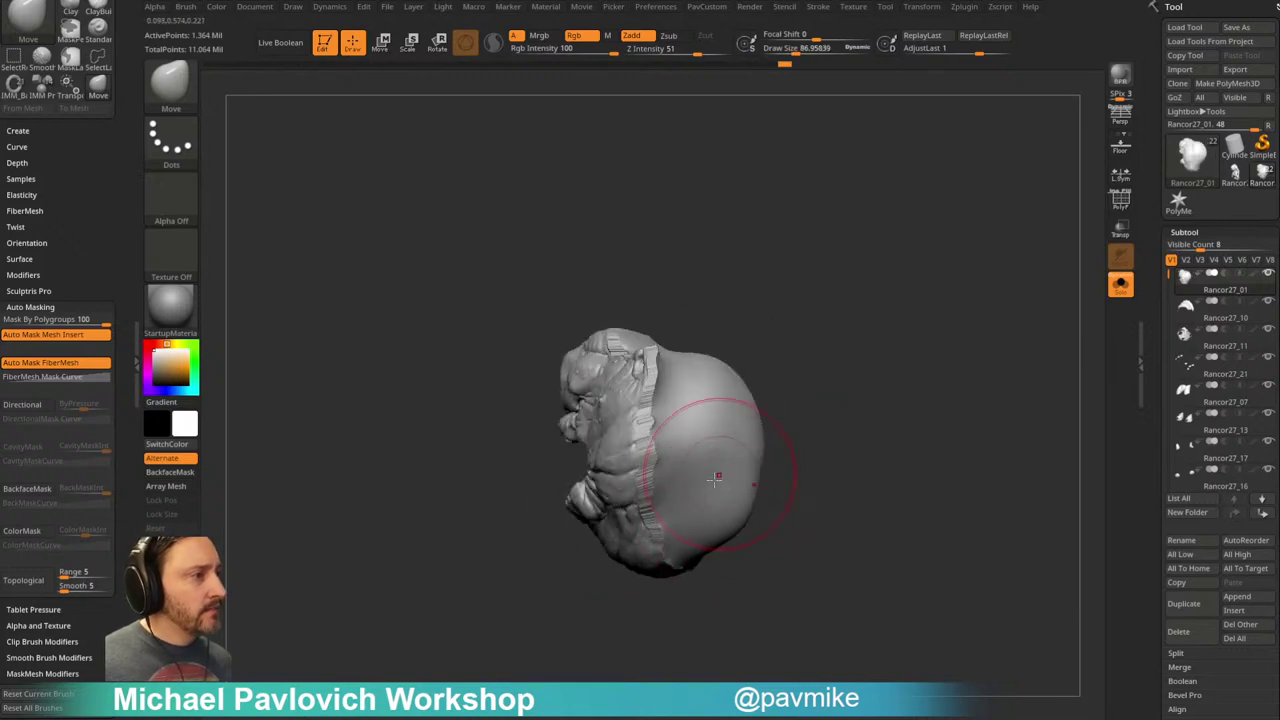
pyautogui.moveTo(735, 395)
pyautogui.mouseDown()
pyautogui.moveTo(914, 354)
pyautogui.moveTo(954, 360)
pyautogui.moveTo(943, 315)
pyautogui.moveTo(957, 294)
pyautogui.moveTo(976, 306)
pyautogui.mouseUp()
pyautogui.moveTo(857, 335)
pyautogui.mouseDown()
pyautogui.moveTo(900, 314)
pyautogui.moveTo(971, 363)
pyautogui.moveTo(898, 326)
pyautogui.mouseUp()
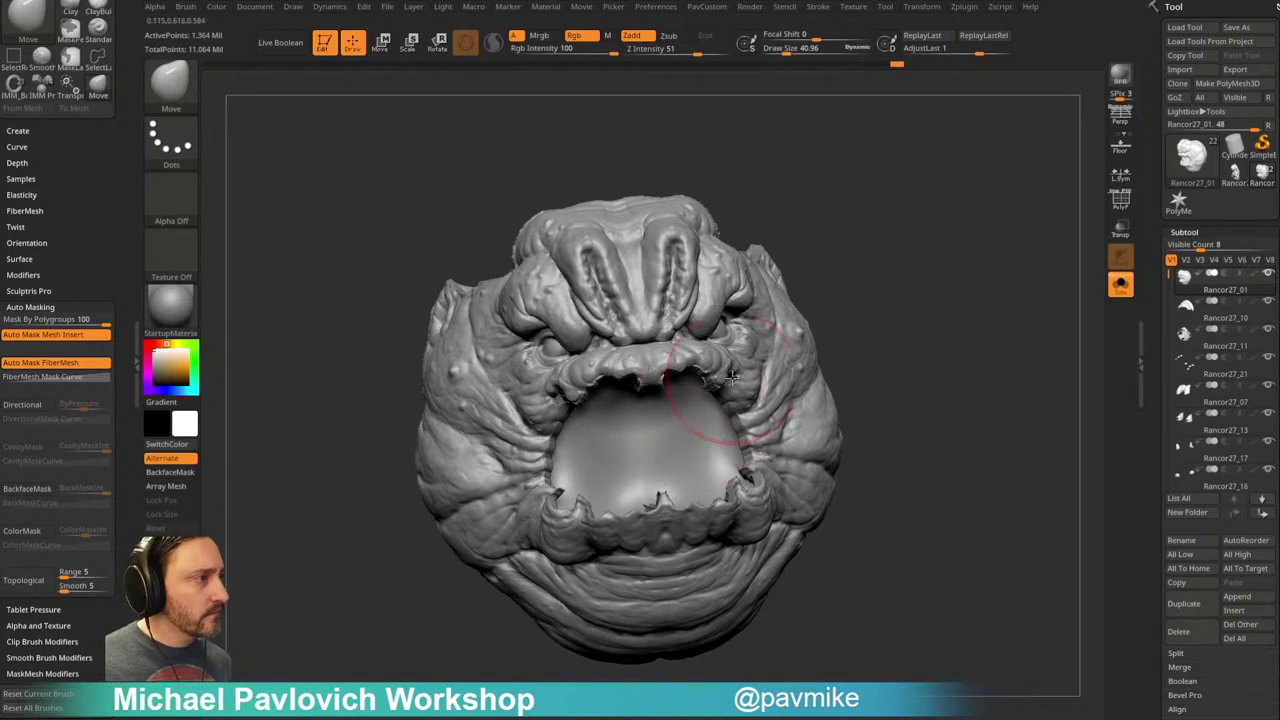
# Step: Turn off Solo to show the whole creature, and select the Standard brush with a draw size of about 12 near the mouth
pyautogui.click(1121, 285)
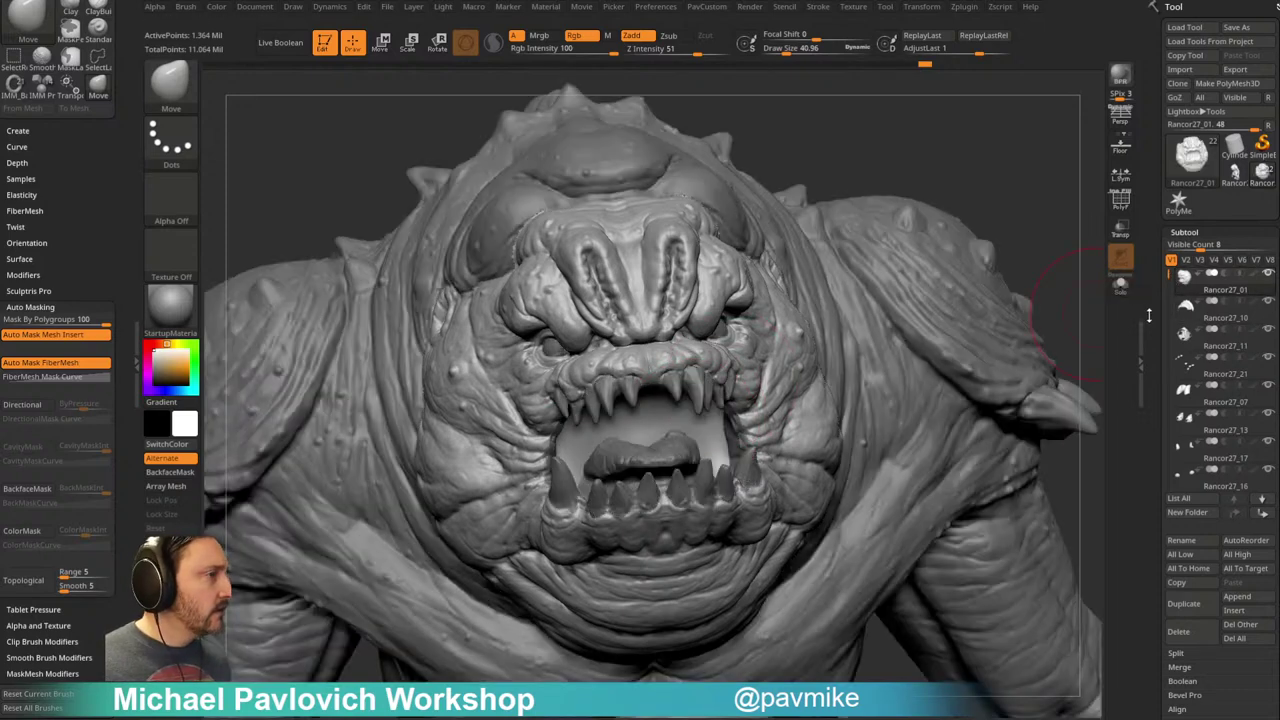
pyautogui.click(1172, 260)
pyautogui.hotkey('shift', 's')
pyautogui.hotkey('shift', 's')
pyautogui.press('shift')
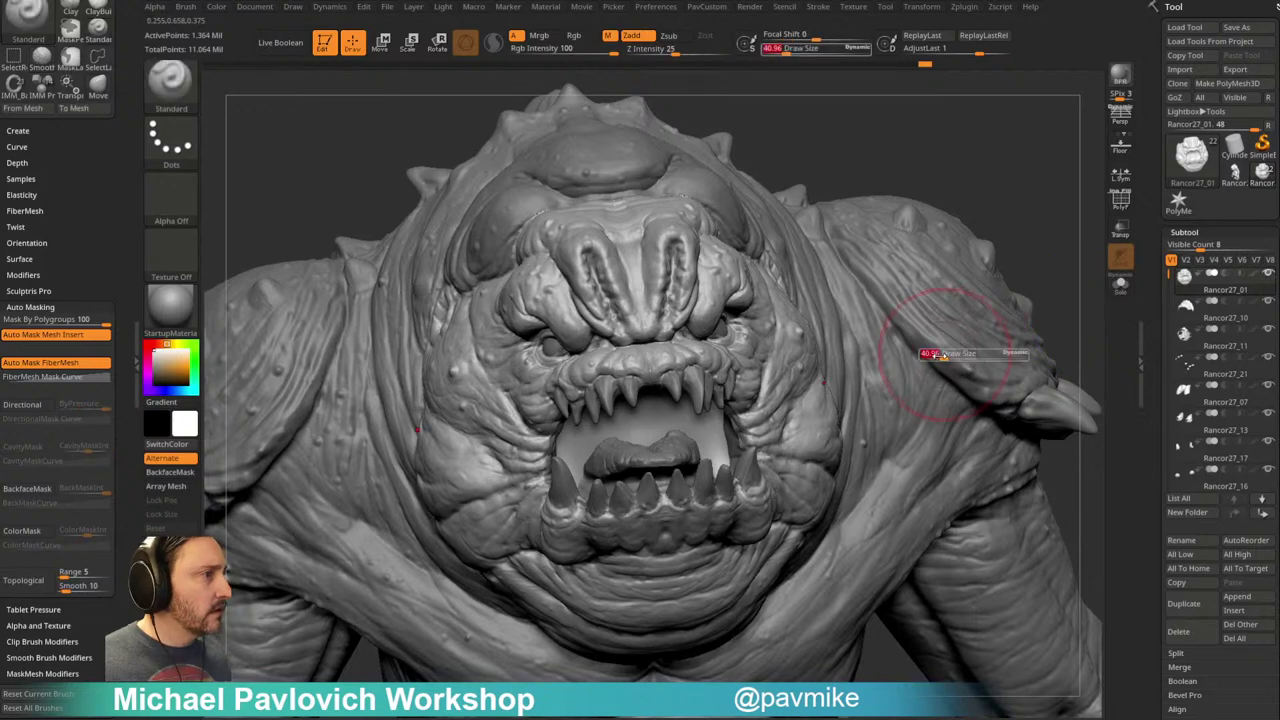
pyautogui.moveTo(985, 270); pyautogui.dragTo(1090, 200)
pyautogui.moveTo(1000, 277); pyautogui.dragTo(1022, 250)
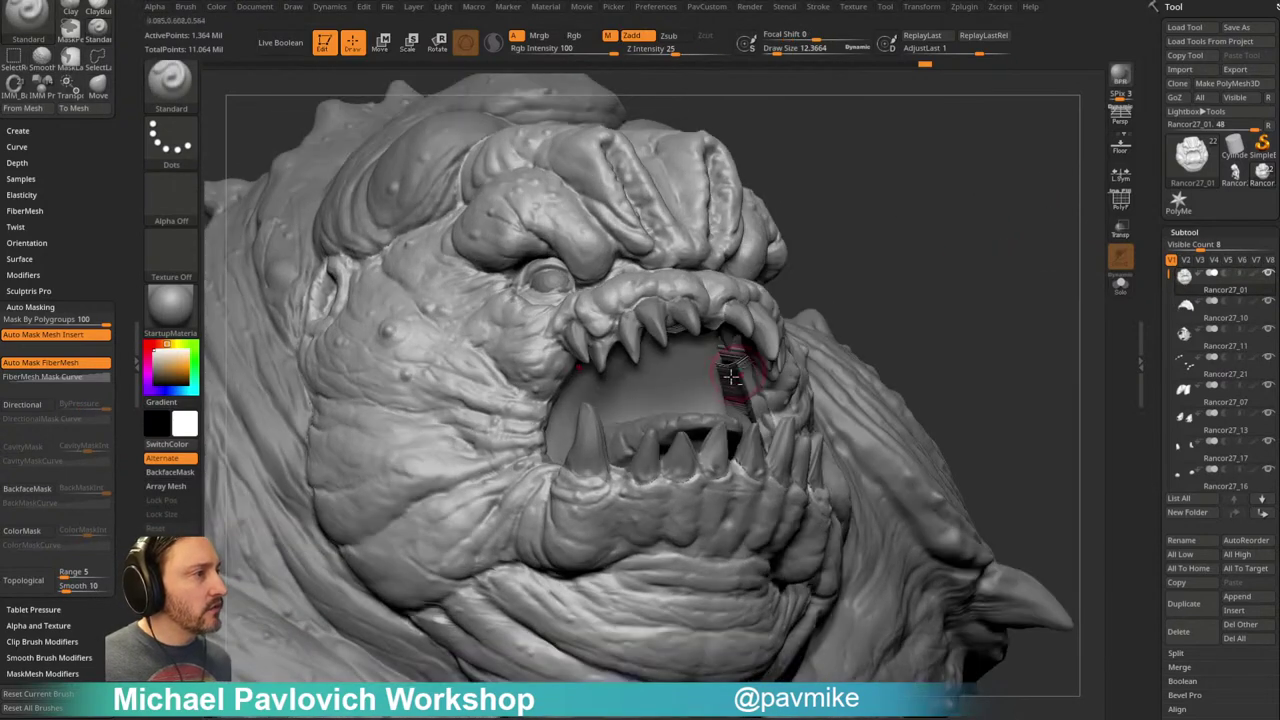
# Step: Select subtools Rancor27_08, Rancor27_22 and Rancor27_01 in turn and move each to the top of the subtool list
pyautogui.moveTo(869, 283); pyautogui.dragTo(915, 300)
pyautogui.keyDown('alt'); pyautogui.click(728, 447); pyautogui.keyUp('alt')
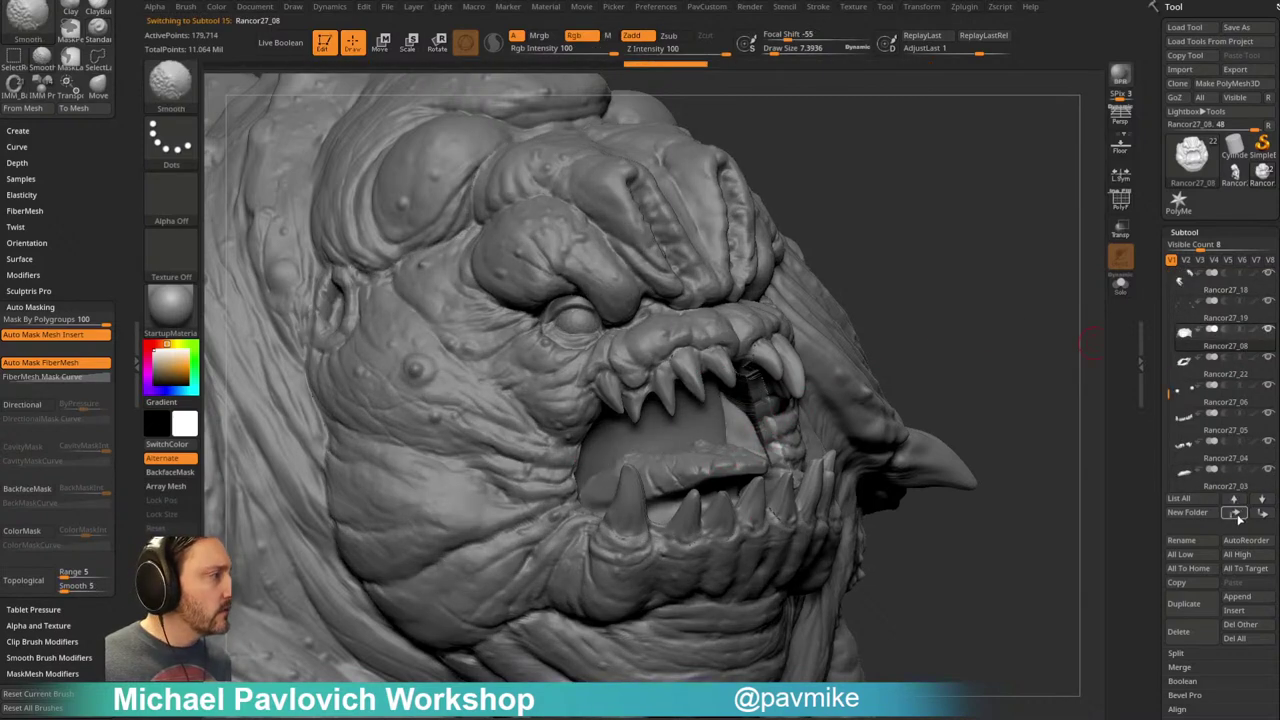
pyautogui.moveTo(980, 329); pyautogui.dragTo(806, 527)
pyautogui.keyDown('alt'); pyautogui.click(808, 529); pyautogui.keyUp('alt')
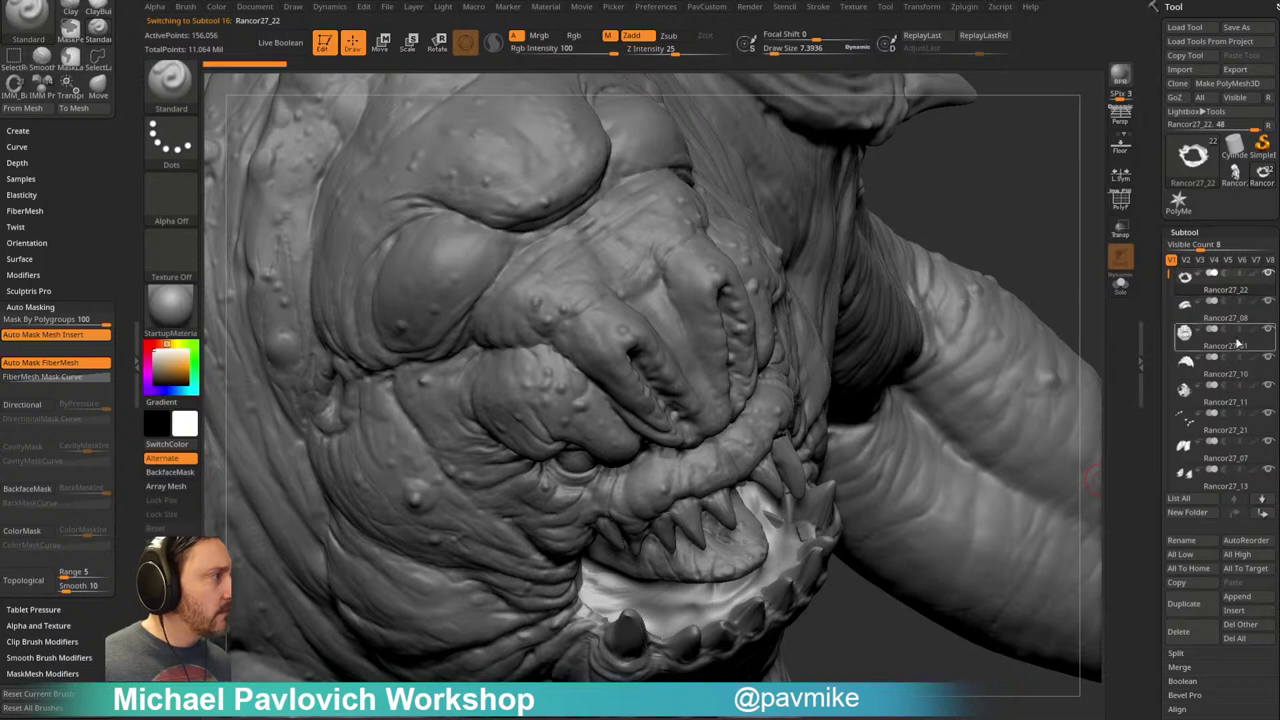
pyautogui.click(1239, 341)
pyautogui.keyDown('shift'); pyautogui.click(1234, 513); pyautogui.keyUp('shift')
# Step: Hide every subtool except the head Rancor27_01 and the mouth parts Rancor27_22 and Rancor27_08, keeping the head active
pyautogui.click(1268, 273)
pyautogui.click(1268, 301)
pyautogui.moveTo(1030, 401); pyautogui.dragTo(1040, 335)
pyautogui.click(1237, 320)
pyautogui.moveTo(1020, 400); pyautogui.dragTo(955, 345)
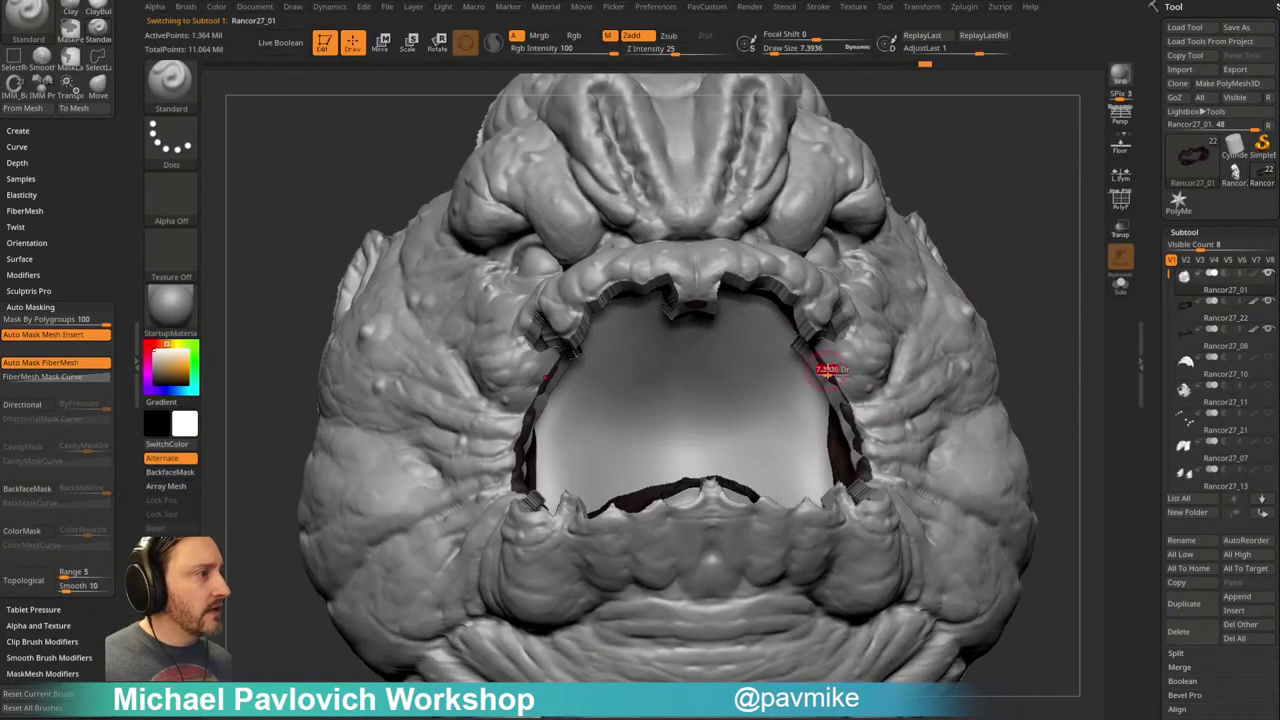
# Step: Set up the Move brush with Mask By Polygroups at 0 and a draw size of about 9.7
pyautogui.press('b')
pyautogui.press('m')
pyautogui.press('v')
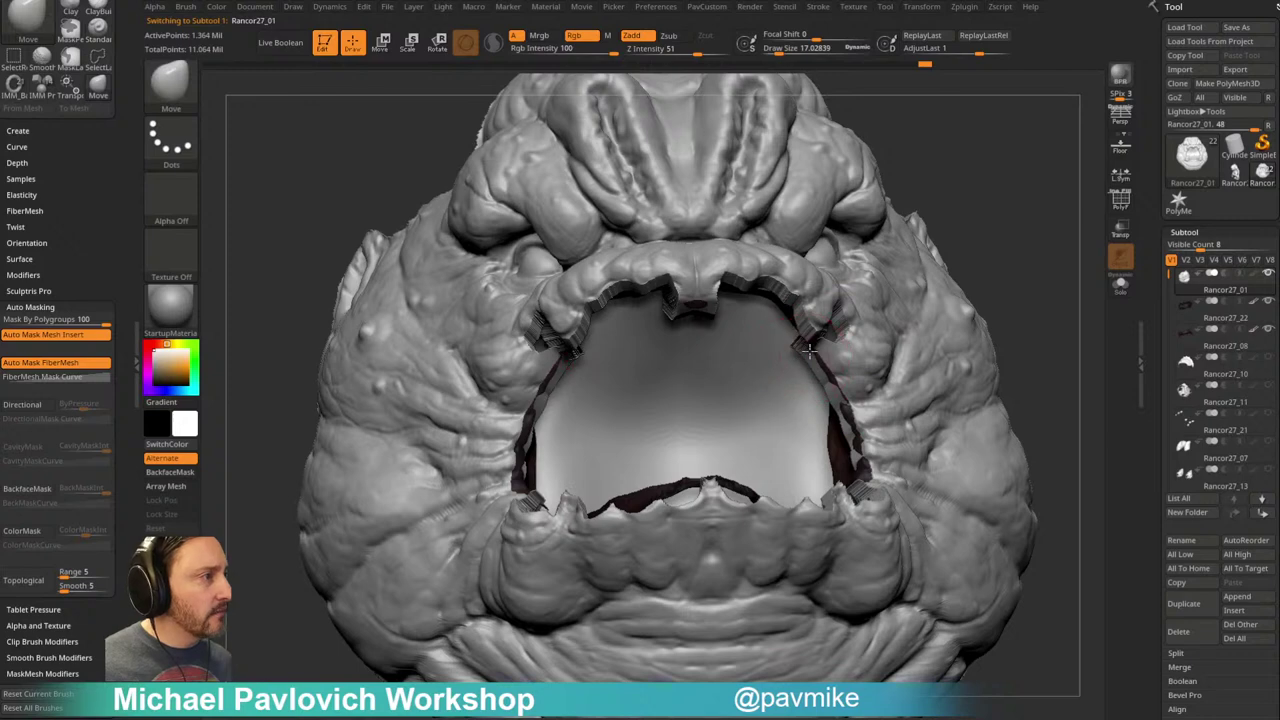
pyautogui.moveTo(66, 318); pyautogui.dragTo(2, 318)
pyautogui.hotkey('ctrl', 'z')
pyautogui.moveTo(1015, 148); pyautogui.dragTo(970, 185)
pyautogui.press('s')
pyautogui.moveTo(797, 316); pyautogui.dragTo(791, 316)
pyautogui.moveTo(970, 182); pyautogui.dragTo(1075, 190)
# Step: Isolate the head and smooth the jagged geometry along the inside edge of the upper lip
pyautogui.keyDown('shift'); pyautogui.moveTo(814, 286); pyautogui.dragTo(806, 357); pyautogui.keyUp('shift')
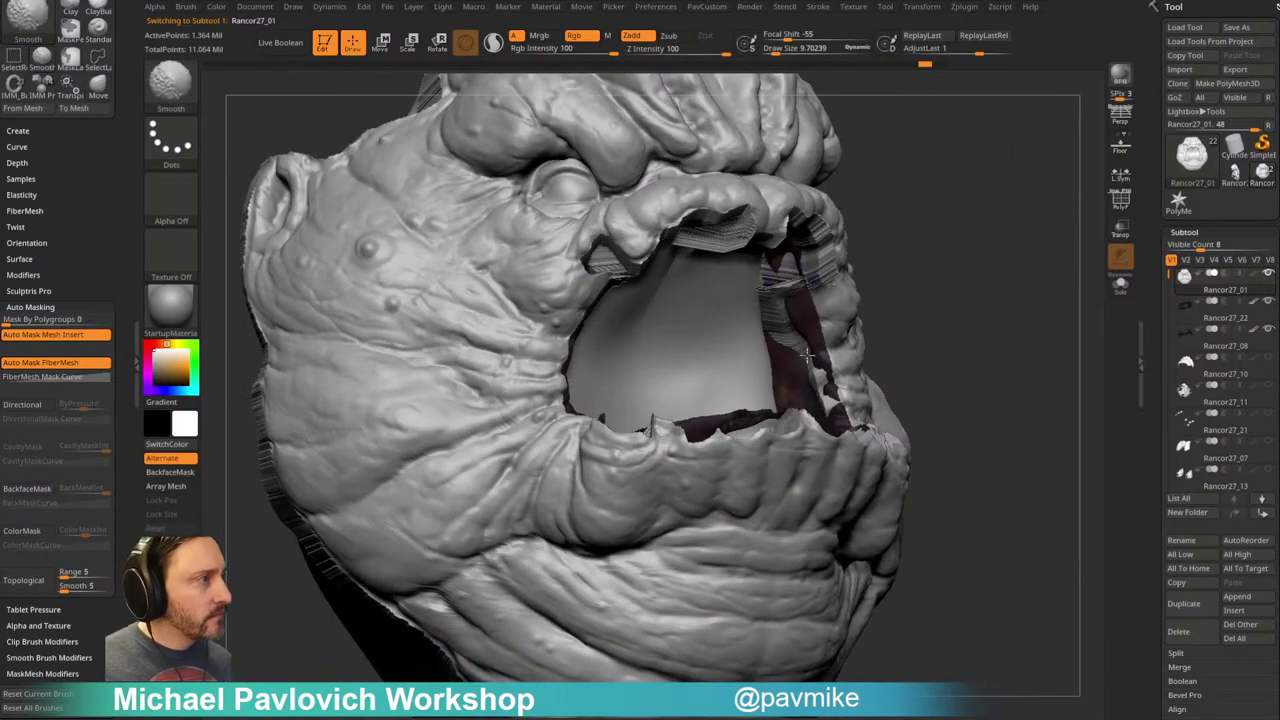
pyautogui.moveTo(760, 282)
pyautogui.mouseDown()
pyautogui.moveTo(917, 277)
pyautogui.moveTo(790, 355)
pyautogui.moveTo(826, 332)
pyautogui.moveTo(822, 308)
pyautogui.mouseUp()
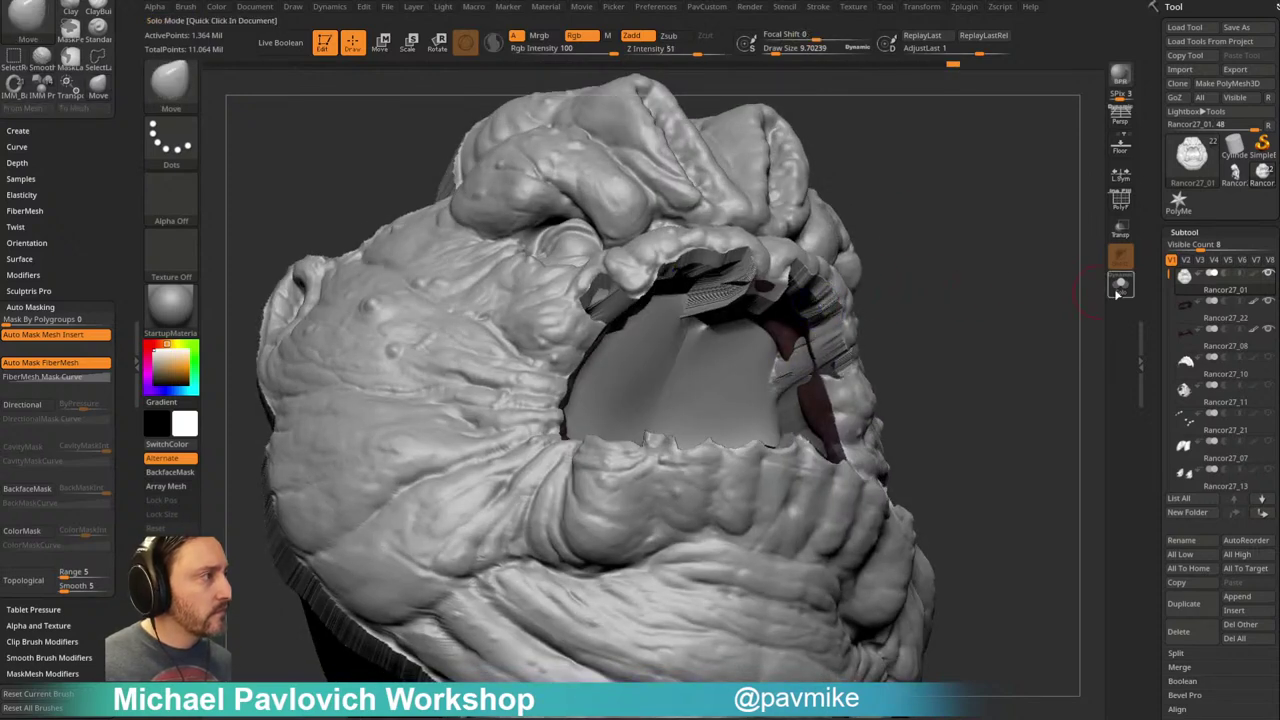
pyautogui.click(1120, 286)
pyautogui.moveTo(1001, 296); pyautogui.dragTo(968, 298)
pyautogui.moveTo(846, 372)
pyautogui.keyDown('shift'); pyautogui.mouseDown()
pyautogui.moveTo(836, 394)
pyautogui.moveTo(828, 325)
pyautogui.moveTo(805, 284)
pyautogui.mouseUp(); pyautogui.keyUp('shift')
pyautogui.moveTo(943, 283); pyautogui.dragTo(957, 246)
pyautogui.moveTo(722, 280)
pyautogui.keyDown('shift'); pyautogui.mouseDown()
pyautogui.moveTo(736, 322)
pyautogui.moveTo(703, 288)
pyautogui.moveTo(742, 264)
pyautogui.moveTo(780, 272)
pyautogui.mouseUp(); pyautogui.keyUp('shift')
pyautogui.moveTo(1000, 252); pyautogui.dragTo(830, 248)
pyautogui.keyDown('shift'); pyautogui.moveTo(725, 270); pyautogui.dragTo(754, 261); pyautogui.keyUp('shift')
# Step: Smooth the torn edges around the upper lip's corner, the mouth corner and the start of the lower lip
pyautogui.moveTo(771, 292)
pyautogui.keyDown('ctrl'); pyautogui.mouseDown(button='right')
pyautogui.moveTo(790, 335)
pyautogui.moveTo(930, 300)
pyautogui.mouseUp(button='right'); pyautogui.keyUp('ctrl')
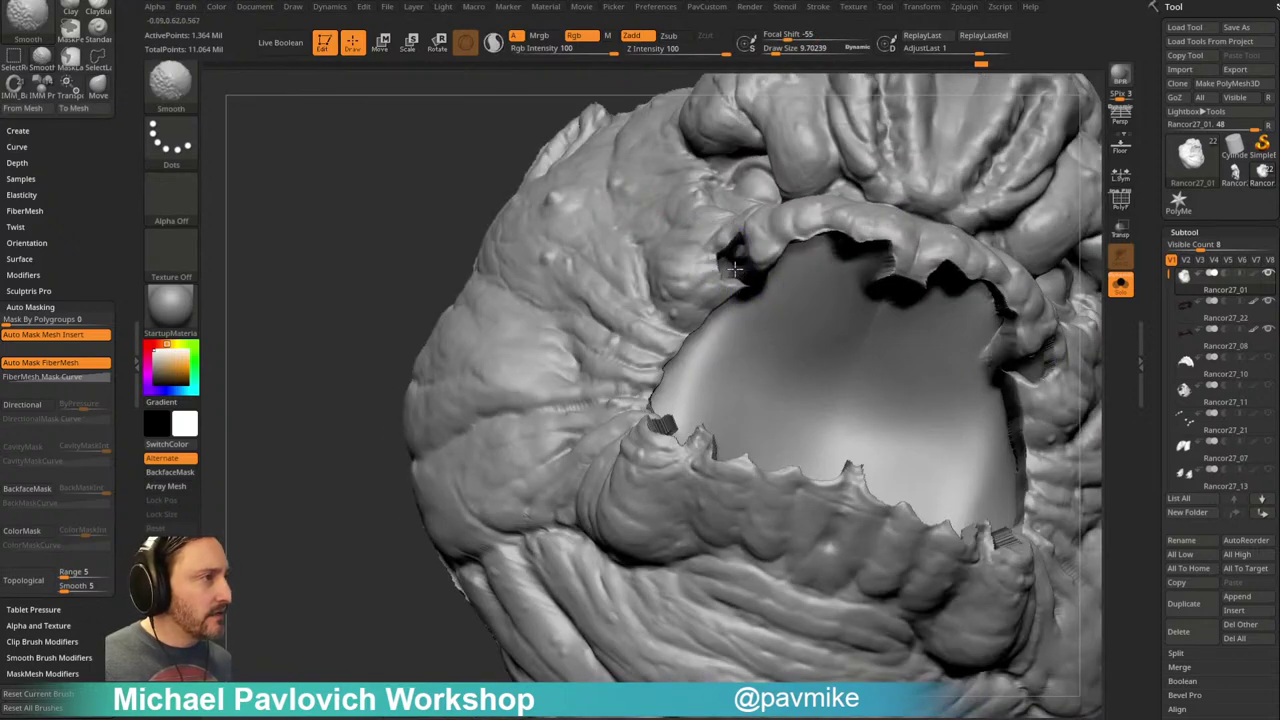
pyautogui.moveTo(357, 266); pyautogui.dragTo(744, 262)
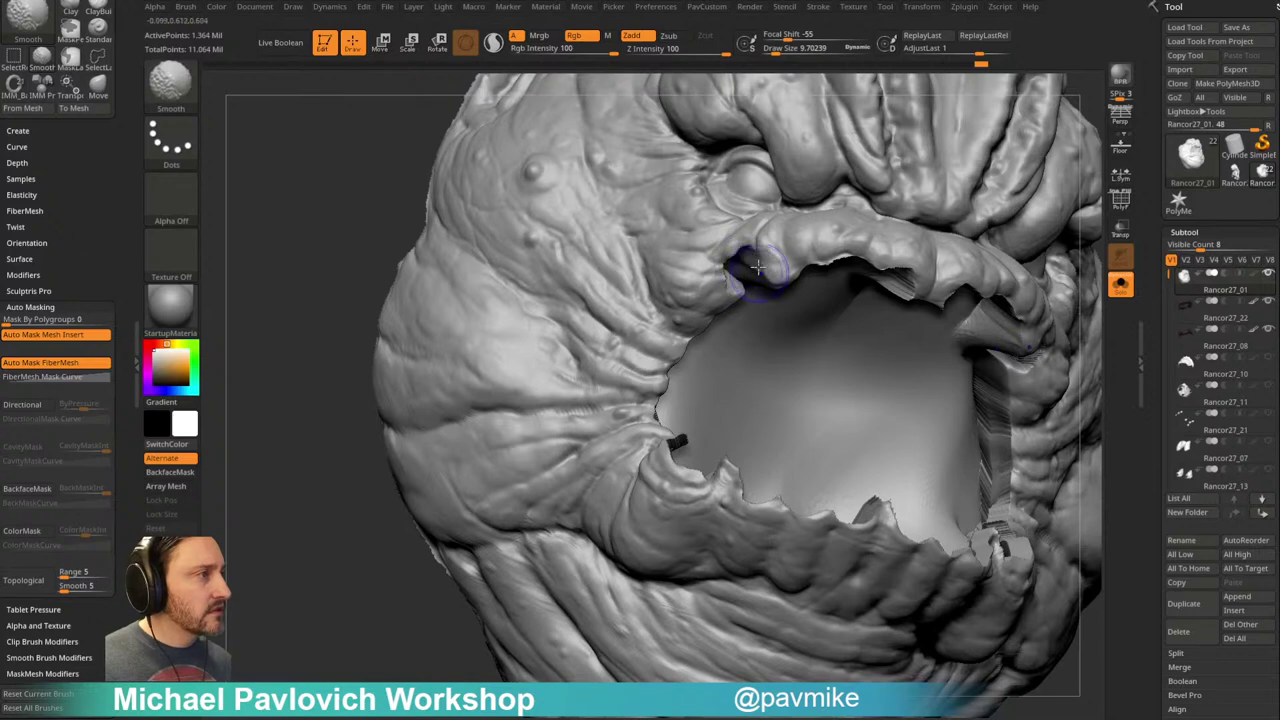
pyautogui.moveTo(352, 482)
pyautogui.mouseDown()
pyautogui.moveTo(283, 486)
pyautogui.moveTo(297, 470)
pyautogui.mouseUp()
pyautogui.keyDown('shift'); pyautogui.moveTo(668, 312); pyautogui.dragTo(617, 425); pyautogui.keyUp('shift')
pyautogui.moveTo(506, 497); pyautogui.dragTo(468, 538)
pyautogui.keyDown('shift'); pyautogui.moveTo(603, 457); pyautogui.dragTo(632, 488); pyautogui.keyUp('shift')
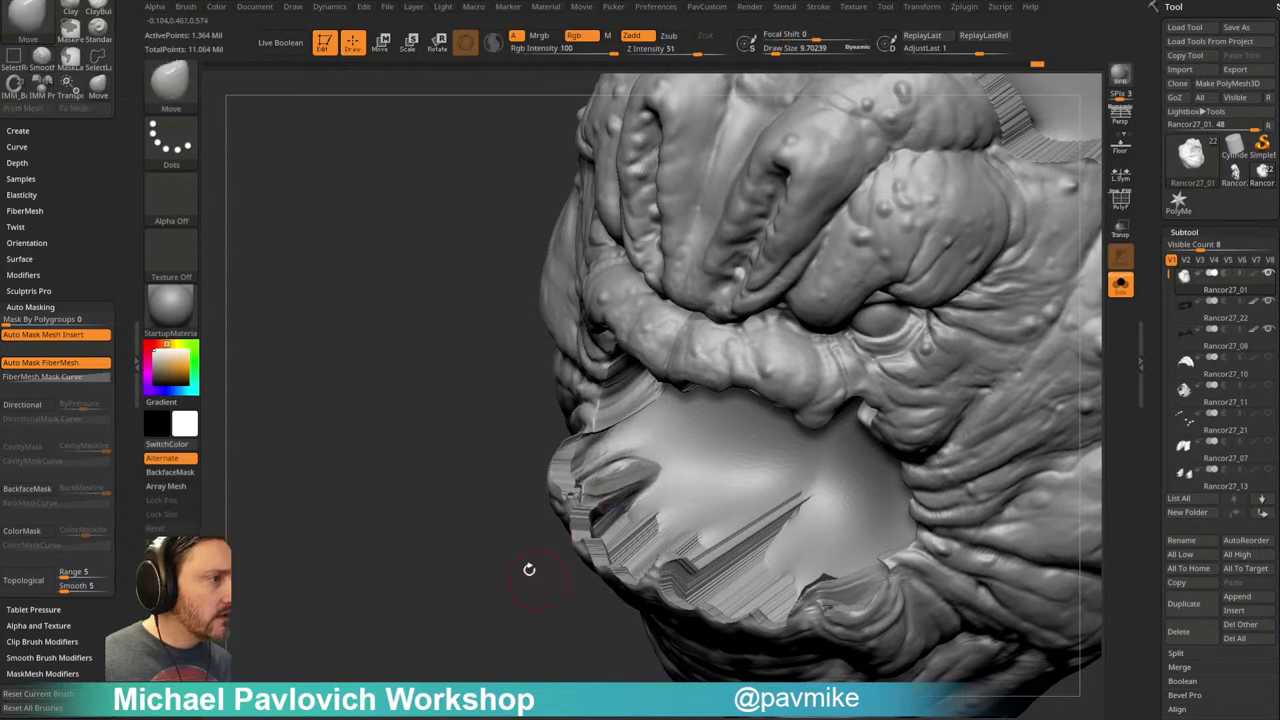
# Step: Smooth the stretched tooth-socket geometry along the inside of the lower lip and at the mouth corner
pyautogui.moveTo(538, 579); pyautogui.dragTo(562, 550)
pyautogui.keyDown('shift'); pyautogui.moveTo(588, 448); pyautogui.dragTo(646, 514); pyautogui.keyUp('shift')
pyautogui.moveTo(530, 592); pyautogui.dragTo(556, 530)
pyautogui.keyDown('shift'); pyautogui.moveTo(682, 492); pyautogui.dragTo(733, 496); pyautogui.keyUp('shift')
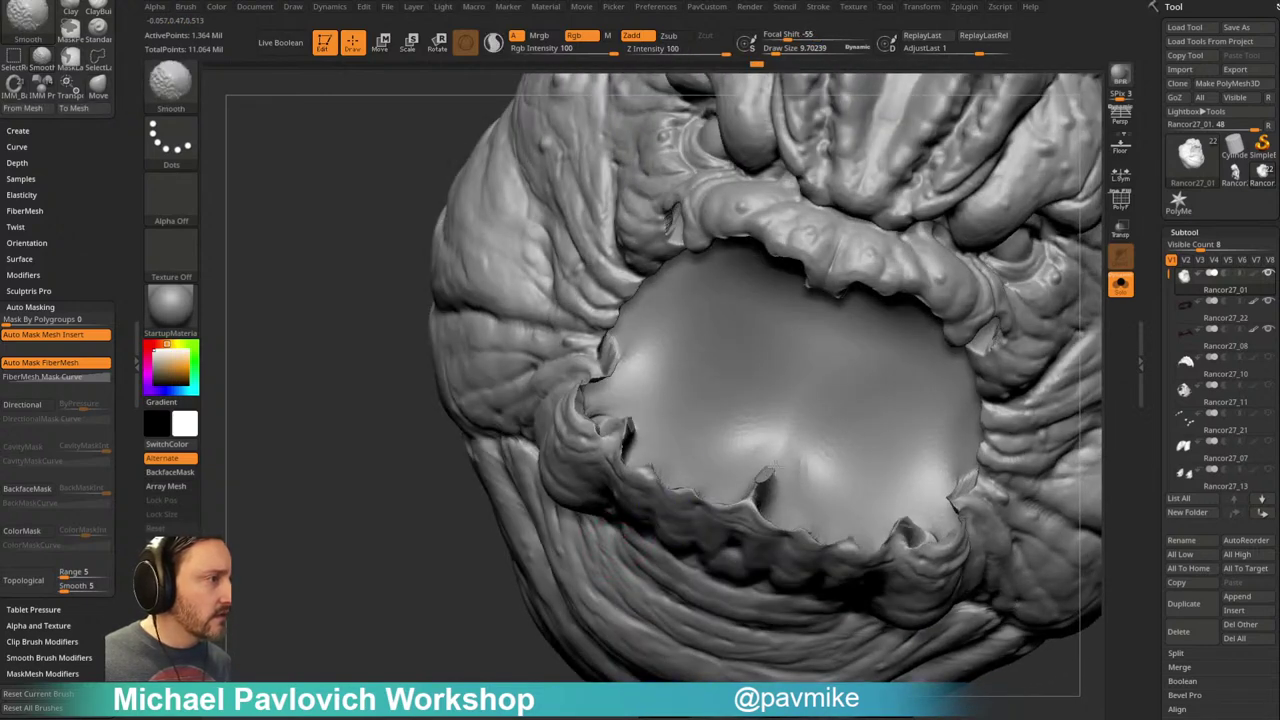
pyautogui.moveTo(500, 625)
pyautogui.mouseDown()
pyautogui.moveTo(486, 589)
pyautogui.moveTo(500, 482)
pyautogui.mouseUp()
pyautogui.keyDown('shift'); pyautogui.moveTo(688, 332); pyautogui.dragTo(696, 348); pyautogui.keyUp('shift')
pyautogui.moveTo(500, 629); pyautogui.dragTo(969, 194)
pyautogui.keyDown('shift'); pyautogui.moveTo(681, 323); pyautogui.dragTo(694, 335); pyautogui.keyUp('shift')
pyautogui.moveTo(1072, 196)
pyautogui.mouseDown()
pyautogui.moveTo(1022, 246)
pyautogui.moveTo(1080, 223)
pyautogui.mouseUp()
# Step: Bring back the mouth parts and reshape the head's inner mouth area with the Move brush at draw size about 33
pyautogui.click(1120, 285)
pyautogui.moveTo(1050, 270); pyautogui.dragTo(911, 256)
pyautogui.press(']')
pyautogui.moveTo(641, 390)
pyautogui.mouseDown()
pyautogui.moveTo(614, 391)
pyautogui.moveTo(652, 374)
pyautogui.mouseUp()
pyautogui.moveTo(920, 297)
pyautogui.mouseDown()
pyautogui.moveTo(882, 385)
pyautogui.moveTo(920, 335)
pyautogui.moveTo(880, 397)
pyautogui.moveTo(979, 217)
pyautogui.moveTo(990, 240)
pyautogui.mouseUp()
pyautogui.moveTo(556, 377); pyautogui.dragTo(536, 383)
pyautogui.moveTo(402, 427); pyautogui.dragTo(475, 424)
pyautogui.moveTo(572, 384); pyautogui.dragTo(510, 362)
pyautogui.moveTo(385, 464); pyautogui.dragTo(478, 436)
pyautogui.moveTo(587, 389); pyautogui.dragTo(846, 177, button='right')
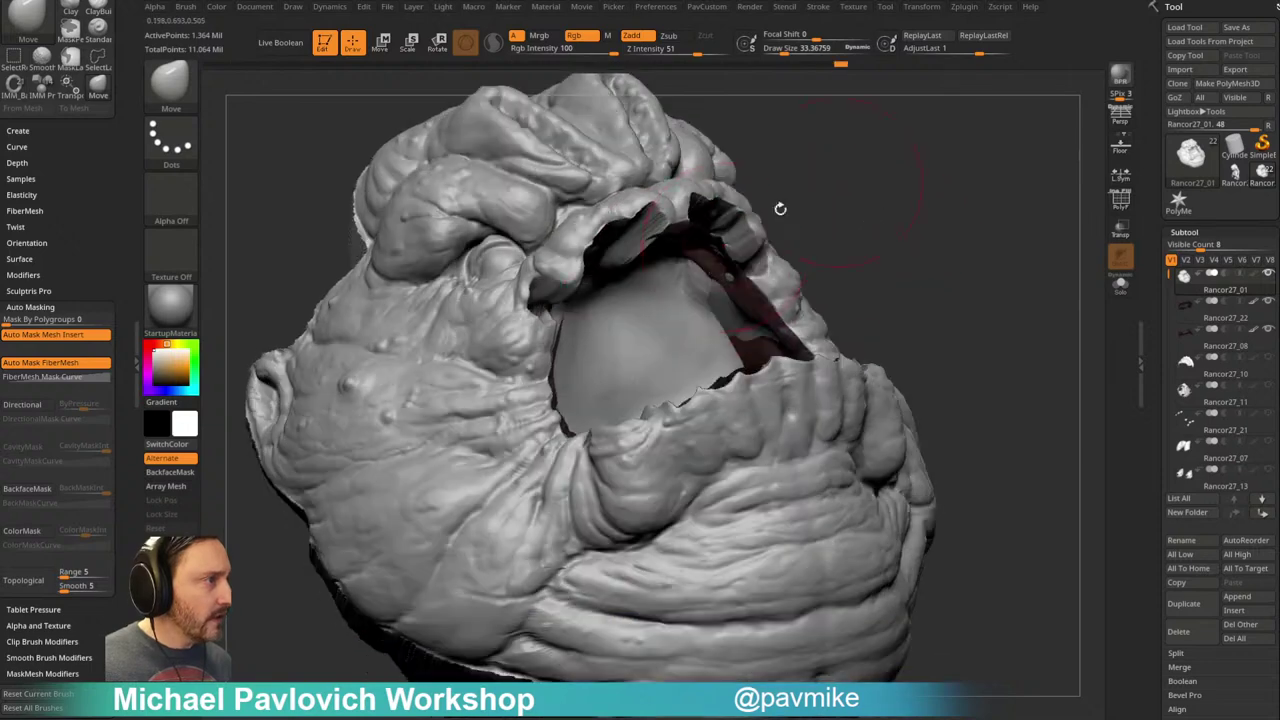
# Step: Adjust the inner surface behind the upper lip with the Move brush, starting at a draw size of about 17
pyautogui.press('[')
pyautogui.moveTo(660, 224); pyautogui.dragTo(646, 232)
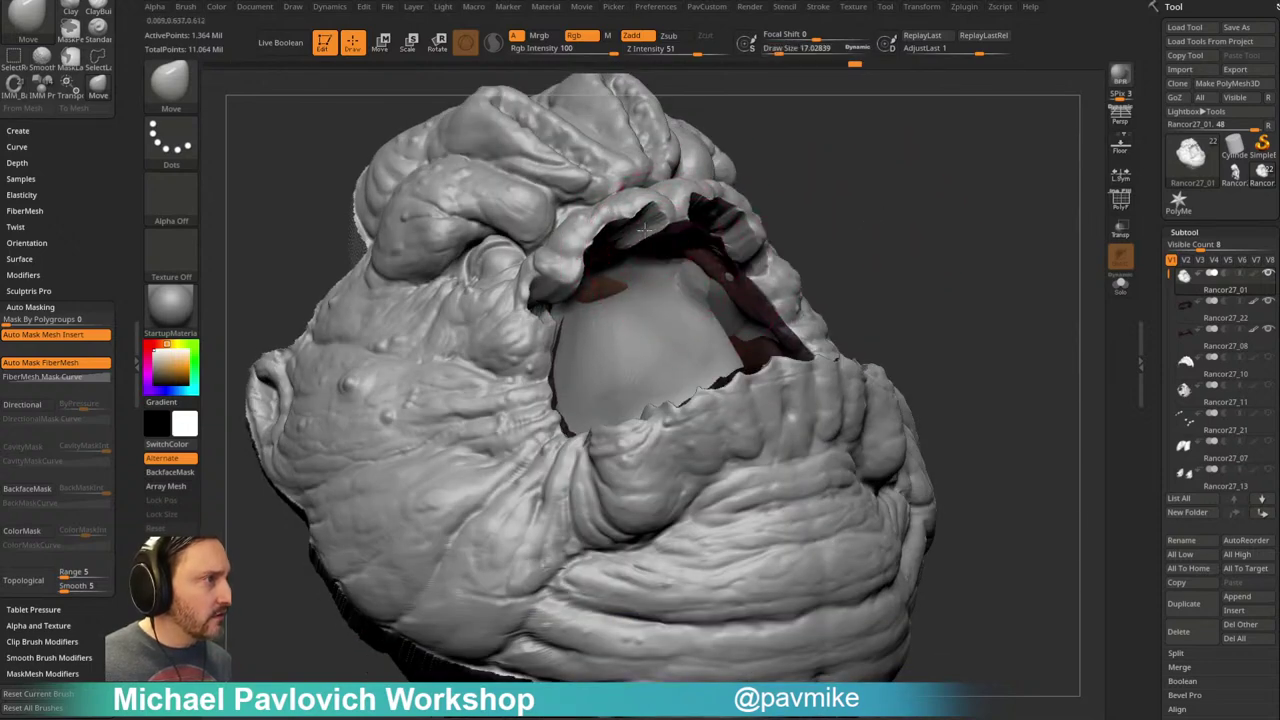
pyautogui.moveTo(790, 178); pyautogui.dragTo(679, 294, button='right')
pyautogui.moveTo(633, 315); pyautogui.dragTo(646, 342)
pyautogui.moveTo(925, 270)
pyautogui.mouseDown(button='right')
pyautogui.moveTo(834, 214)
pyautogui.moveTo(703, 249)
pyautogui.mouseUp(button='right')
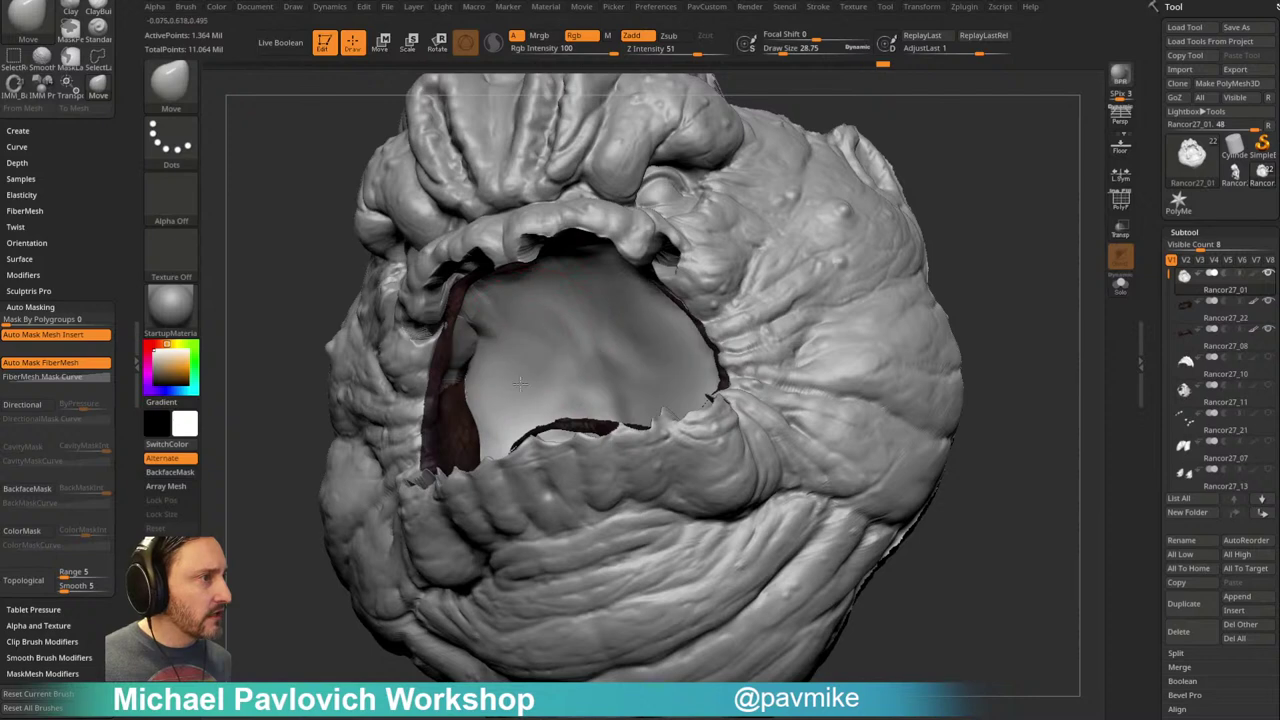
# Step: Push the inner mouth lining into shape near the mouth corners with the Move brush at draw size 28.75
pyautogui.moveTo(914, 129); pyautogui.dragTo(789, 263, button='right')
pyautogui.moveTo(634, 345); pyautogui.dragTo(807, 270, button='right')
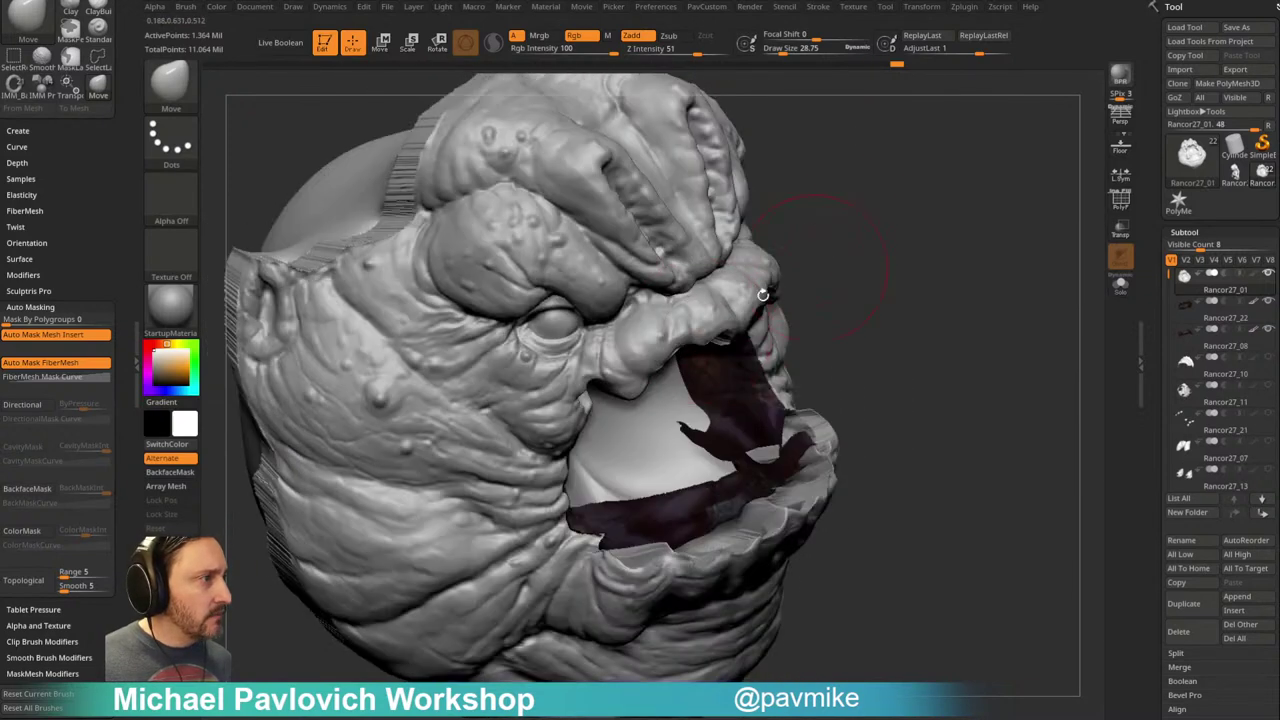
pyautogui.moveTo(820, 357); pyautogui.dragTo(826, 258, button='right')
pyautogui.moveTo(562, 406); pyautogui.dragTo(591, 376)
pyautogui.moveTo(595, 364); pyautogui.dragTo(600, 312, button='right')
pyautogui.moveTo(520, 402)
pyautogui.mouseDown()
pyautogui.moveTo(474, 402)
pyautogui.moveTo(492, 380)
pyautogui.mouseUp()
# Step: Isolate the head and examine its mesh from the side, briefly toggling the polyframe display
pyautogui.moveTo(935, 220)
pyautogui.mouseDown(button='right')
pyautogui.moveTo(952, 151)
pyautogui.moveTo(634, 381)
pyautogui.moveTo(588, 395)
pyautogui.moveTo(997, 237)
pyautogui.moveTo(946, 251)
pyautogui.moveTo(1020, 337)
pyautogui.moveTo(997, 292)
pyautogui.mouseUp(button='right')
pyautogui.moveTo(963, 250)
pyautogui.keyDown('ctrl'); pyautogui.mouseDown(button='right')
pyautogui.moveTo(988, 286)
pyautogui.moveTo(966, 290)
pyautogui.mouseUp(button='right'); pyautogui.keyUp('ctrl')
pyautogui.press('s')
pyautogui.click(967, 292)
pyautogui.click(1120, 286)
pyautogui.moveTo(1048, 288); pyautogui.dragTo(1084, 222, button='right')
pyautogui.click(1118, 208)
pyautogui.click(1116, 210)
pyautogui.moveTo(980, 256)
pyautogui.keyDown('shift'); pyautogui.mouseDown(button='right')
pyautogui.moveTo(1003, 244)
pyautogui.moveTo(966, 251)
pyautogui.moveTo(978, 270)
pyautogui.moveTo(973, 175)
pyautogui.moveTo(968, 259)
pyautogui.mouseUp(button='right'); pyautogui.keyUp('shift')
# Step: Set the DynaMesh Blur to 0 and leave solo mode to see the head with its mouth parts from the front
pyautogui.press('space')
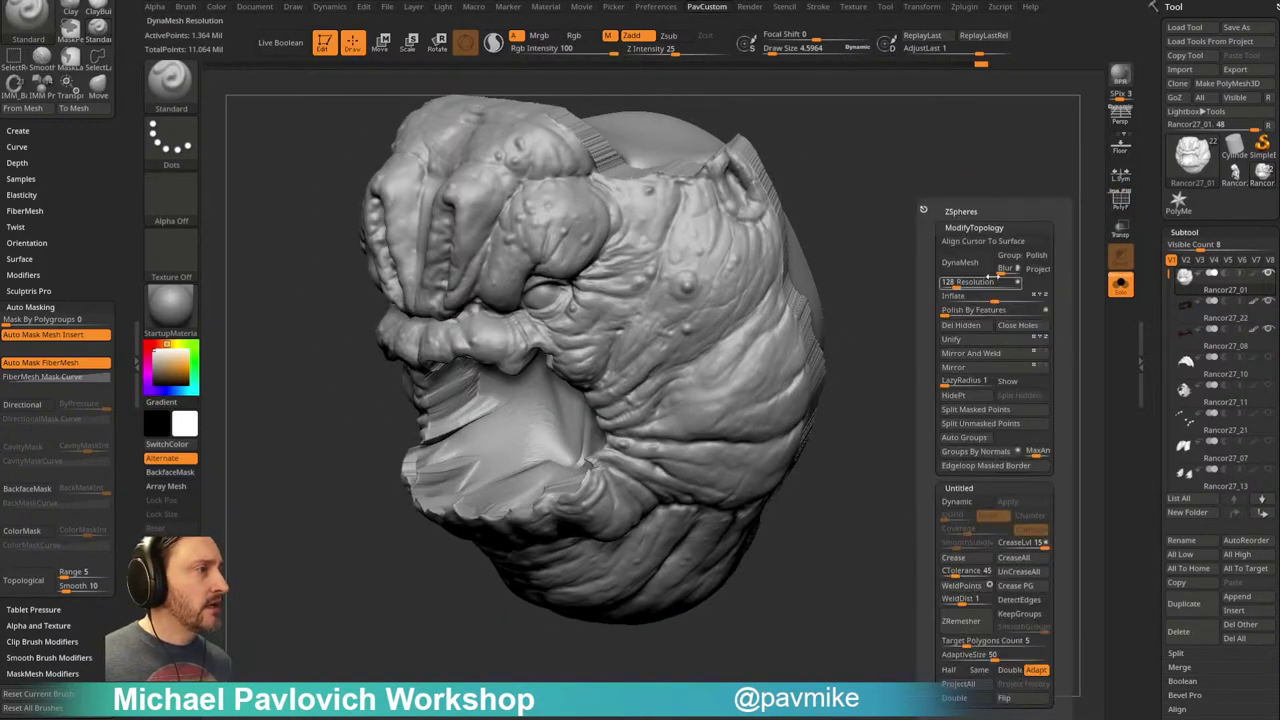
pyautogui.moveTo(1006, 272); pyautogui.dragTo(985, 276)
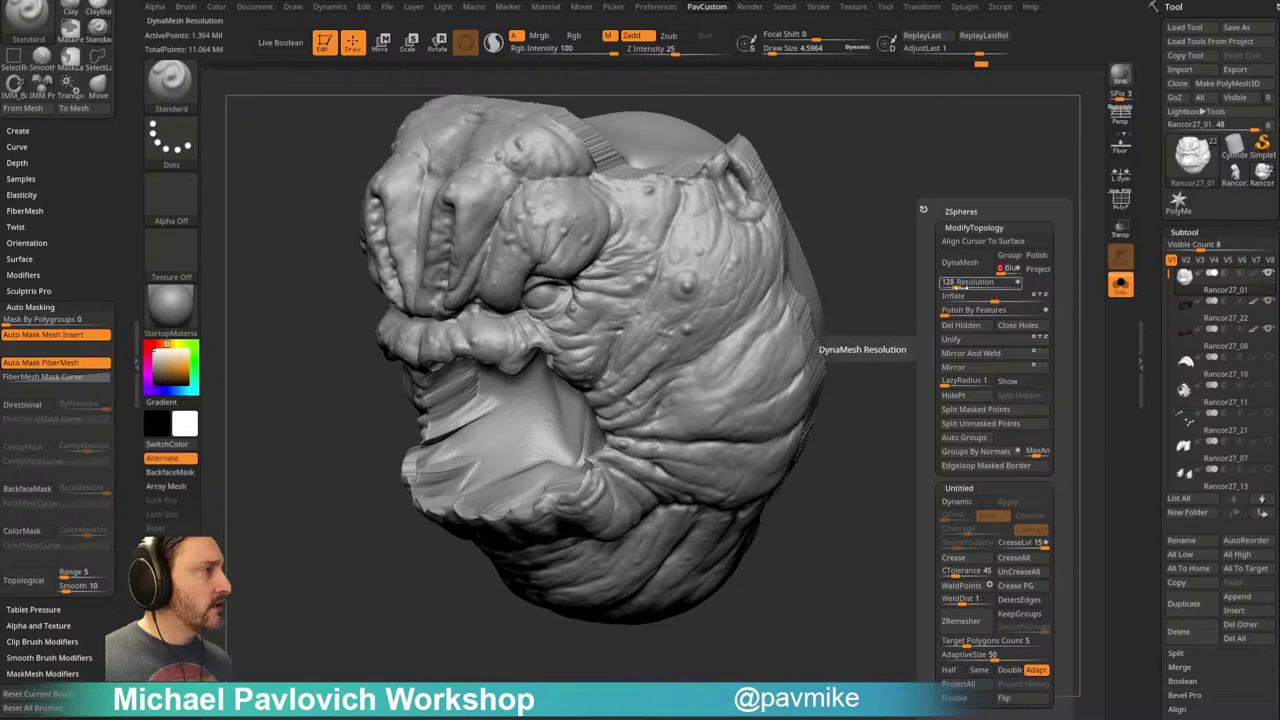
pyautogui.click(1114, 284)
pyautogui.keyDown('ctrl'); pyautogui.moveTo(964, 275); pyautogui.dragTo(947, 255, button='right'); pyautogui.keyUp('ctrl')
pyautogui.keyDown('shift'); pyautogui.moveTo(947, 255); pyautogui.dragTo(972, 272, button='right'); pyautogui.keyUp('shift')
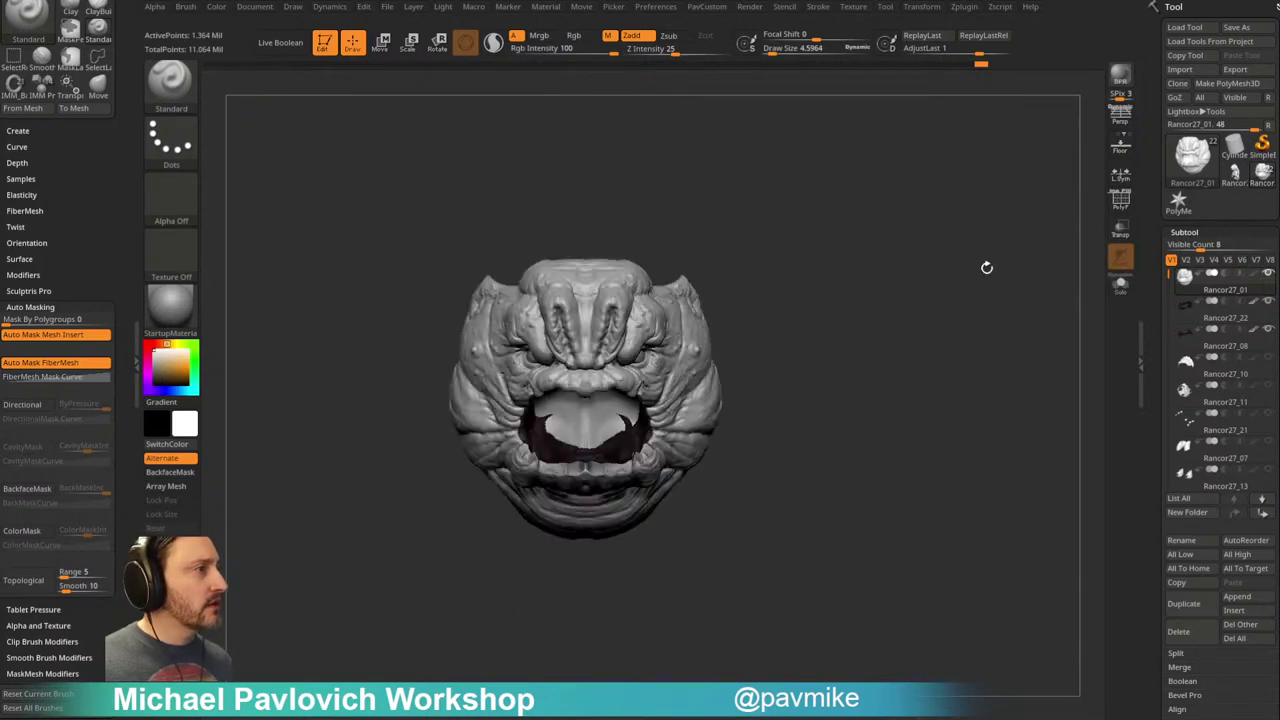
# Step: Make all subtools of the creature visible again and set the draw size to about 26.6
pyautogui.click(1269, 274)
pyautogui.click(1269, 274)
pyautogui.press('s')
pyautogui.moveTo(953, 355); pyautogui.dragTo(963, 356)
pyautogui.moveTo(970, 360)
pyautogui.keyDown('ctrl'); pyautogui.mouseDown(button='right')
pyautogui.moveTo(976, 340)
pyautogui.moveTo(800, 296)
pyautogui.mouseUp(button='right'); pyautogui.keyUp('ctrl')
pyautogui.press('s')
pyautogui.moveTo(800, 296); pyautogui.dragTo(793, 296)
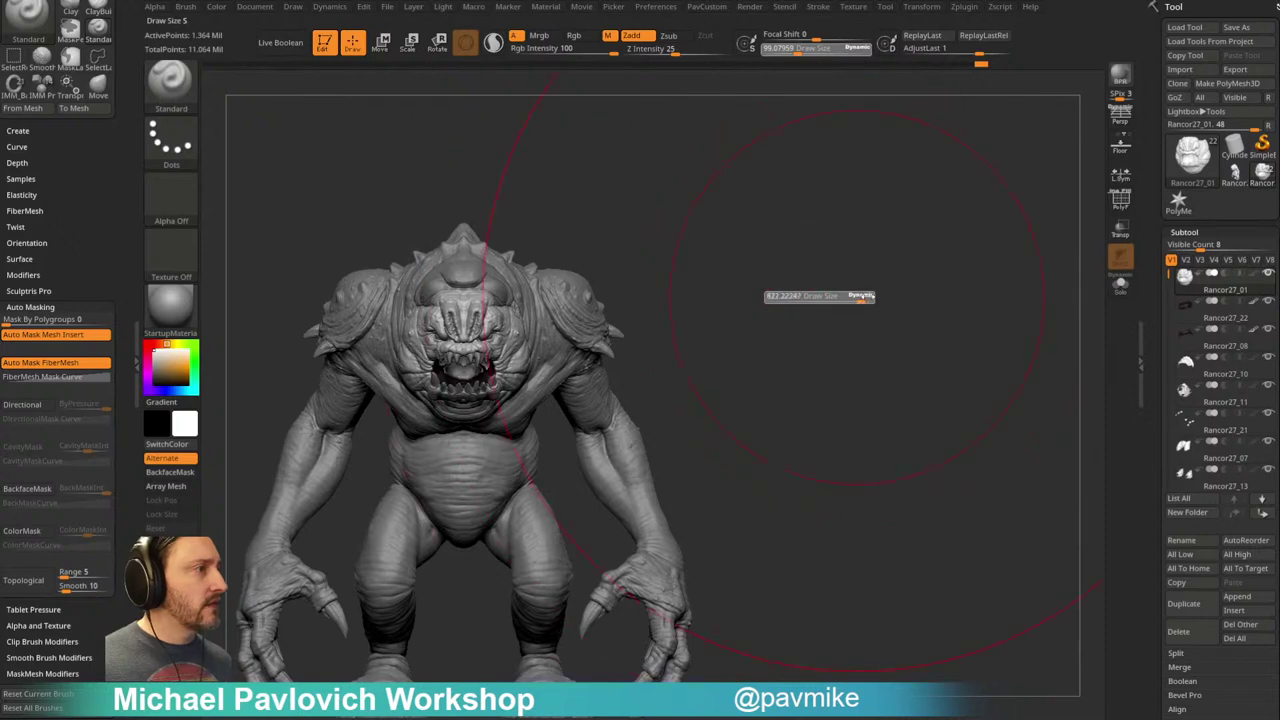
pyautogui.keyDown('ctrl'); pyautogui.moveTo(820, 306); pyautogui.dragTo(942, 215, button='right'); pyautogui.keyUp('ctrl')
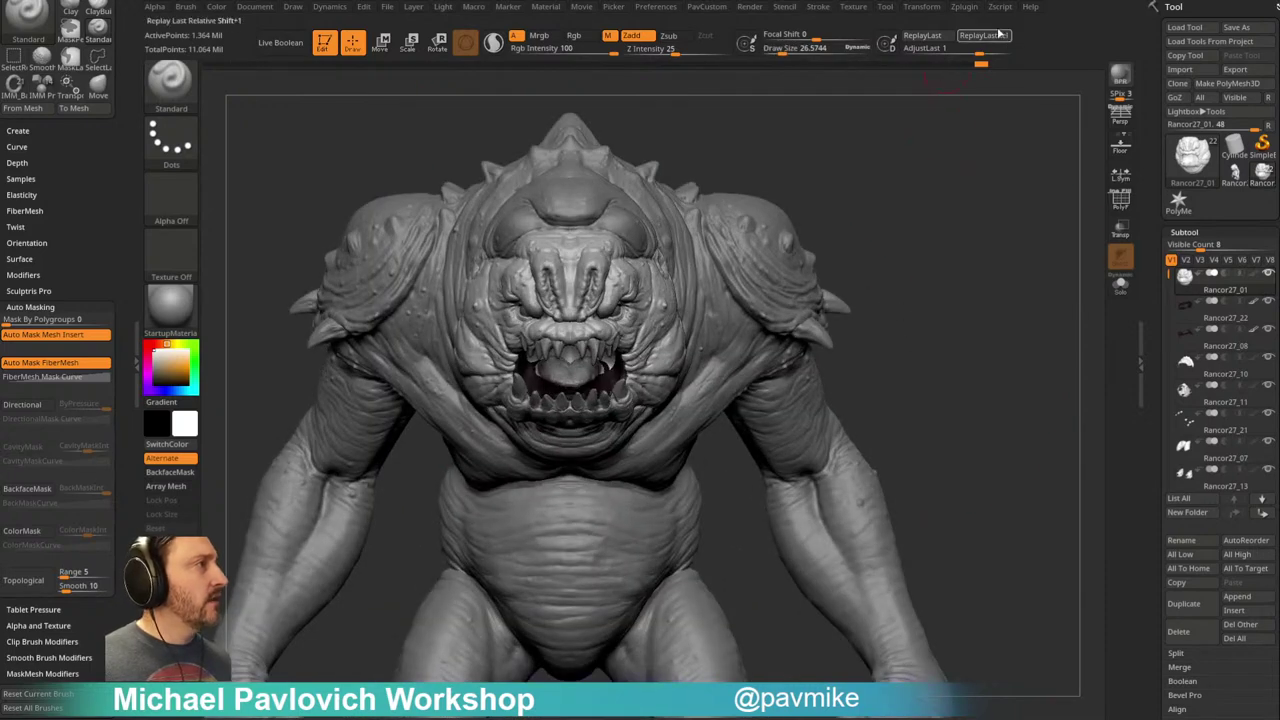
# Step: Use the Clean Tool Utility to delete the UVs and the layers on all subtools
pyautogui.click(968, 11)
pyautogui.click(1003, 158)
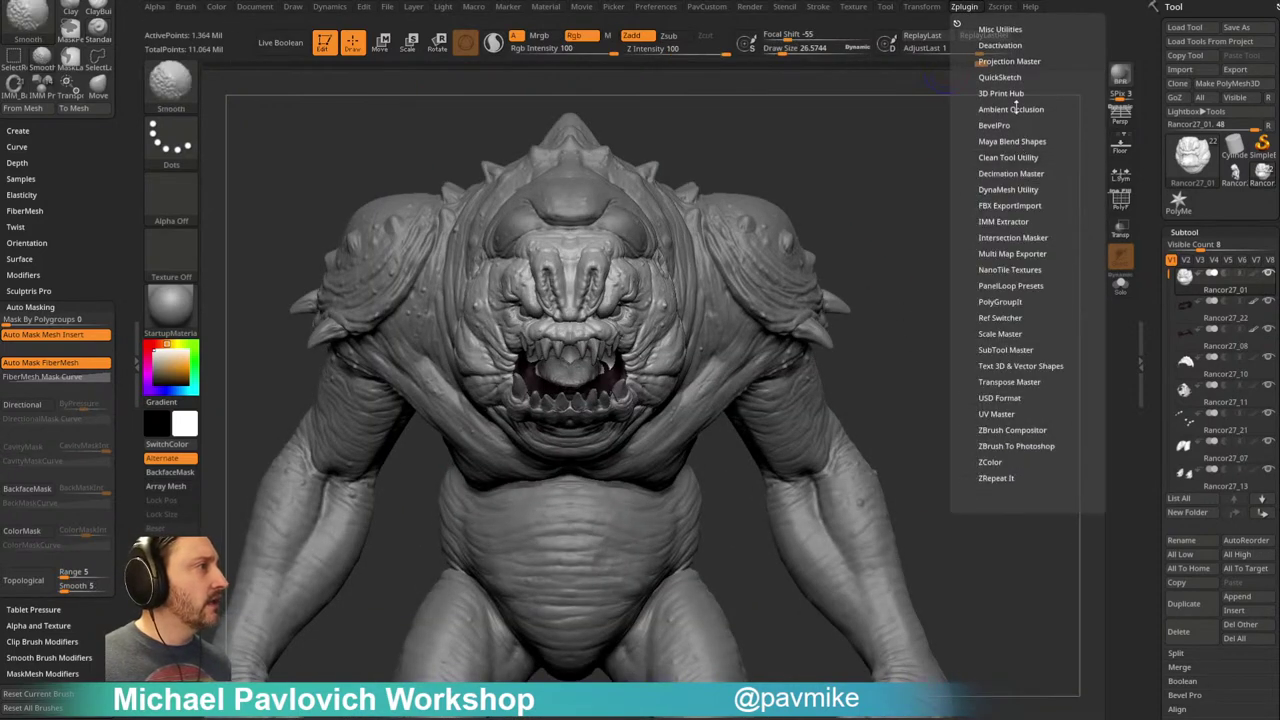
pyautogui.click(963, 6)
pyautogui.click(1005, 158)
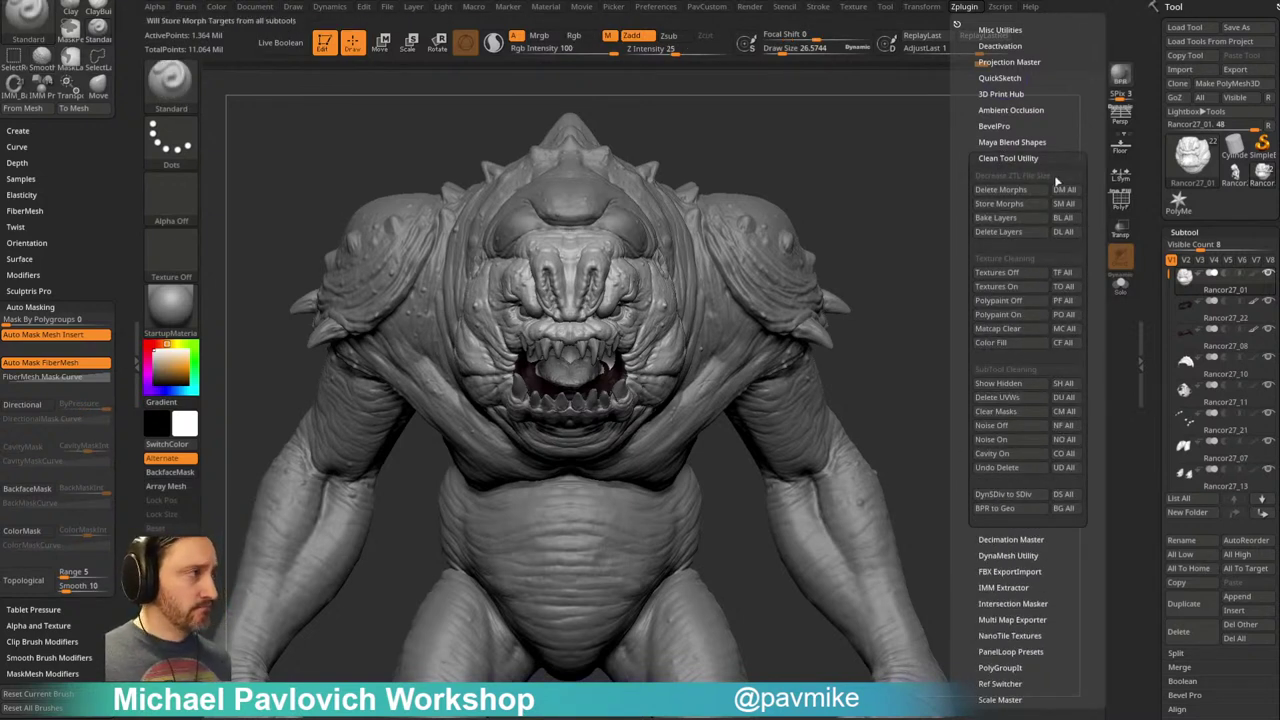
pyautogui.press('shift')
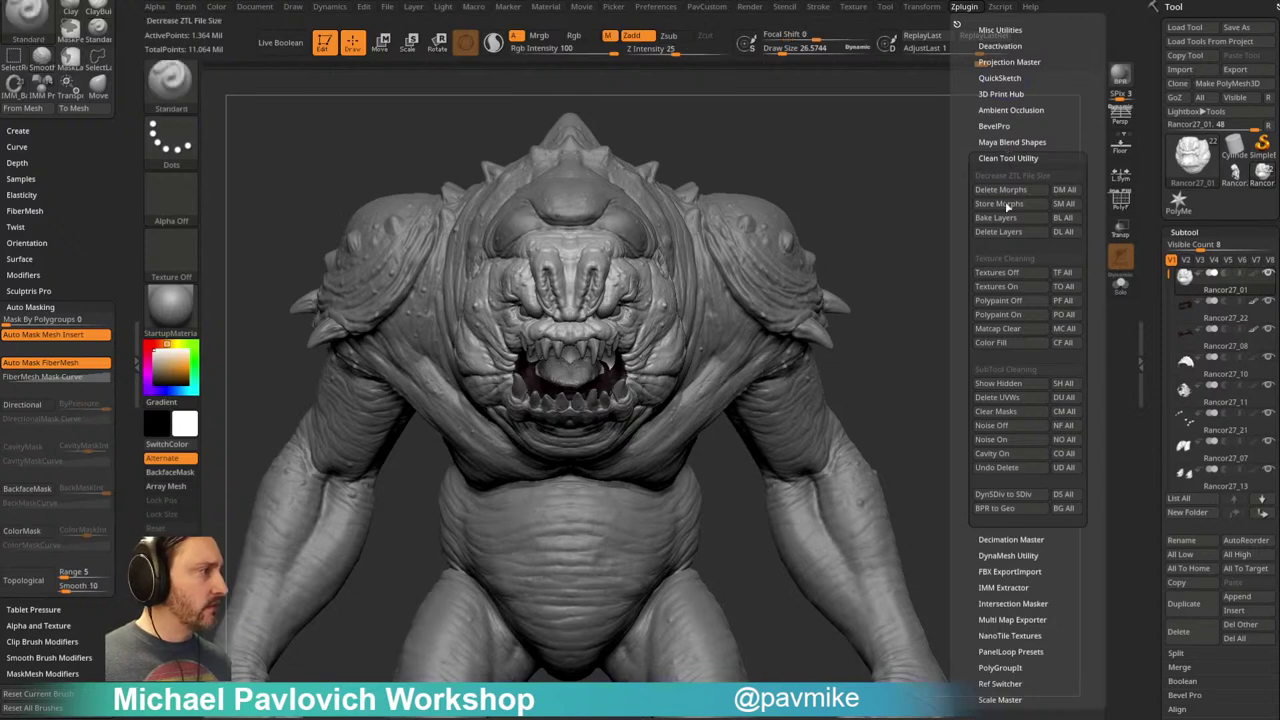
pyautogui.click(1062, 397)
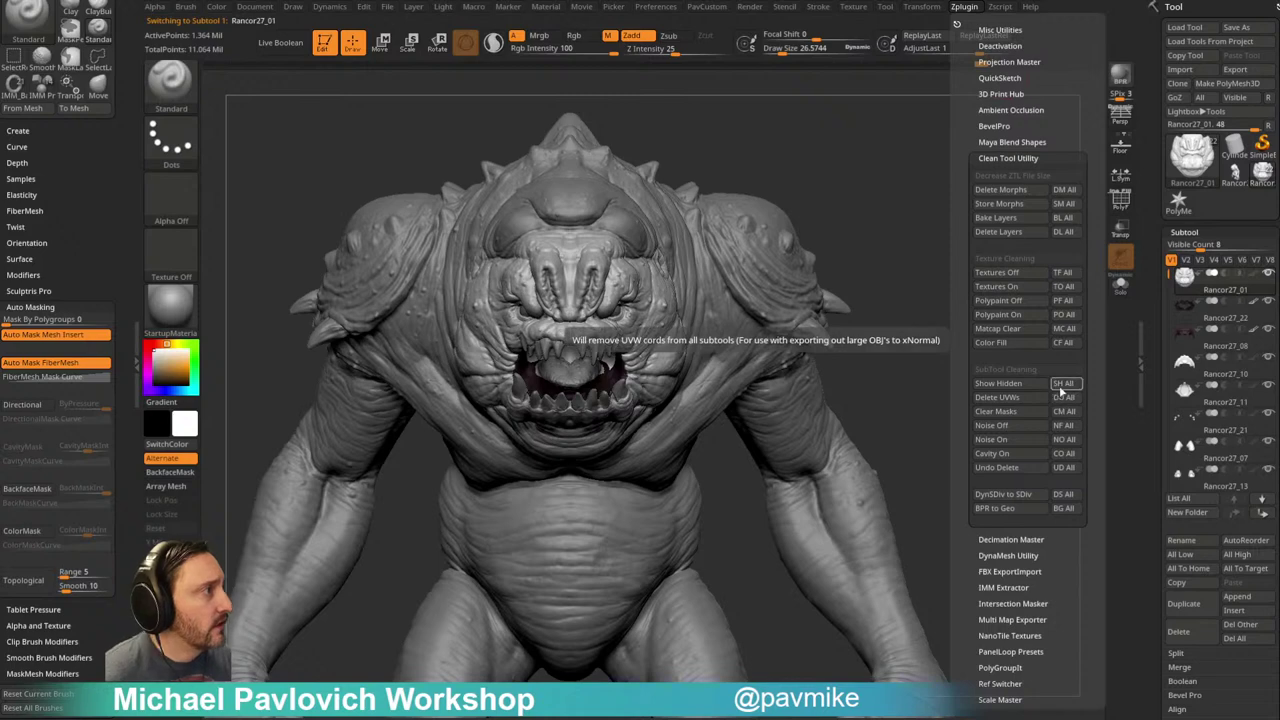
pyautogui.click(1066, 236)
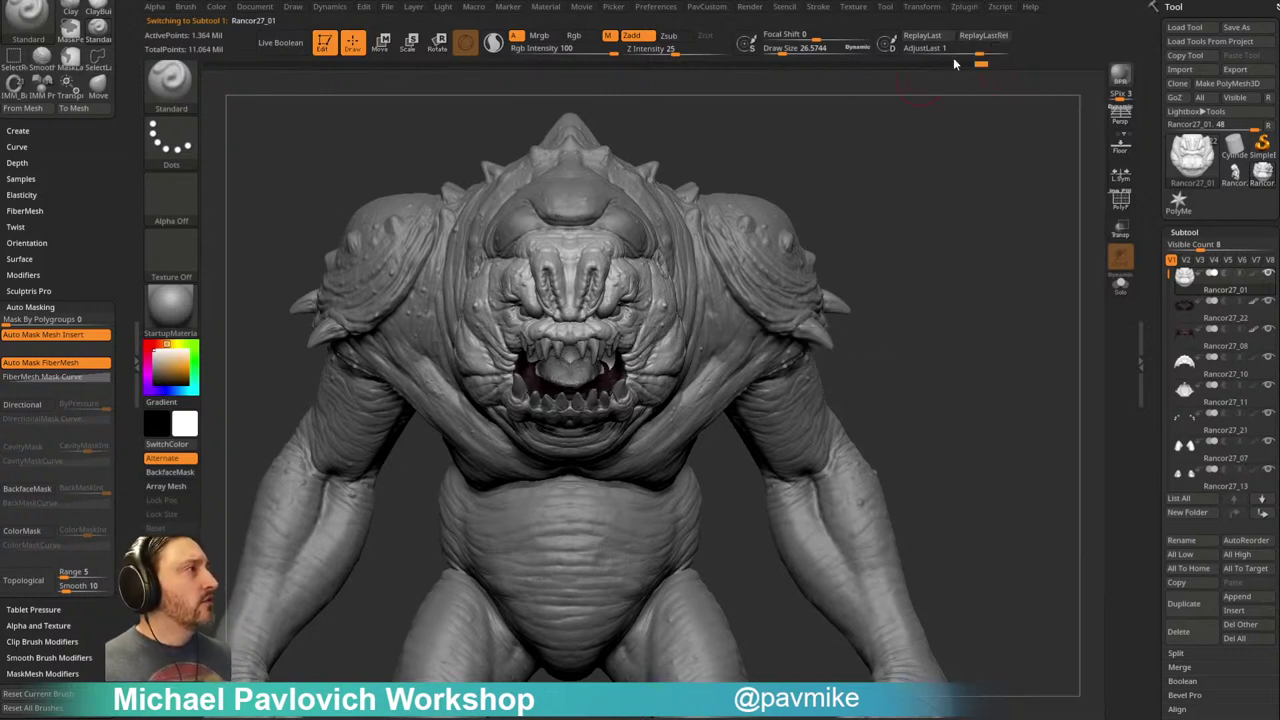
# Step: Open the Scale Master plugin and review its scale unify and centering options
pyautogui.moveTo(966, 10)
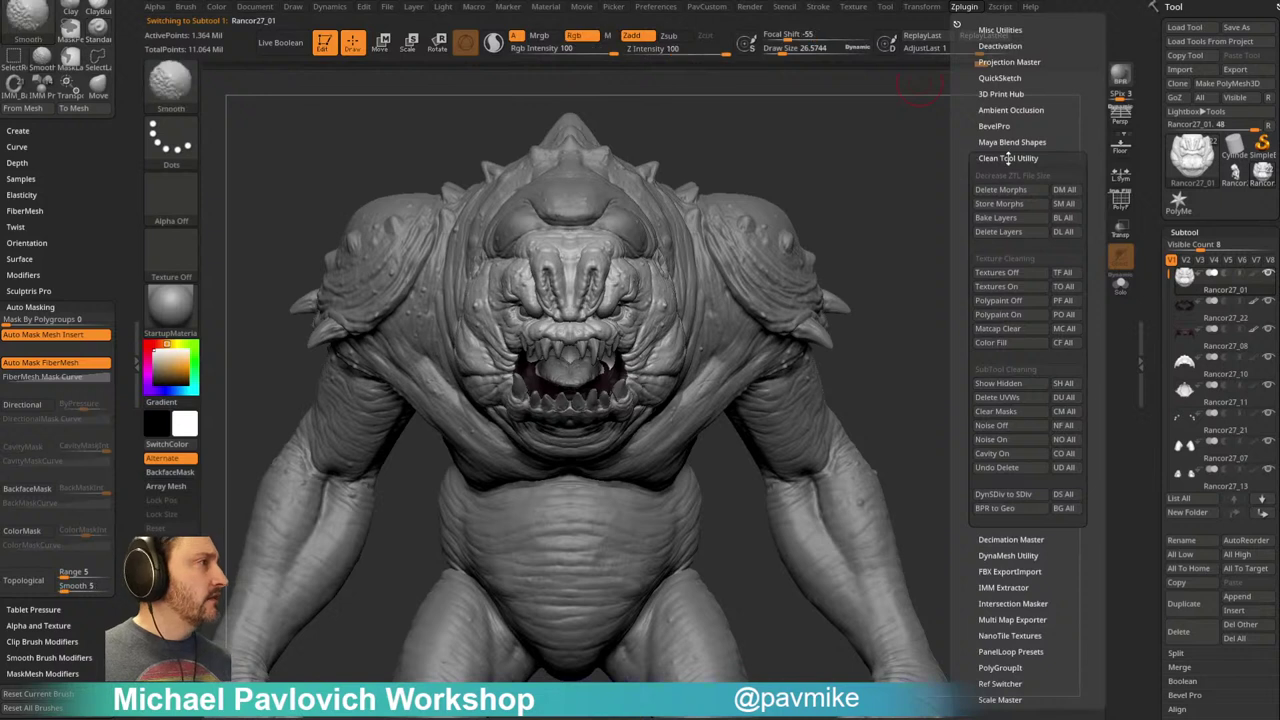
pyautogui.keyDown('shift'); pyautogui.click(1008, 164); pyautogui.keyUp('shift')
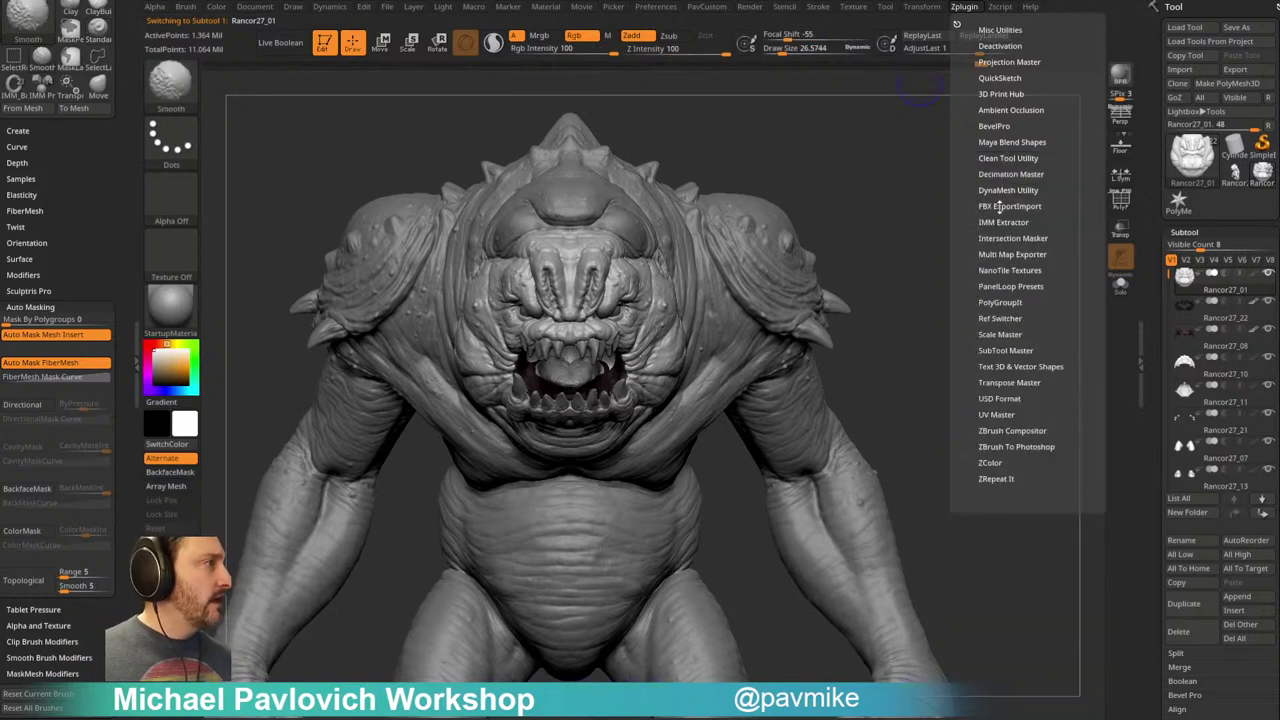
pyautogui.click(1000, 334)
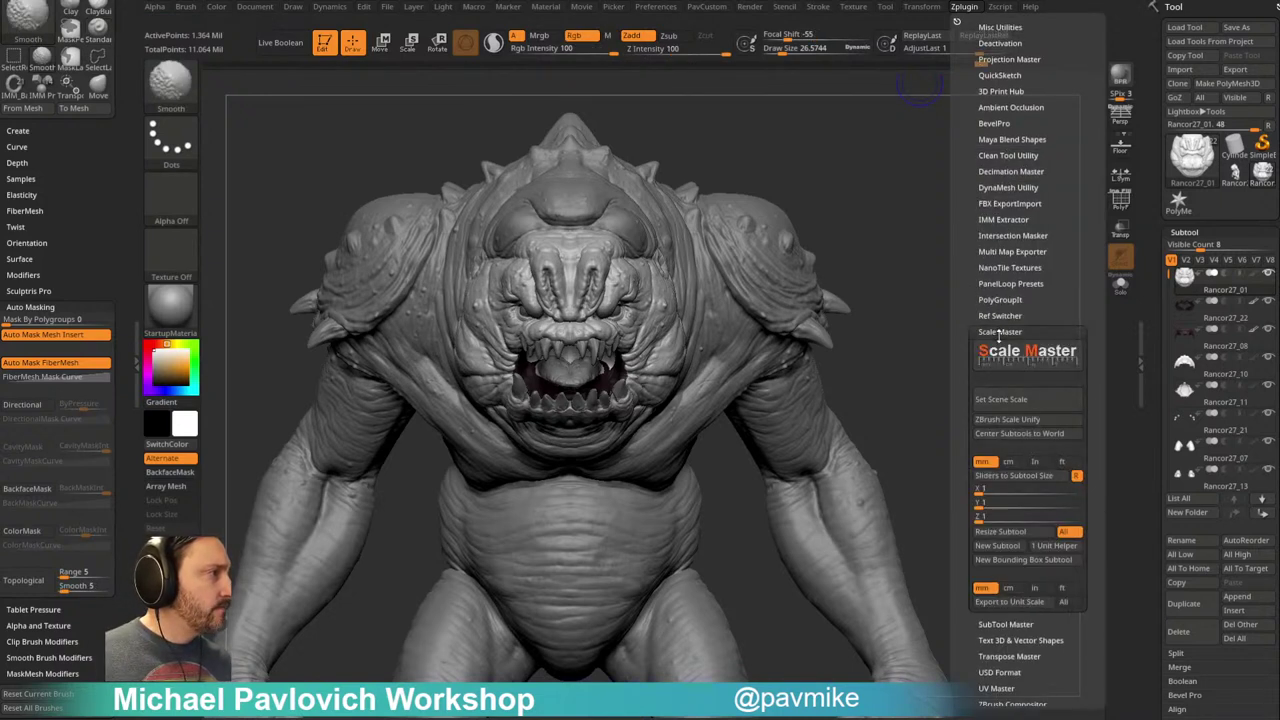
pyautogui.click(1016, 427)
# Step: Turn off polypaint on the mouth interior subtools Rancor27_22 and Rancor27_08
pyautogui.moveTo(946, 320); pyautogui.dragTo(1026, 334)
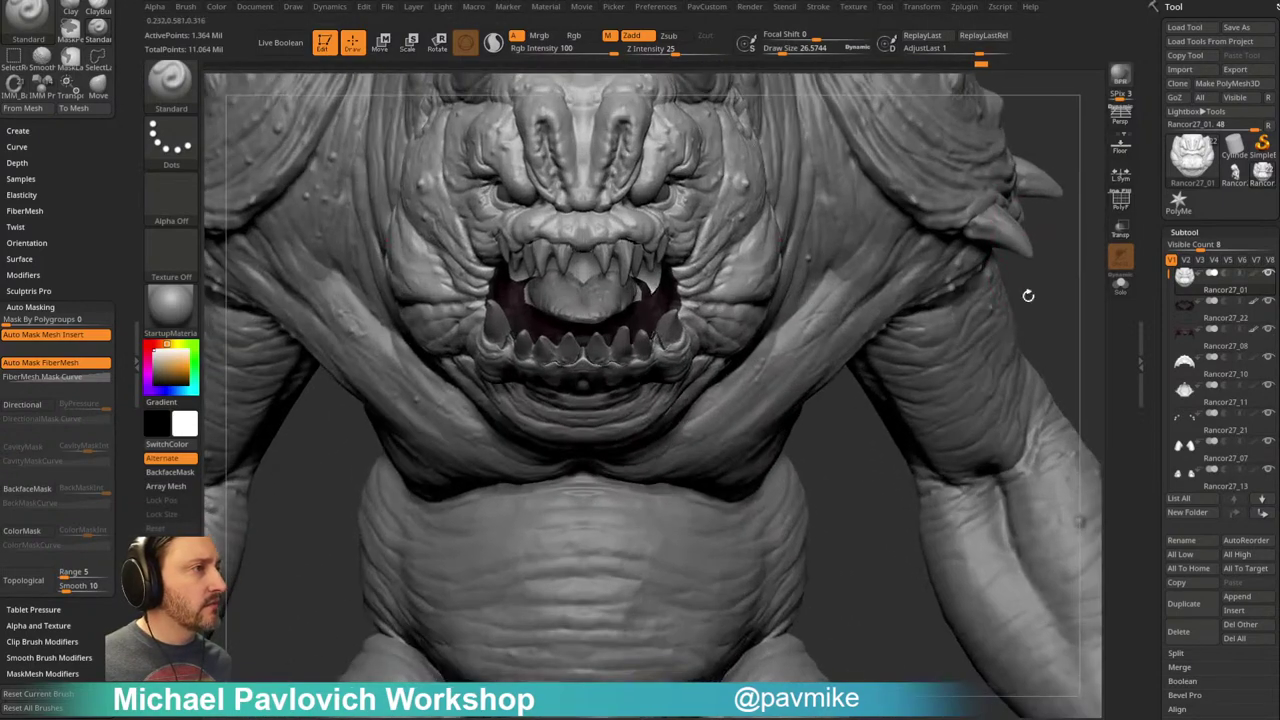
pyautogui.moveTo(1063, 295); pyautogui.dragTo(1143, 290)
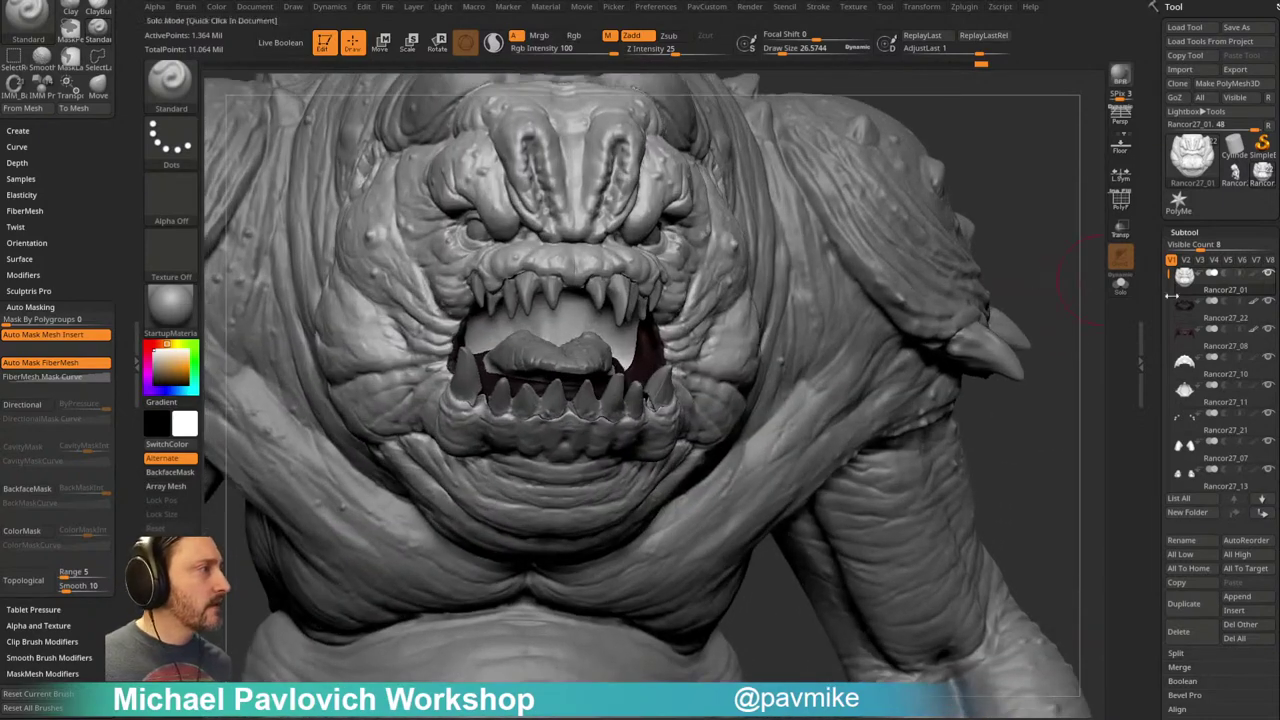
pyautogui.keyDown('shift'); pyautogui.click(1255, 304); pyautogui.keyUp('shift')
pyautogui.keyDown('alt'); pyautogui.moveTo(1043, 237); pyautogui.dragTo(1038, 186); pyautogui.keyUp('alt')
# Step: Review the DynaMesh resolution and blur settings for the head while checking the creature's upper body from several angles
pyautogui.press('`')
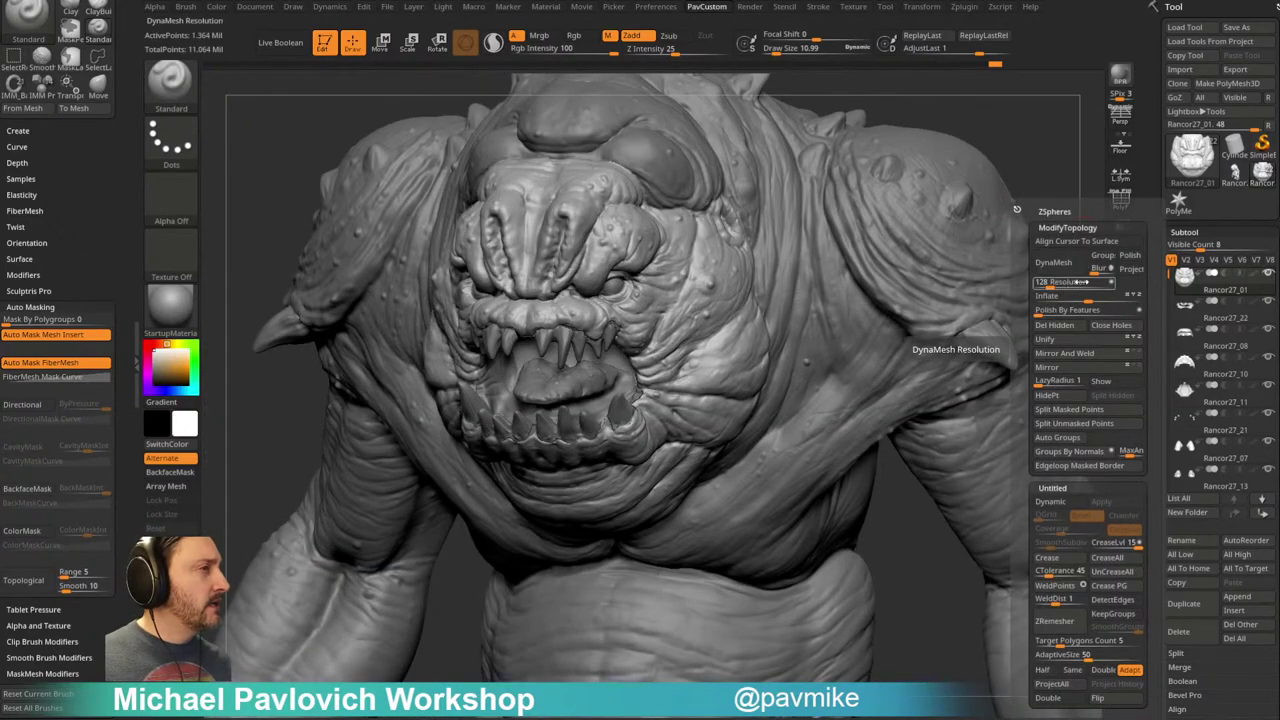
pyautogui.moveTo(1020, 123)
pyautogui.mouseDown()
pyautogui.moveTo(1020, 191)
pyautogui.moveTo(1006, 197)
pyautogui.mouseUp()
pyautogui.press('s')
pyautogui.moveTo(1091, 212); pyautogui.dragTo(1085, 201)
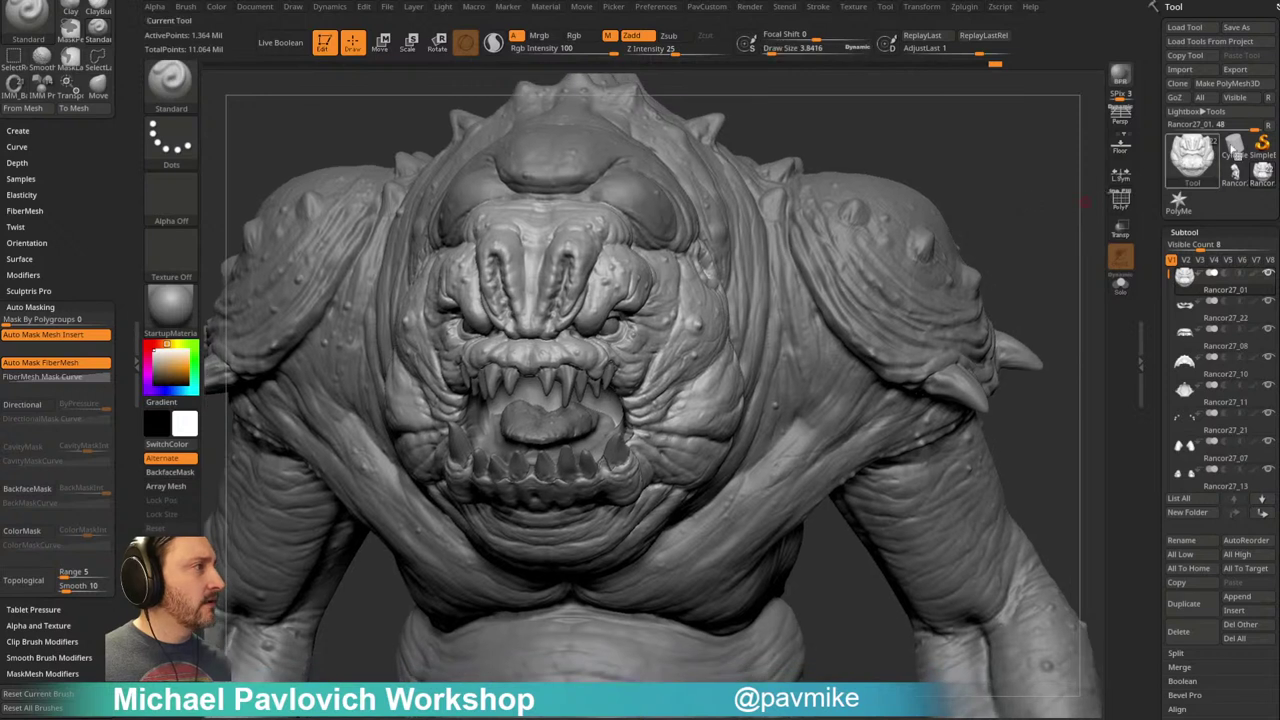
pyautogui.press('`')
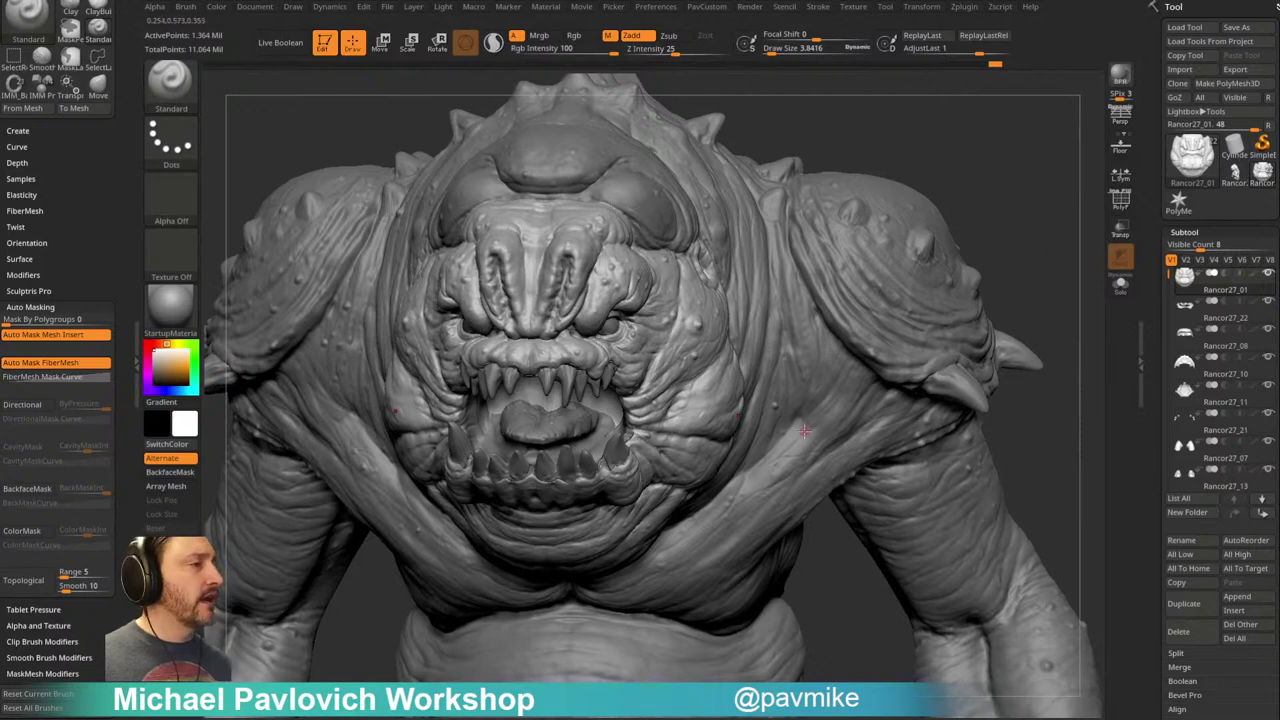
pyautogui.moveTo(1072, 163)
pyautogui.mouseDown()
pyautogui.moveTo(1043, 180)
pyautogui.moveTo(1014, 171)
pyautogui.moveTo(1022, 141)
pyautogui.moveTo(986, 143)
pyautogui.moveTo(1001, 141)
pyautogui.mouseUp()
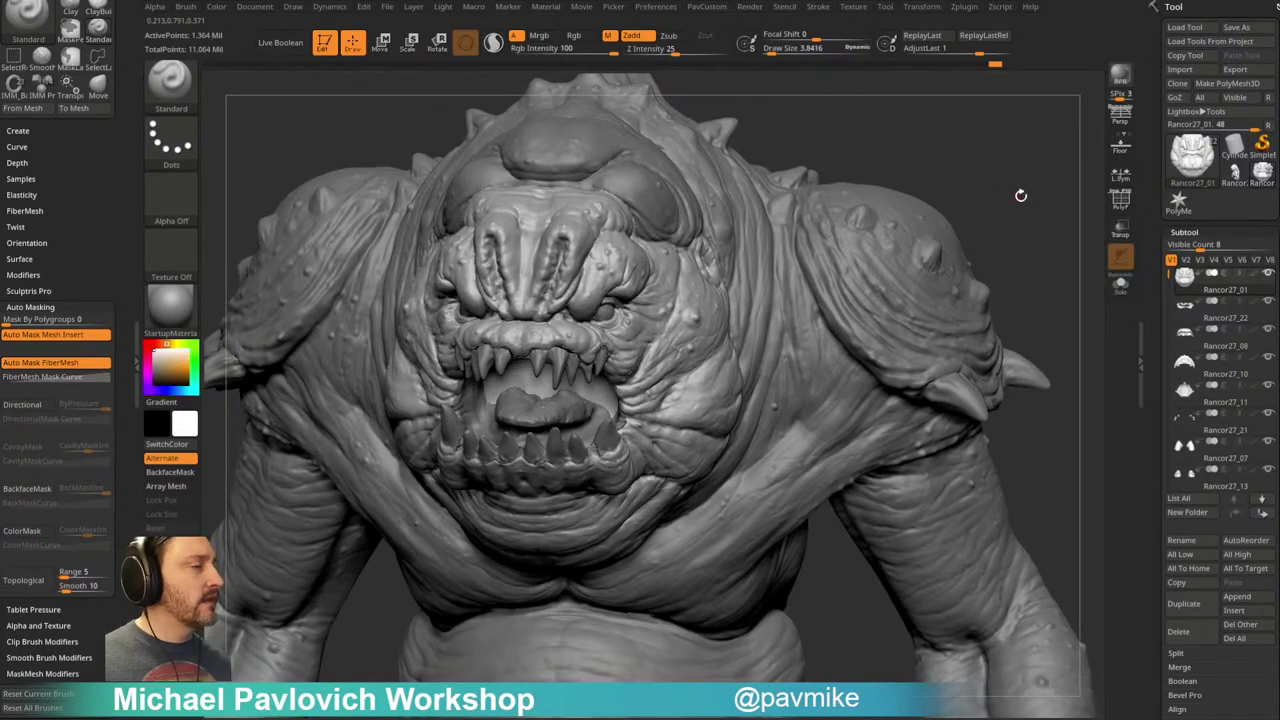
pyautogui.moveTo(1014, 194)
pyautogui.mouseDown()
pyautogui.moveTo(1057, 171)
pyautogui.moveTo(924, 218)
pyautogui.mouseUp()
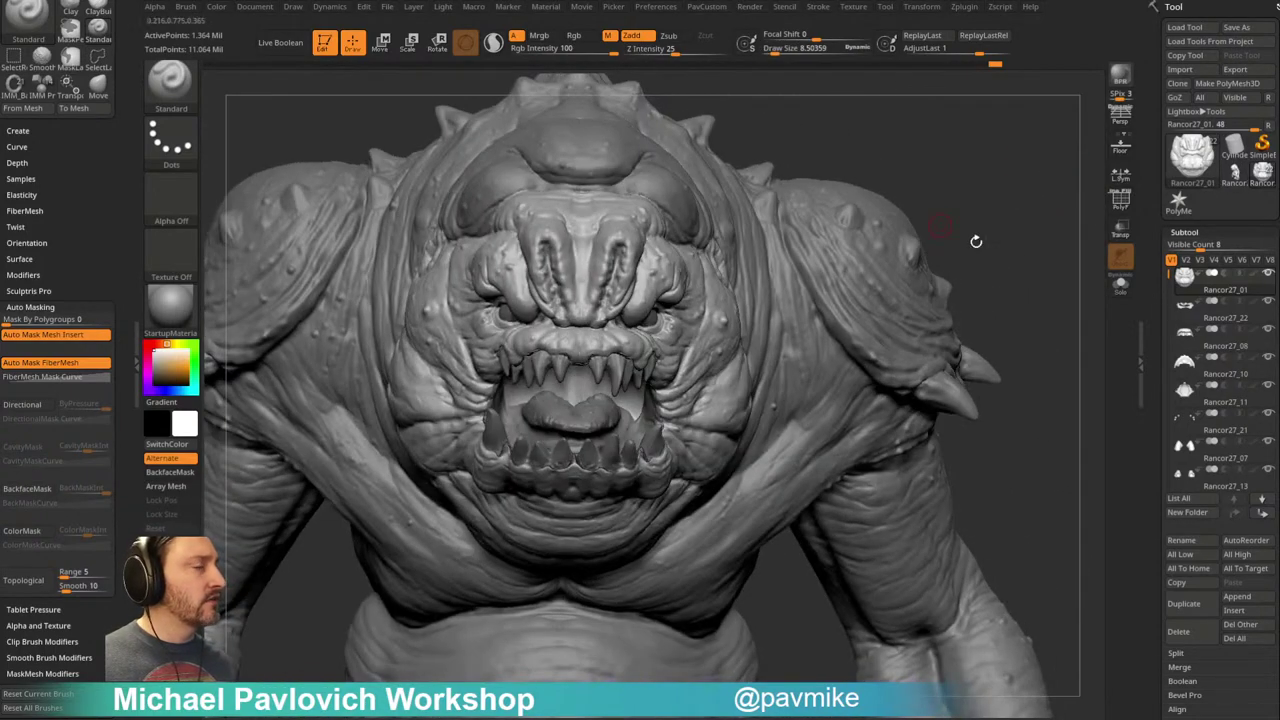
pyautogui.press('3')
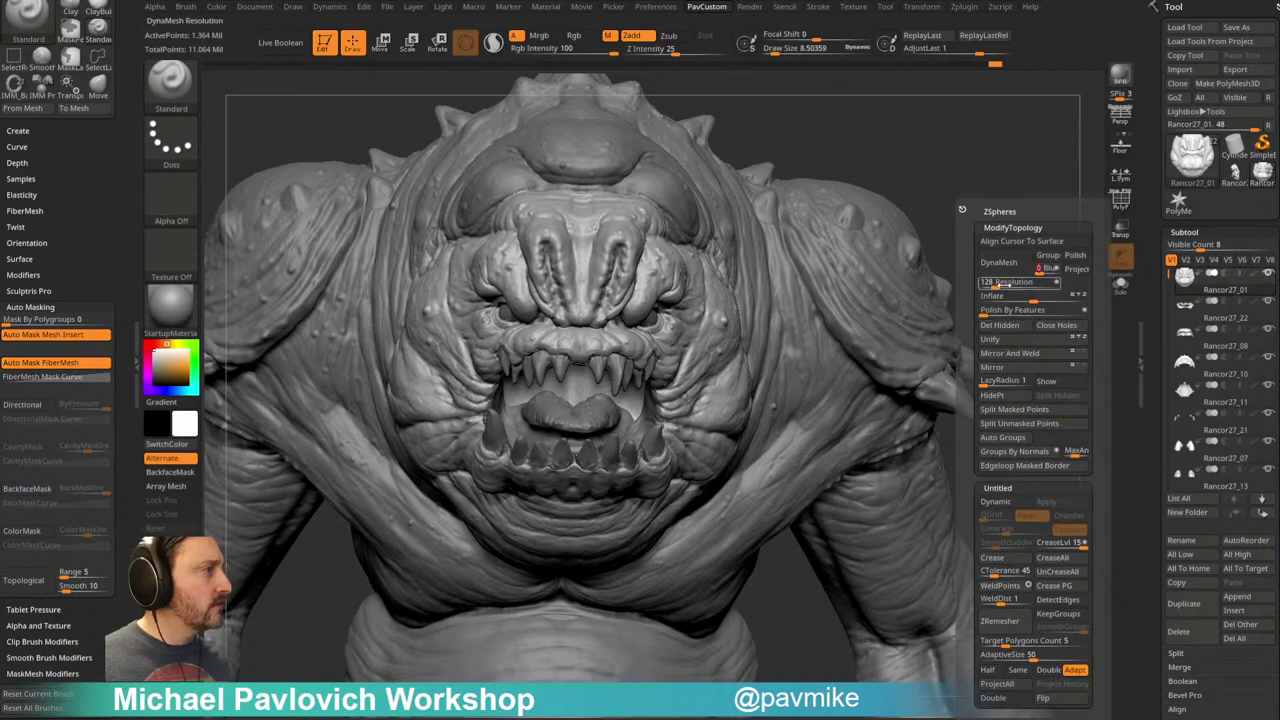
# Step: Try remeshing the head with DynaMesh at resolution 128 and undo the result
pyautogui.click(1002, 263)
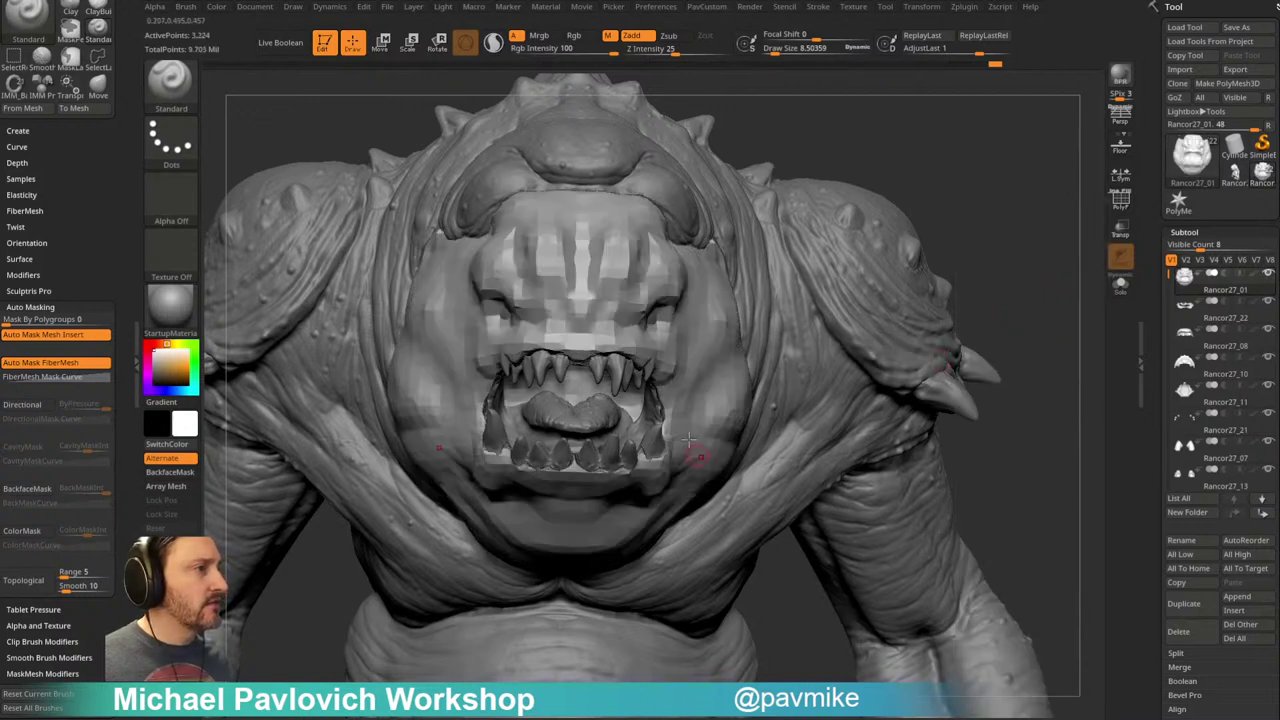
pyautogui.moveTo(1021, 322); pyautogui.dragTo(1017, 309)
pyautogui.hotkey('ctrl', 'z')
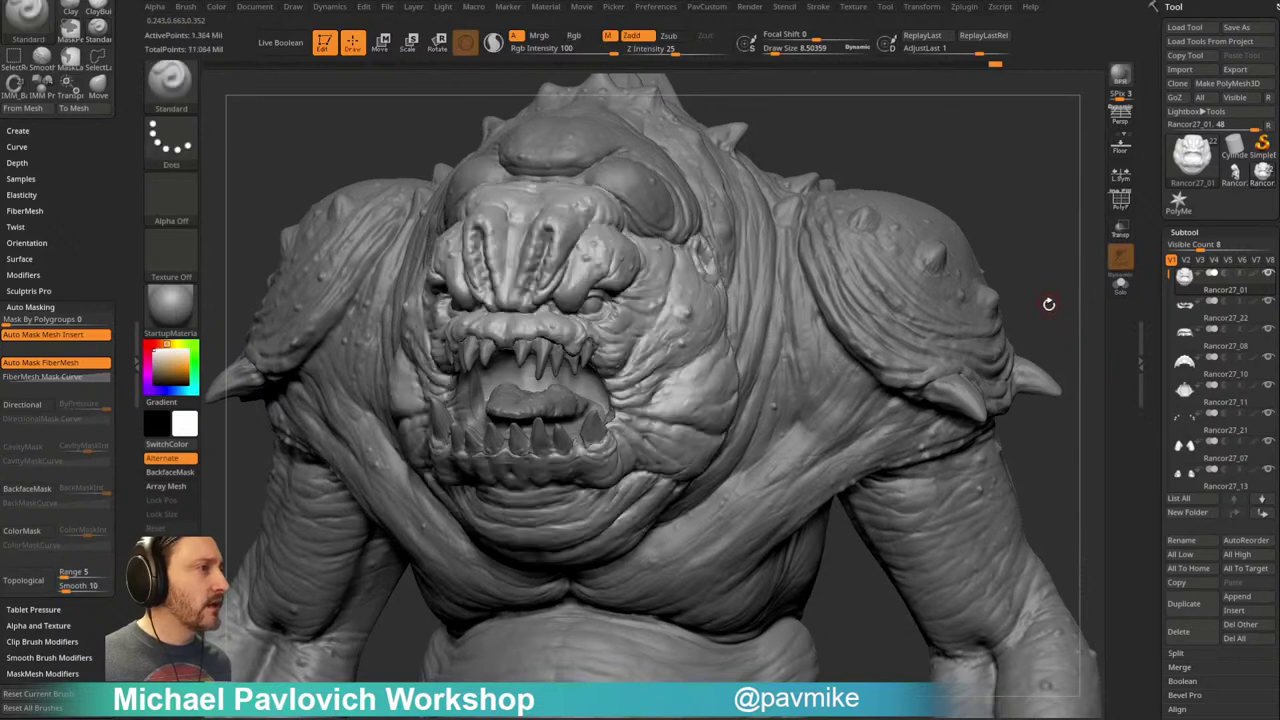
# Step: Try DynaMesh on the head at progressively higher resolutions up to 752, undoing each result
pyautogui.press('3')
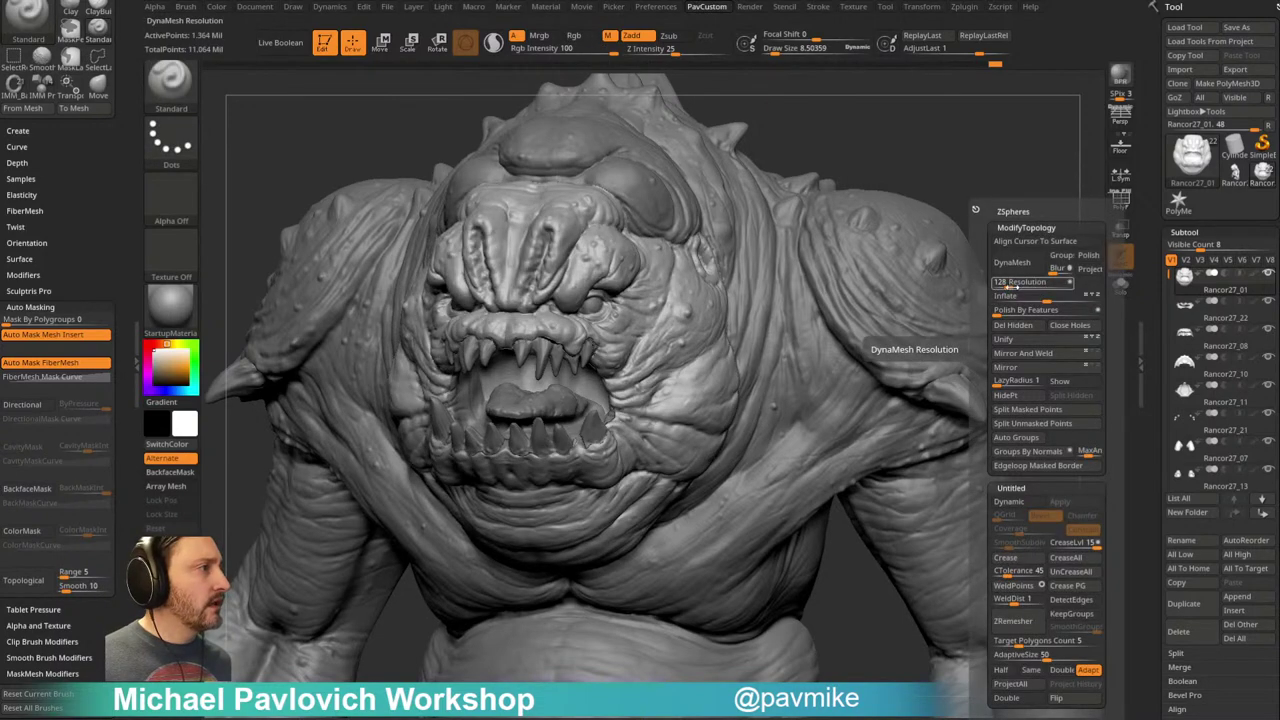
pyautogui.click(1012, 262)
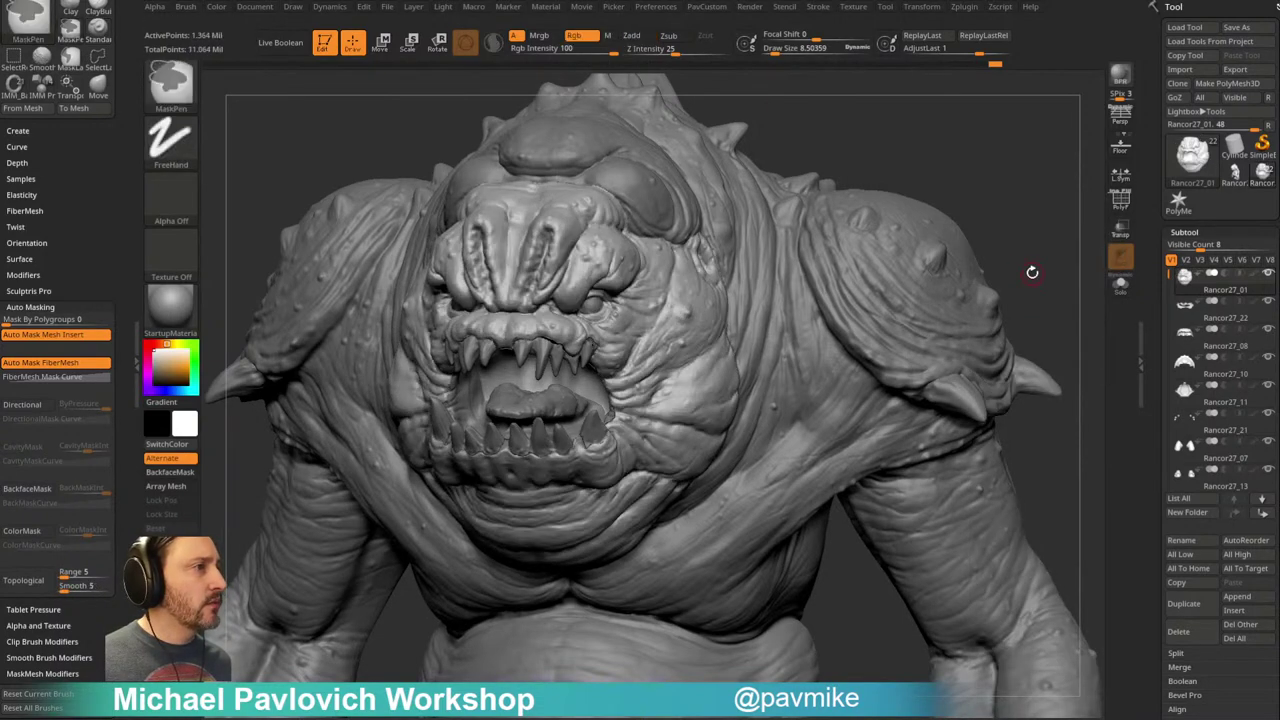
pyautogui.hotkey('ctrl', 'z')
pyautogui.press('m')
pyautogui.click(1003, 262)
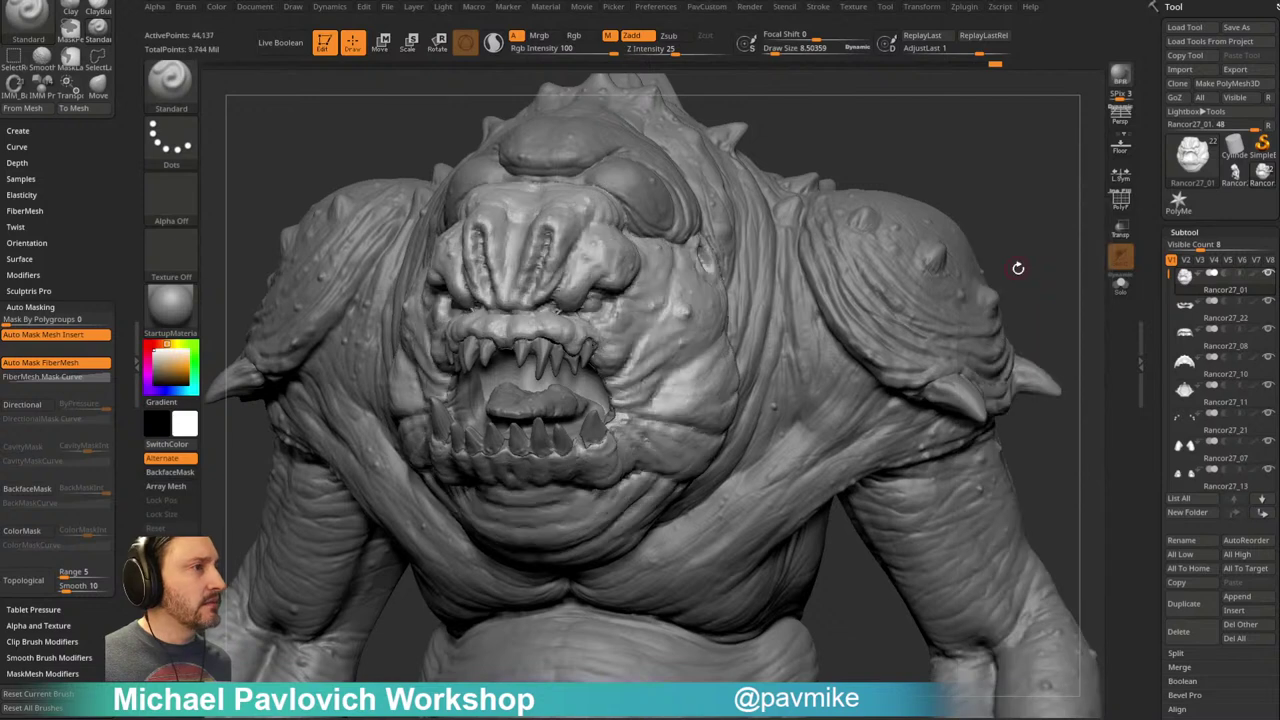
pyautogui.hotkey('ctrl', 'z')
pyautogui.press('m')
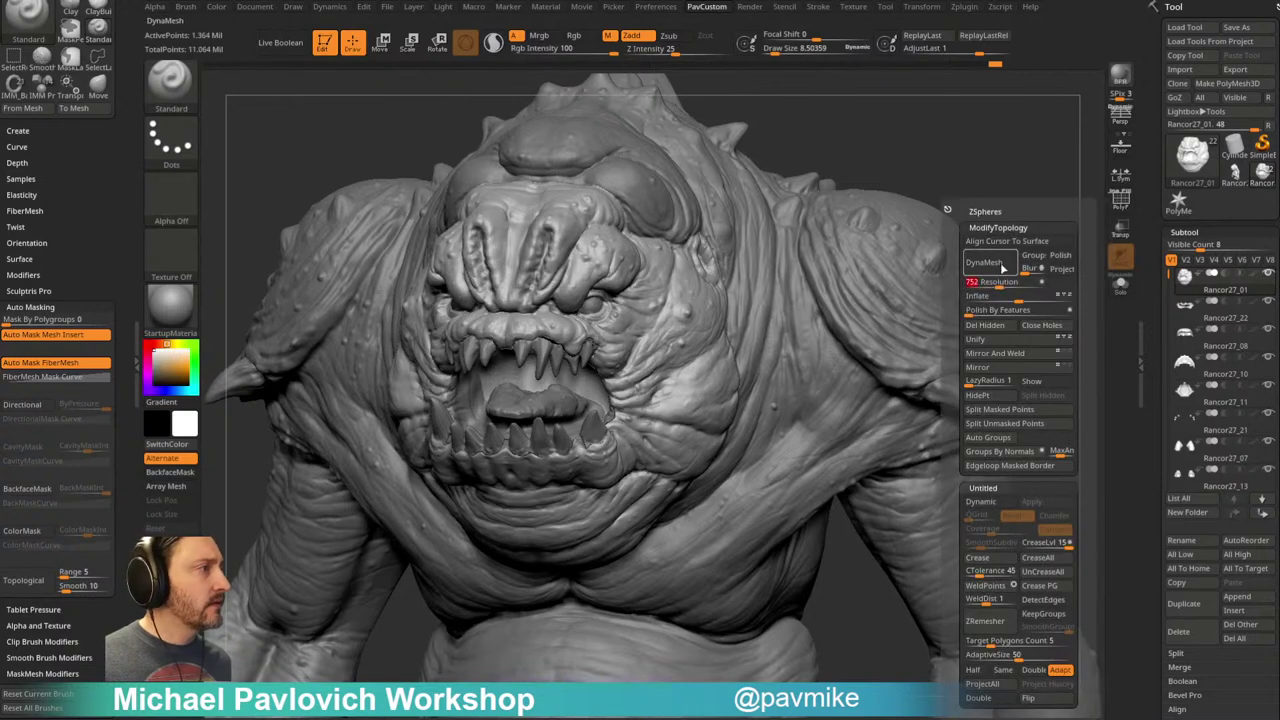
pyautogui.click(1002, 266)
pyautogui.hotkey('ctrl', 'z')
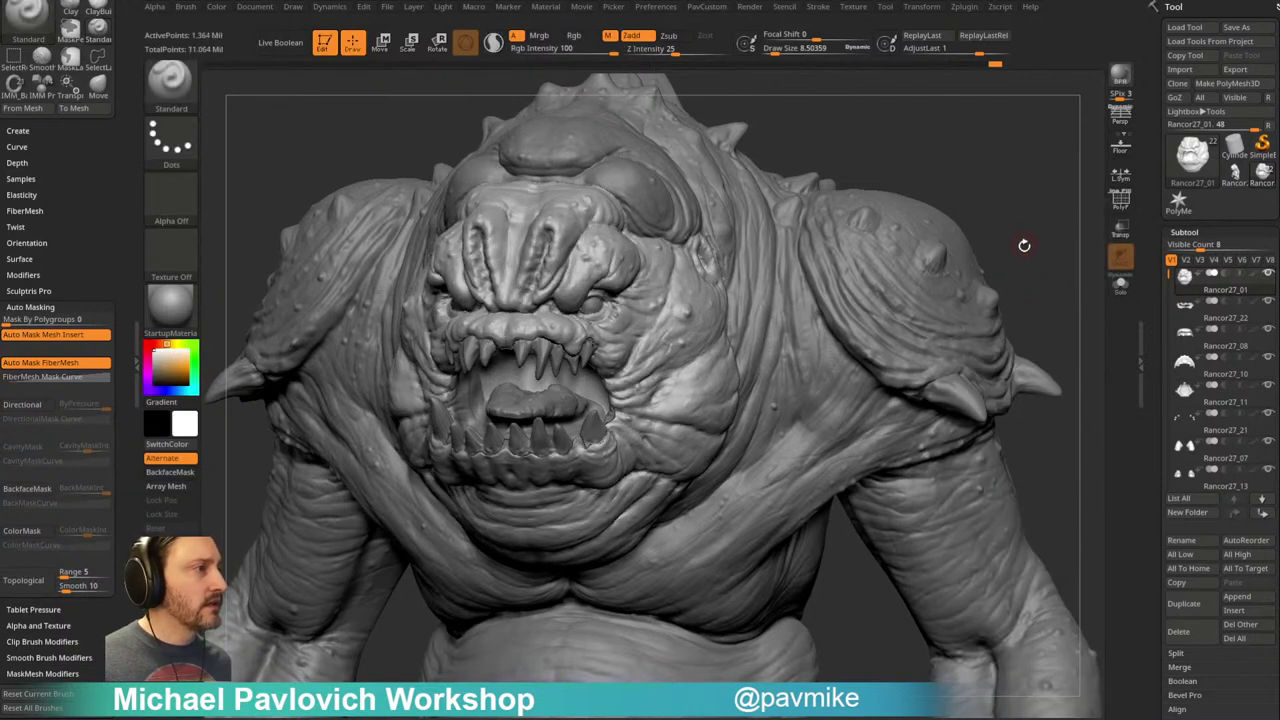
# Step: Remesh the head with DynaMesh at a higher resolution, check its polyframe and isolate the subtool
pyautogui.press('m')
pyautogui.click(1002, 264)
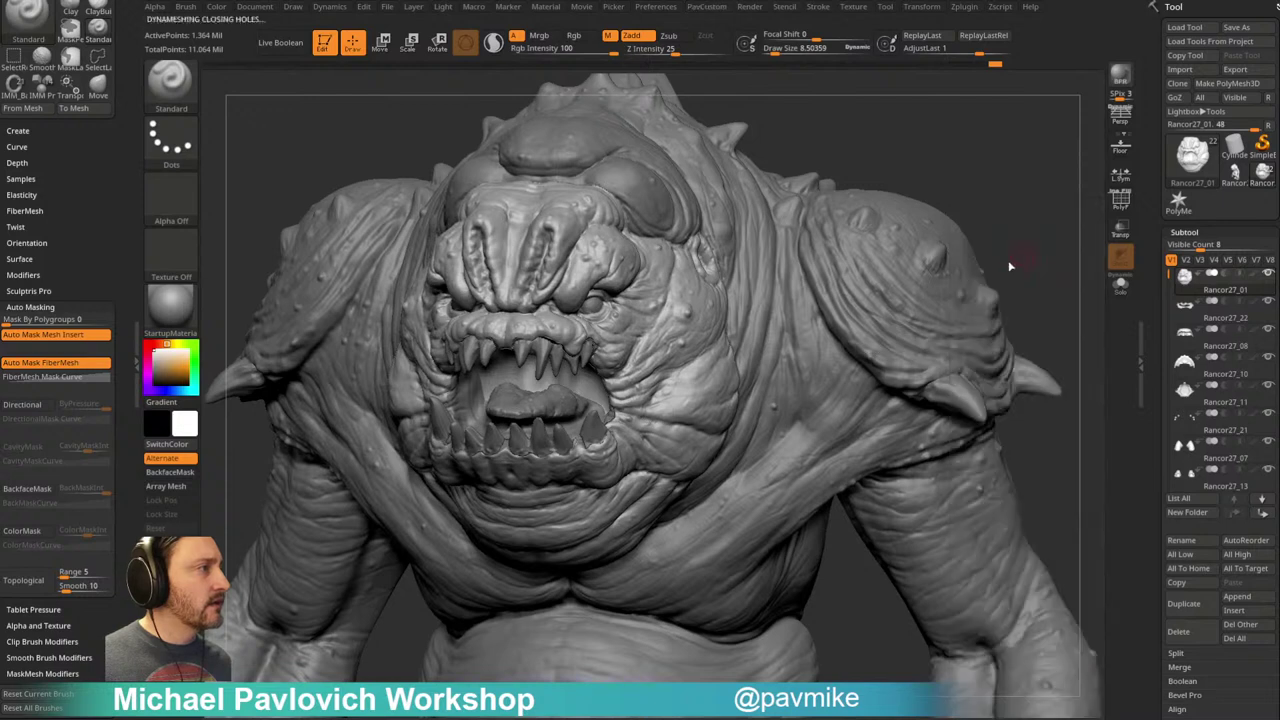
pyautogui.click(1120, 200)
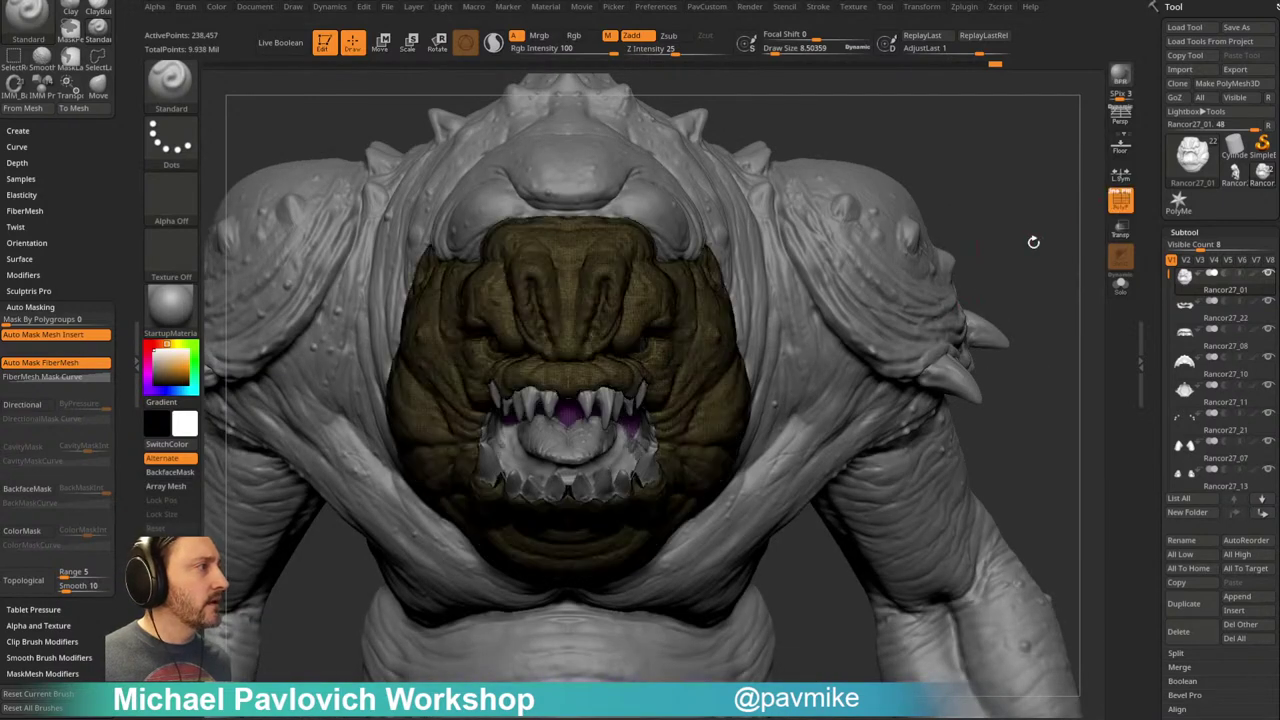
pyautogui.click(1121, 204)
pyautogui.click(1120, 286)
pyautogui.moveTo(989, 289); pyautogui.dragTo(1051, 237)
pyautogui.press('f')
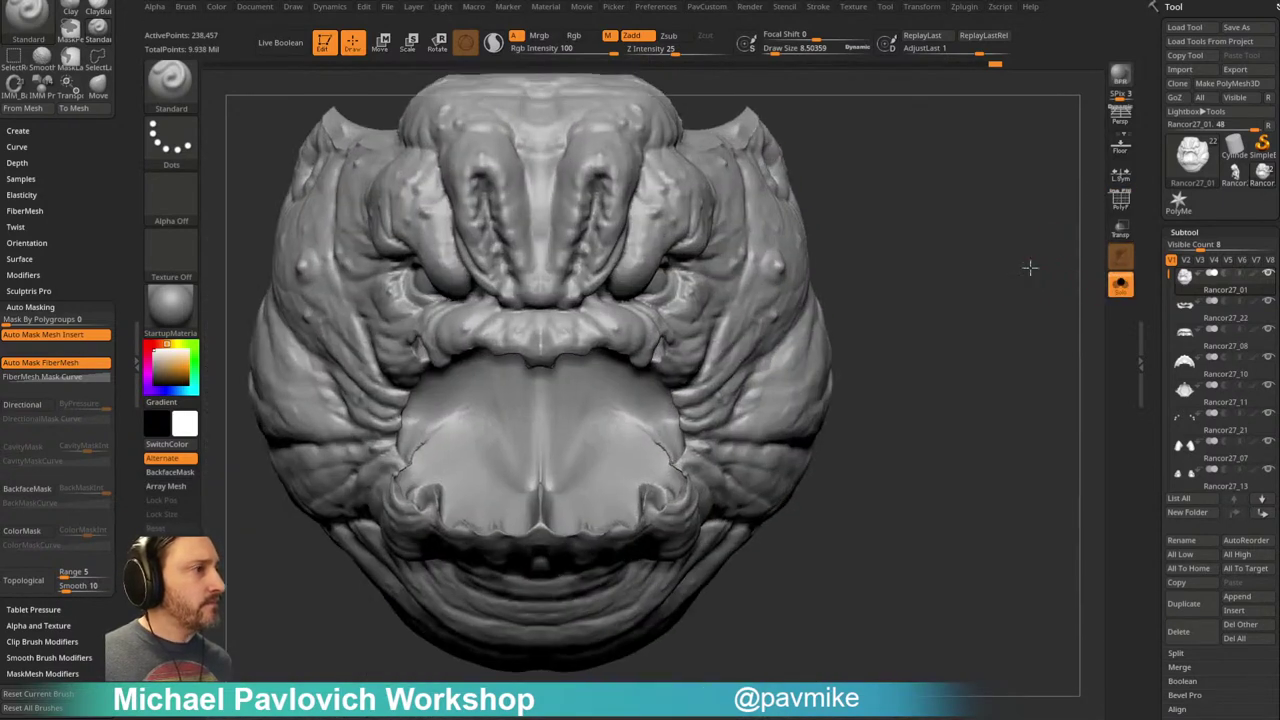
# Step: Smooth the torn surface between the mouth lining and lower lip, and remesh the head with DynaMesh
pyautogui.moveTo(1021, 283); pyautogui.dragTo(1055, 364)
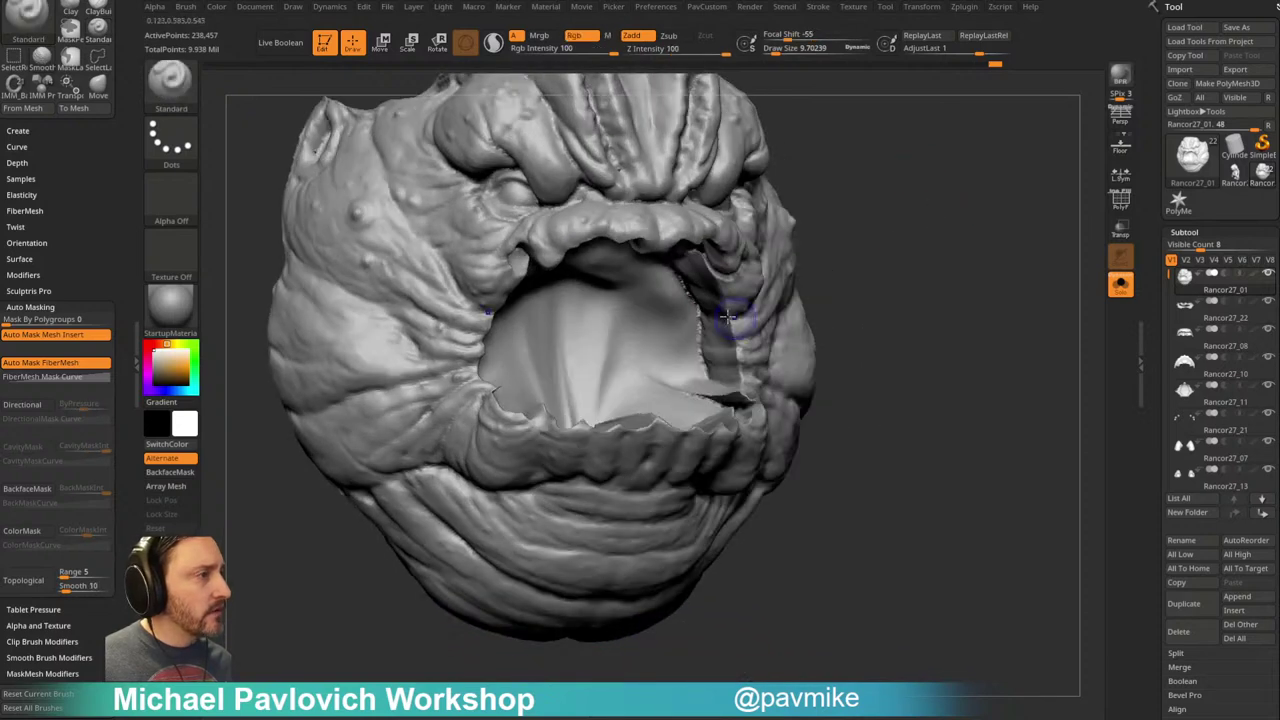
pyautogui.press('shift')
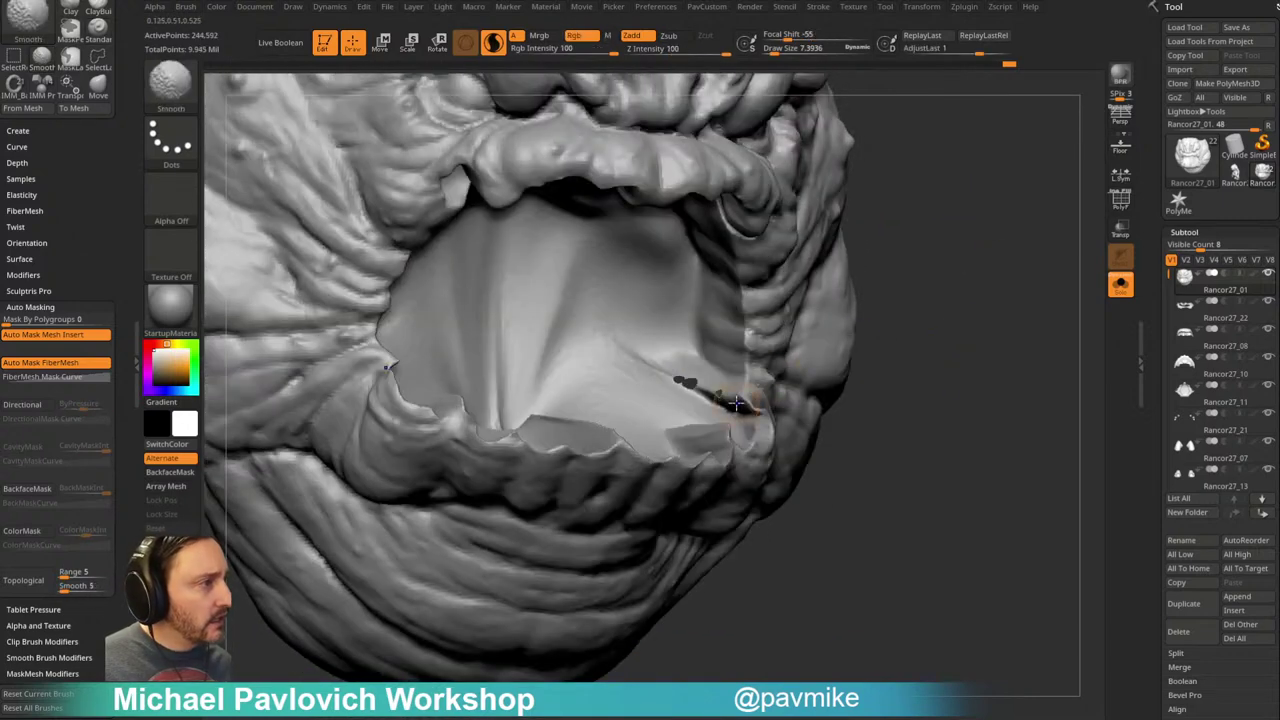
pyautogui.press('3')
pyautogui.keyDown('ctrl'); pyautogui.moveTo(976, 275); pyautogui.dragTo(915, 575); pyautogui.keyUp('ctrl')
pyautogui.press('3')
pyautogui.click(1011, 354)
pyautogui.press('shift')
pyautogui.keyDown('shift'); pyautogui.moveTo(478, 284); pyautogui.dragTo(474, 340); pyautogui.keyUp('shift')
pyautogui.moveTo(400, 490)
pyautogui.mouseDown()
pyautogui.moveTo(474, 491)
pyautogui.moveTo(460, 400)
pyautogui.mouseUp()
pyautogui.click(494, 43)
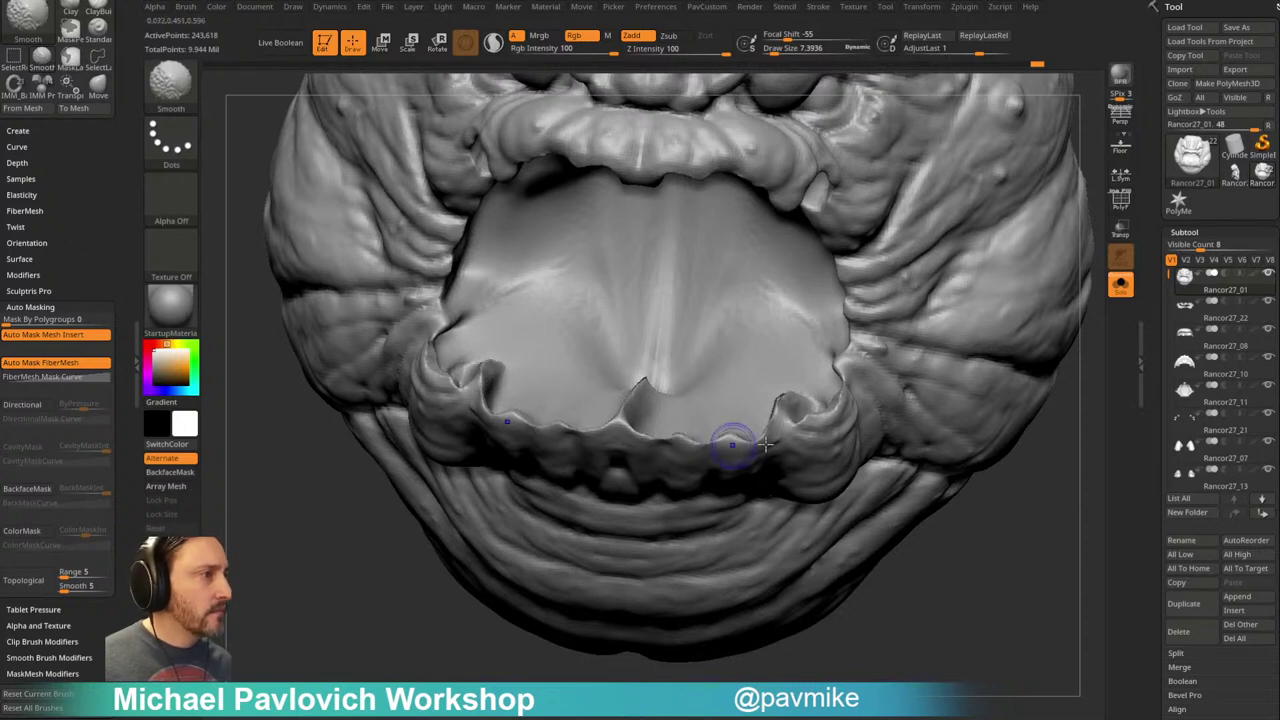
# Step: Thicken the thin edges of the lower lip with the Inflat brush at draw size about 12
pyautogui.moveTo(960, 560)
pyautogui.mouseDown()
pyautogui.moveTo(1034, 600)
pyautogui.moveTo(983, 571)
pyautogui.moveTo(956, 430)
pyautogui.moveTo(834, 360)
pyautogui.mouseUp()
pyautogui.press('b')
pyautogui.press('i')
pyautogui.press('n')
pyautogui.press('s')
pyautogui.moveTo(718, 331)
pyautogui.mouseDown()
pyautogui.moveTo(729, 331)
pyautogui.moveTo(700, 272)
pyautogui.mouseUp()
pyautogui.moveTo(820, 340); pyautogui.dragTo(802, 318)
pyautogui.press('s')
pyautogui.moveTo(725, 306); pyautogui.dragTo(695, 280)
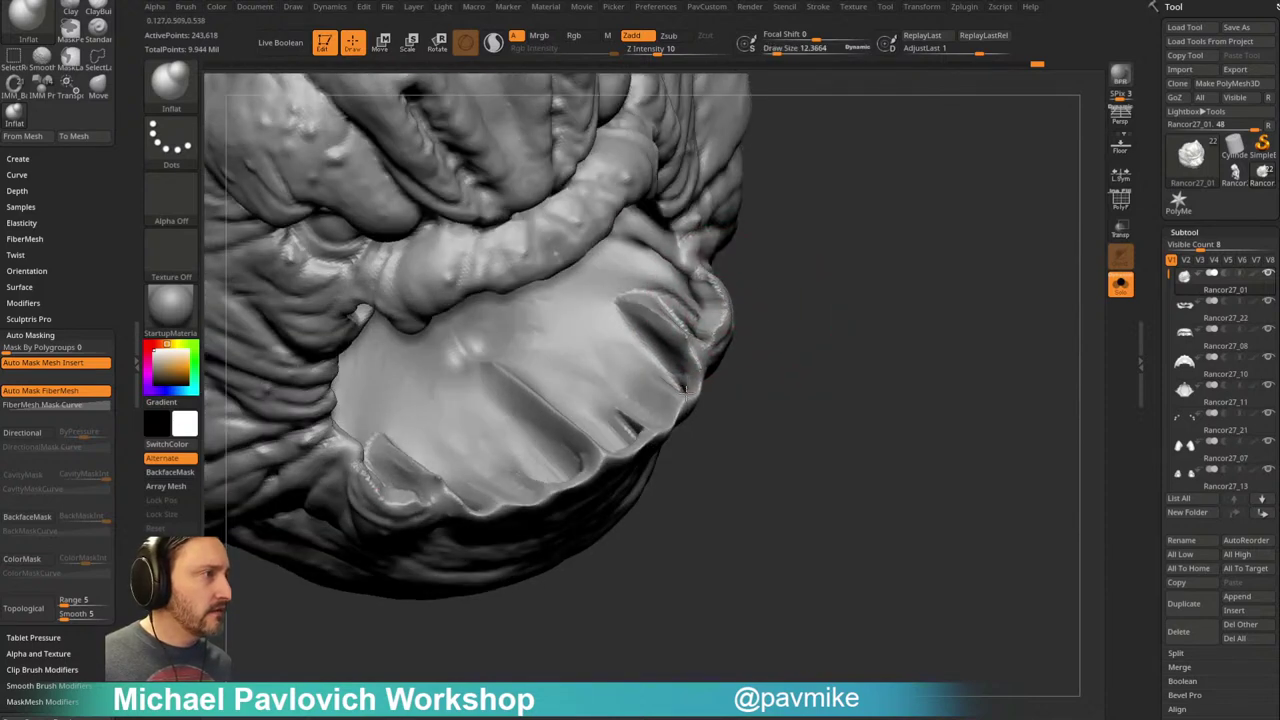
pyautogui.moveTo(863, 312)
pyautogui.mouseDown()
pyautogui.moveTo(906, 363)
pyautogui.moveTo(974, 234)
pyautogui.moveTo(420, 257)
pyautogui.mouseUp()
pyautogui.moveTo(818, 139); pyautogui.dragTo(877, 197)
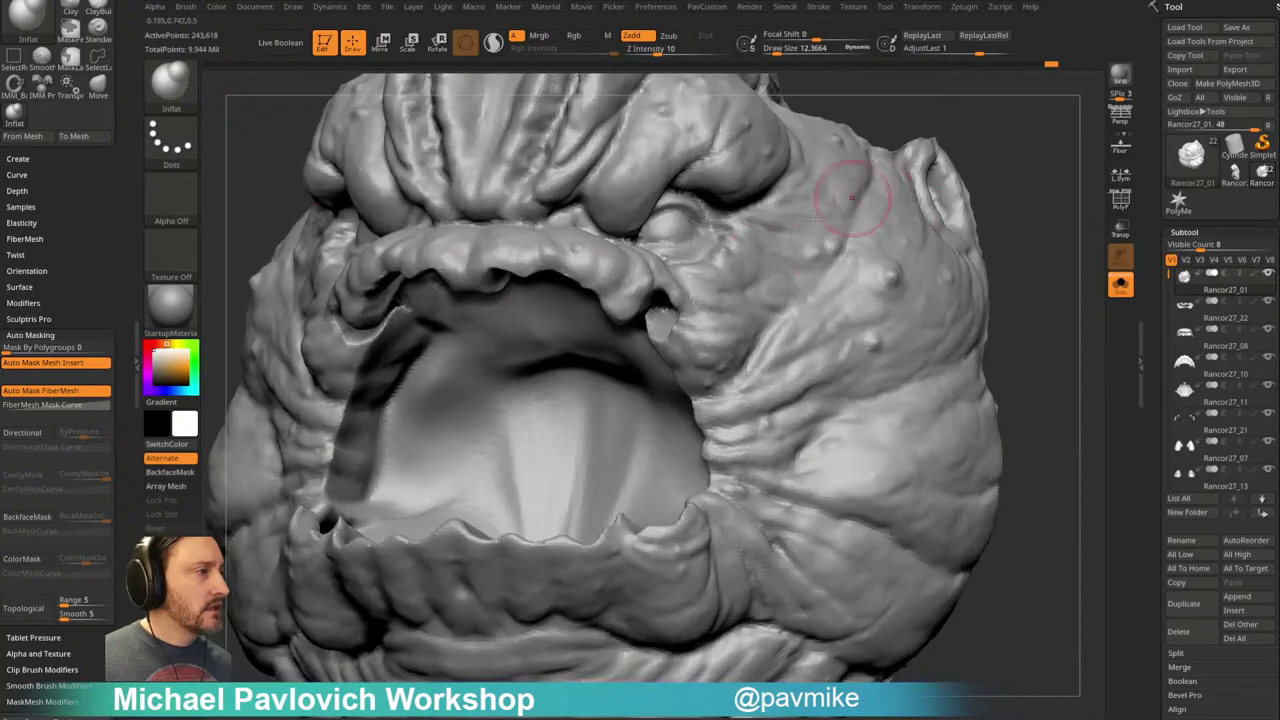
# Step: Inflate the thin areas around the upper lip corners with the Inflat brush at draw size about 17
pyautogui.moveTo(1025, 197)
pyautogui.mouseDown()
pyautogui.moveTo(1051, 166)
pyautogui.moveTo(702, 285)
pyautogui.mouseUp()
pyautogui.press(']')
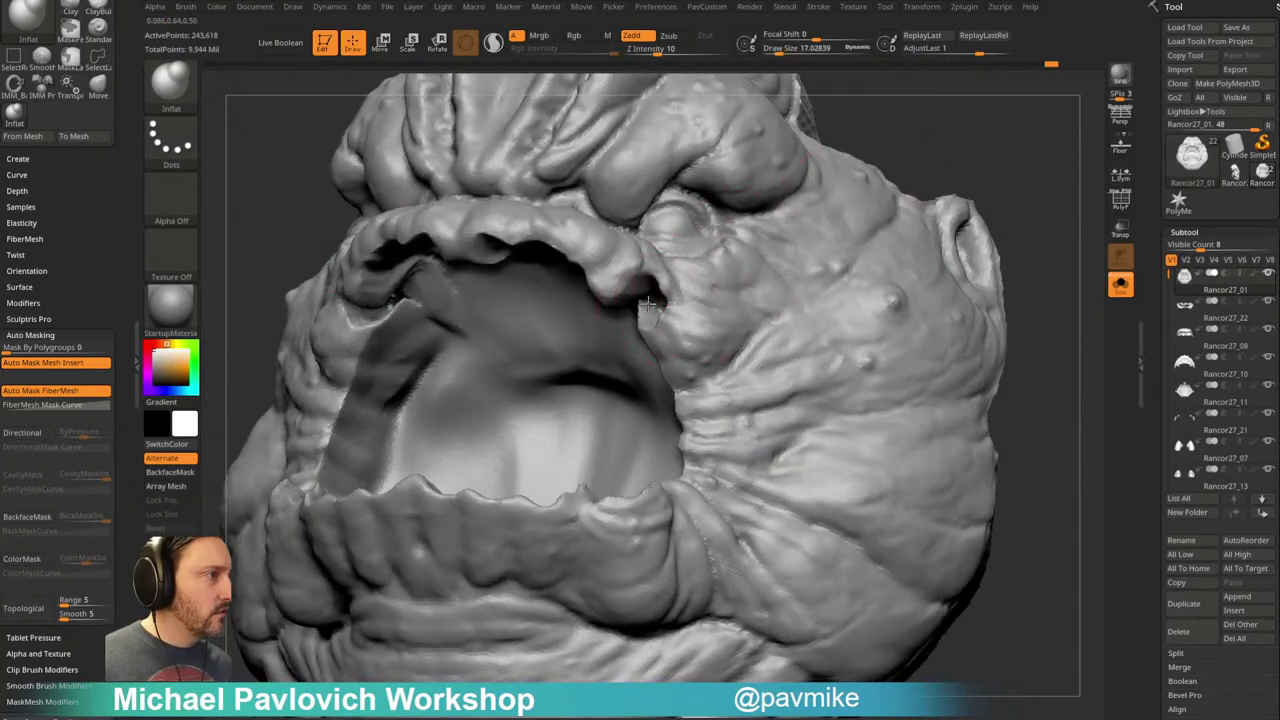
pyautogui.moveTo(983, 146); pyautogui.dragTo(655, 302)
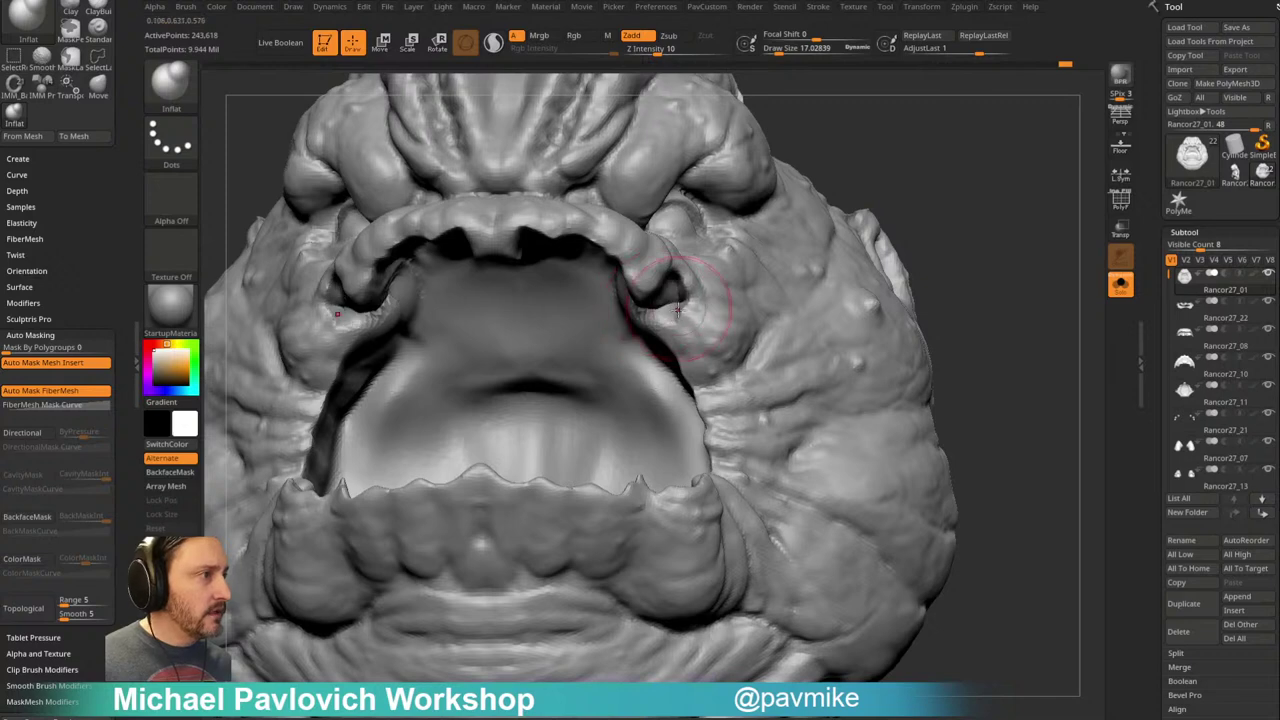
pyautogui.moveTo(935, 250)
pyautogui.mouseDown()
pyautogui.moveTo(963, 240)
pyautogui.moveTo(974, 274)
pyautogui.moveTo(854, 286)
pyautogui.mouseUp()
pyautogui.moveTo(723, 385); pyautogui.dragTo(676, 350)
# Step: Inflate the recesses and thin walls along the inside of the lower lip
pyautogui.moveTo(785, 310); pyautogui.dragTo(760, 357, button='right')
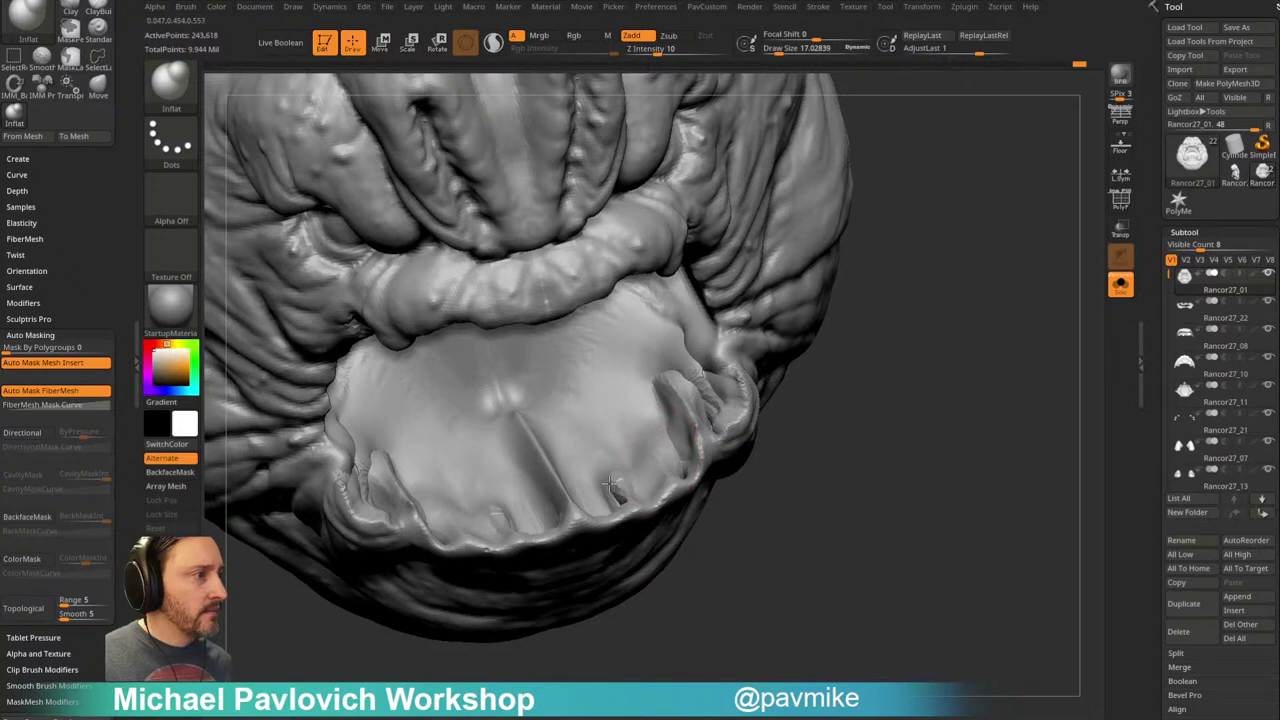
pyautogui.moveTo(612, 484); pyautogui.dragTo(748, 530, button='right')
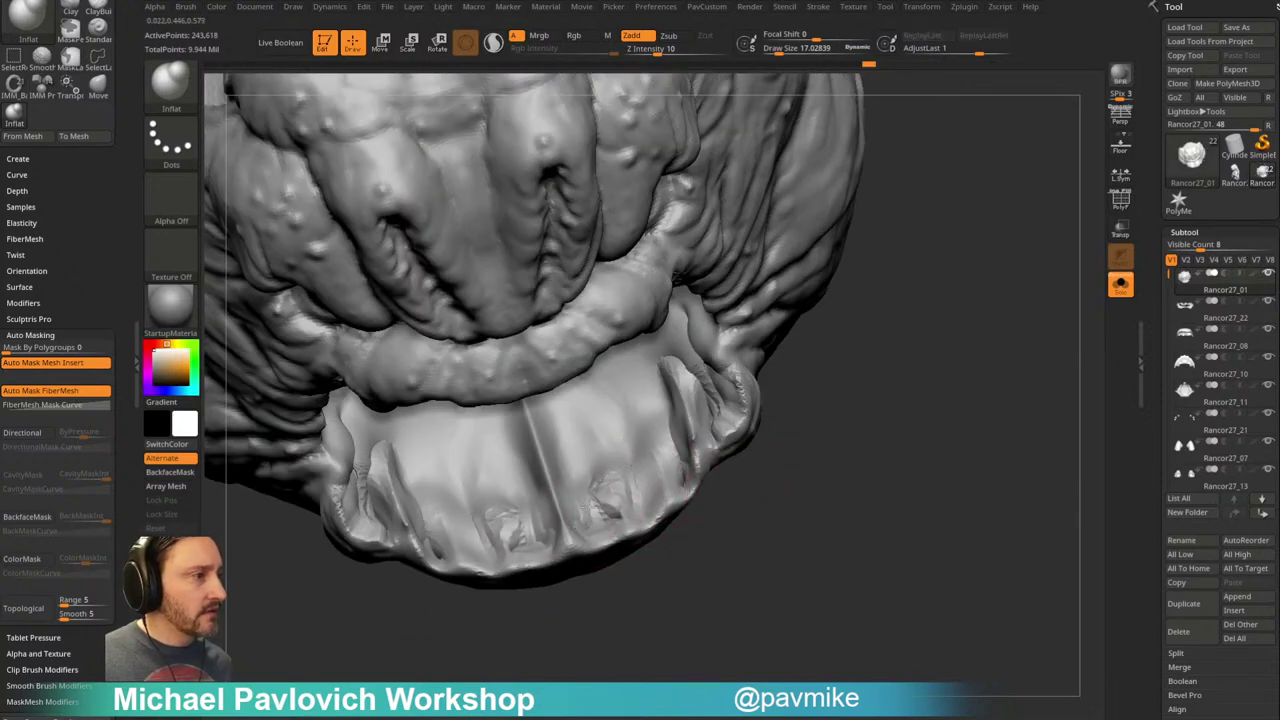
pyautogui.moveTo(808, 488)
pyautogui.mouseDown(button='right')
pyautogui.moveTo(954, 323)
pyautogui.moveTo(740, 480)
pyautogui.moveTo(715, 480)
pyautogui.mouseUp(button='right')
pyautogui.moveTo(494, 334); pyautogui.dragTo(472, 373)
pyautogui.moveTo(470, 372)
pyautogui.mouseDown(button='right')
pyautogui.moveTo(408, 537)
pyautogui.moveTo(522, 400)
pyautogui.mouseUp(button='right')
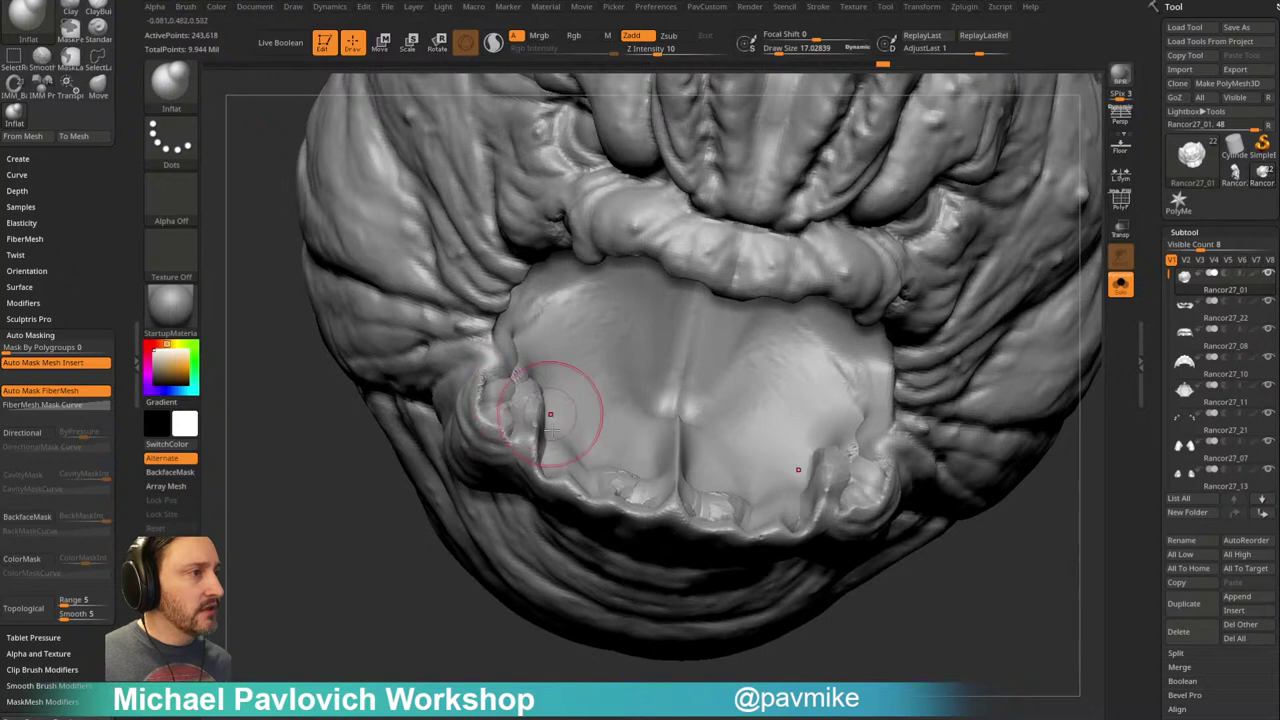
pyautogui.moveTo(516, 481); pyautogui.dragTo(575, 425, button='right')
pyautogui.moveTo(567, 343); pyautogui.dragTo(564, 337, button='right')
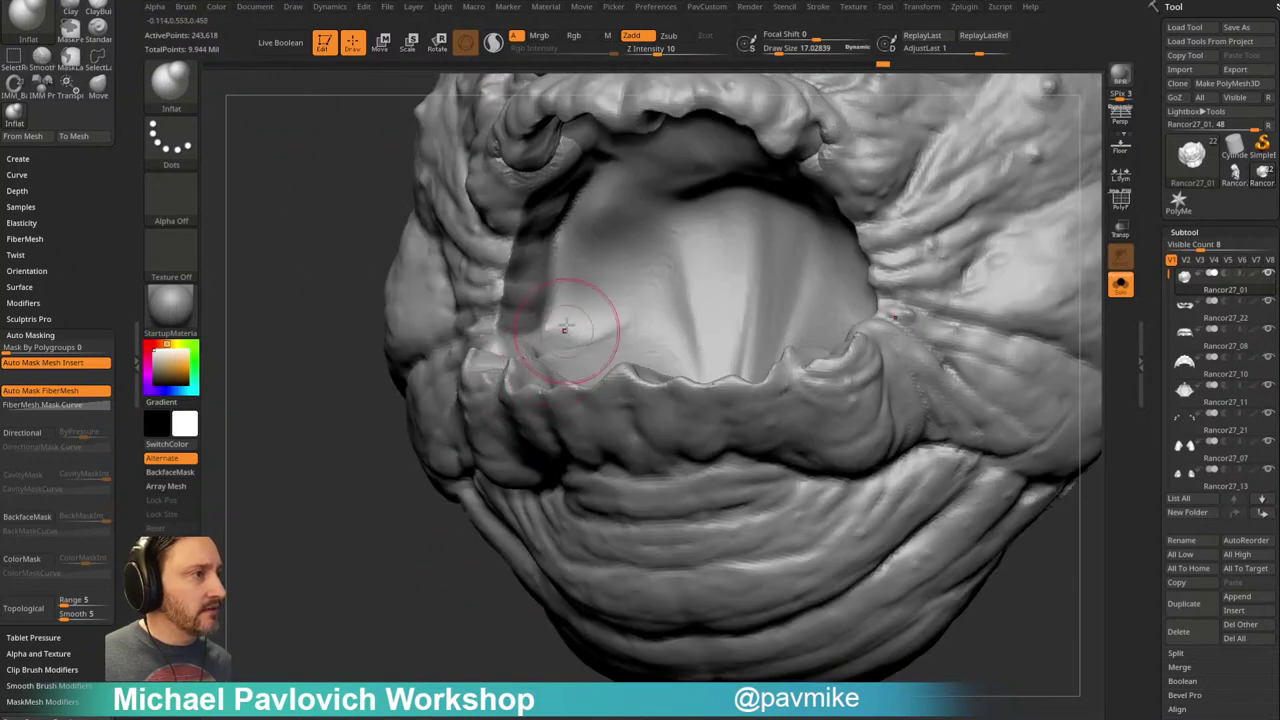
# Step: Mask the whole head except the mouth lining
pyautogui.moveTo(394, 606)
pyautogui.mouseDown(button='right')
pyautogui.moveTo(383, 591)
pyautogui.moveTo(1046, 323)
pyautogui.moveTo(1009, 378)
pyautogui.moveTo(1031, 323)
pyautogui.moveTo(1020, 343)
pyautogui.moveTo(1020, 300)
pyautogui.moveTo(812, 342)
pyautogui.moveTo(894, 292)
pyautogui.mouseUp(button='right')
pyautogui.press('w')
pyautogui.keyDown('ctrl'); pyautogui.click(614, 347); pyautogui.keyUp('ctrl')
pyautogui.press('q')
# Step: Reshape the unmasked mouth lining with the Move brush at draw size about 59
pyautogui.moveTo(891, 238); pyautogui.dragTo(772, 280, button='right')
pyautogui.press('s')
pyautogui.moveTo(570, 370); pyautogui.dragTo(582, 362)
pyautogui.press('b')
pyautogui.press('m')
pyautogui.press('v')
pyautogui.moveTo(460, 466); pyautogui.dragTo(466, 416, button='right')
pyautogui.press('s')
pyautogui.moveTo(579, 322); pyautogui.dragTo(574, 321)
pyautogui.press(']')
pyautogui.moveTo(921, 223)
pyautogui.mouseDown(button='right')
pyautogui.moveTo(703, 247)
pyautogui.moveTo(610, 231)
pyautogui.moveTo(886, 203)
pyautogui.mouseUp(button='right')
pyautogui.moveTo(729, 250); pyautogui.dragTo(590, 342, button='right')
pyautogui.moveTo(641, 305); pyautogui.dragTo(643, 267, button='right')
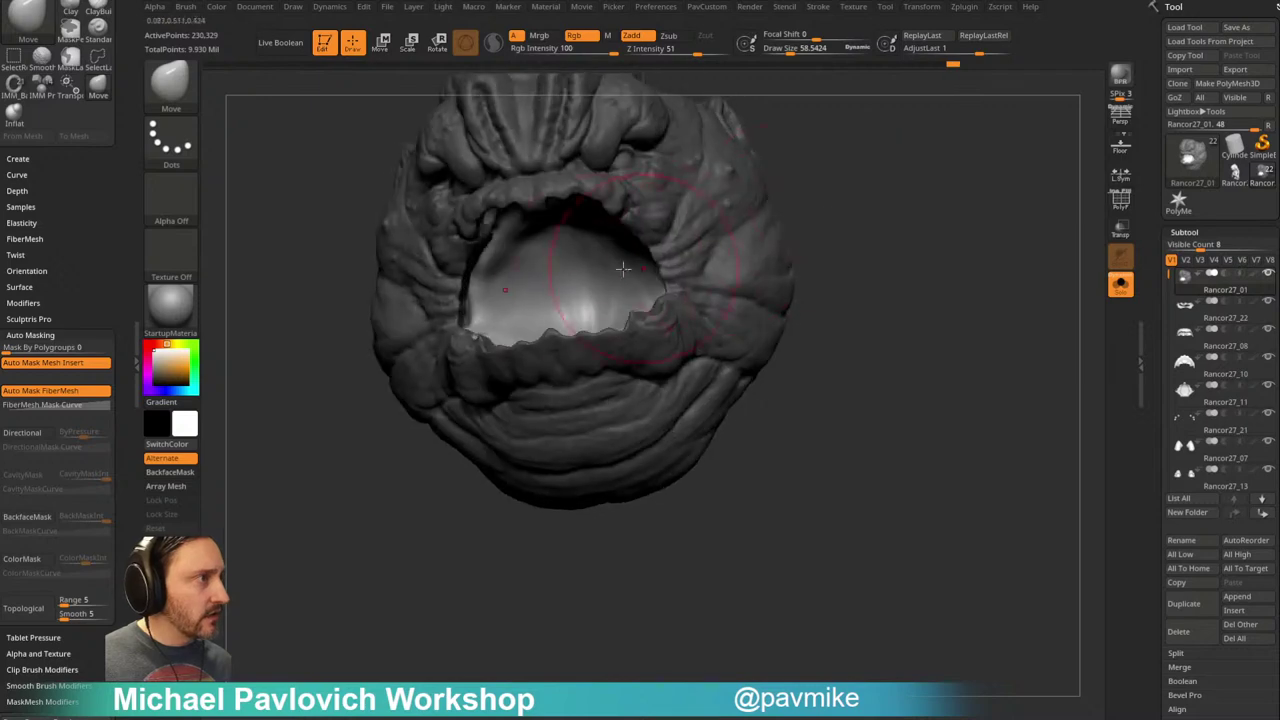
# Step: Adjust the sides of the mouth lining with the Move brush at draw size about 38
pyautogui.moveTo(781, 157); pyautogui.dragTo(670, 296, button='right')
pyautogui.moveTo(614, 385); pyautogui.dragTo(700, 400, button='right')
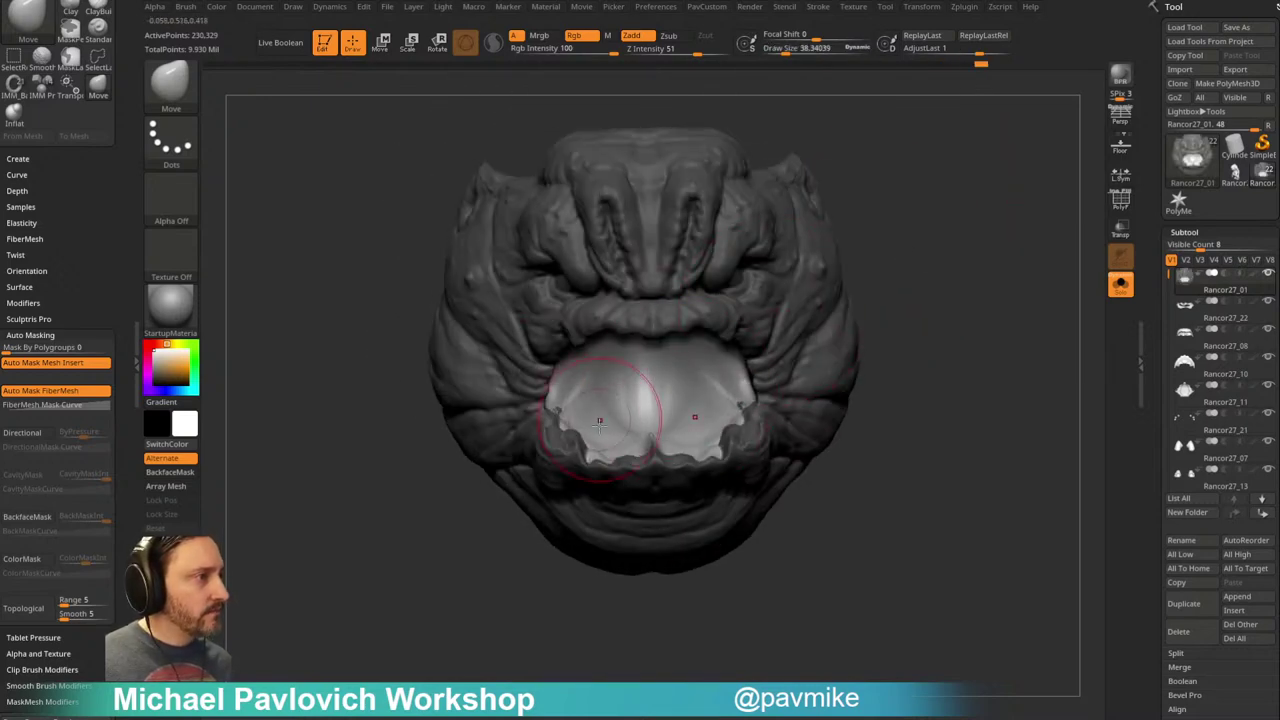
pyautogui.moveTo(787, 361)
pyautogui.mouseDown(button='right')
pyautogui.moveTo(963, 306)
pyautogui.moveTo(680, 373)
pyautogui.mouseUp(button='right')
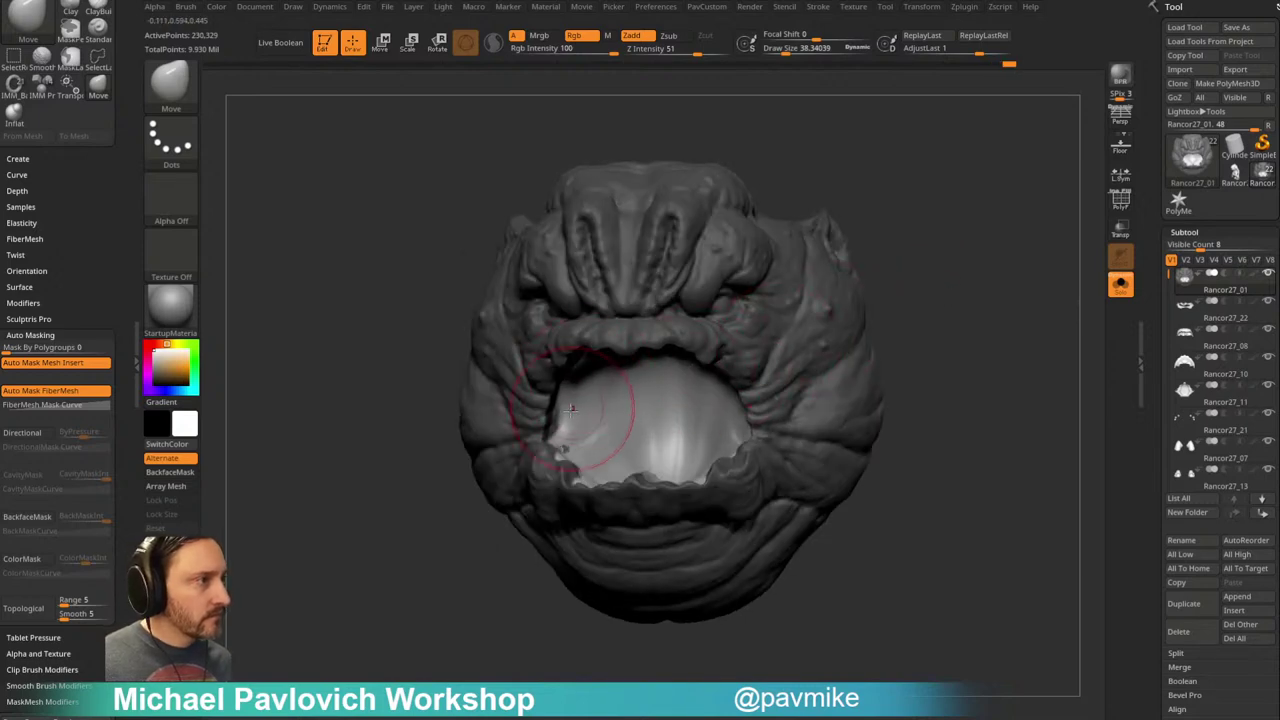
pyautogui.moveTo(581, 365)
pyautogui.mouseDown(button='right')
pyautogui.moveTo(957, 280)
pyautogui.moveTo(920, 243)
pyautogui.moveTo(889, 303)
pyautogui.moveTo(922, 313)
pyautogui.moveTo(923, 334)
pyautogui.moveTo(890, 415)
pyautogui.mouseUp(button='right')
# Step: Smooth the rough seam inside the mouth corner with the Smooth brush at draw size about 6
pyautogui.press('s')
pyautogui.moveTo(777, 428); pyautogui.dragTo(764, 428)
pyautogui.moveTo(764, 428); pyautogui.dragTo(768, 394, button='right')
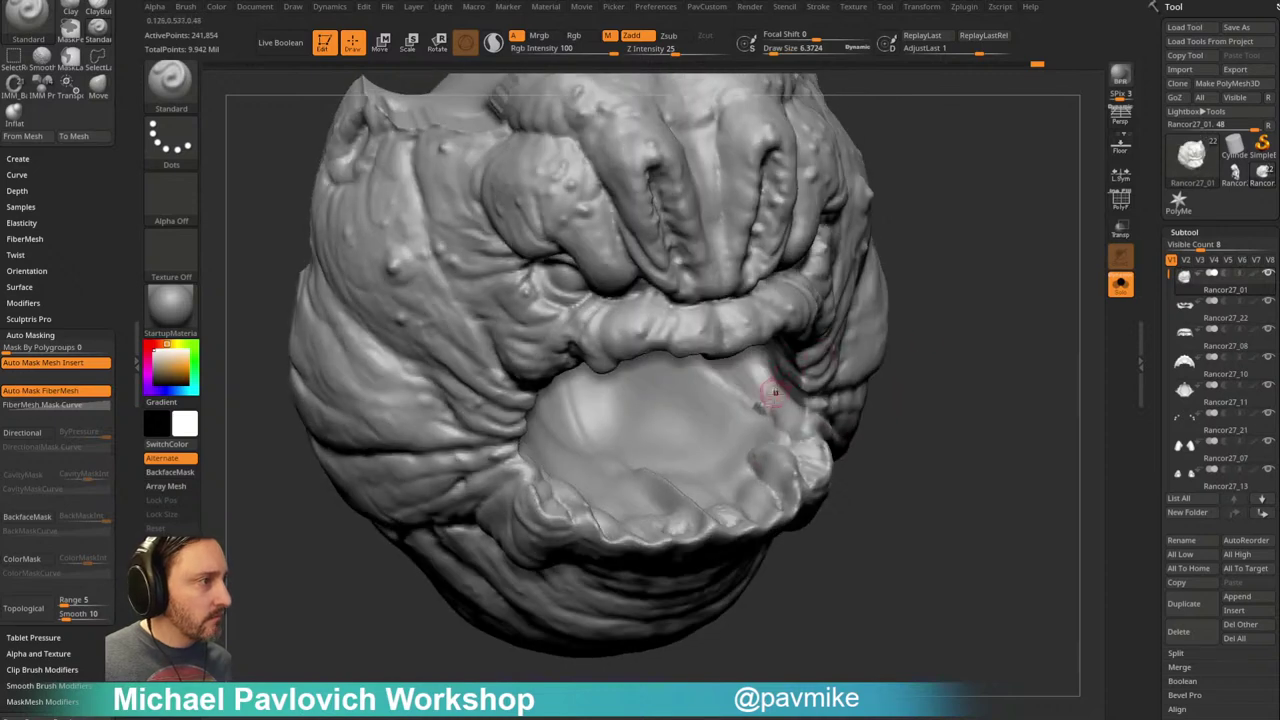
pyautogui.click(172, 86)
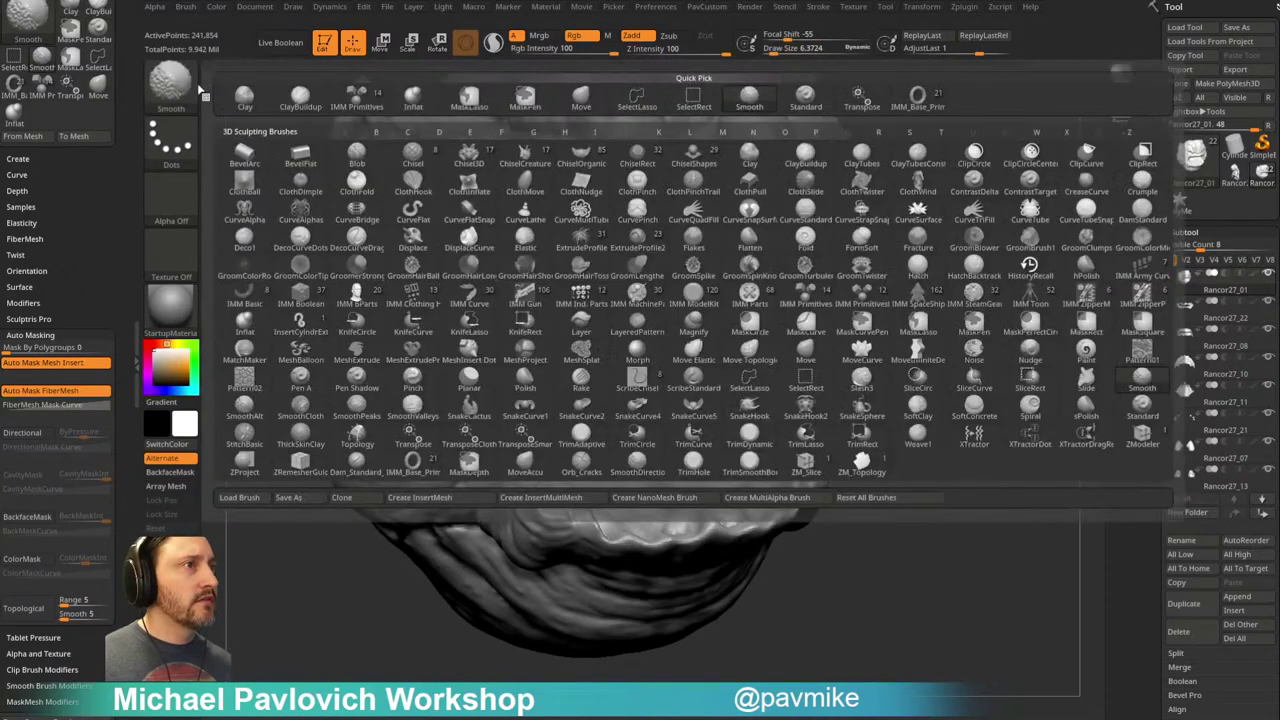
pyautogui.moveTo(735, 372); pyautogui.dragTo(677, 443, button='right')
pyautogui.press('s')
pyautogui.moveTo(649, 486)
pyautogui.mouseDown()
pyautogui.moveTo(657, 513)
pyautogui.moveTo(652, 493)
pyautogui.moveTo(641, 501)
pyautogui.mouseUp()
pyautogui.press('s')
# Step: Smooth the remaining bumps where the mouth lining meets the cheeks and lower lip
pyautogui.moveTo(978, 420)
pyautogui.mouseDown(button='right')
pyautogui.moveTo(991, 311)
pyautogui.moveTo(1006, 293)
pyautogui.moveTo(908, 268)
pyautogui.mouseUp(button='right')
pyautogui.keyDown('shift'); pyautogui.moveTo(584, 390); pyautogui.dragTo(522, 424); pyautogui.keyUp('shift')
pyautogui.moveTo(417, 423); pyautogui.dragTo(432, 503)
pyautogui.keyDown('shift'); pyautogui.moveTo(526, 457); pyautogui.dragTo(508, 470); pyautogui.keyUp('shift')
pyautogui.moveTo(326, 503); pyautogui.dragTo(924, 355)
pyautogui.moveTo(924, 354); pyautogui.dragTo(805, 462, button='right')
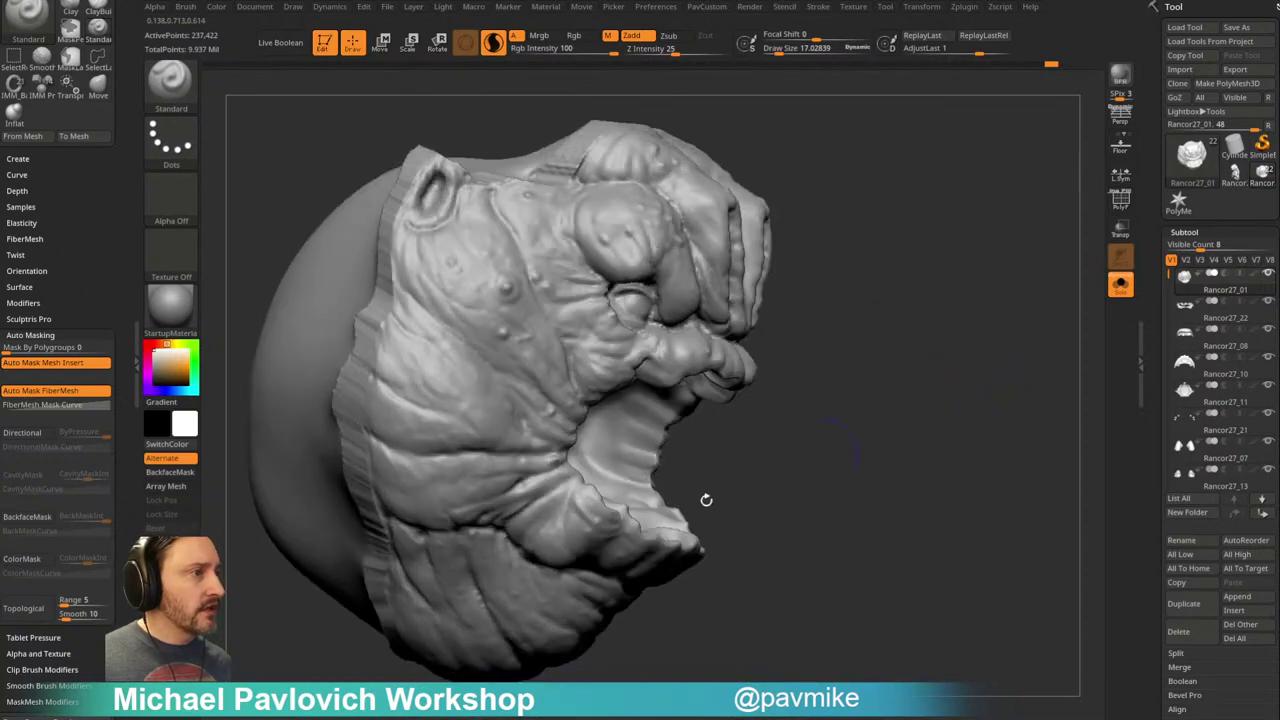
# Step: Smooth the jagged rim between the face and the back of the head at draw size about 10
pyautogui.moveTo(979, 402)
pyautogui.mouseDown(button='right')
pyautogui.moveTo(1023, 374)
pyautogui.moveTo(1000, 314)
pyautogui.moveTo(883, 380)
pyautogui.moveTo(659, 302)
pyautogui.mouseUp(button='right')
pyautogui.moveTo(850, 222)
pyautogui.mouseDown(button='right')
pyautogui.moveTo(874, 226)
pyautogui.moveTo(692, 312)
pyautogui.mouseUp(button='right')
pyautogui.press('s')
pyautogui.moveTo(686, 316); pyautogui.dragTo(694, 318)
pyautogui.press('s')
pyautogui.moveTo(543, 286); pyautogui.dragTo(534, 284)
pyautogui.press('[')
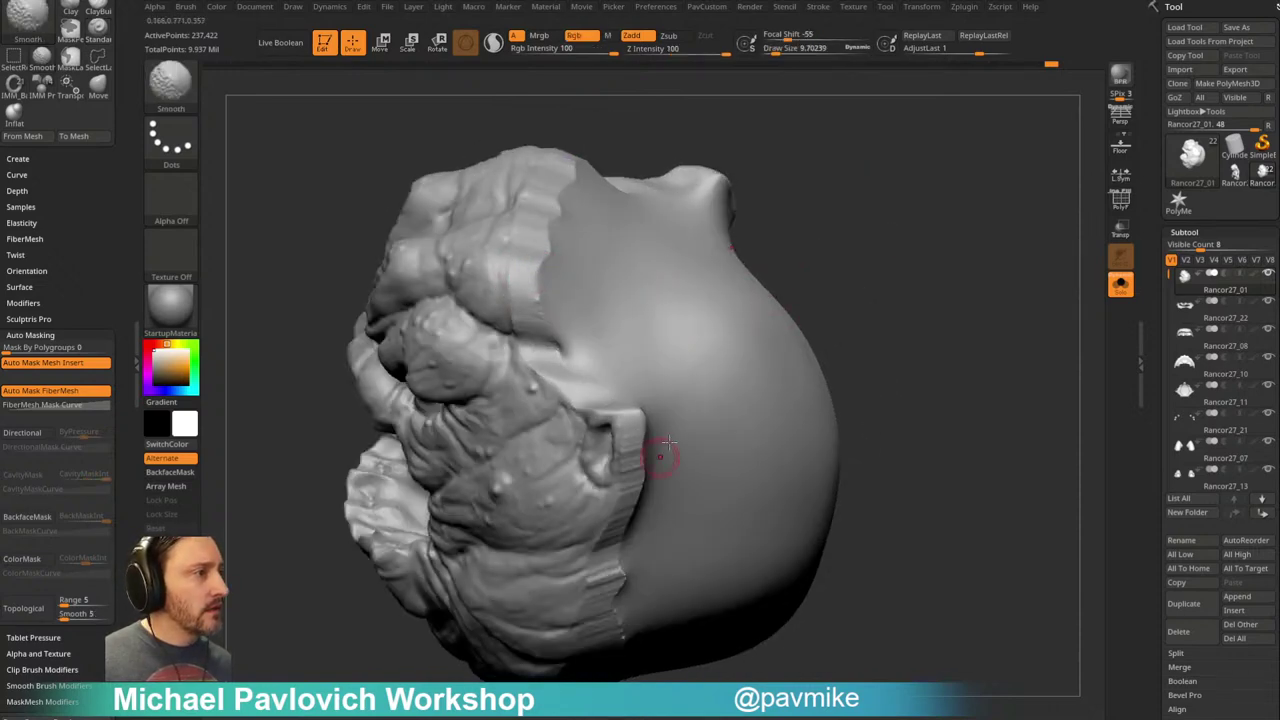
pyautogui.moveTo(650, 467); pyautogui.dragTo(697, 300, button='right')
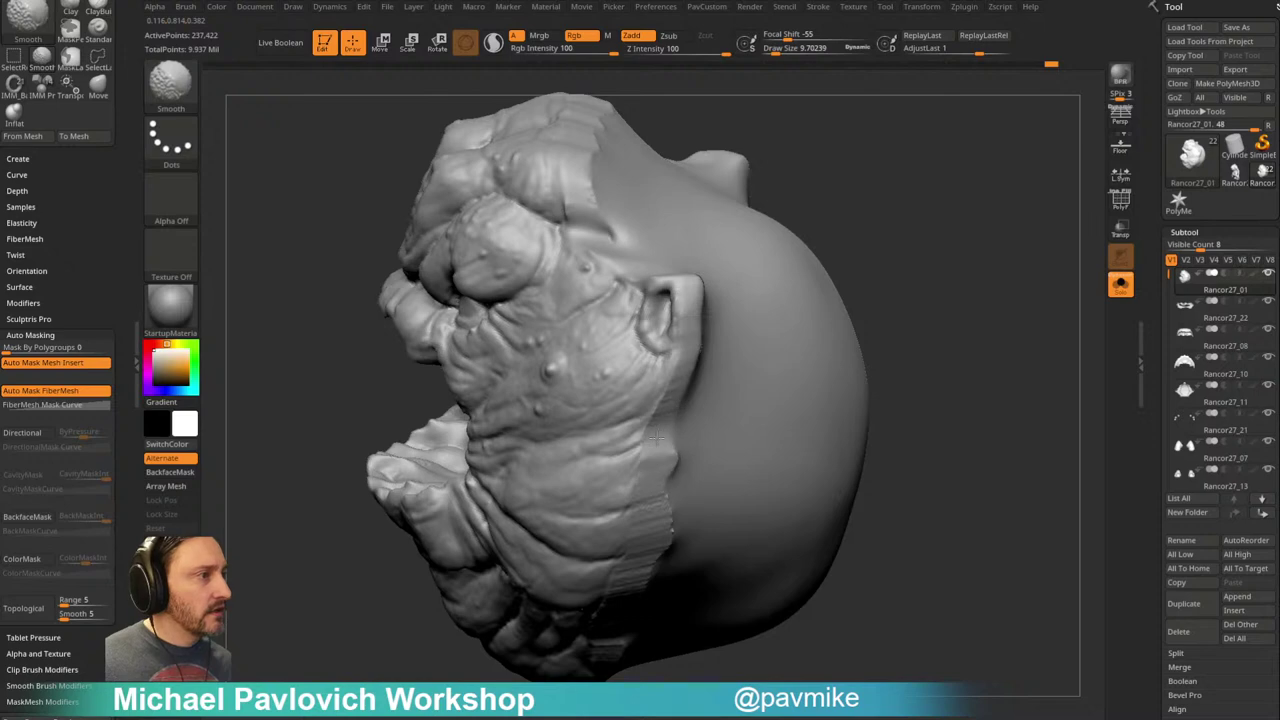
pyautogui.moveTo(765, 375); pyautogui.dragTo(720, 443, button='right')
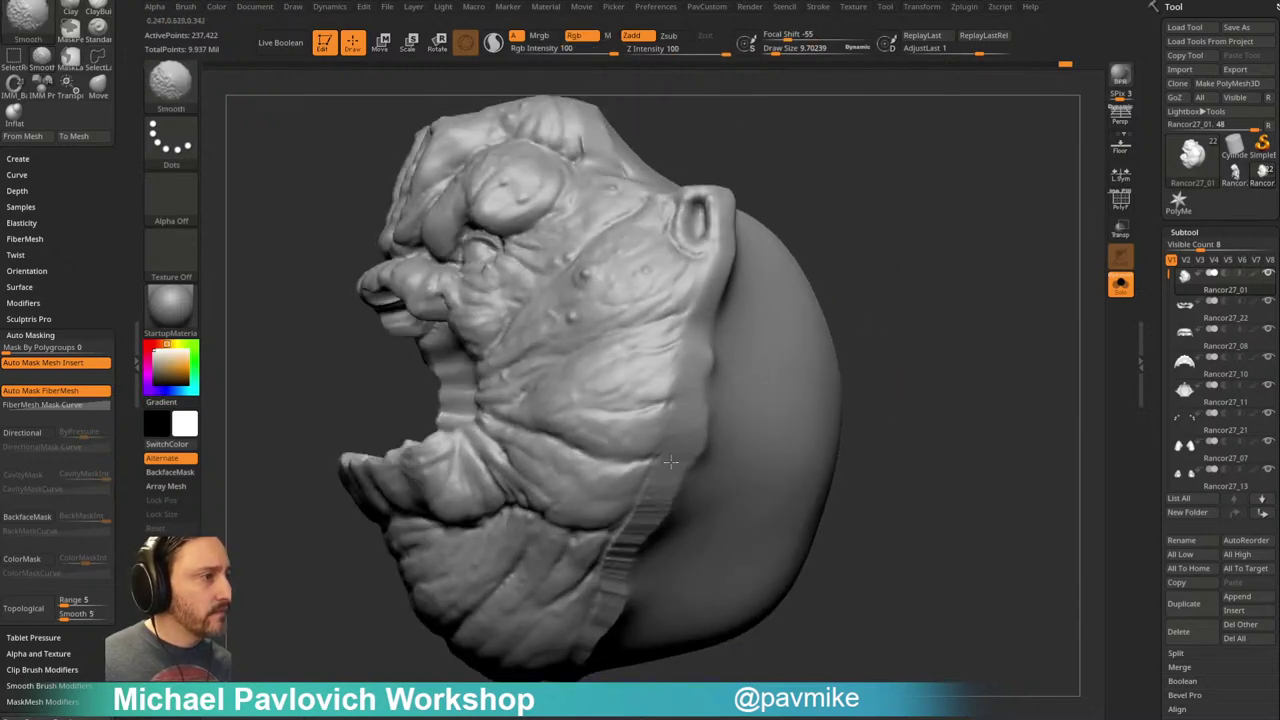
pyautogui.moveTo(716, 338)
pyautogui.mouseDown(button='right')
pyautogui.moveTo(951, 334)
pyautogui.moveTo(697, 430)
pyautogui.mouseUp(button='right')
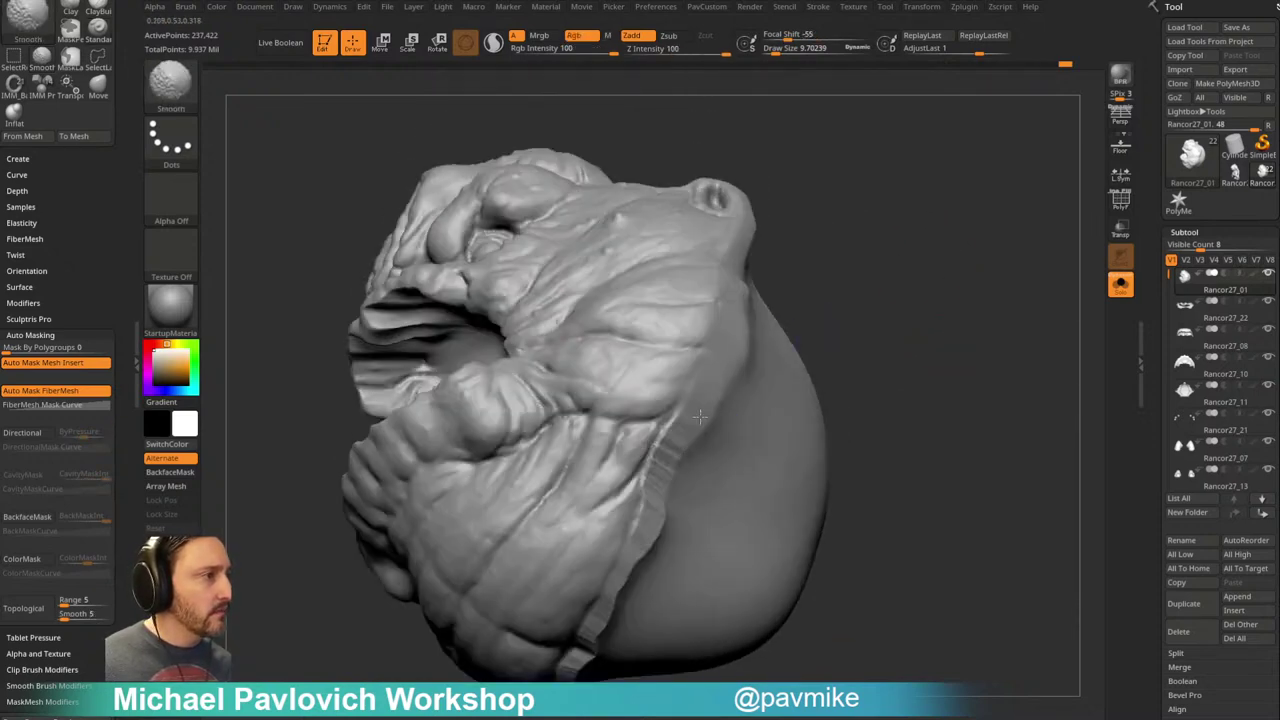
pyautogui.moveTo(669, 503)
pyautogui.mouseDown(button='right')
pyautogui.moveTo(949, 320)
pyautogui.moveTo(707, 398)
pyautogui.mouseUp(button='right')
# Step: Review the cleaned head together with the teeth, tongue and body, and isolate it again
pyautogui.press('f')
pyautogui.moveTo(886, 406)
pyautogui.keyDown('shift'); pyautogui.mouseDown(button='right')
pyautogui.moveTo(957, 349)
pyautogui.moveTo(979, 378)
pyautogui.moveTo(904, 331)
pyautogui.mouseUp(button='right'); pyautogui.keyUp('shift')
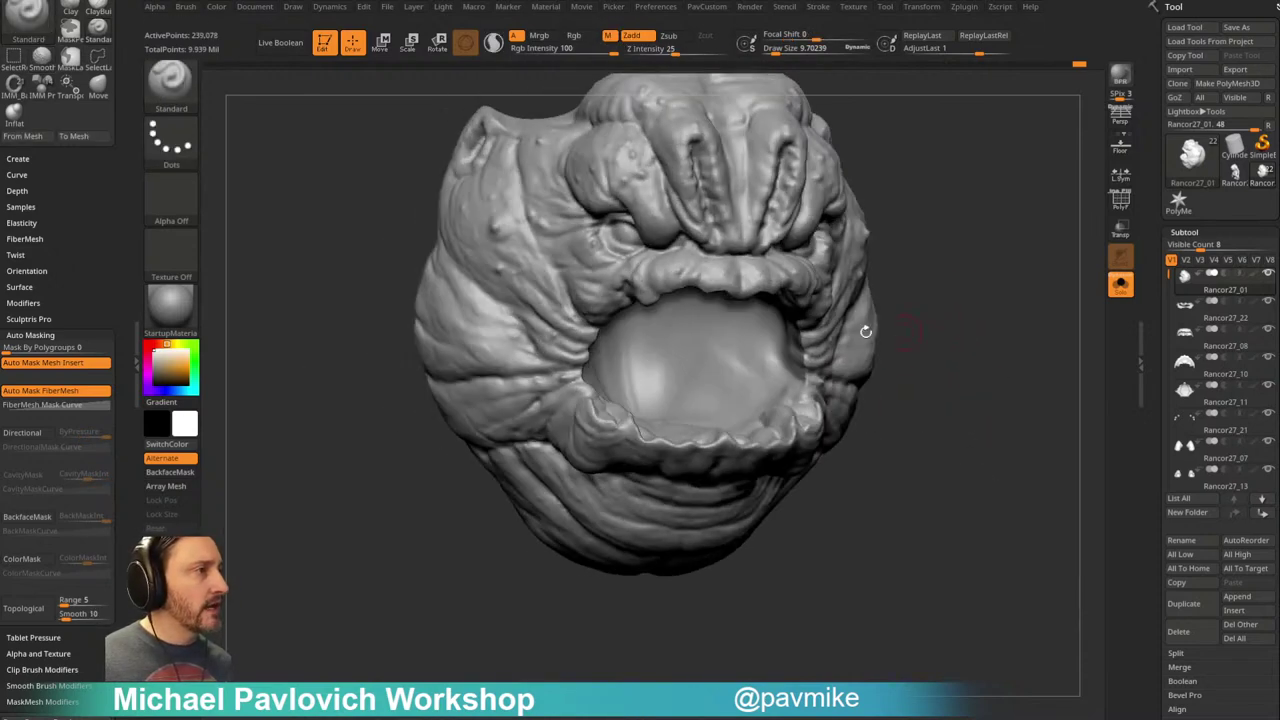
pyautogui.moveTo(1014, 234)
pyautogui.keyDown('alt'); pyautogui.mouseDown(button='right')
pyautogui.moveTo(951, 271)
pyautogui.moveTo(966, 335)
pyautogui.mouseUp(button='right'); pyautogui.keyUp('alt')
pyautogui.click(1121, 286)
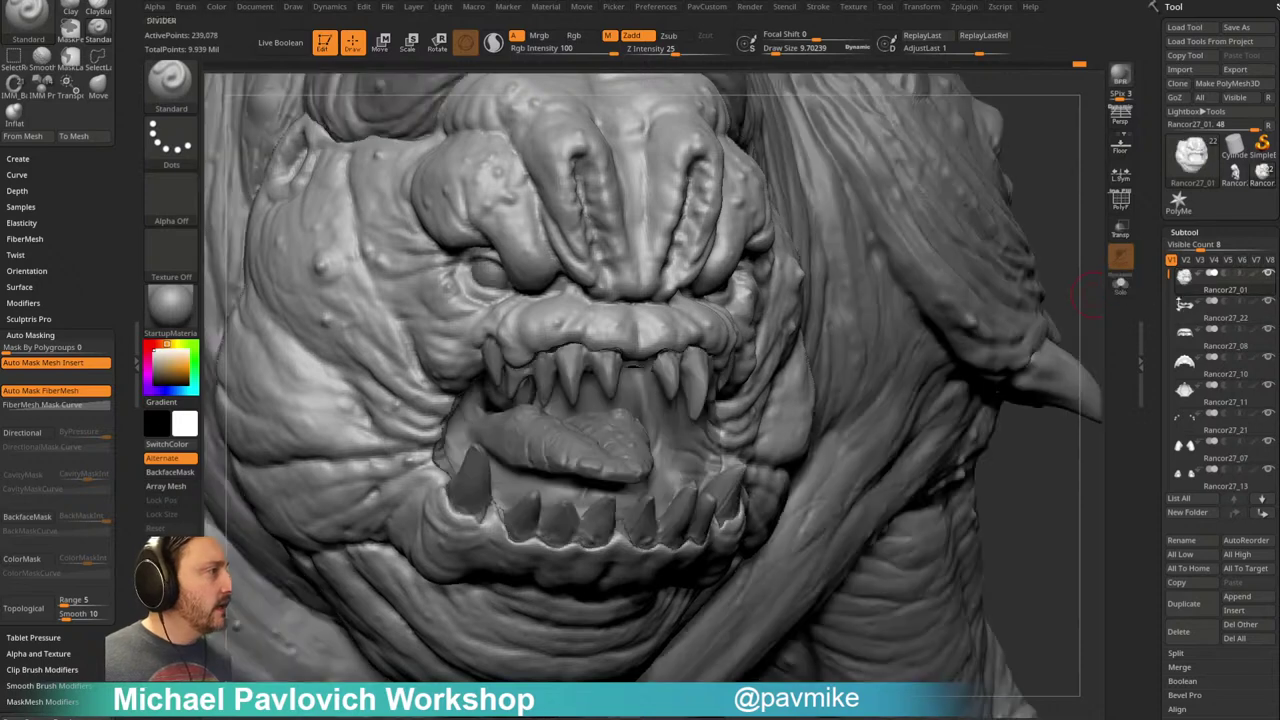
pyautogui.moveTo(1075, 199)
pyautogui.mouseDown(button='right')
pyautogui.moveTo(1080, 166)
pyautogui.moveTo(1034, 271)
pyautogui.moveTo(1036, 316)
pyautogui.mouseUp(button='right')
pyautogui.click(1120, 284)
pyautogui.moveTo(994, 257)
pyautogui.mouseDown(button='right')
pyautogui.moveTo(1040, 323)
pyautogui.moveTo(983, 274)
pyautogui.mouseUp(button='right')
# Step: Refine the eyeball in its socket with the Clay brush at draw size about 6
pyautogui.press('b')
pyautogui.press('c')
pyautogui.press('l')
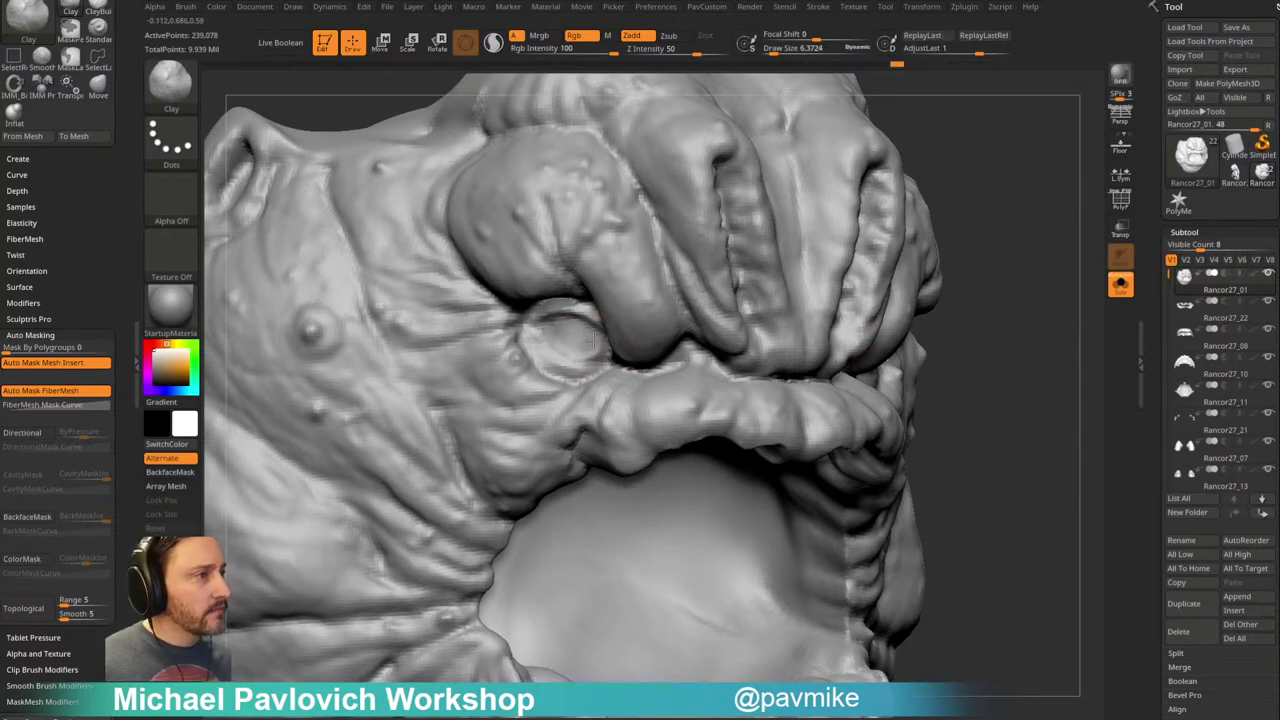
# Step: Frame the whole head and choose the Standard brush with a draw size of about 12
pyautogui.moveTo(970, 245)
pyautogui.mouseDown(button='right')
pyautogui.moveTo(911, 277)
pyautogui.moveTo(897, 241)
pyautogui.moveTo(974, 243)
pyautogui.moveTo(914, 289)
pyautogui.mouseUp(button='right')
pyautogui.press('f')
pyautogui.press('b')
pyautogui.press('s')
pyautogui.press('t')
pyautogui.press('s')
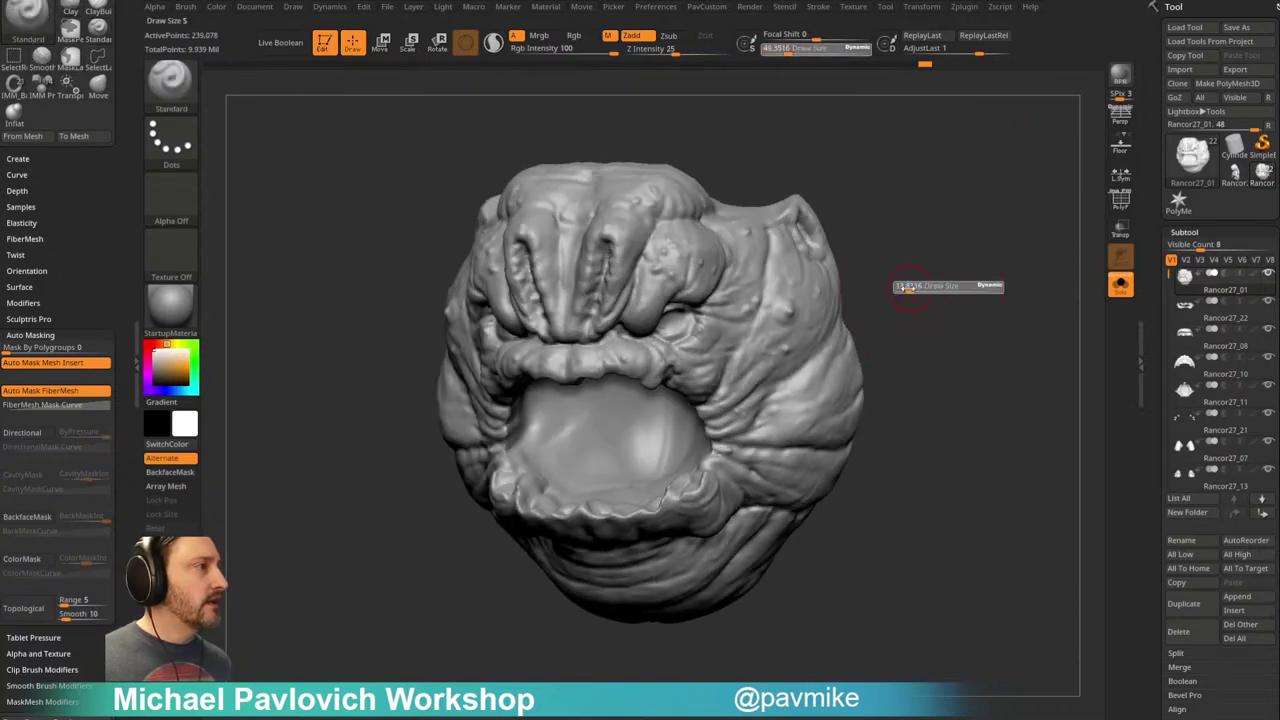
pyautogui.moveTo(913, 289); pyautogui.dragTo(908, 288)
pyautogui.moveTo(919, 273); pyautogui.dragTo(914, 282, button='right')
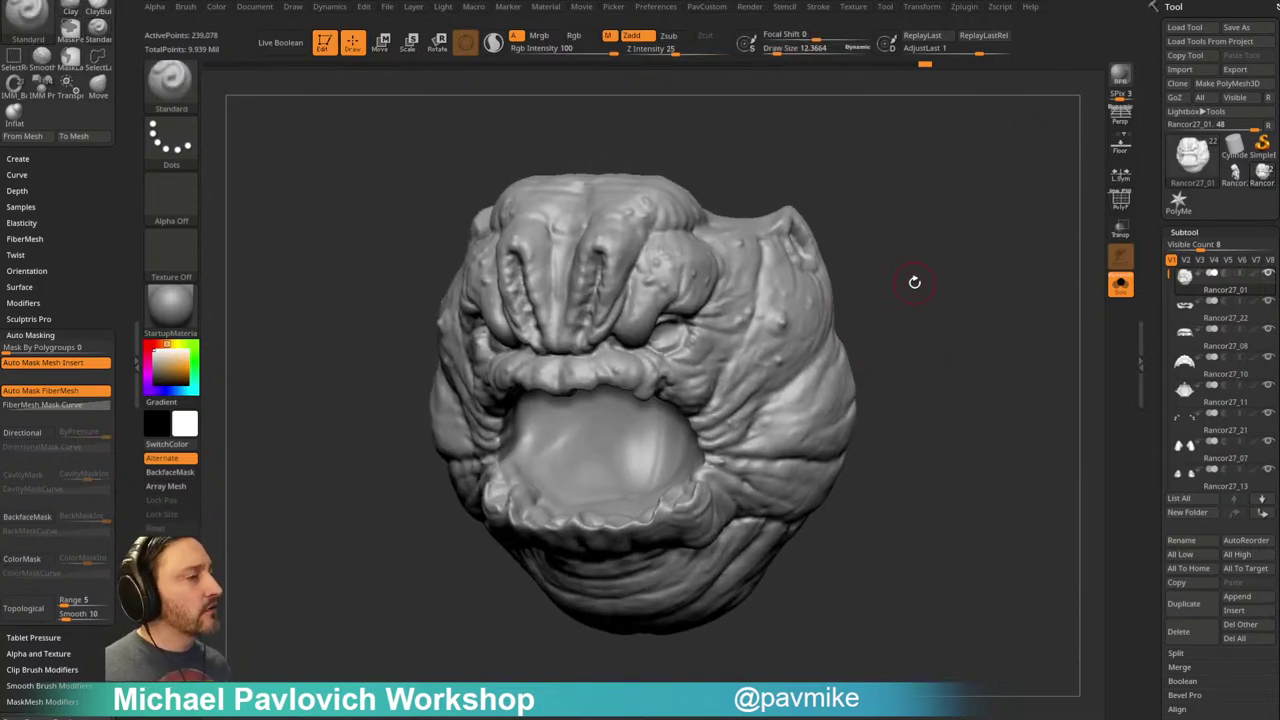
# Step: Examine the nose, eyes, upper lip and mouth of the head from several angles
pyautogui.moveTo(915, 202)
pyautogui.mouseDown(button='right')
pyautogui.moveTo(951, 260)
pyautogui.moveTo(891, 151)
pyautogui.moveTo(837, 151)
pyautogui.moveTo(846, 240)
pyautogui.moveTo(652, 353)
pyautogui.mouseUp(button='right')
pyautogui.keyDown('shift'); pyautogui.moveTo(455, 422); pyautogui.dragTo(488, 380); pyautogui.keyUp('shift')
pyautogui.moveTo(765, 252)
pyautogui.mouseDown()
pyautogui.moveTo(820, 226)
pyautogui.moveTo(852, 228)
pyautogui.mouseUp()
pyautogui.moveTo(527, 458)
pyautogui.mouseDown(button='right')
pyautogui.moveTo(806, 303)
pyautogui.moveTo(845, 417)
pyautogui.mouseUp(button='right')
pyautogui.keyDown('shift'); pyautogui.moveTo(831, 325); pyautogui.dragTo(881, 252); pyautogui.keyUp('shift')
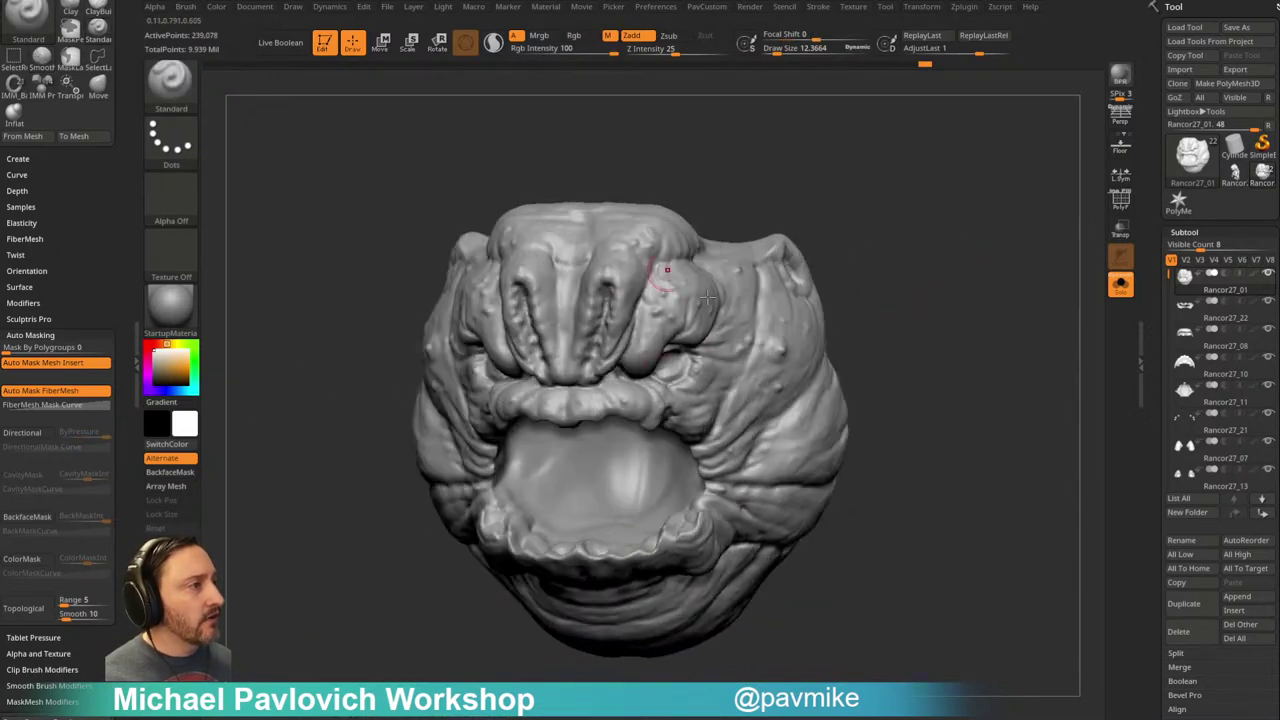
pyautogui.moveTo(612, 285); pyautogui.dragTo(944, 321, button='right')
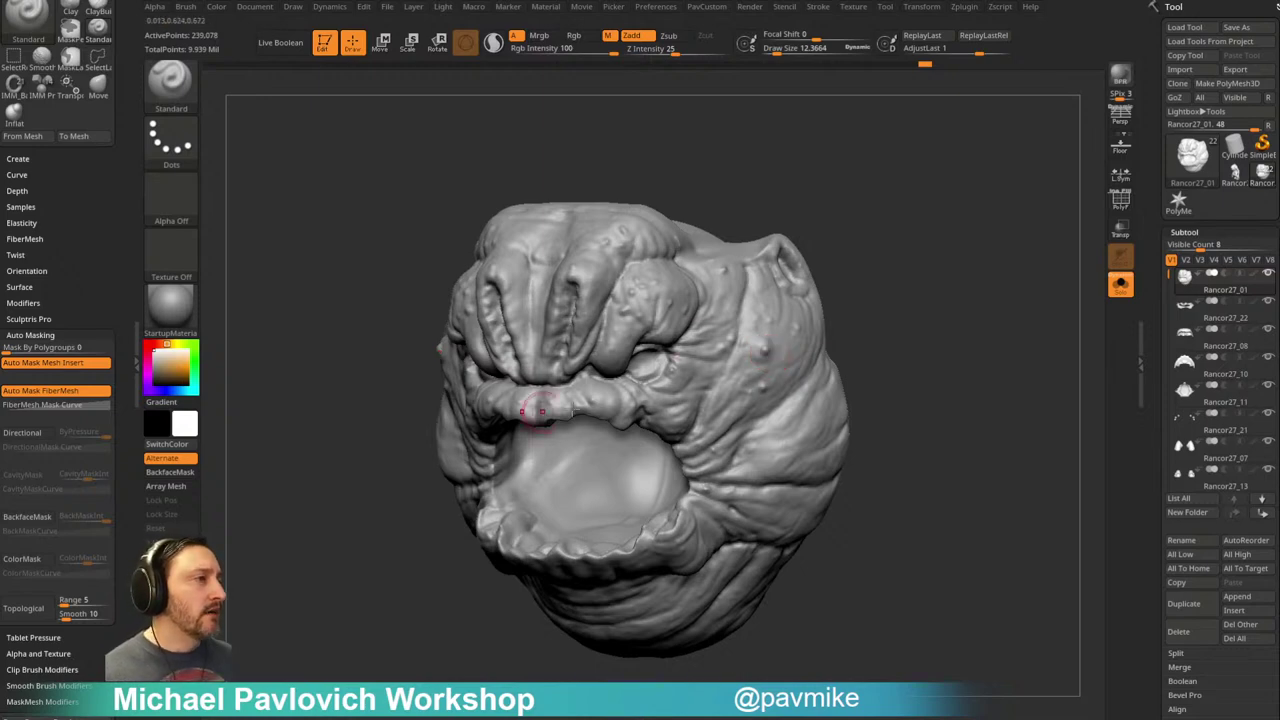
pyautogui.moveTo(657, 327); pyautogui.dragTo(904, 258, button='right')
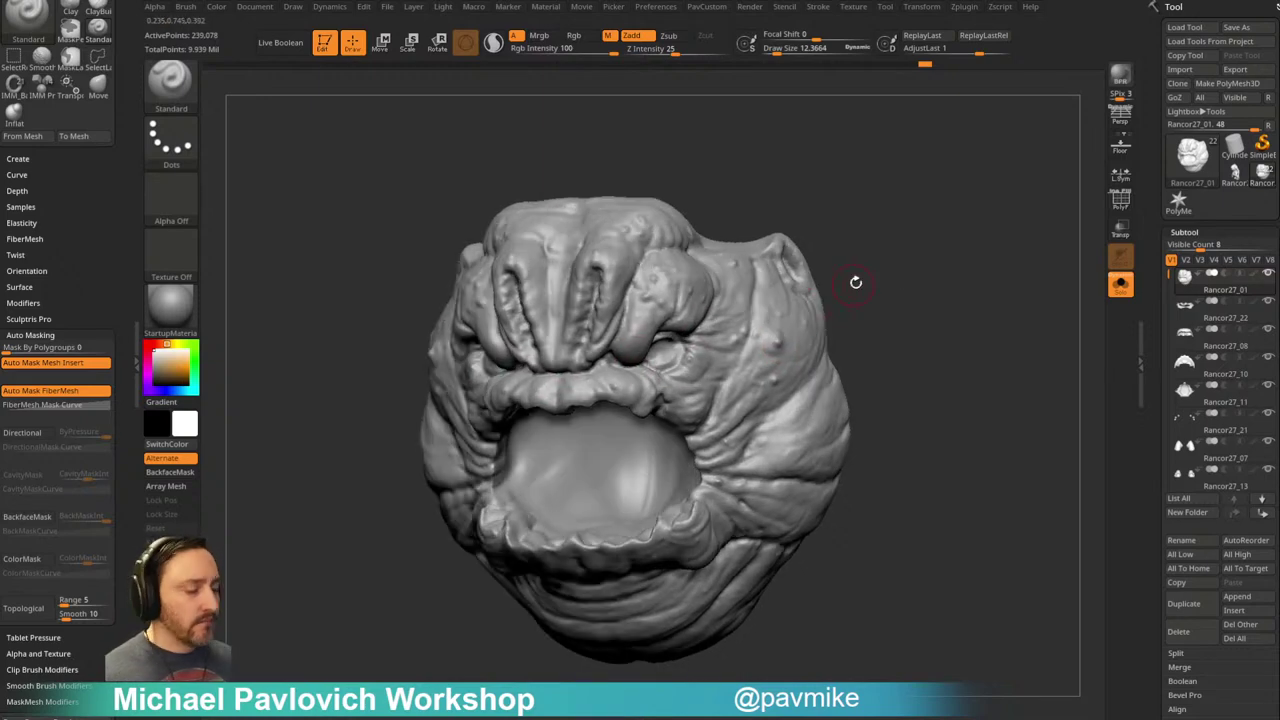
pyautogui.press('b')
pyautogui.press('s')
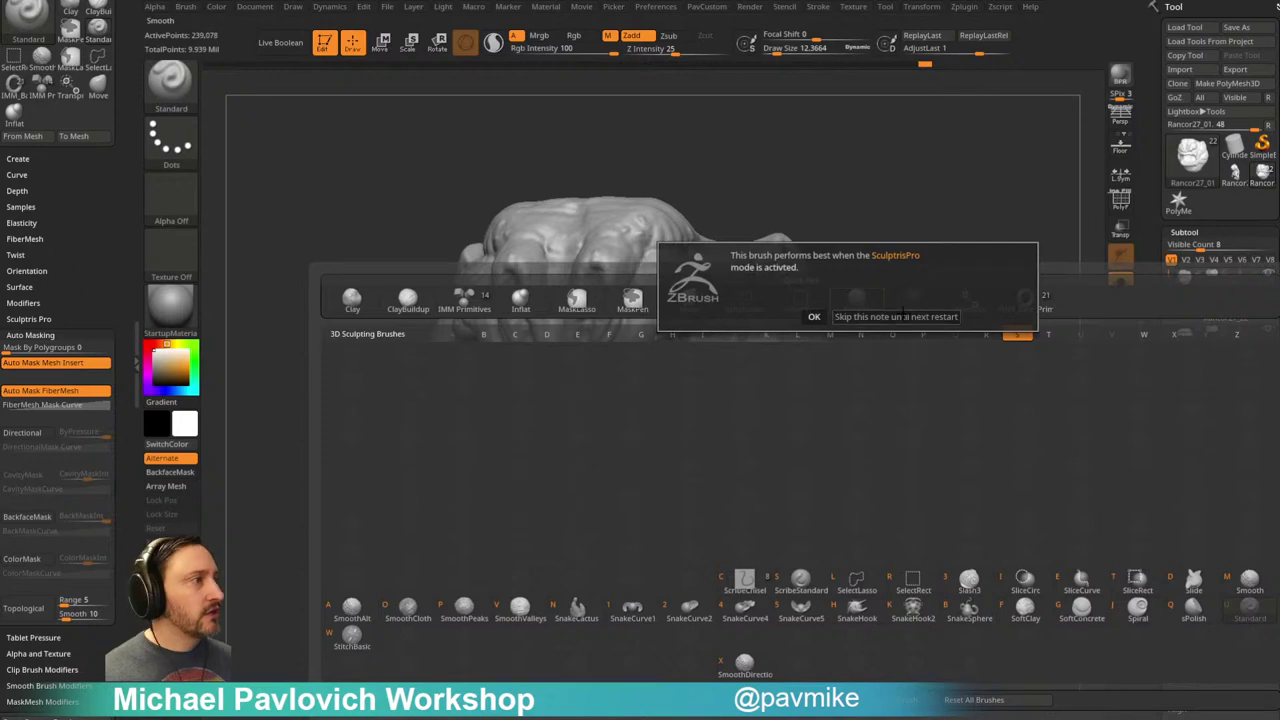
pyautogui.press('h')
pyautogui.moveTo(914, 169)
pyautogui.mouseDown(button='right')
pyautogui.moveTo(977, 320)
pyautogui.moveTo(949, 371)
pyautogui.moveTo(909, 343)
pyautogui.moveTo(957, 311)
pyautogui.moveTo(892, 322)
pyautogui.mouseUp(button='right')
pyautogui.press('b')
pyautogui.press('s')
pyautogui.press('t')
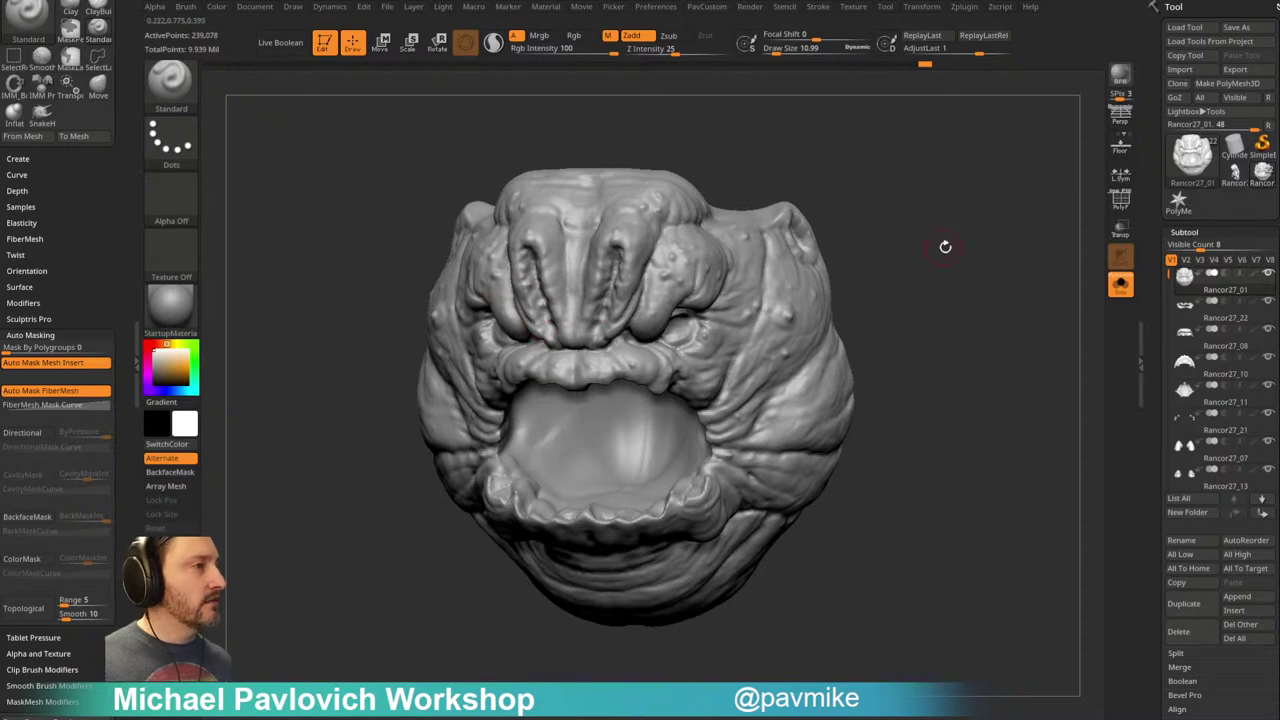
# Step: Show the polyframe and examine the jagged polygroup border between the face and the back of the head
pyautogui.moveTo(941, 248); pyautogui.dragTo(963, 257, button='right')
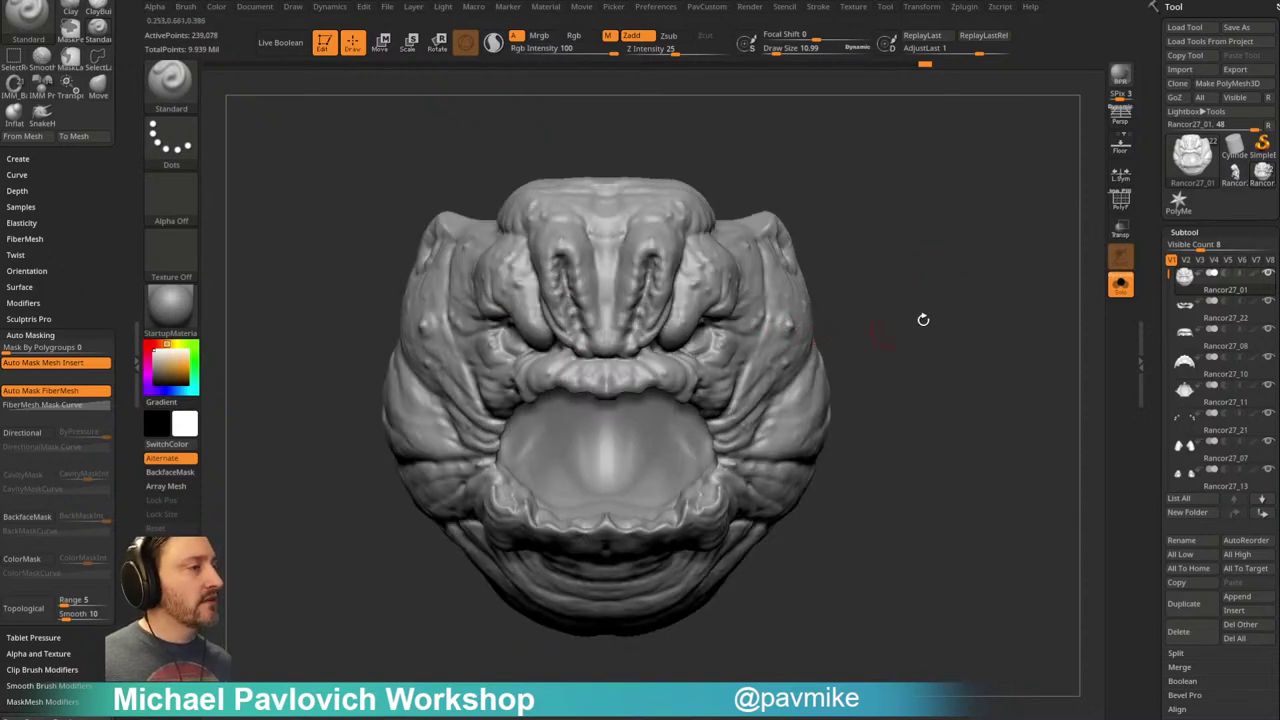
pyautogui.moveTo(952, 284)
pyautogui.mouseDown(button='right')
pyautogui.moveTo(966, 223)
pyautogui.moveTo(1074, 234)
pyautogui.moveTo(974, 241)
pyautogui.moveTo(988, 214)
pyautogui.moveTo(971, 200)
pyautogui.moveTo(974, 220)
pyautogui.moveTo(951, 172)
pyautogui.moveTo(831, 206)
pyautogui.moveTo(666, 309)
pyautogui.moveTo(777, 206)
pyautogui.moveTo(719, 267)
pyautogui.mouseUp(button='right')
pyautogui.hotkey('shift', 'f')
pyautogui.moveTo(893, 292)
pyautogui.mouseDown(button='right')
pyautogui.moveTo(946, 149)
pyautogui.moveTo(986, 143)
pyautogui.moveTo(900, 366)
pyautogui.moveTo(695, 336)
pyautogui.mouseUp(button='right')
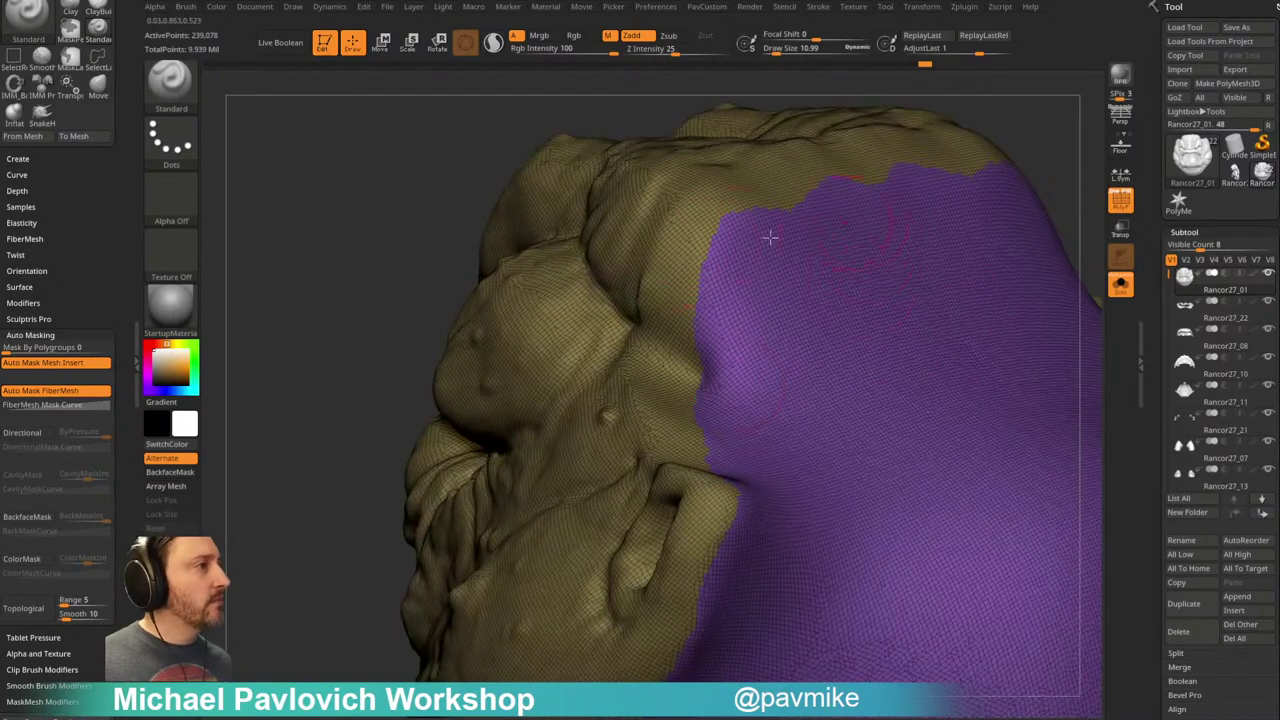
pyautogui.press('shift')
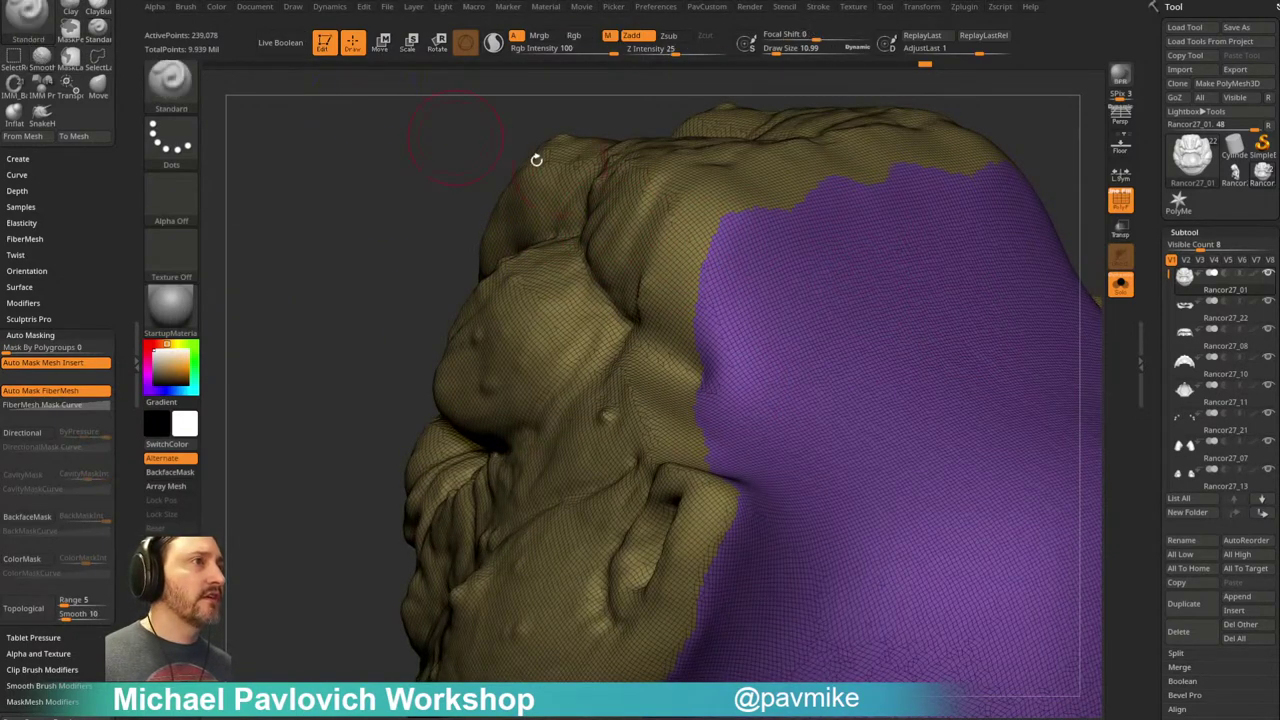
pyautogui.press(',')
pyautogui.click(355, 81)
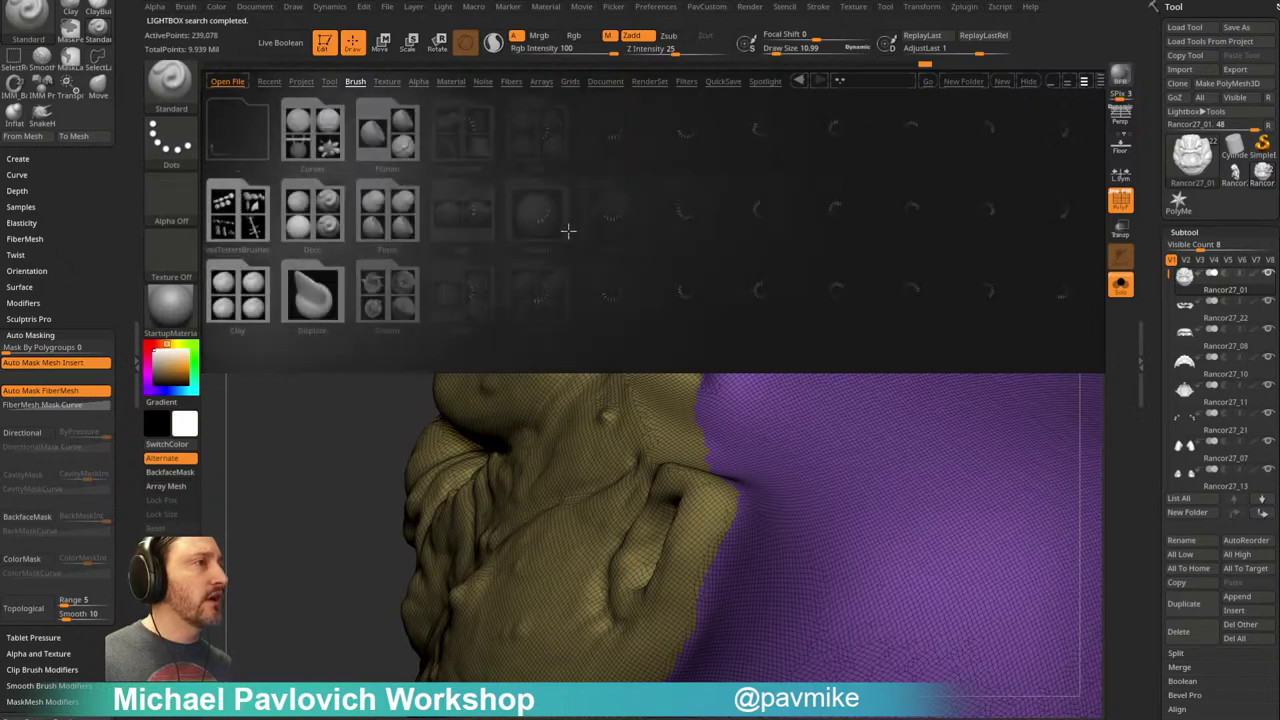
pyautogui.press(',')
# Step: Set the Smooth brush's Weighted Smooth Mode to 6
pyautogui.moveTo(95, 275); pyautogui.dragTo(106, 169)
pyautogui.press('shift')
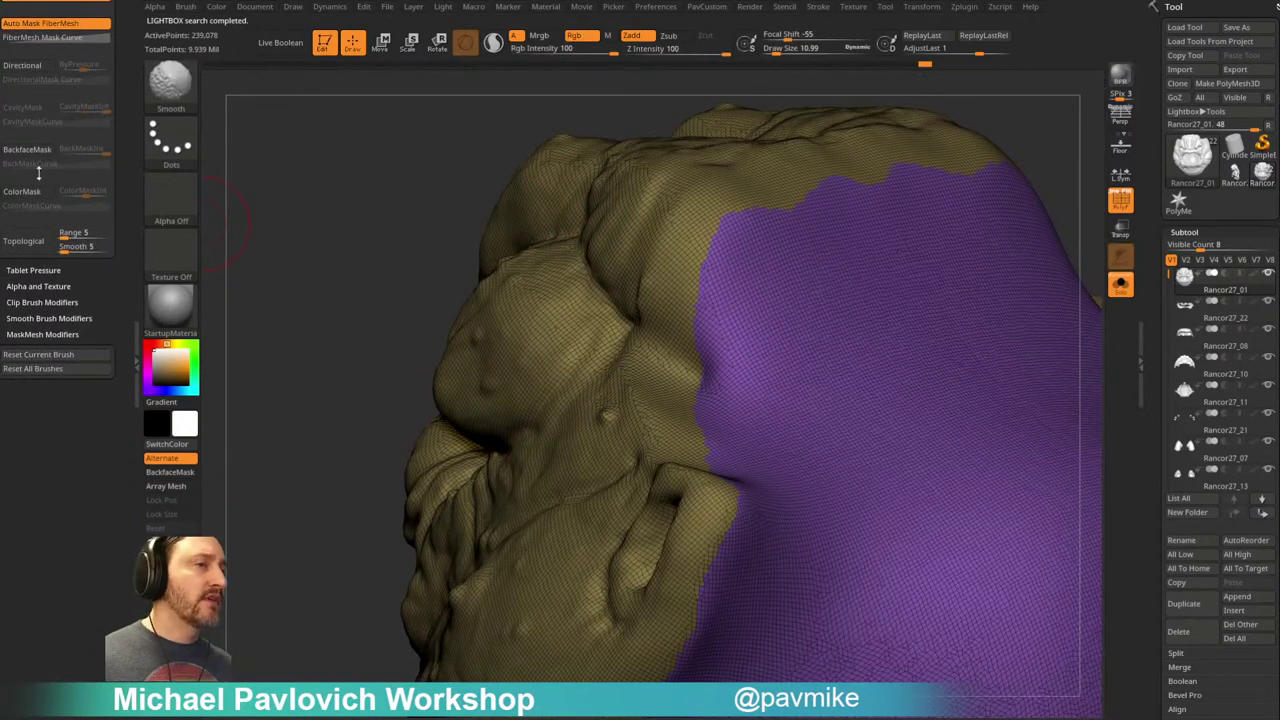
pyautogui.click(41, 319)
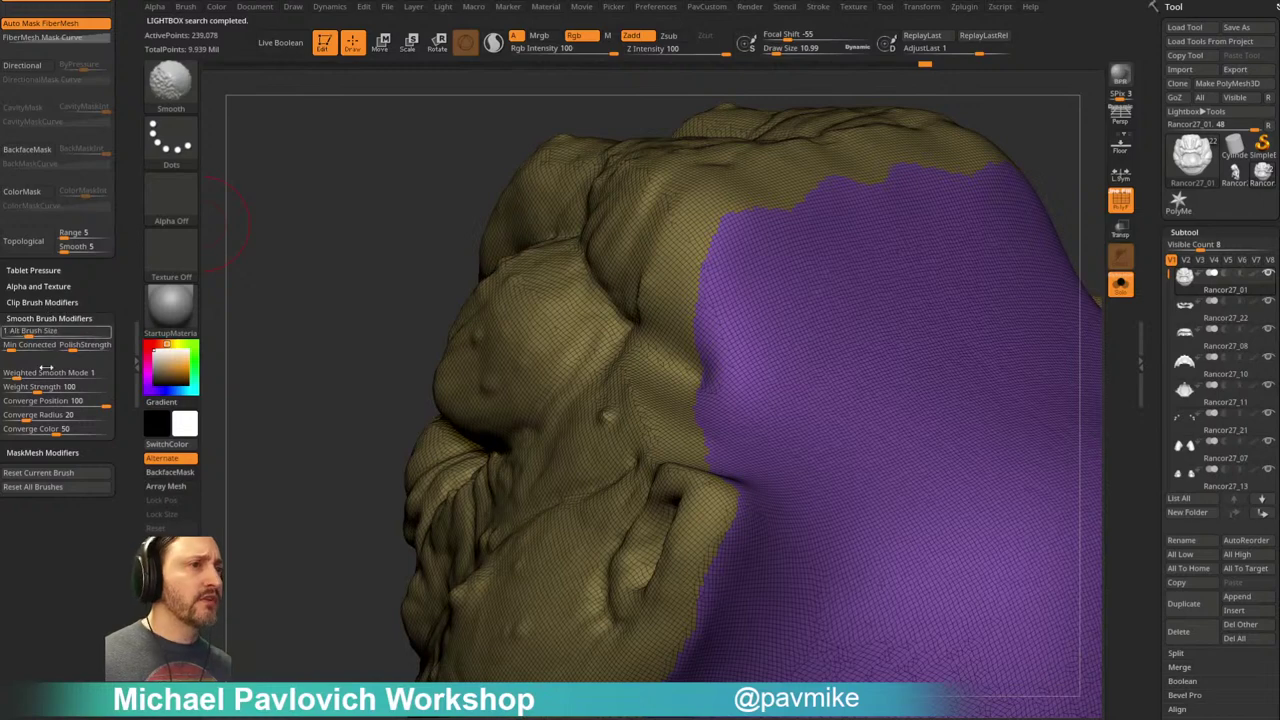
pyautogui.click(67, 374)
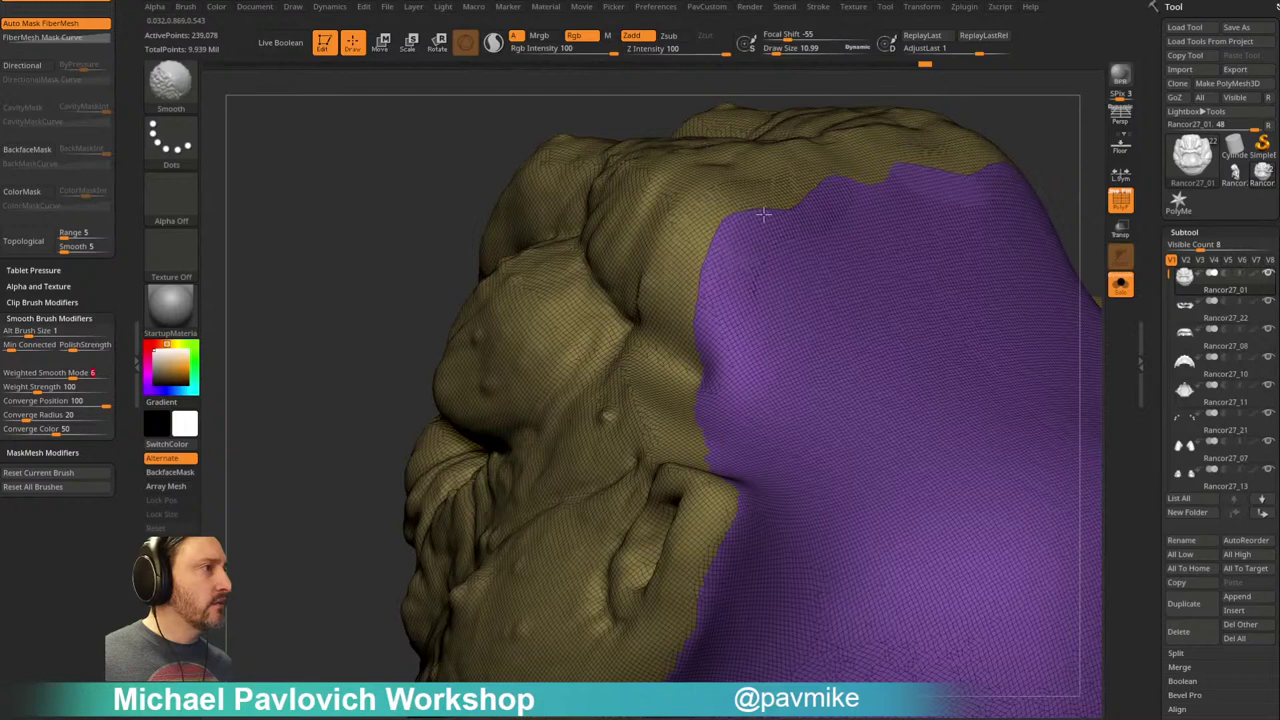
# Step: Mask the mesh by features with only Groups enabled, and invert the mask so just the polygroup border is editable
pyautogui.moveTo(1073, 151)
pyautogui.keyDown('alt'); pyautogui.mouseDown()
pyautogui.moveTo(971, 143)
pyautogui.moveTo(1000, 228)
pyautogui.mouseUp(); pyautogui.keyUp('alt')
pyautogui.scroll(-10, 1156, 374)
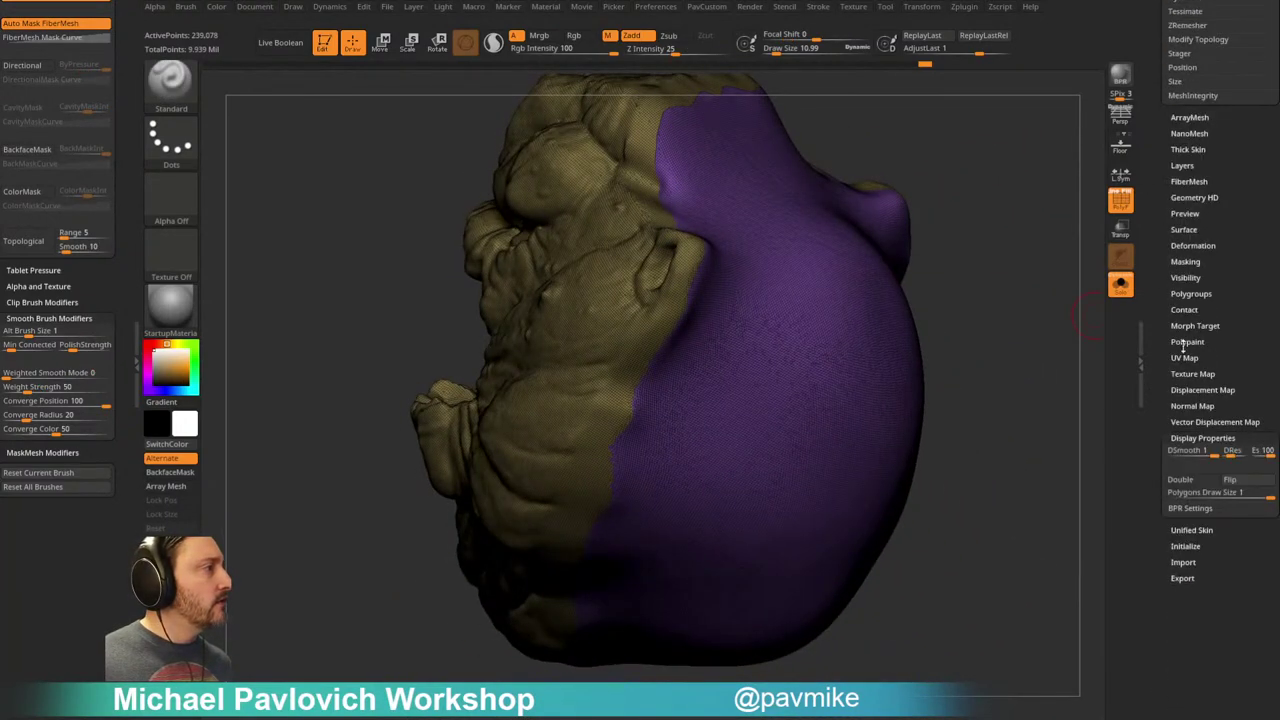
pyautogui.press('shift')
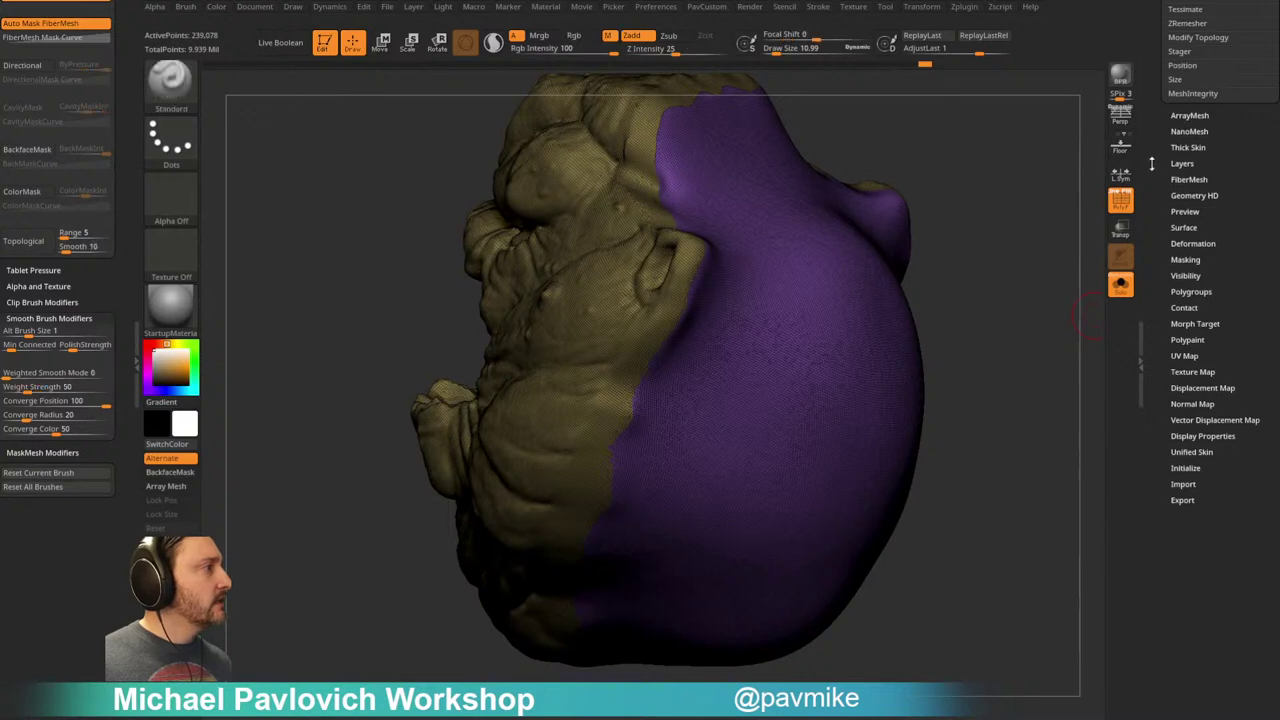
pyautogui.scroll(1, 1185, 200)
pyautogui.click(1185, 275)
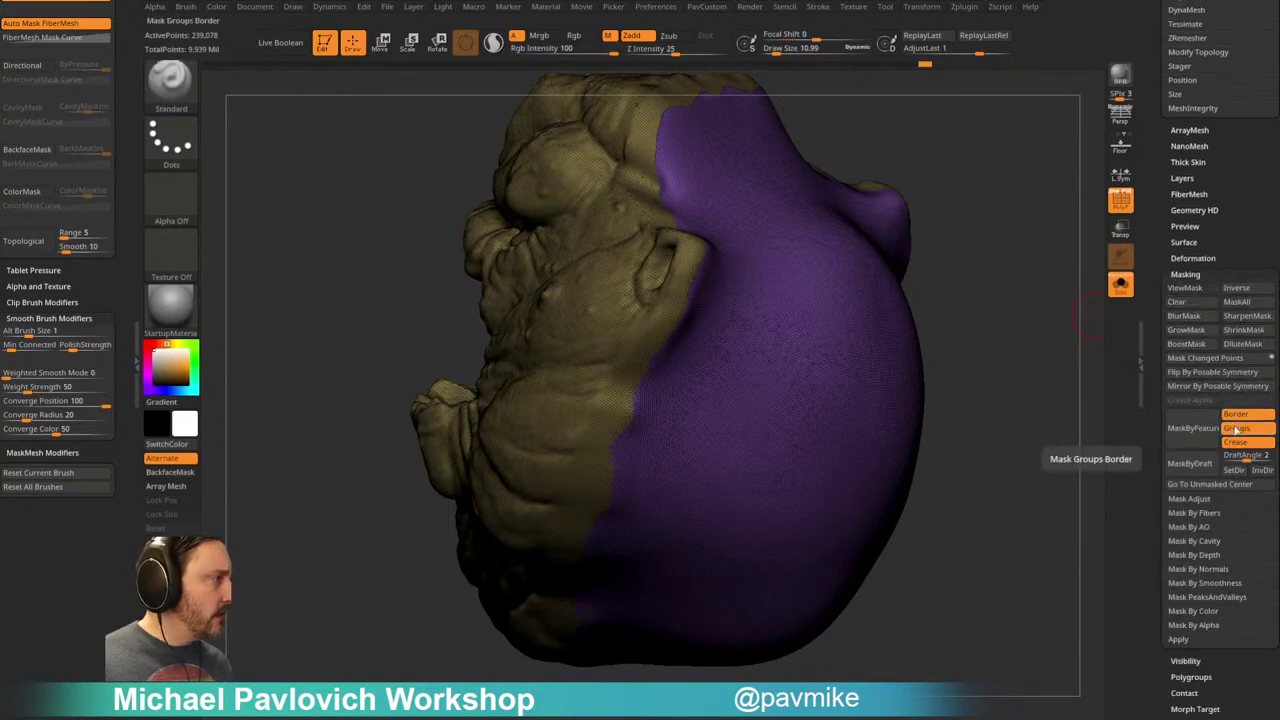
pyautogui.click(1236, 442)
pyautogui.click(1236, 414)
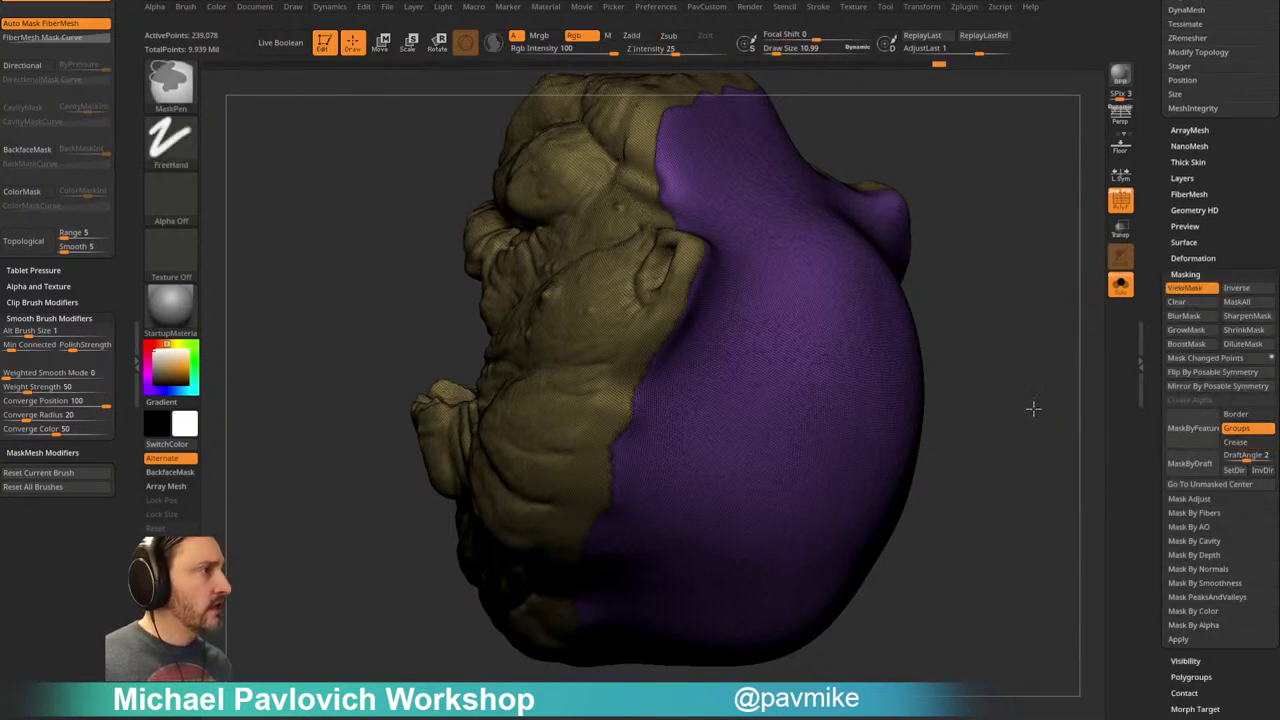
pyautogui.keyDown('ctrl'); pyautogui.click(1033, 409); pyautogui.keyUp('ctrl')
# Step: Polish the unmasked polygroup border with Polish By Features and hide the mask
pyautogui.press('2')
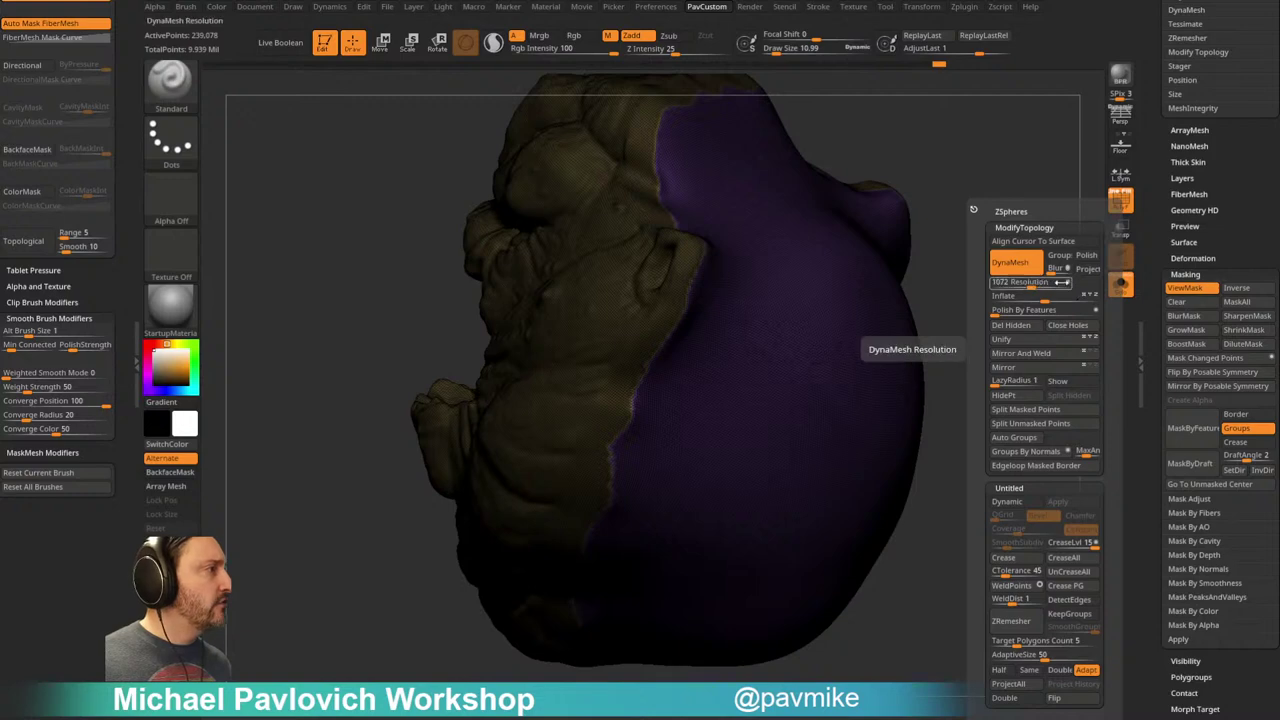
pyautogui.click(1097, 312)
pyautogui.click(1002, 314)
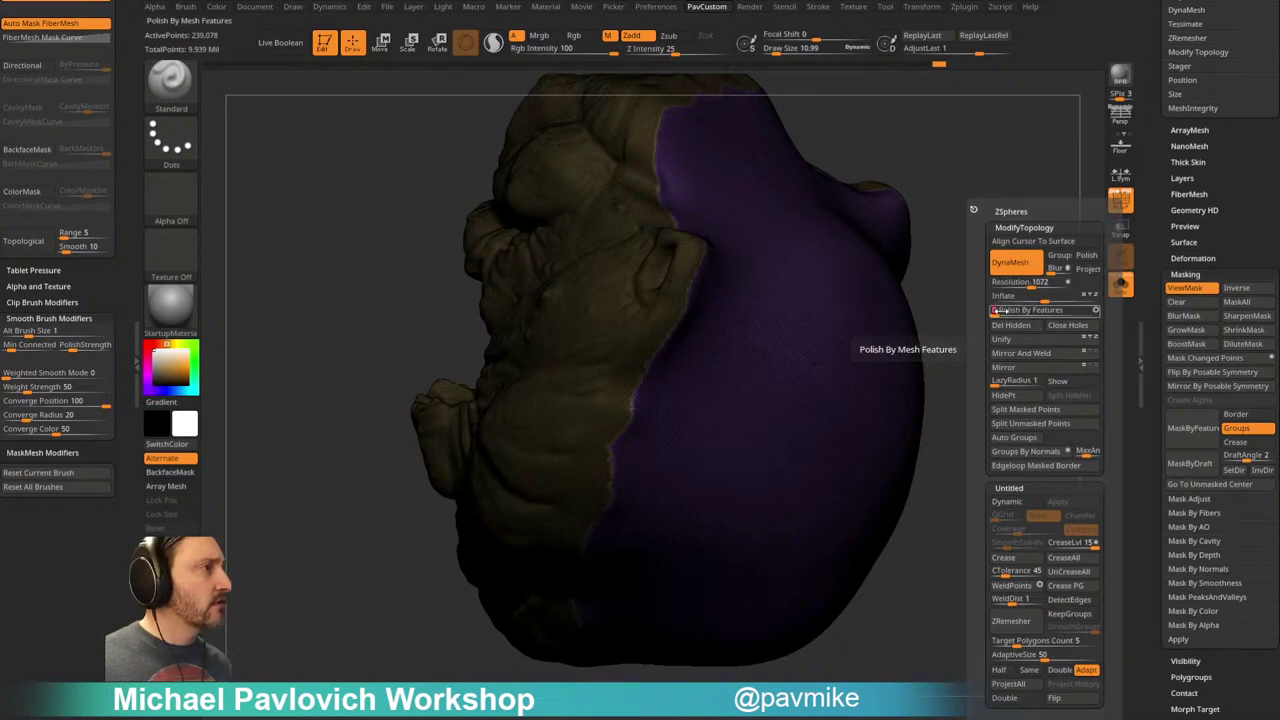
pyautogui.hotkey('ctrl', 'h')
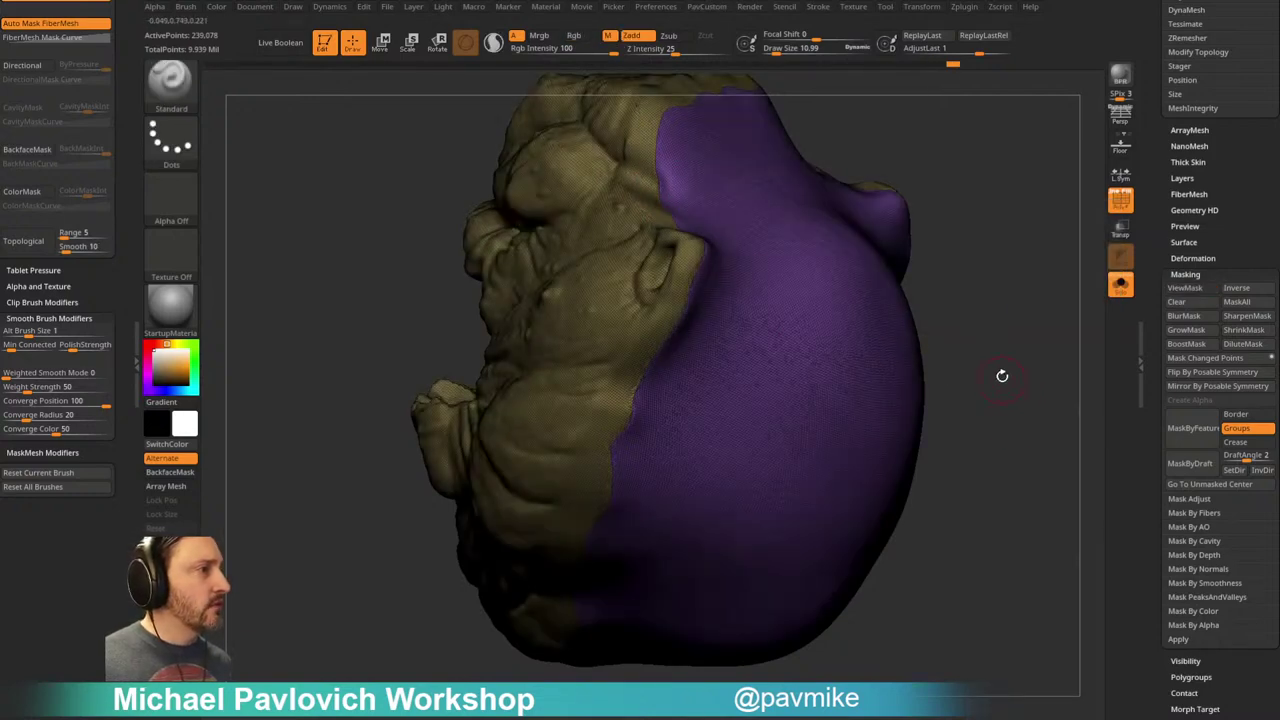
# Step: Isolate the face and mouth lining from the back of the head and combine them into one polygroup
pyautogui.moveTo(914, 403)
pyautogui.mouseDown()
pyautogui.moveTo(986, 331)
pyautogui.moveTo(903, 223)
pyautogui.moveTo(1006, 260)
pyautogui.moveTo(1037, 291)
pyautogui.moveTo(980, 246)
pyautogui.mouseUp()
pyautogui.hotkey('ctrl', 'shift')
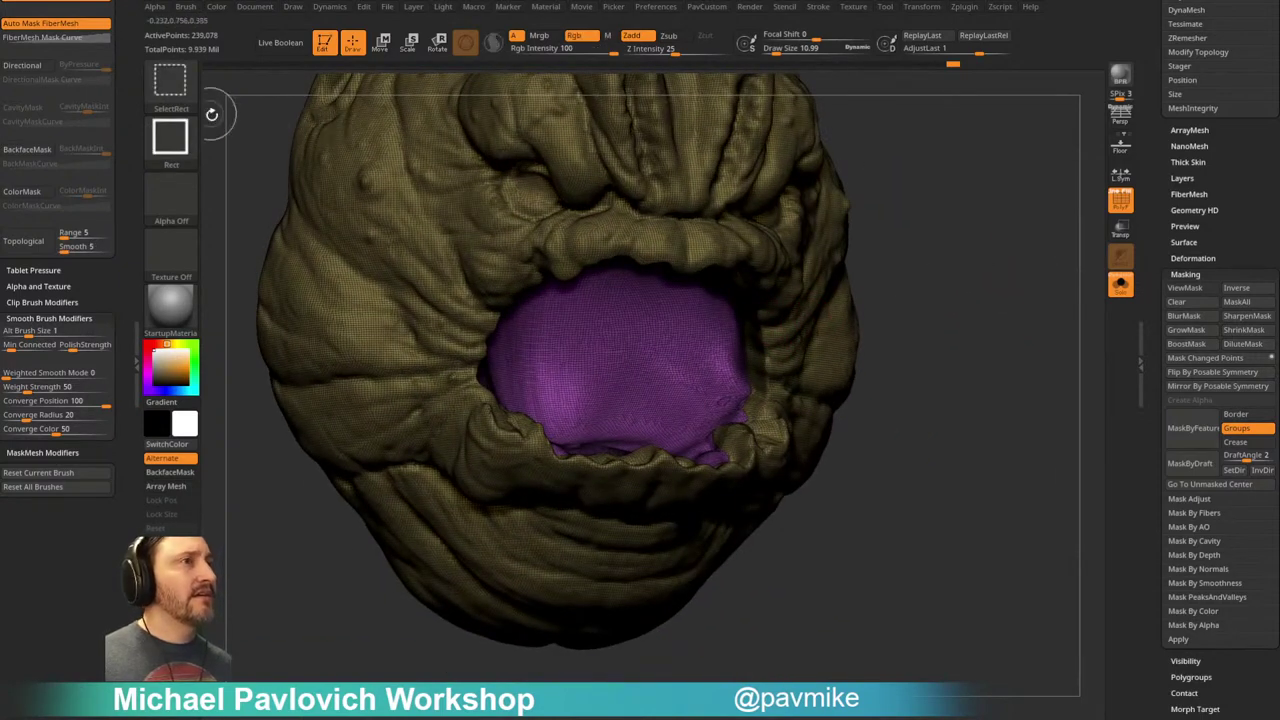
pyautogui.keyDown('ctrl'); pyautogui.keyDown('shift'); pyautogui.click(778, 335); pyautogui.keyUp('shift'); pyautogui.keyUp('ctrl')
pyautogui.keyDown('ctrl'); pyautogui.keyDown('shift'); pyautogui.moveTo(903, 248); pyautogui.dragTo(918, 347); pyautogui.keyUp('shift'); pyautogui.keyUp('ctrl')
pyautogui.keyDown('ctrl'); pyautogui.keyDown('shift'); pyautogui.click(698, 360); pyautogui.keyUp('shift'); pyautogui.keyUp('ctrl')
pyautogui.keyDown('ctrl'); pyautogui.keyDown('shift'); pyautogui.click(1012, 314); pyautogui.keyUp('shift'); pyautogui.keyUp('ctrl')
# Step: Display the polygroup colours without wireframe lines and switch the material to SkinShade4
pyautogui.hotkey('shift', 'f')
pyautogui.moveTo(997, 317)
pyautogui.mouseDown()
pyautogui.moveTo(1043, 266)
pyautogui.moveTo(972, 251)
pyautogui.moveTo(991, 240)
pyautogui.moveTo(991, 174)
pyautogui.moveTo(1133, 218)
pyautogui.mouseUp()
pyautogui.click(1116, 193)
pyautogui.moveTo(989, 206); pyautogui.dragTo(977, 257)
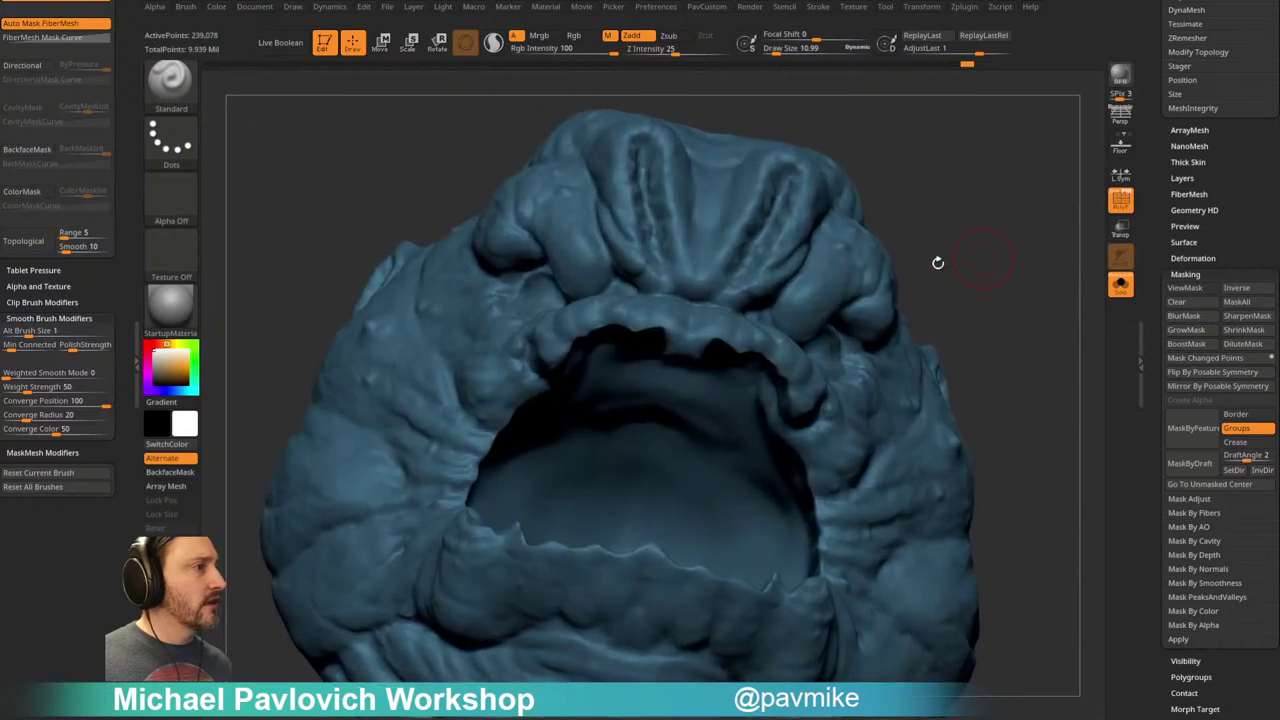
pyautogui.click(189, 310)
pyautogui.click(806, 418)
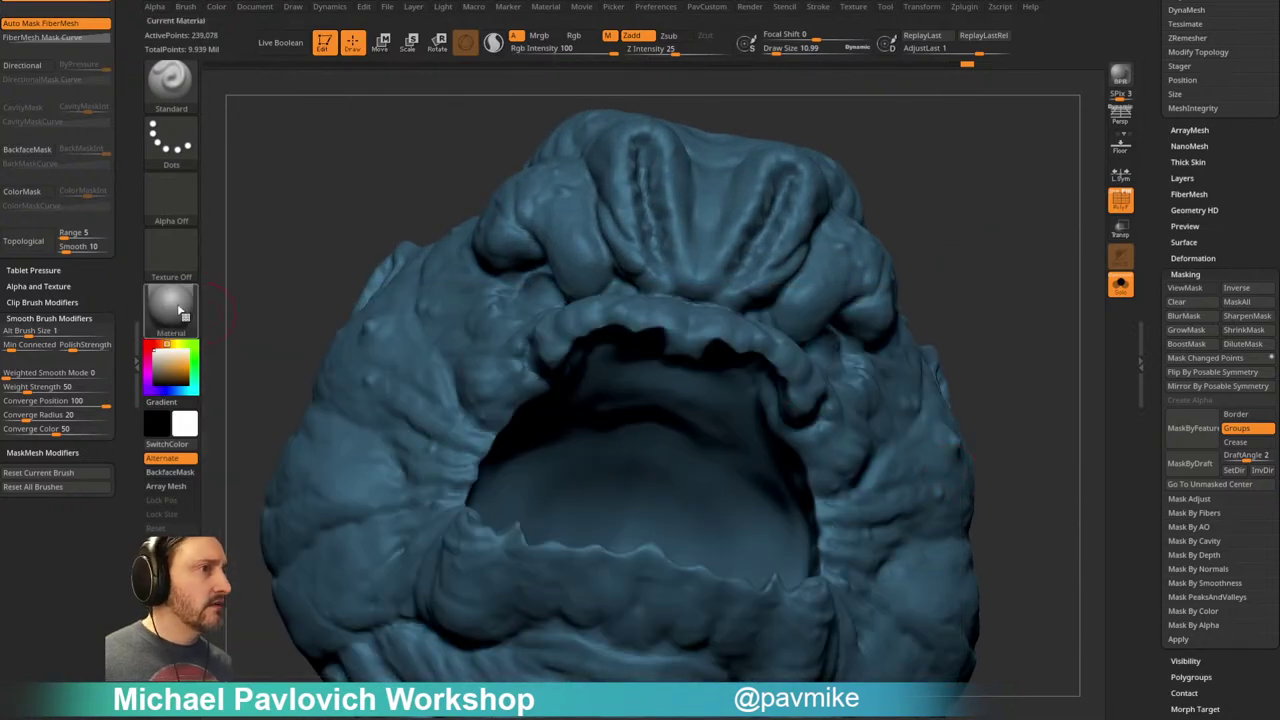
pyautogui.click(185, 312)
pyautogui.click(918, 562)
pyautogui.moveTo(986, 354); pyautogui.dragTo(960, 220)
# Step: Smooth the roof of the mouth and the inner edge of the upper lip
pyautogui.moveTo(878, 172)
pyautogui.mouseDown()
pyautogui.moveTo(943, 143)
pyautogui.moveTo(930, 210)
pyautogui.mouseUp()
pyautogui.keyDown('shift'); pyautogui.moveTo(622, 250); pyautogui.dragTo(601, 259); pyautogui.keyUp('shift')
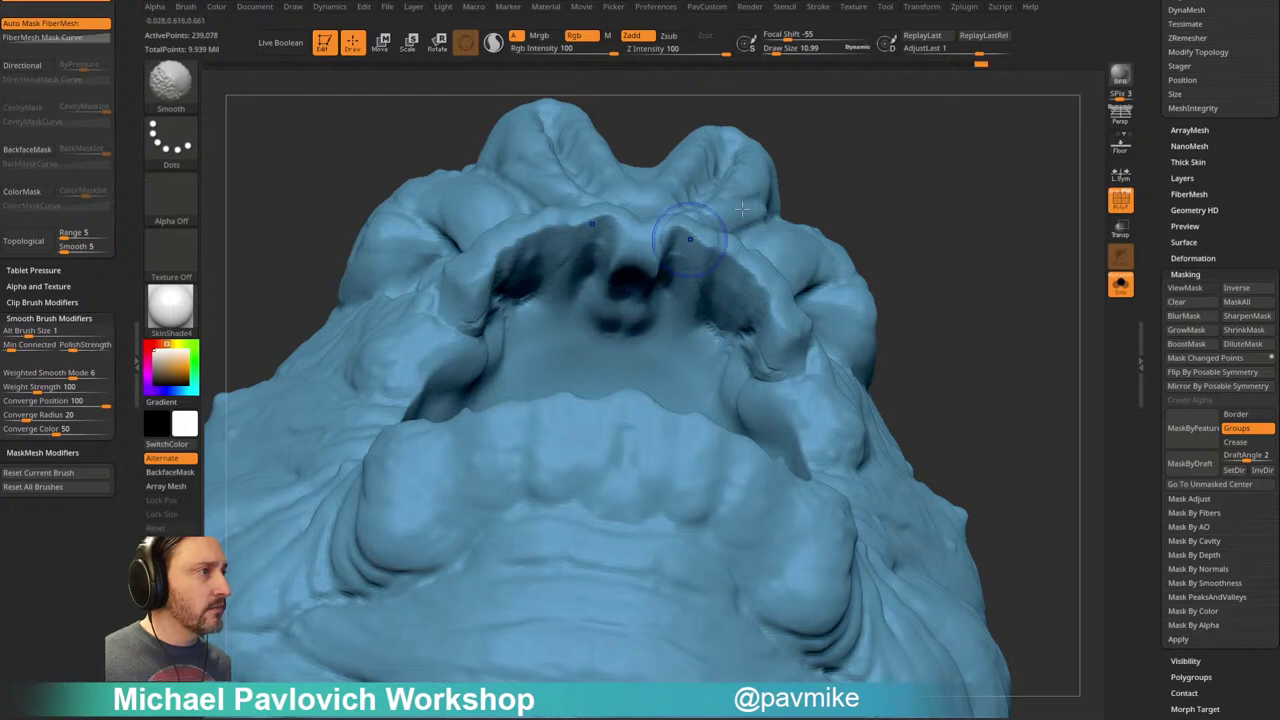
pyautogui.keyDown('shift'); pyautogui.moveTo(677, 249); pyautogui.dragTo(690, 246); pyautogui.keyUp('shift')
pyautogui.moveTo(790, 195); pyautogui.dragTo(820, 283)
pyautogui.moveTo(688, 350)
pyautogui.keyDown('shift'); pyautogui.mouseDown()
pyautogui.moveTo(698, 371)
pyautogui.moveTo(743, 365)
pyautogui.mouseUp(); pyautogui.keyUp('shift')
pyautogui.moveTo(858, 362); pyautogui.dragTo(758, 398)
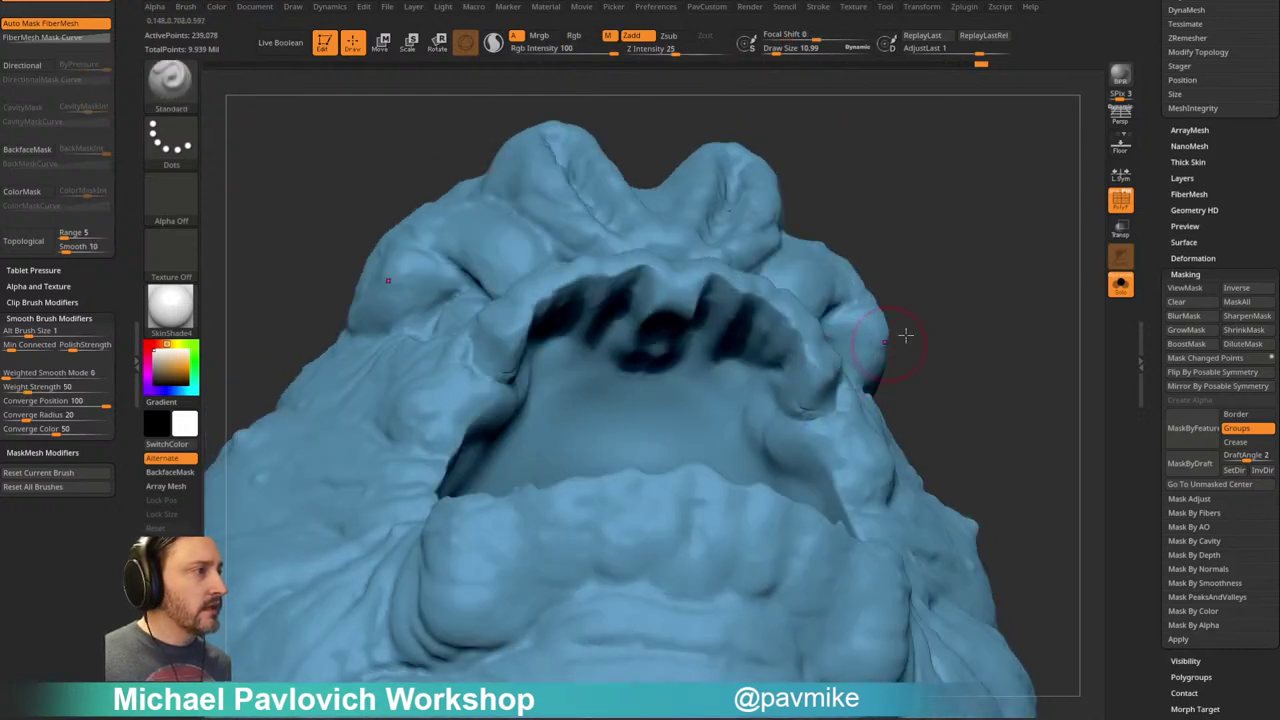
# Step: Re-DynaMesh the head, then fill and smooth the hollow behind the upper lip with the Clay brush
pyautogui.moveTo(850, 378); pyautogui.dragTo(543, 371)
pyautogui.moveTo(412, 217); pyautogui.dragTo(714, 203)
pyautogui.moveTo(621, 258)
pyautogui.mouseDown()
pyautogui.moveTo(949, 194)
pyautogui.moveTo(929, 174)
pyautogui.mouseUp()
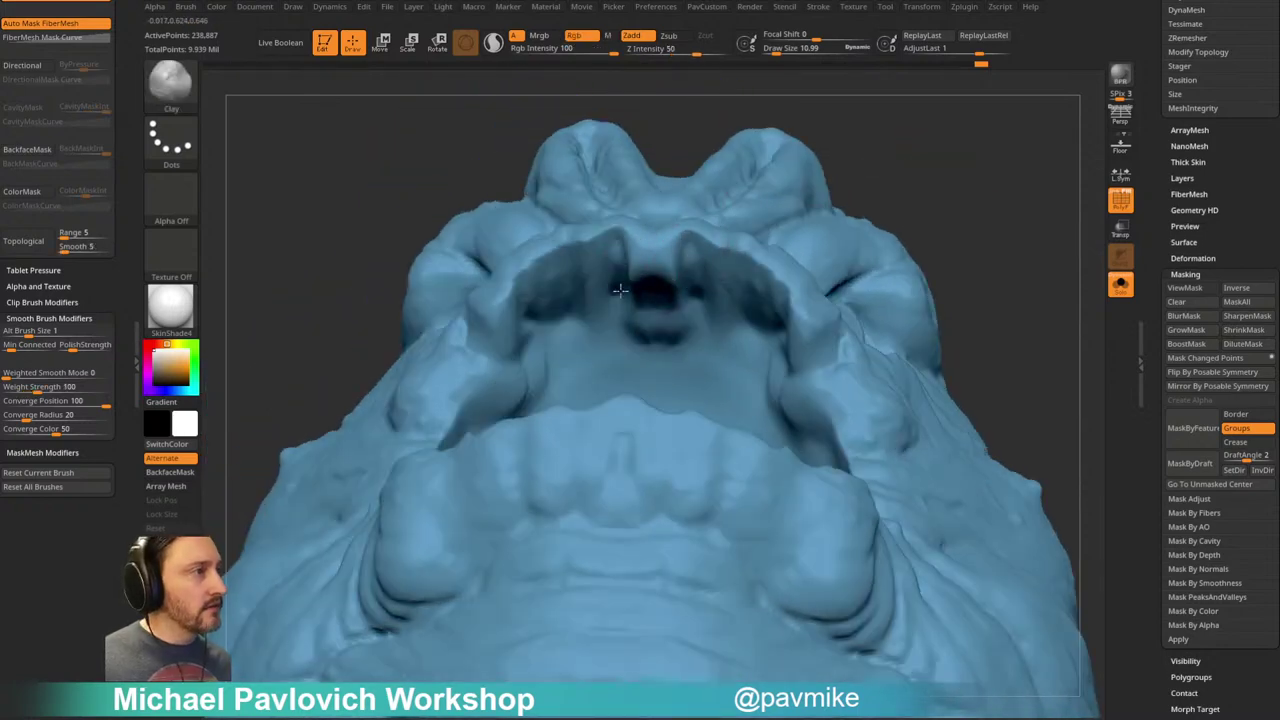
pyautogui.moveTo(634, 315); pyautogui.dragTo(636, 336)
pyautogui.keyDown('shift'); pyautogui.moveTo(632, 268); pyautogui.dragTo(642, 305); pyautogui.keyUp('shift')
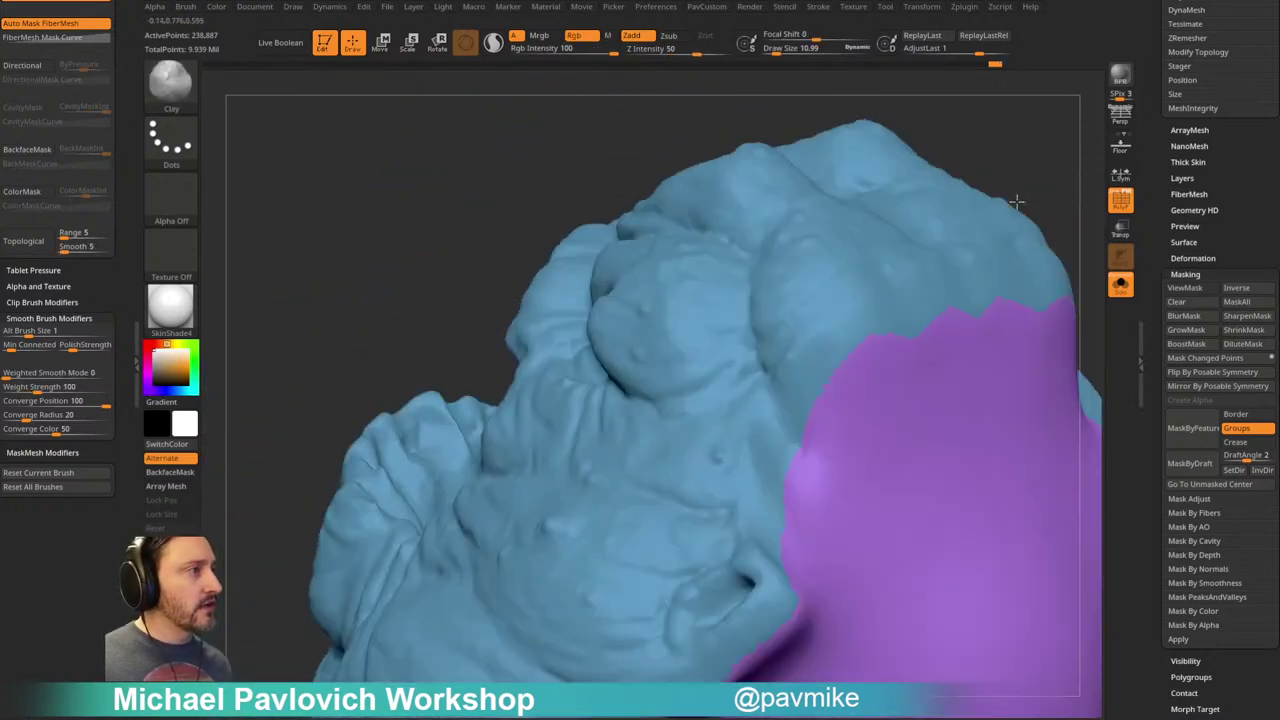
# Step: Set the Smooth brush's Weighted Smooth Mode to 1 and smooth the underside of the upper lip
pyautogui.moveTo(1016, 202)
pyautogui.keyDown('shift'); pyautogui.mouseDown()
pyautogui.moveTo(957, 154)
pyautogui.moveTo(626, 248)
pyautogui.mouseUp(); pyautogui.keyUp('shift')
pyautogui.keyDown('shift'); pyautogui.moveTo(911, 197); pyautogui.dragTo(924, 192); pyautogui.keyUp('shift')
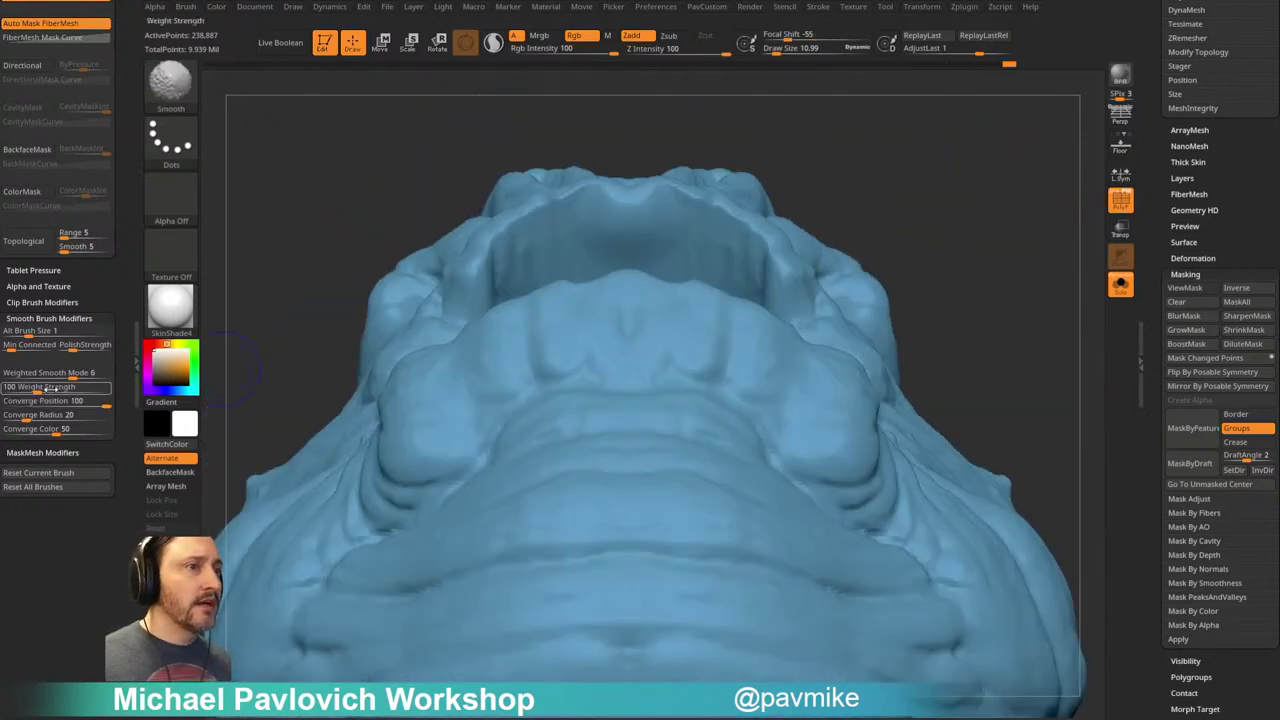
pyautogui.moveTo(875, 255); pyautogui.dragTo(850, 170)
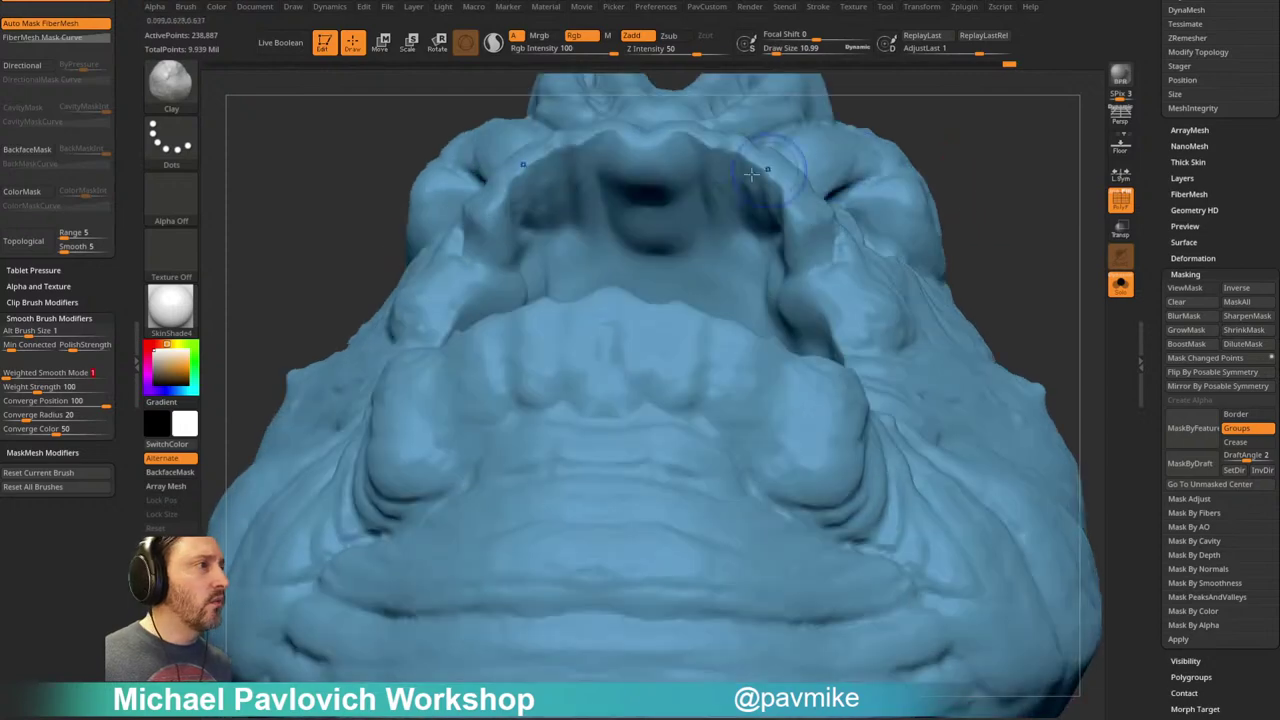
pyautogui.moveTo(1006, 143)
pyautogui.mouseDown()
pyautogui.moveTo(1051, 206)
pyautogui.moveTo(860, 205)
pyautogui.mouseUp()
pyautogui.moveTo(326, 326)
pyautogui.keyDown('alt'); pyautogui.mouseDown()
pyautogui.moveTo(283, 223)
pyautogui.moveTo(974, 234)
pyautogui.moveTo(1014, 216)
pyautogui.moveTo(1011, 134)
pyautogui.moveTo(957, 174)
pyautogui.moveTo(1006, 120)
pyautogui.moveTo(820, 194)
pyautogui.mouseUp(); pyautogui.keyUp('alt')
# Step: Set the Standard brush's draw size to about 5 and try to mask the inner edge of the upper lip
pyautogui.press('s')
pyautogui.moveTo(648, 302); pyautogui.dragTo(655, 300)
pyautogui.moveTo(780, 160)
pyautogui.mouseDown()
pyautogui.moveTo(683, 257)
pyautogui.moveTo(623, 283)
pyautogui.mouseUp()
pyautogui.press('s')
pyautogui.press('s')
pyautogui.keyDown('ctrl'); pyautogui.moveTo(600, 266); pyautogui.dragTo(616, 271); pyautogui.keyUp('ctrl')
pyautogui.hotkey('ctrl', 'h')
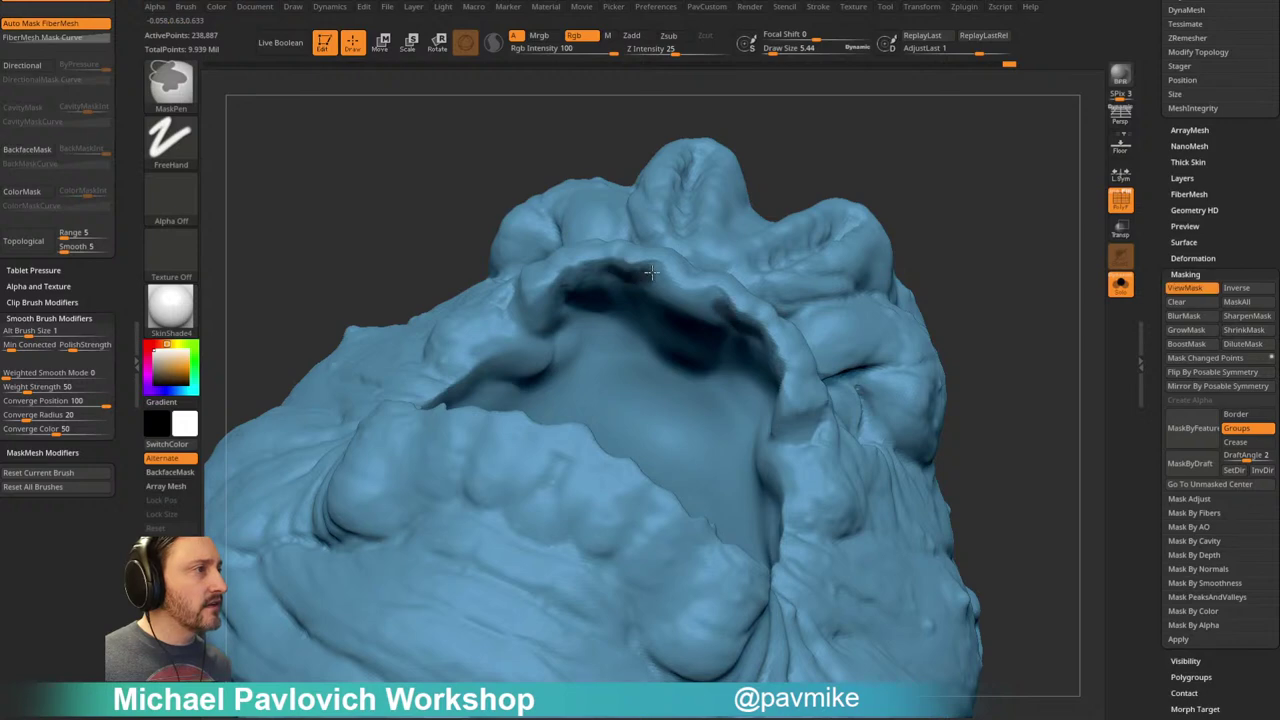
pyautogui.moveTo(908, 182)
pyautogui.mouseDown()
pyautogui.moveTo(943, 177)
pyautogui.moveTo(877, 155)
pyautogui.mouseUp()
pyautogui.keyDown('ctrl'); pyautogui.moveTo(657, 280); pyautogui.dragTo(677, 271); pyautogui.keyUp('ctrl')
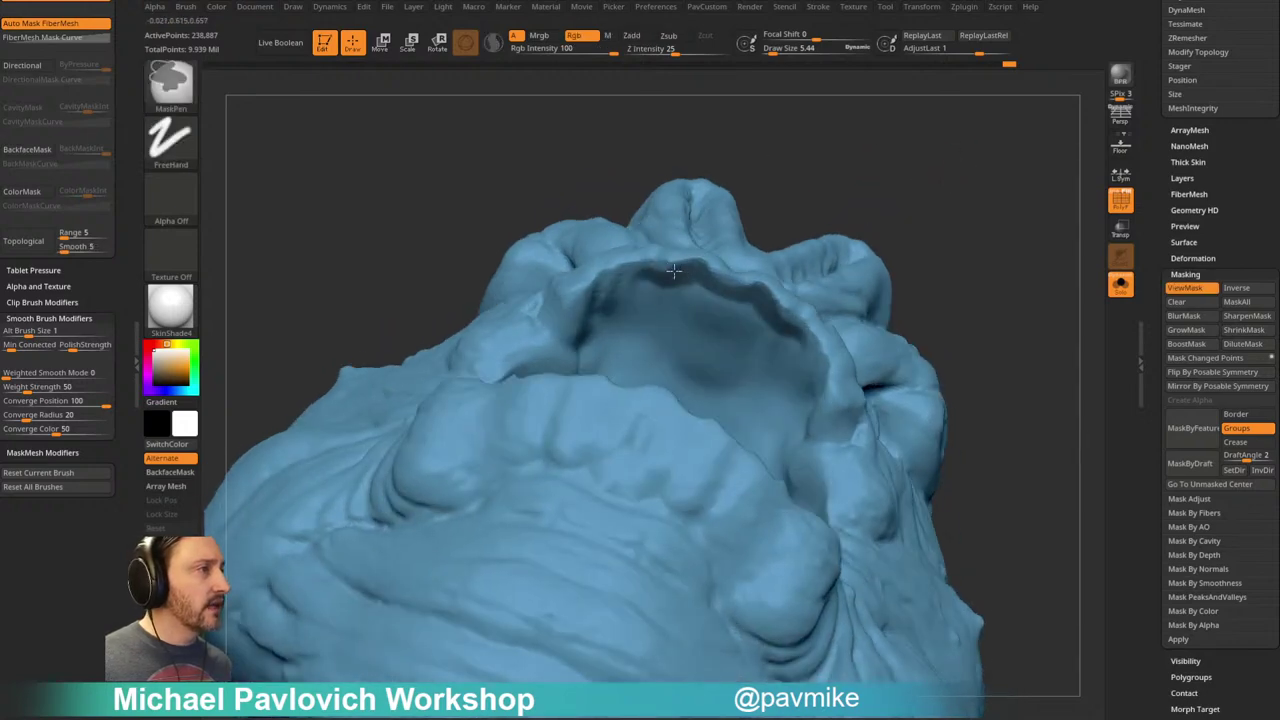
pyautogui.moveTo(560, 175)
pyautogui.mouseDown()
pyautogui.moveTo(606, 265)
pyautogui.moveTo(486, 191)
pyautogui.moveTo(641, 320)
pyautogui.moveTo(549, 260)
pyautogui.moveTo(622, 334)
pyautogui.moveTo(523, 260)
pyautogui.moveTo(523, 234)
pyautogui.mouseUp()
# Step: Isolate the stray polygroup patches inside the mouth, show them with the face, and combine both into one polygroup
pyautogui.keyDown('ctrl'); pyautogui.keyDown('shift'); pyautogui.click(592, 434); pyautogui.keyUp('shift'); pyautogui.keyUp('ctrl')
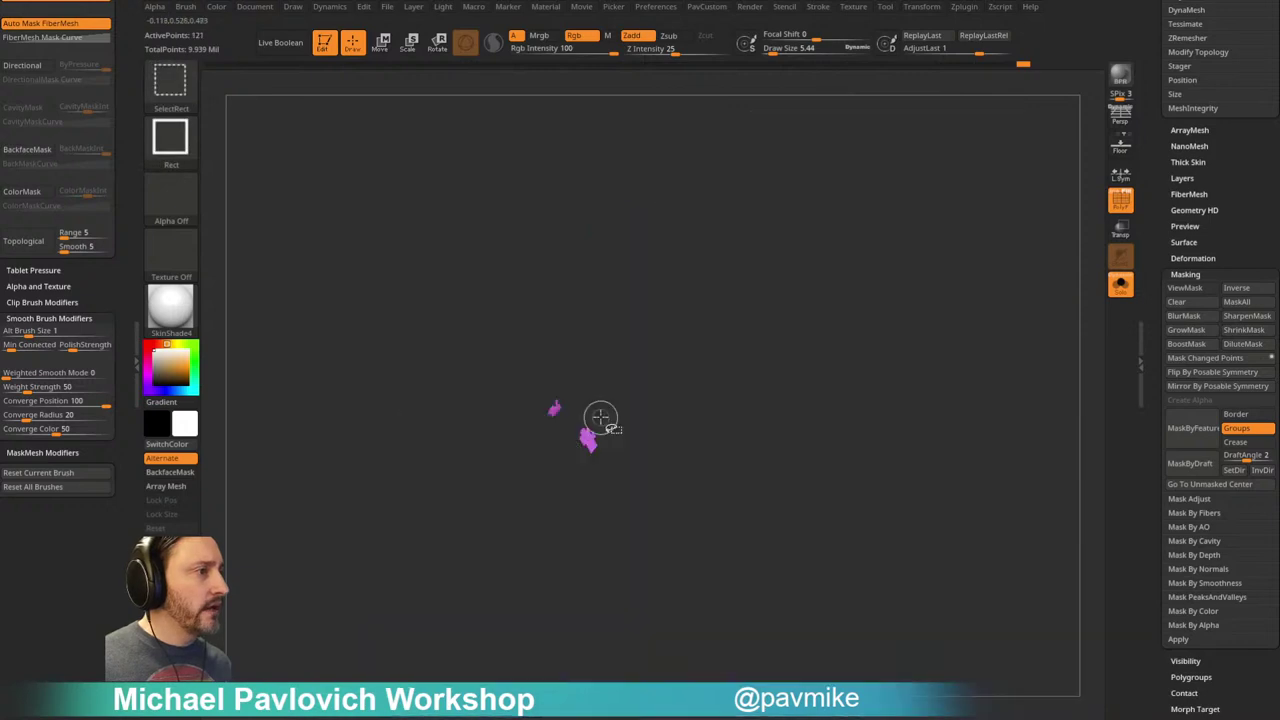
pyautogui.keyDown('ctrl'); pyautogui.keyDown('shift'); pyautogui.click(611, 358); pyautogui.keyUp('shift'); pyautogui.keyUp('ctrl')
pyautogui.moveTo(526, 306); pyautogui.dragTo(547, 332)
pyautogui.keyDown('ctrl'); pyautogui.keyDown('shift'); pyautogui.click(560, 410); pyautogui.keyUp('shift'); pyautogui.keyUp('ctrl')
pyautogui.keyDown('ctrl'); pyautogui.keyDown('shift'); pyautogui.moveTo(530, 275); pyautogui.dragTo(608, 330); pyautogui.keyUp('shift'); pyautogui.keyUp('ctrl')
pyautogui.keyDown('ctrl'); pyautogui.keyDown('shift'); pyautogui.click(615, 424); pyautogui.keyUp('shift'); pyautogui.keyUp('ctrl')
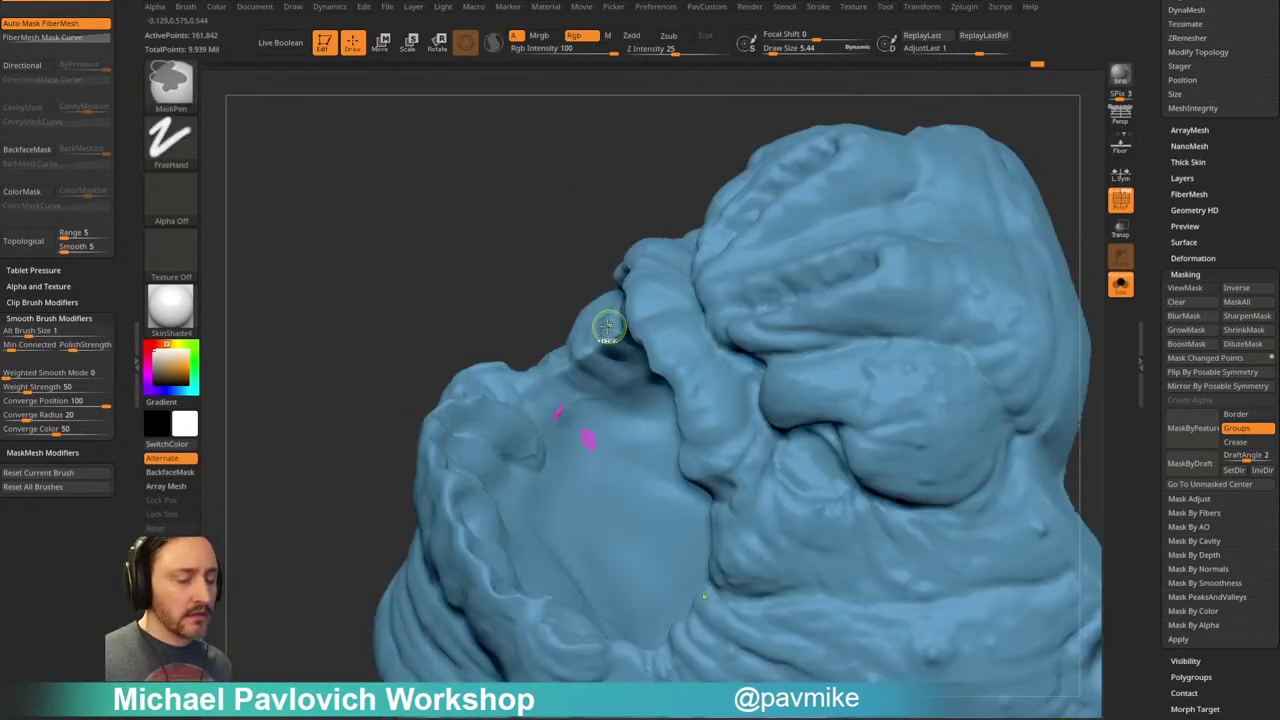
pyautogui.hotkey('ctrl', 'w')
pyautogui.keyDown('ctrl'); pyautogui.keyDown('shift'); pyautogui.click(541, 251); pyautogui.keyUp('shift'); pyautogui.keyUp('ctrl')
pyautogui.moveTo(519, 267)
pyautogui.keyDown('alt'); pyautogui.mouseDown()
pyautogui.moveTo(566, 290)
pyautogui.moveTo(771, 280)
pyautogui.mouseUp(); pyautogui.keyUp('alt')
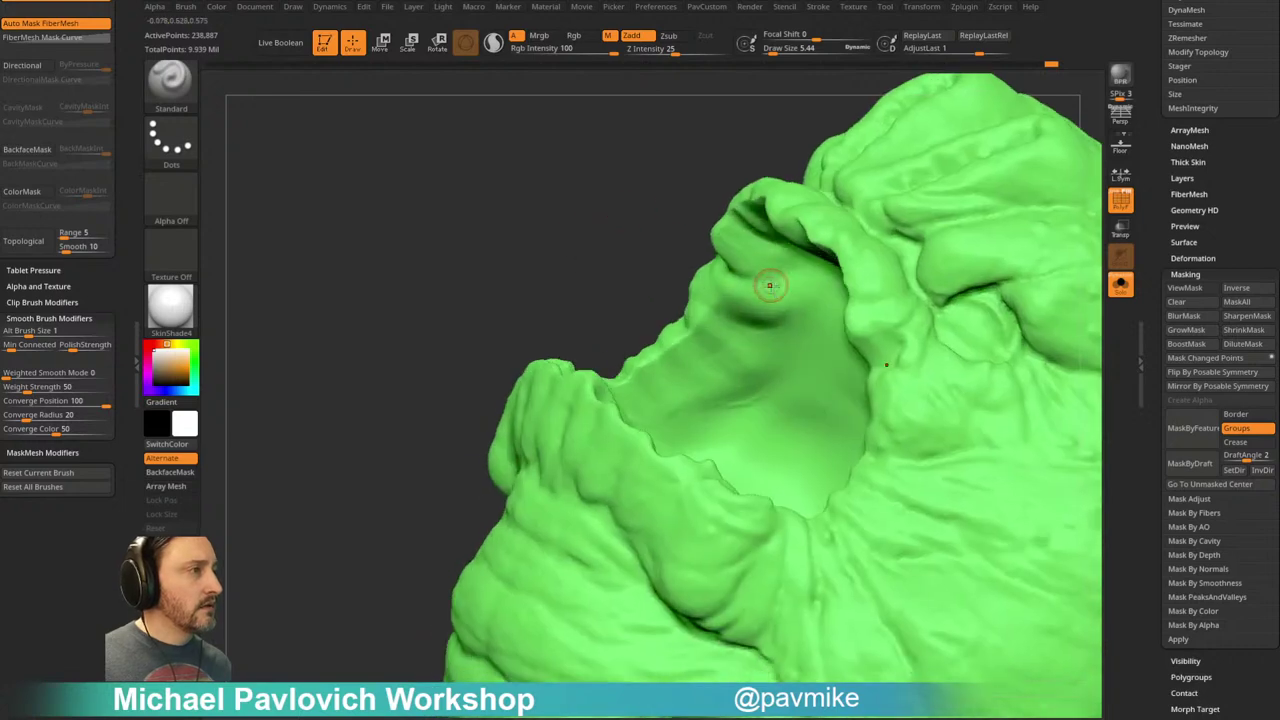
# Step: Start masking the inner edge of the upper lip and enable BackfaceMask for the MaskPen brush
pyautogui.keyDown('ctrl'); pyautogui.moveTo(733, 229); pyautogui.dragTo(732, 248); pyautogui.keyUp('ctrl')
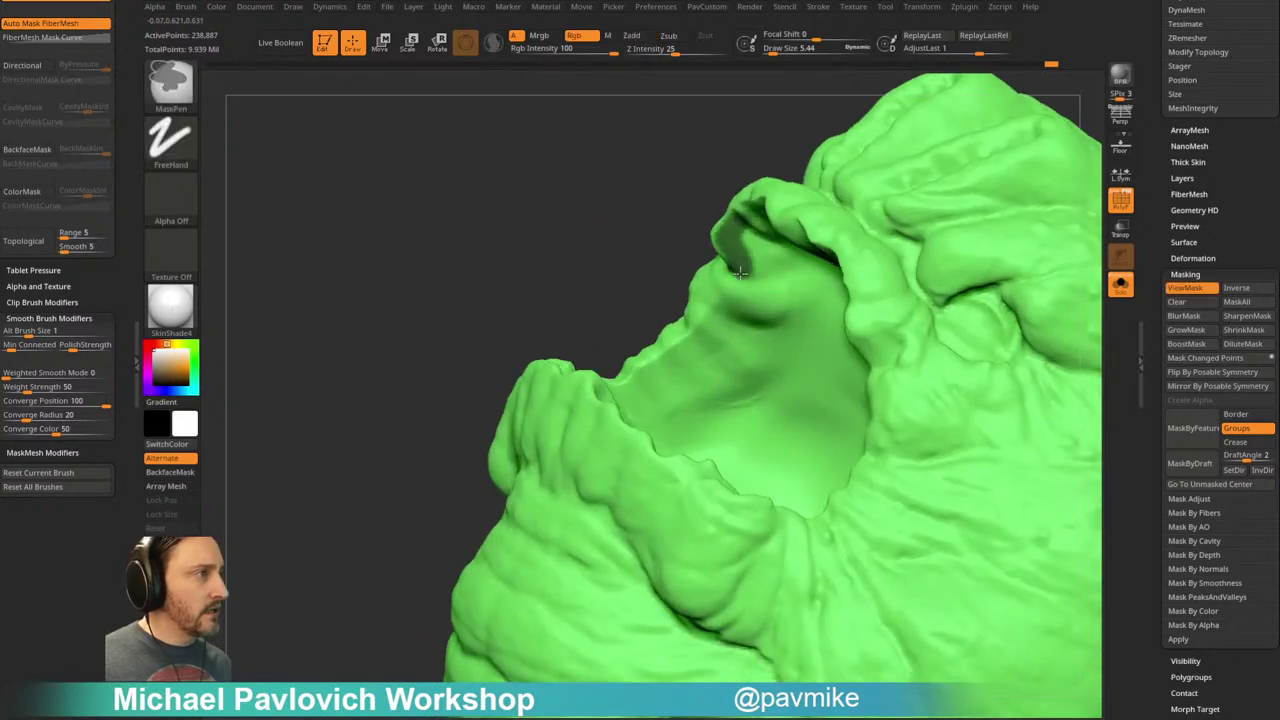
pyautogui.keyDown('ctrl'); pyautogui.moveTo(723, 305); pyautogui.dragTo(645, 382); pyautogui.keyUp('ctrl')
pyautogui.moveTo(617, 277); pyautogui.dragTo(692, 315)
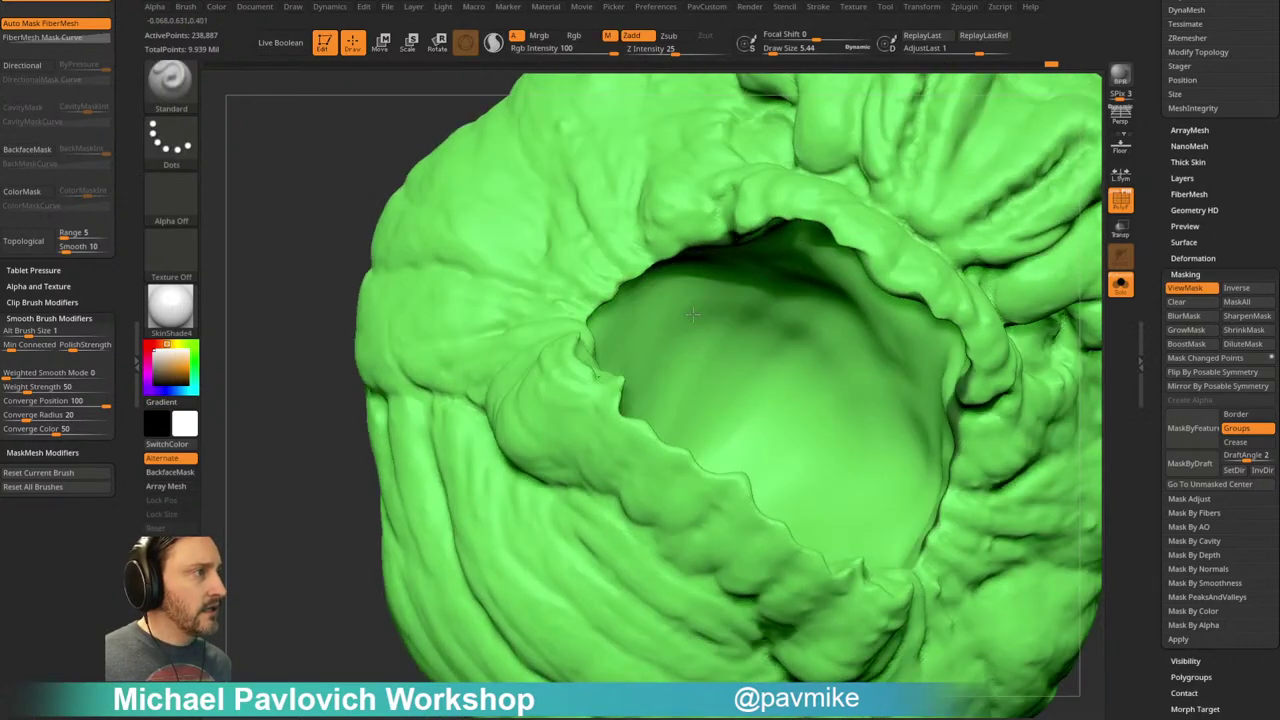
pyautogui.click(170, 472)
pyautogui.moveTo(340, 535); pyautogui.dragTo(352, 440)
pyautogui.moveTo(474, 386); pyautogui.dragTo(597, 329)
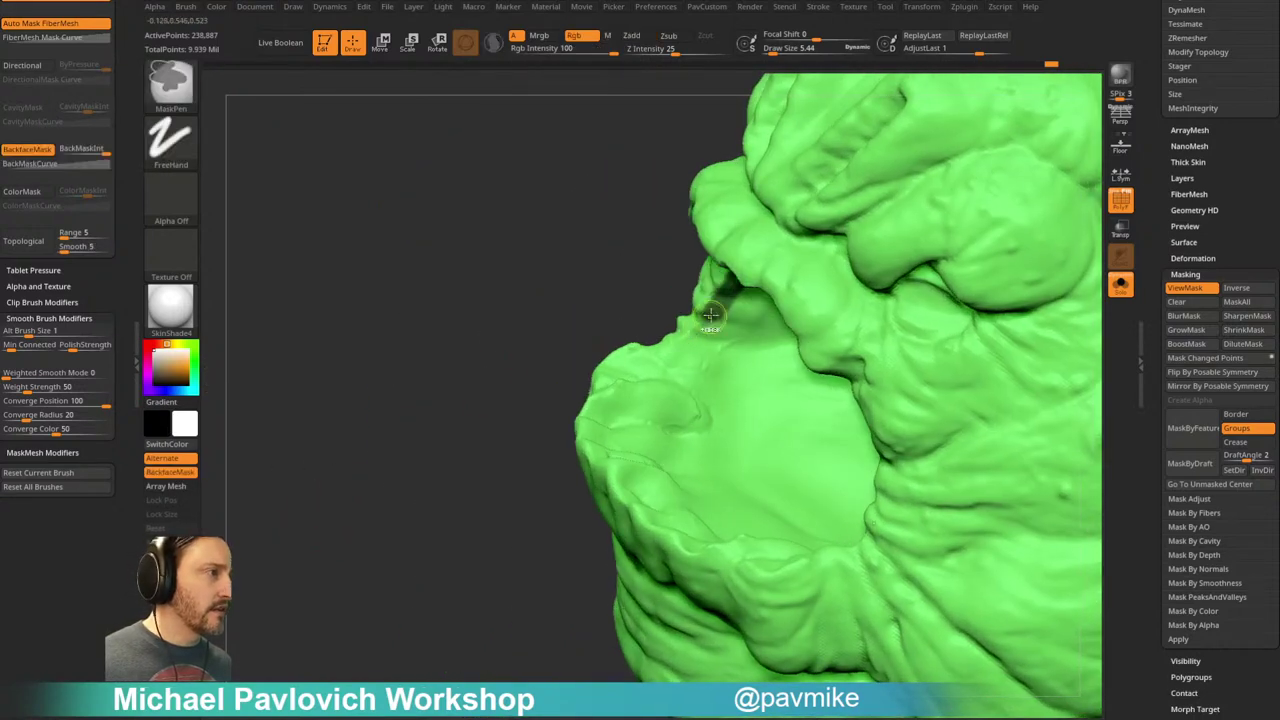
# Step: Mask a thin strip along the inside of the upper lip and mouth corner, and turn it into its own polygroup
pyautogui.keyDown('ctrl'); pyautogui.moveTo(688, 326); pyautogui.dragTo(605, 370); pyautogui.keyUp('ctrl')
pyautogui.moveTo(590, 282)
pyautogui.mouseDown()
pyautogui.moveTo(581, 304)
pyautogui.moveTo(608, 380)
pyautogui.moveTo(573, 490)
pyautogui.moveTo(585, 560)
pyautogui.mouseUp()
pyautogui.moveTo(510, 635)
pyautogui.keyDown('alt'); pyautogui.mouseDown()
pyautogui.moveTo(480, 603)
pyautogui.moveTo(916, 146)
pyautogui.moveTo(979, 241)
pyautogui.moveTo(955, 325)
pyautogui.mouseUp(); pyautogui.keyUp('alt')
pyautogui.moveTo(985, 172); pyautogui.dragTo(923, 200)
pyautogui.moveTo(755, 455)
pyautogui.keyDown('ctrl'); pyautogui.mouseDown()
pyautogui.moveTo(846, 420)
pyautogui.moveTo(904, 439)
pyautogui.mouseUp(); pyautogui.keyUp('ctrl')
pyautogui.moveTo(892, 197)
pyautogui.mouseDown()
pyautogui.moveTo(892, 178)
pyautogui.moveTo(970, 286)
pyautogui.mouseUp()
pyautogui.hotkey('ctrl', 'w')
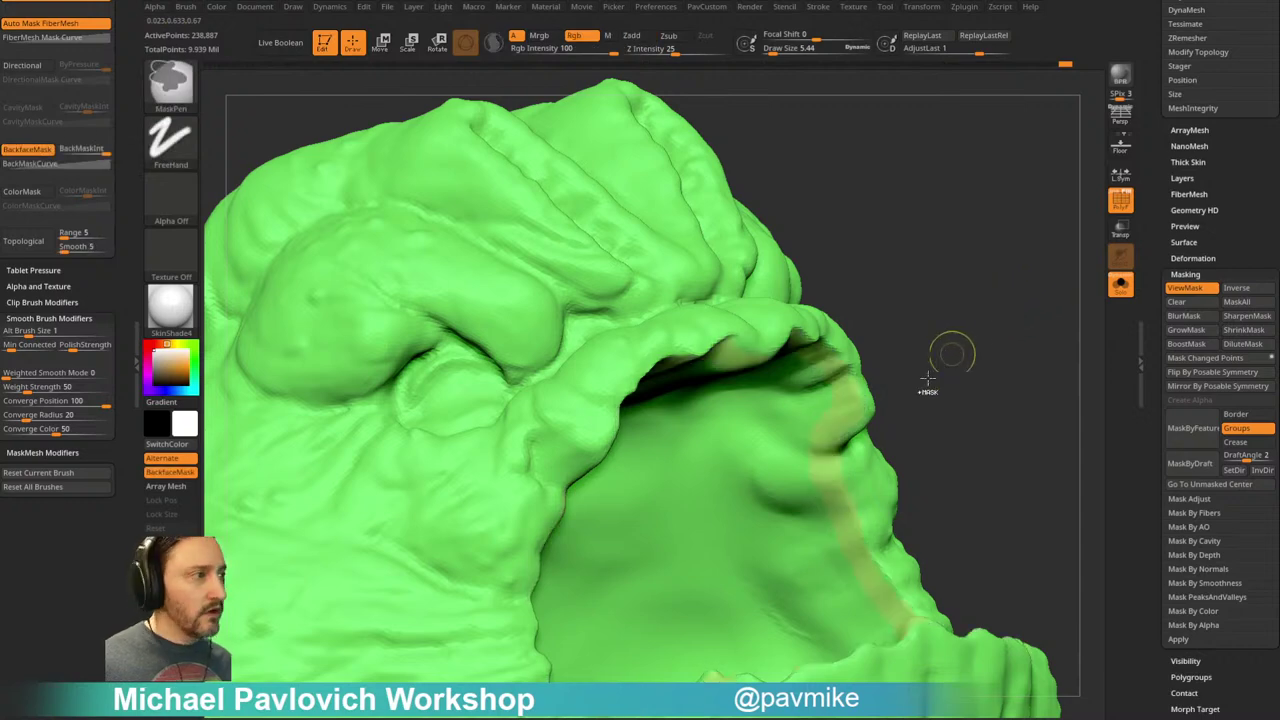
# Step: Hide the lip strip and split the remaining visible parts into separate polygroups with Auto Groups
pyautogui.keyDown('ctrl'); pyautogui.keyDown('shift'); pyautogui.click(762, 449); pyautogui.keyUp('shift'); pyautogui.keyUp('ctrl')
pyautogui.press('3')
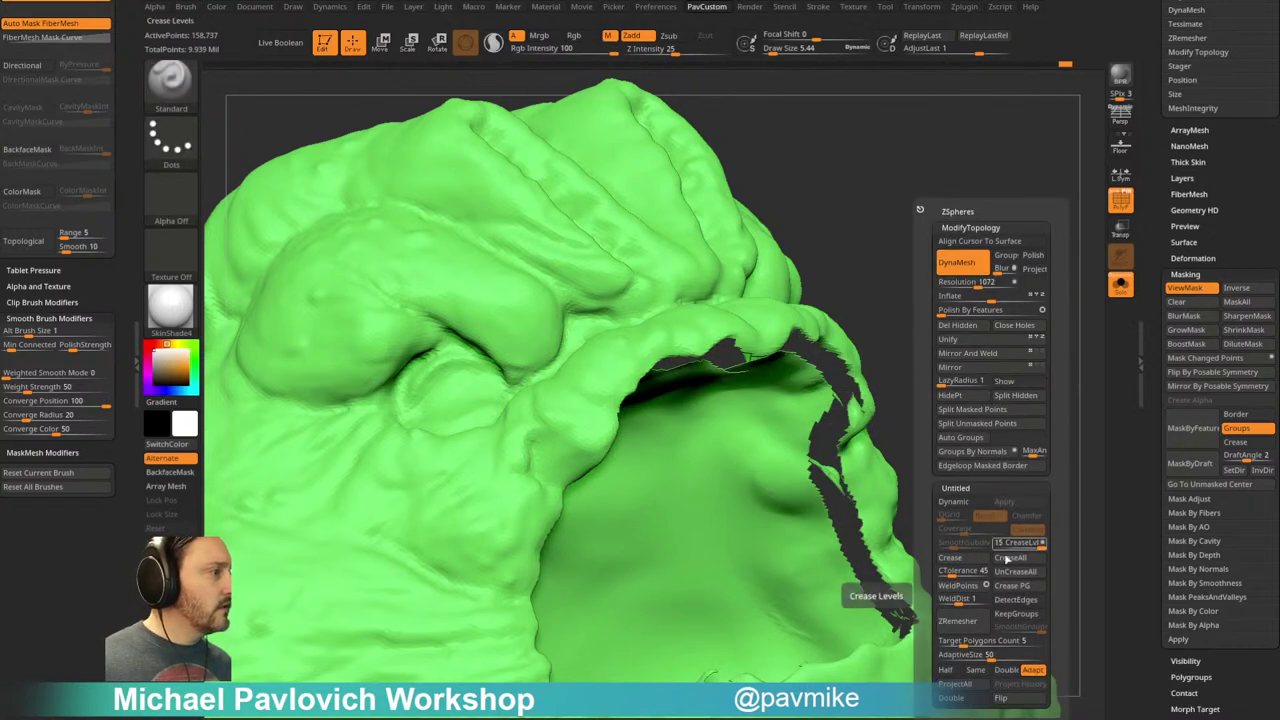
pyautogui.click(960, 437)
pyautogui.moveTo(960, 437); pyautogui.dragTo(994, 337)
# Step: Combine the mouth interior and the lip strip into one polygroup and show the whole head
pyautogui.keyDown('ctrl'); pyautogui.keyDown('shift'); pyautogui.click(900, 330); pyautogui.keyUp('shift'); pyautogui.keyUp('ctrl')
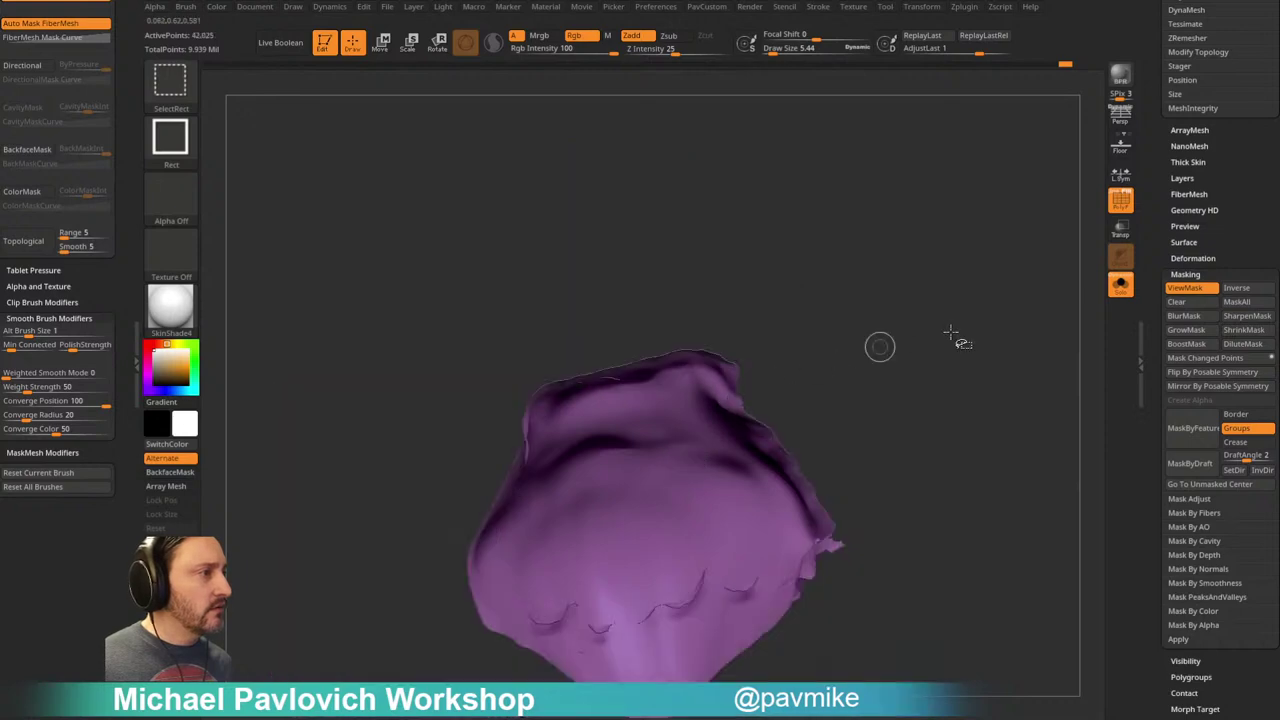
pyautogui.keyDown('ctrl'); pyautogui.keyDown('shift'); pyautogui.click(652, 484); pyautogui.keyUp('shift'); pyautogui.keyUp('ctrl')
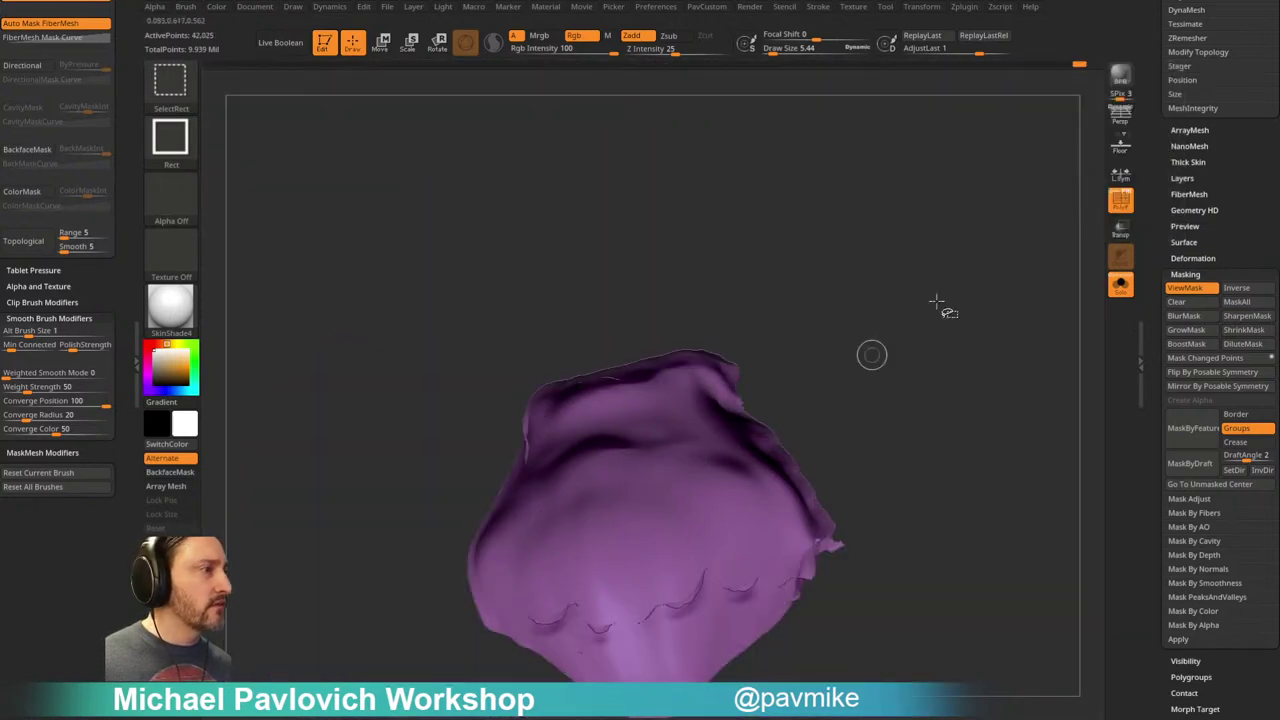
pyautogui.keyDown('ctrl'); pyautogui.keyDown('shift'); pyautogui.moveTo(909, 334); pyautogui.dragTo(951, 388); pyautogui.keyUp('shift'); pyautogui.keyUp('ctrl')
pyautogui.keyDown('ctrl'); pyautogui.keyDown('shift'); pyautogui.click(755, 402); pyautogui.keyUp('shift'); pyautogui.keyUp('ctrl')
pyautogui.keyDown('ctrl'); pyautogui.keyDown('shift'); pyautogui.moveTo(956, 204); pyautogui.dragTo(957, 312); pyautogui.keyUp('shift'); pyautogui.keyUp('ctrl')
pyautogui.hotkey('ctrl', 'w')
pyautogui.keyDown('ctrl'); pyautogui.keyDown('shift'); pyautogui.click(966, 332); pyautogui.keyUp('shift'); pyautogui.keyUp('ctrl')
# Step: Use the ZModeler brush to assign the stray polygroup patches beside the mouth border to the face polygroup
pyautogui.moveTo(872, 318); pyautogui.dragTo(1003, 259)
pyautogui.moveTo(1049, 357)
pyautogui.keyDown('alt'); pyautogui.mouseDown()
pyautogui.moveTo(961, 402)
pyautogui.moveTo(1017, 420)
pyautogui.moveTo(1000, 343)
pyautogui.moveTo(1008, 391)
pyautogui.moveTo(970, 428)
pyautogui.mouseUp(); pyautogui.keyUp('alt')
pyautogui.click(1114, 192)
pyautogui.moveTo(1040, 582)
pyautogui.keyDown('alt'); pyautogui.mouseDown()
pyautogui.moveTo(978, 338)
pyautogui.moveTo(989, 418)
pyautogui.mouseUp(); pyautogui.keyUp('alt')
pyautogui.press('s')
pyautogui.press('b')
pyautogui.press('z')
pyautogui.press('m')
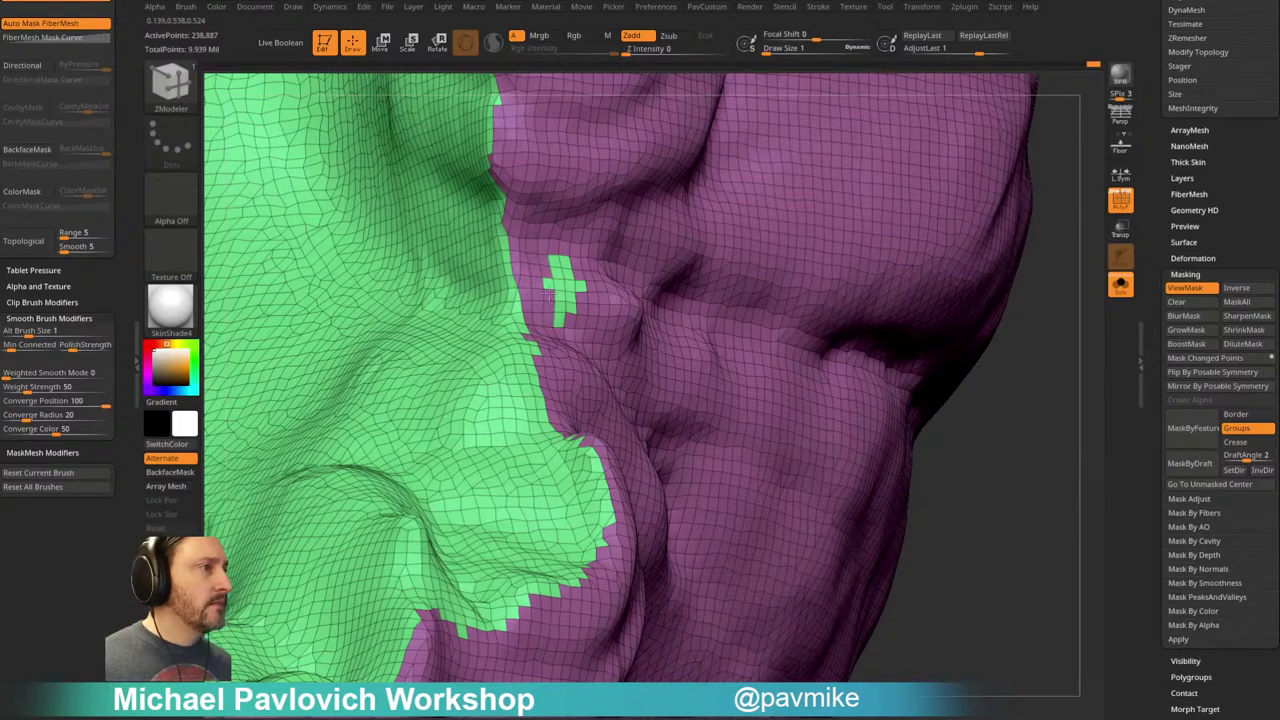
pyautogui.moveTo(1018, 502)
pyautogui.mouseDown()
pyautogui.moveTo(966, 437)
pyautogui.moveTo(997, 497)
pyautogui.mouseUp()
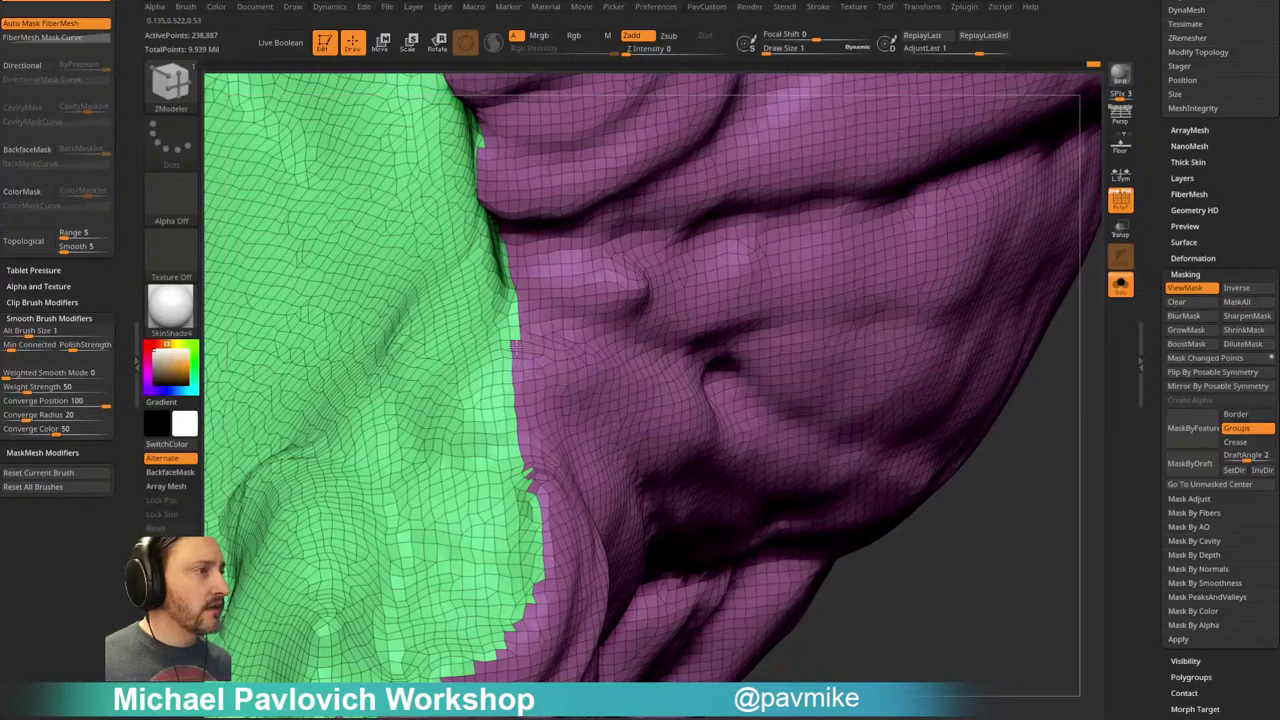
pyautogui.keyDown('alt'); pyautogui.moveTo(980, 595); pyautogui.dragTo(983, 405); pyautogui.keyUp('alt')
# Step: Switch back to the Standard brush and check the polygroup border around the mouth on the whole head
pyautogui.hotkey('shift', 'f')
pyautogui.moveTo(1063, 251)
pyautogui.mouseDown()
pyautogui.moveTo(954, 317)
pyautogui.moveTo(969, 266)
pyautogui.moveTo(1029, 257)
pyautogui.moveTo(1005, 205)
pyautogui.mouseUp()
pyautogui.press('b')
pyautogui.press('s')
pyautogui.press('t')
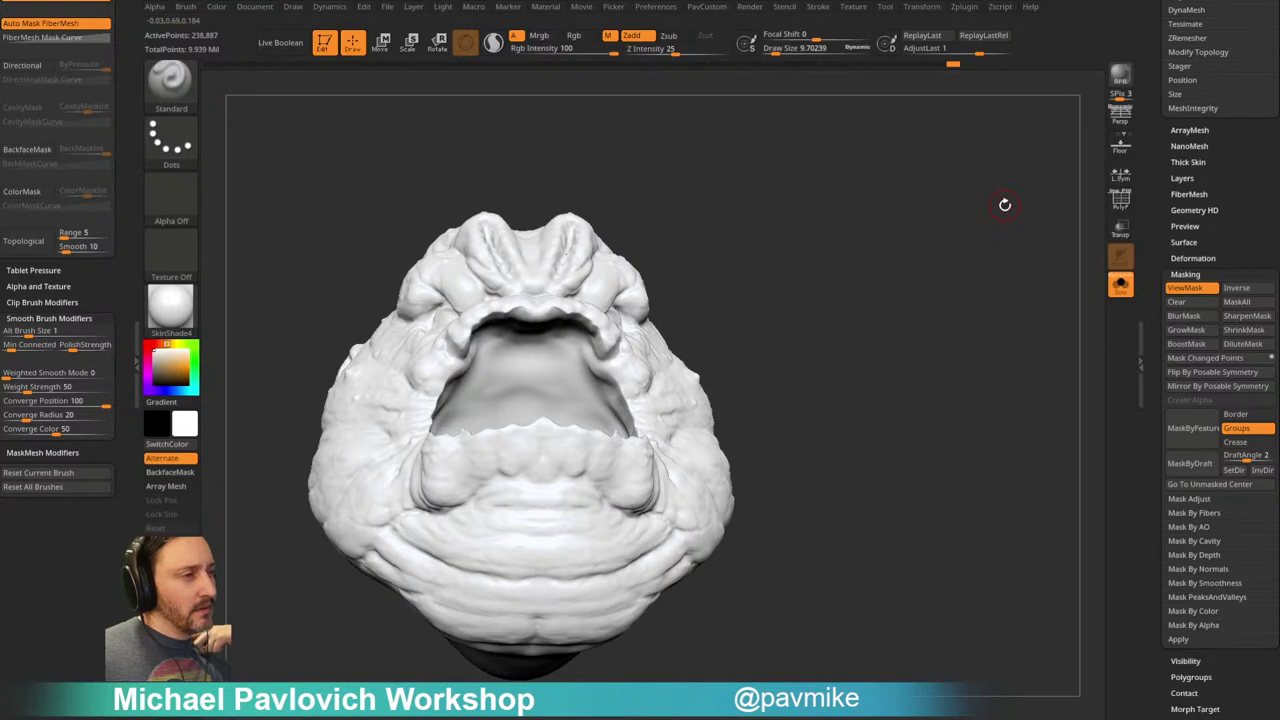
pyautogui.moveTo(1031, 264)
pyautogui.mouseDown()
pyautogui.moveTo(963, 551)
pyautogui.moveTo(1000, 400)
pyautogui.moveTo(1043, 451)
pyautogui.moveTo(983, 400)
pyautogui.moveTo(976, 420)
pyautogui.mouseUp()
pyautogui.moveTo(976, 420)
pyautogui.keyDown('alt'); pyautogui.mouseDown()
pyautogui.moveTo(960, 460)
pyautogui.moveTo(1013, 405)
pyautogui.mouseUp(); pyautogui.keyUp('alt')
pyautogui.click(1120, 200)
pyautogui.moveTo(1056, 302); pyautogui.dragTo(941, 330)
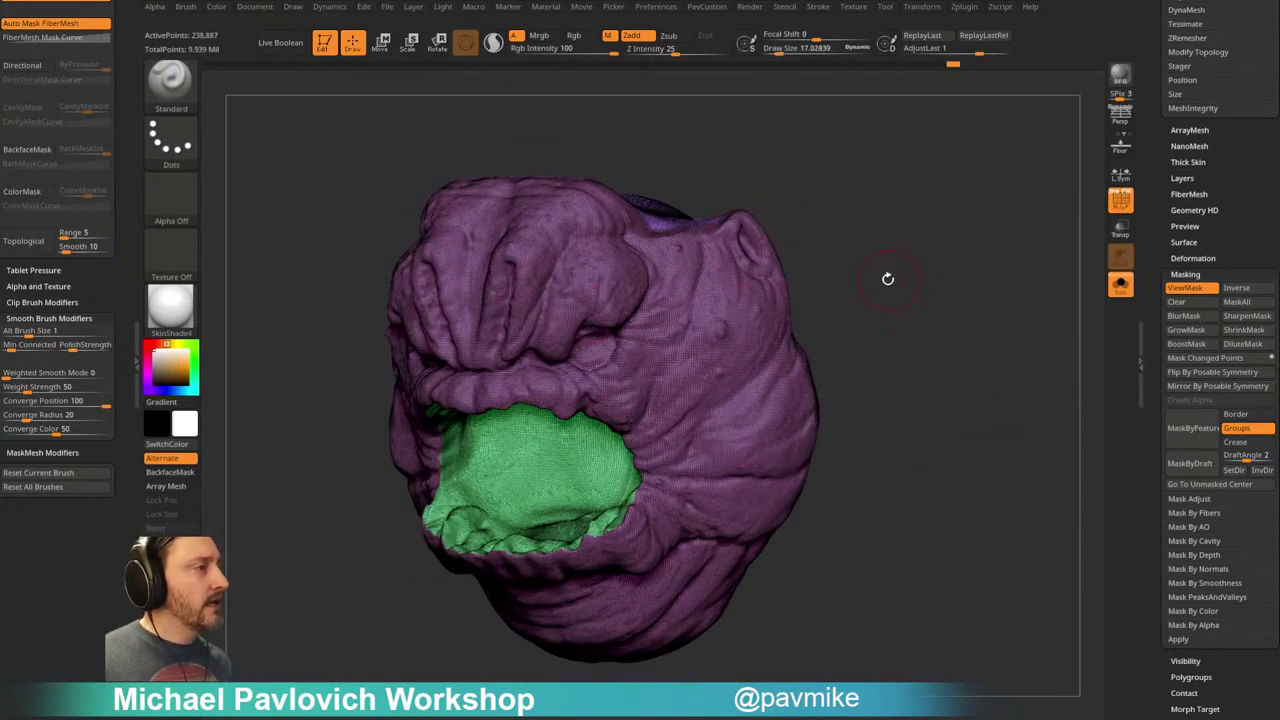
# Step: Configure ZRemesher to keep the polygroups, with Smooth Groups set to 0
pyautogui.scroll(5, 1157, 285)
pyautogui.click(1188, 277)
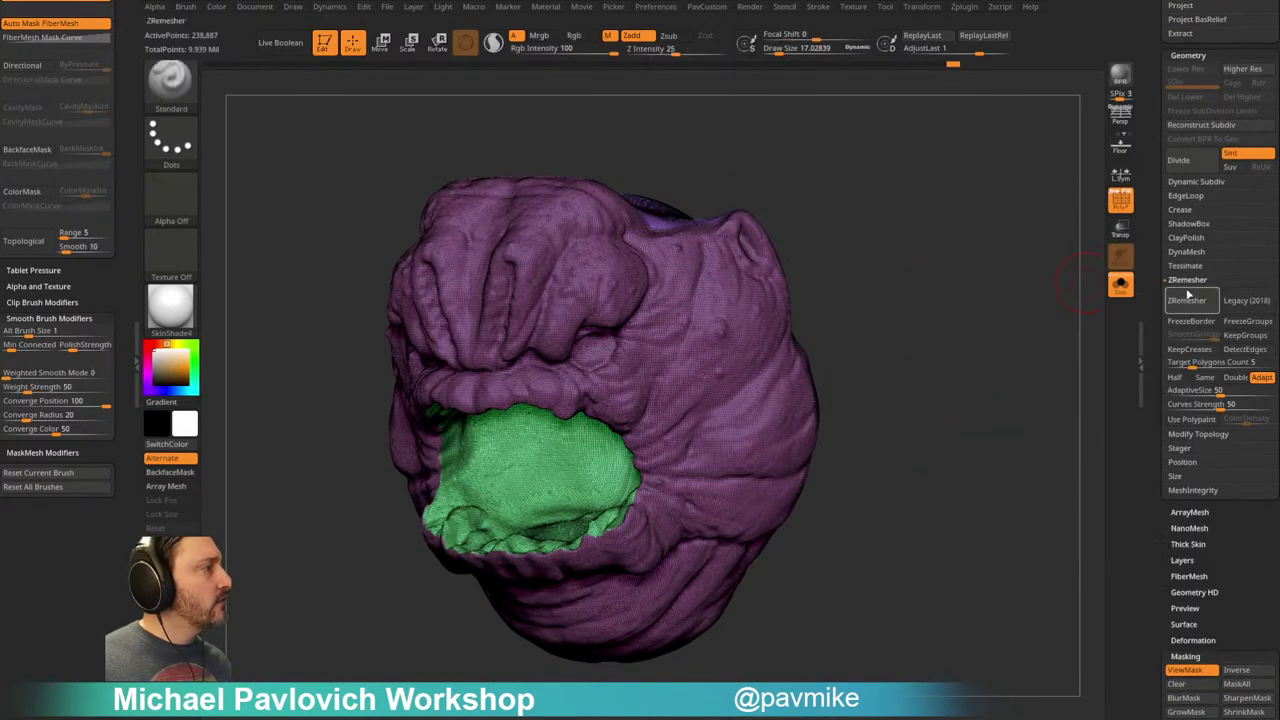
pyautogui.click(1244, 337)
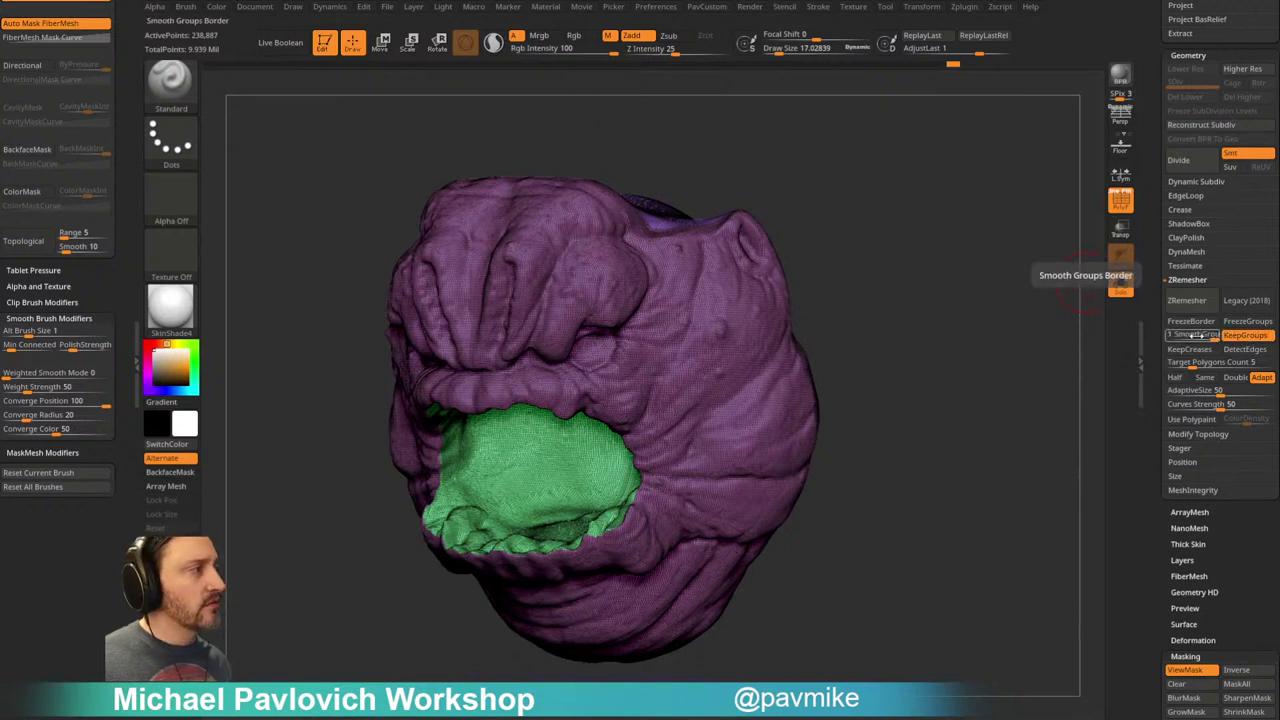
pyautogui.moveTo(1189, 335); pyautogui.dragTo(1164, 334)
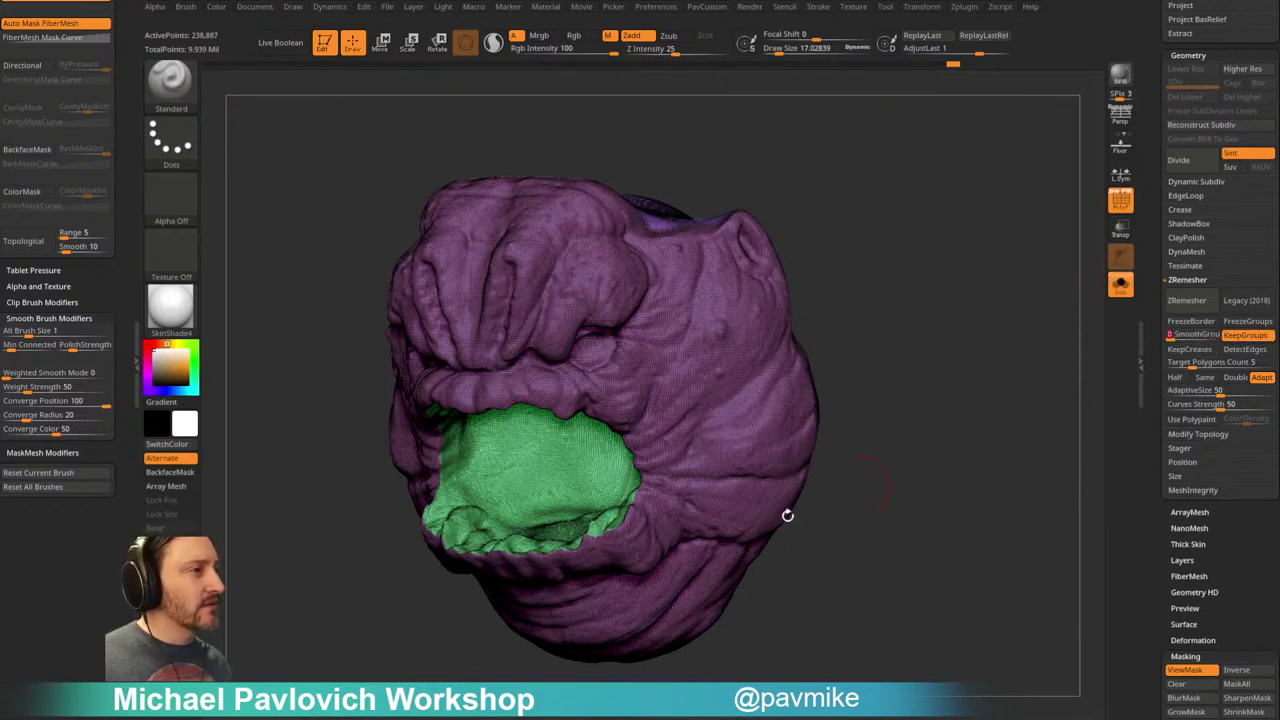
# Step: Mask the polygroup borders by feature, blur the mask and invert it so only the borders stay editable
pyautogui.moveTo(956, 371)
pyautogui.mouseDown()
pyautogui.moveTo(971, 364)
pyautogui.moveTo(1023, 389)
pyautogui.moveTo(1066, 380)
pyautogui.mouseUp()
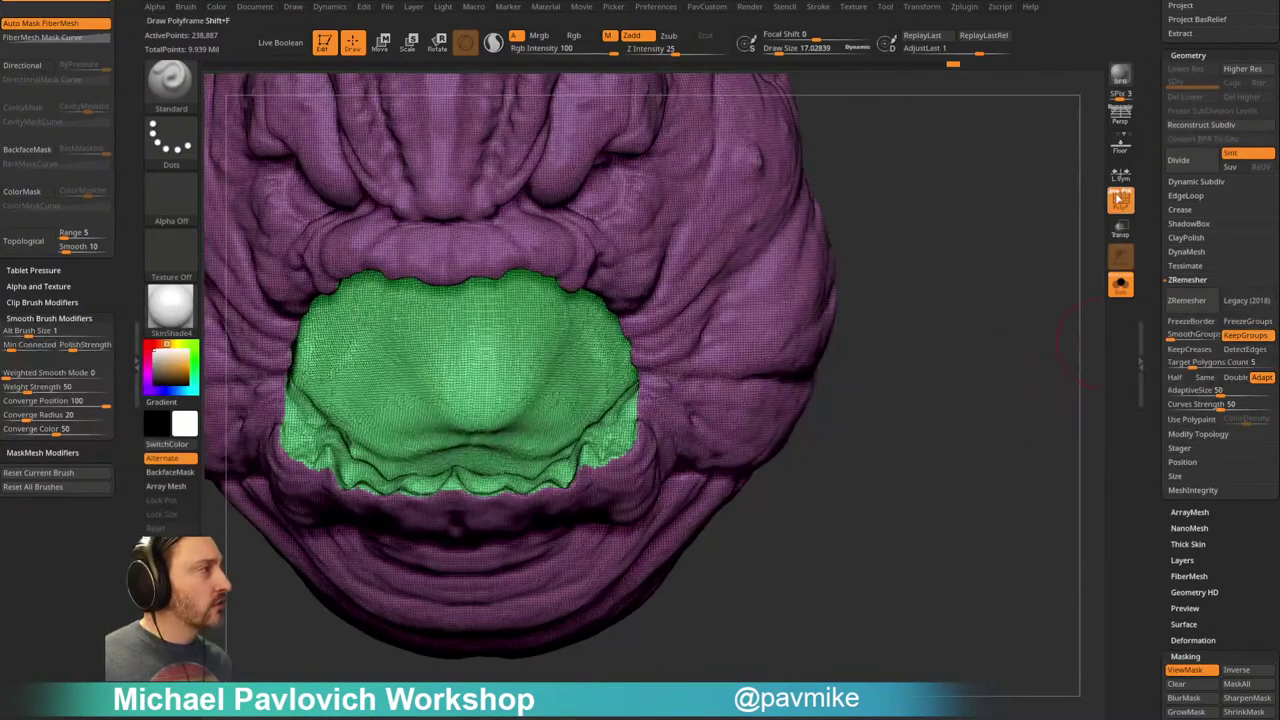
pyautogui.click(1114, 192)
pyautogui.moveTo(1094, 223)
pyautogui.mouseDown()
pyautogui.moveTo(1023, 323)
pyautogui.moveTo(1028, 372)
pyautogui.mouseUp()
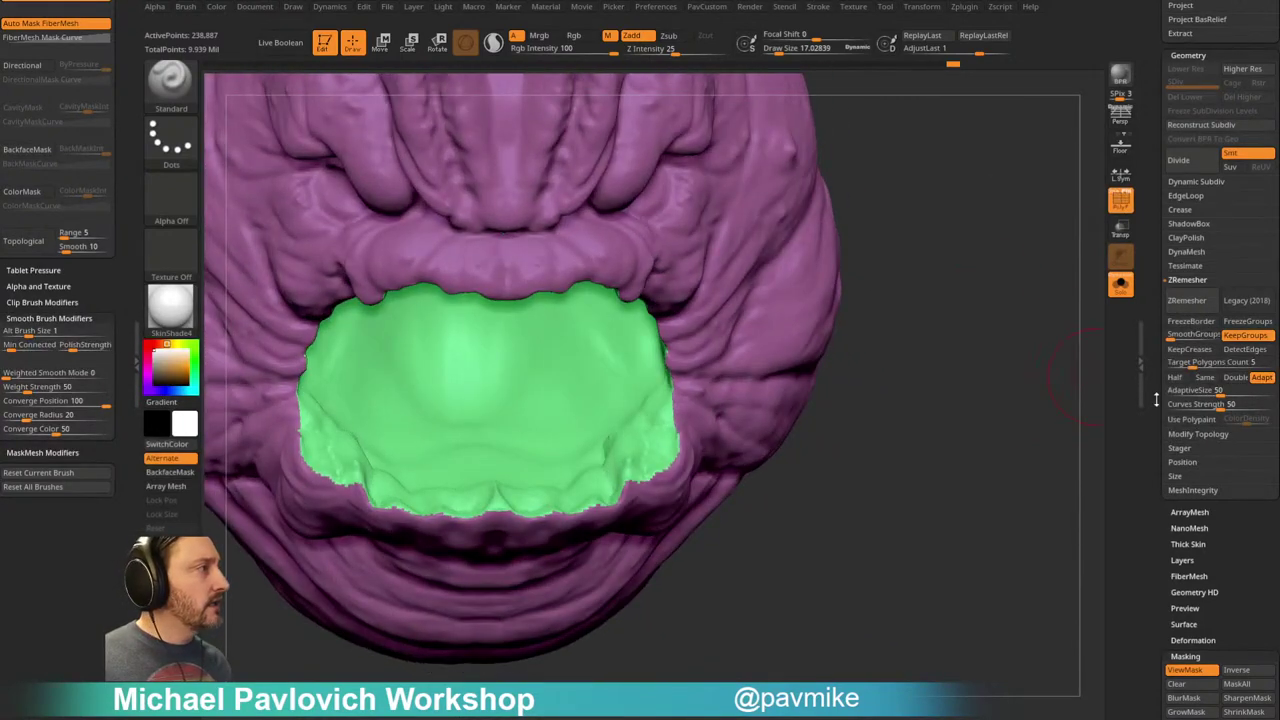
pyautogui.moveTo(1156, 403); pyautogui.dragTo(1158, 245)
pyautogui.click(1203, 487)
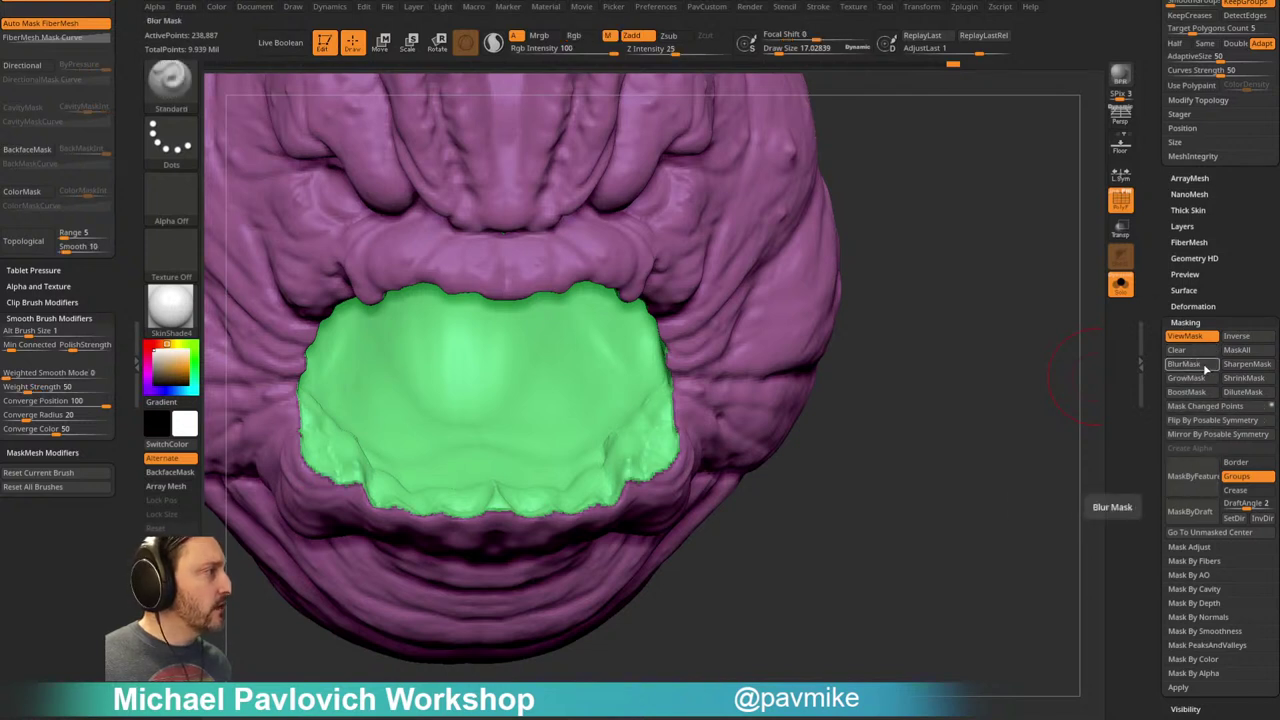
pyautogui.click(1205, 368)
pyautogui.keyDown('ctrl'); pyautogui.click(1017, 391); pyautogui.keyUp('ctrl')
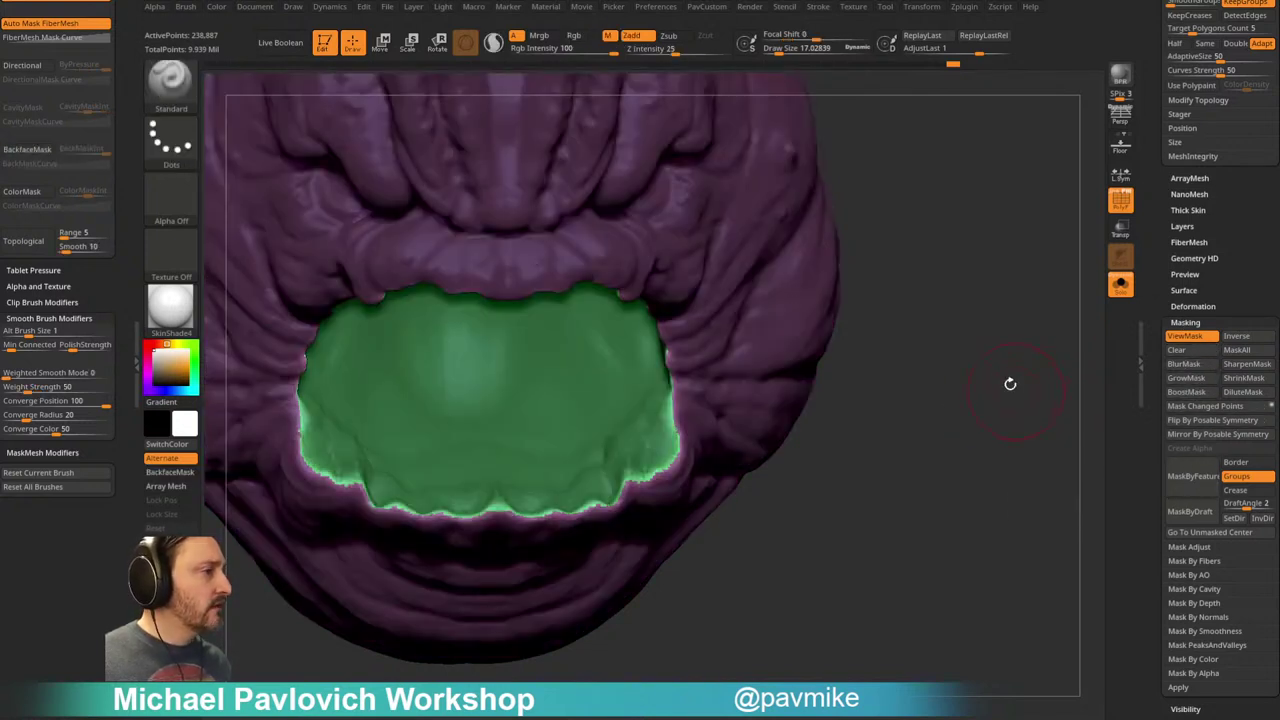
# Step: Smooth the unmasked polygroup borders with Polish By Features and clear the mask
pyautogui.press('2')
pyautogui.click(958, 314)
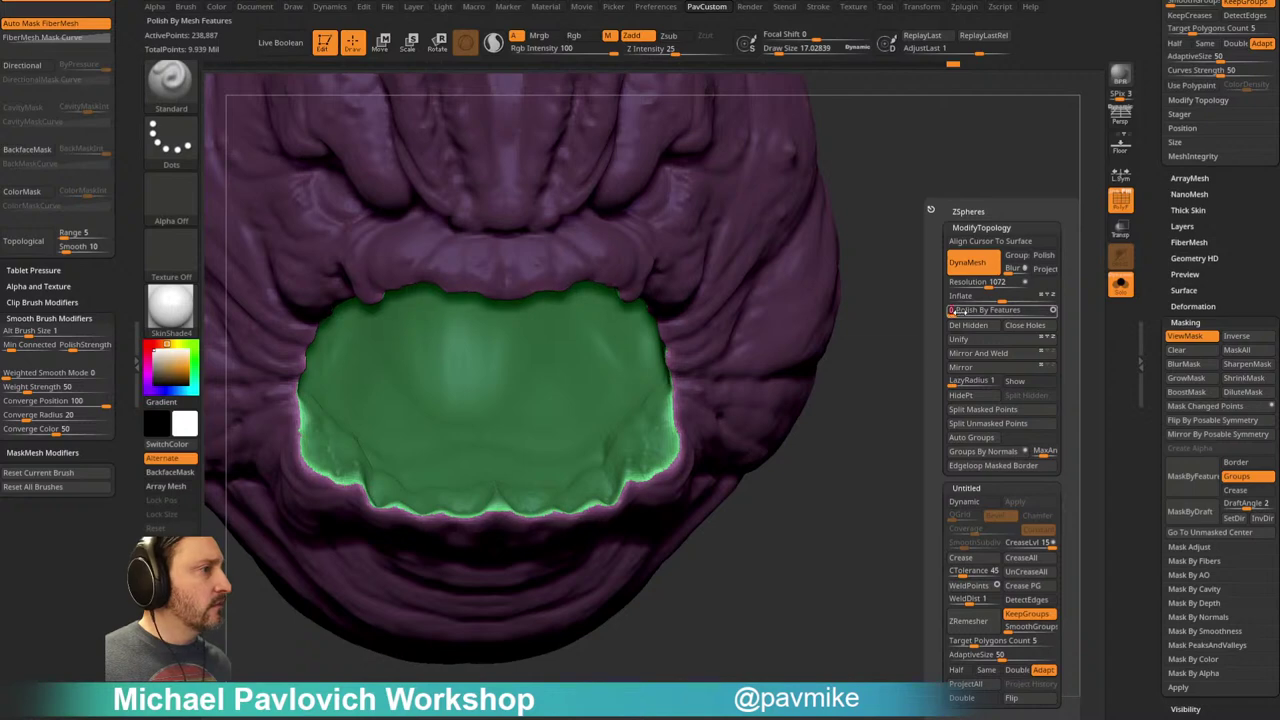
pyautogui.keyDown('ctrl'); pyautogui.moveTo(937, 320); pyautogui.dragTo(975, 329, button='right'); pyautogui.keyUp('ctrl')
pyautogui.moveTo(975, 329)
pyautogui.mouseDown()
pyautogui.moveTo(991, 160)
pyautogui.moveTo(767, 321)
pyautogui.mouseUp()
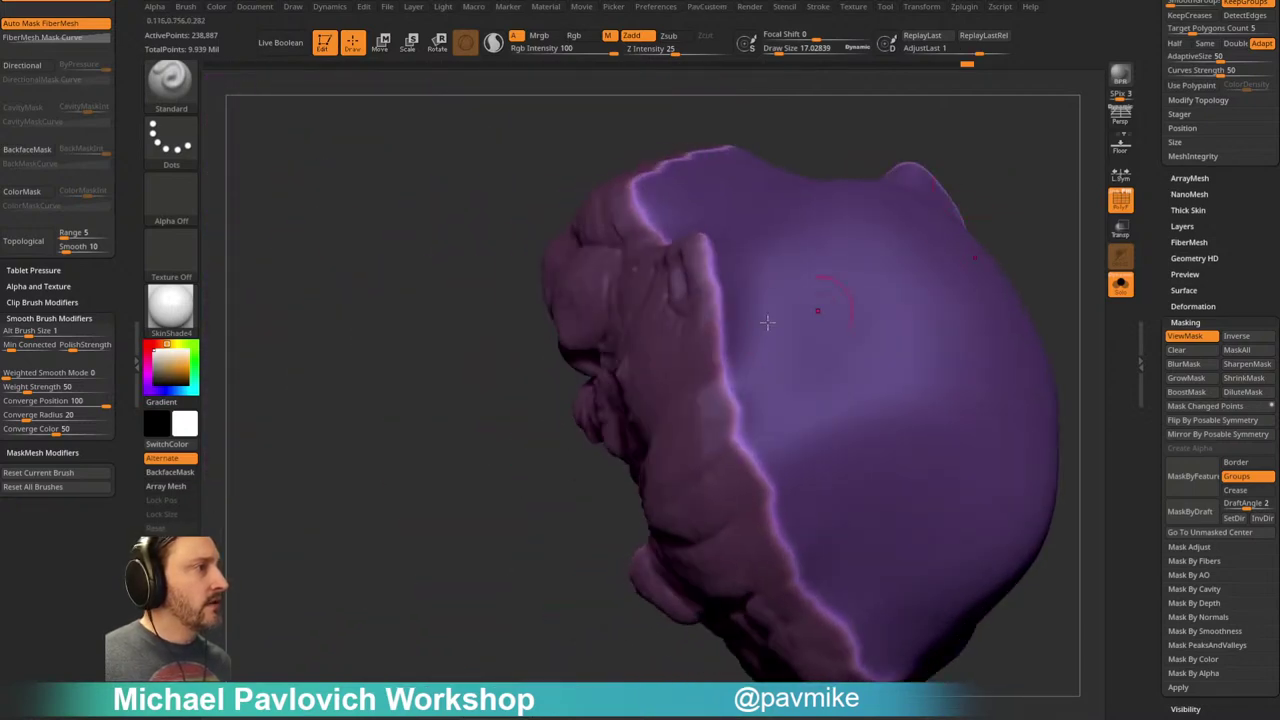
pyautogui.hotkey('shift', 'space')
pyautogui.click(1070, 310)
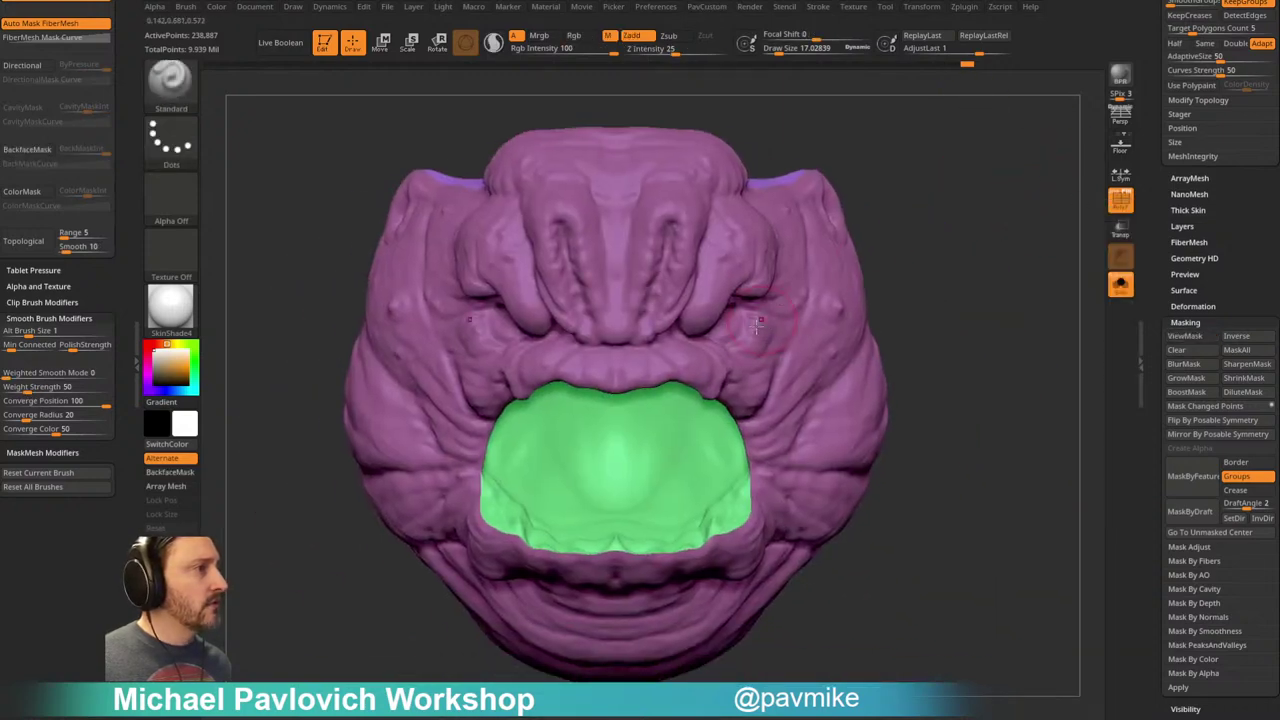
# Step: Hide the polyframe, change the head's material to StartupMaterial, and reduce the draw size to about 11
pyautogui.hotkey('shift', 'space')
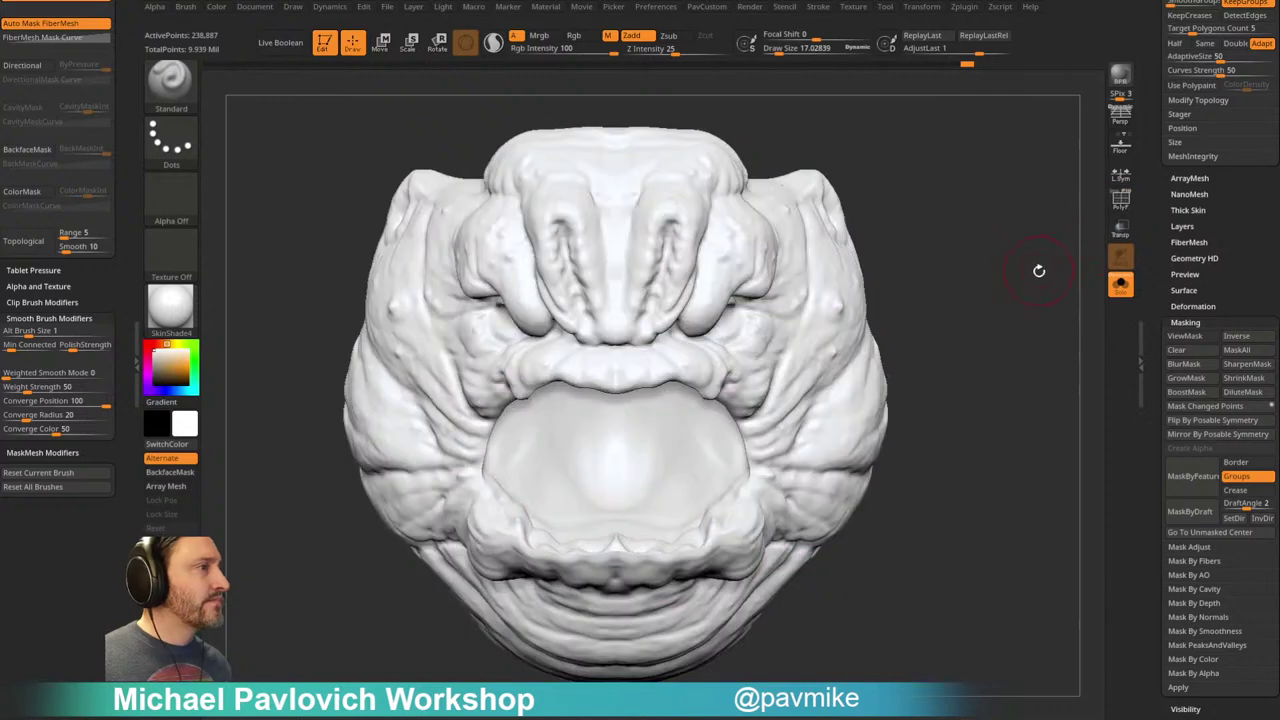
pyautogui.moveTo(1037, 271); pyautogui.dragTo(876, 257)
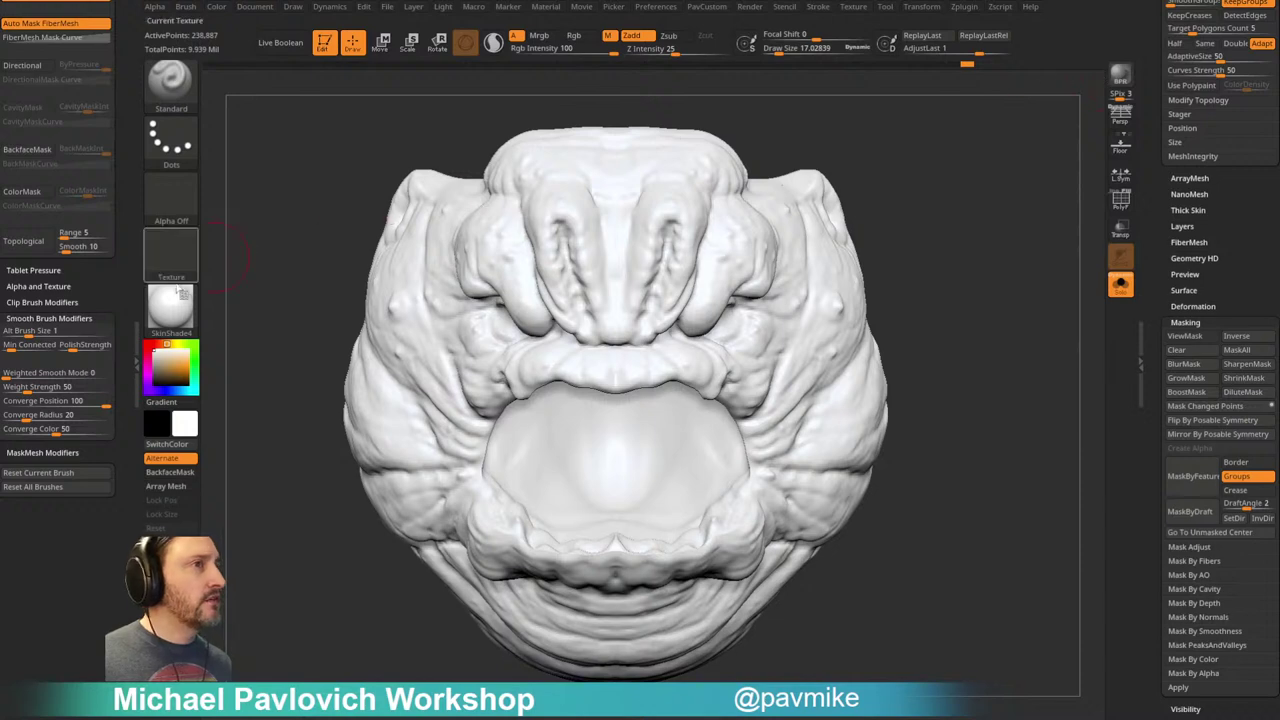
pyautogui.click(172, 306)
pyautogui.click(286, 333)
pyautogui.press('s')
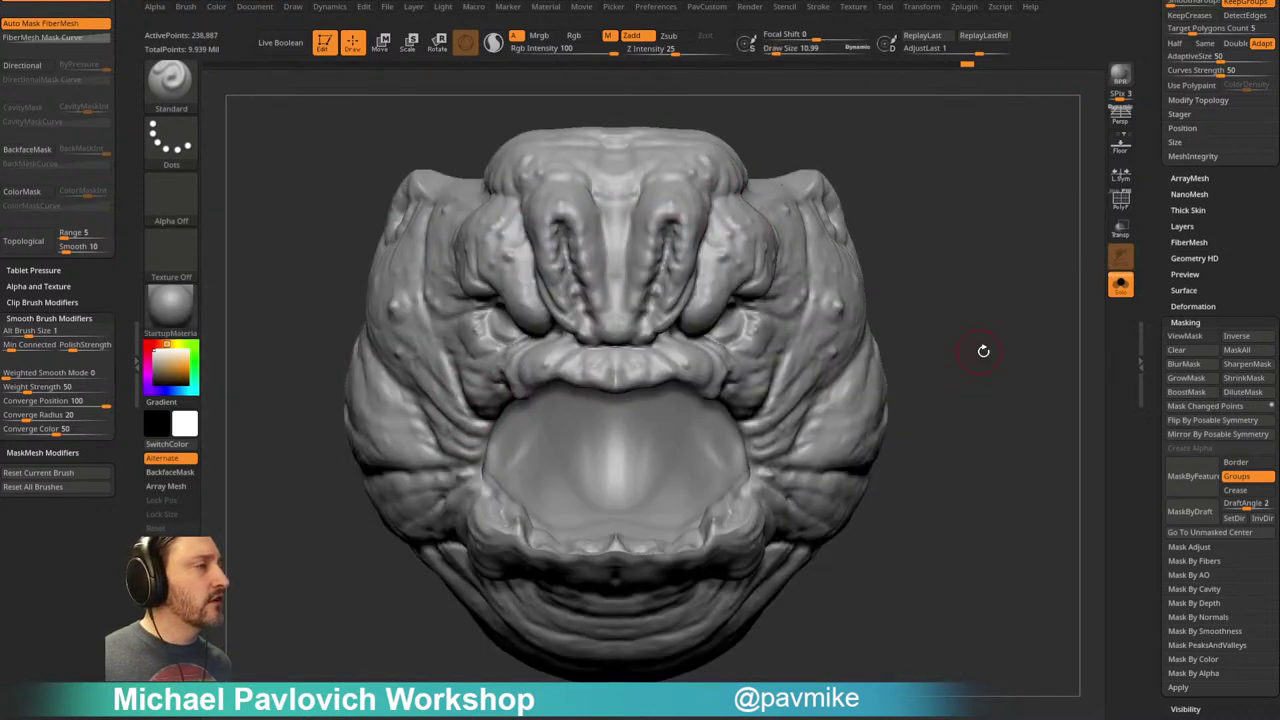
pyautogui.keyDown('alt'); pyautogui.moveTo(979, 351); pyautogui.dragTo(966, 351); pyautogui.keyUp('alt')
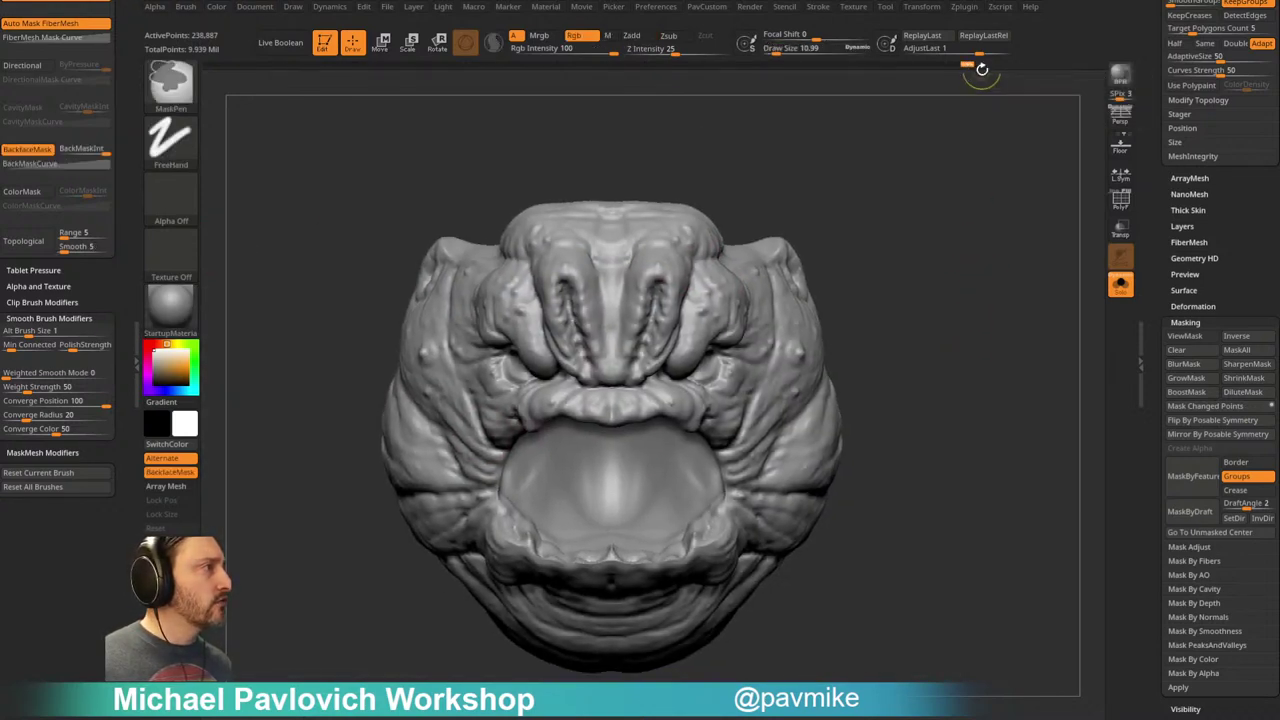
pyautogui.moveTo(990, 273); pyautogui.dragTo(960, 271)
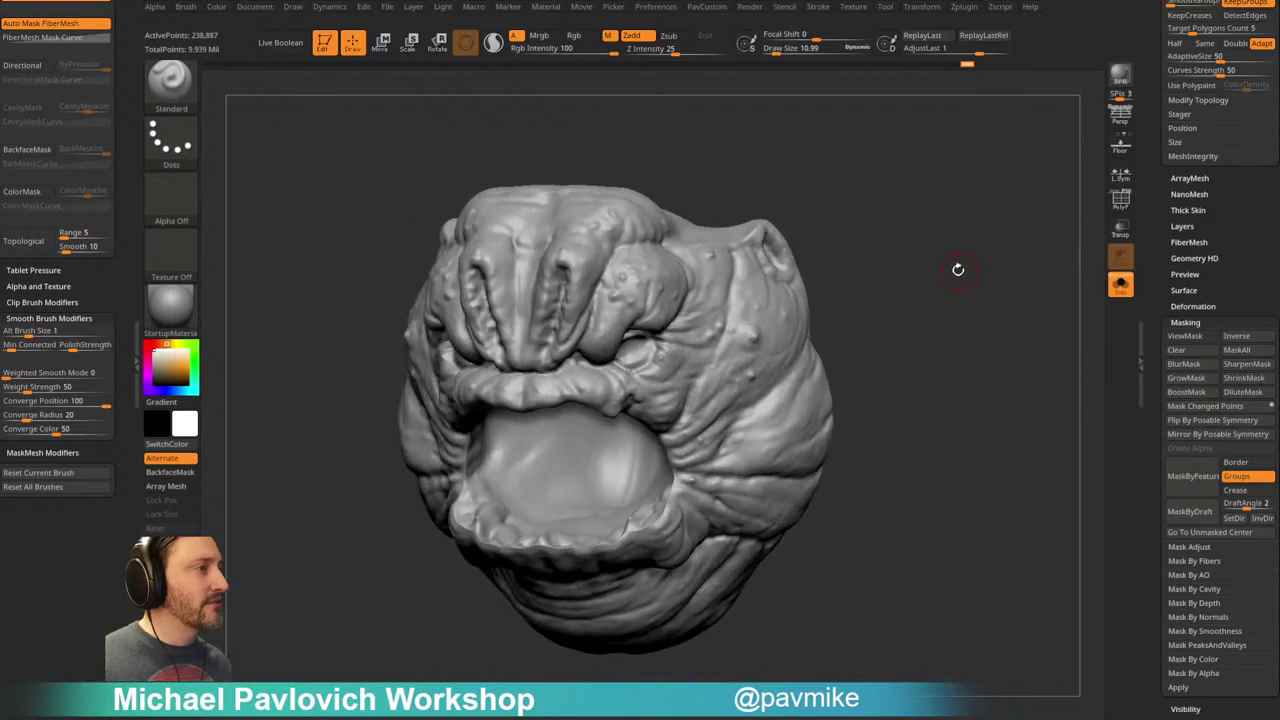
# Step: Set ZRemesher's AdaptiveSize to 11 and remesh the head with a Target Polygons Count of 5
pyautogui.press('space')
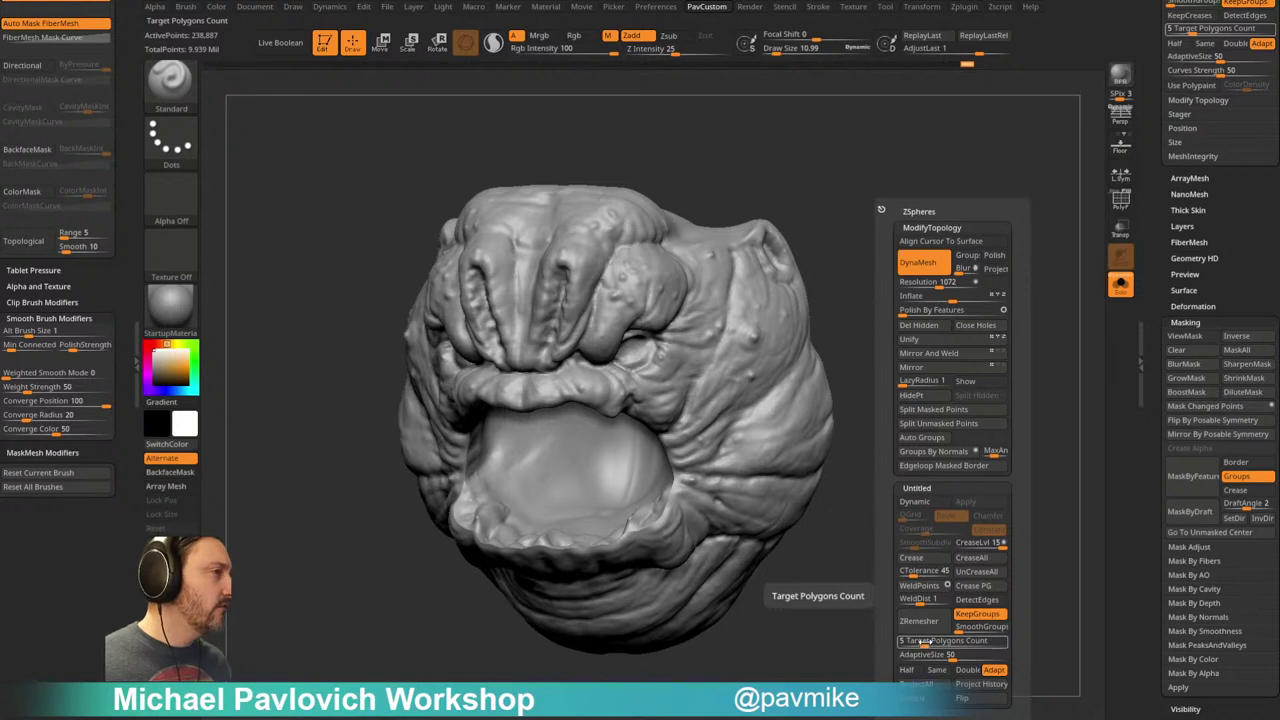
pyautogui.click(925, 655)
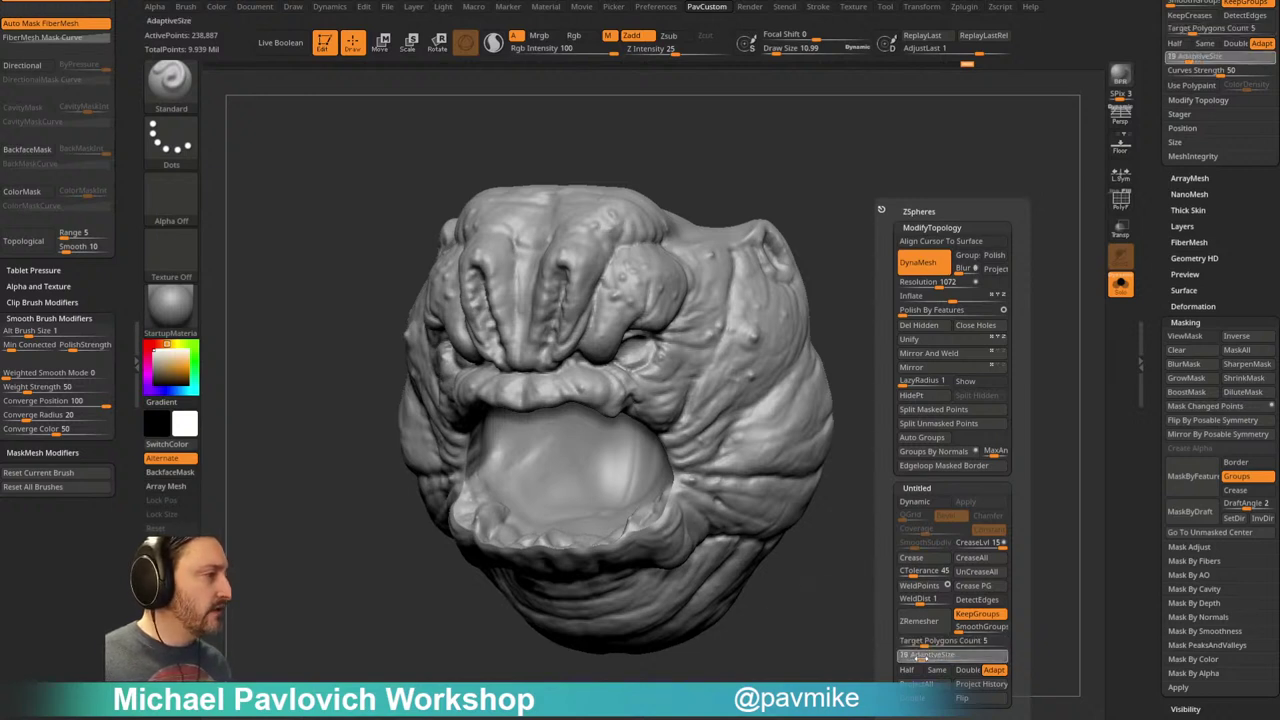
pyautogui.moveTo(888, 659); pyautogui.dragTo(925, 655)
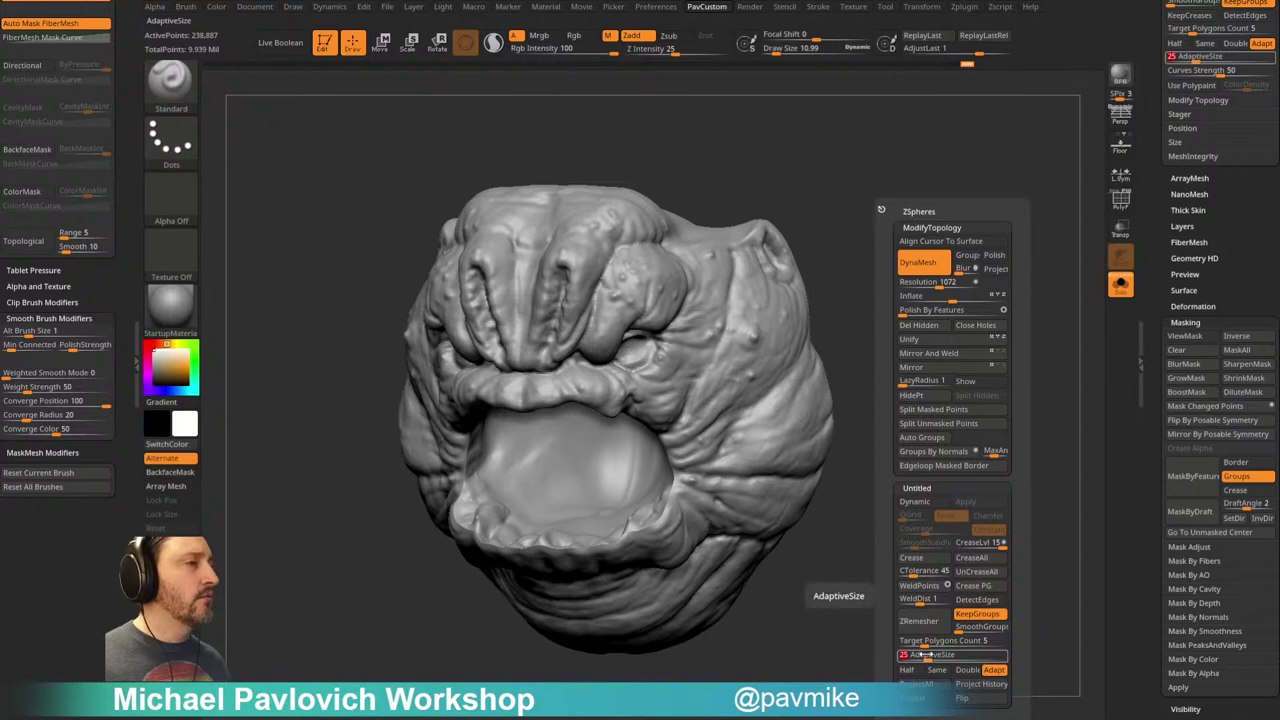
pyautogui.moveTo(918, 657); pyautogui.dragTo(903, 656)
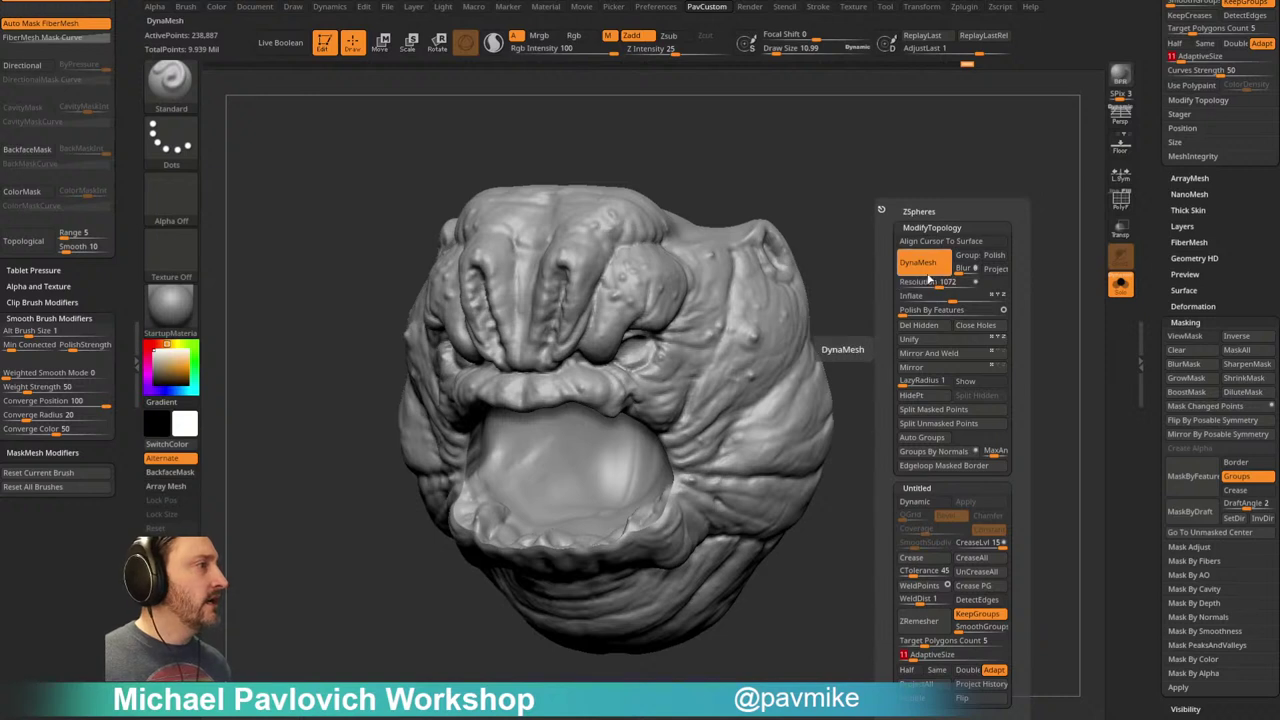
pyautogui.click(919, 621)
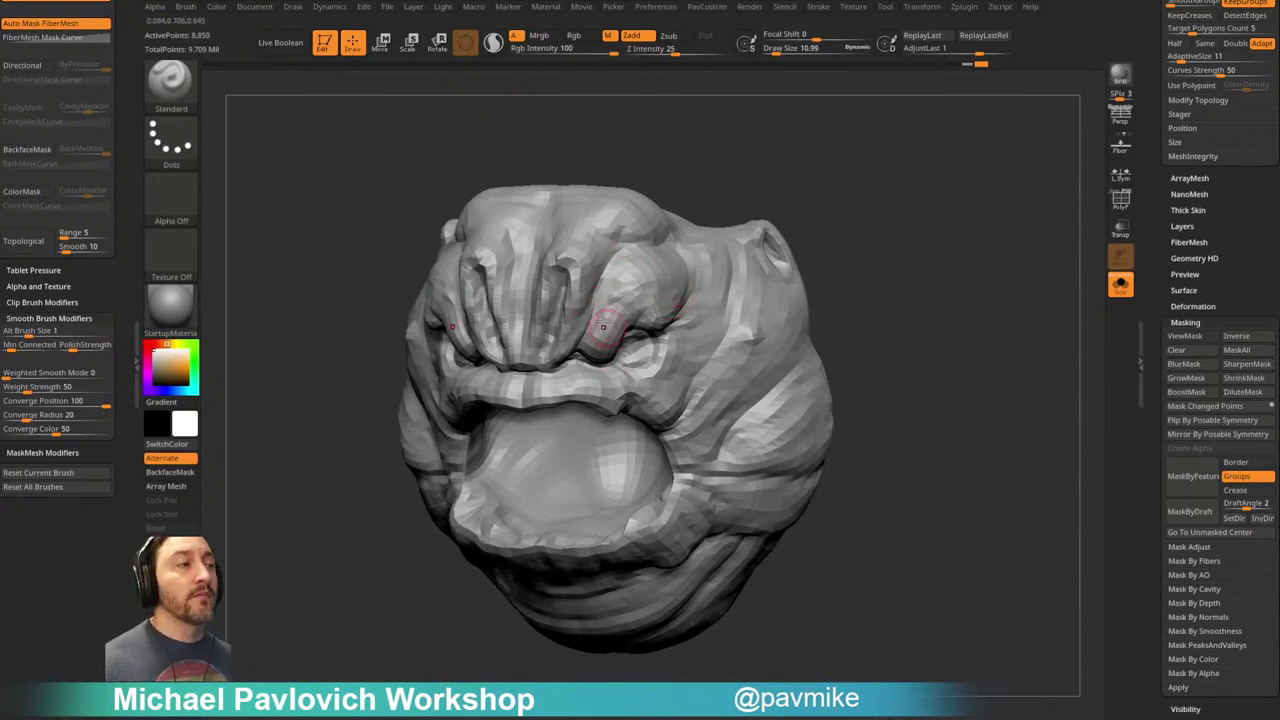
# Step: Check the remeshed head's polygroups around the mouth and run Project History on it
pyautogui.moveTo(995, 278)
pyautogui.mouseDown()
pyautogui.moveTo(969, 277)
pyautogui.moveTo(990, 235)
pyautogui.moveTo(1011, 267)
pyautogui.moveTo(995, 194)
pyautogui.mouseUp()
pyautogui.click(1120, 199)
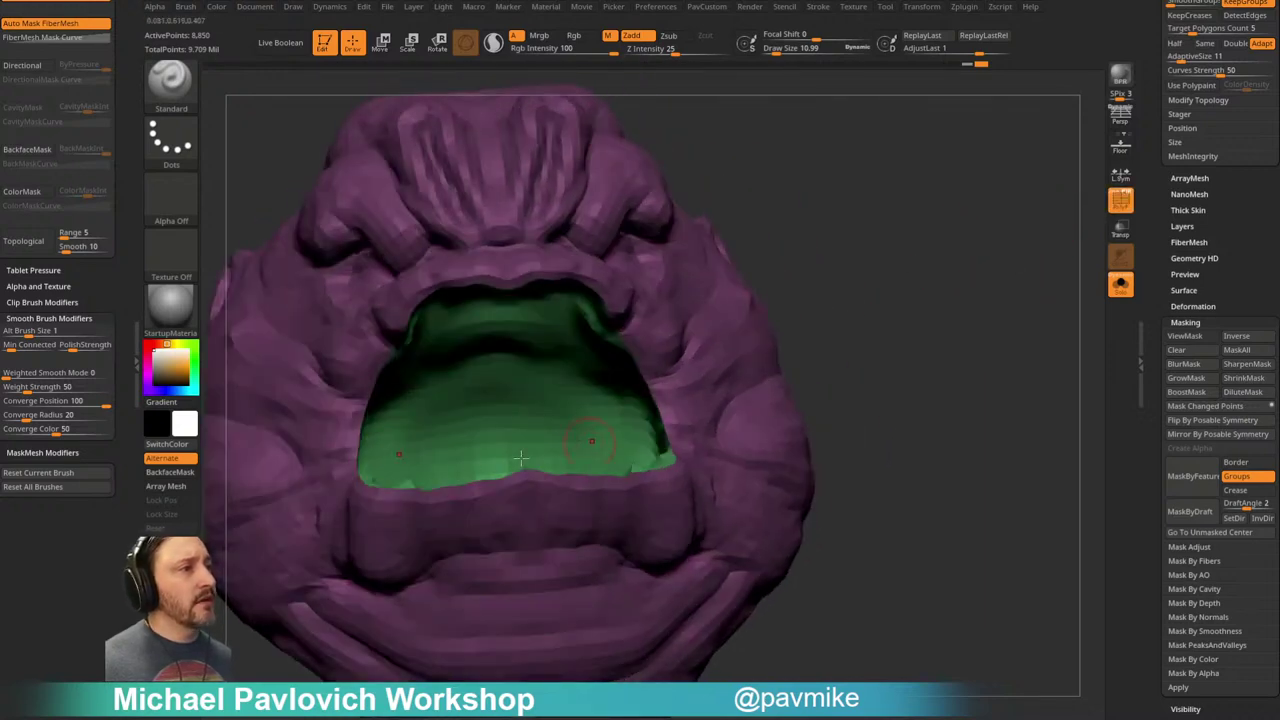
pyautogui.moveTo(873, 242)
pyautogui.mouseDown()
pyautogui.moveTo(800, 331)
pyautogui.moveTo(751, 331)
pyautogui.moveTo(666, 380)
pyautogui.moveTo(739, 448)
pyautogui.moveTo(760, 420)
pyautogui.moveTo(971, 286)
pyautogui.moveTo(1011, 291)
pyautogui.moveTo(998, 285)
pyautogui.mouseUp()
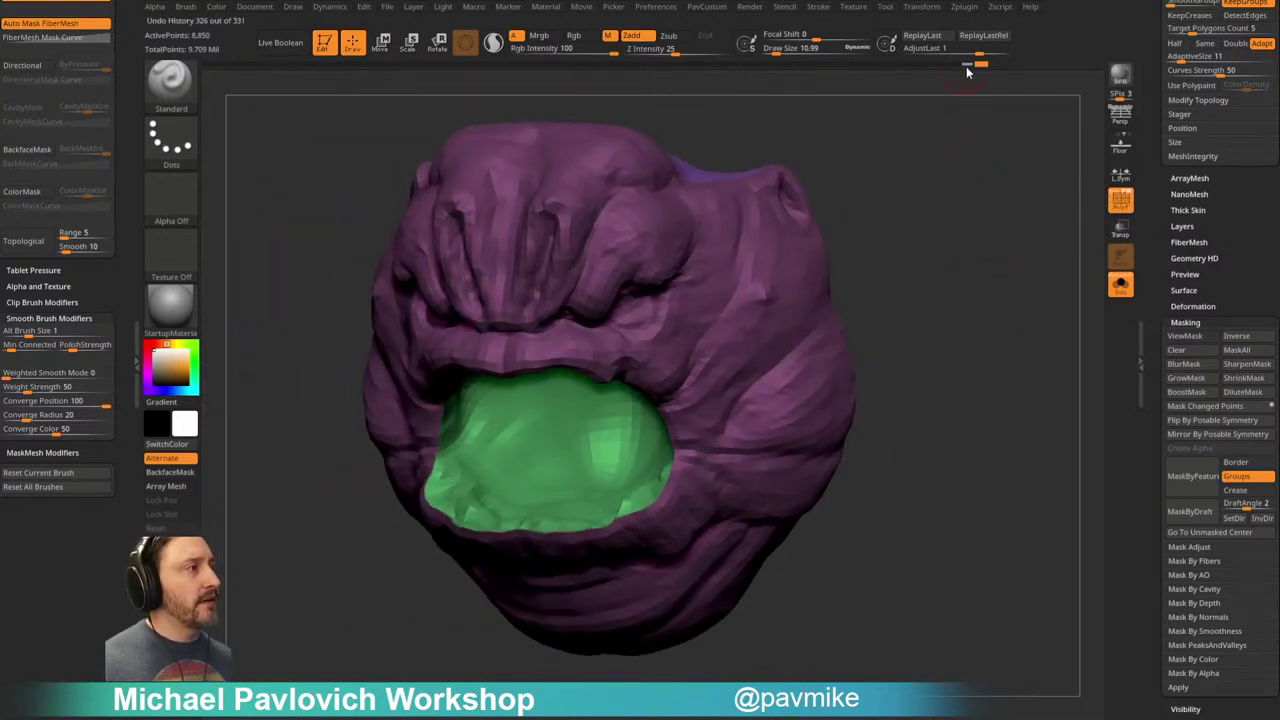
pyautogui.press('g')
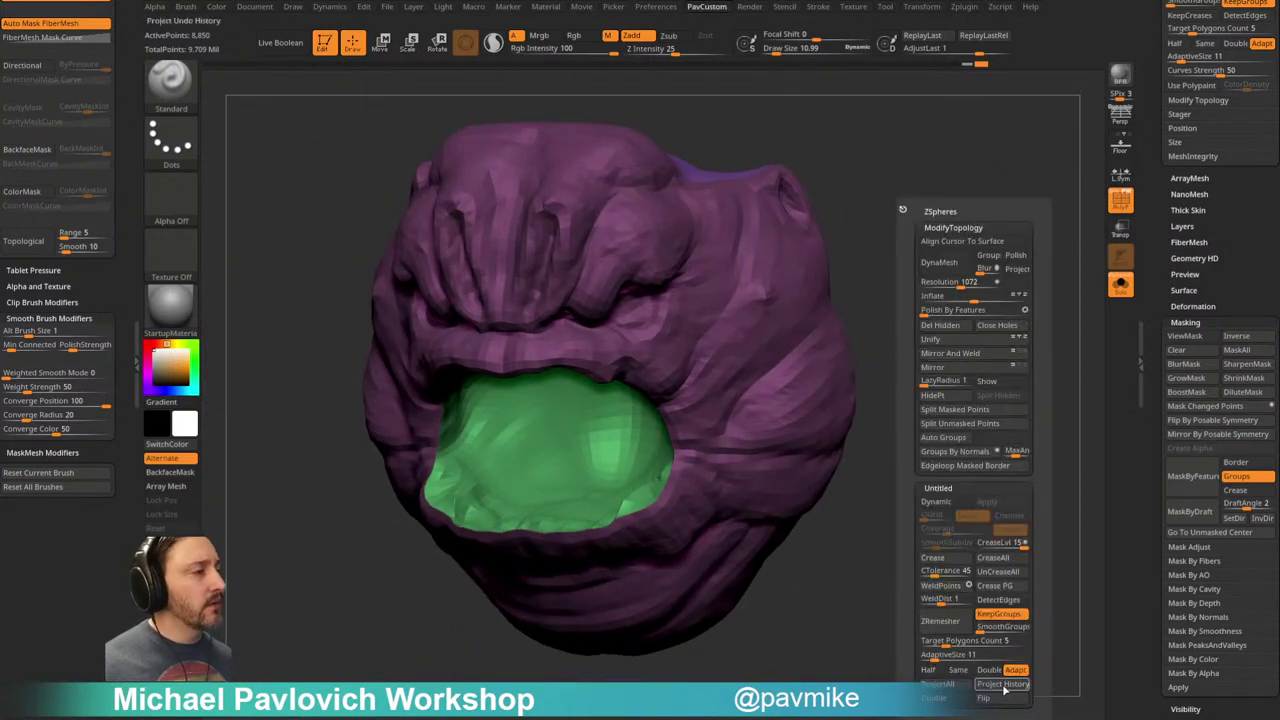
pyautogui.click(1007, 690)
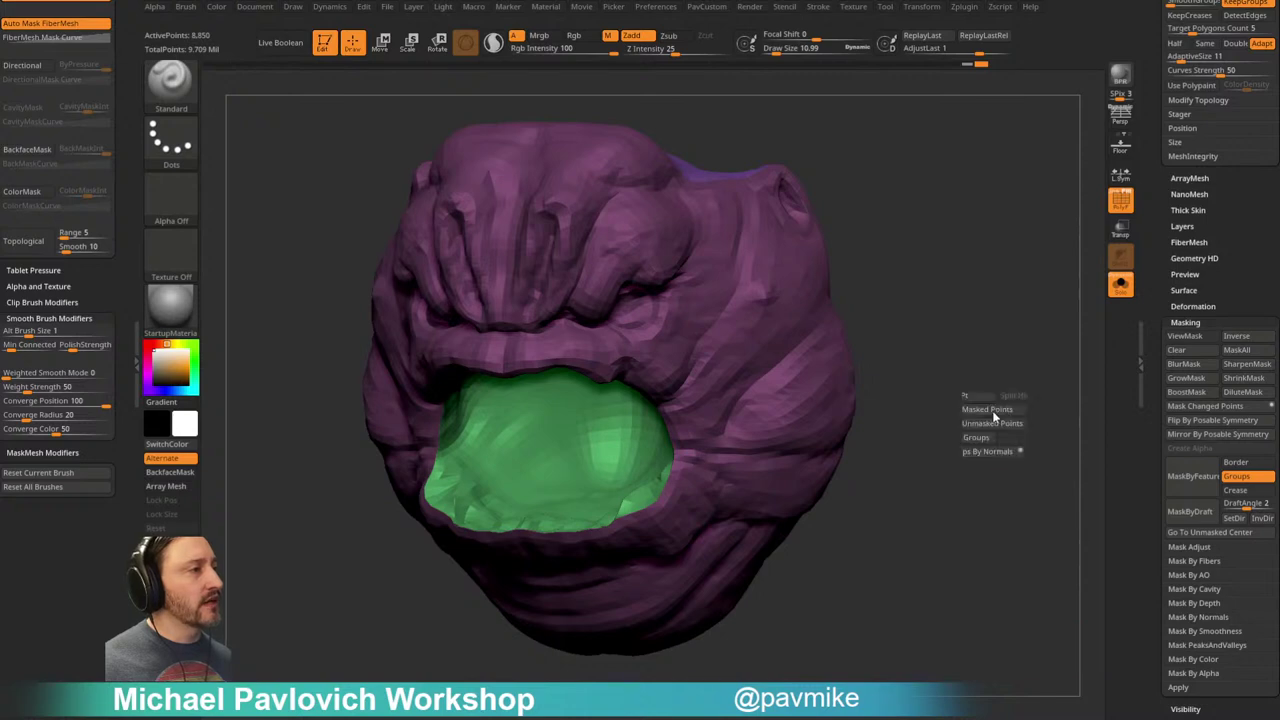
# Step: Remesh the head again with ZRemesher at Half and run Project History, with the wireframe shown over the ear
pyautogui.press('space')
pyautogui.click(983, 626)
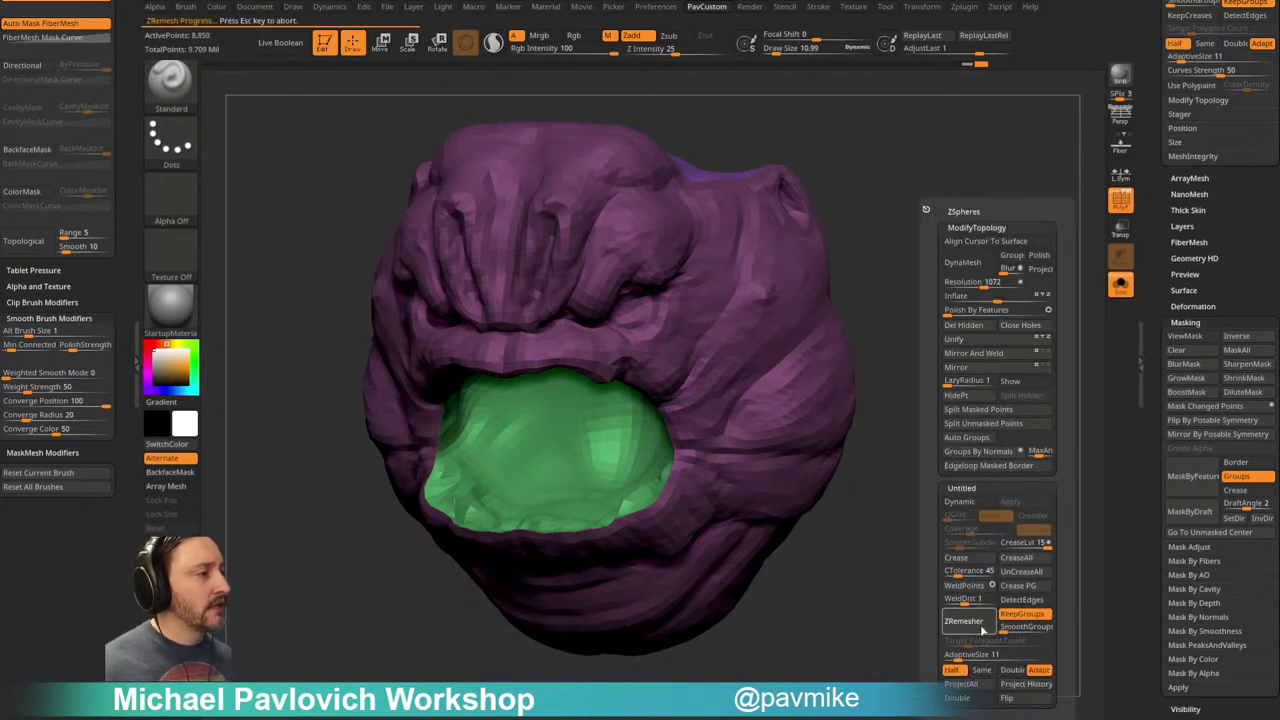
pyautogui.press('space')
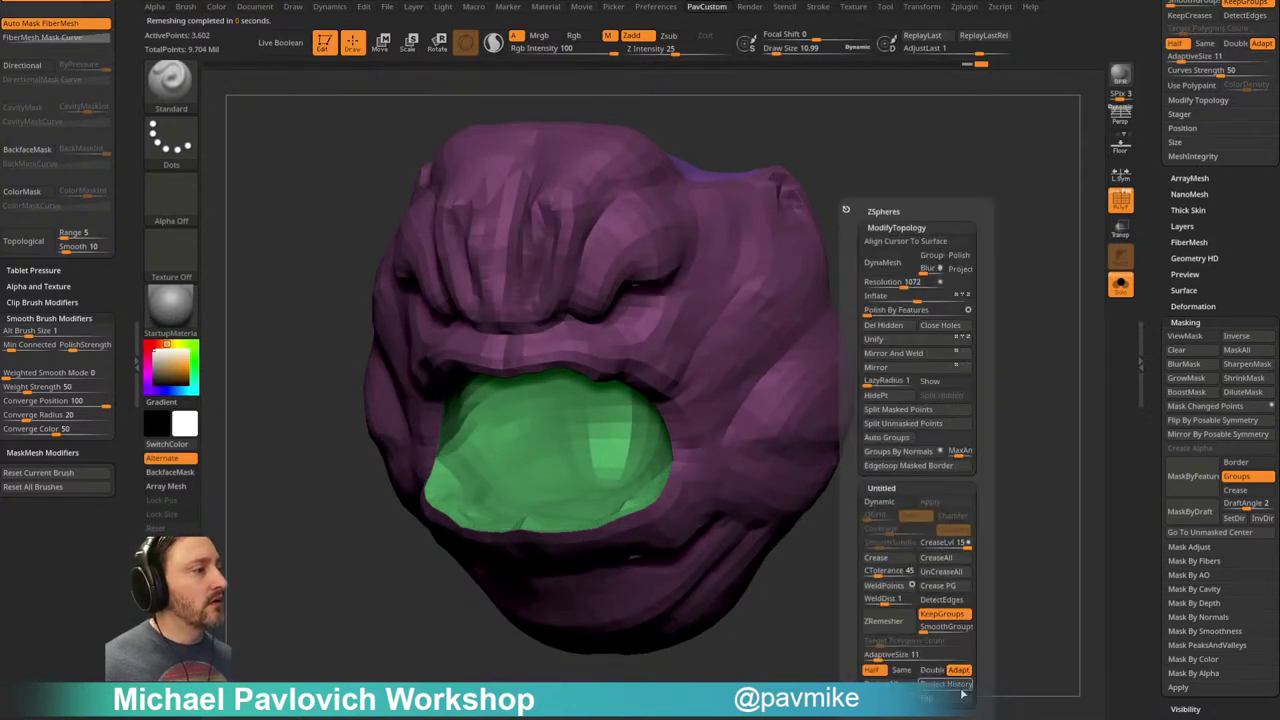
pyautogui.moveTo(971, 543); pyautogui.dragTo(982, 414)
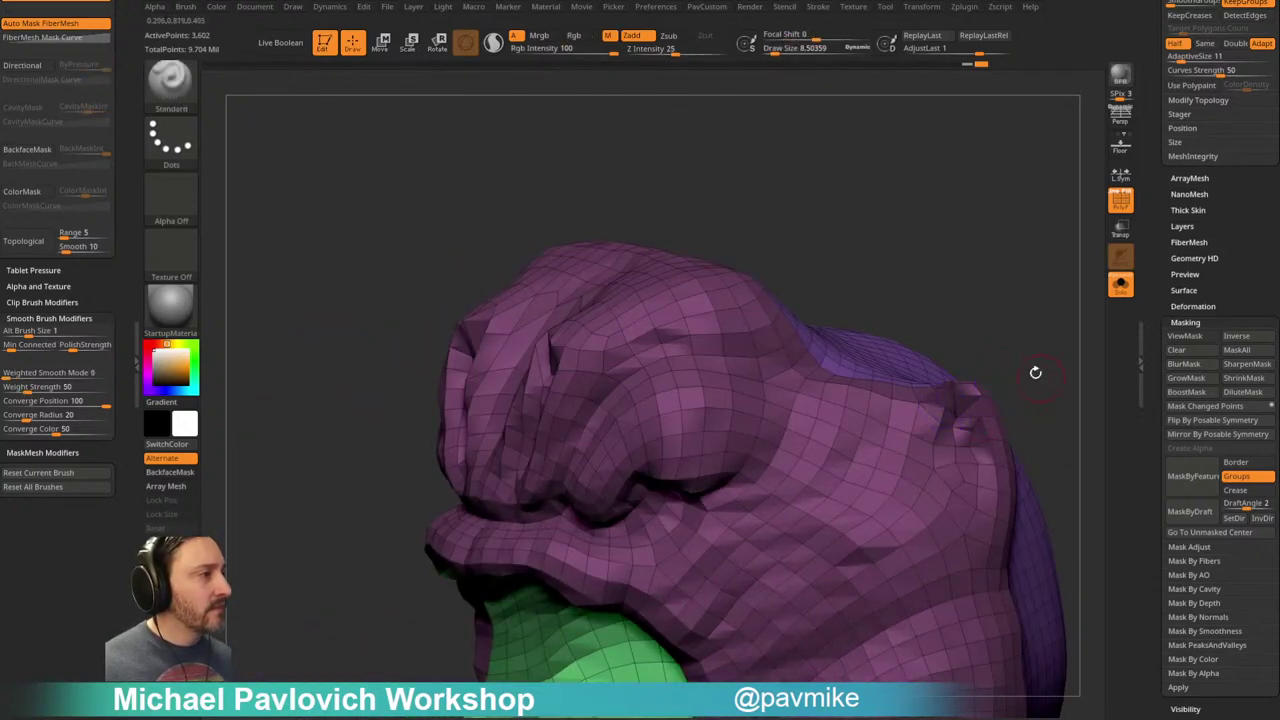
pyautogui.moveTo(1043, 374); pyautogui.dragTo(968, 296)
pyautogui.keyDown('shift'); pyautogui.click(666, 49); pyautogui.keyUp('shift')
pyautogui.moveTo(872, 182)
pyautogui.mouseDown()
pyautogui.moveTo(880, 217)
pyautogui.moveTo(846, 243)
pyautogui.mouseUp()
pyautogui.moveTo(836, 345)
pyautogui.mouseDown()
pyautogui.moveTo(683, 391)
pyautogui.moveTo(829, 280)
pyautogui.moveTo(1020, 297)
pyautogui.moveTo(806, 272)
pyautogui.moveTo(969, 306)
pyautogui.moveTo(951, 337)
pyautogui.moveTo(969, 333)
pyautogui.moveTo(977, 258)
pyautogui.mouseUp()
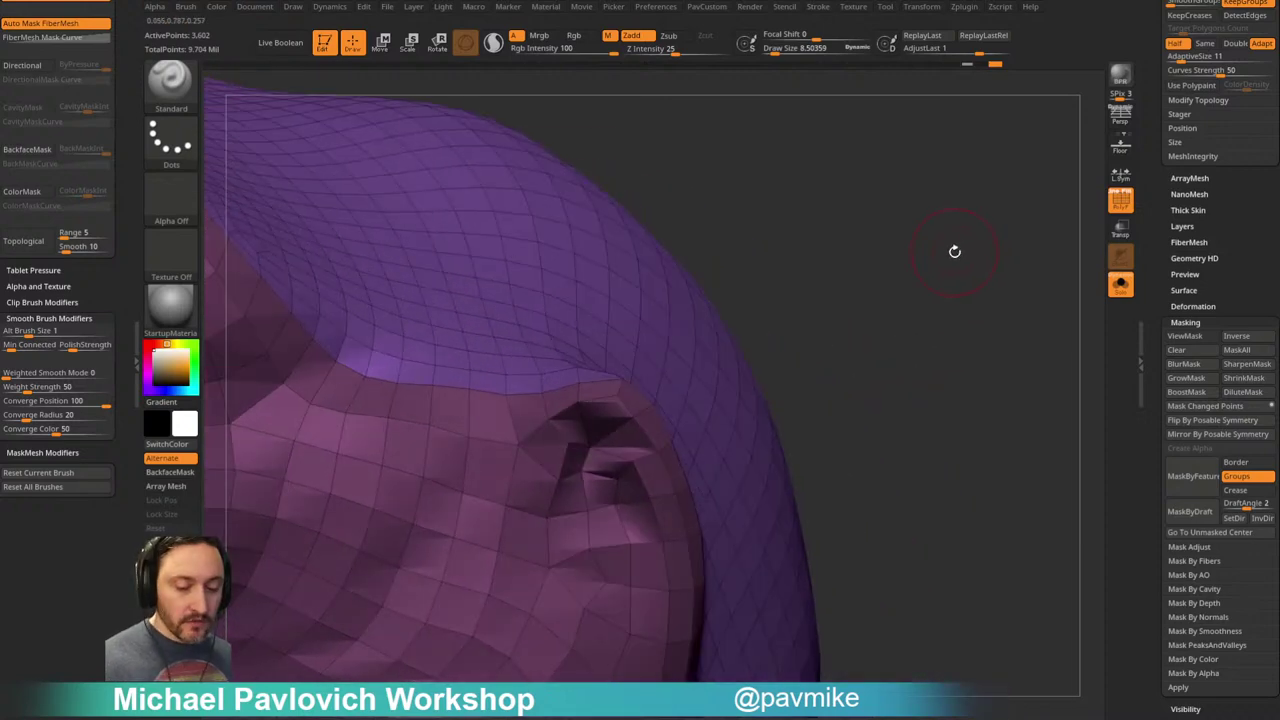
# Step: Slice new edges into the inner fold at the ear's tip using the ZM_Slice brush at a draw size of about 1.4
pyautogui.press('b')
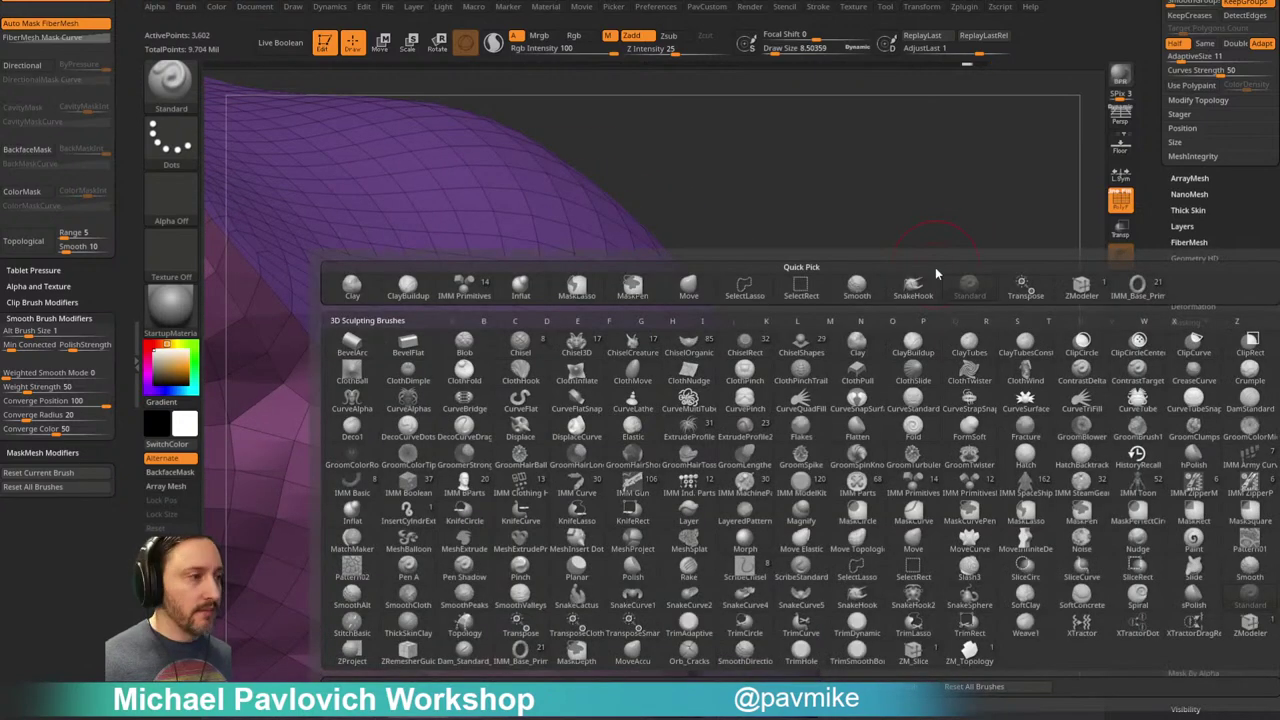
pyautogui.click(920, 655)
pyautogui.moveTo(946, 426); pyautogui.dragTo(974, 257)
pyautogui.press('s')
pyautogui.moveTo(912, 290); pyautogui.dragTo(923, 257)
pyautogui.press('s')
pyautogui.moveTo(653, 411); pyautogui.dragTo(649, 411)
pyautogui.click(619, 404)
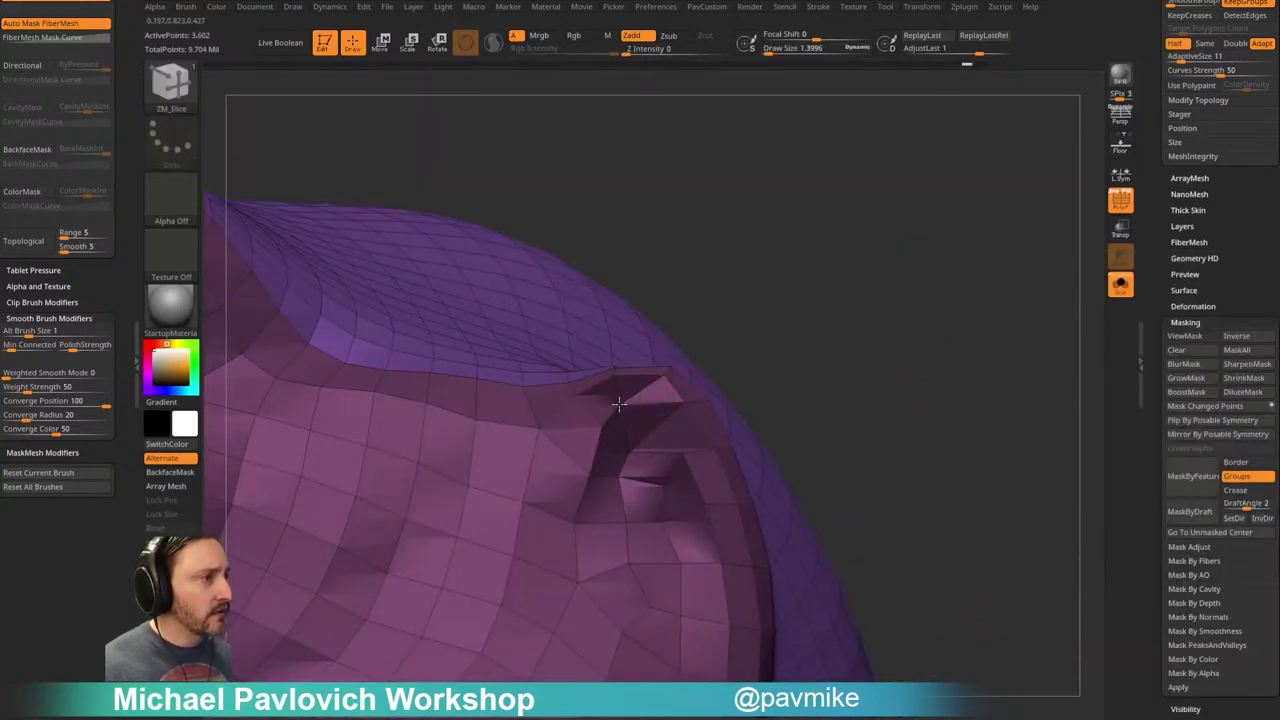
pyautogui.click(674, 415)
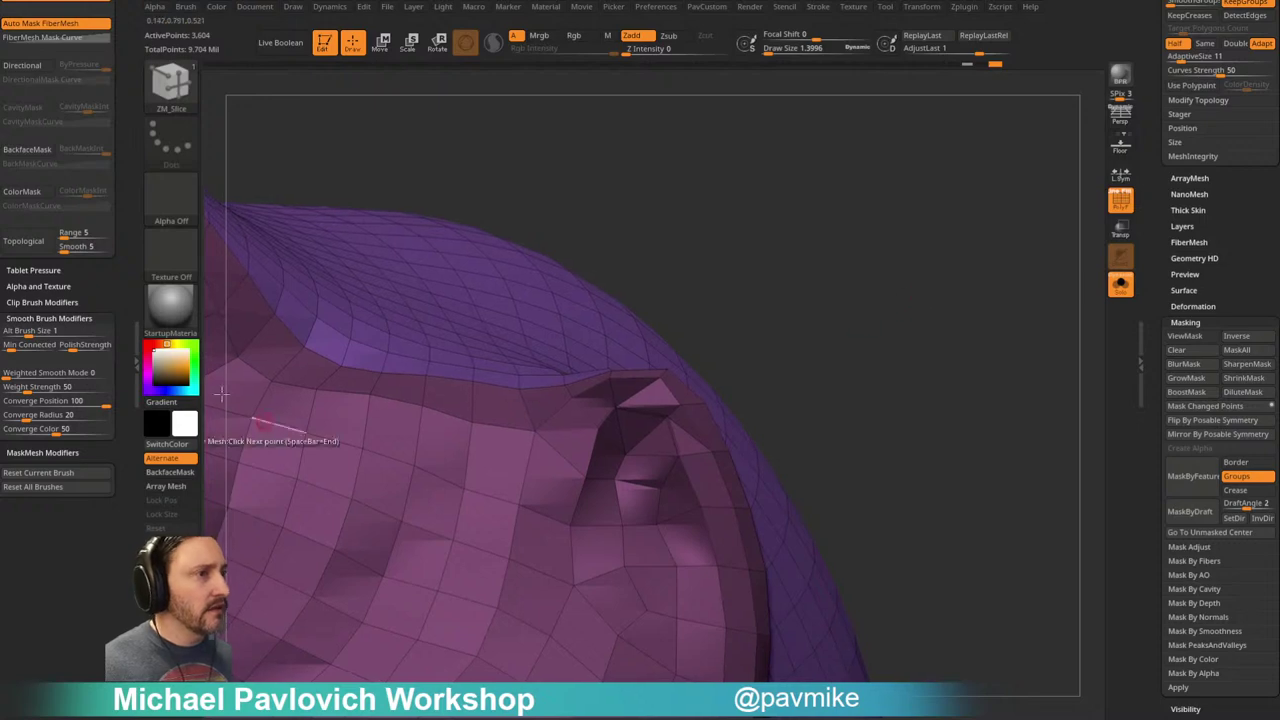
# Step: Change the head's material to SkinShade4 and slice another edge through the fold at the ear's tip
pyautogui.click(170, 305)
pyautogui.click(920, 566)
pyautogui.moveTo(880, 246)
pyautogui.mouseDown()
pyautogui.moveTo(963, 317)
pyautogui.moveTo(926, 306)
pyautogui.moveTo(938, 300)
pyautogui.moveTo(918, 325)
pyautogui.mouseUp()
pyautogui.moveTo(674, 408); pyautogui.dragTo(680, 459)
pyautogui.moveTo(840, 318); pyautogui.dragTo(805, 332)
# Step: Set ZModeler's edge action to Delete and remove the surplus edges around the ear's tip
pyautogui.press('space')
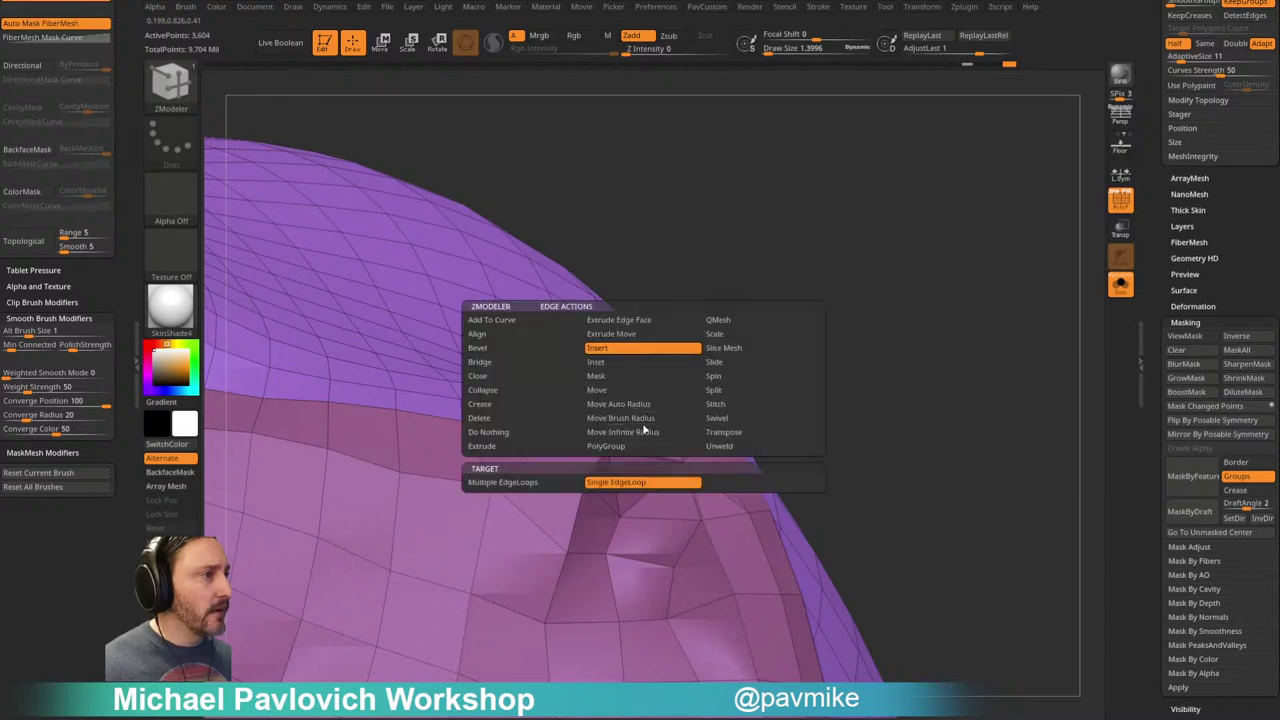
pyautogui.click(503, 421)
pyautogui.press('`')
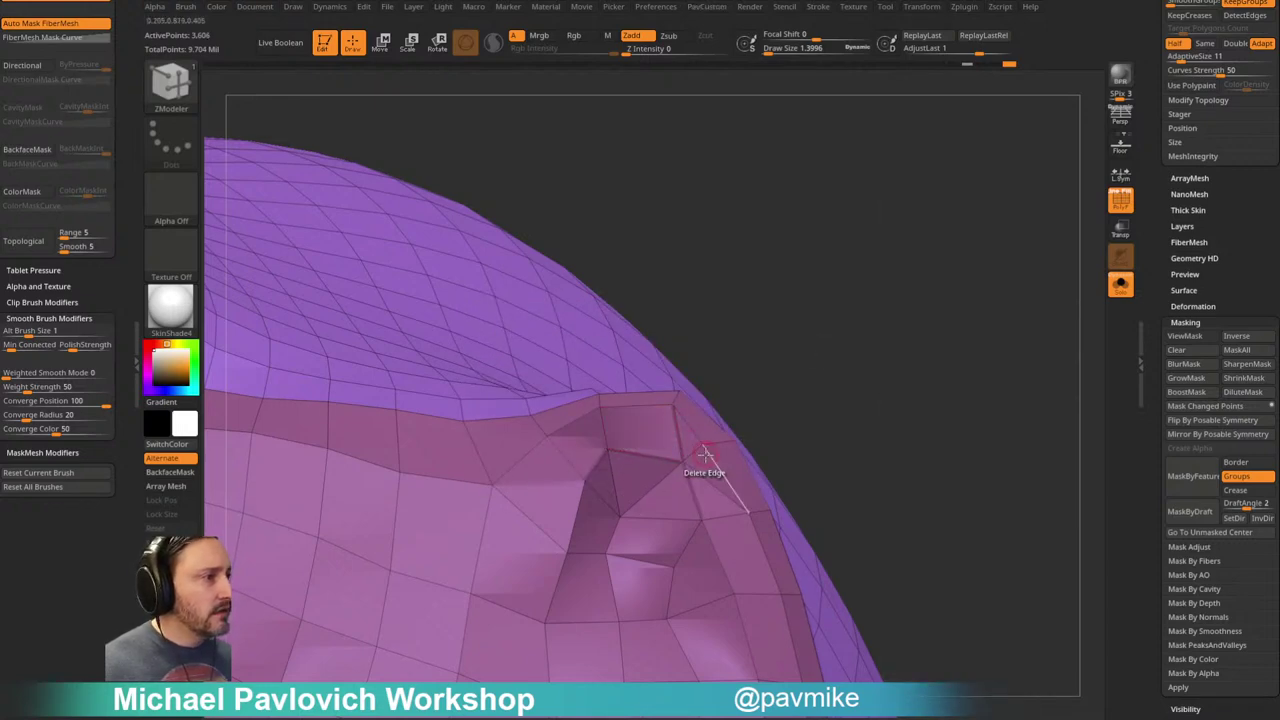
pyautogui.moveTo(780, 379); pyautogui.dragTo(751, 383)
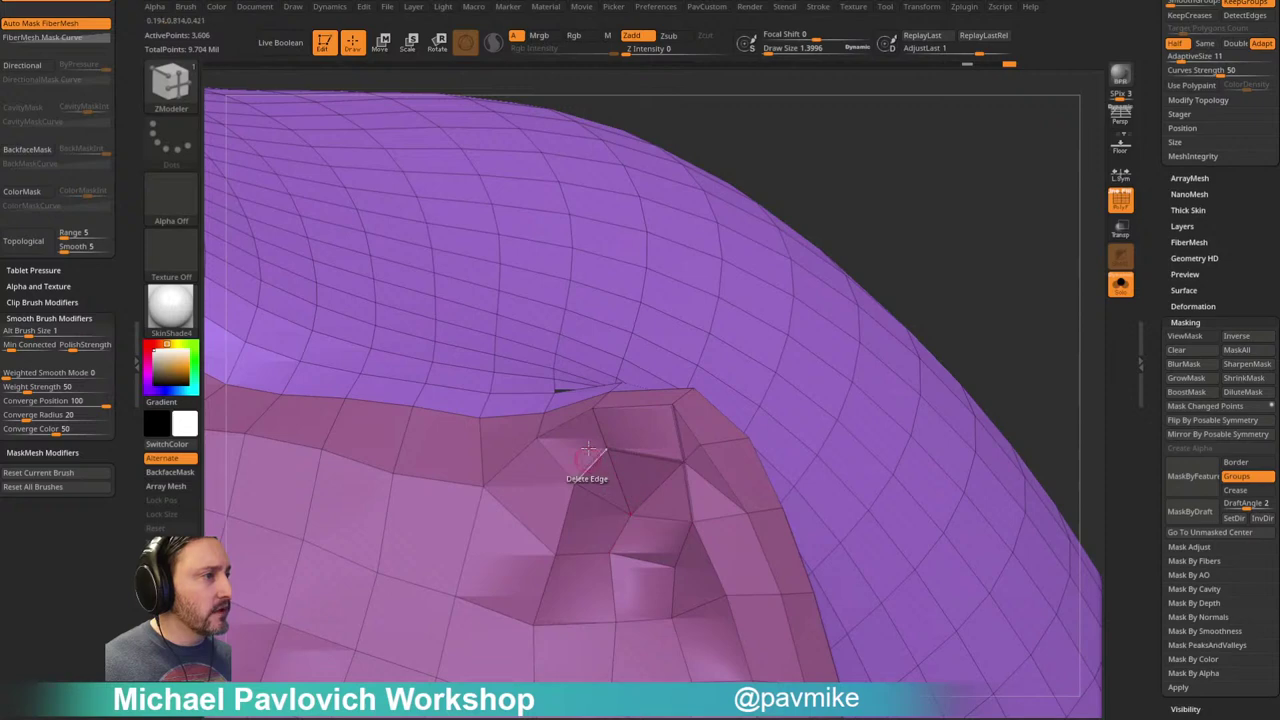
pyautogui.moveTo(915, 257); pyautogui.dragTo(1010, 228)
pyautogui.click(709, 480)
pyautogui.moveTo(915, 250)
pyautogui.mouseDown()
pyautogui.moveTo(825, 262)
pyautogui.moveTo(910, 258)
pyautogui.mouseUp()
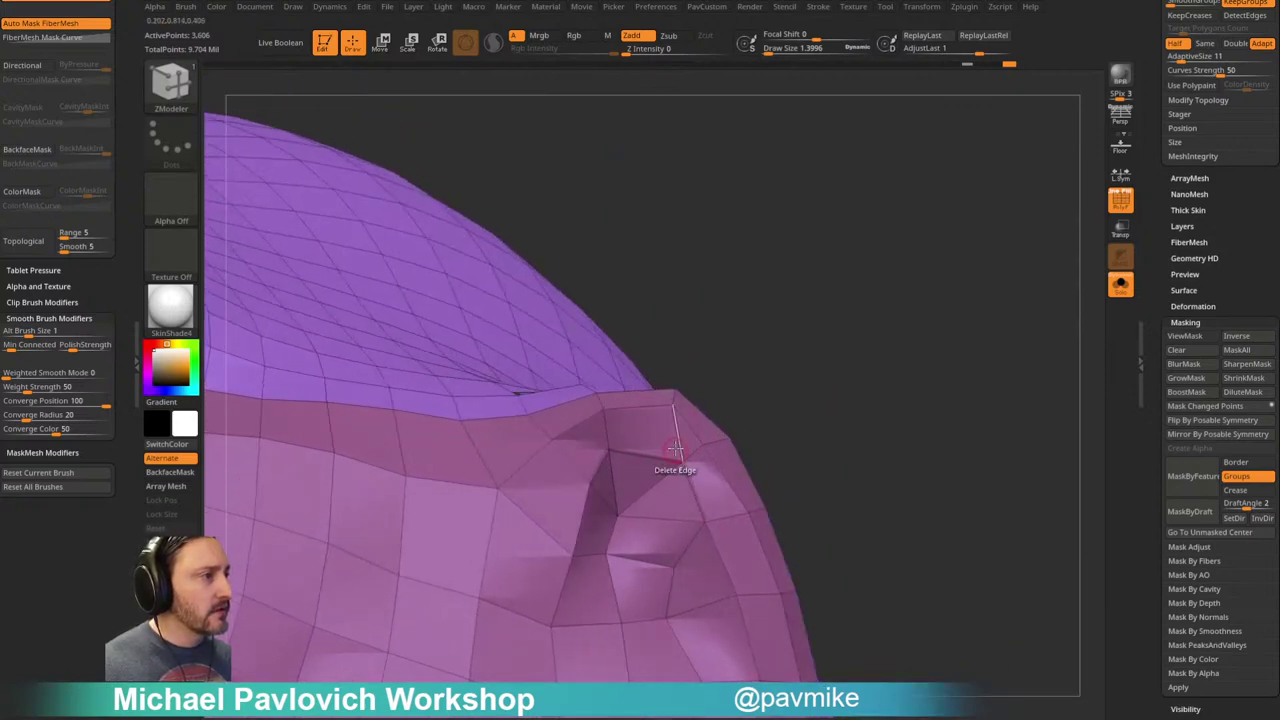
pyautogui.moveTo(744, 420); pyautogui.dragTo(758, 401, button='right')
# Step: Select the Move brush and remove all creases from the head
pyautogui.press('s')
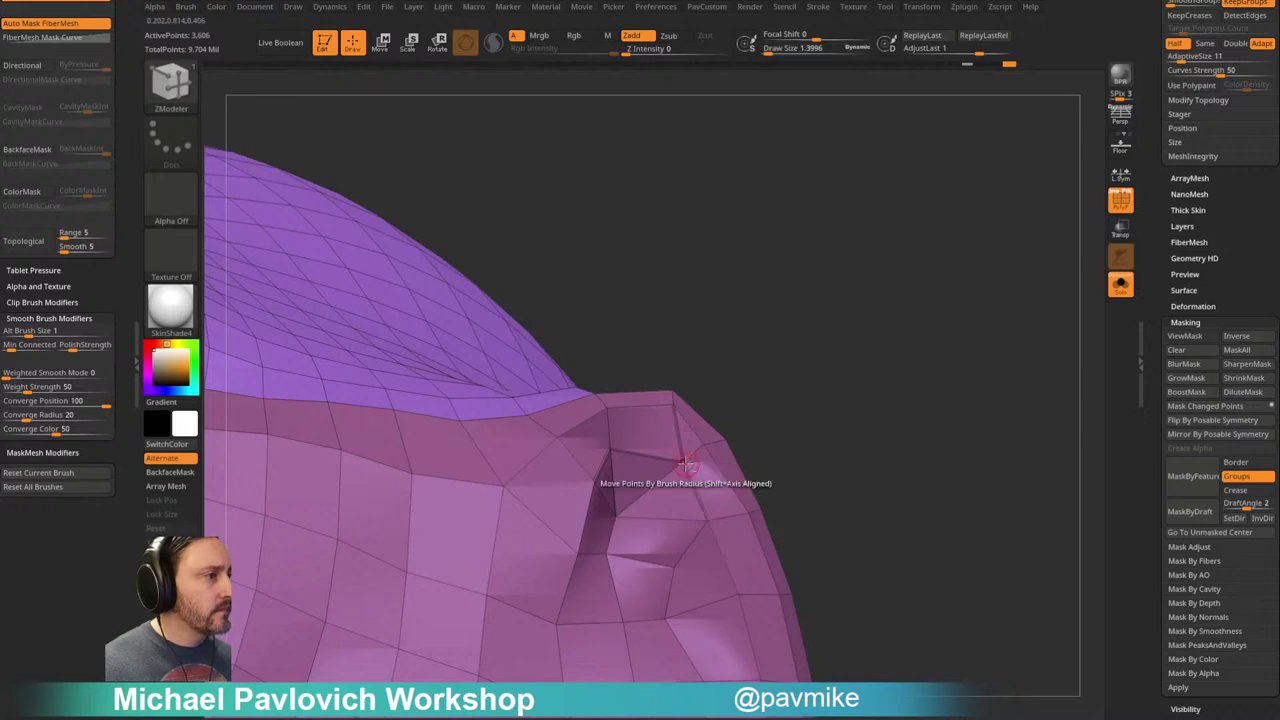
pyautogui.press('1')
pyautogui.press('space')
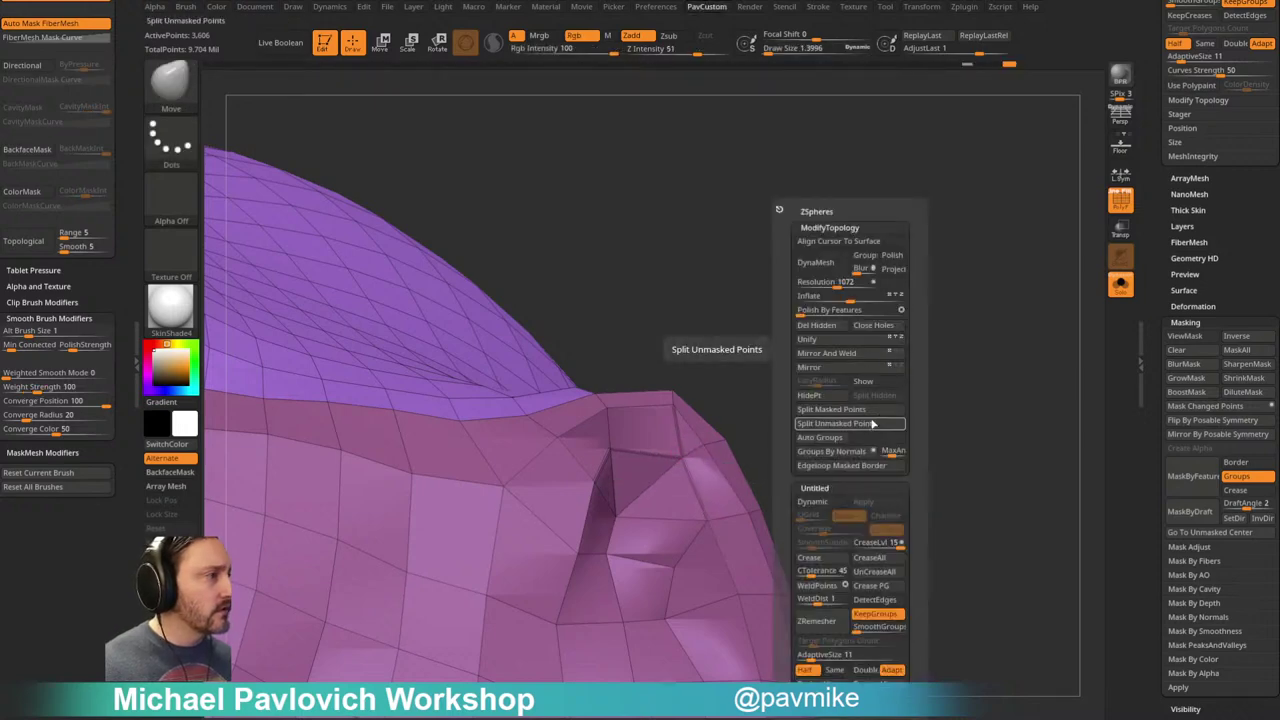
pyautogui.click(871, 573)
# Step: Nudge the vertices inside the ear with the Move brush at a draw size of about 4.6, reducing it to about 3.2
pyautogui.moveTo(840, 334)
pyautogui.mouseDown(button='right')
pyautogui.moveTo(800, 420)
pyautogui.moveTo(770, 440)
pyautogui.mouseUp(button='right')
pyautogui.press('s')
pyautogui.moveTo(680, 466); pyautogui.dragTo(678, 461)
pyautogui.press('s')
pyautogui.press('s')
pyautogui.moveTo(660, 433); pyautogui.dragTo(635, 449, button='right')
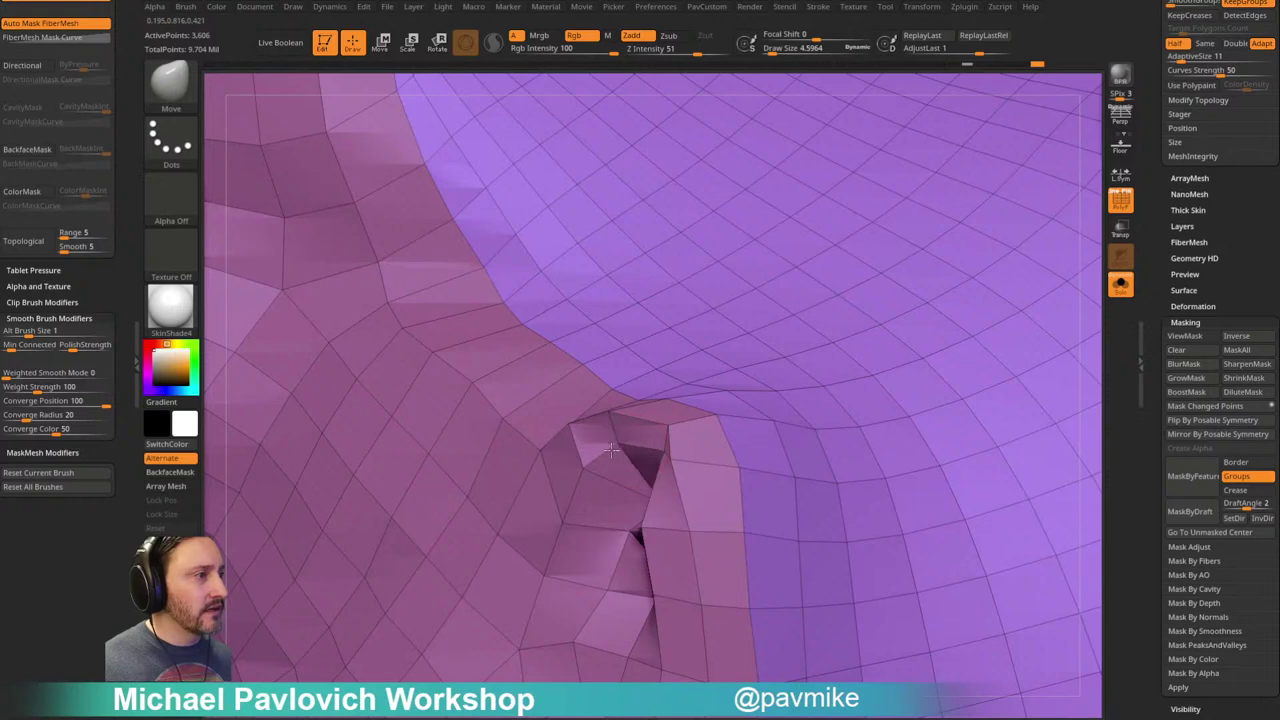
pyautogui.moveTo(703, 385); pyautogui.dragTo(722, 391, button='right')
pyautogui.moveTo(700, 459); pyautogui.dragTo(820, 288, button='right')
pyautogui.moveTo(613, 503); pyautogui.dragTo(803, 320, button='right')
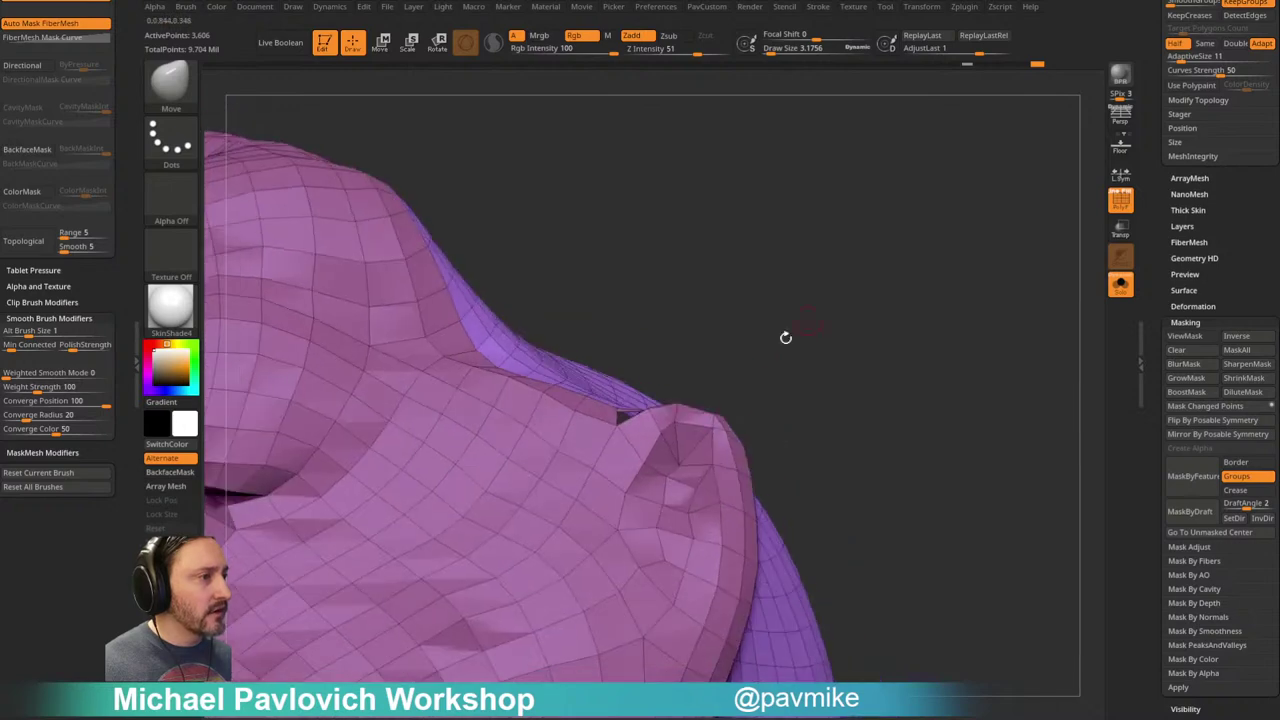
# Step: Select the ZModeler brush and examine the low-poly topology around the brow, eyes and mouth
pyautogui.press('b')
pyautogui.press('z')
pyautogui.press('m')
pyautogui.moveTo(866, 380); pyautogui.dragTo(946, 273, button='right')
pyautogui.keyDown('shift'); pyautogui.moveTo(1012, 304); pyautogui.dragTo(1050, 266, button='right'); pyautogui.keyUp('shift')
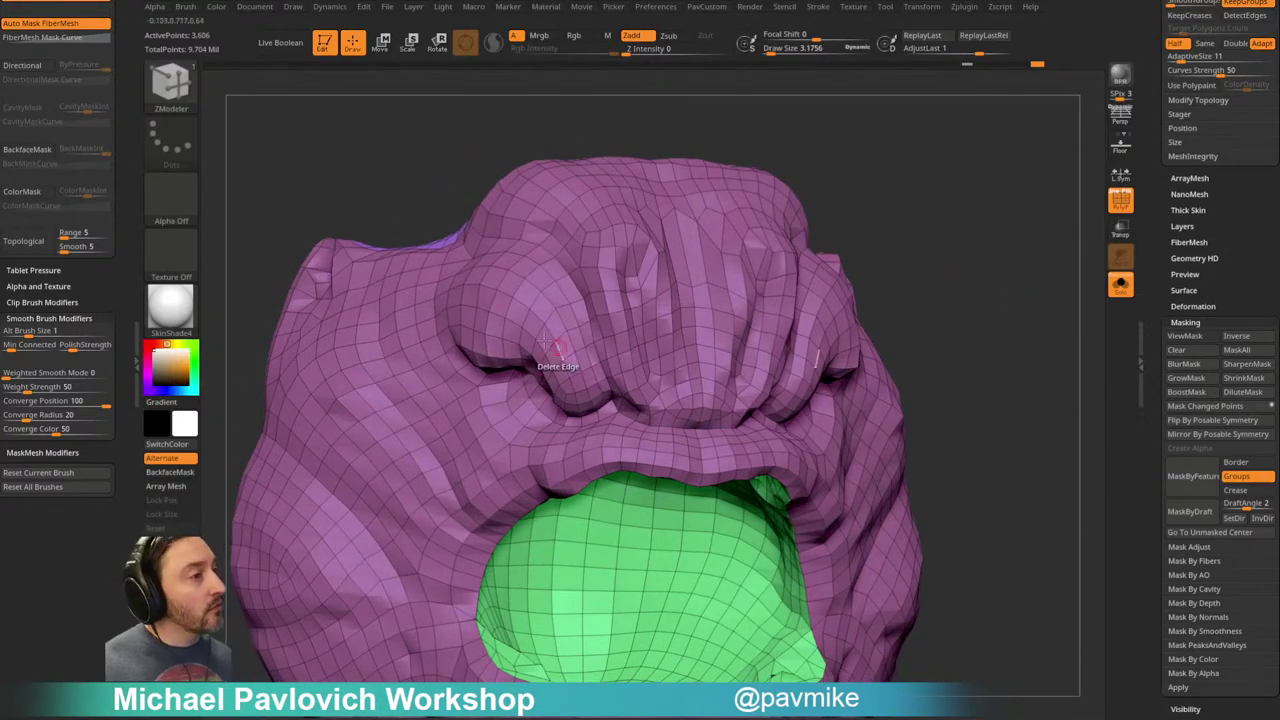
pyautogui.moveTo(993, 204); pyautogui.dragTo(686, 318, button='right')
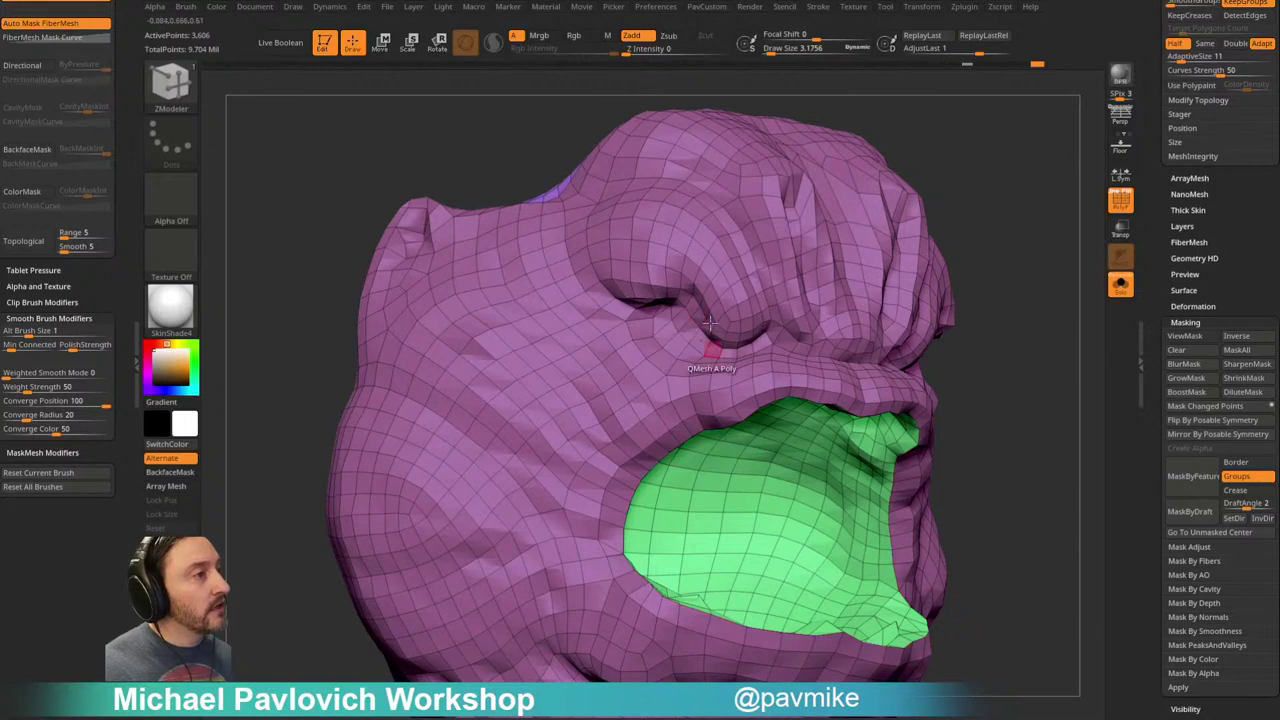
pyautogui.press('f')
pyautogui.moveTo(708, 378)
pyautogui.mouseDown(button='right')
pyautogui.moveTo(997, 306)
pyautogui.moveTo(951, 334)
pyautogui.moveTo(1046, 229)
pyautogui.moveTo(1000, 303)
pyautogui.mouseUp(button='right')
# Step: Return to the Standard brush with a draw size of about 11 and view the head from the front
pyautogui.press('b')
pyautogui.press('s')
pyautogui.press('t')
pyautogui.press('s')
pyautogui.moveTo(1000, 303); pyautogui.dragTo(988, 302)
pyautogui.moveTo(988, 302); pyautogui.dragTo(1004, 261, button='right')
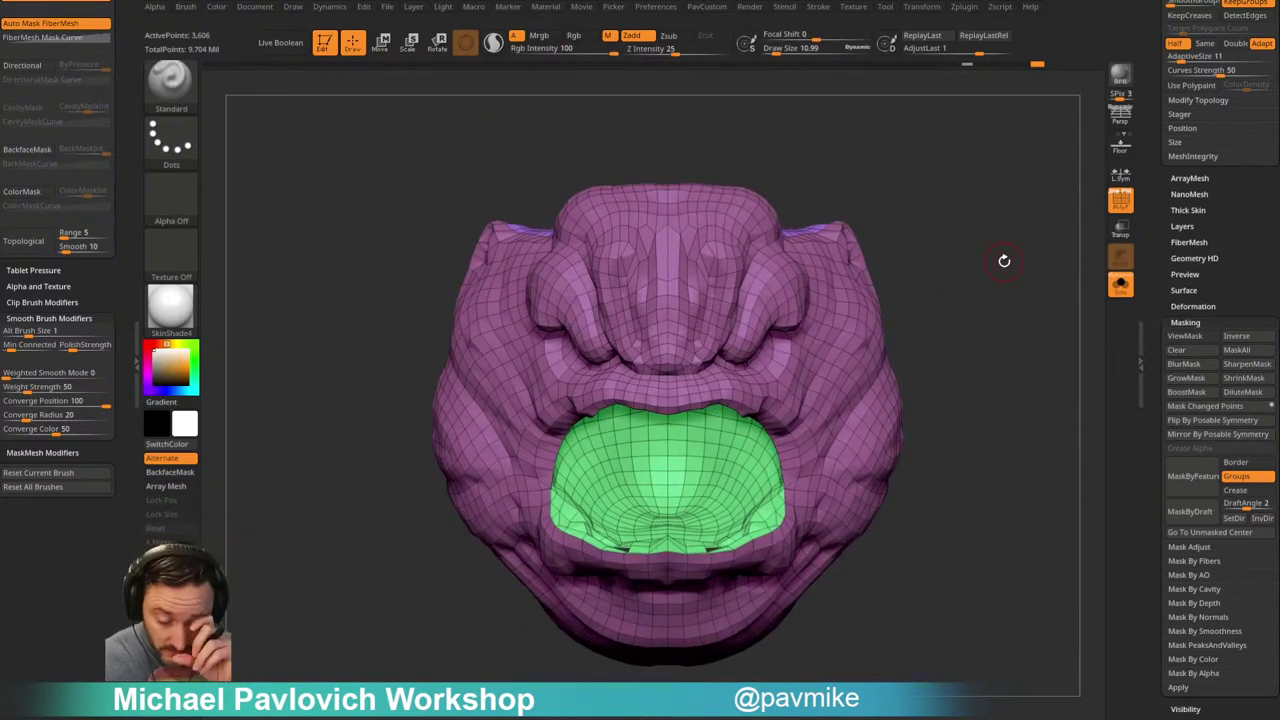
pyautogui.press('ctrl')
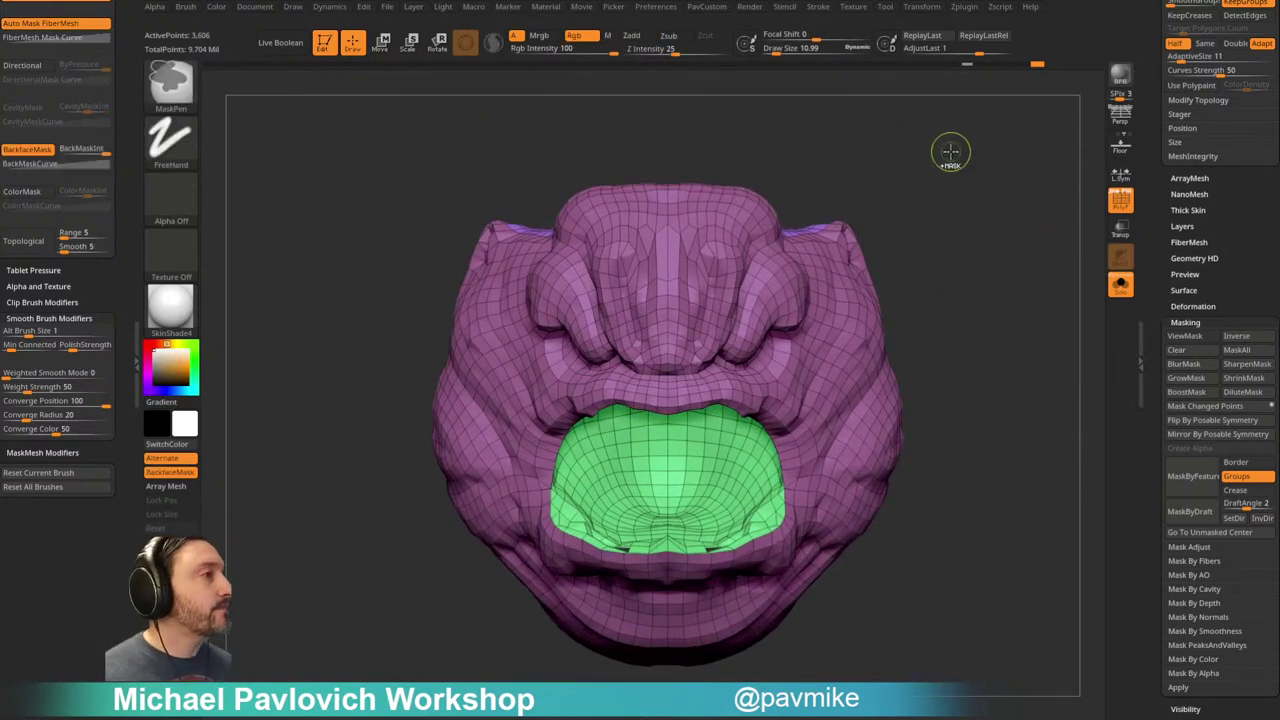
pyautogui.moveTo(943, 149)
pyautogui.mouseDown(button='right')
pyautogui.moveTo(966, 251)
pyautogui.moveTo(980, 251)
pyautogui.mouseUp(button='right')
# Step: Undo the edge edits and the remeshes back to the dense sculpted head, and hide the polyframe
pyautogui.press('ctrl')
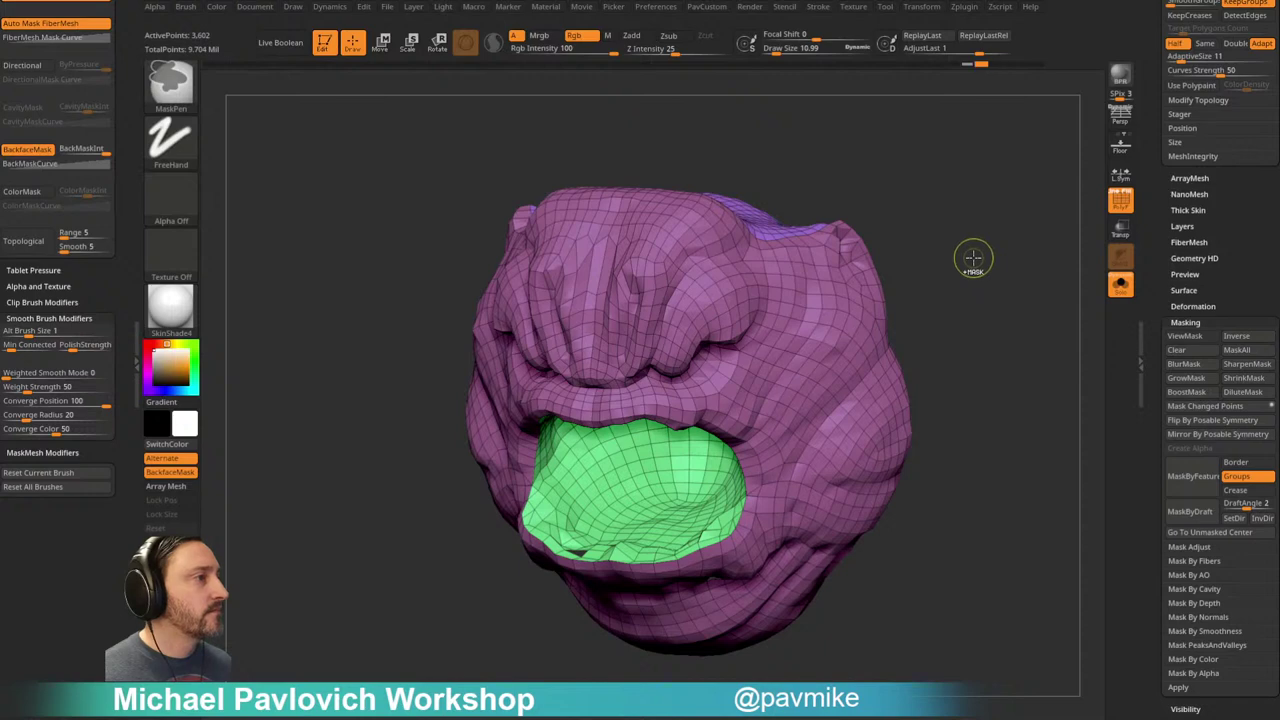
pyautogui.press('d')
pyautogui.press('d')
pyautogui.press('d')
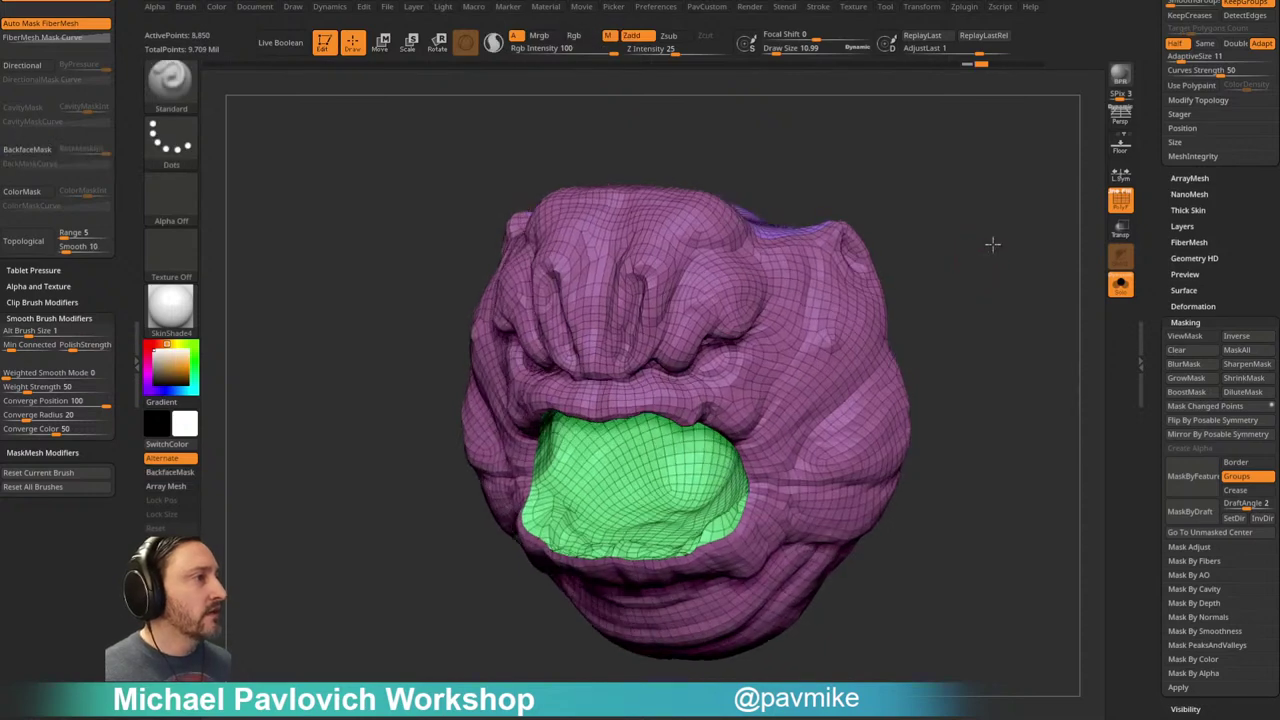
pyautogui.moveTo(984, 254)
pyautogui.mouseDown(button='right')
pyautogui.moveTo(971, 263)
pyautogui.moveTo(1019, 246)
pyautogui.moveTo(1014, 277)
pyautogui.moveTo(981, 287)
pyautogui.mouseUp(button='right')
pyautogui.hotkey('shift', 'f')
# Step: Turn on Use Polypaint in the ZRemesher settings so painted colour controls the polygon density
pyautogui.moveTo(1162, 312); pyautogui.dragTo(1163, 700)
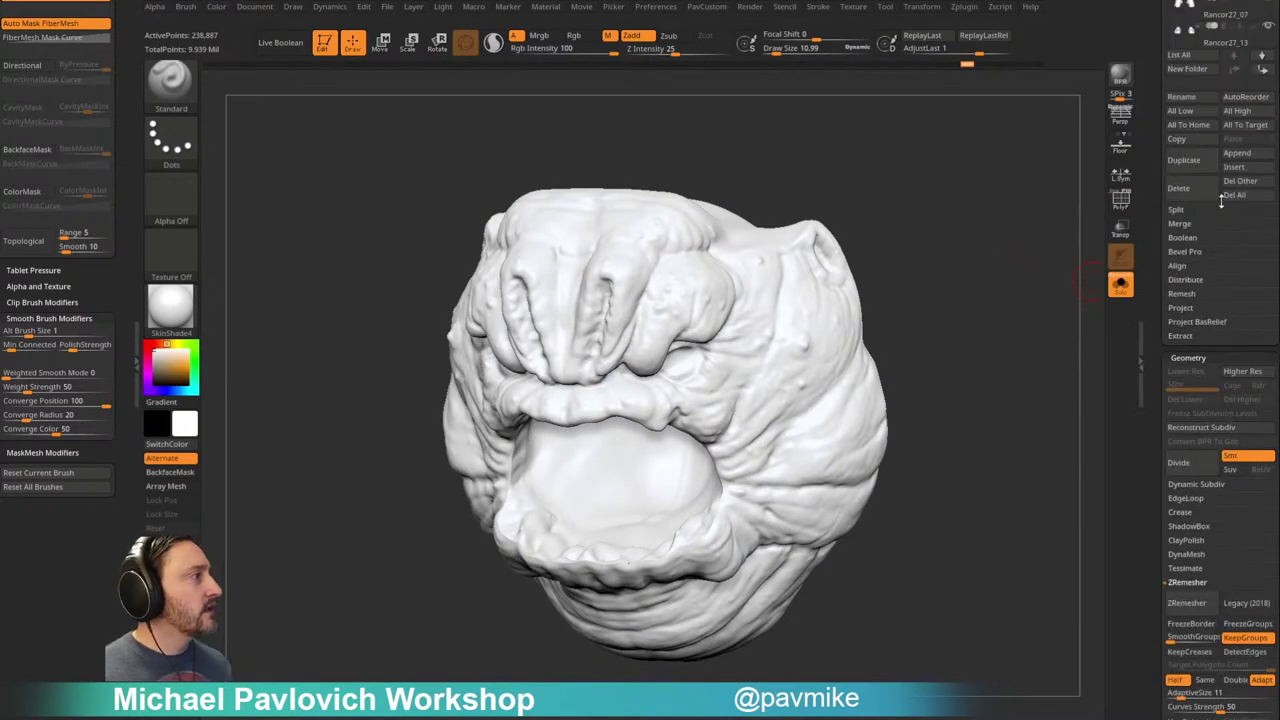
pyautogui.moveTo(1160, 143); pyautogui.dragTo(1162, 312)
pyautogui.scroll(3, 1165, 141)
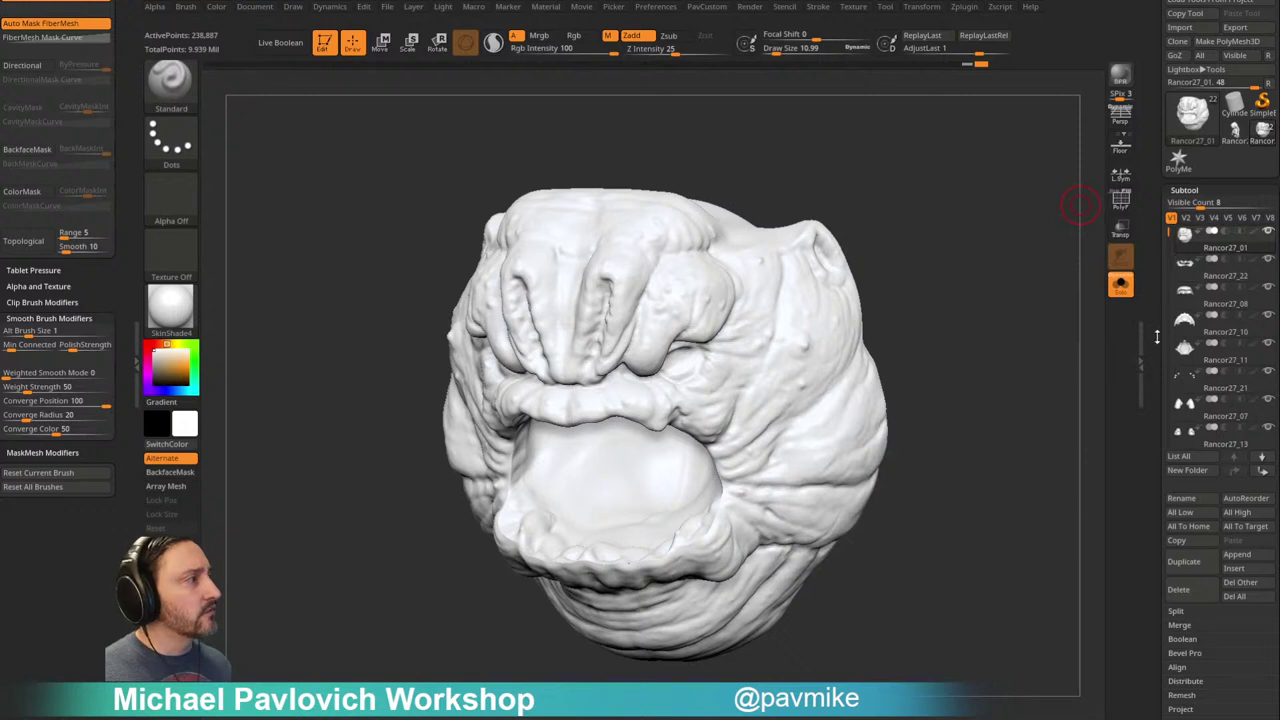
pyautogui.moveTo(1158, 595); pyautogui.dragTo(1158, 146)
pyautogui.moveTo(1153, 425); pyautogui.dragTo(1153, 96)
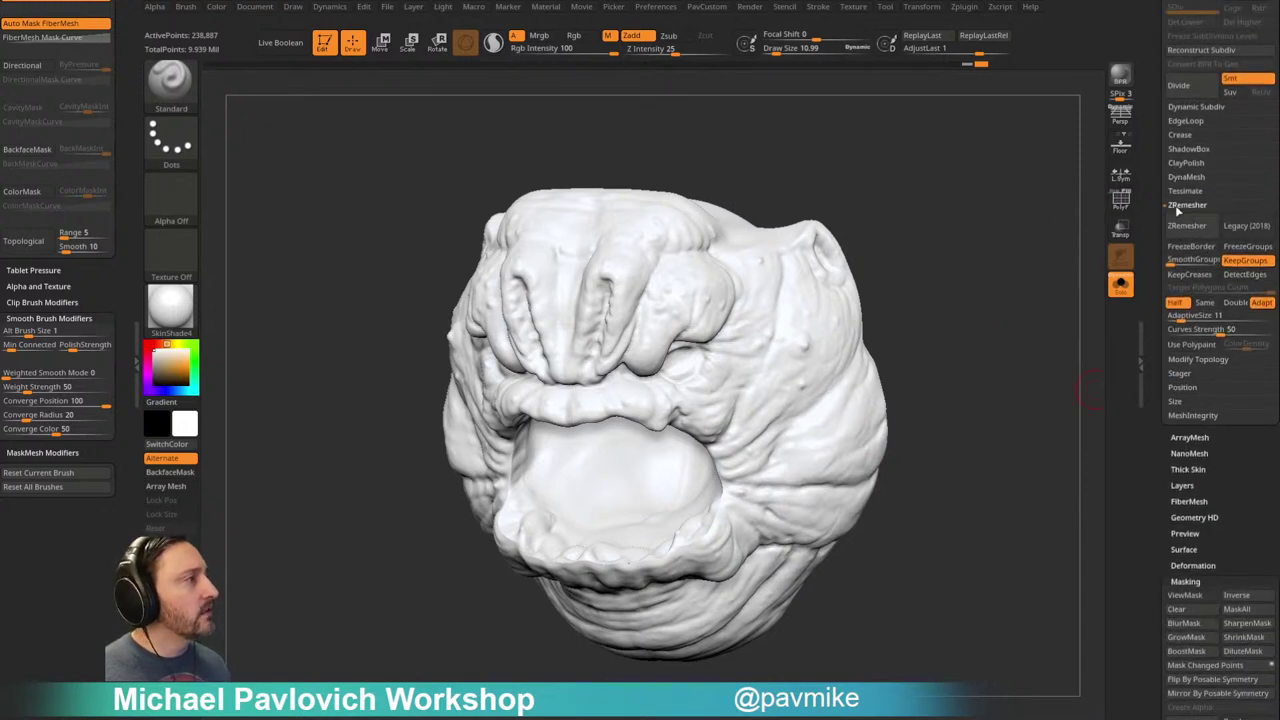
pyautogui.keyDown('alt'); pyautogui.moveTo(1024, 403); pyautogui.dragTo(1004, 393); pyautogui.keyUp('alt')
pyautogui.click(1192, 344)
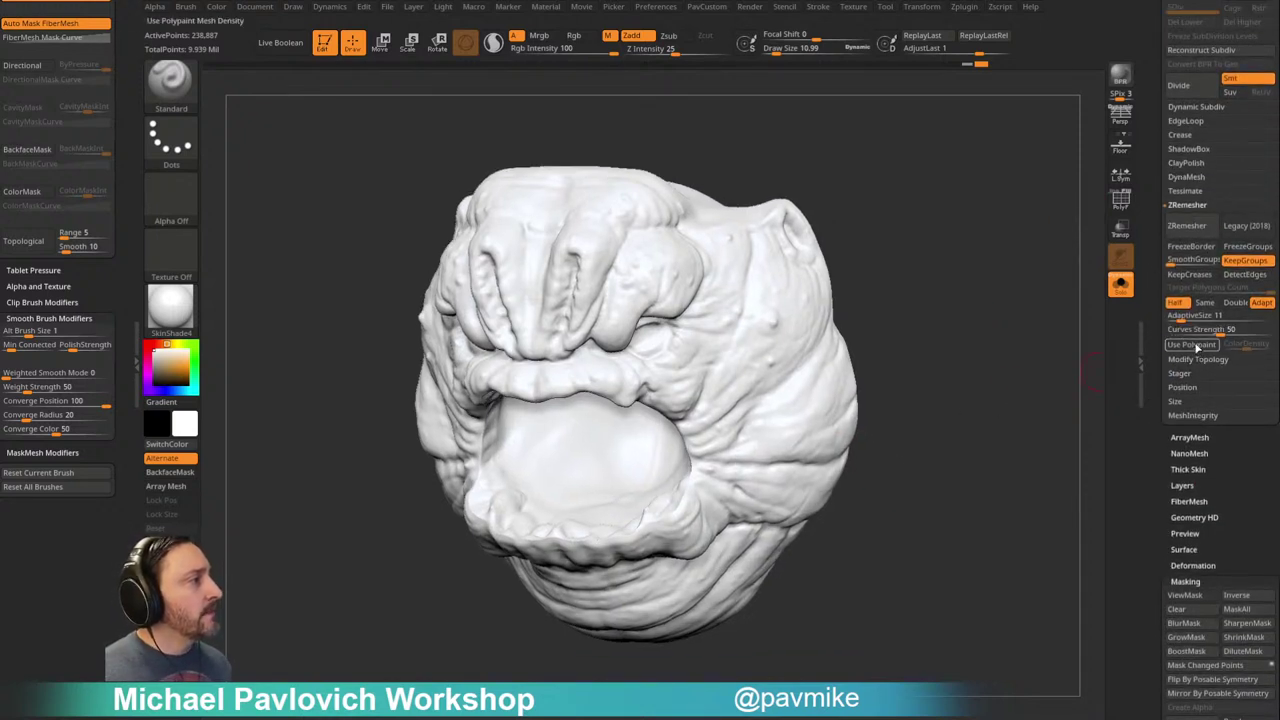
pyautogui.click(1247, 345)
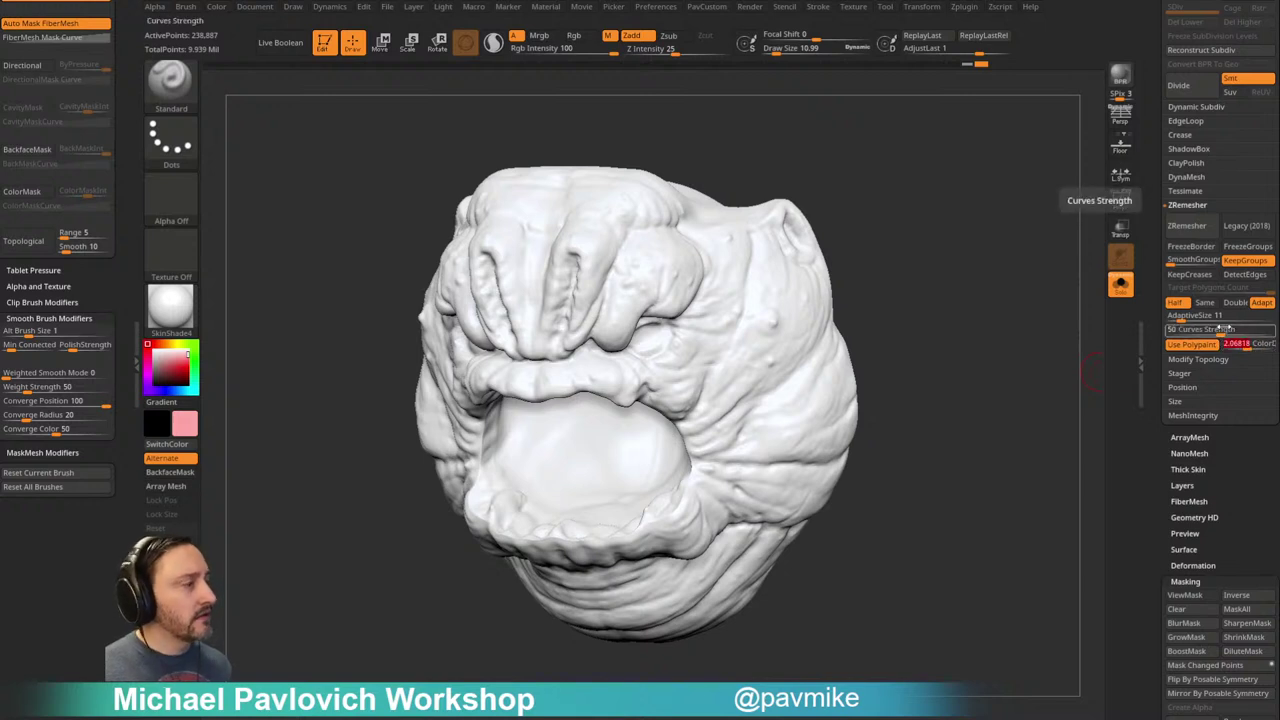
pyautogui.click(1038, 255)
# Step: Try a dark red as the head's density paint colour
pyautogui.moveTo(923, 277); pyautogui.dragTo(873, 237)
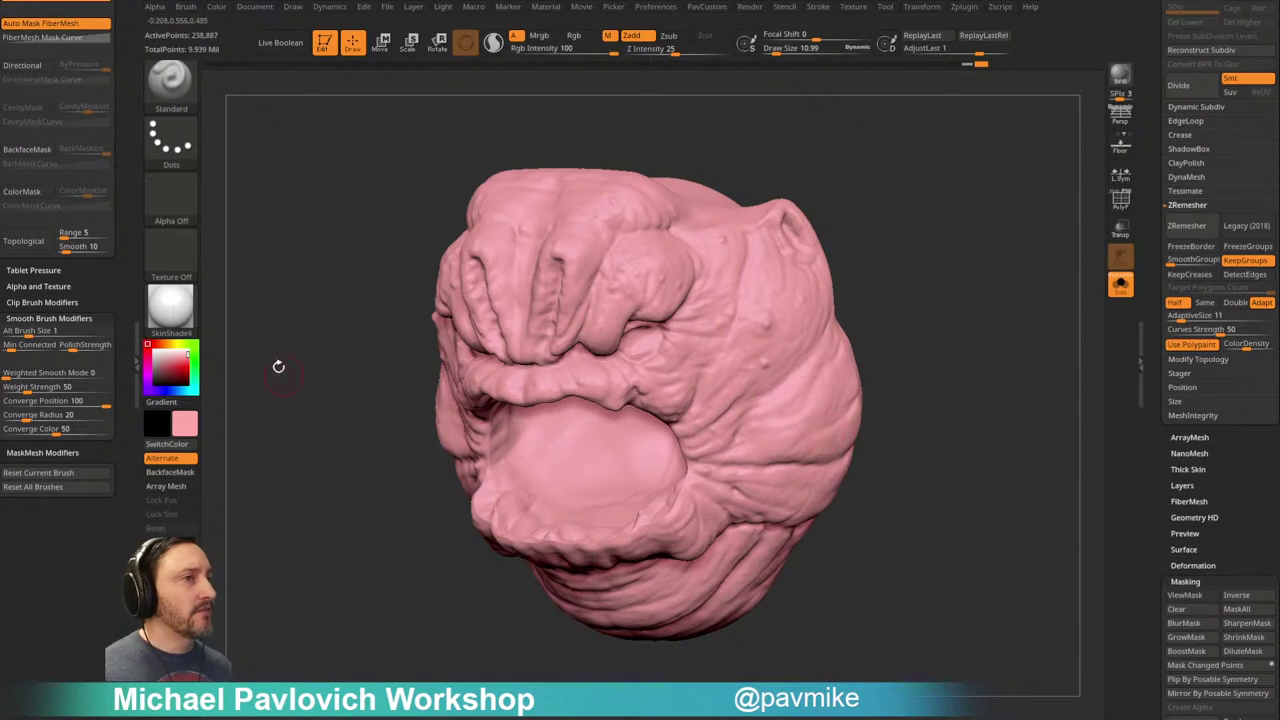
pyautogui.moveTo(909, 170)
pyautogui.mouseDown()
pyautogui.moveTo(854, 177)
pyautogui.moveTo(850, 166)
pyautogui.mouseUp()
pyautogui.moveTo(174, 371)
pyautogui.mouseDown()
pyautogui.moveTo(170, 356)
pyautogui.moveTo(168, 377)
pyautogui.mouseUp()
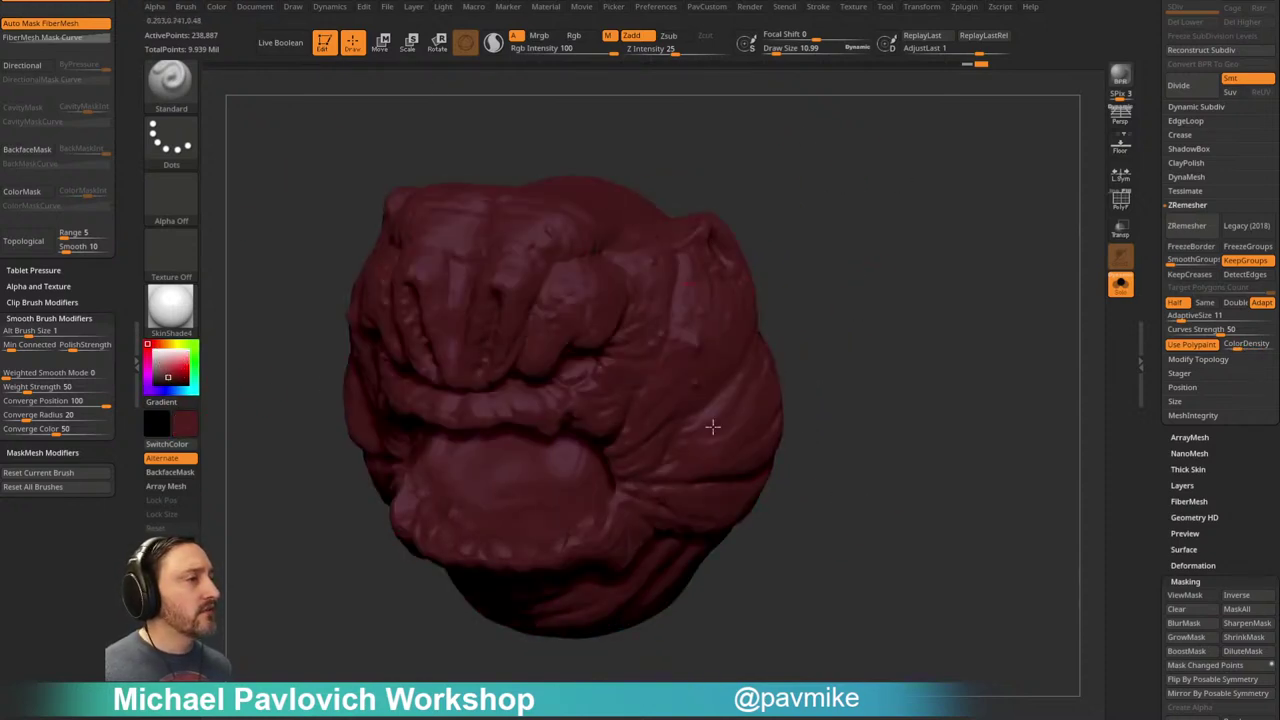
pyautogui.moveTo(852, 346); pyautogui.dragTo(917, 374)
# Step: Set ZRemesher's ColorDensity to 2 and fill the whole head with the matching pink density colour
pyautogui.click(1237, 344)
pyautogui.write('2')
pyautogui.moveTo(897, 256)
pyautogui.mouseDown()
pyautogui.moveTo(986, 331)
pyautogui.moveTo(978, 322)
pyautogui.mouseUp()
pyautogui.hotkey('ctrl', 'shift')
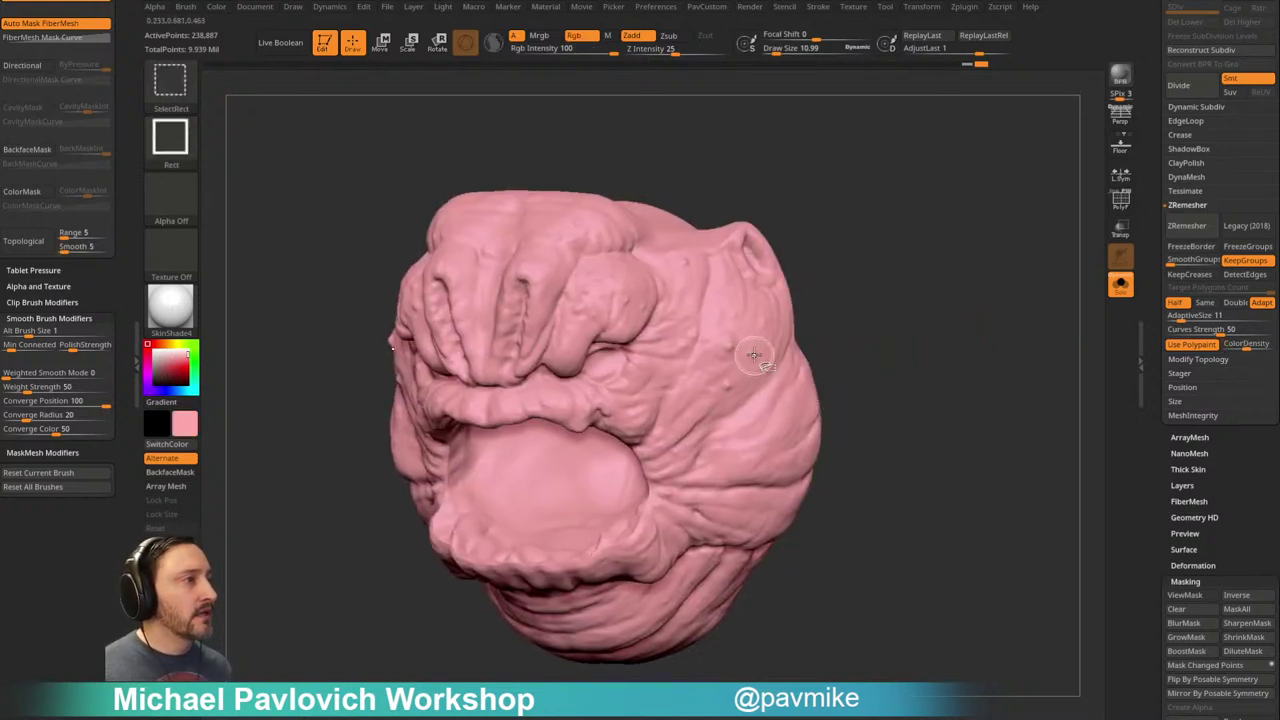
pyautogui.press('ctrl')
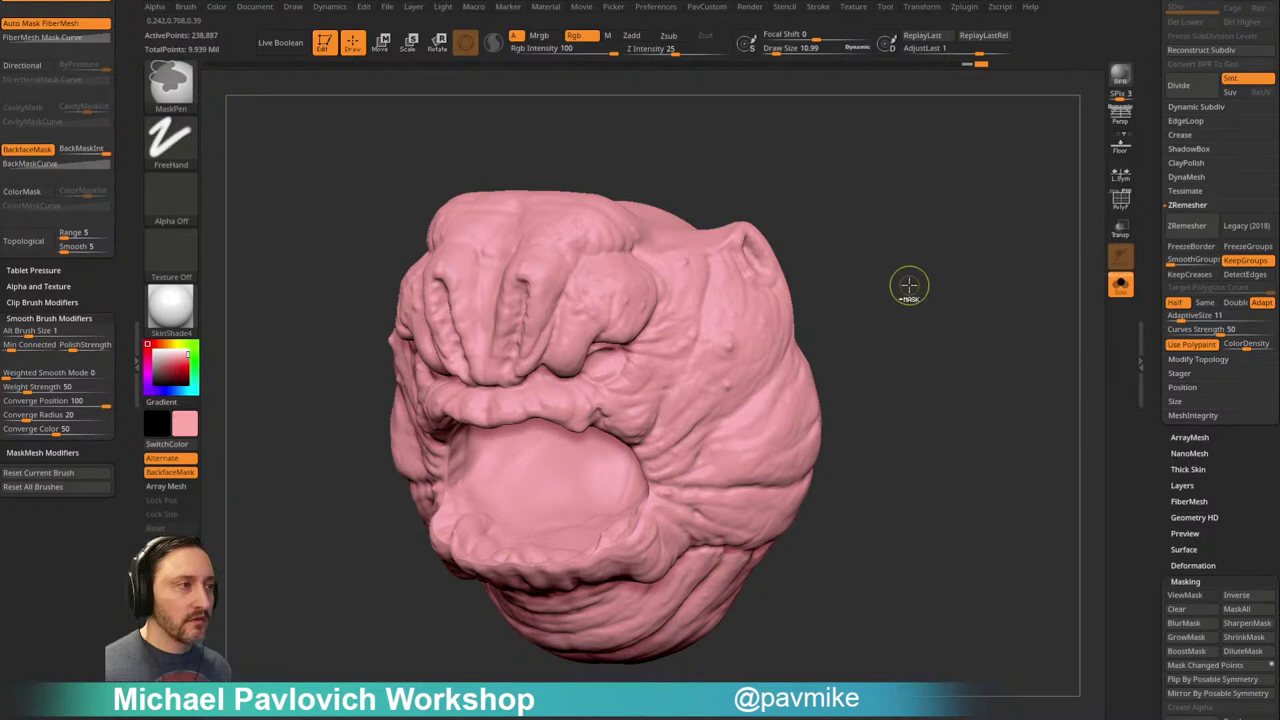
pyautogui.click(187, 7)
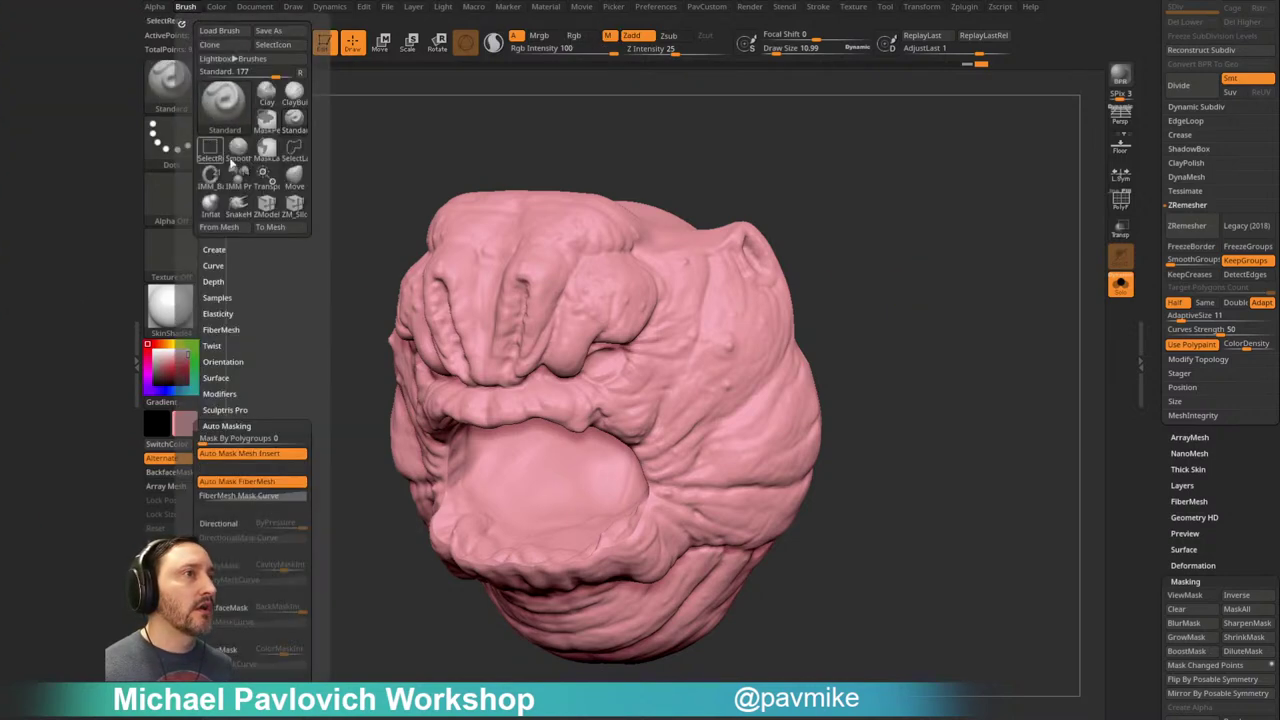
pyautogui.click(216, 7)
pyautogui.click(249, 263)
pyautogui.moveTo(800, 268)
pyautogui.mouseDown()
pyautogui.moveTo(846, 257)
pyautogui.moveTo(815, 270)
pyautogui.mouseUp()
# Step: Hide the outer skin polygroup so only the mouth interior and the back of the head are displayed
pyautogui.keyDown('ctrl'); pyautogui.keyDown('shift'); pyautogui.click(745, 321); pyautogui.keyUp('shift'); pyautogui.keyUp('ctrl')
pyautogui.keyDown('ctrl'); pyautogui.keyDown('shift'); pyautogui.click(986, 337); pyautogui.keyUp('shift'); pyautogui.keyUp('ctrl')
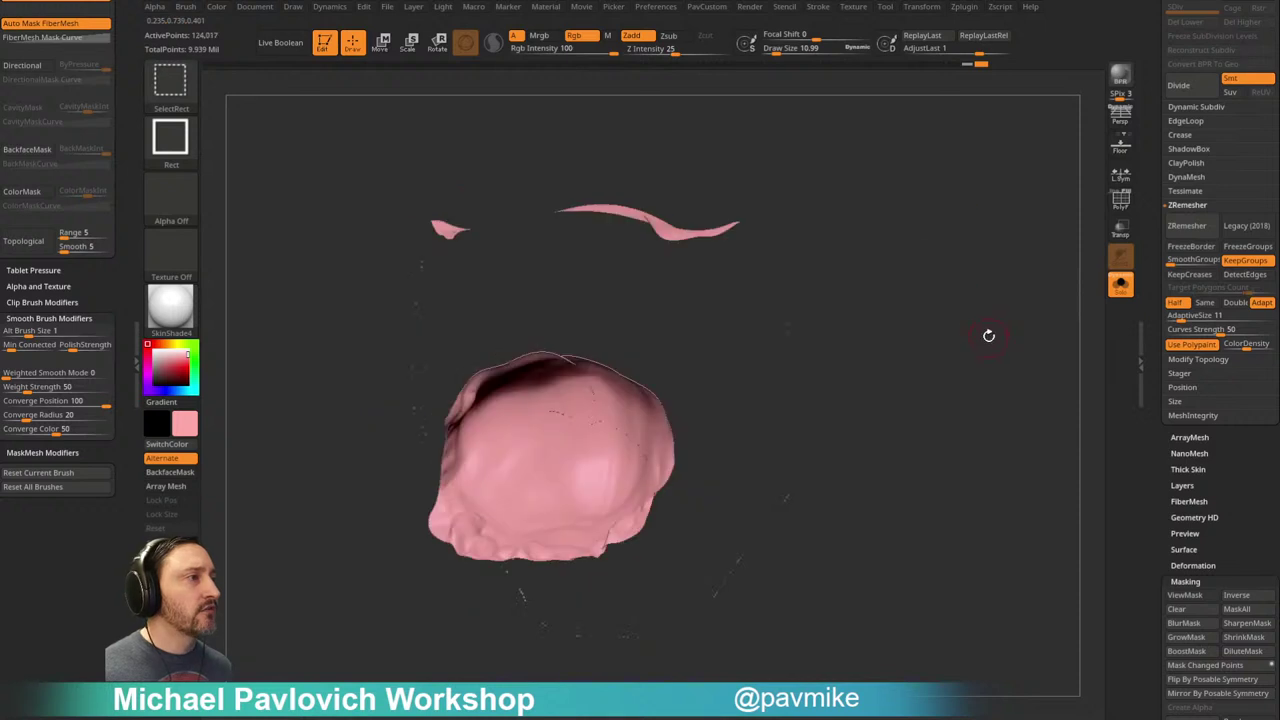
pyautogui.moveTo(986, 337); pyautogui.dragTo(980, 314)
# Step: Set ColorDensity to 0.5 and fill the displayed polygroups with the matching pale cyan colour
pyautogui.click(1247, 349)
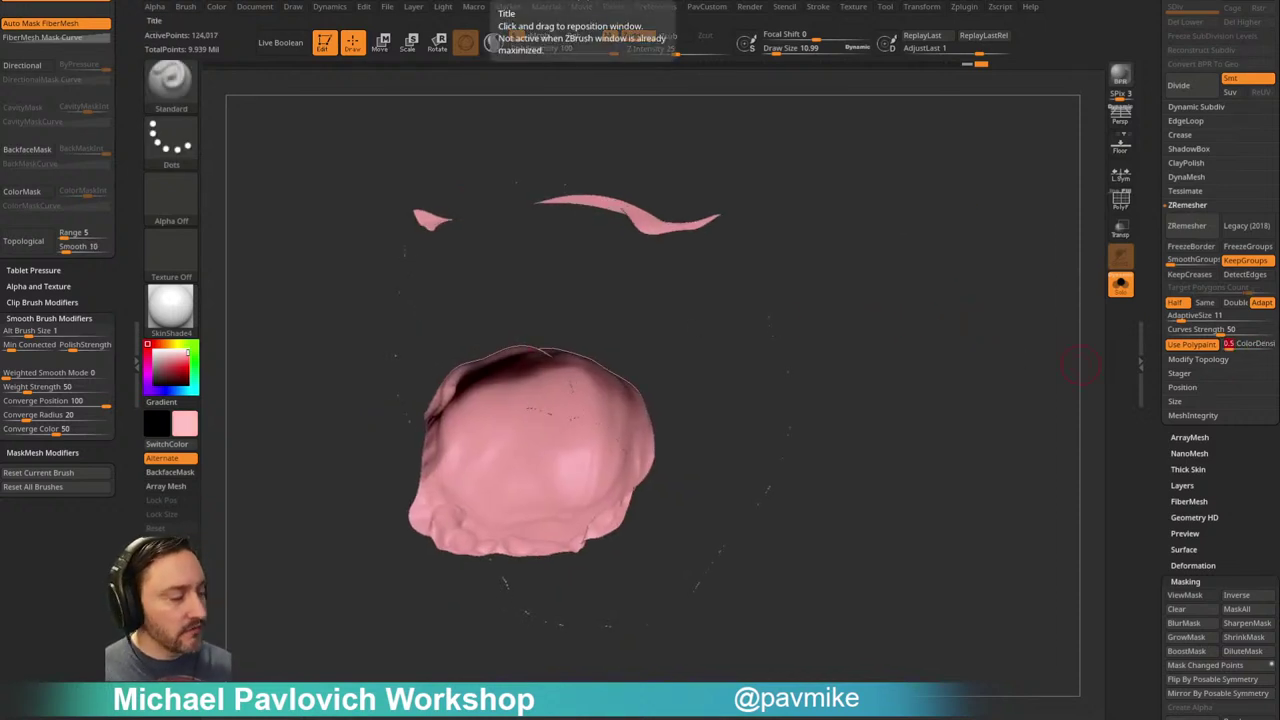
pyautogui.press('Return')
pyautogui.moveTo(966, 336); pyautogui.dragTo(969, 343)
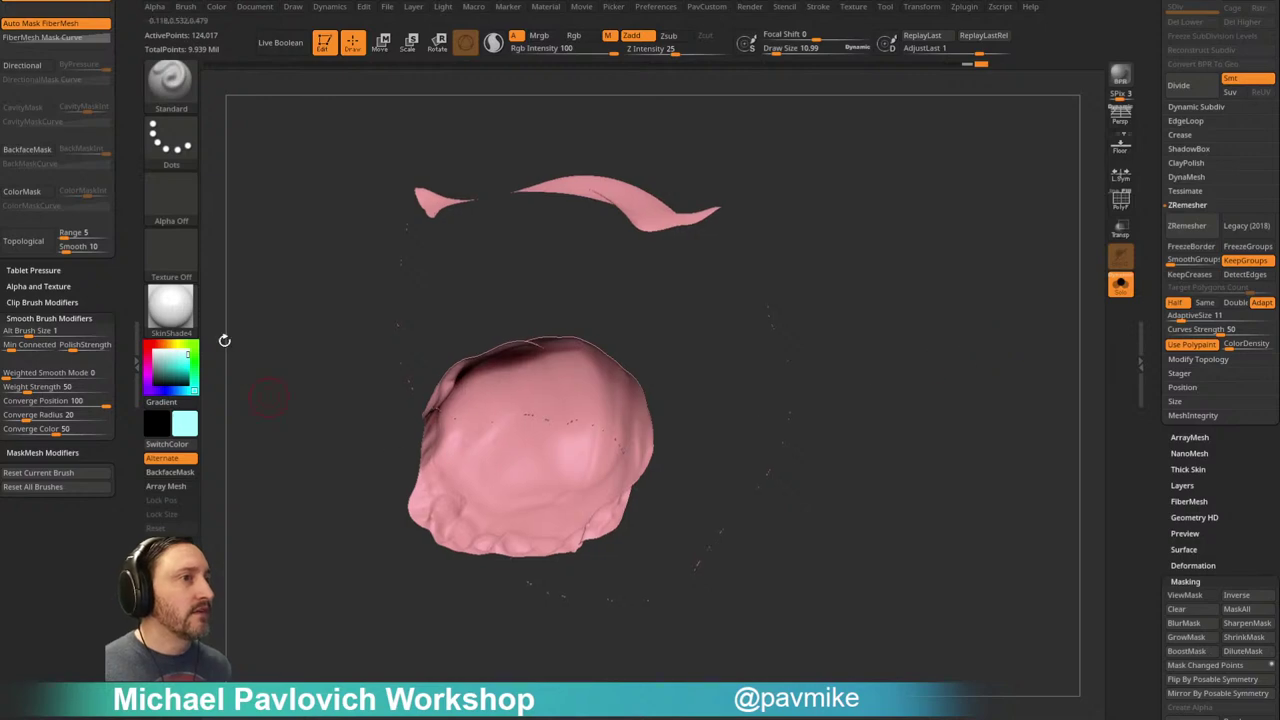
pyautogui.hotkey('ctrl', 'f')
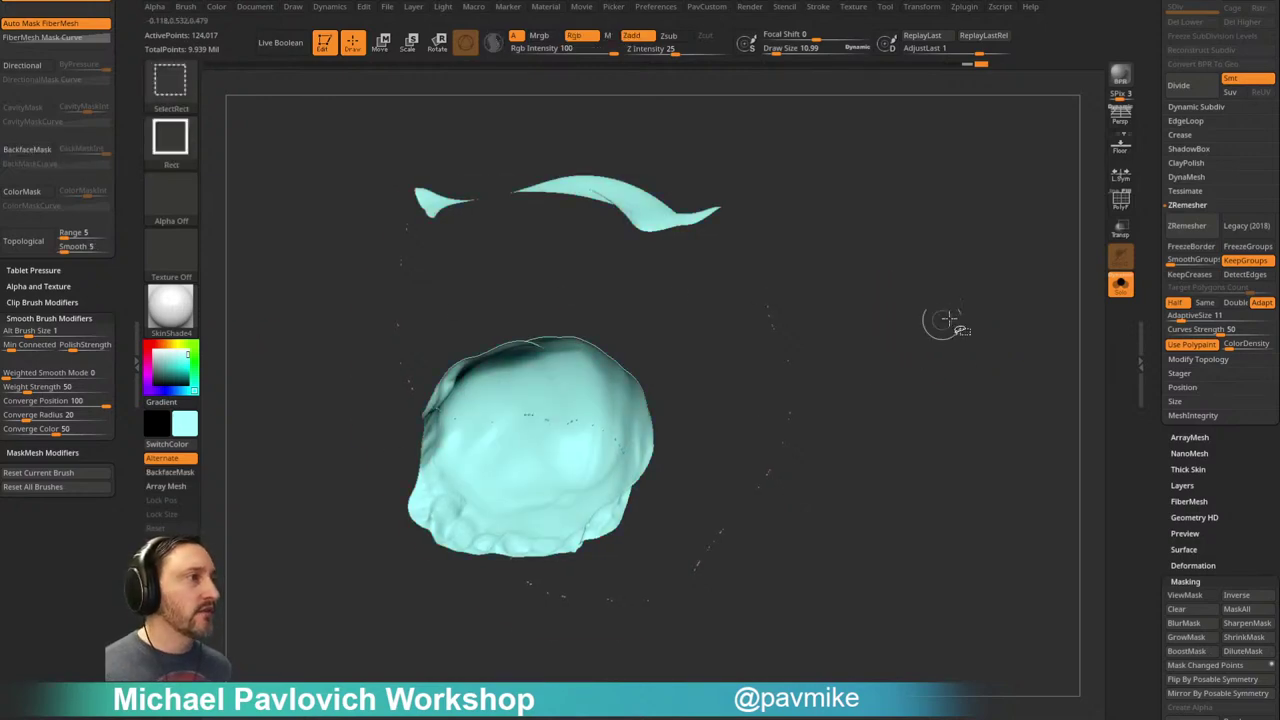
# Step: Redisplay the whole head and isolate the mouth interior polygroup
pyautogui.keyDown('ctrl'); pyautogui.keyDown('shift'); pyautogui.click(939, 322); pyautogui.keyUp('shift'); pyautogui.keyUp('ctrl')
pyautogui.moveTo(935, 328); pyautogui.dragTo(551, 491)
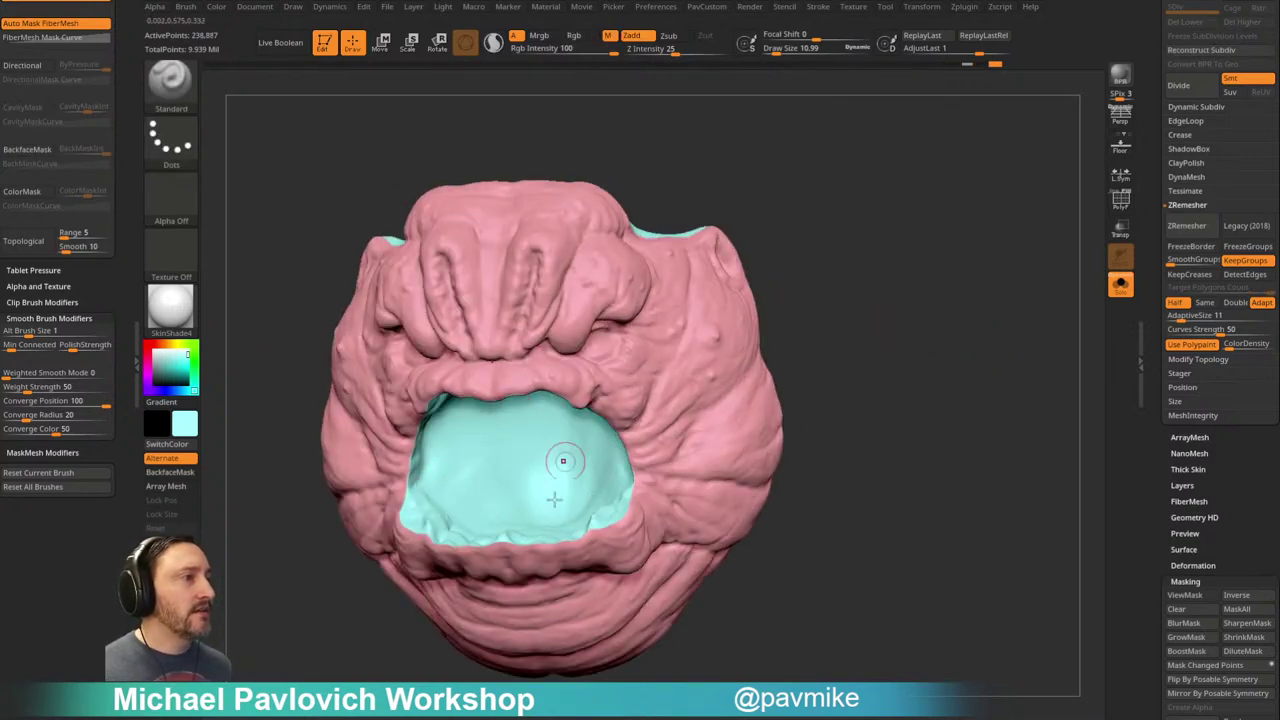
pyautogui.moveTo(932, 337); pyautogui.dragTo(844, 368)
pyautogui.moveTo(946, 266)
pyautogui.mouseDown()
pyautogui.moveTo(991, 283)
pyautogui.moveTo(962, 255)
pyautogui.moveTo(980, 237)
pyautogui.moveTo(1037, 237)
pyautogui.moveTo(983, 257)
pyautogui.moveTo(979, 283)
pyautogui.mouseUp()
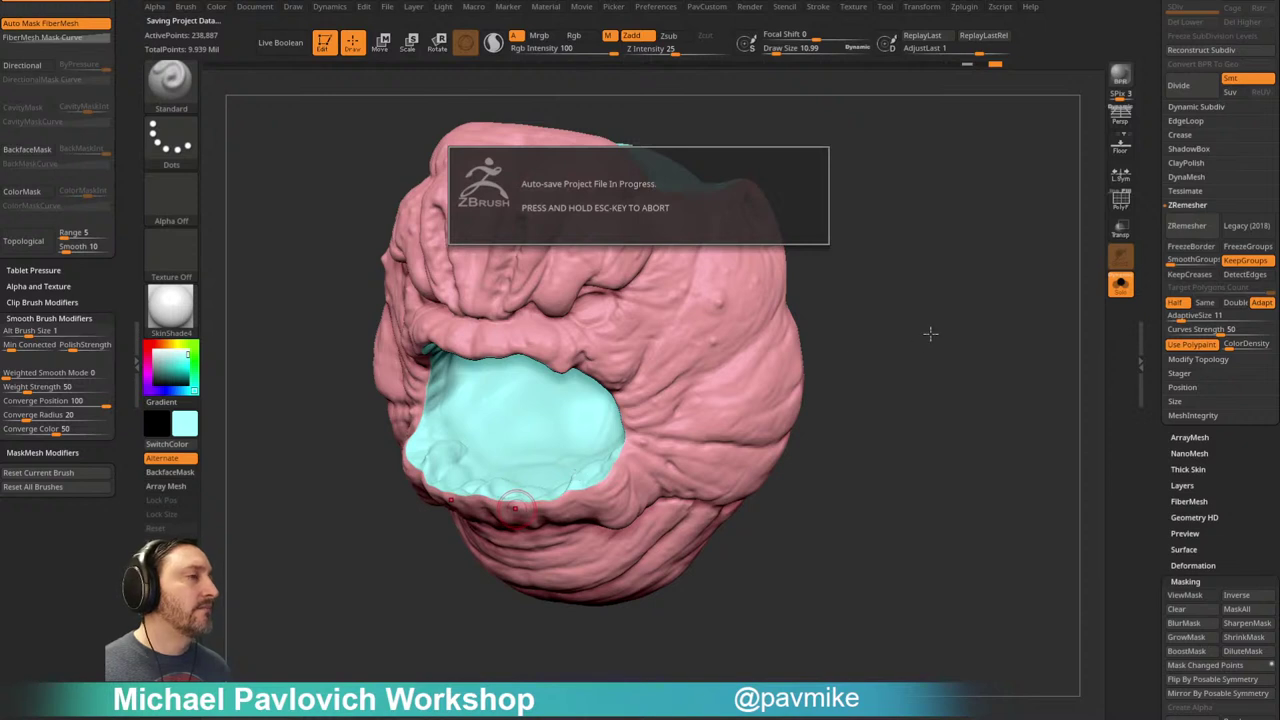
pyautogui.moveTo(867, 351); pyautogui.dragTo(920, 328)
pyautogui.keyDown('ctrl'); pyautogui.keyDown('shift'); pyautogui.click(605, 413); pyautogui.keyUp('shift'); pyautogui.keyUp('ctrl')
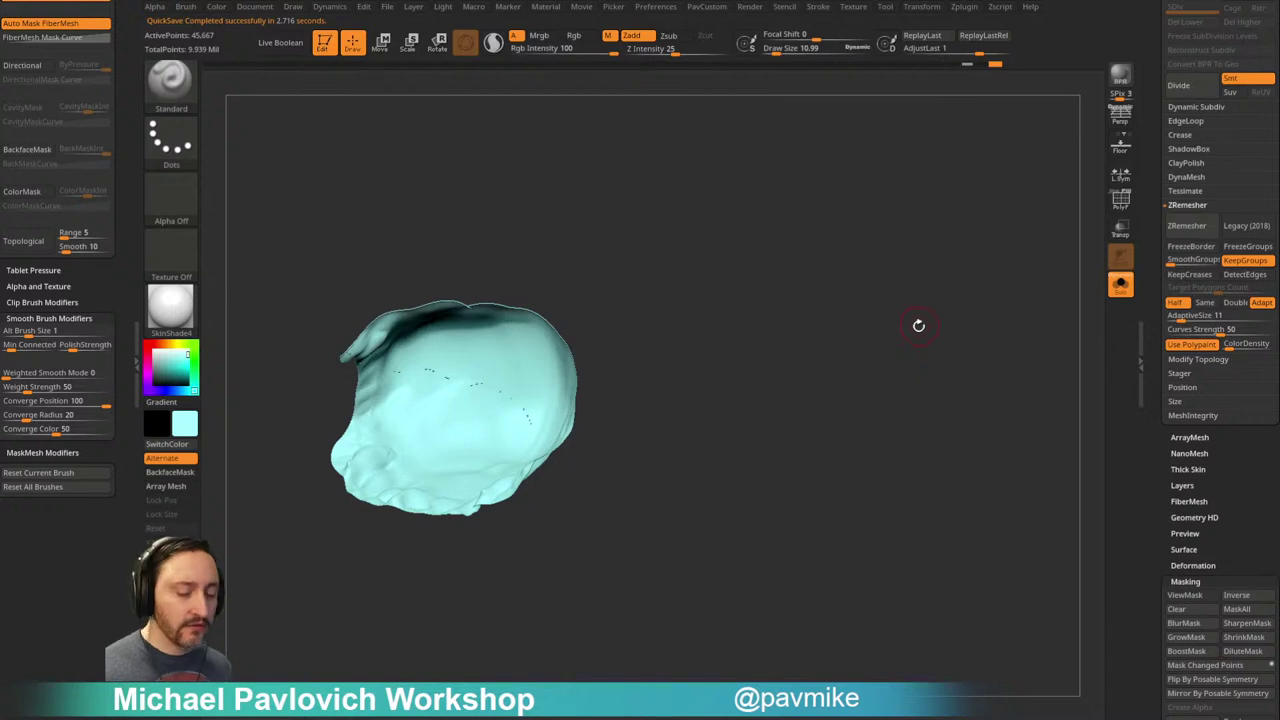
# Step: Shrink the displayed mouth interior repeatedly so its visible border pulls back from the lips
pyautogui.hotkey('ctrl', 'shift')
pyautogui.hotkey('ctrl', 'shift', 's')
pyautogui.hotkey('ctrl', 'shift', 's')
pyautogui.hotkey('ctrl', 'shift', 's')
pyautogui.hotkey('ctrl', 'shift', 's')
pyautogui.hotkey('ctrl', 'shift', 's')
pyautogui.hotkey('ctrl', 'shift', 's')
pyautogui.hotkey('ctrl', 'shift', 's')
pyautogui.hotkey('ctrl', 'shift', 's')
pyautogui.hotkey('ctrl', 'shift', 's')
pyautogui.hotkey('ctrl', 'shift', 's')
pyautogui.hotkey('ctrl', 'shift', 's')
pyautogui.hotkey('ctrl', 'shift', 's')
pyautogui.hotkey('ctrl', 'shift', 's')
pyautogui.hotkey('ctrl', 'shift', 's')
pyautogui.hotkey('ctrl', 'shift', 's')
pyautogui.hotkey('ctrl', 'shift', 's')
pyautogui.hotkey('ctrl', 'shift', 's')
pyautogui.hotkey('ctrl', 'shift', 's')
pyautogui.hotkey('ctrl', 'shift', 's')
pyautogui.hotkey('ctrl', 'shift', 's')
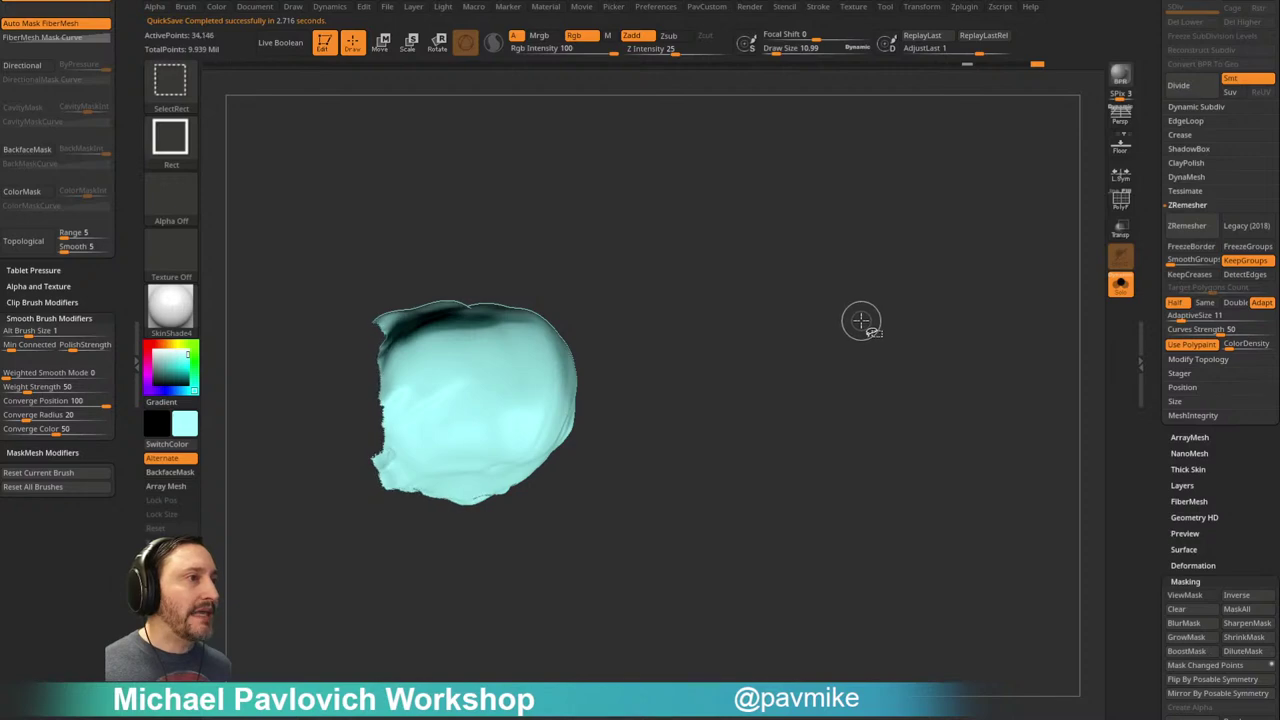
# Step: Make the shrunken mouth interior its own polygroup and display only the outer skin and the mouth's inner rim
pyautogui.moveTo(766, 397)
pyautogui.mouseDown()
pyautogui.moveTo(923, 337)
pyautogui.moveTo(912, 354)
pyautogui.moveTo(943, 373)
pyautogui.moveTo(806, 429)
pyautogui.moveTo(931, 257)
pyautogui.moveTo(846, 220)
pyautogui.moveTo(849, 257)
pyautogui.moveTo(826, 257)
pyautogui.mouseUp()
pyautogui.keyDown('ctrl'); pyautogui.keyDown('shift'); pyautogui.click(917, 331); pyautogui.keyUp('shift'); pyautogui.keyUp('ctrl')
pyautogui.hotkey('ctrl', 'shift')
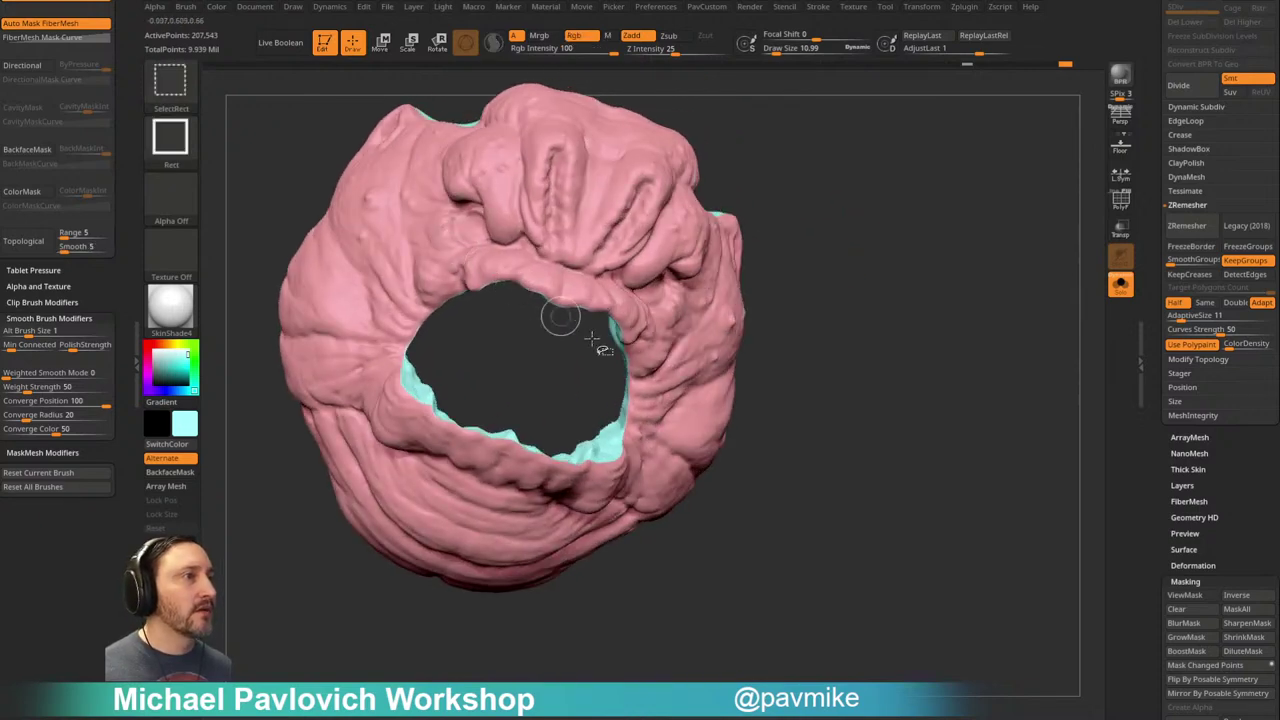
pyautogui.keyDown('ctrl'); pyautogui.keyDown('shift'); pyautogui.click(828, 306); pyautogui.keyUp('shift'); pyautogui.keyUp('ctrl')
pyautogui.hotkey('ctrl', 'z')
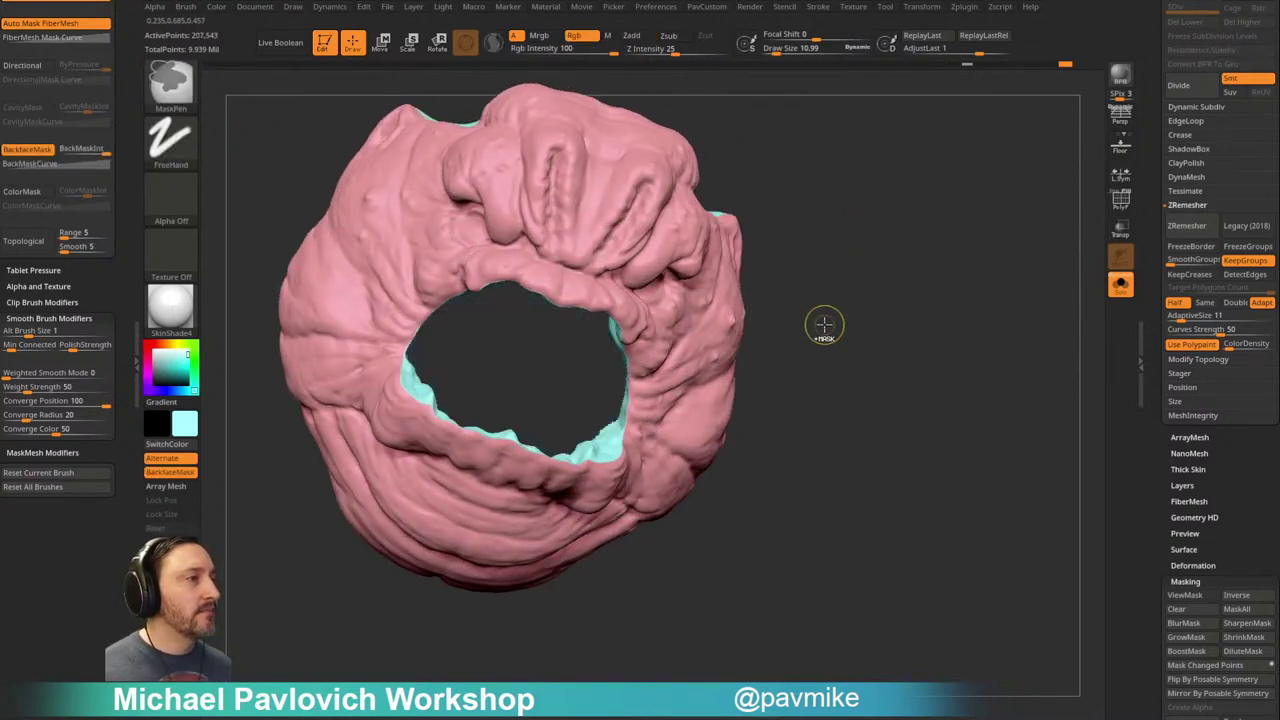
pyautogui.moveTo(849, 304); pyautogui.dragTo(785, 296)
pyautogui.keyDown('ctrl'); pyautogui.keyDown('shift'); pyautogui.click(666, 249); pyautogui.keyUp('shift'); pyautogui.keyUp('ctrl')
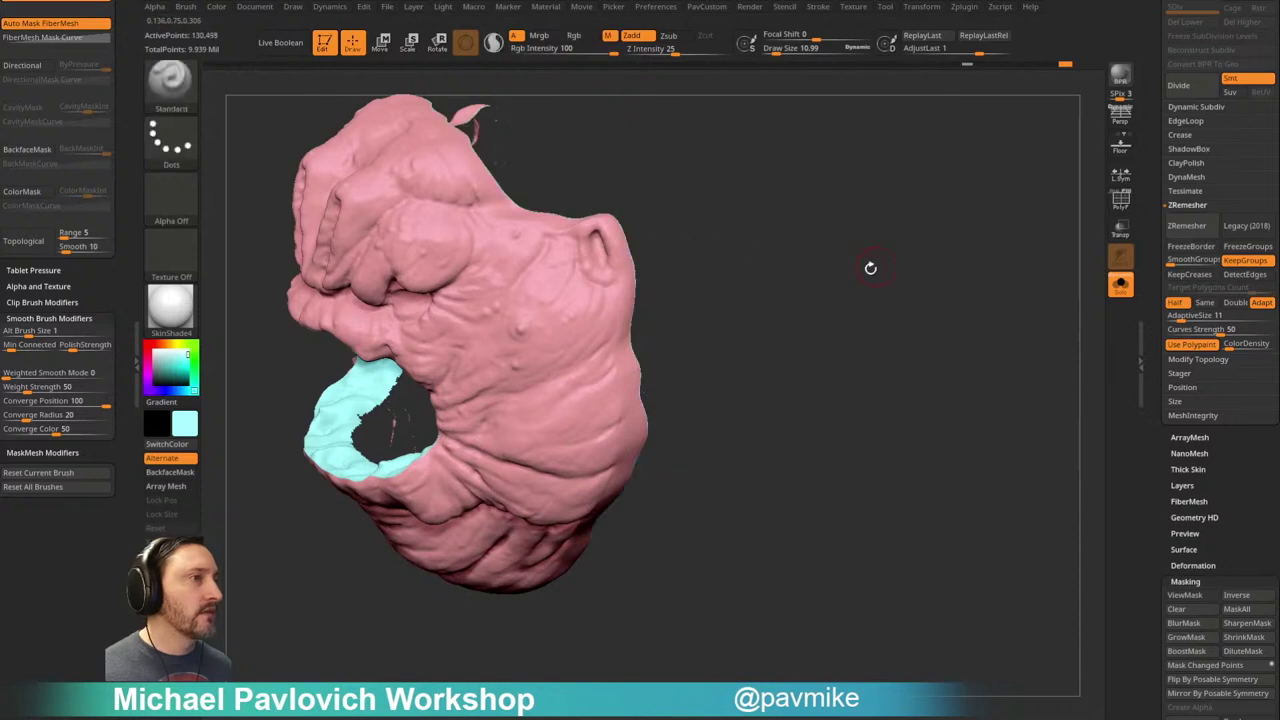
# Step: Sample the pink density colour, fill the displayed skin and mouth rim with it, and unhide the whole head
pyautogui.moveTo(874, 264); pyautogui.dragTo(906, 254)
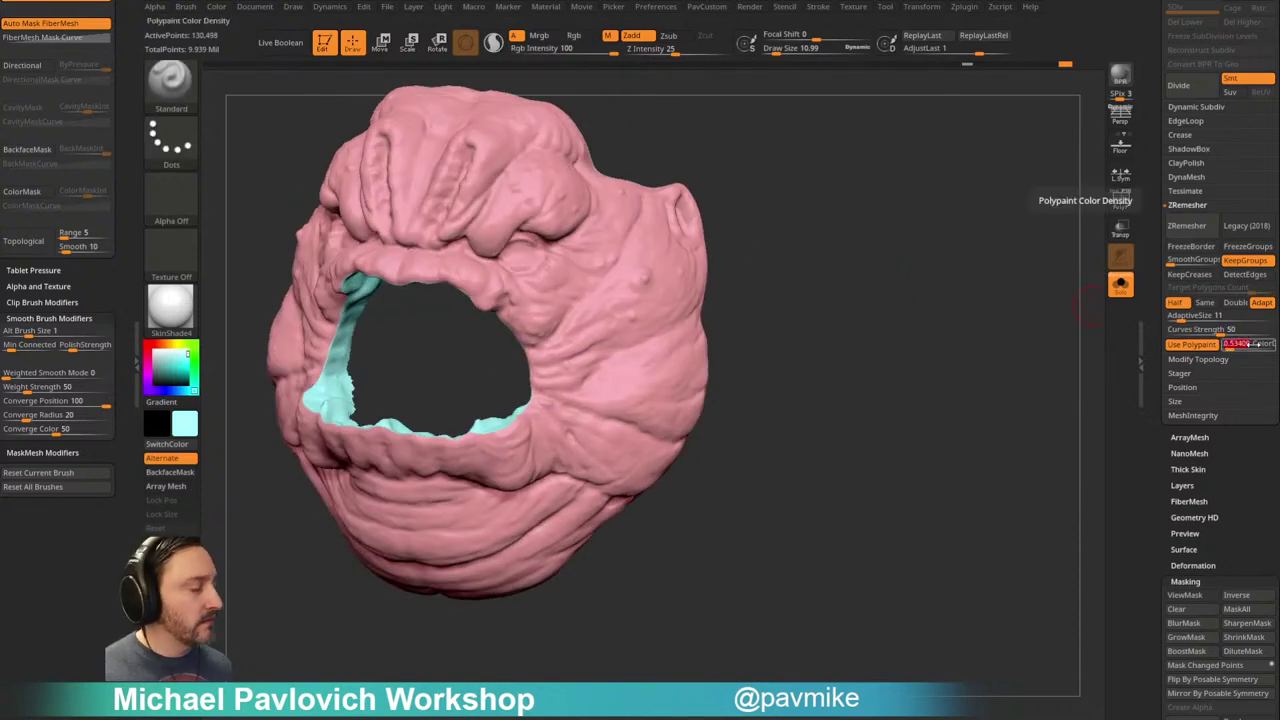
pyautogui.press('c')
pyautogui.moveTo(951, 291)
pyautogui.mouseDown()
pyautogui.moveTo(967, 280)
pyautogui.moveTo(931, 306)
pyautogui.moveTo(984, 301)
pyautogui.mouseUp()
pyautogui.keyDown('ctrl'); pyautogui.keyDown('shift'); pyautogui.click(965, 282); pyautogui.keyUp('shift'); pyautogui.keyUp('ctrl')
# Step: Paint a solid mask over the eyeball area inside the eyelids with a small mask brush
pyautogui.moveTo(920, 366); pyautogui.dragTo(944, 272)
pyautogui.moveTo(819, 309)
pyautogui.mouseDown()
pyautogui.moveTo(966, 269)
pyautogui.moveTo(934, 294)
pyautogui.moveTo(991, 243)
pyautogui.moveTo(960, 273)
pyautogui.moveTo(971, 271)
pyautogui.moveTo(975, 300)
pyautogui.mouseUp()
pyautogui.press('s')
pyautogui.moveTo(540, 388); pyautogui.dragTo(542, 387)
pyautogui.press('s')
pyautogui.moveTo(900, 275); pyautogui.dragTo(994, 257)
pyautogui.moveTo(1079, 222)
pyautogui.mouseDown()
pyautogui.moveTo(903, 197)
pyautogui.moveTo(918, 225)
pyautogui.mouseUp()
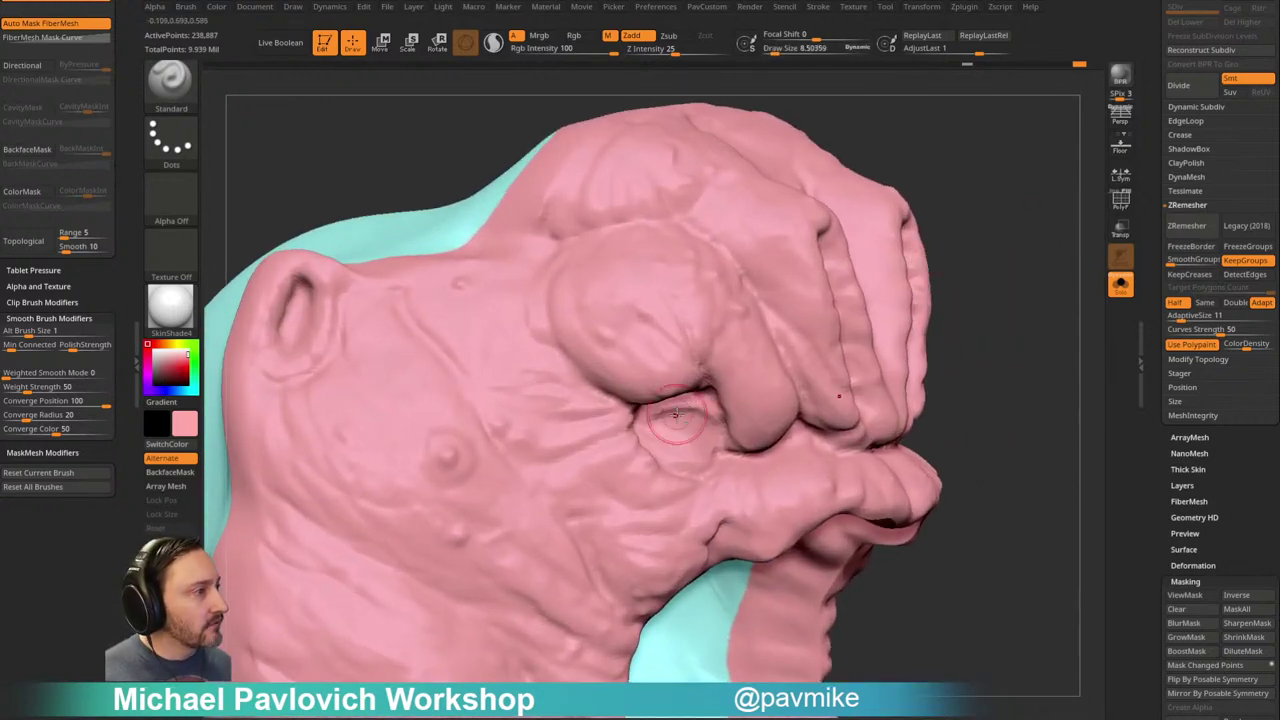
pyautogui.press('ctrl')
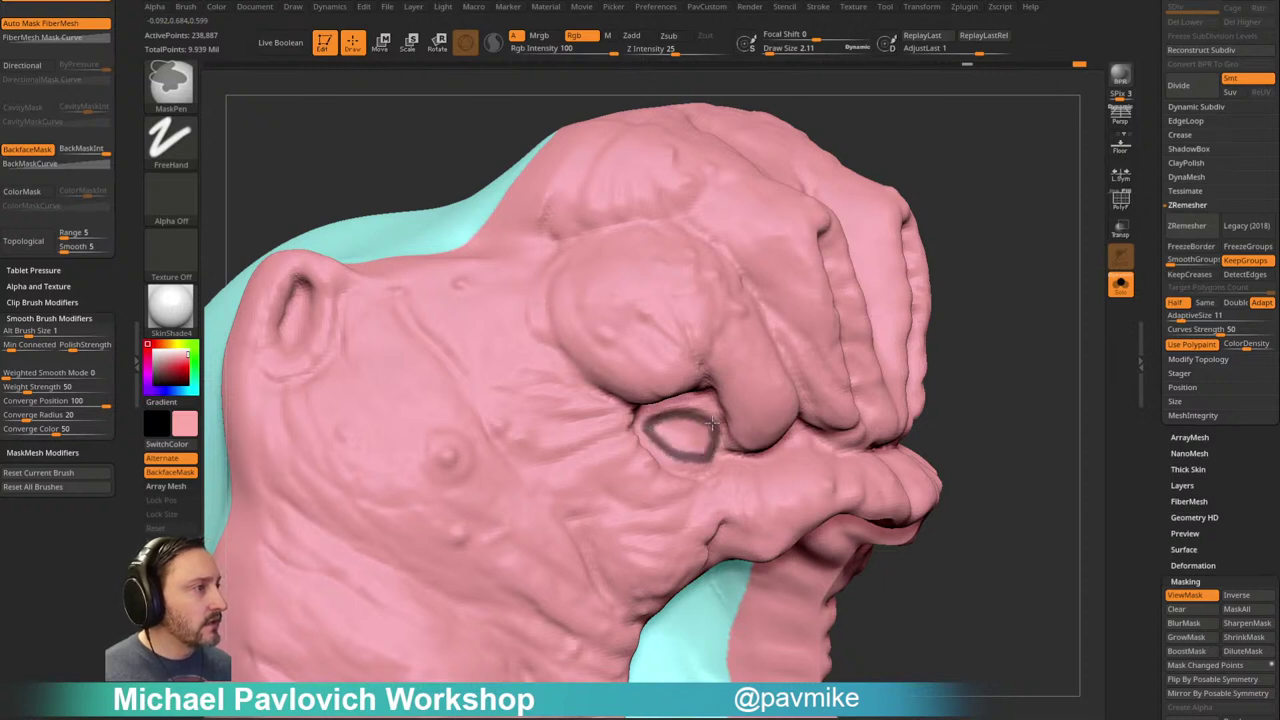
pyautogui.press('s')
pyautogui.keyDown('ctrl'); pyautogui.moveTo(667, 428); pyautogui.dragTo(679, 435); pyautogui.keyUp('ctrl')
# Step: Convert the eyeball mask into its own polygroup, regenerating the group until its colour is distinct
pyautogui.moveTo(950, 362)
pyautogui.mouseDown()
pyautogui.moveTo(929, 354)
pyautogui.moveTo(974, 300)
pyautogui.moveTo(991, 325)
pyautogui.mouseUp()
pyautogui.hotkey('ctrl', 'w')
pyautogui.hotkey('ctrl', 'z')
pyautogui.hotkey('ctrl', 'w')
pyautogui.hotkey('ctrl', 'z')
pyautogui.hotkey('ctrl', 'w')
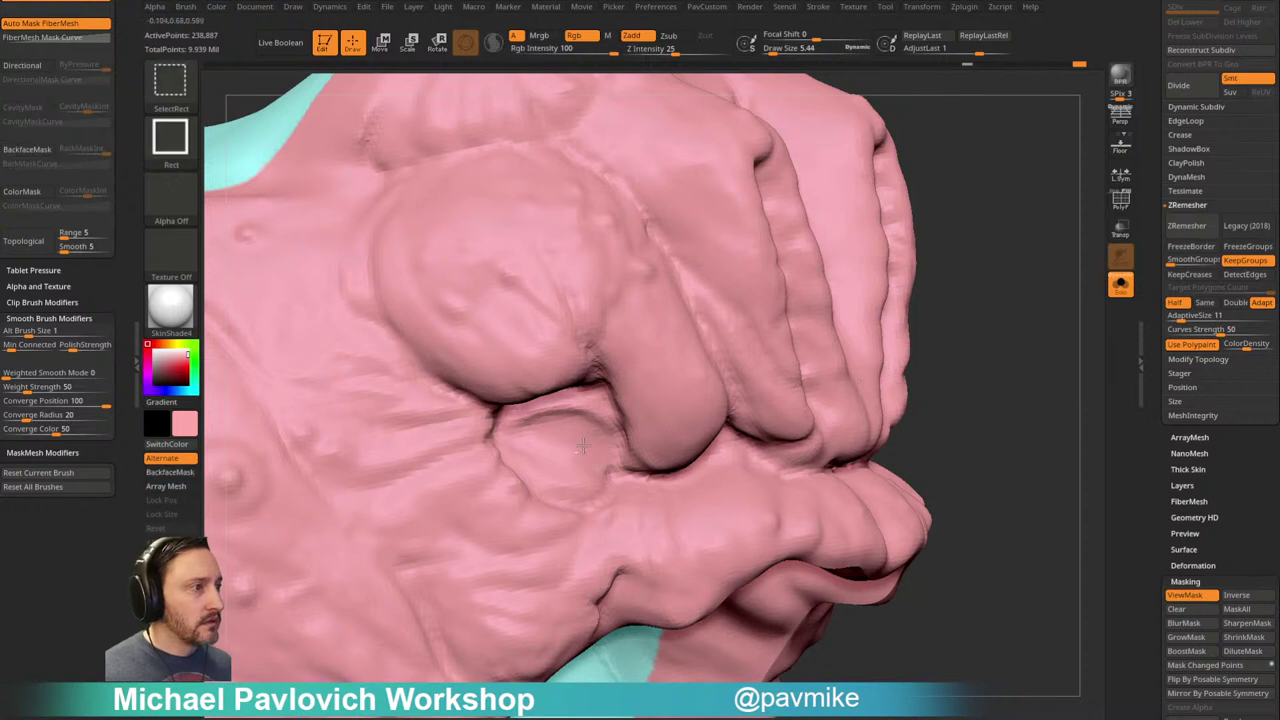
# Step: Isolate the eyeball polygroup to check it, turn on the polygroup display and unhide the whole head
pyautogui.keyDown('ctrl'); pyautogui.keyDown('shift'); pyautogui.click(601, 452); pyautogui.keyUp('shift'); pyautogui.keyUp('ctrl')
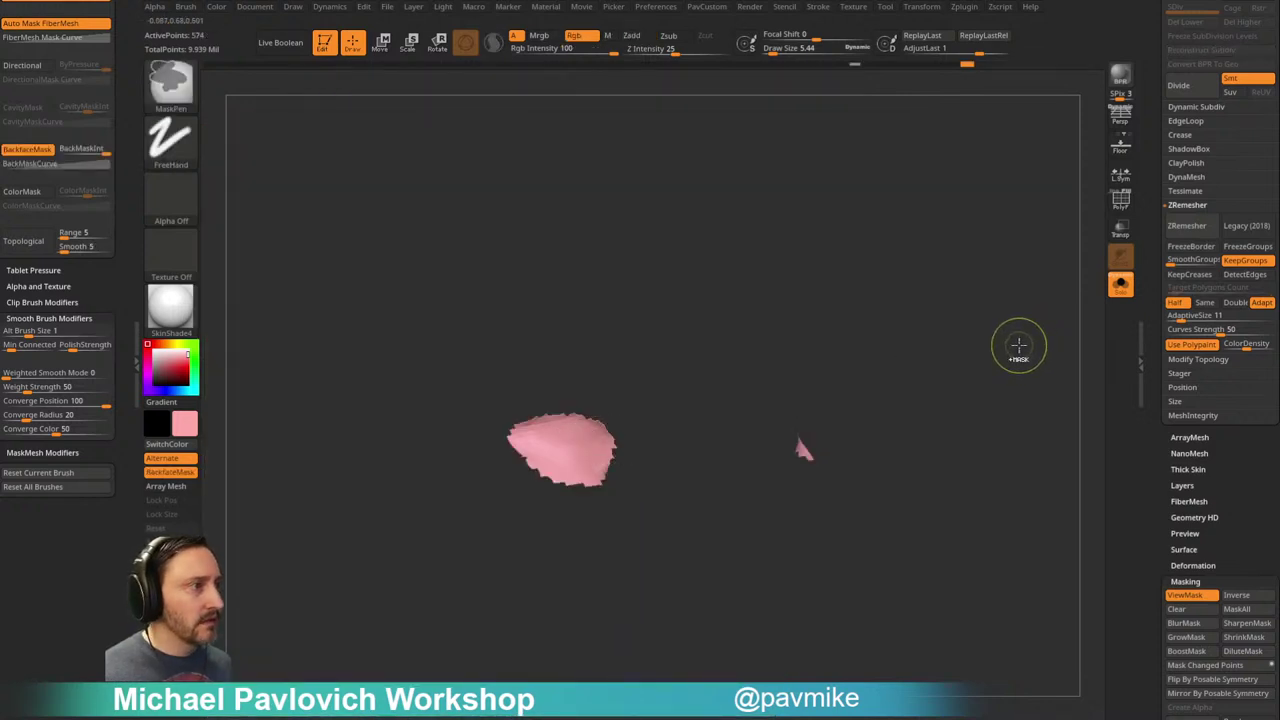
pyautogui.click(1140, 232)
pyautogui.hotkey('shift', 'f')
pyautogui.keyDown('ctrl'); pyautogui.keyDown('shift'); pyautogui.click(1019, 305); pyautogui.keyUp('shift'); pyautogui.keyUp('ctrl')
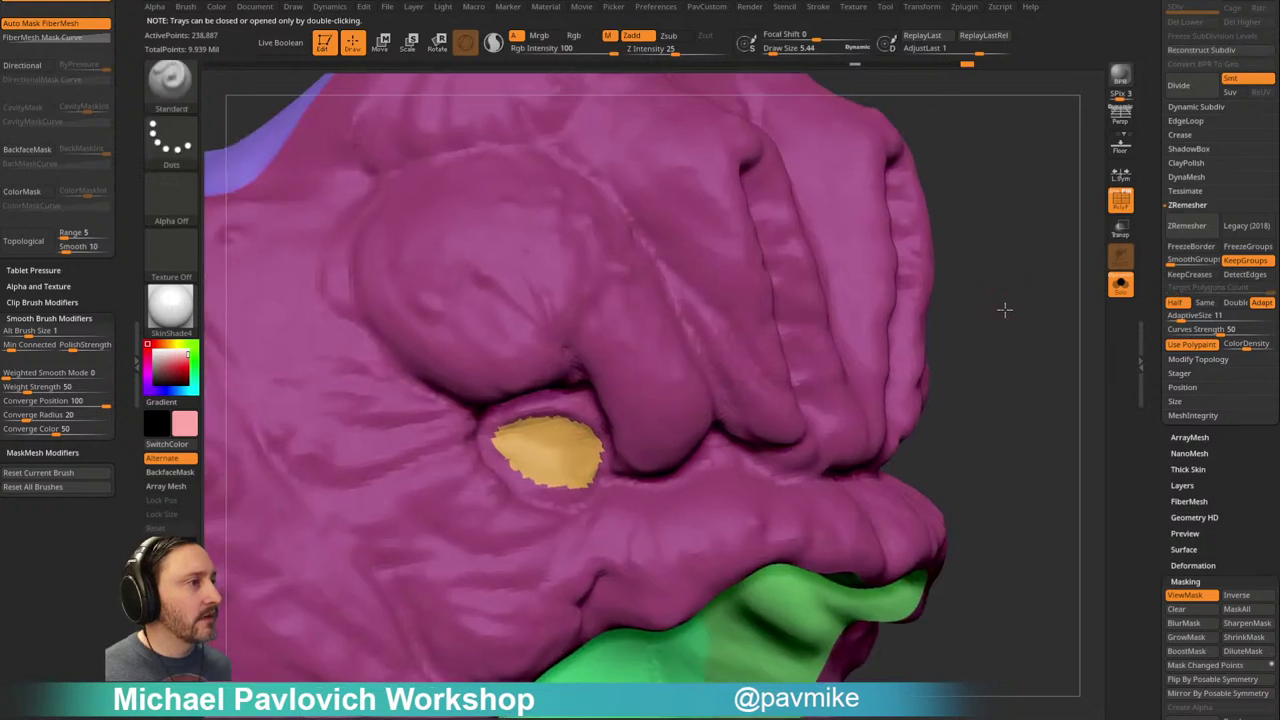
pyautogui.moveTo(1019, 305); pyautogui.dragTo(1034, 317)
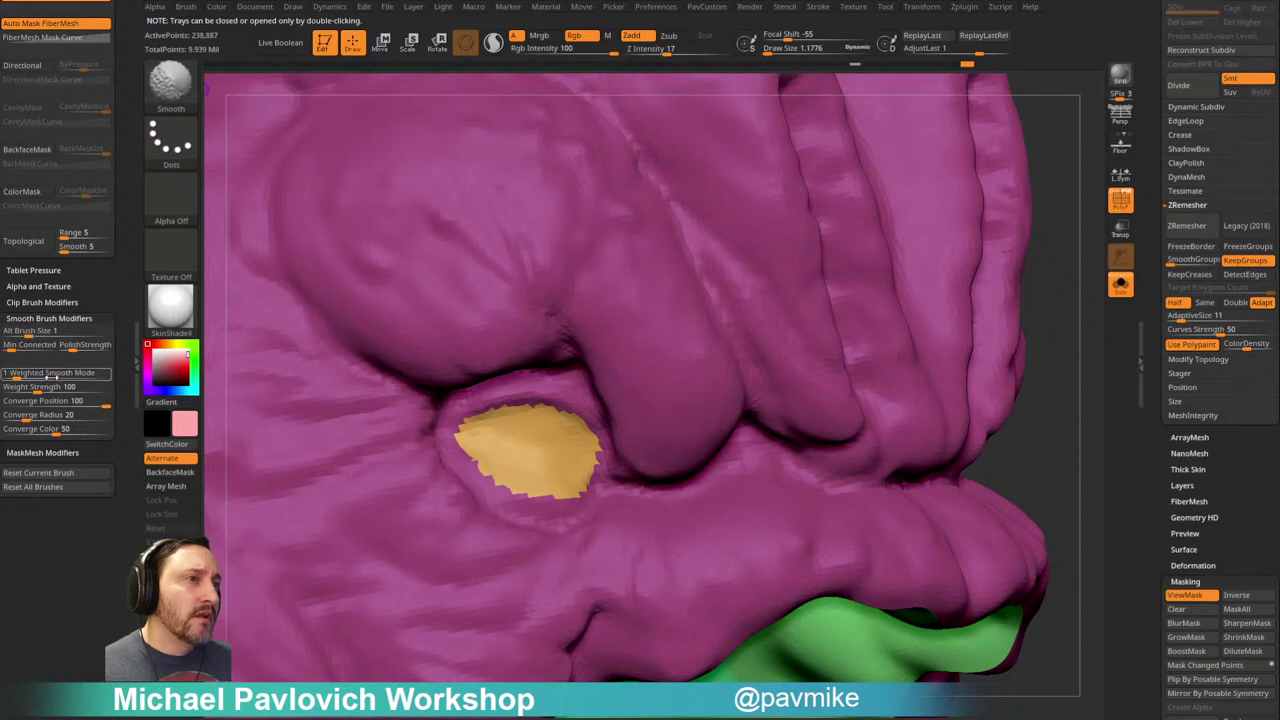
# Step: Set the Smooth brush's Weighted Smooth Mode to 6 and smooth the eyeball polygroup's jagged border
pyautogui.moveTo(71, 373); pyautogui.dragTo(74, 373)
pyautogui.press('s')
pyautogui.moveTo(524, 395); pyautogui.dragTo(533, 393)
pyautogui.press('s')
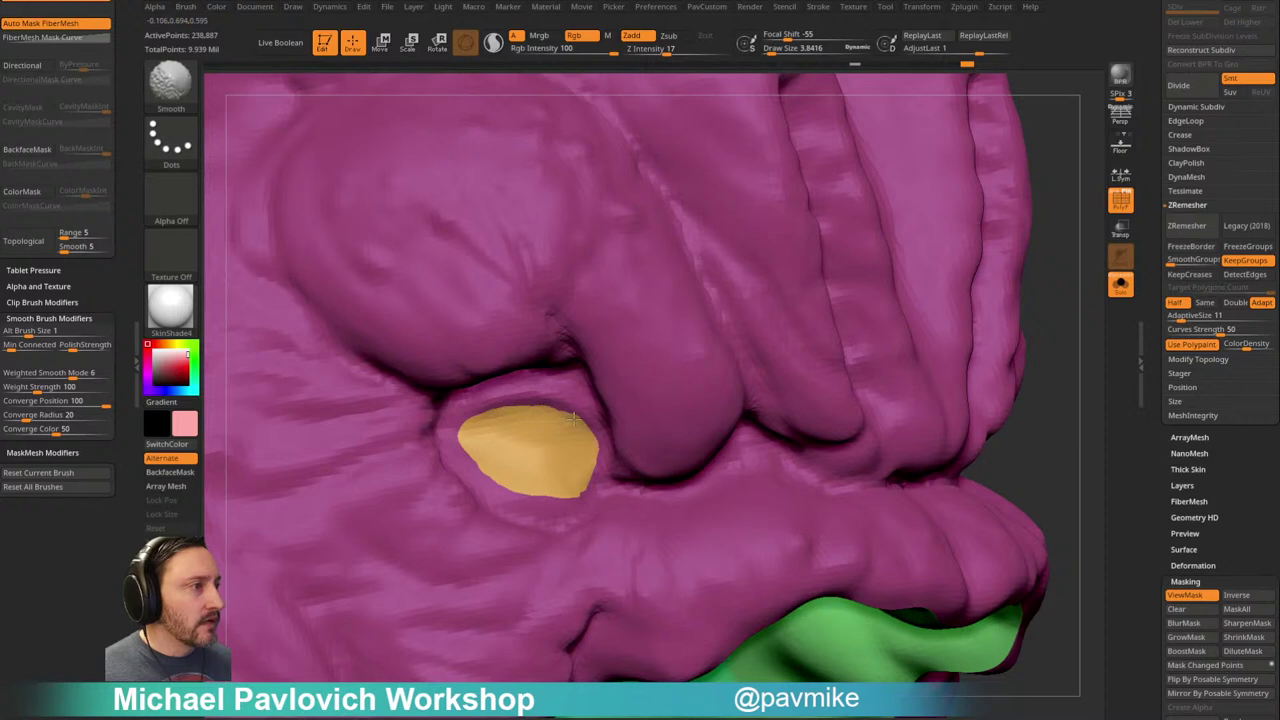
pyautogui.moveTo(1062, 390)
pyautogui.mouseDown()
pyautogui.moveTo(1057, 263)
pyautogui.moveTo(1059, 336)
pyautogui.moveTo(1105, 327)
pyautogui.mouseUp()
# Step: Isolate the outer skin polygroup and paint a mask ring around the eye opening along the eyelids
pyautogui.keyDown('ctrl'); pyautogui.keyDown('shift'); pyautogui.click(643, 414); pyautogui.keyUp('shift'); pyautogui.keyUp('ctrl')
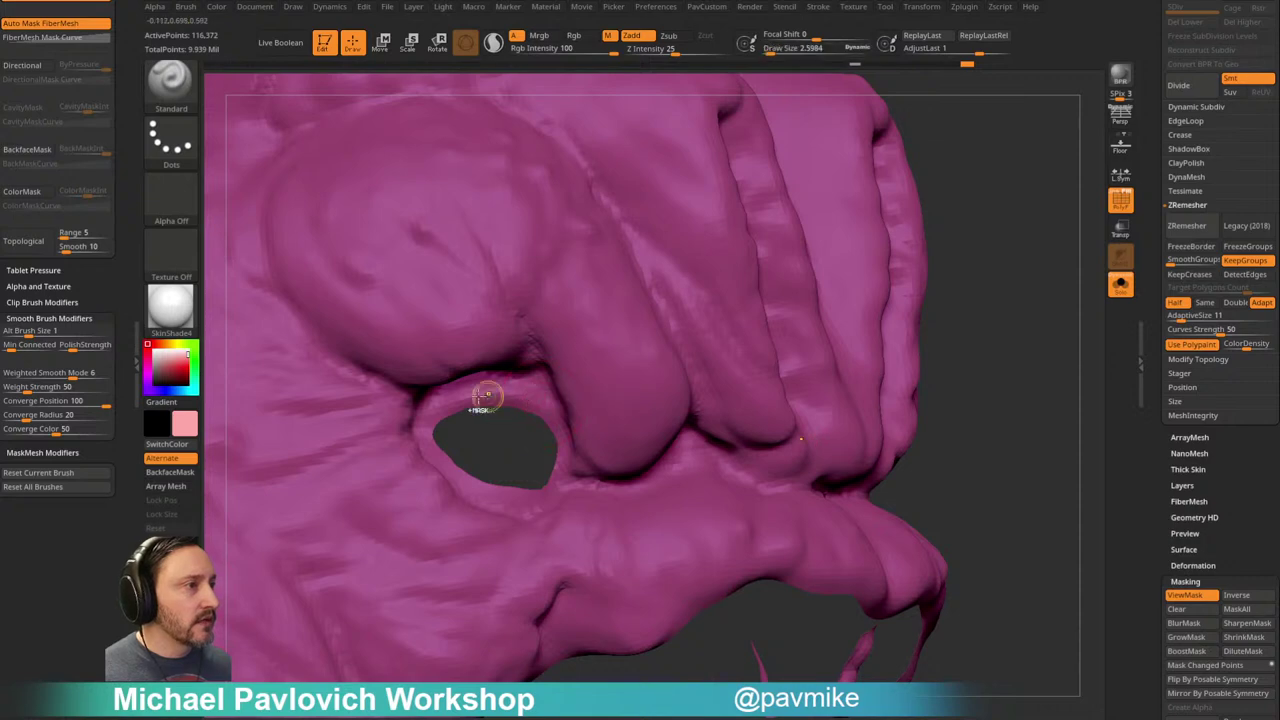
pyautogui.press('s')
pyautogui.moveTo(1010, 260)
pyautogui.mouseDown()
pyautogui.moveTo(946, 214)
pyautogui.moveTo(1023, 274)
pyautogui.moveTo(1020, 290)
pyautogui.mouseUp()
pyautogui.press('s')
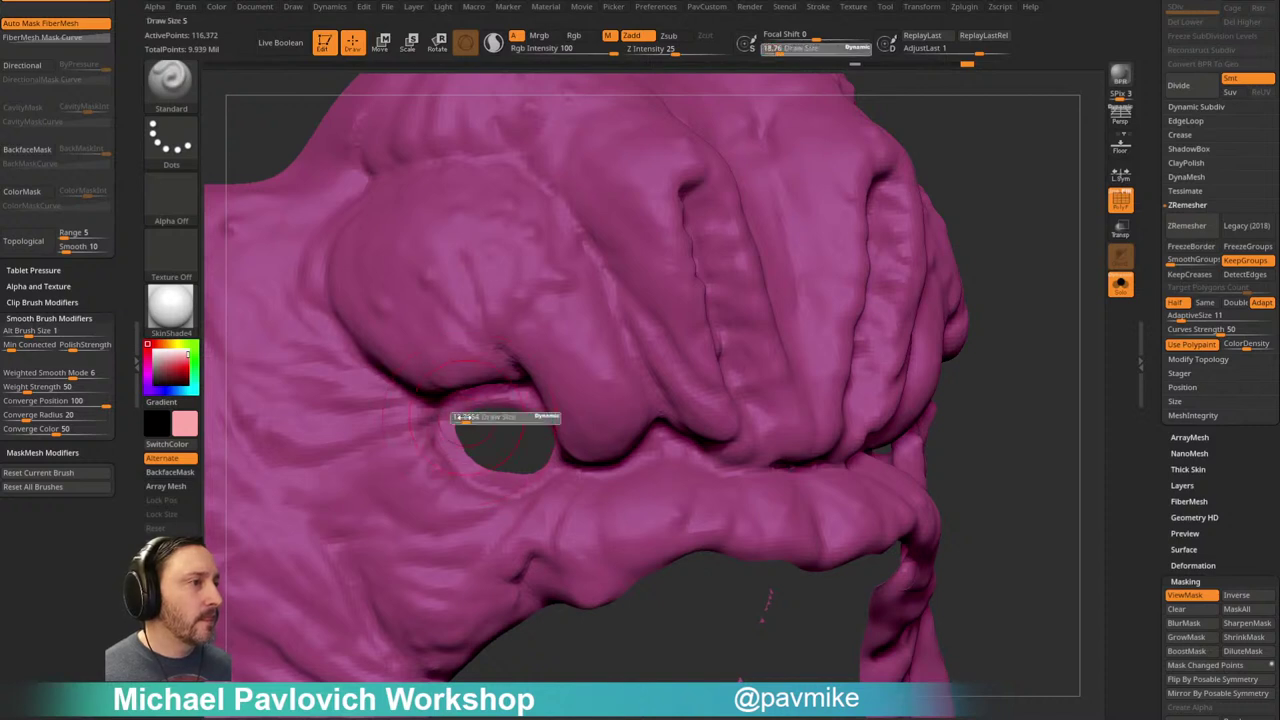
pyautogui.press('ctrl')
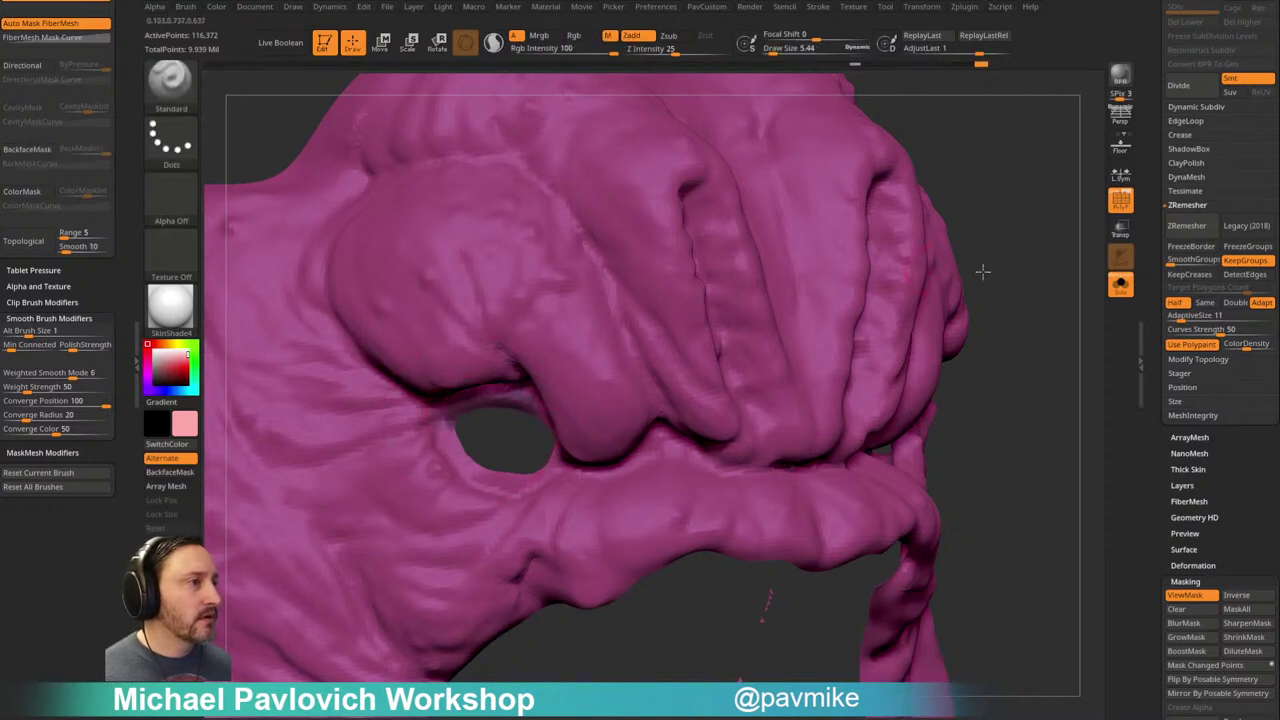
pyautogui.moveTo(500, 425); pyautogui.dragTo(528, 400)
pyautogui.press('ctrl')
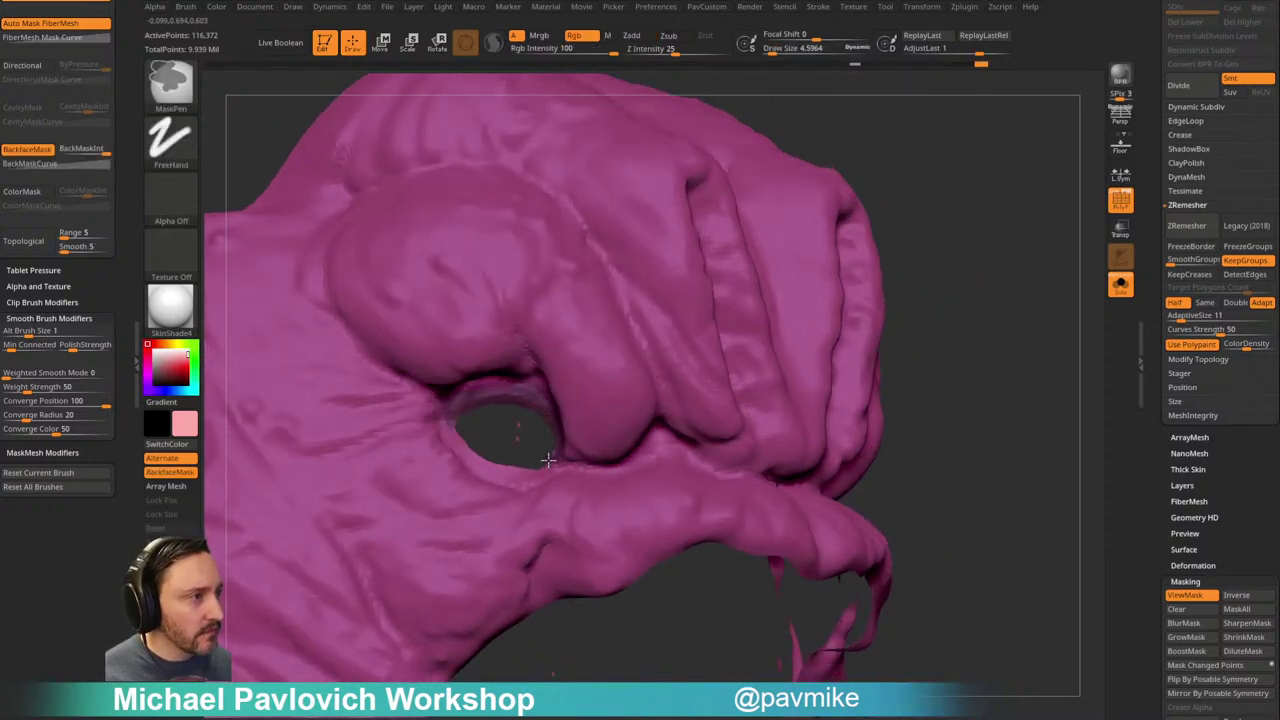
pyautogui.moveTo(880, 320); pyautogui.dragTo(891, 269)
pyautogui.press('ctrl')
pyautogui.keyDown('ctrl'); pyautogui.moveTo(527, 474); pyautogui.dragTo(508, 478); pyautogui.keyUp('ctrl')
pyautogui.moveTo(971, 320)
pyautogui.mouseDown()
pyautogui.moveTo(925, 323)
pyautogui.moveTo(1003, 303)
pyautogui.mouseUp()
pyautogui.press('ctrl')
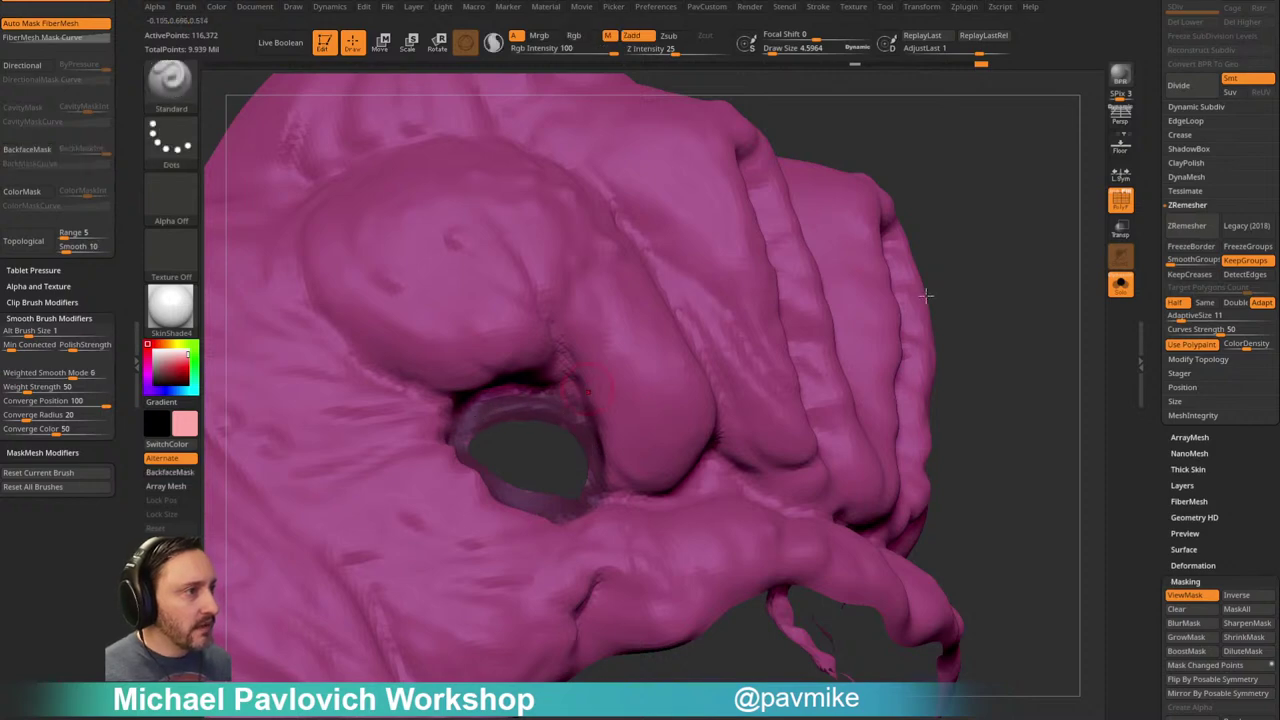
pyautogui.moveTo(985, 325); pyautogui.dragTo(915, 330)
pyautogui.moveTo(1008, 252); pyautogui.dragTo(925, 262)
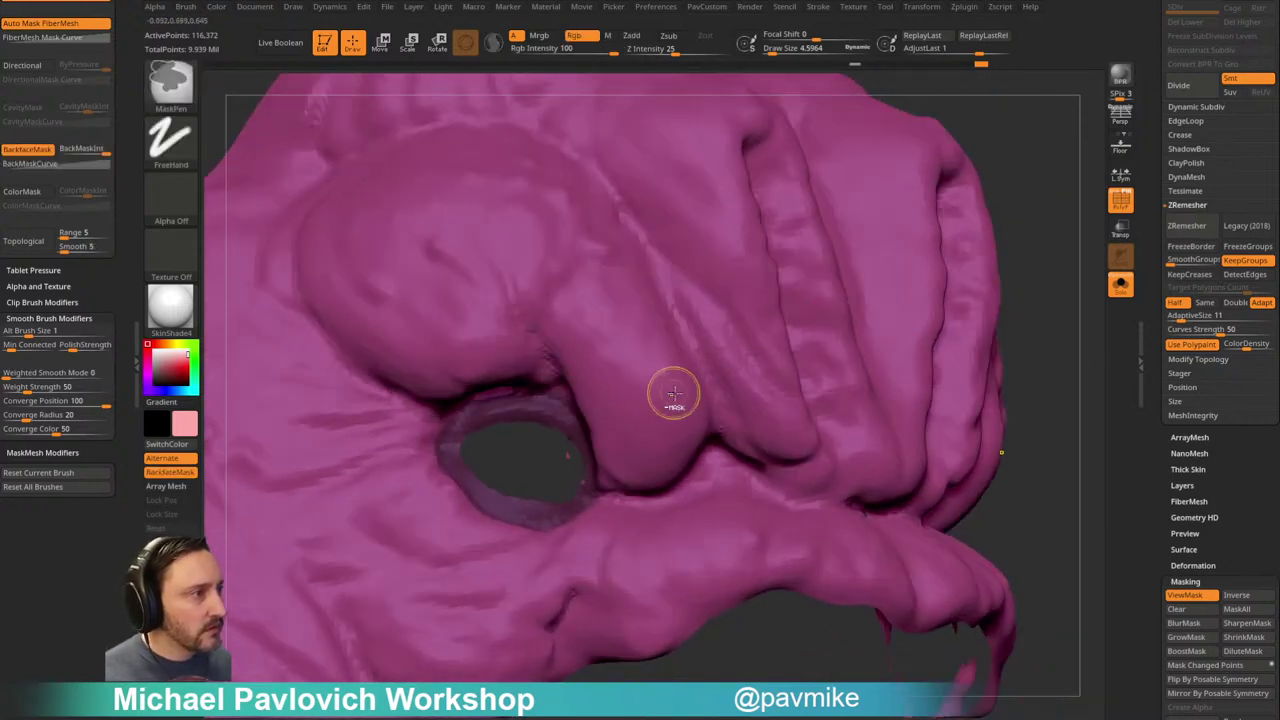
# Step: Turn off BackfaceMask for the mask brush and complete the mask along the inner edge of the eye opening
pyautogui.moveTo(1024, 274); pyautogui.dragTo(1076, 284)
pyautogui.hotkey('ctrl', 'w')
pyautogui.hotkey('ctrl', 'z')
pyautogui.moveTo(912, 295); pyautogui.dragTo(985, 230)
pyautogui.press('s')
pyautogui.moveTo(552, 423); pyautogui.dragTo(557, 423)
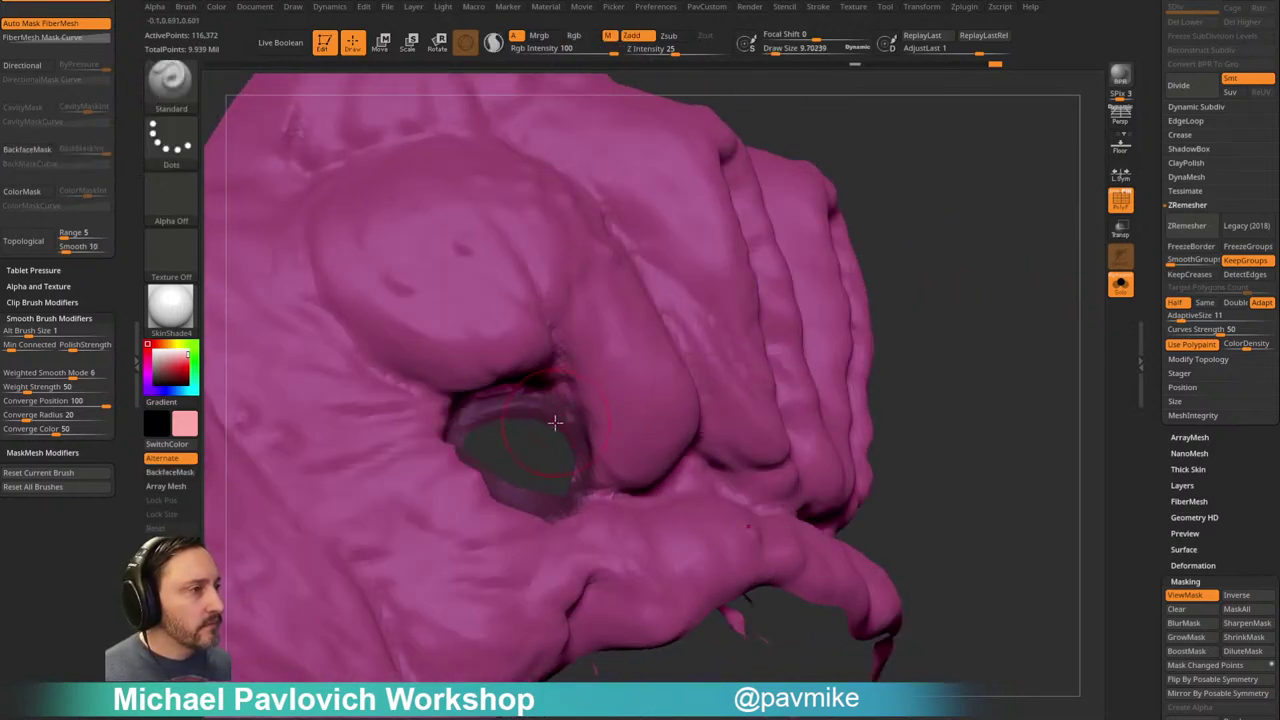
pyautogui.press('ctrl')
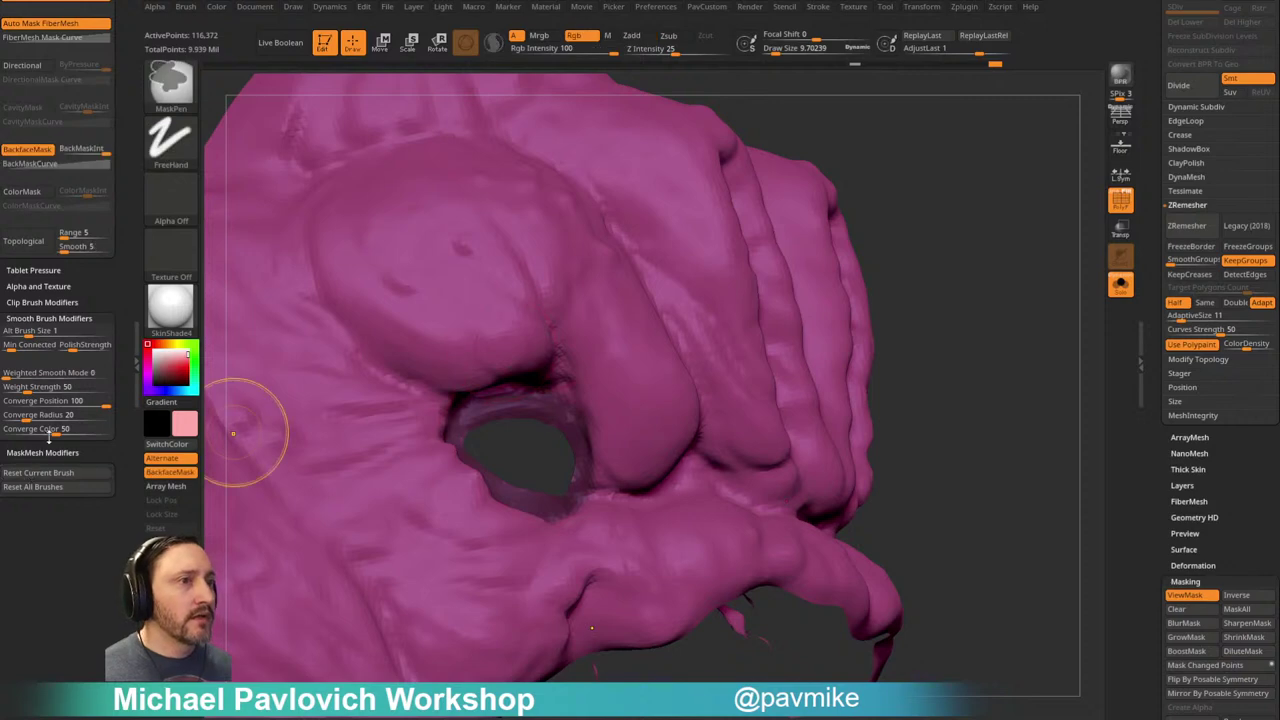
pyautogui.click(170, 472)
pyautogui.press('ctrl')
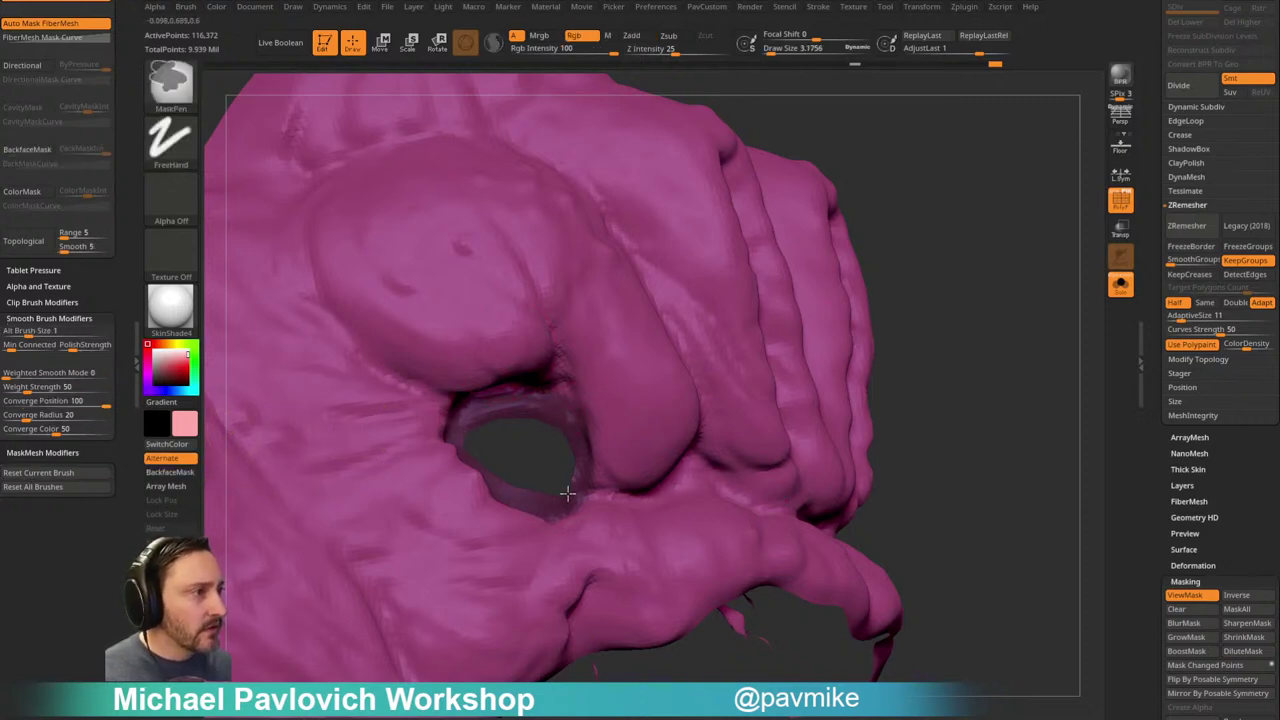
# Step: Convert the eyelid ring mask into its own polygroup and smooth the ring's jagged outer border
pyautogui.moveTo(1003, 320)
pyautogui.mouseDown()
pyautogui.moveTo(985, 320)
pyautogui.moveTo(1057, 363)
pyautogui.moveTo(1059, 416)
pyautogui.moveTo(1037, 323)
pyautogui.moveTo(1061, 350)
pyautogui.moveTo(1086, 338)
pyautogui.mouseUp()
pyautogui.hotkey('ctrl', 'w')
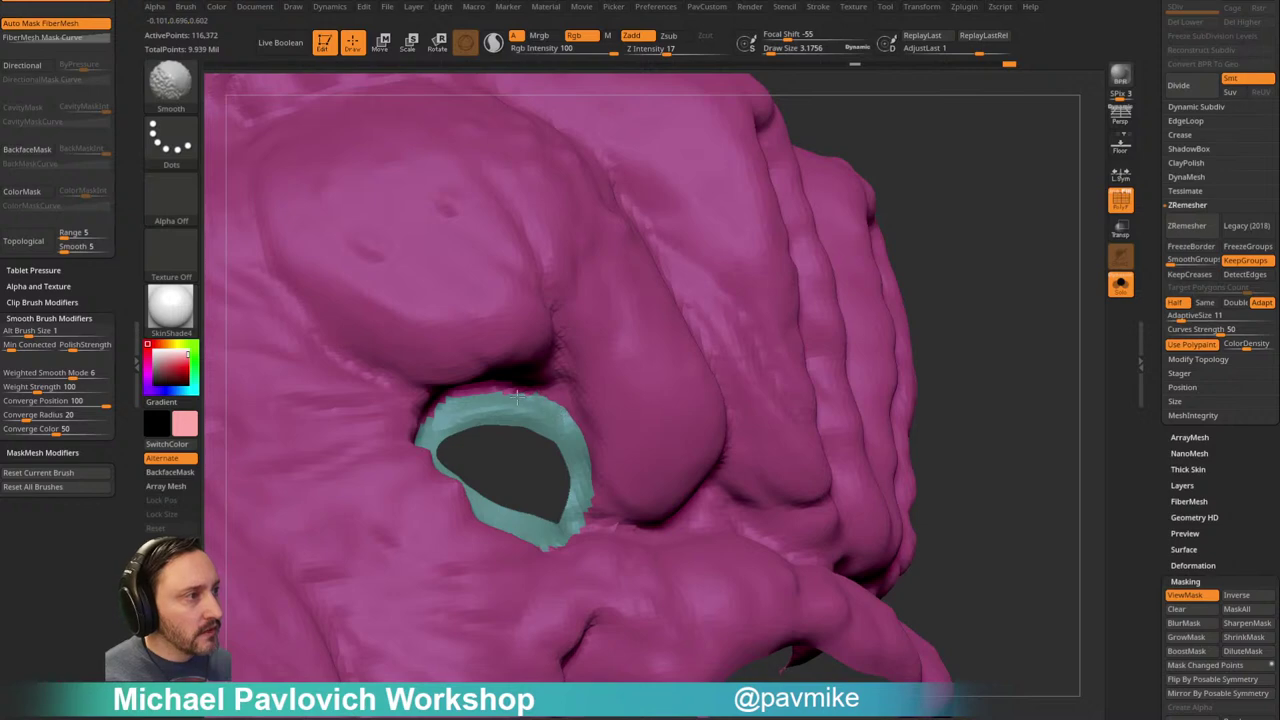
pyautogui.moveTo(1042, 236); pyautogui.dragTo(938, 230)
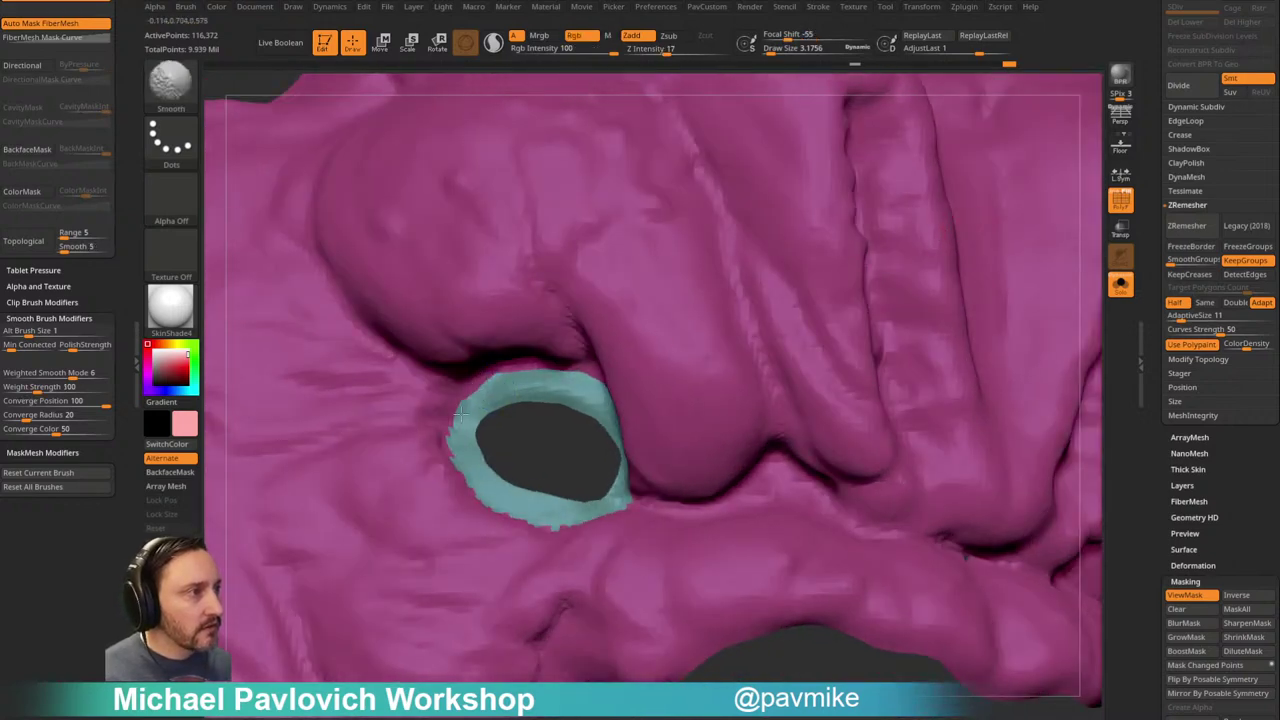
pyautogui.moveTo(463, 460); pyautogui.dragTo(466, 510, button='right')
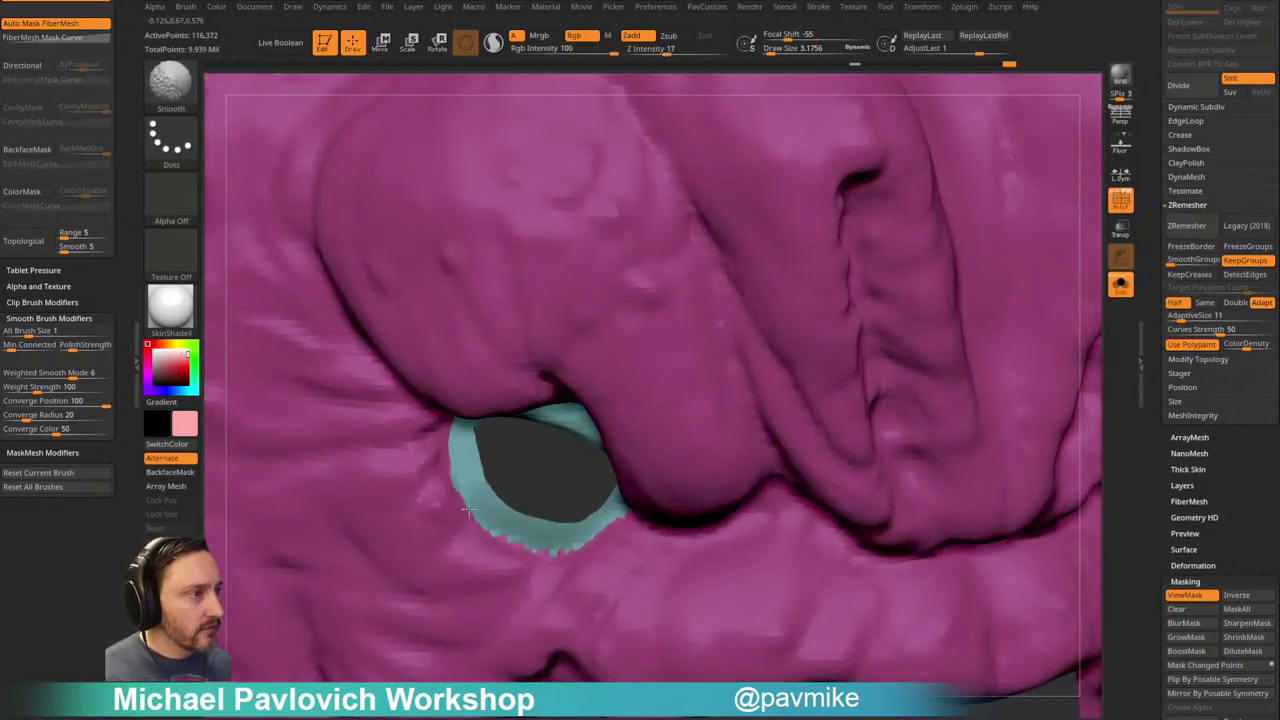
pyautogui.moveTo(581, 460); pyautogui.dragTo(590, 510)
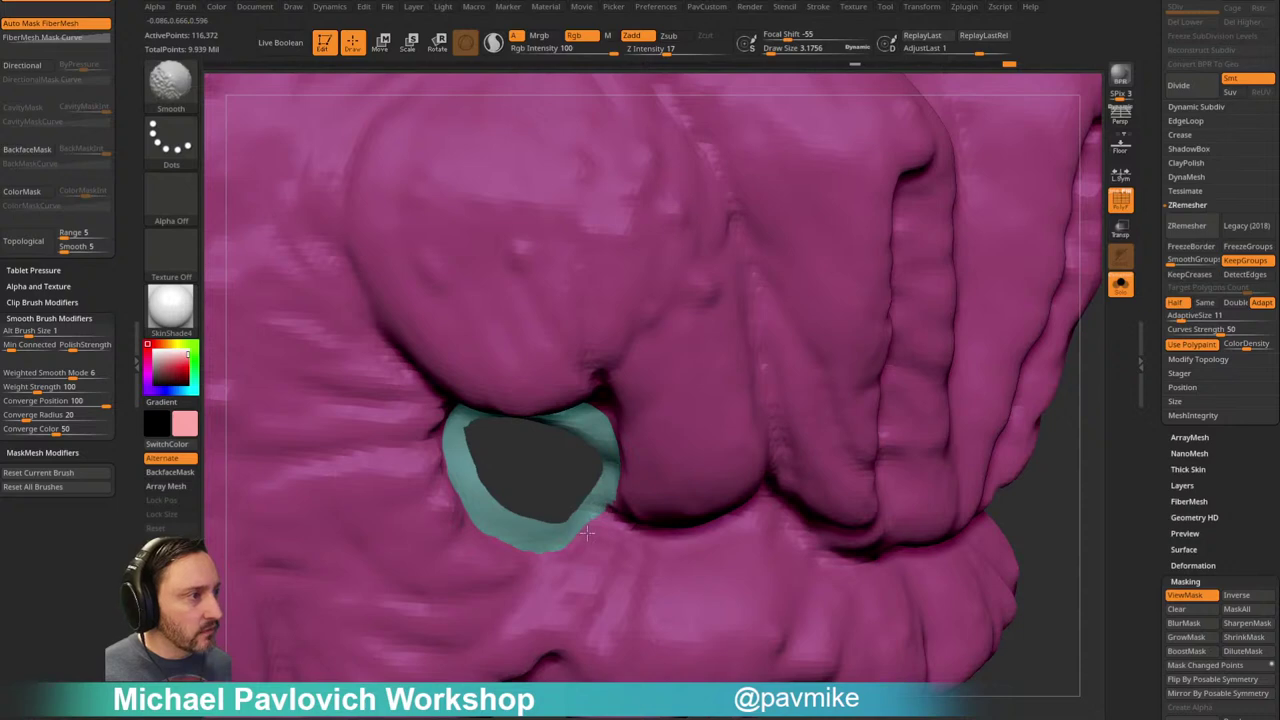
pyautogui.moveTo(1043, 523); pyautogui.dragTo(644, 488)
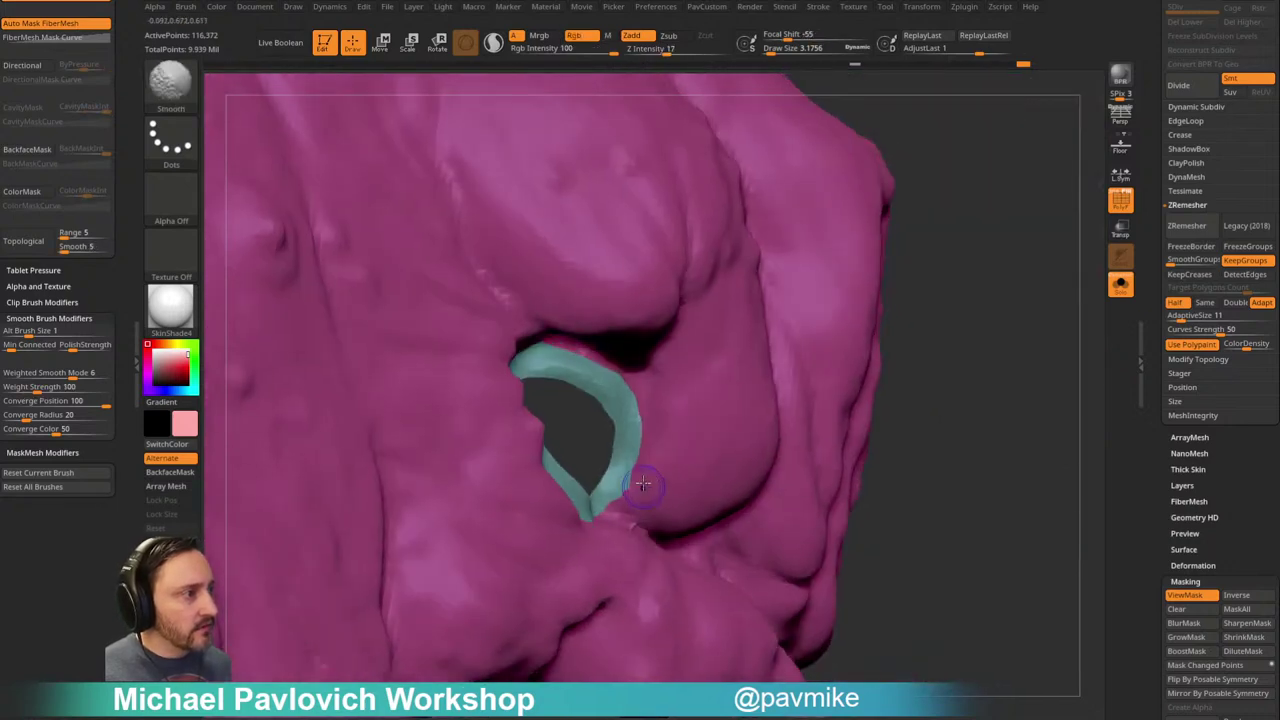
pyautogui.moveTo(930, 408)
pyautogui.mouseDown()
pyautogui.moveTo(1012, 432)
pyautogui.moveTo(971, 420)
pyautogui.moveTo(996, 441)
pyautogui.moveTo(850, 432)
pyautogui.mouseUp()
# Step: Unhide the whole head and check the eyeball and eyelid polygroups from the front
pyautogui.keyDown('ctrl'); pyautogui.keyDown('shift'); pyautogui.click(1014, 434); pyautogui.keyUp('shift'); pyautogui.keyUp('ctrl')
pyautogui.keyDown('alt'); pyautogui.moveTo(1020, 225); pyautogui.dragTo(1030, 252); pyautogui.keyUp('alt')
pyautogui.moveTo(1040, 156)
pyautogui.mouseDown()
pyautogui.moveTo(1071, 143)
pyautogui.moveTo(1060, 260)
pyautogui.mouseUp()
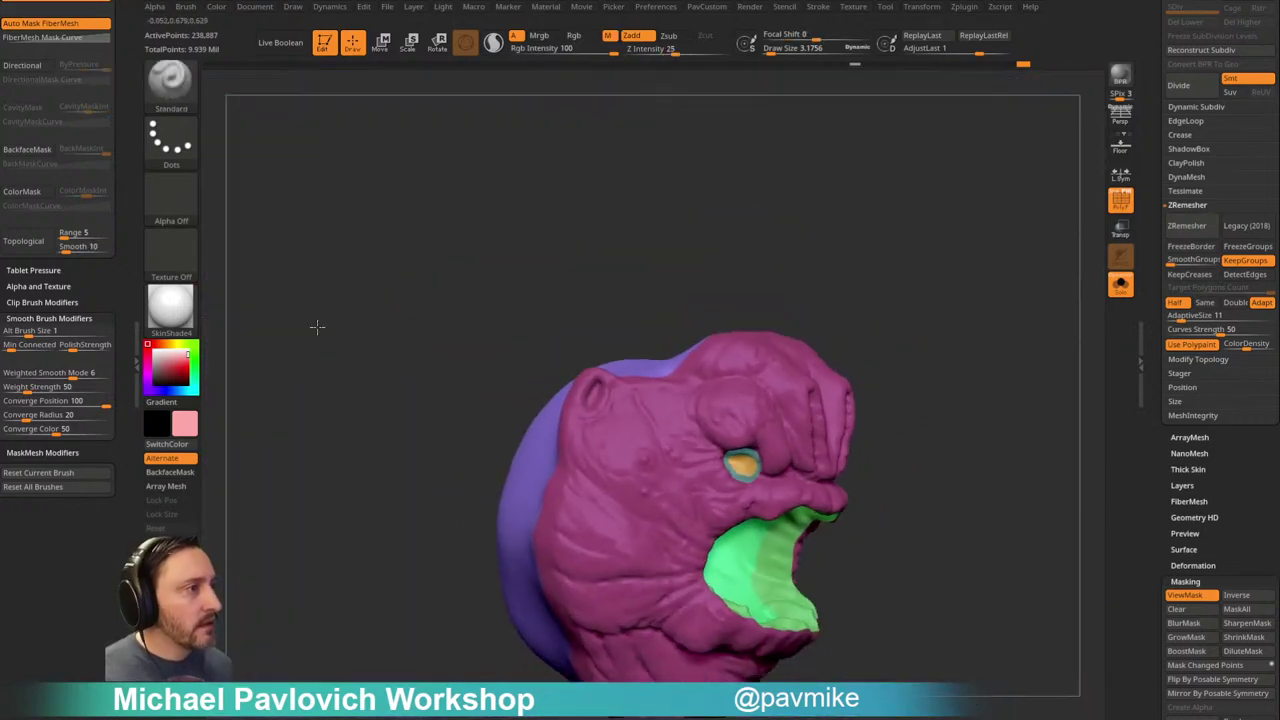
pyautogui.moveTo(317, 326); pyautogui.dragTo(822, 229)
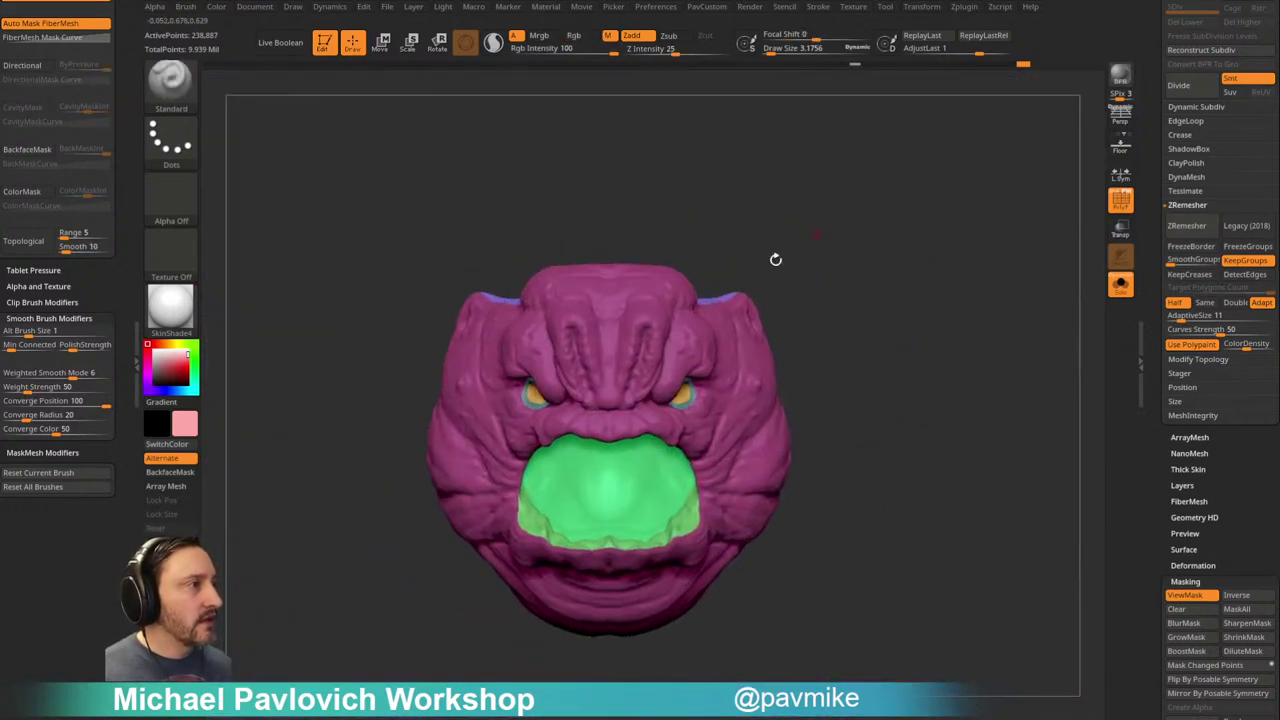
pyautogui.moveTo(888, 328)
pyautogui.mouseDown()
pyautogui.moveTo(866, 331)
pyautogui.moveTo(886, 334)
pyautogui.moveTo(868, 298)
pyautogui.moveTo(751, 343)
pyautogui.moveTo(908, 294)
pyautogui.moveTo(987, 302)
pyautogui.mouseUp()
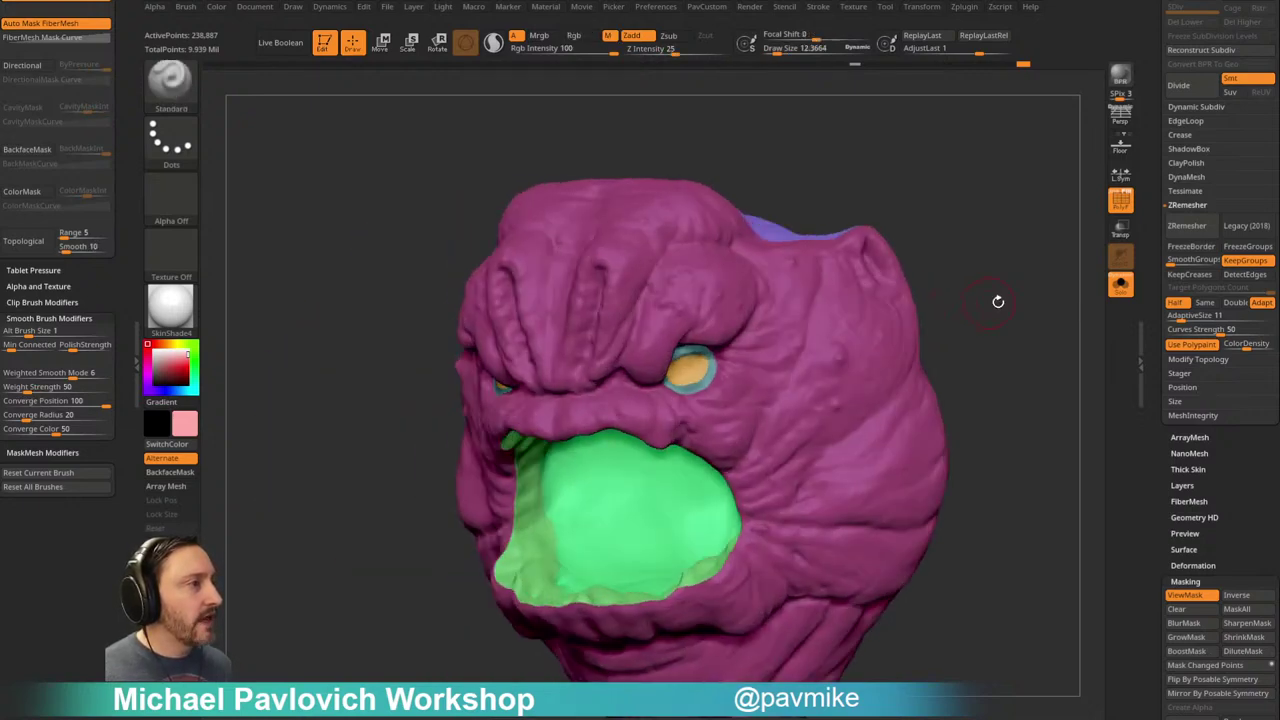
# Step: Compare the head's density polypaint with its polygroups, leaving the polyframe wireframe displayed
pyautogui.click(1120, 198)
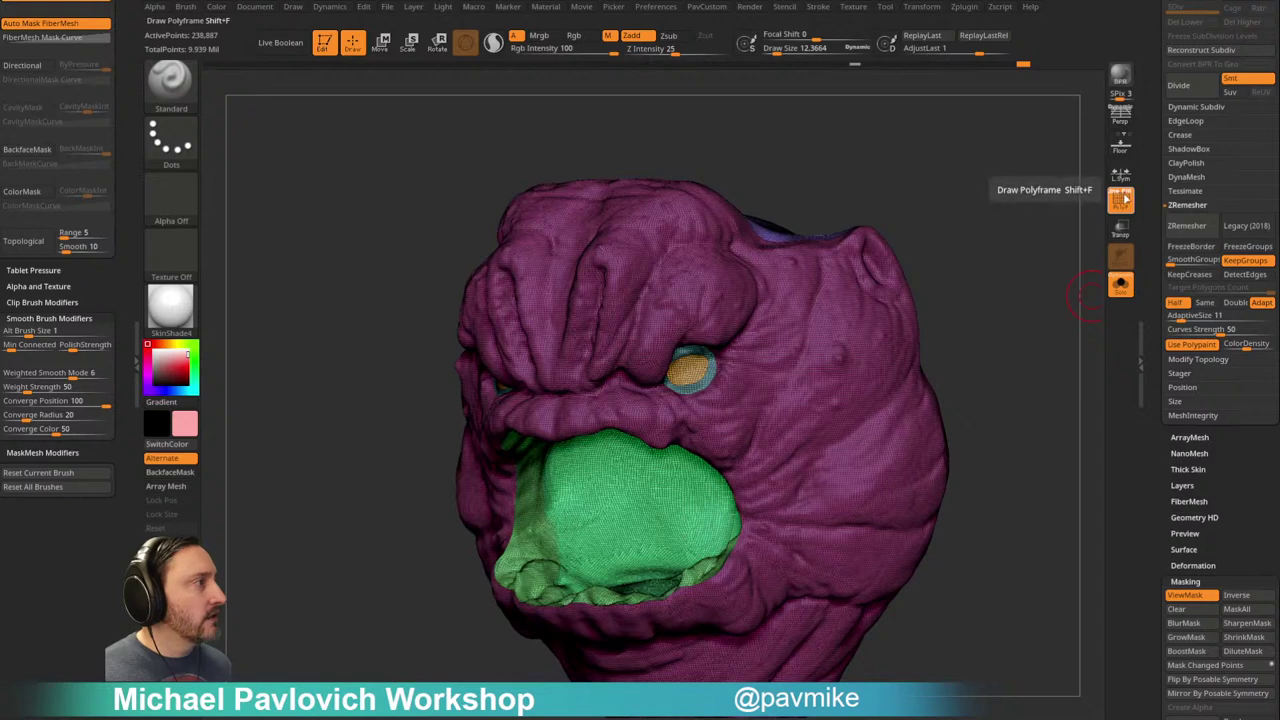
pyautogui.click(1120, 198)
pyautogui.moveTo(980, 303)
pyautogui.keyDown('shift'); pyautogui.mouseDown()
pyautogui.moveTo(1008, 272)
pyautogui.moveTo(998, 319)
pyautogui.mouseUp(); pyautogui.keyUp('shift')
pyautogui.moveTo(881, 360); pyautogui.dragTo(930, 395)
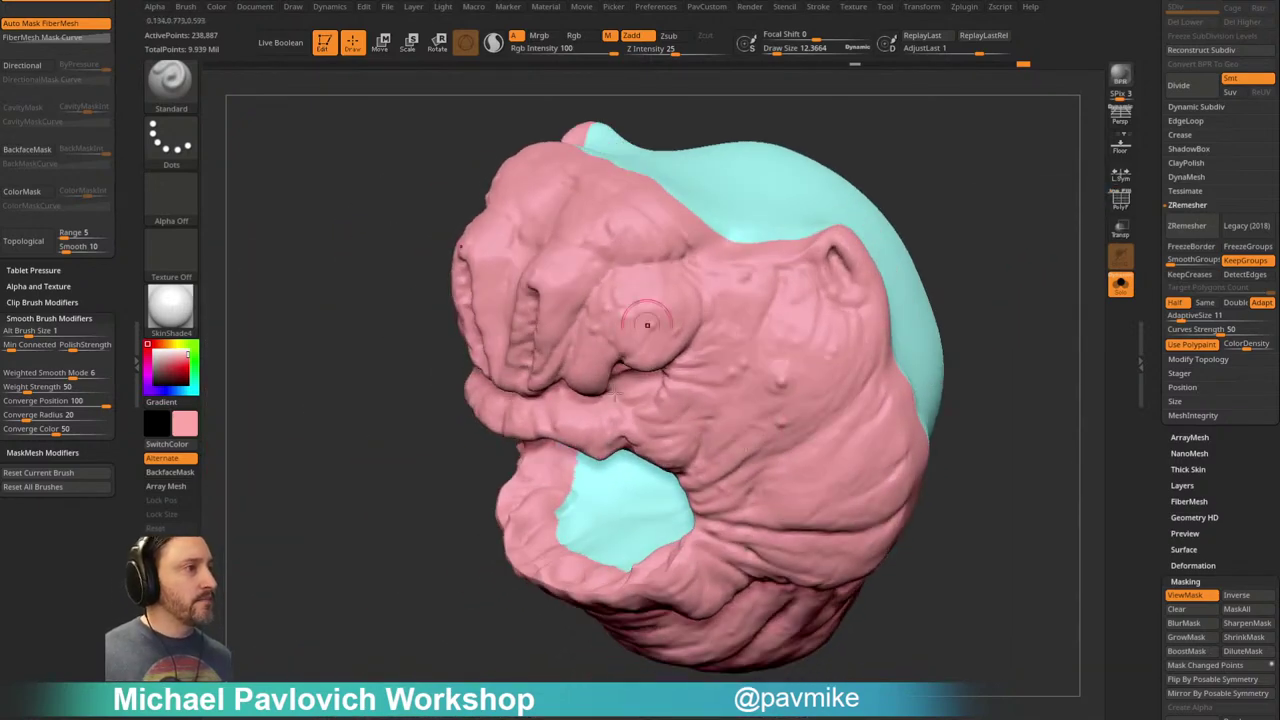
pyautogui.moveTo(1020, 306); pyautogui.dragTo(1000, 277)
pyautogui.hotkey('shift', 'f')
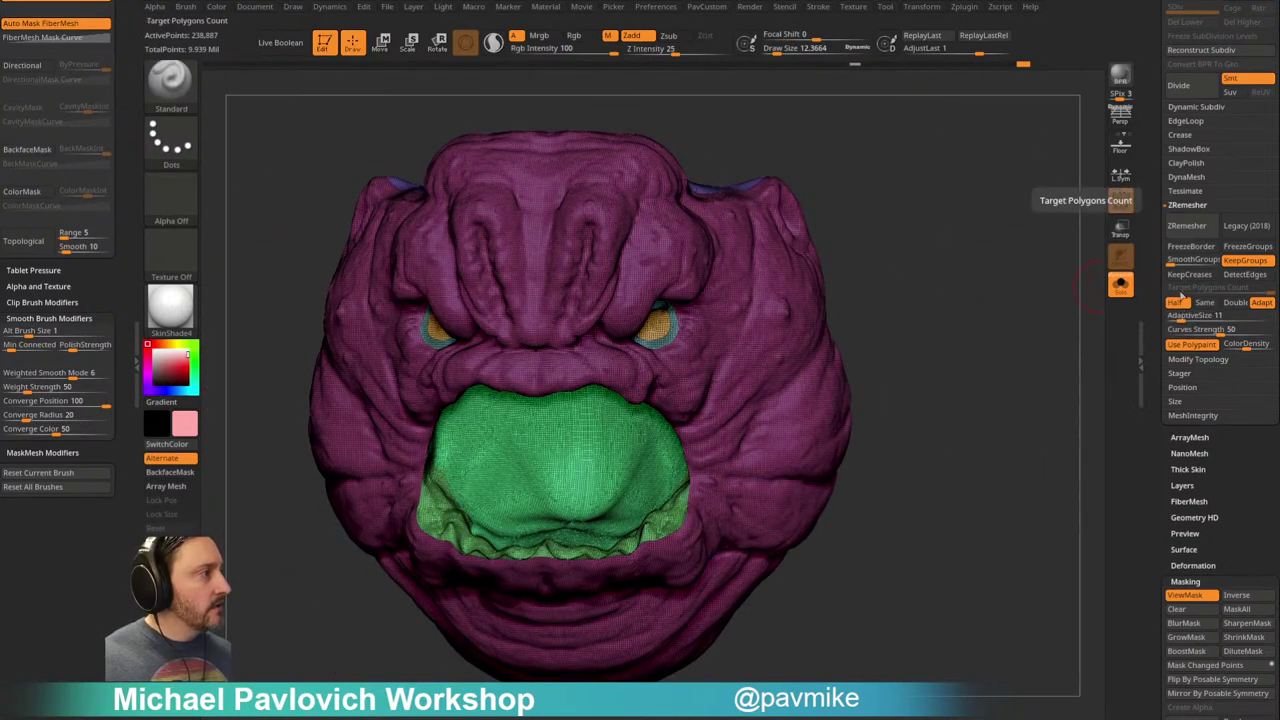
# Step: ZRemesh the head at half its polygon count and project the sculpted detail back from the history
pyautogui.click(1187, 226)
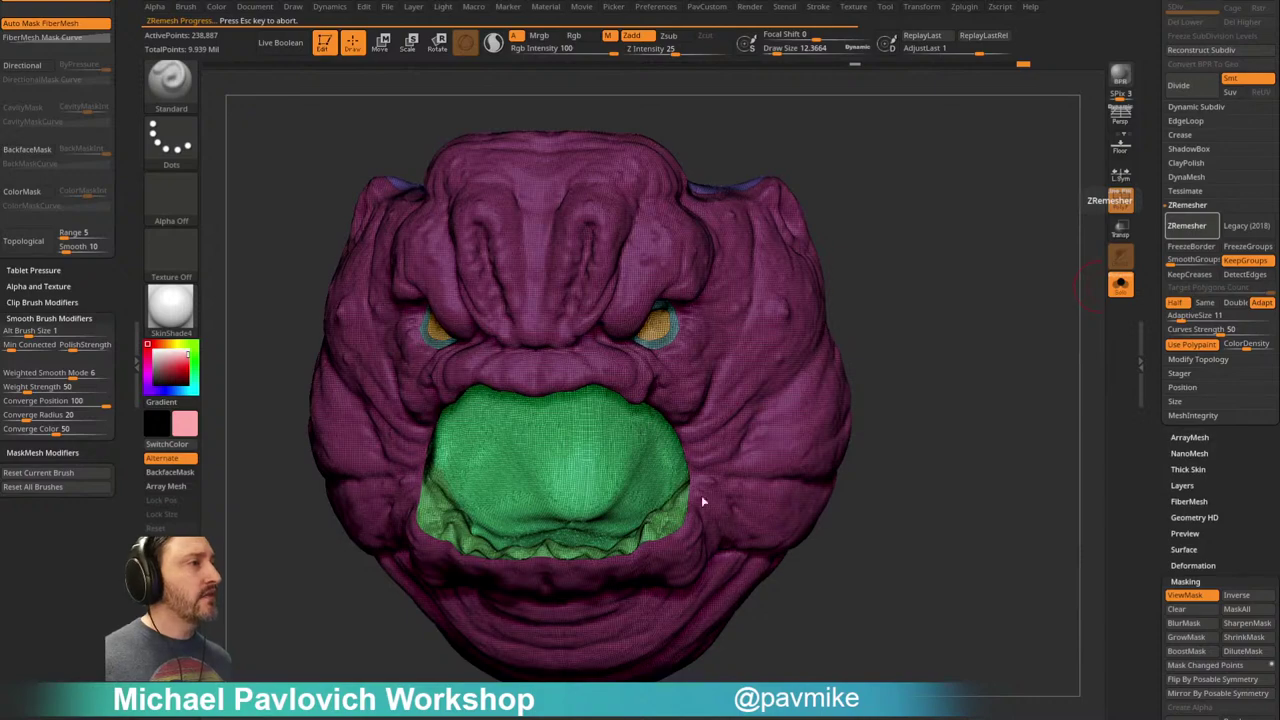
pyautogui.moveTo(1004, 252)
pyautogui.mouseDown()
pyautogui.moveTo(963, 257)
pyautogui.moveTo(971, 240)
pyautogui.moveTo(941, 262)
pyautogui.moveTo(1014, 223)
pyautogui.moveTo(1026, 275)
pyautogui.moveTo(1009, 274)
pyautogui.moveTo(1014, 240)
pyautogui.moveTo(993, 250)
pyautogui.moveTo(996, 281)
pyautogui.moveTo(1062, 300)
pyautogui.moveTo(1056, 266)
pyautogui.moveTo(1051, 317)
pyautogui.moveTo(1029, 343)
pyautogui.moveTo(1037, 307)
pyautogui.moveTo(1100, 314)
pyautogui.mouseUp()
pyautogui.press('space')
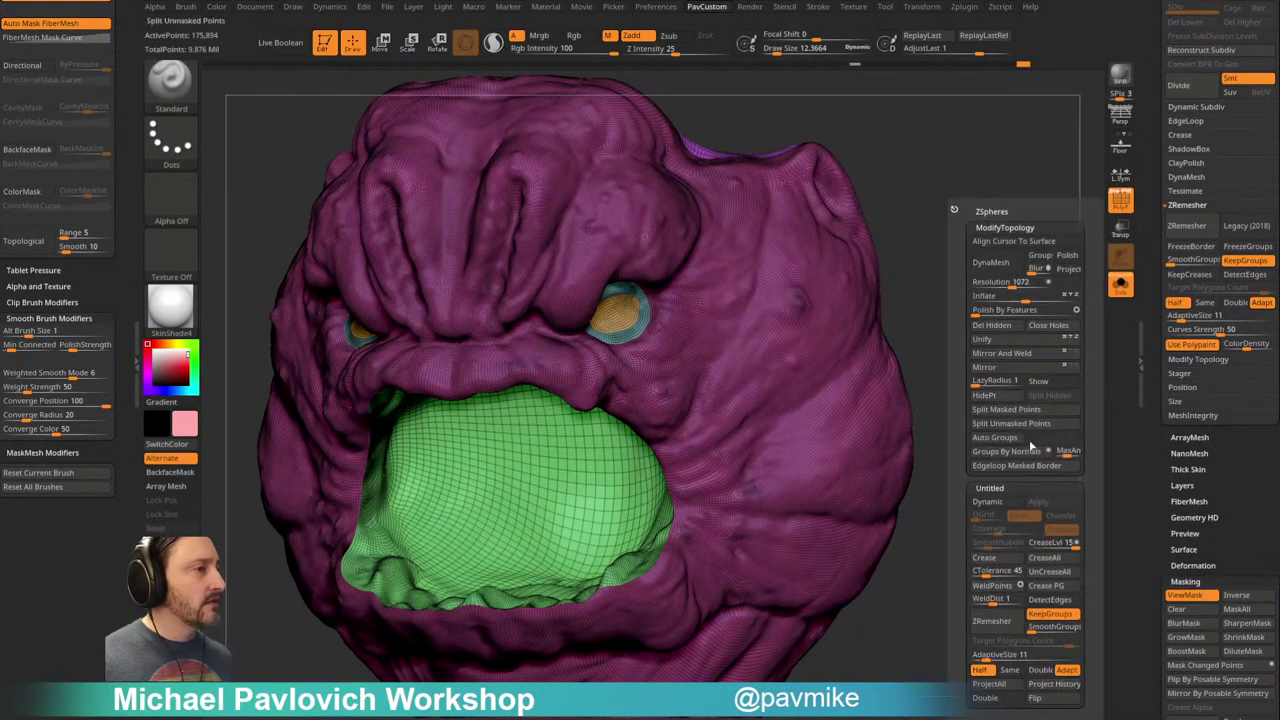
pyautogui.click(1051, 688)
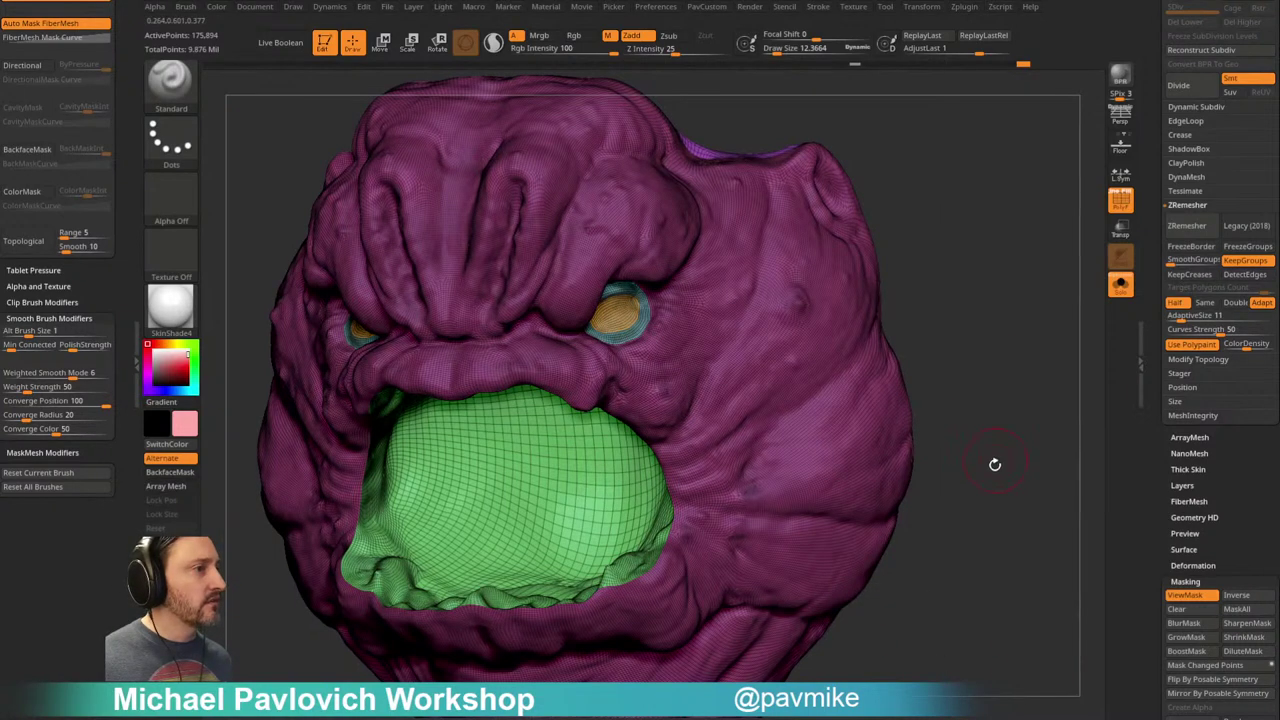
# Step: Halve the head's density two more times with ZRemesher, projecting the history detail between the passes
pyautogui.press('space')
pyautogui.click(964, 622)
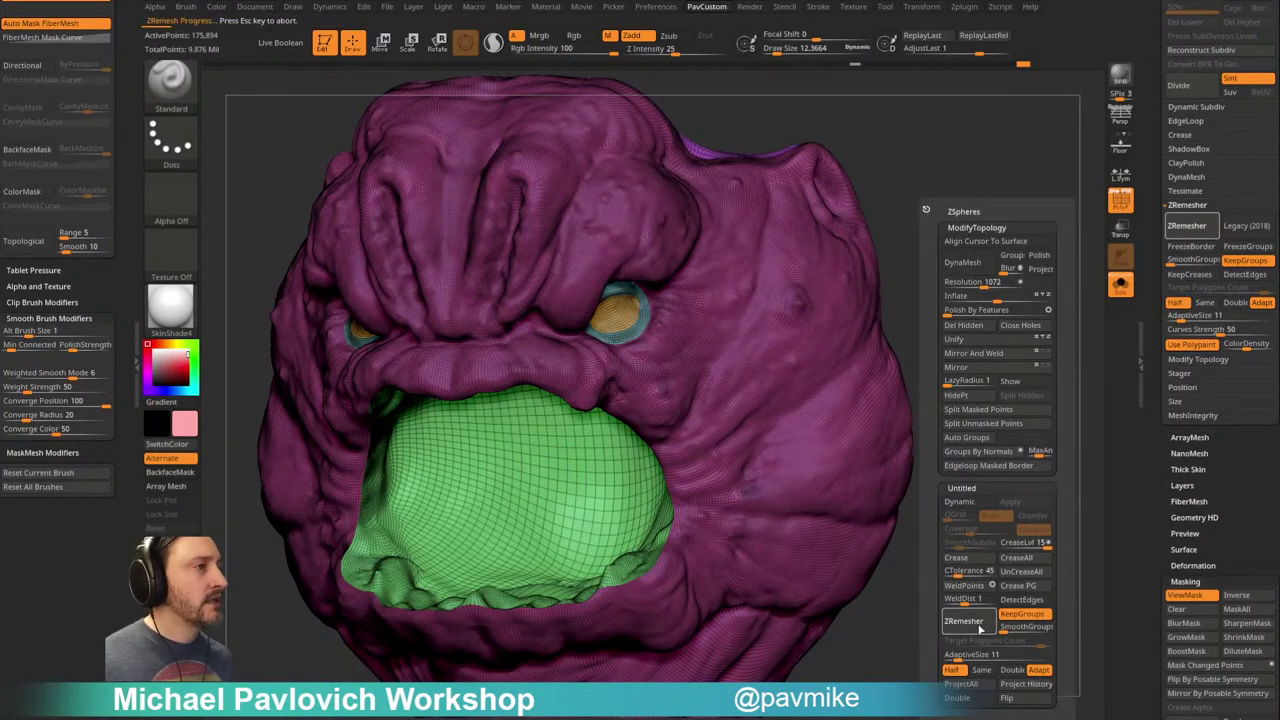
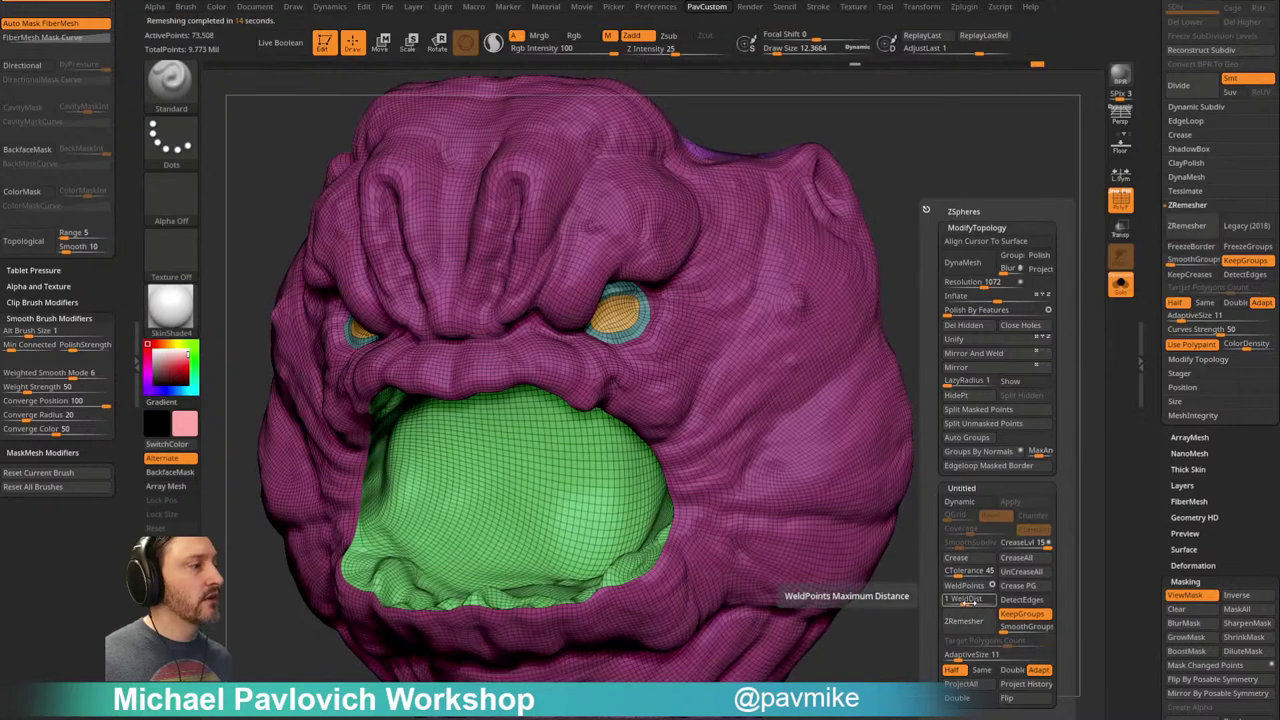
pyautogui.press('`')
pyautogui.click(1023, 686)
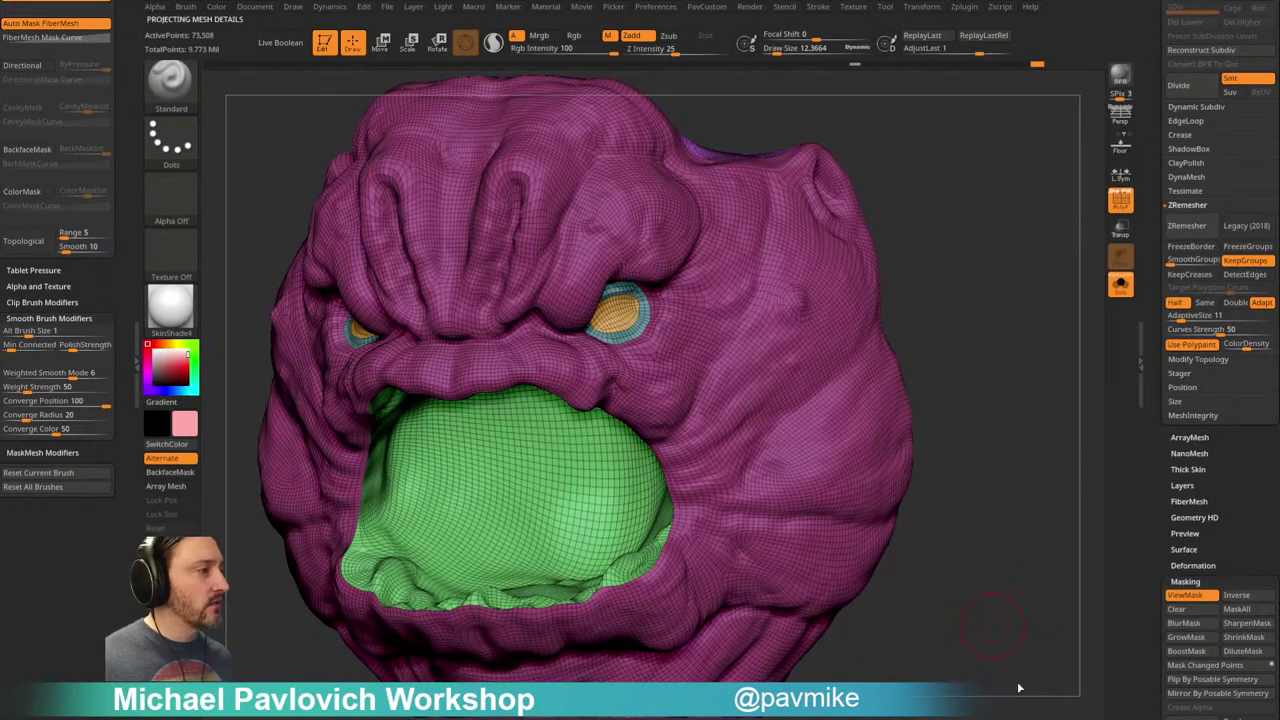
pyautogui.press('`')
pyautogui.click(981, 625)
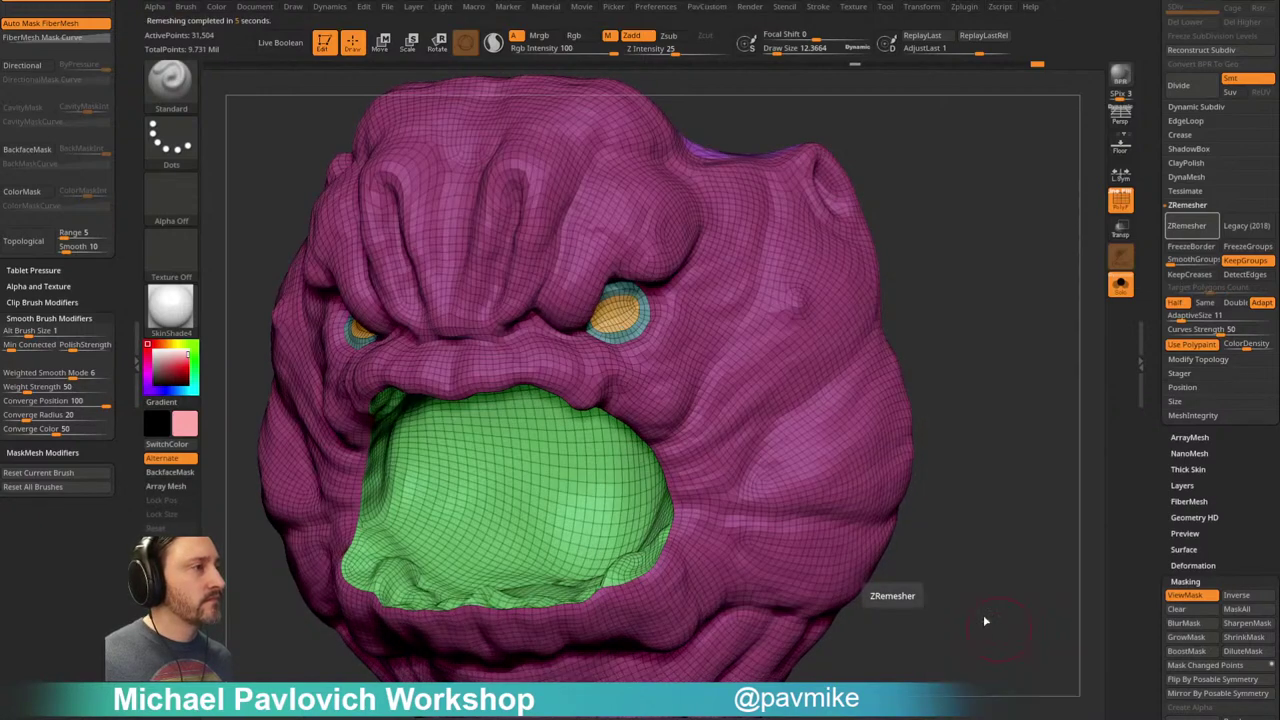
# Step: Set AdaptiveSize to 9 and ZRemesh the head once more at half density
pyautogui.press('space')
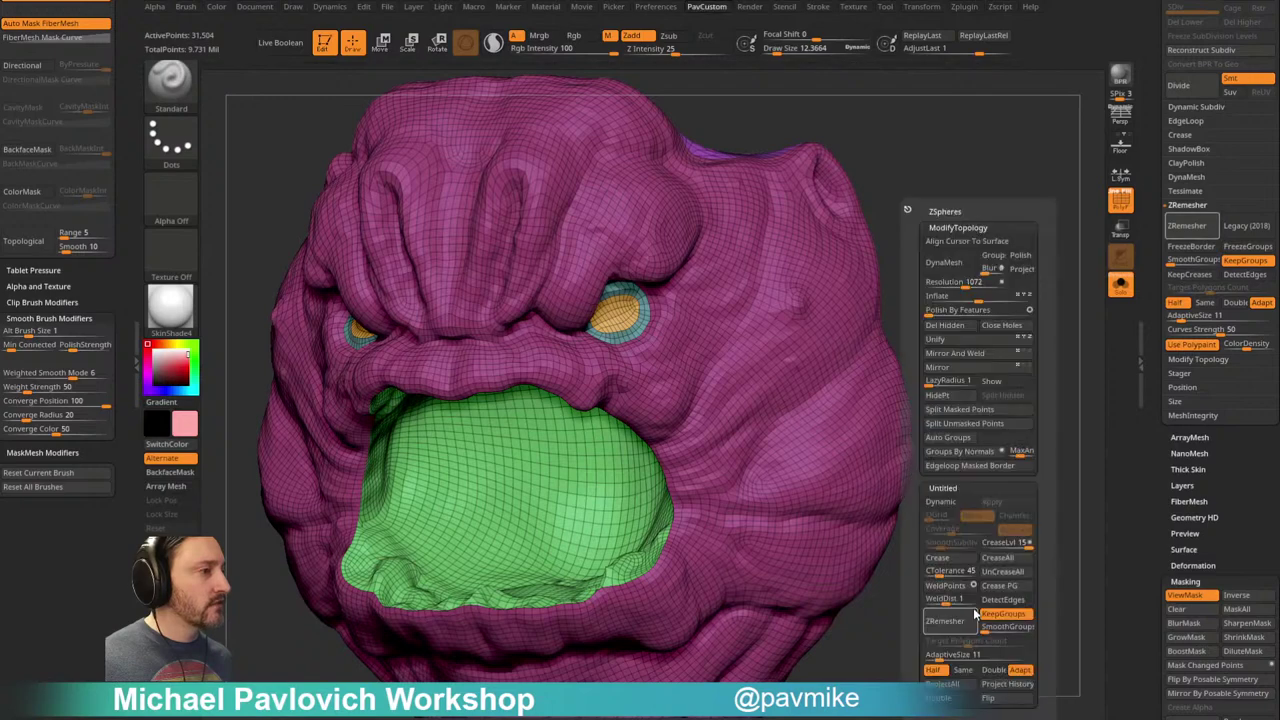
pyautogui.click(942, 655)
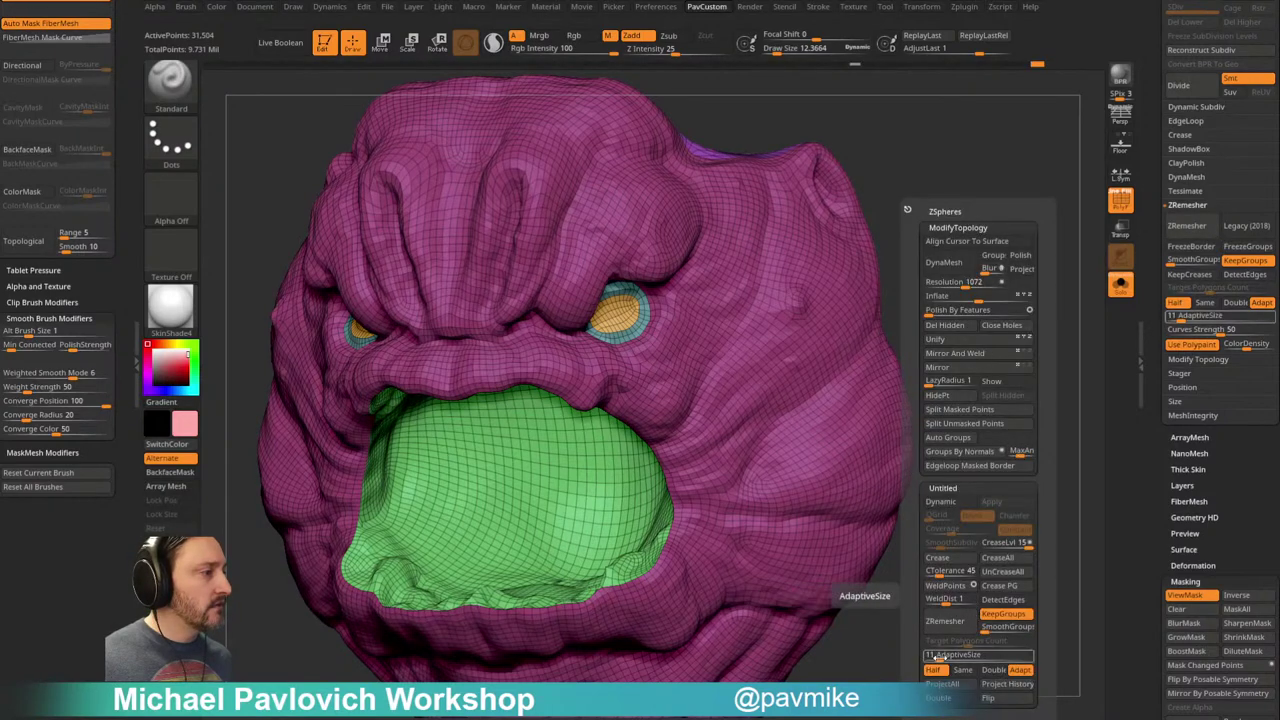
pyautogui.write('9')
pyautogui.press('Return')
pyautogui.click(958, 623)
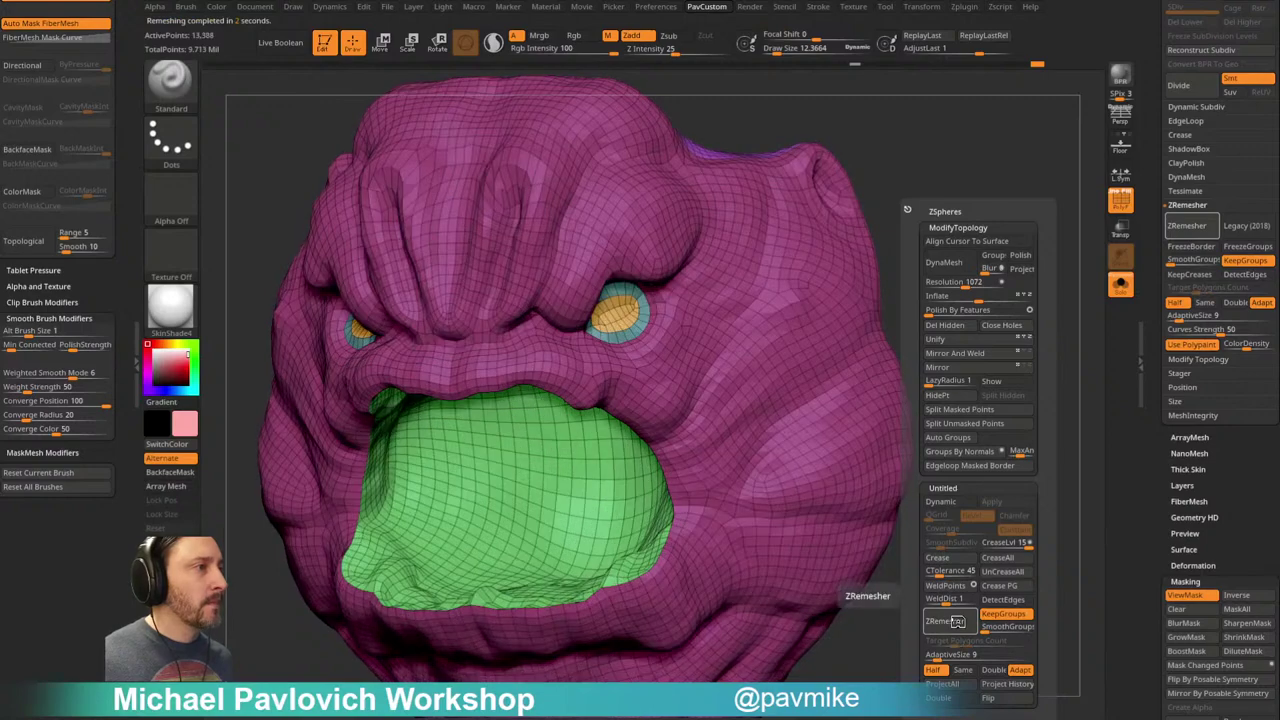
# Step: Inspect the remeshed head's edge flow from the front and side, including the mouth, ear and back of the head
pyautogui.moveTo(903, 680)
pyautogui.mouseDown()
pyautogui.moveTo(1029, 591)
pyautogui.moveTo(894, 638)
pyautogui.moveTo(1020, 391)
pyautogui.moveTo(974, 380)
pyautogui.moveTo(1034, 380)
pyautogui.moveTo(976, 381)
pyautogui.moveTo(1023, 389)
pyautogui.mouseUp()
pyautogui.press('3')
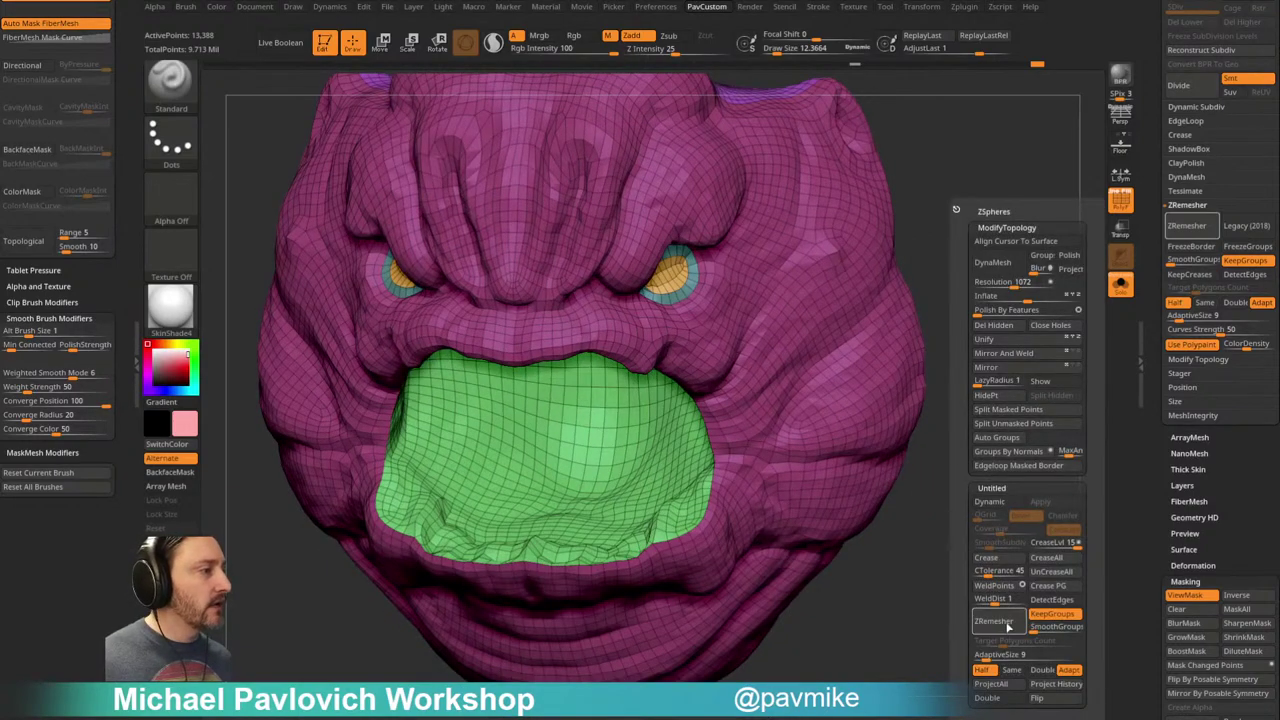
pyautogui.moveTo(965, 600); pyautogui.dragTo(1030, 325)
pyautogui.press('shift')
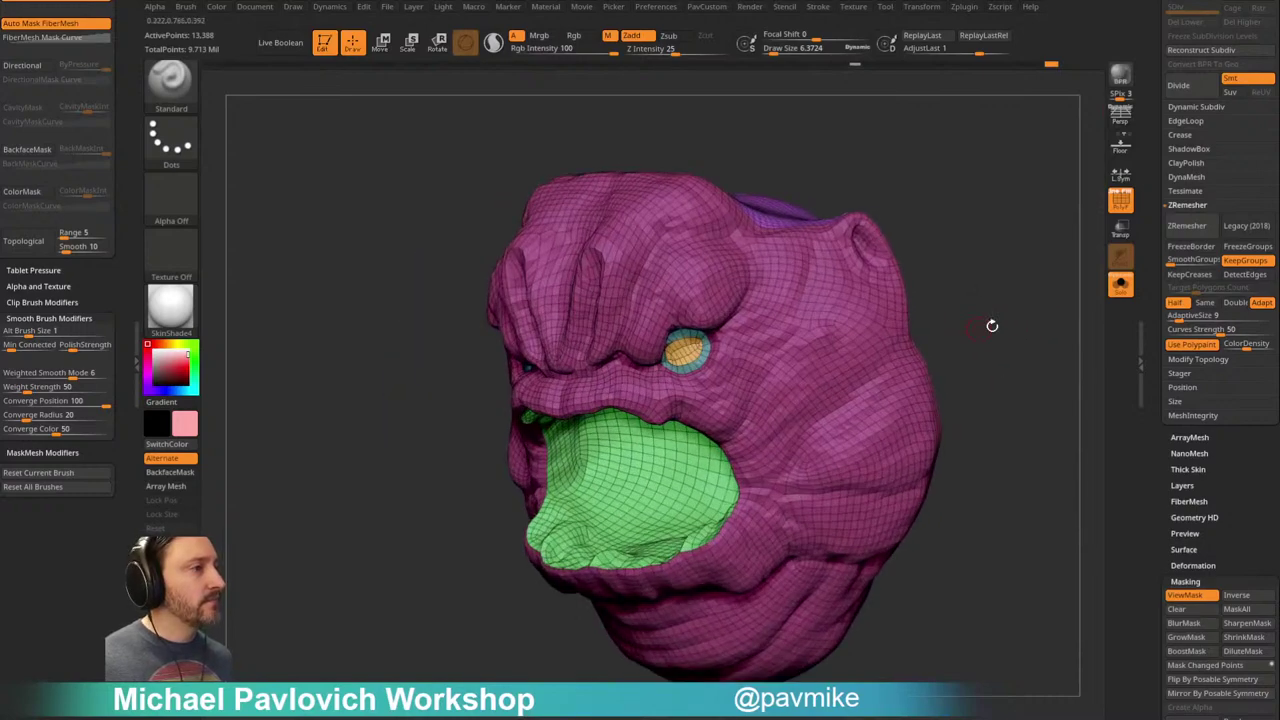
pyautogui.moveTo(992, 326); pyautogui.dragTo(928, 349)
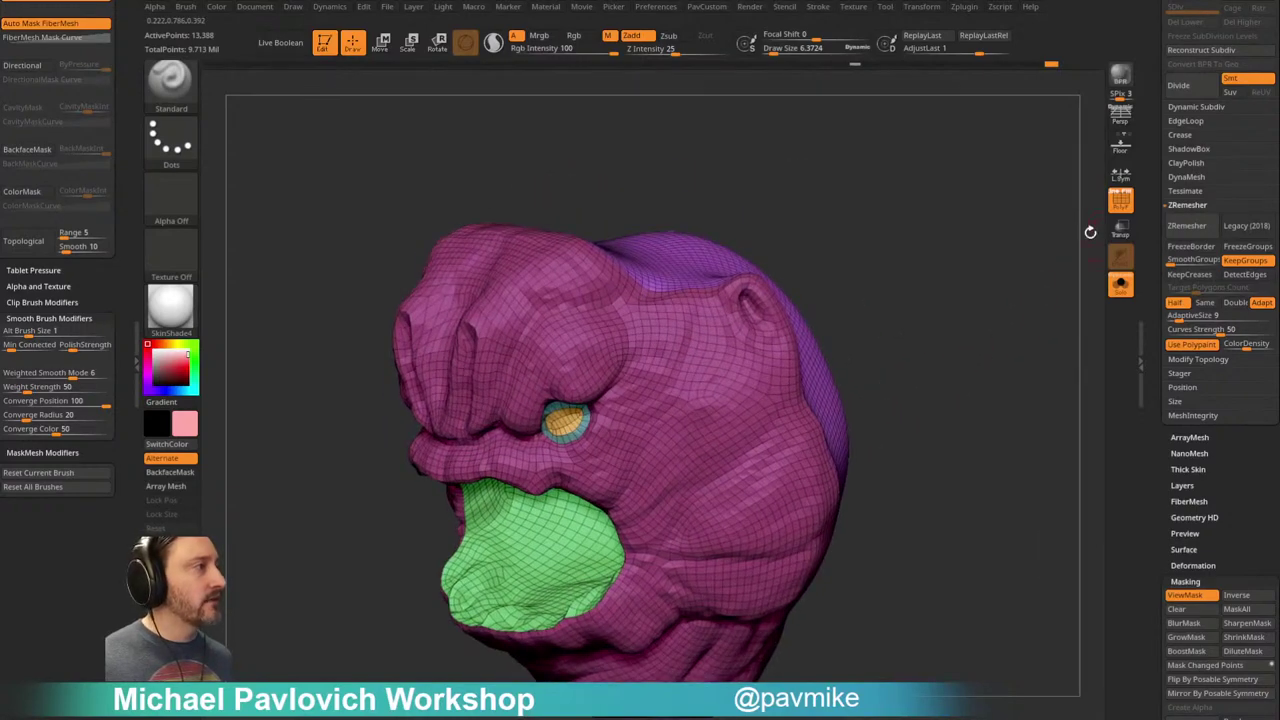
pyautogui.moveTo(1101, 205); pyautogui.dragTo(982, 271)
pyautogui.hotkey('shift', 'f')
pyautogui.hotkey('shift', 'f')
pyautogui.click(1127, 192)
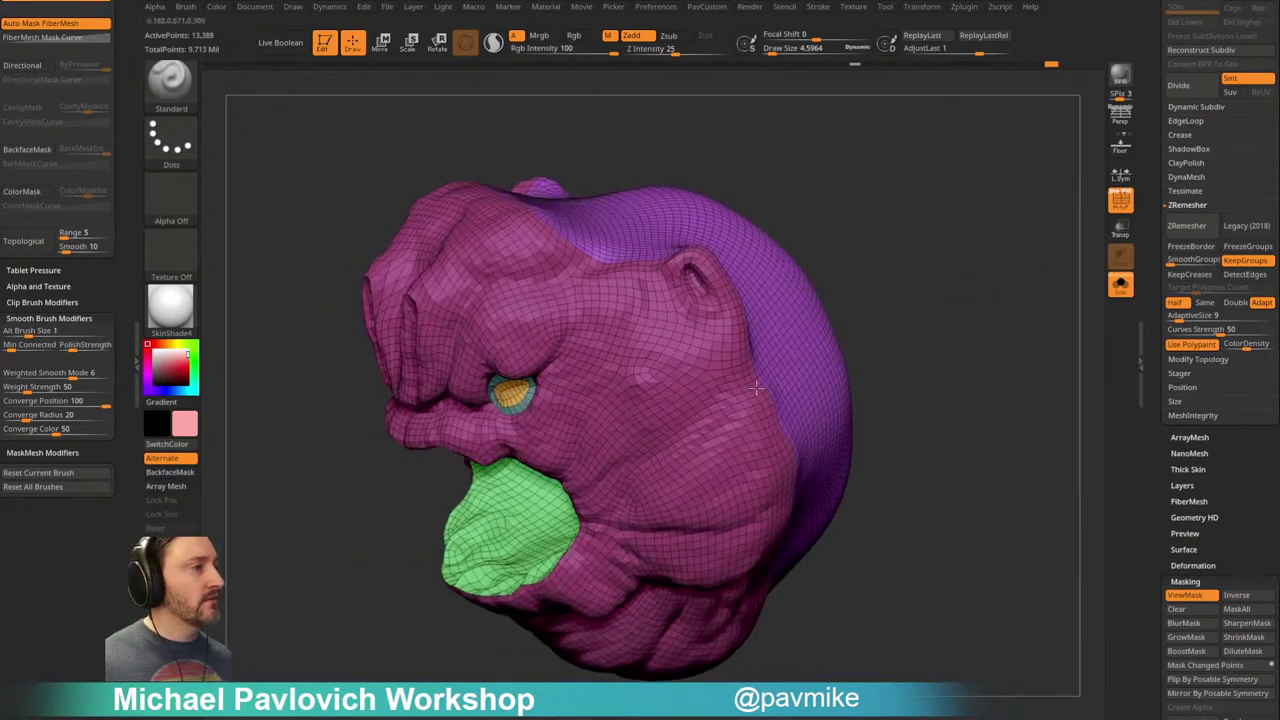
# Step: Isolate the mouth polygroup to examine its topology, and show the whole head again with the polyframe off
pyautogui.moveTo(732, 403); pyautogui.dragTo(786, 363, button='right')
pyautogui.keyDown('ctrl'); pyautogui.keyDown('shift'); pyautogui.click(546, 484); pyautogui.keyUp('shift'); pyautogui.keyUp('ctrl')
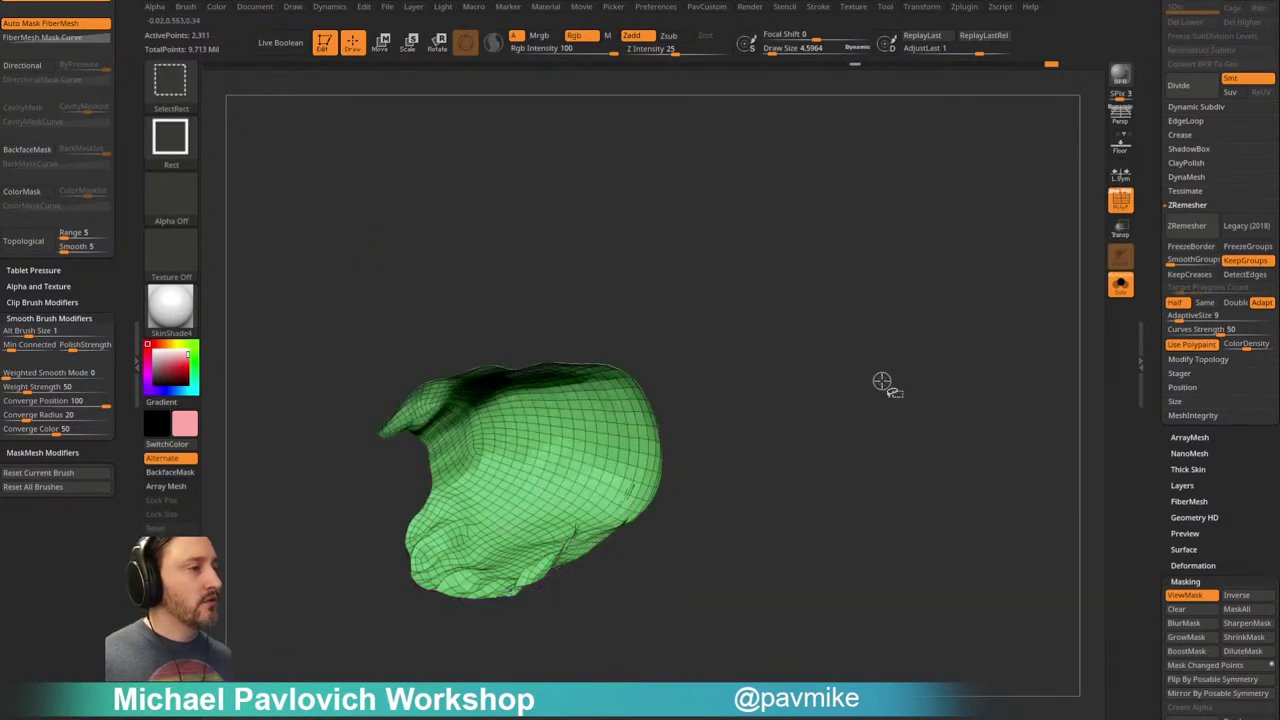
pyautogui.keyDown('ctrl'); pyautogui.keyDown('shift'); pyautogui.click(924, 353); pyautogui.keyUp('shift'); pyautogui.keyUp('ctrl')
pyautogui.click(1121, 203)
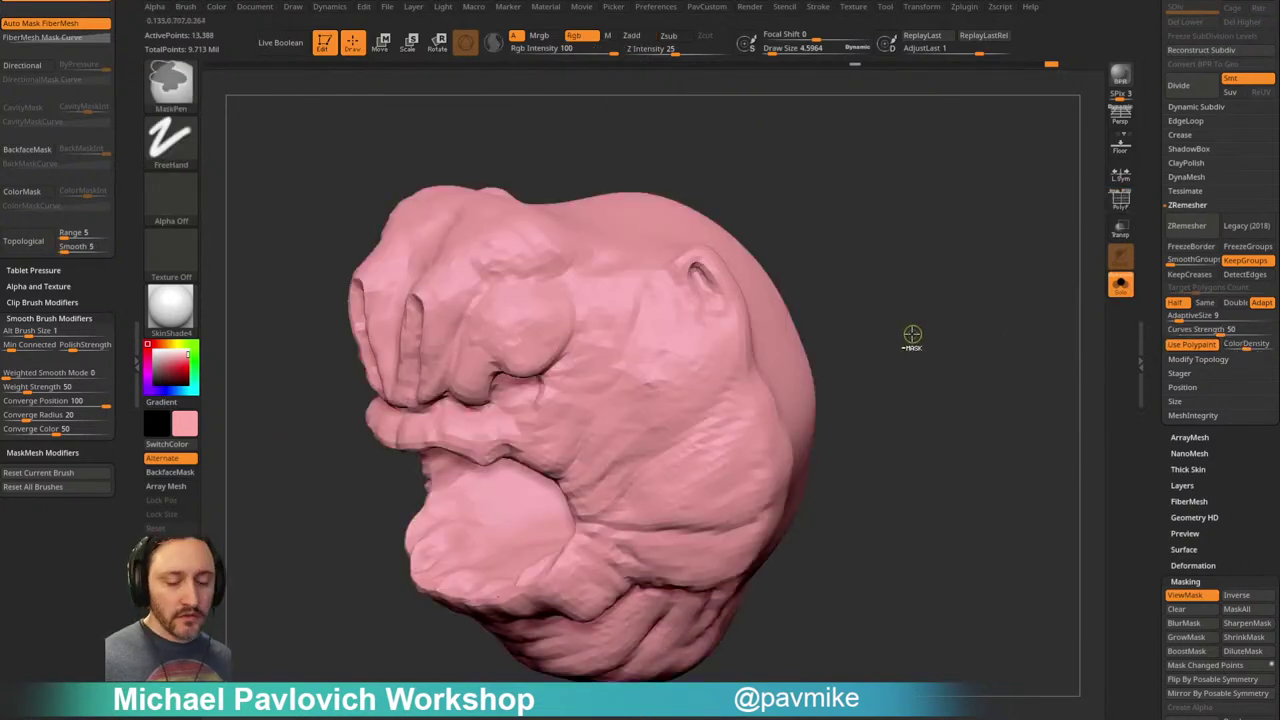
pyautogui.moveTo(920, 351); pyautogui.dragTo(881, 361)
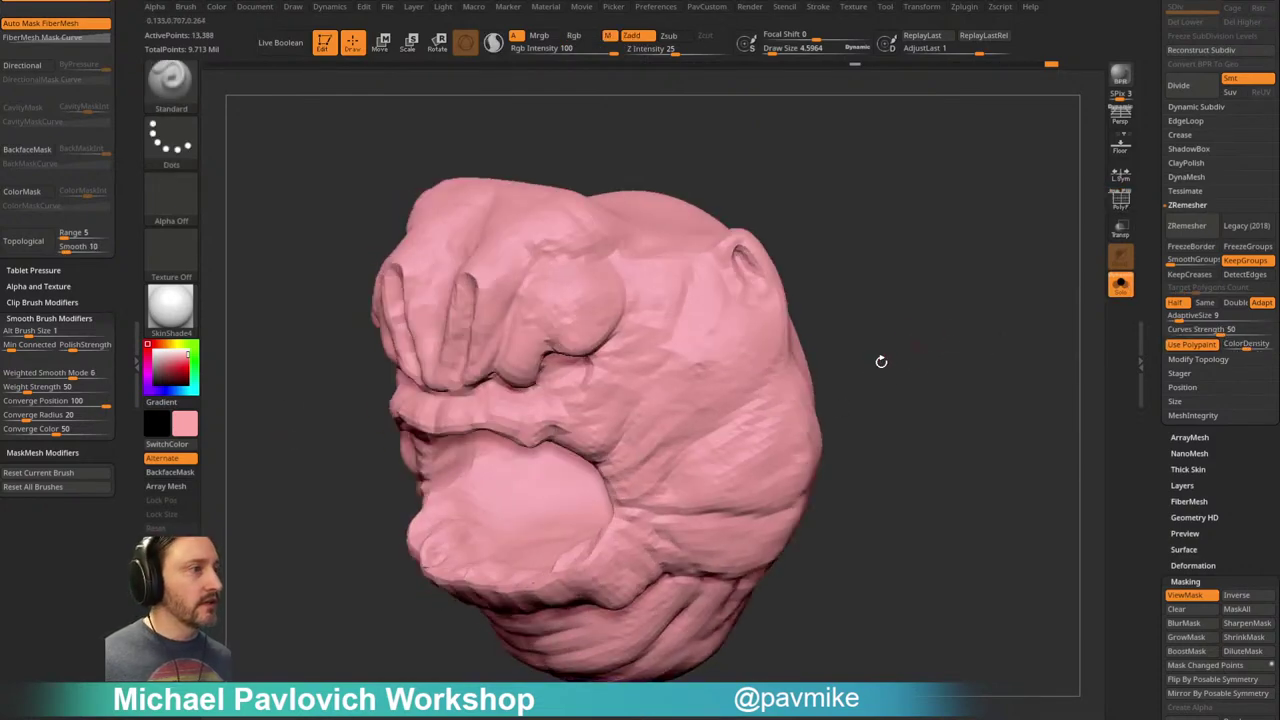
pyautogui.moveTo(925, 382); pyautogui.dragTo(922, 388)
# Step: Isolate the mouth interior, shrink the visible area away from its border, and fill it with polypaint at ColorDensity 0.5
pyautogui.keyDown('ctrl'); pyautogui.keyDown('shift'); pyautogui.click(520, 506); pyautogui.keyUp('shift'); pyautogui.keyUp('ctrl')
pyautogui.hotkey('ctrl', 'shift', 's')
pyautogui.hotkey('ctrl', 'shift', 's')
pyautogui.hotkey('ctrl', 'shift', 's')
pyautogui.hotkey('ctrl', 'shift', 's')
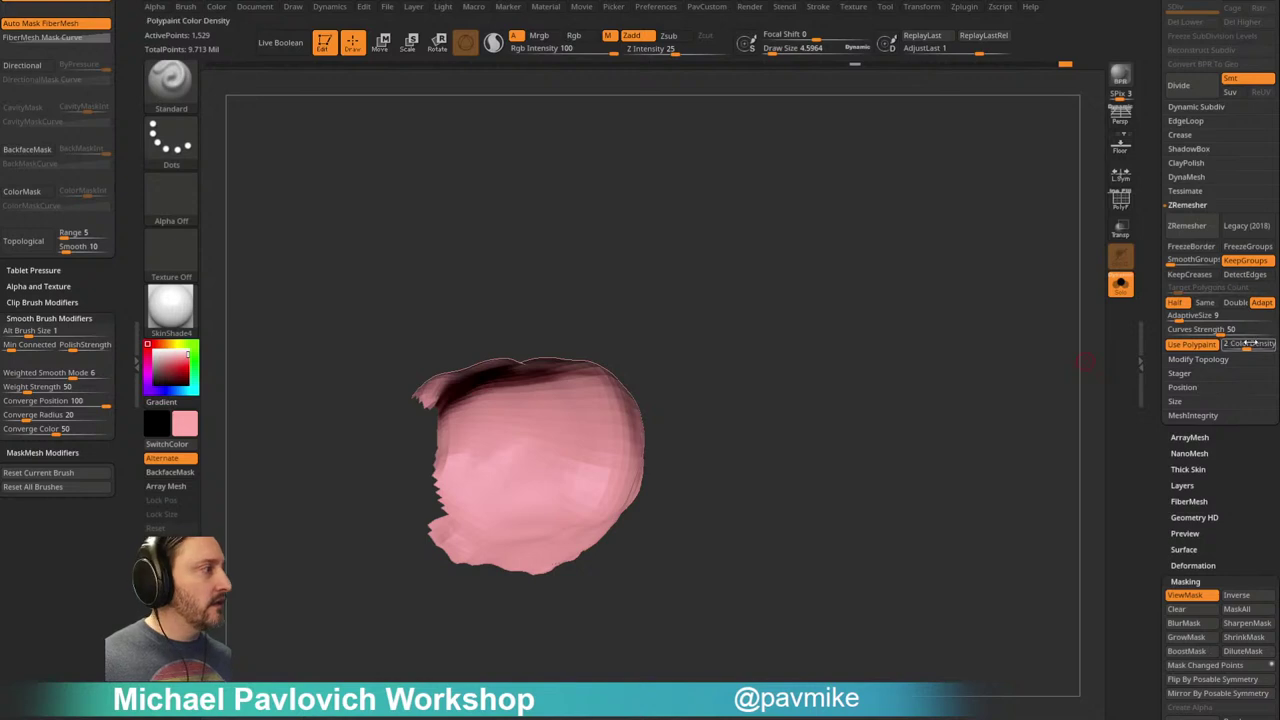
pyautogui.write('.5')
pyautogui.press('Return')
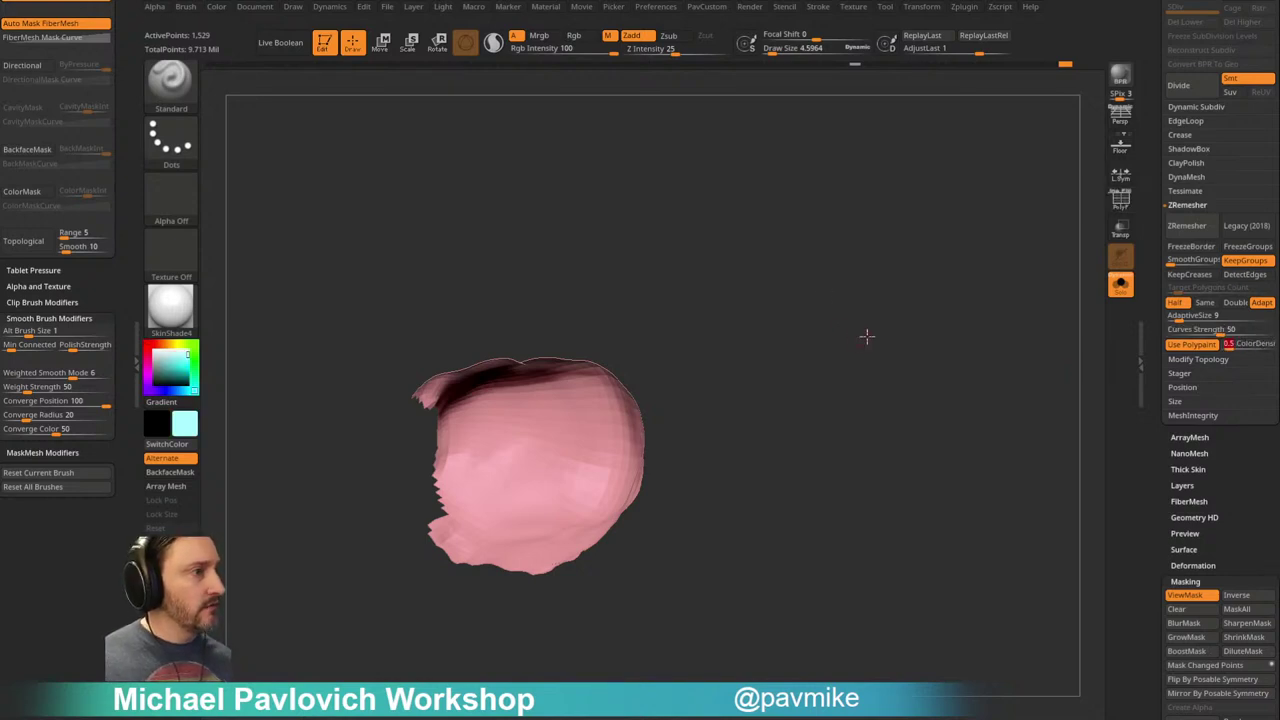
pyautogui.moveTo(857, 337); pyautogui.dragTo(863, 282)
pyautogui.hotkey('ctrl', 'f')
pyautogui.keyDown('ctrl'); pyautogui.keyDown('shift'); pyautogui.click(952, 334); pyautogui.keyUp('shift'); pyautogui.keyUp('ctrl')
# Step: With the whole head visible, set ColorDensity to 1 and fill the head with that neutral polypaint
pyautogui.moveTo(954, 334); pyautogui.dragTo(903, 366)
pyautogui.keyDown('ctrl'); pyautogui.keyDown('shift'); pyautogui.click(692, 421); pyautogui.keyUp('shift'); pyautogui.keyUp('ctrl')
pyautogui.keyDown('ctrl'); pyautogui.keyDown('shift'); pyautogui.click(957, 334); pyautogui.keyUp('shift'); pyautogui.keyUp('ctrl')
pyautogui.moveTo(957, 334); pyautogui.dragTo(931, 349)
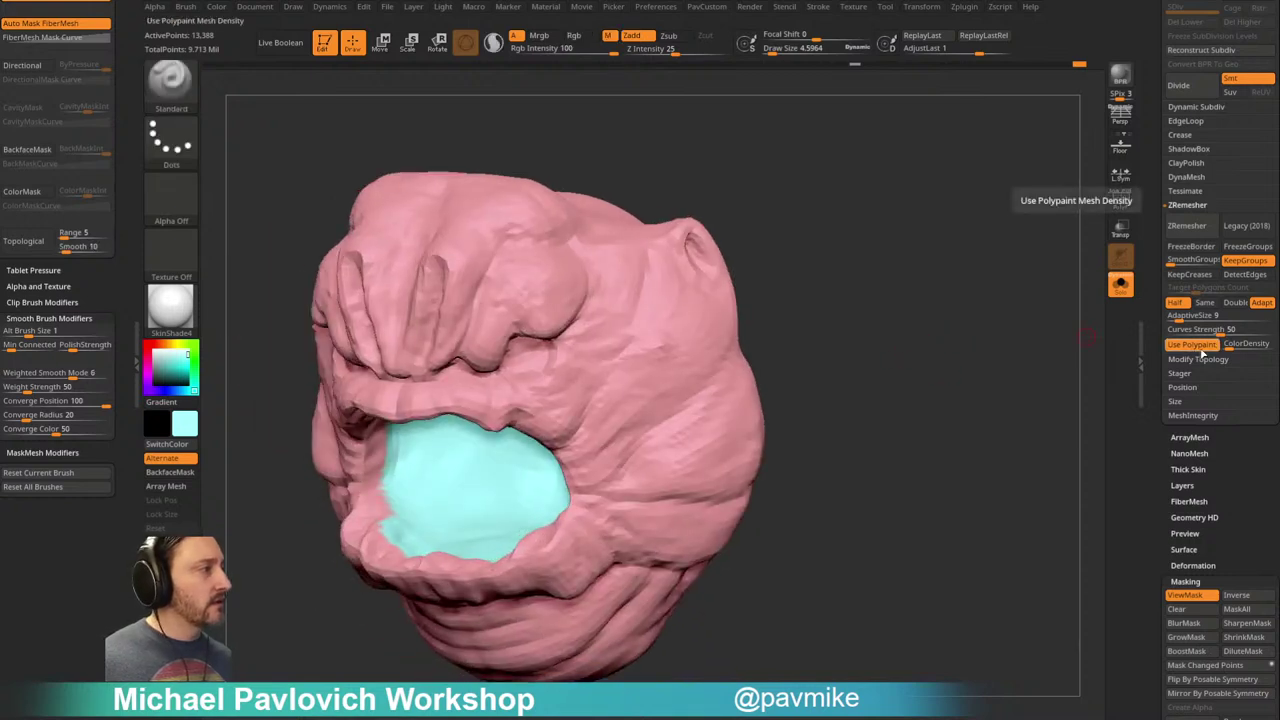
pyautogui.click(1231, 345)
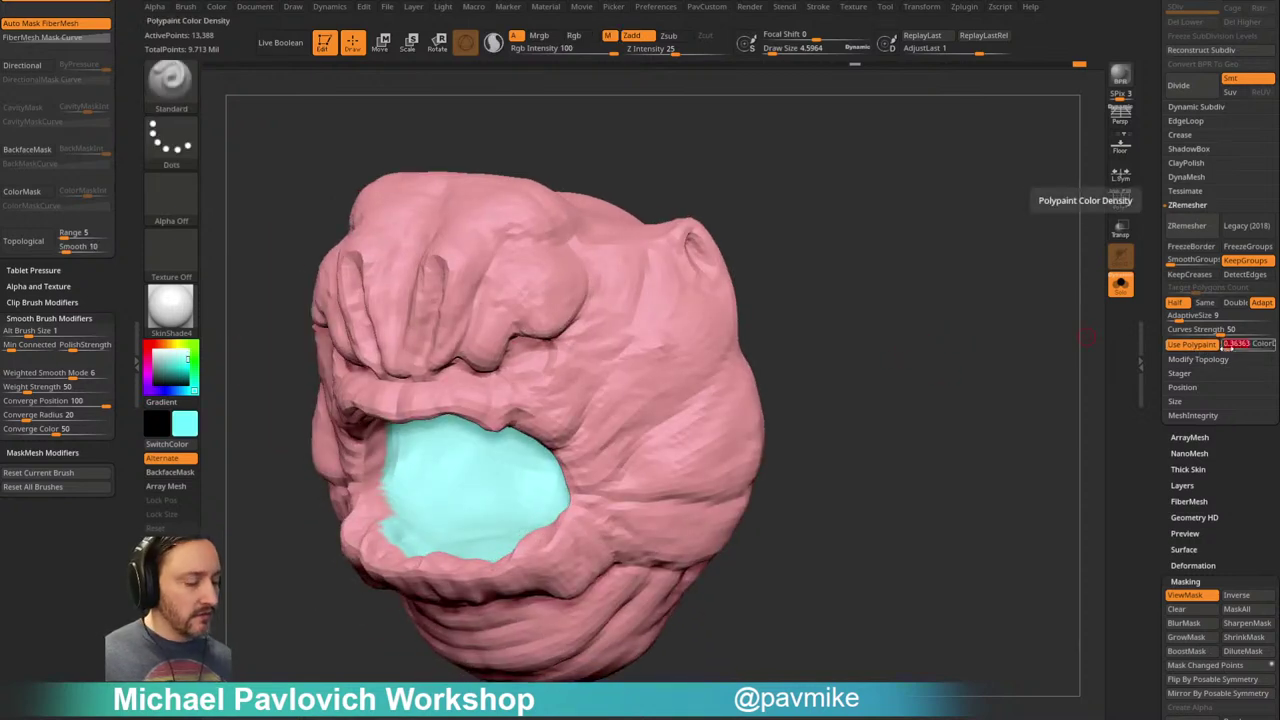
pyautogui.write('1')
pyautogui.press('Return')
pyautogui.moveTo(934, 320); pyautogui.dragTo(949, 246)
pyautogui.hotkey('ctrl', 'f')
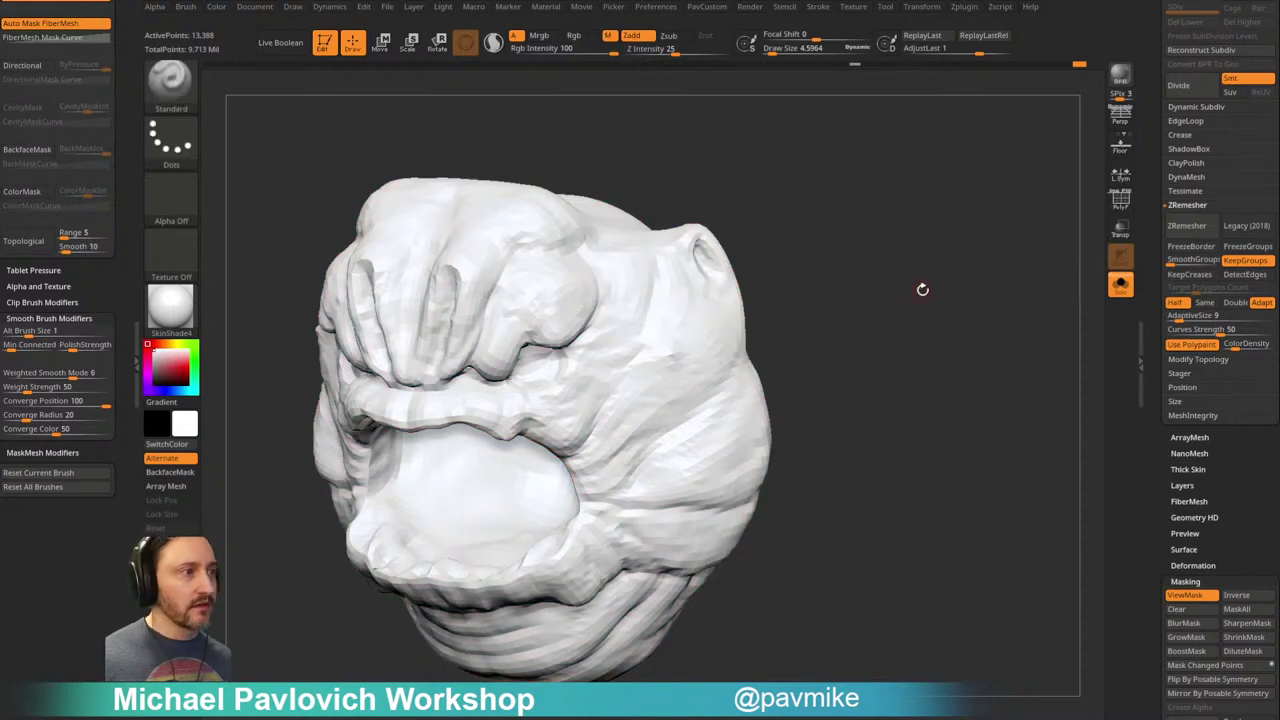
# Step: Fill the shrunken mouth interior and back-of-head areas with ColorDensity 0.5 polypaint, and display the whole head's polyframe
pyautogui.moveTo(923, 289); pyautogui.dragTo(926, 286)
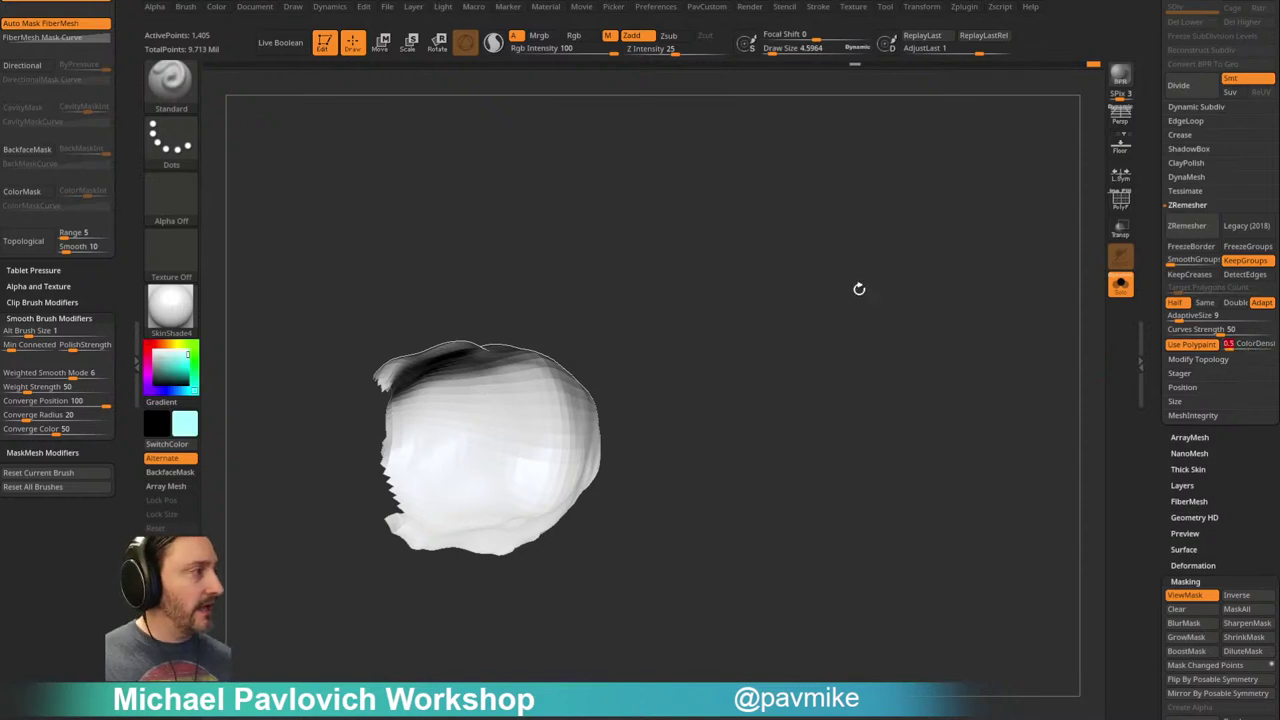
pyautogui.moveTo(860, 289)
pyautogui.mouseDown()
pyautogui.moveTo(894, 331)
pyautogui.moveTo(894, 306)
pyautogui.mouseUp()
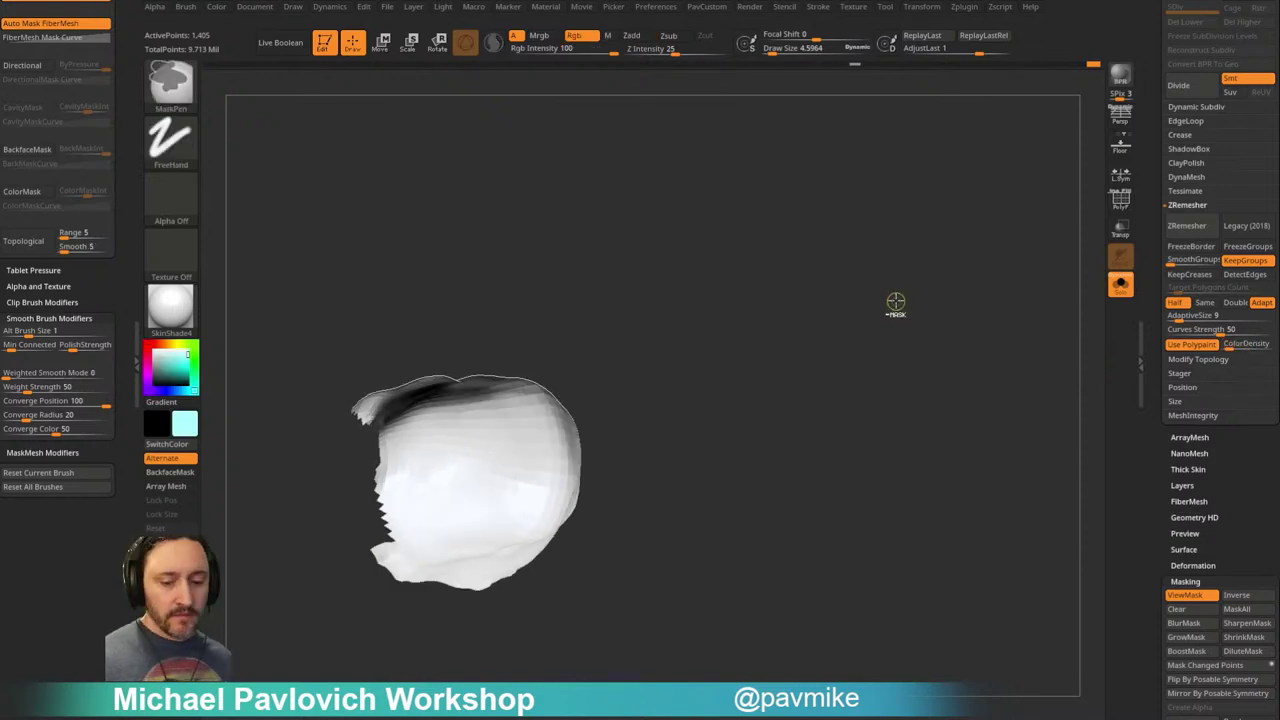
pyautogui.hotkey('ctrl', 'f')
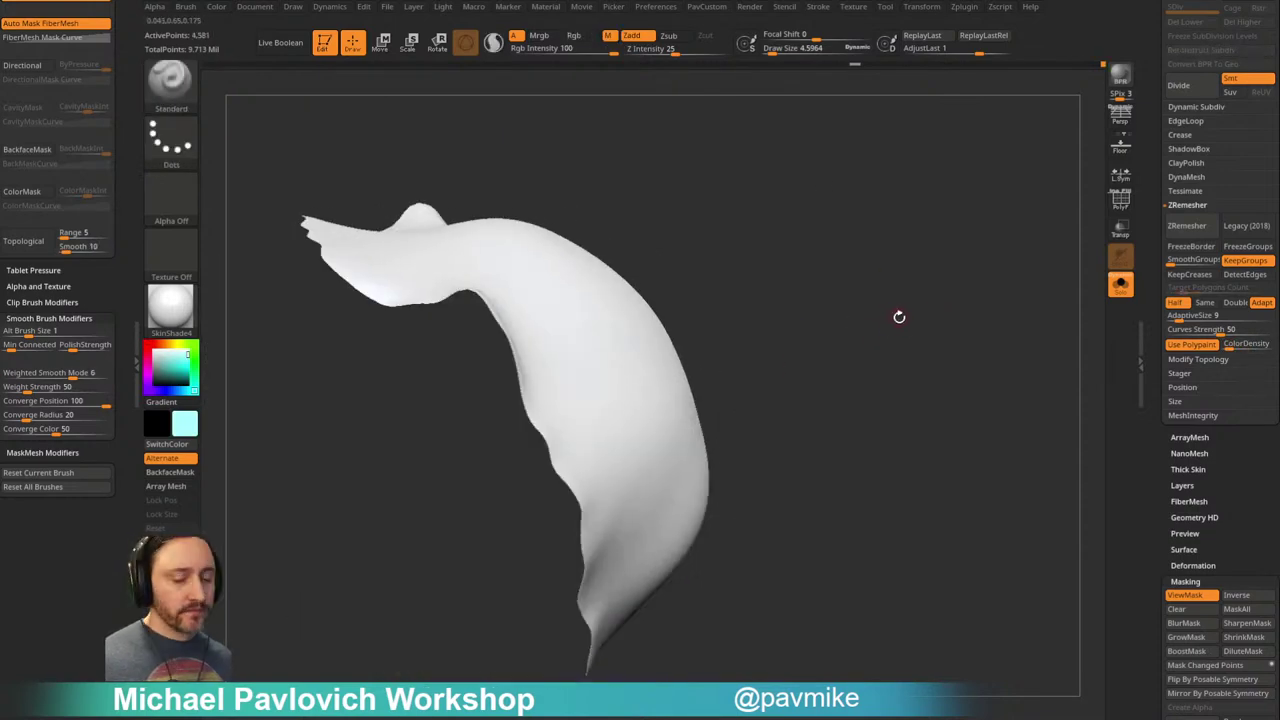
pyautogui.hotkey('ctrl', 'f')
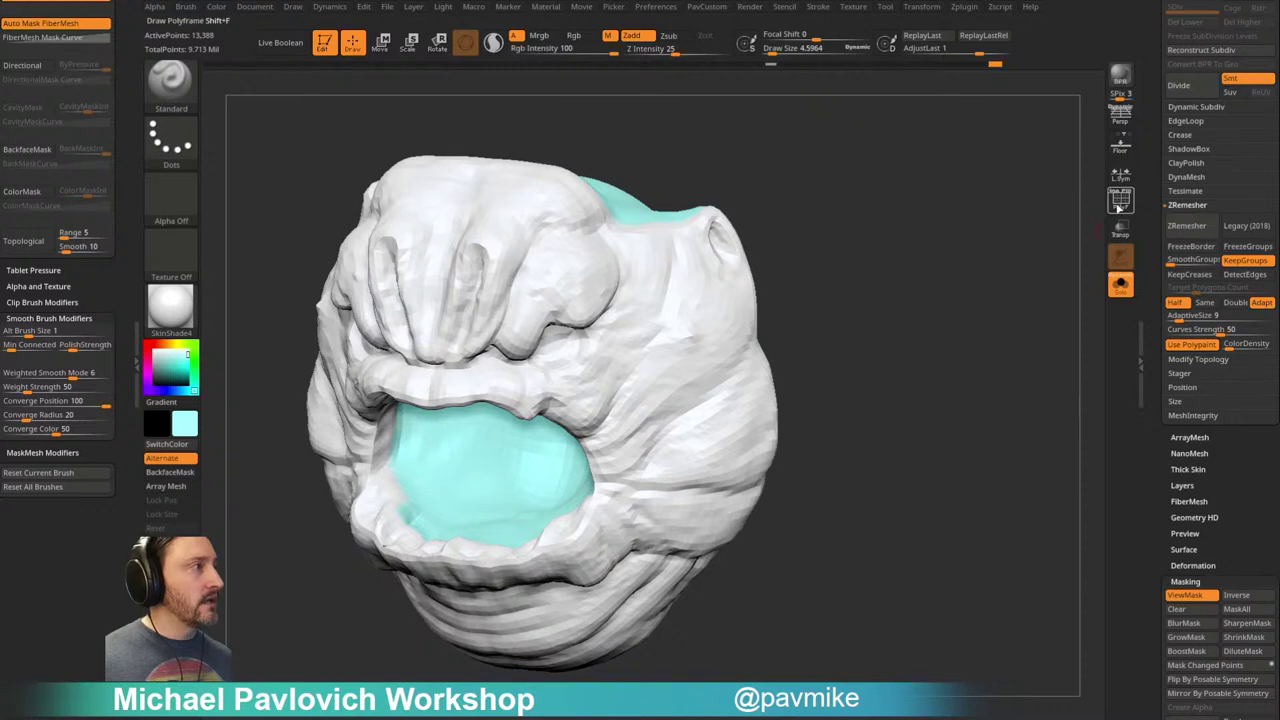
pyautogui.click(1120, 200)
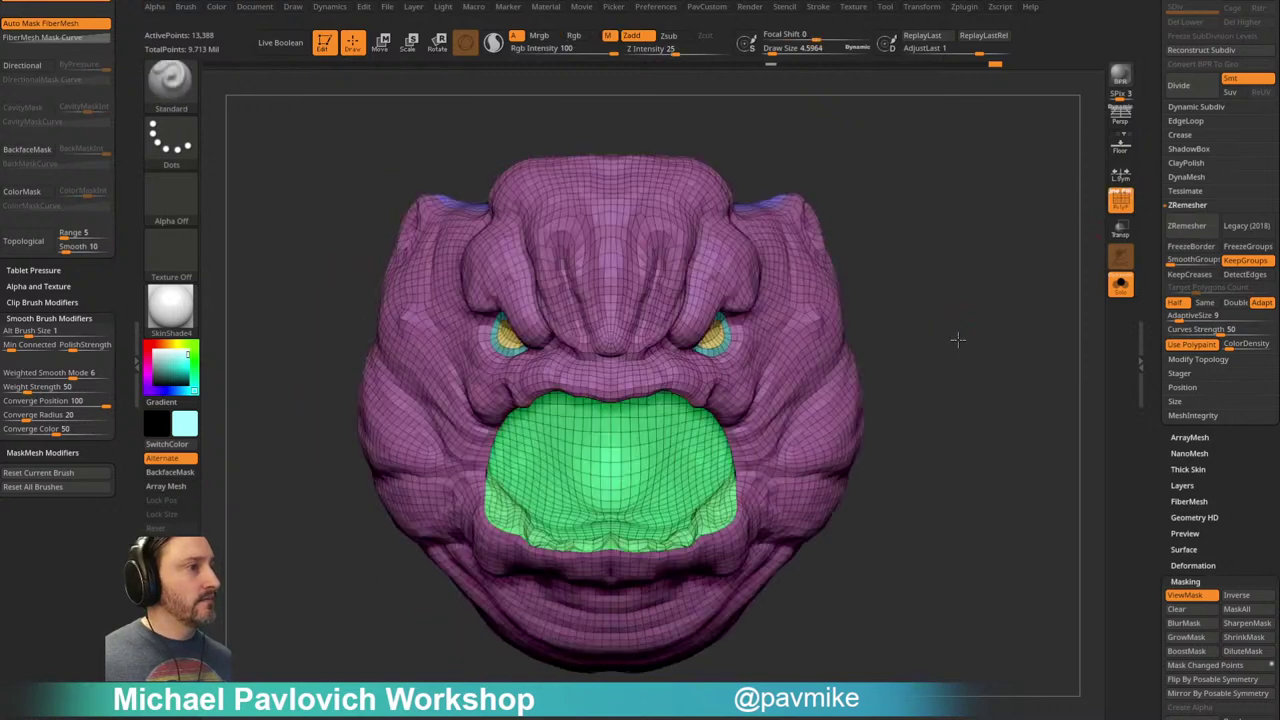
# Step: ZRemesh the head further at half density using the repainted polypaint and AdaptiveSize 9
pyautogui.moveTo(957, 337); pyautogui.dragTo(1023, 309)
pyautogui.press('space')
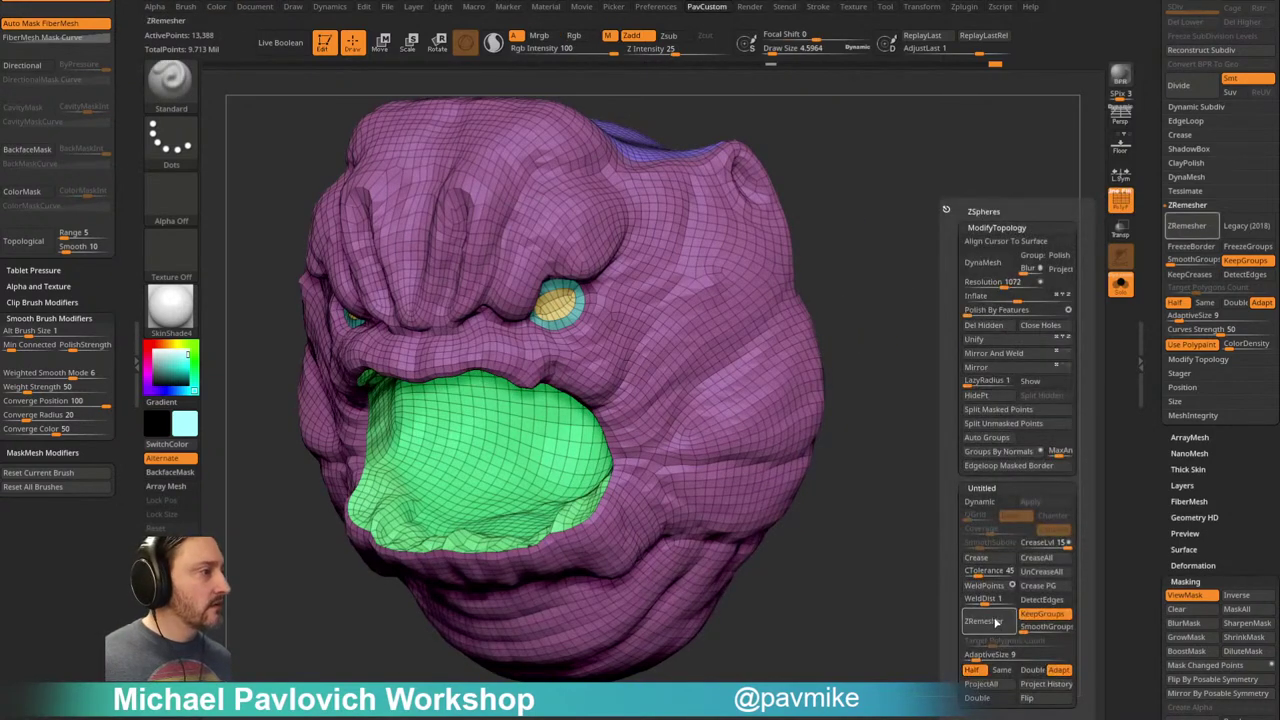
pyautogui.moveTo(938, 464)
pyautogui.keyDown('alt'); pyautogui.mouseDown()
pyautogui.moveTo(918, 476)
pyautogui.moveTo(966, 480)
pyautogui.moveTo(986, 503)
pyautogui.moveTo(909, 523)
pyautogui.moveTo(983, 471)
pyautogui.moveTo(1051, 497)
pyautogui.moveTo(1028, 398)
pyautogui.moveTo(1034, 286)
pyautogui.mouseUp(); pyautogui.keyUp('alt')
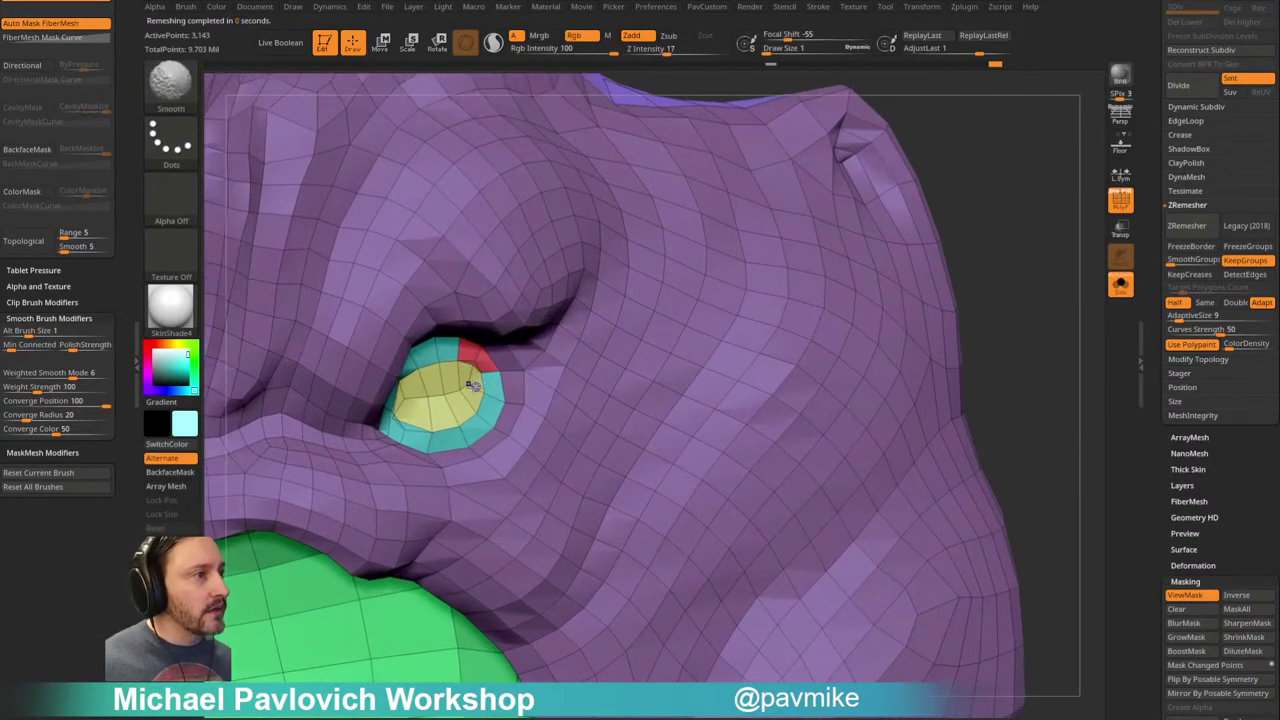
# Step: Smooth the uneven topology at the inner corner of the eye's eyelid ring
pyautogui.moveTo(1015, 208); pyautogui.dragTo(1092, 195)
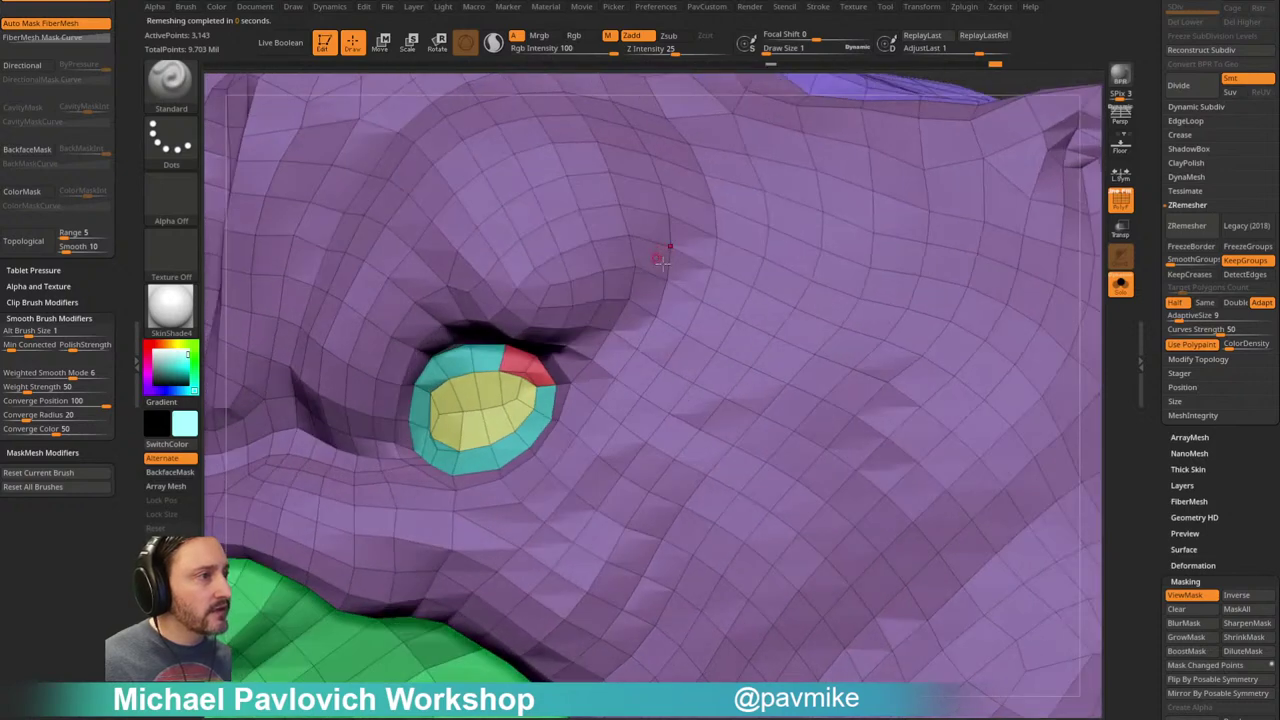
pyautogui.keyDown('ctrl'); pyautogui.moveTo(662, 262); pyautogui.dragTo(918, 238, button='right'); pyautogui.keyUp('ctrl')
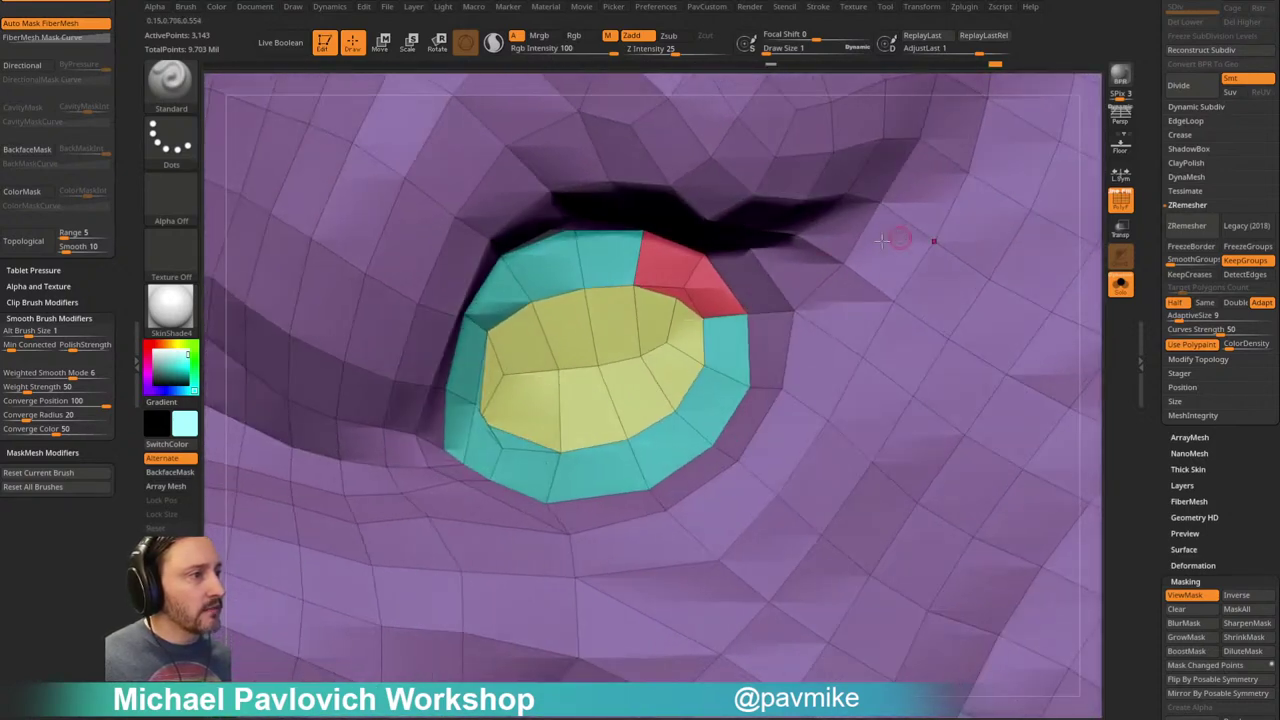
pyautogui.moveTo(483, 405)
pyautogui.keyDown('shift'); pyautogui.mouseDown()
pyautogui.moveTo(497, 440)
pyautogui.moveTo(497, 420)
pyautogui.moveTo(514, 445)
pyautogui.mouseUp(); pyautogui.keyUp('shift')
pyautogui.keyDown('alt'); pyautogui.moveTo(533, 340); pyautogui.dragTo(614, 358, button='right'); pyautogui.keyUp('alt')
# Step: Switch to the ZModeler brush and use its Bridge point action with the Two Points target on the red eyelid polygons
pyautogui.press('b')
pyautogui.press('z')
pyautogui.press('m')
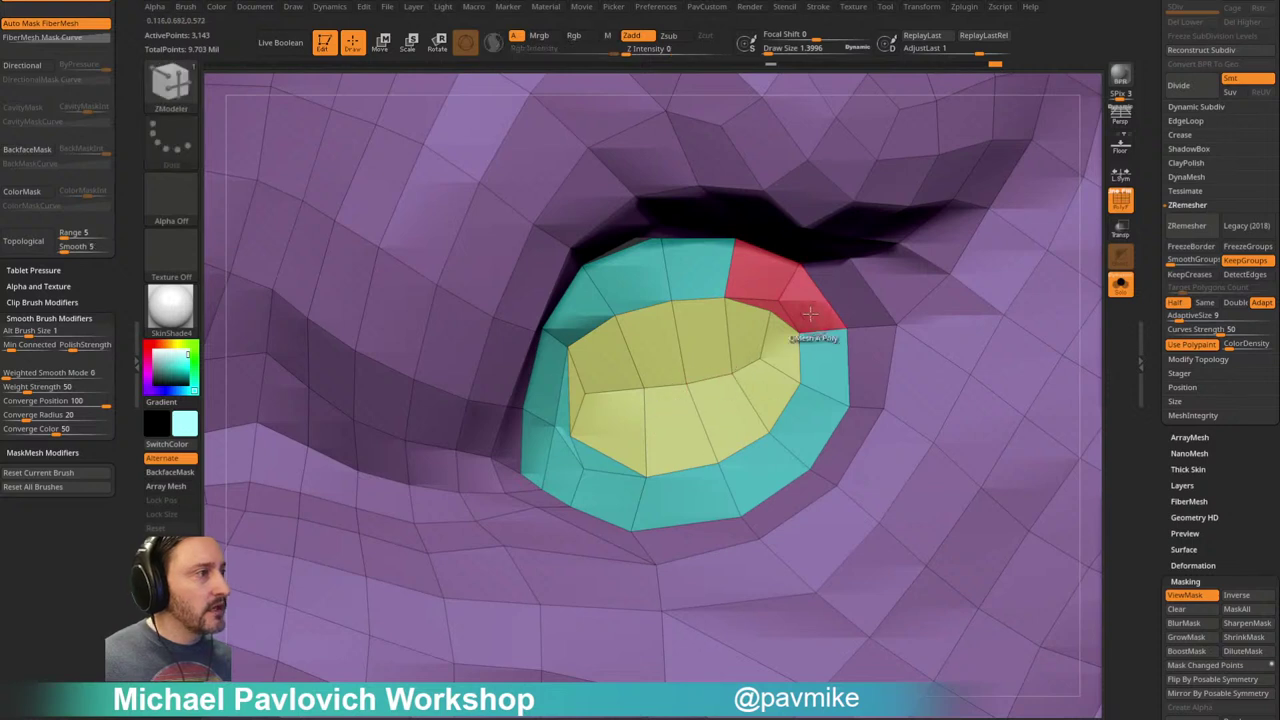
pyautogui.press('space')
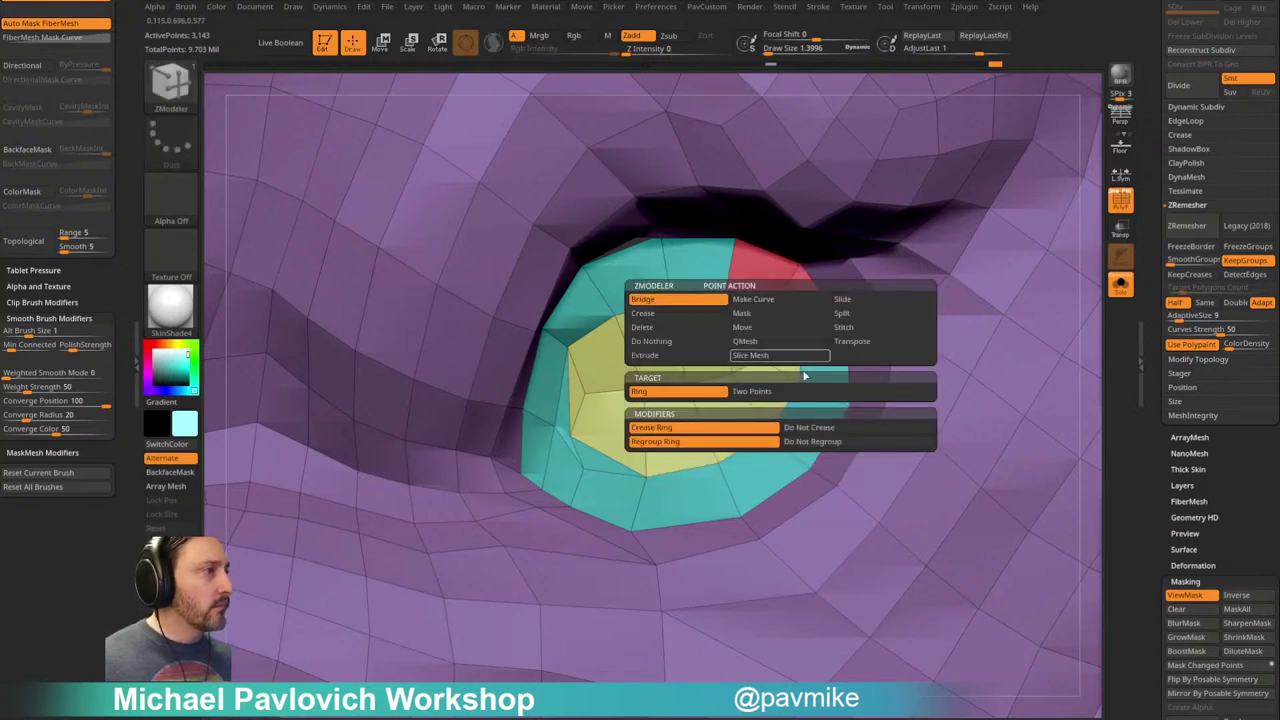
pyautogui.click(764, 392)
pyautogui.click(771, 309)
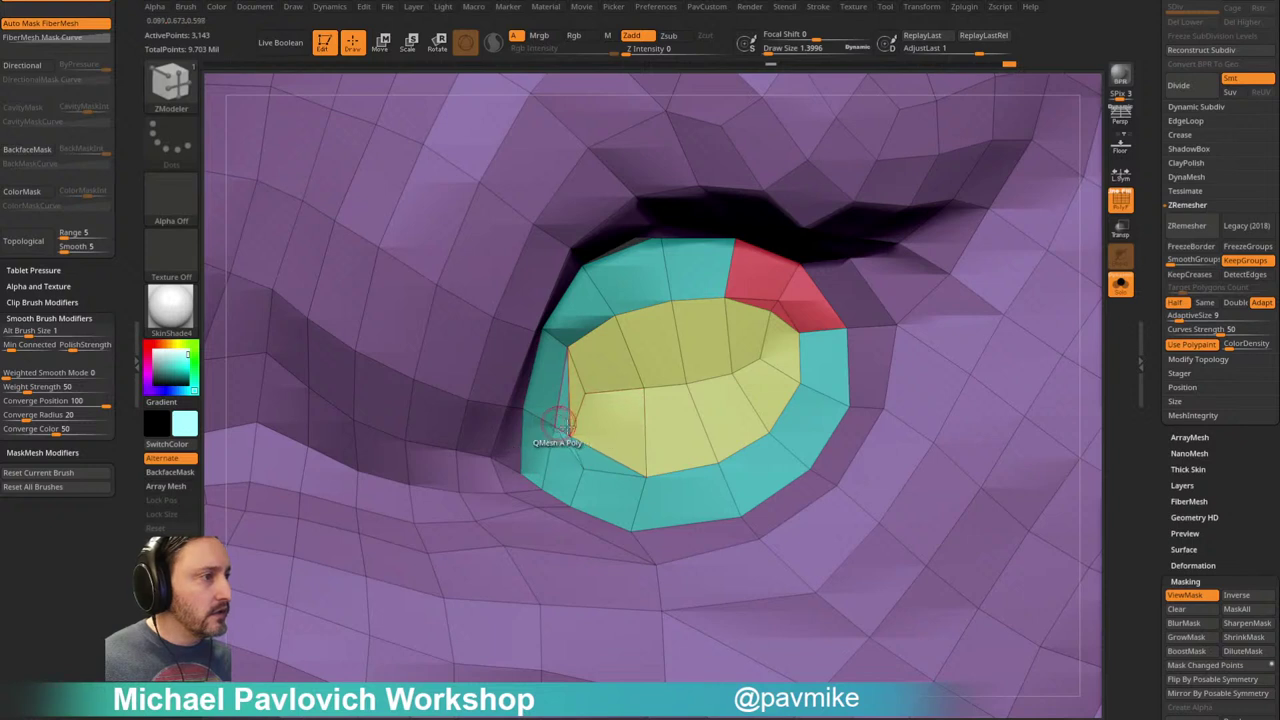
# Step: Collapse the surplus edges in the eyelid ring at the eye's inner corner and beside the red polygons
pyautogui.press('space')
pyautogui.click(415, 409)
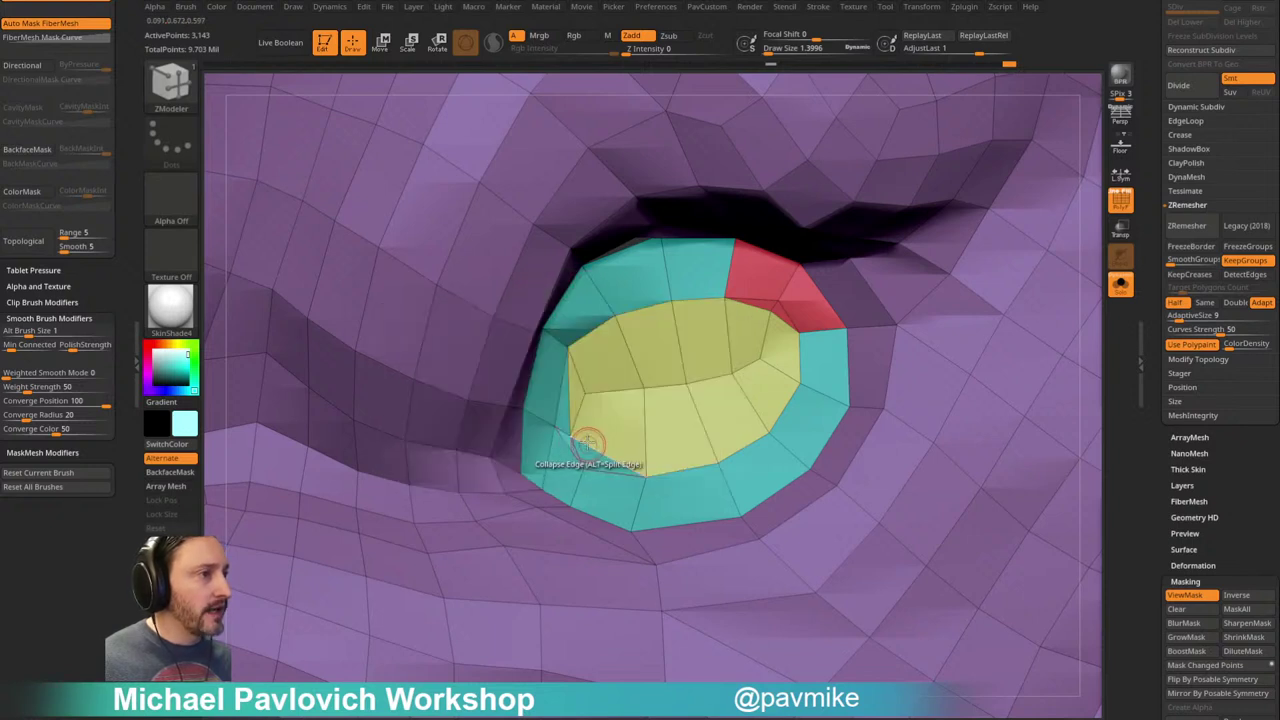
pyautogui.click(565, 432)
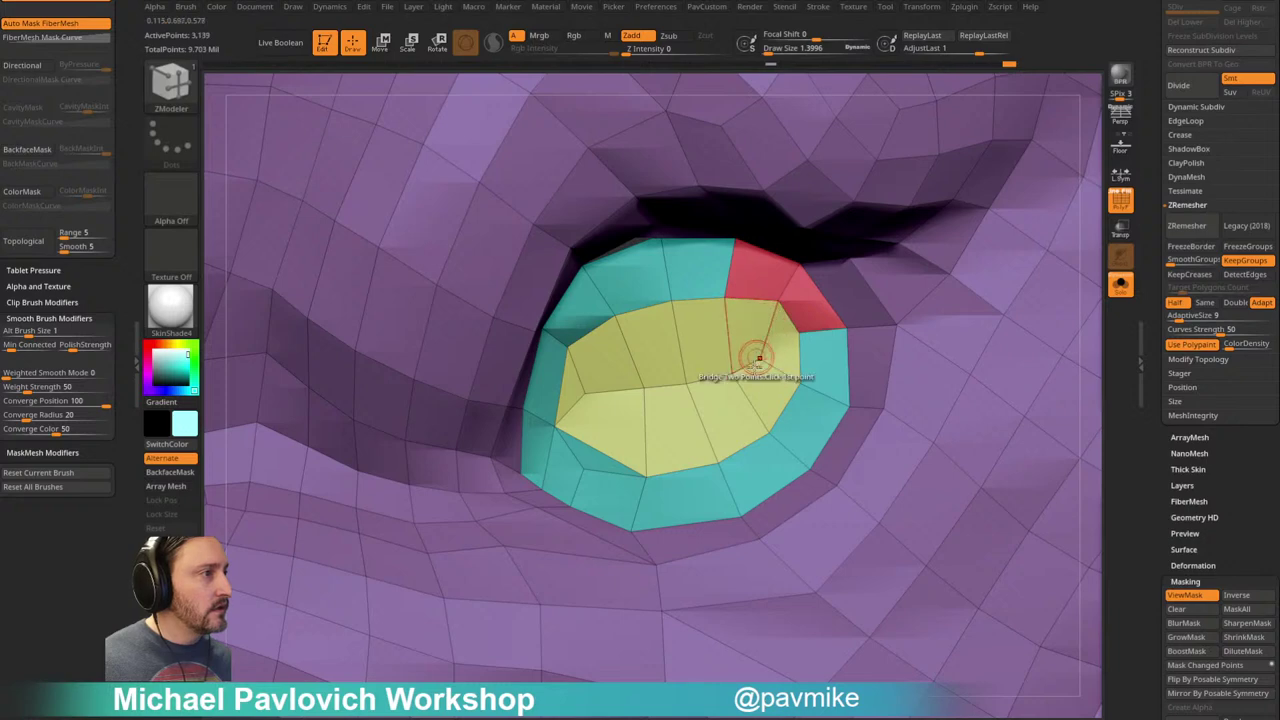
pyautogui.moveTo(712, 279)
pyautogui.mouseDown()
pyautogui.moveTo(766, 278)
pyautogui.moveTo(811, 306)
pyautogui.mouseUp()
pyautogui.moveTo(795, 318); pyautogui.dragTo(680, 207, button='right')
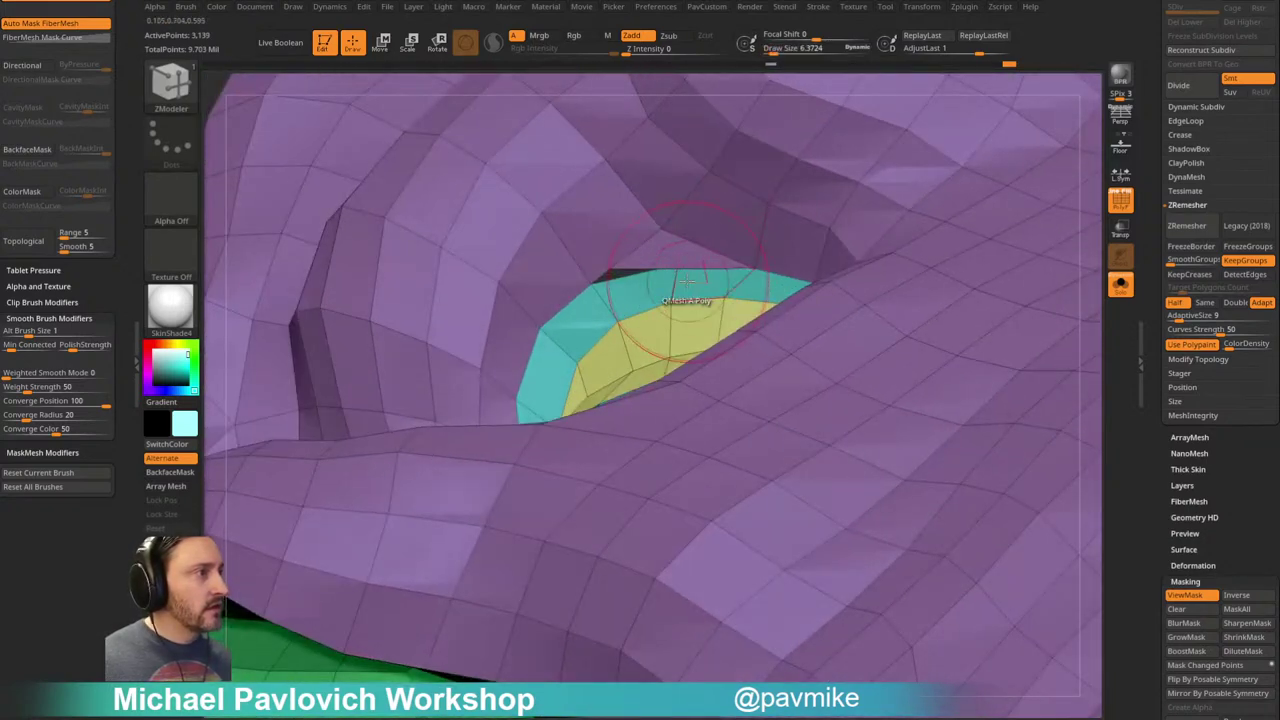
# Step: Adjust the upper eyelid's outer edge below the brow with the Move brush, and undo the ZModeler edit made above it
pyautogui.press('b')
pyautogui.press('m')
pyautogui.press('v')
pyautogui.press('b')
pyautogui.press('z')
pyautogui.press('m')
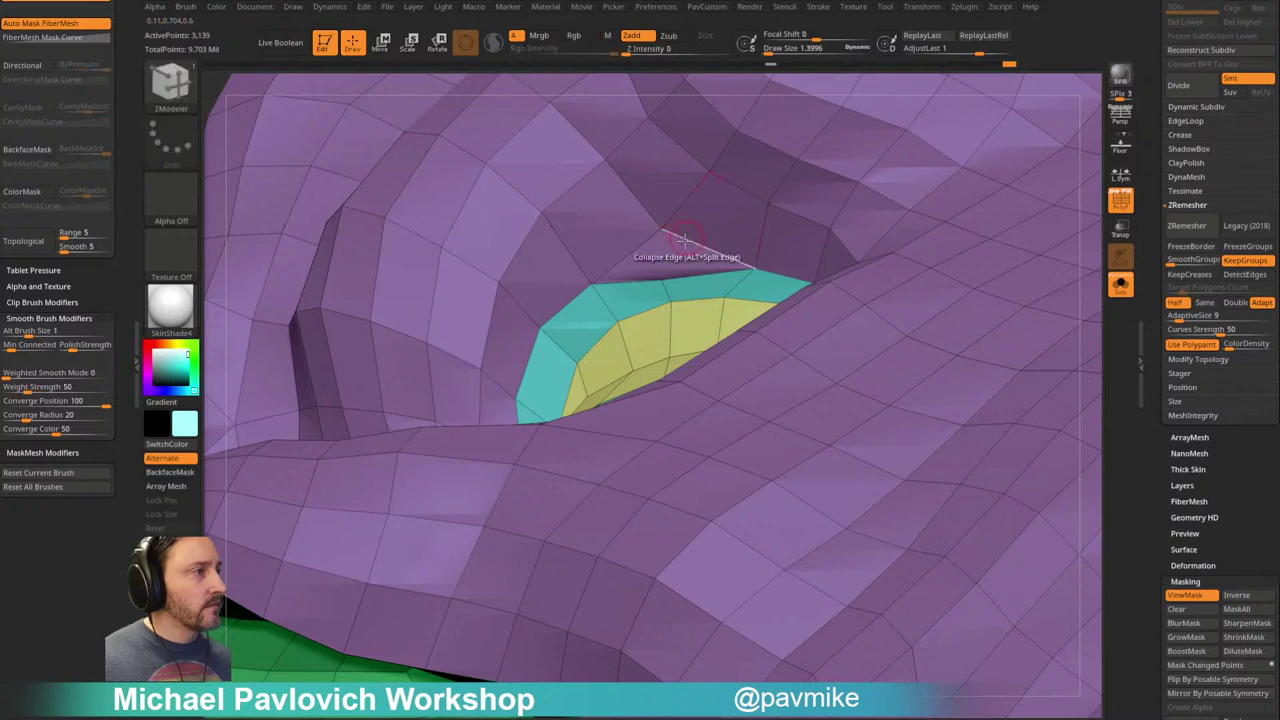
pyautogui.press('space')
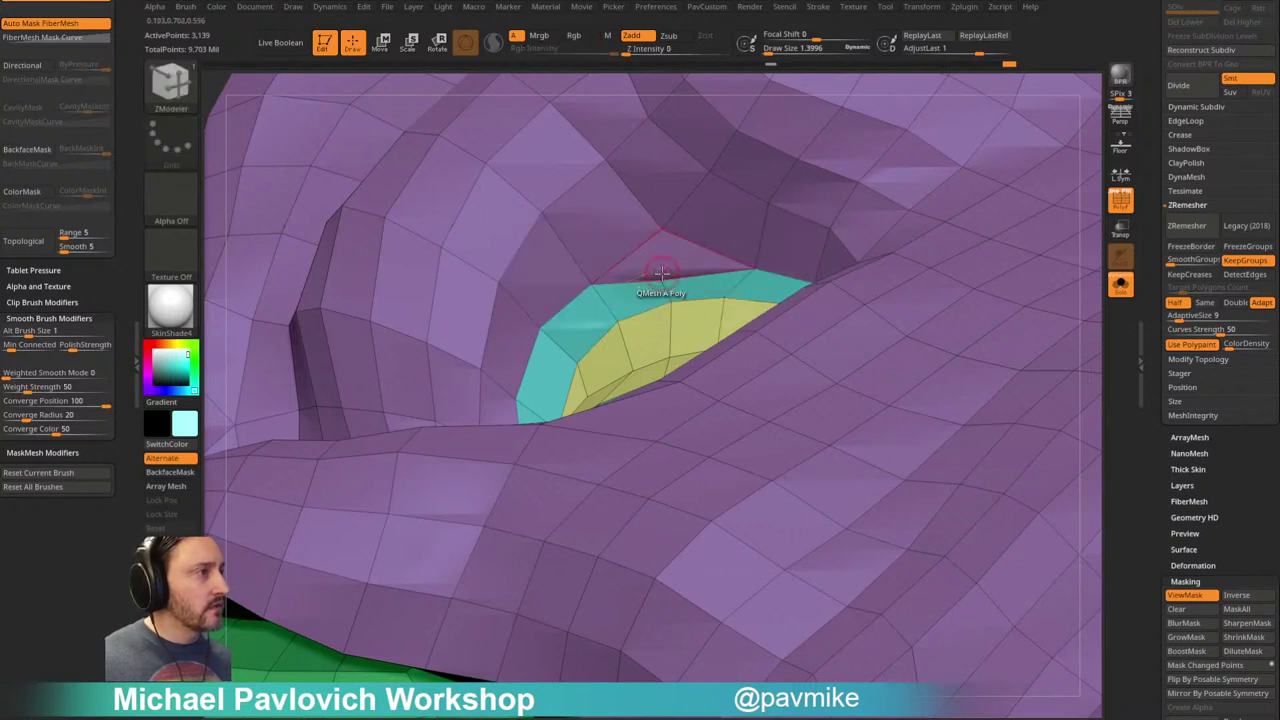
pyautogui.hotkey('ctrl', 'z')
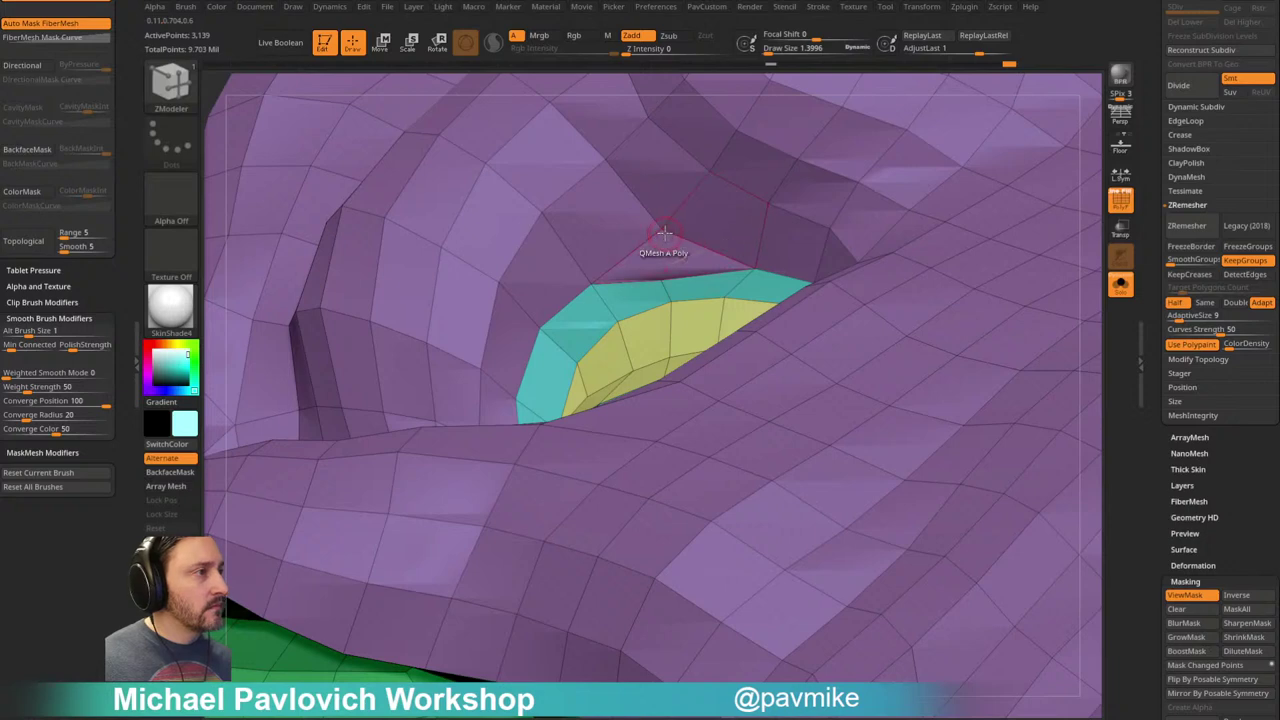
# Step: Even out the vertex spacing of the eyelid ring and eye opening with the Move brush
pyautogui.moveTo(708, 209)
pyautogui.mouseDown(button='right')
pyautogui.moveTo(684, 277)
pyautogui.moveTo(706, 268)
pyautogui.moveTo(629, 355)
pyautogui.mouseUp(button='right')
pyautogui.press('b')
pyautogui.press('m')
pyautogui.press('v')
pyautogui.moveTo(513, 320); pyautogui.dragTo(663, 328, button='right')
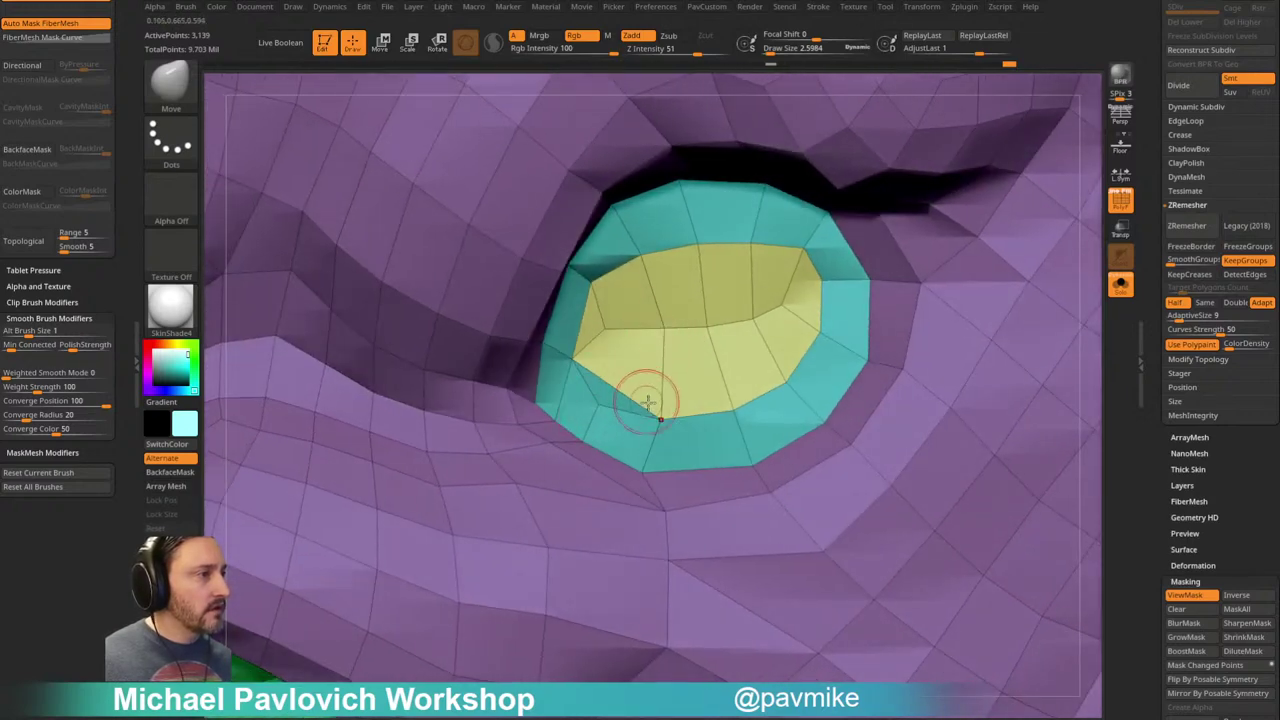
pyautogui.moveTo(597, 404); pyautogui.dragTo(697, 410, button='right')
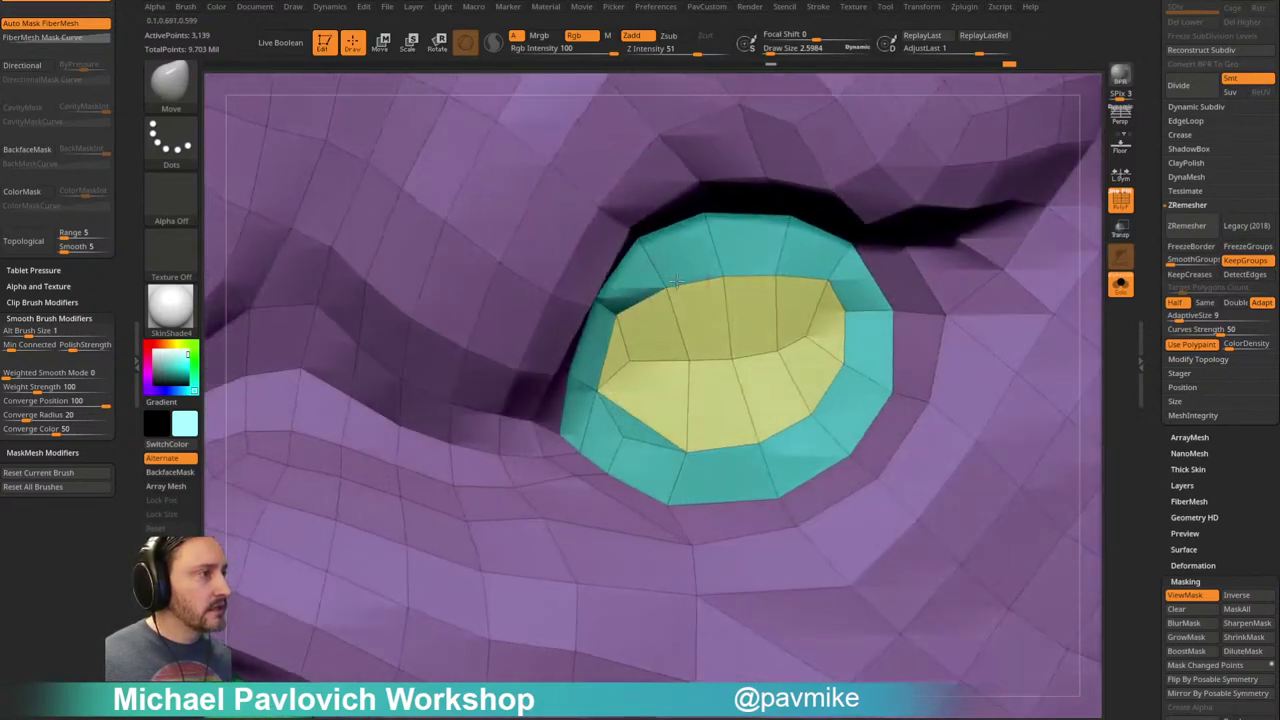
pyautogui.moveTo(620, 470)
pyautogui.mouseDown(button='right')
pyautogui.moveTo(652, 451)
pyautogui.moveTo(646, 430)
pyautogui.moveTo(703, 364)
pyautogui.moveTo(691, 364)
pyautogui.mouseUp(button='right')
# Step: Collapse the extra edges at the inner corner of the eyelid ring with ZModeler's Collapse action on the Edge target
pyautogui.press('b')
pyautogui.press('z')
pyautogui.press('m')
pyautogui.press('space')
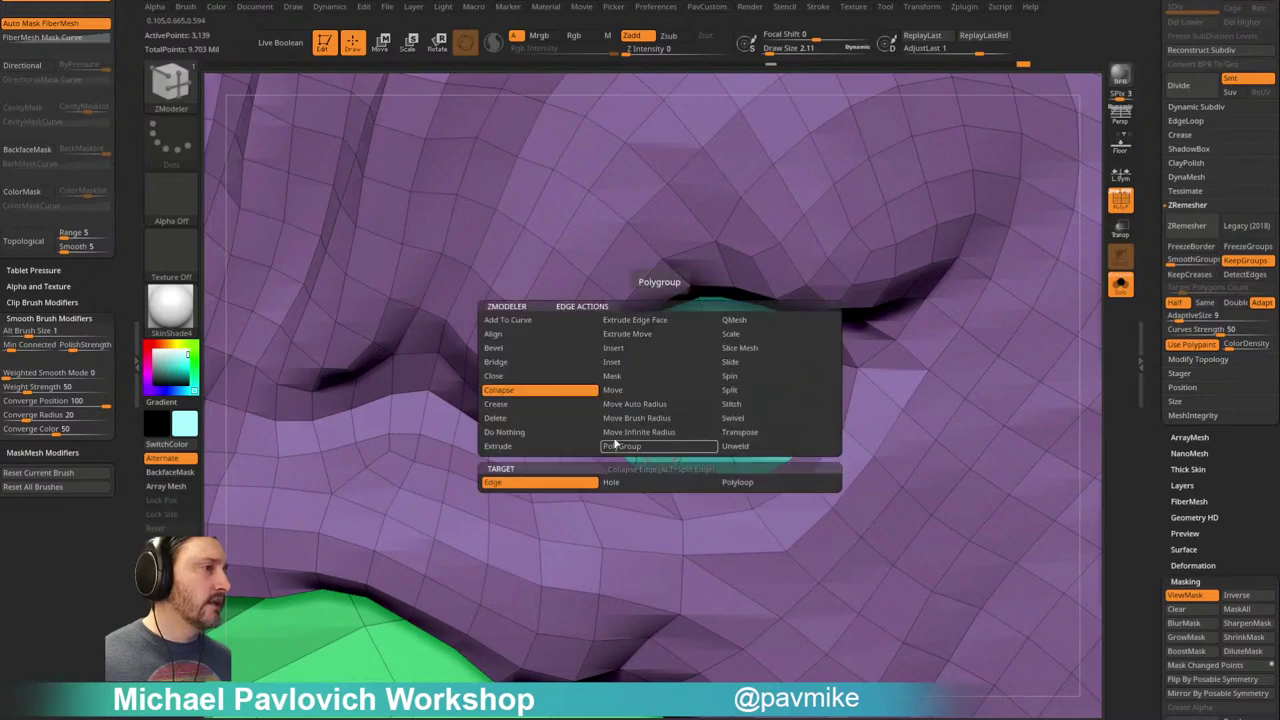
pyautogui.click(523, 391)
pyautogui.moveTo(680, 376); pyautogui.dragTo(614, 373, button='right')
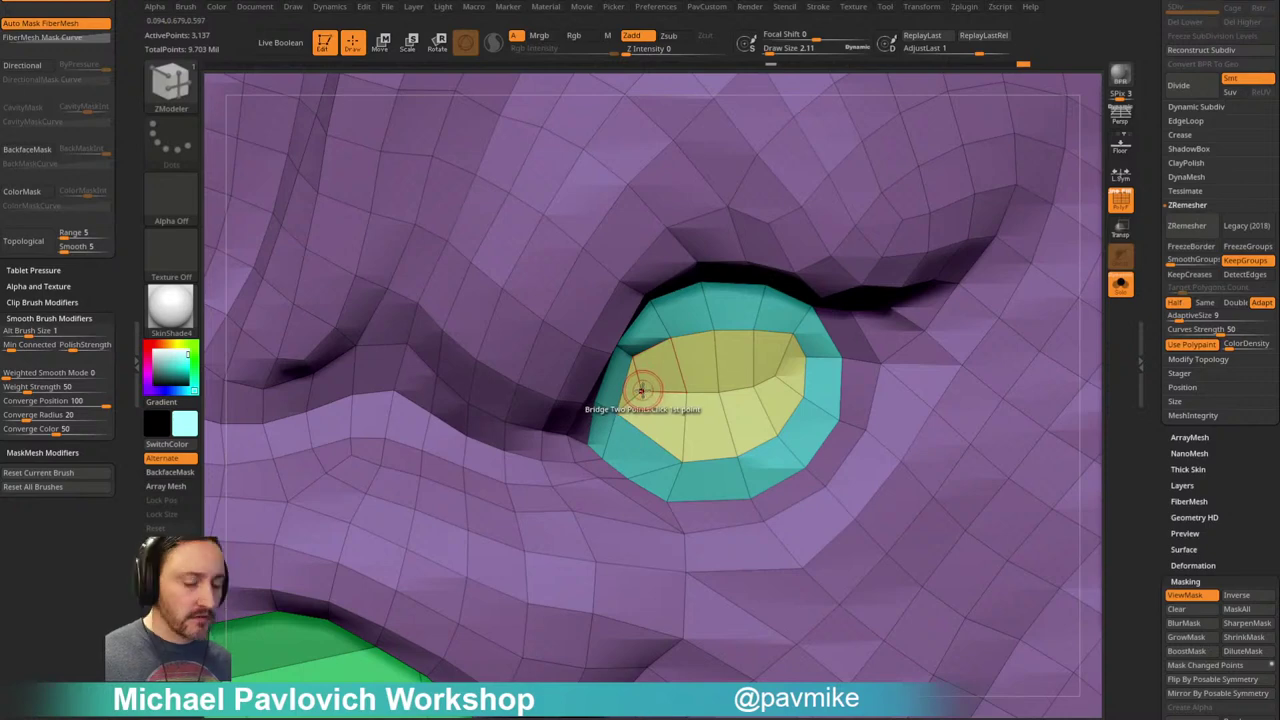
# Step: Slice a new edge across the lower inner part of the eyelid ring with the ZM_Slice brush
pyautogui.press('b')
pyautogui.click(754, 665)
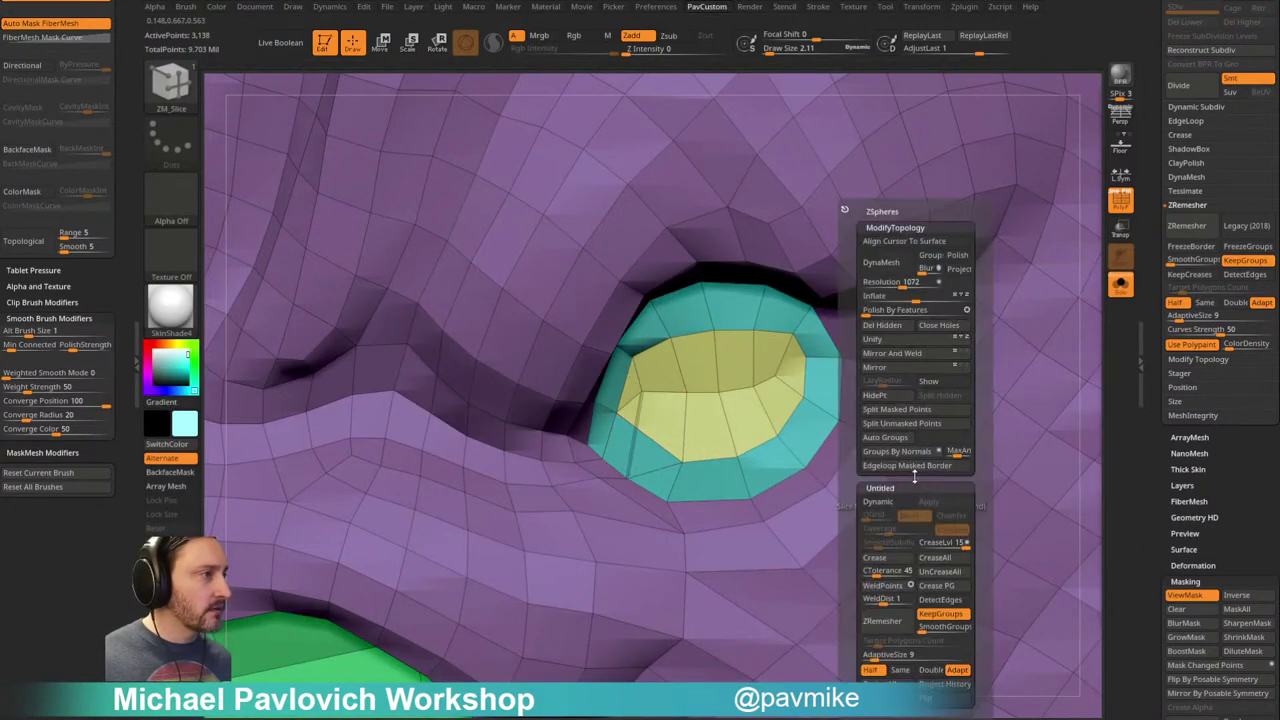
pyautogui.press('3')
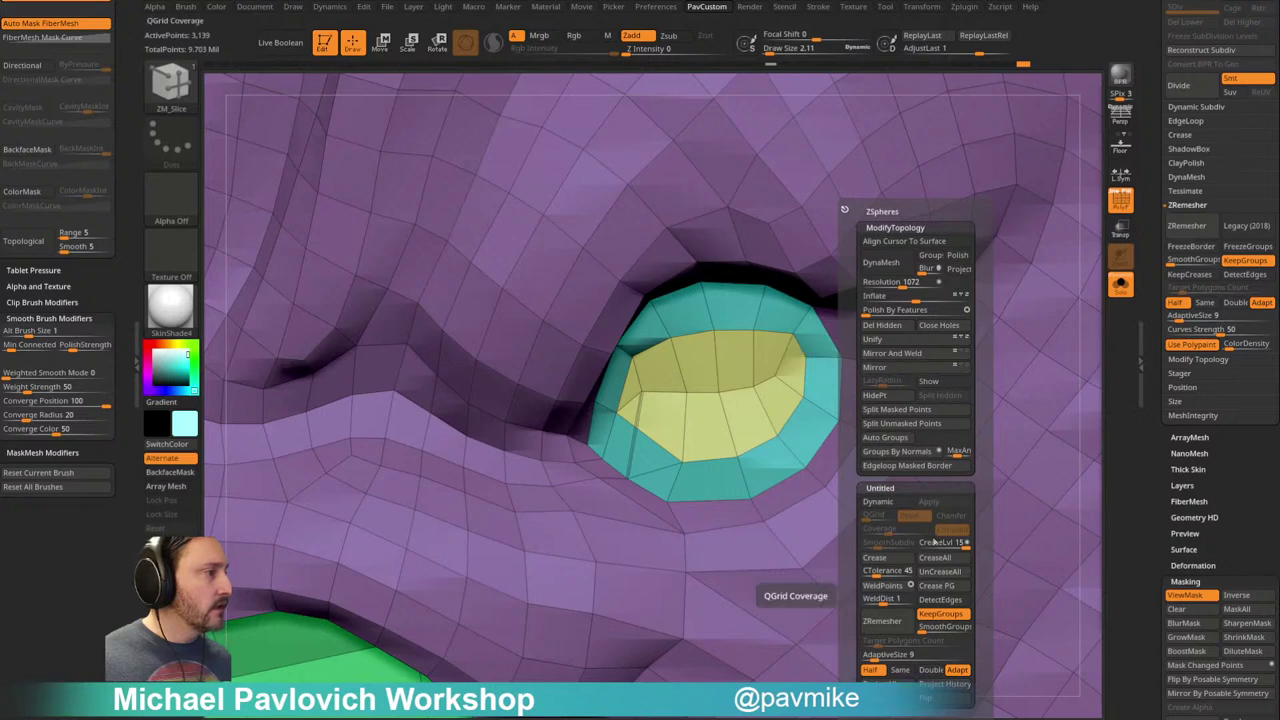
pyautogui.press('space')
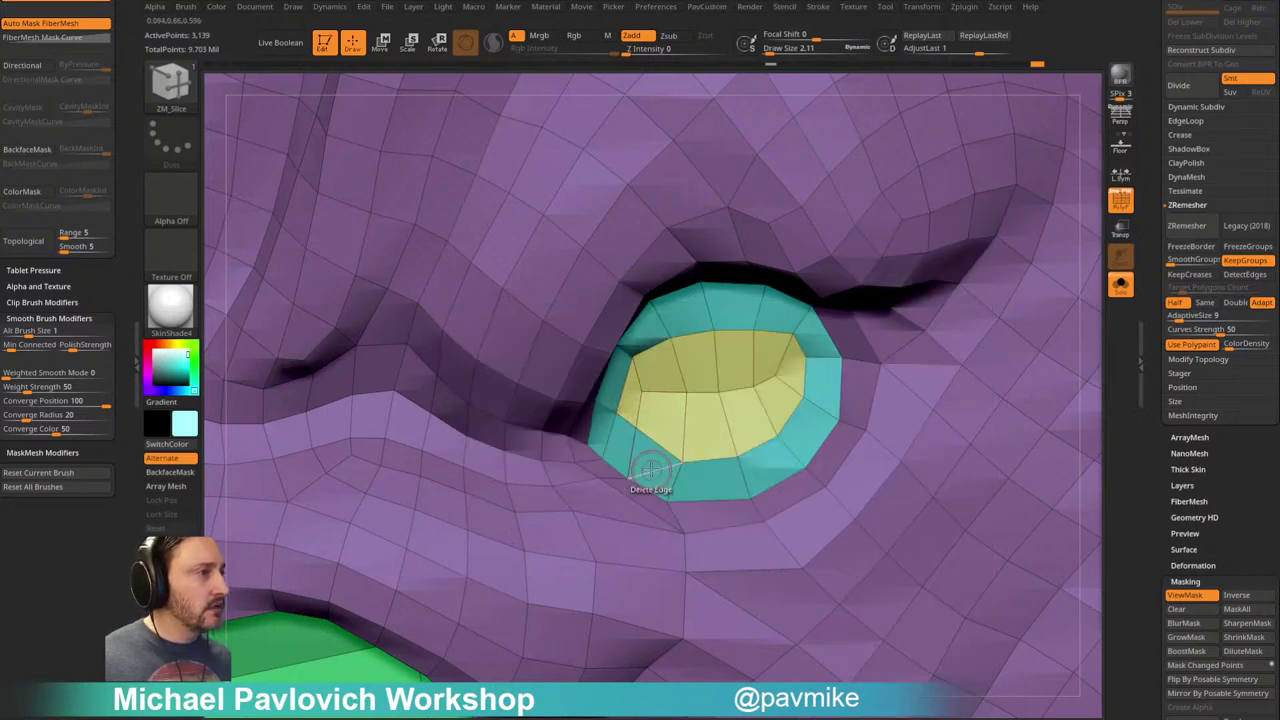
# Step: Subdivide the head up to SDiv 4, running Project History after each subdivision to recapture the sculpted detail
pyautogui.keyDown('ctrl'); pyautogui.moveTo(786, 463); pyautogui.dragTo(989, 311, button='right'); pyautogui.keyUp('ctrl')
pyautogui.press('space')
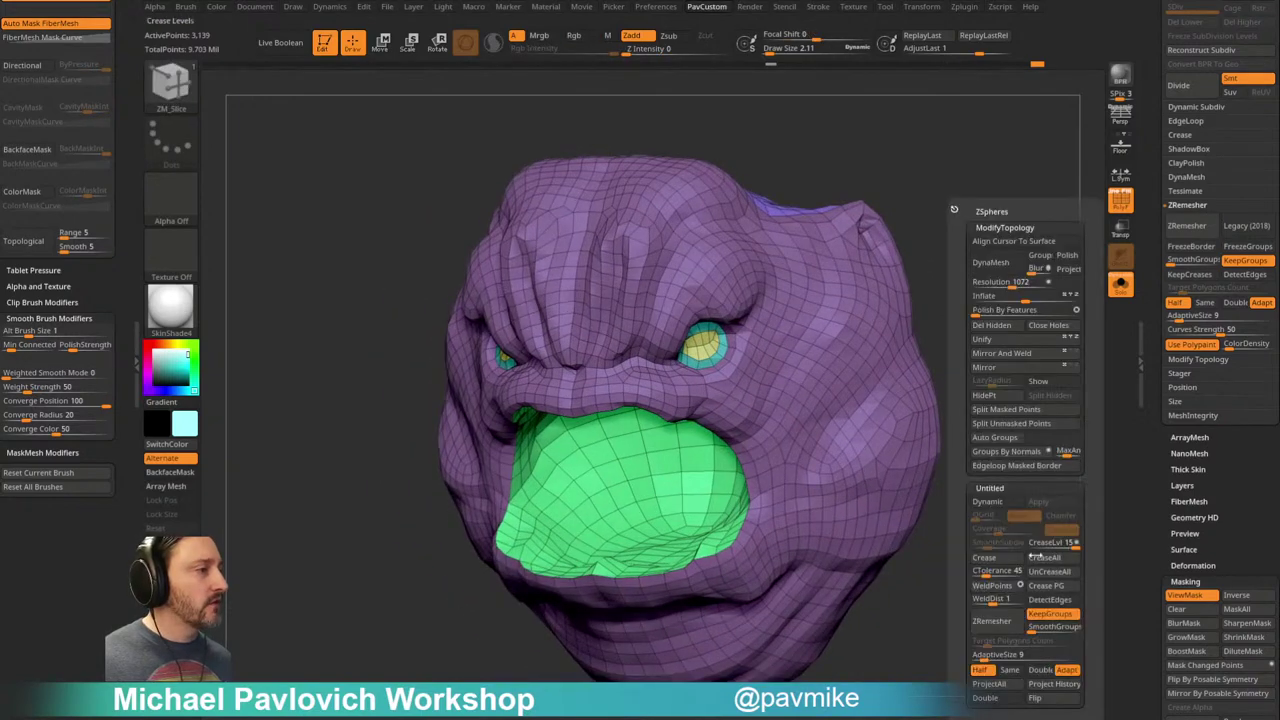
pyautogui.moveTo(1009, 586); pyautogui.dragTo(798, 516)
pyautogui.moveTo(974, 184); pyautogui.dragTo(969, 237)
pyautogui.hotkey('ctrl', 'd')
pyautogui.press('`')
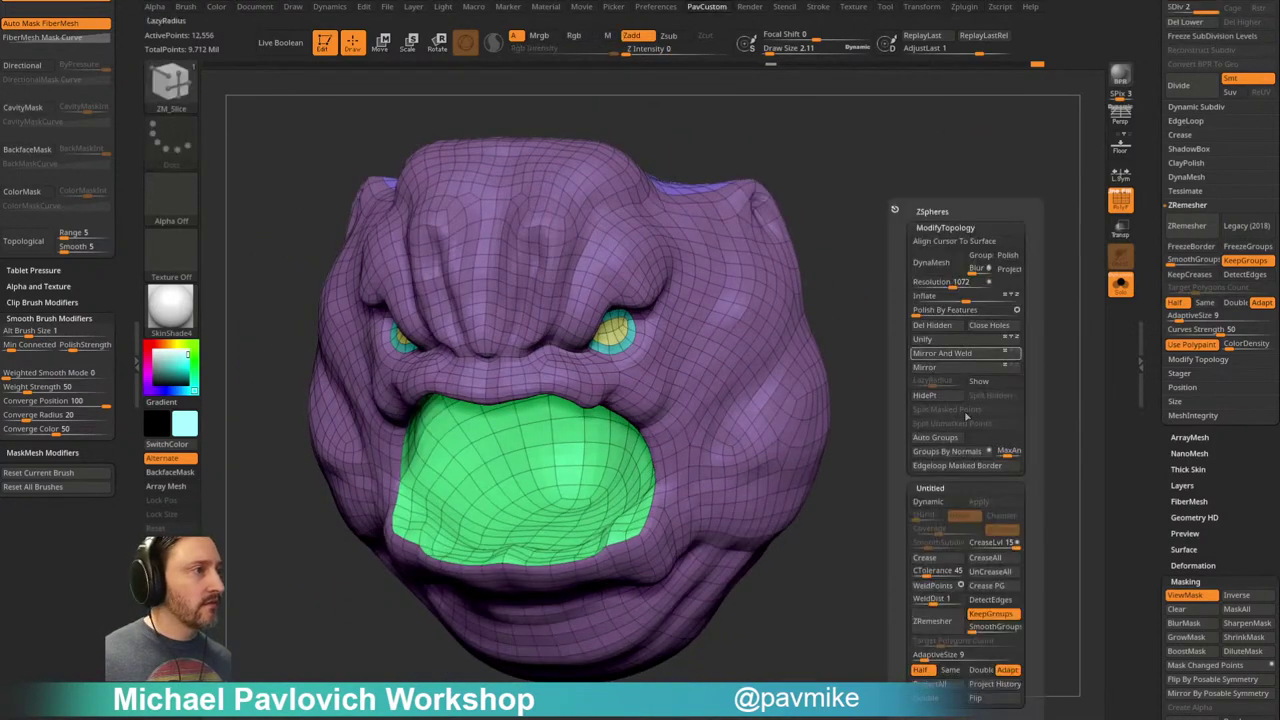
pyautogui.click(975, 671)
pyautogui.hotkey('ctrl', 'd')
pyautogui.press('`')
pyautogui.click(1008, 685)
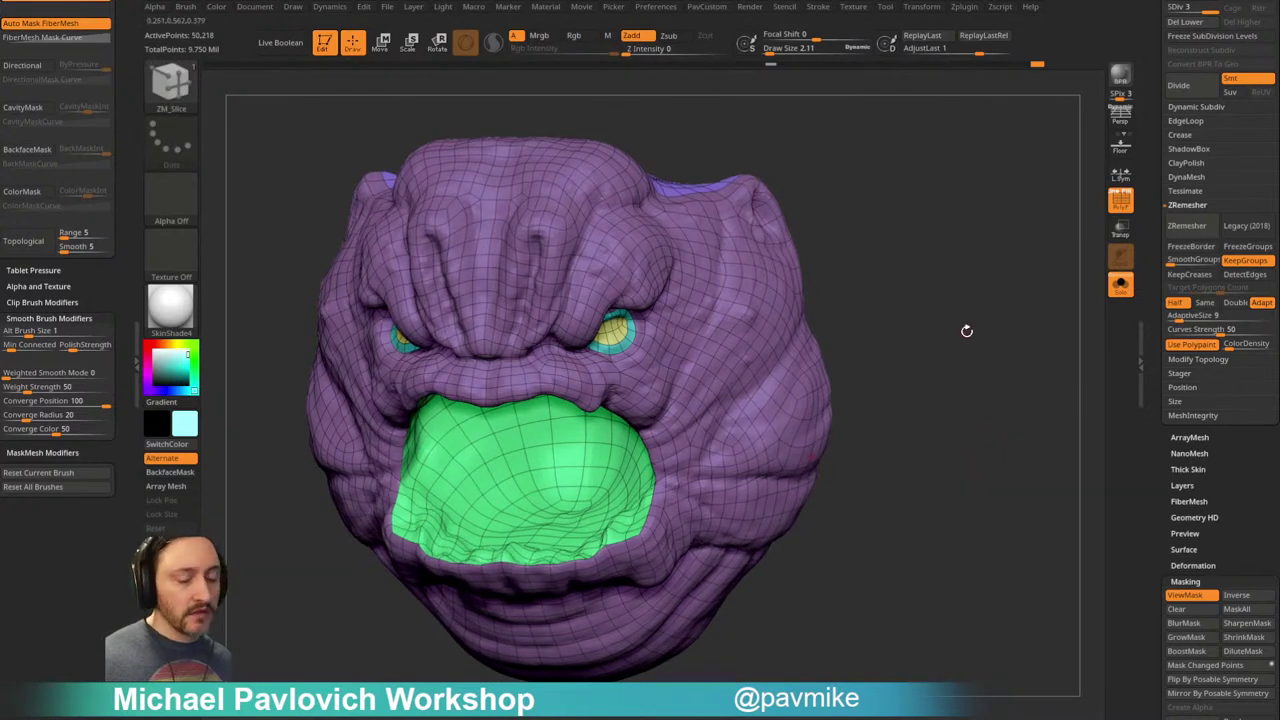
pyautogui.press('space')
pyautogui.click(991, 687)
# Step: Hide the head's polyframe, set the colour to white and apply the StartupMaterial
pyautogui.keyDown('shift'); pyautogui.moveTo(897, 582); pyautogui.dragTo(960, 512); pyautogui.keyUp('shift')
pyautogui.click(1118, 202)
pyautogui.moveTo(1029, 260); pyautogui.dragTo(841, 326)
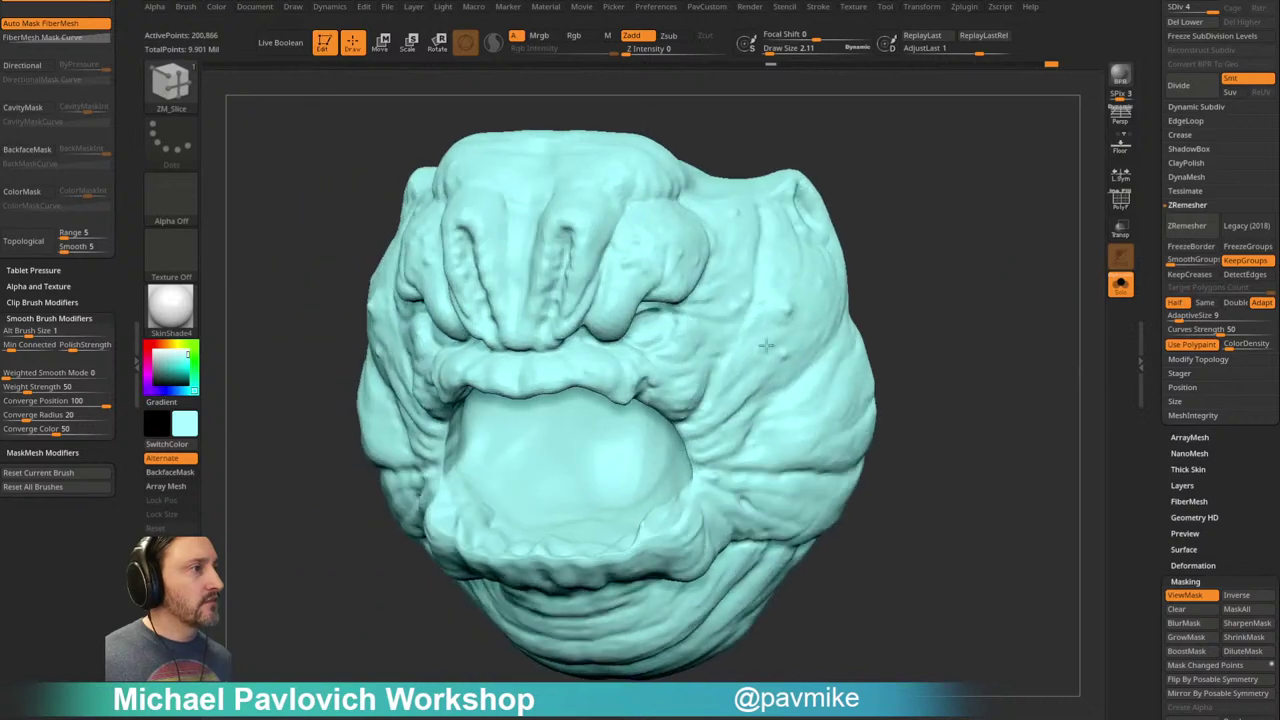
pyautogui.moveTo(174, 358); pyautogui.dragTo(154, 341)
pyautogui.click(168, 308)
pyautogui.click(245, 319)
# Step: Compare the projected head with its undo history and the full Rancor27 tool, ending on the Rancor27_01 tool
pyautogui.moveTo(984, 271)
pyautogui.keyDown('alt'); pyautogui.mouseDown()
pyautogui.moveTo(996, 271)
pyautogui.moveTo(963, 268)
pyautogui.mouseUp(); pyautogui.keyUp('alt')
pyautogui.press('s')
pyautogui.moveTo(770, 70); pyautogui.dragTo(1060, 70)
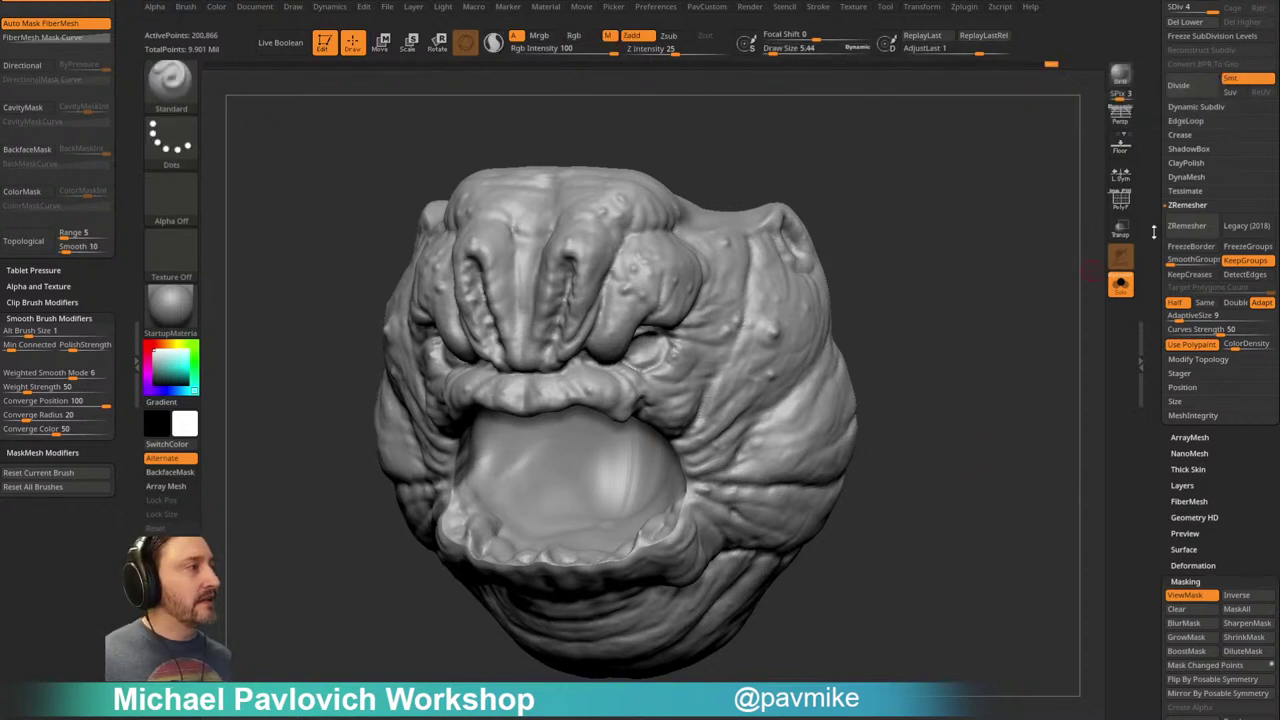
pyautogui.moveTo(1156, 234); pyautogui.dragTo(1159, 492)
pyautogui.click(1235, 182)
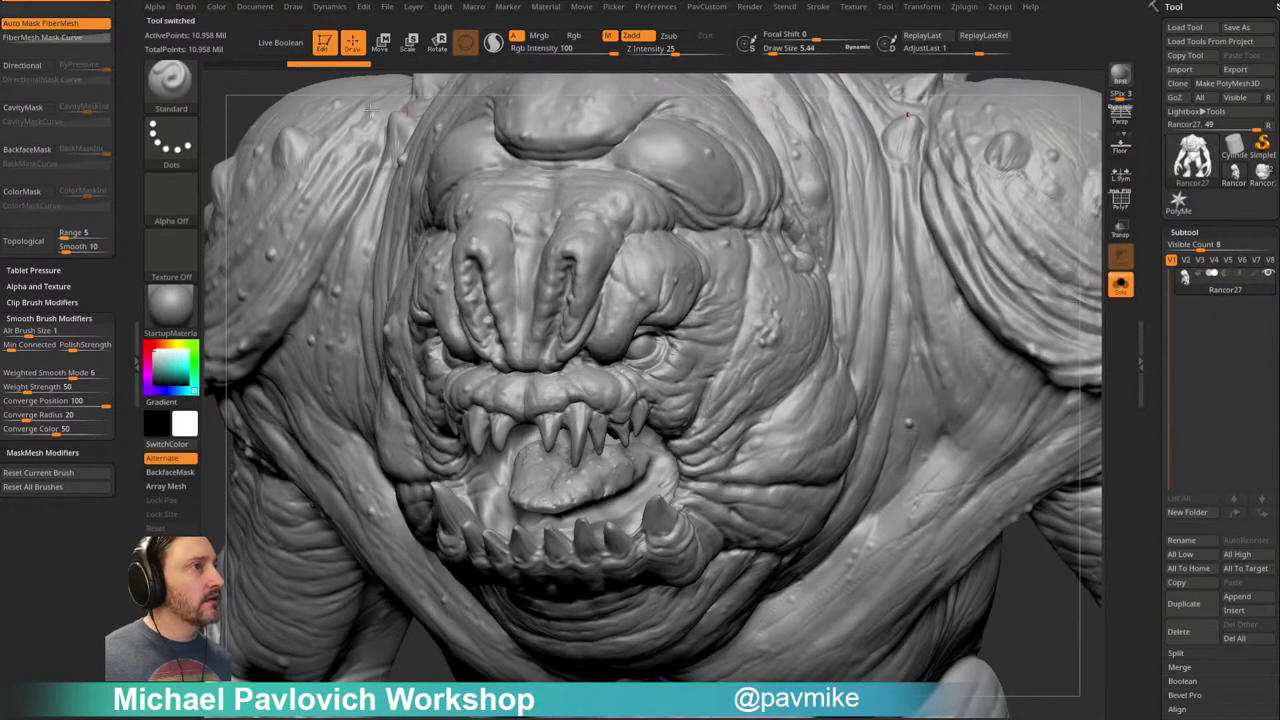
pyautogui.press('ctrl')
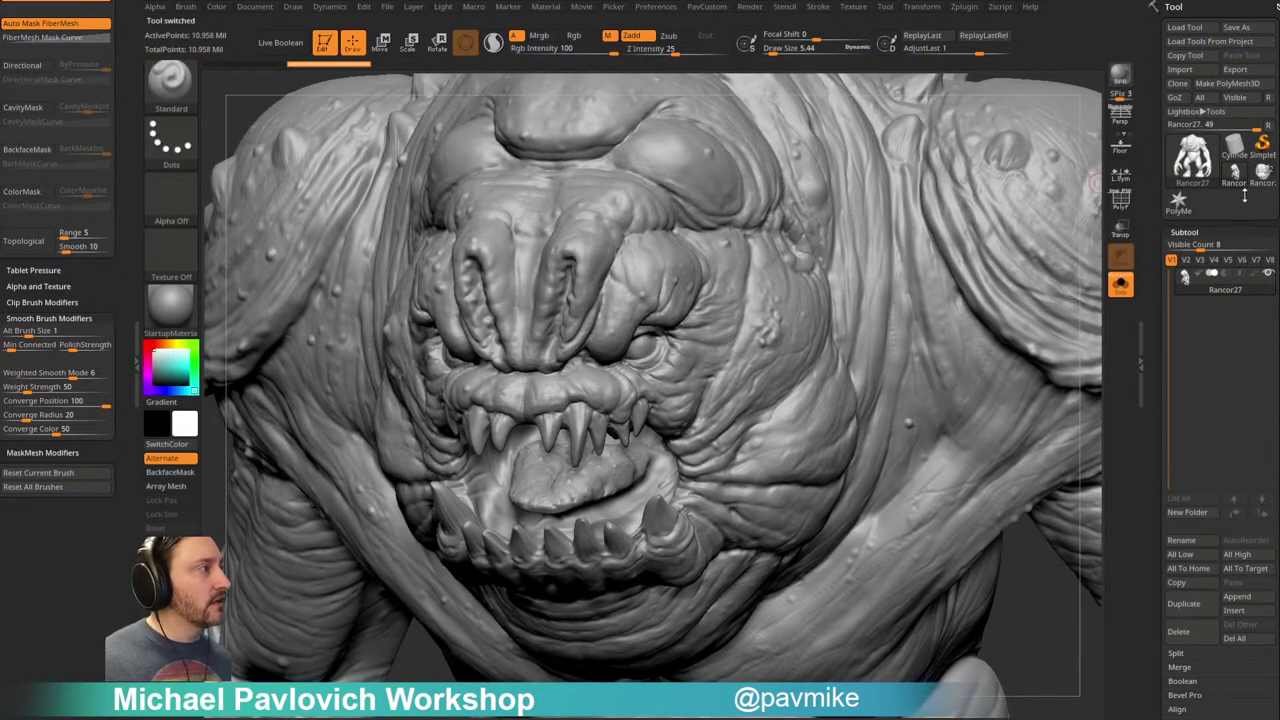
pyautogui.click(1263, 182)
# Step: Isolate the purple skin polygroup, leaving the mouth and eyes hidden, and run Project History on it
pyautogui.moveTo(992, 310)
pyautogui.mouseDown()
pyautogui.moveTo(1020, 271)
pyautogui.moveTo(987, 300)
pyautogui.moveTo(914, 298)
pyautogui.moveTo(995, 287)
pyautogui.mouseUp()
pyautogui.keyDown('ctrl'); pyautogui.keyDown('shift'); pyautogui.click(852, 360); pyautogui.keyUp('shift'); pyautogui.keyUp('ctrl')
pyautogui.press('space')
pyautogui.click(1023, 684)
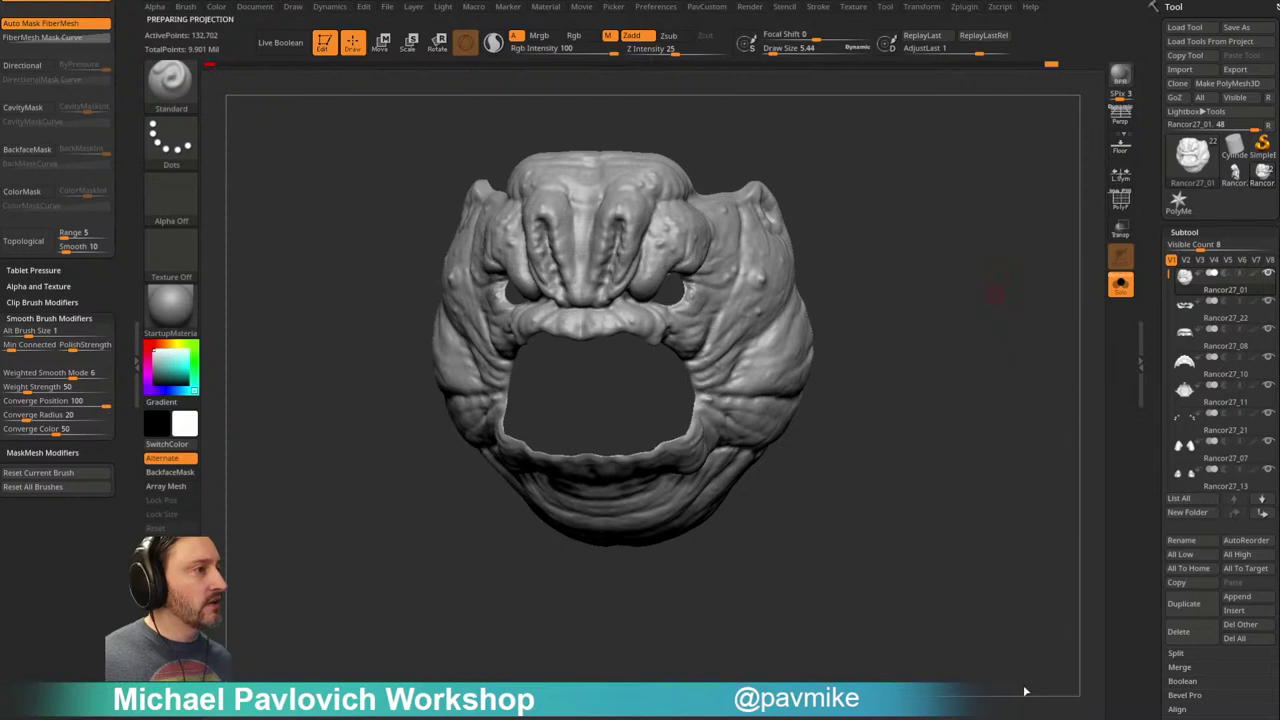
pyautogui.moveTo(968, 322)
pyautogui.mouseDown()
pyautogui.moveTo(1037, 304)
pyautogui.moveTo(992, 321)
pyautogui.moveTo(1011, 291)
pyautogui.moveTo(890, 282)
pyautogui.moveTo(914, 251)
pyautogui.moveTo(1015, 228)
pyautogui.moveTo(974, 257)
pyautogui.moveTo(987, 255)
pyautogui.mouseUp()
# Step: Show the polyframe, shrink the visible skin repeatedly away from the mouth and eye borders, and run Project History again
pyautogui.hotkey('shift', 'f')
pyautogui.hotkey('ctrl', 'shift')
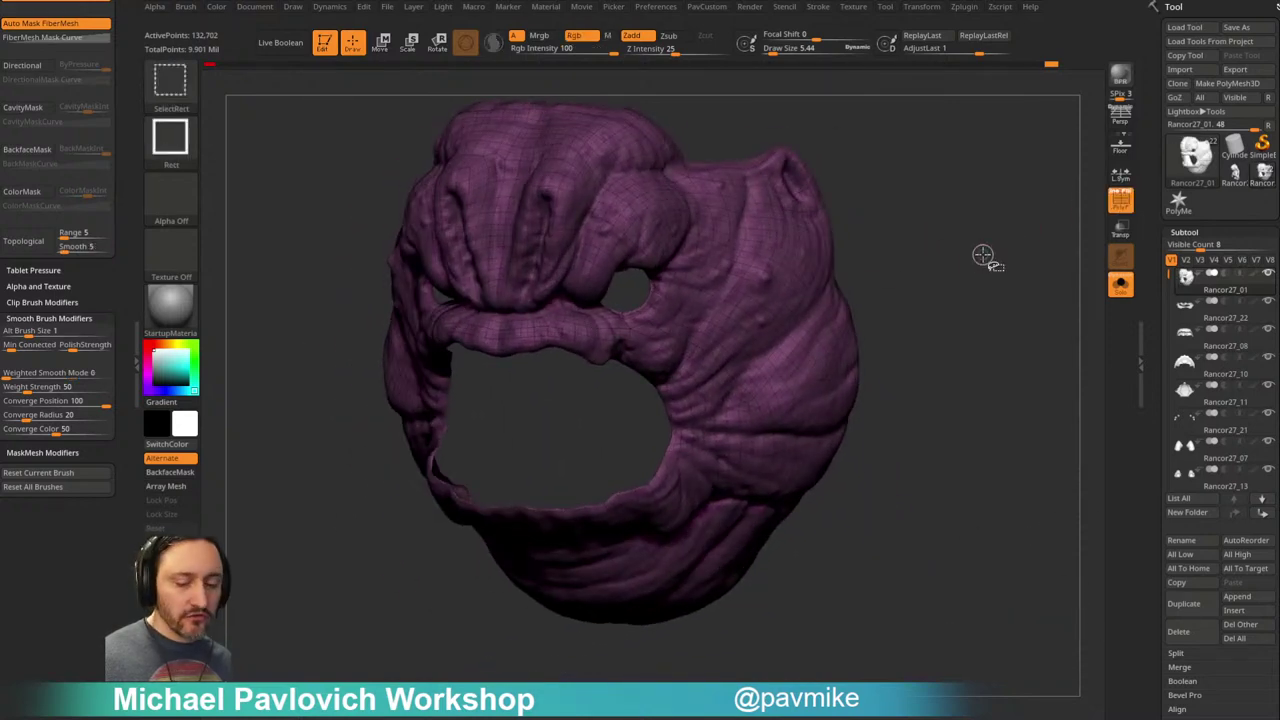
pyautogui.hotkey('ctrl', 'shift', 's')
pyautogui.hotkey('ctrl', 'shift', 's')
pyautogui.hotkey('ctrl', 'shift', 's')
pyautogui.hotkey('ctrl', 'shift', 's')
pyautogui.hotkey('ctrl', 'shift', 's')
pyautogui.hotkey('ctrl', 'shift', 's')
pyautogui.hotkey('ctrl', 'shift', 's')
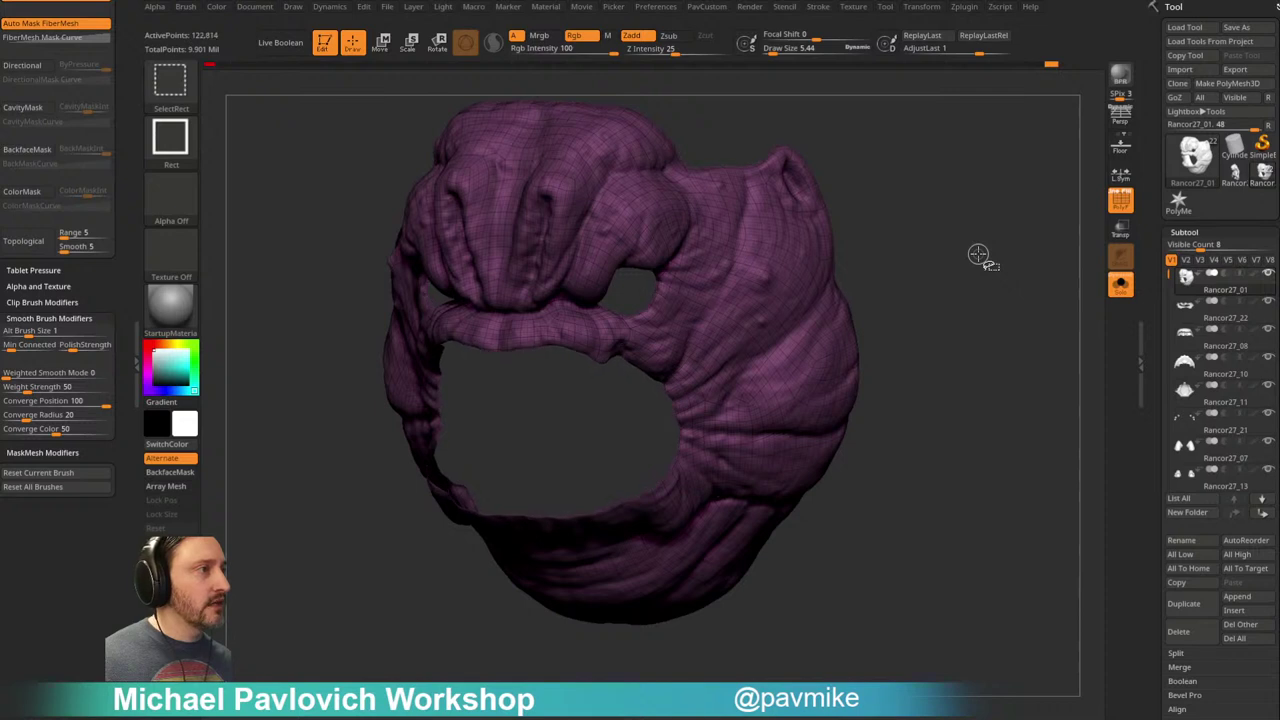
pyautogui.press('2')
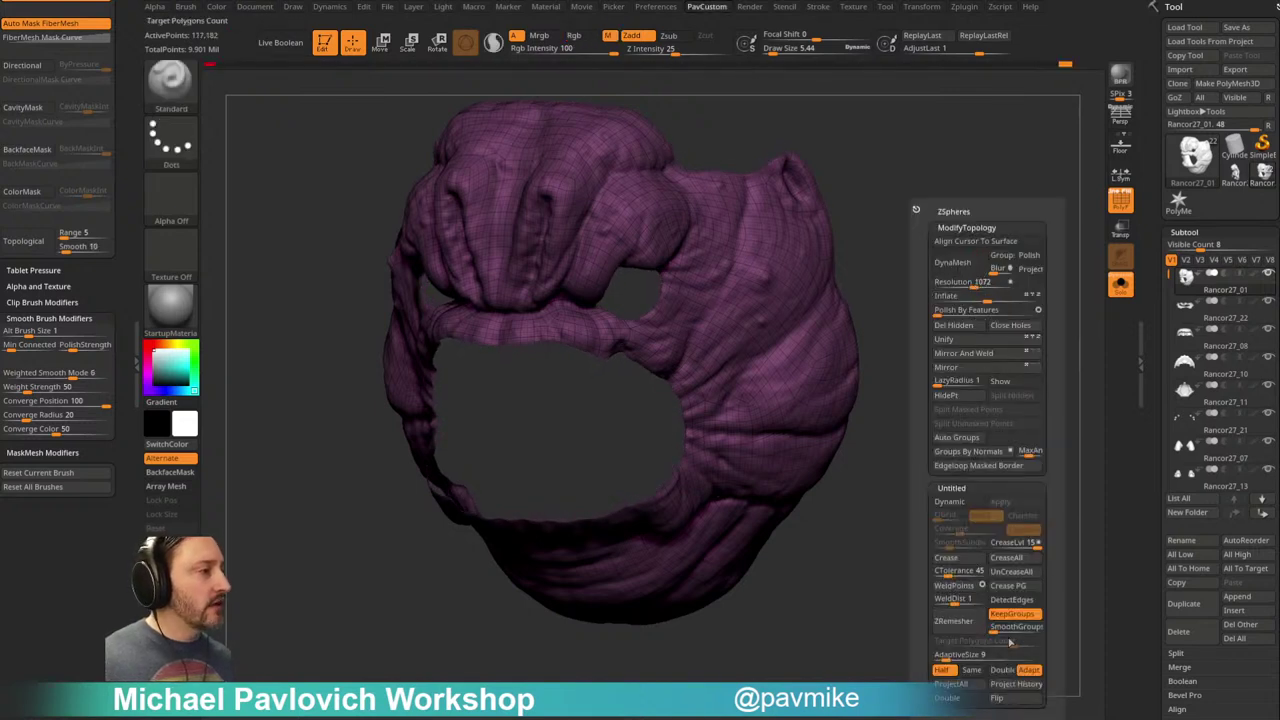
pyautogui.click(1007, 688)
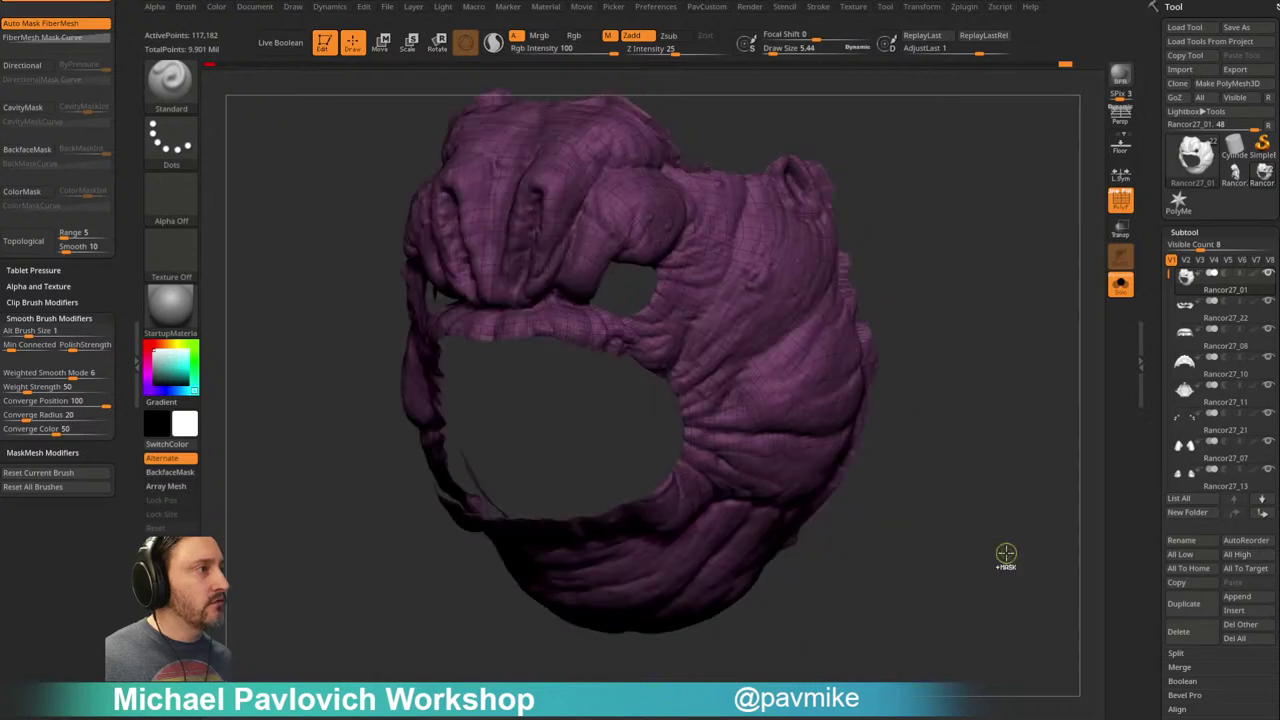
# Step: Reveal the whole head mesh and hide its polyframe
pyautogui.keyDown('shift'); pyautogui.moveTo(1010, 545); pyautogui.dragTo(1017, 369); pyautogui.keyUp('shift')
pyautogui.hotkey('shift', 'f')
pyautogui.moveTo(1011, 294); pyautogui.dragTo(1017, 306)
pyautogui.moveTo(1011, 254)
pyautogui.keyDown('shift'); pyautogui.mouseDown()
pyautogui.moveTo(1040, 260)
pyautogui.moveTo(996, 265)
pyautogui.moveTo(1050, 322)
pyautogui.mouseUp(); pyautogui.keyUp('shift')
# Step: Choose the HistoryRecall brush and restore the sculpted detail over the brow and the area around the eye
pyautogui.press('b')
pyautogui.press('h')
pyautogui.click(1136, 458)
pyautogui.press('s')
pyautogui.moveTo(611, 284); pyautogui.dragTo(619, 284)
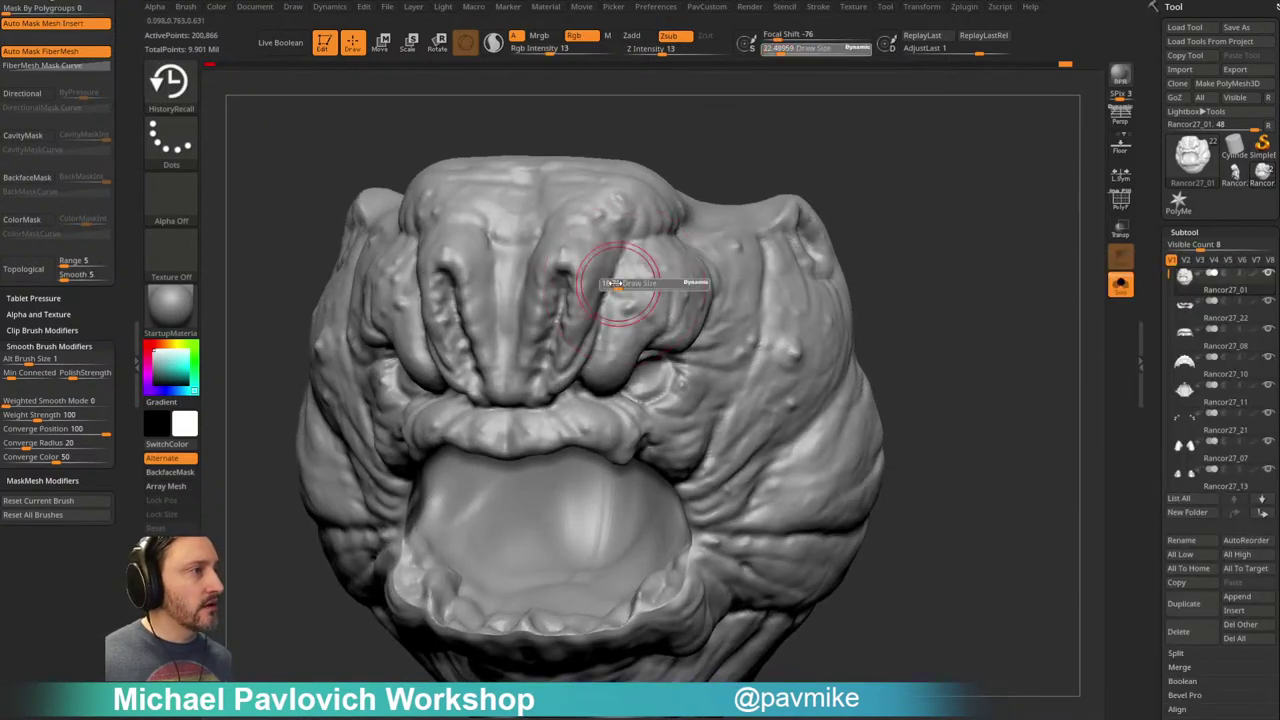
pyautogui.moveTo(750, 162); pyautogui.dragTo(726, 163)
pyautogui.moveTo(880, 189); pyautogui.dragTo(821, 205)
# Step: Restore detail across the brow, cheek and both sides of the head with HistoryRecall, starting at draw size 18.76
pyautogui.press('s')
pyautogui.moveTo(603, 266); pyautogui.dragTo(610, 266)
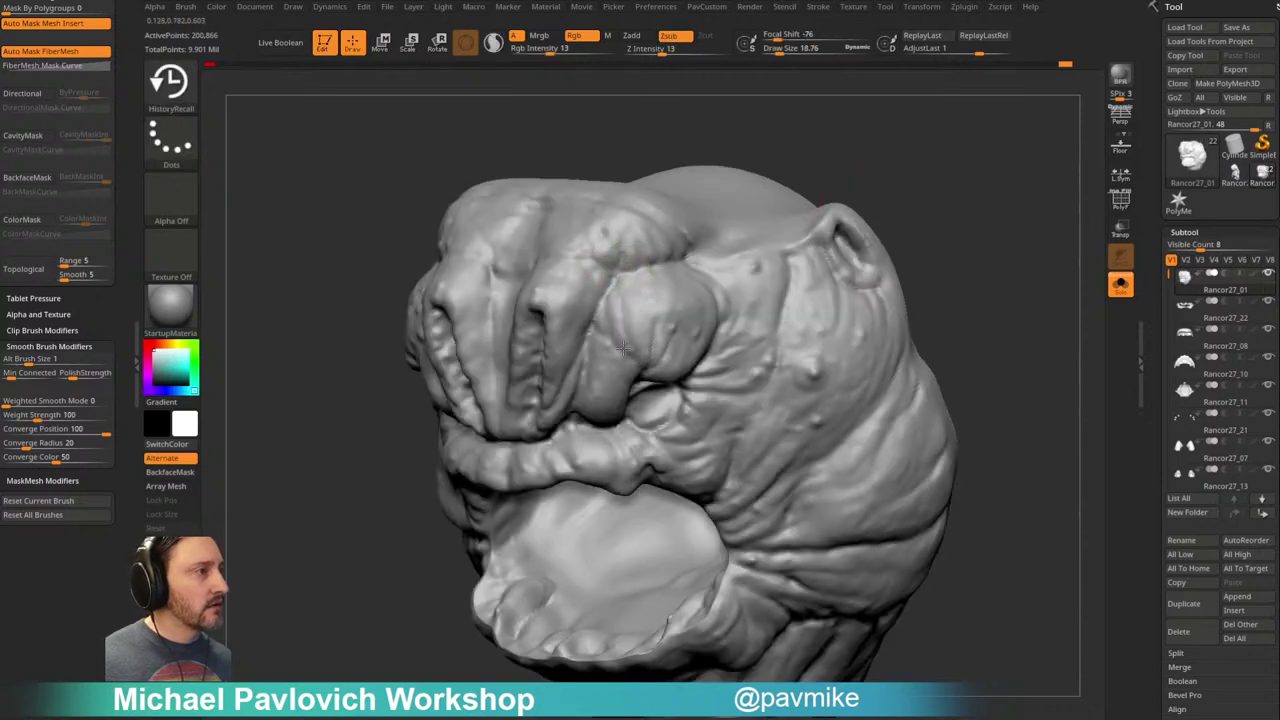
pyautogui.moveTo(887, 245); pyautogui.dragTo(771, 357)
pyautogui.moveTo(995, 300)
pyautogui.mouseDown()
pyautogui.moveTo(991, 206)
pyautogui.moveTo(984, 246)
pyautogui.mouseUp()
pyautogui.keyDown('alt'); pyautogui.moveTo(870, 270); pyautogui.dragTo(1040, 240); pyautogui.keyUp('alt')
pyautogui.press('ctrl')
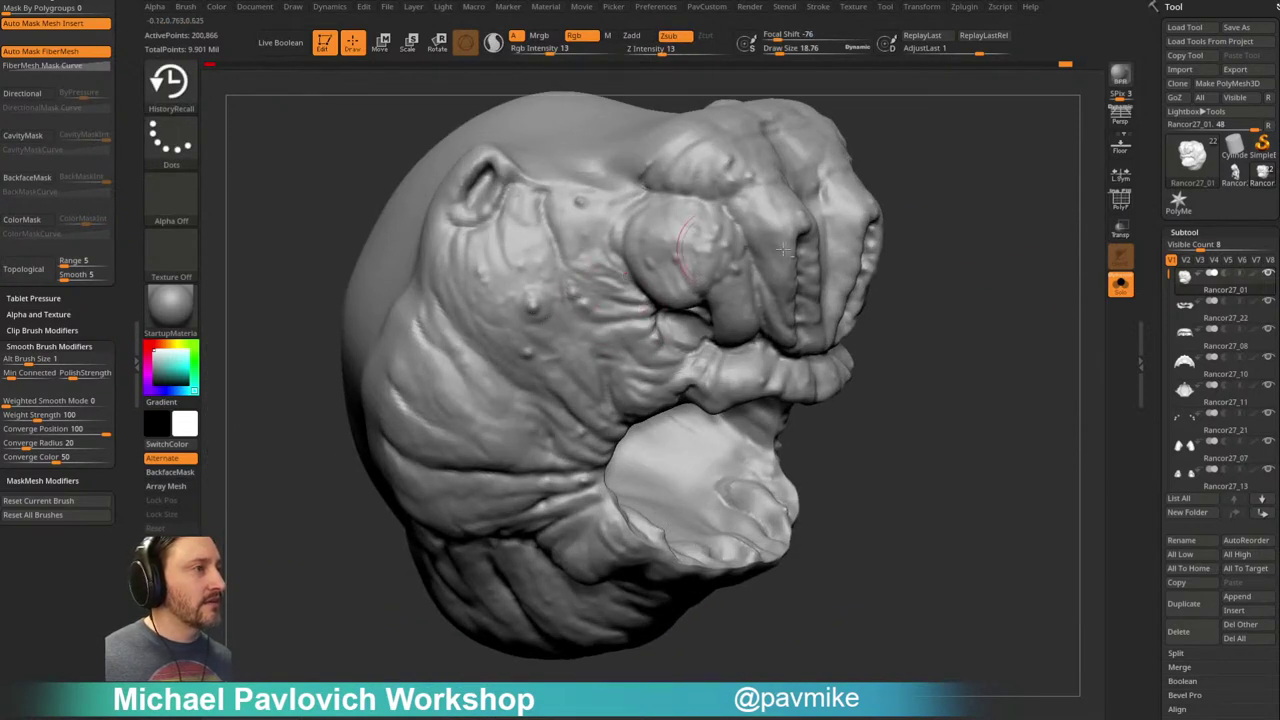
pyautogui.keyDown('alt'); pyautogui.moveTo(945, 262); pyautogui.dragTo(985, 243); pyautogui.keyUp('alt')
pyautogui.moveTo(935, 311); pyautogui.dragTo(620, 320)
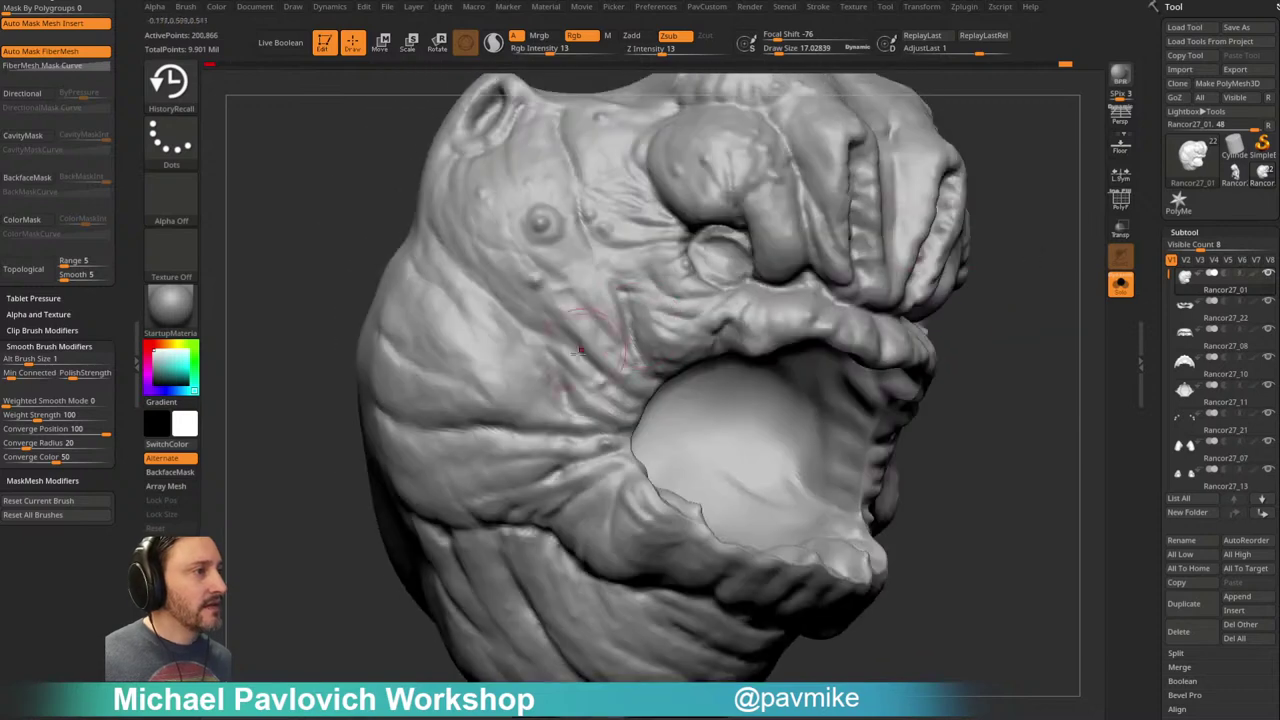
# Step: Subdivide the head once more and restore finer brow and temple detail with HistoryRecall at draw size about 13.8
pyautogui.moveTo(988, 408)
pyautogui.mouseDown()
pyautogui.moveTo(971, 349)
pyautogui.moveTo(958, 352)
pyautogui.moveTo(977, 331)
pyautogui.moveTo(991, 389)
pyautogui.mouseUp()
pyautogui.moveTo(991, 389)
pyautogui.keyDown('shift'); pyautogui.mouseDown()
pyautogui.moveTo(960, 377)
pyautogui.moveTo(1016, 355)
pyautogui.moveTo(980, 363)
pyautogui.moveTo(910, 296)
pyautogui.mouseUp(); pyautogui.keyUp('shift')
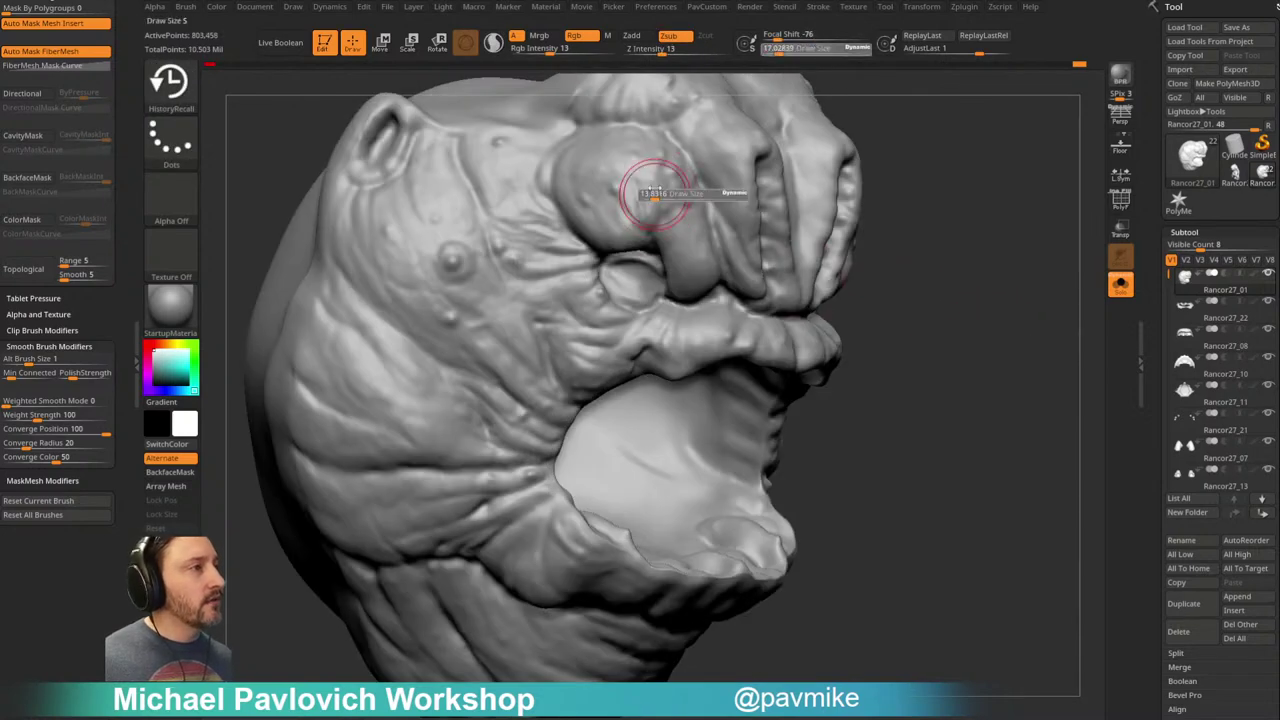
pyautogui.moveTo(969, 120); pyautogui.dragTo(935, 128)
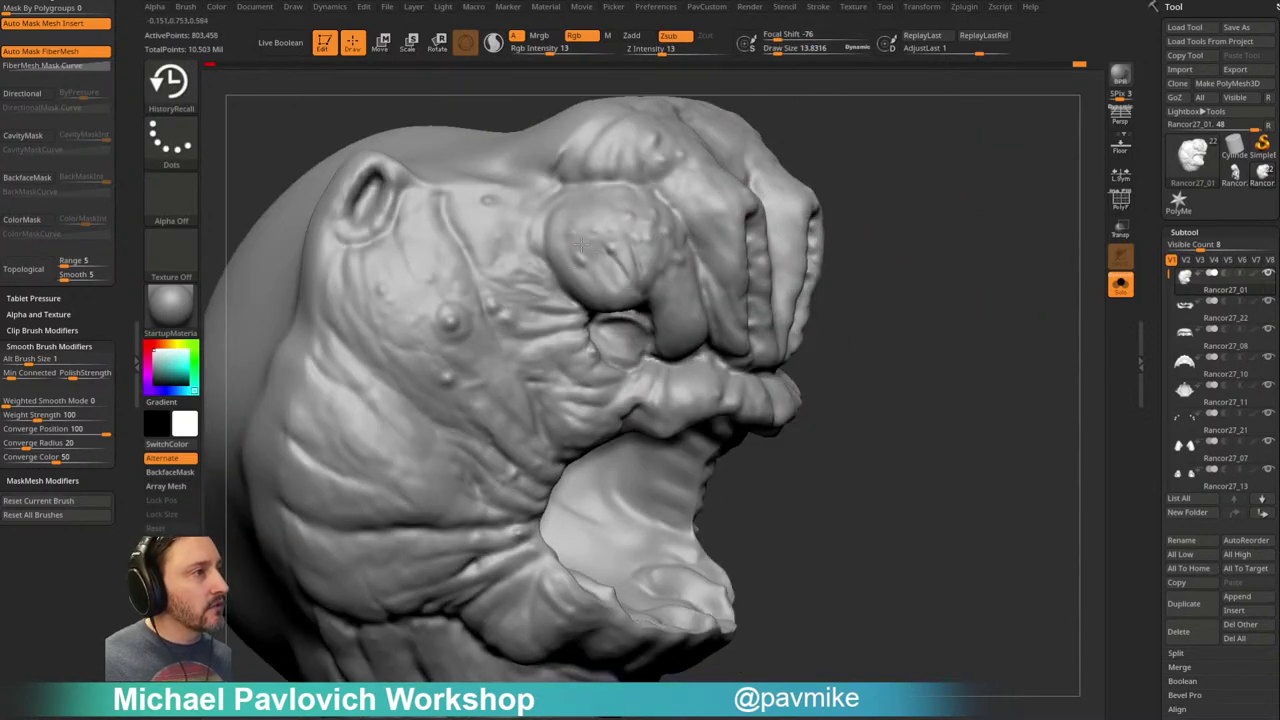
pyautogui.moveTo(805, 172); pyautogui.dragTo(682, 135)
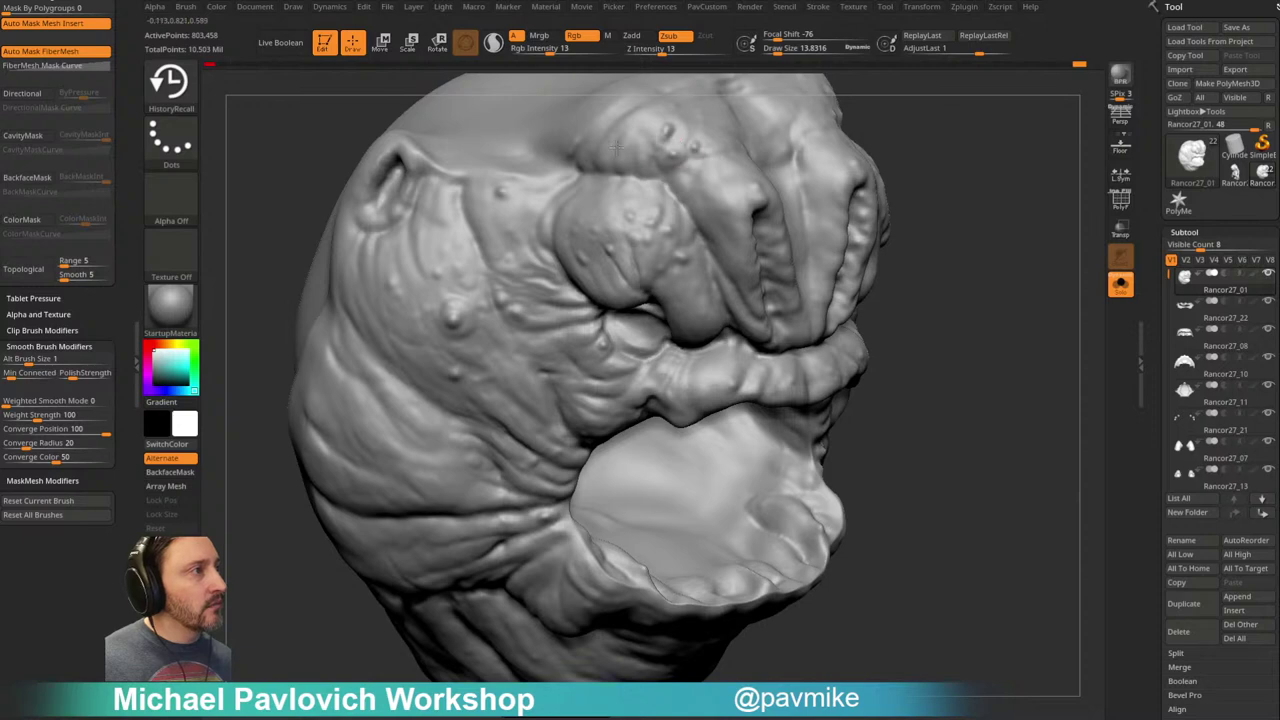
pyautogui.moveTo(968, 176); pyautogui.dragTo(963, 134)
pyautogui.moveTo(515, 252); pyautogui.dragTo(525, 268)
pyautogui.moveTo(898, 165); pyautogui.dragTo(906, 125)
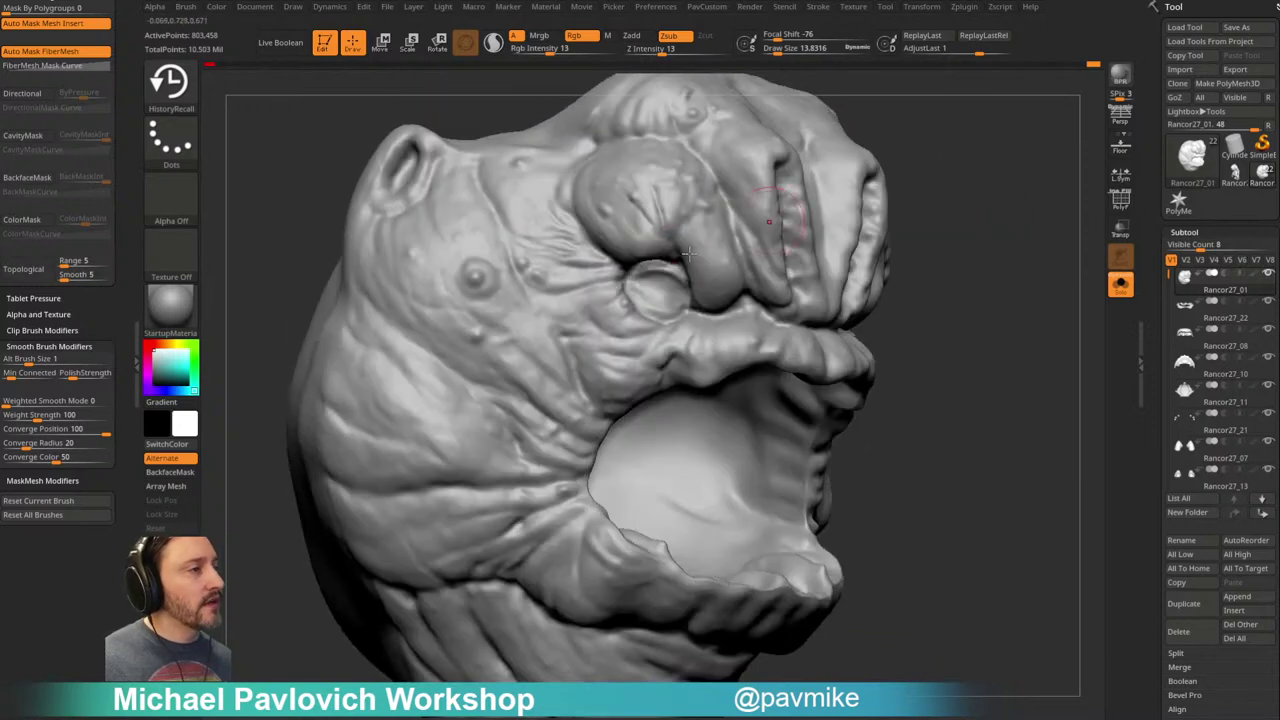
# Step: Restore sculpted detail below the eye and along the upper lip with HistoryRecall, reducing the draw size to about 7.4
pyautogui.moveTo(995, 273)
pyautogui.mouseDown()
pyautogui.moveTo(1006, 263)
pyautogui.moveTo(1060, 283)
pyautogui.moveTo(1066, 312)
pyautogui.mouseUp()
pyautogui.press('[')
pyautogui.moveTo(694, 320); pyautogui.dragTo(697, 303)
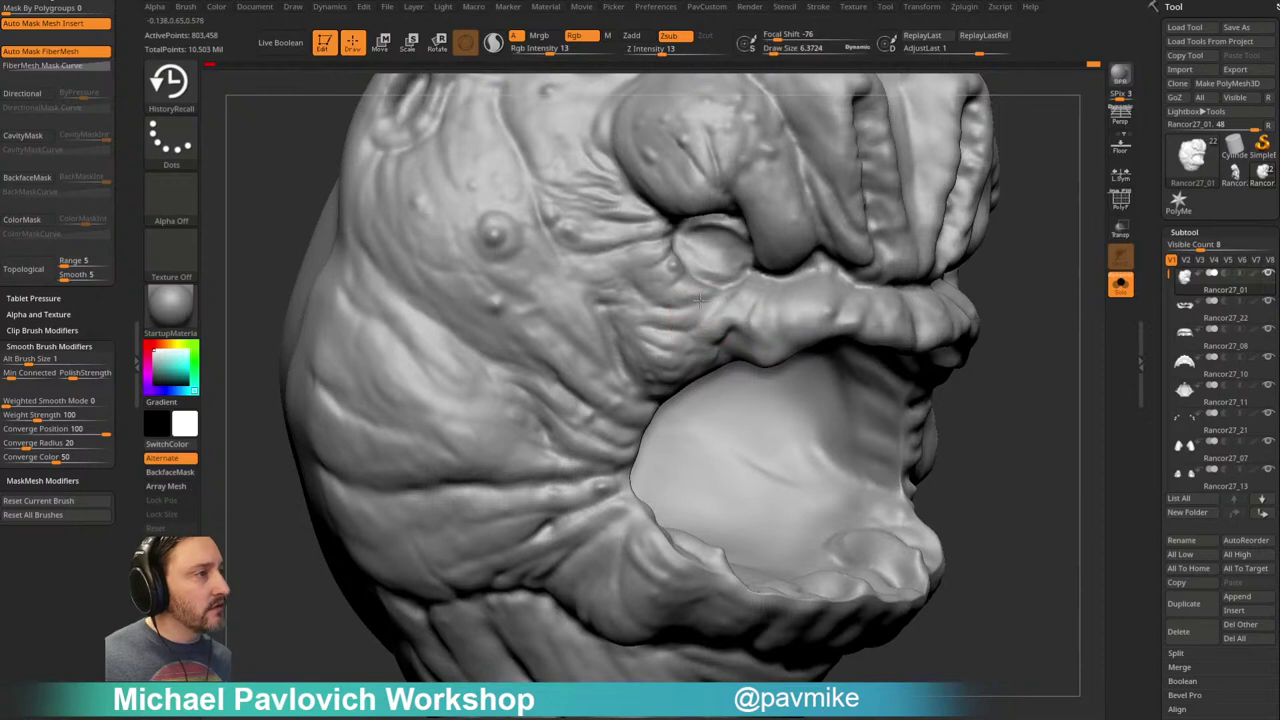
pyautogui.moveTo(1033, 279); pyautogui.dragTo(800, 286, button='right')
pyautogui.press(']')
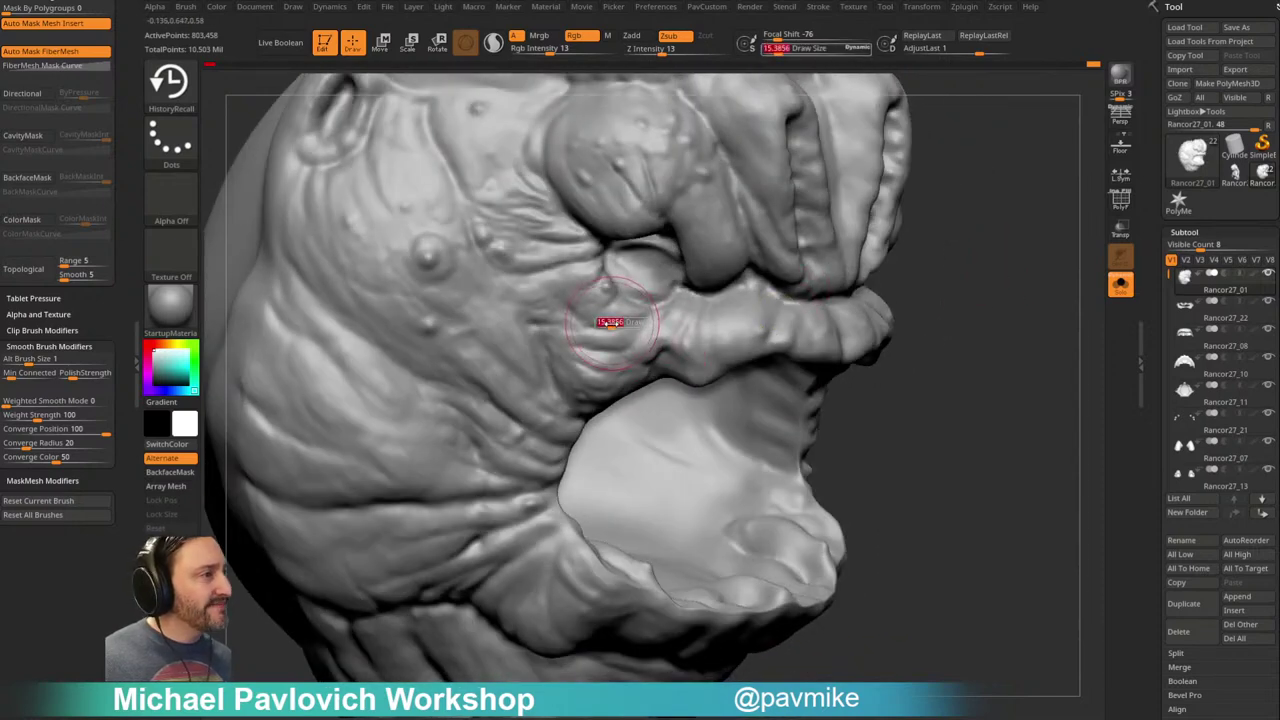
pyautogui.moveTo(598, 320); pyautogui.dragTo(889, 279, button='right')
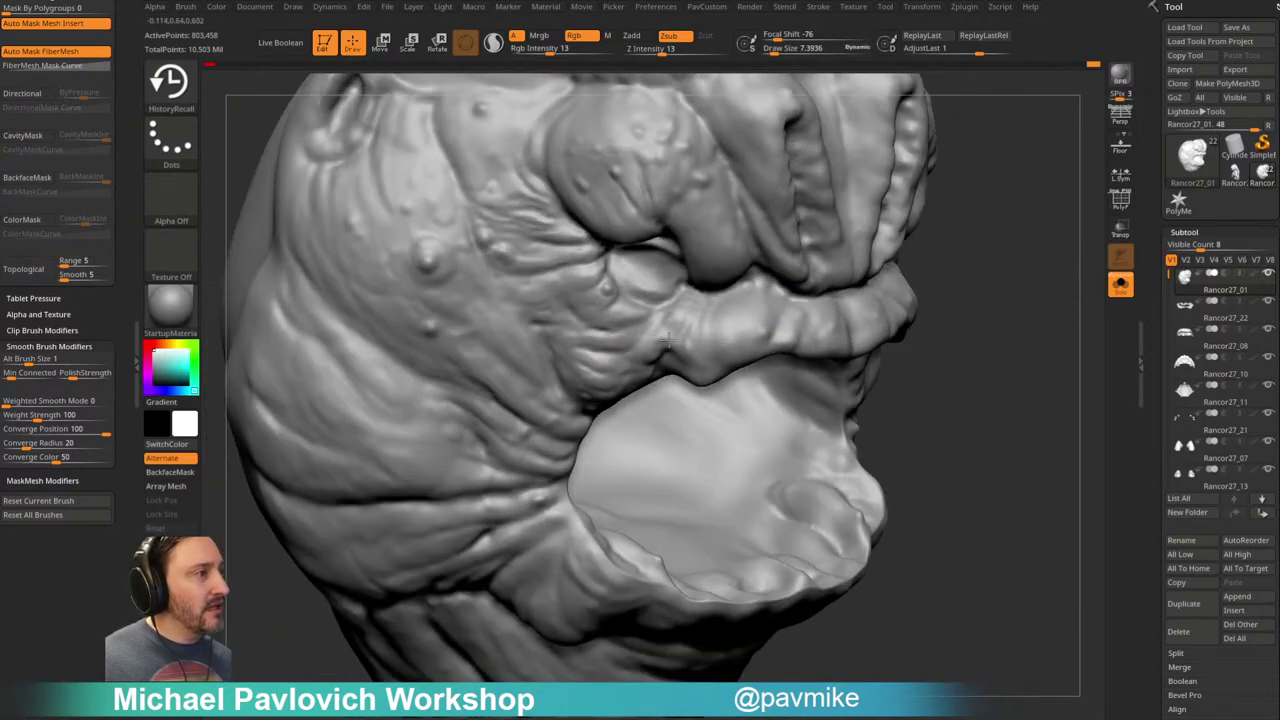
pyautogui.moveTo(780, 320); pyautogui.dragTo(772, 311, button='right')
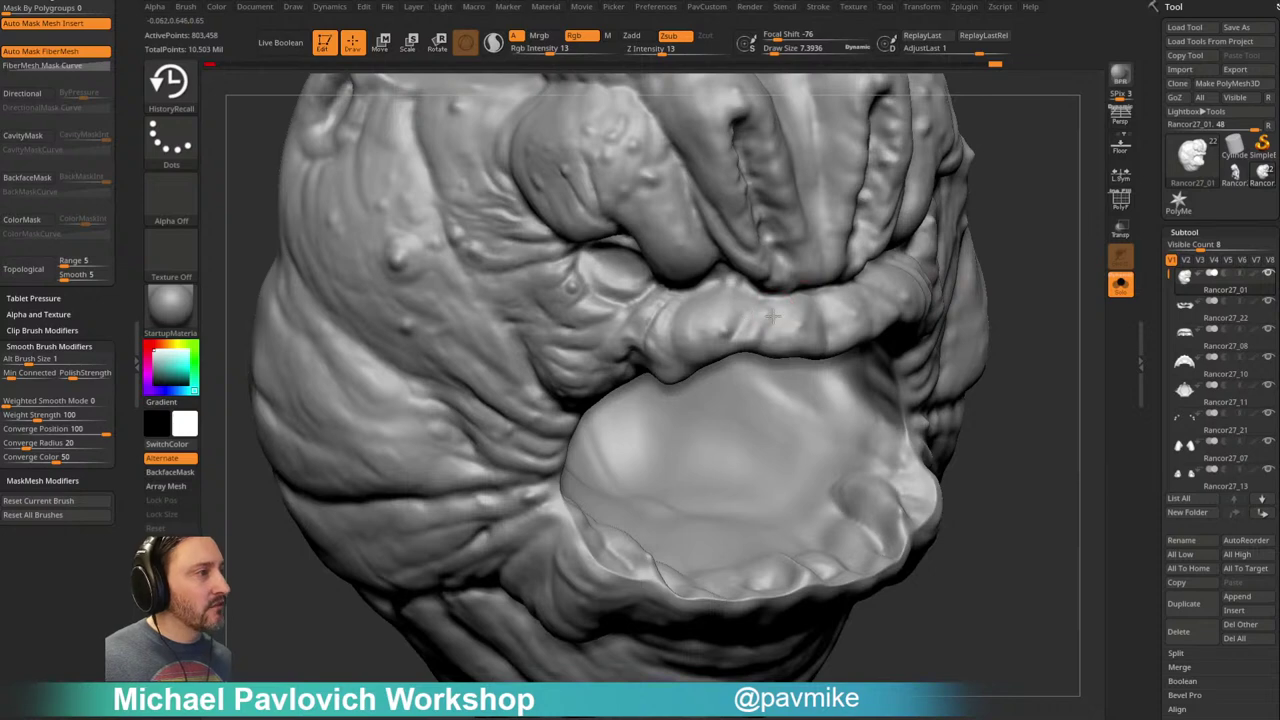
# Step: Restore the wrinkles over the cheek and beside the mouth with HistoryRecall at draw size about 8.5
pyautogui.moveTo(980, 268)
pyautogui.mouseDown(button='right')
pyautogui.moveTo(989, 249)
pyautogui.moveTo(977, 283)
pyautogui.moveTo(1005, 308)
pyautogui.mouseUp(button='right')
pyautogui.press('f')
pyautogui.moveTo(1005, 308)
pyautogui.mouseDown(button='right')
pyautogui.moveTo(1007, 292)
pyautogui.moveTo(1011, 317)
pyautogui.moveTo(1017, 286)
pyautogui.moveTo(934, 250)
pyautogui.mouseUp(button='right')
pyautogui.press('s')
pyautogui.moveTo(526, 297); pyautogui.dragTo(530, 297)
pyautogui.moveTo(1014, 346); pyautogui.dragTo(615, 319, button='right')
pyautogui.moveTo(343, 563); pyautogui.dragTo(366, 572)
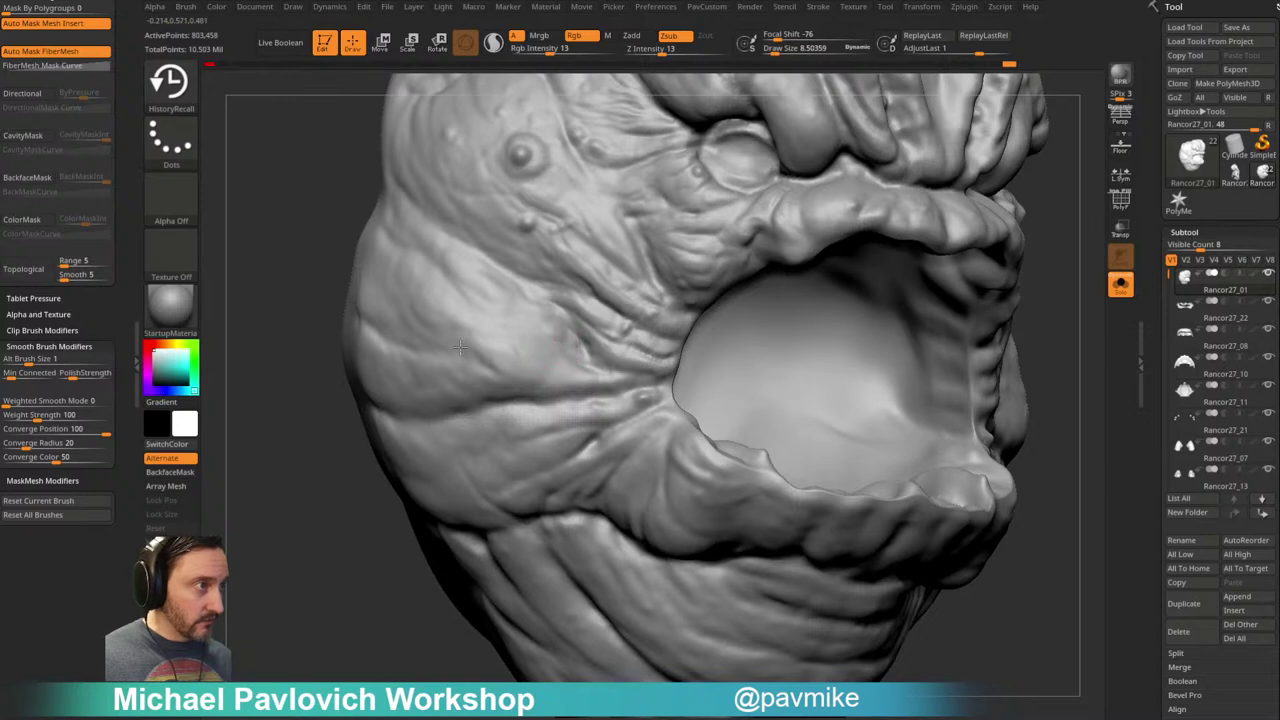
pyautogui.moveTo(608, 370)
pyautogui.mouseDown(button='right')
pyautogui.moveTo(363, 506)
pyautogui.moveTo(567, 307)
pyautogui.mouseUp(button='right')
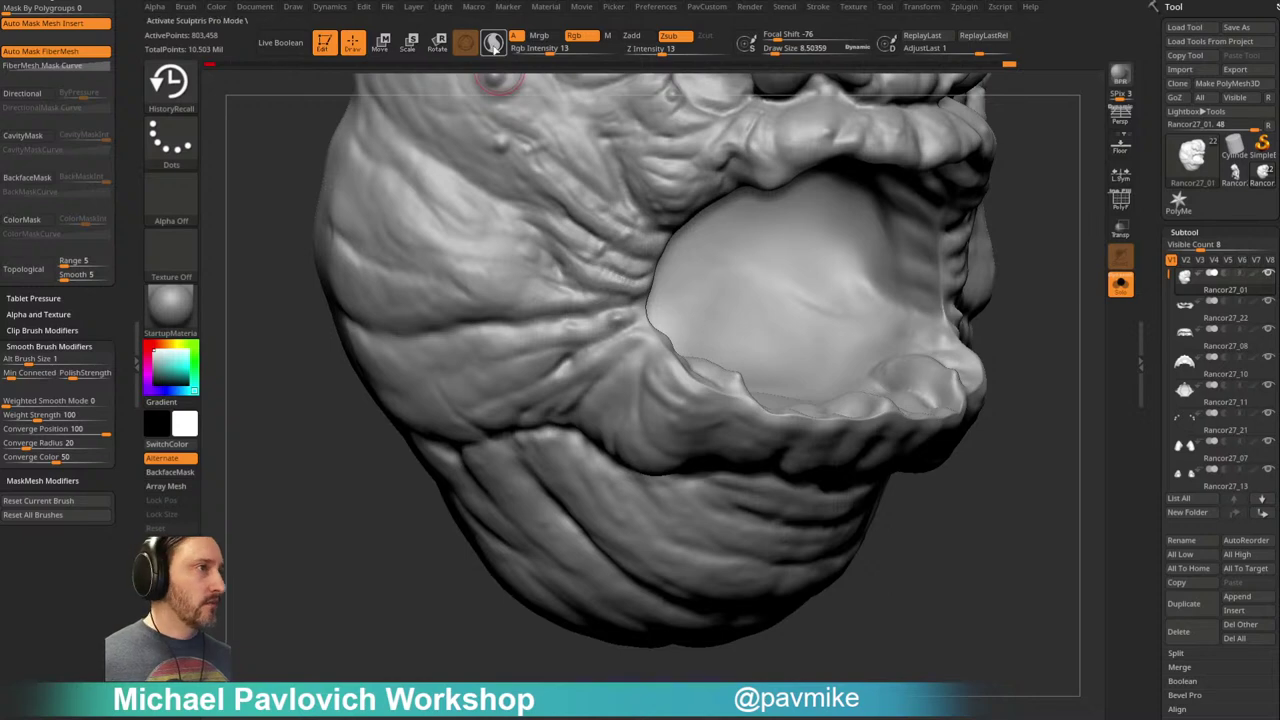
# Step: Restore the folds at the mouth corner and along the lower lip with HistoryRecall, smoothing the lip surface
pyautogui.moveTo(399, 598); pyautogui.dragTo(438, 522)
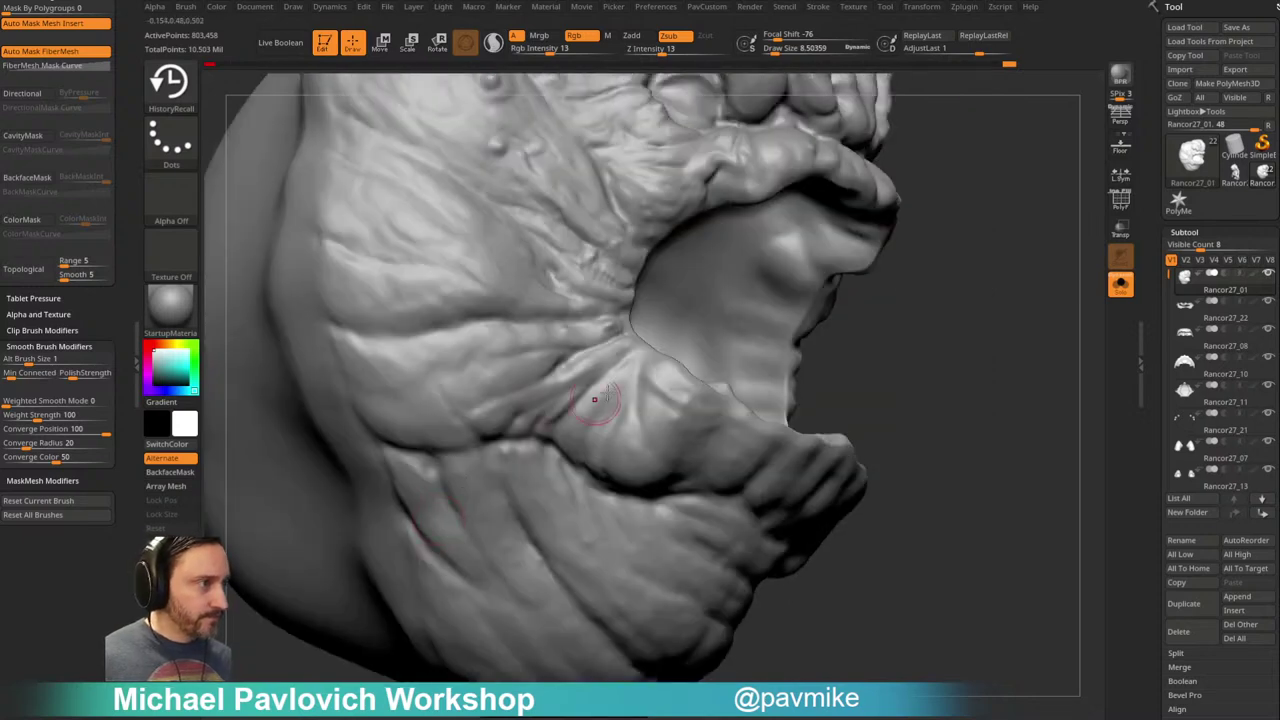
pyautogui.moveTo(884, 325)
pyautogui.mouseDown()
pyautogui.moveTo(851, 309)
pyautogui.moveTo(838, 372)
pyautogui.mouseUp()
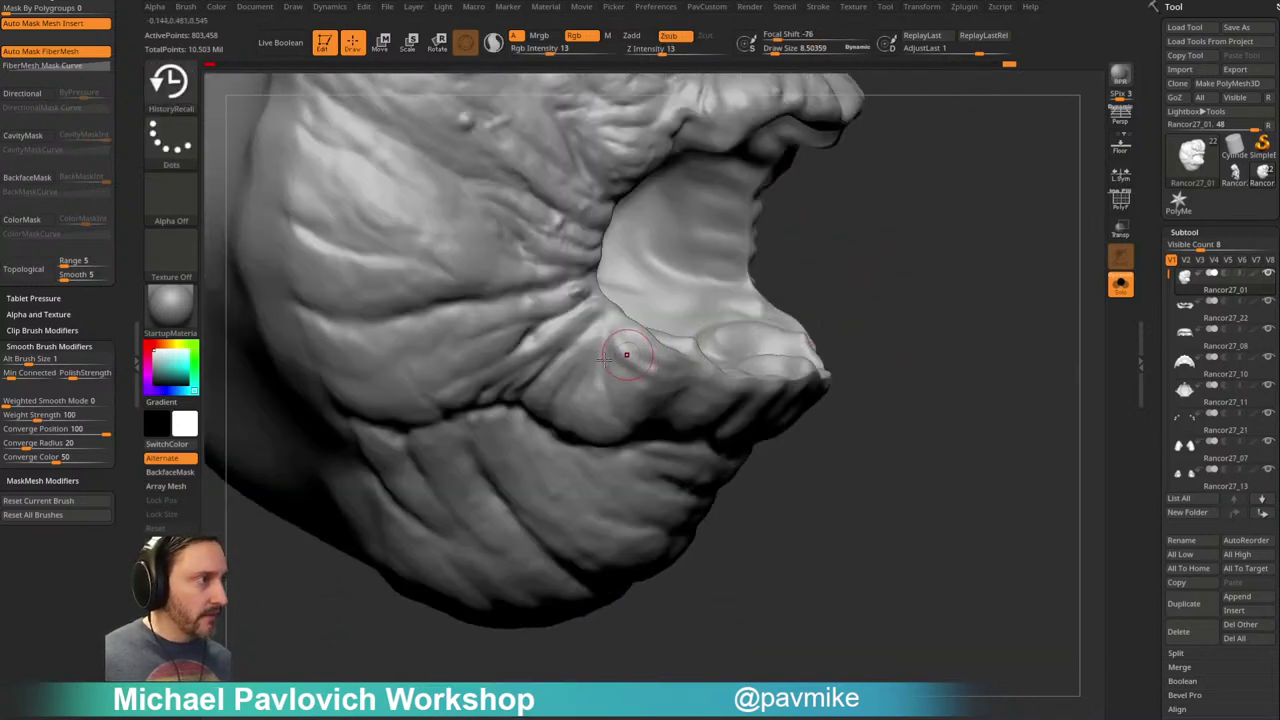
pyautogui.moveTo(604, 336); pyautogui.dragTo(600, 393)
pyautogui.moveTo(610, 322); pyautogui.dragTo(618, 352)
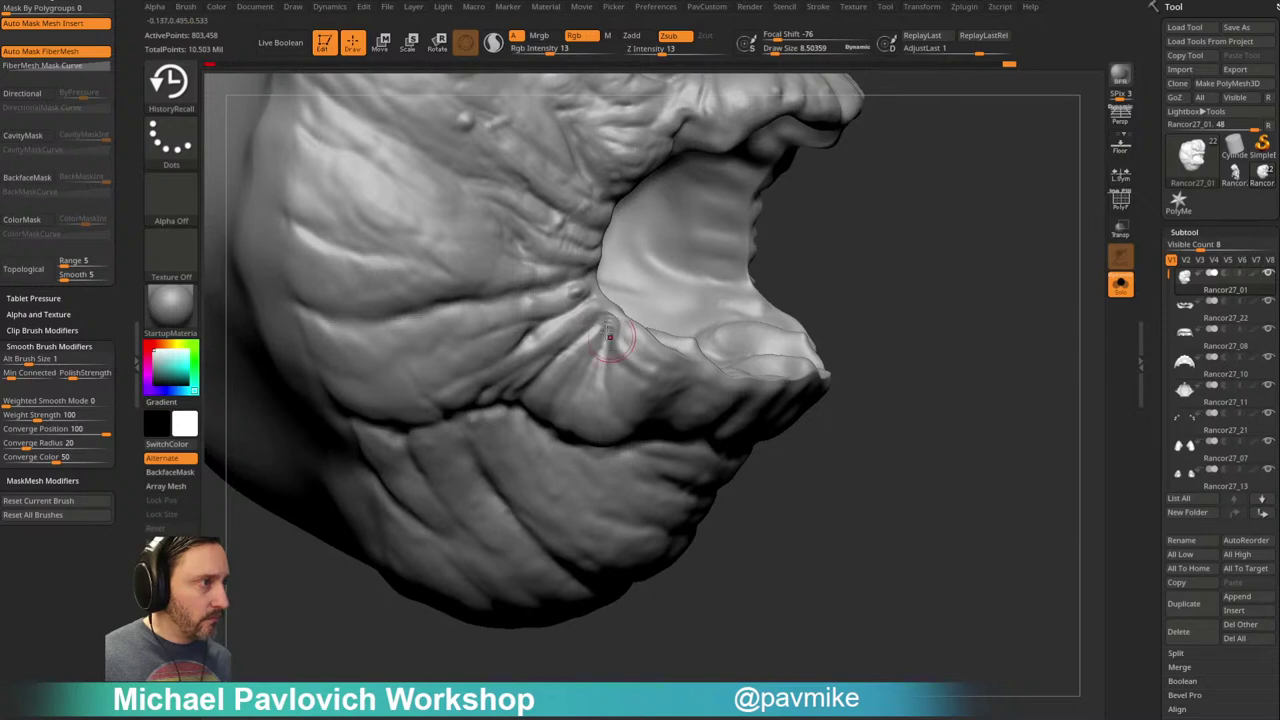
pyautogui.moveTo(650, 396); pyautogui.dragTo(680, 354, button='right')
pyautogui.moveTo(676, 358)
pyautogui.keyDown('shift'); pyautogui.mouseDown()
pyautogui.moveTo(632, 368)
pyautogui.moveTo(641, 392)
pyautogui.mouseUp(); pyautogui.keyUp('shift')
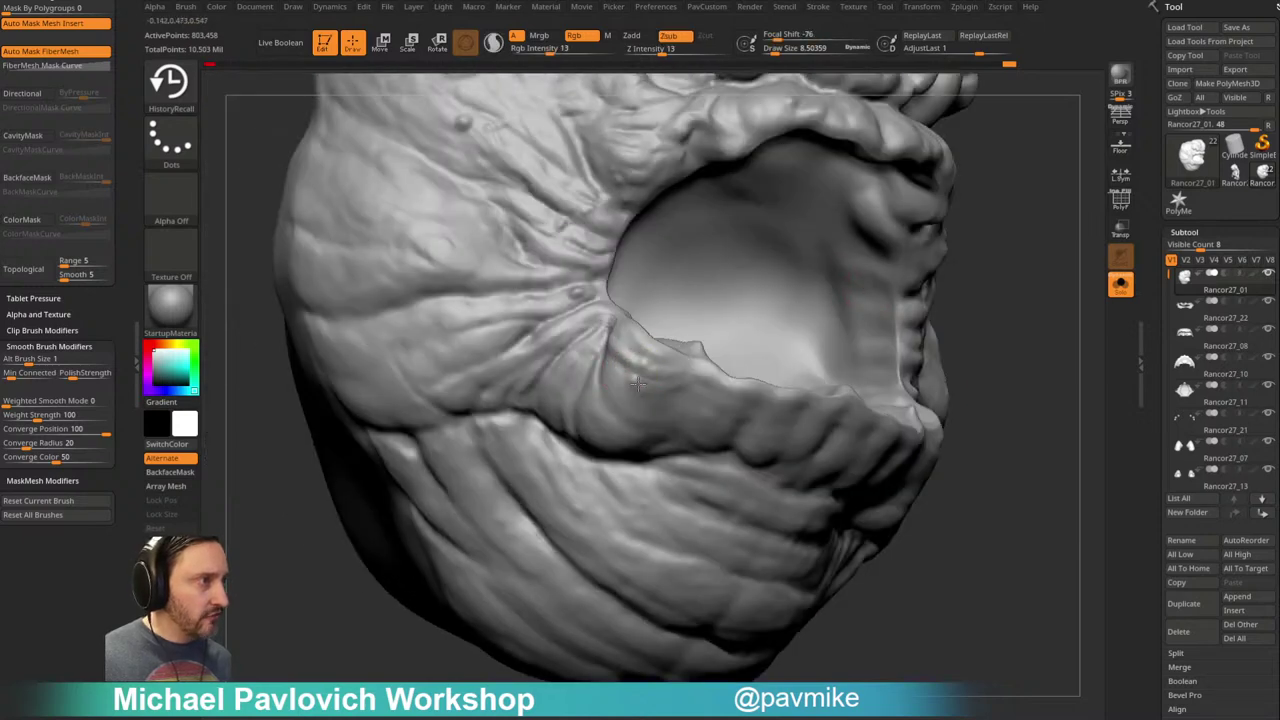
pyautogui.moveTo(688, 390); pyautogui.dragTo(651, 343, button='right')
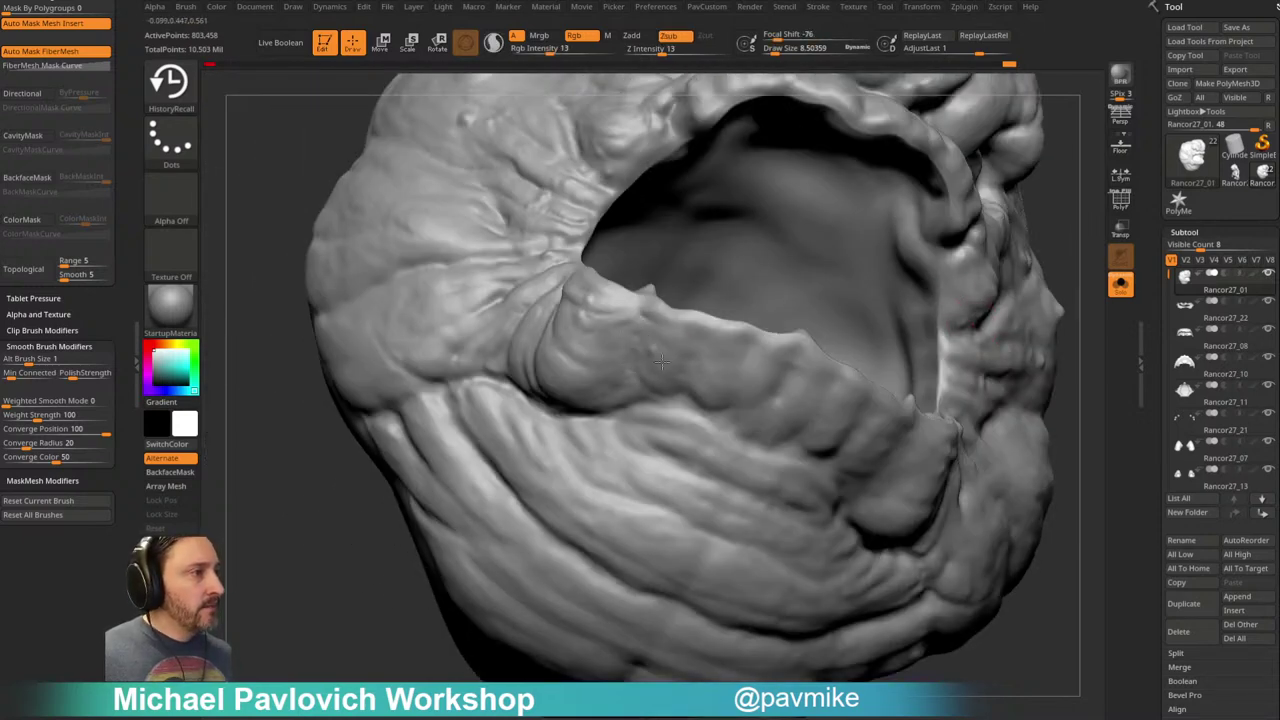
pyautogui.moveTo(1071, 252)
pyautogui.mouseDown()
pyautogui.moveTo(1051, 271)
pyautogui.moveTo(1060, 264)
pyautogui.mouseUp()
# Step: Restore the skin folds over the jaw and chin below the lower lip with HistoryRecall
pyautogui.moveTo(671, 333); pyautogui.dragTo(915, 262, button='right')
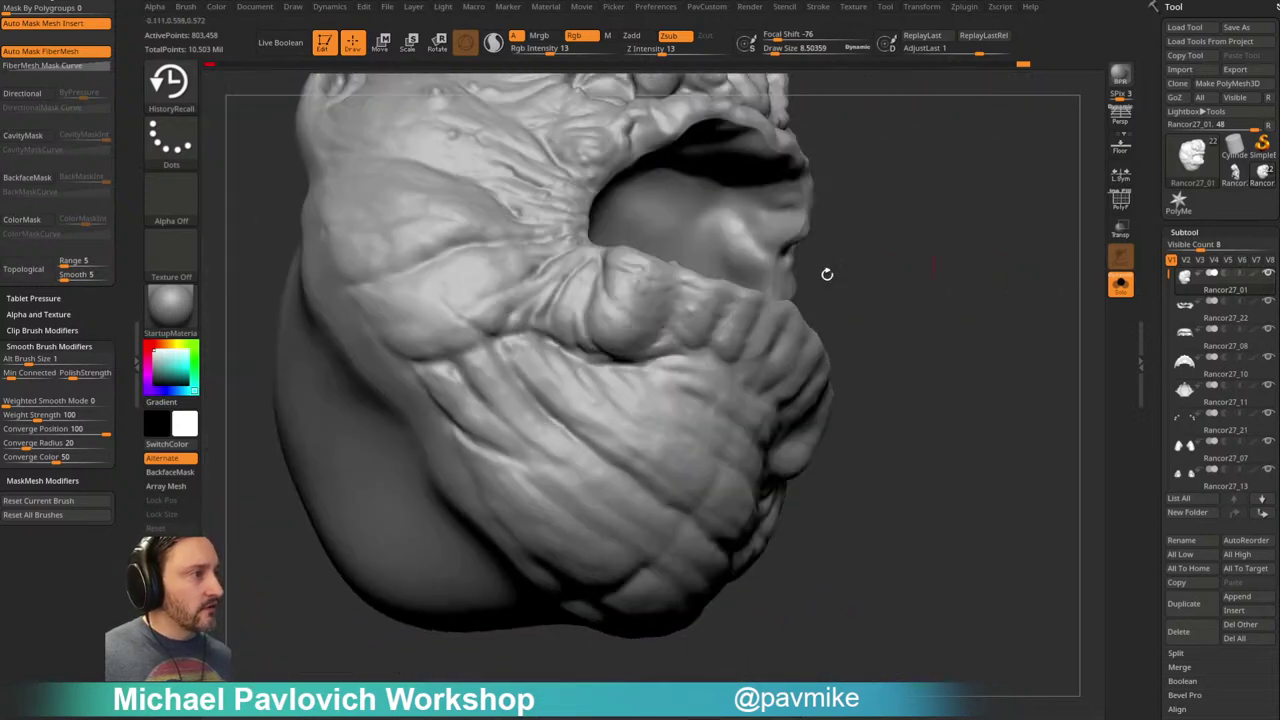
pyautogui.moveTo(645, 347)
pyautogui.mouseDown(button='right')
pyautogui.moveTo(966, 277)
pyautogui.moveTo(702, 308)
pyautogui.mouseUp(button='right')
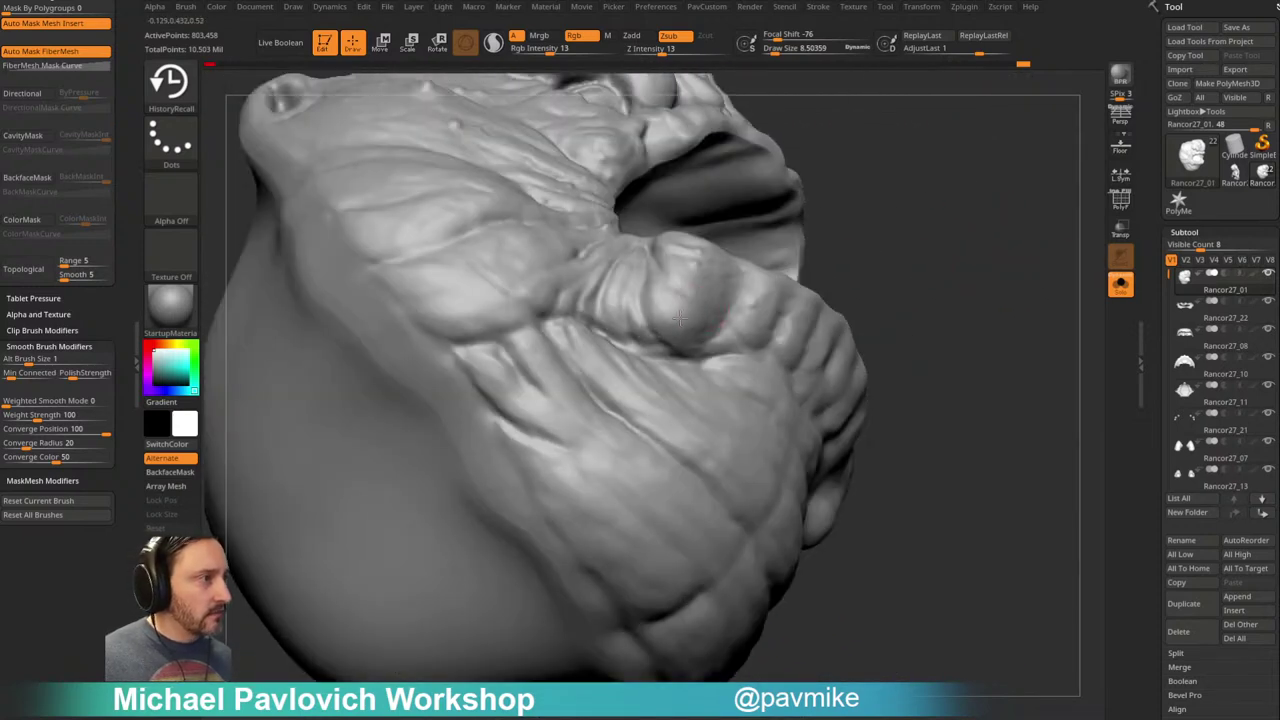
pyautogui.moveTo(873, 232)
pyautogui.mouseDown(button='right')
pyautogui.moveTo(651, 315)
pyautogui.moveTo(863, 257)
pyautogui.moveTo(571, 343)
pyautogui.mouseUp(button='right')
pyautogui.moveTo(690, 363)
pyautogui.mouseDown(button='right')
pyautogui.moveTo(800, 330)
pyautogui.moveTo(744, 353)
pyautogui.mouseUp(button='right')
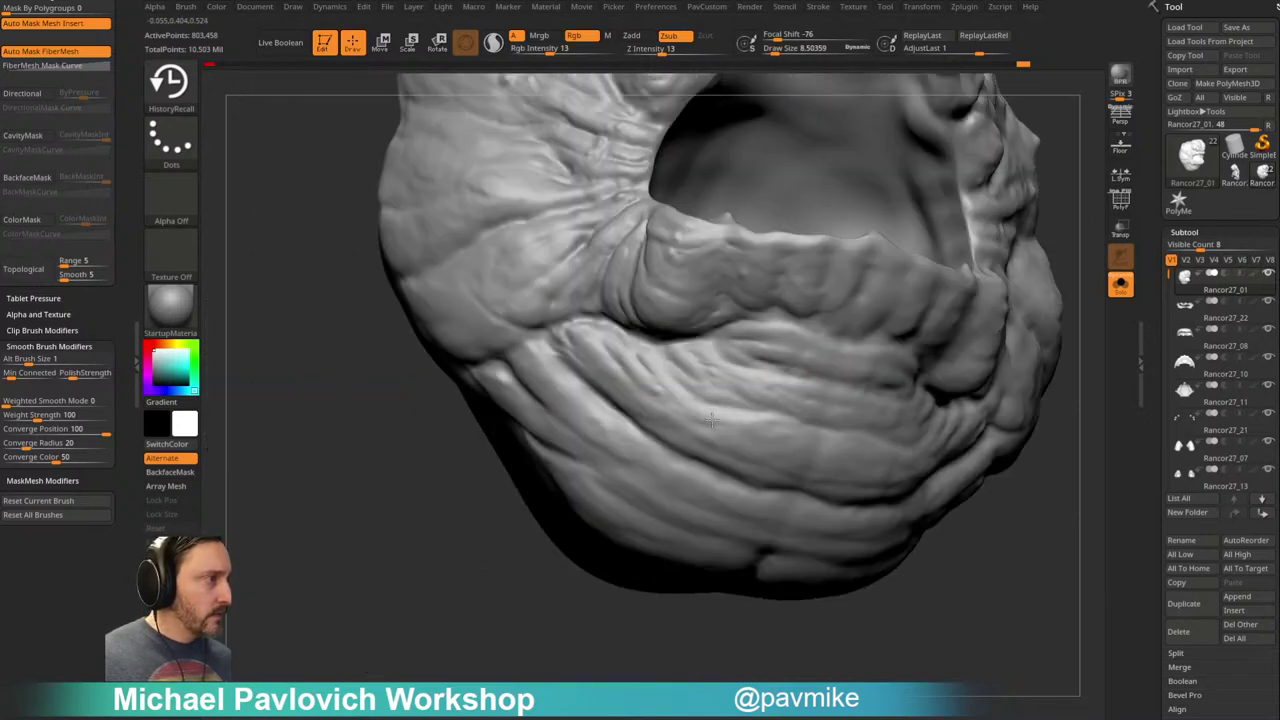
pyautogui.moveTo(623, 578)
pyautogui.mouseDown(button='right')
pyautogui.moveTo(551, 600)
pyautogui.moveTo(603, 352)
pyautogui.mouseUp(button='right')
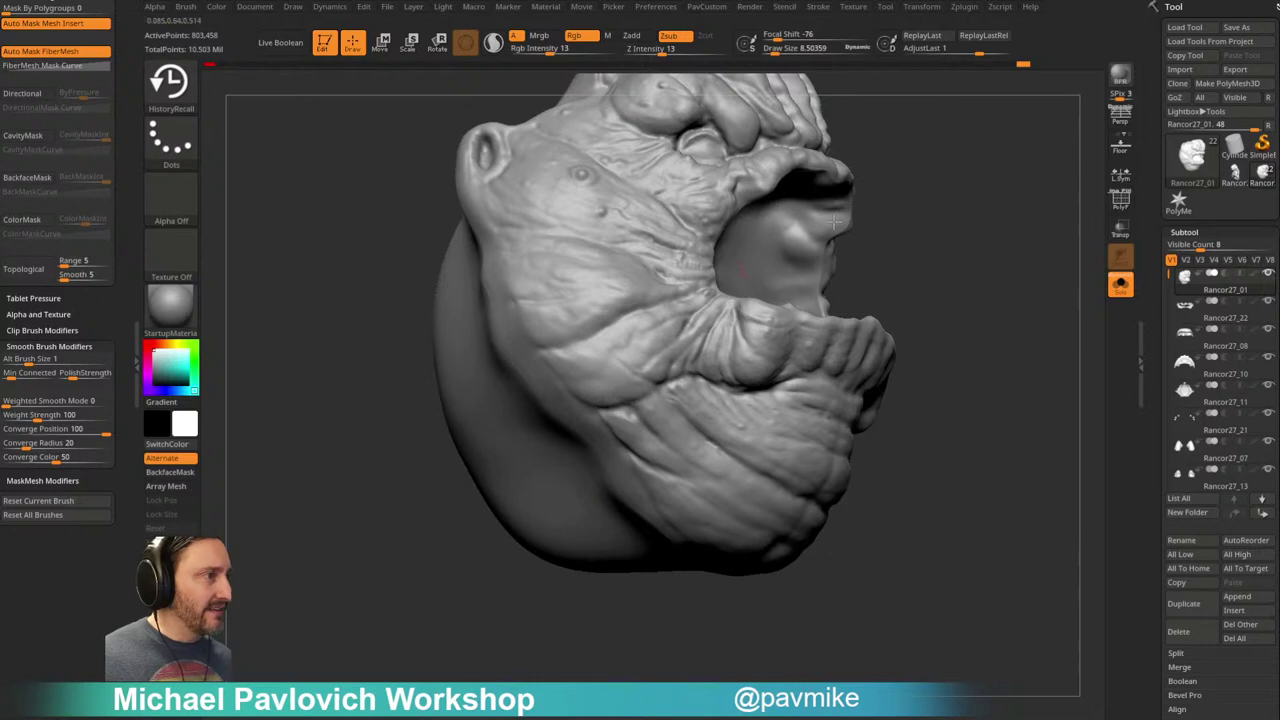
# Step: Review the restored head from the front and bring back the bumps on the brow lump above the eye
pyautogui.moveTo(755, 263); pyautogui.dragTo(912, 254, button='right')
pyautogui.keyDown('shift'); pyautogui.moveTo(834, 244); pyautogui.dragTo(640, 310, button='right'); pyautogui.keyUp('shift')
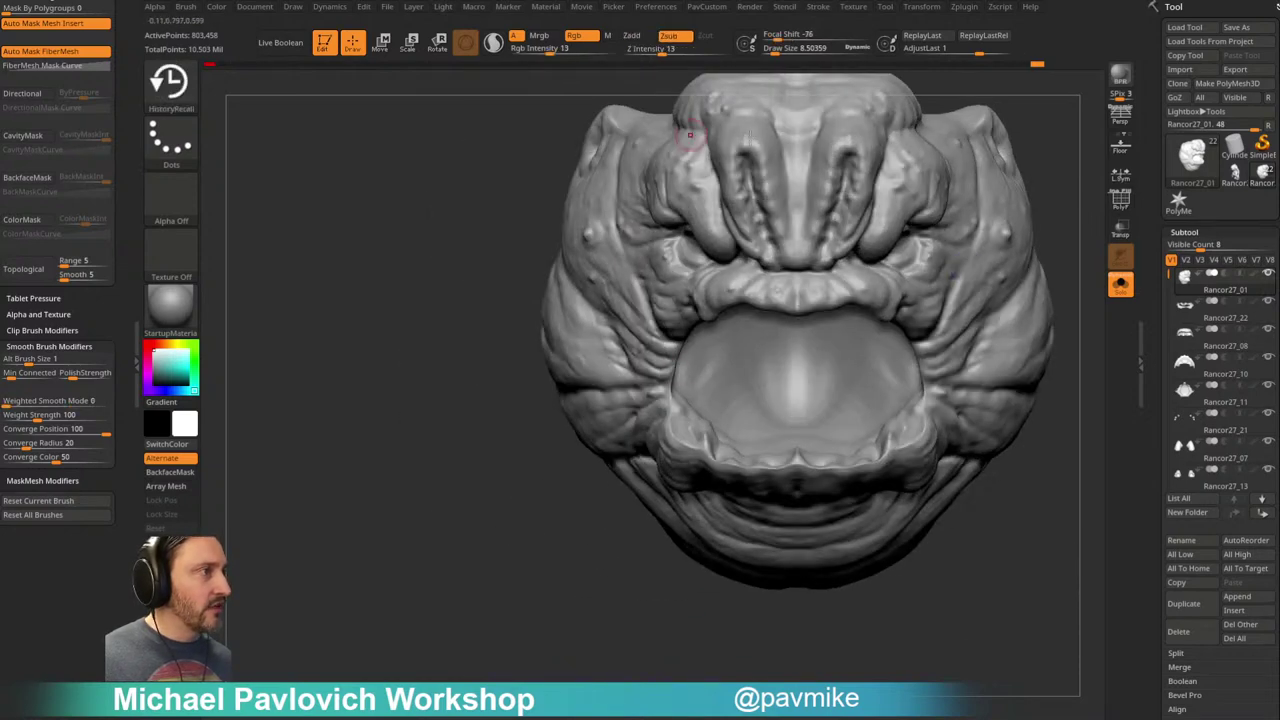
pyautogui.keyDown('alt'); pyautogui.moveTo(575, 475); pyautogui.dragTo(374, 563, button='right'); pyautogui.keyUp('alt')
pyautogui.moveTo(960, 268)
pyautogui.mouseDown(button='right')
pyautogui.moveTo(1006, 266)
pyautogui.moveTo(967, 274)
pyautogui.mouseUp(button='right')
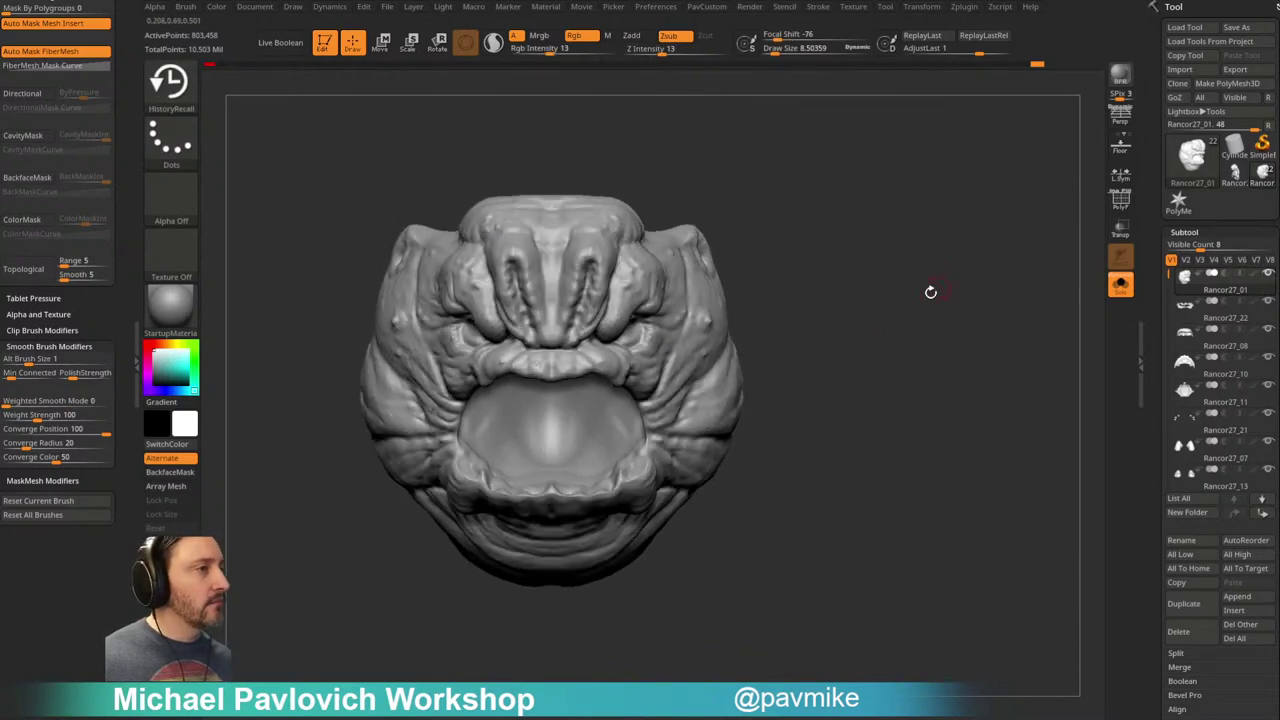
pyautogui.keyDown('alt'); pyautogui.moveTo(544, 476); pyautogui.dragTo(603, 488, button='right'); pyautogui.keyUp('alt')
pyautogui.keyDown('ctrl'); pyautogui.moveTo(958, 224); pyautogui.dragTo(960, 291, button='right'); pyautogui.keyUp('ctrl')
pyautogui.moveTo(780, 275); pyautogui.dragTo(878, 240, button='right')
pyautogui.moveTo(855, 230); pyautogui.dragTo(783, 260, button='right')
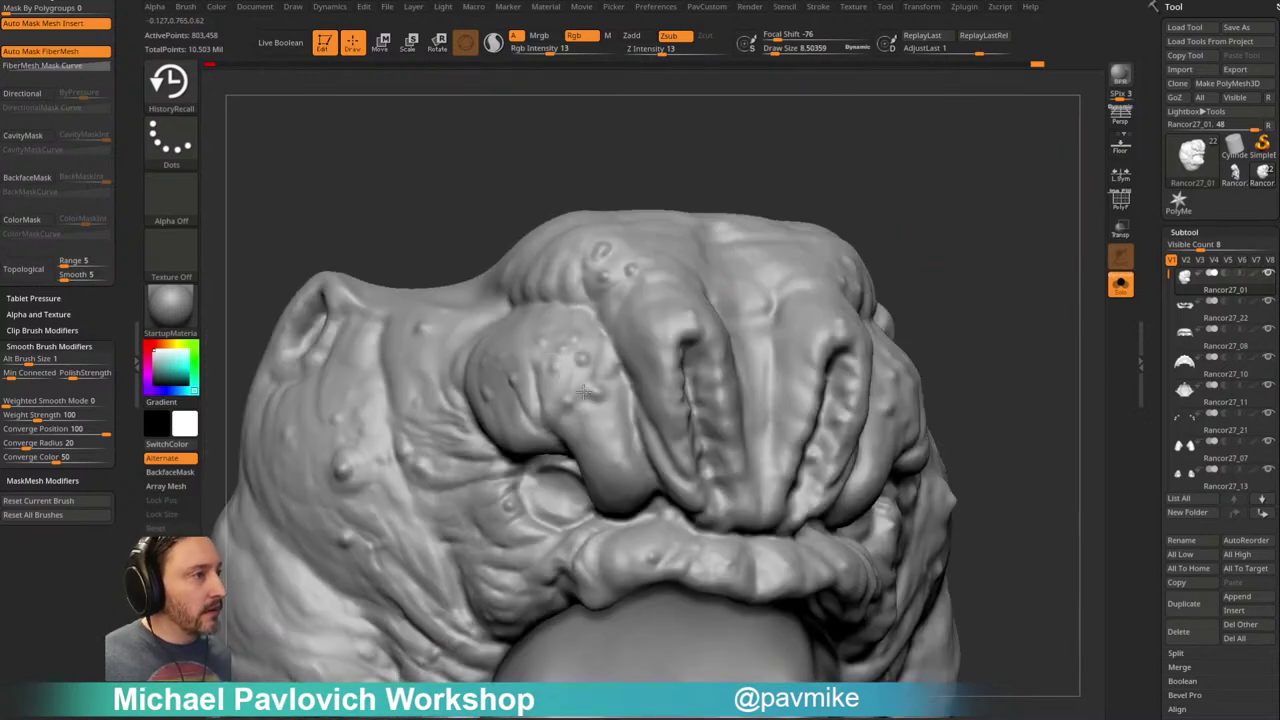
# Step: Try to restore the ridges inside the nostril slits with HistoryRecall at draw size 10.99
pyautogui.keyDown('shift'); pyautogui.moveTo(583, 363); pyautogui.dragTo(721, 280, button='right'); pyautogui.keyUp('shift')
pyautogui.moveTo(823, 154); pyautogui.dragTo(852, 140, button='right')
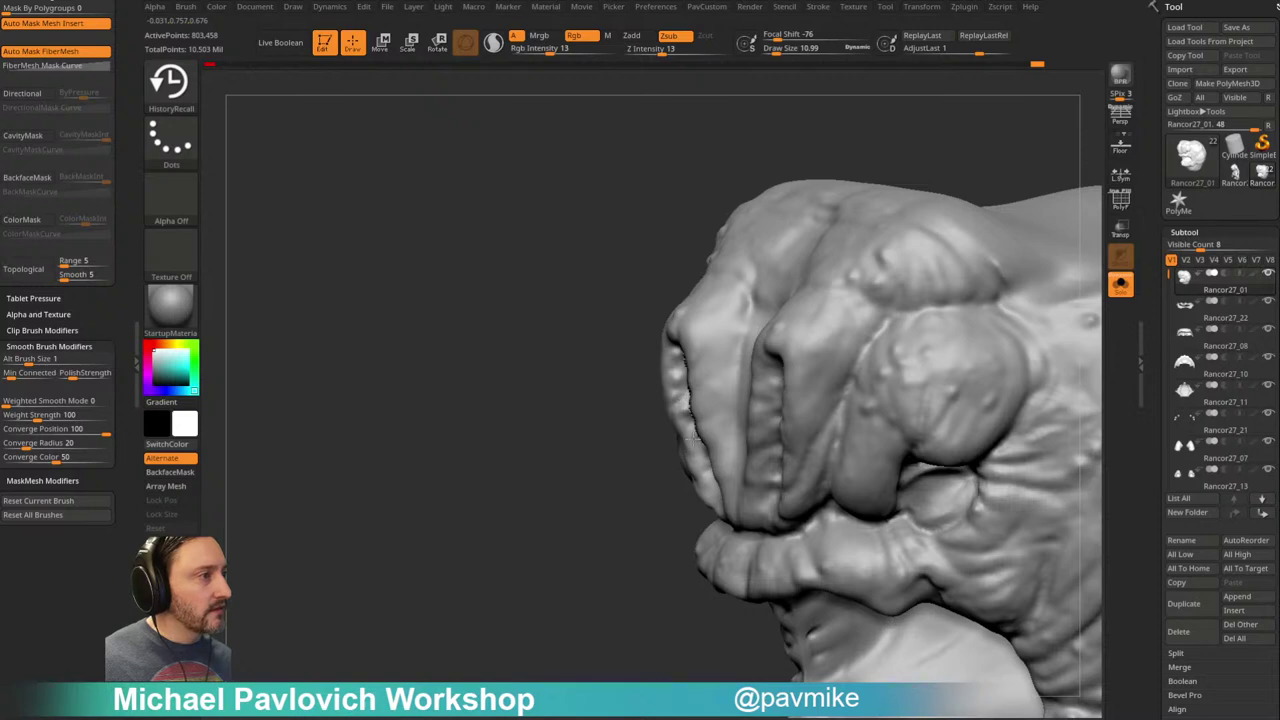
pyautogui.keyDown('shift'); pyautogui.moveTo(611, 560); pyautogui.dragTo(675, 513, button='right'); pyautogui.keyUp('shift')
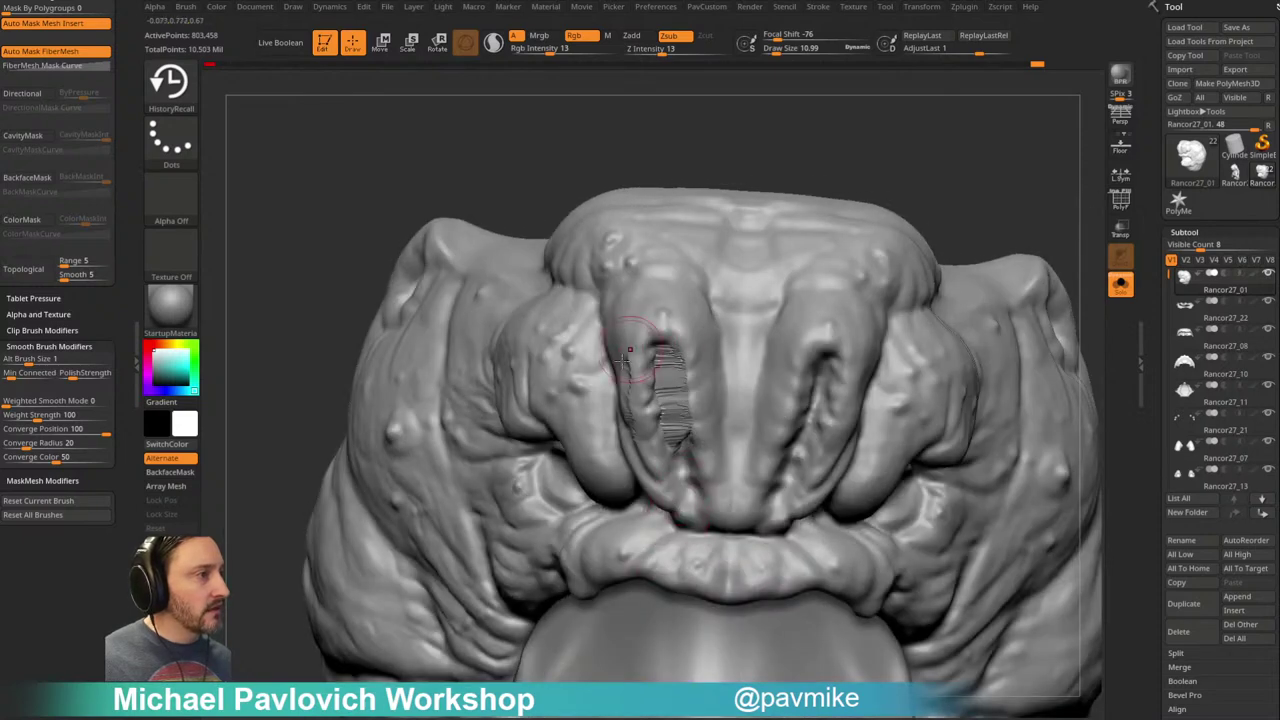
pyautogui.moveTo(859, 288); pyautogui.dragTo(888, 234, button='right')
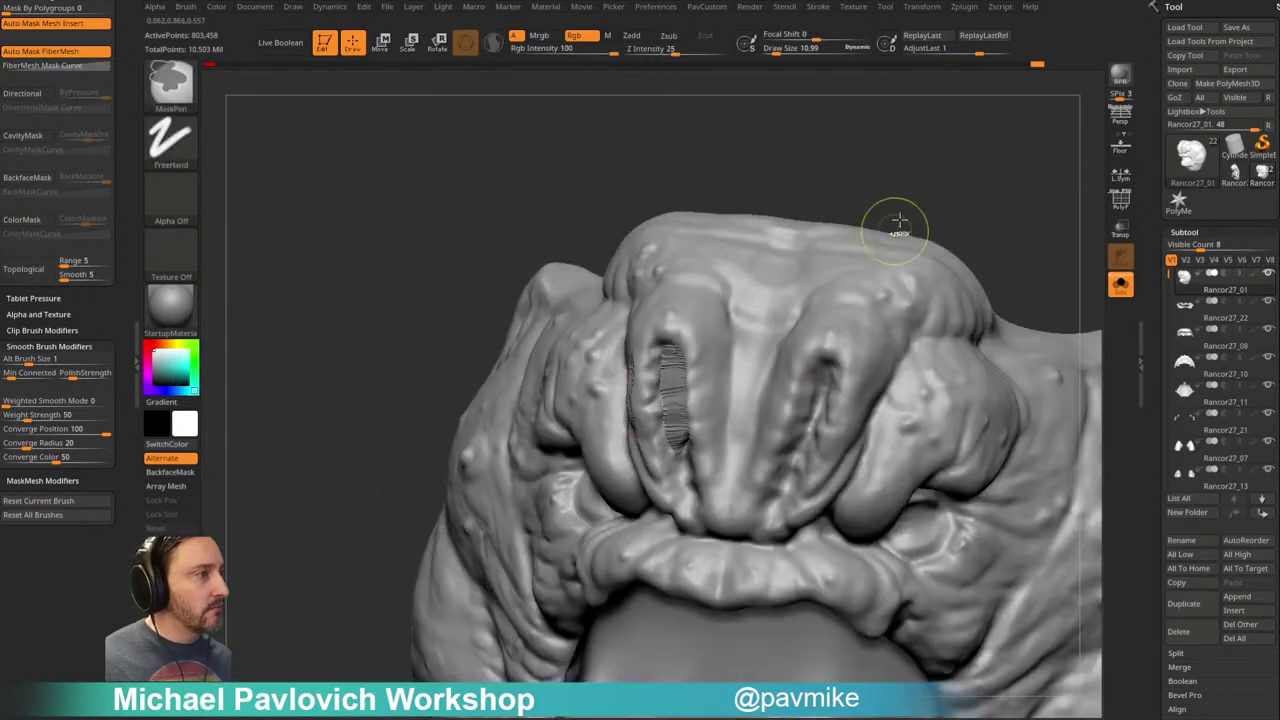
pyautogui.moveTo(900, 182); pyautogui.dragTo(892, 145, button='right')
# Step: Restore the nostril slit ridges with HistoryRecall at draw size about 7.4 and smooth the surface inside the slits
pyautogui.moveTo(686, 323); pyautogui.dragTo(671, 286)
pyautogui.moveTo(674, 282); pyautogui.dragTo(722, 270, button='right')
pyautogui.moveTo(788, 238)
pyautogui.mouseDown(button='right')
pyautogui.moveTo(742, 235)
pyautogui.moveTo(650, 395)
pyautogui.mouseUp(button='right')
pyautogui.moveTo(650, 447); pyautogui.dragTo(643, 357, button='right')
pyautogui.press('shift')
pyautogui.keyDown('shift'); pyautogui.moveTo(661, 380); pyautogui.dragTo(656, 372); pyautogui.keyUp('shift')
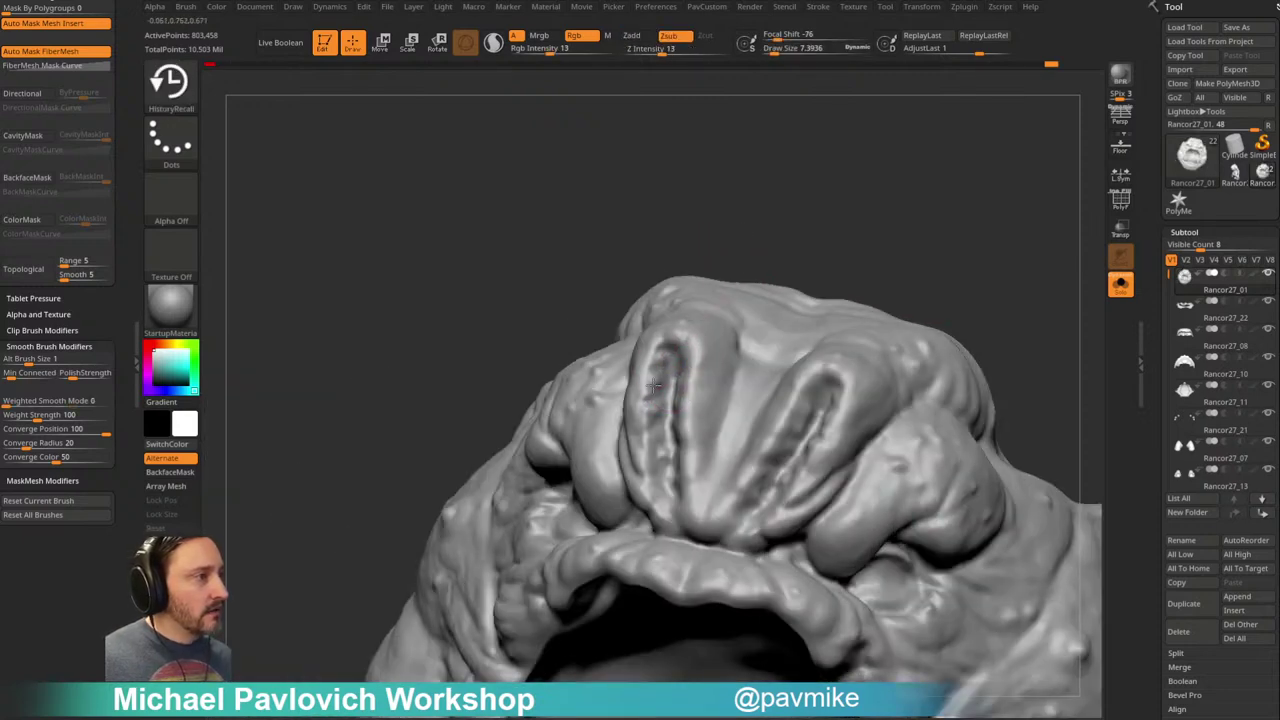
pyautogui.keyDown('ctrl'); pyautogui.moveTo(721, 208); pyautogui.dragTo(705, 330, button='right'); pyautogui.keyUp('ctrl')
pyautogui.press('shift')
pyautogui.keyDown('shift'); pyautogui.moveTo(651, 384); pyautogui.dragTo(668, 372); pyautogui.keyUp('shift')
# Step: Restore the eyelid and eye socket detail with HistoryRecall, reducing the draw size to about 4.6
pyautogui.moveTo(847, 173)
pyautogui.mouseDown(button='right')
pyautogui.moveTo(840, 131)
pyautogui.moveTo(812, 200)
pyautogui.mouseUp(button='right')
pyautogui.moveTo(750, 324); pyautogui.dragTo(557, 386, button='right')
pyautogui.moveTo(854, 263)
pyautogui.keyDown('shift'); pyautogui.mouseDown(button='right')
pyautogui.moveTo(906, 314)
pyautogui.moveTo(980, 300)
pyautogui.moveTo(1030, 416)
pyautogui.mouseUp(button='right'); pyautogui.keyUp('shift')
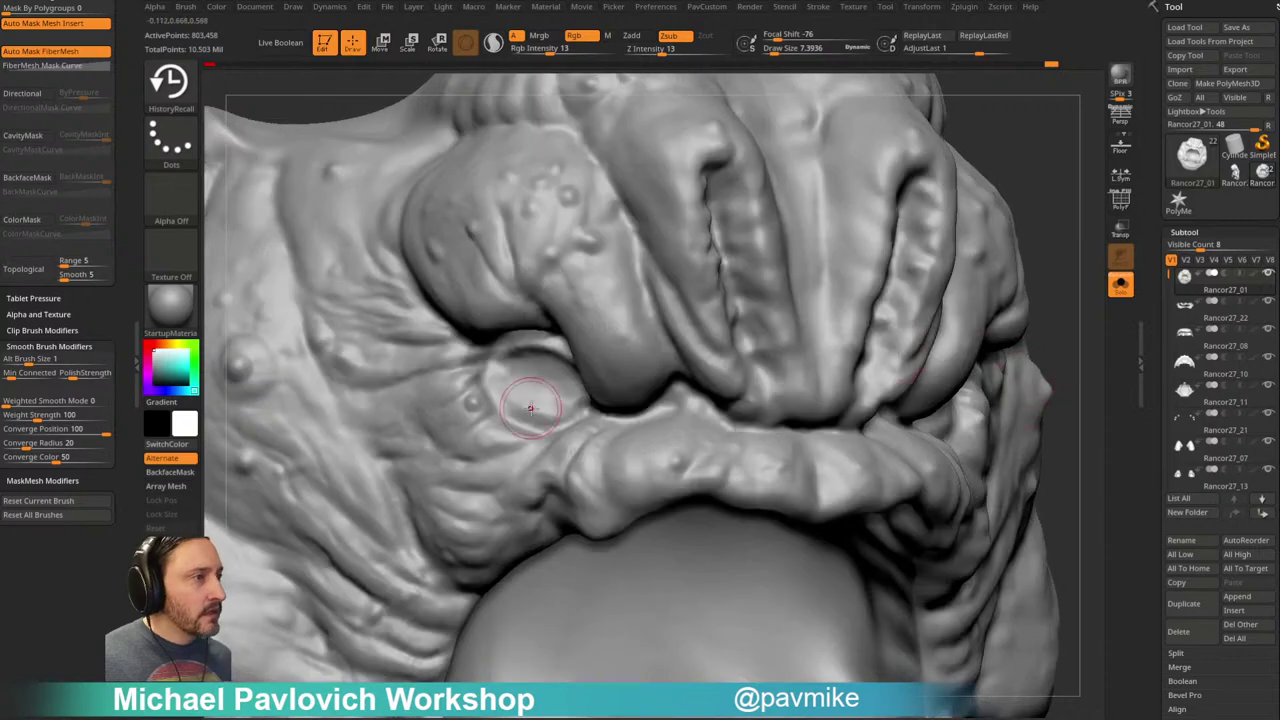
pyautogui.moveTo(551, 404); pyautogui.dragTo(521, 412)
pyautogui.moveTo(1074, 215)
pyautogui.mouseDown(button='right')
pyautogui.moveTo(1046, 209)
pyautogui.moveTo(1010, 250)
pyautogui.mouseUp(button='right')
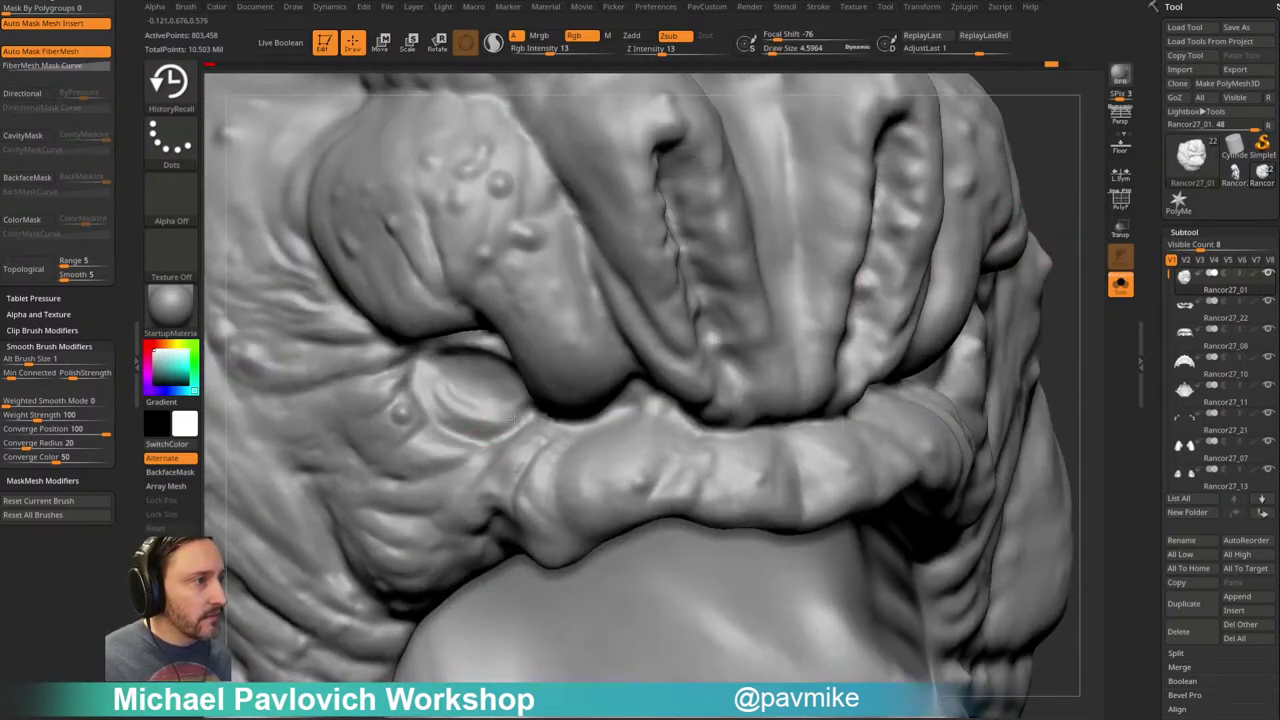
pyautogui.moveTo(1020, 226)
pyautogui.mouseDown(button='right')
pyautogui.moveTo(1049, 134)
pyautogui.moveTo(1063, 206)
pyautogui.moveTo(1040, 240)
pyautogui.mouseUp(button='right')
# Step: Smooth the eyelid area at draw size about 2.6 with the Smooth brush's Z Intensity raised to 100
pyautogui.keyDown('shift'); pyautogui.moveTo(537, 348); pyautogui.dragTo(526, 360); pyautogui.keyUp('shift')
pyautogui.press('[')
pyautogui.press('[')
pyautogui.moveTo(1041, 177)
pyautogui.mouseDown(button='right')
pyautogui.moveTo(1075, 130)
pyautogui.moveTo(1081, 235)
pyautogui.moveTo(1045, 245)
pyautogui.mouseUp(button='right')
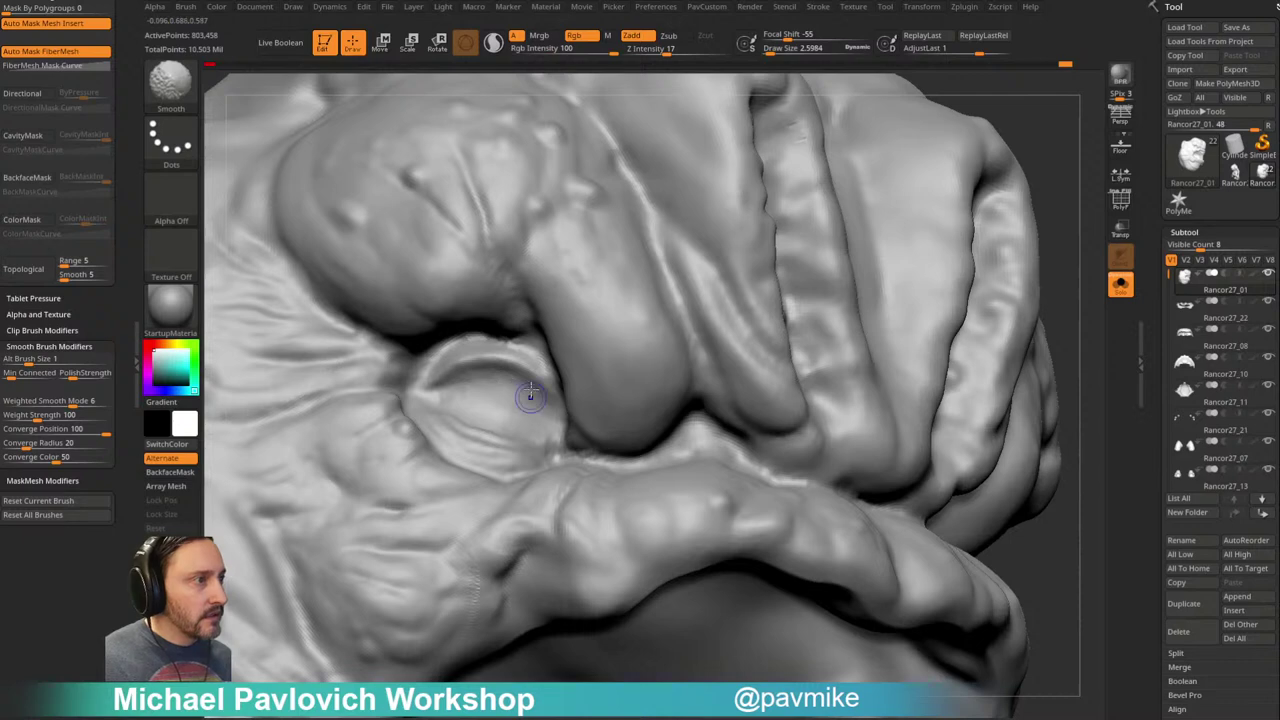
pyautogui.moveTo(668, 51); pyautogui.dragTo(757, 49)
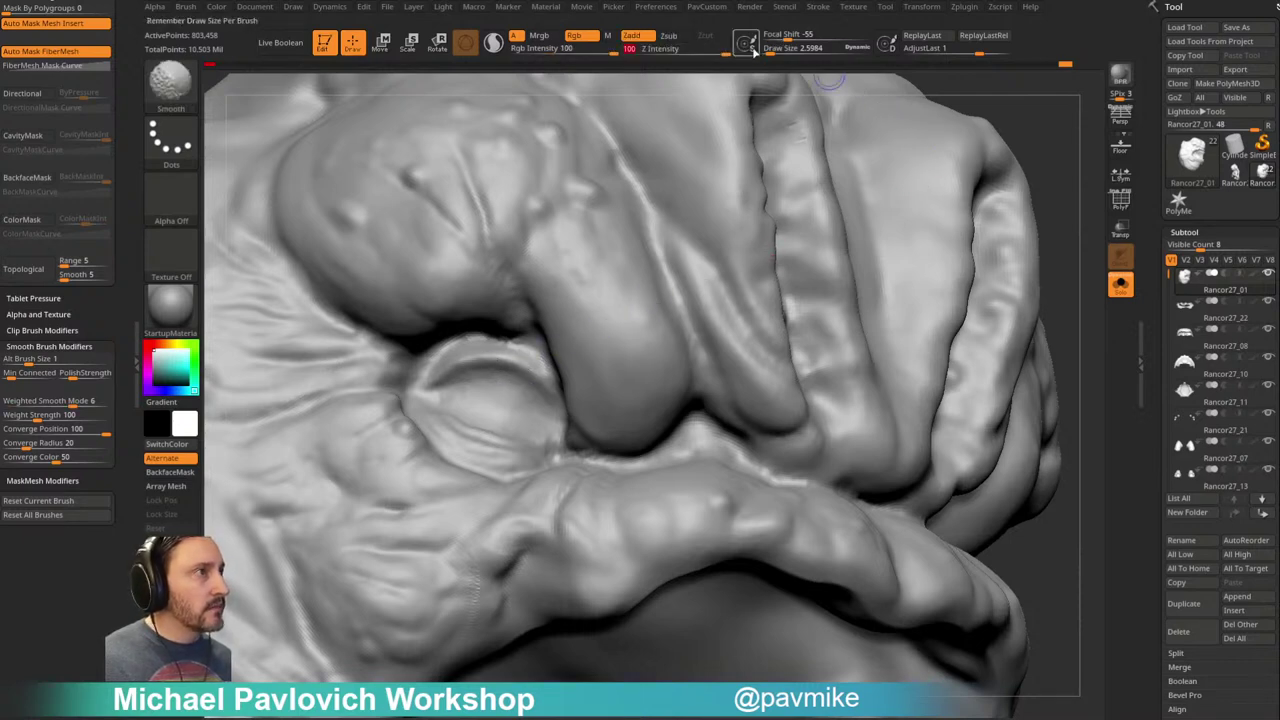
pyautogui.press('shift')
pyautogui.moveTo(566, 376); pyautogui.dragTo(448, 414, button='right')
pyautogui.moveTo(549, 380)
pyautogui.keyDown('ctrl'); pyautogui.mouseDown(button='right')
pyautogui.moveTo(311, 306)
pyautogui.moveTo(966, 337)
pyautogui.moveTo(920, 252)
pyautogui.mouseUp(button='right'); pyautogui.keyUp('ctrl')
pyautogui.keyDown('alt'); pyautogui.moveTo(974, 366); pyautogui.dragTo(938, 362, button='right'); pyautogui.keyUp('alt')
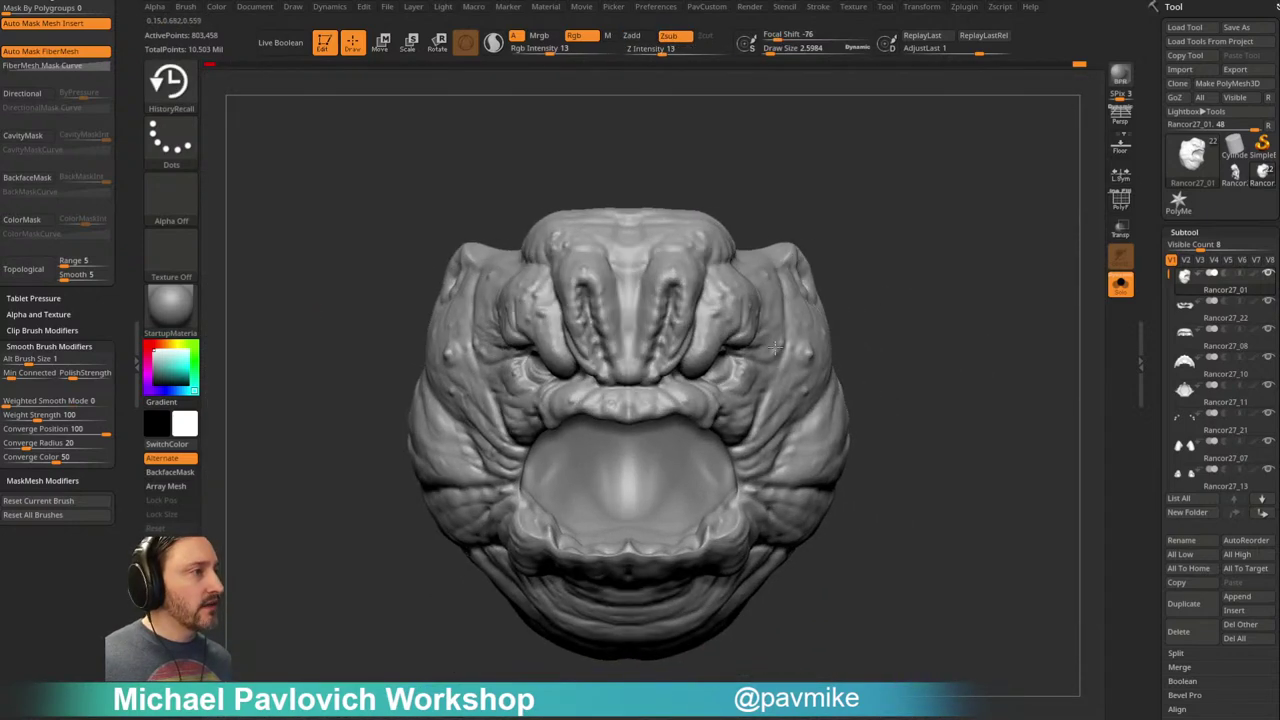
# Step: Choose the Standard brush, drop the head to subdivision level 1 and mask the character's right half
pyautogui.press('b')
pyautogui.press('s')
pyautogui.press('t')
pyautogui.moveTo(1156, 464)
pyautogui.mouseDown()
pyautogui.moveTo(1151, 251)
pyautogui.moveTo(1152, 280)
pyautogui.mouseUp()
pyautogui.click(1172, 78)
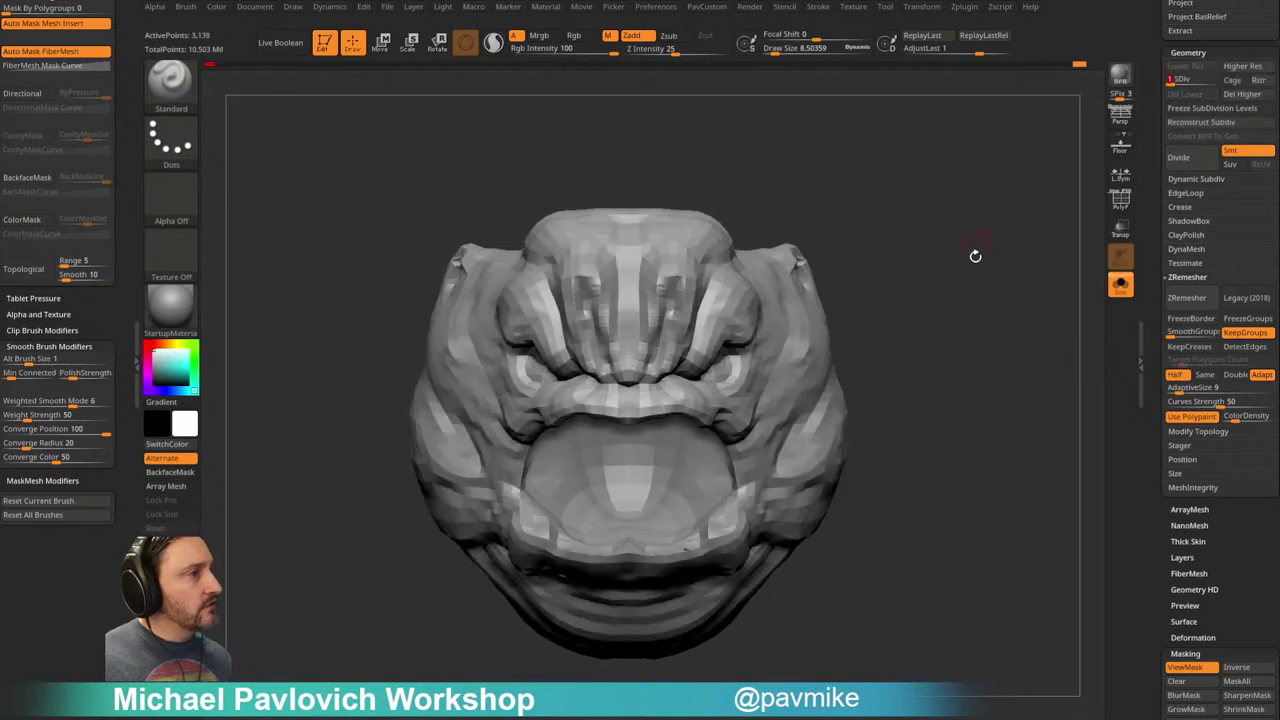
pyautogui.keyDown('alt'); pyautogui.moveTo(877, 303); pyautogui.dragTo(857, 289); pyautogui.keyUp('alt')
pyautogui.moveTo(325, 140)
pyautogui.keyDown('ctrl'); pyautogui.mouseDown()
pyautogui.moveTo(571, 674)
pyautogui.moveTo(607, 684)
pyautogui.mouseUp(); pyautogui.keyUp('ctrl')
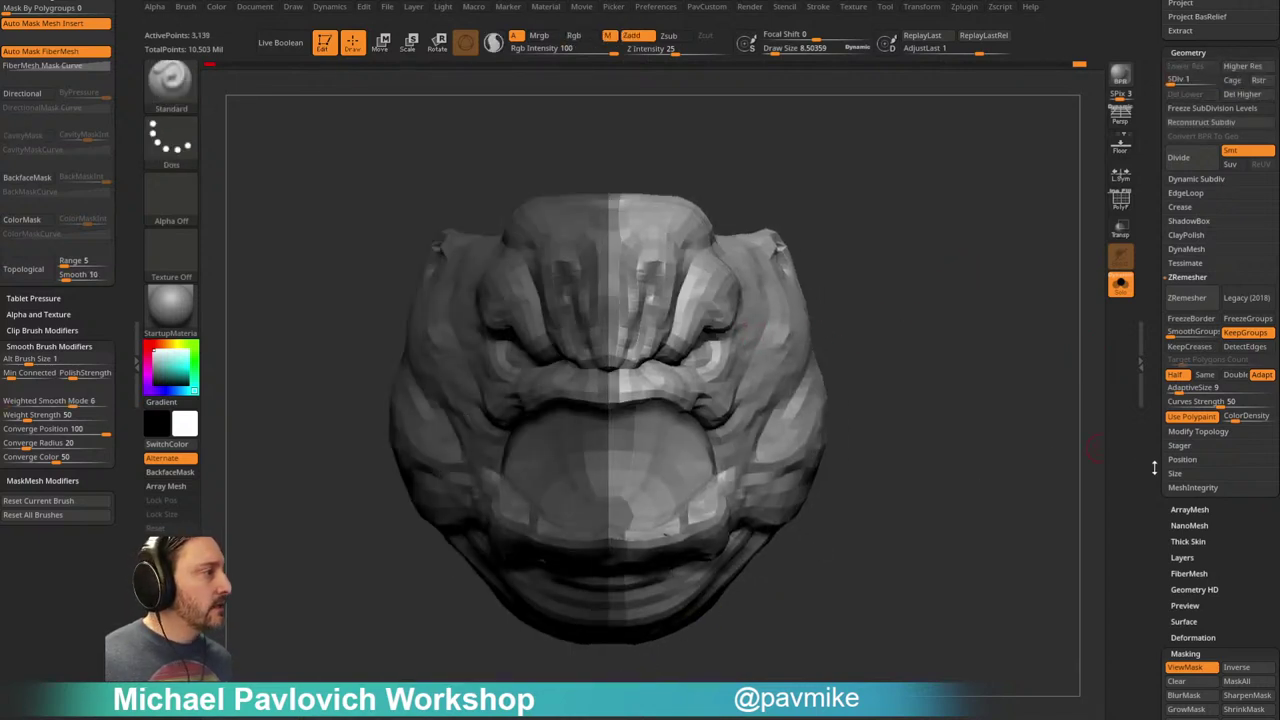
# Step: Run Smart ReSym on the half-masked head at the lowest subdivision level
pyautogui.moveTo(1154, 469); pyautogui.dragTo(1166, 386)
pyautogui.keyDown('shift'); pyautogui.click(1187, 361); pyautogui.keyUp('shift')
pyautogui.keyDown('shift'); pyautogui.click(1187, 353); pyautogui.keyUp('shift')
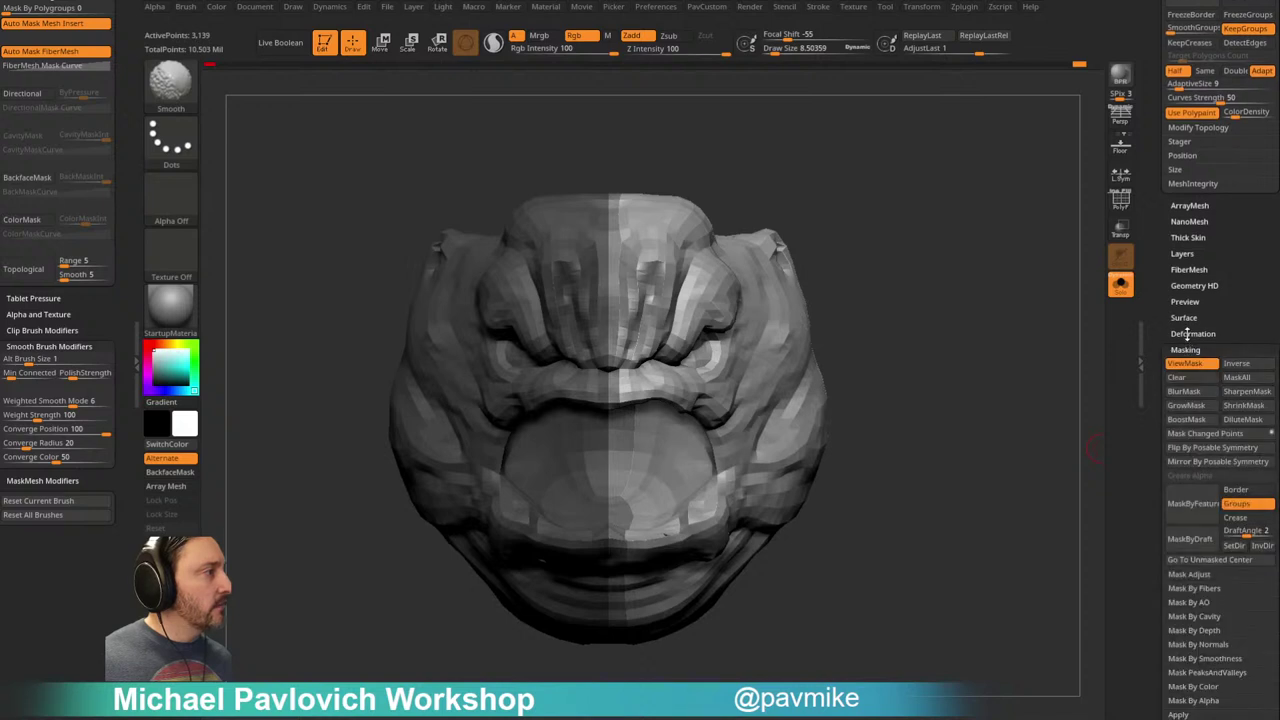
pyautogui.click(1189, 334)
pyautogui.click(1196, 350)
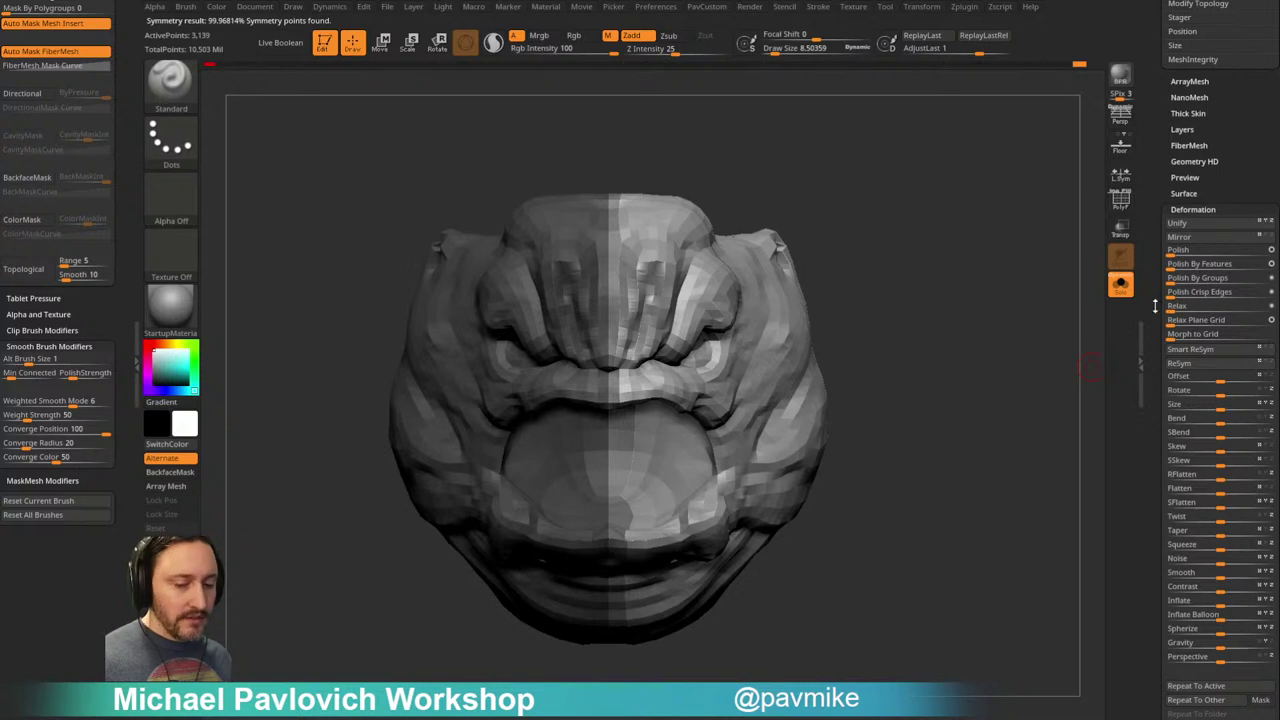
# Step: Step up through the higher subdivision levels to level 5, running Smart ReSym on the half-masked head along the way
pyautogui.hotkey('ctrl', 'd')
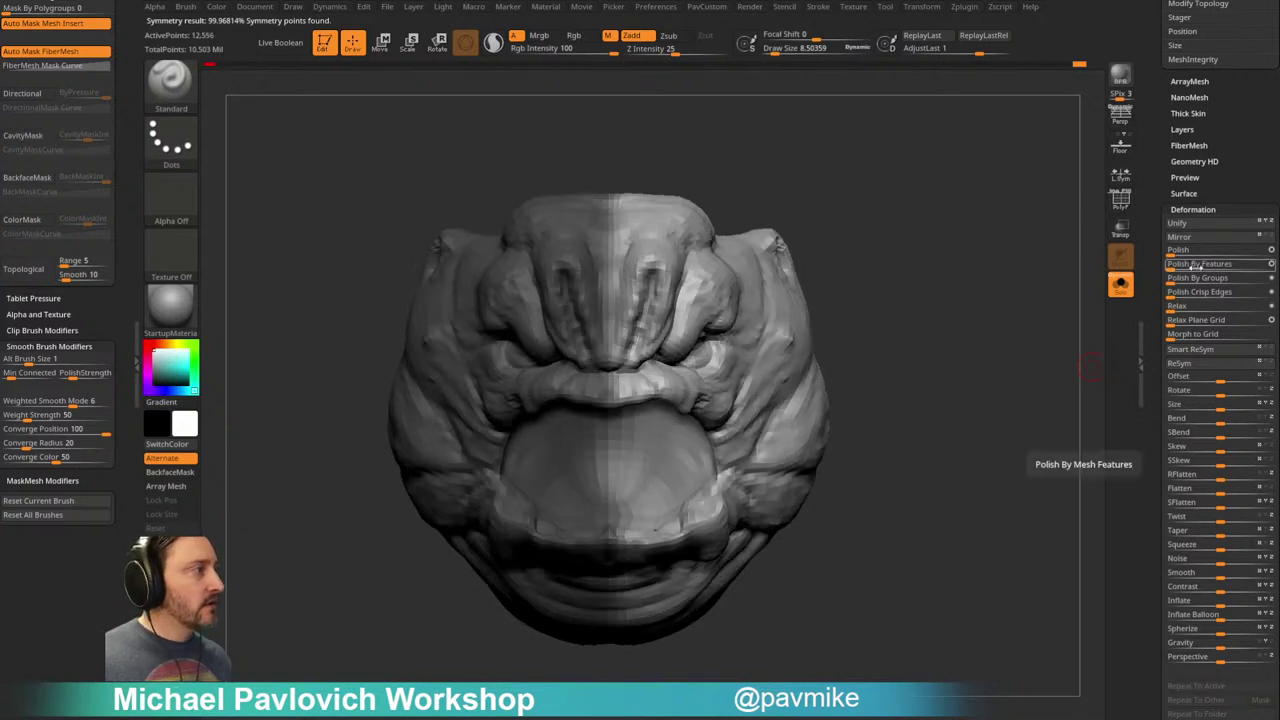
pyautogui.click(1193, 350)
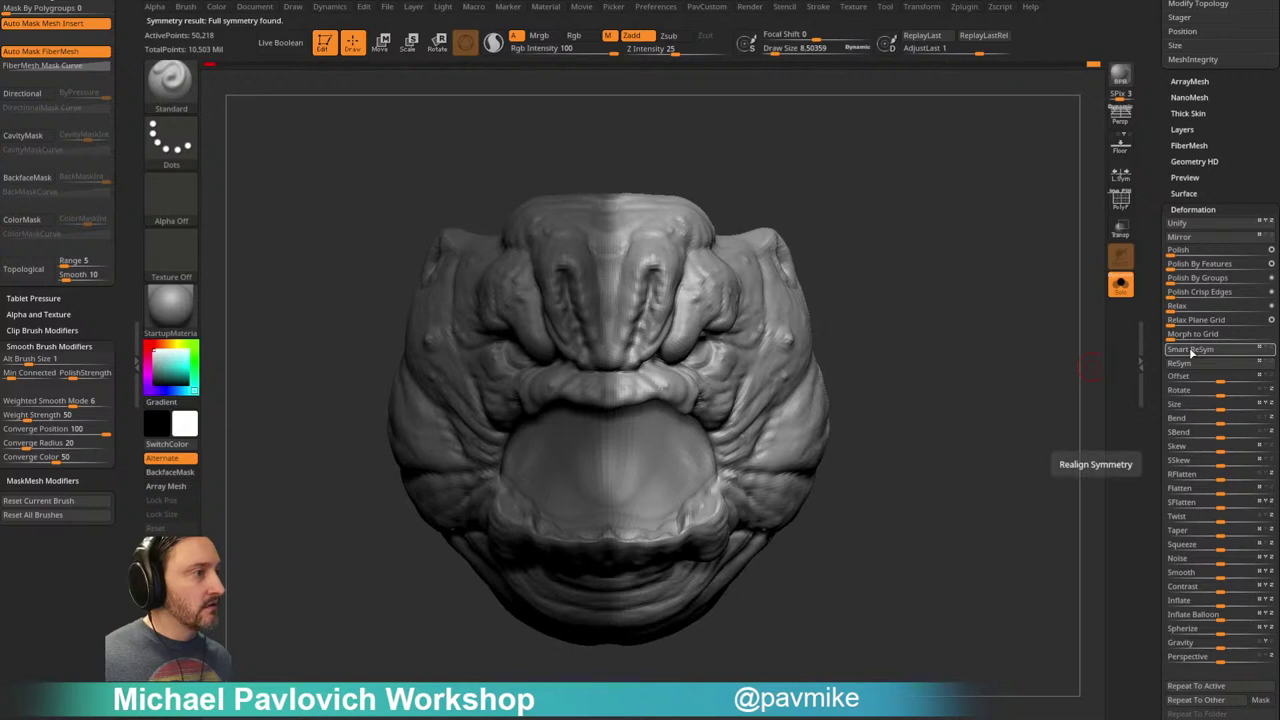
pyautogui.press('d')
pyautogui.click(1188, 353)
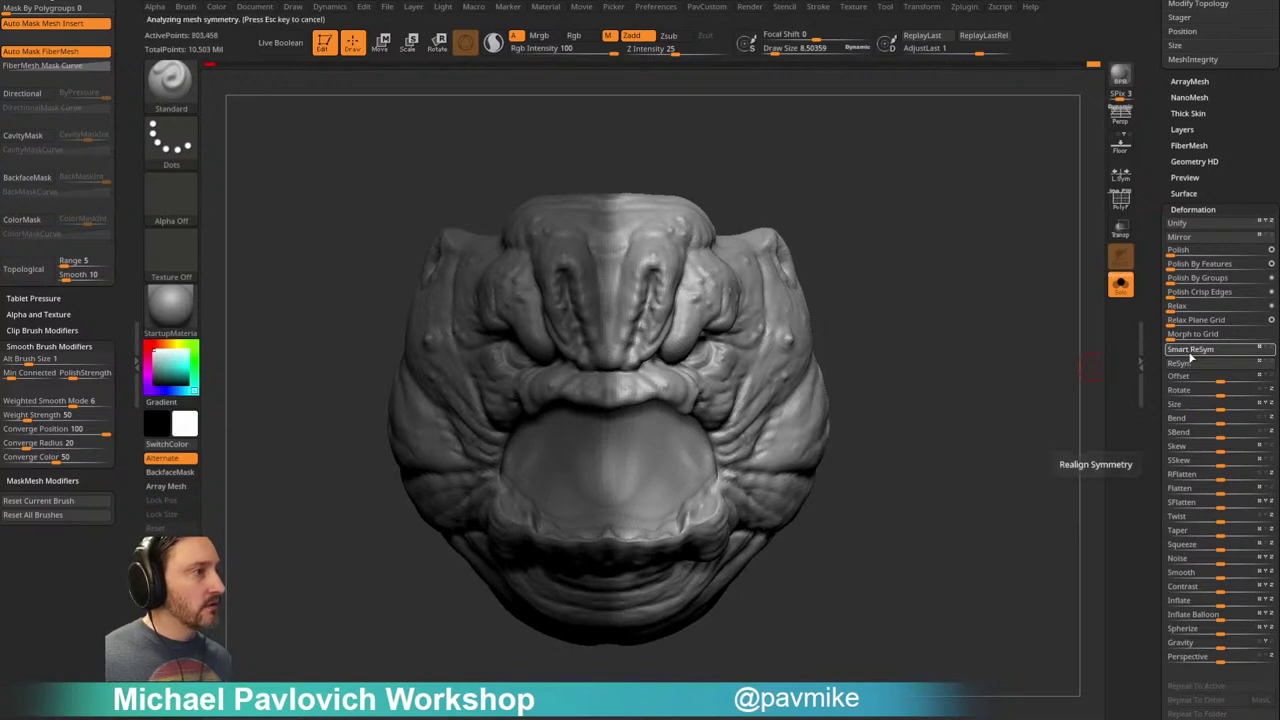
pyautogui.moveTo(1154, 299); pyautogui.dragTo(1152, 412)
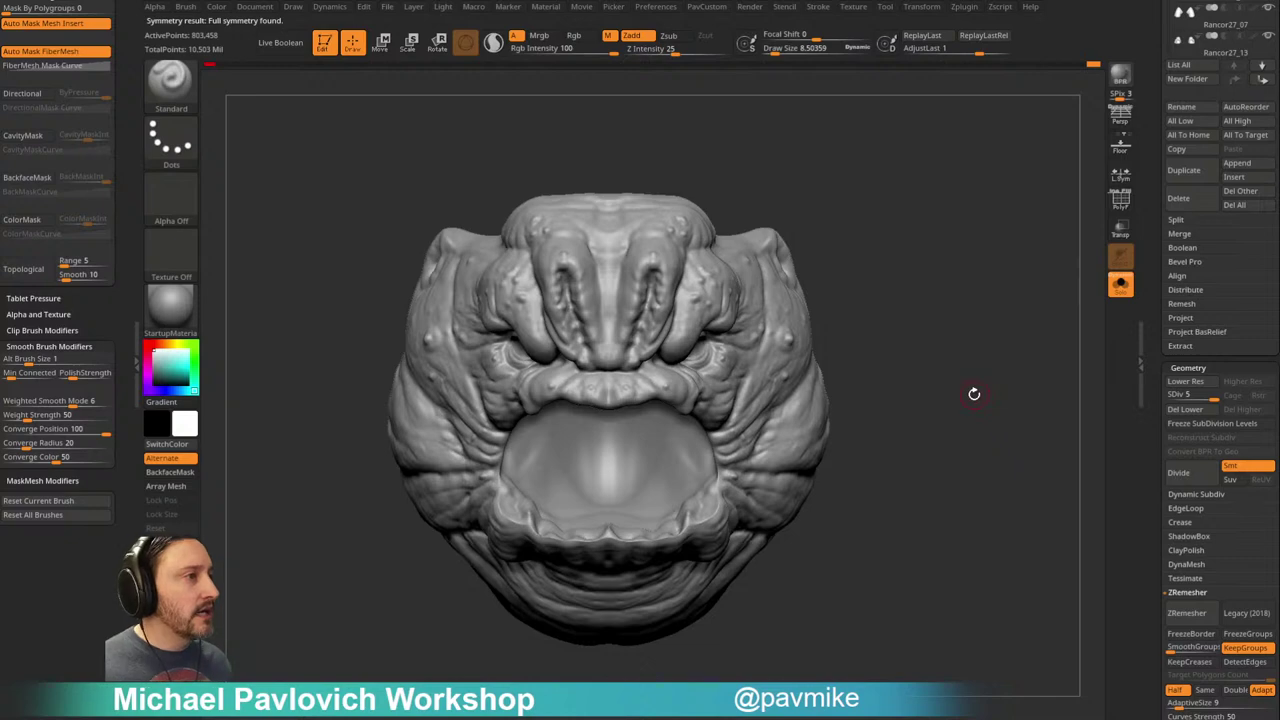
# Step: Inspect the head's symmetry and polygroup wireframe from the front and side with the polyframe display
pyautogui.moveTo(955, 316)
pyautogui.mouseDown()
pyautogui.moveTo(994, 306)
pyautogui.moveTo(994, 249)
pyautogui.moveTo(806, 345)
pyautogui.mouseUp()
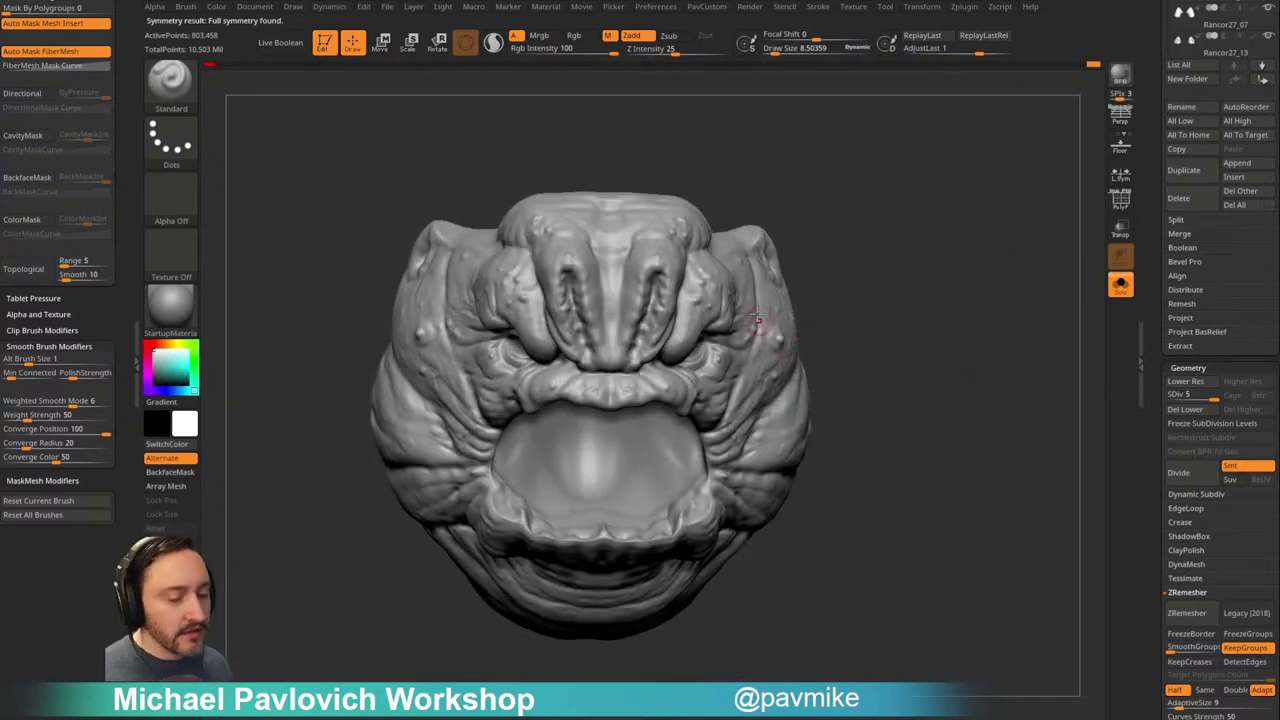
pyautogui.moveTo(977, 366)
pyautogui.mouseDown()
pyautogui.moveTo(980, 314)
pyautogui.moveTo(925, 298)
pyautogui.mouseUp()
pyautogui.click(1120, 199)
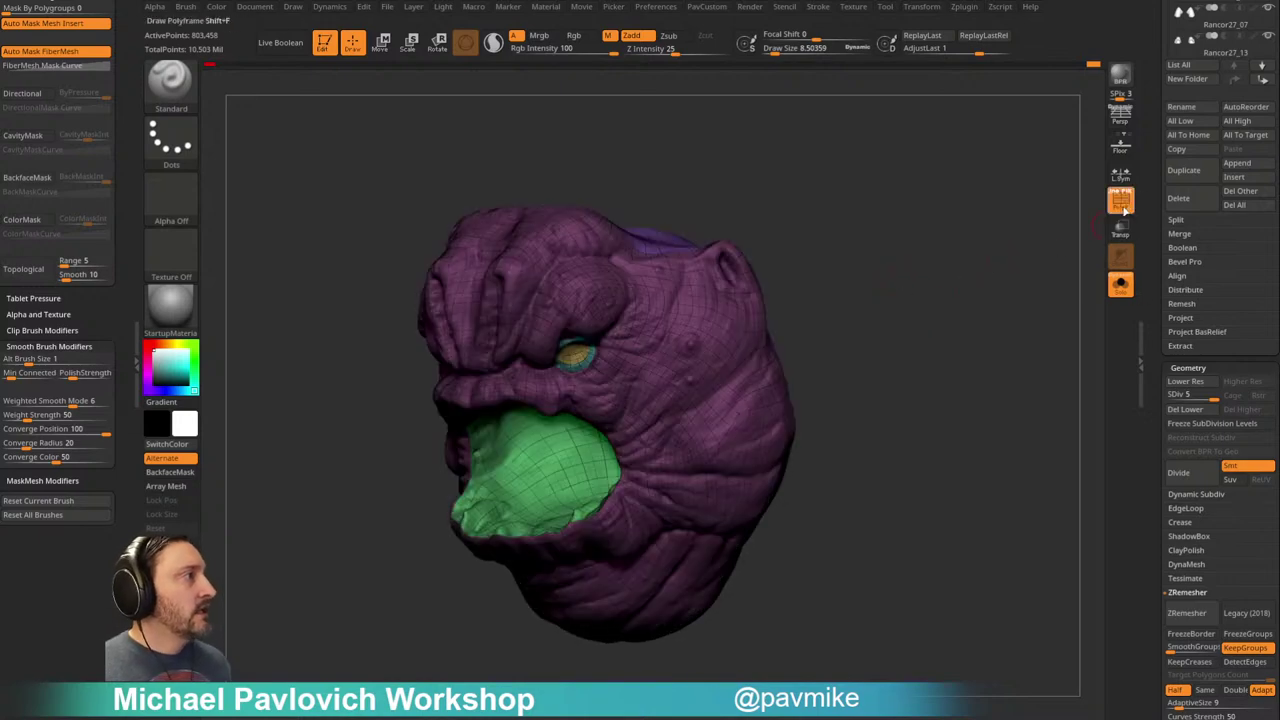
pyautogui.moveTo(1000, 246); pyautogui.dragTo(996, 302)
pyautogui.press('s')
pyautogui.moveTo(551, 352); pyautogui.dragTo(571, 355)
pyautogui.moveTo(956, 285); pyautogui.dragTo(925, 375)
# Step: Try a Standard brush stroke at draw size 5.44 from behind the ear across the back of the head, and undo it
pyautogui.press('s')
pyautogui.moveTo(848, 360); pyautogui.dragTo(858, 358)
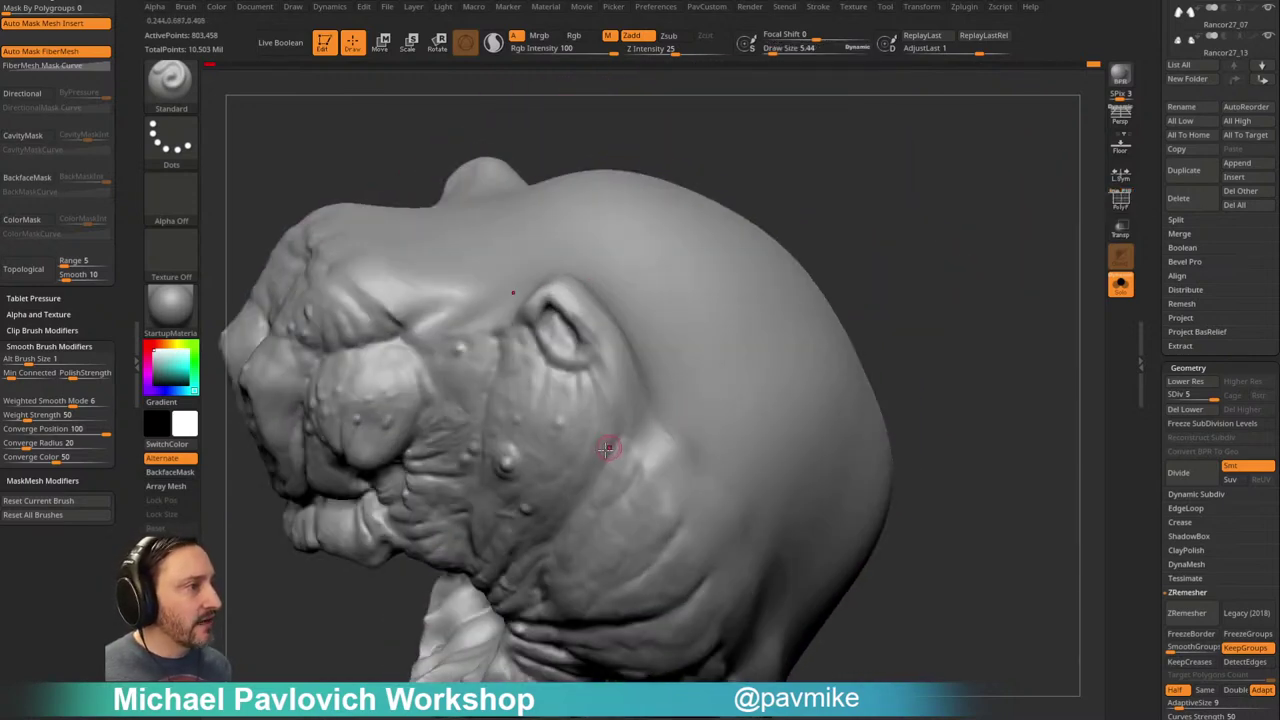
pyautogui.moveTo(714, 399)
pyautogui.mouseDown()
pyautogui.moveTo(791, 332)
pyautogui.moveTo(770, 259)
pyautogui.mouseUp()
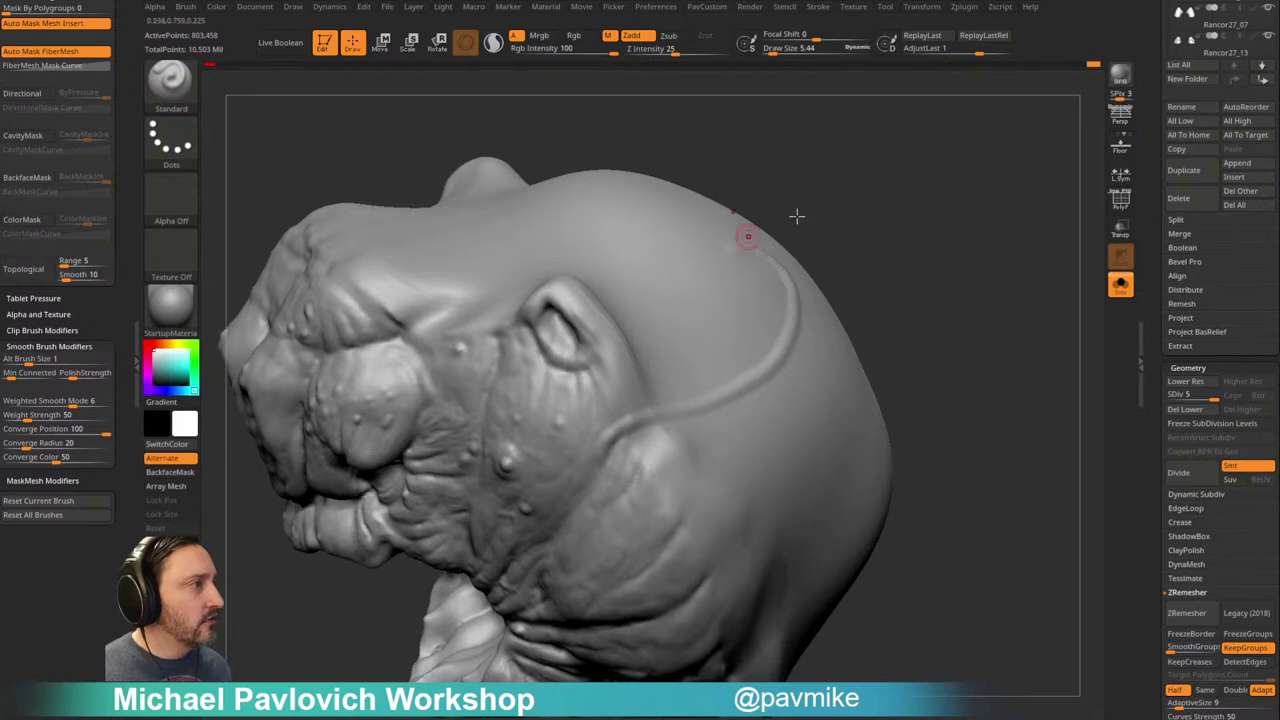
pyautogui.moveTo(905, 165); pyautogui.dragTo(943, 243)
pyautogui.hotkey('ctrl', 'z')
# Step: Drop the head to subdivision level 4, try sculpting and smoothing a stroke across the back of the head, and undo it
pyautogui.click(1205, 395)
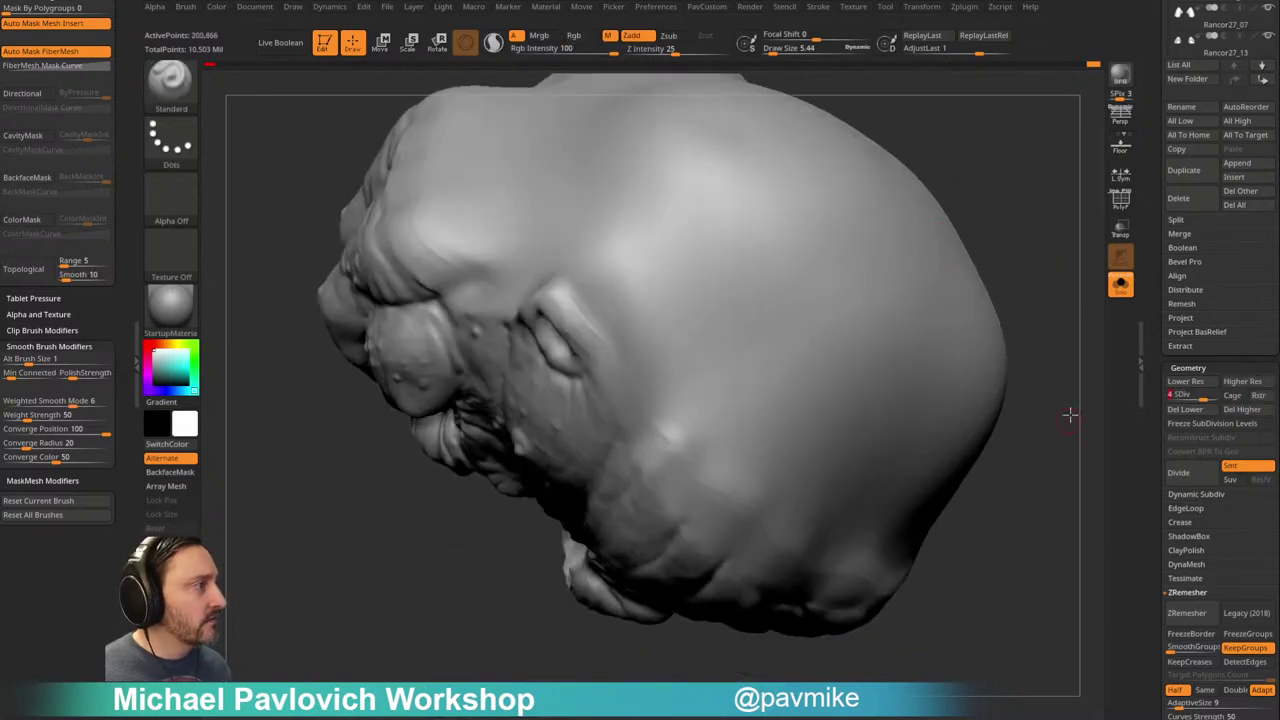
pyautogui.moveTo(1069, 420); pyautogui.dragTo(1045, 362)
pyautogui.moveTo(627, 434)
pyautogui.mouseDown()
pyautogui.moveTo(750, 336)
pyautogui.moveTo(811, 217)
pyautogui.mouseUp()
pyautogui.moveTo(974, 249); pyautogui.dragTo(1012, 222)
pyautogui.moveTo(755, 325)
pyautogui.keyDown('shift'); pyautogui.mouseDown()
pyautogui.moveTo(622, 436)
pyautogui.moveTo(749, 285)
pyautogui.mouseUp(); pyautogui.keyUp('shift')
pyautogui.hotkey('ctrl', 'z')
pyautogui.moveTo(921, 304)
pyautogui.keyDown('shift'); pyautogui.mouseDown()
pyautogui.moveTo(928, 237)
pyautogui.moveTo(1003, 260)
pyautogui.moveTo(943, 289)
pyautogui.moveTo(1017, 271)
pyautogui.mouseUp(); pyautogui.keyUp('shift')
# Step: Show all subtools again and delete the old mouth interior subtool Rancor27_08
pyautogui.click(1120, 285)
pyautogui.moveTo(885, 456); pyautogui.dragTo(923, 363)
pyautogui.moveTo(963, 188)
pyautogui.mouseDown()
pyautogui.moveTo(930, 280)
pyautogui.moveTo(736, 367)
pyautogui.mouseUp()
pyautogui.press('s')
pyautogui.keyDown('alt'); pyautogui.click(790, 363); pyautogui.keyUp('alt')
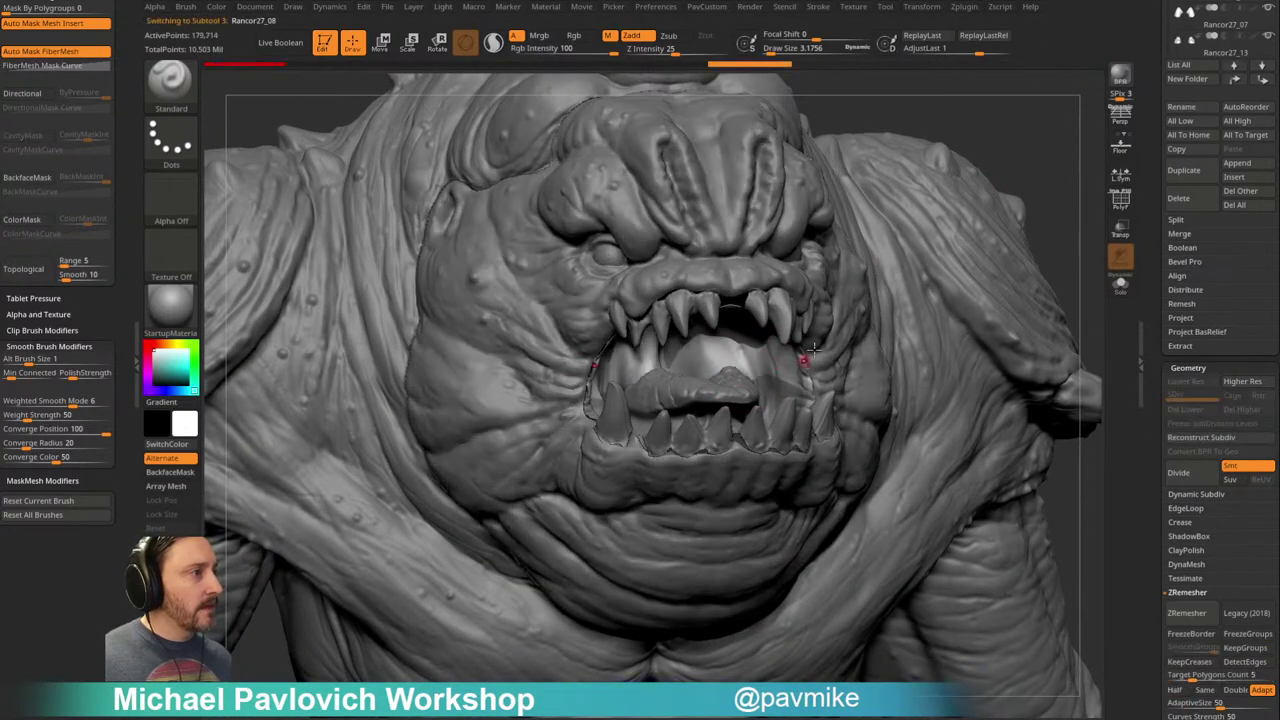
pyautogui.moveTo(1150, 292); pyautogui.dragTo(1152, 390)
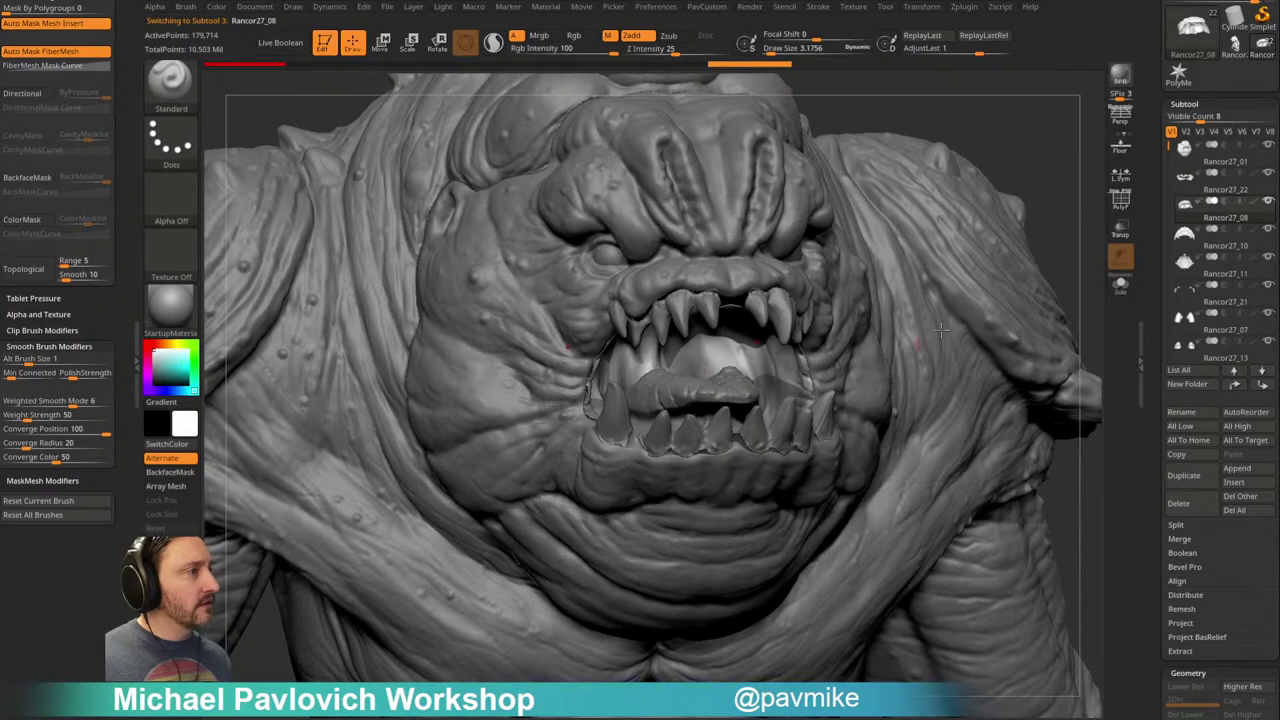
pyautogui.moveTo(725, 384)
pyautogui.mouseDown(button='right')
pyautogui.moveTo(655, 378)
pyautogui.moveTo(703, 365)
pyautogui.moveTo(742, 379)
pyautogui.mouseUp(button='right')
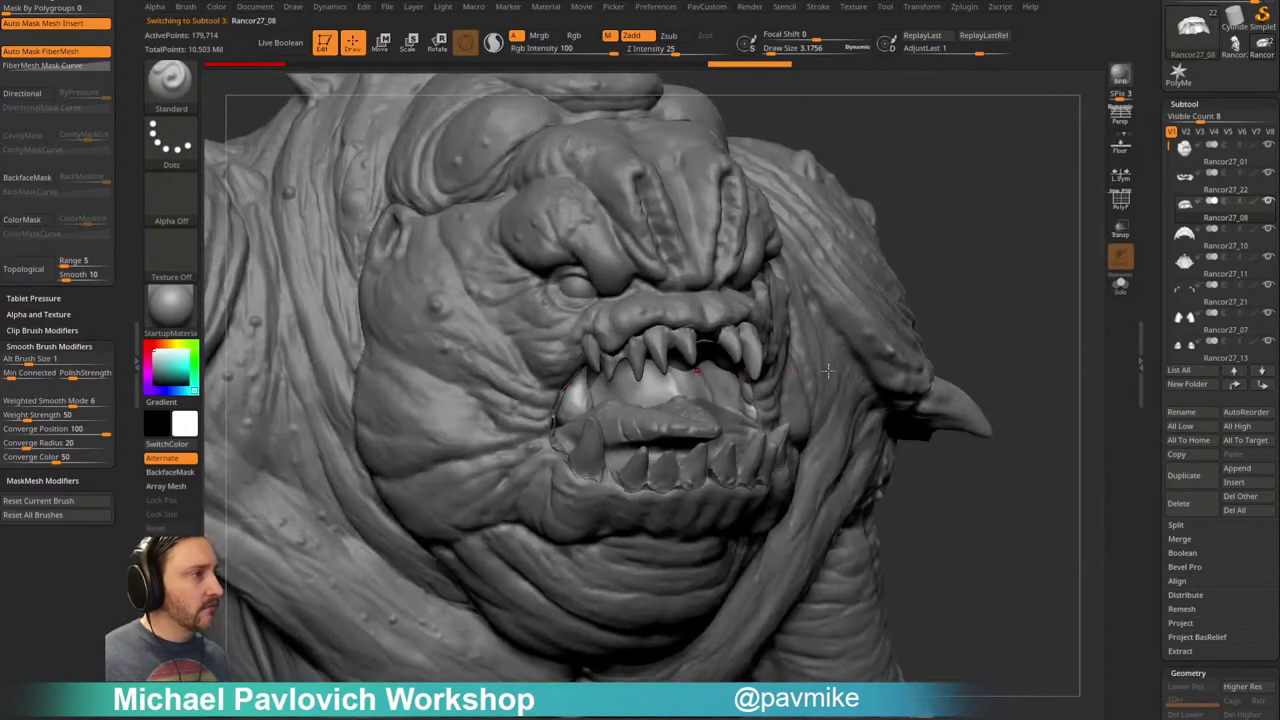
pyautogui.click(1190, 507)
pyautogui.moveTo(997, 522); pyautogui.dragTo(900, 510)
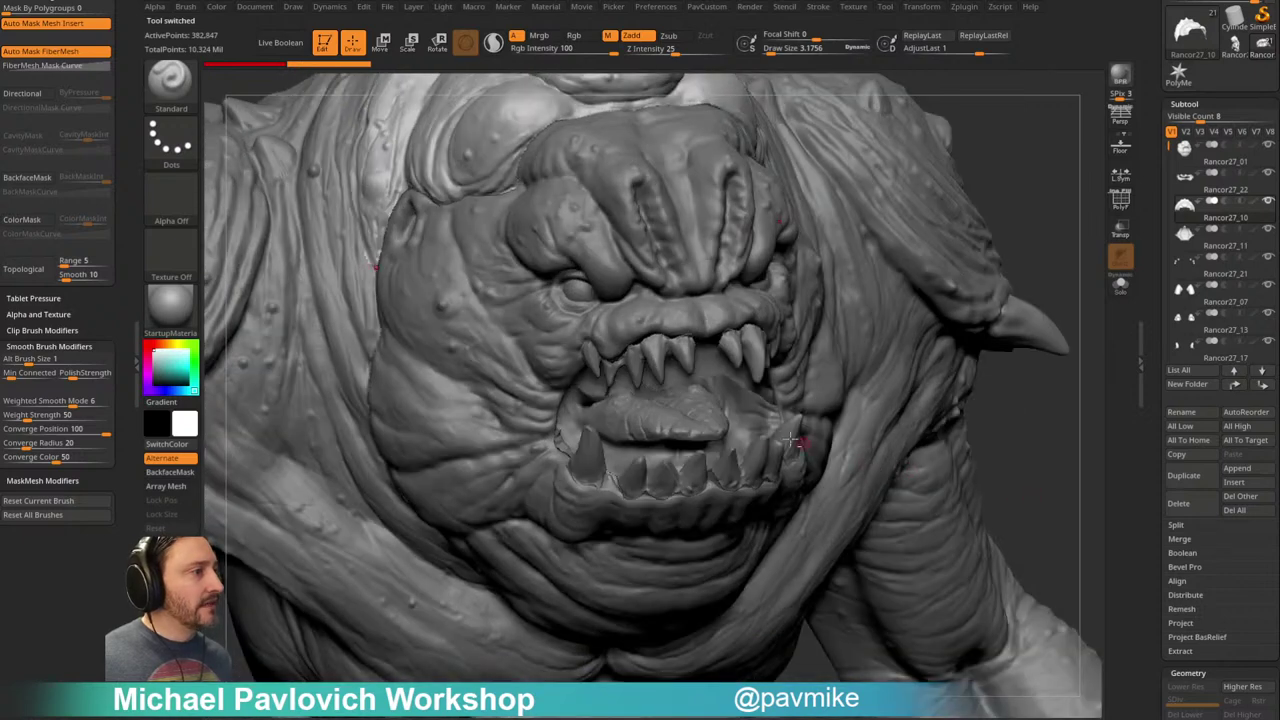
# Step: Select the remaining leftover mouth subtool Rancor27_22 and delete it
pyautogui.keyDown('alt'); pyautogui.click(768, 422); pyautogui.keyUp('alt')
pyautogui.click(1178, 498)
pyautogui.press('f')
pyautogui.moveTo(1063, 451); pyautogui.dragTo(1020, 295, button='right')
pyautogui.press('f')
pyautogui.press('s')
pyautogui.click(610, 420)
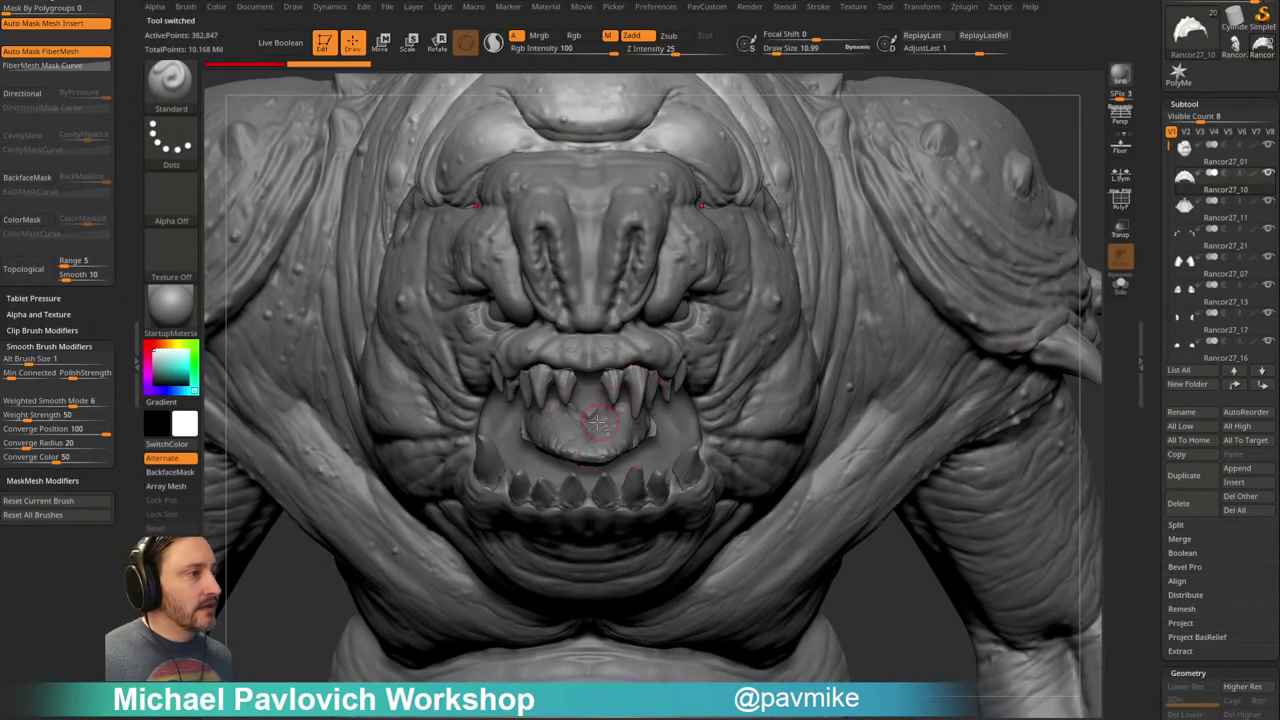
# Step: Make the head subtool Rancor27_01 active and raise it to subdivision level 5
pyautogui.keyDown('alt'); pyautogui.click(612, 436); pyautogui.keyUp('alt')
pyautogui.moveTo(1074, 408)
pyautogui.mouseDown(button='right')
pyautogui.moveTo(1080, 397)
pyautogui.moveTo(749, 333)
pyautogui.mouseUp(button='right')
pyautogui.keyDown('alt'); pyautogui.click(749, 333); pyautogui.keyUp('alt')
pyautogui.moveTo(1045, 260)
pyautogui.mouseDown(button='right')
pyautogui.moveTo(880, 245)
pyautogui.moveTo(1063, 226)
pyautogui.moveTo(1056, 270)
pyautogui.mouseUp(button='right')
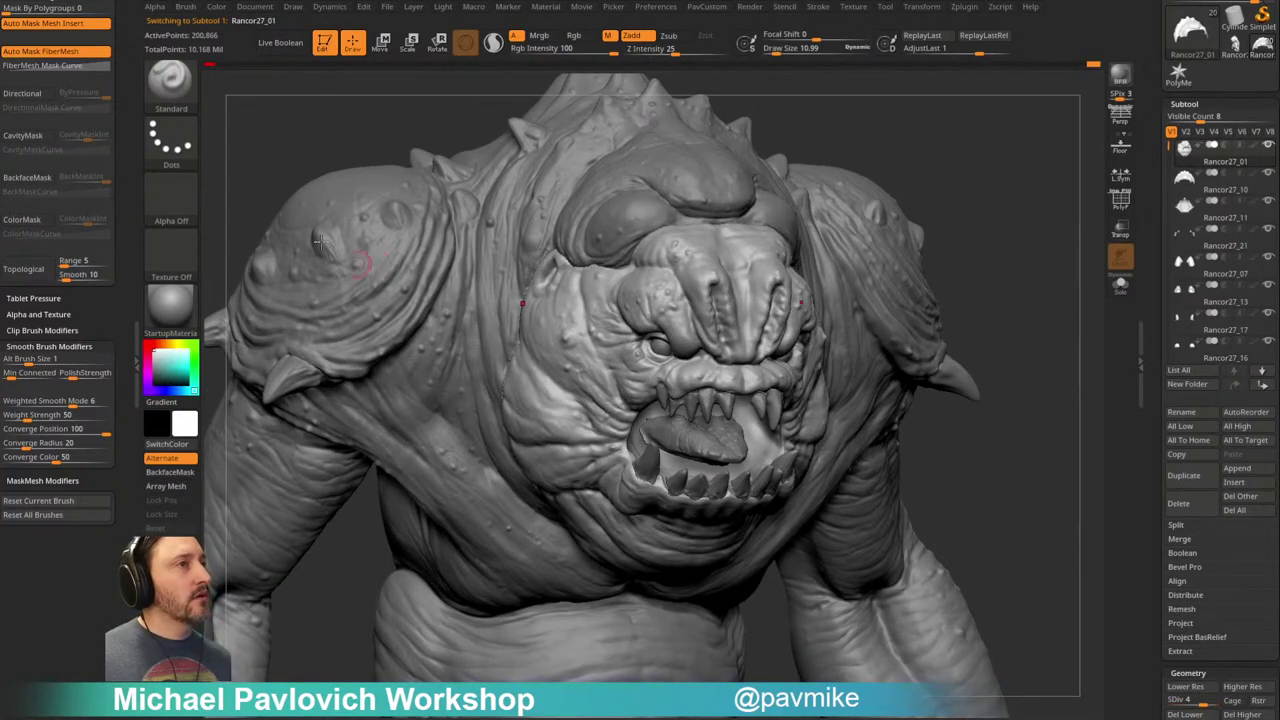
pyautogui.press('ctrl')
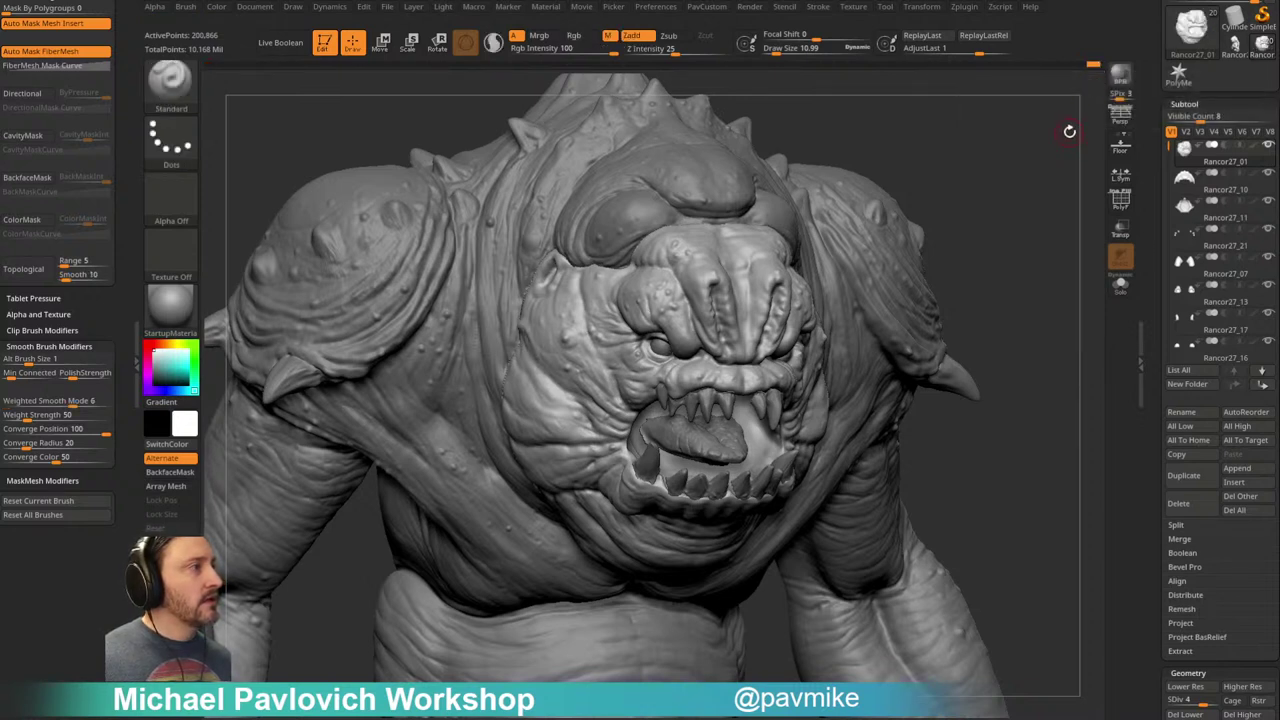
pyautogui.hotkey('ctrl', 'd')
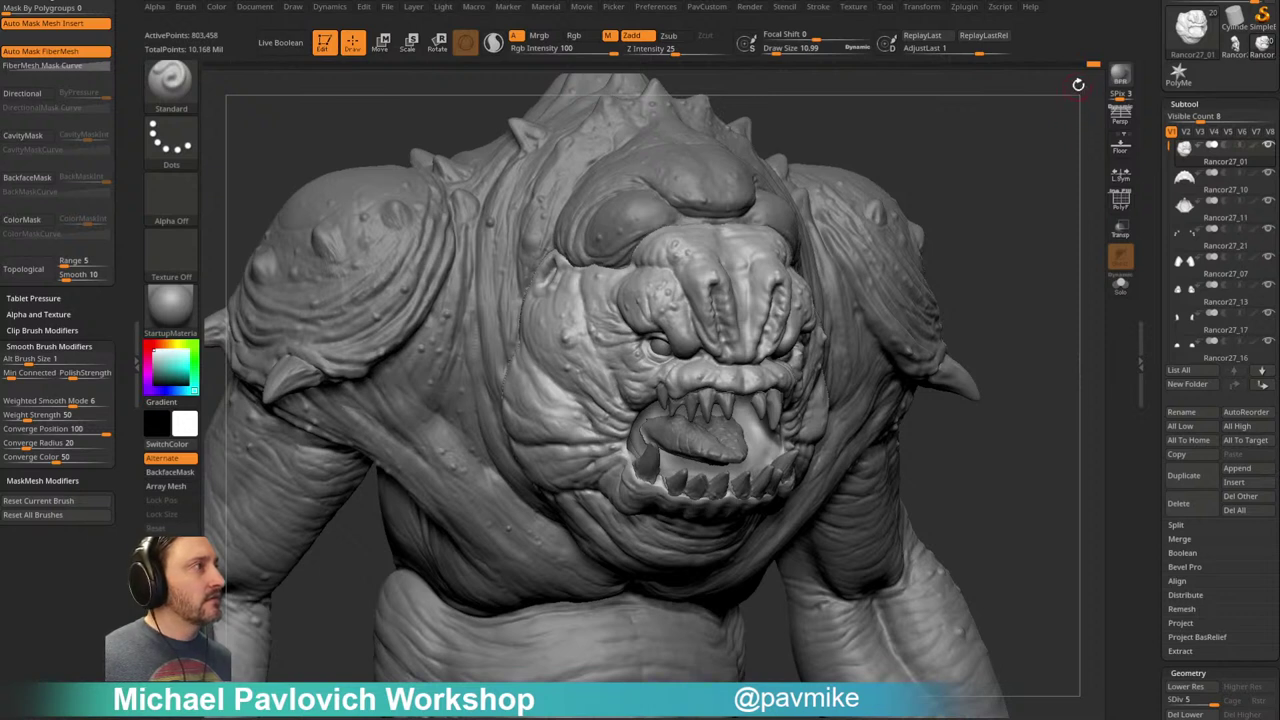
# Step: Delete the older undo history of the head subtool
pyautogui.moveTo(1078, 71); pyautogui.dragTo(481, 64)
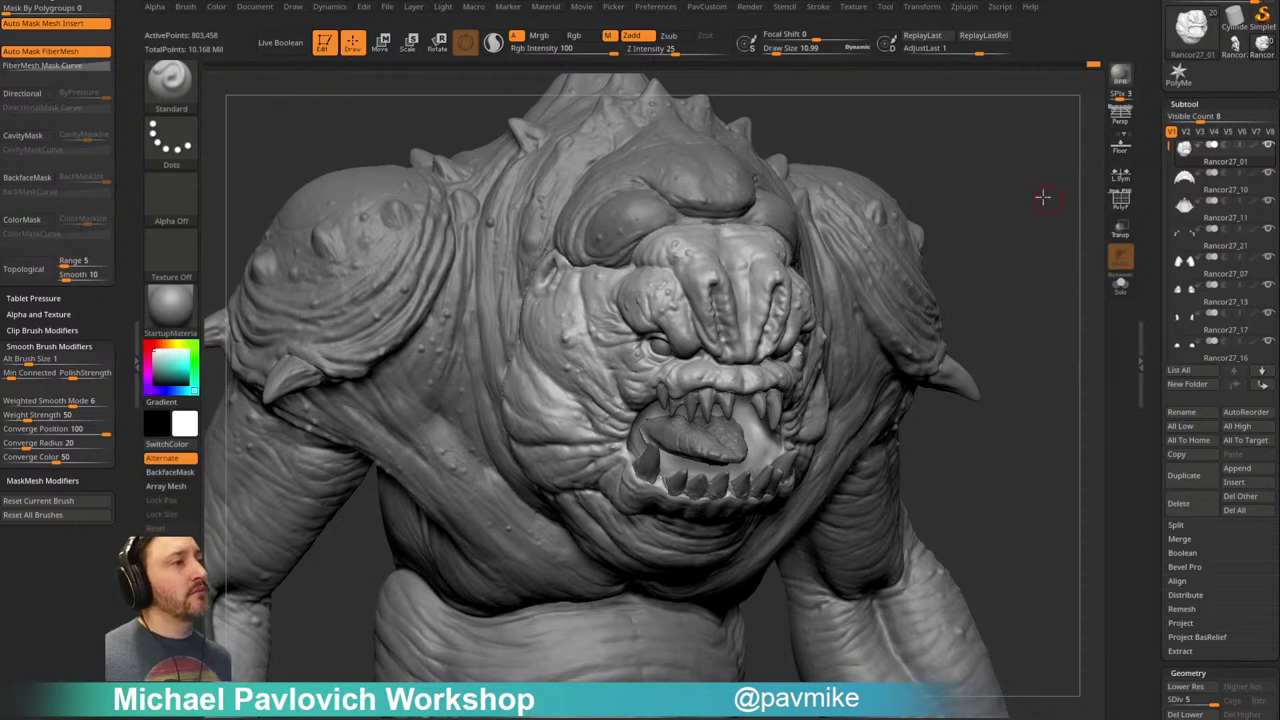
pyautogui.moveTo(1046, 200); pyautogui.dragTo(1037, 181)
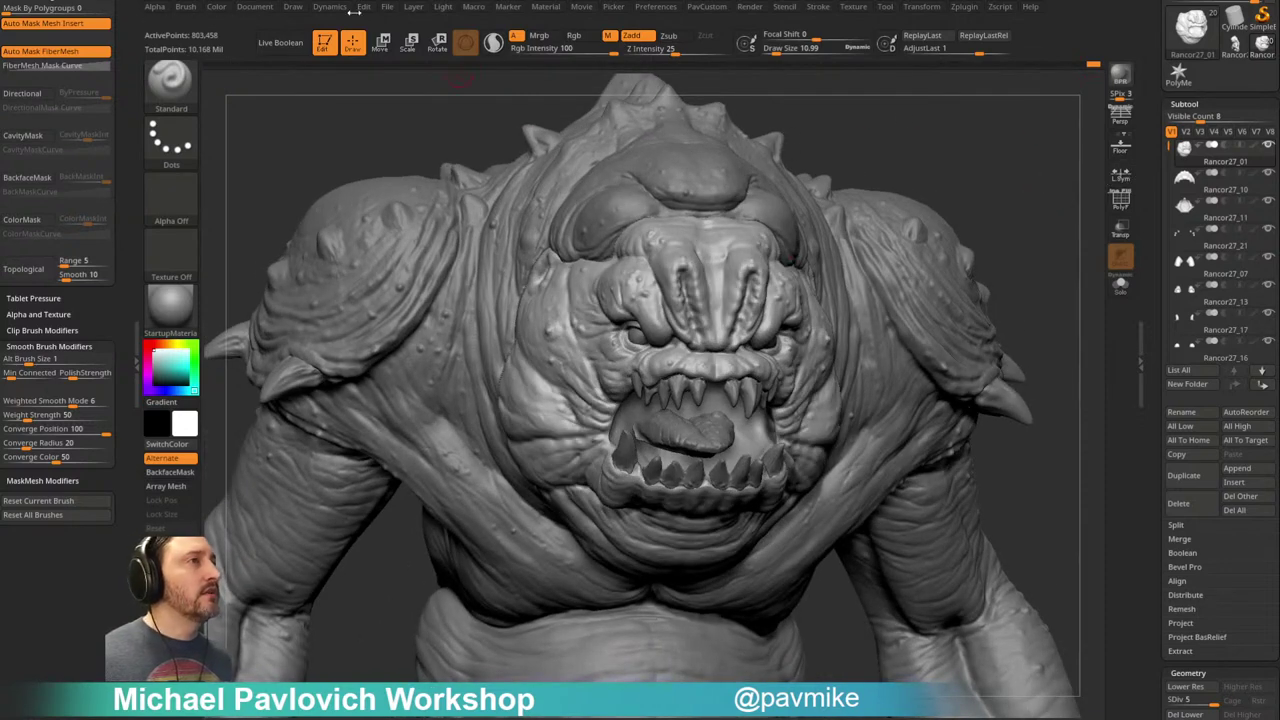
pyautogui.click(364, 7)
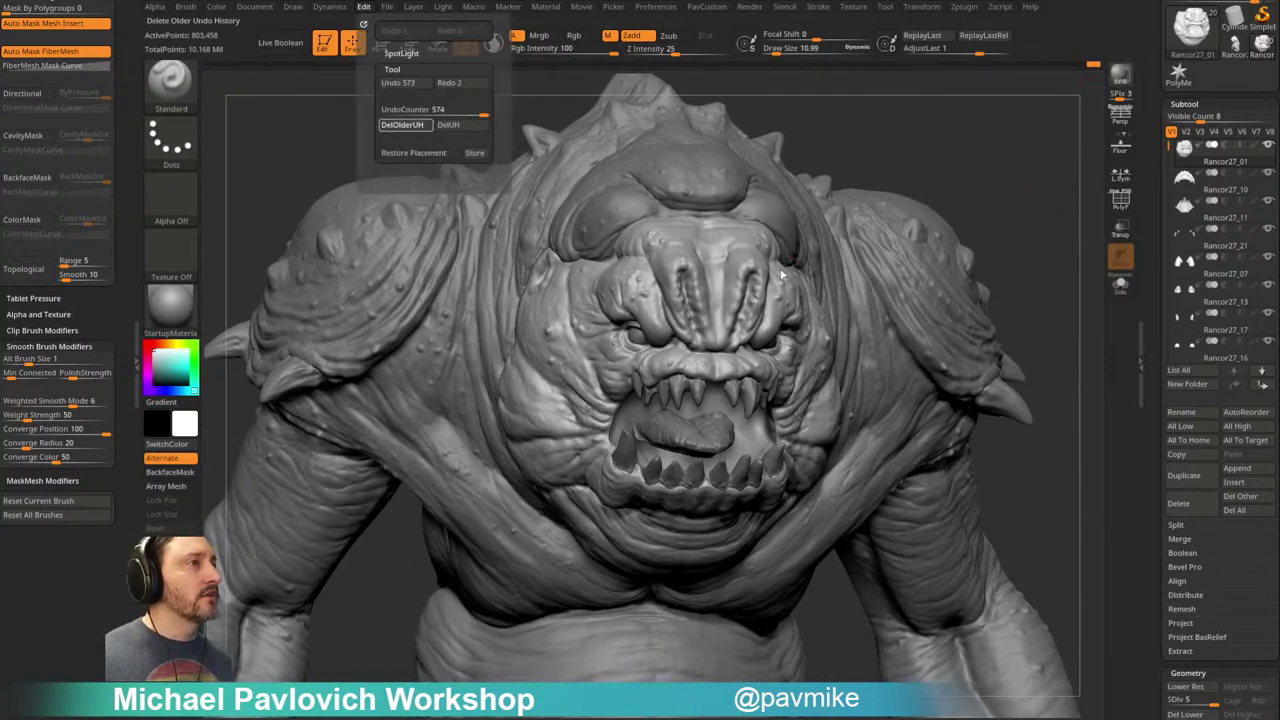
pyautogui.moveTo(263, 70)
# Step: Examine the finished head on the body and isolated, checking its wireframe with the polyframe display
pyautogui.moveTo(901, 120)
pyautogui.mouseDown()
pyautogui.moveTo(1046, 186)
pyautogui.moveTo(994, 163)
pyautogui.moveTo(403, 114)
pyautogui.moveTo(912, 191)
pyautogui.moveTo(1006, 149)
pyautogui.moveTo(640, 142)
pyautogui.mouseUp()
pyautogui.moveTo(1006, 131); pyautogui.dragTo(1060, 190)
pyautogui.click(1117, 202)
pyautogui.keyDown('alt'); pyautogui.moveTo(1069, 283); pyautogui.dragTo(1127, 266); pyautogui.keyUp('alt')
pyautogui.click(1121, 284)
pyautogui.moveTo(977, 314); pyautogui.dragTo(1036, 290)
pyautogui.click(1118, 206)
pyautogui.moveTo(1053, 238); pyautogui.dragTo(773, 319)
pyautogui.moveTo(1000, 262); pyautogui.dragTo(1038, 276)
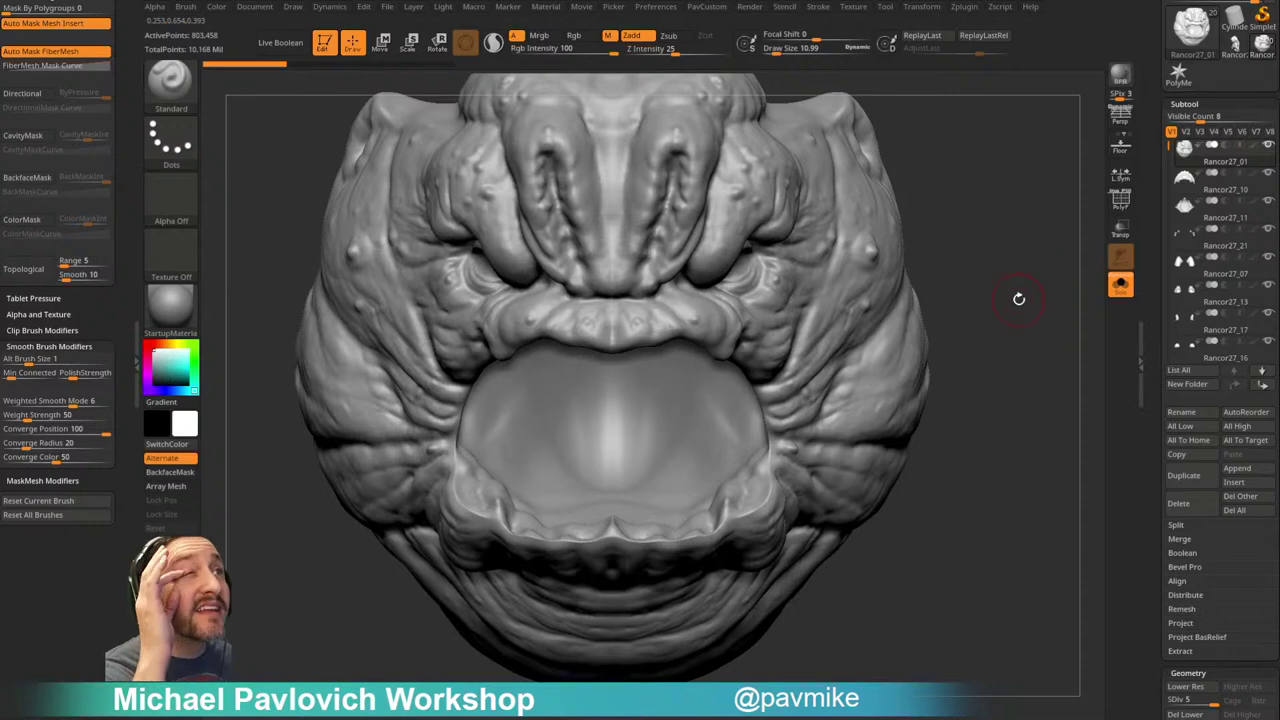
# Step: Bring the Rancor reference photos over the model and compare the creature's face with the sculpted head
pyautogui.moveTo(480, 412); pyautogui.dragTo(457, 243, button='right')
pyautogui.moveTo(446, 279); pyautogui.dragTo(486, 273, button='middle')
pyautogui.moveTo(553, 343); pyautogui.dragTo(597, 424)
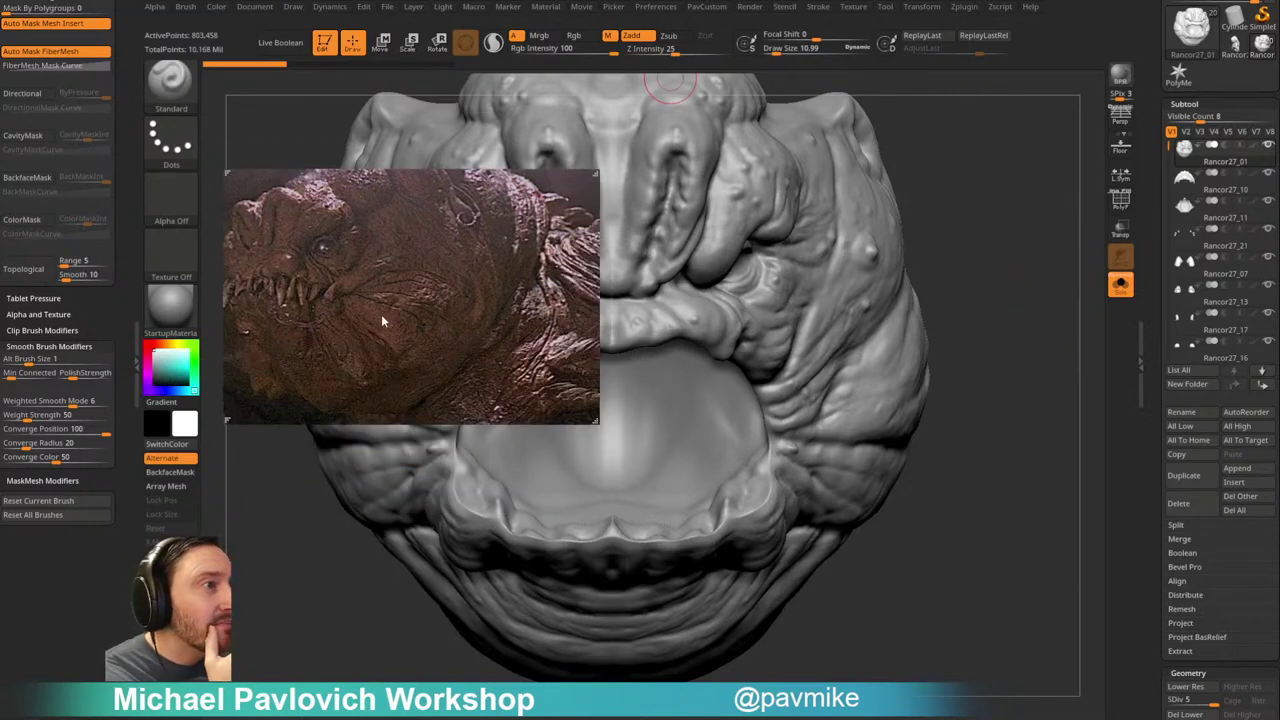
pyautogui.moveTo(480, 343); pyautogui.dragTo(228, 5)
pyautogui.moveTo(338, 71); pyautogui.dragTo(291, 21)
pyautogui.moveTo(1279, 545); pyautogui.dragTo(500, 397)
pyautogui.moveTo(722, 531); pyautogui.dragTo(898, 614)
pyautogui.moveTo(575, 488); pyautogui.dragTo(547, 426, button='middle')
pyautogui.moveTo(547, 426); pyautogui.dragTo(1279, 626, button='right')
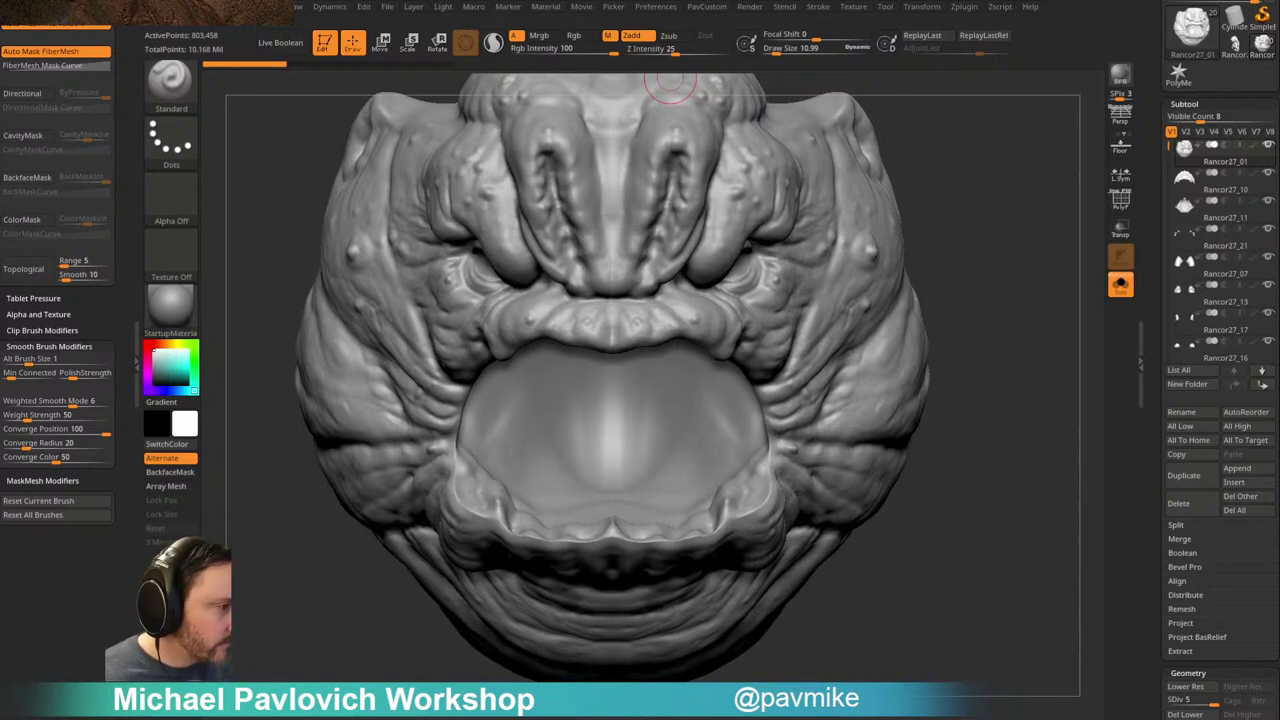
# Step: Leave the isolated head view and review the whole creature's profile from the side
pyautogui.moveTo(1023, 240)
pyautogui.mouseDown()
pyautogui.moveTo(1014, 417)
pyautogui.moveTo(1027, 425)
pyautogui.moveTo(1046, 402)
pyautogui.mouseUp()
pyautogui.click(1120, 284)
pyautogui.keyDown('ctrl'); pyautogui.moveTo(1024, 354); pyautogui.dragTo(886, 318, button='right'); pyautogui.keyUp('ctrl')
pyautogui.moveTo(885, 318)
pyautogui.mouseDown()
pyautogui.moveTo(949, 274)
pyautogui.moveTo(989, 274)
pyautogui.moveTo(909, 288)
pyautogui.moveTo(1042, 230)
pyautogui.moveTo(997, 220)
pyautogui.mouseUp()
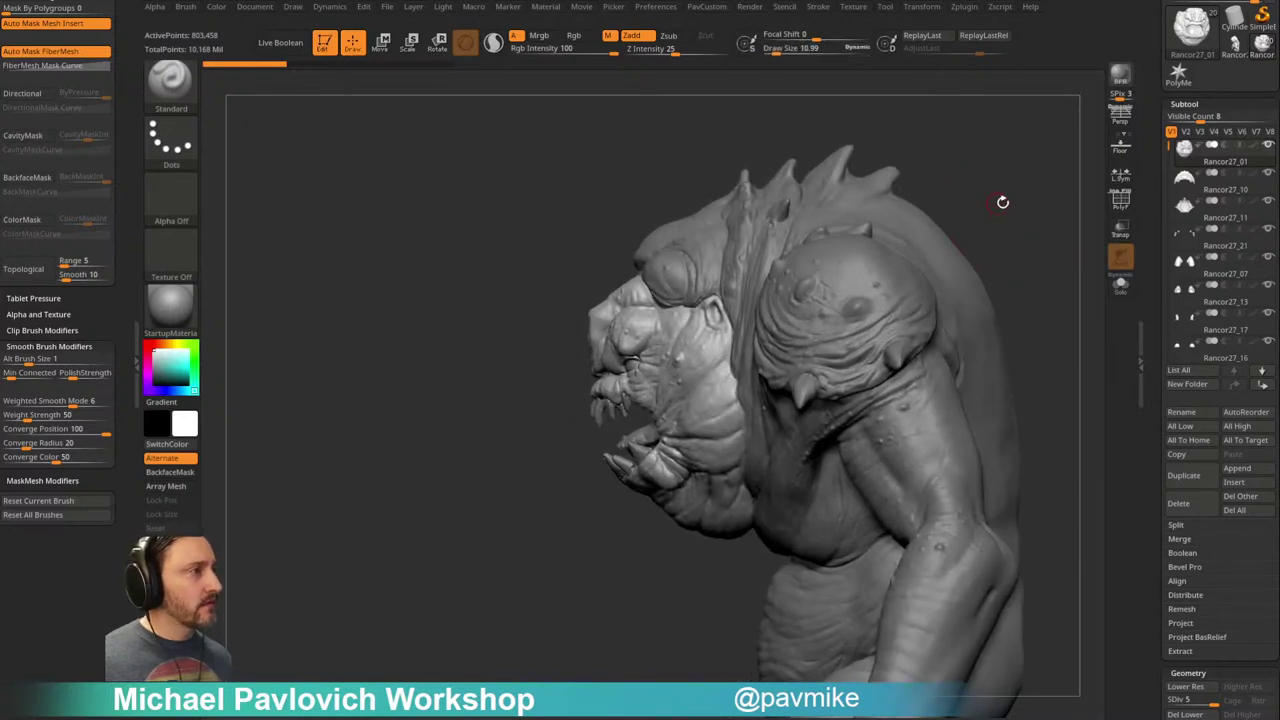
# Step: Turn on transposing of multiple selected subtools and select only the creature's head pieces, choosing SelectLasso for the selection
pyautogui.press('w')
pyautogui.press('q')
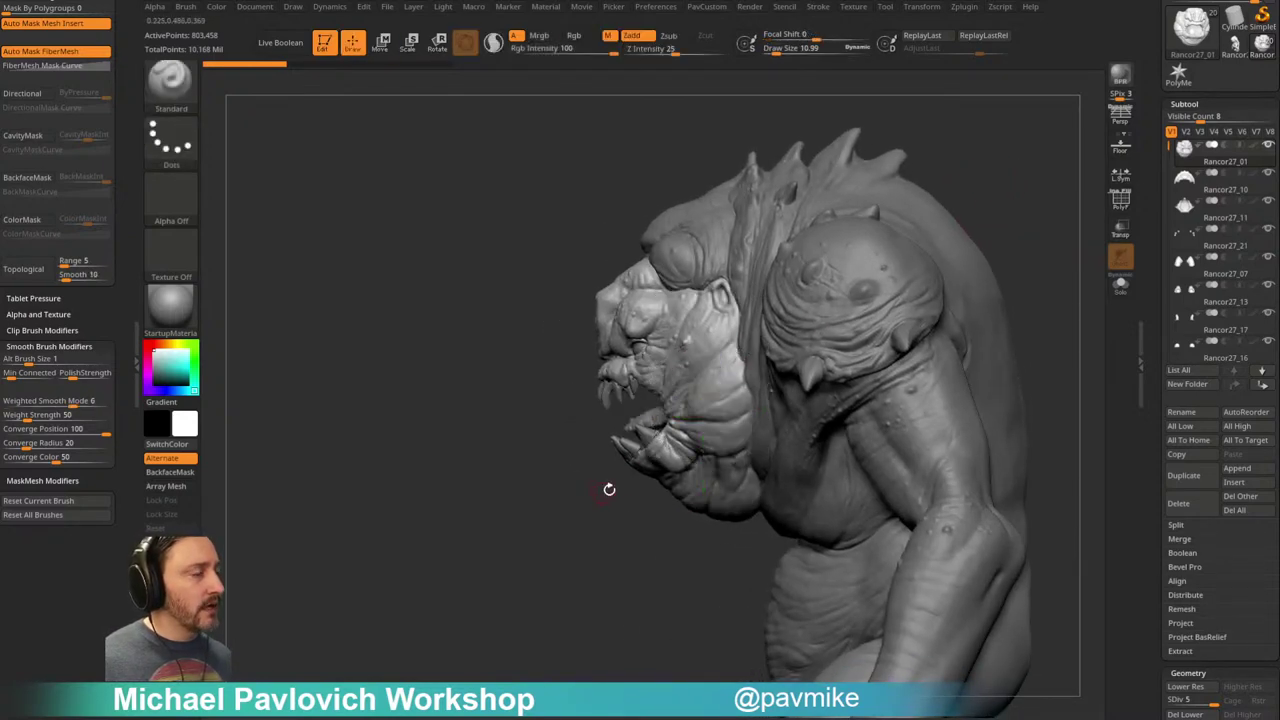
pyautogui.press('w')
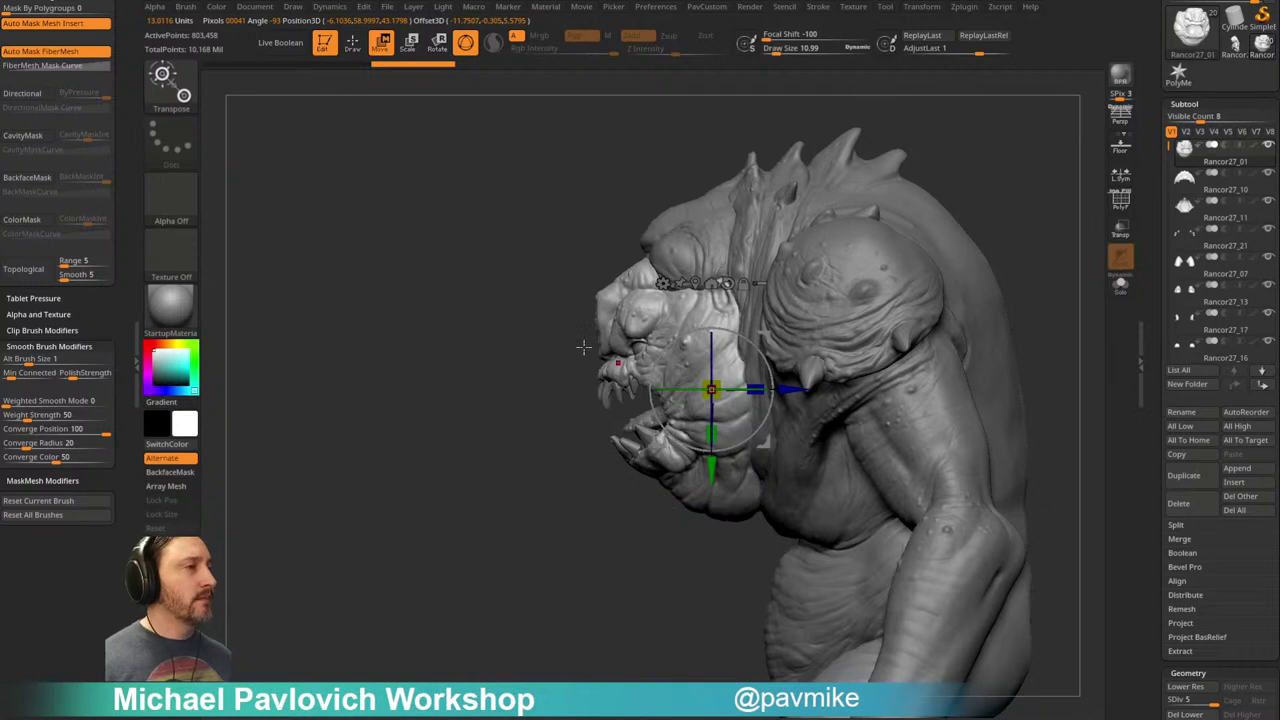
pyautogui.click(761, 284)
pyautogui.moveTo(450, 240)
pyautogui.keyDown('ctrl'); pyautogui.keyDown('shift'); pyautogui.mouseDown()
pyautogui.moveTo(494, 363)
pyautogui.moveTo(535, 423)
pyautogui.mouseUp(); pyautogui.keyUp('shift'); pyautogui.keyUp('ctrl')
pyautogui.keyDown('ctrl'); pyautogui.keyDown('shift'); pyautogui.click(174, 88); pyautogui.keyUp('shift'); pyautogui.keyUp('ctrl')
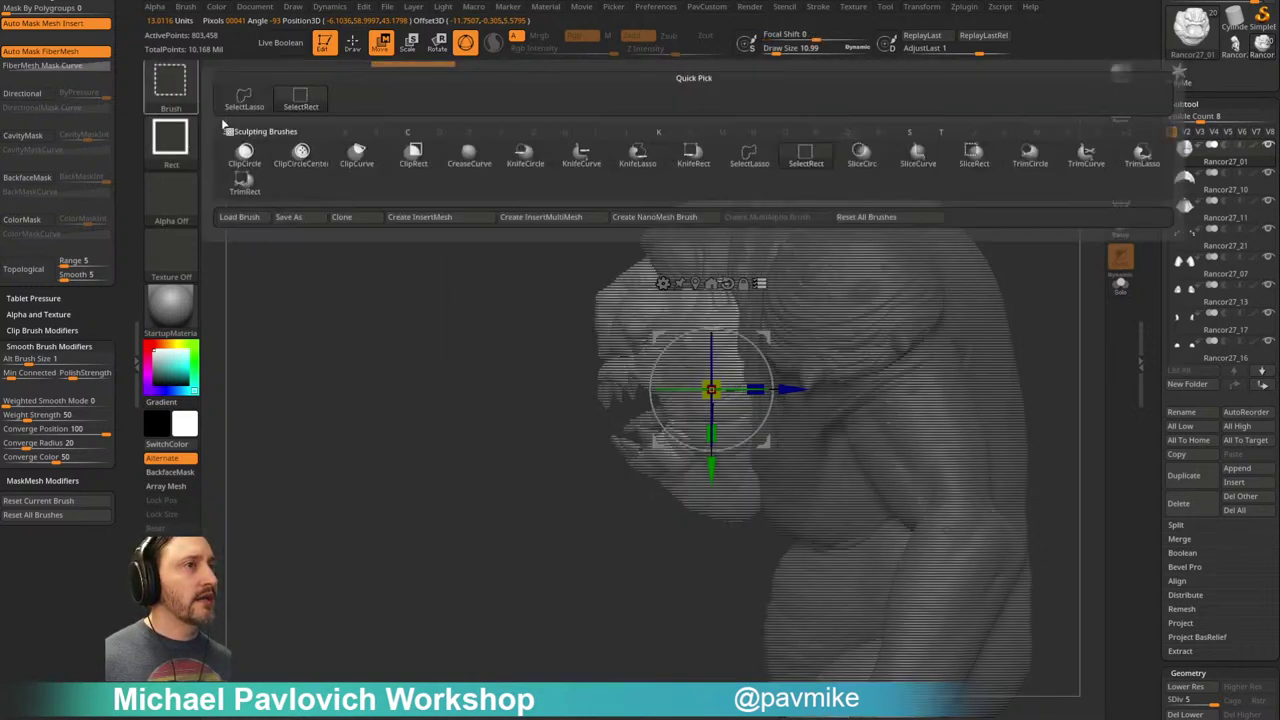
pyautogui.click(745, 162)
pyautogui.moveTo(524, 262)
pyautogui.keyDown('ctrl'); pyautogui.keyDown('shift'); pyautogui.mouseDown()
pyautogui.moveTo(640, 569)
pyautogui.moveTo(722, 440)
pyautogui.moveTo(657, 312)
pyautogui.moveTo(628, 300)
pyautogui.mouseUp(); pyautogui.keyUp('shift'); pyautogui.keyUp('ctrl')
# Step: Move the selected head pieces forward out of the surrounding hood and return to drawing mode
pyautogui.keyDown('ctrl'); pyautogui.moveTo(594, 574); pyautogui.dragTo(500, 455, button='right'); pyautogui.keyUp('ctrl')
pyautogui.keyDown('ctrl'); pyautogui.moveTo(556, 516); pyautogui.dragTo(546, 488, button='right'); pyautogui.keyUp('ctrl')
pyautogui.keyDown('alt'); pyautogui.moveTo(1015, 334); pyautogui.dragTo(1020, 300, button='right'); pyautogui.keyUp('alt')
pyautogui.keyDown('alt'); pyautogui.moveTo(1016, 232); pyautogui.dragTo(1015, 272, button='right'); pyautogui.keyUp('alt')
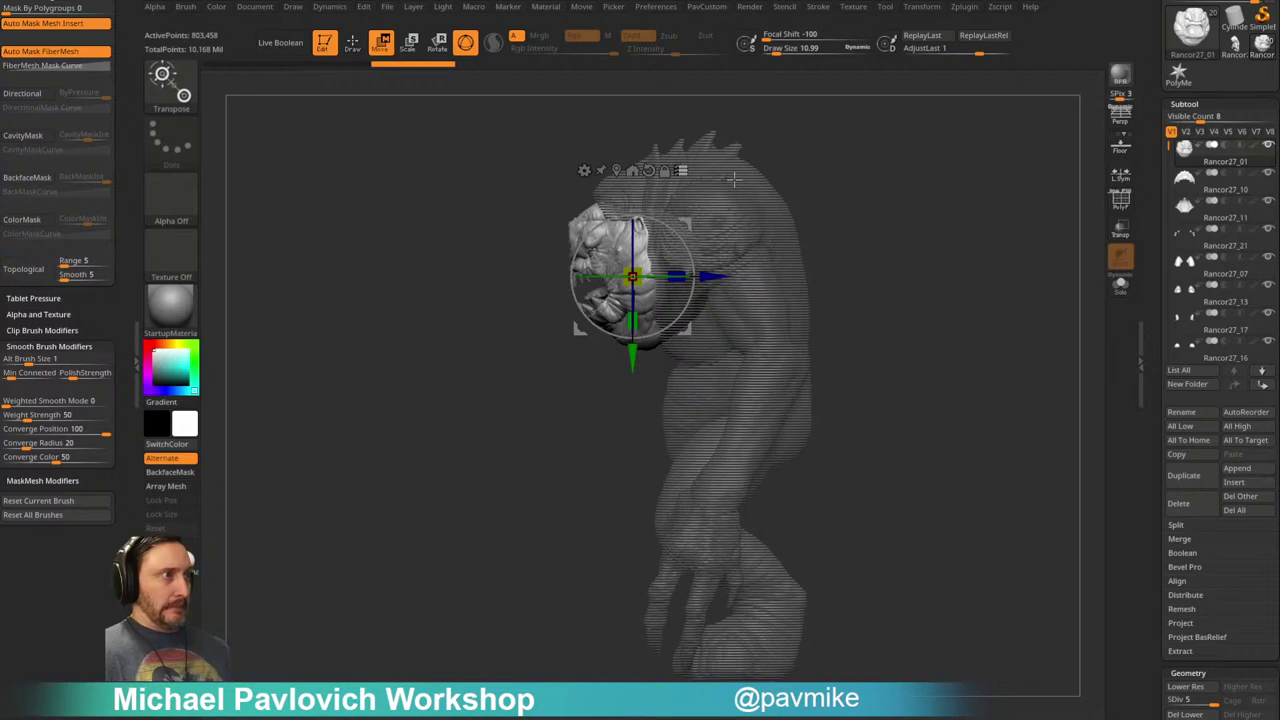
pyautogui.moveTo(686, 224); pyautogui.dragTo(649, 231)
pyautogui.moveTo(910, 220)
pyautogui.mouseDown()
pyautogui.moveTo(960, 220)
pyautogui.moveTo(940, 200)
pyautogui.moveTo(930, 235)
pyautogui.mouseUp()
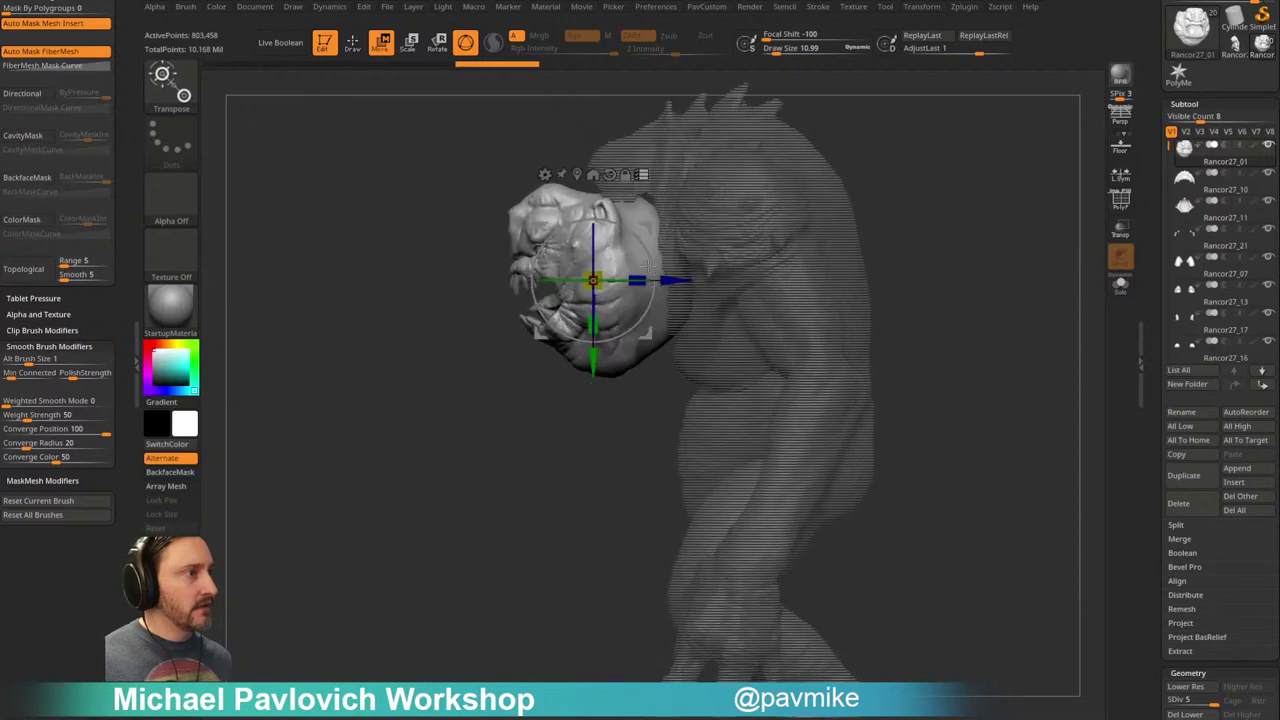
pyautogui.moveTo(594, 280); pyautogui.dragTo(594, 283)
pyautogui.moveTo(910, 200); pyautogui.dragTo(975, 200)
pyautogui.press('q')
# Step: Examine the repositioned head and the opening around it from several angles and at full-figure distance
pyautogui.keyDown('ctrl'); pyautogui.moveTo(1083, 180); pyautogui.dragTo(1060, 215); pyautogui.keyUp('ctrl')
pyautogui.moveTo(1015, 195)
pyautogui.keyDown('shift'); pyautogui.mouseDown()
pyautogui.moveTo(1049, 194)
pyautogui.moveTo(980, 211)
pyautogui.moveTo(997, 197)
pyautogui.moveTo(945, 200)
pyautogui.moveTo(889, 220)
pyautogui.mouseUp(); pyautogui.keyUp('shift')
pyautogui.moveTo(804, 189)
pyautogui.mouseDown()
pyautogui.moveTo(960, 200)
pyautogui.moveTo(853, 229)
pyautogui.moveTo(920, 240)
pyautogui.moveTo(951, 223)
pyautogui.moveTo(971, 231)
pyautogui.moveTo(958, 241)
pyautogui.moveTo(1043, 229)
pyautogui.moveTo(931, 243)
pyautogui.moveTo(931, 230)
pyautogui.moveTo(974, 211)
pyautogui.moveTo(1054, 191)
pyautogui.moveTo(940, 220)
pyautogui.mouseUp()
pyautogui.press('s')
pyautogui.moveTo(726, 291); pyautogui.dragTo(736, 291)
pyautogui.moveTo(623, 387); pyautogui.dragTo(618, 362)
pyautogui.moveTo(938, 193); pyautogui.dragTo(918, 194)
pyautogui.moveTo(930, 240)
pyautogui.keyDown('alt'); pyautogui.mouseDown()
pyautogui.moveTo(934, 263)
pyautogui.moveTo(898, 207)
pyautogui.moveTo(551, 277)
pyautogui.mouseUp(); pyautogui.keyUp('alt')
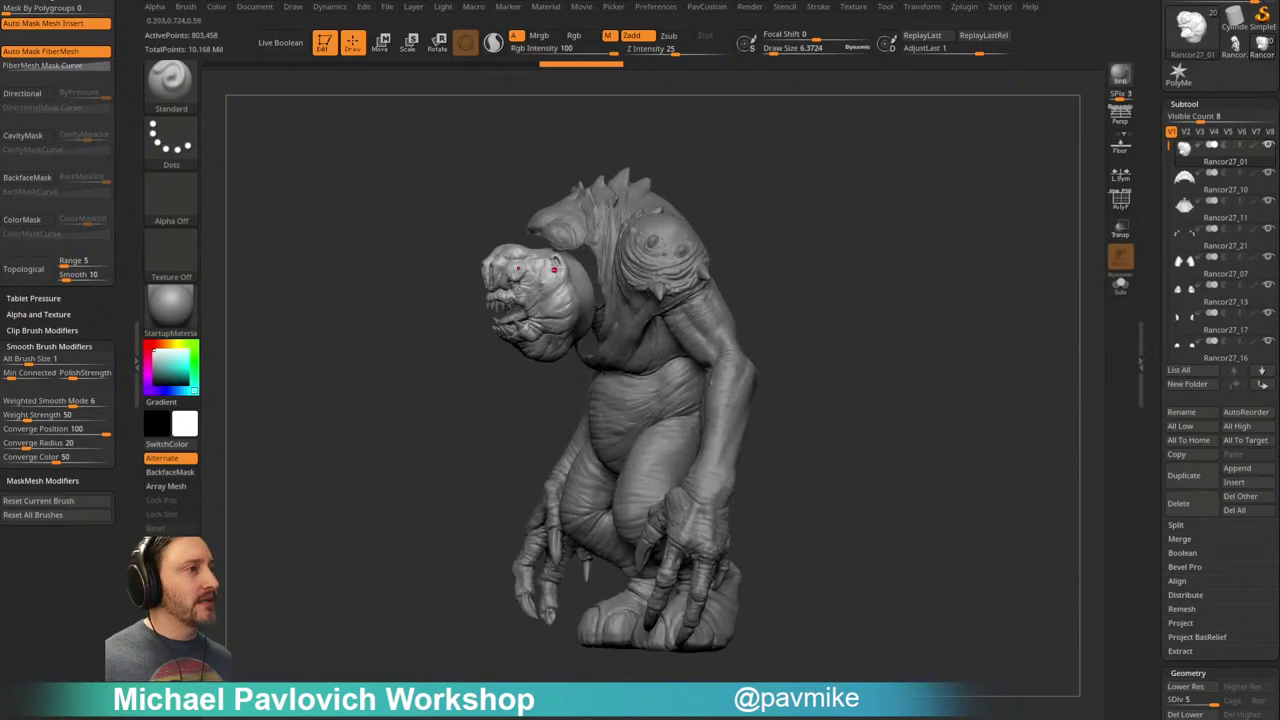
# Step: Move the Rancor27_11 and Rancor27_10 hood subtools to the end of the subtool list and show only those two
pyautogui.moveTo(893, 268)
pyautogui.mouseDown()
pyautogui.moveTo(849, 251)
pyautogui.moveTo(891, 237)
pyautogui.moveTo(854, 231)
pyautogui.moveTo(864, 216)
pyautogui.moveTo(894, 217)
pyautogui.moveTo(951, 260)
pyautogui.moveTo(966, 229)
pyautogui.moveTo(772, 297)
pyautogui.mouseUp()
pyautogui.keyDown('alt'); pyautogui.click(657, 307); pyautogui.keyUp('alt')
pyautogui.moveTo(843, 237); pyautogui.dragTo(1000, 175)
pyautogui.keyDown('alt'); pyautogui.click(755, 315); pyautogui.keyUp('alt')
pyautogui.moveTo(755, 317)
pyautogui.mouseDown()
pyautogui.moveTo(957, 220)
pyautogui.moveTo(949, 243)
pyautogui.mouseUp()
pyautogui.keyDown('alt'); pyautogui.moveTo(917, 193); pyautogui.dragTo(889, 221); pyautogui.keyUp('alt')
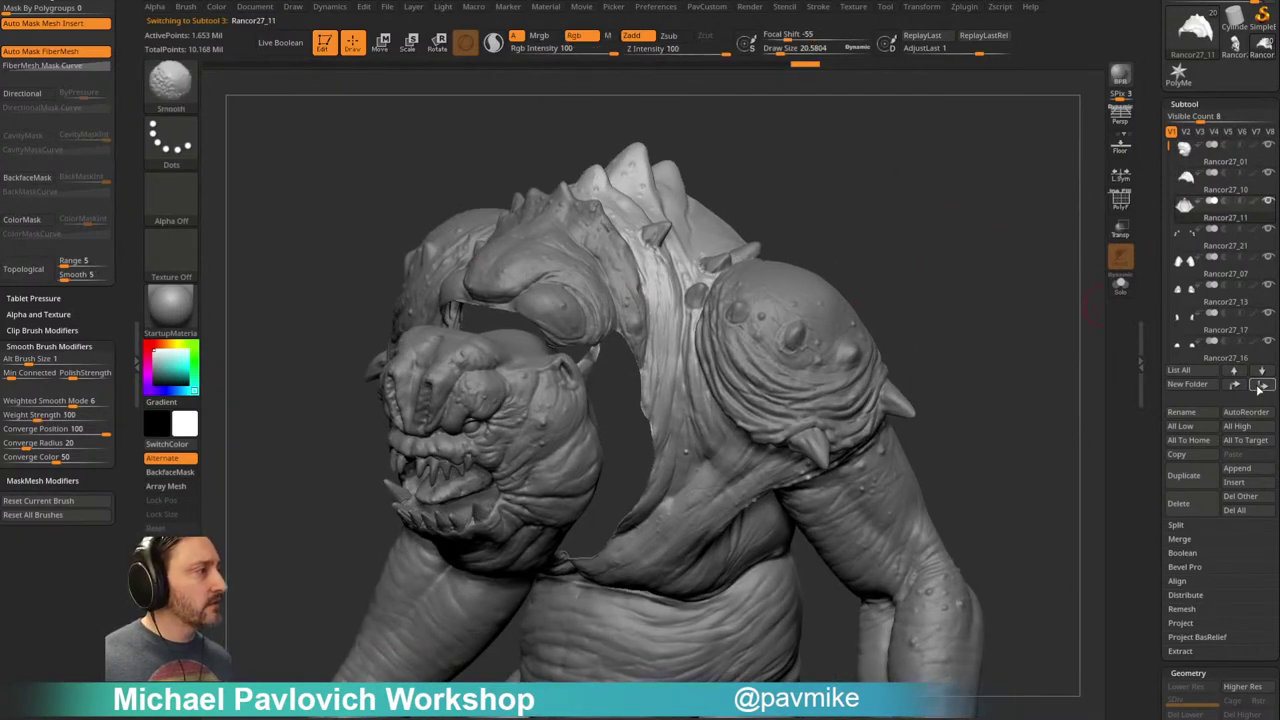
pyautogui.keyDown('shift'); pyautogui.click(1261, 386); pyautogui.keyUp('shift')
pyautogui.keyDown('shift'); pyautogui.click(1241, 406); pyautogui.keyUp('shift')
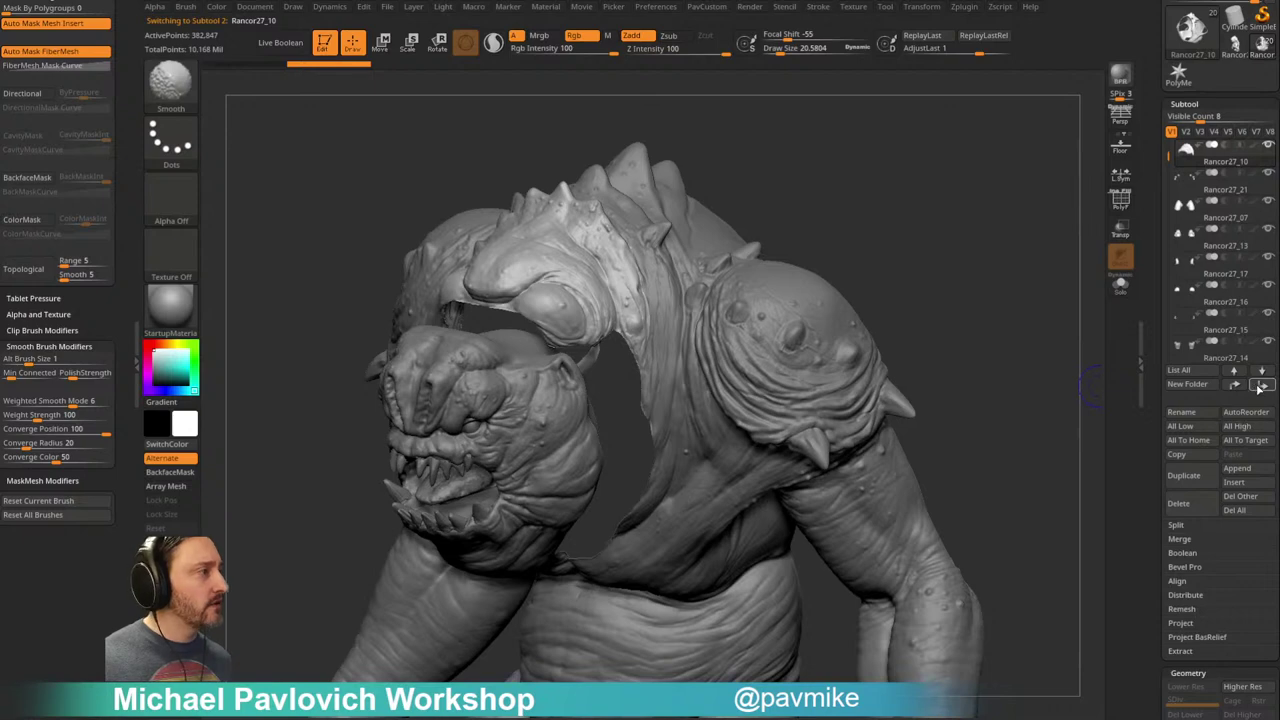
pyautogui.keyDown('shift'); pyautogui.click(1267, 344); pyautogui.keyUp('shift')
pyautogui.click(1268, 315)
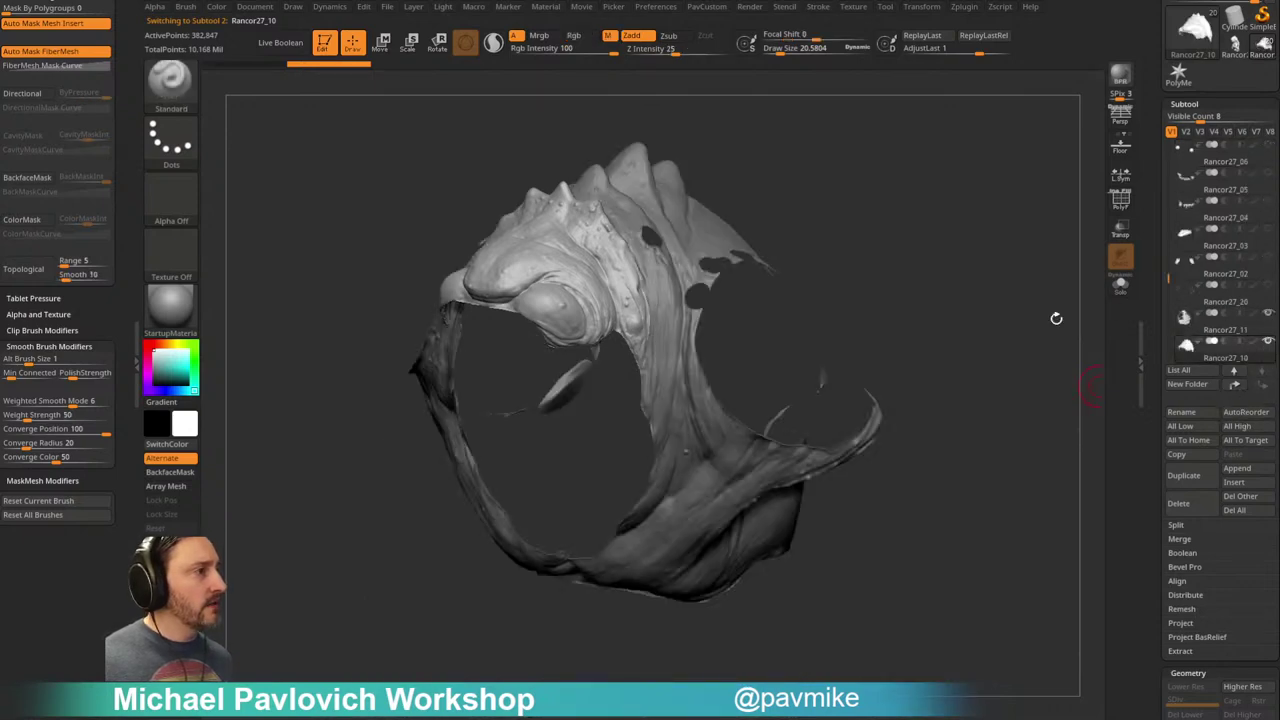
# Step: Merge the Rancor27_11 subtool with Rancor27_10 below it into a single subtool
pyautogui.moveTo(984, 290); pyautogui.dragTo(991, 286)
pyautogui.press('3')
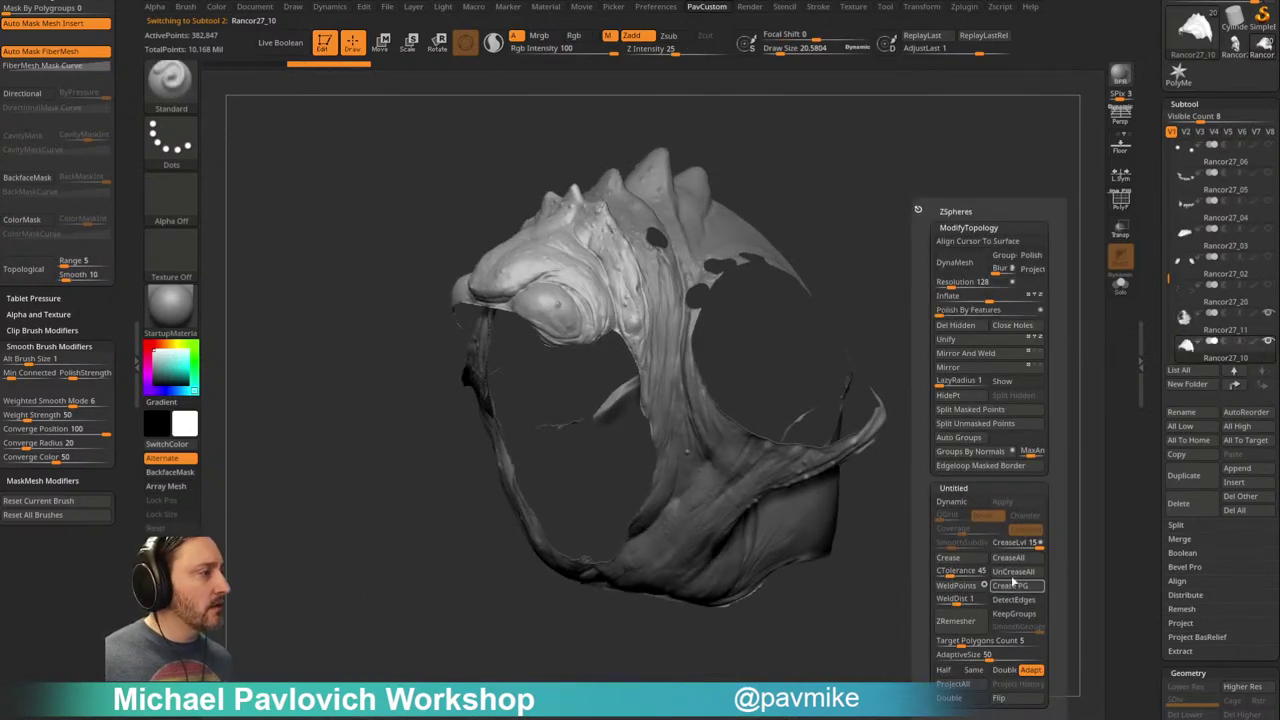
pyautogui.click(1231, 330)
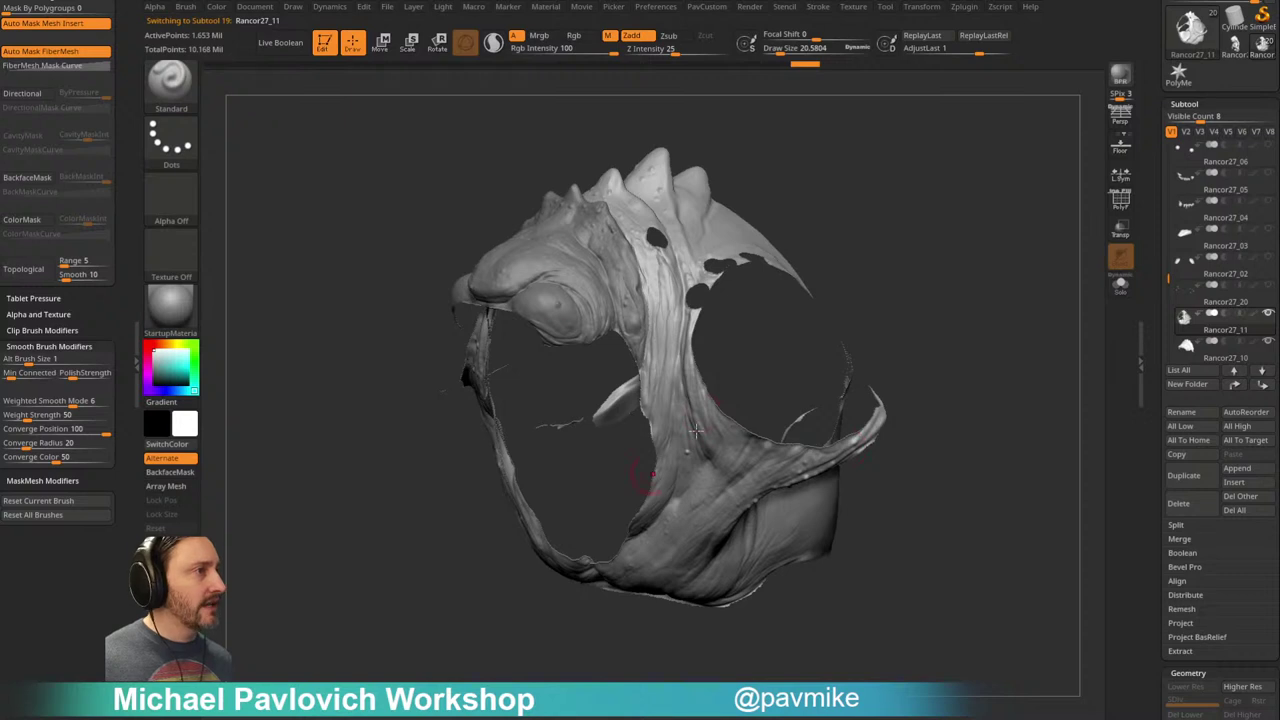
pyautogui.moveTo(643, 483); pyautogui.dragTo(555, 470)
pyautogui.moveTo(957, 269); pyautogui.dragTo(1057, 274)
pyautogui.press('3')
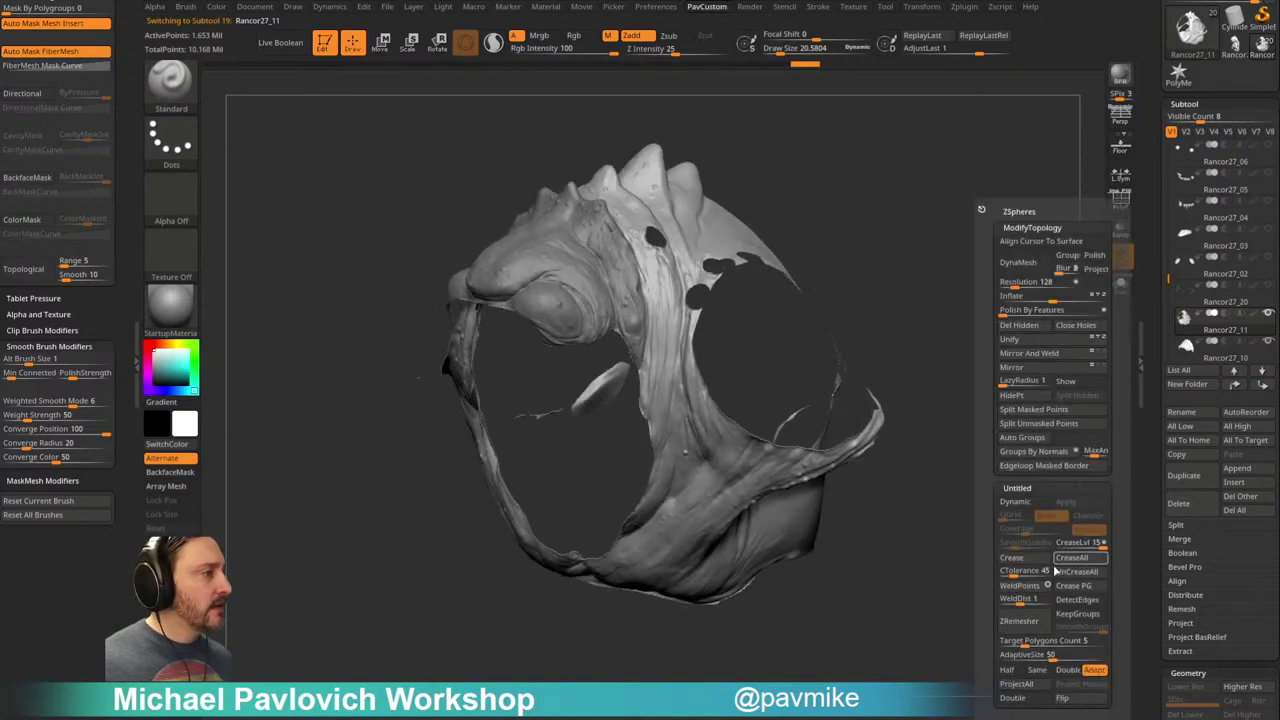
pyautogui.hotkey('ctrl', 'e')
pyautogui.click(985, 555)
pyautogui.moveTo(1040, 468)
pyautogui.mouseDown()
pyautogui.moveTo(1014, 443)
pyautogui.moveTo(721, 422)
pyautogui.mouseUp()
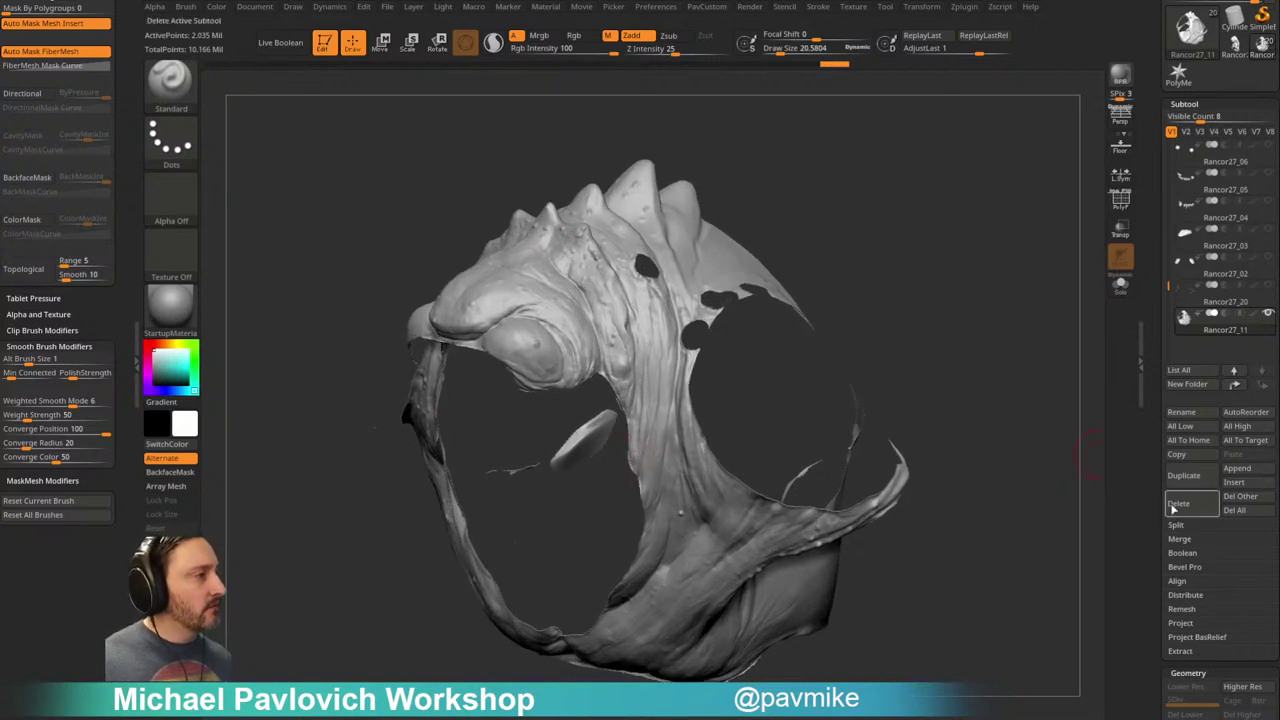
# Step: Weld the merged hood's coincident points and close all of its open holes
pyautogui.click(1179, 539)
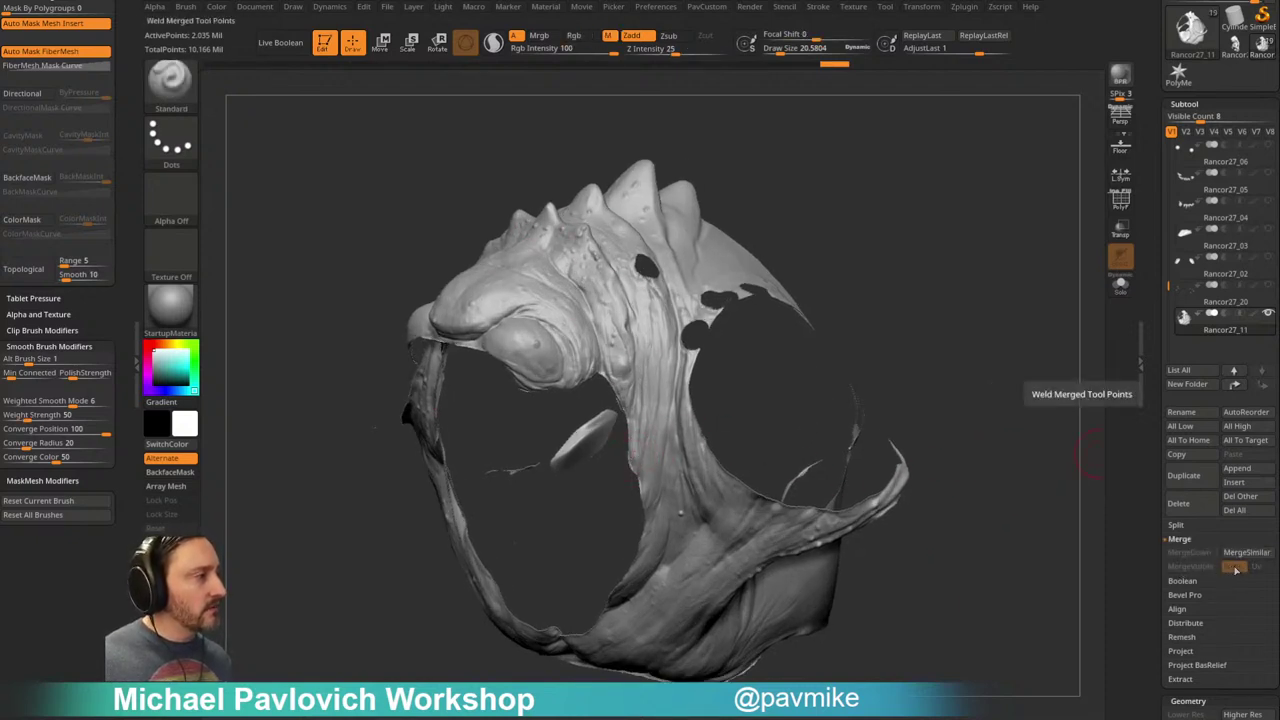
pyautogui.click(1180, 541)
pyautogui.press('space')
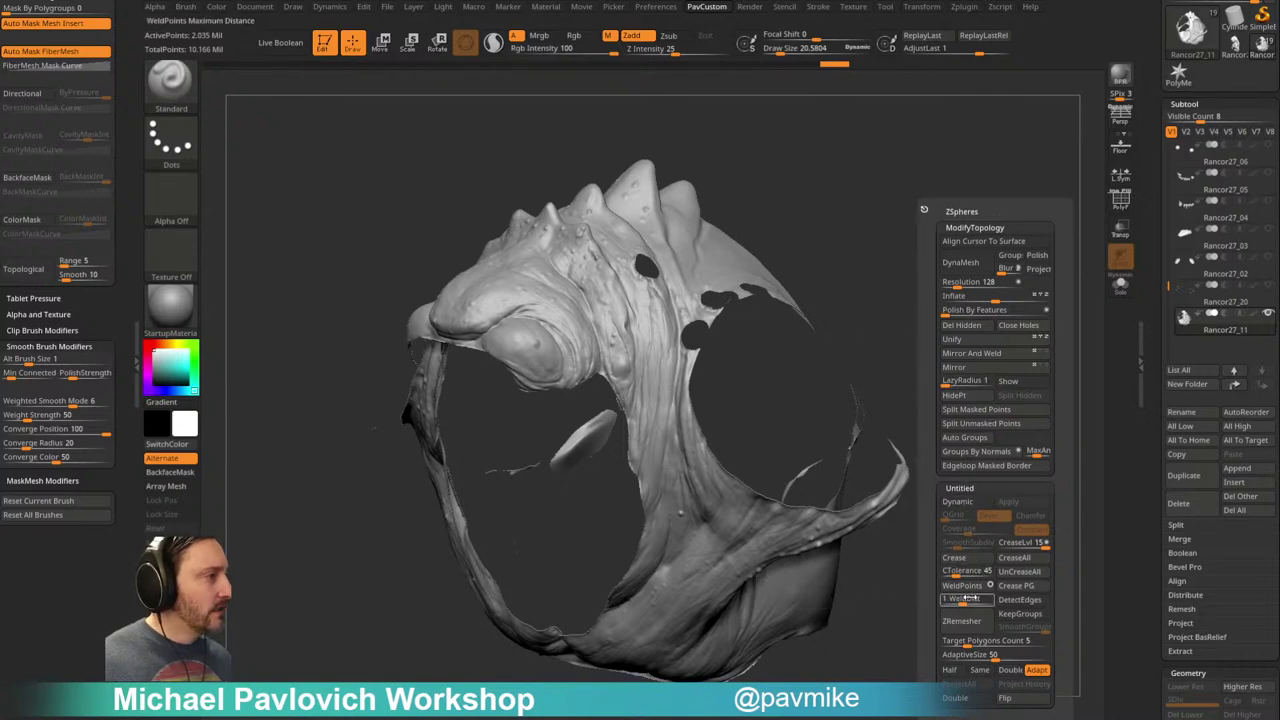
pyautogui.click(962, 585)
pyautogui.moveTo(1005, 276)
pyautogui.mouseDown()
pyautogui.moveTo(1023, 263)
pyautogui.moveTo(998, 284)
pyautogui.mouseUp()
pyautogui.moveTo(811, 315); pyautogui.dragTo(1003, 351)
pyautogui.press('2')
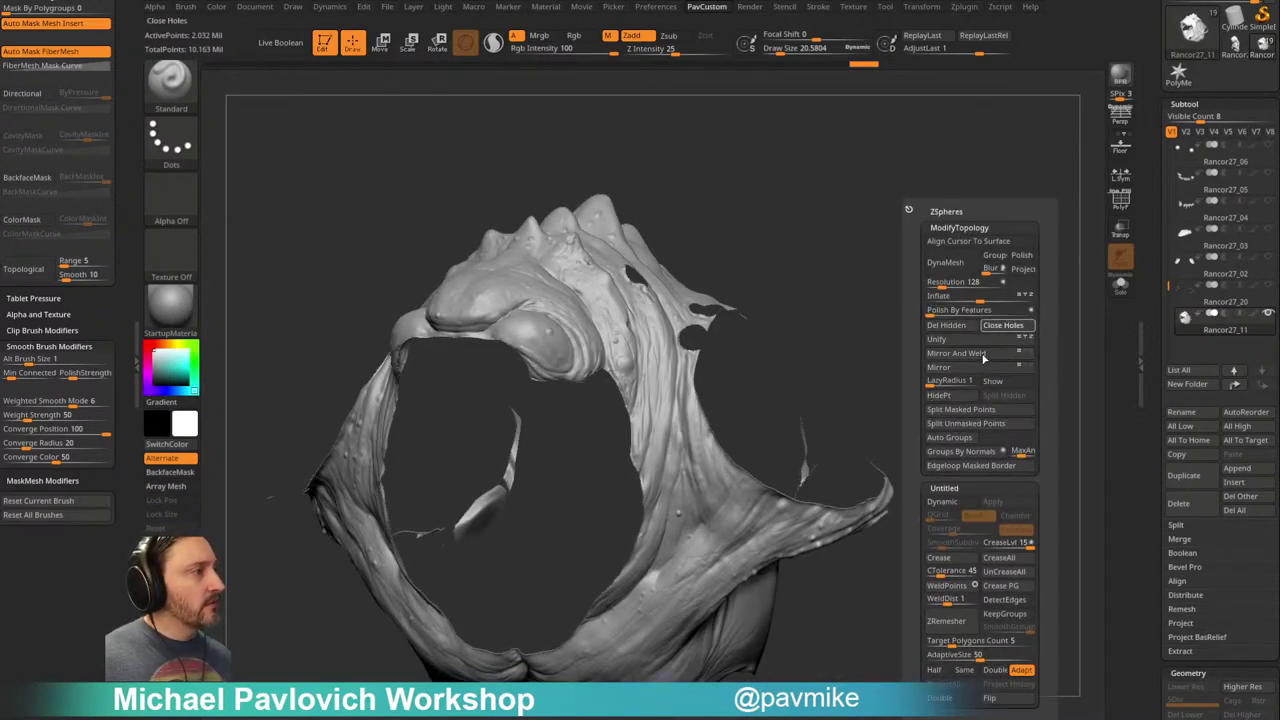
pyautogui.moveTo(851, 423)
pyautogui.mouseDown()
pyautogui.moveTo(1018, 297)
pyautogui.moveTo(983, 306)
pyautogui.moveTo(955, 353)
pyautogui.moveTo(980, 314)
pyautogui.moveTo(1003, 376)
pyautogui.moveTo(1023, 351)
pyautogui.moveTo(969, 386)
pyautogui.mouseUp()
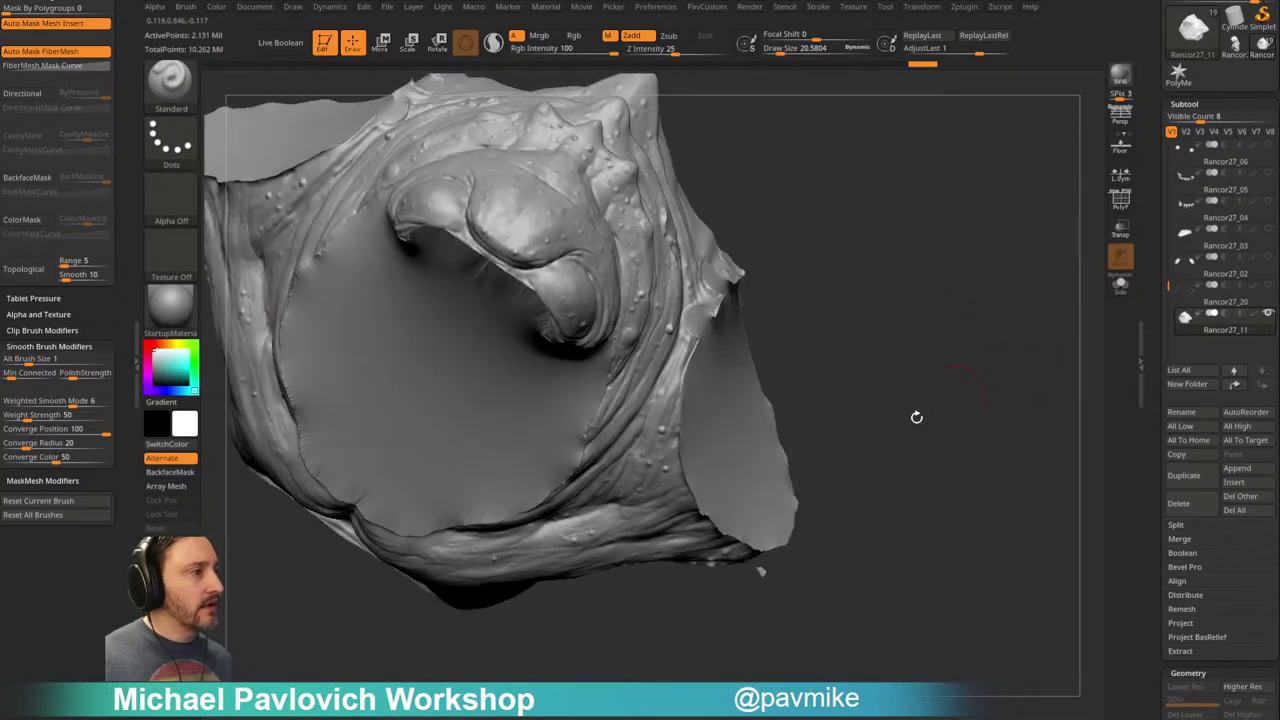
# Step: Isolate the main hood shell from its stray fragments and delete the hidden geometry
pyautogui.moveTo(780, 255)
pyautogui.keyDown('ctrl'); pyautogui.keyDown('shift'); pyautogui.mouseDown()
pyautogui.moveTo(740, 300)
pyautogui.moveTo(778, 250)
pyautogui.mouseUp(); pyautogui.keyUp('shift'); pyautogui.keyUp('ctrl')
pyautogui.keyDown('ctrl'); pyautogui.keyDown('shift'); pyautogui.click(959, 275); pyautogui.keyUp('shift'); pyautogui.keyUp('ctrl')
pyautogui.press('3')
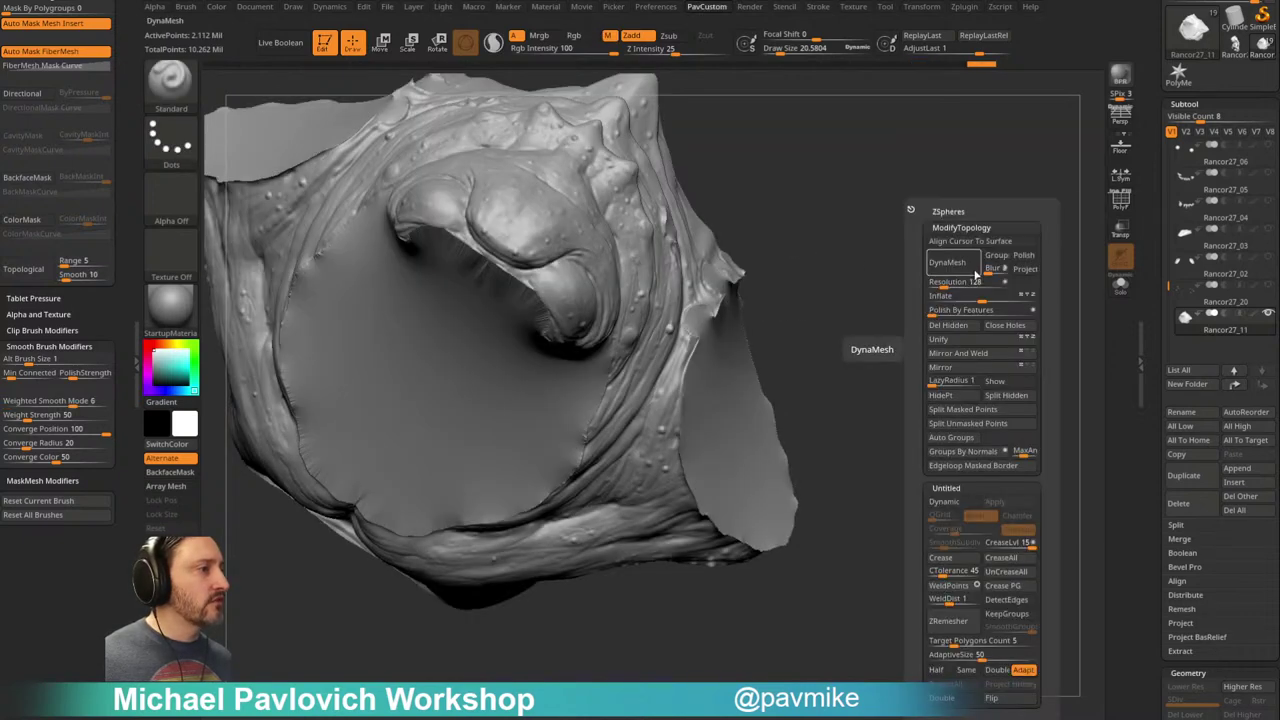
pyautogui.click(950, 326)
# Step: Mask the hood so that only the new hole caps remain unmasked, and return to drawing mode
pyautogui.moveTo(954, 346)
pyautogui.mouseDown()
pyautogui.moveTo(1037, 257)
pyautogui.moveTo(966, 257)
pyautogui.moveTo(955, 272)
pyautogui.mouseUp()
pyautogui.moveTo(786, 342)
pyautogui.mouseDown()
pyautogui.moveTo(843, 291)
pyautogui.moveTo(749, 371)
pyautogui.mouseUp()
pyautogui.press('w')
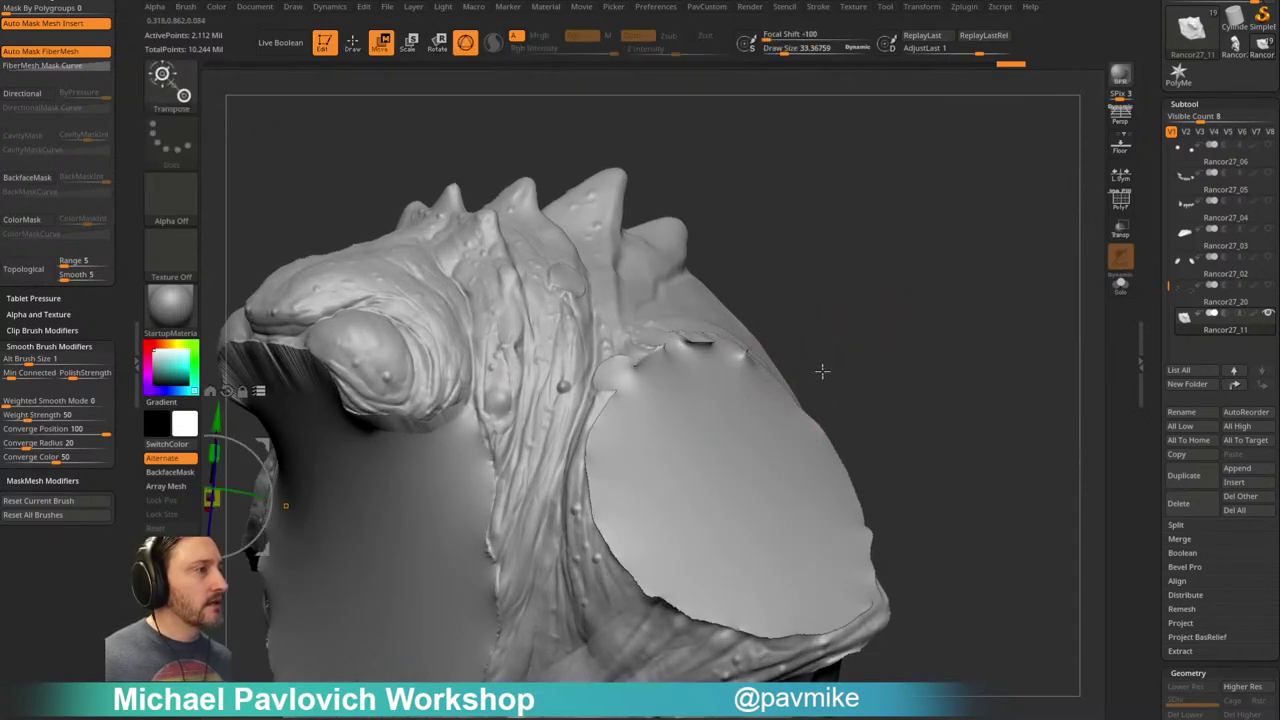
pyautogui.keyDown('ctrl'); pyautogui.click(763, 453); pyautogui.keyUp('ctrl')
pyautogui.keyDown('ctrl'); pyautogui.moveTo(920, 240); pyautogui.dragTo(956, 330); pyautogui.keyUp('ctrl')
pyautogui.keyDown('ctrl'); pyautogui.click(671, 503); pyautogui.keyUp('ctrl')
pyautogui.press('q')
# Step: Reshape the unmasked shoulder cap and its neighbouring spike-hole caps with the Move brush at a draw size of about 27
pyautogui.keyDown('alt'); pyautogui.moveTo(873, 281); pyautogui.dragTo(643, 330); pyautogui.keyUp('alt')
pyautogui.press('[')
pyautogui.press('[')
pyautogui.moveTo(586, 402)
pyautogui.mouseDown()
pyautogui.moveTo(605, 408)
pyautogui.moveTo(616, 338)
pyautogui.mouseUp()
pyautogui.moveTo(770, 310); pyautogui.dragTo(776, 303)
pyautogui.moveTo(1002, 247); pyautogui.dragTo(940, 256)
pyautogui.press('s')
pyautogui.moveTo(803, 366); pyautogui.dragTo(807, 366)
pyautogui.moveTo(892, 234); pyautogui.dragTo(795, 236)
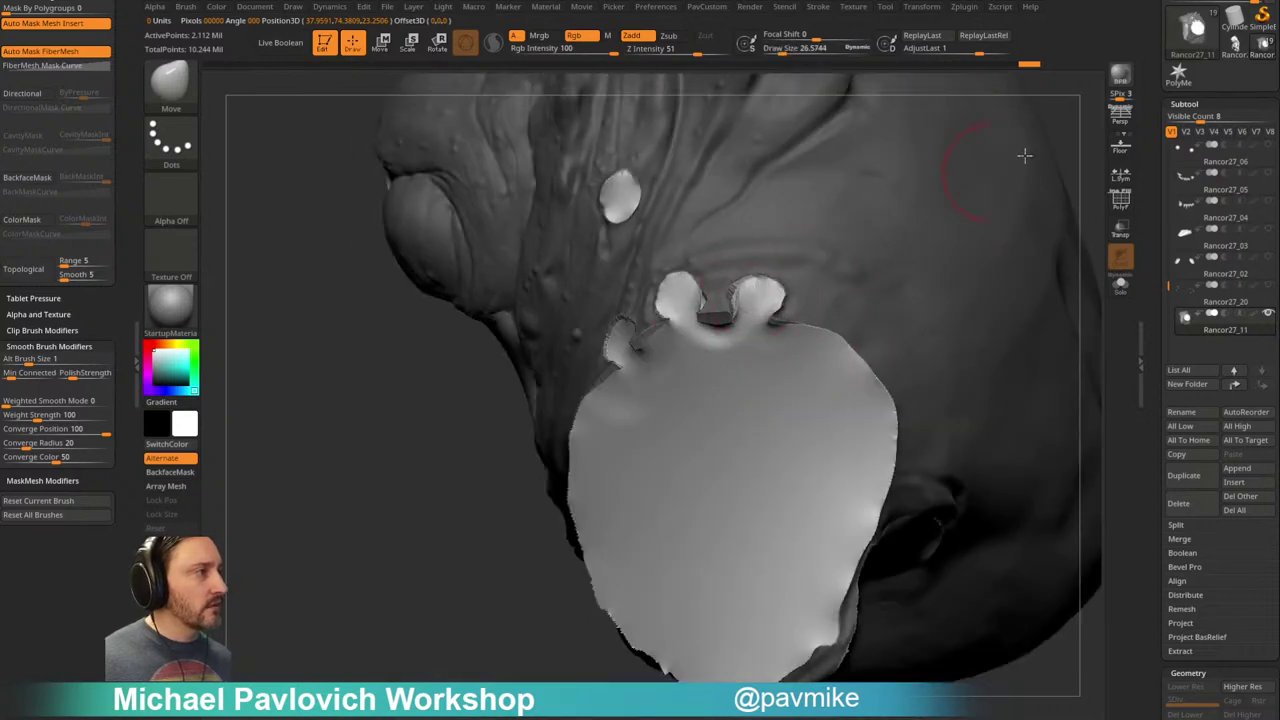
pyautogui.moveTo(977, 179); pyautogui.dragTo(1044, 167)
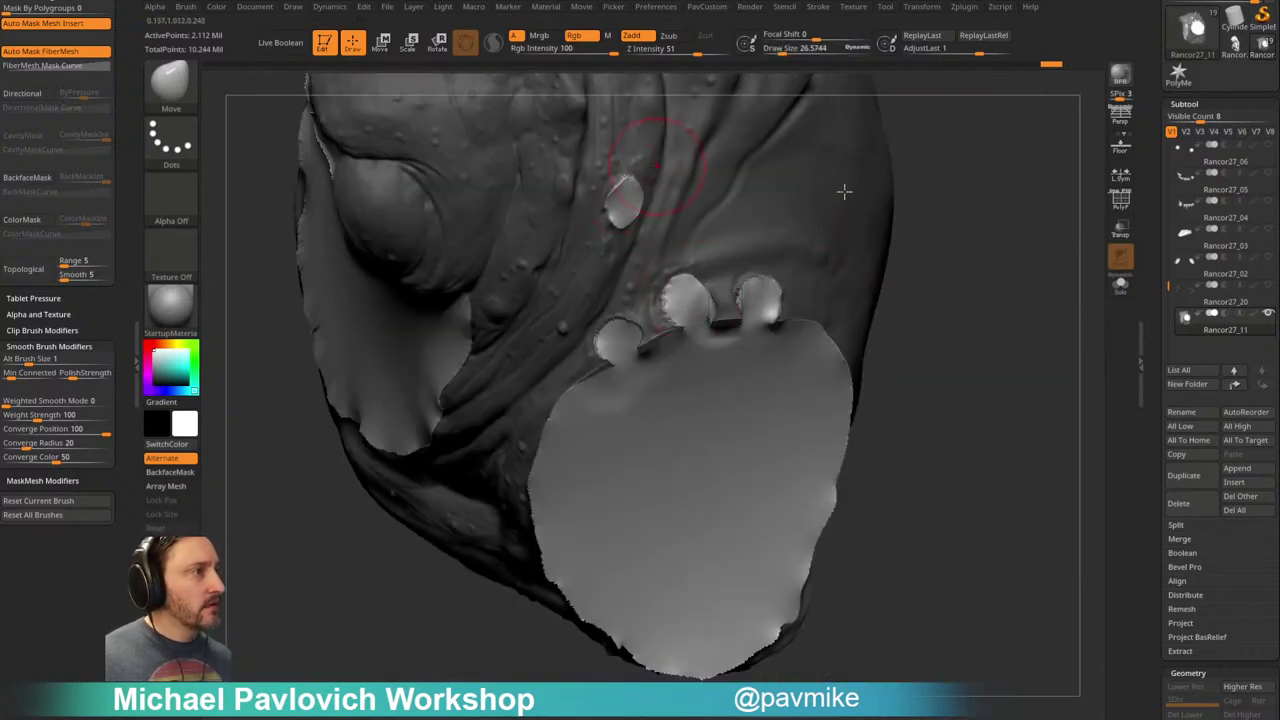
pyautogui.moveTo(915, 175); pyautogui.dragTo(994, 163)
pyautogui.moveTo(865, 218)
pyautogui.keyDown('alt'); pyautogui.mouseDown()
pyautogui.moveTo(946, 211)
pyautogui.moveTo(923, 166)
pyautogui.moveTo(970, 172)
pyautogui.mouseUp(); pyautogui.keyUp('alt')
# Step: Enlarge the Move brush to a draw size of about 46 and reshape the hood's large hole caps
pyautogui.press('s')
pyautogui.moveTo(687, 337); pyautogui.dragTo(693, 337)
pyautogui.moveTo(686, 327); pyautogui.dragTo(699, 334)
pyautogui.moveTo(624, 396); pyautogui.dragTo(630, 410)
pyautogui.moveTo(538, 434); pyautogui.dragTo(530, 442)
pyautogui.moveTo(1075, 310)
pyautogui.mouseDown()
pyautogui.moveTo(937, 194)
pyautogui.moveTo(986, 186)
pyautogui.moveTo(968, 270)
pyautogui.mouseUp()
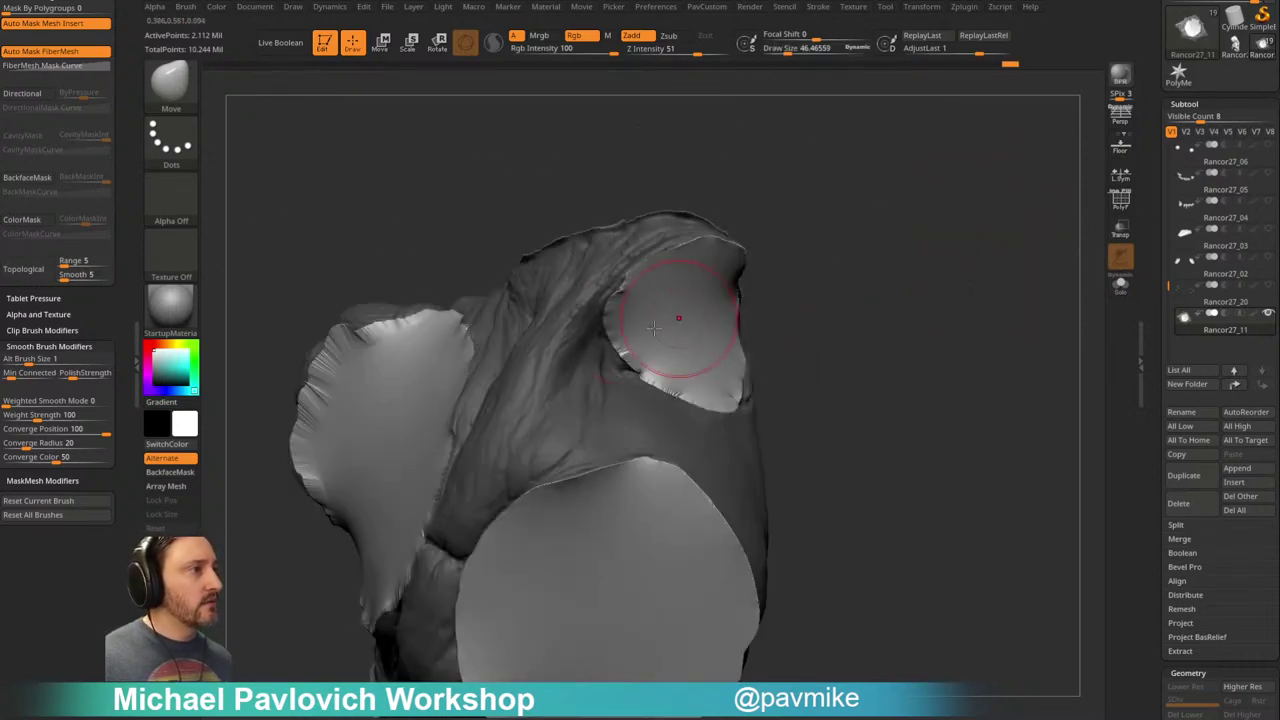
pyautogui.moveTo(660, 302); pyautogui.dragTo(717, 270)
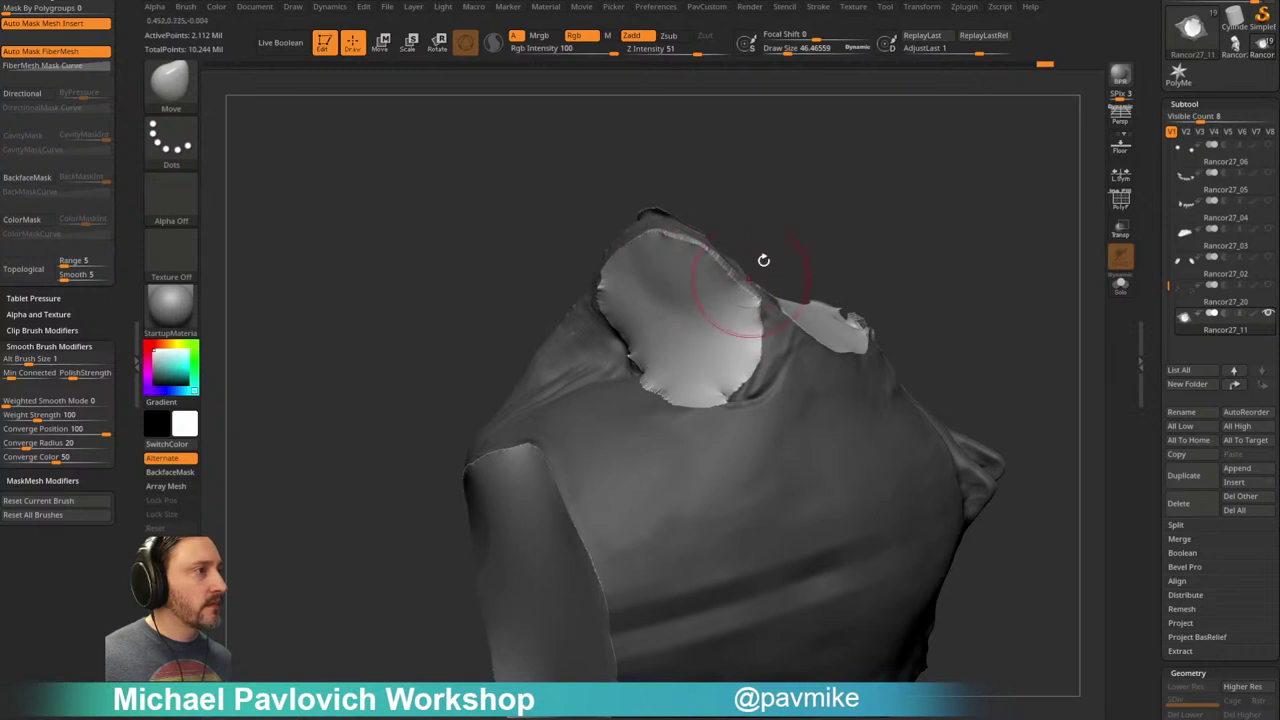
# Step: Refine the shoulder cap's curvature from behind and below with the Move brush at a draw size of about 36
pyautogui.moveTo(746, 285); pyautogui.dragTo(734, 257, button='right')
pyautogui.moveTo(782, 301); pyautogui.dragTo(801, 321)
pyautogui.moveTo(555, 355); pyautogui.dragTo(571, 412)
pyautogui.moveTo(720, 269); pyautogui.dragTo(738, 244)
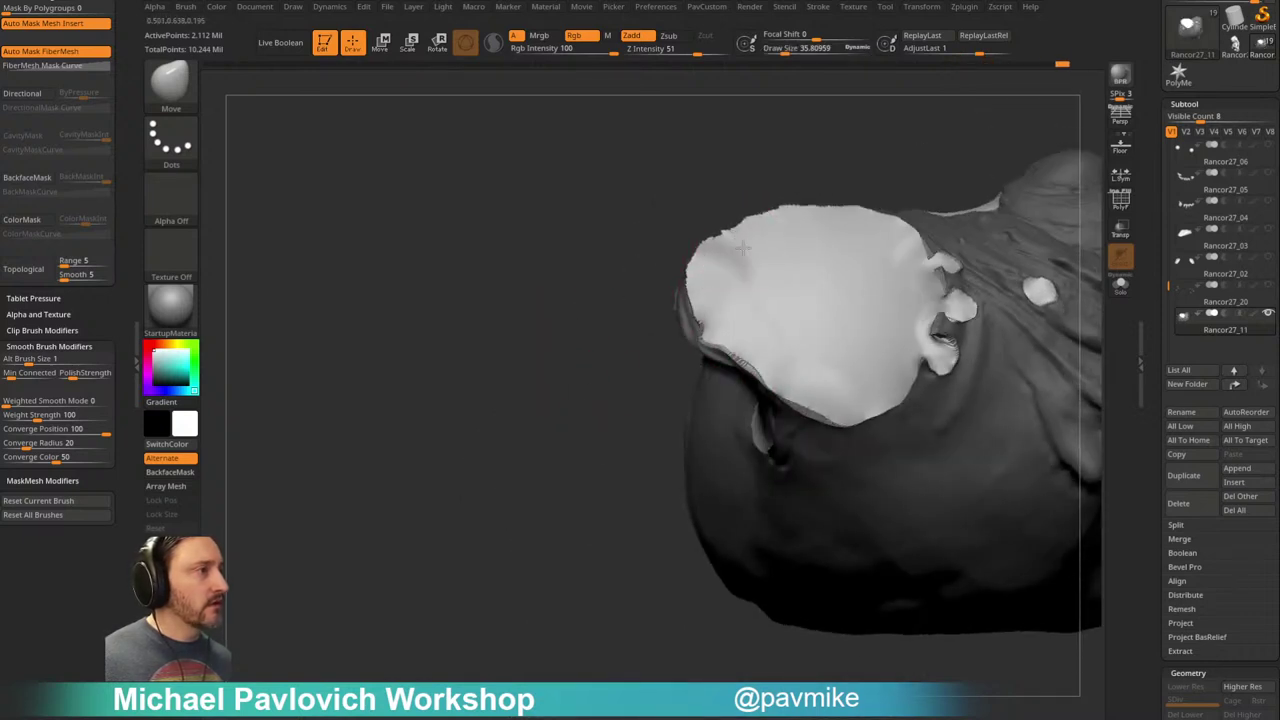
pyautogui.moveTo(763, 170); pyautogui.dragTo(771, 223)
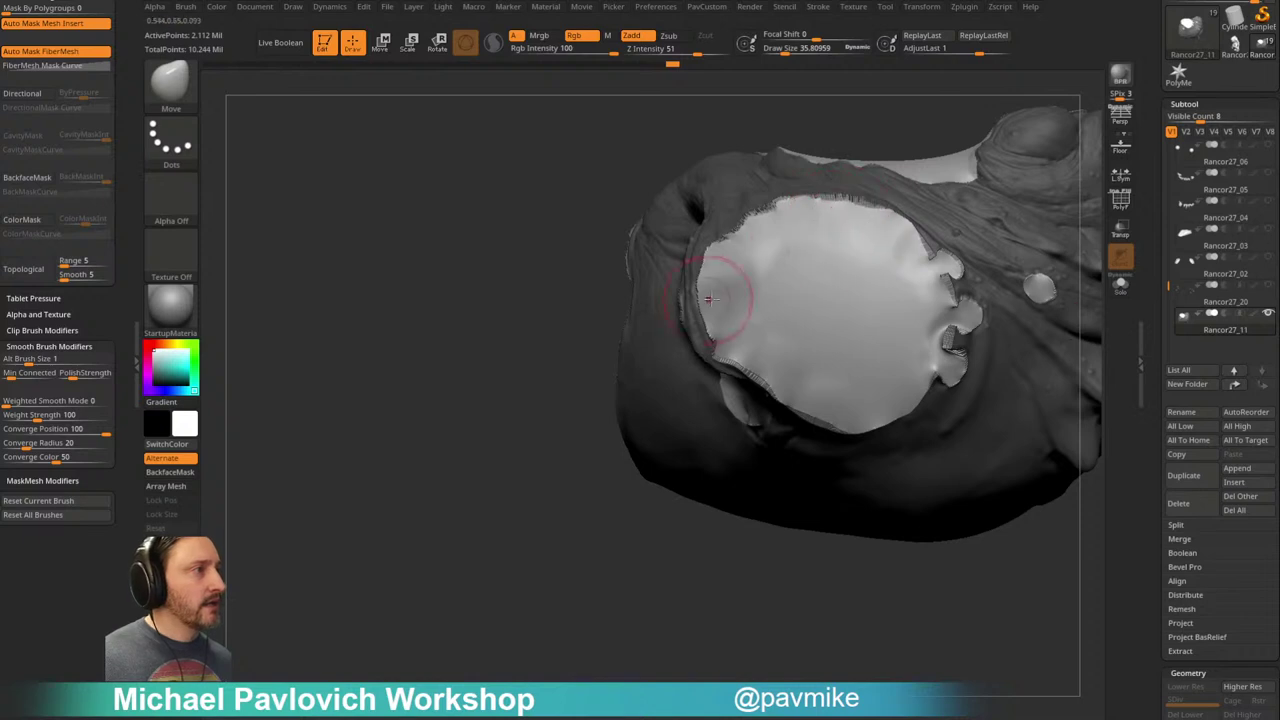
pyautogui.moveTo(611, 510); pyautogui.dragTo(926, 304)
# Step: Remesh the closed hood with DynaMesh at a resolution of 512
pyautogui.press('4')
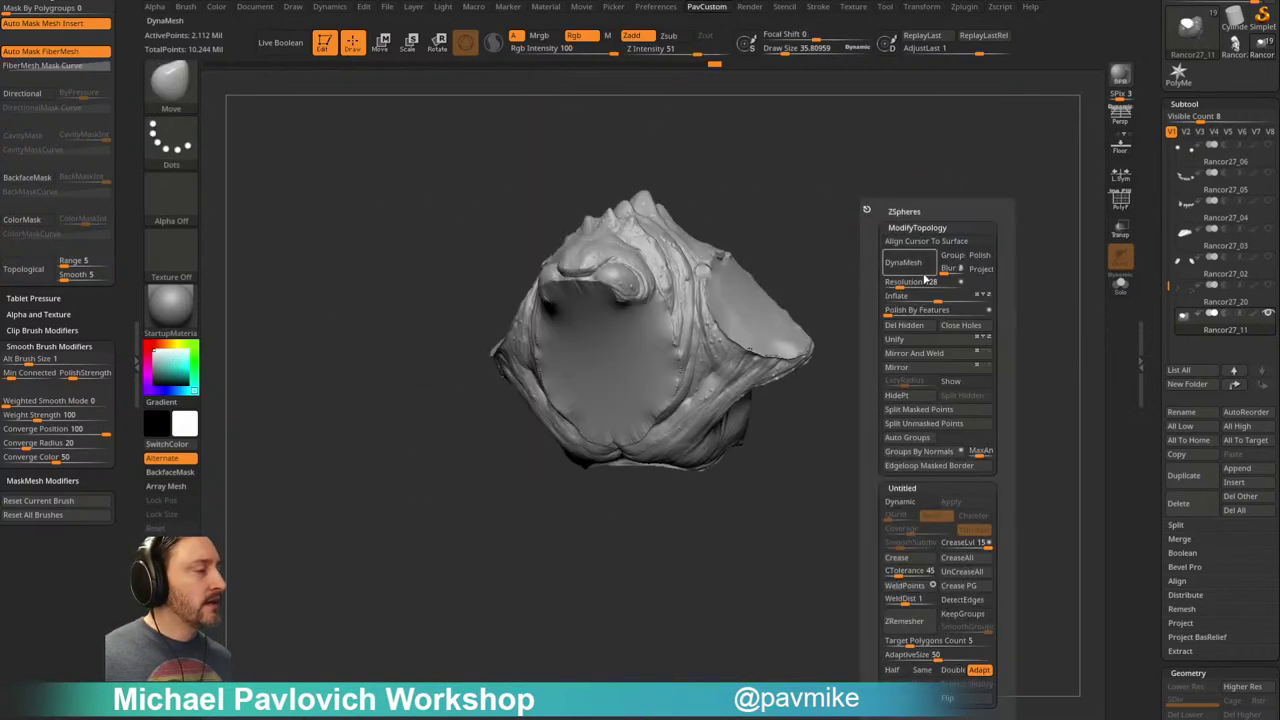
pyautogui.click(909, 284)
pyautogui.write('512')
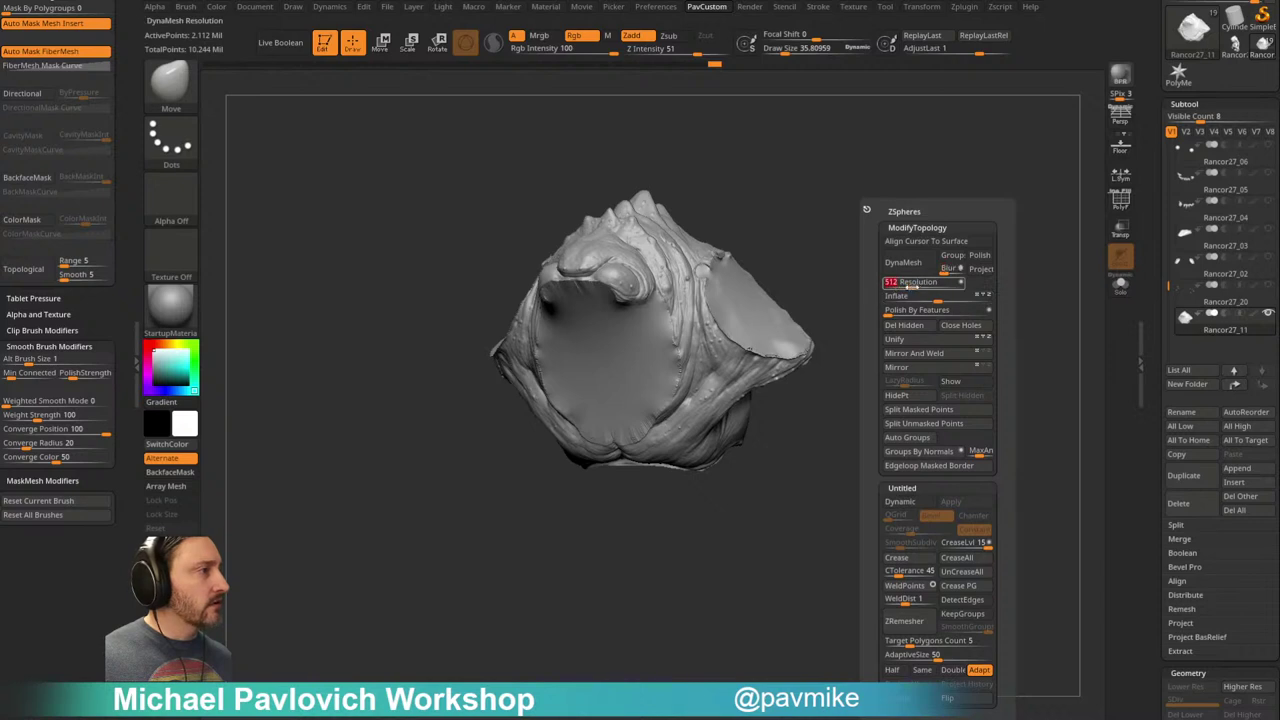
pyautogui.click(910, 264)
pyautogui.keyDown('ctrl'); pyautogui.moveTo(931, 265); pyautogui.dragTo(940, 298, button='right'); pyautogui.keyUp('ctrl')
pyautogui.press('4')
pyautogui.moveTo(937, 286); pyautogui.dragTo(1011, 286)
pyautogui.press('1')
pyautogui.moveTo(960, 250)
pyautogui.keyDown('alt'); pyautogui.mouseDown(button='right')
pyautogui.moveTo(972, 282)
pyautogui.moveTo(900, 305)
pyautogui.mouseUp(button='right'); pyautogui.keyUp('alt')
# Step: Enable Sculptris Pro and smooth the seams around the shoulder cap and the small spike holes above it
pyautogui.press('s')
pyautogui.moveTo(686, 351)
pyautogui.mouseDown()
pyautogui.moveTo(673, 351)
pyautogui.moveTo(727, 411)
pyautogui.mouseUp()
pyautogui.keyDown('alt'); pyautogui.moveTo(909, 343); pyautogui.dragTo(854, 340, button='right'); pyautogui.keyUp('alt')
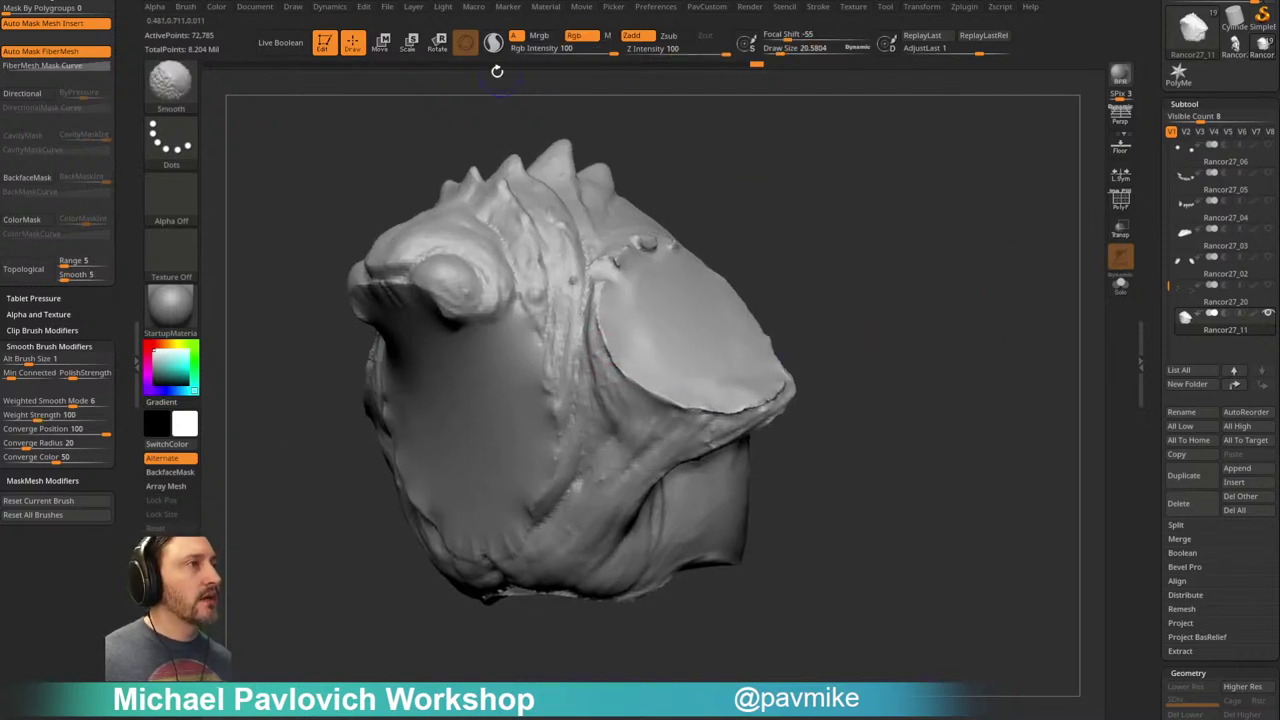
pyautogui.click(493, 43)
pyautogui.keyDown('shift'); pyautogui.moveTo(652, 385); pyautogui.dragTo(636, 386); pyautogui.keyUp('shift')
pyautogui.moveTo(814, 309); pyautogui.dragTo(602, 328)
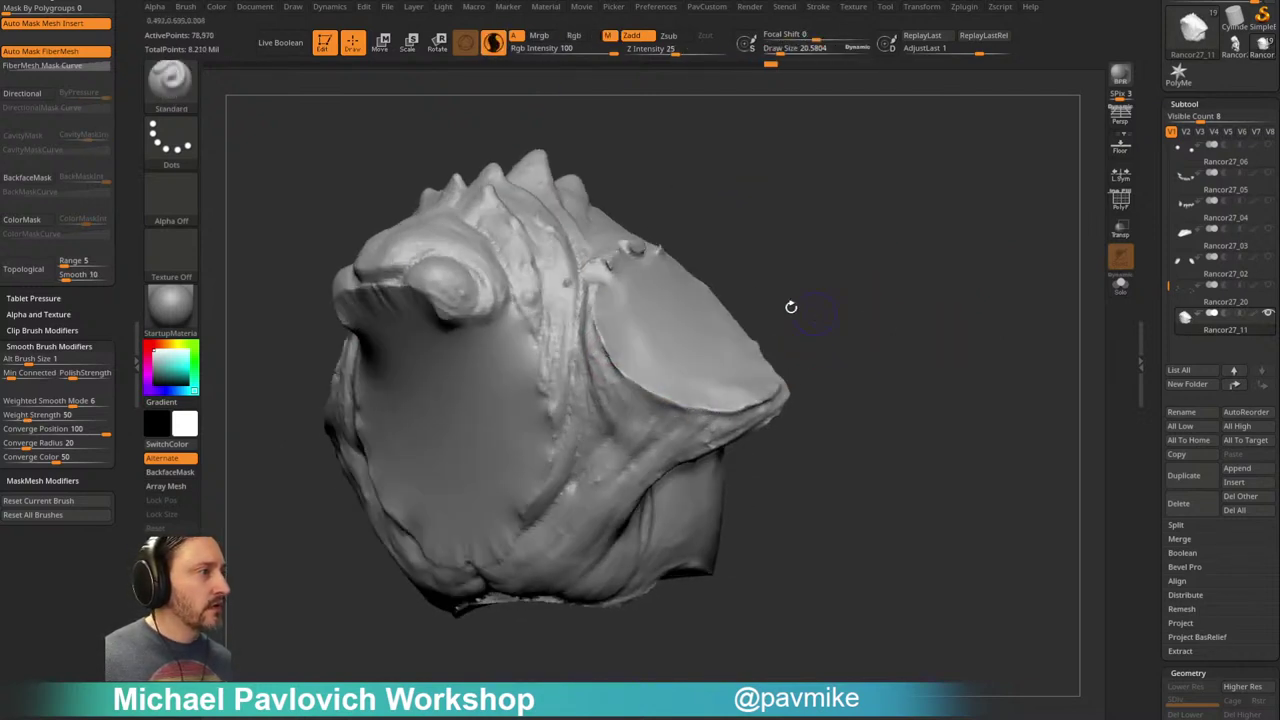
pyautogui.keyDown('shift'); pyautogui.moveTo(615, 262); pyautogui.dragTo(640, 252); pyautogui.keyUp('shift')
# Step: Smooth the rim around the hood's waist cap and the remaining rough seams on the underside
pyautogui.moveTo(852, 236); pyautogui.dragTo(690, 270)
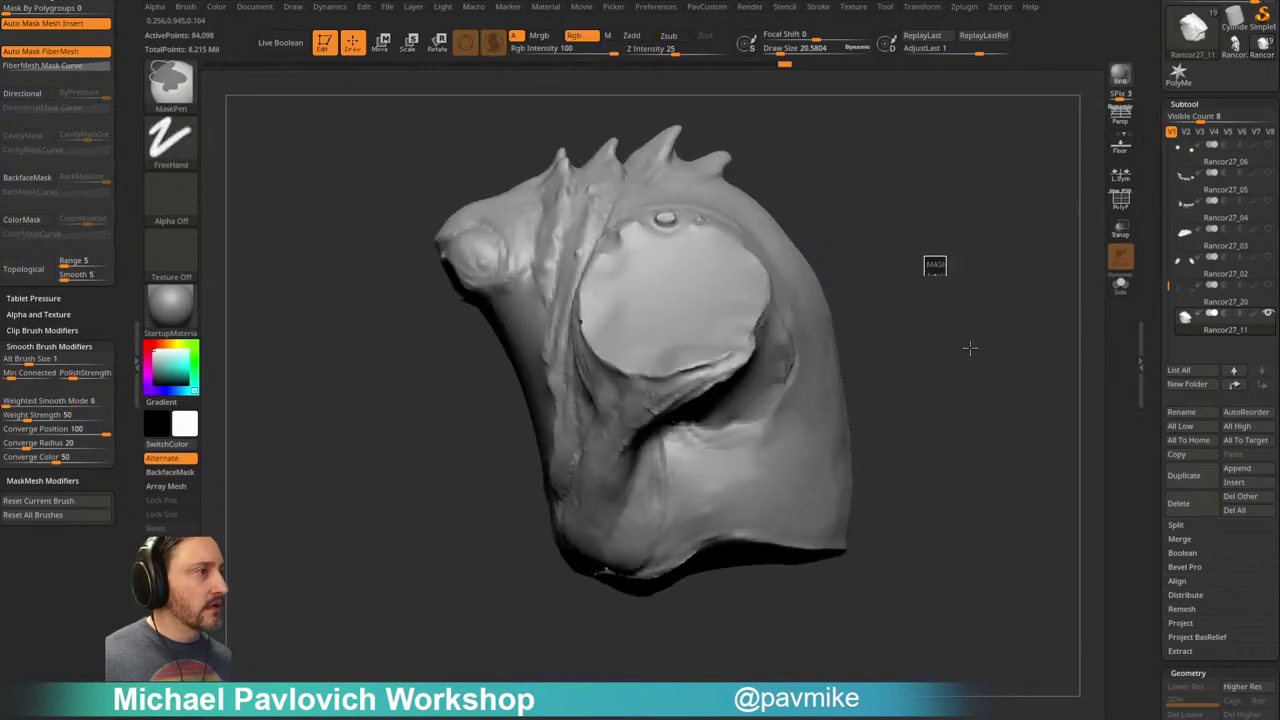
pyautogui.moveTo(929, 374); pyautogui.dragTo(806, 308)
pyautogui.moveTo(457, 503)
pyautogui.mouseDown()
pyautogui.moveTo(920, 223)
pyautogui.moveTo(966, 320)
pyautogui.moveTo(780, 375)
pyautogui.mouseUp()
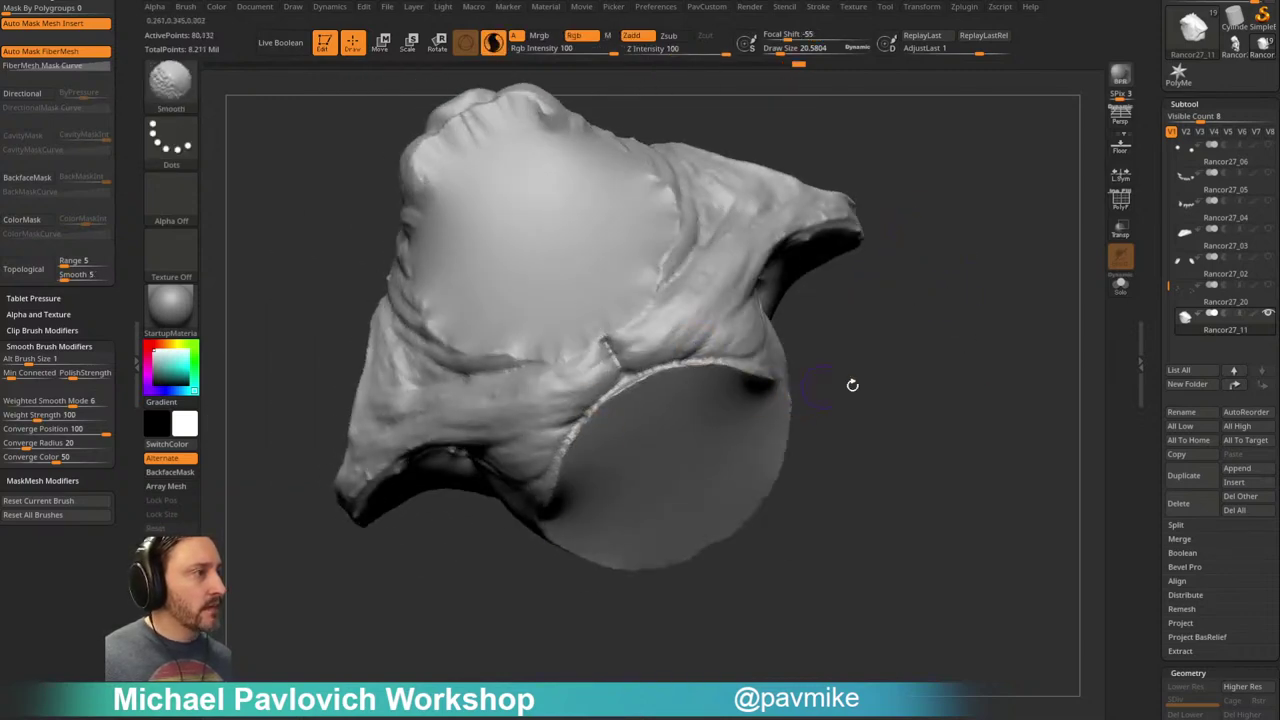
pyautogui.keyDown('alt'); pyautogui.moveTo(959, 393); pyautogui.dragTo(929, 381); pyautogui.keyUp('alt')
pyautogui.press('shift')
pyautogui.moveTo(115, 337); pyautogui.dragTo(109, 407)
pyautogui.moveTo(941, 363)
pyautogui.mouseDown()
pyautogui.moveTo(922, 395)
pyautogui.moveTo(990, 375)
pyautogui.moveTo(963, 380)
pyautogui.moveTo(971, 443)
pyautogui.moveTo(982, 368)
pyautogui.moveTo(1043, 306)
pyautogui.moveTo(1006, 391)
pyautogui.moveTo(1071, 414)
pyautogui.moveTo(1007, 383)
pyautogui.moveTo(1000, 354)
pyautogui.moveTo(993, 368)
pyautogui.mouseUp()
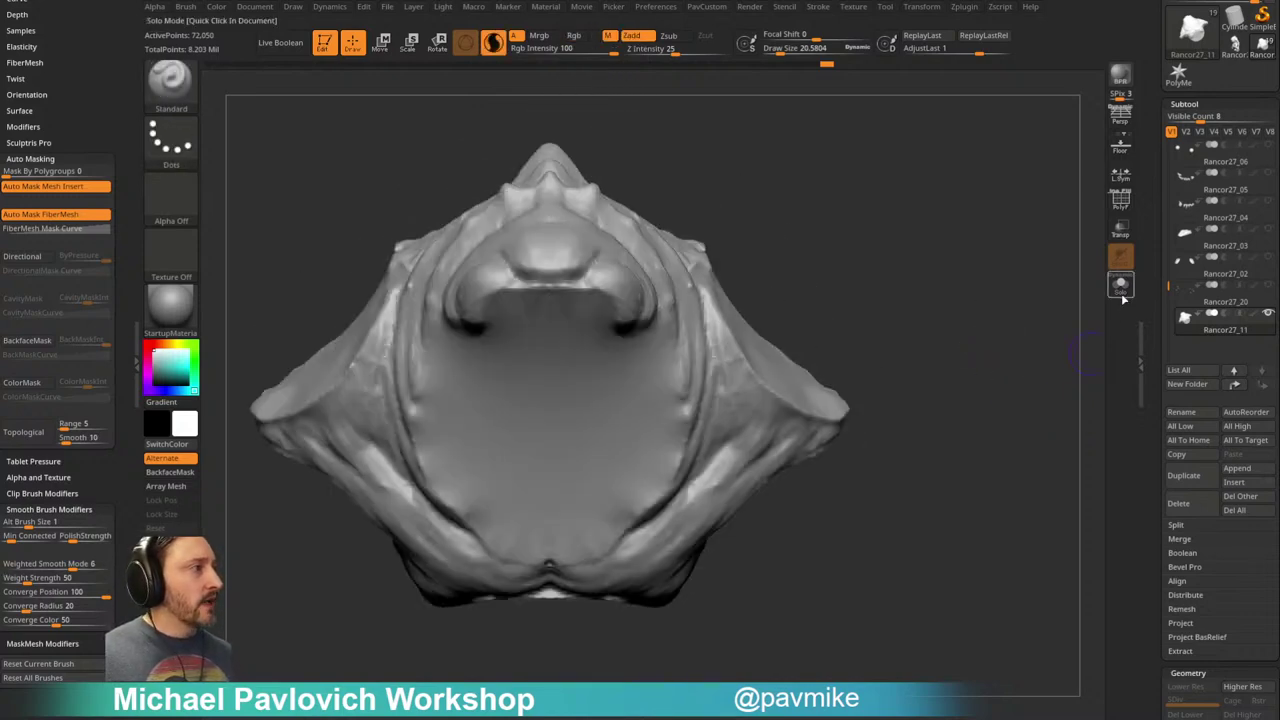
# Step: Show the other subtools again, choose the ClayBuildup brush and turn off Sculptris Pro
pyautogui.click(1121, 293)
pyautogui.click(1268, 314)
pyautogui.moveTo(1010, 285)
pyautogui.keyDown('alt'); pyautogui.mouseDown()
pyautogui.moveTo(966, 257)
pyautogui.moveTo(985, 184)
pyautogui.moveTo(1031, 186)
pyautogui.moveTo(1015, 225)
pyautogui.mouseUp(); pyautogui.keyUp('alt')
pyautogui.press('b')
pyautogui.press('c')
pyautogui.press('b')
pyautogui.click(491, 54)
pyautogui.moveTo(880, 178)
pyautogui.mouseDown()
pyautogui.moveTo(928, 188)
pyautogui.moveTo(954, 172)
pyautogui.mouseUp()
pyautogui.keyDown('ctrl'); pyautogui.moveTo(934, 128); pyautogui.dragTo(972, 170); pyautogui.keyUp('ctrl')
# Step: Isolate the hood and build up a fleshy mass beneath its brow folds with the ClayBuildup brush
pyautogui.moveTo(868, 208); pyautogui.dragTo(909, 195)
pyautogui.press('2')
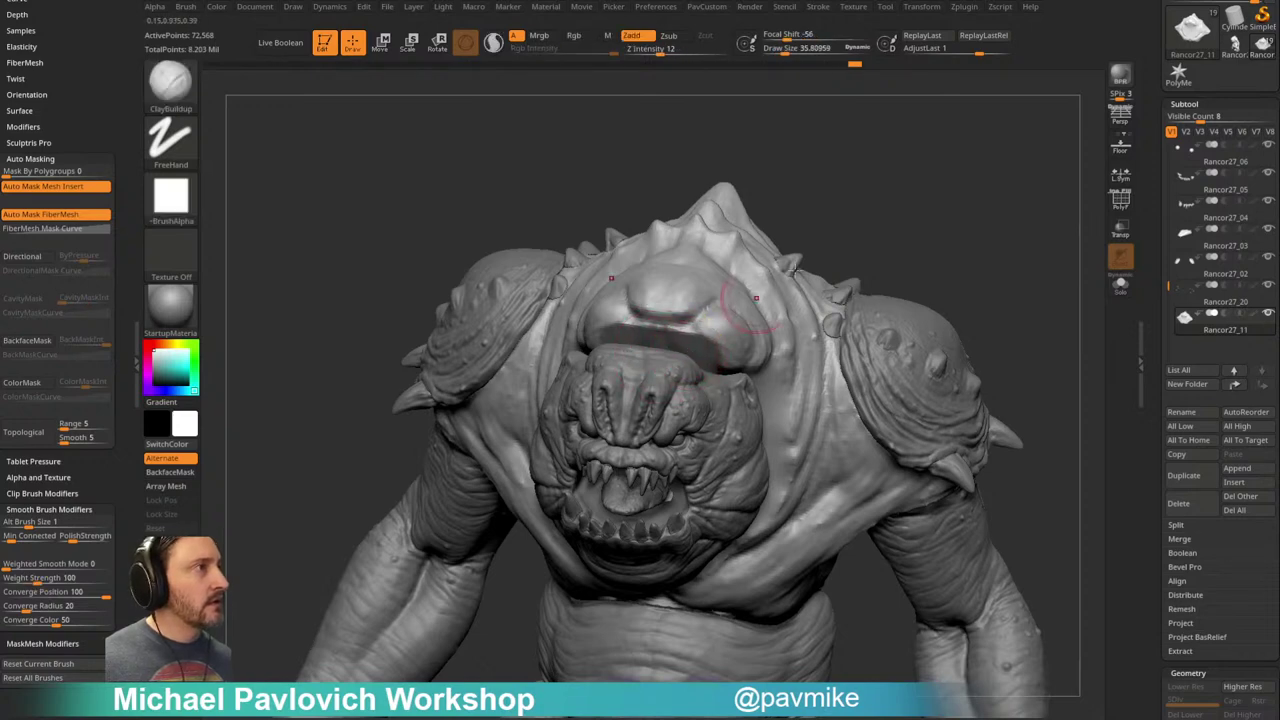
pyautogui.moveTo(940, 212); pyautogui.dragTo(845, 224)
pyautogui.click(1120, 285)
pyautogui.moveTo(1051, 271); pyautogui.dragTo(829, 301)
pyautogui.moveTo(630, 348); pyautogui.dragTo(622, 381)
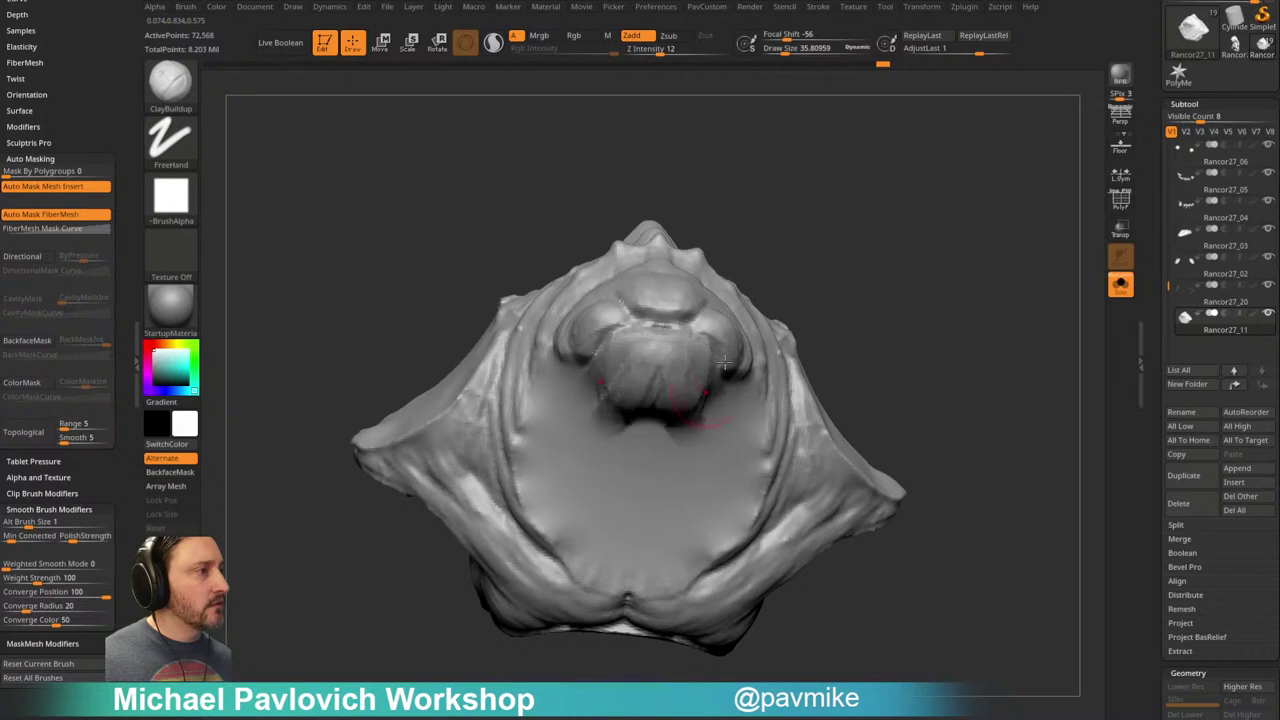
pyautogui.moveTo(697, 408); pyautogui.dragTo(690, 365)
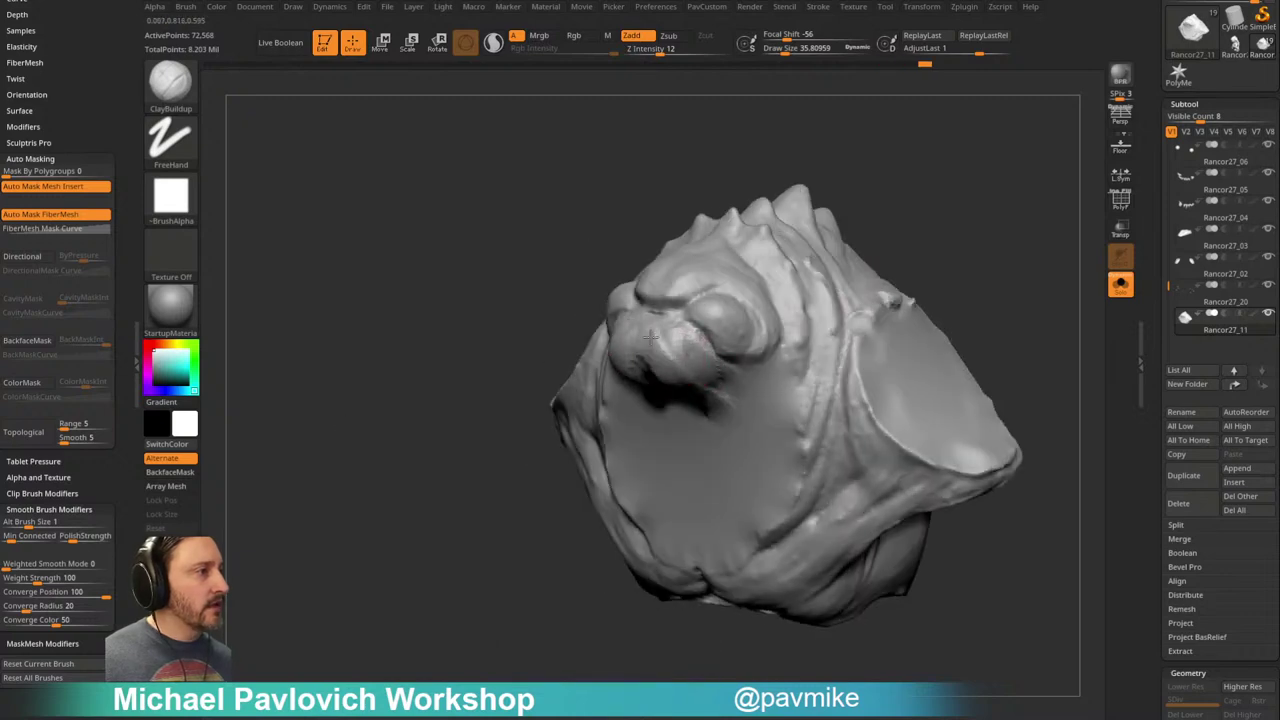
# Step: Extend the ClayBuildup folds along the side of the hood's face opening and show the other subtools again
pyautogui.moveTo(743, 373)
pyautogui.mouseDown()
pyautogui.moveTo(1031, 354)
pyautogui.moveTo(926, 280)
pyautogui.mouseUp()
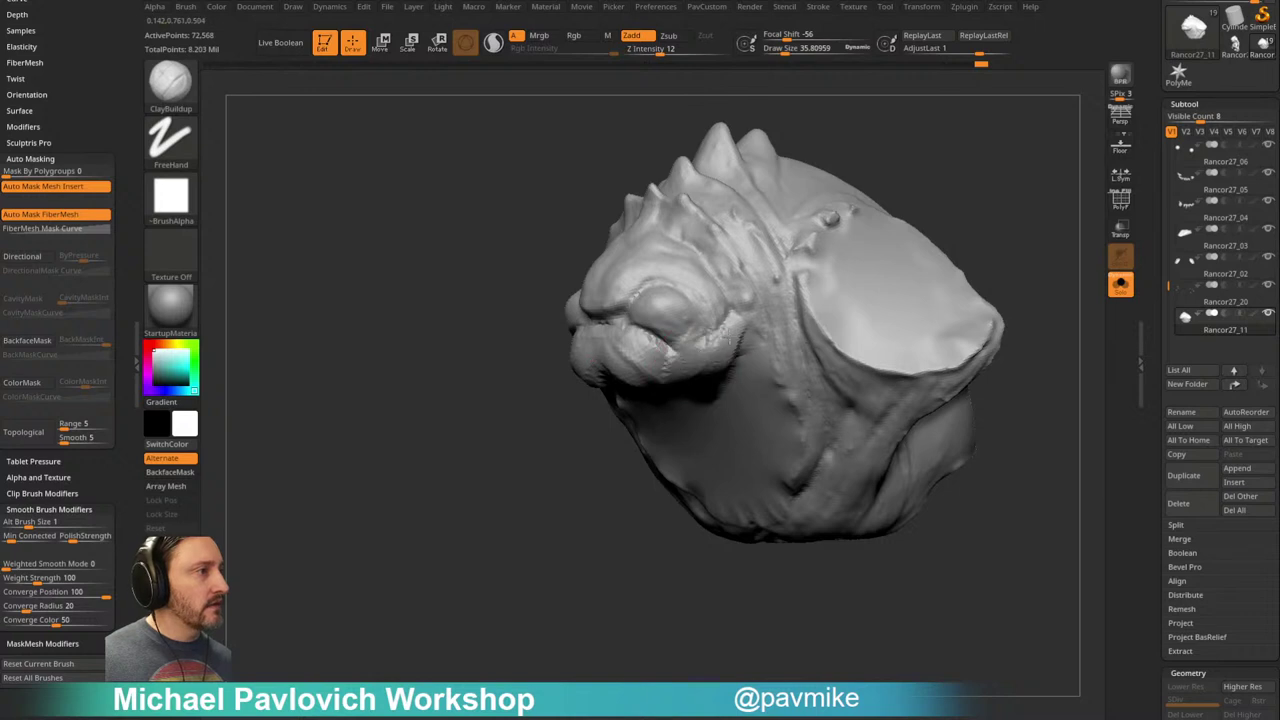
pyautogui.moveTo(740, 395)
pyautogui.mouseDown()
pyautogui.moveTo(1037, 409)
pyautogui.moveTo(695, 203)
pyautogui.mouseUp()
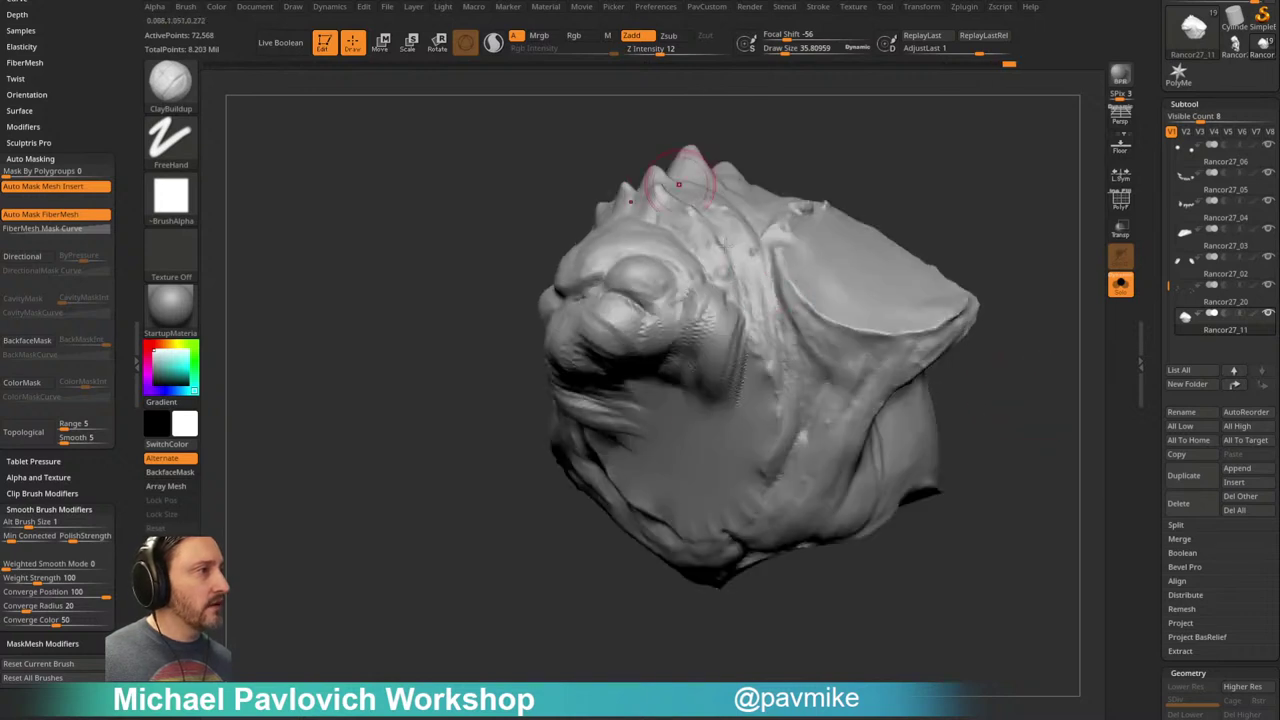
pyautogui.moveTo(698, 325)
pyautogui.mouseDown()
pyautogui.moveTo(634, 366)
pyautogui.moveTo(674, 414)
pyautogui.moveTo(620, 440)
pyautogui.moveTo(755, 391)
pyautogui.moveTo(745, 468)
pyautogui.mouseUp()
pyautogui.click(1120, 286)
# Step: Reshape the hood behind the head's cheek and jaw with the Move brush so it wraps the head more closely
pyautogui.moveTo(1080, 292); pyautogui.dragTo(985, 262)
pyautogui.moveTo(683, 570)
pyautogui.mouseDown()
pyautogui.moveTo(580, 494)
pyautogui.moveTo(616, 507)
pyautogui.moveTo(1054, 291)
pyautogui.moveTo(1066, 270)
pyautogui.moveTo(739, 328)
pyautogui.moveTo(692, 315)
pyautogui.mouseUp()
pyautogui.press('b')
pyautogui.press('m')
pyautogui.press('v')
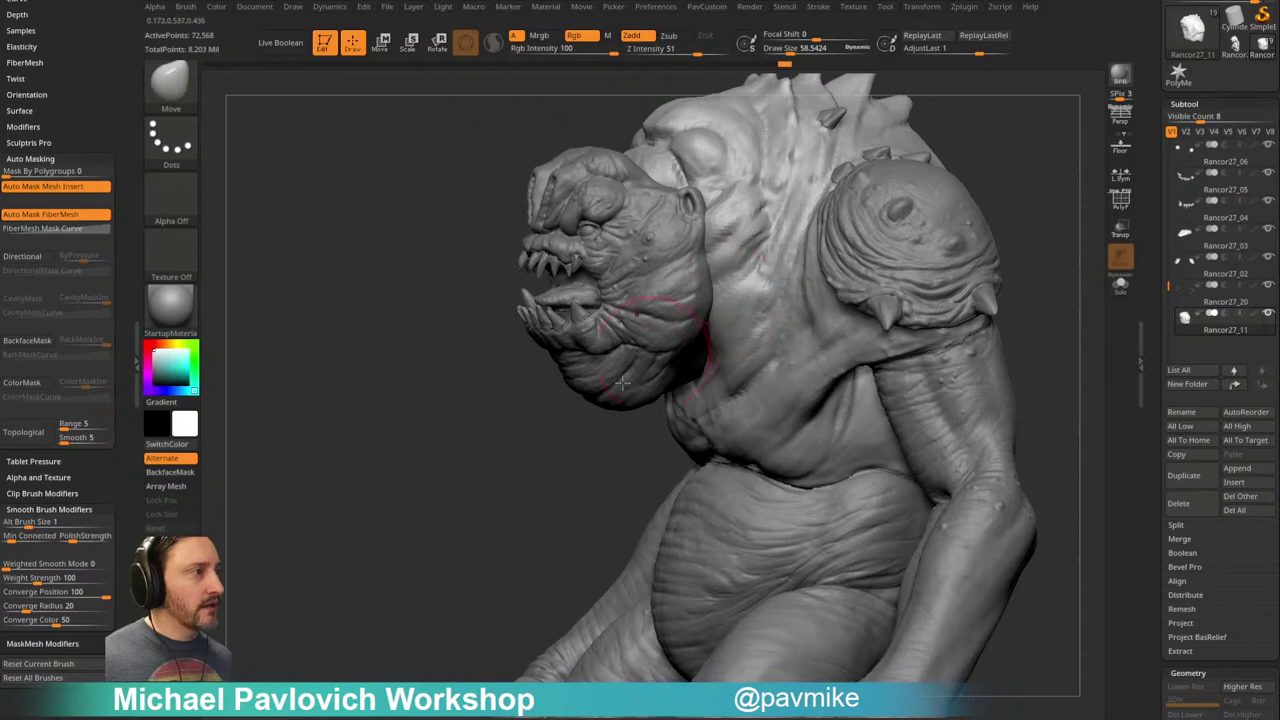
pyautogui.moveTo(648, 379); pyautogui.dragTo(703, 335)
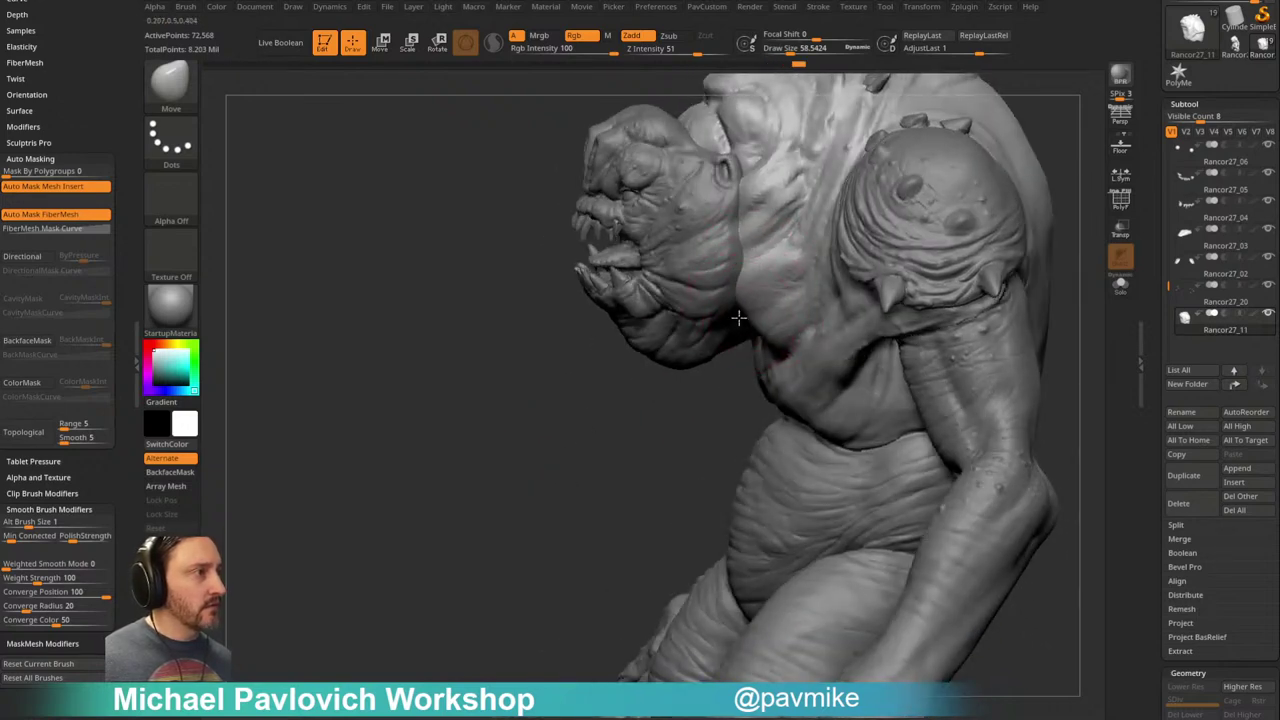
pyautogui.moveTo(686, 408)
pyautogui.mouseDown()
pyautogui.moveTo(623, 423)
pyautogui.moveTo(617, 437)
pyautogui.mouseUp()
pyautogui.press('s')
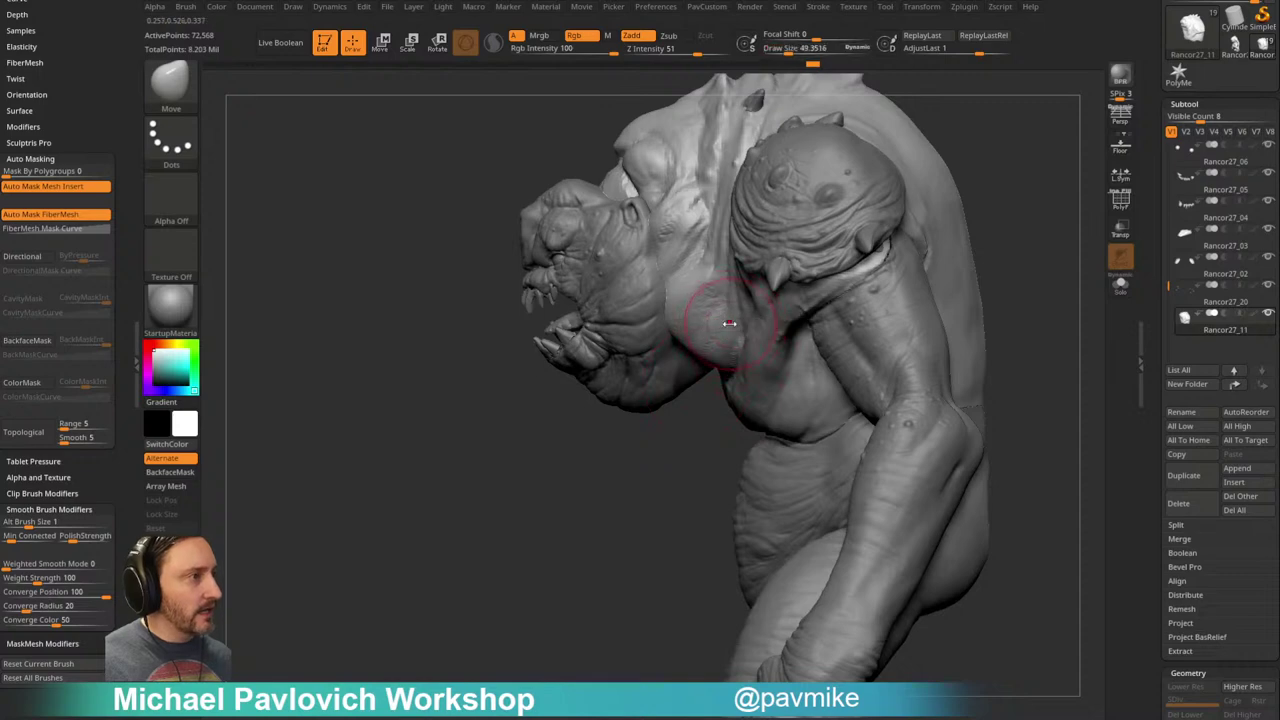
pyautogui.moveTo(731, 326); pyautogui.dragTo(727, 326)
pyautogui.moveTo(675, 433)
pyautogui.mouseDown()
pyautogui.moveTo(673, 422)
pyautogui.moveTo(674, 437)
pyautogui.moveTo(706, 424)
pyautogui.mouseUp()
# Step: Carve creases into the side of the hood behind the cheek with the DamStandard brush
pyautogui.press('b')
pyautogui.press('d')
pyautogui.press('s')
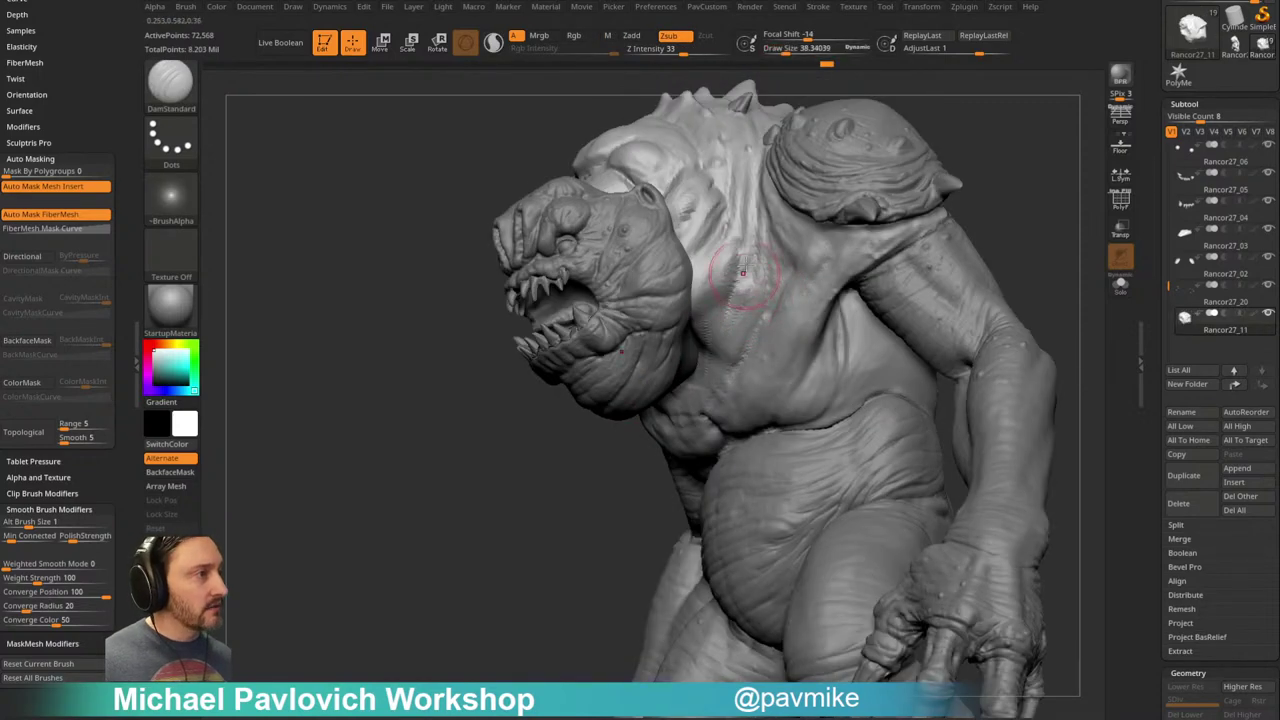
pyautogui.moveTo(577, 502); pyautogui.dragTo(703, 279)
# Step: Build up the neck area of the hood behind the jaw with ClayBuildup at a draw size of about 46
pyautogui.press('b')
pyautogui.press('c')
pyautogui.press('b')
pyautogui.moveTo(623, 430); pyautogui.dragTo(717, 291)
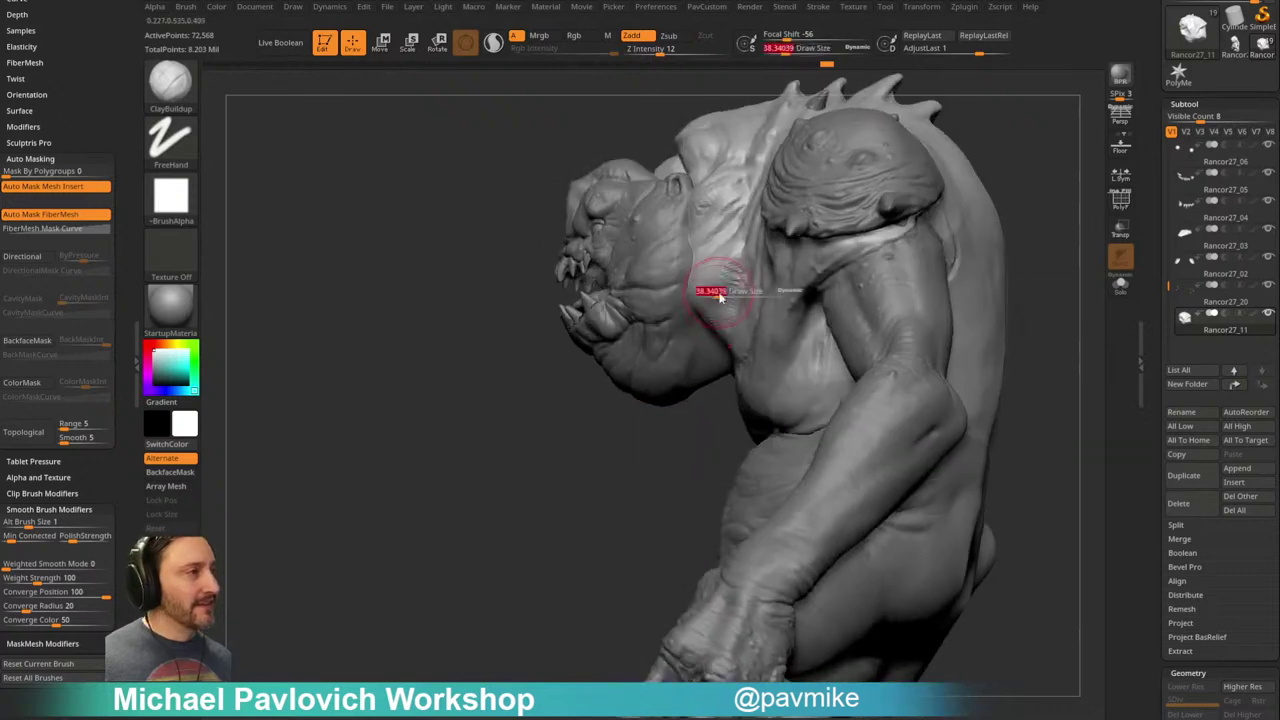
pyautogui.moveTo(702, 243)
pyautogui.mouseDown()
pyautogui.moveTo(682, 368)
pyautogui.moveTo(620, 509)
pyautogui.moveTo(660, 365)
pyautogui.mouseUp()
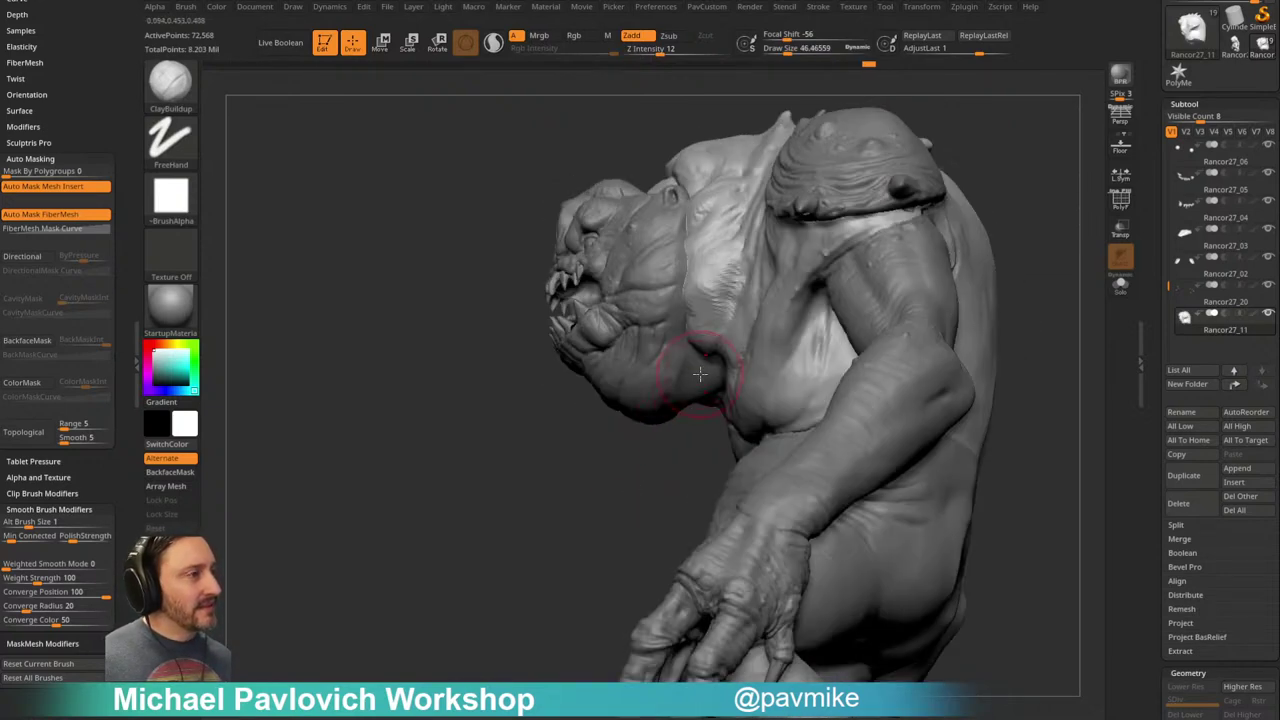
# Step: Select the head subtool and pull the rear of its jaw and throat back toward the hood with the Move brush
pyautogui.press('b')
pyautogui.press('m')
pyautogui.press('v')
pyautogui.keyDown('alt'); pyautogui.click(676, 396); pyautogui.keyUp('alt')
pyautogui.moveTo(651, 425)
pyautogui.mouseDown()
pyautogui.moveTo(649, 463)
pyautogui.moveTo(628, 446)
pyautogui.moveTo(645, 422)
pyautogui.mouseUp()
pyautogui.moveTo(698, 352); pyautogui.dragTo(466, 621)
# Step: Choose ClayBuildup with a draw size of about 22 and set the head's subdivision level to 3
pyautogui.press('b')
pyautogui.press('c')
pyautogui.press('b')
pyautogui.press('s')
pyautogui.moveTo(393, 337); pyautogui.dragTo(372, 374)
pyautogui.press('s')
pyautogui.moveTo(703, 346); pyautogui.dragTo(689, 347)
pyautogui.moveTo(645, 455)
pyautogui.mouseDown()
pyautogui.moveTo(689, 378)
pyautogui.moveTo(970, 285)
pyautogui.mouseUp()
pyautogui.moveTo(1155, 350); pyautogui.dragTo(1154, 165)
pyautogui.click(1192, 447)
pyautogui.moveTo(1007, 436)
pyautogui.keyDown('alt'); pyautogui.mouseDown()
pyautogui.moveTo(1027, 435)
pyautogui.moveTo(843, 500)
pyautogui.mouseUp(); pyautogui.keyUp('alt')
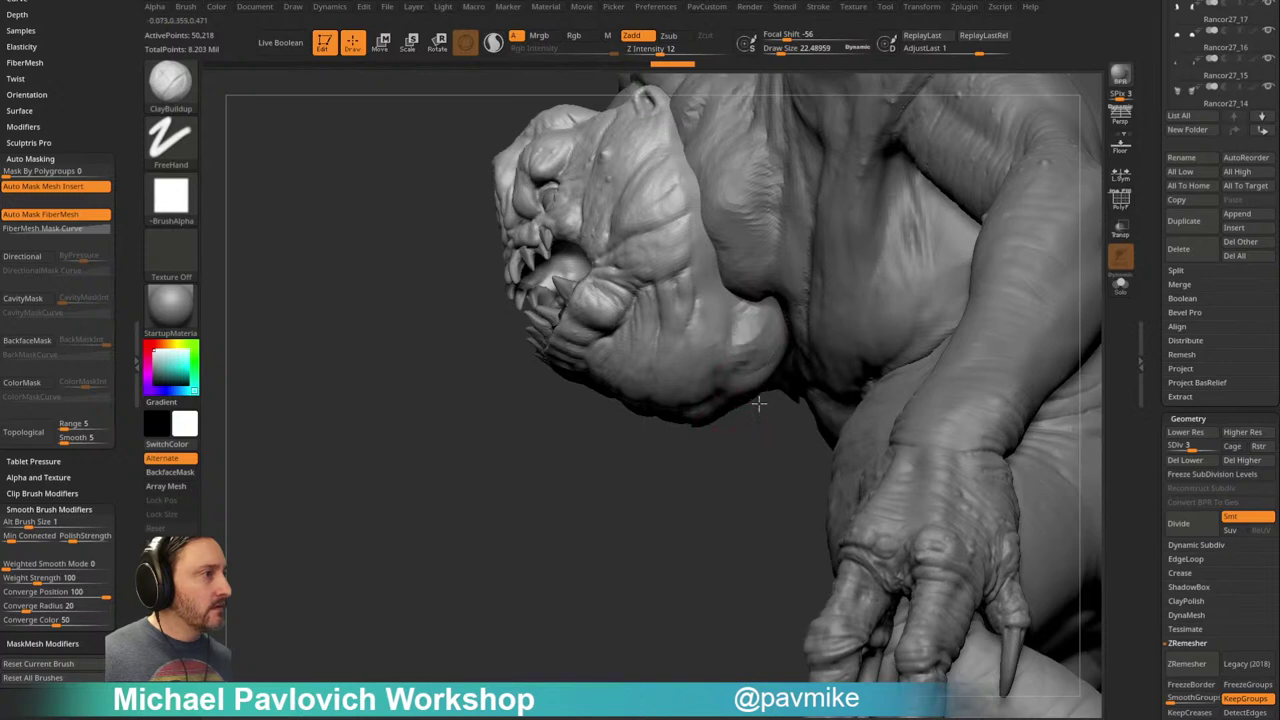
# Step: Build up flesh and folds on the rear of the head's jaw, throat and cheek with ClayBuildup
pyautogui.moveTo(751, 438); pyautogui.dragTo(764, 345)
pyautogui.moveTo(751, 390); pyautogui.dragTo(749, 384)
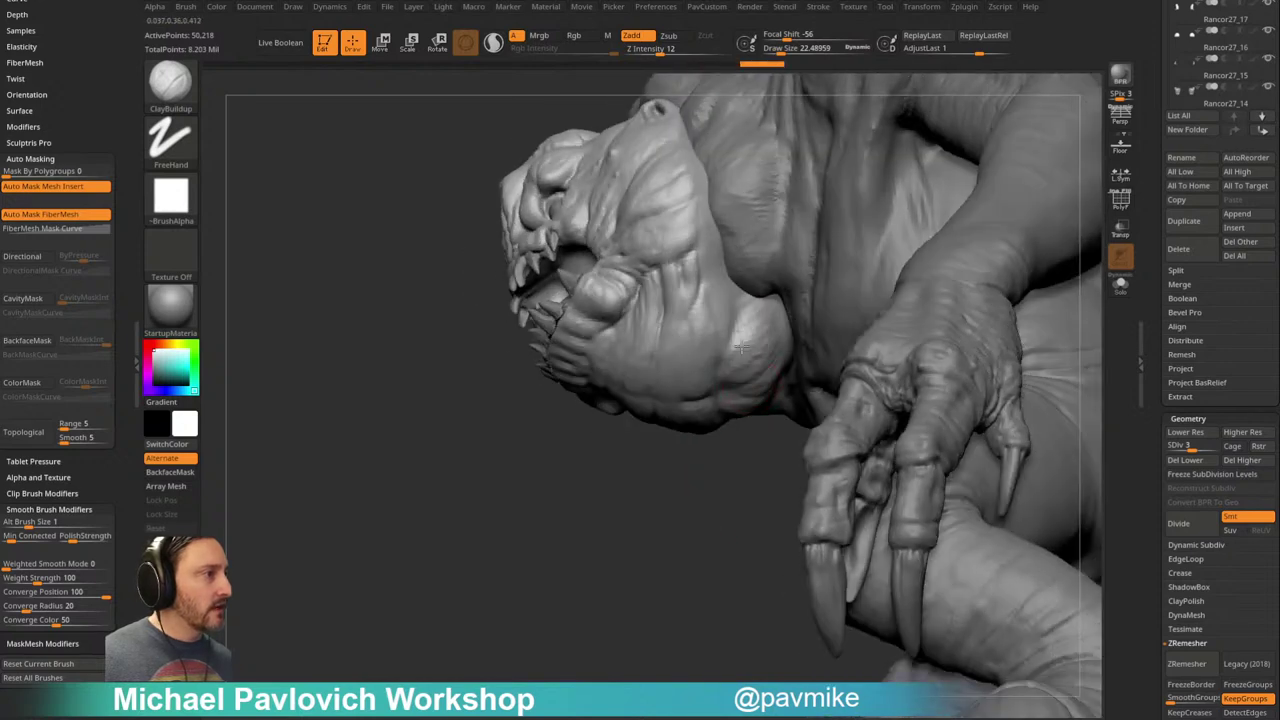
pyautogui.moveTo(730, 312)
pyautogui.mouseDown()
pyautogui.moveTo(694, 509)
pyautogui.moveTo(652, 285)
pyautogui.mouseUp()
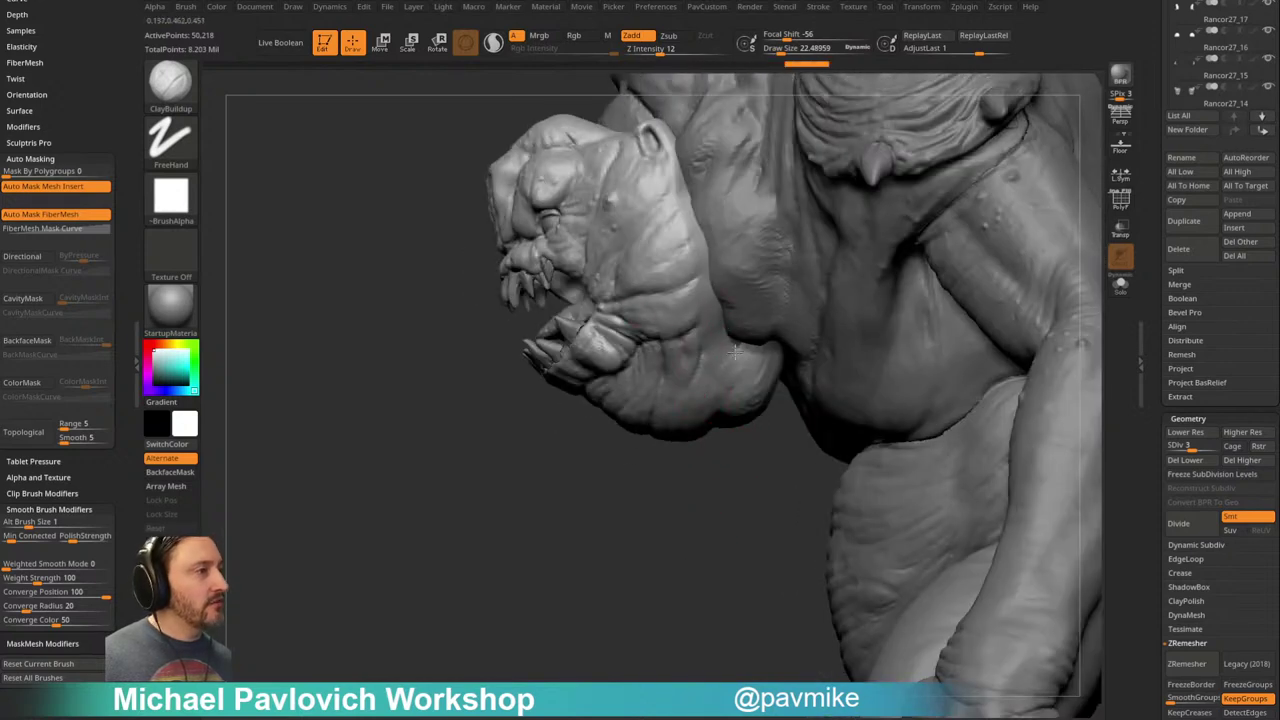
pyautogui.moveTo(718, 357); pyautogui.dragTo(720, 368)
pyautogui.moveTo(732, 475); pyautogui.dragTo(728, 345)
pyautogui.moveTo(738, 335); pyautogui.dragTo(752, 358)
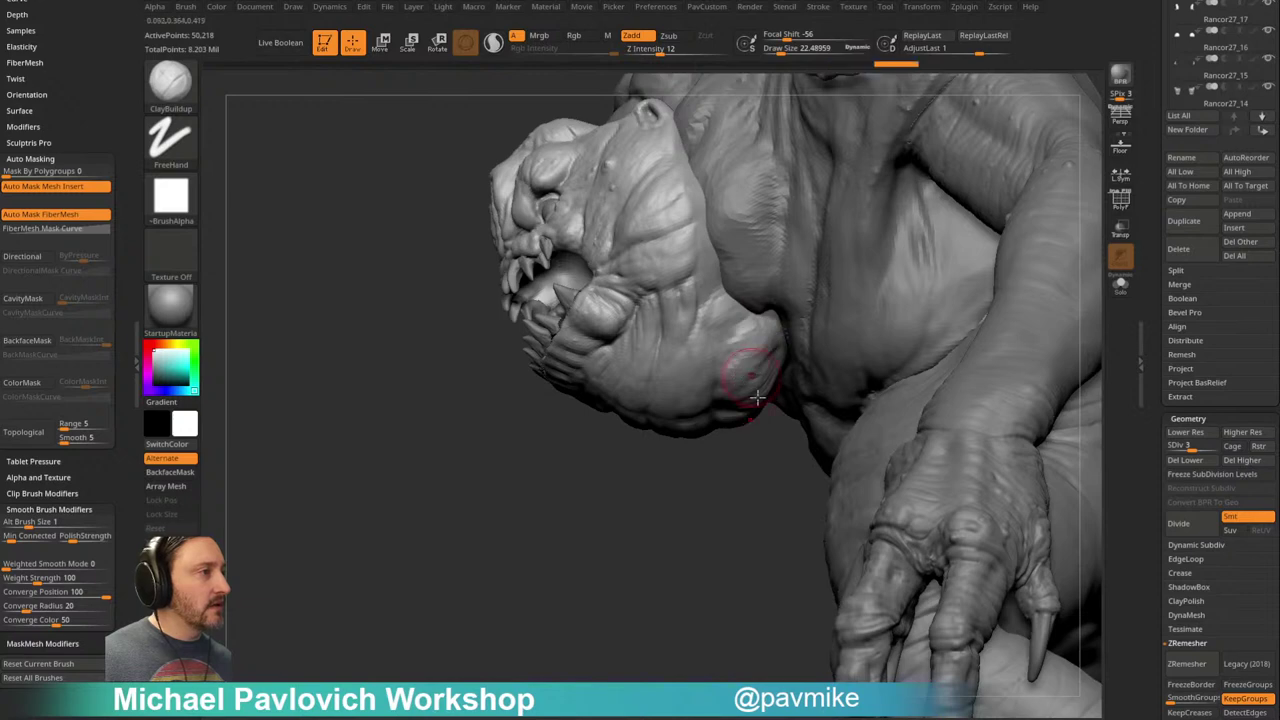
pyautogui.moveTo(735, 455); pyautogui.dragTo(752, 400)
pyautogui.moveTo(778, 312)
pyautogui.mouseDown()
pyautogui.moveTo(674, 489)
pyautogui.moveTo(743, 338)
pyautogui.mouseUp()
pyautogui.moveTo(700, 290)
pyautogui.mouseDown()
pyautogui.moveTo(517, 526)
pyautogui.moveTo(707, 360)
pyautogui.mouseUp()
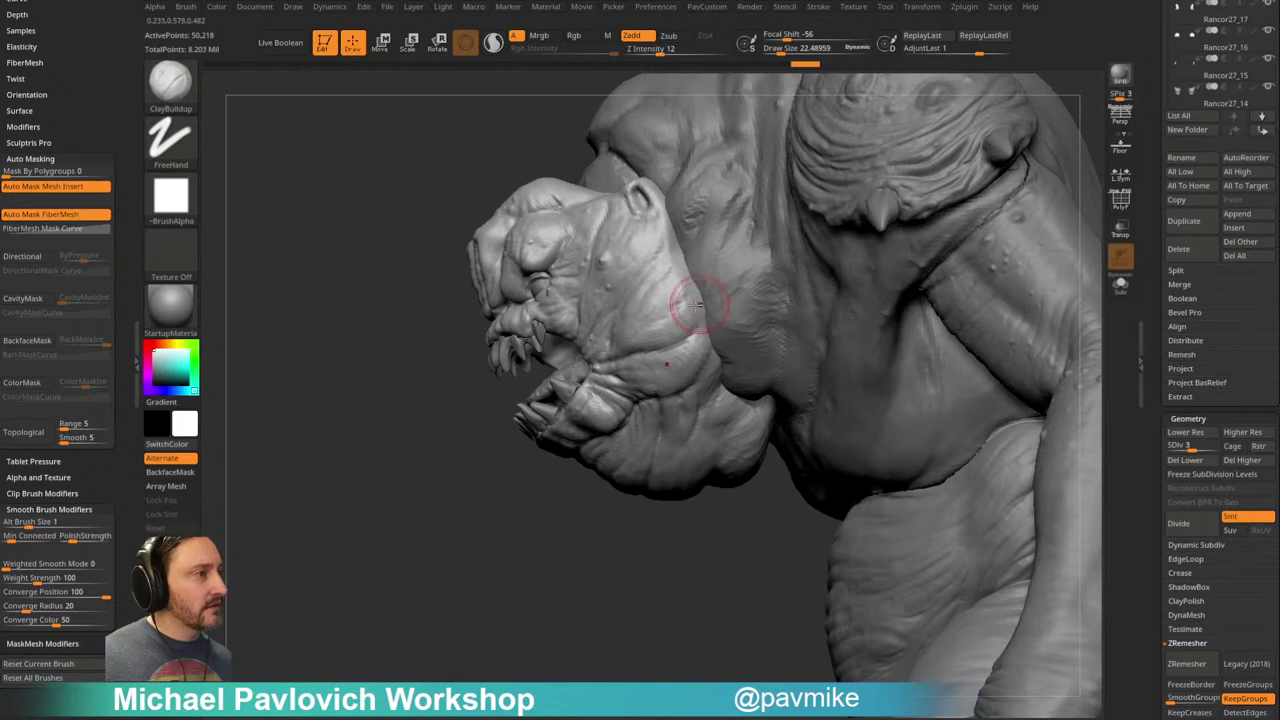
pyautogui.moveTo(555, 442); pyautogui.dragTo(648, 349)
pyautogui.moveTo(535, 525)
pyautogui.mouseDown()
pyautogui.moveTo(554, 560)
pyautogui.moveTo(554, 531)
pyautogui.mouseUp()
# Step: Select the hood subtool again and smooth its surface behind the head's ear and cheek
pyautogui.keyDown('alt'); pyautogui.click(746, 475); pyautogui.keyUp('alt')
pyautogui.moveTo(655, 570)
pyautogui.mouseDown()
pyautogui.moveTo(691, 574)
pyautogui.moveTo(980, 374)
pyautogui.moveTo(871, 329)
pyautogui.moveTo(1003, 231)
pyautogui.moveTo(929, 166)
pyautogui.moveTo(740, 300)
pyautogui.mouseUp()
pyautogui.press('shift')
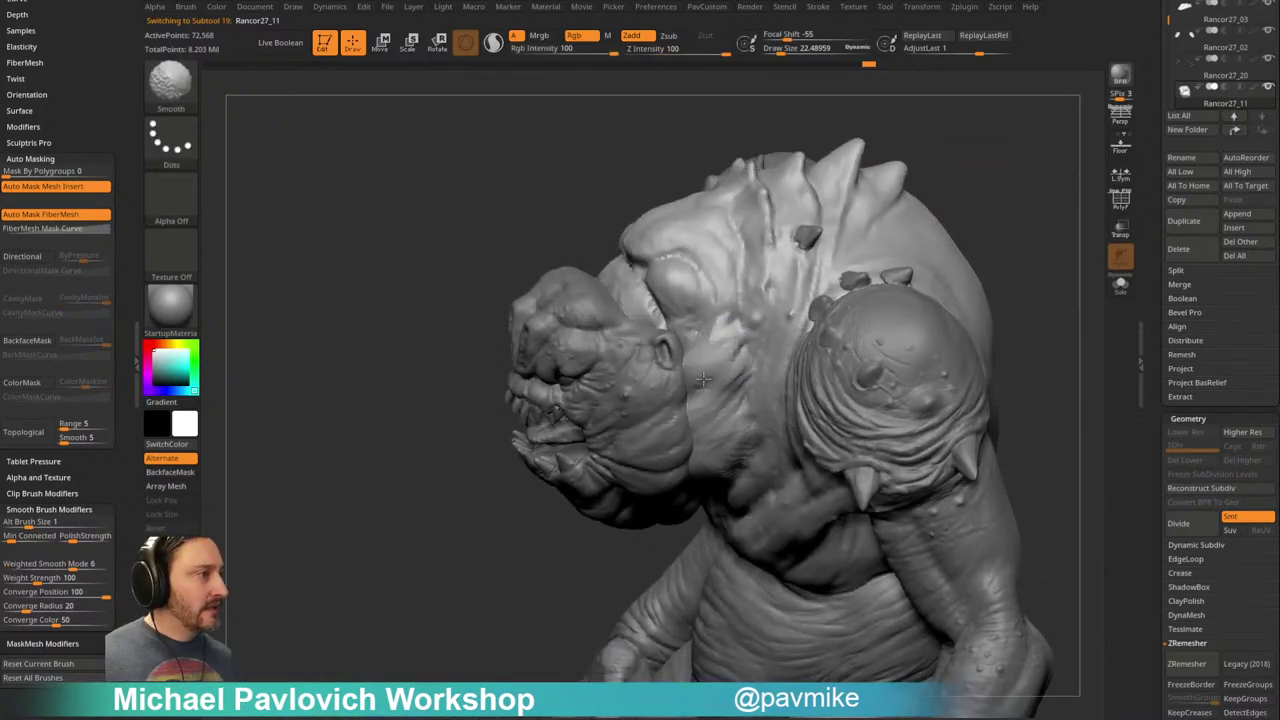
pyautogui.moveTo(455, 456)
pyautogui.mouseDown()
pyautogui.moveTo(437, 483)
pyautogui.moveTo(914, 271)
pyautogui.moveTo(925, 220)
pyautogui.moveTo(967, 239)
pyautogui.mouseUp()
pyautogui.press('3')
pyautogui.moveTo(980, 257)
pyautogui.mouseDown()
pyautogui.moveTo(977, 294)
pyautogui.moveTo(929, 286)
pyautogui.moveTo(880, 300)
pyautogui.mouseUp()
# Step: Adjust the hood's shape around the sides of the head with the Move brush
pyautogui.press('b')
pyautogui.press('m')
pyautogui.press('v')
pyautogui.moveTo(747, 328)
pyautogui.mouseDown()
pyautogui.moveTo(762, 328)
pyautogui.moveTo(762, 345)
pyautogui.mouseUp()
pyautogui.moveTo(795, 340); pyautogui.dragTo(729, 371, button='right')
pyautogui.press('s')
pyautogui.moveTo(729, 376); pyautogui.dragTo(686, 356)
pyautogui.moveTo(704, 350); pyautogui.dragTo(775, 347, button='right')
pyautogui.moveTo(744, 366)
pyautogui.mouseDown()
pyautogui.moveTo(840, 289)
pyautogui.moveTo(854, 251)
pyautogui.mouseUp()
# Step: Build up and smooth the reshaped areas of the hood around the head with ClayBuildup
pyautogui.press('b')
pyautogui.press('c')
pyautogui.press('b')
pyautogui.moveTo(733, 370)
pyautogui.mouseDown()
pyautogui.moveTo(712, 368)
pyautogui.moveTo(740, 355)
pyautogui.mouseUp()
pyautogui.press('shift')
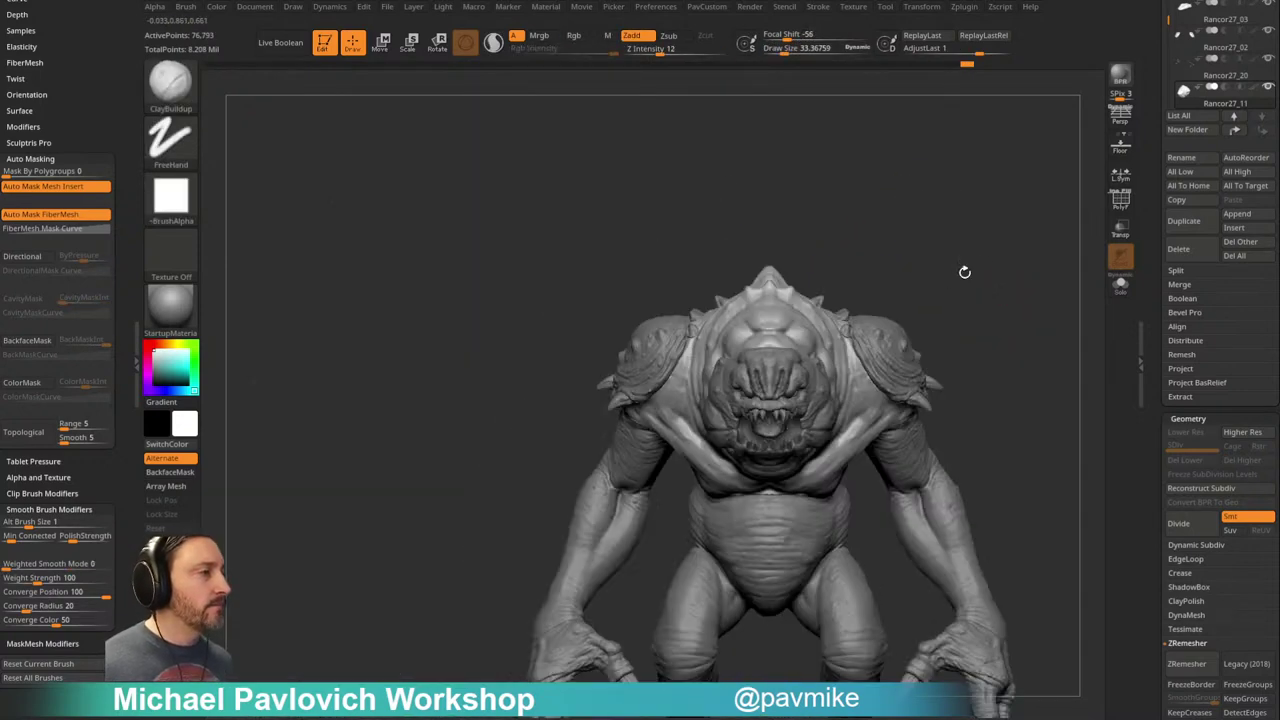
pyautogui.moveTo(964, 272)
pyautogui.keyDown('alt'); pyautogui.mouseDown()
pyautogui.moveTo(917, 277)
pyautogui.moveTo(946, 321)
pyautogui.moveTo(922, 315)
pyautogui.moveTo(795, 350)
pyautogui.moveTo(885, 367)
pyautogui.moveTo(554, 445)
pyautogui.mouseUp(); pyautogui.keyUp('alt')
# Step: Choose the Standard brush and quick-save the project
pyautogui.press('s')
pyautogui.press('b')
pyautogui.press('s')
pyautogui.press('t')
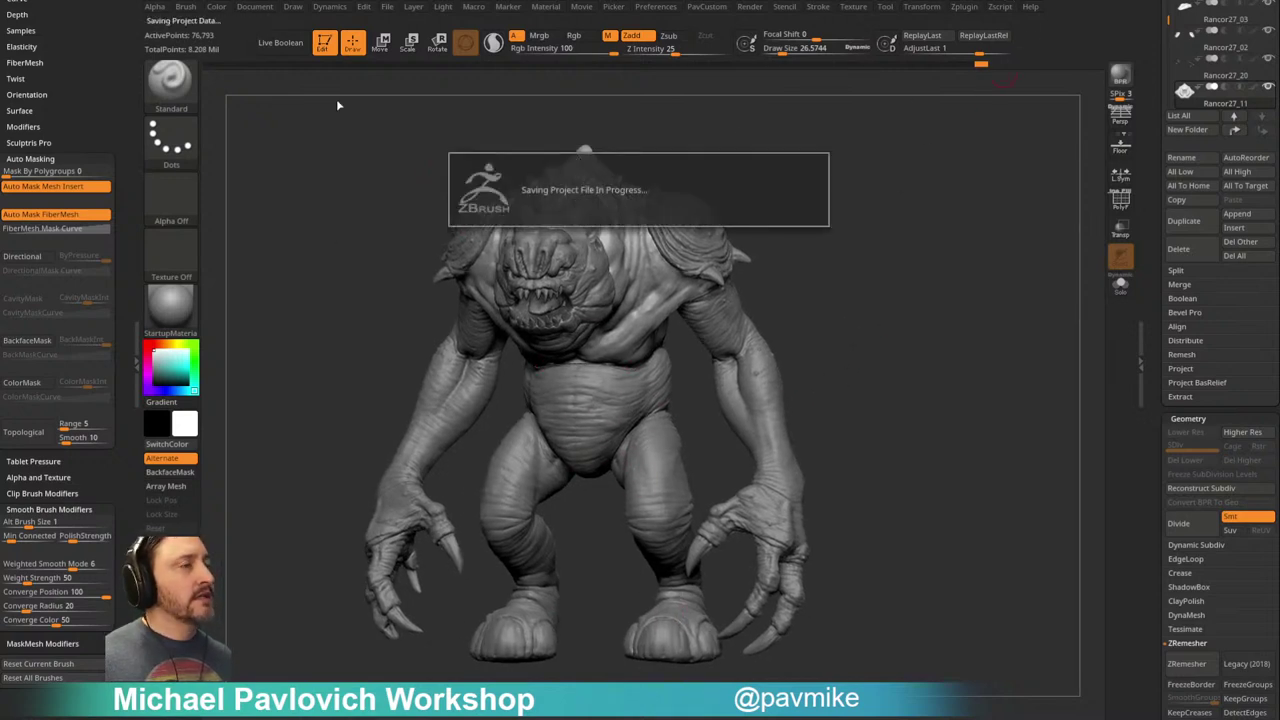
# Step: Leave Edit mode, clear the canvas and choose the ZSphere tool
pyautogui.click(323, 47)
pyautogui.click(428, 83)
pyautogui.hotkey('ctrl', 'n')
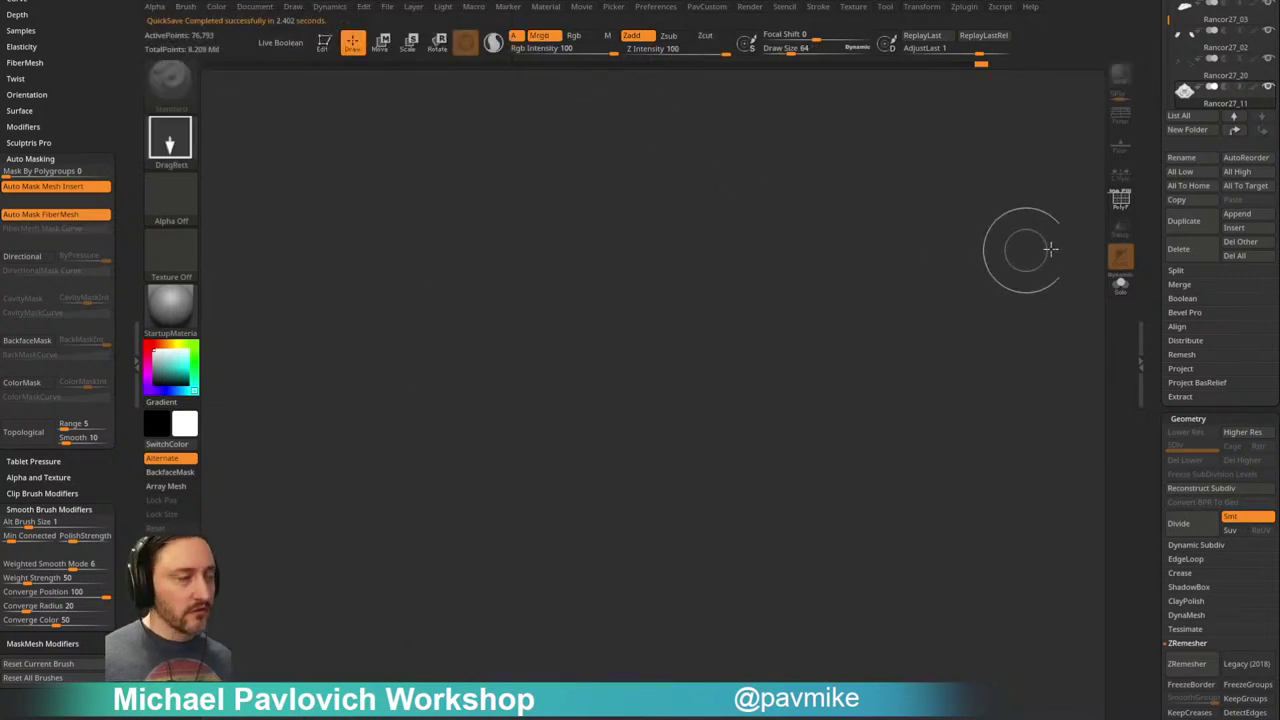
pyautogui.moveTo(1165, 190); pyautogui.dragTo(1173, 502)
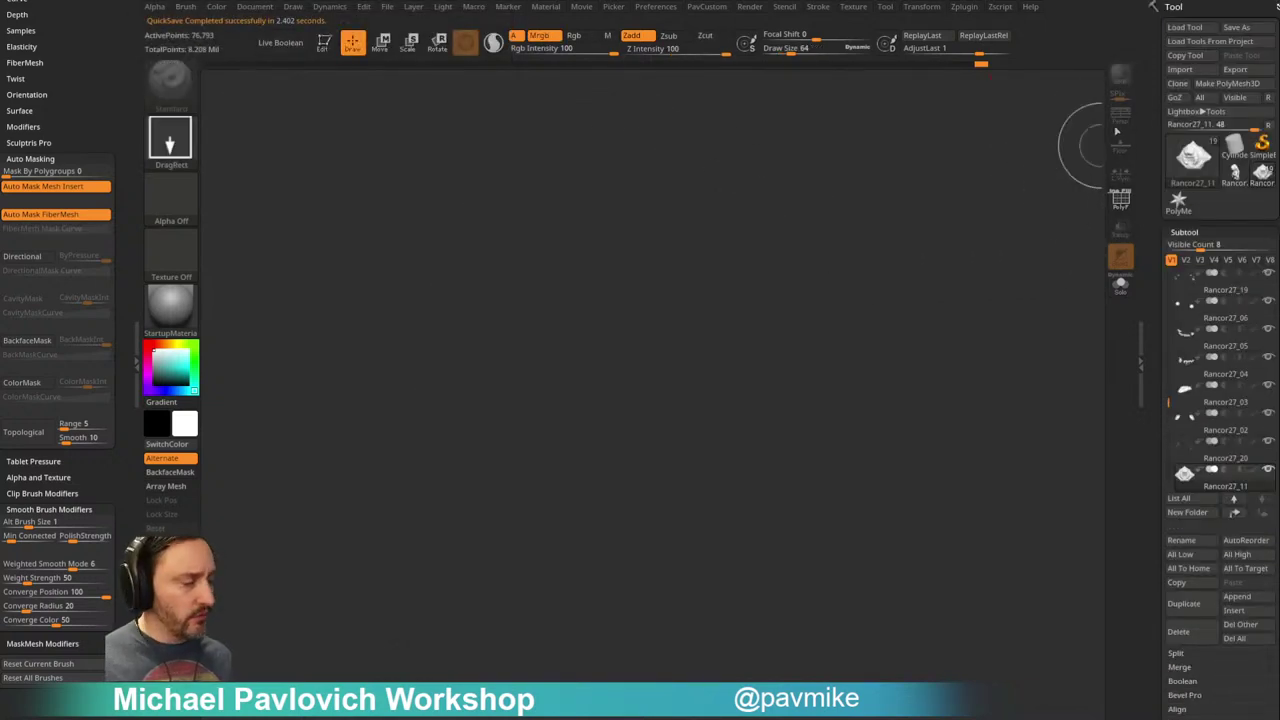
pyautogui.click(1203, 170)
pyautogui.click(1011, 245)
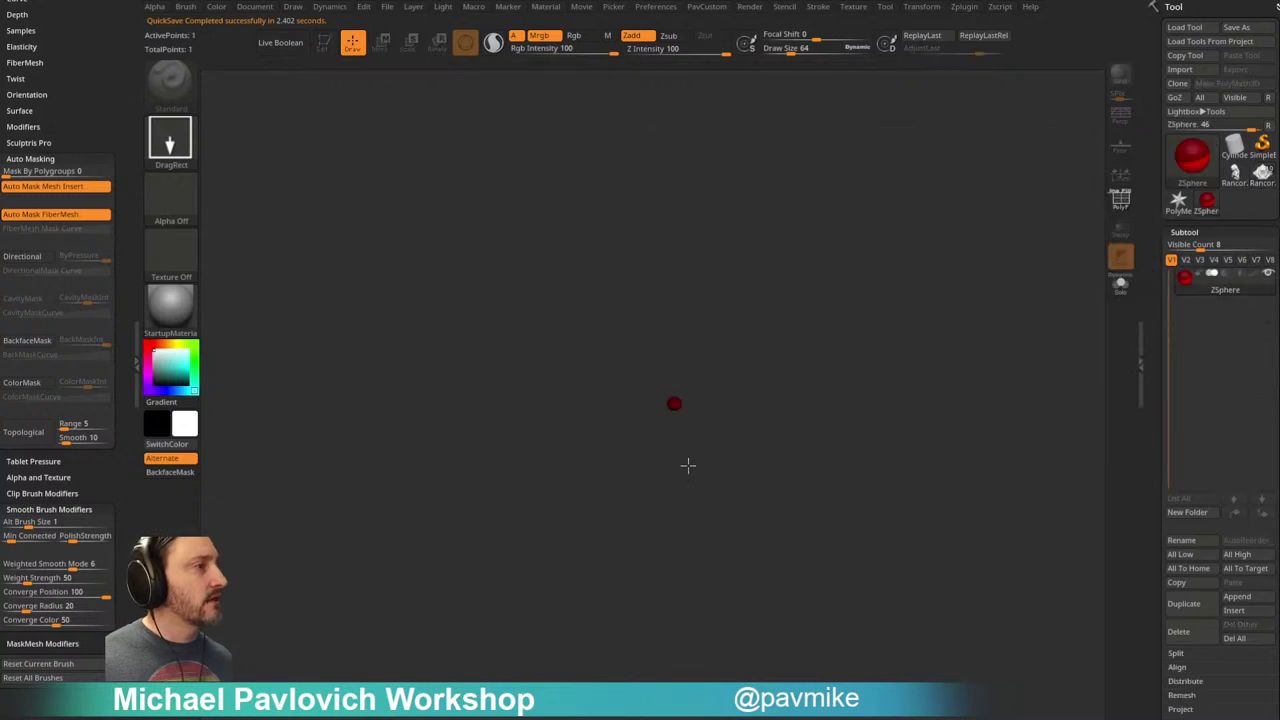
# Step: Place a ZSphere in Edit mode, add a second sphere above it and pull it upward into a short chain
pyautogui.moveTo(672, 392); pyautogui.dragTo(712, 402)
pyautogui.press('x')
pyautogui.keyDown('alt'); pyautogui.moveTo(814, 345); pyautogui.dragTo(780, 354); pyautogui.keyUp('alt')
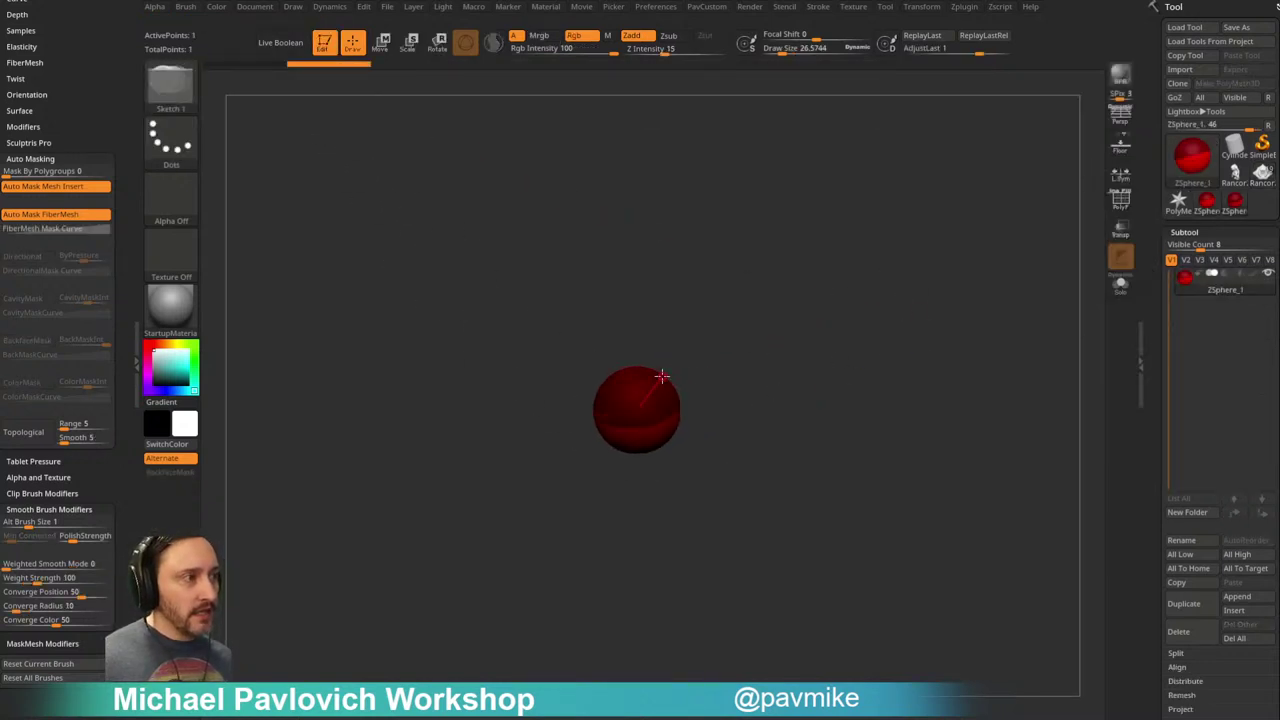
pyautogui.moveTo(631, 370)
pyautogui.mouseDown()
pyautogui.moveTo(675, 354)
pyautogui.moveTo(631, 343)
pyautogui.moveTo(633, 315)
pyautogui.mouseUp()
pyautogui.press('w')
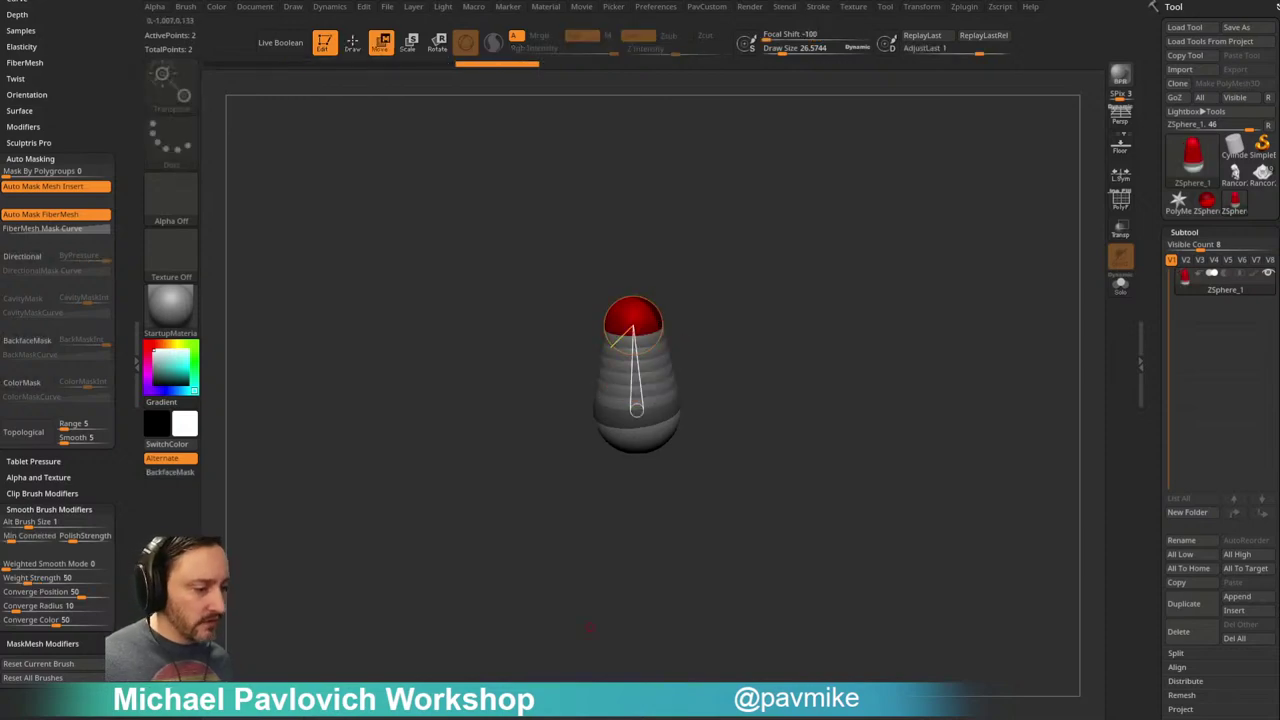
# Step: Switch to the browser, return to the top of the ArtStation portfolio page and select its web address
pyautogui.hotkey('alt', 'Tab')
pyautogui.moveTo(422, 46); pyautogui.dragTo(551, 57)
pyautogui.click(161, 78)
pyautogui.click(160, 77)
pyautogui.scroll(10, 525, 360)
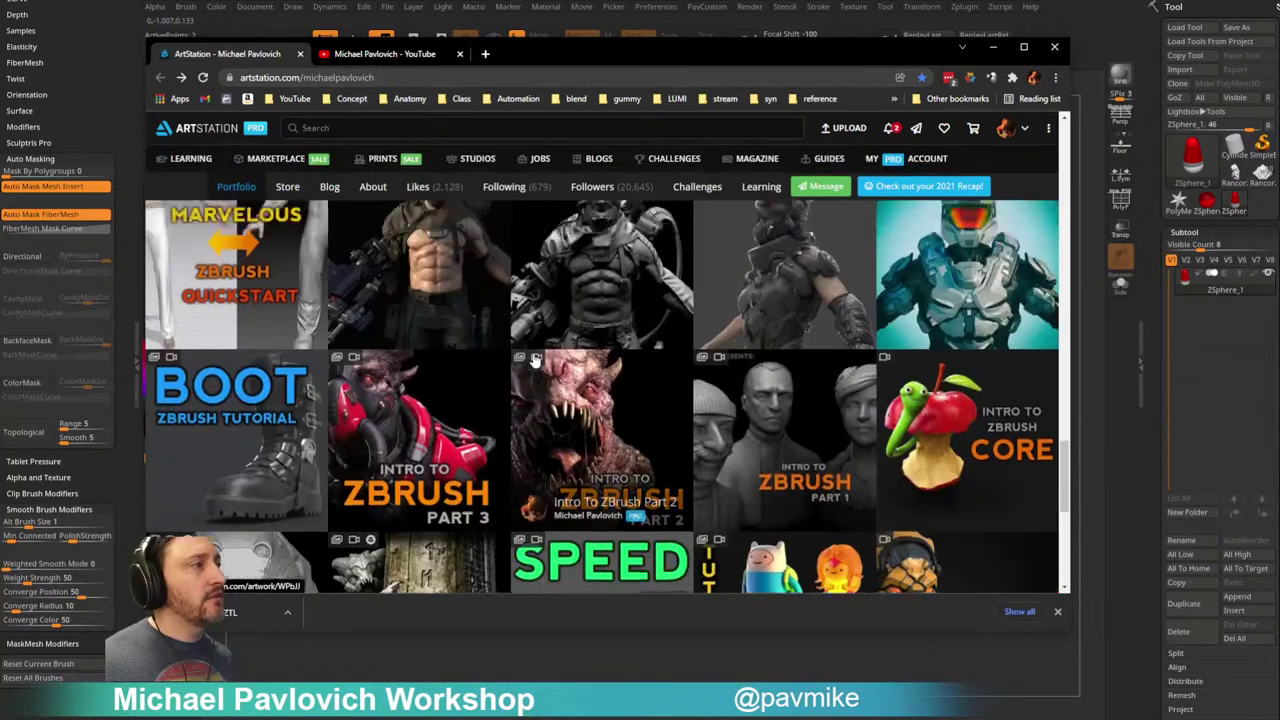
pyautogui.scroll(15, 525, 360)
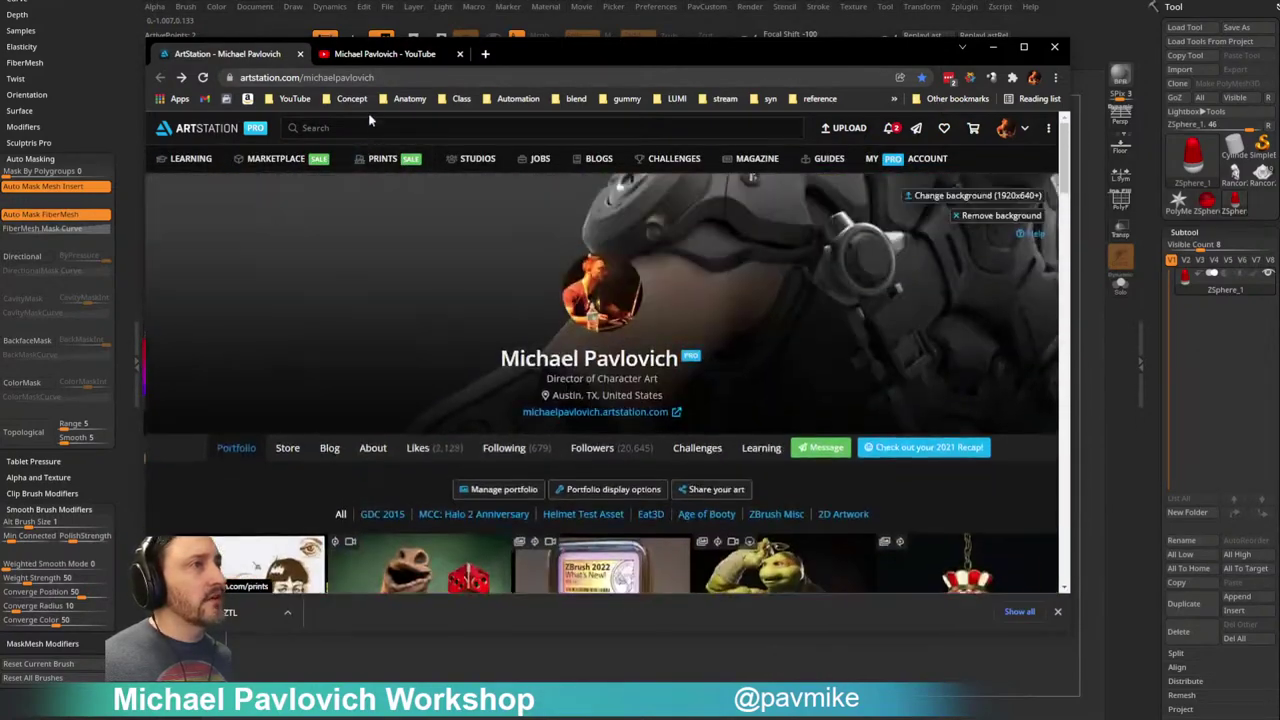
pyautogui.click(375, 77)
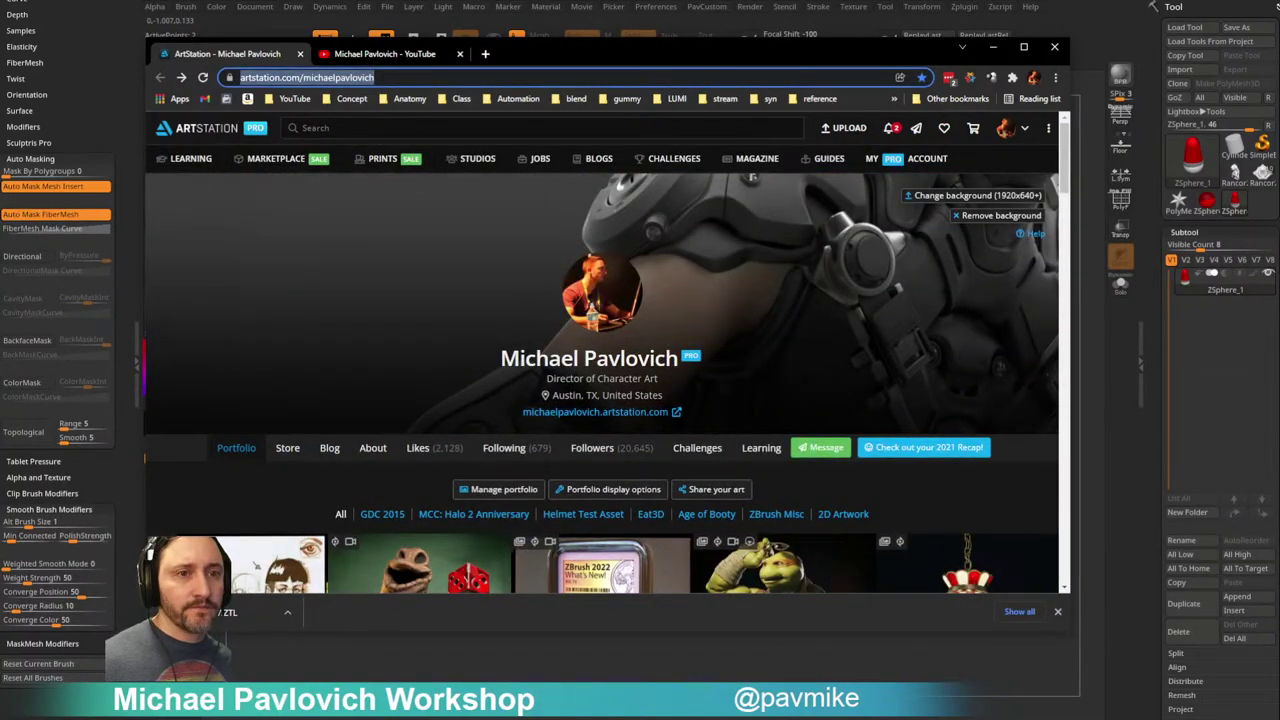
pyautogui.hotkey('alt', 'Tab')
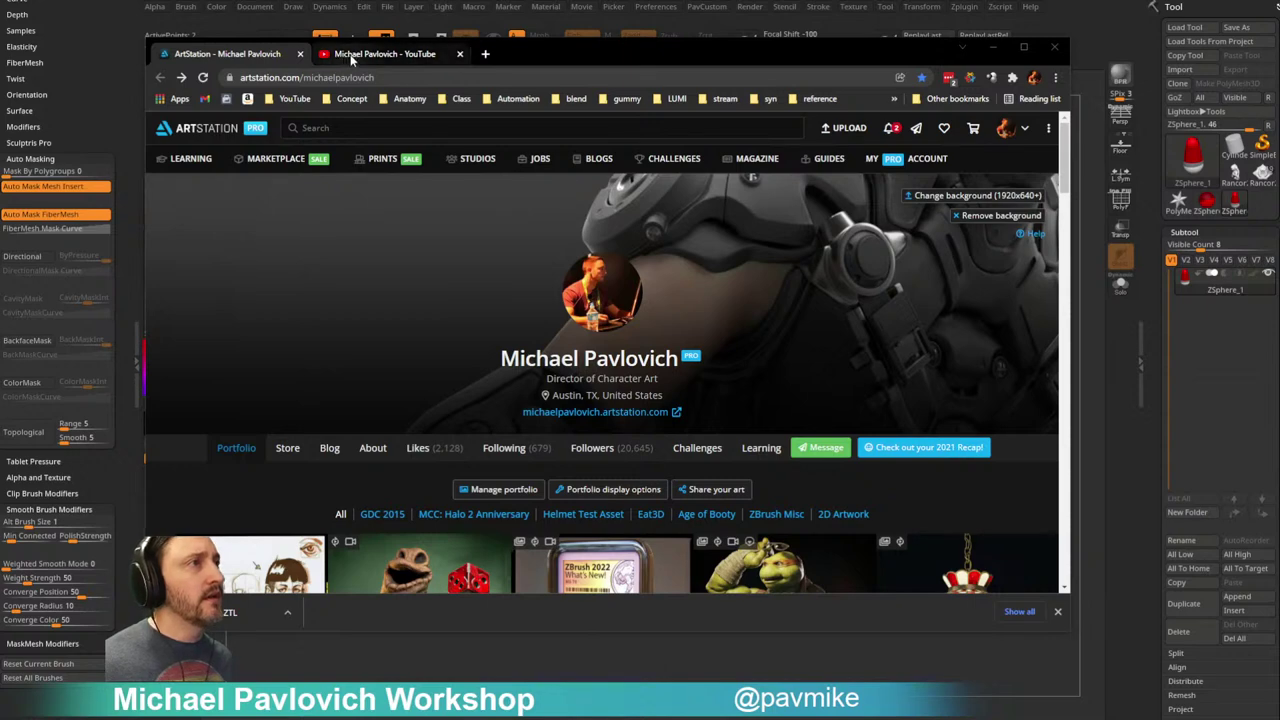
# Step: View the YouTube channel's playlists page, select its web address and move the browser window out of the way
pyautogui.click(347, 55)
pyautogui.click(398, 77)
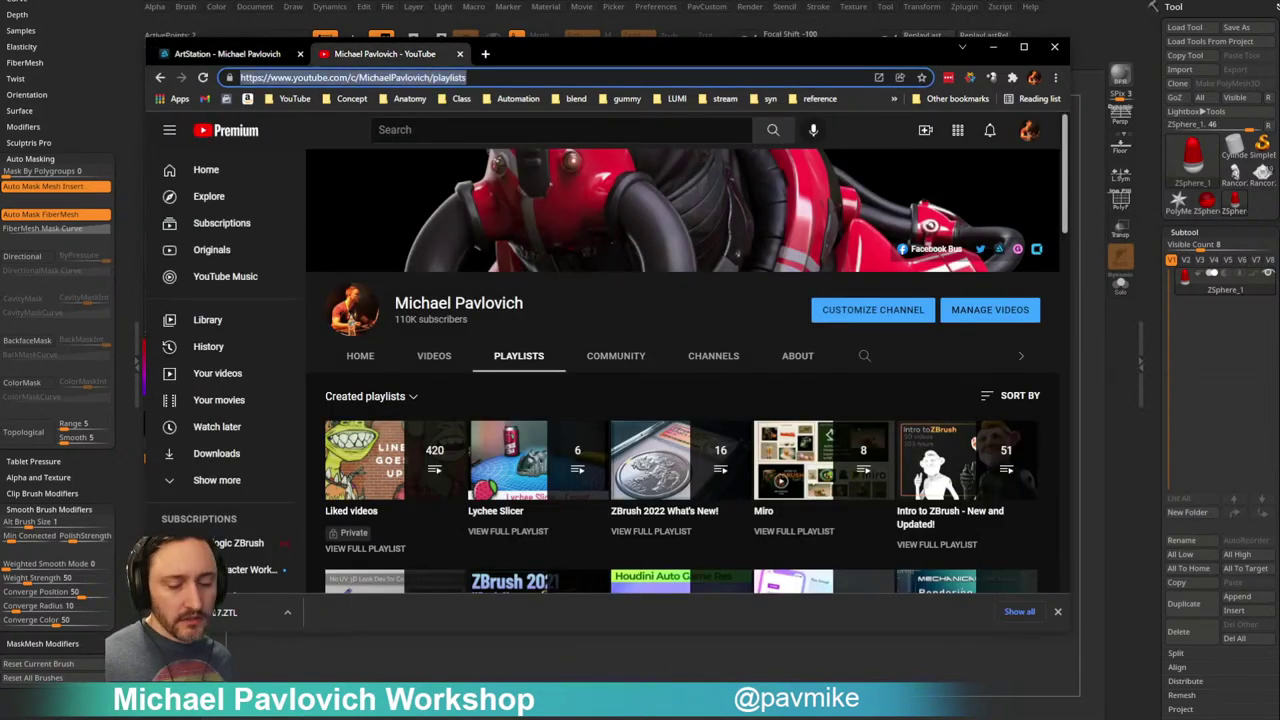
pyautogui.hotkey('alt', 'Tab')
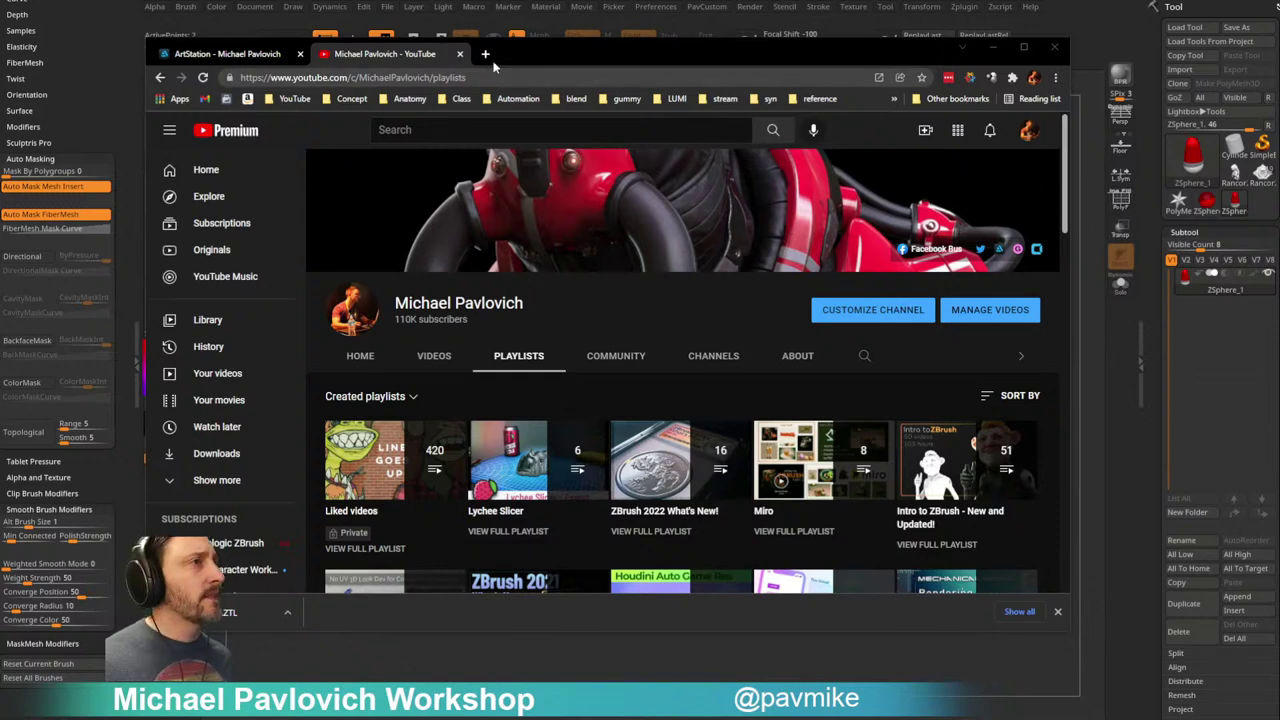
pyautogui.moveTo(511, 53); pyautogui.dragTo(530, 715)
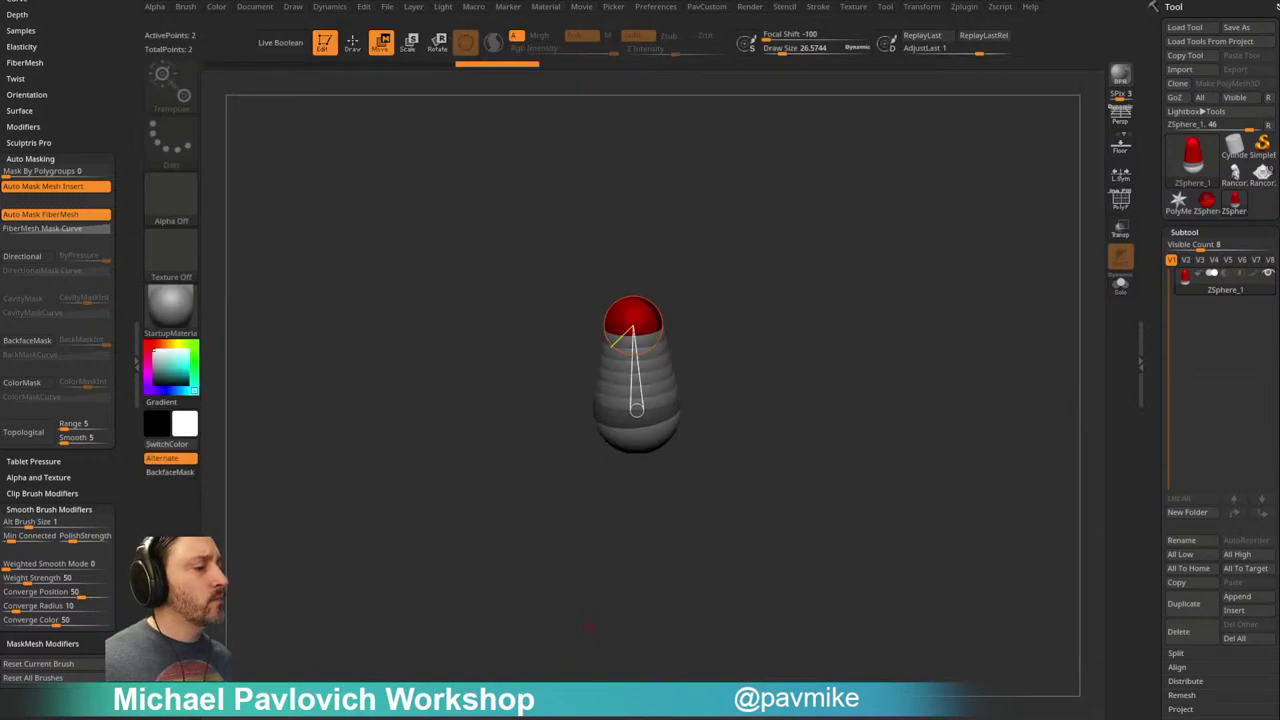
# Step: Search the YouTube channel for "zsphere", look through the videos and move the browser aside again
pyautogui.hotkey('alt', 'Tab')
pyautogui.click(890, 393)
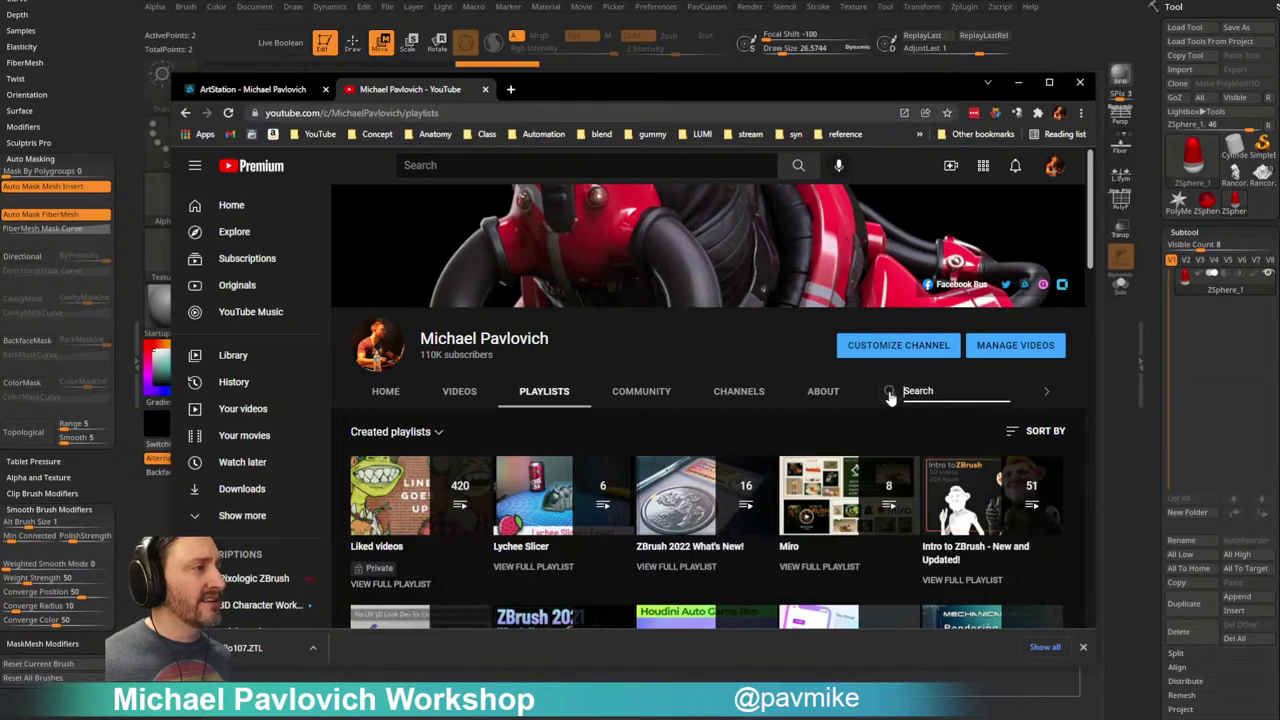
pyautogui.write('zsphere')
pyautogui.press('Return')
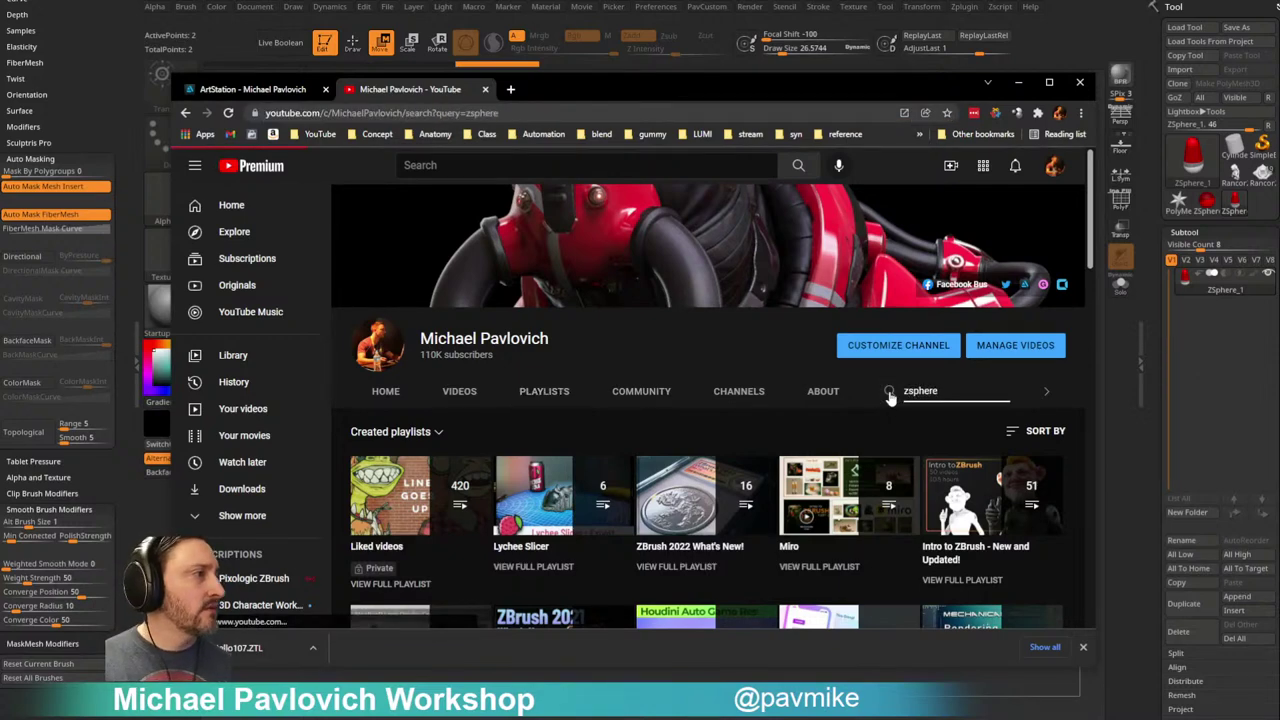
pyautogui.scroll(-2, 631, 491)
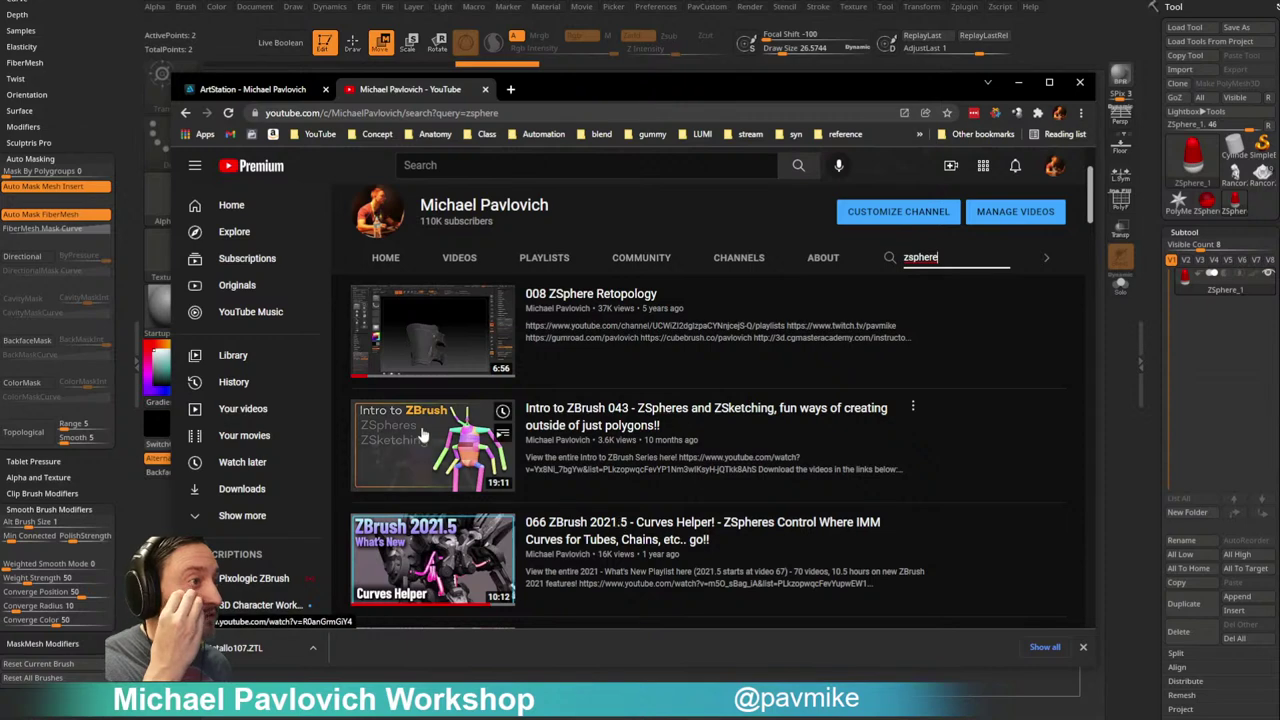
pyautogui.moveTo(626, 90); pyautogui.dragTo(600, 715)
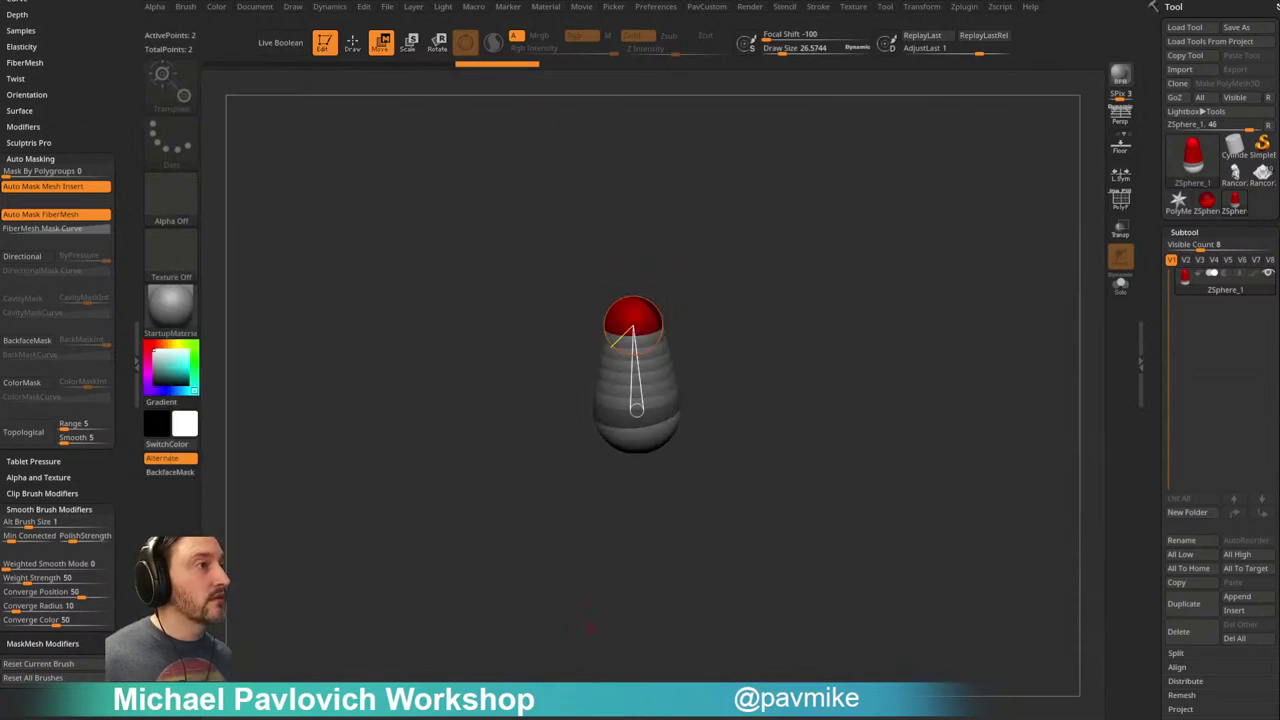
# Step: Add mirrored hips and legs extending down from the bottom ZSphere of the torso chain
pyautogui.moveTo(834, 280)
pyautogui.mouseDown()
pyautogui.moveTo(845, 331)
pyautogui.moveTo(807, 281)
pyautogui.mouseUp()
pyautogui.press('q')
pyautogui.moveTo(637, 373)
pyautogui.mouseDown()
pyautogui.moveTo(701, 373)
pyautogui.moveTo(654, 417)
pyautogui.moveTo(658, 587)
pyautogui.moveTo(671, 521)
pyautogui.mouseUp()
pyautogui.keyDown('shift'); pyautogui.click(652, 394); pyautogui.keyUp('shift')
pyautogui.press('w')
pyautogui.press('q')
# Step: Insert a knee sphere in each leg and adjust the knee and foot positions beneath the hips
pyautogui.click(650, 441)
pyautogui.press('w')
pyautogui.moveTo(648, 440); pyautogui.dragTo(634, 443)
pyautogui.moveTo(659, 540); pyautogui.dragTo(699, 443)
pyautogui.press('a')
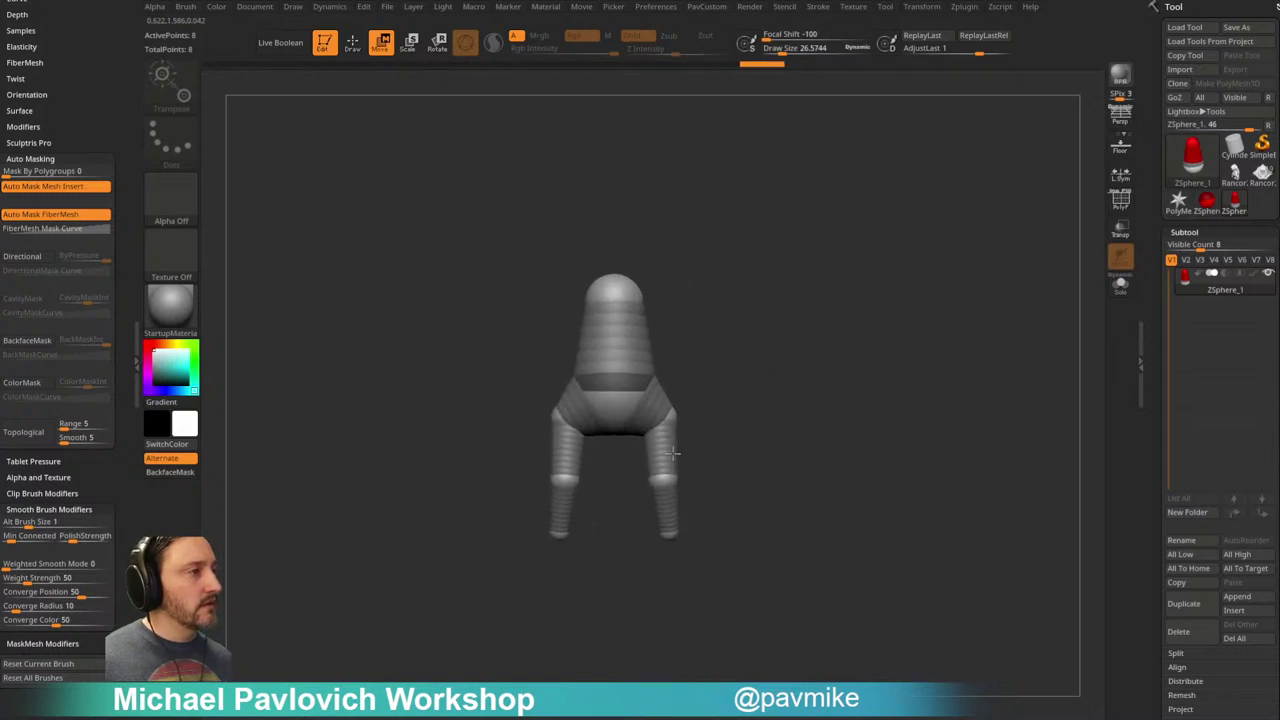
pyautogui.moveTo(557, 534); pyautogui.dragTo(571, 540)
pyautogui.moveTo(564, 479); pyautogui.dragTo(571, 481)
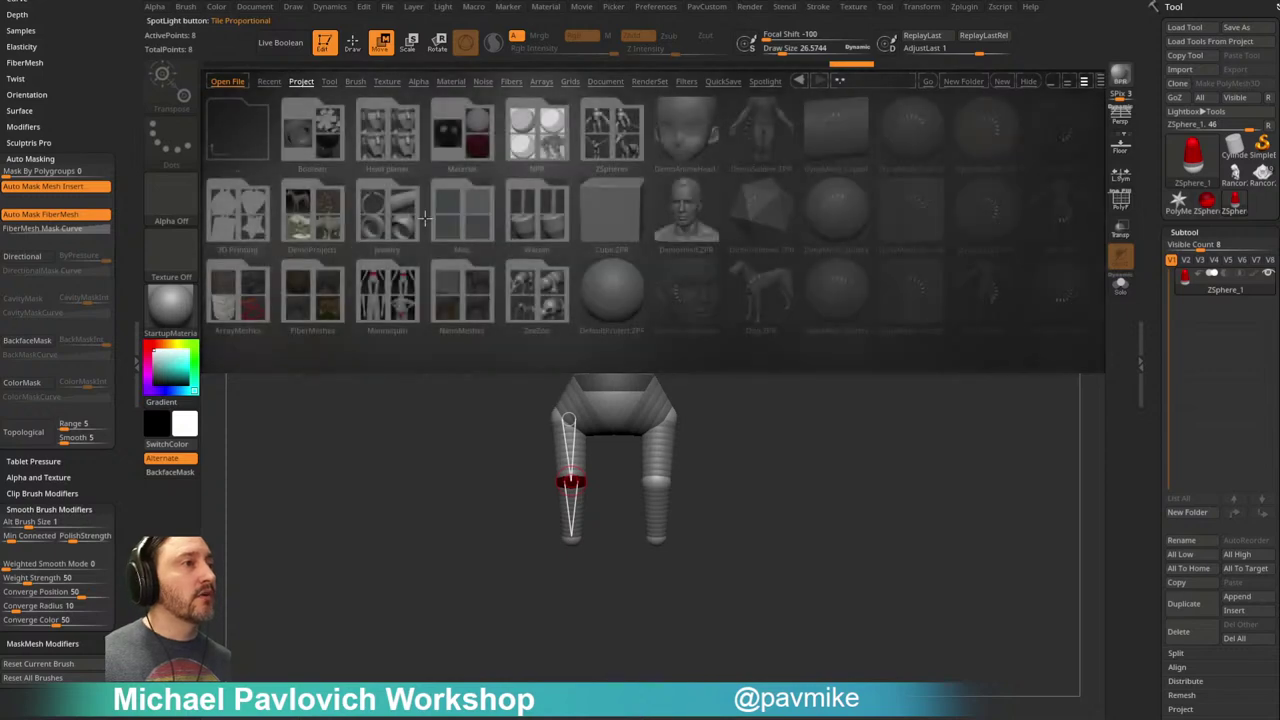
# Step: Browse the sample animal projects in the Lightbox ZSpheres folder and return to the figure
pyautogui.doubleClick(392, 298)
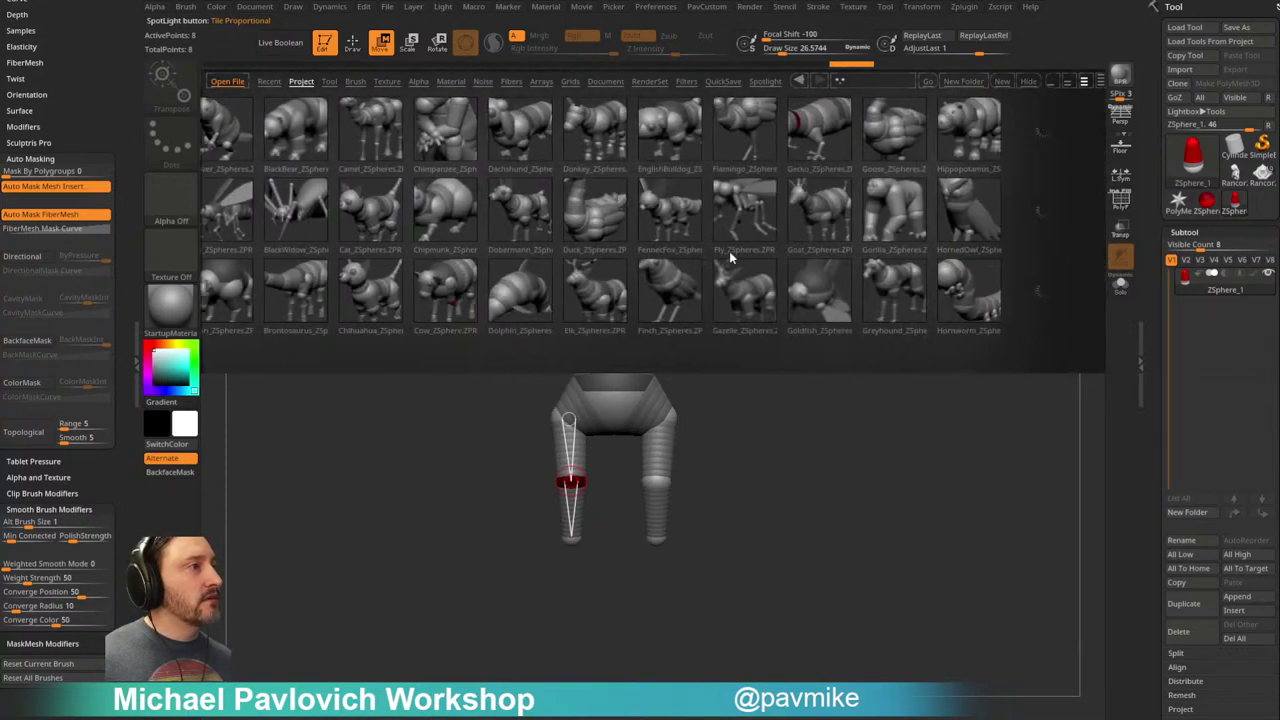
pyautogui.moveTo(786, 258); pyautogui.dragTo(640, 245)
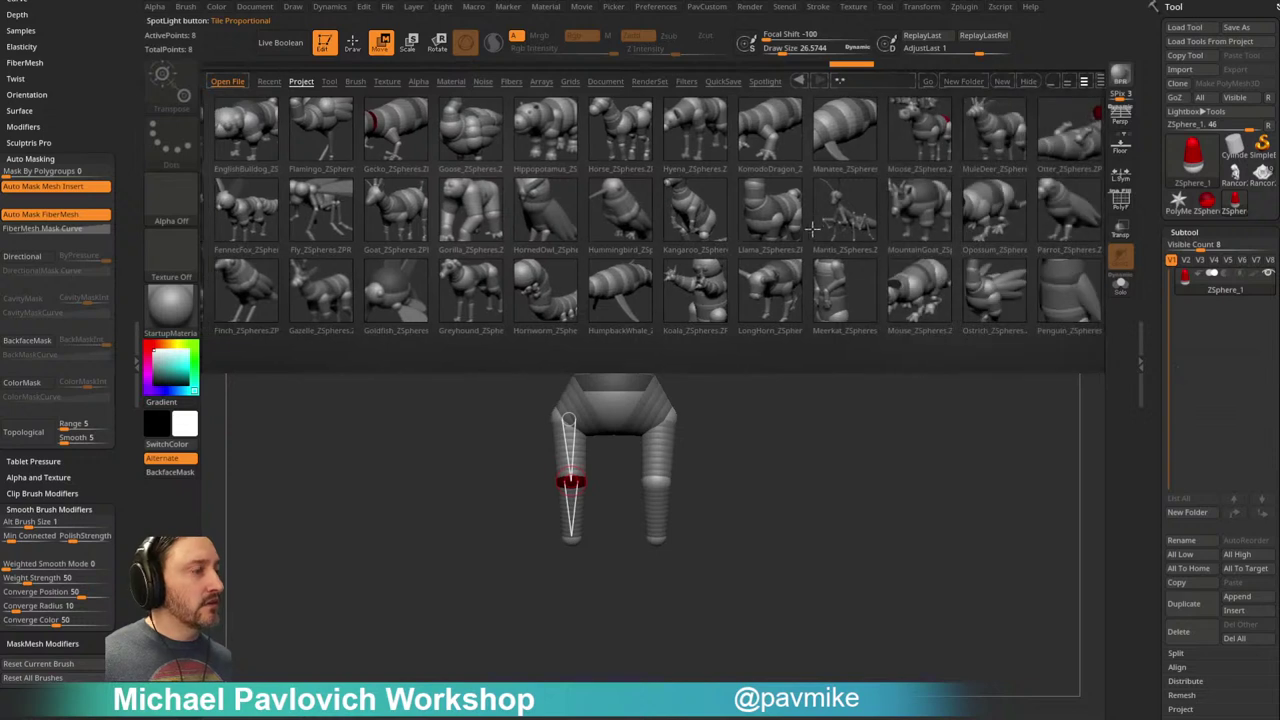
pyautogui.doubleClick(800, 228)
pyautogui.moveTo(760, 314); pyautogui.dragTo(737, 277)
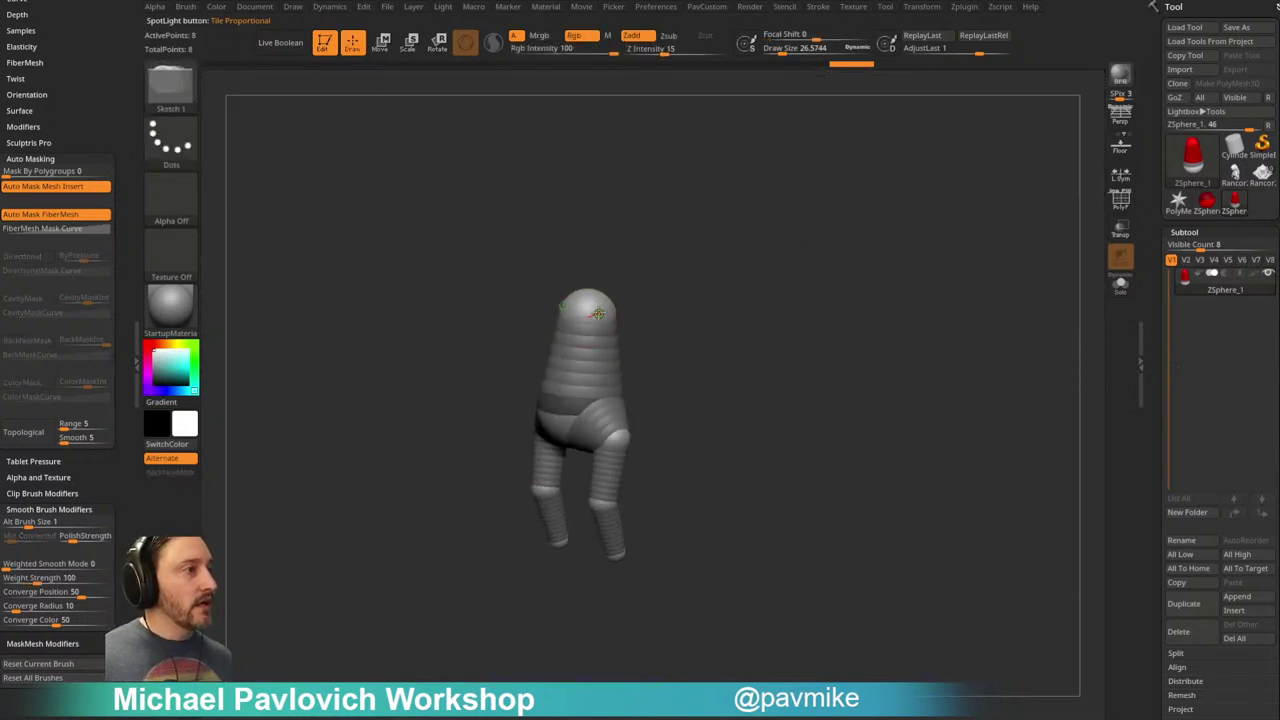
# Step: Add mirrored shoulder spheres to the top of the torso and extend long arms down from them
pyautogui.press('w')
pyautogui.moveTo(658, 302)
pyautogui.keyDown('shift'); pyautogui.mouseDown()
pyautogui.moveTo(640, 312)
pyautogui.moveTo(662, 327)
pyautogui.moveTo(678, 432)
pyautogui.moveTo(711, 503)
pyautogui.mouseUp(); pyautogui.keyUp('shift')
pyautogui.press('q')
pyautogui.press('w')
pyautogui.press('q')
pyautogui.press('w')
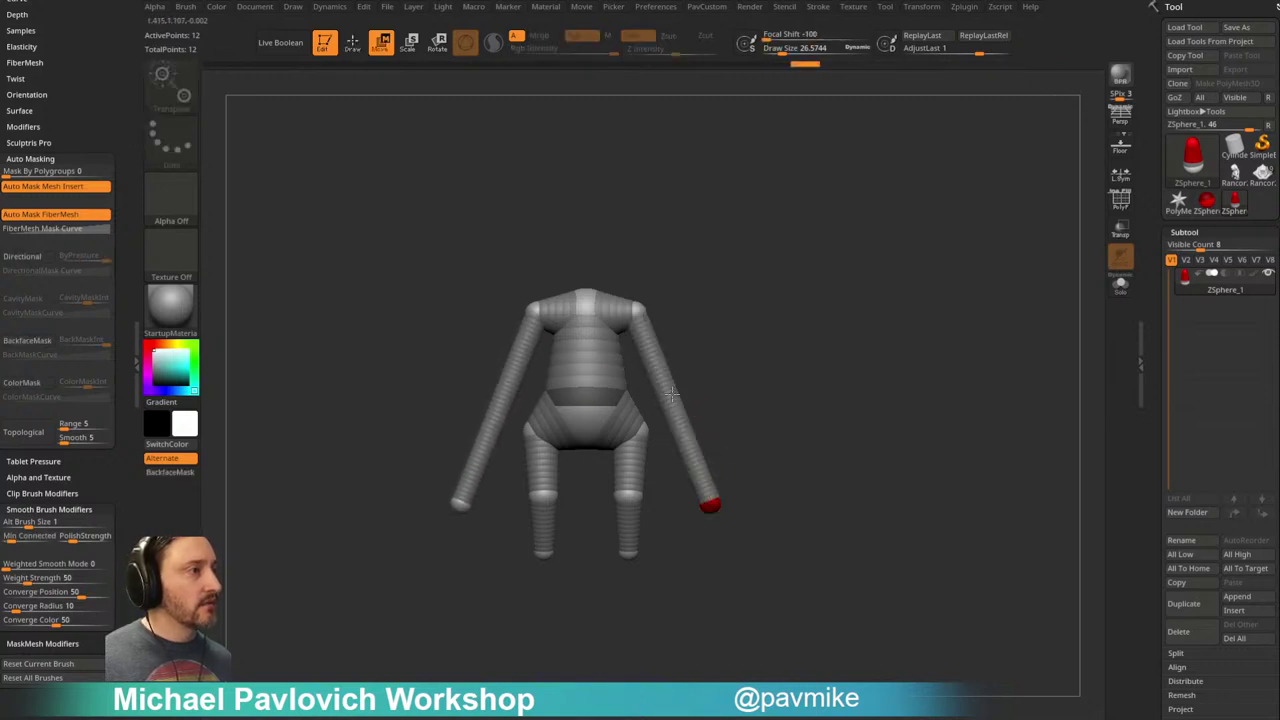
# Step: Insert an elbow sphere midway along each arm and bend the arms backward in side view
pyautogui.press('q')
pyautogui.click(669, 398)
pyautogui.press('w')
pyautogui.keyDown('shift'); pyautogui.moveTo(766, 381); pyautogui.dragTo(701, 396); pyautogui.keyUp('shift')
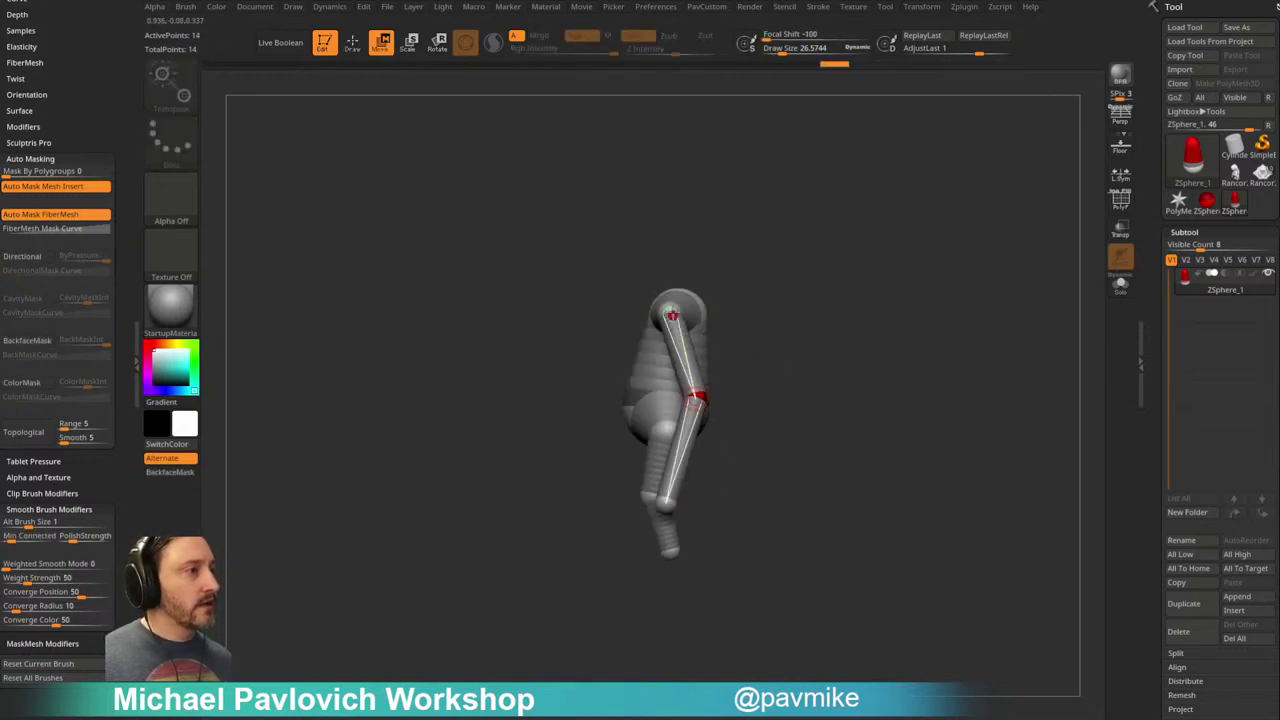
pyautogui.moveTo(689, 297)
pyautogui.mouseDown()
pyautogui.moveTo(628, 298)
pyautogui.moveTo(683, 295)
pyautogui.mouseUp()
# Step: Add a neck and head chain in front of the upper torso sphere and enlarge the head
pyautogui.press('q')
pyautogui.moveTo(724, 265)
pyautogui.keyDown('shift'); pyautogui.mouseDown()
pyautogui.moveTo(795, 264)
pyautogui.moveTo(690, 282)
pyautogui.moveTo(608, 316)
pyautogui.mouseUp(); pyautogui.keyUp('shift')
pyautogui.press('w')
pyautogui.press('q')
pyautogui.press('w')
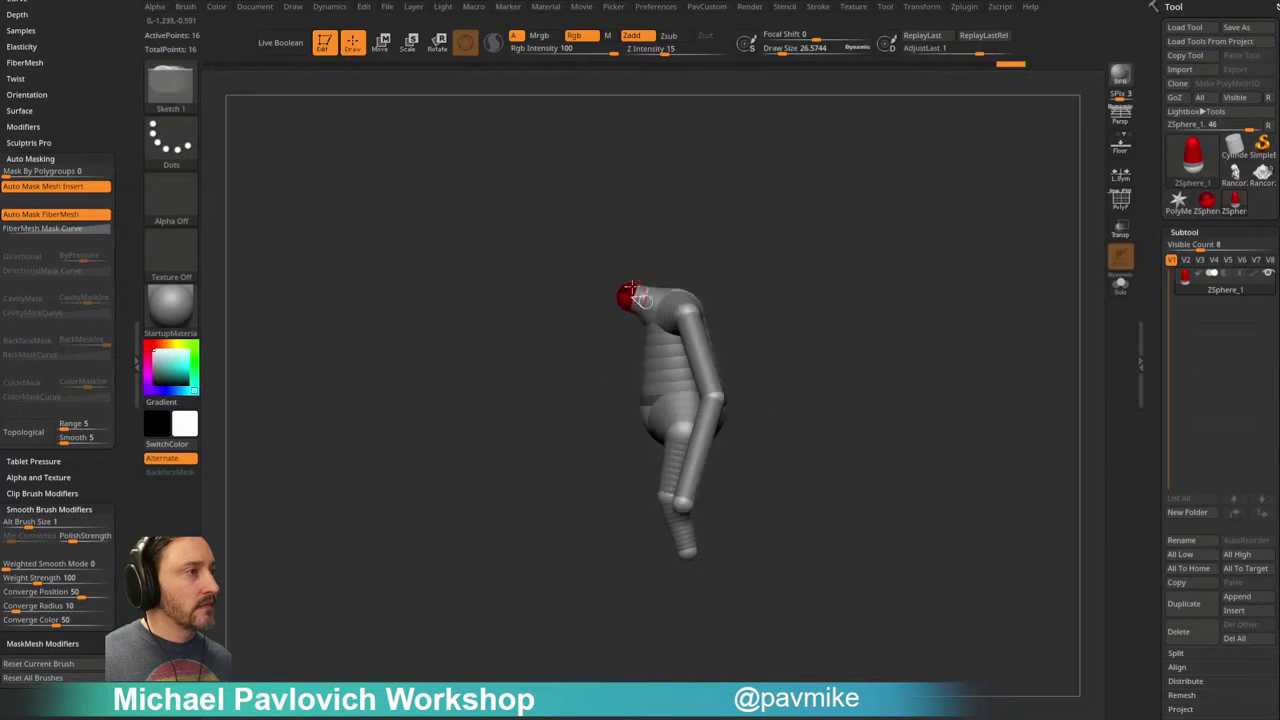
pyautogui.press('e')
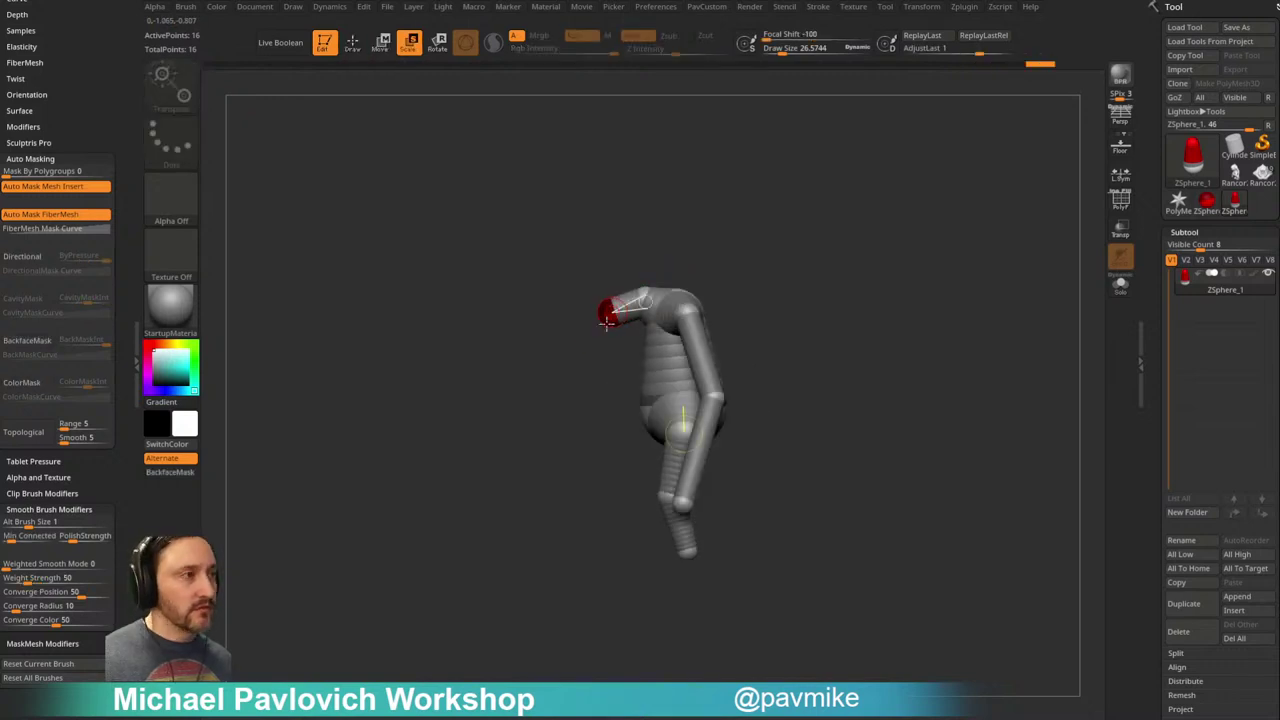
pyautogui.press('q')
pyautogui.moveTo(891, 343)
pyautogui.mouseDown()
pyautogui.moveTo(873, 322)
pyautogui.moveTo(940, 329)
pyautogui.moveTo(878, 352)
pyautogui.moveTo(789, 434)
pyautogui.moveTo(720, 526)
pyautogui.mouseUp()
# Step: Enlarge the ZSpheres at the ends of the legs
pyautogui.press('e')
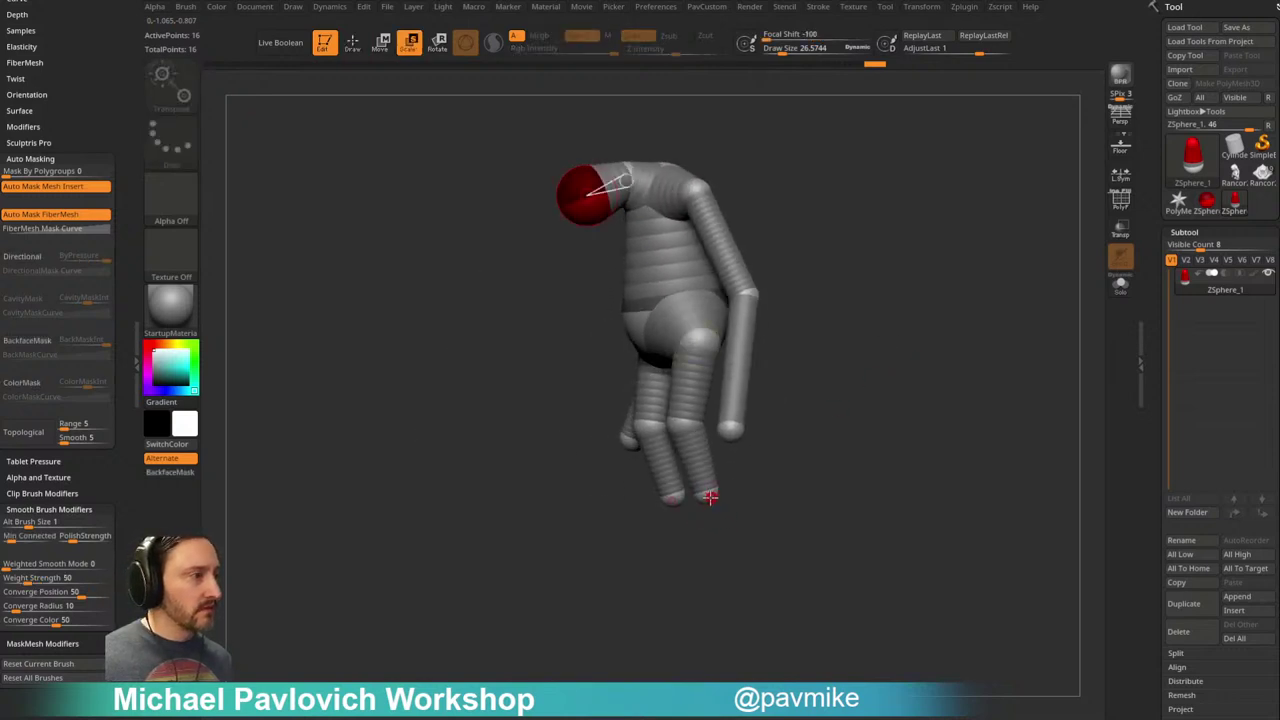
pyautogui.click(710, 497)
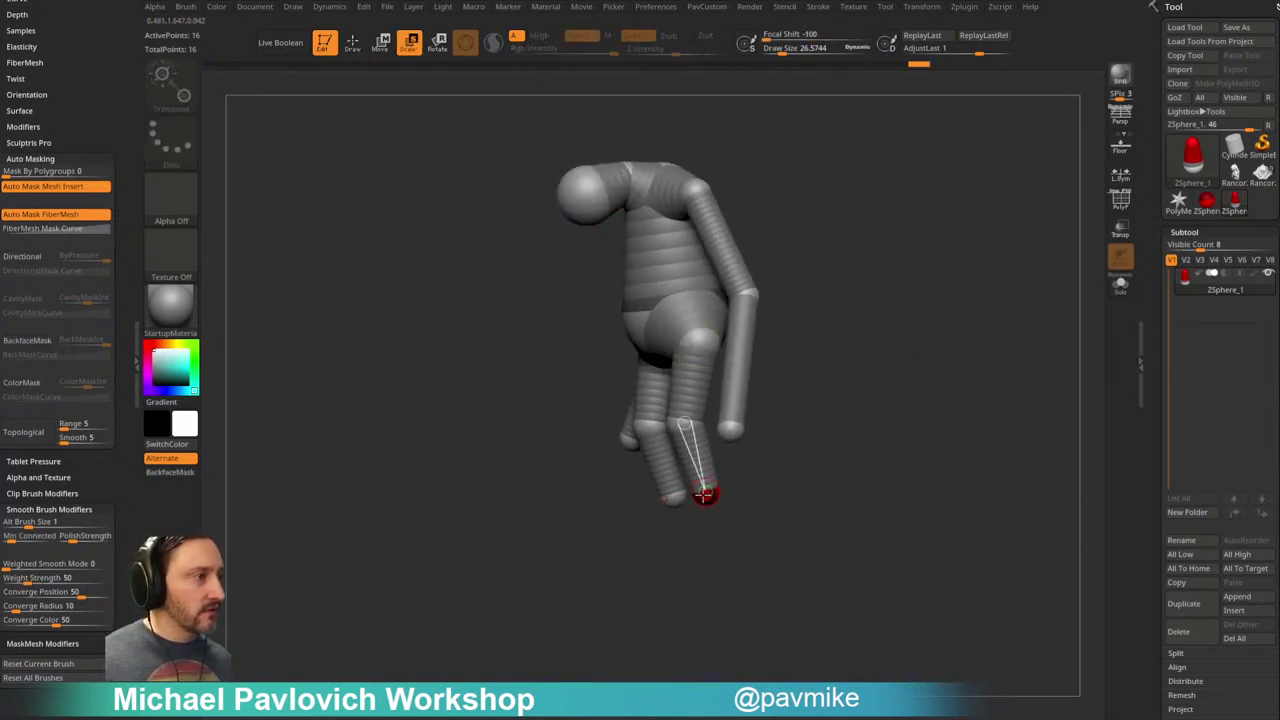
pyautogui.moveTo(918, 511); pyautogui.dragTo(704, 497)
# Step: Pose the legs by rotating them at the knees and repositioning the foot spheres
pyautogui.press('w')
pyautogui.keyDown('shift'); pyautogui.moveTo(890, 520); pyautogui.dragTo(750, 477); pyautogui.keyUp('shift')
pyautogui.press('e')
pyautogui.press('r')
pyautogui.moveTo(692, 423); pyautogui.dragTo(714, 407)
pyautogui.keyDown('shift'); pyautogui.moveTo(778, 462); pyautogui.dragTo(826, 464); pyautogui.keyUp('shift')
pyautogui.moveTo(698, 424); pyautogui.dragTo(715, 406)
pyautogui.moveTo(711, 492); pyautogui.dragTo(704, 444)
pyautogui.press('q')
# Step: Preview the ZSphere figure as an adaptive skin mesh and display its polyframe with polygroup colors
pyautogui.moveTo(943, 367)
pyautogui.keyDown('alt'); pyautogui.mouseDown()
pyautogui.moveTo(931, 423)
pyautogui.moveTo(868, 359)
pyautogui.moveTo(889, 345)
pyautogui.moveTo(894, 366)
pyautogui.mouseUp(); pyautogui.keyUp('alt')
pyautogui.press('a')
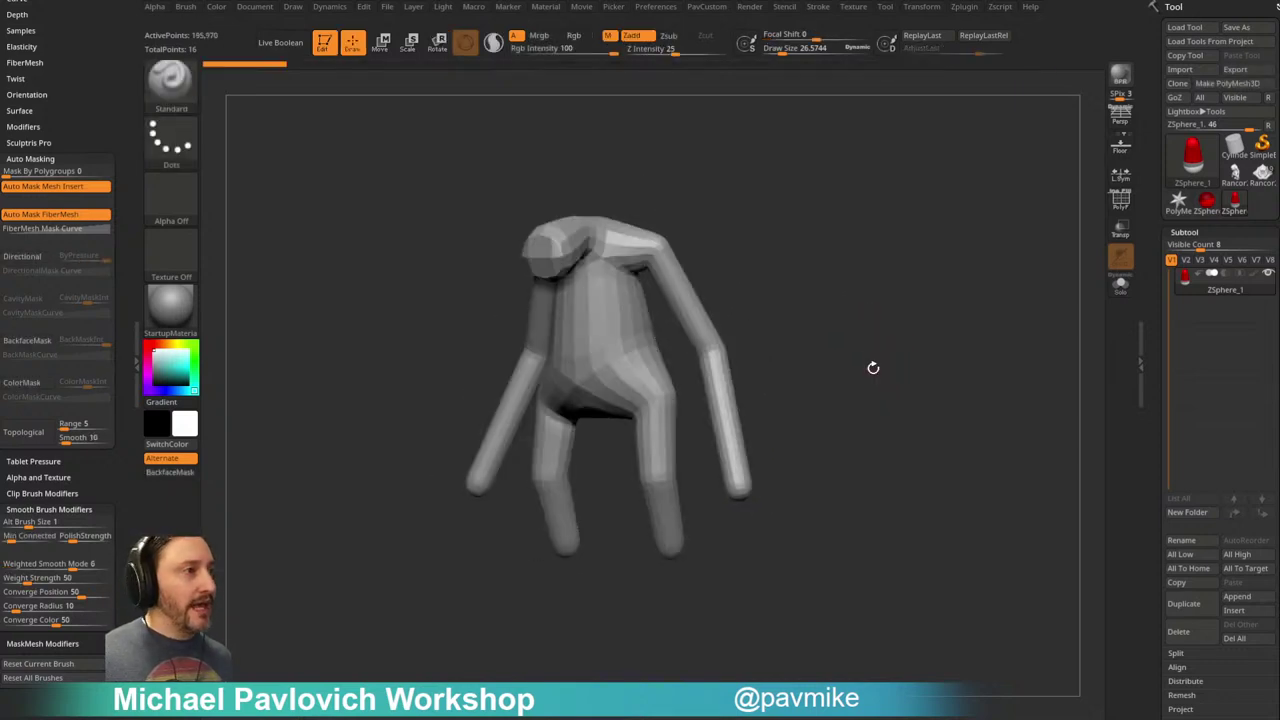
pyautogui.hotkey('shift', 'f')
pyautogui.press('f')
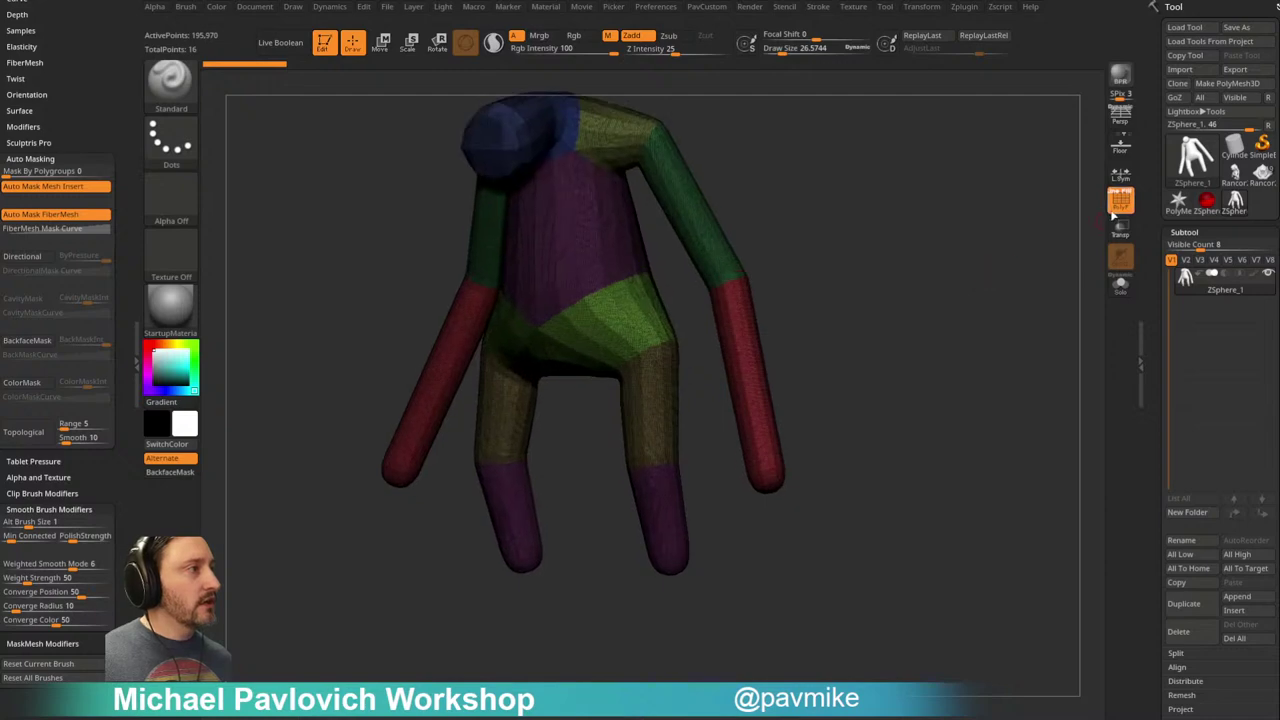
pyautogui.hotkey('shift', 'f')
pyautogui.keyDown('alt'); pyautogui.moveTo(907, 191); pyautogui.dragTo(970, 265); pyautogui.keyUp('alt')
pyautogui.click(1115, 201)
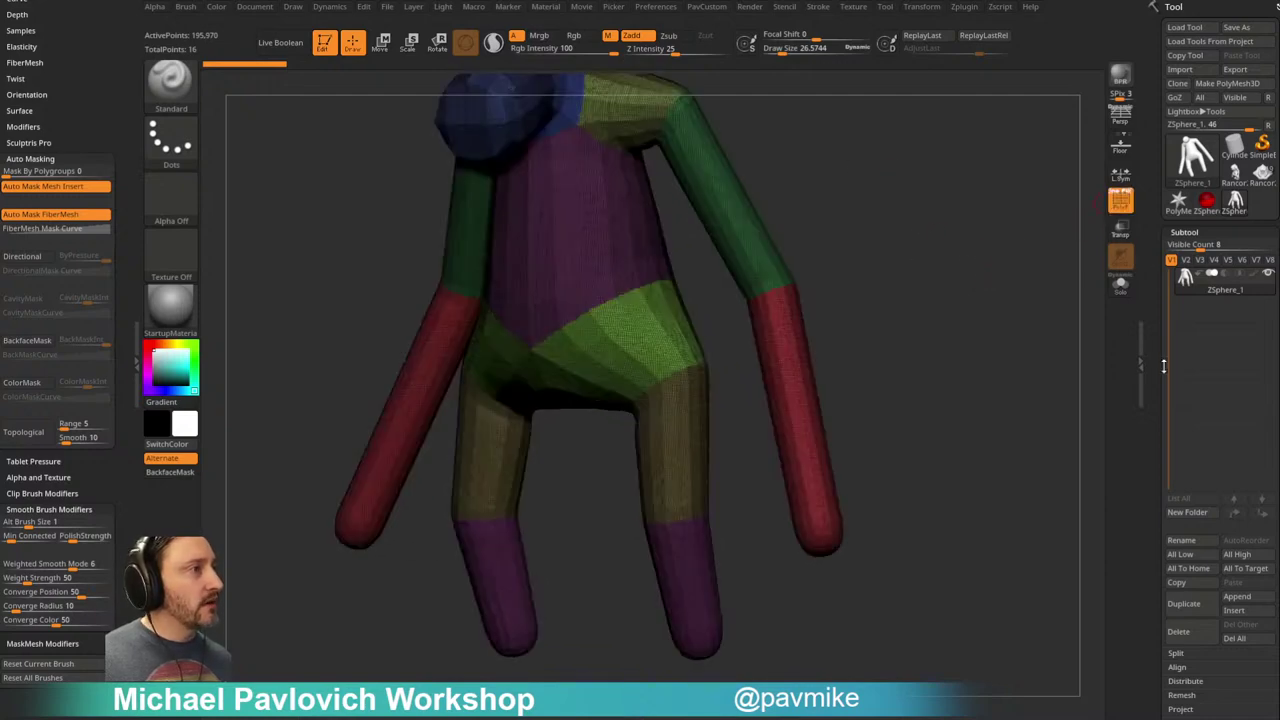
# Step: Set the Adaptive Skin DynaMesh Resolution to 0 and Density to 1 for a low-poly preview
pyautogui.scroll(-10, 1157, 385)
pyautogui.scroll(-6, 1160, 347)
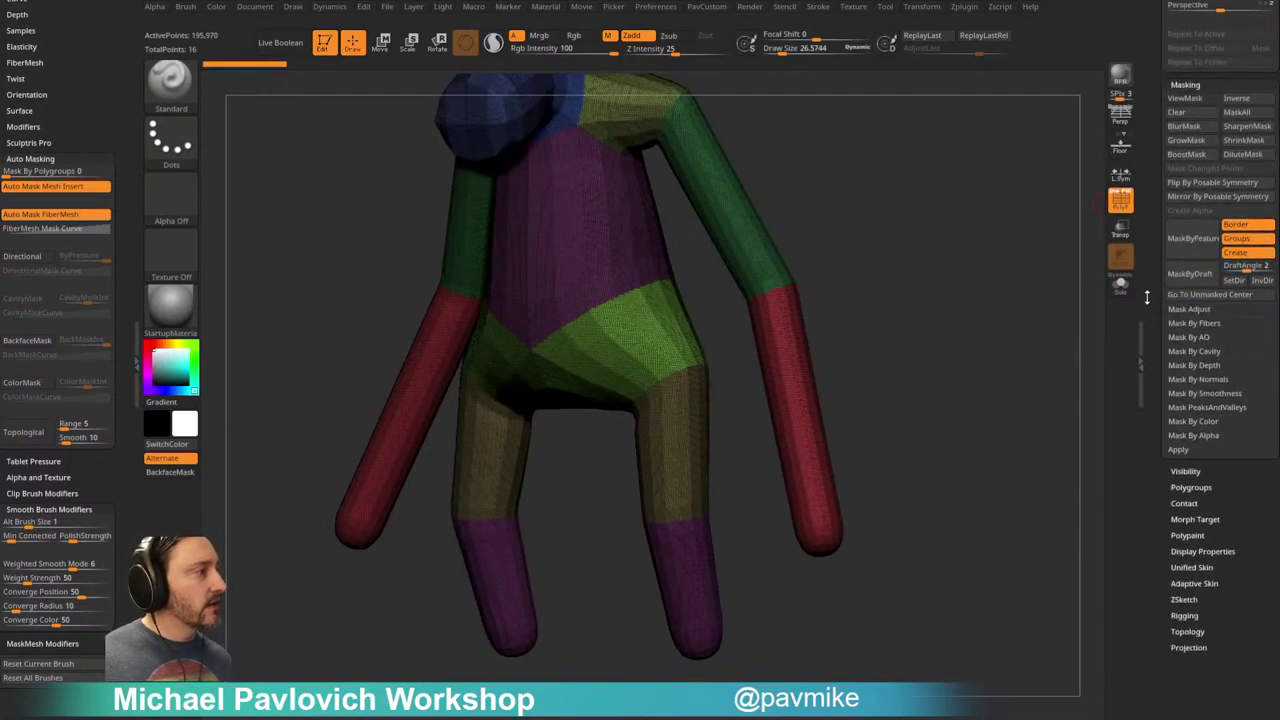
pyautogui.click(1199, 408)
pyautogui.press('shift')
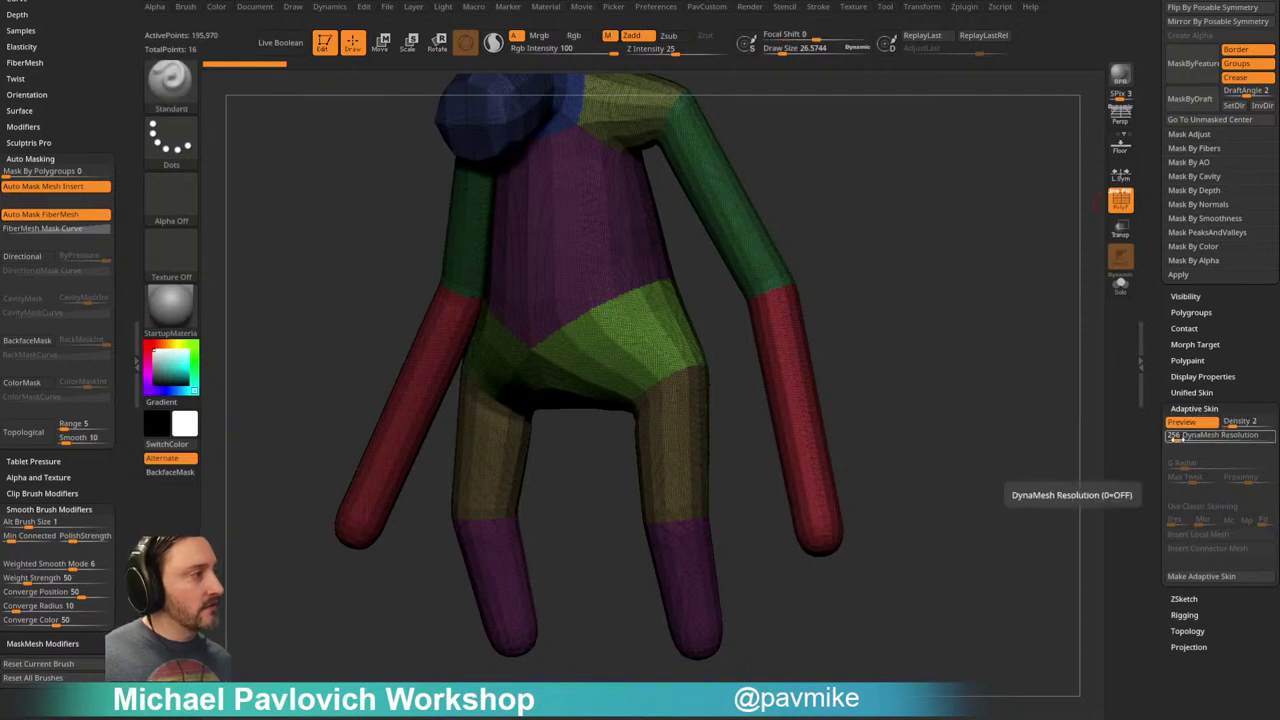
pyautogui.moveTo(1172, 438); pyautogui.dragTo(1163, 444)
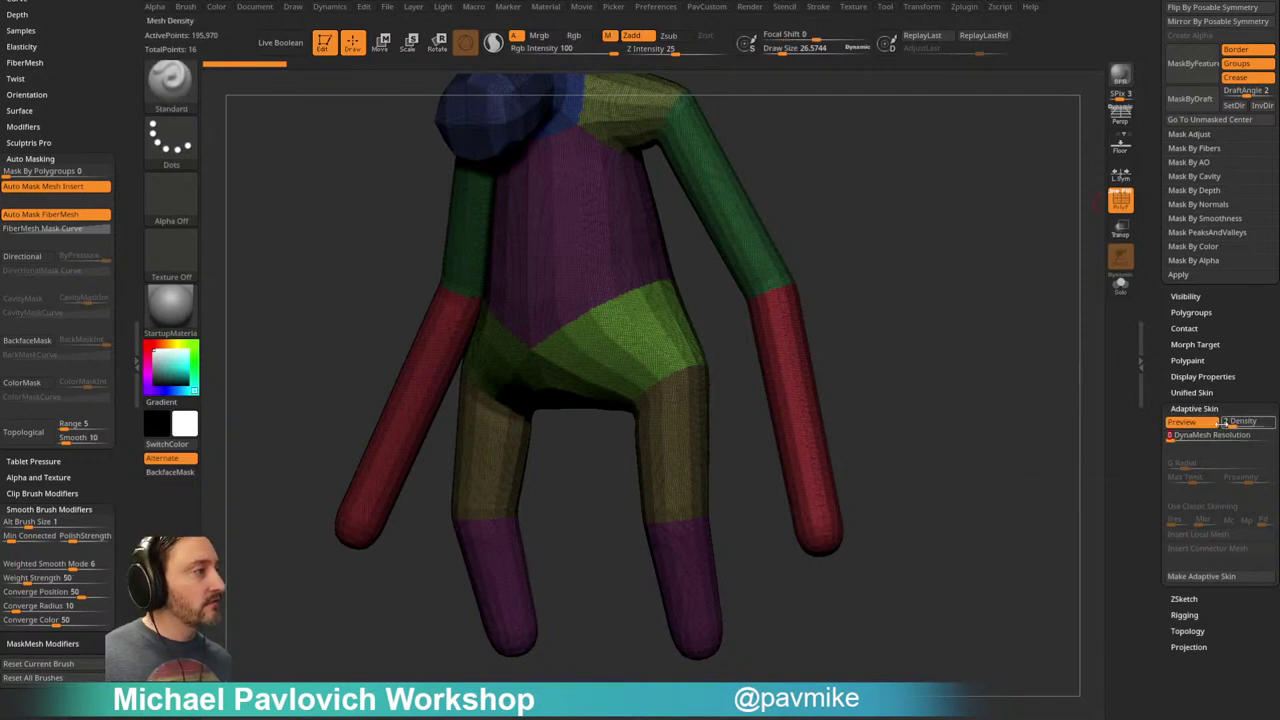
pyautogui.moveTo(974, 309); pyautogui.dragTo(945, 340)
pyautogui.moveTo(1236, 431); pyautogui.dragTo(1222, 436)
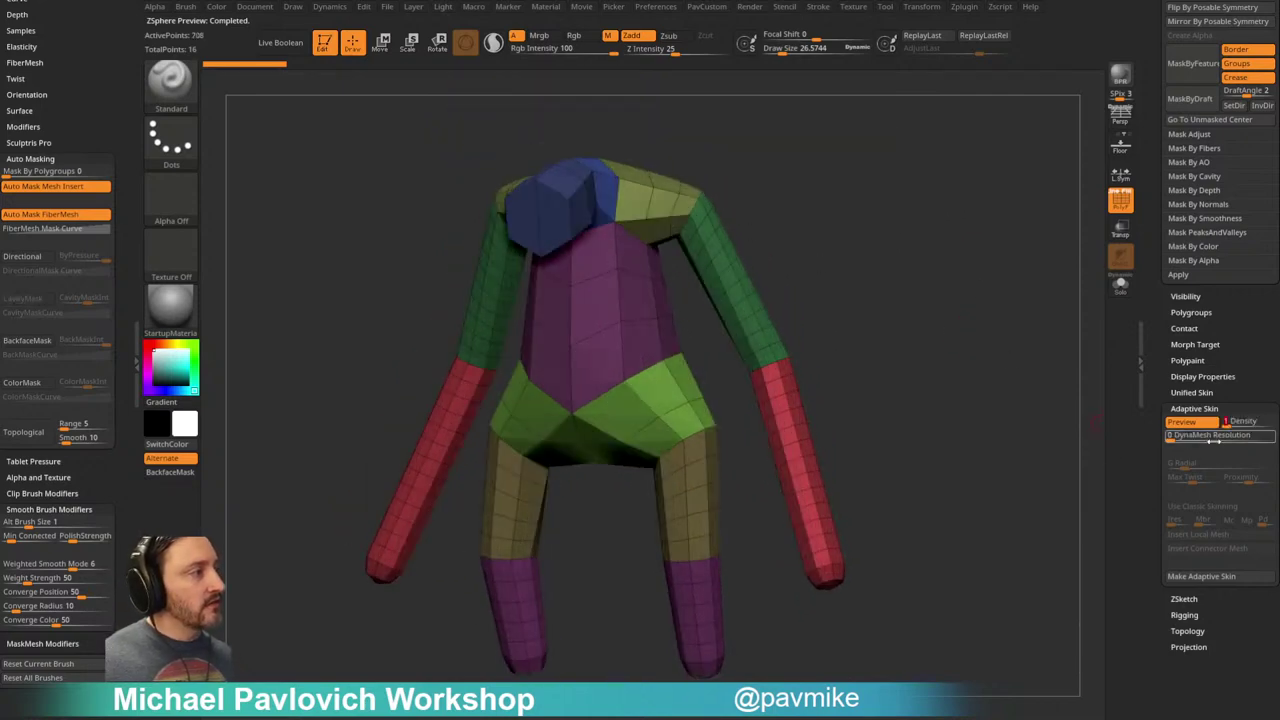
# Step: Make an adaptive skin tool from the figure and return the original to its ZSphere display
pyautogui.moveTo(984, 290)
pyautogui.mouseDown()
pyautogui.moveTo(834, 303)
pyautogui.moveTo(863, 294)
pyautogui.moveTo(860, 397)
pyautogui.moveTo(959, 319)
pyautogui.moveTo(929, 337)
pyautogui.moveTo(1097, 316)
pyautogui.moveTo(1149, 450)
pyautogui.moveTo(1150, 607)
pyautogui.mouseUp()
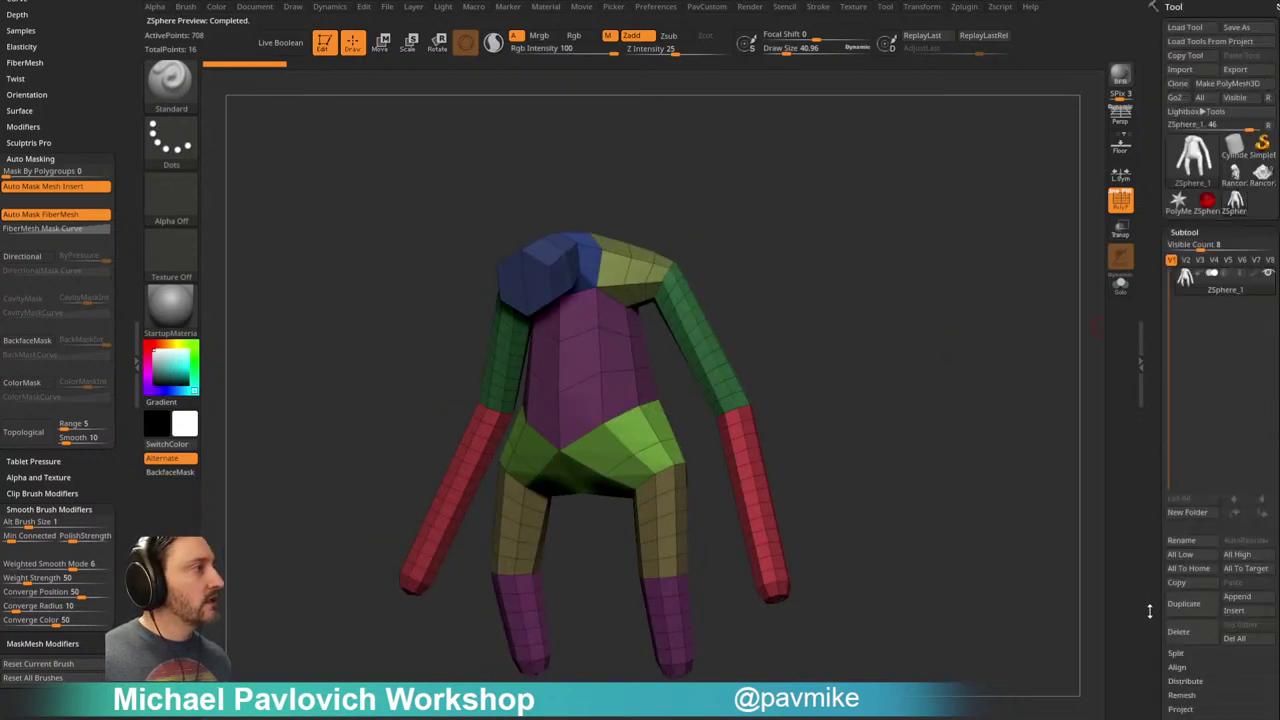
pyautogui.moveTo(1127, 473); pyautogui.dragTo(1186, 655)
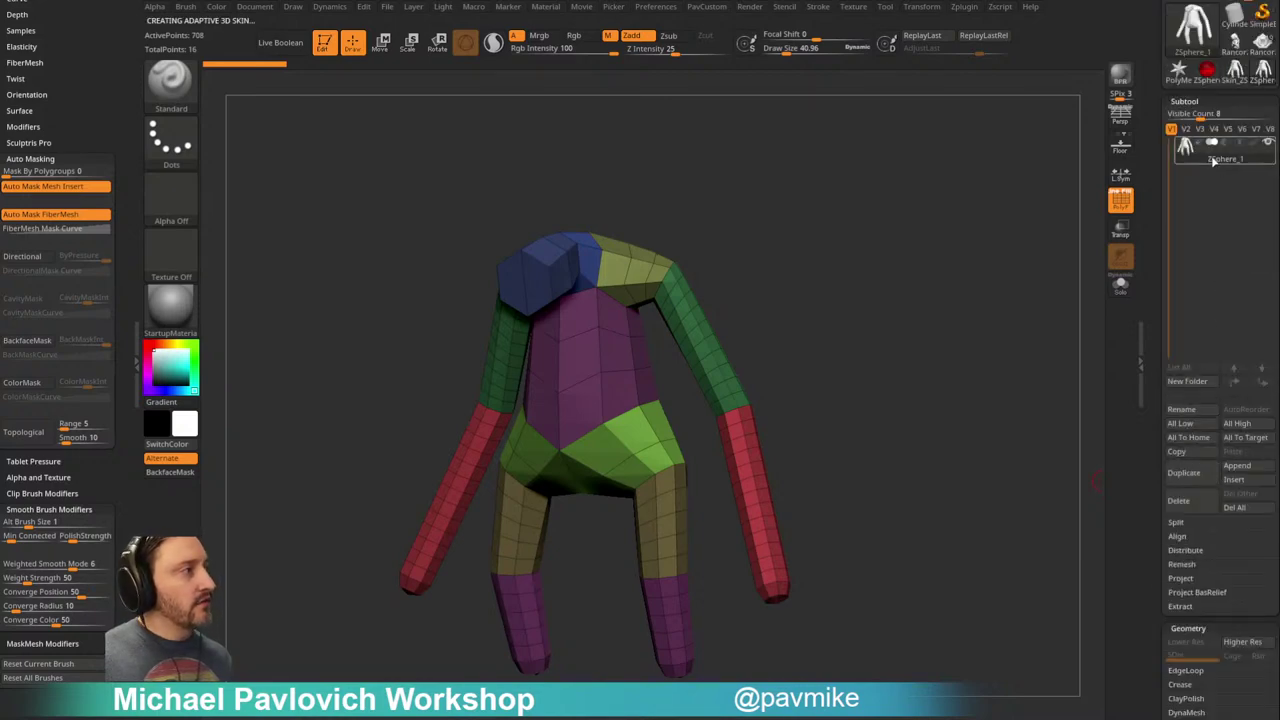
pyautogui.press('a')
pyautogui.moveTo(980, 323); pyautogui.dragTo(813, 412)
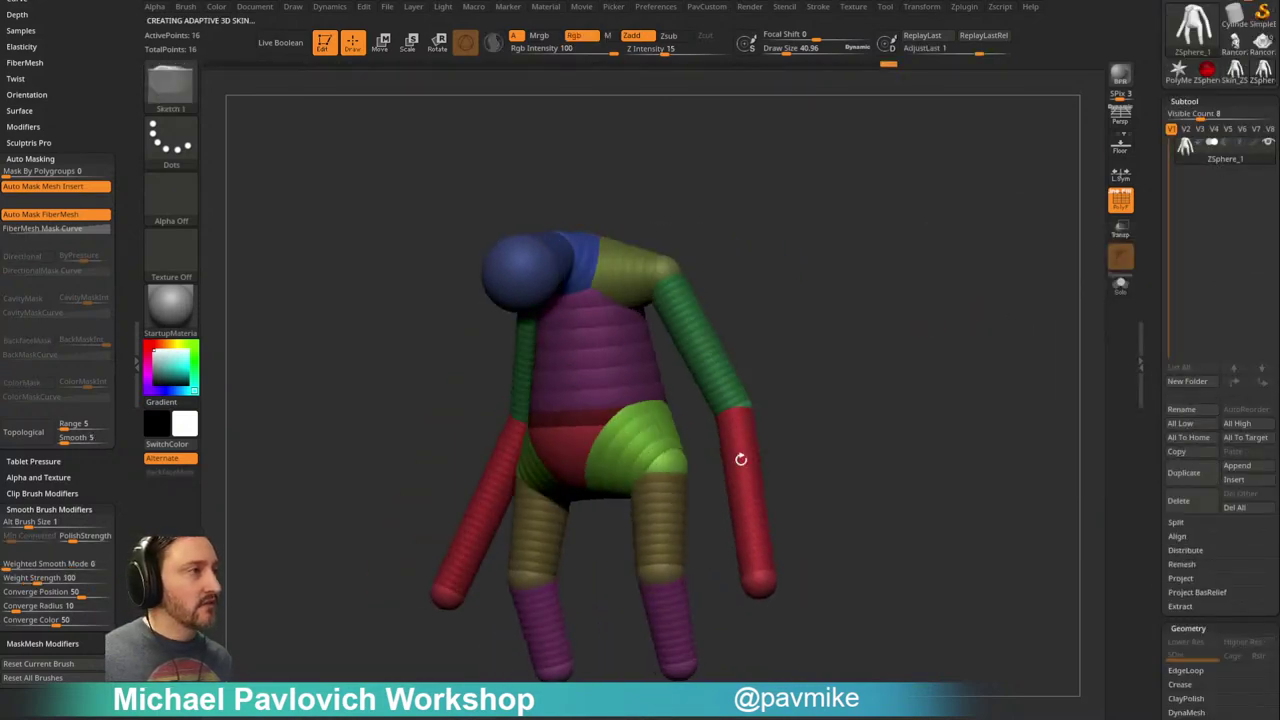
# Step: Open the ZSketch settings and enable EditSketch on the ZSphere figure
pyautogui.moveTo(982, 364); pyautogui.dragTo(997, 345)
pyautogui.scroll(-10, 1160, 430)
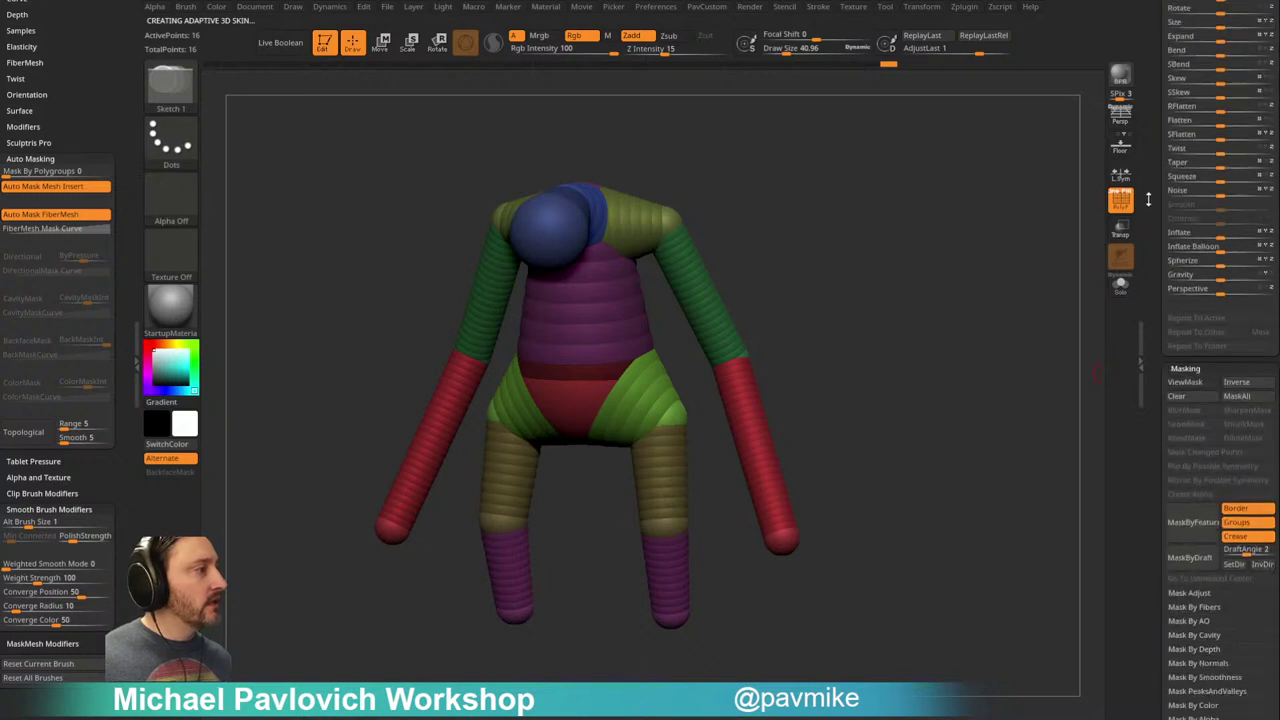
pyautogui.click(1184, 456)
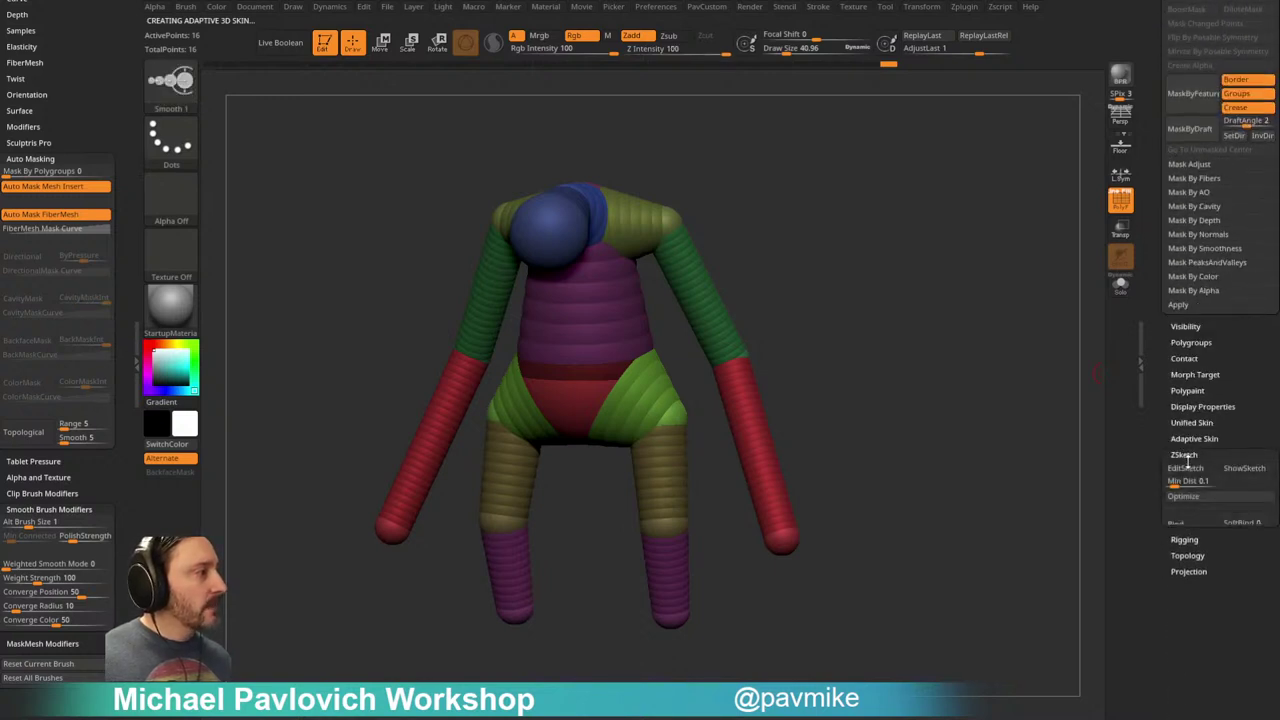
pyautogui.click(1187, 468)
pyautogui.moveTo(969, 390)
pyautogui.keyDown('alt'); pyautogui.mouseDown()
pyautogui.moveTo(1010, 425)
pyautogui.moveTo(1008, 462)
pyautogui.mouseUp(); pyautogui.keyUp('alt')
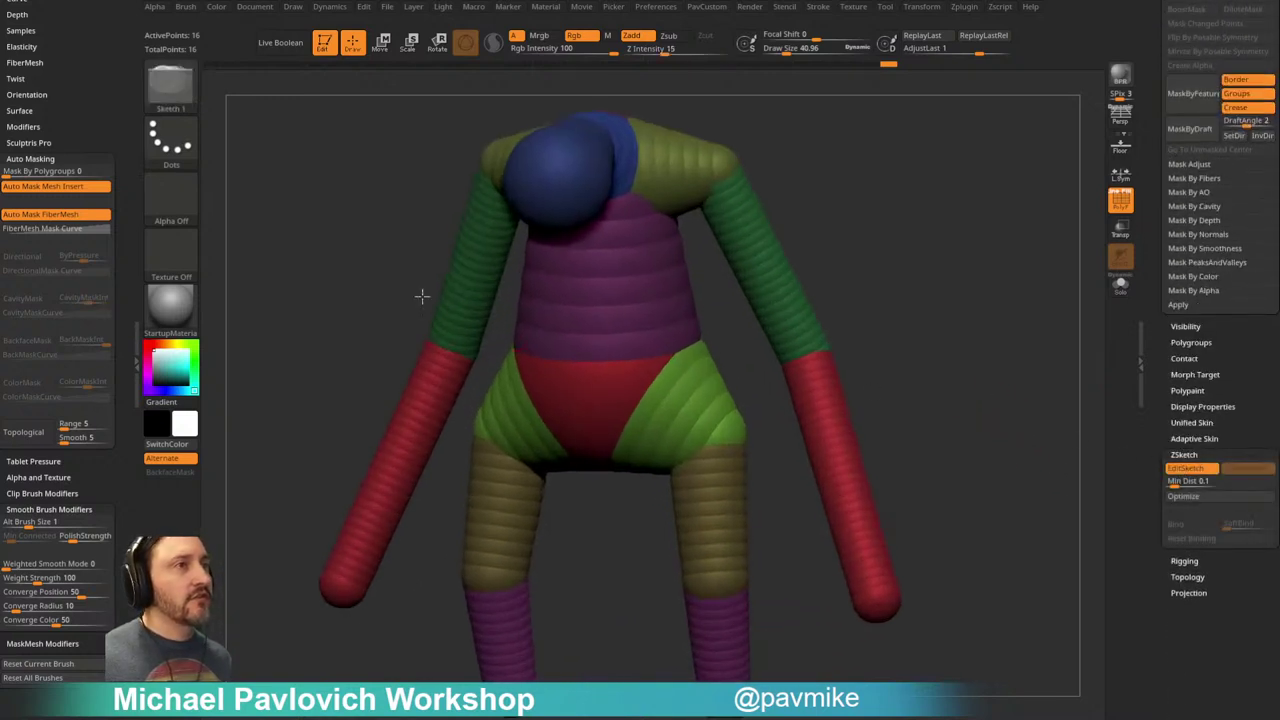
# Step: Reduce the draw size to about 24 and sketch mirrored strands from the shoulders down the chest
pyautogui.moveTo(845, 173); pyautogui.dragTo(830, 230)
pyautogui.press('s')
pyautogui.moveTo(617, 240)
pyautogui.mouseDown()
pyautogui.moveTo(610, 230)
pyautogui.moveTo(631, 264)
pyautogui.mouseUp()
pyautogui.press('s')
pyautogui.moveTo(612, 215); pyautogui.dragTo(645, 326)
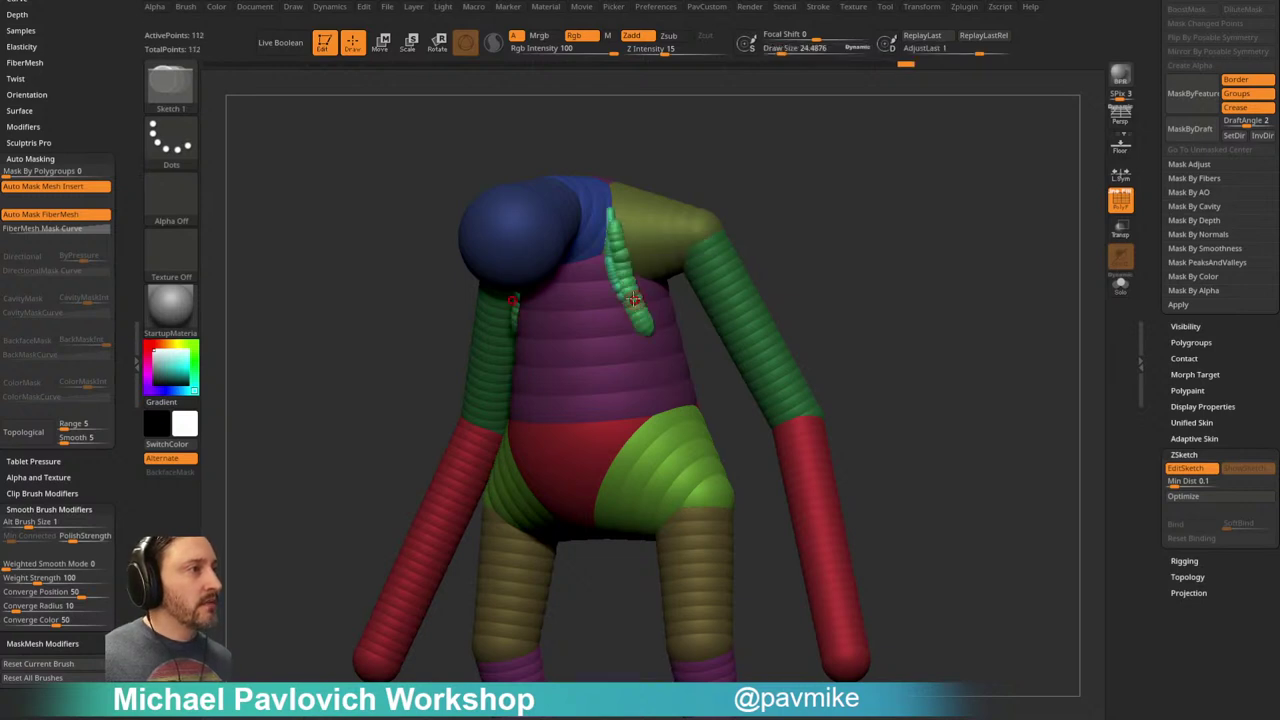
# Step: Set the draw size to about 38, sketch muscle strands across the chest and smooth them
pyautogui.moveTo(796, 175); pyautogui.dragTo(818, 174)
pyautogui.press('s')
pyautogui.moveTo(577, 306)
pyautogui.mouseDown()
pyautogui.moveTo(631, 320)
pyautogui.moveTo(608, 280)
pyautogui.mouseUp()
pyautogui.moveTo(735, 197); pyautogui.dragTo(682, 227)
pyautogui.press('shift')
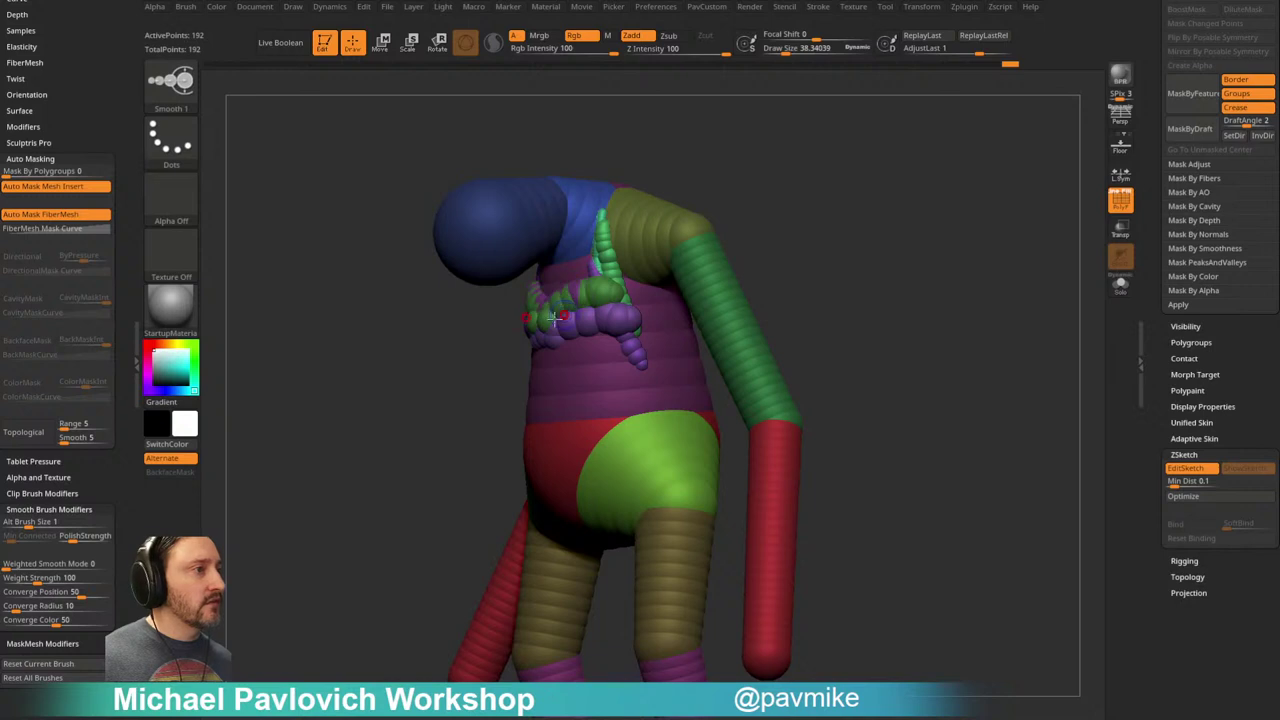
pyautogui.moveTo(570, 313)
pyautogui.keyDown('shift'); pyautogui.mouseDown()
pyautogui.moveTo(627, 341)
pyautogui.moveTo(615, 322)
pyautogui.mouseUp(); pyautogui.keyUp('shift')
pyautogui.moveTo(708, 212); pyautogui.dragTo(726, 180)
pyautogui.keyDown('shift'); pyautogui.moveTo(612, 268); pyautogui.dragTo(631, 345); pyautogui.keyUp('shift')
# Step: Add further mirrored ZSketch strands over the upper chest and the front of the shoulders
pyautogui.moveTo(723, 211); pyautogui.dragTo(744, 158)
pyautogui.moveTo(568, 265)
pyautogui.mouseDown()
pyautogui.moveTo(644, 238)
pyautogui.moveTo(575, 263)
pyautogui.mouseUp()
pyautogui.moveTo(803, 168)
pyautogui.mouseDown()
pyautogui.moveTo(768, 153)
pyautogui.moveTo(738, 224)
pyautogui.mouseUp()
pyautogui.moveTo(604, 258)
pyautogui.mouseDown()
pyautogui.moveTo(674, 299)
pyautogui.moveTo(614, 257)
pyautogui.mouseUp()
pyautogui.moveTo(744, 268)
pyautogui.mouseDown()
pyautogui.moveTo(849, 249)
pyautogui.moveTo(846, 309)
pyautogui.mouseUp()
pyautogui.keyDown('alt'); pyautogui.moveTo(846, 309); pyautogui.dragTo(843, 374); pyautogui.keyUp('alt')
pyautogui.moveTo(694, 325)
pyautogui.mouseDown()
pyautogui.moveTo(728, 286)
pyautogui.moveTo(878, 185)
pyautogui.moveTo(752, 292)
pyautogui.moveTo(871, 165)
pyautogui.moveTo(946, 300)
pyautogui.moveTo(939, 315)
pyautogui.mouseUp()
pyautogui.hotkey('ctrl', 'z')
pyautogui.moveTo(931, 424)
pyautogui.keyDown('alt'); pyautogui.mouseDown()
pyautogui.moveTo(917, 363)
pyautogui.moveTo(894, 394)
pyautogui.moveTo(835, 367)
pyautogui.mouseUp(); pyautogui.keyUp('alt')
pyautogui.moveTo(734, 416); pyautogui.dragTo(668, 465)
pyautogui.moveTo(743, 452)
pyautogui.mouseDown()
pyautogui.moveTo(769, 445)
pyautogui.moveTo(739, 508)
pyautogui.mouseUp()
pyautogui.moveTo(738, 412)
pyautogui.mouseDown()
pyautogui.moveTo(817, 486)
pyautogui.moveTo(863, 382)
pyautogui.mouseUp()
pyautogui.hotkey('ctrl', 'z')
pyautogui.hotkey('ctrl', 'z')
# Step: Preview the skinned mesh of the chest sketch and switch back to the ZSketch display
pyautogui.moveTo(831, 294); pyautogui.dragTo(937, 346)
pyautogui.press('a')
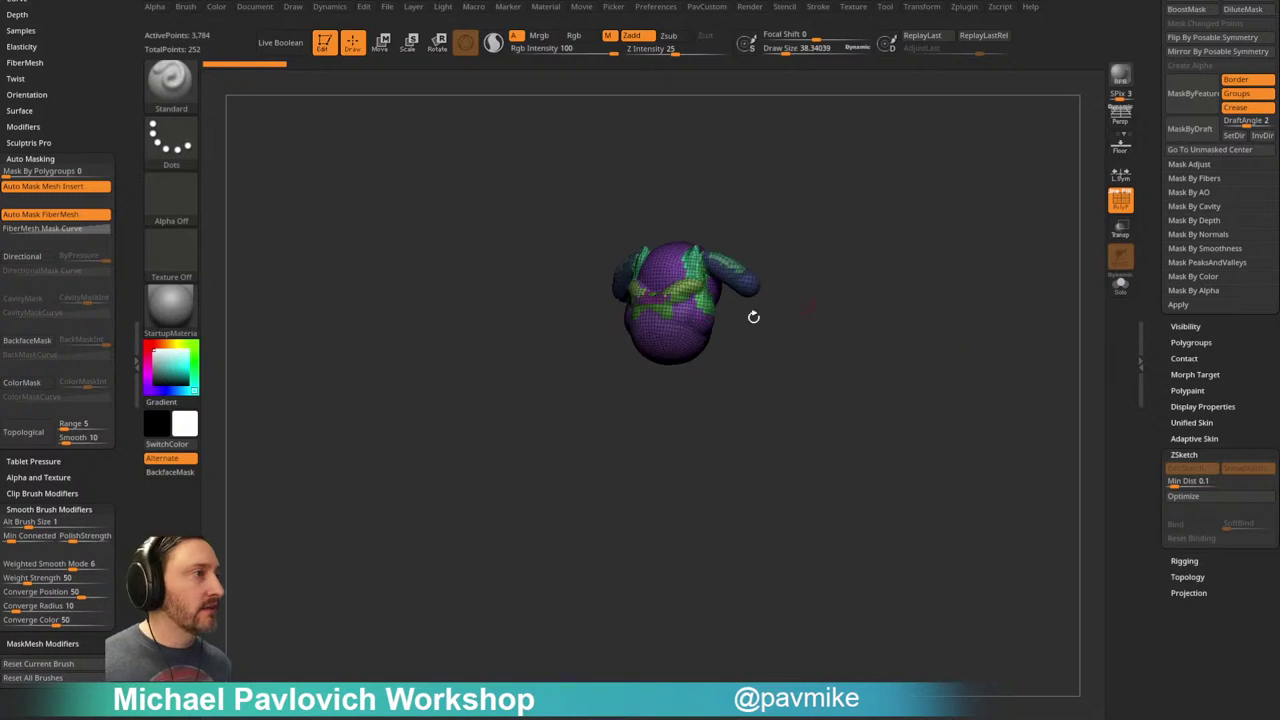
pyautogui.press('a')
pyautogui.press('a')
pyautogui.press('a')
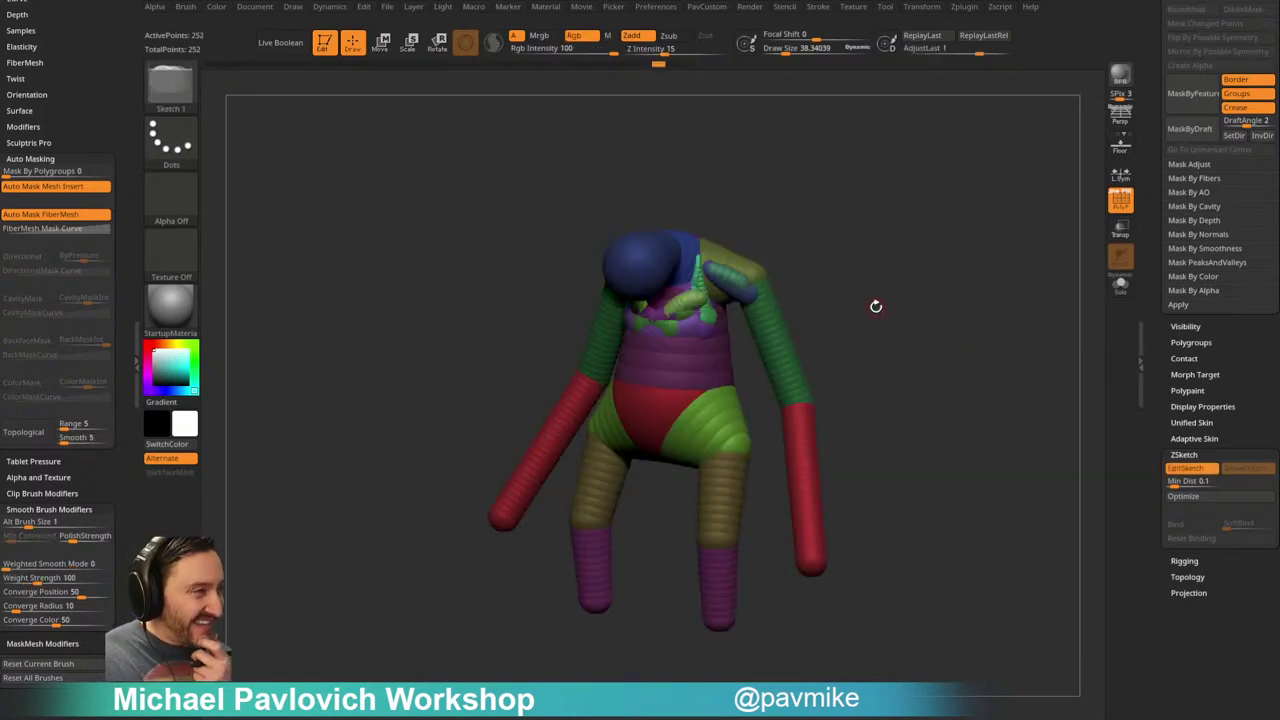
# Step: Examine the Adaptive Skin, Rigging, Topology and Projection settings available for the sketched figure
pyautogui.moveTo(957, 429); pyautogui.dragTo(897, 347)
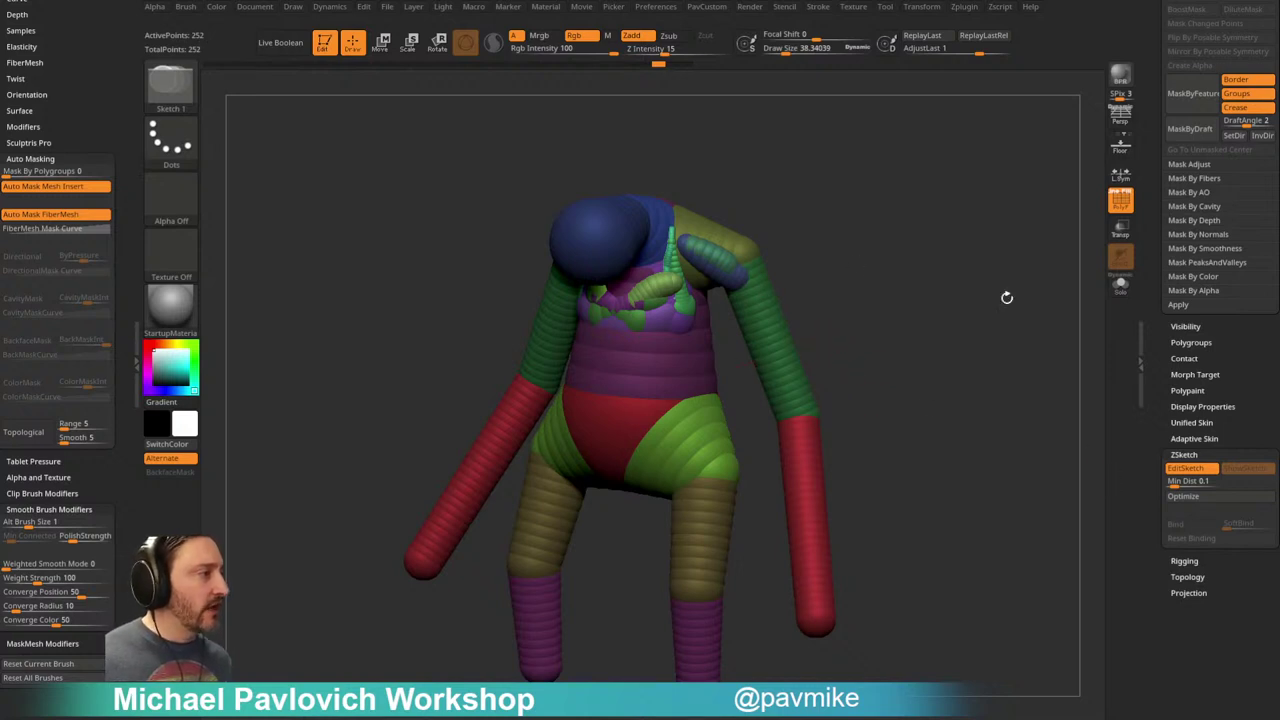
pyautogui.click(1194, 438)
pyautogui.scroll(-5, 1157, 440)
pyautogui.scroll(-1, 1150, 387)
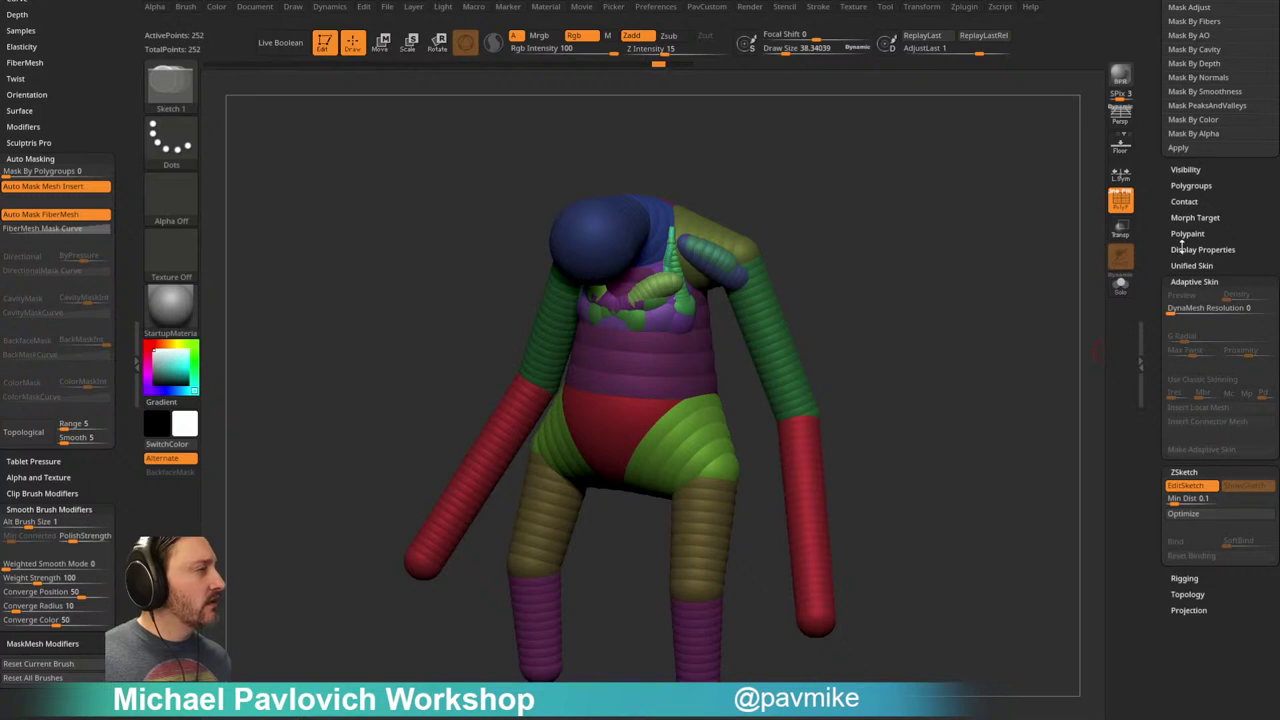
pyautogui.click(1184, 581)
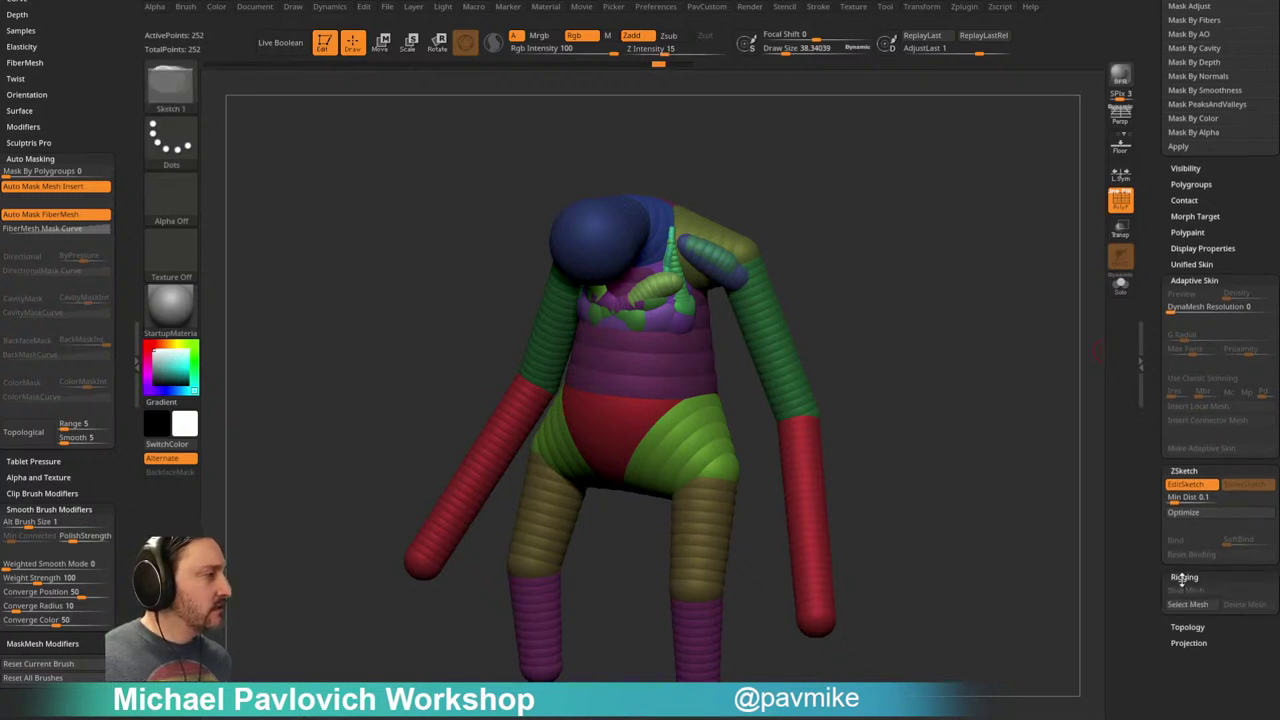
pyautogui.click(1183, 580)
pyautogui.click(1184, 591)
pyautogui.click(1184, 591)
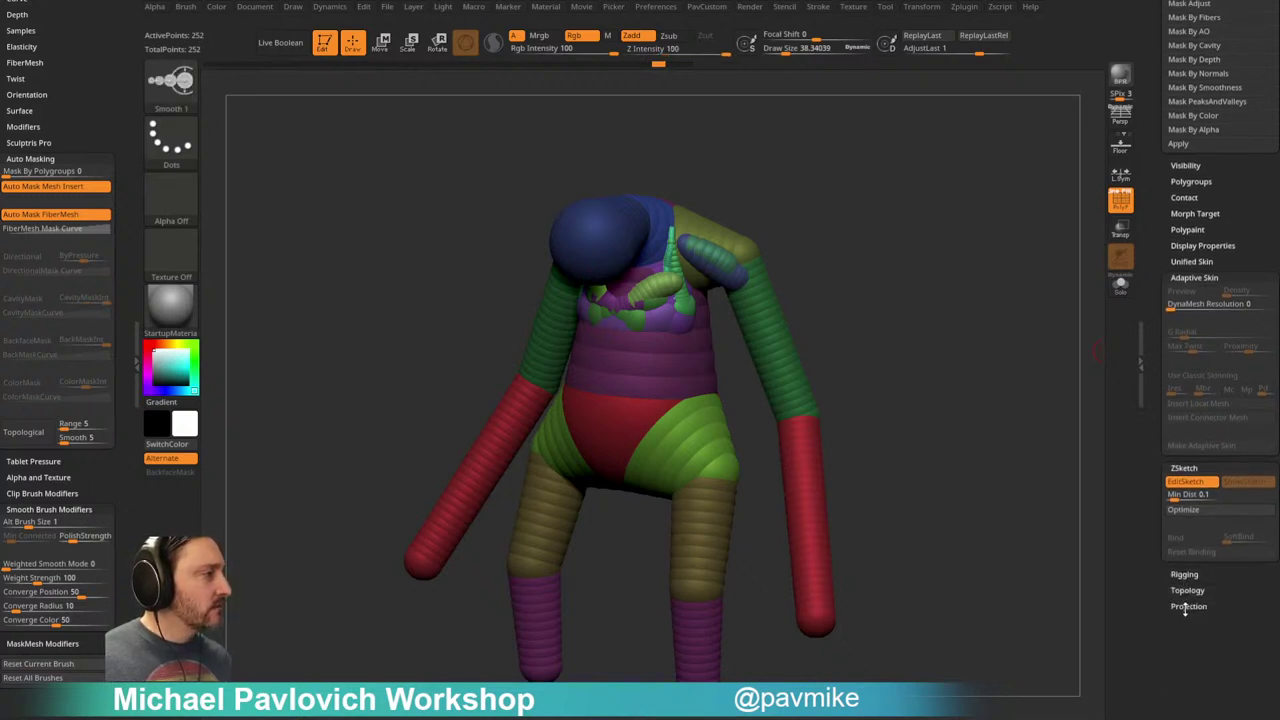
pyautogui.click(1187, 606)
pyautogui.click(1187, 605)
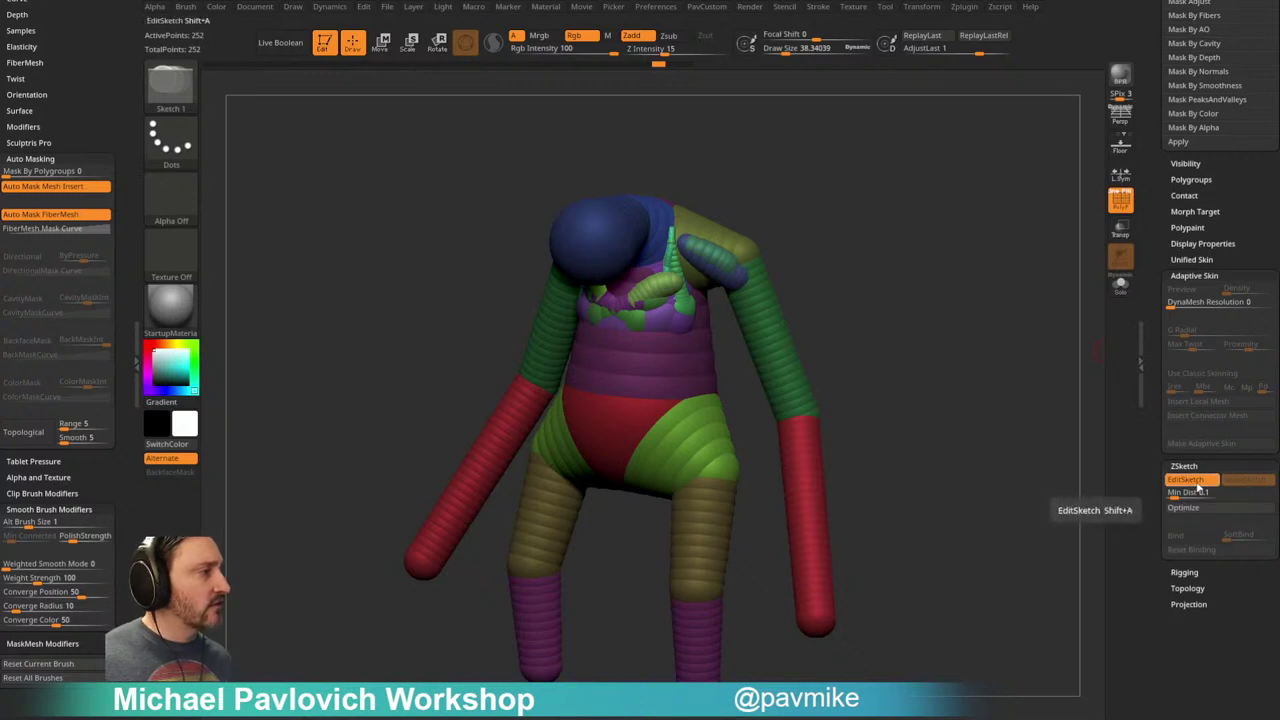
# Step: Compare the EditSketch and ShowSketch displays, re-enable EditSketch and preview the sketch's skinned mesh
pyautogui.click(1195, 487)
pyautogui.click(1239, 481)
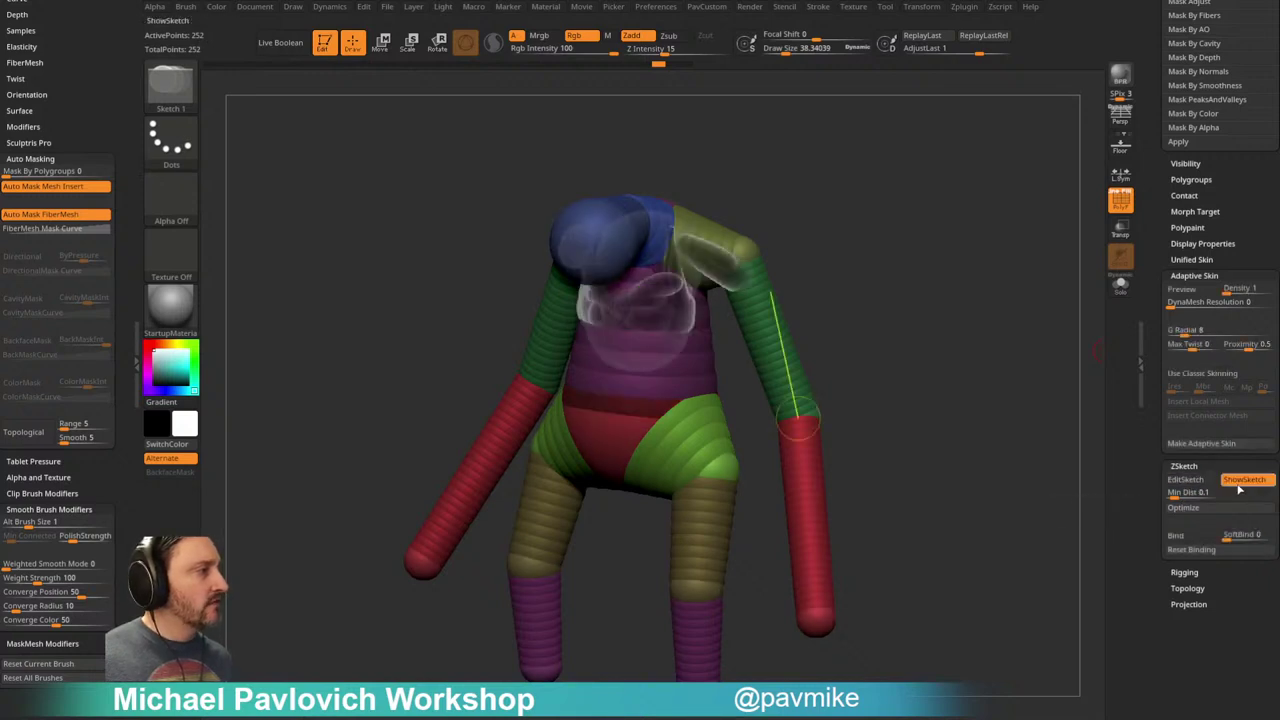
pyautogui.click(1201, 486)
pyautogui.press('a')
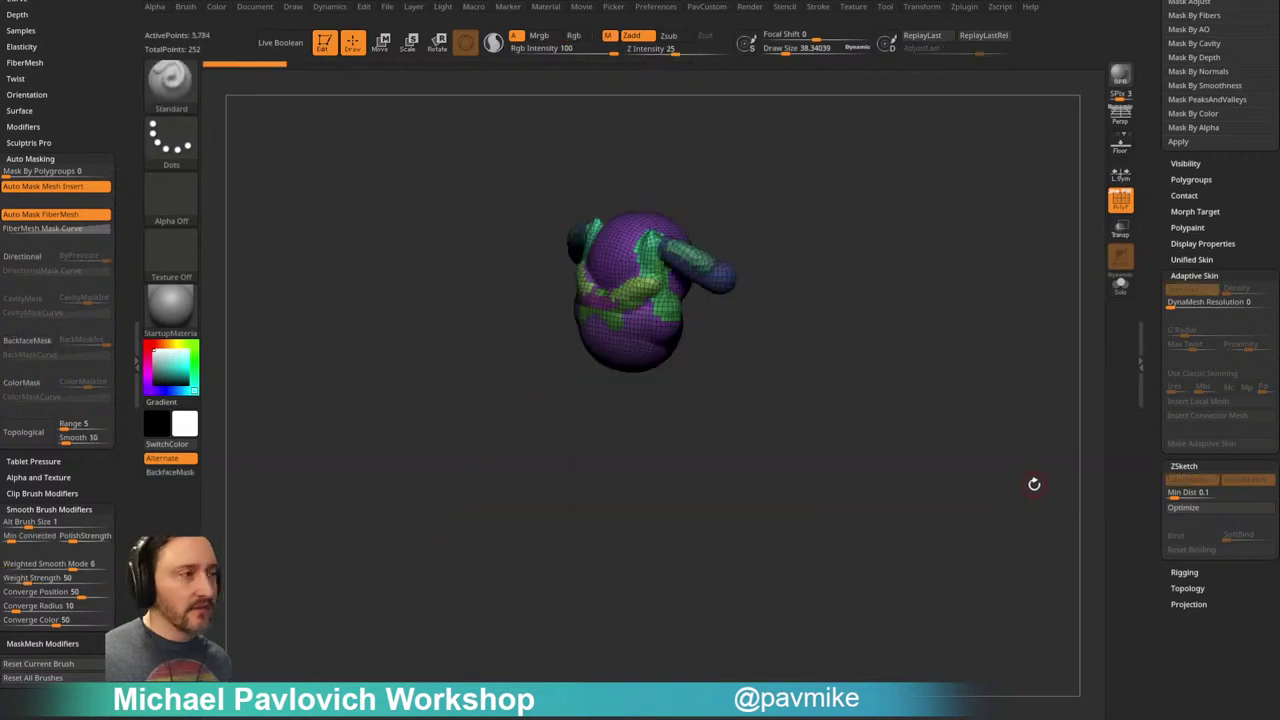
# Step: Preview the adaptive skin with the projected sketch at densities 3 and 4, and return the density to 1
pyautogui.click(1188, 481)
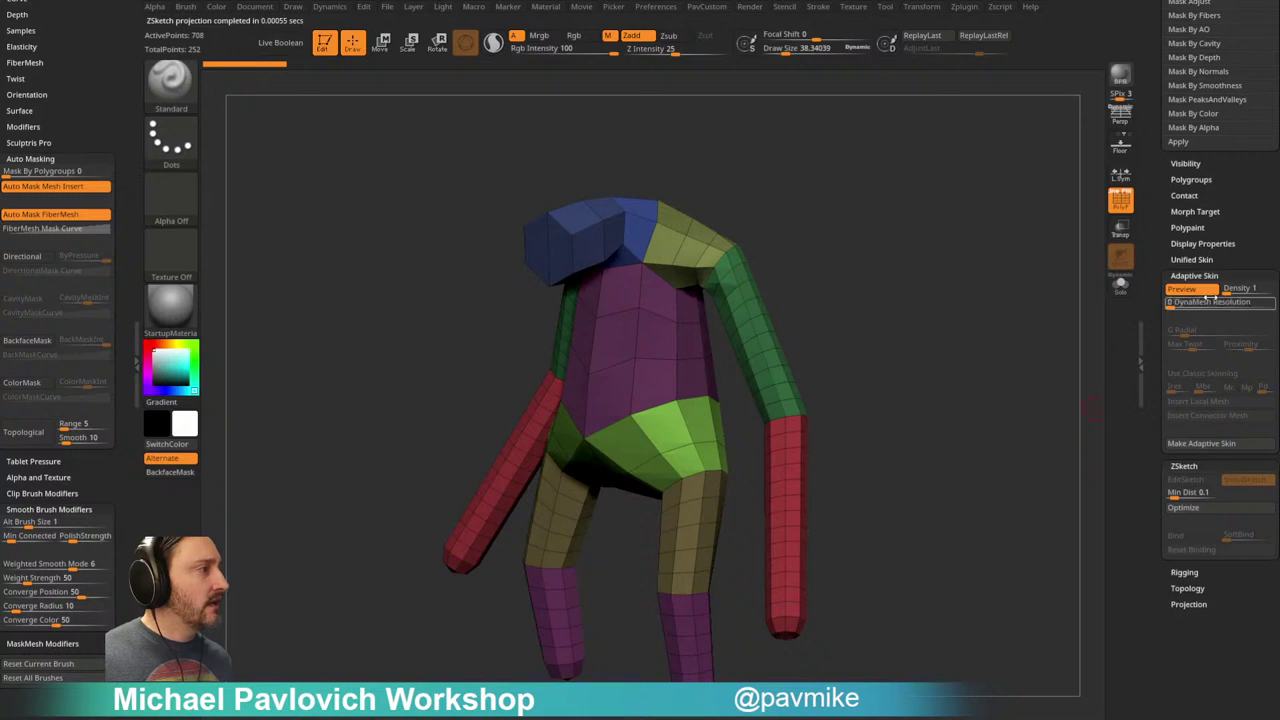
pyautogui.click(1240, 288)
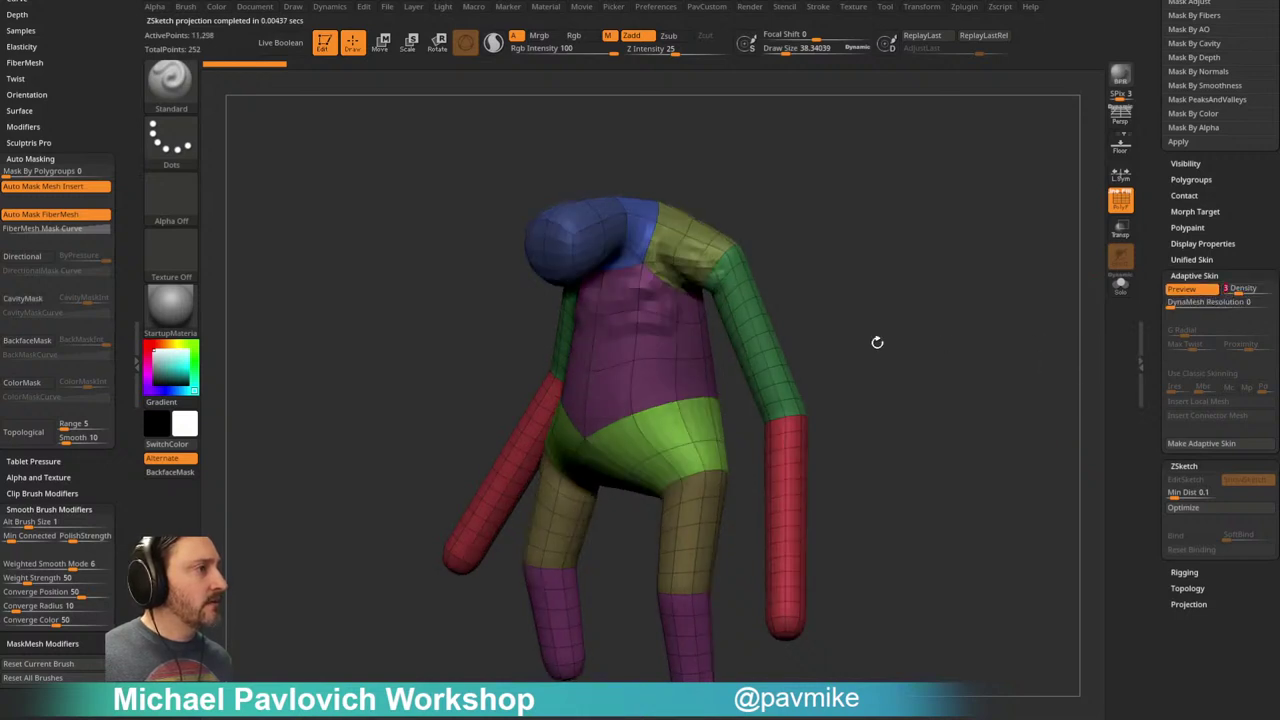
pyautogui.click(1240, 288)
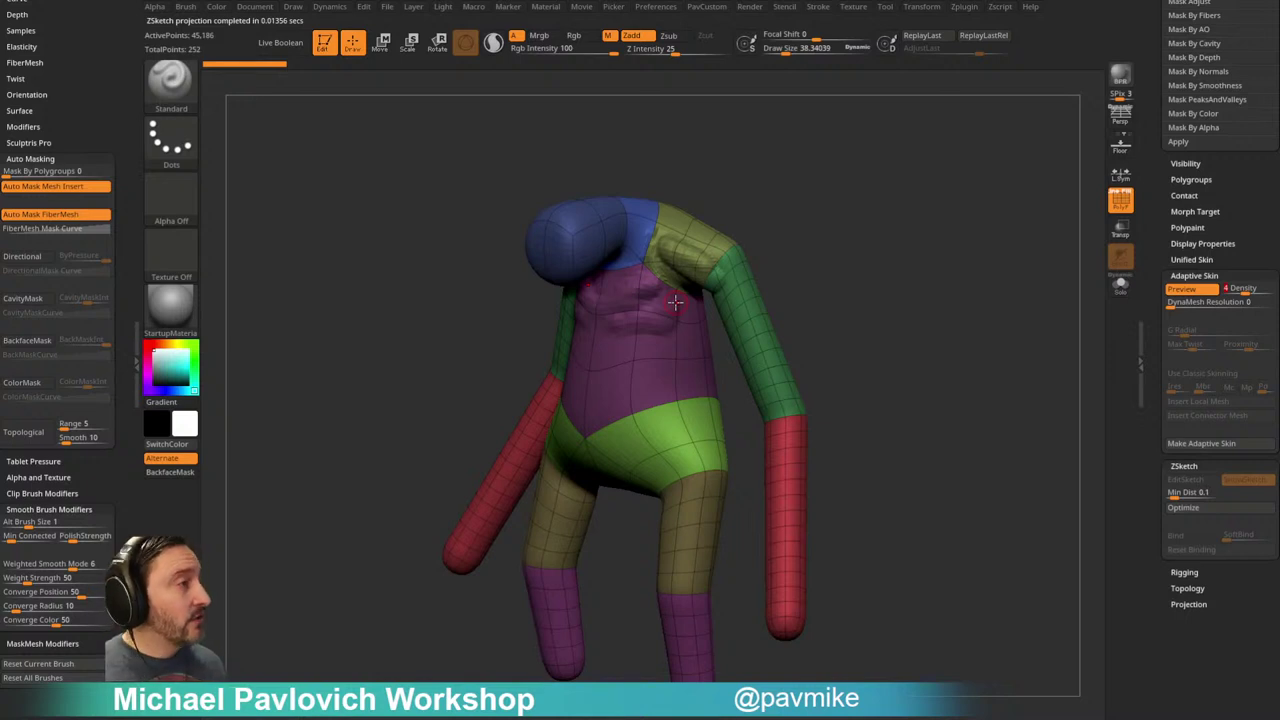
pyautogui.moveTo(1240, 288); pyautogui.dragTo(1185, 292)
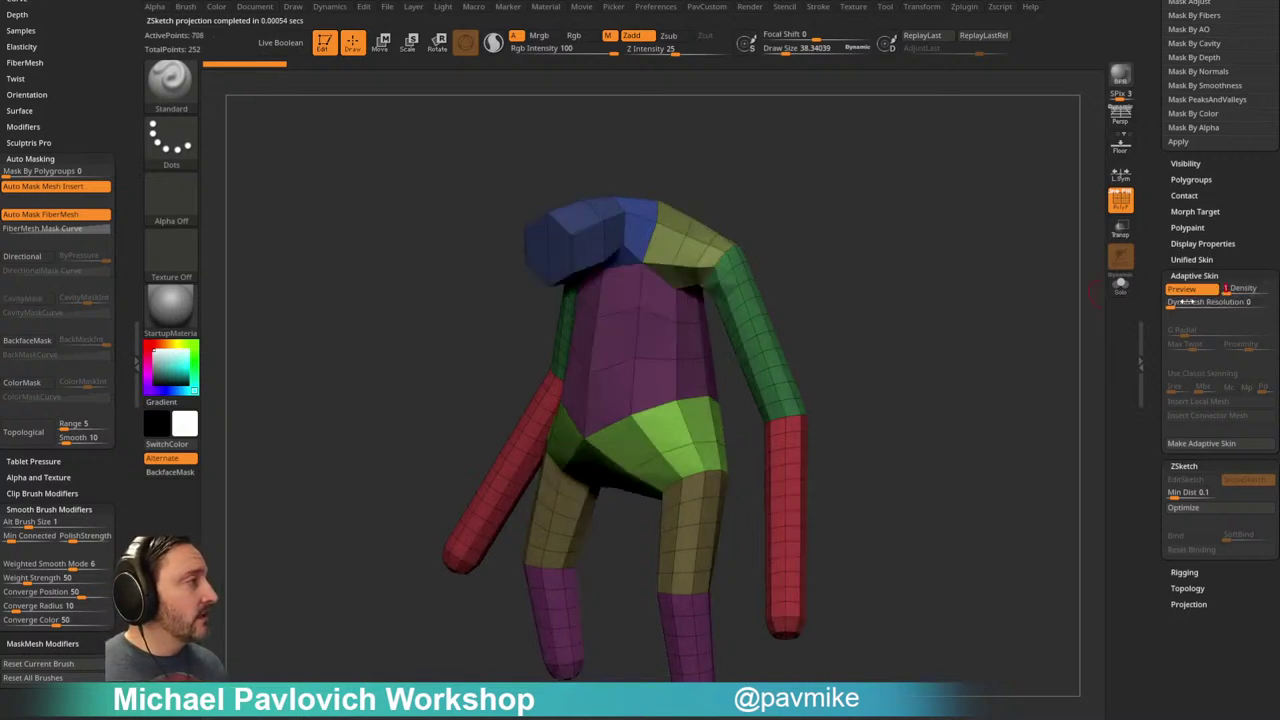
# Step: Leave the adaptive skin preview and turn off EditSketch to show the plain ZSphere figure, closing the skin settings
pyautogui.click(1186, 480)
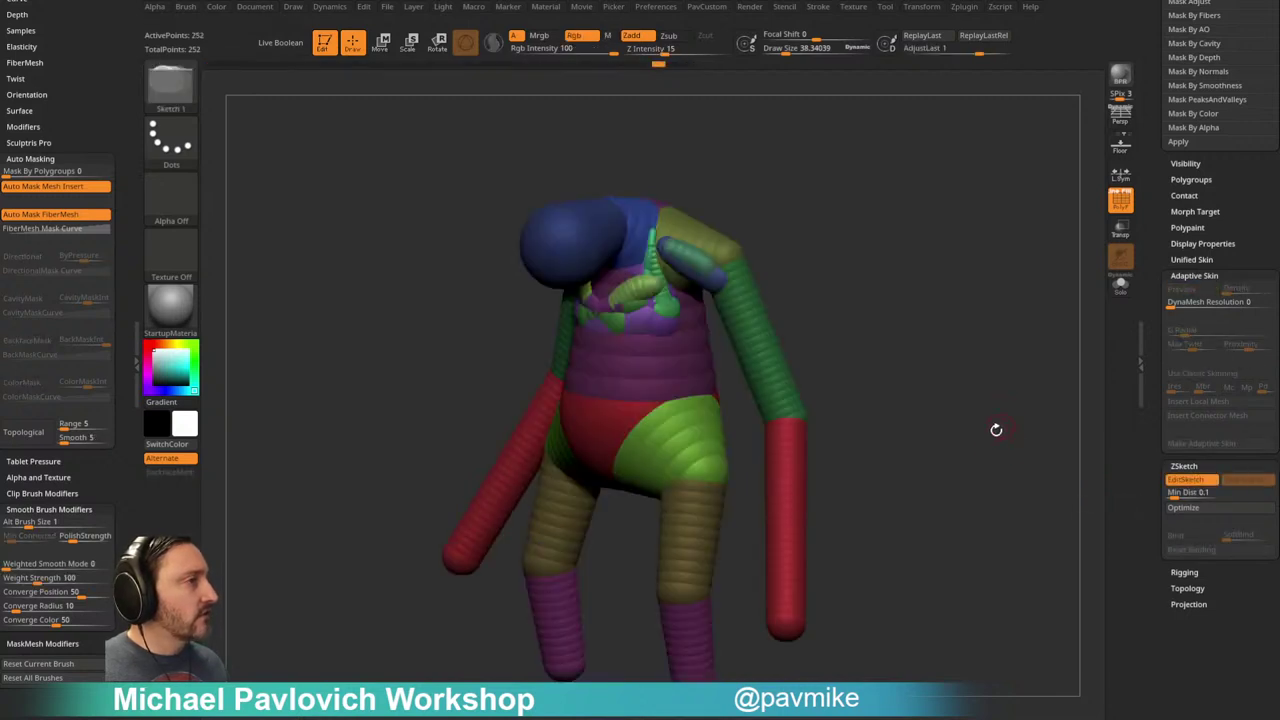
pyautogui.click(1188, 479)
pyautogui.click(1190, 262)
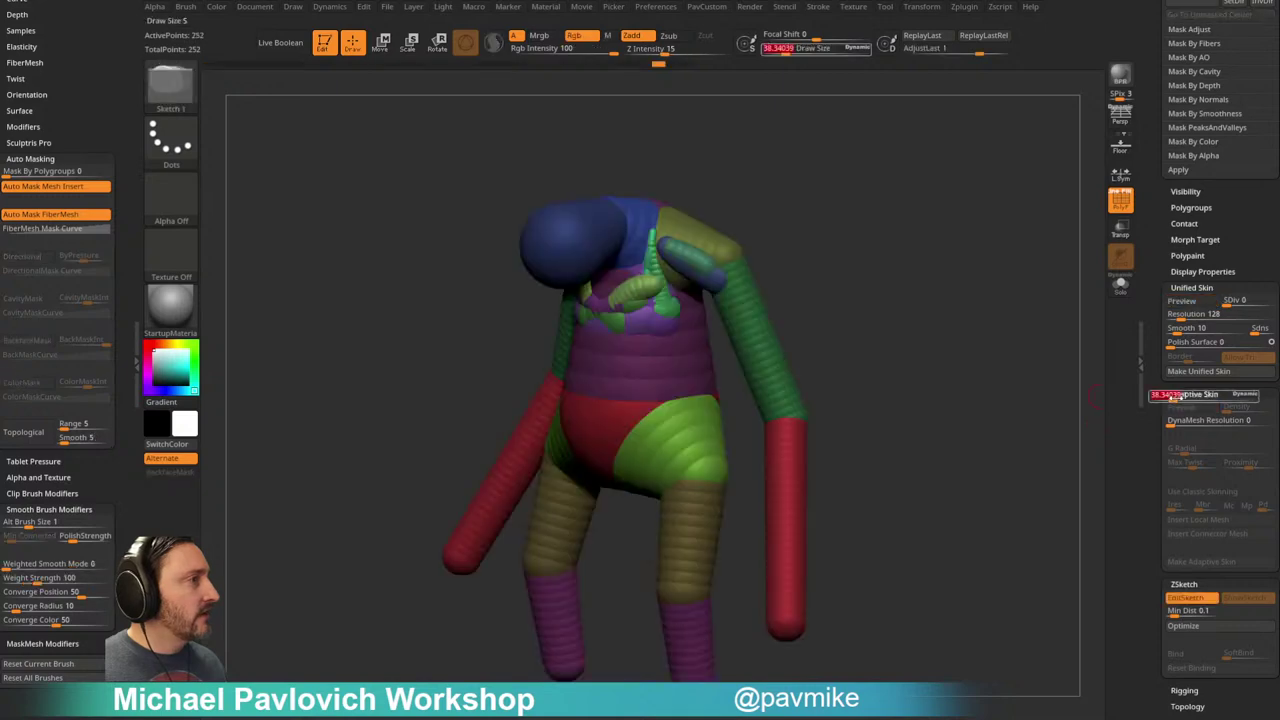
pyautogui.click(1185, 597)
pyautogui.click(1193, 407)
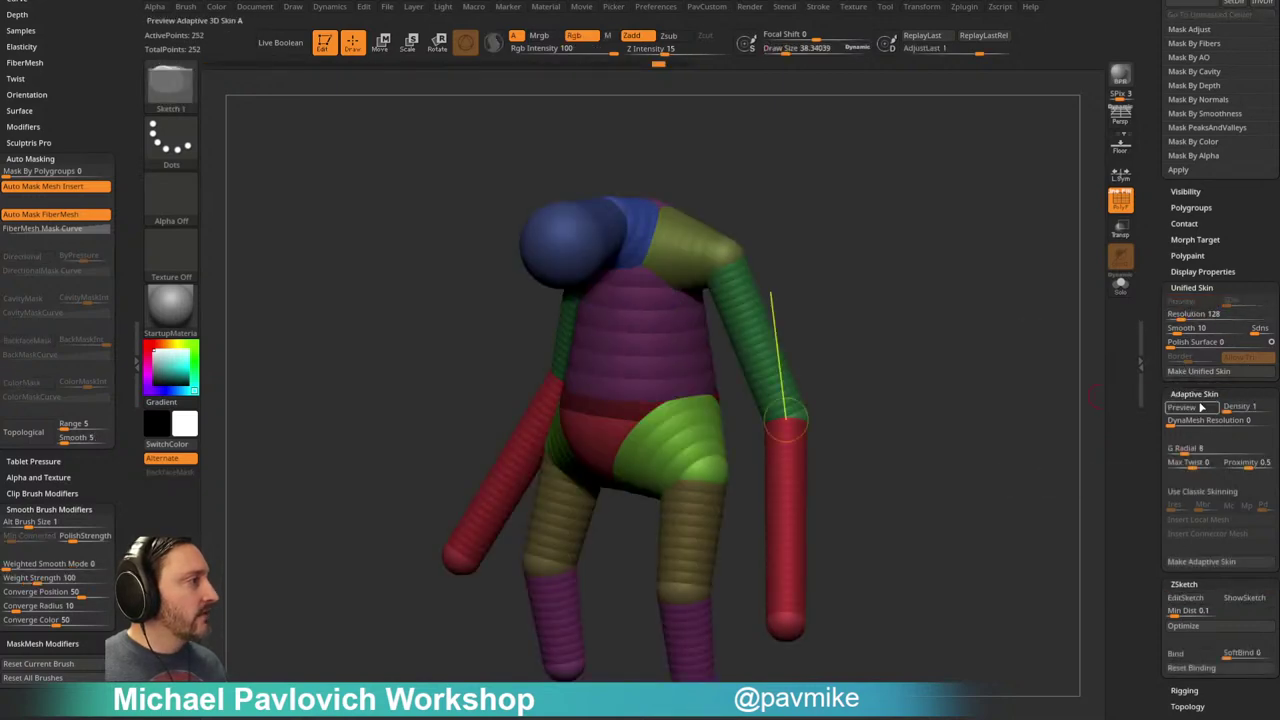
pyautogui.click(1193, 407)
pyautogui.click(1192, 394)
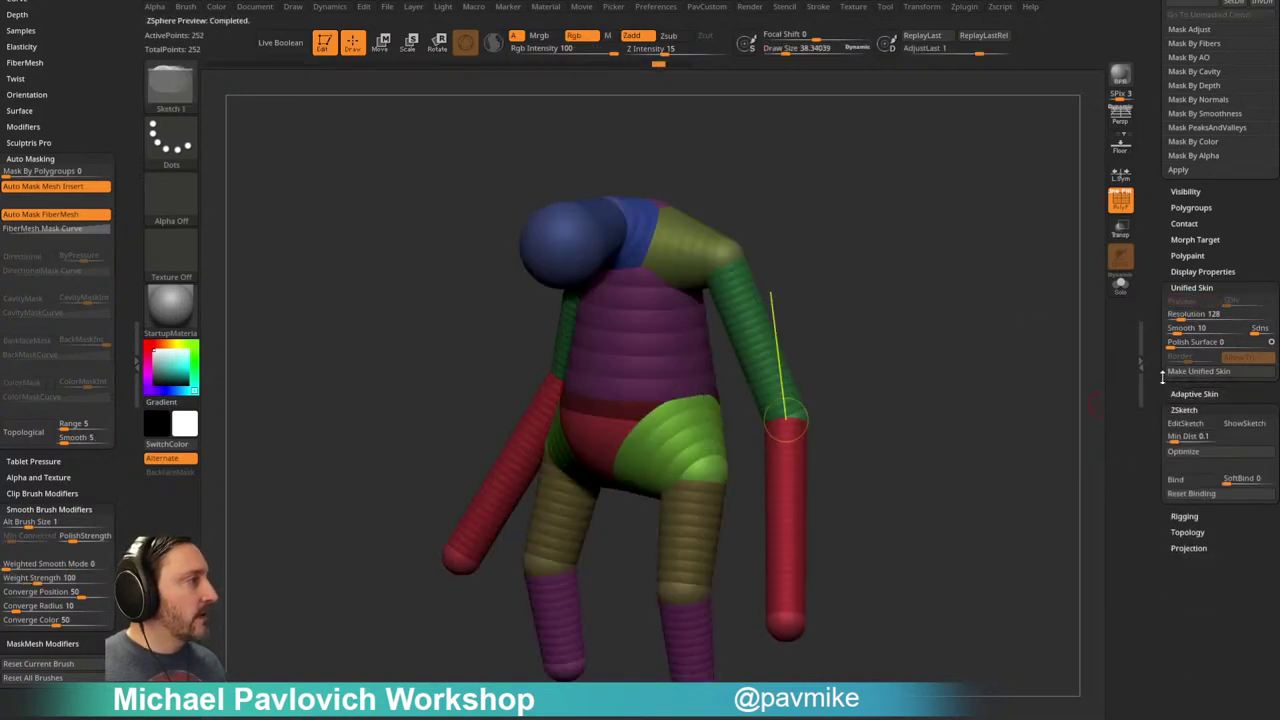
pyautogui.click(1184, 286)
pyautogui.moveTo(1158, 303); pyautogui.dragTo(1159, 407)
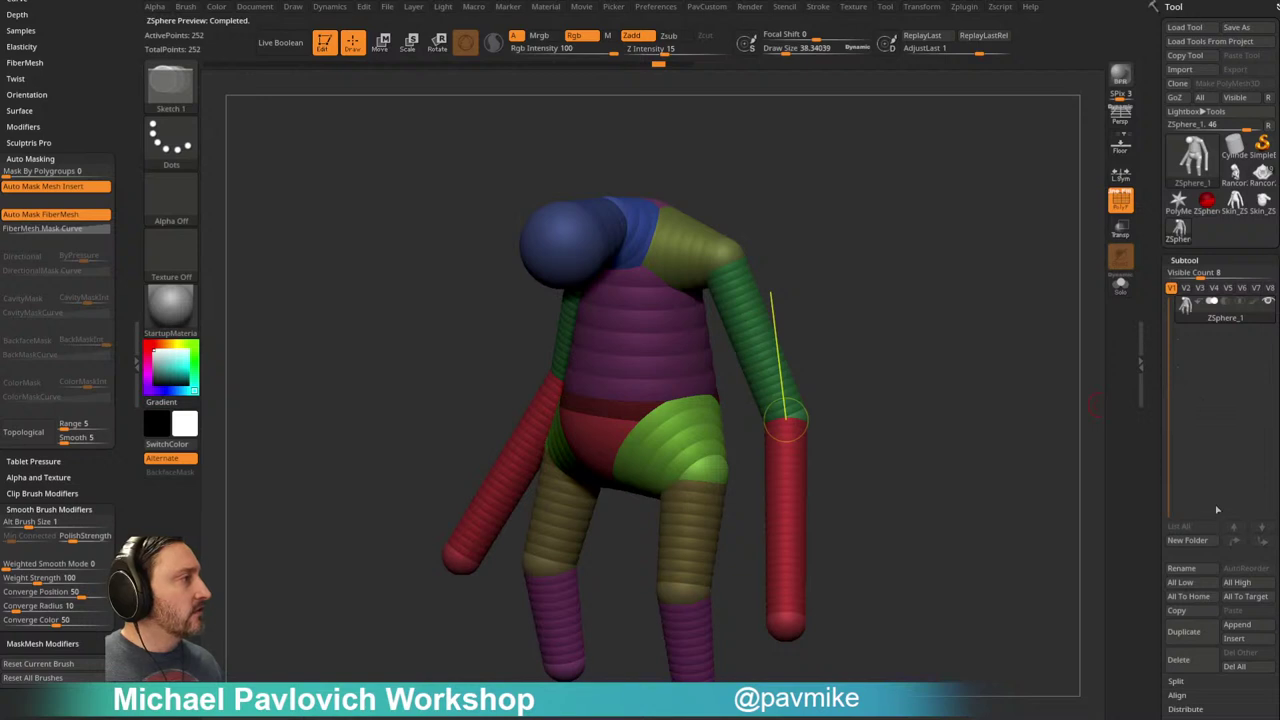
# Step: Switch to the generated body mesh Skin_ZSphere_1 and subdivide it once
pyautogui.click(1239, 205)
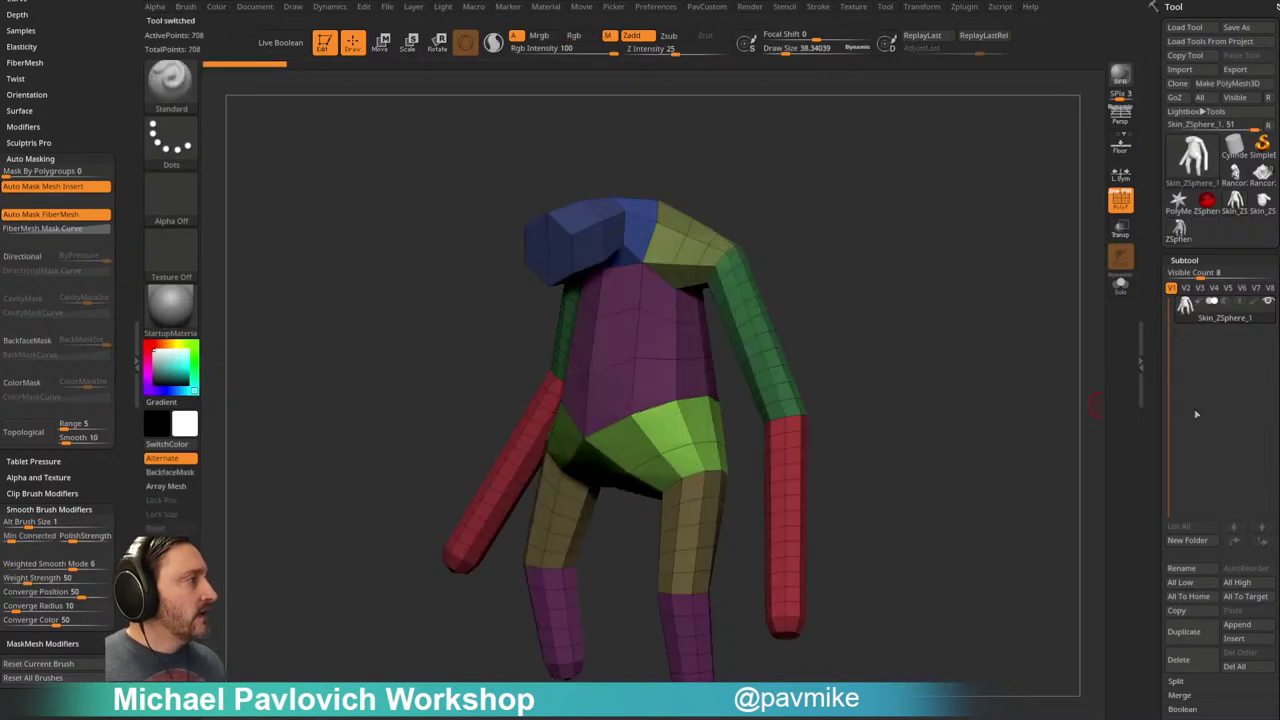
pyautogui.moveTo(953, 427); pyautogui.dragTo(1075, 515)
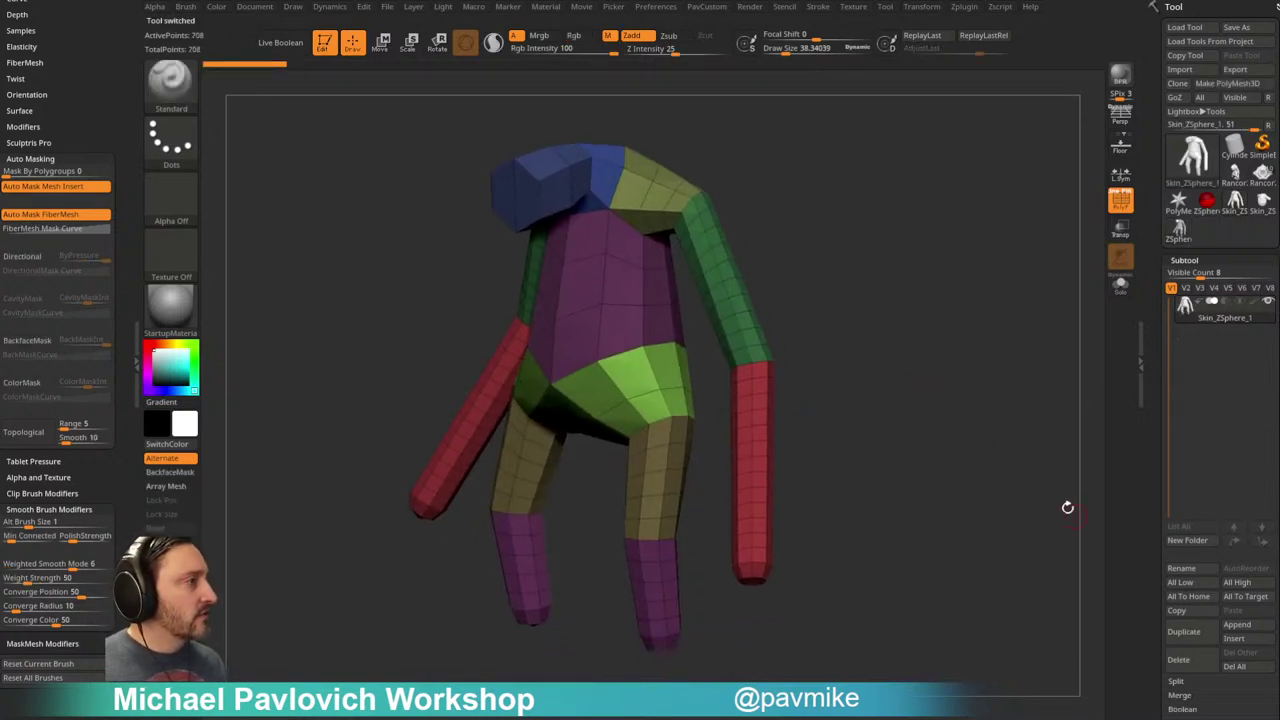
pyautogui.hotkey('ctrl', 'd')
pyautogui.moveTo(977, 415); pyautogui.dragTo(1010, 345)
pyautogui.press('2')
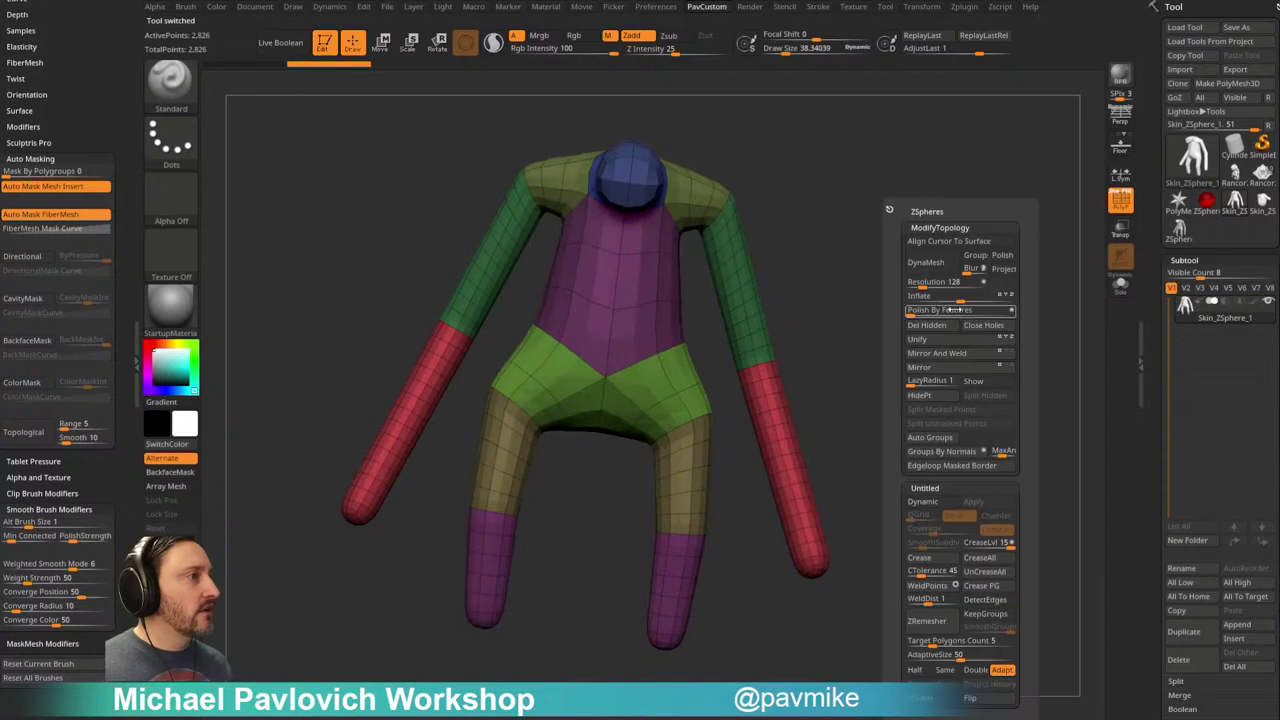
# Step: Convert the body mesh to a DynaMesh at resolution 128
pyautogui.click(925, 265)
pyautogui.click(888, 298)
pyautogui.moveTo(926, 326)
pyautogui.keyDown('shift'); pyautogui.mouseDown()
pyautogui.moveTo(900, 314)
pyautogui.moveTo(928, 322)
pyautogui.mouseUp(); pyautogui.keyUp('shift')
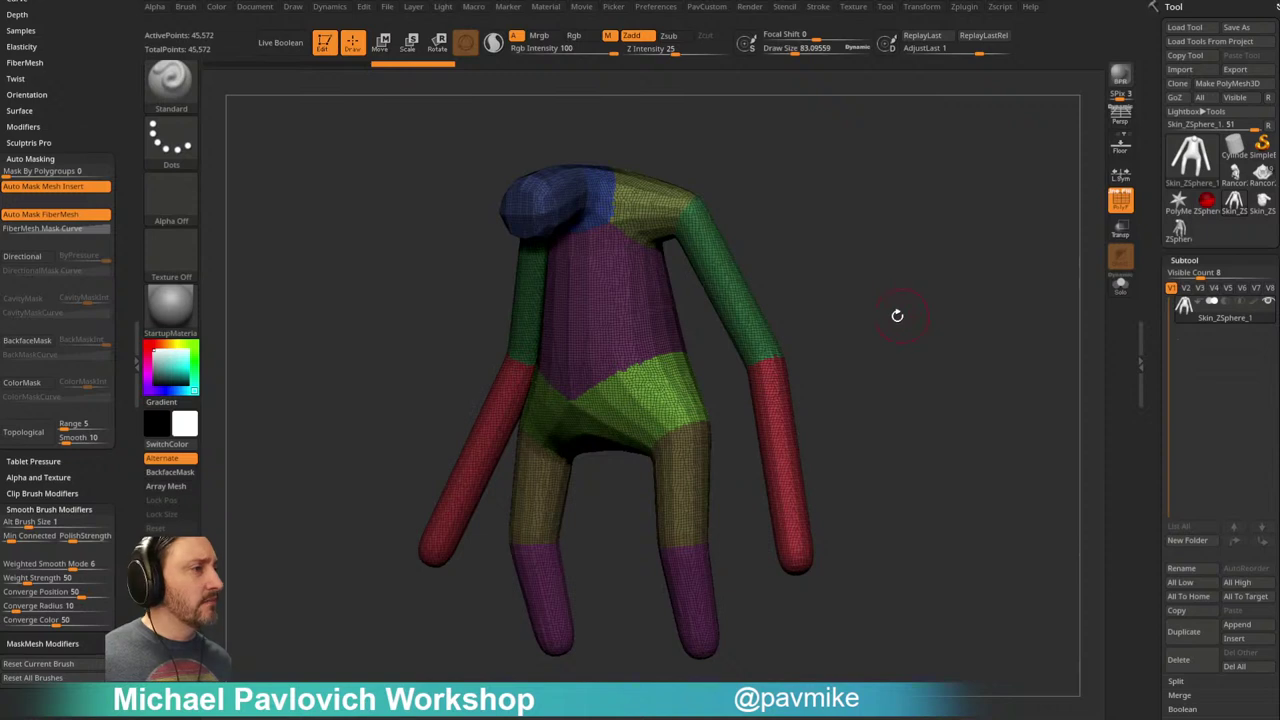
pyautogui.moveTo(880, 257); pyautogui.dragTo(977, 258)
# Step: Bring the skinned chest muscle sketch into the body mesh and update the DynaMesh to fuse them
pyautogui.scroll(-1, 1232, 531)
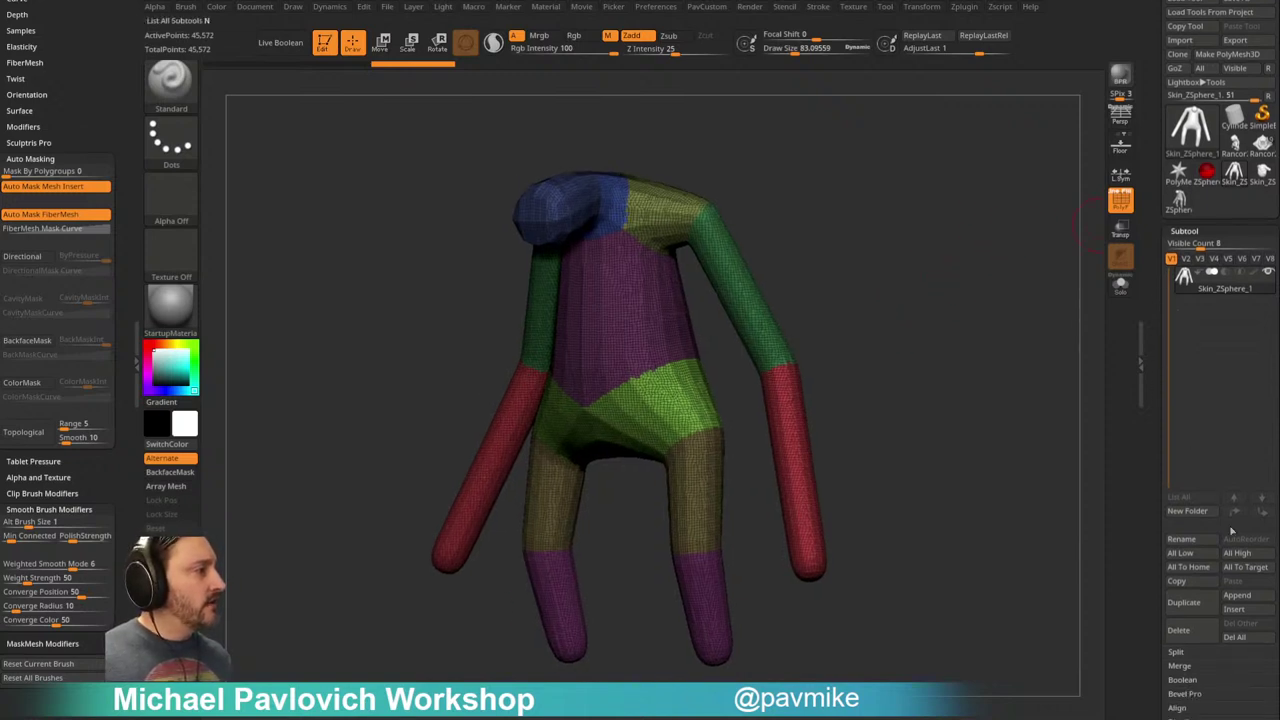
pyautogui.click(1238, 596)
pyautogui.click(843, 560)
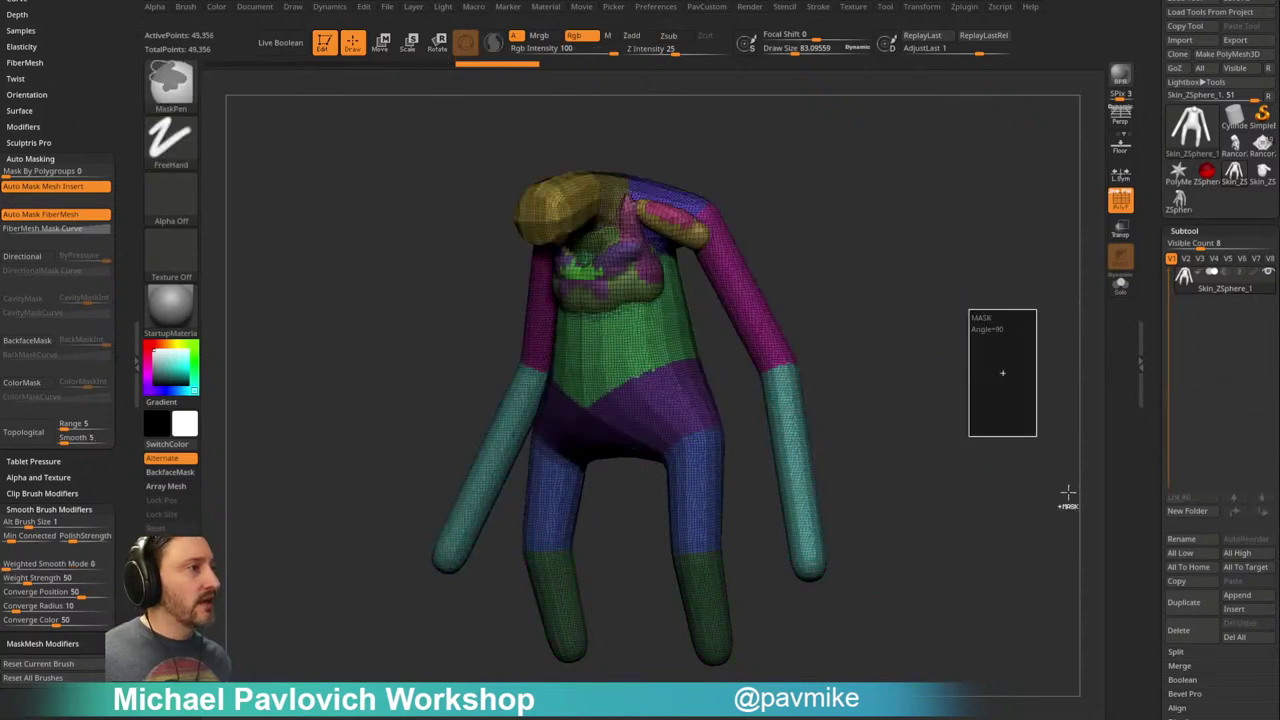
pyautogui.moveTo(983, 423); pyautogui.dragTo(960, 343)
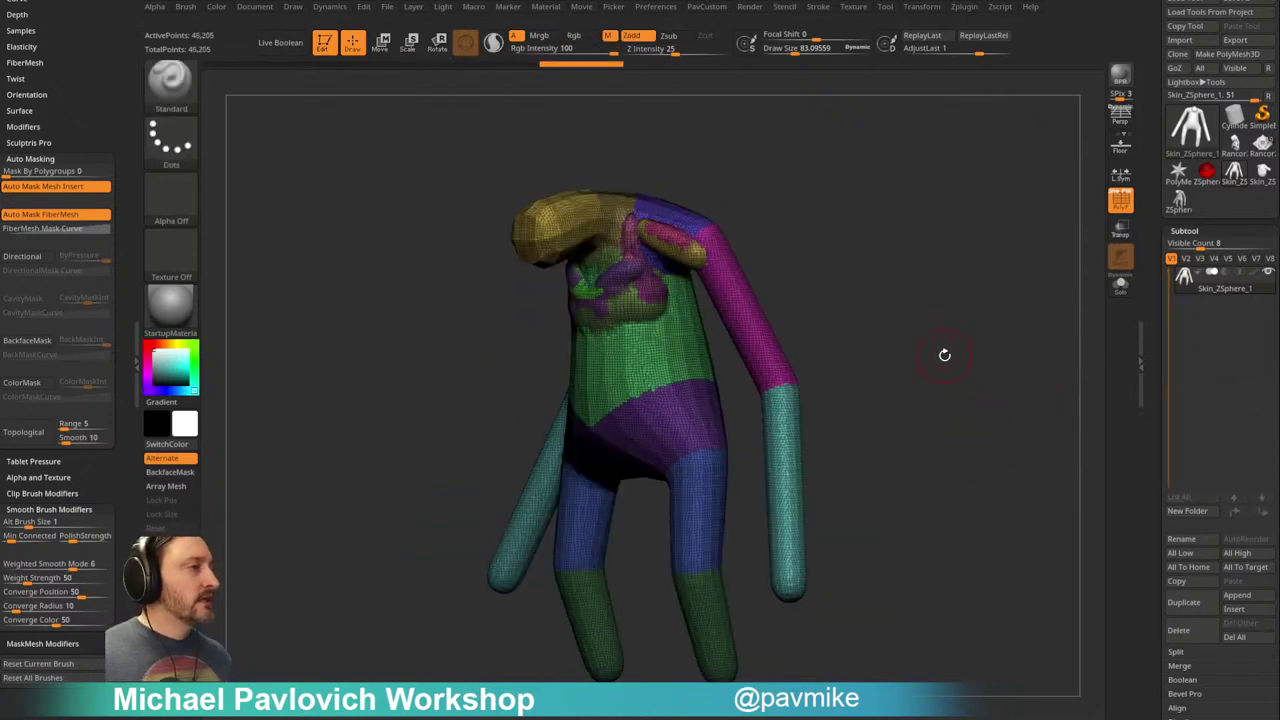
pyautogui.moveTo(1072, 377); pyautogui.dragTo(1020, 365)
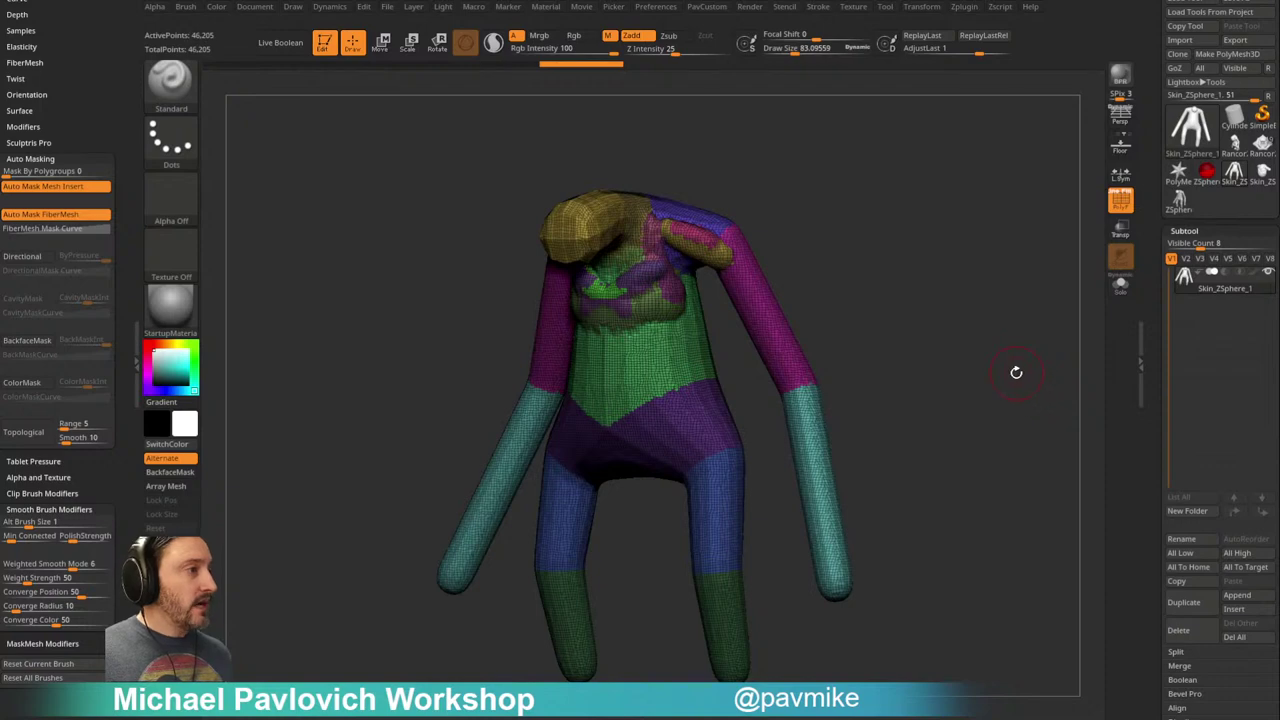
# Step: Isolate the forearm polygroup and split both forearms into their own subtool
pyautogui.keyDown('ctrl'); pyautogui.keyDown('shift'); pyautogui.click(818, 440); pyautogui.keyUp('shift'); pyautogui.keyUp('ctrl')
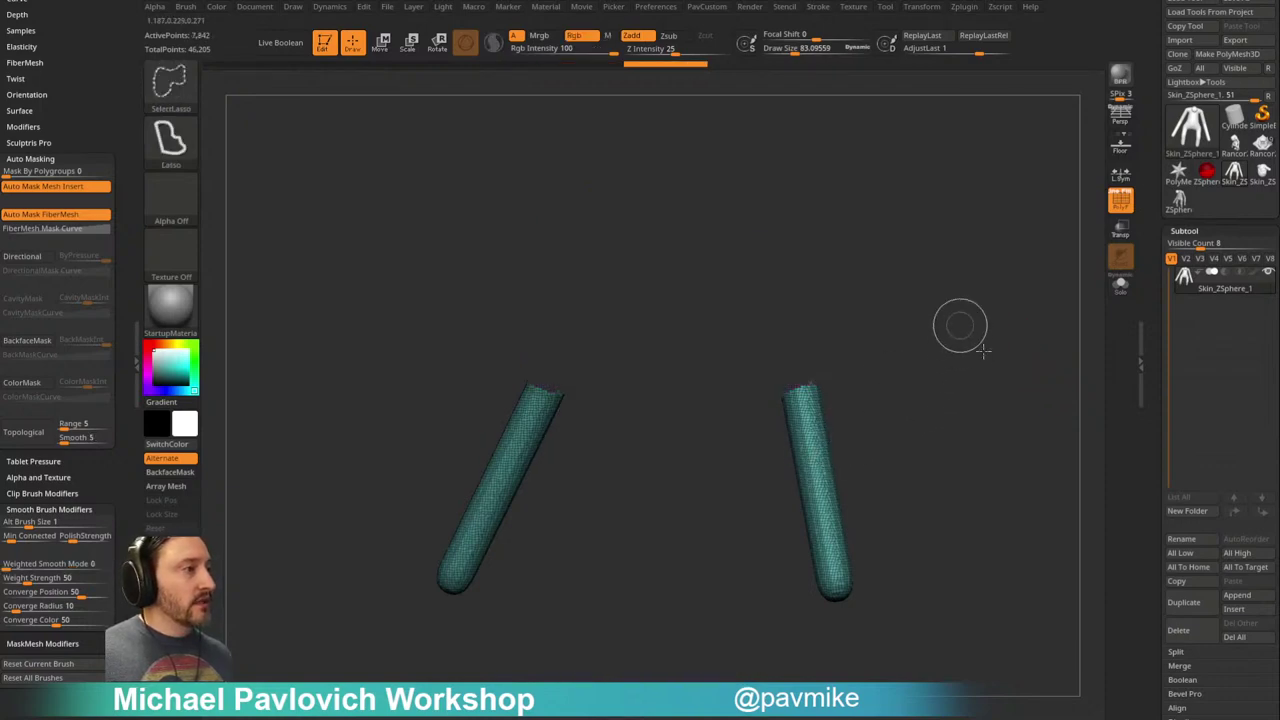
pyautogui.keyDown('ctrl'); pyautogui.keyDown('shift'); pyautogui.click(960, 338); pyautogui.keyUp('shift'); pyautogui.keyUp('ctrl')
pyautogui.moveTo(1014, 323); pyautogui.dragTo(997, 323)
pyautogui.press('3')
pyautogui.click(1062, 395)
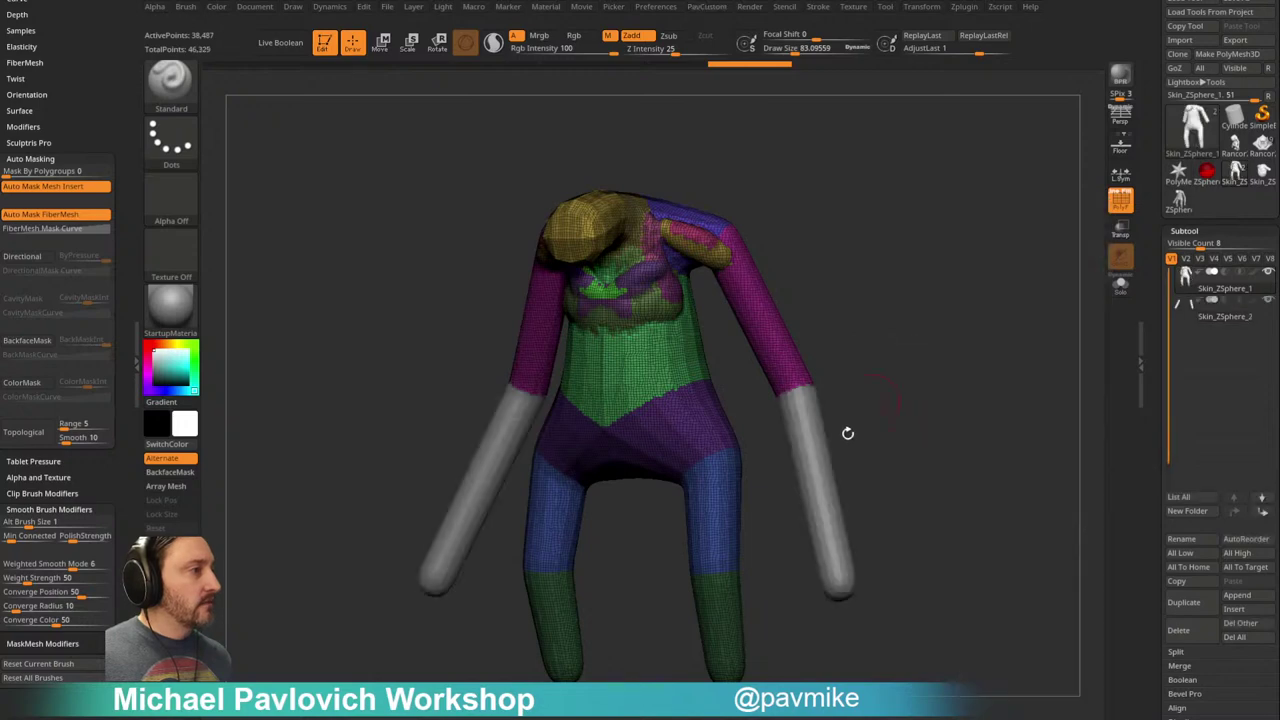
pyautogui.keyDown('alt'); pyautogui.click(813, 420); pyautogui.keyUp('alt')
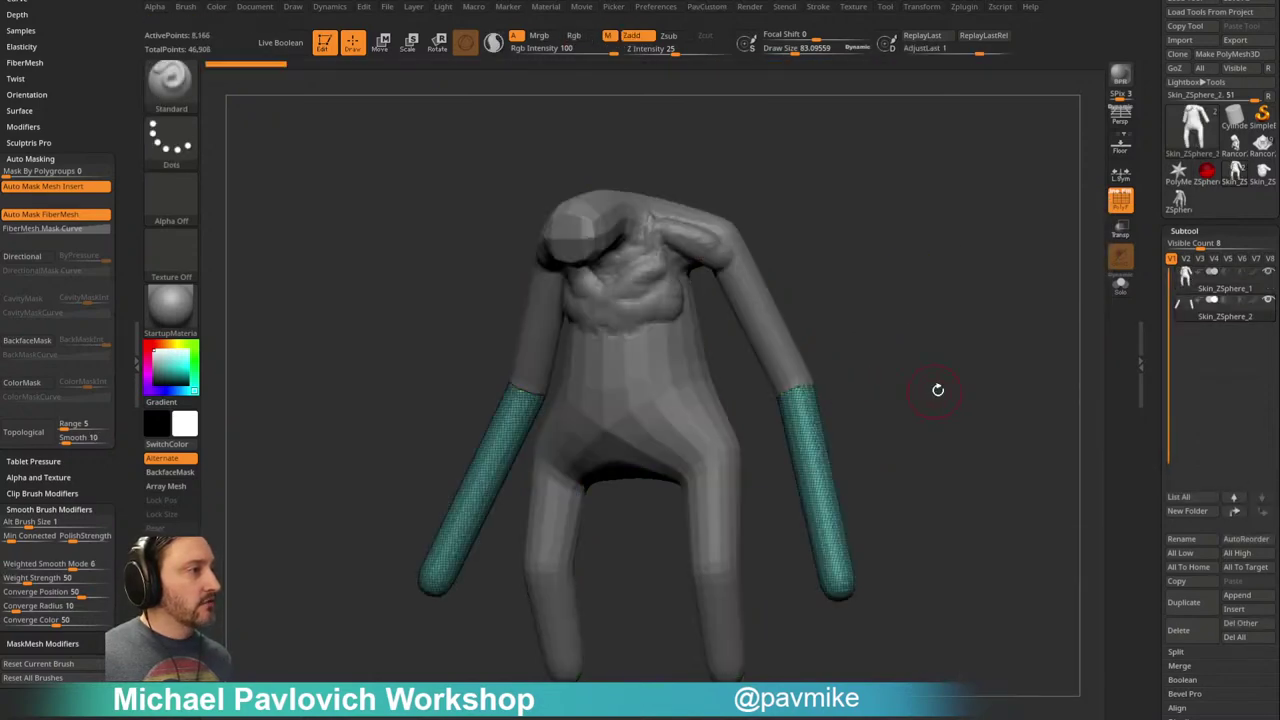
pyautogui.moveTo(934, 391); pyautogui.dragTo(858, 393)
# Step: Isolate the upper and lower leg polygroups of the body and split the legs into a separate subtool
pyautogui.keyDown('alt'); pyautogui.click(736, 450); pyautogui.keyUp('alt')
pyautogui.moveTo(904, 458); pyautogui.dragTo(978, 450)
pyautogui.keyDown('ctrl'); pyautogui.keyDown('shift'); pyautogui.click(721, 478); pyautogui.keyUp('shift'); pyautogui.keyUp('ctrl')
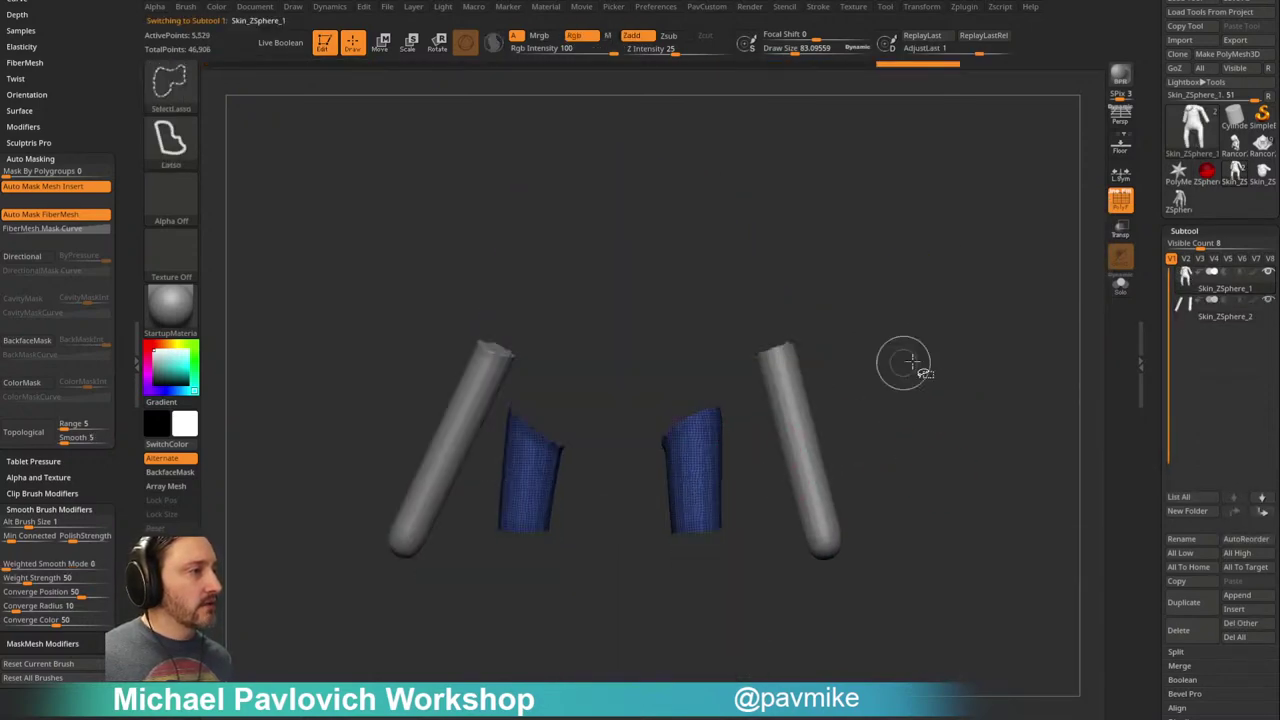
pyautogui.keyDown('ctrl'); pyautogui.keyDown('shift'); pyautogui.moveTo(909, 379); pyautogui.dragTo(932, 400); pyautogui.keyUp('shift'); pyautogui.keyUp('ctrl')
pyautogui.keyDown('ctrl'); pyautogui.keyDown('shift'); pyautogui.click(704, 572); pyautogui.keyUp('shift'); pyautogui.keyUp('ctrl')
pyautogui.keyDown('ctrl'); pyautogui.keyDown('shift'); pyautogui.click(1037, 402); pyautogui.keyUp('shift'); pyautogui.keyUp('ctrl')
pyautogui.press('space')
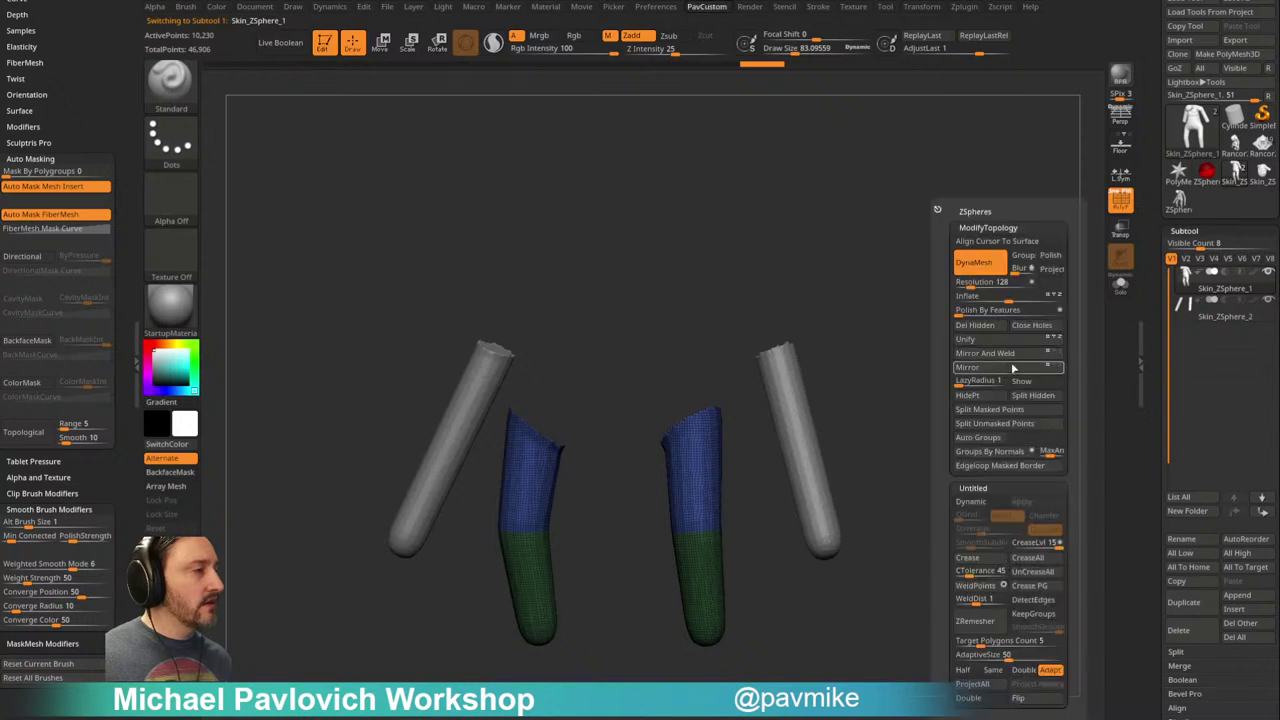
pyautogui.click(1034, 396)
# Step: Select the torso subtool, isolate its head polygroup and split the head off with Split Hidden
pyautogui.keyDown('alt'); pyautogui.click(786, 394); pyautogui.keyUp('alt')
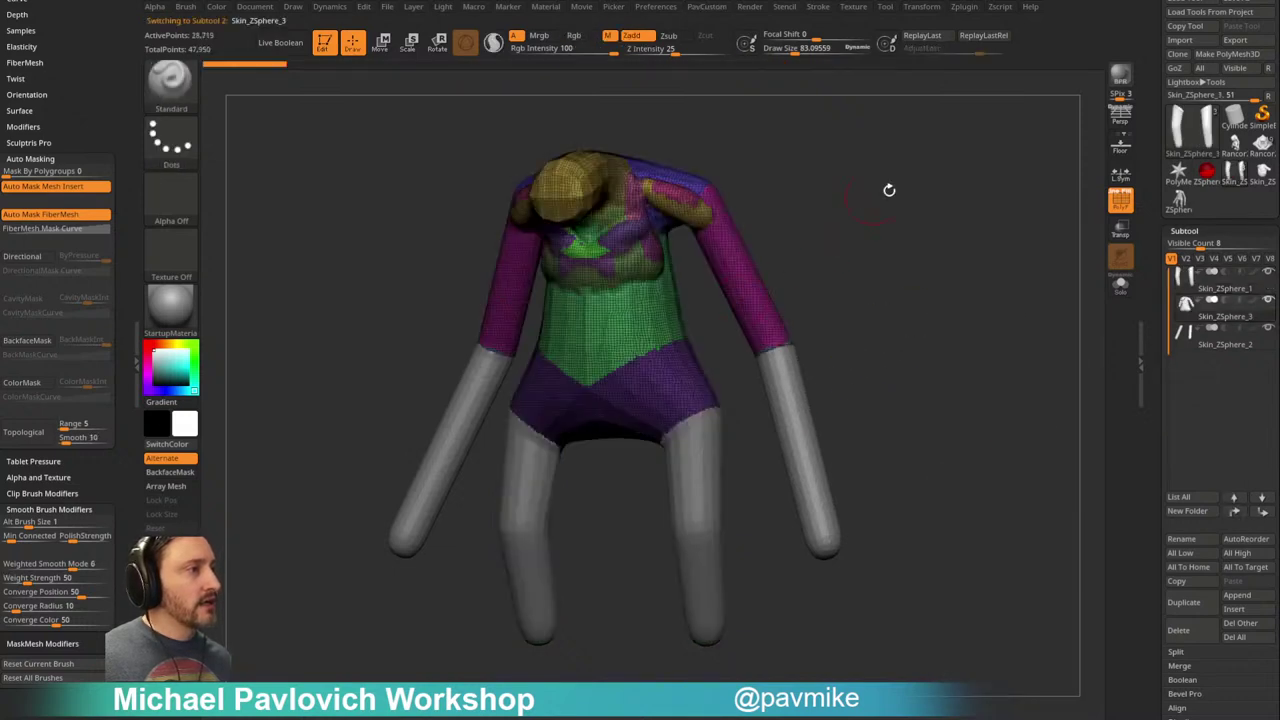
pyautogui.moveTo(866, 200); pyautogui.dragTo(900, 292)
pyautogui.keyDown('ctrl'); pyautogui.keyDown('shift'); pyautogui.click(638, 252); pyautogui.keyUp('shift'); pyautogui.keyUp('ctrl')
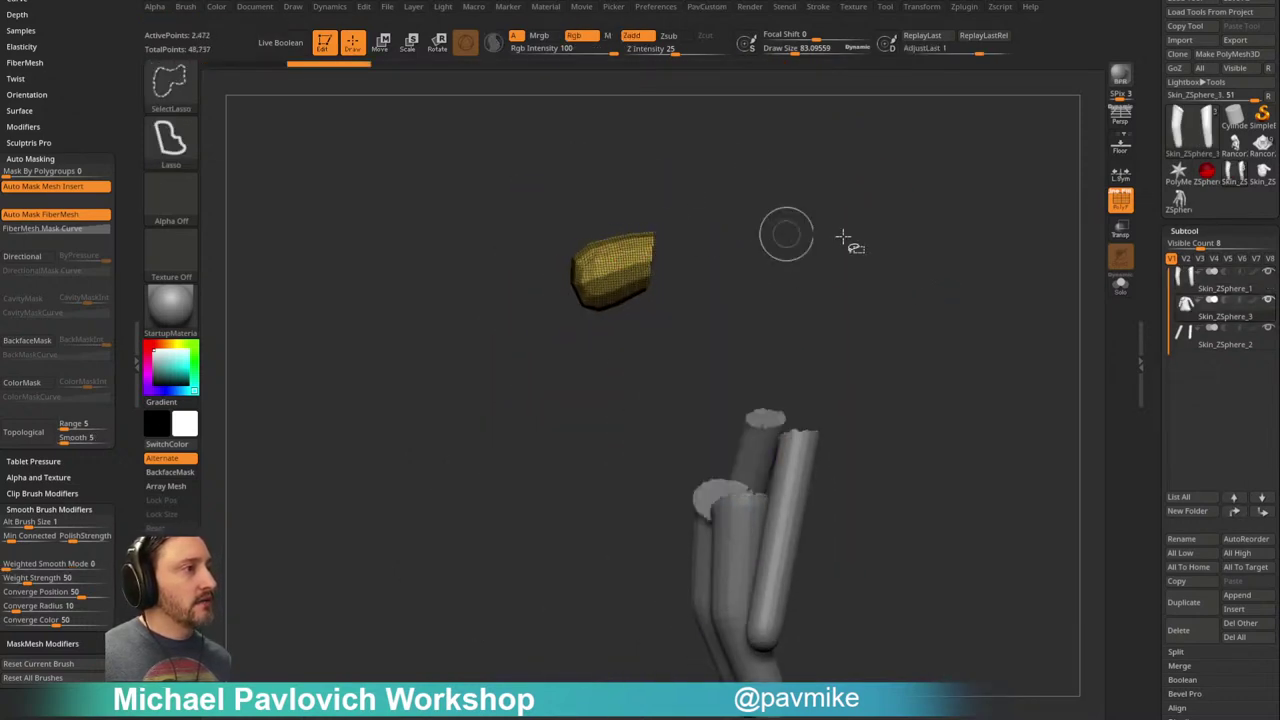
pyautogui.press('space')
pyautogui.press('space')
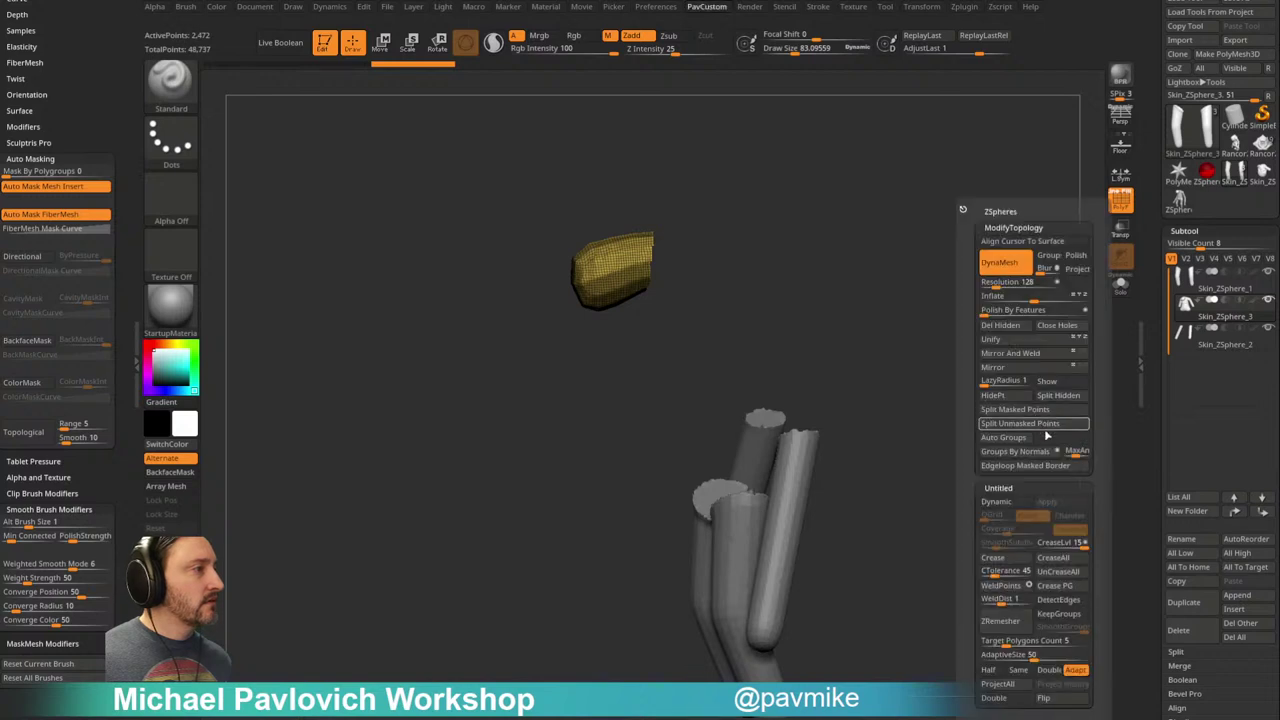
pyautogui.click(1052, 396)
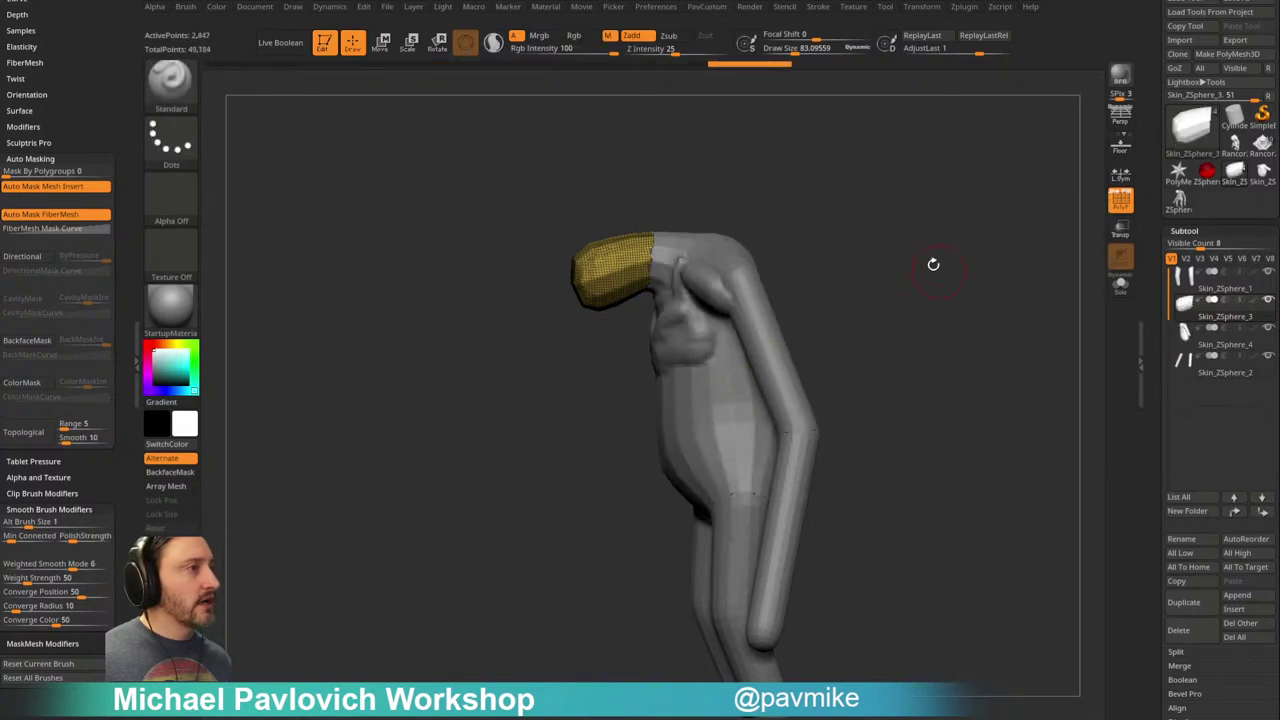
# Step: Select the torso again, isolate the upper arm polygroup and split the upper arms into their own subtool
pyautogui.moveTo(934, 271); pyautogui.dragTo(917, 321)
pyautogui.keyDown('alt'); pyautogui.click(776, 380); pyautogui.keyUp('alt')
pyautogui.moveTo(960, 357)
pyautogui.keyDown('shift'); pyautogui.mouseDown()
pyautogui.moveTo(957, 311)
pyautogui.moveTo(948, 316)
pyautogui.mouseUp(); pyautogui.keyUp('shift')
pyautogui.keyDown('ctrl'); pyautogui.keyDown('shift'); pyautogui.click(805, 385); pyautogui.keyUp('shift'); pyautogui.keyUp('ctrl')
pyautogui.press('space')
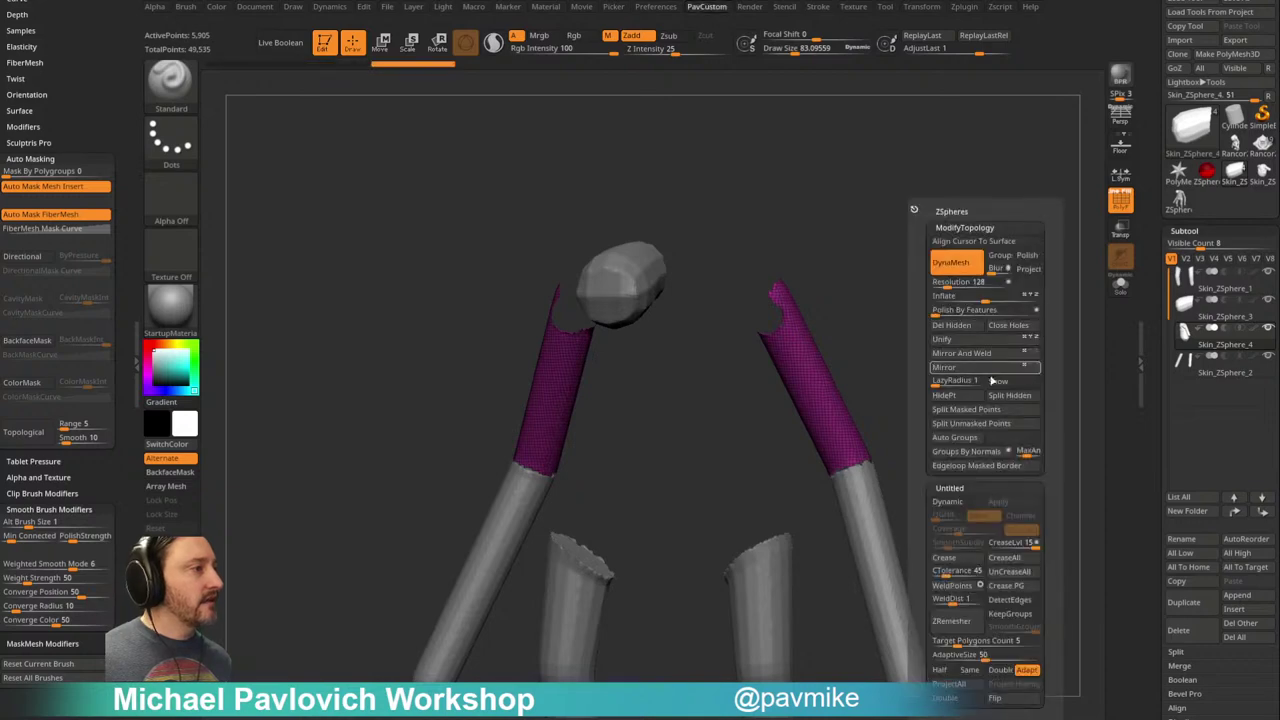
pyautogui.click(1046, 406)
# Step: Select the remaining torso, assign it a single polygroup and turn off the polyframe display
pyautogui.keyDown('alt'); pyautogui.click(757, 300); pyautogui.keyUp('alt')
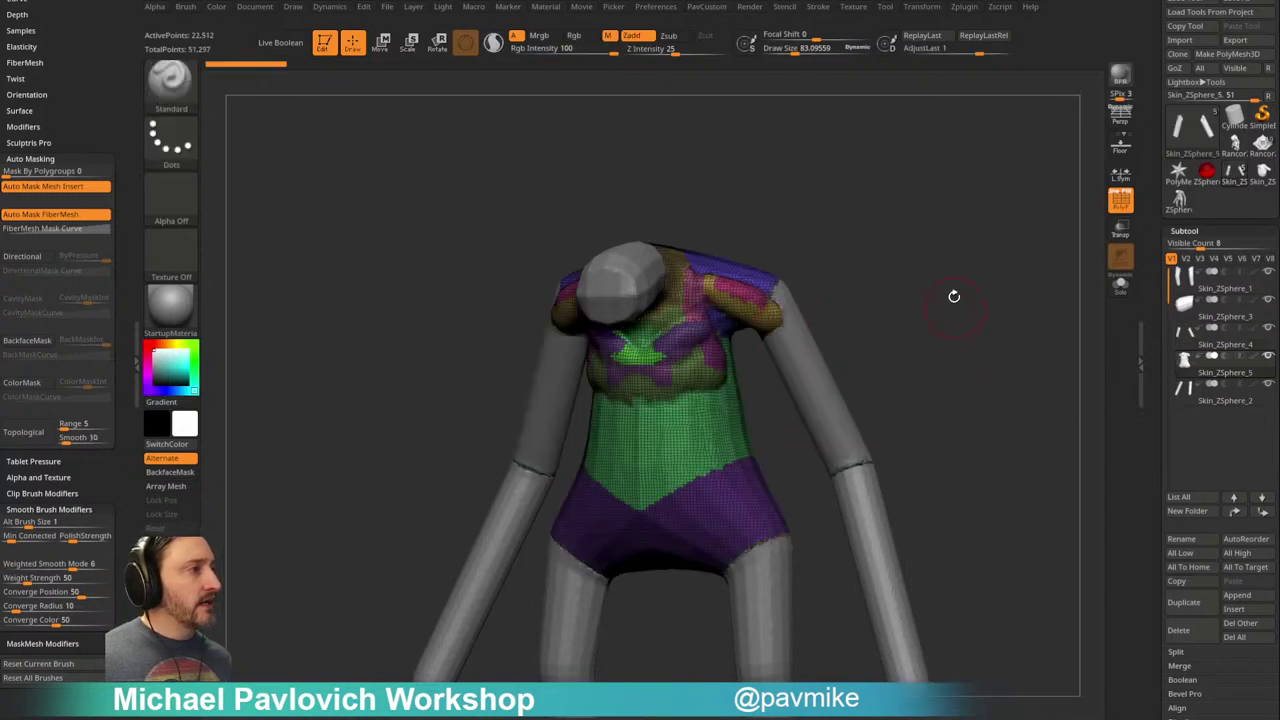
pyautogui.moveTo(954, 309); pyautogui.dragTo(971, 313)
pyautogui.hotkey('ctrl', 'w')
pyautogui.moveTo(878, 320); pyautogui.dragTo(966, 280)
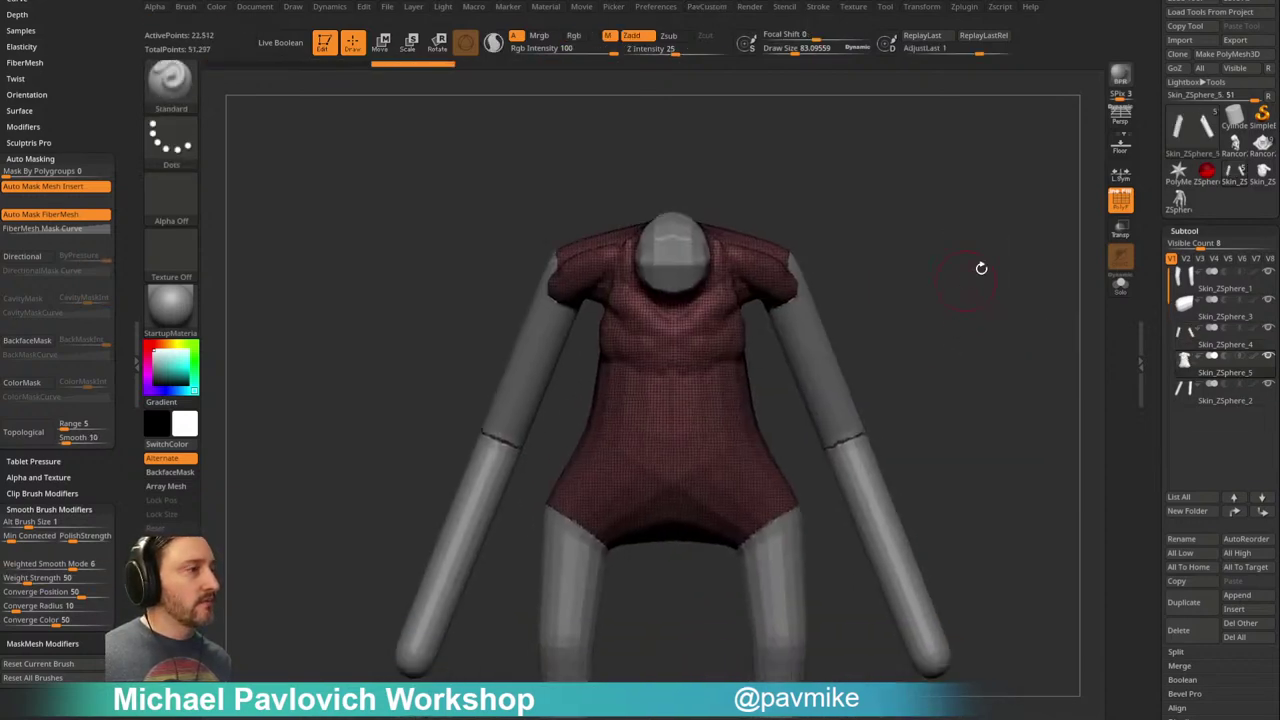
pyautogui.click(1120, 204)
# Step: Sculpt the torso's chest muscles with mirrored ClayBuildup strokes
pyautogui.press('s')
pyautogui.moveTo(654, 362); pyautogui.dragTo(667, 362)
pyautogui.keyDown('alt'); pyautogui.moveTo(918, 258); pyautogui.dragTo(950, 334); pyautogui.keyUp('alt')
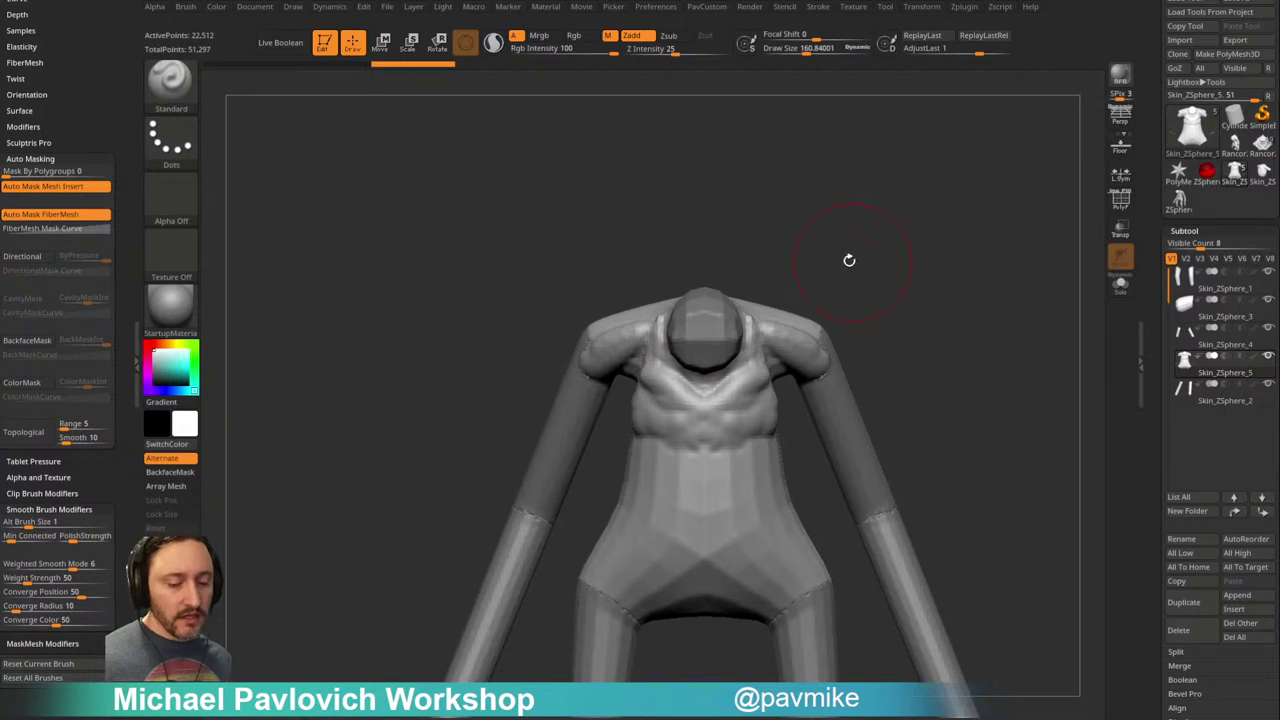
pyautogui.press('b')
pyautogui.press('c')
pyautogui.press('b')
pyautogui.moveTo(685, 435); pyautogui.dragTo(662, 450)
pyautogui.moveTo(672, 440)
pyautogui.mouseDown()
pyautogui.moveTo(688, 470)
pyautogui.moveTo(694, 405)
pyautogui.mouseUp()
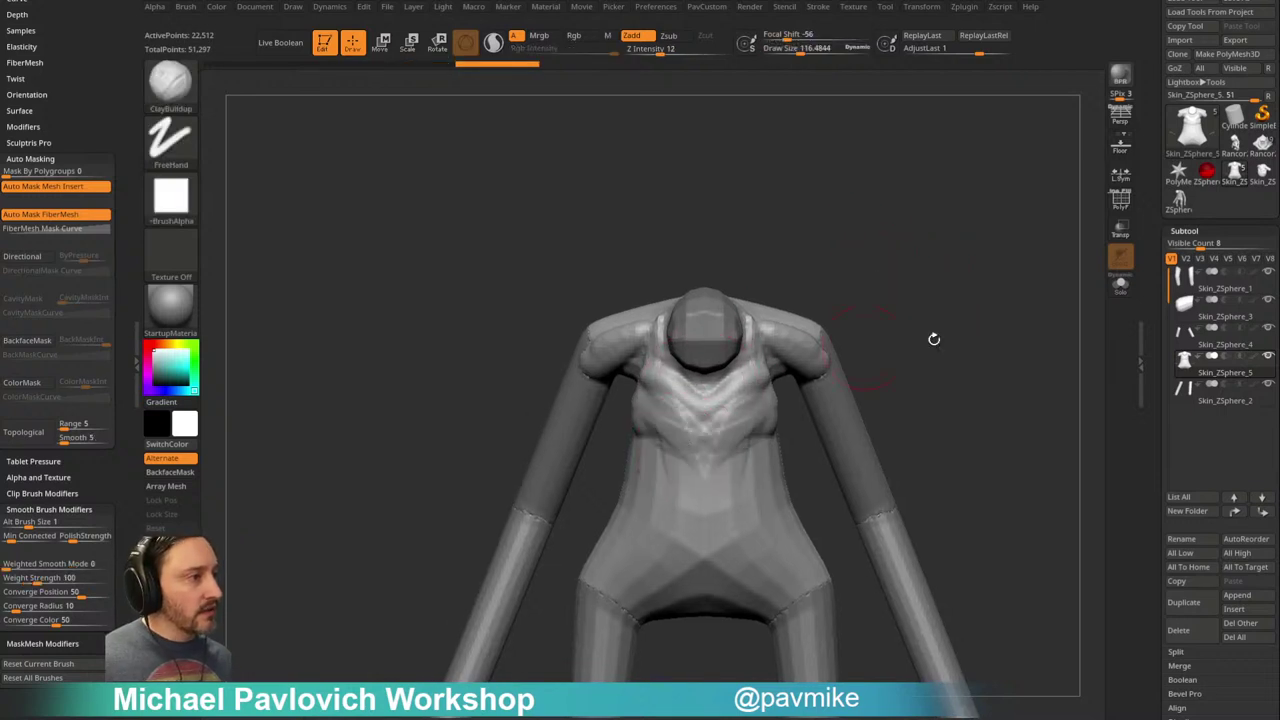
# Step: Switch to the Standard brush and enlarge the draw size to about 183
pyautogui.moveTo(995, 325); pyautogui.dragTo(946, 294)
pyautogui.moveTo(838, 343)
pyautogui.mouseDown()
pyautogui.moveTo(957, 306)
pyautogui.moveTo(940, 276)
pyautogui.mouseUp()
pyautogui.keyDown('alt'); pyautogui.moveTo(940, 276); pyautogui.dragTo(931, 314); pyautogui.keyUp('alt')
pyautogui.press('s')
pyautogui.moveTo(807, 304)
pyautogui.mouseDown()
pyautogui.moveTo(886, 299)
pyautogui.moveTo(788, 302)
pyautogui.moveTo(856, 278)
pyautogui.moveTo(877, 300)
pyautogui.moveTo(848, 301)
pyautogui.mouseUp()
pyautogui.press('b')
pyautogui.press('s')
pyautogui.press('t')
pyautogui.press('s')
pyautogui.moveTo(822, 303); pyautogui.dragTo(826, 307)
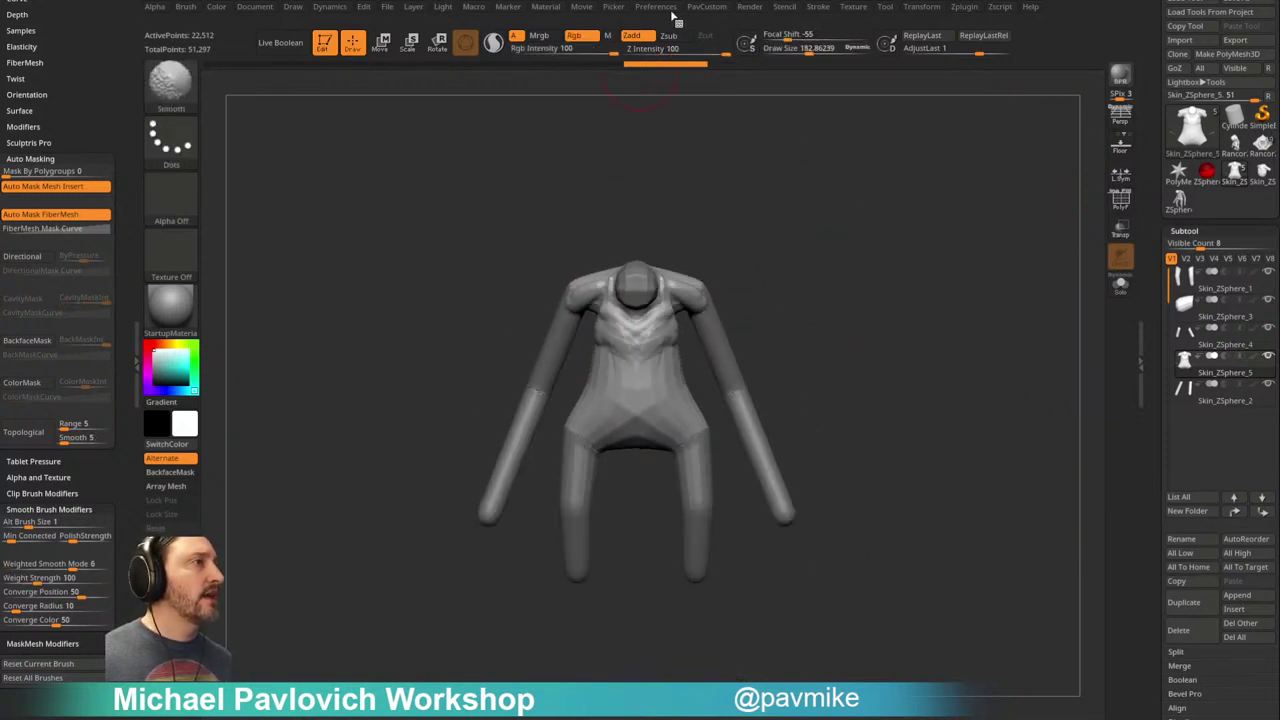
# Step: Check the Dynamic Brush Scale in the Draw preferences and run Scale Master's ZBrush Scale Unify on the model
pyautogui.click(655, 6)
pyautogui.press('shift')
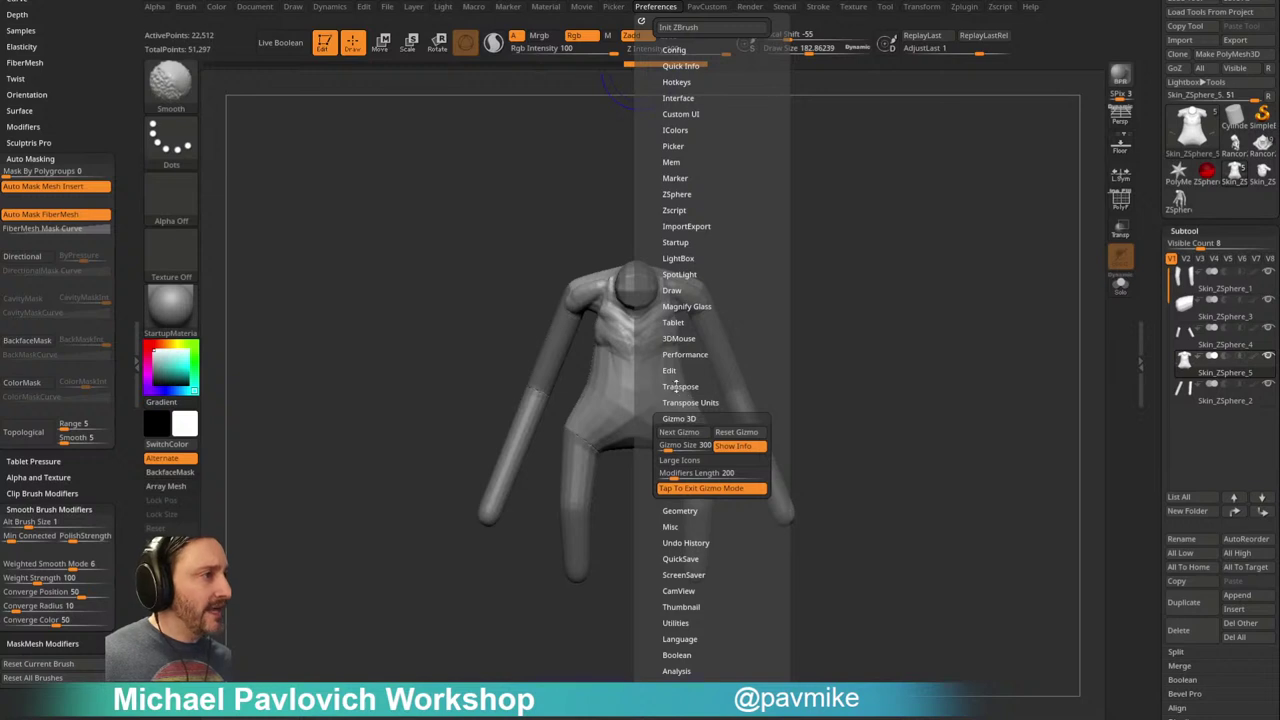
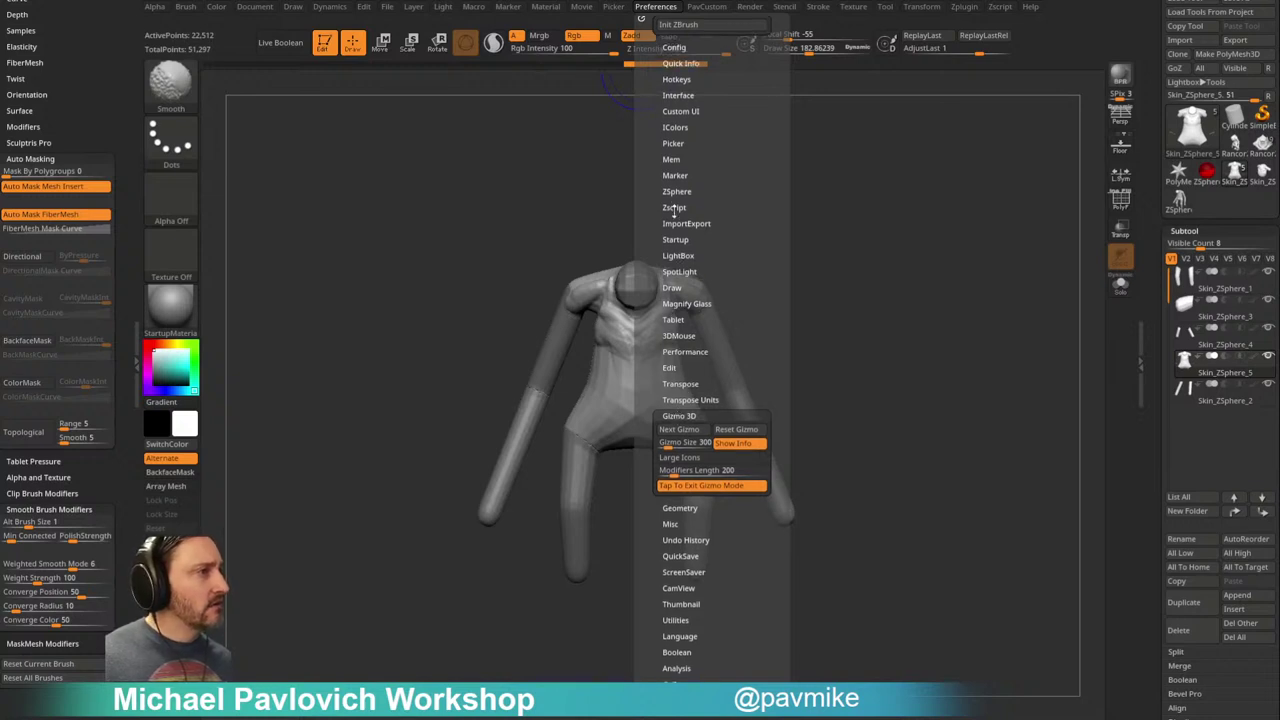
pyautogui.click(675, 415)
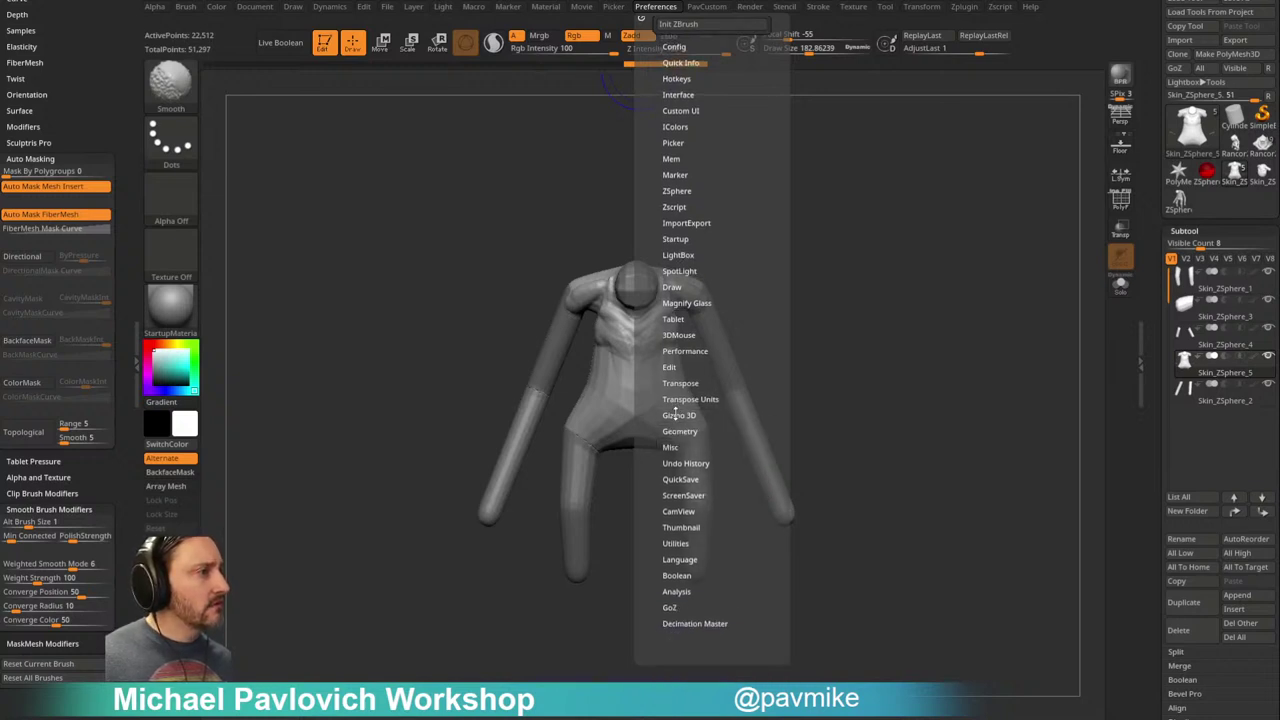
pyautogui.click(672, 287)
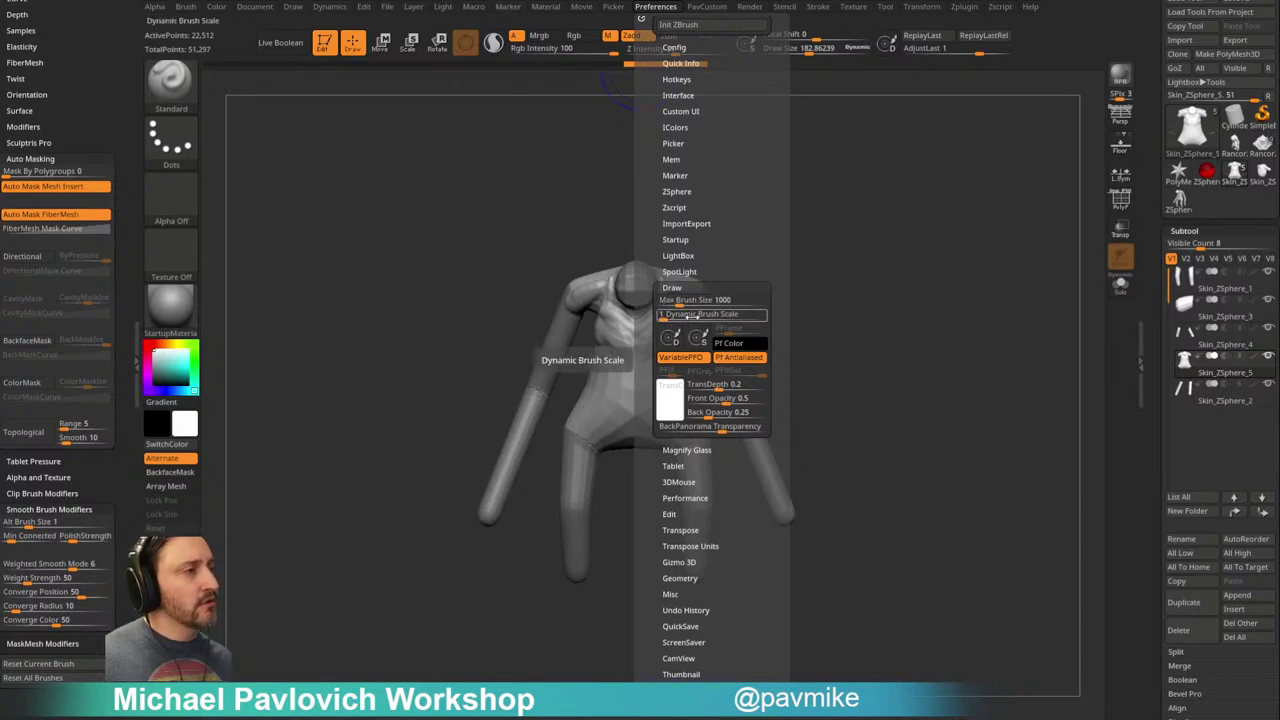
pyautogui.click(971, 9)
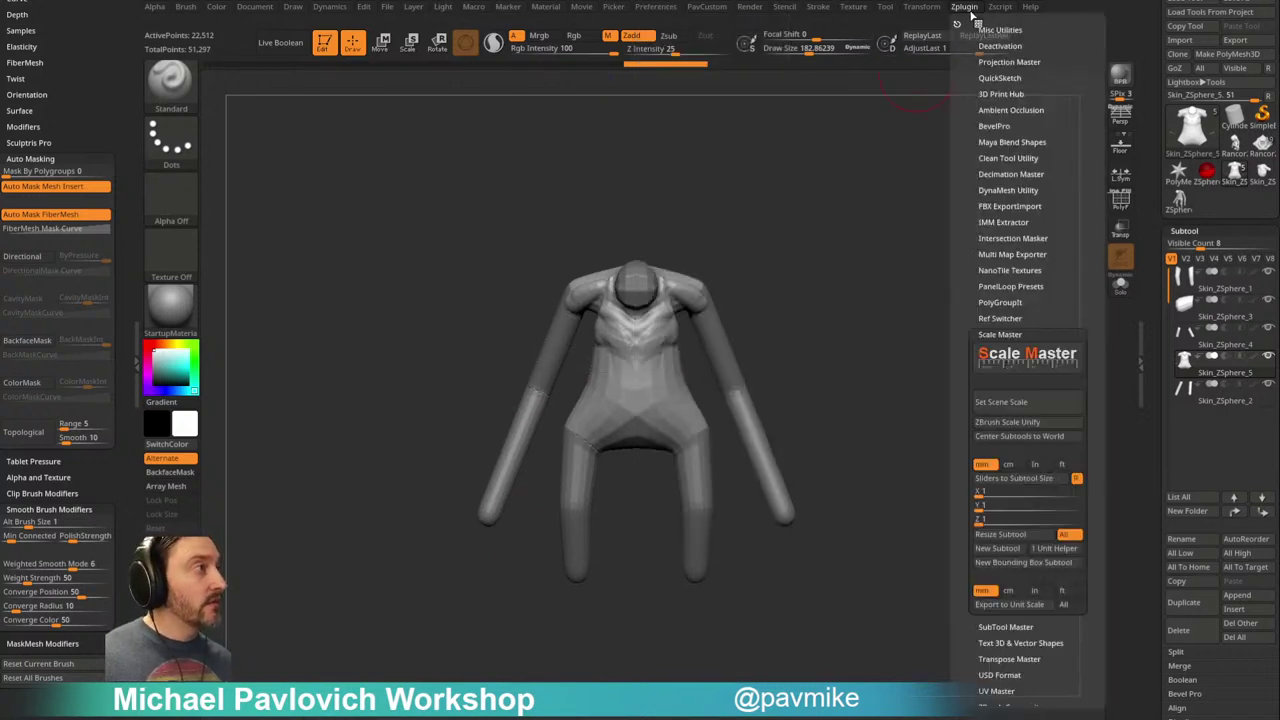
pyautogui.click(1015, 423)
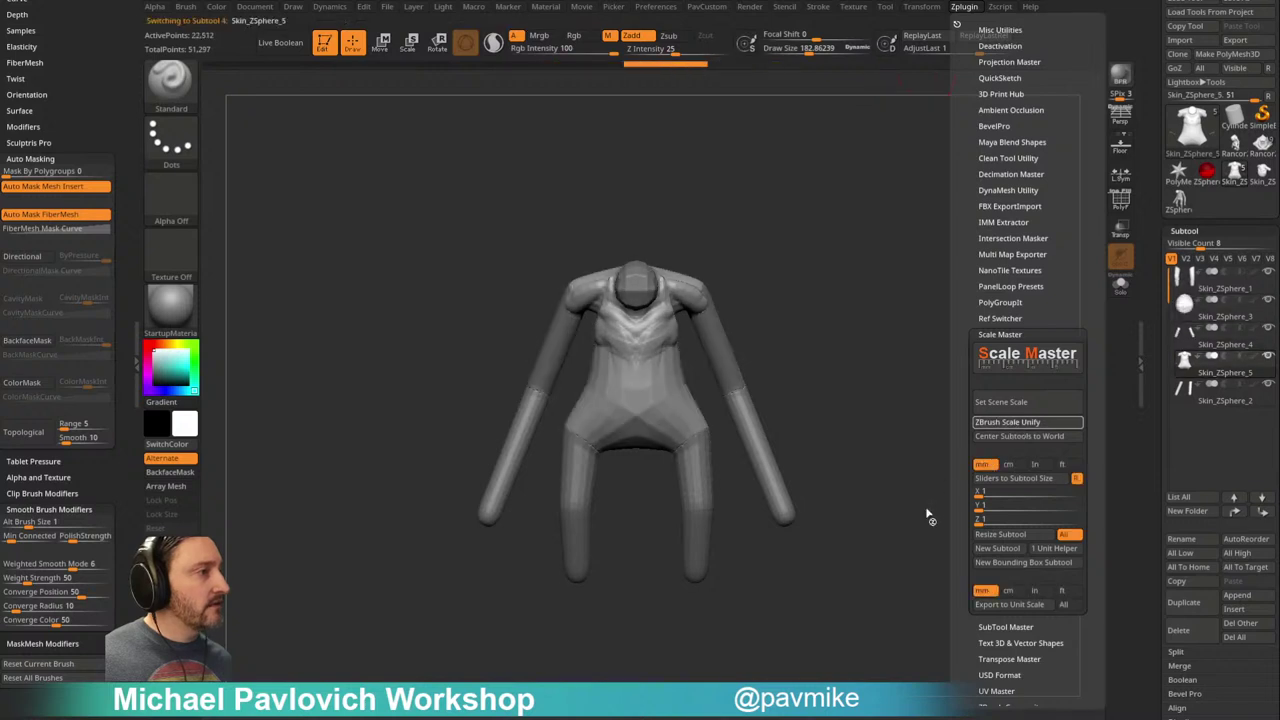
# Step: Build up the collarbones, shoulders and upper chest of the torso with ClayBuildup strokes at a draw size of about 69
pyautogui.moveTo(951, 269)
pyautogui.keyDown('alt'); pyautogui.mouseDown()
pyautogui.moveTo(928, 254)
pyautogui.moveTo(803, 251)
pyautogui.mouseUp(); pyautogui.keyUp('alt')
pyautogui.press('s')
pyautogui.moveTo(912, 258)
pyautogui.mouseDown()
pyautogui.moveTo(902, 266)
pyautogui.moveTo(985, 268)
pyautogui.mouseUp()
pyautogui.press('s')
pyautogui.moveTo(896, 270); pyautogui.dragTo(899, 269)
pyautogui.moveTo(890, 230)
pyautogui.keyDown('alt'); pyautogui.mouseDown()
pyautogui.moveTo(900, 291)
pyautogui.moveTo(940, 271)
pyautogui.moveTo(943, 240)
pyautogui.moveTo(954, 277)
pyautogui.moveTo(880, 262)
pyautogui.mouseUp(); pyautogui.keyUp('alt')
pyautogui.press('b')
pyautogui.press('c')
pyautogui.press('b')
pyautogui.moveTo(800, 284)
pyautogui.mouseDown()
pyautogui.moveTo(790, 320)
pyautogui.moveTo(814, 350)
pyautogui.mouseUp()
pyautogui.moveTo(977, 251); pyautogui.dragTo(915, 250)
pyautogui.moveTo(845, 308)
pyautogui.mouseDown()
pyautogui.moveTo(838, 342)
pyautogui.moveTo(745, 385)
pyautogui.moveTo(802, 312)
pyautogui.moveTo(814, 350)
pyautogui.mouseUp()
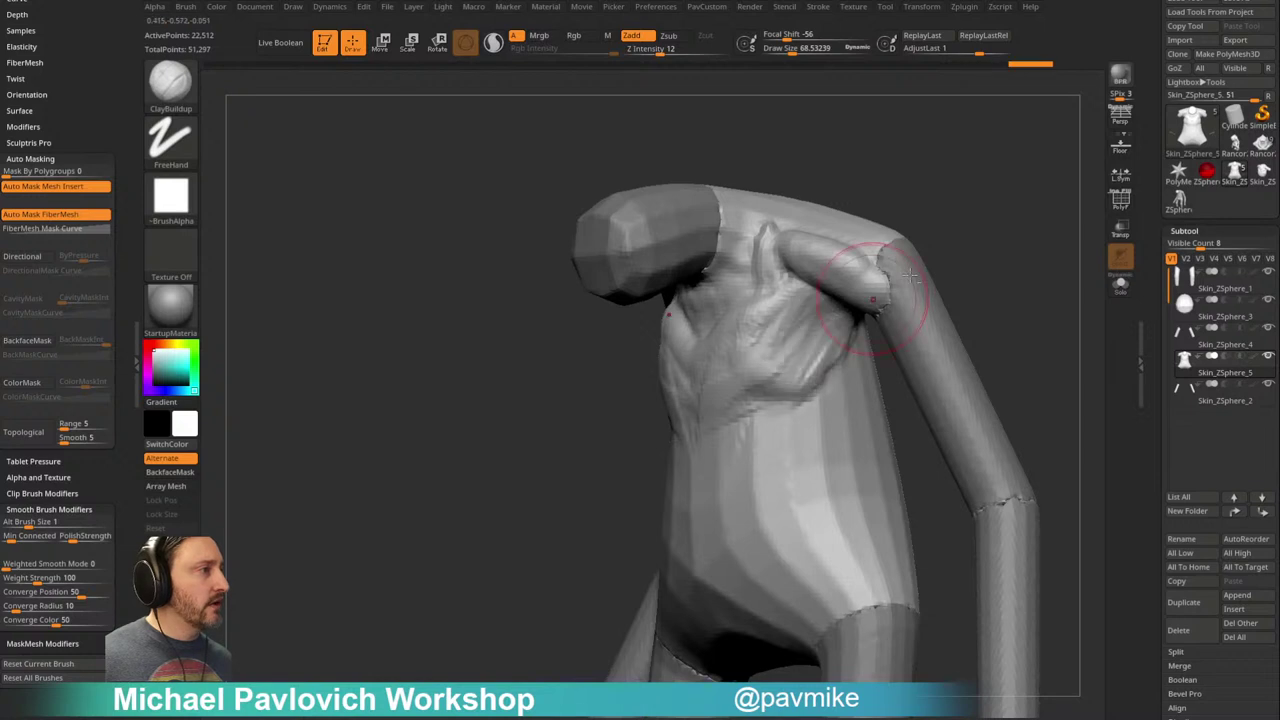
pyautogui.moveTo(885, 256); pyautogui.dragTo(924, 253)
pyautogui.moveTo(768, 305)
pyautogui.mouseDown()
pyautogui.moveTo(738, 332)
pyautogui.moveTo(782, 371)
pyautogui.mouseUp()
pyautogui.moveTo(922, 254); pyautogui.dragTo(871, 257)
pyautogui.moveTo(728, 308)
pyautogui.mouseDown()
pyautogui.moveTo(683, 326)
pyautogui.moveTo(691, 306)
pyautogui.moveTo(742, 312)
pyautogui.moveTo(668, 352)
pyautogui.mouseUp()
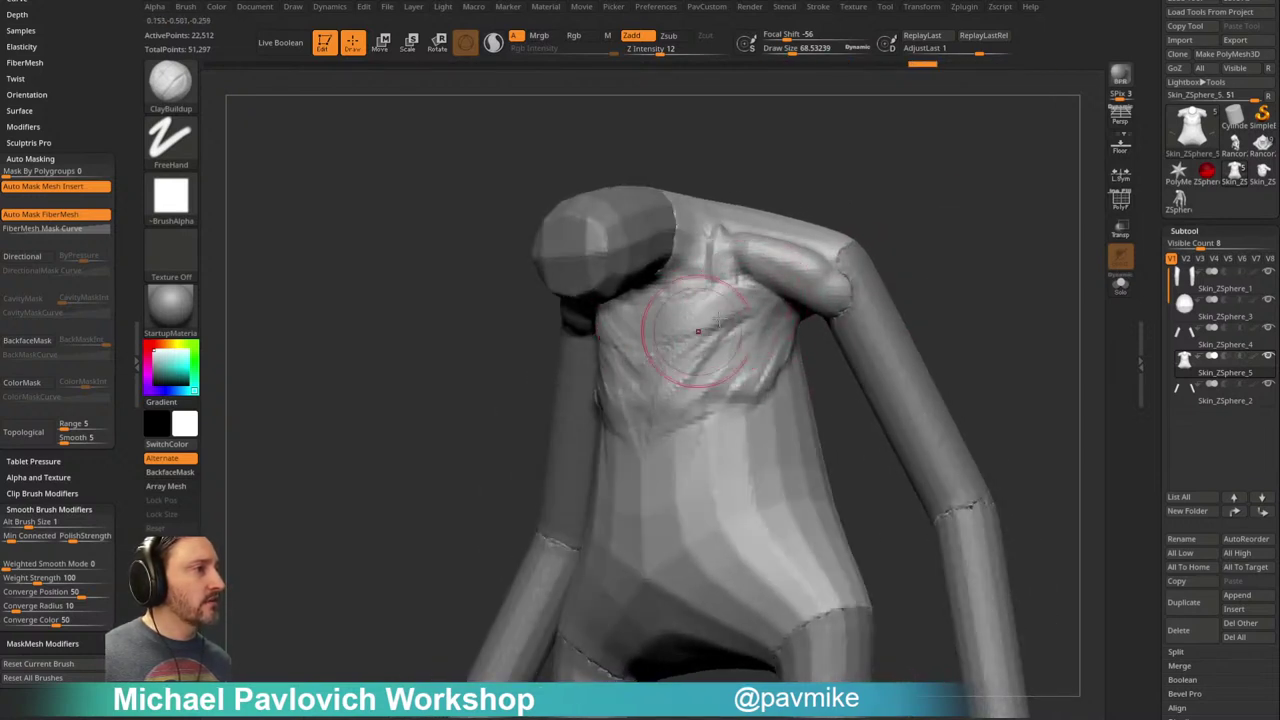
# Step: Examine the torso's XYZ size values in its geometry settings
pyautogui.moveTo(1040, 337); pyautogui.dragTo(960, 295)
pyautogui.moveTo(1152, 347); pyautogui.dragTo(1153, 110)
pyautogui.moveTo(1161, 422); pyautogui.dragTo(1159, 330)
pyautogui.keyDown('shift'); pyautogui.click(1187, 417); pyautogui.keyUp('shift')
pyautogui.click(1185, 473)
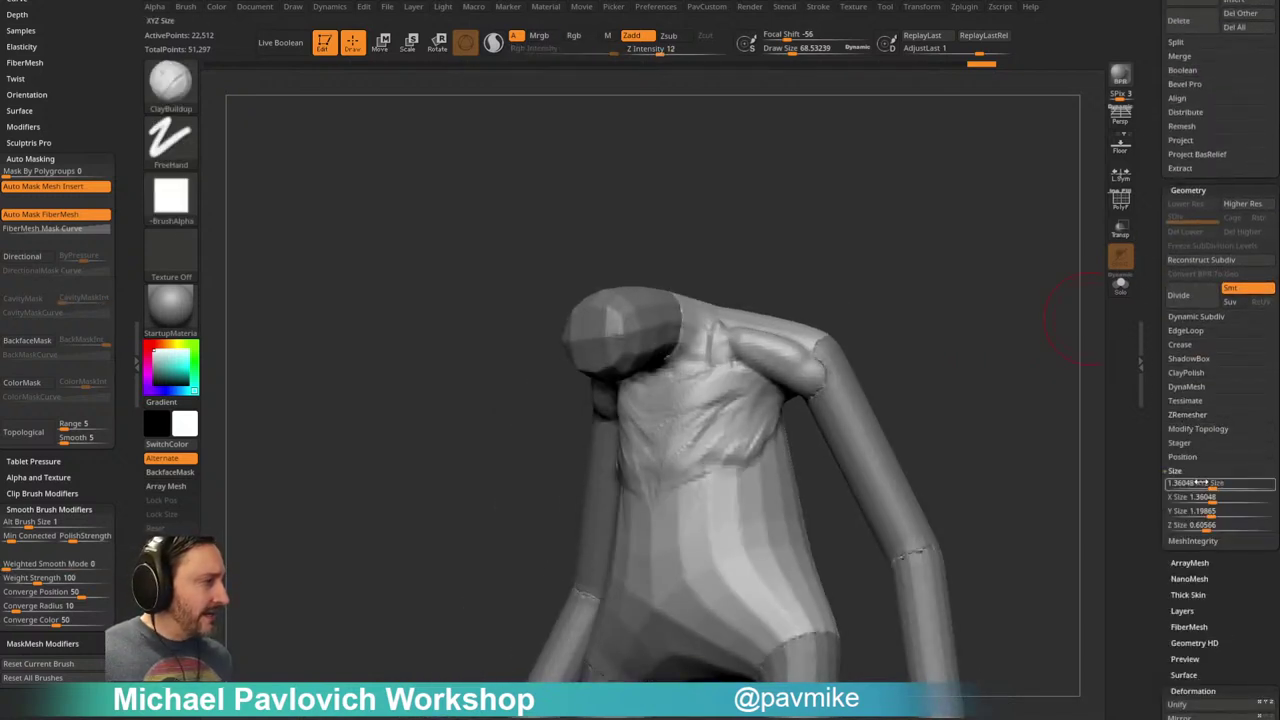
pyautogui.click(1175, 470)
# Step: Add more ClayBuildup strokes across the torso's chest, neck base and belly from several angles
pyautogui.moveTo(1005, 373); pyautogui.dragTo(1000, 418)
pyautogui.moveTo(698, 404); pyautogui.dragTo(727, 409)
pyautogui.moveTo(844, 248); pyautogui.dragTo(838, 340)
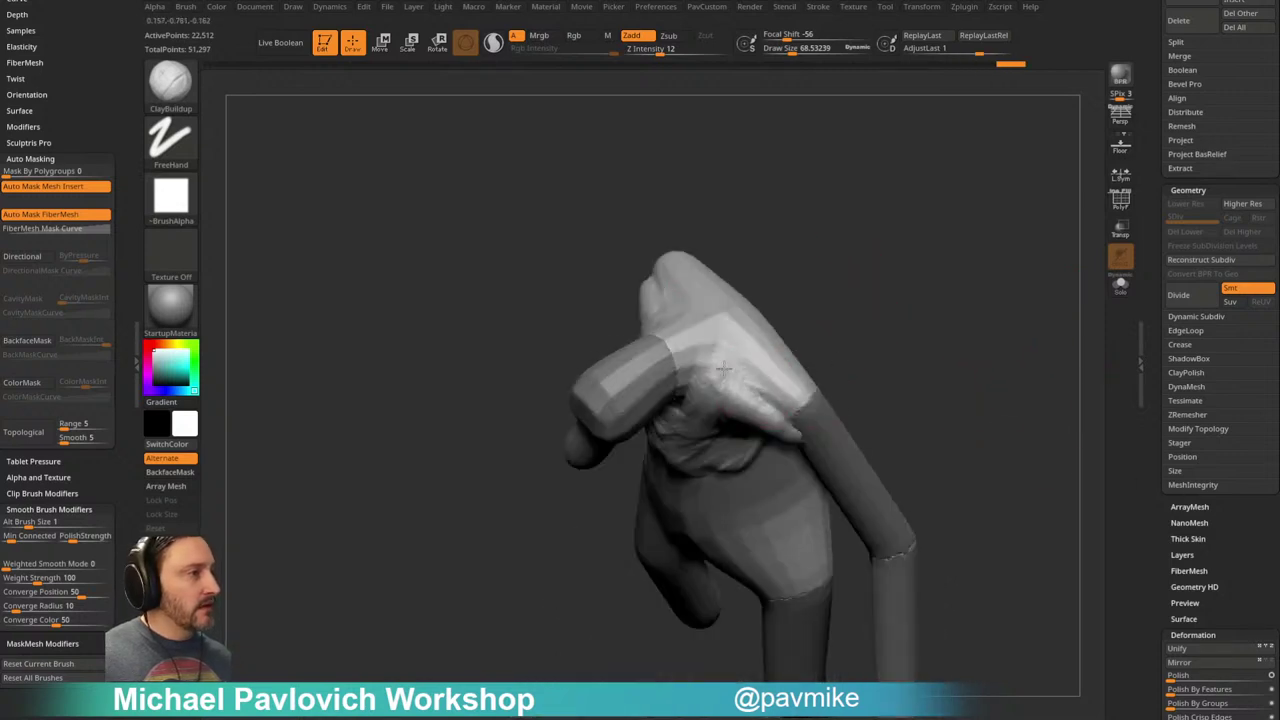
pyautogui.moveTo(699, 356); pyautogui.dragTo(742, 366)
pyautogui.moveTo(838, 272)
pyautogui.mouseDown()
pyautogui.moveTo(880, 280)
pyautogui.moveTo(884, 220)
pyautogui.mouseUp()
pyautogui.moveTo(716, 396)
pyautogui.mouseDown()
pyautogui.moveTo(661, 409)
pyautogui.moveTo(648, 428)
pyautogui.mouseUp()
pyautogui.moveTo(680, 402); pyautogui.dragTo(750, 375)
pyautogui.moveTo(885, 348); pyautogui.dragTo(866, 334)
pyautogui.moveTo(694, 393); pyautogui.dragTo(762, 376)
pyautogui.moveTo(872, 340); pyautogui.dragTo(864, 306)
pyautogui.moveTo(674, 426)
pyautogui.mouseDown()
pyautogui.moveTo(676, 482)
pyautogui.moveTo(716, 440)
pyautogui.moveTo(722, 450)
pyautogui.moveTo(724, 398)
pyautogui.mouseUp()
# Step: Select the head subtool and swell it into a larger rounded head with the Move brush
pyautogui.moveTo(961, 283)
pyautogui.mouseDown()
pyautogui.moveTo(937, 317)
pyautogui.moveTo(740, 286)
pyautogui.mouseUp()
pyautogui.keyDown('alt'); pyautogui.click(663, 309); pyautogui.keyUp('alt')
pyautogui.press('w')
pyautogui.click(660, 326)
pyautogui.press('q')
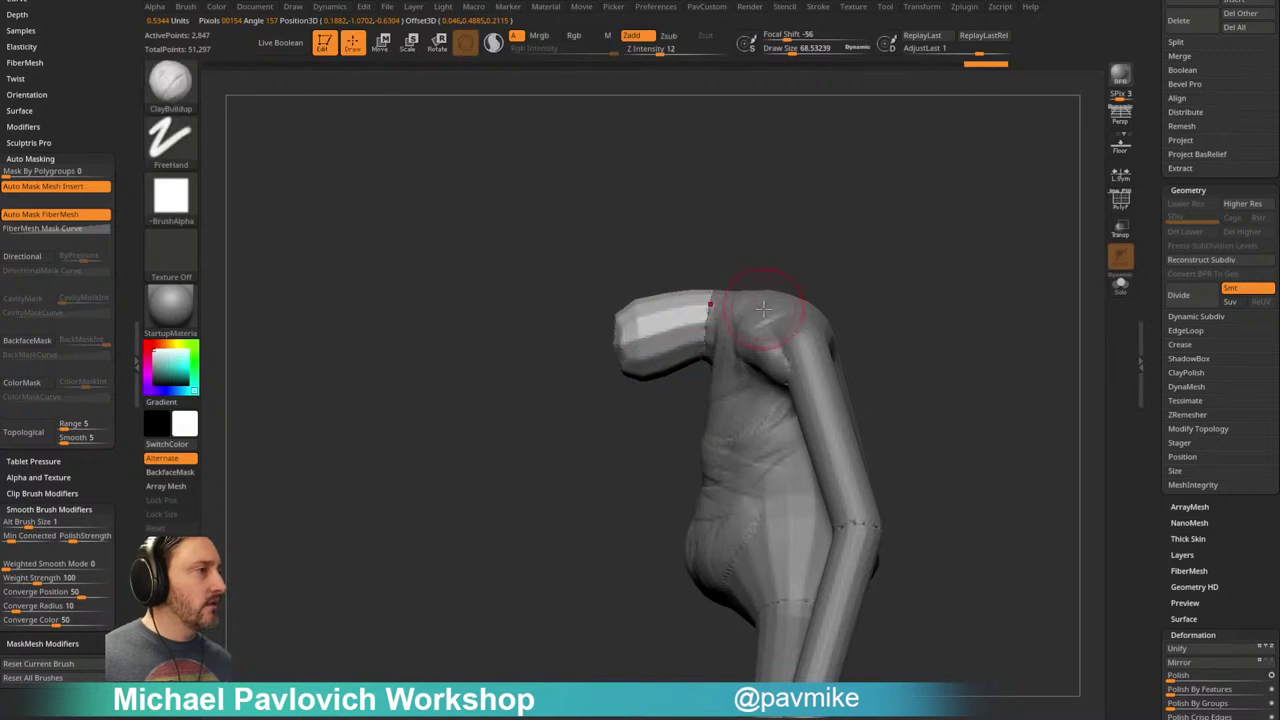
pyautogui.press('b')
pyautogui.press('m')
pyautogui.press('v')
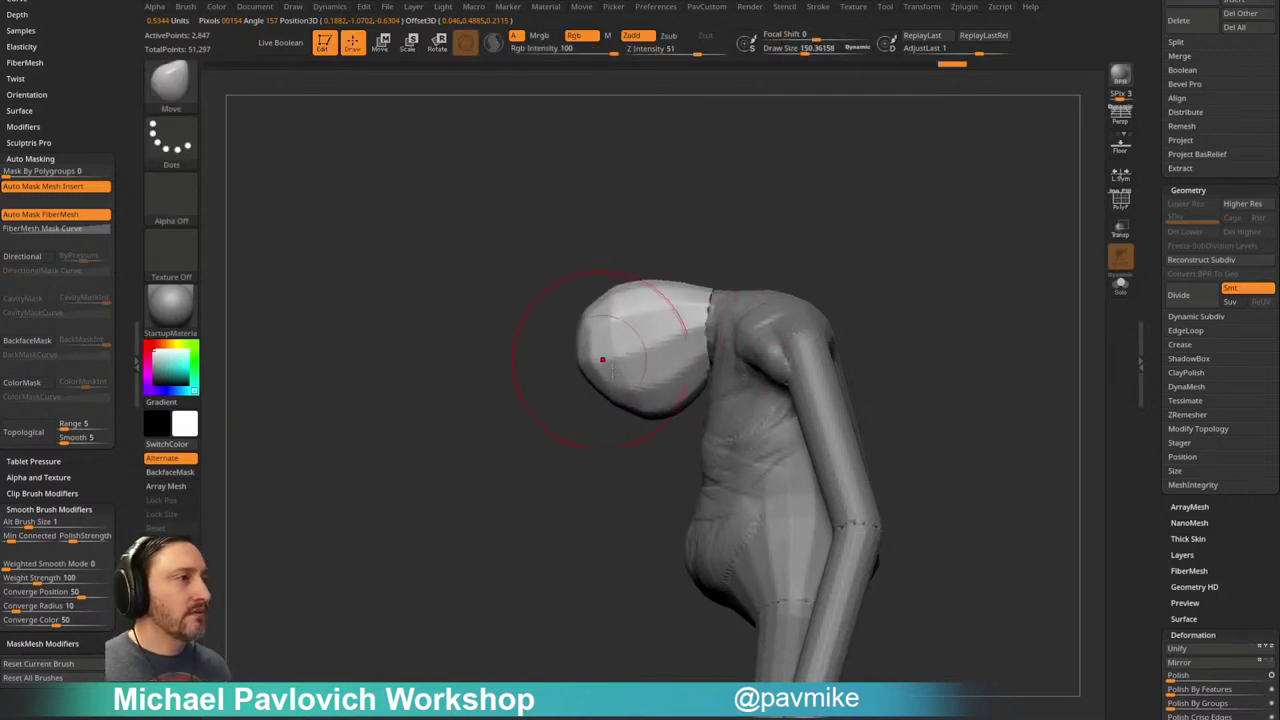
pyautogui.moveTo(819, 281); pyautogui.dragTo(889, 262)
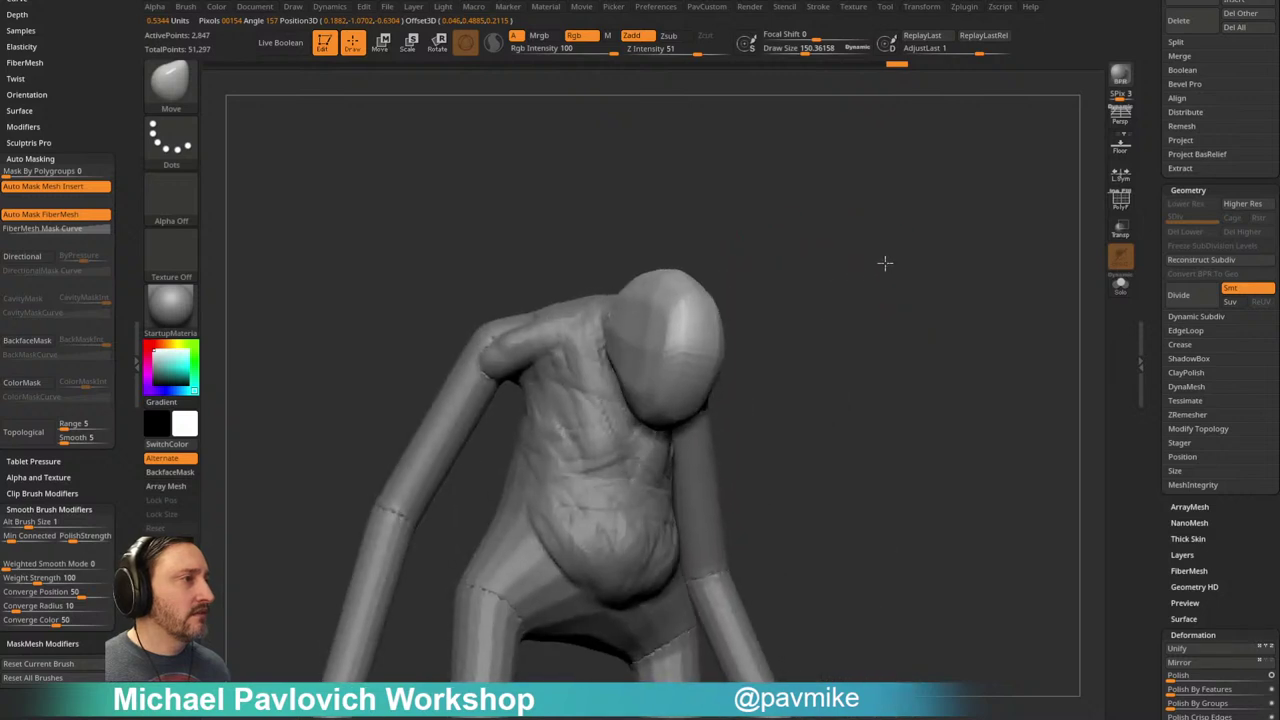
pyautogui.moveTo(598, 321); pyautogui.dragTo(602, 340)
pyautogui.moveTo(782, 299)
pyautogui.mouseDown()
pyautogui.moveTo(715, 312)
pyautogui.moveTo(712, 328)
pyautogui.mouseUp()
pyautogui.moveTo(796, 271); pyautogui.dragTo(849, 270)
# Step: Switch to the Standard brush at a draw size of about 62 and select the body subtools one after another
pyautogui.press('b')
pyautogui.press('s')
pyautogui.press('t')
pyautogui.moveTo(909, 346)
pyautogui.mouseDown()
pyautogui.moveTo(900, 303)
pyautogui.moveTo(866, 298)
pyautogui.moveTo(943, 308)
pyautogui.moveTo(877, 257)
pyautogui.moveTo(865, 320)
pyautogui.moveTo(922, 275)
pyautogui.mouseUp()
pyautogui.press('s')
pyautogui.keyDown('alt'); pyautogui.click(700, 404); pyautogui.keyUp('alt')
pyautogui.keyDown('alt'); pyautogui.click(763, 331); pyautogui.keyUp('alt')
pyautogui.keyDown('alt'); pyautogui.click(803, 434); pyautogui.keyUp('alt')
pyautogui.keyDown('alt'); pyautogui.click(709, 510); pyautogui.keyUp('alt')
pyautogui.keyDown('alt'); pyautogui.click(650, 412); pyautogui.keyUp('alt')
pyautogui.moveTo(621, 267); pyautogui.dragTo(1093, 340)
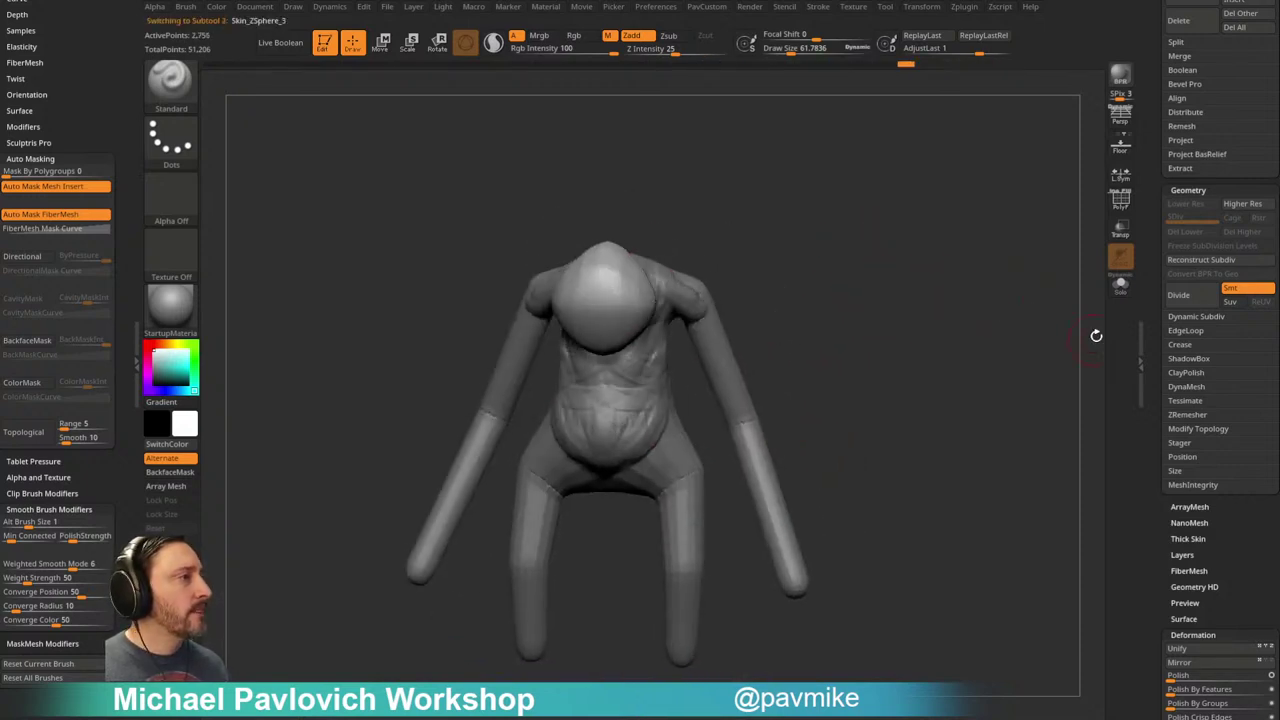
# Step: Switch the active tool to the Rancor27_11 creature model and view its head and shoulders
pyautogui.moveTo(1153, 309); pyautogui.dragTo(1156, 519)
pyautogui.moveTo(1151, 457); pyautogui.dragTo(1143, 388)
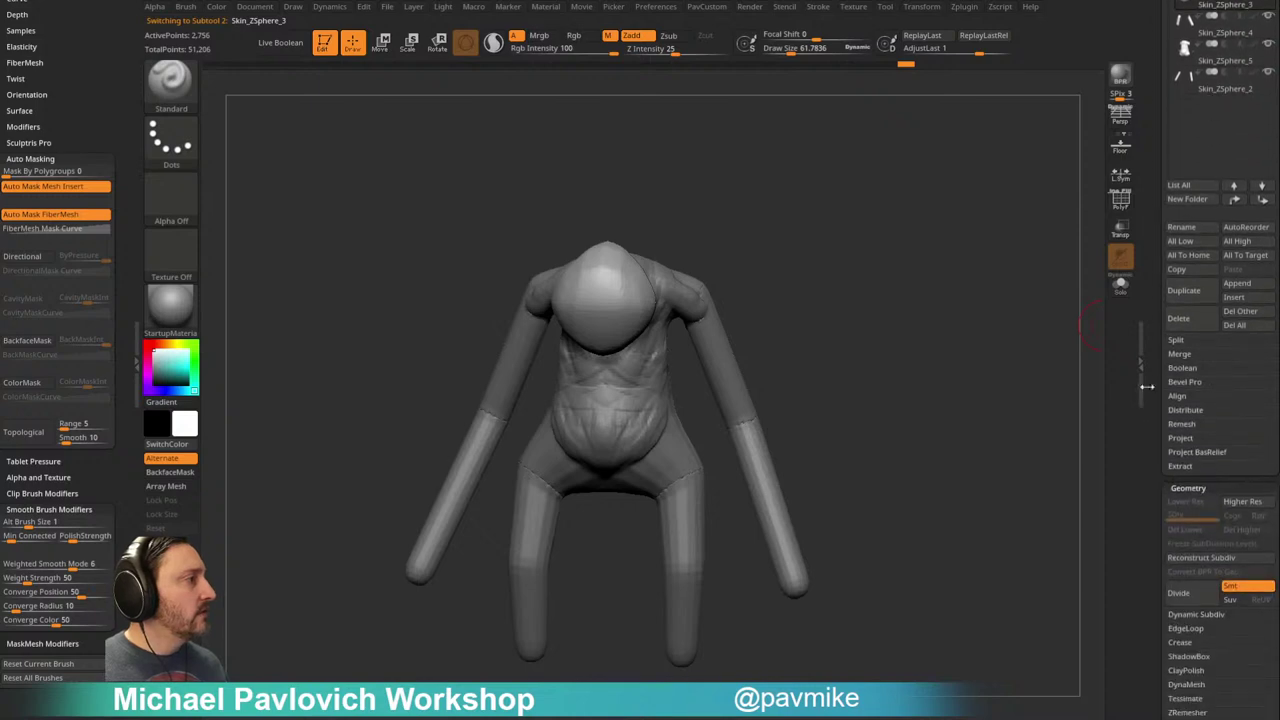
pyautogui.click(1234, 325)
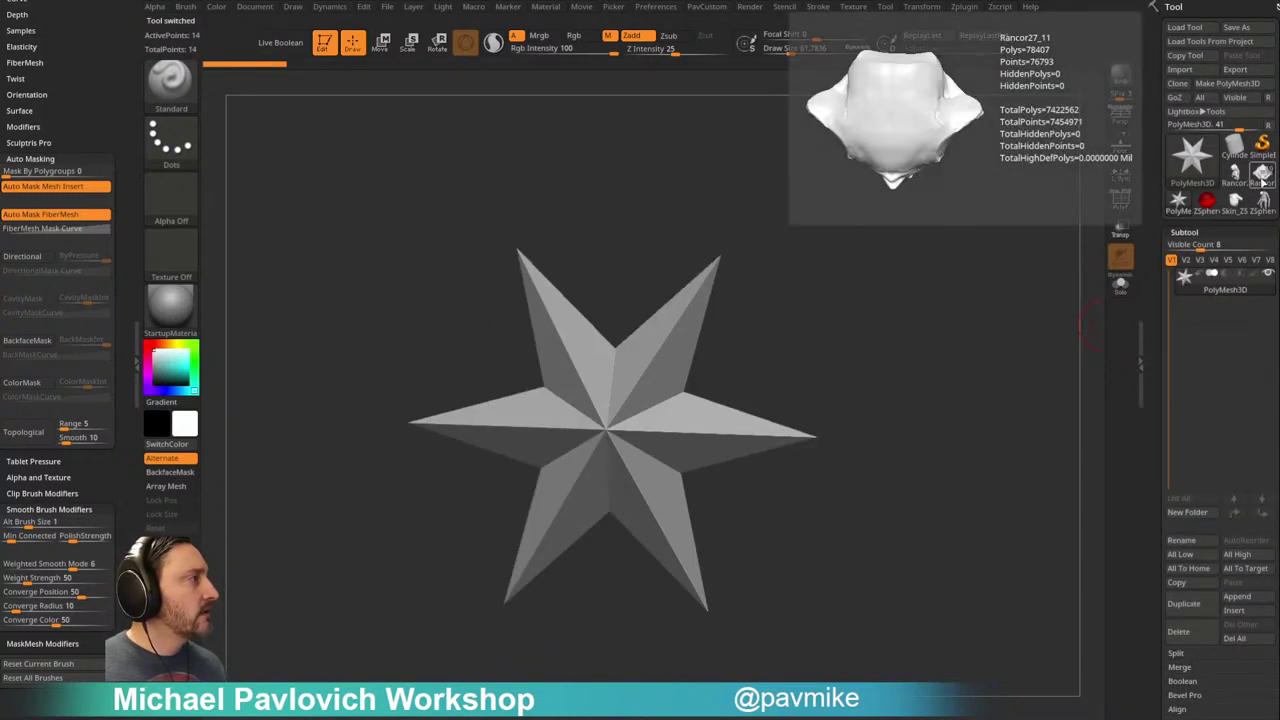
pyautogui.click(1264, 204)
pyautogui.moveTo(920, 366)
pyautogui.mouseDown()
pyautogui.moveTo(950, 192)
pyautogui.moveTo(963, 369)
pyautogui.moveTo(980, 320)
pyautogui.moveTo(850, 368)
pyautogui.mouseUp()
pyautogui.moveTo(827, 357); pyautogui.dragTo(907, 247, button='right')
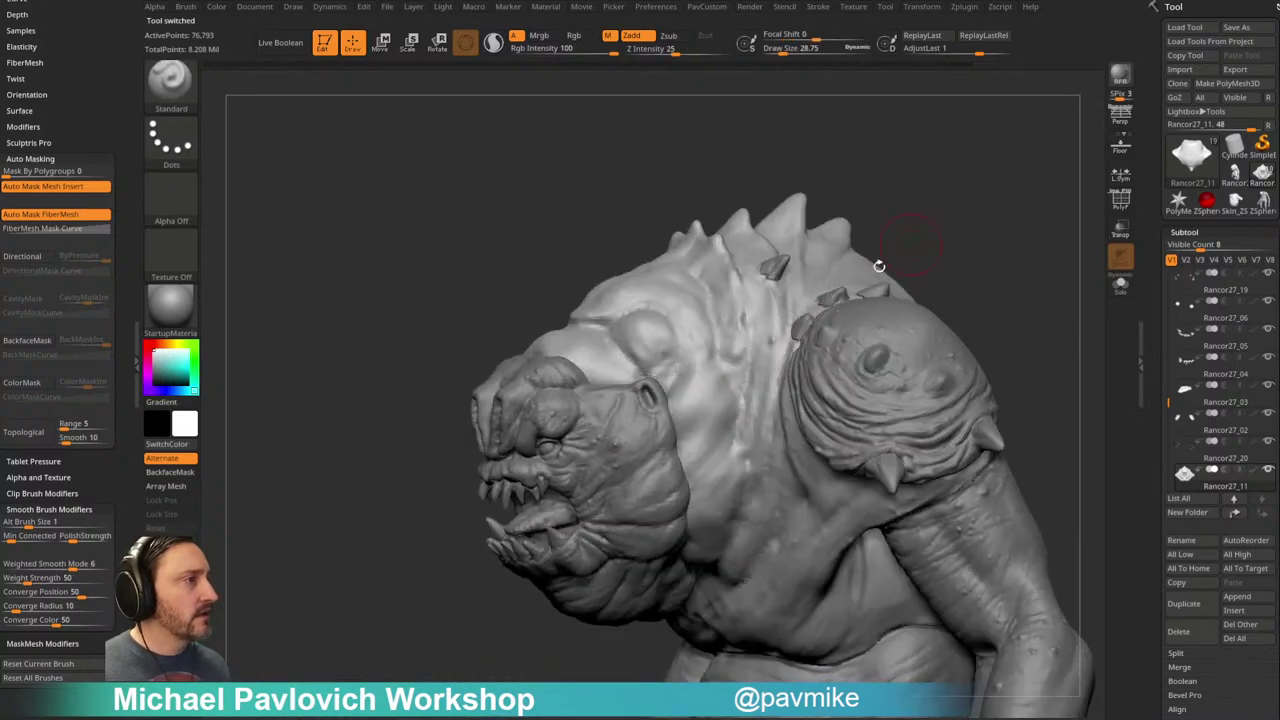
pyautogui.click(1120, 284)
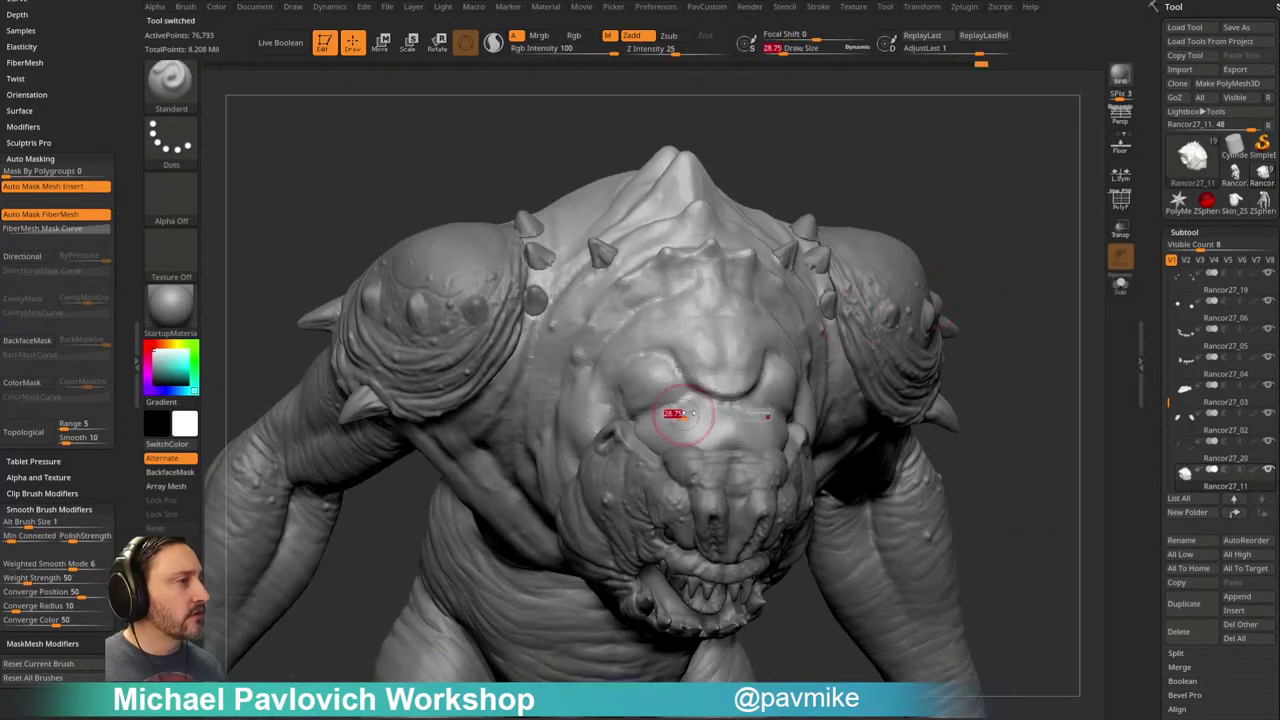
# Step: Adjust the Rancor's forehead with the Move brush at a draw size of about 79
pyautogui.press('b')
pyautogui.press('m')
pyautogui.press('v')
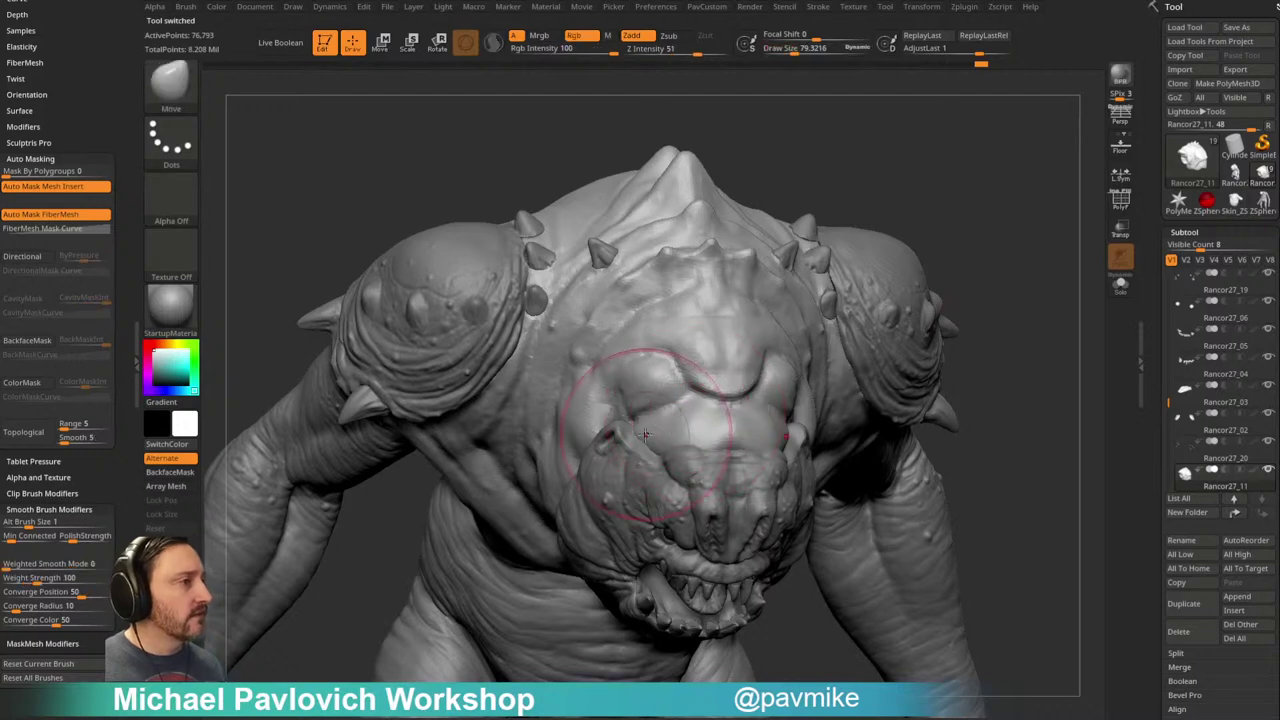
pyautogui.moveTo(1023, 300); pyautogui.dragTo(676, 418, button='right')
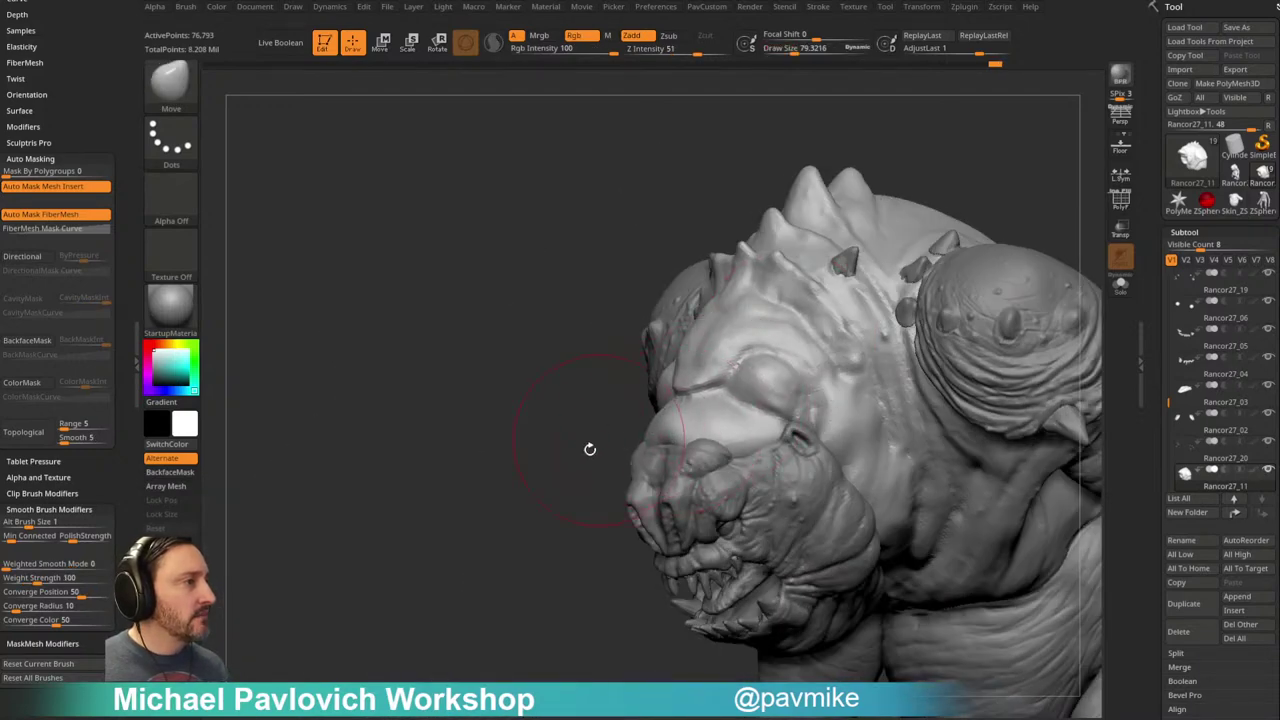
pyautogui.moveTo(596, 441); pyautogui.dragTo(663, 451, button='right')
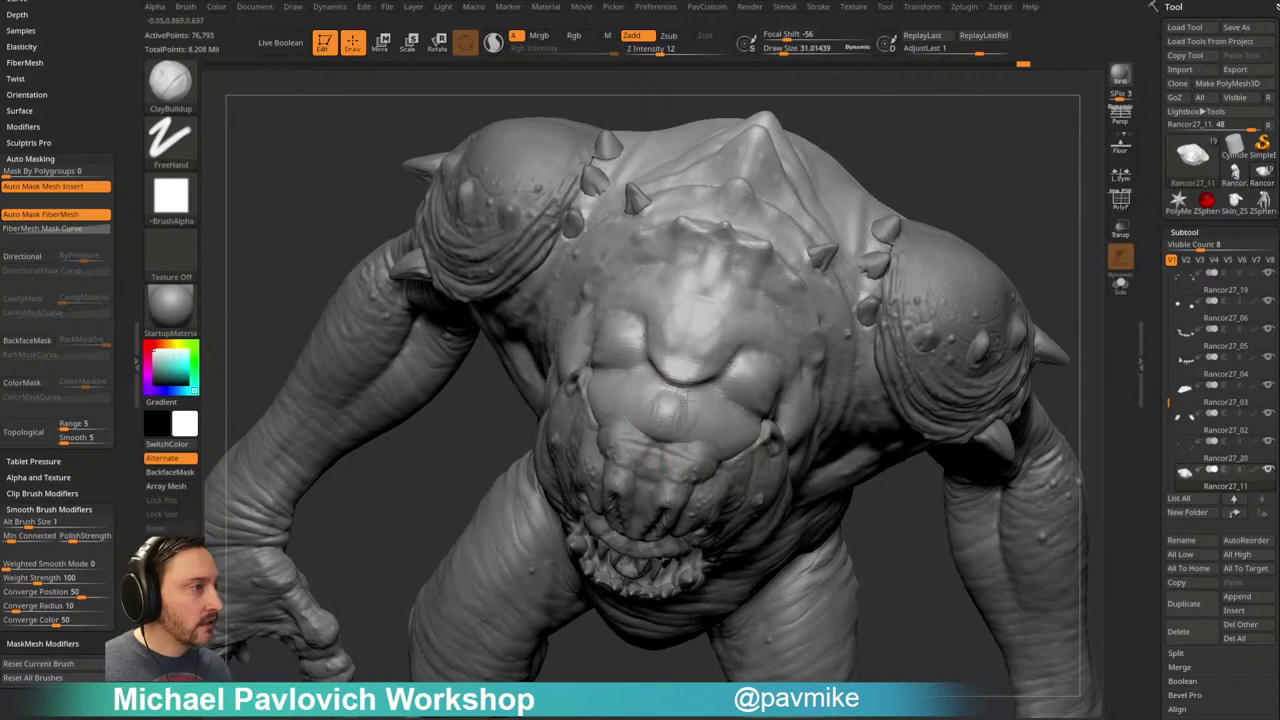
# Step: Sculpt the Rancor's forehead, brow and side of the neck with ClayBuildup strokes at a draw size of about 31
pyautogui.moveTo(816, 317); pyautogui.dragTo(679, 408)
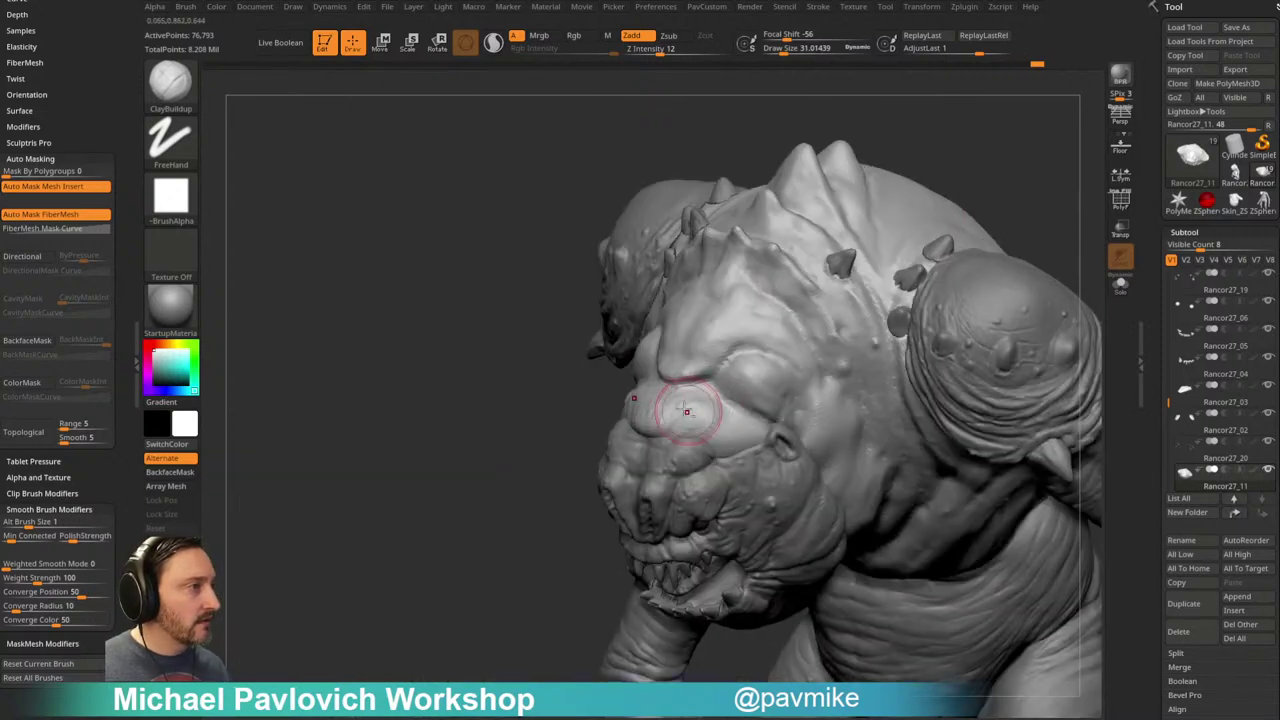
pyautogui.moveTo(558, 522); pyautogui.dragTo(737, 401)
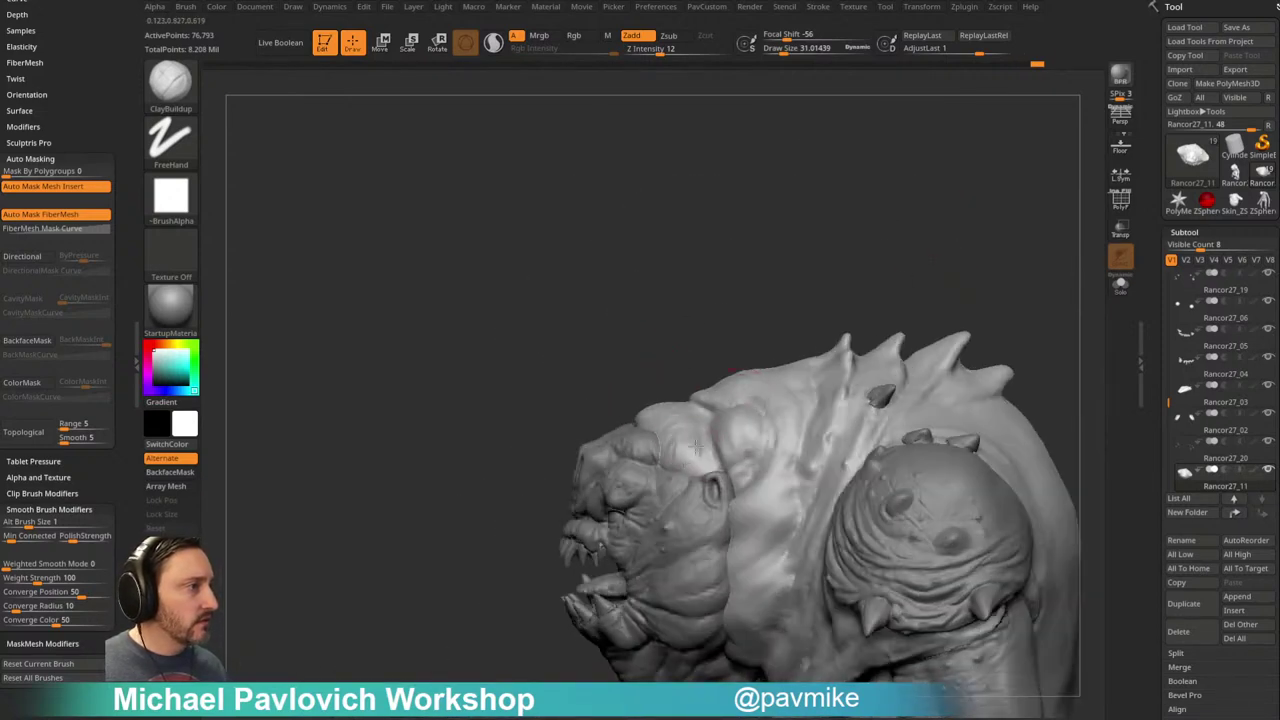
pyautogui.moveTo(976, 281); pyautogui.dragTo(772, 360)
pyautogui.moveTo(633, 522); pyautogui.dragTo(764, 435)
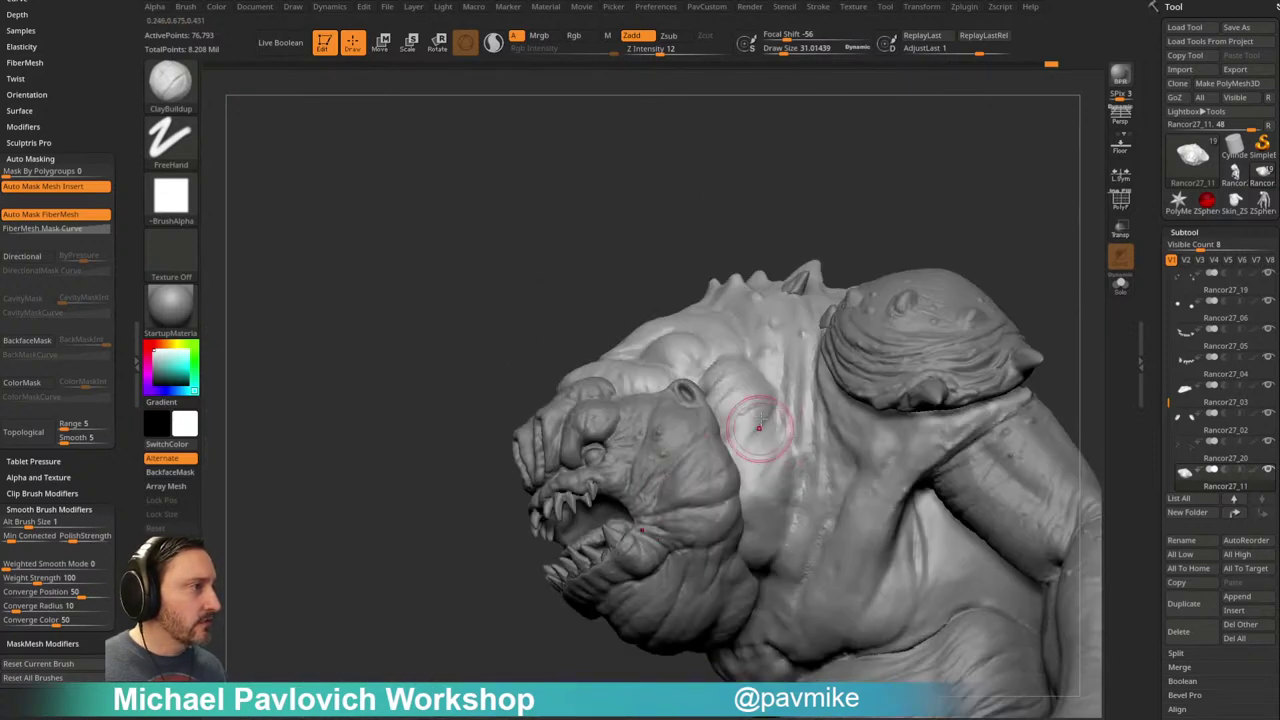
pyautogui.moveTo(1025, 235)
pyautogui.mouseDown()
pyautogui.moveTo(1057, 189)
pyautogui.moveTo(1000, 209)
pyautogui.moveTo(1006, 191)
pyautogui.moveTo(688, 405)
pyautogui.mouseUp()
pyautogui.moveTo(868, 314); pyautogui.dragTo(610, 395)
pyautogui.moveTo(1010, 330); pyautogui.dragTo(915, 283)
pyautogui.moveTo(731, 393); pyautogui.dragTo(707, 377)
pyautogui.moveTo(1074, 290); pyautogui.dragTo(970, 225)
pyautogui.moveTo(815, 337)
pyautogui.mouseDown()
pyautogui.moveTo(971, 189)
pyautogui.moveTo(1026, 226)
pyautogui.moveTo(960, 258)
pyautogui.mouseUp()
# Step: Switch to the Standard brush, select the Rancor27_01 face subtool and bring up its geometry subdivision settings
pyautogui.press('b')
pyautogui.press('s')
pyautogui.press('t')
pyautogui.moveTo(452, 510)
pyautogui.keyDown('alt'); pyautogui.mouseDown()
pyautogui.moveTo(469, 571)
pyautogui.moveTo(600, 520)
pyautogui.mouseUp(); pyautogui.keyUp('alt')
pyautogui.keyDown('alt'); pyautogui.click(1038, 268); pyautogui.keyUp('alt')
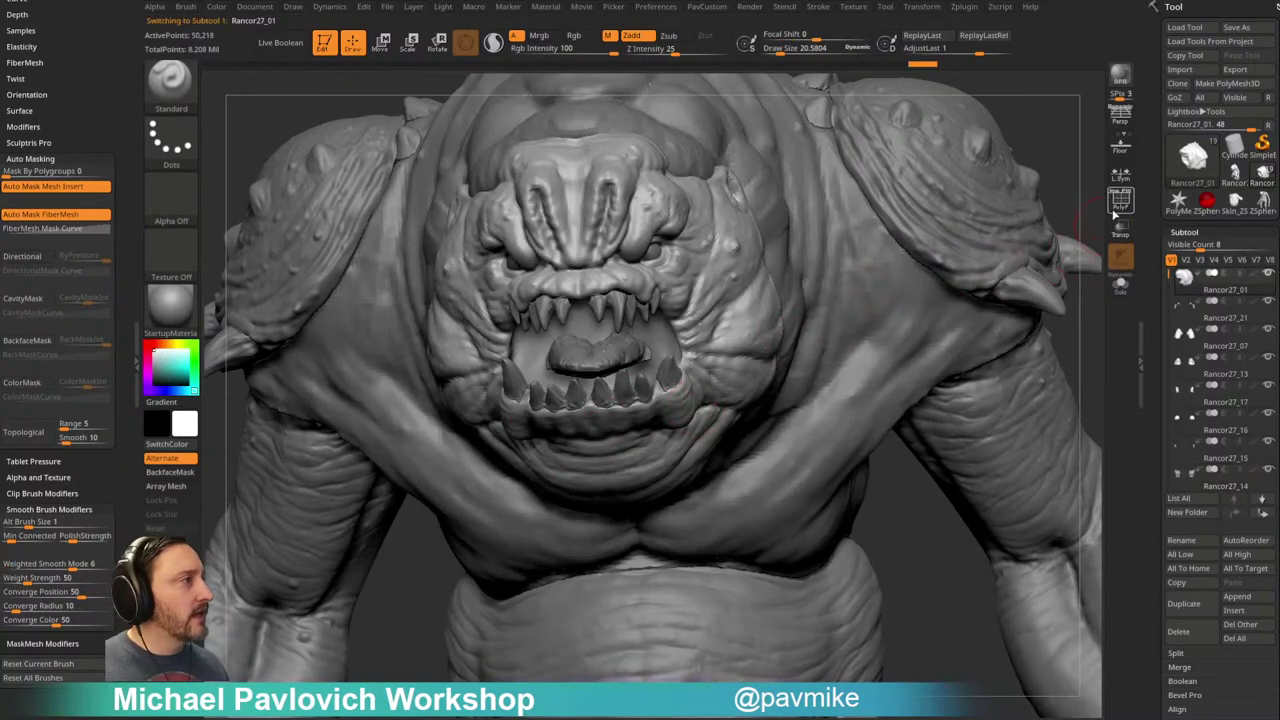
pyautogui.moveTo(1062, 186); pyautogui.dragTo(1010, 325)
pyautogui.moveTo(1153, 304); pyautogui.dragTo(1134, 170)
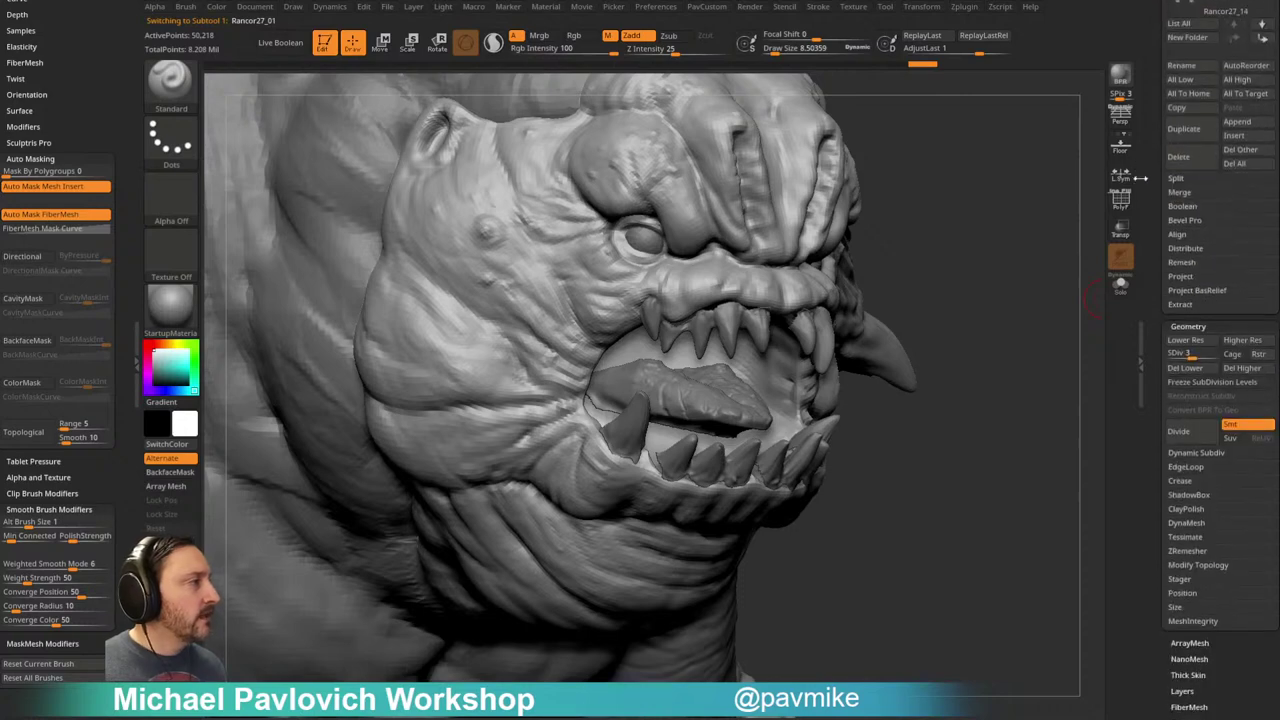
# Step: Work over the Rancor's snout and upper lip with the Standard brush, reducing the draw size to about 4.6
pyautogui.moveTo(1034, 323); pyautogui.dragTo(1044, 381)
pyautogui.moveTo(1040, 300); pyautogui.dragTo(1016, 259)
pyautogui.press('s')
pyautogui.moveTo(649, 414); pyautogui.dragTo(656, 414)
pyautogui.moveTo(853, 325)
pyautogui.mouseDown()
pyautogui.moveTo(900, 284)
pyautogui.moveTo(800, 318)
pyautogui.mouseUp()
pyautogui.press('s')
pyautogui.moveTo(526, 412); pyautogui.dragTo(524, 416)
pyautogui.press('s')
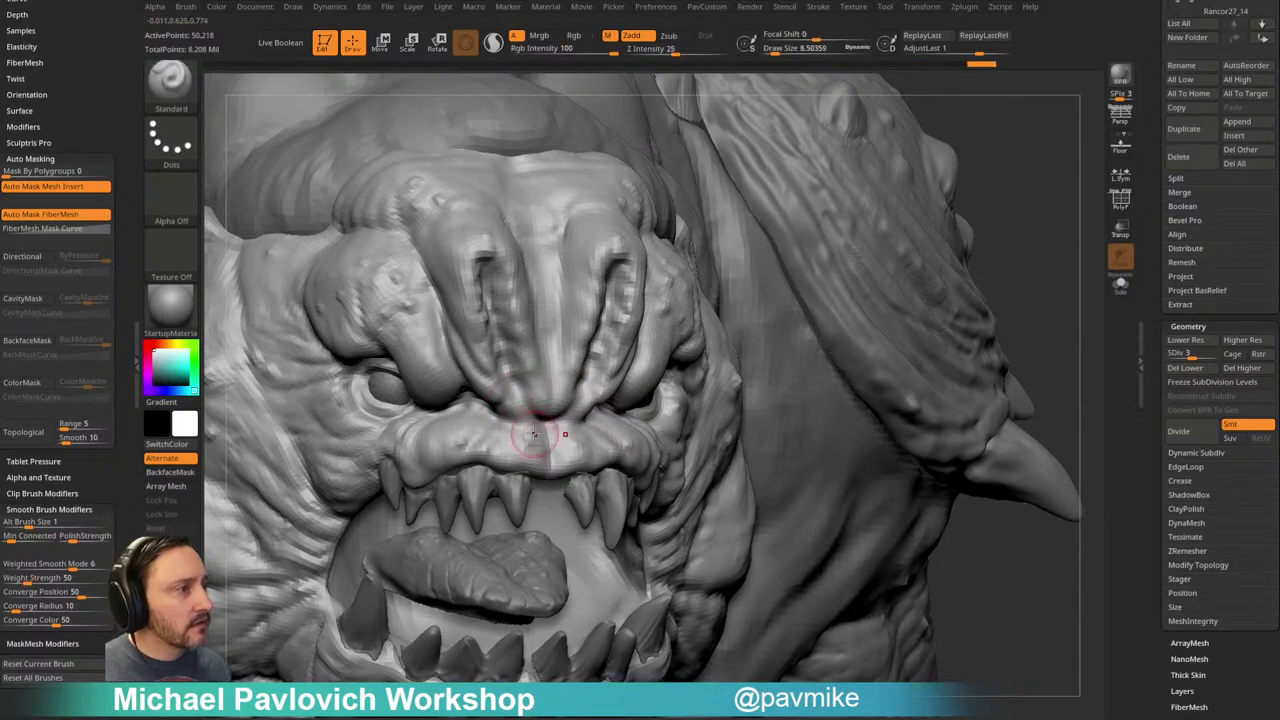
pyautogui.moveTo(1034, 212); pyautogui.dragTo(985, 210)
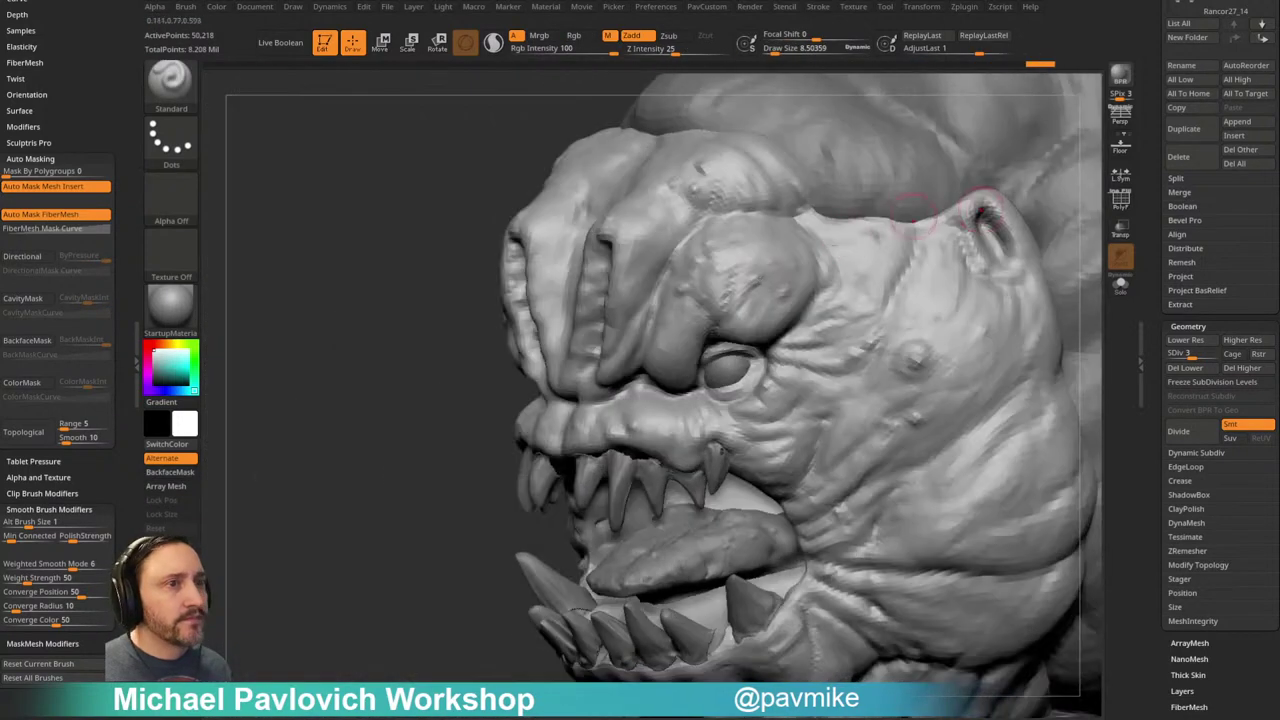
pyautogui.moveTo(398, 503); pyautogui.dragTo(515, 506)
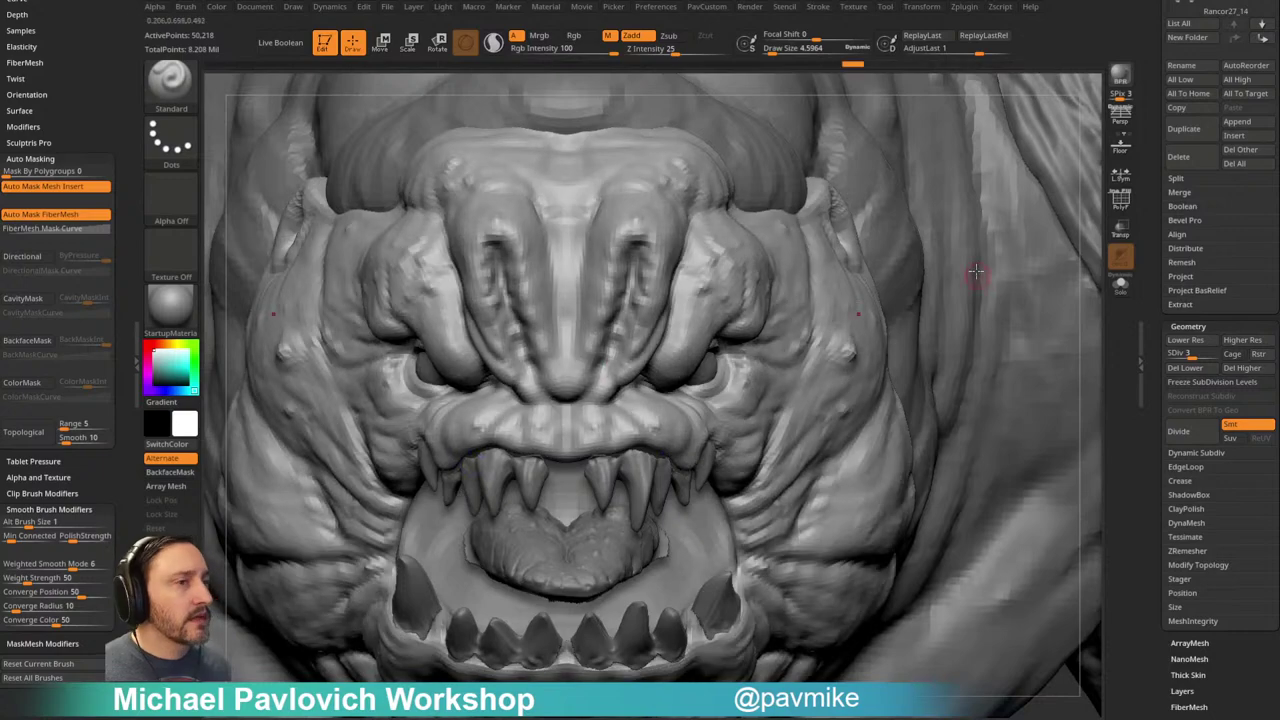
# Step: Switch to the ClayBuildup brush and sculpt the base of the Rancor's snout at a draw size of about 7.4
pyautogui.keyDown('alt'); pyautogui.moveTo(672, 291); pyautogui.dragTo(752, 318, button='right'); pyautogui.keyUp('alt')
pyautogui.moveTo(752, 318); pyautogui.dragTo(731, 328)
pyautogui.press('b')
pyautogui.press('c')
pyautogui.press('b')
pyautogui.moveTo(711, 330); pyautogui.dragTo(765, 334, button='right')
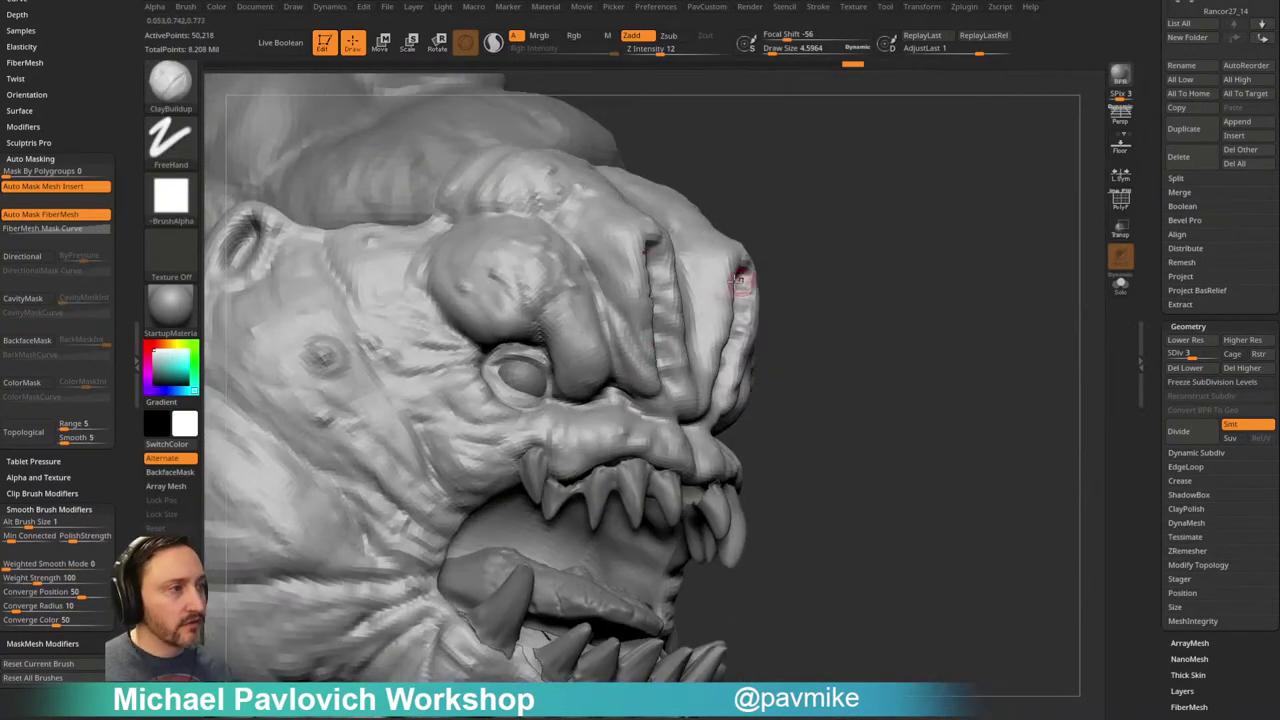
pyautogui.moveTo(797, 321); pyautogui.dragTo(630, 400)
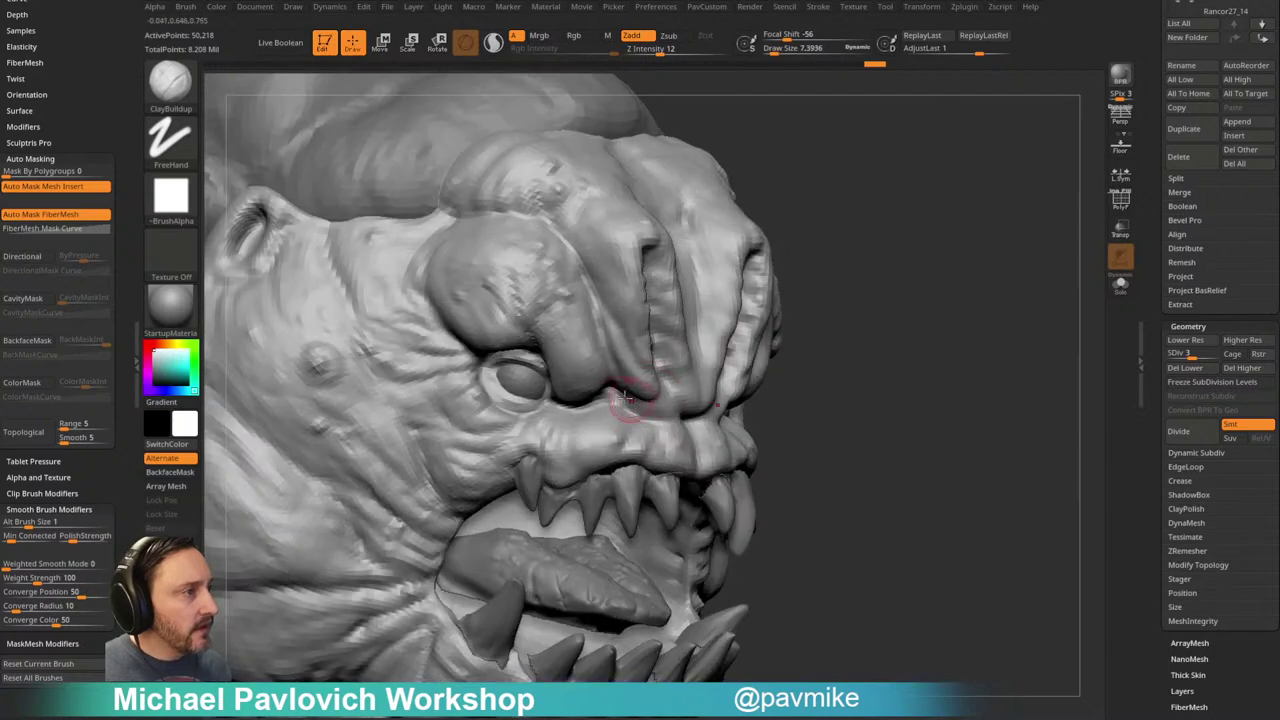
# Step: Refine the crease between the Rancor's snout and upper lip with ClayBuildup strokes at a draw size of about 4.6
pyautogui.keyDown('alt'); pyautogui.moveTo(880, 313); pyautogui.dragTo(866, 400); pyautogui.keyUp('alt')
pyautogui.moveTo(867, 323); pyautogui.dragTo(622, 414)
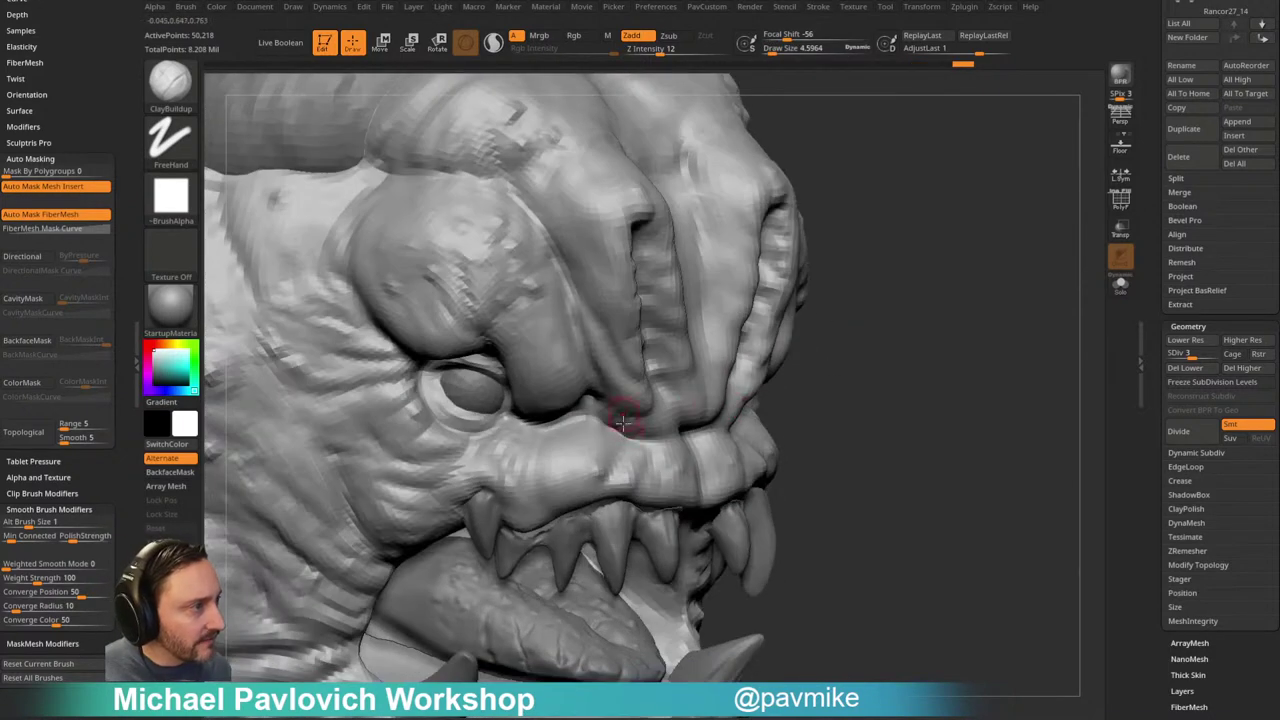
pyautogui.moveTo(806, 371); pyautogui.dragTo(655, 418)
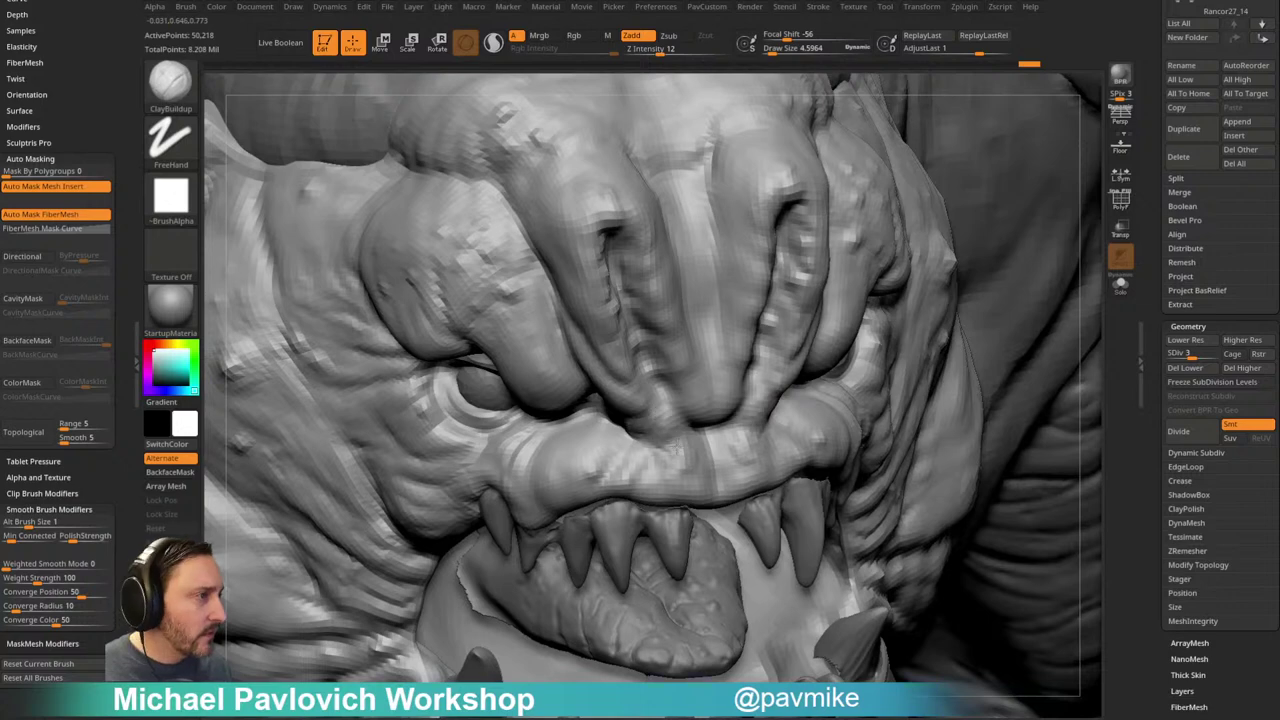
pyautogui.moveTo(724, 357); pyautogui.dragTo(758, 327, button='right')
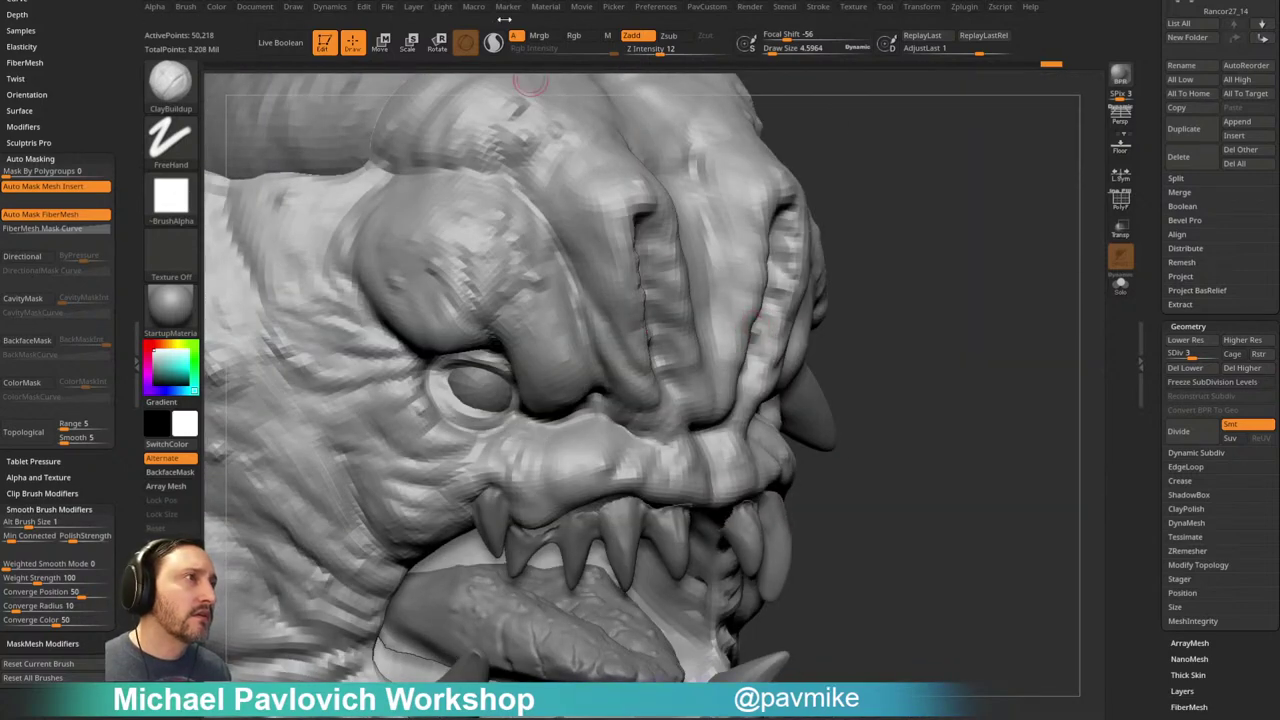
pyautogui.moveTo(950, 304); pyautogui.dragTo(817, 335)
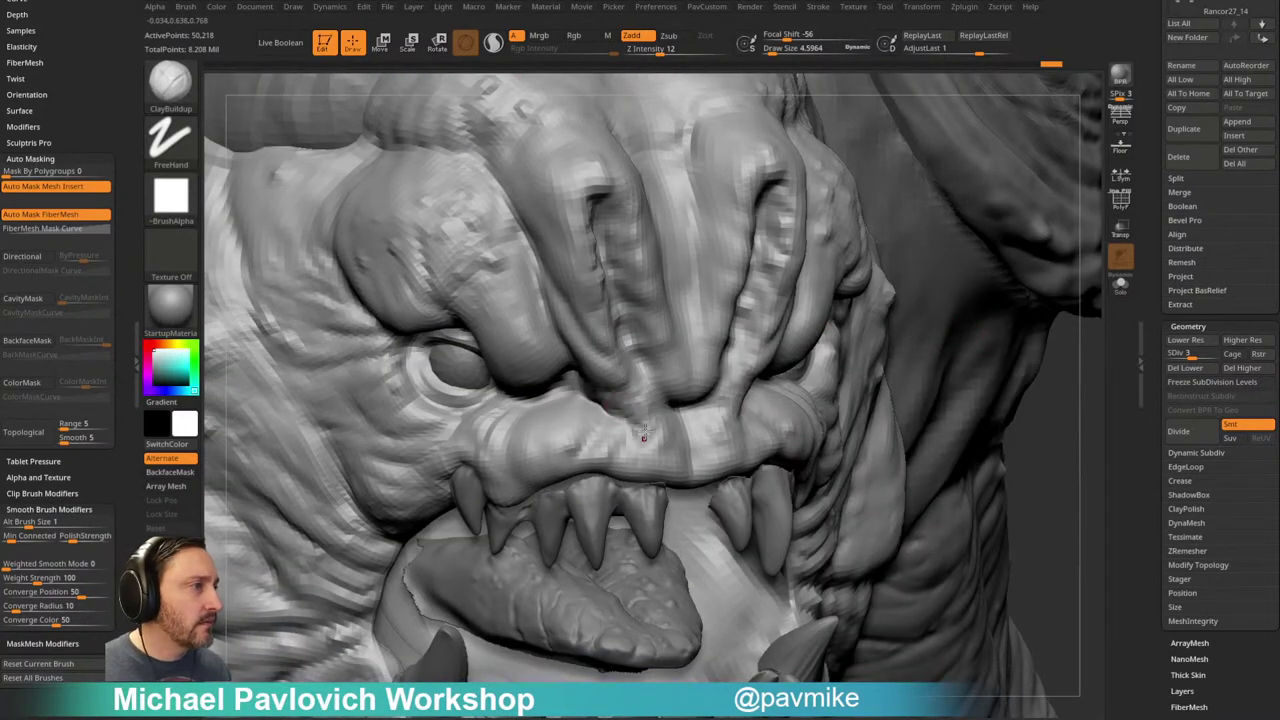
# Step: Continue shaping the Rancor's upper lip with ClayBuildup at a draw size of about 7.4
pyautogui.moveTo(1039, 437); pyautogui.dragTo(760, 374)
pyautogui.moveTo(665, 373); pyautogui.dragTo(1057, 231)
pyautogui.press('s')
pyautogui.moveTo(614, 434); pyautogui.dragTo(573, 435)
pyautogui.moveTo(885, 290)
pyautogui.mouseDown()
pyautogui.moveTo(997, 257)
pyautogui.moveTo(980, 229)
pyautogui.moveTo(1005, 245)
pyautogui.mouseUp()
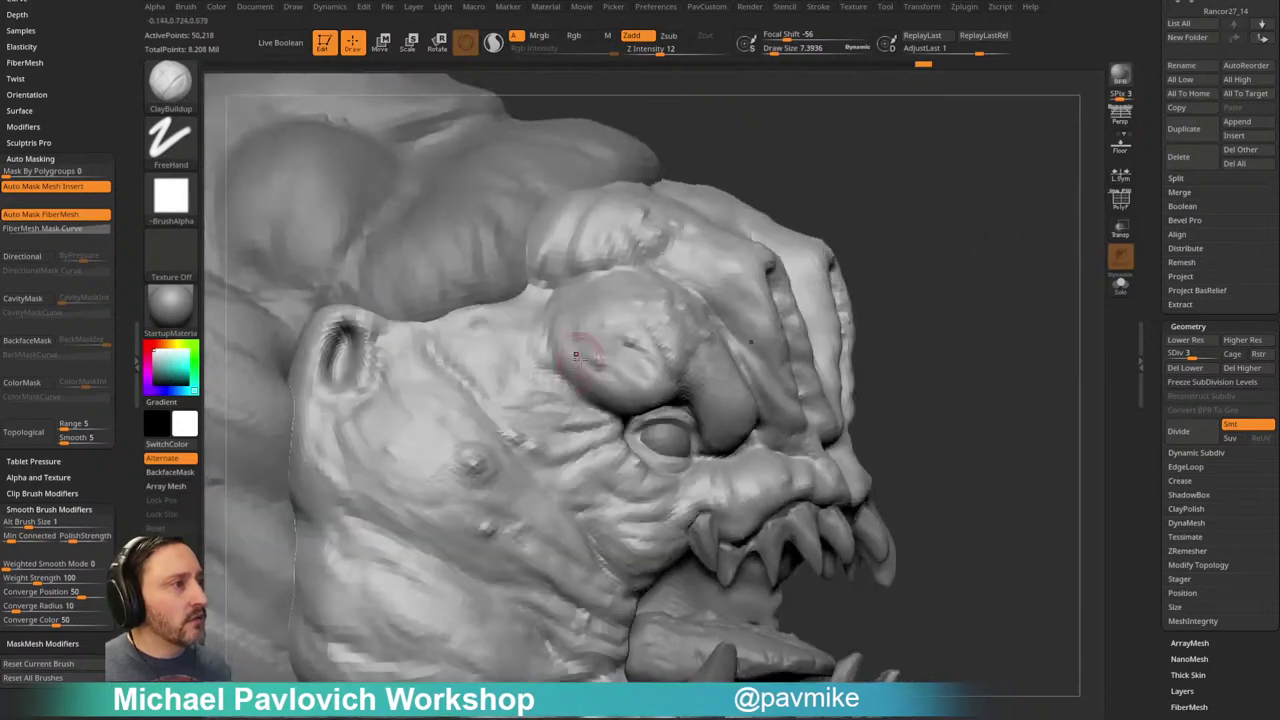
# Step: Mask the brow bulge above the Rancor's eye and invert the mask so only that bulge stays editable
pyautogui.moveTo(560, 336)
pyautogui.keyDown('ctrl'); pyautogui.mouseDown()
pyautogui.moveTo(596, 392)
pyautogui.moveTo(628, 403)
pyautogui.moveTo(668, 384)
pyautogui.mouseUp(); pyautogui.keyUp('ctrl')
pyautogui.moveTo(886, 241); pyautogui.dragTo(900, 262)
pyautogui.moveTo(574, 330)
pyautogui.keyDown('ctrl'); pyautogui.mouseDown()
pyautogui.moveTo(612, 337)
pyautogui.moveTo(652, 368)
pyautogui.mouseUp(); pyautogui.keyUp('ctrl')
pyautogui.keyDown('ctrl'); pyautogui.click(909, 206); pyautogui.keyUp('ctrl')
pyautogui.moveTo(909, 206); pyautogui.dragTo(970, 212)
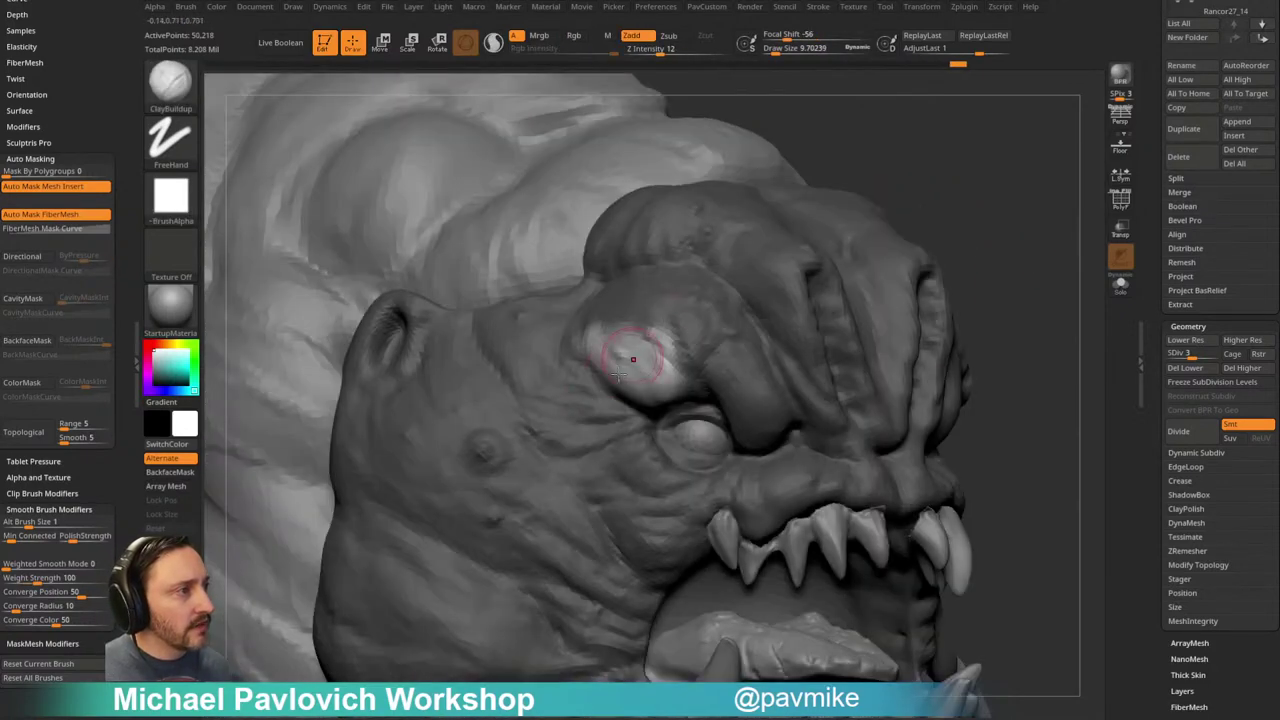
# Step: Reshape the unmasked brow bulge with the Move brush at draw sizes of about 31 and 20.6
pyautogui.press('b')
pyautogui.press('m')
pyautogui.press('v')
pyautogui.press('s')
pyautogui.moveTo(608, 378); pyautogui.dragTo(620, 389)
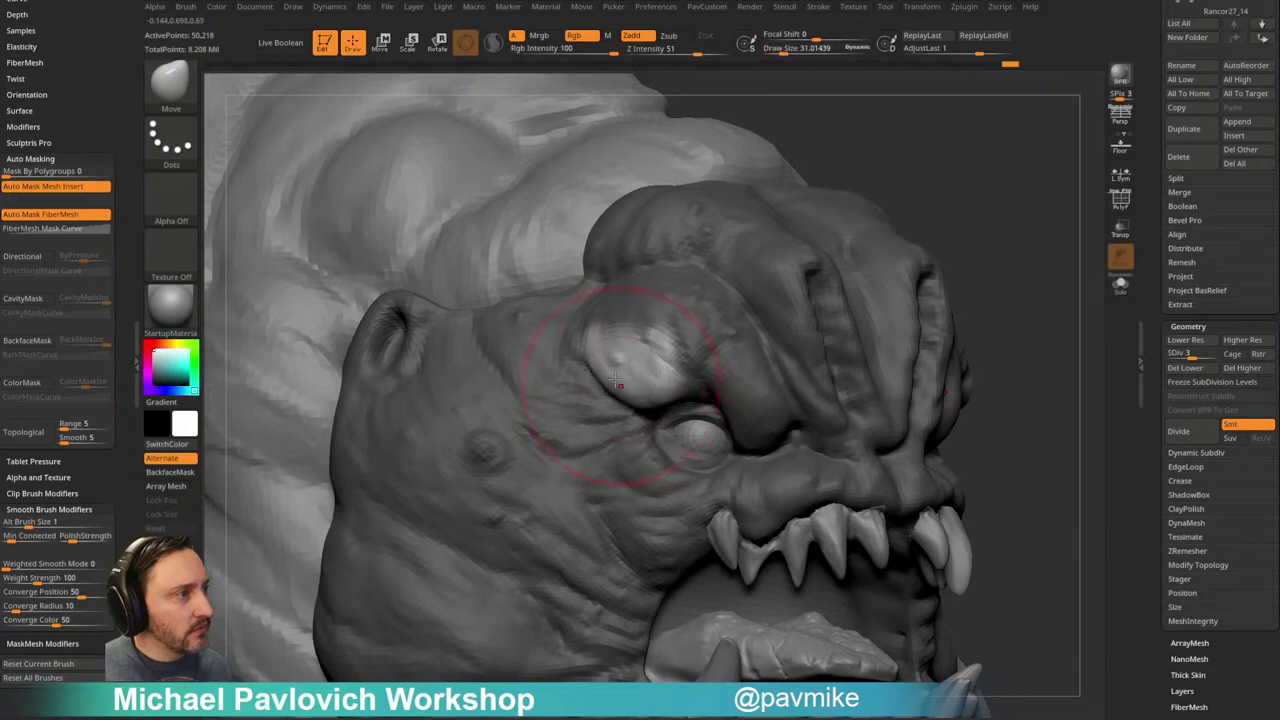
pyautogui.moveTo(905, 225); pyautogui.dragTo(962, 235)
pyautogui.press('s')
pyautogui.moveTo(706, 380); pyautogui.dragTo(692, 381)
pyautogui.moveTo(606, 356); pyautogui.dragTo(584, 351)
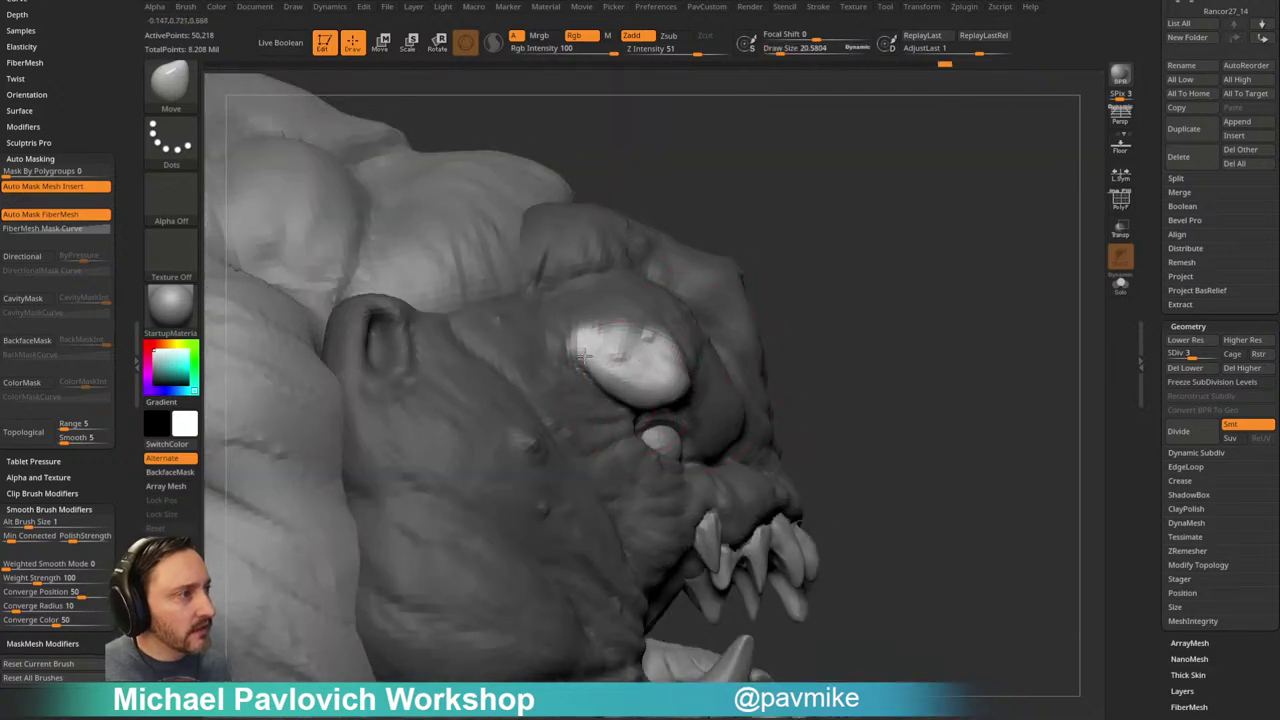
# Step: Clear the mask and work over the Rancor's brow area with the Standard brush at a draw size of about 6.4
pyautogui.keyDown('ctrl'); pyautogui.moveTo(866, 253); pyautogui.dragTo(898, 290); pyautogui.keyUp('ctrl')
pyautogui.moveTo(930, 280); pyautogui.dragTo(870, 285)
pyautogui.press('b')
pyautogui.press('s')
pyautogui.press('t')
pyautogui.moveTo(632, 446); pyautogui.dragTo(609, 374)
pyautogui.moveTo(960, 325); pyautogui.dragTo(1021, 331)
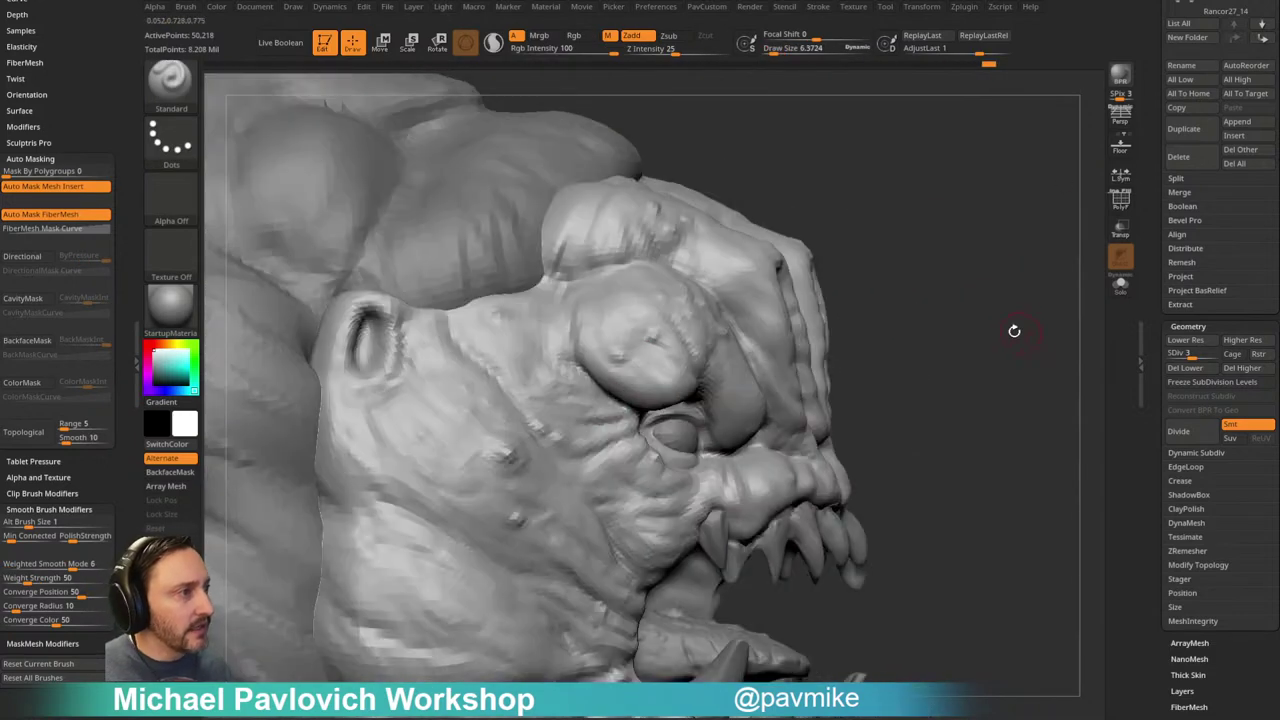
# Step: Select the Pinch brush and dock the Dynamics simulation settings in the tray
pyautogui.press('b')
pyautogui.press('p')
pyautogui.press('i')
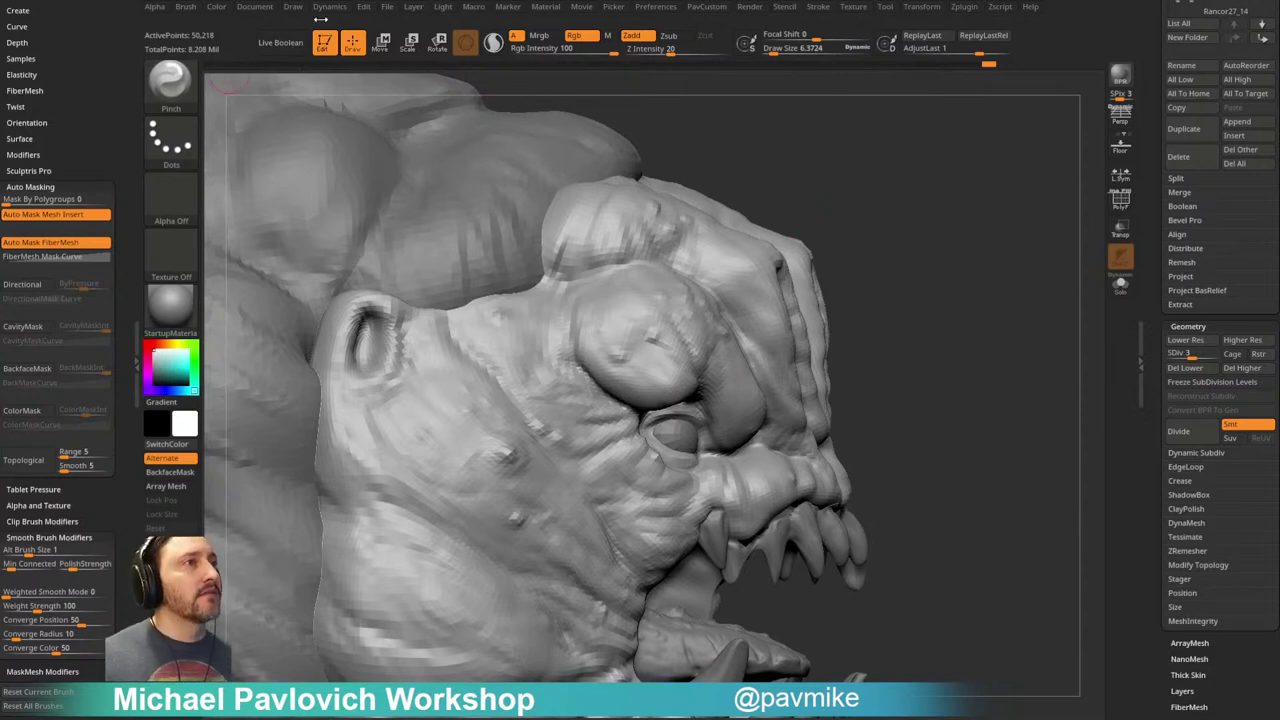
pyautogui.click(327, 8)
pyautogui.click(320, 24)
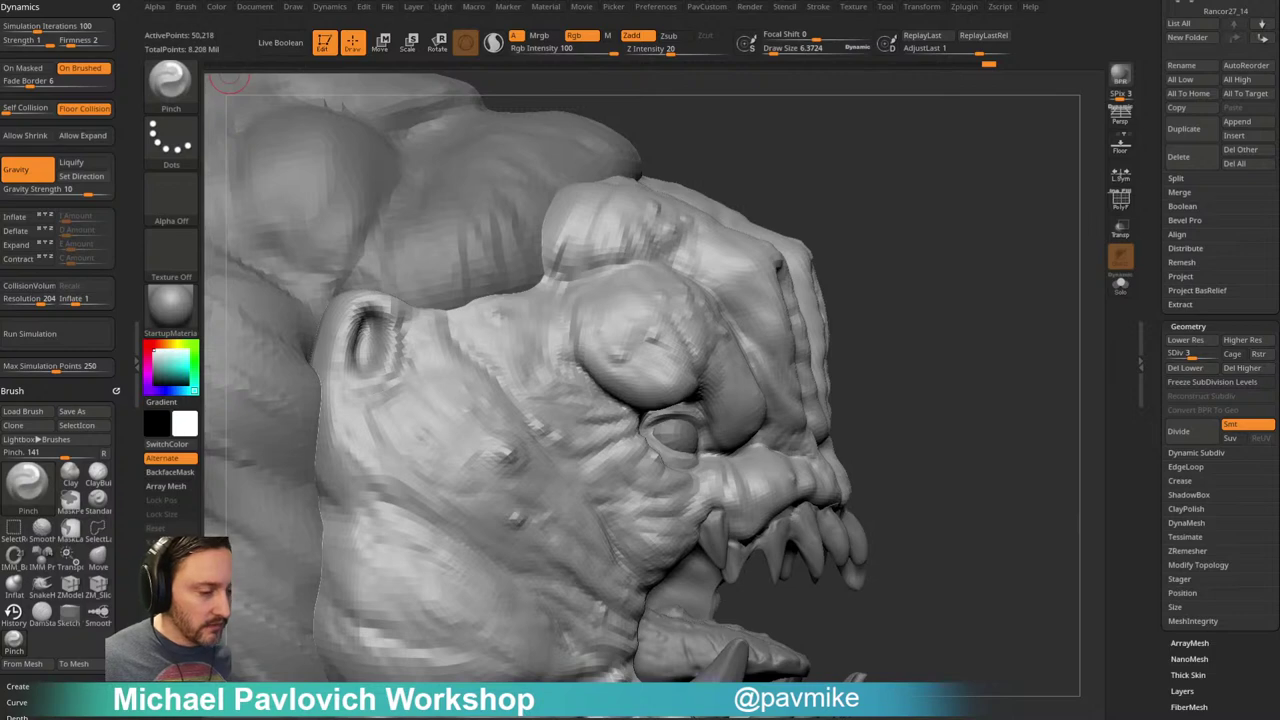
# Step: Switch to YouTube in the browser, browse the dynamic cloth videos in the ZBrush 2021 - What's New playlist, and return to ZBrush
pyautogui.moveTo(440, 717); pyautogui.dragTo(521, 87)
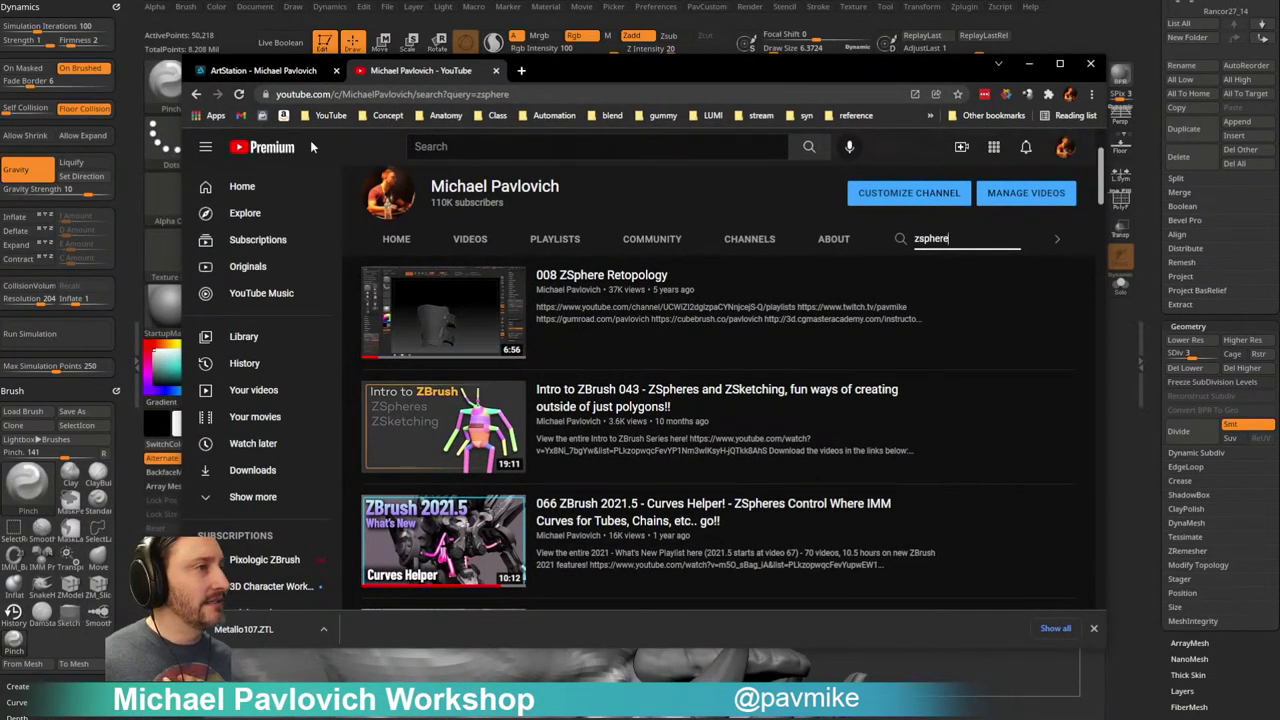
pyautogui.click(198, 94)
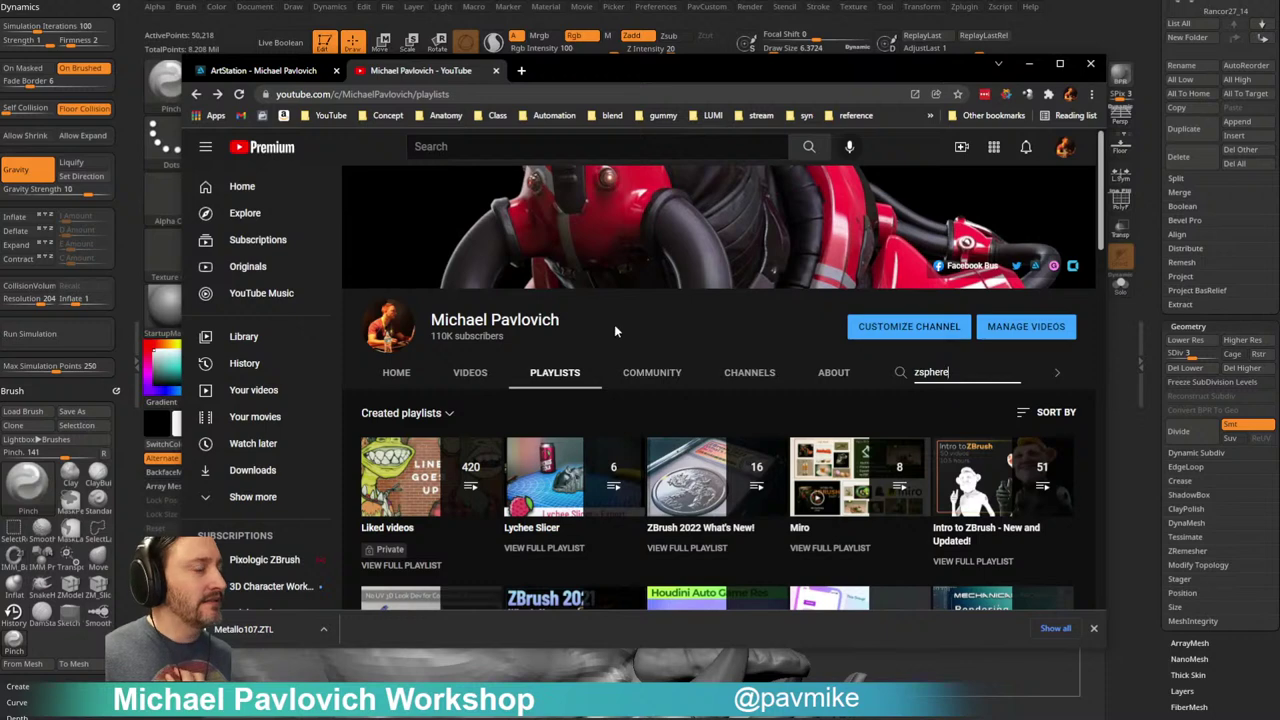
pyautogui.scroll(-3, 753, 431)
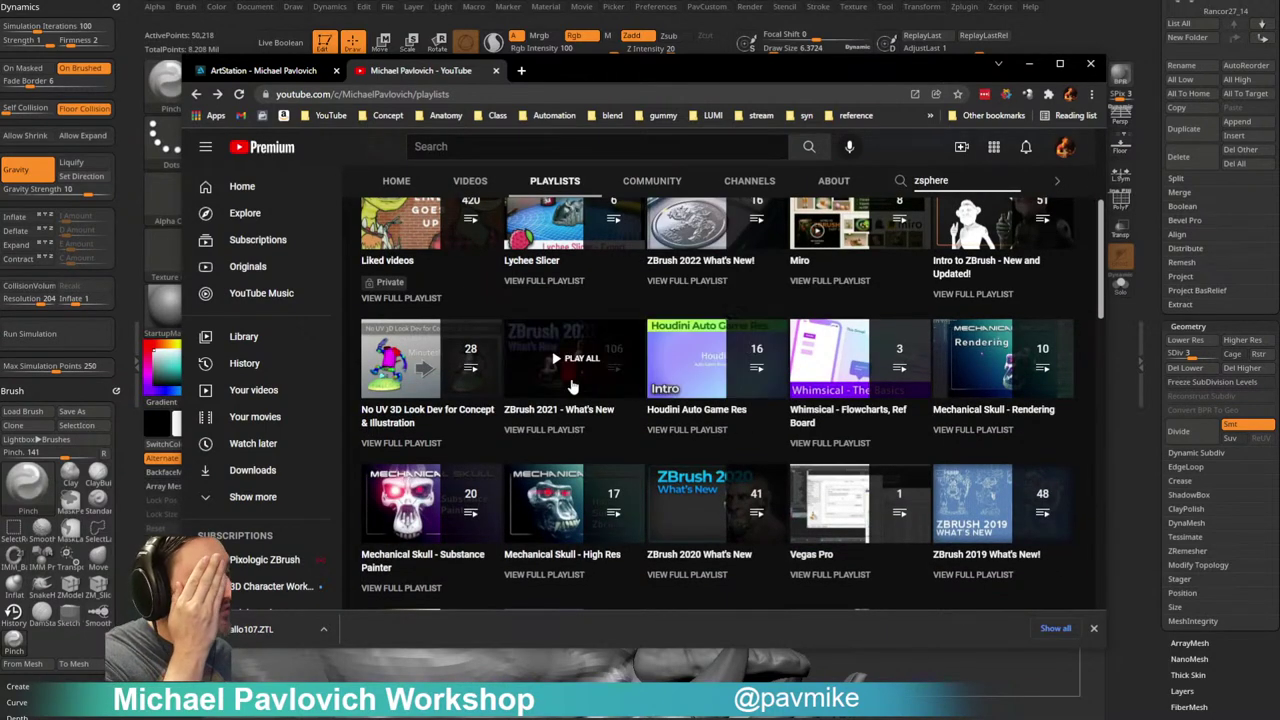
pyautogui.click(545, 429)
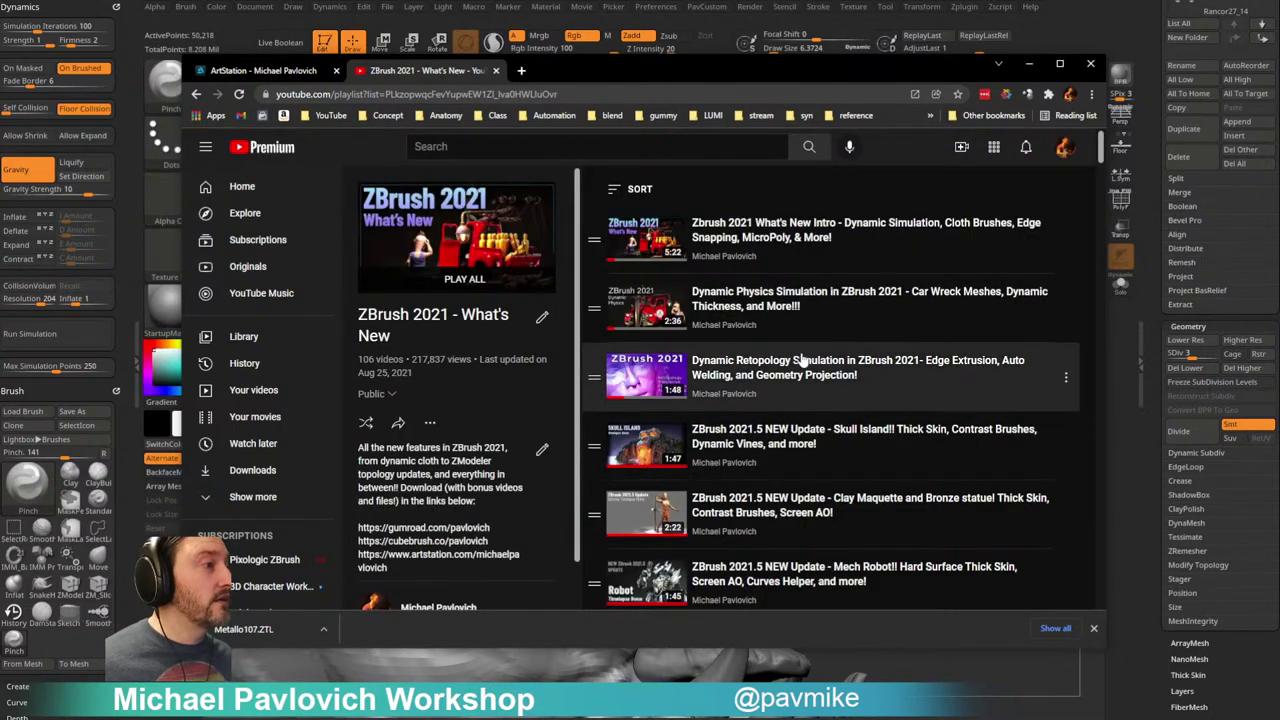
pyautogui.scroll(-10, 771, 454)
pyautogui.scroll(4, 800, 420)
pyautogui.scroll(-5, 838, 395)
pyautogui.scroll(2, 750, 305)
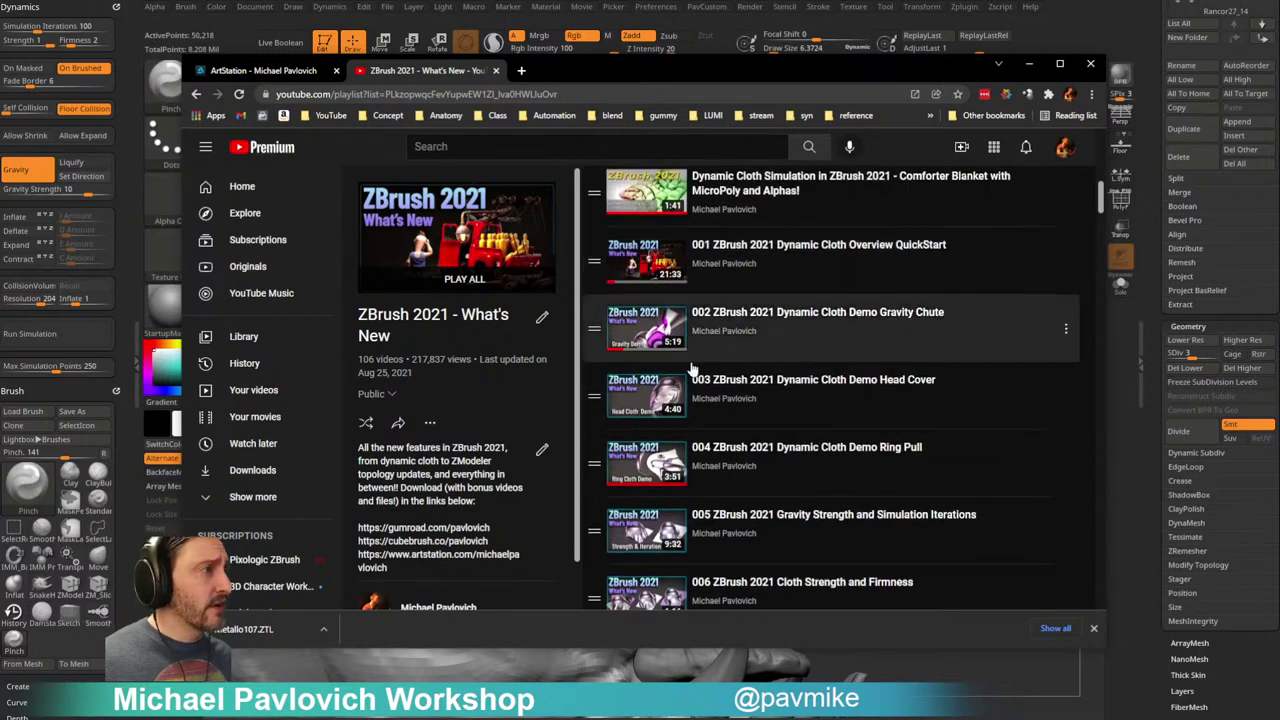
pyautogui.scroll(-10, 795, 322)
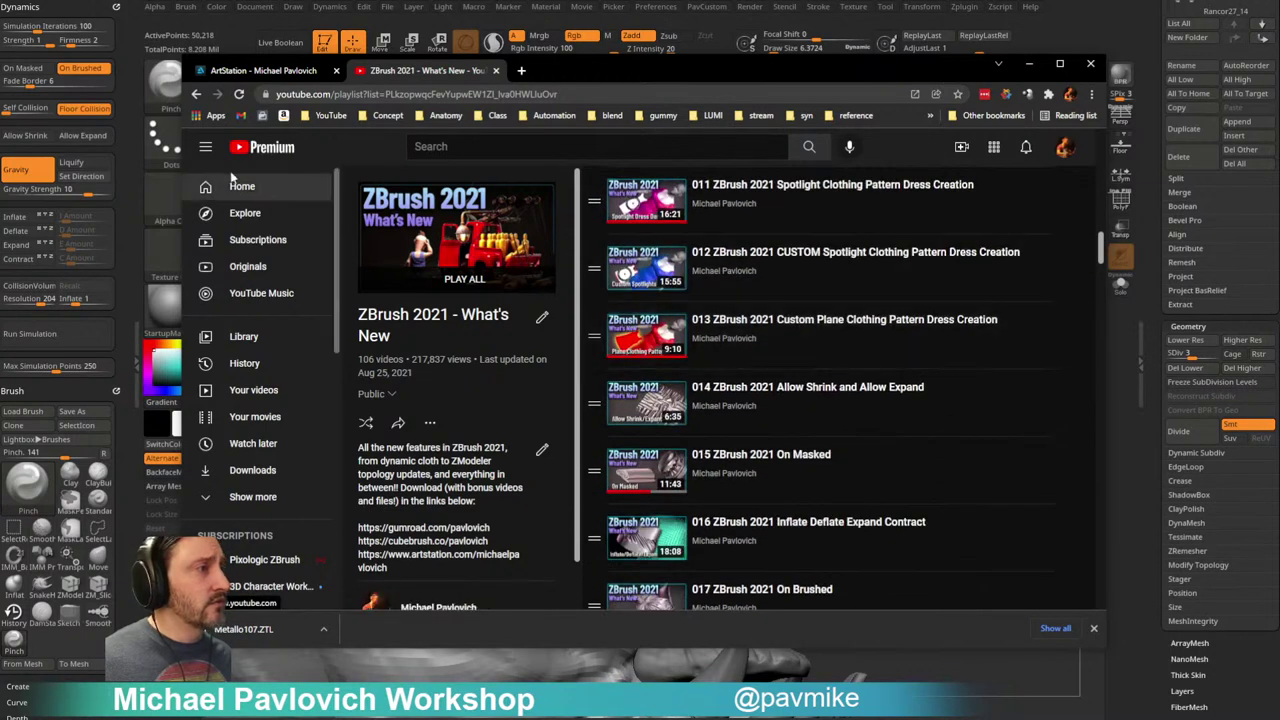
pyautogui.click(196, 94)
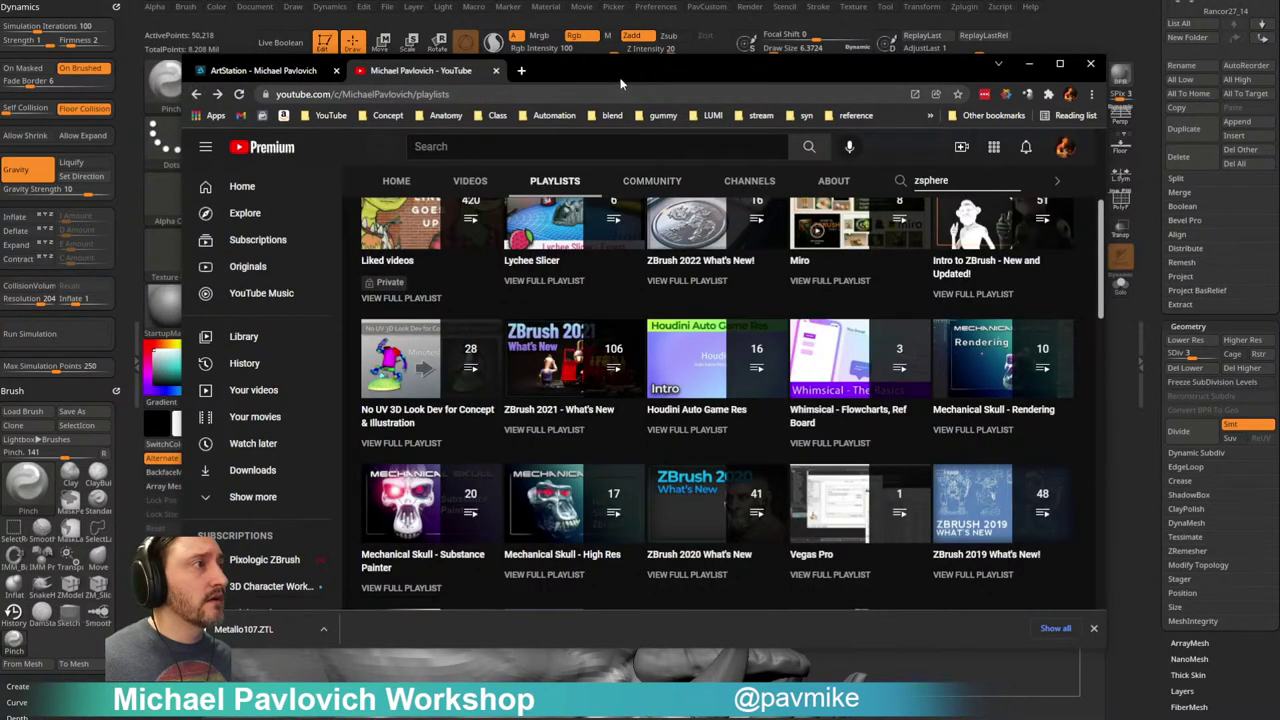
pyautogui.hotkey('alt', 'Tab')
# Step: Lower the Rancor's face to subdivision level 1 and enable the collision volume for the dynamics simulation
pyautogui.moveTo(1027, 231); pyautogui.dragTo(1005, 248)
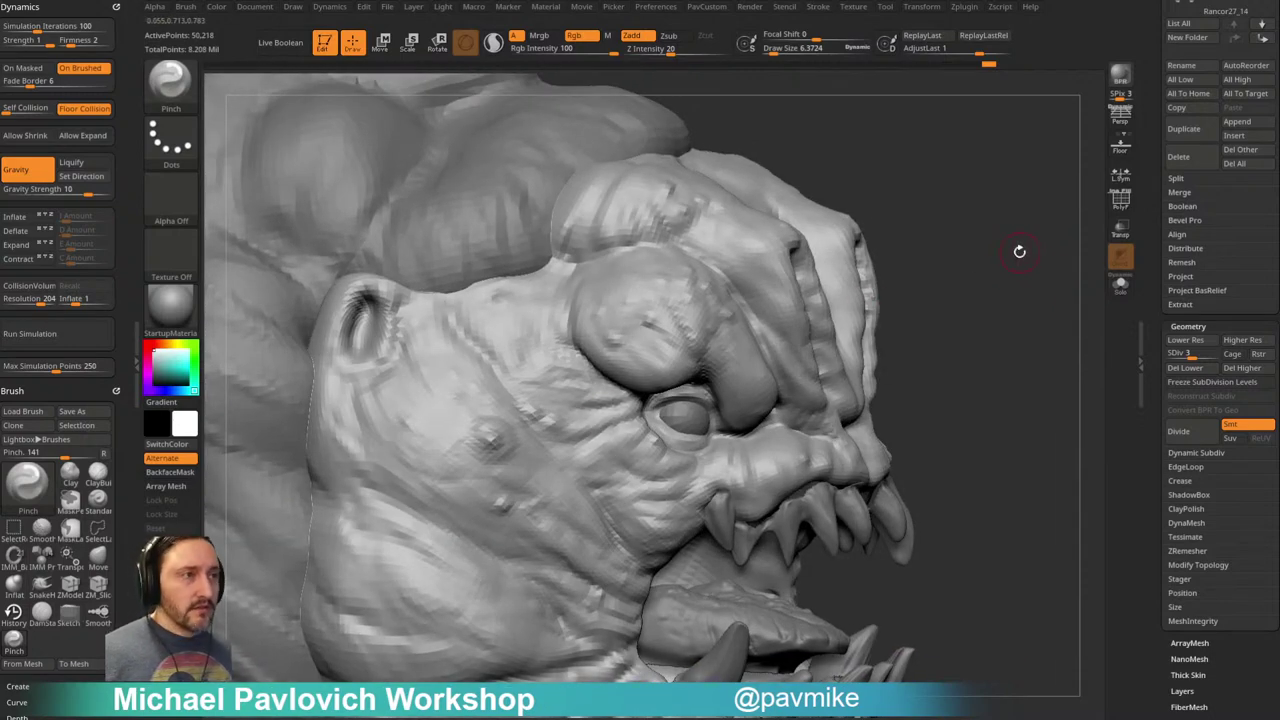
pyautogui.moveTo(940, 308); pyautogui.dragTo(1010, 325)
pyautogui.click(1169, 355)
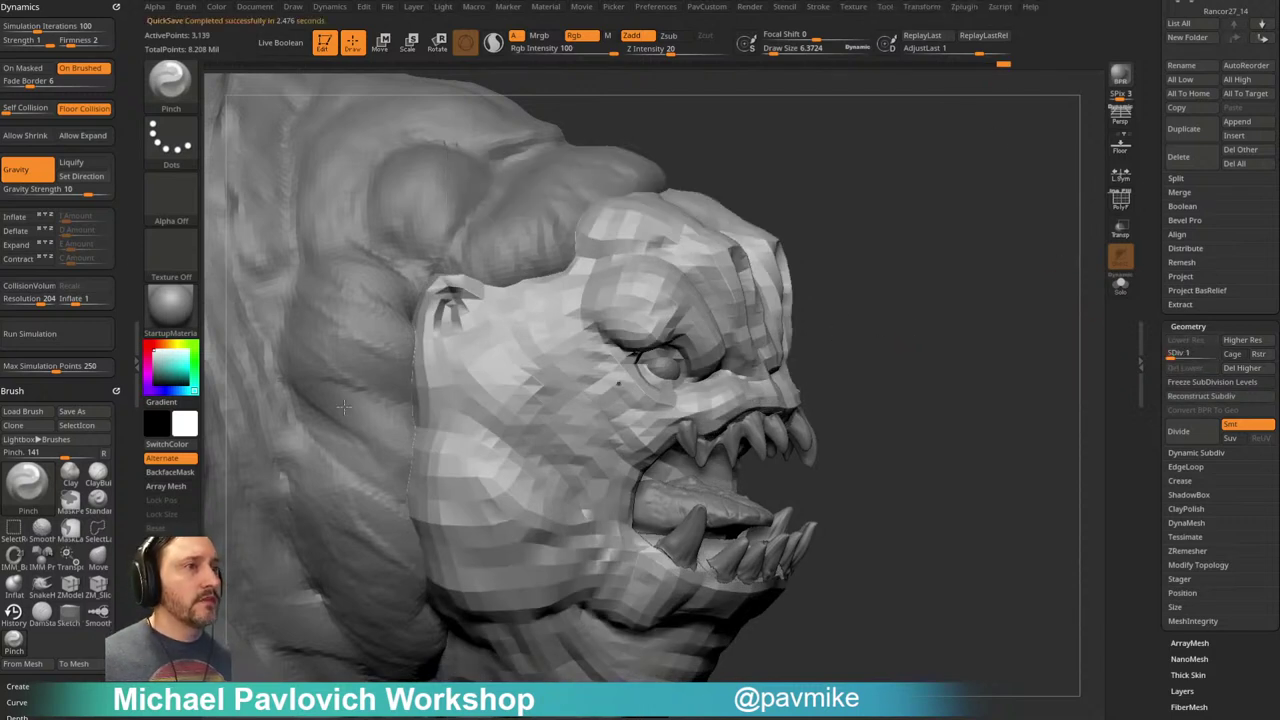
pyautogui.click(40, 286)
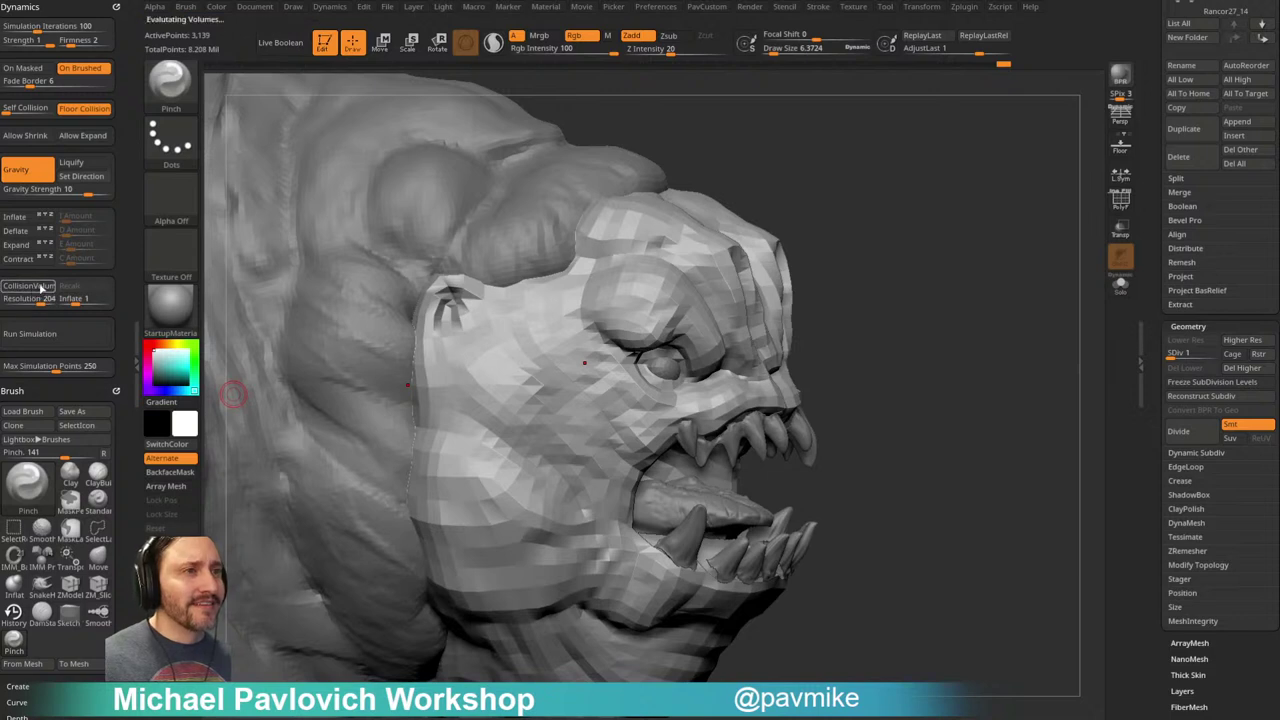
# Step: Set the gravity strength to about 1.55 and run the simulation on the Rancor's face
pyautogui.click(62, 189)
pyautogui.write('0.00057')
pyautogui.press('Return')
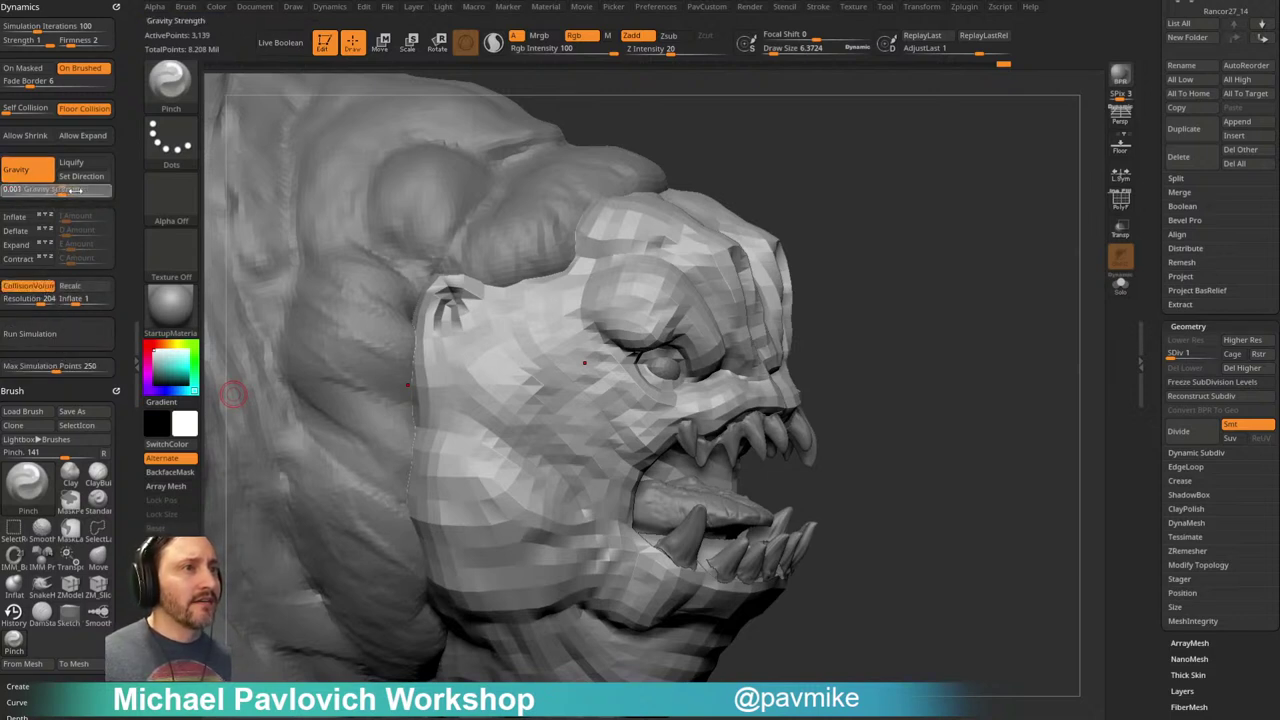
pyautogui.moveTo(96, 191); pyautogui.dragTo(94, 191)
pyautogui.click(78, 341)
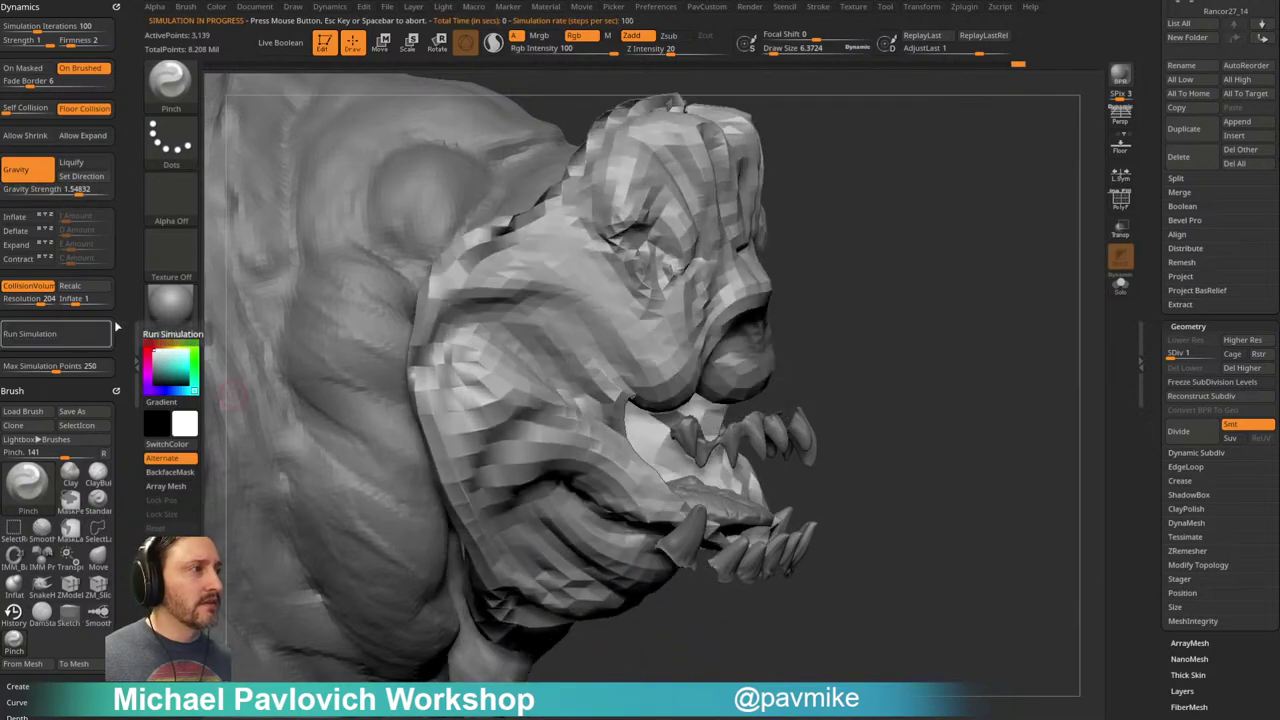
pyautogui.moveTo(837, 223); pyautogui.dragTo(990, 227)
# Step: Show the floor grid under the full Rancor and set all subtools to their highest subdivision level
pyautogui.click(1118, 152)
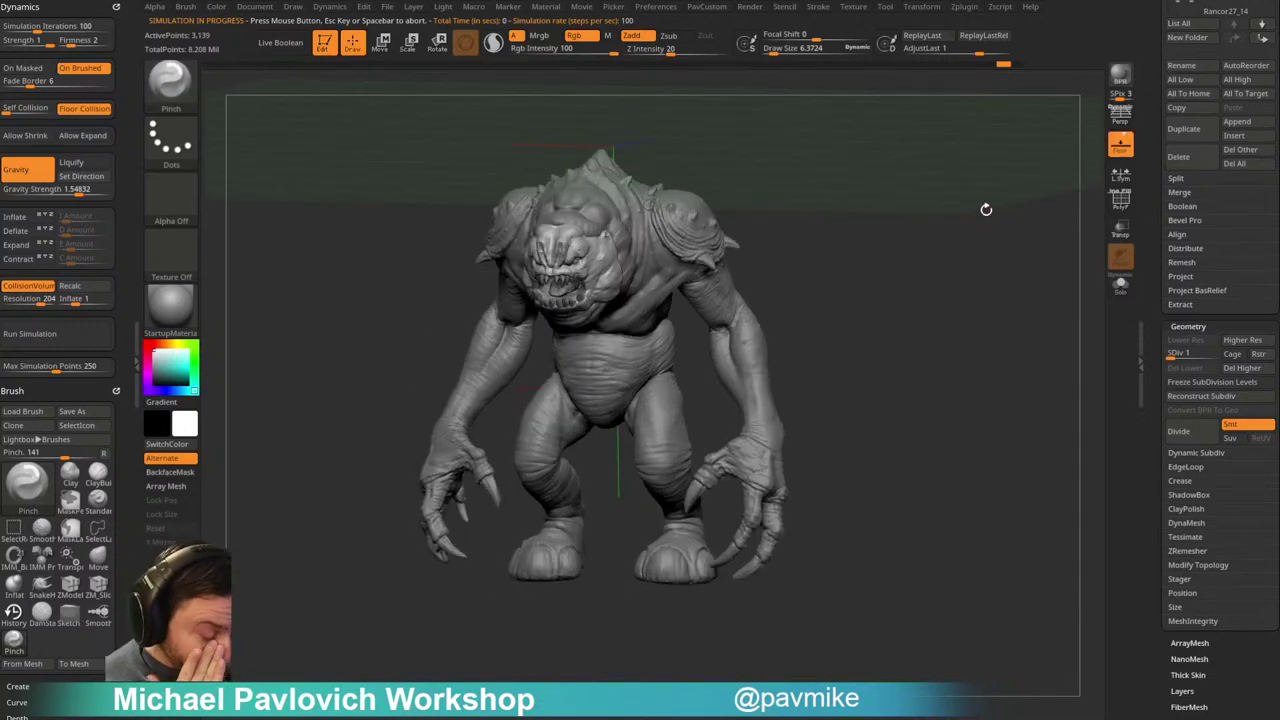
pyautogui.moveTo(986, 209); pyautogui.dragTo(1069, 251)
pyautogui.moveTo(1148, 215); pyautogui.dragTo(1157, 284)
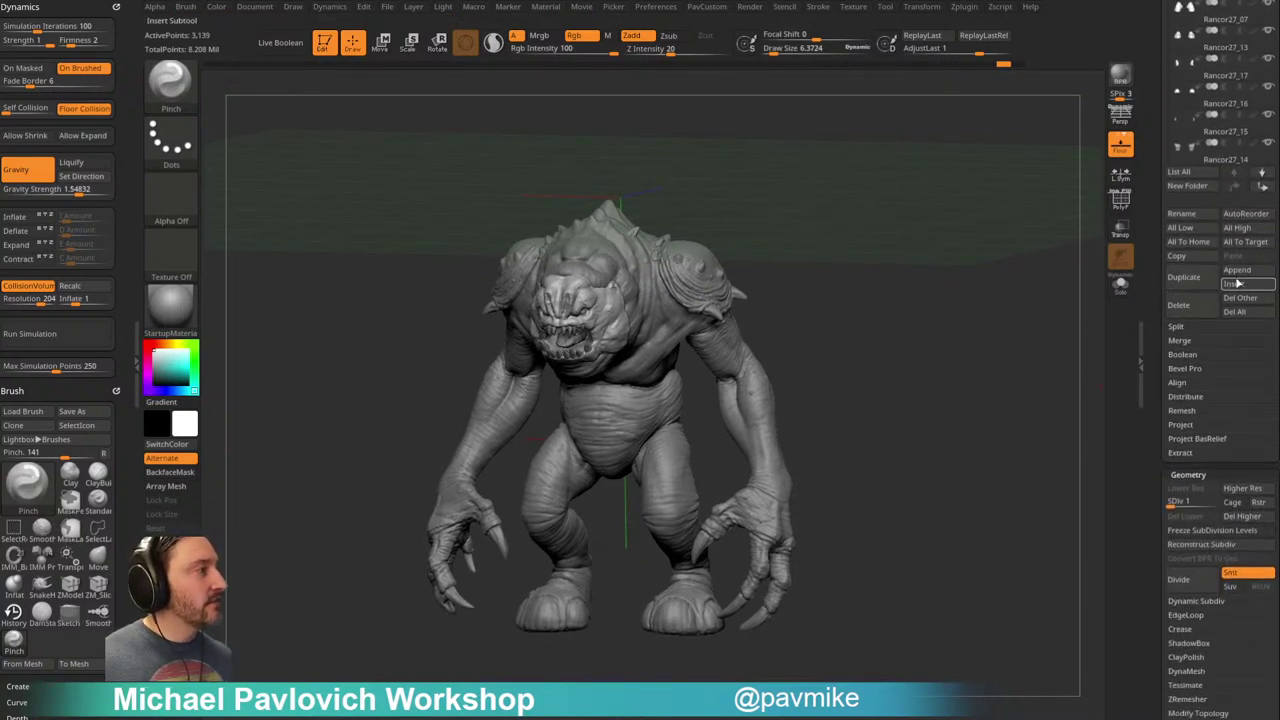
pyautogui.click(1246, 242)
pyautogui.moveTo(1021, 343); pyautogui.dragTo(1003, 349)
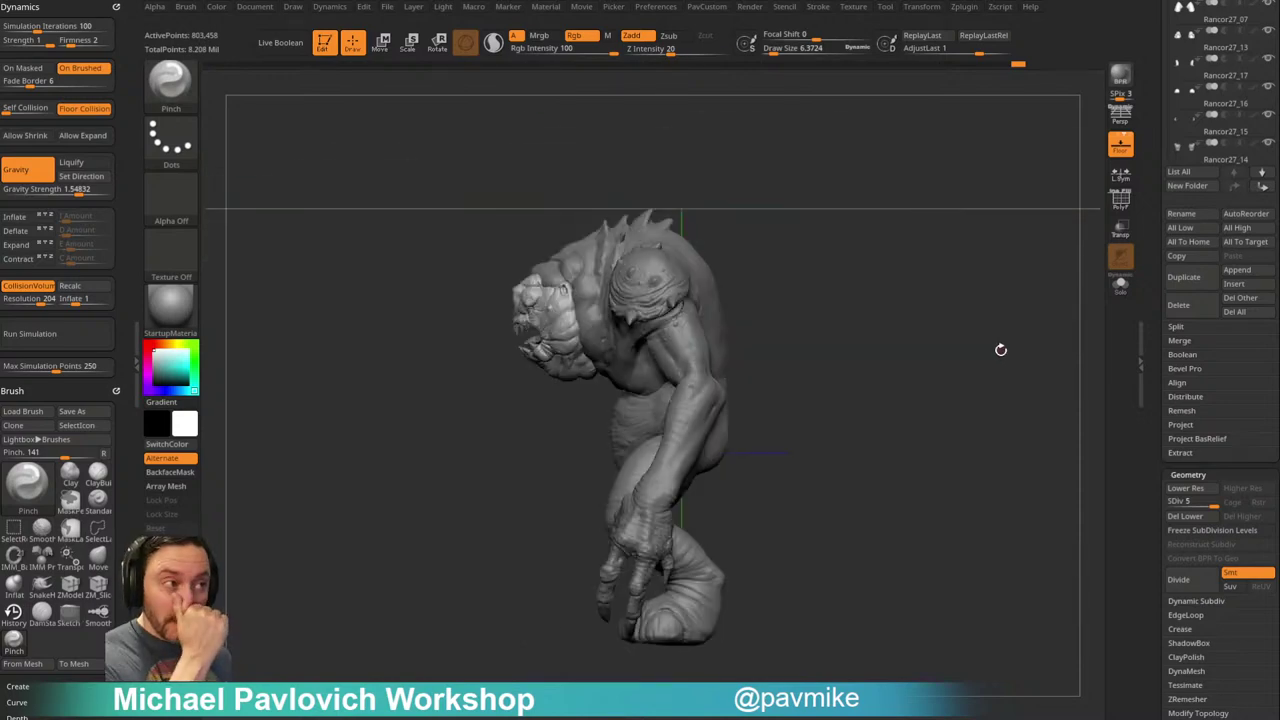
pyautogui.moveTo(964, 374)
pyautogui.mouseDown()
pyautogui.moveTo(1006, 371)
pyautogui.moveTo(951, 367)
pyautogui.moveTo(974, 351)
pyautogui.mouseUp()
# Step: Activate the transform gizmo and make it affect all of the Rancor's subtools at once
pyautogui.press('w')
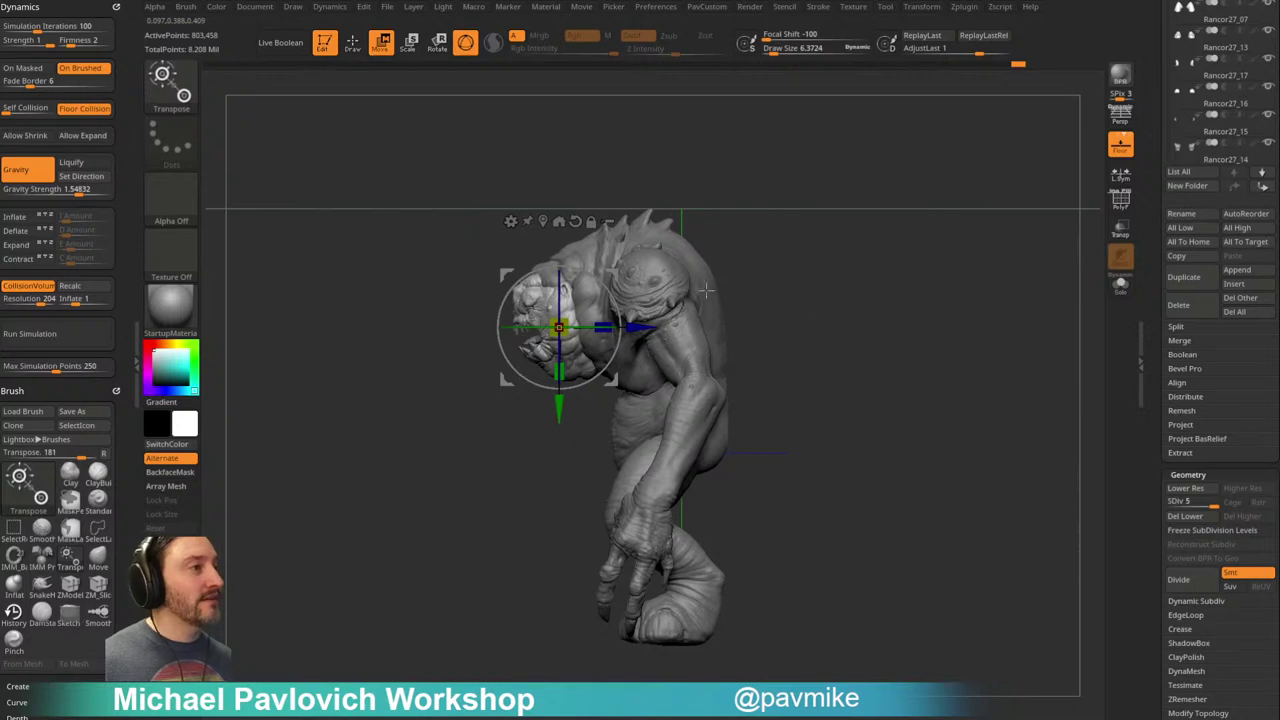
pyautogui.moveTo(768, 184); pyautogui.dragTo(812, 192)
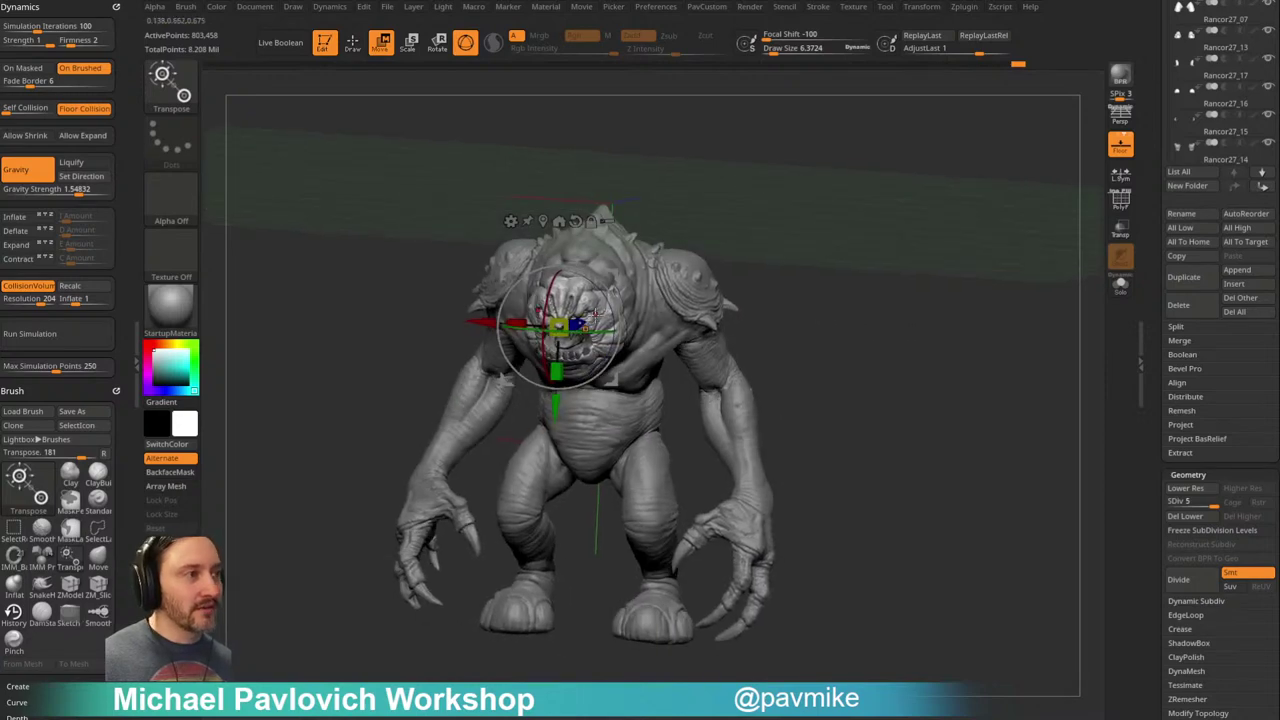
pyautogui.moveTo(575, 222); pyautogui.dragTo(711, 222)
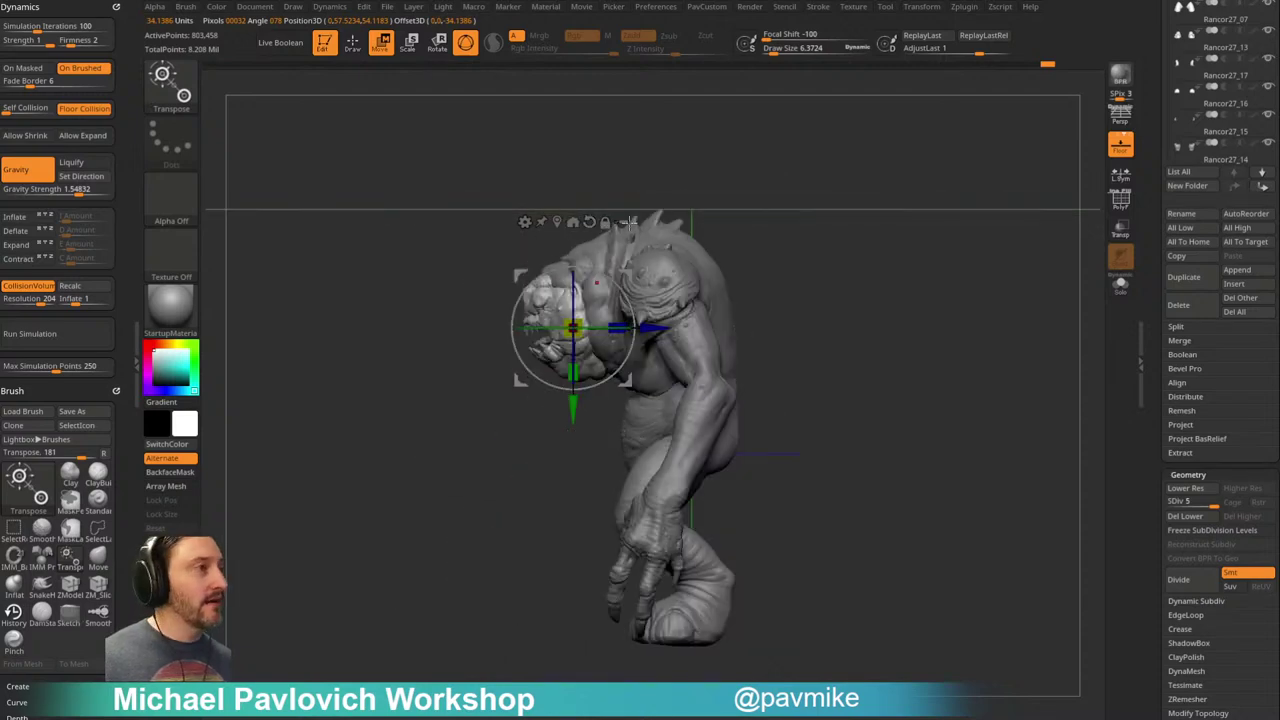
pyautogui.click(622, 222)
pyautogui.keyDown('alt'); pyautogui.moveTo(917, 310); pyautogui.dragTo(902, 314); pyautogui.keyUp('alt')
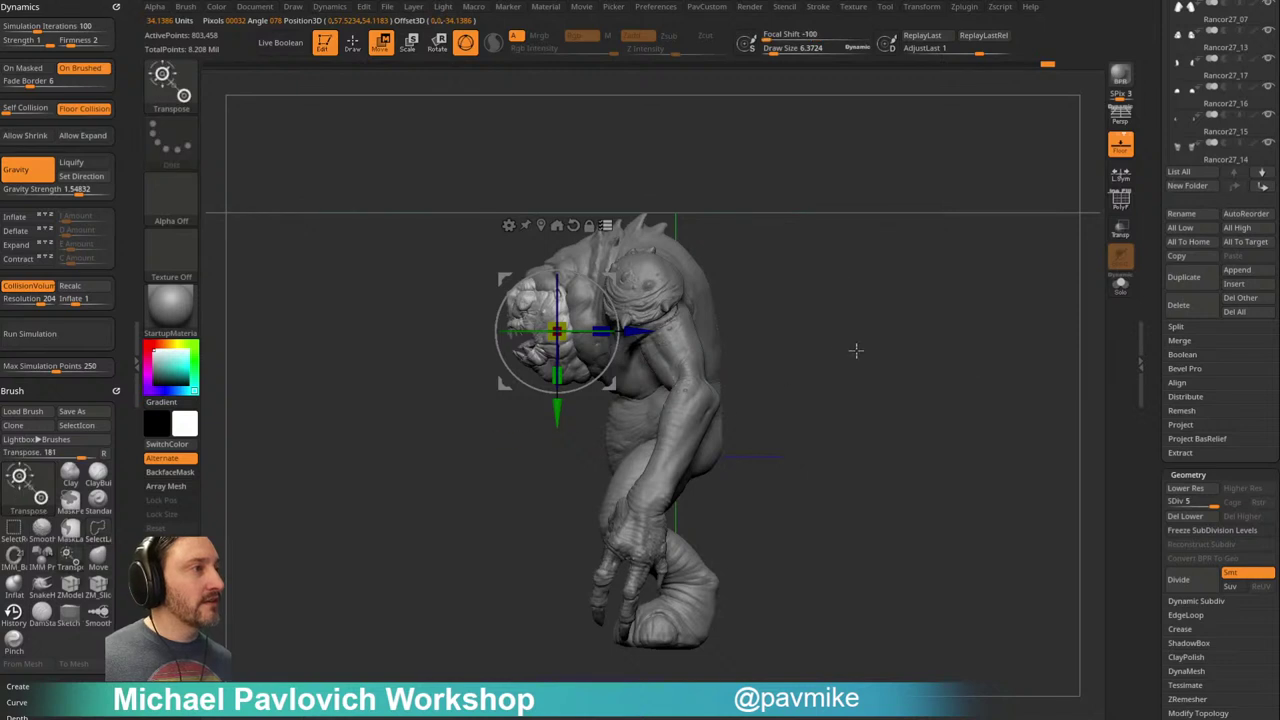
# Step: Rotate and move the whole Rancor with the gizmo so it stands upright on the floor grid, undoing the last transform
pyautogui.keyDown('alt'); pyautogui.moveTo(829, 354); pyautogui.dragTo(843, 326); pyautogui.keyUp('alt')
pyautogui.moveTo(598, 341); pyautogui.dragTo(514, 535)
pyautogui.moveTo(878, 415); pyautogui.dragTo(883, 306)
pyautogui.moveTo(464, 333); pyautogui.dragTo(636, 343)
pyautogui.keyDown('shift'); pyautogui.moveTo(968, 297); pyautogui.dragTo(872, 332); pyautogui.keyUp('shift')
pyautogui.moveTo(639, 497); pyautogui.dragTo(648, 256)
pyautogui.hotkey('ctrl', 'z')
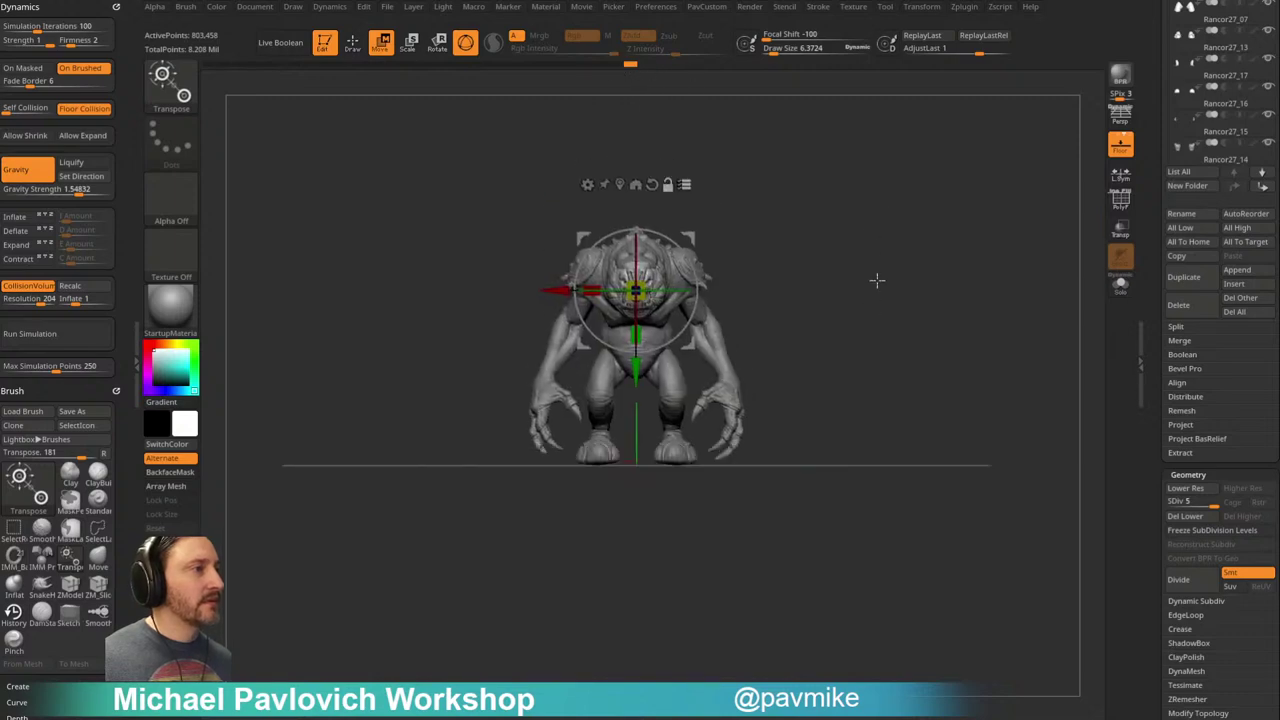
# Step: Return to draw mode and switch to the Standard brush with a draw size of about 13.8
pyautogui.press('q')
pyautogui.moveTo(866, 275)
pyautogui.mouseDown()
pyautogui.moveTo(936, 356)
pyautogui.moveTo(940, 291)
pyautogui.moveTo(949, 314)
pyautogui.moveTo(904, 271)
pyautogui.mouseUp()
pyautogui.press('w')
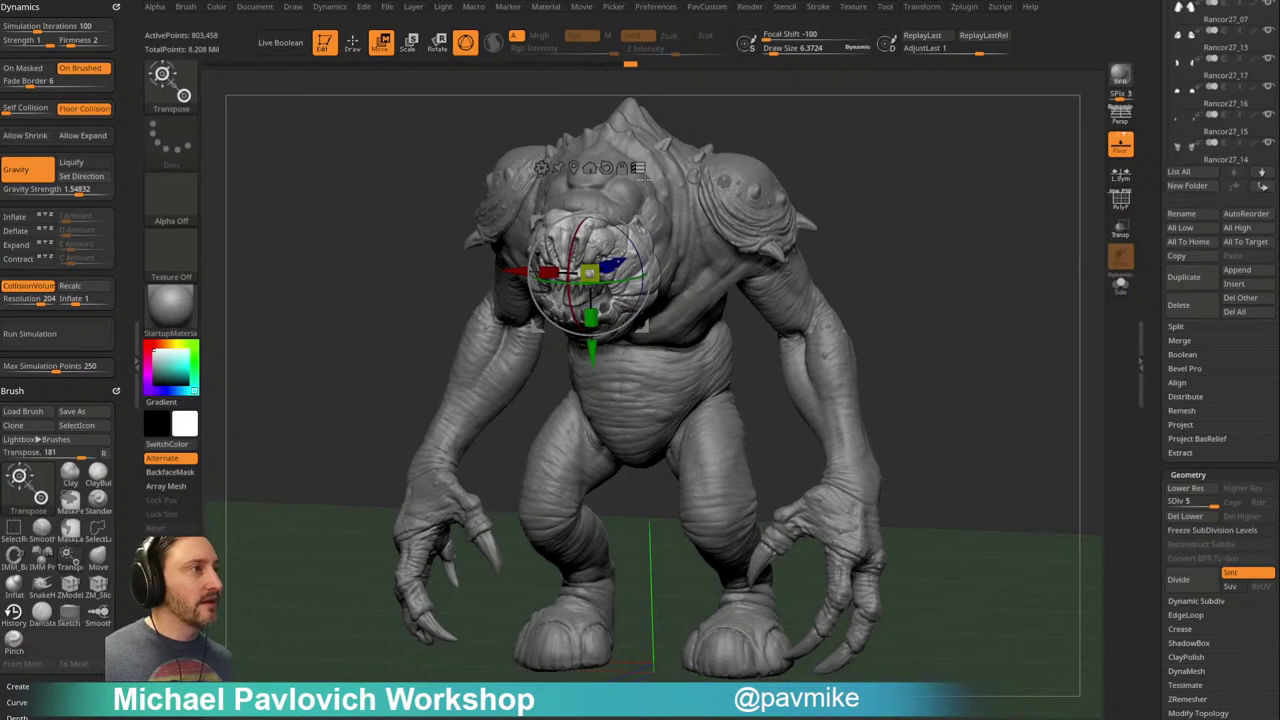
pyautogui.moveTo(905, 215)
pyautogui.keyDown('shift'); pyautogui.mouseDown()
pyautogui.moveTo(986, 246)
pyautogui.moveTo(908, 249)
pyautogui.moveTo(955, 267)
pyautogui.moveTo(909, 271)
pyautogui.moveTo(917, 287)
pyautogui.moveTo(929, 260)
pyautogui.moveTo(1000, 374)
pyautogui.mouseUp(); pyautogui.keyUp('shift')
pyautogui.press('q')
pyautogui.press('s')
pyautogui.click(894, 288)
pyautogui.press('b')
pyautogui.press('s')
pyautogui.press('t')
# Step: Lower the Rancor's face to subdivision level 1 and rebuild the collision volume for the simulation
pyautogui.click(1168, 504)
pyautogui.moveTo(1068, 453); pyautogui.dragTo(1035, 477)
pyautogui.click(30, 287)
pyautogui.click(32, 290)
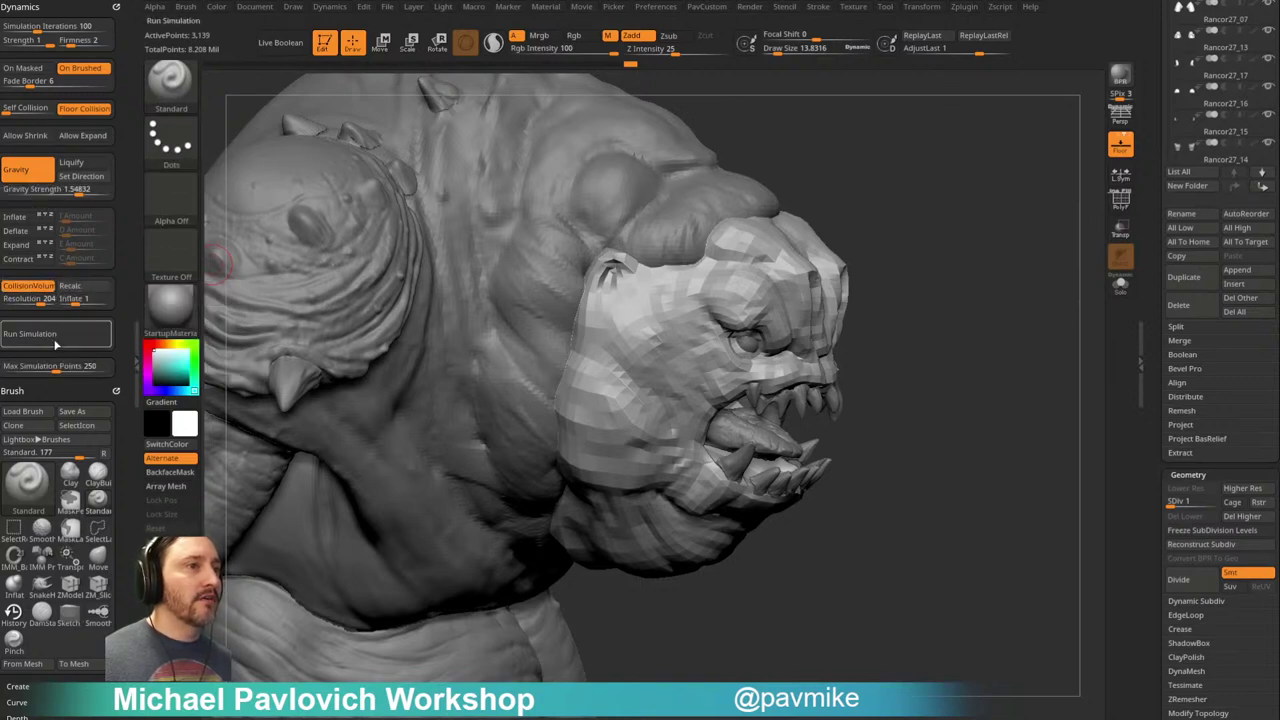
# Step: Run the gravity simulation on the Rancor's face, raise the face to subdivision level 2 and run the simulation again
pyautogui.click(55, 334)
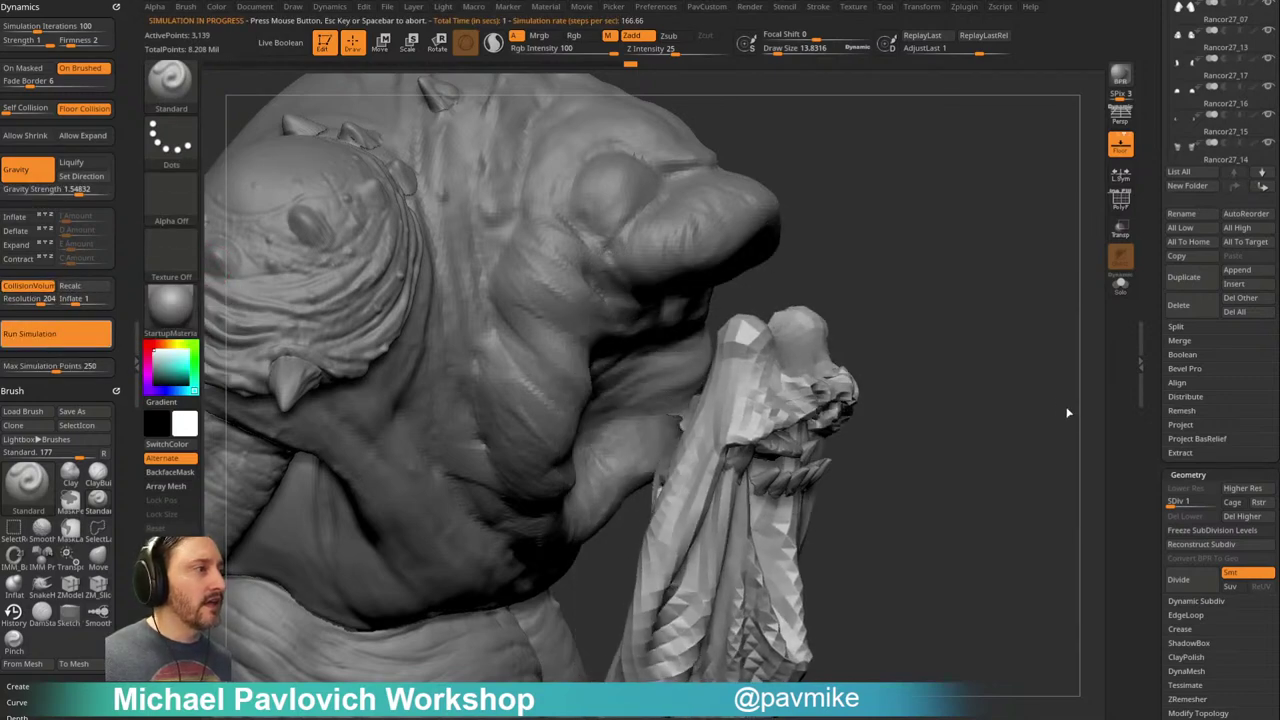
pyautogui.moveTo(1036, 467)
pyautogui.mouseDown()
pyautogui.moveTo(1014, 391)
pyautogui.moveTo(1000, 406)
pyautogui.moveTo(914, 402)
pyautogui.moveTo(1031, 386)
pyautogui.moveTo(1006, 394)
pyautogui.moveTo(1006, 380)
pyautogui.mouseUp()
pyautogui.moveTo(1038, 331)
pyautogui.mouseDown()
pyautogui.moveTo(1060, 440)
pyautogui.moveTo(1060, 389)
pyautogui.moveTo(1105, 441)
pyautogui.moveTo(1040, 434)
pyautogui.moveTo(1042, 413)
pyautogui.mouseUp()
pyautogui.click(1180, 502)
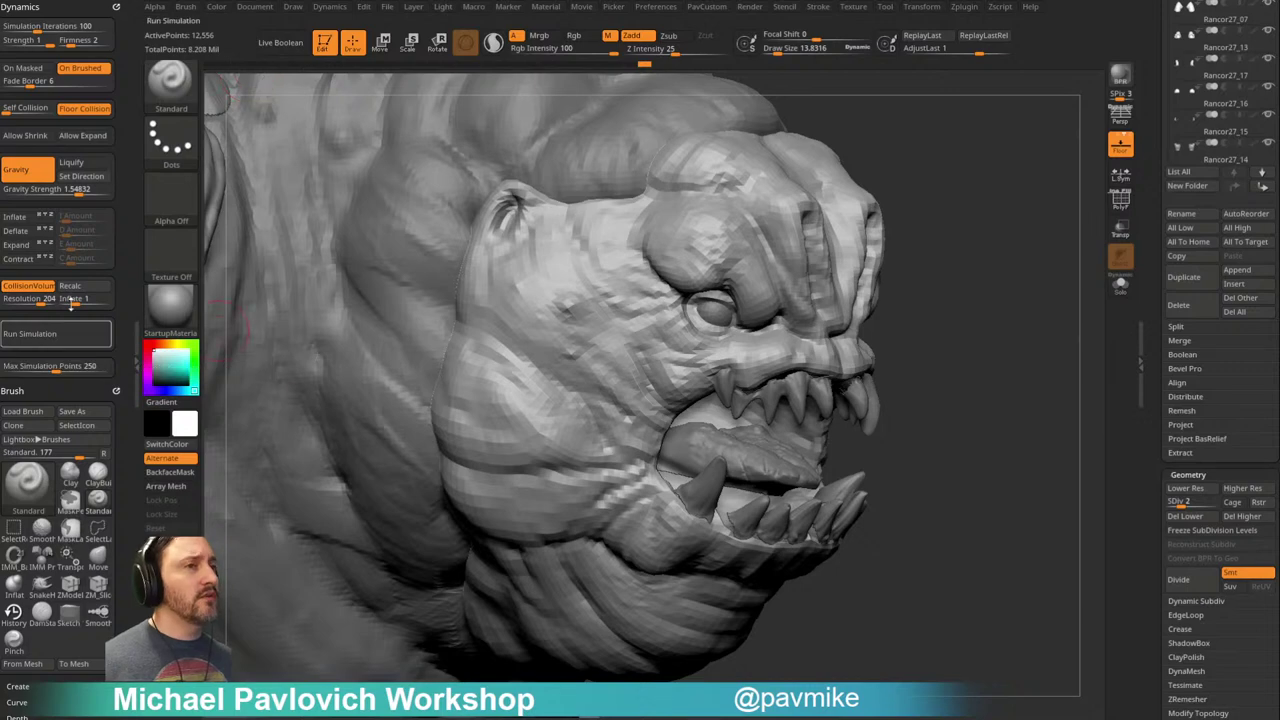
pyautogui.click(56, 333)
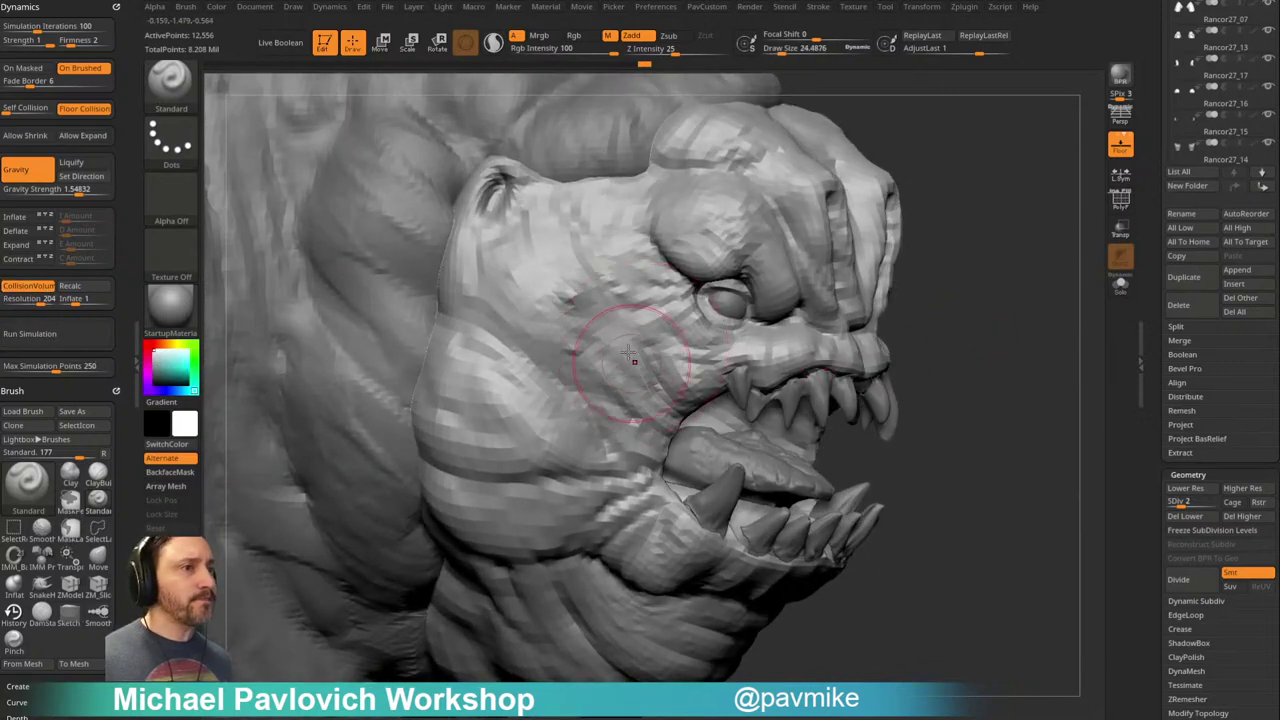
# Step: Try twisting the Rancor's cheek with the ClothTwister brush at a draw size of about 79, undoing the stroke
pyautogui.press('b')
pyautogui.press('c')
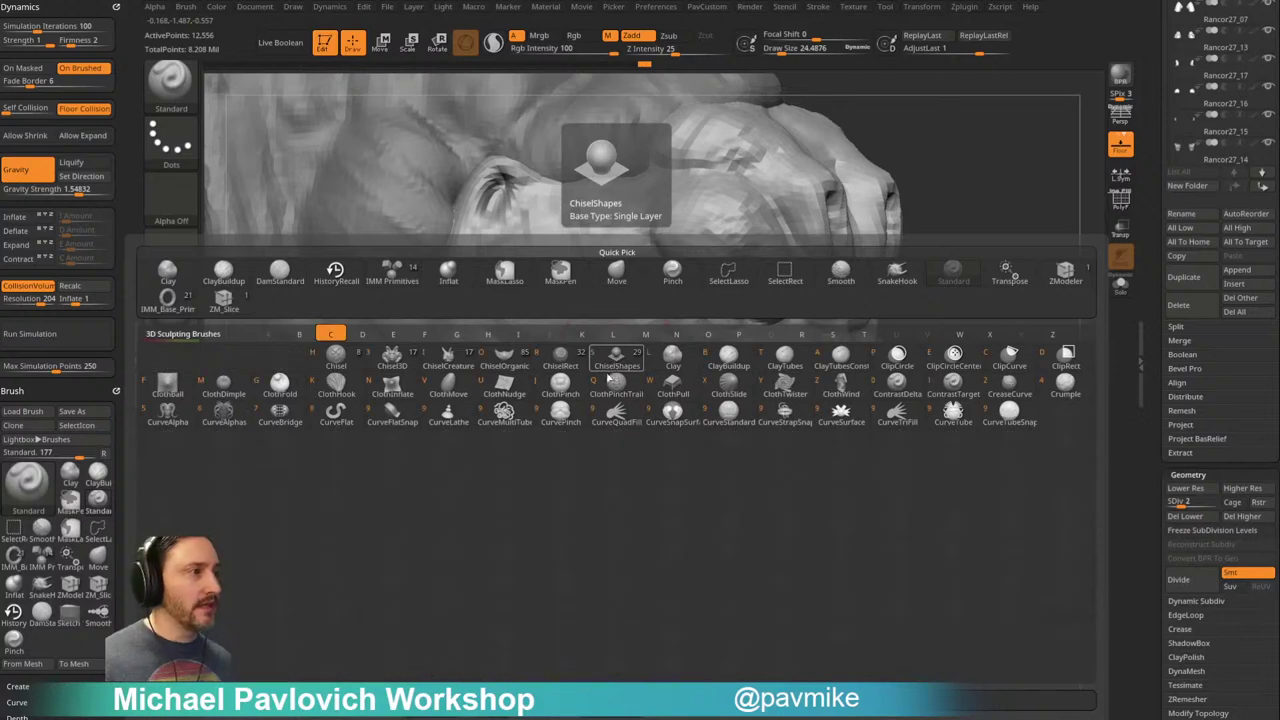
pyautogui.click(785, 387)
pyautogui.press(']')
pyautogui.press(']')
pyautogui.press(']')
pyautogui.press(']')
pyautogui.moveTo(678, 358); pyautogui.dragTo(640, 345)
pyautogui.hotkey('ctrl', 'z')
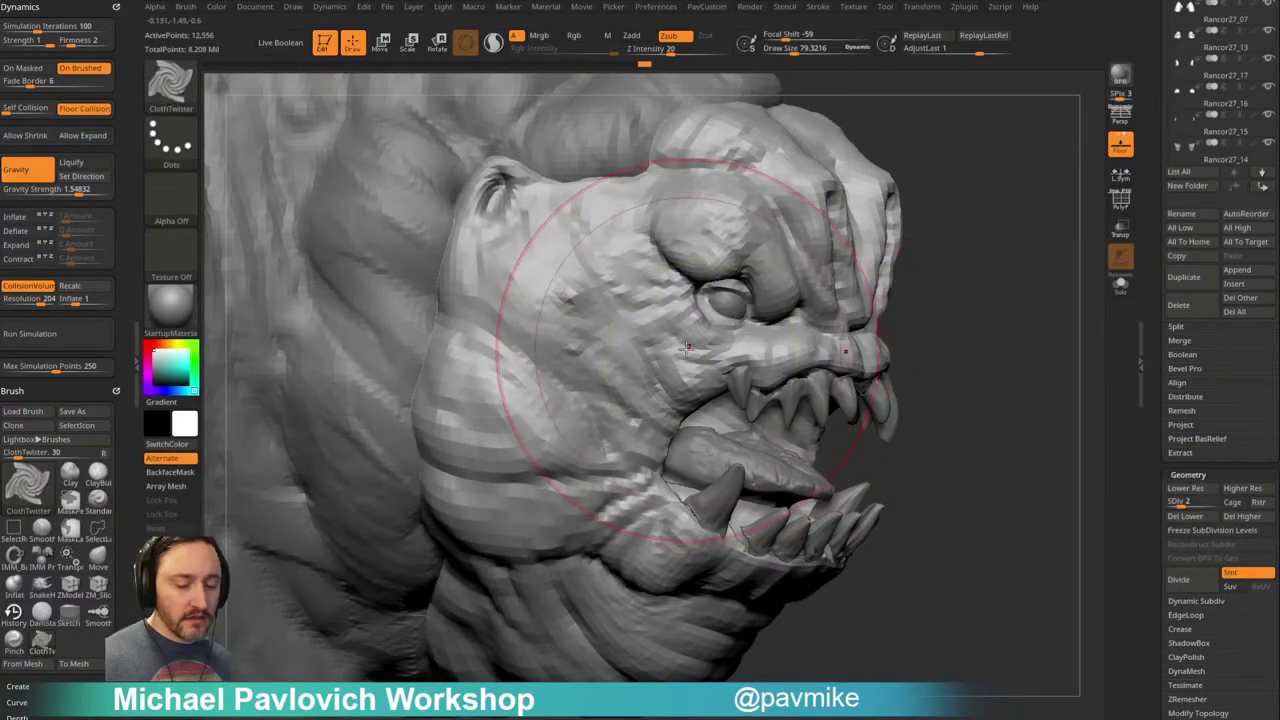
# Step: Switch to the ClothHook brush, turn off the collision volume and try hooking the cheek skin, undoing the stroke
pyautogui.press('b')
pyautogui.press('c')
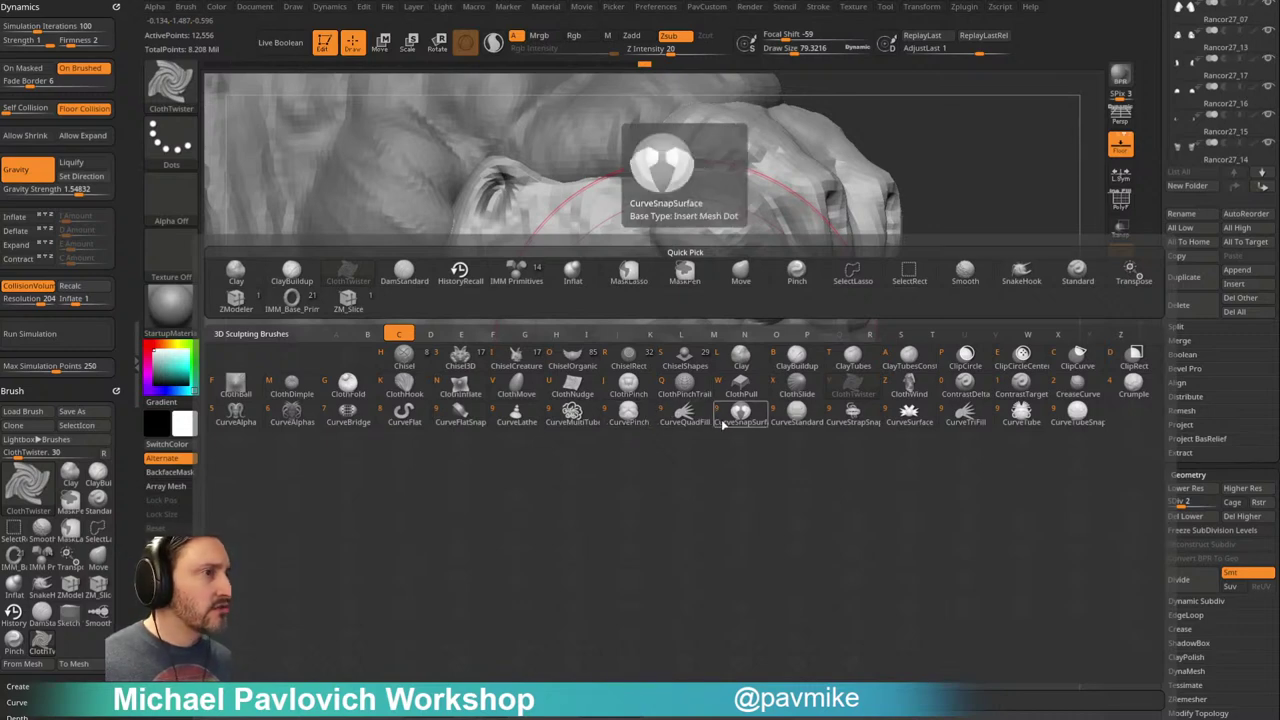
pyautogui.press('m')
pyautogui.moveTo(634, 338)
pyautogui.mouseDown()
pyautogui.moveTo(624, 360)
pyautogui.moveTo(642, 370)
pyautogui.mouseUp()
pyautogui.click(28, 287)
pyautogui.press('[')
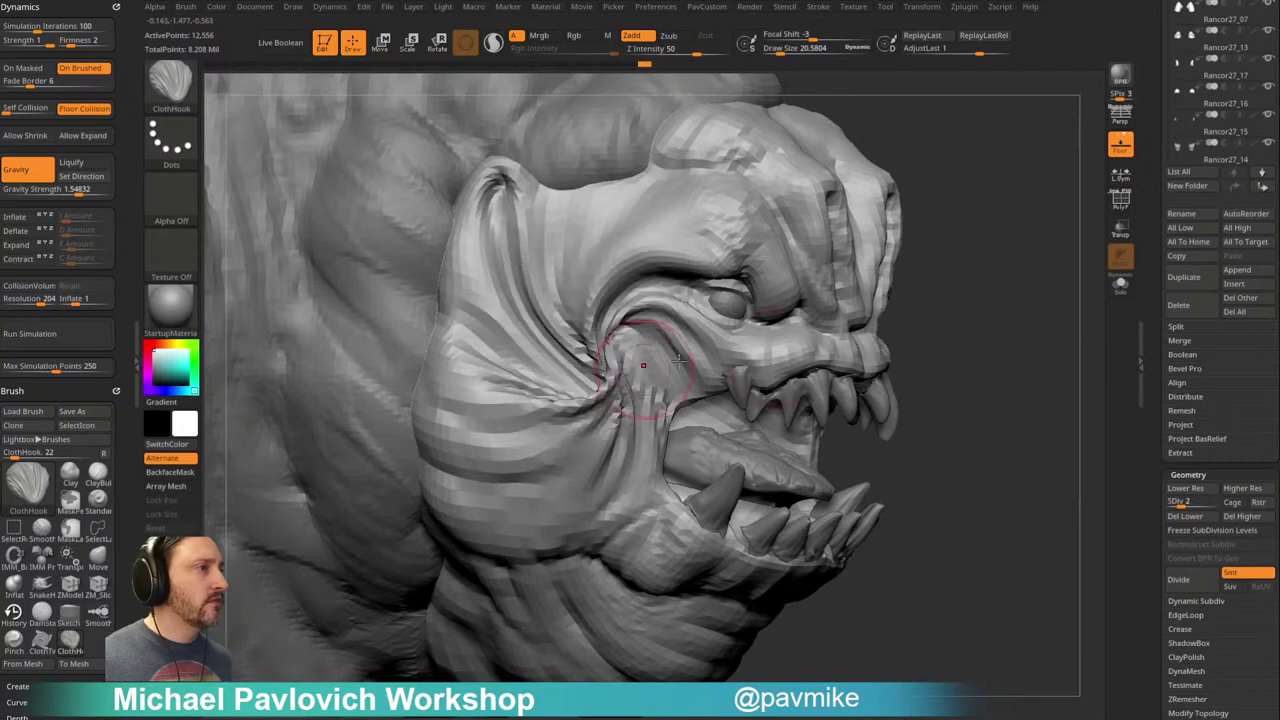
pyautogui.hotkey('ctrl', 'z')
# Step: Collapse the face's Deformation and Masking settings
pyautogui.scroll(-10, 1148, 384)
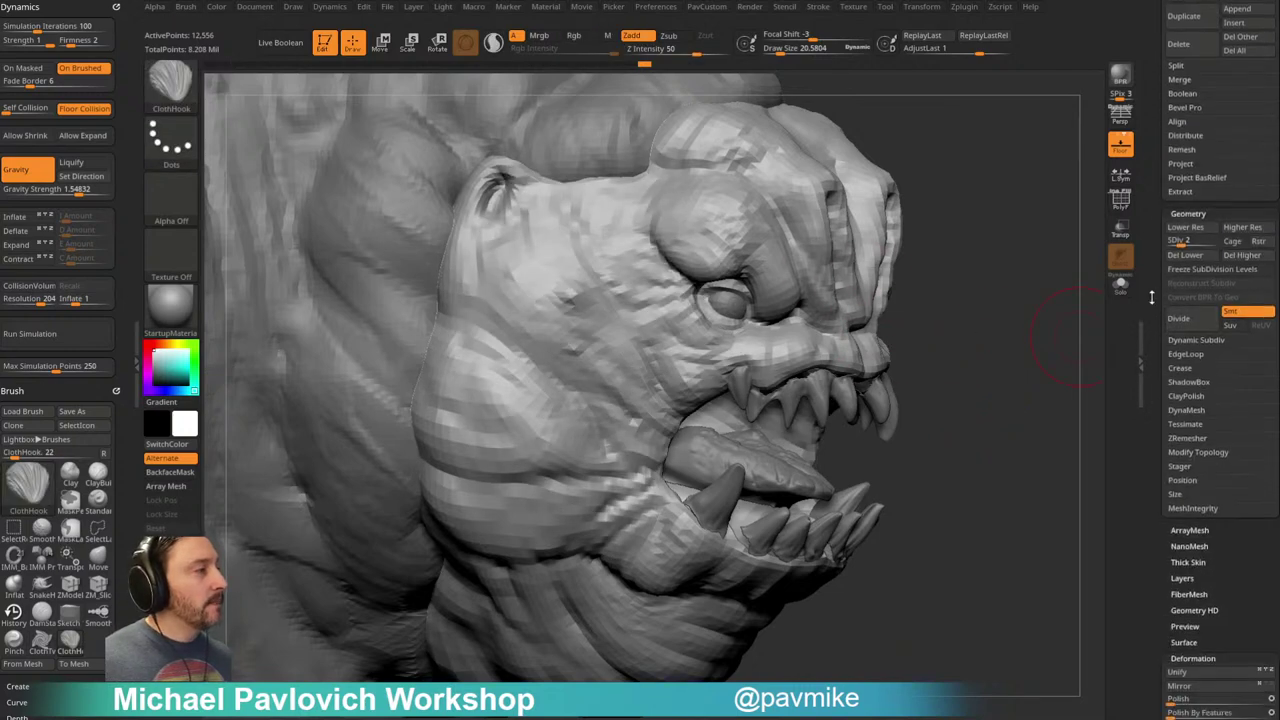
pyautogui.press('shift')
pyautogui.scroll(10, 1170, 440)
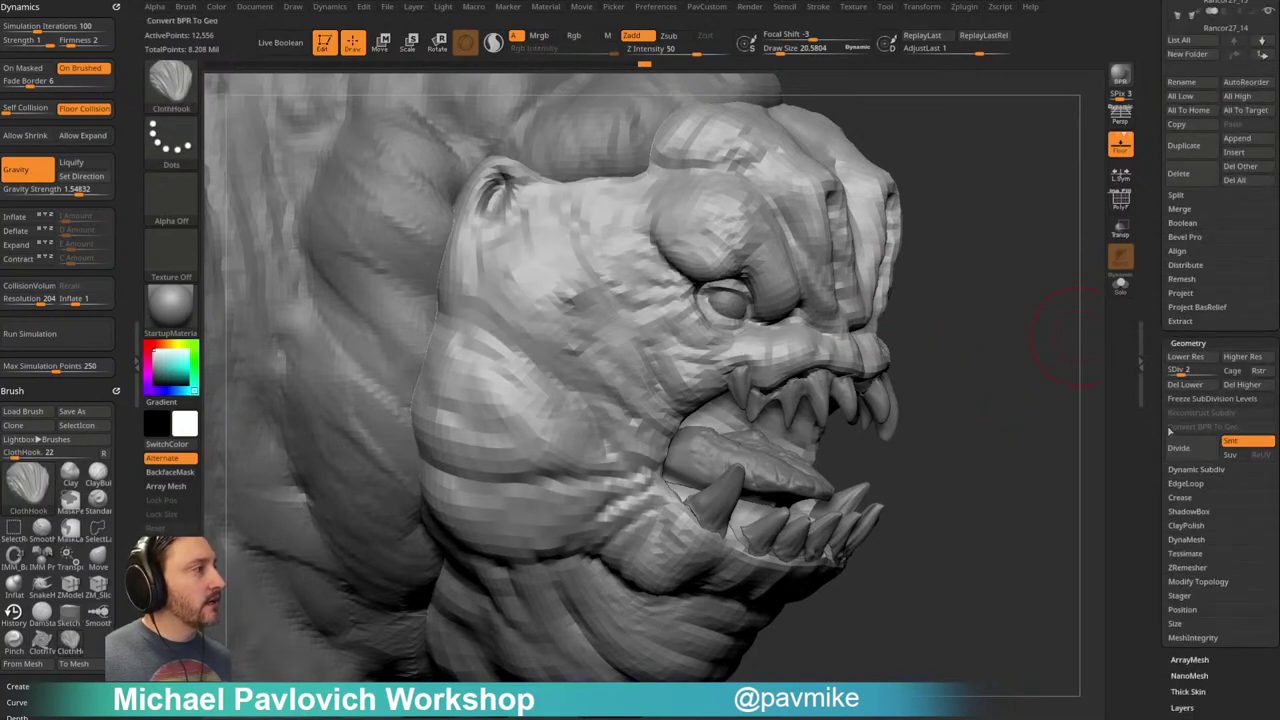
pyautogui.moveTo(620, 314)
pyautogui.mouseDown()
pyautogui.moveTo(614, 280)
pyautogui.moveTo(645, 305)
pyautogui.moveTo(597, 348)
pyautogui.mouseUp()
pyautogui.scroll(-5, 1175, 400)
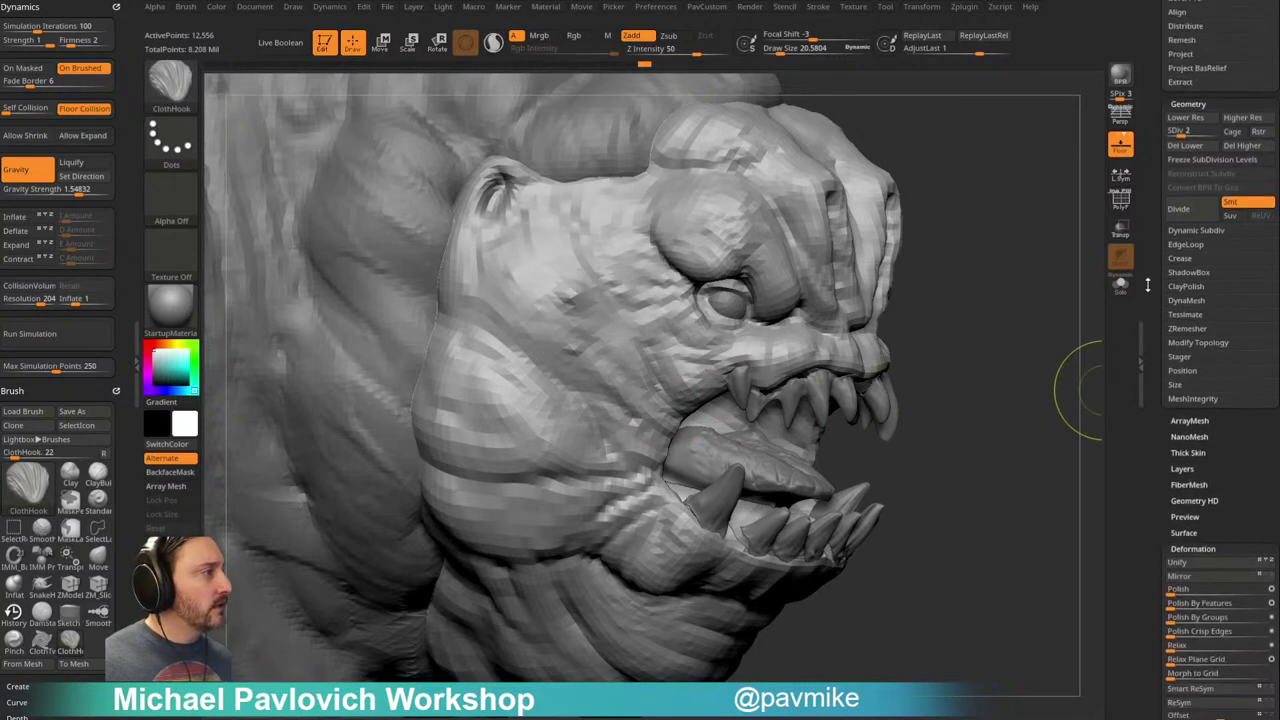
pyautogui.press('shift')
pyautogui.scroll(-5, 1178, 400)
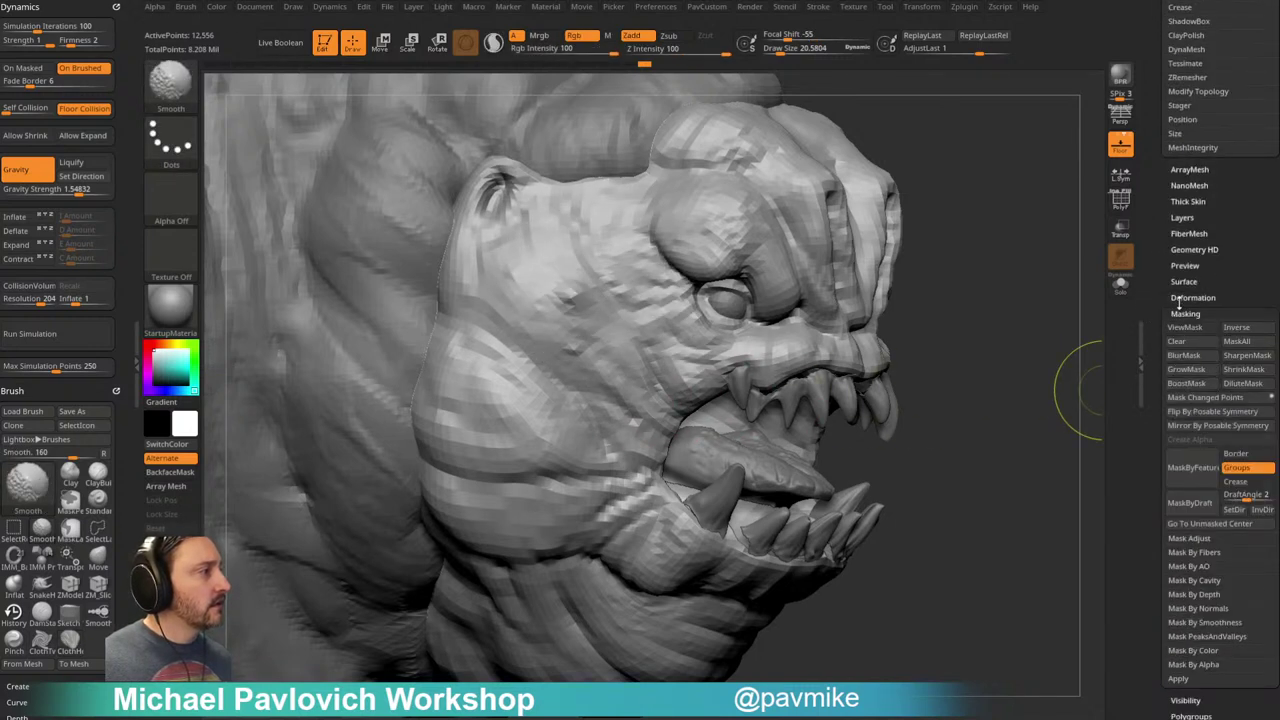
pyautogui.click(1186, 209)
pyautogui.click(1182, 222)
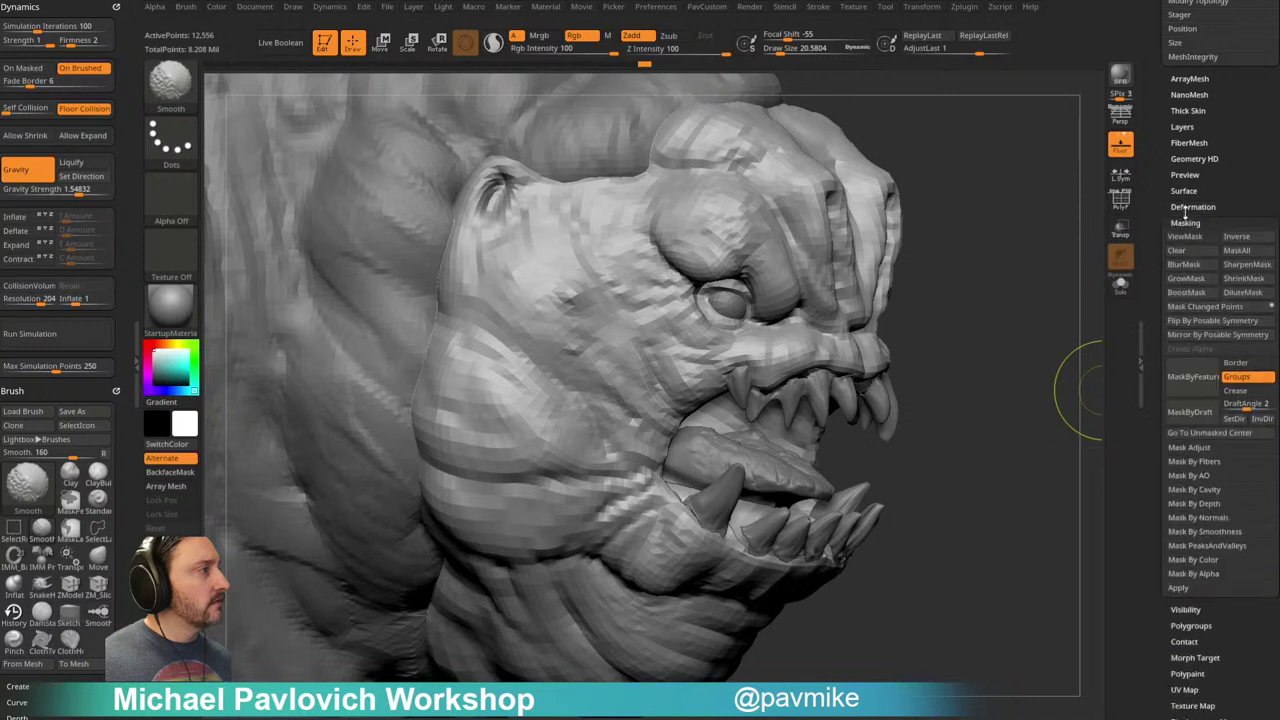
pyautogui.click(1181, 222)
# Step: Enable Thick Skin on the face and set its thickness to about 4.1
pyautogui.scroll(5, 1178, 190)
pyautogui.scroll(-2, 1157, 394)
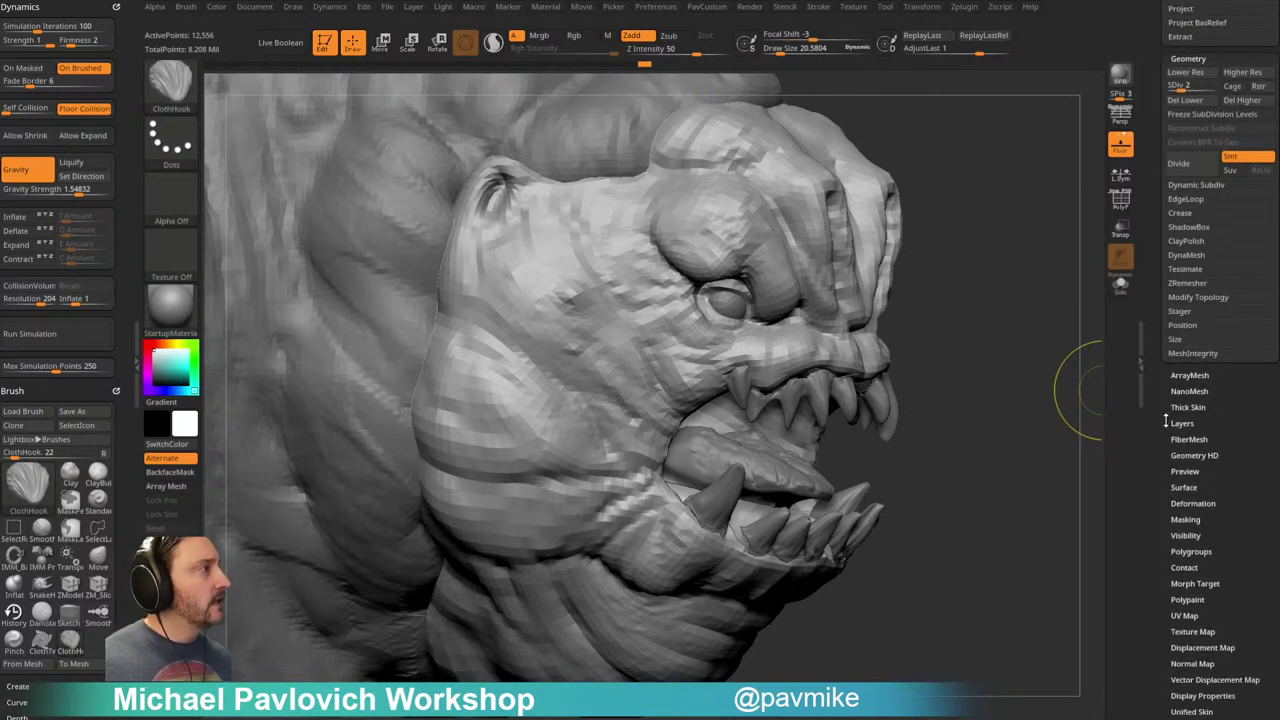
pyautogui.scroll(-2, 1166, 420)
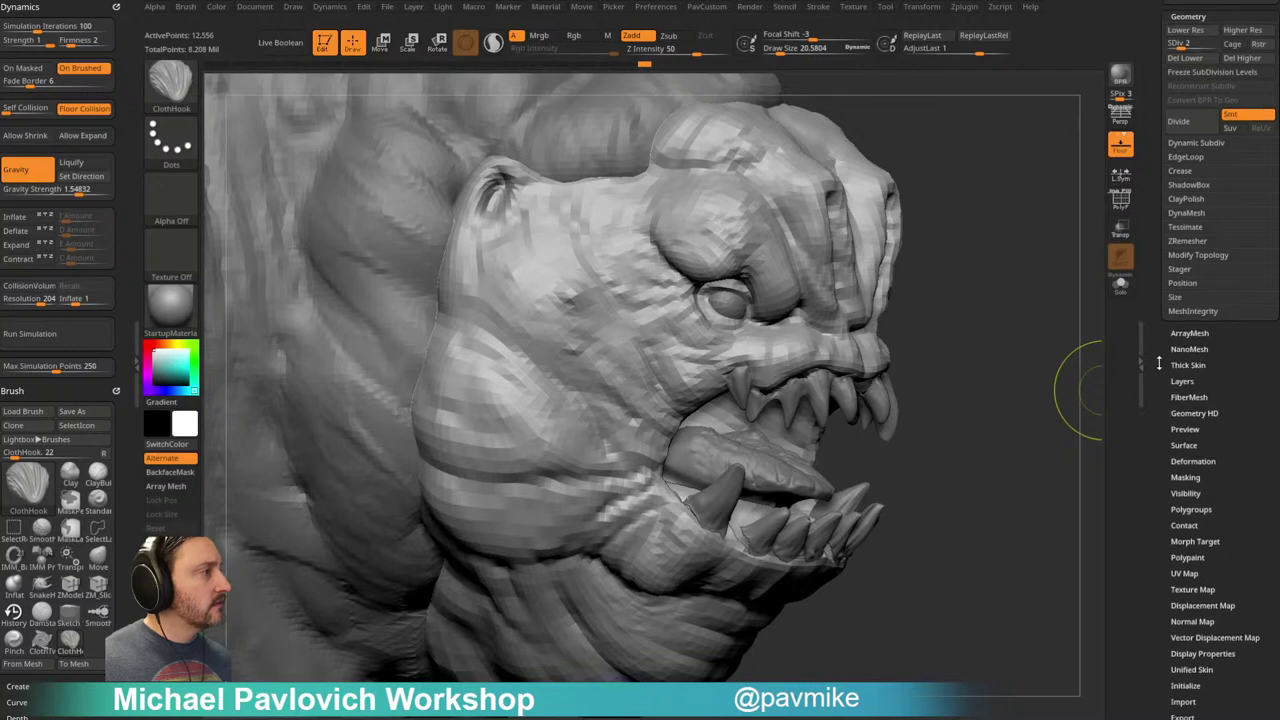
pyautogui.click(1188, 362)
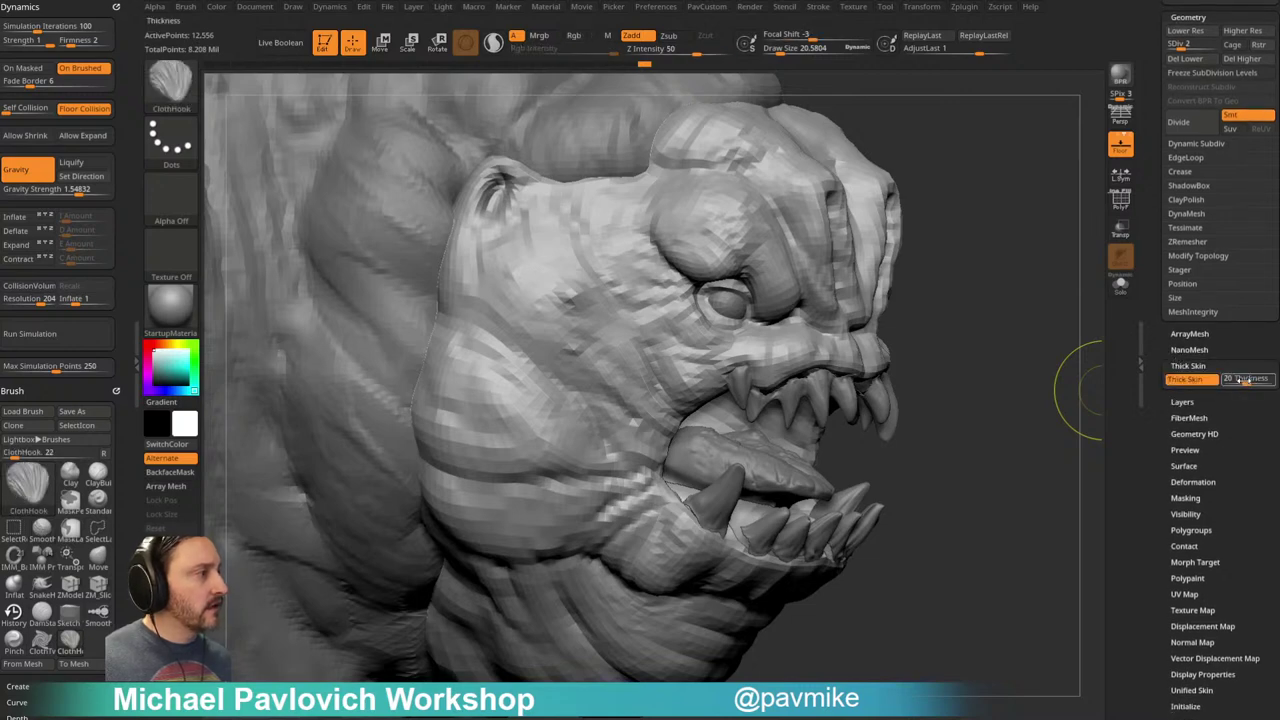
pyautogui.moveTo(1247, 379); pyautogui.dragTo(1072, 427)
# Step: Pull the cheek surface upward with the ClothHook brush under the Thick Skin limit and inspect the face from the side
pyautogui.moveTo(940, 350); pyautogui.dragTo(988, 320)
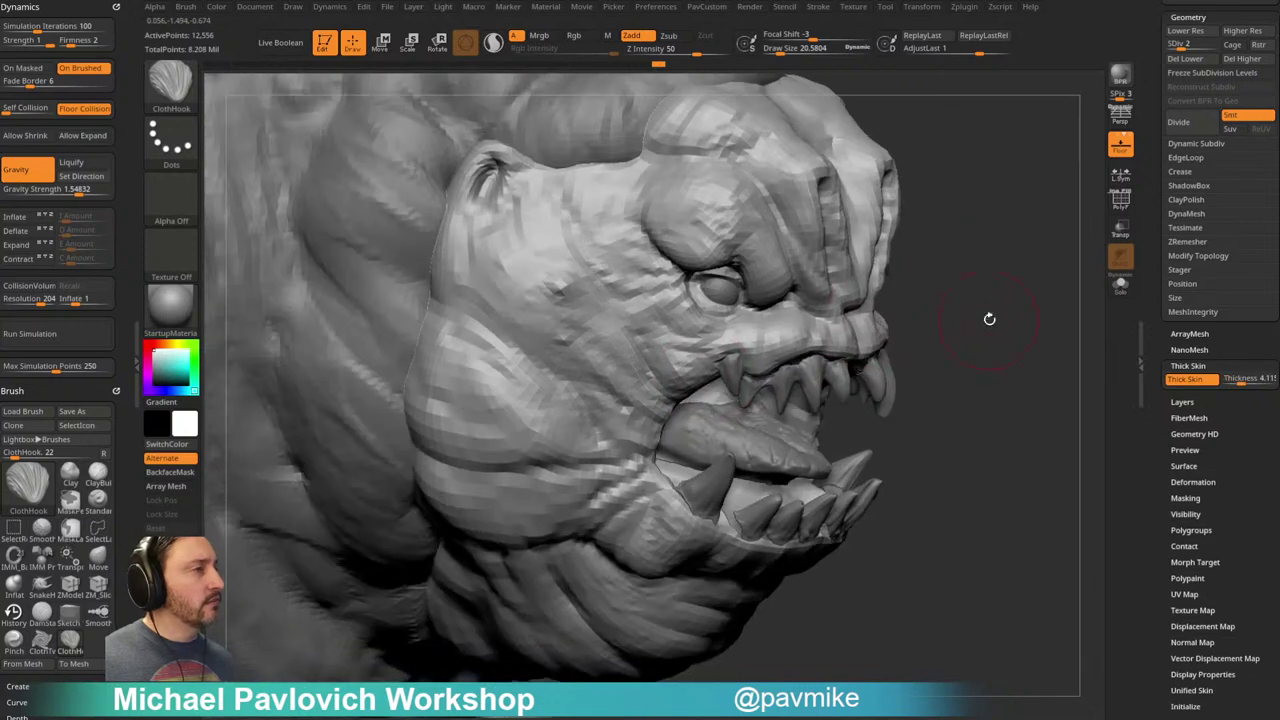
pyautogui.moveTo(602, 302)
pyautogui.mouseDown()
pyautogui.moveTo(590, 280)
pyautogui.moveTo(598, 316)
pyautogui.moveTo(565, 300)
pyautogui.moveTo(692, 194)
pyautogui.moveTo(648, 268)
pyautogui.moveTo(560, 355)
pyautogui.moveTo(620, 375)
pyautogui.moveTo(610, 260)
pyautogui.mouseUp()
pyautogui.moveTo(1040, 294)
pyautogui.mouseDown()
pyautogui.moveTo(1000, 289)
pyautogui.moveTo(1021, 288)
pyautogui.mouseUp()
pyautogui.moveTo(1028, 374)
pyautogui.mouseDown()
pyautogui.moveTo(1089, 429)
pyautogui.moveTo(1044, 416)
pyautogui.mouseUp()
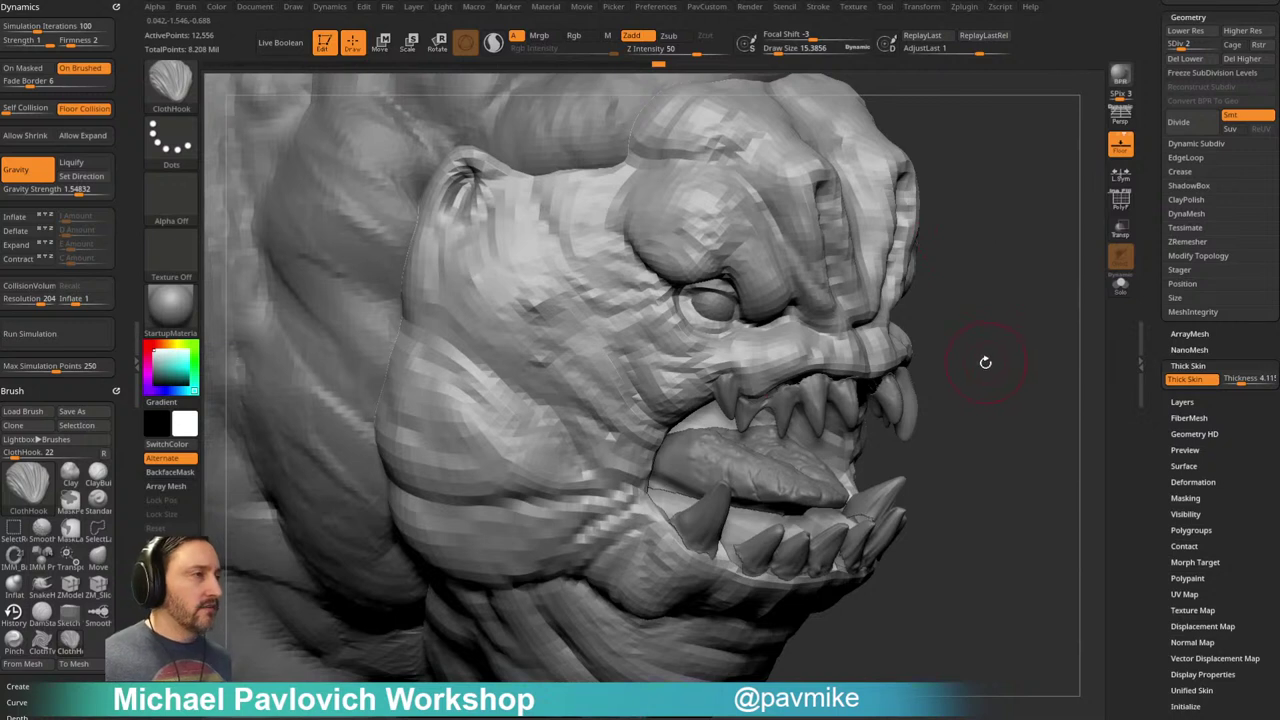
# Step: Switch to the Pinch brush and simulate the face without gravity, using Inflate about 0.1 and Expand about 0.22, undoing the result
pyautogui.press('b')
pyautogui.press('p')
pyautogui.press('i')
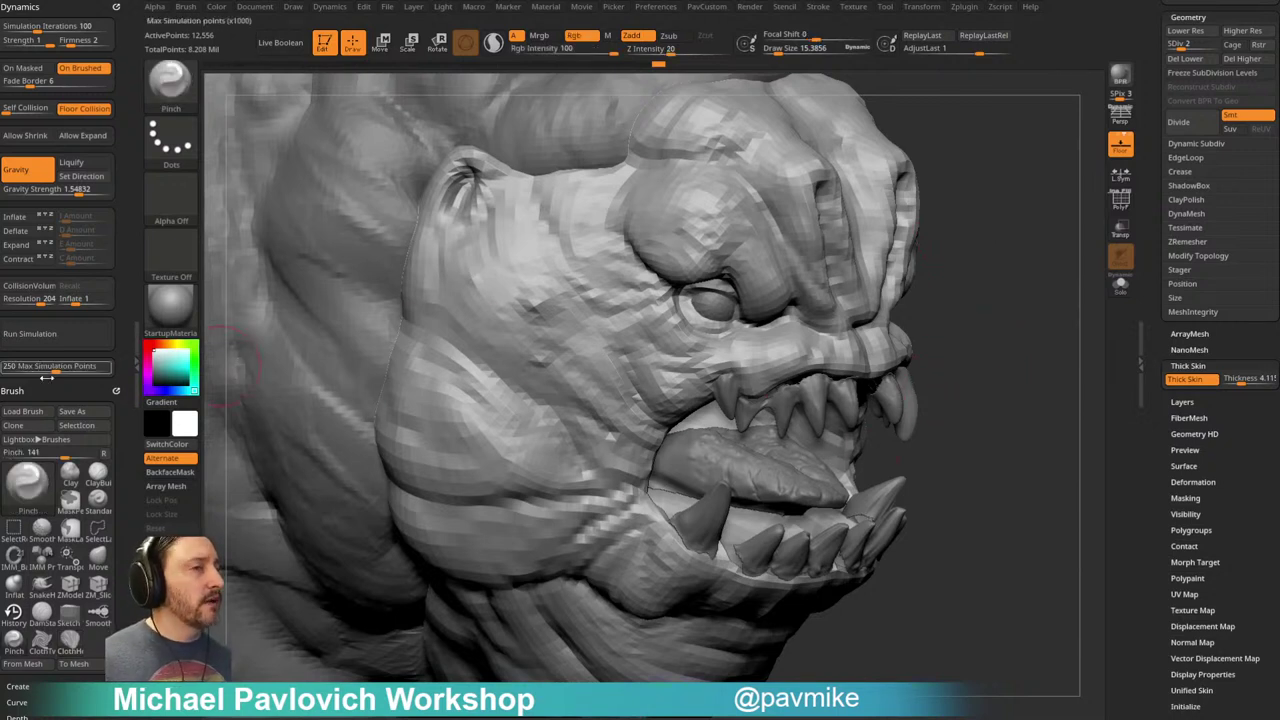
pyautogui.click(22, 247)
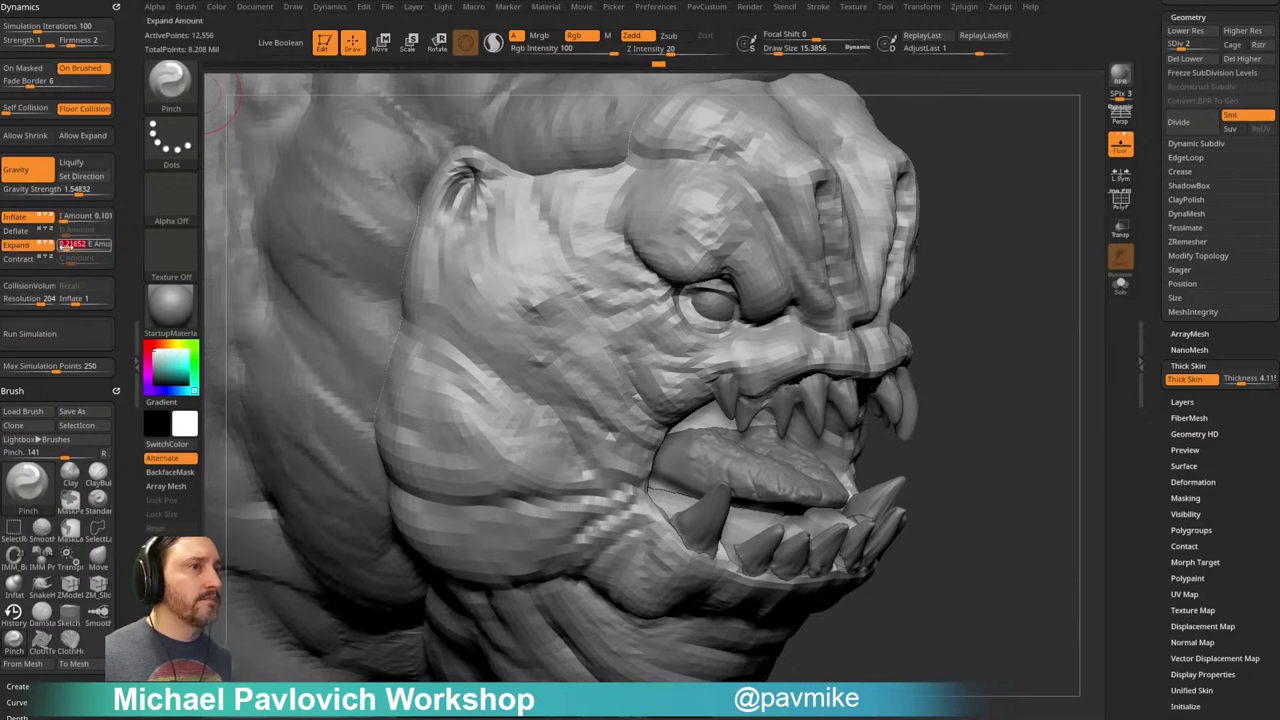
pyautogui.click(63, 336)
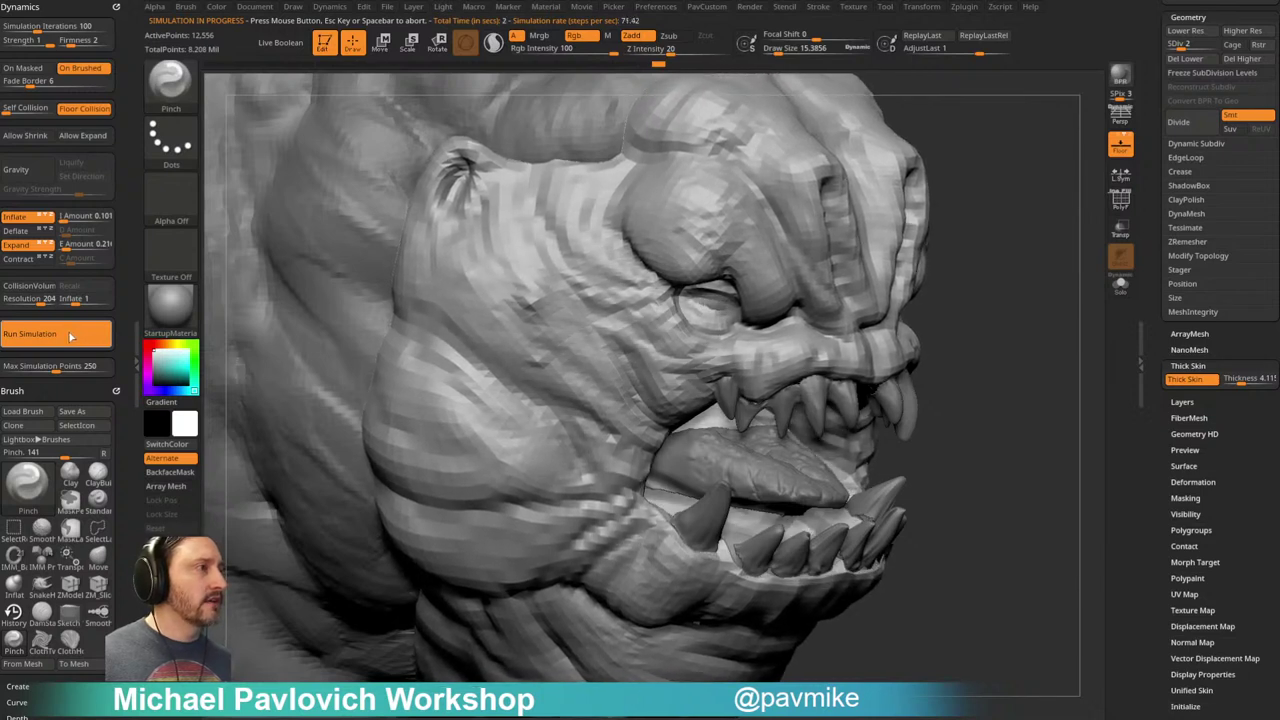
pyautogui.click(69, 333)
pyautogui.hotkey('ctrl', 'z')
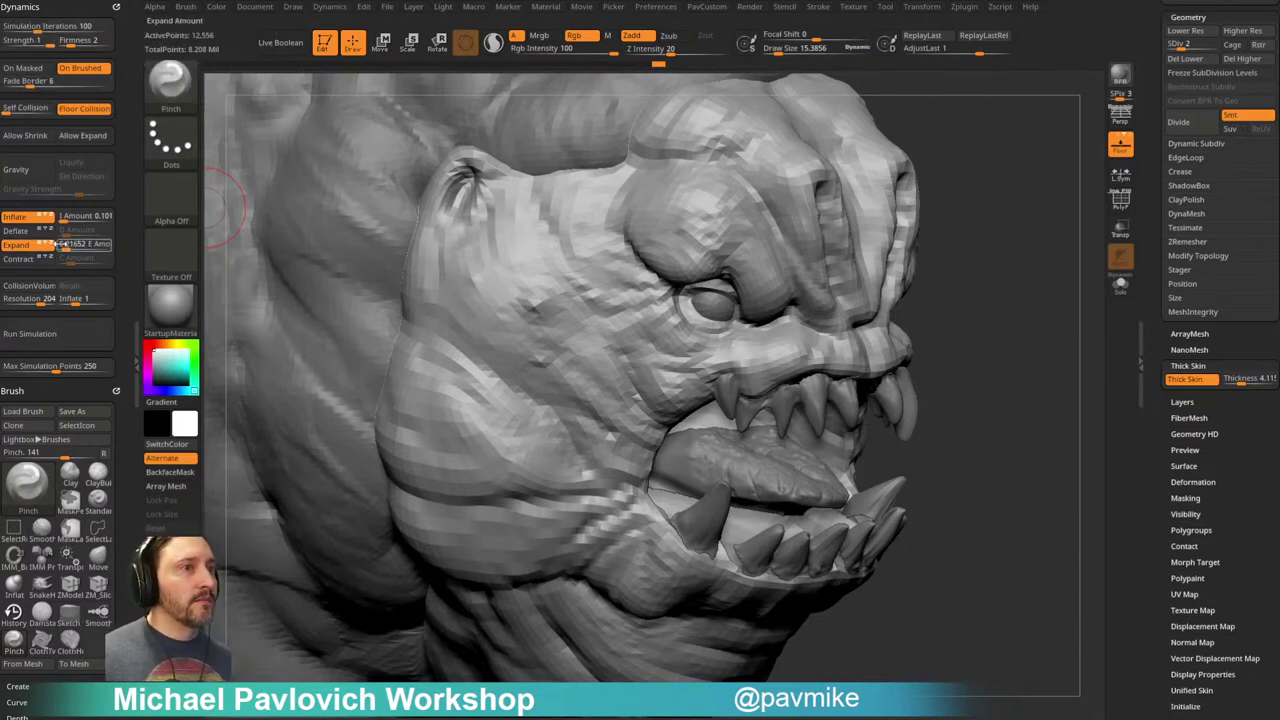
# Step: Try the simulation with Expand at about 0.47, undo it, and turn off Inflate and Expand
pyautogui.click(64, 342)
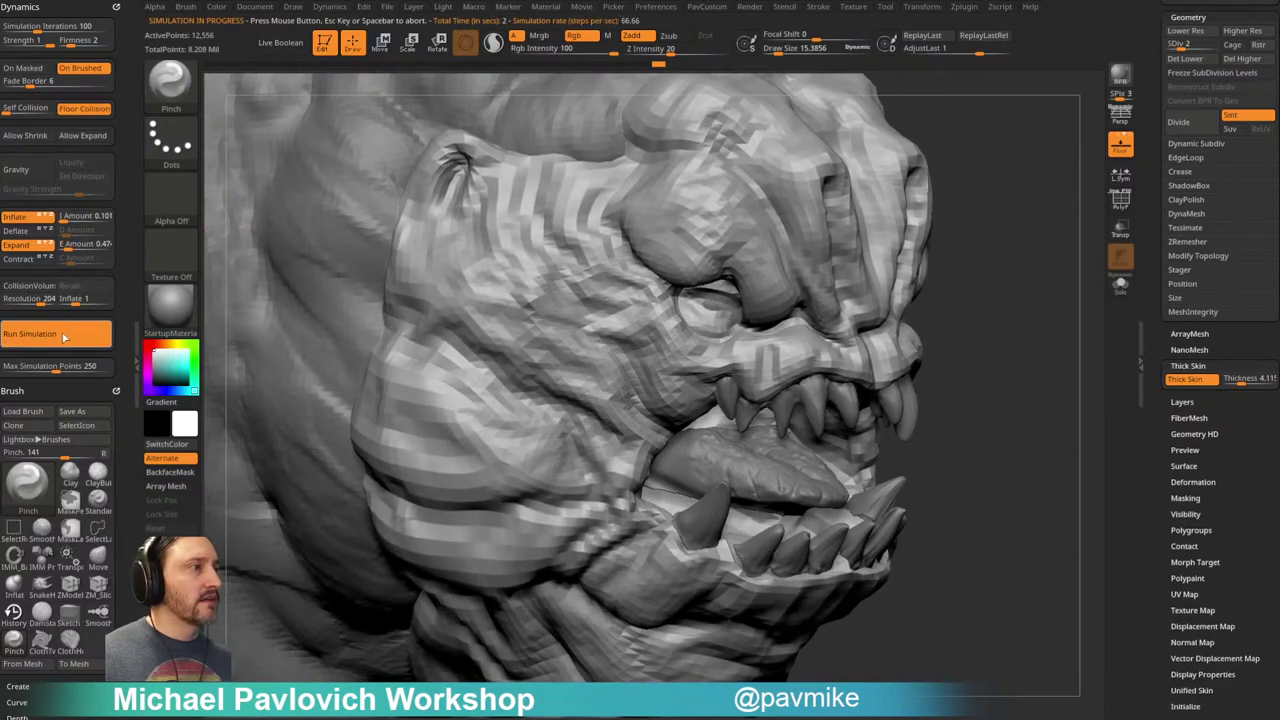
pyautogui.moveTo(971, 357); pyautogui.dragTo(480, 586)
pyautogui.hotkey('ctrl', 'z')
pyautogui.keyDown('alt'); pyautogui.moveTo(940, 371); pyautogui.dragTo(967, 329); pyautogui.keyUp('alt')
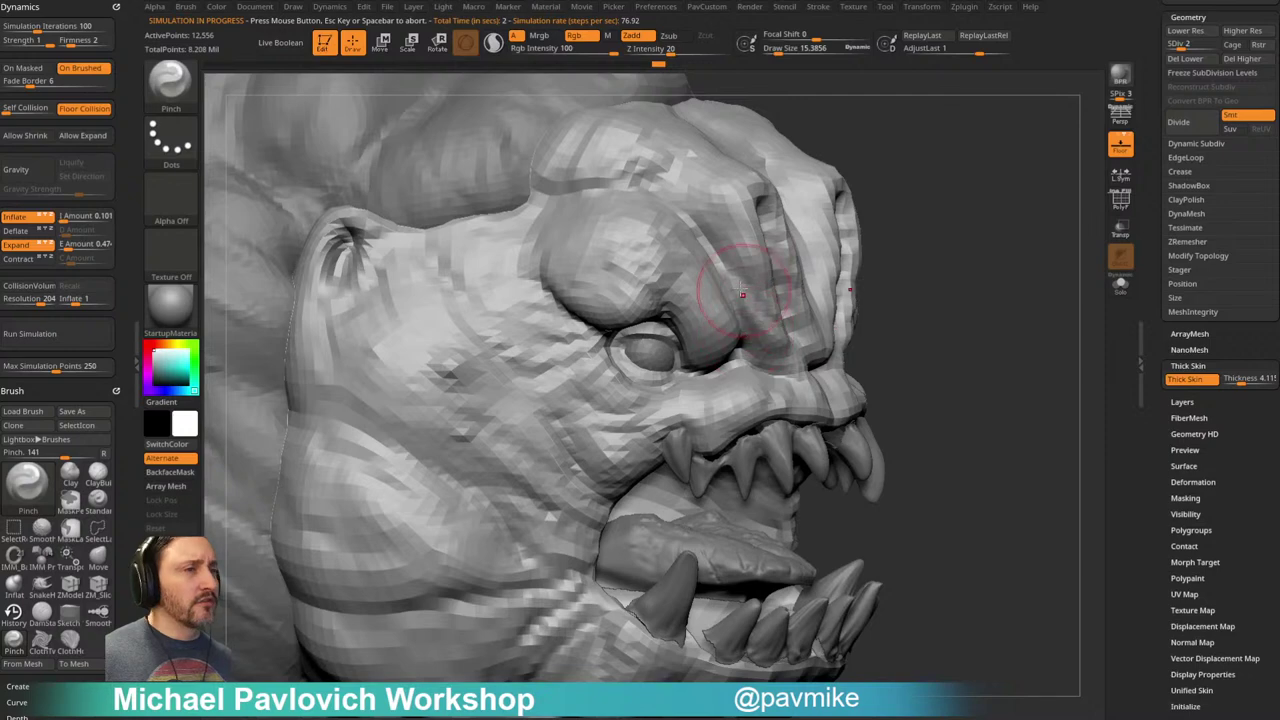
pyautogui.click(16, 244)
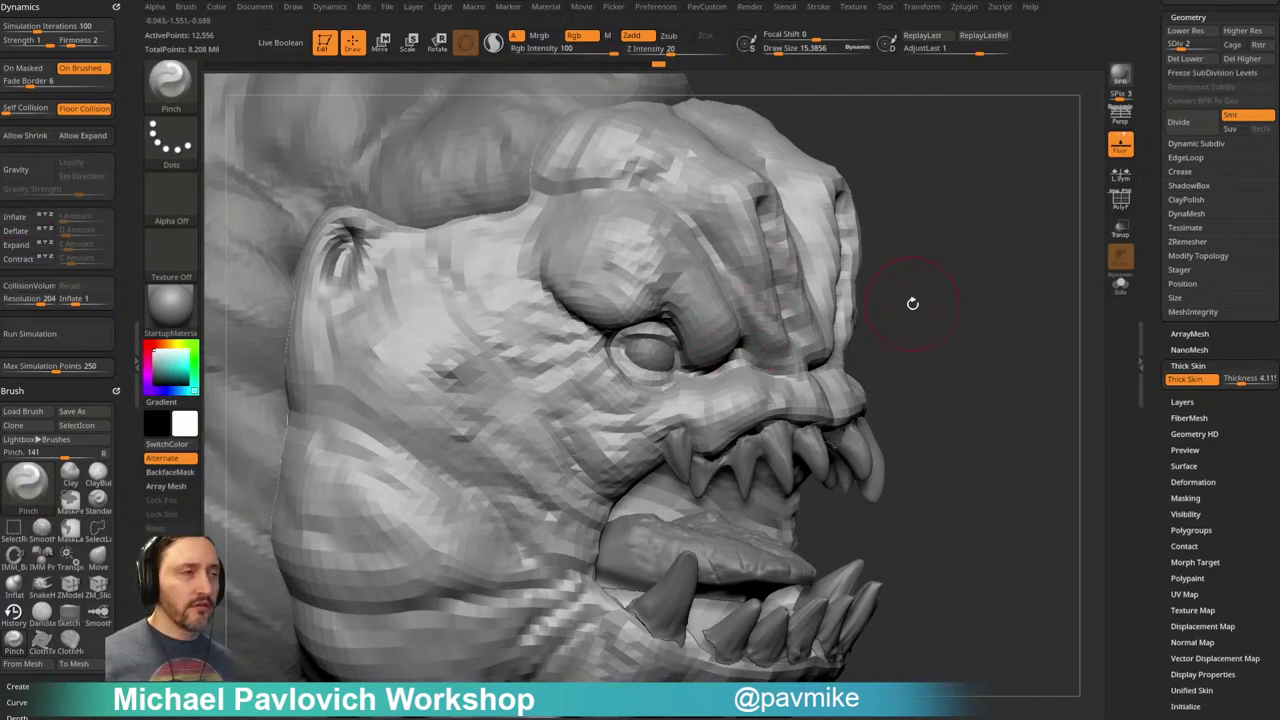
# Step: Set the Pinch brush's simulation iterations to 100 in its elasticity settings
pyautogui.moveTo(122, 430); pyautogui.dragTo(119, 325)
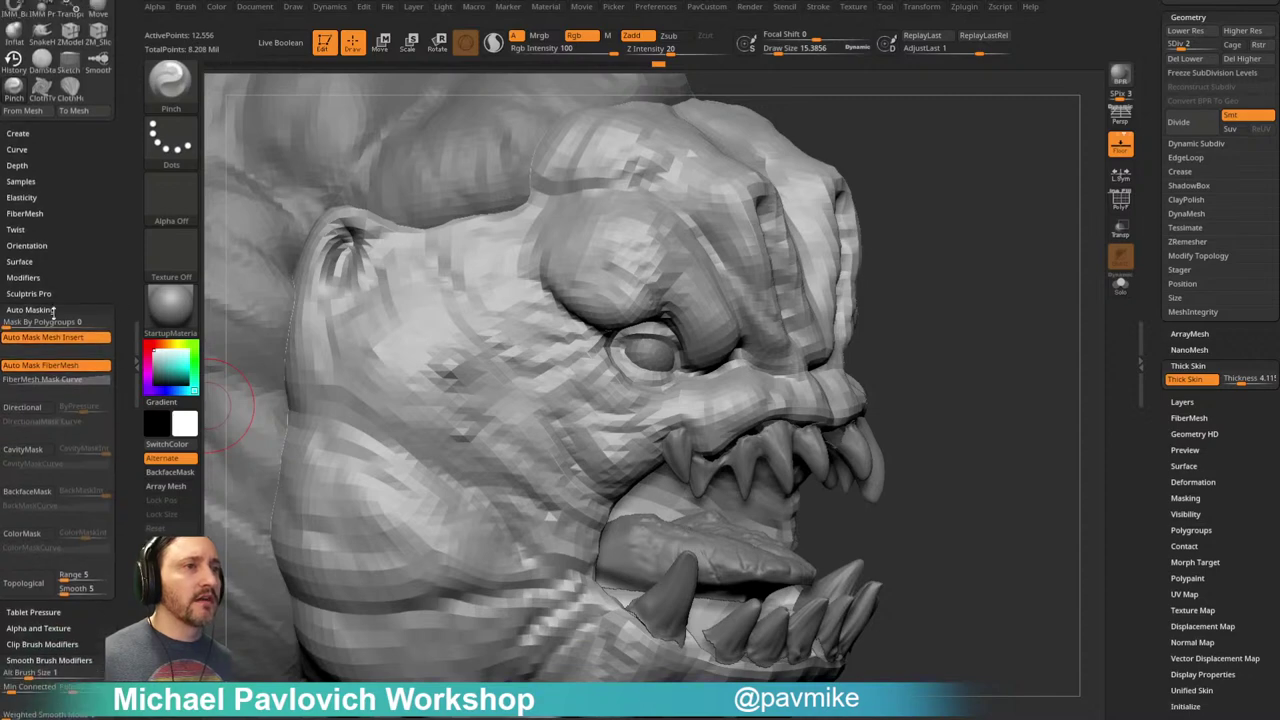
pyautogui.keyDown('shift'); pyautogui.click(62, 310); pyautogui.keyUp('shift')
pyautogui.keyDown('shift'); pyautogui.click(20, 197); pyautogui.keyUp('shift')
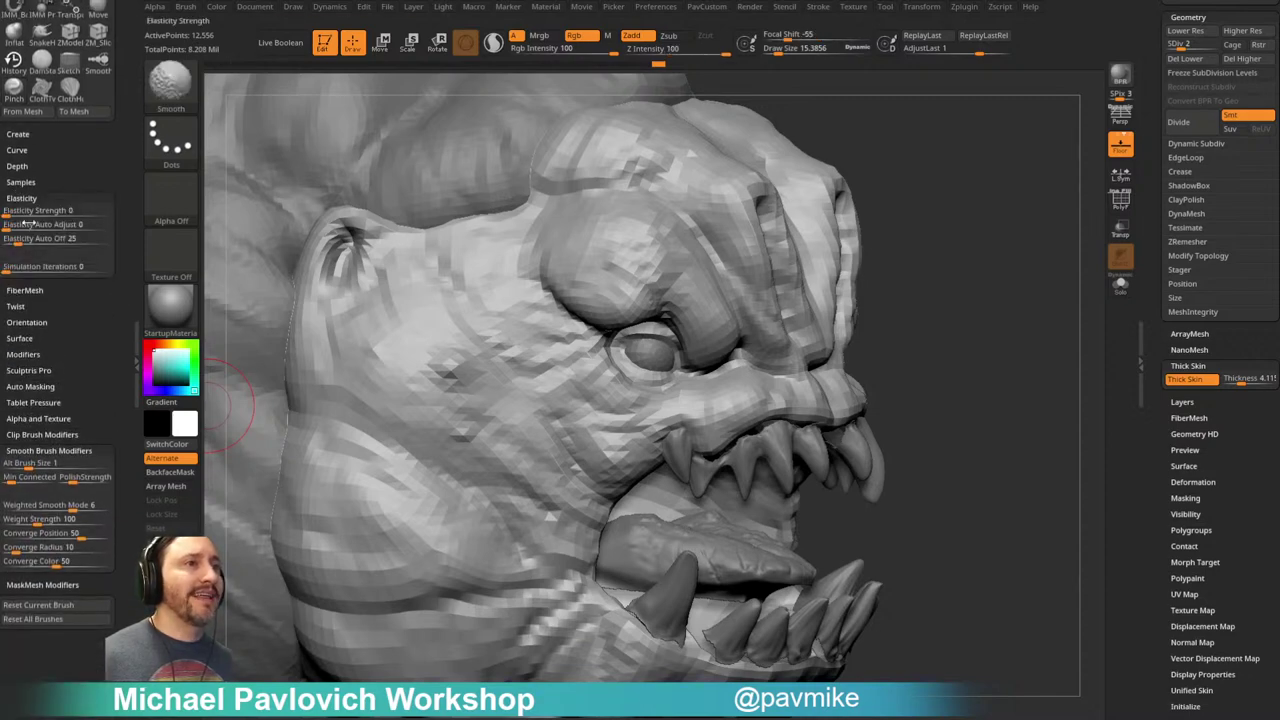
pyautogui.moveTo(1012, 269)
pyautogui.keyDown('alt'); pyautogui.mouseDown()
pyautogui.moveTo(995, 249)
pyautogui.moveTo(955, 260)
pyautogui.mouseUp(); pyautogui.keyUp('alt')
# Step: Try pinching the folds below the eye with a draw size of about 18.8, undoing the stroke
pyautogui.press('s')
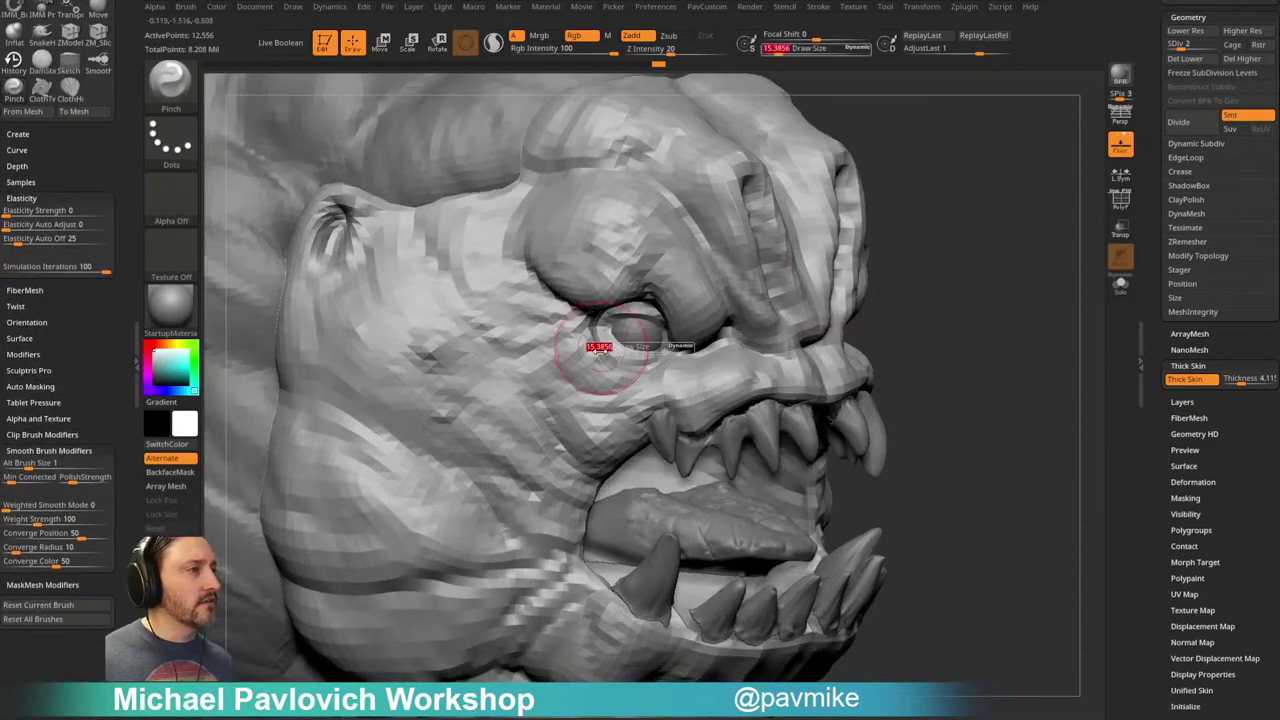
pyautogui.press(']')
pyautogui.moveTo(530, 329)
pyautogui.mouseDown()
pyautogui.moveTo(538, 322)
pyautogui.moveTo(523, 318)
pyautogui.moveTo(543, 343)
pyautogui.moveTo(565, 300)
pyautogui.moveTo(668, 238)
pyautogui.moveTo(609, 289)
pyautogui.moveTo(515, 325)
pyautogui.moveTo(505, 350)
pyautogui.moveTo(522, 368)
pyautogui.moveTo(596, 388)
pyautogui.mouseUp()
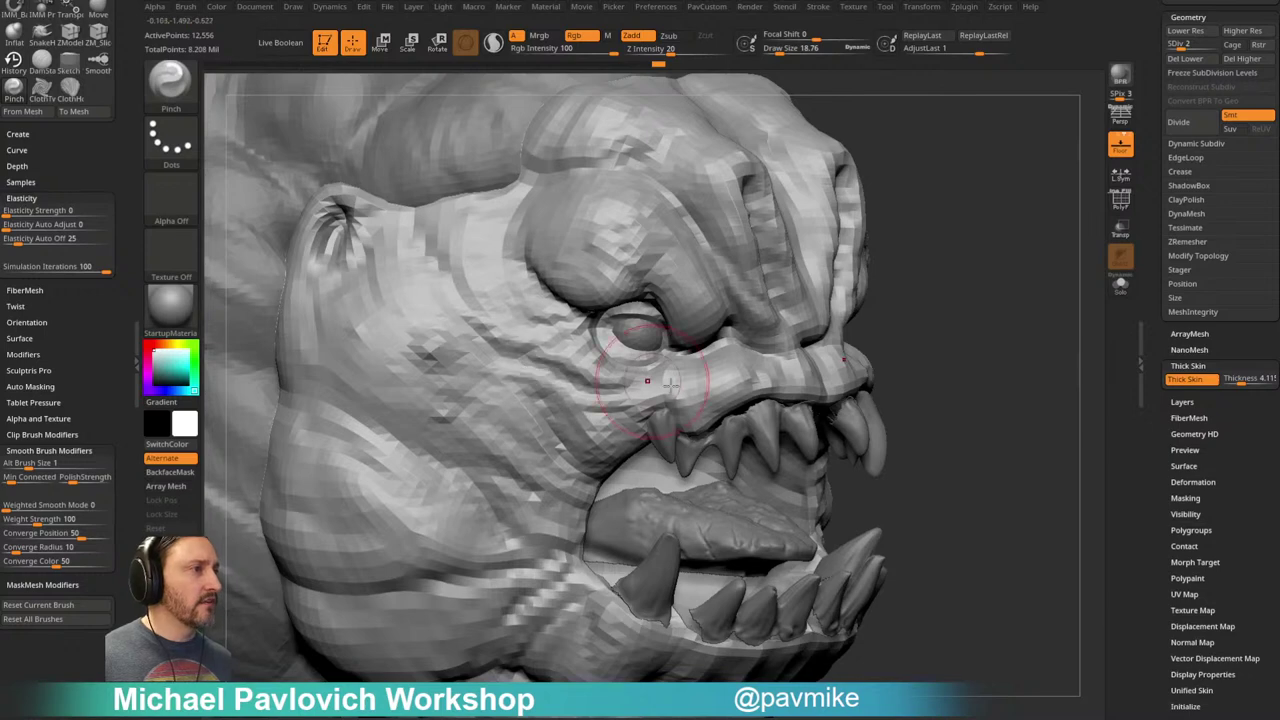
pyautogui.hotkey('ctrl', 'z')
# Step: Raise the face to subdivision level 3 and try Pinch strokes beside the eye up to draw size 22.5, undoing them
pyautogui.moveTo(125, 175); pyautogui.dragTo(119, 357)
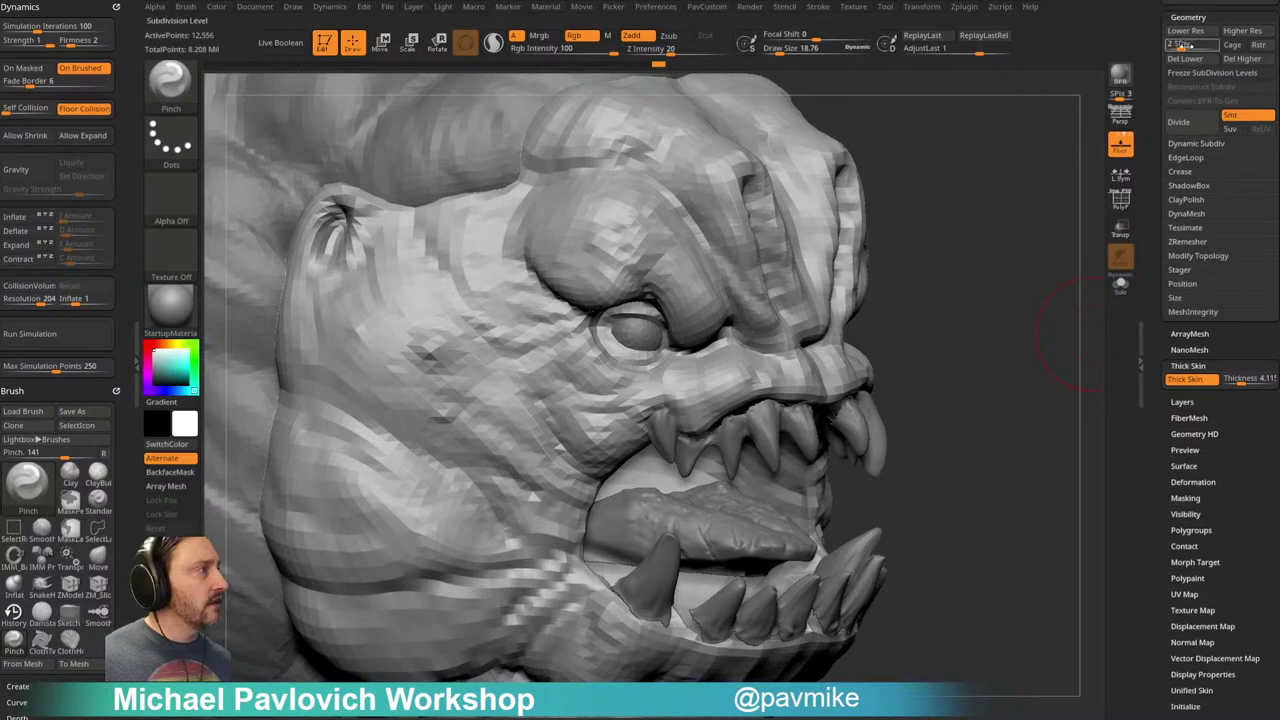
pyautogui.click(1177, 123)
pyautogui.moveTo(534, 350)
pyautogui.mouseDown()
pyautogui.moveTo(515, 332)
pyautogui.moveTo(592, 415)
pyautogui.moveTo(606, 385)
pyautogui.mouseUp()
pyautogui.hotkey('ctrl', 'z')
pyautogui.press(']')
pyautogui.moveTo(561, 325); pyautogui.dragTo(520, 309)
pyautogui.hotkey('ctrl', 'z')
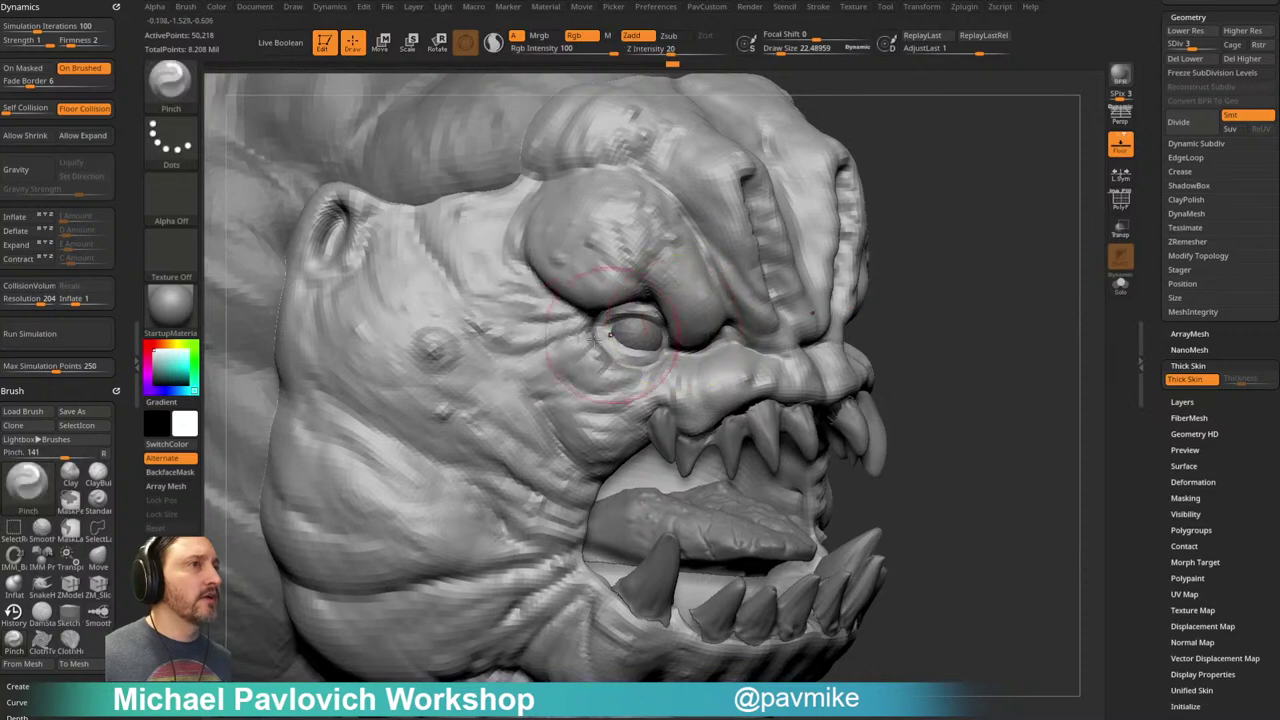
# Step: Isolate the part of the face around the eye with a lasso selection
pyautogui.moveTo(974, 300)
pyautogui.mouseDown()
pyautogui.moveTo(951, 266)
pyautogui.moveTo(974, 277)
pyautogui.moveTo(915, 268)
pyautogui.mouseUp()
pyautogui.hotkey('ctrl', 'shift')
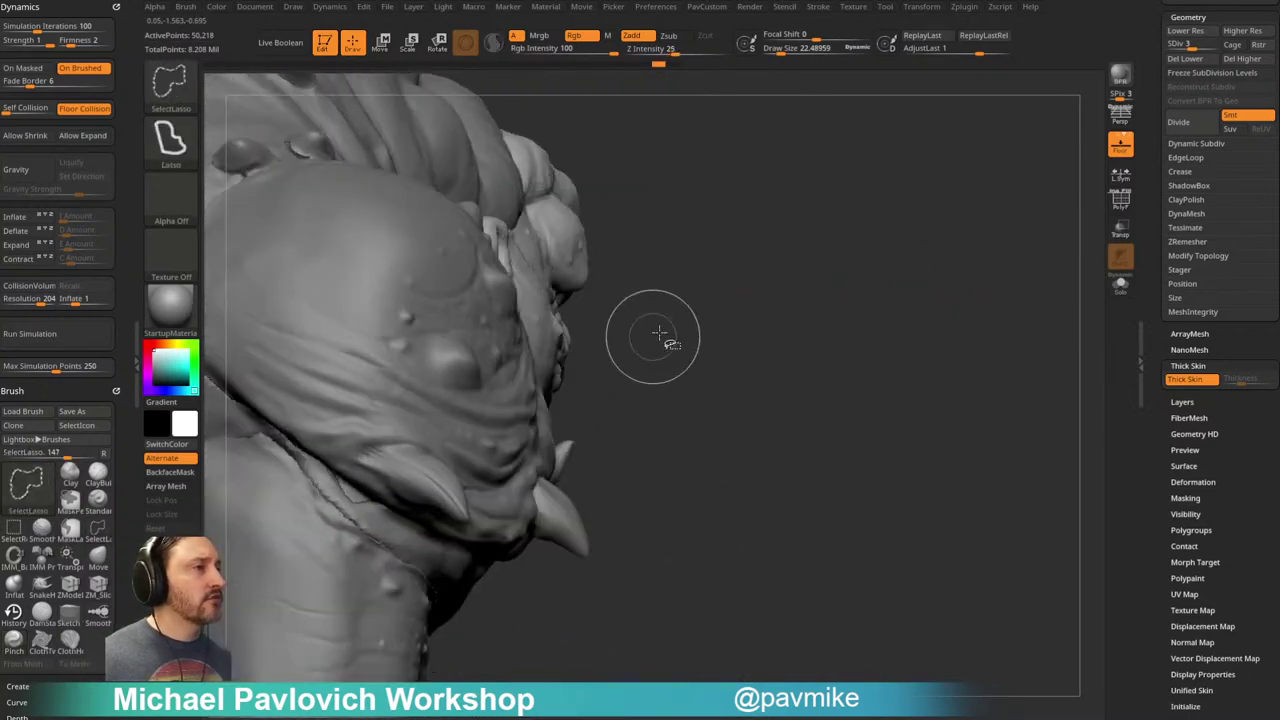
pyautogui.keyDown('ctrl'); pyautogui.keyDown('shift'); pyautogui.moveTo(519, 318); pyautogui.dragTo(590, 400); pyautogui.keyUp('shift'); pyautogui.keyUp('ctrl')
# Step: Try a Pinch stroke beside the eye on the isolated area with a draw size of about 9.7, undoing it
pyautogui.moveTo(874, 320)
pyautogui.mouseDown()
pyautogui.moveTo(1006, 248)
pyautogui.moveTo(971, 303)
pyautogui.mouseUp()
pyautogui.moveTo(550, 305)
pyautogui.mouseDown()
pyautogui.moveTo(512, 268)
pyautogui.moveTo(560, 362)
pyautogui.moveTo(549, 303)
pyautogui.mouseUp()
pyautogui.hotkey('ctrl', 'z')
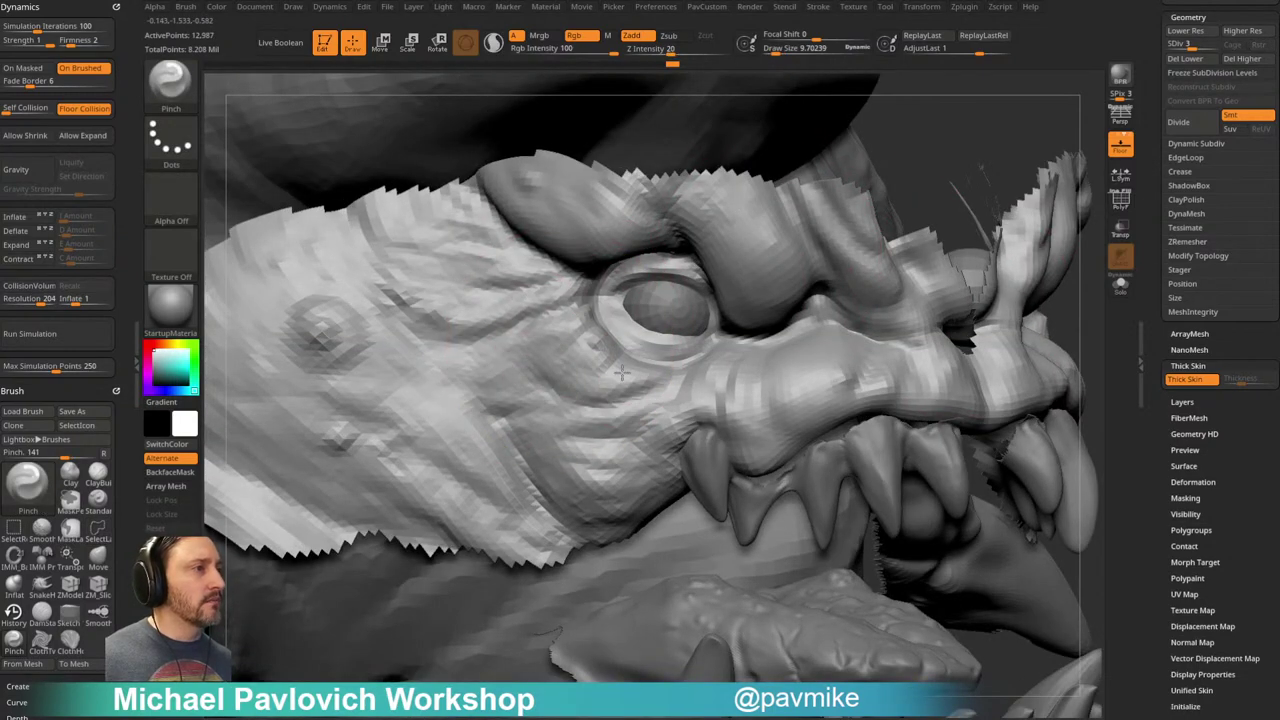
# Step: Set the simulation firmness to 4 and try pinching the creases beside the eye, undoing the stroke
pyautogui.moveTo(958, 120); pyautogui.dragTo(978, 144)
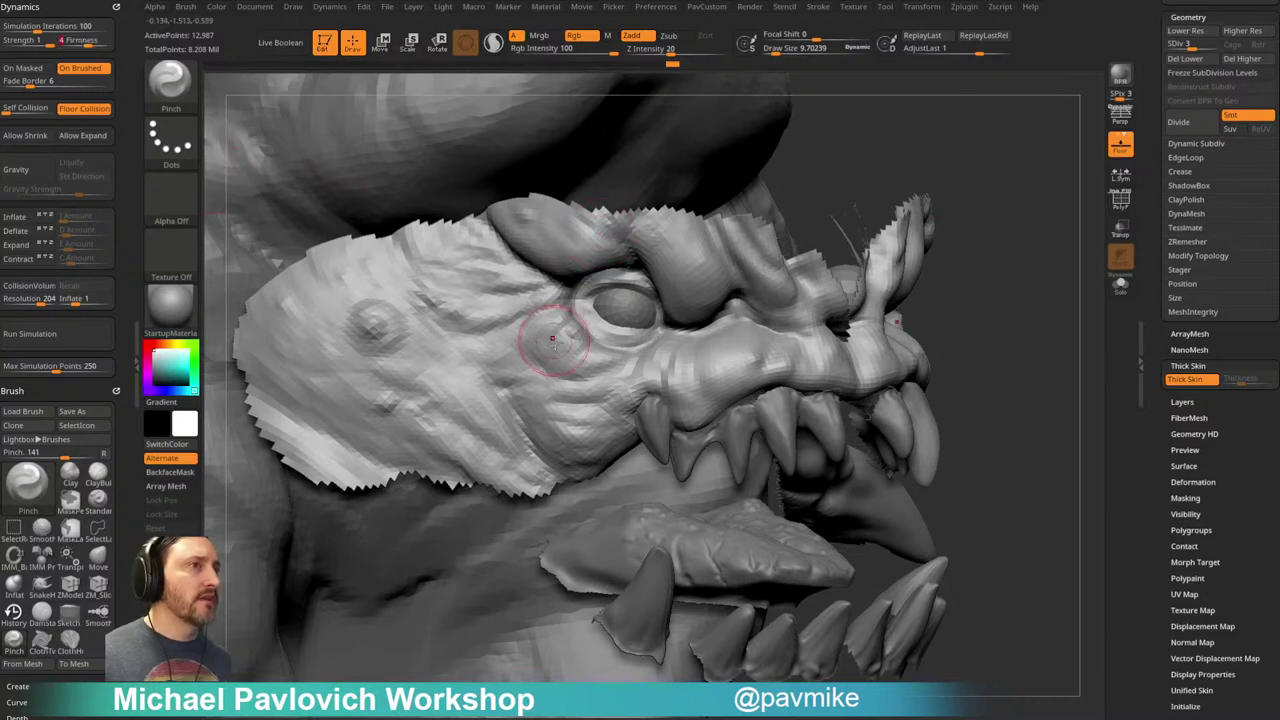
pyautogui.moveTo(511, 320)
pyautogui.mouseDown()
pyautogui.moveTo(524, 325)
pyautogui.moveTo(548, 290)
pyautogui.moveTo(513, 364)
pyautogui.moveTo(255, 190)
pyautogui.mouseUp()
pyautogui.hotkey('ctrl', 'z')
# Step: Set the simulation firmness to 1 and the Pinch brush's draw size to about 17
pyautogui.press('s')
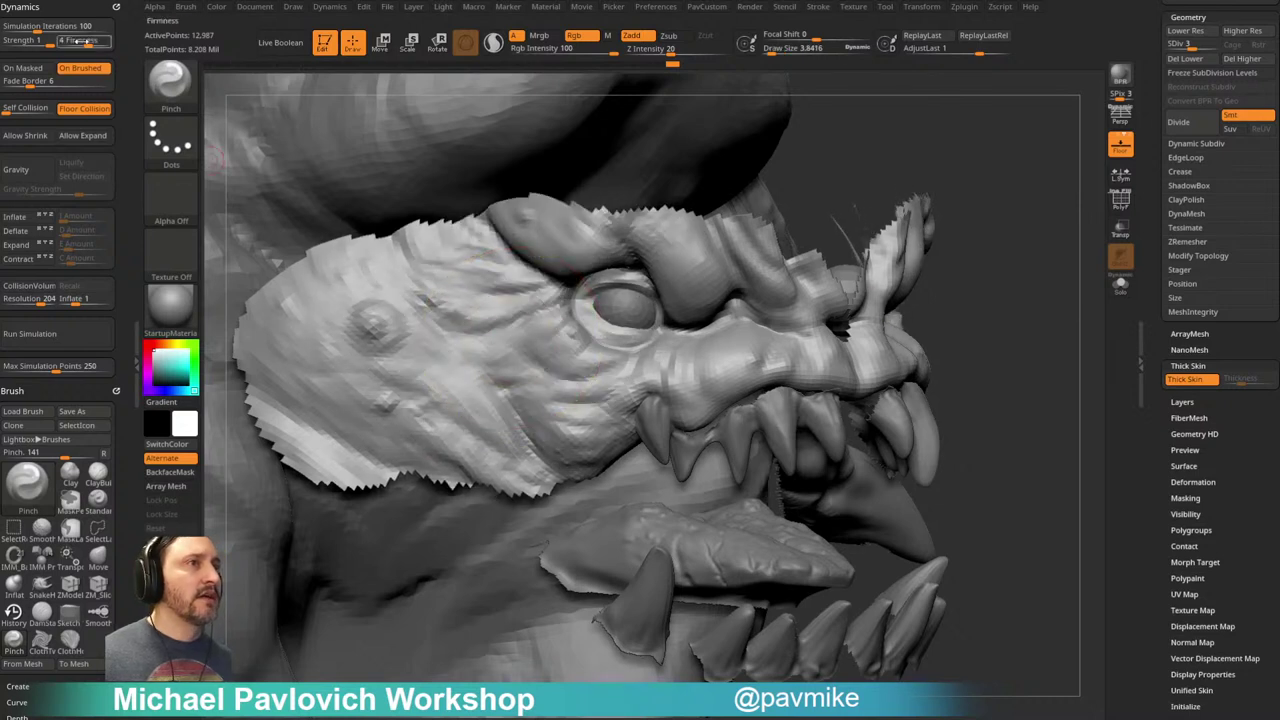
pyautogui.press('s')
pyautogui.click(530, 322)
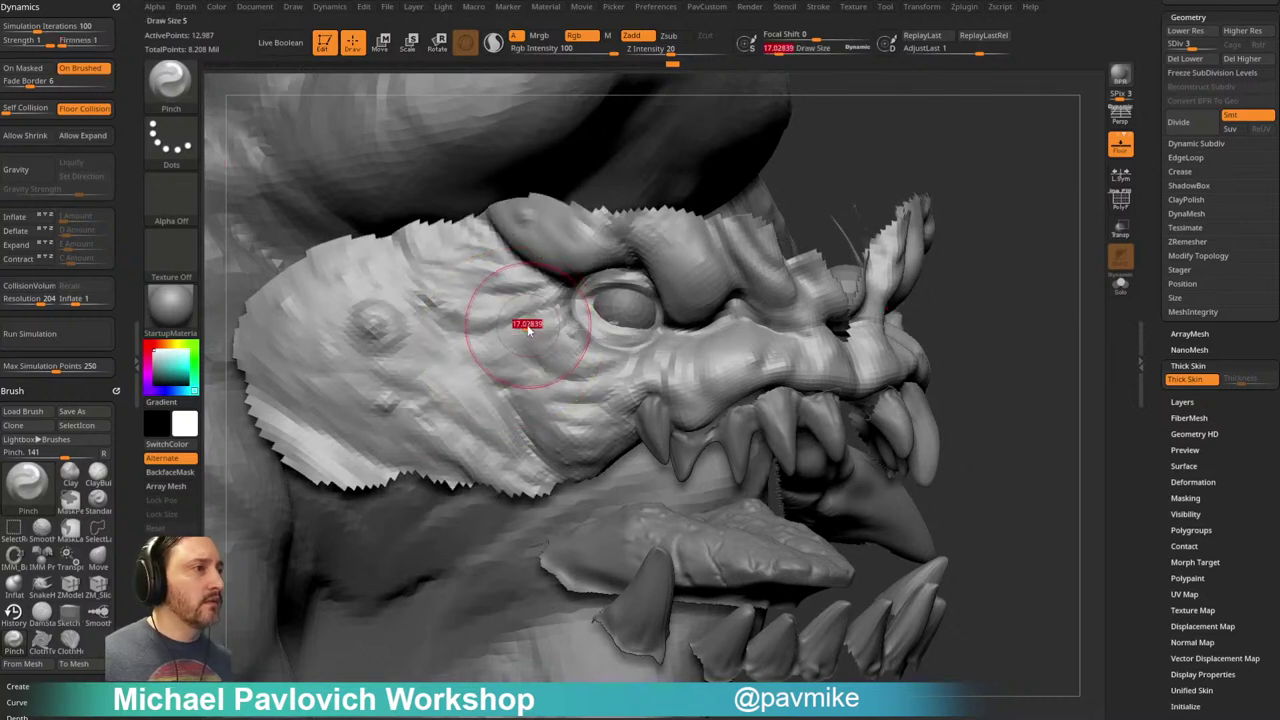
# Step: Undo the last Pinch stroke and pinch the creases beside and below the eye, reducing the draw size to about 12.4
pyautogui.hotkey('ctrl', 'z')
pyautogui.moveTo(511, 318)
pyautogui.mouseDown()
pyautogui.moveTo(545, 298)
pyautogui.moveTo(525, 302)
pyautogui.mouseUp()
pyautogui.press('s')
pyautogui.click(540, 316)
pyautogui.moveTo(578, 375); pyautogui.dragTo(583, 391)
pyautogui.moveTo(968, 338); pyautogui.dragTo(1030, 316)
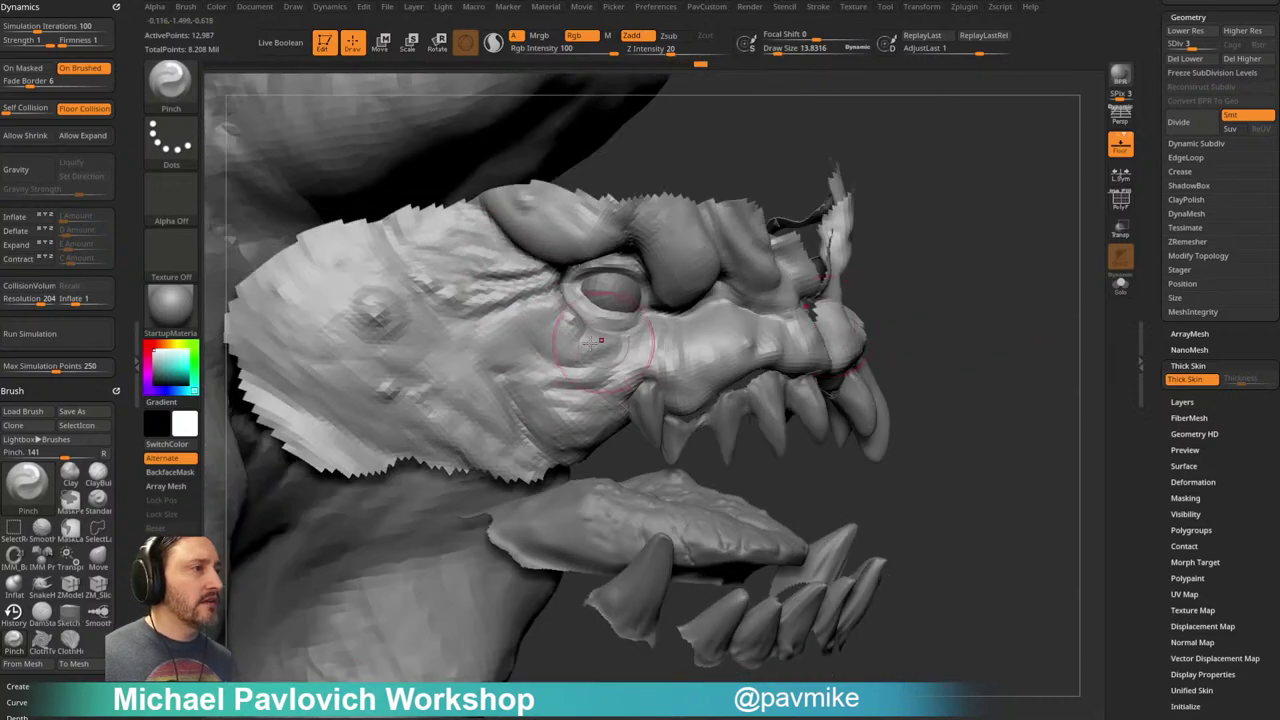
pyautogui.moveTo(541, 381); pyautogui.dragTo(572, 377)
pyautogui.moveTo(923, 299)
pyautogui.mouseDown()
pyautogui.moveTo(978, 328)
pyautogui.moveTo(950, 310)
pyautogui.mouseUp()
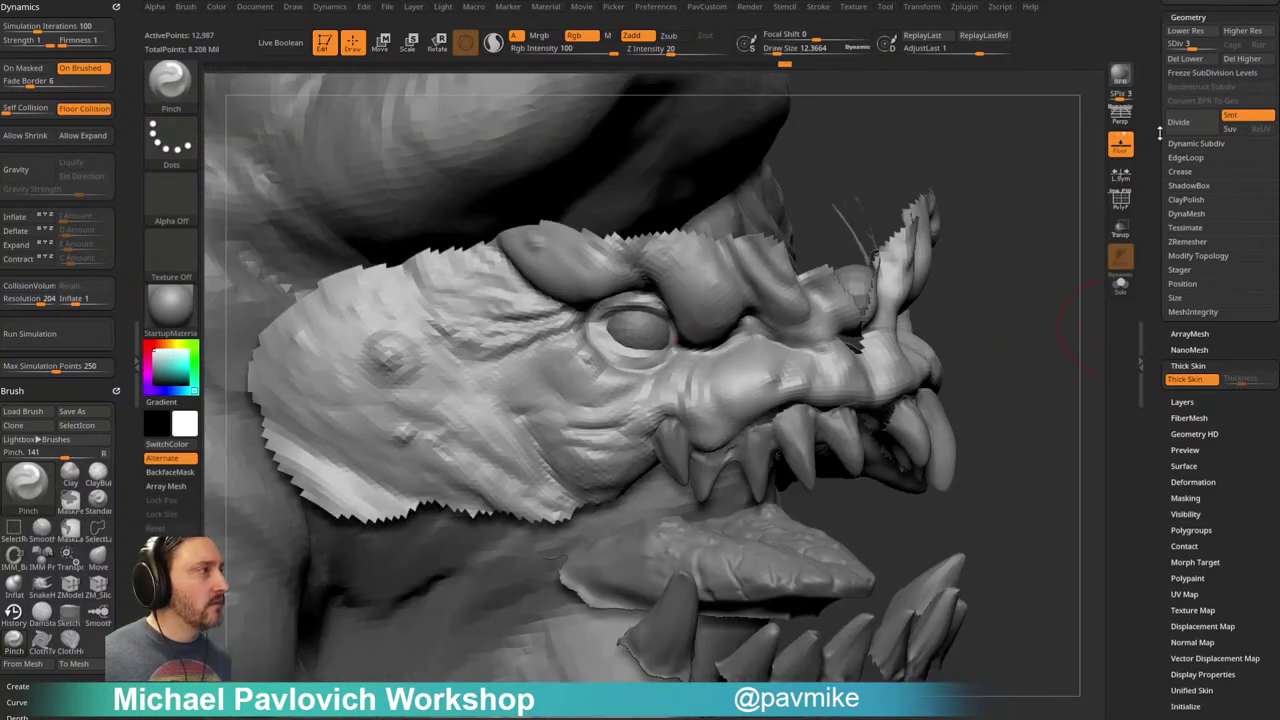
# Step: Switch off Thick Skin and try pinching and smoothing the creases beside the eye, undoing the last stroke
pyautogui.moveTo(1153, 118); pyautogui.dragTo(1155, 127)
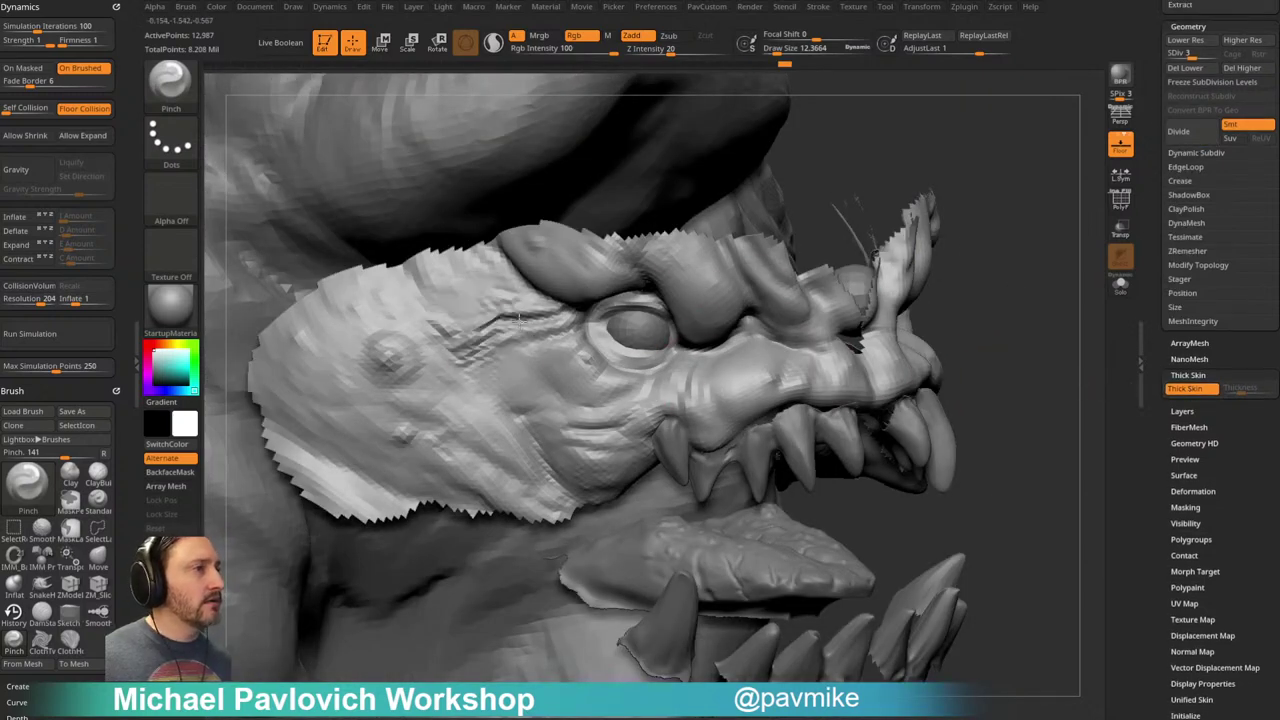
pyautogui.keyDown('shift'); pyautogui.moveTo(487, 427); pyautogui.dragTo(560, 320); pyautogui.keyUp('shift')
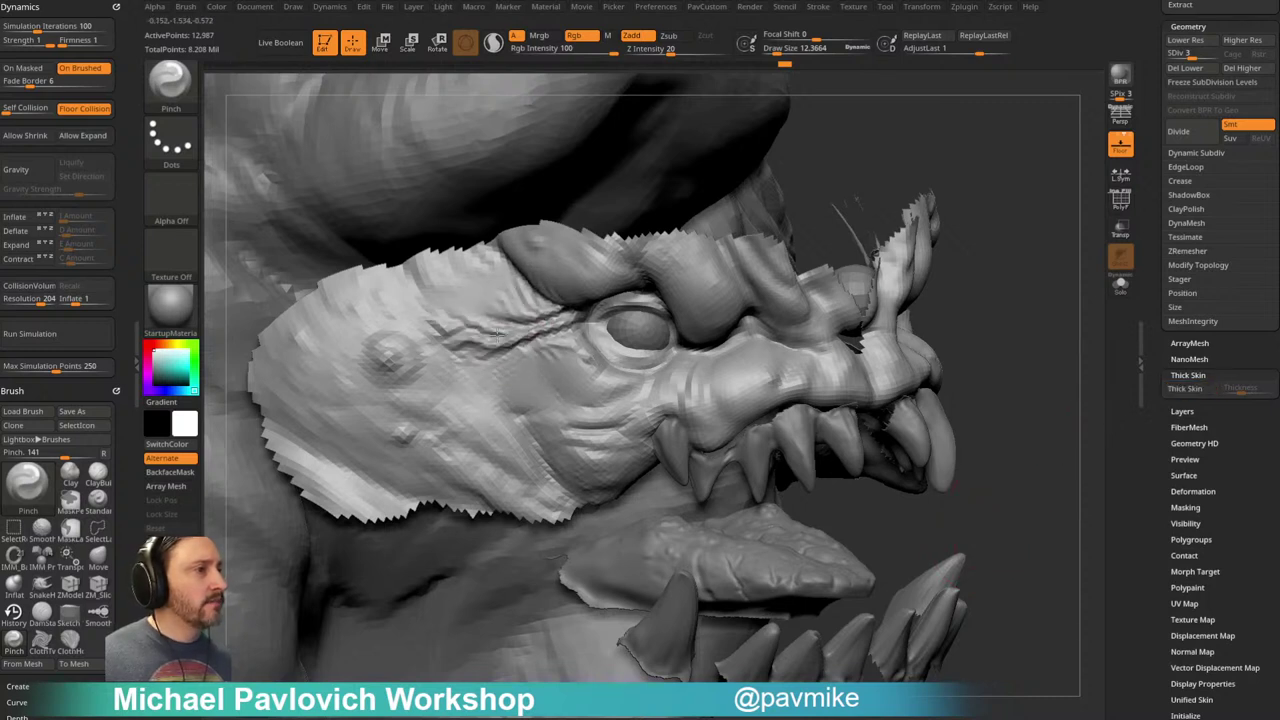
pyautogui.moveTo(535, 330); pyautogui.dragTo(625, 330)
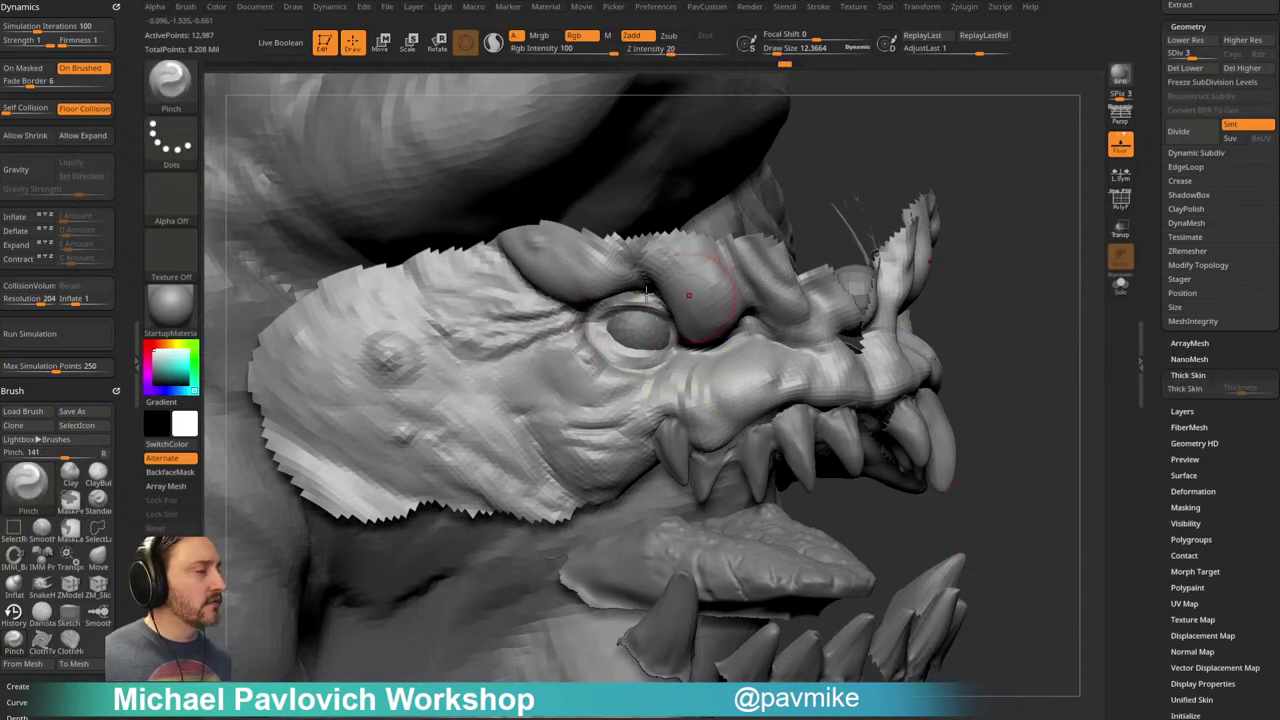
pyautogui.moveTo(515, 347)
pyautogui.mouseDown()
pyautogui.moveTo(595, 380)
pyautogui.moveTo(585, 400)
pyautogui.moveTo(525, 430)
pyautogui.mouseUp()
pyautogui.hotkey('ctrl', 'z')
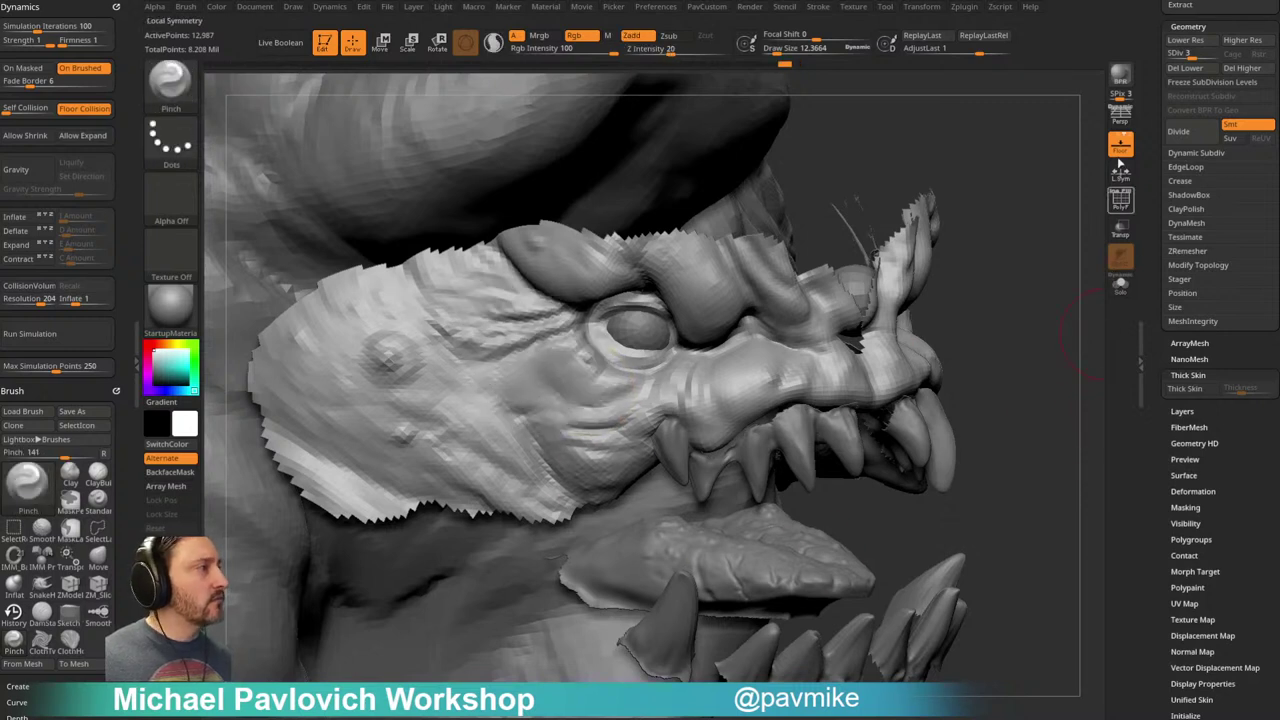
# Step: Raise the face to subdivision level 4 and try Pinch strokes beside the eye with a draw size of up to about 24.5, undoing them
pyautogui.click(1201, 58)
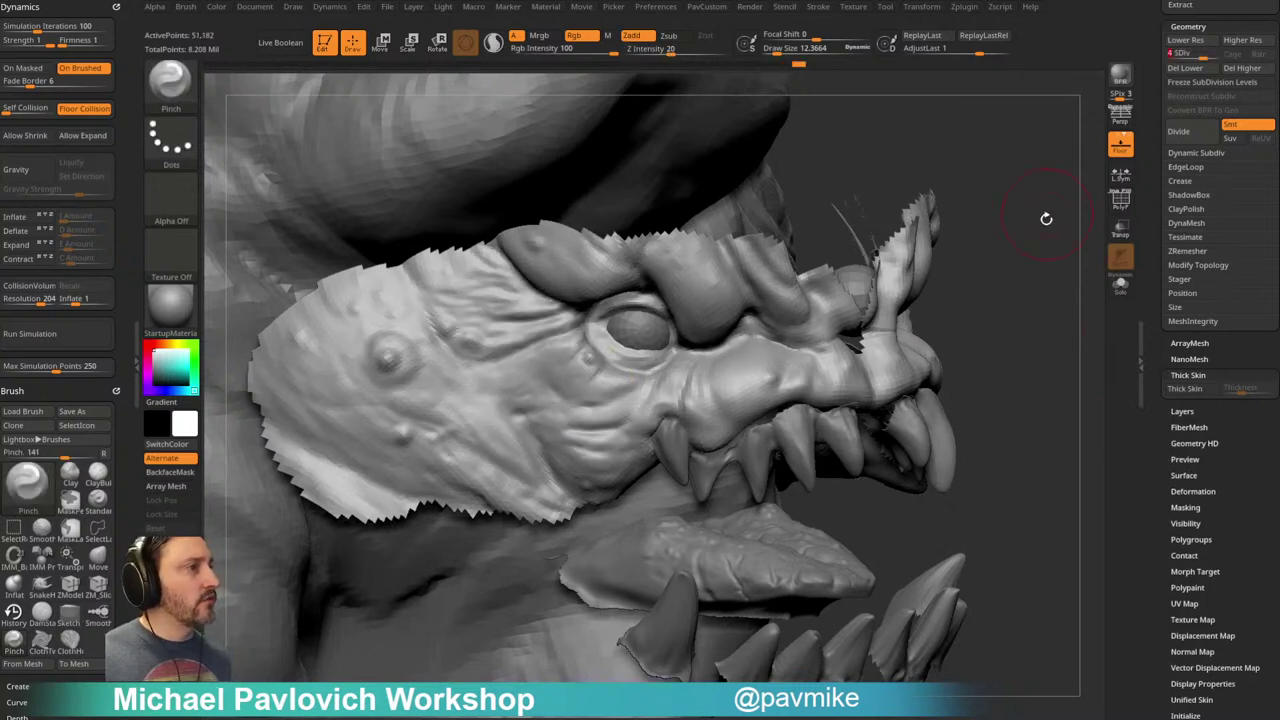
pyautogui.hotkey('ctrl', 'z')
pyautogui.moveTo(498, 318)
pyautogui.mouseDown()
pyautogui.moveTo(534, 337)
pyautogui.moveTo(515, 325)
pyautogui.moveTo(474, 342)
pyautogui.moveTo(550, 365)
pyautogui.mouseUp()
pyautogui.press(']')
pyautogui.hotkey('ctrl', 'z')
pyautogui.hotkey('ctrl', 'z')
pyautogui.press(']')
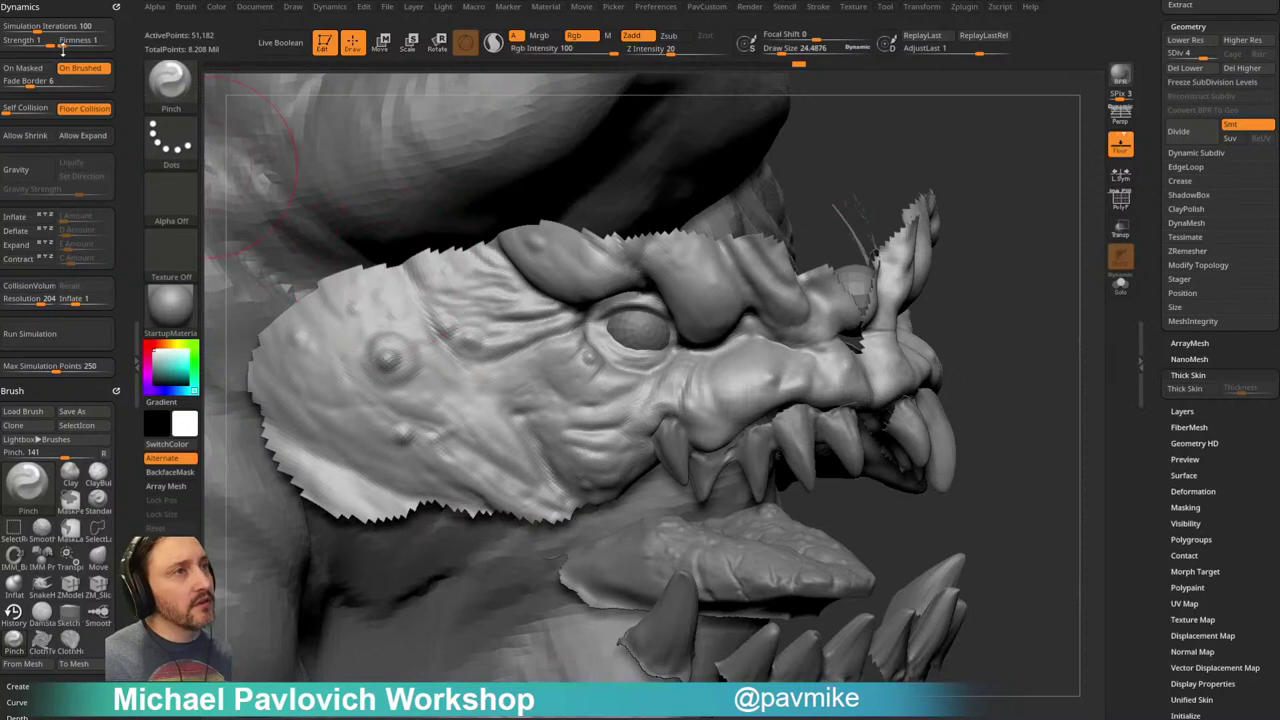
# Step: Set the simulation firmness to 3 and pinch the wrinkles around the eye, reducing the draw size to about 9.7
pyautogui.press('s')
pyautogui.moveTo(562, 347); pyautogui.dragTo(503, 316)
pyautogui.moveTo(604, 405); pyautogui.dragTo(625, 415)
pyautogui.moveTo(976, 268); pyautogui.dragTo(900, 300)
pyautogui.press('[')
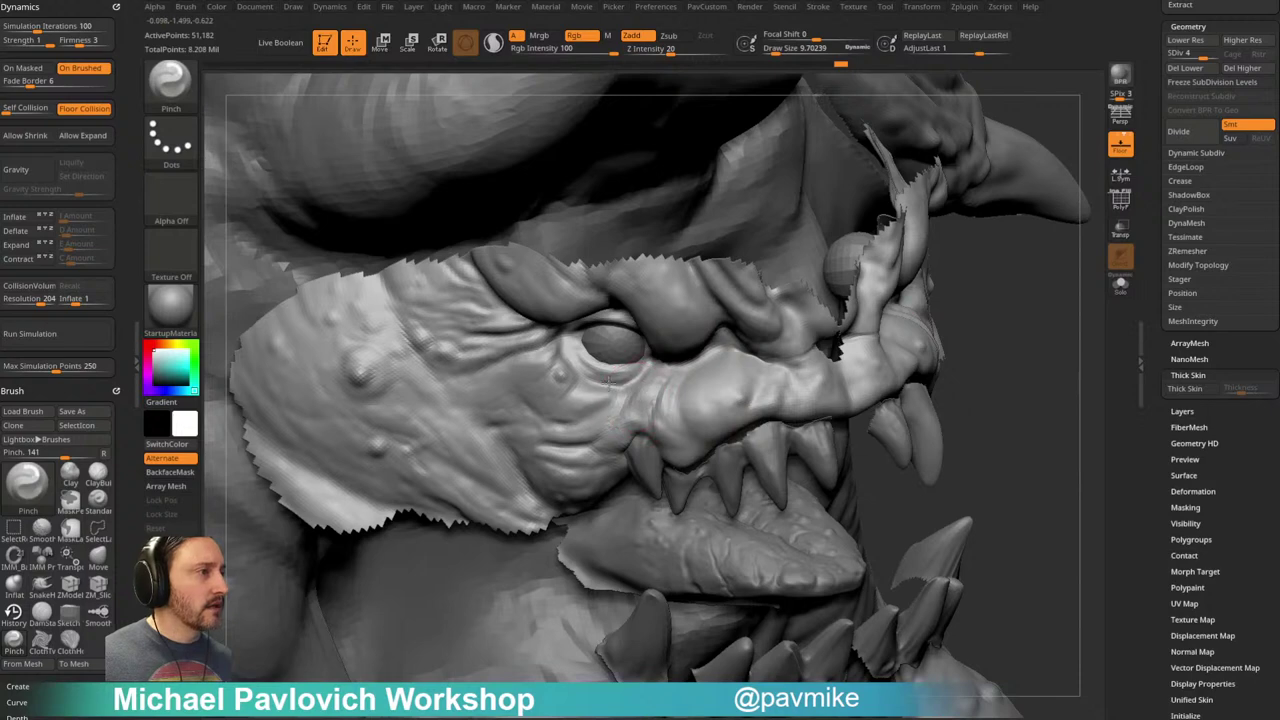
# Step: Bring the hidden parts of the face back into view and select the ContrastTarget brush
pyautogui.moveTo(1008, 314); pyautogui.dragTo(1050, 310)
pyautogui.moveTo(945, 286); pyautogui.dragTo(992, 272)
pyautogui.moveTo(990, 316)
pyautogui.mouseDown()
pyautogui.moveTo(949, 246)
pyautogui.moveTo(978, 265)
pyautogui.mouseUp()
pyautogui.press('b')
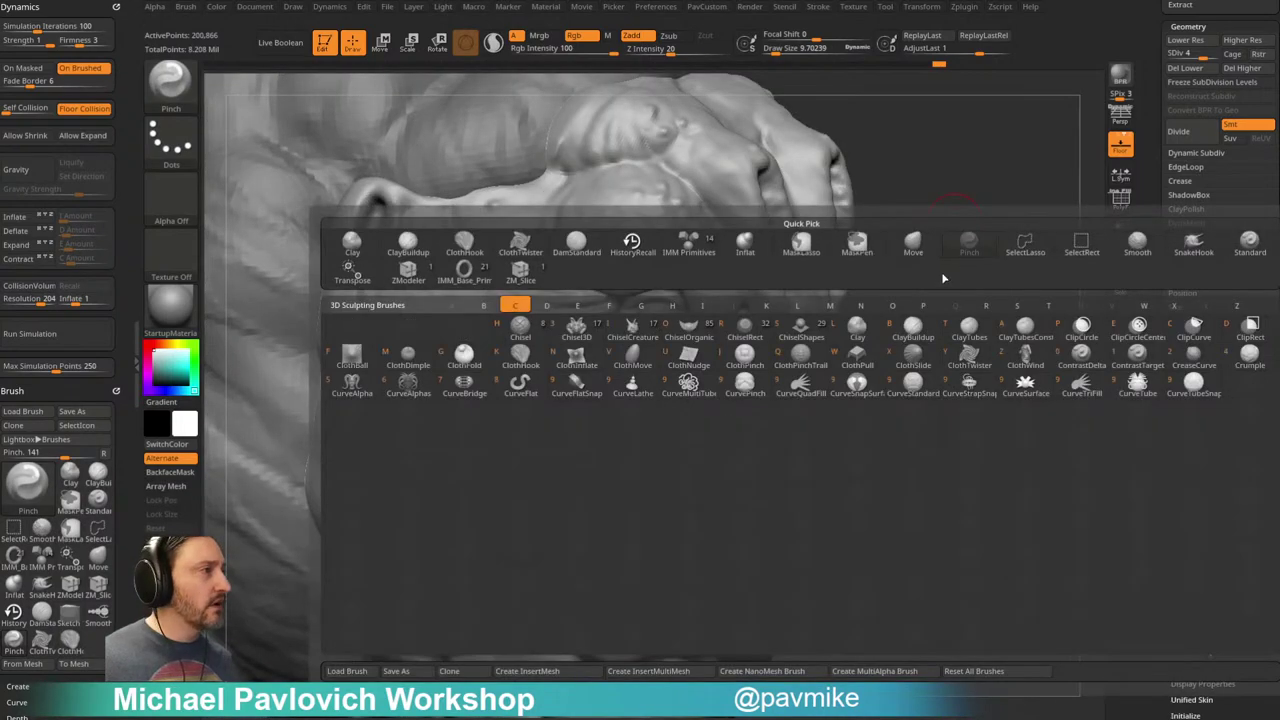
pyautogui.click(1135, 358)
# Step: Accentuate the brow, cheek and jaw wrinkles with the ContrastTarget brush, using draw sizes of about 17 and 12.4
pyautogui.press('s')
pyautogui.moveTo(542, 356)
pyautogui.mouseDown()
pyautogui.moveTo(532, 341)
pyautogui.moveTo(546, 330)
pyautogui.mouseUp()
pyautogui.moveTo(748, 349); pyautogui.dragTo(766, 245, button='right')
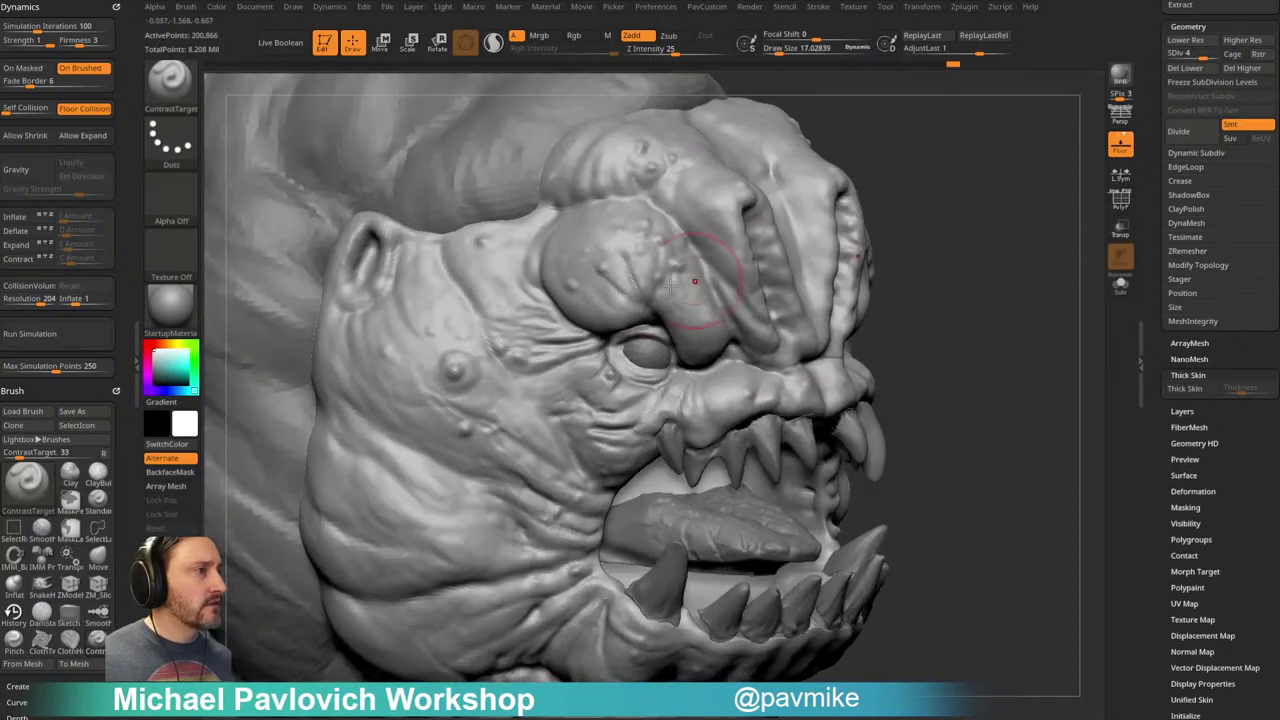
pyautogui.moveTo(968, 305); pyautogui.dragTo(529, 444, button='right')
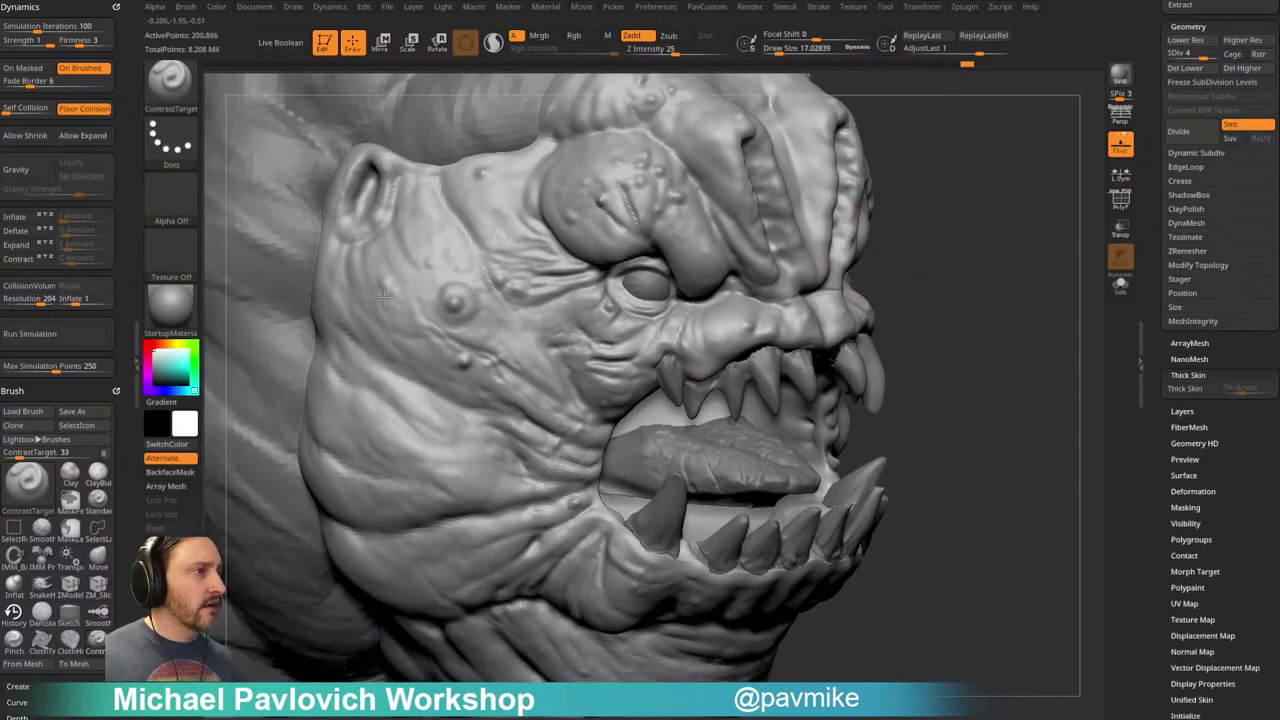
pyautogui.moveTo(949, 334); pyautogui.dragTo(552, 385, button='right')
pyautogui.press('[')
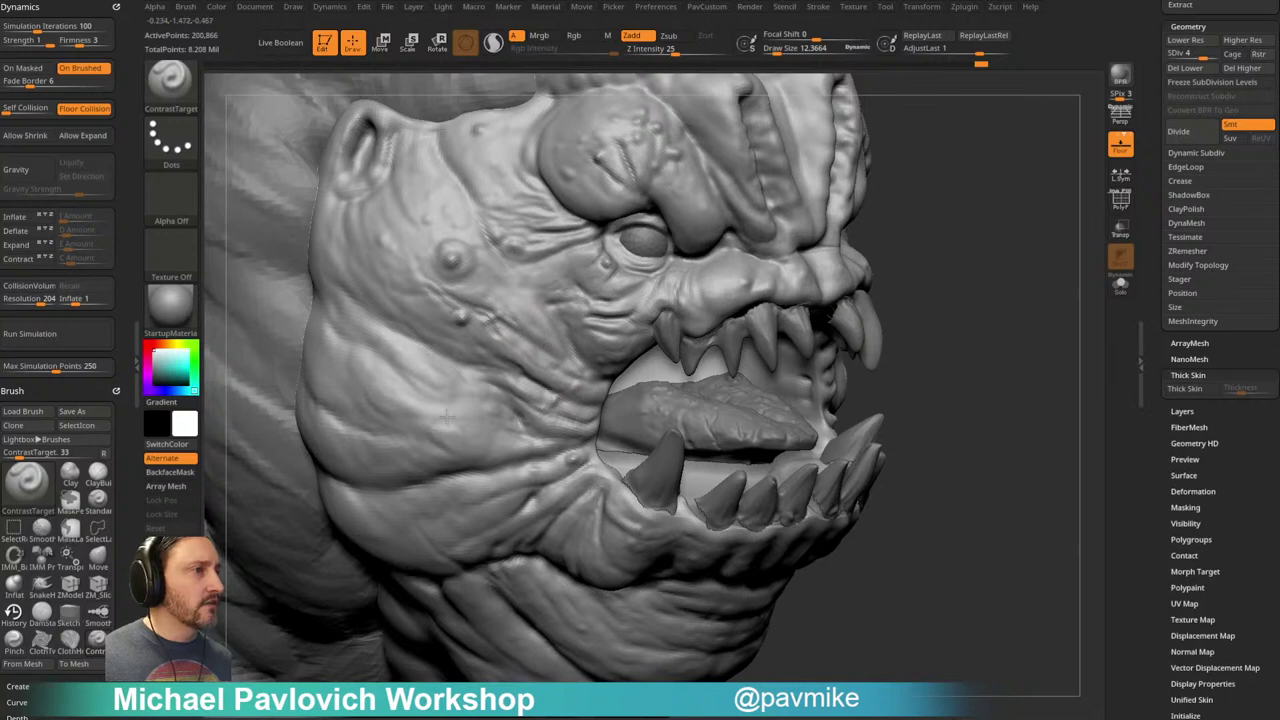
pyautogui.moveTo(469, 466); pyautogui.dragTo(620, 366, button='right')
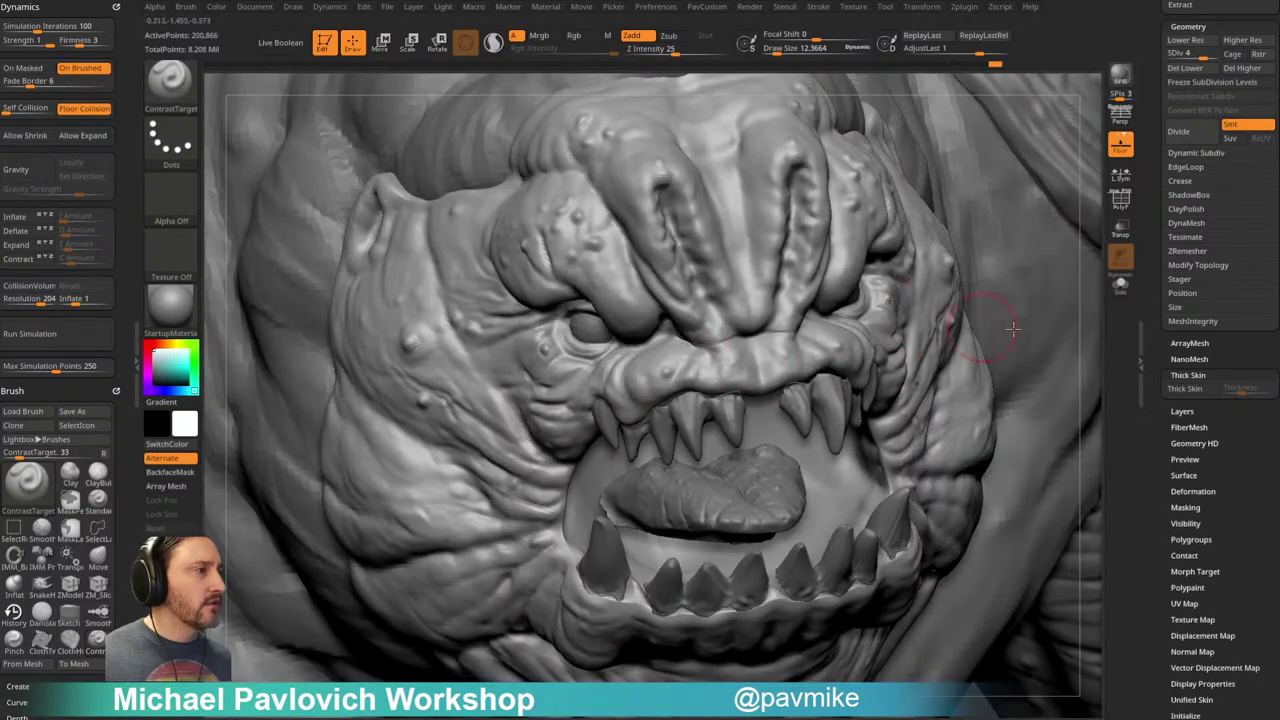
# Step: Try the Contrast deformation on the whole face subtool, undoing it
pyautogui.scroll(-1, 1161, 372)
pyautogui.moveTo(1161, 372); pyautogui.dragTo(1165, 268)
pyautogui.moveTo(1147, 67); pyautogui.dragTo(1169, 129)
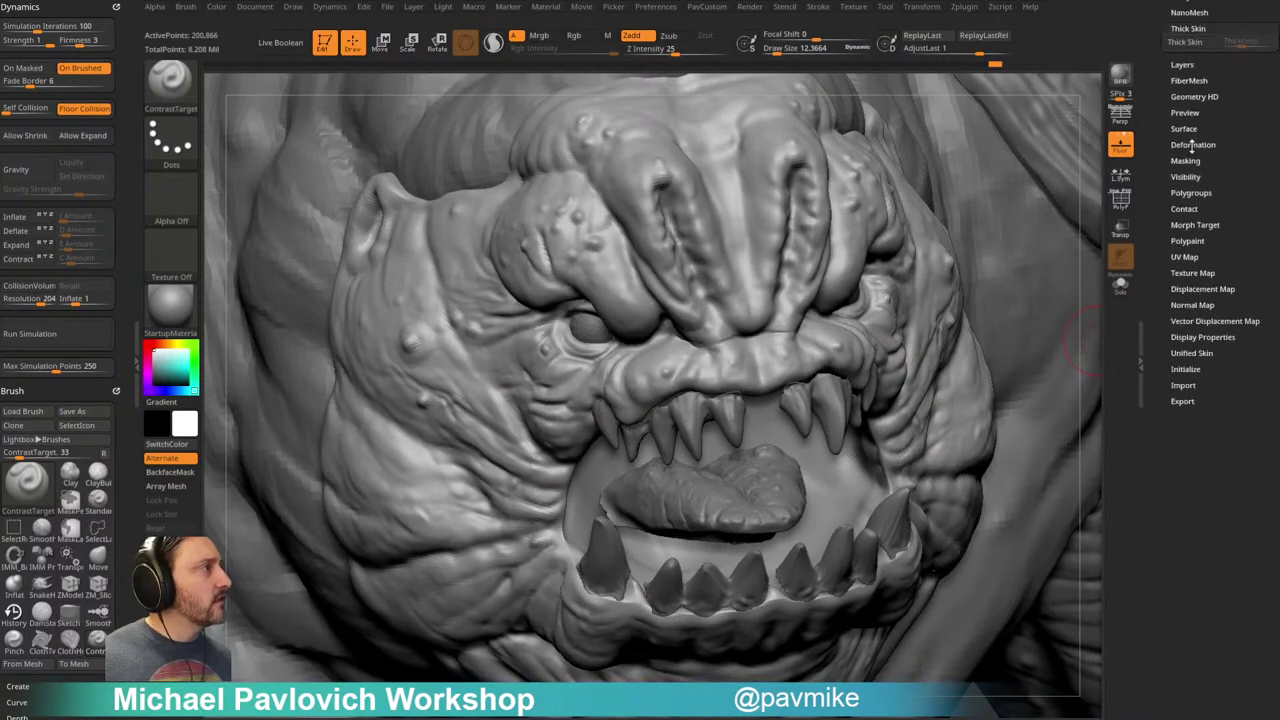
pyautogui.keyDown('shift'); pyautogui.click(1190, 145); pyautogui.keyUp('shift')
pyautogui.moveTo(1228, 525); pyautogui.dragTo(1146, 519)
pyautogui.hotkey('ctrl', 'z')
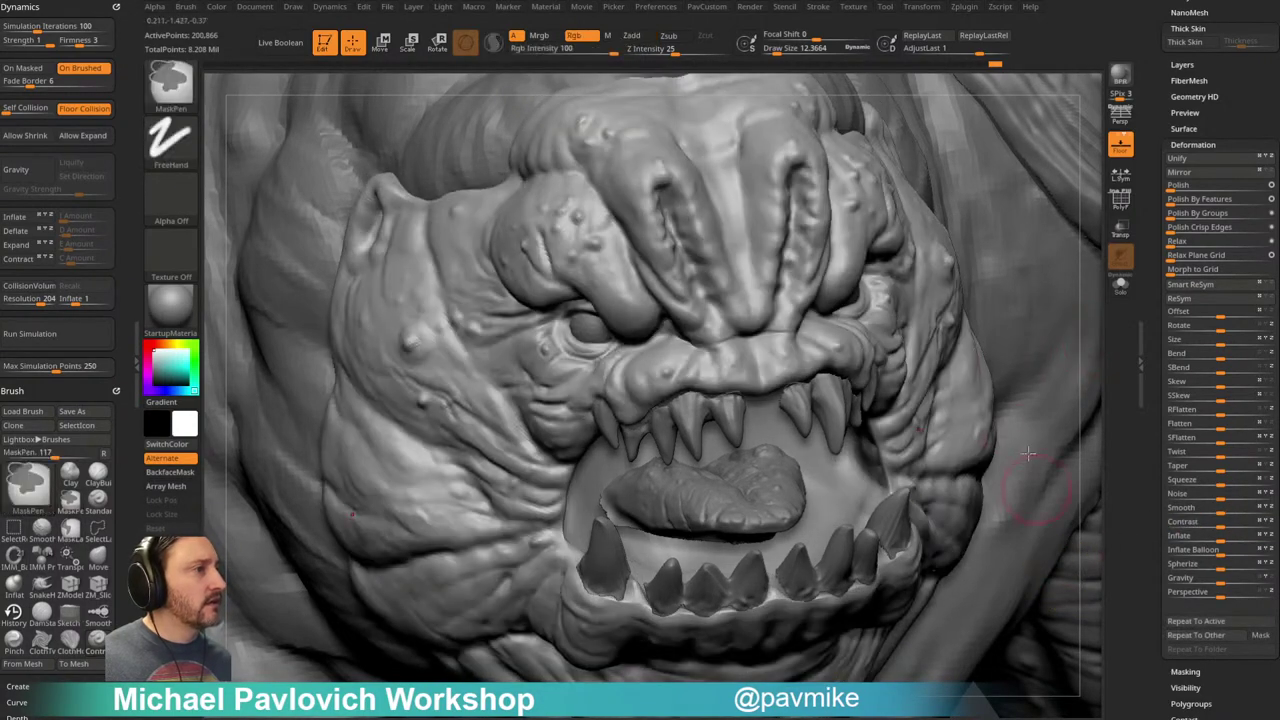
# Step: Select the Standard brush and work over the face from the front
pyautogui.moveTo(1091, 295)
pyautogui.mouseDown()
pyautogui.moveTo(1122, 288)
pyautogui.moveTo(1020, 314)
pyautogui.mouseUp()
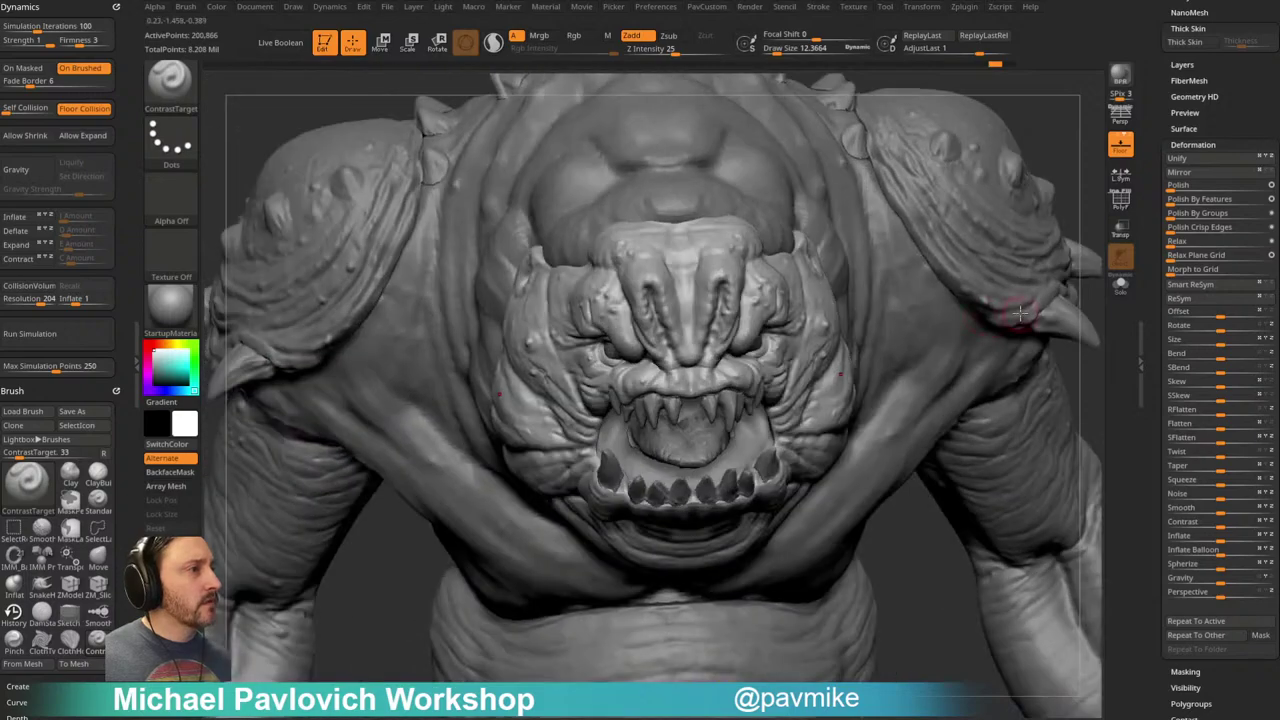
pyautogui.moveTo(928, 521)
pyautogui.mouseDown()
pyautogui.moveTo(1037, 486)
pyautogui.moveTo(991, 443)
pyautogui.moveTo(1033, 399)
pyautogui.mouseUp()
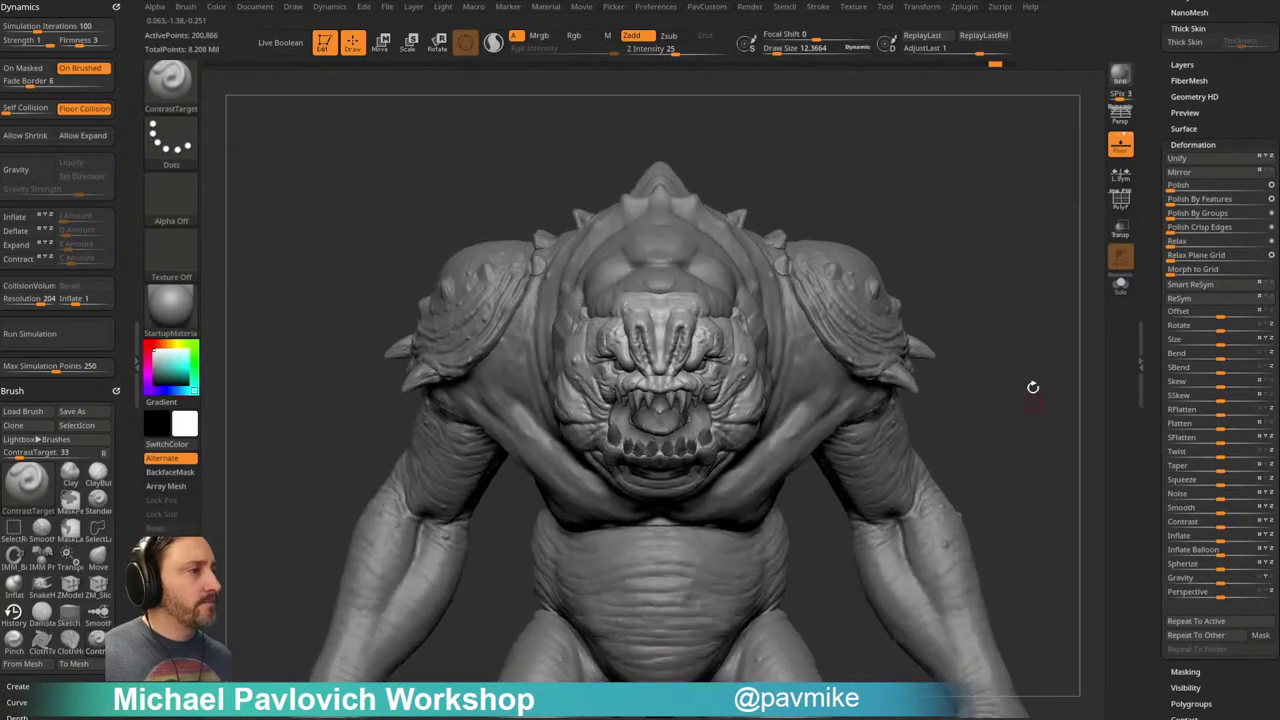
pyautogui.moveTo(1067, 313); pyautogui.dragTo(1040, 285)
pyautogui.moveTo(986, 186)
pyautogui.mouseDown()
pyautogui.moveTo(1014, 231)
pyautogui.moveTo(1020, 194)
pyautogui.moveTo(970, 220)
pyautogui.moveTo(890, 222)
pyautogui.mouseUp()
pyautogui.press('b')
pyautogui.press('s')
pyautogui.press('t')
pyautogui.moveTo(650, 270)
pyautogui.mouseDown()
pyautogui.moveTo(936, 275)
pyautogui.moveTo(954, 291)
pyautogui.moveTo(954, 274)
pyautogui.moveTo(1021, 318)
pyautogui.moveTo(990, 315)
pyautogui.mouseUp()
# Step: Cut creases into the cheek and beside the mouth with the Dam_Standard brush
pyautogui.press('b')
pyautogui.press('d')
pyautogui.press('s')
pyautogui.moveTo(484, 341); pyautogui.dragTo(522, 338)
pyautogui.moveTo(618, 428); pyautogui.dragTo(632, 440)
pyautogui.moveTo(926, 280)
pyautogui.keyDown('alt'); pyautogui.mouseDown()
pyautogui.moveTo(986, 294)
pyautogui.moveTo(942, 298)
pyautogui.mouseUp(); pyautogui.keyUp('alt')
pyautogui.moveTo(970, 377); pyautogui.dragTo(963, 264)
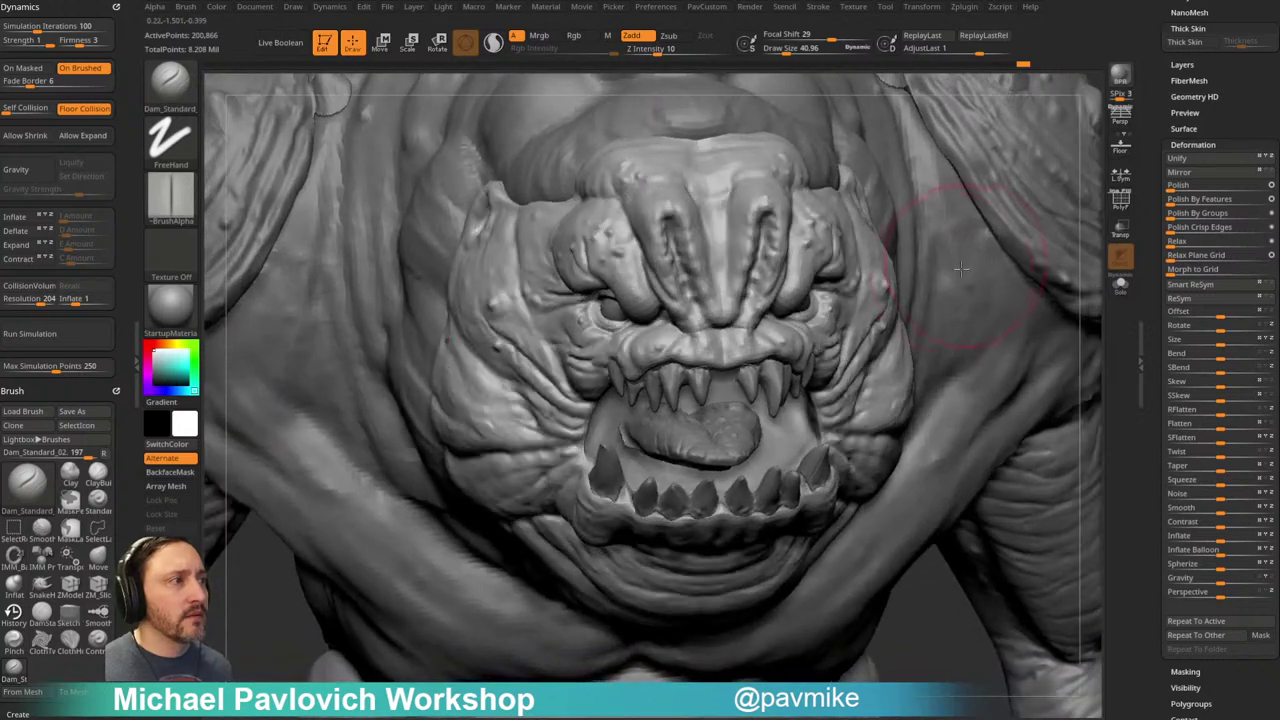
# Step: Lower the face to subdivision level 3 and select the Clay brush
pyautogui.scroll(5, 1175, 300)
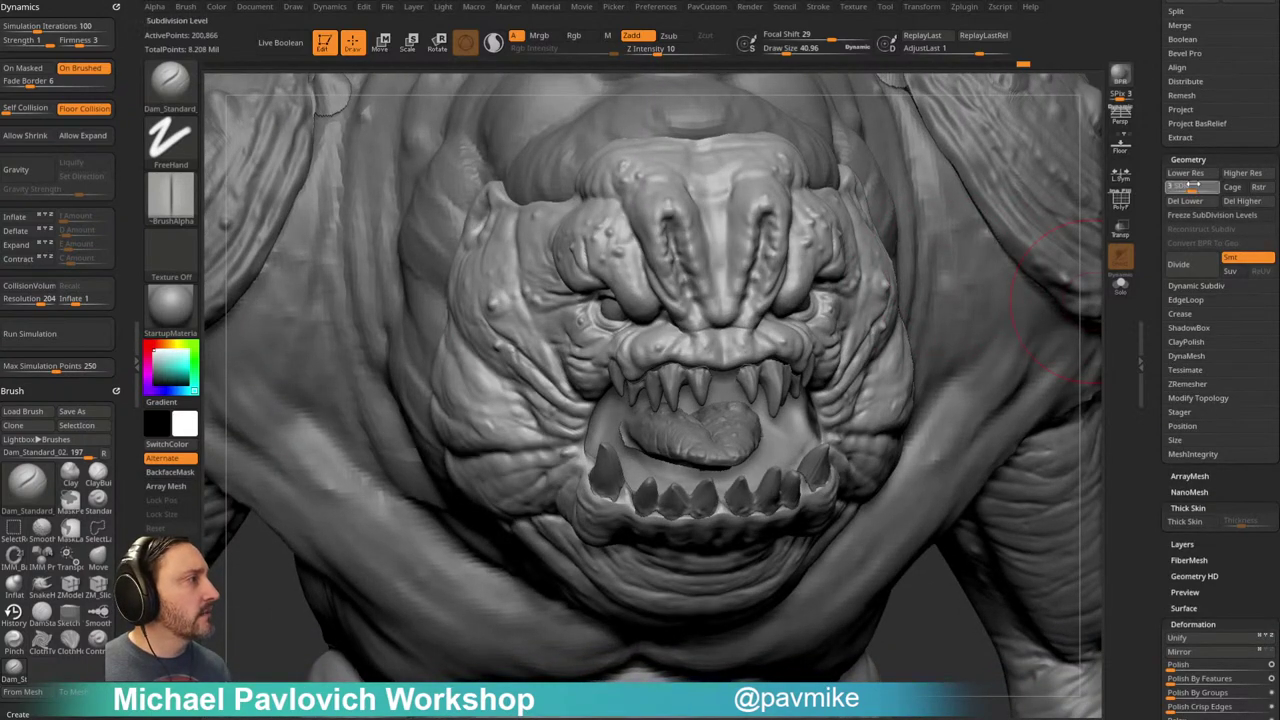
pyautogui.click(1190, 186)
pyautogui.press('b')
pyautogui.press('s')
pyautogui.press('t')
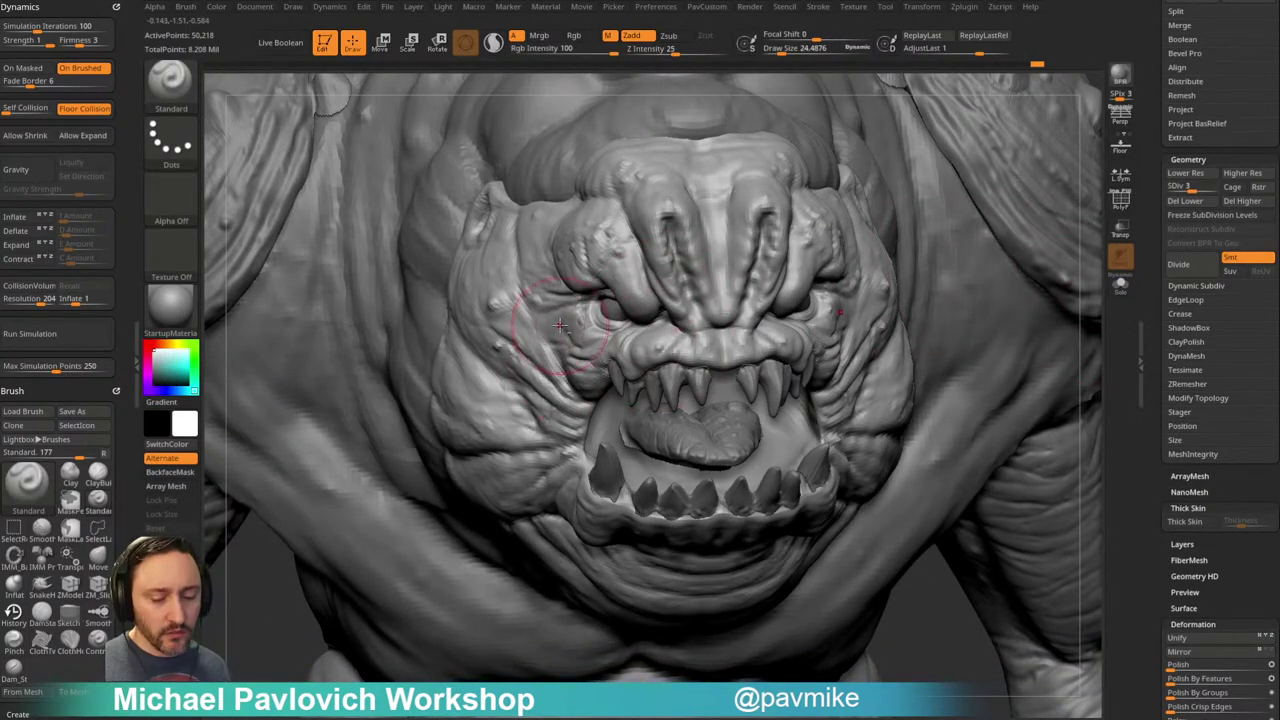
pyautogui.press('b')
pyautogui.press('c')
pyautogui.press('l')
# Step: Work the Clay brush around the eye, brow and forehead, varying the draw size between about 9.7 and 17
pyautogui.moveTo(575, 305); pyautogui.dragTo(665, 307, button='right')
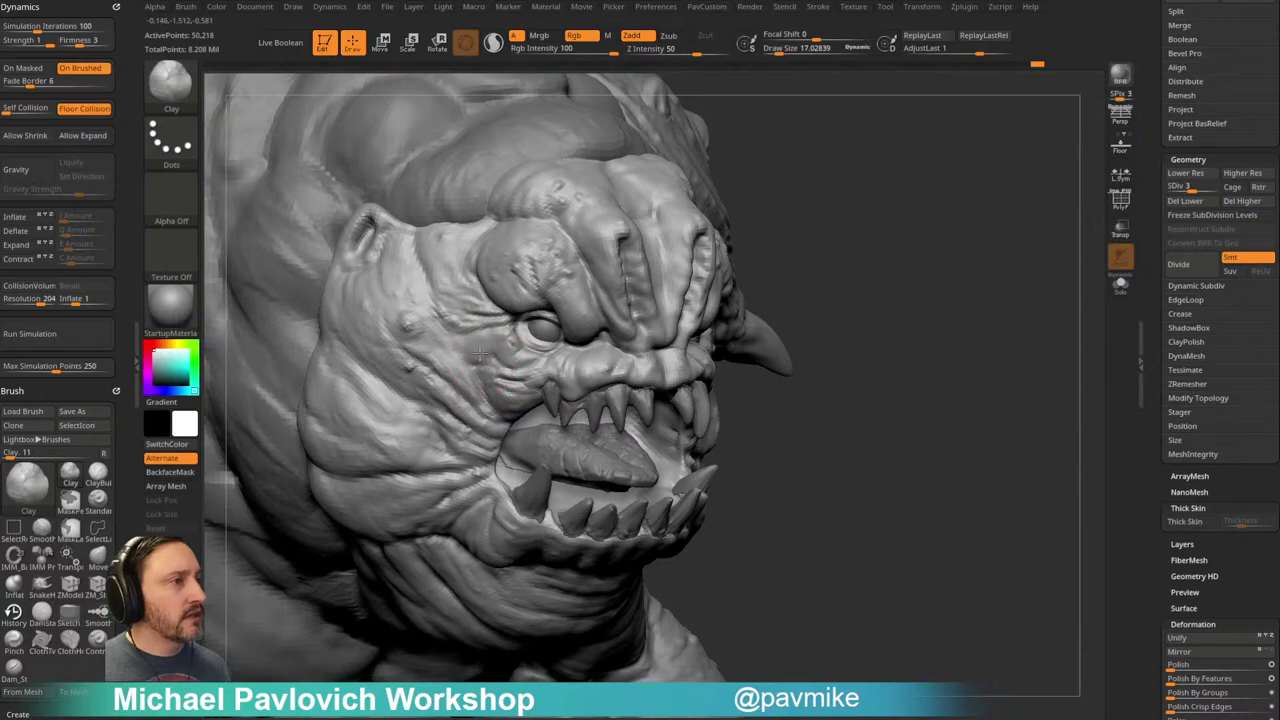
pyautogui.moveTo(843, 307); pyautogui.dragTo(710, 337, button='right')
pyautogui.moveTo(843, 247)
pyautogui.mouseDown(button='right')
pyautogui.moveTo(820, 250)
pyautogui.moveTo(929, 200)
pyautogui.moveTo(891, 187)
pyautogui.moveTo(951, 186)
pyautogui.moveTo(943, 249)
pyautogui.moveTo(909, 240)
pyautogui.mouseUp(button='right')
pyautogui.press('s')
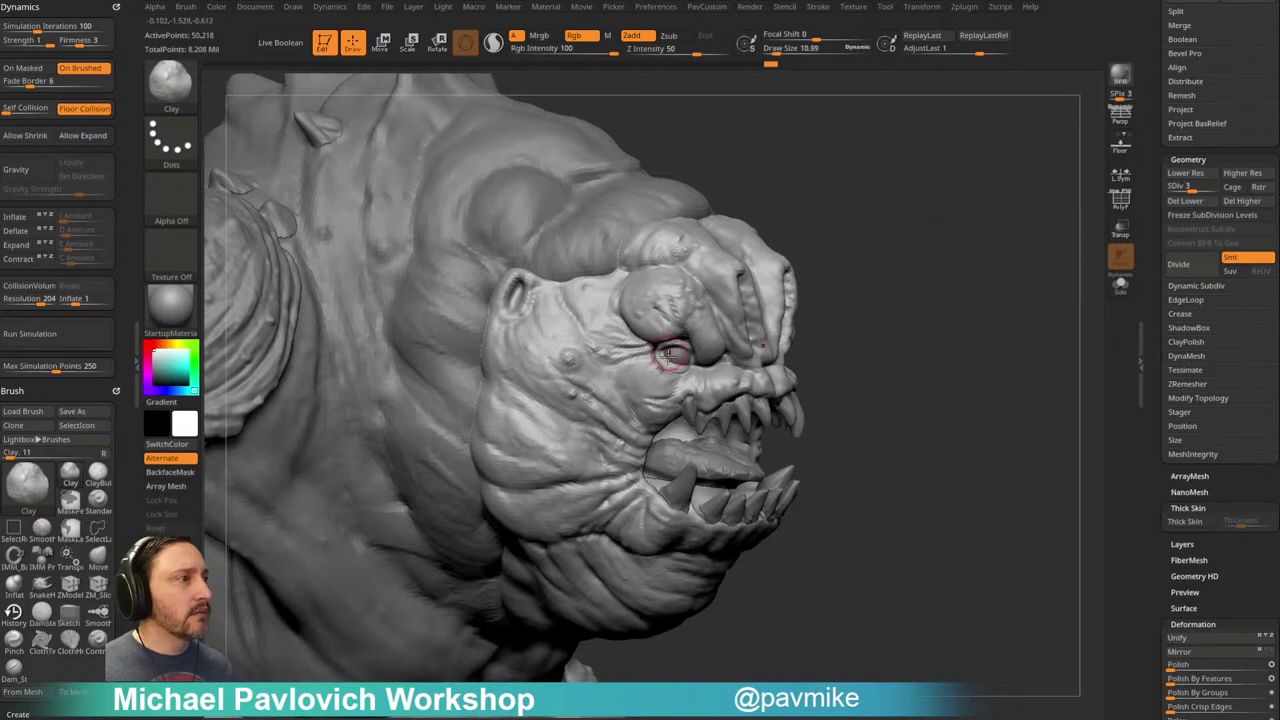
pyautogui.moveTo(874, 312)
pyautogui.mouseDown()
pyautogui.moveTo(900, 303)
pyautogui.moveTo(897, 292)
pyautogui.mouseUp()
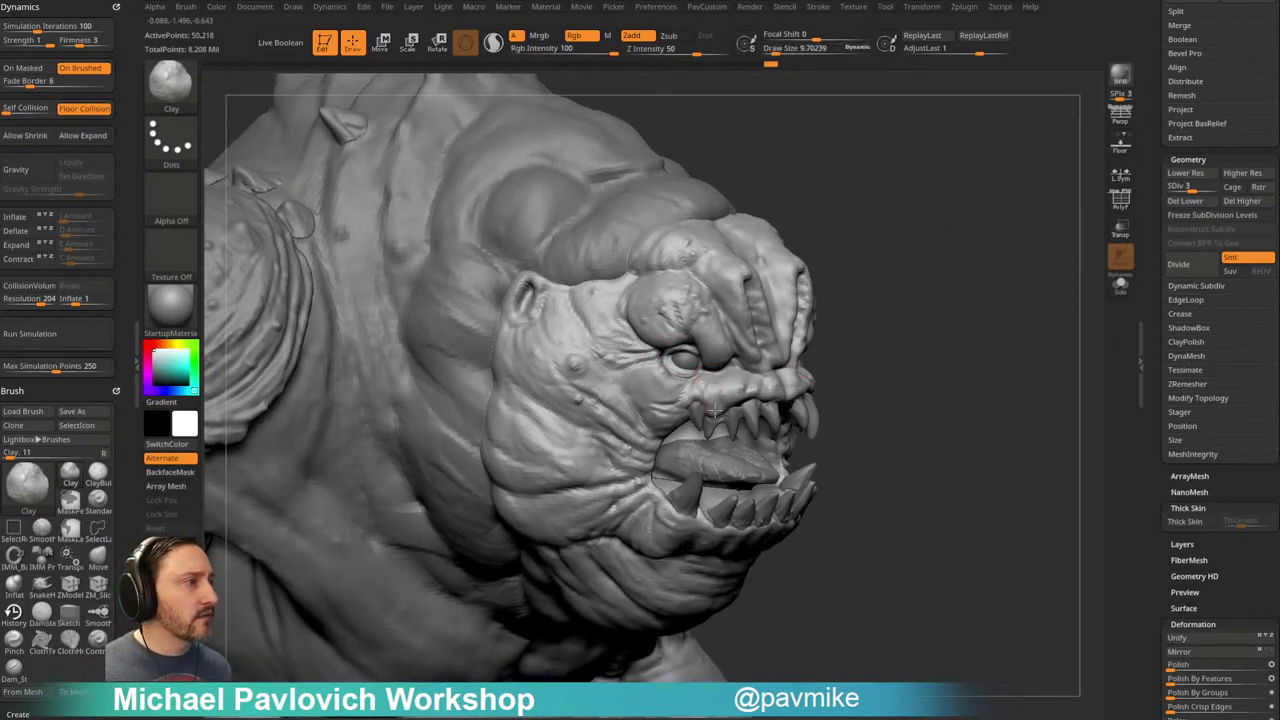
pyautogui.moveTo(826, 315); pyautogui.dragTo(678, 308, button='right')
pyautogui.moveTo(656, 357)
pyautogui.mouseDown(button='right')
pyautogui.moveTo(851, 300)
pyautogui.moveTo(823, 288)
pyautogui.moveTo(661, 347)
pyautogui.mouseUp(button='right')
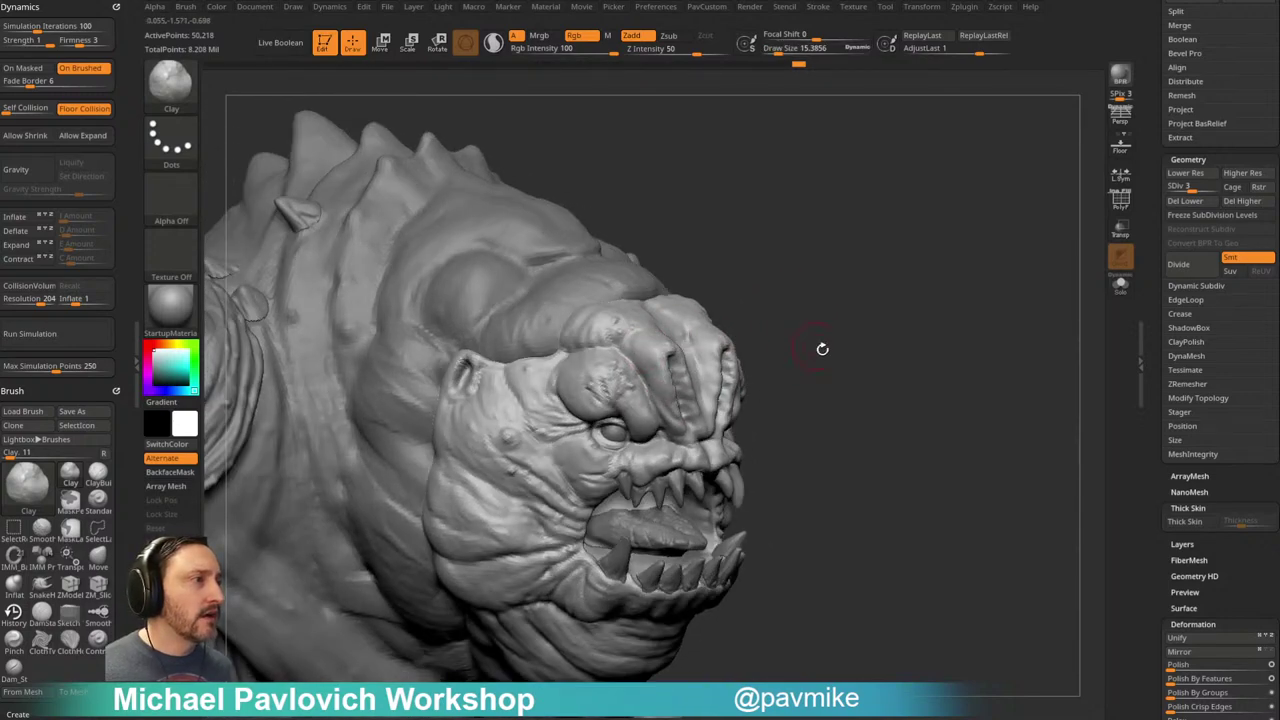
pyautogui.moveTo(815, 344); pyautogui.dragTo(675, 343, button='right')
pyautogui.moveTo(708, 420); pyautogui.dragTo(681, 351, button='right')
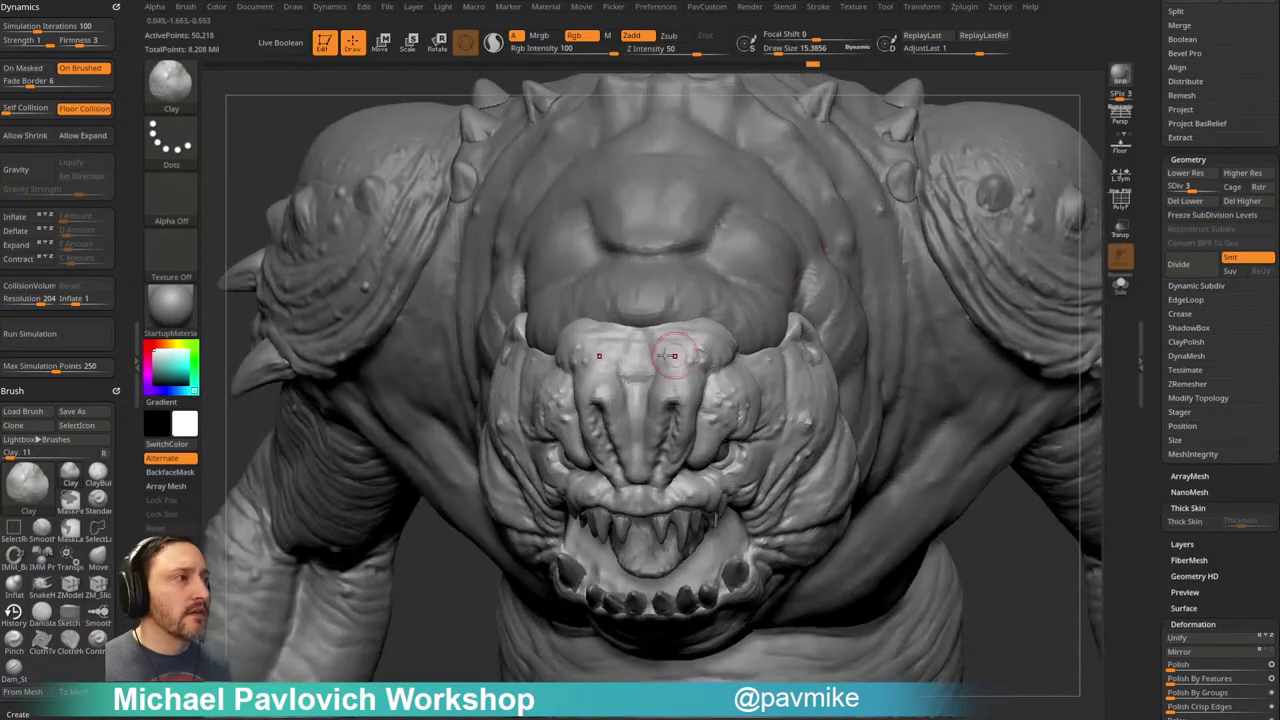
pyautogui.moveTo(1008, 74)
pyautogui.mouseDown(button='right')
pyautogui.moveTo(983, 126)
pyautogui.moveTo(991, 237)
pyautogui.moveTo(1051, 286)
pyautogui.moveTo(900, 296)
pyautogui.moveTo(880, 323)
pyautogui.moveTo(832, 312)
pyautogui.mouseUp(button='right')
pyautogui.moveTo(705, 360)
pyautogui.mouseDown(button='right')
pyautogui.moveTo(790, 300)
pyautogui.moveTo(758, 276)
pyautogui.mouseUp(button='right')
# Step: Make the Rancor27_11 body subtool active and shape the head above the face with the Move brush
pyautogui.press('b')
pyautogui.press('m')
pyautogui.press('v')
pyautogui.keyDown('alt'); pyautogui.click(664, 368); pyautogui.keyUp('alt')
pyautogui.moveTo(717, 332)
pyautogui.mouseDown(button='right')
pyautogui.moveTo(886, 271)
pyautogui.moveTo(734, 337)
pyautogui.mouseUp(button='right')
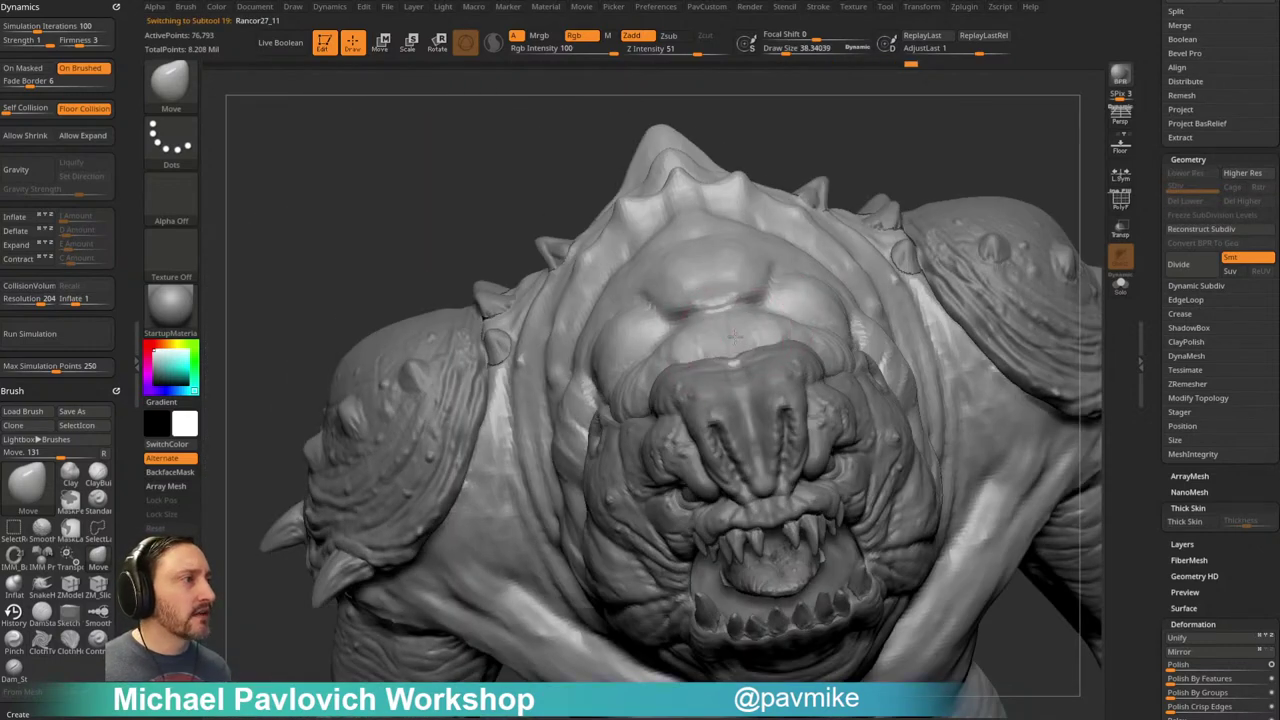
# Step: Build up the forms on the side of the head with the ClayBuildup brush at a draw size of about 20.6
pyautogui.moveTo(937, 154)
pyautogui.mouseDown(button='right')
pyautogui.moveTo(913, 183)
pyautogui.moveTo(655, 310)
pyautogui.mouseUp(button='right')
pyautogui.press('b')
pyautogui.press('c')
pyautogui.press('b')
pyautogui.press('[')
pyautogui.moveTo(617, 362); pyautogui.dragTo(631, 376)
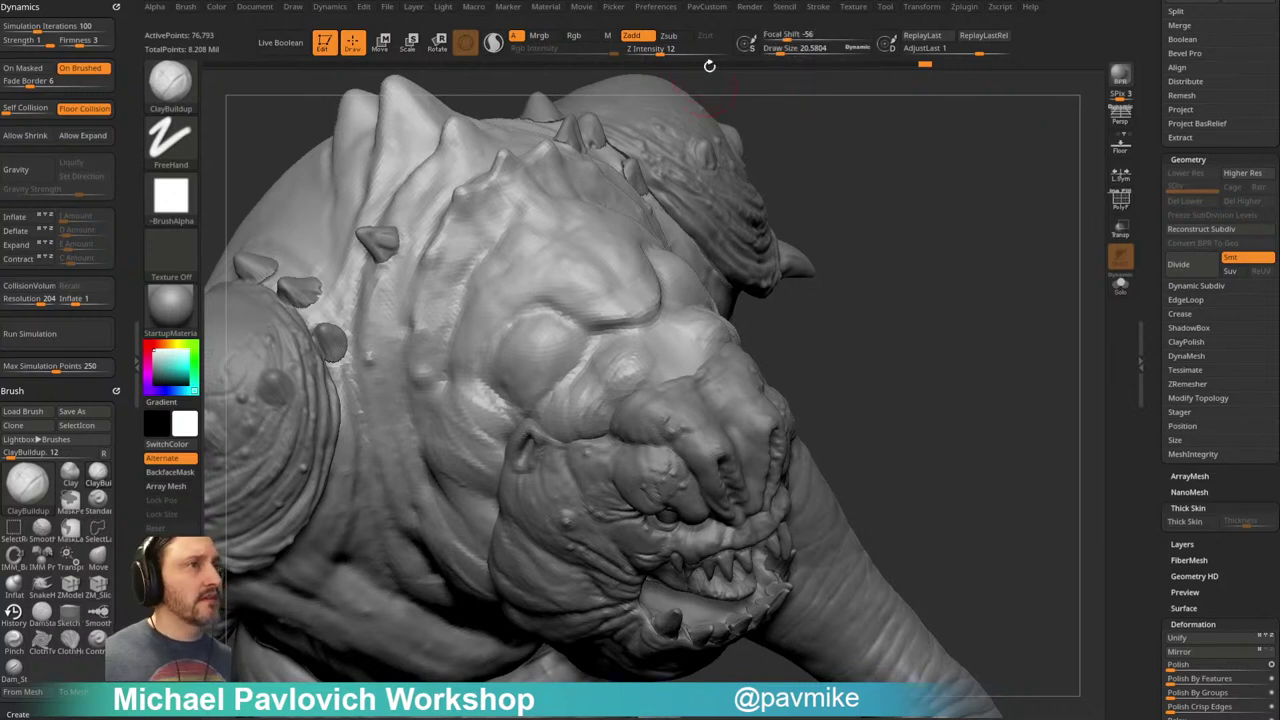
# Step: Inspect the stroke modifiers of the Smooth brush
pyautogui.press('shift')
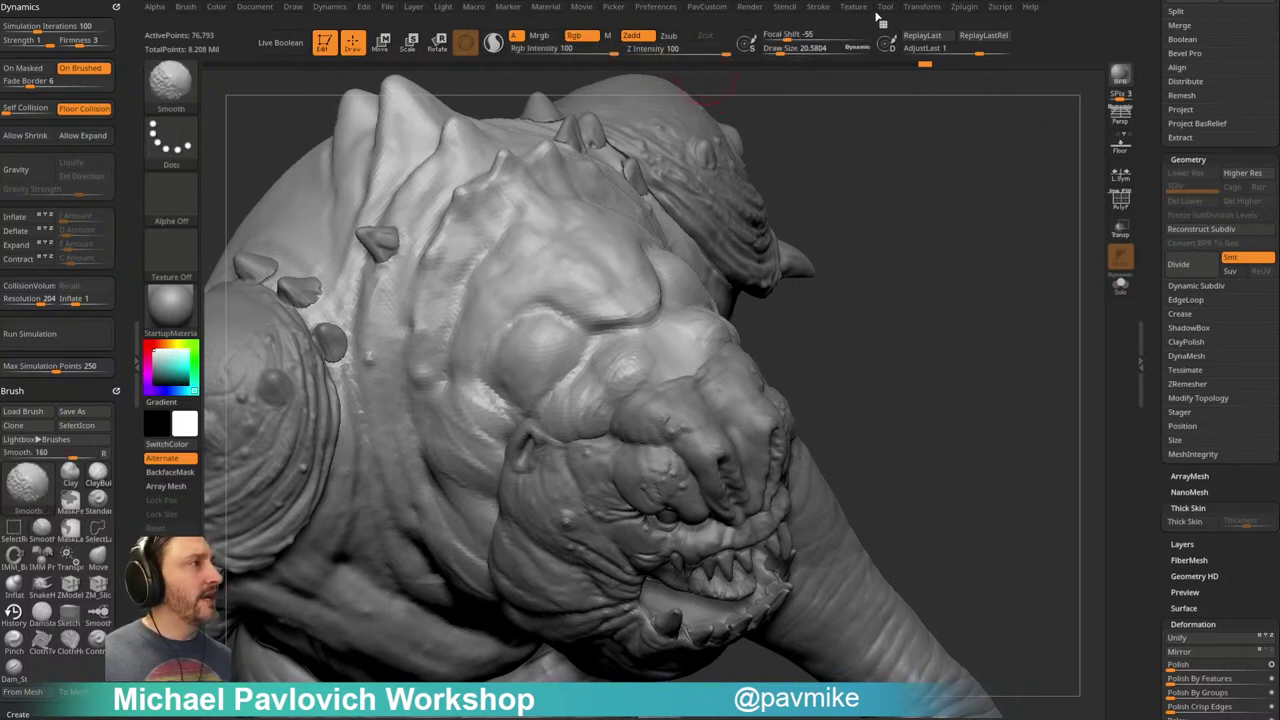
pyautogui.click(819, 7)
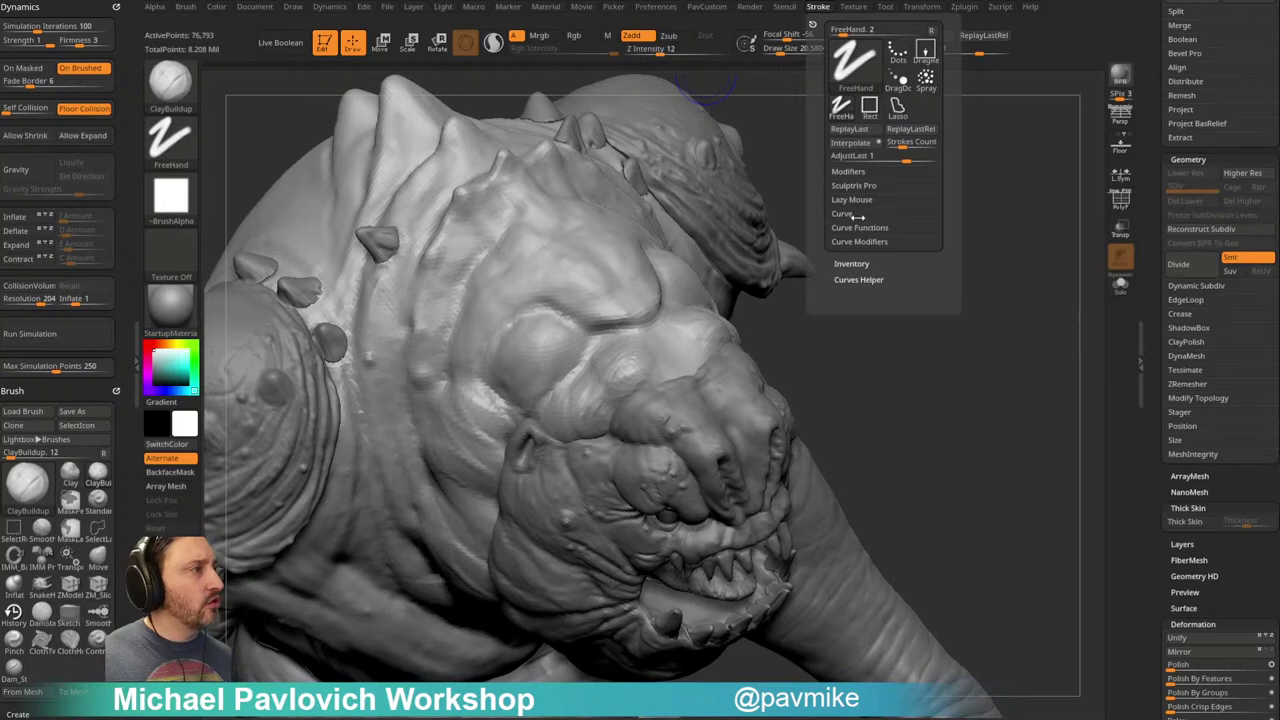
pyautogui.press('shift')
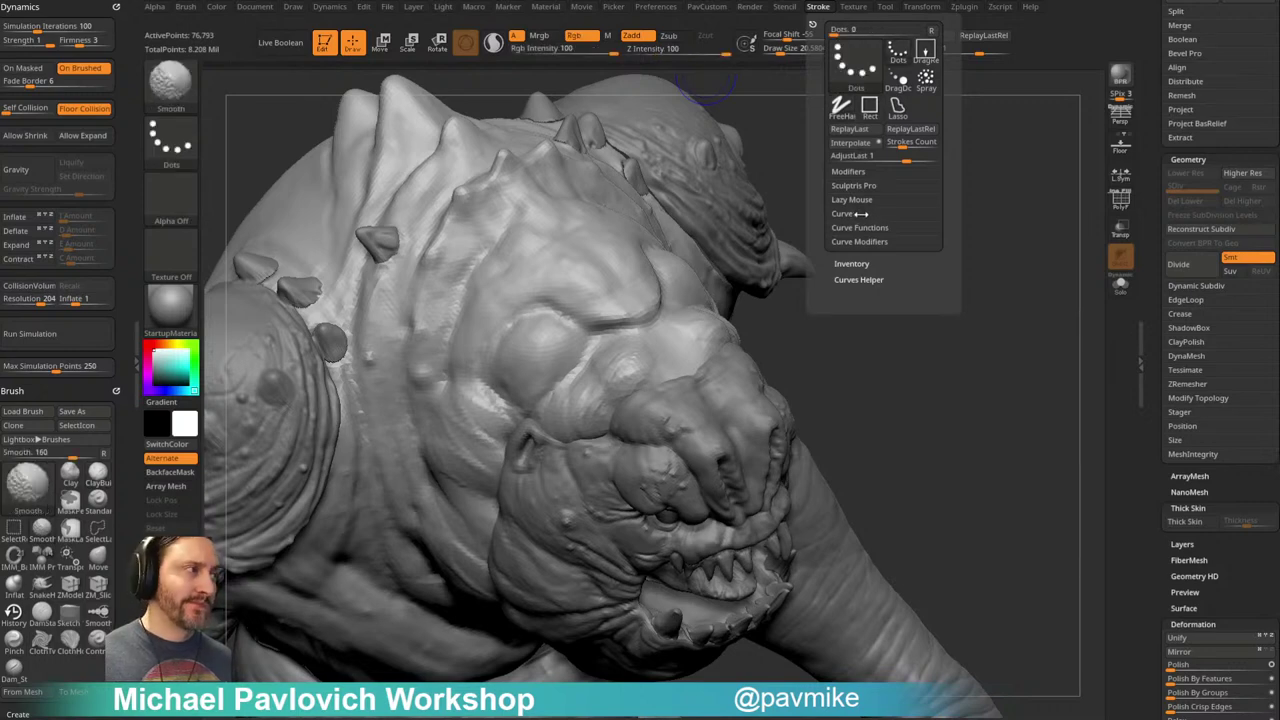
pyautogui.click(848, 171)
# Step: Reselect the Rancor27_11 subtool and refine the bulge above the ear with the ClayBuildup brush at a draw size of about 22.5
pyautogui.moveTo(998, 262)
pyautogui.mouseDown()
pyautogui.moveTo(1014, 231)
pyautogui.moveTo(974, 217)
pyautogui.moveTo(1005, 207)
pyautogui.mouseUp()
pyautogui.moveTo(906, 223); pyautogui.dragTo(814, 211)
pyautogui.keyDown('alt'); pyautogui.click(734, 251); pyautogui.keyUp('alt')
pyautogui.keyDown('alt'); pyautogui.click(682, 320); pyautogui.keyUp('alt')
pyautogui.moveTo(922, 196); pyautogui.dragTo(925, 209)
pyautogui.moveTo(850, 190)
pyautogui.mouseDown()
pyautogui.moveTo(905, 267)
pyautogui.moveTo(860, 260)
pyautogui.mouseUp()
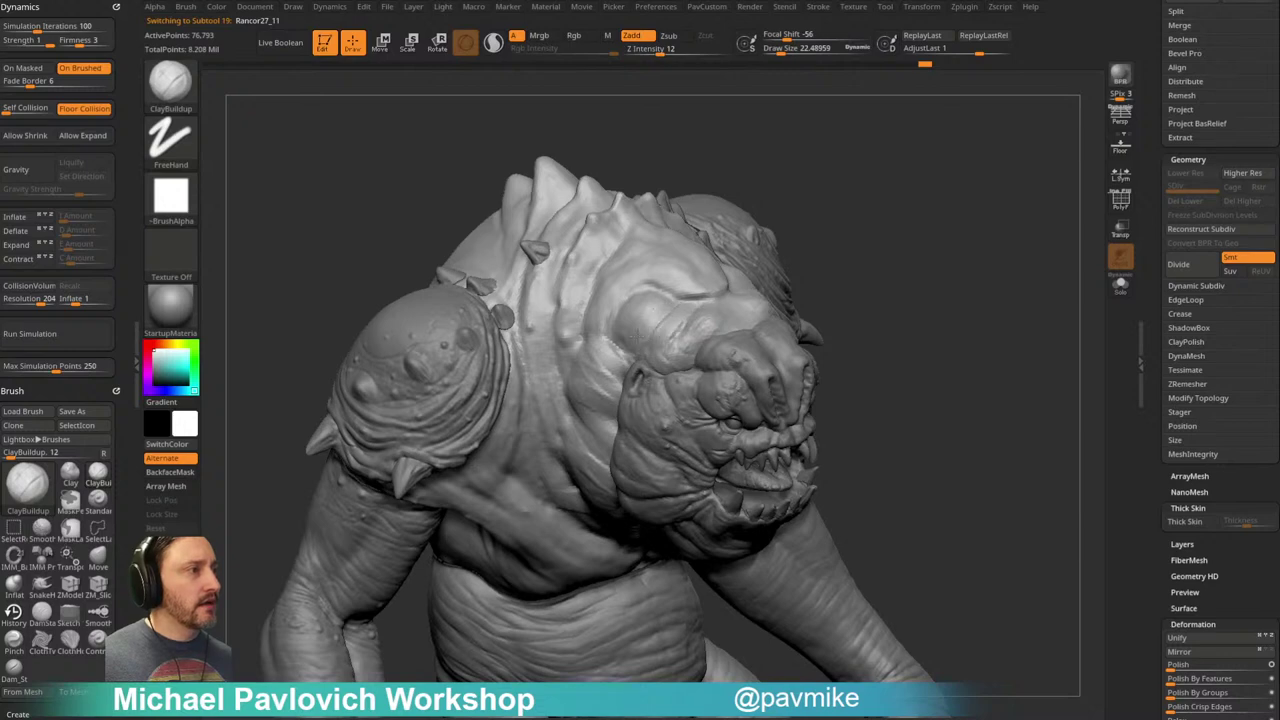
pyautogui.moveTo(680, 335); pyautogui.dragTo(689, 272)
pyautogui.moveTo(788, 236); pyautogui.dragTo(768, 258)
pyautogui.moveTo(717, 325); pyautogui.dragTo(680, 271)
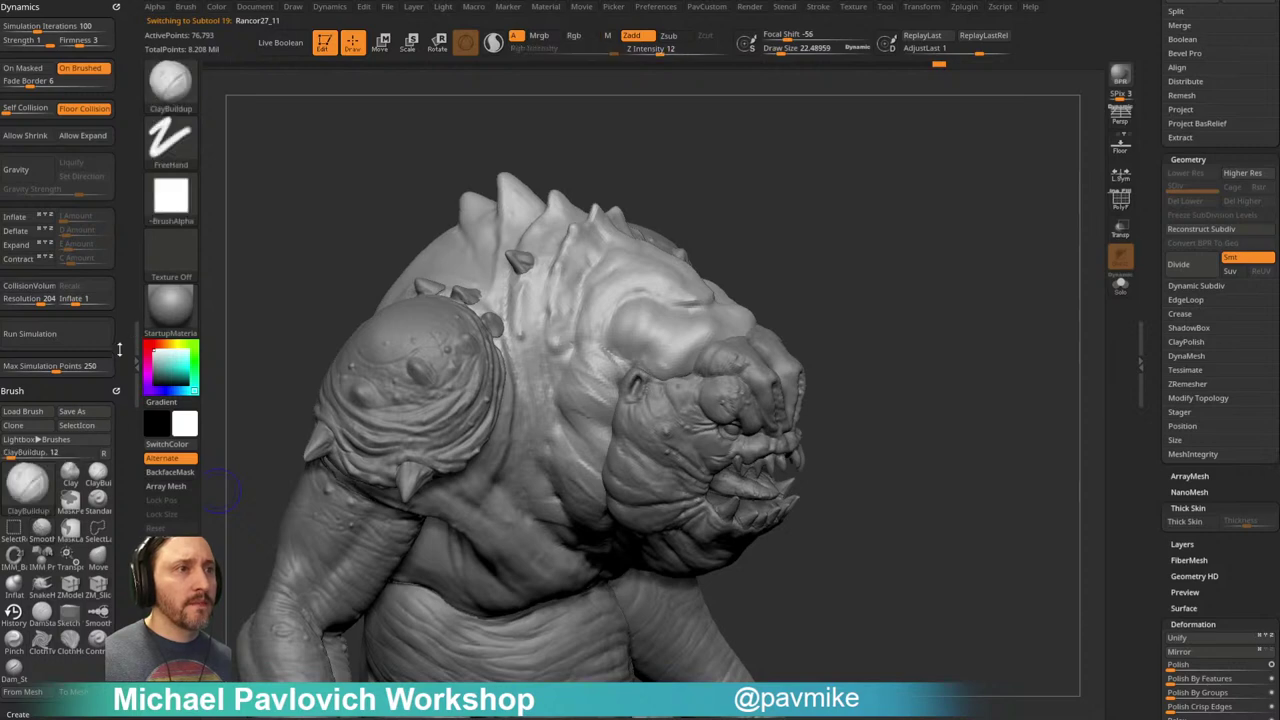
# Step: Set the Smooth brush's weighted smooth mode to 1 and smooth the bulge on the side of the head
pyautogui.scroll(-8, 60, 420)
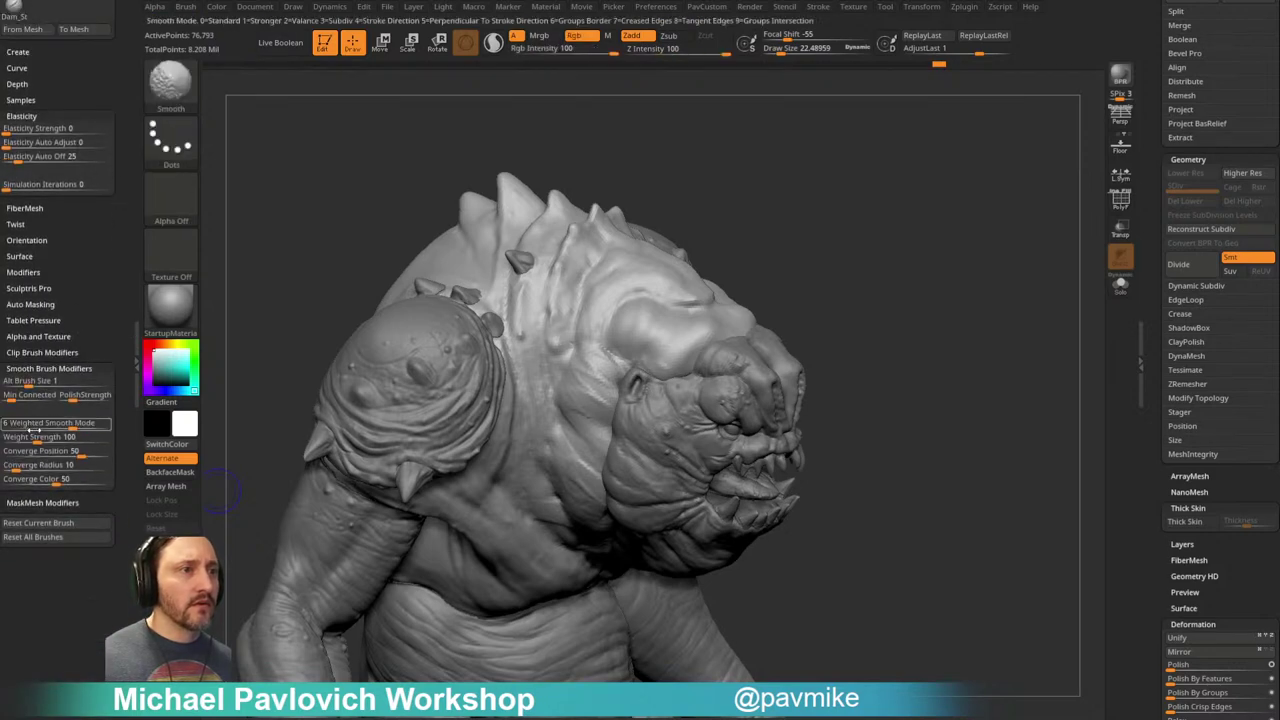
pyautogui.click(14, 424)
pyautogui.moveTo(928, 199); pyautogui.dragTo(921, 207)
pyautogui.keyDown('shift'); pyautogui.moveTo(690, 240); pyautogui.dragTo(630, 320); pyautogui.keyUp('shift')
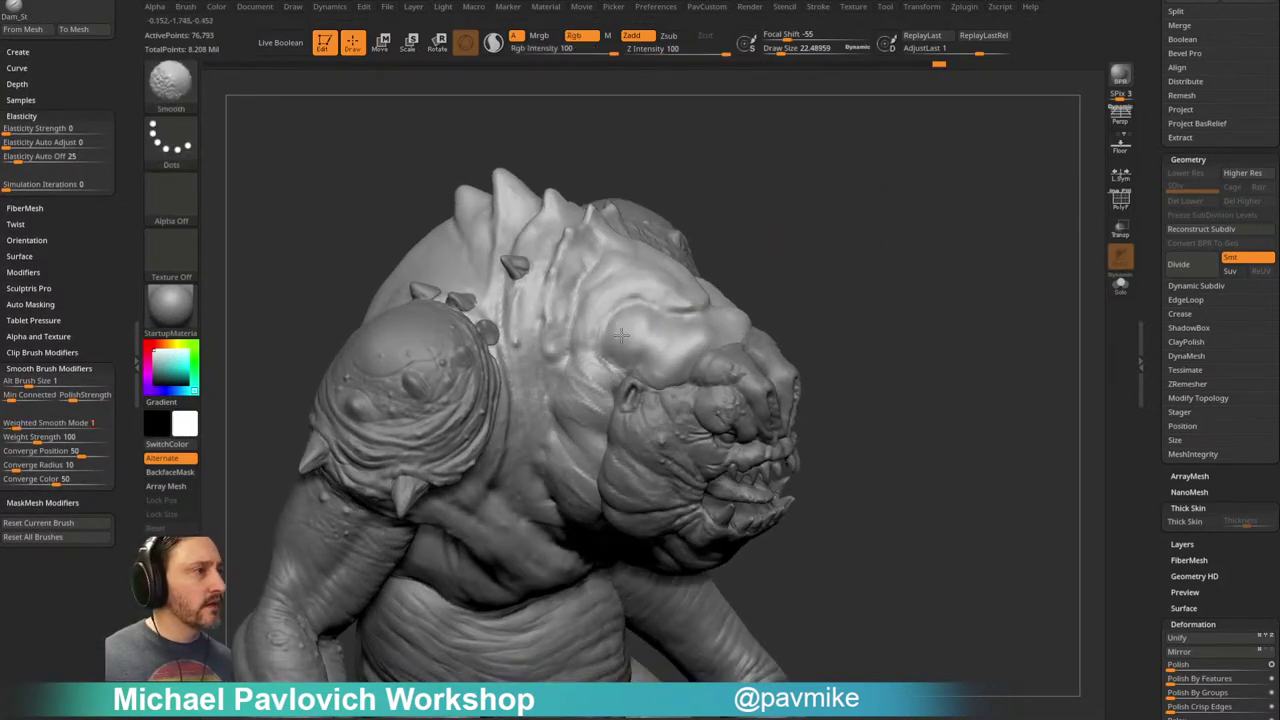
# Step: Select the Rancor27_01 head subtool and smooth its surface around the ear
pyautogui.moveTo(800, 262)
pyautogui.mouseDown()
pyautogui.moveTo(874, 251)
pyautogui.moveTo(894, 209)
pyautogui.moveTo(941, 228)
pyautogui.moveTo(920, 240)
pyautogui.moveTo(920, 217)
pyautogui.moveTo(851, 251)
pyautogui.moveTo(893, 263)
pyautogui.moveTo(851, 269)
pyautogui.mouseUp()
pyautogui.keyDown('alt'); pyautogui.click(655, 368); pyautogui.keyUp('alt')
pyautogui.press('shift')
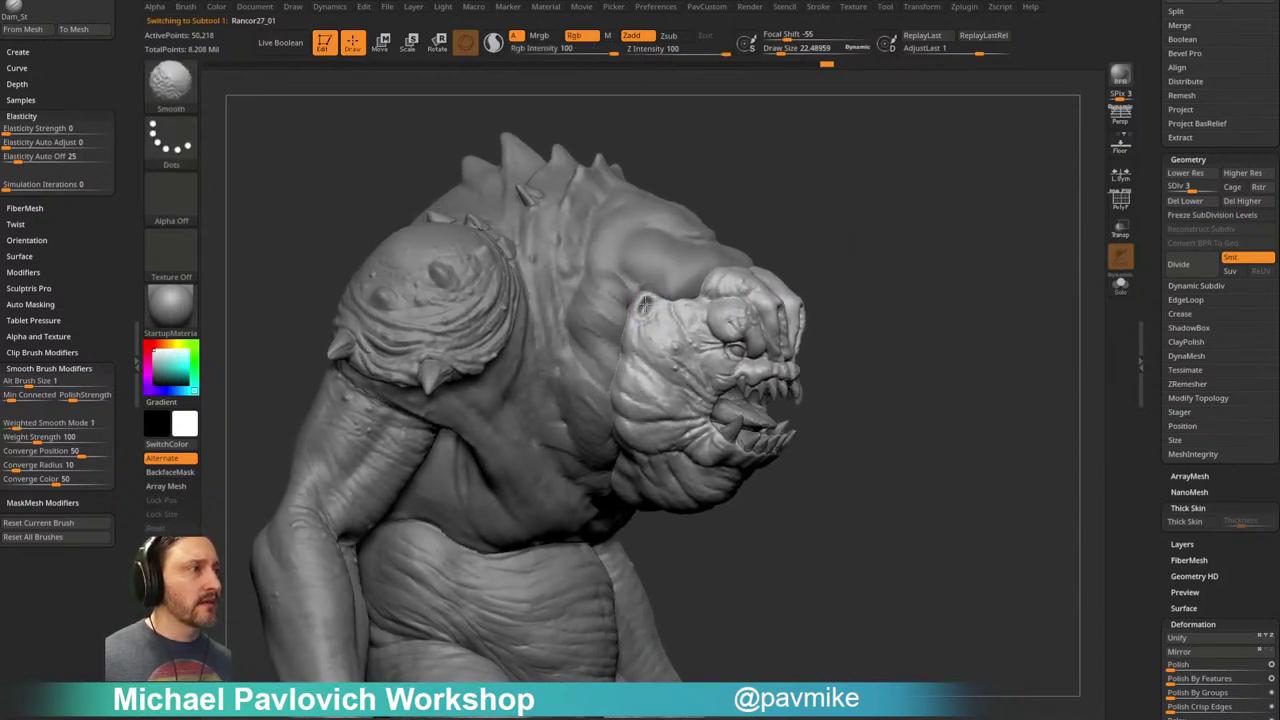
# Step: Reselect the Rancor27_11 subtool and carve creases into the bulge above the ear with the DamStandard brush at a draw size of 28.75
pyautogui.keyDown('alt'); pyautogui.click(648, 268); pyautogui.keyUp('alt')
pyautogui.moveTo(868, 225)
pyautogui.mouseDown()
pyautogui.moveTo(846, 243)
pyautogui.moveTo(869, 227)
pyautogui.moveTo(861, 243)
pyautogui.moveTo(880, 238)
pyautogui.moveTo(754, 240)
pyautogui.moveTo(706, 268)
pyautogui.mouseUp()
pyautogui.press('b')
pyautogui.press('d')
pyautogui.press('s')
pyautogui.press('[')
pyautogui.moveTo(804, 254); pyautogui.dragTo(629, 266)
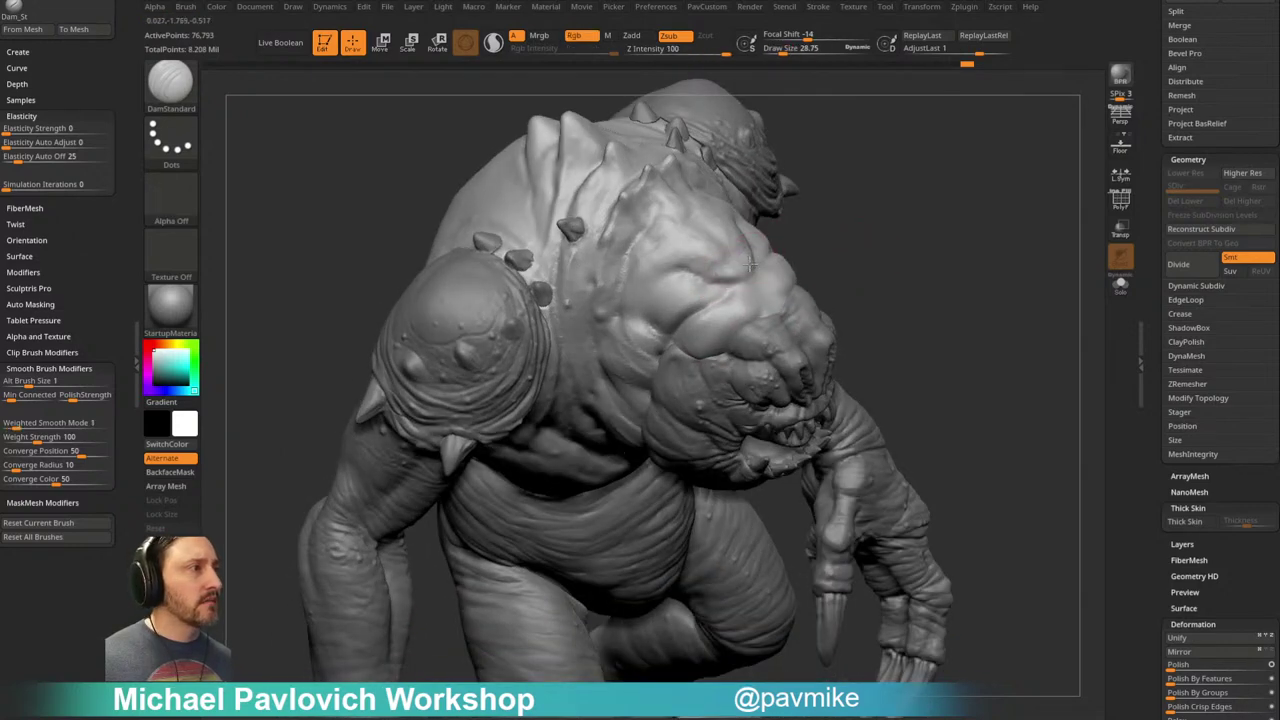
# Step: Deepen and soften the folds across the top and side of the head with the DamStandard and Smooth brushes
pyautogui.moveTo(845, 235); pyautogui.dragTo(690, 258)
pyautogui.moveTo(795, 255); pyautogui.dragTo(790, 183)
pyautogui.moveTo(665, 255); pyautogui.dragTo(713, 262)
pyautogui.moveTo(802, 253)
pyautogui.mouseDown()
pyautogui.moveTo(651, 286)
pyautogui.moveTo(783, 239)
pyautogui.mouseUp()
pyautogui.press('s')
pyautogui.moveTo(681, 302); pyautogui.dragTo(683, 303)
pyautogui.moveTo(705, 292); pyautogui.dragTo(710, 299, button='right')
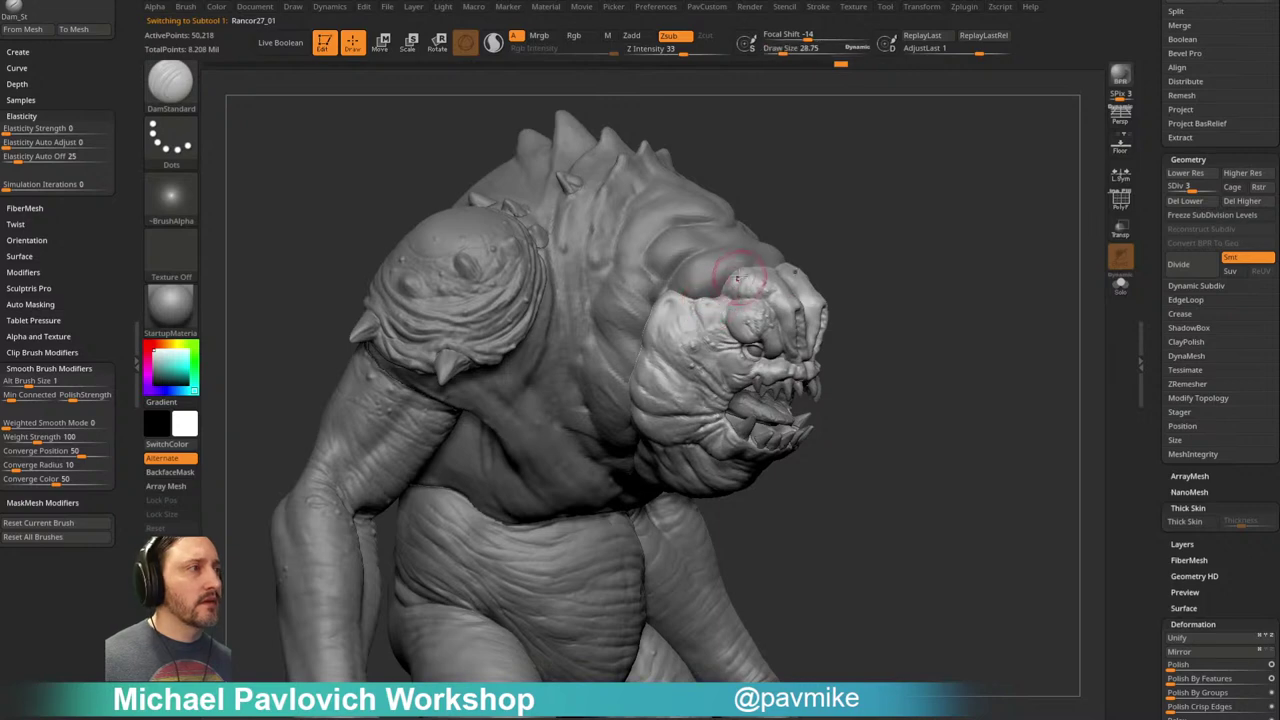
# Step: Return to the Rancor27_11 subtool and refine the folds above the brow with the Standard brush at a draw size of about 24.5
pyautogui.moveTo(796, 236); pyautogui.dragTo(690, 252)
pyautogui.keyDown('alt'); pyautogui.click(666, 288); pyautogui.keyUp('alt')
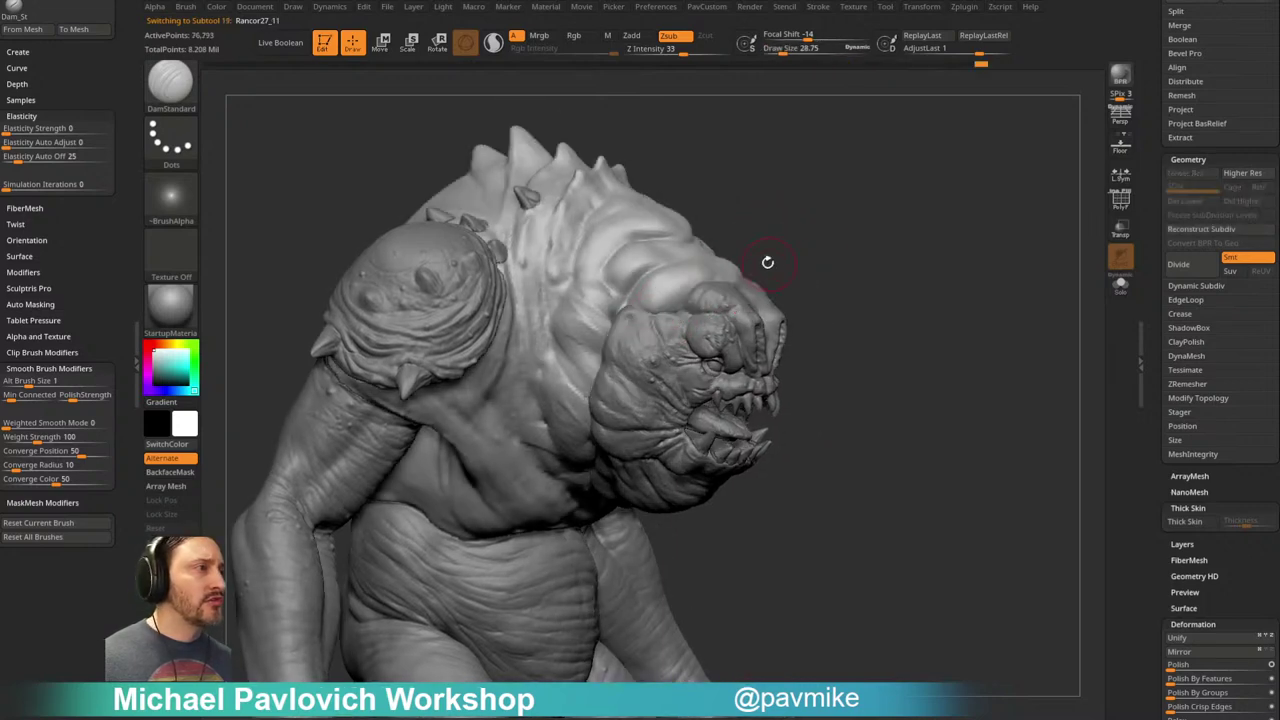
pyautogui.moveTo(775, 261)
pyautogui.mouseDown()
pyautogui.moveTo(817, 240)
pyautogui.moveTo(715, 248)
pyautogui.moveTo(786, 251)
pyautogui.mouseUp()
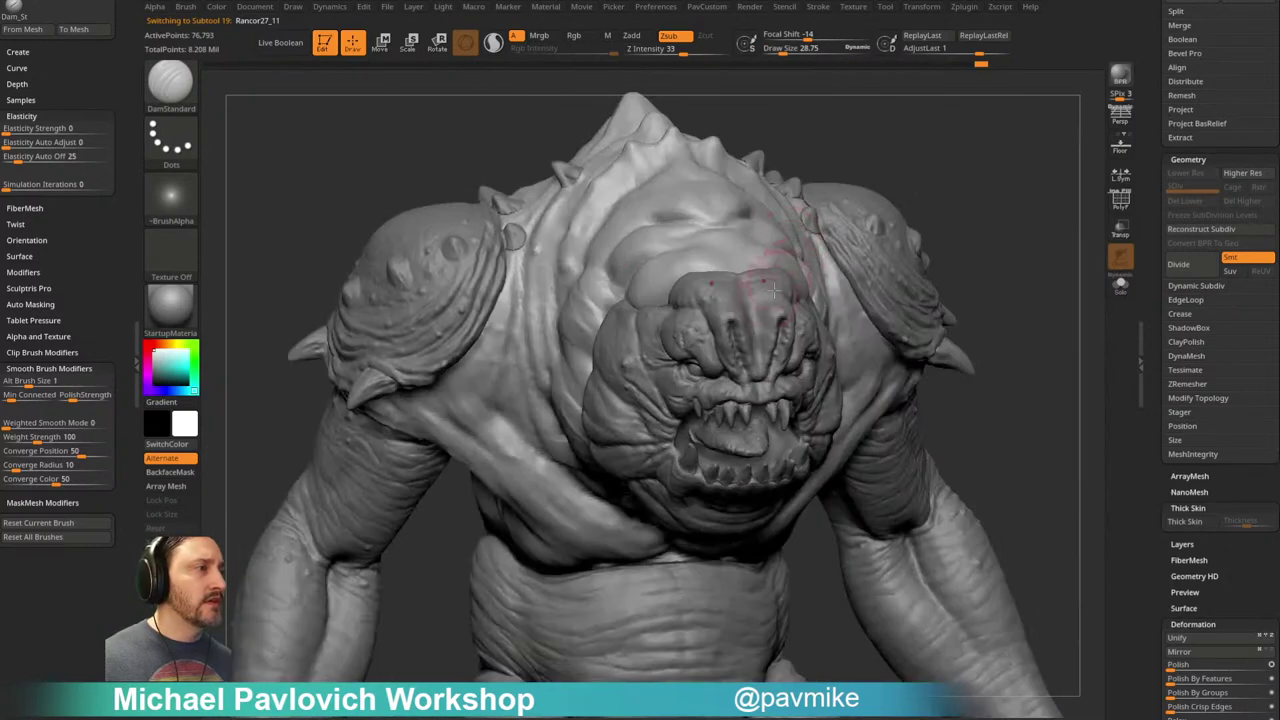
pyautogui.press('b')
pyautogui.press('s')
pyautogui.press('t')
pyautogui.keyDown('ctrl'); pyautogui.moveTo(794, 268); pyautogui.dragTo(916, 188, button='right'); pyautogui.keyUp('ctrl')
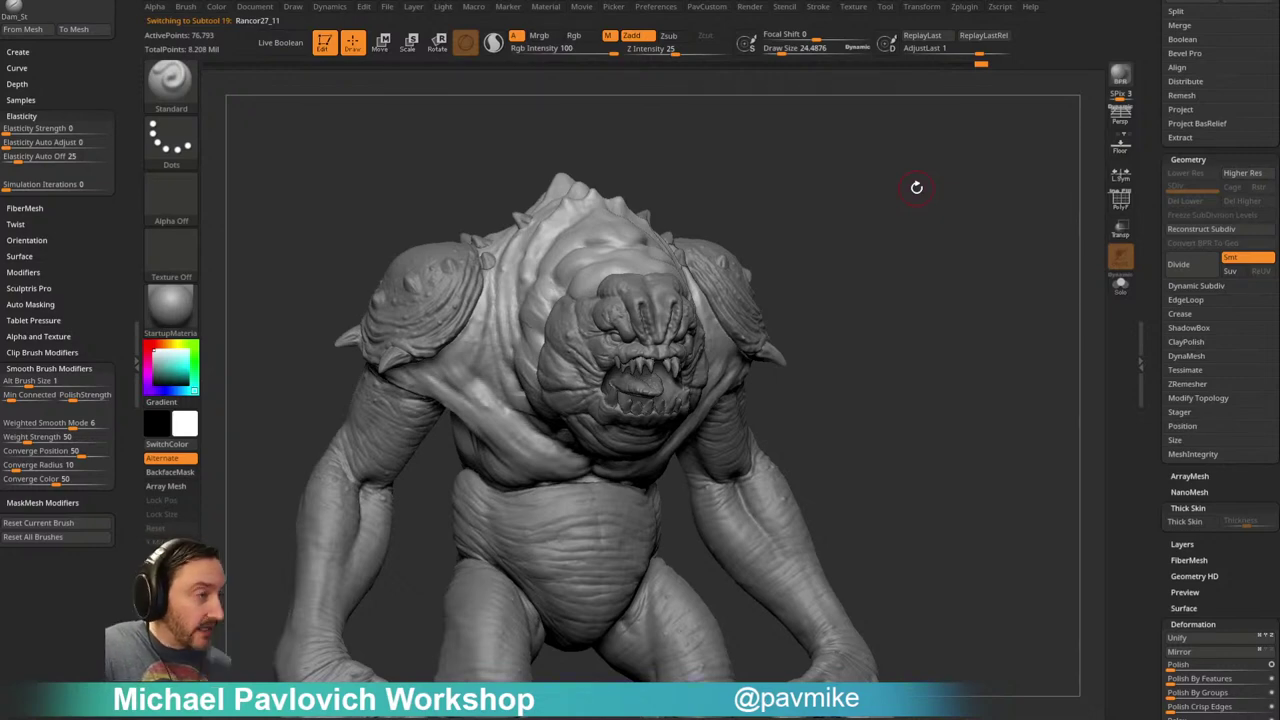
pyautogui.moveTo(904, 252); pyautogui.dragTo(1043, 206)
pyautogui.moveTo(960, 242); pyautogui.dragTo(946, 263)
# Step: Move the Rancor27_11 subtool directly above Rancor27_01 in the subtool order and keep Rancor27_11 selected
pyautogui.keyDown('alt'); pyautogui.click(623, 325); pyautogui.keyUp('alt')
pyautogui.moveTo(740, 300); pyautogui.dragTo(975, 207)
pyautogui.moveTo(1154, 209); pyautogui.dragTo(1168, 468)
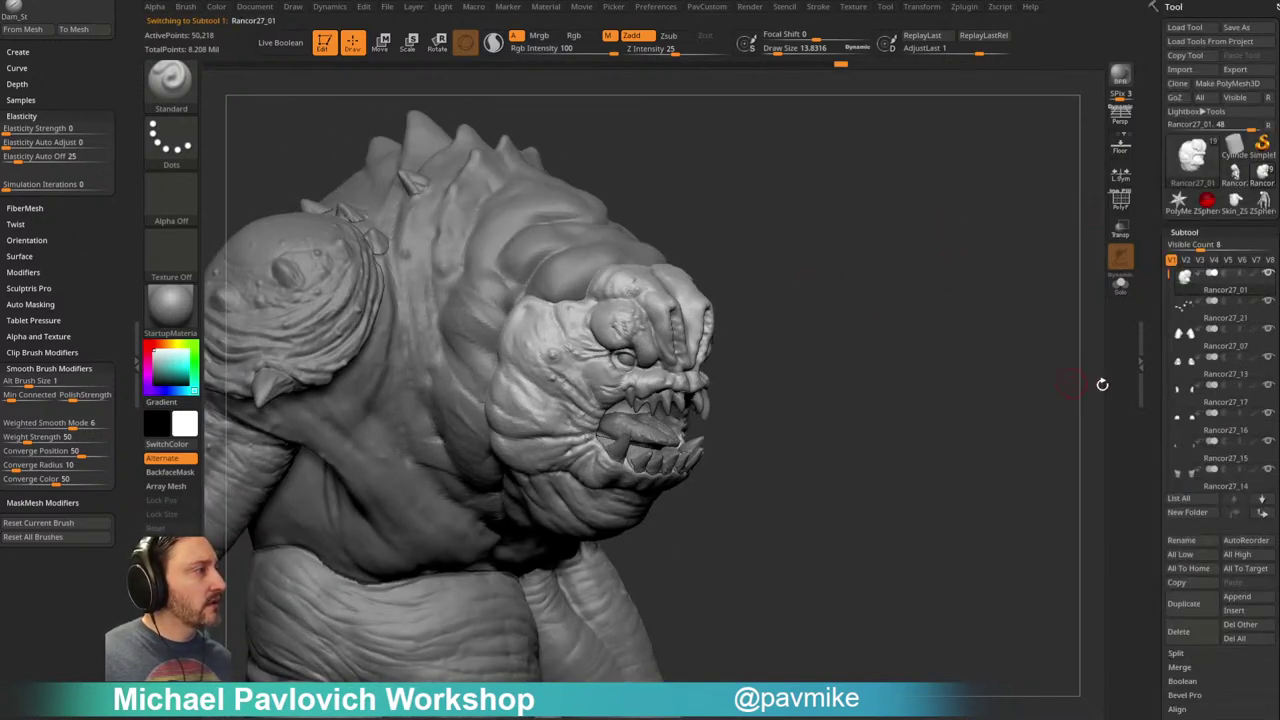
pyautogui.keyDown('shift'); pyautogui.click(1235, 512); pyautogui.keyUp('shift')
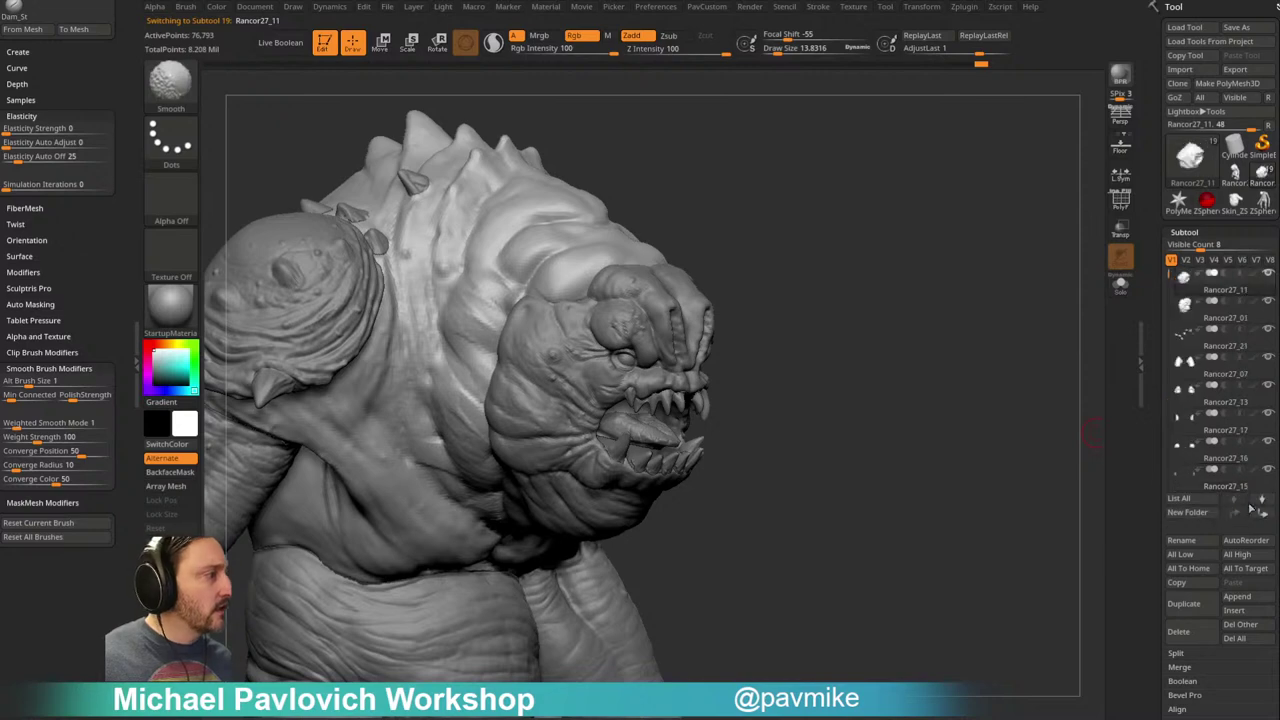
pyautogui.click(1219, 318)
pyautogui.click(1211, 289)
# Step: Merge Rancor27_01 into Rancor27_11 and remesh the combined head and body with DynaMesh
pyautogui.moveTo(1012, 289); pyautogui.dragTo(976, 284)
pyautogui.press('space')
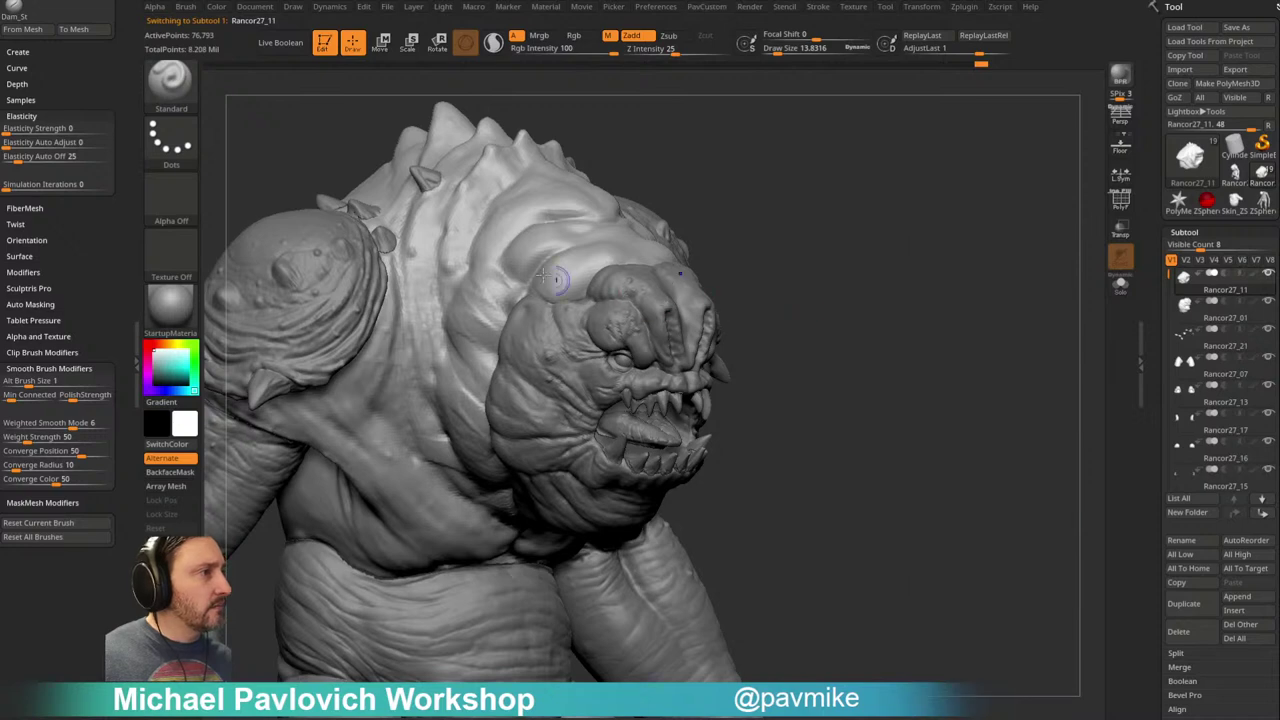
pyautogui.hotkey('ctrl', 'm')
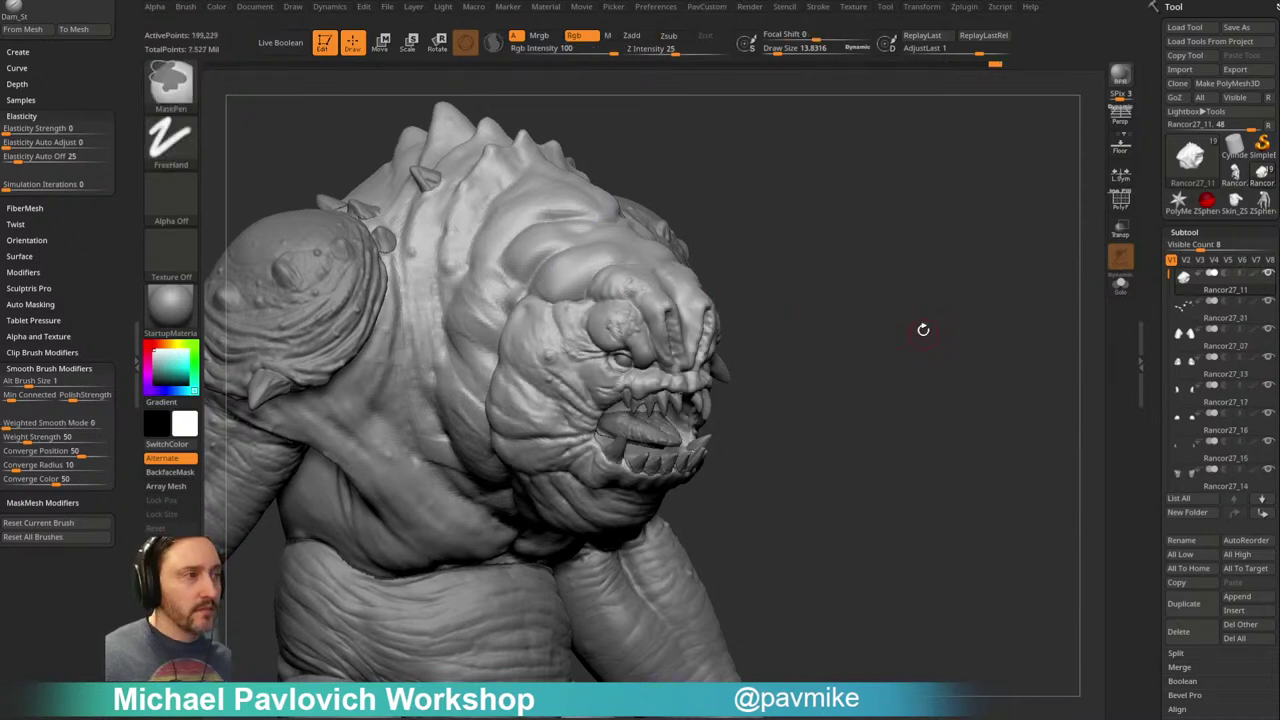
pyautogui.keyDown('ctrl'); pyautogui.moveTo(897, 289); pyautogui.dragTo(935, 330); pyautogui.keyUp('ctrl')
# Step: Blend the seam where the cheek and jaw meet the neck using the Smooth brush
pyautogui.keyDown('alt'); pyautogui.moveTo(855, 275); pyautogui.dragTo(1002, 270); pyautogui.keyUp('alt')
pyautogui.press('s')
pyautogui.moveTo(606, 335)
pyautogui.mouseDown()
pyautogui.moveTo(568, 400)
pyautogui.moveTo(574, 455)
pyautogui.mouseUp()
pyautogui.moveTo(826, 228)
pyautogui.mouseDown()
pyautogui.moveTo(766, 214)
pyautogui.moveTo(958, 186)
pyautogui.moveTo(920, 197)
pyautogui.moveTo(943, 217)
pyautogui.moveTo(951, 194)
pyautogui.mouseUp()
pyautogui.press('shift')
pyautogui.moveTo(615, 423)
pyautogui.keyDown('shift'); pyautogui.mouseDown()
pyautogui.moveTo(639, 490)
pyautogui.moveTo(627, 531)
pyautogui.mouseUp(); pyautogui.keyUp('shift')
pyautogui.moveTo(905, 330); pyautogui.dragTo(900, 235)
pyautogui.keyDown('shift'); pyautogui.moveTo(641, 525); pyautogui.dragTo(640, 480); pyautogui.keyUp('shift')
pyautogui.moveTo(900, 250); pyautogui.dragTo(914, 236)
# Step: Fill in the transition between the head and neck with the ClayBuildup brush
pyautogui.moveTo(914, 236)
pyautogui.mouseDown(button='right')
pyautogui.moveTo(911, 357)
pyautogui.moveTo(1003, 286)
pyautogui.moveTo(1003, 263)
pyautogui.moveTo(977, 237)
pyautogui.mouseUp(button='right')
pyautogui.press('b')
pyautogui.press('c')
pyautogui.press('b')
pyautogui.moveTo(964, 245)
pyautogui.mouseDown()
pyautogui.moveTo(970, 274)
pyautogui.moveTo(971, 255)
pyautogui.mouseUp()
pyautogui.press('s')
pyautogui.moveTo(703, 402); pyautogui.dragTo(712, 402)
pyautogui.moveTo(930, 276)
pyautogui.mouseDown()
pyautogui.moveTo(900, 264)
pyautogui.moveTo(871, 277)
pyautogui.mouseUp()
pyautogui.press('[')
# Step: Raise the forms around the brow and side of the head with the Standard brush at a draw size of about 31.6
pyautogui.press('b')
pyautogui.press('s')
pyautogui.press('t')
pyautogui.press('[')
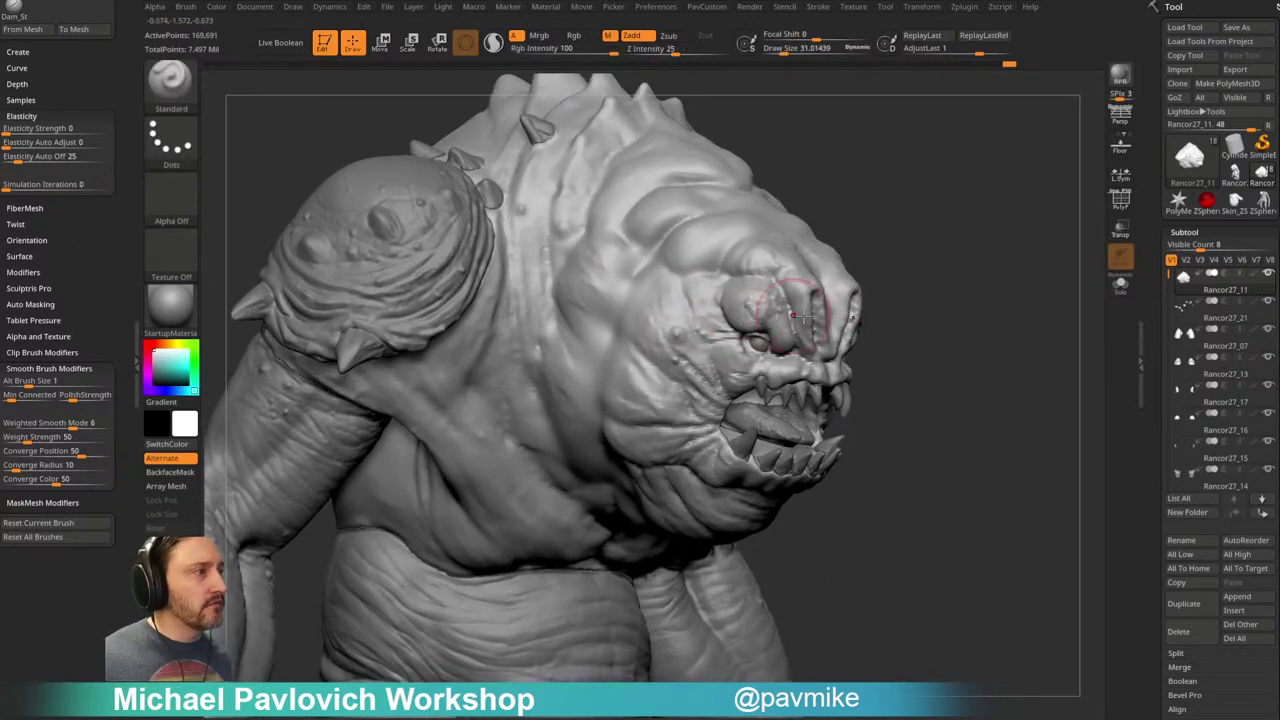
# Step: Carve creases around the brow and the side of the face with the DamStandard brush
pyautogui.press('b')
pyautogui.press('d')
pyautogui.press('s')
pyautogui.moveTo(894, 206); pyautogui.dragTo(738, 297, button='right')
pyautogui.press('[')
pyautogui.moveTo(778, 278); pyautogui.dragTo(790, 336)
pyautogui.moveTo(955, 272)
pyautogui.mouseDown()
pyautogui.moveTo(974, 266)
pyautogui.moveTo(975, 241)
pyautogui.mouseUp()
pyautogui.moveTo(974, 240); pyautogui.dragTo(1040, 150, button='right')
pyautogui.press('[')
# Step: Build up the facial folds around the cheek and muzzle with the ClayBuildup brush at a draw size of about 15.4
pyautogui.moveTo(853, 273)
pyautogui.mouseDown(button='right')
pyautogui.moveTo(977, 234)
pyautogui.moveTo(965, 216)
pyautogui.moveTo(985, 235)
pyautogui.moveTo(1014, 234)
pyautogui.moveTo(1006, 251)
pyautogui.moveTo(1051, 206)
pyautogui.moveTo(956, 163)
pyautogui.moveTo(986, 211)
pyautogui.moveTo(957, 243)
pyautogui.moveTo(623, 414)
pyautogui.mouseUp(button='right')
pyautogui.press('b')
pyautogui.press('c')
pyautogui.press('b')
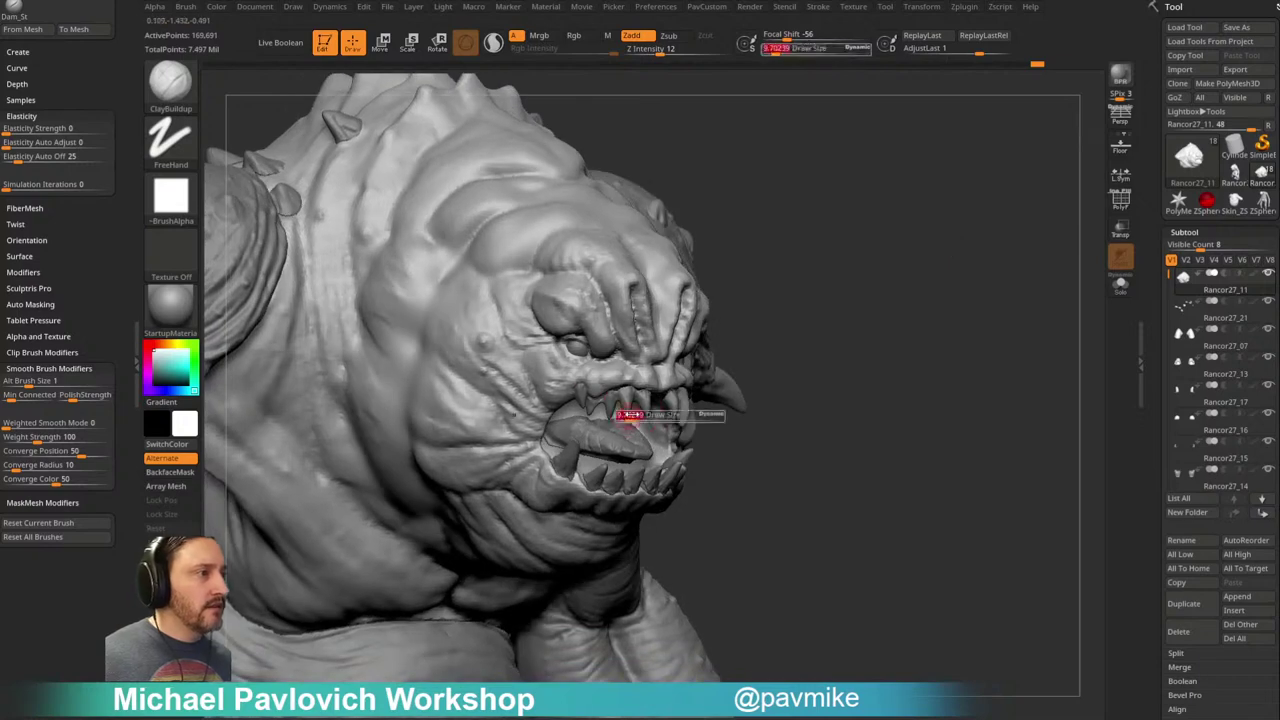
# Step: Adjust the proportions of the brow and nose with the Move brush at a draw size of about 33.4
pyautogui.press('b')
pyautogui.press('m')
pyautogui.press('v')
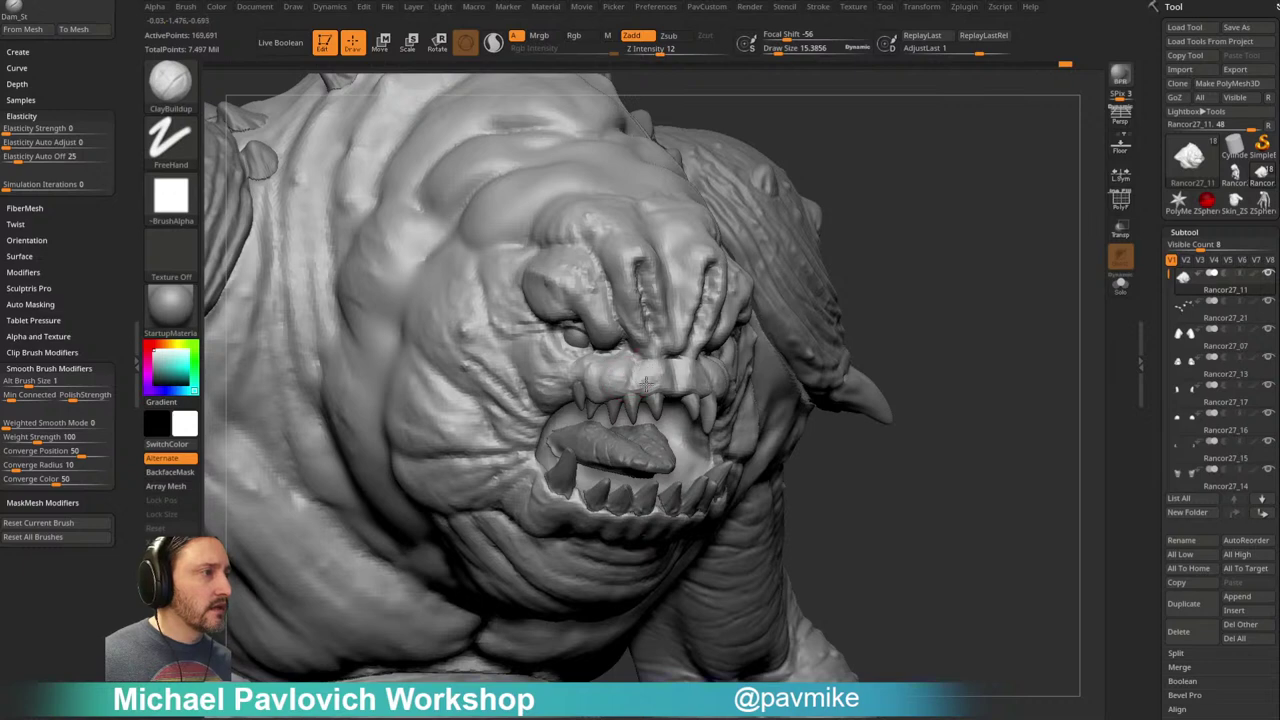
pyautogui.moveTo(851, 274); pyautogui.dragTo(862, 248, button='right')
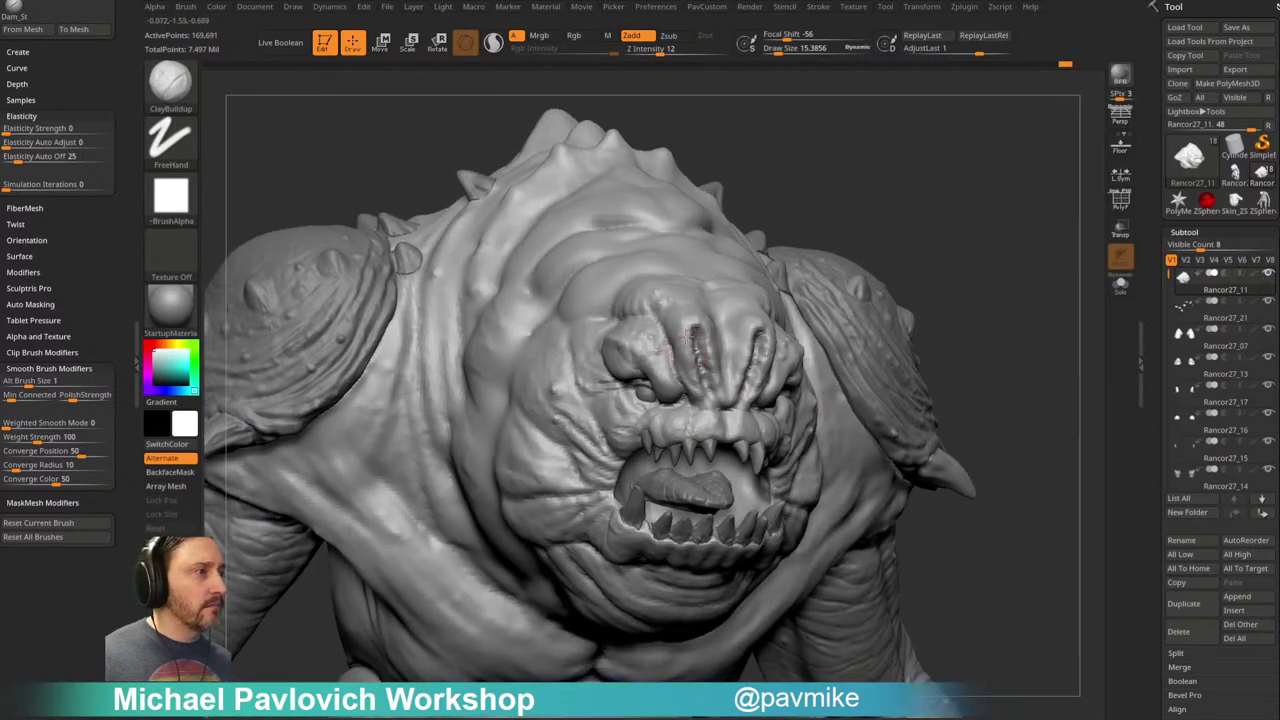
pyautogui.moveTo(685, 318); pyautogui.dragTo(601, 311, button='right')
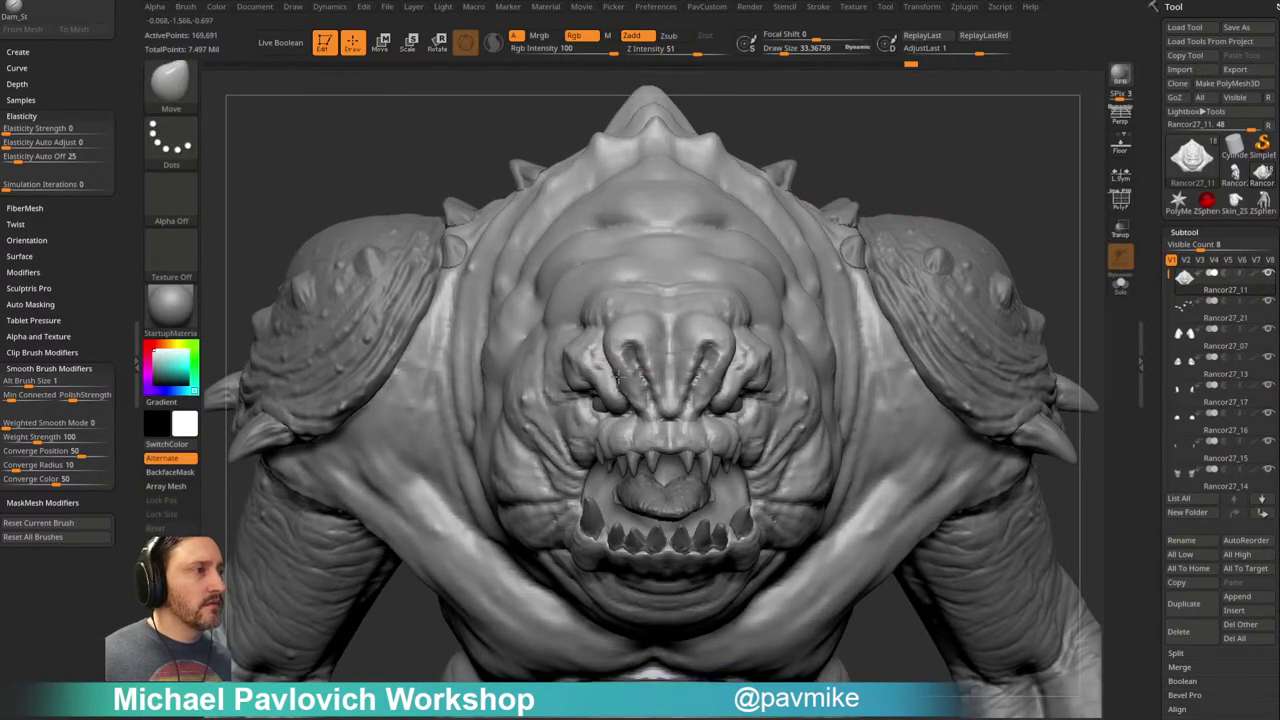
pyautogui.moveTo(960, 171)
pyautogui.mouseDown(button='right')
pyautogui.moveTo(946, 194)
pyautogui.moveTo(964, 237)
pyautogui.moveTo(893, 254)
pyautogui.mouseUp(button='right')
# Step: Cut creases into the brow above the eye with the DamStandard brush at a draw size of about 26.6
pyautogui.press('b')
pyautogui.press('d')
pyautogui.press('s')
pyautogui.moveTo(731, 309); pyautogui.dragTo(757, 254, button='right')
pyautogui.moveTo(859, 249); pyautogui.dragTo(849, 221)
pyautogui.moveTo(743, 329); pyautogui.dragTo(690, 348, button='right')
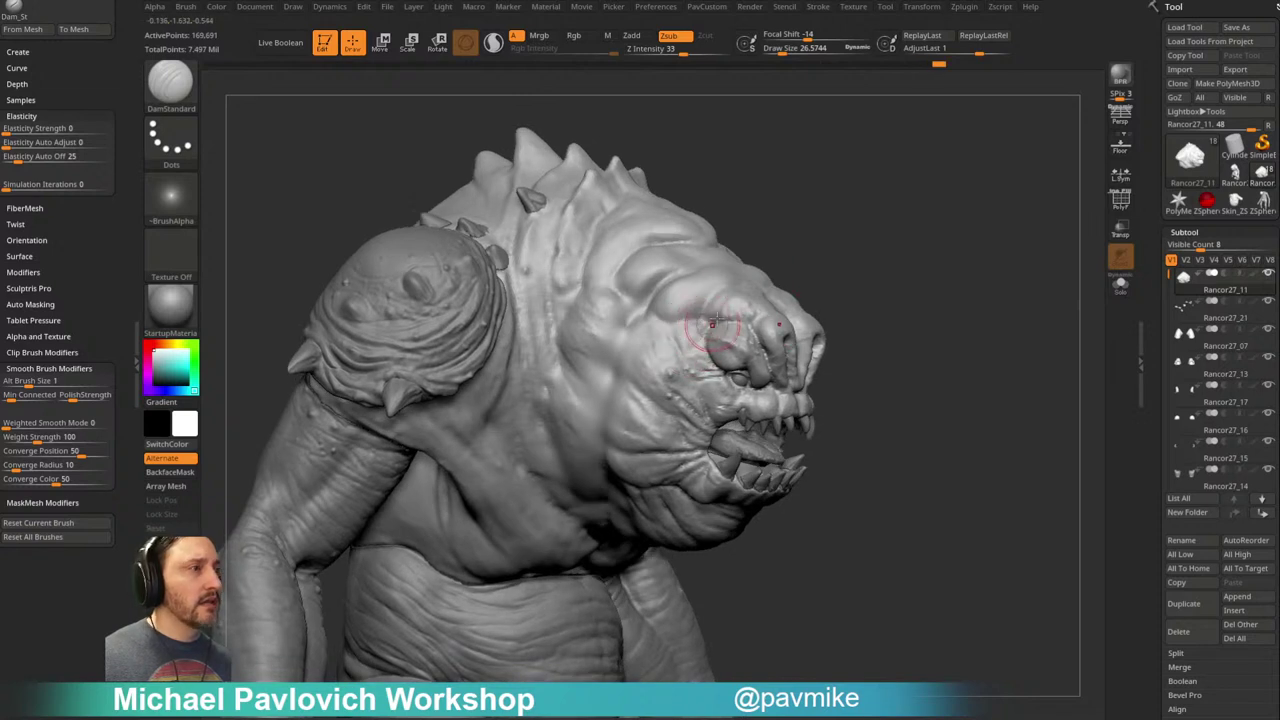
# Step: Bulk up the brow and temple behind the eye with the ClayBuildup brush at a draw size of about 26.6
pyautogui.press('b')
pyautogui.press('c')
pyautogui.press('b')
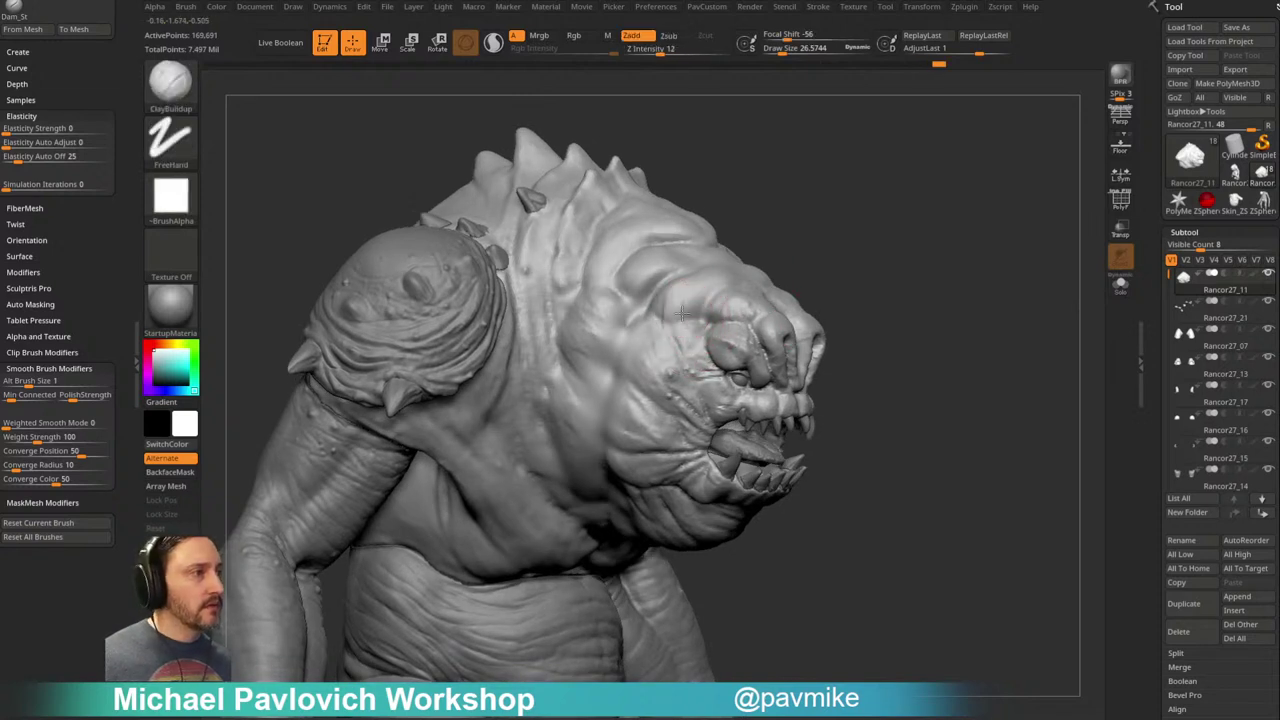
pyautogui.moveTo(557, 271)
pyautogui.mouseDown(button='right')
pyautogui.moveTo(880, 194)
pyautogui.moveTo(769, 227)
pyautogui.mouseUp(button='right')
# Step: Carve a crease along the temple behind the brow with the DamStandard brush at a draw size of about 26.6
pyautogui.press('b')
pyautogui.press('d')
pyautogui.press('s')
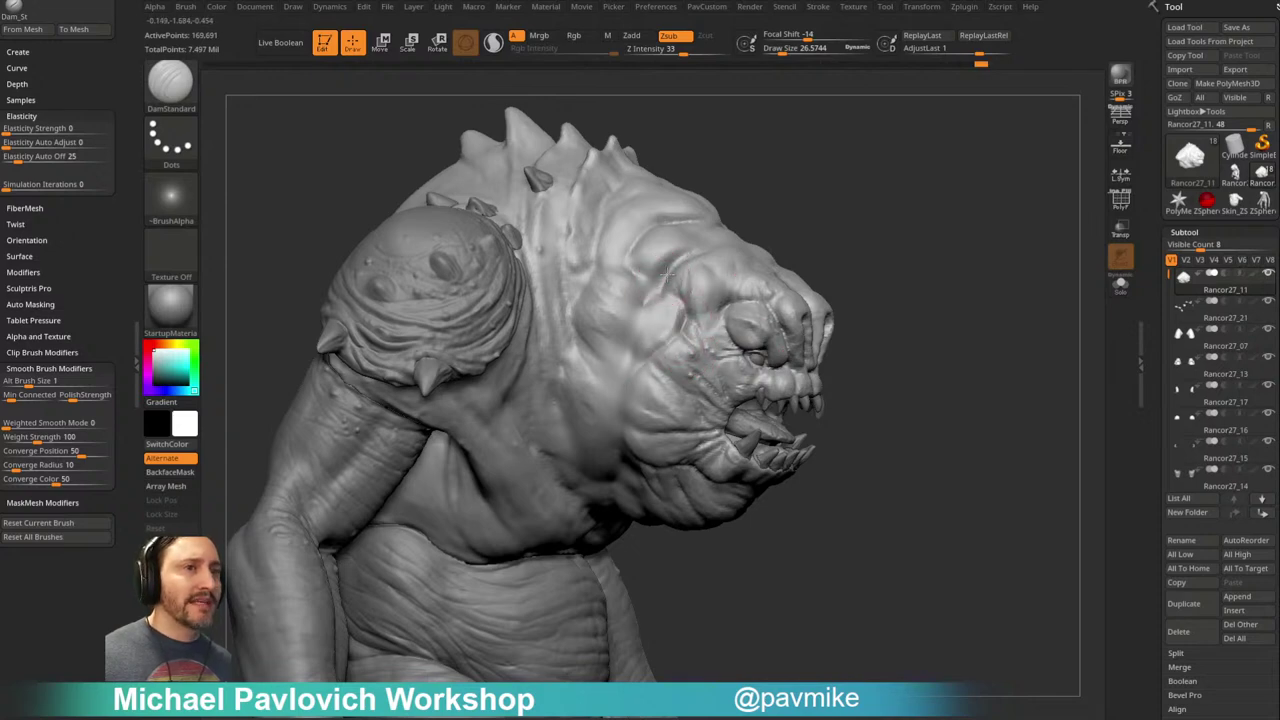
# Step: Build up the elongated fold between the temple and the cheek with the ClayBuildup brush at a draw size of about 26.6
pyautogui.press('b')
pyautogui.press('c')
pyautogui.press('b')
pyautogui.moveTo(817, 195); pyautogui.dragTo(670, 305, button='right')
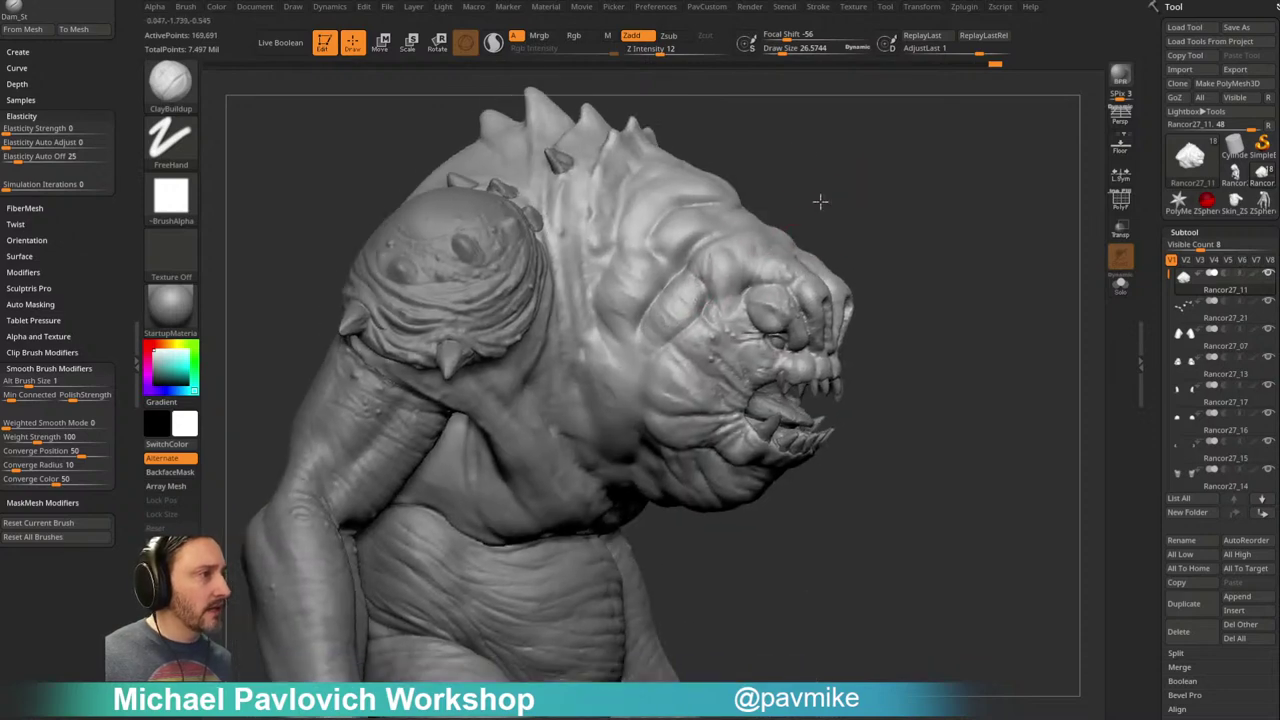
pyautogui.moveTo(831, 194); pyautogui.dragTo(650, 325, button='right')
pyautogui.moveTo(959, 183)
pyautogui.mouseDown(button='right')
pyautogui.moveTo(931, 134)
pyautogui.moveTo(962, 146)
pyautogui.mouseUp(button='right')
# Step: Reshape the side of the head and cheek with the Move and MoveAccurate brushes at a draw size of about 61.8
pyautogui.press('b')
pyautogui.press('m')
pyautogui.press('v')
pyautogui.press('[')
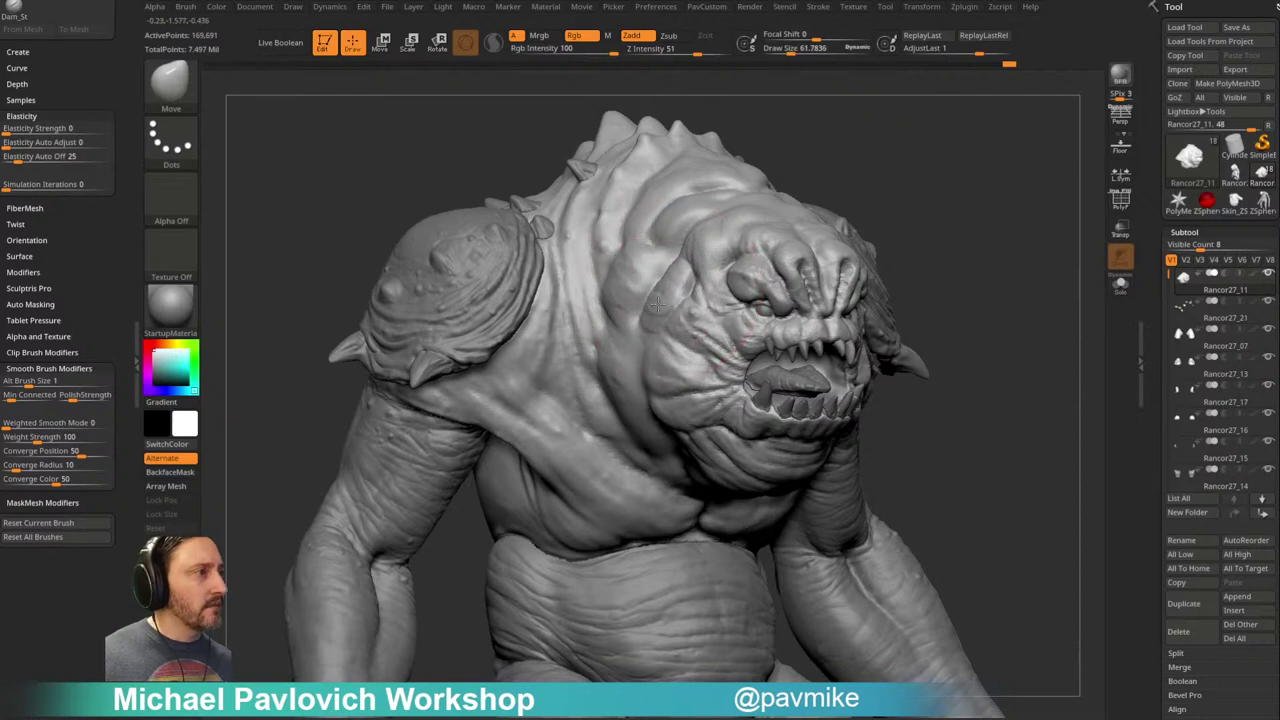
pyautogui.moveTo(916, 197); pyautogui.dragTo(918, 208, button='right')
pyautogui.press('b')
pyautogui.press('m')
pyautogui.press('a')
pyautogui.moveTo(910, 201); pyautogui.dragTo(918, 211)
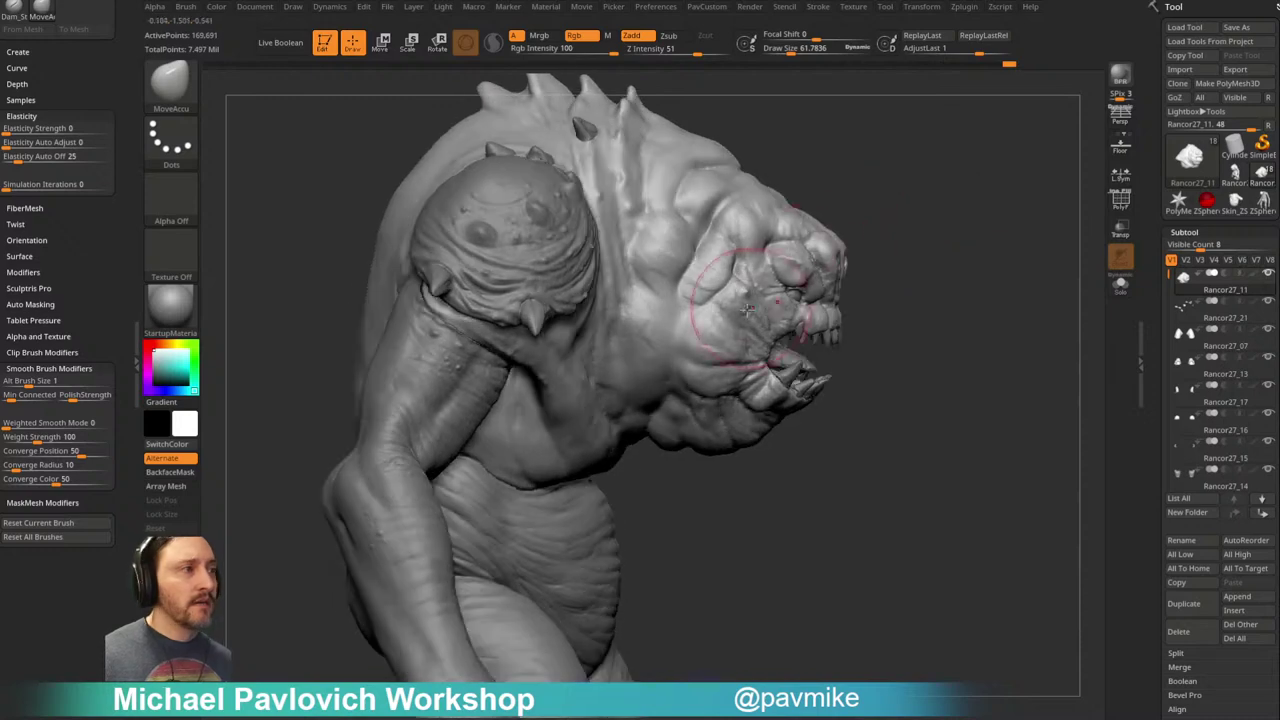
# Step: Define the crease between the cheek and neck with the DamStandard brush at draw sizes of 28.75 and about 24.5
pyautogui.press('b')
pyautogui.press('d')
pyautogui.press('s')
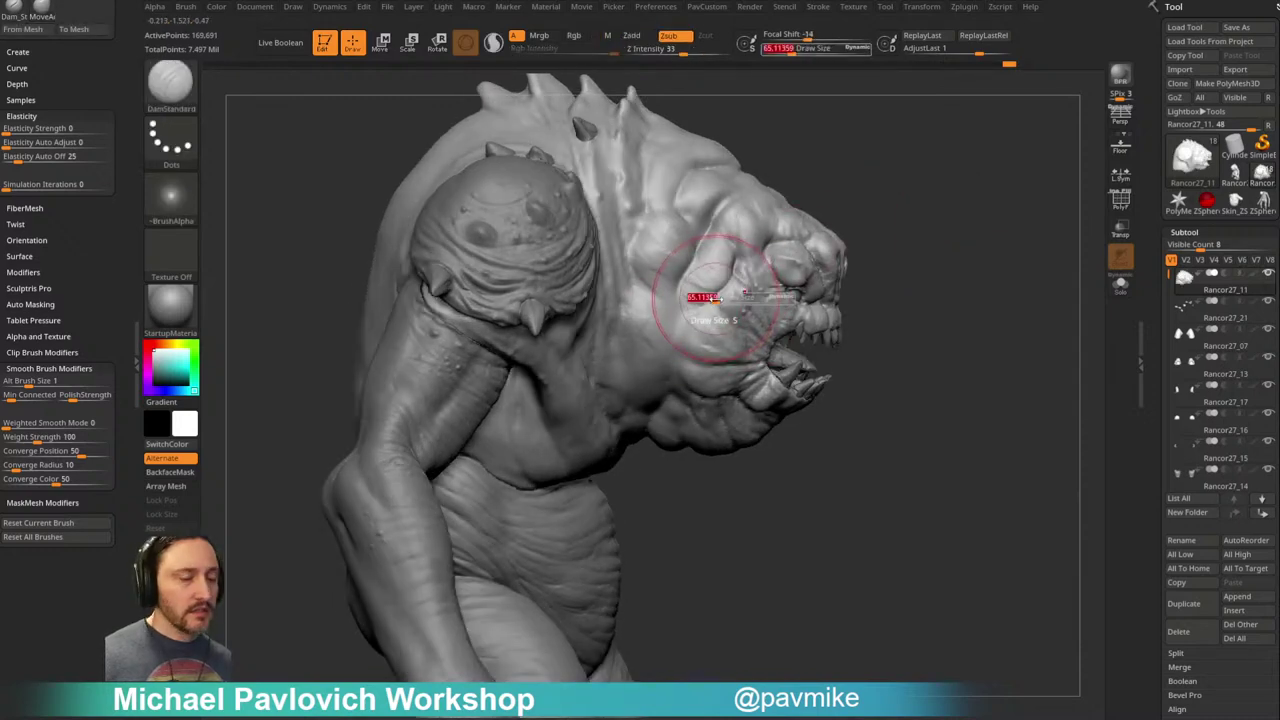
pyautogui.moveTo(925, 235); pyautogui.dragTo(932, 178)
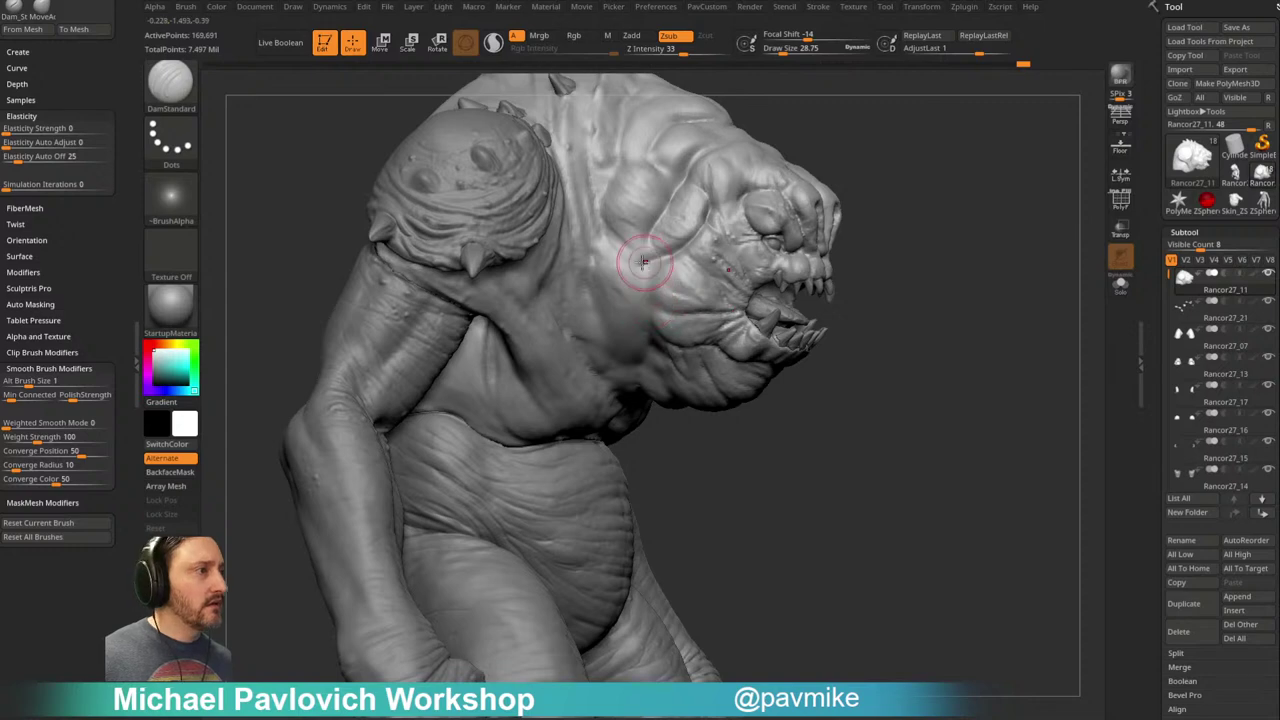
pyautogui.moveTo(857, 248); pyautogui.dragTo(877, 290, button='right')
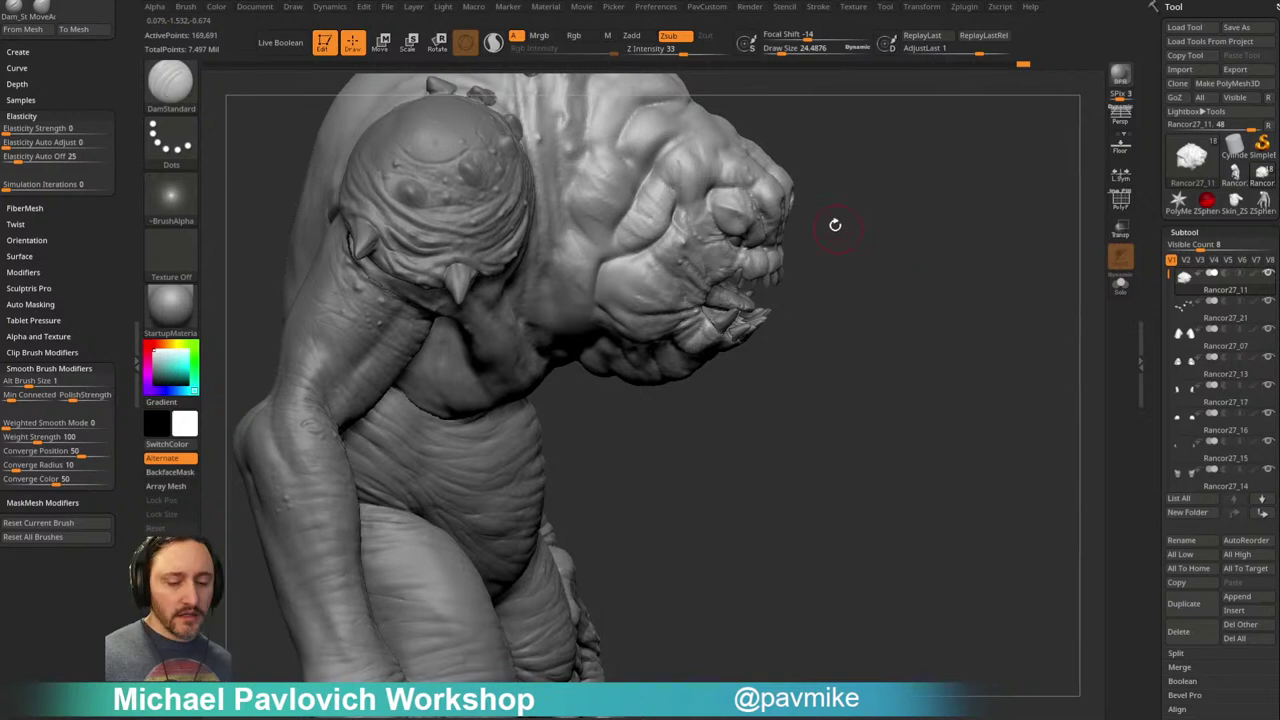
# Step: Decline Dynamic Subdiv and deepen the crease around the back of the cheek with DamStandard at a draw size of about 46.5
pyautogui.press('d')
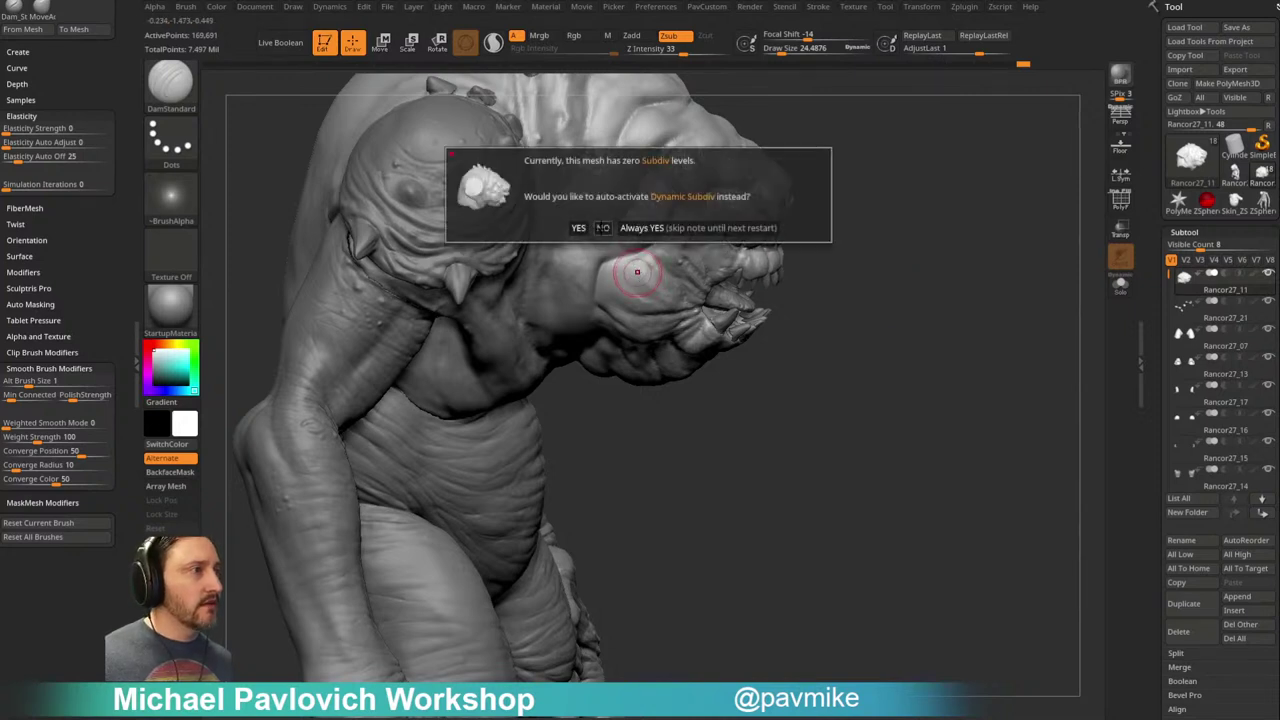
pyautogui.click(603, 229)
pyautogui.press('s')
pyautogui.moveTo(631, 268); pyautogui.dragTo(637, 267)
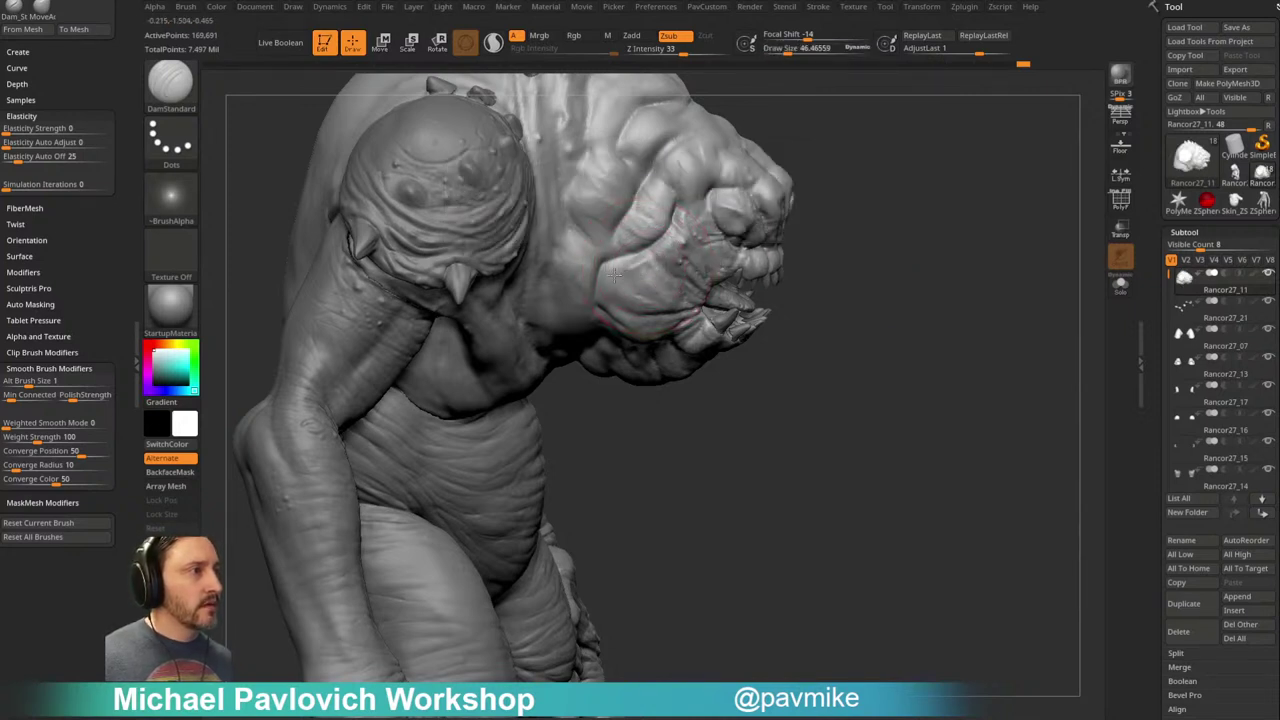
pyautogui.moveTo(770, 282); pyautogui.dragTo(603, 290, button='right')
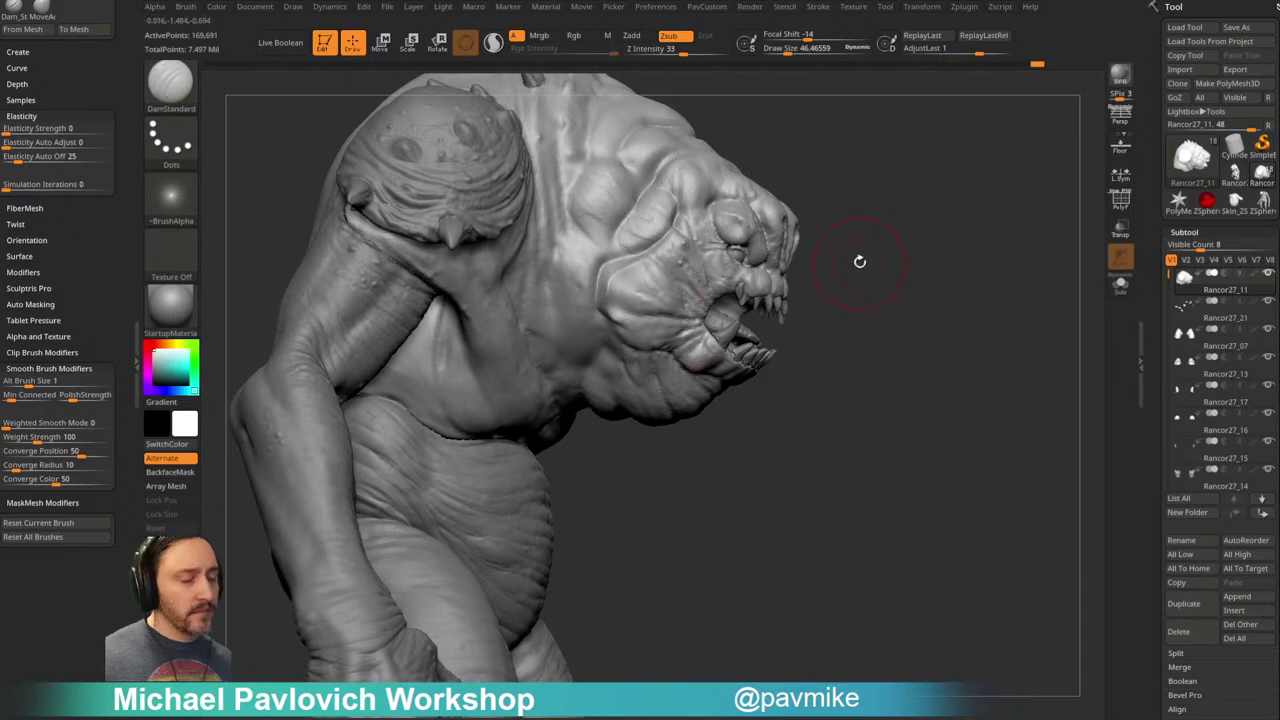
# Step: Build up the back edge of the cheek with the ClayBuildup brush at a draw size of 18.76
pyautogui.moveTo(863, 245); pyautogui.dragTo(629, 271, button='right')
pyautogui.press('b')
pyautogui.press('c')
pyautogui.press('b')
pyautogui.press('[')
pyautogui.press('[')
pyautogui.press('[')
pyautogui.press('[')
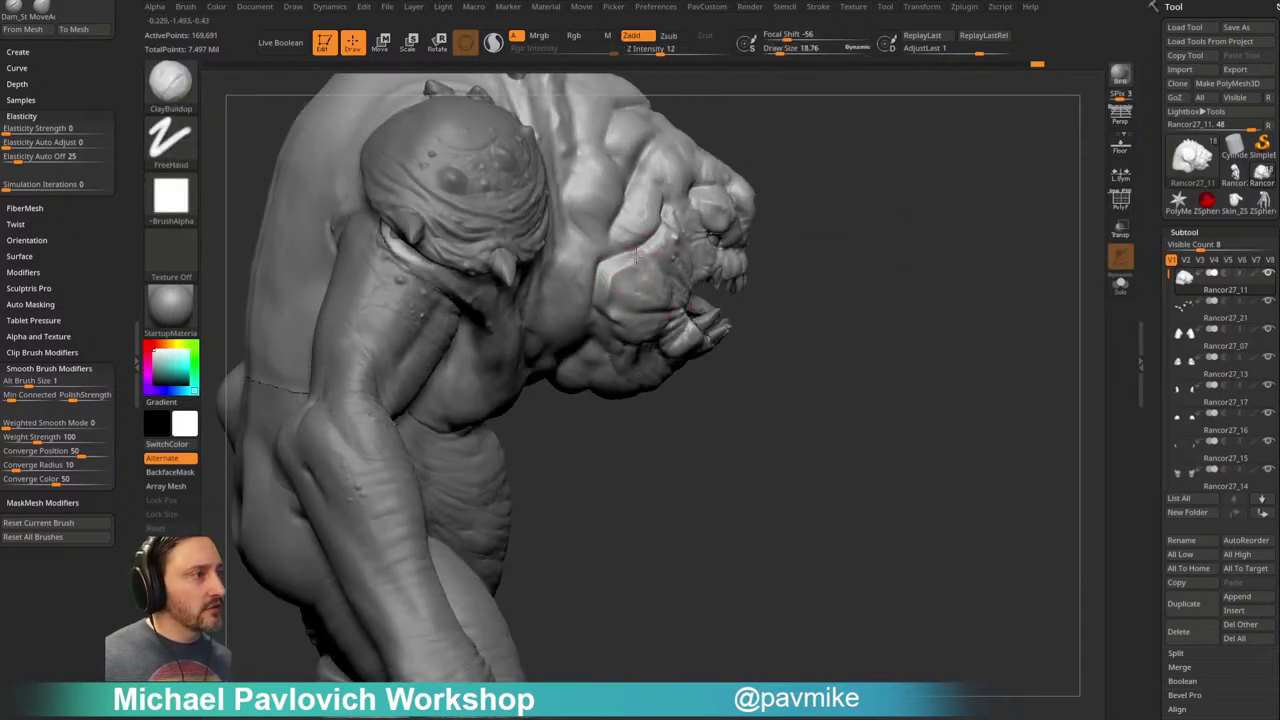
pyautogui.moveTo(764, 249); pyautogui.dragTo(676, 268, button='right')
# Step: Sculpt the folds running from the cheek toward the mouth and eye with ClayBuildup at a draw size of 18.76
pyautogui.moveTo(883, 323); pyautogui.dragTo(963, 274, button='right')
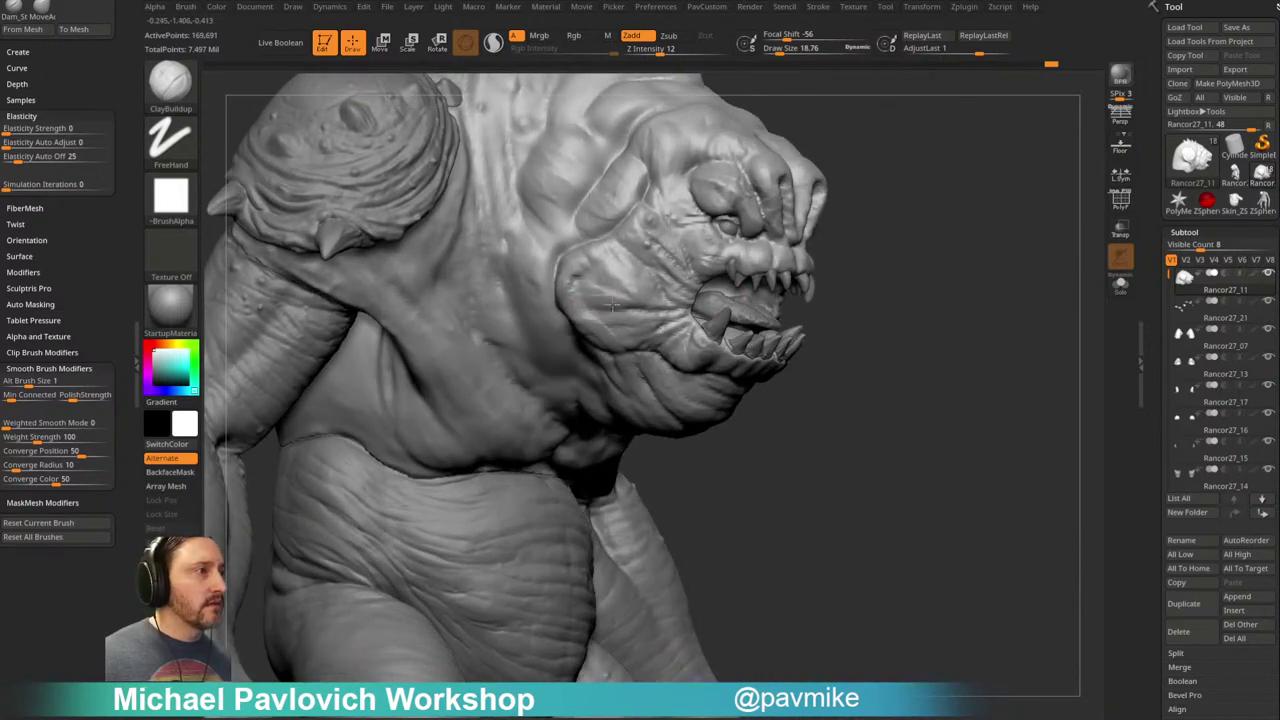
pyautogui.moveTo(940, 280); pyautogui.dragTo(1005, 263)
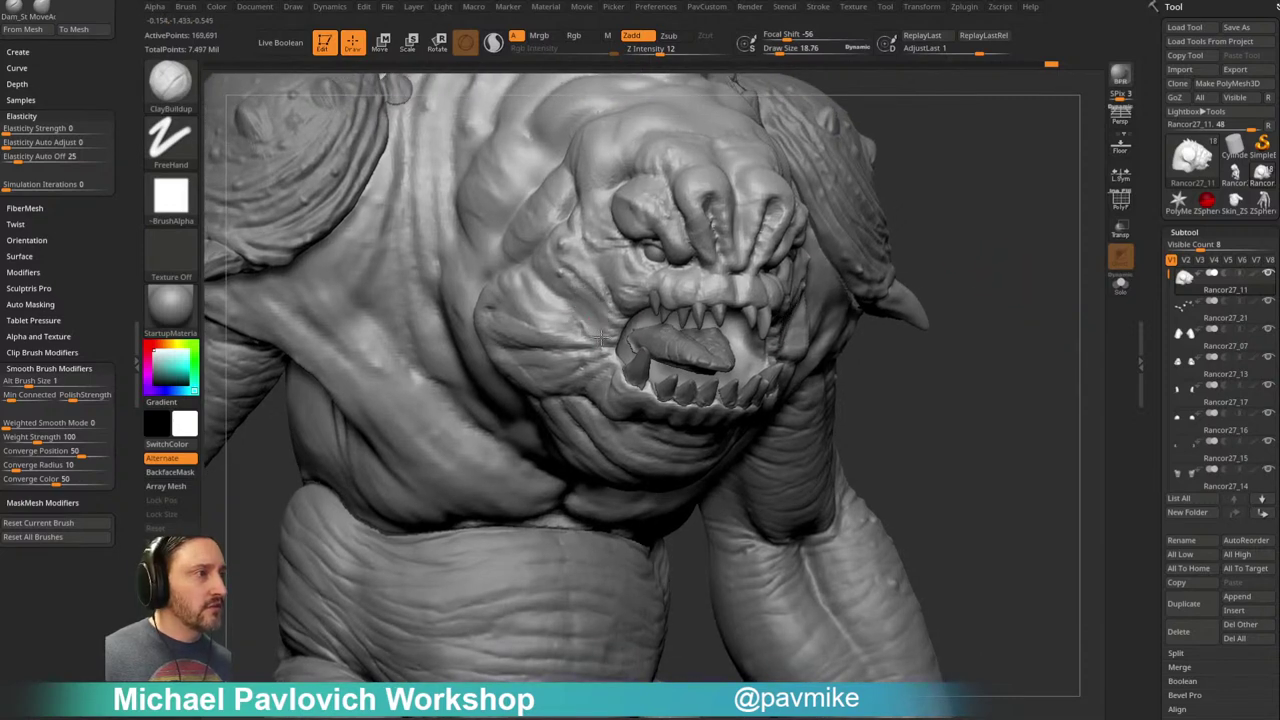
pyautogui.moveTo(1005, 272); pyautogui.dragTo(988, 290, button='right')
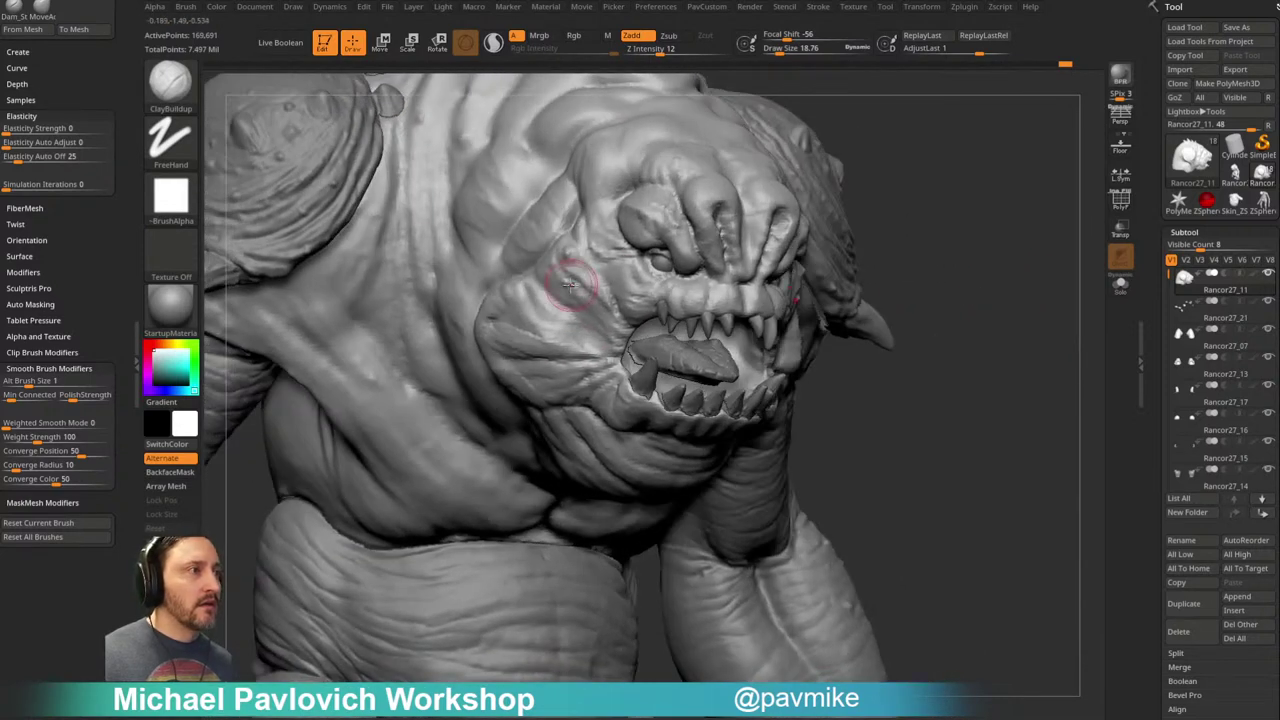
pyautogui.moveTo(910, 210); pyautogui.dragTo(893, 208, button='right')
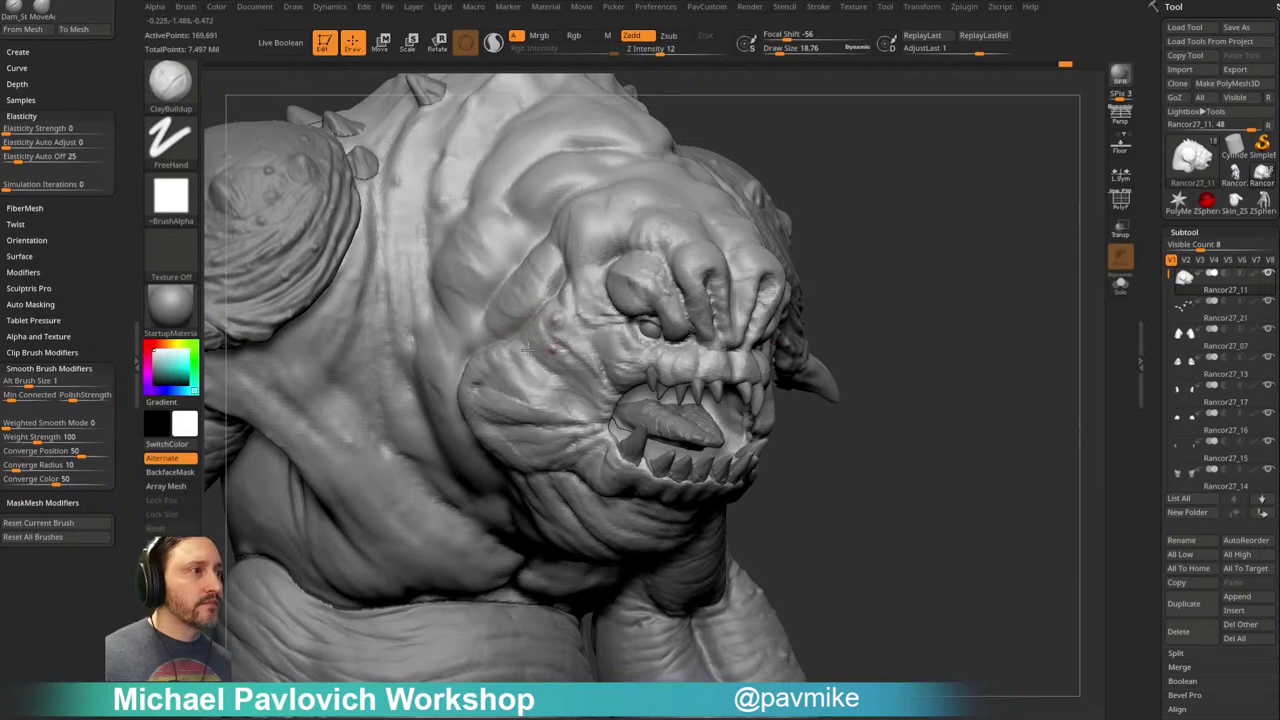
pyautogui.moveTo(918, 222); pyautogui.dragTo(1046, 220)
pyautogui.moveTo(1041, 113)
pyautogui.keyDown('alt'); pyautogui.mouseDown()
pyautogui.moveTo(1034, 94)
pyautogui.moveTo(960, 132)
pyautogui.mouseUp(); pyautogui.keyUp('alt')
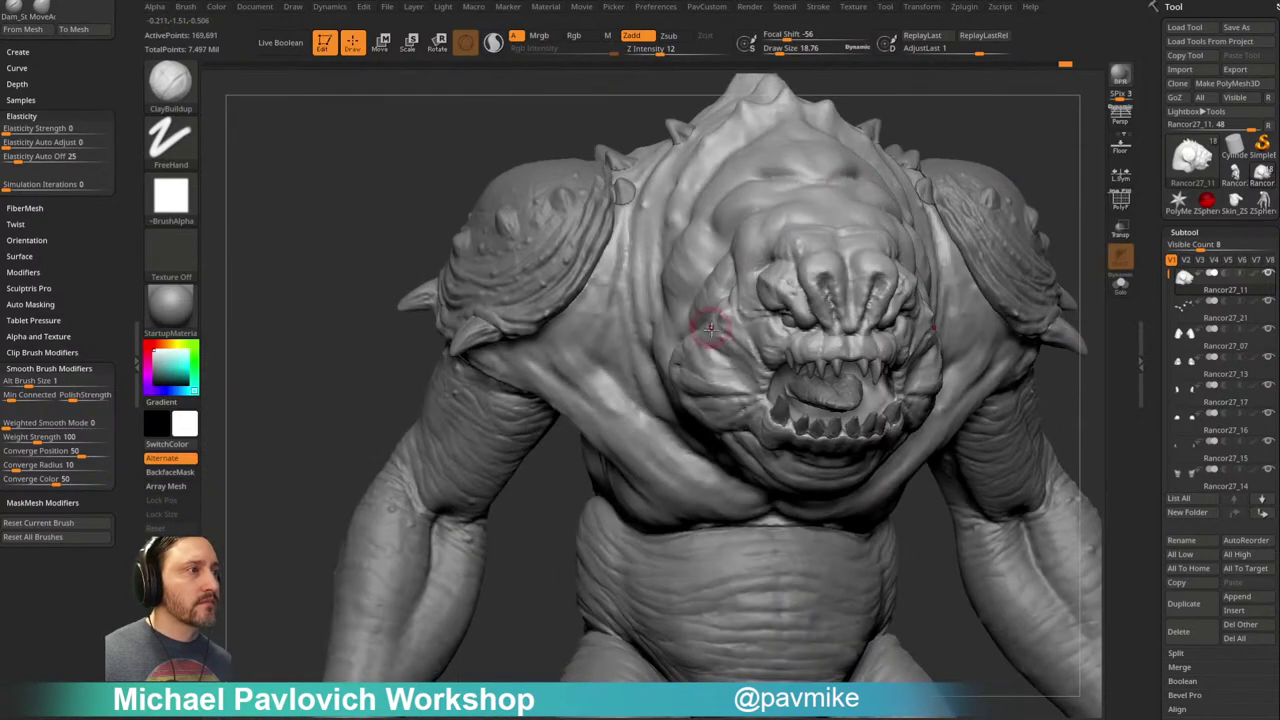
# Step: Adjust the silhouette of the cheeks from the front with the Move brush at a draw size of about 52.3
pyautogui.press('b')
pyautogui.press('m')
pyautogui.press('v')
pyautogui.moveTo(1014, 120); pyautogui.dragTo(866, 157, button='right')
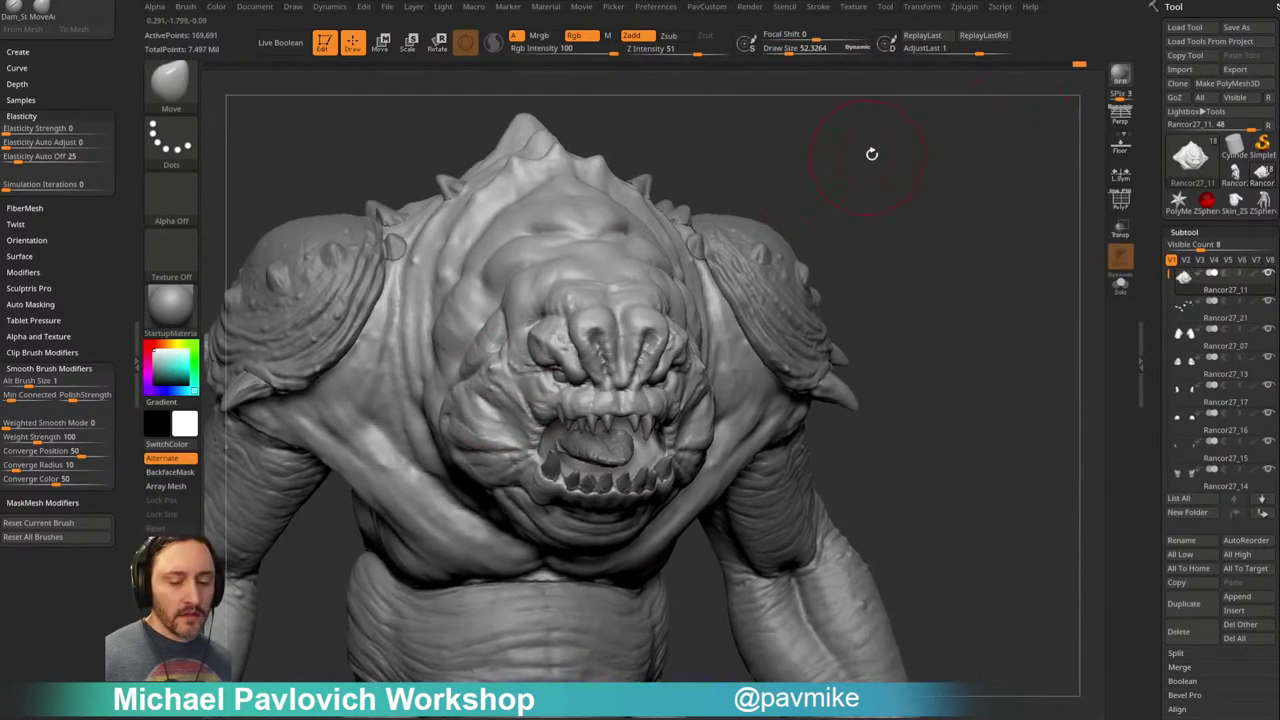
# Step: Build up the folds between the cheek, eye and mouth with ClayBuildup, reducing the draw size from about 24.5 to 13.8
pyautogui.press('b')
pyautogui.press('c')
pyautogui.press('b')
pyautogui.moveTo(940, 118); pyautogui.dragTo(743, 223, button='right')
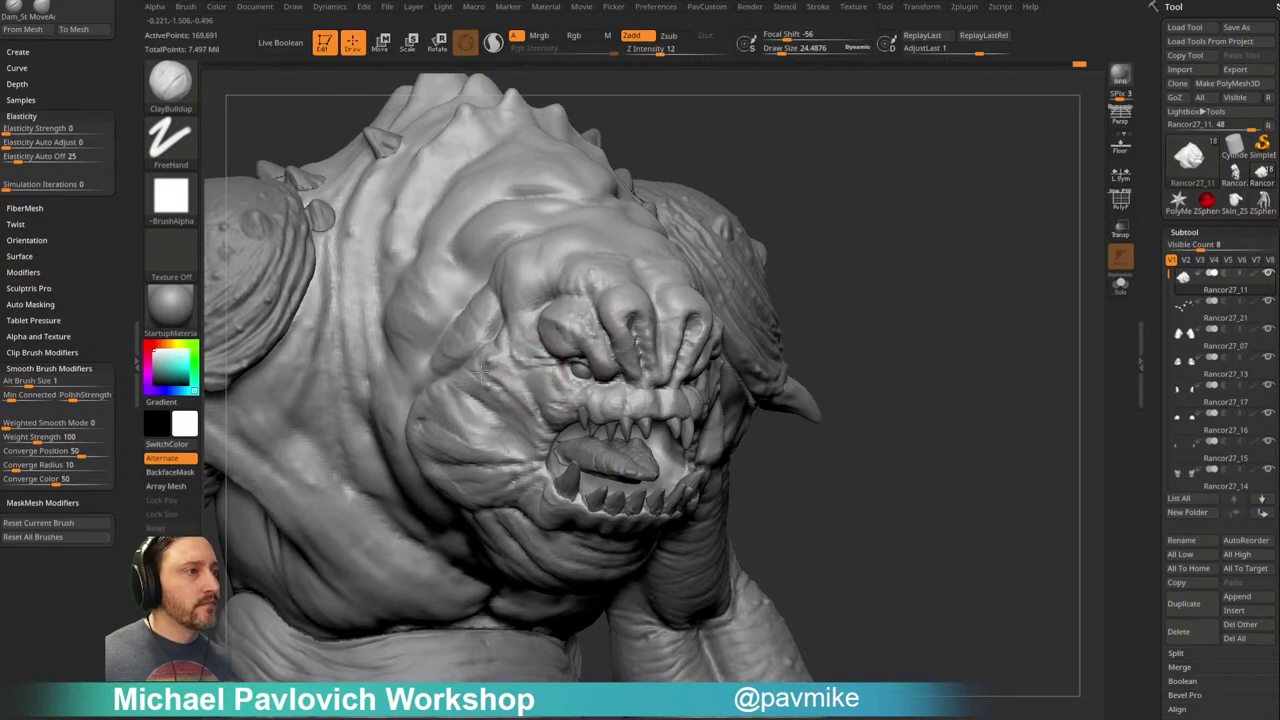
pyautogui.moveTo(825, 269); pyautogui.dragTo(882, 232, button='right')
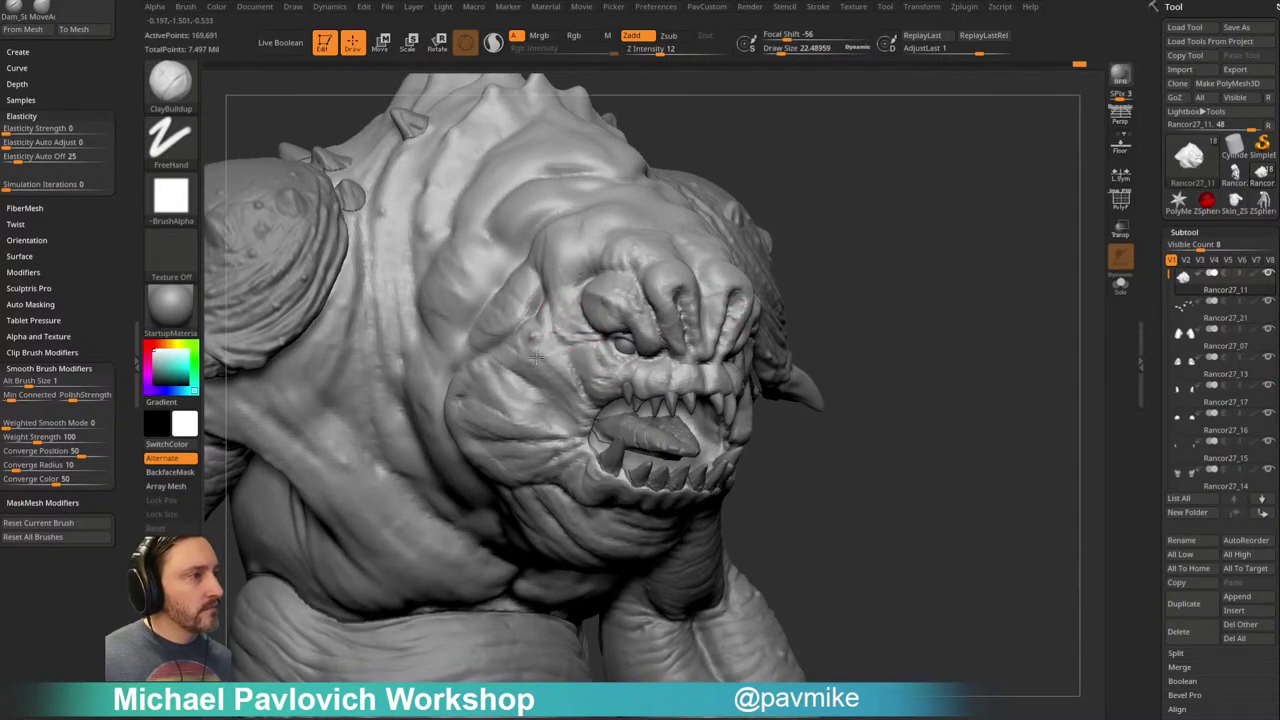
pyautogui.moveTo(570, 375); pyautogui.dragTo(700, 257, button='right')
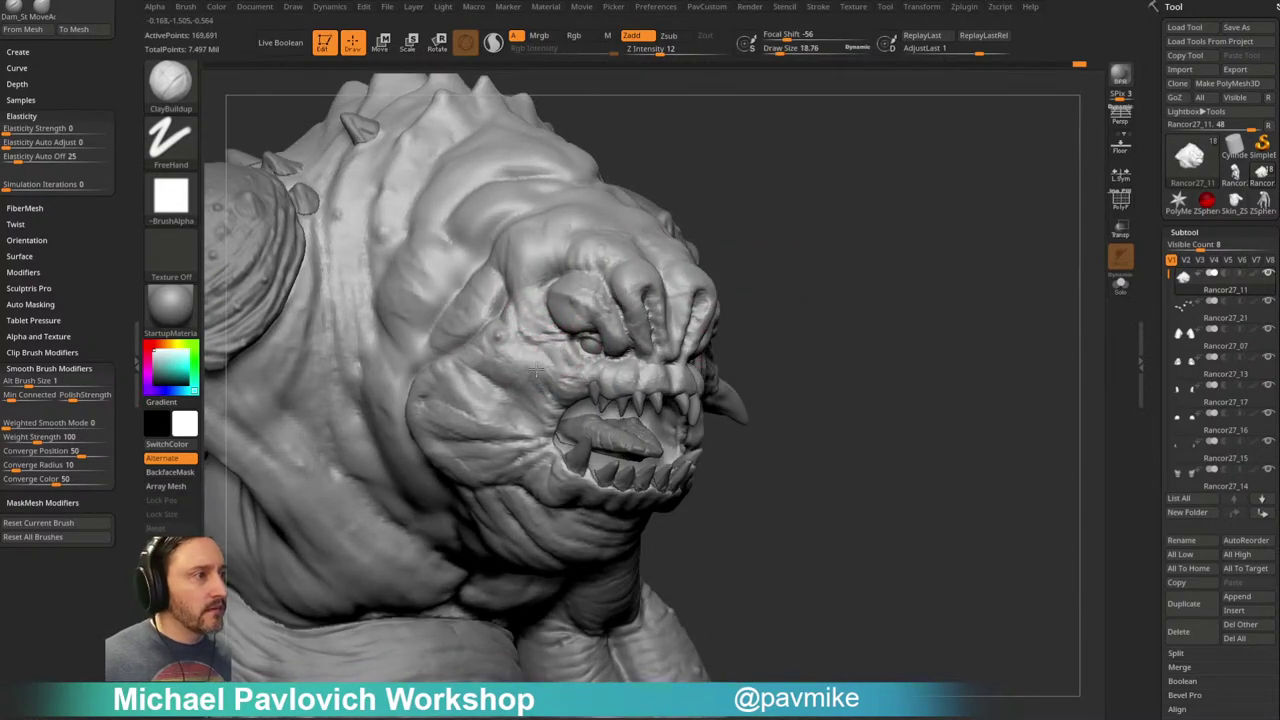
pyautogui.moveTo(580, 388)
pyautogui.mouseDown(button='right')
pyautogui.moveTo(817, 249)
pyautogui.moveTo(543, 323)
pyautogui.mouseUp(button='right')
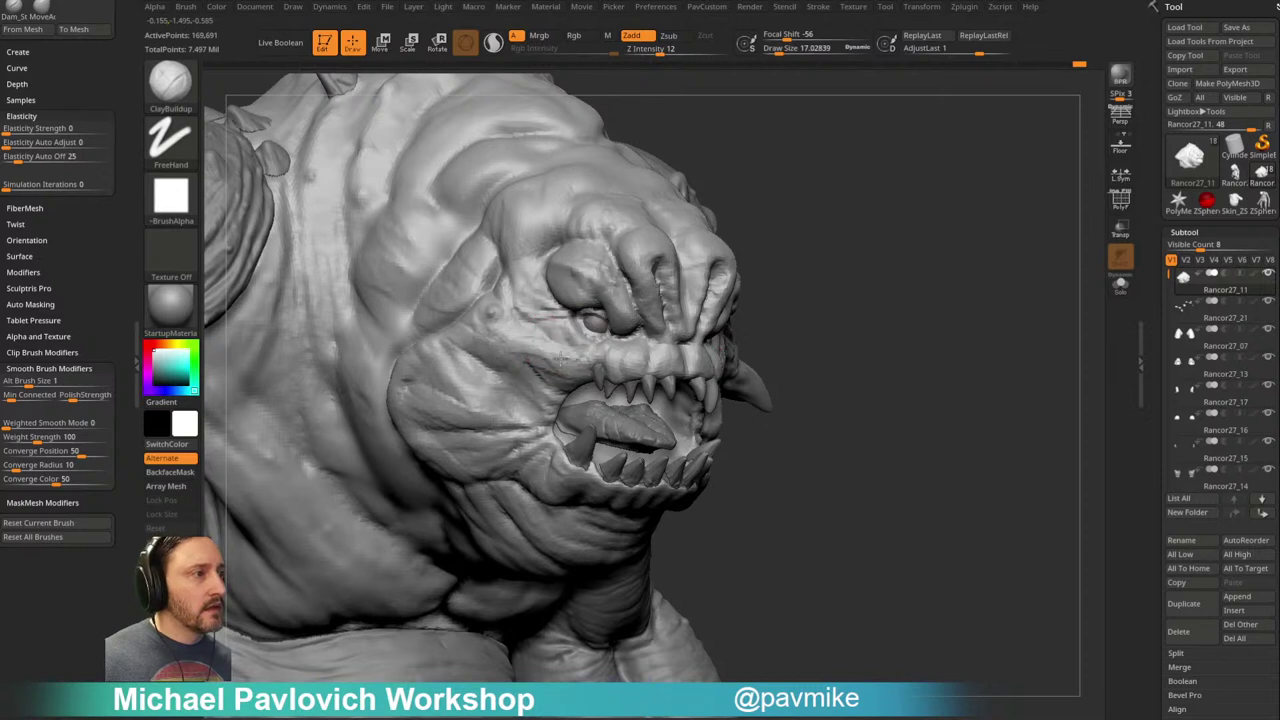
pyautogui.moveTo(704, 285)
pyautogui.mouseDown(button='right')
pyautogui.moveTo(854, 263)
pyautogui.moveTo(560, 340)
pyautogui.moveTo(826, 277)
pyautogui.moveTo(826, 249)
pyautogui.mouseUp(button='right')
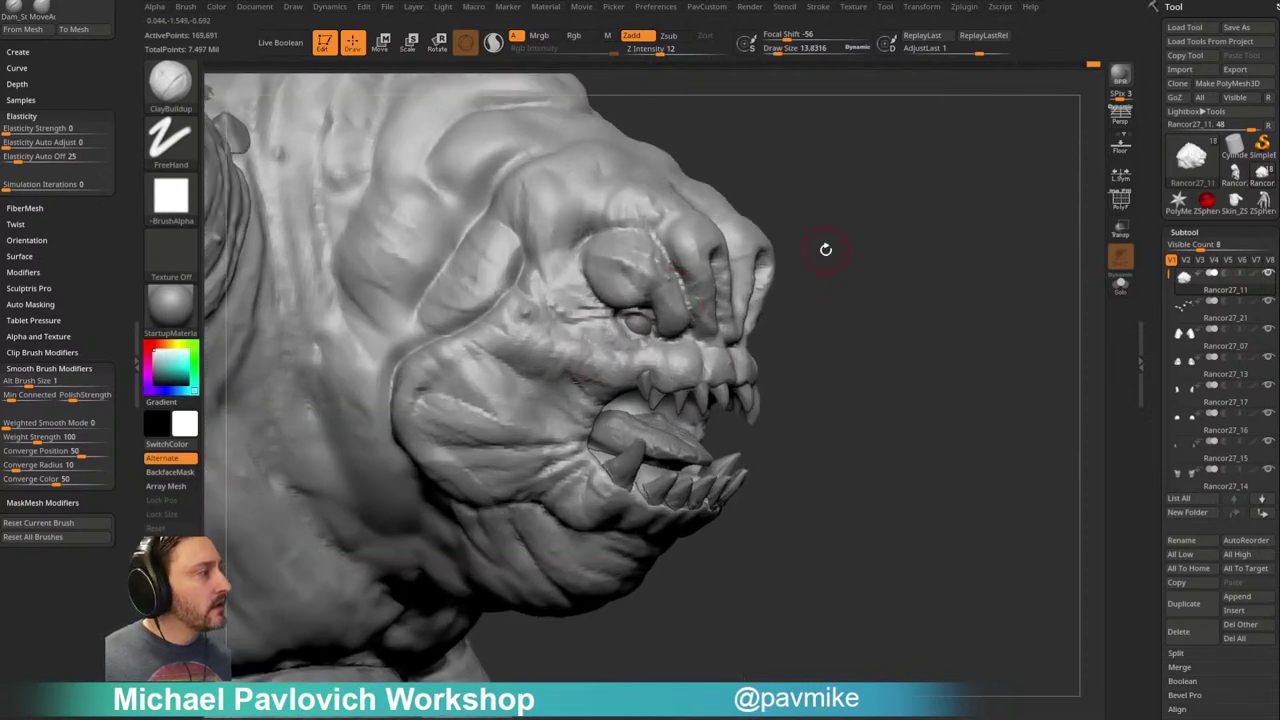
# Step: Examine the Rancor's cheek and eye folds in two reference photos and move the photos back off the canvas
pyautogui.moveTo(1279, 350); pyautogui.dragTo(731, 335)
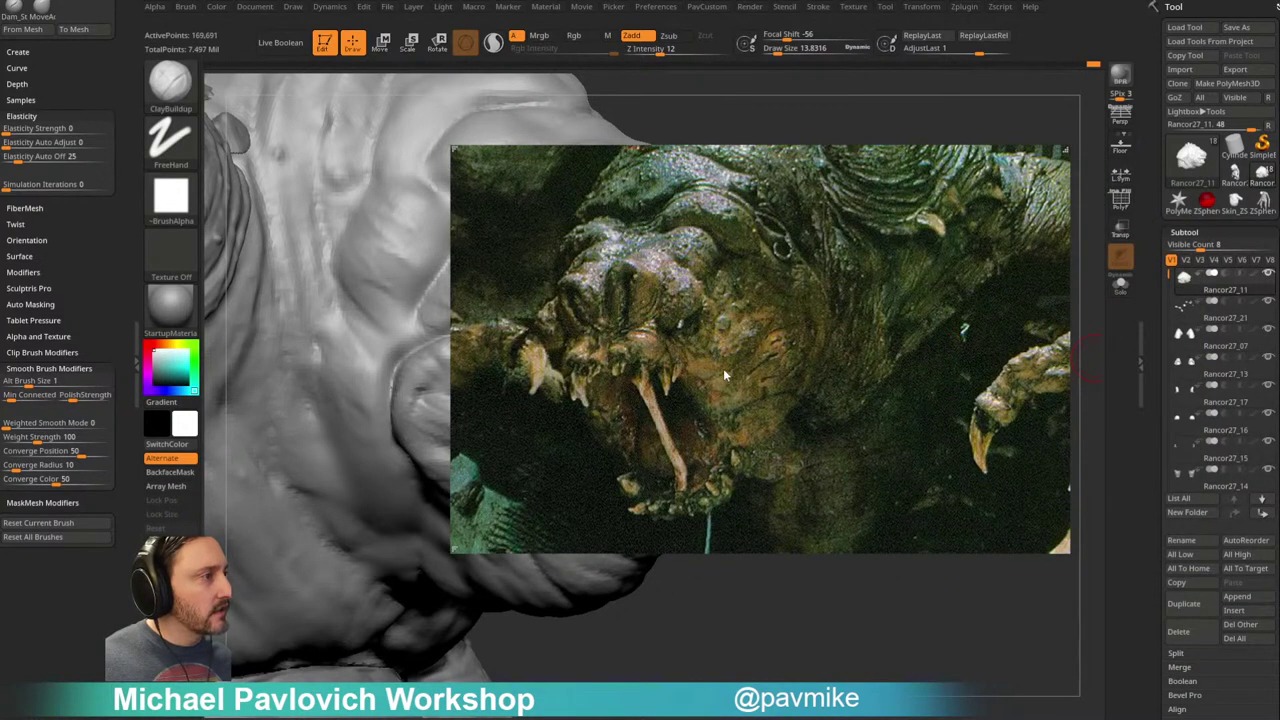
pyautogui.moveTo(725, 346); pyautogui.dragTo(1279, 475)
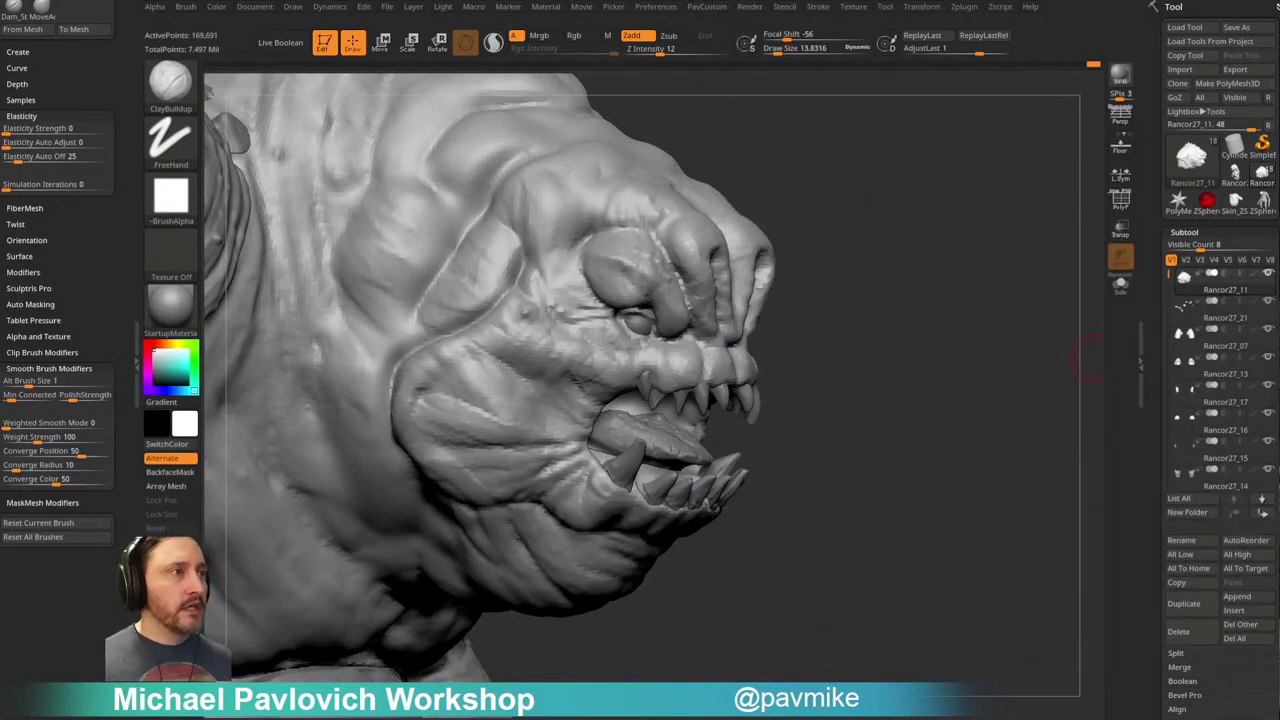
pyautogui.moveTo(1279, 540); pyautogui.dragTo(645, 270)
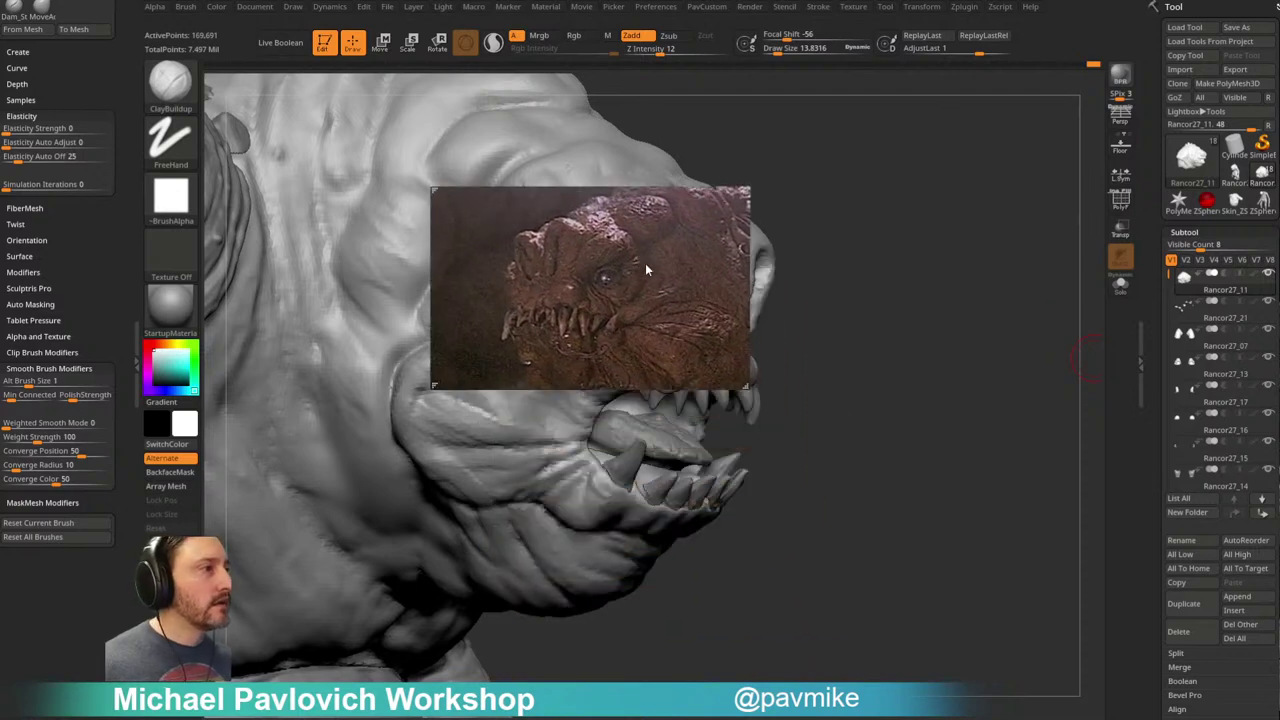
pyautogui.moveTo(744, 387)
pyautogui.mouseDown()
pyautogui.moveTo(880, 535)
pyautogui.moveTo(814, 471)
pyautogui.mouseUp()
pyautogui.moveTo(736, 426)
pyautogui.mouseDown()
pyautogui.moveTo(293, 61)
pyautogui.moveTo(267, 10)
pyautogui.mouseUp()
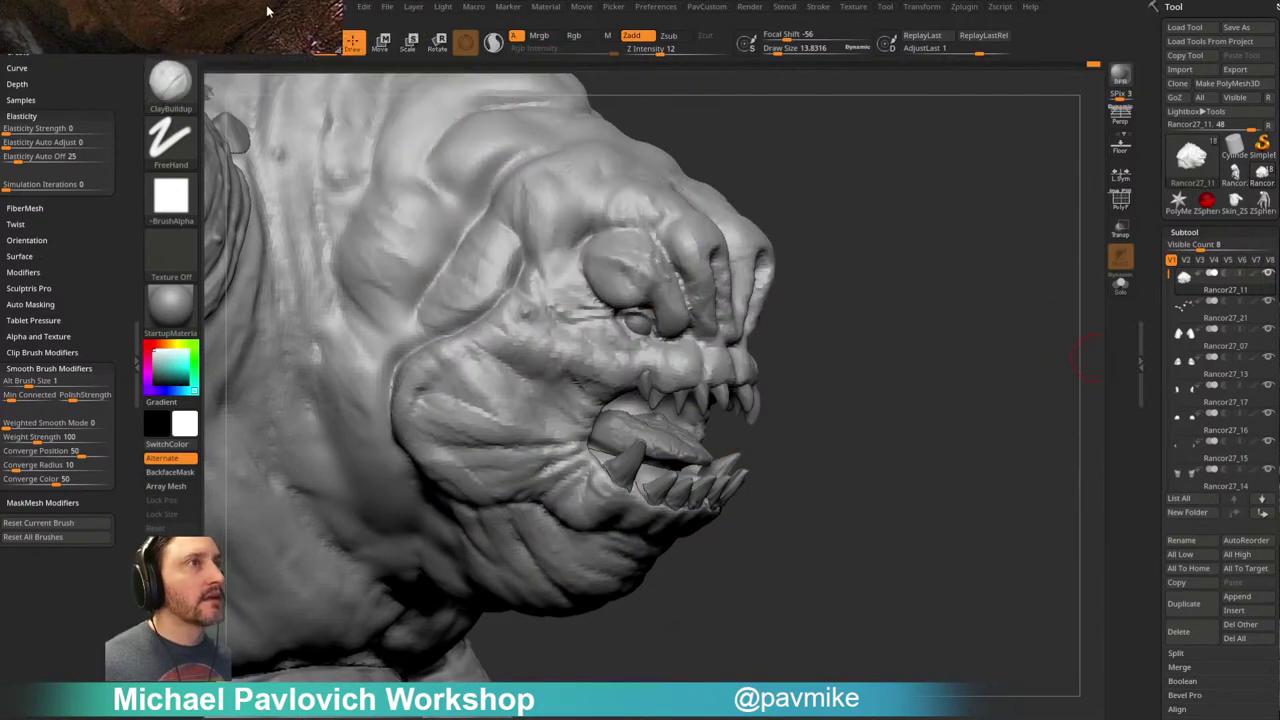
pyautogui.click(844, 270)
# Step: Build up the folds on the side of the cheek with ClayBuildup at a draw size of about 22.5
pyautogui.moveTo(940, 240); pyautogui.dragTo(996, 205)
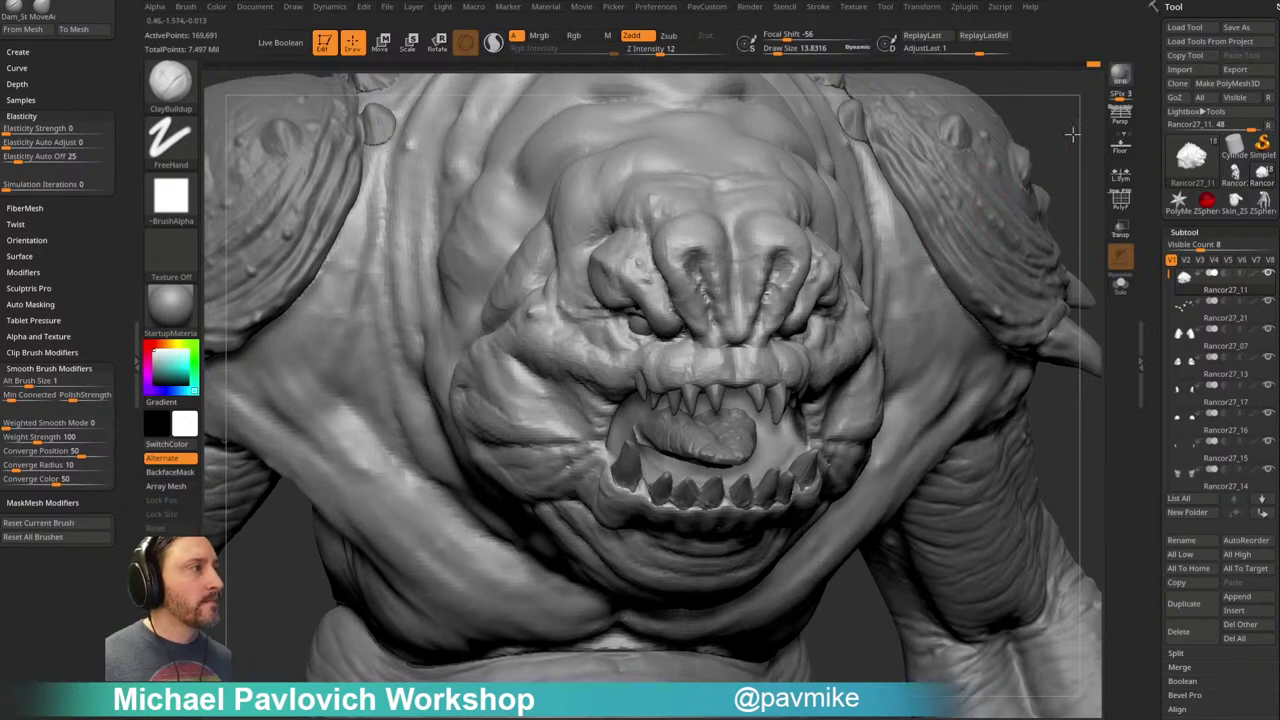
pyautogui.moveTo(1059, 134); pyautogui.dragTo(1034, 160)
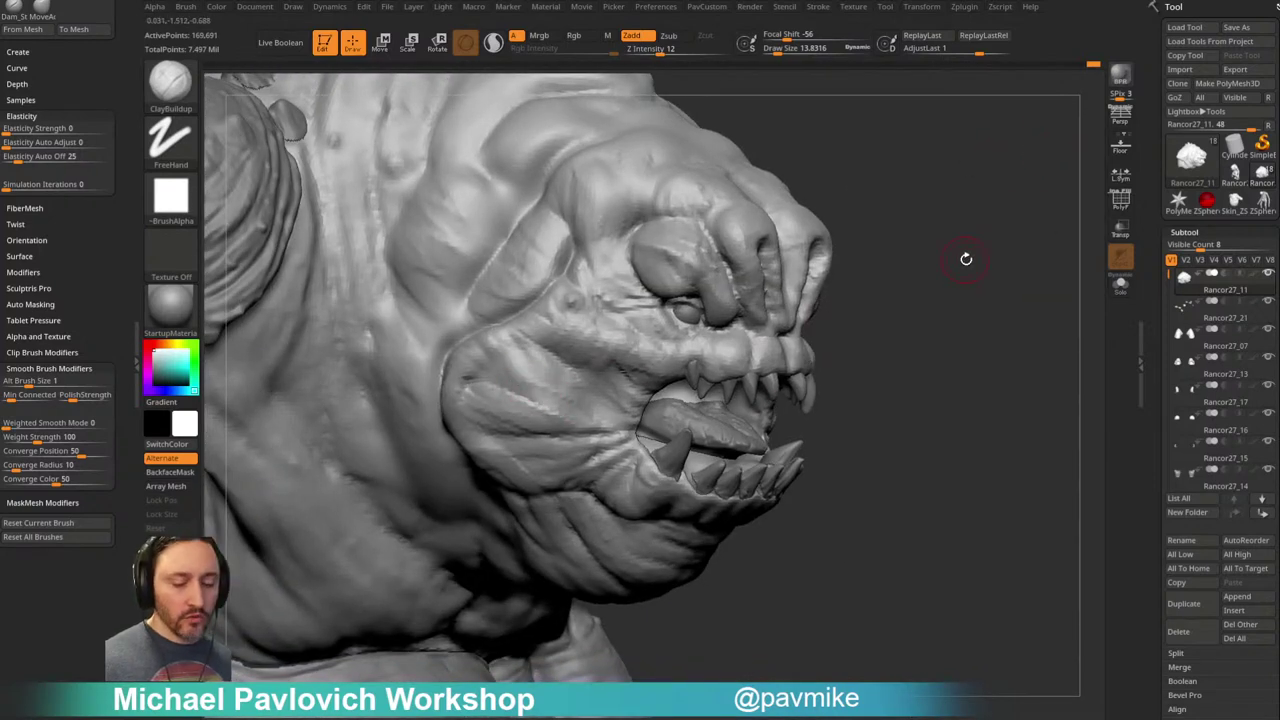
pyautogui.keyDown('alt'); pyautogui.moveTo(984, 235); pyautogui.dragTo(983, 254); pyautogui.keyUp('alt')
pyautogui.press('s')
pyautogui.moveTo(571, 396); pyautogui.dragTo(578, 397)
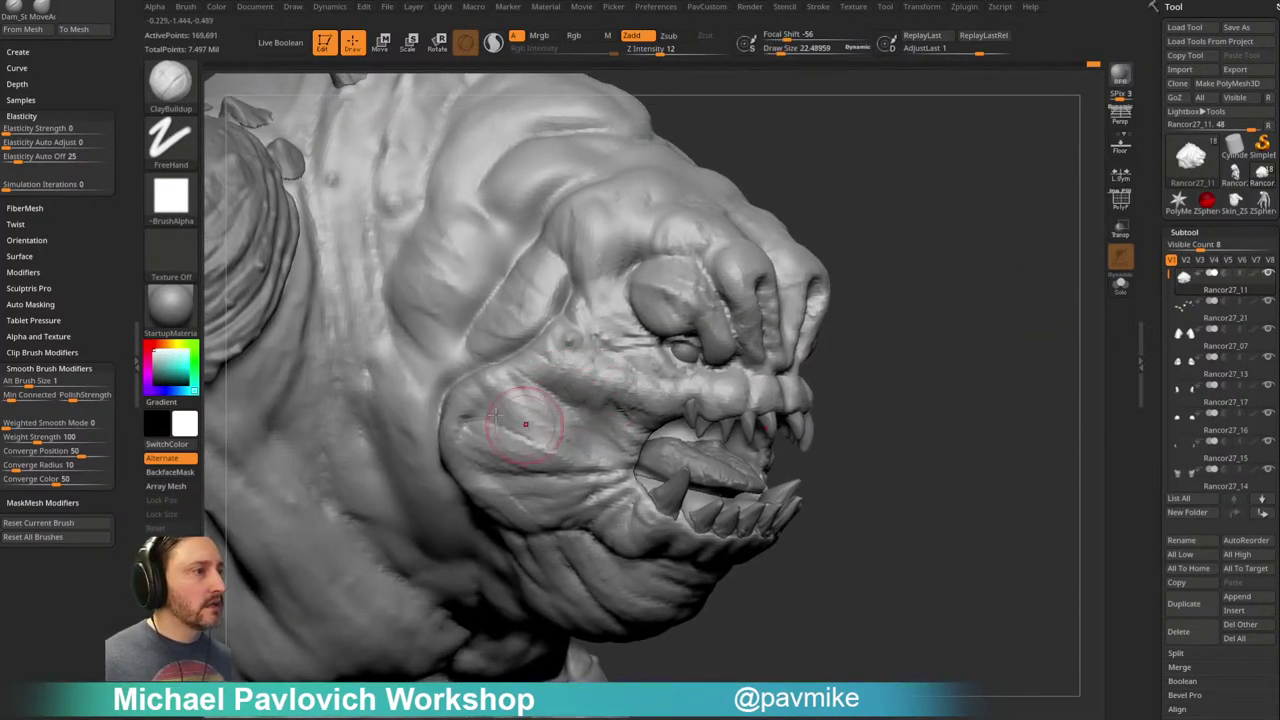
# Step: Carve the spine groove and the main shoulder-blade creases into the back with DamStandard at a draw size of 40.96
pyautogui.moveTo(935, 295)
pyautogui.mouseDown()
pyautogui.moveTo(961, 286)
pyautogui.moveTo(954, 274)
pyautogui.moveTo(969, 263)
pyautogui.moveTo(1034, 266)
pyautogui.moveTo(957, 263)
pyautogui.moveTo(932, 281)
pyautogui.moveTo(960, 267)
pyautogui.moveTo(886, 249)
pyautogui.moveTo(911, 246)
pyautogui.moveTo(913, 232)
pyautogui.moveTo(831, 283)
pyautogui.mouseUp()
pyautogui.press('b')
pyautogui.press('d')
pyautogui.press('s')
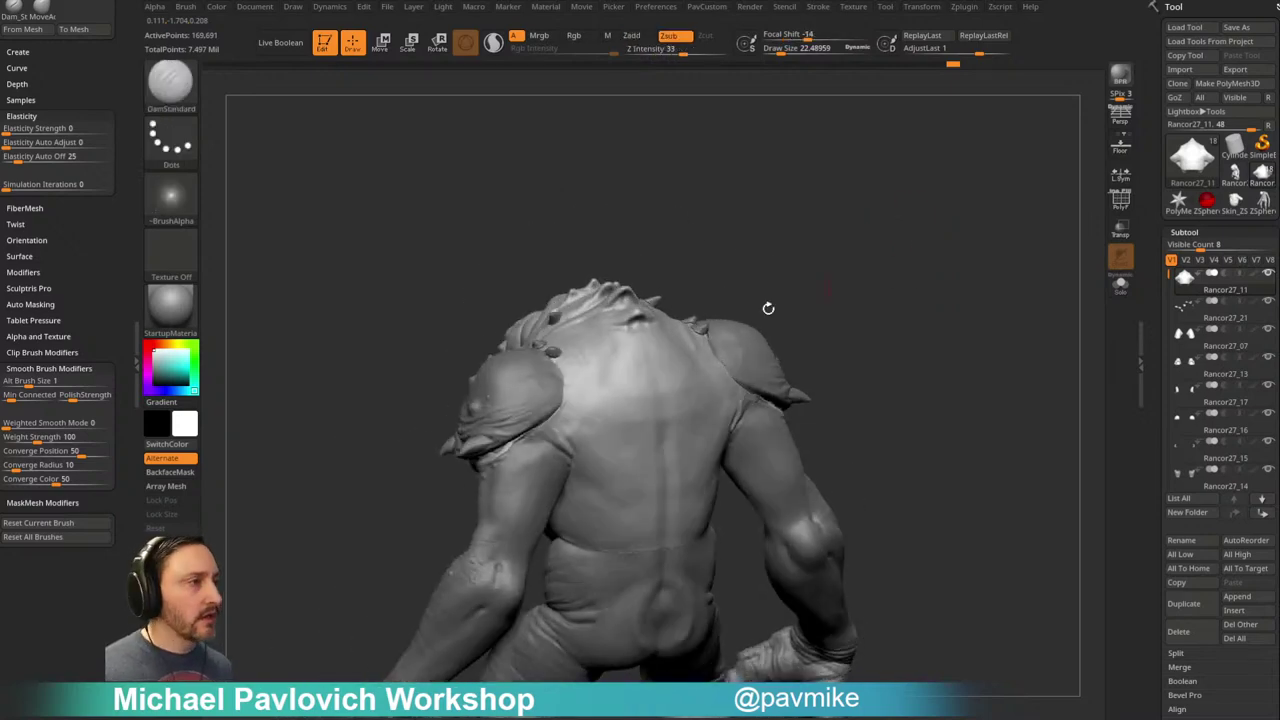
pyautogui.moveTo(735, 276)
pyautogui.mouseDown()
pyautogui.moveTo(803, 234)
pyautogui.moveTo(850, 245)
pyautogui.mouseUp()
pyautogui.moveTo(668, 336)
pyautogui.mouseDown(button='right')
pyautogui.moveTo(690, 350)
pyautogui.moveTo(840, 289)
pyautogui.moveTo(534, 346)
pyautogui.mouseUp(button='right')
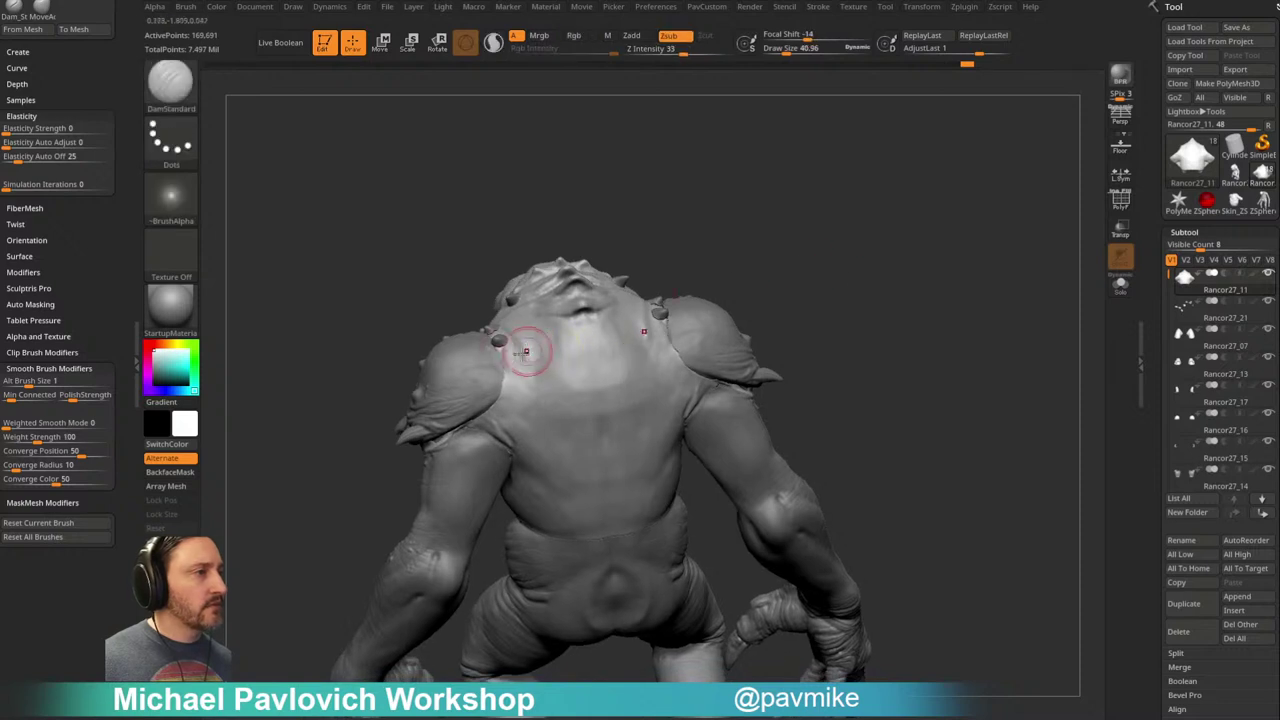
pyautogui.moveTo(830, 318)
pyautogui.mouseDown(button='right')
pyautogui.moveTo(817, 240)
pyautogui.moveTo(597, 314)
pyautogui.mouseUp(button='right')
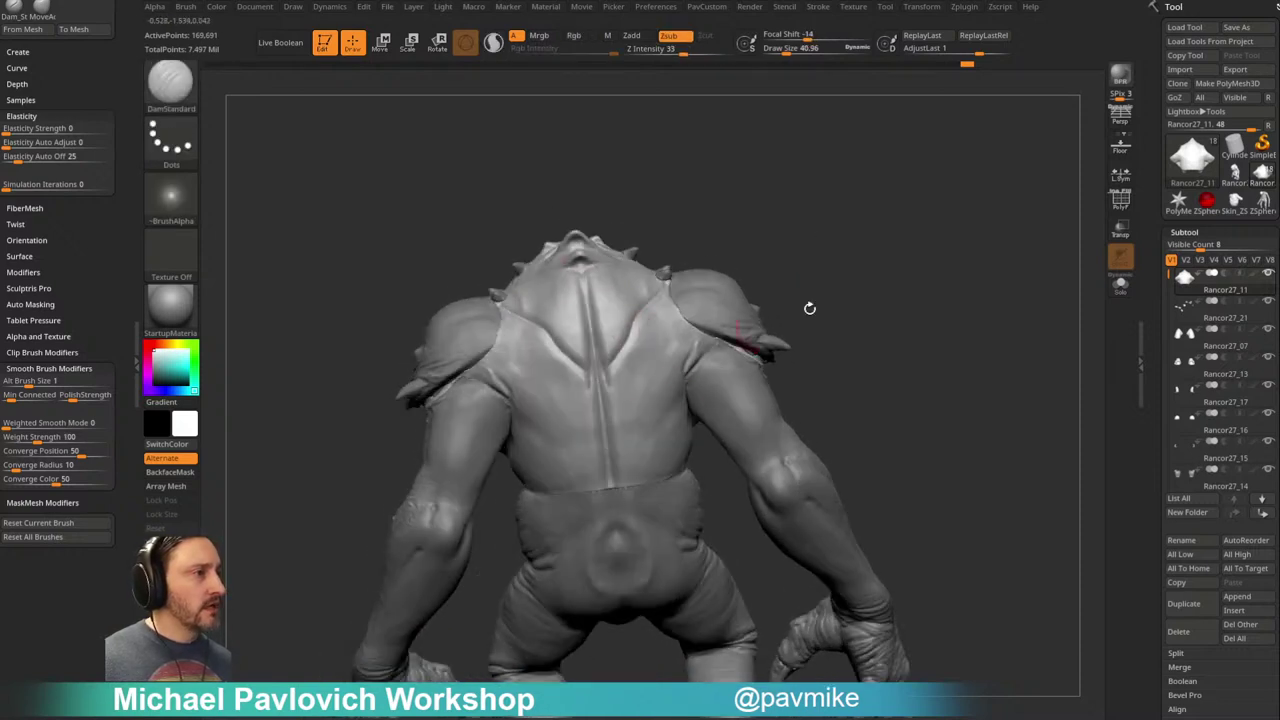
pyautogui.moveTo(602, 404); pyautogui.dragTo(624, 377, button='right')
pyautogui.moveTo(809, 277); pyautogui.dragTo(666, 357, button='right')
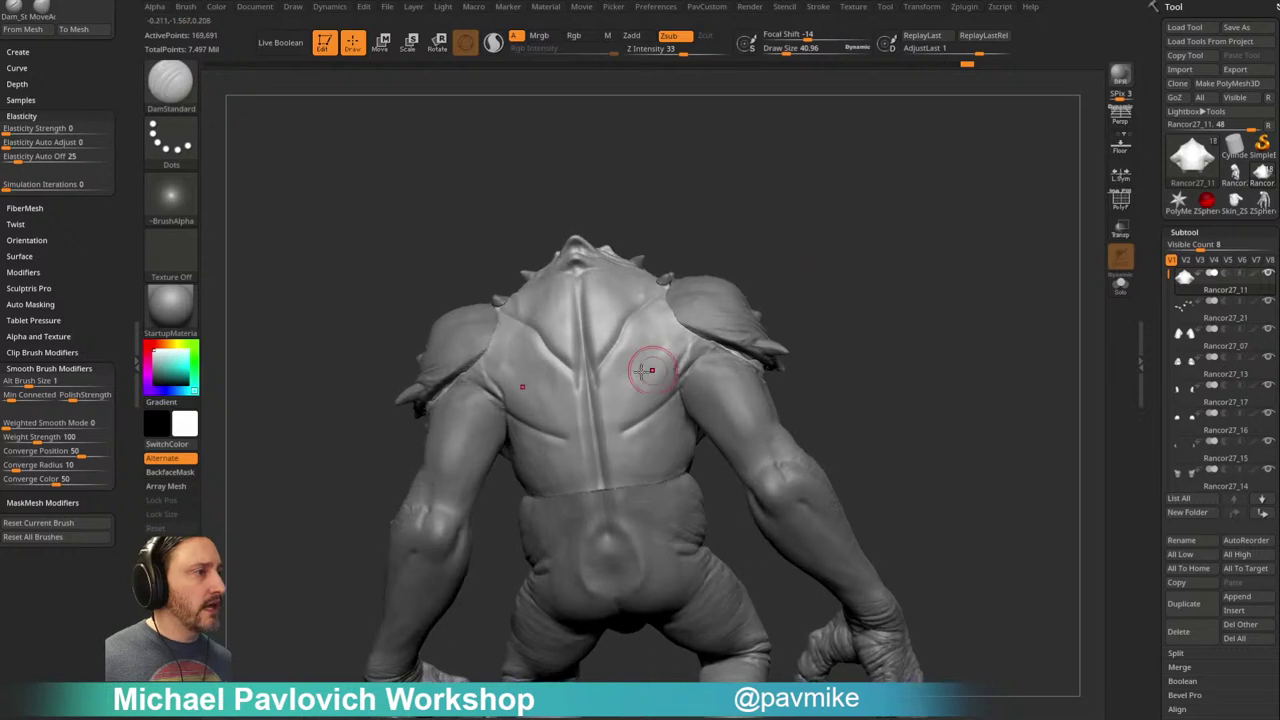
# Step: Carve secondary muscle creases around the shoulder blades and upper back with DamStandard at a draw size of 40.96
pyautogui.moveTo(771, 250); pyautogui.dragTo(605, 330)
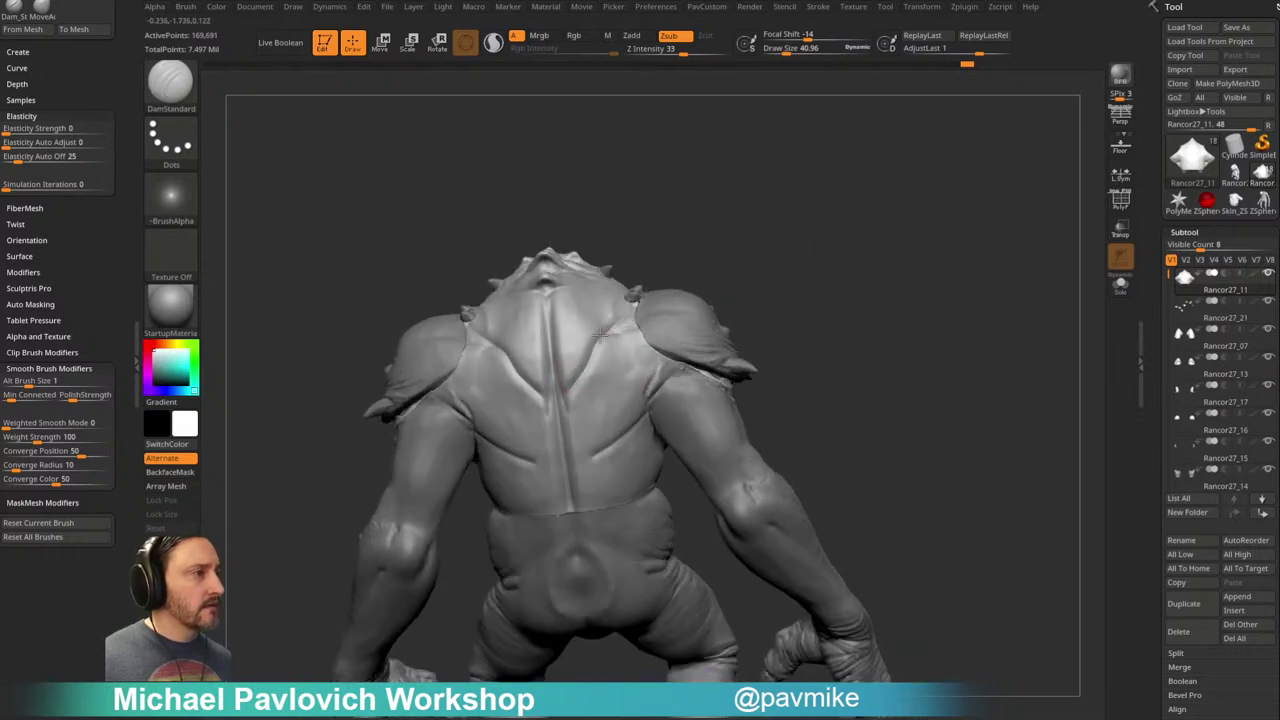
pyautogui.moveTo(785, 294); pyautogui.dragTo(664, 390)
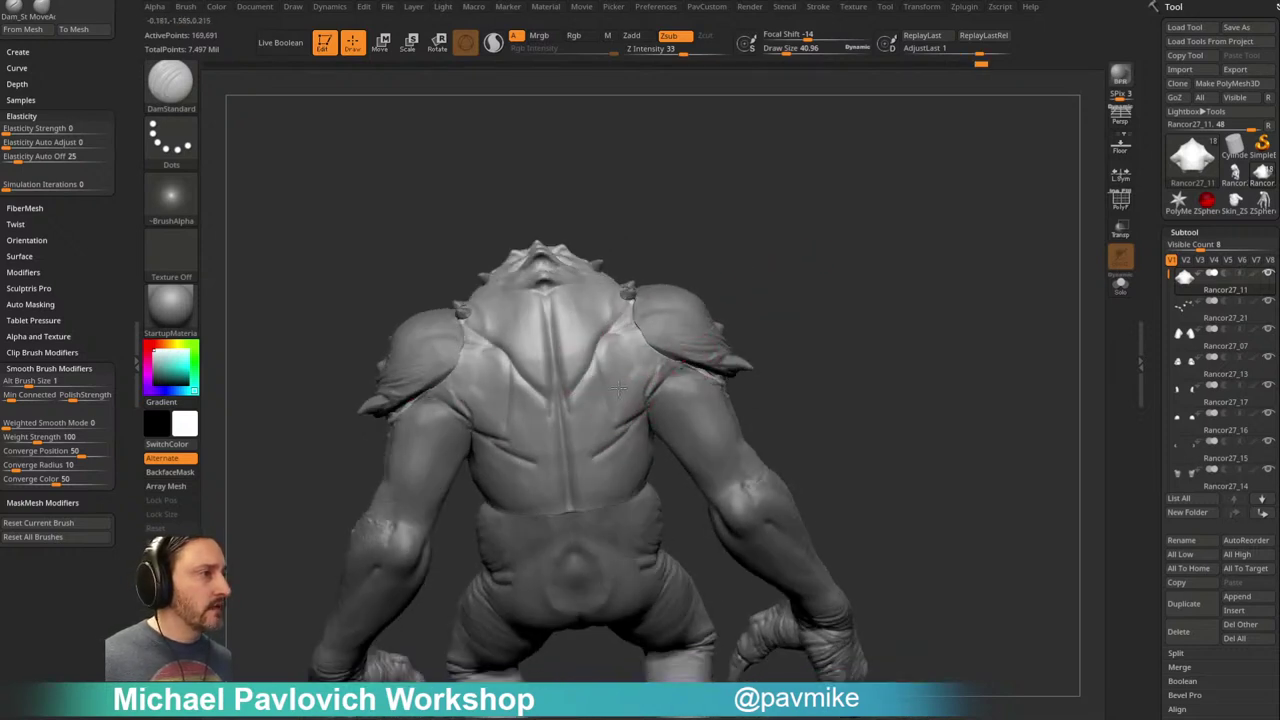
pyautogui.moveTo(817, 312); pyautogui.dragTo(634, 386)
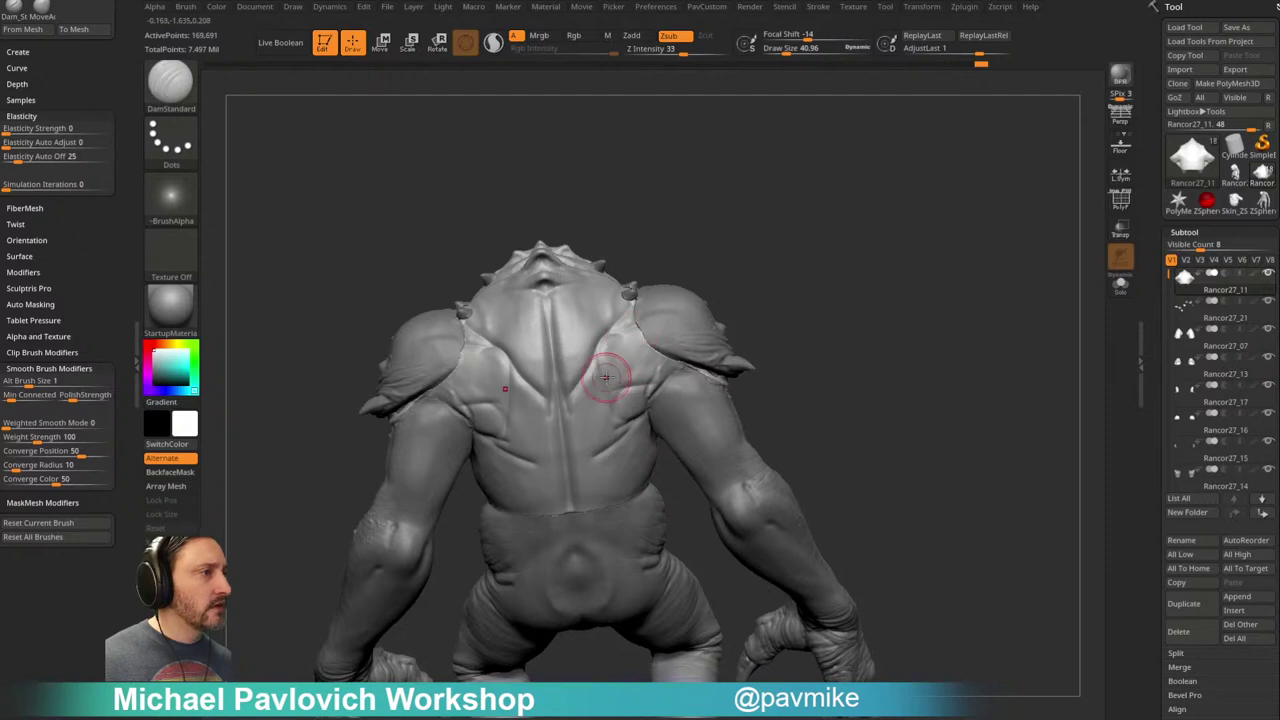
pyautogui.moveTo(785, 287)
pyautogui.mouseDown()
pyautogui.moveTo(823, 271)
pyautogui.moveTo(786, 257)
pyautogui.moveTo(617, 392)
pyautogui.mouseUp()
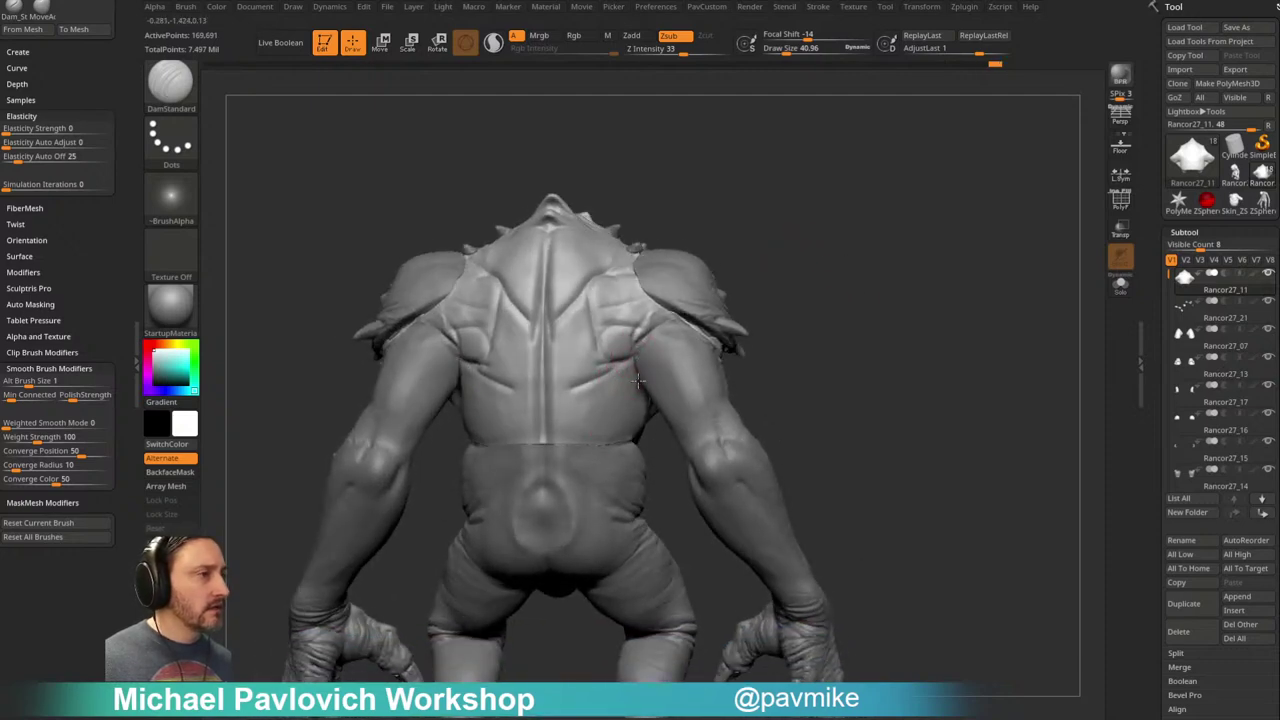
# Step: Carve V-shaped creases into the lower back and define the backs of the arms with DamStandard
pyautogui.keyDown('alt'); pyautogui.click(535, 474); pyautogui.keyUp('alt')
pyautogui.moveTo(870, 330)
pyautogui.mouseDown()
pyautogui.moveTo(886, 314)
pyautogui.moveTo(852, 319)
pyautogui.moveTo(860, 340)
pyautogui.moveTo(740, 337)
pyautogui.moveTo(663, 297)
pyautogui.moveTo(875, 297)
pyautogui.moveTo(861, 315)
pyautogui.mouseUp()
pyautogui.keyDown('alt'); pyautogui.click(682, 432); pyautogui.keyUp('alt')
pyautogui.moveTo(820, 364); pyautogui.dragTo(800, 310)
# Step: Select the shoulder pads subtool and define the pads from behind with DamStandard at a draw size of 40.96
pyautogui.keyDown('alt'); pyautogui.click(709, 276); pyautogui.keyUp('alt')
pyautogui.keyDown('alt'); pyautogui.moveTo(832, 244); pyautogui.dragTo(886, 331); pyautogui.keyUp('alt')
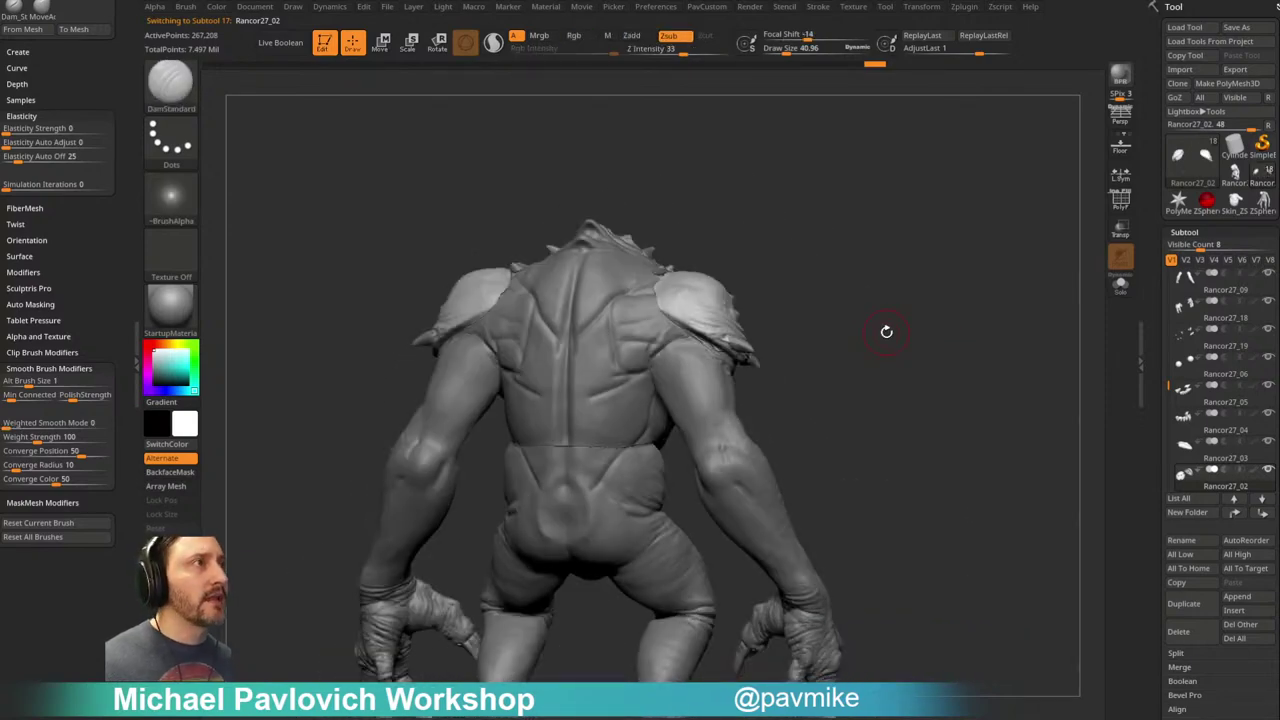
pyautogui.moveTo(886, 331); pyautogui.dragTo(563, 403)
pyautogui.moveTo(808, 331); pyautogui.dragTo(802, 312)
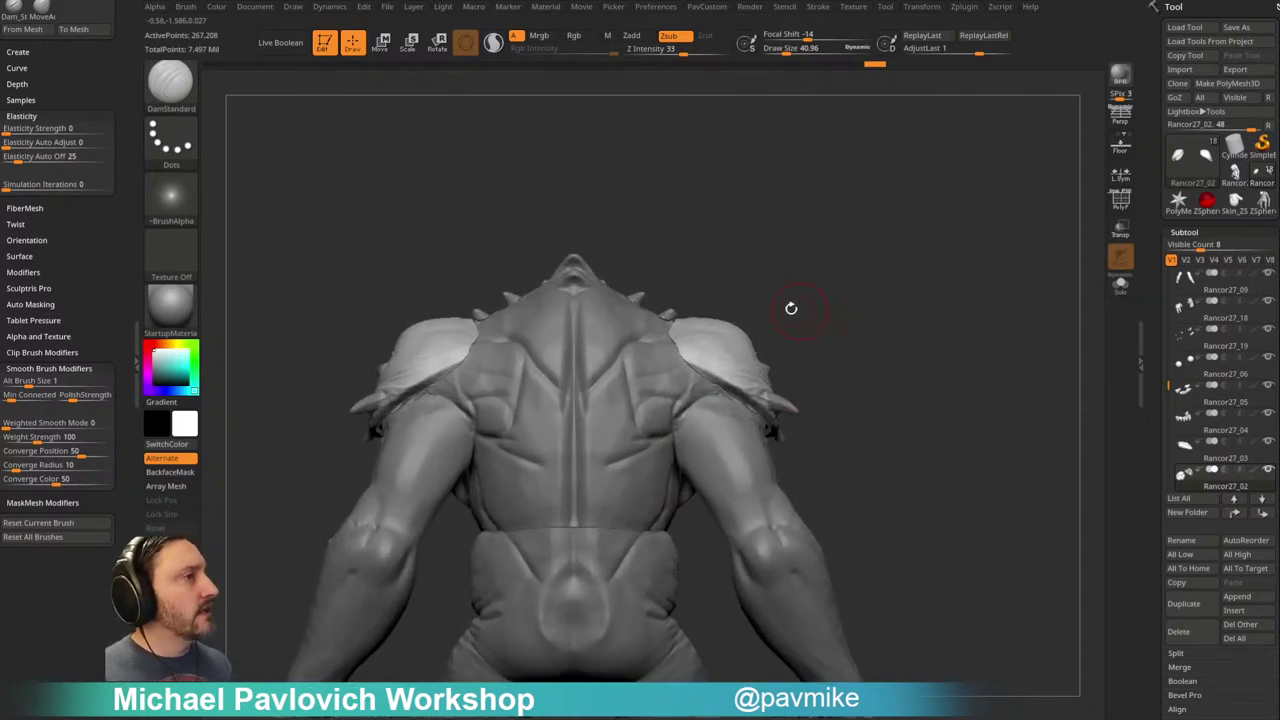
pyautogui.moveTo(822, 409)
pyautogui.mouseDown()
pyautogui.moveTo(826, 366)
pyautogui.moveTo(846, 360)
pyautogui.moveTo(745, 358)
pyautogui.mouseUp()
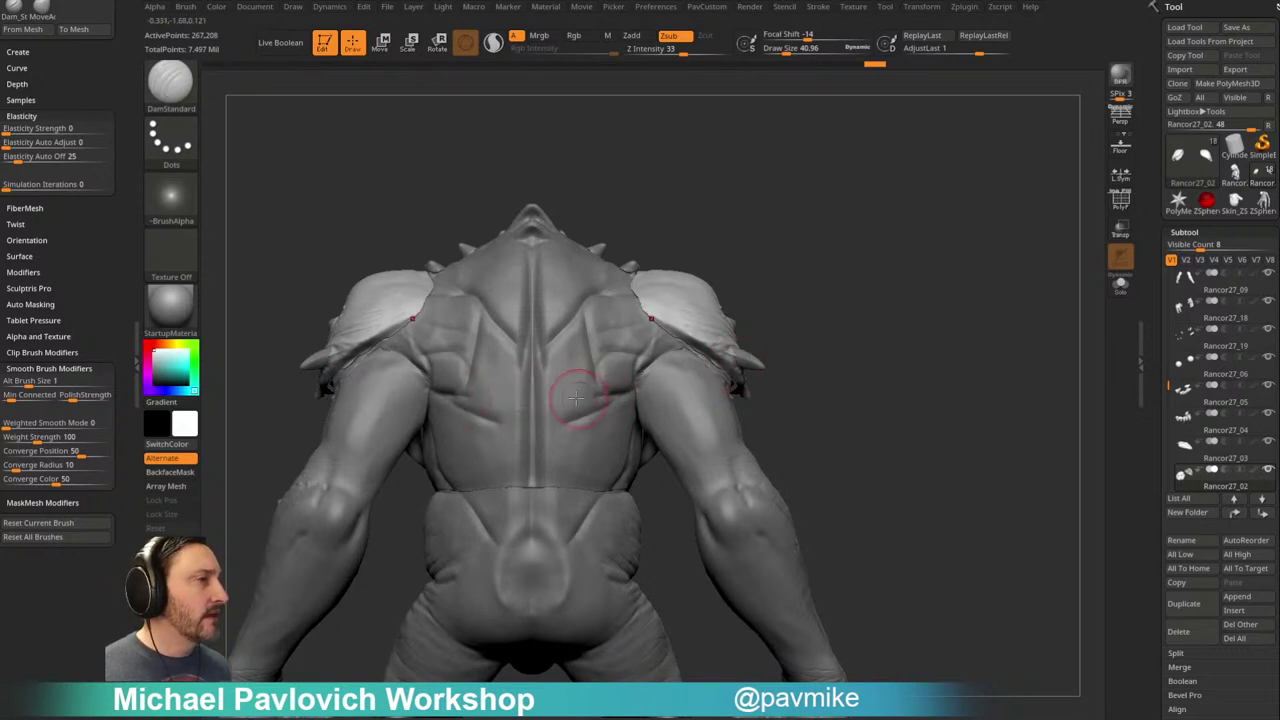
# Step: Reselect the main body subtool and carve a horizontal crease across the middle of the back with DamStandard
pyautogui.keyDown('alt'); pyautogui.click(579, 402); pyautogui.keyUp('alt')
pyautogui.moveTo(830, 336); pyautogui.dragTo(825, 338)
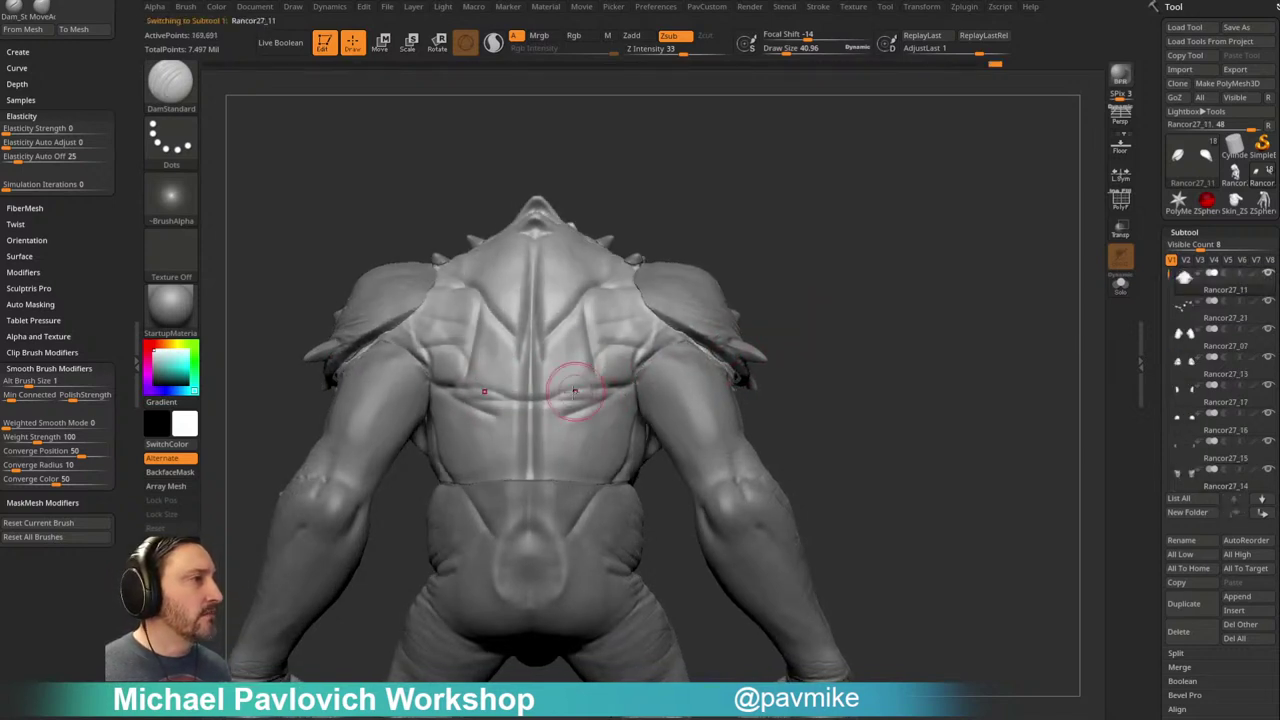
pyautogui.moveTo(847, 276); pyautogui.dragTo(862, 284)
# Step: Build up the muscle forms across the back and shoulder blades with the Standard brush at a draw size of about 20.6
pyautogui.press('b')
pyautogui.press('s')
pyautogui.press('t')
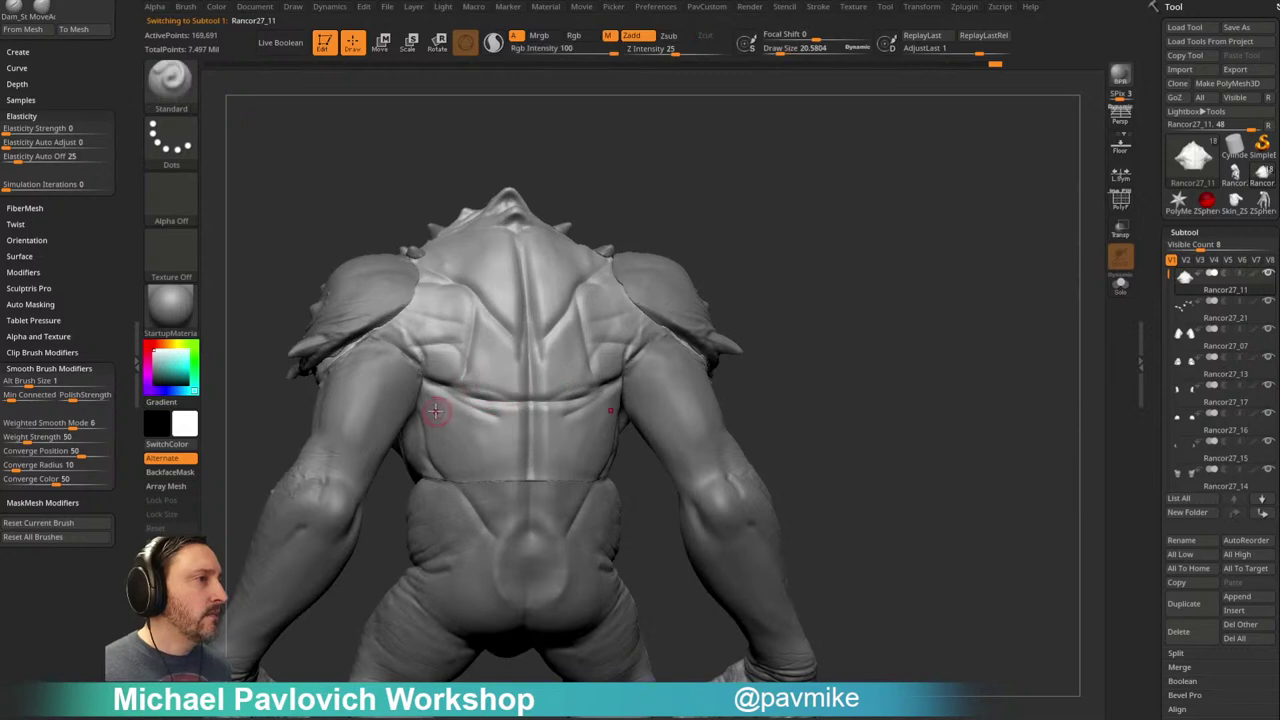
pyautogui.moveTo(734, 274); pyautogui.dragTo(614, 303)
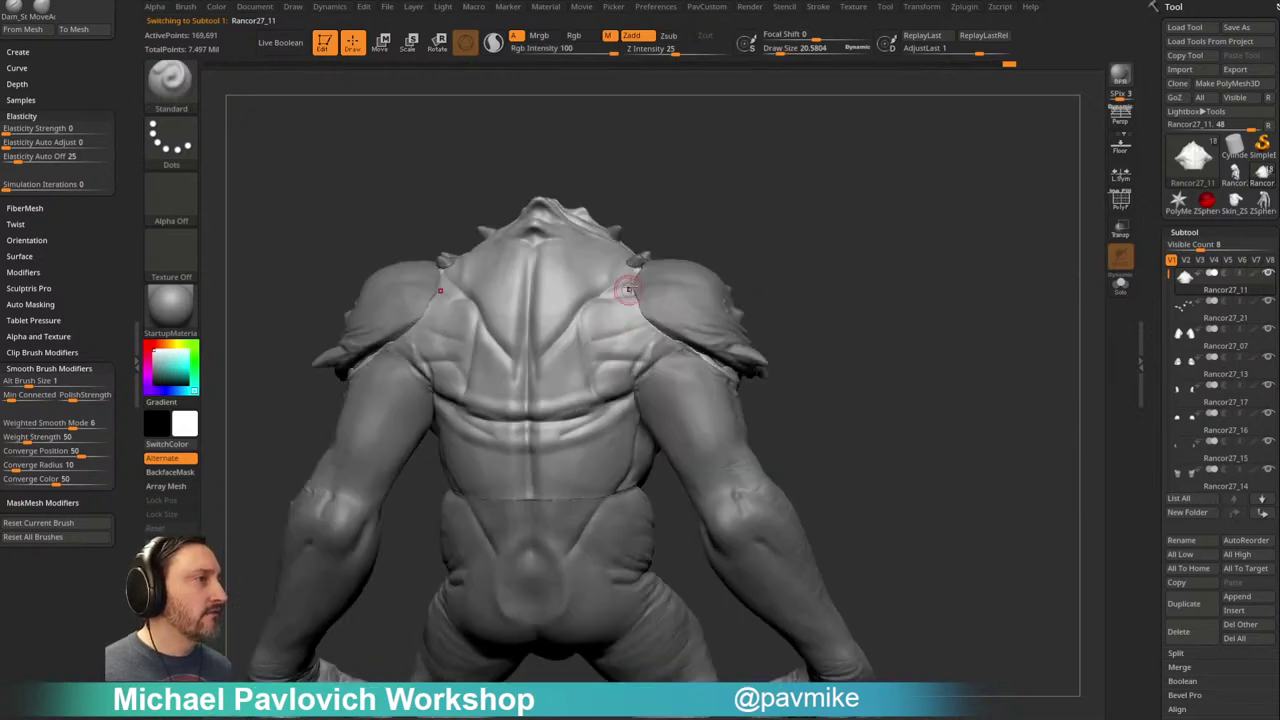
pyautogui.moveTo(763, 243); pyautogui.dragTo(889, 248)
# Step: Update the body's DynaMesh and smooth the carved back muscles, reducing the draw size from about 90.9 to 55.4
pyautogui.keyDown('ctrl'); pyautogui.moveTo(863, 198); pyautogui.dragTo(940, 327); pyautogui.keyUp('ctrl')
pyautogui.press('4')
pyautogui.keyDown('alt'); pyautogui.moveTo(790, 270); pyautogui.dragTo(822, 308); pyautogui.keyUp('alt')
pyautogui.moveTo(688, 356)
pyautogui.mouseDown()
pyautogui.moveTo(929, 263)
pyautogui.moveTo(694, 357)
pyautogui.mouseUp()
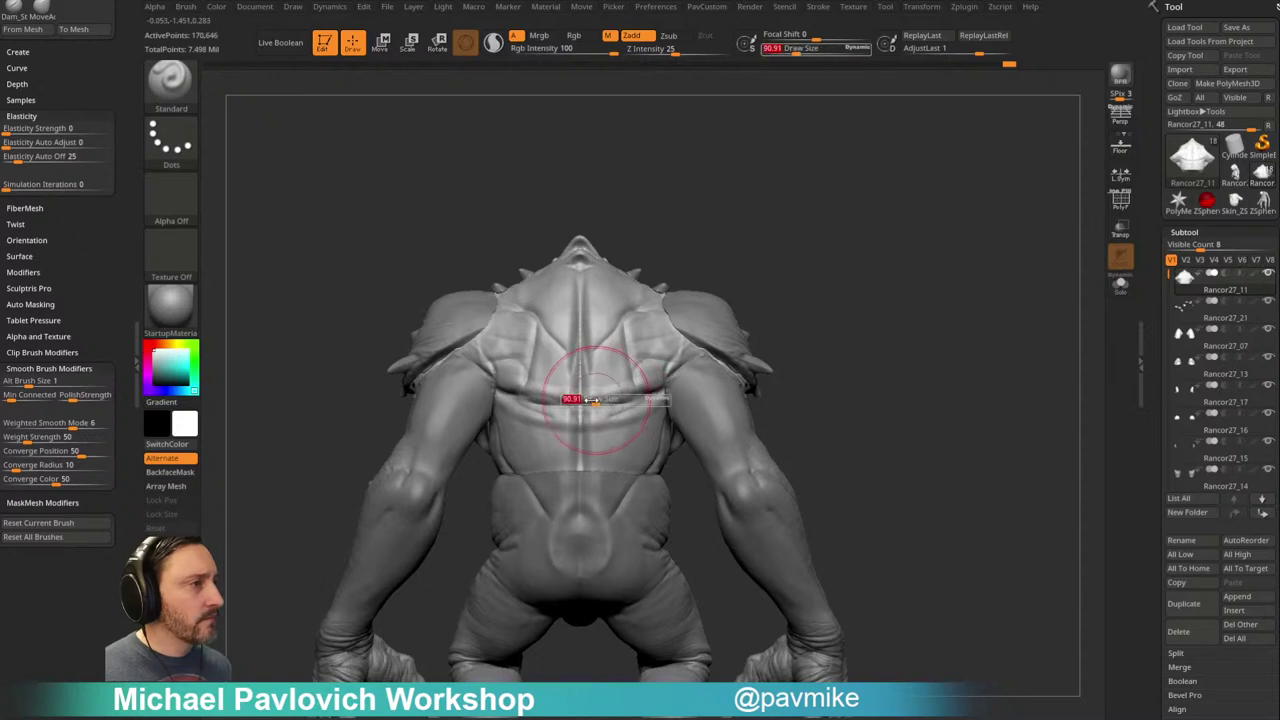
pyautogui.keyDown('shift'); pyautogui.moveTo(595, 399); pyautogui.dragTo(538, 423); pyautogui.keyUp('shift')
pyautogui.moveTo(791, 257)
pyautogui.mouseDown()
pyautogui.moveTo(604, 349)
pyautogui.moveTo(570, 300)
pyautogui.mouseUp()
pyautogui.keyDown('shift'); pyautogui.moveTo(543, 455); pyautogui.dragTo(550, 430); pyautogui.keyUp('shift')
pyautogui.keyDown('shift'); pyautogui.moveTo(560, 420); pyautogui.dragTo(663, 309); pyautogui.keyUp('shift')
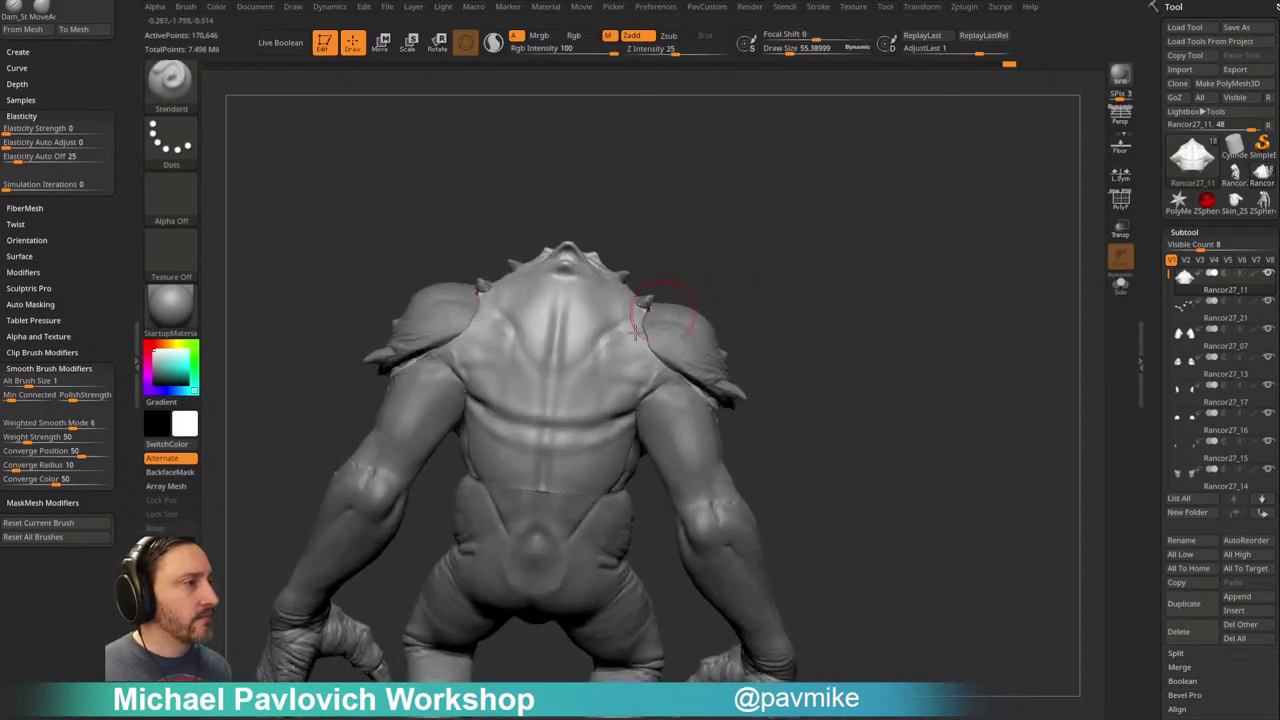
pyautogui.press('s')
pyautogui.moveTo(829, 314); pyautogui.dragTo(592, 362)
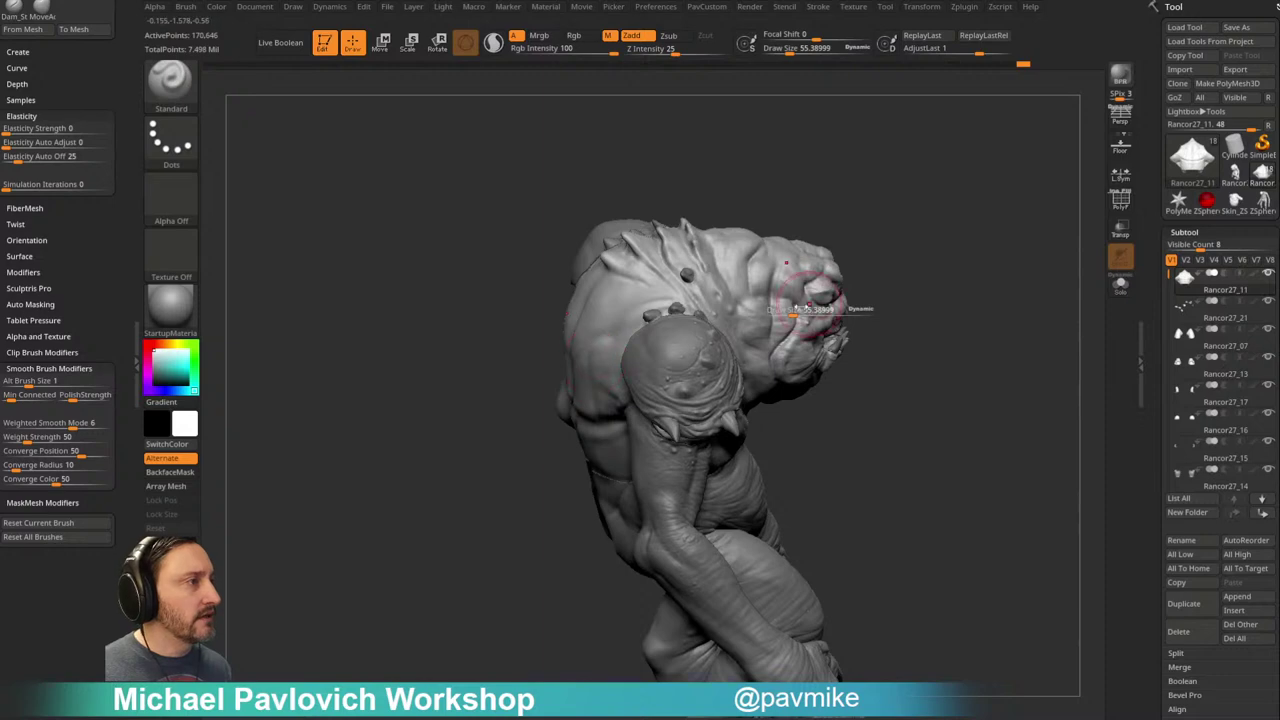
# Step: Select the creature's torso subtool and switch to the Move brush to work on its shape
pyautogui.moveTo(843, 286)
pyautogui.mouseDown()
pyautogui.moveTo(891, 260)
pyautogui.moveTo(851, 253)
pyautogui.mouseUp()
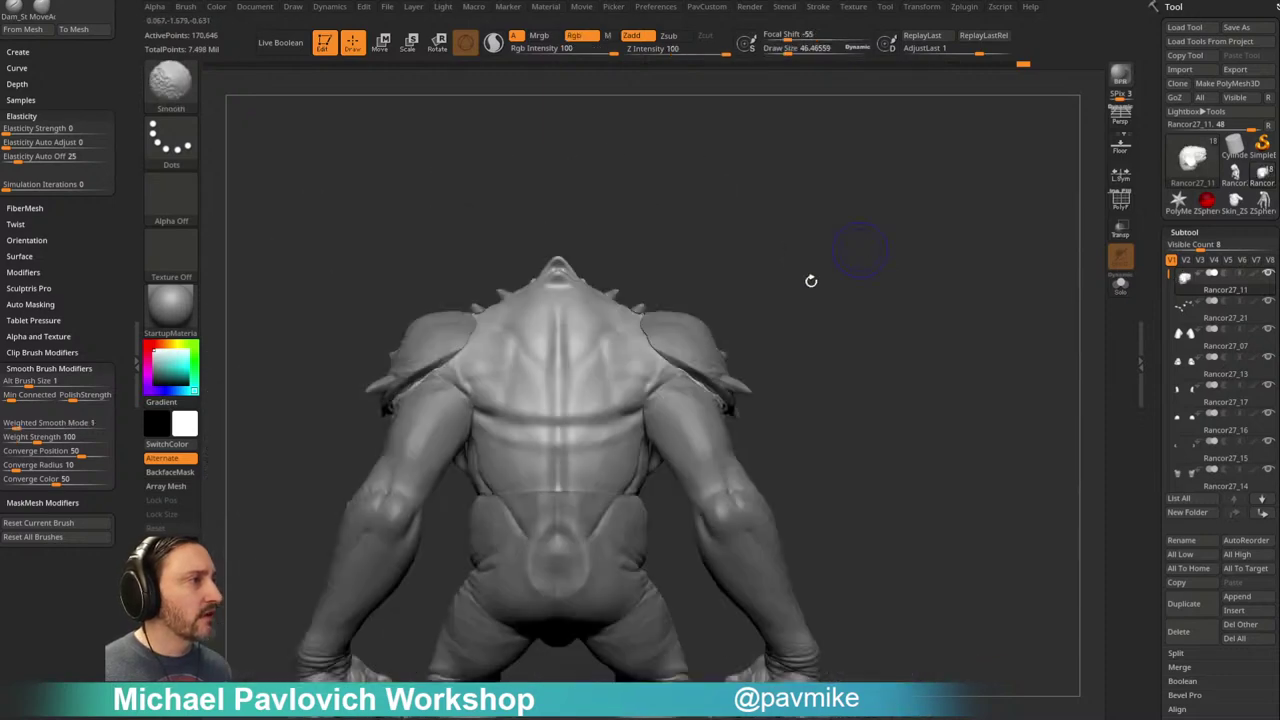
pyautogui.keyDown('alt'); pyautogui.click(708, 345); pyautogui.keyUp('alt')
pyautogui.keyDown('alt'); pyautogui.moveTo(843, 322); pyautogui.dragTo(714, 262); pyautogui.keyUp('alt')
pyautogui.keyDown('alt'); pyautogui.moveTo(943, 196); pyautogui.dragTo(884, 208); pyautogui.keyUp('alt')
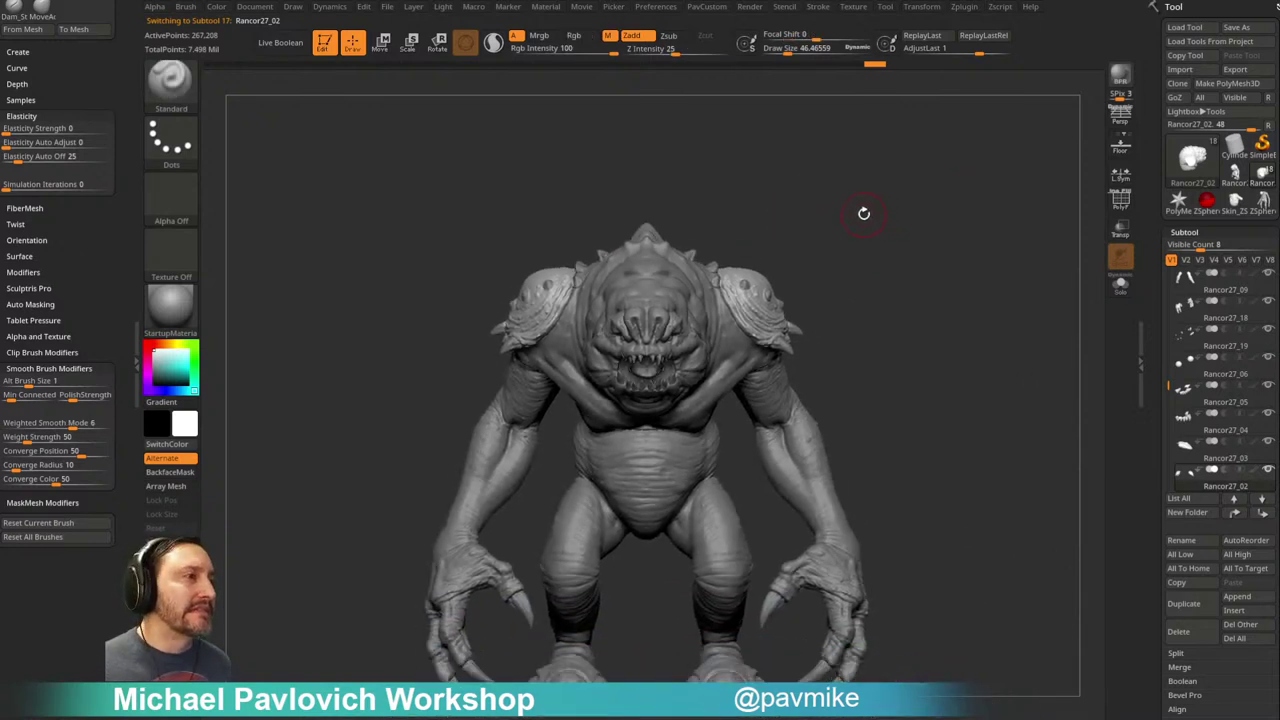
pyautogui.moveTo(852, 198); pyautogui.dragTo(881, 210)
pyautogui.keyDown('alt'); pyautogui.click(585, 413); pyautogui.keyUp('alt')
pyautogui.press('b')
pyautogui.press('m')
pyautogui.press('v')
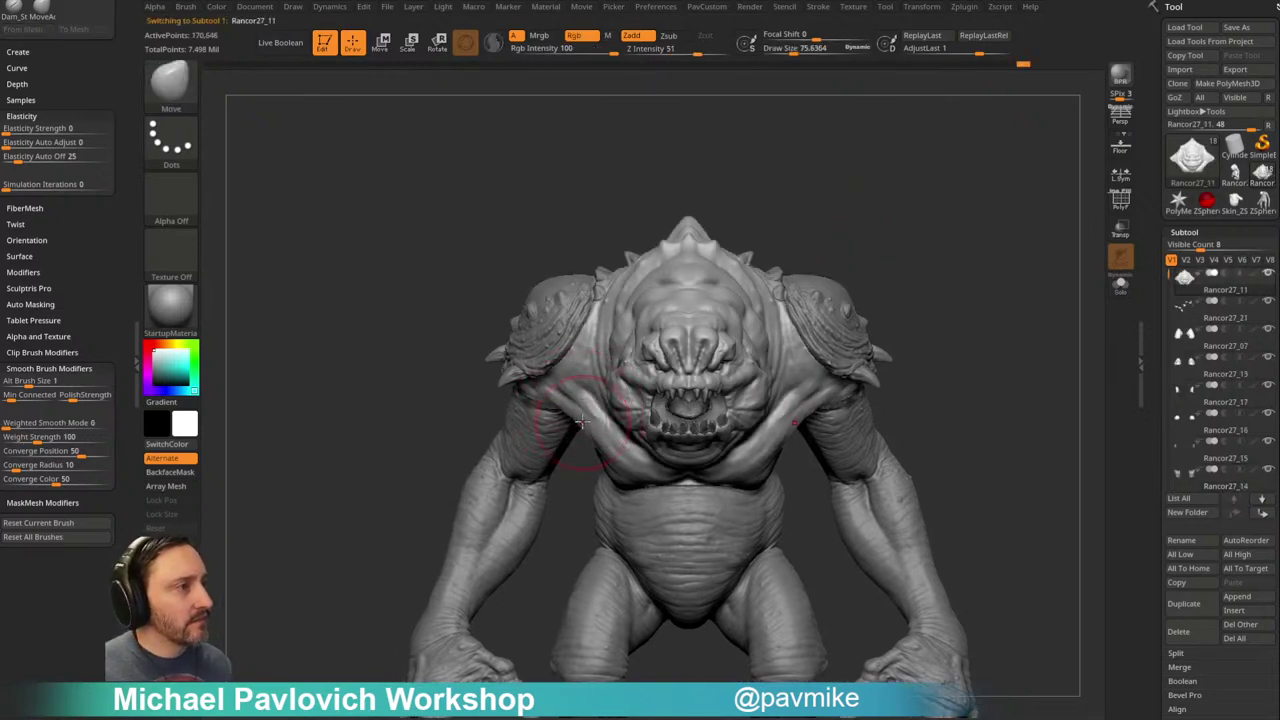
pyautogui.moveTo(860, 239)
pyautogui.mouseDown()
pyautogui.moveTo(980, 223)
pyautogui.moveTo(871, 246)
pyautogui.mouseUp()
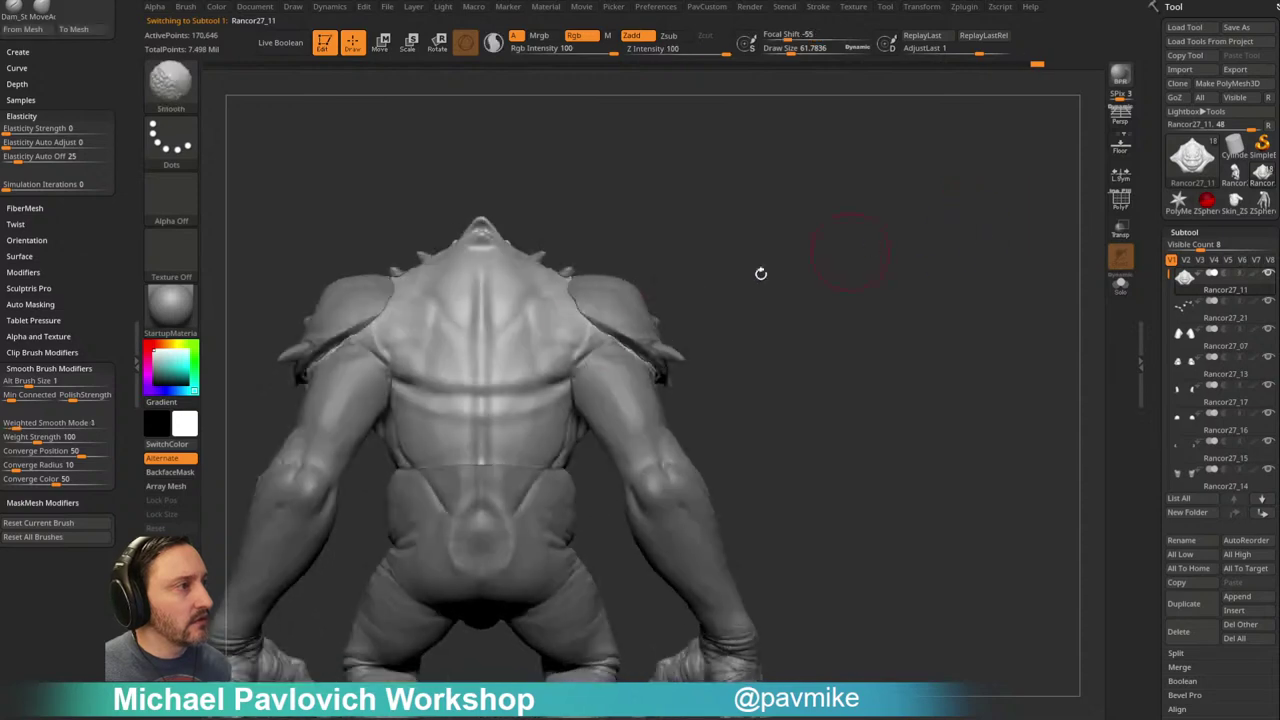
# Step: Carve muscle creases into the middle of the back with the DamStandard brush
pyautogui.press('b')
pyautogui.press('s')
pyautogui.press('t')
pyautogui.moveTo(946, 269)
pyautogui.mouseDown()
pyautogui.moveTo(914, 241)
pyautogui.moveTo(940, 250)
pyautogui.mouseUp()
pyautogui.press('b')
pyautogui.press('c')
pyautogui.press('b')
pyautogui.press('b')
pyautogui.press('d')
pyautogui.press('s')
pyautogui.press('s')
pyautogui.moveTo(699, 383); pyautogui.dragTo(704, 383)
pyautogui.moveTo(890, 288); pyautogui.dragTo(671, 281)
# Step: Build up the spine and shoulder-blade forms on the upper back with the Standard brush
pyautogui.press('b')
pyautogui.press('s')
pyautogui.press('t')
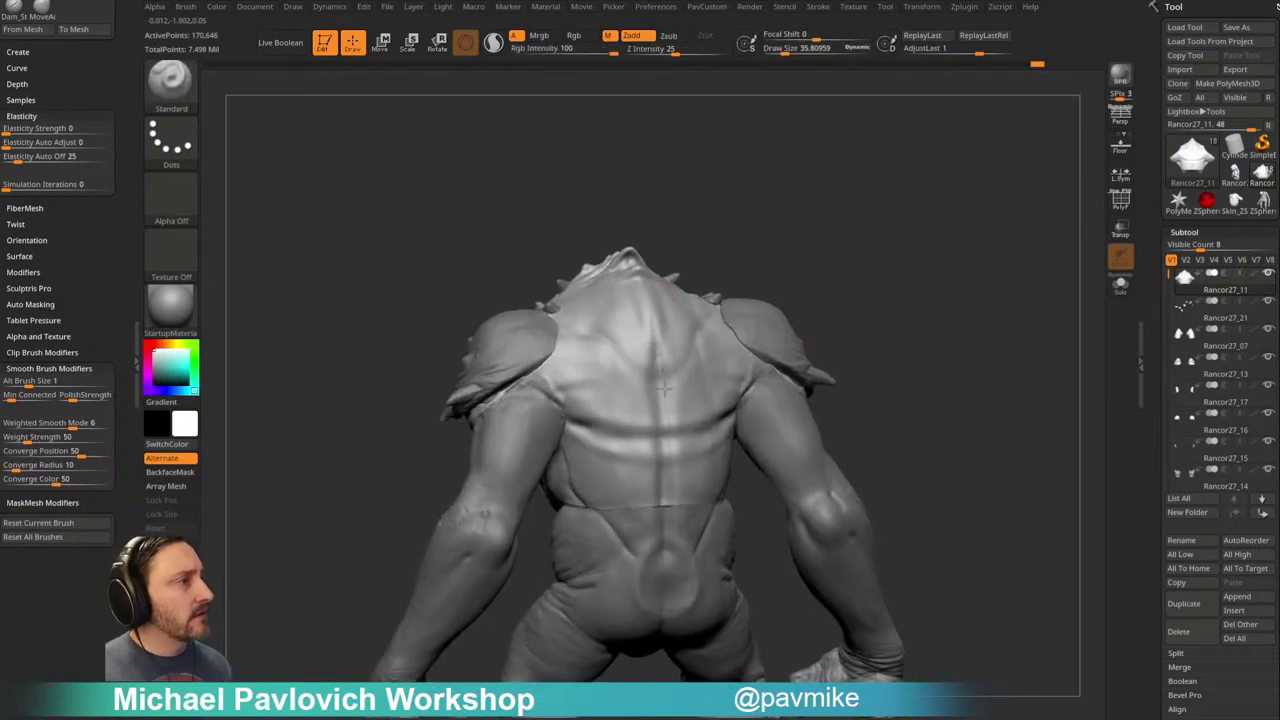
pyautogui.moveTo(823, 269); pyautogui.dragTo(877, 291)
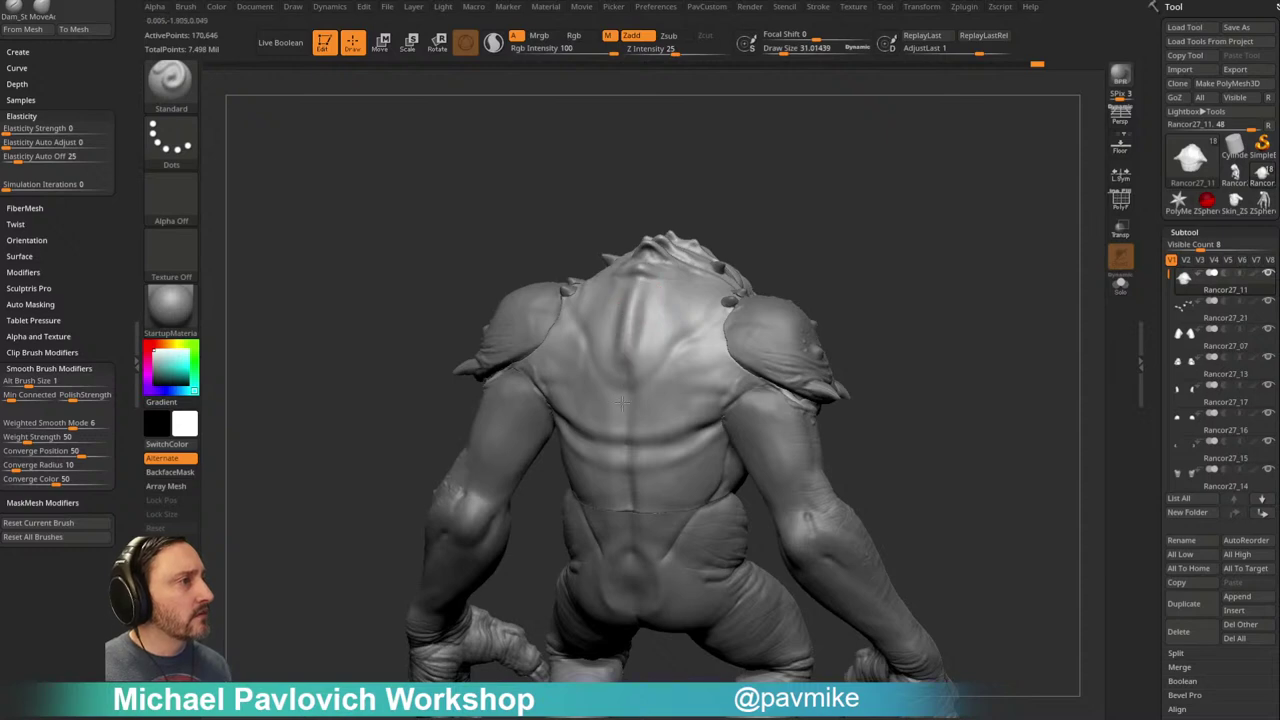
pyautogui.moveTo(858, 236)
pyautogui.mouseDown()
pyautogui.moveTo(822, 240)
pyautogui.moveTo(786, 274)
pyautogui.moveTo(734, 260)
pyautogui.mouseUp()
# Step: Carve a diagonal groove from the spine outward below the shoulder blade with the DamStandard brush
pyautogui.press('b')
pyautogui.press('d')
pyautogui.press('s')
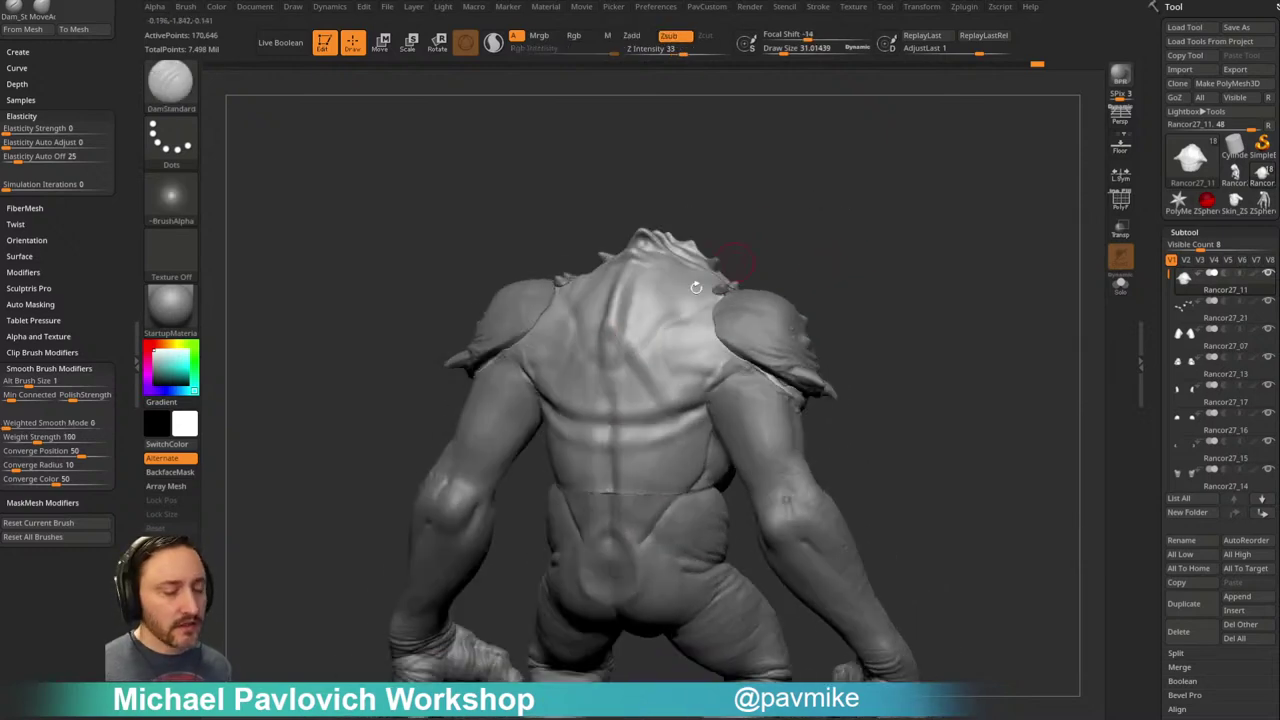
pyautogui.moveTo(608, 338); pyautogui.dragTo(664, 392)
pyautogui.moveTo(877, 301)
pyautogui.mouseDown()
pyautogui.moveTo(909, 258)
pyautogui.moveTo(838, 246)
pyautogui.mouseUp()
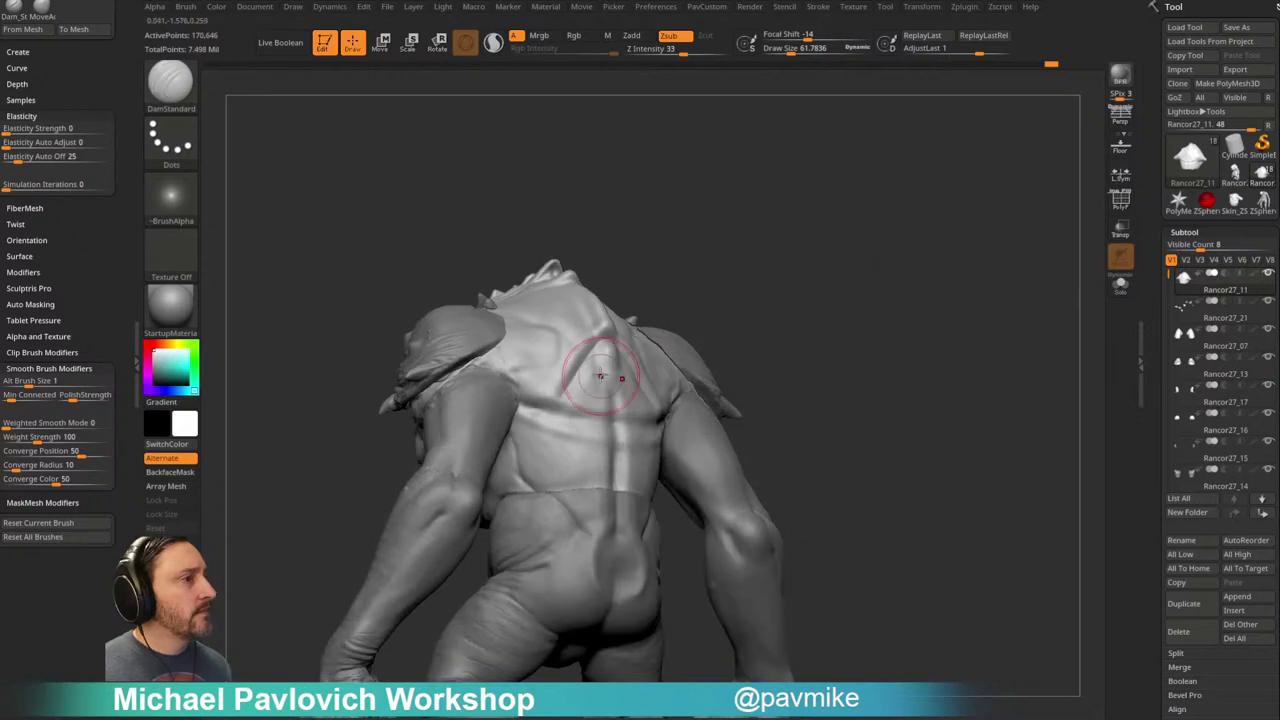
pyautogui.press('[')
pyautogui.moveTo(787, 304); pyautogui.dragTo(560, 330)
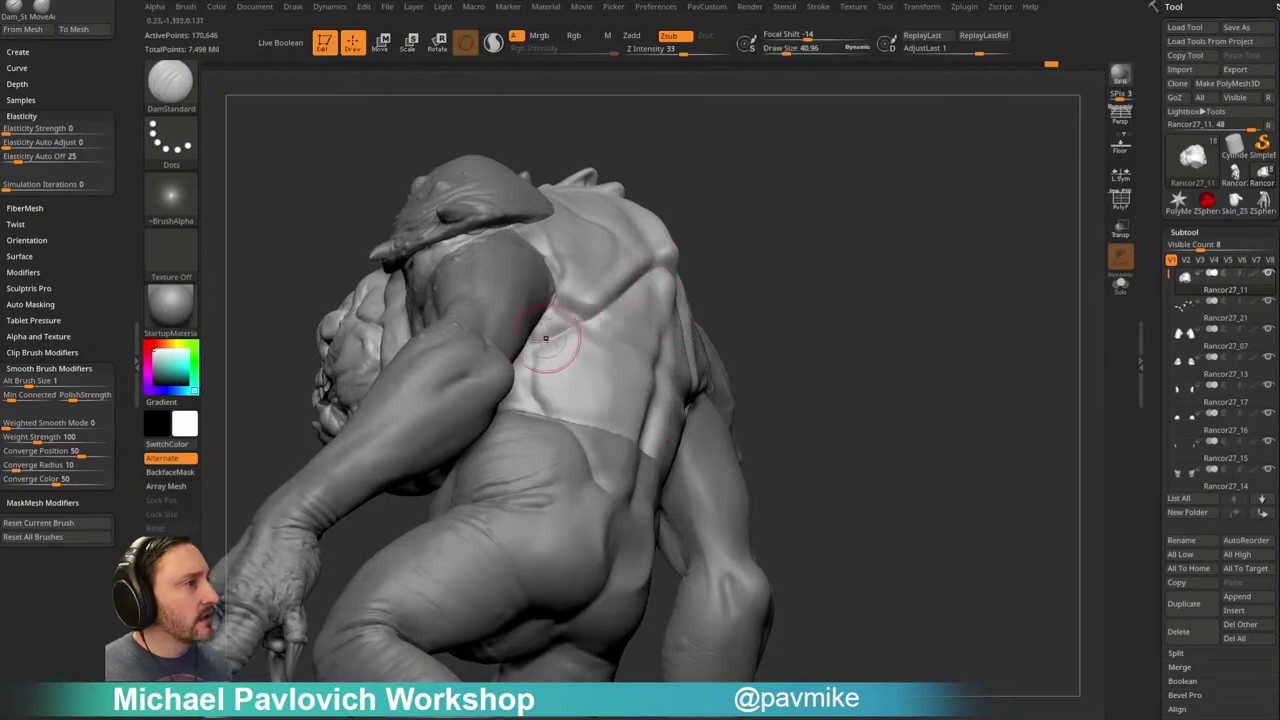
# Step: Extend and deepen the shoulder-blade crease across the side of the back toward the armpit with DamStandard
pyautogui.moveTo(780, 240)
pyautogui.mouseDown()
pyautogui.moveTo(866, 206)
pyautogui.moveTo(1054, 251)
pyautogui.moveTo(634, 286)
pyautogui.moveTo(614, 324)
pyautogui.mouseUp()
pyautogui.press('s')
pyautogui.press('s')
pyautogui.moveTo(631, 286)
pyautogui.mouseDown()
pyautogui.moveTo(588, 334)
pyautogui.moveTo(548, 353)
pyautogui.mouseUp()
pyautogui.moveTo(750, 328); pyautogui.dragTo(1040, 291)
pyautogui.click(1120, 285)
pyautogui.moveTo(999, 248); pyautogui.dragTo(877, 295)
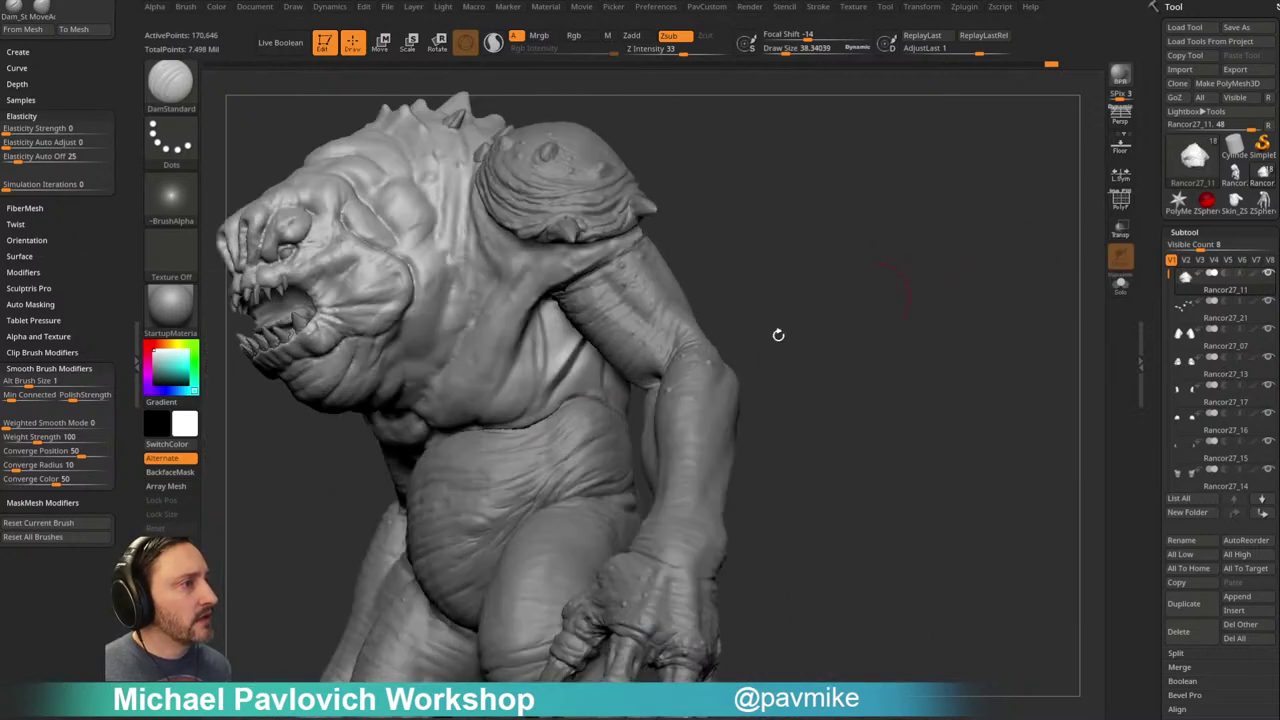
# Step: Build up skin folds on the flank beneath the armpit with the ClayBuildup brush
pyautogui.keyDown('ctrl'); pyautogui.moveTo(583, 386); pyautogui.dragTo(564, 412, button='right'); pyautogui.keyUp('ctrl')
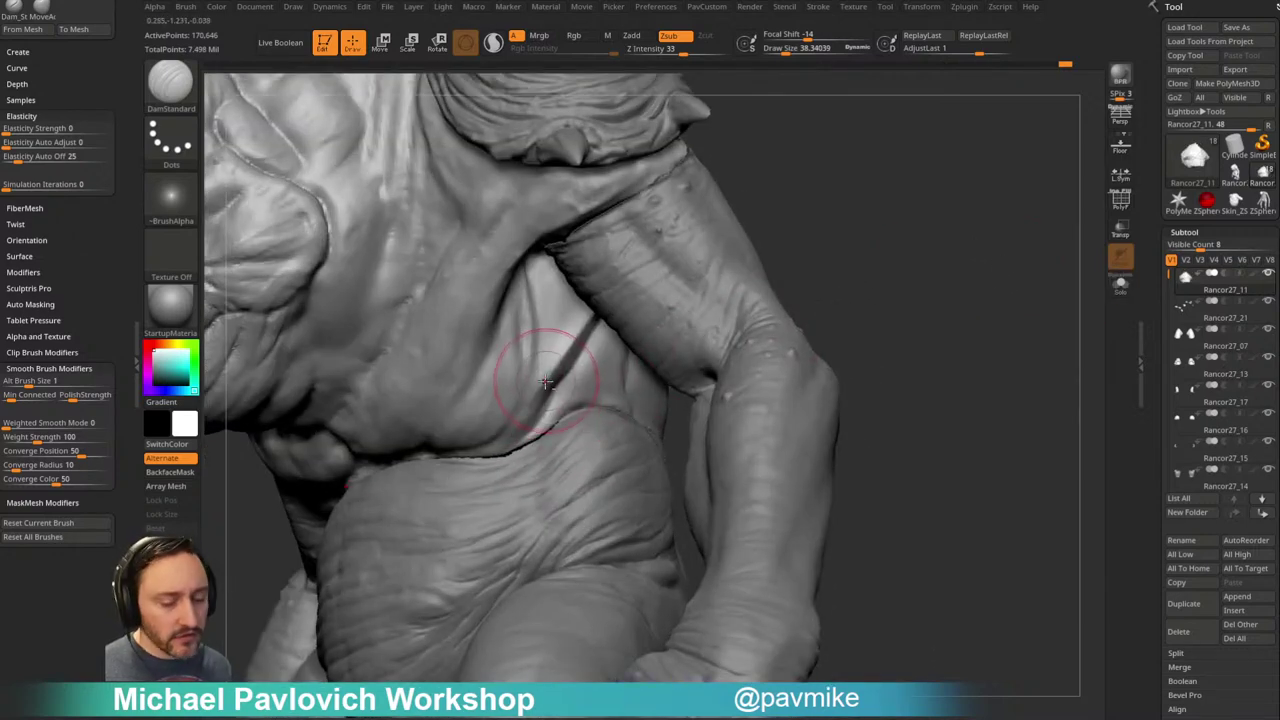
pyautogui.press('b')
pyautogui.press('c')
pyautogui.press('b')
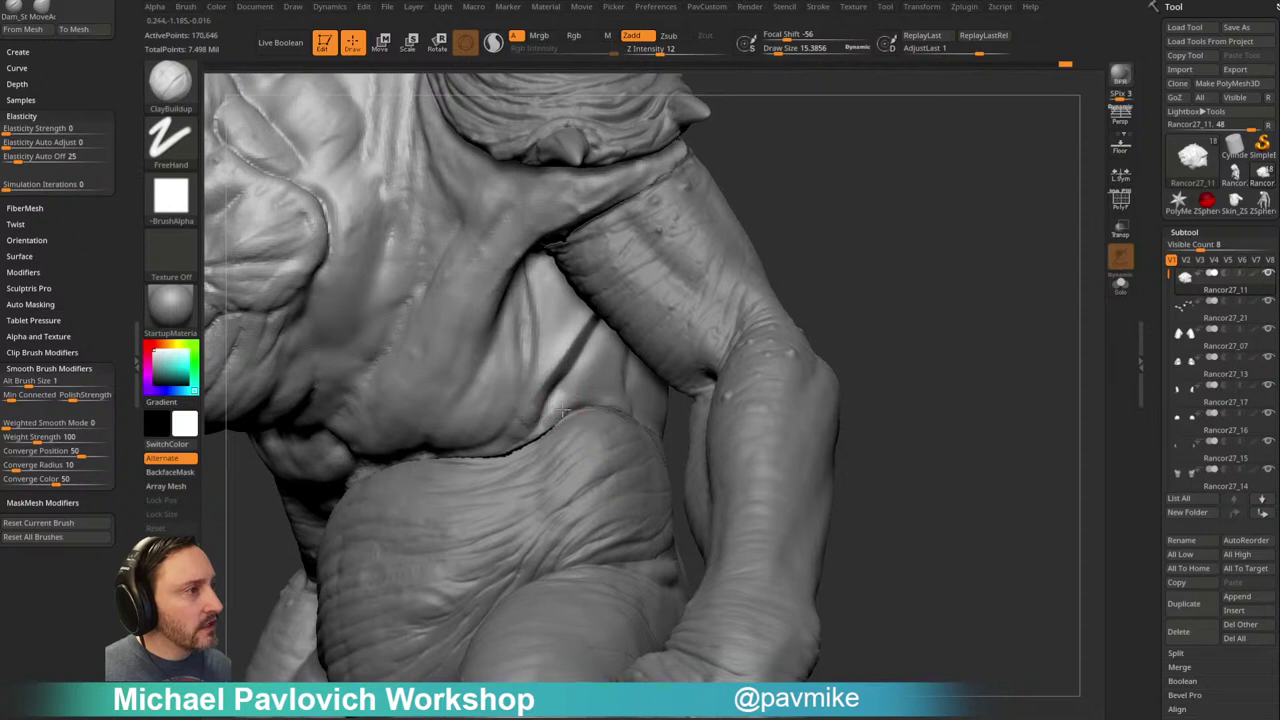
pyautogui.moveTo(900, 250); pyautogui.dragTo(887, 254)
pyautogui.keyDown('ctrl'); pyautogui.moveTo(986, 254); pyautogui.dragTo(971, 266, button='right'); pyautogui.keyUp('ctrl')
pyautogui.moveTo(971, 266); pyautogui.dragTo(900, 286)
# Step: Merge the belly subtool down into the torso and remesh the combined body with DynaMesh
pyautogui.keyDown('alt'); pyautogui.click(650, 485); pyautogui.keyUp('alt')
pyautogui.moveTo(866, 338); pyautogui.dragTo(924, 369)
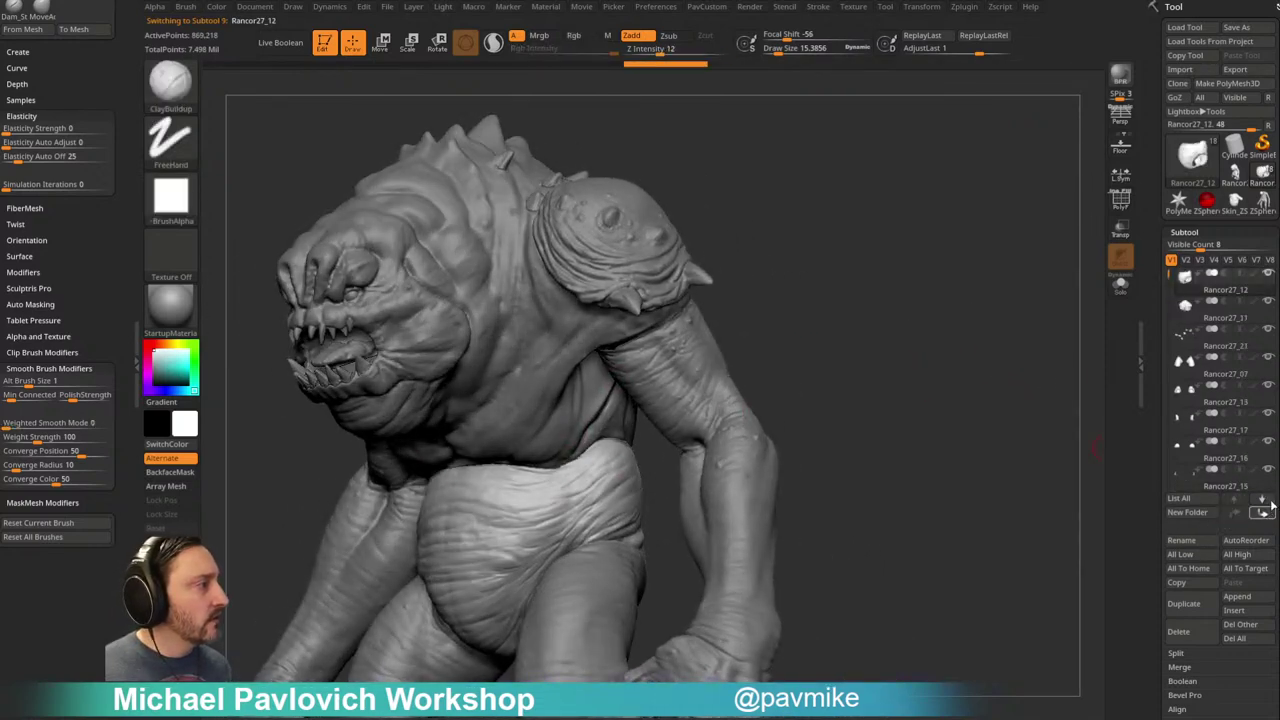
pyautogui.press('Up')
pyautogui.hotkey('ctrl', 'e')
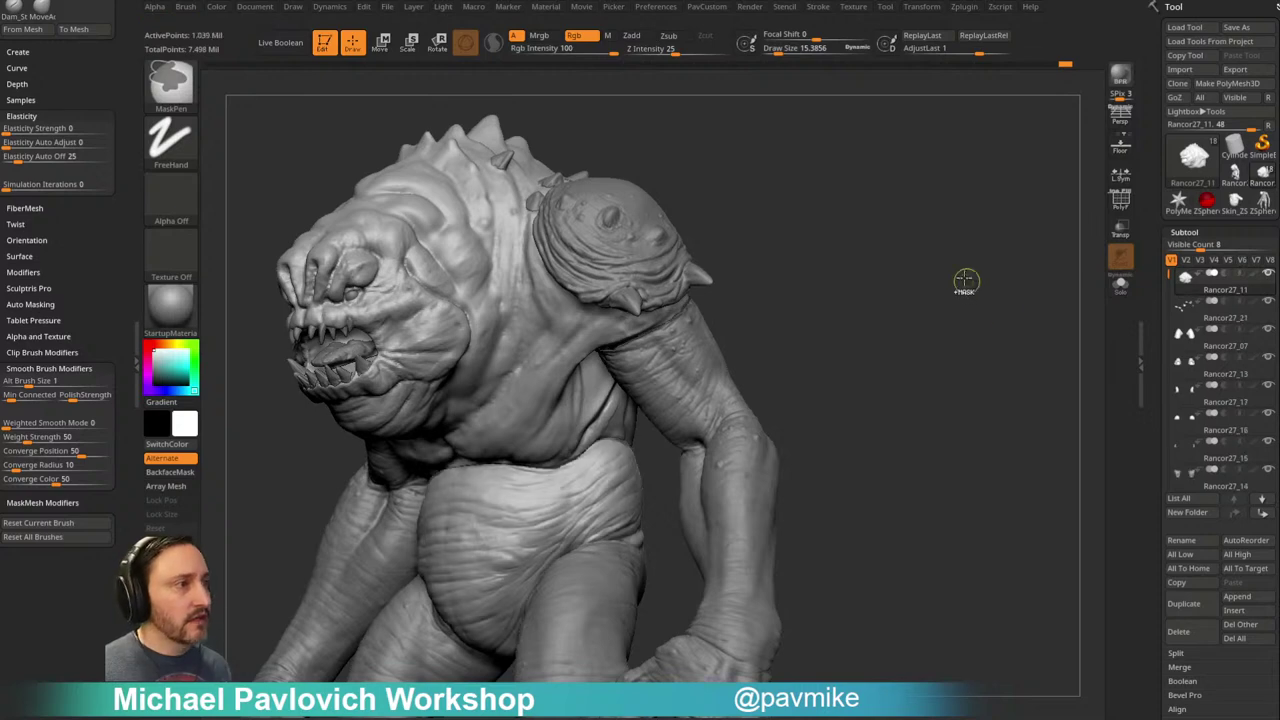
pyautogui.keyDown('ctrl'); pyautogui.moveTo(955, 256); pyautogui.dragTo(1019, 370); pyautogui.keyUp('ctrl')
pyautogui.moveTo(917, 377)
pyautogui.mouseDown()
pyautogui.moveTo(929, 340)
pyautogui.moveTo(790, 365)
pyautogui.mouseUp()
pyautogui.moveTo(1000, 337)
pyautogui.mouseDown()
pyautogui.moveTo(963, 309)
pyautogui.moveTo(1031, 289)
pyautogui.moveTo(982, 265)
pyautogui.mouseUp()
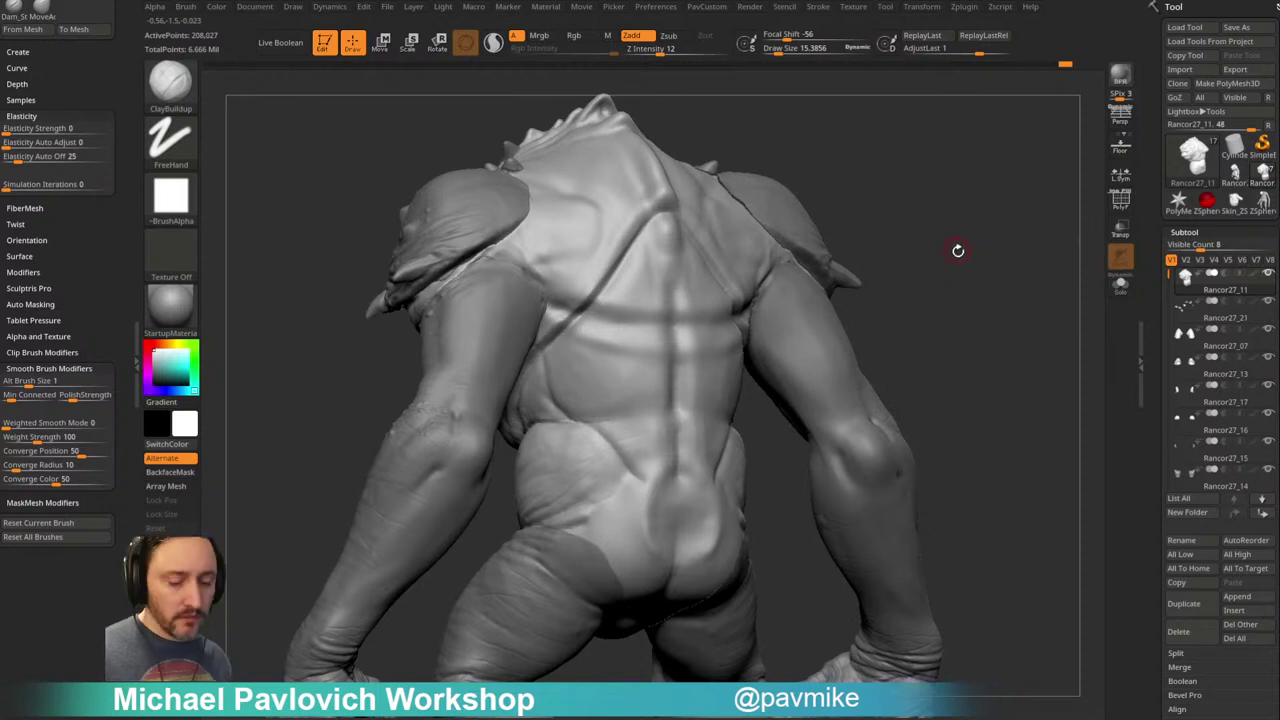
# Step: Sculpt skin folds across the lower back and hips with the ClayBuildup brush, blending the torso and pelvis
pyautogui.press('s')
pyautogui.moveTo(613, 405); pyautogui.dragTo(628, 452)
pyautogui.keyDown('alt'); pyautogui.moveTo(923, 340); pyautogui.dragTo(885, 282); pyautogui.keyUp('alt')
pyautogui.moveTo(600, 450); pyautogui.dragTo(622, 430)
pyautogui.moveTo(896, 367); pyautogui.dragTo(818, 374)
pyautogui.moveTo(596, 480); pyautogui.dragTo(622, 485)
pyautogui.moveTo(848, 418)
pyautogui.keyDown('alt'); pyautogui.mouseDown()
pyautogui.moveTo(840, 374)
pyautogui.moveTo(888, 376)
pyautogui.moveTo(808, 327)
pyautogui.moveTo(804, 308)
pyautogui.mouseUp(); pyautogui.keyUp('alt')
# Step: Insert a Sphere16 primitive at the base of the spine and split it off as its own subtool
pyautogui.press('b')
pyautogui.press('i')
pyautogui.press('p')
pyautogui.press('m')
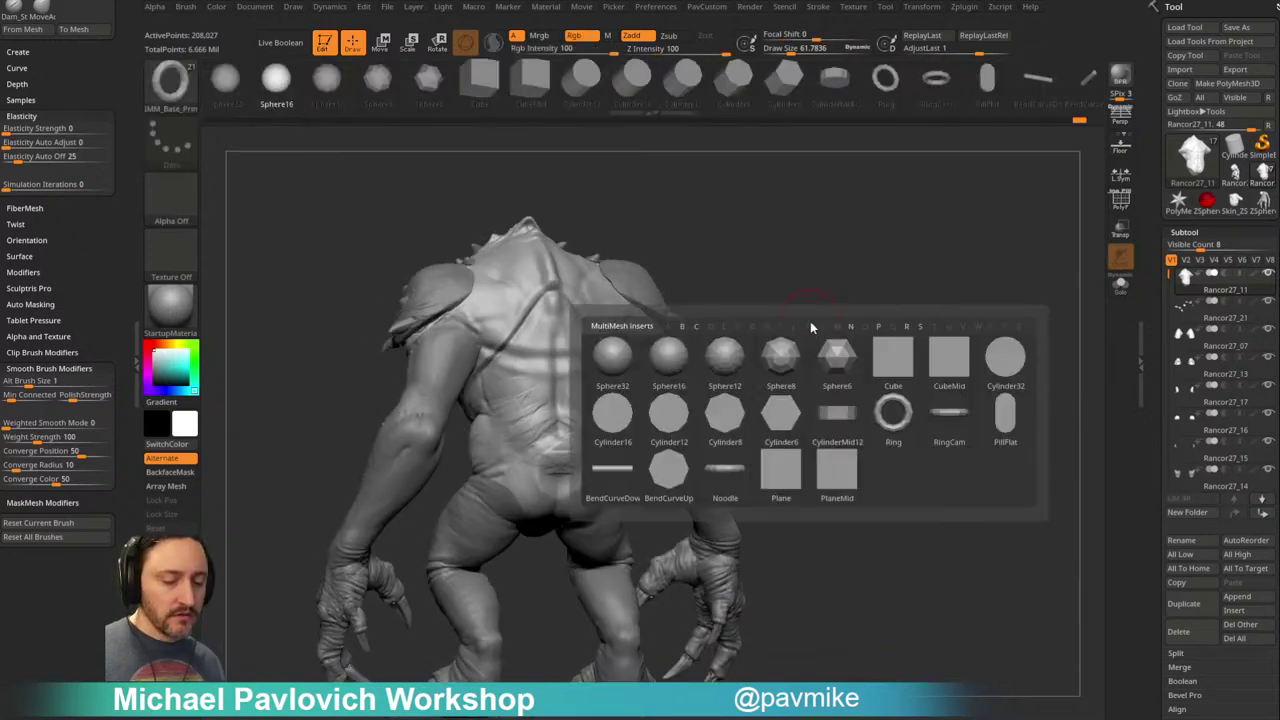
pyautogui.click(668, 362)
pyautogui.moveTo(800, 385); pyautogui.dragTo(762, 387)
pyautogui.moveTo(560, 477); pyautogui.dragTo(608, 552)
pyautogui.moveTo(808, 388); pyautogui.dragTo(900, 377)
pyautogui.press('p')
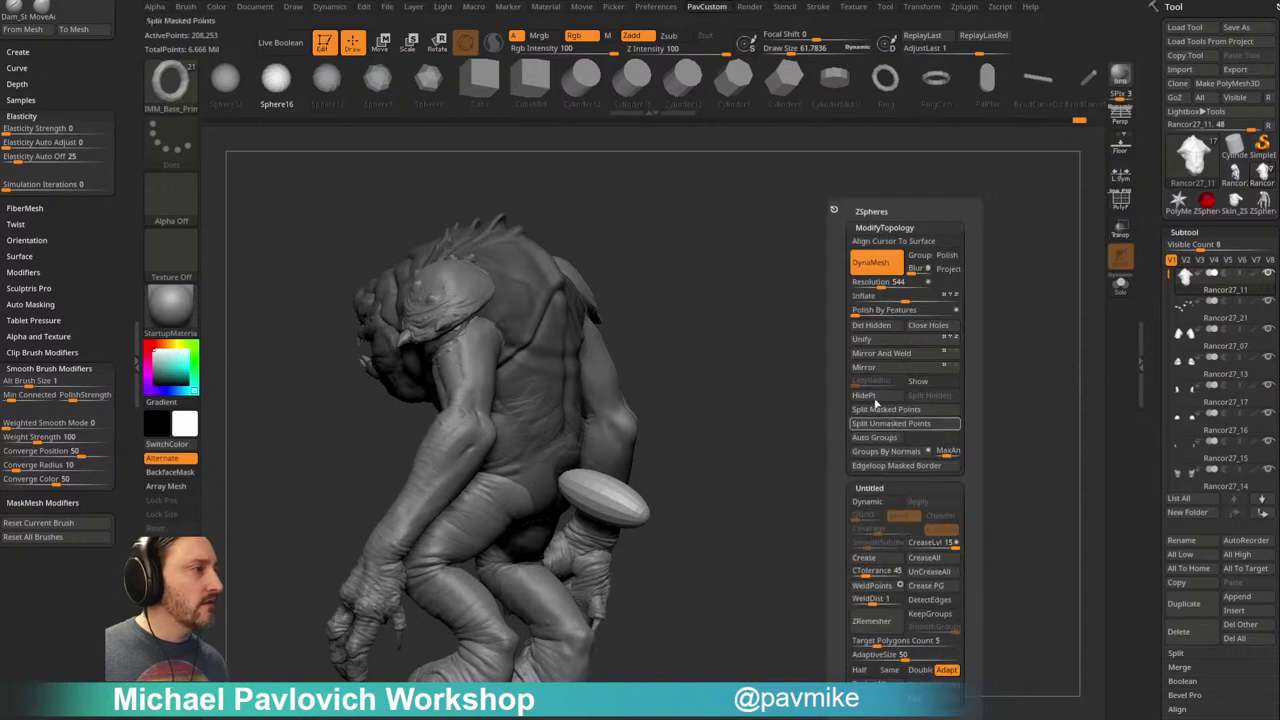
pyautogui.click(888, 425)
# Step: Stretch the sphere backward into a tail shape and apply a bend curve deformer with additional curve points
pyautogui.moveTo(743, 457); pyautogui.dragTo(593, 440)
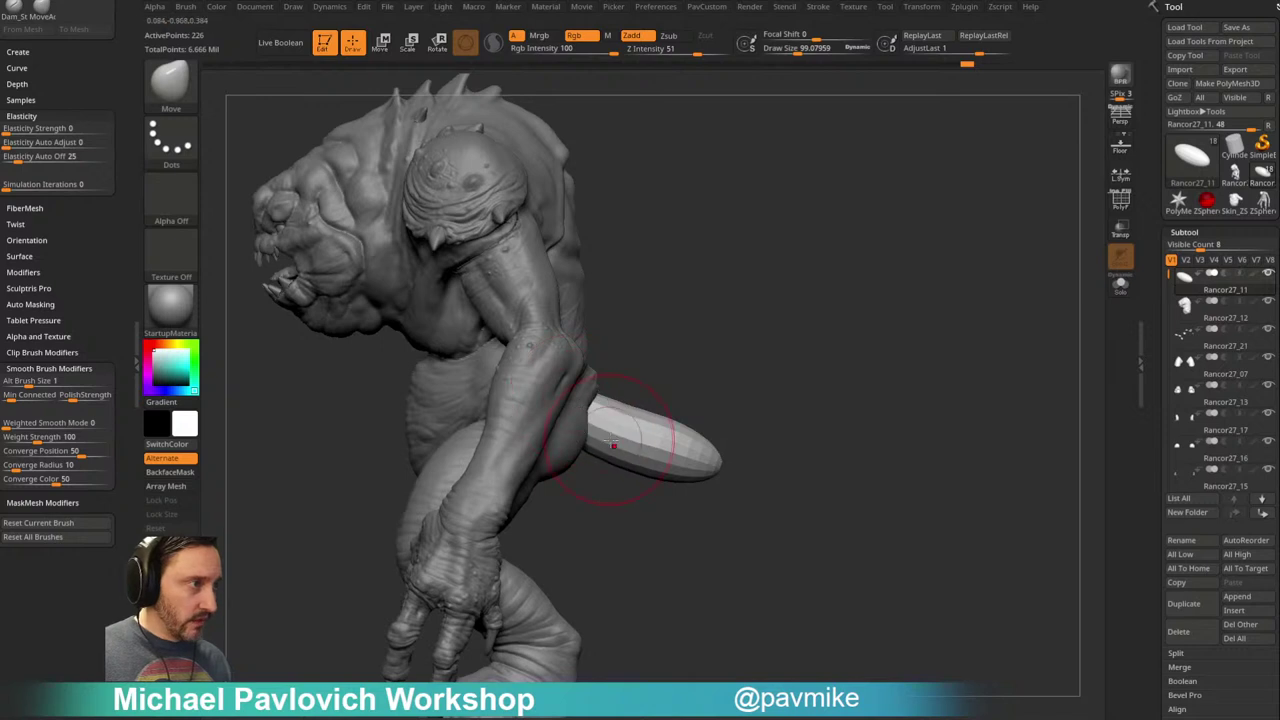
pyautogui.moveTo(797, 409); pyautogui.dragTo(743, 400)
pyautogui.press('w')
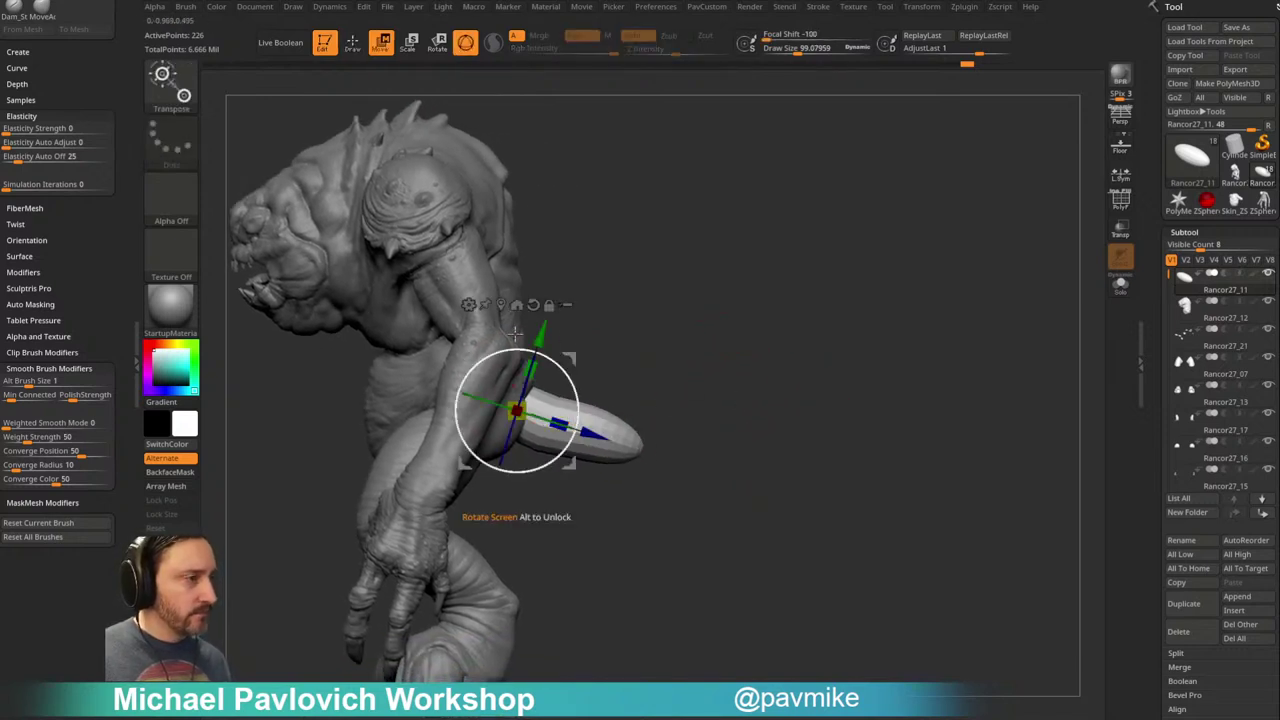
pyautogui.click(468, 305)
pyautogui.click(575, 343)
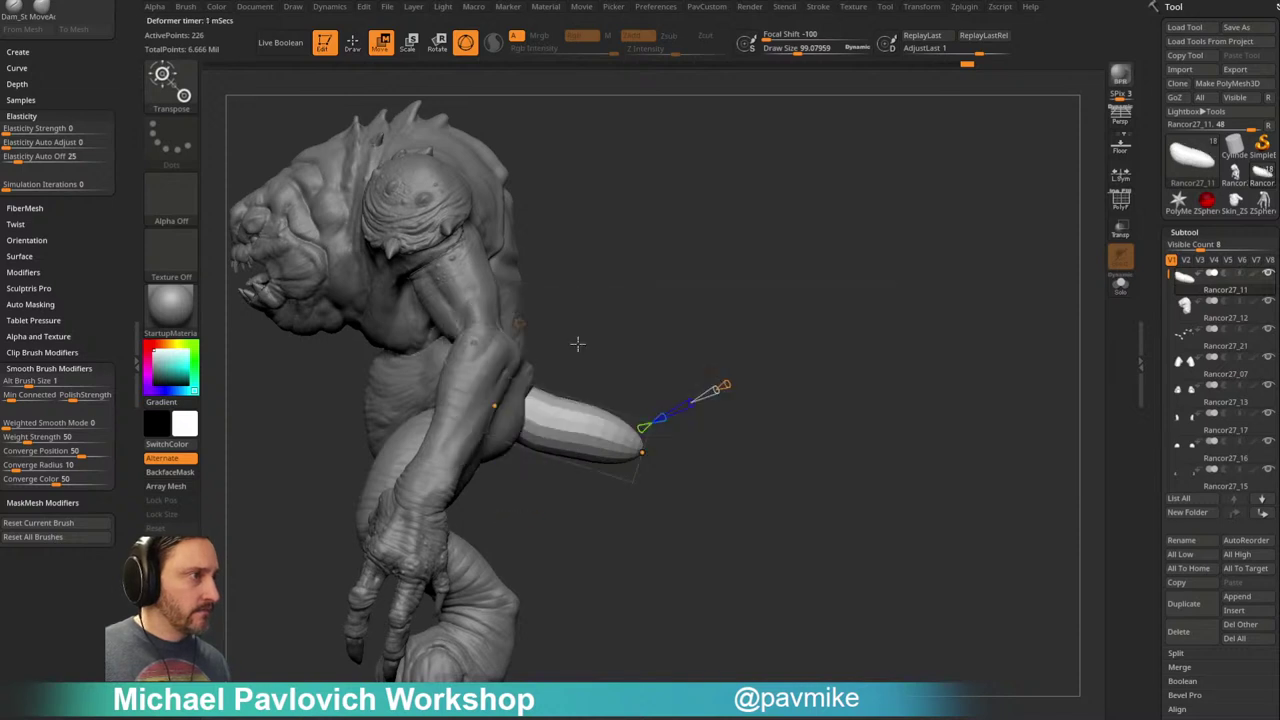
pyautogui.moveTo(727, 384); pyautogui.dragTo(728, 384)
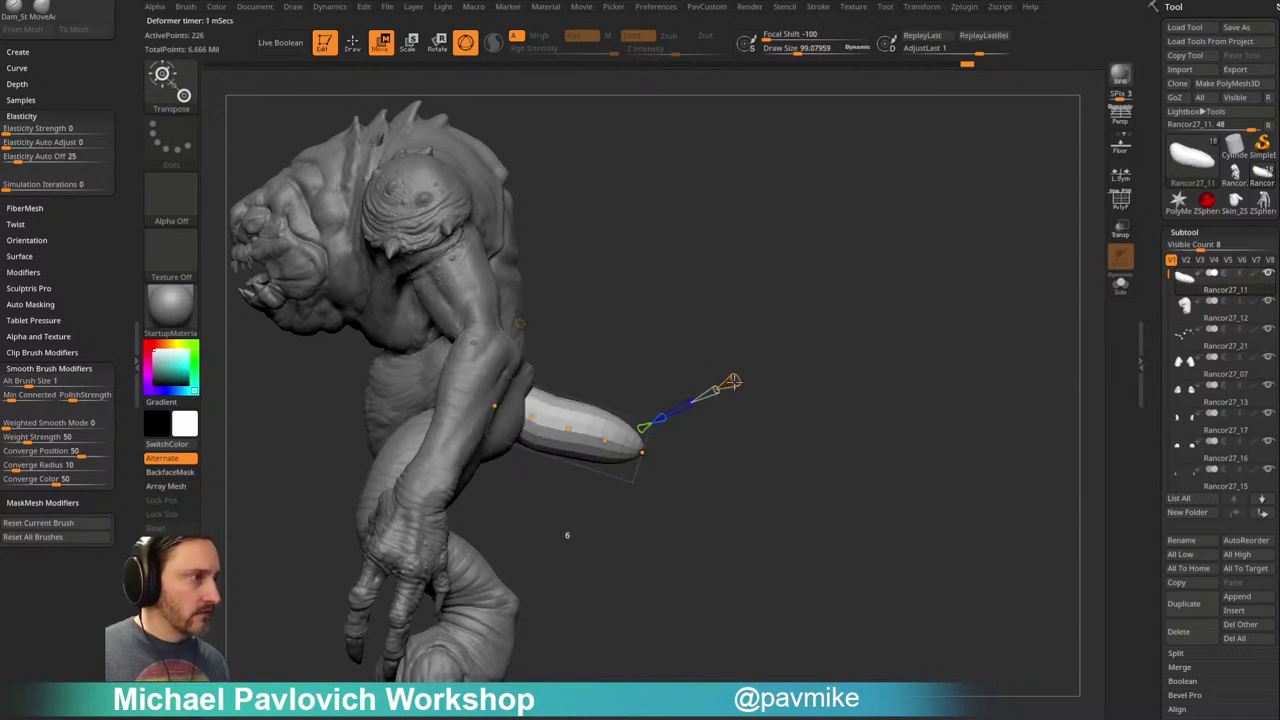
# Step: Bend the tail downward along its curve points and scale its lower end into a narrow tip
pyautogui.moveTo(657, 438); pyautogui.dragTo(600, 462)
pyautogui.moveTo(660, 494); pyautogui.dragTo(586, 556)
pyautogui.moveTo(590, 474); pyautogui.dragTo(556, 441)
pyautogui.moveTo(720, 373); pyautogui.dragTo(595, 500)
pyautogui.click(589, 524)
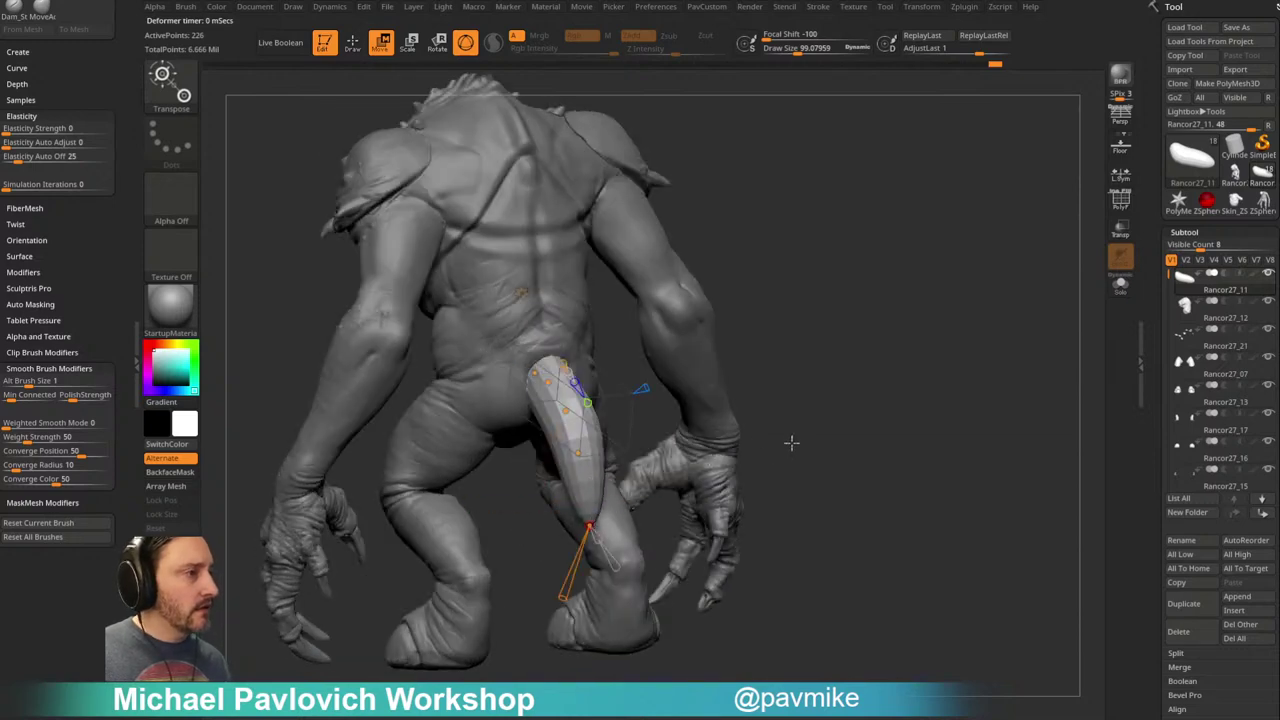
pyautogui.moveTo(800, 443); pyautogui.dragTo(576, 508)
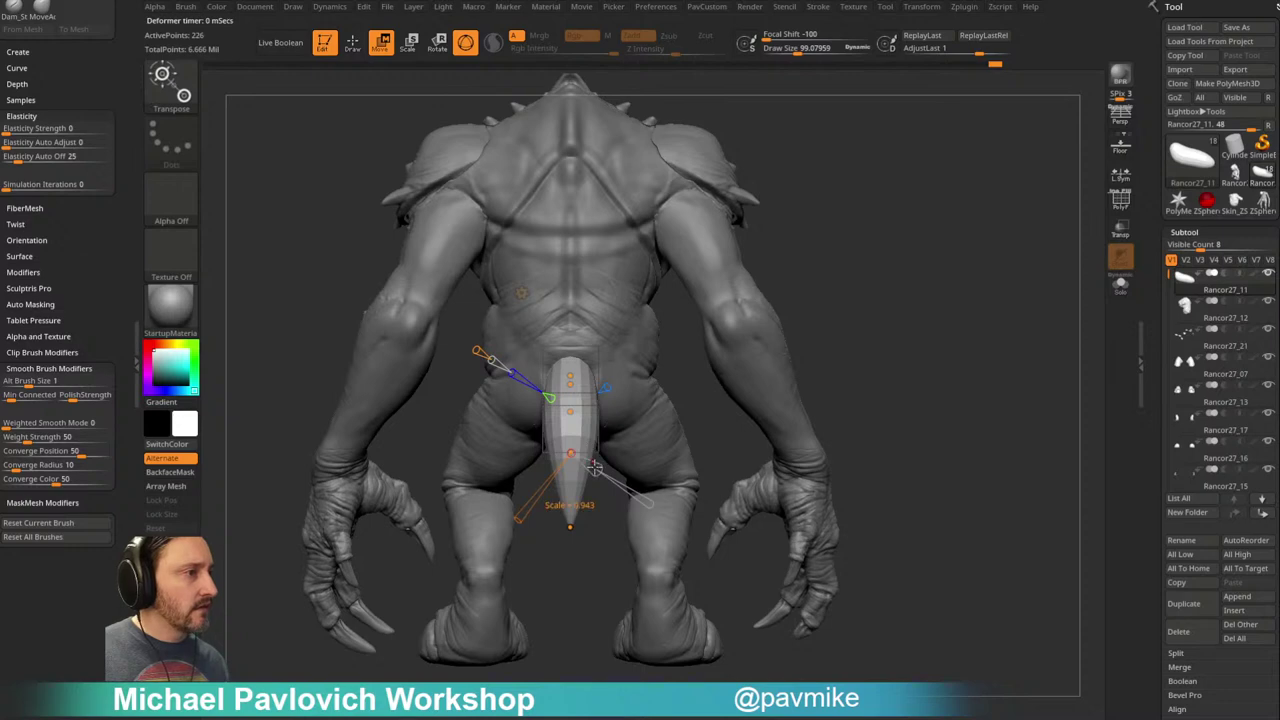
pyautogui.moveTo(574, 469); pyautogui.dragTo(723, 411, button='right')
# Step: Smooth the curved tail and remesh it with DynaMesh
pyautogui.press('q')
pyautogui.moveTo(880, 400)
pyautogui.mouseDown(button='right')
pyautogui.moveTo(790, 385)
pyautogui.moveTo(799, 375)
pyautogui.mouseUp(button='right')
pyautogui.moveTo(798, 374); pyautogui.dragTo(648, 385)
pyautogui.keyDown('shift'); pyautogui.moveTo(563, 427); pyautogui.dragTo(572, 452); pyautogui.keyUp('shift')
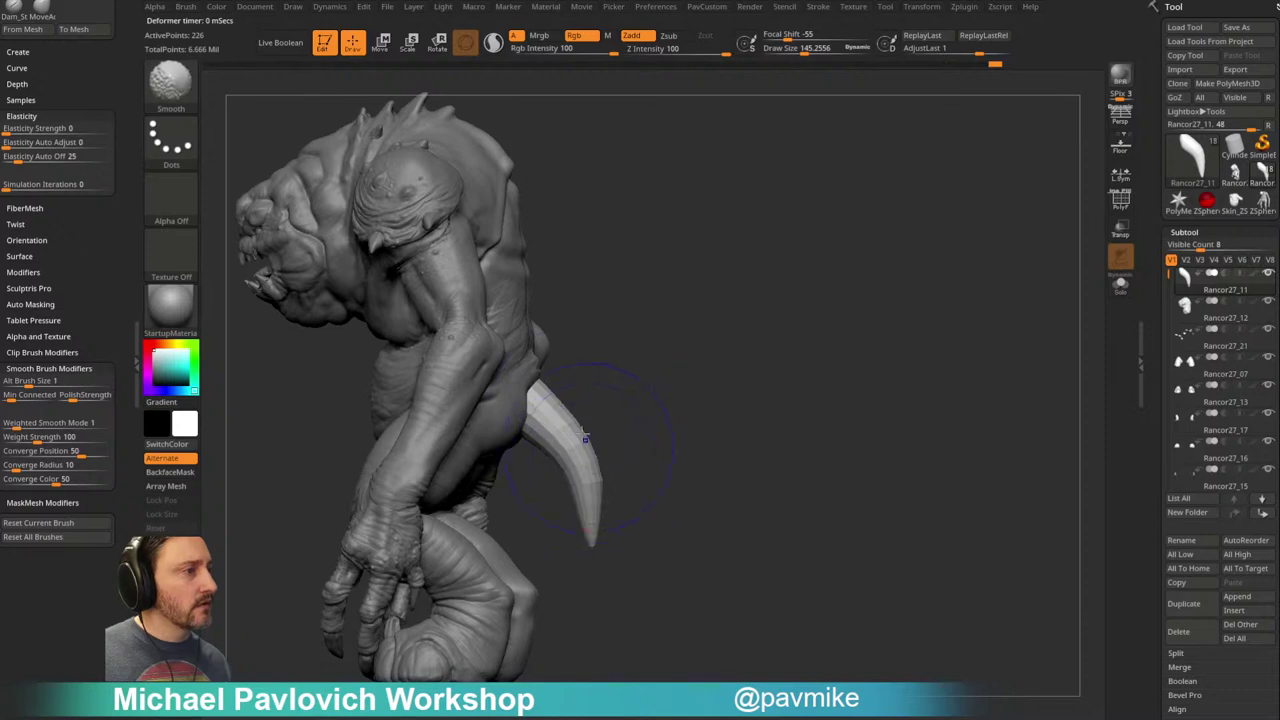
pyautogui.moveTo(675, 465)
pyautogui.mouseDown()
pyautogui.moveTo(760, 380)
pyautogui.moveTo(814, 294)
pyautogui.mouseUp()
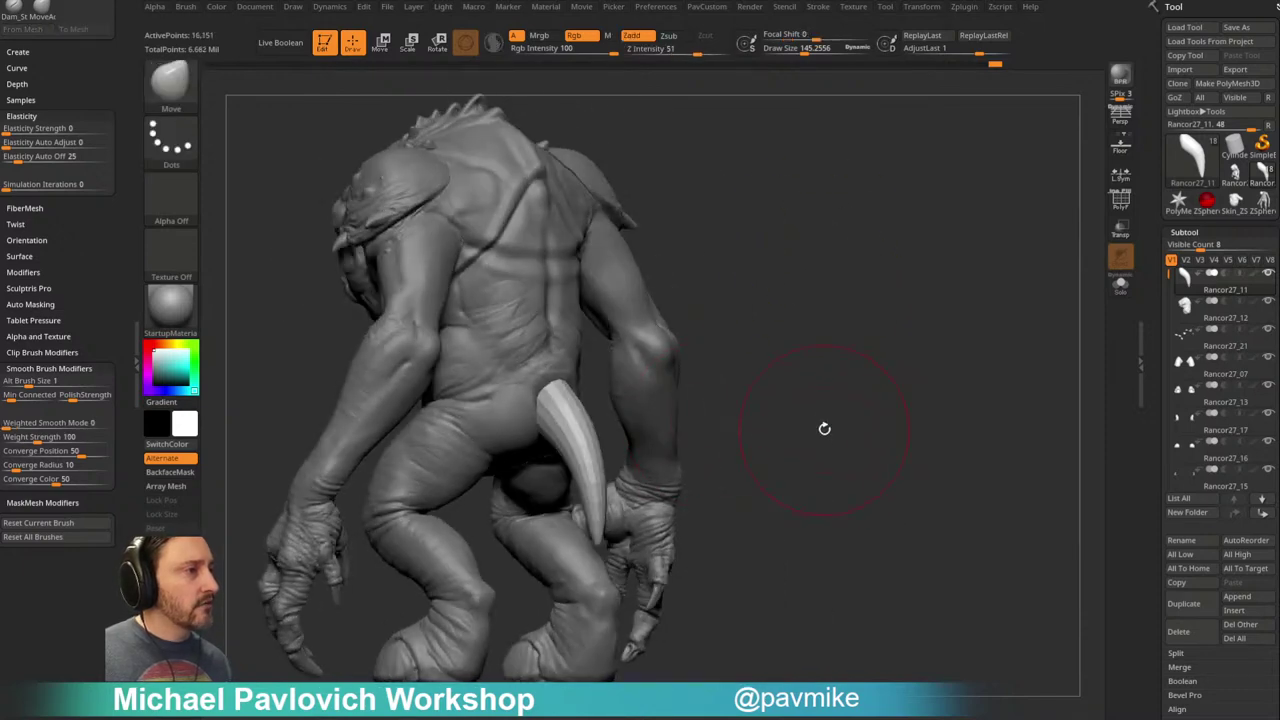
pyautogui.keyDown('shift'); pyautogui.moveTo(566, 412); pyautogui.dragTo(560, 388); pyautogui.keyUp('shift')
pyautogui.moveTo(580, 548); pyautogui.dragTo(760, 411)
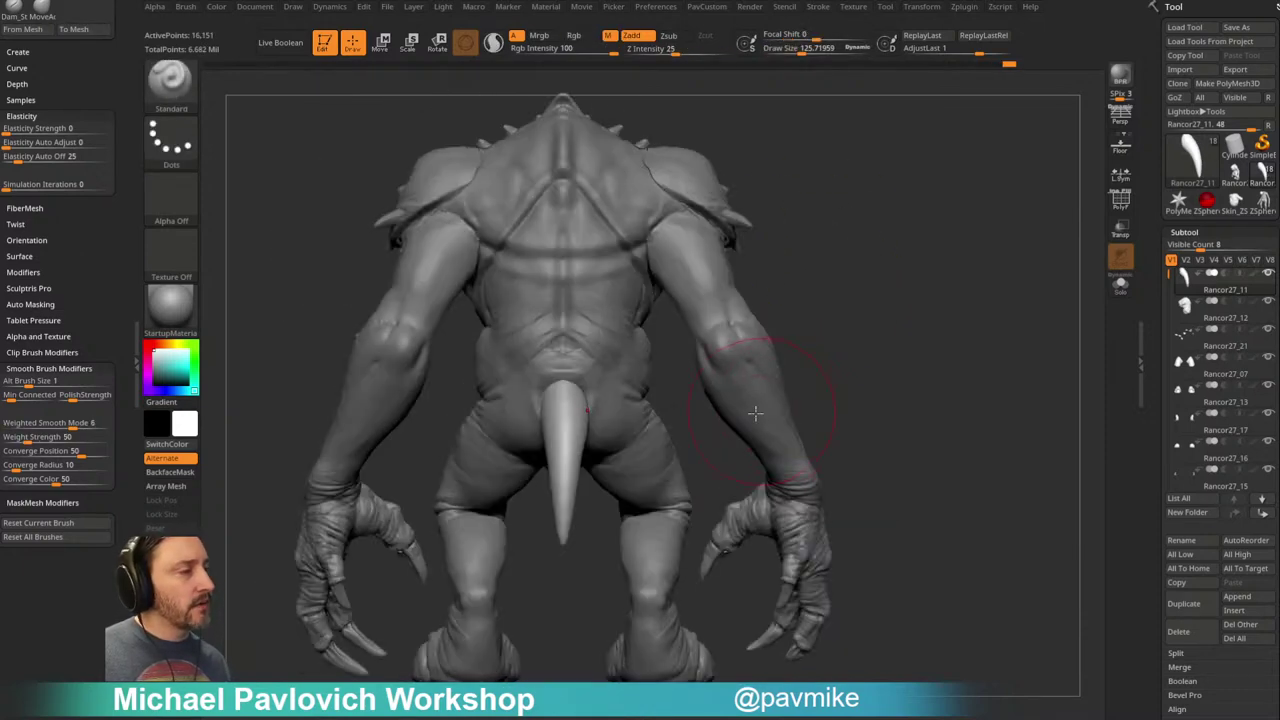
pyautogui.moveTo(849, 340)
pyautogui.keyDown('alt'); pyautogui.mouseDown()
pyautogui.moveTo(886, 277)
pyautogui.moveTo(970, 290)
pyautogui.mouseUp(); pyautogui.keyUp('alt')
# Step: Reshape and widen the tail's base against the pelvis with the Move brush
pyautogui.press('b')
pyautogui.press('m')
pyautogui.press('v')
pyautogui.moveTo(566, 382); pyautogui.dragTo(556, 390)
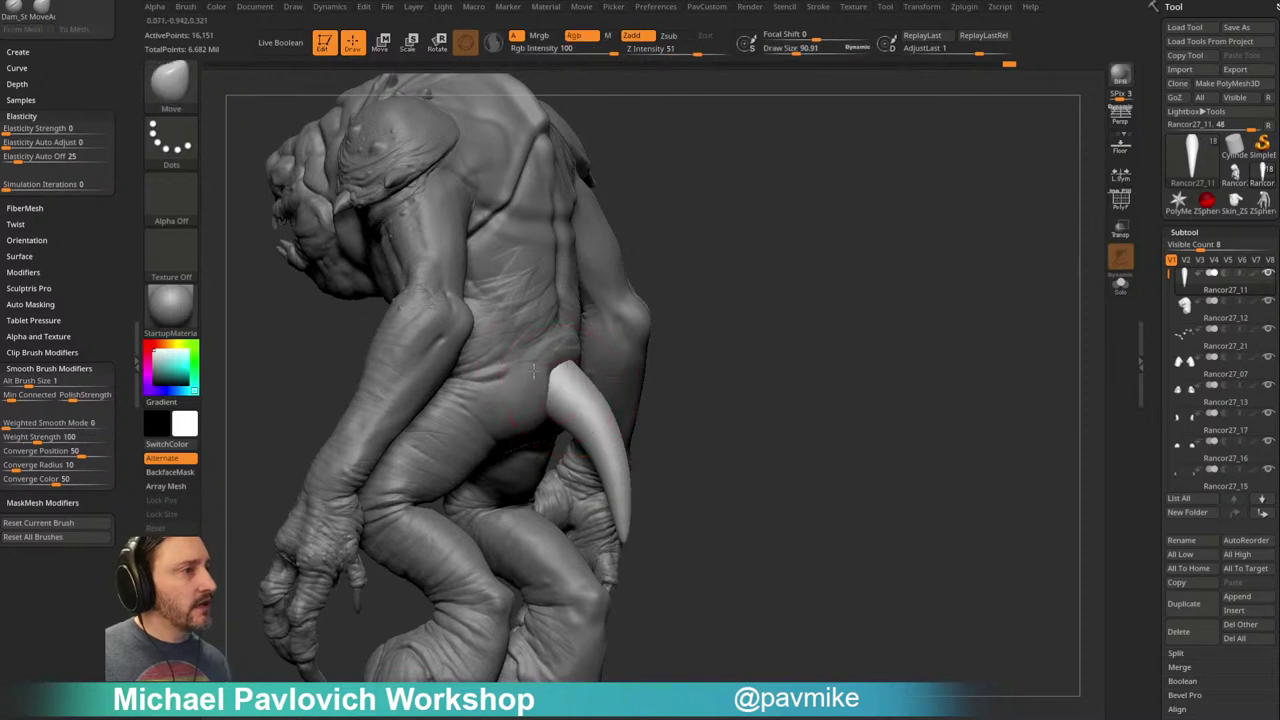
pyautogui.moveTo(747, 324); pyautogui.dragTo(632, 350)
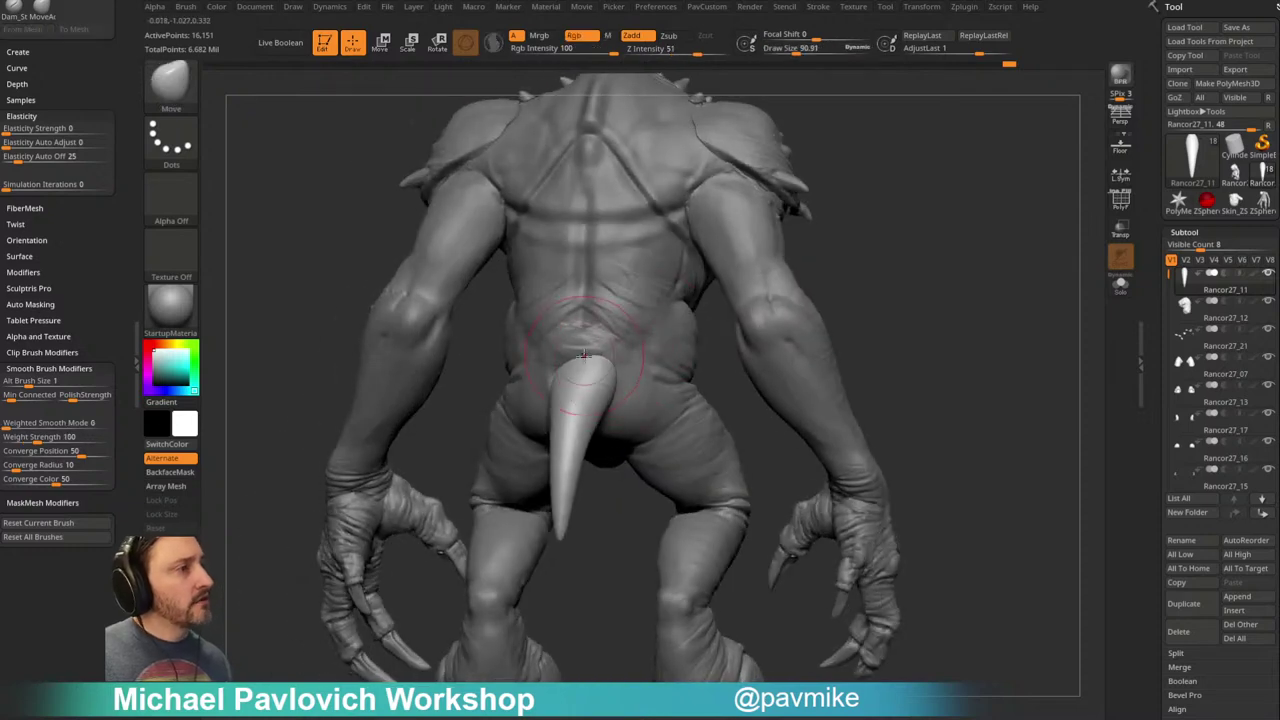
# Step: Mirror and weld the tail, then smooth its center seam and refine the broadened base
pyautogui.press('space')
pyautogui.click(912, 351)
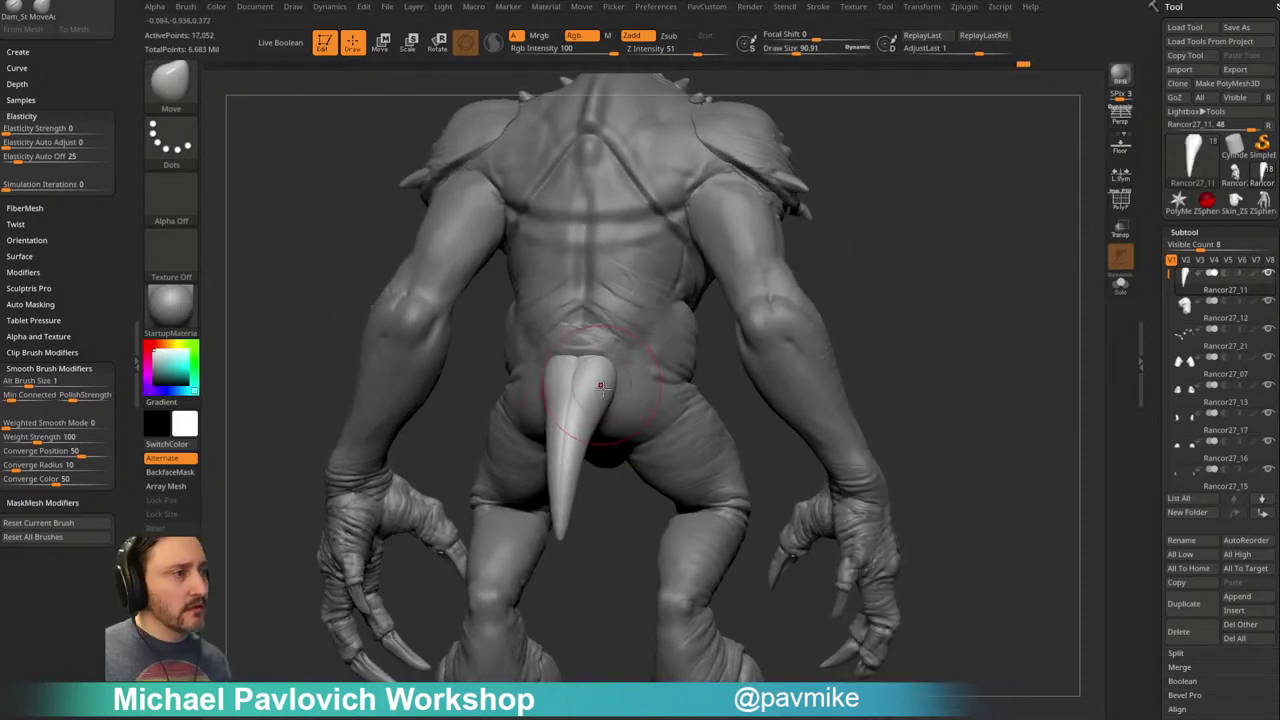
pyautogui.moveTo(598, 407)
pyautogui.keyDown('shift'); pyautogui.mouseDown()
pyautogui.moveTo(570, 490)
pyautogui.moveTo(605, 515)
pyautogui.mouseUp(); pyautogui.keyUp('shift')
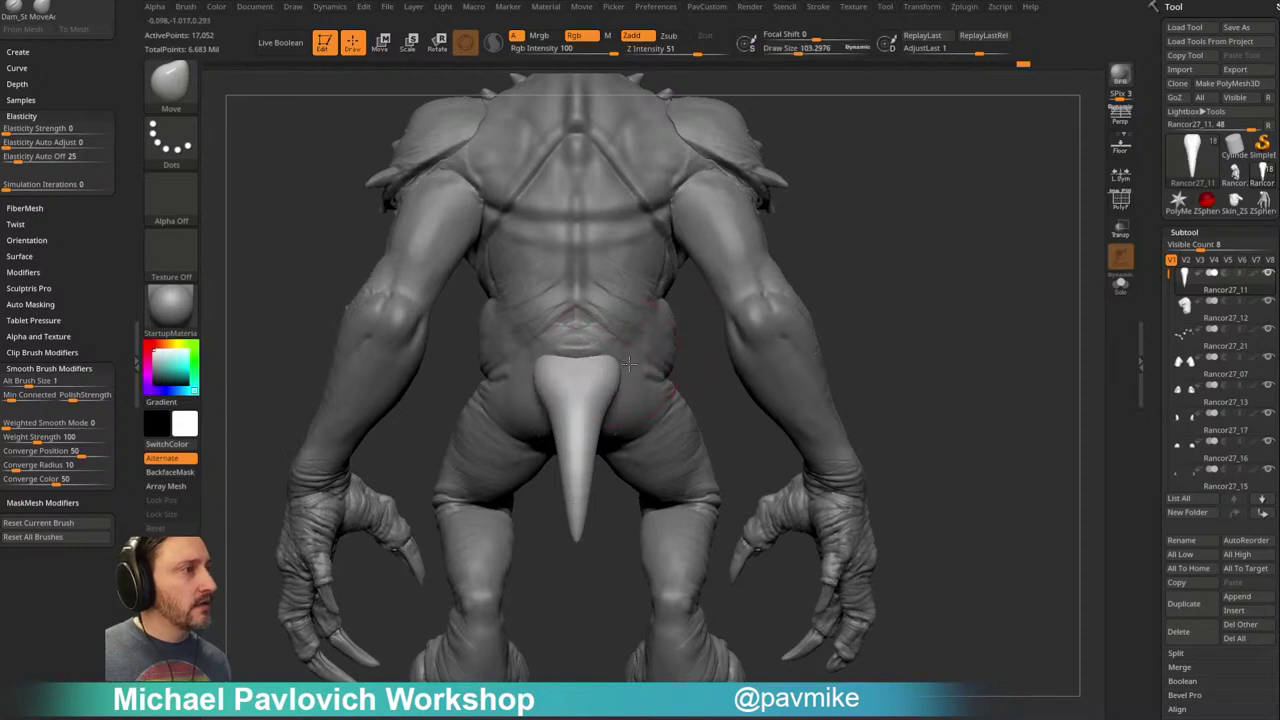
pyautogui.moveTo(831, 296); pyautogui.dragTo(612, 357, button='right')
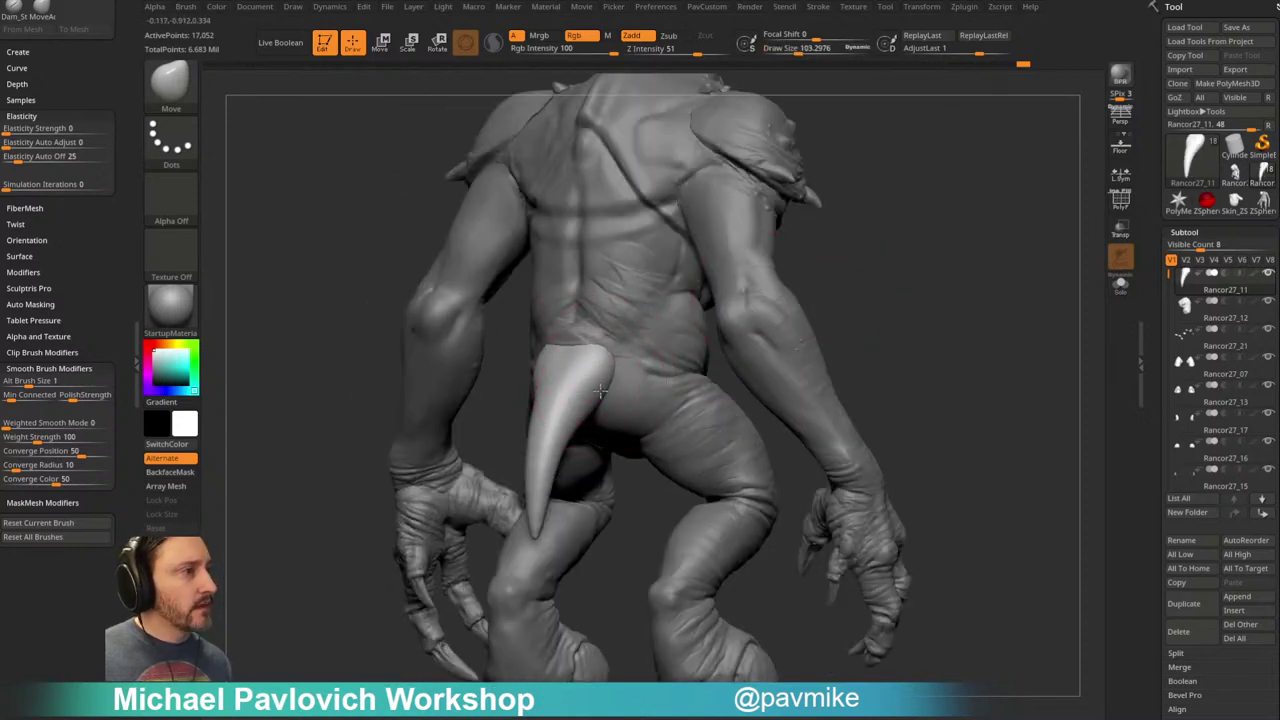
pyautogui.moveTo(875, 265)
pyautogui.mouseDown(button='right')
pyautogui.moveTo(911, 280)
pyautogui.moveTo(880, 258)
pyautogui.moveTo(509, 398)
pyautogui.moveTo(808, 266)
pyautogui.moveTo(485, 355)
pyautogui.moveTo(783, 267)
pyautogui.mouseUp(button='right')
# Step: Carve horizontal wrinkles across the upper part of the tail with the DamStandard brush
pyautogui.press('b')
pyautogui.press('d')
pyautogui.press('s')
pyautogui.moveTo(519, 393); pyautogui.dragTo(598, 376)
pyautogui.moveTo(791, 284); pyautogui.dragTo(737, 304)
pyautogui.moveTo(557, 372); pyautogui.dragTo(568, 360, button='right')
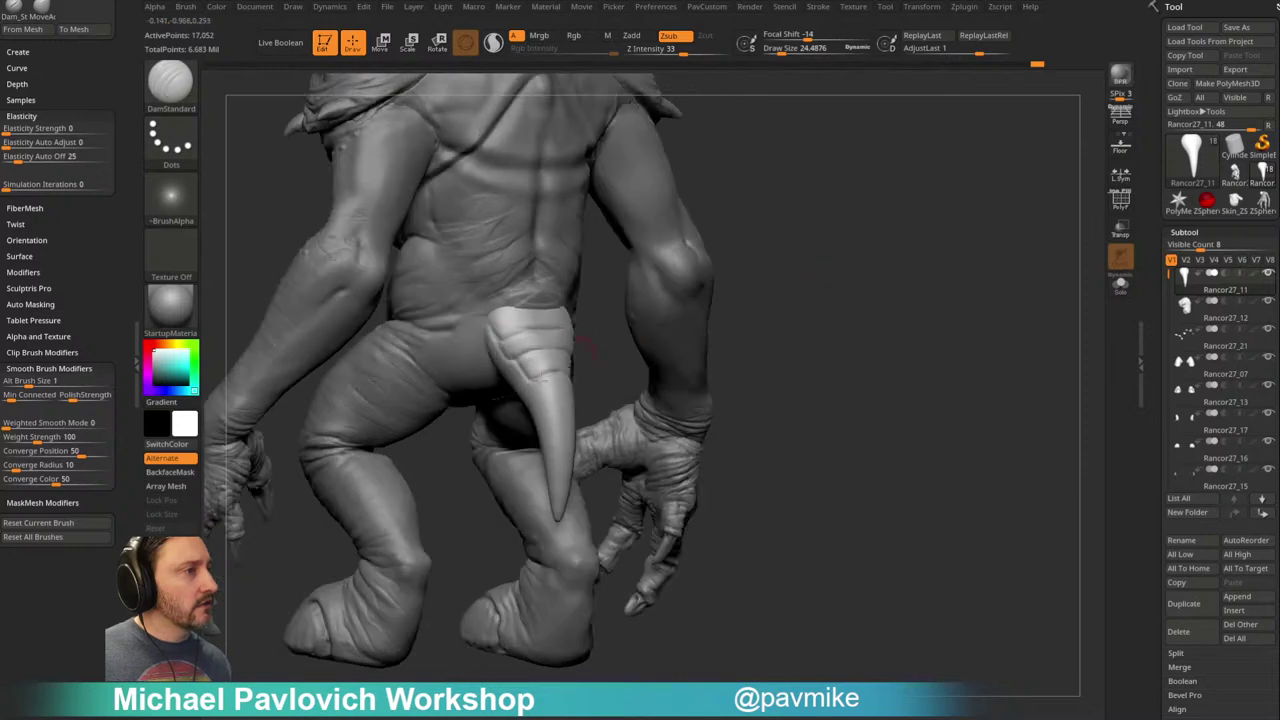
# Step: Continue carving wrinkle rings down the tail toward its tip, softening them where needed
pyautogui.moveTo(533, 400)
pyautogui.mouseDown(button='right')
pyautogui.moveTo(762, 364)
pyautogui.moveTo(846, 291)
pyautogui.moveTo(589, 414)
pyautogui.mouseUp(button='right')
pyautogui.moveTo(405, 398); pyautogui.dragTo(532, 406, button='right')
pyautogui.keyDown('shift'); pyautogui.moveTo(532, 406); pyautogui.dragTo(515, 445); pyautogui.keyUp('shift')
pyautogui.moveTo(474, 453)
pyautogui.mouseDown(button='right')
pyautogui.moveTo(518, 464)
pyautogui.moveTo(732, 354)
pyautogui.mouseUp(button='right')
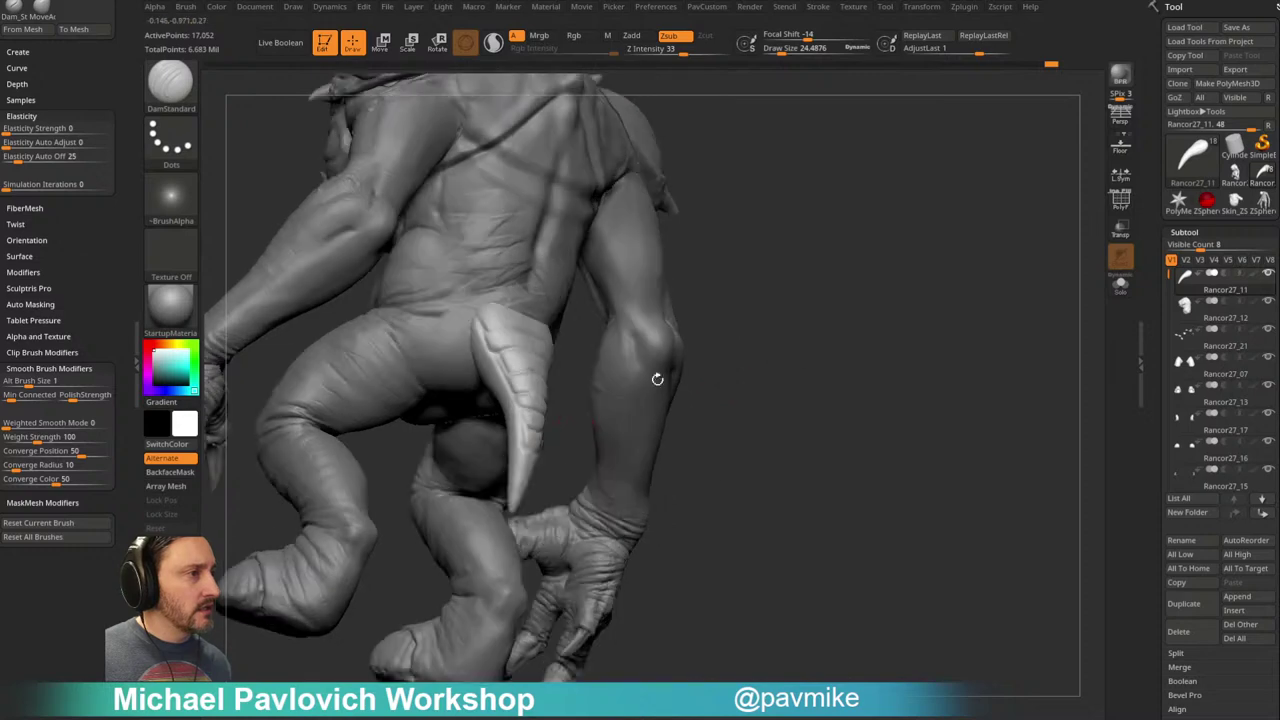
# Step: Activate the torso subtool and raise a spine ridge down the middle of the back with the Standard brush
pyautogui.moveTo(739, 327); pyautogui.dragTo(884, 271)
pyautogui.keyDown('alt'); pyautogui.click(651, 349); pyautogui.keyUp('alt')
pyautogui.moveTo(884, 270)
pyautogui.mouseDown(button='right')
pyautogui.moveTo(874, 246)
pyautogui.moveTo(831, 257)
pyautogui.mouseUp(button='right')
pyautogui.moveTo(531, 365)
pyautogui.keyDown('shift'); pyautogui.mouseDown()
pyautogui.moveTo(522, 400)
pyautogui.moveTo(545, 415)
pyautogui.mouseUp(); pyautogui.keyUp('shift')
pyautogui.press('b')
pyautogui.press('s')
pyautogui.press('t')
pyautogui.moveTo(770, 283)
pyautogui.keyDown('alt'); pyautogui.mouseDown()
pyautogui.moveTo(745, 280)
pyautogui.moveTo(787, 264)
pyautogui.mouseUp(); pyautogui.keyUp('alt')
pyautogui.moveTo(786, 263); pyautogui.dragTo(648, 260, button='right')
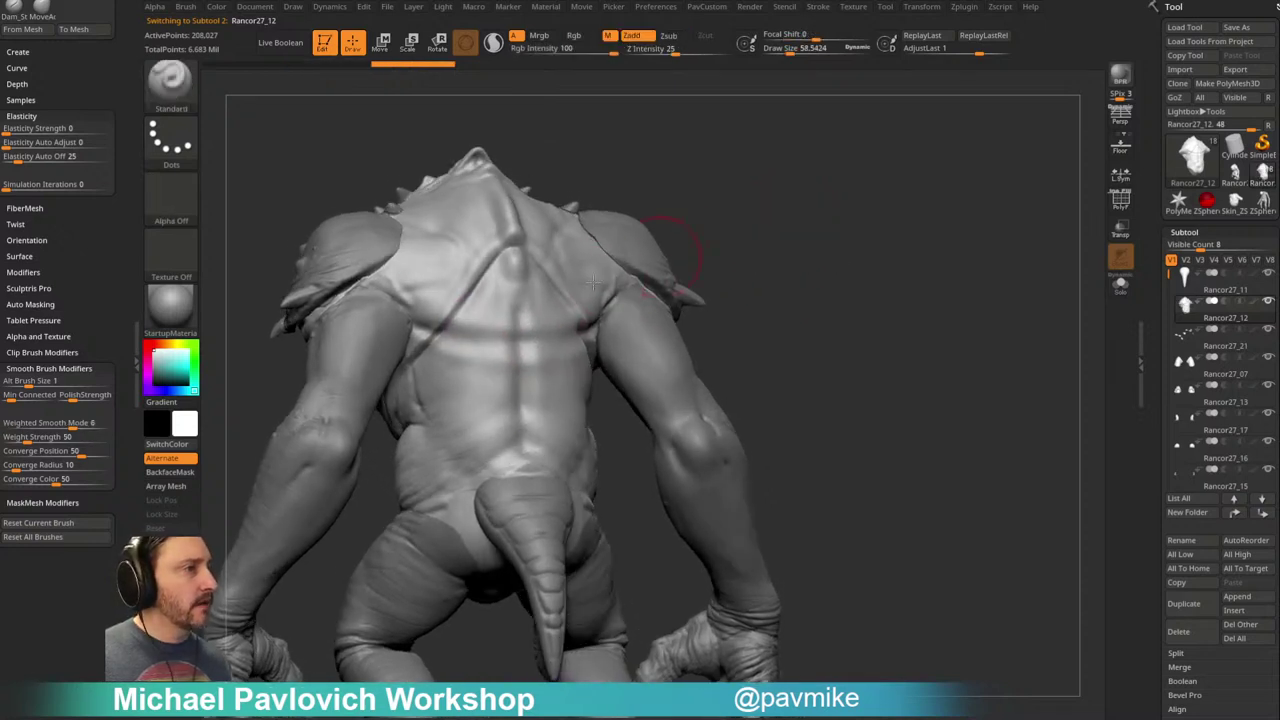
pyautogui.moveTo(530, 314); pyautogui.dragTo(590, 265, button='right')
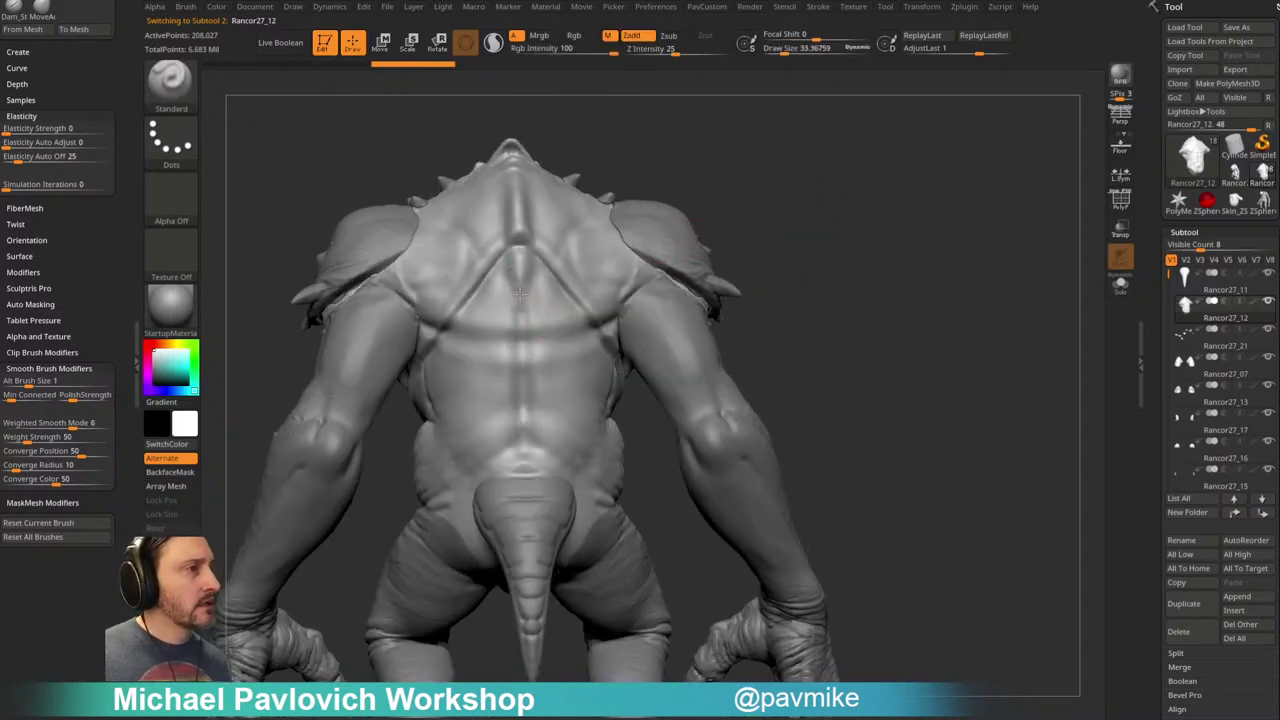
pyautogui.moveTo(524, 358); pyautogui.dragTo(525, 470)
pyautogui.moveTo(520, 272); pyautogui.dragTo(525, 464)
pyautogui.moveTo(775, 209); pyautogui.dragTo(560, 309, button='right')
pyautogui.moveTo(527, 388); pyautogui.dragTo(523, 470)
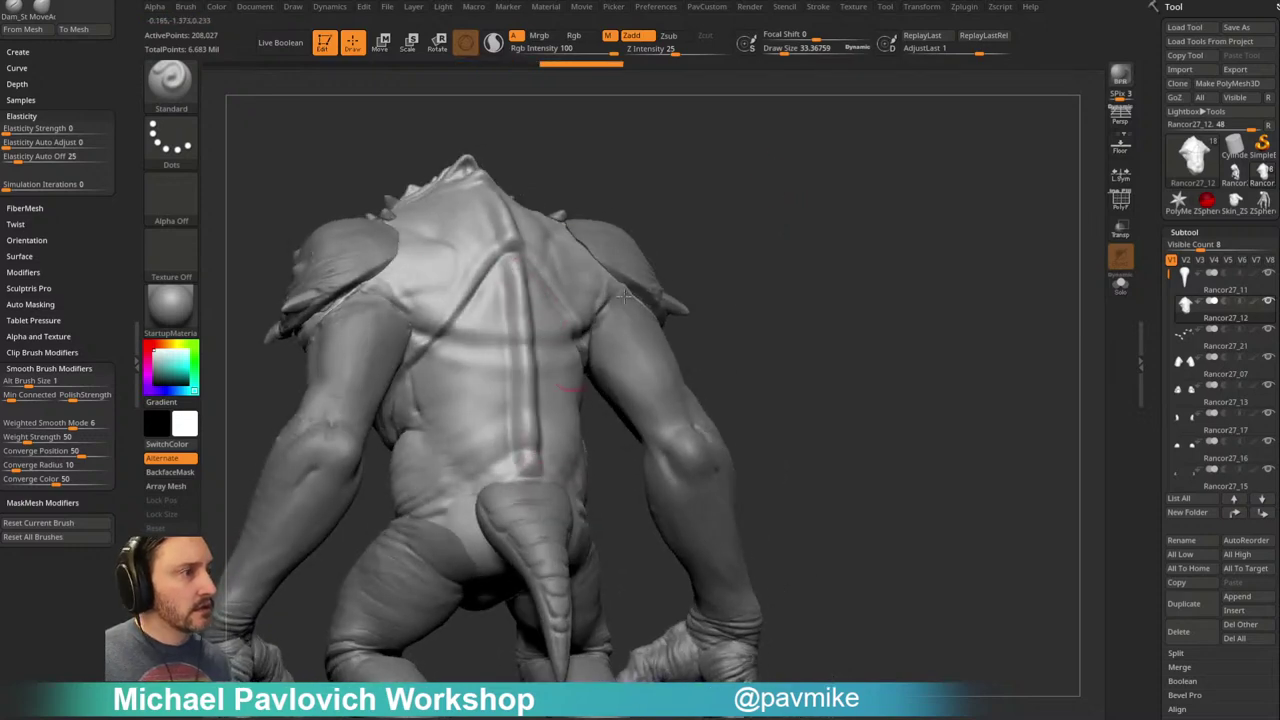
# Step: Build up the back muscles beside the spine with the ClayBuildup brush
pyautogui.press('b')
pyautogui.press('c')
pyautogui.press('b')
pyautogui.moveTo(846, 180); pyautogui.dragTo(543, 286, button='right')
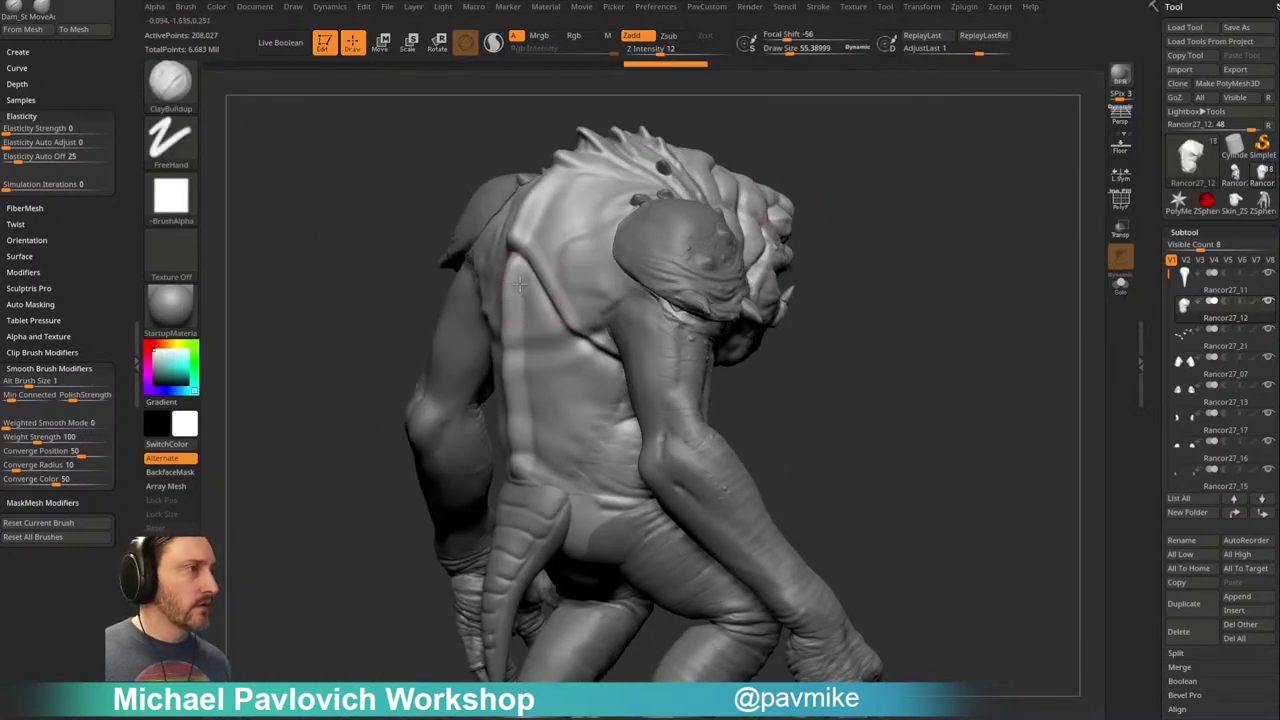
pyautogui.moveTo(528, 437)
pyautogui.mouseDown(button='right')
pyautogui.moveTo(880, 306)
pyautogui.moveTo(486, 363)
pyautogui.mouseUp(button='right')
# Step: Adjust the back's profile silhouette with a large Move brush and smooth the reshaped area
pyautogui.press('s')
pyautogui.press('b')
pyautogui.press('m')
pyautogui.press('v')
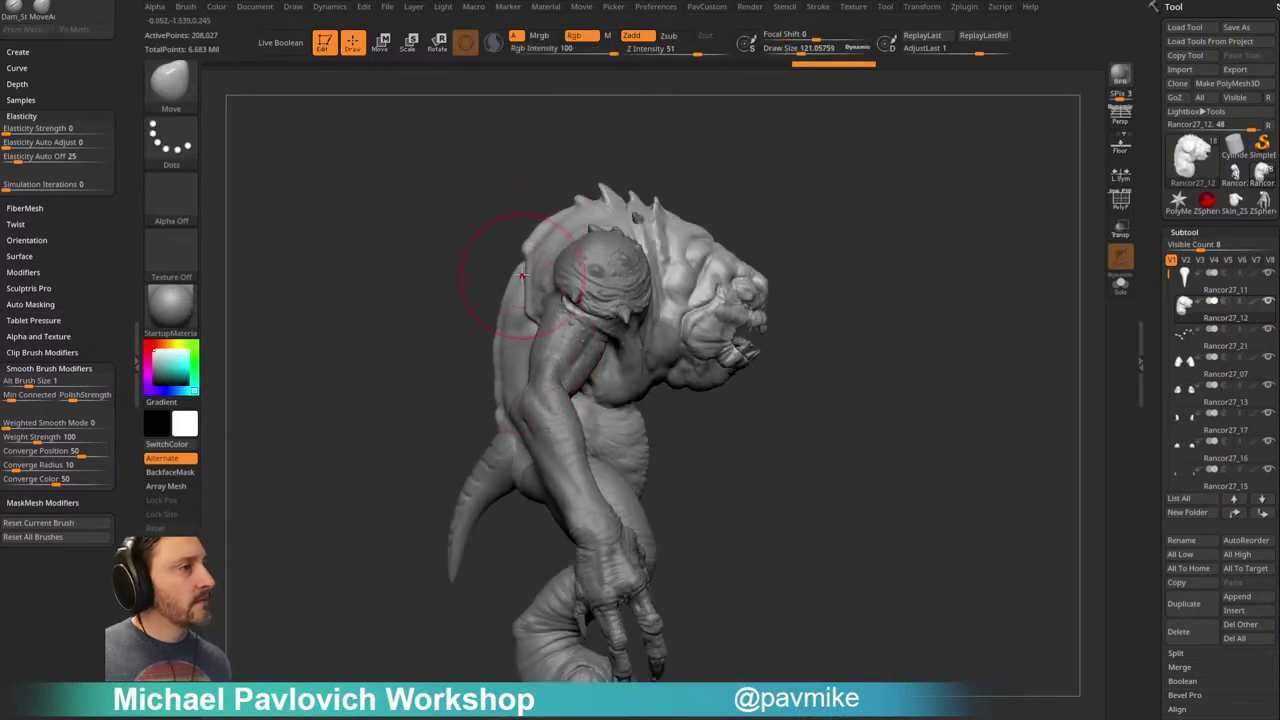
pyautogui.moveTo(457, 374); pyautogui.dragTo(579, 380)
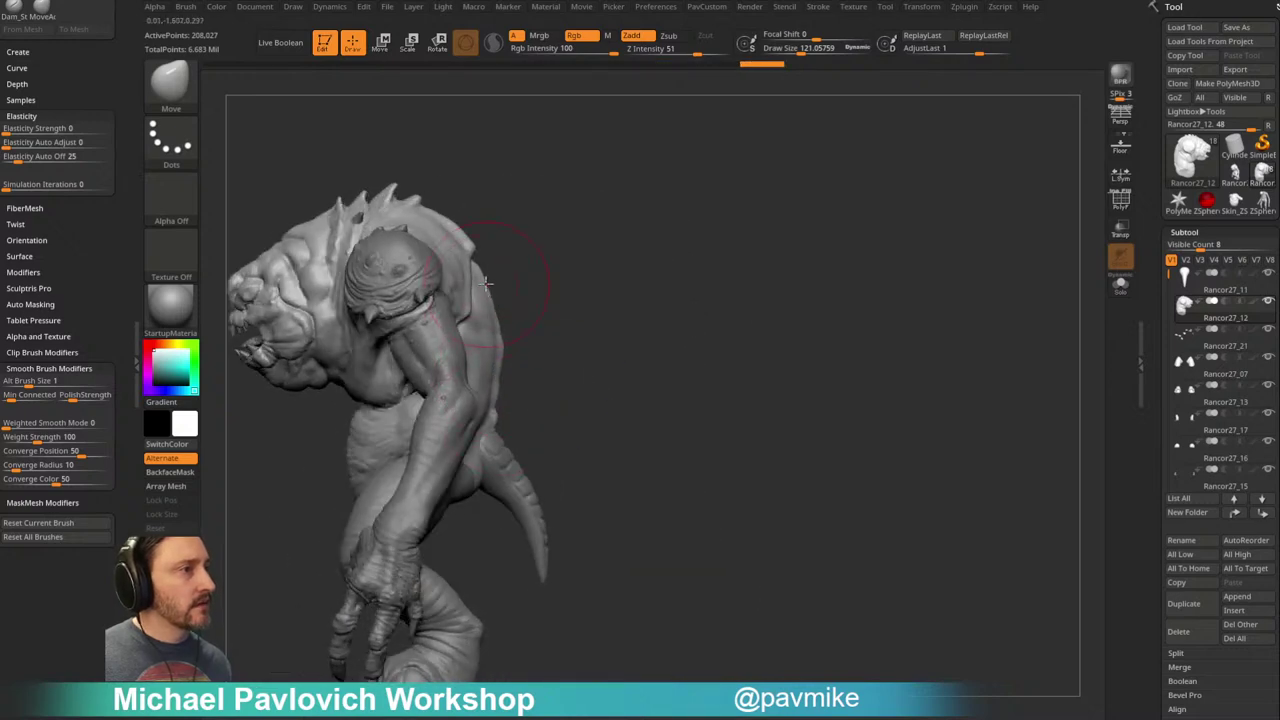
pyautogui.moveTo(517, 286)
pyautogui.mouseDown()
pyautogui.moveTo(657, 257)
pyautogui.moveTo(610, 279)
pyautogui.moveTo(640, 257)
pyautogui.moveTo(703, 317)
pyautogui.moveTo(809, 240)
pyautogui.moveTo(835, 243)
pyautogui.mouseUp()
pyautogui.keyDown('shift'); pyautogui.moveTo(510, 330); pyautogui.dragTo(522, 350); pyautogui.keyUp('shift')
pyautogui.moveTo(620, 195)
pyautogui.mouseDown()
pyautogui.moveTo(677, 257)
pyautogui.moveTo(600, 268)
pyautogui.mouseUp()
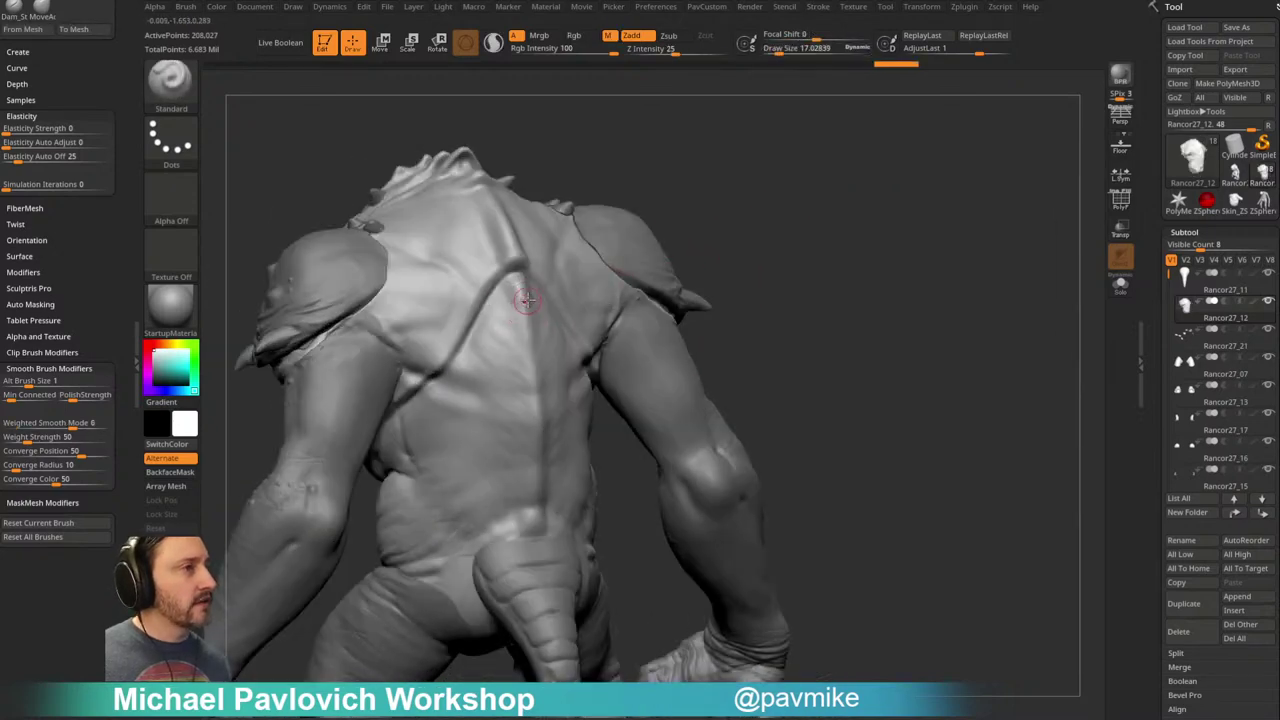
pyautogui.moveTo(500, 307); pyautogui.dragTo(530, 305)
pyautogui.hotkey('ctrl', 'z')
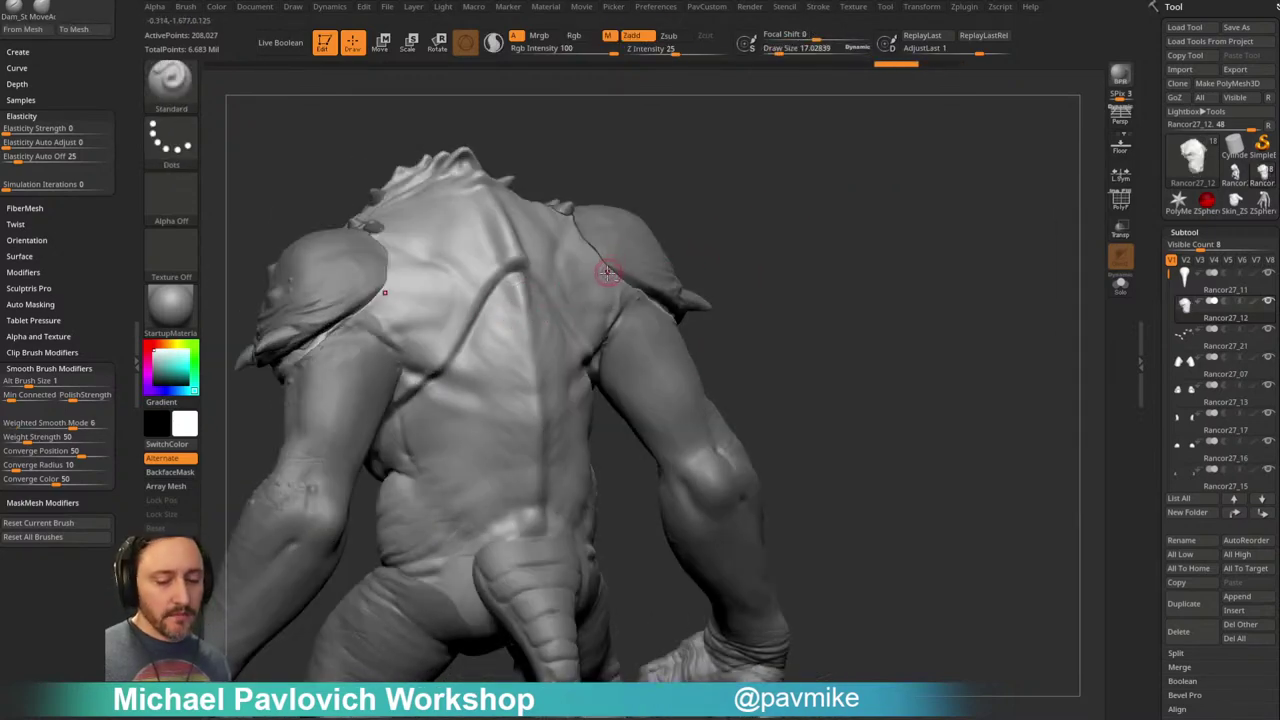
# Step: Carve curved folds across the upper back below the shoulder blades with the DamStandard brush
pyautogui.press('b')
pyautogui.press('d')
pyautogui.press('s')
pyautogui.moveTo(729, 217)
pyautogui.mouseDown()
pyautogui.moveTo(871, 209)
pyautogui.moveTo(837, 211)
pyautogui.moveTo(855, 252)
pyautogui.mouseUp()
pyautogui.moveTo(536, 313); pyautogui.dragTo(506, 332)
pyautogui.moveTo(685, 205); pyautogui.dragTo(775, 233)
pyautogui.moveTo(551, 326)
pyautogui.mouseDown()
pyautogui.moveTo(491, 348)
pyautogui.moveTo(492, 389)
pyautogui.moveTo(457, 386)
pyautogui.mouseUp()
pyautogui.moveTo(809, 311); pyautogui.dragTo(783, 252)
pyautogui.moveTo(655, 290); pyautogui.dragTo(491, 380, button='right')
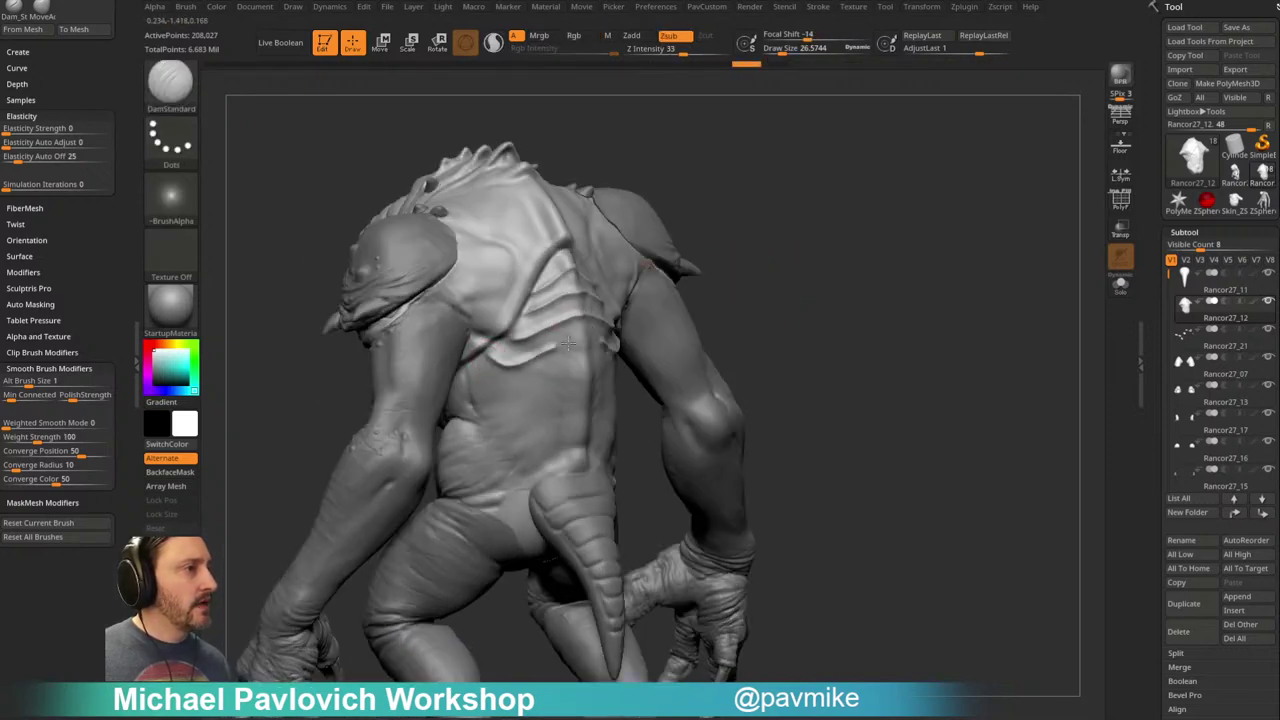
# Step: Continue carving rib-like folds across the middle of the back, redoing any stroke that misses
pyautogui.moveTo(786, 295); pyautogui.dragTo(602, 282, button='right')
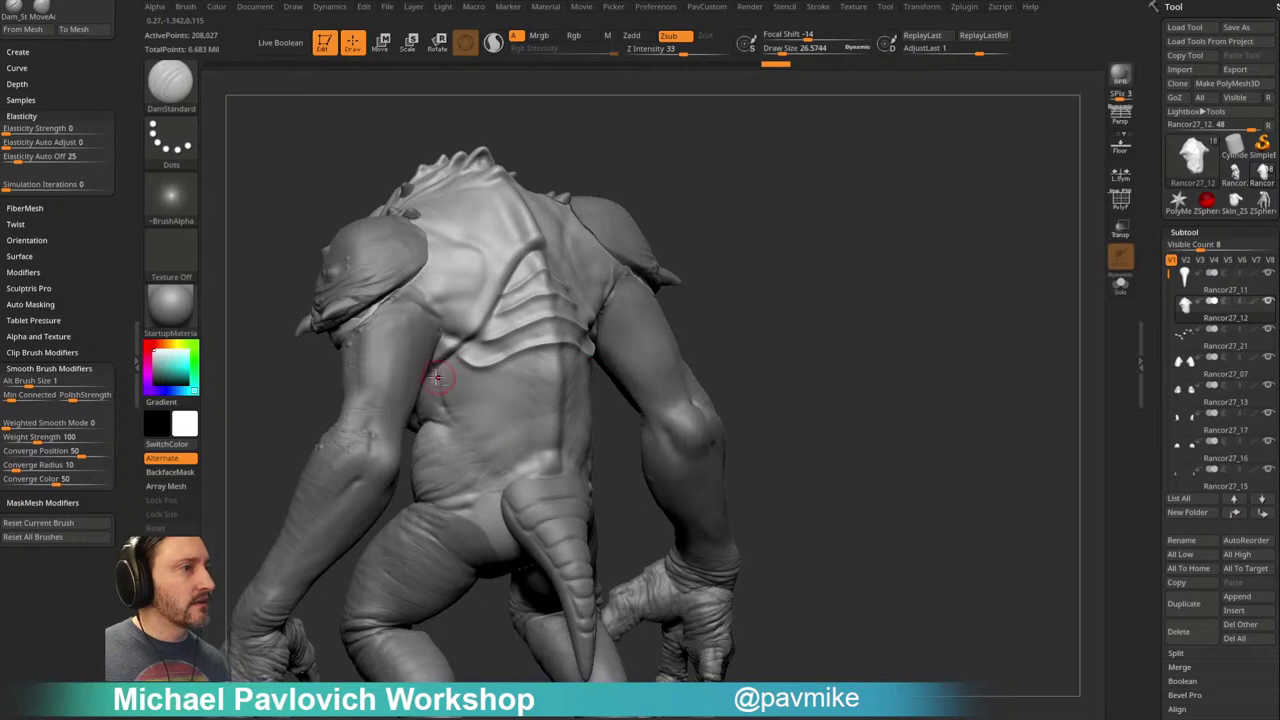
pyautogui.moveTo(479, 390); pyautogui.dragTo(547, 376)
pyautogui.moveTo(730, 310); pyautogui.dragTo(886, 287, button='right')
pyautogui.hotkey('ctrl', 'z')
pyautogui.moveTo(458, 352); pyautogui.dragTo(495, 375)
pyautogui.moveTo(830, 285)
pyautogui.mouseDown(button='right')
pyautogui.moveTo(799, 282)
pyautogui.moveTo(826, 249)
pyautogui.moveTo(486, 374)
pyautogui.mouseUp(button='right')
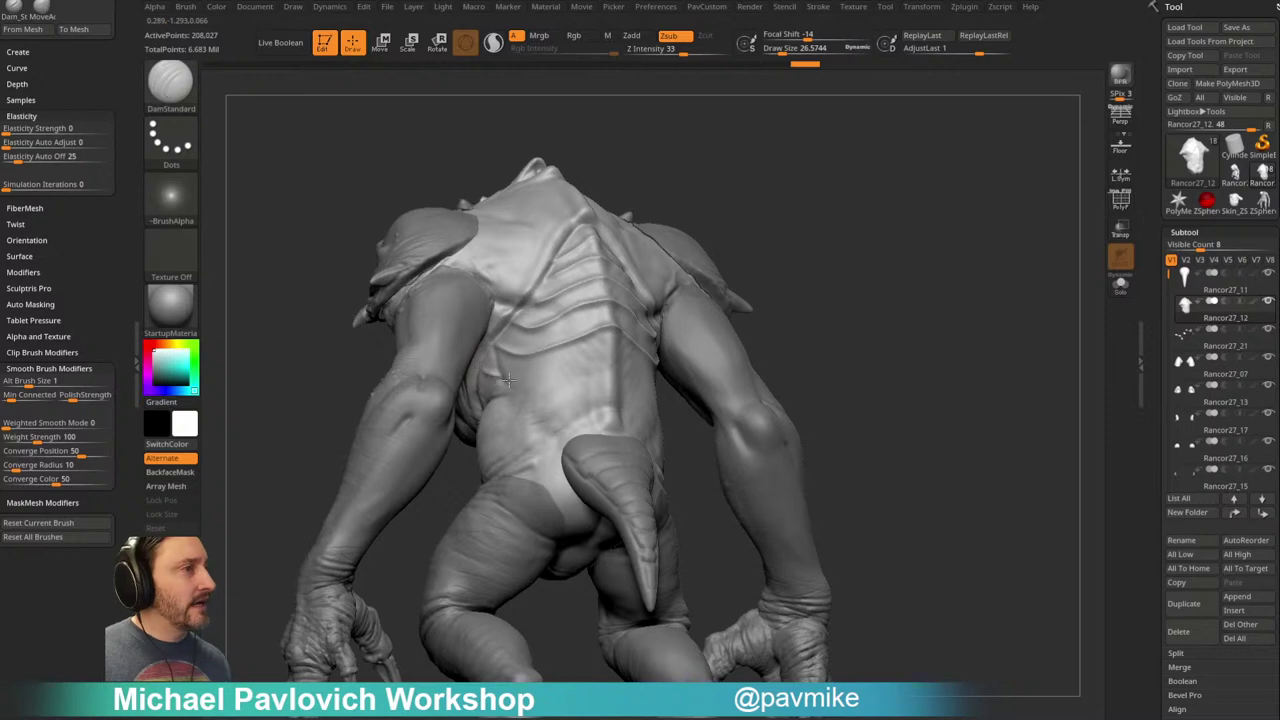
pyautogui.moveTo(612, 357)
pyautogui.mouseDown(button='right')
pyautogui.moveTo(560, 350)
pyautogui.moveTo(843, 286)
pyautogui.moveTo(709, 320)
pyautogui.mouseUp(button='right')
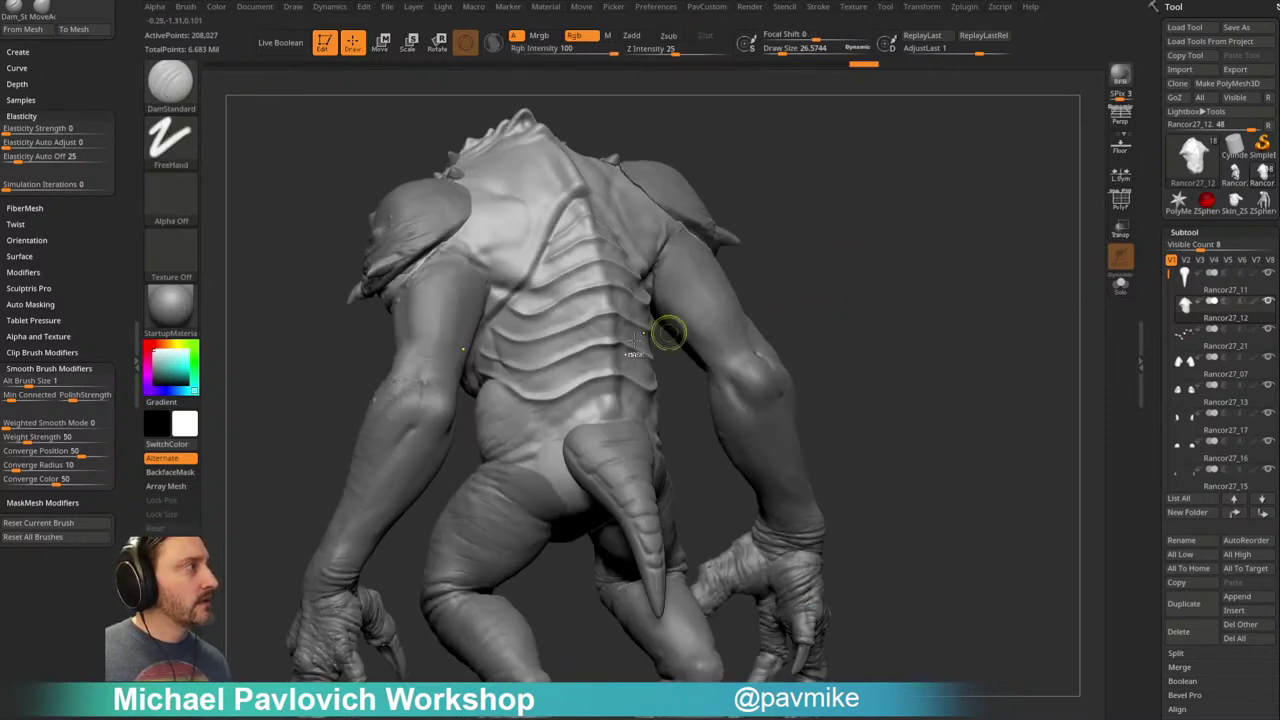
pyautogui.moveTo(600, 366); pyautogui.dragTo(709, 306, button='right')
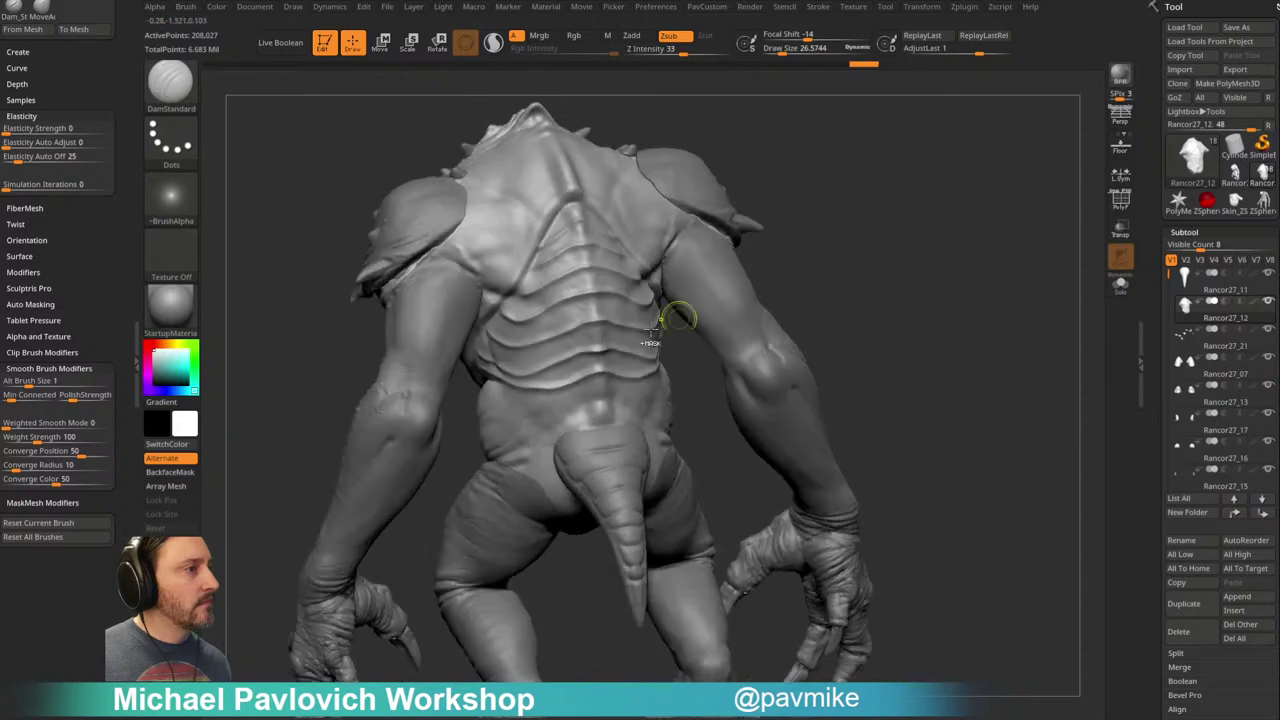
pyautogui.moveTo(592, 372)
pyautogui.mouseDown(button='right')
pyautogui.moveTo(883, 277)
pyautogui.moveTo(569, 360)
pyautogui.mouseUp(button='right')
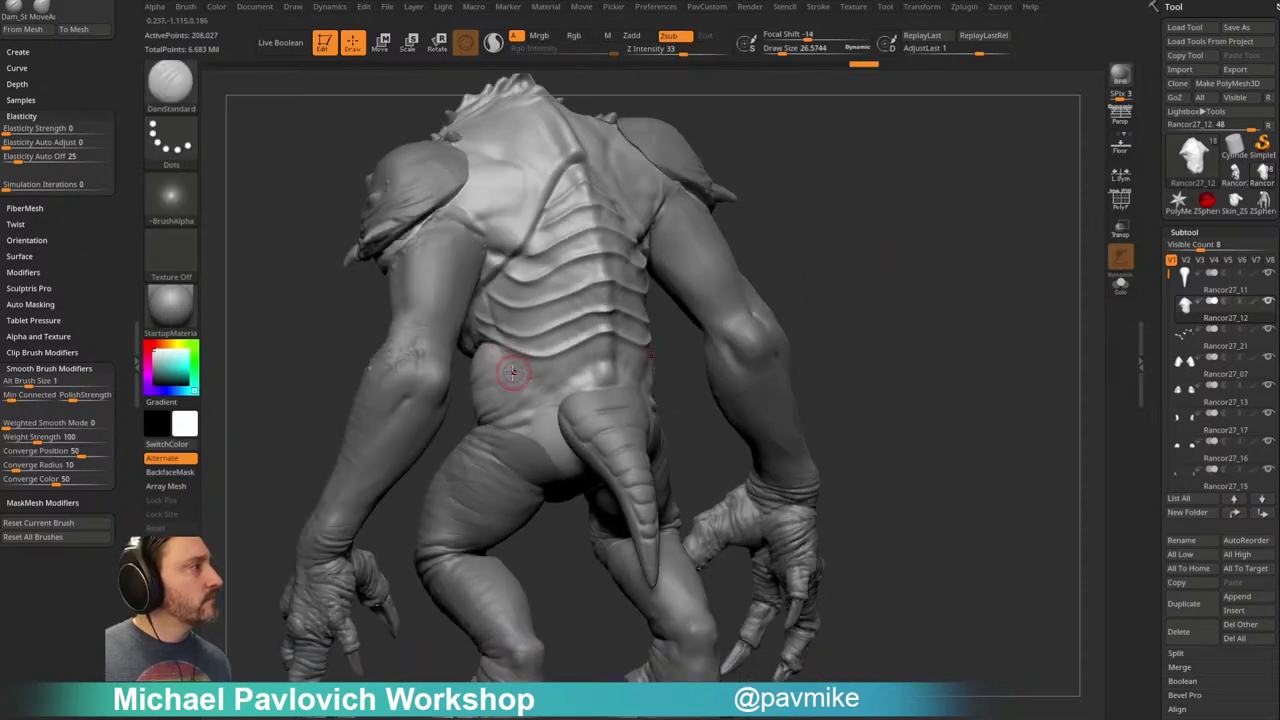
# Step: Carve the remaining horizontal folds across the lower back down to the tail's base
pyautogui.moveTo(634, 266)
pyautogui.mouseDown(button='right')
pyautogui.moveTo(891, 209)
pyautogui.moveTo(859, 230)
pyautogui.mouseUp(button='right')
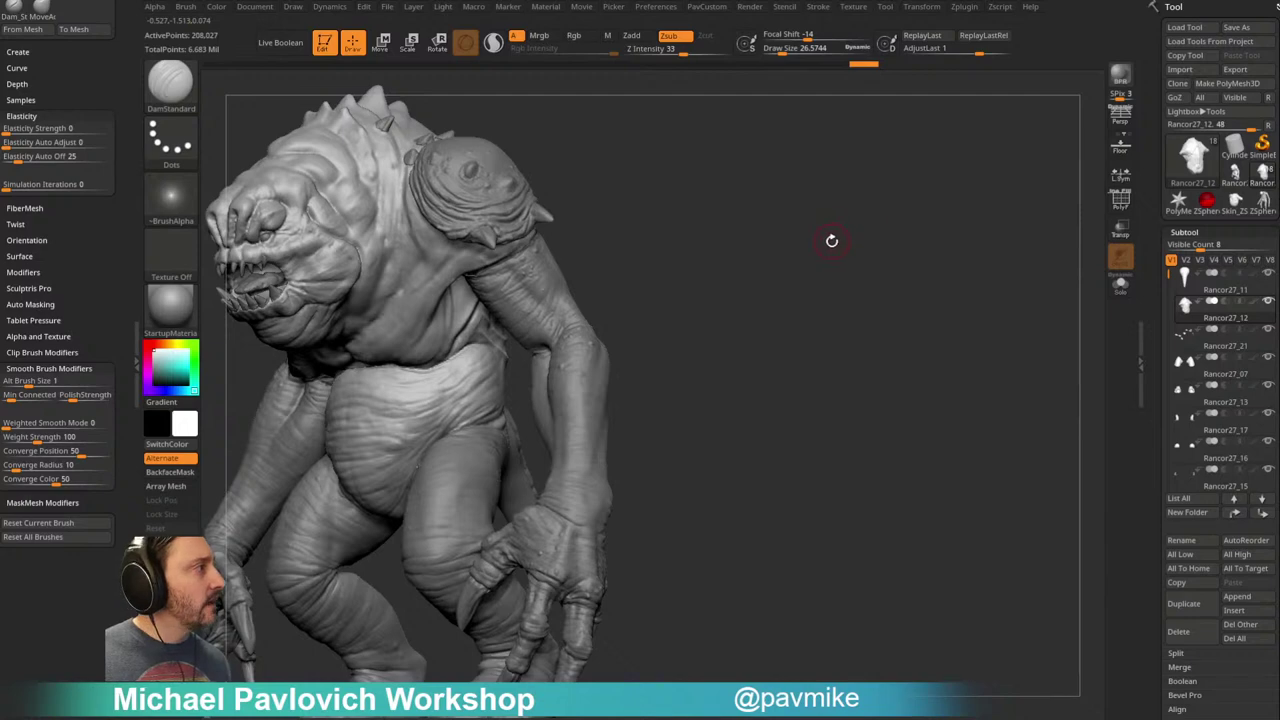
pyautogui.moveTo(820, 247); pyautogui.dragTo(735, 262, button='right')
pyautogui.moveTo(491, 362)
pyautogui.mouseDown()
pyautogui.moveTo(582, 374)
pyautogui.moveTo(613, 362)
pyautogui.mouseUp()
pyautogui.moveTo(494, 387); pyautogui.dragTo(562, 391)
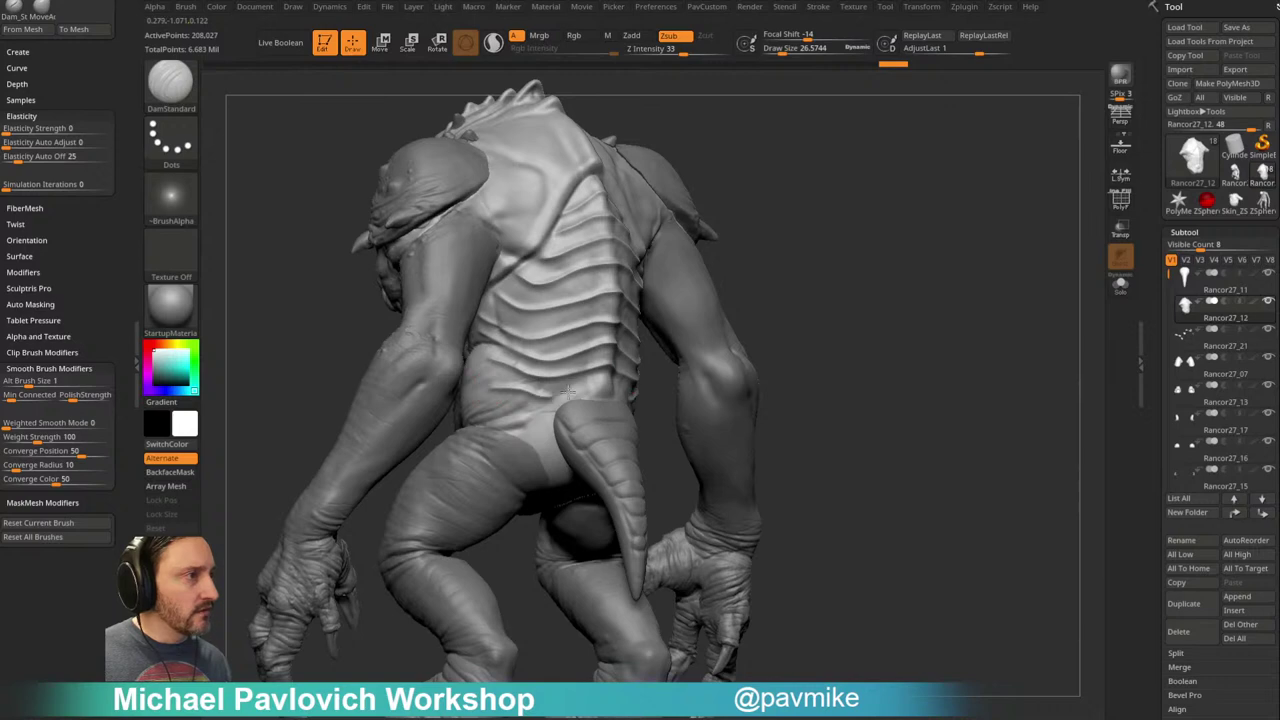
pyautogui.moveTo(794, 309)
pyautogui.mouseDown(button='right')
pyautogui.moveTo(543, 457)
pyautogui.moveTo(612, 375)
pyautogui.mouseUp(button='right')
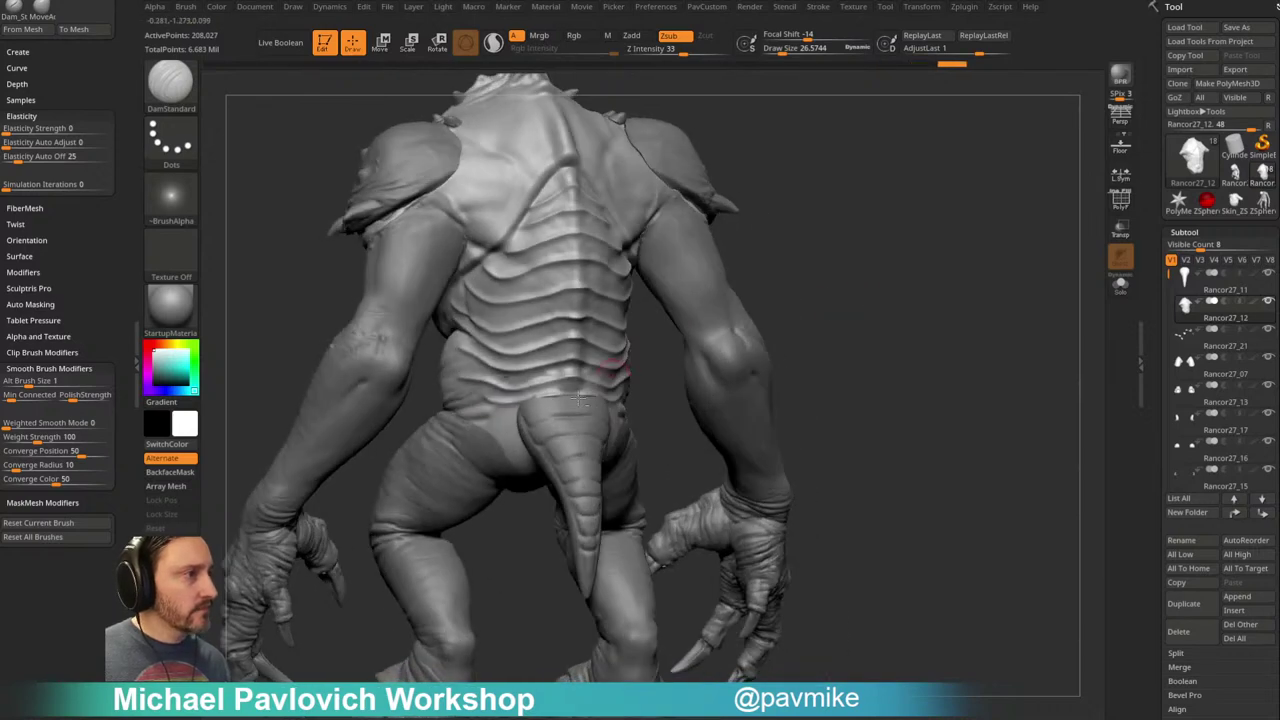
# Step: Activate the tail subtool and smooth away its existing wrinkle rings
pyautogui.keyDown('alt'); pyautogui.click(549, 451); pyautogui.keyUp('alt')
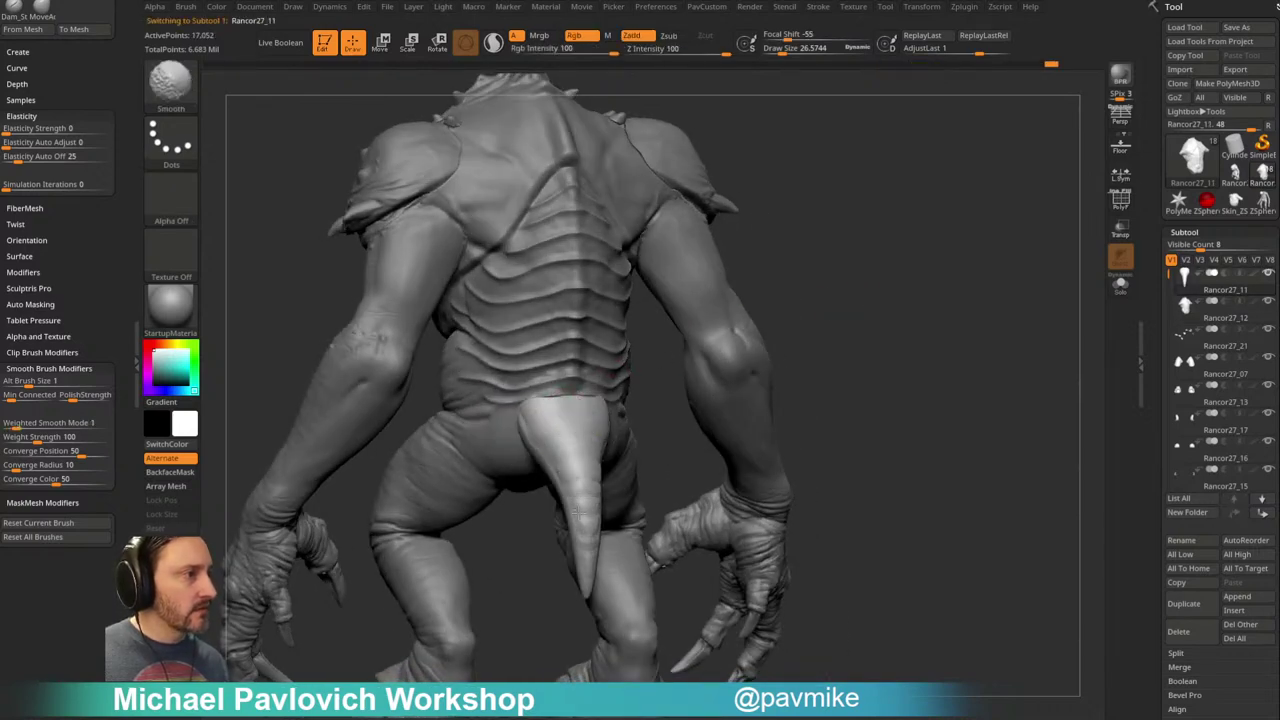
pyautogui.keyDown('shift'); pyautogui.moveTo(586, 554); pyautogui.dragTo(582, 519); pyautogui.keyUp('shift')
pyautogui.moveTo(869, 363); pyautogui.dragTo(850, 322)
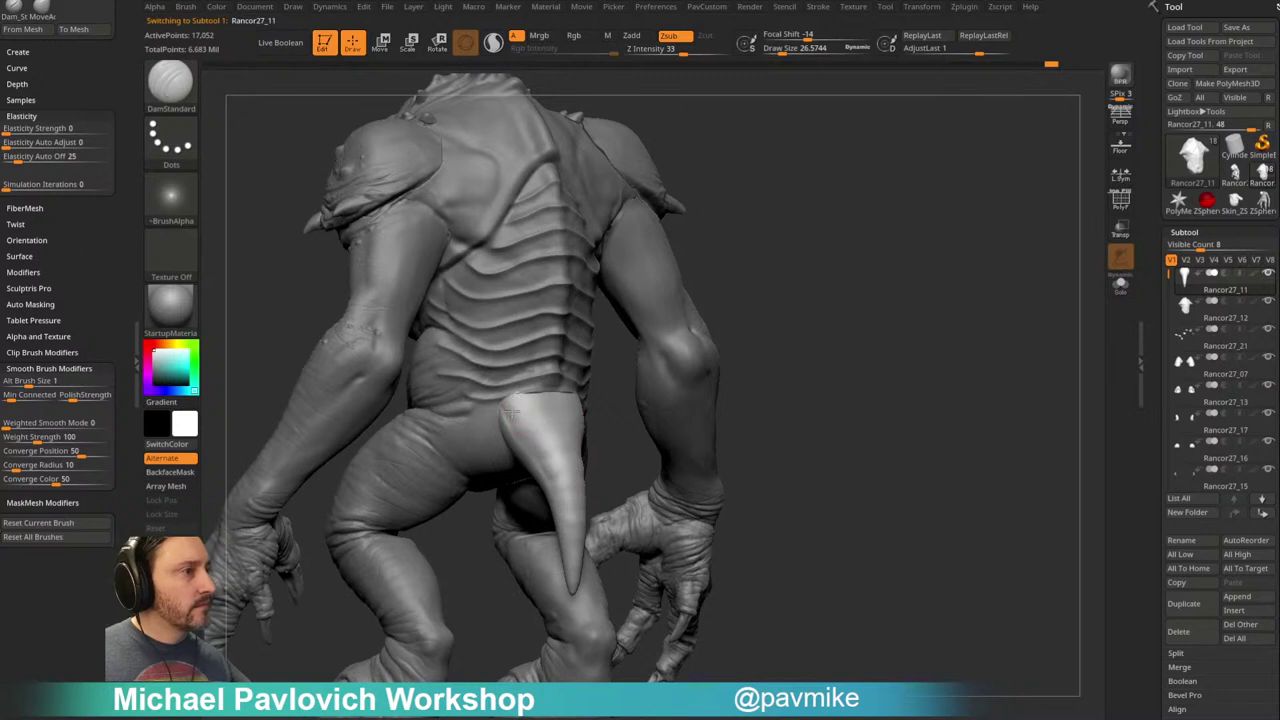
# Step: Carve new curved ridges from the tail's base toward its tip with DamStandard, matching the back folds
pyautogui.moveTo(560, 409); pyautogui.dragTo(594, 420, button='right')
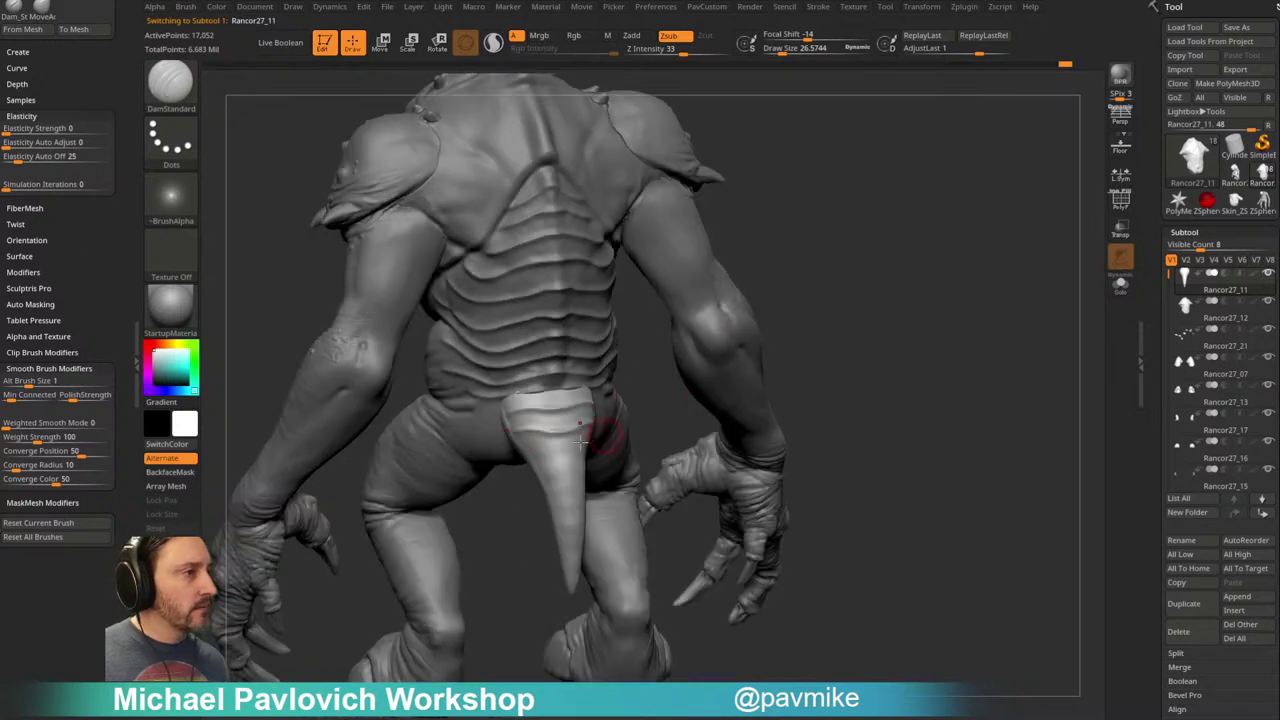
pyautogui.moveTo(843, 385); pyautogui.dragTo(830, 350, button='right')
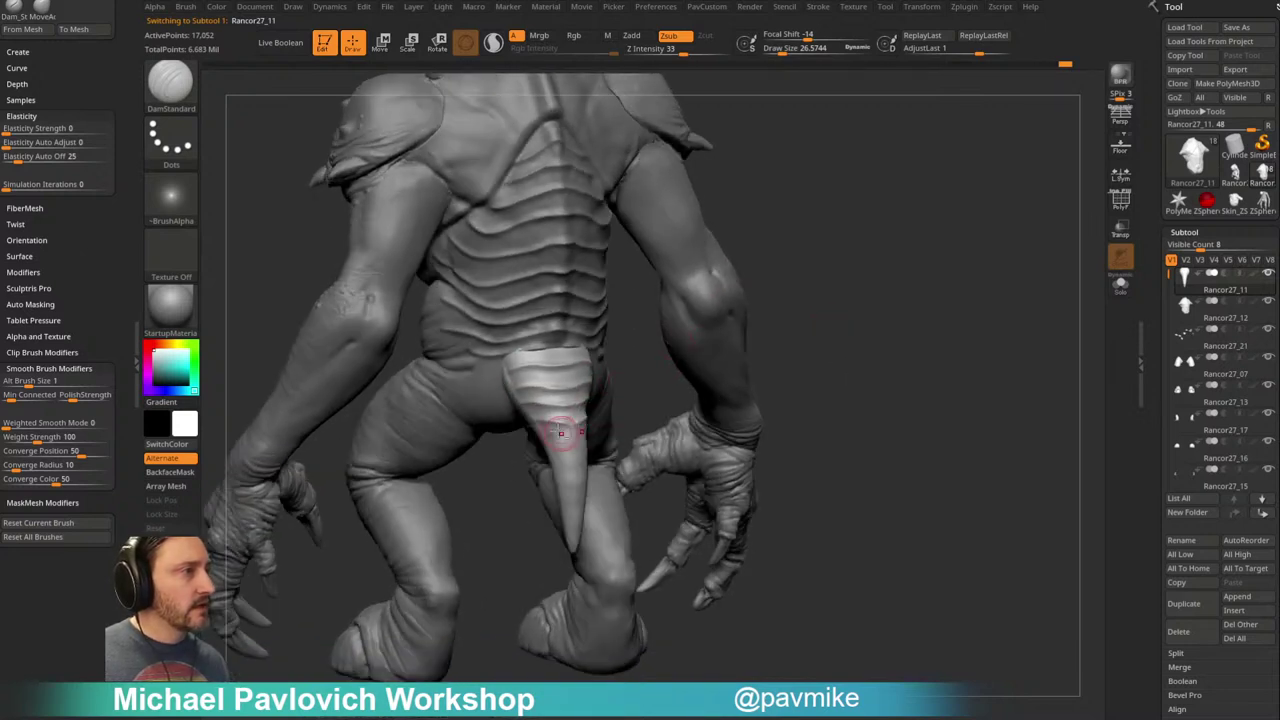
pyautogui.moveTo(668, 344); pyautogui.dragTo(634, 366, button='right')
pyautogui.moveTo(556, 430)
pyautogui.mouseDown()
pyautogui.moveTo(592, 449)
pyautogui.moveTo(585, 470)
pyautogui.mouseUp()
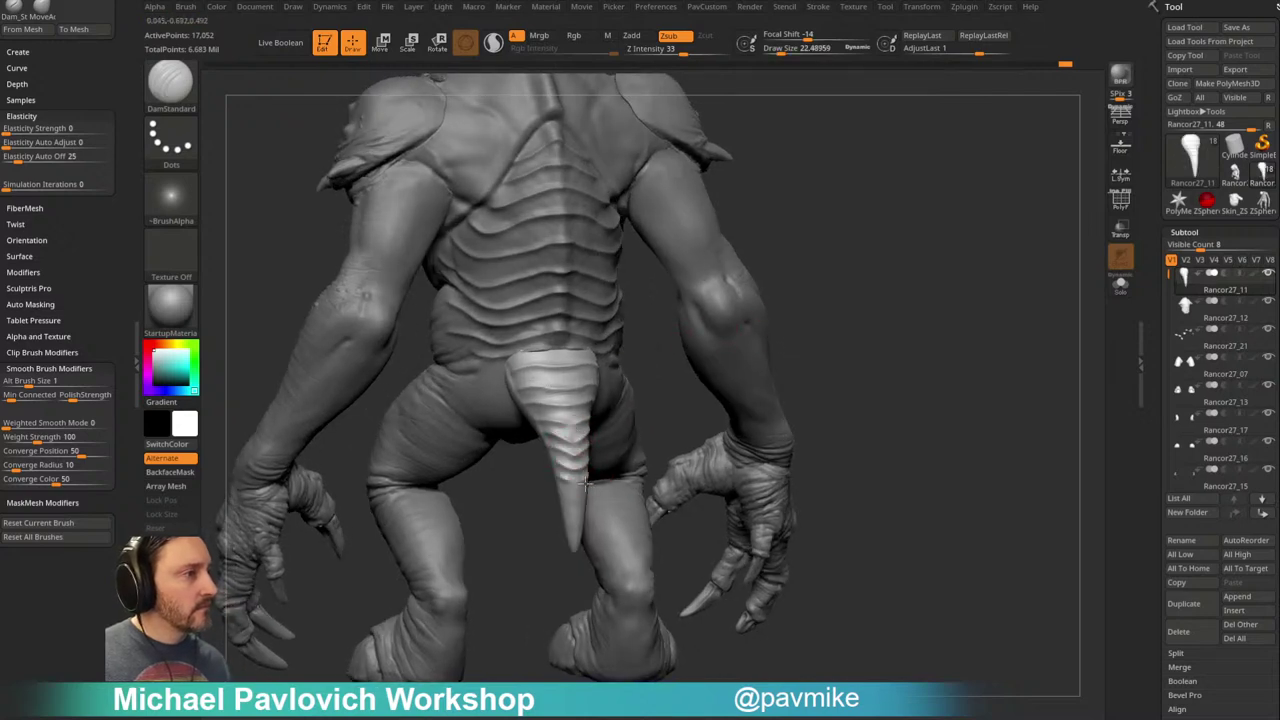
# Step: Activate the torso subtool and build up the upper back folds with an enlarged Clay brush
pyautogui.moveTo(835, 370)
pyautogui.mouseDown(button='right')
pyautogui.moveTo(770, 360)
pyautogui.moveTo(880, 346)
pyautogui.moveTo(895, 317)
pyautogui.moveTo(859, 331)
pyautogui.moveTo(906, 312)
pyautogui.moveTo(877, 348)
pyautogui.moveTo(863, 326)
pyautogui.moveTo(921, 301)
pyautogui.moveTo(917, 287)
pyautogui.moveTo(890, 292)
pyautogui.mouseUp(button='right')
pyautogui.keyDown('alt'); pyautogui.click(660, 290); pyautogui.keyUp('alt')
pyautogui.press('b')
pyautogui.press('c')
pyautogui.press('l')
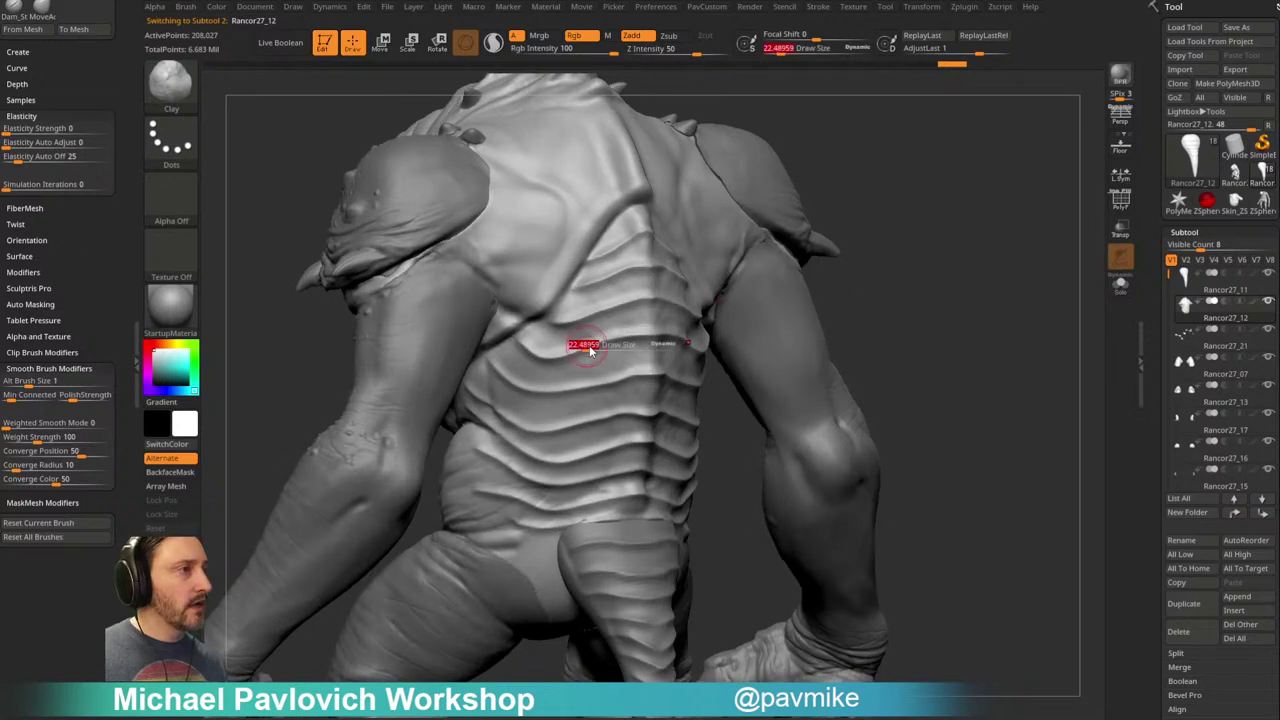
pyautogui.press(']')
pyautogui.moveTo(551, 345); pyautogui.dragTo(573, 346)
pyautogui.moveTo(546, 341)
pyautogui.mouseDown()
pyautogui.moveTo(648, 325)
pyautogui.moveTo(592, 284)
pyautogui.moveTo(622, 240)
pyautogui.mouseUp()
pyautogui.moveTo(885, 231); pyautogui.dragTo(864, 222, button='right')
pyautogui.moveTo(520, 342); pyautogui.dragTo(702, 313)
pyautogui.moveTo(592, 340); pyautogui.dragTo(655, 322)
# Step: Add volume along the middle and lower back folds with strokes running from the flank to the spine
pyautogui.moveTo(484, 372)
pyautogui.mouseDown()
pyautogui.moveTo(522, 384)
pyautogui.moveTo(660, 357)
pyautogui.mouseUp()
pyautogui.moveTo(921, 302); pyautogui.dragTo(940, 290)
pyautogui.moveTo(492, 376)
pyautogui.mouseDown()
pyautogui.moveTo(565, 397)
pyautogui.moveTo(650, 380)
pyautogui.mouseUp()
pyautogui.moveTo(508, 402); pyautogui.dragTo(654, 409)
pyautogui.moveTo(480, 424)
pyautogui.mouseDown()
pyautogui.moveTo(580, 462)
pyautogui.moveTo(672, 432)
pyautogui.mouseUp()
pyautogui.moveTo(886, 277); pyautogui.dragTo(981, 282, button='right')
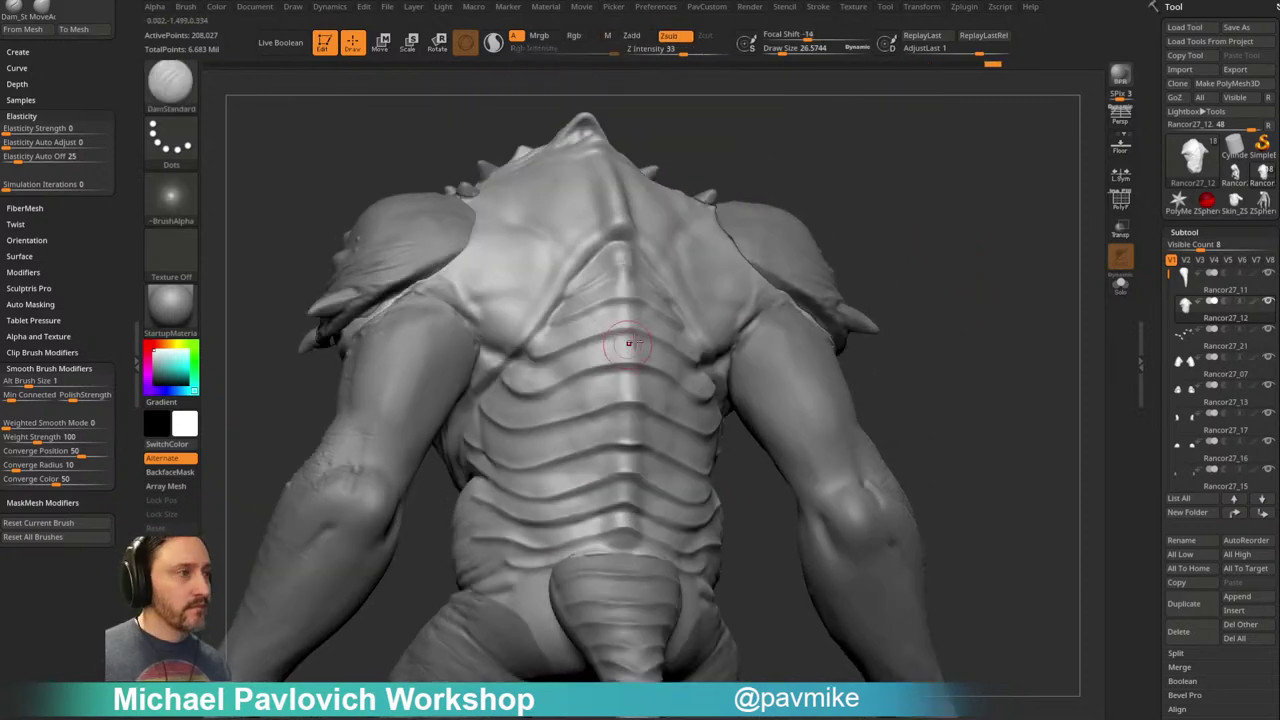
# Step: Deepen the creases under the upper back folds with a large, low-intensity Dam_Standard brush variant
pyautogui.press('b')
pyautogui.press('d')
pyautogui.press('s')
pyautogui.press('[')
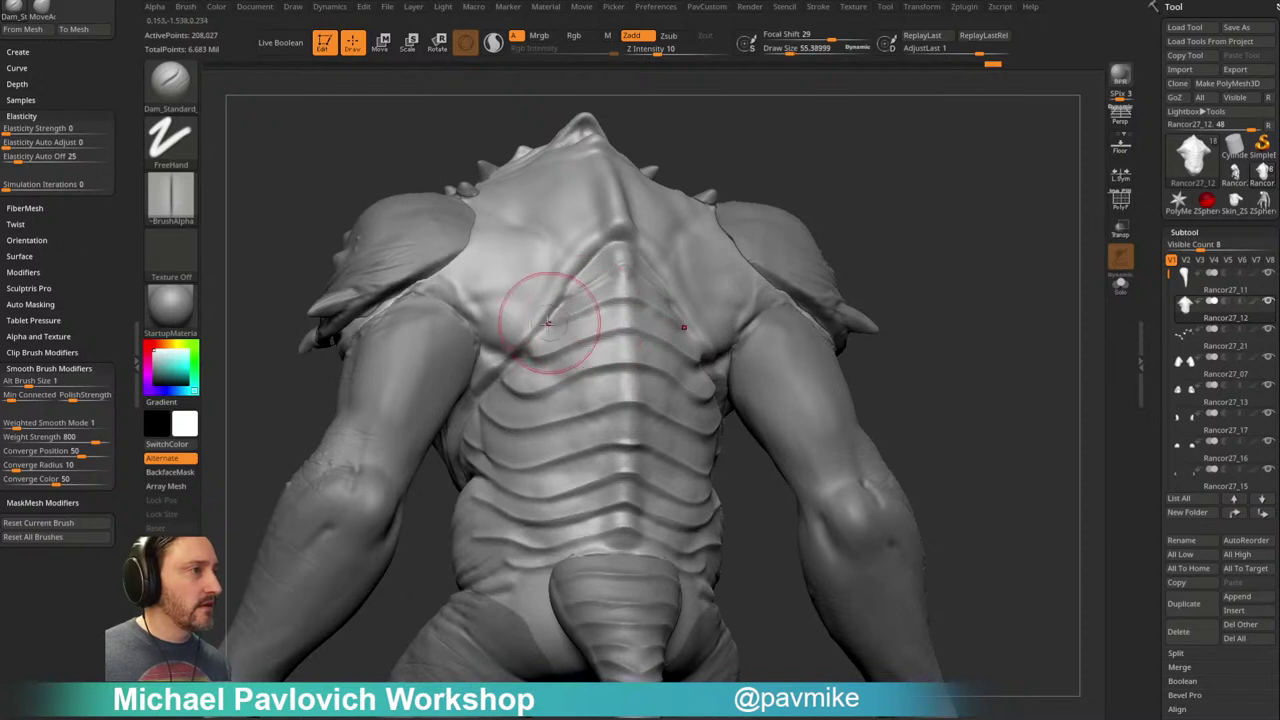
pyautogui.press(']')
pyautogui.moveTo(528, 357); pyautogui.dragTo(608, 340)
pyautogui.moveTo(507, 393); pyautogui.dragTo(626, 370)
pyautogui.moveTo(915, 310); pyautogui.dragTo(985, 262)
pyautogui.moveTo(470, 356); pyautogui.dragTo(475, 355)
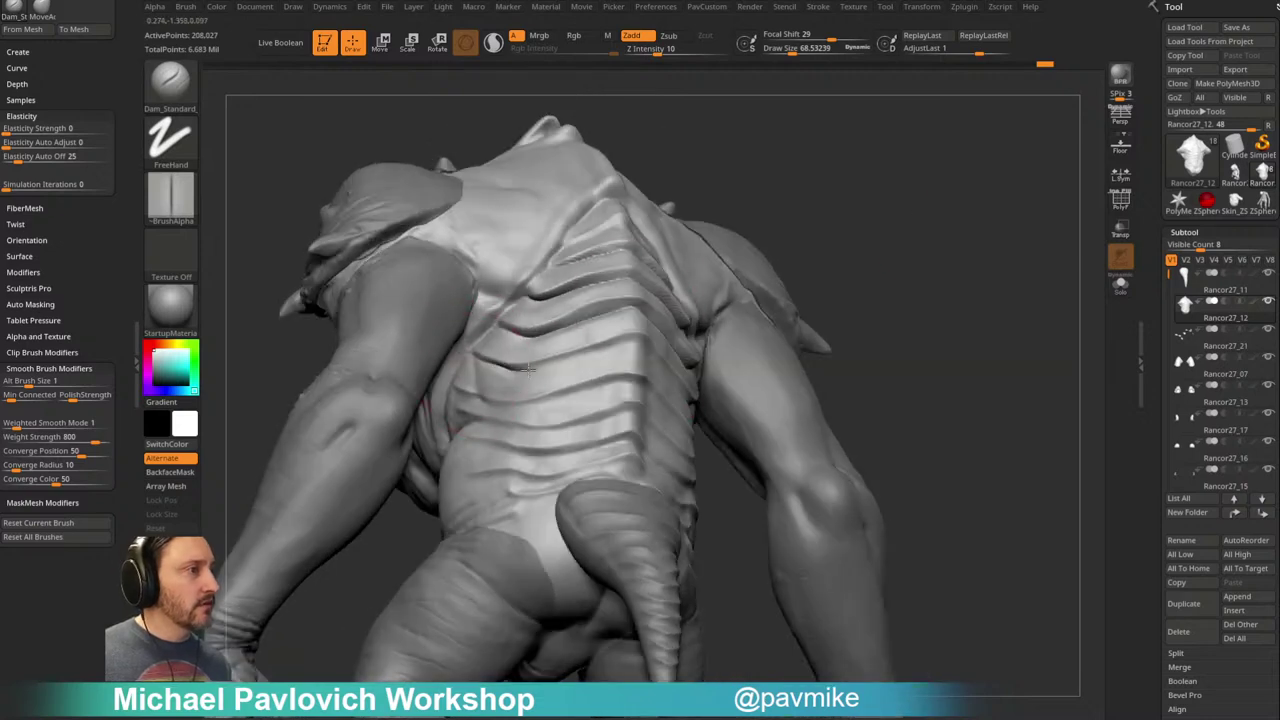
pyautogui.moveTo(579, 356); pyautogui.dragTo(632, 340)
# Step: Deepen the creases between the middle and lower back folds down to the tail's base
pyautogui.keyDown('alt'); pyautogui.moveTo(594, 380); pyautogui.dragTo(598, 342, button='right'); pyautogui.keyUp('alt')
pyautogui.moveTo(457, 351); pyautogui.dragTo(460, 352)
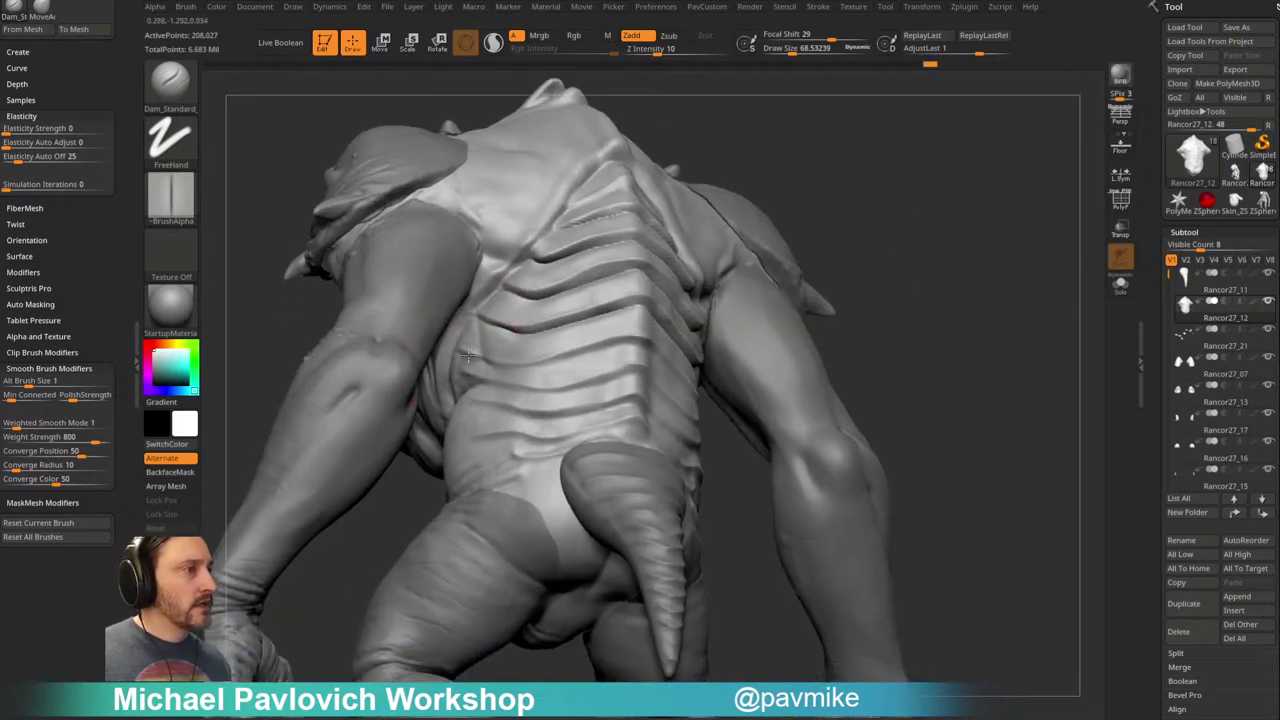
pyautogui.moveTo(594, 352); pyautogui.dragTo(645, 340)
pyautogui.moveTo(462, 376)
pyautogui.mouseDown()
pyautogui.moveTo(534, 394)
pyautogui.moveTo(645, 368)
pyautogui.mouseUp()
pyautogui.moveTo(473, 404)
pyautogui.mouseDown()
pyautogui.moveTo(590, 412)
pyautogui.moveTo(645, 396)
pyautogui.mouseUp()
pyautogui.moveTo(484, 433); pyautogui.dragTo(645, 428)
pyautogui.moveTo(923, 277)
pyautogui.mouseDown()
pyautogui.moveTo(963, 280)
pyautogui.moveTo(937, 289)
pyautogui.moveTo(931, 320)
pyautogui.moveTo(931, 297)
pyautogui.moveTo(938, 349)
pyautogui.moveTo(922, 324)
pyautogui.mouseUp()
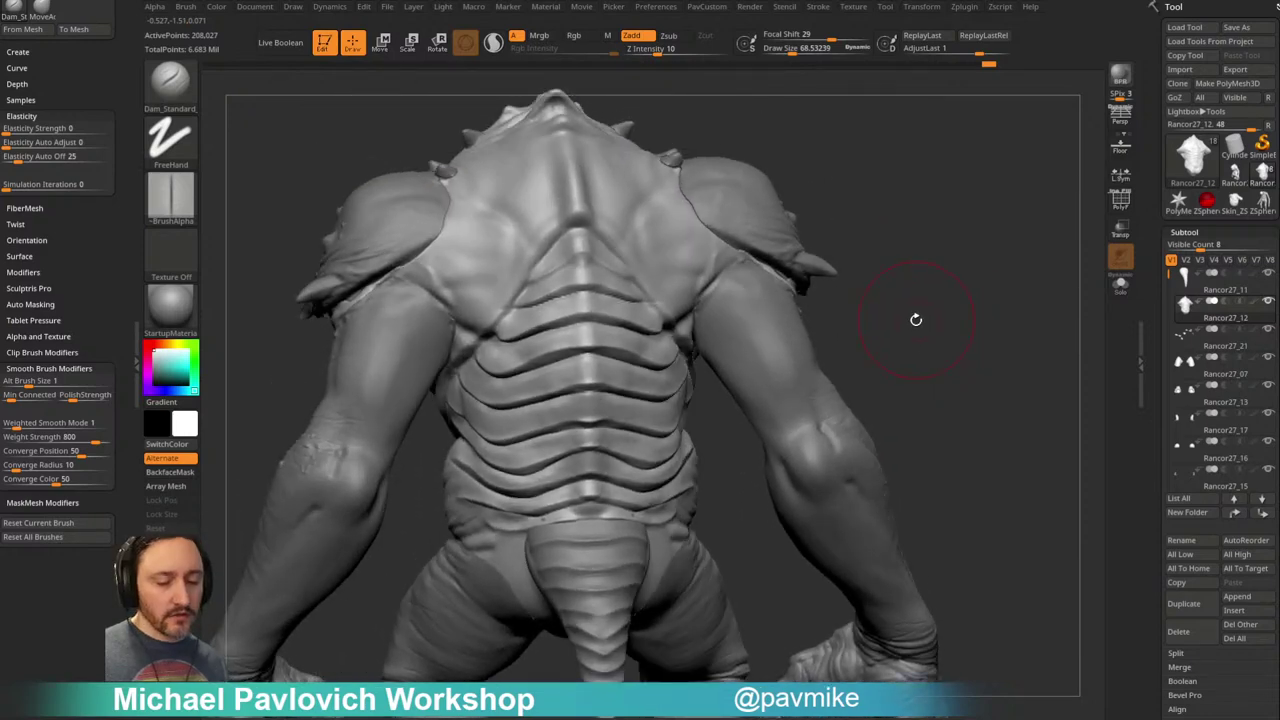
# Step: Switch to the Pinch brush and set its Simulation Iterations to 0
pyautogui.press('b')
pyautogui.press('m')
pyautogui.press('v')
pyautogui.press('b')
pyautogui.press('p')
pyautogui.press('i')
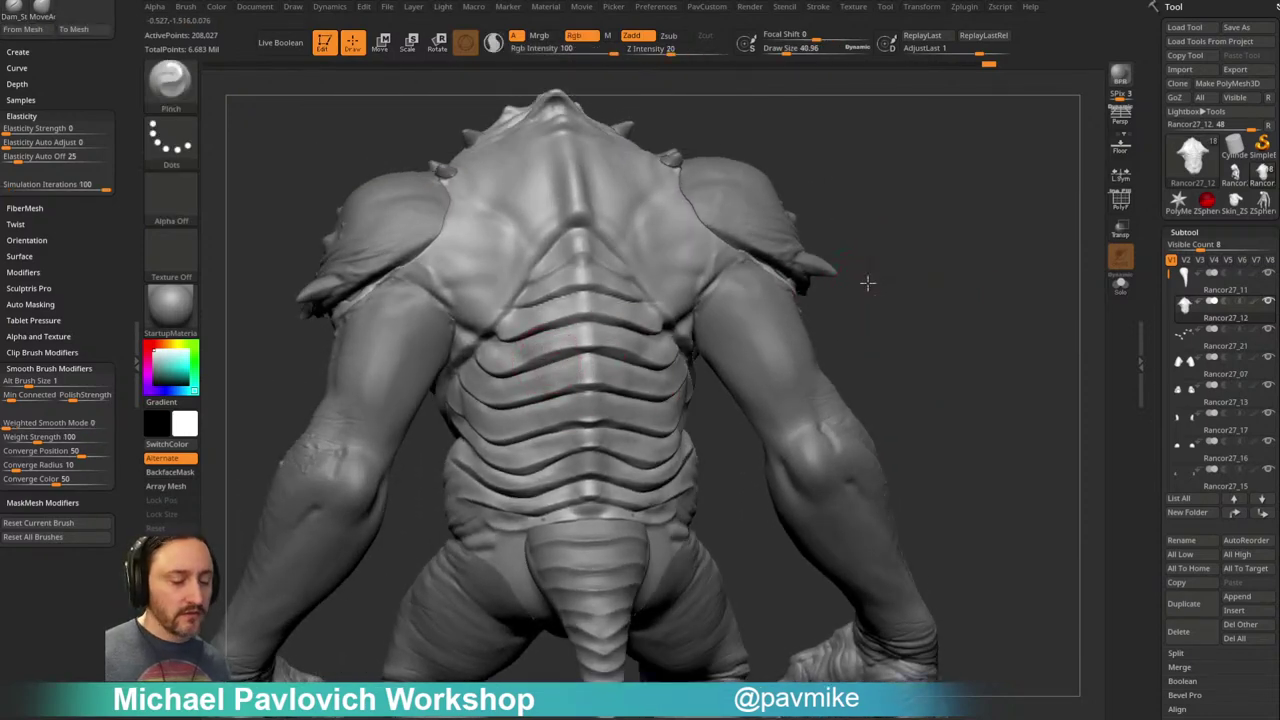
pyautogui.moveTo(863, 289); pyautogui.dragTo(576, 349)
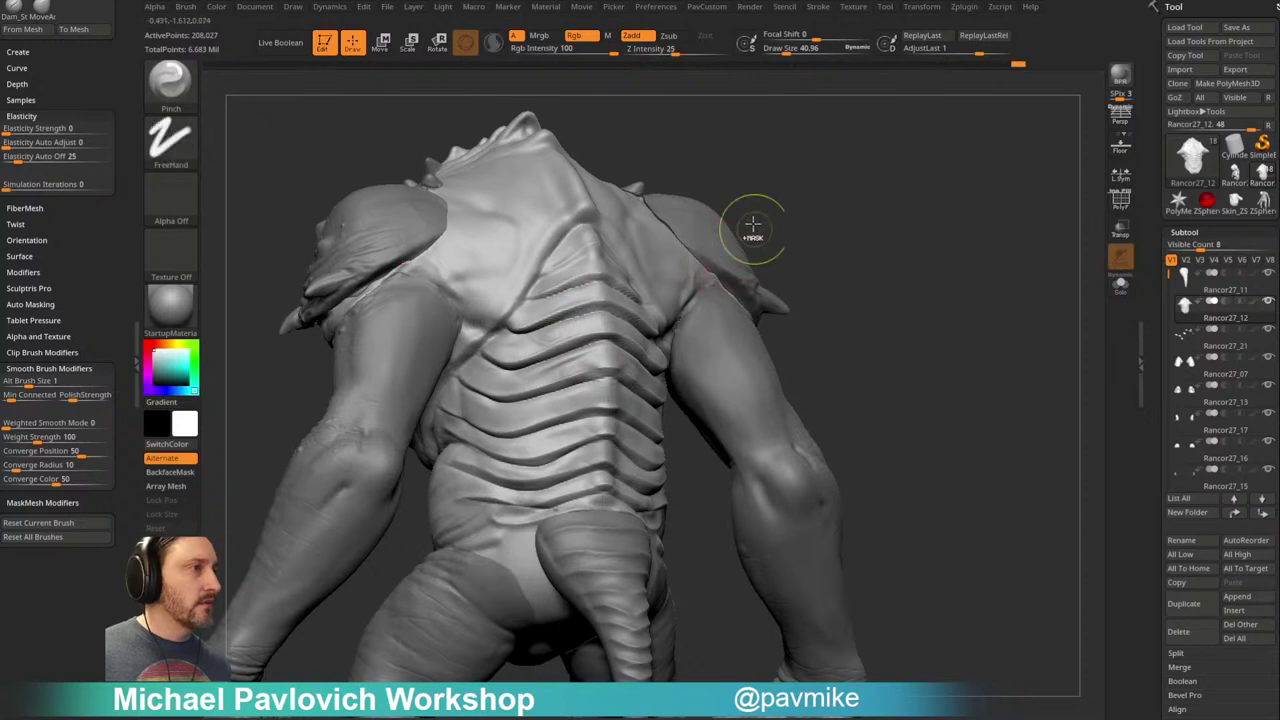
pyautogui.moveTo(68, 186); pyautogui.dragTo(3, 187)
# Step: Pinch the edges of the back folds to sharpen them from the upper back downward
pyautogui.moveTo(262, 250); pyautogui.dragTo(250, 304)
pyautogui.moveTo(585, 338); pyautogui.dragTo(612, 338)
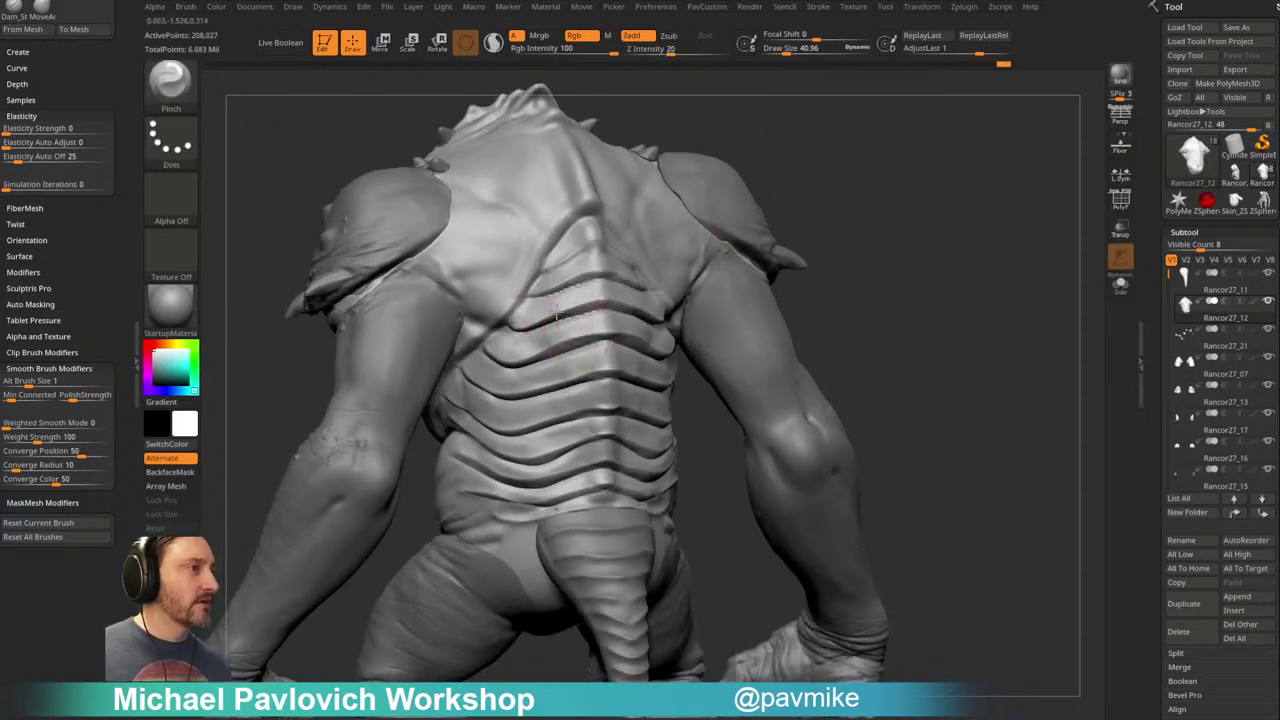
pyautogui.moveTo(557, 385); pyautogui.dragTo(598, 375)
pyautogui.moveTo(534, 430); pyautogui.dragTo(596, 409)
pyautogui.moveTo(536, 461); pyautogui.dragTo(596, 440)
# Step: Nudge the back folds into more irregular curves with a small MoveAccu brush
pyautogui.moveTo(908, 297)
pyautogui.keyDown('alt'); pyautogui.mouseDown()
pyautogui.moveTo(848, 263)
pyautogui.moveTo(851, 235)
pyautogui.mouseUp(); pyautogui.keyUp('alt')
pyautogui.press('2')
pyautogui.press('[')
pyautogui.moveTo(548, 322); pyautogui.dragTo(557, 334)
pyautogui.press(']')
pyautogui.moveTo(857, 252); pyautogui.dragTo(847, 224)
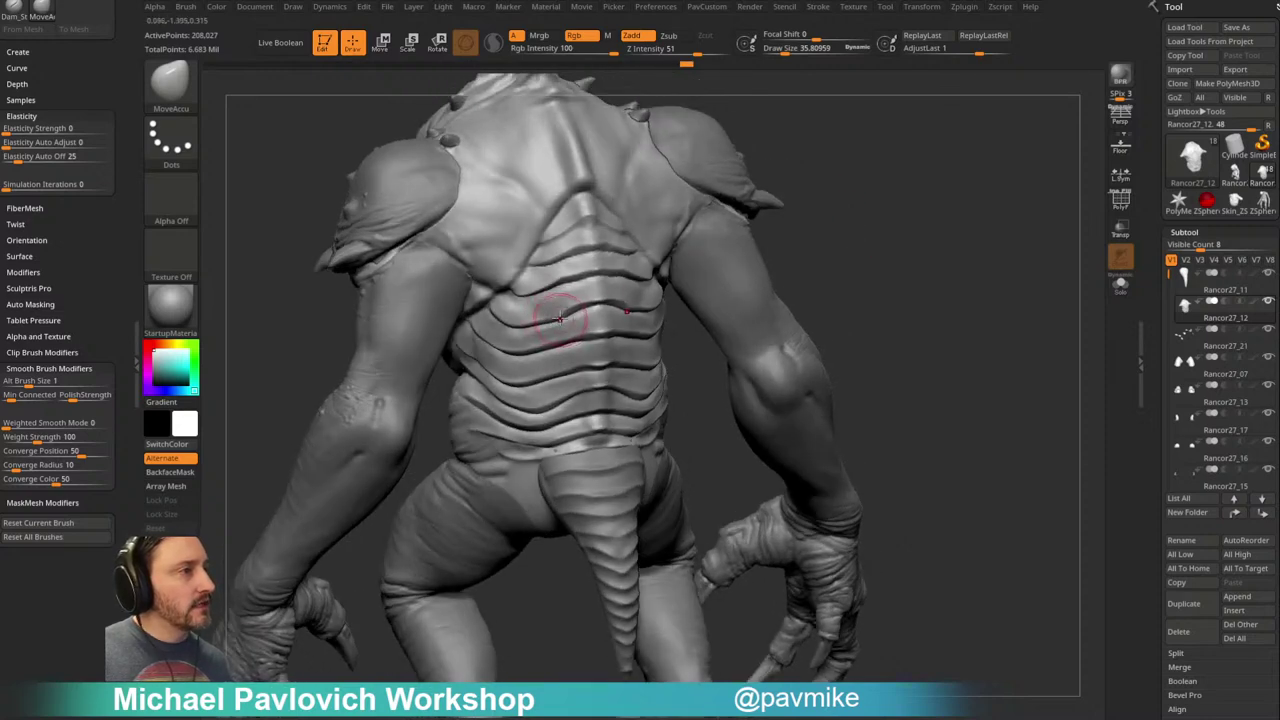
pyautogui.moveTo(800, 235); pyautogui.dragTo(761, 242)
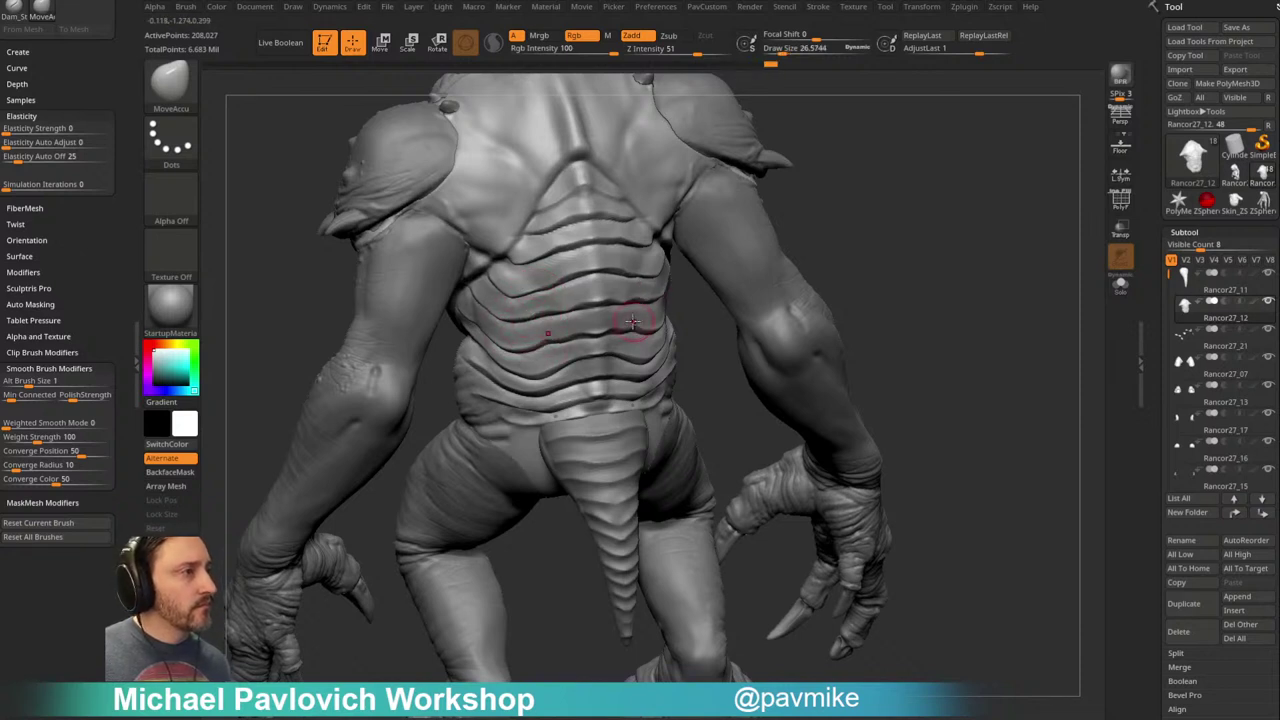
pyautogui.moveTo(915, 271); pyautogui.dragTo(526, 340)
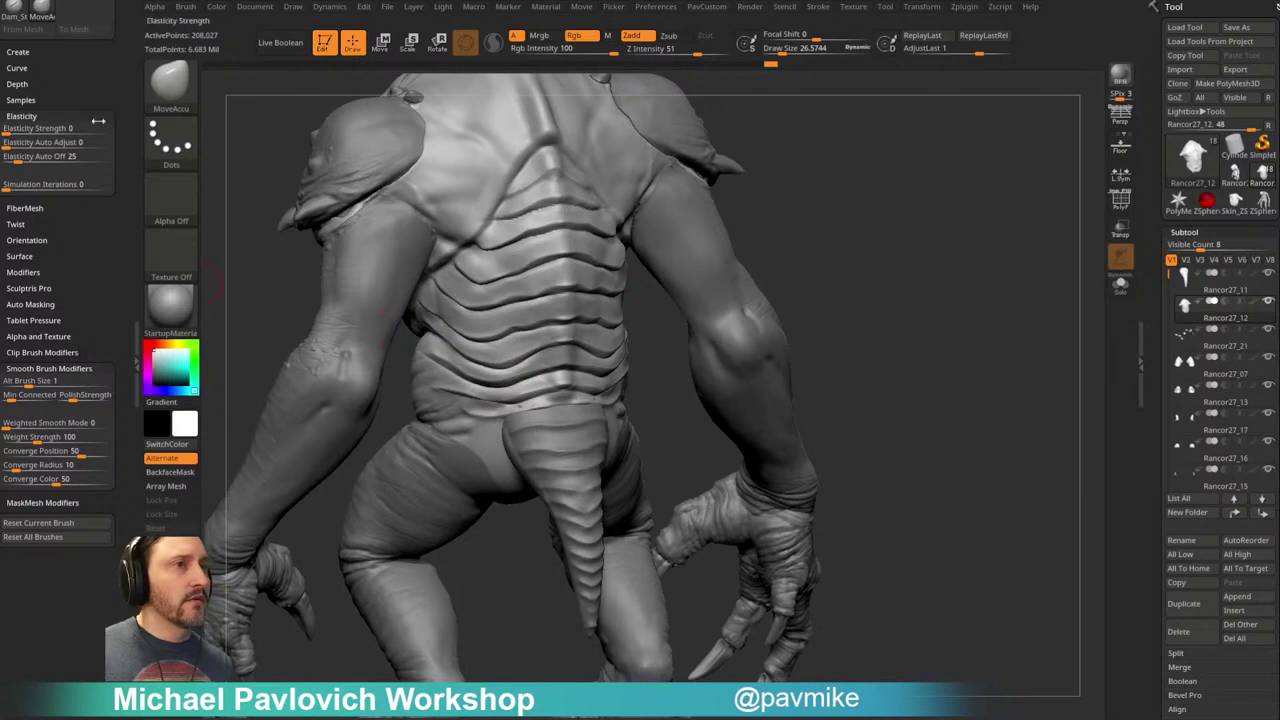
# Step: Show the MoveAccu brush's curve settings to check its AccuCurve option
pyautogui.press('shift')
pyautogui.keyDown('shift'); pyautogui.click(18, 108); pyautogui.keyUp('shift')
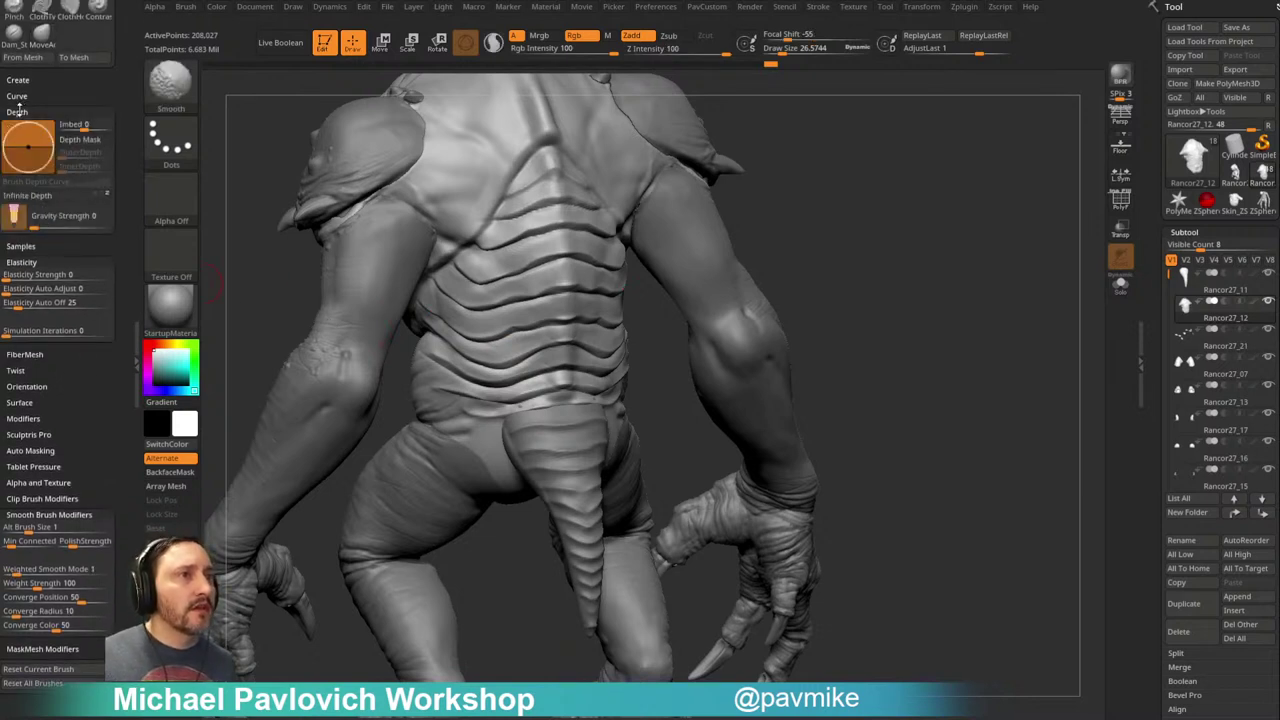
pyautogui.click(18, 110)
pyautogui.click(17, 95)
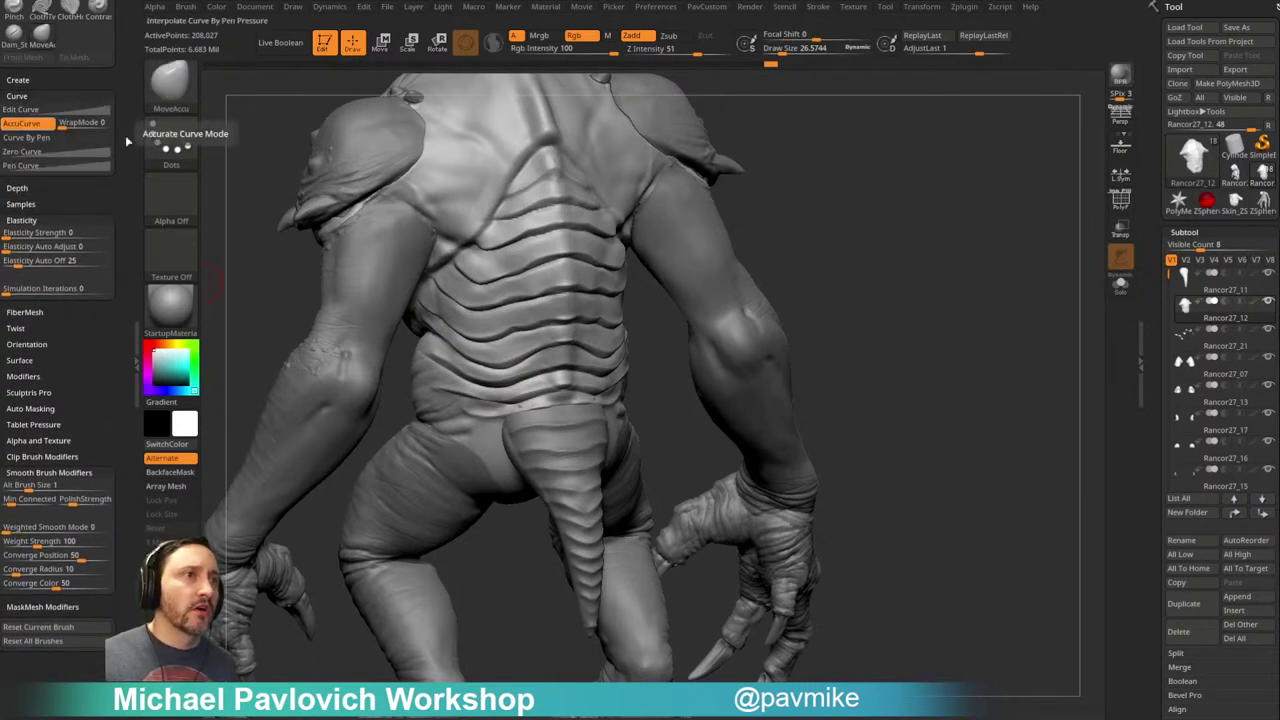
# Step: Nudge the lower back folds above the tail's base with the MoveAccu brush at a draw size of about 31
pyautogui.moveTo(860, 215); pyautogui.dragTo(910, 210)
pyautogui.moveTo(883, 257)
pyautogui.mouseDown()
pyautogui.moveTo(914, 260)
pyautogui.moveTo(878, 264)
pyautogui.mouseUp()
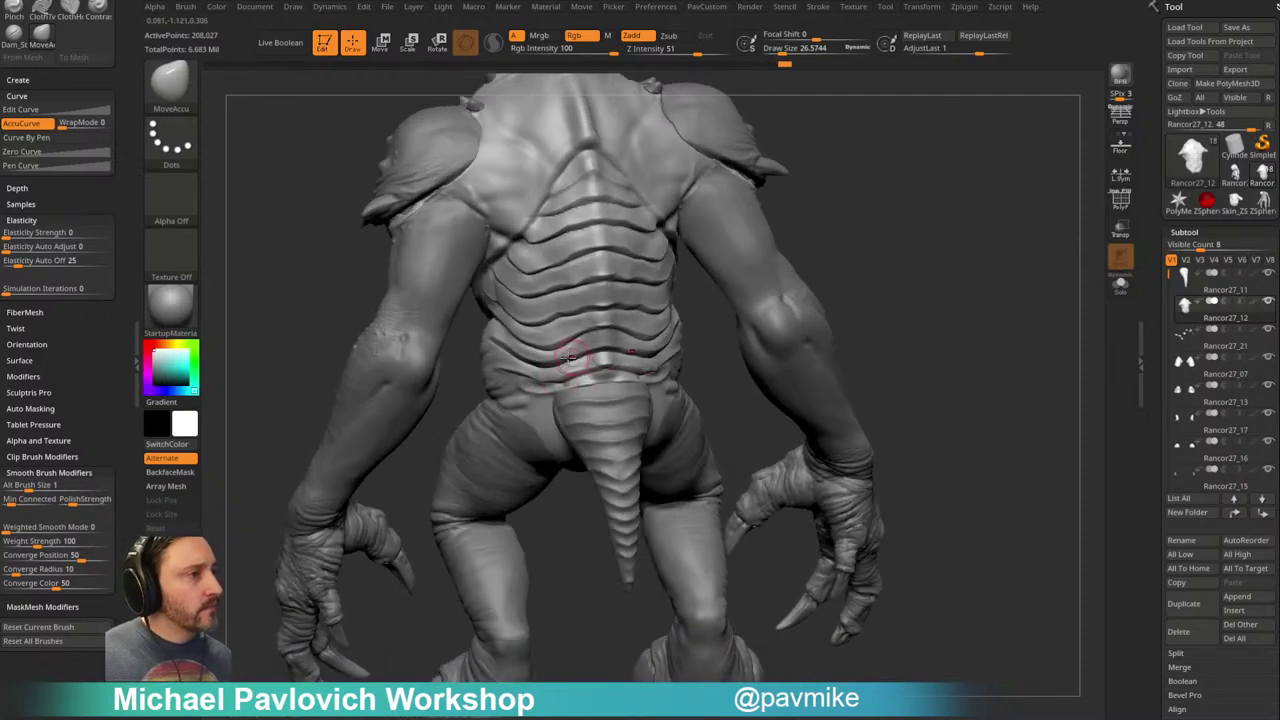
pyautogui.moveTo(879, 268)
pyautogui.keyDown('alt'); pyautogui.mouseDown()
pyautogui.moveTo(880, 240)
pyautogui.moveTo(850, 240)
pyautogui.mouseUp(); pyautogui.keyUp('alt')
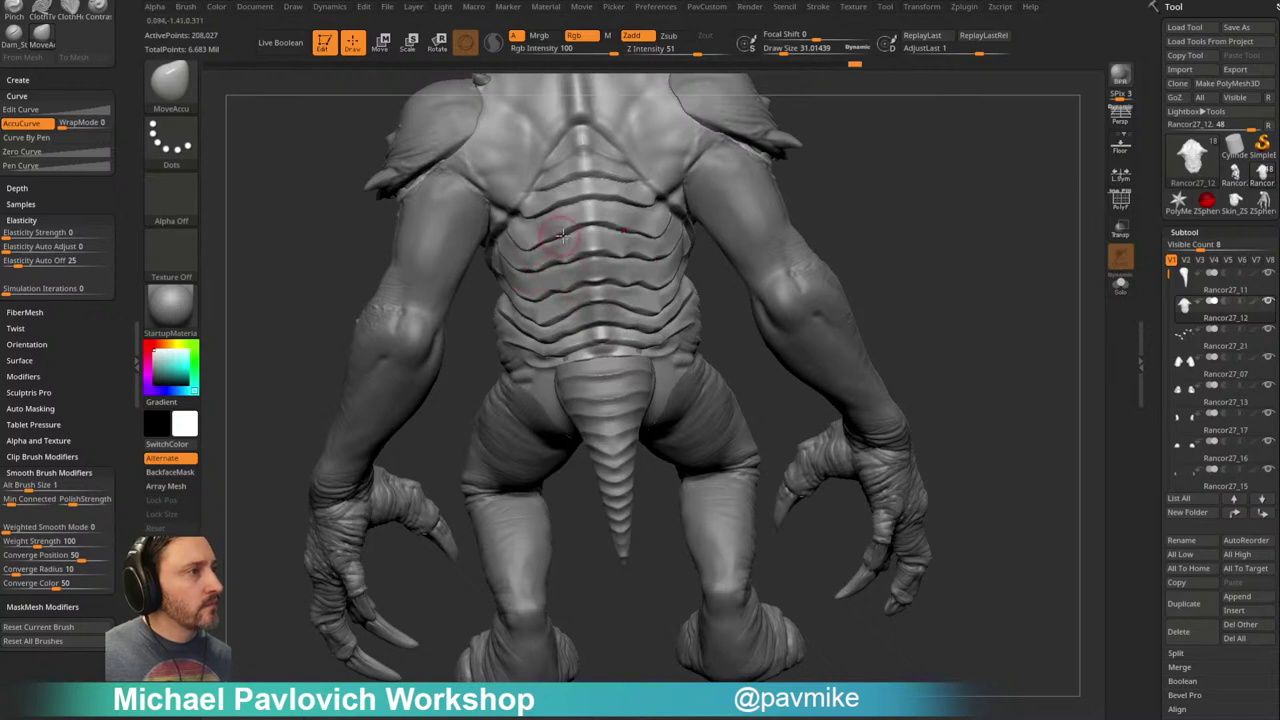
pyautogui.moveTo(830, 195); pyautogui.dragTo(930, 188)
pyautogui.moveTo(749, 239)
pyautogui.keyDown('alt'); pyautogui.mouseDown()
pyautogui.moveTo(737, 200)
pyautogui.moveTo(705, 205)
pyautogui.mouseUp(); pyautogui.keyUp('alt')
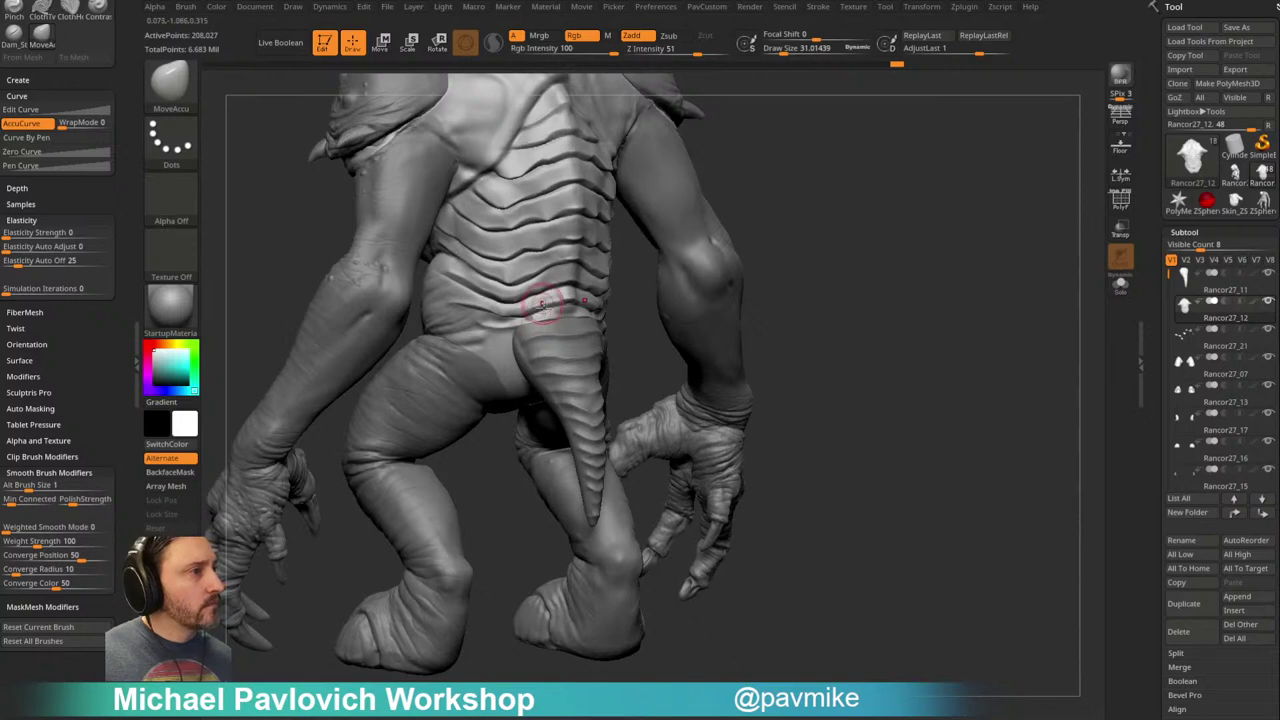
pyautogui.moveTo(543, 304); pyautogui.dragTo(545, 299)
pyautogui.moveTo(659, 259); pyautogui.dragTo(654, 260)
pyautogui.moveTo(876, 262)
pyautogui.mouseDown()
pyautogui.moveTo(837, 231)
pyautogui.moveTo(906, 229)
pyautogui.moveTo(909, 217)
pyautogui.moveTo(951, 249)
pyautogui.moveTo(855, 262)
pyautogui.moveTo(919, 243)
pyautogui.mouseUp()
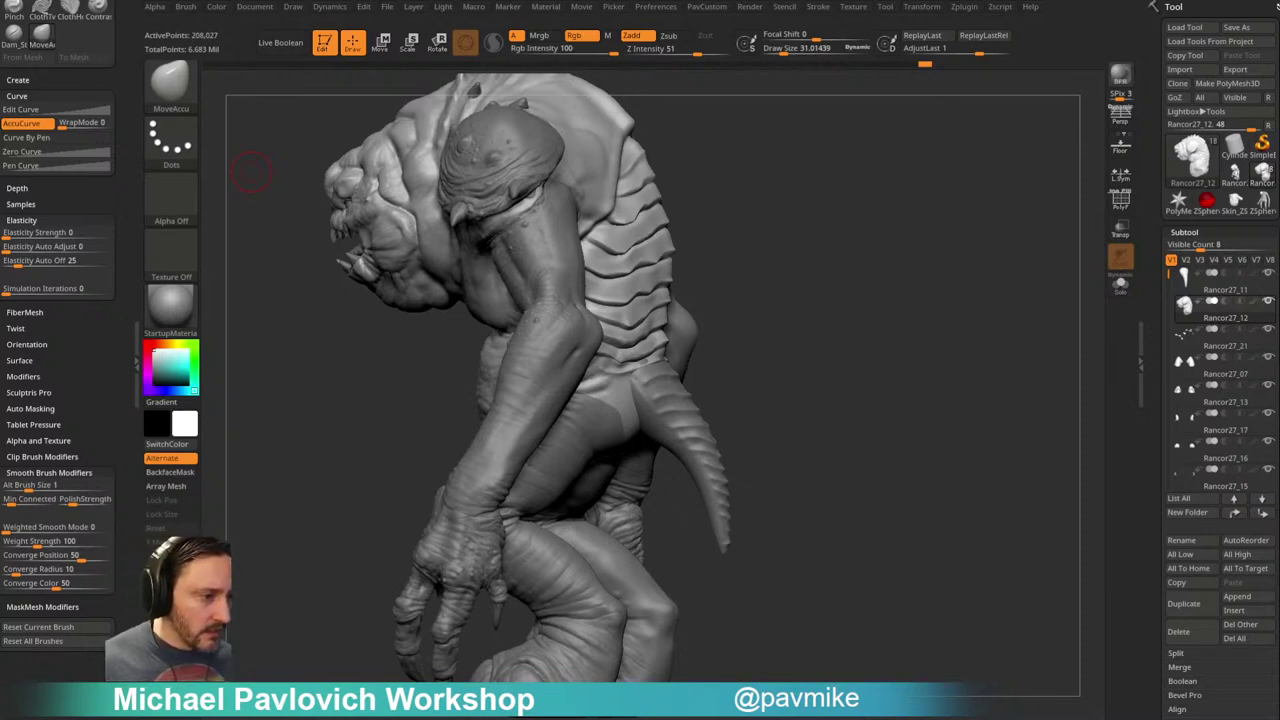
# Step: Switch to the browser, view the photo of the orange-suited action figure on the Twitter profile, and return to ZBrush
pyautogui.moveTo(508, 719); pyautogui.dragTo(516, 42)
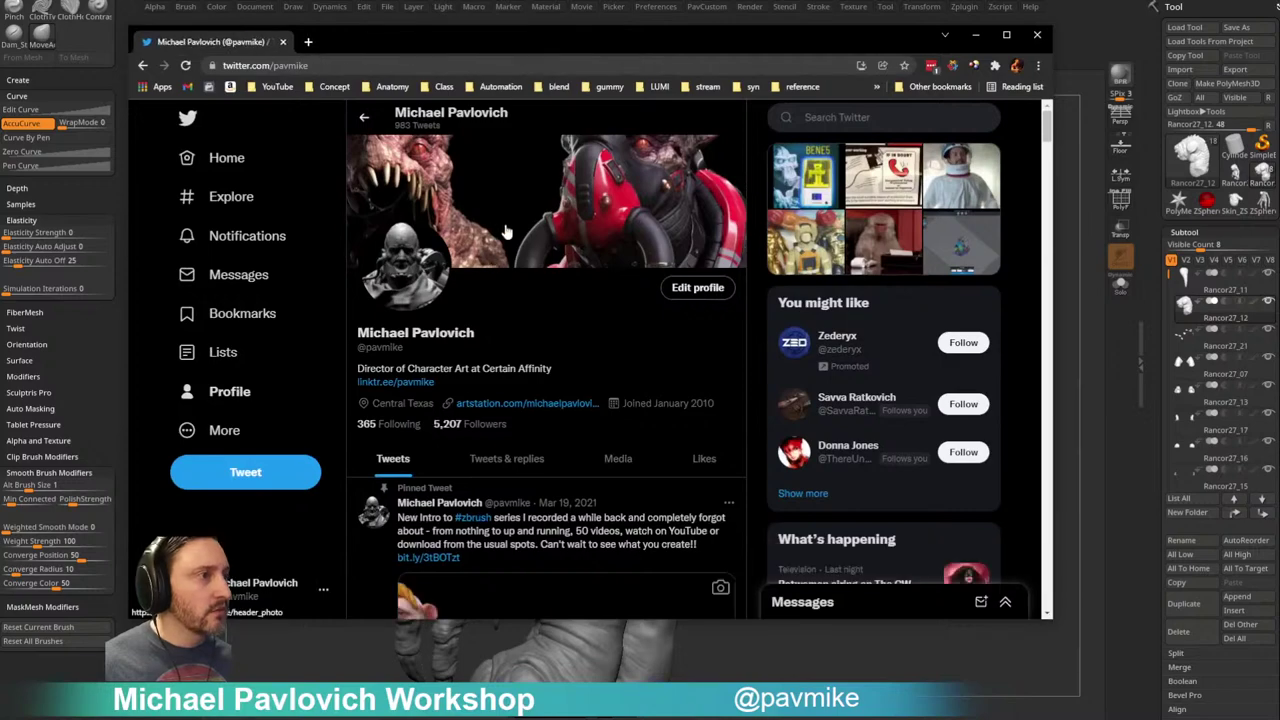
pyautogui.scroll(-5, 507, 227)
pyautogui.scroll(-10, 507, 236)
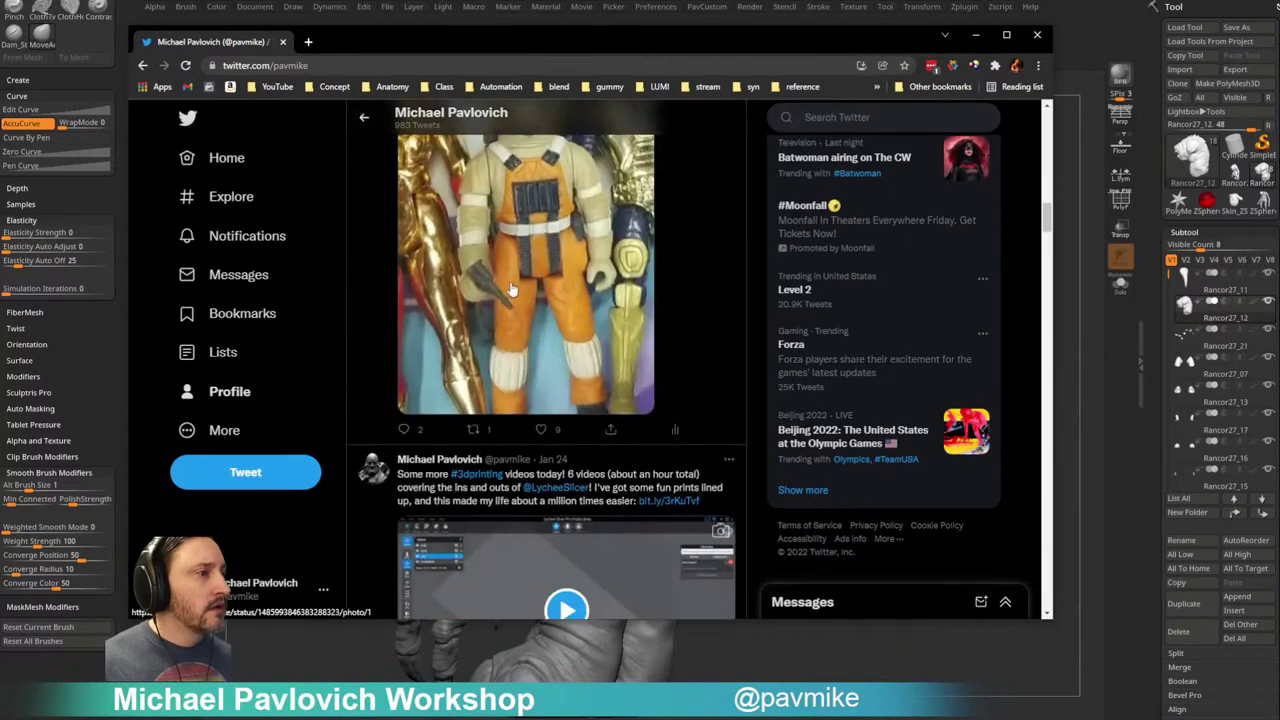
pyautogui.click(520, 283)
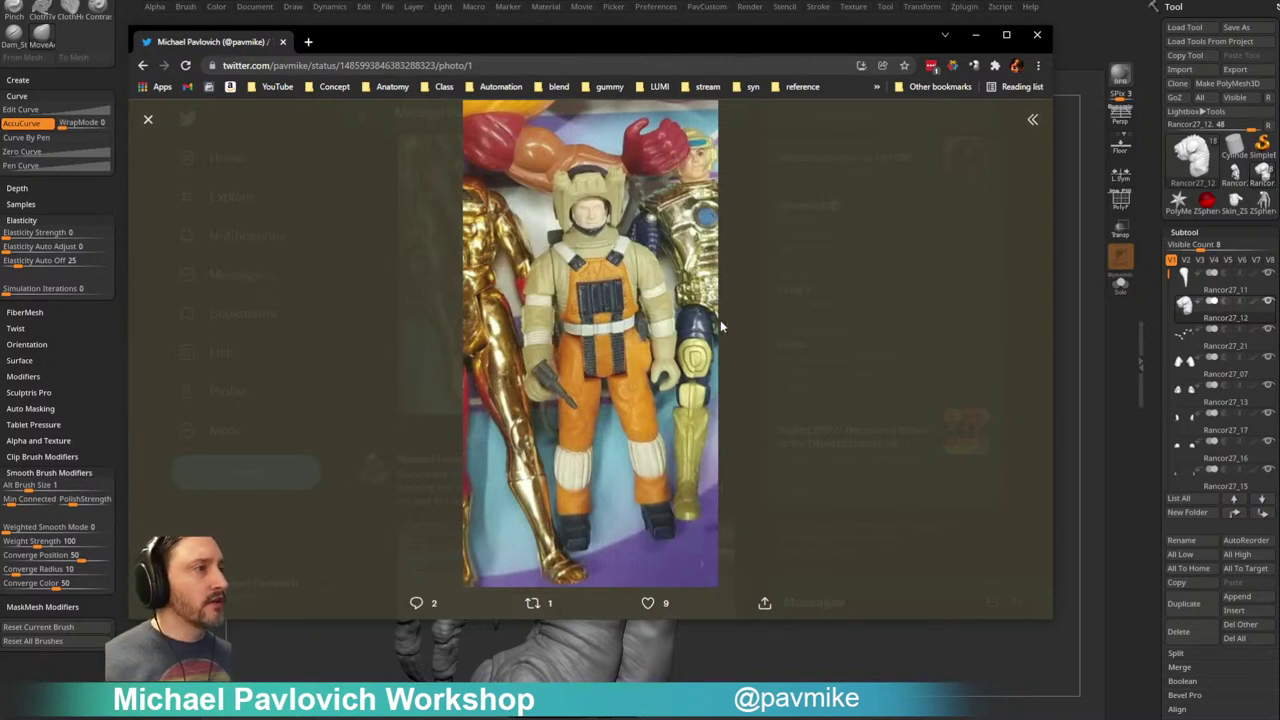
pyautogui.click(148, 120)
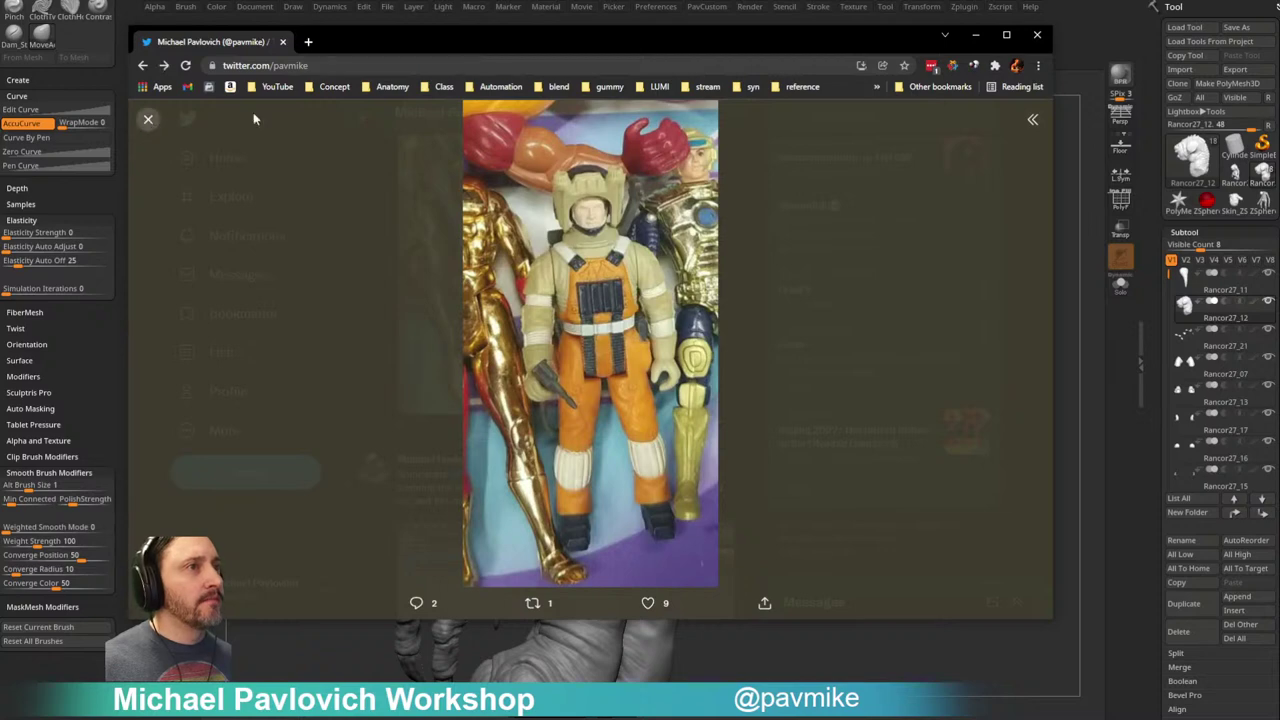
pyautogui.hotkey('alt', 'Tab')
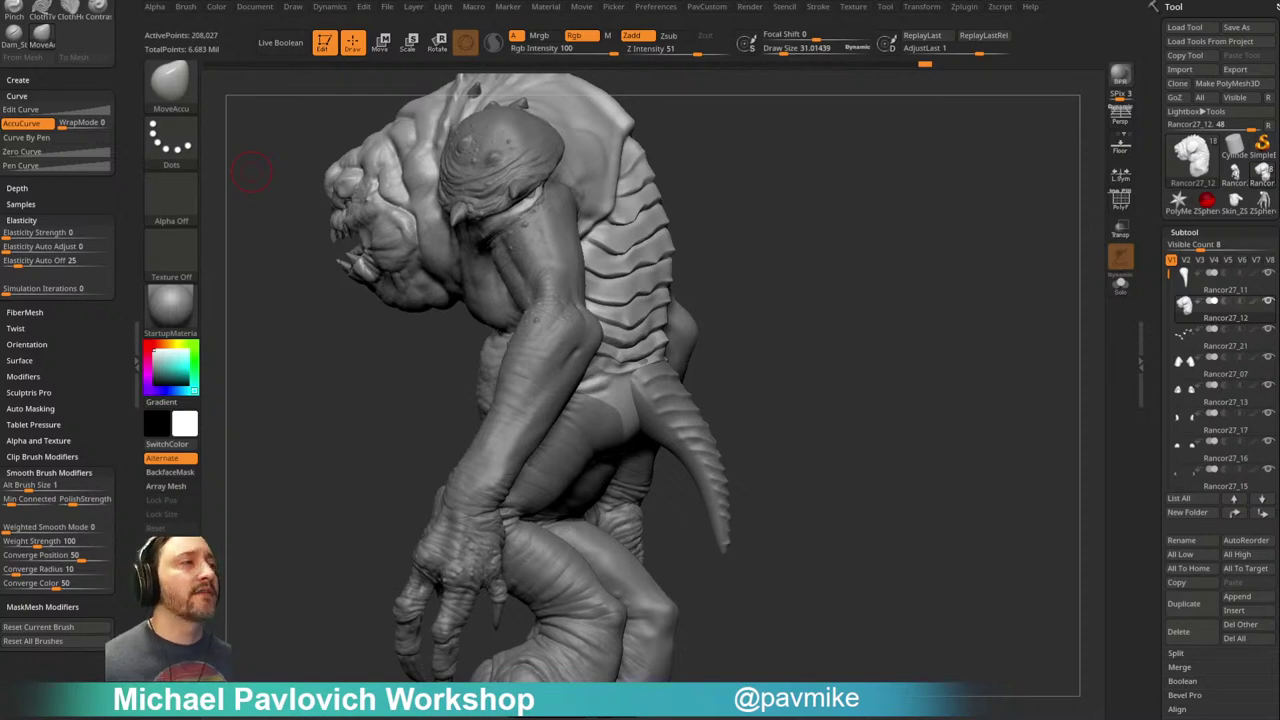
# Step: With the Standard brush active, pick through the creature's parts and make the arms, Rancor27_09, the active subtool
pyautogui.moveTo(815, 264)
pyautogui.mouseDown()
pyautogui.moveTo(869, 243)
pyautogui.moveTo(921, 292)
pyautogui.mouseUp()
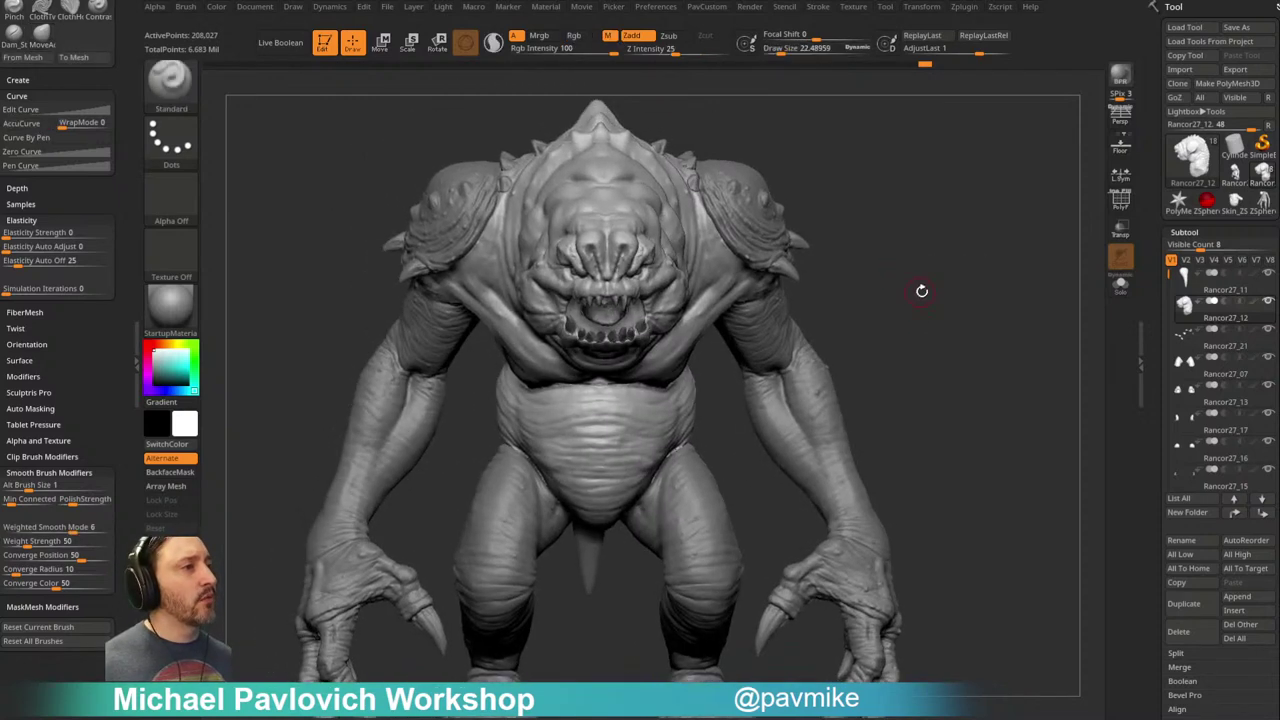
pyautogui.keyDown('ctrl'); pyautogui.moveTo(921, 292); pyautogui.dragTo(903, 290, button='right'); pyautogui.keyUp('ctrl')
pyautogui.moveTo(651, 377); pyautogui.dragTo(618, 398, button='right')
pyautogui.keyDown('alt'); pyautogui.click(728, 241); pyautogui.keyUp('alt')
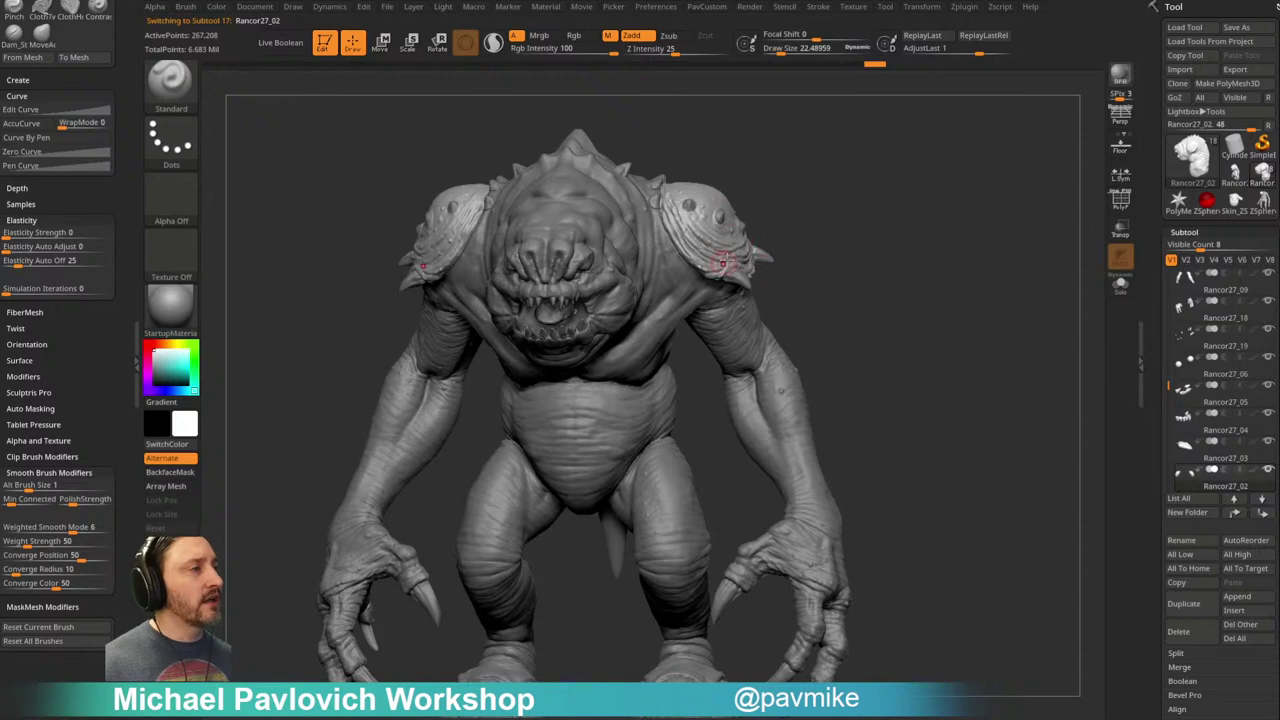
pyautogui.moveTo(807, 239)
pyautogui.mouseDown()
pyautogui.moveTo(769, 249)
pyautogui.moveTo(809, 231)
pyautogui.mouseUp()
pyautogui.keyDown('alt'); pyautogui.click(731, 299); pyautogui.keyUp('alt')
pyautogui.keyDown('alt'); pyautogui.click(722, 222); pyautogui.keyUp('alt')
pyautogui.keyDown('alt'); pyautogui.click(657, 281); pyautogui.keyUp('alt')
pyautogui.keyDown('alt'); pyautogui.click(734, 315); pyautogui.keyUp('alt')
pyautogui.keyDown('alt'); pyautogui.moveTo(838, 279); pyautogui.dragTo(817, 243); pyautogui.keyUp('alt')
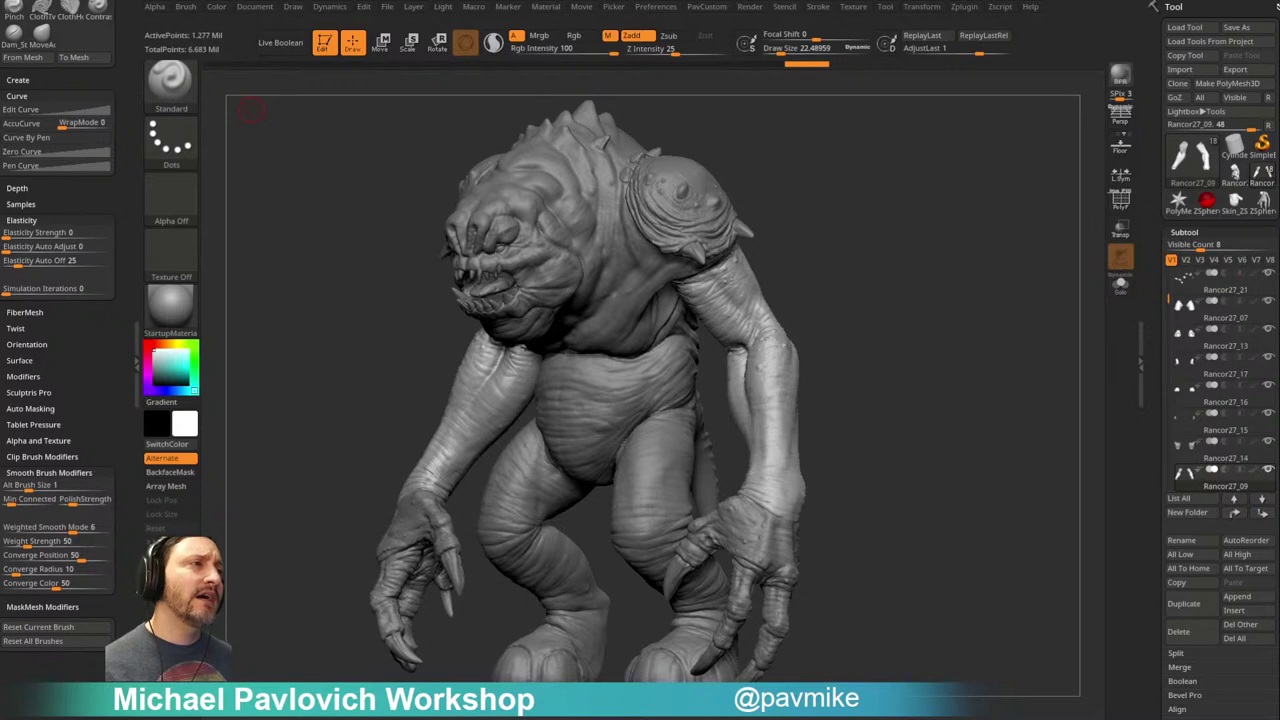
# Step: Set the Standard brush's draw size to about 18.8
pyautogui.moveTo(1000, 274)
pyautogui.mouseDown()
pyautogui.moveTo(966, 274)
pyautogui.moveTo(980, 294)
pyautogui.moveTo(957, 277)
pyautogui.moveTo(975, 270)
pyautogui.moveTo(903, 271)
pyautogui.moveTo(957, 263)
pyautogui.moveTo(948, 270)
pyautogui.mouseUp()
pyautogui.press('s')
pyautogui.moveTo(952, 275)
pyautogui.mouseDown()
pyautogui.moveTo(983, 303)
pyautogui.moveTo(961, 308)
pyautogui.mouseUp()
pyautogui.press('s')
pyautogui.moveTo(961, 305)
pyautogui.mouseDown()
pyautogui.moveTo(972, 295)
pyautogui.moveTo(886, 309)
pyautogui.moveTo(971, 289)
pyautogui.moveTo(971, 303)
pyautogui.moveTo(969, 287)
pyautogui.mouseUp()
# Step: Look over the Draw preferences for brush size and collapse that section
pyautogui.click(655, 7)
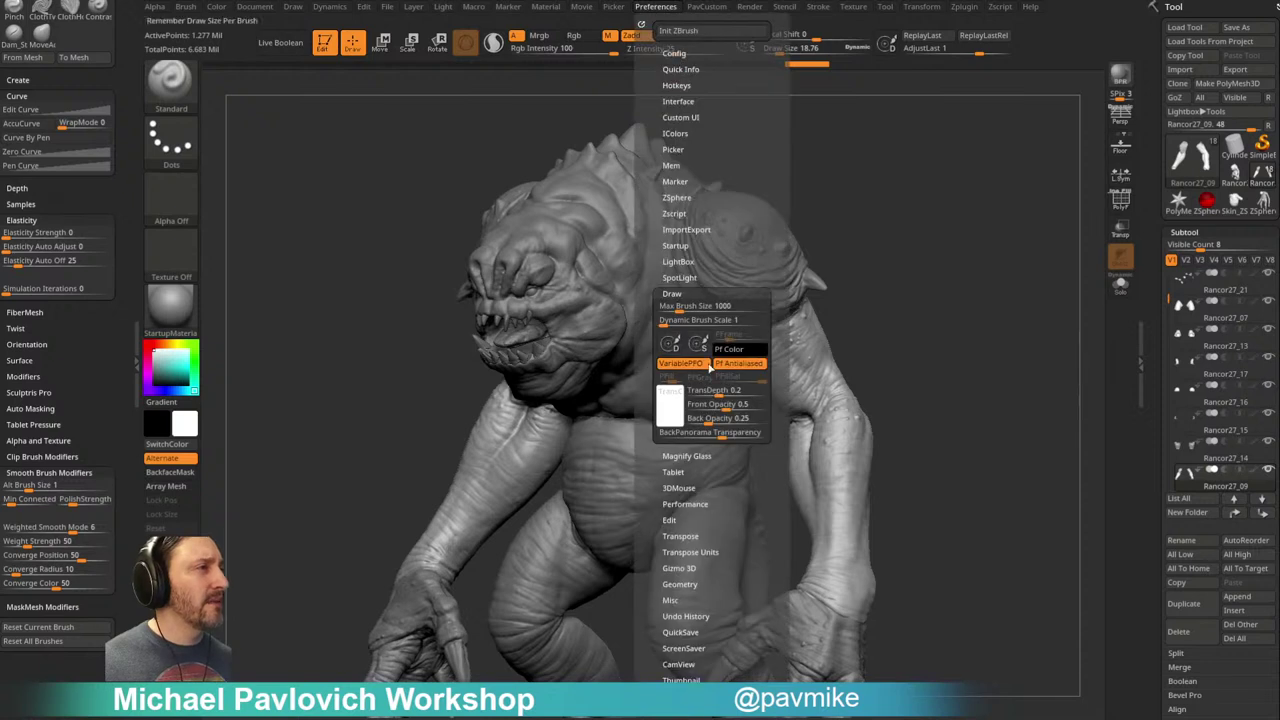
pyautogui.click(688, 295)
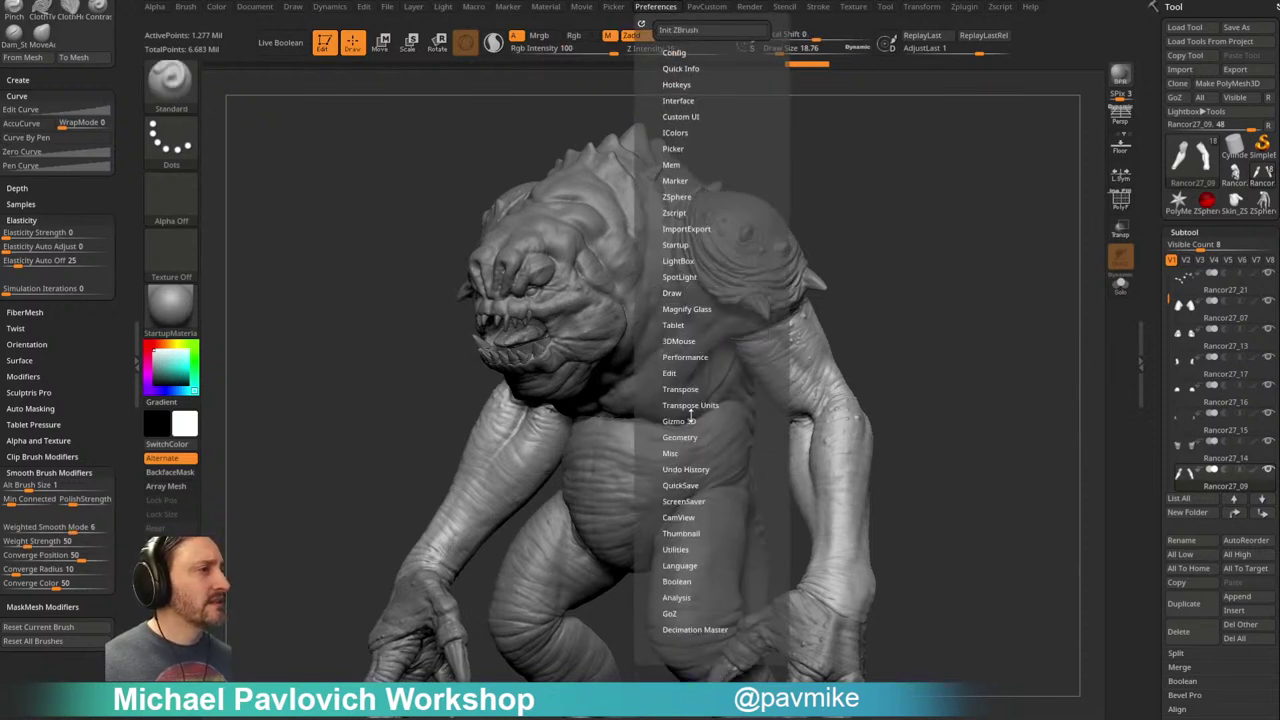
pyautogui.moveTo(880, 300); pyautogui.dragTo(903, 289)
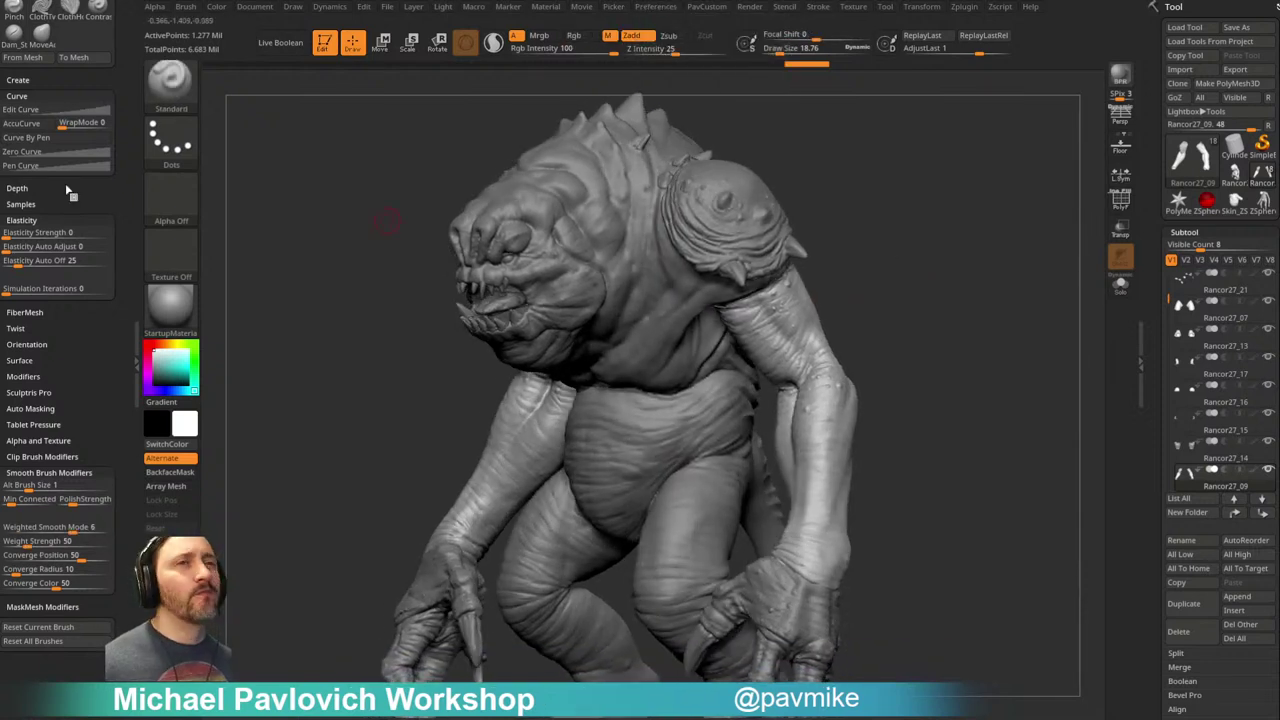
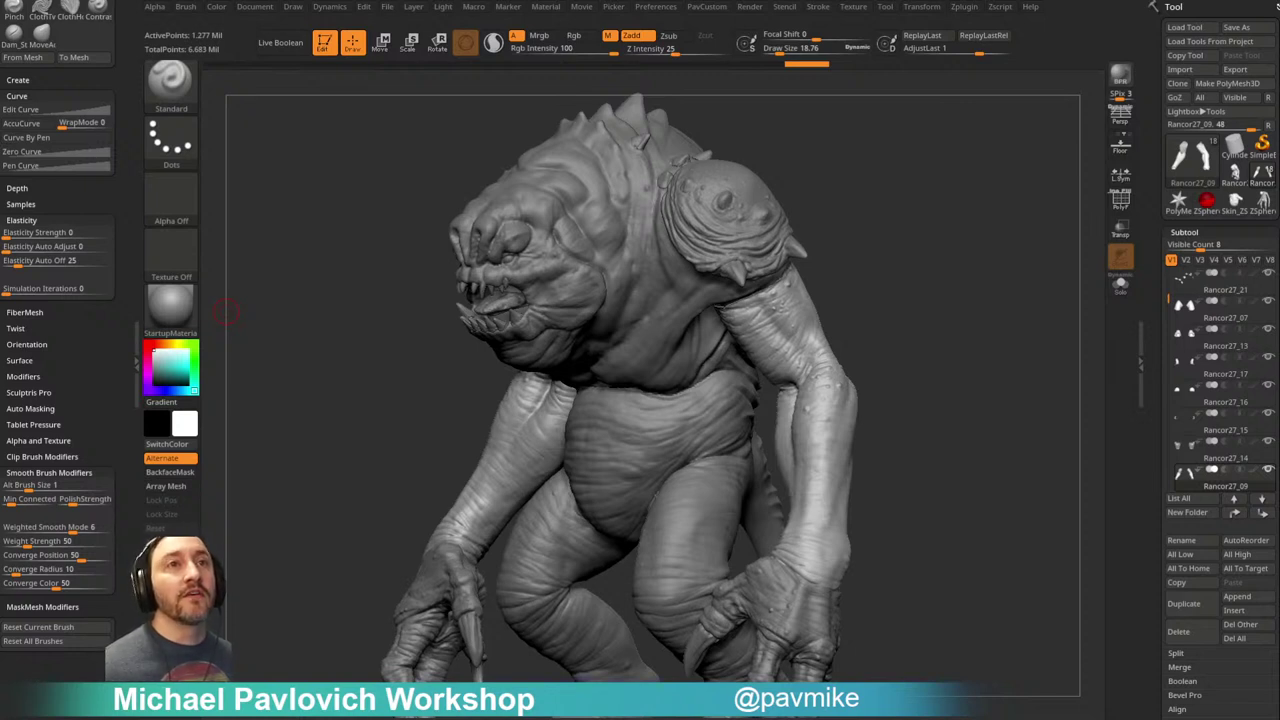
# Step: Examine the QTransThreshold1 setting in the Performance preferences
pyautogui.click(652, 8)
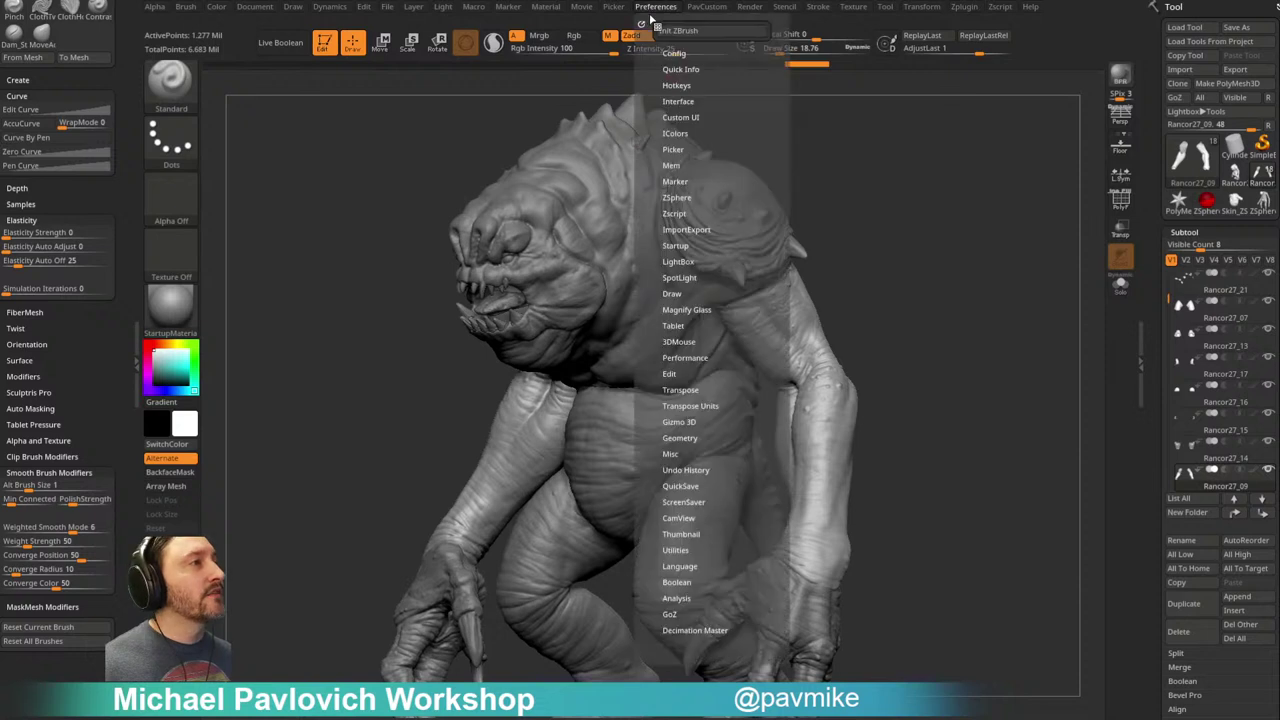
pyautogui.click(685, 357)
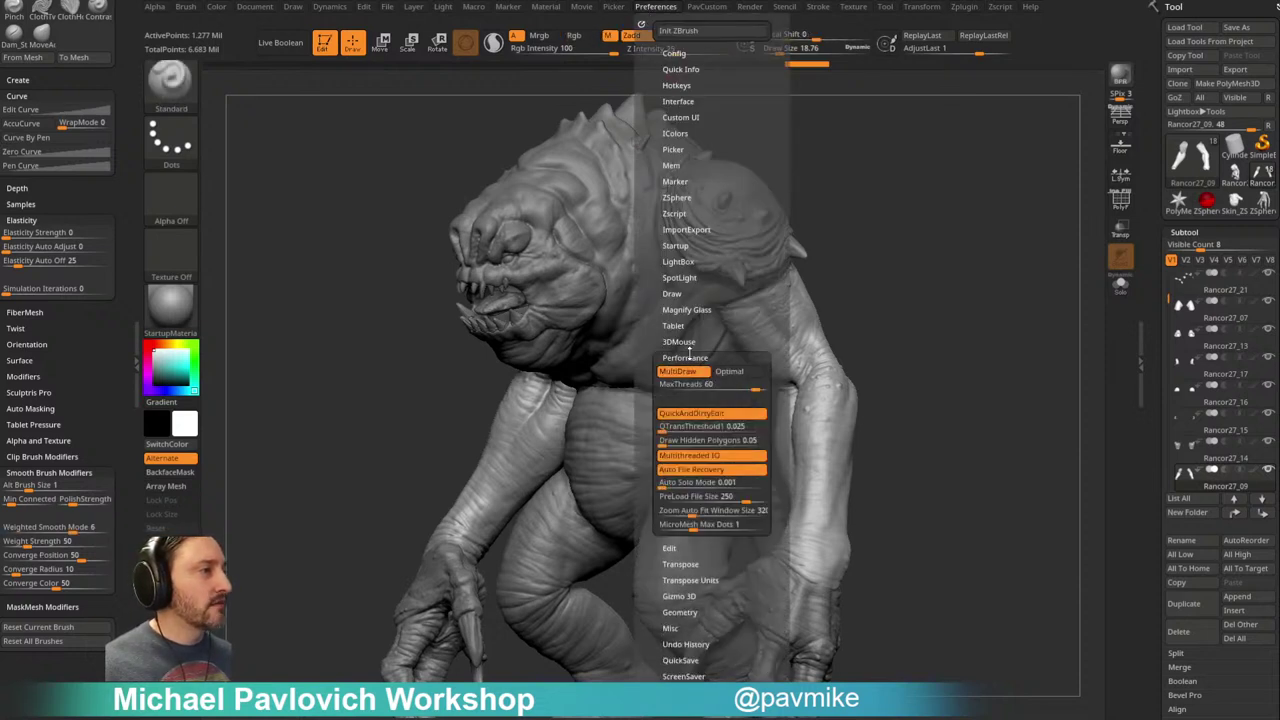
pyautogui.click(720, 427)
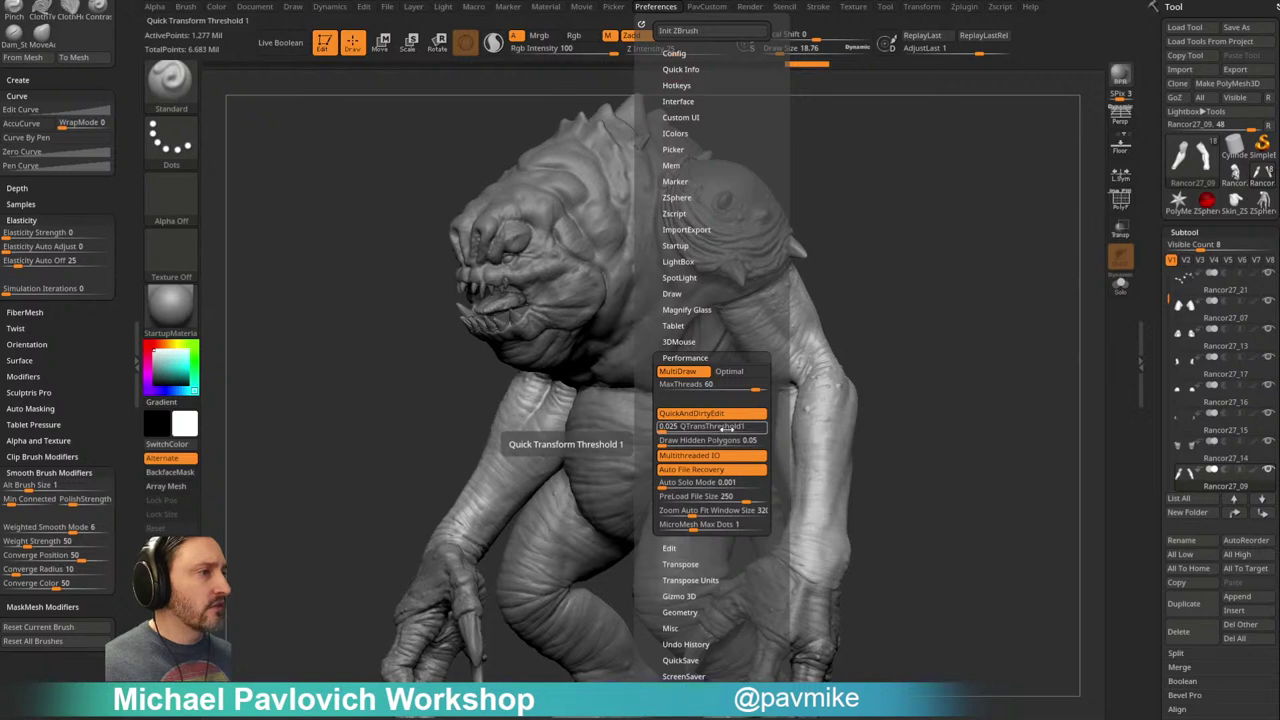
pyautogui.press('ctrl')
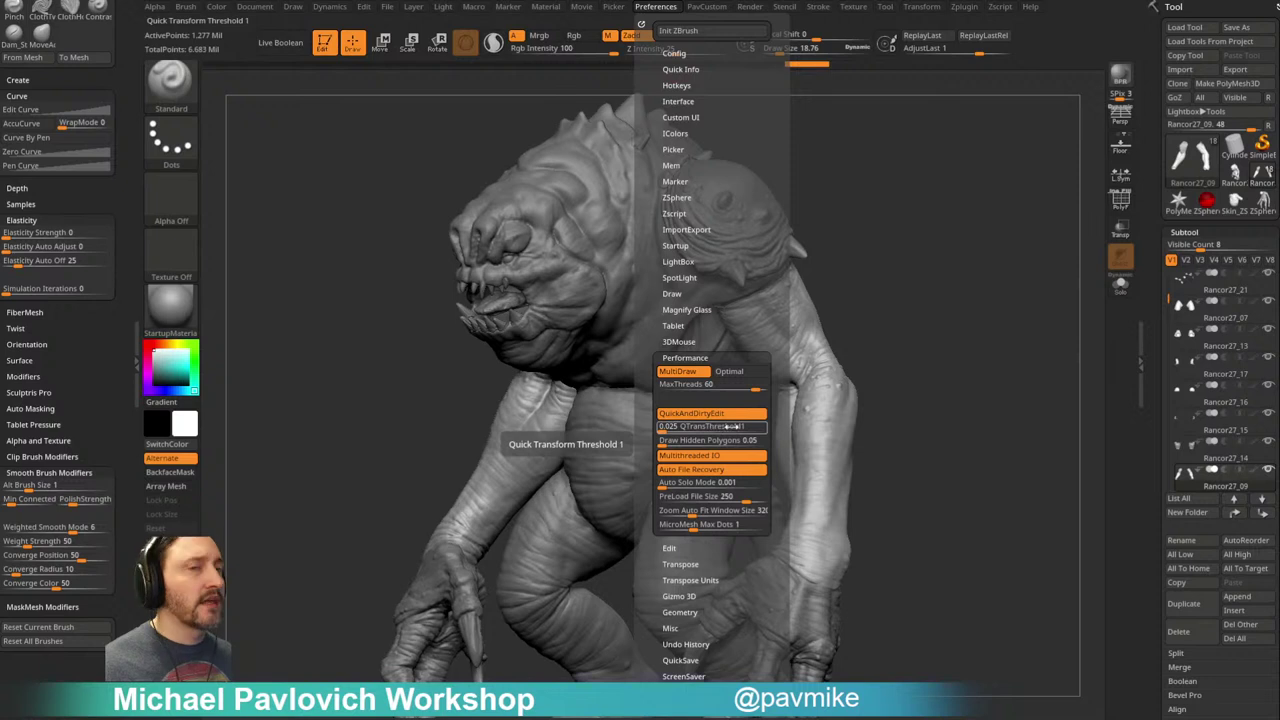
pyautogui.click(55, 246)
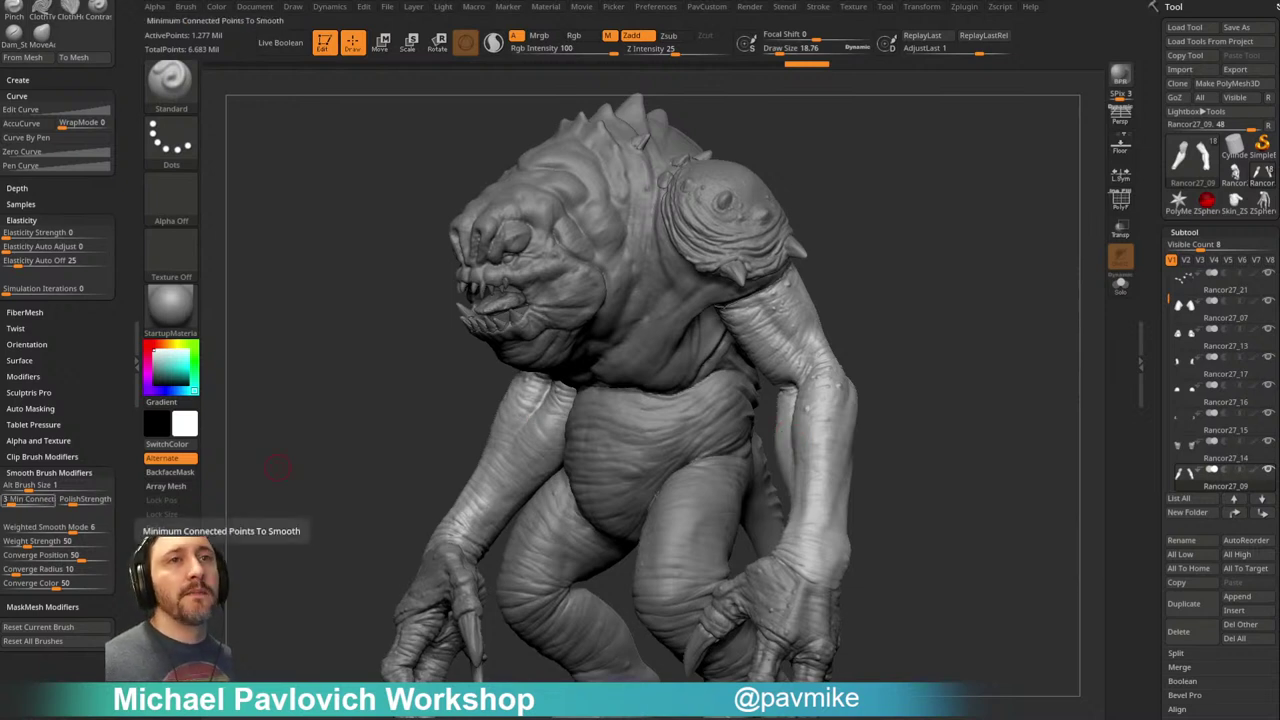
# Step: Set the Standard brush's draw size to about 20.6 and inspect the whole creature from the front and side
pyautogui.moveTo(848, 280); pyautogui.dragTo(986, 248)
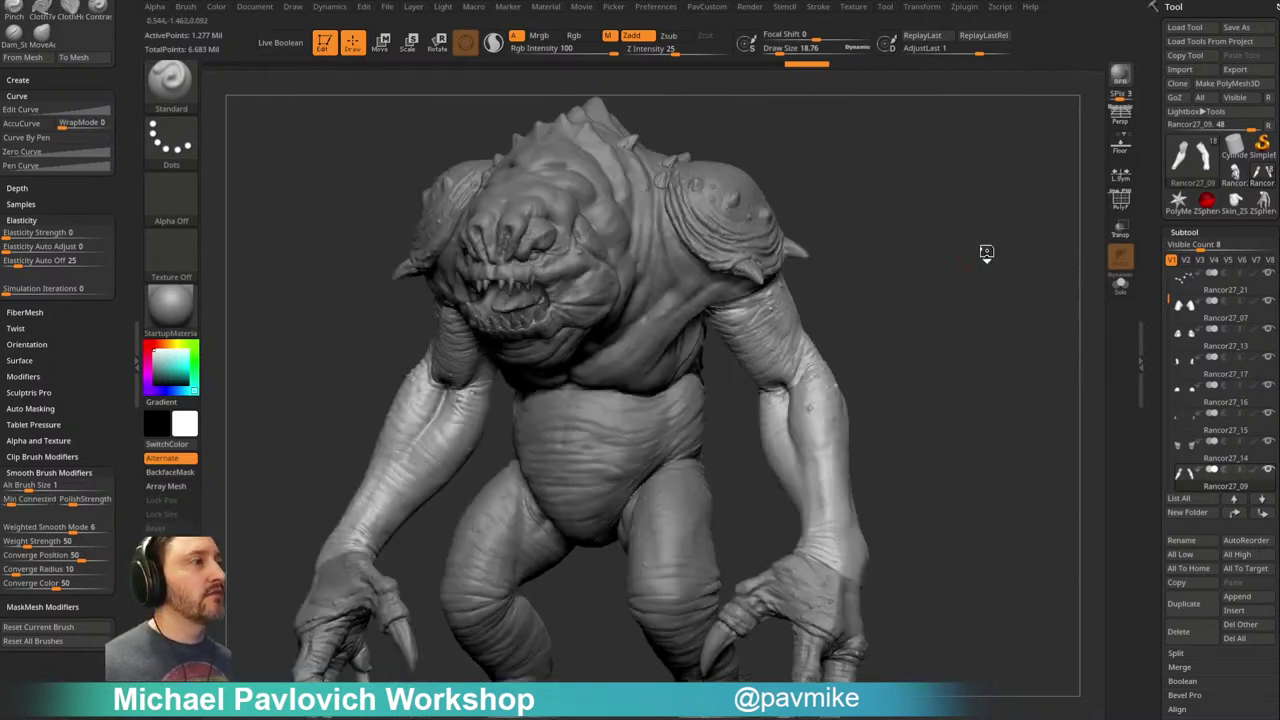
pyautogui.press('s')
pyautogui.keyDown('alt'); pyautogui.moveTo(922, 189); pyautogui.dragTo(946, 249); pyautogui.keyUp('alt')
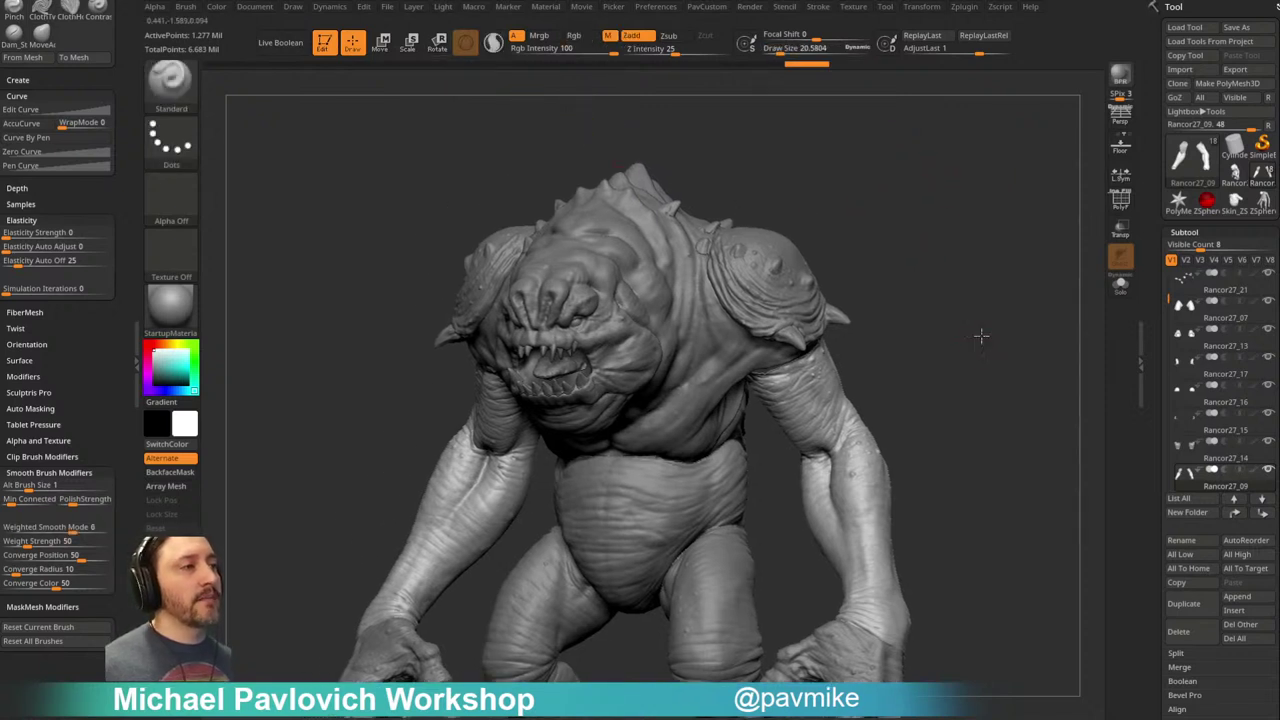
pyautogui.moveTo(986, 352); pyautogui.dragTo(706, 336)
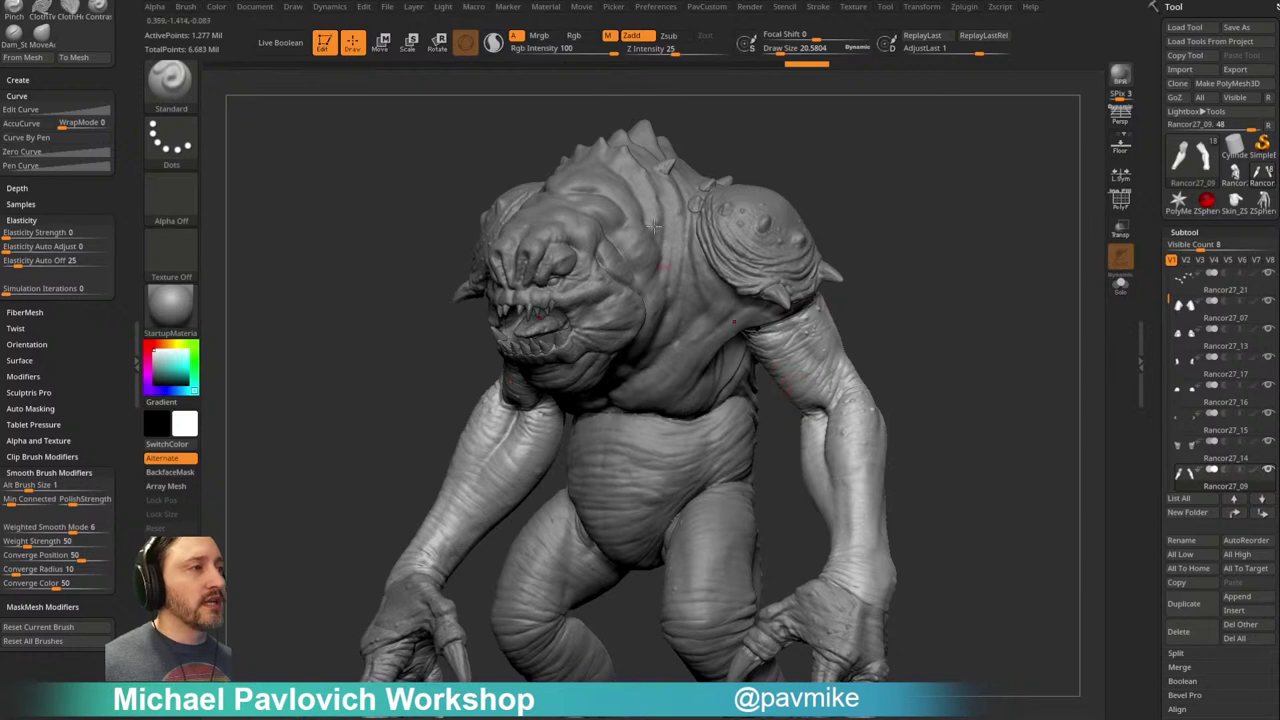
pyautogui.moveTo(903, 297); pyautogui.dragTo(978, 269)
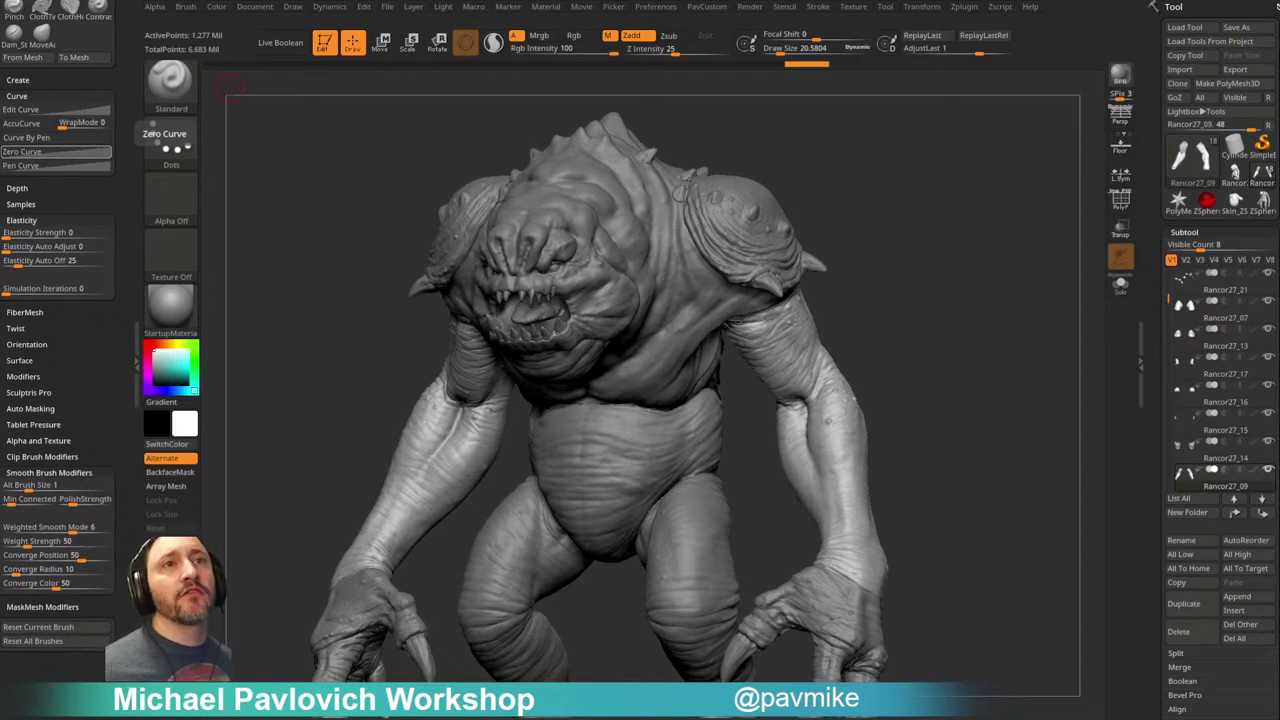
pyautogui.moveTo(878, 281); pyautogui.dragTo(920, 263)
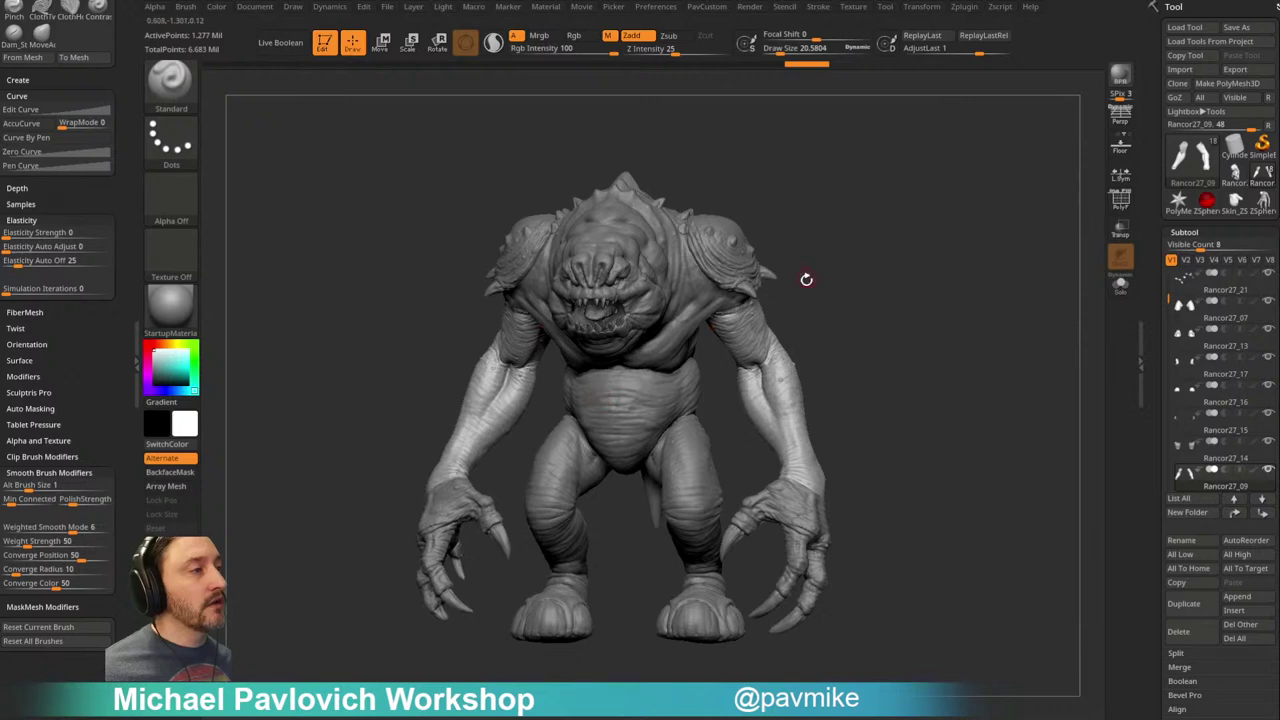
# Step: Show the arm subtool's export settings to check its scale and axis offsets
pyautogui.scroll(-10, 1165, 350)
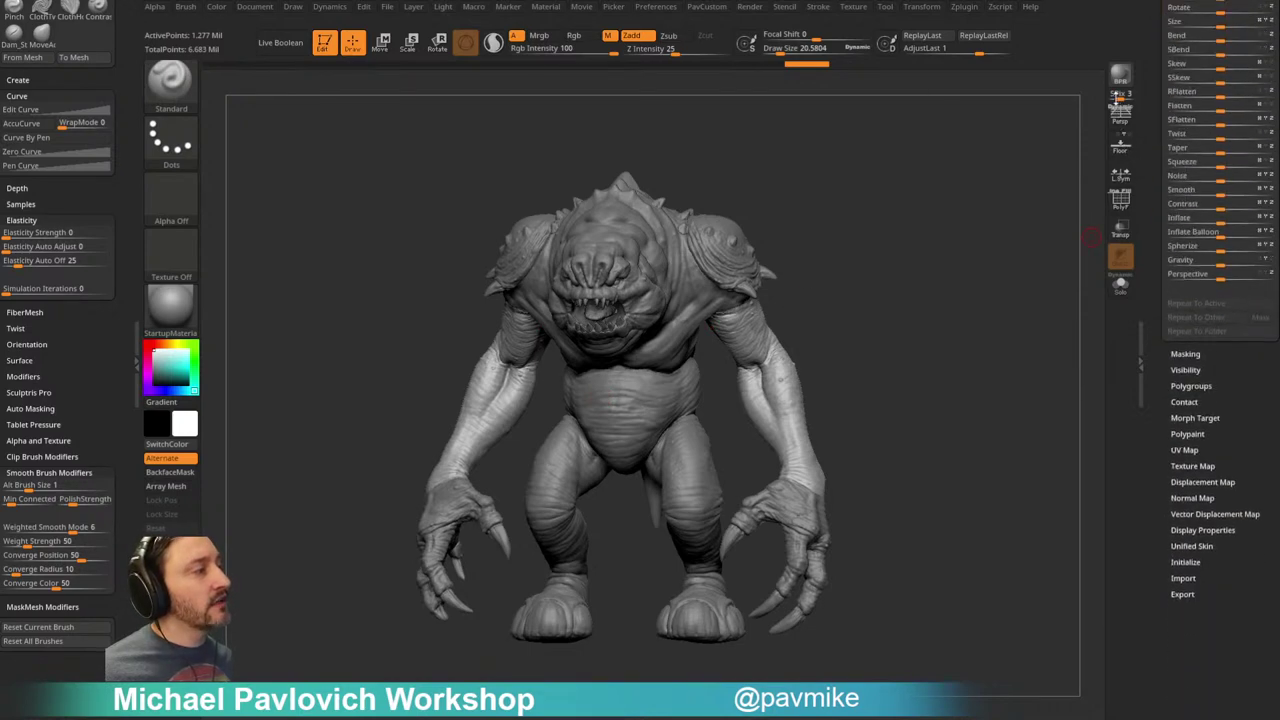
pyautogui.press('shift')
pyautogui.click(1182, 395)
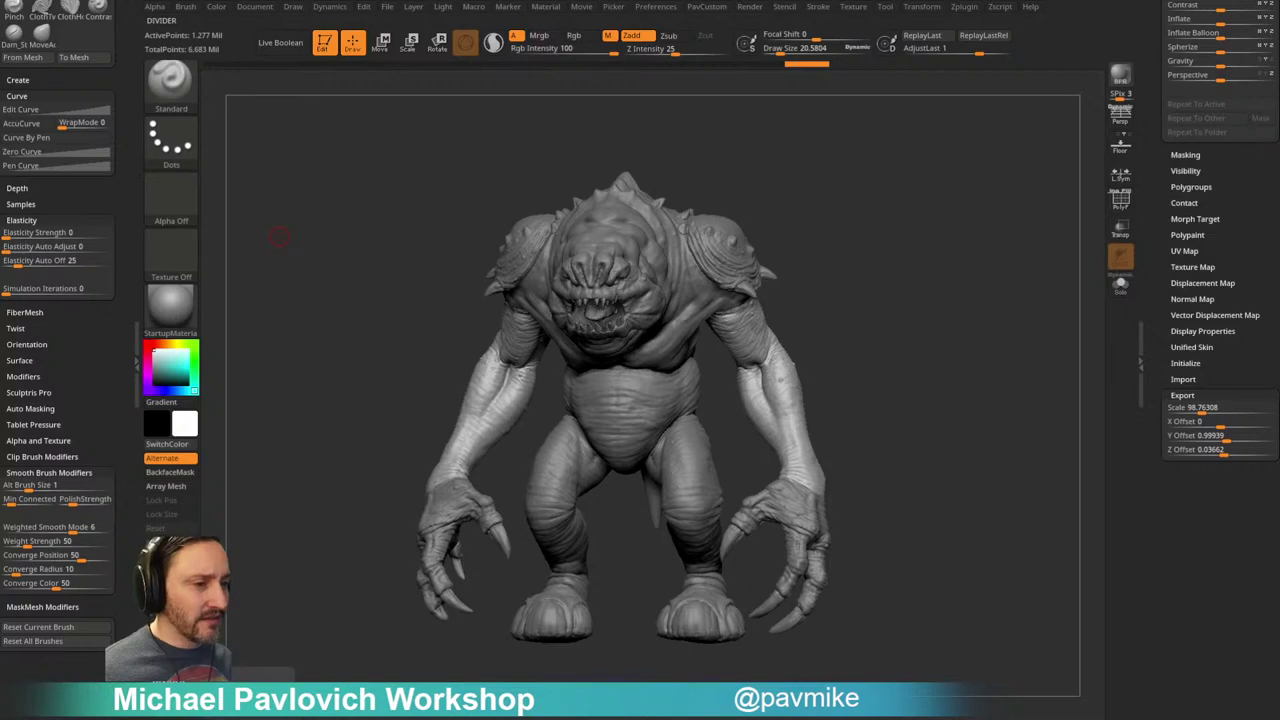
# Step: Switch to the browser and look through the ArtStation portfolio down to the Intro to ZBrush tutorials
pyautogui.hotkey('alt', 'Tab')
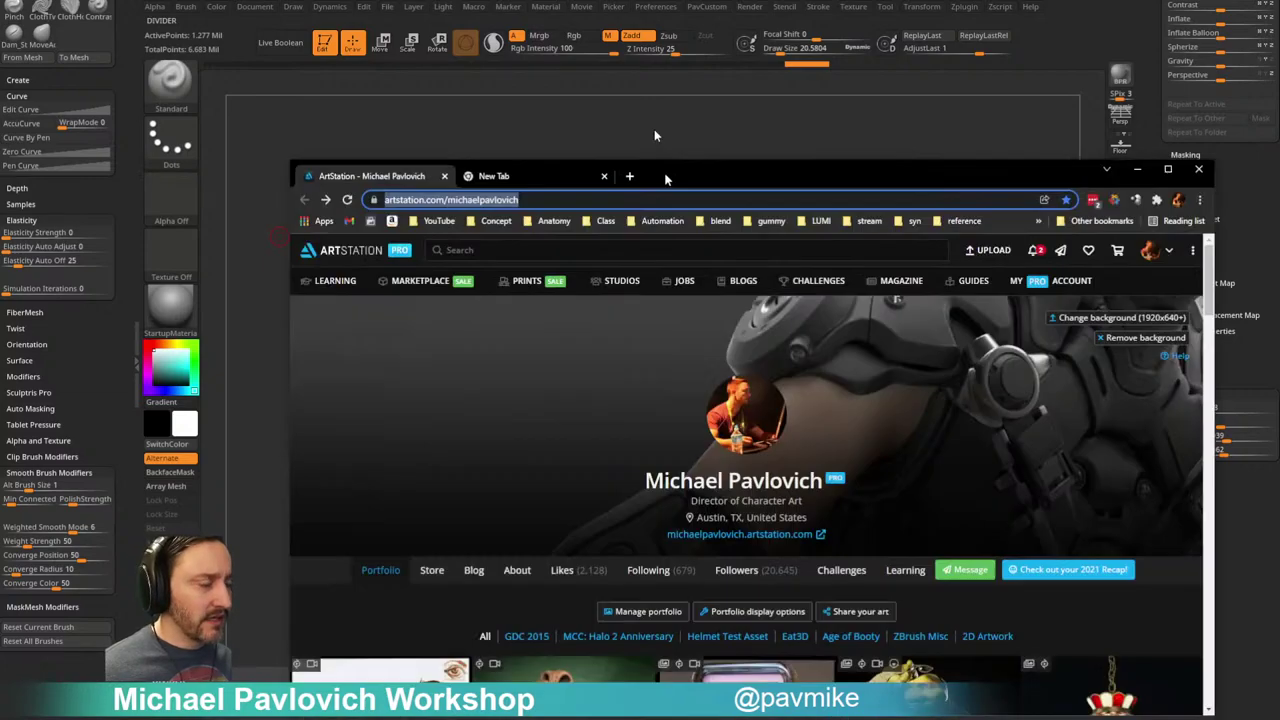
pyautogui.scroll(-3, 441, 346)
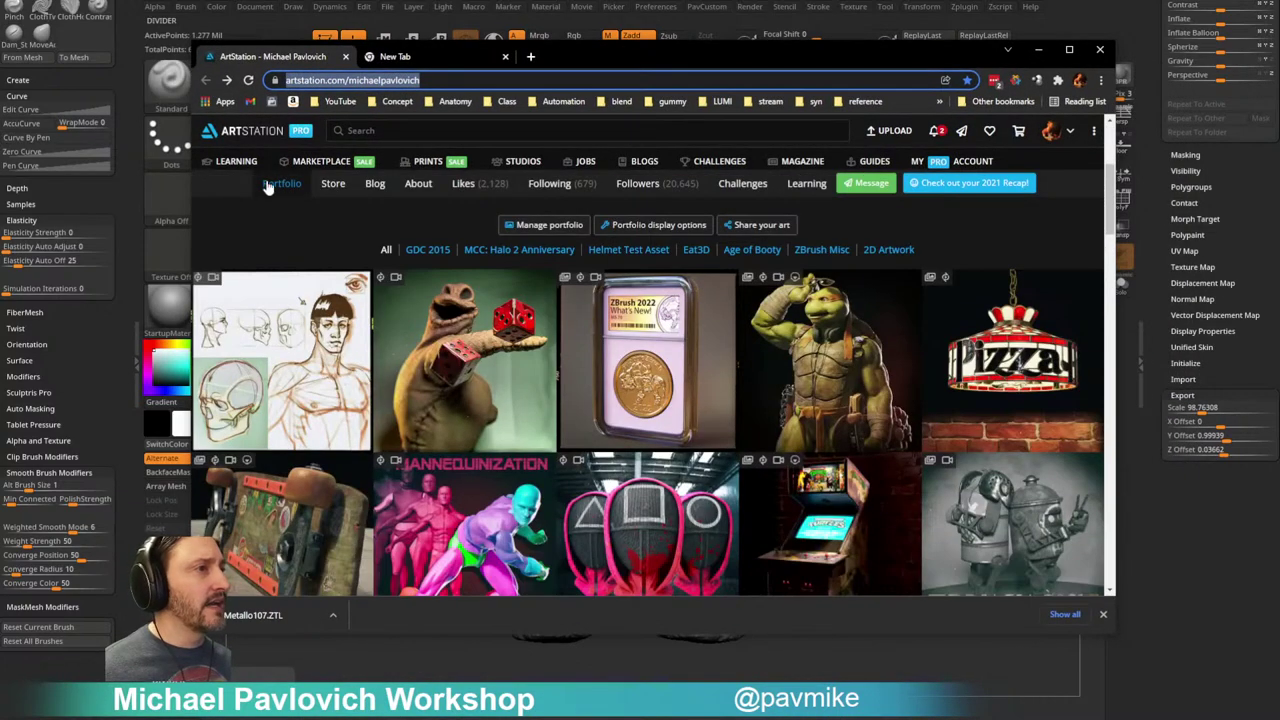
pyautogui.scroll(-12, 300, 260)
pyautogui.scroll(-6, 310, 268)
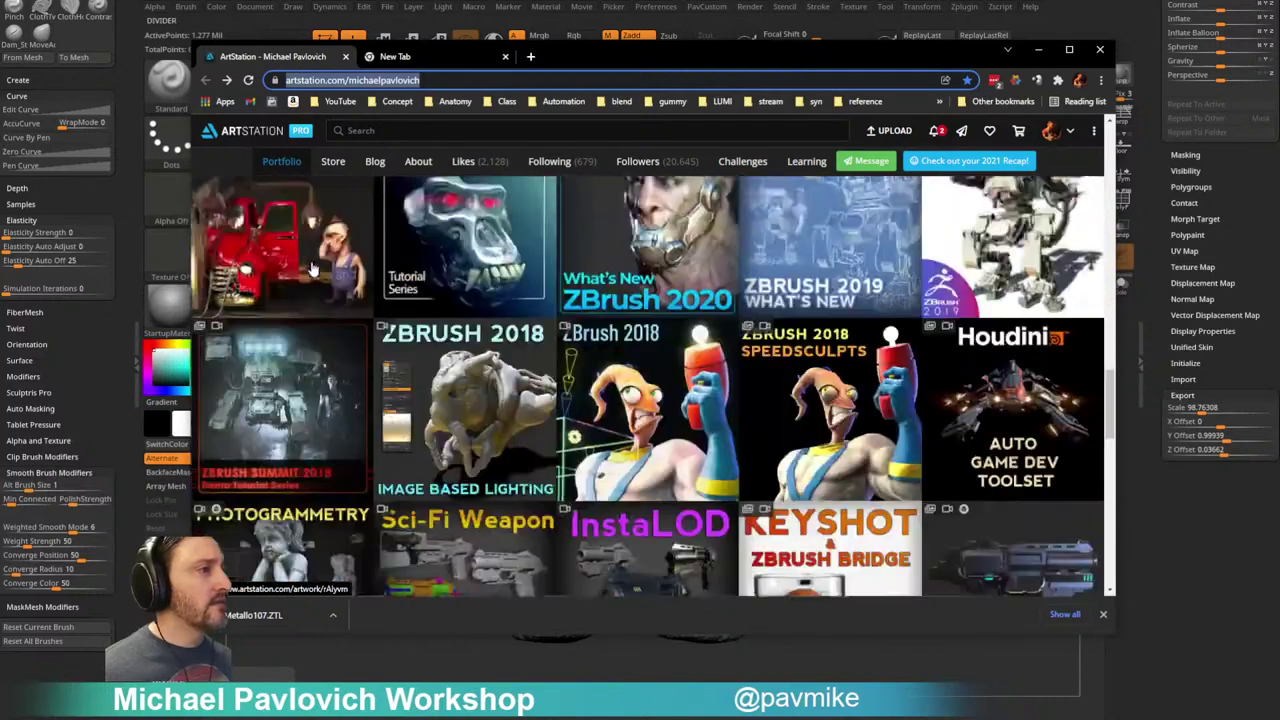
pyautogui.scroll(2, 450, 310)
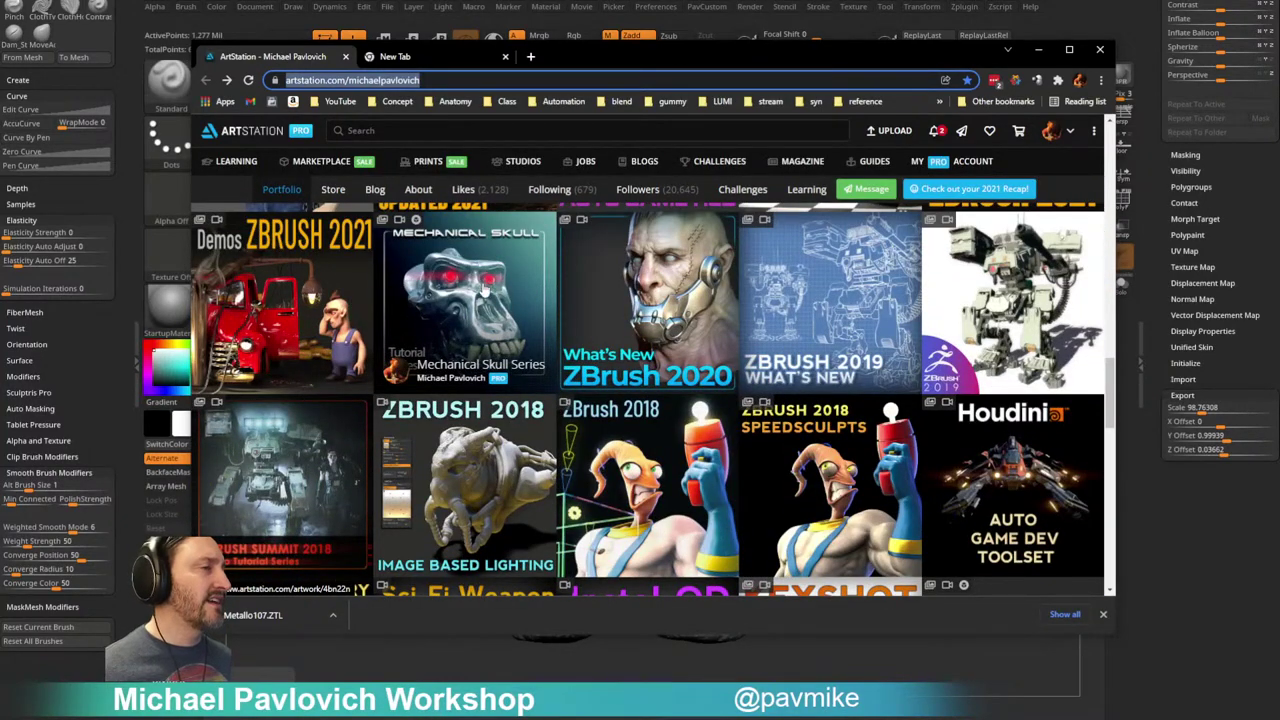
pyautogui.scroll(-1, 465, 298)
pyautogui.scroll(-10, 465, 298)
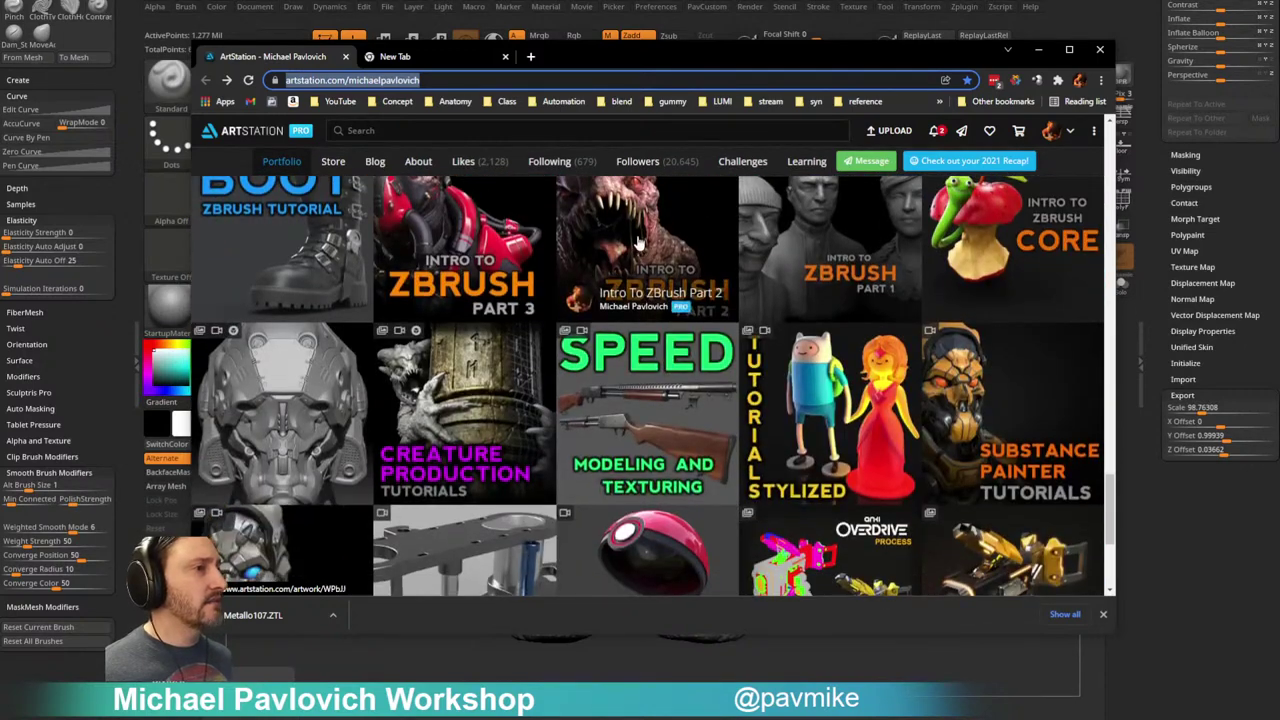
# Step: Look through the reptile creature production videos on ArtStation and switch back to ZBrush
pyautogui.click(637, 245)
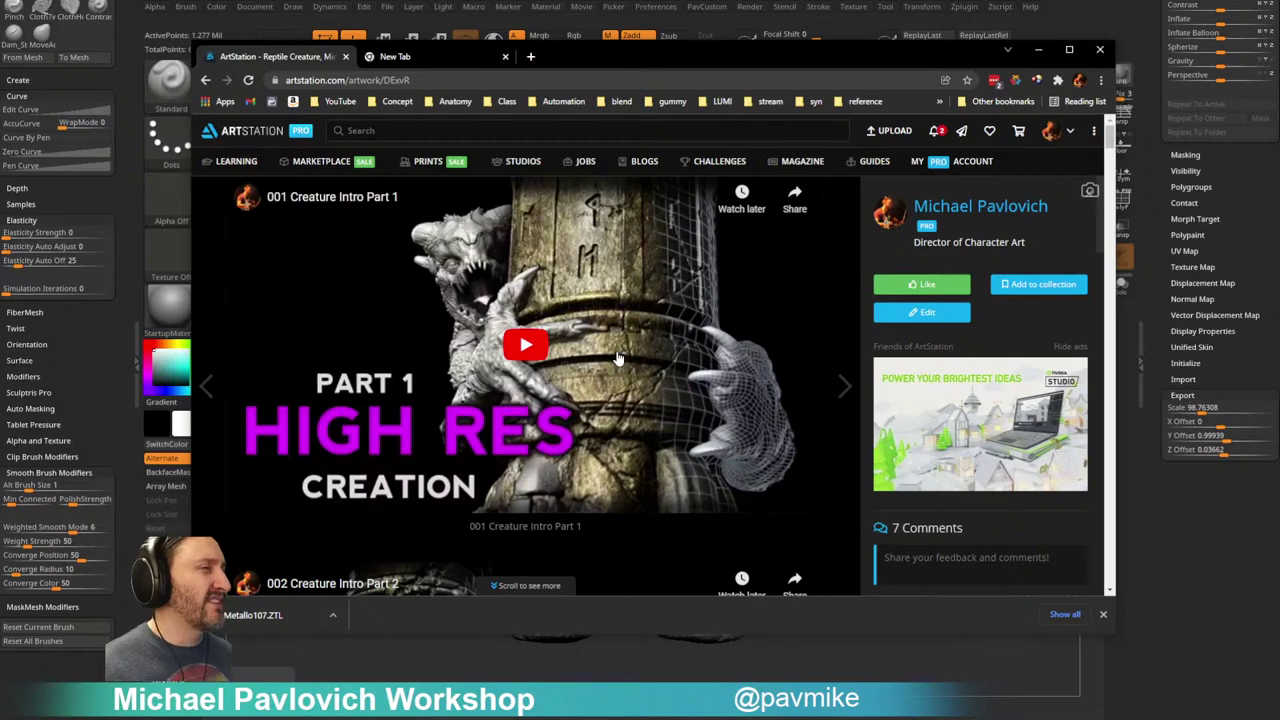
pyautogui.scroll(-8, 615, 360)
pyautogui.scroll(-10, 608, 354)
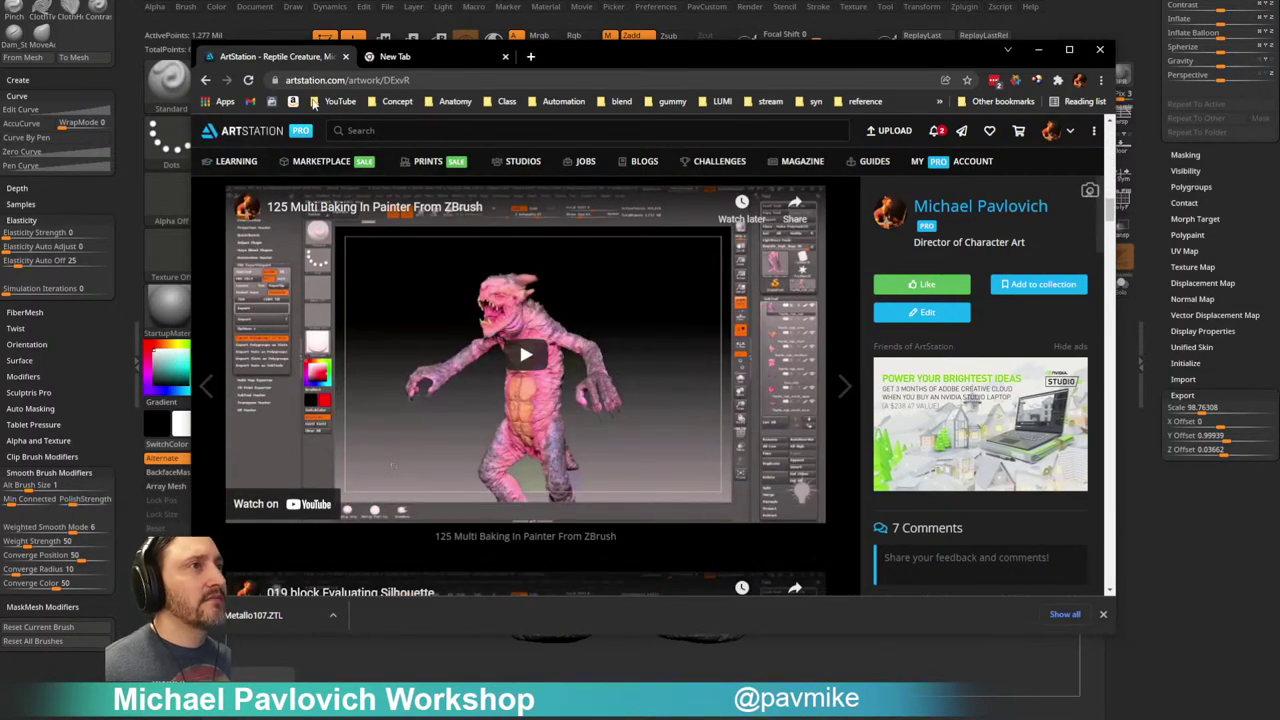
pyautogui.moveTo(561, 62); pyautogui.dragTo(613, 717)
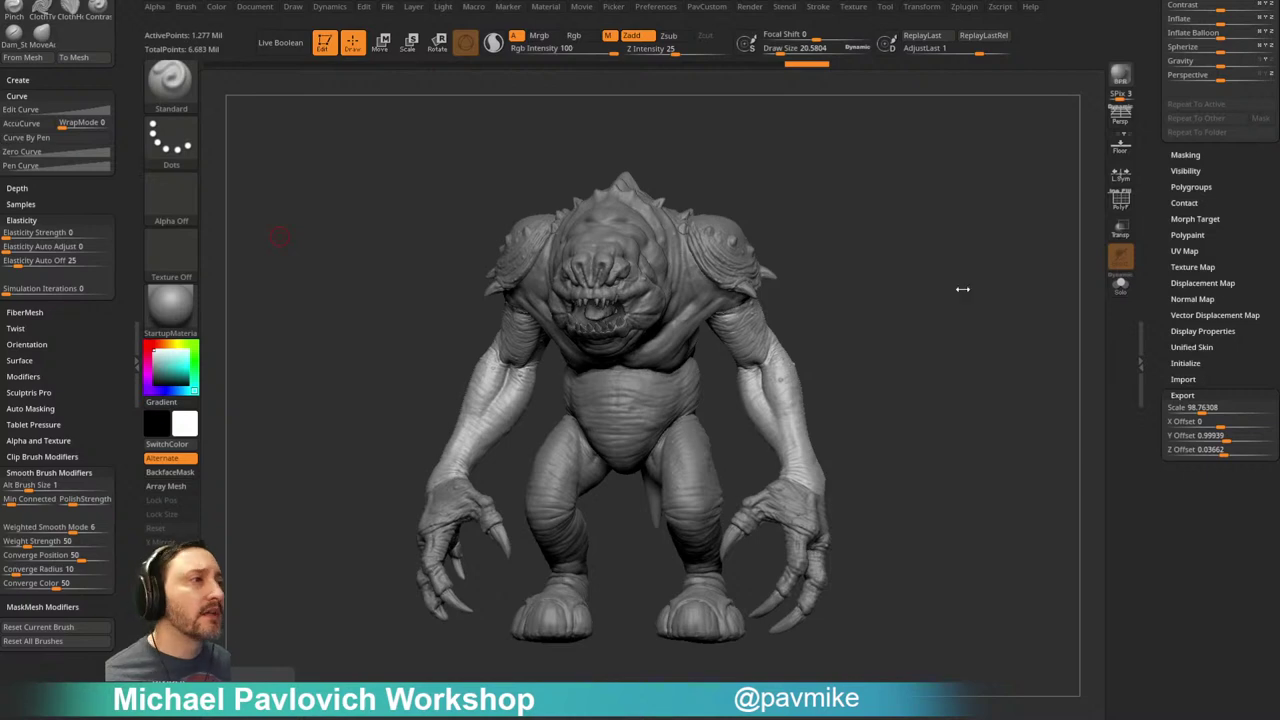
# Step: Select the head and torso subtool and inspect the Rancor's face, shoulders and belly from several angles
pyautogui.moveTo(932, 234)
pyautogui.mouseDown()
pyautogui.moveTo(955, 250)
pyautogui.moveTo(929, 251)
pyautogui.moveTo(946, 266)
pyautogui.moveTo(927, 280)
pyautogui.moveTo(920, 251)
pyautogui.mouseUp()
pyautogui.press('s')
pyautogui.click(926, 280)
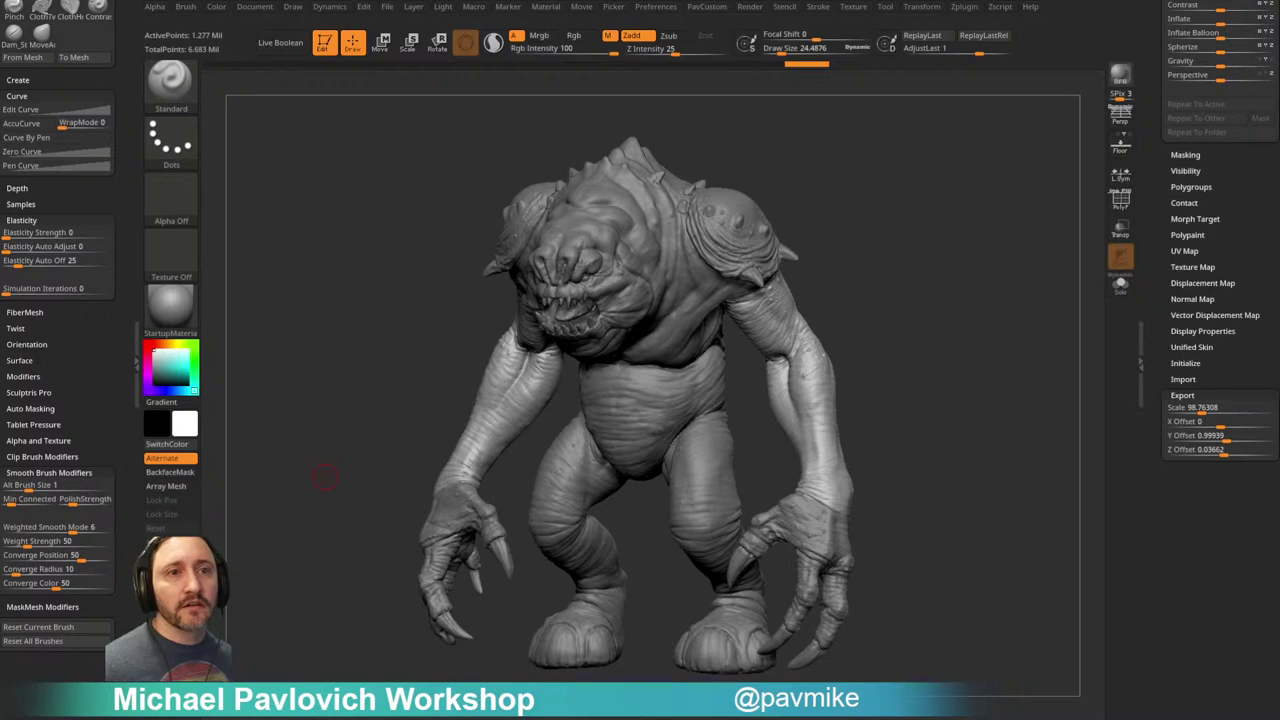
pyautogui.moveTo(858, 266)
pyautogui.mouseDown()
pyautogui.moveTo(929, 197)
pyautogui.moveTo(917, 251)
pyautogui.moveTo(951, 231)
pyautogui.moveTo(894, 251)
pyautogui.moveTo(946, 191)
pyautogui.moveTo(855, 298)
pyautogui.moveTo(871, 246)
pyautogui.moveTo(944, 300)
pyautogui.moveTo(955, 292)
pyautogui.mouseUp()
pyautogui.keyDown('alt'); pyautogui.click(664, 306); pyautogui.keyUp('alt')
pyautogui.keyDown('alt'); pyautogui.click(828, 322); pyautogui.keyUp('alt')
pyautogui.keyDown('alt'); pyautogui.moveTo(967, 345); pyautogui.dragTo(985, 285); pyautogui.keyUp('alt')
pyautogui.moveTo(815, 280)
pyautogui.keyDown('alt'); pyautogui.mouseDown()
pyautogui.moveTo(864, 400)
pyautogui.moveTo(817, 265)
pyautogui.mouseUp(); pyautogui.keyUp('alt')
pyautogui.moveTo(920, 295)
pyautogui.keyDown('alt'); pyautogui.mouseDown()
pyautogui.moveTo(1027, 296)
pyautogui.moveTo(932, 290)
pyautogui.mouseUp(); pyautogui.keyUp('alt')
pyautogui.keyDown('alt'); pyautogui.click(602, 322); pyautogui.keyUp('alt')
pyautogui.moveTo(950, 180); pyautogui.dragTo(640, 288)
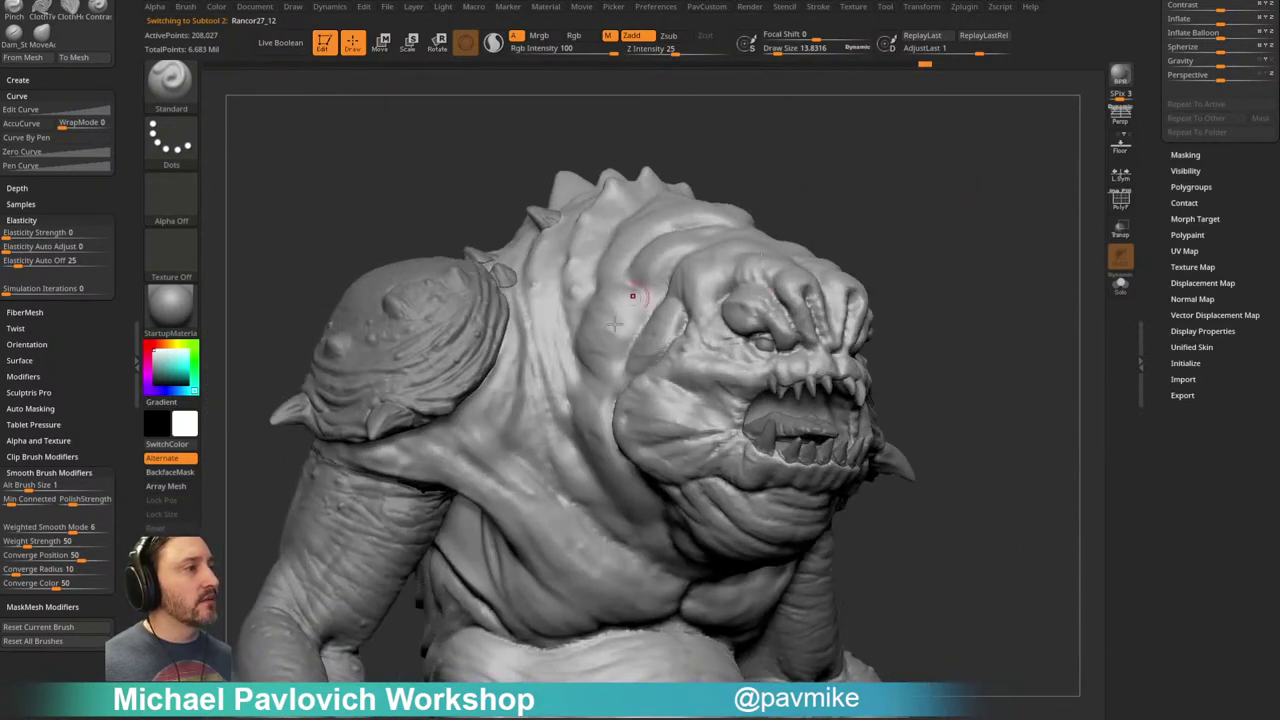
pyautogui.moveTo(930, 215); pyautogui.dragTo(990, 194)
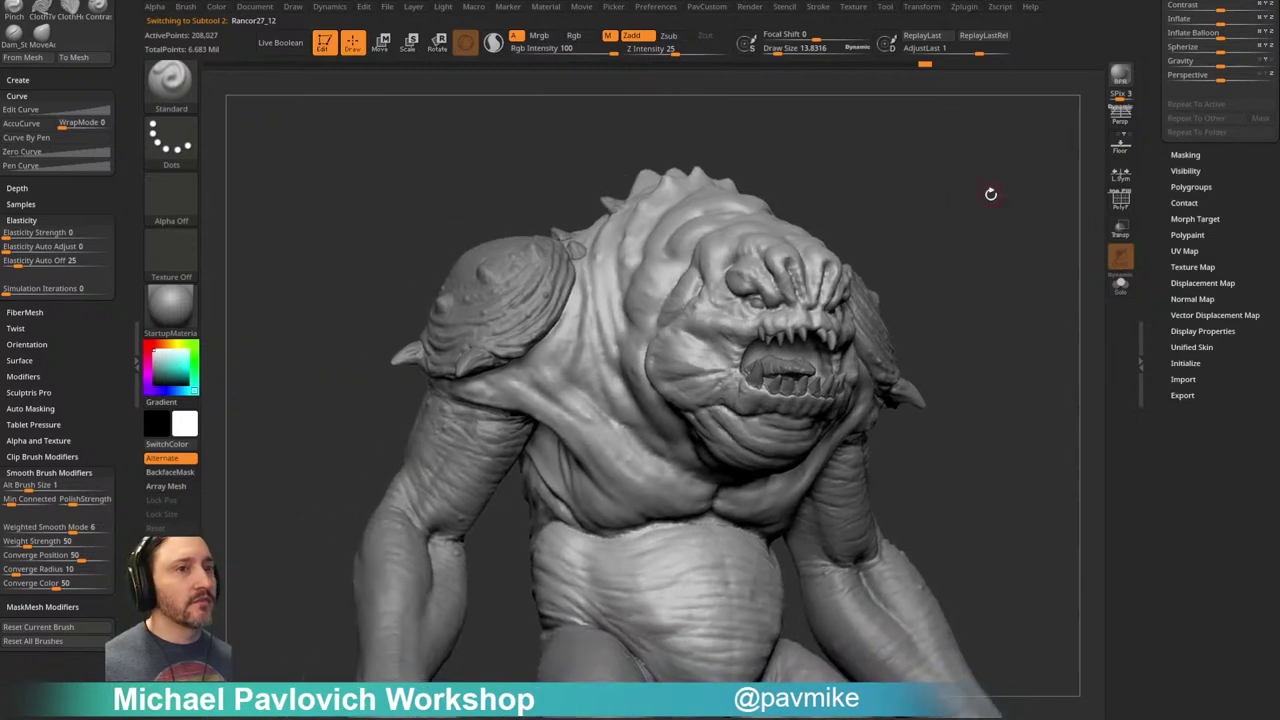
pyautogui.moveTo(991, 340); pyautogui.dragTo(1014, 188)
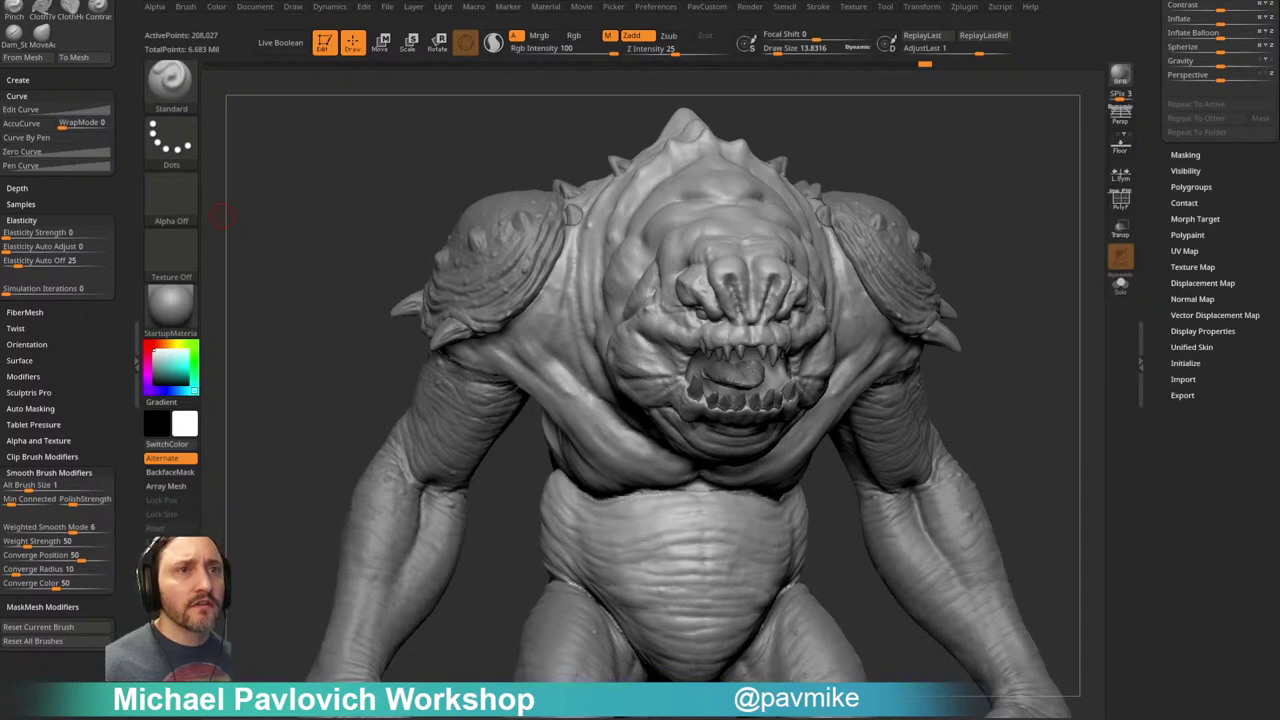
# Step: Select the shoulder armour subtool and switch to the Move brush with a draw size of about 126
pyautogui.moveTo(1046, 191)
pyautogui.mouseDown()
pyautogui.moveTo(966, 209)
pyautogui.moveTo(996, 197)
pyautogui.moveTo(951, 171)
pyautogui.moveTo(960, 151)
pyautogui.mouseUp()
pyautogui.keyDown('alt'); pyautogui.click(582, 305); pyautogui.keyUp('alt')
pyautogui.press('s')
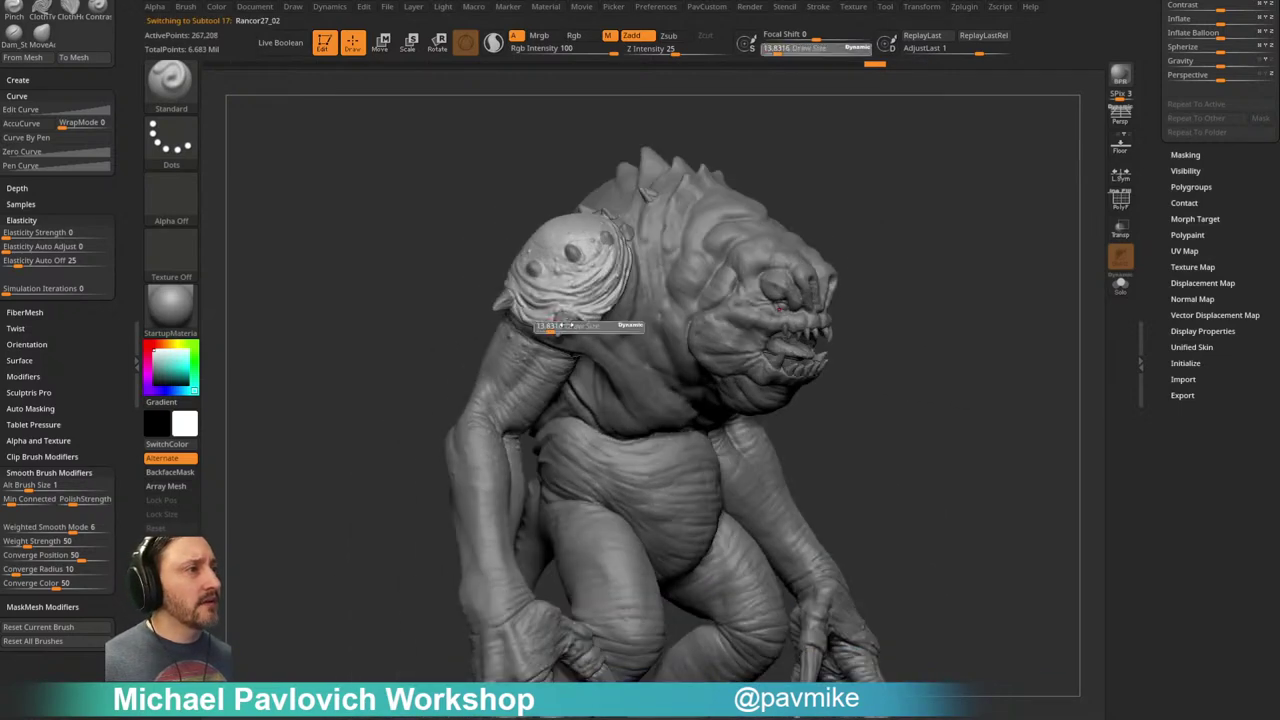
pyautogui.moveTo(555, 327); pyautogui.dragTo(575, 327)
pyautogui.press('b')
pyautogui.press('m')
pyautogui.press('v')
pyautogui.moveTo(920, 165); pyautogui.dragTo(855, 166)
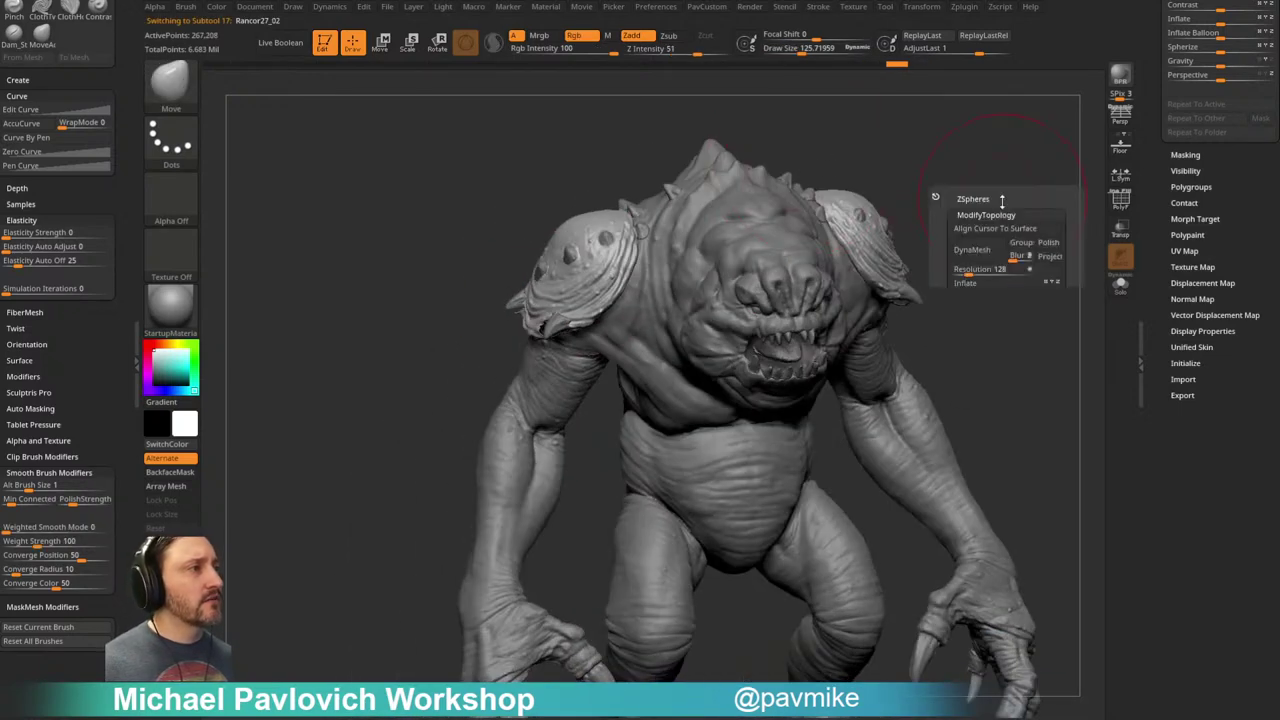
# Step: Rebuild the shoulder armour with DynaMesh and apply Mirror And Weld to it
pyautogui.press('space')
pyautogui.moveTo(970, 272); pyautogui.dragTo(1004, 268)
pyautogui.click(972, 257)
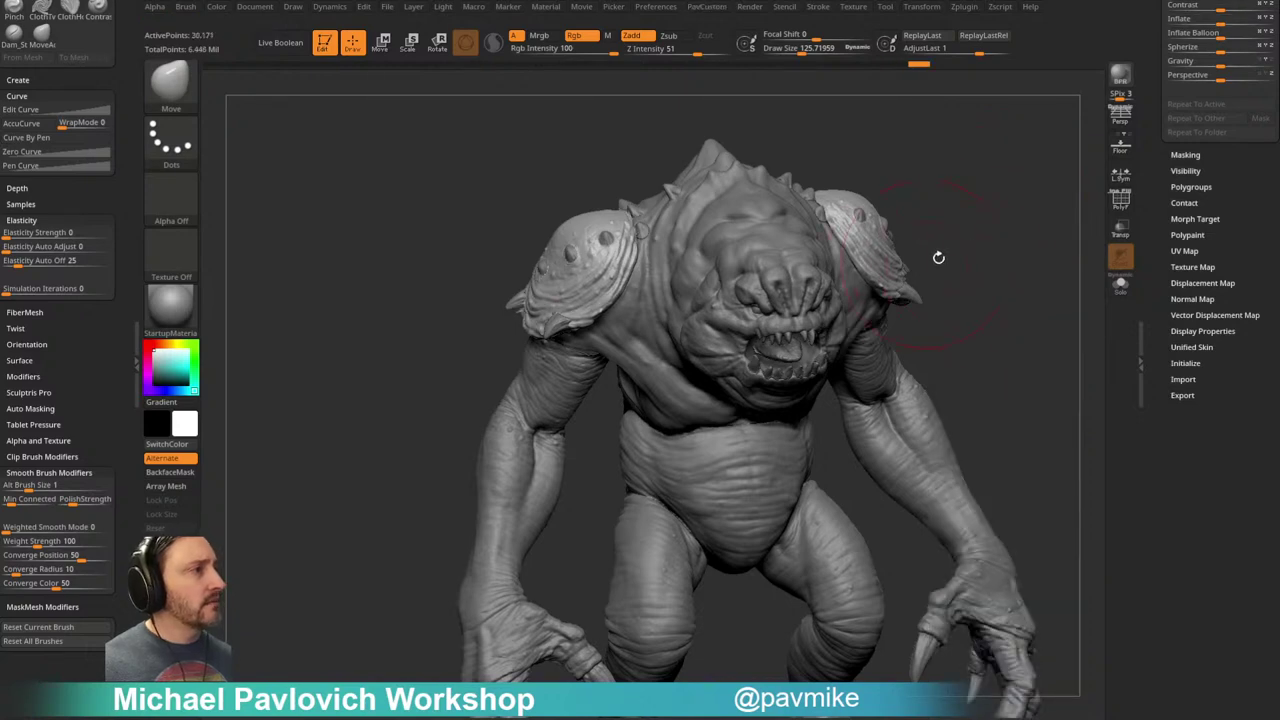
pyautogui.press('space')
pyautogui.click(966, 355)
pyautogui.moveTo(1008, 235)
pyautogui.mouseDown()
pyautogui.moveTo(963, 252)
pyautogui.moveTo(1008, 242)
pyautogui.mouseUp()
# Step: Reshape the outer edge of the shoulder armour with the Move brush at a draw size of about 38
pyautogui.moveTo(890, 206)
pyautogui.keyDown('alt'); pyautogui.mouseDown()
pyautogui.moveTo(920, 260)
pyautogui.moveTo(843, 314)
pyautogui.mouseUp(); pyautogui.keyUp('alt')
pyautogui.press('s')
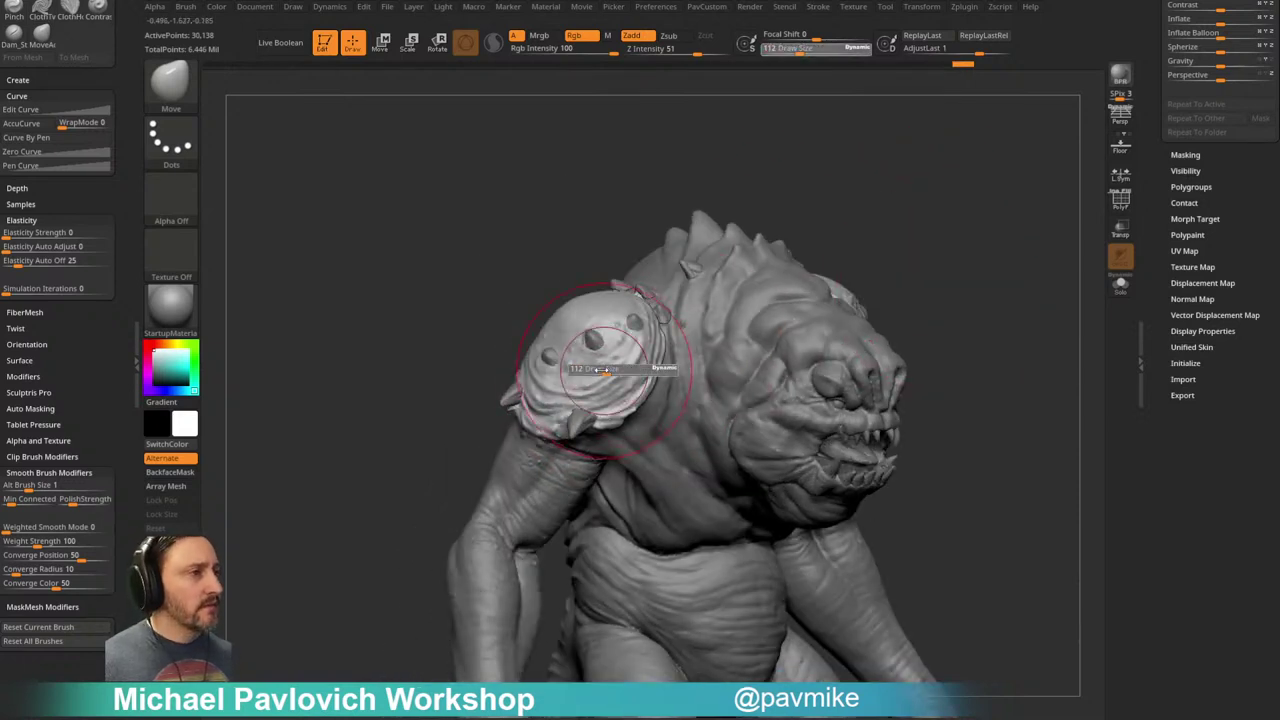
pyautogui.press('s')
pyautogui.moveTo(528, 410); pyautogui.dragTo(506, 418)
pyautogui.moveTo(650, 371); pyautogui.dragTo(786, 319, button='right')
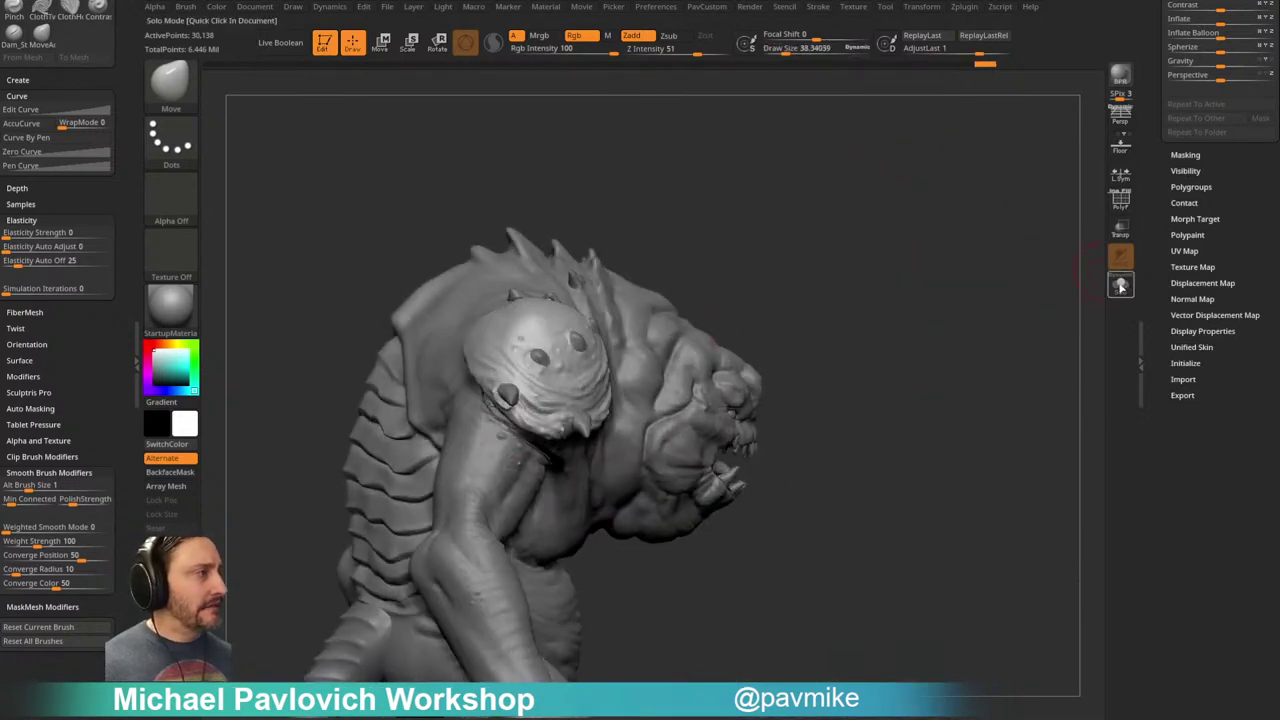
# Step: Isolate the shoulder armour and refine its edges and surface with sculpting and smoothing strokes
pyautogui.click(1125, 288)
pyautogui.moveTo(1022, 312); pyautogui.dragTo(997, 323)
pyautogui.press('s')
pyautogui.moveTo(670, 290)
pyautogui.mouseDown()
pyautogui.moveTo(749, 228)
pyautogui.moveTo(766, 300)
pyautogui.mouseUp()
pyautogui.moveTo(766, 377)
pyautogui.mouseDown()
pyautogui.moveTo(620, 400)
pyautogui.moveTo(580, 440)
pyautogui.mouseUp()
pyautogui.keyDown('alt'); pyautogui.moveTo(677, 491); pyautogui.dragTo(564, 482); pyautogui.keyUp('alt')
pyautogui.moveTo(760, 430); pyautogui.dragTo(885, 368)
pyautogui.moveTo(970, 309)
pyautogui.mouseDown()
pyautogui.moveTo(1037, 220)
pyautogui.moveTo(649, 360)
pyautogui.moveTo(860, 331)
pyautogui.moveTo(573, 400)
pyautogui.moveTo(622, 398)
pyautogui.mouseUp()
pyautogui.press('shift')
pyautogui.moveTo(700, 350)
pyautogui.mouseDown()
pyautogui.moveTo(800, 260)
pyautogui.moveTo(885, 245)
pyautogui.mouseUp()
pyautogui.keyDown('shift'); pyautogui.moveTo(760, 295); pyautogui.dragTo(830, 325); pyautogui.keyUp('shift')
pyautogui.moveTo(770, 410); pyautogui.dragTo(731, 517)
# Step: Show the whole creature again and adjust the shoulder armour's fit over the arm with the Move brush
pyautogui.click(1122, 293)
pyautogui.moveTo(900, 290)
pyautogui.mouseDown()
pyautogui.moveTo(969, 263)
pyautogui.moveTo(905, 275)
pyautogui.moveTo(854, 351)
pyautogui.moveTo(1020, 274)
pyautogui.moveTo(870, 283)
pyautogui.mouseUp()
pyautogui.press('s')
pyautogui.moveTo(614, 396); pyautogui.dragTo(620, 396)
pyautogui.keyDown('shift'); pyautogui.moveTo(592, 390); pyautogui.dragTo(636, 390); pyautogui.keyUp('shift')
pyautogui.press('b')
pyautogui.press('m')
pyautogui.press('v')
pyautogui.moveTo(430, 440); pyautogui.dragTo(370, 436)
# Step: Select the arms subtool, rebuild it with DynaMesh at resolution 368, and apply Mirror And Weld
pyautogui.keyDown('alt'); pyautogui.click(553, 427); pyautogui.keyUp('alt')
pyautogui.keyDown('alt'); pyautogui.moveTo(981, 243); pyautogui.dragTo(997, 217); pyautogui.keyUp('alt')
pyautogui.press('space')
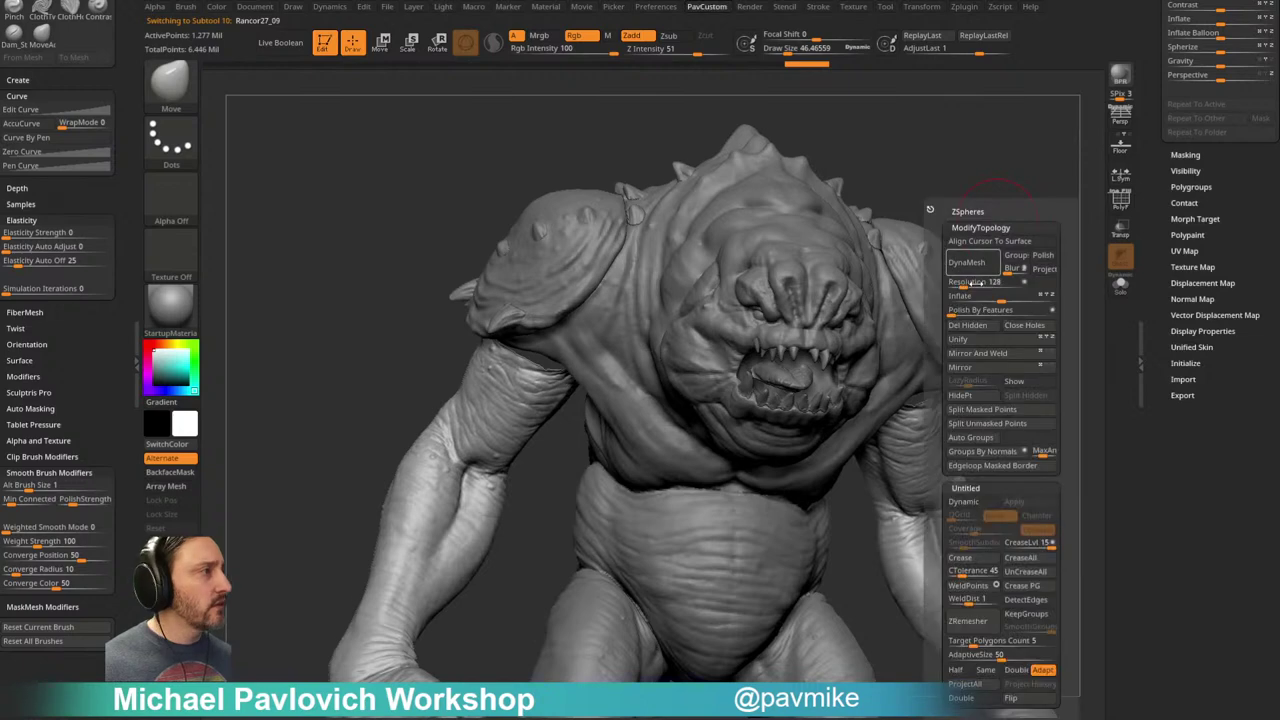
pyautogui.click(974, 281)
pyautogui.click(966, 262)
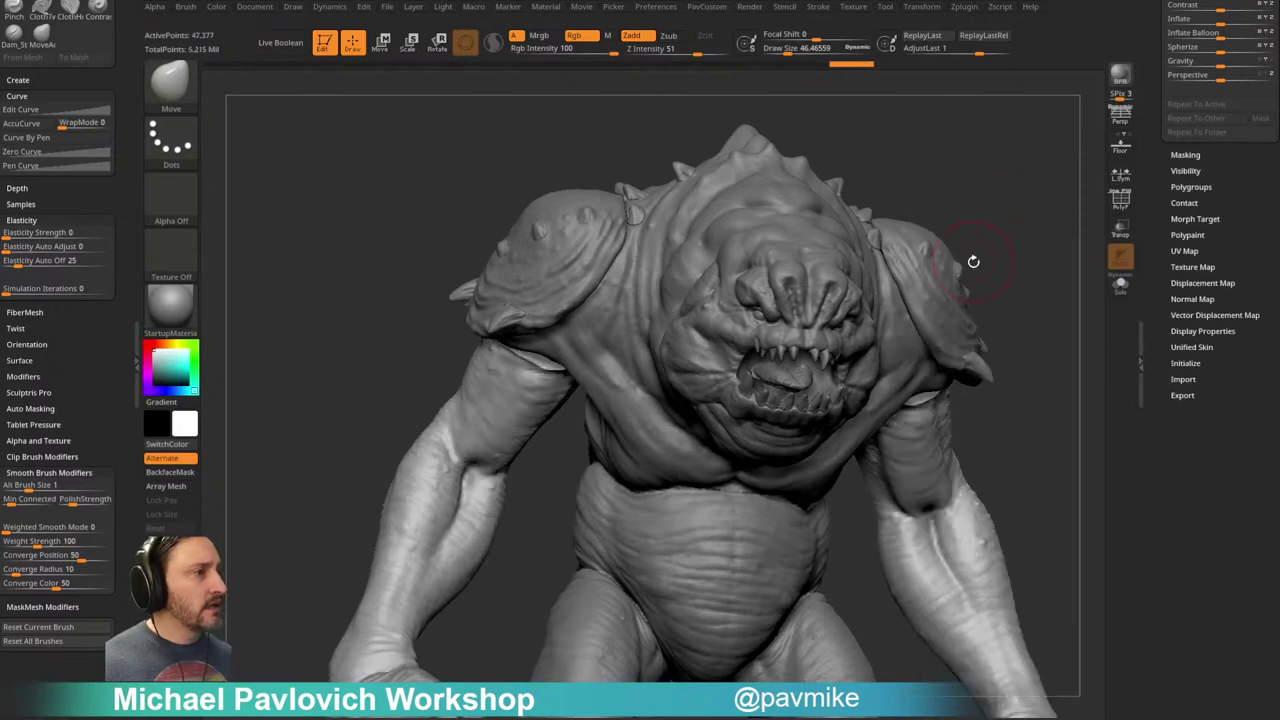
pyautogui.press('space')
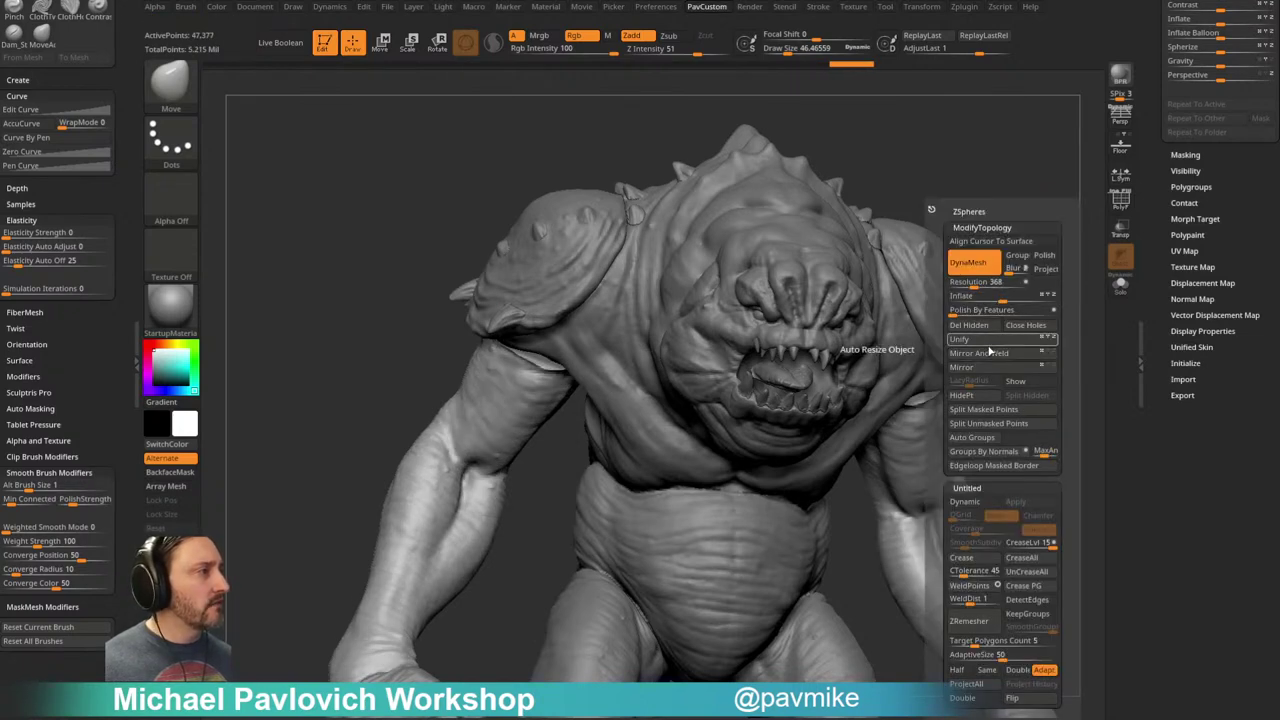
pyautogui.click(992, 351)
pyautogui.keyDown('alt'); pyautogui.moveTo(1039, 279); pyautogui.dragTo(987, 256); pyautogui.keyUp('alt')
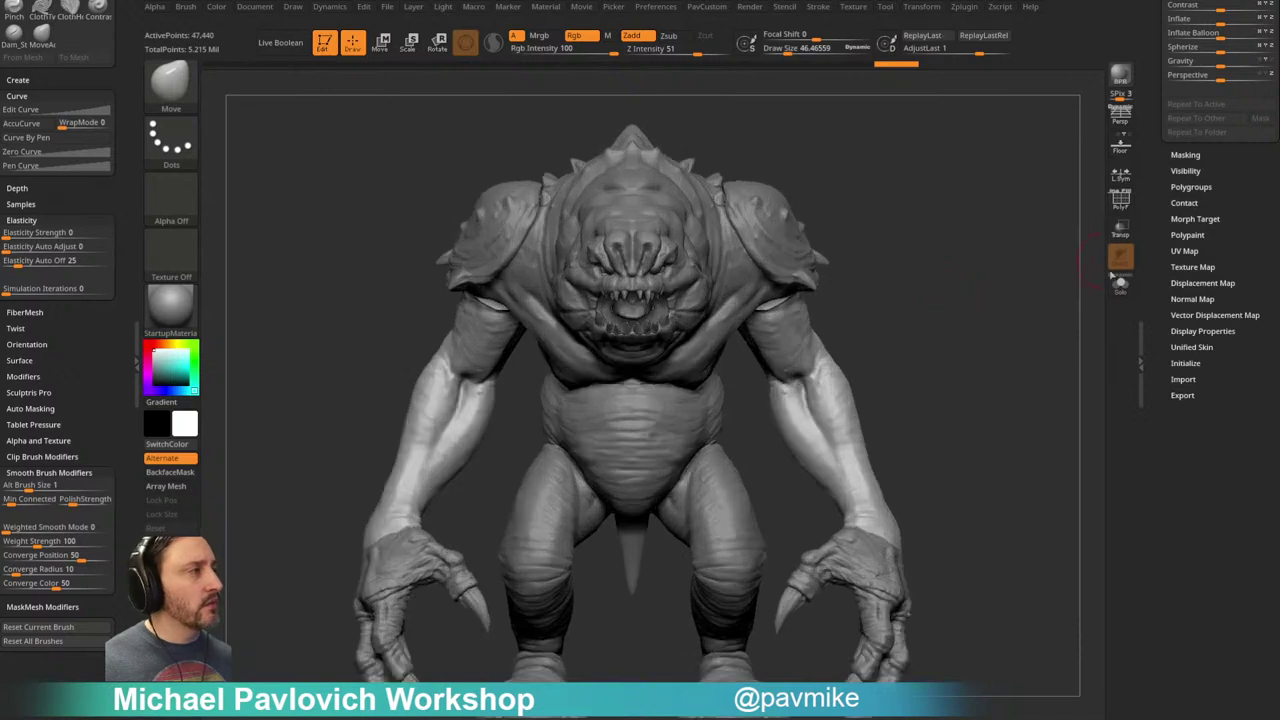
# Step: Isolate the arms subtool, hide one arm with a lasso selection, and delete the hidden geometry
pyautogui.click(1120, 284)
pyautogui.keyDown('ctrl'); pyautogui.keyDown('shift'); pyautogui.moveTo(670, 192); pyautogui.dragTo(749, 317); pyautogui.keyUp('shift'); pyautogui.keyUp('ctrl')
pyautogui.keyDown('ctrl'); pyautogui.keyDown('shift'); pyautogui.click(615, 290); pyautogui.keyUp('shift'); pyautogui.keyUp('ctrl')
pyautogui.moveTo(612, 362)
pyautogui.keyDown('ctrl'); pyautogui.keyDown('shift'); pyautogui.mouseDown()
pyautogui.moveTo(590, 650)
pyautogui.moveTo(640, 360)
pyautogui.mouseUp(); pyautogui.keyUp('shift'); pyautogui.keyUp('ctrl')
pyautogui.keyDown('ctrl'); pyautogui.keyDown('shift'); pyautogui.click(1030, 372); pyautogui.keyUp('shift'); pyautogui.keyUp('ctrl')
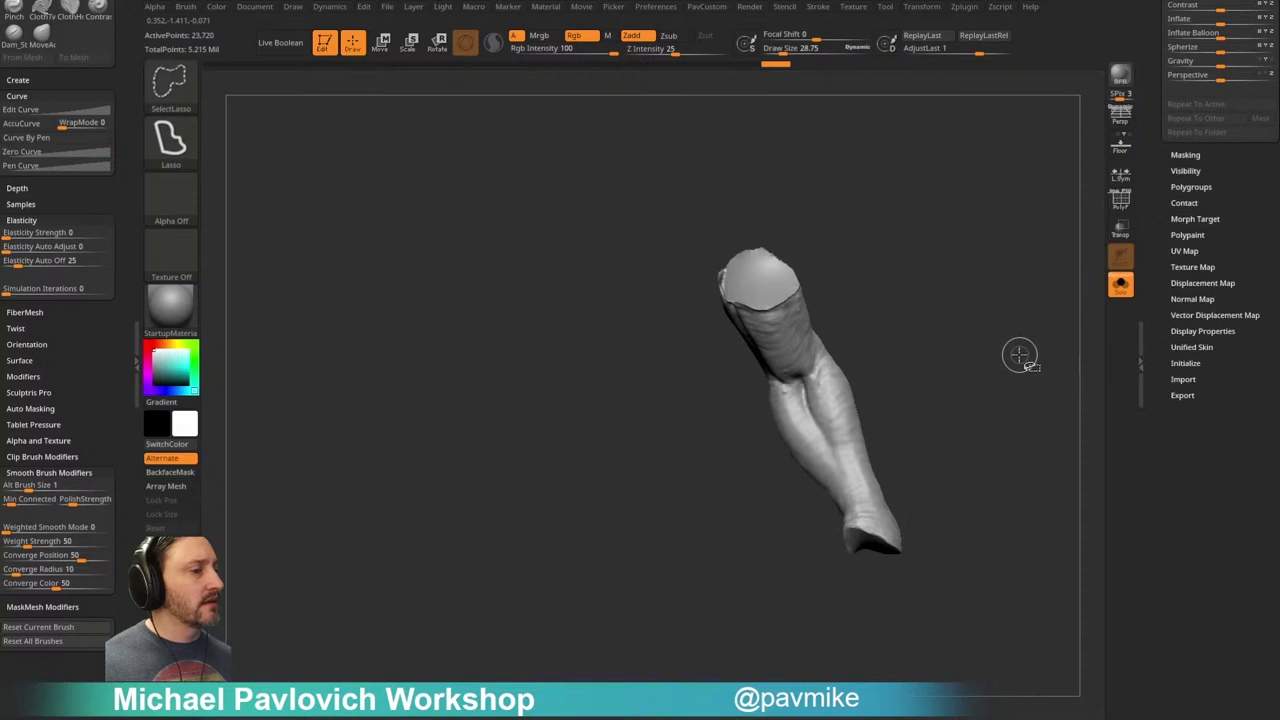
pyautogui.keyDown('alt'); pyautogui.moveTo(974, 264); pyautogui.dragTo(929, 282); pyautogui.keyUp('alt')
pyautogui.press('1')
pyautogui.click(900, 325)
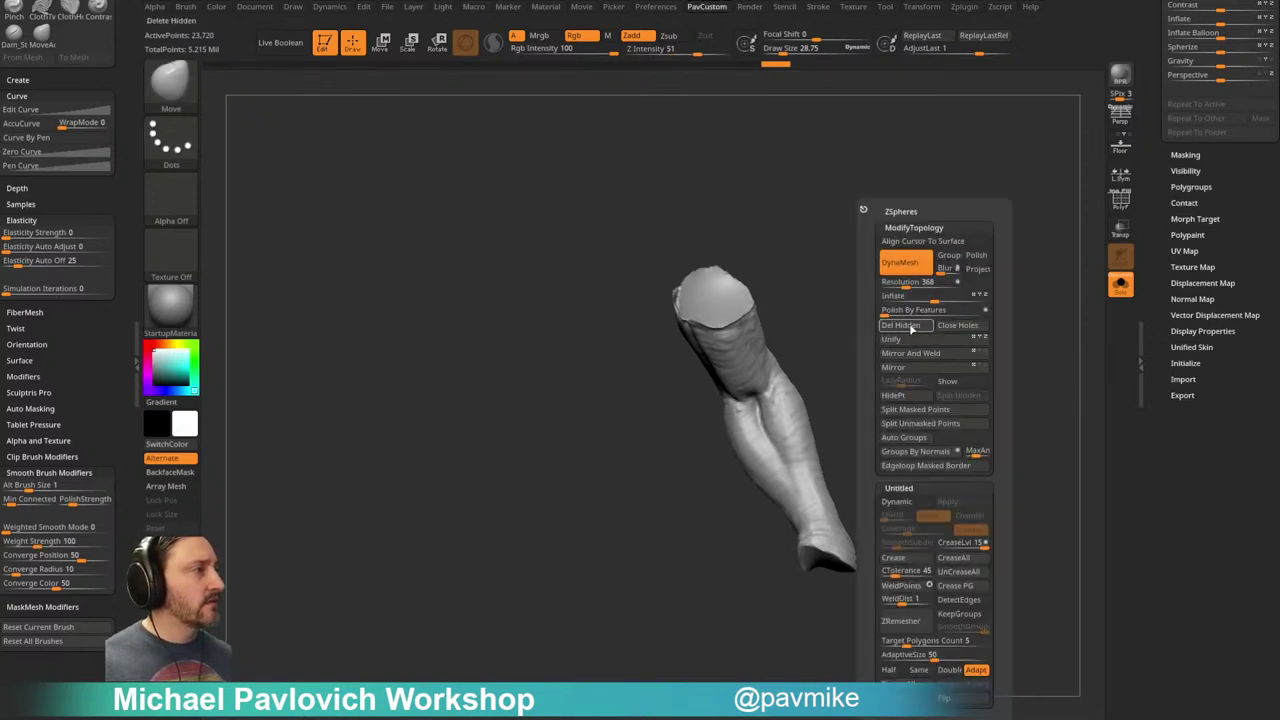
# Step: Smooth the remaining arm's upper opening and update its DynaMesh
pyautogui.moveTo(815, 346); pyautogui.dragTo(857, 333)
pyautogui.moveTo(891, 248)
pyautogui.keyDown('ctrl'); pyautogui.mouseDown()
pyautogui.moveTo(971, 363)
pyautogui.moveTo(914, 306)
pyautogui.moveTo(940, 330)
pyautogui.mouseUp(); pyautogui.keyUp('ctrl')
pyautogui.moveTo(806, 306)
pyautogui.keyDown('shift'); pyautogui.mouseDown()
pyautogui.moveTo(774, 302)
pyautogui.moveTo(764, 366)
pyautogui.moveTo(850, 346)
pyautogui.mouseUp(); pyautogui.keyUp('shift')
pyautogui.keyDown('alt'); pyautogui.moveTo(983, 287); pyautogui.dragTo(891, 199); pyautogui.keyUp('alt')
# Step: Turn on ArrayMesh for the arm with locked position and size, a repeat of 2, and X mirroring
pyautogui.moveTo(1166, 210); pyautogui.dragTo(1174, 348)
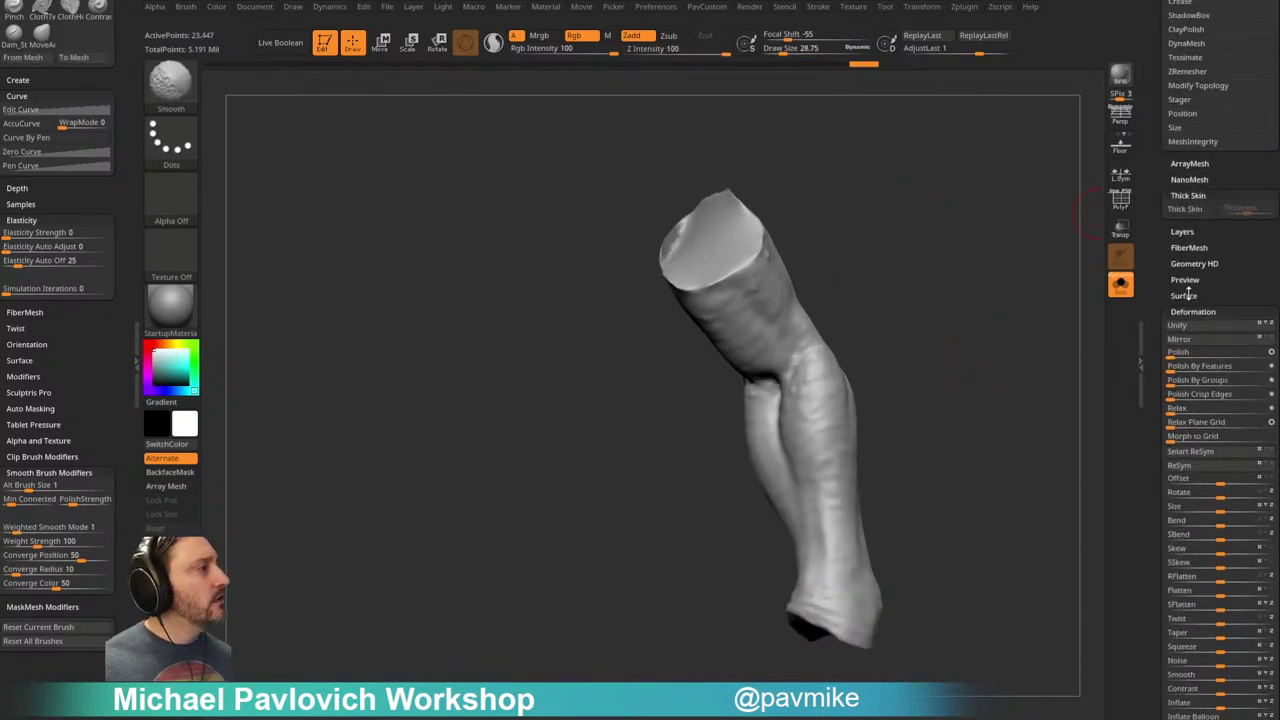
pyautogui.keyDown('shift'); pyautogui.click(1183, 304); pyautogui.keyUp('shift')
pyautogui.keyDown('shift'); pyautogui.click(1183, 151); pyautogui.keyUp('shift')
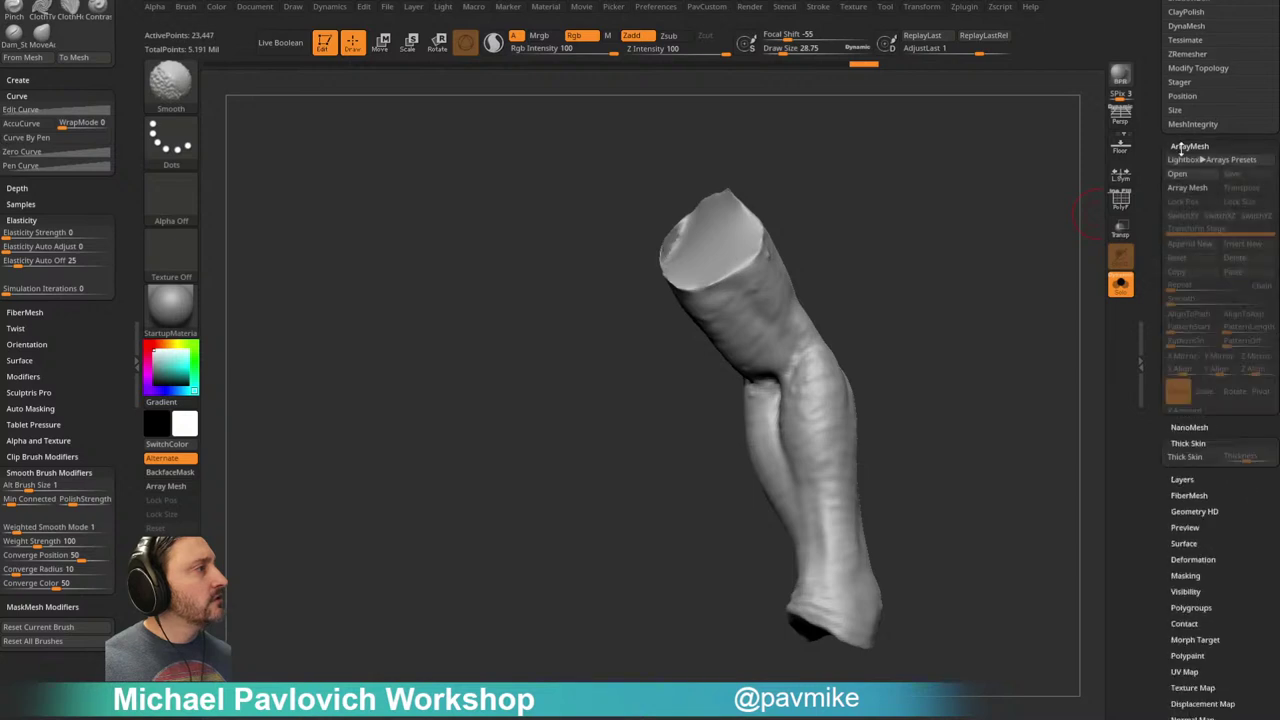
pyautogui.click(1192, 190)
pyautogui.click(1183, 201)
pyautogui.click(1239, 201)
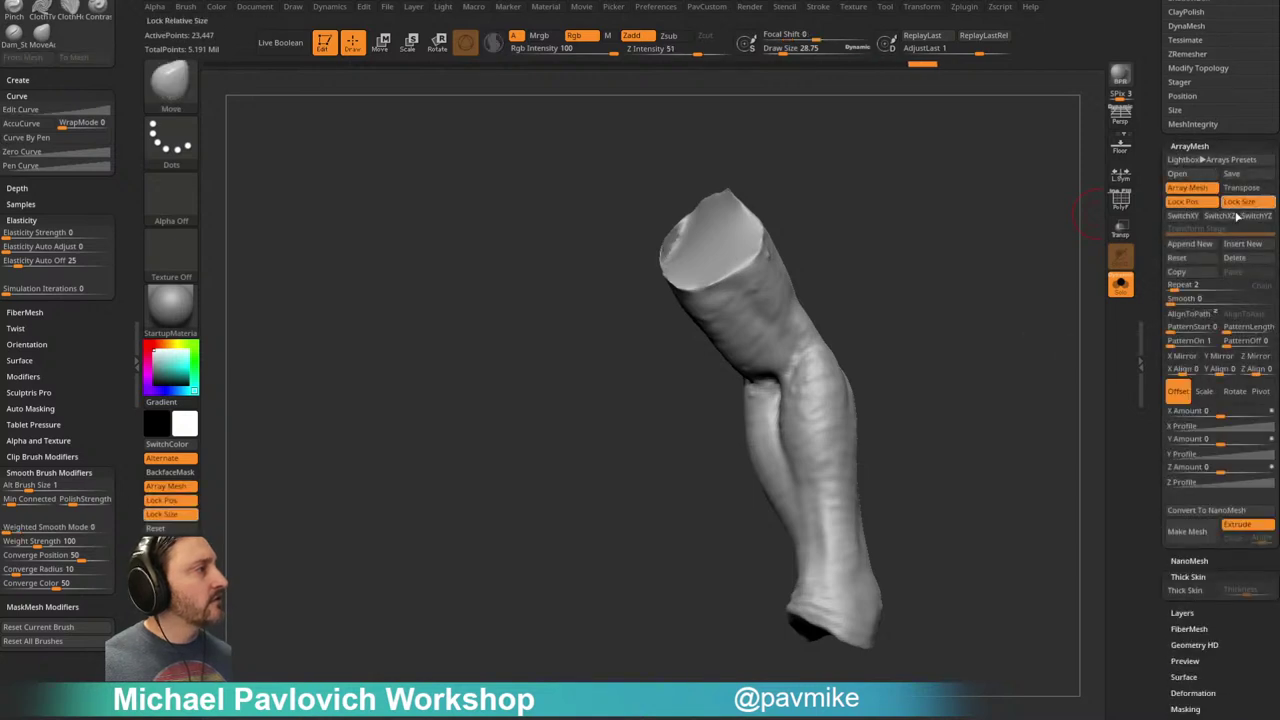
pyautogui.click(1185, 288)
pyautogui.click(1183, 360)
# Step: Try a Standard brush stroke on the upper arm of the mirrored array and undo it
pyautogui.moveTo(965, 362)
pyautogui.keyDown('ctrl'); pyautogui.mouseDown(button='right')
pyautogui.moveTo(946, 331)
pyautogui.moveTo(1026, 394)
pyautogui.moveTo(985, 398)
pyautogui.mouseUp(button='right'); pyautogui.keyUp('ctrl')
pyautogui.press('b')
pyautogui.press('s')
pyautogui.press('t')
pyautogui.moveTo(780, 321)
pyautogui.mouseDown()
pyautogui.moveTo(784, 298)
pyautogui.moveTo(710, 275)
pyautogui.mouseUp()
pyautogui.keyDown('ctrl'); pyautogui.moveTo(931, 354); pyautogui.dragTo(940, 294, button='right'); pyautogui.keyUp('ctrl')
pyautogui.hotkey('ctrl', 'z')
# Step: Try cutting into the inner upper arm with a clipping brush and examine the result on both array copies
pyautogui.click(173, 125)
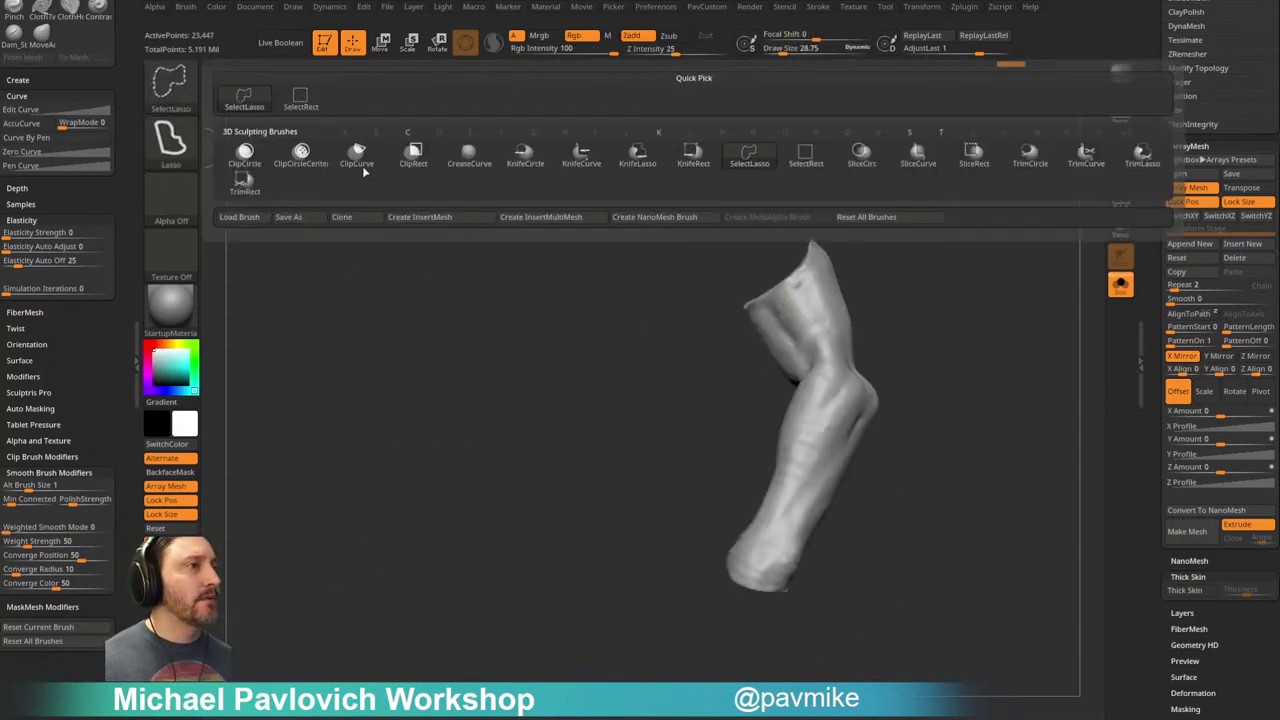
pyautogui.click(893, 214)
pyautogui.moveTo(867, 273)
pyautogui.mouseDown(button='right')
pyautogui.moveTo(986, 235)
pyautogui.moveTo(949, 270)
pyautogui.moveTo(880, 298)
pyautogui.mouseUp(button='right')
pyautogui.moveTo(709, 436)
pyautogui.keyDown('ctrl'); pyautogui.keyDown('shift'); pyautogui.mouseDown()
pyautogui.moveTo(761, 374)
pyautogui.moveTo(682, 293)
pyautogui.mouseUp(); pyautogui.keyUp('shift'); pyautogui.keyUp('ctrl')
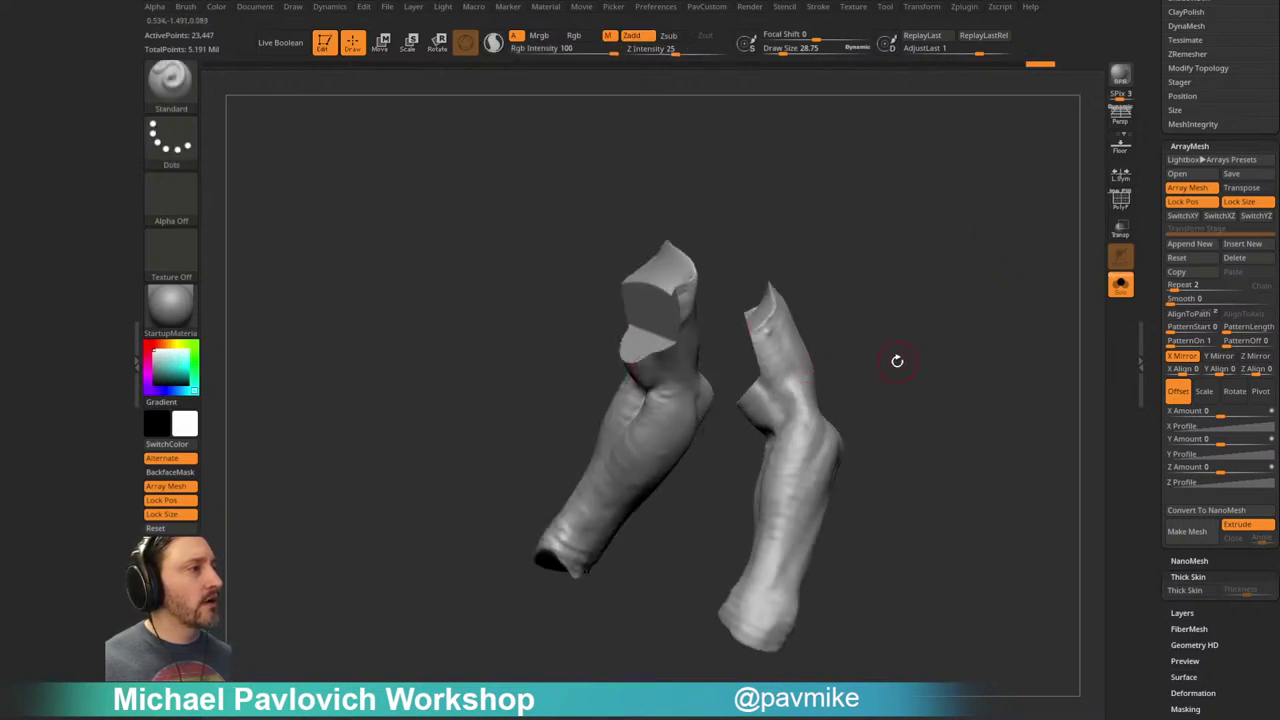
pyautogui.click(1120, 199)
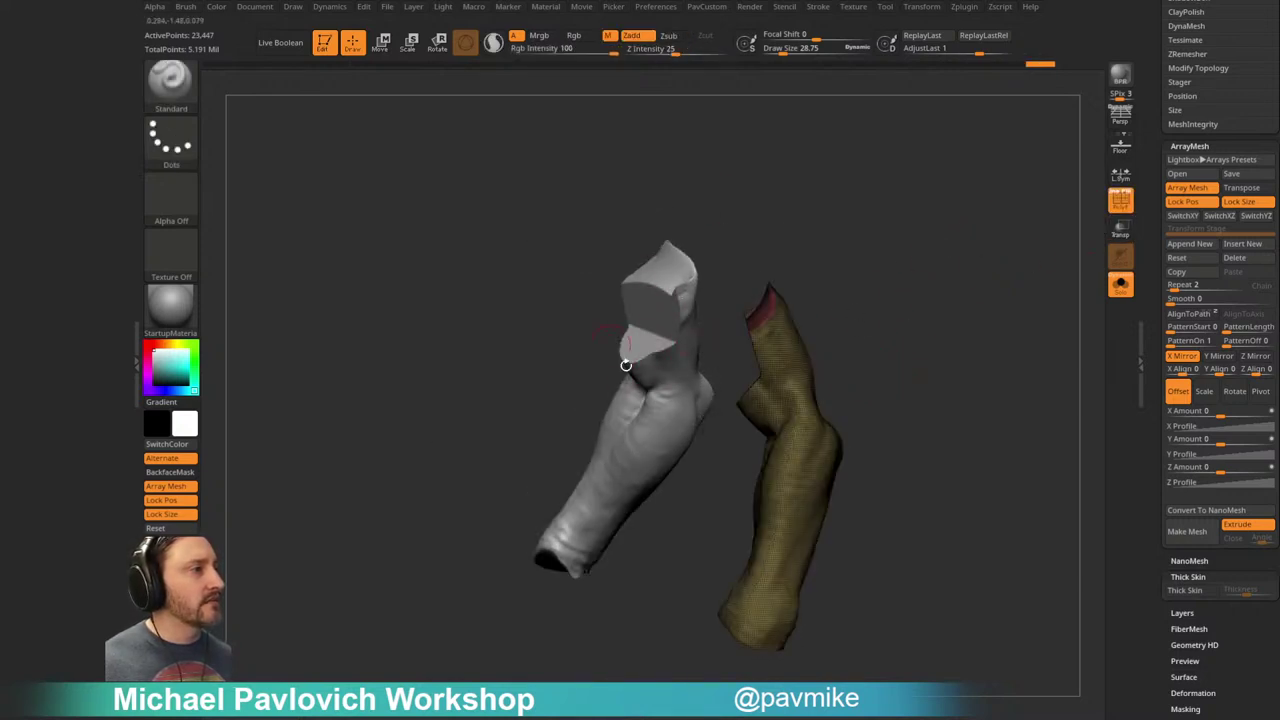
pyautogui.click(1120, 199)
pyautogui.moveTo(960, 314)
pyautogui.mouseDown()
pyautogui.moveTo(871, 369)
pyautogui.moveTo(928, 326)
pyautogui.moveTo(1009, 329)
pyautogui.moveTo(962, 308)
pyautogui.mouseUp()
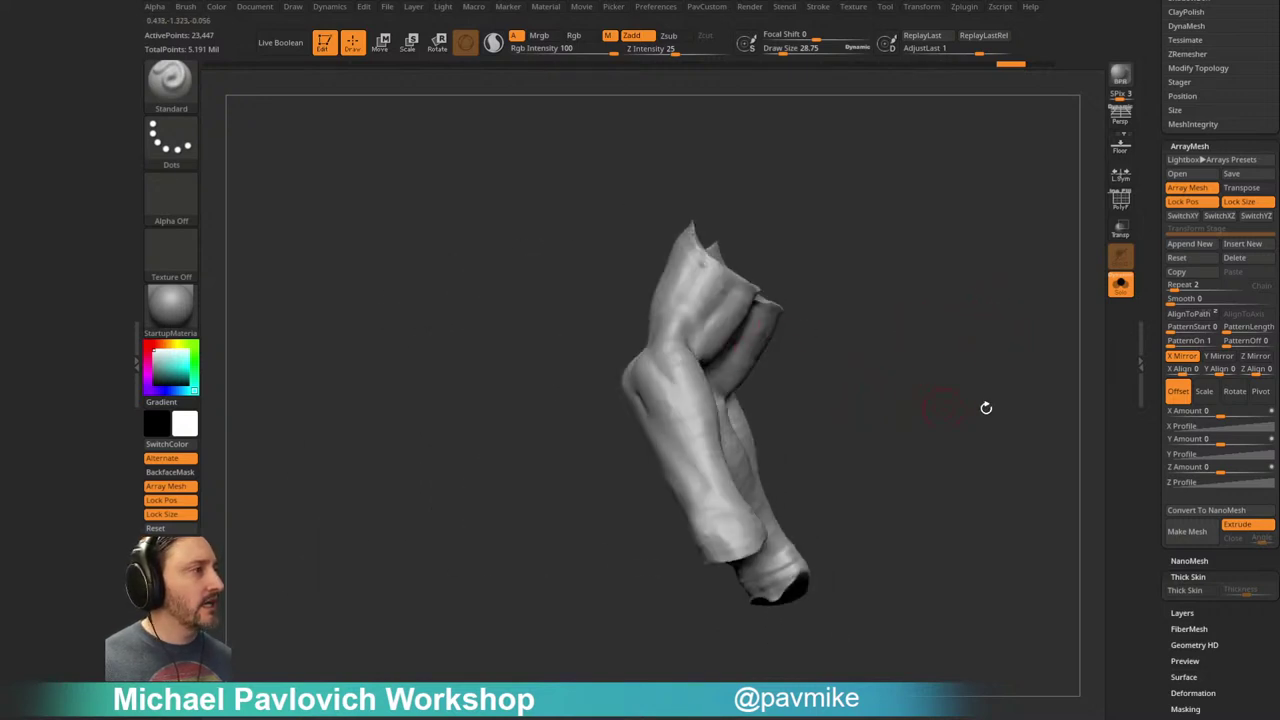
# Step: Toggle the array off and on, and convert the mirrored ArrayMesh into real geometry
pyautogui.click(1187, 187)
pyautogui.click(1187, 187)
pyautogui.moveTo(1050, 345)
pyautogui.mouseDown()
pyautogui.moveTo(1043, 331)
pyautogui.moveTo(1074, 280)
pyautogui.moveTo(1040, 340)
pyautogui.mouseUp()
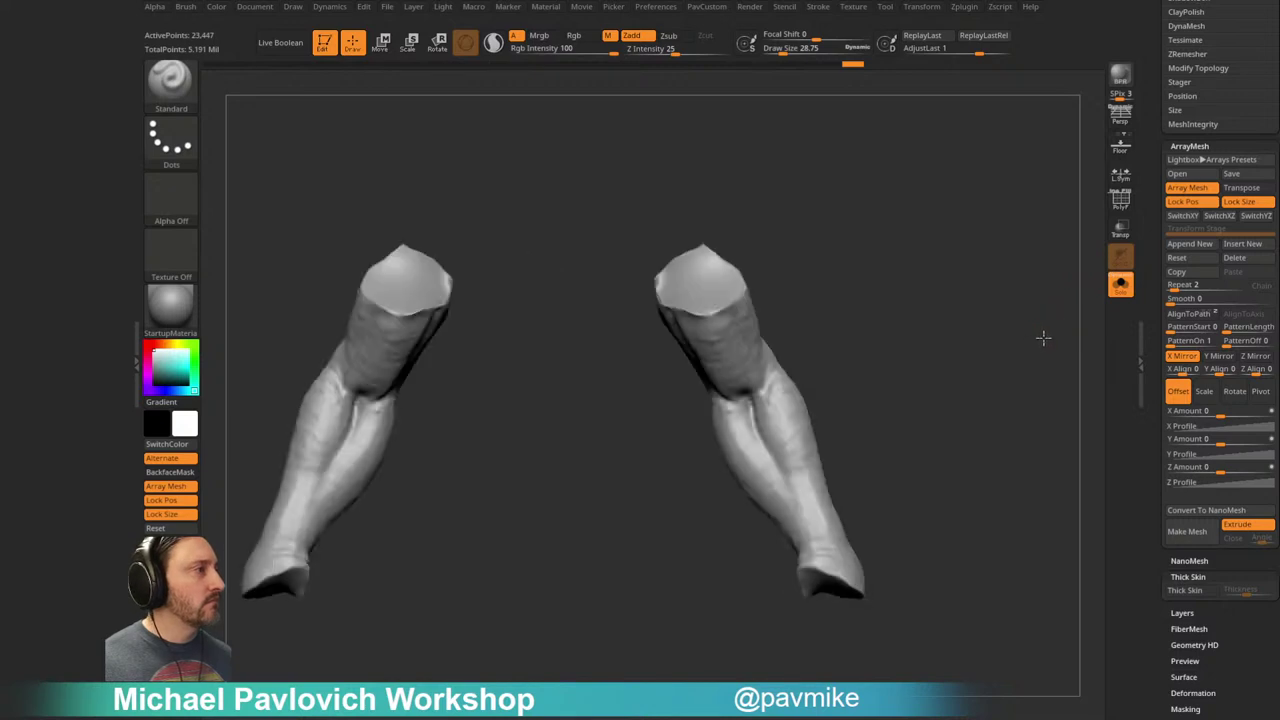
pyautogui.click(1202, 536)
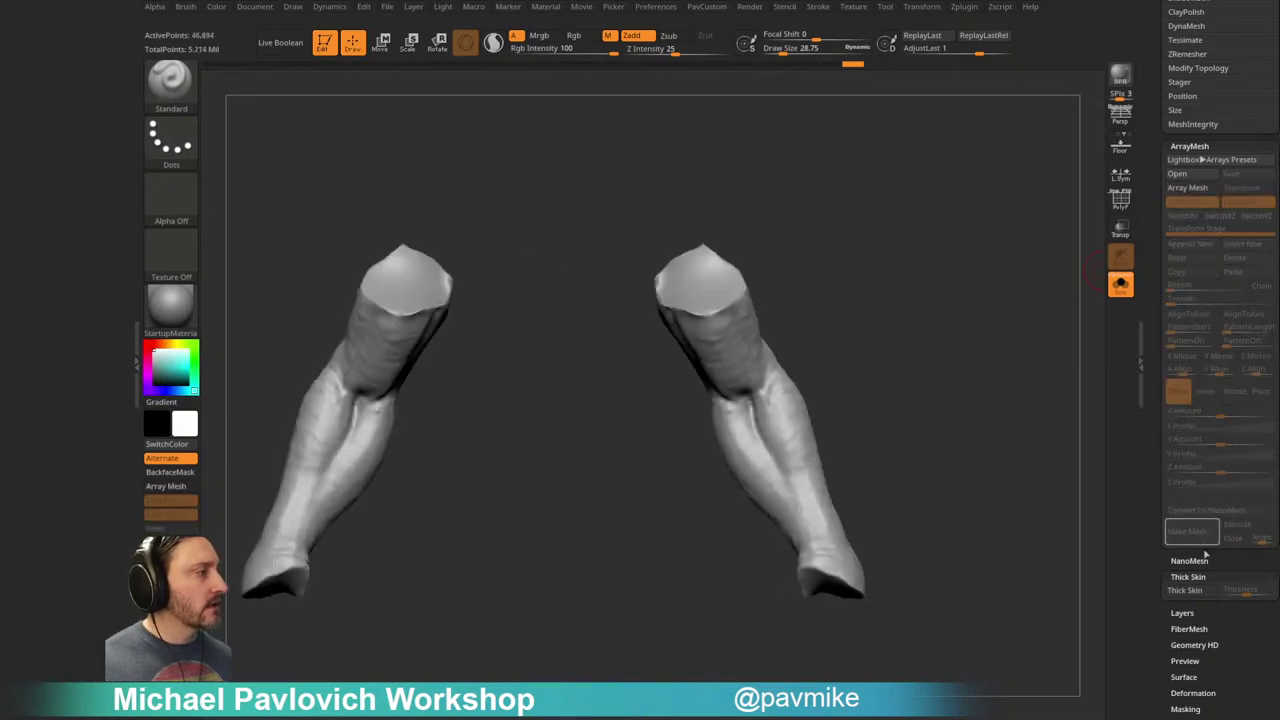
# Step: Smooth the arms' upper openings, update their DynaMesh, and apply Mirror And Weld, enabling Sculptris Pro between passes
pyautogui.moveTo(835, 277); pyautogui.dragTo(924, 298)
pyautogui.keyDown('ctrl'); pyautogui.moveTo(919, 225); pyautogui.dragTo(992, 370); pyautogui.keyUp('ctrl')
pyautogui.press('3')
pyautogui.click(896, 350)
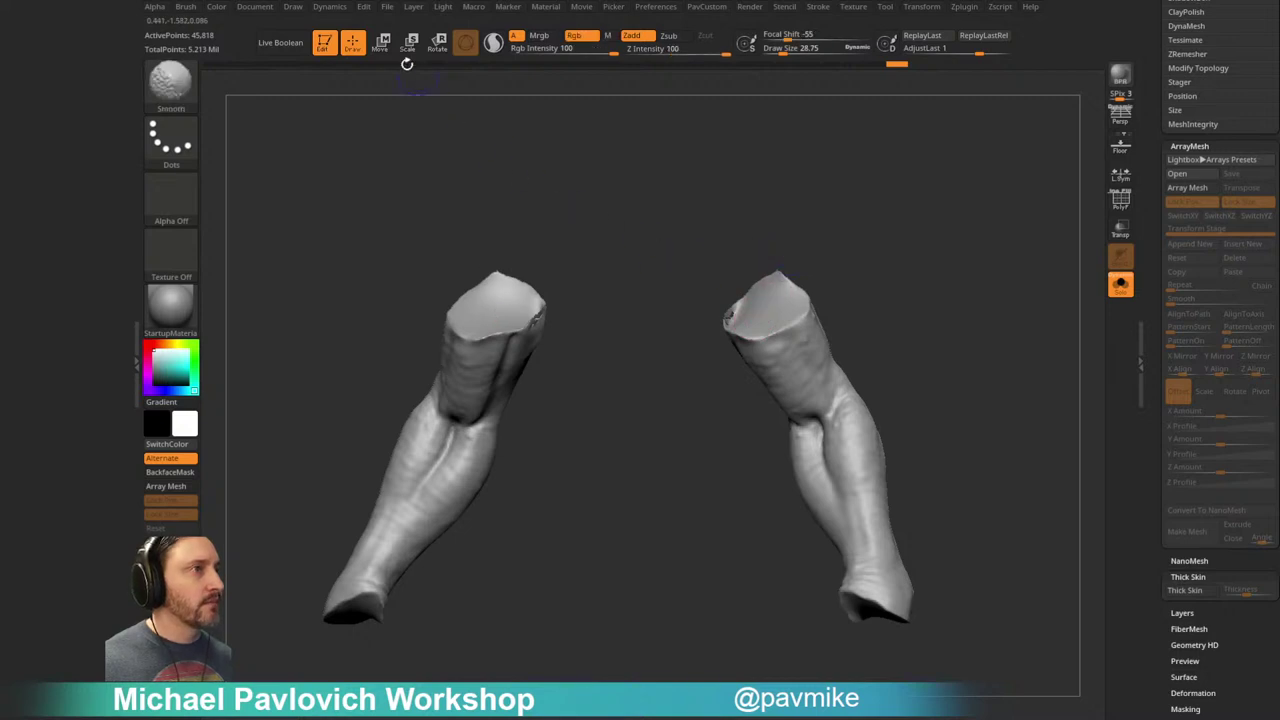
pyautogui.click(494, 44)
pyautogui.moveTo(640, 240)
pyautogui.mouseDown()
pyautogui.moveTo(743, 305)
pyautogui.moveTo(728, 325)
pyautogui.mouseUp()
pyautogui.keyDown('ctrl'); pyautogui.moveTo(898, 226); pyautogui.dragTo(949, 323); pyautogui.keyUp('ctrl')
pyautogui.press('3')
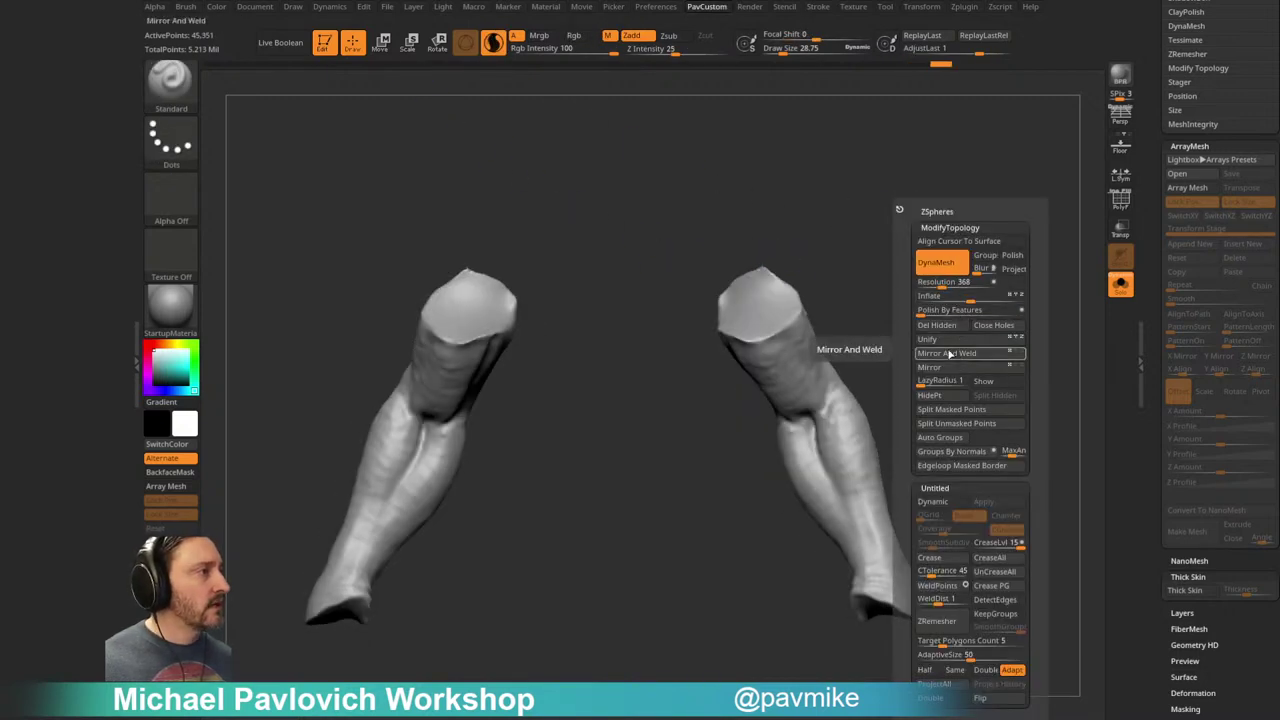
# Step: Turn off Sculptris Pro and build up the elbow and lower upper arm with the Clay brush
pyautogui.moveTo(846, 329)
pyautogui.mouseDown(button='right')
pyautogui.moveTo(914, 297)
pyautogui.moveTo(833, 233)
pyautogui.moveTo(966, 271)
pyautogui.moveTo(977, 214)
pyautogui.moveTo(980, 257)
pyautogui.moveTo(955, 234)
pyautogui.moveTo(994, 306)
pyautogui.moveTo(932, 274)
pyautogui.moveTo(946, 270)
pyautogui.mouseUp(button='right')
pyautogui.press('2')
pyautogui.moveTo(687, 331); pyautogui.dragTo(689, 331)
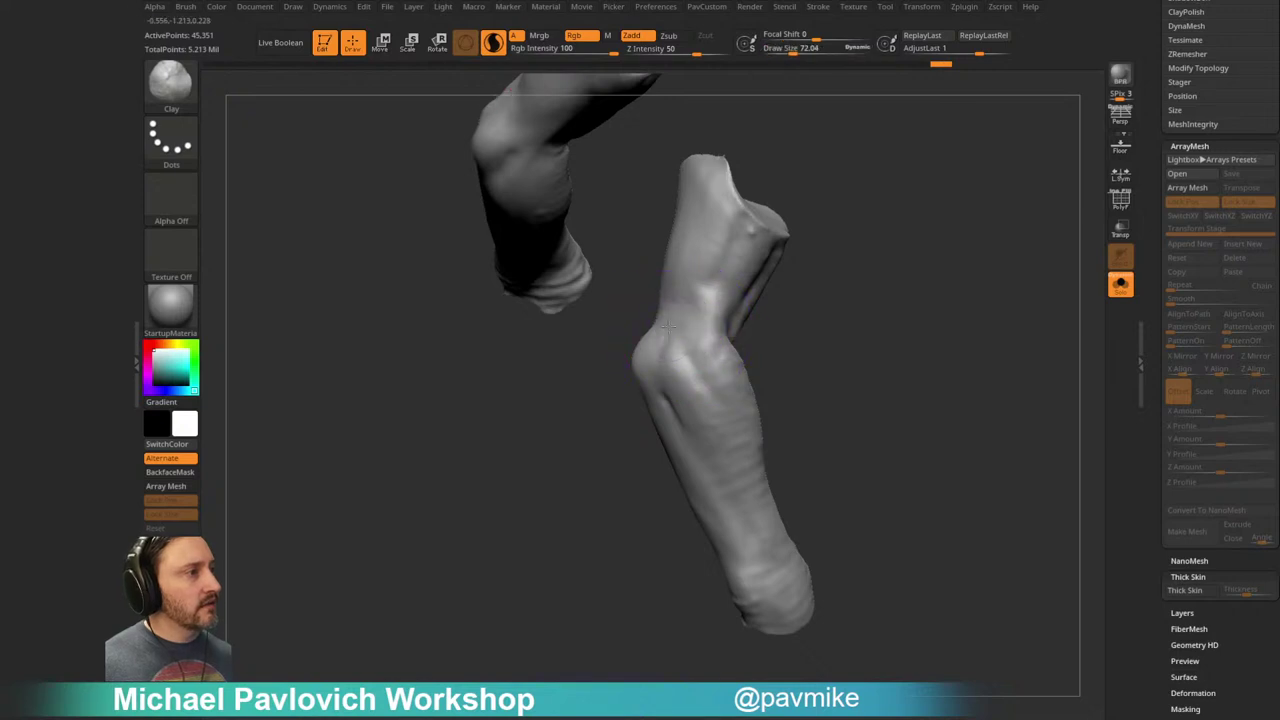
pyautogui.click(493, 43)
pyautogui.moveTo(808, 200); pyautogui.dragTo(862, 248)
pyautogui.moveTo(662, 352)
pyautogui.mouseDown()
pyautogui.moveTo(676, 335)
pyautogui.moveTo(672, 290)
pyautogui.moveTo(668, 340)
pyautogui.moveTo(662, 331)
pyautogui.mouseUp()
pyautogui.press('s')
pyautogui.moveTo(674, 344)
pyautogui.mouseDown()
pyautogui.moveTo(654, 294)
pyautogui.moveTo(820, 277)
pyautogui.moveTo(860, 286)
pyautogui.moveTo(706, 289)
pyautogui.moveTo(886, 314)
pyautogui.moveTo(660, 242)
pyautogui.moveTo(791, 274)
pyautogui.moveTo(680, 257)
pyautogui.moveTo(670, 295)
pyautogui.moveTo(714, 286)
pyautogui.moveTo(760, 251)
pyautogui.moveTo(658, 285)
pyautogui.mouseUp()
pyautogui.moveTo(692, 331)
pyautogui.mouseDown()
pyautogui.moveTo(700, 300)
pyautogui.moveTo(730, 334)
pyautogui.moveTo(793, 343)
pyautogui.moveTo(820, 309)
pyautogui.moveTo(705, 372)
pyautogui.mouseUp()
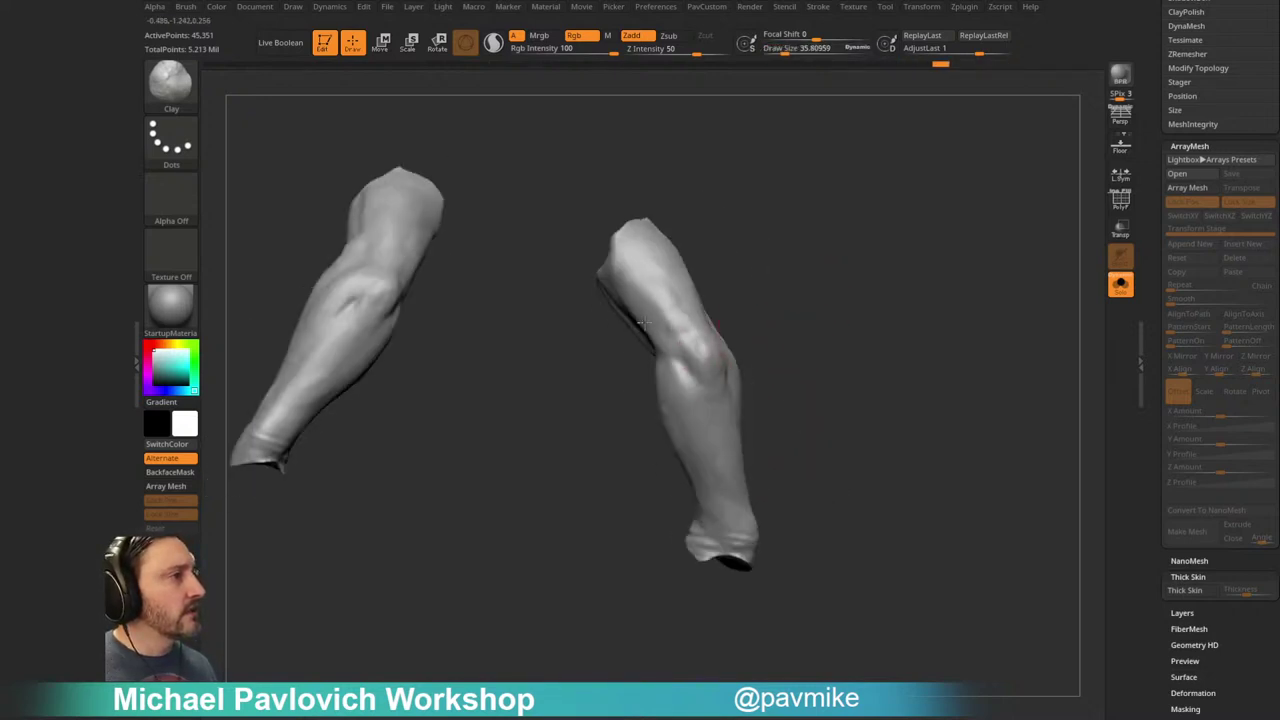
# Step: Build up the back and side of the upper arm above the elbow with the Clay brush
pyautogui.moveTo(663, 304); pyautogui.dragTo(645, 287)
pyautogui.moveTo(783, 297); pyautogui.dragTo(642, 297)
pyautogui.moveTo(731, 190); pyautogui.dragTo(657, 271)
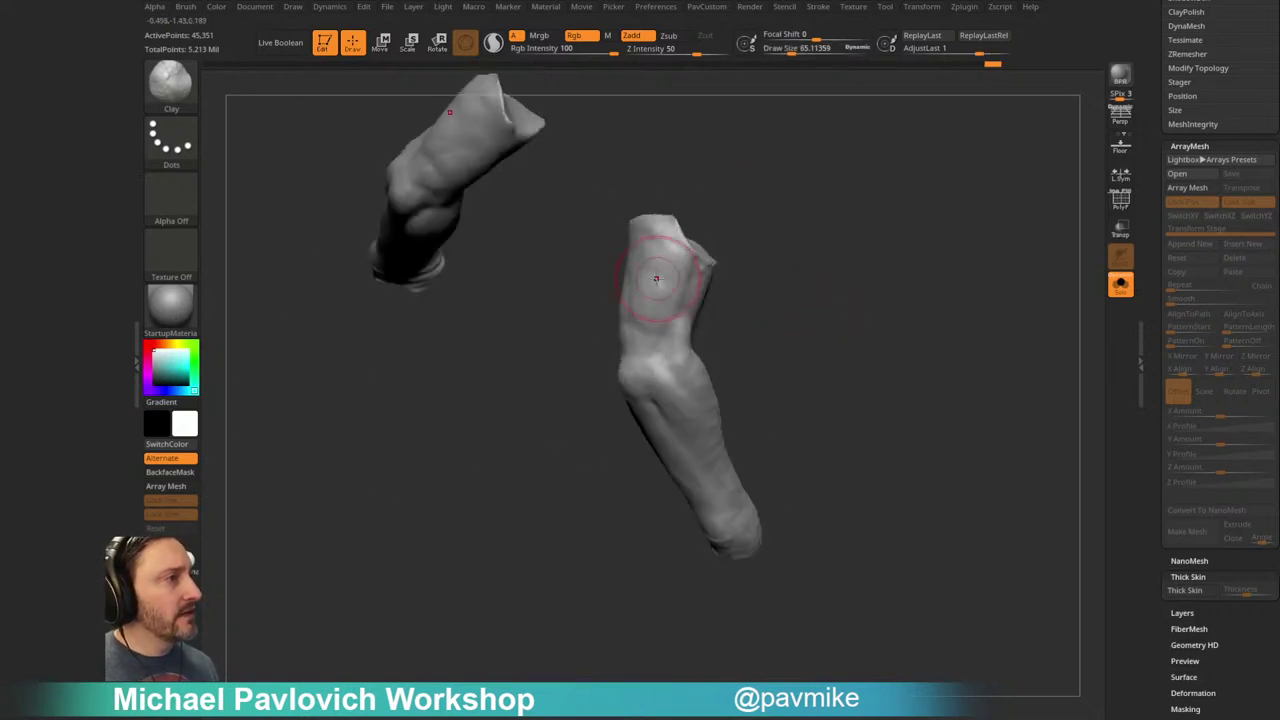
pyautogui.moveTo(781, 250)
pyautogui.mouseDown()
pyautogui.moveTo(840, 237)
pyautogui.moveTo(840, 283)
pyautogui.moveTo(706, 254)
pyautogui.moveTo(588, 277)
pyautogui.moveTo(671, 301)
pyautogui.moveTo(632, 298)
pyautogui.mouseUp()
# Step: Sculpt the front of the upper arm below its open end and around the inner elbow with the Clay brush
pyautogui.moveTo(786, 272)
pyautogui.mouseDown()
pyautogui.moveTo(837, 251)
pyautogui.moveTo(811, 257)
pyautogui.moveTo(889, 286)
pyautogui.mouseUp()
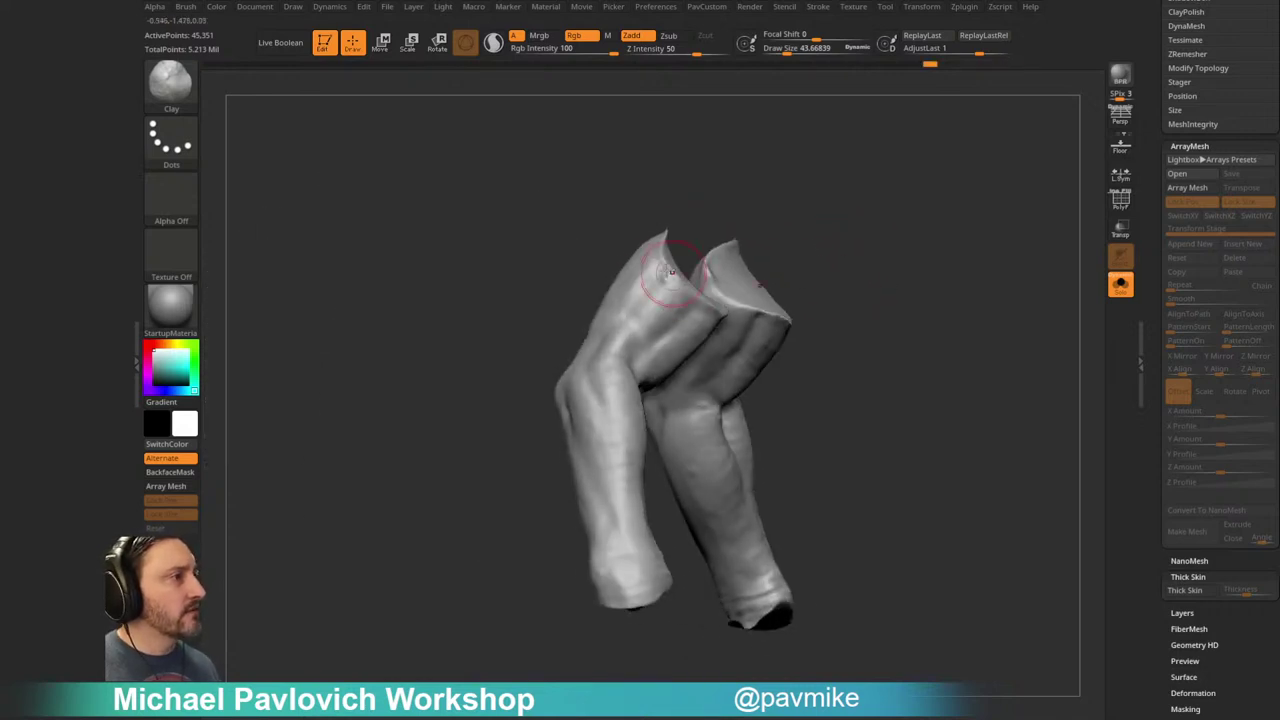
pyautogui.moveTo(660, 287); pyautogui.dragTo(668, 280)
pyautogui.moveTo(650, 215)
pyautogui.mouseDown()
pyautogui.moveTo(680, 229)
pyautogui.moveTo(641, 279)
pyautogui.mouseUp()
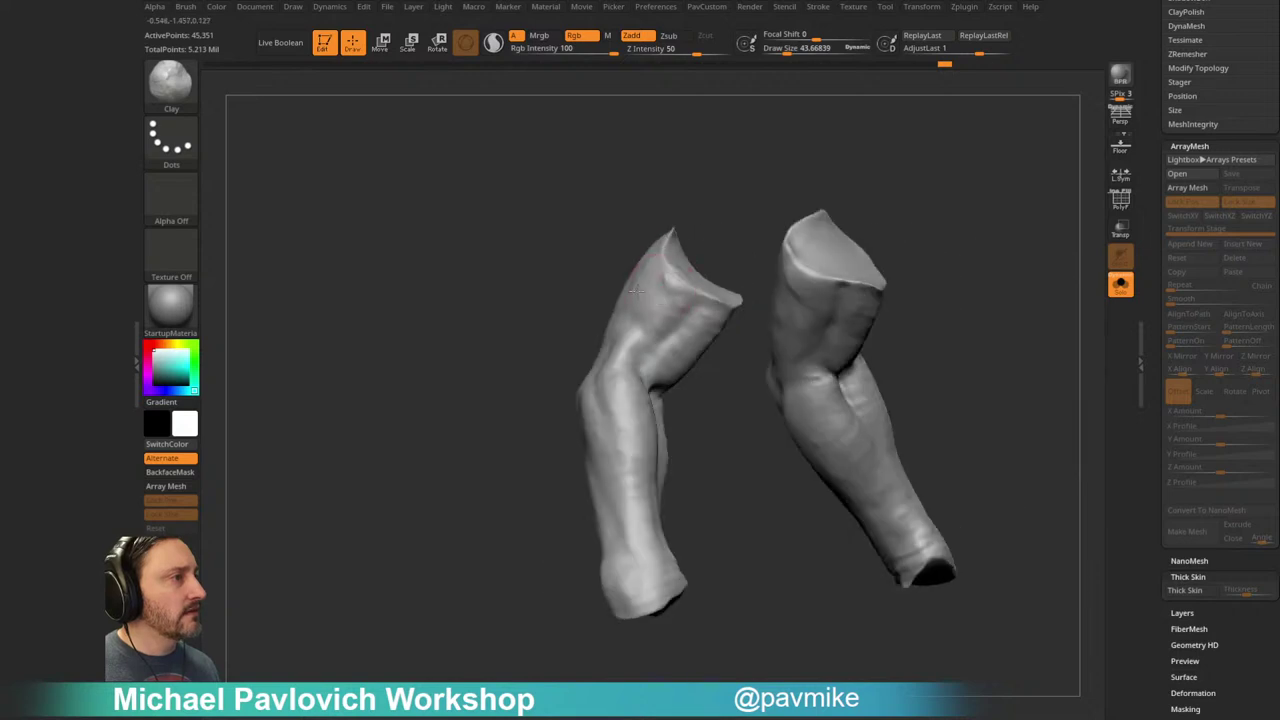
pyautogui.moveTo(622, 332)
pyautogui.mouseDown()
pyautogui.moveTo(628, 360)
pyautogui.moveTo(632, 326)
pyautogui.moveTo(806, 429)
pyautogui.moveTo(618, 345)
pyautogui.mouseUp()
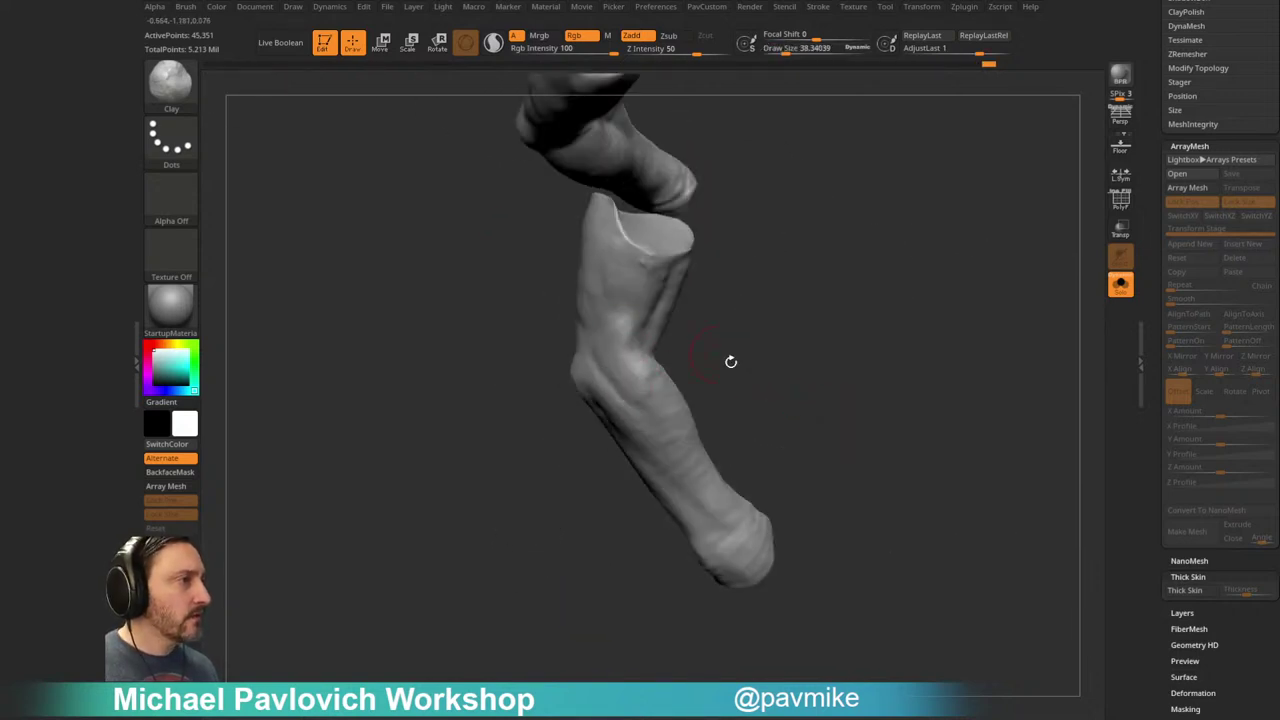
pyautogui.moveTo(703, 351); pyautogui.dragTo(646, 337)
pyautogui.moveTo(639, 385)
pyautogui.mouseDown()
pyautogui.moveTo(632, 346)
pyautogui.moveTo(863, 431)
pyautogui.moveTo(914, 491)
pyautogui.moveTo(837, 543)
pyautogui.moveTo(834, 563)
pyautogui.moveTo(766, 520)
pyautogui.moveTo(803, 474)
pyautogui.moveTo(793, 455)
pyautogui.mouseUp()
# Step: Switch to the ClayBuildup brush, check the arms from the front, and turn off Solo to show the whole creature
pyautogui.press('b')
pyautogui.press('c')
pyautogui.press('b')
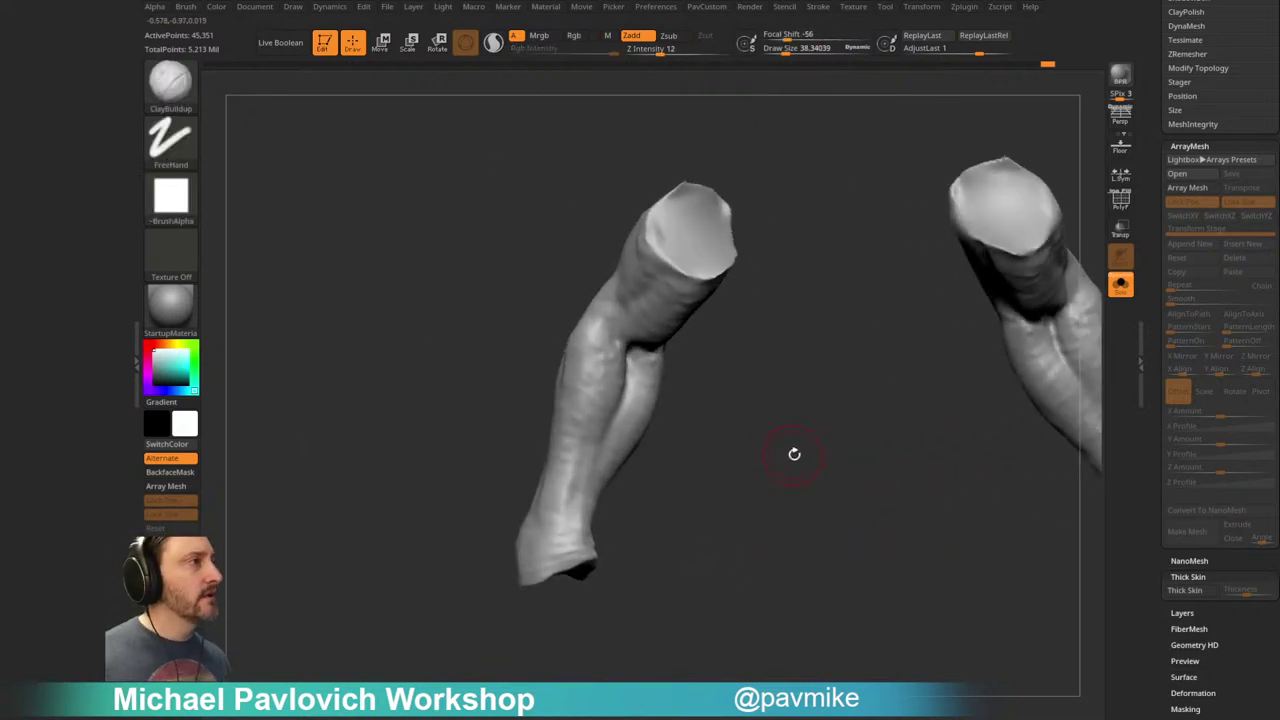
pyautogui.moveTo(738, 367)
pyautogui.mouseDown()
pyautogui.moveTo(757, 377)
pyautogui.moveTo(734, 413)
pyautogui.moveTo(732, 376)
pyautogui.mouseUp()
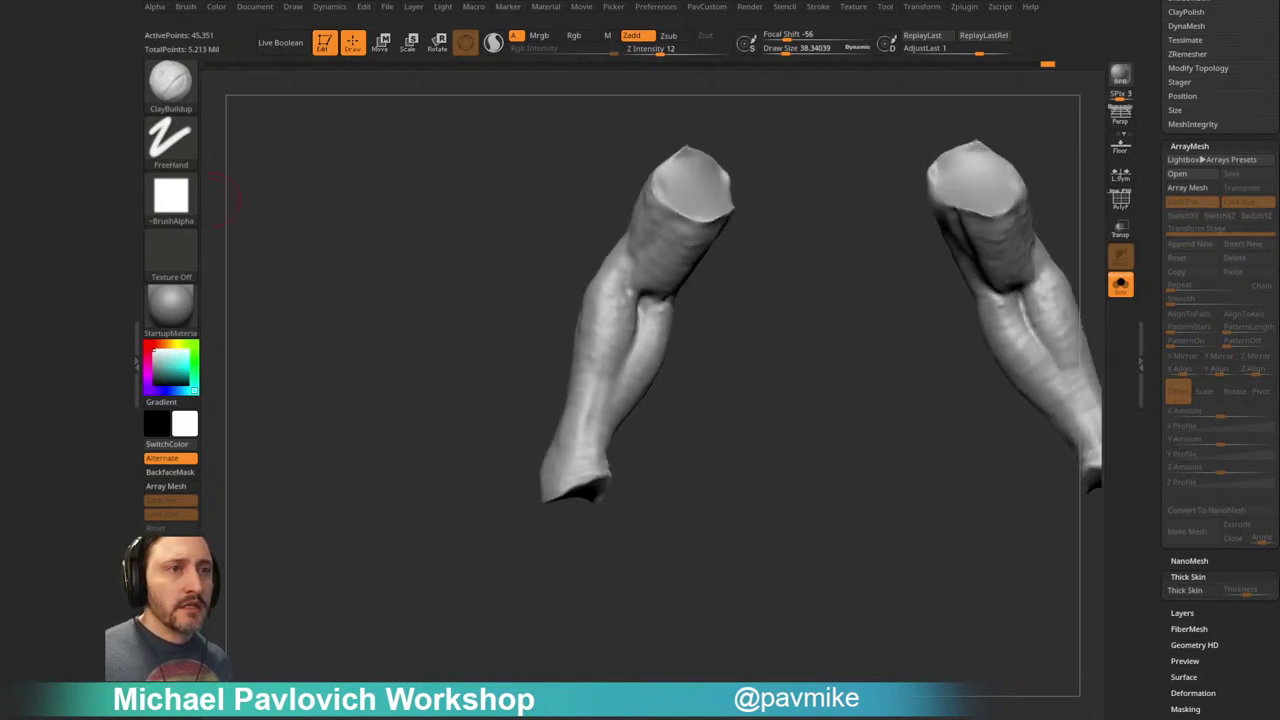
pyautogui.moveTo(746, 464); pyautogui.dragTo(811, 451)
pyautogui.click(1120, 286)
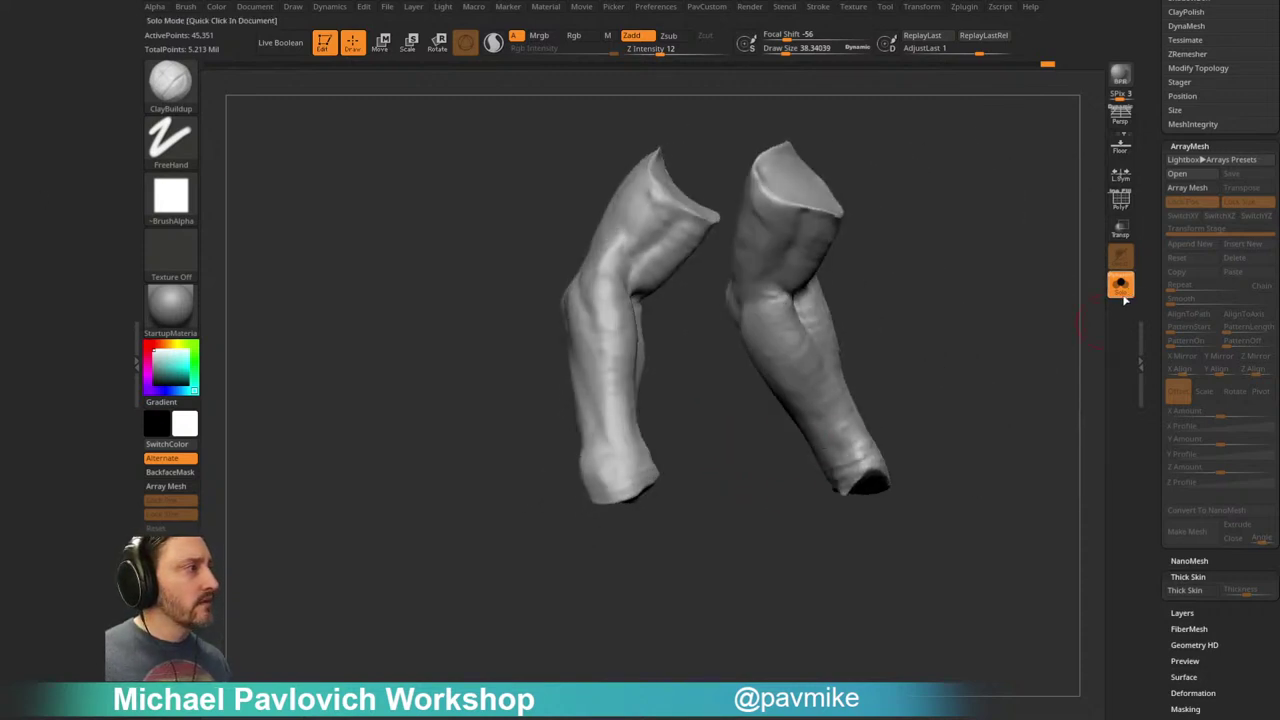
pyautogui.moveTo(1010, 340); pyautogui.dragTo(1028, 360)
pyautogui.moveTo(446, 403)
pyautogui.mouseDown()
pyautogui.moveTo(423, 440)
pyautogui.moveTo(415, 428)
pyautogui.moveTo(586, 386)
pyautogui.mouseUp()
# Step: Sculpt raised tendon forms at the inner elbow with the Standard brush at a draw size of about 19
pyautogui.press('b')
pyautogui.press('s')
pyautogui.press('t')
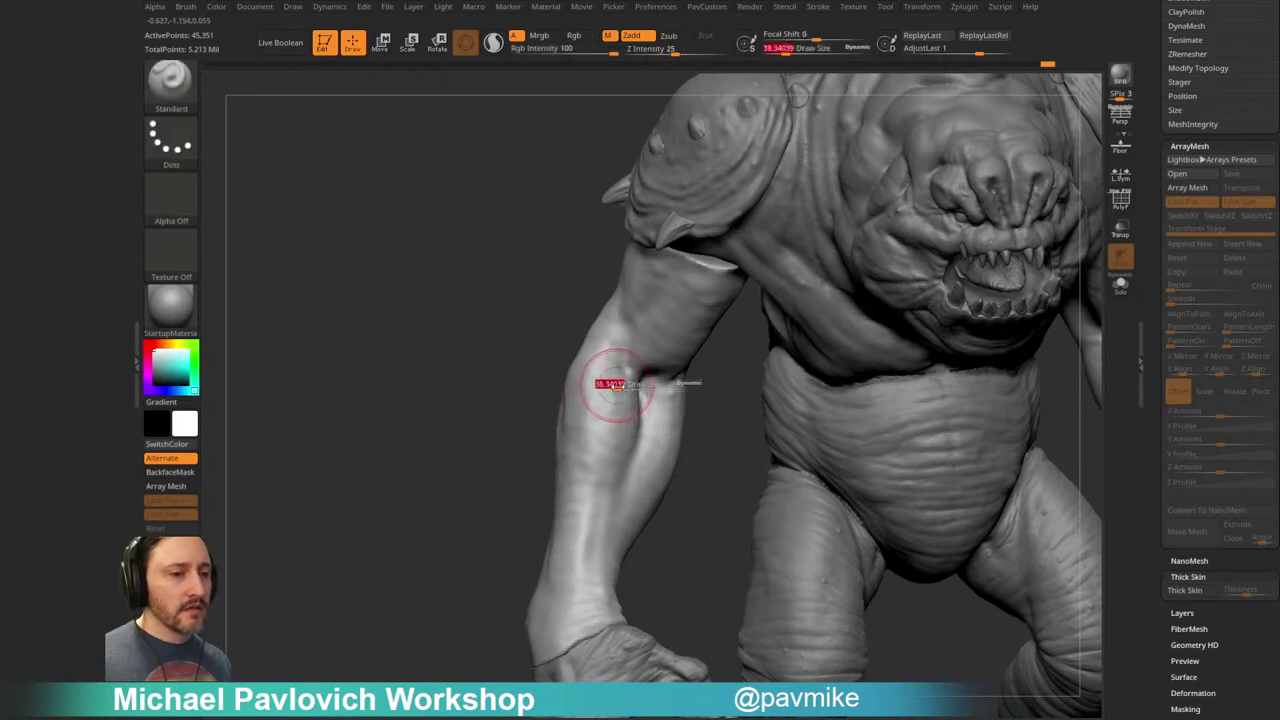
pyautogui.moveTo(526, 457); pyautogui.dragTo(432, 457)
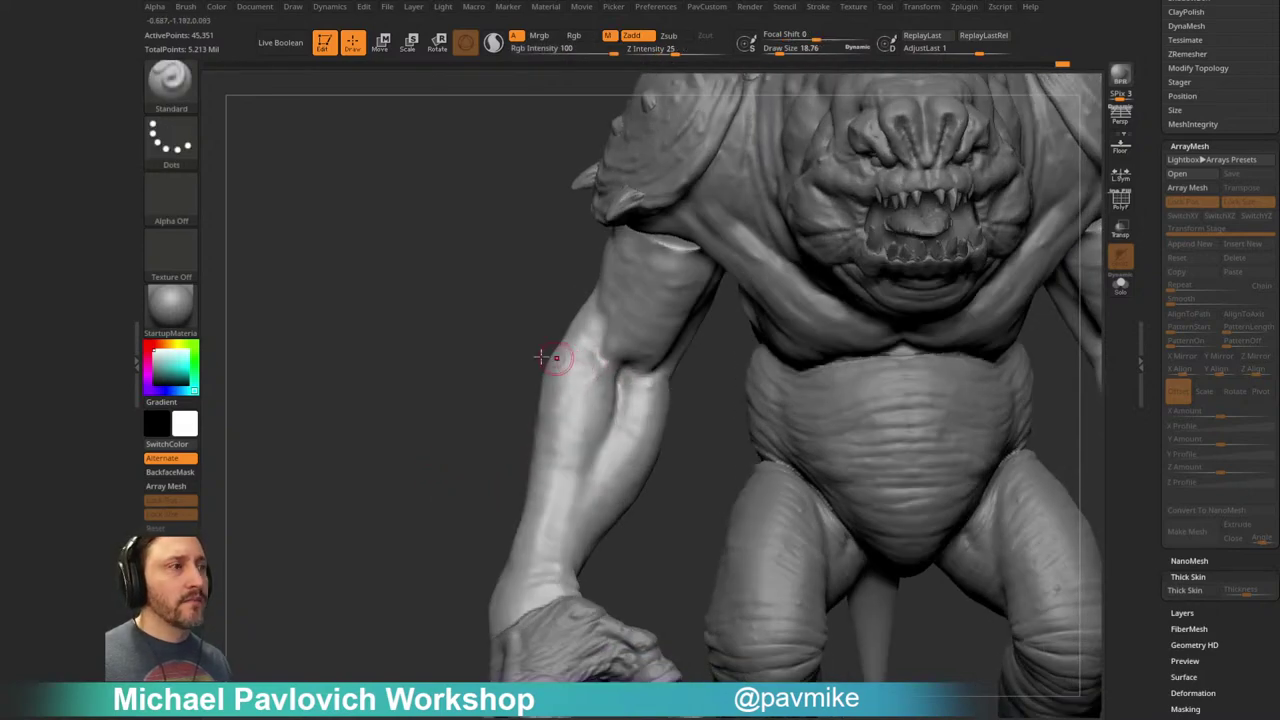
pyautogui.moveTo(562, 359); pyautogui.dragTo(586, 349)
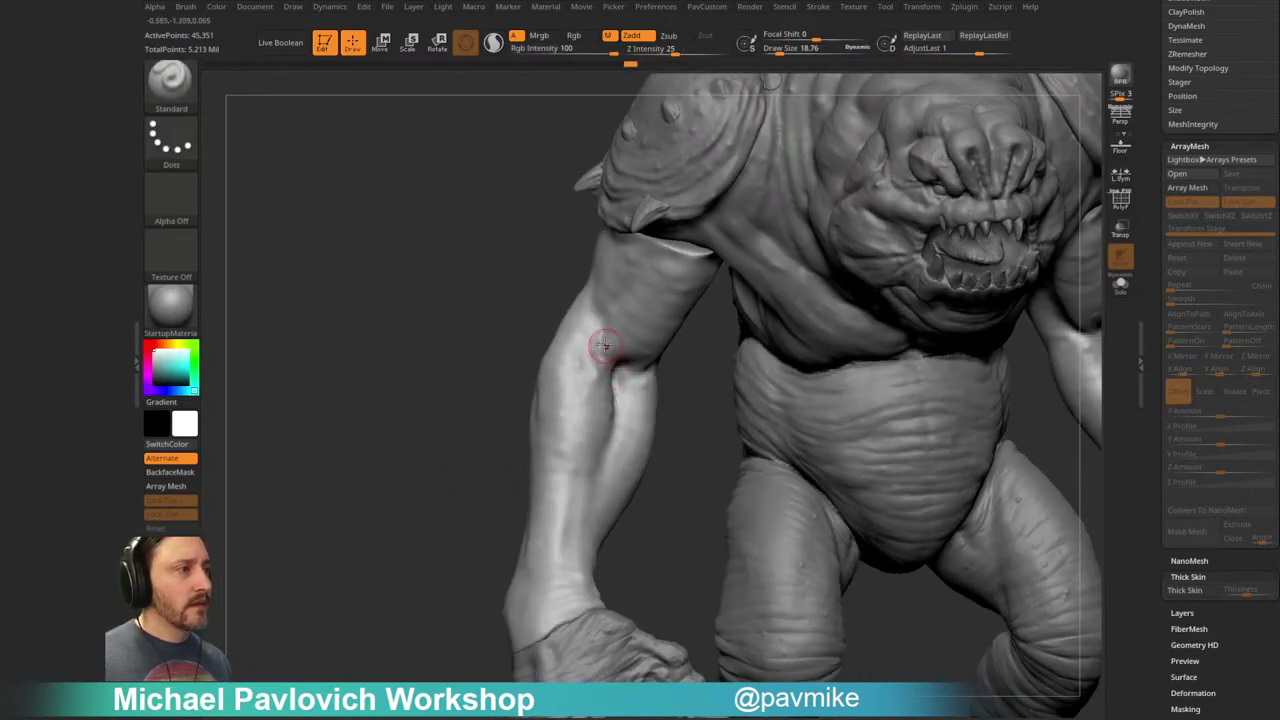
# Step: Set the Standard brush's Z Intensity to 34, sculpt around the elbow, and update the arms' DynaMesh
pyautogui.moveTo(690, 387); pyautogui.dragTo(656, 286)
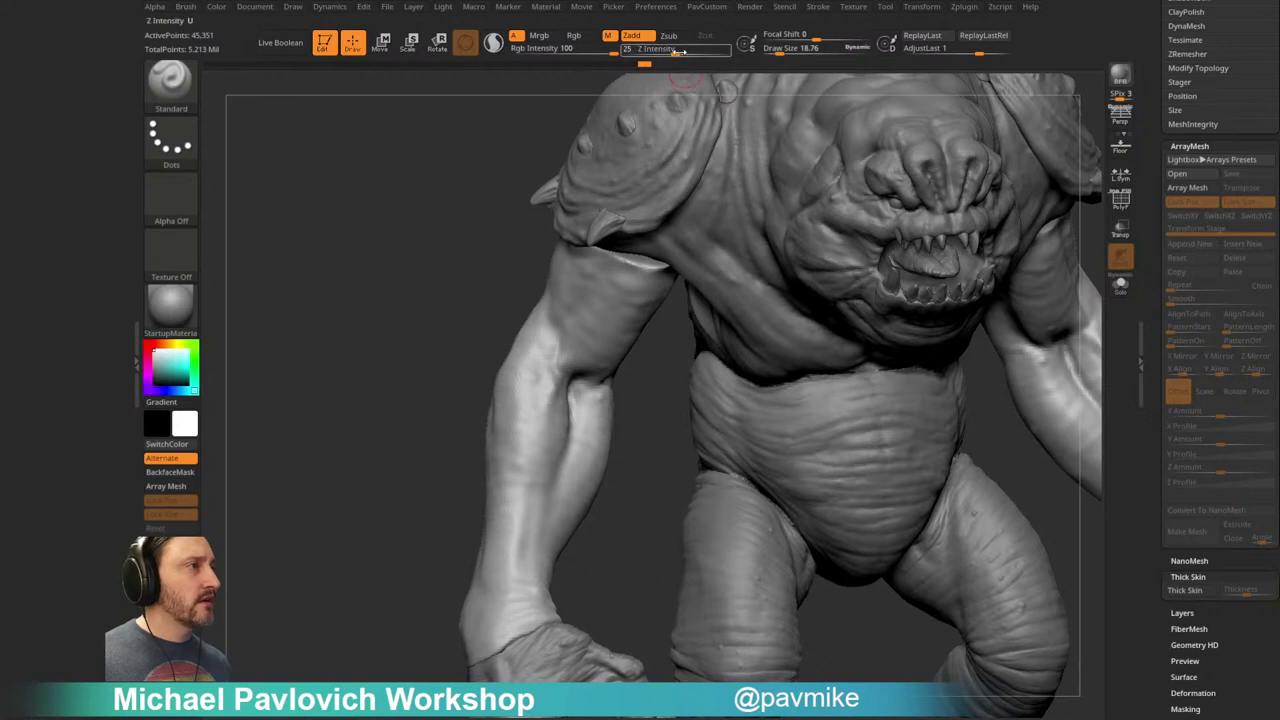
pyautogui.press('2')
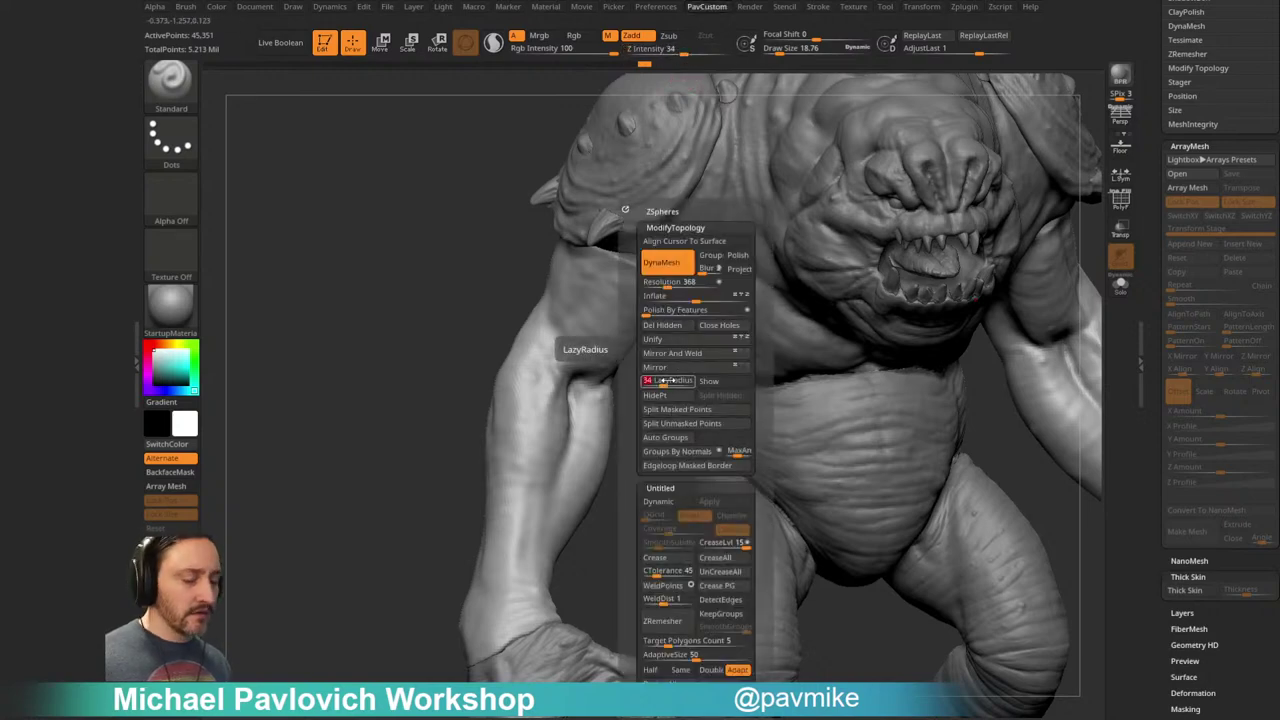
pyautogui.moveTo(500, 543); pyautogui.dragTo(600, 460)
pyautogui.moveTo(574, 385)
pyautogui.mouseDown(button='right')
pyautogui.moveTo(649, 423)
pyautogui.moveTo(538, 394)
pyautogui.moveTo(643, 386)
pyautogui.moveTo(546, 374)
pyautogui.mouseUp(button='right')
pyautogui.moveTo(673, 396)
pyautogui.mouseDown(button='right')
pyautogui.moveTo(594, 386)
pyautogui.moveTo(655, 428)
pyautogui.mouseUp(button='right')
pyautogui.moveTo(627, 485)
pyautogui.mouseDown(button='right')
pyautogui.moveTo(451, 457)
pyautogui.moveTo(451, 431)
pyautogui.mouseUp(button='right')
# Step: Reshape the elbow silhouette from the side and back with the Move brush at a draw size of about 69
pyautogui.press('s')
pyautogui.press('b')
pyautogui.press('m')
pyautogui.press('v')
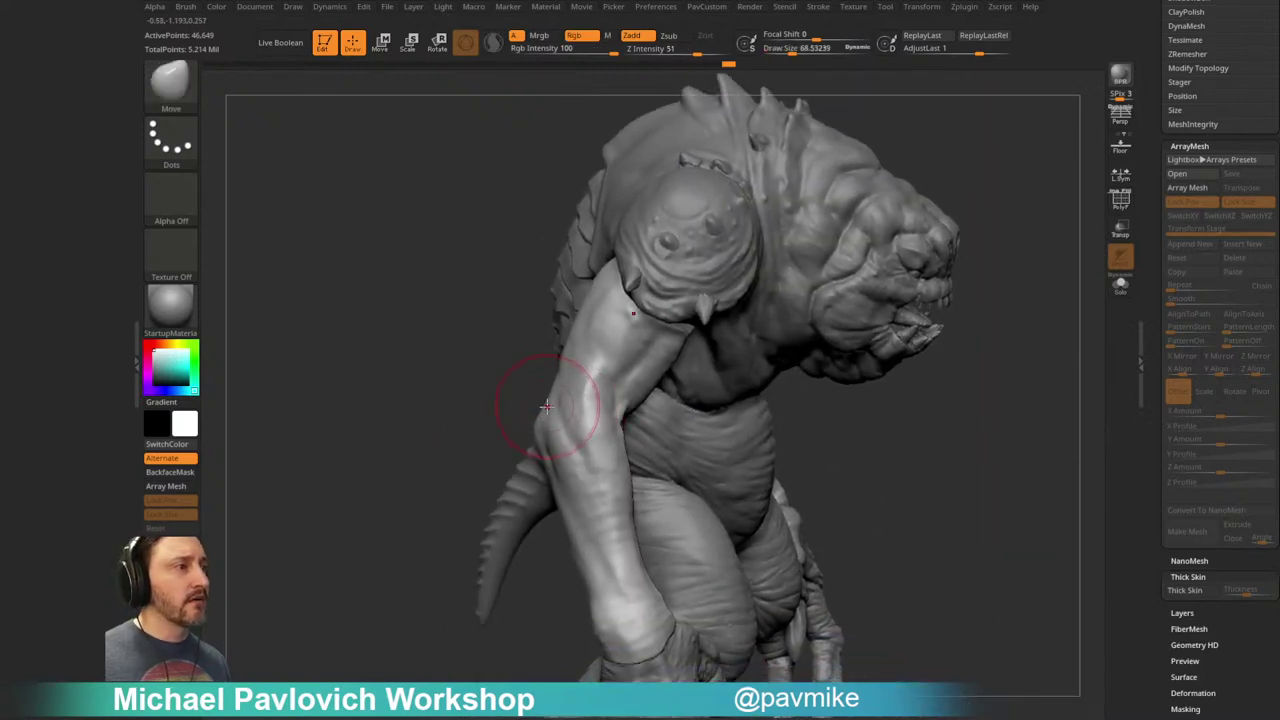
pyautogui.moveTo(528, 375); pyautogui.dragTo(533, 402, button='right')
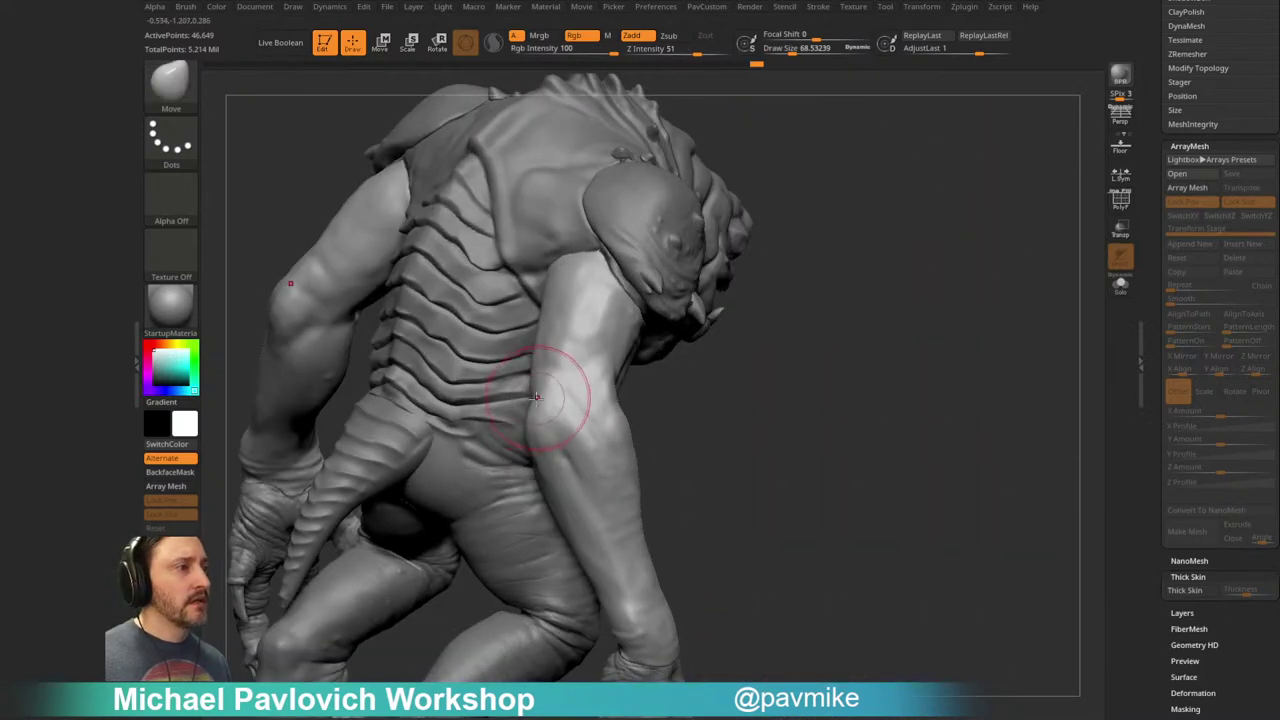
pyautogui.moveTo(710, 372)
pyautogui.mouseDown(button='right')
pyautogui.moveTo(860, 386)
pyautogui.moveTo(851, 484)
pyautogui.moveTo(540, 400)
pyautogui.mouseUp(button='right')
# Step: Build up the back of the upper arm with the ClayBuildup brush at a draw size of about 38
pyautogui.press('b')
pyautogui.press('c')
pyautogui.press('b')
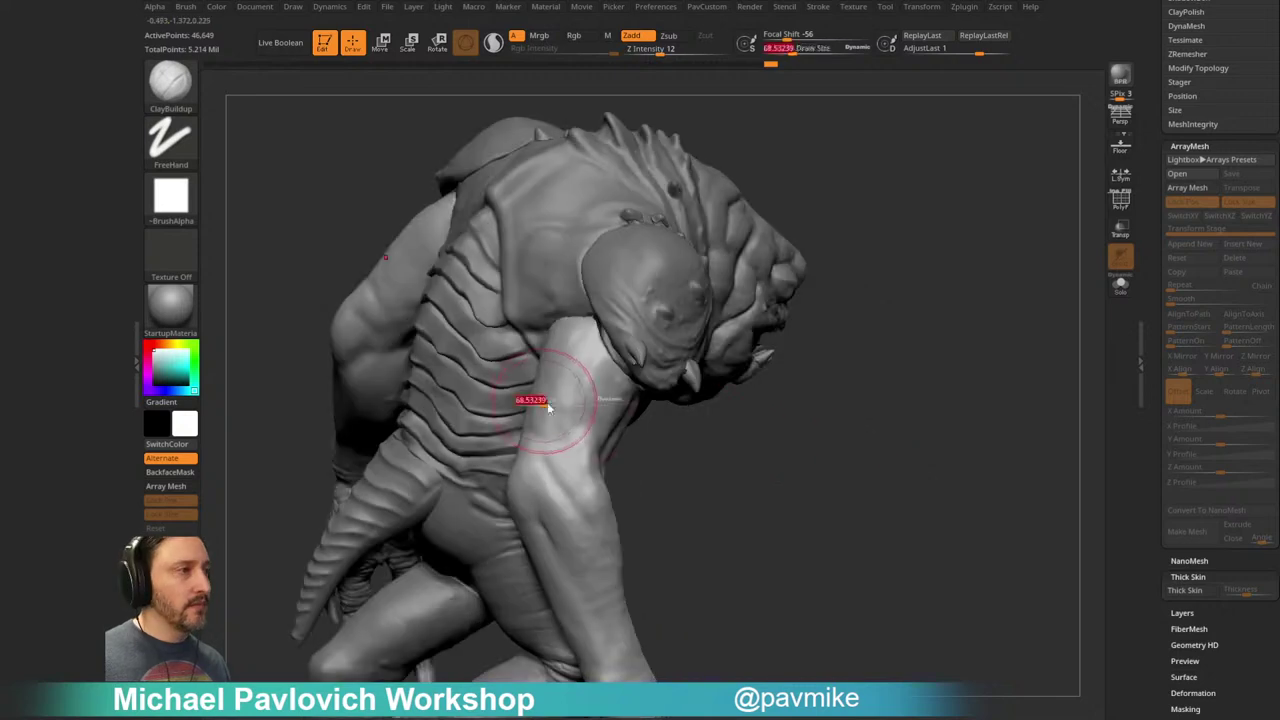
pyautogui.press('s')
pyautogui.moveTo(578, 398)
pyautogui.mouseDown()
pyautogui.moveTo(572, 424)
pyautogui.moveTo(568, 345)
pyautogui.mouseUp()
pyautogui.moveTo(705, 430); pyautogui.dragTo(574, 386, button='right')
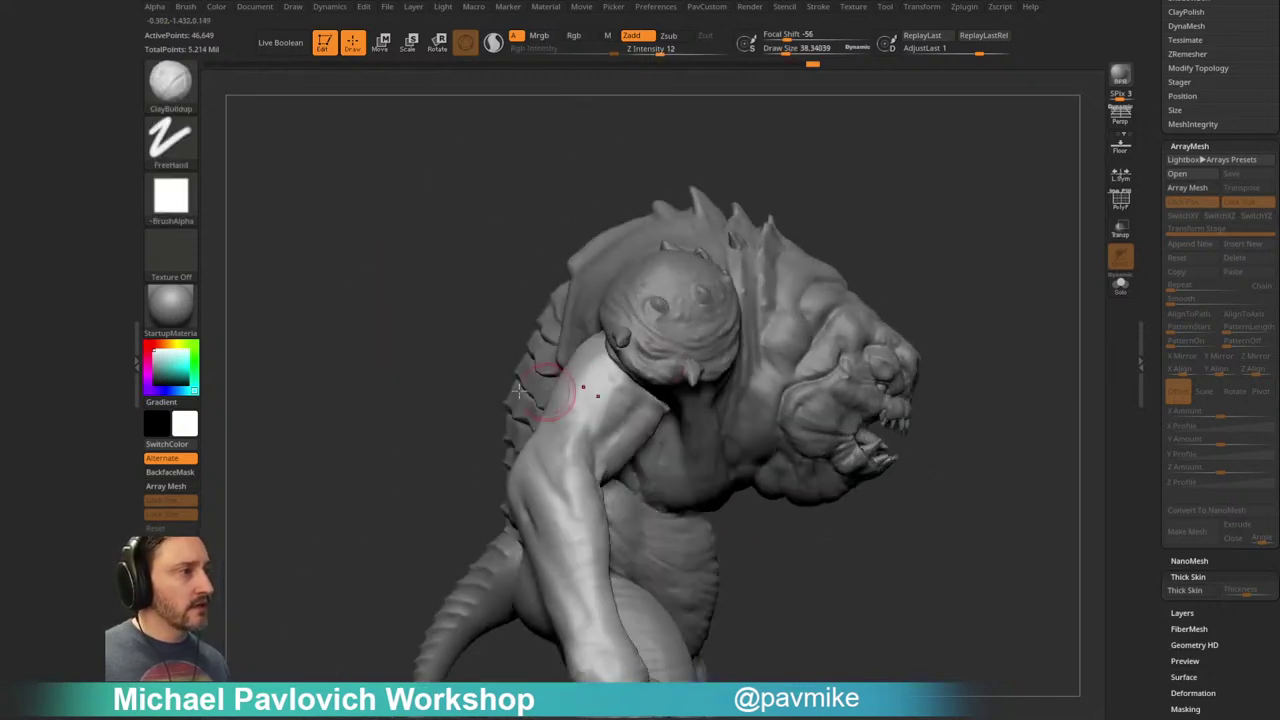
pyautogui.moveTo(574, 386); pyautogui.dragTo(590, 370)
# Step: Build up the front of the upper arm with ClayBuildup at a draw size of about 31, and smooth its back
pyautogui.moveTo(580, 375); pyautogui.dragTo(434, 343, button='right')
pyautogui.moveTo(590, 118); pyautogui.dragTo(520, 240, button='right')
pyautogui.moveTo(573, 412)
pyautogui.mouseDown(button='right')
pyautogui.moveTo(497, 333)
pyautogui.moveTo(650, 368)
pyautogui.mouseUp(button='right')
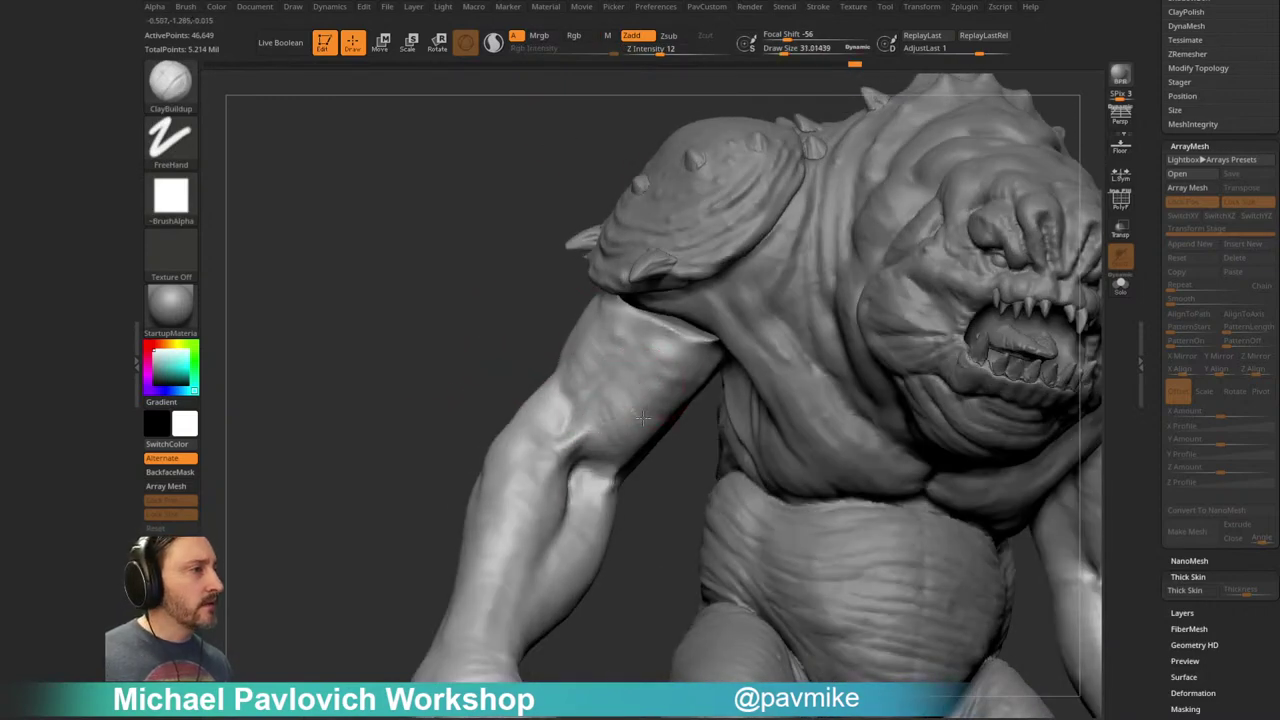
pyautogui.moveTo(678, 444)
pyautogui.mouseDown(button='right')
pyautogui.moveTo(648, 376)
pyautogui.moveTo(600, 409)
pyautogui.moveTo(686, 460)
pyautogui.moveTo(625, 438)
pyautogui.mouseUp(button='right')
pyautogui.moveTo(635, 362)
pyautogui.mouseDown(button='right')
pyautogui.moveTo(549, 486)
pyautogui.moveTo(654, 466)
pyautogui.moveTo(494, 422)
pyautogui.moveTo(817, 374)
pyautogui.moveTo(877, 359)
pyautogui.moveTo(857, 363)
pyautogui.moveTo(896, 325)
pyautogui.moveTo(866, 334)
pyautogui.moveTo(903, 351)
pyautogui.moveTo(851, 274)
pyautogui.mouseUp(button='right')
pyautogui.press('shift')
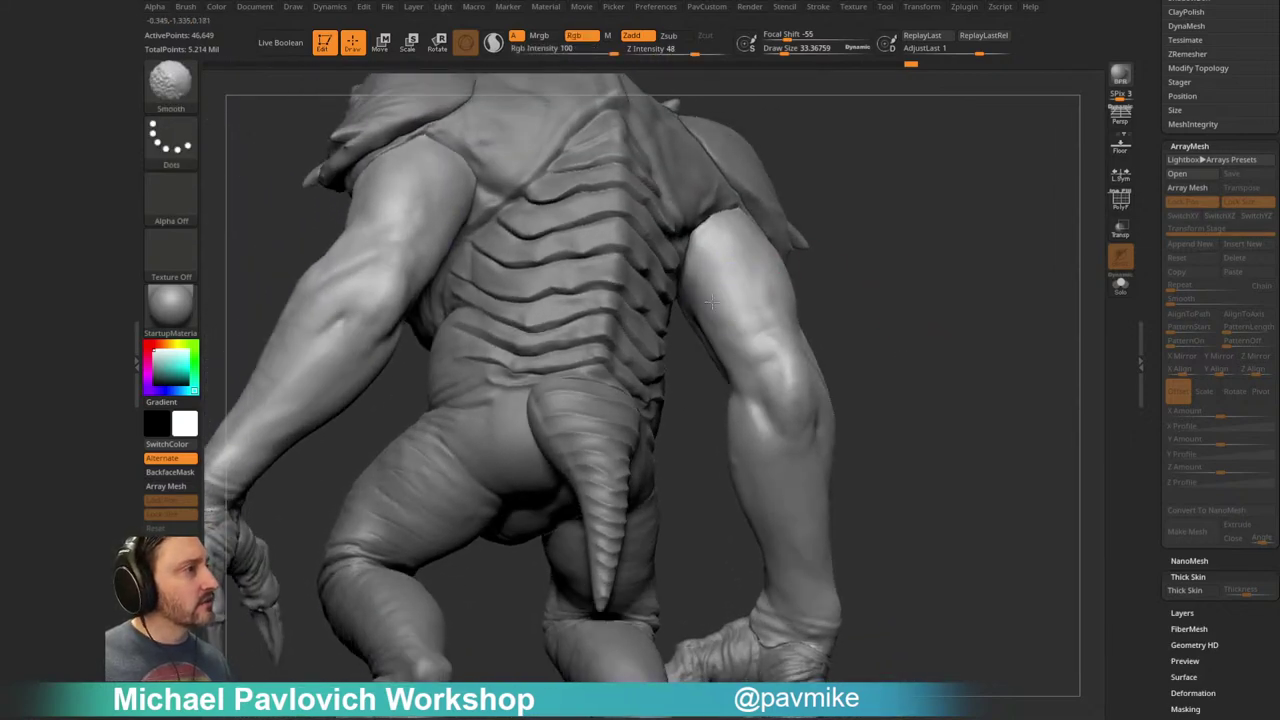
pyautogui.moveTo(883, 337)
pyautogui.mouseDown(button='right')
pyautogui.moveTo(903, 300)
pyautogui.moveTo(860, 286)
pyautogui.mouseUp(button='right')
# Step: Isolate the arms and carve the triceps separations with DamStandard at a draw size of about 52
pyautogui.press('s')
pyautogui.moveTo(745, 284); pyautogui.dragTo(800, 272)
pyautogui.click(1119, 283)
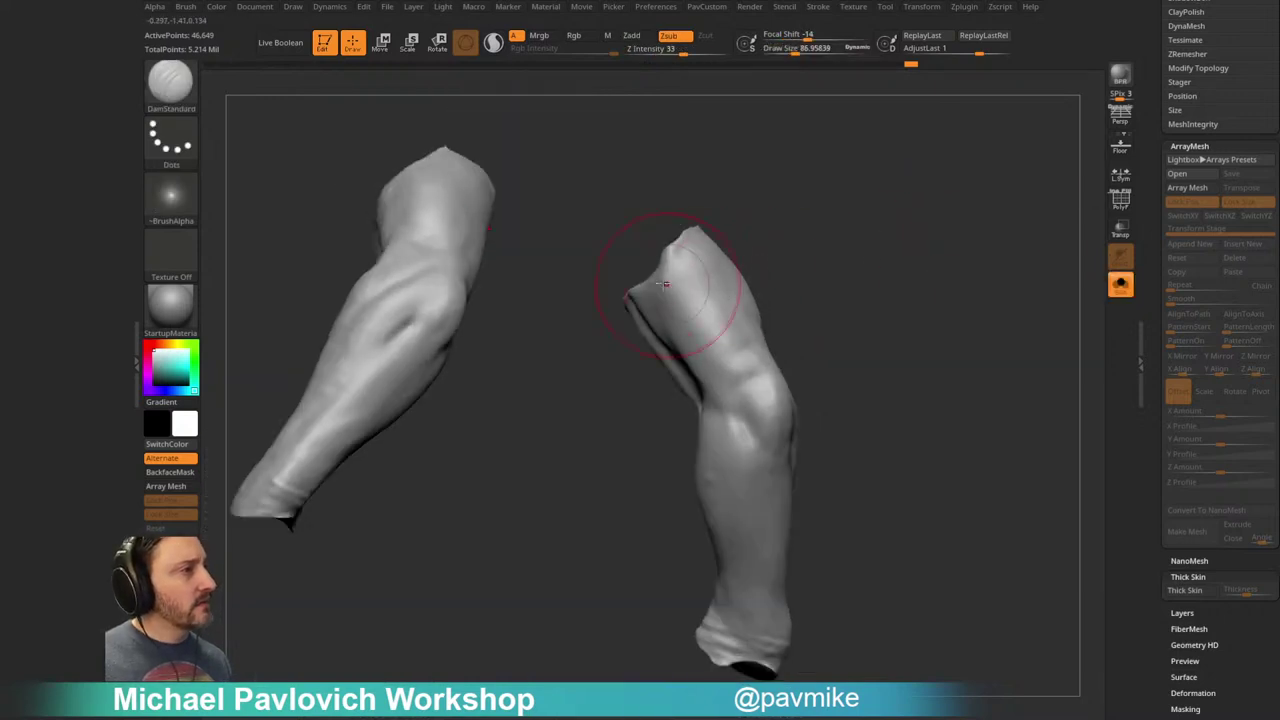
pyautogui.moveTo(782, 296)
pyautogui.mouseDown(button='right')
pyautogui.moveTo(678, 307)
pyautogui.moveTo(777, 326)
pyautogui.mouseUp(button='right')
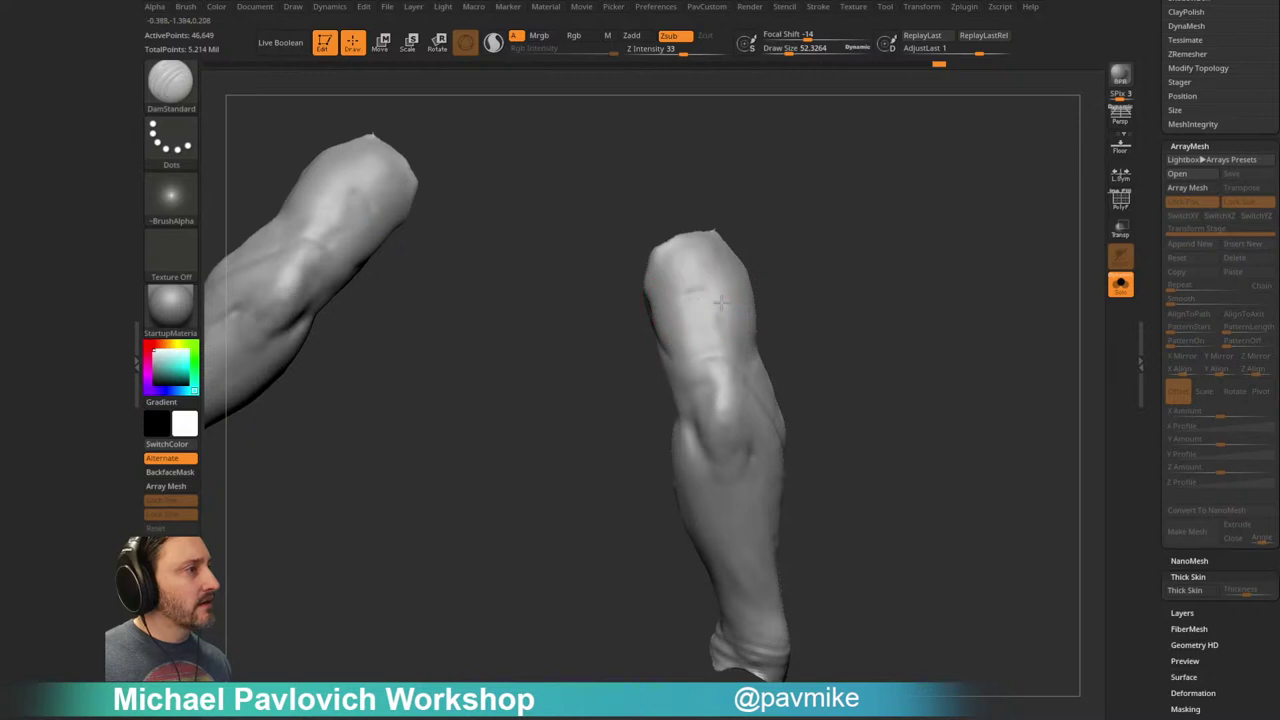
pyautogui.moveTo(715, 295); pyautogui.dragTo(711, 304, button='right')
pyautogui.moveTo(728, 347); pyautogui.dragTo(727, 273, button='right')
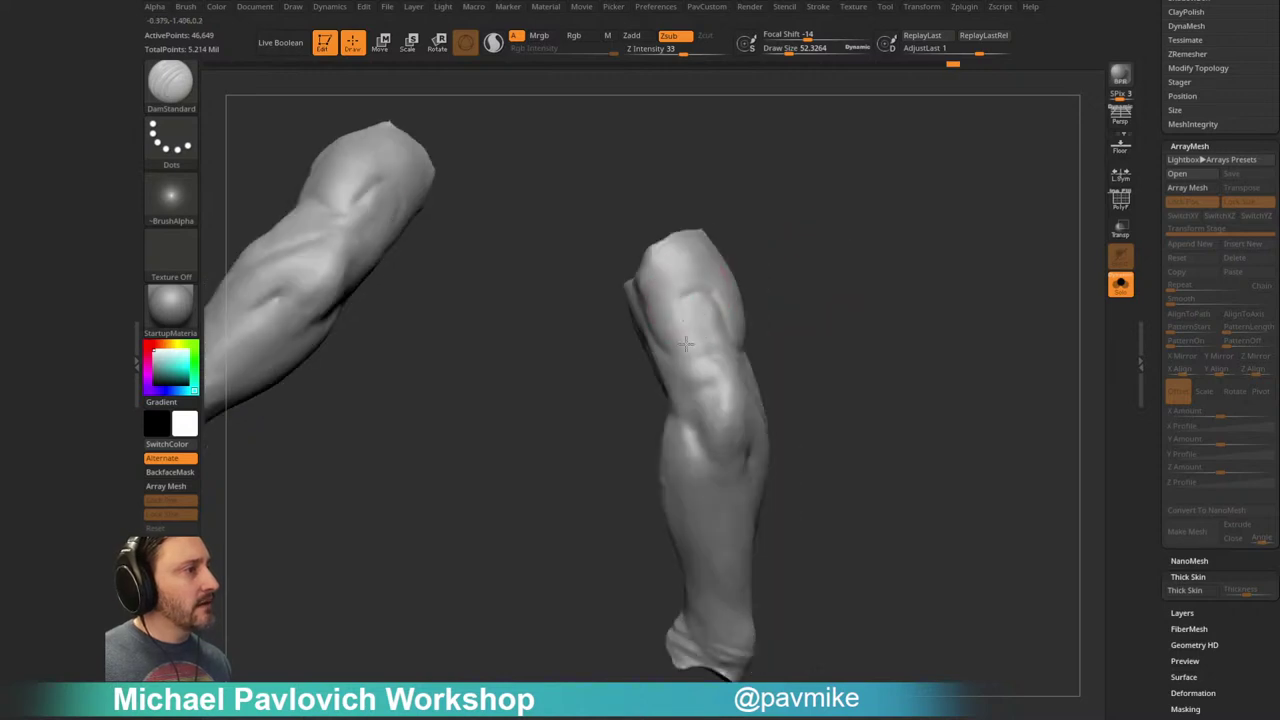
pyautogui.moveTo(684, 339); pyautogui.dragTo(731, 309, button='right')
pyautogui.moveTo(708, 381)
pyautogui.mouseDown(button='right')
pyautogui.moveTo(722, 330)
pyautogui.moveTo(794, 263)
pyautogui.moveTo(693, 337)
pyautogui.moveTo(743, 269)
pyautogui.moveTo(755, 338)
pyautogui.moveTo(829, 357)
pyautogui.moveTo(700, 386)
pyautogui.moveTo(695, 364)
pyautogui.moveTo(756, 323)
pyautogui.mouseUp(button='right')
# Step: Build up the muscle forms around the elbow and upper arm with ClayBuildup at a draw size of about 36
pyautogui.press('b')
pyautogui.press('c')
pyautogui.press('b')
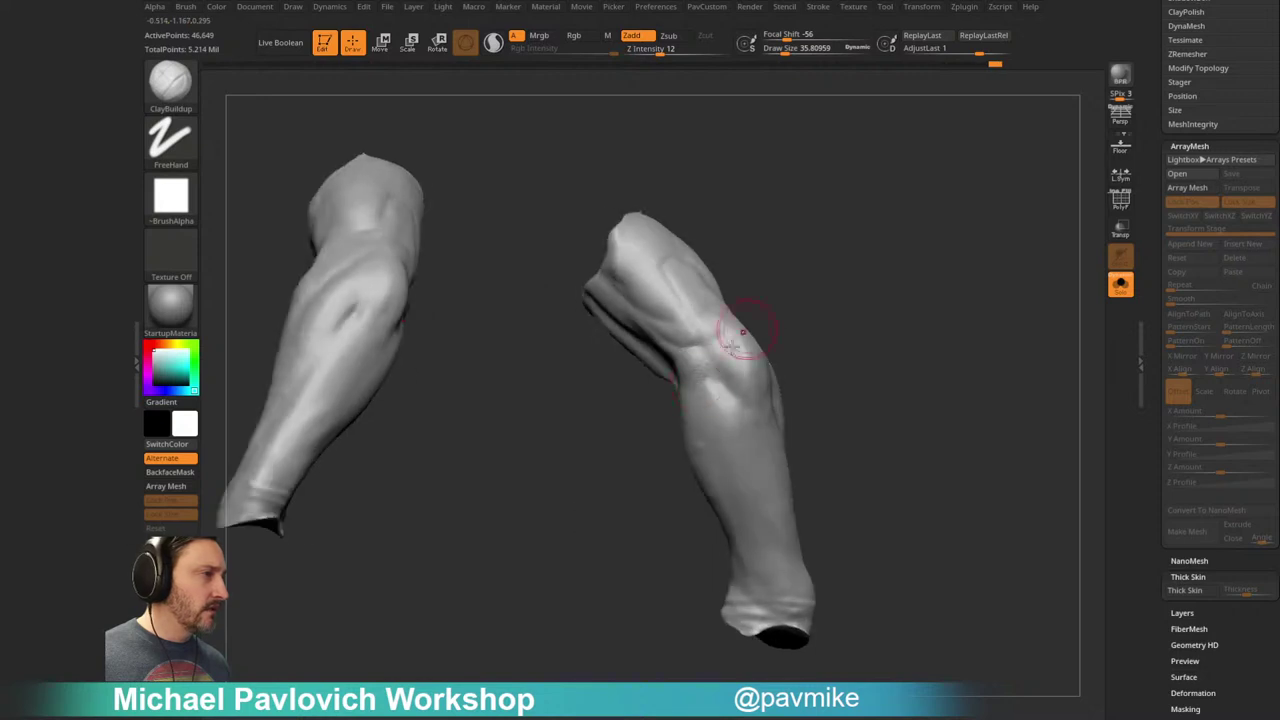
pyautogui.moveTo(697, 378); pyautogui.dragTo(766, 360, button='right')
pyautogui.moveTo(775, 428); pyautogui.dragTo(750, 296, button='right')
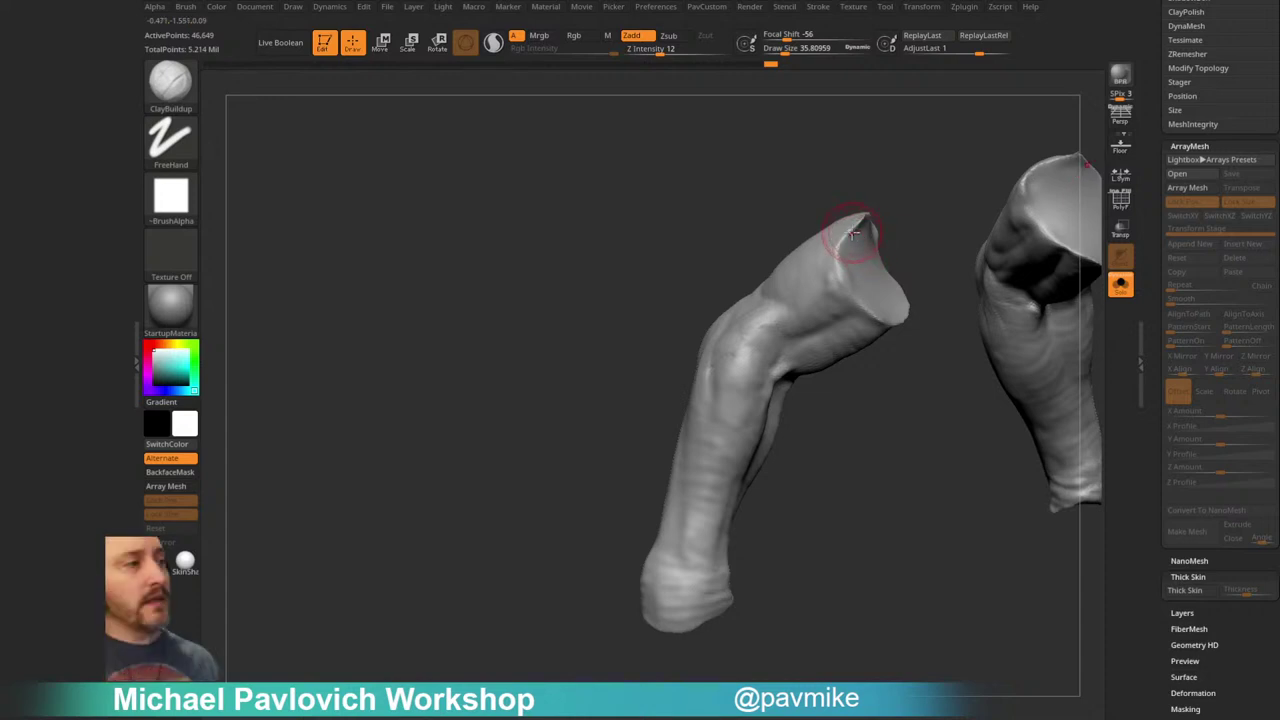
# Step: Define the triceps tendon and elbow folds with ClayBuildup at a draw size of about 21
pyautogui.moveTo(914, 444); pyautogui.dragTo(709, 271)
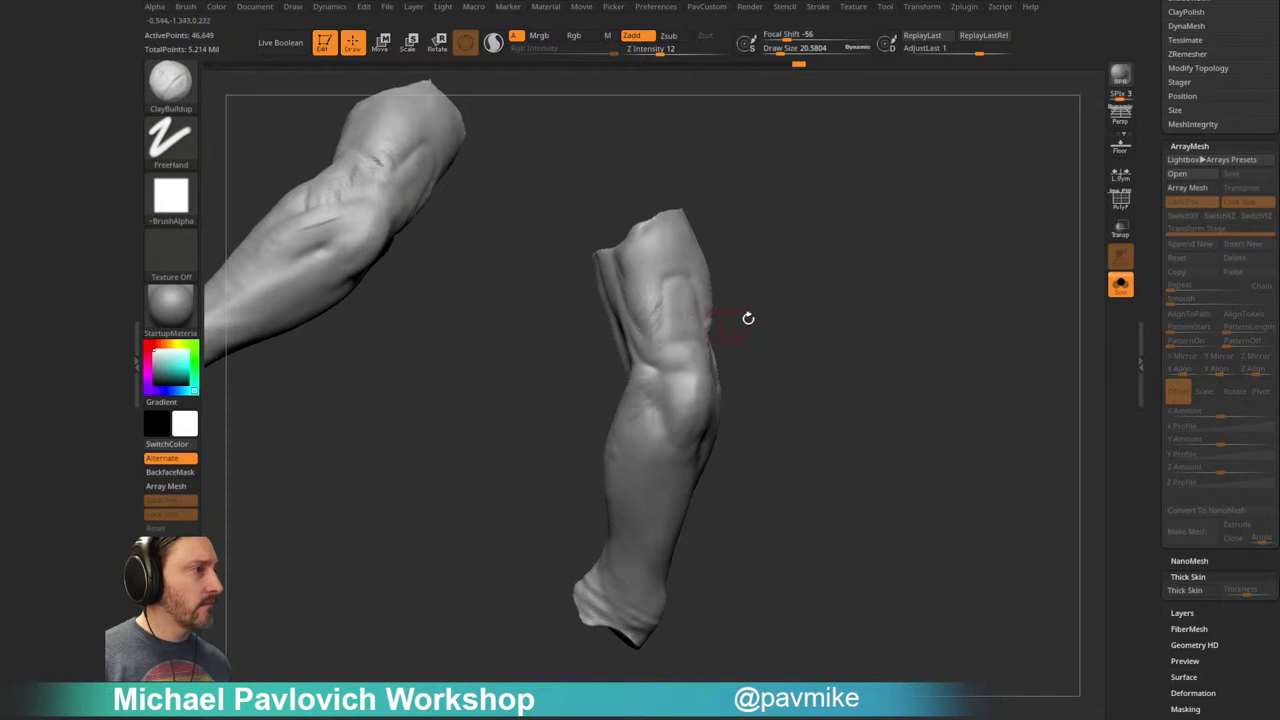
pyautogui.moveTo(734, 325); pyautogui.dragTo(628, 335)
pyautogui.moveTo(729, 366); pyautogui.dragTo(803, 291)
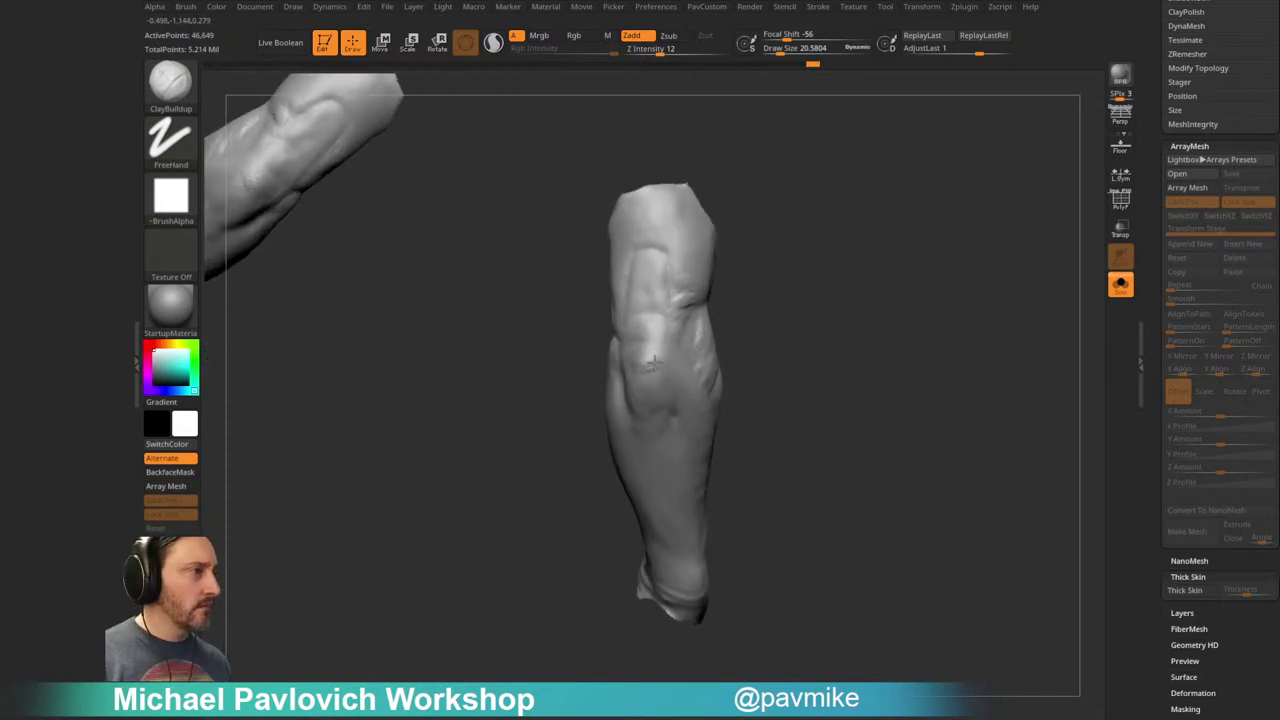
pyautogui.moveTo(779, 347)
pyautogui.mouseDown()
pyautogui.moveTo(732, 337)
pyautogui.moveTo(623, 388)
pyautogui.moveTo(710, 318)
pyautogui.mouseUp()
# Step: Carve creases across the outer elbow with the DamStandard brush at a draw size of about 27
pyautogui.press('b')
pyautogui.press('d')
pyautogui.press('s')
pyautogui.press(']')
pyautogui.moveTo(553, 362); pyautogui.dragTo(545, 396)
pyautogui.press('s')
pyautogui.moveTo(695, 355)
pyautogui.mouseDown()
pyautogui.moveTo(579, 368)
pyautogui.moveTo(543, 358)
pyautogui.mouseUp()
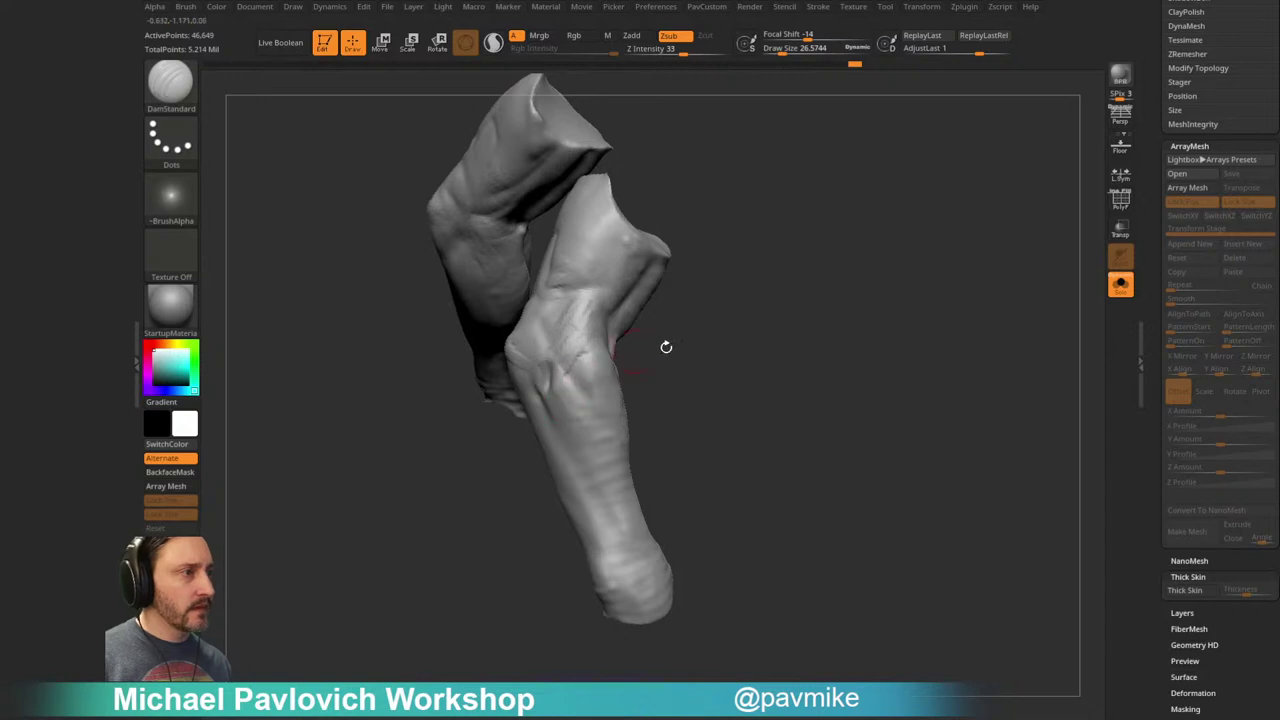
# Step: Build up the elbow and upper forearm with the ClayBuildup brush at a draw size of about 29
pyautogui.moveTo(646, 346); pyautogui.dragTo(756, 337)
pyautogui.moveTo(603, 323); pyautogui.dragTo(646, 260)
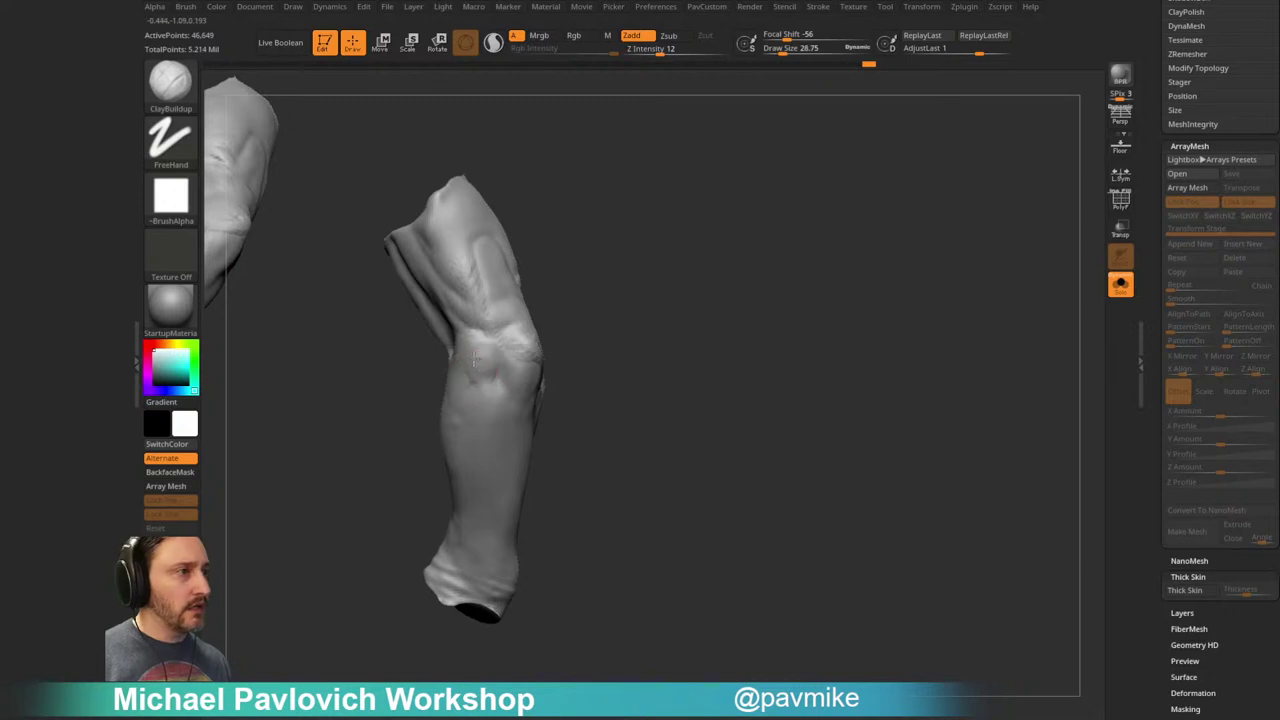
pyautogui.moveTo(650, 340); pyautogui.dragTo(517, 372)
pyautogui.moveTo(583, 331); pyautogui.dragTo(594, 363, button='right')
pyautogui.moveTo(523, 334); pyautogui.dragTo(538, 357, button='right')
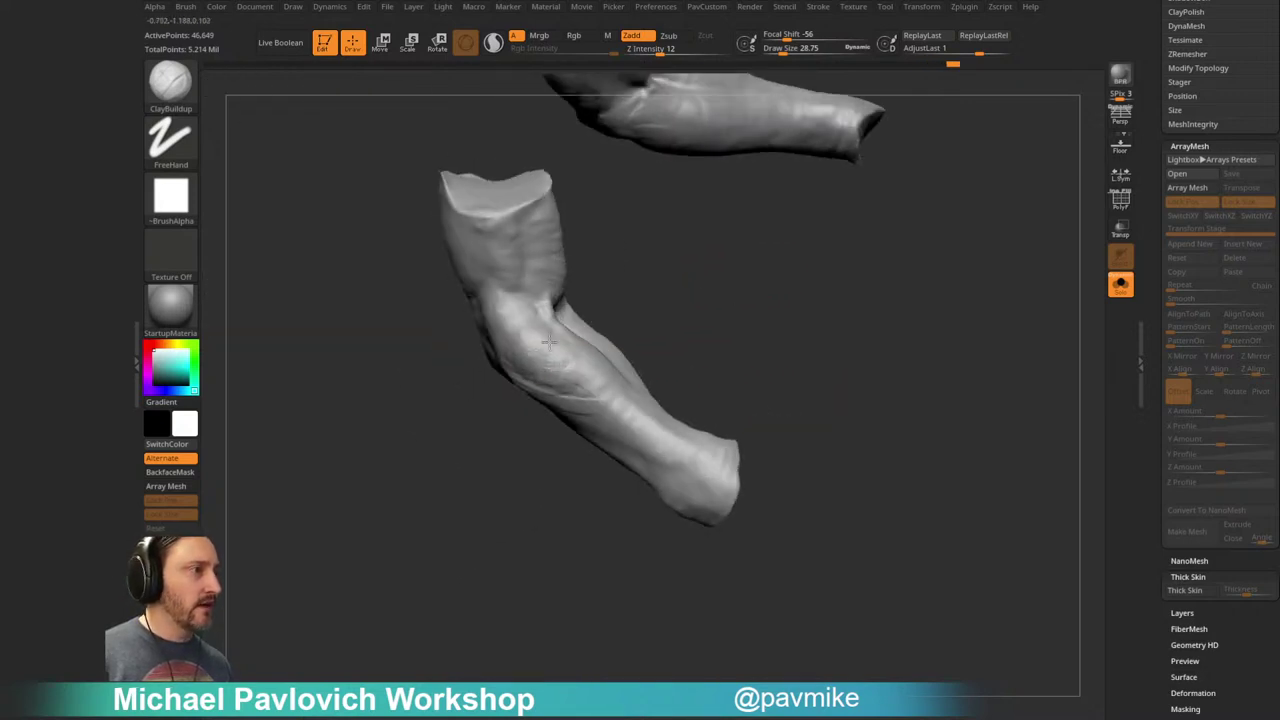
pyautogui.moveTo(786, 294); pyautogui.dragTo(889, 321, button='right')
# Step: Turn off Solo and add ClayBuildup muscle and wrinkle forms along the outer elbow and upper forearm
pyautogui.click(1120, 286)
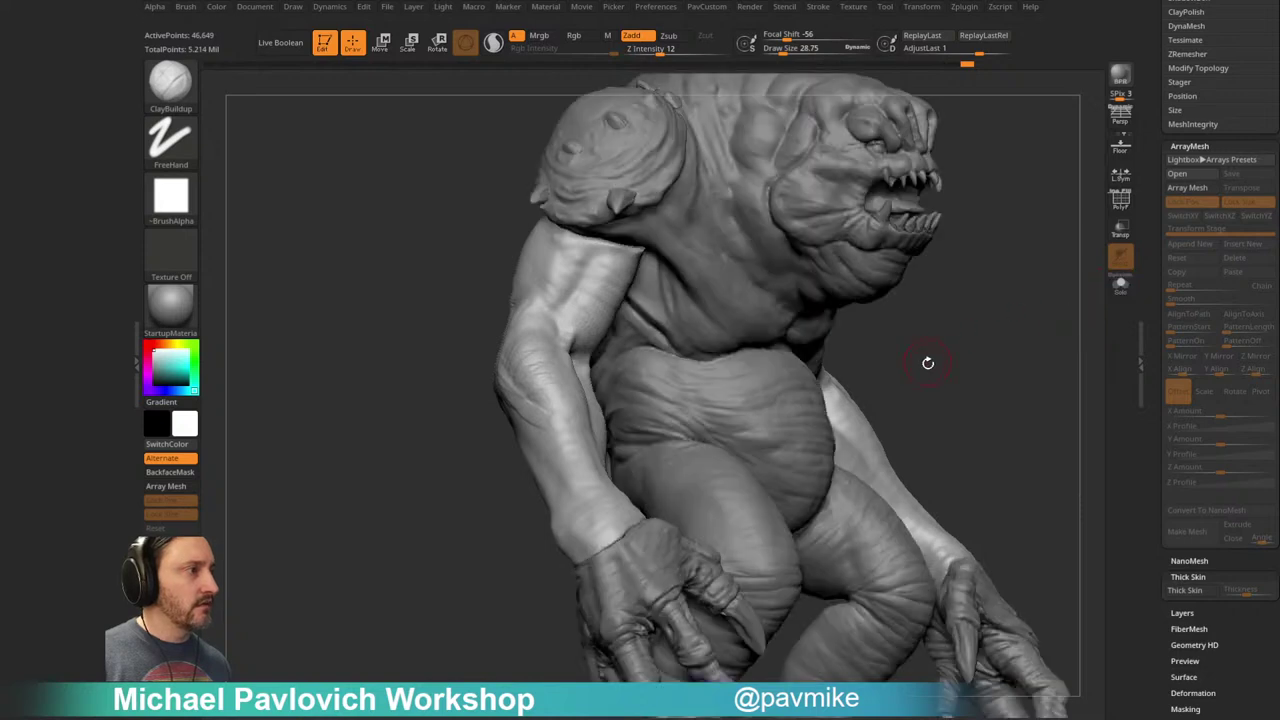
pyautogui.moveTo(926, 360); pyautogui.dragTo(913, 345, button='right')
pyautogui.moveTo(673, 424); pyautogui.dragTo(571, 337, button='right')
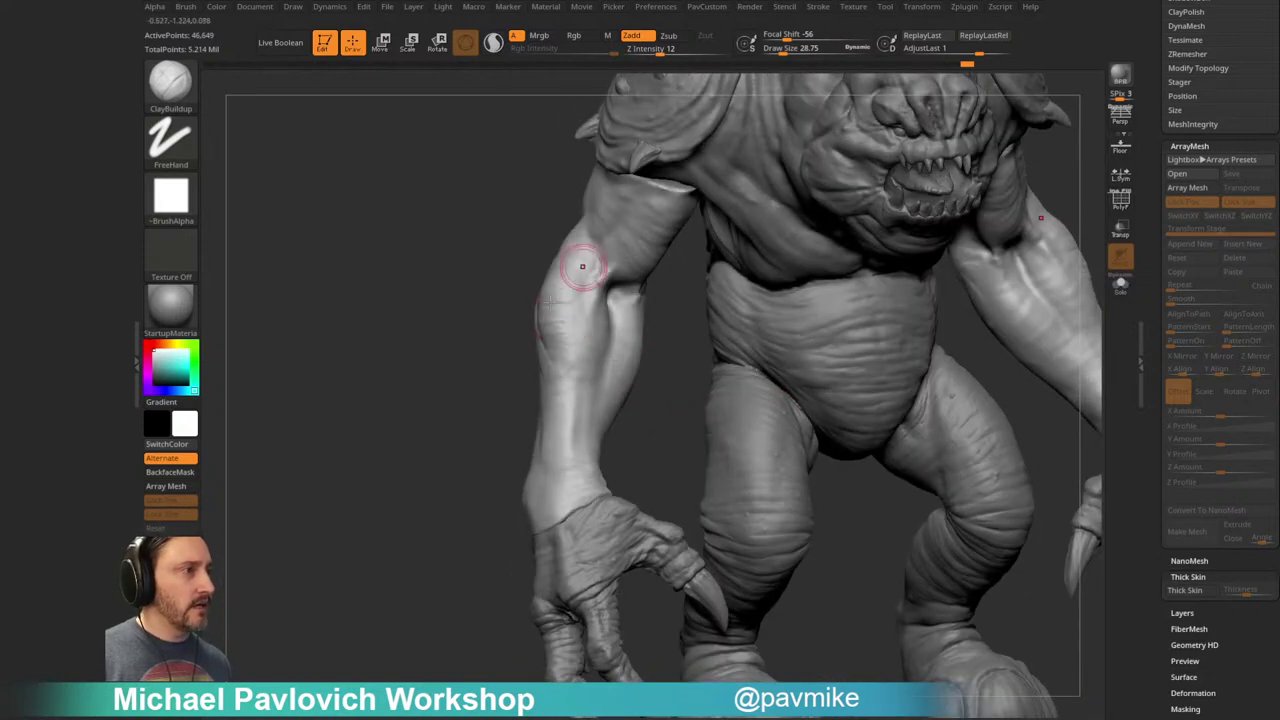
pyautogui.moveTo(566, 467); pyautogui.dragTo(551, 443, button='right')
pyautogui.moveTo(510, 367); pyautogui.dragTo(609, 314, button='right')
pyautogui.moveTo(509, 377); pyautogui.dragTo(723, 324, button='right')
pyautogui.moveTo(526, 298); pyautogui.dragTo(621, 280, button='right')
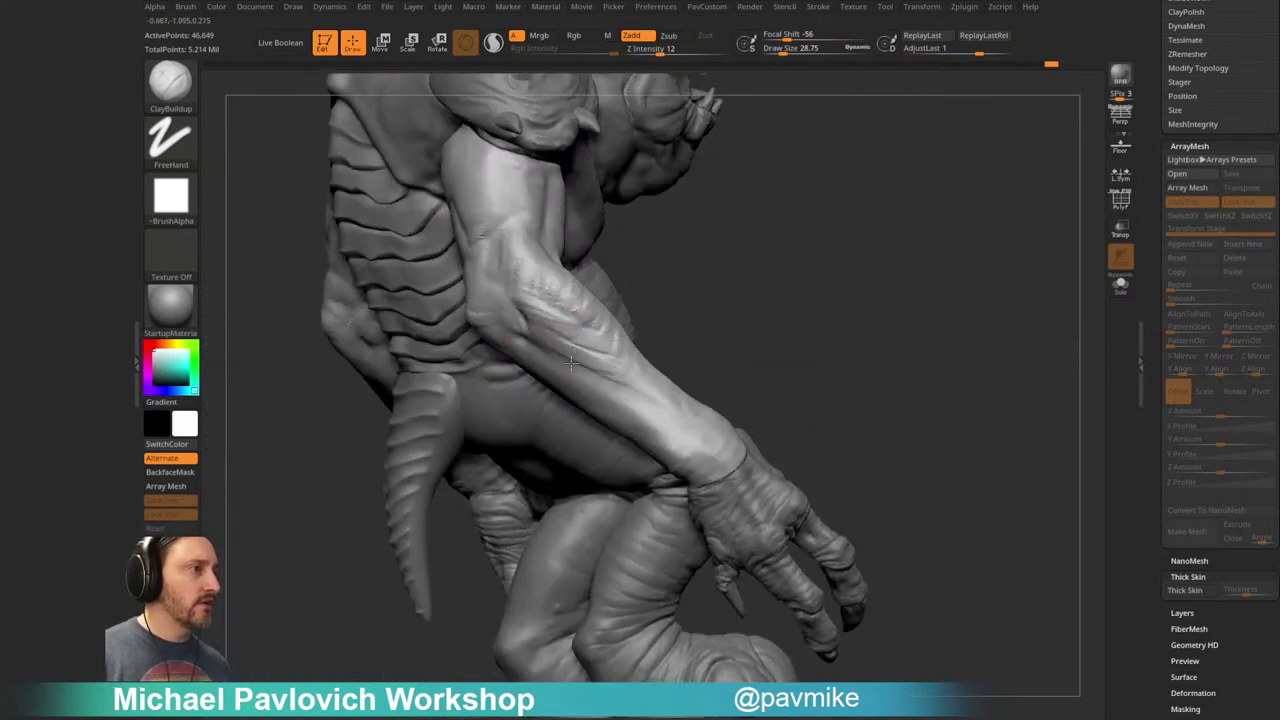
# Step: Extend the ClayBuildup skin folds down the forearm toward the wrist and refine the back of the elbow
pyautogui.moveTo(590, 370); pyautogui.dragTo(531, 330, button='right')
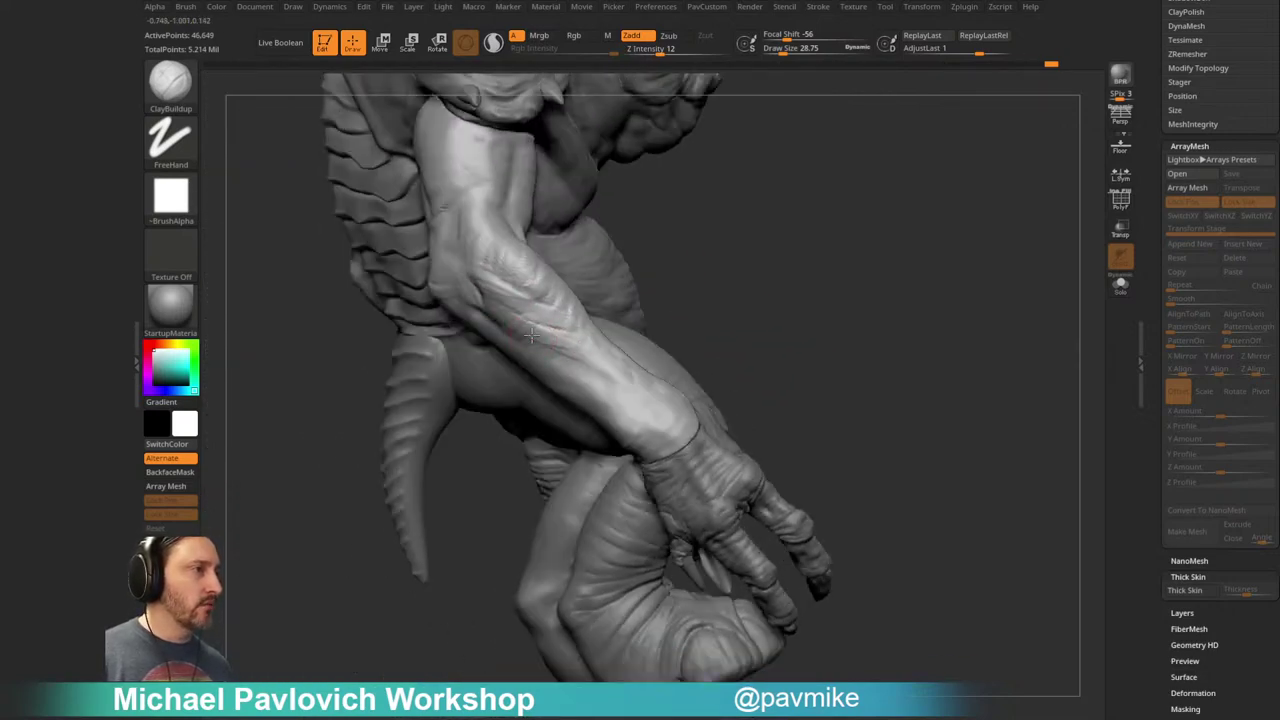
pyautogui.moveTo(594, 369); pyautogui.dragTo(593, 331, button='right')
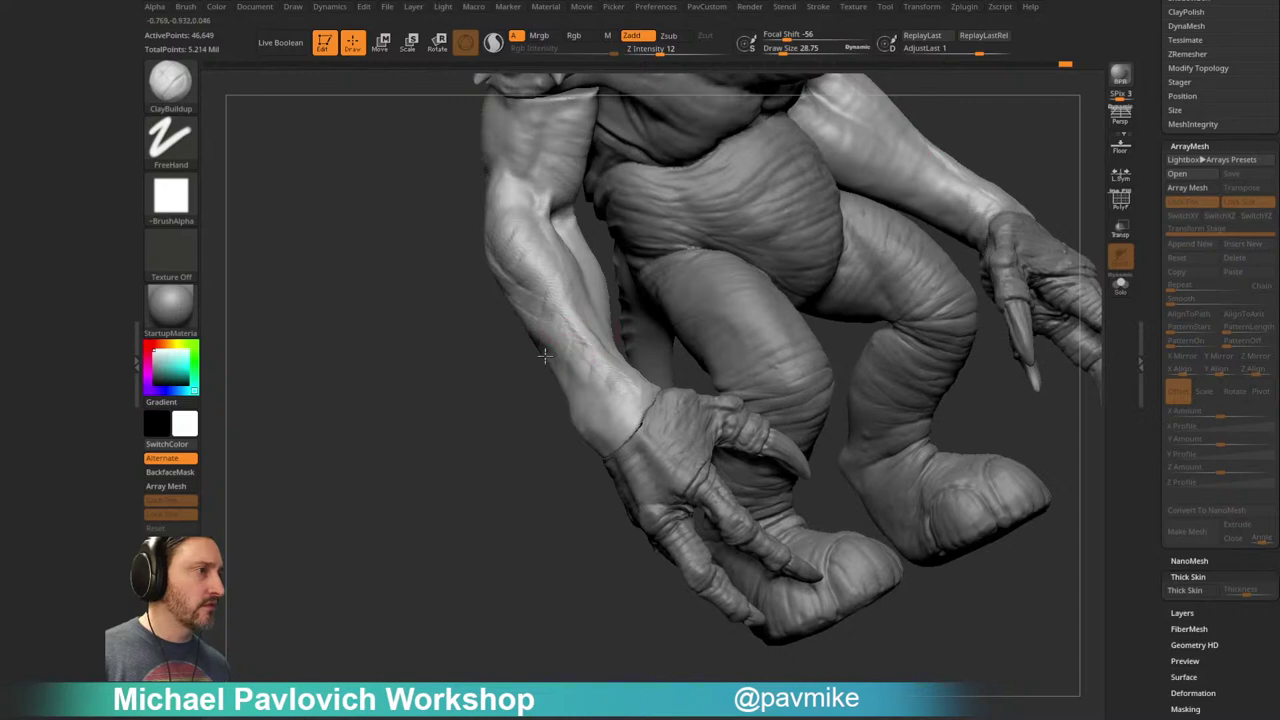
pyautogui.moveTo(558, 372); pyautogui.dragTo(600, 410)
pyautogui.moveTo(809, 253); pyautogui.dragTo(930, 240)
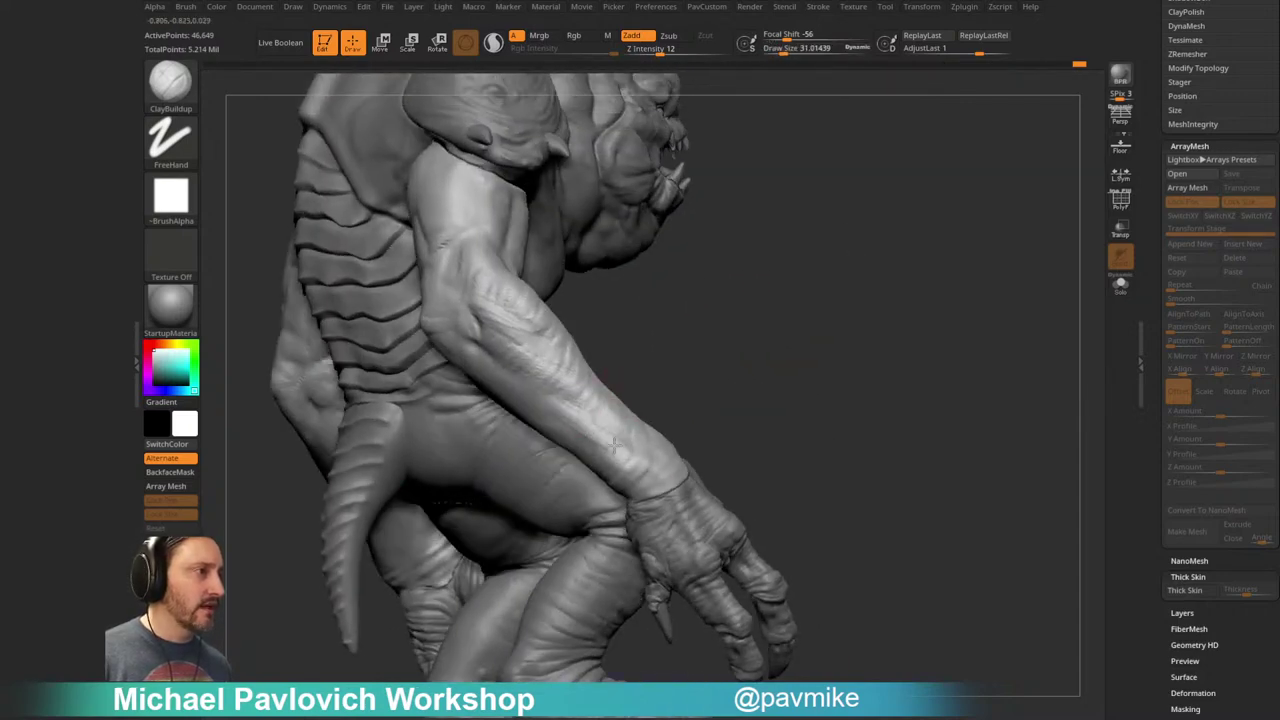
pyautogui.moveTo(712, 330); pyautogui.dragTo(780, 310)
pyautogui.moveTo(680, 313)
pyautogui.mouseDown()
pyautogui.moveTo(706, 289)
pyautogui.moveTo(727, 327)
pyautogui.moveTo(443, 471)
pyautogui.moveTo(751, 331)
pyautogui.moveTo(794, 283)
pyautogui.moveTo(787, 272)
pyautogui.moveTo(786, 294)
pyautogui.moveTo(529, 305)
pyautogui.moveTo(620, 246)
pyautogui.moveTo(512, 274)
pyautogui.mouseUp()
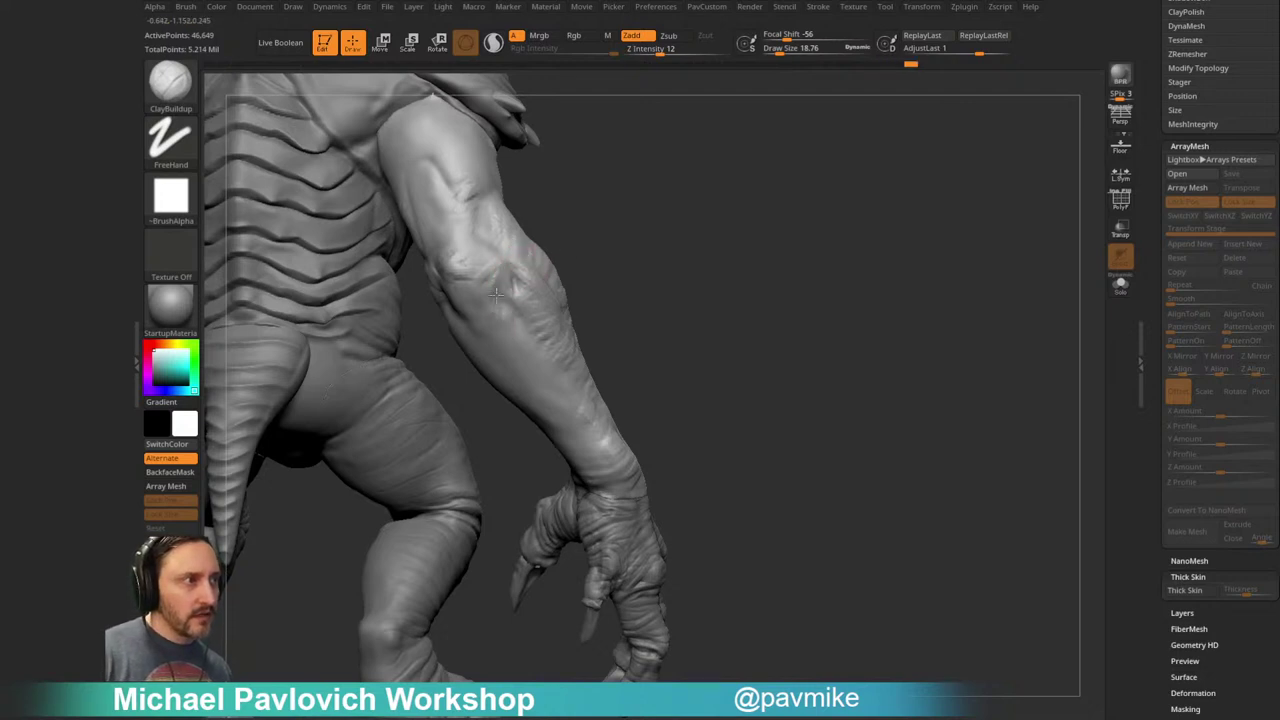
# Step: Refine the skin folds below the elbow and along the outer forearm with ClayBuildup, smoothing the area just beneath the elbow
pyautogui.moveTo(508, 271); pyautogui.dragTo(522, 292)
pyautogui.moveTo(522, 292); pyautogui.dragTo(555, 272, button='right')
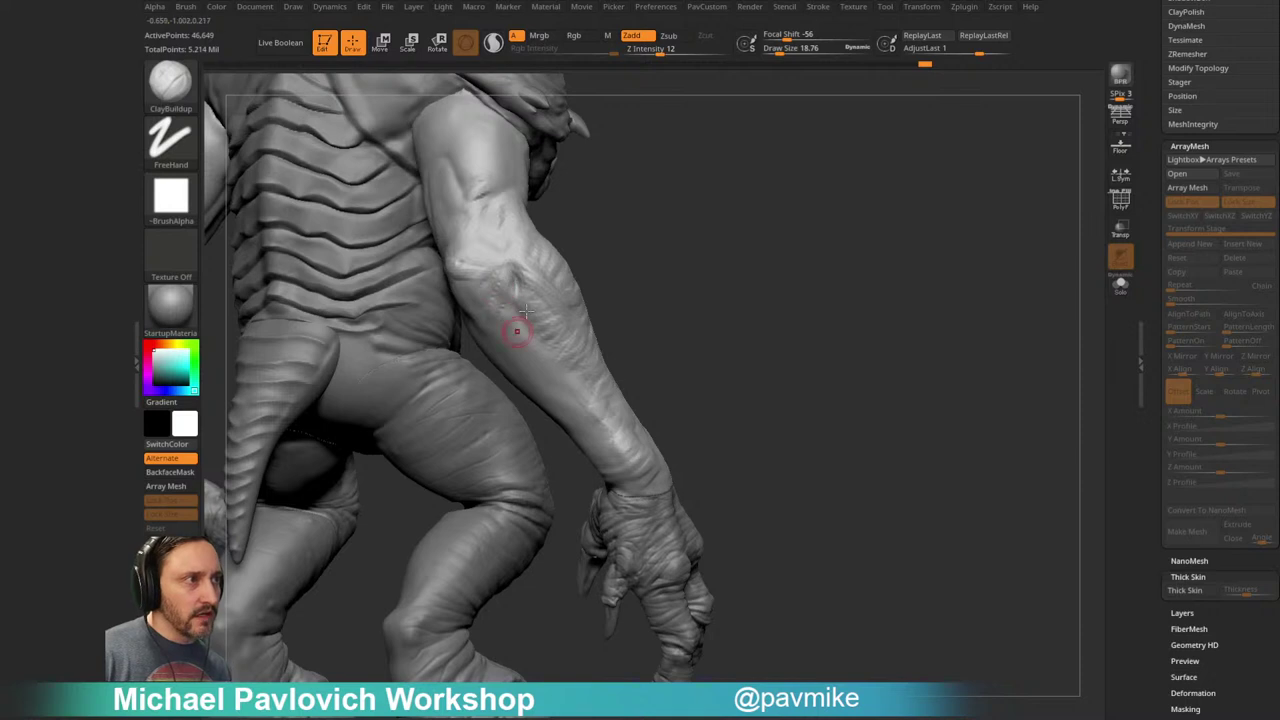
pyautogui.moveTo(517, 332); pyautogui.dragTo(498, 322, button='right')
pyautogui.keyDown('shift'); pyautogui.moveTo(510, 284); pyautogui.dragTo(502, 323); pyautogui.keyUp('shift')
pyautogui.moveTo(621, 244)
pyautogui.mouseDown()
pyautogui.moveTo(472, 295)
pyautogui.moveTo(554, 214)
pyautogui.mouseUp()
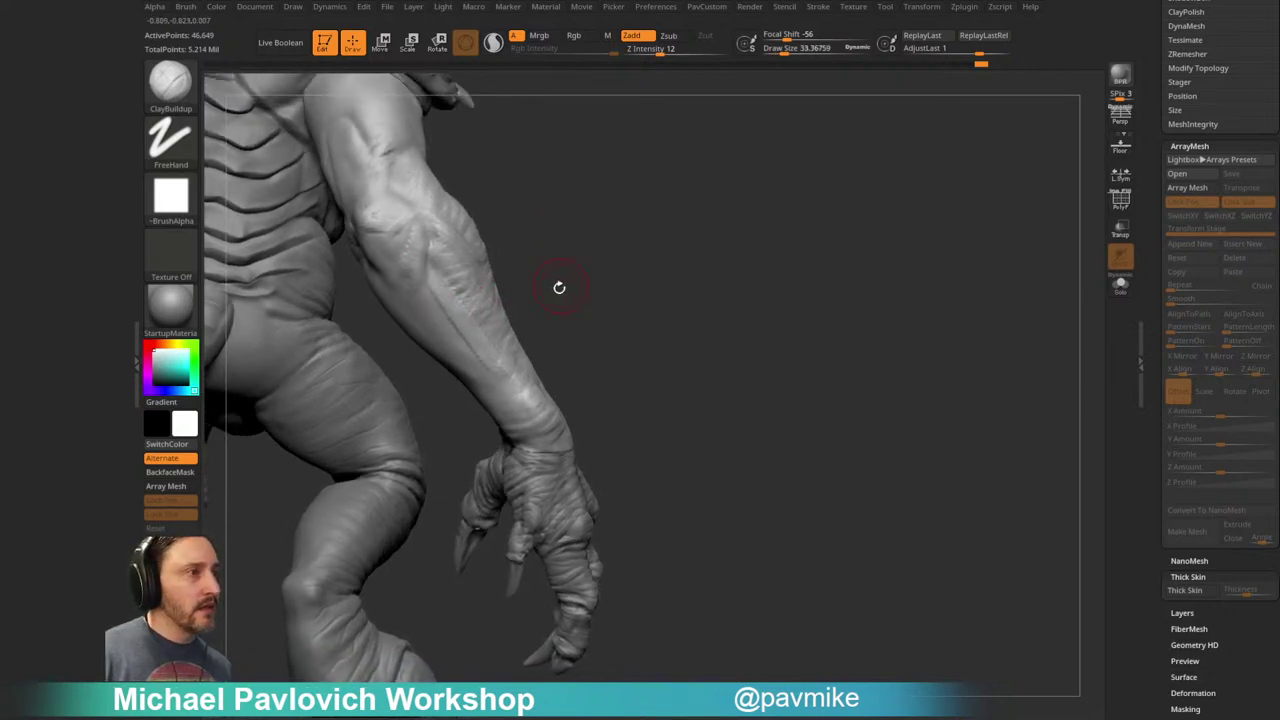
pyautogui.moveTo(560, 283); pyautogui.dragTo(445, 288)
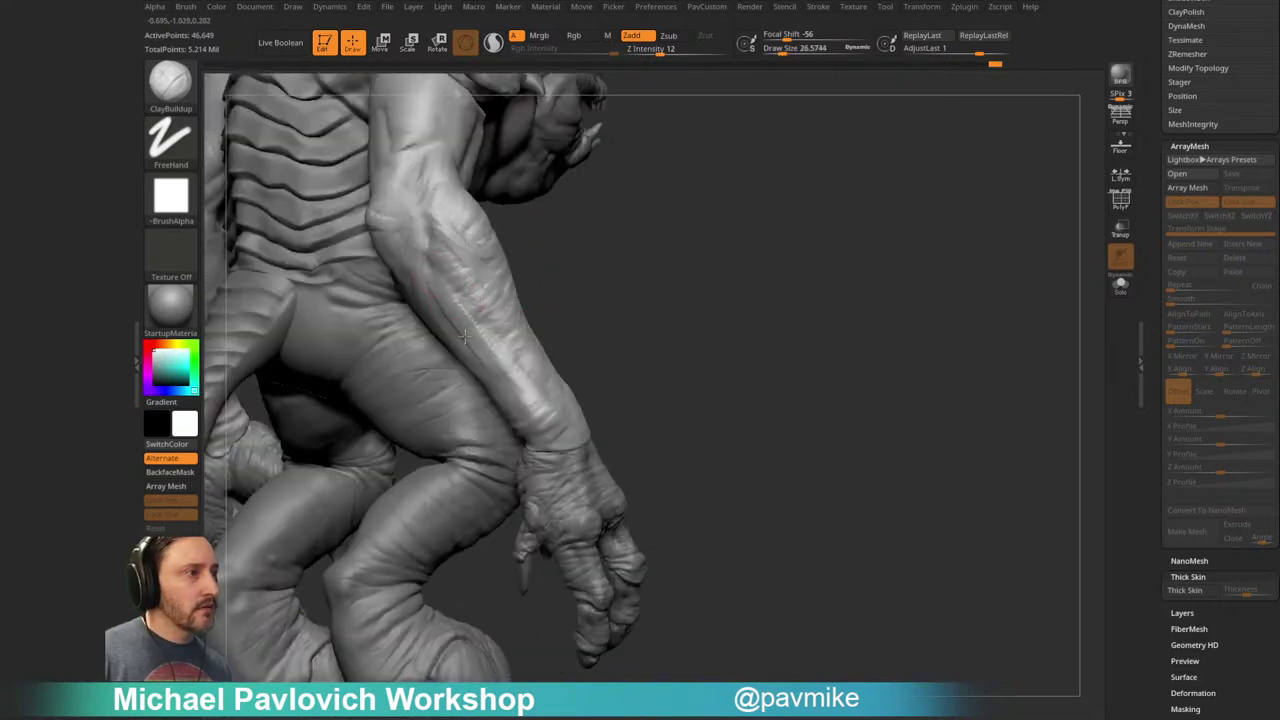
pyautogui.moveTo(615, 304); pyautogui.dragTo(570, 310)
pyautogui.moveTo(471, 318); pyautogui.dragTo(482, 332)
# Step: Build up the forearm muscle and the fold beneath the elbow with ClayBuildup at a draw size of about 33
pyautogui.moveTo(683, 312); pyautogui.dragTo(620, 185)
pyautogui.moveTo(533, 223); pyautogui.dragTo(491, 260)
pyautogui.press('s')
pyautogui.moveTo(443, 297); pyautogui.dragTo(453, 267)
pyautogui.moveTo(545, 265); pyautogui.dragTo(503, 318)
pyautogui.press('s')
pyautogui.moveTo(426, 270); pyautogui.dragTo(423, 269)
pyautogui.moveTo(540, 286); pyautogui.dragTo(496, 312)
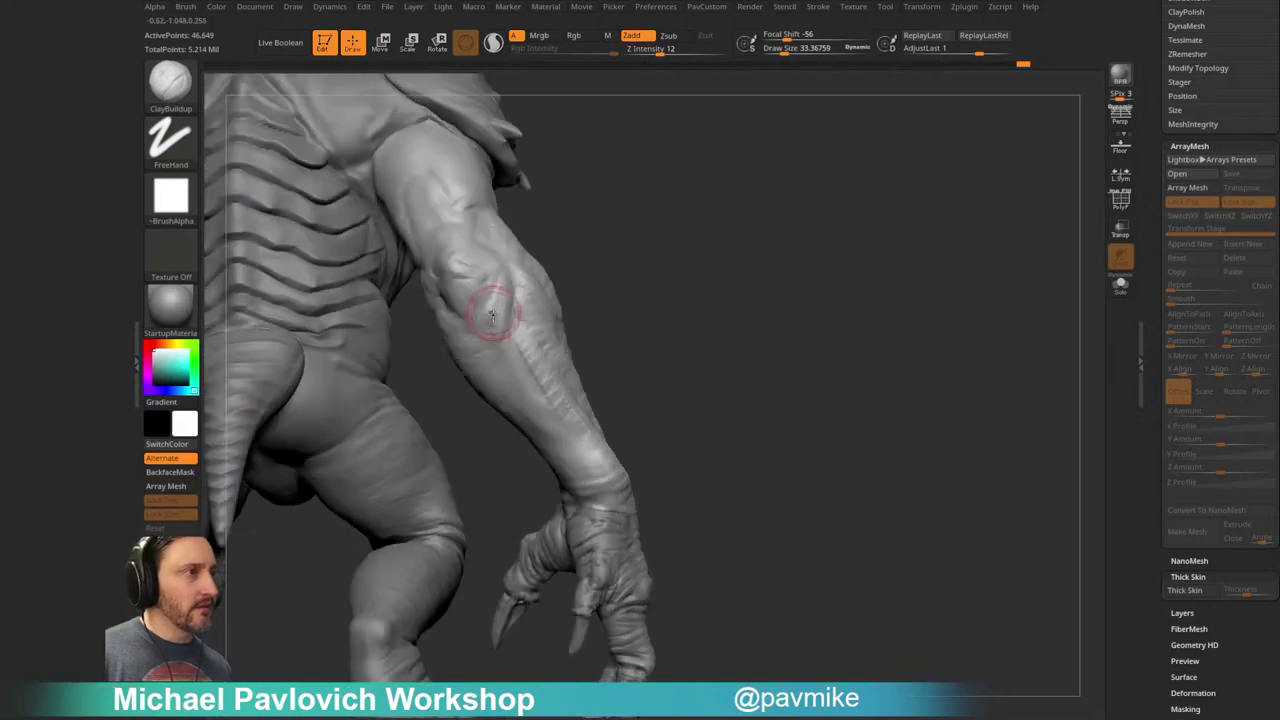
pyautogui.moveTo(649, 189); pyautogui.dragTo(687, 258)
pyautogui.moveTo(485, 335); pyautogui.dragTo(494, 263)
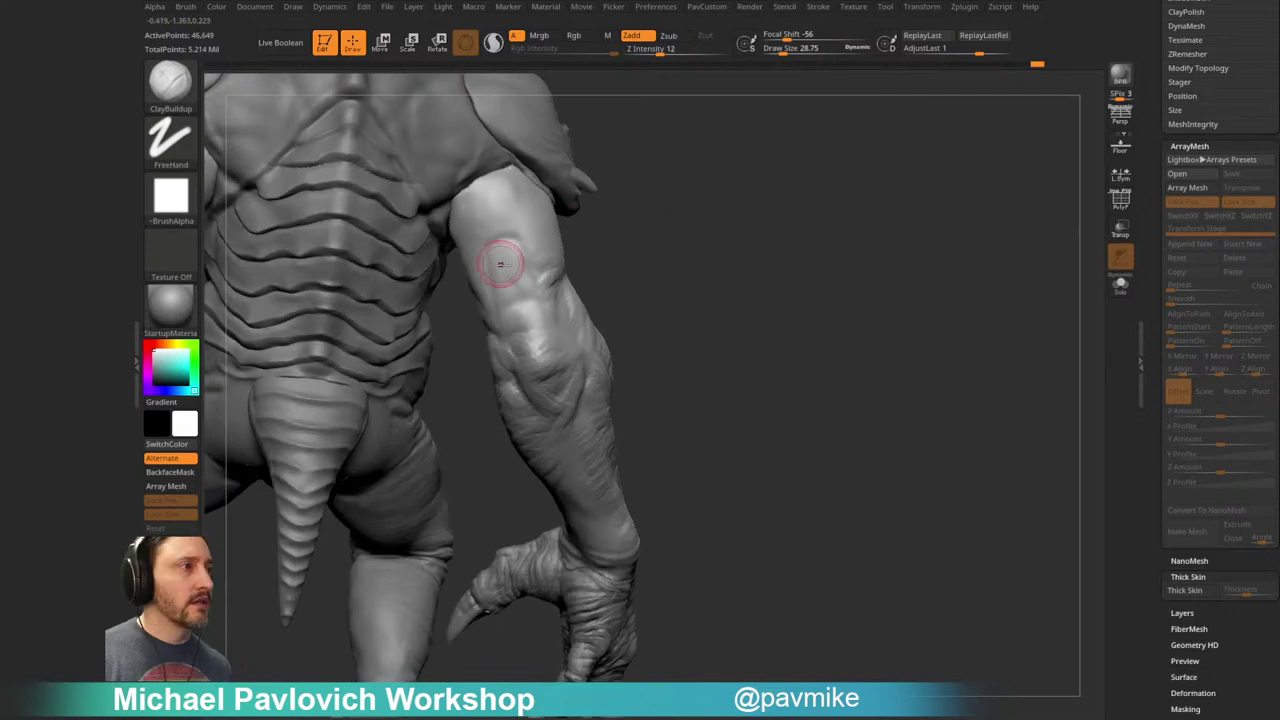
# Step: Sculpt muscle and skin folds on the back of the upper arm with ClayBuildup at a draw size of about 29
pyautogui.moveTo(587, 241); pyautogui.dragTo(548, 261)
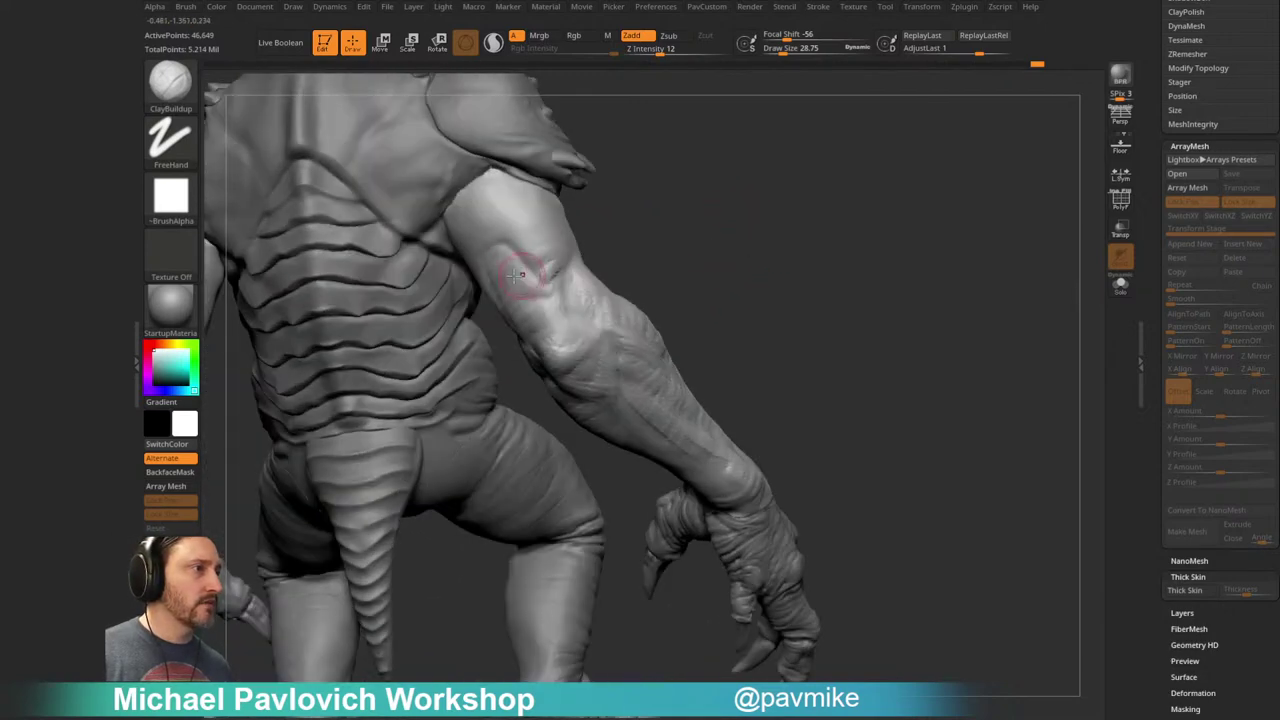
pyautogui.moveTo(555, 321)
pyautogui.mouseDown()
pyautogui.moveTo(671, 280)
pyautogui.moveTo(554, 327)
pyautogui.mouseUp()
pyautogui.moveTo(660, 294); pyautogui.dragTo(913, 318)
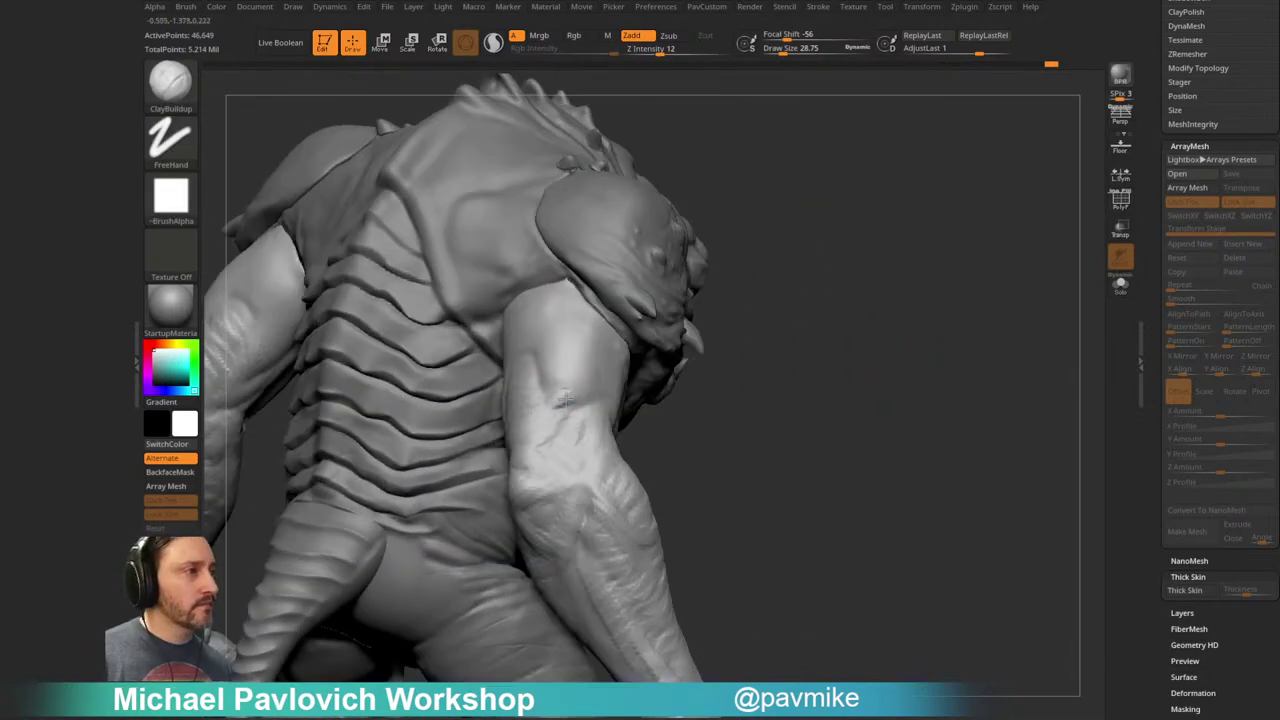
pyautogui.moveTo(663, 338); pyautogui.dragTo(586, 346)
pyautogui.press('s')
pyautogui.click(588, 344)
pyautogui.moveTo(690, 293); pyautogui.dragTo(640, 304)
pyautogui.press('s')
pyautogui.click(612, 341)
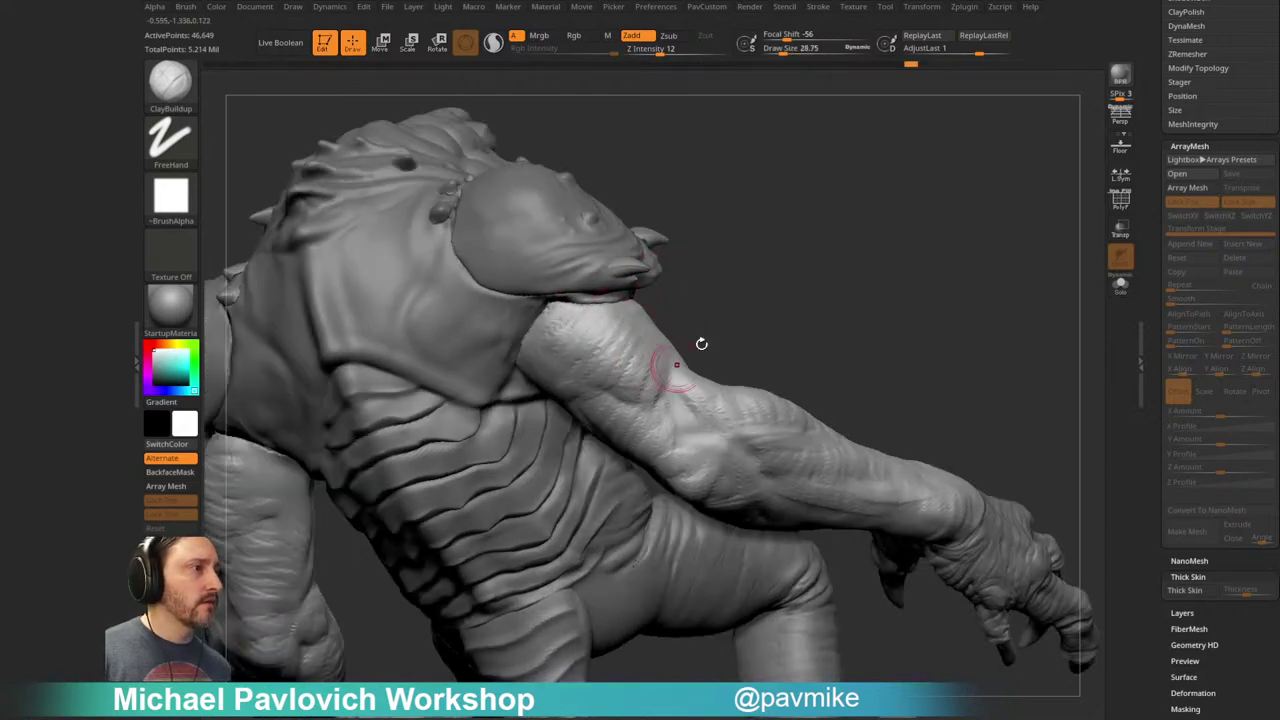
# Step: Extend the ClayBuildup wrinkles around the upper arm below the shoulder armour, covering its back, outer side and front
pyautogui.moveTo(644, 380); pyautogui.dragTo(605, 291)
pyautogui.moveTo(583, 373); pyautogui.dragTo(687, 263)
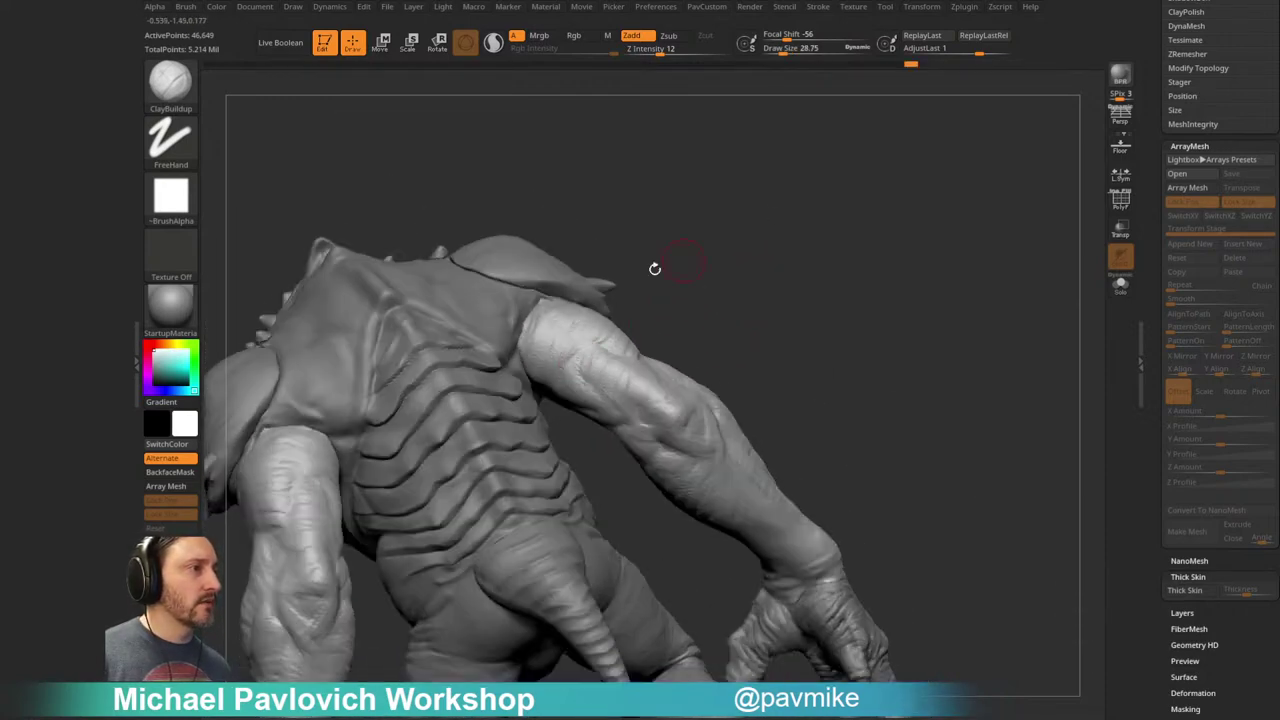
pyautogui.moveTo(700, 309); pyautogui.dragTo(851, 347)
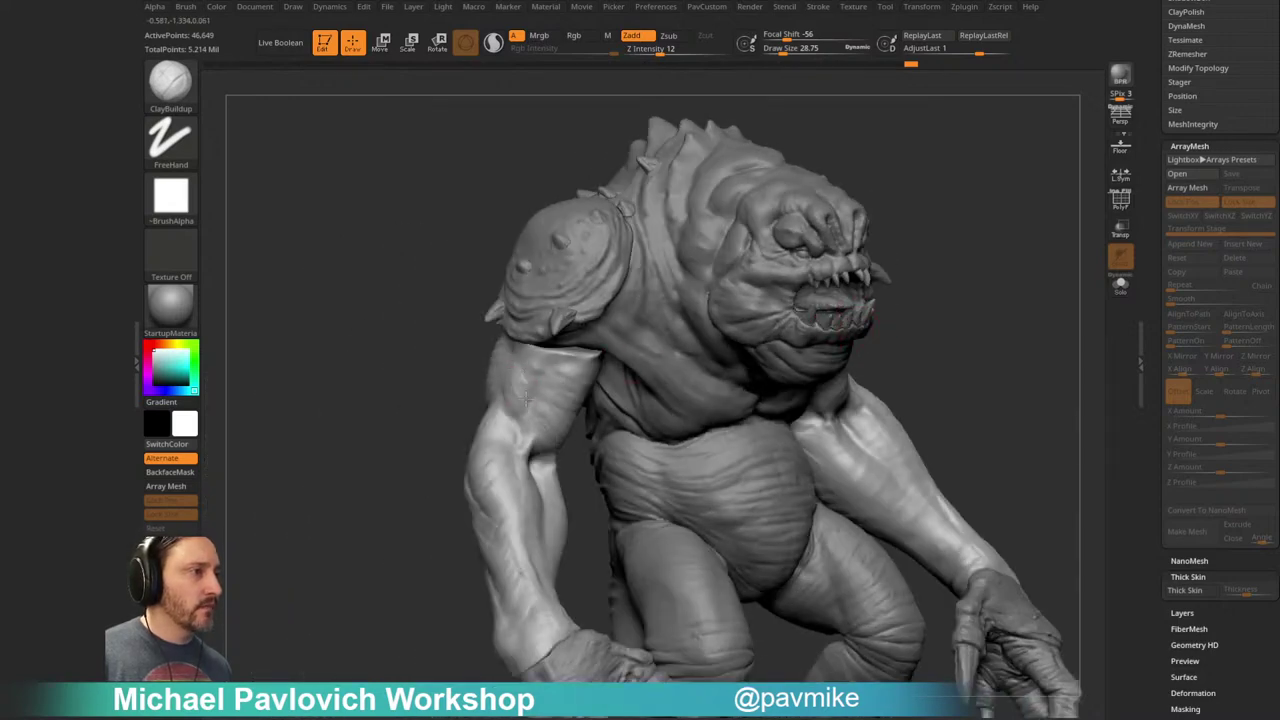
pyautogui.moveTo(538, 368); pyautogui.dragTo(392, 441)
pyautogui.moveTo(404, 514)
pyautogui.mouseDown()
pyautogui.moveTo(503, 463)
pyautogui.moveTo(406, 500)
pyautogui.moveTo(406, 520)
pyautogui.moveTo(565, 500)
pyautogui.mouseUp()
# Step: Add ClayBuildup forms to the lower forearm above the wrist at a draw size of about 36
pyautogui.press('s')
pyautogui.moveTo(743, 422)
pyautogui.keyDown('alt'); pyautogui.mouseDown()
pyautogui.moveTo(723, 357)
pyautogui.moveTo(771, 363)
pyautogui.moveTo(723, 361)
pyautogui.mouseUp(); pyautogui.keyUp('alt')
pyautogui.press('s')
pyautogui.moveTo(643, 431); pyautogui.dragTo(627, 431)
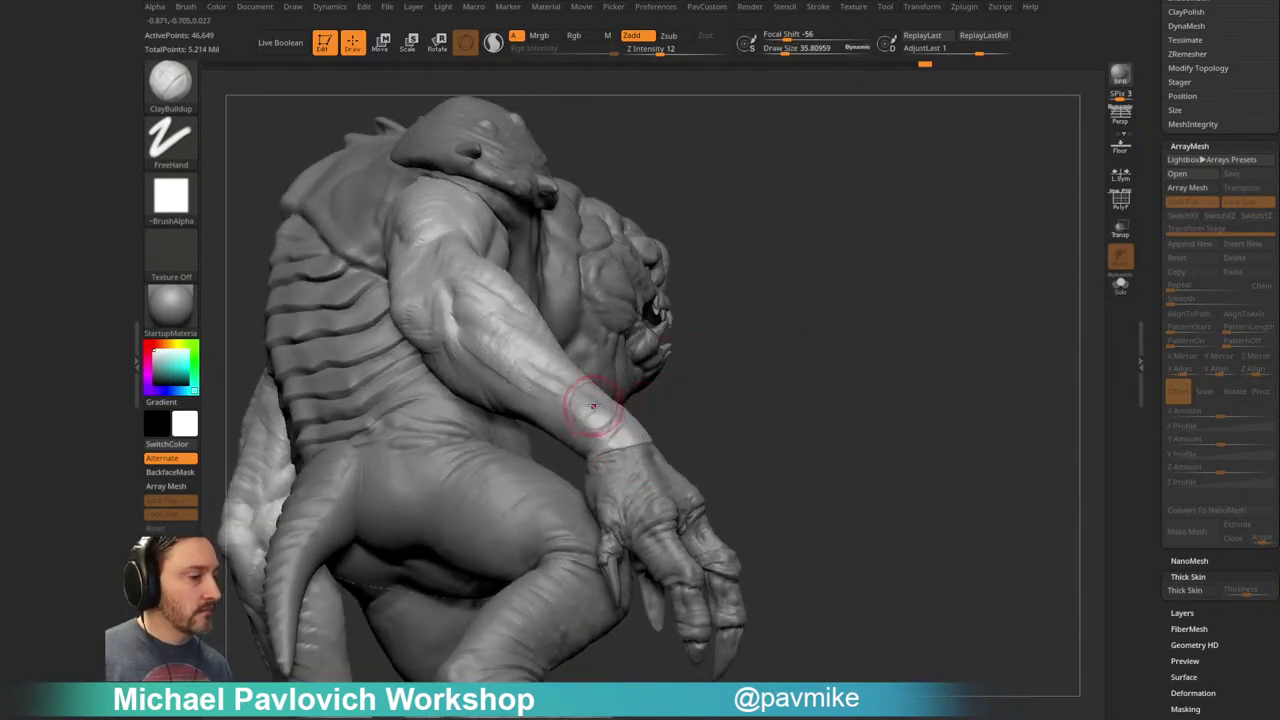
pyautogui.keyDown('alt'); pyautogui.moveTo(748, 359); pyautogui.dragTo(744, 341); pyautogui.keyUp('alt')
# Step: Reshape the wrist contour with the Move brush at a draw size of about 41
pyautogui.press('b')
pyautogui.press('m')
pyautogui.press('v')
pyautogui.press('s')
pyautogui.moveTo(604, 423); pyautogui.dragTo(623, 409)
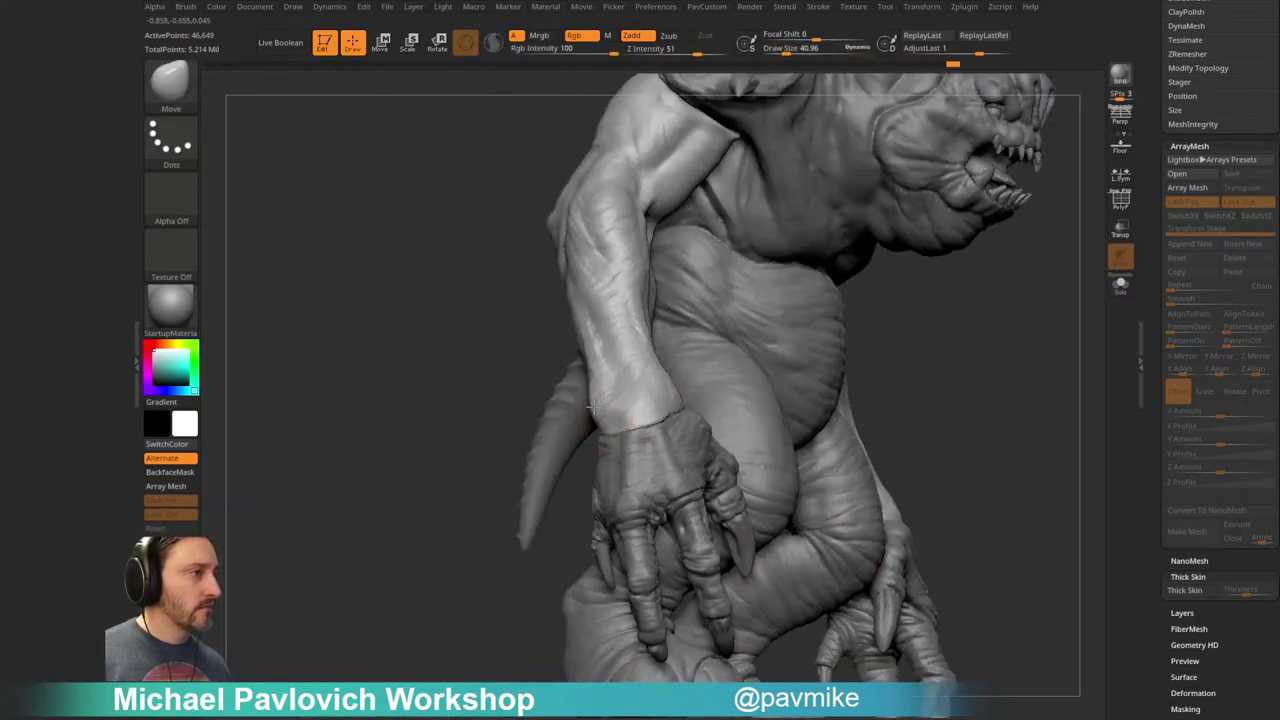
pyautogui.moveTo(933, 339)
pyautogui.mouseDown()
pyautogui.moveTo(855, 342)
pyautogui.moveTo(922, 338)
pyautogui.mouseUp()
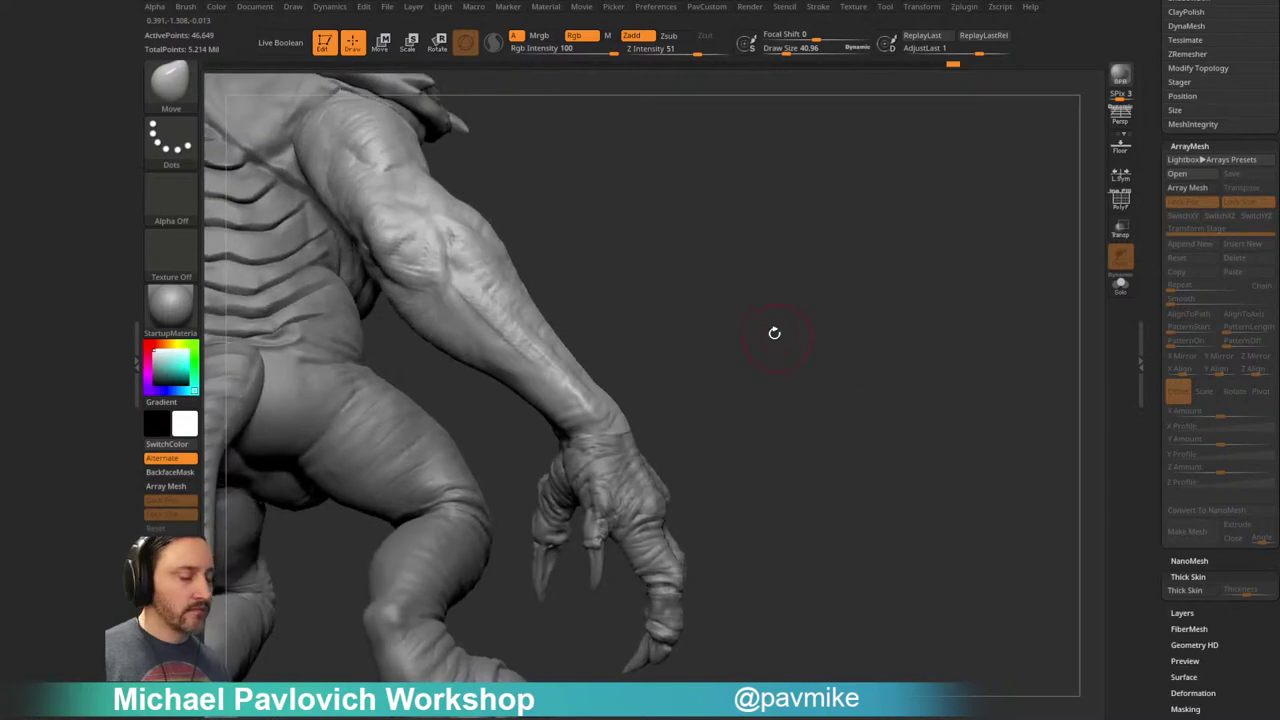
# Step: Carve creases along the lower forearm and wrist with the DamStandard brush at a draw size of about 36
pyautogui.press('b')
pyautogui.press('d')
pyautogui.press('s')
pyautogui.moveTo(765, 347); pyautogui.dragTo(543, 400)
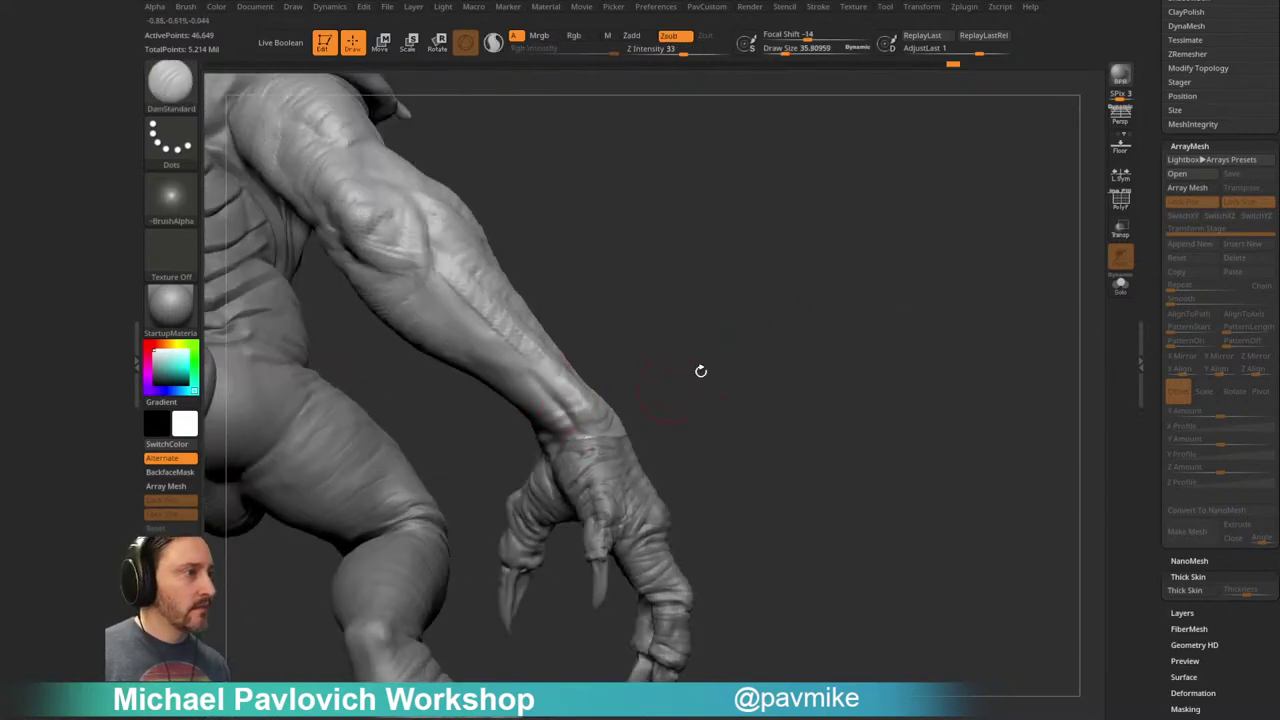
# Step: Build up the front and outer side of the forearm with ClayBuildup at a draw size of about 27
pyautogui.press('b')
pyautogui.press('c')
pyautogui.press('b')
pyautogui.moveTo(691, 374)
pyautogui.mouseDown()
pyautogui.moveTo(565, 386)
pyautogui.moveTo(677, 386)
pyautogui.moveTo(551, 371)
pyautogui.mouseUp()
pyautogui.moveTo(608, 400)
pyautogui.mouseDown()
pyautogui.moveTo(729, 303)
pyautogui.moveTo(586, 402)
pyautogui.moveTo(556, 447)
pyautogui.moveTo(560, 372)
pyautogui.moveTo(686, 314)
pyautogui.moveTo(400, 409)
pyautogui.moveTo(478, 467)
pyautogui.moveTo(360, 437)
pyautogui.moveTo(491, 457)
pyautogui.mouseUp()
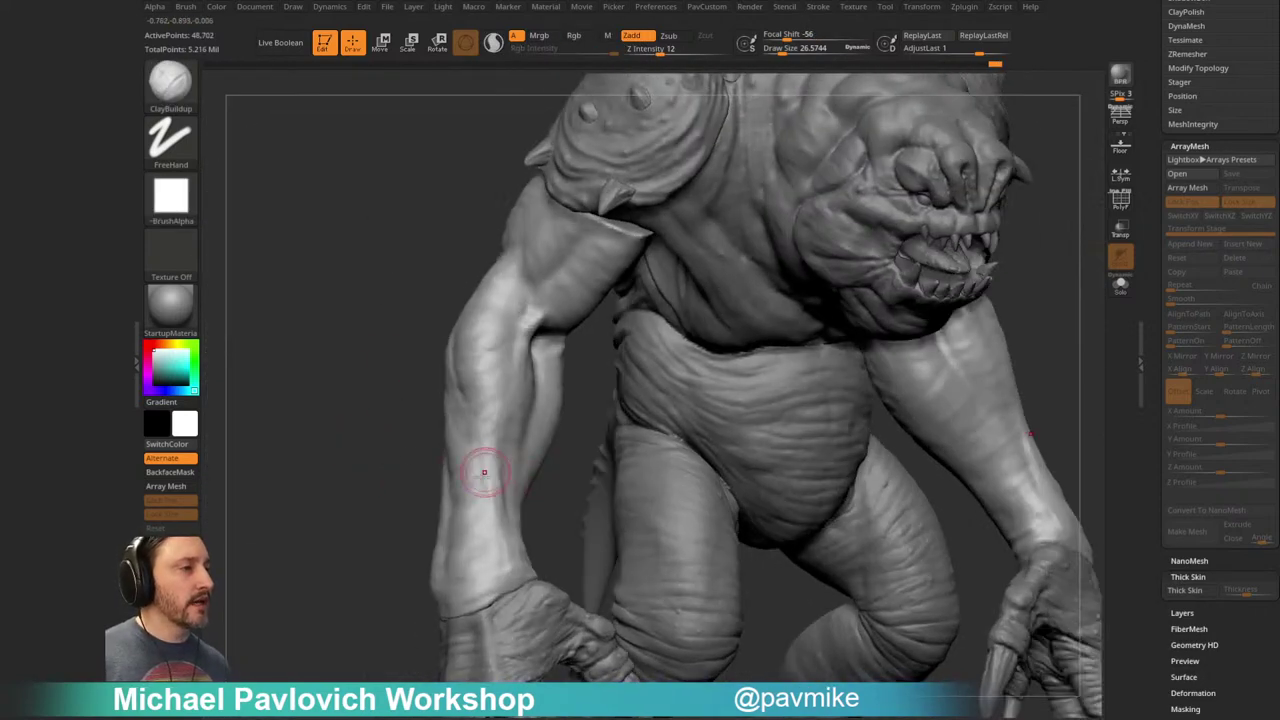
pyautogui.moveTo(394, 374); pyautogui.dragTo(391, 417)
pyautogui.moveTo(425, 354)
pyautogui.mouseDown()
pyautogui.moveTo(394, 340)
pyautogui.moveTo(434, 346)
pyautogui.mouseUp()
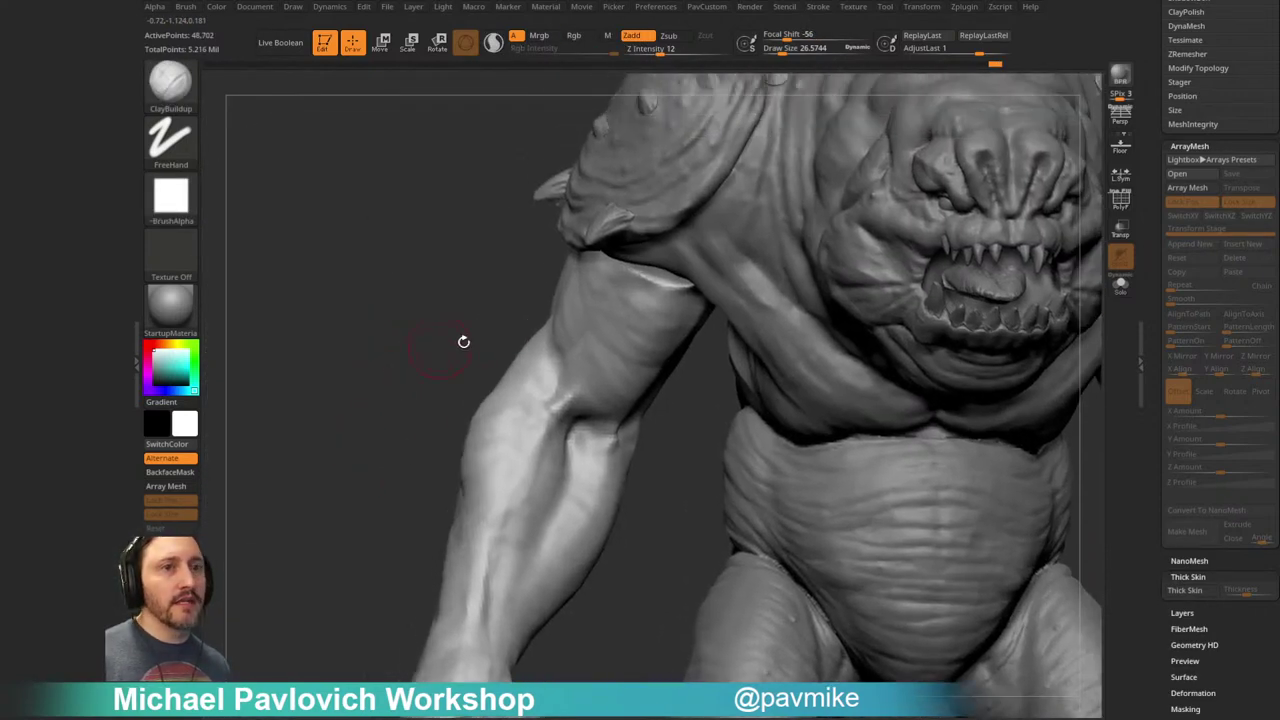
# Step: Shape the biceps just above the inner elbow with the Standard brush
pyautogui.press('b')
pyautogui.press('s')
pyautogui.press('t')
pyautogui.press('s')
pyautogui.moveTo(587, 379); pyautogui.dragTo(575, 380)
pyautogui.press('s')
pyautogui.click(572, 402)
pyautogui.moveTo(478, 366)
pyautogui.keyDown('alt'); pyautogui.mouseDown()
pyautogui.moveTo(463, 350)
pyautogui.moveTo(423, 349)
pyautogui.moveTo(531, 429)
pyautogui.mouseUp(); pyautogui.keyUp('alt')
# Step: Add ClayBuildup folds over the biceps and outer upper arm, enlarging the draw size from about 17 to 24
pyautogui.press('b')
pyautogui.press('c')
pyautogui.press('b')
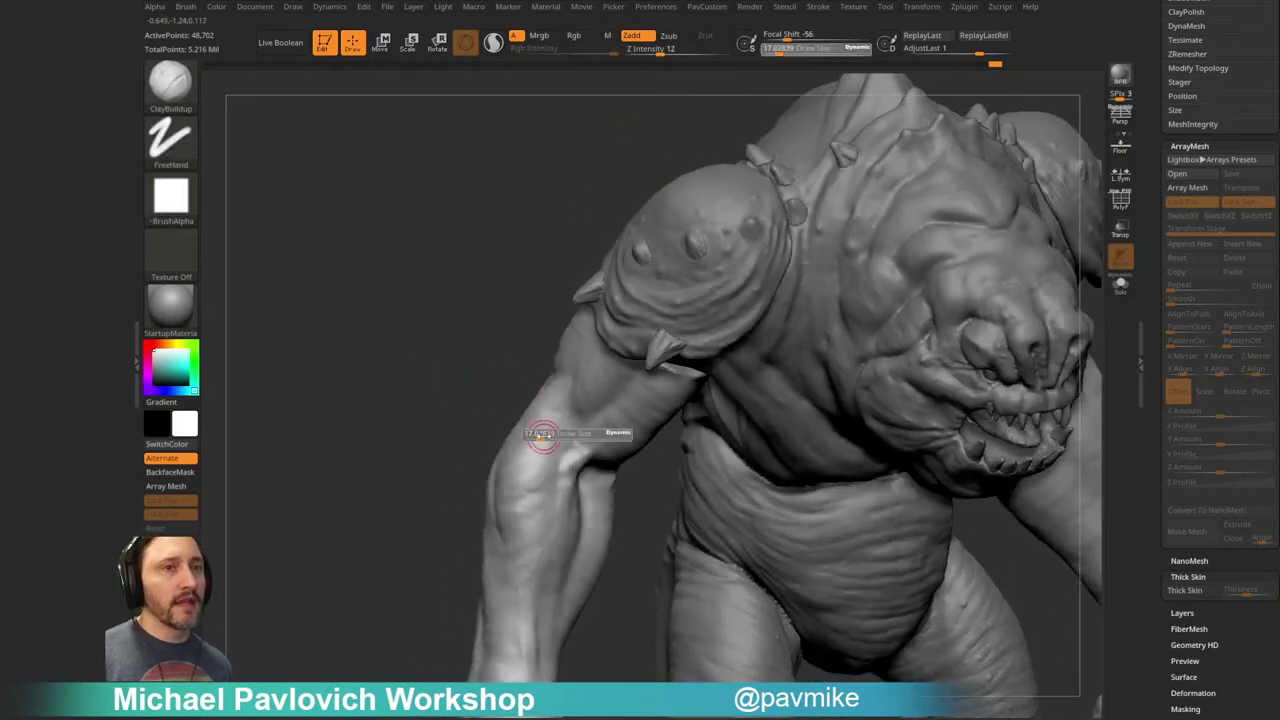
pyautogui.moveTo(470, 372)
pyautogui.mouseDown()
pyautogui.moveTo(514, 394)
pyautogui.moveTo(449, 371)
pyautogui.moveTo(903, 226)
pyautogui.moveTo(895, 268)
pyautogui.moveTo(563, 423)
pyautogui.moveTo(571, 371)
pyautogui.mouseUp()
pyautogui.press('s')
pyautogui.click(556, 406)
pyautogui.press('shift')
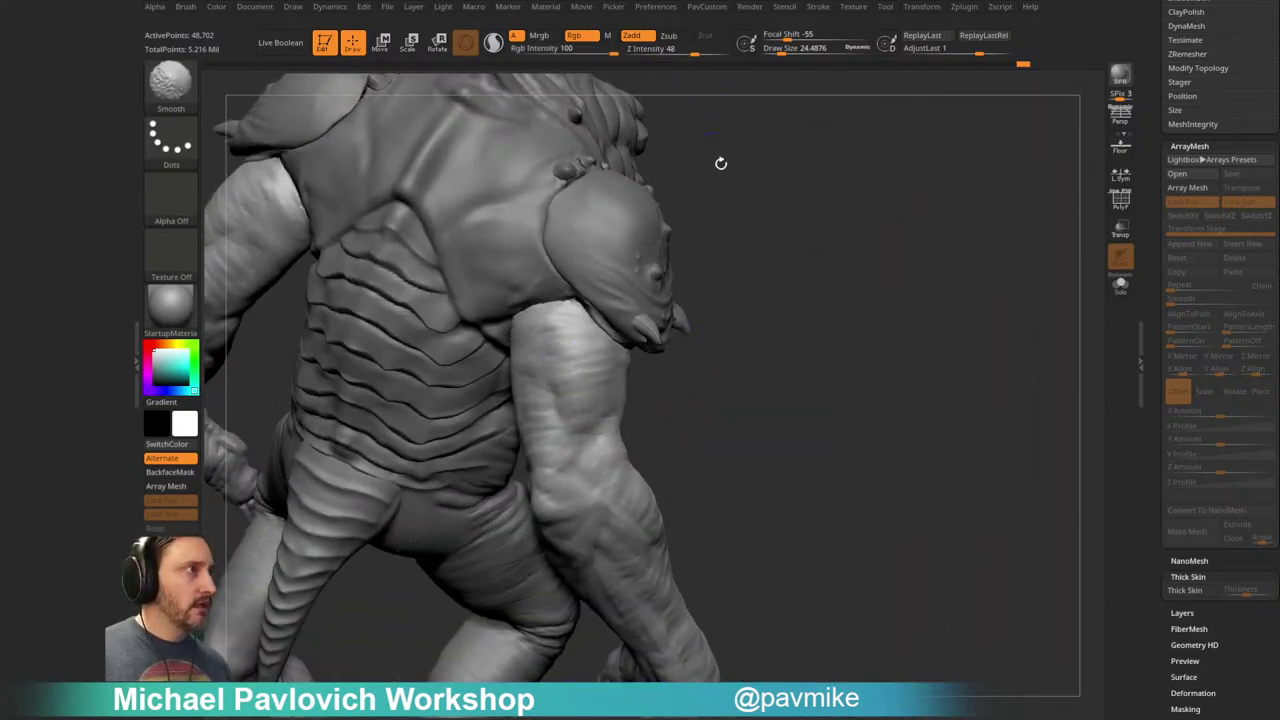
# Step: Sculpt the back of the upper arm above the elbow and smooth the transitions between its folds
pyautogui.moveTo(694, 117); pyautogui.dragTo(633, 365)
pyautogui.moveTo(757, 430); pyautogui.dragTo(690, 395)
pyautogui.keyDown('shift'); pyautogui.moveTo(594, 463); pyautogui.dragTo(590, 400); pyautogui.keyUp('shift')
pyautogui.moveTo(733, 489)
pyautogui.mouseDown()
pyautogui.moveTo(783, 394)
pyautogui.moveTo(860, 400)
pyautogui.mouseUp()
pyautogui.moveTo(596, 484)
pyautogui.mouseDown()
pyautogui.moveTo(809, 331)
pyautogui.moveTo(791, 331)
pyautogui.moveTo(810, 317)
pyautogui.moveTo(780, 323)
pyautogui.mouseUp()
# Step: Round out the folds on the back of the upper arm with the Standard brush
pyautogui.press('b')
pyautogui.press('s')
pyautogui.press('t')
pyautogui.press('s')
pyautogui.moveTo(629, 381); pyautogui.dragTo(620, 381)
pyautogui.moveTo(740, 335)
pyautogui.keyDown('alt'); pyautogui.mouseDown()
pyautogui.moveTo(737, 358)
pyautogui.moveTo(619, 398)
pyautogui.mouseUp(); pyautogui.keyUp('alt')
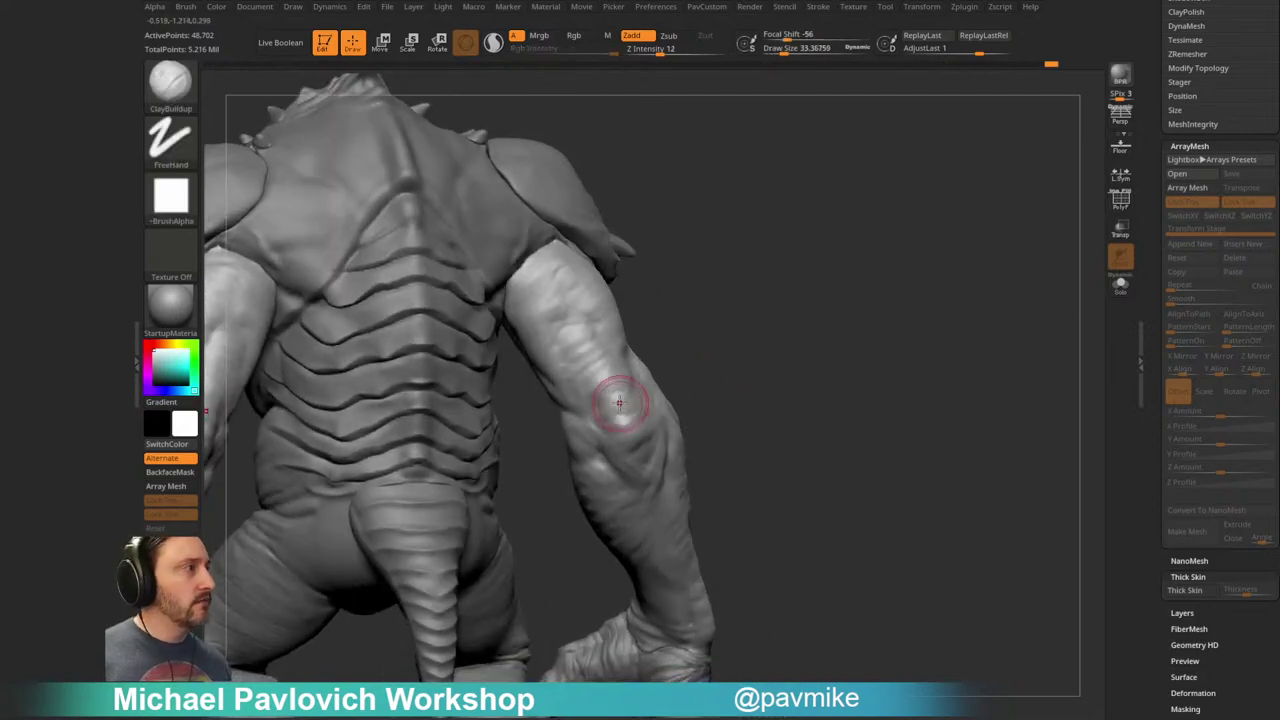
# Step: Build up the lower triceps and elbow bulge with ClayBuildup at a draw size of about 33
pyautogui.moveTo(723, 351); pyautogui.dragTo(706, 331)
pyautogui.moveTo(630, 431); pyautogui.dragTo(638, 408)
pyautogui.moveTo(712, 338)
pyautogui.mouseDown()
pyautogui.moveTo(700, 312)
pyautogui.moveTo(757, 294)
pyautogui.moveTo(622, 362)
pyautogui.mouseUp()
pyautogui.moveTo(636, 405); pyautogui.dragTo(588, 371)
pyautogui.moveTo(770, 307); pyautogui.dragTo(615, 378)
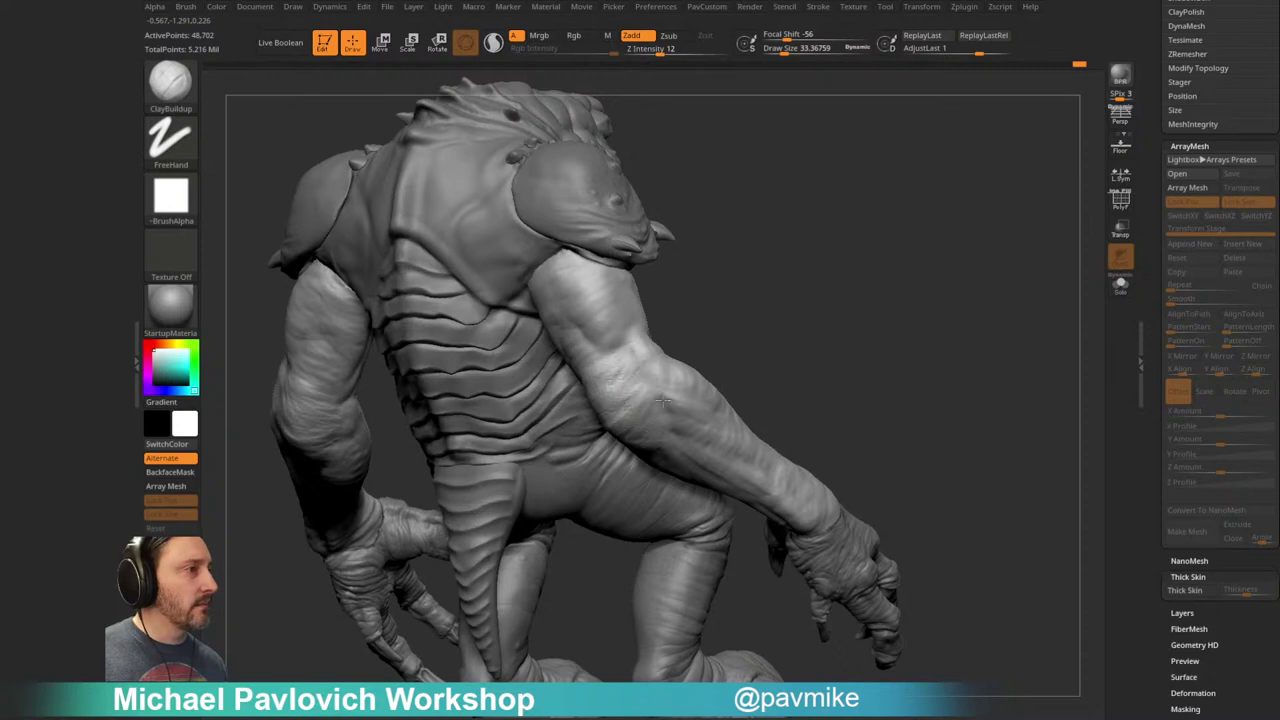
pyautogui.moveTo(780, 371)
pyautogui.mouseDown()
pyautogui.moveTo(780, 334)
pyautogui.moveTo(746, 297)
pyautogui.moveTo(712, 324)
pyautogui.mouseUp()
# Step: Carve a crease across the back of the elbow with DamStandard at a draw size of about 17 and smooth around it
pyautogui.press('b')
pyautogui.press('s')
pyautogui.press('t')
pyautogui.press('b')
pyautogui.press('d')
pyautogui.press('s')
pyautogui.moveTo(571, 391); pyautogui.dragTo(630, 386)
pyautogui.moveTo(680, 338); pyautogui.dragTo(672, 355)
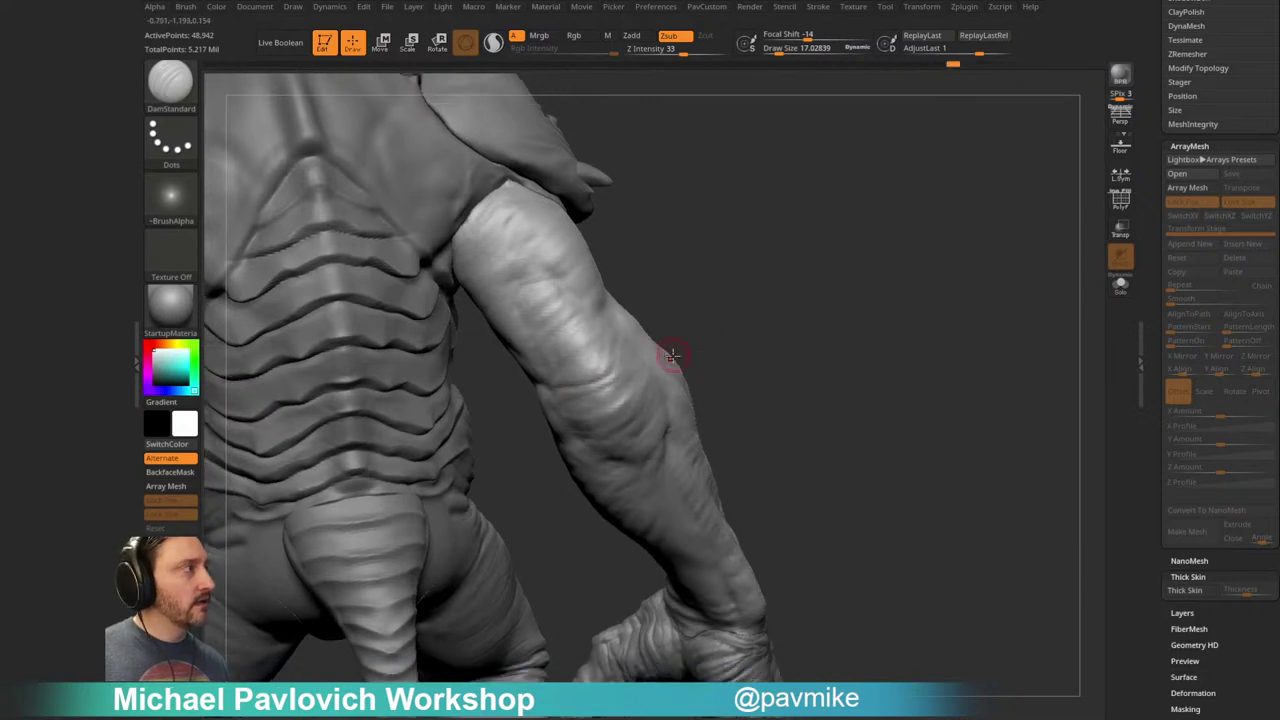
pyautogui.keyDown('shift'); pyautogui.moveTo(748, 341); pyautogui.dragTo(677, 343); pyautogui.keyUp('shift')
pyautogui.moveTo(622, 374)
pyautogui.keyDown('shift'); pyautogui.mouseDown()
pyautogui.moveTo(580, 383)
pyautogui.moveTo(566, 367)
pyautogui.moveTo(618, 350)
pyautogui.mouseUp(); pyautogui.keyUp('shift')
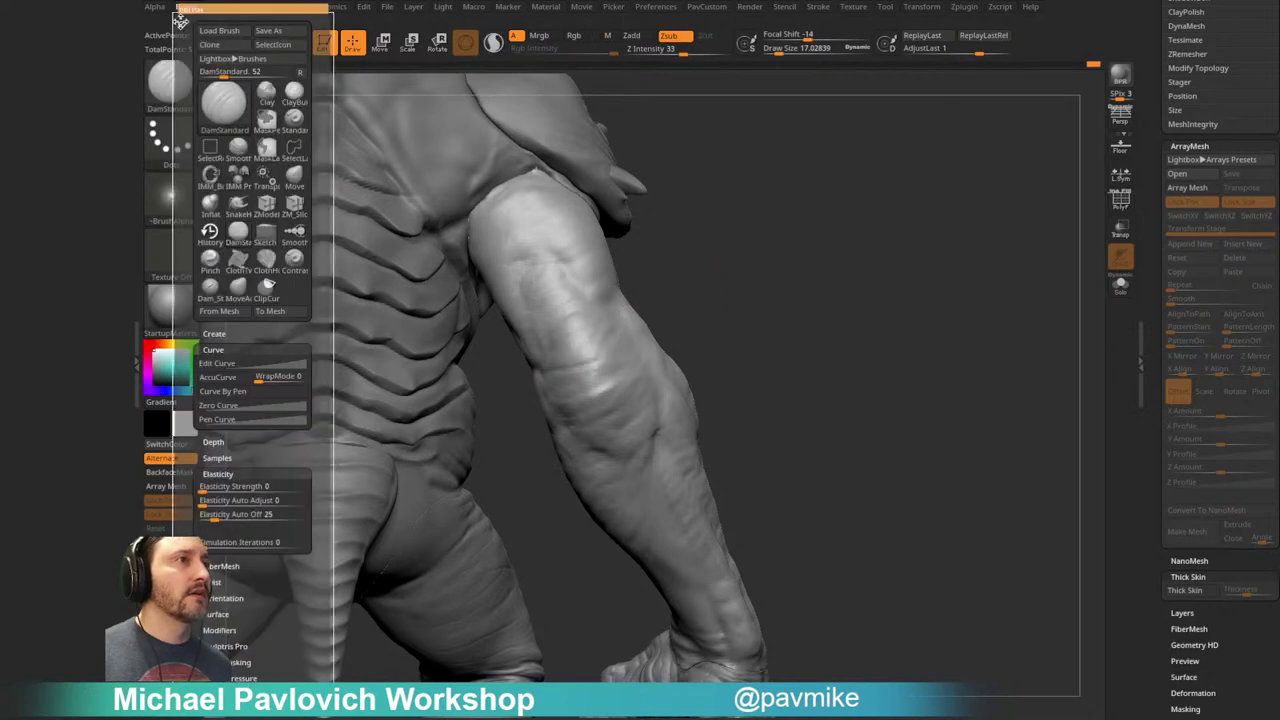
# Step: Dock the Brush palette in the tray, look through its collapsed sections and expand the Depth settings
pyautogui.click(183, 22)
pyautogui.keyDown('shift'); pyautogui.click(26, 349); pyautogui.keyUp('shift')
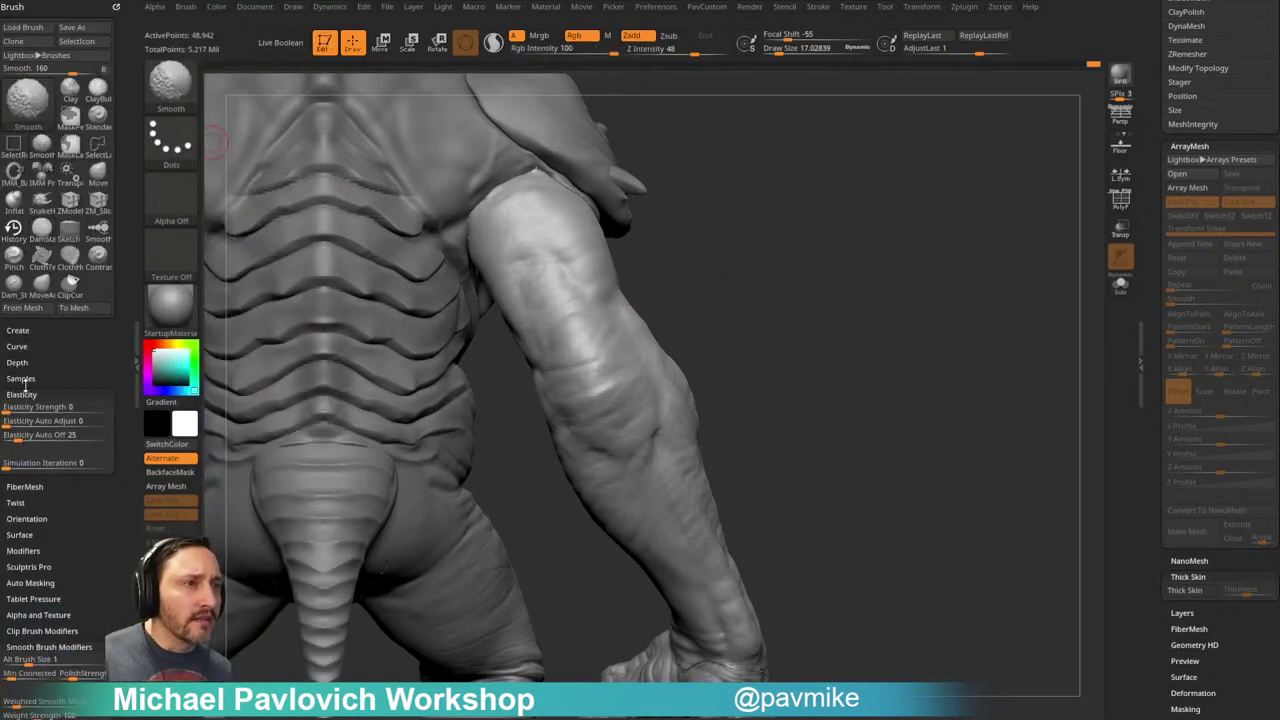
pyautogui.keyDown('shift'); pyautogui.click(24, 379); pyautogui.keyUp('shift')
pyautogui.keyDown('shift'); pyautogui.click(26, 377); pyautogui.keyUp('shift')
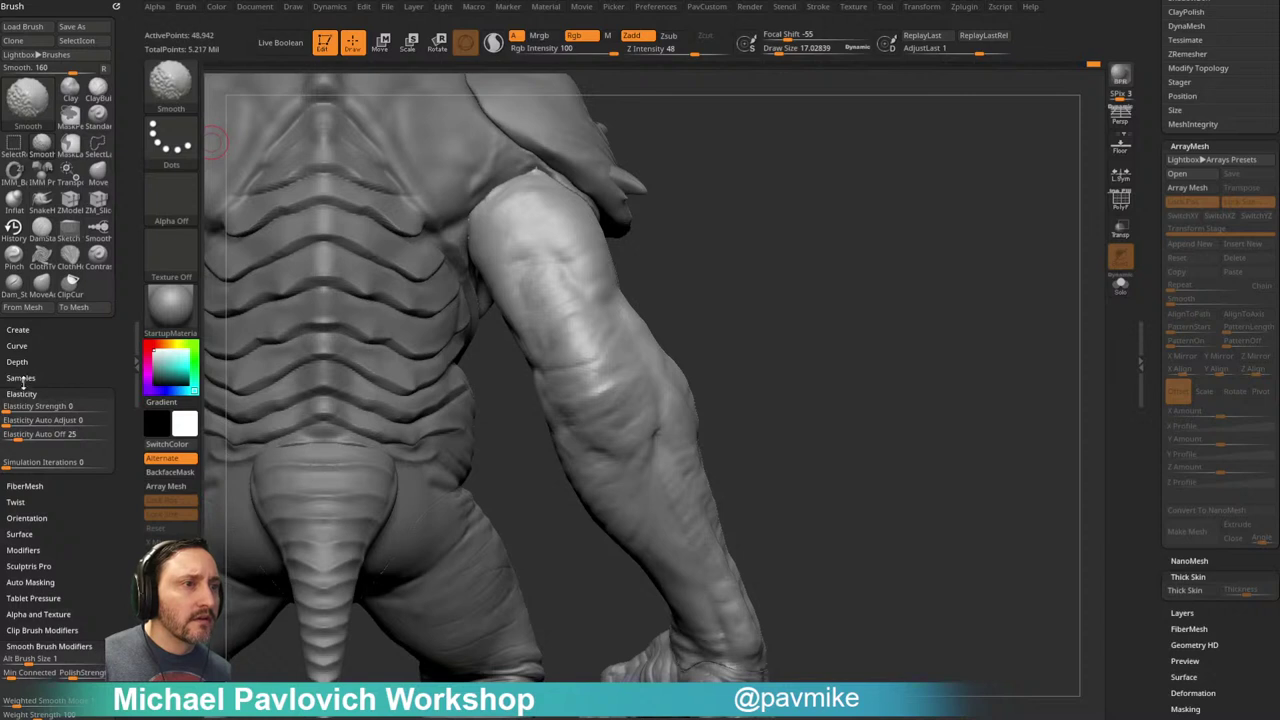
pyautogui.click(21, 375)
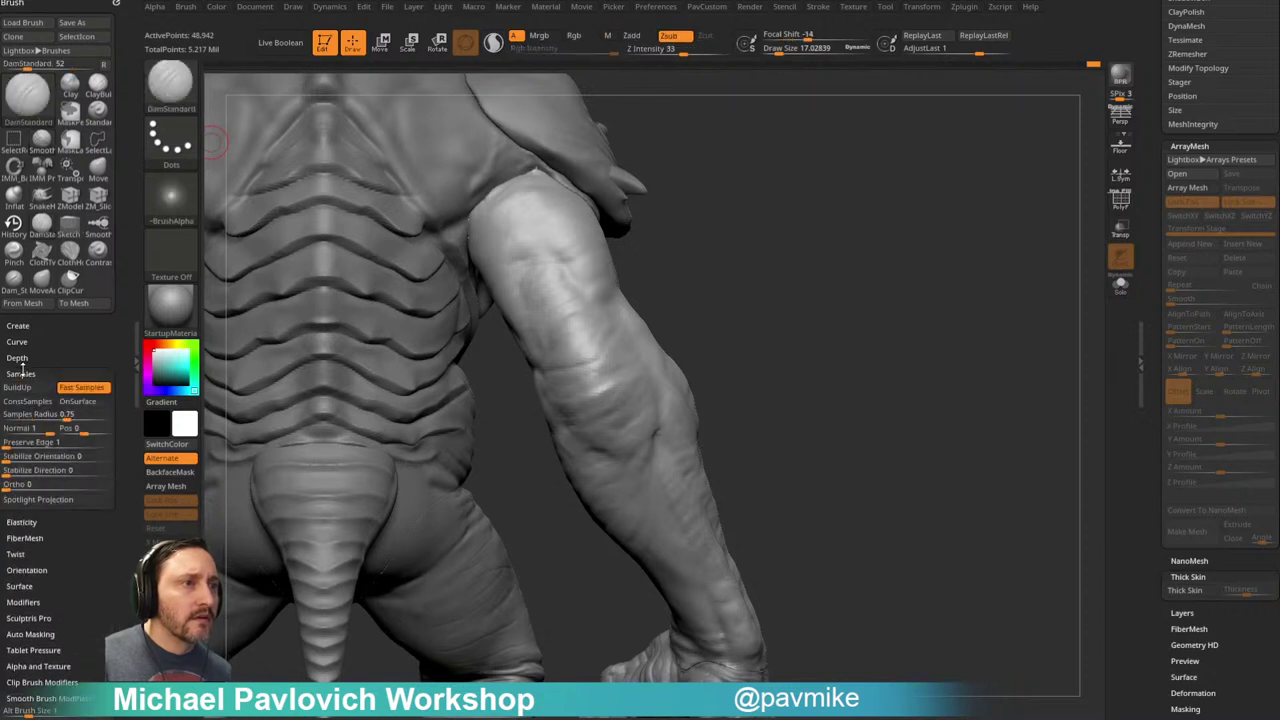
pyautogui.click(21, 372)
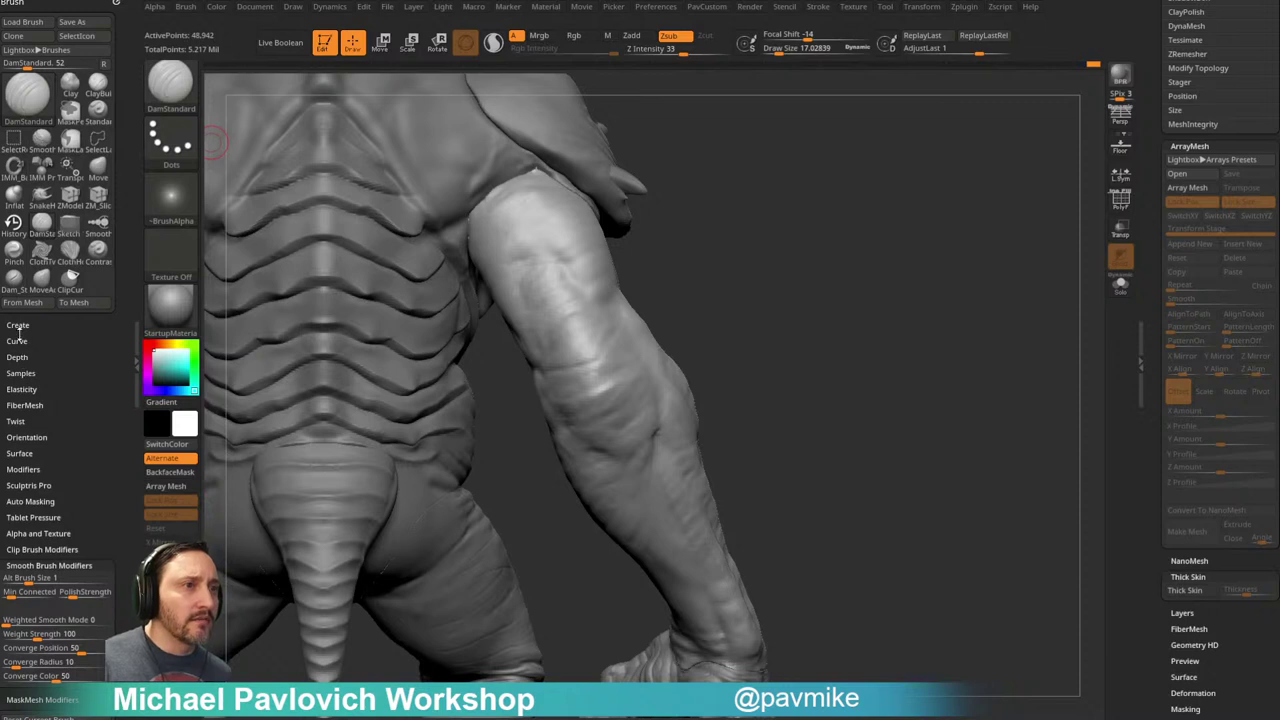
pyautogui.keyDown('shift'); pyautogui.click(17, 340); pyautogui.keyUp('shift')
pyautogui.keyDown('shift'); pyautogui.click(17, 340); pyautogui.keyUp('shift')
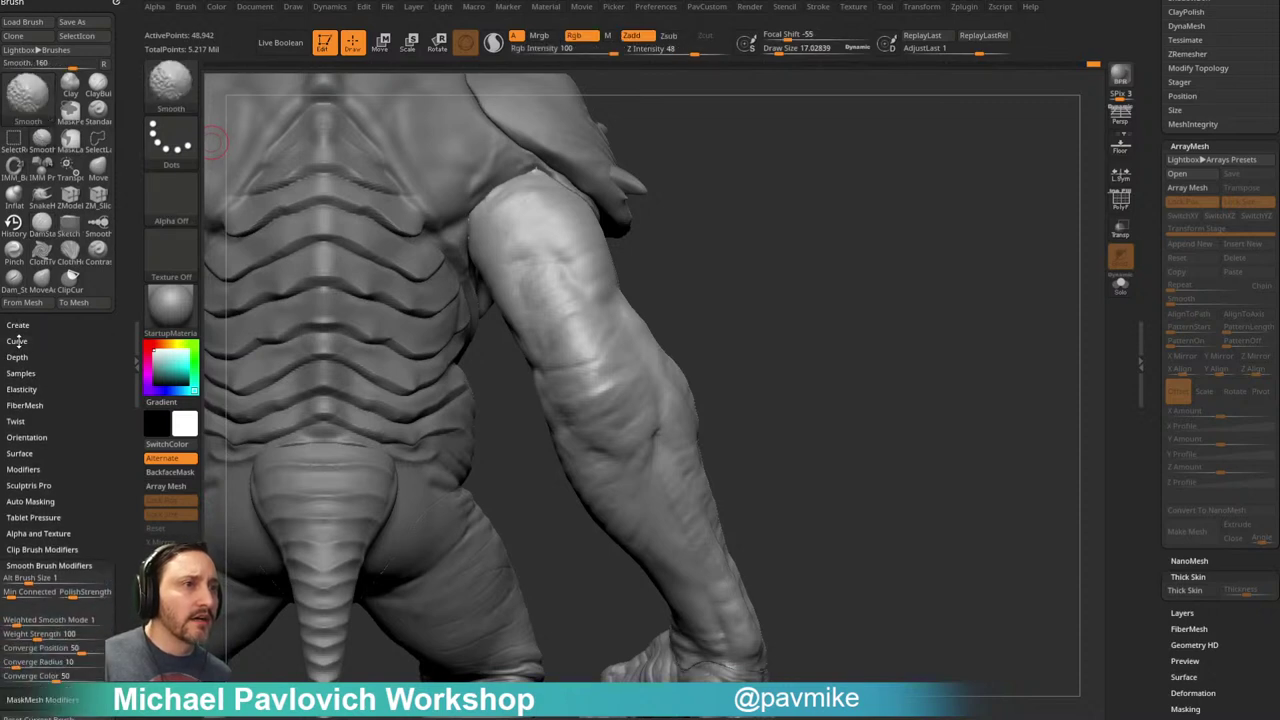
pyautogui.keyDown('shift'); pyautogui.click(18, 450); pyautogui.keyUp('shift')
pyautogui.keyDown('shift'); pyautogui.click(18, 450); pyautogui.keyUp('shift')
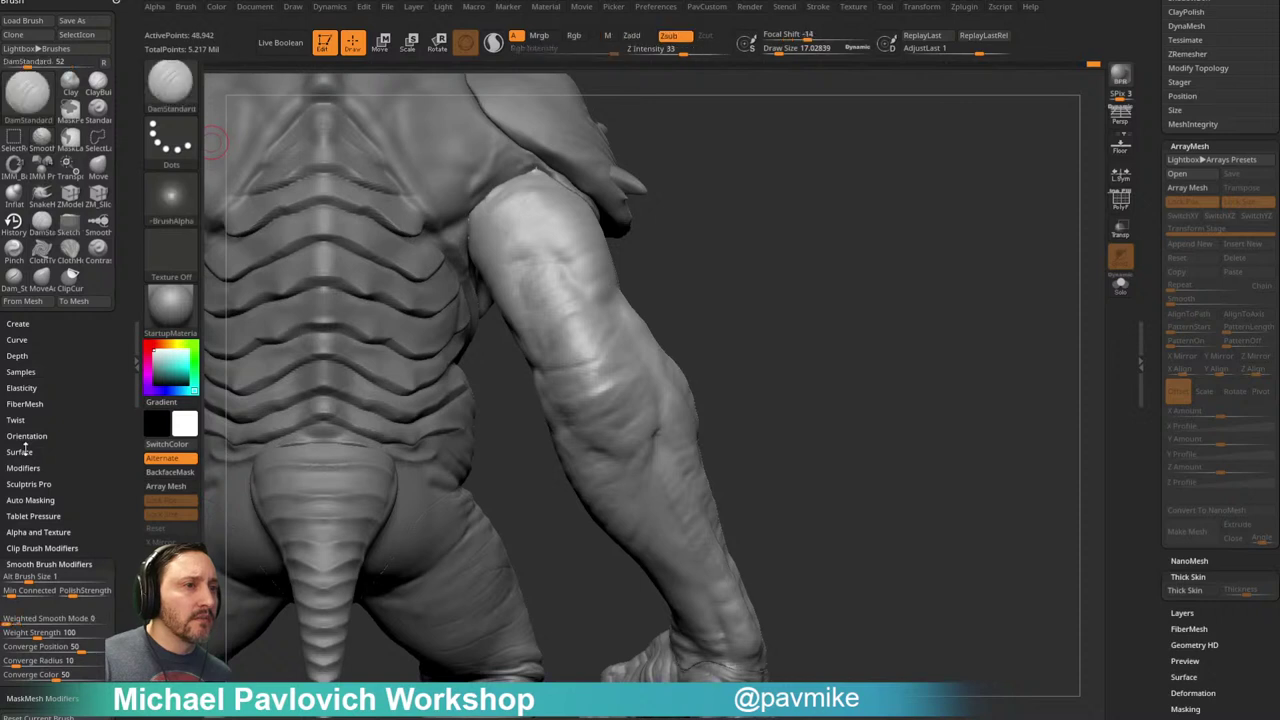
pyautogui.keyDown('shift'); pyautogui.click(27, 465); pyautogui.keyUp('shift')
pyautogui.keyDown('shift'); pyautogui.click(29, 462); pyautogui.keyUp('shift')
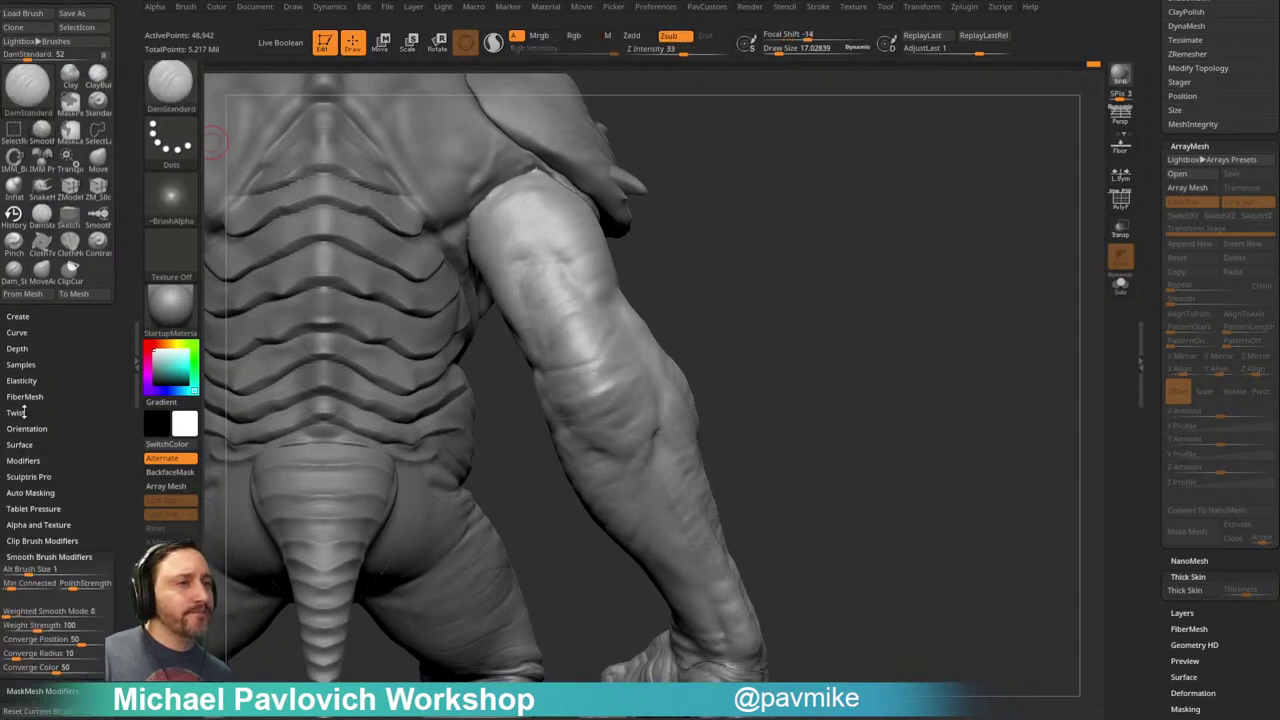
pyautogui.keyDown('shift'); pyautogui.click(18, 348); pyautogui.keyUp('shift')
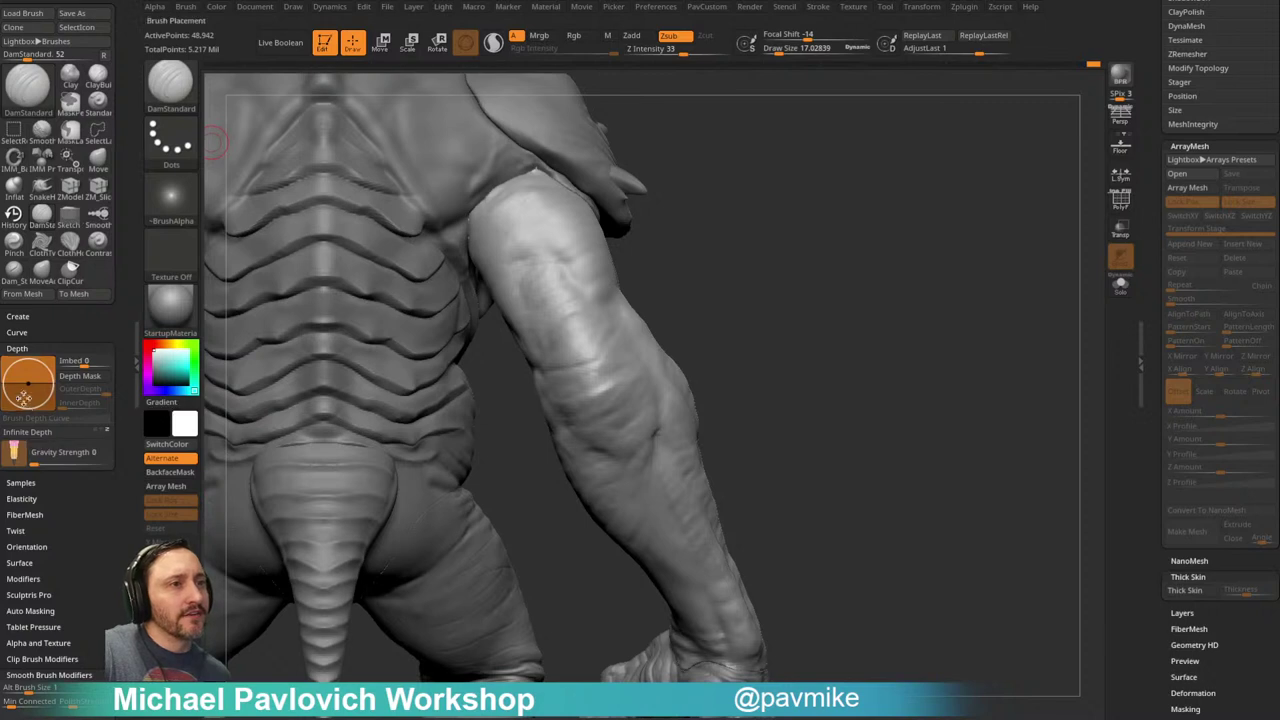
# Step: Test DamStandard creases across the elbow with Gravity Strength at 39 and a draw size of about 22, and reset the gravity to 0
pyautogui.moveTo(35, 464); pyautogui.dragTo(63, 464)
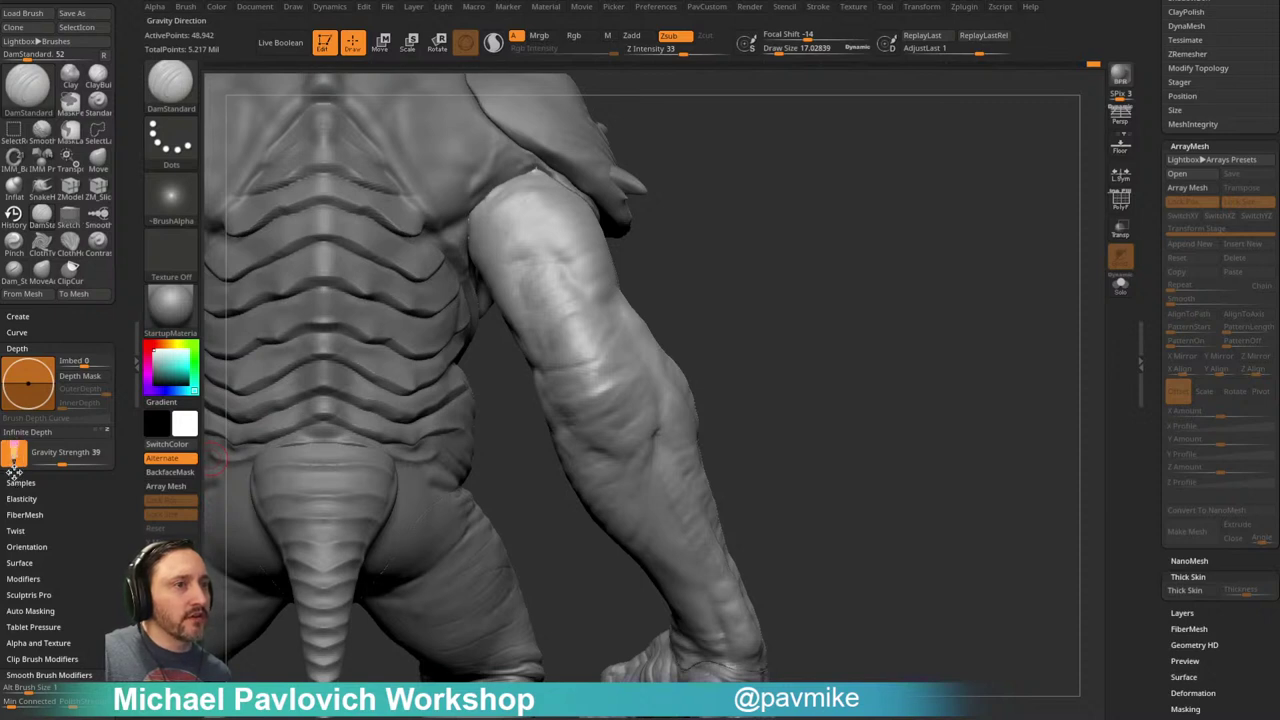
pyautogui.press('s')
pyautogui.moveTo(547, 373)
pyautogui.mouseDown()
pyautogui.moveTo(606, 357)
pyautogui.moveTo(590, 363)
pyautogui.mouseUp()
pyautogui.hotkey('ctrl', 'z')
pyautogui.press('s')
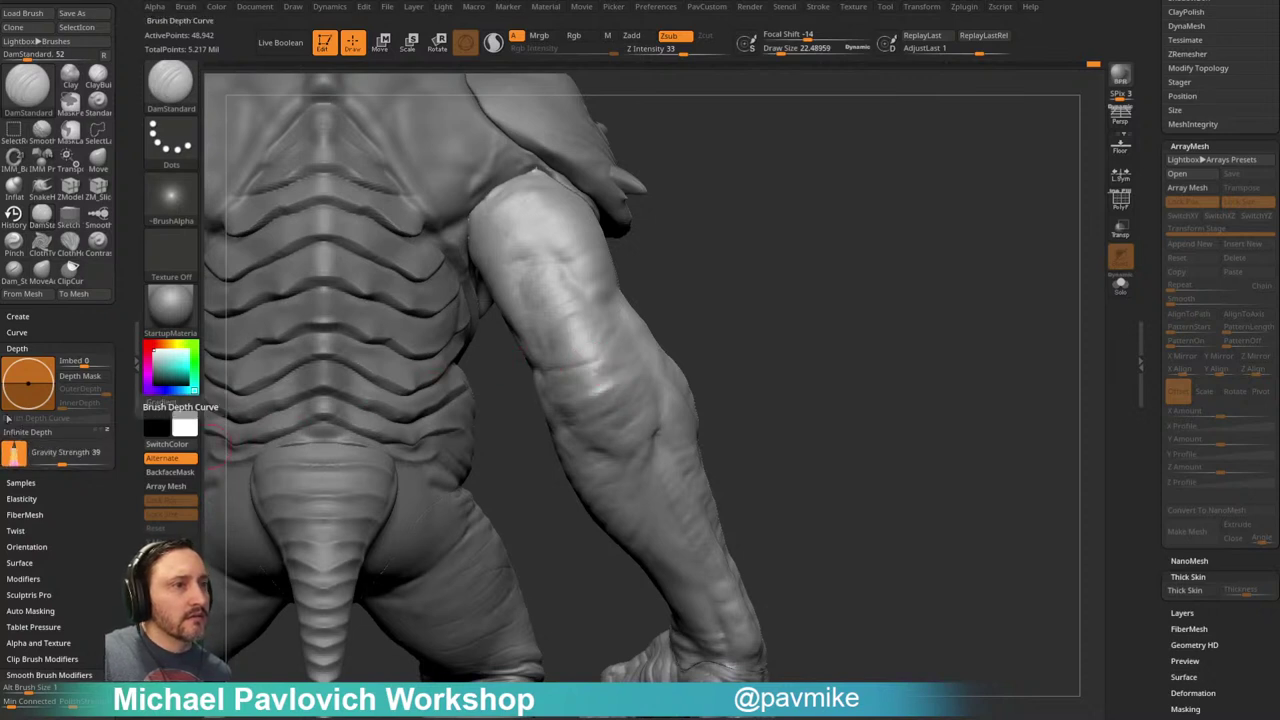
pyautogui.moveTo(563, 367)
pyautogui.mouseDown()
pyautogui.moveTo(611, 359)
pyautogui.moveTo(585, 392)
pyautogui.moveTo(605, 389)
pyautogui.moveTo(590, 370)
pyautogui.mouseUp()
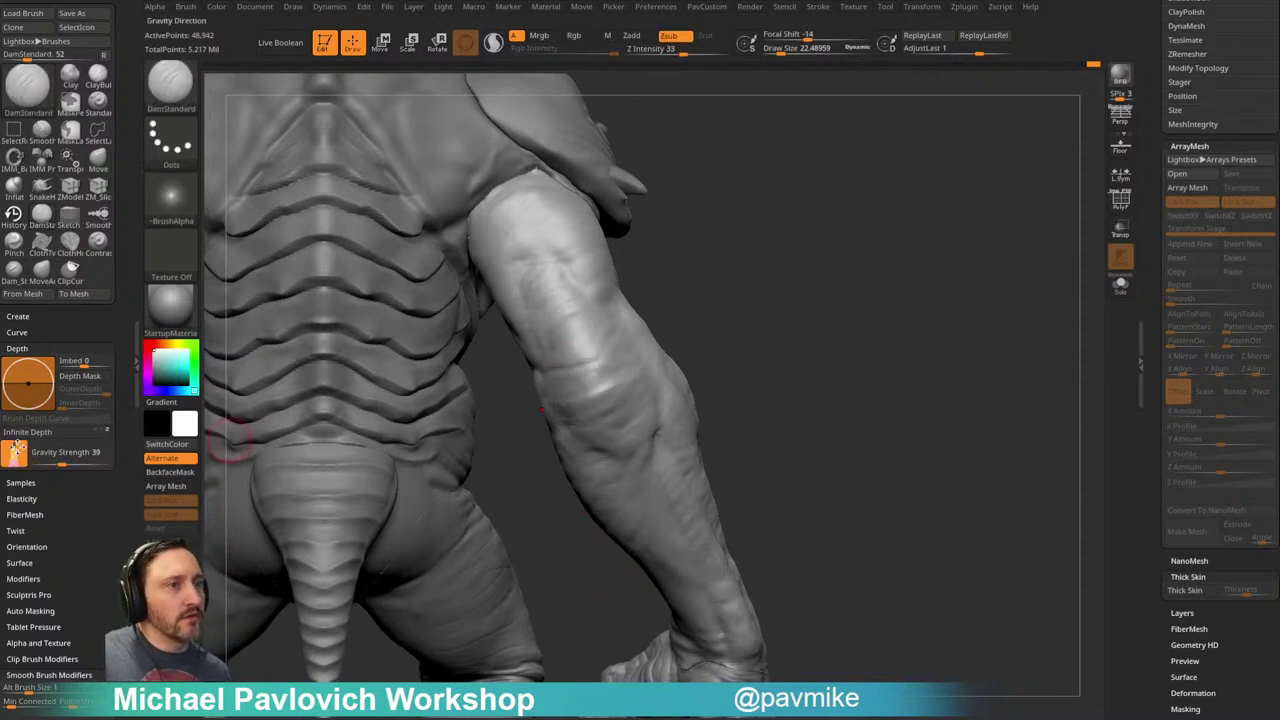
pyautogui.moveTo(48, 461); pyautogui.dragTo(24, 459)
# Step: Carve skin creases across the back of the elbow with DamStandard at a draw size of about 21
pyautogui.keyDown('alt'); pyautogui.moveTo(757, 341); pyautogui.dragTo(767, 317); pyautogui.keyUp('alt')
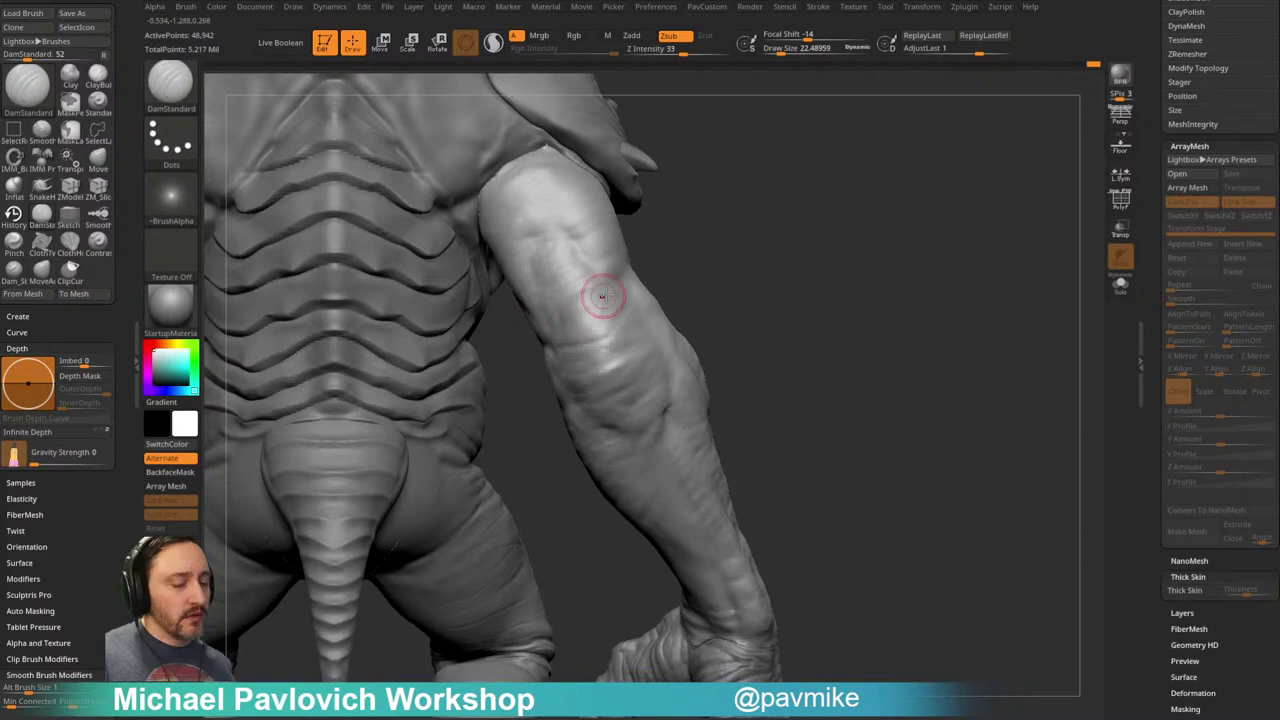
pyautogui.moveTo(757, 231); pyautogui.dragTo(780, 224)
pyautogui.press('s')
pyautogui.click(580, 328)
pyautogui.moveTo(550, 348); pyautogui.dragTo(604, 353)
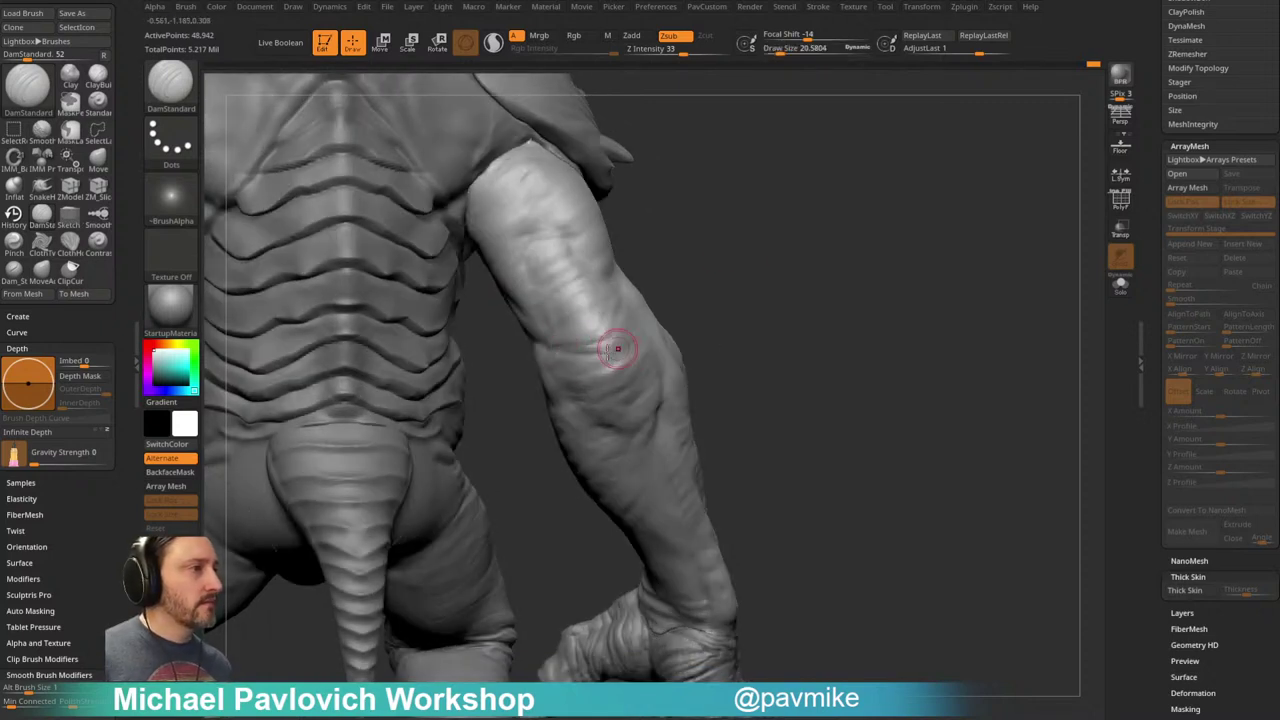
# Step: Carve further skin creases across the back of the elbow with DamStandard at a draw size of about 17 to 19
pyautogui.moveTo(714, 277); pyautogui.dragTo(634, 298)
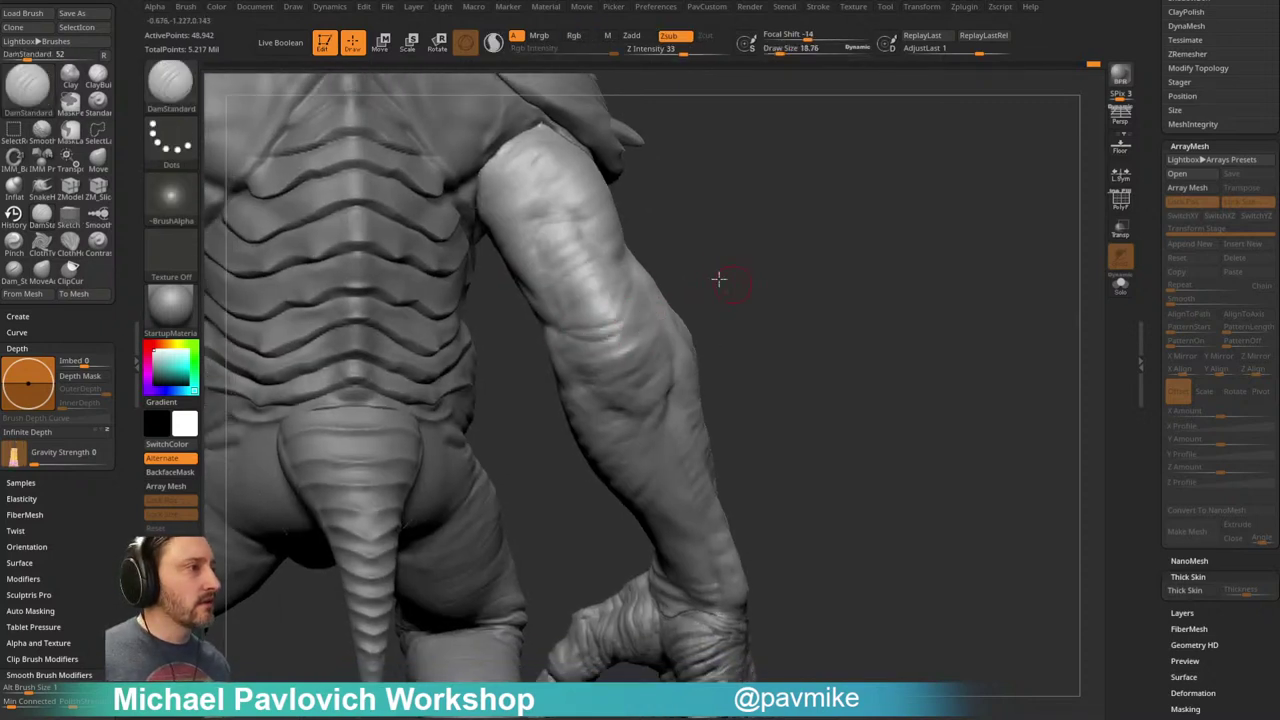
pyautogui.moveTo(733, 284); pyautogui.dragTo(614, 300)
pyautogui.moveTo(775, 288); pyautogui.dragTo(708, 302)
pyautogui.moveTo(584, 337); pyautogui.dragTo(606, 331)
pyautogui.moveTo(692, 284); pyautogui.dragTo(727, 247)
pyautogui.moveTo(711, 288)
pyautogui.mouseDown()
pyautogui.moveTo(695, 255)
pyautogui.moveTo(666, 363)
pyautogui.mouseUp()
pyautogui.moveTo(734, 246)
pyautogui.mouseDown()
pyautogui.moveTo(643, 334)
pyautogui.moveTo(557, 334)
pyautogui.mouseUp()
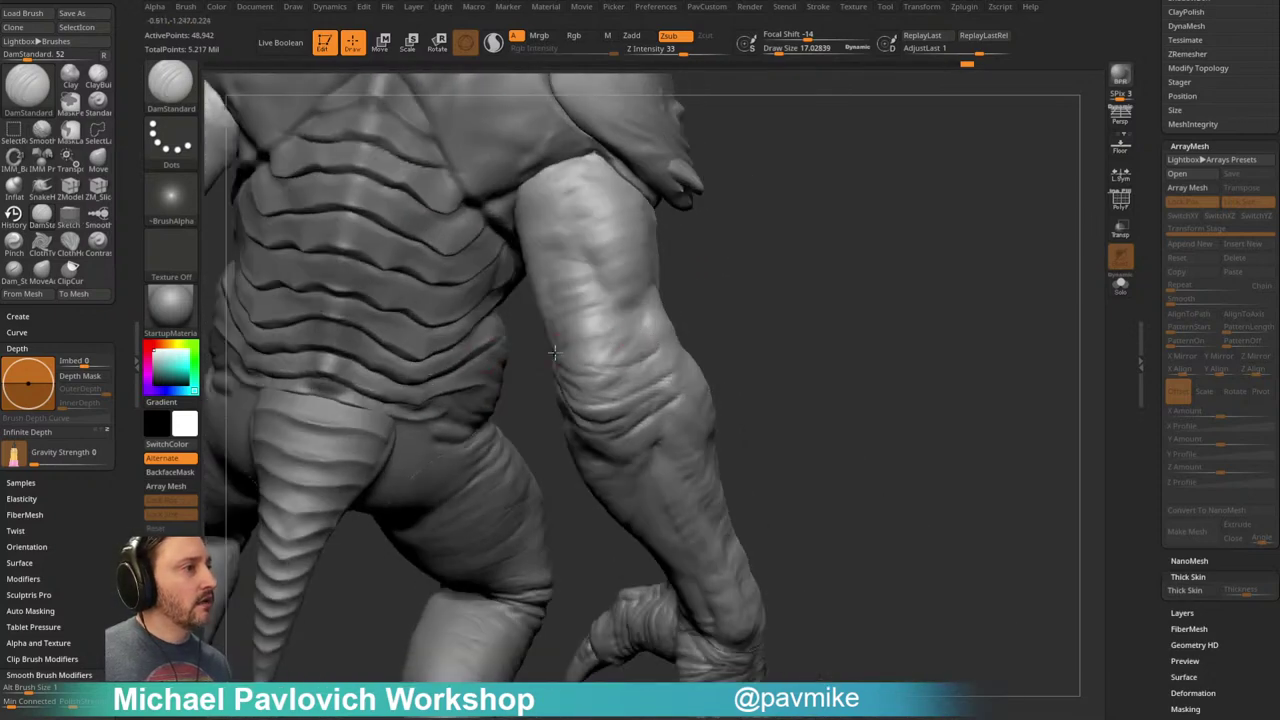
pyautogui.moveTo(715, 286); pyautogui.dragTo(645, 345)
pyautogui.moveTo(719, 287)
pyautogui.mouseDown()
pyautogui.moveTo(703, 317)
pyautogui.moveTo(730, 341)
pyautogui.mouseUp()
# Step: Smooth the creased surface on the back of the upper arm and around the elbow
pyautogui.press('shift')
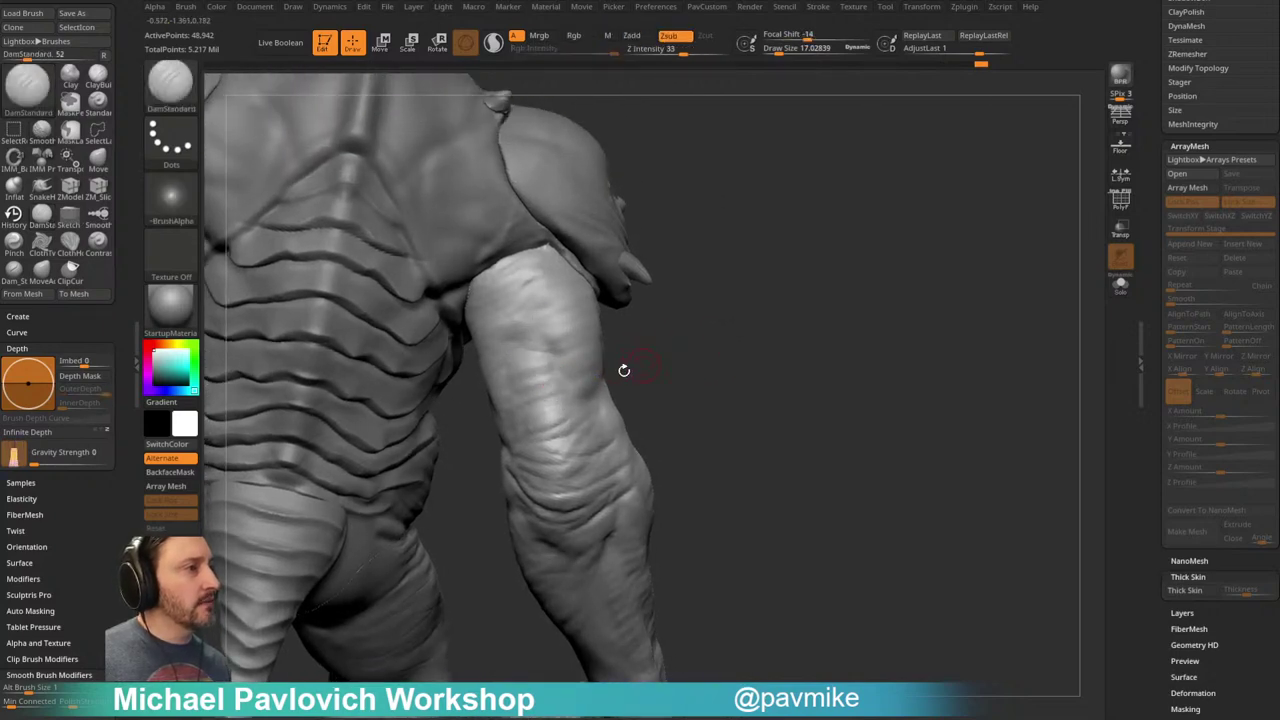
pyautogui.keyDown('shift'); pyautogui.moveTo(554, 336); pyautogui.dragTo(566, 350); pyautogui.keyUp('shift')
pyautogui.moveTo(649, 357); pyautogui.dragTo(632, 388)
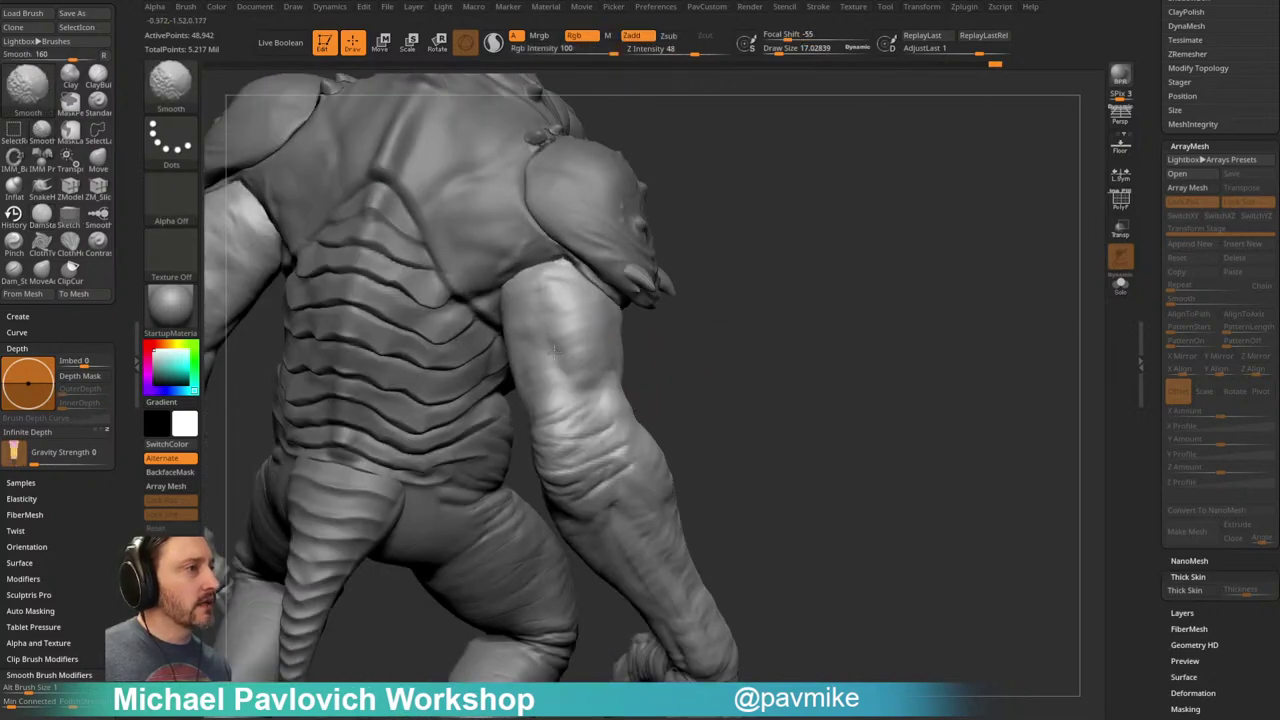
pyautogui.moveTo(569, 332); pyautogui.dragTo(600, 309)
pyautogui.moveTo(642, 351)
pyautogui.mouseDown()
pyautogui.moveTo(519, 361)
pyautogui.moveTo(671, 274)
pyautogui.moveTo(684, 310)
pyautogui.moveTo(815, 340)
pyautogui.mouseUp()
pyautogui.moveTo(731, 403)
pyautogui.mouseDown()
pyautogui.moveTo(714, 334)
pyautogui.moveTo(617, 380)
pyautogui.mouseUp()
pyautogui.moveTo(717, 371)
pyautogui.mouseDown()
pyautogui.moveTo(794, 366)
pyautogui.moveTo(843, 400)
pyautogui.moveTo(783, 380)
pyautogui.moveTo(813, 343)
pyautogui.moveTo(886, 346)
pyautogui.moveTo(891, 360)
pyautogui.moveTo(600, 357)
pyautogui.mouseUp()
pyautogui.moveTo(674, 323)
pyautogui.mouseDown()
pyautogui.moveTo(734, 329)
pyautogui.moveTo(564, 368)
pyautogui.mouseUp()
# Step: Build up the forearm muscles below the elbow with ClayBuildup at a draw size of about 29 to 36
pyautogui.press('b')
pyautogui.press('c')
pyautogui.press('b')
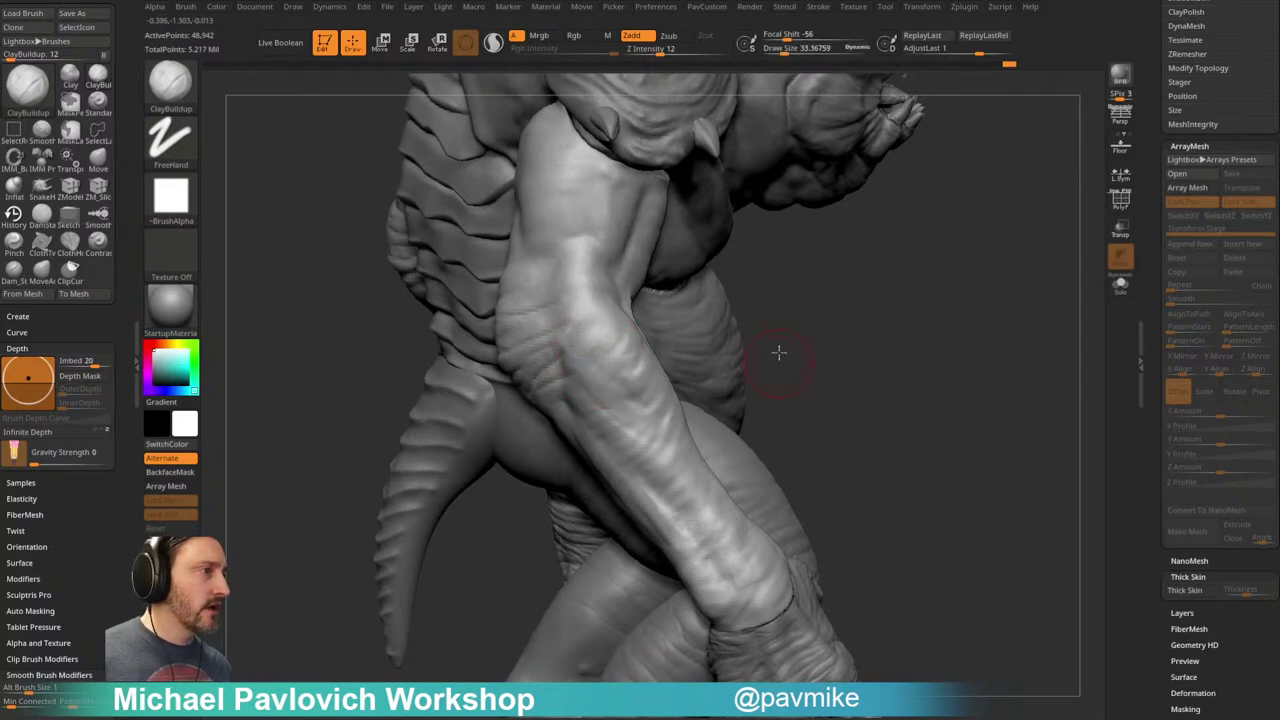
pyautogui.moveTo(779, 362); pyautogui.dragTo(585, 357)
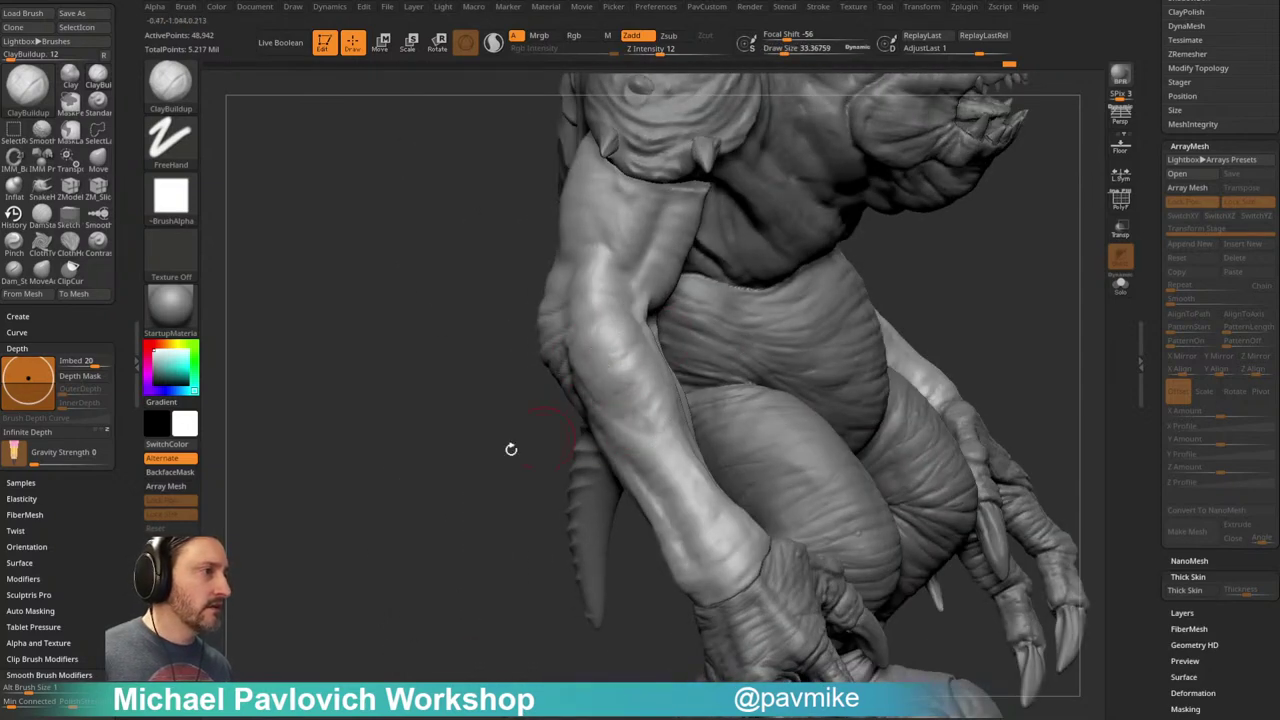
pyautogui.moveTo(542, 438); pyautogui.dragTo(580, 398)
pyautogui.moveTo(640, 420)
pyautogui.mouseDown(button='right')
pyautogui.moveTo(806, 360)
pyautogui.moveTo(640, 363)
pyautogui.mouseUp(button='right')
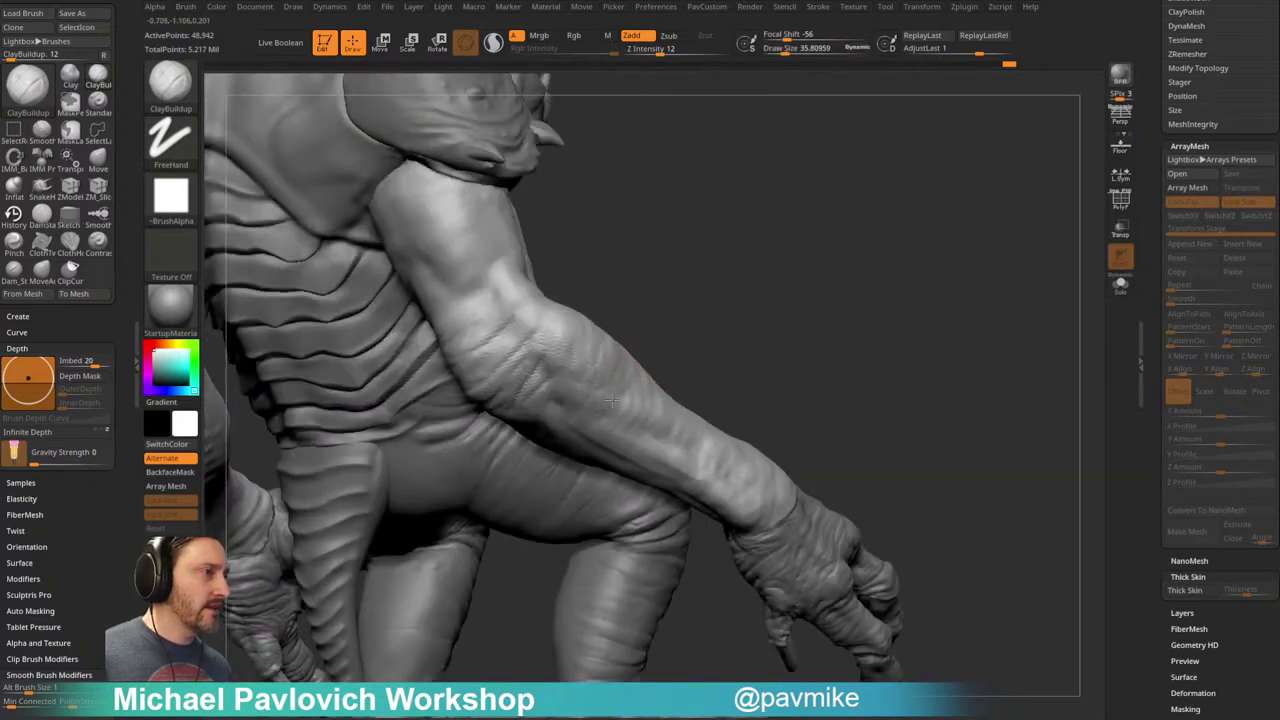
pyautogui.moveTo(607, 406); pyautogui.dragTo(663, 406)
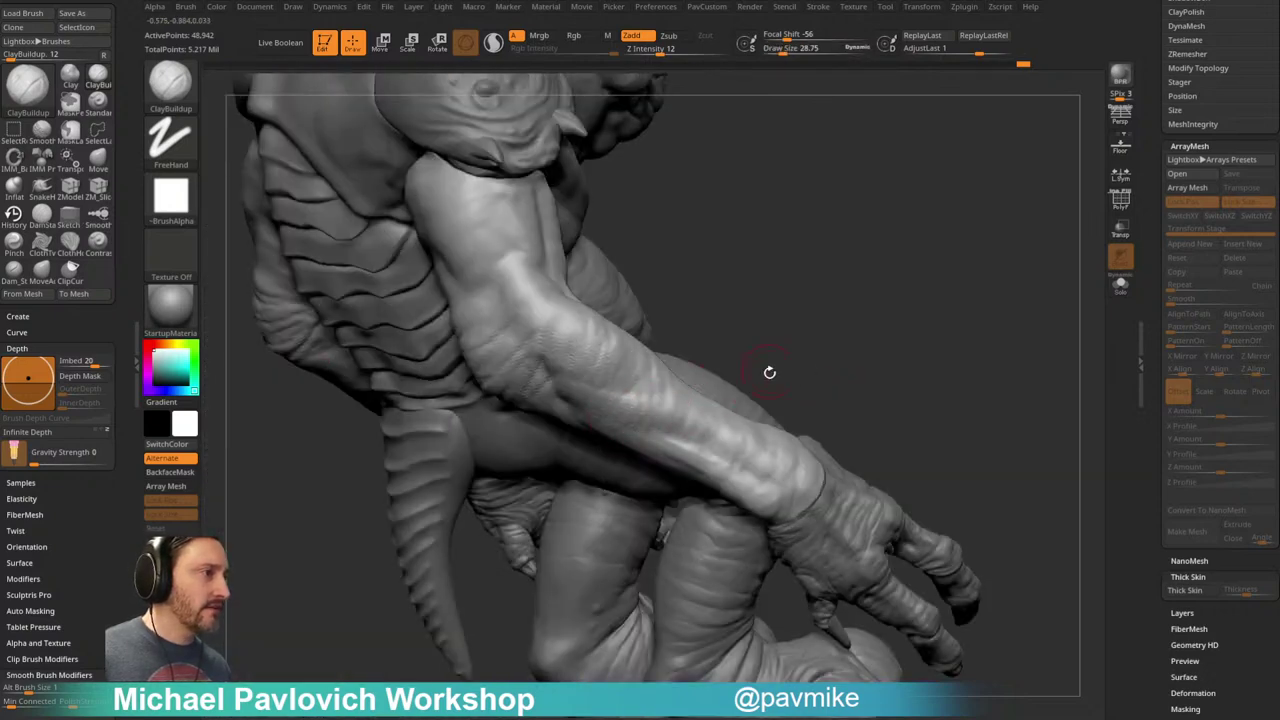
pyautogui.moveTo(772, 370); pyautogui.dragTo(740, 385)
pyautogui.moveTo(712, 320)
pyautogui.mouseDown()
pyautogui.moveTo(650, 392)
pyautogui.moveTo(560, 328)
pyautogui.moveTo(543, 294)
pyautogui.mouseUp()
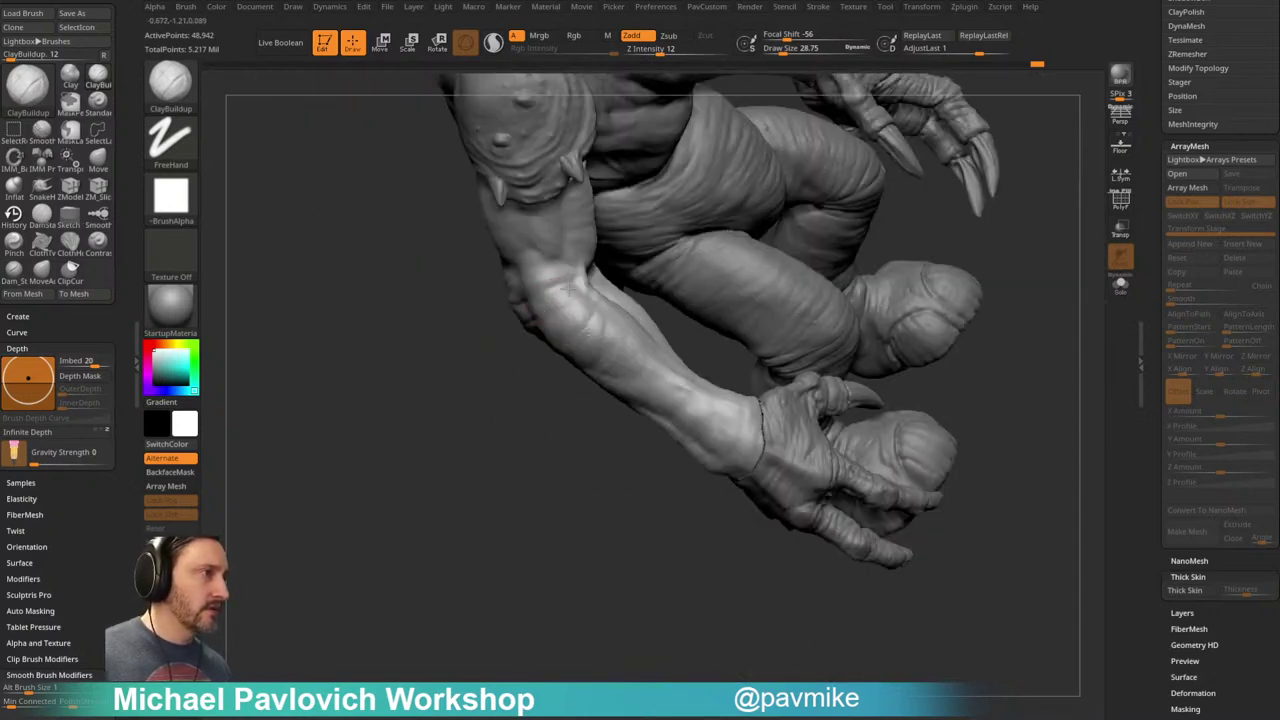
# Step: Build up the upper arm muscles from the outer elbow around to the triceps with ClayBuildup at a draw size of about 29
pyautogui.moveTo(480, 360); pyautogui.dragTo(550, 415)
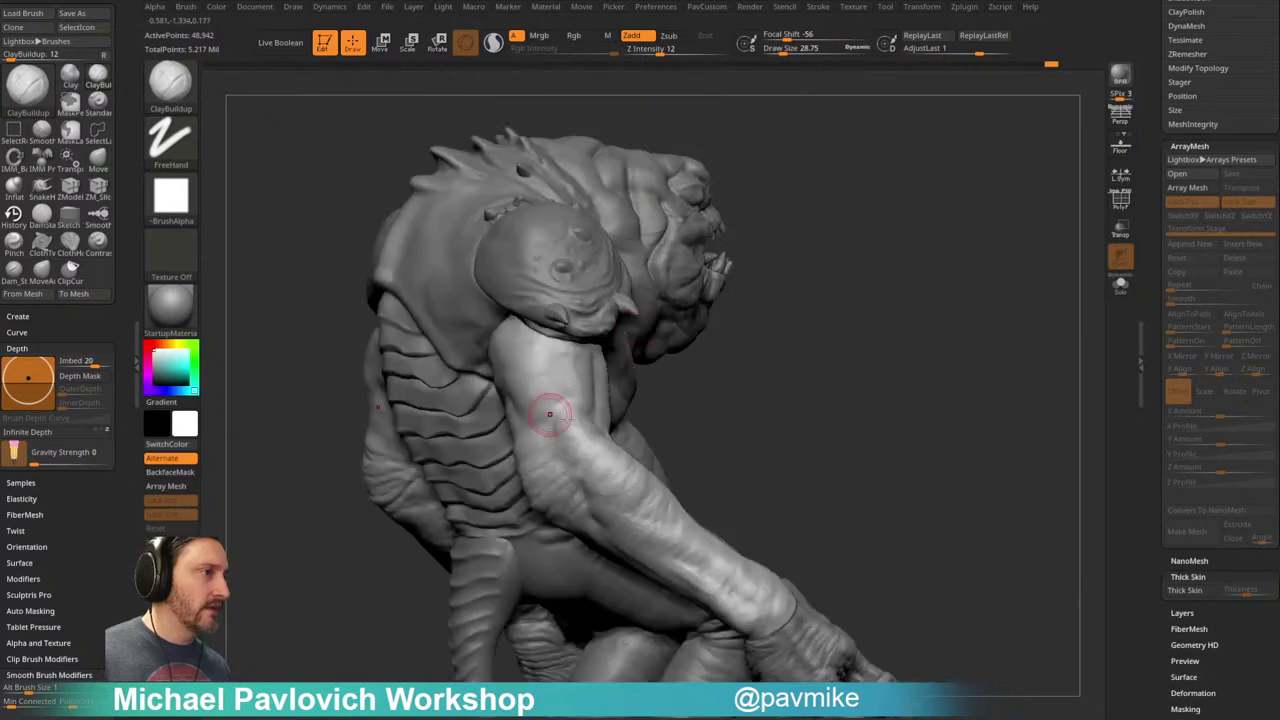
pyautogui.moveTo(703, 326); pyautogui.dragTo(663, 434)
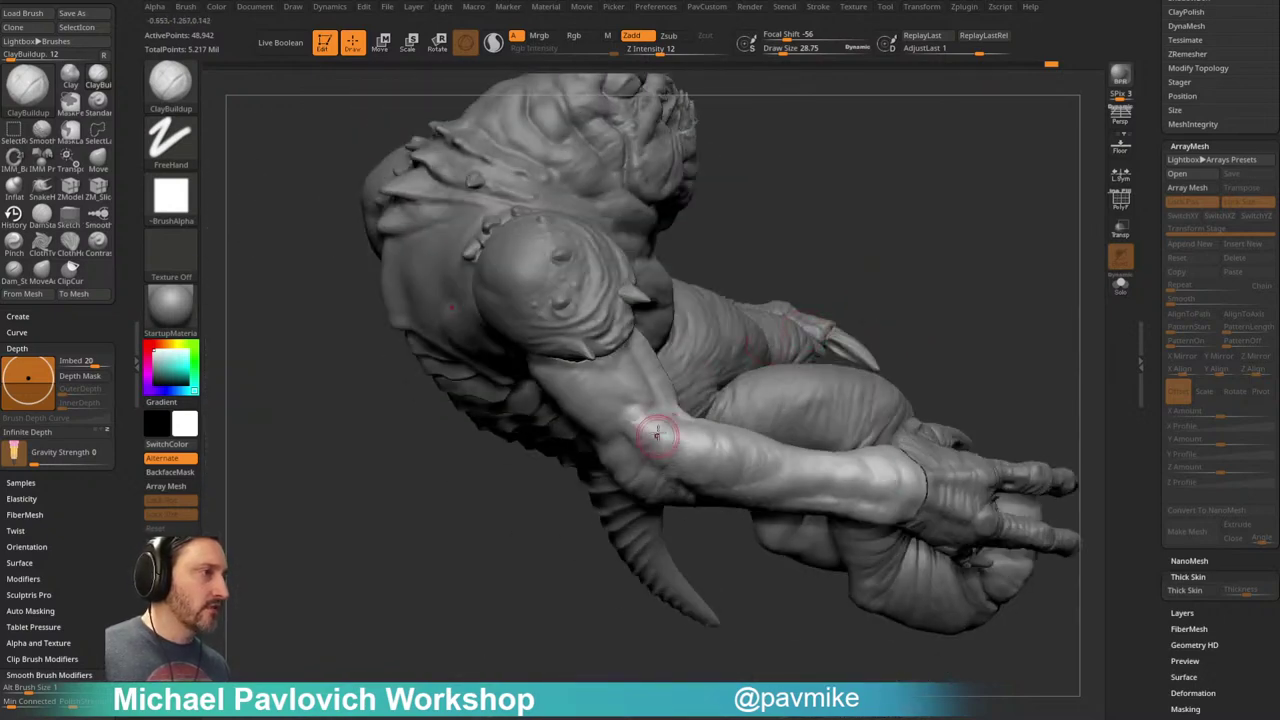
pyautogui.moveTo(789, 246)
pyautogui.mouseDown()
pyautogui.moveTo(625, 416)
pyautogui.moveTo(618, 383)
pyautogui.moveTo(531, 491)
pyautogui.moveTo(602, 378)
pyautogui.mouseUp()
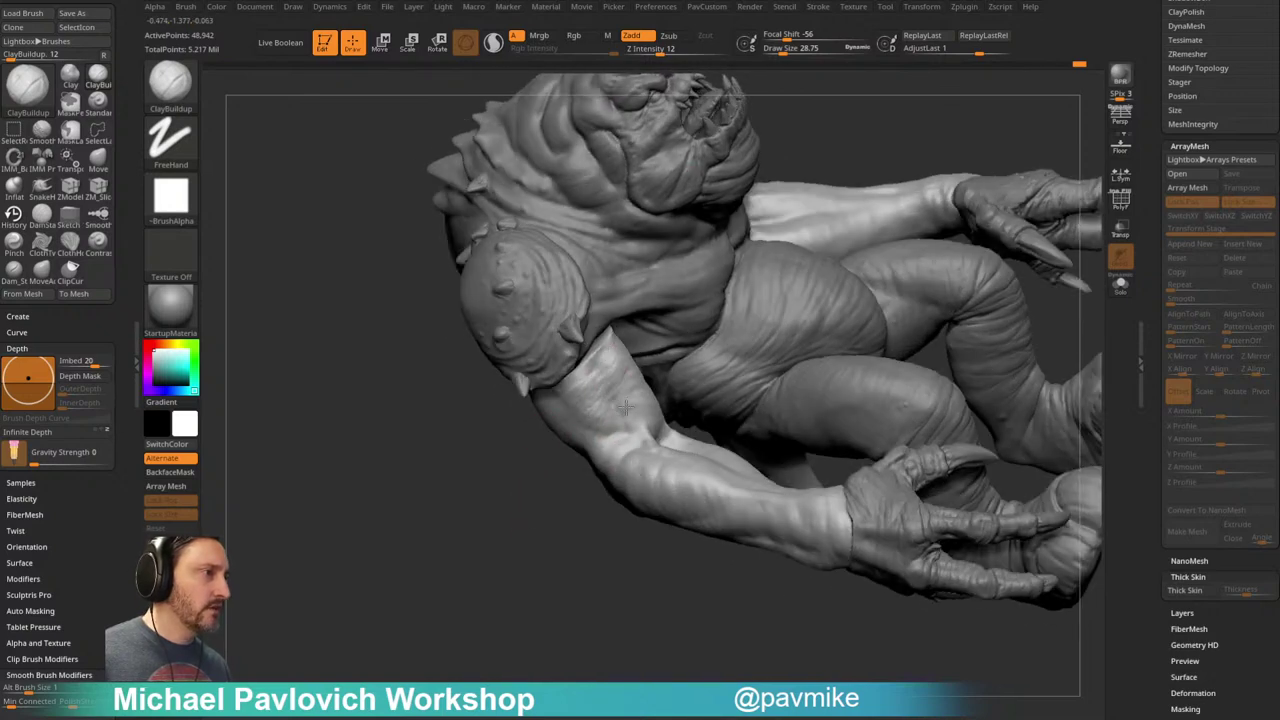
pyautogui.moveTo(607, 443); pyautogui.dragTo(575, 449)
pyautogui.moveTo(695, 398); pyautogui.dragTo(684, 402)
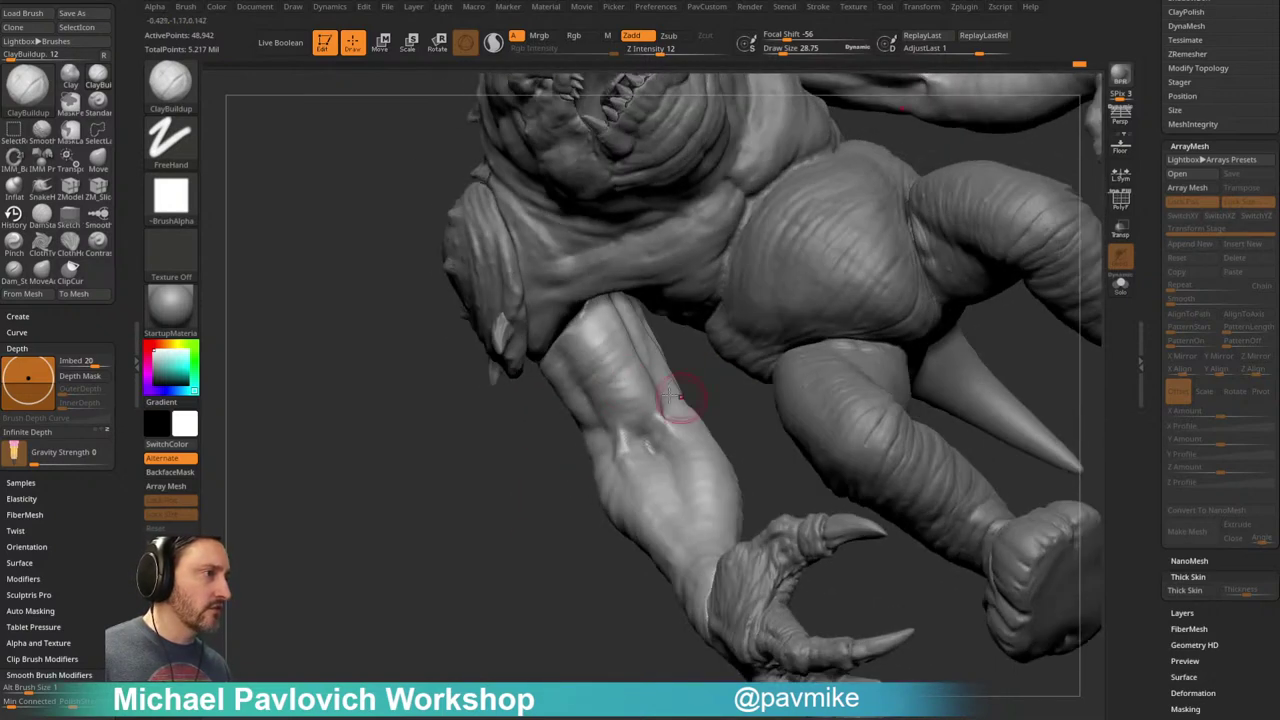
pyautogui.moveTo(512, 484)
pyautogui.mouseDown()
pyautogui.moveTo(929, 280)
pyautogui.moveTo(914, 360)
pyautogui.moveTo(621, 346)
pyautogui.moveTo(601, 363)
pyautogui.mouseUp()
pyautogui.moveTo(610, 422); pyautogui.dragTo(645, 330)
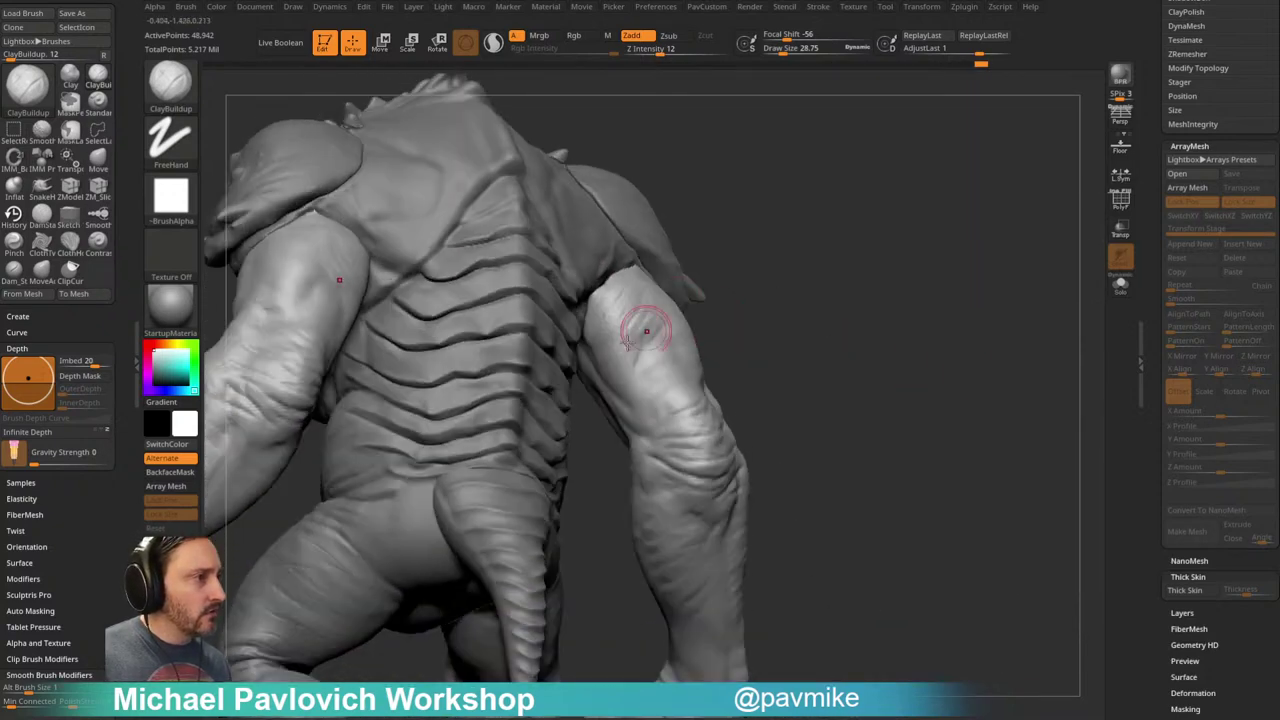
pyautogui.moveTo(659, 418); pyautogui.dragTo(711, 343)
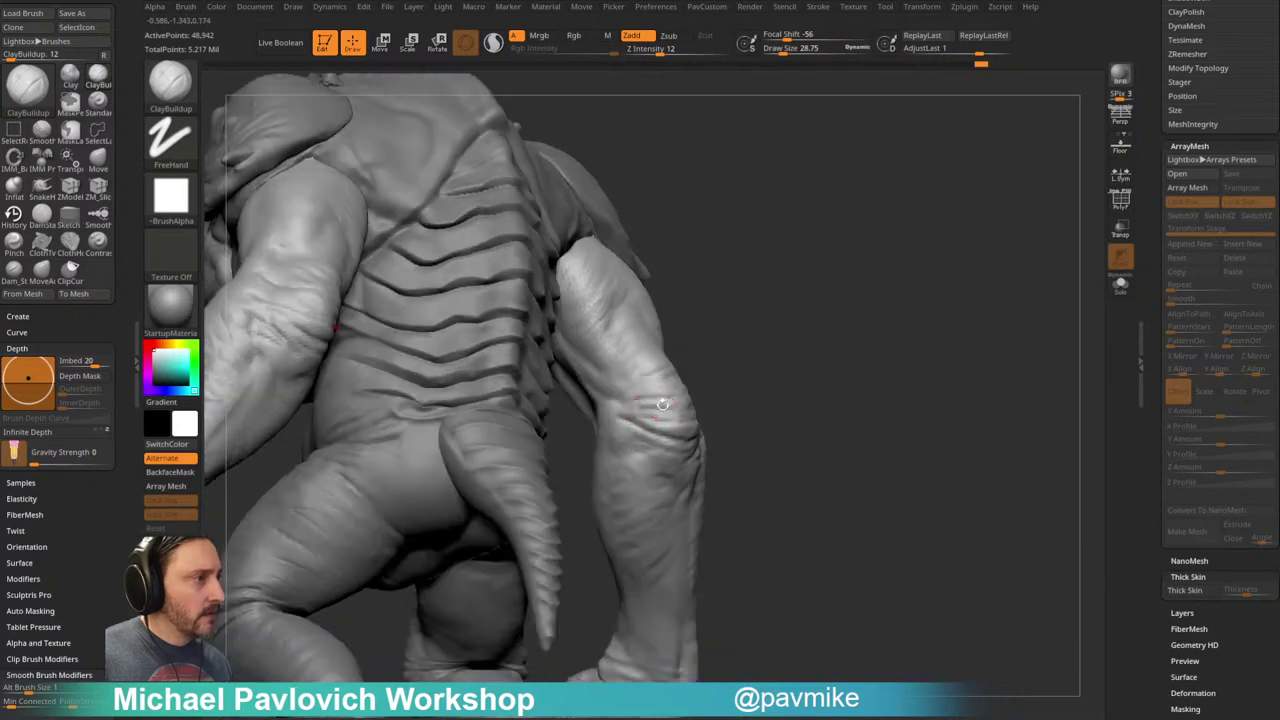
pyautogui.moveTo(631, 452)
pyautogui.mouseDown()
pyautogui.moveTo(794, 311)
pyautogui.moveTo(586, 343)
pyautogui.mouseUp()
# Step: Reduce the draw size to about 22, refine the upper arm and elbow forms, and smooth them into the forearm
pyautogui.moveTo(771, 326)
pyautogui.mouseDown()
pyautogui.moveTo(645, 376)
pyautogui.moveTo(877, 237)
pyautogui.moveTo(603, 368)
pyautogui.moveTo(627, 404)
pyautogui.moveTo(546, 529)
pyautogui.moveTo(1006, 371)
pyautogui.mouseUp()
pyautogui.press('s')
pyautogui.moveTo(624, 437); pyautogui.dragTo(631, 437)
pyautogui.moveTo(635, 447); pyautogui.dragTo(623, 437, button='right')
pyautogui.moveTo(623, 437)
pyautogui.keyDown('shift'); pyautogui.mouseDown()
pyautogui.moveTo(594, 397)
pyautogui.moveTo(573, 420)
pyautogui.mouseUp(); pyautogui.keyUp('shift')
pyautogui.moveTo(645, 461); pyautogui.dragTo(605, 403)
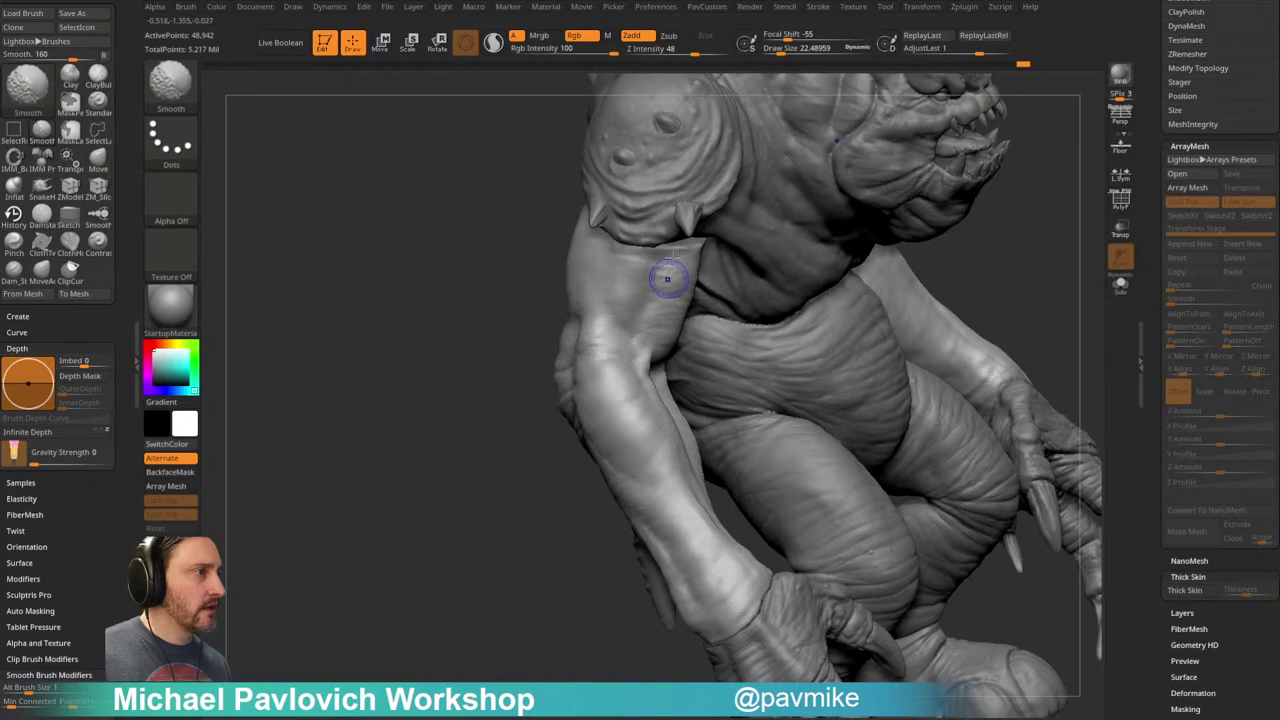
pyautogui.moveTo(477, 517); pyautogui.dragTo(644, 437)
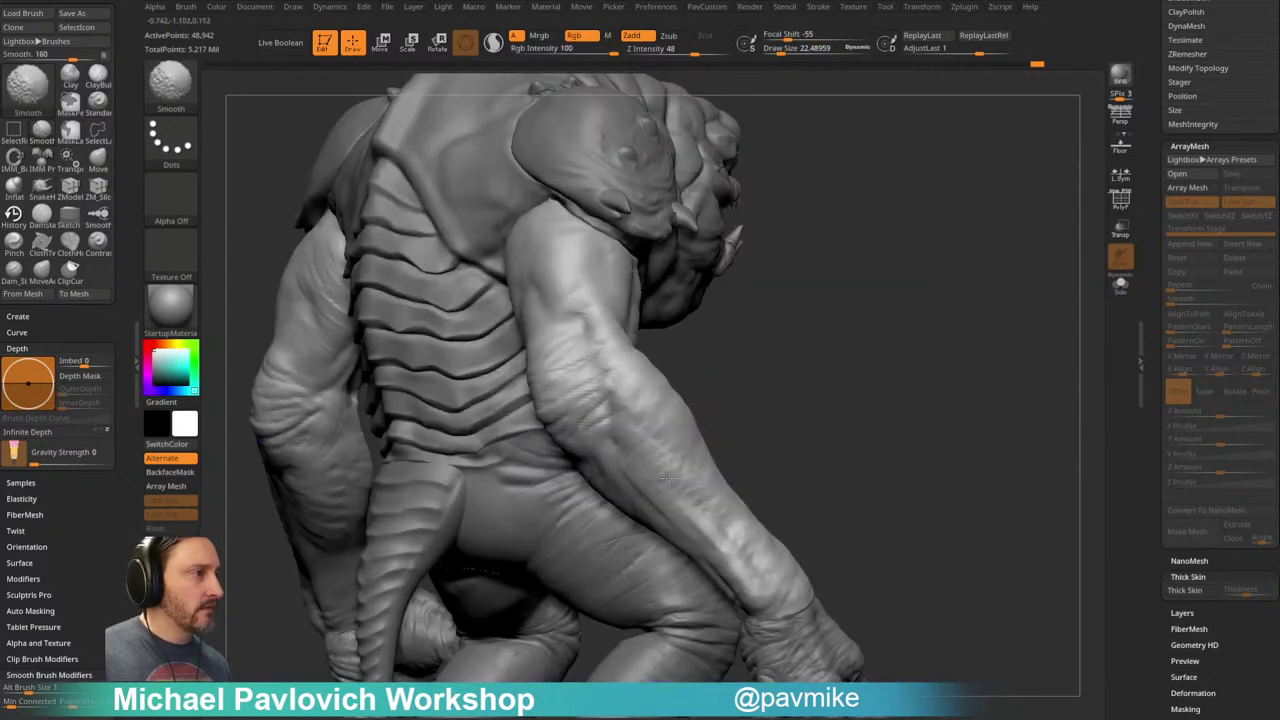
pyautogui.moveTo(708, 533)
pyautogui.mouseDown()
pyautogui.moveTo(877, 466)
pyautogui.moveTo(803, 357)
pyautogui.moveTo(592, 373)
pyautogui.mouseUp()
# Step: Carve the groove along the outer forearm with DamStandard at a draw size of about 38
pyautogui.press('s')
pyautogui.press('[')
pyautogui.moveTo(694, 379); pyautogui.dragTo(632, 396)
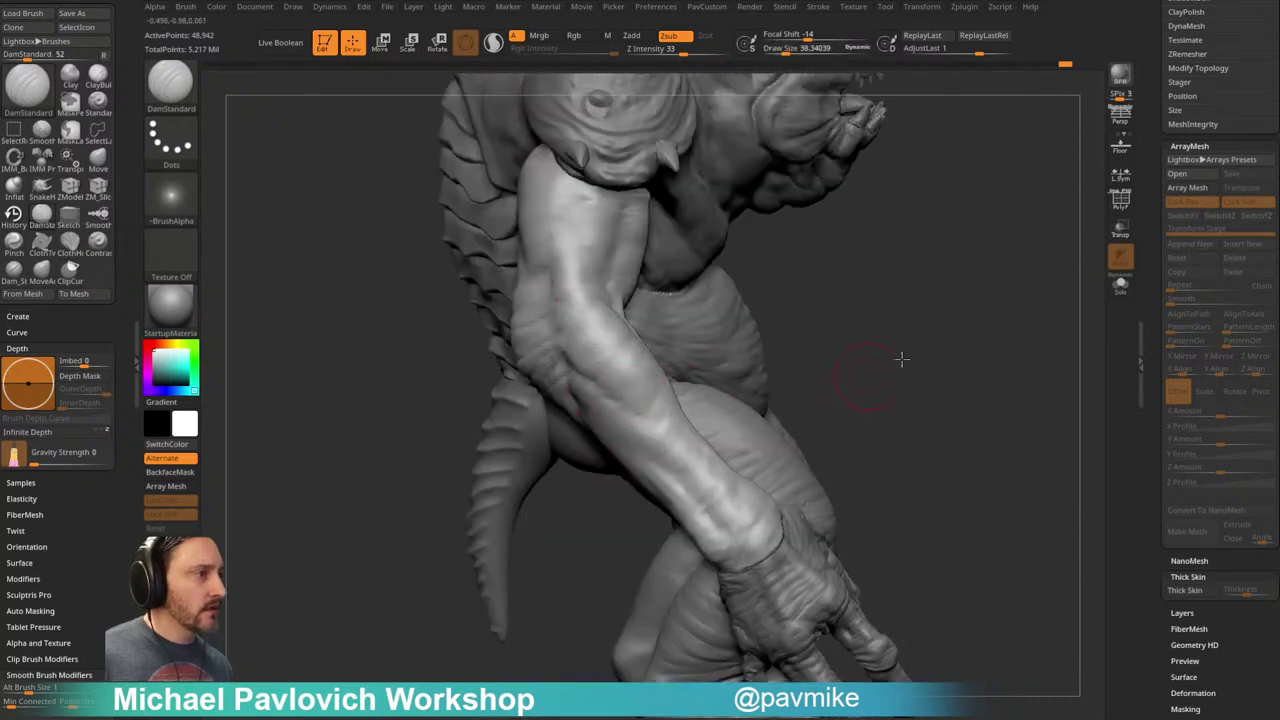
pyautogui.moveTo(877, 371); pyautogui.dragTo(787, 300)
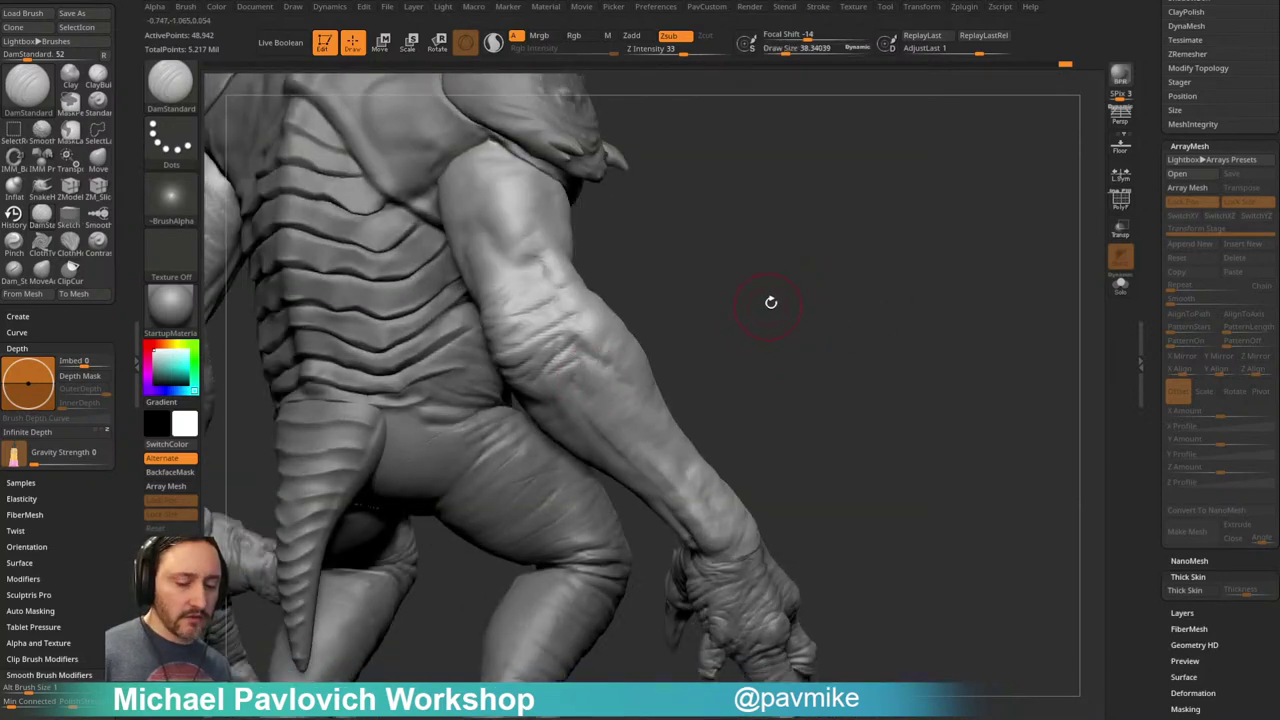
# Step: Try the Dam_Standard_02 and Orb_Cracks brushes on the forearm, enlarging the draw size to about 87
pyautogui.press('s')
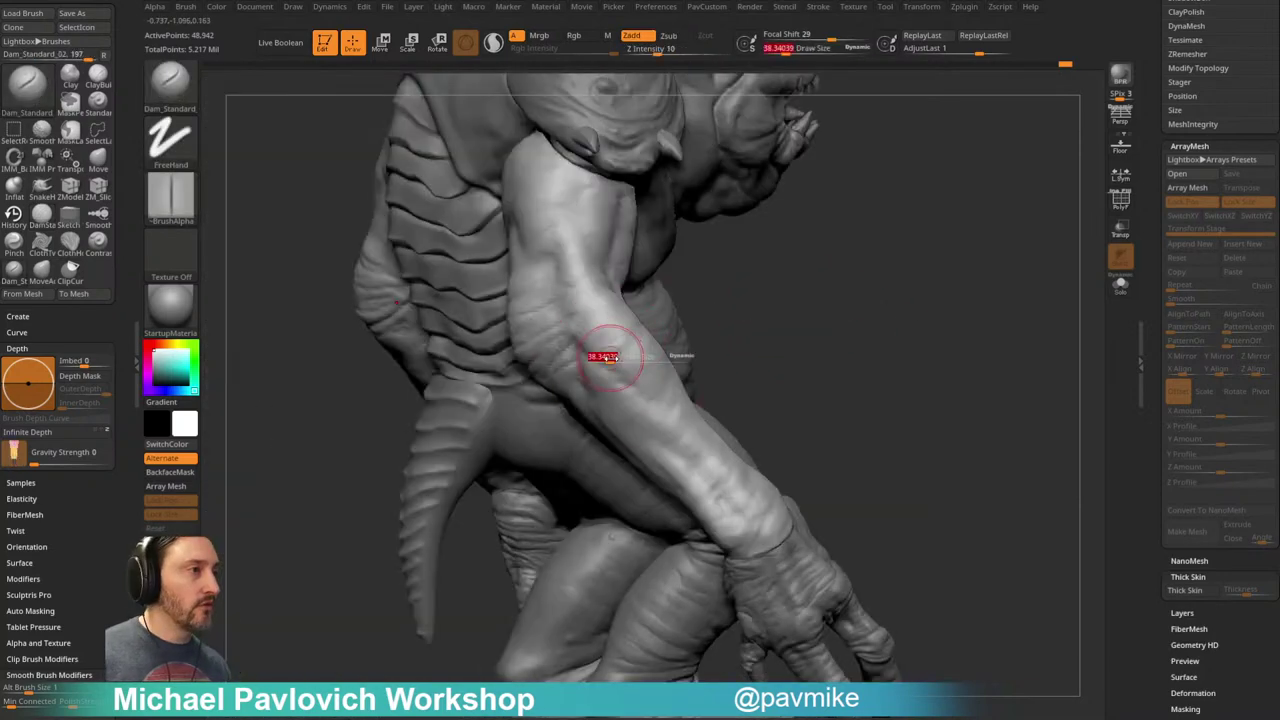
pyautogui.moveTo(606, 357); pyautogui.dragTo(627, 350)
pyautogui.moveTo(717, 301); pyautogui.dragTo(660, 325)
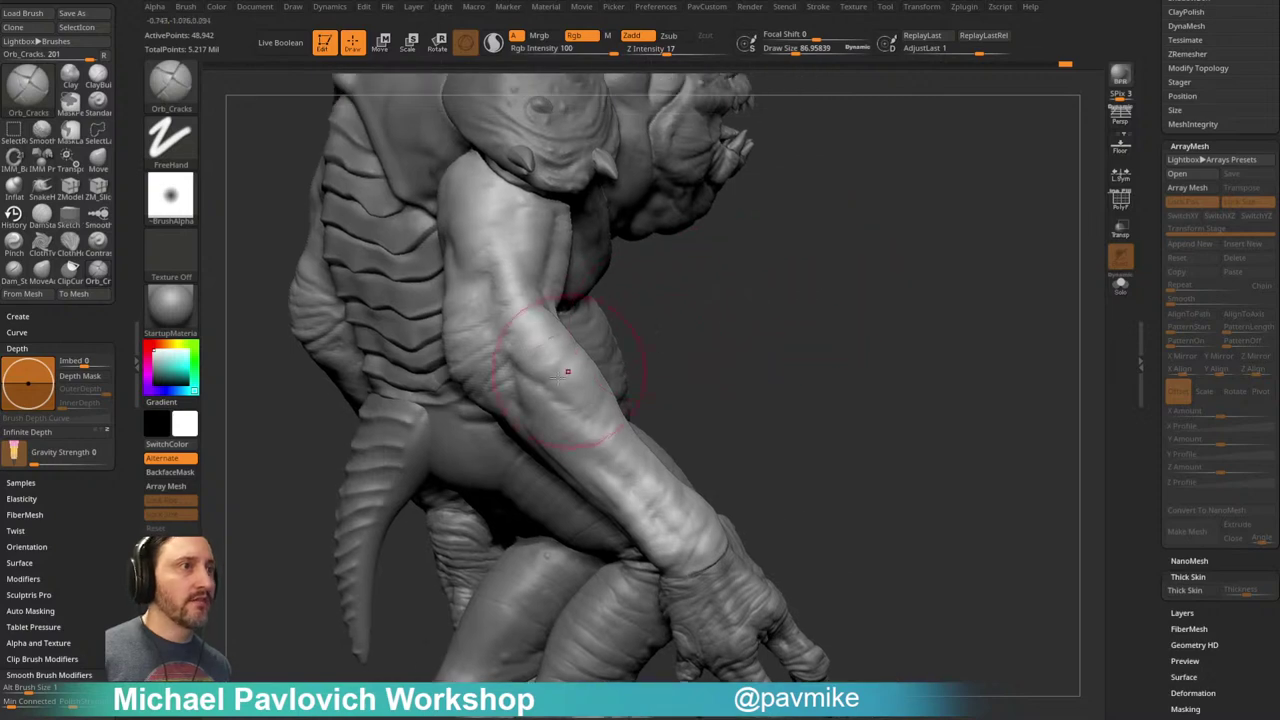
# Step: Switch to the Dam_Standard_02 brush, undo the last stroke and raise the draw size to 112
pyautogui.press('b')
pyautogui.press('d')
pyautogui.press('s')
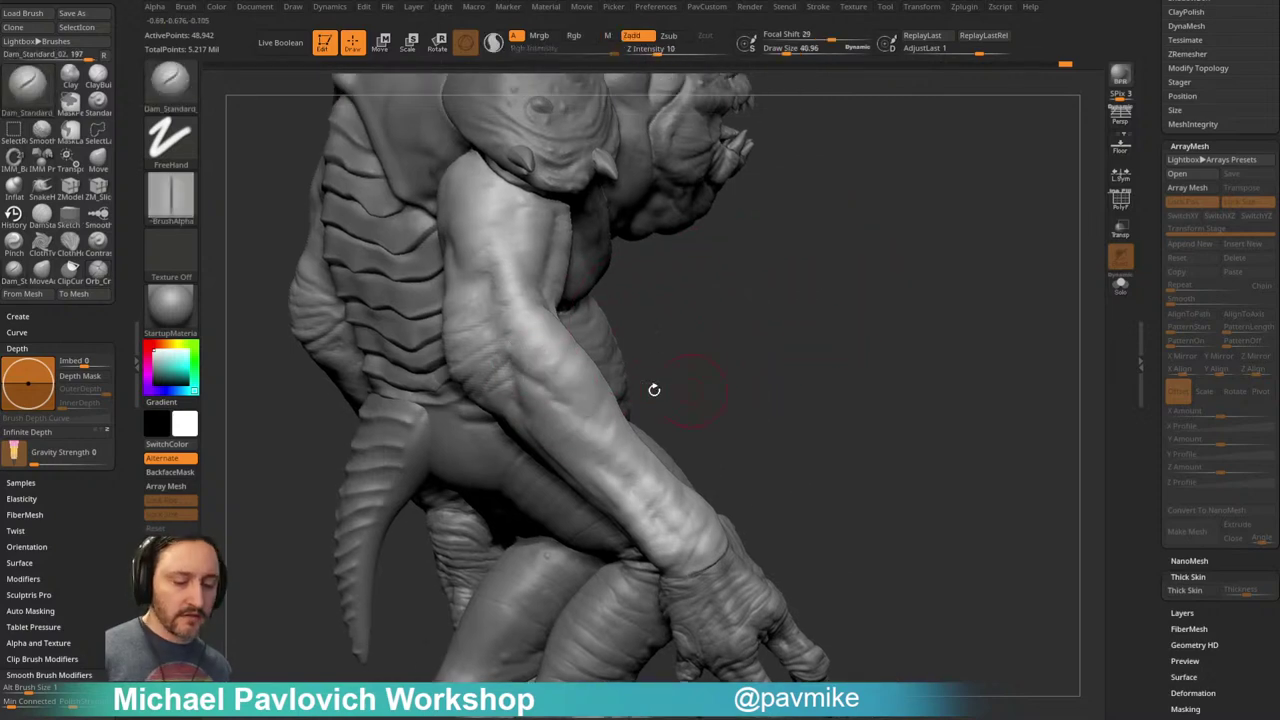
pyautogui.hotkey('ctrl', 'z')
pyautogui.press('s')
pyautogui.moveTo(538, 396); pyautogui.dragTo(555, 390)
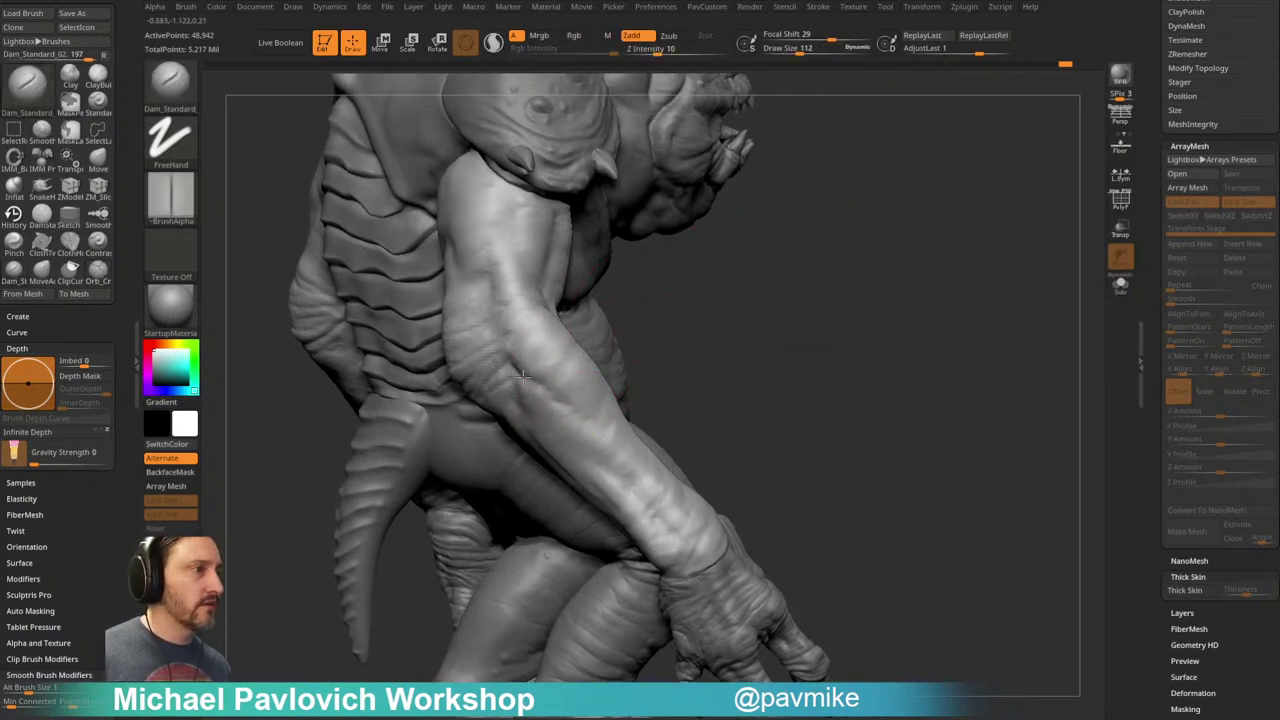
# Step: Carve creases from the outer elbow down the forearm with Dam_Standard_02 at a draw size of 112
pyautogui.moveTo(648, 300); pyautogui.dragTo(708, 294)
pyautogui.moveTo(511, 352)
pyautogui.mouseDown()
pyautogui.moveTo(514, 366)
pyautogui.moveTo(506, 348)
pyautogui.mouseUp()
pyautogui.moveTo(640, 368); pyautogui.dragTo(540, 385)
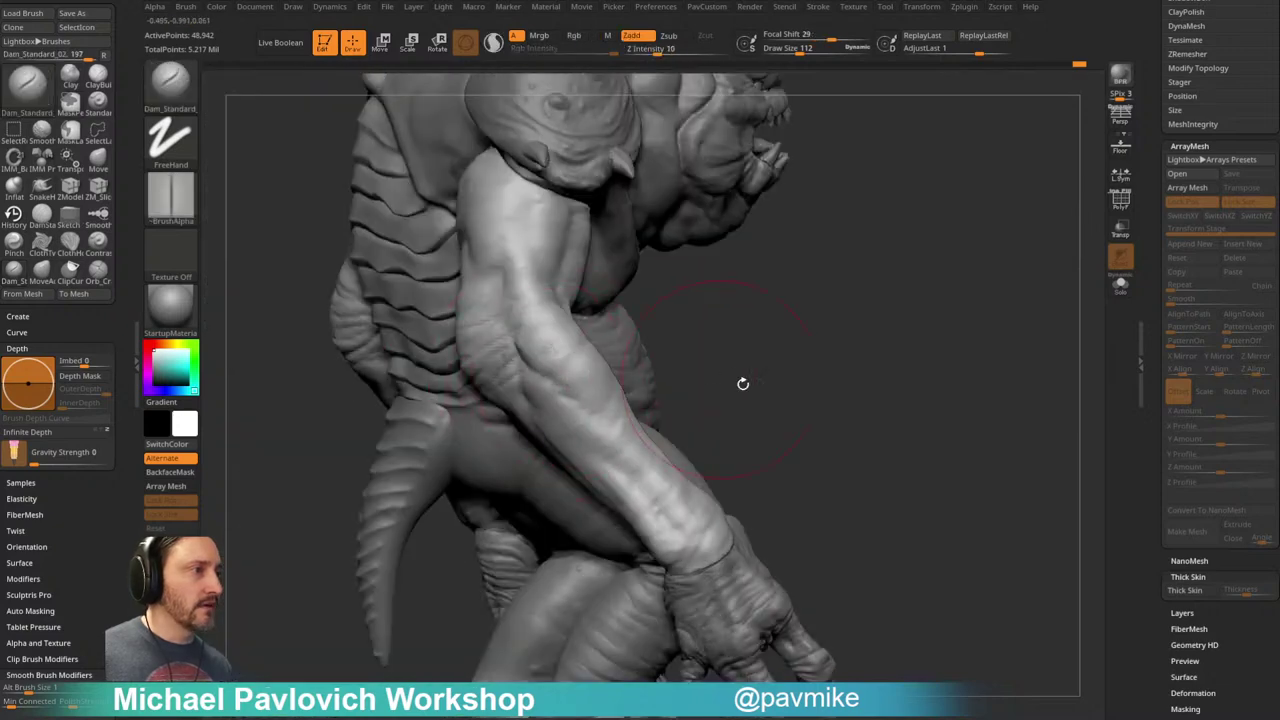
pyautogui.moveTo(725, 378); pyautogui.dragTo(531, 404)
pyautogui.moveTo(636, 306); pyautogui.dragTo(698, 286)
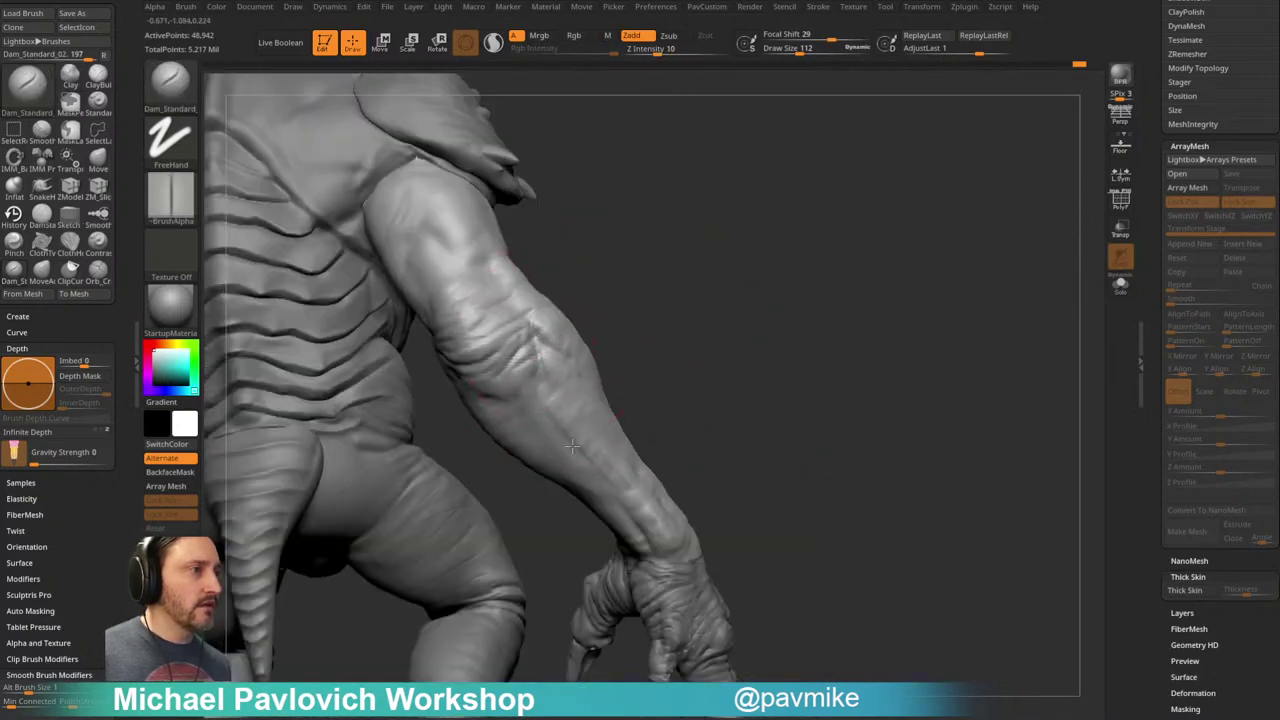
pyautogui.moveTo(594, 342); pyautogui.dragTo(626, 323)
pyautogui.moveTo(605, 405)
pyautogui.mouseDown()
pyautogui.moveTo(525, 338)
pyautogui.moveTo(640, 363)
pyautogui.moveTo(729, 314)
pyautogui.moveTo(634, 371)
pyautogui.mouseUp()
# Step: Reshape the elbow and forearm outline with the Move brush at a draw size of about 121
pyautogui.press('b')
pyautogui.press('m')
pyautogui.press('v')
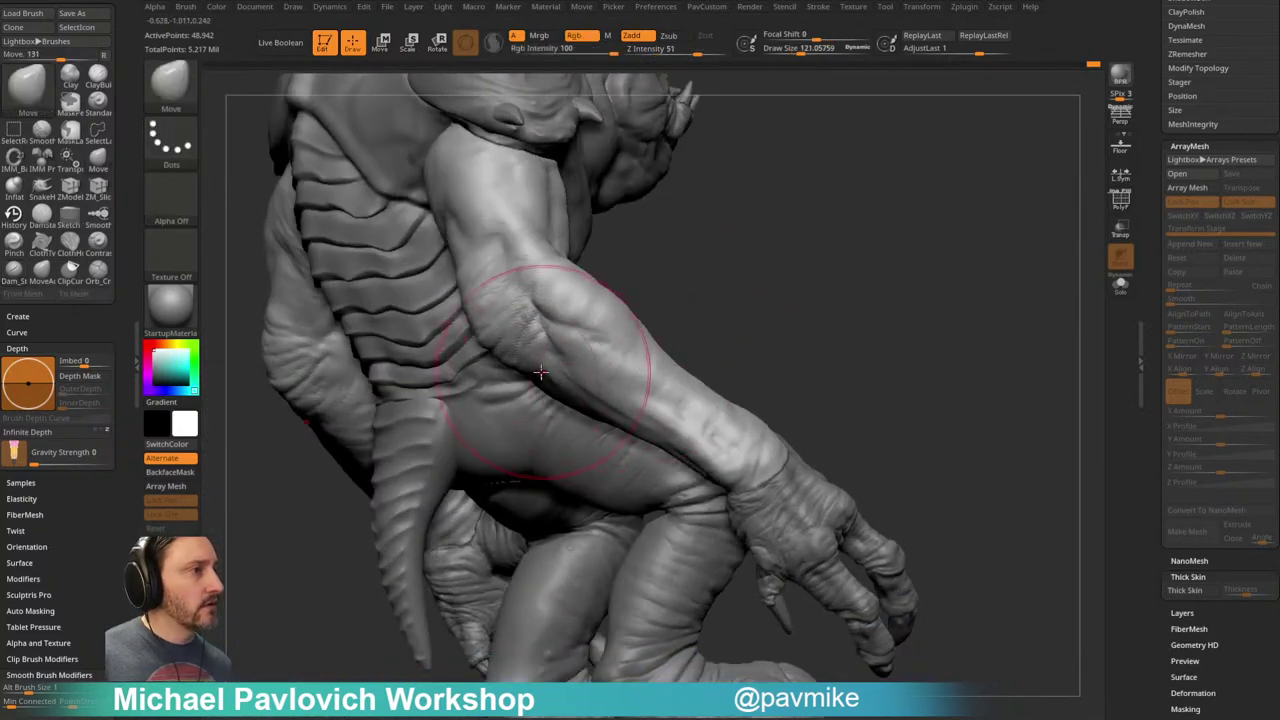
pyautogui.moveTo(700, 255)
pyautogui.mouseDown()
pyautogui.moveTo(771, 286)
pyautogui.moveTo(813, 337)
pyautogui.moveTo(734, 311)
pyautogui.moveTo(737, 236)
pyautogui.moveTo(563, 291)
pyautogui.mouseUp()
# Step: Carve skin folds on the upper arm below the shoulder armour with Dam_Standard_02 at a draw size of about 108
pyautogui.press('b')
pyautogui.press('d')
pyautogui.press('s')
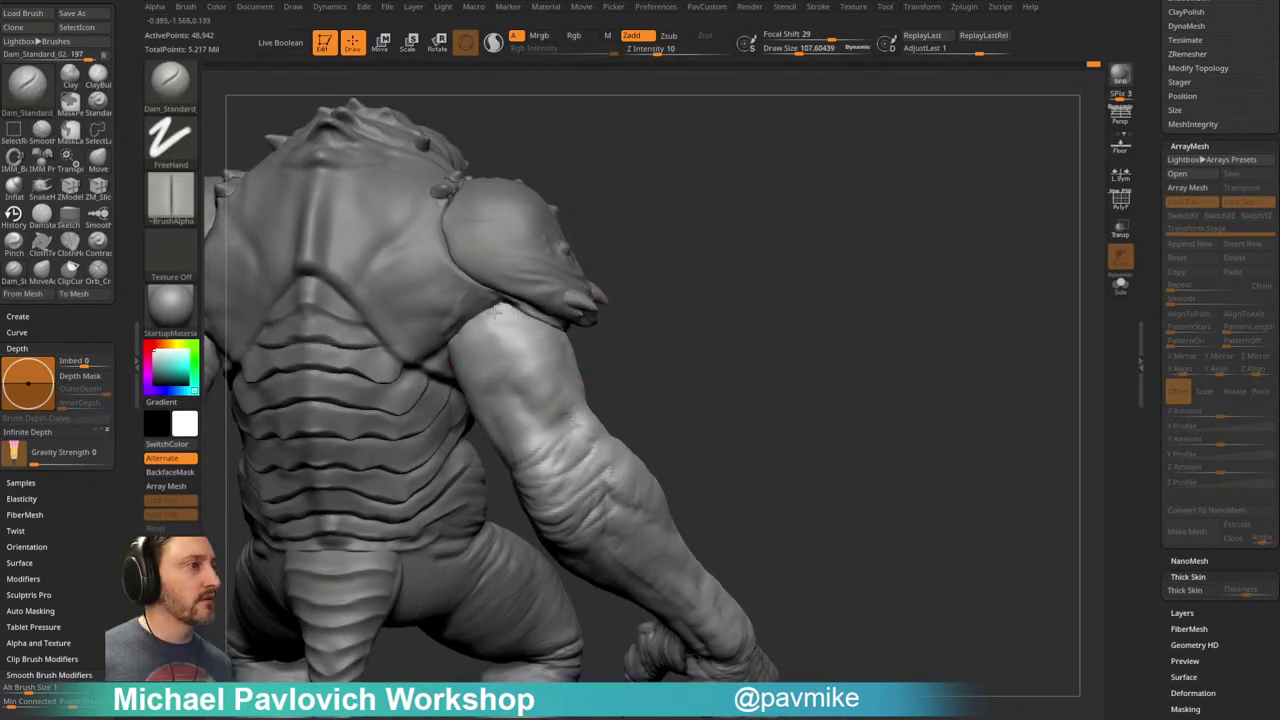
pyautogui.moveTo(630, 359); pyautogui.dragTo(592, 380)
pyautogui.moveTo(482, 310)
pyautogui.mouseDown()
pyautogui.moveTo(555, 339)
pyautogui.moveTo(652, 334)
pyautogui.mouseUp()
pyautogui.moveTo(477, 334); pyautogui.dragTo(540, 346)
pyautogui.moveTo(626, 318)
pyautogui.mouseDown()
pyautogui.moveTo(646, 274)
pyautogui.moveTo(668, 264)
pyautogui.mouseUp()
pyautogui.moveTo(464, 296); pyautogui.dragTo(518, 290)
pyautogui.keyDown('alt'); pyautogui.moveTo(640, 352); pyautogui.dragTo(628, 278); pyautogui.keyUp('alt')
# Step: Reduce the draw size to about 52 and carve folds around the upper arm and inner elbow with Dam_Standard_02
pyautogui.press('[')
pyautogui.moveTo(717, 320)
pyautogui.mouseDown()
pyautogui.moveTo(717, 343)
pyautogui.moveTo(700, 264)
pyautogui.mouseUp()
pyautogui.moveTo(722, 330); pyautogui.dragTo(690, 318)
pyautogui.moveTo(860, 306); pyautogui.dragTo(741, 278)
pyautogui.moveTo(535, 327); pyautogui.dragTo(408, 440)
pyautogui.moveTo(402, 340)
pyautogui.mouseDown()
pyautogui.moveTo(459, 331)
pyautogui.moveTo(575, 357)
pyautogui.mouseUp()
pyautogui.press('[')
pyautogui.moveTo(656, 409); pyautogui.dragTo(635, 391)
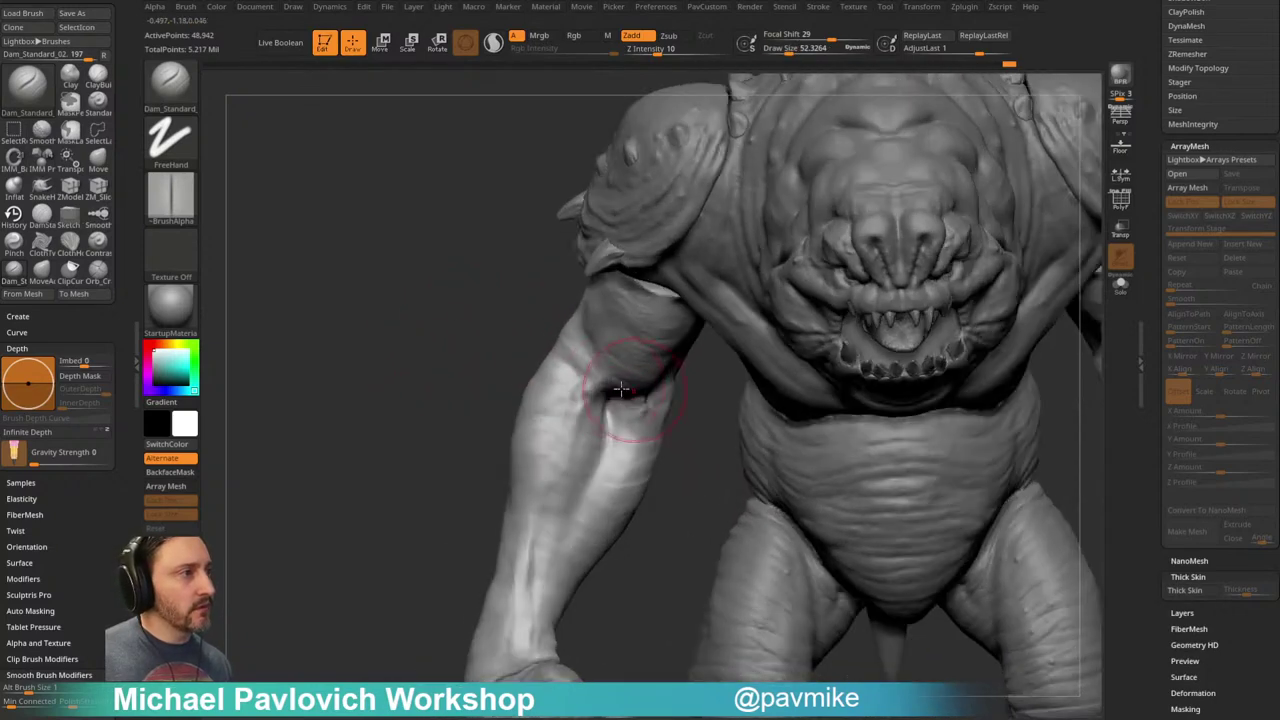
# Step: Add skin folds across the biceps and the front elbow crease with Dam_Standard_02 at a draw size of about 52
pyautogui.moveTo(464, 339)
pyautogui.mouseDown()
pyautogui.moveTo(443, 337)
pyautogui.moveTo(580, 354)
pyautogui.mouseUp()
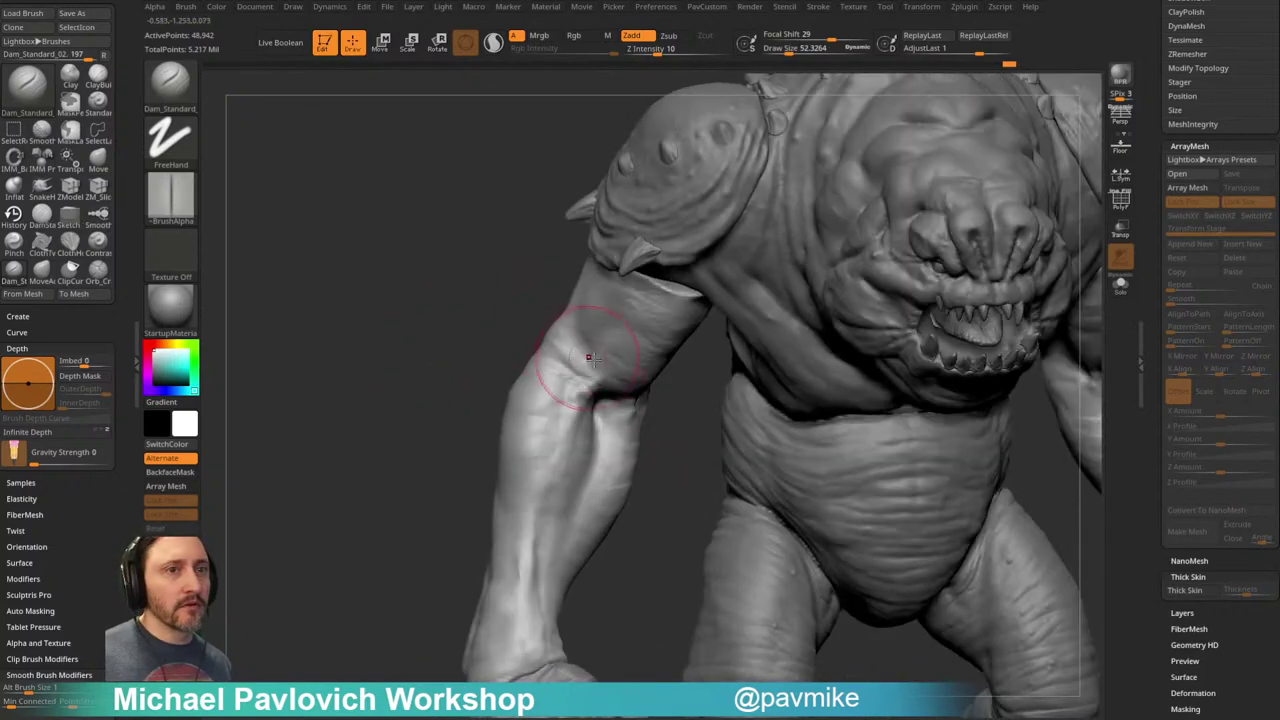
pyautogui.moveTo(682, 398); pyautogui.dragTo(624, 320)
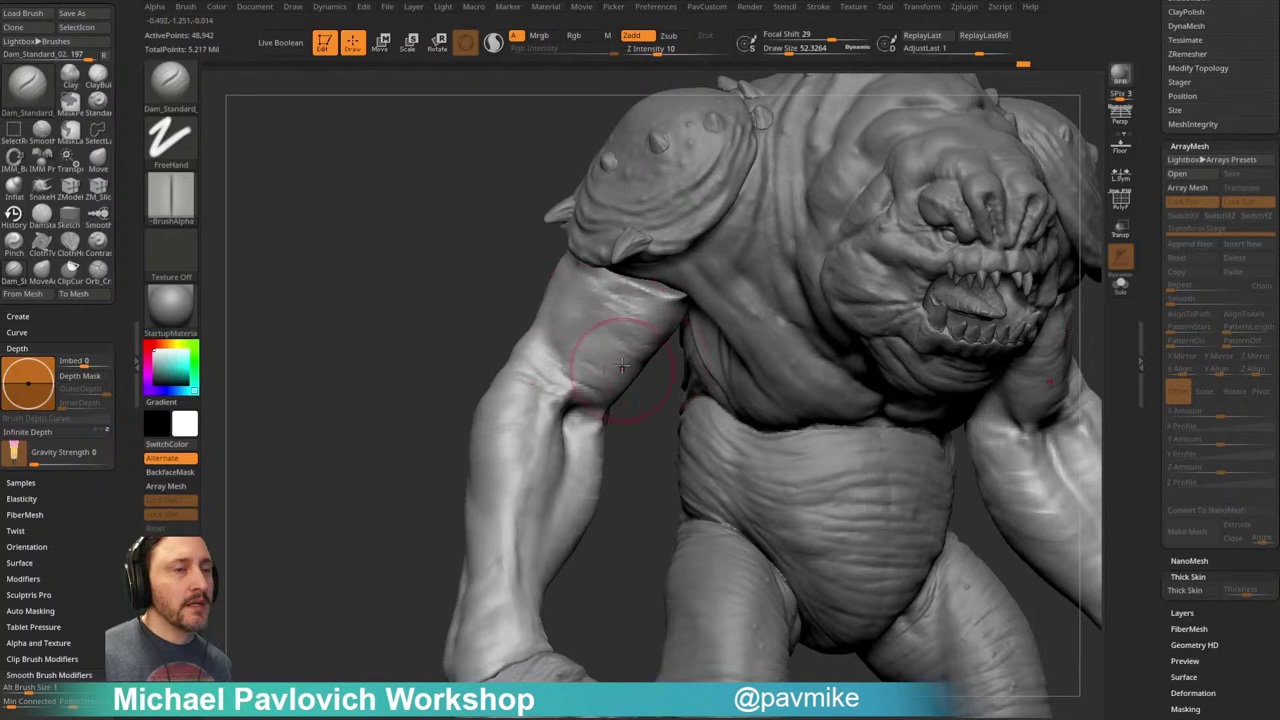
pyautogui.moveTo(431, 333); pyautogui.dragTo(565, 323)
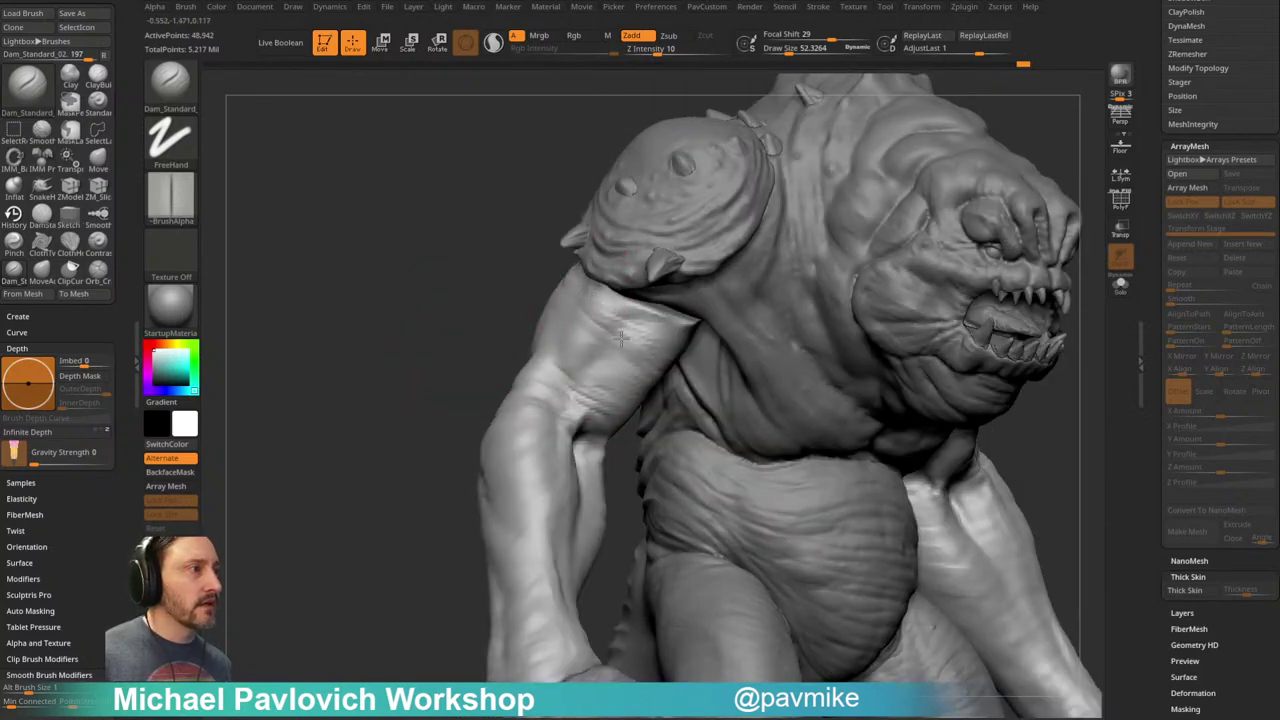
pyautogui.moveTo(498, 369); pyautogui.dragTo(580, 355)
pyautogui.moveTo(437, 370)
pyautogui.mouseDown()
pyautogui.moveTo(463, 343)
pyautogui.moveTo(500, 338)
pyautogui.mouseUp()
pyautogui.moveTo(684, 424); pyautogui.dragTo(635, 412)
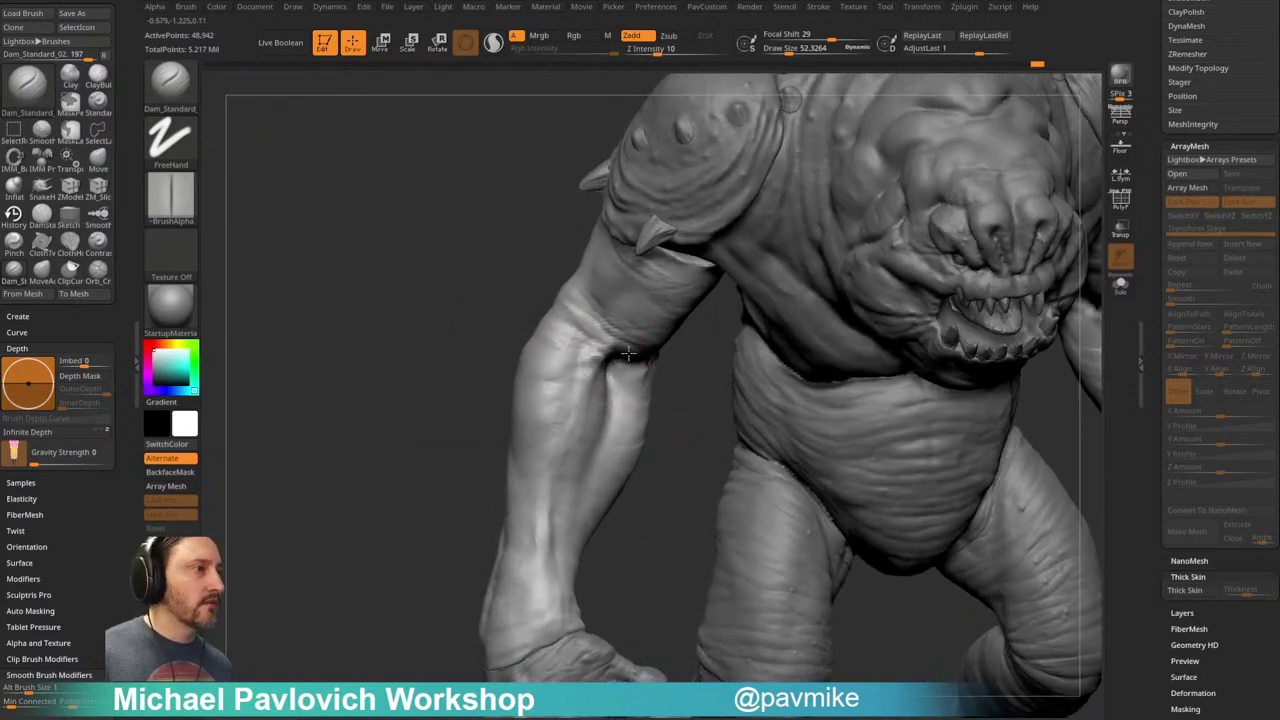
# Step: Carve skin folds on the back of the elbow and upper arm with Dam_Standard_02, and reduce the draw size to about 24
pyautogui.moveTo(473, 359)
pyautogui.mouseDown()
pyautogui.moveTo(460, 397)
pyautogui.moveTo(357, 409)
pyautogui.moveTo(614, 357)
pyautogui.moveTo(752, 288)
pyautogui.moveTo(765, 385)
pyautogui.mouseUp()
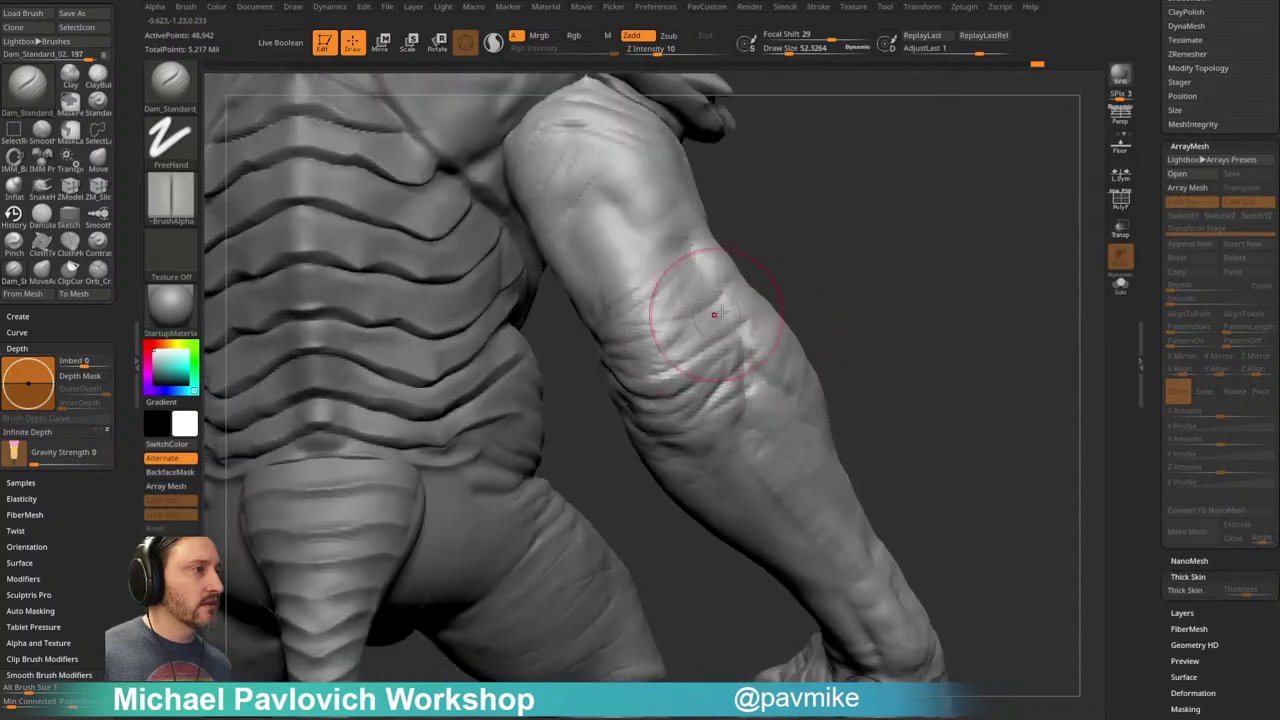
pyautogui.keyDown('alt'); pyautogui.moveTo(848, 330); pyautogui.dragTo(773, 327); pyautogui.keyUp('alt')
pyautogui.moveTo(703, 392); pyautogui.dragTo(746, 369)
pyautogui.moveTo(555, 313); pyautogui.dragTo(587, 286)
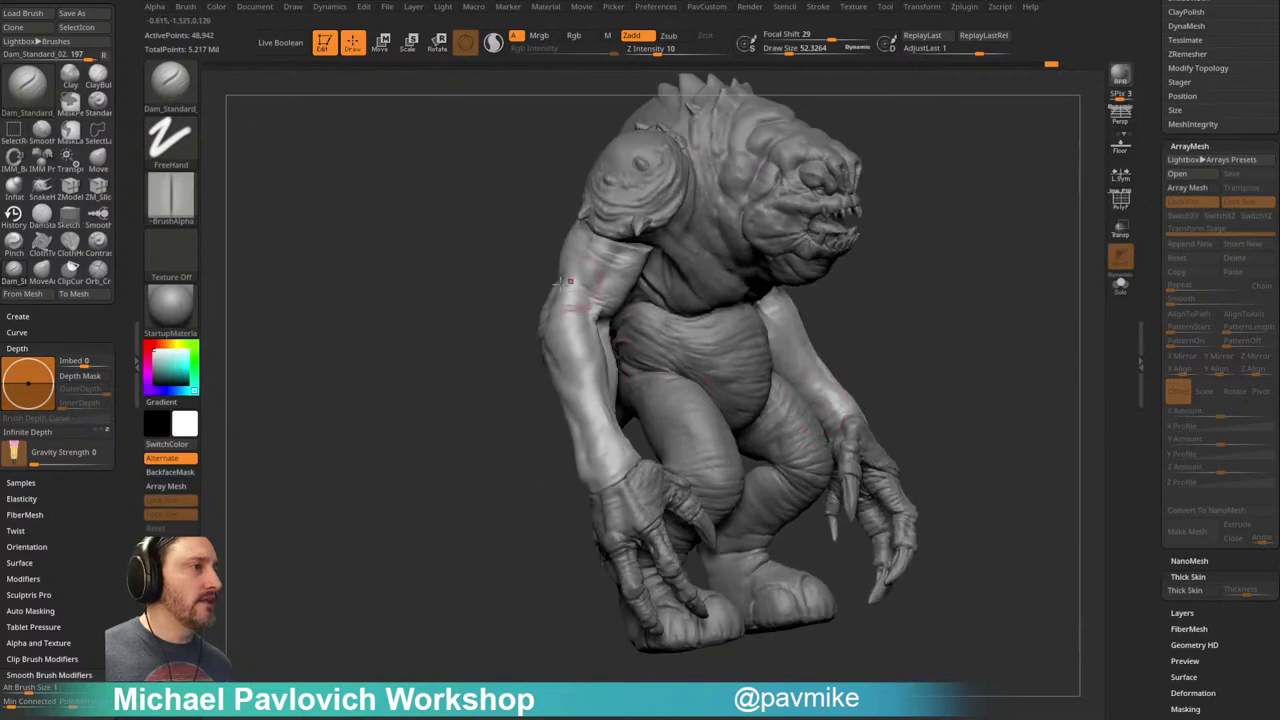
pyautogui.moveTo(457, 489)
pyautogui.mouseDown()
pyautogui.moveTo(608, 354)
pyautogui.moveTo(834, 337)
pyautogui.moveTo(790, 345)
pyautogui.mouseUp()
pyautogui.press('s')
pyautogui.moveTo(790, 345)
pyautogui.keyDown('alt'); pyautogui.mouseDown()
pyautogui.moveTo(786, 300)
pyautogui.moveTo(814, 328)
pyautogui.mouseUp(); pyautogui.keyUp('alt')
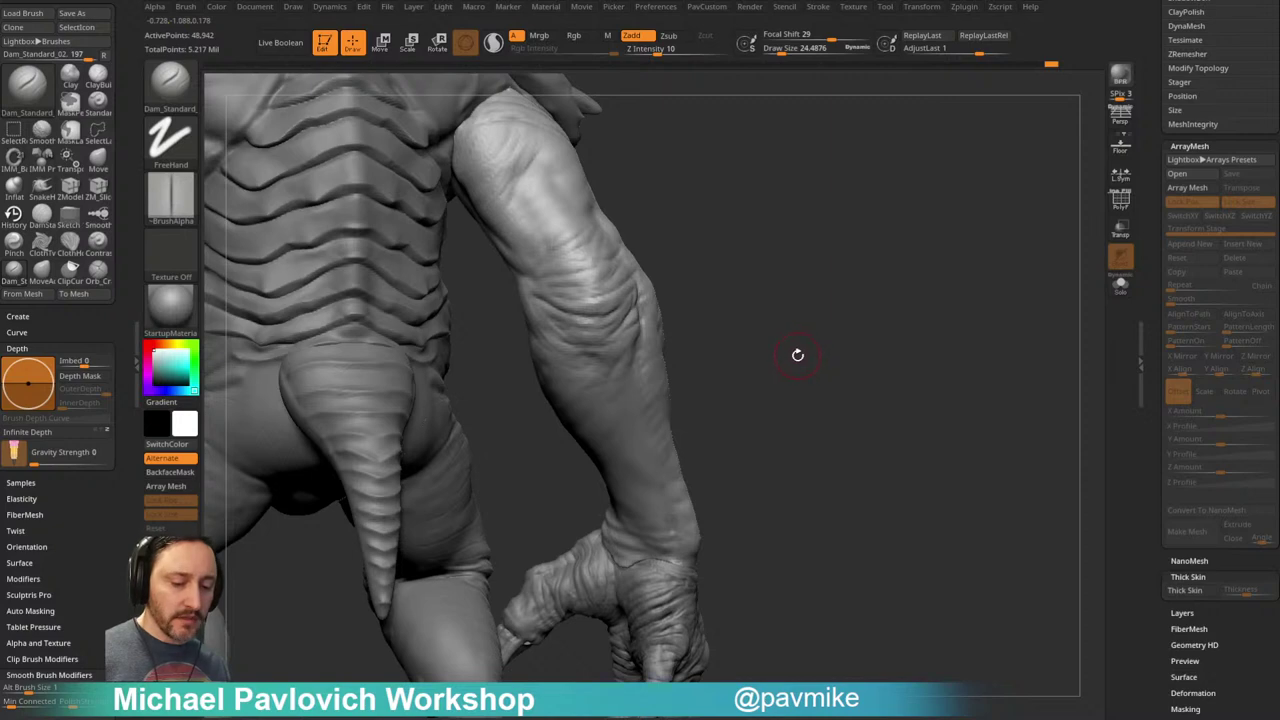
# Step: Try to pull a spike out of the back of the elbow with SnakeHook at a draw size of about 21
pyautogui.press('b')
pyautogui.press('s')
pyautogui.press('h')
pyautogui.moveTo(731, 369)
pyautogui.mouseDown()
pyautogui.moveTo(774, 334)
pyautogui.moveTo(694, 348)
pyautogui.mouseUp()
pyautogui.moveTo(742, 301)
pyautogui.mouseDown()
pyautogui.moveTo(763, 317)
pyautogui.moveTo(692, 345)
pyautogui.mouseUp()
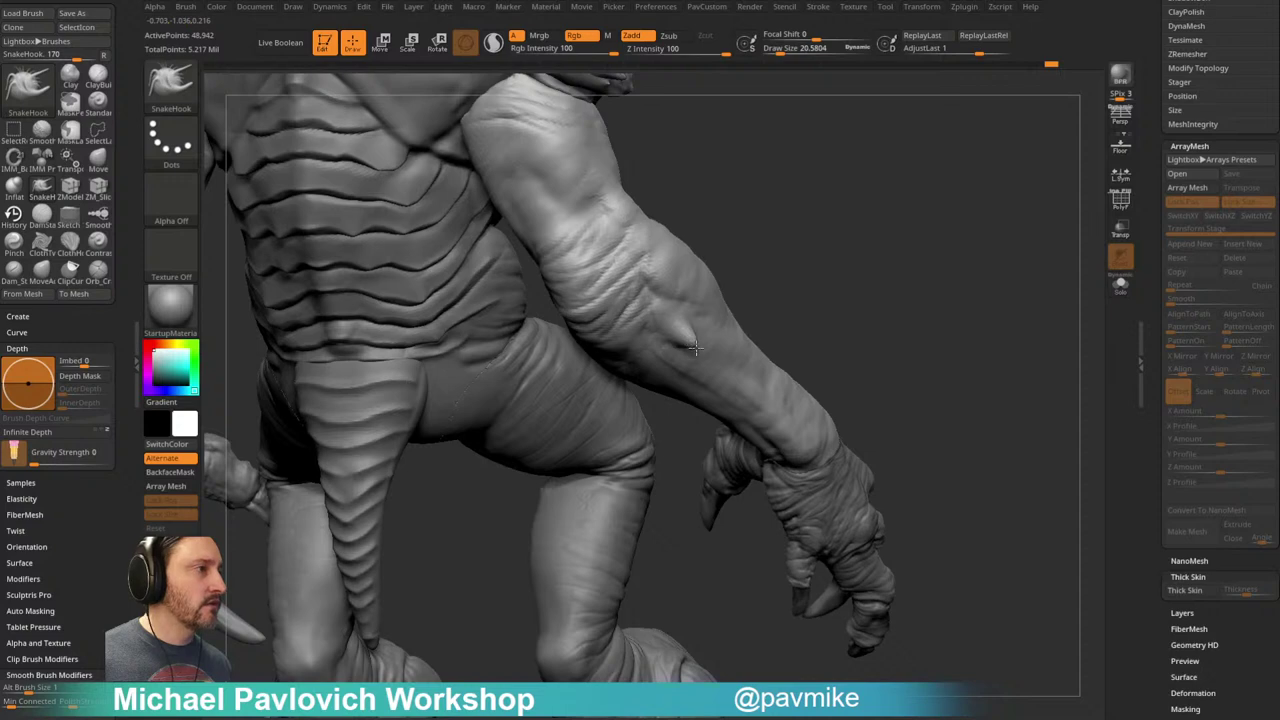
pyautogui.hotkey('ctrl', 'z')
pyautogui.moveTo(777, 288)
pyautogui.mouseDown()
pyautogui.moveTo(697, 323)
pyautogui.moveTo(704, 351)
pyautogui.mouseUp()
# Step: Pull a spike out of the back of the elbow with the Move brush at a draw size of about 14
pyautogui.press('b')
pyautogui.press('m')
pyautogui.press('v')
pyautogui.moveTo(797, 315)
pyautogui.mouseDown()
pyautogui.moveTo(650, 312)
pyautogui.moveTo(821, 309)
pyautogui.moveTo(786, 311)
pyautogui.moveTo(691, 366)
pyautogui.mouseUp()
pyautogui.hotkey('ctrl', 'z')
pyautogui.hotkey('ctrl', 'z')
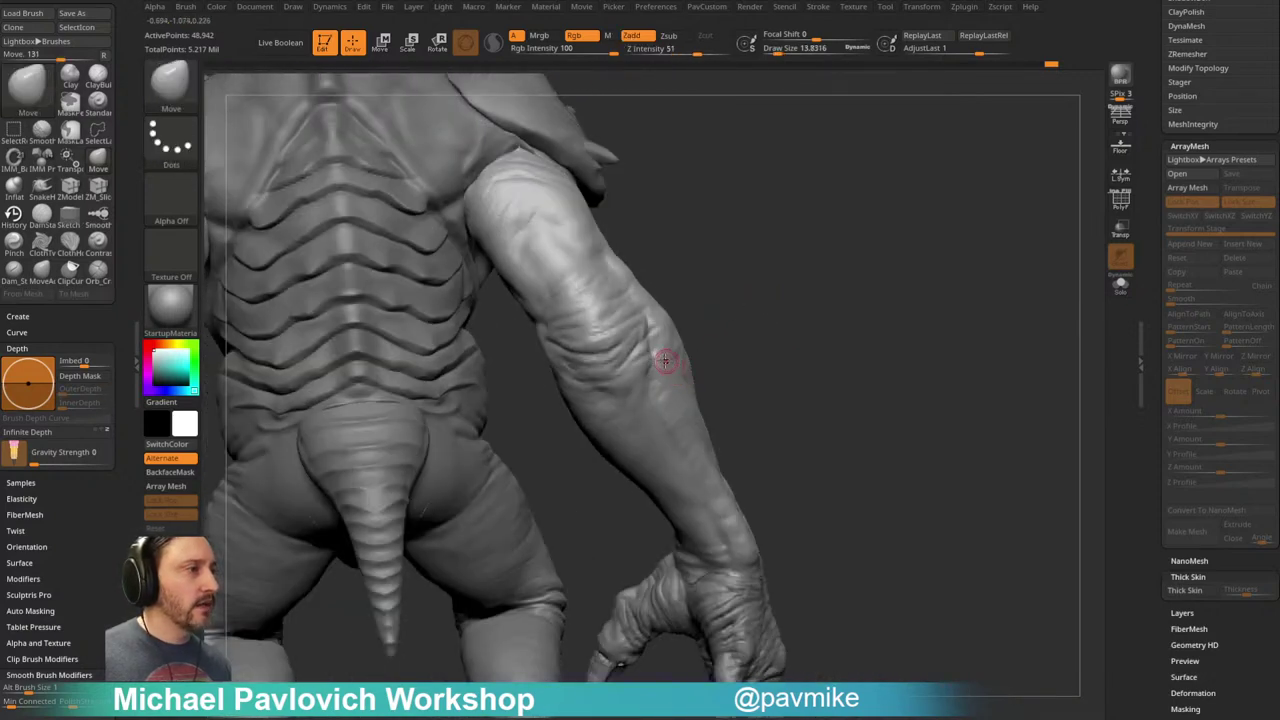
pyautogui.moveTo(722, 319)
pyautogui.mouseDown()
pyautogui.moveTo(860, 366)
pyautogui.moveTo(794, 480)
pyautogui.moveTo(664, 358)
pyautogui.mouseUp()
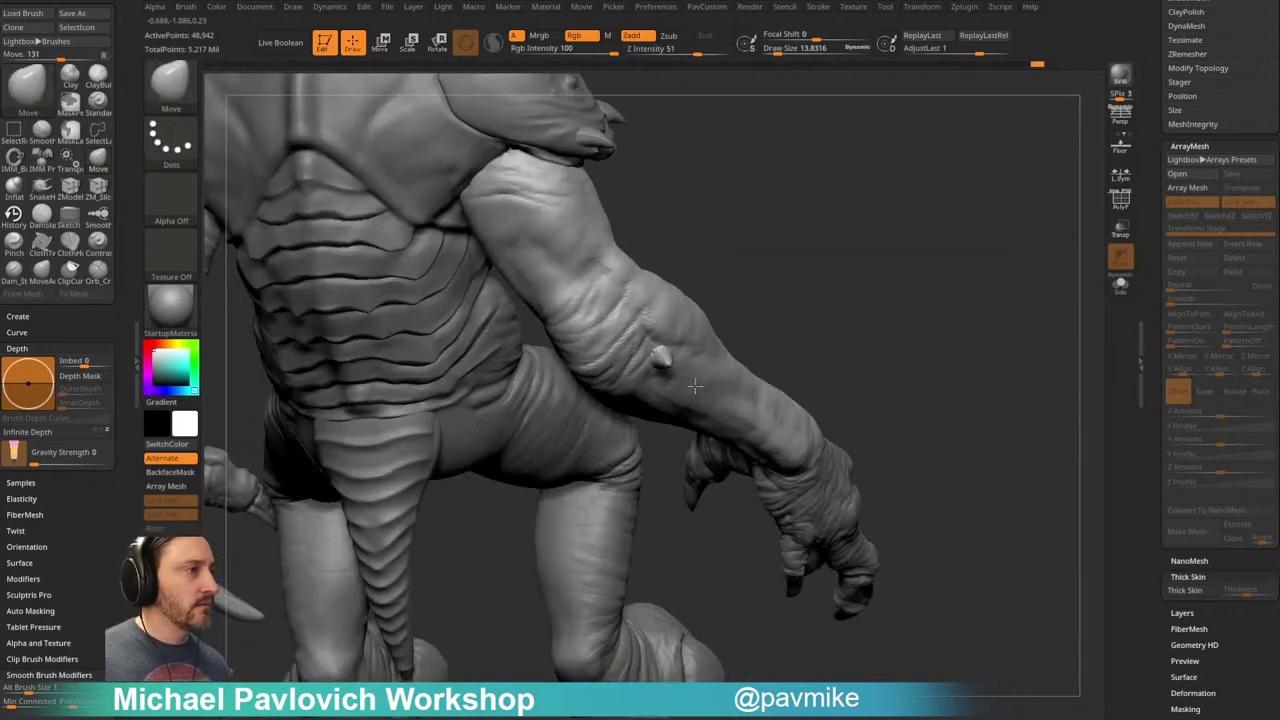
pyautogui.moveTo(683, 380)
pyautogui.mouseDown()
pyautogui.moveTo(746, 311)
pyautogui.moveTo(689, 277)
pyautogui.mouseUp()
pyautogui.press('s')
pyautogui.moveTo(645, 346)
pyautogui.mouseDown()
pyautogui.moveTo(632, 340)
pyautogui.moveTo(791, 289)
pyautogui.moveTo(689, 306)
pyautogui.mouseUp()
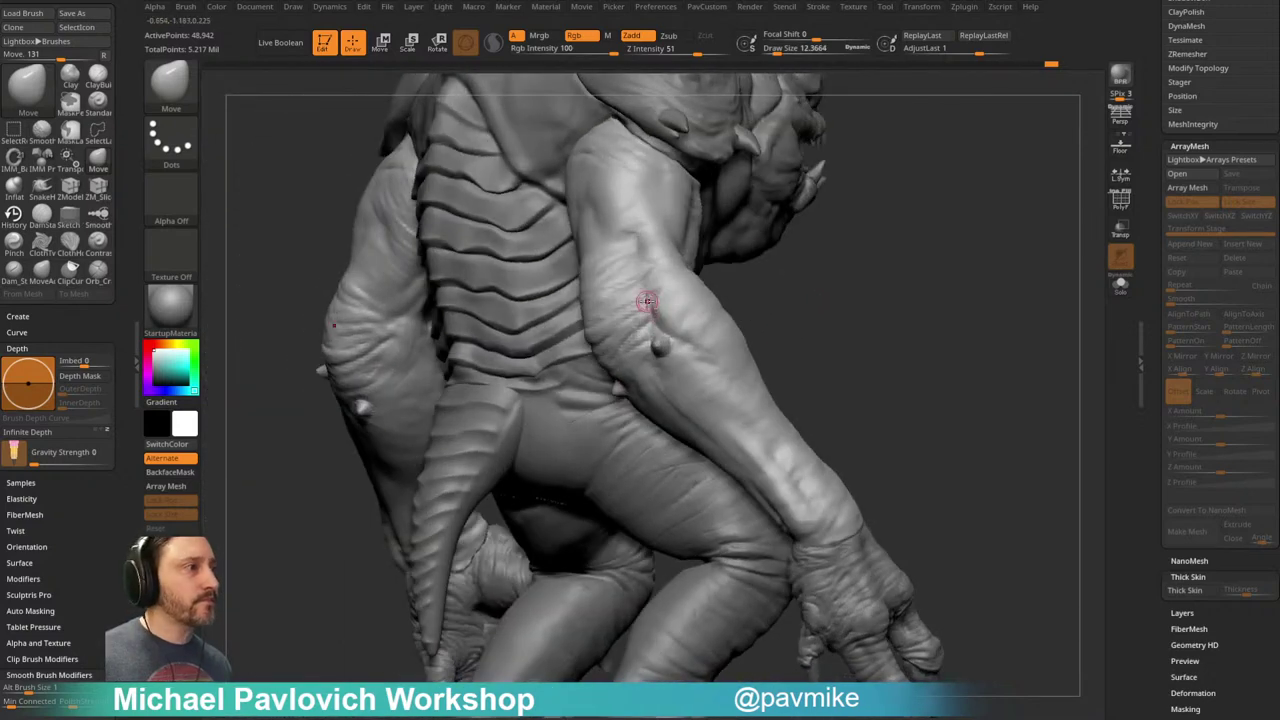
# Step: Pull a row of spikes from the elbow down the forearm to the wrist with Move, reducing the draw size from about 12 to 6
pyautogui.moveTo(768, 272)
pyautogui.mouseDown()
pyautogui.moveTo(757, 286)
pyautogui.moveTo(783, 271)
pyautogui.moveTo(751, 286)
pyautogui.mouseUp()
pyautogui.moveTo(737, 227)
pyautogui.mouseDown()
pyautogui.moveTo(636, 248)
pyautogui.moveTo(517, 391)
pyautogui.moveTo(617, 251)
pyautogui.moveTo(740, 194)
pyautogui.moveTo(765, 208)
pyautogui.moveTo(692, 318)
pyautogui.moveTo(700, 372)
pyautogui.mouseUp()
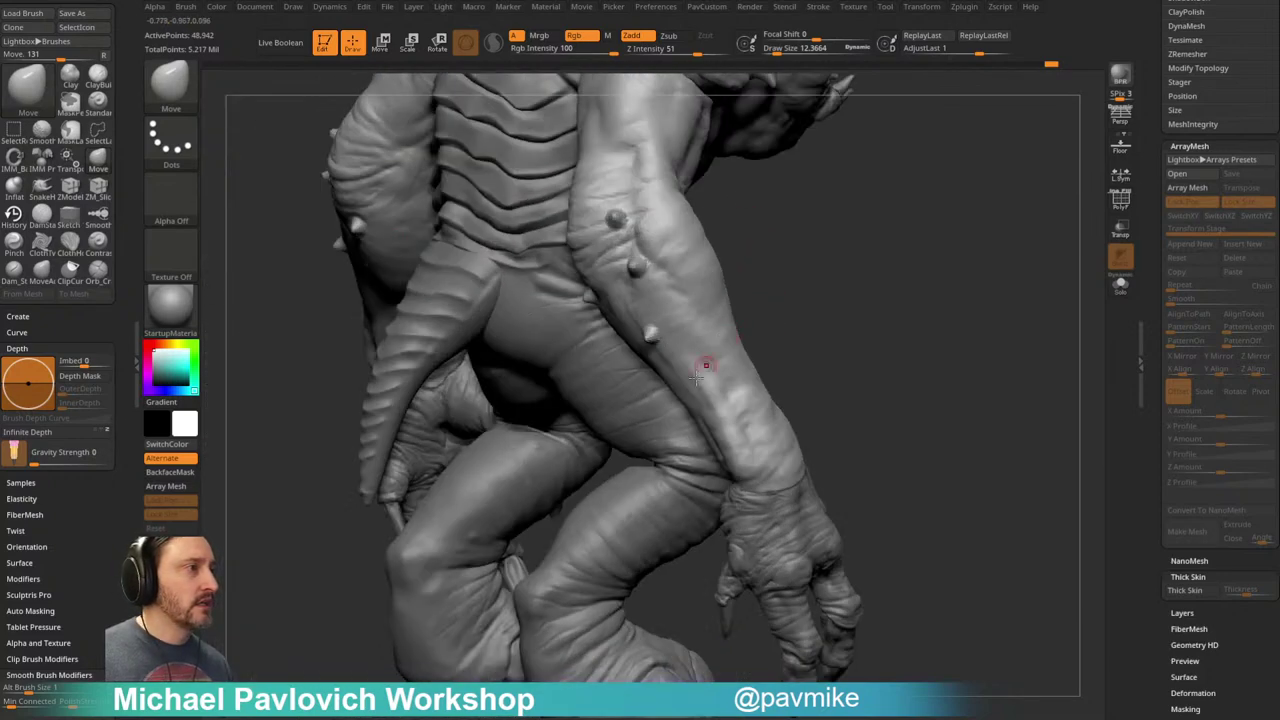
pyautogui.moveTo(779, 339)
pyautogui.mouseDown()
pyautogui.moveTo(757, 323)
pyautogui.moveTo(729, 363)
pyautogui.mouseUp()
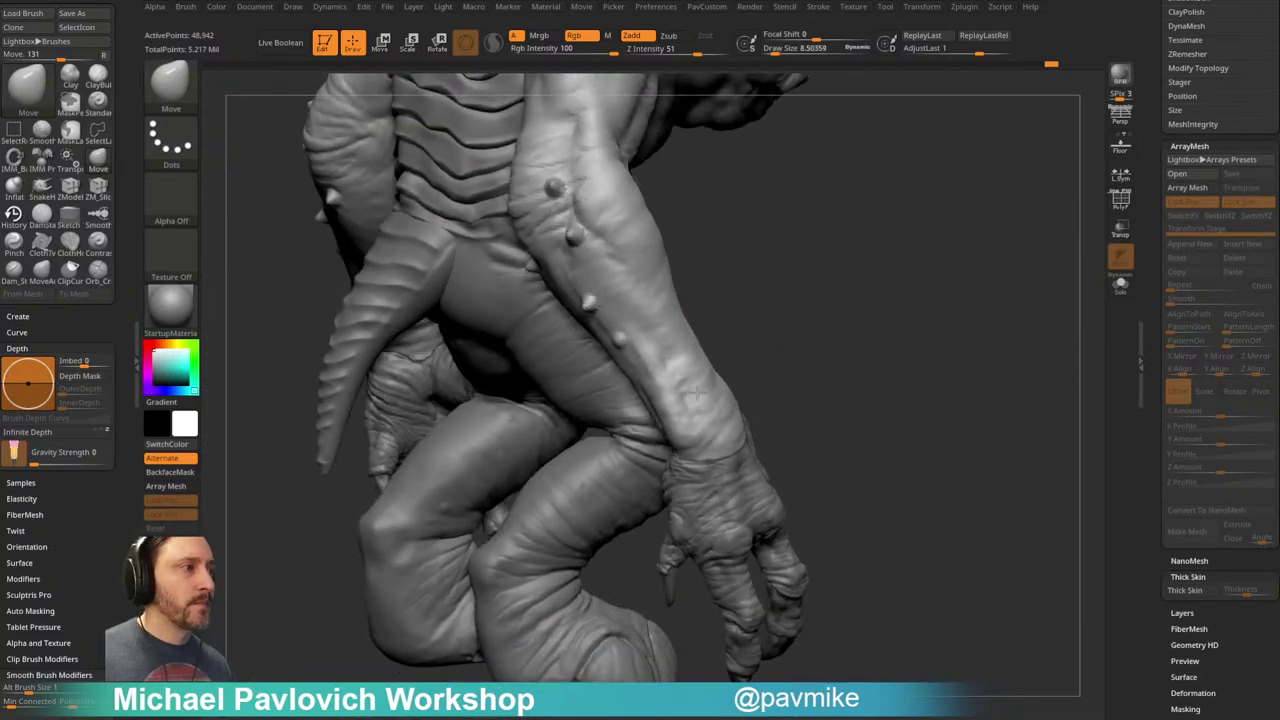
pyautogui.press('s')
pyautogui.moveTo(660, 410)
pyautogui.mouseDown()
pyautogui.moveTo(786, 420)
pyautogui.moveTo(774, 429)
pyautogui.moveTo(800, 404)
pyautogui.moveTo(655, 320)
pyautogui.mouseUp()
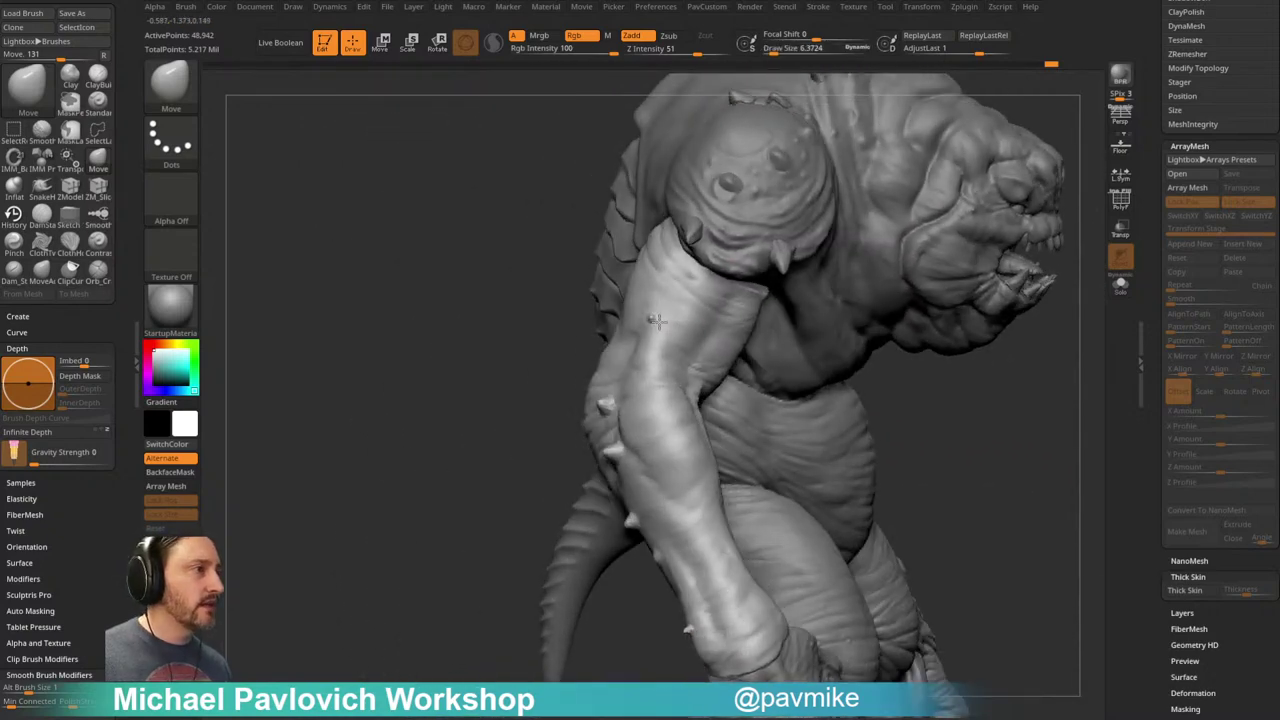
# Step: Raise small scattered bumps around the upper arm with Move at draw sizes of about 6 to 11
pyautogui.moveTo(576, 336); pyautogui.dragTo(562, 330)
pyautogui.moveTo(529, 364); pyautogui.dragTo(684, 338)
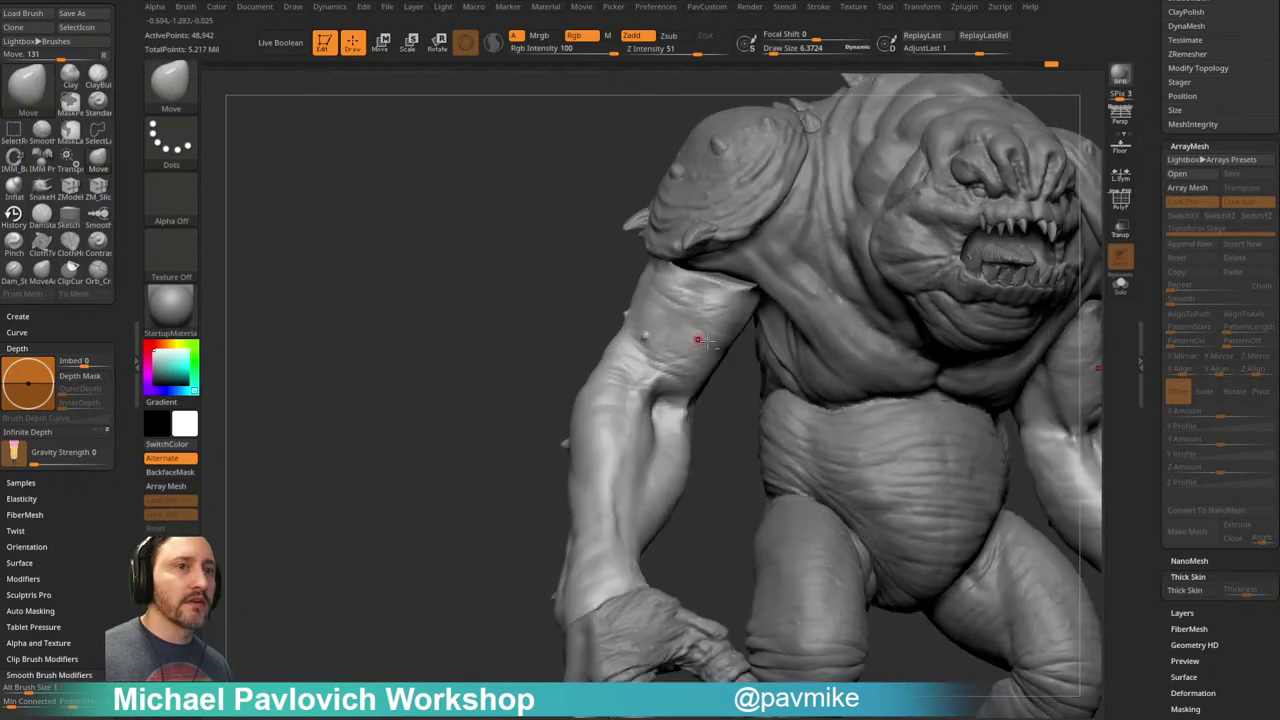
pyautogui.moveTo(577, 330); pyautogui.dragTo(760, 290)
pyautogui.keyDown('alt'); pyautogui.moveTo(581, 233); pyautogui.dragTo(594, 228); pyautogui.keyUp('alt')
pyautogui.moveTo(600, 228); pyautogui.dragTo(690, 222, button='right')
pyautogui.press('s')
pyautogui.moveTo(558, 226); pyautogui.dragTo(566, 226)
pyautogui.keyDown('alt'); pyautogui.moveTo(554, 226); pyautogui.dragTo(595, 216); pyautogui.keyUp('alt')
pyautogui.moveTo(595, 216); pyautogui.dragTo(635, 249, button='right')
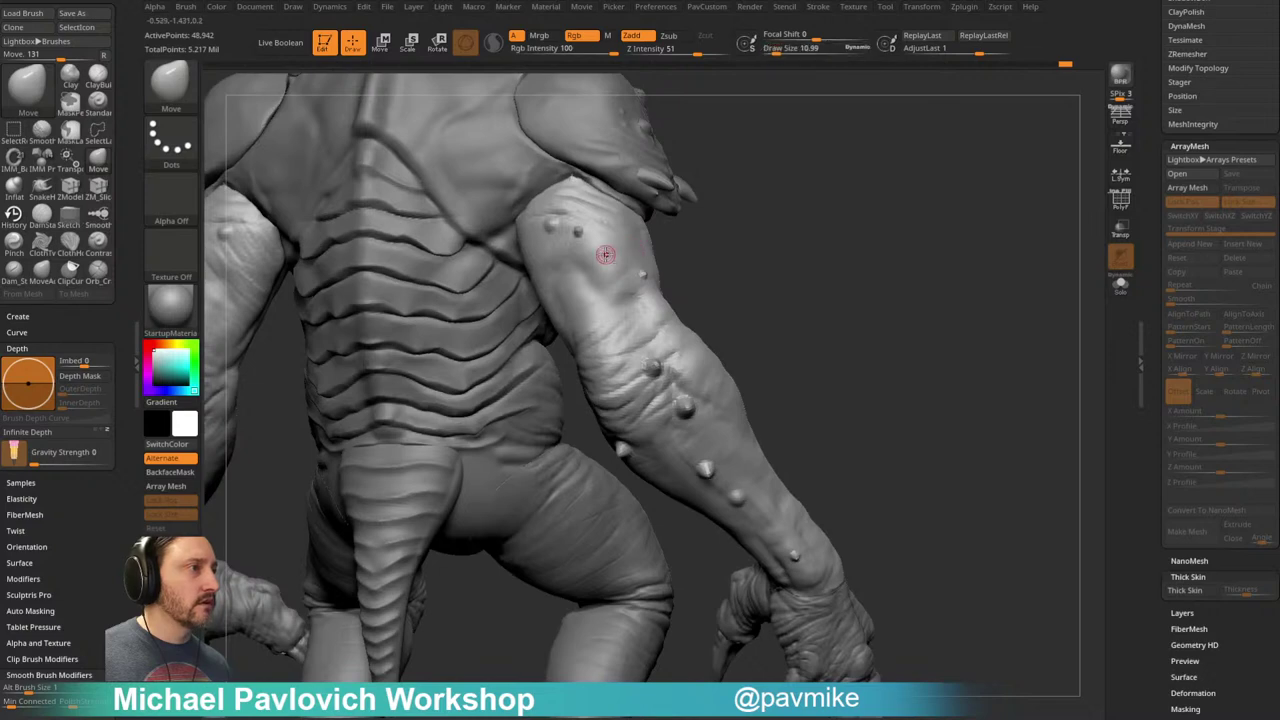
# Step: Enlarge and sharpen the elbow and upper forearm spikes with Move at draw sizes of about 15 and 12
pyautogui.moveTo(717, 249)
pyautogui.mouseDown()
pyautogui.moveTo(783, 277)
pyautogui.moveTo(793, 307)
pyautogui.moveTo(840, 341)
pyautogui.moveTo(802, 364)
pyautogui.mouseUp()
pyautogui.press('s')
pyautogui.moveTo(625, 371); pyautogui.dragTo(631, 371)
pyautogui.moveTo(743, 329); pyautogui.dragTo(597, 380)
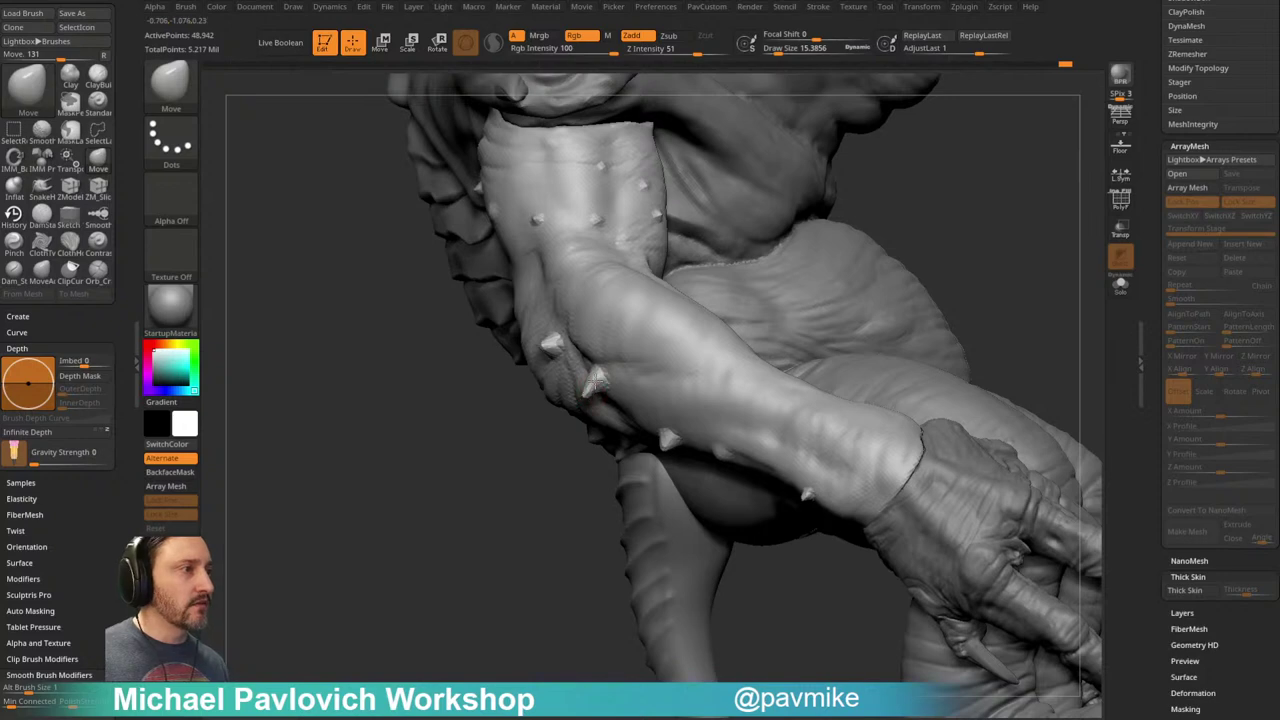
pyautogui.moveTo(499, 479); pyautogui.dragTo(562, 373)
pyautogui.moveTo(617, 325); pyautogui.dragTo(651, 409)
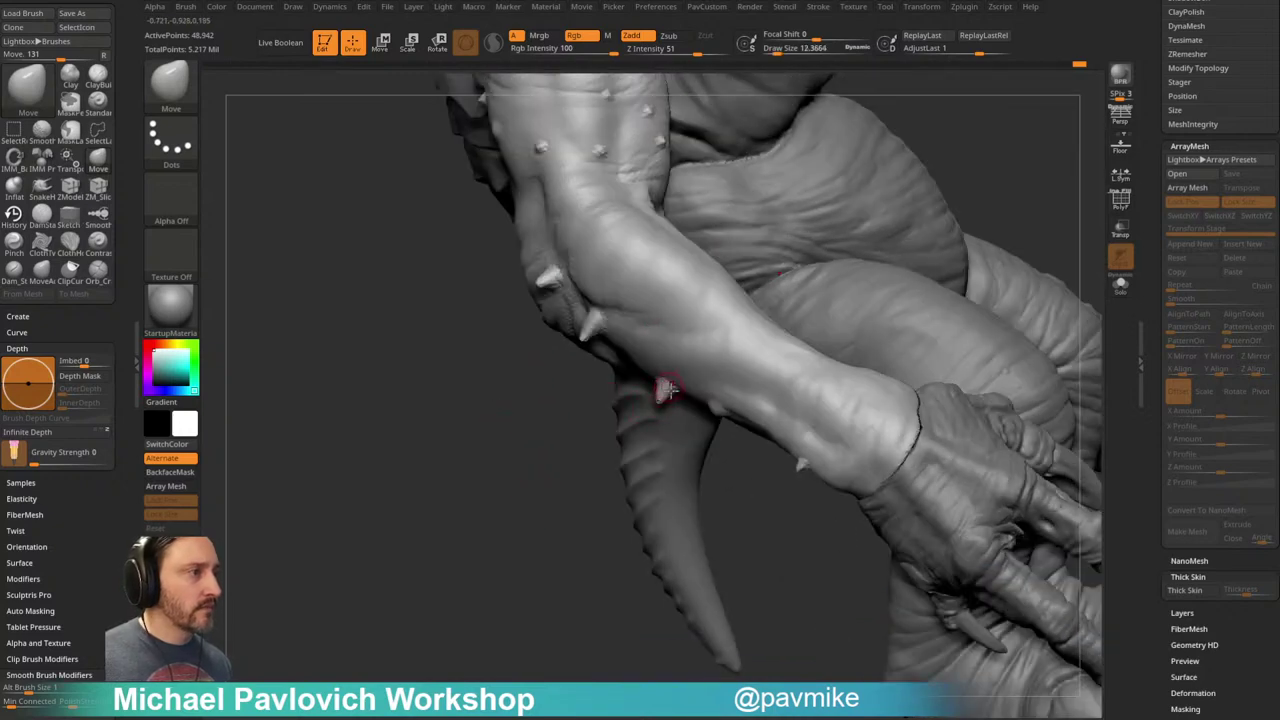
# Step: Refine the remaining forearm spikes with Move at a draw size of about 12 and update the arms' DynaMesh
pyautogui.moveTo(558, 473); pyautogui.dragTo(894, 301)
pyautogui.moveTo(886, 360); pyautogui.dragTo(511, 263)
pyautogui.moveTo(456, 537); pyautogui.dragTo(546, 318)
pyautogui.moveTo(447, 446); pyautogui.dragTo(857, 389)
pyautogui.moveTo(643, 320); pyautogui.dragTo(884, 313)
pyautogui.moveTo(966, 342); pyautogui.dragTo(640, 425)
pyautogui.keyDown('alt'); pyautogui.moveTo(985, 300); pyautogui.dragTo(1010, 330); pyautogui.keyUp('alt')
pyautogui.keyDown('alt'); pyautogui.moveTo(393, 380); pyautogui.dragTo(551, 386); pyautogui.keyUp('alt')
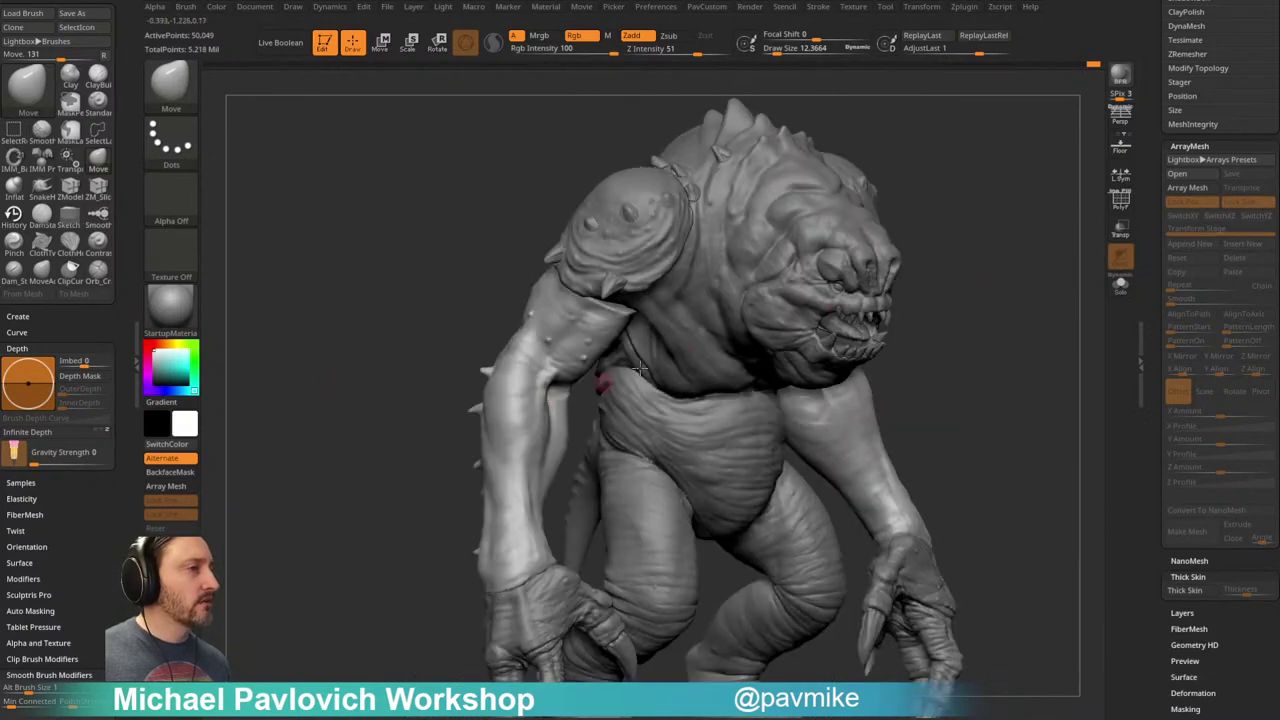
# Step: Carve skin folds across the front elbow crease with Dam_Standard_02 at a draw size of about 55
pyautogui.keyDown('alt'); pyautogui.moveTo(969, 277); pyautogui.dragTo(975, 350); pyautogui.keyUp('alt')
pyautogui.keyDown('alt'); pyautogui.moveTo(364, 433); pyautogui.dragTo(240, 432); pyautogui.keyUp('alt')
pyautogui.press('b')
pyautogui.press('d')
pyautogui.press('s')
pyautogui.press('s')
pyautogui.moveTo(553, 407)
pyautogui.mouseDown()
pyautogui.moveTo(574, 407)
pyautogui.moveTo(525, 384)
pyautogui.mouseUp()
pyautogui.press('s')
pyautogui.moveTo(440, 364)
pyautogui.keyDown('alt'); pyautogui.mouseDown()
pyautogui.moveTo(424, 341)
pyautogui.moveTo(500, 330)
pyautogui.mouseUp(); pyautogui.keyUp('alt')
pyautogui.moveTo(560, 412); pyautogui.dragTo(605, 422)
pyautogui.moveTo(440, 380); pyautogui.dragTo(365, 372)
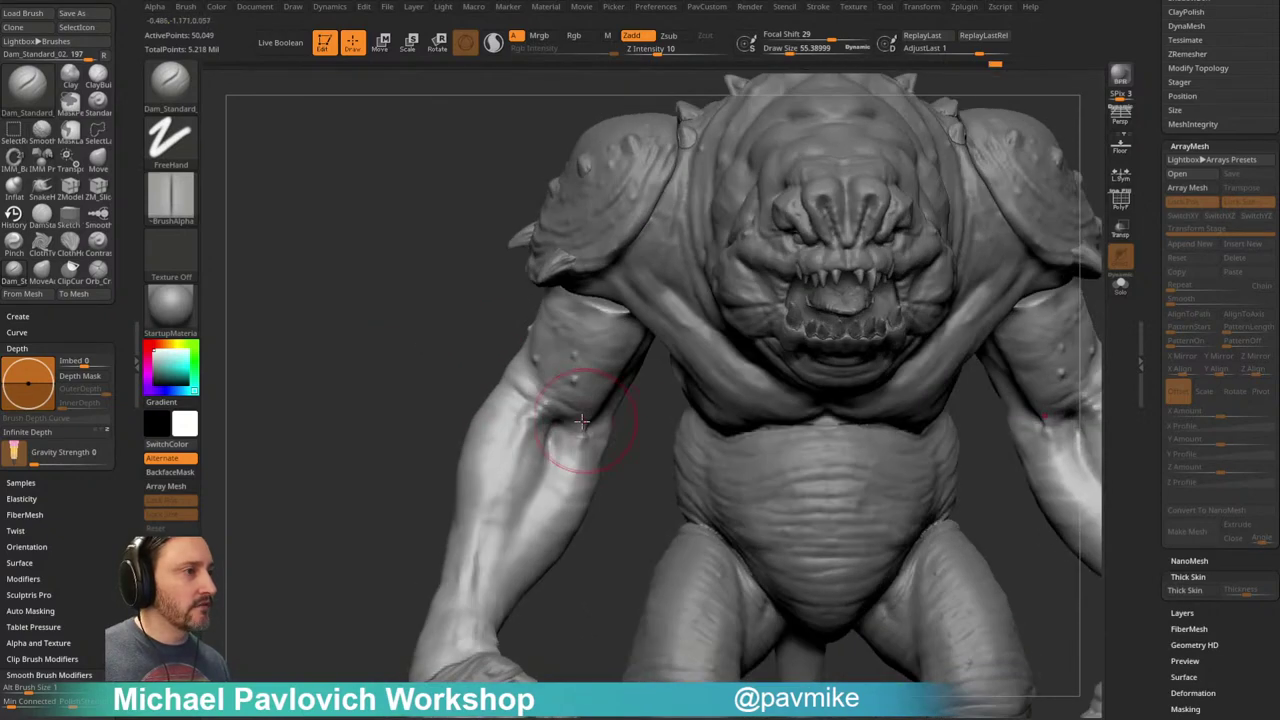
pyautogui.moveTo(615, 424)
pyautogui.mouseDown()
pyautogui.moveTo(469, 334)
pyautogui.moveTo(598, 386)
pyautogui.mouseUp()
# Step: Carve folds around the outer and back elbow with Dam_Standard_02 at a draw size of about 69, and lightly smooth the forearm
pyautogui.moveTo(480, 340); pyautogui.dragTo(580, 396)
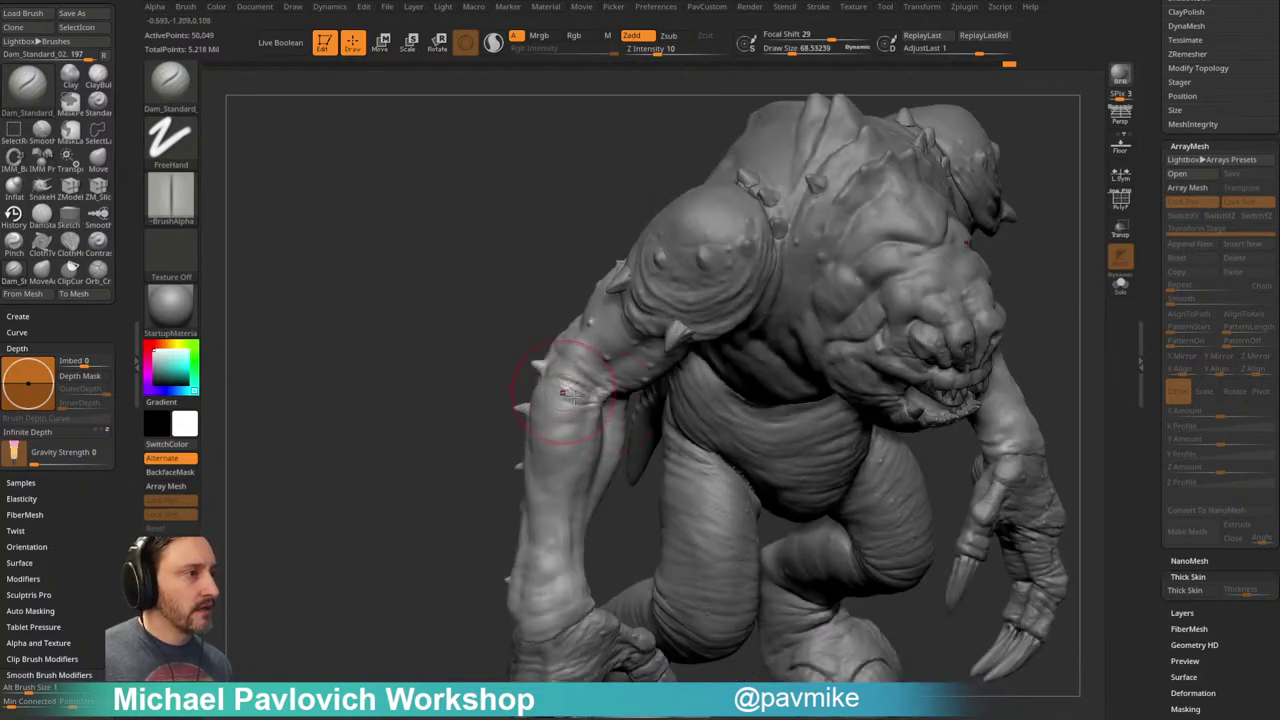
pyautogui.moveTo(480, 335); pyautogui.dragTo(600, 385)
pyautogui.moveTo(473, 361)
pyautogui.mouseDown()
pyautogui.moveTo(772, 400)
pyautogui.moveTo(590, 392)
pyautogui.mouseUp()
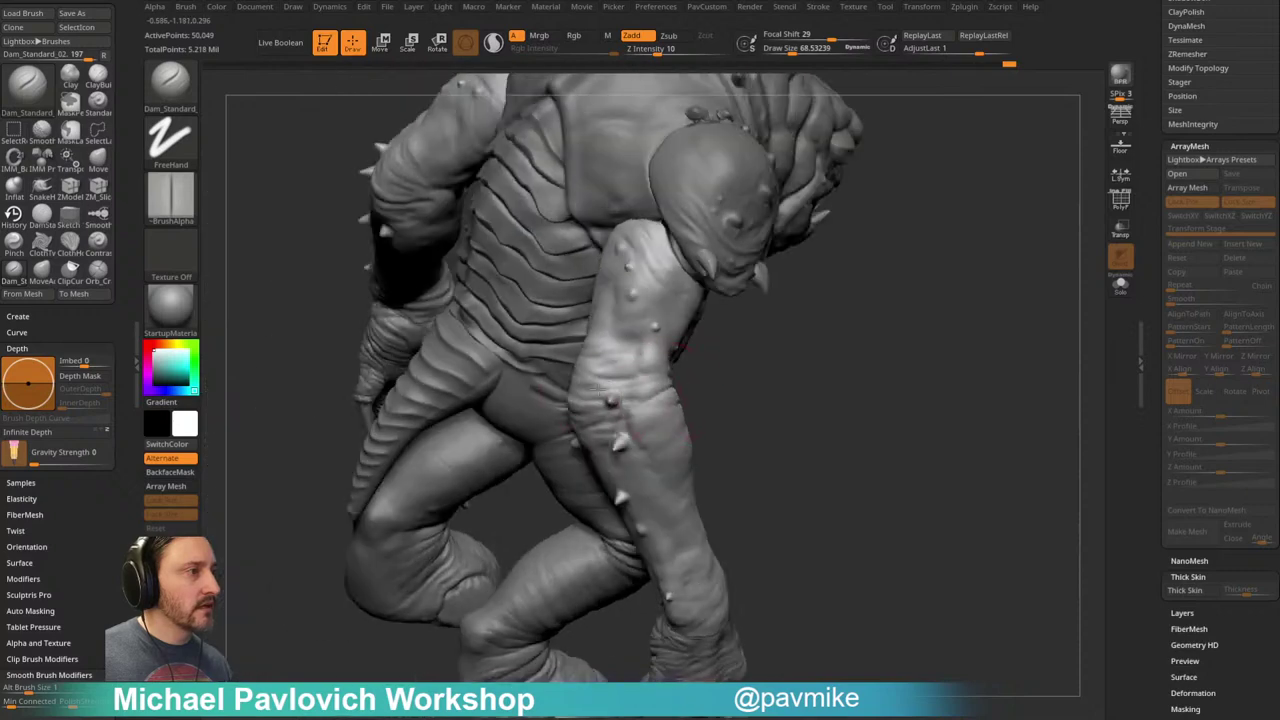
pyautogui.moveTo(680, 374)
pyautogui.mouseDown()
pyautogui.moveTo(682, 362)
pyautogui.moveTo(632, 424)
pyautogui.mouseUp()
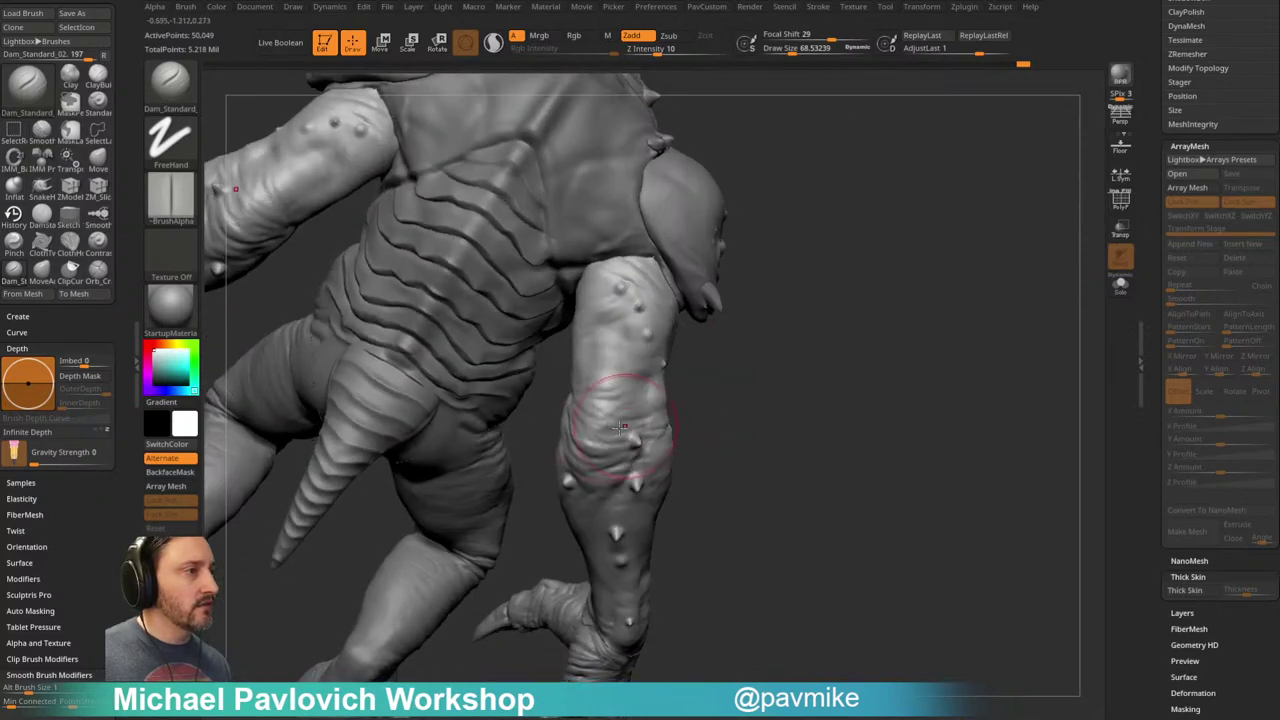
pyautogui.moveTo(609, 360); pyautogui.dragTo(711, 277, button='right')
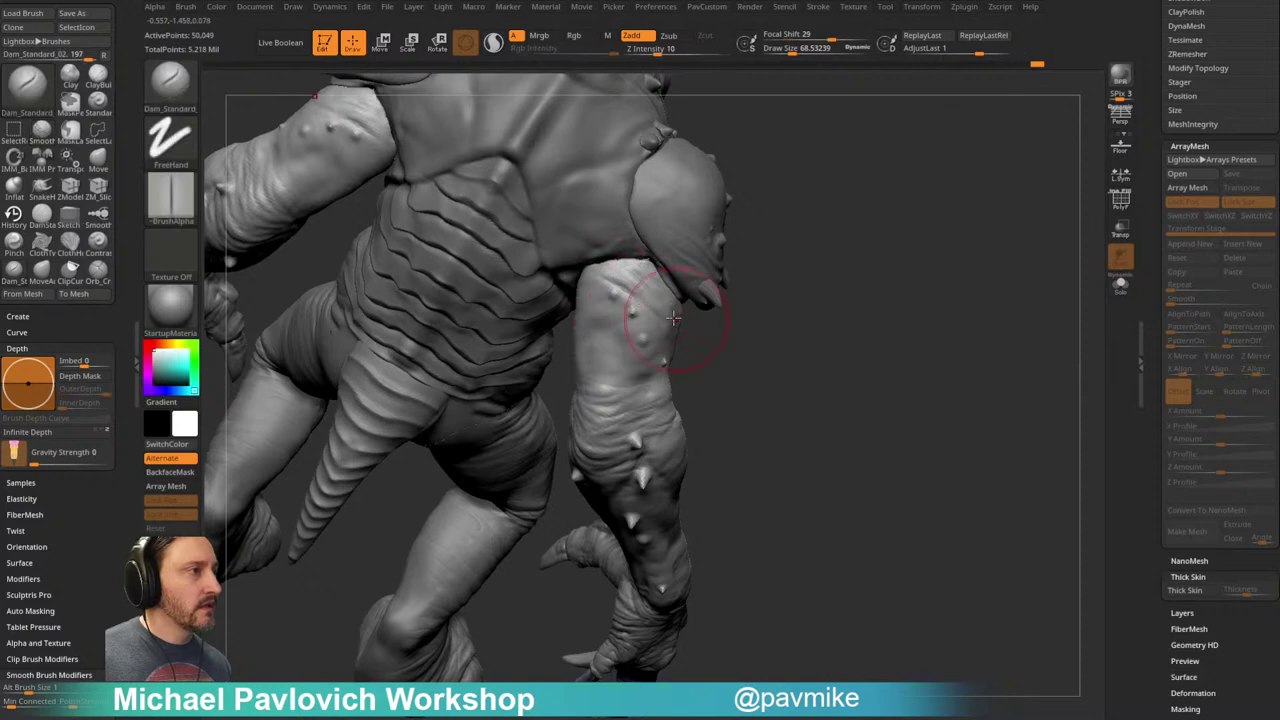
pyautogui.moveTo(718, 343)
pyautogui.mouseDown()
pyautogui.moveTo(809, 360)
pyautogui.moveTo(657, 371)
pyautogui.moveTo(731, 334)
pyautogui.moveTo(713, 281)
pyautogui.moveTo(654, 286)
pyautogui.moveTo(631, 263)
pyautogui.moveTo(414, 414)
pyautogui.moveTo(424, 389)
pyautogui.moveTo(480, 437)
pyautogui.mouseUp()
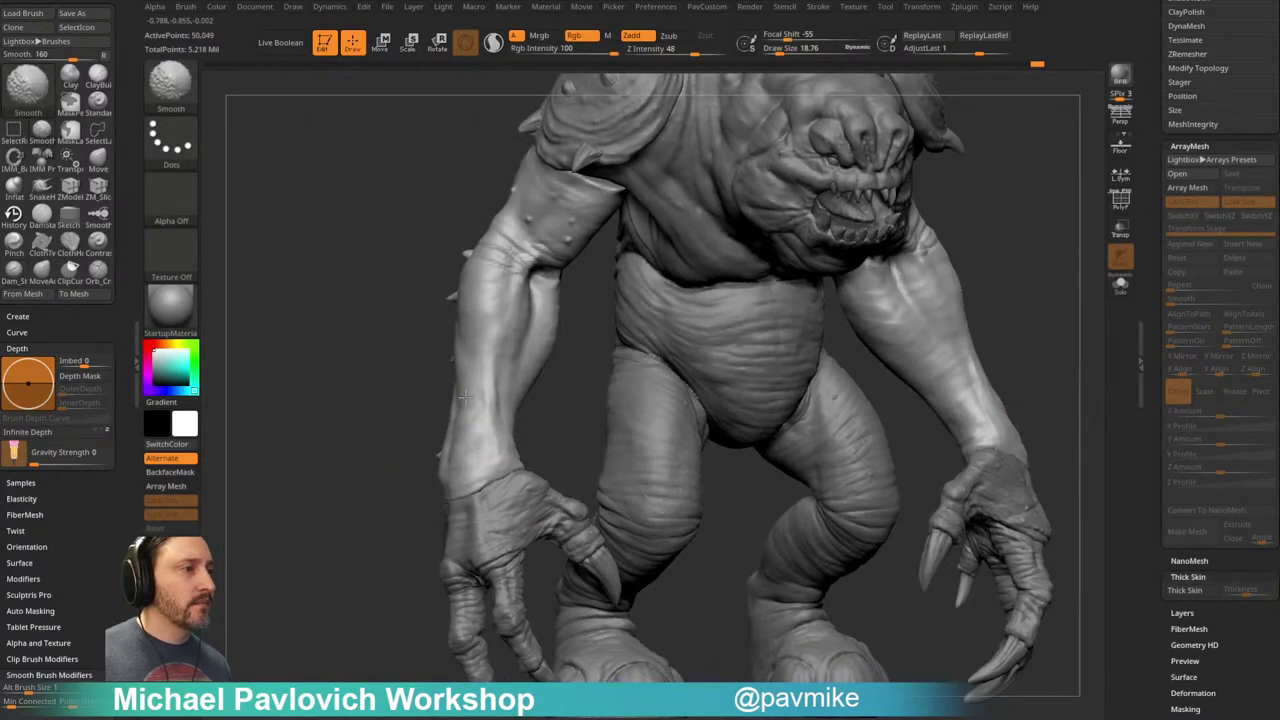
pyautogui.moveTo(415, 376); pyautogui.dragTo(611, 366)
# Step: Reshape the top of the upper arm beneath the shoulder armour with Move at a draw size of about 44 to 46
pyautogui.press('b')
pyautogui.press('m')
pyautogui.press('v')
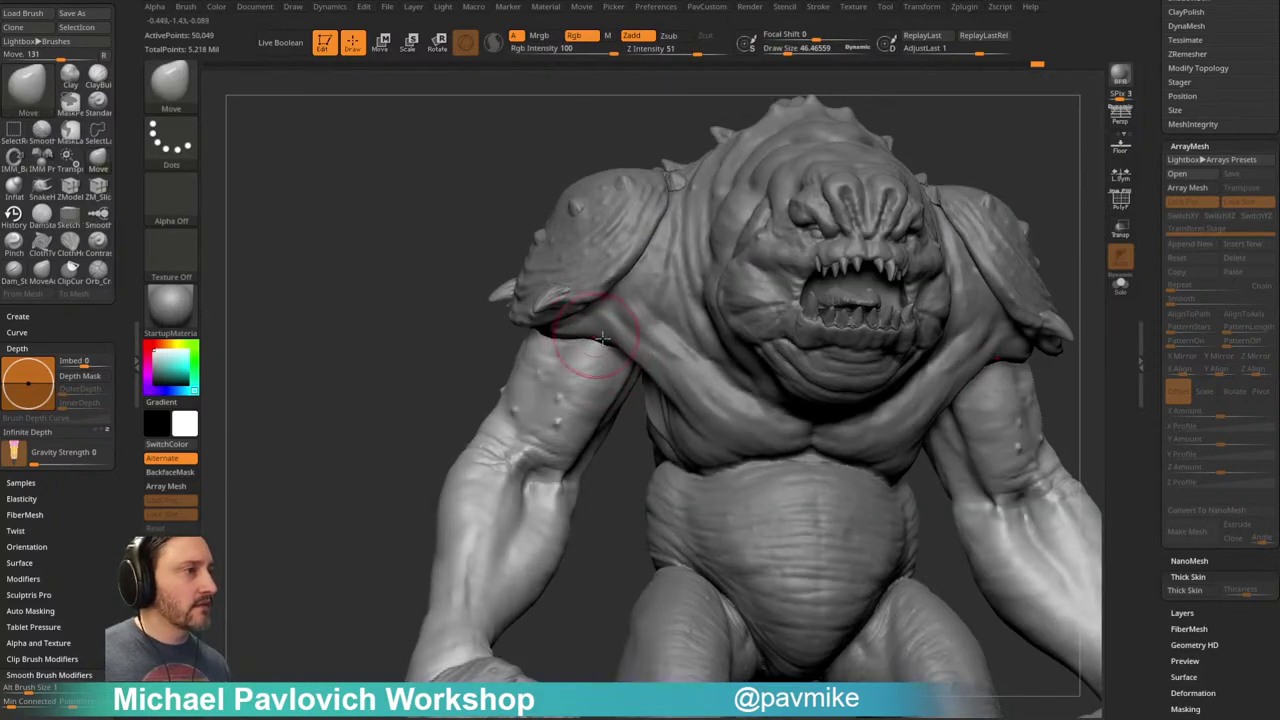
pyautogui.moveTo(452, 335); pyautogui.dragTo(540, 333)
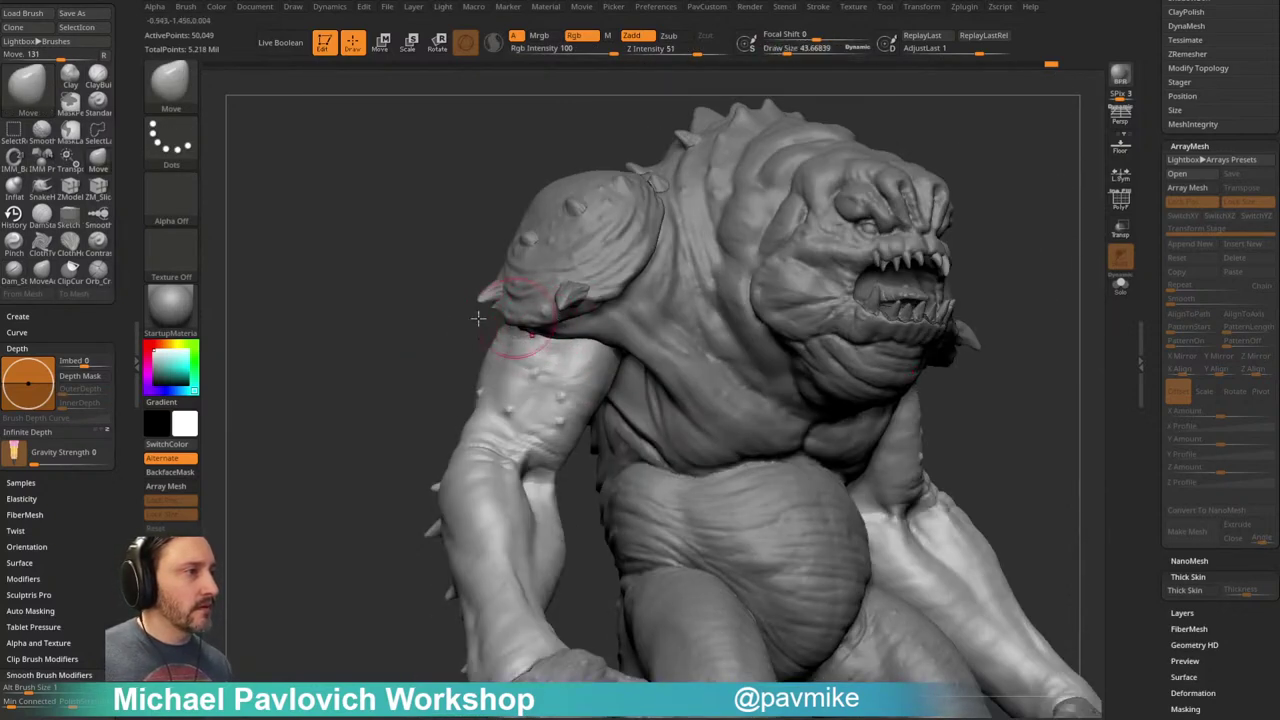
pyautogui.moveTo(436, 326); pyautogui.dragTo(530, 328)
pyautogui.moveTo(794, 187); pyautogui.dragTo(519, 311)
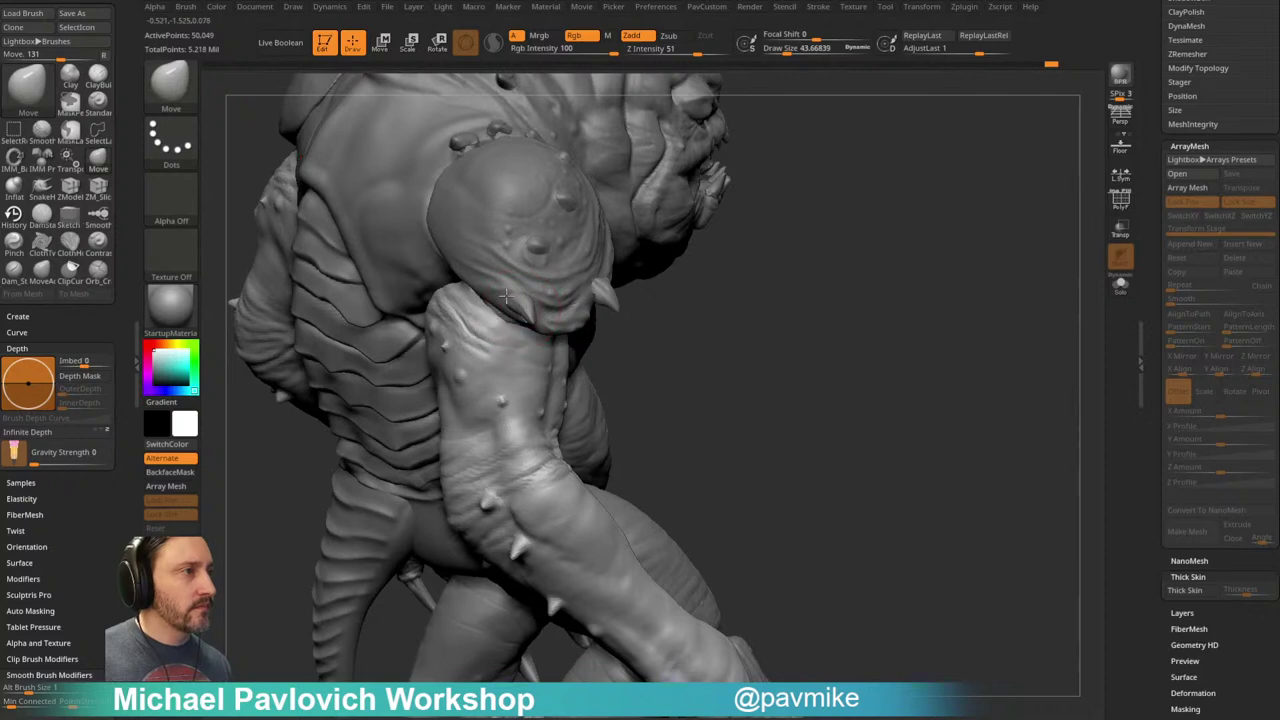
pyautogui.moveTo(700, 256); pyautogui.dragTo(840, 254)
pyautogui.moveTo(472, 280); pyautogui.dragTo(469, 262)
pyautogui.moveTo(640, 220); pyautogui.dragTo(675, 215)
pyautogui.moveTo(600, 300)
pyautogui.mouseDown()
pyautogui.moveTo(751, 323)
pyautogui.moveTo(786, 294)
pyautogui.moveTo(805, 312)
pyautogui.moveTo(775, 314)
pyautogui.moveTo(806, 294)
pyautogui.moveTo(794, 297)
pyautogui.moveTo(891, 326)
pyautogui.mouseUp()
# Step: Switch to the Standard brush with a draw size of about 24
pyautogui.press('b')
pyautogui.press('s')
pyautogui.press('t')
pyautogui.press('s')
pyautogui.click(776, 316)
pyautogui.press('space')
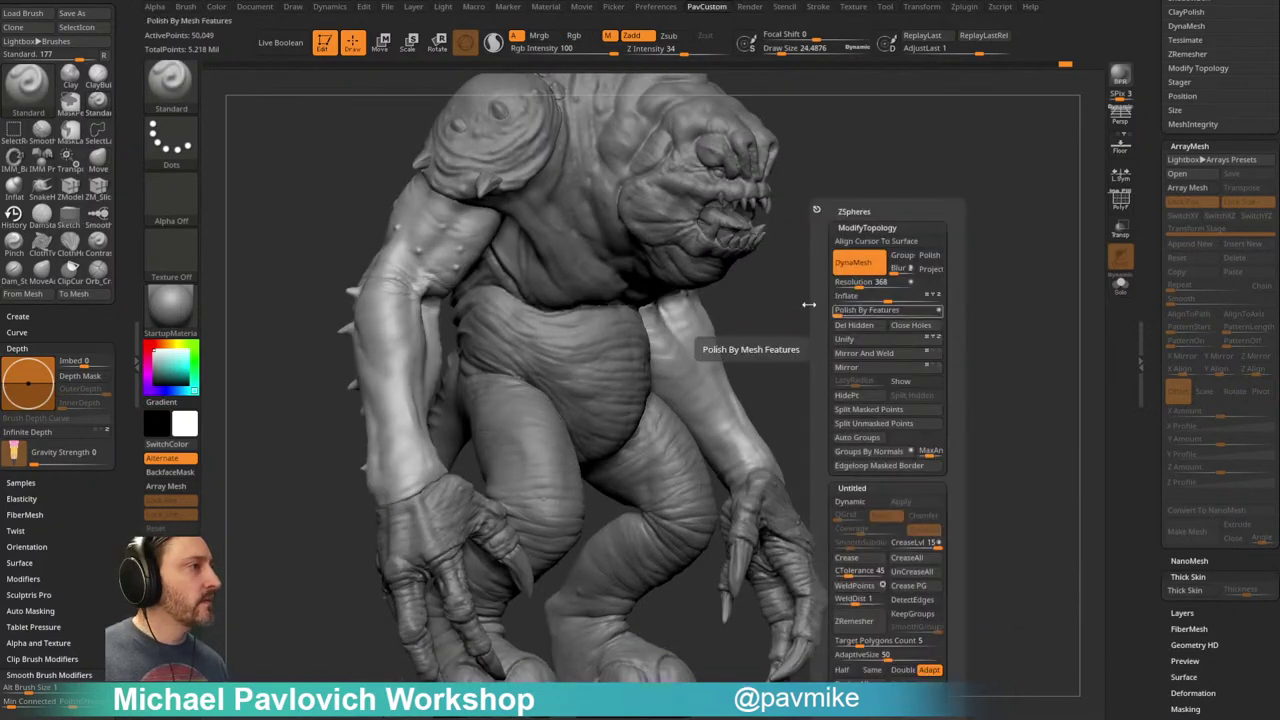
# Step: Update the arms' DynaMesh and delete the older undo history
pyautogui.moveTo(986, 380); pyautogui.dragTo(920, 230)
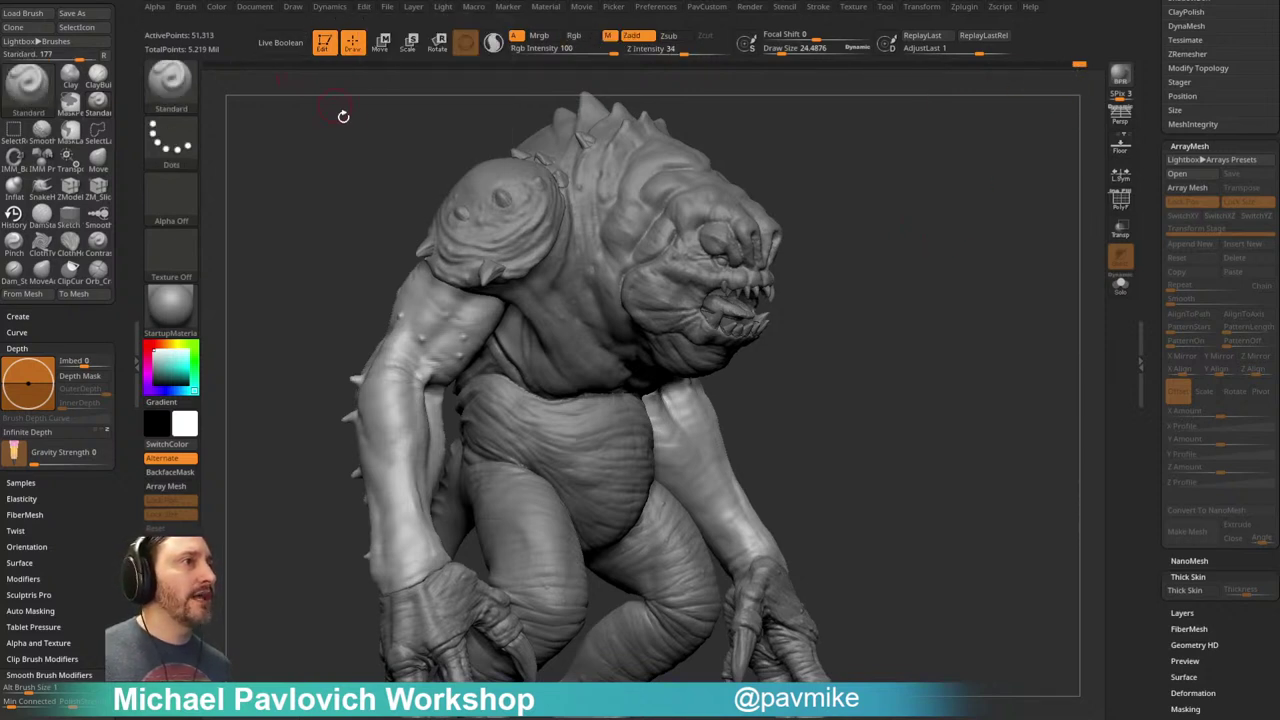
pyautogui.click(364, 7)
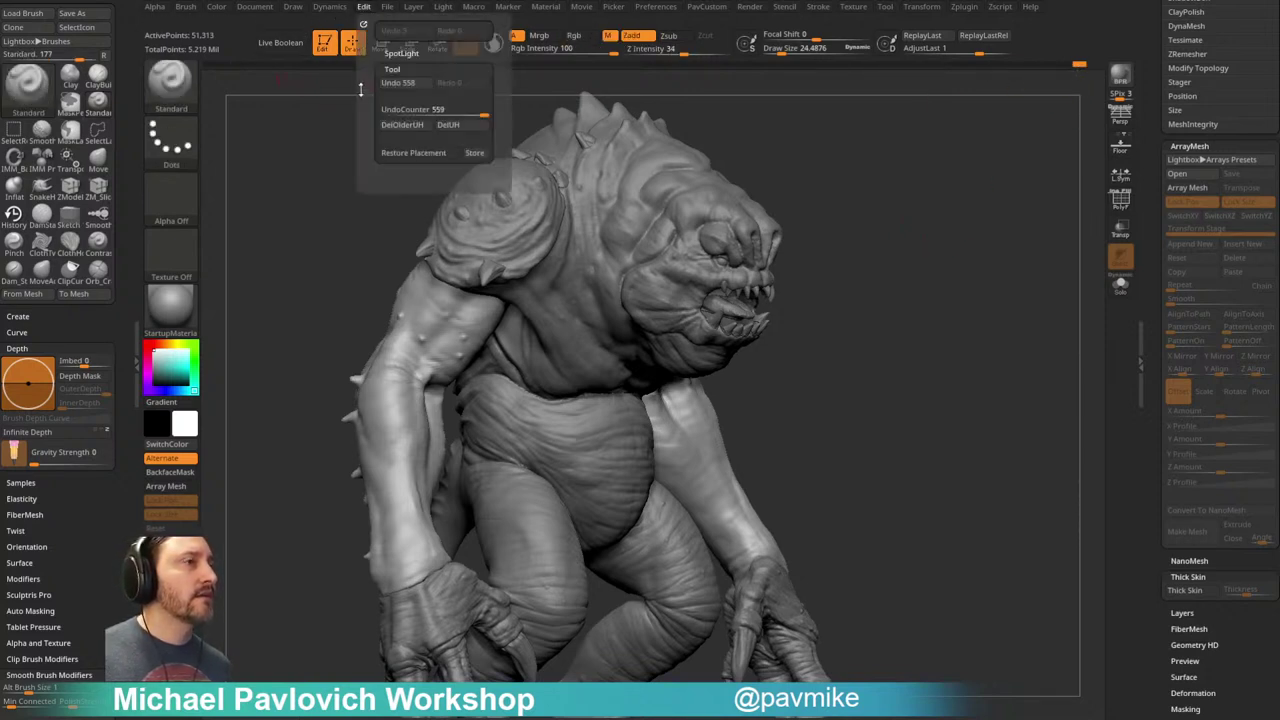
pyautogui.click(401, 126)
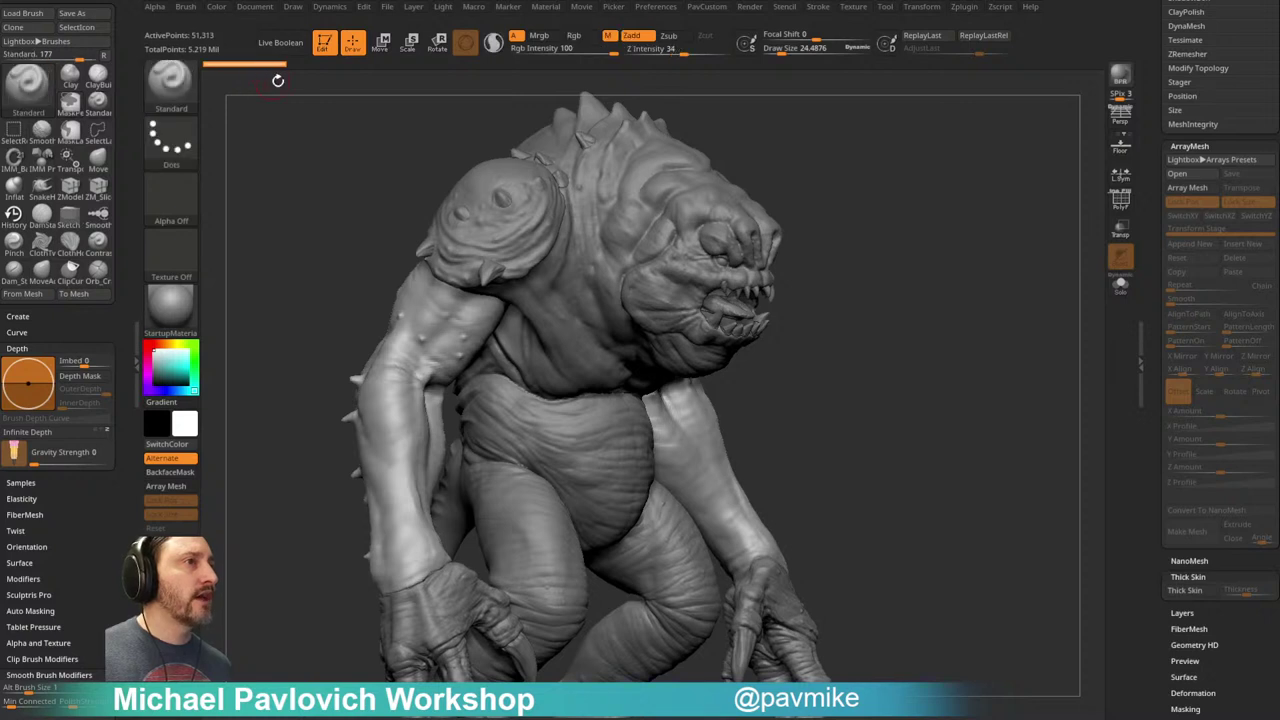
# Step: Set the ZRemesher adaptive size to 16 and show the polyframe on the arms
pyautogui.keyDown('alt'); pyautogui.moveTo(928, 348); pyautogui.dragTo(910, 330); pyautogui.keyUp('alt')
pyautogui.press('2')
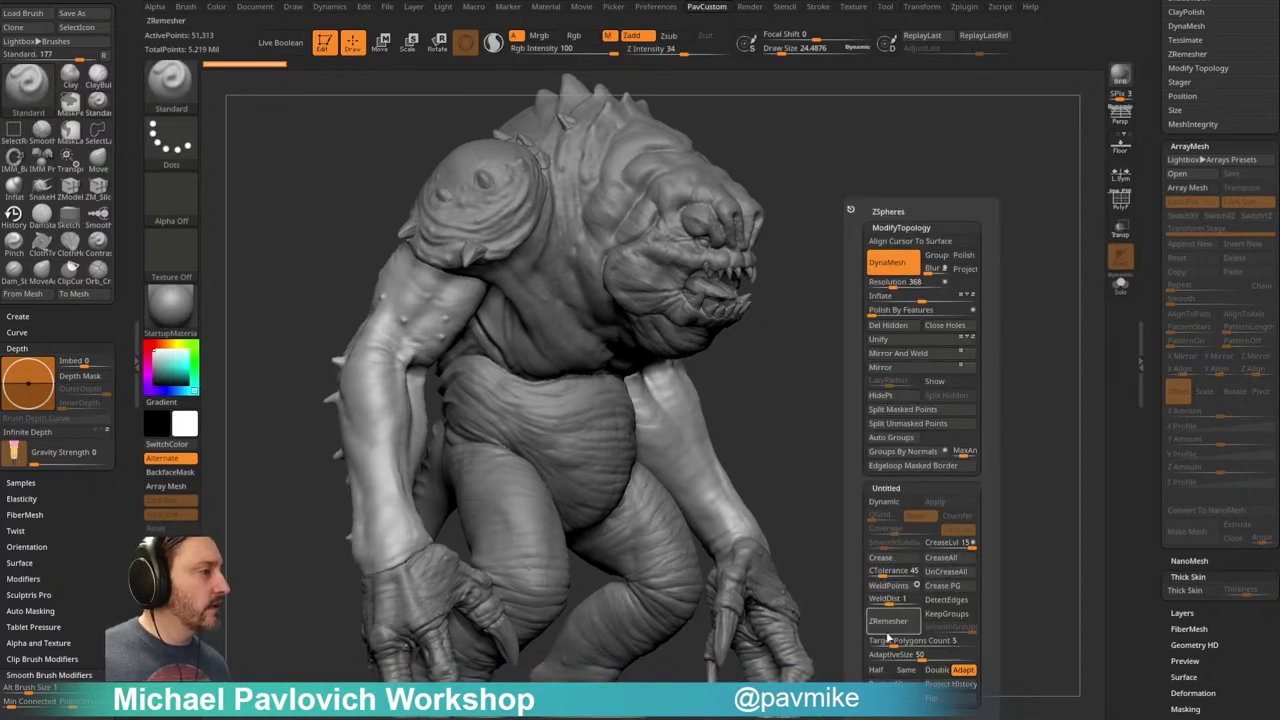
pyautogui.click(886, 654)
pyautogui.write('16')
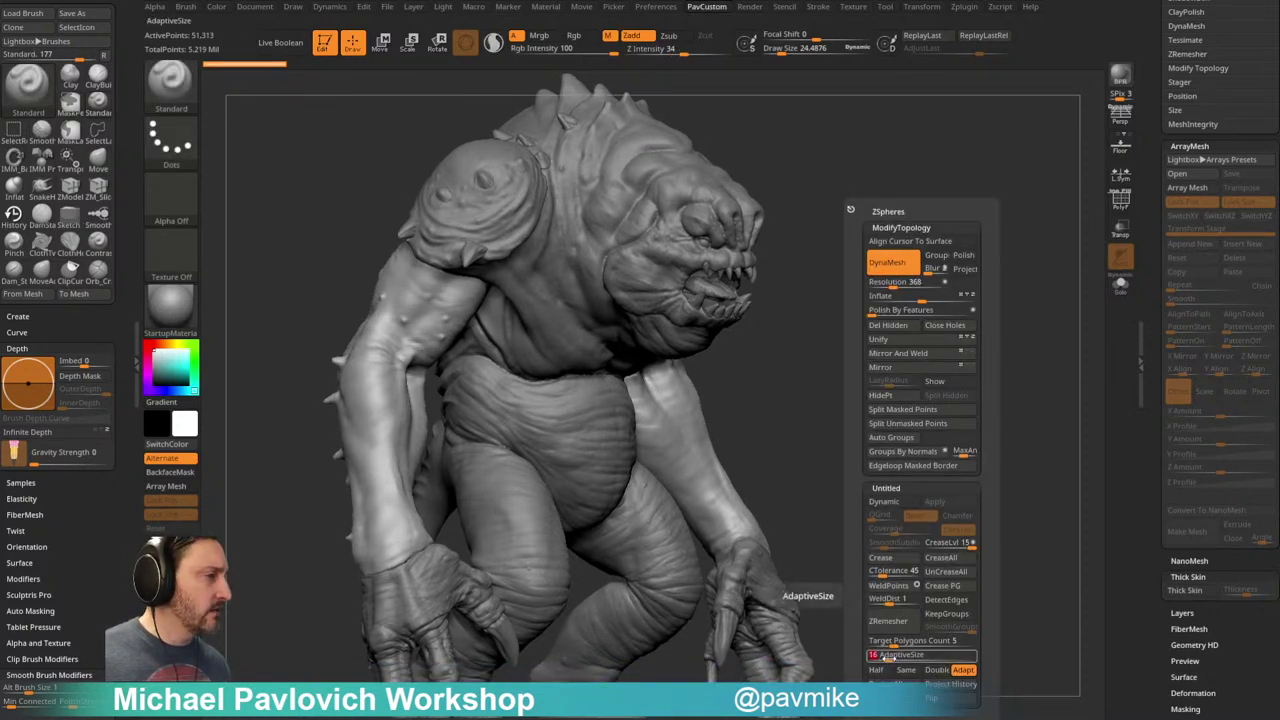
pyautogui.click(896, 640)
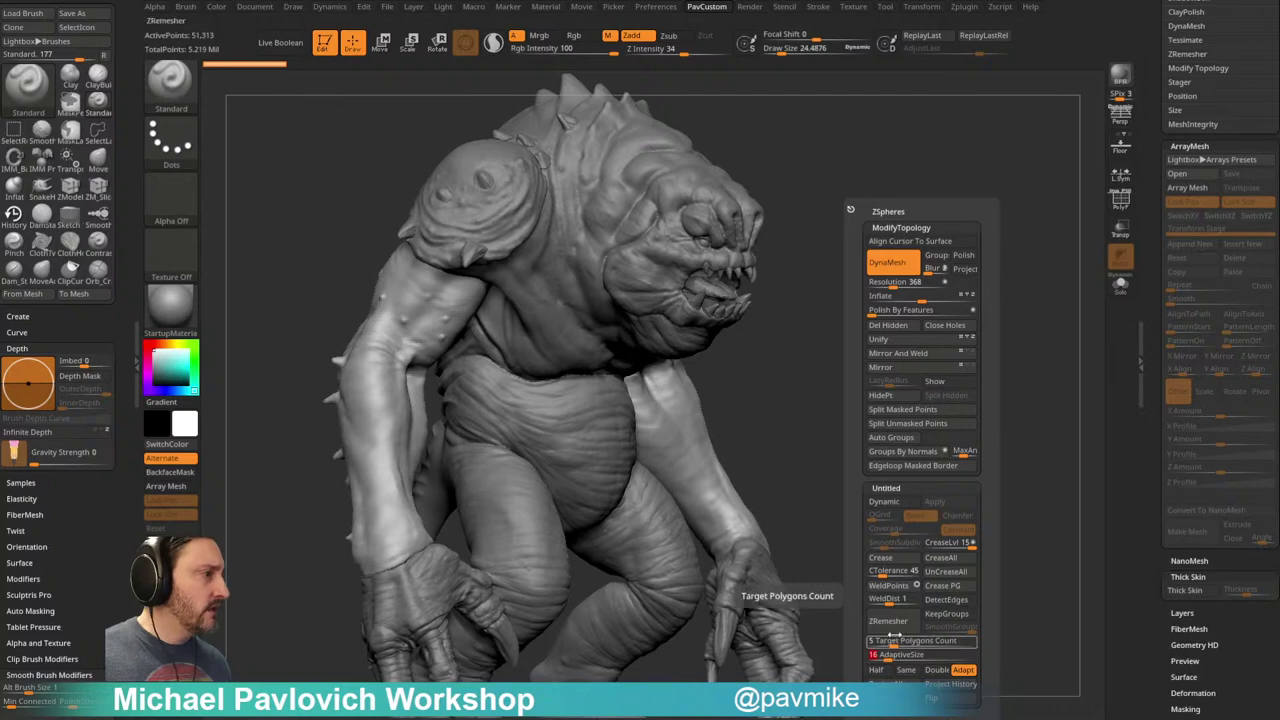
pyautogui.press('Return')
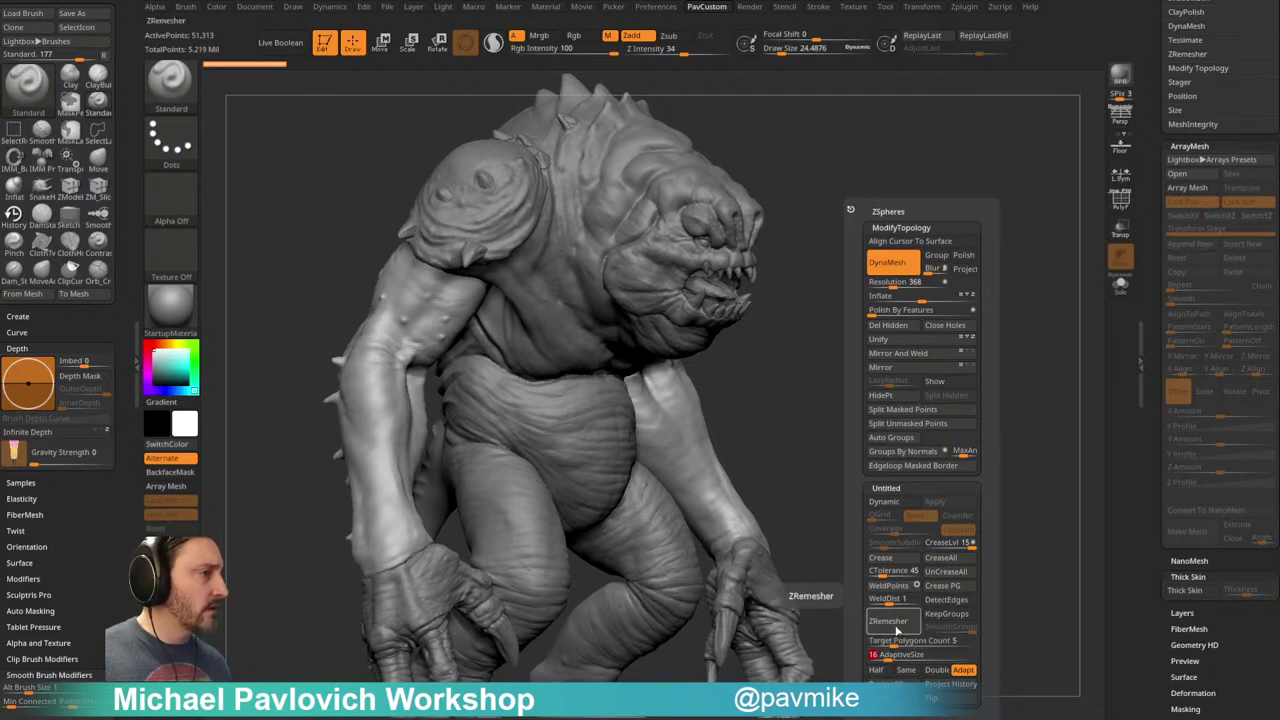
pyautogui.click(897, 629)
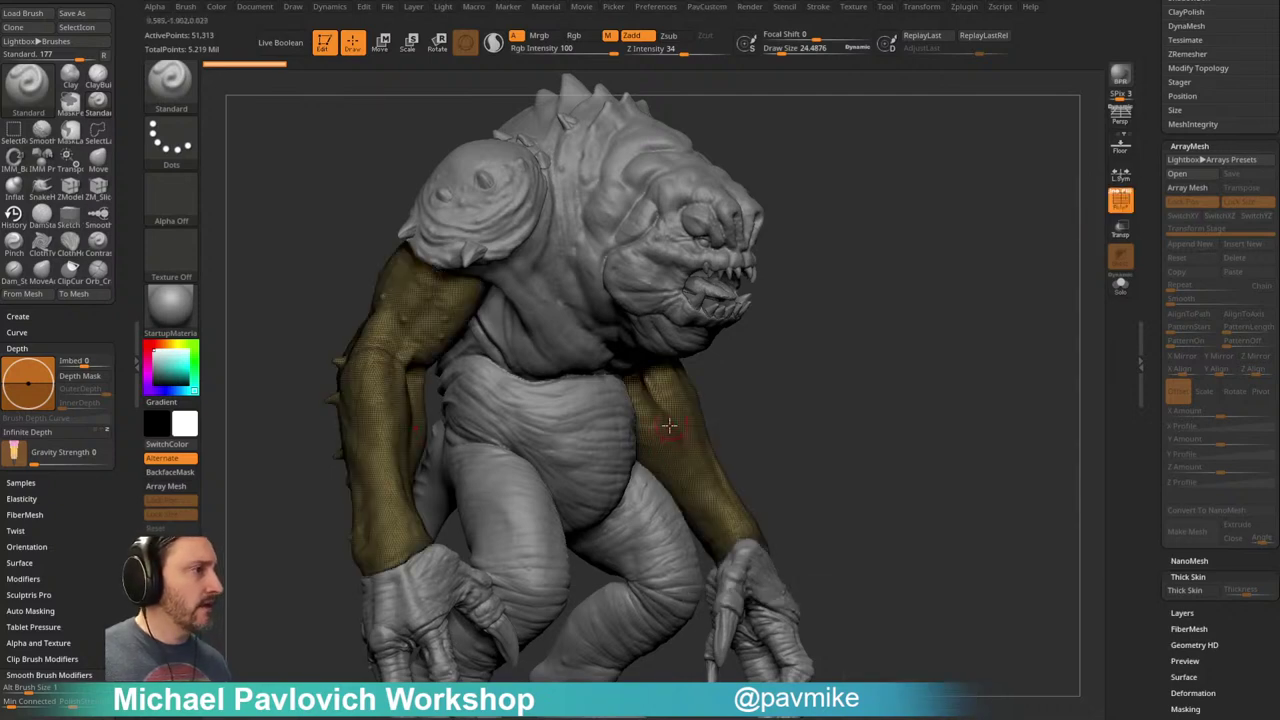
# Step: Run ZRemesher on the arms with a target polygon count of 5 and an adaptive size of 16
pyautogui.keyDown('shift'); pyautogui.moveTo(727, 406); pyautogui.dragTo(811, 400); pyautogui.keyUp('shift')
pyautogui.moveTo(812, 404); pyautogui.dragTo(711, 403, button='right')
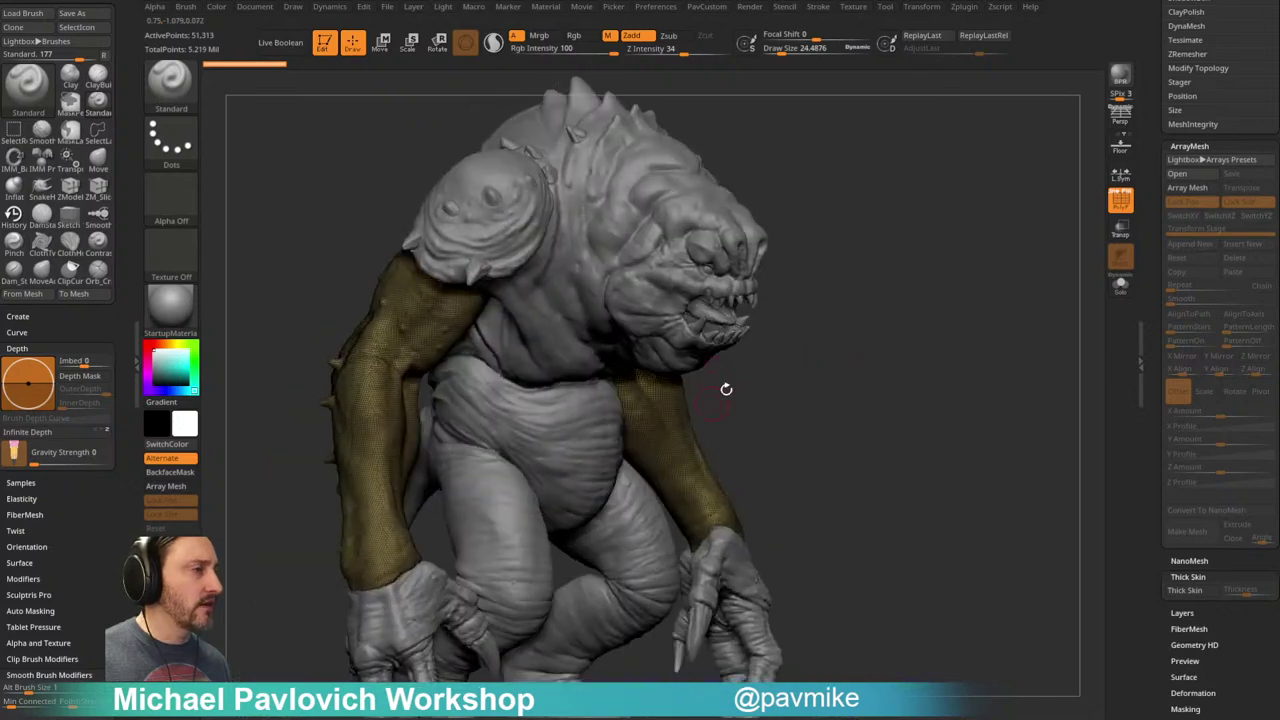
pyautogui.press('3')
pyautogui.click(848, 631)
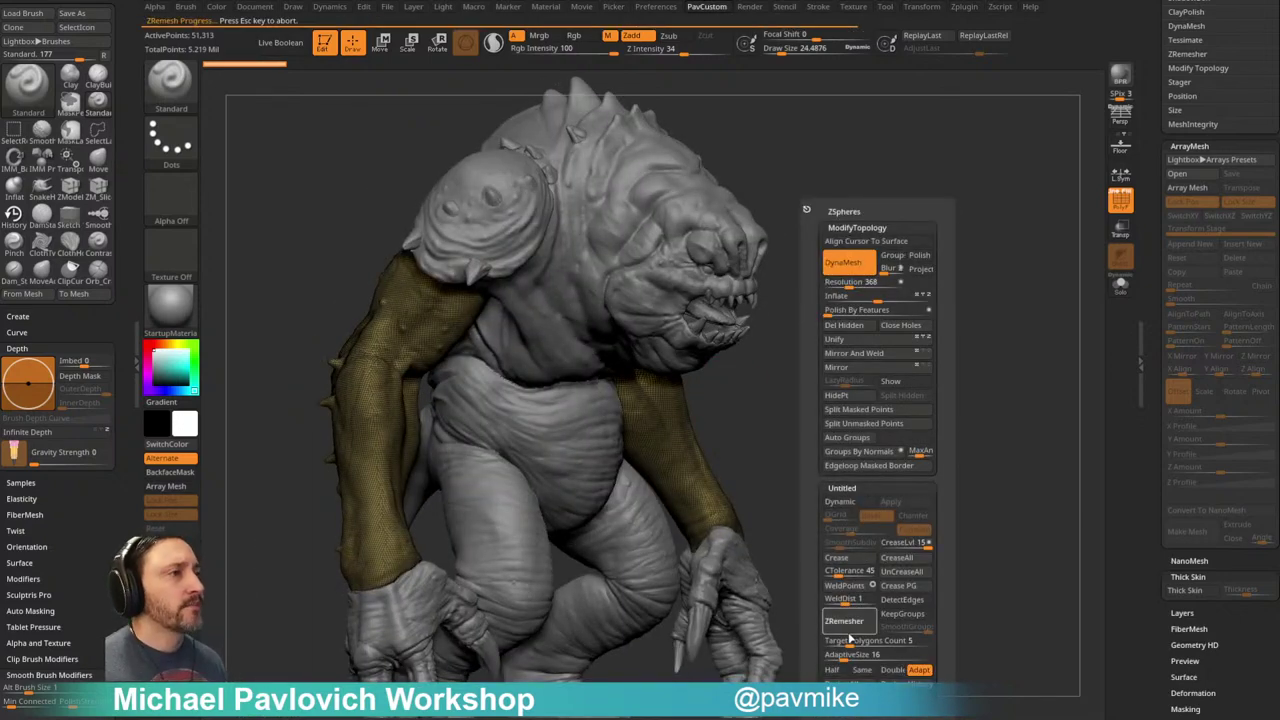
pyautogui.press('space')
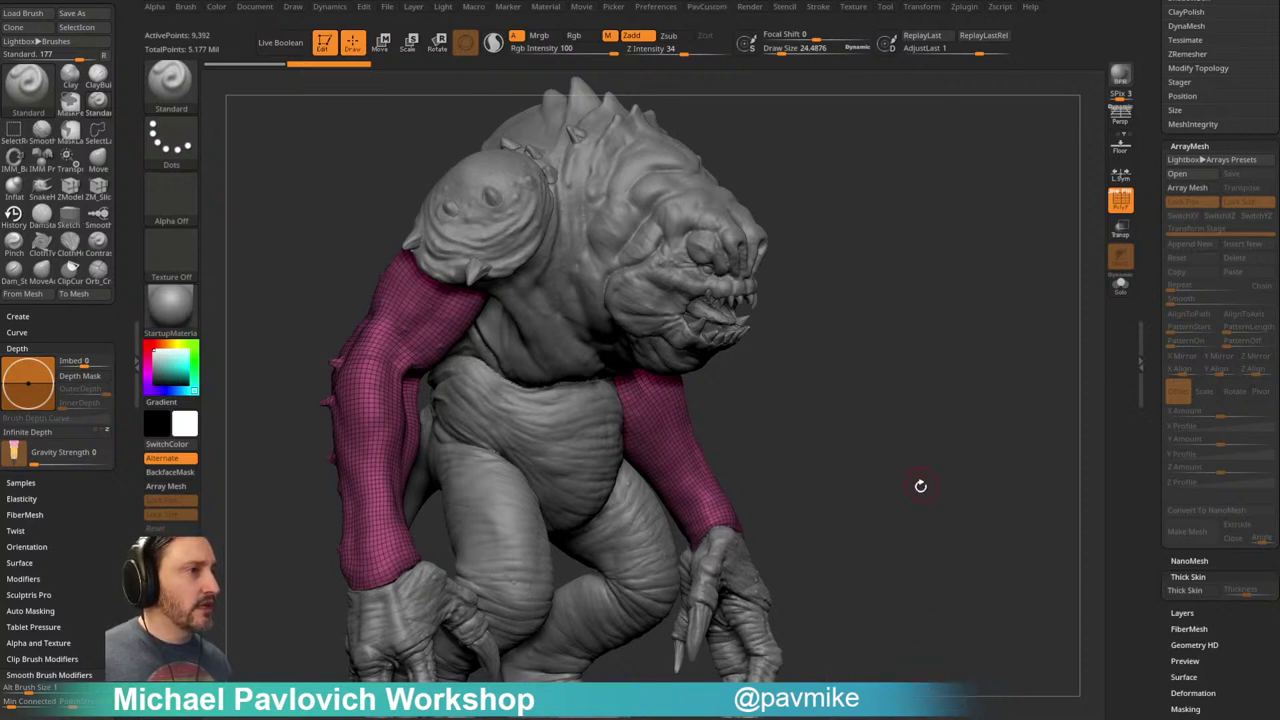
# Step: Run ZRemesher on the arms a second time and project the sculpt history onto the new mesh
pyautogui.press('space')
pyautogui.click(898, 624)
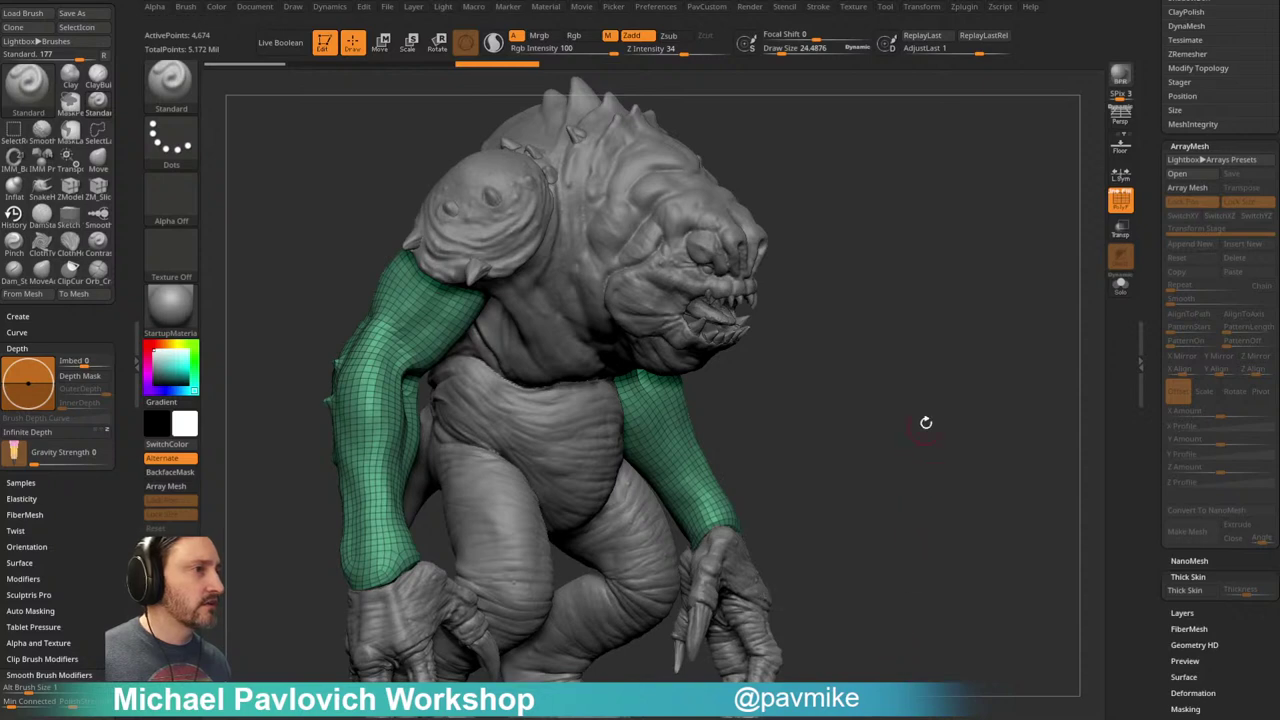
pyautogui.press('space')
pyautogui.click(947, 688)
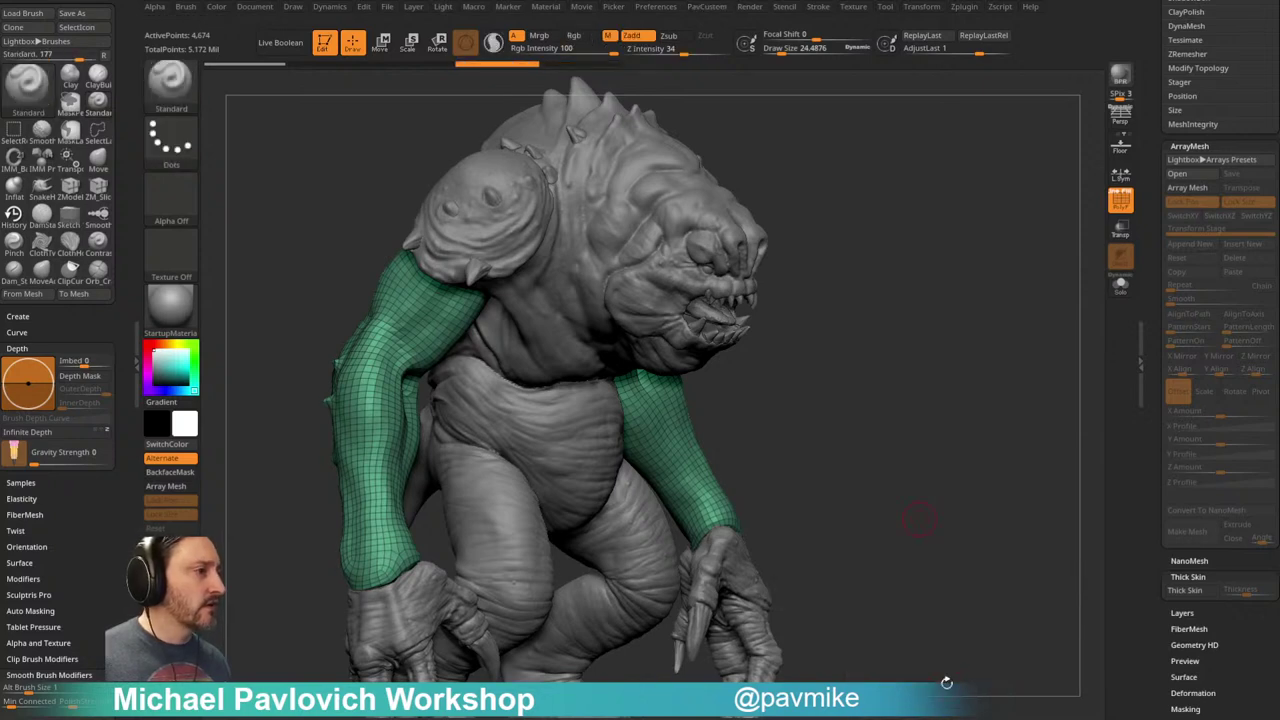
# Step: Run ZRemesher on the arms once more to reduce their polygon count further
pyautogui.keyDown('shift'); pyautogui.moveTo(913, 523); pyautogui.dragTo(920, 497); pyautogui.keyUp('shift')
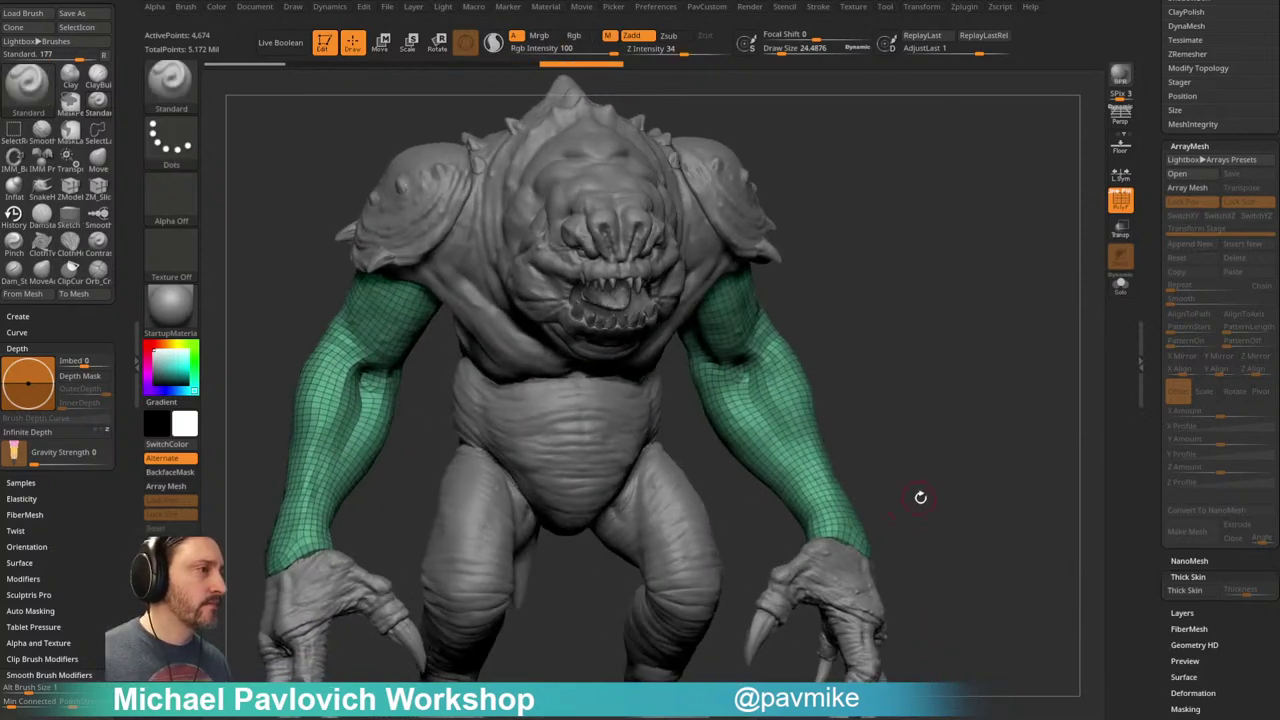
pyautogui.press('space')
pyautogui.click(899, 628)
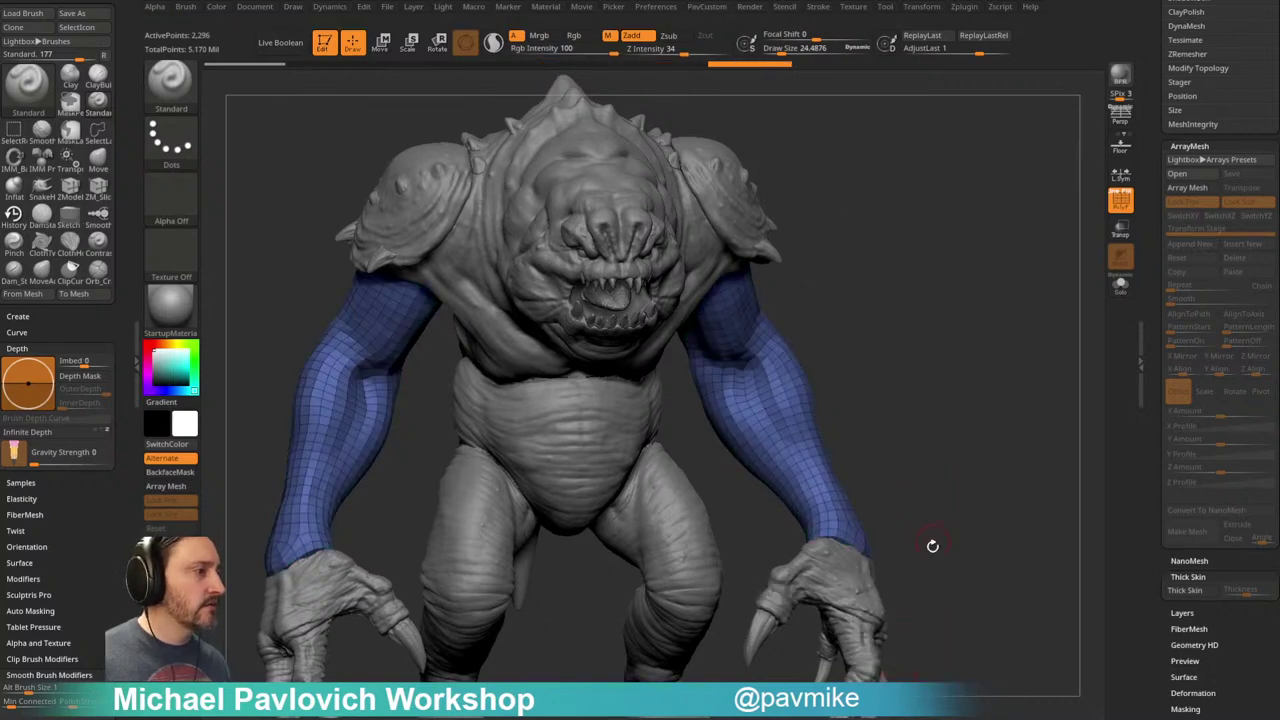
# Step: Divide the remeshed arms up to subdivision level 4, projecting the sculpt history back onto the mesh
pyautogui.press('space')
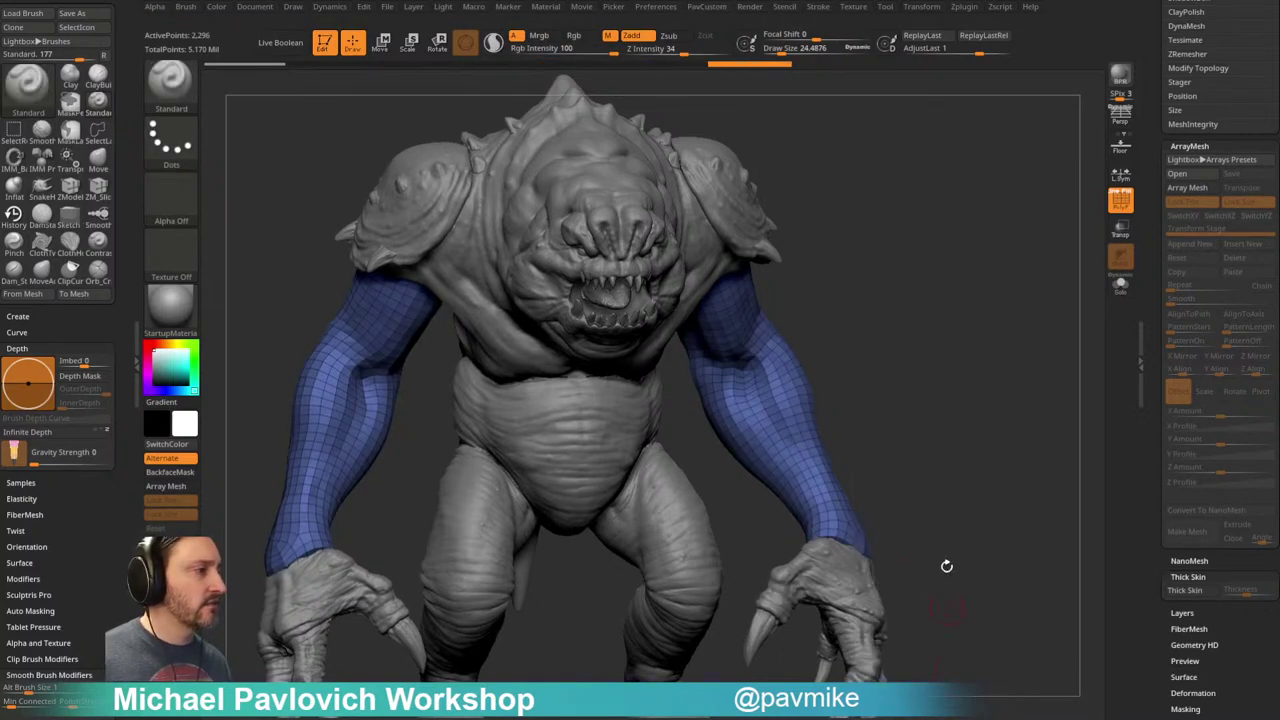
pyautogui.moveTo(946, 694); pyautogui.dragTo(976, 478)
pyautogui.moveTo(954, 420); pyautogui.dragTo(954, 460)
pyautogui.press('space')
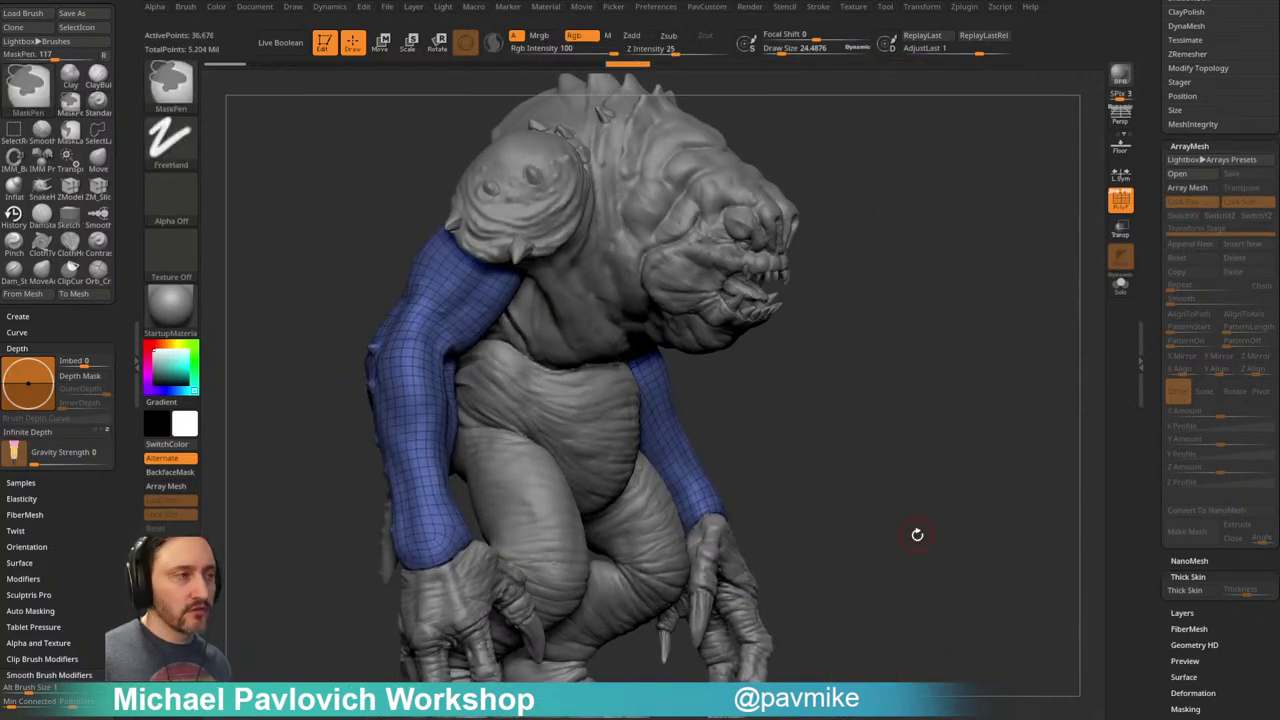
pyautogui.press('space')
pyautogui.click(957, 685)
pyautogui.hotkey('ctrl', 'd')
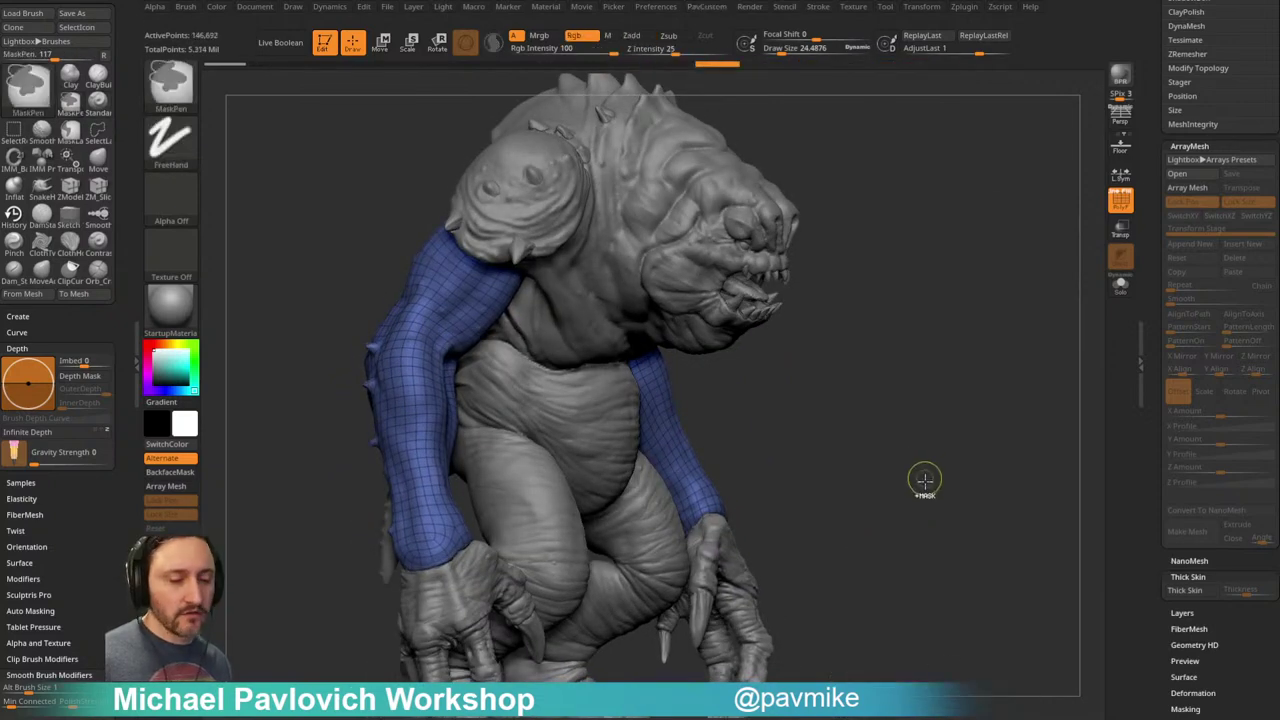
pyautogui.press('space')
pyautogui.click(945, 690)
# Step: Turn off the polyframe and check the projected arm detail from the front
pyautogui.moveTo(893, 494); pyautogui.dragTo(951, 440)
pyautogui.click(1118, 210)
pyautogui.moveTo(1058, 318); pyautogui.dragTo(1000, 337)
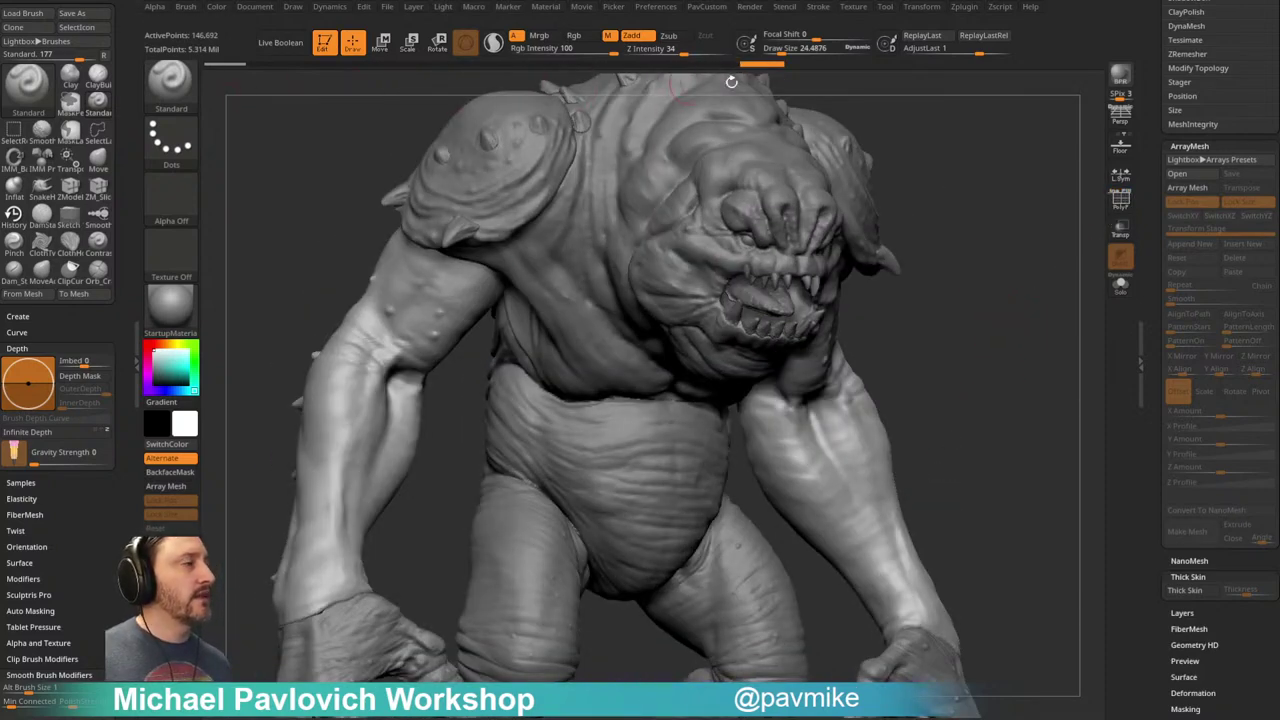
pyautogui.press('ctrl')
pyautogui.keyDown('alt'); pyautogui.moveTo(1000, 250); pyautogui.dragTo(1035, 300); pyautogui.keyUp('alt')
pyautogui.moveTo(520, 457)
pyautogui.keyDown('shift'); pyautogui.mouseDown()
pyautogui.moveTo(479, 485)
pyautogui.moveTo(541, 489)
pyautogui.mouseUp(); pyautogui.keyUp('shift')
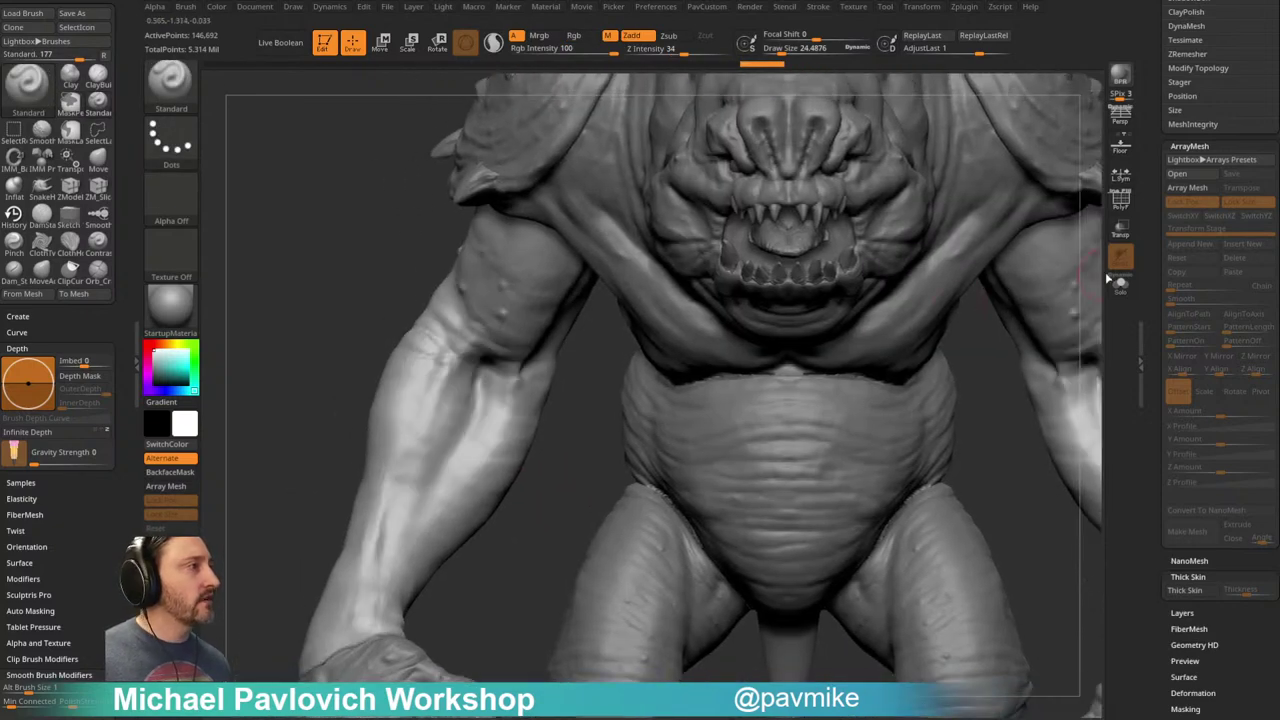
# Step: Show the arms' Geometry settings and select the Dam_Standard_02 brush with a draw size of about 69
pyautogui.moveTo(1154, 232); pyautogui.dragTo(1154, 364)
pyautogui.moveTo(345, 320); pyautogui.dragTo(455, 332)
pyautogui.moveTo(697, 376); pyautogui.dragTo(586, 371)
pyautogui.press('b')
pyautogui.press('d')
pyautogui.press('s')
pyautogui.press('s')
pyautogui.moveTo(557, 328)
pyautogui.mouseDown()
pyautogui.moveTo(545, 309)
pyautogui.moveTo(590, 348)
pyautogui.mouseUp()
pyautogui.press('b')
pyautogui.press('d')
pyautogui.press('a')
pyautogui.press(']')
pyautogui.press(']')
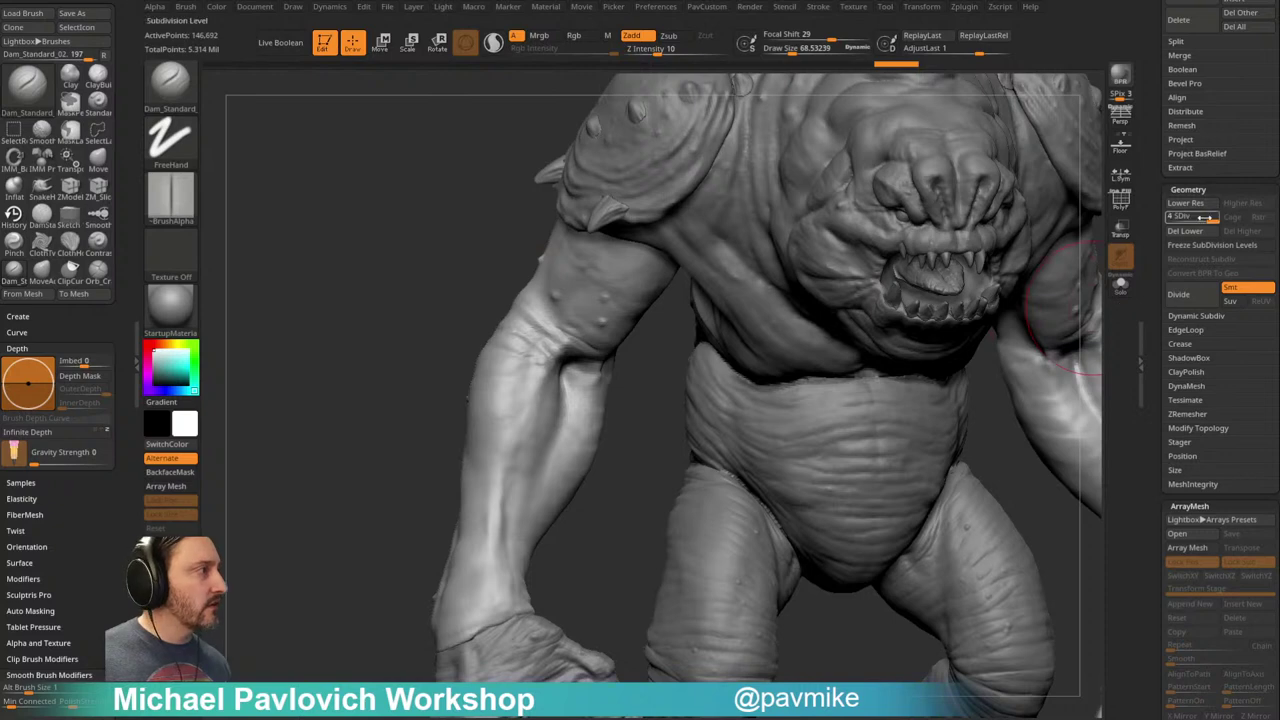
# Step: Lower the arms to subdivision level 3 and carve skin creases across the inner elbow
pyautogui.click(1195, 215)
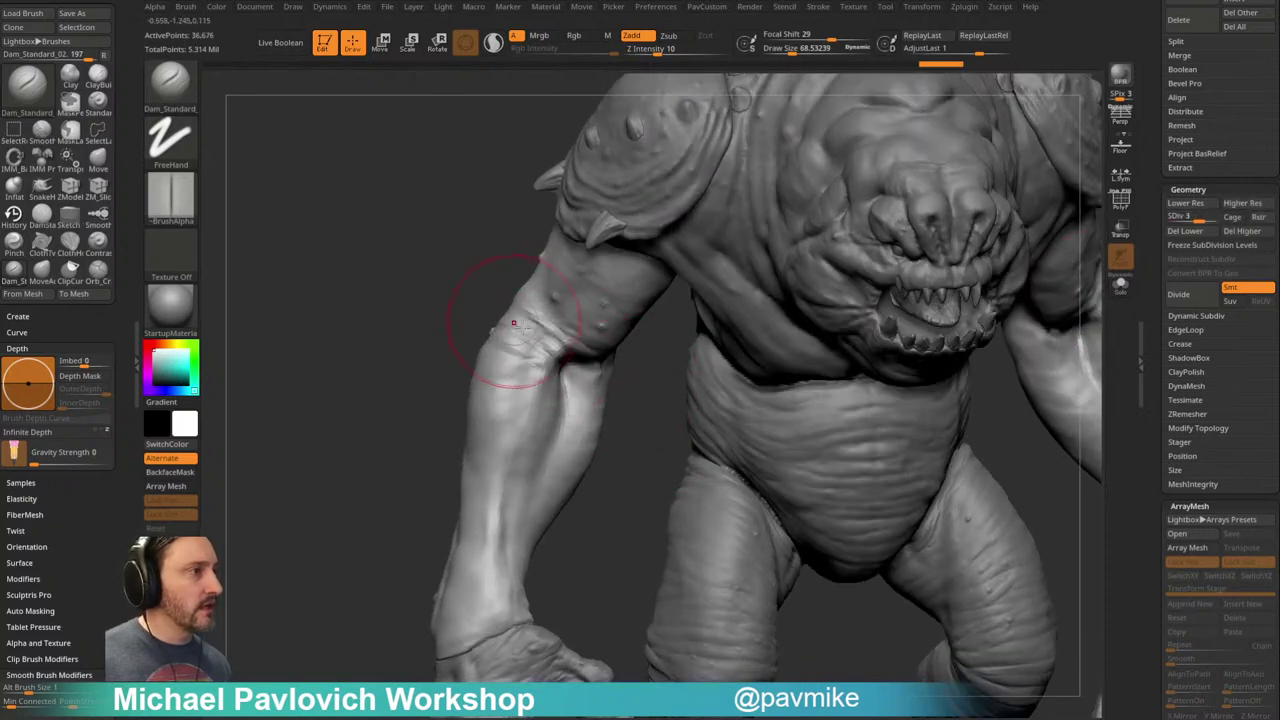
pyautogui.moveTo(537, 345); pyautogui.dragTo(516, 346)
pyautogui.moveTo(651, 374); pyautogui.dragTo(612, 350)
pyautogui.moveTo(580, 350); pyautogui.dragTo(560, 335)
pyautogui.moveTo(651, 370); pyautogui.dragTo(645, 336)
pyautogui.moveTo(590, 355)
pyautogui.mouseDown()
pyautogui.moveTo(595, 333)
pyautogui.moveTo(573, 338)
pyautogui.mouseUp()
pyautogui.moveTo(643, 359); pyautogui.dragTo(628, 325, button='right')
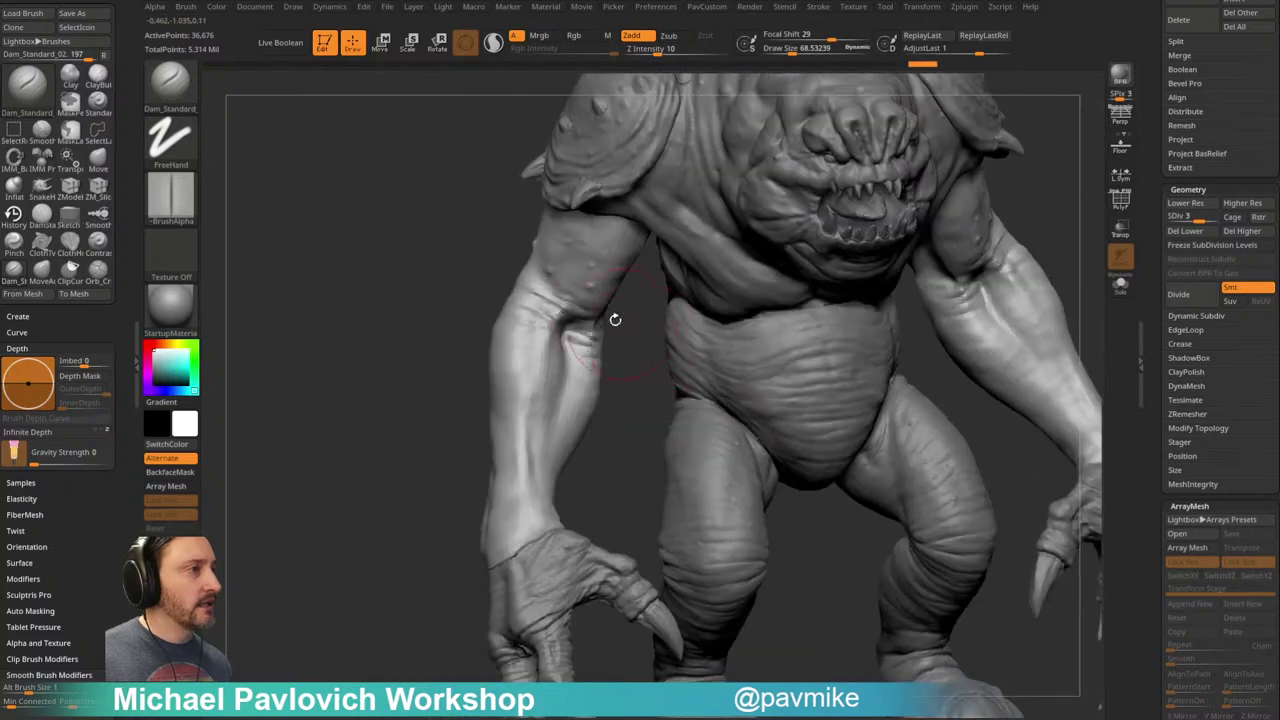
# Step: Carve skin folds across the back of the elbow between the spikes
pyautogui.moveTo(521, 259); pyautogui.dragTo(650, 252, button='right')
pyautogui.moveTo(770, 283); pyautogui.dragTo(793, 263, button='right')
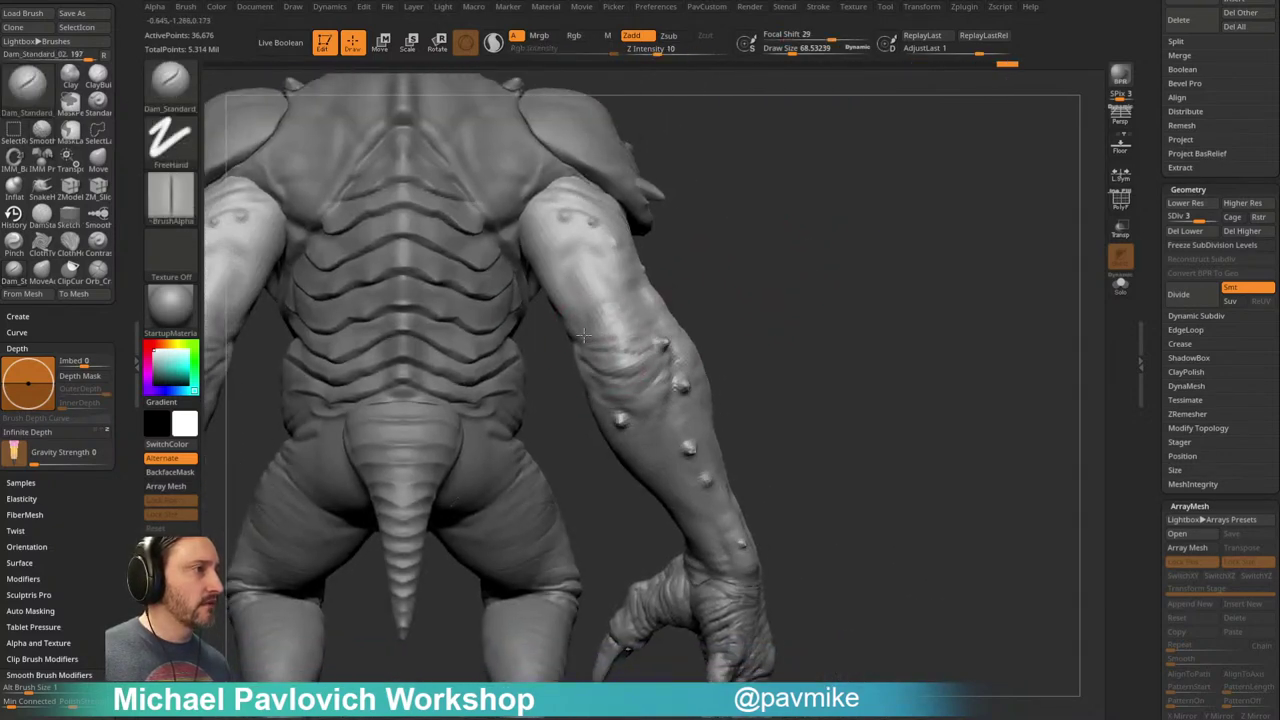
pyautogui.moveTo(624, 321)
pyautogui.mouseDown(button='right')
pyautogui.moveTo(737, 280)
pyautogui.moveTo(614, 320)
pyautogui.moveTo(748, 346)
pyautogui.moveTo(738, 308)
pyautogui.mouseUp(button='right')
pyautogui.moveTo(636, 322); pyautogui.dragTo(597, 309)
pyautogui.moveTo(748, 300)
pyautogui.mouseDown(button='right')
pyautogui.moveTo(766, 300)
pyautogui.moveTo(662, 330)
pyautogui.moveTo(714, 294)
pyautogui.moveTo(696, 327)
pyautogui.moveTo(748, 289)
pyautogui.moveTo(655, 360)
pyautogui.moveTo(791, 314)
pyautogui.moveTo(646, 244)
pyautogui.mouseUp(button='right')
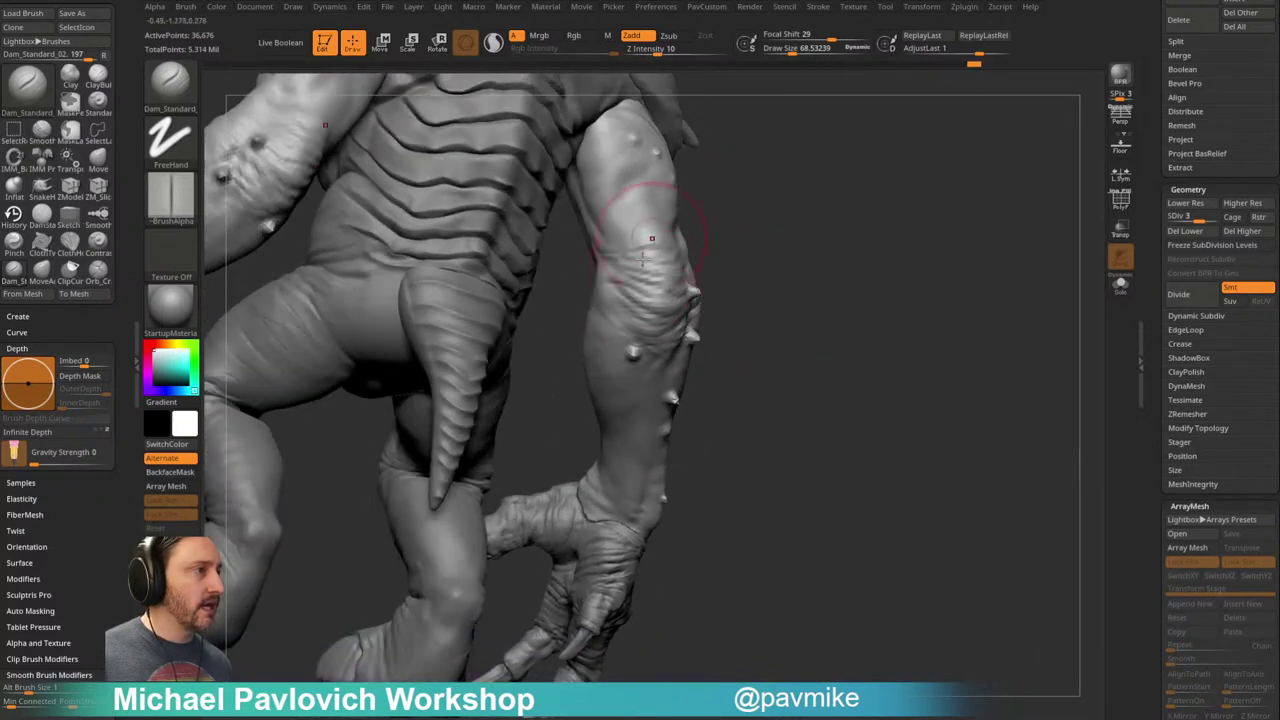
pyautogui.moveTo(591, 295); pyautogui.dragTo(621, 360, button='right')
pyautogui.moveTo(676, 318); pyautogui.dragTo(627, 316, button='right')
# Step: Continue the carved creases around the outer side of the elbow
pyautogui.moveTo(529, 347); pyautogui.dragTo(648, 330, button='right')
pyautogui.moveTo(463, 368)
pyautogui.mouseDown(button='right')
pyautogui.moveTo(617, 335)
pyautogui.moveTo(652, 361)
pyautogui.moveTo(614, 357)
pyautogui.mouseUp(button='right')
pyautogui.moveTo(536, 347)
pyautogui.mouseDown(button='right')
pyautogui.moveTo(780, 463)
pyautogui.moveTo(617, 392)
pyautogui.mouseUp(button='right')
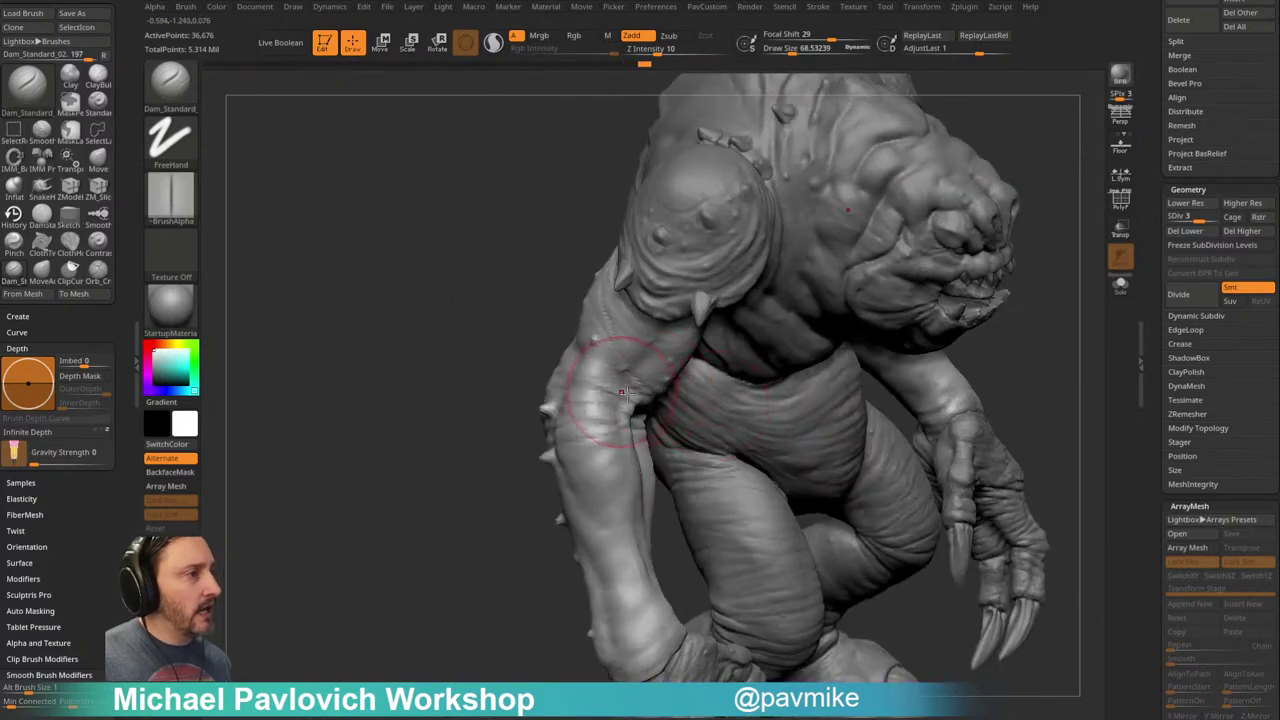
pyautogui.moveTo(491, 472); pyautogui.dragTo(615, 374, button='right')
pyautogui.moveTo(476, 437)
pyautogui.mouseDown(button='right')
pyautogui.moveTo(440, 423)
pyautogui.moveTo(424, 478)
pyautogui.mouseUp(button='right')
# Step: Carve wrinkles around the upper arm just below the shoulder plate
pyautogui.moveTo(594, 336); pyautogui.dragTo(615, 376, button='right')
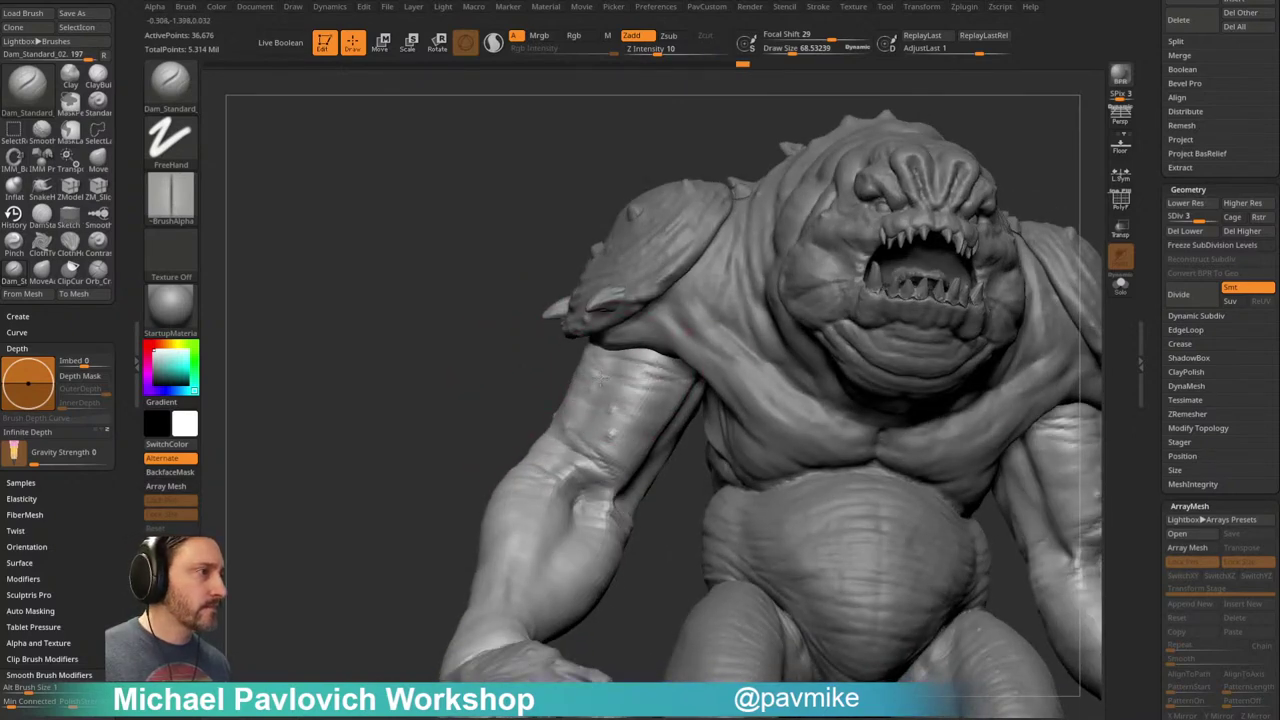
pyautogui.moveTo(661, 390); pyautogui.dragTo(638, 396, button='right')
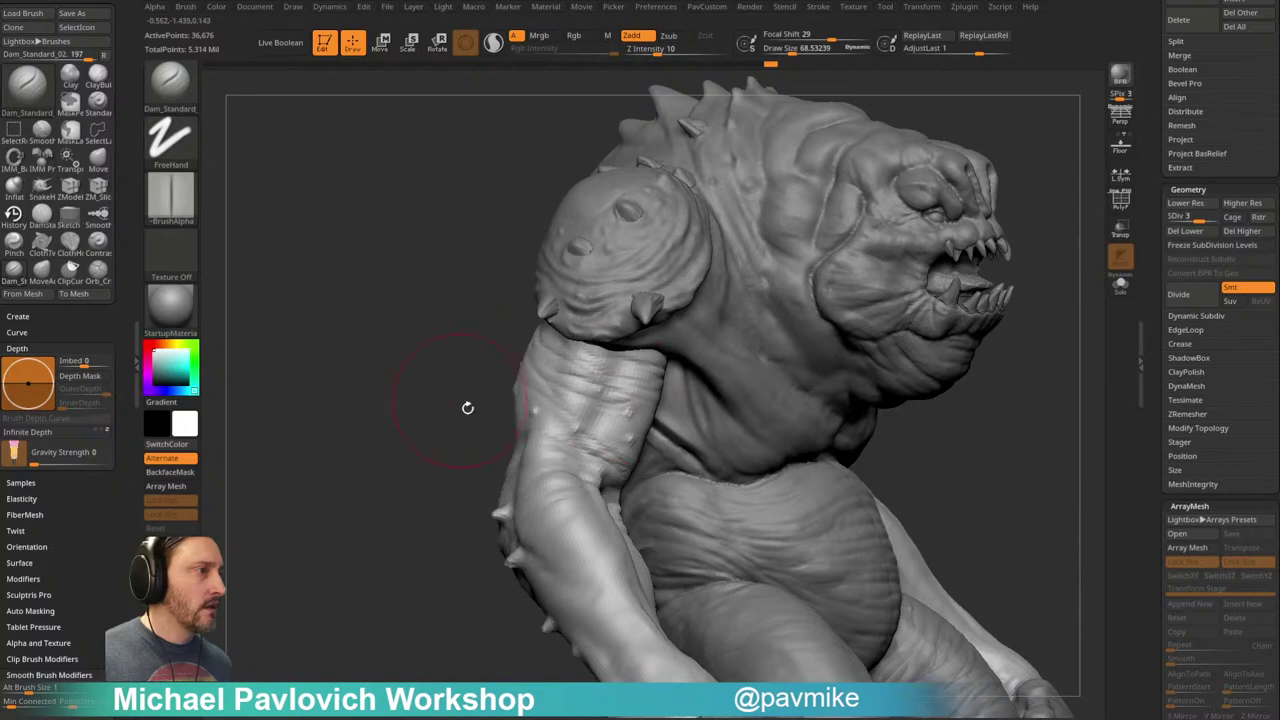
pyautogui.moveTo(460, 400); pyautogui.dragTo(565, 408, button='right')
pyautogui.moveTo(754, 368); pyautogui.dragTo(835, 360, button='right')
pyautogui.moveTo(732, 341); pyautogui.dragTo(669, 294)
pyautogui.moveTo(797, 315)
pyautogui.mouseDown()
pyautogui.moveTo(640, 286)
pyautogui.moveTo(809, 320)
pyautogui.moveTo(824, 370)
pyautogui.moveTo(883, 350)
pyautogui.moveTo(862, 358)
pyautogui.mouseUp()
pyautogui.moveTo(403, 506)
pyautogui.keyDown('shift'); pyautogui.mouseDown()
pyautogui.moveTo(374, 515)
pyautogui.moveTo(459, 490)
pyautogui.mouseUp(); pyautogui.keyUp('shift')
# Step: Raise the arms to subdivision level 4 and refine the upper-arm creases with a draw size of about 38
pyautogui.press('s')
pyautogui.moveTo(352, 540)
pyautogui.keyDown('alt'); pyautogui.mouseDown()
pyautogui.moveTo(340, 517)
pyautogui.moveTo(440, 490)
pyautogui.mouseUp(); pyautogui.keyUp('alt')
pyautogui.press('d')
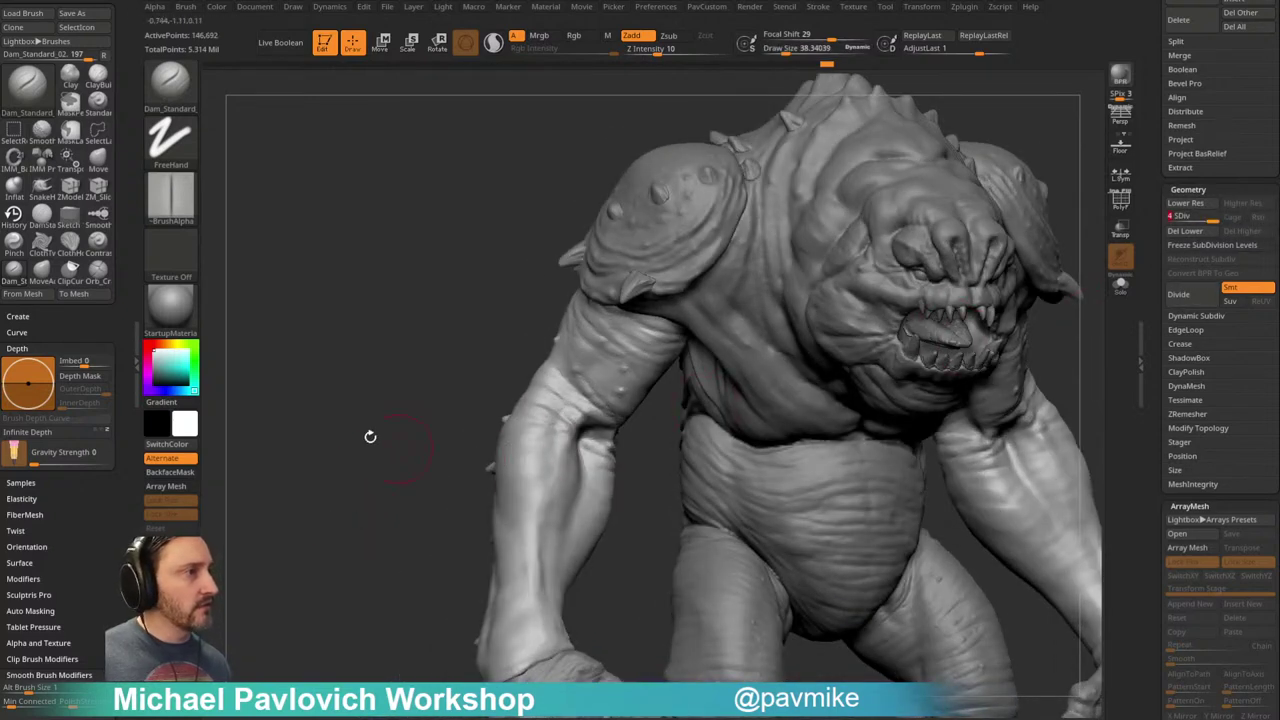
pyautogui.moveTo(391, 444); pyautogui.dragTo(463, 435)
pyautogui.moveTo(462, 503)
pyautogui.mouseDown()
pyautogui.moveTo(422, 488)
pyautogui.moveTo(428, 512)
pyautogui.mouseUp()
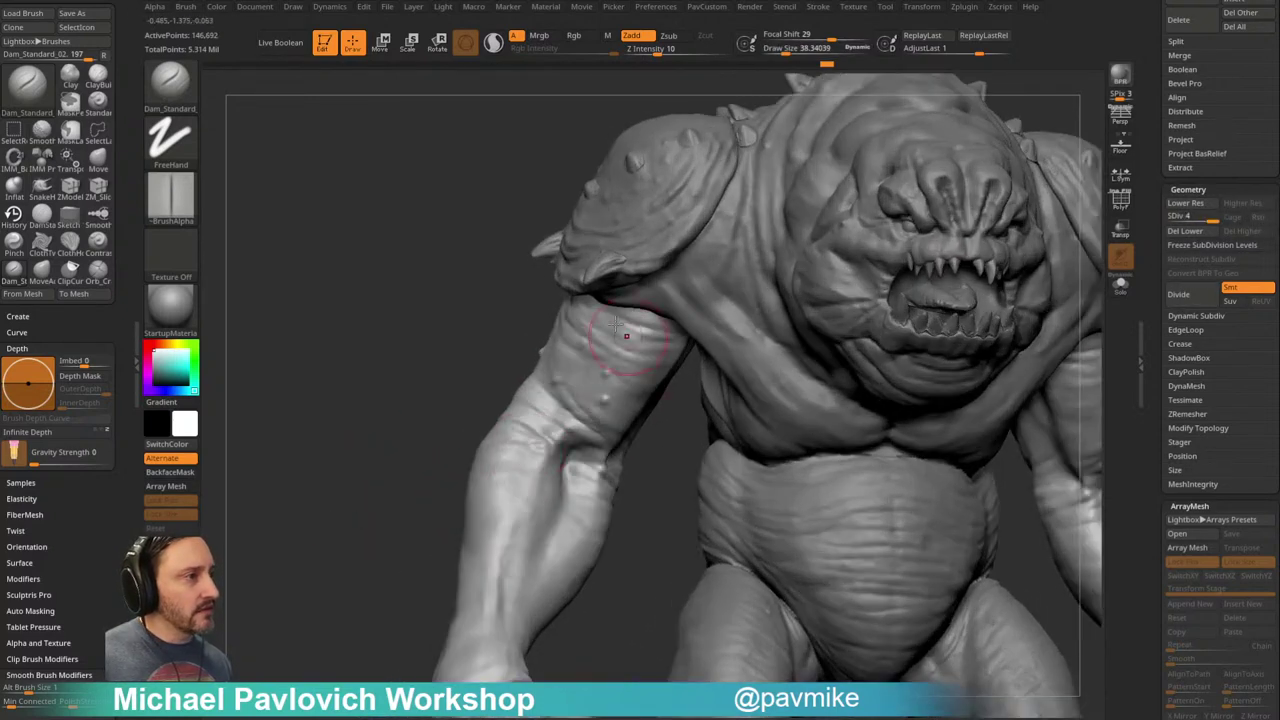
pyautogui.moveTo(369, 423)
pyautogui.mouseDown()
pyautogui.moveTo(363, 443)
pyautogui.moveTo(368, 375)
pyautogui.mouseUp()
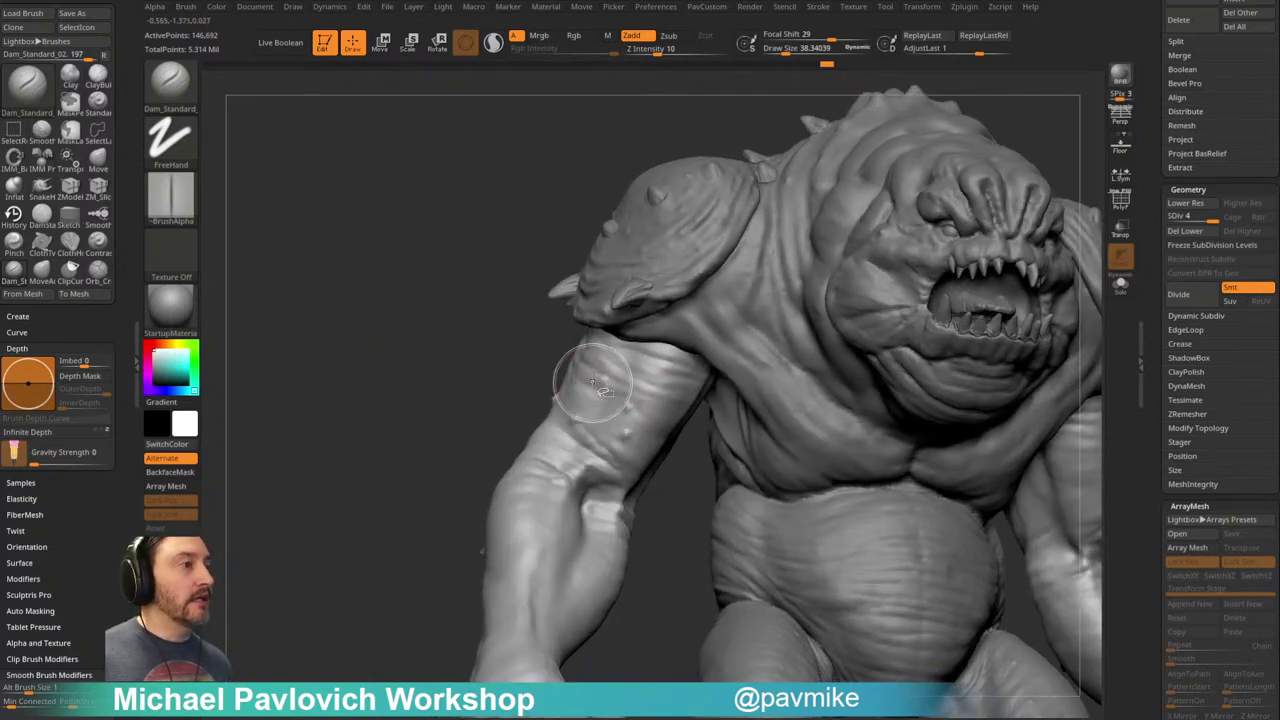
# Step: Switch to the Pinch brush and bring up its Elasticity settings and the Dynamics settings
pyautogui.press('b')
pyautogui.press('p')
pyautogui.press('i')
pyautogui.moveTo(78, 492); pyautogui.dragTo(71, 303)
pyautogui.keyDown('shift'); pyautogui.click(40, 238); pyautogui.keyUp('shift')
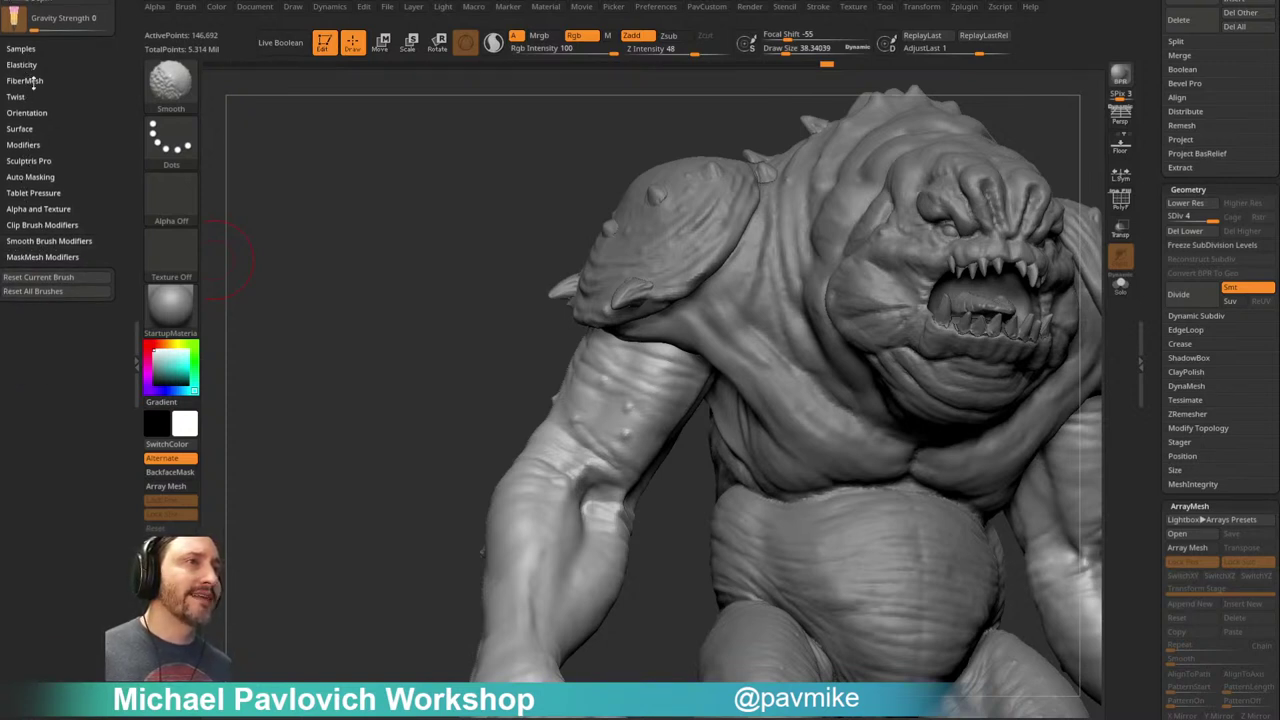
pyautogui.click(22, 62)
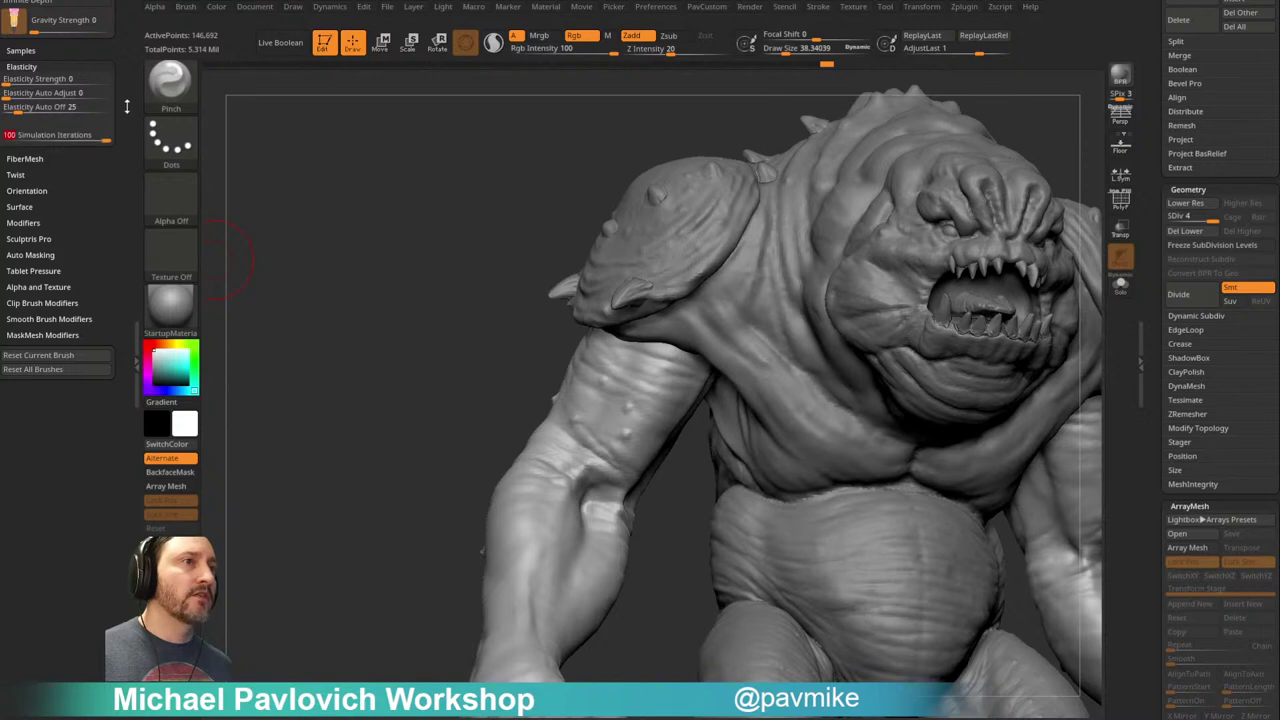
pyautogui.scroll(5, 114, 308)
pyautogui.scroll(-5, 124, 238)
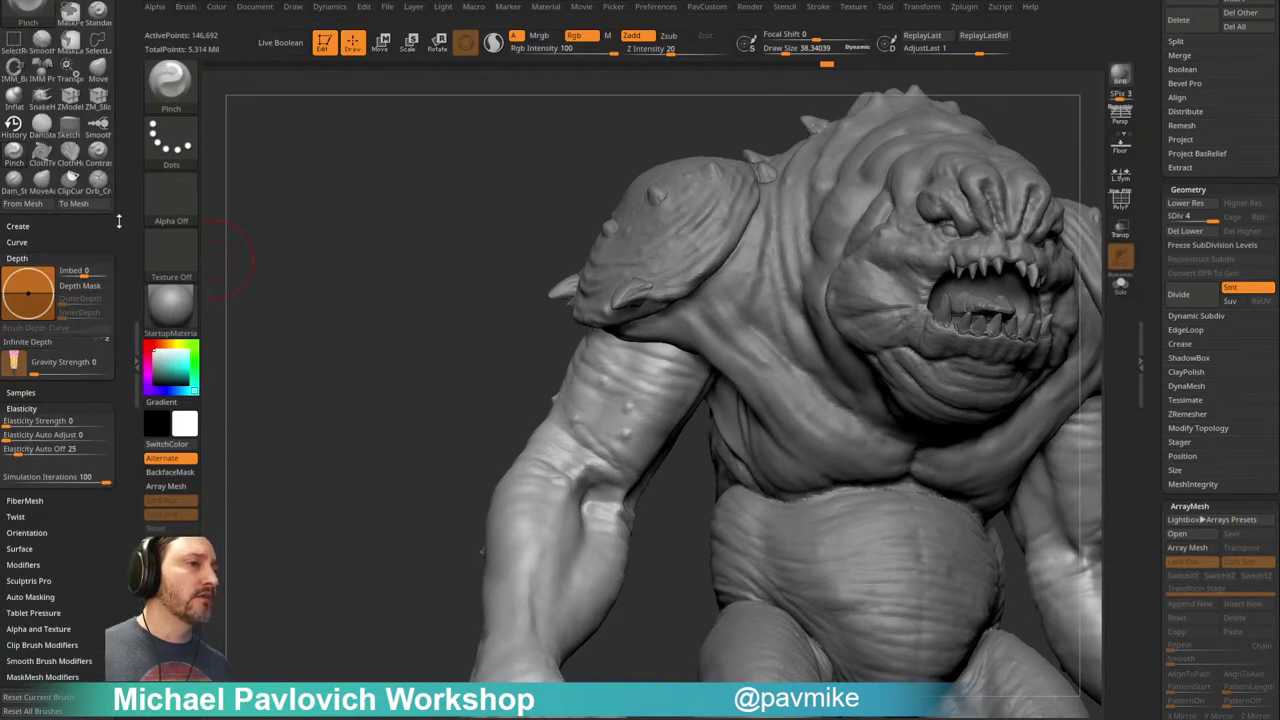
pyautogui.scroll(5, 117, 229)
# Step: Isolate the upper arm with the SelectLasso brush, hiding the forearm
pyautogui.moveTo(374, 248); pyautogui.dragTo(320, 266)
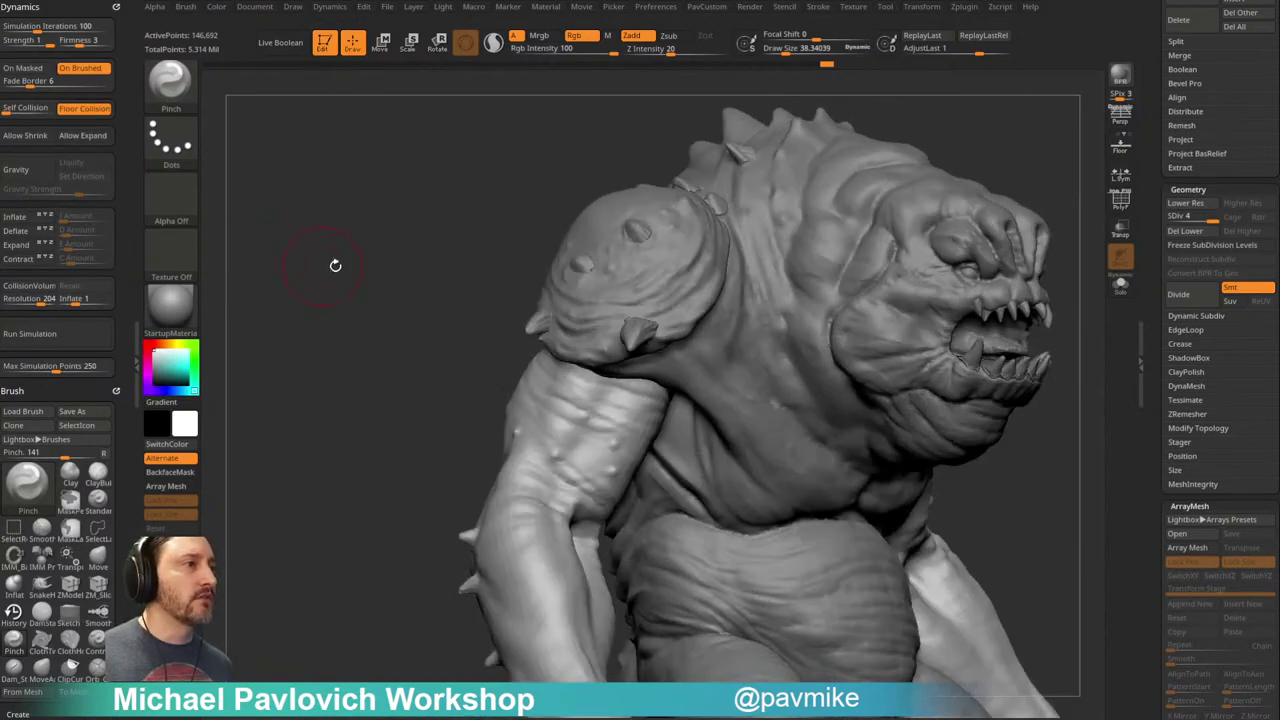
pyautogui.keyDown('alt'); pyautogui.moveTo(318, 196); pyautogui.dragTo(310, 235); pyautogui.keyUp('alt')
pyautogui.moveTo(310, 235)
pyautogui.keyDown('alt'); pyautogui.mouseDown()
pyautogui.moveTo(340, 266)
pyautogui.moveTo(332, 214)
pyautogui.mouseUp(); pyautogui.keyUp('alt')
pyautogui.moveTo(453, 230)
pyautogui.keyDown('ctrl'); pyautogui.keyDown('shift'); pyautogui.mouseDown()
pyautogui.moveTo(562, 438)
pyautogui.moveTo(600, 203)
pyautogui.mouseUp(); pyautogui.keyUp('shift'); pyautogui.keyUp('ctrl')
pyautogui.keyDown('ctrl'); pyautogui.keyDown('shift'); pyautogui.click(176, 84); pyautogui.keyUp('shift'); pyautogui.keyUp('ctrl')
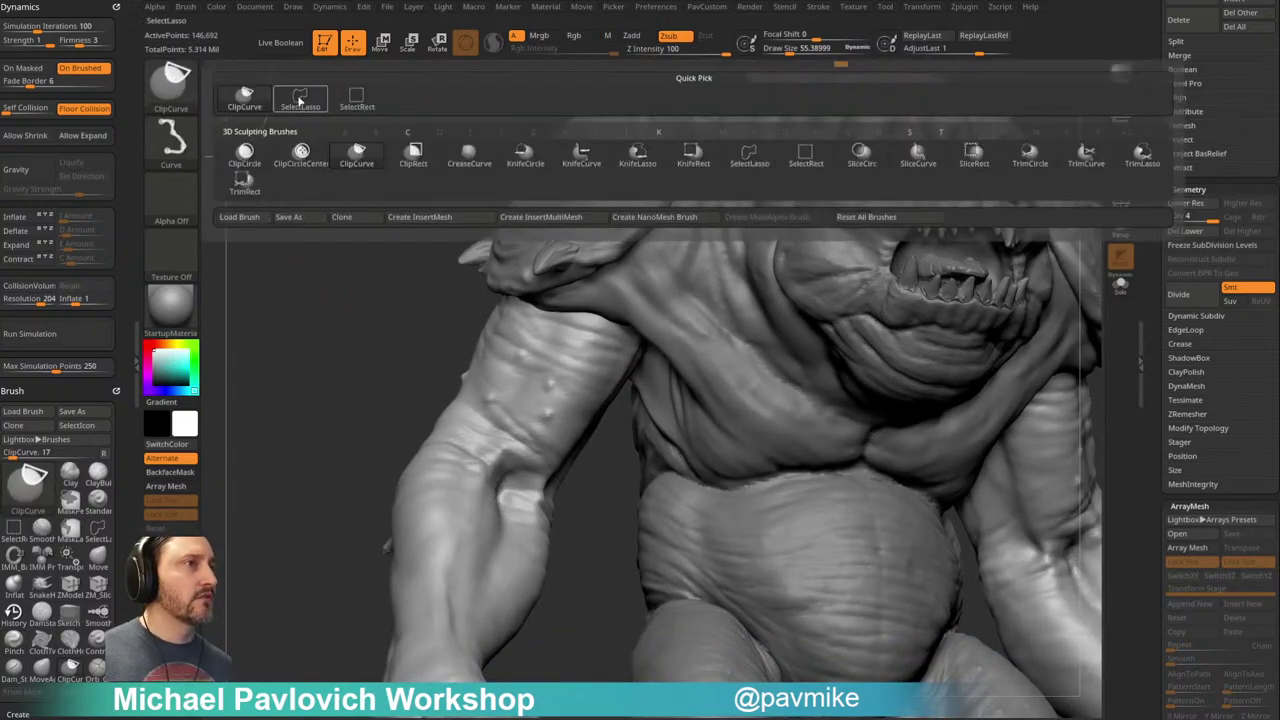
pyautogui.keyDown('ctrl'); pyautogui.keyDown('shift'); pyautogui.click(300, 100); pyautogui.keyUp('shift'); pyautogui.keyUp('ctrl')
pyautogui.keyDown('ctrl'); pyautogui.keyDown('shift'); pyautogui.moveTo(409, 251); pyautogui.dragTo(580, 206); pyautogui.keyUp('shift'); pyautogui.keyUp('ctrl')
pyautogui.moveTo(447, 313); pyautogui.dragTo(450, 342)
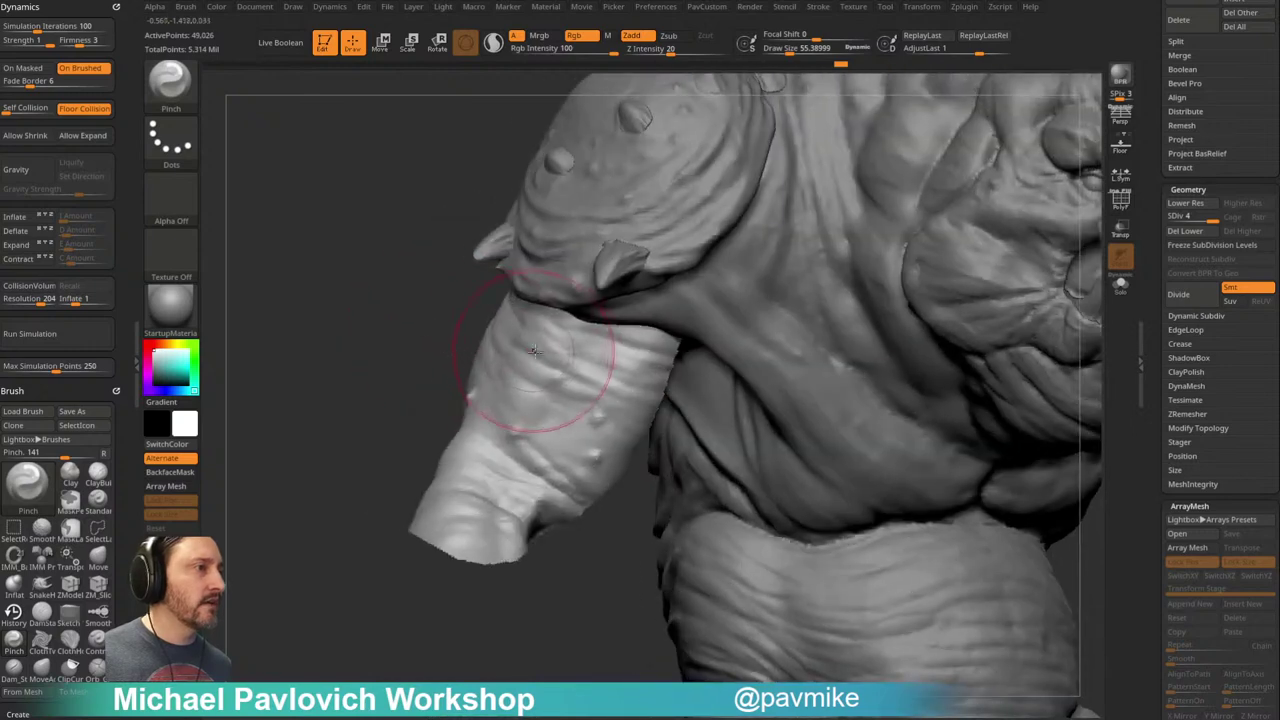
# Step: Reduce the draw size to about 49 and pinch the folds on the upper arm below the shoulder plate
pyautogui.press('[')
pyautogui.press('[')
pyautogui.press('[')
pyautogui.moveTo(566, 349); pyautogui.dragTo(607, 361)
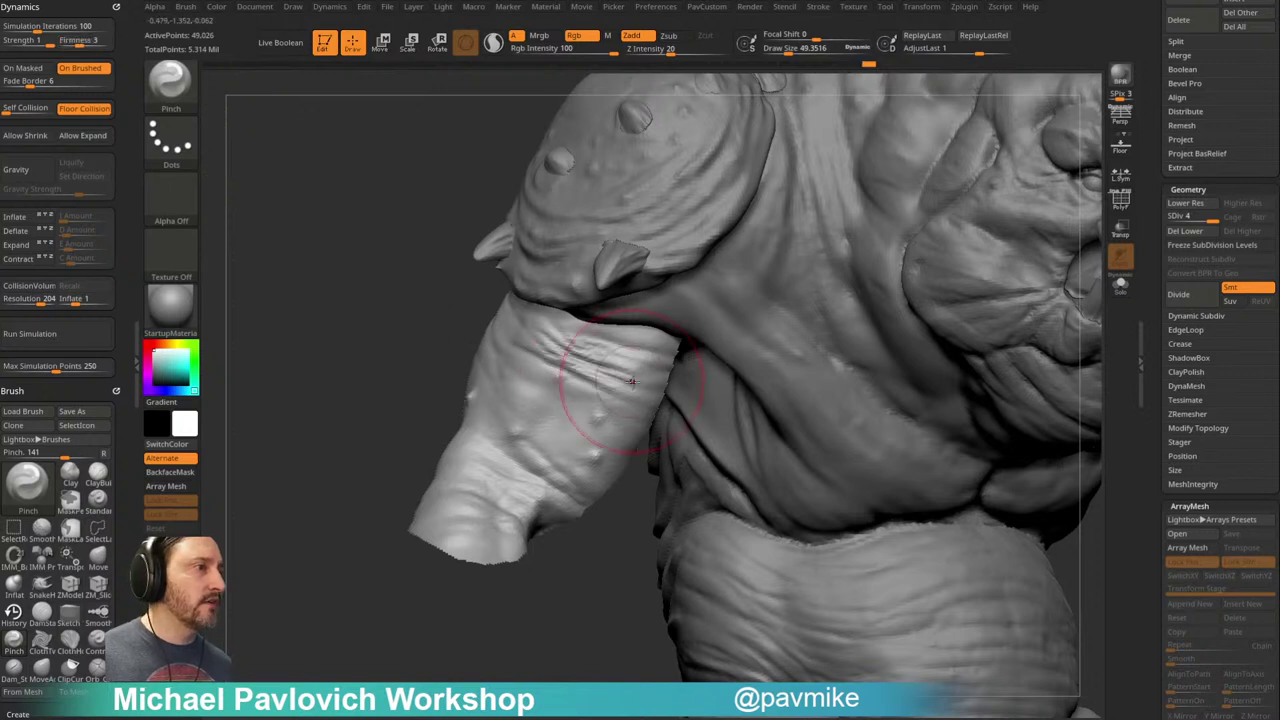
# Step: Undo the last pinch and retry the upper-arm folds with the Dynamics firmness set to 2
pyautogui.hotkey('ctrl', 'z')
pyautogui.click(70, 41)
pyautogui.keyDown('shift'); pyautogui.moveTo(629, 380); pyautogui.dragTo(583, 371); pyautogui.keyUp('shift')
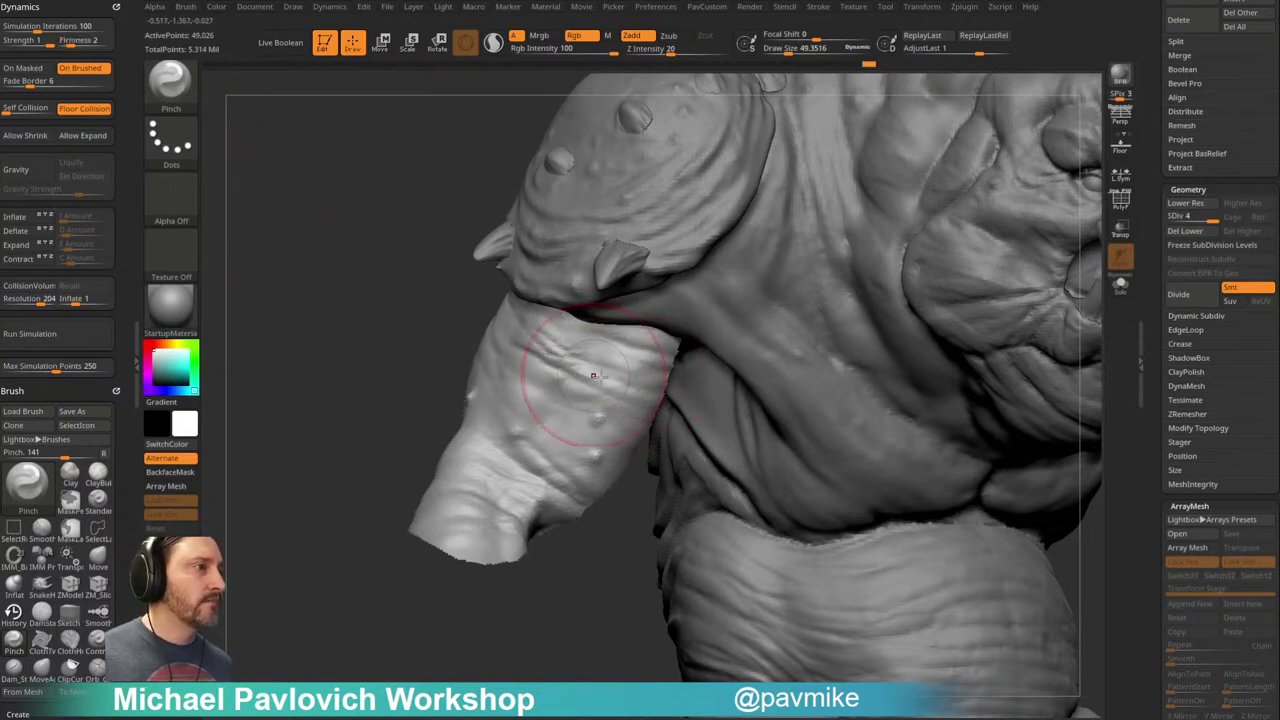
# Step: Set the Dynamics firmness to 3 and unhide the rest of the arms
pyautogui.click(85, 40)
pyautogui.write('3')
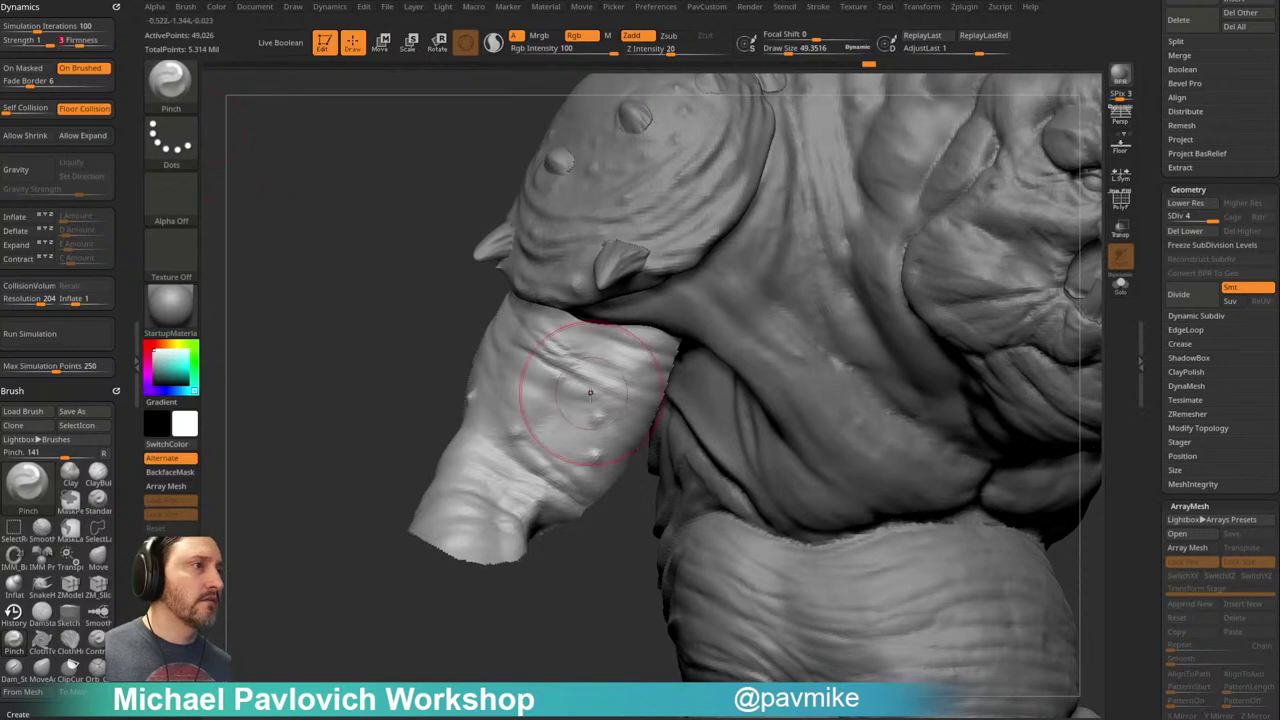
pyautogui.keyDown('alt'); pyautogui.moveTo(447, 399); pyautogui.dragTo(398, 452); pyautogui.keyUp('alt')
pyautogui.keyDown('ctrl'); pyautogui.keyDown('shift'); pyautogui.click(400, 452); pyautogui.keyUp('shift'); pyautogui.keyUp('ctrl')
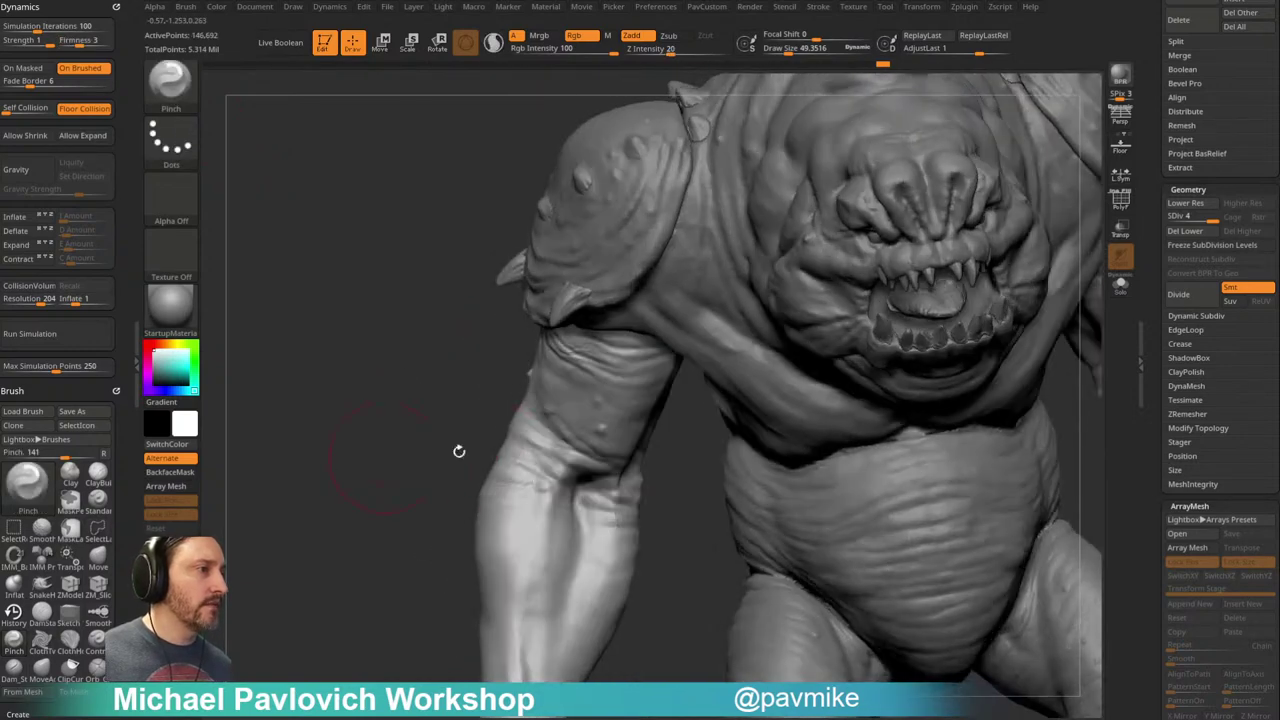
# Step: Pinch the creases at the inner elbow and lower upper arm with a draw size of about 44
pyautogui.moveTo(684, 490); pyautogui.dragTo(628, 485)
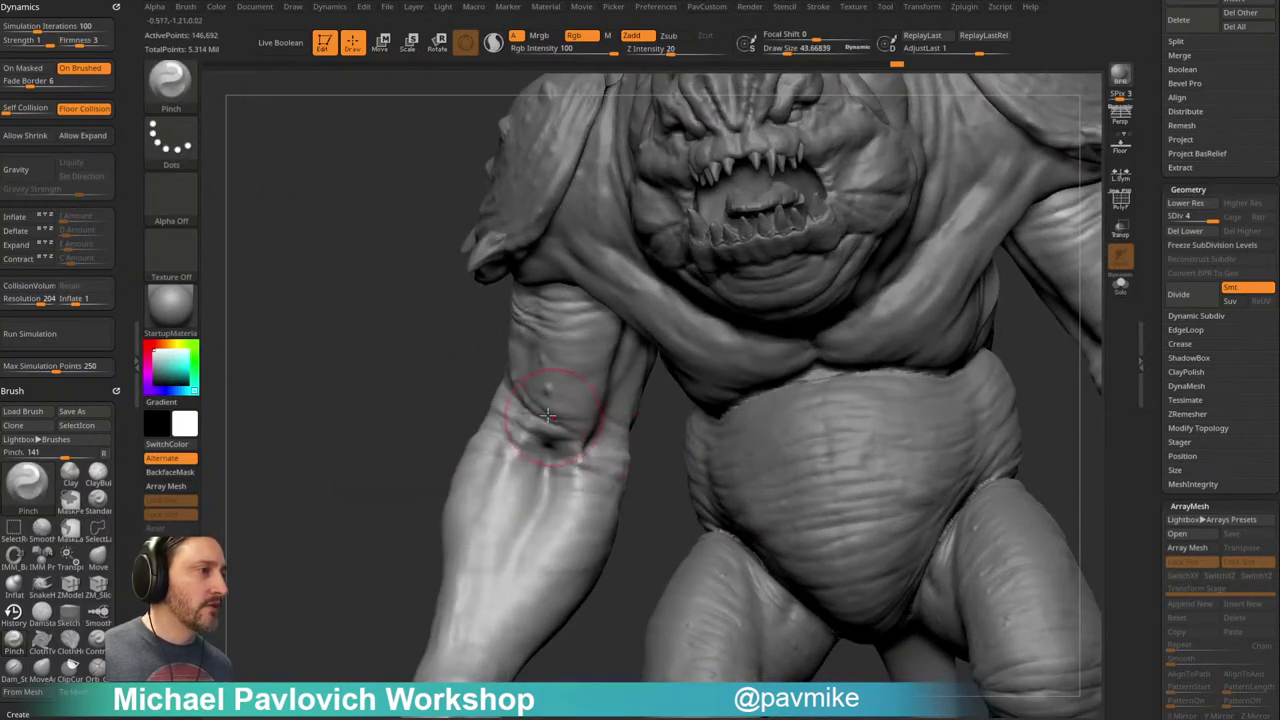
pyautogui.moveTo(421, 434); pyautogui.dragTo(468, 430)
pyautogui.moveTo(543, 414); pyautogui.dragTo(518, 434)
pyautogui.moveTo(377, 377); pyautogui.dragTo(412, 400)
pyautogui.moveTo(537, 451); pyautogui.dragTo(545, 425)
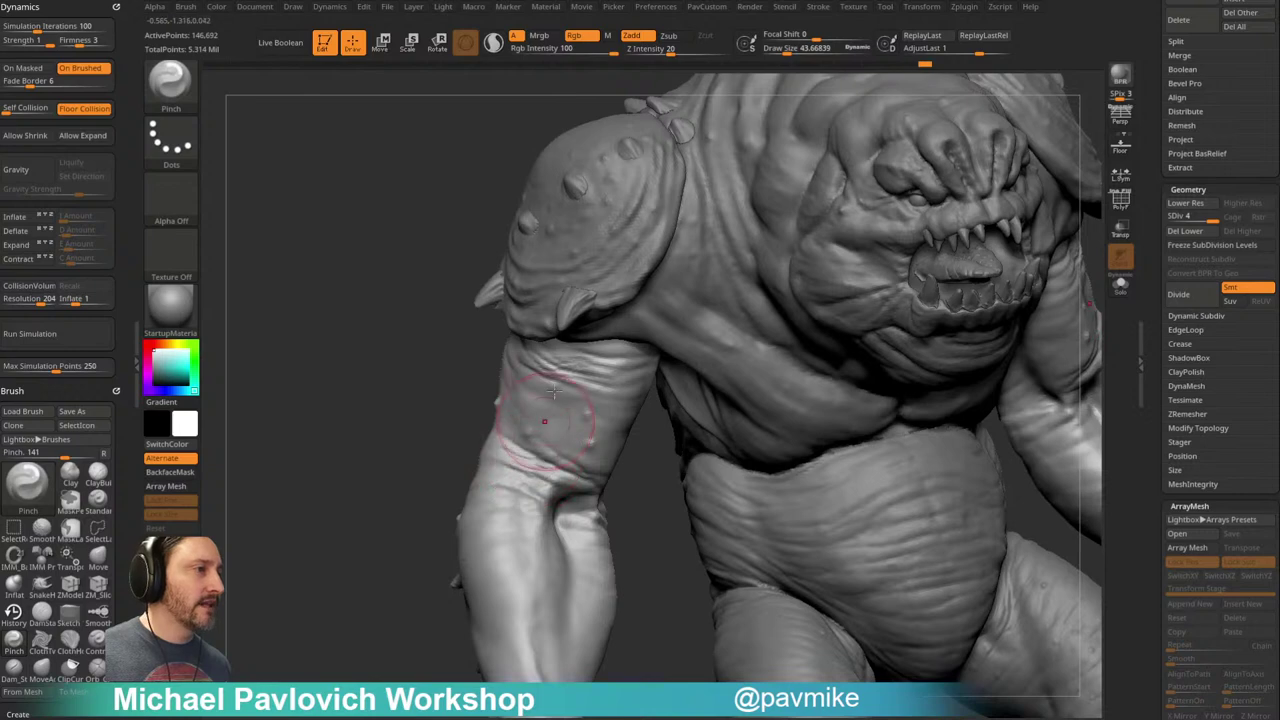
# Step: Pinch the skin folds along the outer side of the upper arm and elbow
pyautogui.moveTo(486, 357)
pyautogui.mouseDown()
pyautogui.moveTo(757, 346)
pyautogui.moveTo(718, 342)
pyautogui.mouseUp()
pyautogui.moveTo(571, 349); pyautogui.dragTo(560, 358)
pyautogui.moveTo(765, 330); pyautogui.dragTo(715, 338)
pyautogui.moveTo(605, 358); pyautogui.dragTo(642, 380)
pyautogui.moveTo(738, 377); pyautogui.dragTo(728, 350)
pyautogui.moveTo(590, 328); pyautogui.dragTo(600, 362)
pyautogui.moveTo(730, 345); pyautogui.dragTo(785, 342)
# Step: Tighten the skin folds across the back of the elbow with the Pinch brush
pyautogui.moveTo(615, 415); pyautogui.dragTo(552, 438)
pyautogui.moveTo(688, 380); pyautogui.dragTo(706, 352)
pyautogui.moveTo(585, 432)
pyautogui.mouseDown()
pyautogui.moveTo(605, 437)
pyautogui.moveTo(720, 374)
pyautogui.moveTo(606, 414)
pyautogui.mouseUp()
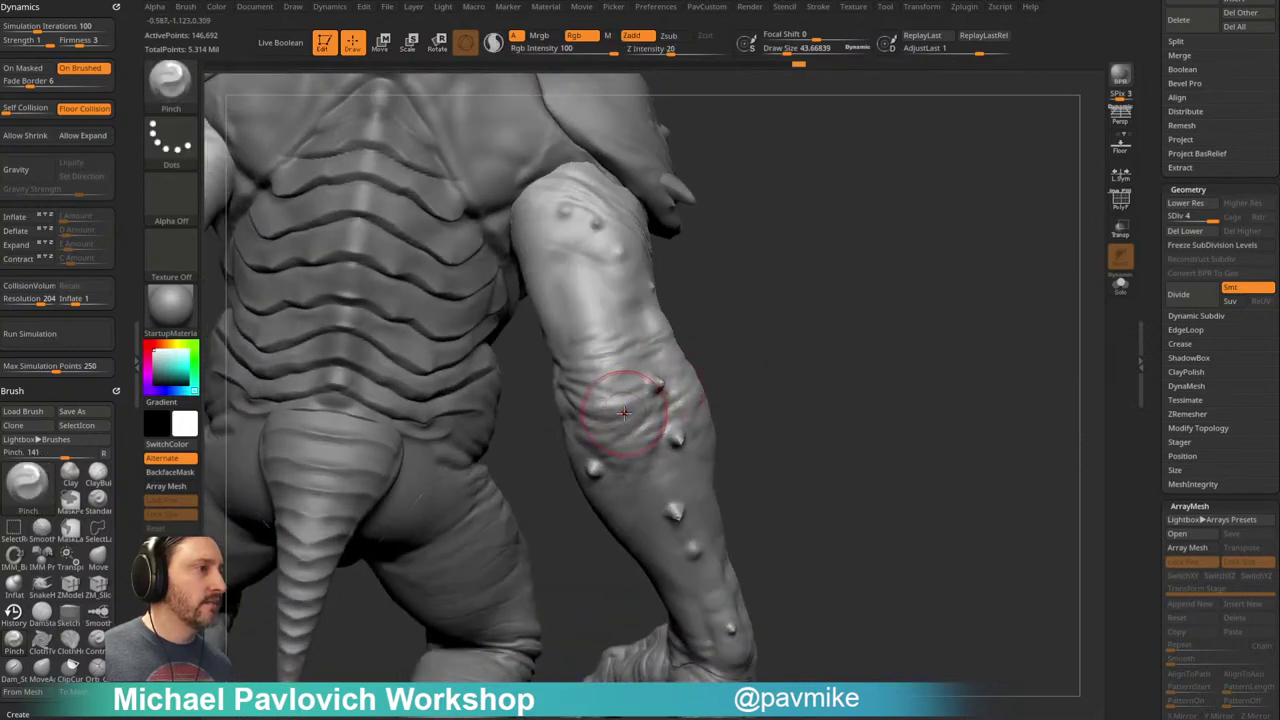
pyautogui.moveTo(690, 372); pyautogui.dragTo(746, 360)
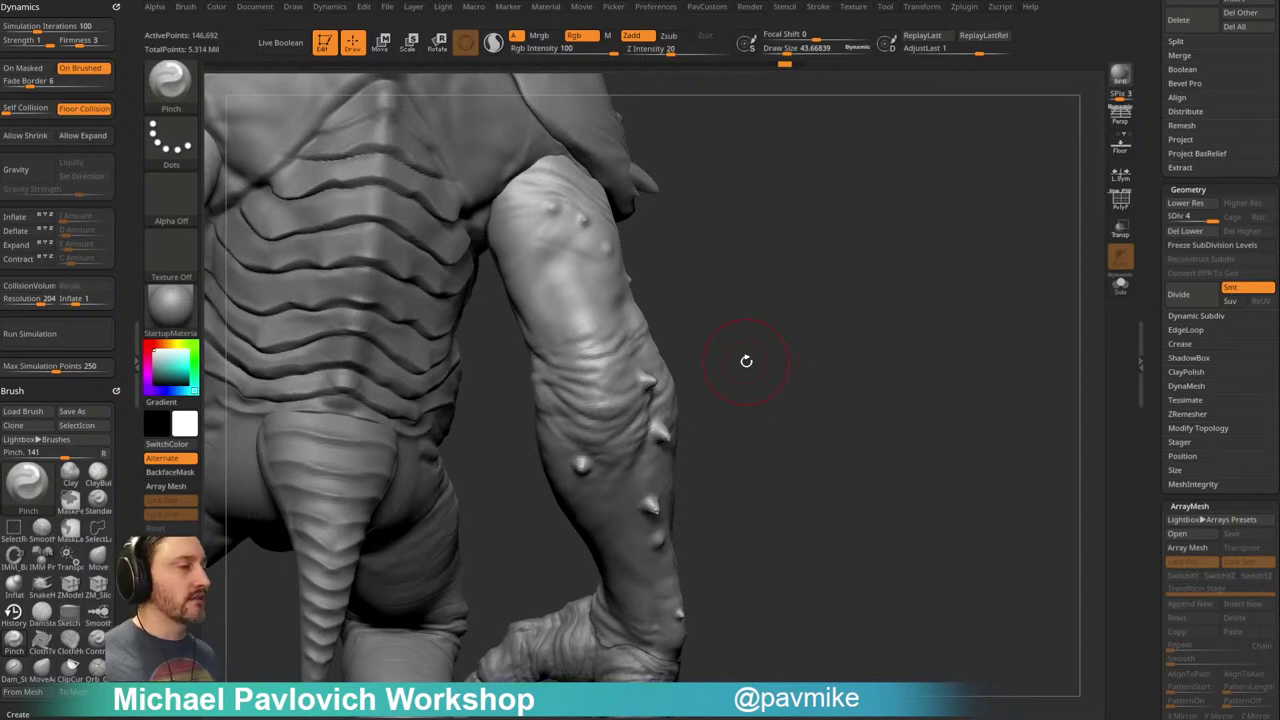
pyautogui.moveTo(745, 315); pyautogui.dragTo(783, 280)
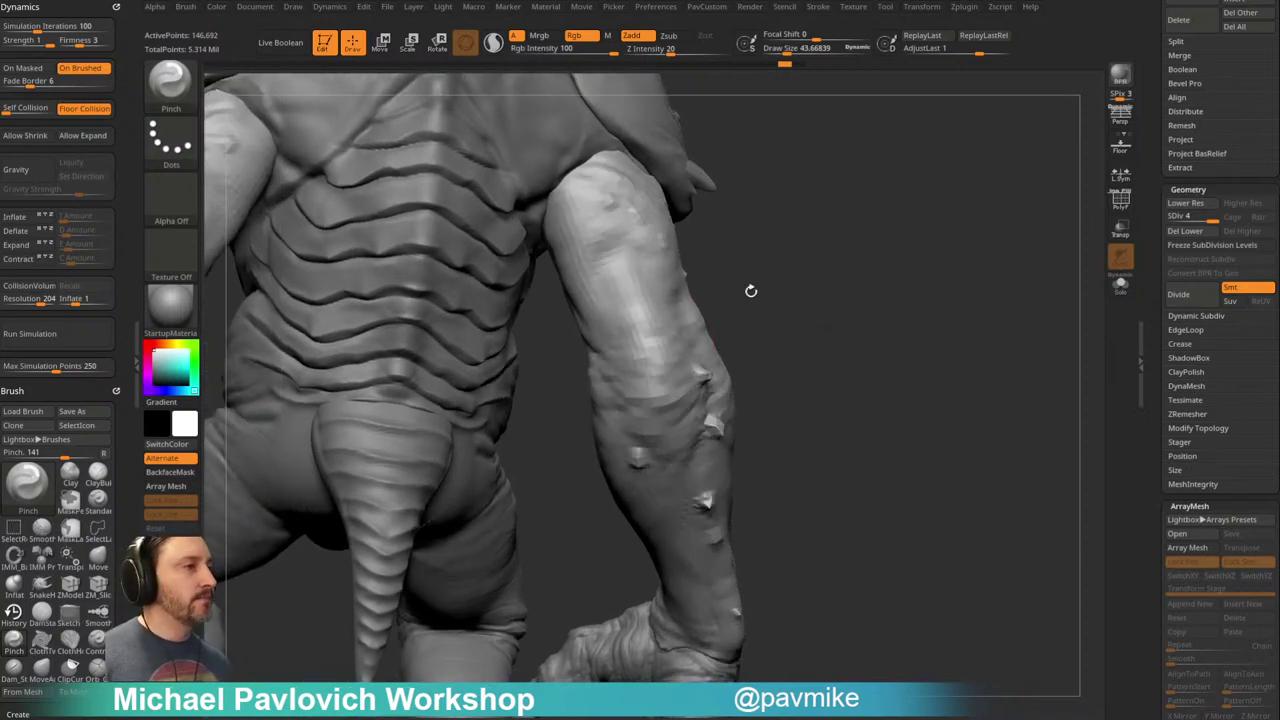
pyautogui.moveTo(648, 346)
pyautogui.mouseDown()
pyautogui.moveTo(642, 394)
pyautogui.moveTo(672, 394)
pyautogui.moveTo(640, 380)
pyautogui.mouseUp()
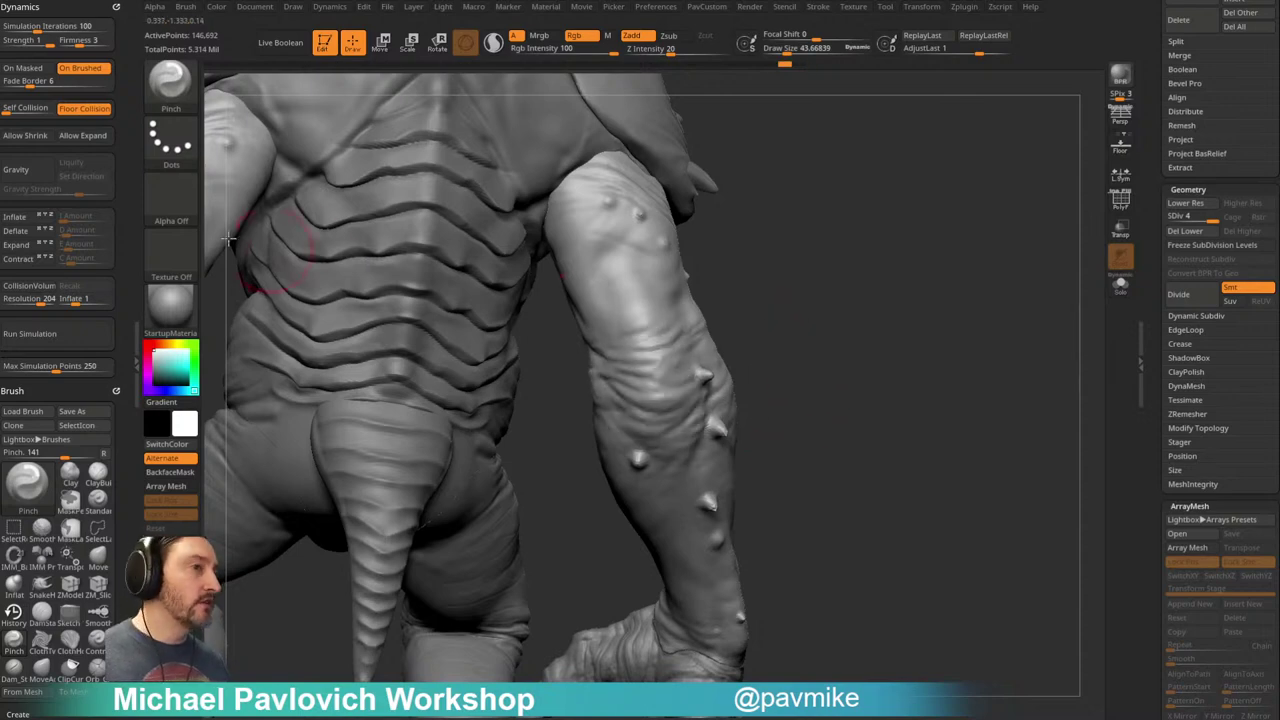
# Step: Pinch the skin folds across the back of the elbow with a draw size of about 41
pyautogui.click(18, 246)
pyautogui.moveTo(243, 266)
pyautogui.mouseDown()
pyautogui.moveTo(780, 346)
pyautogui.moveTo(651, 400)
pyautogui.mouseUp()
pyautogui.moveTo(746, 371); pyautogui.dragTo(700, 372)
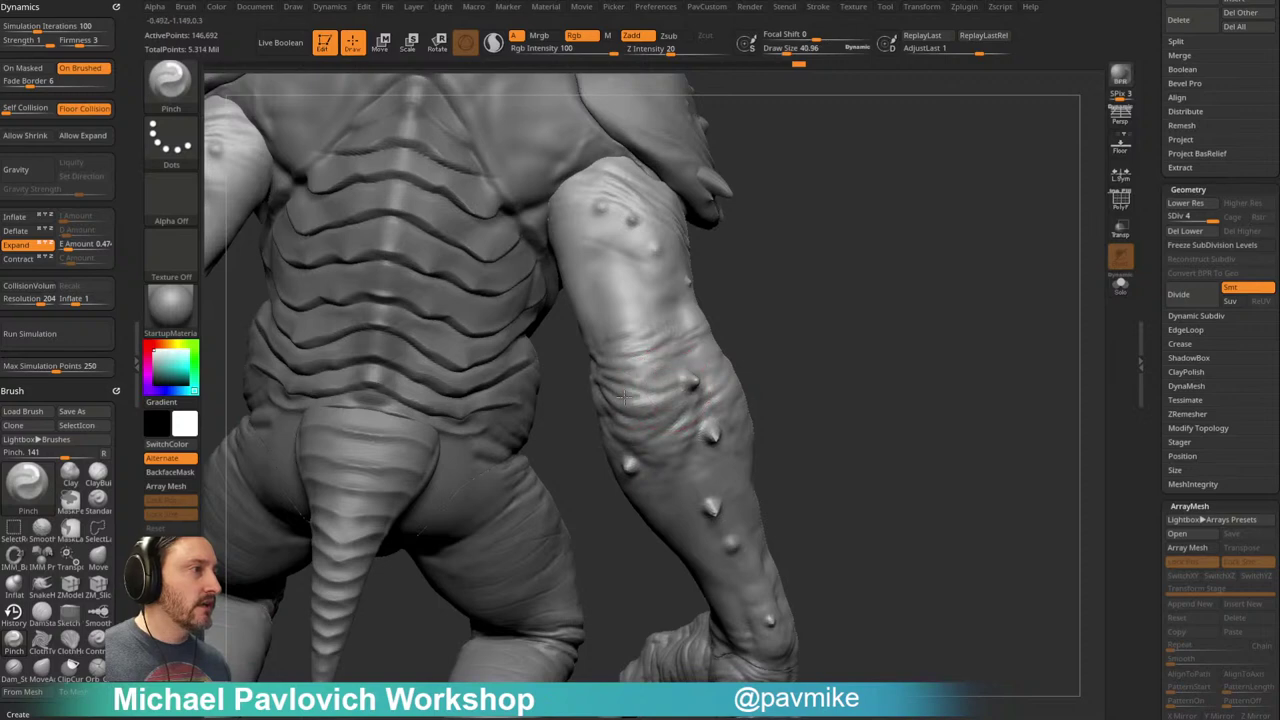
pyautogui.moveTo(827, 351)
pyautogui.mouseDown()
pyautogui.moveTo(857, 349)
pyautogui.moveTo(777, 366)
pyautogui.moveTo(678, 364)
pyautogui.mouseUp()
pyautogui.moveTo(801, 336); pyautogui.dragTo(652, 396)
pyautogui.moveTo(755, 351); pyautogui.dragTo(820, 291)
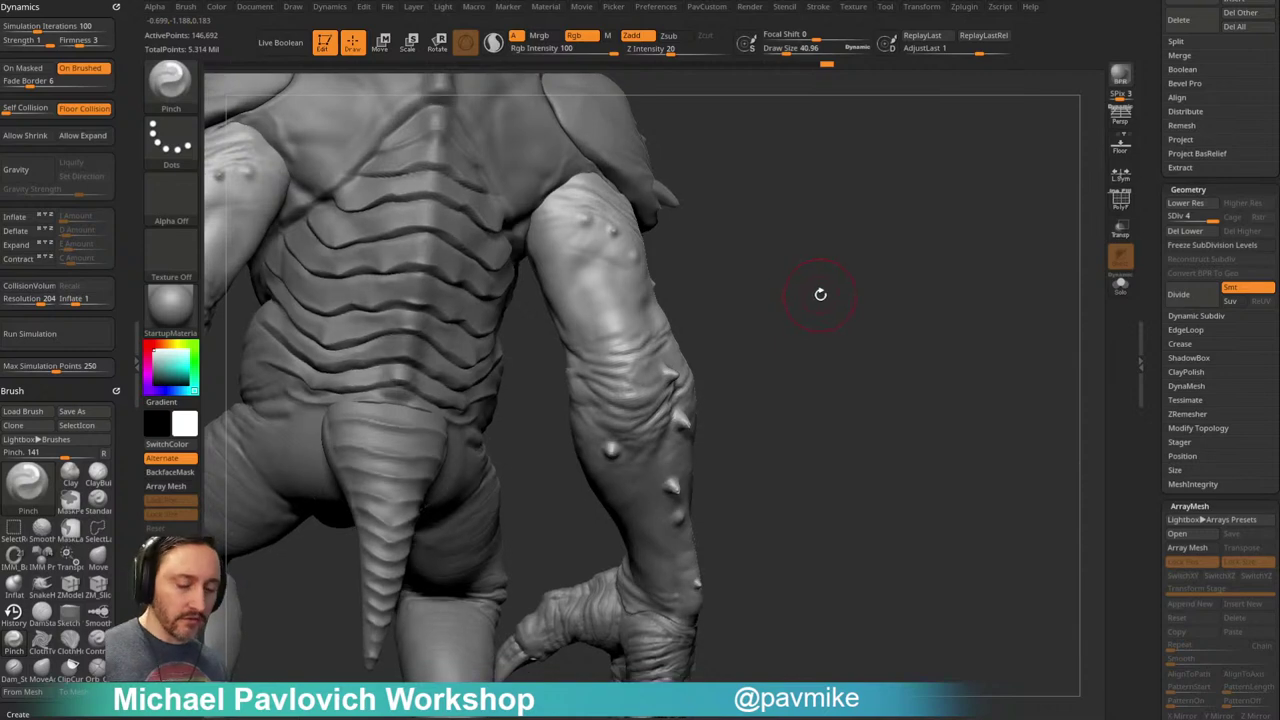
# Step: Accentuate the folds around the elbow and lower upper arm with the ContrastTarget brush
pyautogui.press('b')
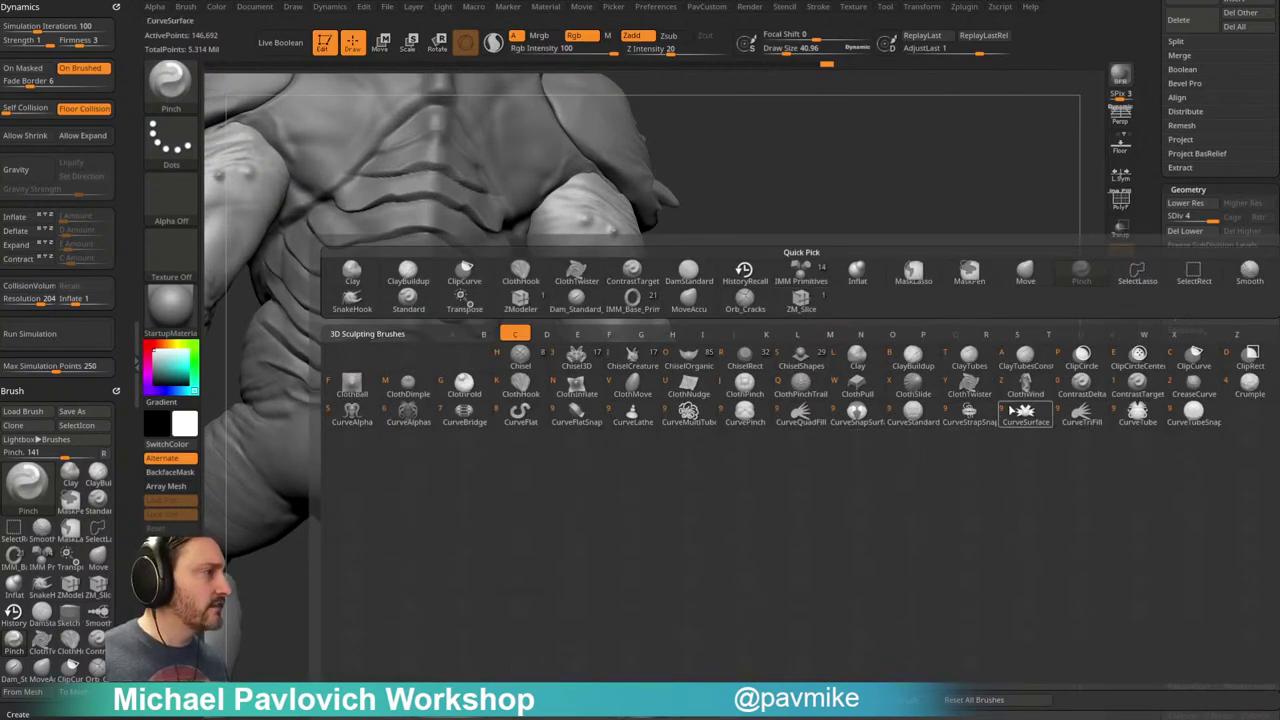
pyautogui.click(1126, 396)
pyautogui.moveTo(851, 340)
pyautogui.mouseDown()
pyautogui.moveTo(923, 391)
pyautogui.moveTo(805, 388)
pyautogui.mouseUp()
pyautogui.moveTo(728, 430); pyautogui.dragTo(711, 385)
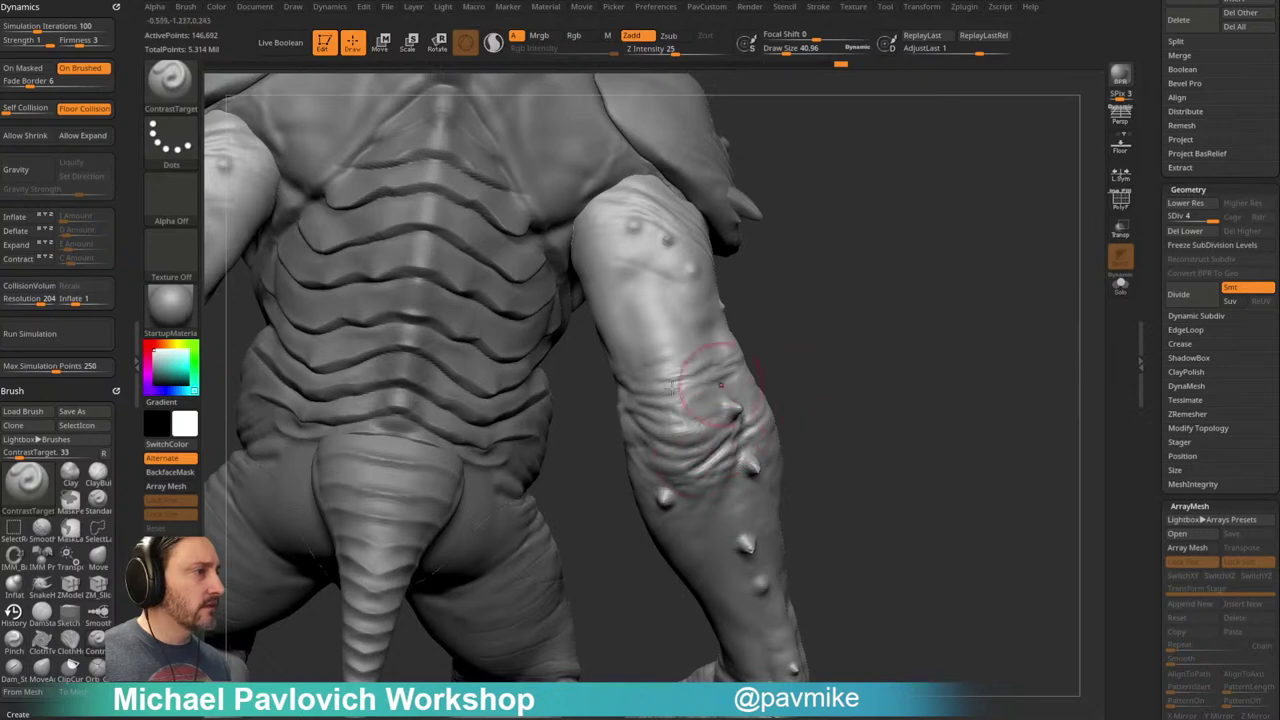
pyautogui.moveTo(807, 323)
pyautogui.mouseDown()
pyautogui.moveTo(840, 317)
pyautogui.moveTo(962, 368)
pyautogui.moveTo(842, 380)
pyautogui.mouseUp()
pyautogui.moveTo(626, 357); pyautogui.dragTo(648, 355)
pyautogui.moveTo(580, 440); pyautogui.dragTo(511, 466)
pyautogui.moveTo(574, 369)
pyautogui.keyDown('alt'); pyautogui.mouseDown()
pyautogui.moveTo(534, 434)
pyautogui.moveTo(540, 463)
pyautogui.moveTo(586, 430)
pyautogui.moveTo(592, 455)
pyautogui.mouseUp(); pyautogui.keyUp('alt')
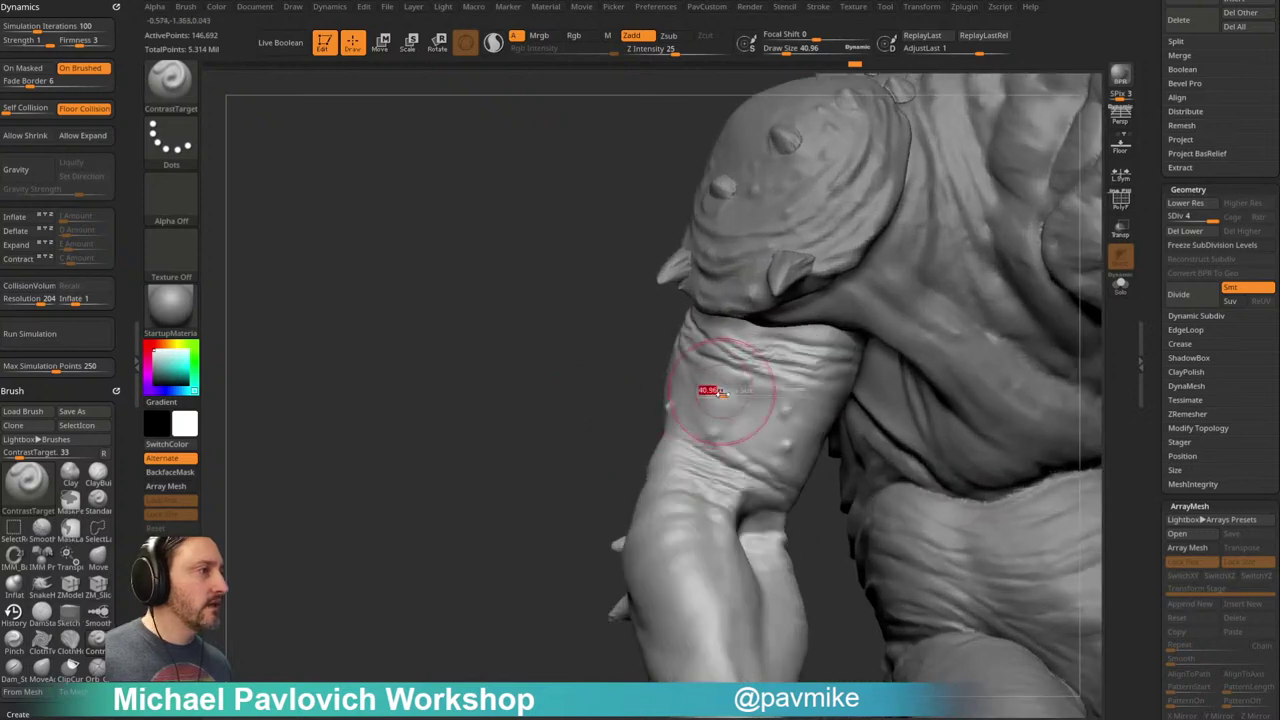
# Step: Lower the arms to subdivision level 3 and smooth the folds on the upper arm and elbow
pyautogui.click(1187, 203)
pyautogui.moveTo(712, 352)
pyautogui.keyDown('shift'); pyautogui.mouseDown()
pyautogui.moveTo(815, 375)
pyautogui.moveTo(737, 346)
pyautogui.moveTo(805, 388)
pyautogui.moveTo(808, 350)
pyautogui.mouseUp(); pyautogui.keyUp('shift')
pyautogui.moveTo(590, 388); pyautogui.dragTo(655, 392)
pyautogui.moveTo(672, 335)
pyautogui.keyDown('shift'); pyautogui.mouseDown()
pyautogui.moveTo(820, 379)
pyautogui.moveTo(686, 374)
pyautogui.mouseUp(); pyautogui.keyUp('shift')
pyautogui.moveTo(651, 303)
pyautogui.mouseDown()
pyautogui.moveTo(906, 349)
pyautogui.moveTo(625, 485)
pyautogui.moveTo(668, 481)
pyautogui.mouseUp()
pyautogui.moveTo(815, 385)
pyautogui.mouseDown()
pyautogui.moveTo(840, 377)
pyautogui.moveTo(890, 392)
pyautogui.mouseUp()
pyautogui.keyDown('shift'); pyautogui.moveTo(735, 440); pyautogui.dragTo(660, 460); pyautogui.keyUp('shift')
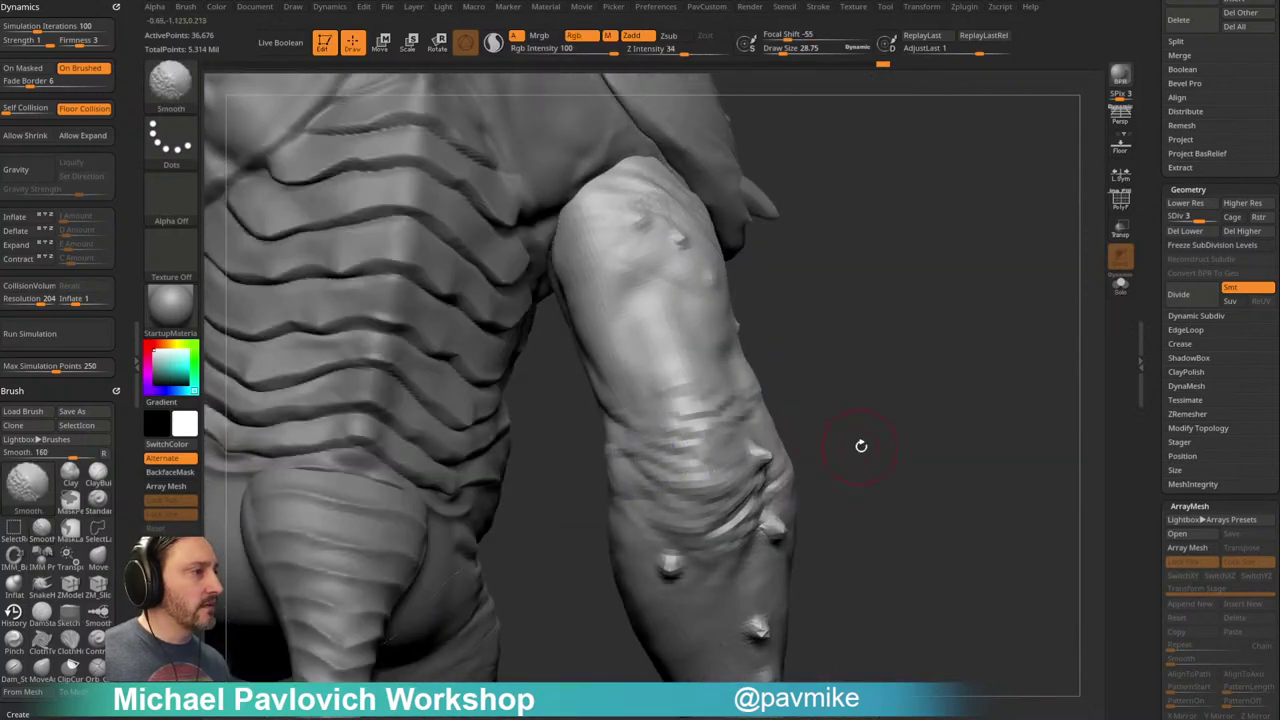
pyautogui.moveTo(857, 446); pyautogui.dragTo(775, 442)
pyautogui.moveTo(900, 432); pyautogui.dragTo(941, 348)
# Step: Return the arms to subdivision level 4 and smooth the back of the arm at intensity 48
pyautogui.click(1209, 217)
pyautogui.press('s')
pyautogui.keyDown('shift'); pyautogui.moveTo(749, 278); pyautogui.dragTo(800, 320); pyautogui.keyUp('shift')
pyautogui.moveTo(960, 325)
pyautogui.mouseDown()
pyautogui.moveTo(835, 314)
pyautogui.moveTo(740, 267)
pyautogui.mouseUp()
pyautogui.moveTo(940, 371); pyautogui.dragTo(853, 327, button='right')
pyautogui.keyDown('shift'); pyautogui.moveTo(769, 291); pyautogui.dragTo(846, 309); pyautogui.keyUp('shift')
pyautogui.moveTo(870, 445)
pyautogui.mouseDown()
pyautogui.moveTo(838, 400)
pyautogui.moveTo(800, 420)
pyautogui.mouseUp()
pyautogui.moveTo(885, 452)
pyautogui.mouseDown()
pyautogui.moveTo(889, 437)
pyautogui.moveTo(1016, 377)
pyautogui.mouseUp()
pyautogui.keyDown('shift'); pyautogui.moveTo(908, 371); pyautogui.dragTo(914, 418); pyautogui.keyUp('shift')
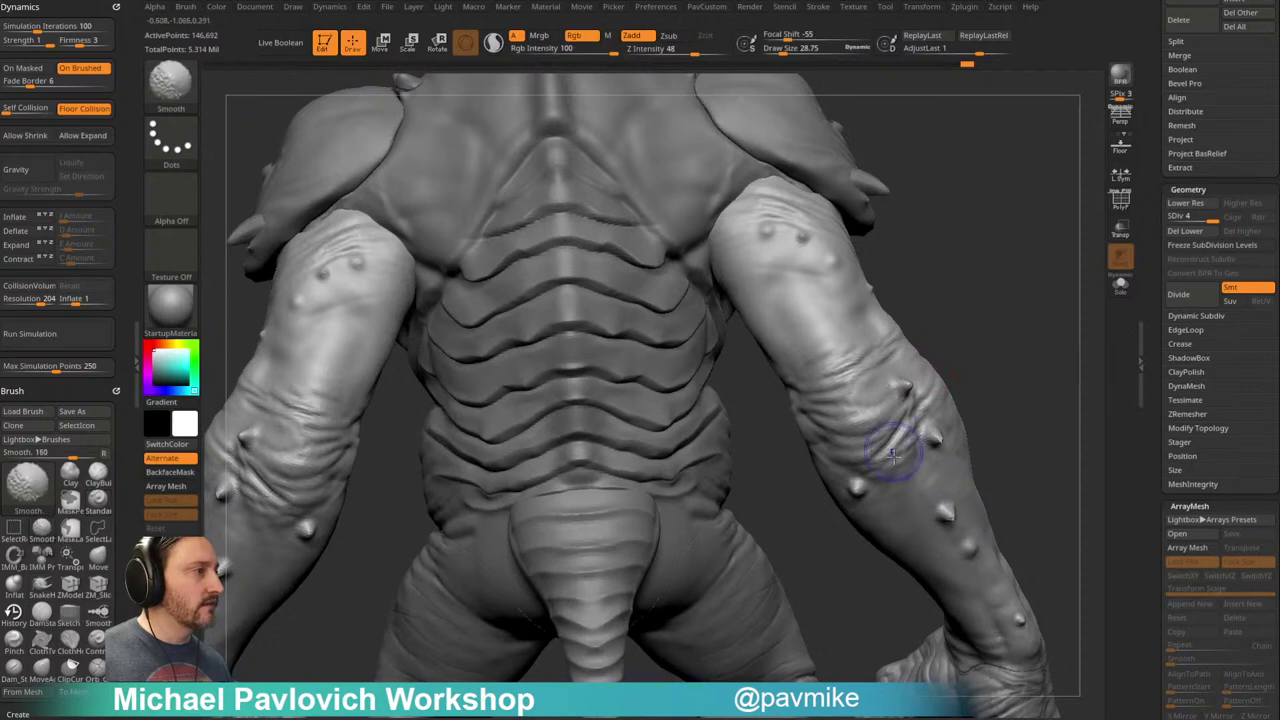
pyautogui.moveTo(960, 345); pyautogui.dragTo(840, 322)
pyautogui.moveTo(969, 274)
pyautogui.mouseDown()
pyautogui.moveTo(934, 360)
pyautogui.moveTo(966, 283)
pyautogui.moveTo(966, 317)
pyautogui.moveTo(902, 302)
pyautogui.mouseUp()
# Step: Carve skin creases across the back of the upper arm using the Dam_Standard_02 brush at intensity 10 and draw size about 69
pyautogui.press('b')
pyautogui.press('d')
pyautogui.press('s')
pyautogui.keyDown('alt'); pyautogui.moveTo(843, 348); pyautogui.dragTo(806, 372); pyautogui.keyUp('alt')
pyautogui.press('s')
pyautogui.moveTo(762, 402); pyautogui.dragTo(745, 404)
pyautogui.moveTo(815, 321)
pyautogui.mouseDown()
pyautogui.moveTo(900, 334)
pyautogui.moveTo(903, 346)
pyautogui.moveTo(907, 281)
pyautogui.moveTo(785, 427)
pyautogui.moveTo(846, 377)
pyautogui.mouseUp()
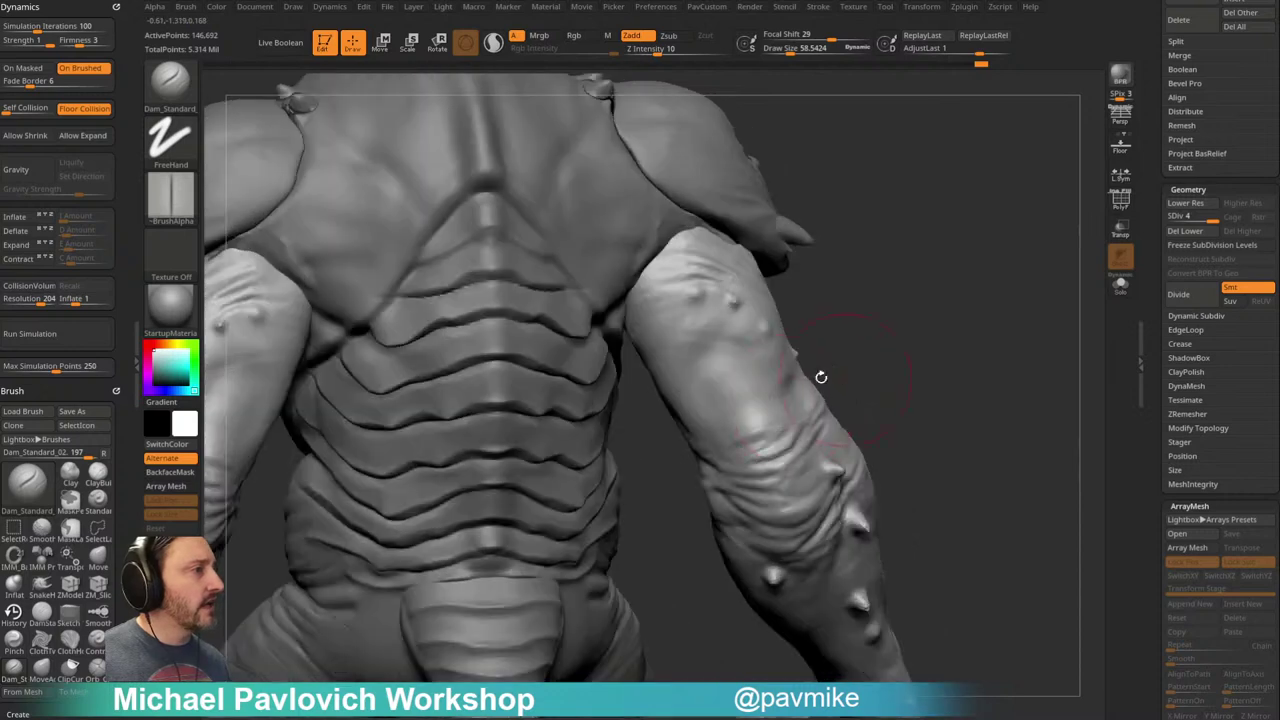
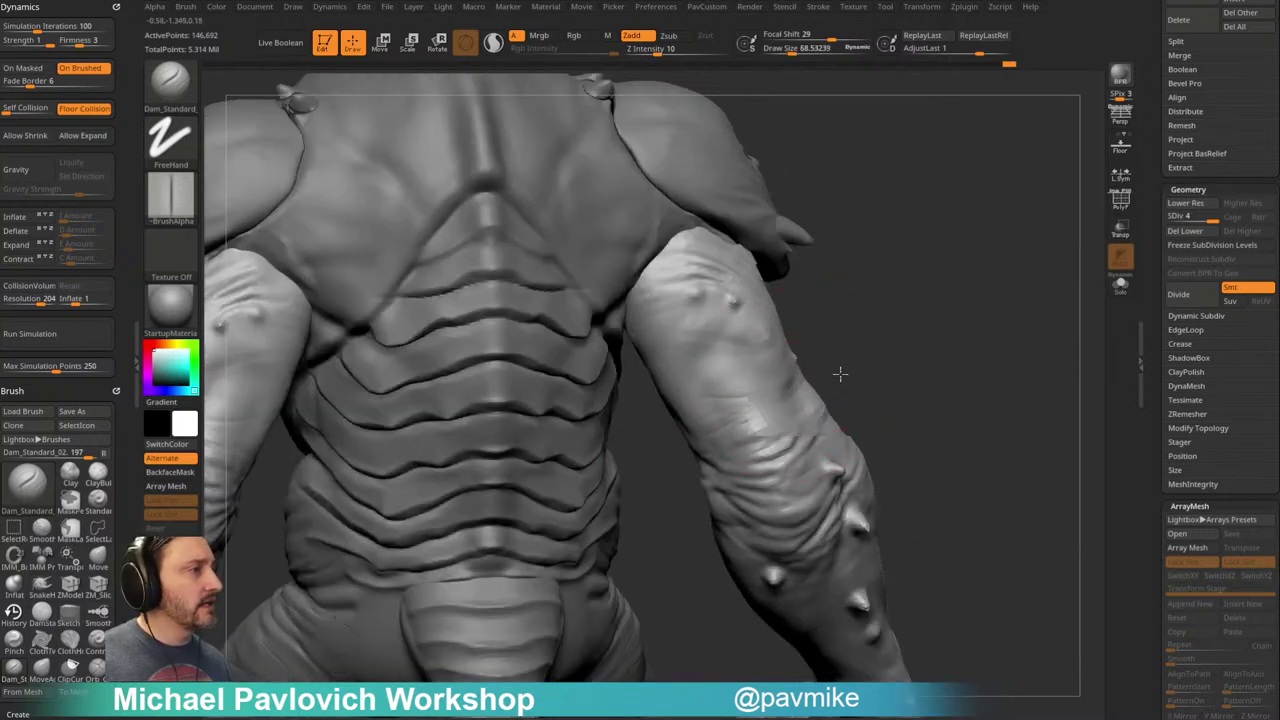
pyautogui.moveTo(838, 355); pyautogui.dragTo(764, 418)
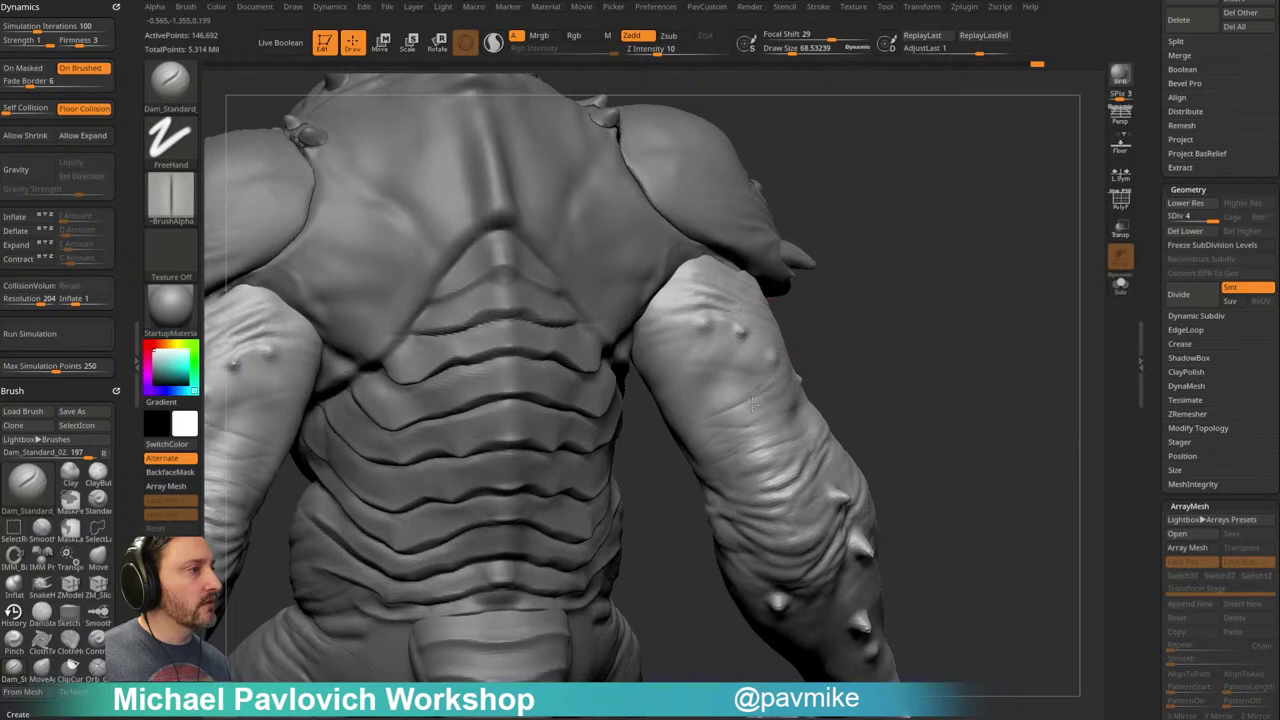
# Step: Carve wrinkles around the elbow spikes and along the back of the elbow
pyautogui.moveTo(673, 403)
pyautogui.mouseDown()
pyautogui.moveTo(865, 334)
pyautogui.moveTo(732, 400)
pyautogui.moveTo(868, 362)
pyautogui.moveTo(898, 375)
pyautogui.moveTo(906, 320)
pyautogui.mouseUp()
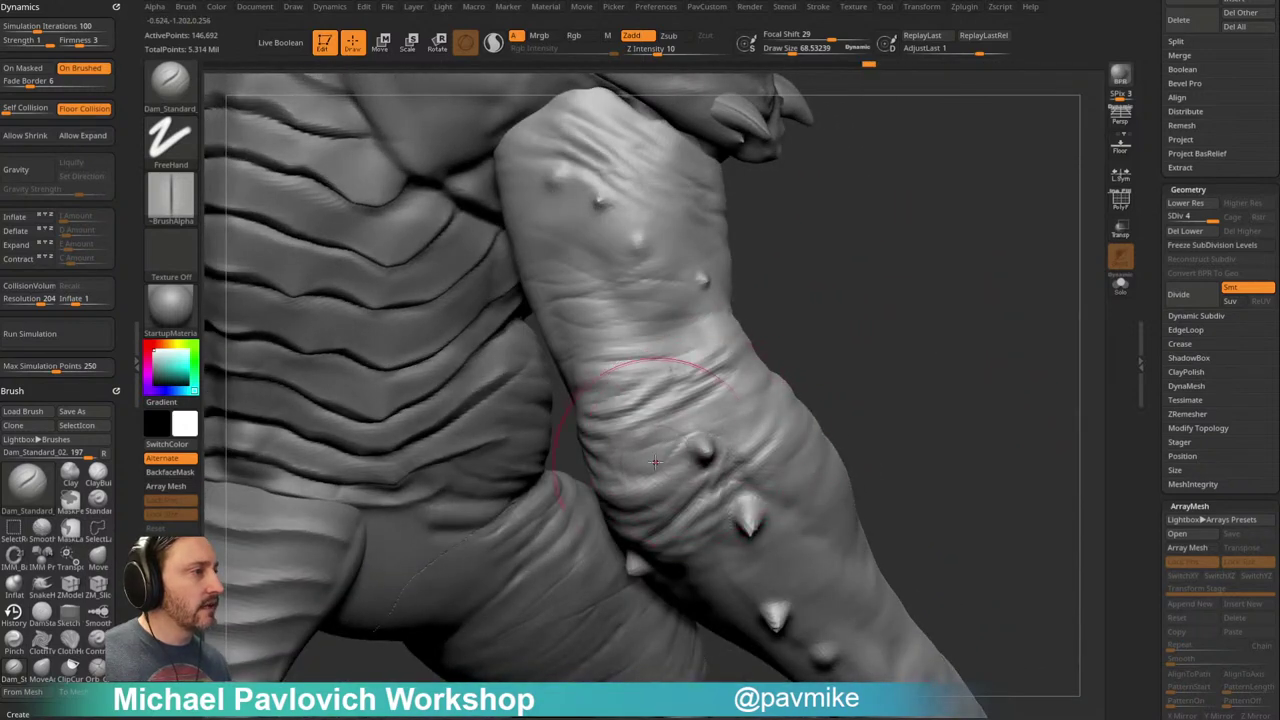
pyautogui.moveTo(866, 405)
pyautogui.mouseDown()
pyautogui.moveTo(758, 430)
pyautogui.moveTo(712, 457)
pyautogui.mouseUp()
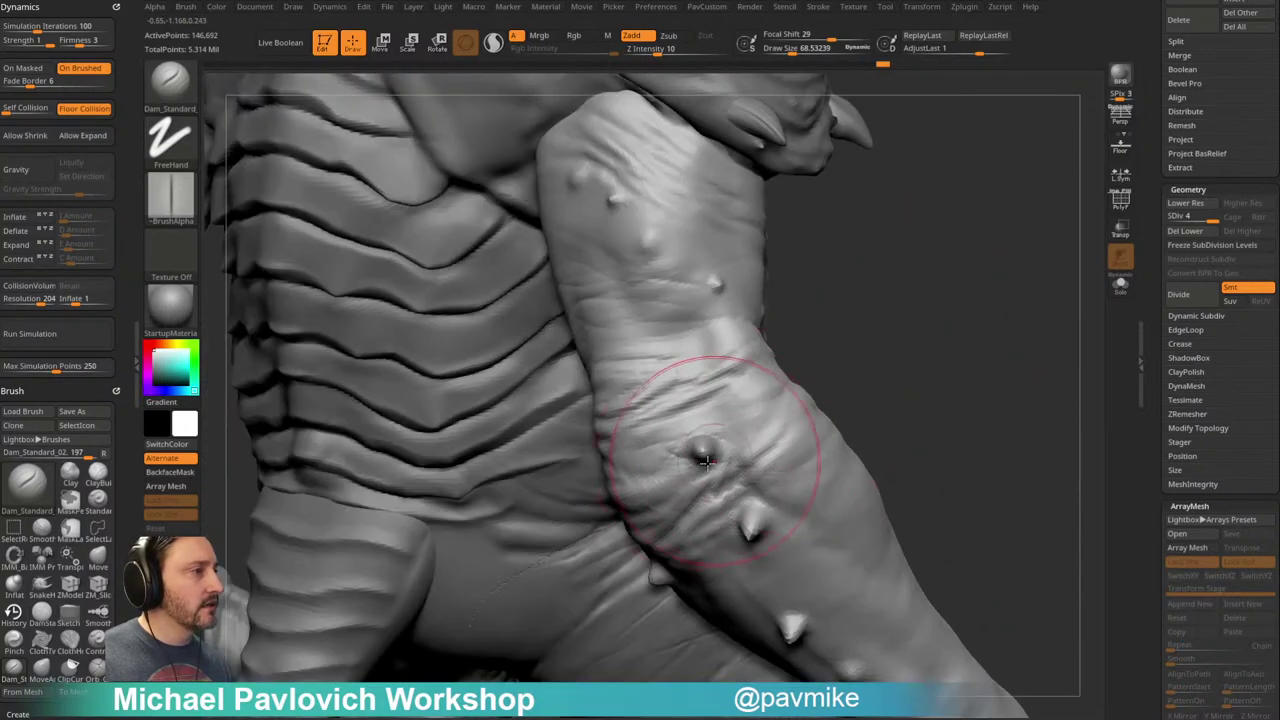
pyautogui.moveTo(870, 400)
pyautogui.mouseDown()
pyautogui.moveTo(842, 400)
pyautogui.moveTo(888, 391)
pyautogui.moveTo(887, 352)
pyautogui.moveTo(718, 420)
pyautogui.mouseUp()
pyautogui.moveTo(867, 427); pyautogui.dragTo(900, 385)
pyautogui.moveTo(747, 448); pyautogui.dragTo(758, 438)
pyautogui.moveTo(862, 397); pyautogui.dragTo(900, 391)
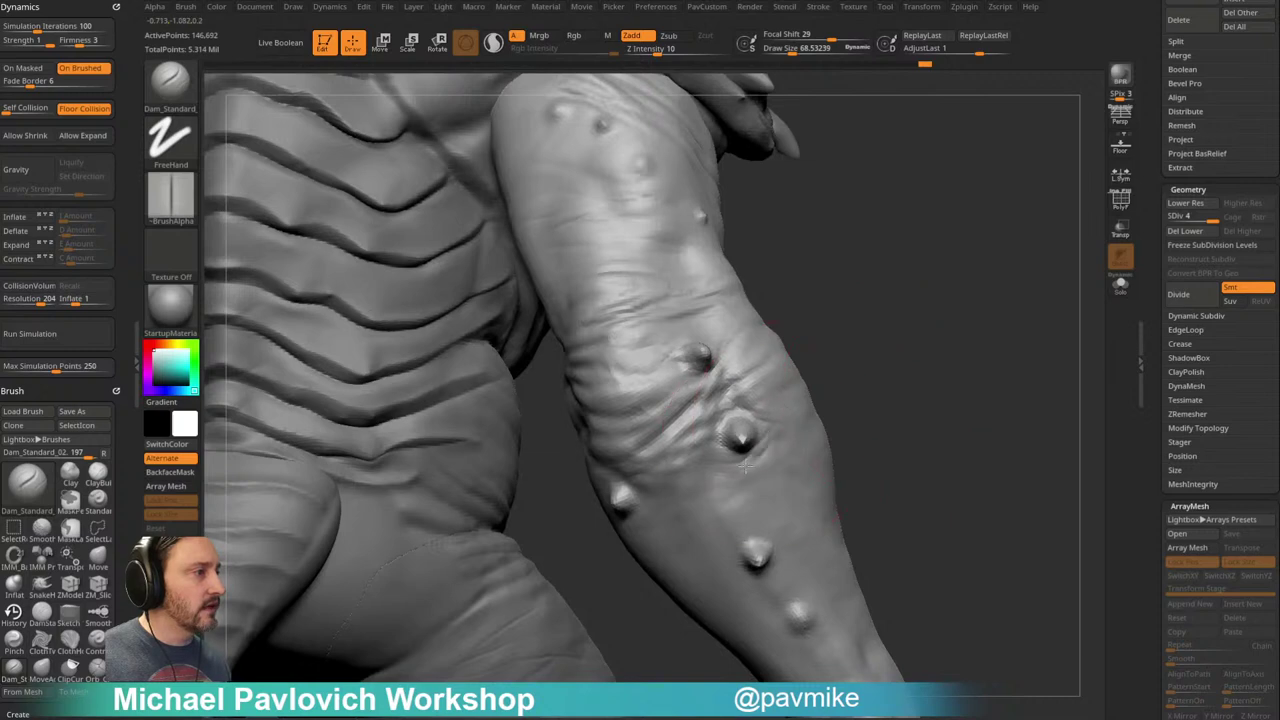
pyautogui.moveTo(820, 414)
pyautogui.mouseDown()
pyautogui.moveTo(810, 400)
pyautogui.moveTo(720, 452)
pyautogui.mouseUp()
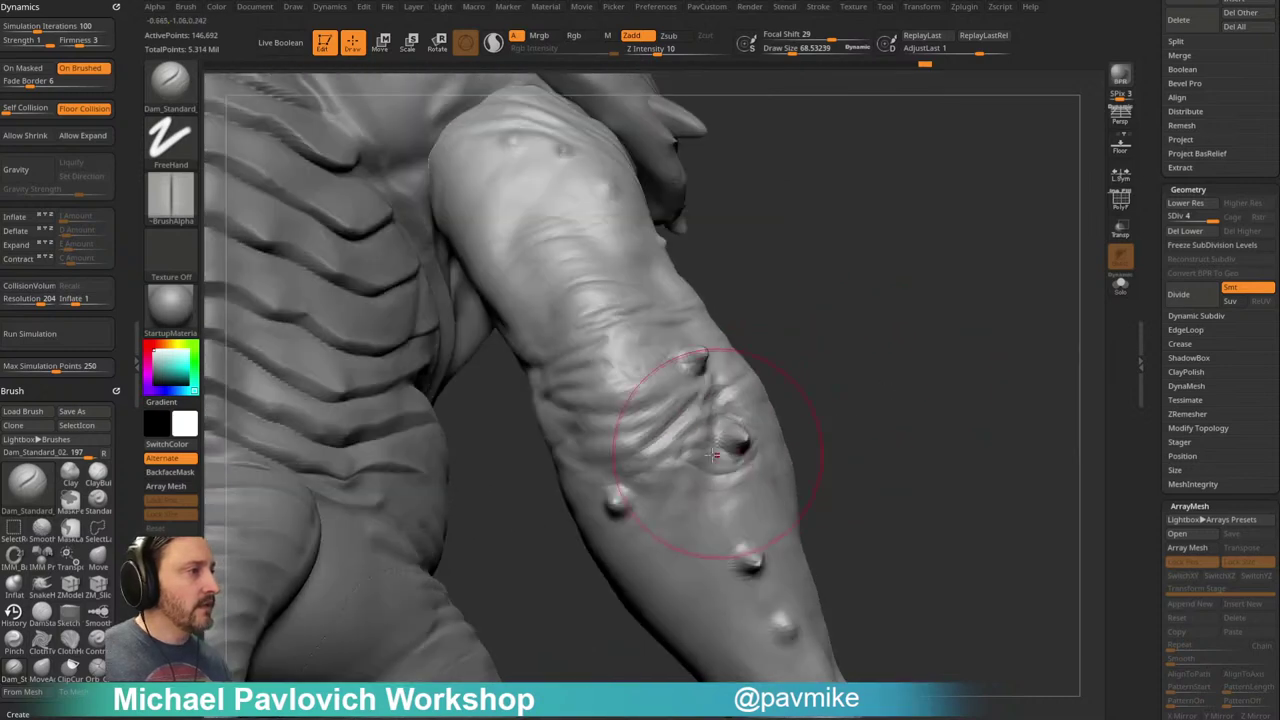
pyautogui.moveTo(829, 387)
pyautogui.mouseDown()
pyautogui.moveTo(860, 393)
pyautogui.moveTo(757, 412)
pyautogui.moveTo(880, 323)
pyautogui.moveTo(762, 410)
pyautogui.moveTo(789, 403)
pyautogui.moveTo(680, 460)
pyautogui.moveTo(863, 380)
pyautogui.moveTo(858, 362)
pyautogui.moveTo(866, 383)
pyautogui.moveTo(661, 411)
pyautogui.mouseUp()
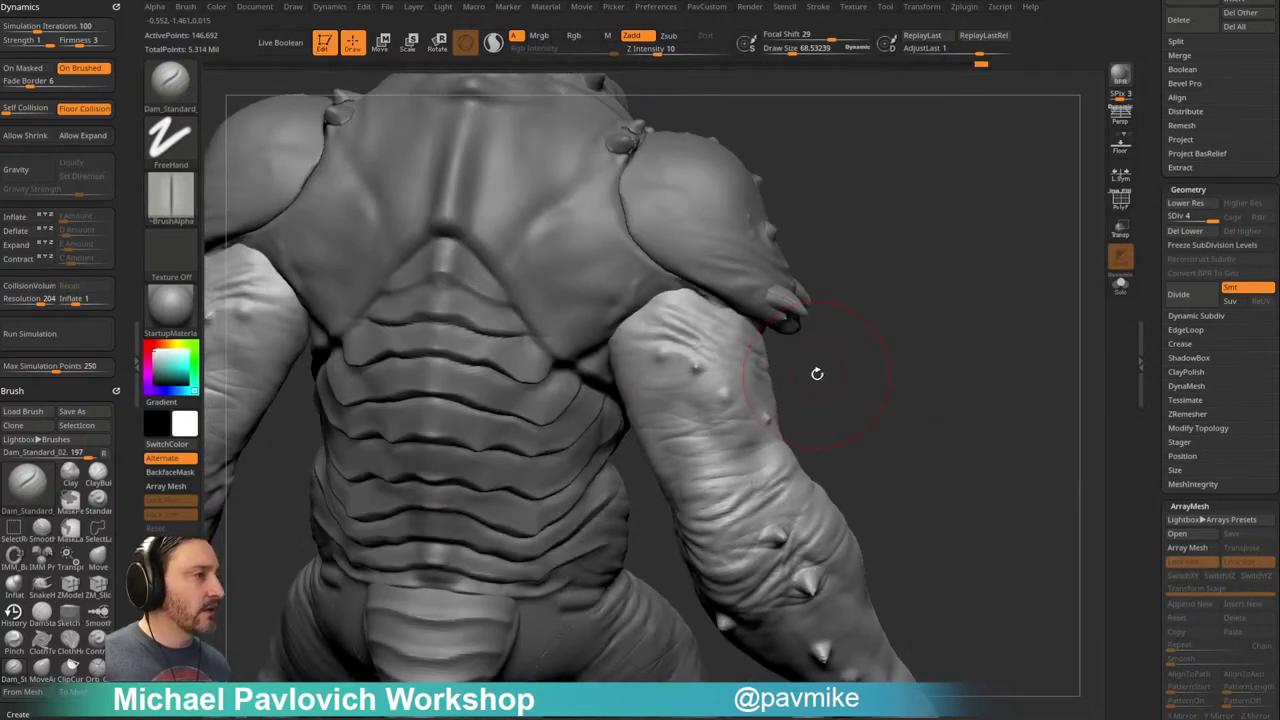
# Step: Carve finer wrinkles around the bumps on the upper arm below the shoulder with a draw size of about 52
pyautogui.moveTo(837, 323)
pyautogui.mouseDown()
pyautogui.moveTo(829, 346)
pyautogui.moveTo(837, 327)
pyautogui.mouseUp()
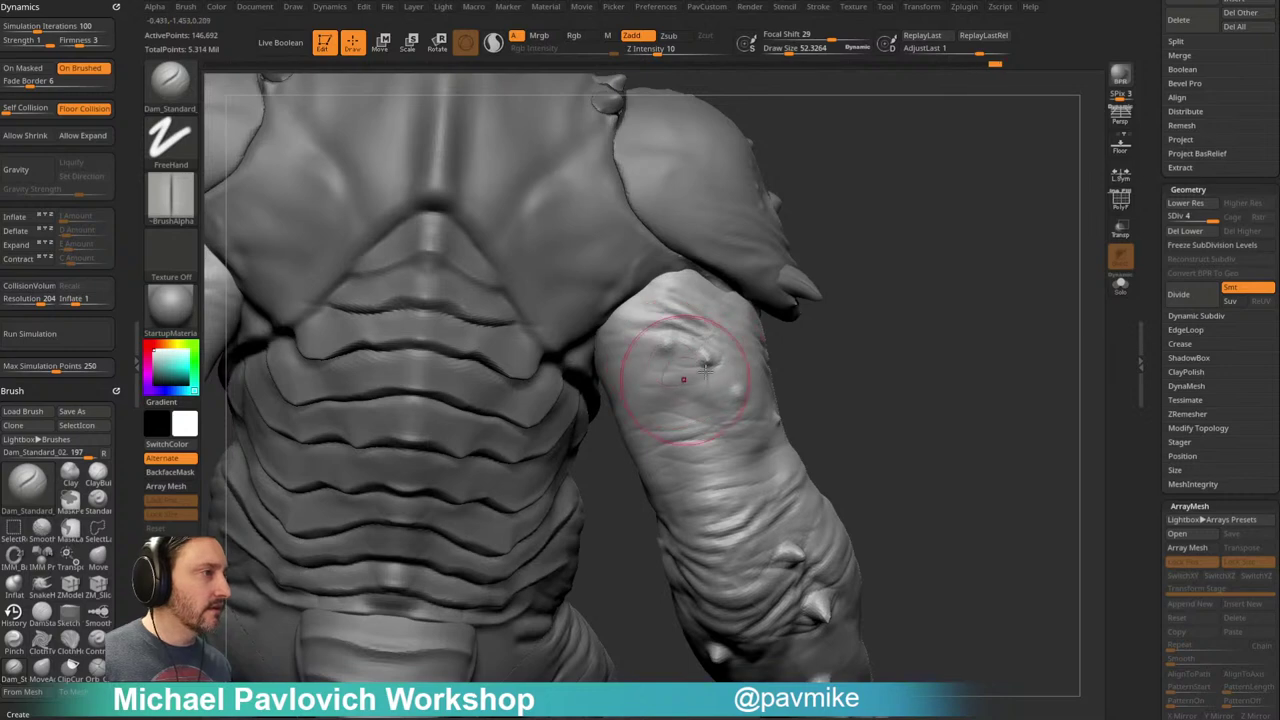
pyautogui.moveTo(685, 380); pyautogui.dragTo(664, 379)
pyautogui.moveTo(664, 379); pyautogui.dragTo(688, 360, button='right')
pyautogui.moveTo(787, 335); pyautogui.dragTo(830, 334)
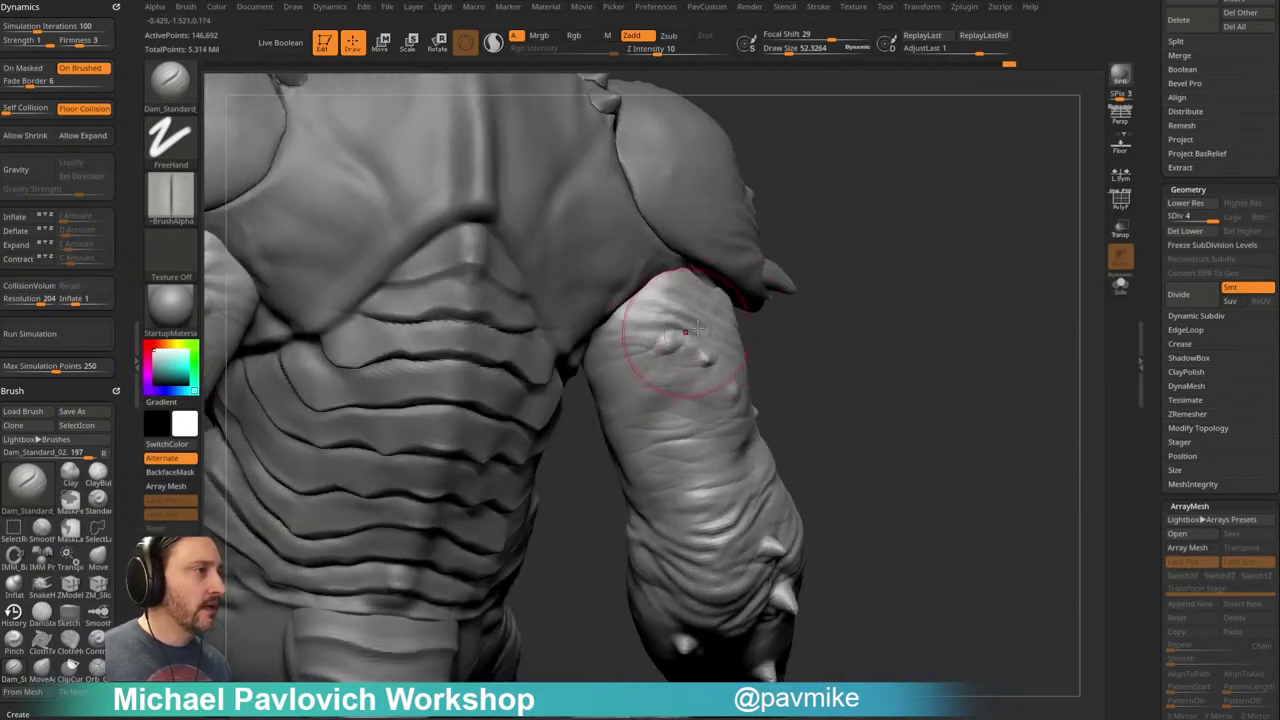
pyautogui.moveTo(657, 347); pyautogui.dragTo(684, 335, button='right')
pyautogui.moveTo(593, 361)
pyautogui.mouseDown()
pyautogui.moveTo(698, 330)
pyautogui.moveTo(646, 354)
pyautogui.mouseUp()
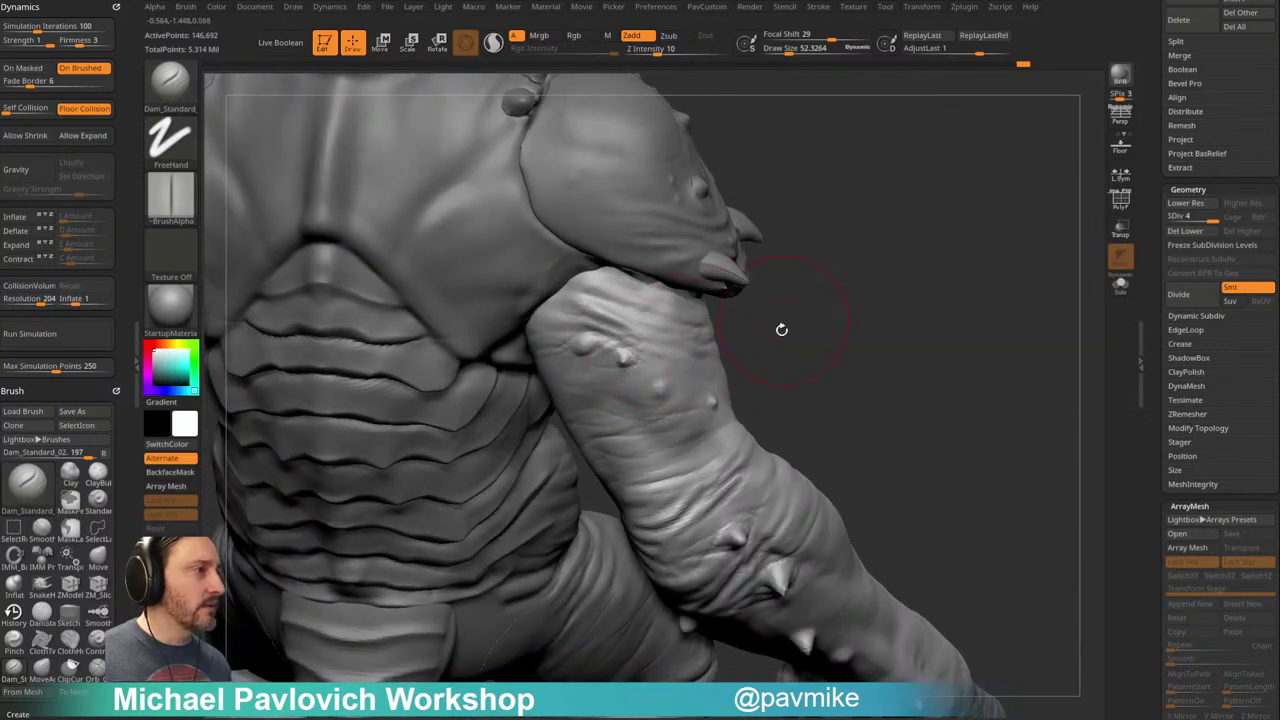
pyautogui.moveTo(784, 320); pyautogui.dragTo(654, 355)
pyautogui.moveTo(754, 344); pyautogui.dragTo(620, 372)
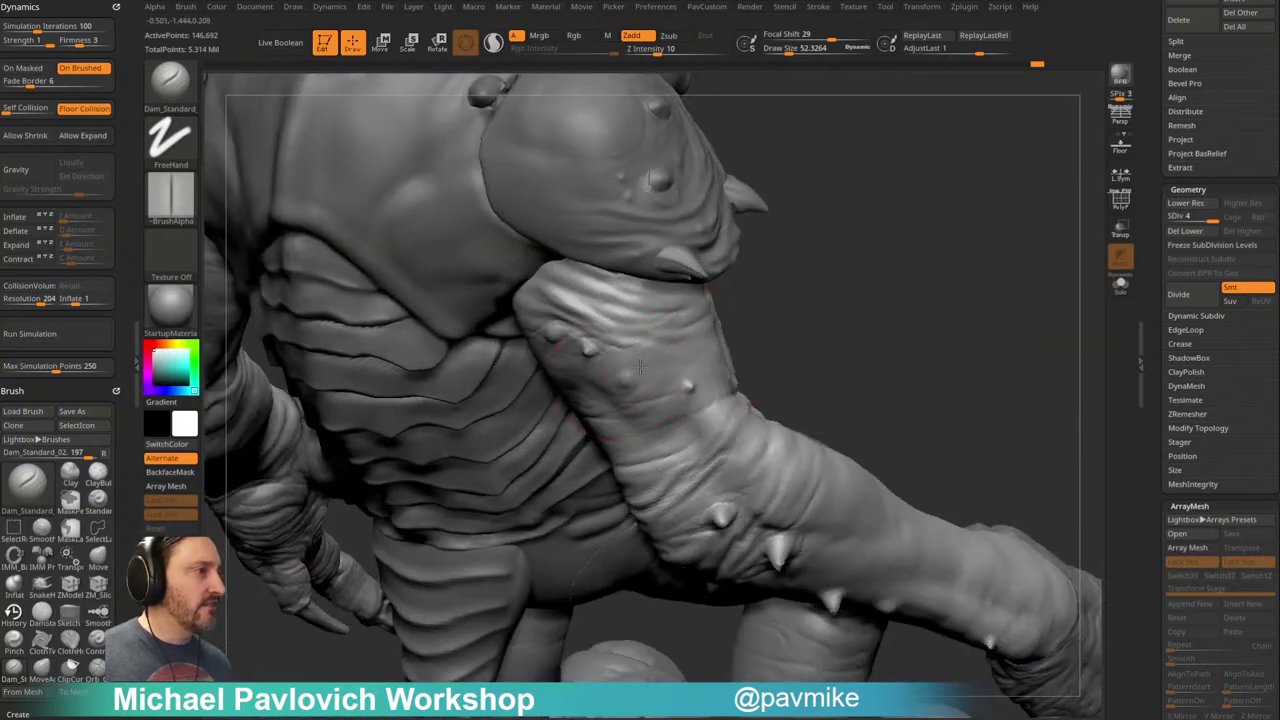
pyautogui.moveTo(778, 339); pyautogui.dragTo(729, 316)
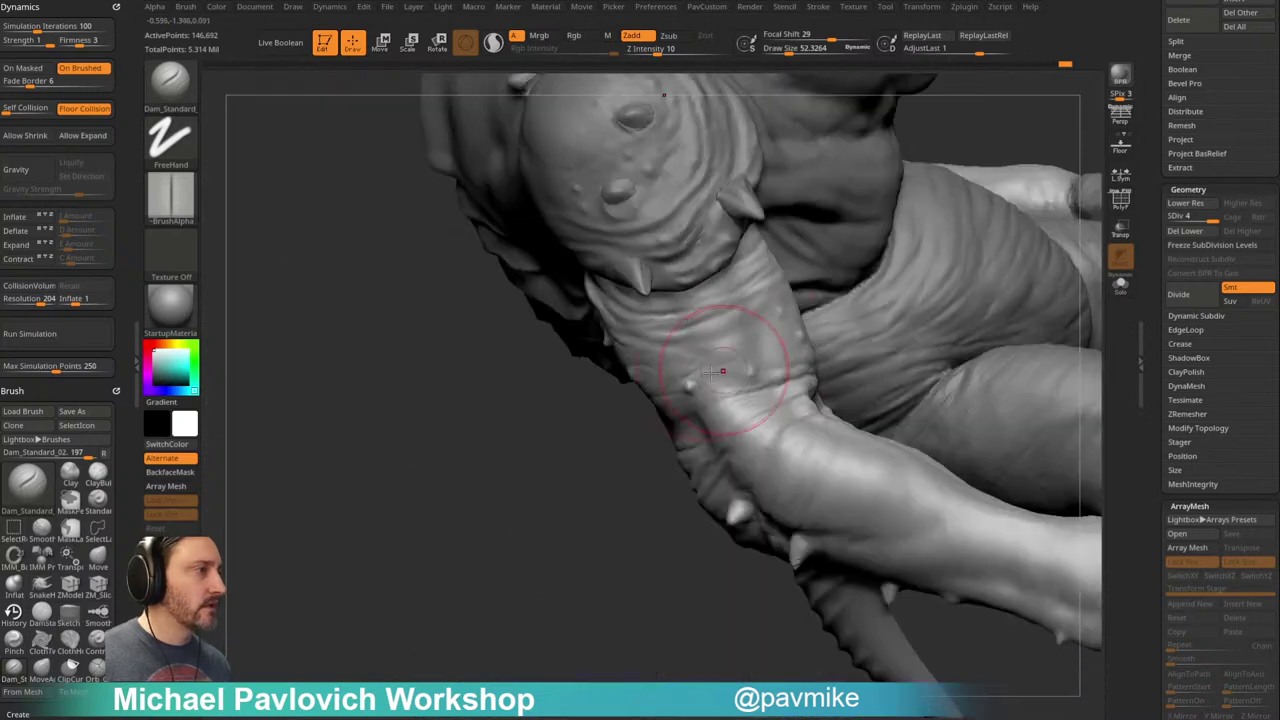
# Step: Carve wrinkles across the outer and front sides of the upper arm, enlarging the draw size to about 65
pyautogui.moveTo(590, 417); pyautogui.dragTo(673, 395)
pyautogui.moveTo(711, 369); pyautogui.dragTo(699, 364, button='right')
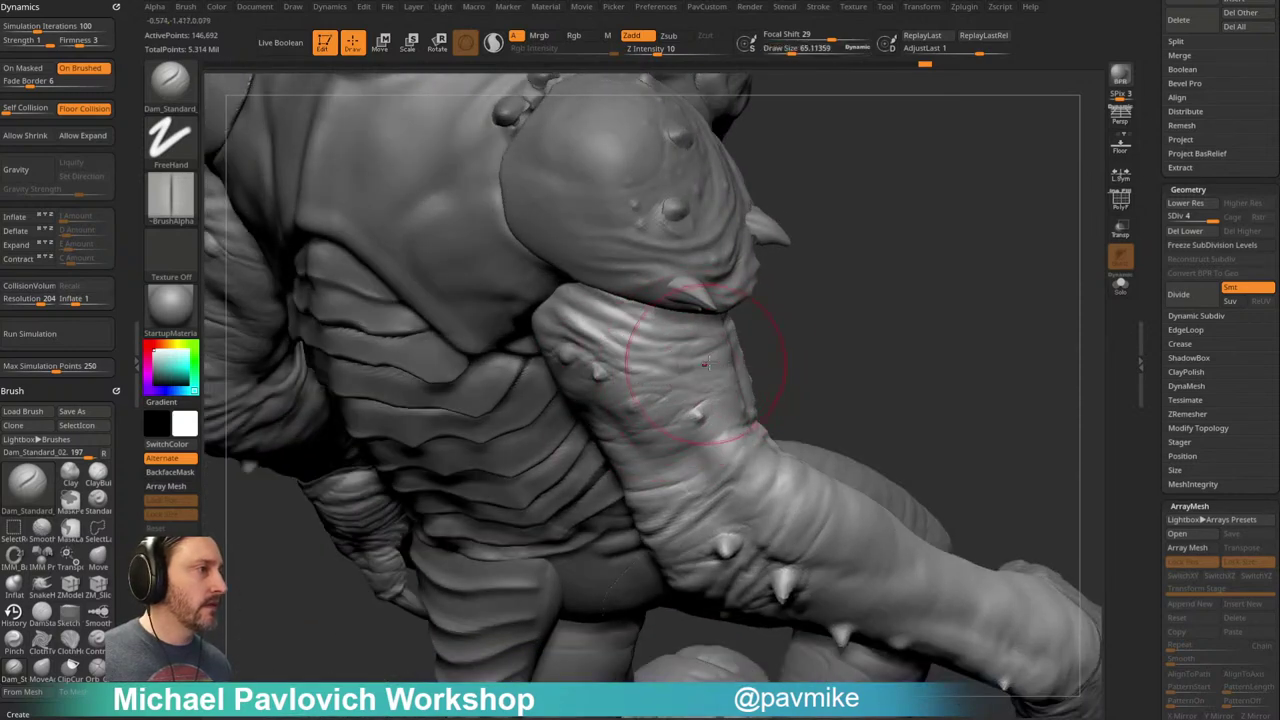
pyautogui.moveTo(1040, 270); pyautogui.dragTo(760, 300, button='right')
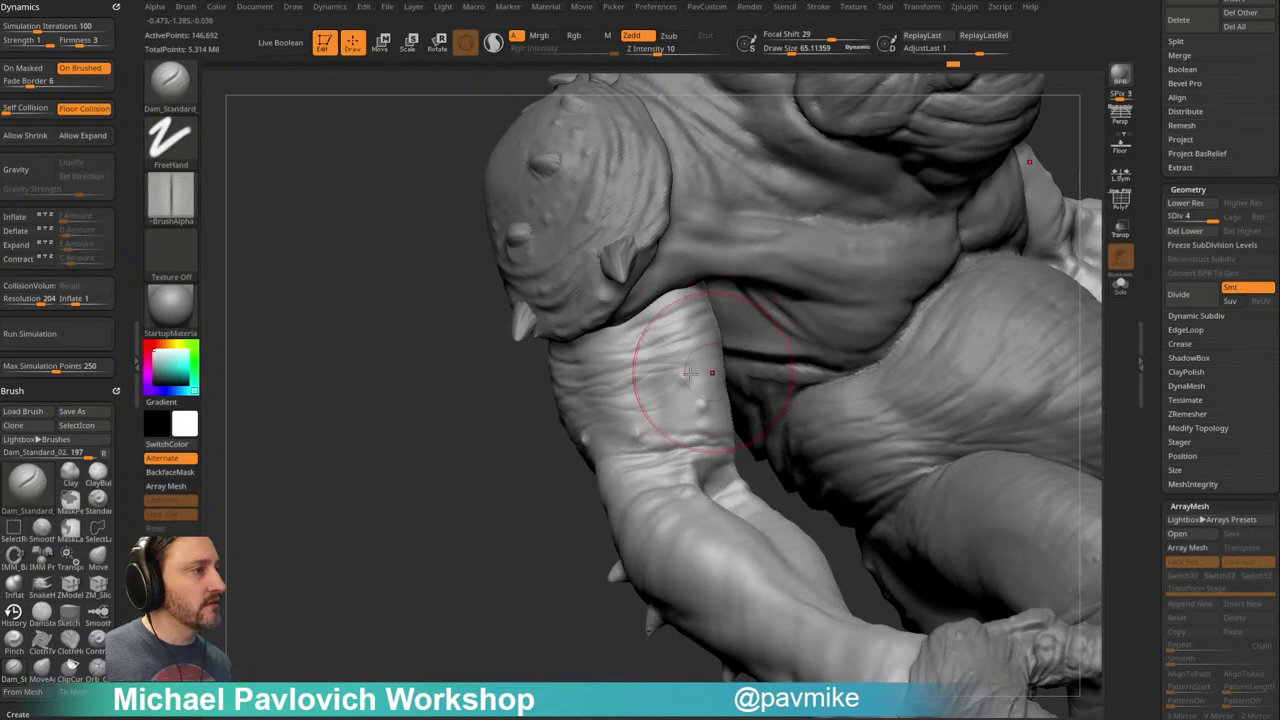
pyautogui.moveTo(711, 373); pyautogui.dragTo(671, 386, button='right')
pyautogui.moveTo(777, 371); pyautogui.dragTo(648, 392, button='right')
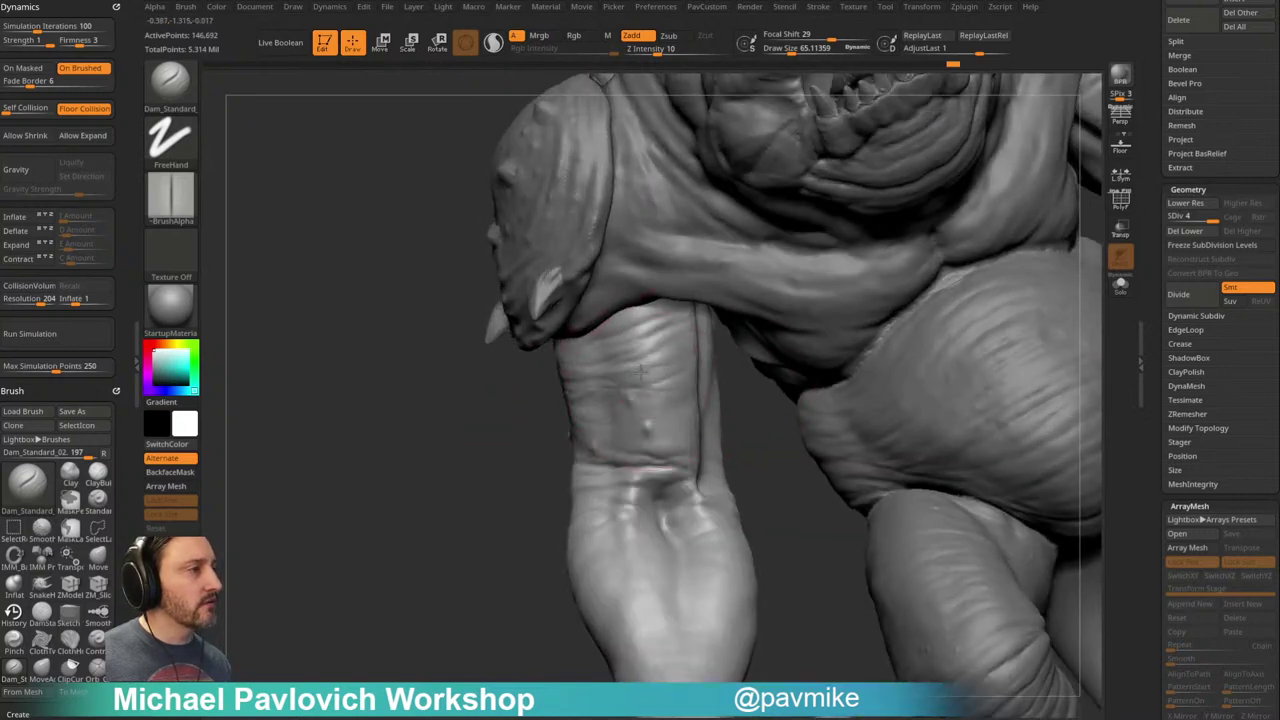
pyautogui.moveTo(555, 355)
pyautogui.mouseDown(button='right')
pyautogui.moveTo(667, 358)
pyautogui.moveTo(509, 414)
pyautogui.moveTo(623, 370)
pyautogui.moveTo(657, 378)
pyautogui.mouseUp(button='right')
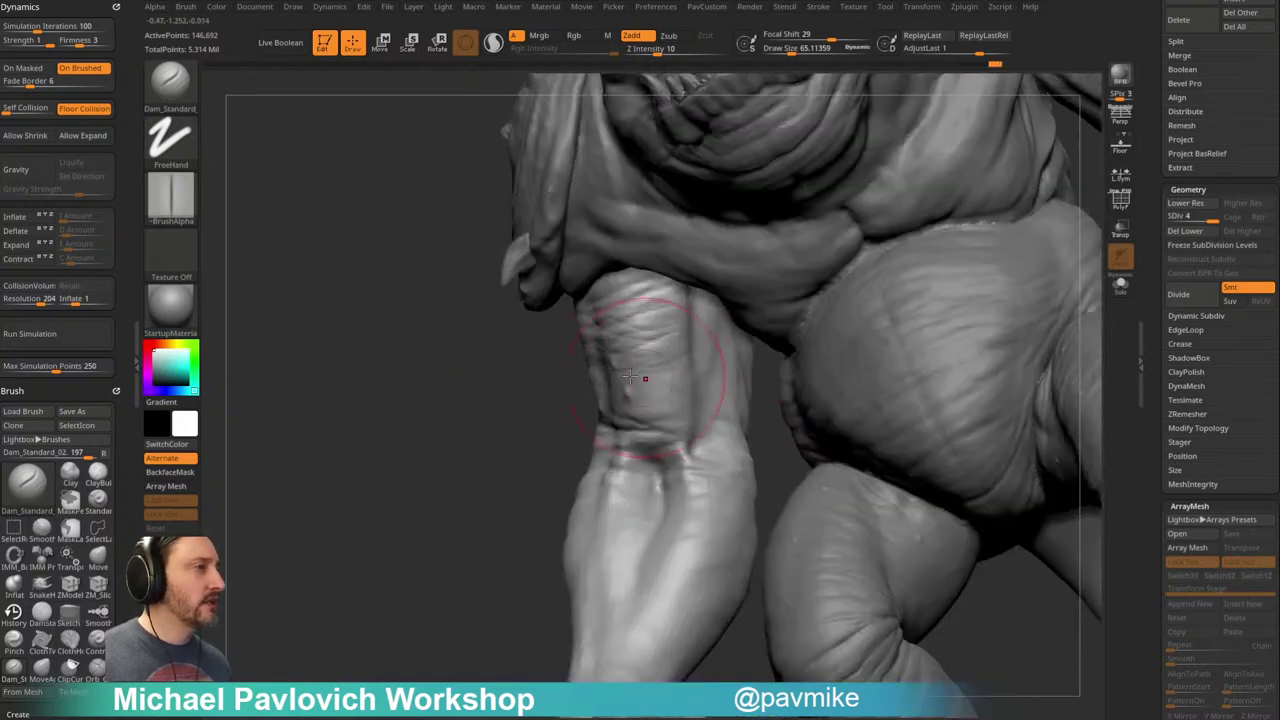
# Step: Carve wrinkles across the inner elbow and the lower end of the upper arm with the Dam_Standard brush
pyautogui.moveTo(558, 405); pyautogui.dragTo(651, 366, button='right')
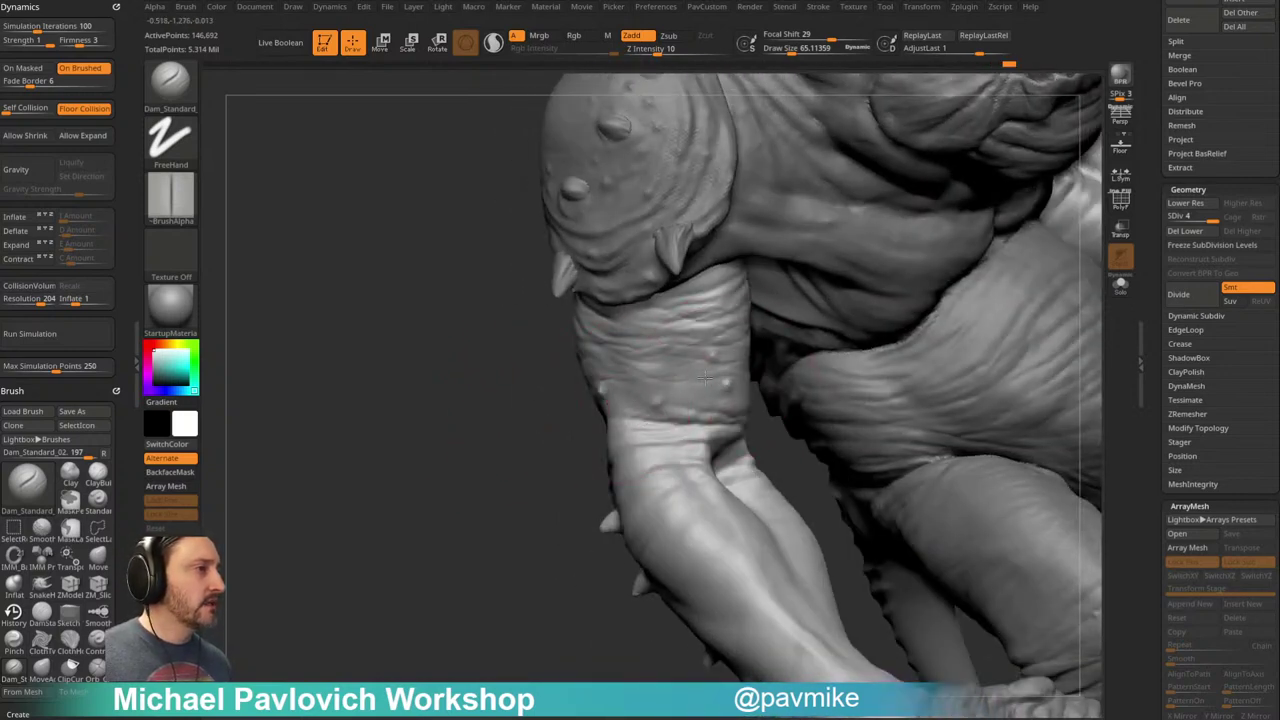
pyautogui.moveTo(686, 414)
pyautogui.mouseDown(button='right')
pyautogui.moveTo(730, 425)
pyautogui.moveTo(609, 403)
pyautogui.mouseUp(button='right')
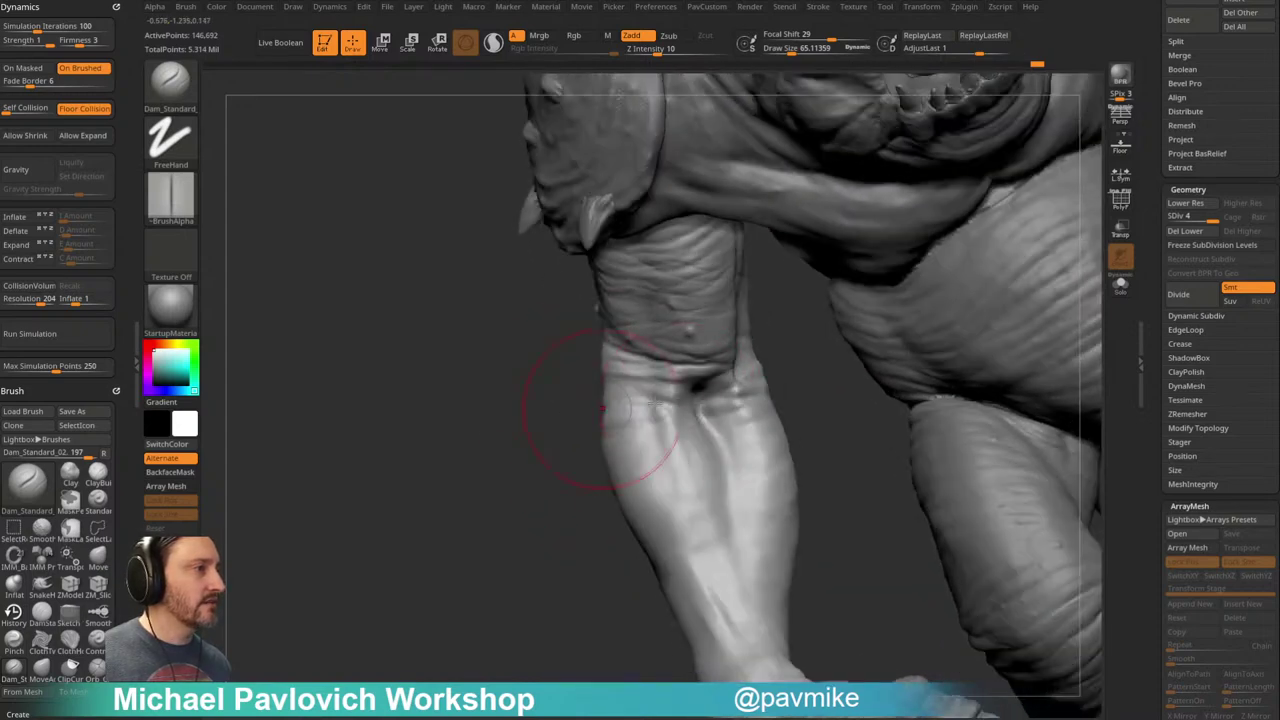
pyautogui.moveTo(694, 406)
pyautogui.mouseDown(button='right')
pyautogui.moveTo(786, 371)
pyautogui.moveTo(640, 401)
pyautogui.moveTo(655, 407)
pyautogui.mouseUp(button='right')
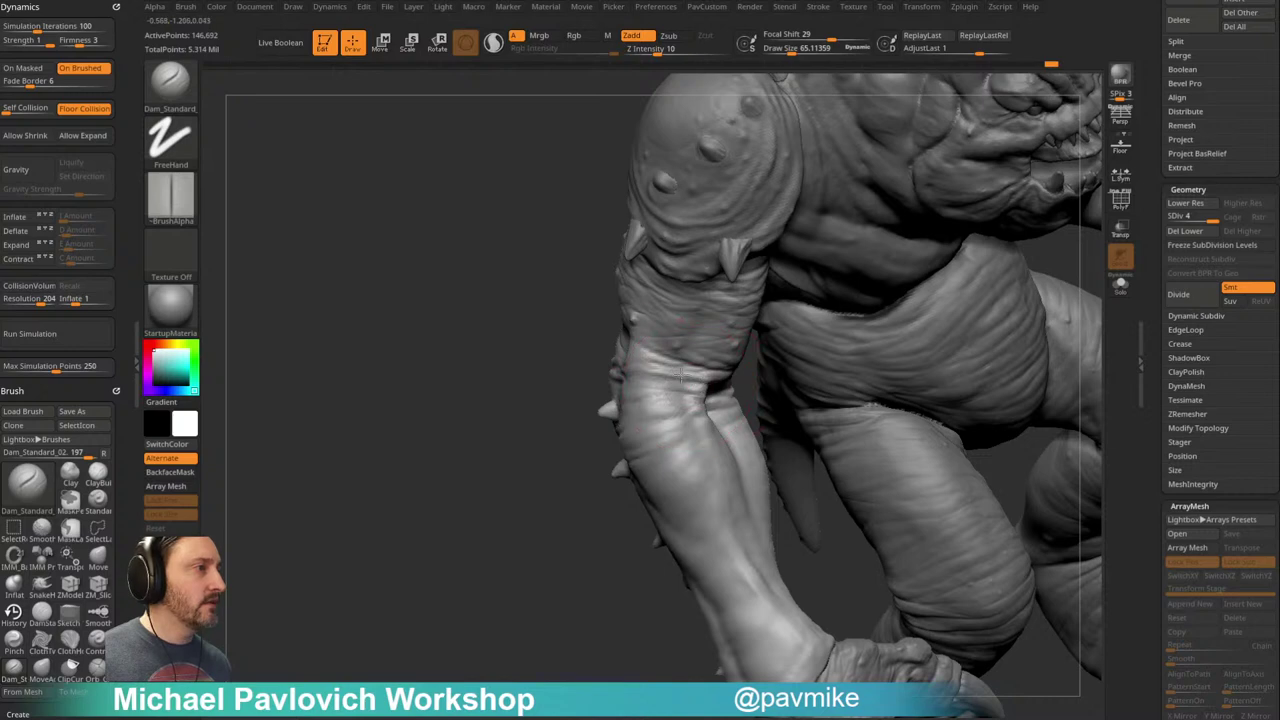
pyautogui.moveTo(554, 360)
pyautogui.mouseDown(button='right')
pyautogui.moveTo(659, 397)
pyautogui.moveTo(808, 414)
pyautogui.moveTo(846, 389)
pyautogui.moveTo(691, 337)
pyautogui.mouseUp(button='right')
pyautogui.moveTo(581, 369)
pyautogui.mouseDown(button='right')
pyautogui.moveTo(709, 283)
pyautogui.moveTo(614, 284)
pyautogui.mouseUp(button='right')
# Step: Undo the last crease and carve wrinkles across the back of the upper arm above the elbow
pyautogui.moveTo(538, 369)
pyautogui.mouseDown()
pyautogui.moveTo(569, 452)
pyautogui.moveTo(640, 490)
pyautogui.mouseUp()
pyautogui.hotkey('ctrl', 'z')
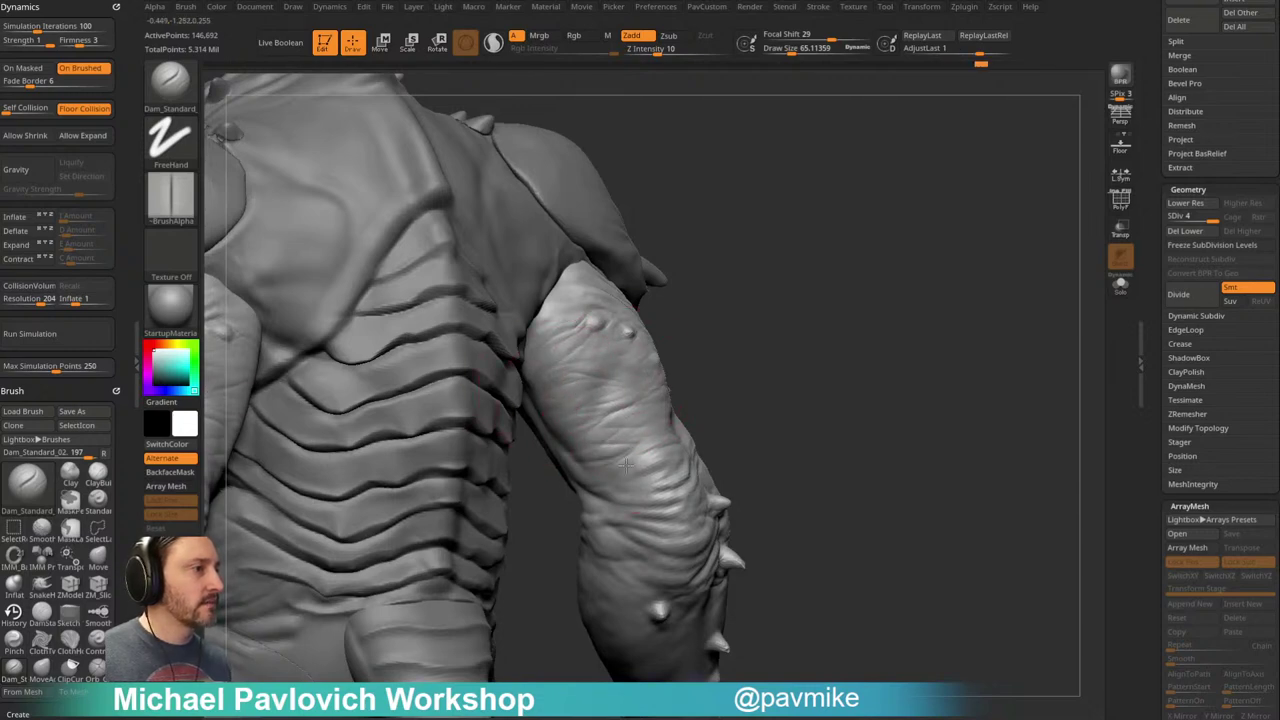
pyautogui.moveTo(868, 398); pyautogui.dragTo(778, 350)
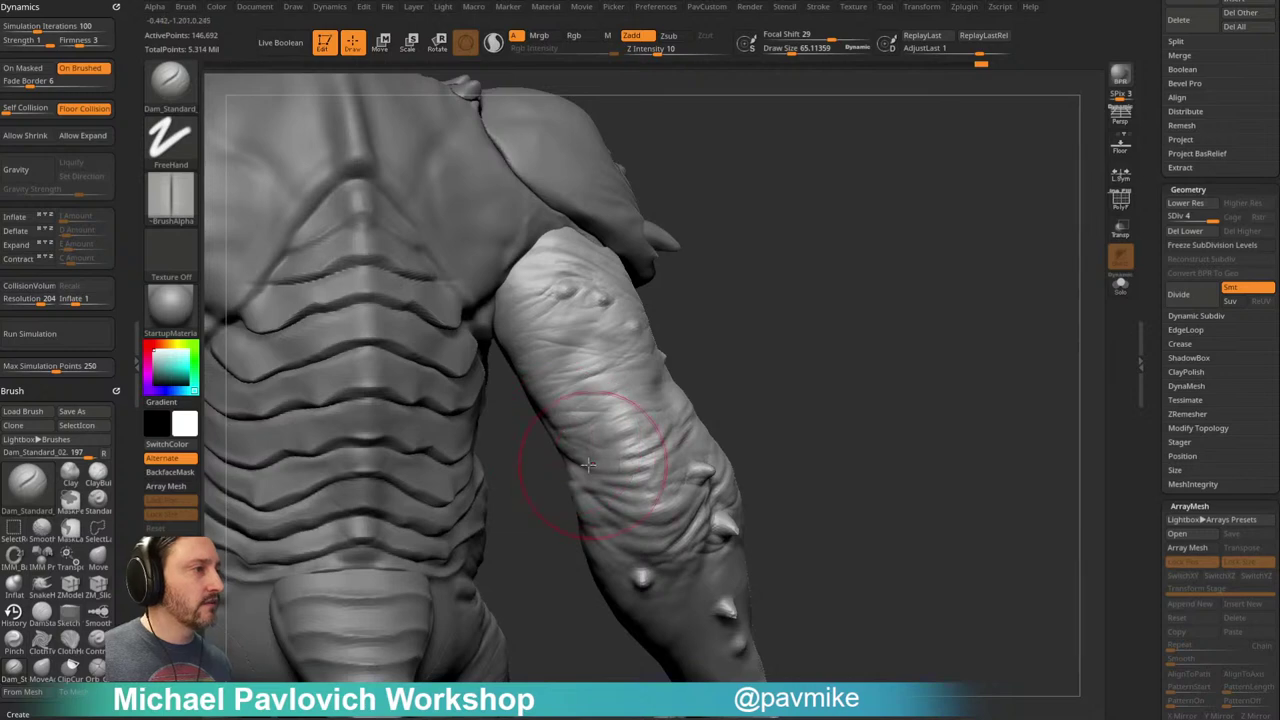
pyautogui.moveTo(695, 447); pyautogui.dragTo(713, 443)
pyautogui.moveTo(785, 400)
pyautogui.mouseDown()
pyautogui.moveTo(725, 347)
pyautogui.moveTo(746, 314)
pyautogui.moveTo(754, 346)
pyautogui.moveTo(763, 324)
pyautogui.mouseUp()
# Step: Switch to the Standard brush and set its Z Intensity to 19
pyautogui.press('b')
pyautogui.press('s')
pyautogui.press('t')
pyautogui.moveTo(571, 411); pyautogui.dragTo(700, 355, button='right')
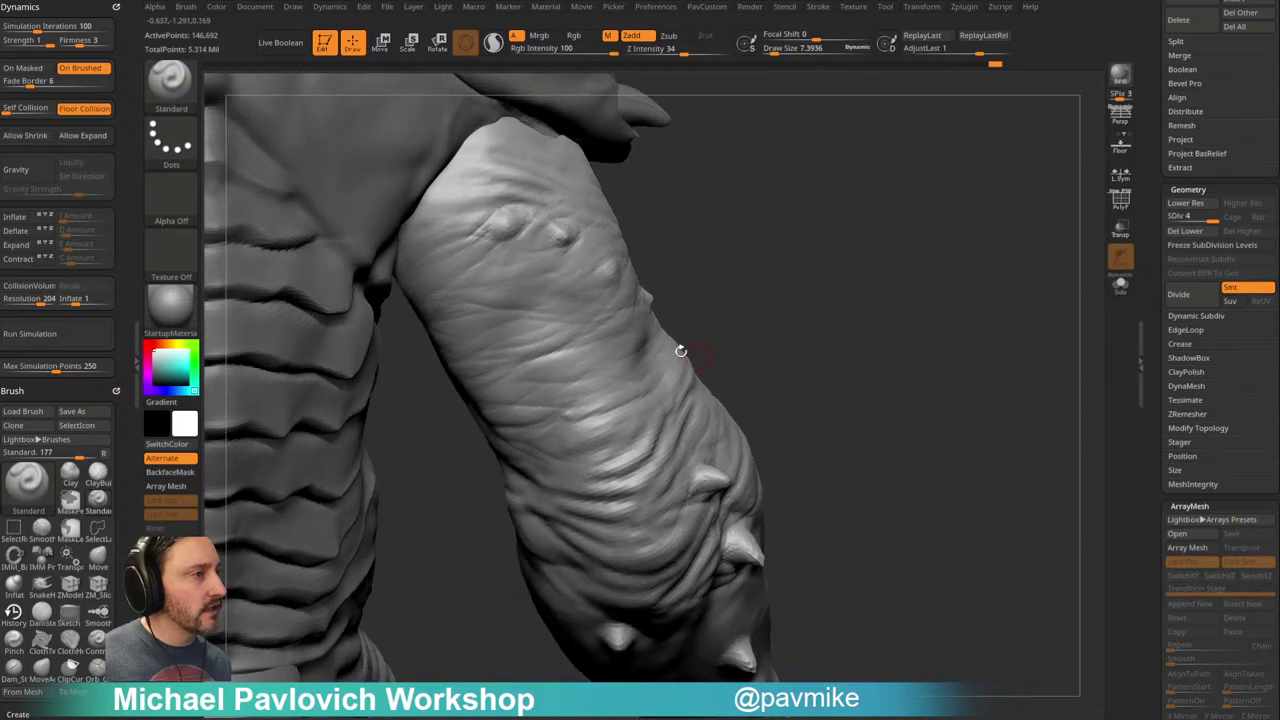
pyautogui.press('space')
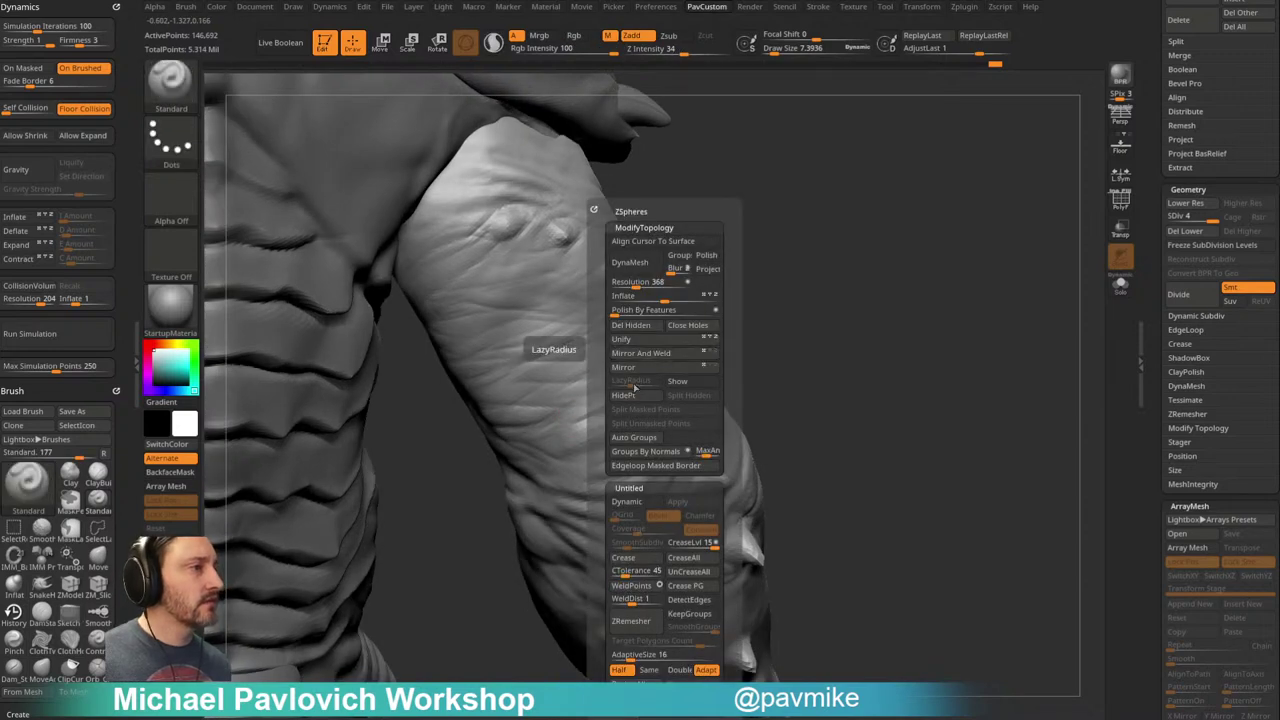
pyautogui.moveTo(632, 386); pyautogui.dragTo(625, 385)
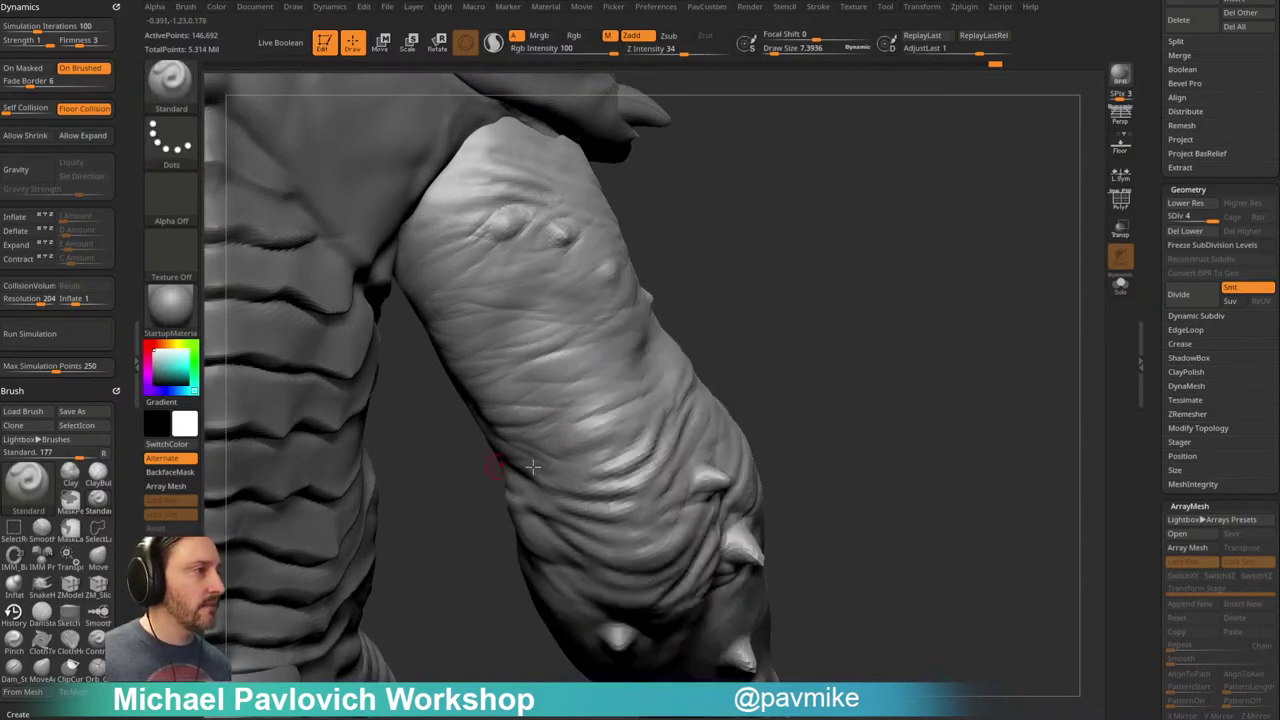
pyautogui.click(671, 50)
pyautogui.moveTo(632, 386); pyautogui.dragTo(589, 401)
# Step: Sculpt fine raised skin folds between the wrinkles on the back of the upper arm with the Standard brush
pyautogui.moveTo(586, 390)
pyautogui.mouseDown(button='right')
pyautogui.moveTo(641, 369)
pyautogui.moveTo(646, 343)
pyautogui.mouseUp(button='right')
pyautogui.moveTo(766, 286)
pyautogui.mouseDown(button='right')
pyautogui.moveTo(556, 368)
pyautogui.moveTo(603, 309)
pyautogui.mouseUp(button='right')
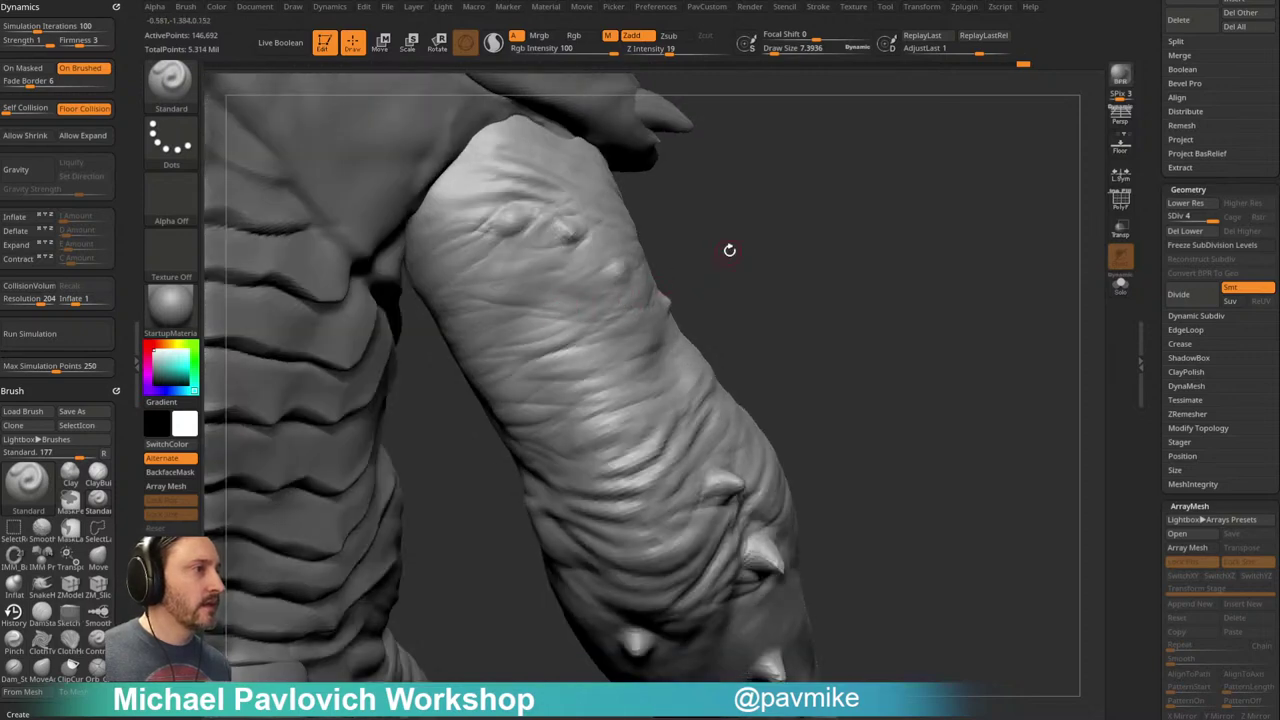
pyautogui.moveTo(727, 251); pyautogui.dragTo(720, 231, button='right')
pyautogui.moveTo(740, 297); pyautogui.dragTo(634, 363, button='right')
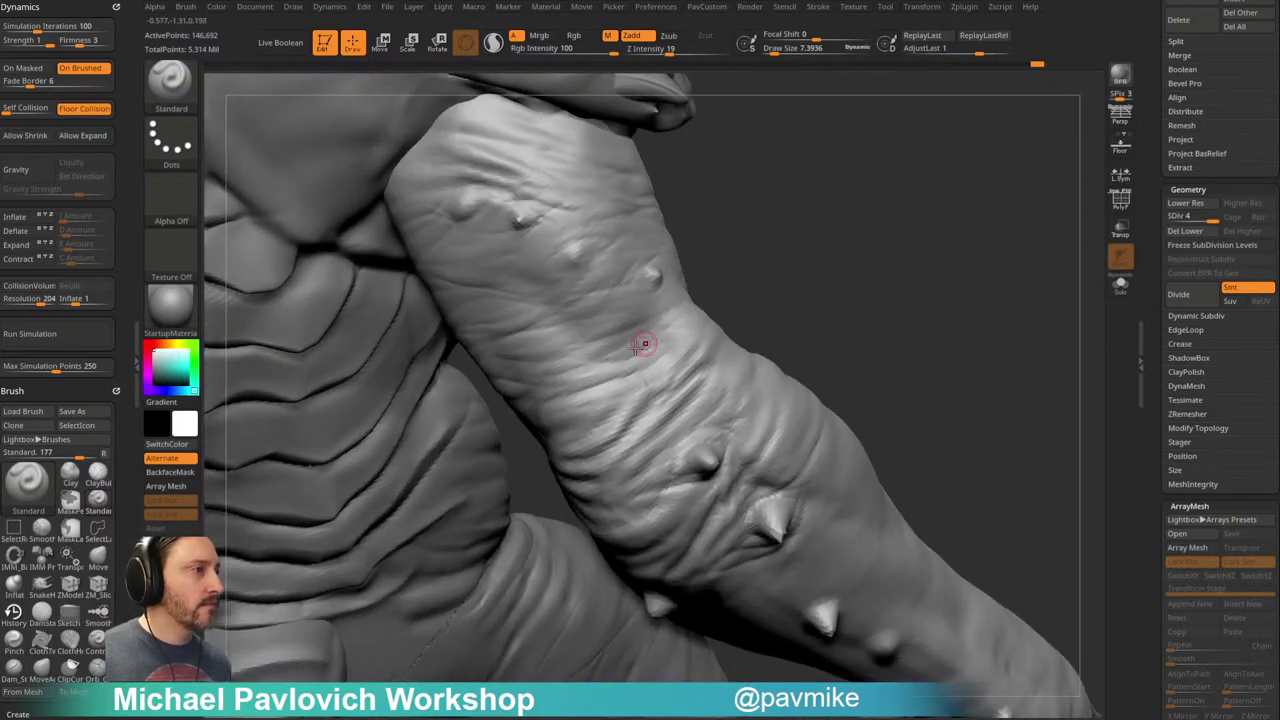
pyautogui.moveTo(743, 283)
pyautogui.mouseDown(button='right')
pyautogui.moveTo(560, 374)
pyautogui.moveTo(657, 297)
pyautogui.moveTo(806, 280)
pyautogui.mouseUp(button='right')
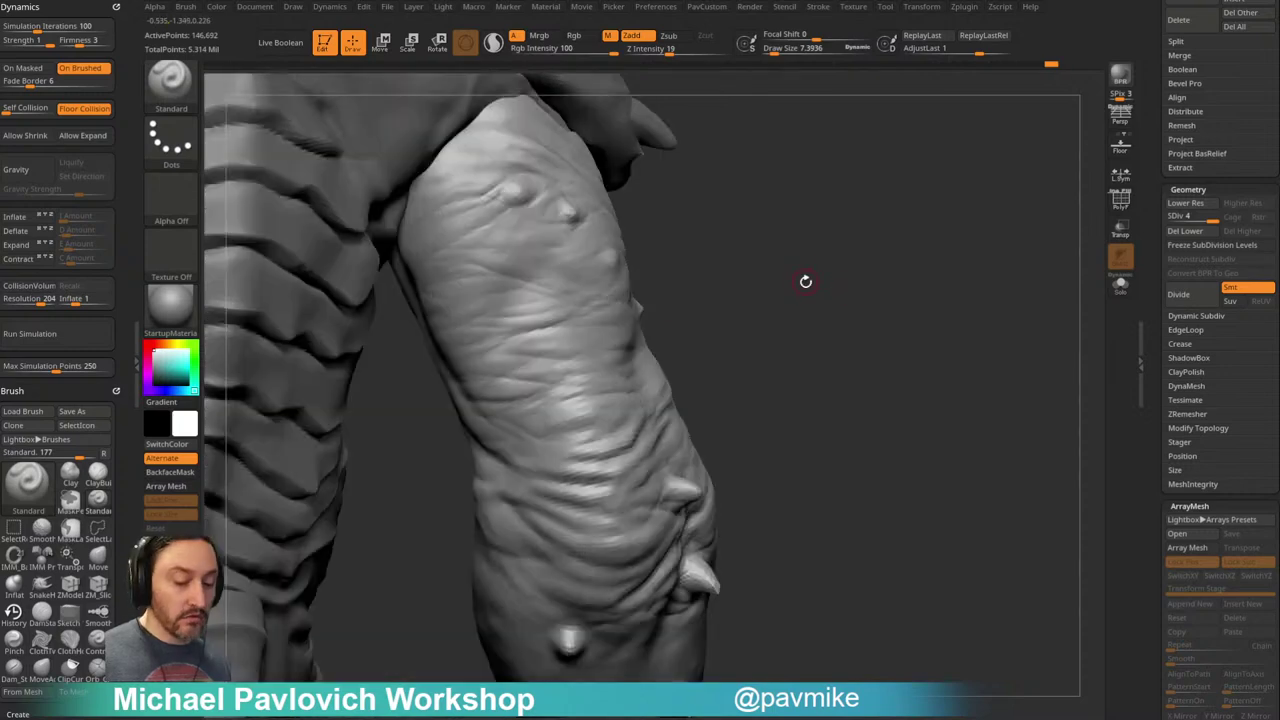
# Step: Accentuate the wrinkles on the middle of the upper arm using the ContrastTarget brush at a draw size of about 31
pyautogui.press('b')
pyautogui.press('c')
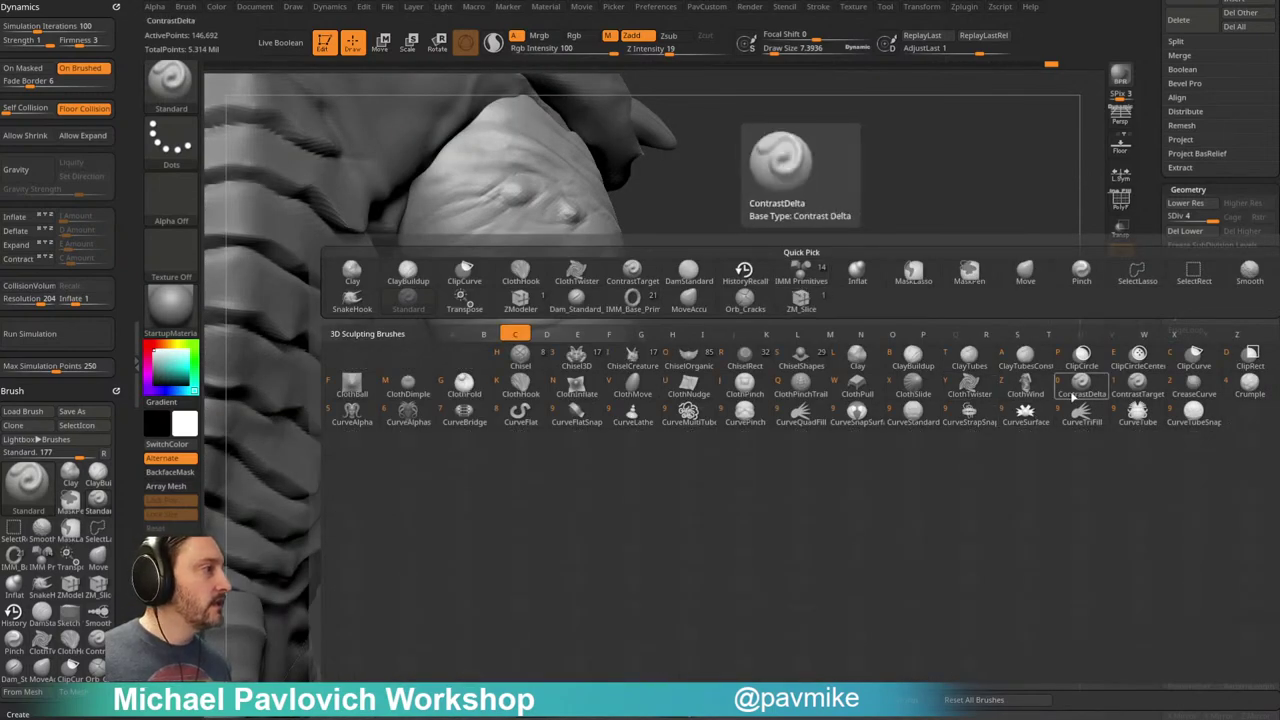
pyautogui.click(1137, 387)
pyautogui.moveTo(1050, 368); pyautogui.dragTo(840, 346, button='right')
pyautogui.press('s')
pyautogui.moveTo(583, 339); pyautogui.dragTo(599, 338)
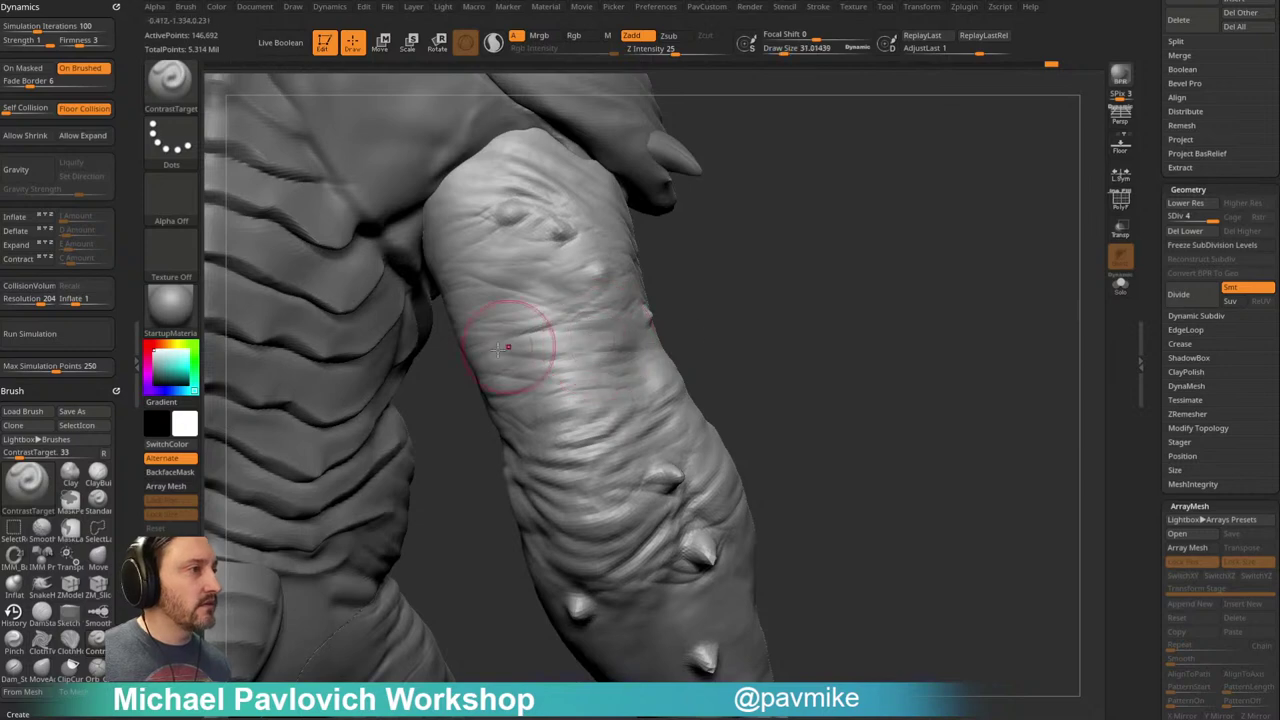
pyautogui.moveTo(523, 346); pyautogui.dragTo(694, 340, button='right')
pyautogui.moveTo(560, 366); pyautogui.dragTo(634, 371)
# Step: Enlarge the ContrastTarget brush to about 38 and strengthen the wrinkles along the whole back of the arm
pyautogui.moveTo(732, 332); pyautogui.dragTo(717, 256, button='right')
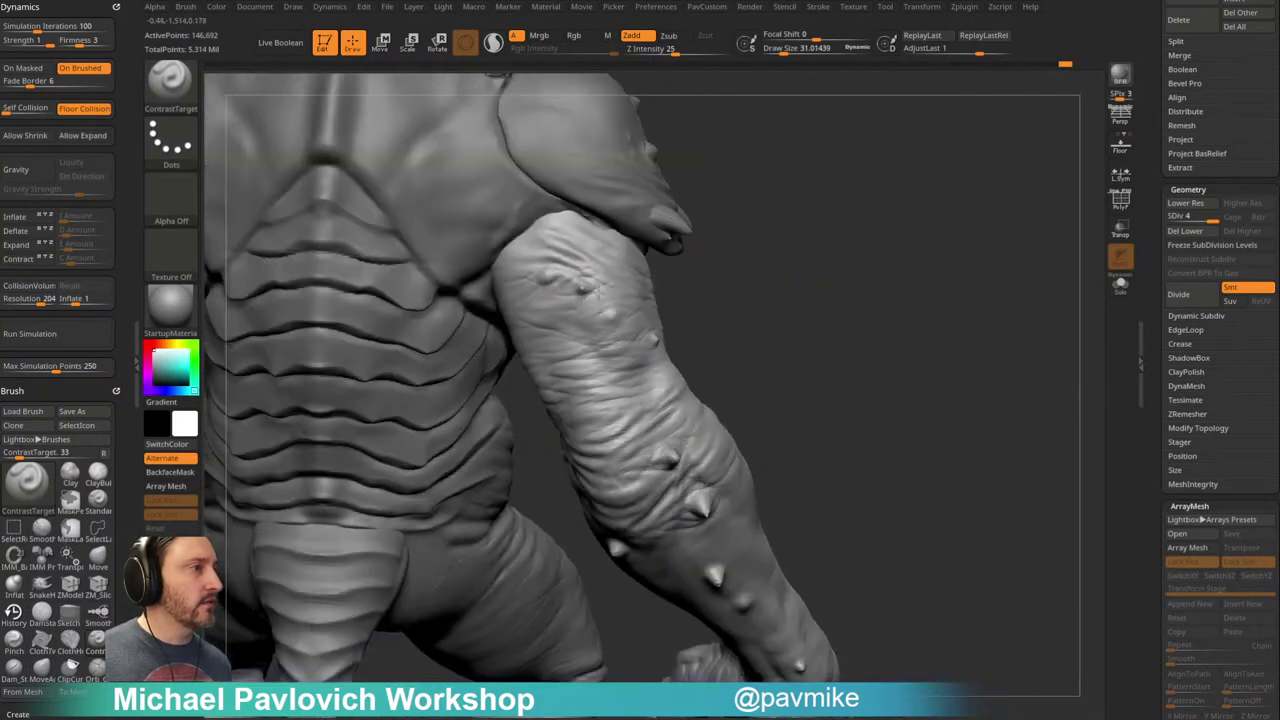
pyautogui.moveTo(772, 340); pyautogui.dragTo(598, 387, button='right')
pyautogui.moveTo(711, 354); pyautogui.dragTo(587, 386, button='right')
pyautogui.moveTo(661, 346); pyautogui.dragTo(636, 440, button='right')
pyautogui.moveTo(778, 428); pyautogui.dragTo(643, 329, button='right')
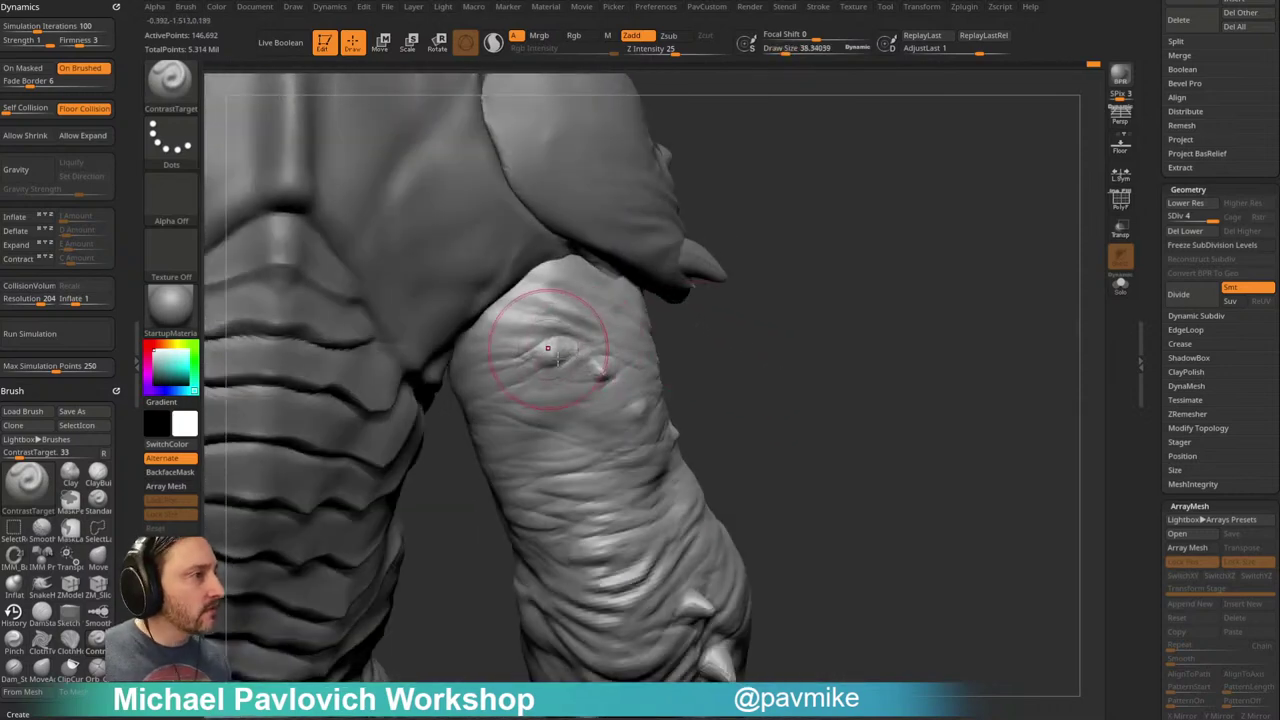
# Step: Sharpen the skin around the small spikes near the shoulder, reducing the ContrastTarget draw size to about 9.7
pyautogui.moveTo(596, 367); pyautogui.dragTo(620, 371)
pyautogui.moveTo(645, 368); pyautogui.dragTo(610, 364, button='right')
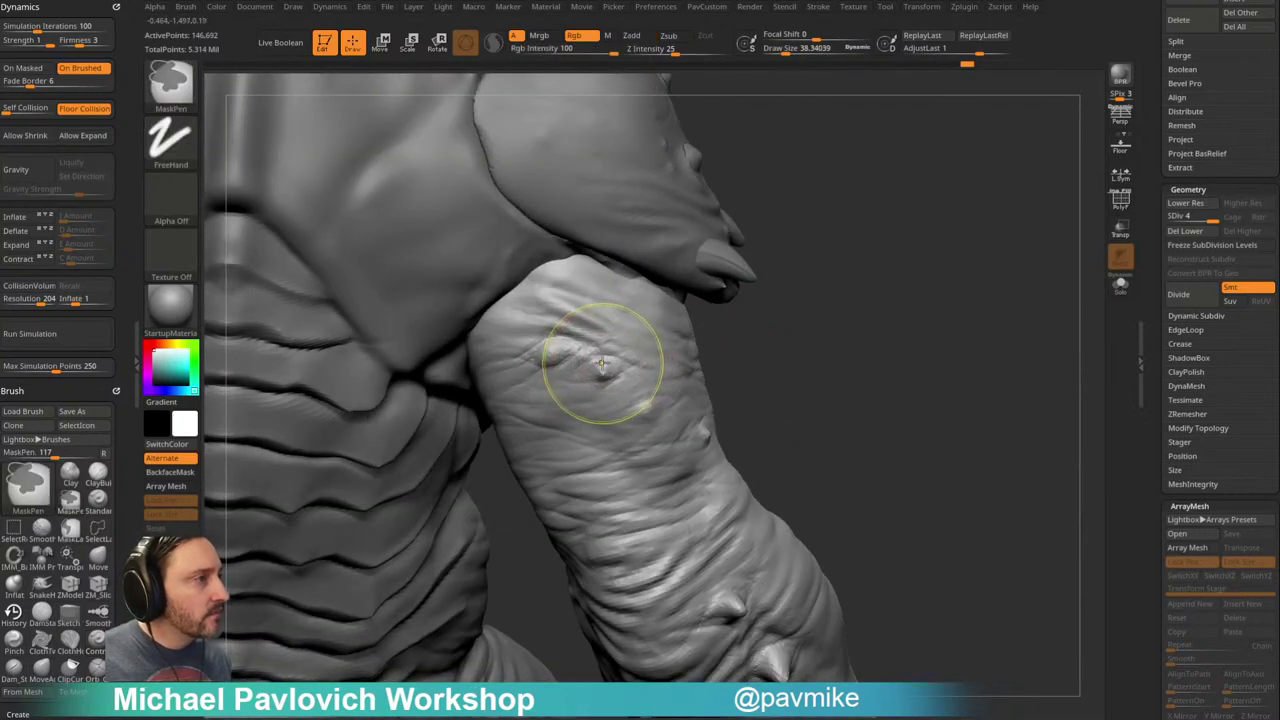
pyautogui.moveTo(602, 364); pyautogui.dragTo(553, 346)
pyautogui.moveTo(600, 365)
pyautogui.mouseDown(button='right')
pyautogui.moveTo(797, 349)
pyautogui.moveTo(629, 366)
pyautogui.moveTo(820, 314)
pyautogui.moveTo(740, 358)
pyautogui.moveTo(757, 380)
pyautogui.mouseUp(button='right')
pyautogui.moveTo(738, 440)
pyautogui.mouseDown(button='right')
pyautogui.moveTo(863, 237)
pyautogui.moveTo(837, 364)
pyautogui.moveTo(800, 369)
pyautogui.moveTo(780, 409)
pyautogui.moveTo(766, 329)
pyautogui.moveTo(743, 339)
pyautogui.moveTo(829, 280)
pyautogui.moveTo(586, 383)
pyautogui.mouseUp(button='right')
pyautogui.press('s')
pyautogui.click(704, 438)
pyautogui.moveTo(750, 438); pyautogui.dragTo(699, 426, button='right')
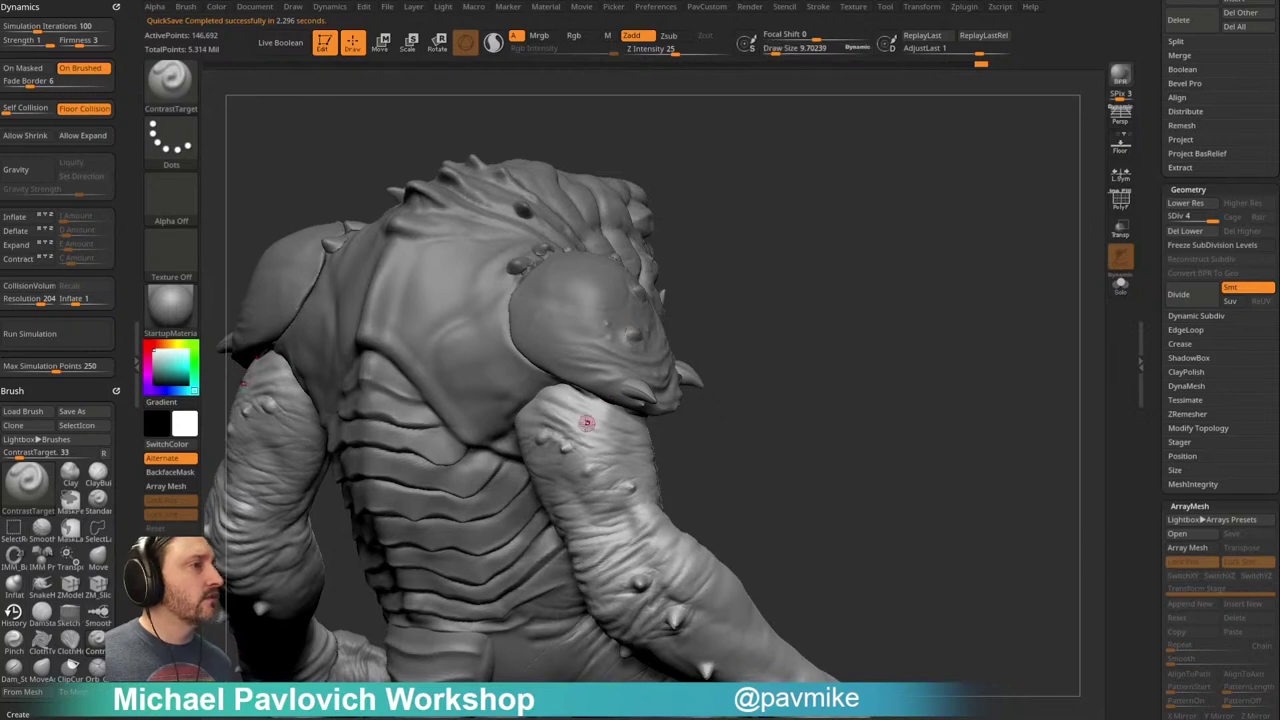
# Step: Resize the ContrastTarget brush and refine the creases at the top of the upper arm below the shoulder plate
pyautogui.moveTo(724, 425)
pyautogui.mouseDown()
pyautogui.moveTo(590, 415)
pyautogui.moveTo(602, 423)
pyautogui.mouseUp()
pyautogui.moveTo(915, 443)
pyautogui.mouseDown()
pyautogui.moveTo(911, 431)
pyautogui.moveTo(655, 426)
pyautogui.mouseUp()
pyautogui.press('s')
pyautogui.moveTo(537, 394)
pyautogui.mouseDown()
pyautogui.moveTo(588, 391)
pyautogui.moveTo(570, 440)
pyautogui.moveTo(533, 393)
pyautogui.mouseUp()
pyautogui.moveTo(533, 393)
pyautogui.mouseDown(button='right')
pyautogui.moveTo(575, 436)
pyautogui.moveTo(706, 486)
pyautogui.mouseUp(button='right')
pyautogui.moveTo(520, 420)
pyautogui.mouseDown(button='right')
pyautogui.moveTo(477, 466)
pyautogui.moveTo(772, 369)
pyautogui.moveTo(826, 431)
pyautogui.moveTo(791, 400)
pyautogui.moveTo(798, 429)
pyautogui.mouseUp(button='right')
pyautogui.moveTo(786, 363); pyautogui.dragTo(815, 368, button='right')
# Step: Build up skin around the two uppermost arm spikes with the ClayBuildup brush, reducing its draw size to about 7.4
pyautogui.press('b')
pyautogui.press('c')
pyautogui.press('b')
pyautogui.press('s')
pyautogui.moveTo(565, 399); pyautogui.dragTo(560, 402)
pyautogui.keyDown('ctrl'); pyautogui.moveTo(568, 417); pyautogui.dragTo(603, 354, button='right'); pyautogui.keyUp('ctrl')
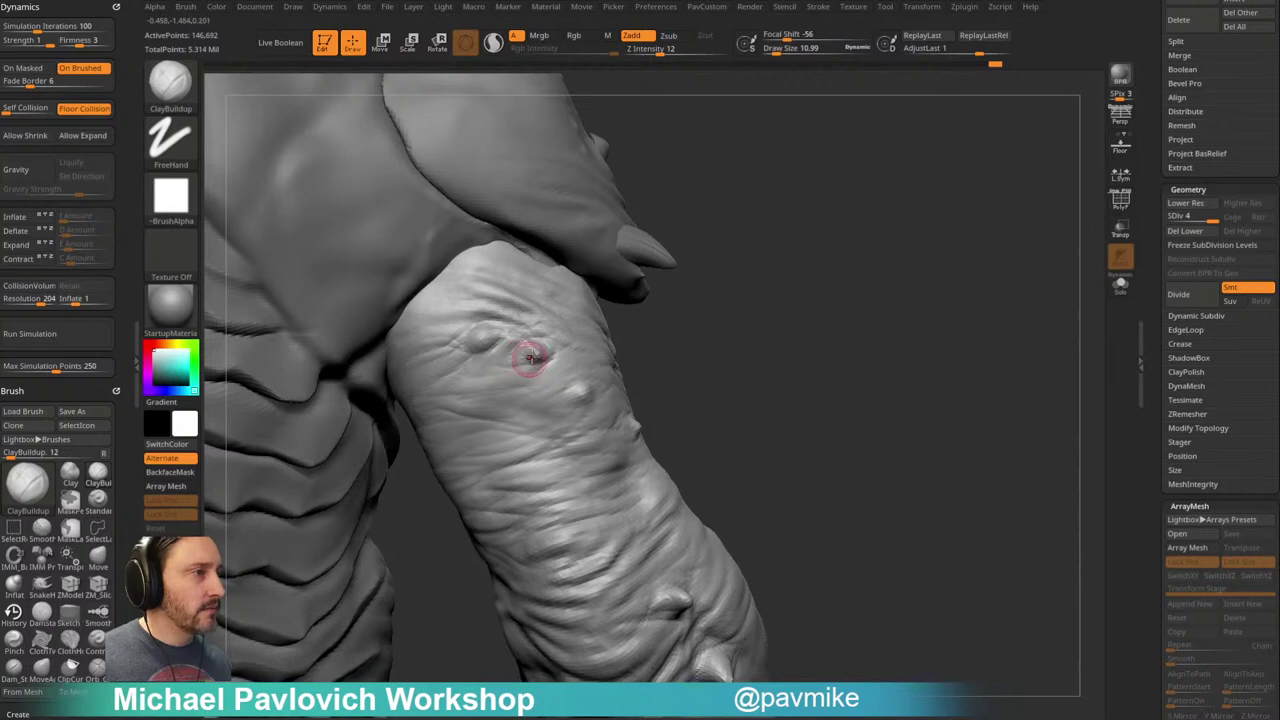
pyautogui.moveTo(812, 272); pyautogui.dragTo(740, 349, button='right')
pyautogui.press('[')
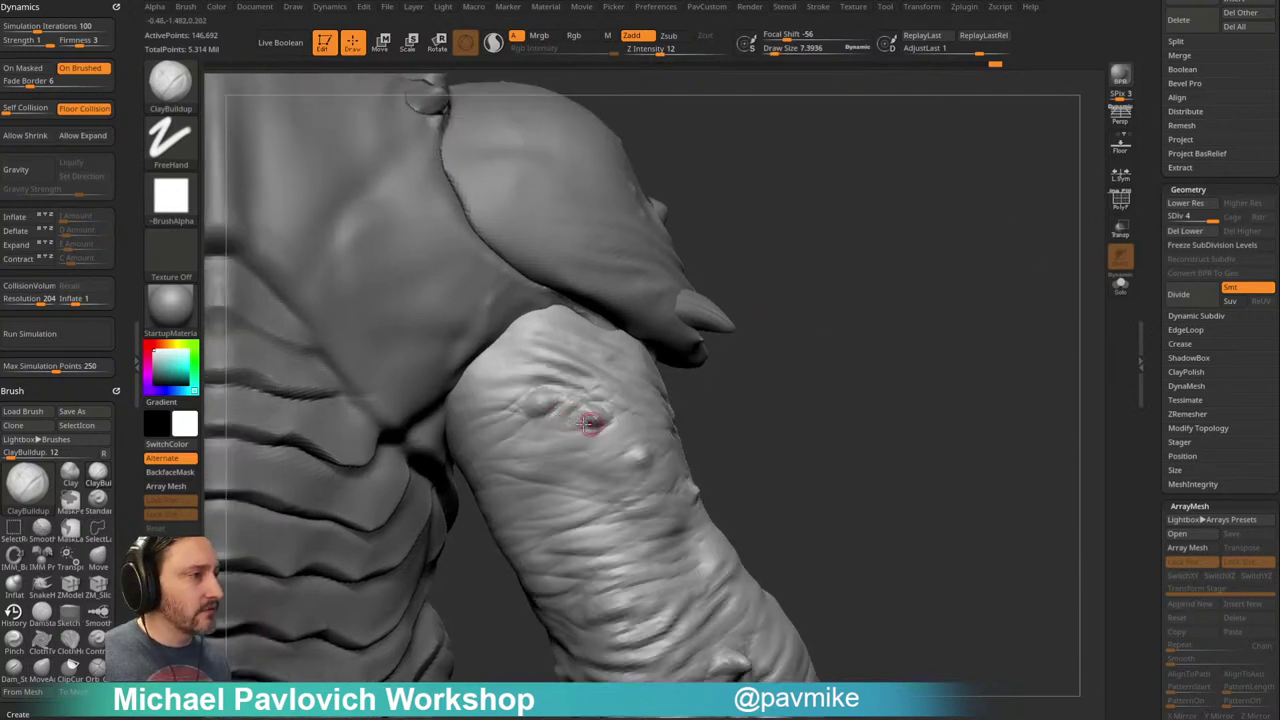
# Step: Add small clay folds around the remaining upper-arm spikes and down toward the elbow with the ClayBuildup brush
pyautogui.moveTo(523, 409); pyautogui.dragTo(814, 314, button='right')
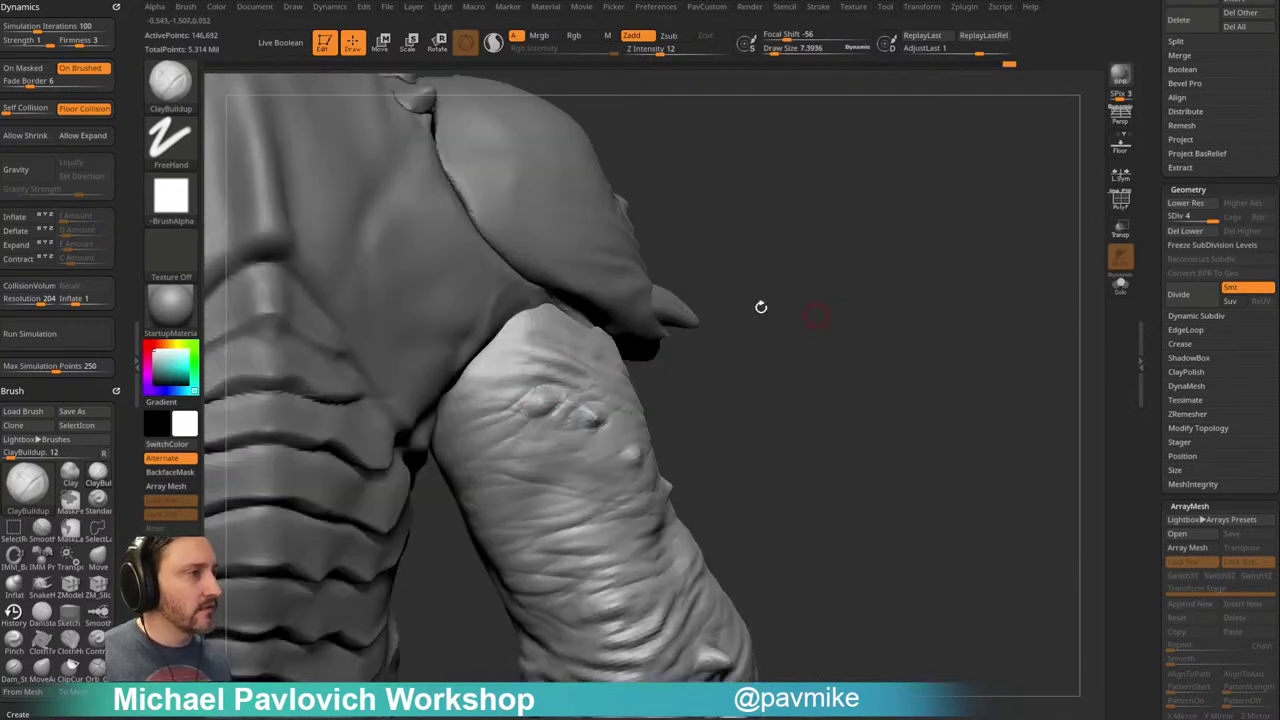
pyautogui.moveTo(552, 368)
pyautogui.mouseDown(button='right')
pyautogui.moveTo(720, 306)
pyautogui.moveTo(709, 321)
pyautogui.mouseUp(button='right')
pyautogui.moveTo(578, 390)
pyautogui.mouseDown(button='right')
pyautogui.moveTo(608, 395)
pyautogui.moveTo(694, 329)
pyautogui.moveTo(592, 387)
pyautogui.moveTo(789, 320)
pyautogui.moveTo(774, 303)
pyautogui.moveTo(624, 380)
pyautogui.moveTo(643, 346)
pyautogui.mouseUp(button='right')
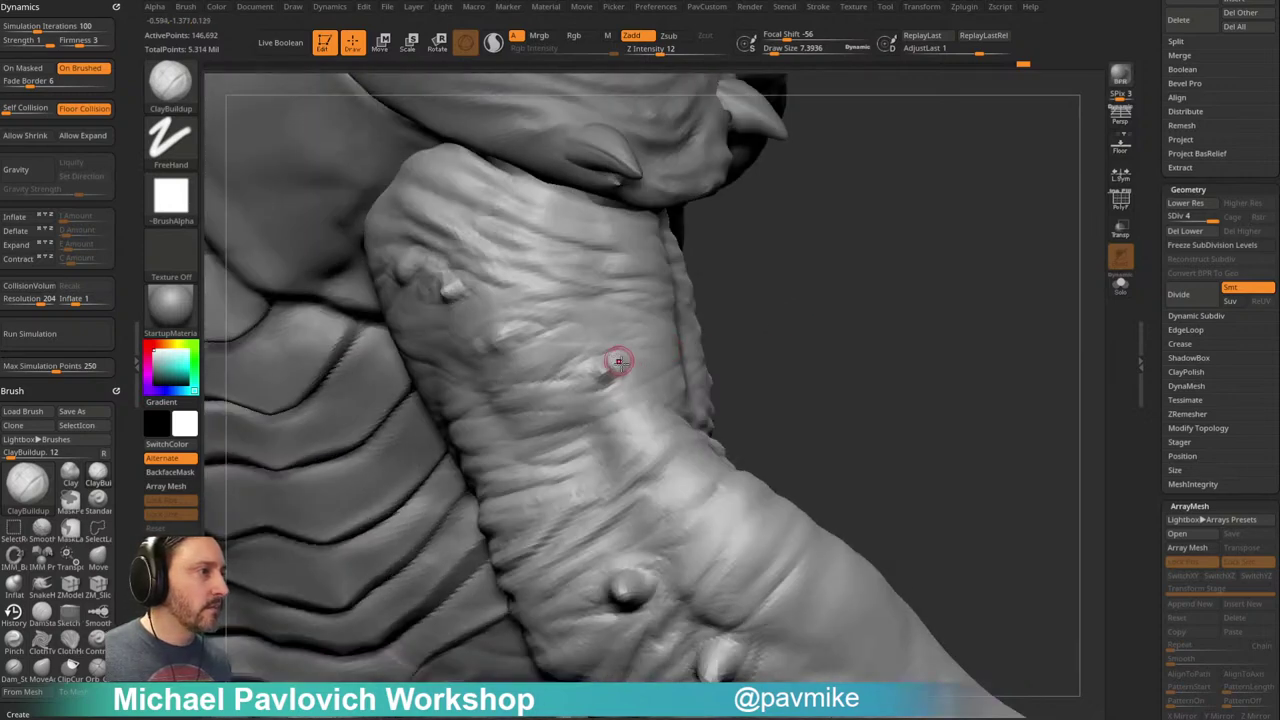
pyautogui.moveTo(777, 334)
pyautogui.mouseDown(button='right')
pyautogui.moveTo(732, 308)
pyautogui.moveTo(672, 332)
pyautogui.mouseUp(button='right')
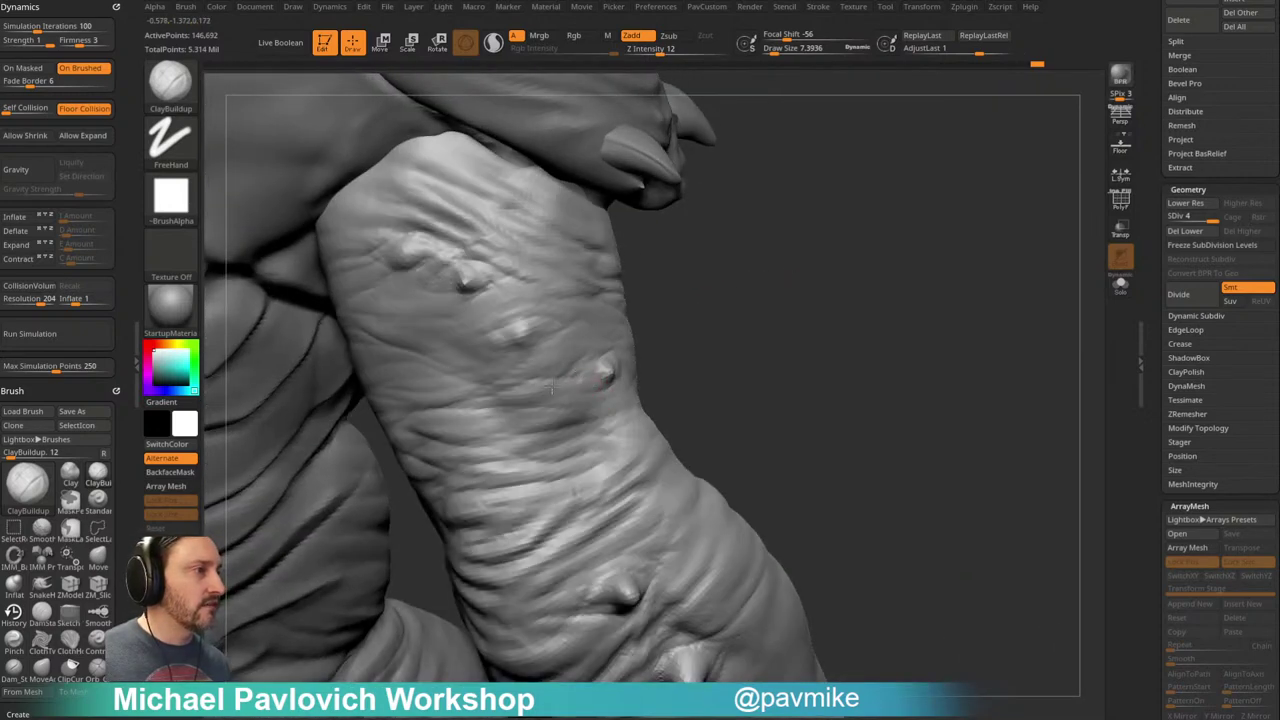
pyautogui.moveTo(588, 349)
pyautogui.mouseDown(button='right')
pyautogui.moveTo(694, 297)
pyautogui.moveTo(574, 424)
pyautogui.mouseUp(button='right')
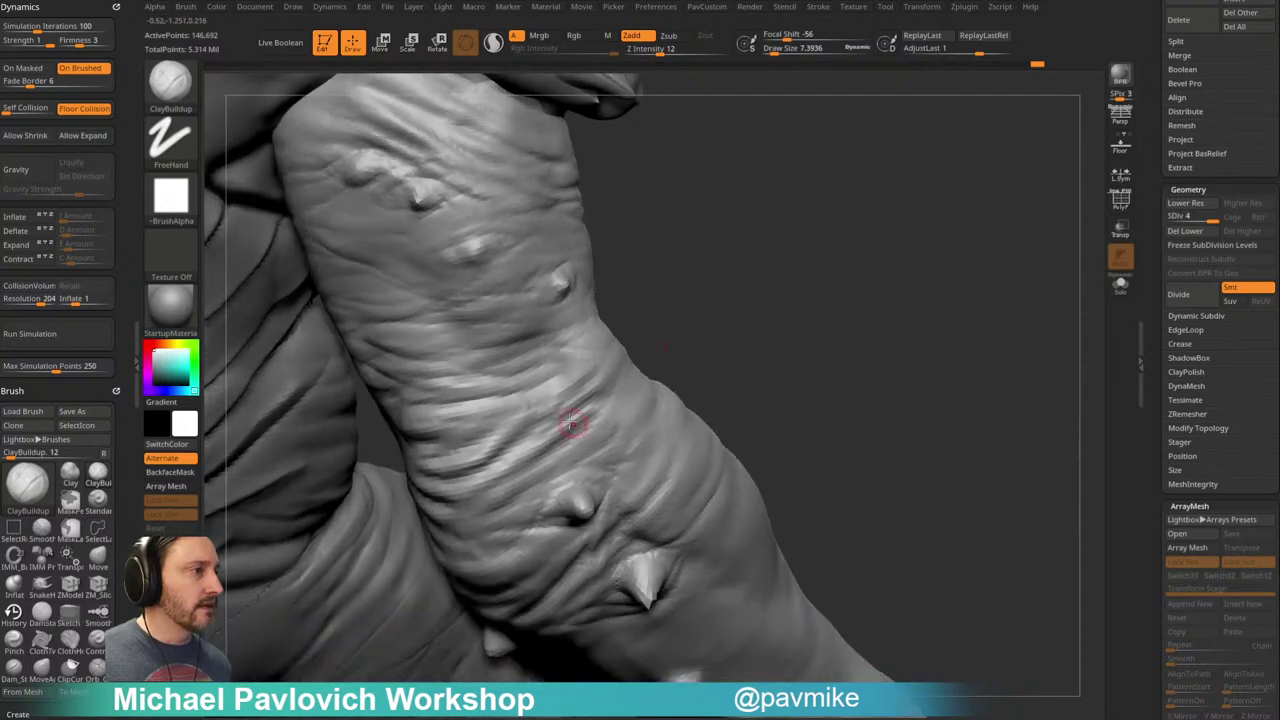
pyautogui.moveTo(706, 380); pyautogui.dragTo(677, 290, button='right')
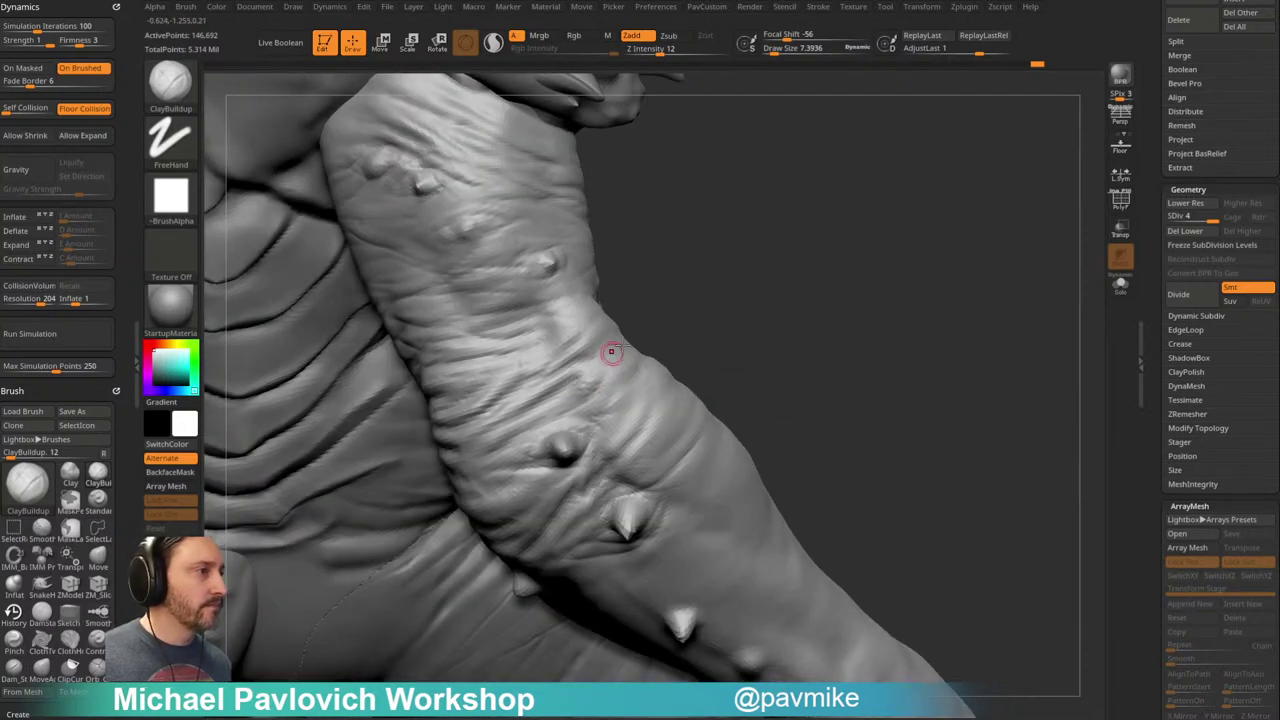
pyautogui.moveTo(609, 357); pyautogui.dragTo(609, 377, button='right')
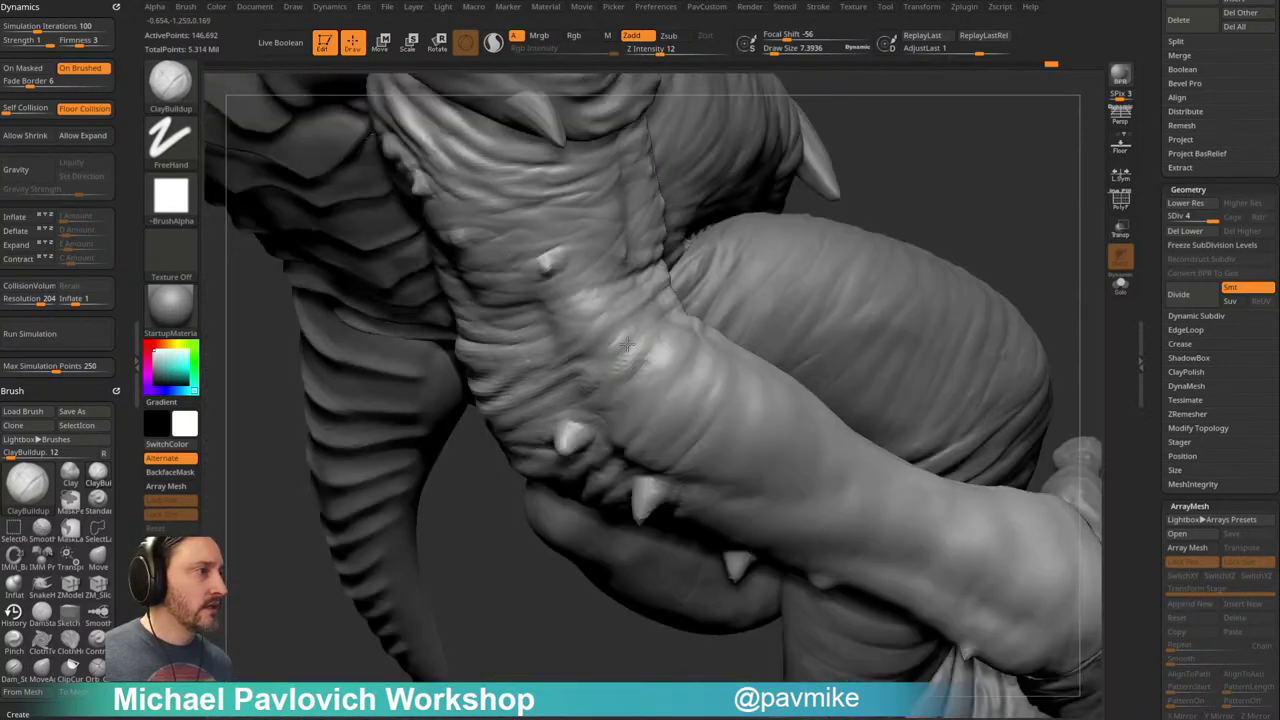
# Step: Build up ridges and skin folds around the bases of the two large elbow spikes with the ClayBuildup brush
pyautogui.moveTo(900, 217); pyautogui.dragTo(887, 168)
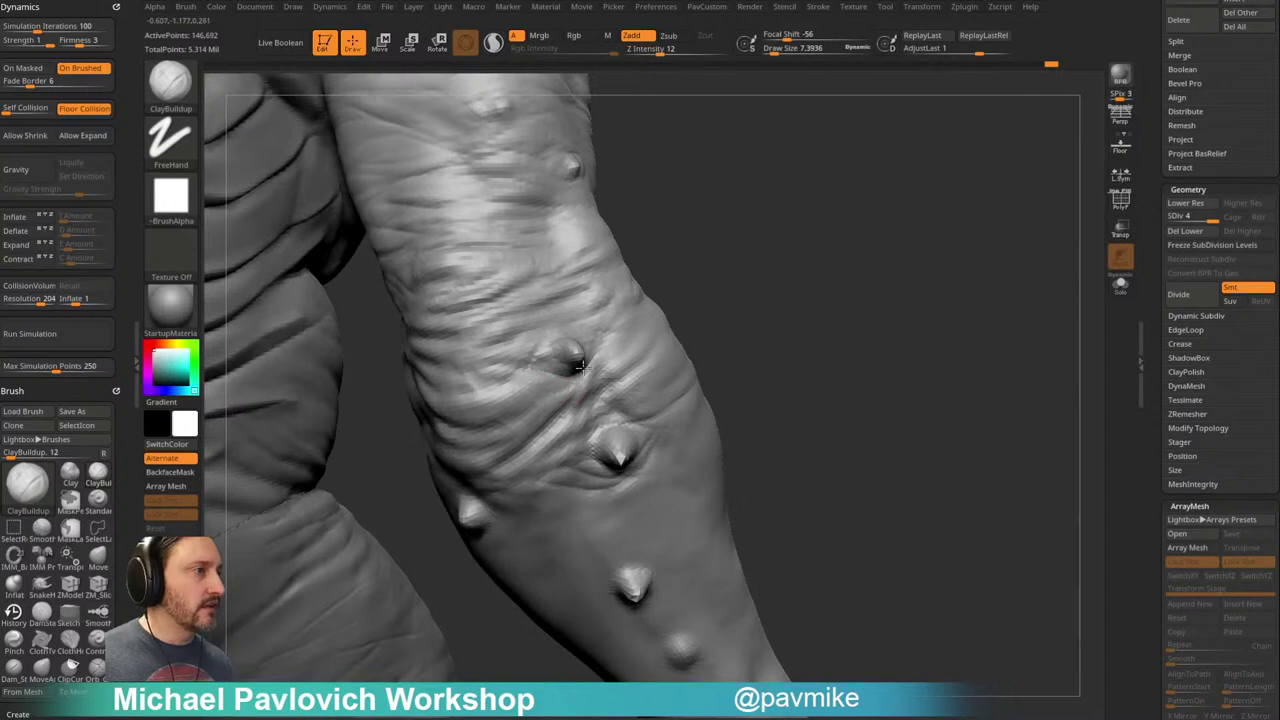
pyautogui.moveTo(571, 366); pyautogui.dragTo(580, 349, button='right')
pyautogui.moveTo(763, 277)
pyautogui.mouseDown(button='right')
pyautogui.moveTo(570, 328)
pyautogui.moveTo(754, 249)
pyautogui.moveTo(577, 369)
pyautogui.mouseUp(button='right')
pyautogui.moveTo(755, 353)
pyautogui.mouseDown(button='right')
pyautogui.moveTo(623, 351)
pyautogui.moveTo(661, 307)
pyautogui.mouseUp(button='right')
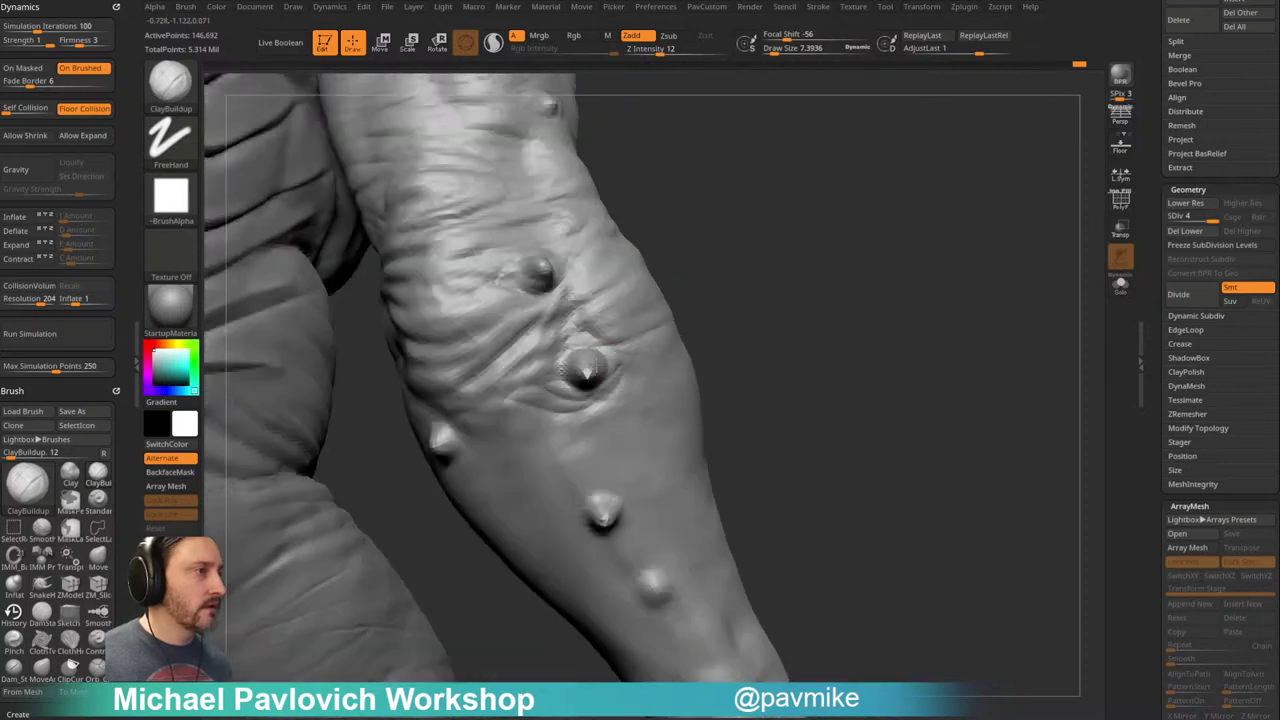
pyautogui.moveTo(559, 373); pyautogui.dragTo(647, 320, button='right')
pyautogui.moveTo(706, 289); pyautogui.dragTo(649, 337, button='right')
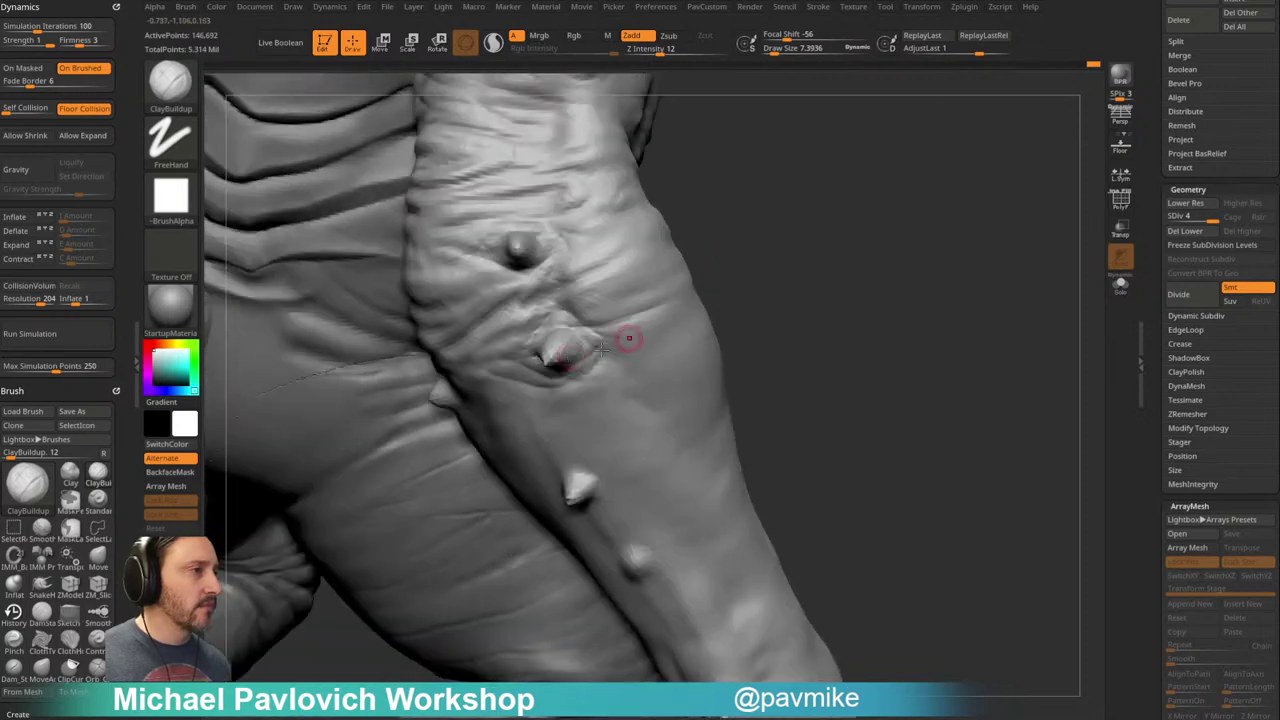
pyautogui.moveTo(773, 285)
pyautogui.mouseDown(button='right')
pyautogui.moveTo(533, 370)
pyautogui.moveTo(683, 306)
pyautogui.moveTo(683, 346)
pyautogui.moveTo(597, 367)
pyautogui.moveTo(763, 297)
pyautogui.moveTo(734, 283)
pyautogui.moveTo(734, 246)
pyautogui.mouseUp(button='right')
# Step: Carve wrinkles below the elbow spikes at the top of the forearm using the Dam_Standard brush at about size 46
pyautogui.press('3')
pyautogui.press('s')
pyautogui.moveTo(580, 391); pyautogui.dragTo(594, 388)
pyautogui.moveTo(597, 358); pyautogui.dragTo(704, 322, button='right')
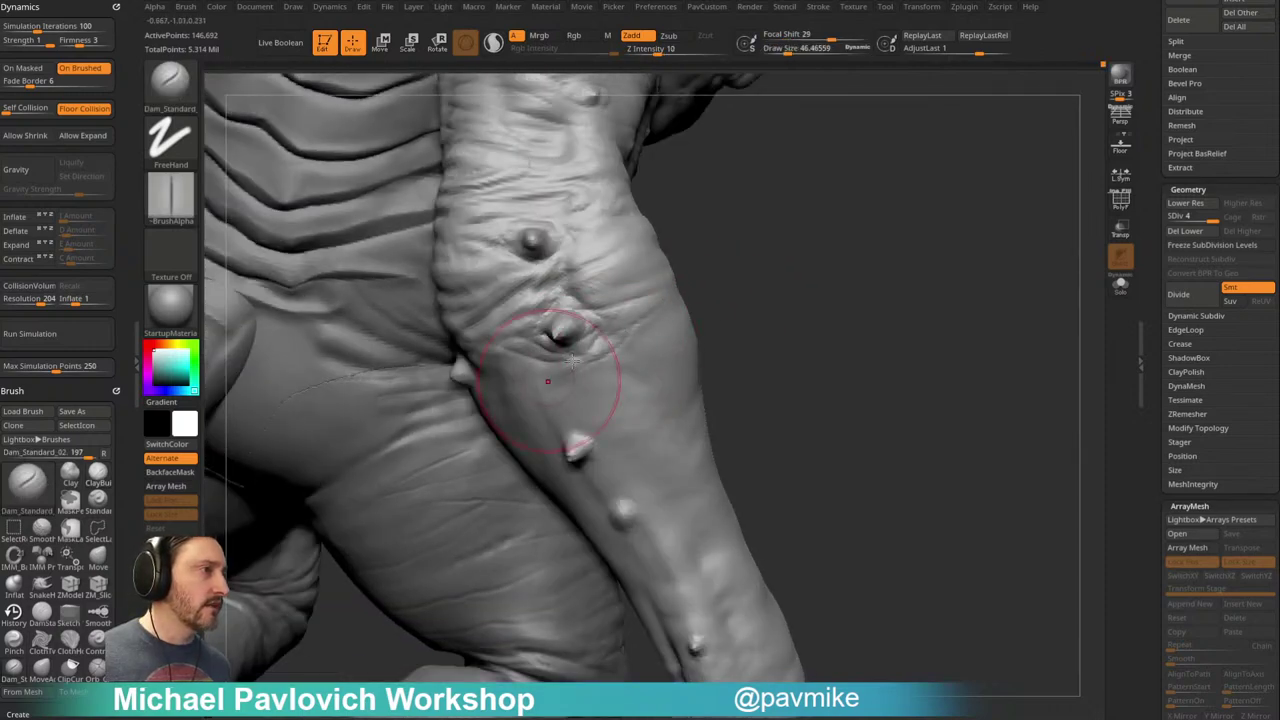
pyautogui.moveTo(548, 379); pyautogui.dragTo(614, 356, button='right')
pyautogui.moveTo(614, 356); pyautogui.dragTo(672, 322)
pyautogui.moveTo(706, 344)
pyautogui.mouseDown(button='right')
pyautogui.moveTo(647, 361)
pyautogui.moveTo(734, 318)
pyautogui.moveTo(686, 357)
pyautogui.moveTo(725, 295)
pyautogui.mouseUp(button='right')
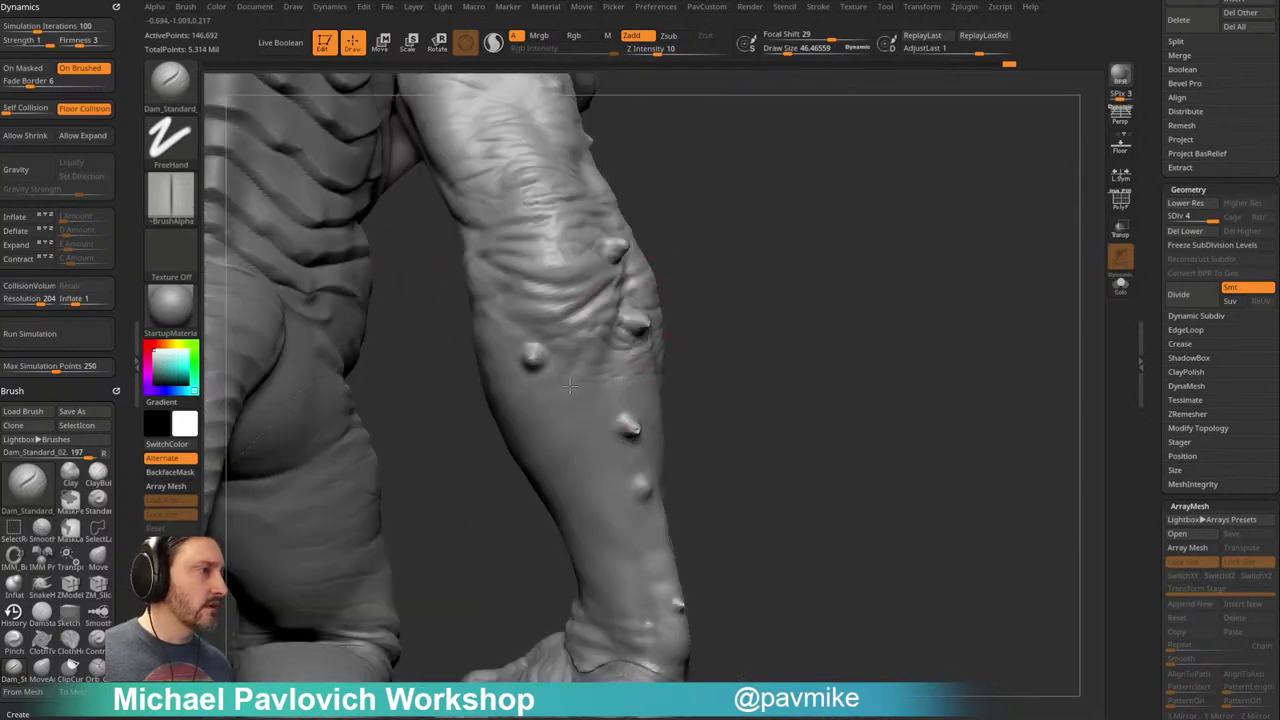
# Step: Extend the carved wrinkles around the outer and front upper forearm, enlarging the Dam_Standard brush to about 55
pyautogui.moveTo(651, 347); pyautogui.dragTo(603, 338, button='right')
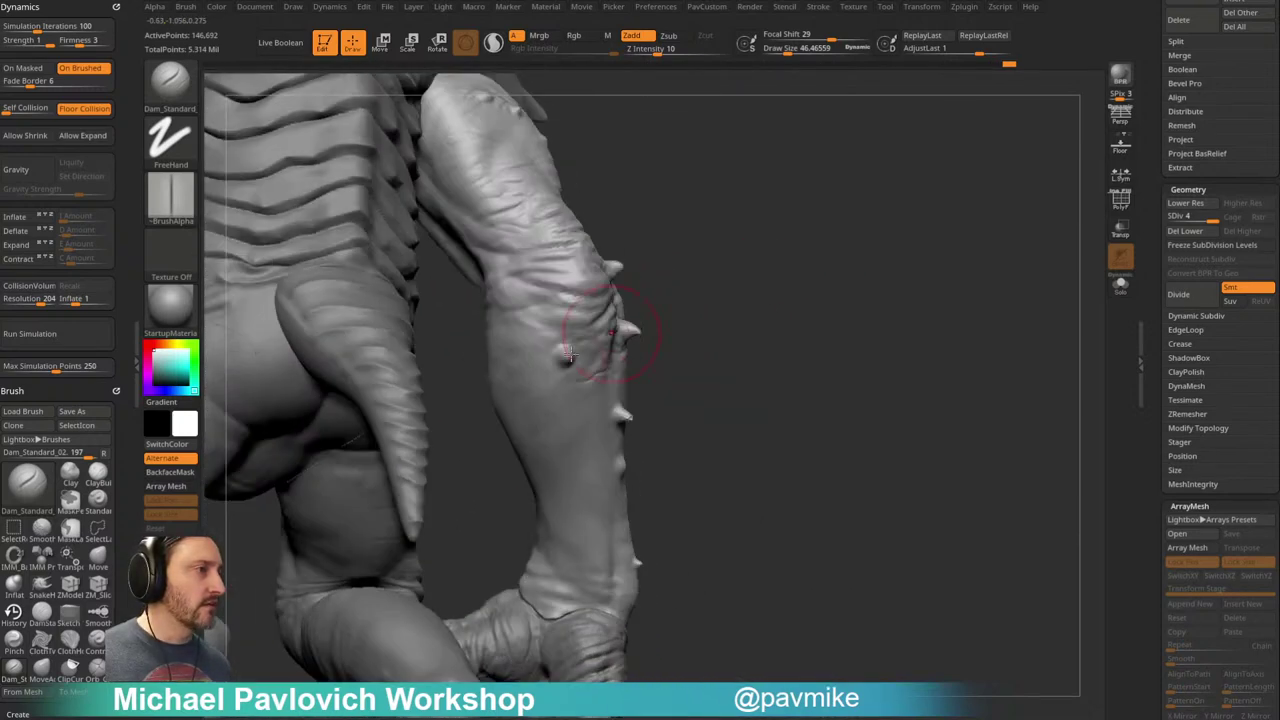
pyautogui.moveTo(754, 233)
pyautogui.mouseDown(button='right')
pyautogui.moveTo(857, 283)
pyautogui.moveTo(571, 386)
pyautogui.moveTo(658, 392)
pyautogui.moveTo(612, 417)
pyautogui.mouseUp(button='right')
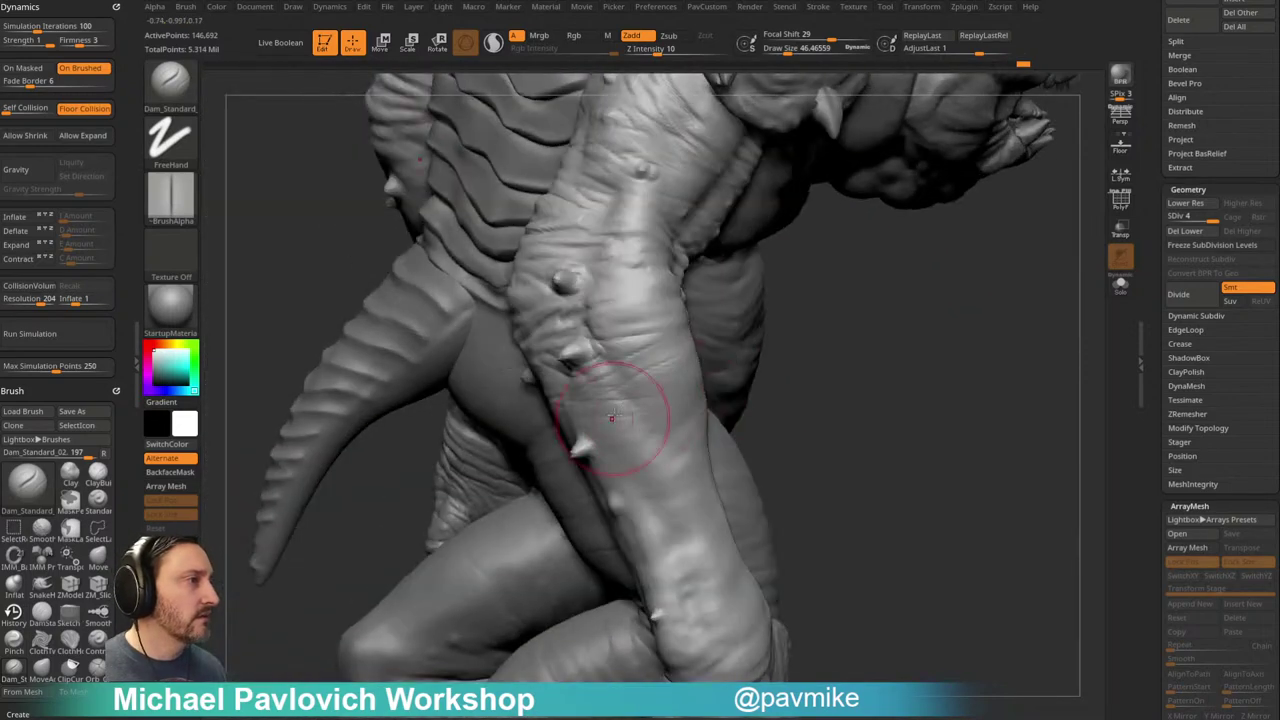
pyautogui.moveTo(818, 399); pyautogui.dragTo(665, 384, button='right')
pyautogui.moveTo(585, 518)
pyautogui.mouseDown(button='right')
pyautogui.moveTo(628, 352)
pyautogui.moveTo(783, 260)
pyautogui.mouseUp(button='right')
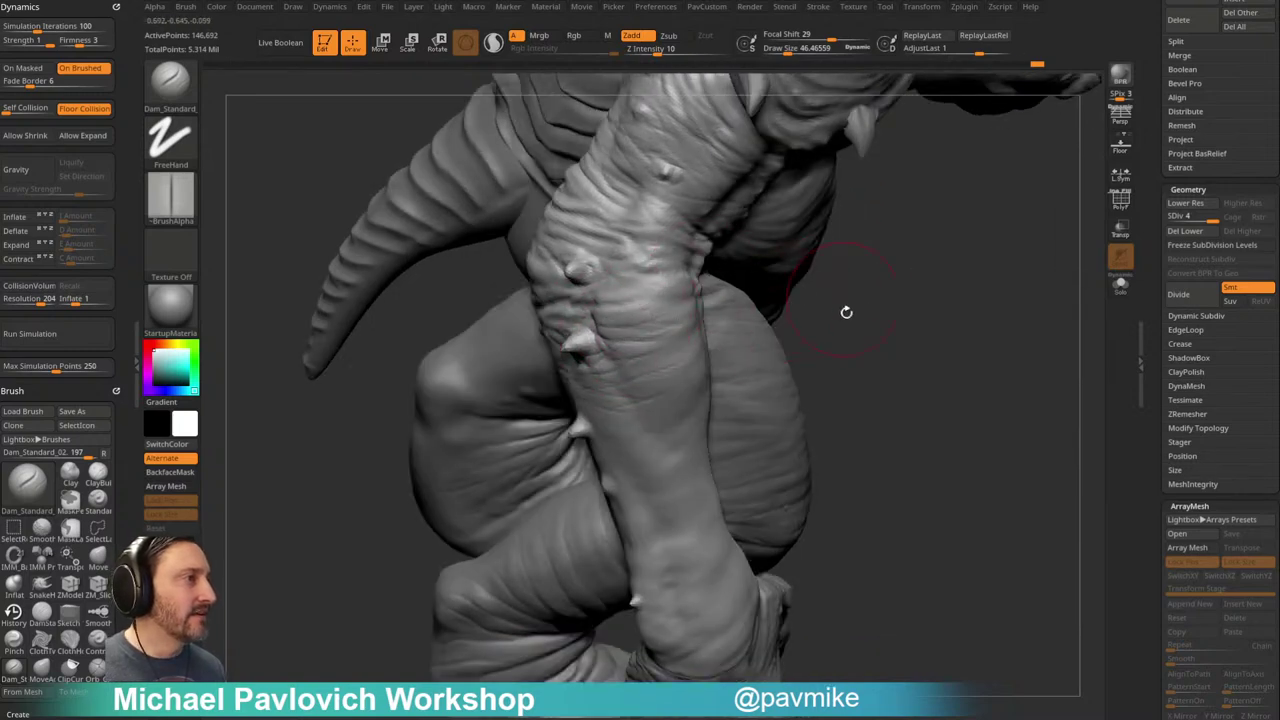
pyautogui.moveTo(846, 297); pyautogui.dragTo(637, 307, button='right')
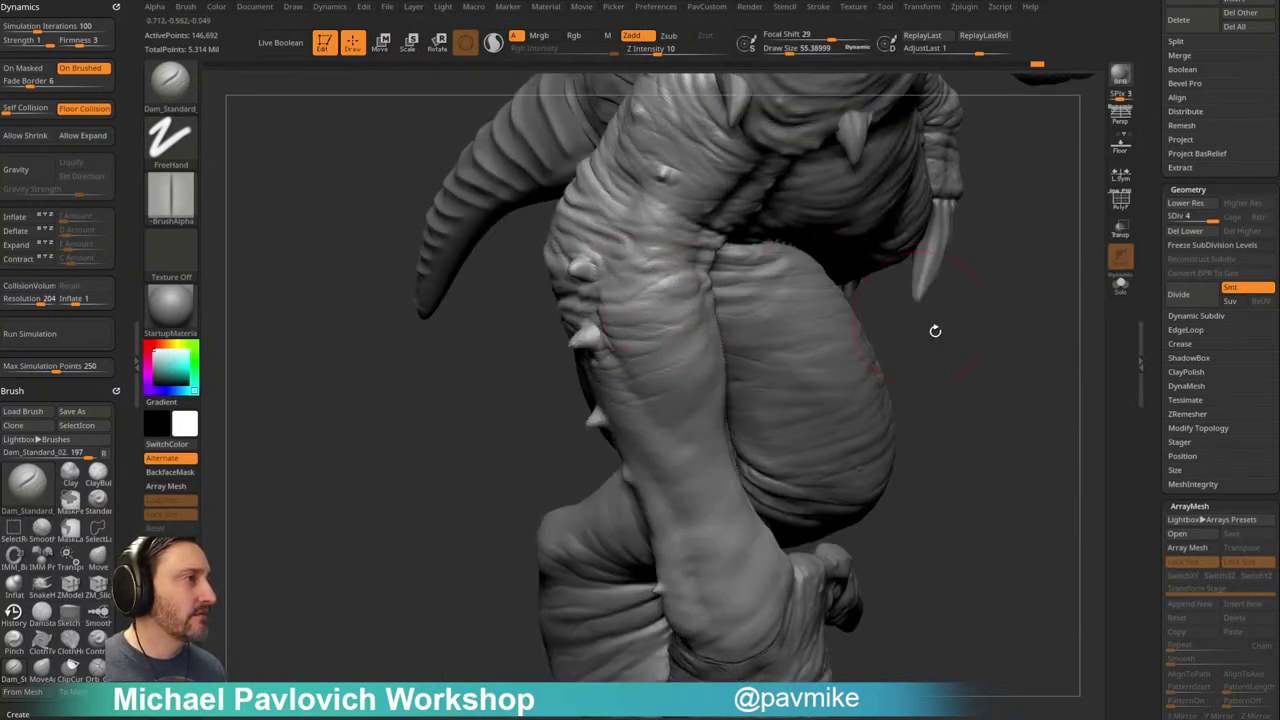
pyautogui.moveTo(926, 320); pyautogui.dragTo(650, 300, button='right')
pyautogui.moveTo(580, 383); pyautogui.dragTo(686, 286, button='right')
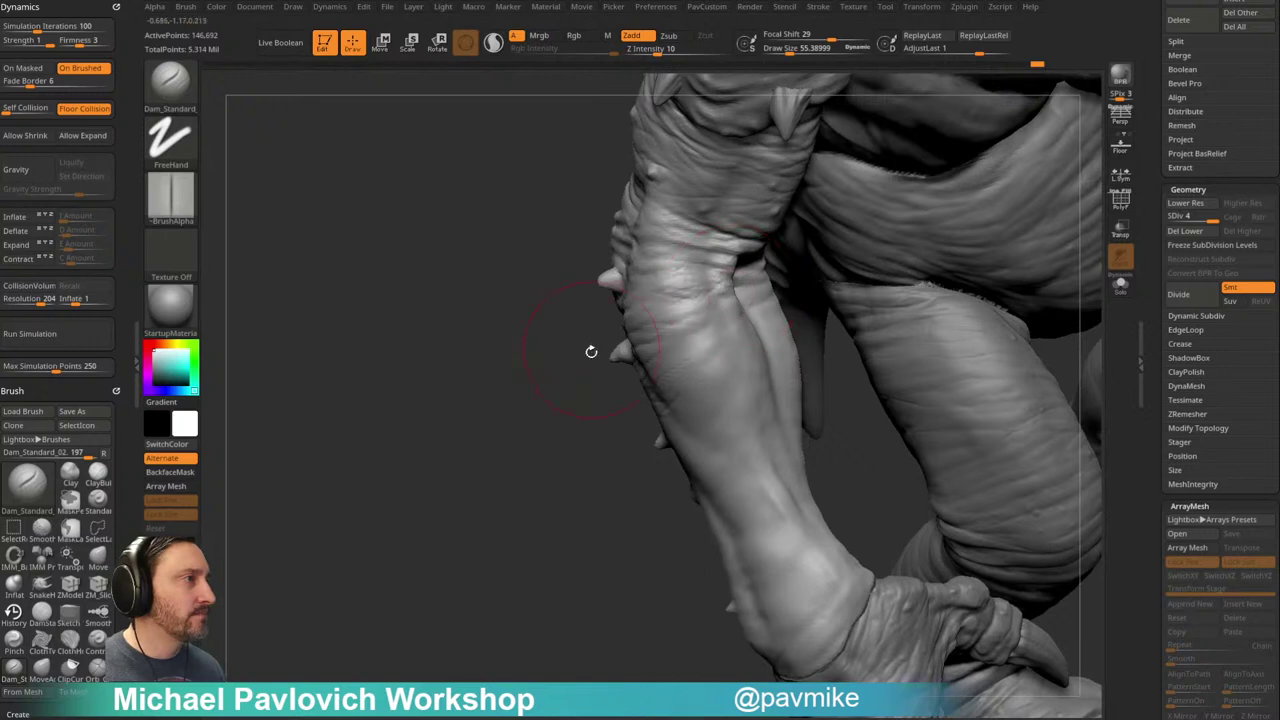
# Step: Carve wrinkles across the sides and back of the upper forearm around the elbow spikes using Dam_Standard at about size 55
pyautogui.moveTo(591, 349); pyautogui.dragTo(740, 300, button='right')
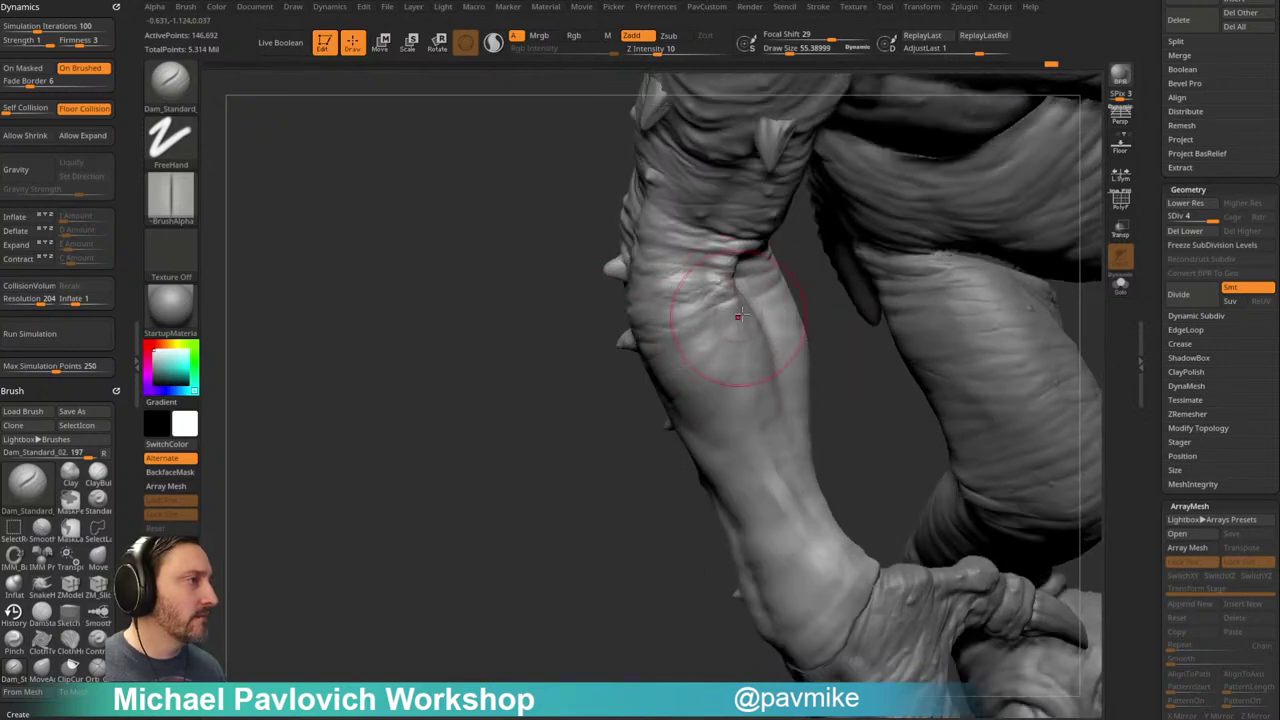
pyautogui.moveTo(574, 423); pyautogui.dragTo(698, 348, button='right')
pyautogui.moveTo(845, 316); pyautogui.dragTo(899, 301, button='right')
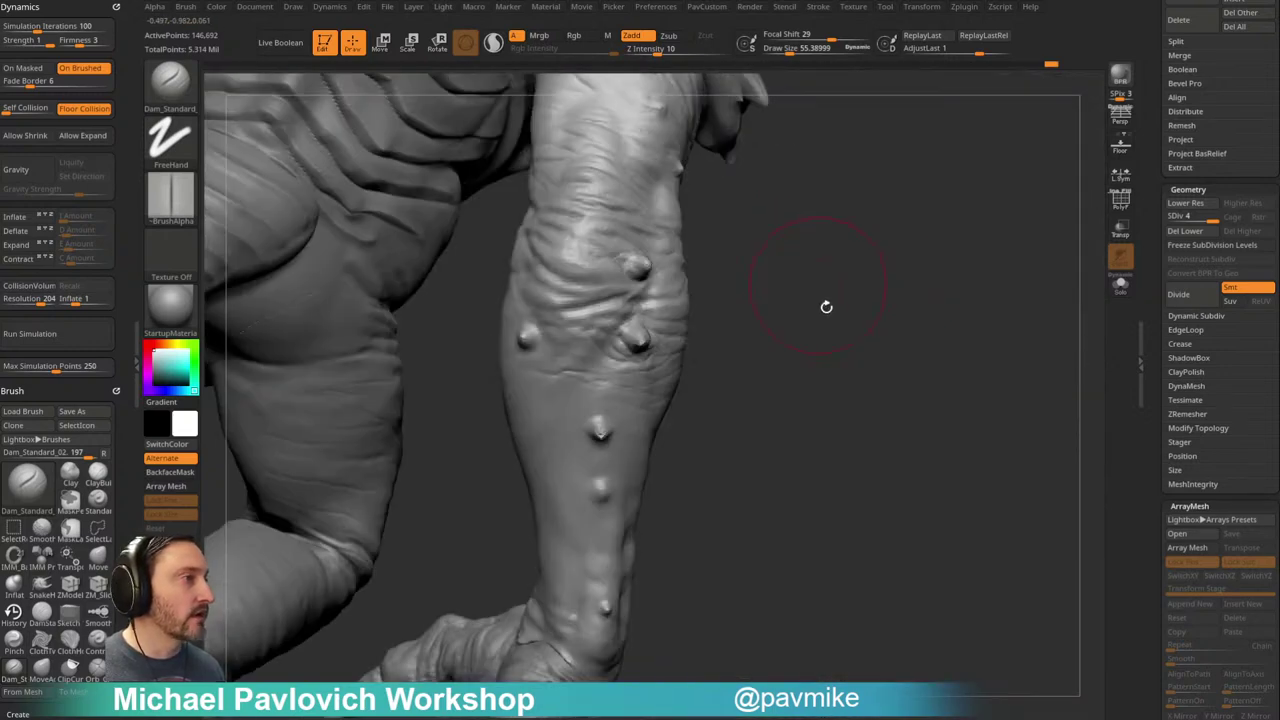
pyautogui.moveTo(583, 368); pyautogui.dragTo(655, 389, button='right')
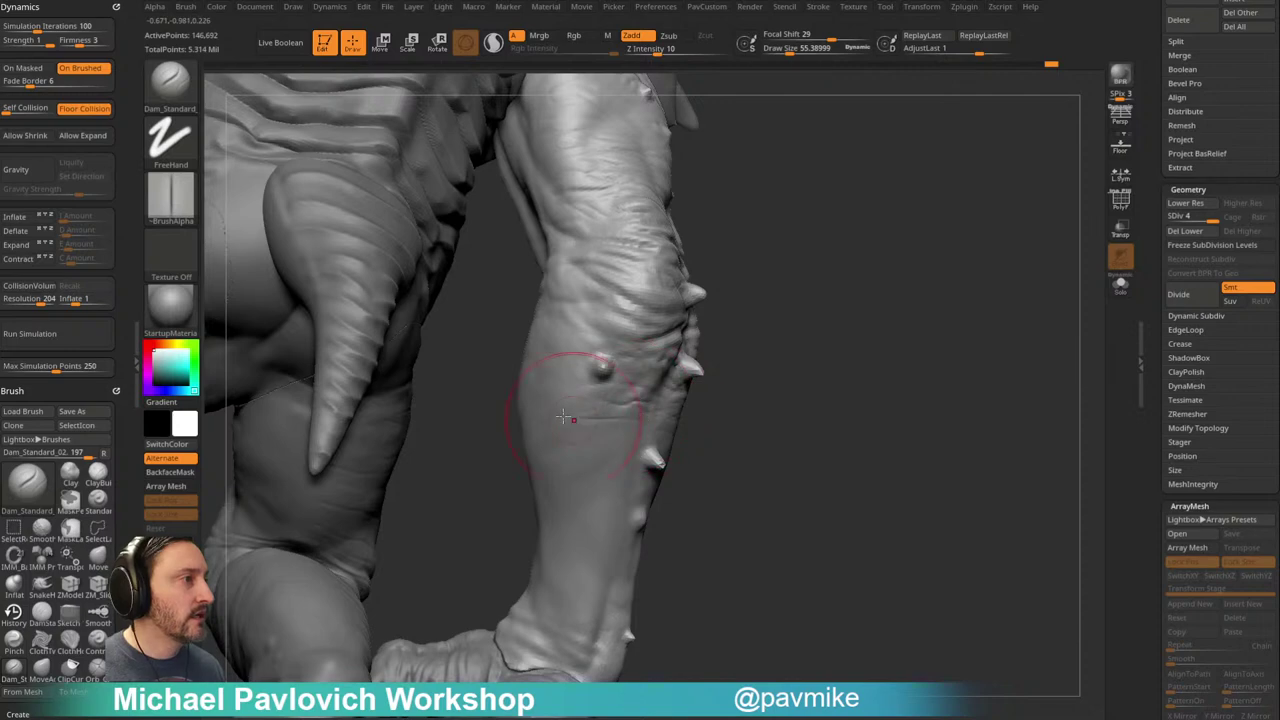
pyautogui.moveTo(573, 419); pyautogui.dragTo(628, 358, button='right')
pyautogui.moveTo(679, 297); pyautogui.dragTo(662, 357, button='right')
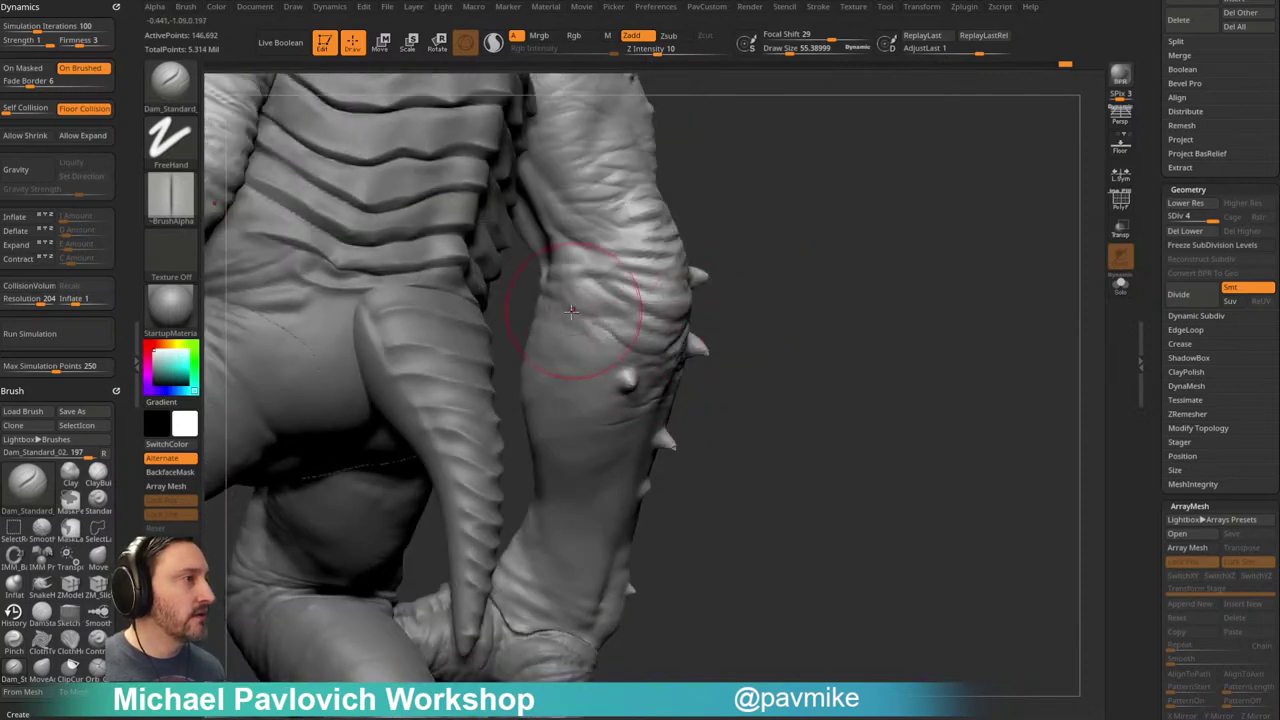
# Step: Carve wrinkles across the front of the forearm just below the elbow crease with the Dam_Standard brush
pyautogui.moveTo(567, 315)
pyautogui.mouseDown(button='right')
pyautogui.moveTo(580, 297)
pyautogui.moveTo(608, 308)
pyautogui.moveTo(603, 295)
pyautogui.mouseUp(button='right')
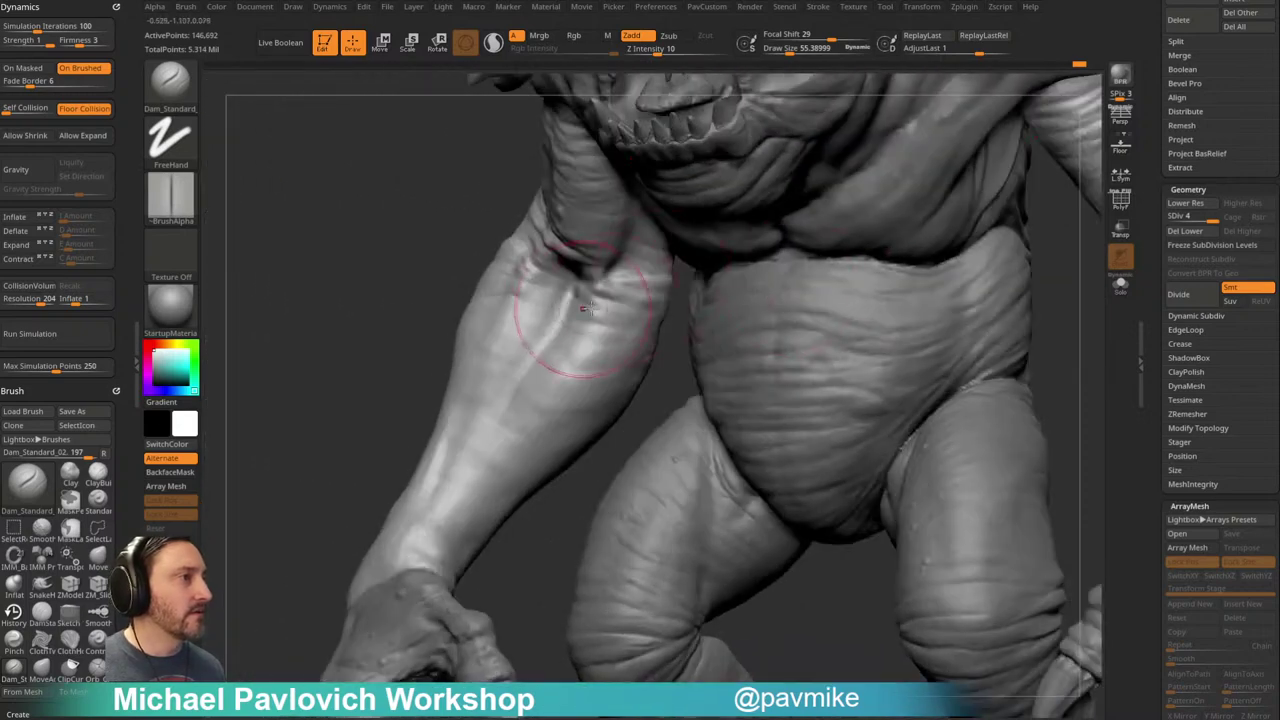
pyautogui.moveTo(654, 337)
pyautogui.mouseDown(button='right')
pyautogui.moveTo(645, 304)
pyautogui.moveTo(669, 272)
pyautogui.mouseUp(button='right')
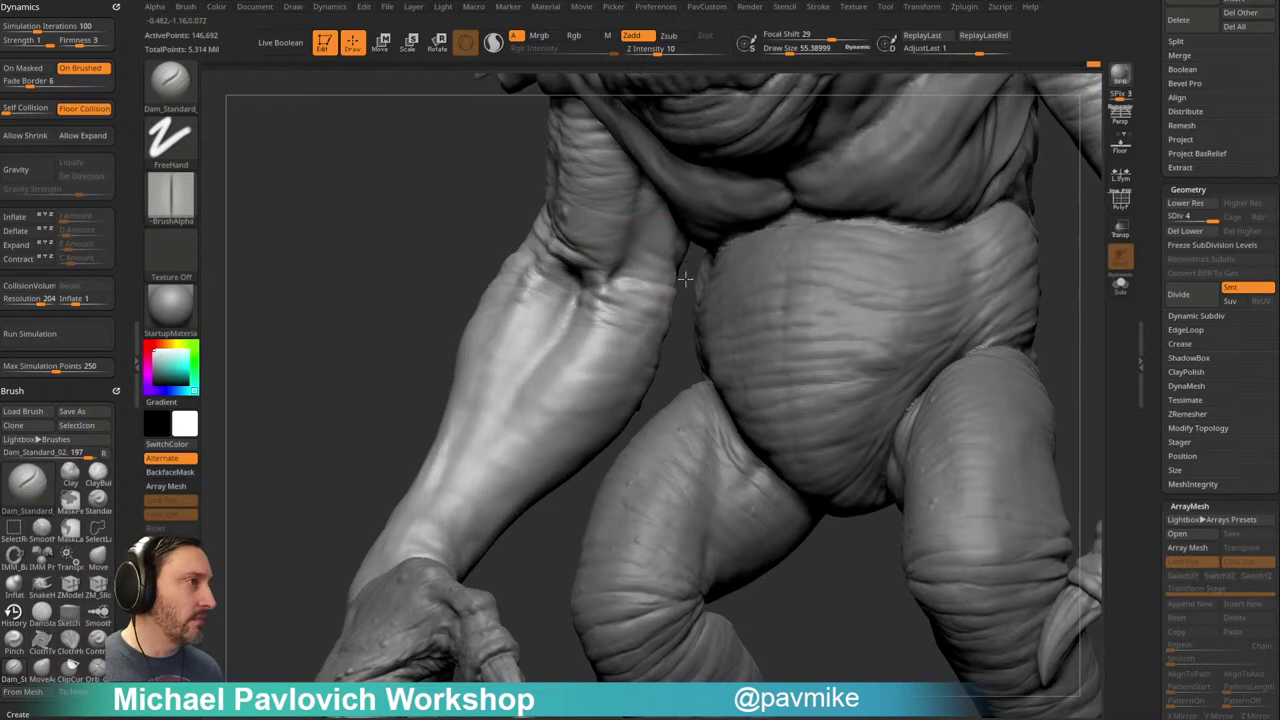
pyautogui.moveTo(455, 330); pyautogui.dragTo(511, 324)
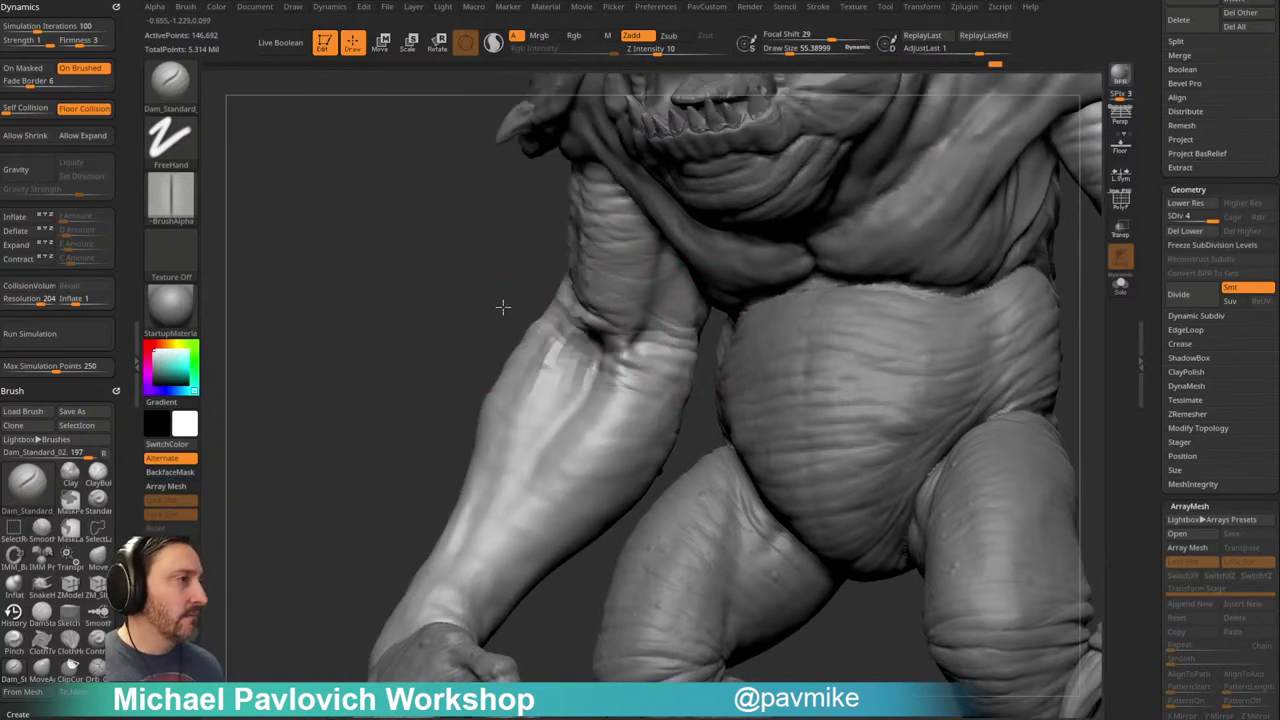
pyautogui.moveTo(504, 313); pyautogui.dragTo(594, 290)
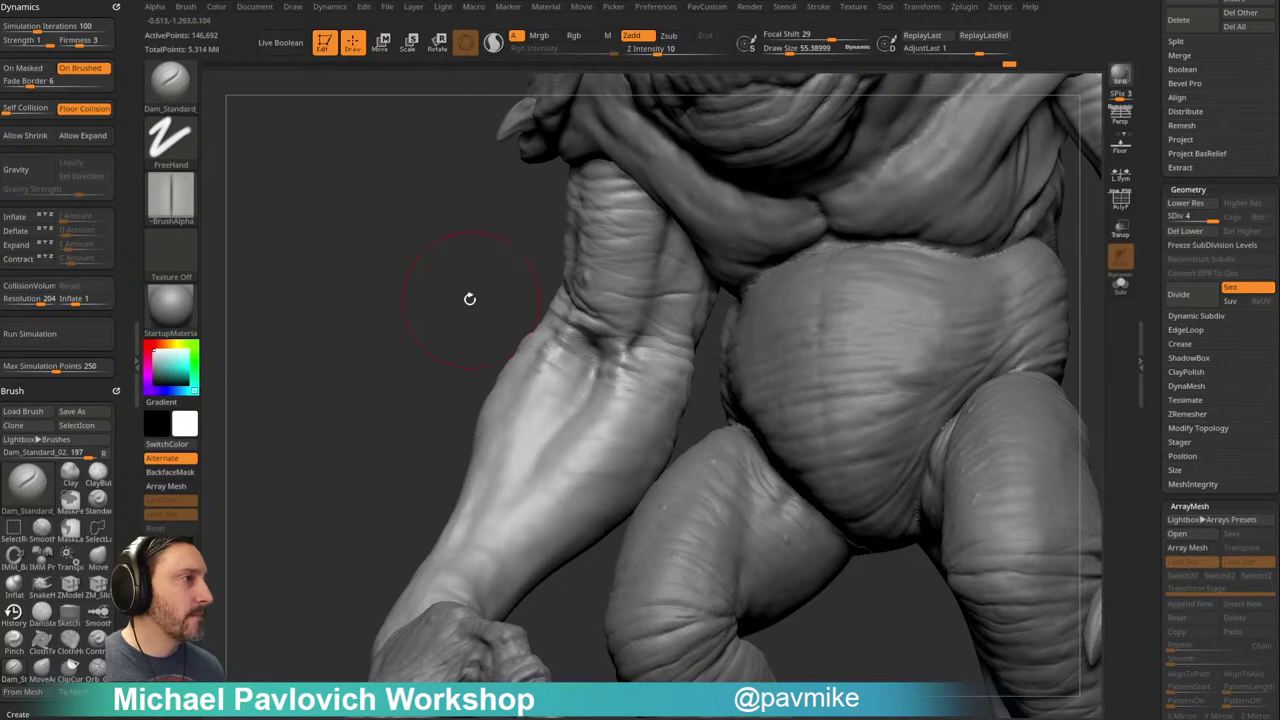
pyautogui.moveTo(472, 299); pyautogui.dragTo(652, 296)
pyautogui.moveTo(488, 275); pyautogui.dragTo(647, 302)
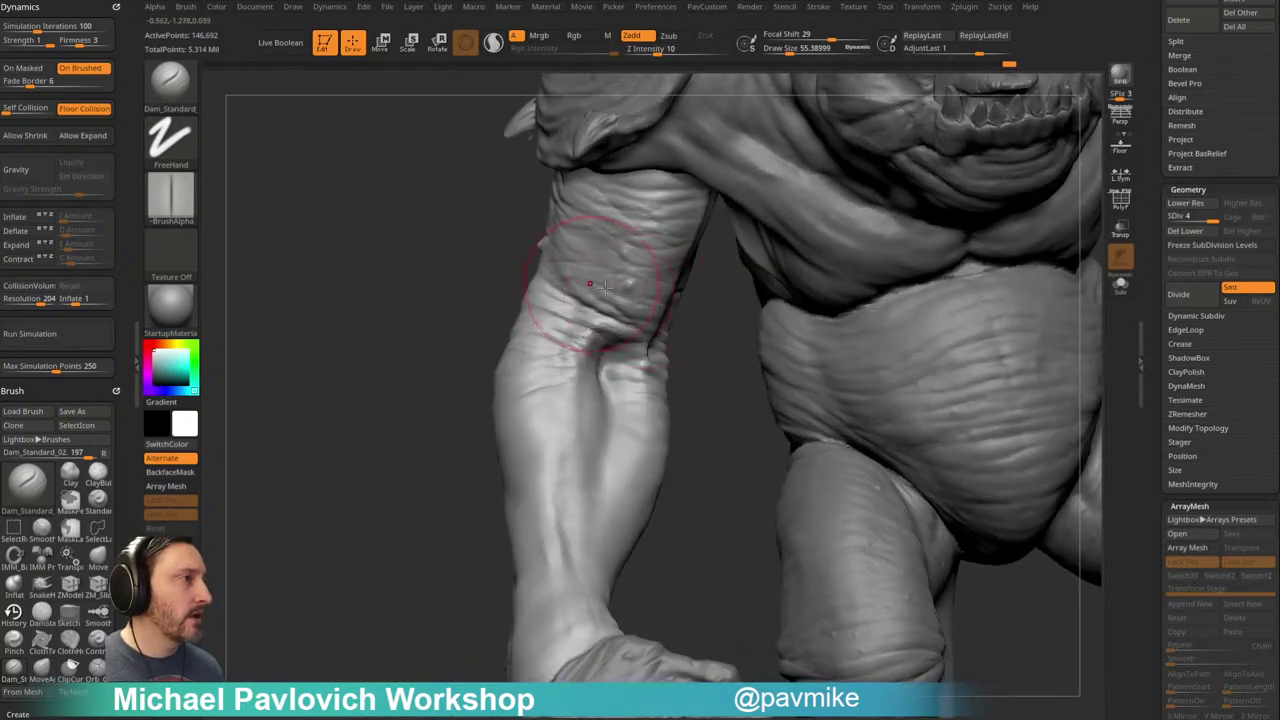
# Step: Carve finer wrinkles on the front of the upper arm above the elbow crease, reducing Dam_Standard to about size 29
pyautogui.moveTo(484, 294); pyautogui.dragTo(557, 371)
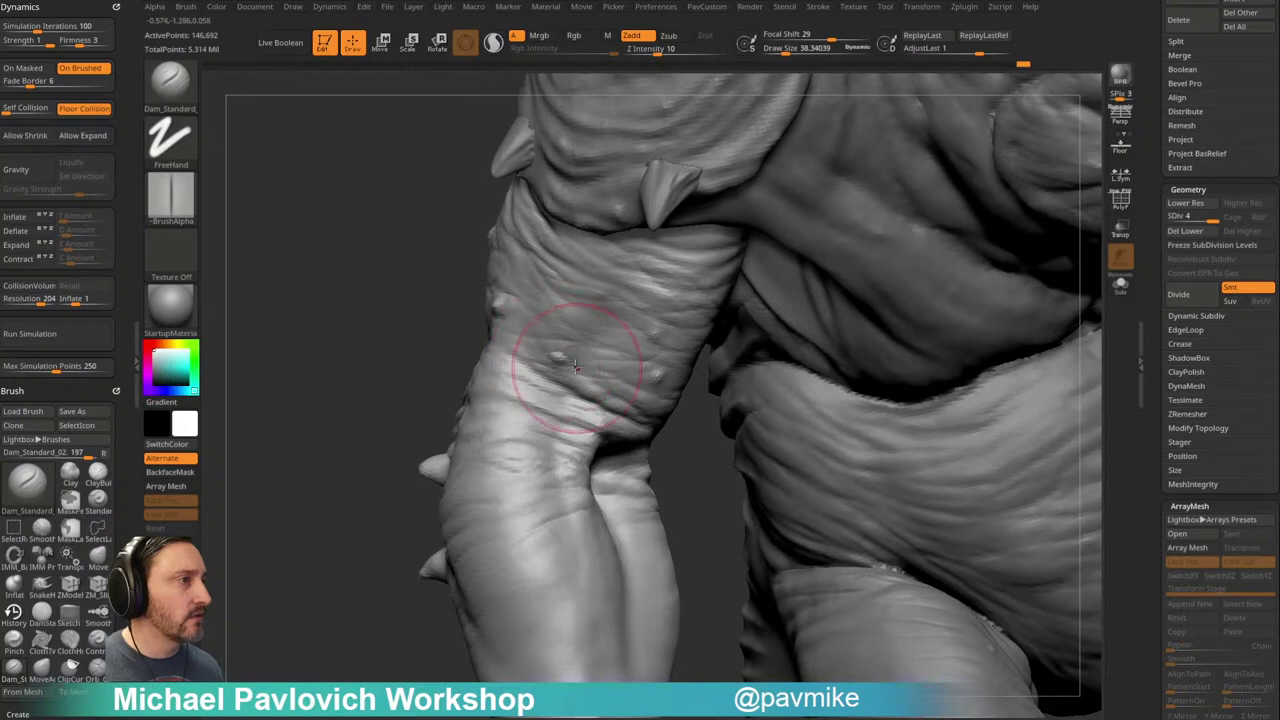
pyautogui.moveTo(437, 400); pyautogui.dragTo(623, 368)
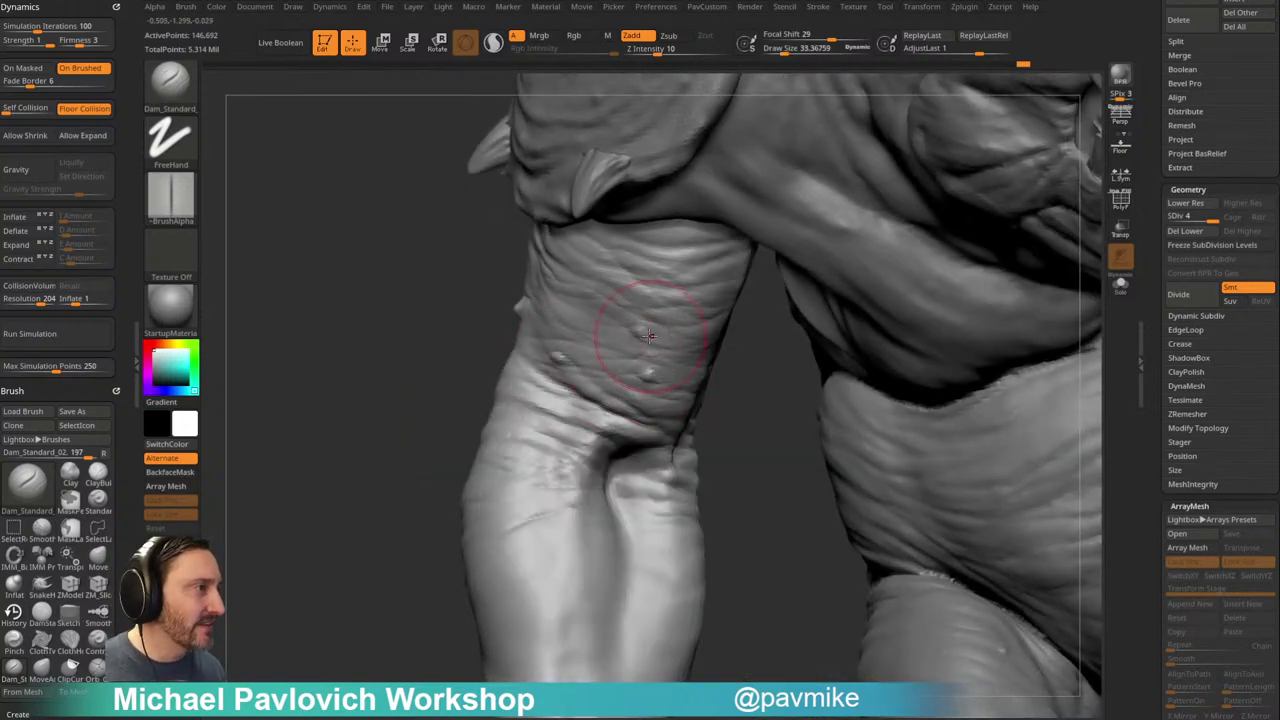
pyautogui.moveTo(755, 348); pyautogui.dragTo(671, 329)
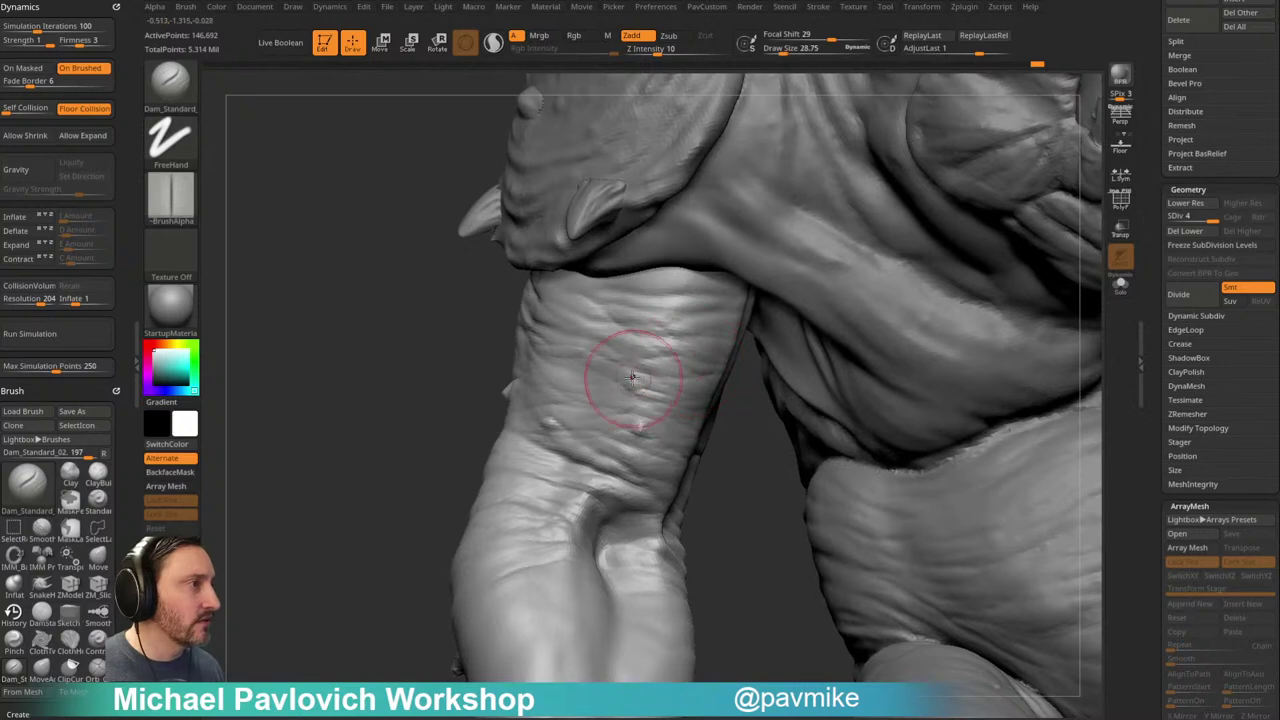
pyautogui.moveTo(437, 403); pyautogui.dragTo(596, 371)
pyautogui.moveTo(320, 360); pyautogui.dragTo(430, 372)
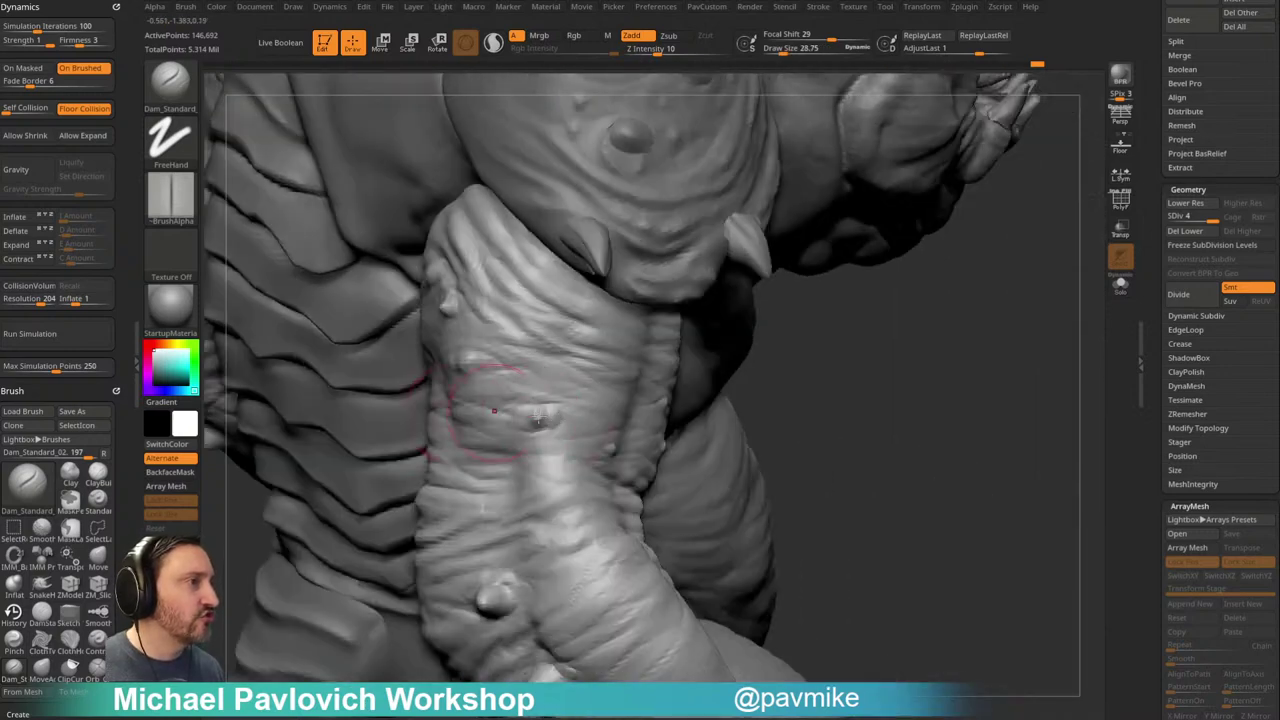
# Step: Carve wrinkles around the bumps on the outer and back upper arm with Dam_Standard at about size 36
pyautogui.moveTo(563, 423); pyautogui.dragTo(697, 400, button='right')
pyautogui.press('s')
pyautogui.moveTo(555, 417)
pyautogui.mouseDown()
pyautogui.moveTo(625, 416)
pyautogui.moveTo(529, 414)
pyautogui.mouseUp()
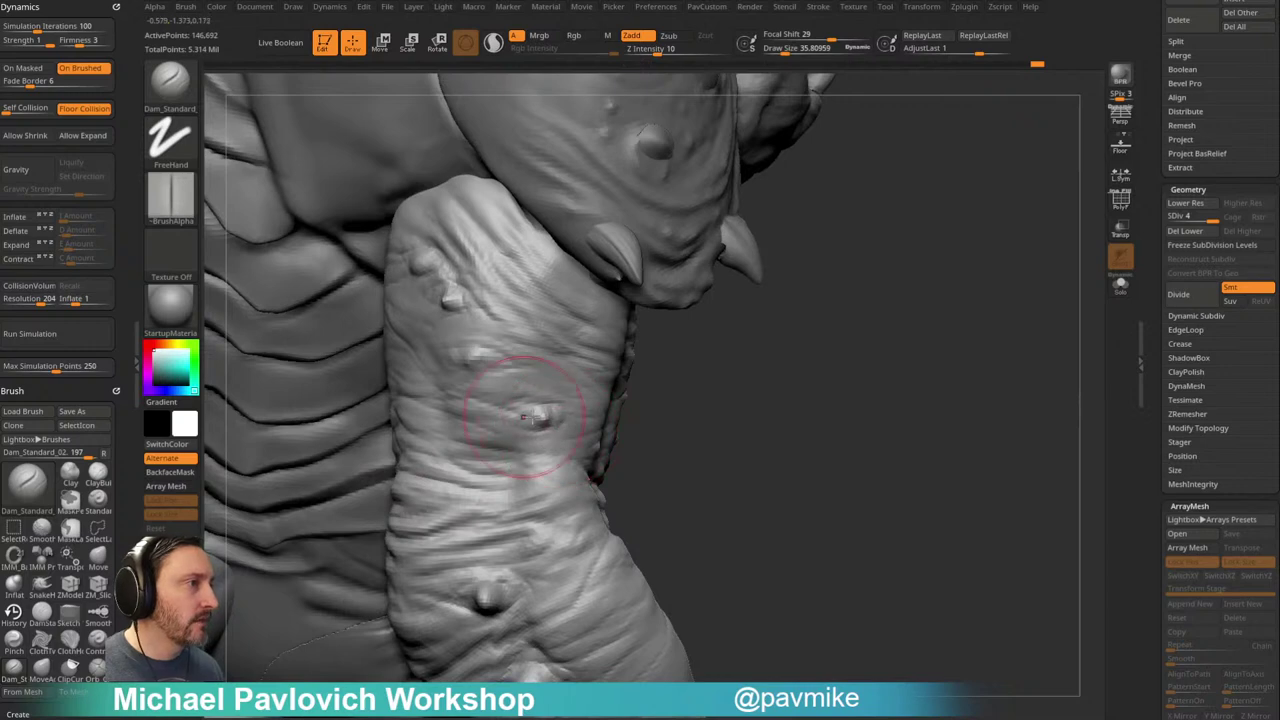
pyautogui.moveTo(690, 405)
pyautogui.mouseDown()
pyautogui.moveTo(717, 400)
pyautogui.moveTo(697, 380)
pyautogui.moveTo(523, 323)
pyautogui.mouseUp()
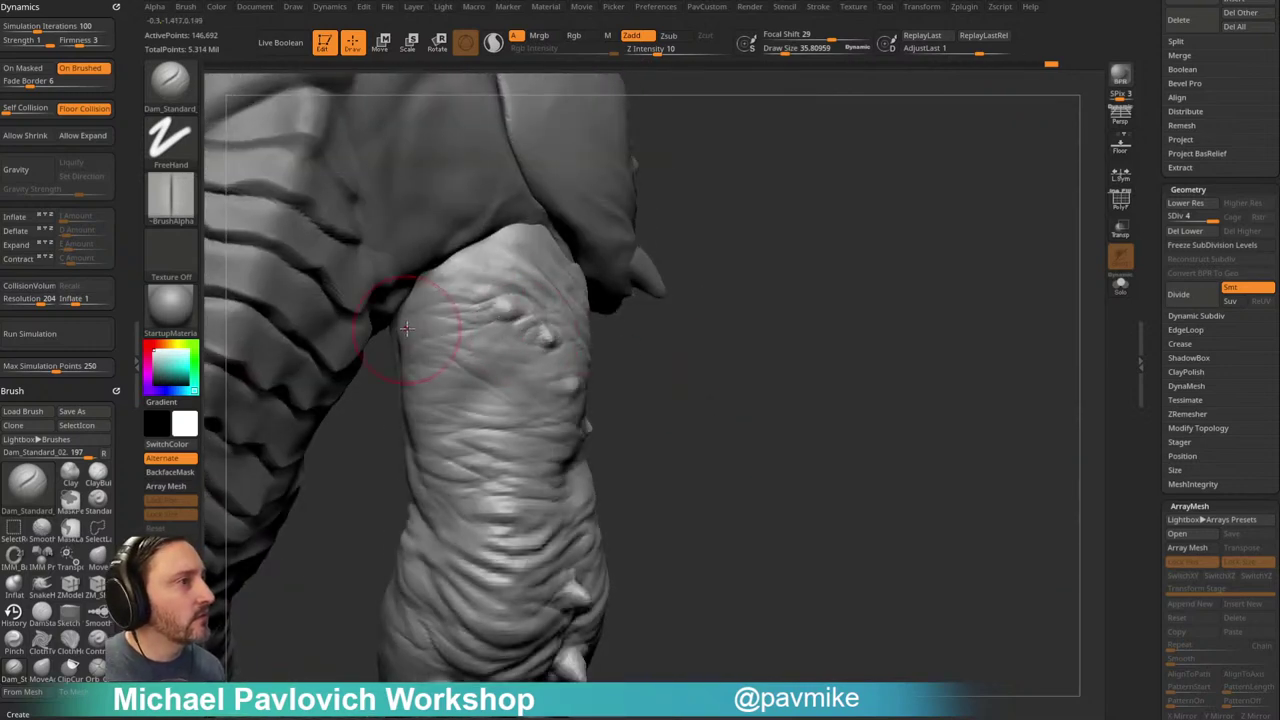
pyautogui.moveTo(642, 350); pyautogui.dragTo(419, 333)
pyautogui.moveTo(640, 345)
pyautogui.mouseDown()
pyautogui.moveTo(715, 336)
pyautogui.moveTo(700, 328)
pyautogui.moveTo(742, 290)
pyautogui.moveTo(734, 297)
pyautogui.moveTo(778, 297)
pyautogui.mouseUp()
pyautogui.moveTo(623, 306); pyautogui.dragTo(709, 327)
pyautogui.keyDown('alt'); pyautogui.moveTo(499, 473); pyautogui.dragTo(377, 356); pyautogui.keyUp('alt')
pyautogui.moveTo(800, 345)
pyautogui.keyDown('shift'); pyautogui.mouseDown()
pyautogui.moveTo(860, 334)
pyautogui.moveTo(871, 351)
pyautogui.moveTo(847, 397)
pyautogui.moveTo(920, 429)
pyautogui.moveTo(672, 431)
pyautogui.mouseUp(); pyautogui.keyUp('shift')
pyautogui.moveTo(423, 448); pyautogui.dragTo(728, 406)
pyautogui.moveTo(804, 394)
pyautogui.mouseDown()
pyautogui.moveTo(806, 423)
pyautogui.moveTo(803, 409)
pyautogui.moveTo(820, 414)
pyautogui.moveTo(799, 397)
pyautogui.mouseUp()
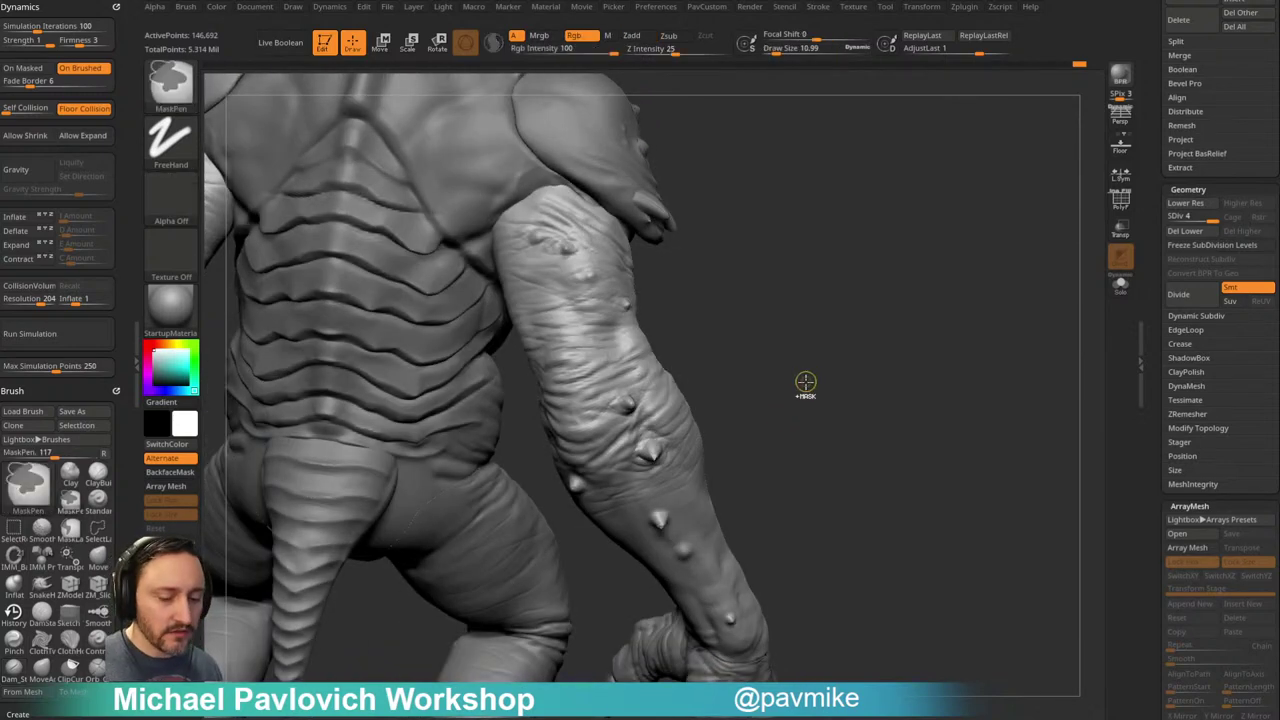
pyautogui.keyDown('alt'); pyautogui.moveTo(841, 359); pyautogui.dragTo(876, 432); pyautogui.keyUp('alt')
# Step: Drop the arms to subdivision level 3 and soften the upper-arm wrinkles with the Smooth brush at about size 19
pyautogui.click(1200, 217)
pyautogui.moveTo(880, 331); pyautogui.dragTo(905, 333)
pyautogui.press('s')
pyautogui.moveTo(601, 370)
pyautogui.mouseDown()
pyautogui.moveTo(614, 370)
pyautogui.moveTo(600, 343)
pyautogui.moveTo(663, 366)
pyautogui.moveTo(755, 362)
pyautogui.moveTo(631, 349)
pyautogui.moveTo(623, 366)
pyautogui.moveTo(696, 380)
pyautogui.moveTo(603, 366)
pyautogui.moveTo(620, 374)
pyautogui.mouseUp()
pyautogui.press('s')
pyautogui.click(635, 364)
pyautogui.moveTo(765, 370); pyautogui.dragTo(735, 370)
pyautogui.moveTo(791, 314)
pyautogui.mouseDown()
pyautogui.moveTo(749, 367)
pyautogui.moveTo(598, 365)
pyautogui.mouseUp()
pyautogui.moveTo(761, 331)
pyautogui.mouseDown()
pyautogui.moveTo(811, 360)
pyautogui.moveTo(714, 371)
pyautogui.mouseUp()
pyautogui.keyDown('shift'); pyautogui.moveTo(603, 300); pyautogui.dragTo(618, 362); pyautogui.keyUp('shift')
pyautogui.moveTo(477, 431); pyautogui.dragTo(410, 428)
pyautogui.moveTo(616, 360)
pyautogui.keyDown('shift'); pyautogui.mouseDown()
pyautogui.moveTo(708, 343)
pyautogui.moveTo(694, 380)
pyautogui.mouseUp(); pyautogui.keyUp('shift')
pyautogui.keyDown('shift'); pyautogui.moveTo(649, 291); pyautogui.dragTo(671, 361); pyautogui.keyUp('shift')
pyautogui.moveTo(563, 366)
pyautogui.mouseDown(button='right')
pyautogui.moveTo(605, 380)
pyautogui.moveTo(650, 368)
pyautogui.moveTo(640, 349)
pyautogui.mouseUp(button='right')
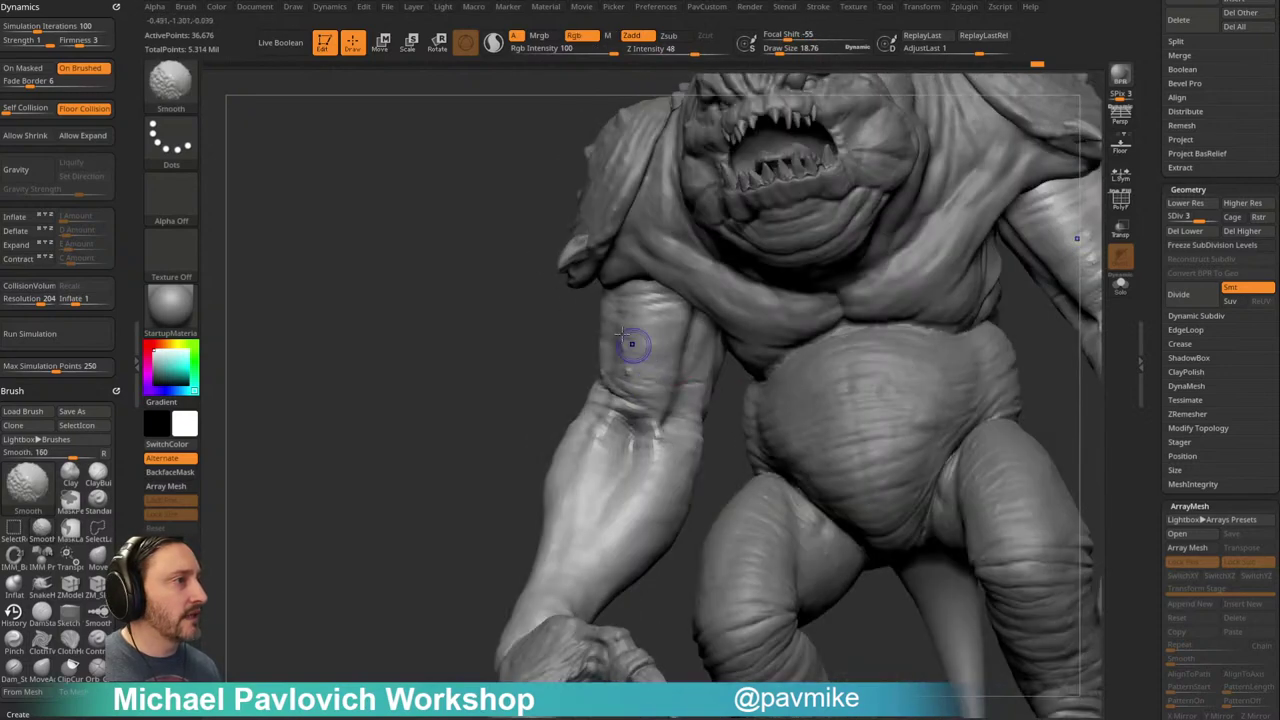
pyautogui.moveTo(551, 371)
pyautogui.mouseDown(button='right')
pyautogui.moveTo(514, 386)
pyautogui.moveTo(526, 400)
pyautogui.mouseUp(button='right')
# Step: Return to subdivision level 4 and lightly smooth the upper arms at Z Intensity 31 and about size 17
pyautogui.press('d')
pyautogui.moveTo(463, 440); pyautogui.dragTo(614, 337, button='right')
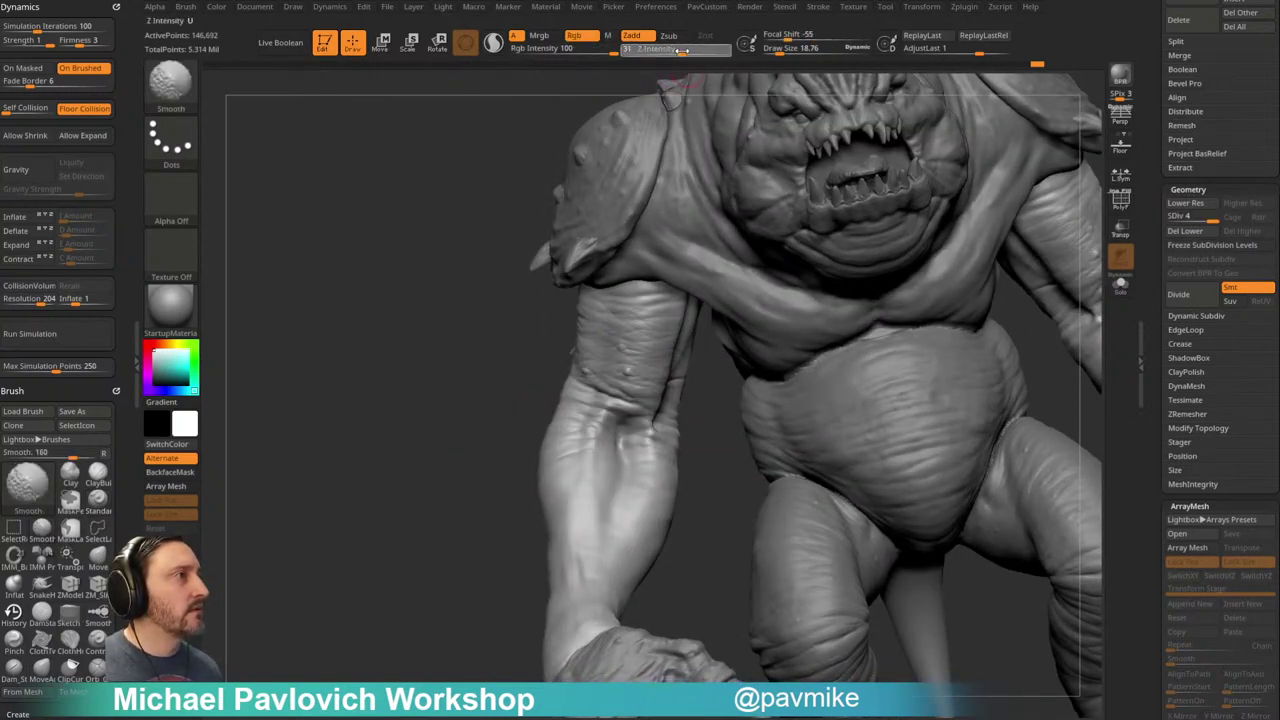
pyautogui.click(621, 350)
pyautogui.keyDown('shift'); pyautogui.moveTo(578, 330); pyautogui.dragTo(663, 361); pyautogui.keyUp('shift')
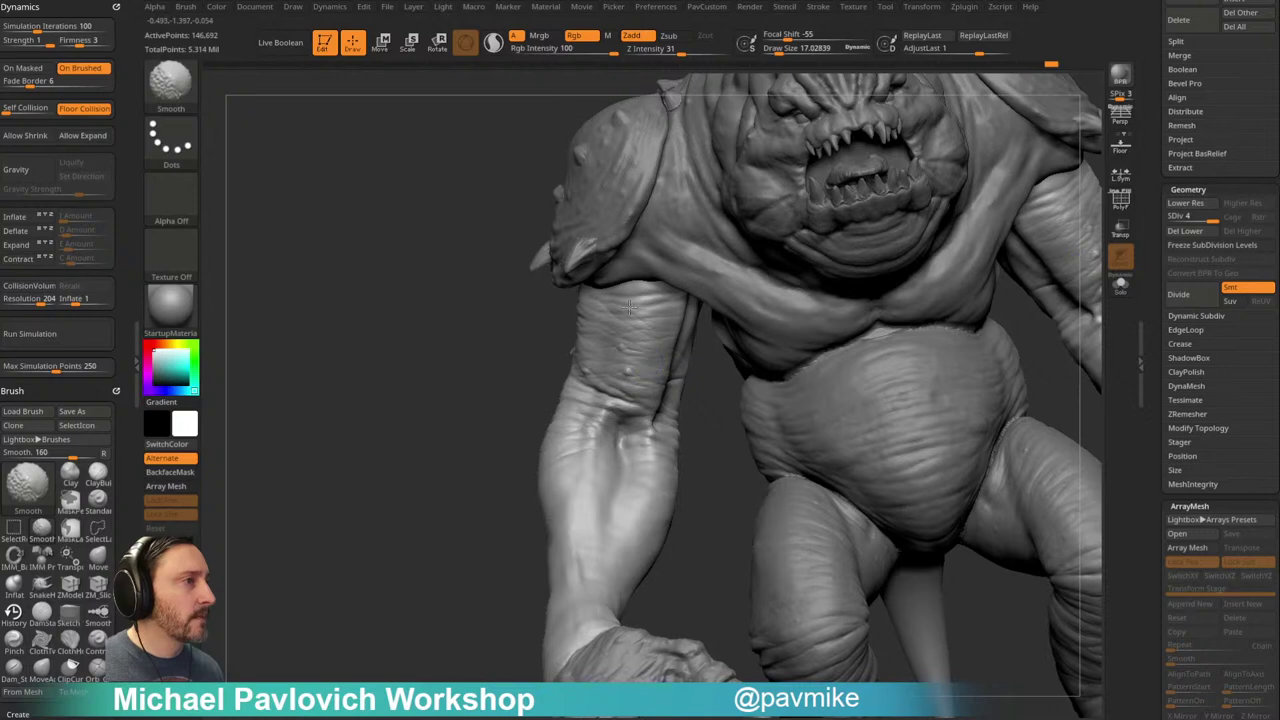
pyautogui.moveTo(680, 329)
pyautogui.mouseDown(button='right')
pyautogui.moveTo(647, 385)
pyautogui.moveTo(655, 378)
pyautogui.mouseUp(button='right')
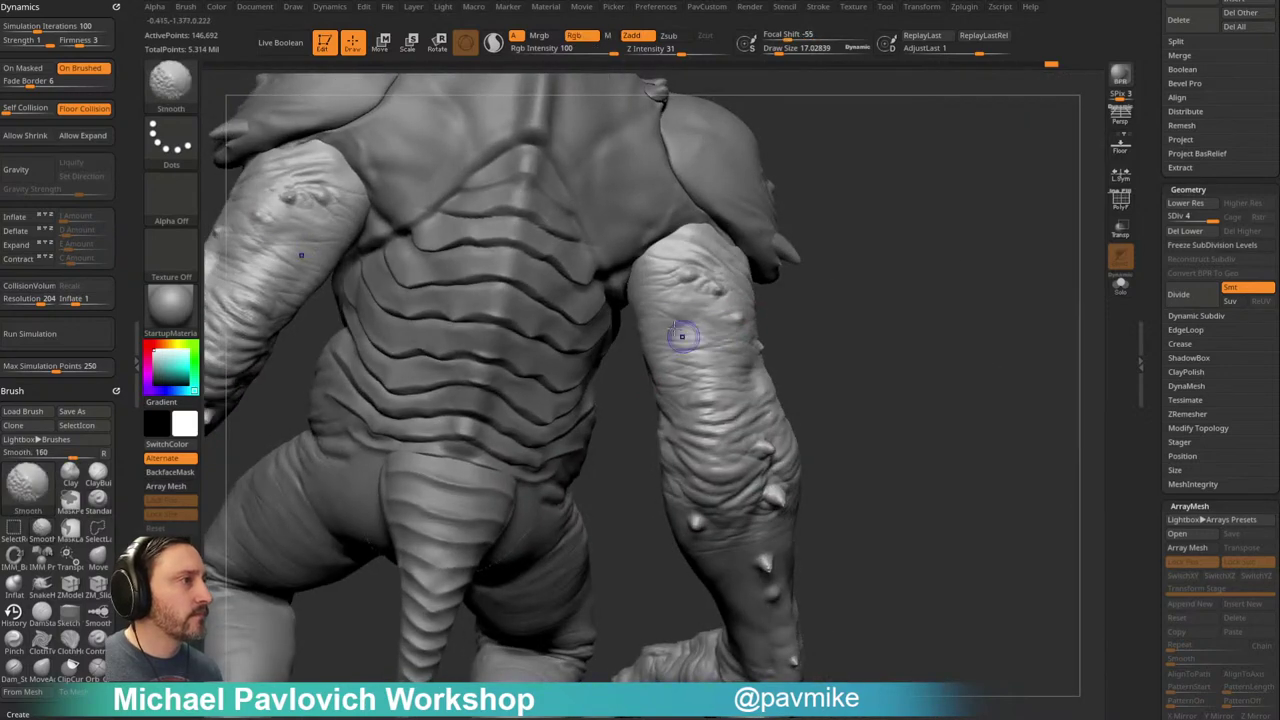
pyautogui.moveTo(803, 333)
pyautogui.mouseDown(button='right')
pyautogui.moveTo(753, 350)
pyautogui.moveTo(846, 303)
pyautogui.mouseUp(button='right')
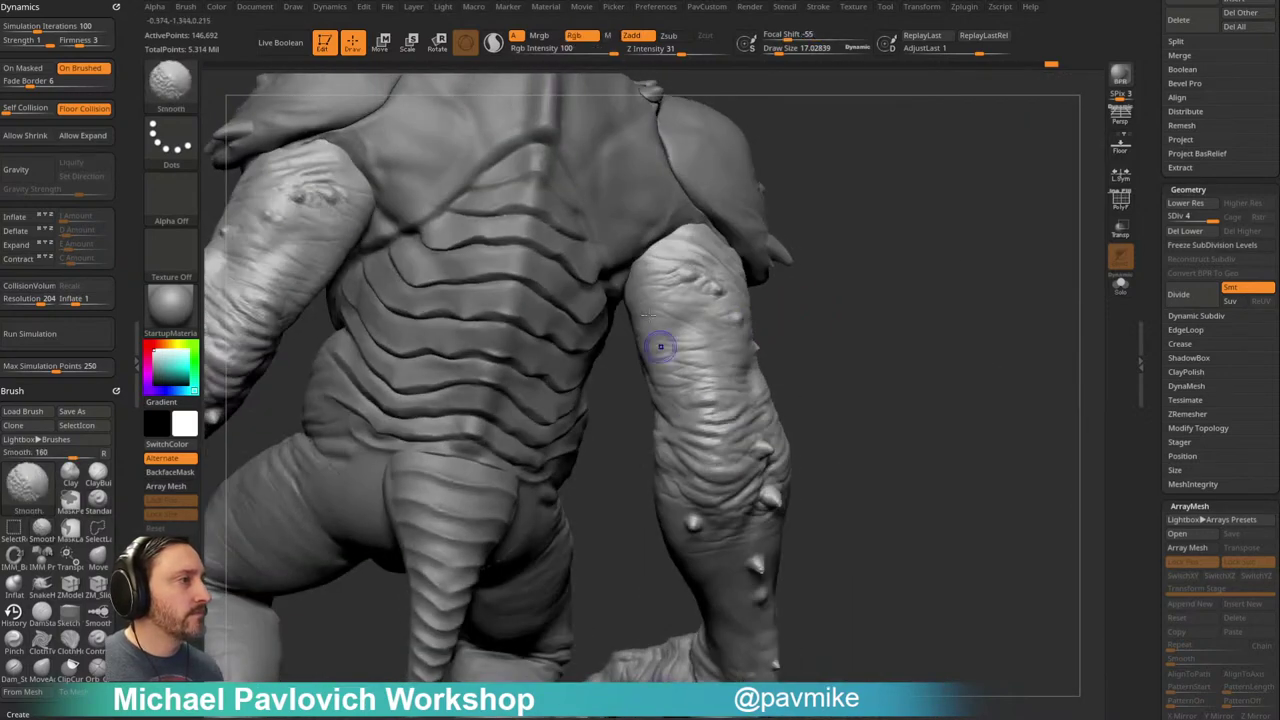
# Step: Refine the small skin folds around the bumps on the back of the upper arm using a small Standard brush
pyautogui.moveTo(796, 322)
pyautogui.mouseDown()
pyautogui.moveTo(752, 308)
pyautogui.moveTo(811, 375)
pyautogui.mouseUp()
pyautogui.moveTo(767, 337)
pyautogui.keyDown('alt'); pyautogui.mouseDown()
pyautogui.moveTo(760, 383)
pyautogui.moveTo(778, 390)
pyautogui.mouseUp(); pyautogui.keyUp('alt')
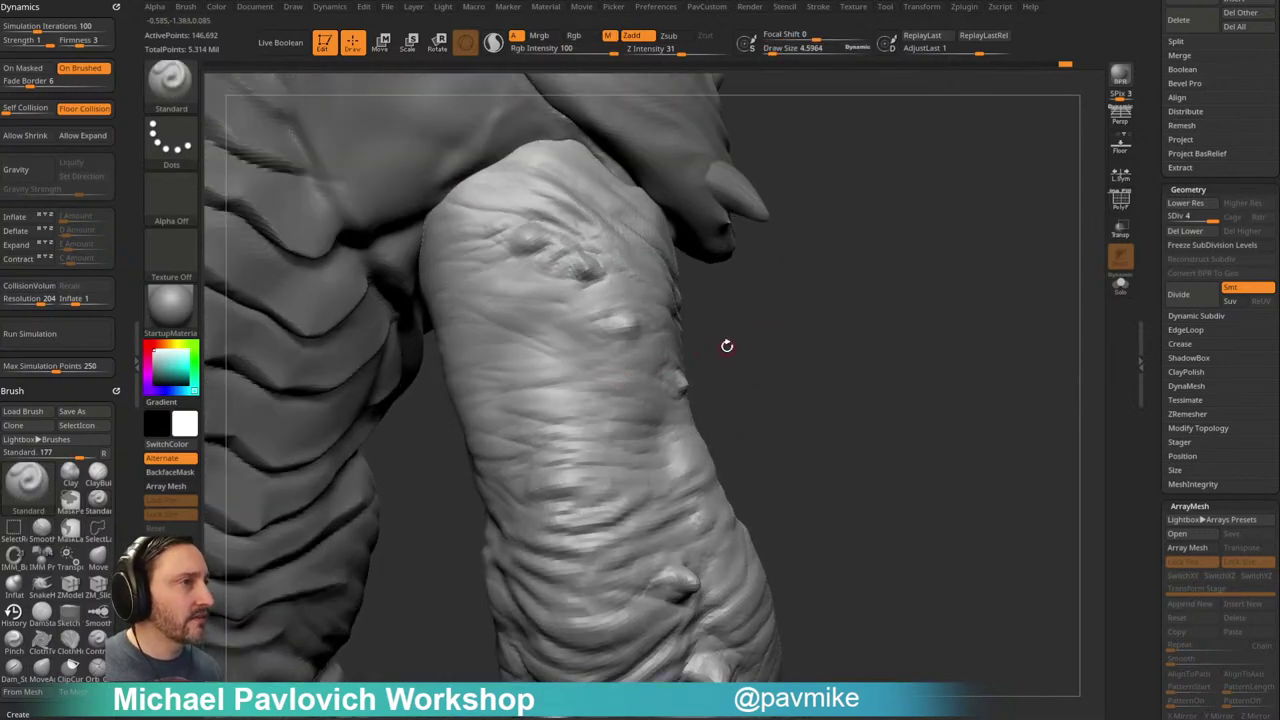
pyautogui.press('p')
pyautogui.press(']')
pyautogui.press(']')
pyautogui.moveTo(792, 308); pyautogui.dragTo(814, 326)
pyautogui.press('s')
pyautogui.moveTo(618, 363); pyautogui.dragTo(588, 362)
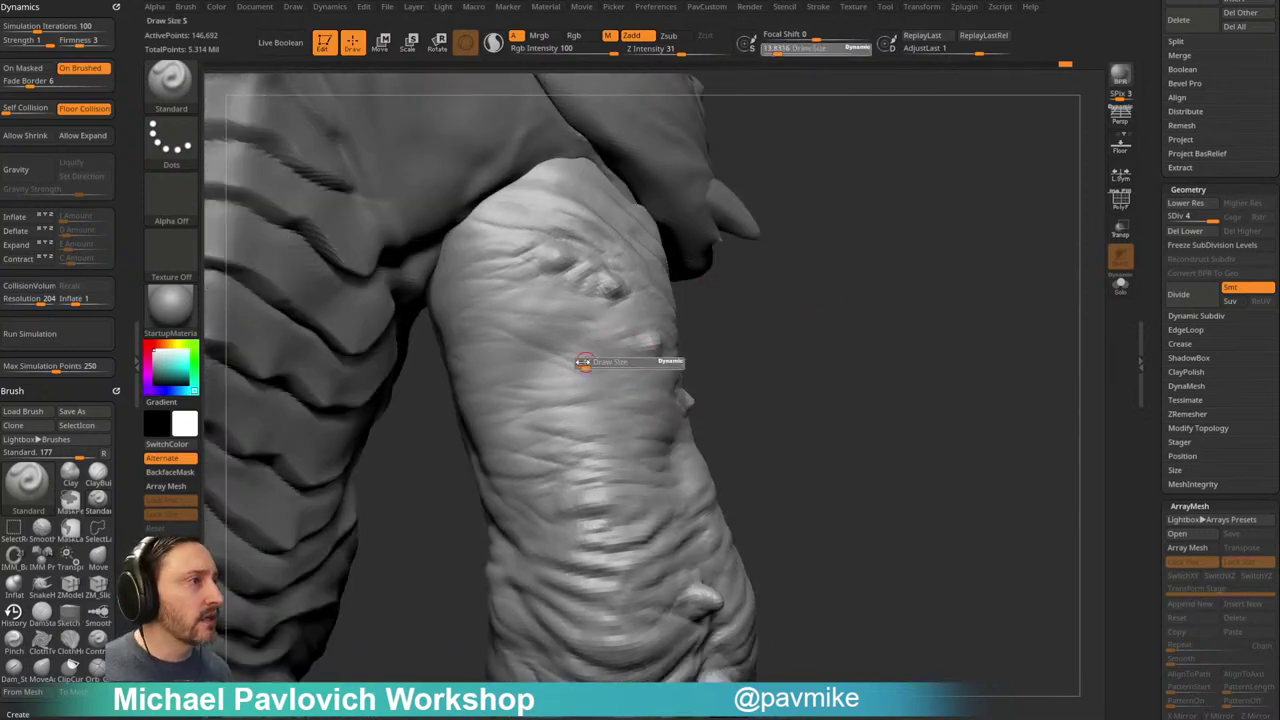
pyautogui.moveTo(621, 338)
pyautogui.mouseDown(button='right')
pyautogui.moveTo(711, 317)
pyautogui.moveTo(586, 357)
pyautogui.moveTo(737, 343)
pyautogui.moveTo(626, 353)
pyautogui.mouseUp(button='right')
# Step: Continue the fine Standard-brush detailing across the outer and front upper arm at about size 7
pyautogui.moveTo(822, 359)
pyautogui.mouseDown(button='right')
pyautogui.moveTo(651, 337)
pyautogui.moveTo(660, 316)
pyautogui.mouseUp(button='right')
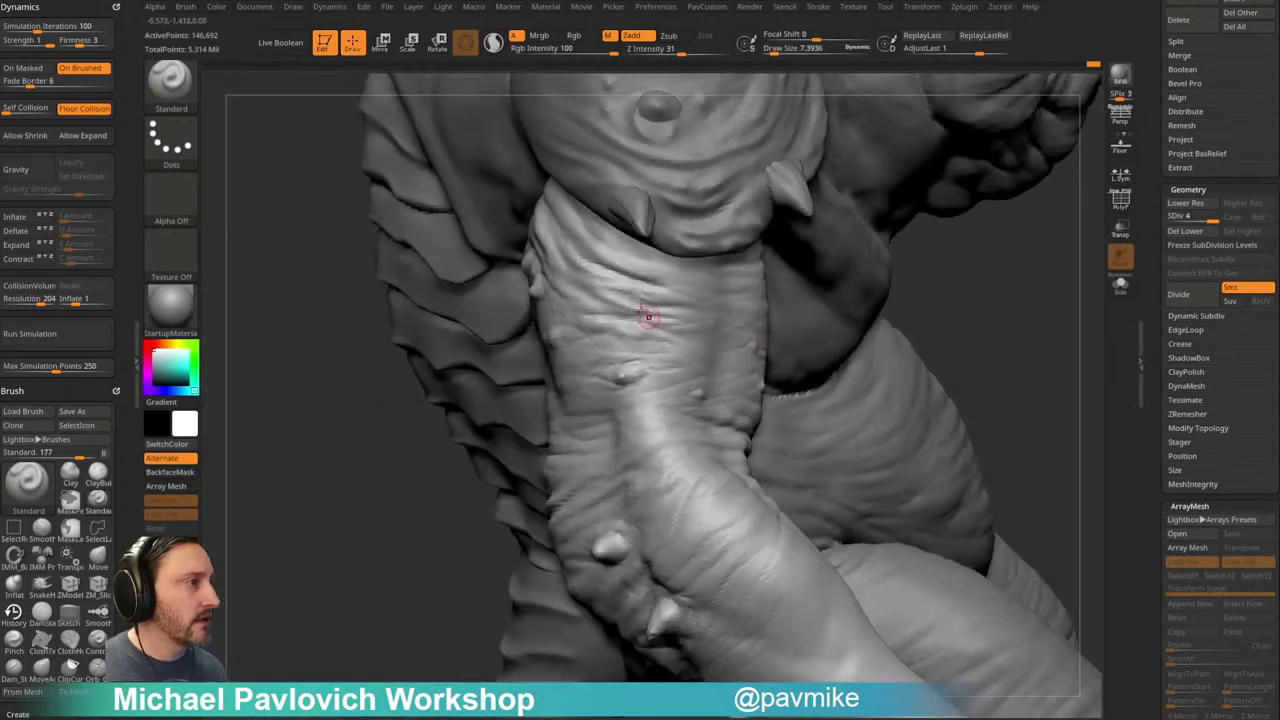
pyautogui.moveTo(891, 305); pyautogui.dragTo(791, 271, button='right')
pyautogui.moveTo(538, 252); pyautogui.dragTo(562, 381, button='right')
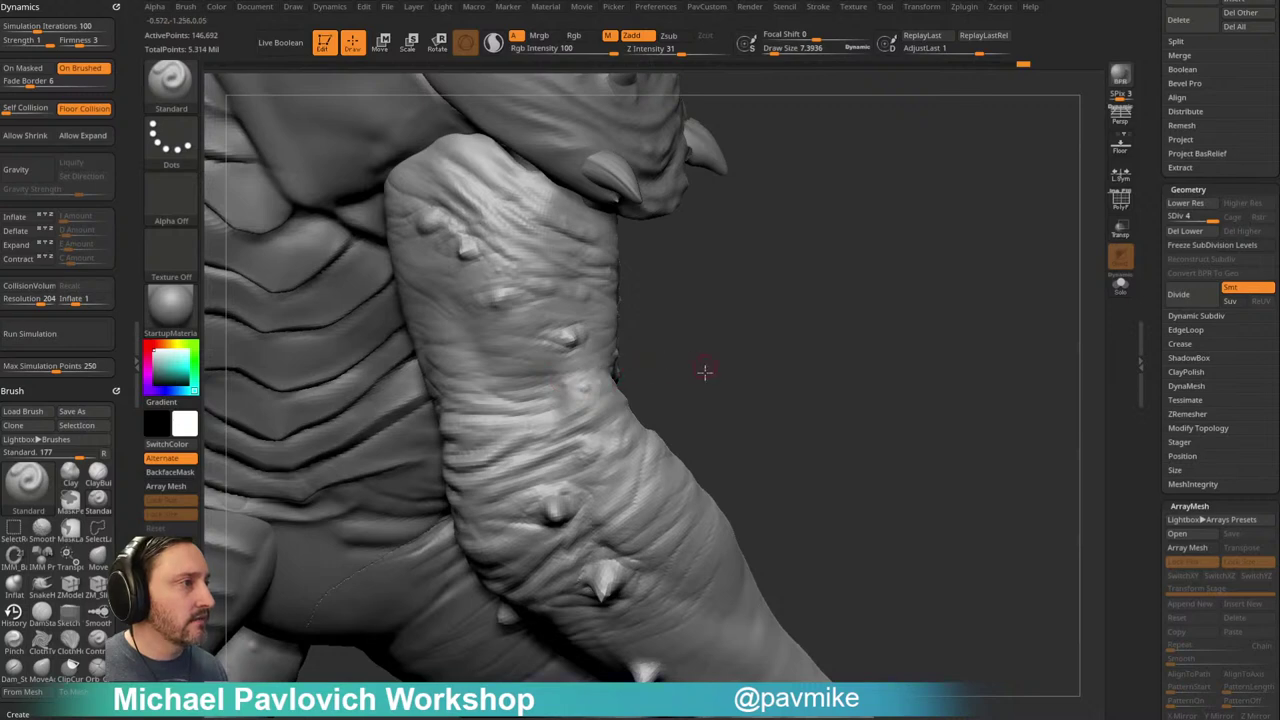
pyautogui.moveTo(706, 365); pyautogui.dragTo(613, 381, button='right')
pyautogui.moveTo(705, 353); pyautogui.dragTo(677, 376, button='right')
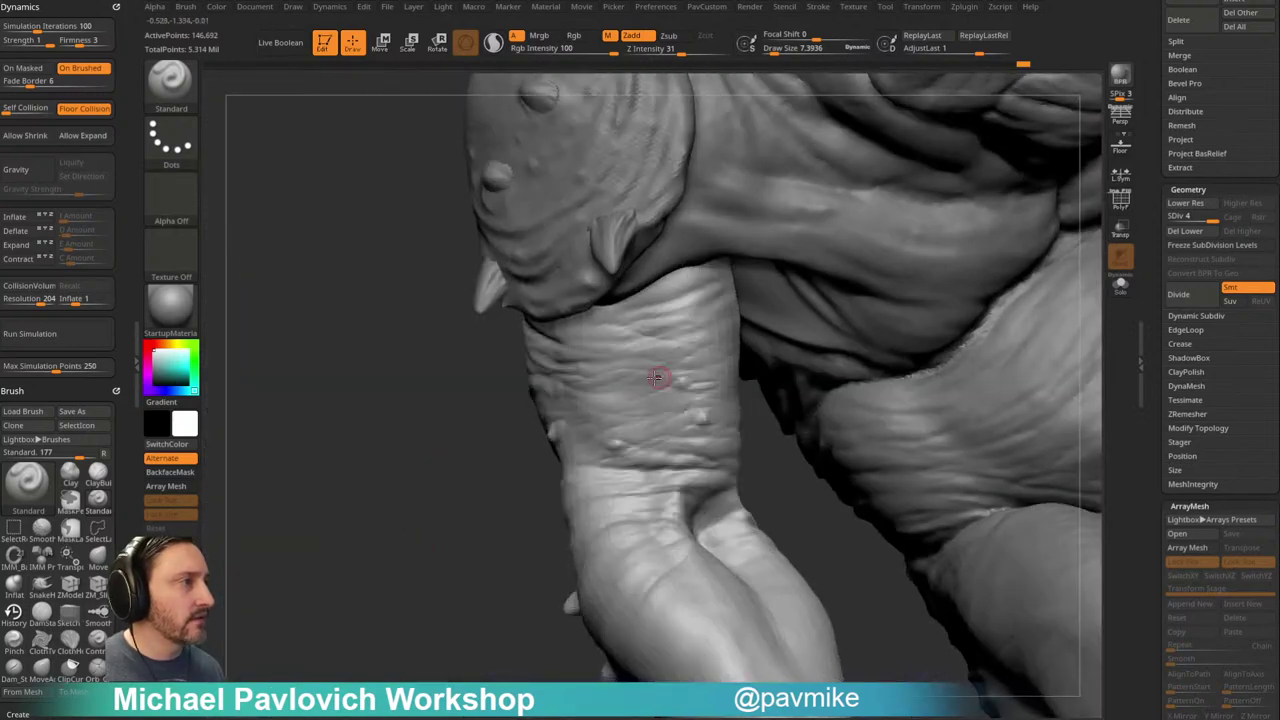
pyautogui.moveTo(538, 496); pyautogui.dragTo(560, 466, button='right')
# Step: Subdivide the arms to level 5 and switch to the Dam_Standard brush at about size 46
pyautogui.hotkey('ctrl', 'd')
pyautogui.moveTo(951, 273)
pyautogui.mouseDown(button='right')
pyautogui.moveTo(1040, 262)
pyautogui.moveTo(797, 327)
pyautogui.mouseUp(button='right')
pyautogui.press('b')
pyautogui.press('d')
pyautogui.press('s')
pyautogui.press('s')
pyautogui.click(578, 309)
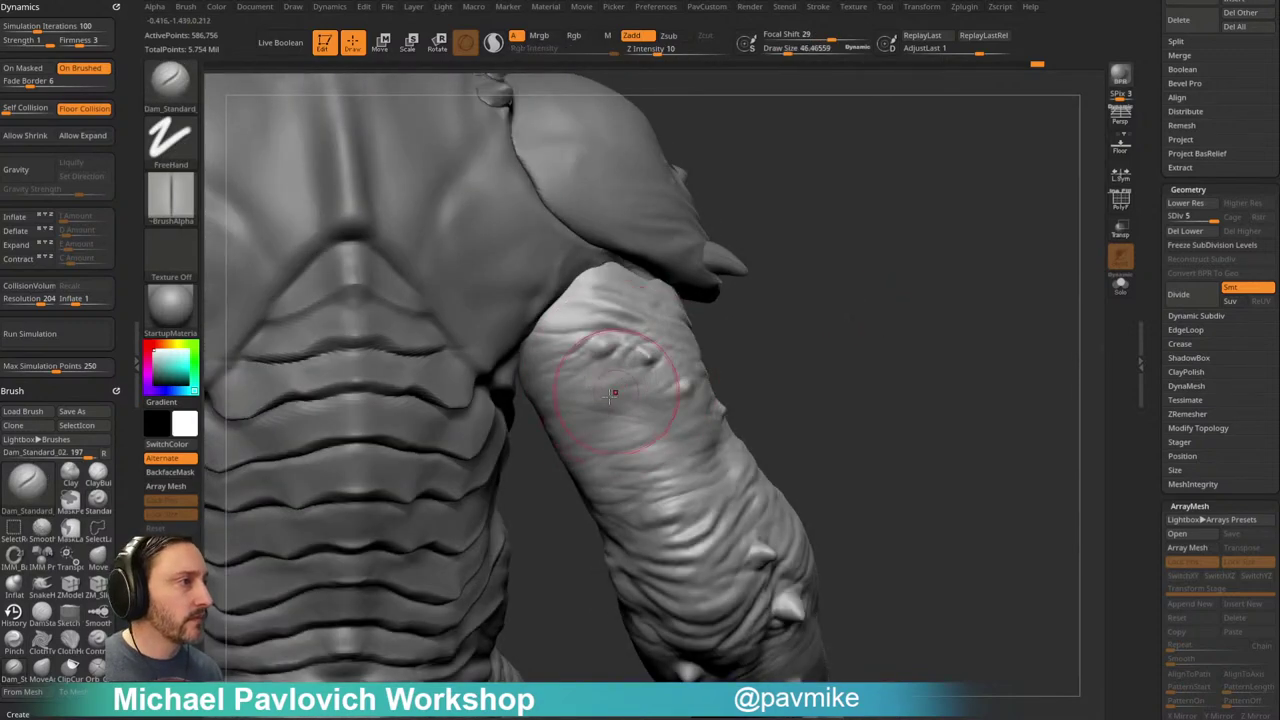
# Step: Carve and soften wrinkles on the back of the upper arm with Dam_Standard enlarged to about size 62
pyautogui.keyDown('alt'); pyautogui.moveTo(683, 367); pyautogui.dragTo(669, 345, button='right'); pyautogui.keyUp('alt')
pyautogui.press('s')
pyautogui.click(641, 372)
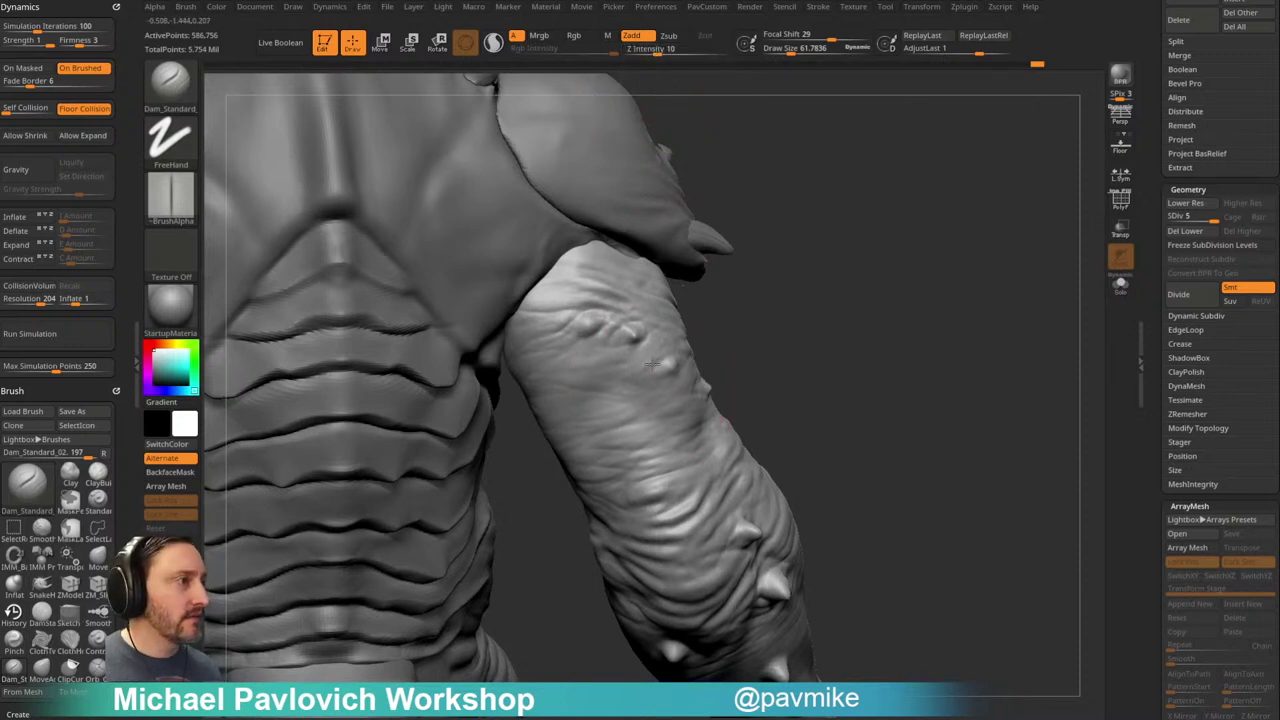
pyautogui.moveTo(603, 399); pyautogui.dragTo(632, 399)
pyautogui.keyDown('shift'); pyautogui.moveTo(568, 424); pyautogui.dragTo(674, 386); pyautogui.keyUp('shift')
pyautogui.moveTo(785, 364)
pyautogui.mouseDown()
pyautogui.moveTo(811, 334)
pyautogui.moveTo(777, 340)
pyautogui.moveTo(775, 306)
pyautogui.mouseUp()
# Step: Switch to the dotted-stroke DamStandard brush and set its size to about 14 and Z Intensity to 18
pyautogui.press('b')
pyautogui.press('d')
pyautogui.press('s')
pyautogui.press('s')
pyautogui.moveTo(665, 366); pyautogui.dragTo(637, 357)
pyautogui.moveTo(727, 304); pyautogui.dragTo(742, 294)
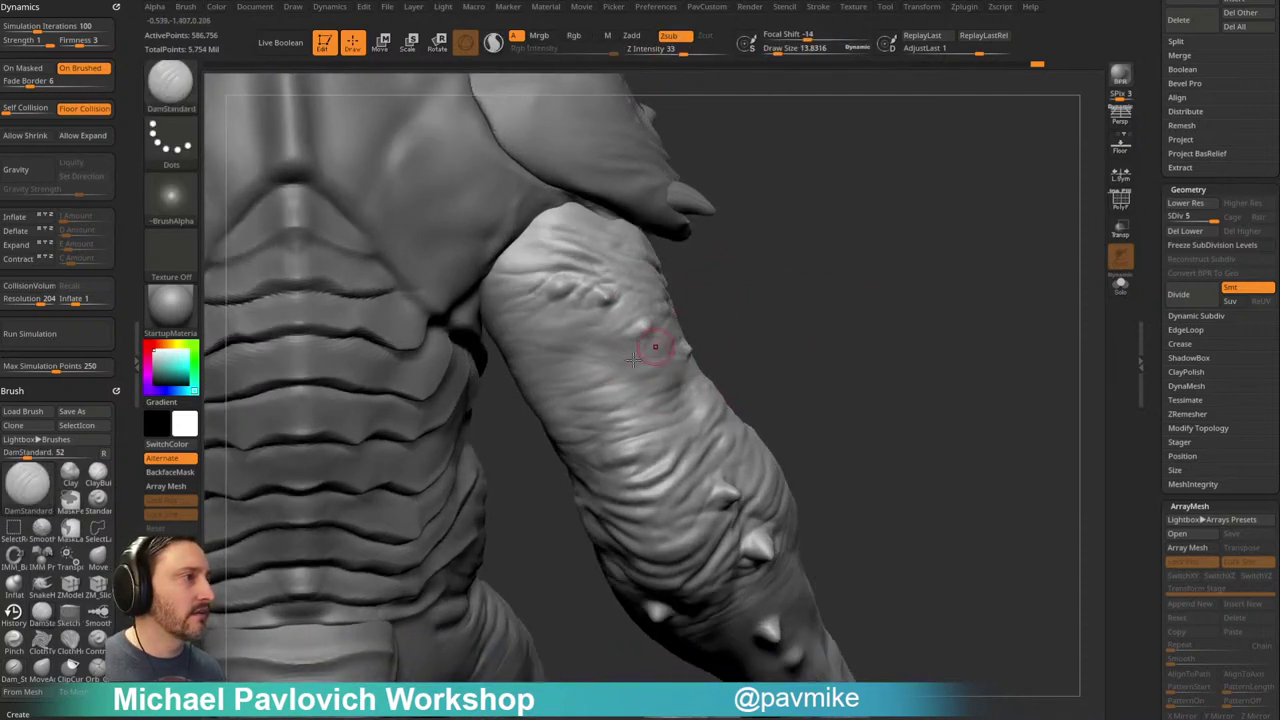
pyautogui.moveTo(684, 50); pyautogui.dragTo(669, 50)
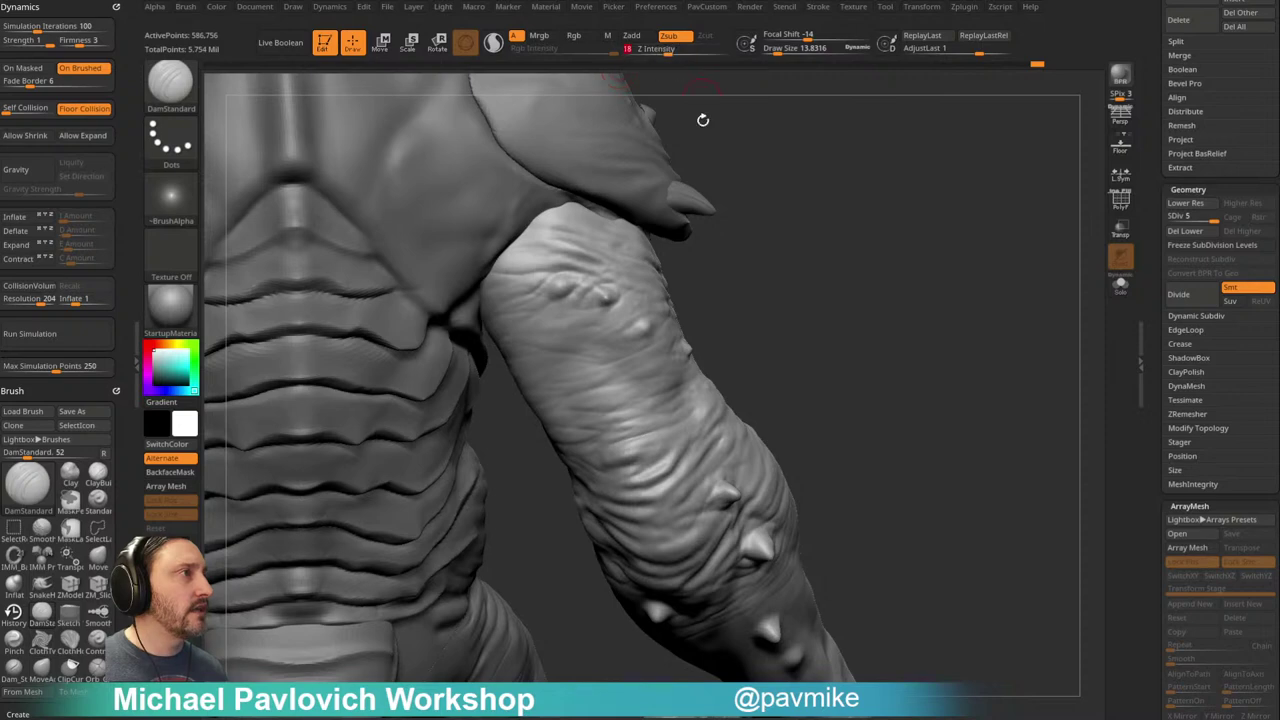
# Step: Cut fine creases between the wrinkles on the back and outer upper arm with DamStandard at about size 12
pyautogui.moveTo(705, 335); pyautogui.dragTo(579, 362)
pyautogui.press('s')
pyautogui.moveTo(731, 314)
pyautogui.mouseDown()
pyautogui.moveTo(630, 346)
pyautogui.moveTo(598, 339)
pyautogui.moveTo(648, 330)
pyautogui.mouseUp()
pyautogui.press(']')
pyautogui.moveTo(735, 297); pyautogui.dragTo(675, 290)
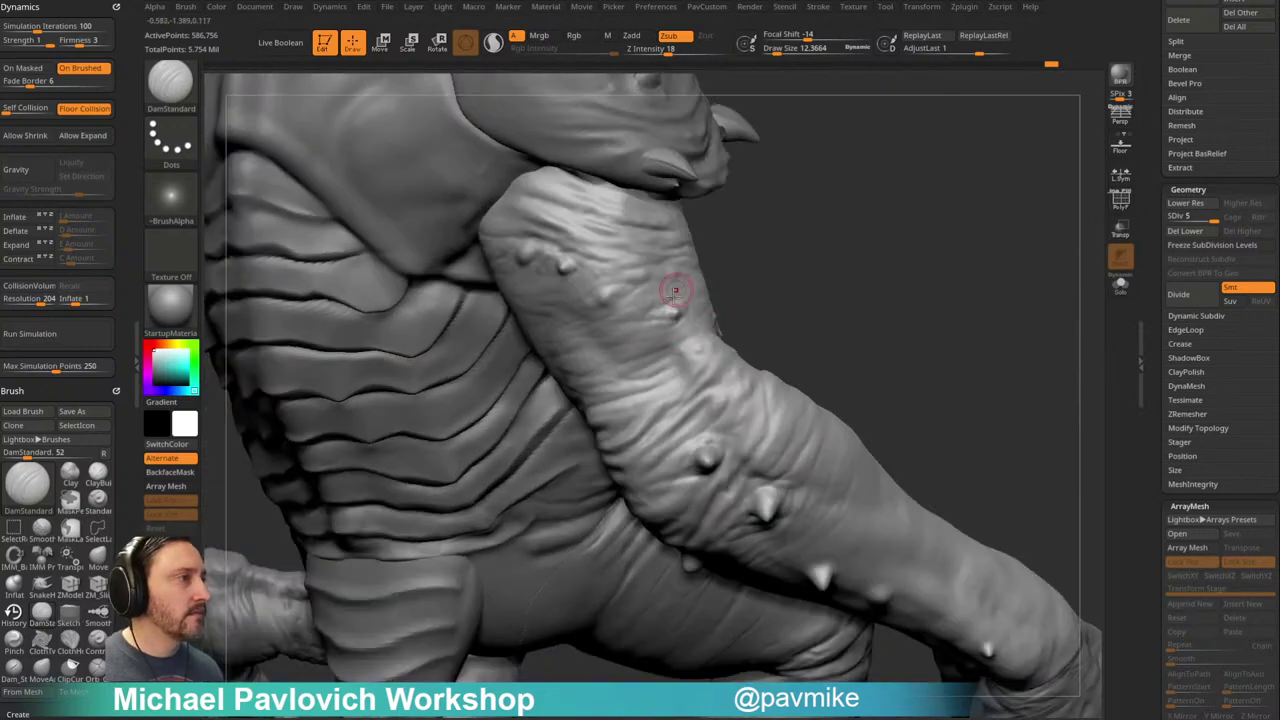
pyautogui.moveTo(772, 295); pyautogui.dragTo(596, 357)
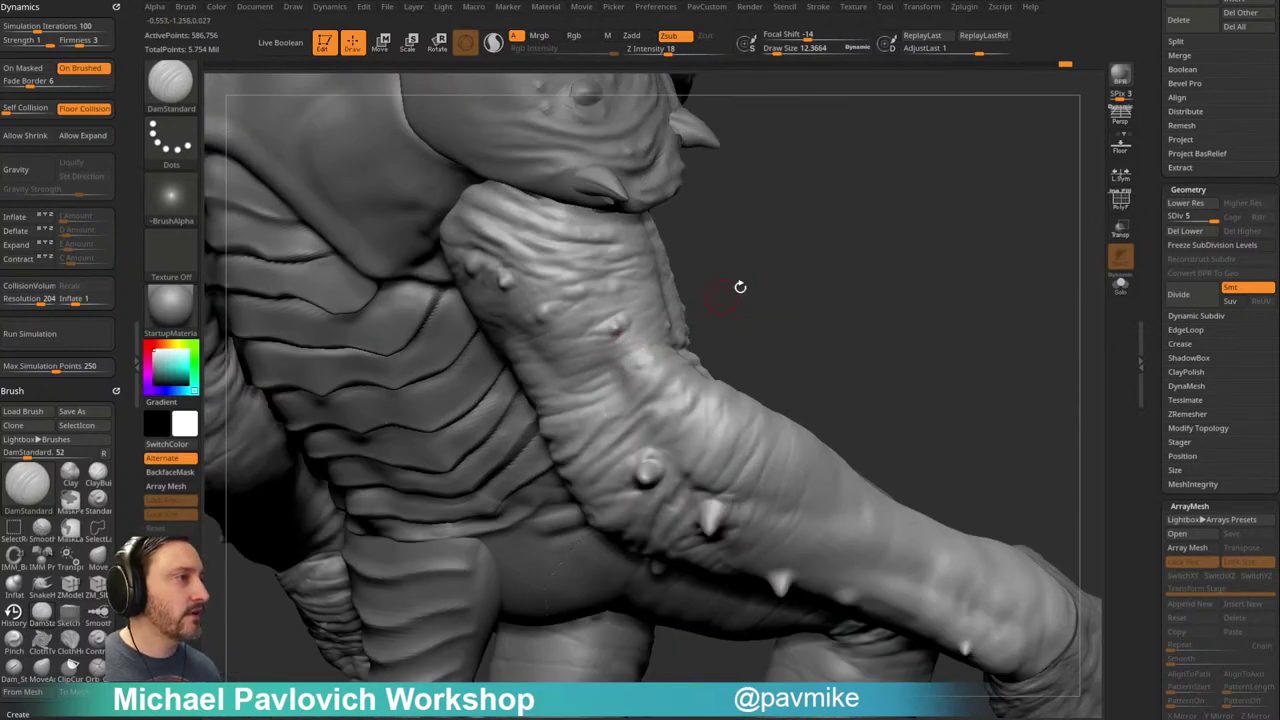
# Step: Extend the fine DamStandard creases down the upper arm toward the elbow folds
pyautogui.moveTo(726, 294); pyautogui.dragTo(642, 346)
pyautogui.moveTo(764, 290)
pyautogui.mouseDown()
pyautogui.moveTo(612, 357)
pyautogui.moveTo(596, 392)
pyautogui.mouseUp()
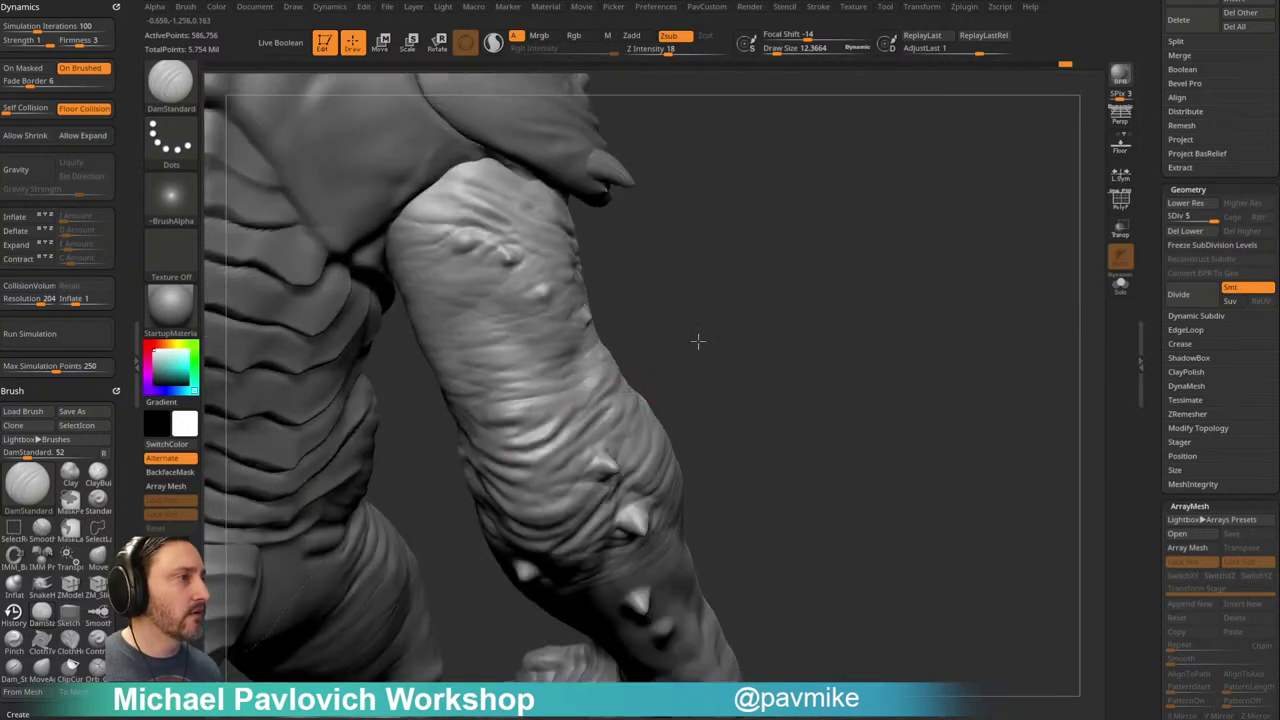
pyautogui.moveTo(678, 374); pyautogui.dragTo(517, 412)
pyautogui.moveTo(683, 359)
pyautogui.mouseDown()
pyautogui.moveTo(749, 309)
pyautogui.moveTo(663, 268)
pyautogui.mouseUp()
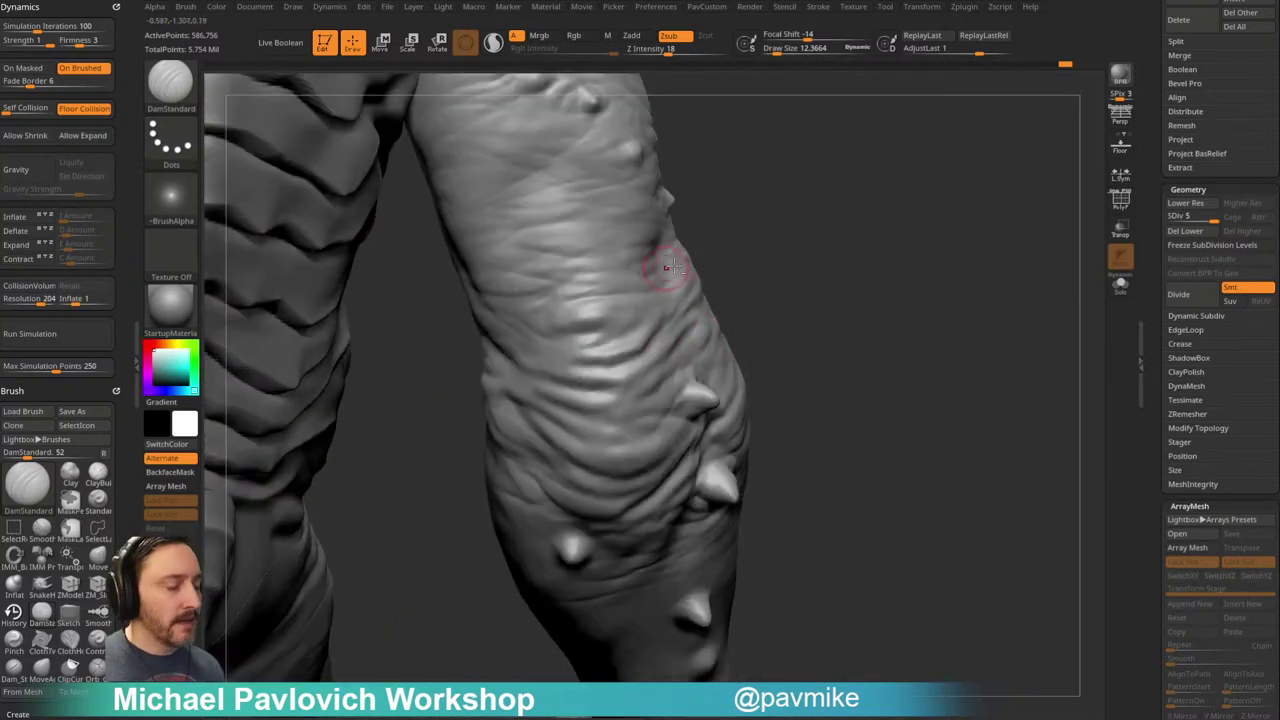
# Step: Select the ClayBuildup brush and isolate the elbow section of the arm
pyautogui.press('b')
pyautogui.press('c')
pyautogui.press('b')
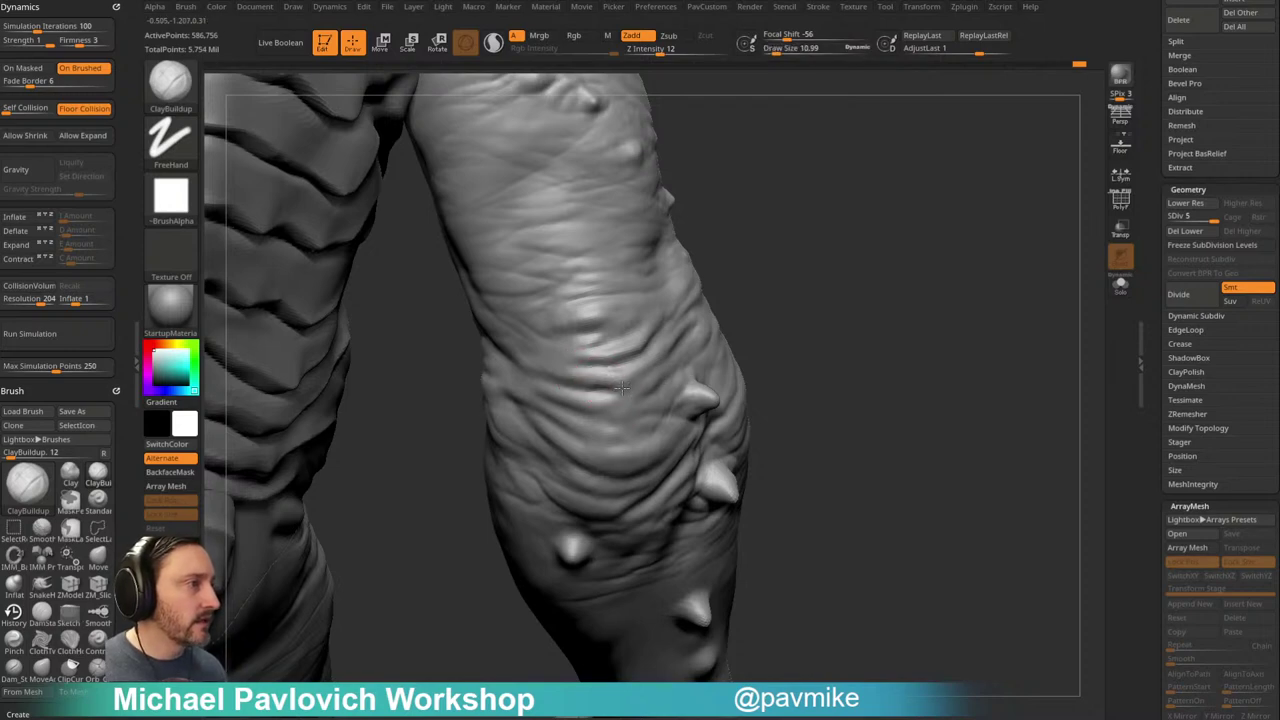
pyautogui.moveTo(588, 388); pyautogui.dragTo(761, 309, button='right')
pyautogui.moveTo(677, 424)
pyautogui.keyDown('ctrl'); pyautogui.keyDown('shift'); pyautogui.mouseDown()
pyautogui.moveTo(611, 291)
pyautogui.moveTo(645, 502)
pyautogui.mouseUp(); pyautogui.keyUp('shift'); pyautogui.keyUp('ctrl')
pyautogui.moveTo(645, 502)
pyautogui.mouseDown(button='right')
pyautogui.moveTo(690, 447)
pyautogui.moveTo(877, 323)
pyautogui.moveTo(737, 283)
pyautogui.mouseUp(button='right')
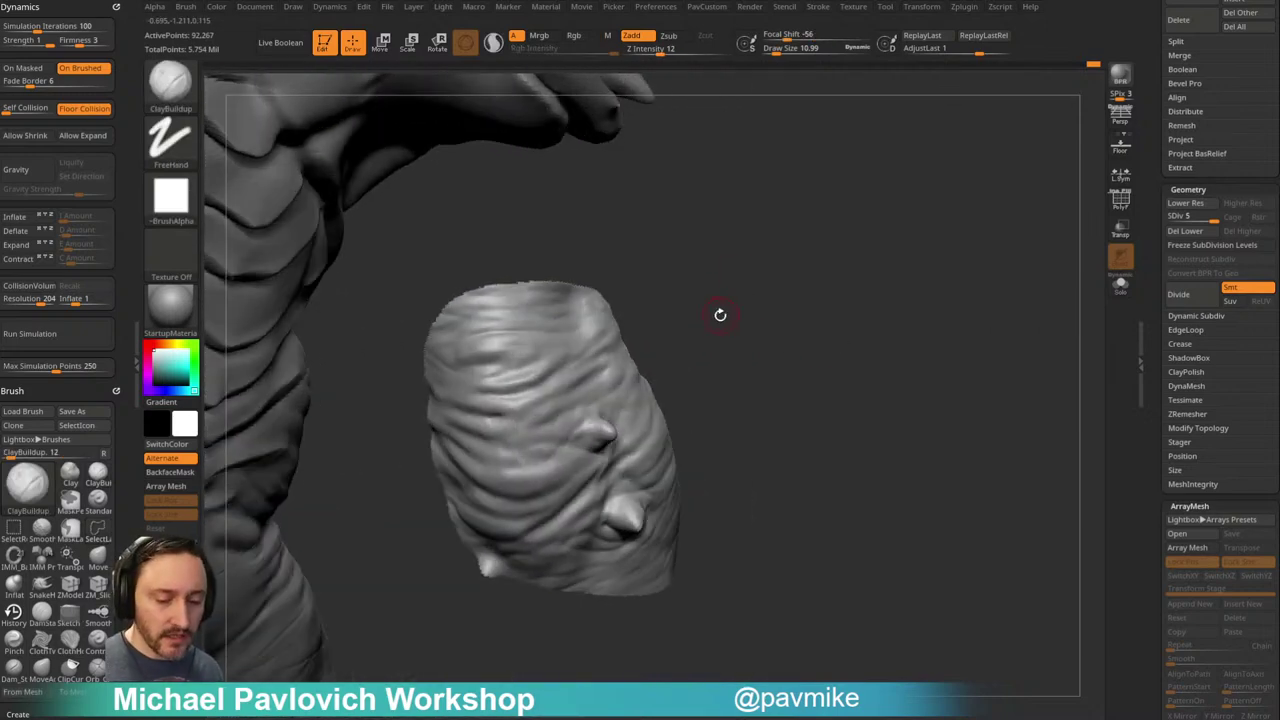
# Step: Switch to the Pinch brush at a draw size of about 33 and set the Dynamics Firmness to 4
pyautogui.press('b')
pyautogui.press('p')
pyautogui.press('i')
pyautogui.press(']')
pyautogui.press(']')
pyautogui.press(']')
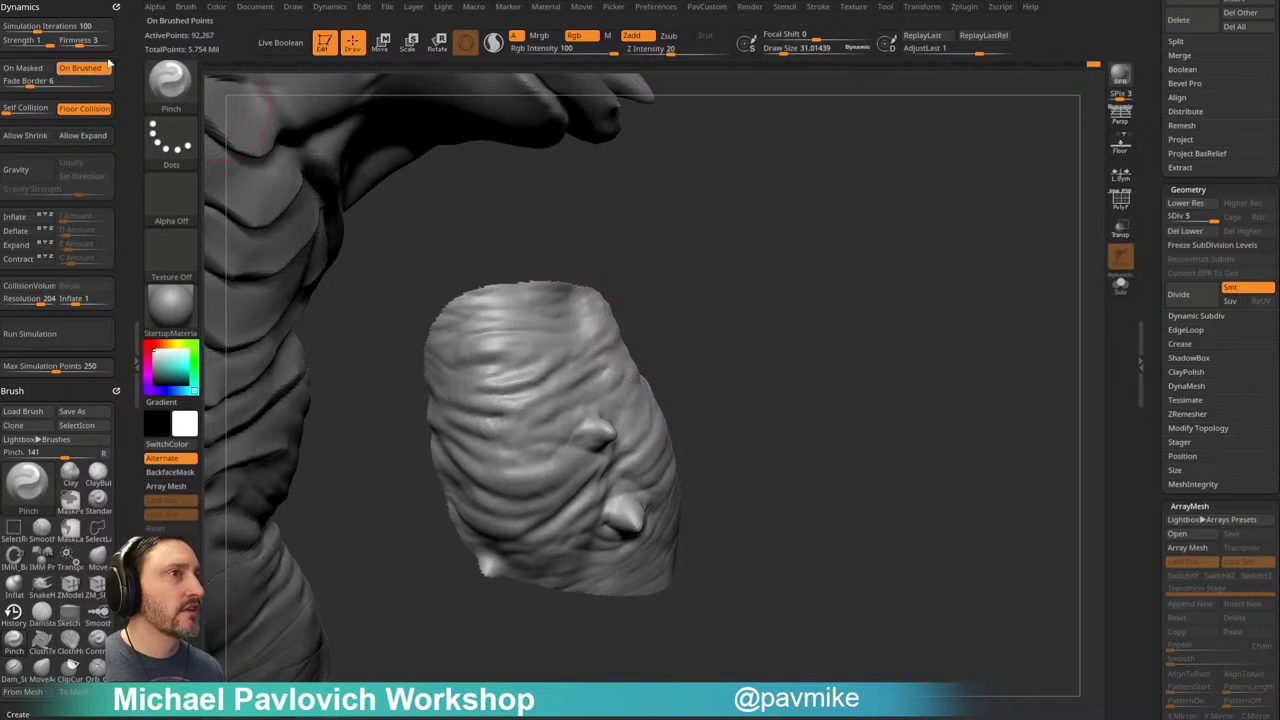
pyautogui.moveTo(86, 41); pyautogui.dragTo(93, 41)
pyautogui.press(']')
pyautogui.press(']')
# Step: Pinch the elbow folds around the spikes tighter and show the whole arm again
pyautogui.moveTo(718, 380)
pyautogui.keyDown('alt'); pyautogui.mouseDown()
pyautogui.moveTo(712, 362)
pyautogui.moveTo(558, 416)
pyautogui.mouseUp(); pyautogui.keyUp('alt')
pyautogui.moveTo(651, 388)
pyautogui.mouseDown()
pyautogui.moveTo(560, 420)
pyautogui.moveTo(628, 455)
pyautogui.mouseUp()
pyautogui.moveTo(747, 431); pyautogui.dragTo(624, 445)
pyautogui.moveTo(768, 396)
pyautogui.mouseDown()
pyautogui.moveTo(672, 415)
pyautogui.moveTo(666, 403)
pyautogui.mouseUp()
pyautogui.moveTo(708, 345); pyautogui.dragTo(794, 311)
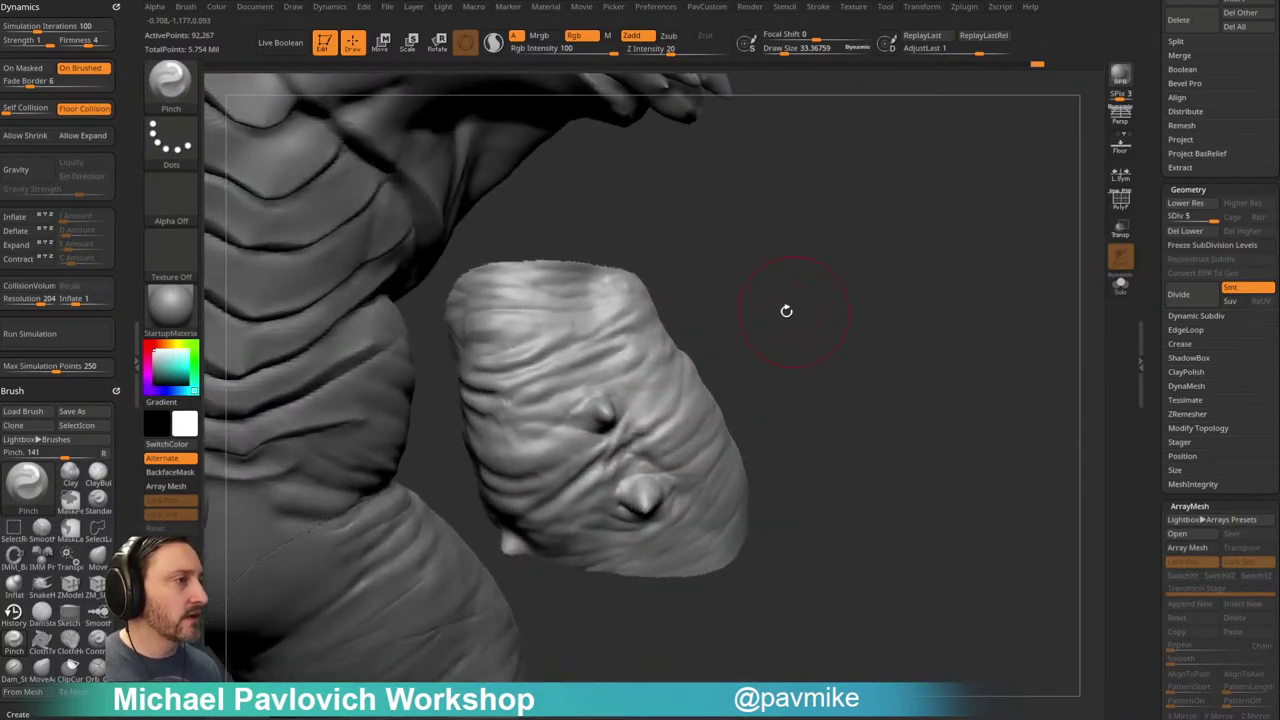
pyautogui.moveTo(863, 380)
pyautogui.mouseDown()
pyautogui.moveTo(854, 314)
pyautogui.moveTo(846, 349)
pyautogui.moveTo(781, 374)
pyautogui.mouseUp()
# Step: Build up the skin folds above the elbow spikes with ClayBuildup at a draw size of about 8.5 and Z Intensity 12
pyautogui.press('b')
pyautogui.press('s')
pyautogui.press('t')
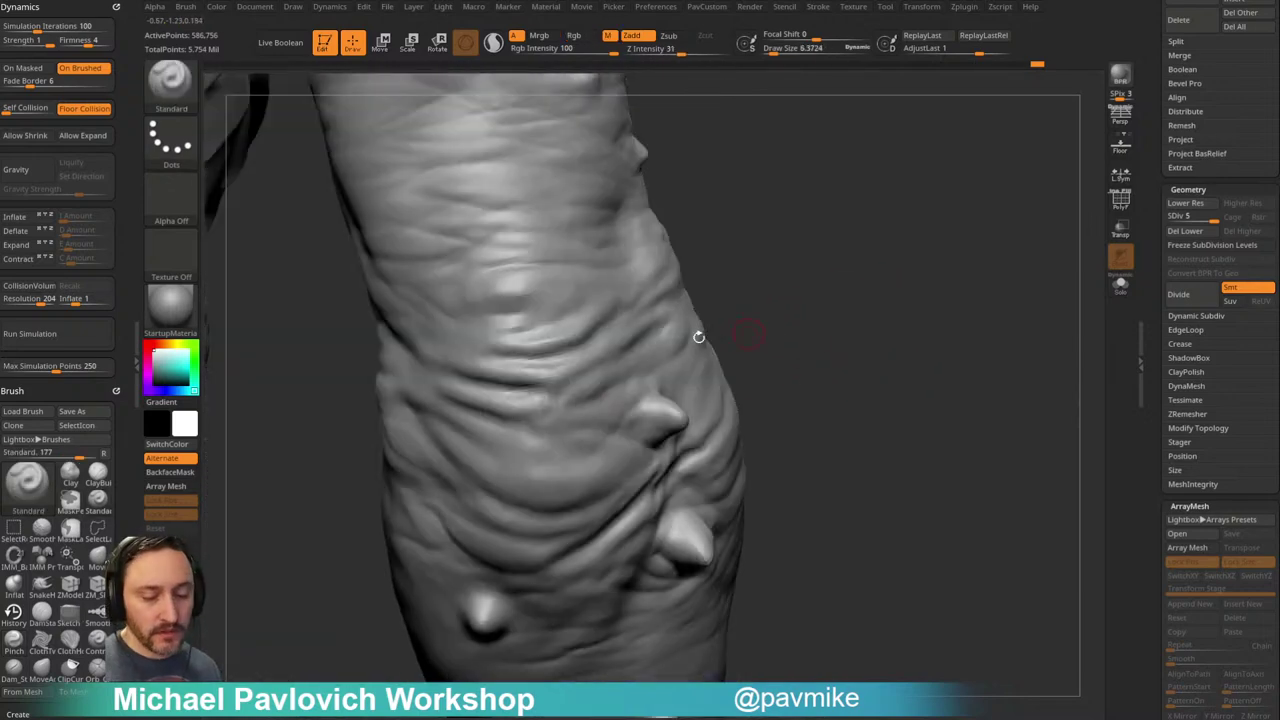
pyautogui.press('b')
pyautogui.press('c')
pyautogui.press('b')
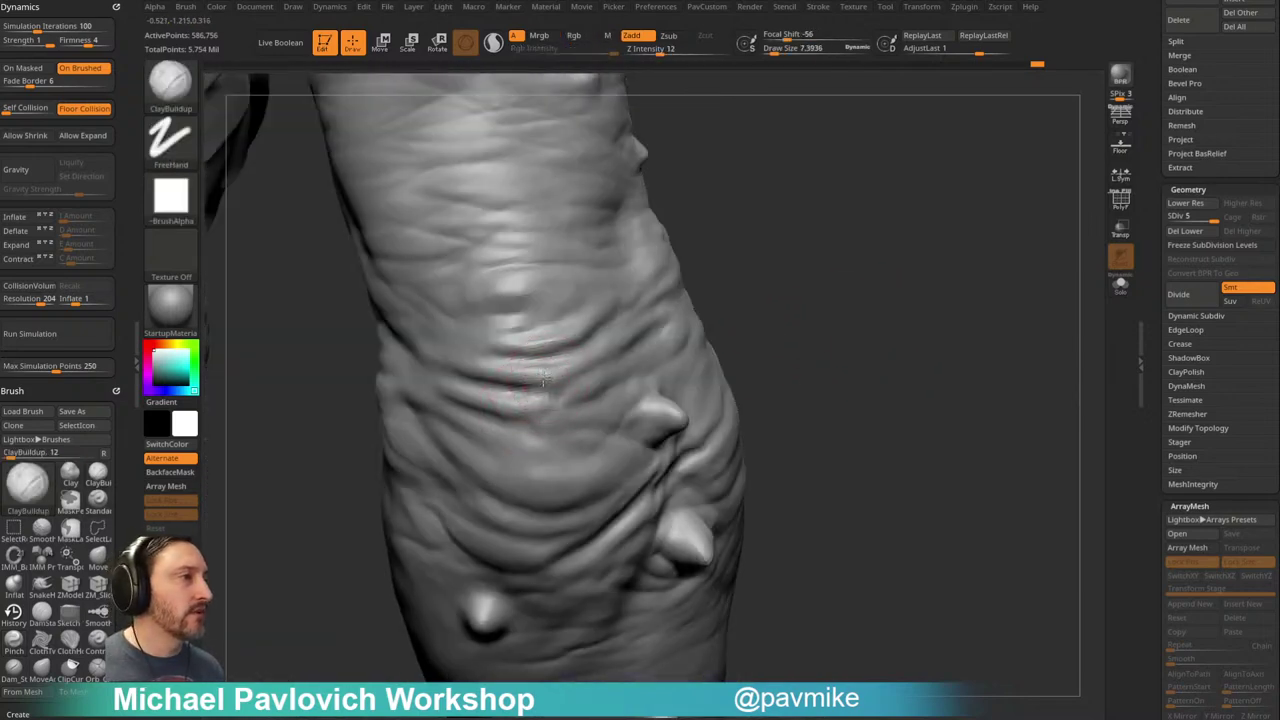
pyautogui.moveTo(770, 305); pyautogui.dragTo(822, 300)
pyautogui.hotkey('ctrl', 'z')
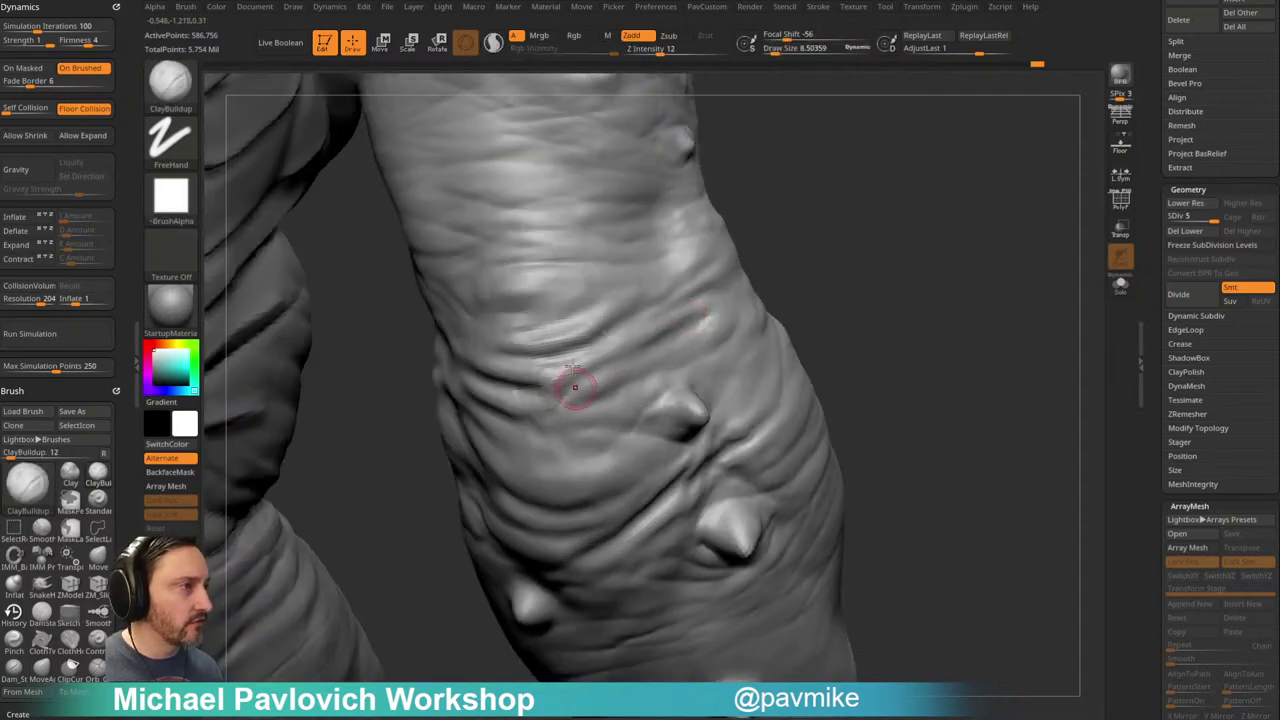
pyautogui.moveTo(567, 378); pyautogui.dragTo(578, 355, button='right')
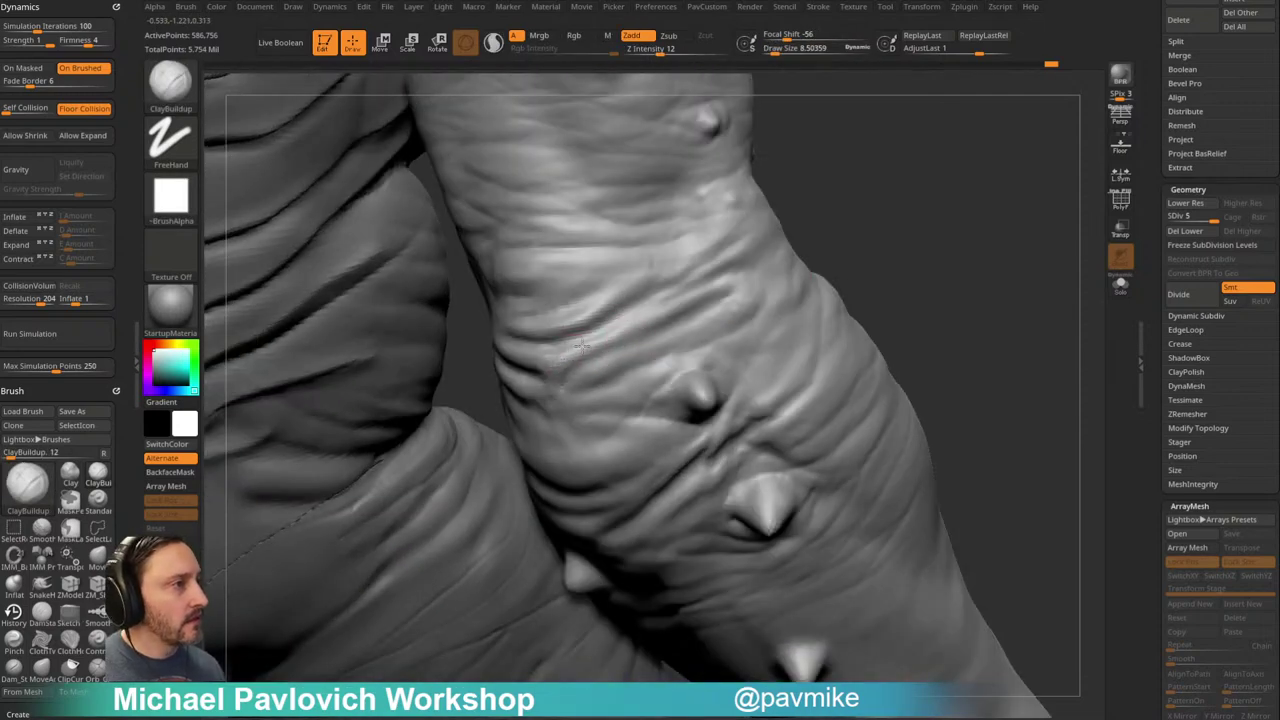
pyautogui.moveTo(857, 268)
pyautogui.mouseDown(button='right')
pyautogui.moveTo(826, 257)
pyautogui.moveTo(604, 350)
pyautogui.mouseUp(button='right')
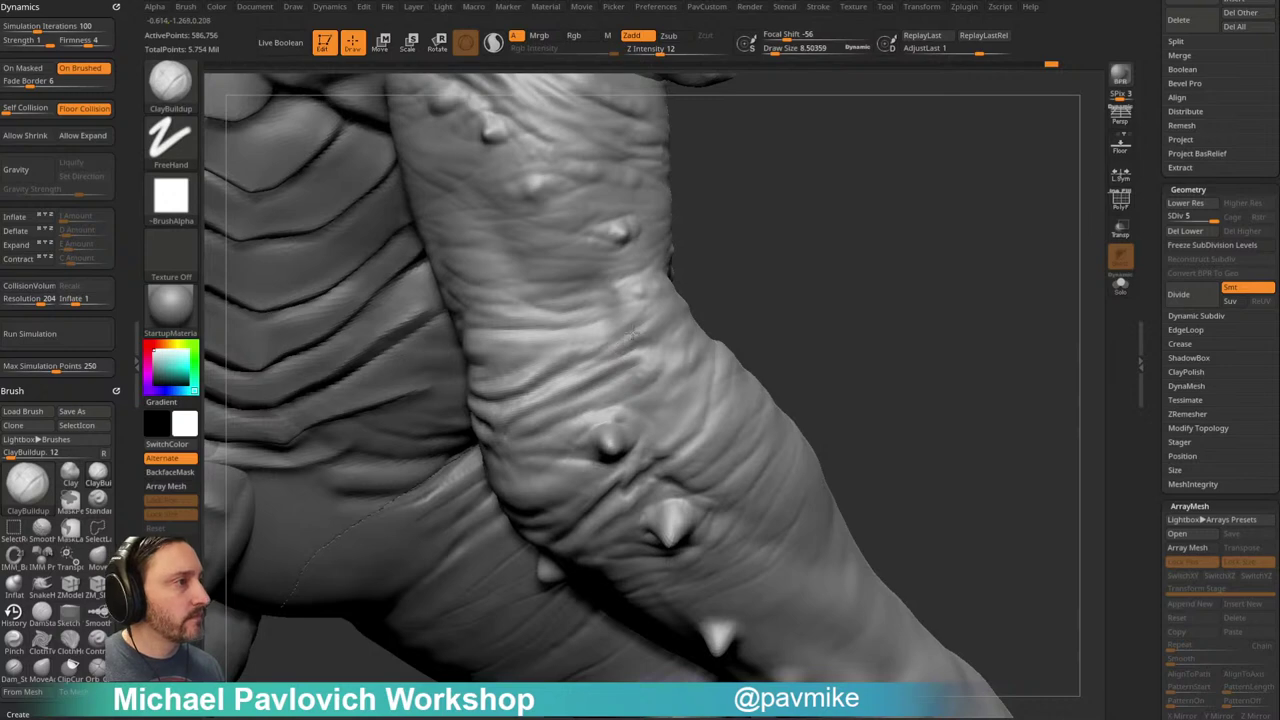
pyautogui.moveTo(811, 271)
pyautogui.mouseDown(button='right')
pyautogui.moveTo(934, 277)
pyautogui.moveTo(1014, 306)
pyautogui.moveTo(923, 363)
pyautogui.moveTo(982, 366)
pyautogui.moveTo(963, 349)
pyautogui.moveTo(871, 346)
pyautogui.moveTo(1014, 371)
pyautogui.moveTo(984, 347)
pyautogui.moveTo(979, 364)
pyautogui.mouseUp(button='right')
pyautogui.moveTo(989, 316); pyautogui.dragTo(1034, 308, button='right')
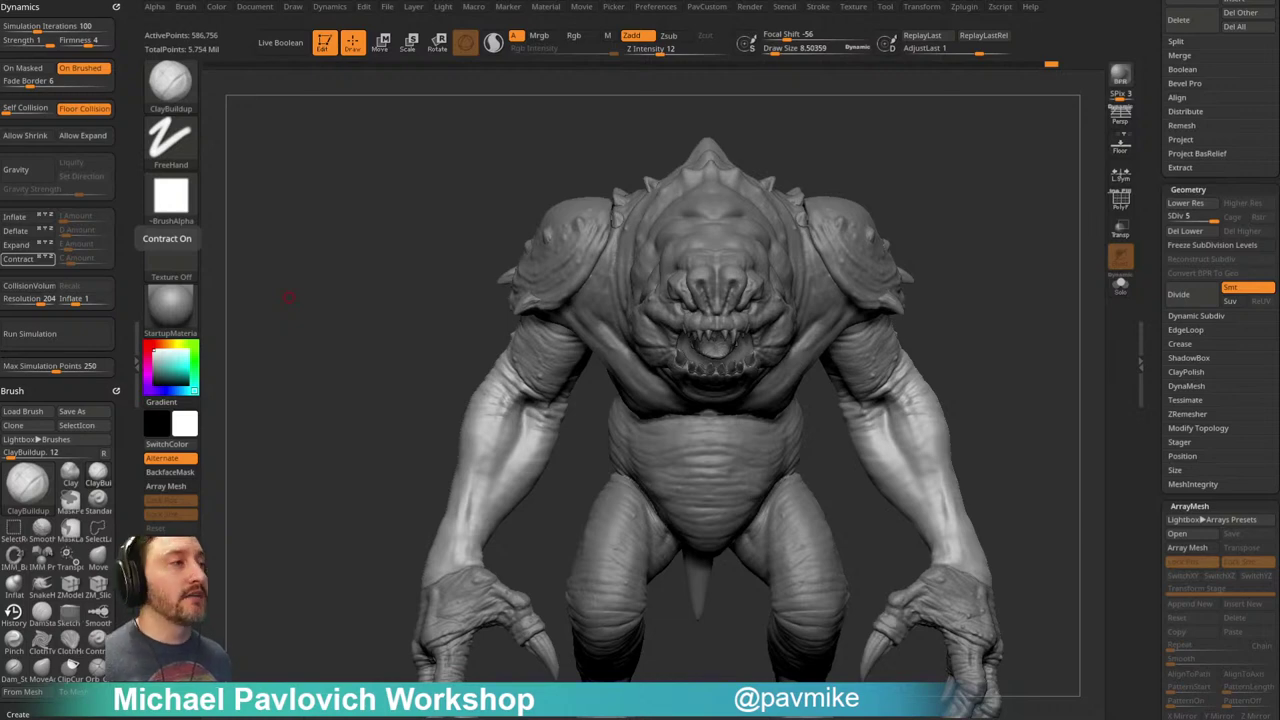
# Step: Select the Standard brush at a draw size of about 14 and quick-save the project
pyautogui.moveTo(1000, 312); pyautogui.dragTo(918, 327)
pyautogui.press('b')
pyautogui.press('s')
pyautogui.press('t')
pyautogui.press('s')
pyautogui.press('s')
pyautogui.press('s')
pyautogui.click(923, 331)
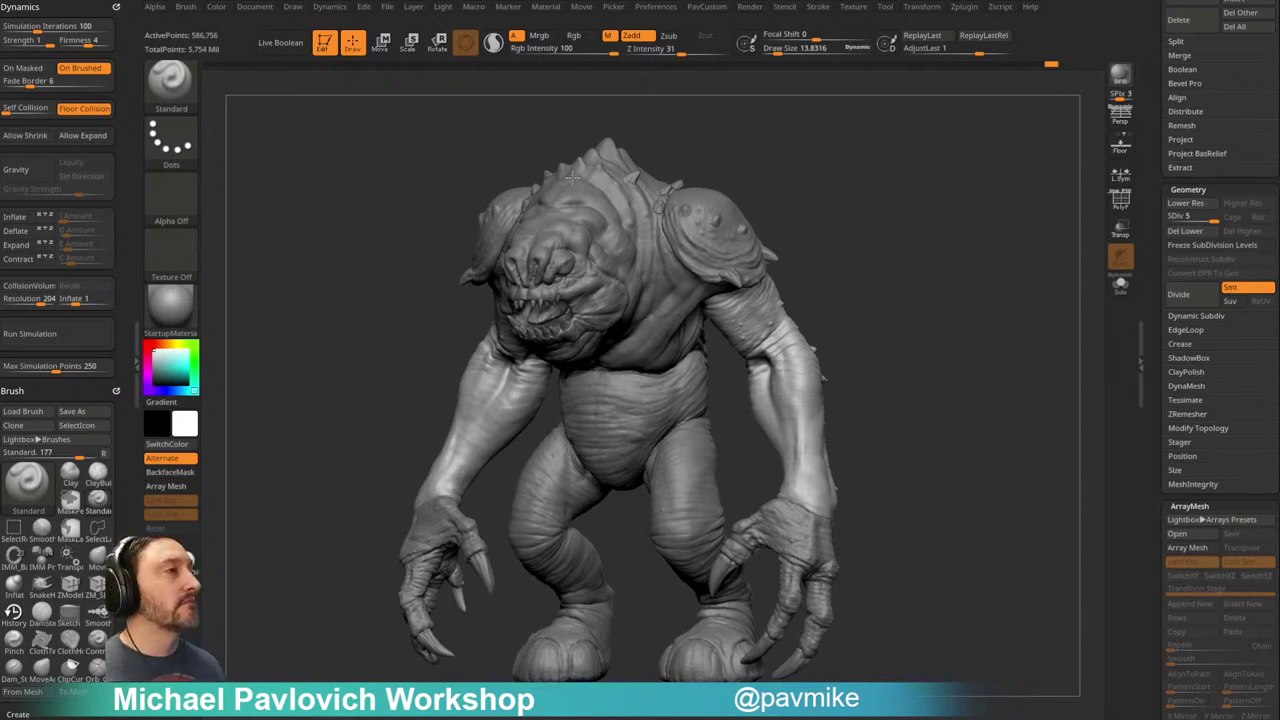
pyautogui.hotkey('ctrl', 's')
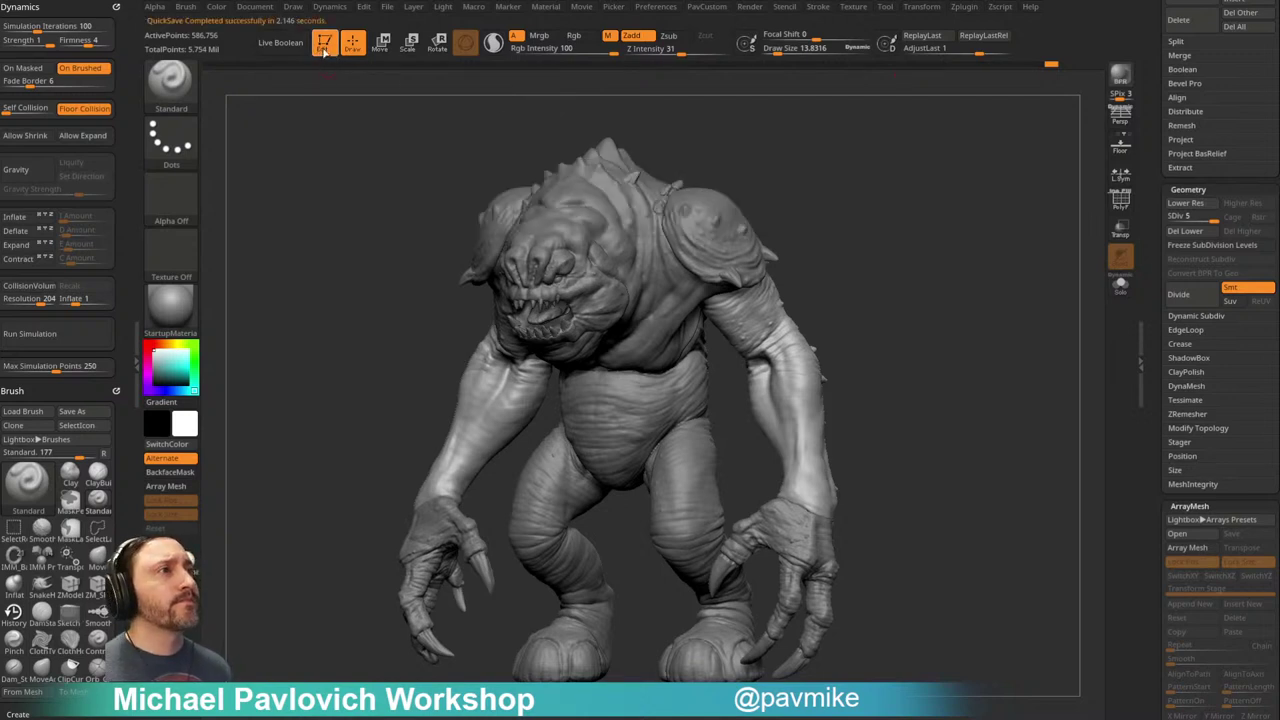
# Step: Clear the canvas, draw a Plane3D for editing and convert it to a PolyMesh3D
pyautogui.click(324, 42)
pyautogui.hotkey('ctrl', 'n')
pyautogui.scroll(3, 1157, 354)
pyautogui.scroll(3, 1157, 354)
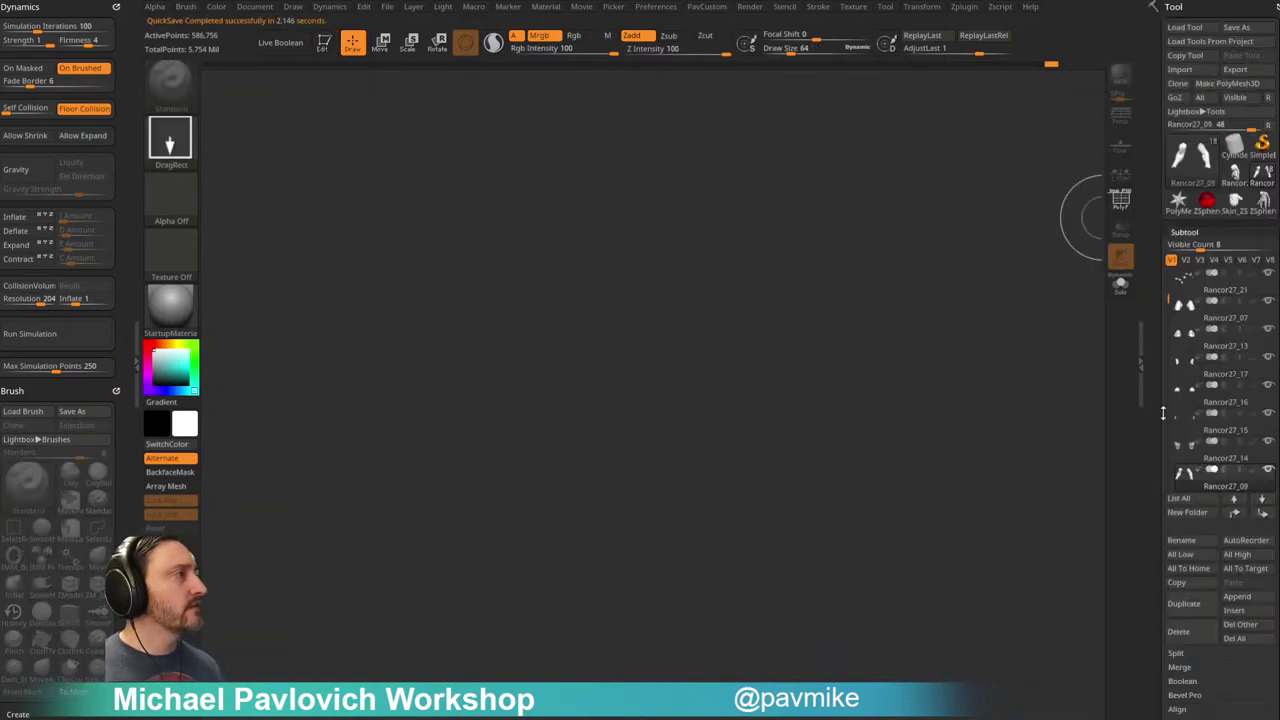
pyautogui.click(1190, 160)
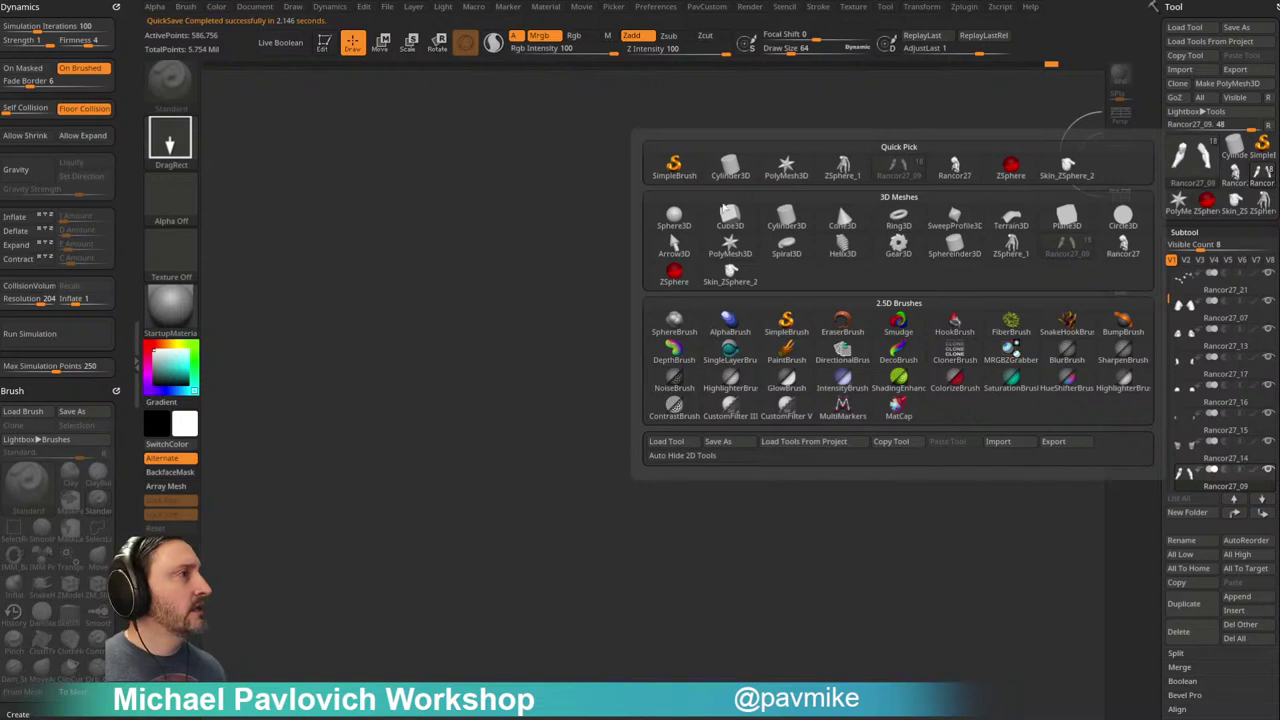
pyautogui.click(1066, 218)
pyautogui.moveTo(579, 385); pyautogui.dragTo(604, 427)
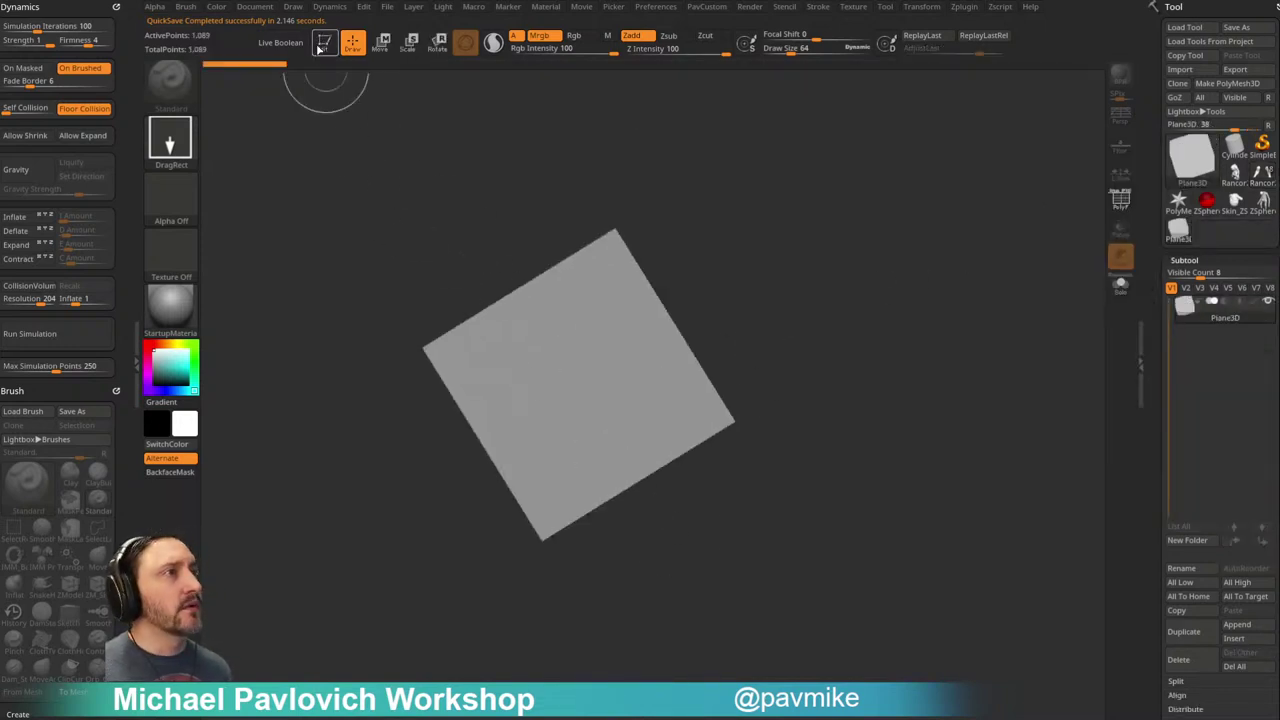
pyautogui.click(321, 46)
pyautogui.moveTo(906, 347); pyautogui.dragTo(1038, 313)
pyautogui.click(1236, 84)
# Step: Turn on Dynamic Subdiv for the plane with a Thickness of about 0.029
pyautogui.moveTo(1153, 350); pyautogui.dragTo(1145, 160)
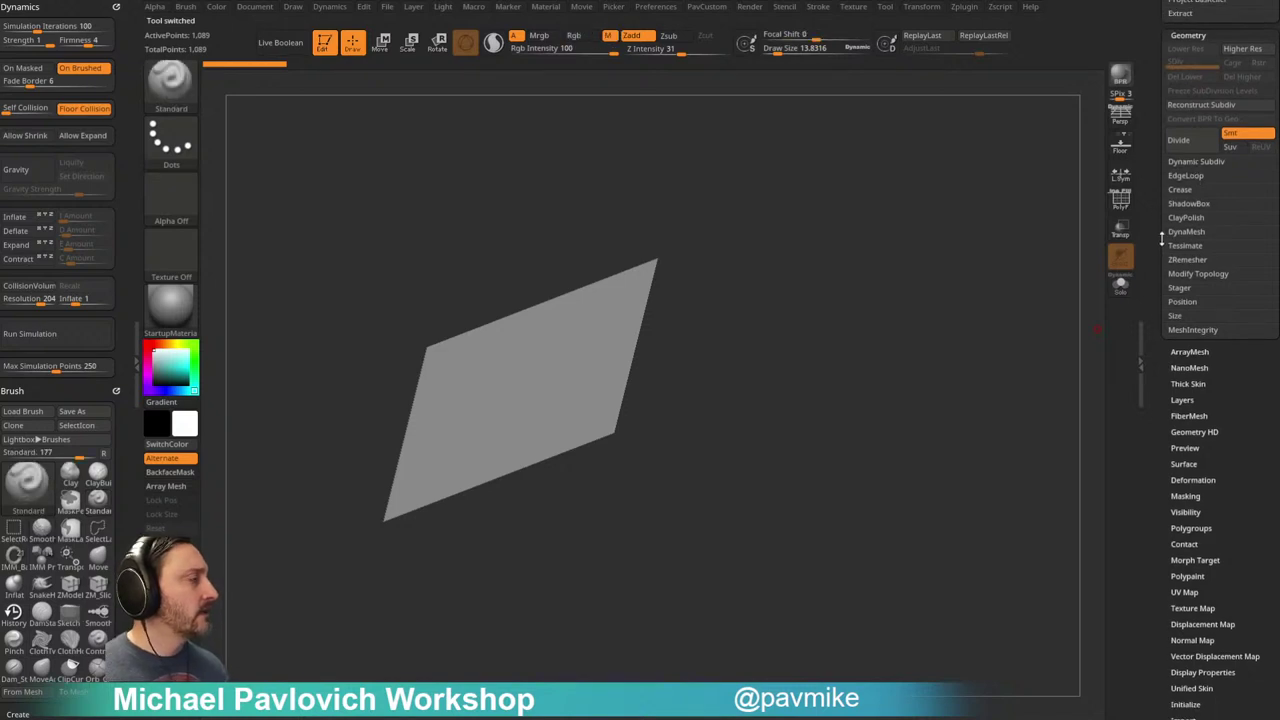
pyautogui.press('shift')
pyautogui.click(1183, 163)
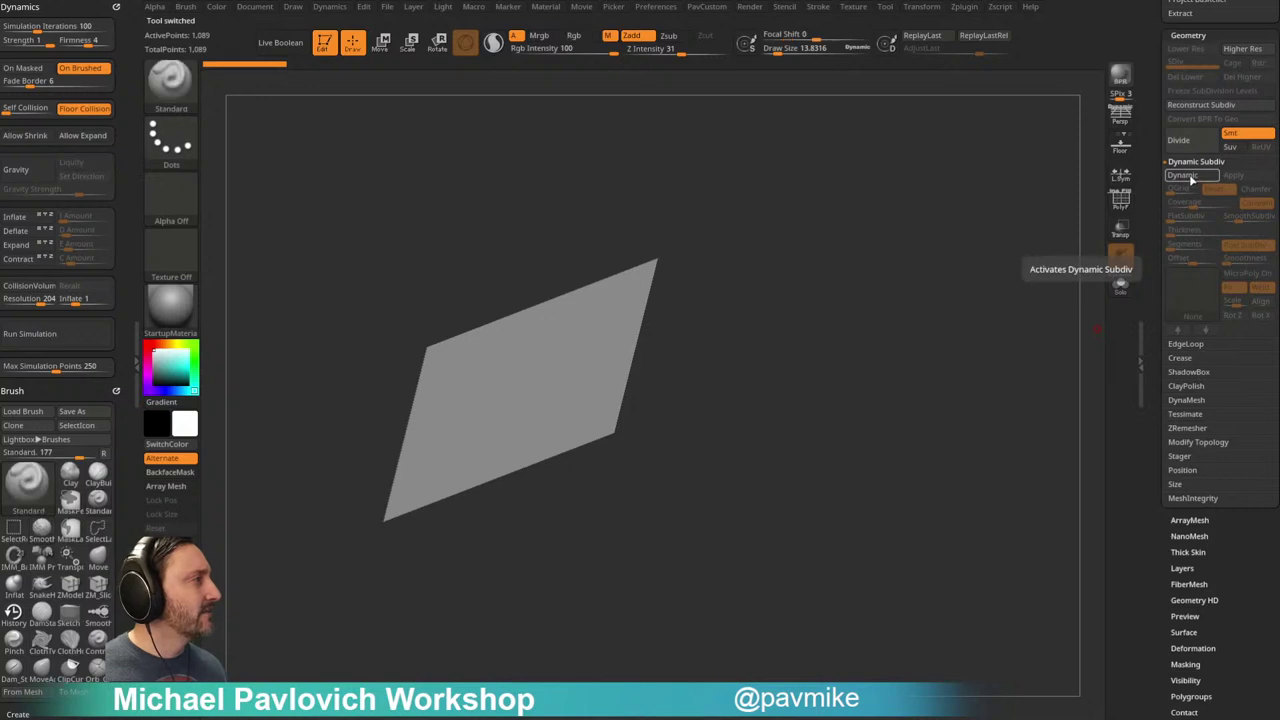
pyautogui.moveTo(1188, 230); pyautogui.dragTo(1216, 231)
pyautogui.moveTo(981, 289); pyautogui.dragTo(957, 288)
pyautogui.press('b')
pyautogui.press('c')
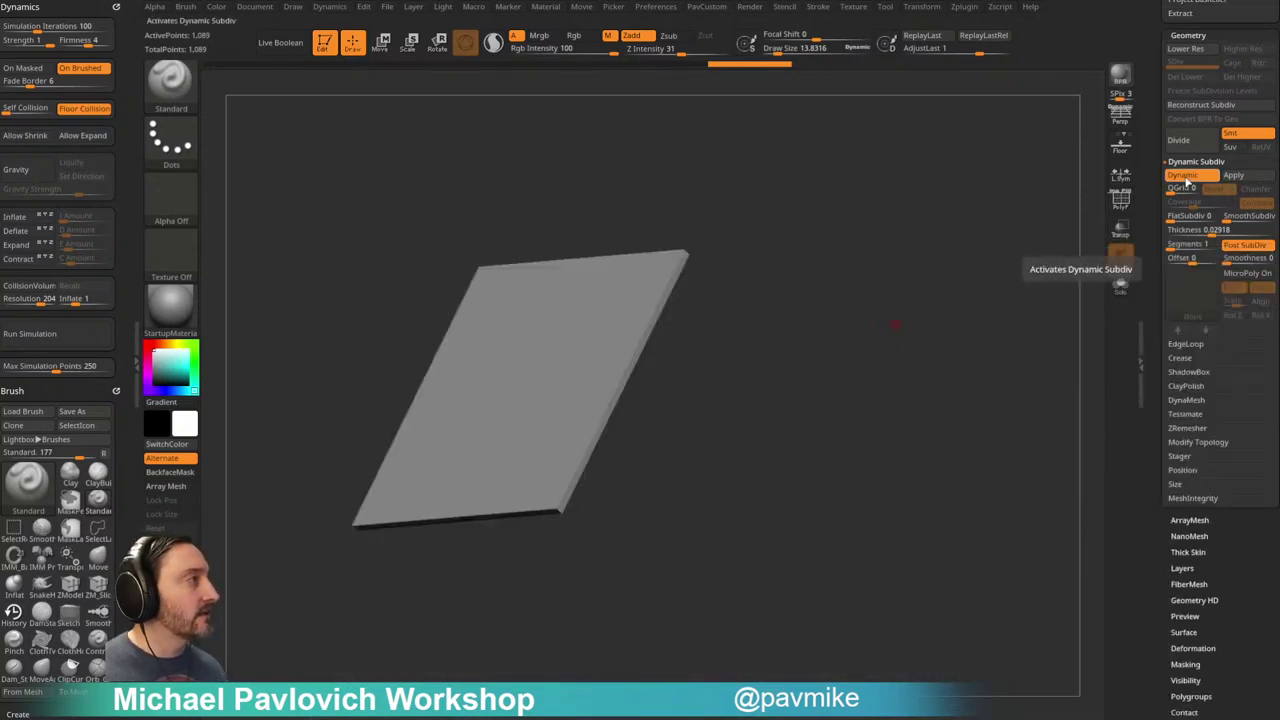
pyautogui.click(1187, 178)
pyautogui.click(1187, 178)
pyautogui.click(1187, 178)
pyautogui.press('d')
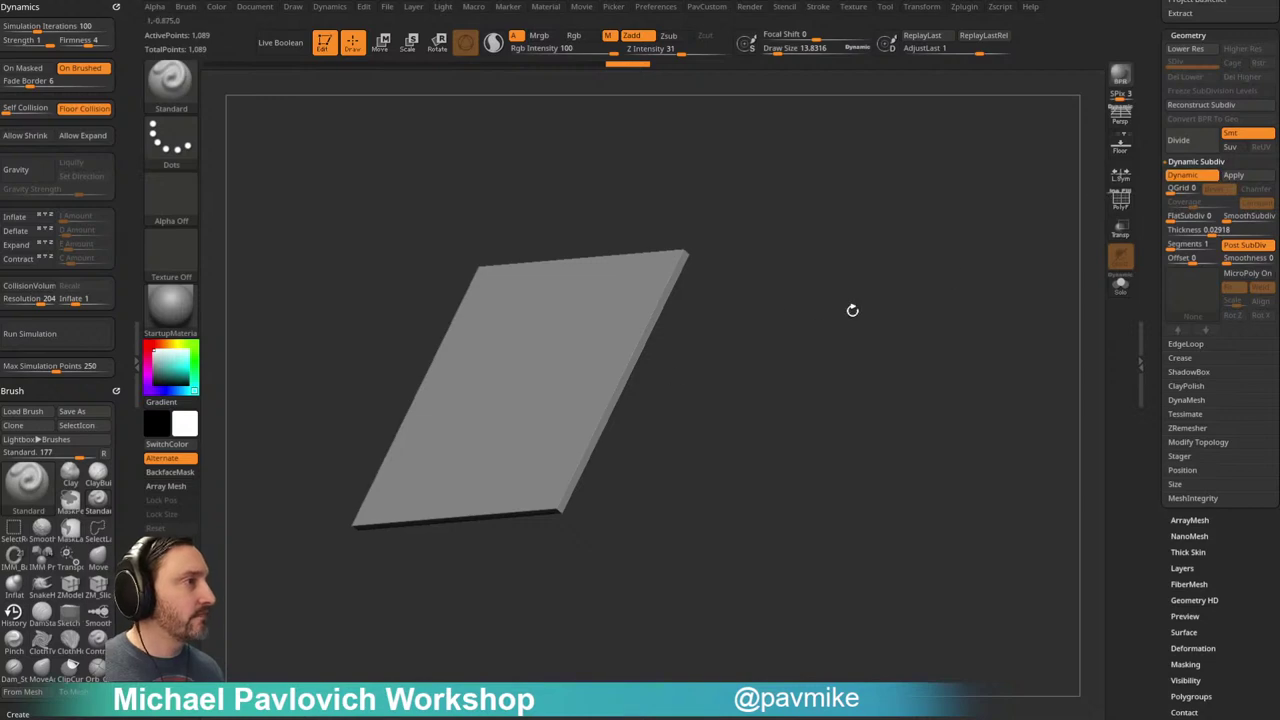
pyautogui.moveTo(820, 326); pyautogui.dragTo(877, 297)
# Step: Try the ClothHook brush on the slab and set its draw size to about 271
pyautogui.press('b')
pyautogui.press('c')
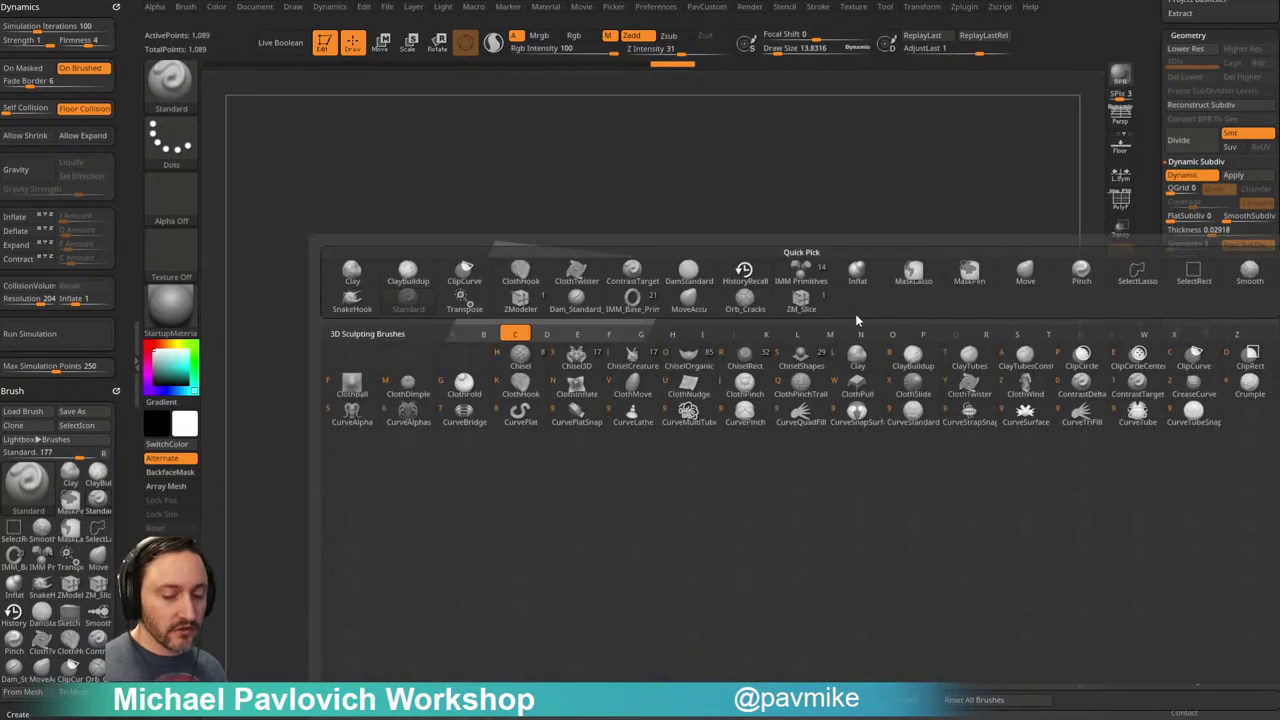
pyautogui.press('h')
pyautogui.moveTo(728, 373)
pyautogui.keyDown('alt'); pyautogui.mouseDown()
pyautogui.moveTo(791, 342)
pyautogui.moveTo(610, 310)
pyautogui.moveTo(375, 472)
pyautogui.moveTo(570, 365)
pyautogui.moveTo(800, 357)
pyautogui.mouseUp(); pyautogui.keyUp('alt')
pyautogui.hotkey('ctrl', 'z')
pyautogui.hotkey('ctrl', 'z')
pyautogui.press('s')
pyautogui.click(856, 325)
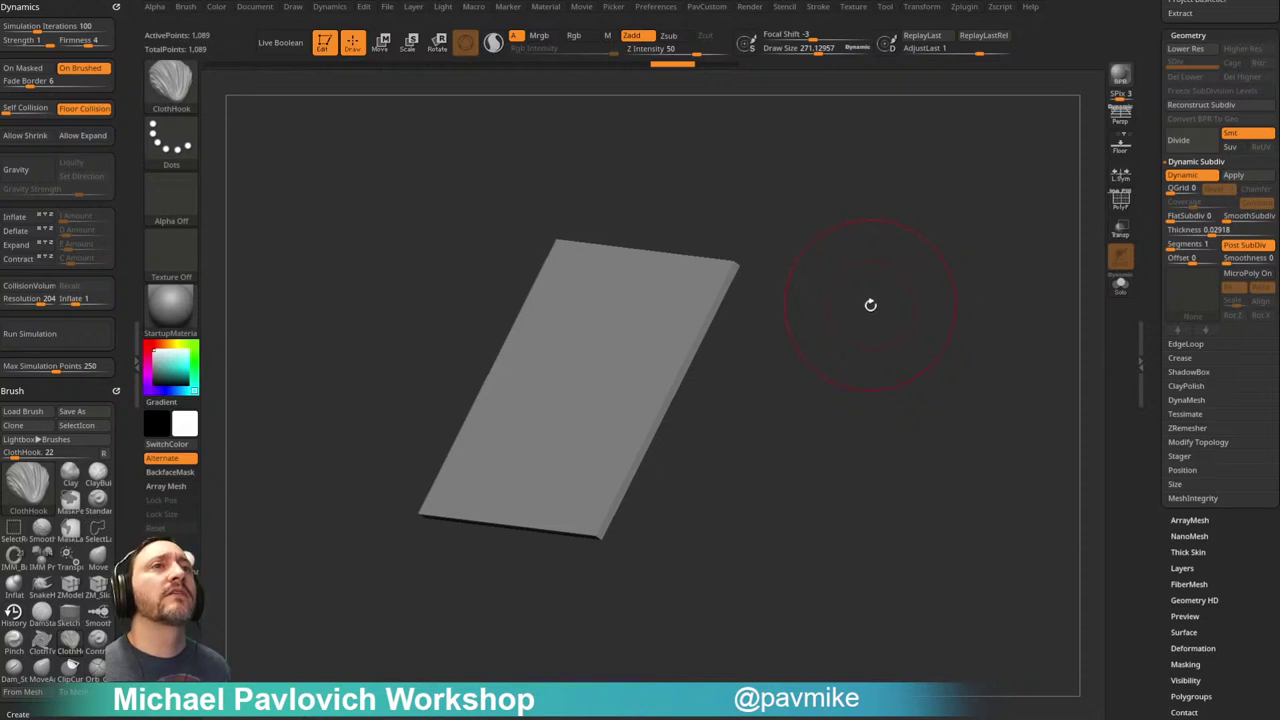
# Step: Select the Move brush at a draw size of about 219 and show the floor grid
pyautogui.press('b')
pyautogui.press('m')
pyautogui.press('v')
pyautogui.moveTo(922, 301)
pyautogui.keyDown('shift'); pyautogui.mouseDown()
pyautogui.moveTo(906, 283)
pyautogui.moveTo(914, 325)
pyautogui.moveTo(924, 300)
pyautogui.mouseUp(); pyautogui.keyUp('shift')
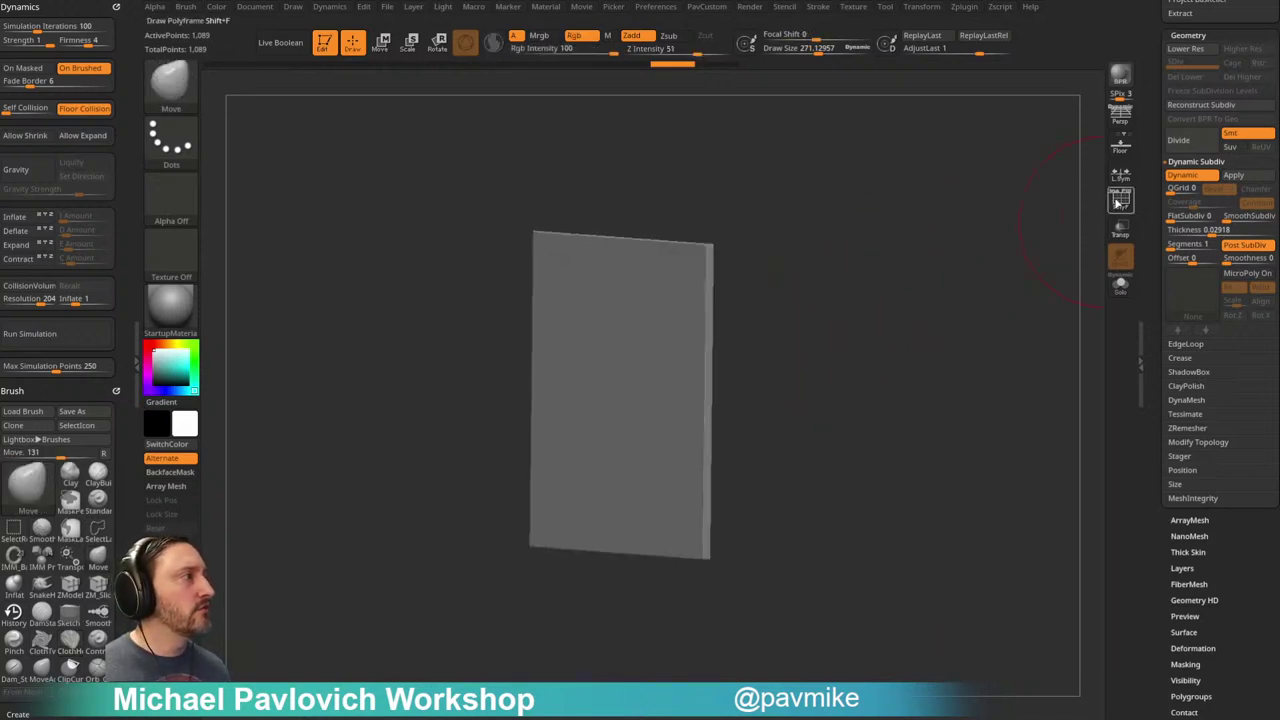
pyautogui.click(1120, 143)
pyautogui.press('s')
pyautogui.moveTo(812, 316); pyautogui.dragTo(609, 371)
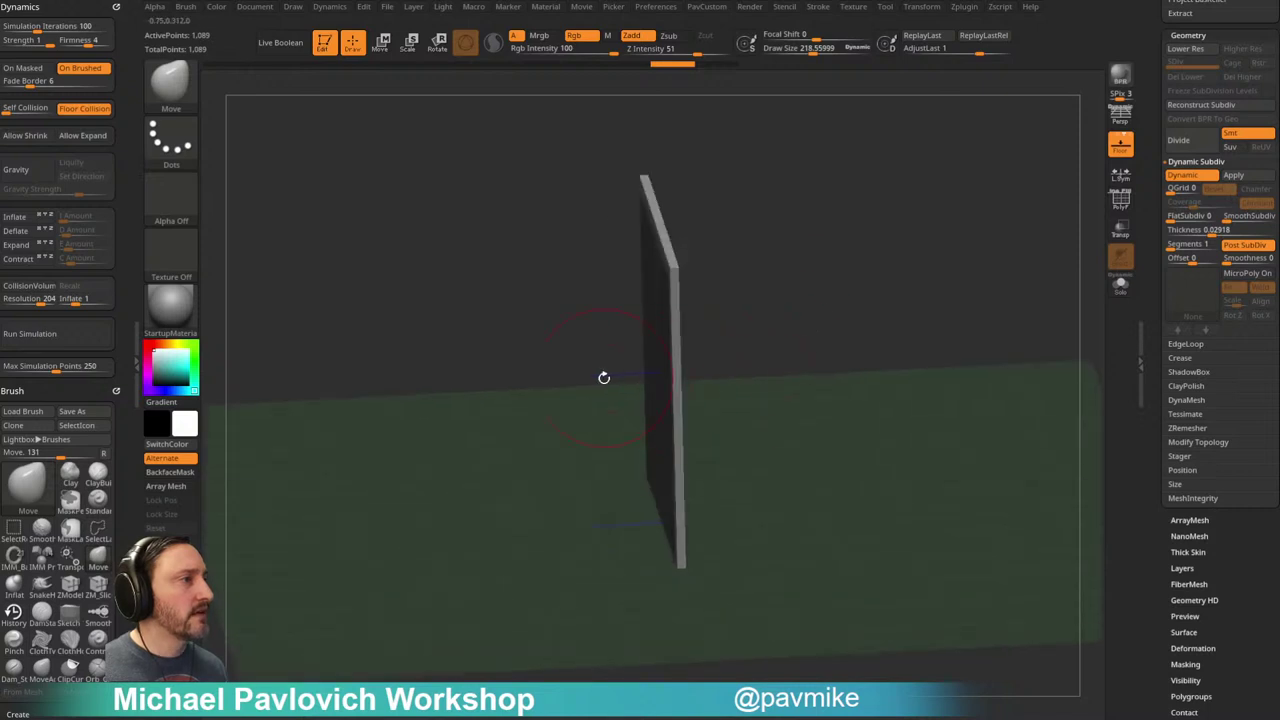
# Step: Try pushing the slab's edge inward with the Move brush at a draw size of about 322
pyautogui.moveTo(789, 349); pyautogui.dragTo(417, 371)
pyautogui.press('s')
pyautogui.moveTo(719, 331); pyautogui.dragTo(729, 334)
pyautogui.moveTo(681, 374); pyautogui.dragTo(619, 379)
pyautogui.hotkey('ctrl', 'z')
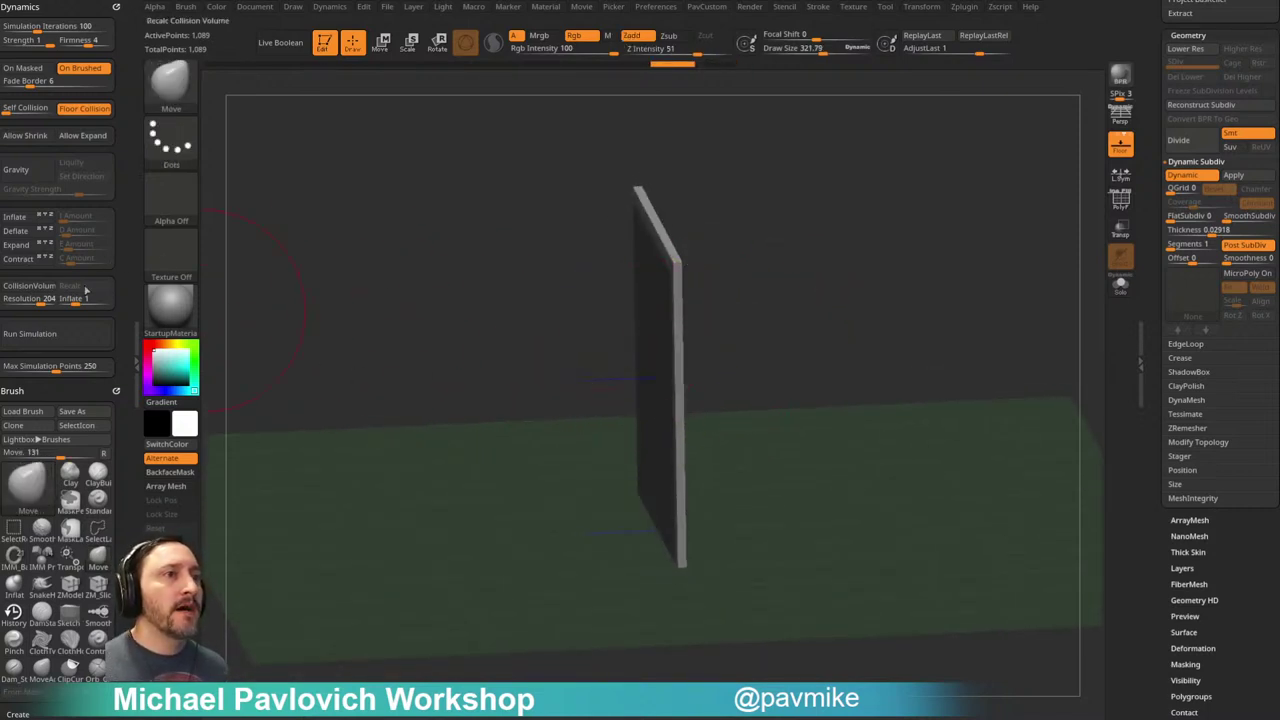
# Step: Open the Move brush's Depth settings containing the Infinite Depth option
pyautogui.moveTo(122, 504); pyautogui.dragTo(102, 173)
pyautogui.moveTo(54, 394); pyautogui.dragTo(50, 310)
pyautogui.click(48, 418)
pyautogui.click(106, 415)
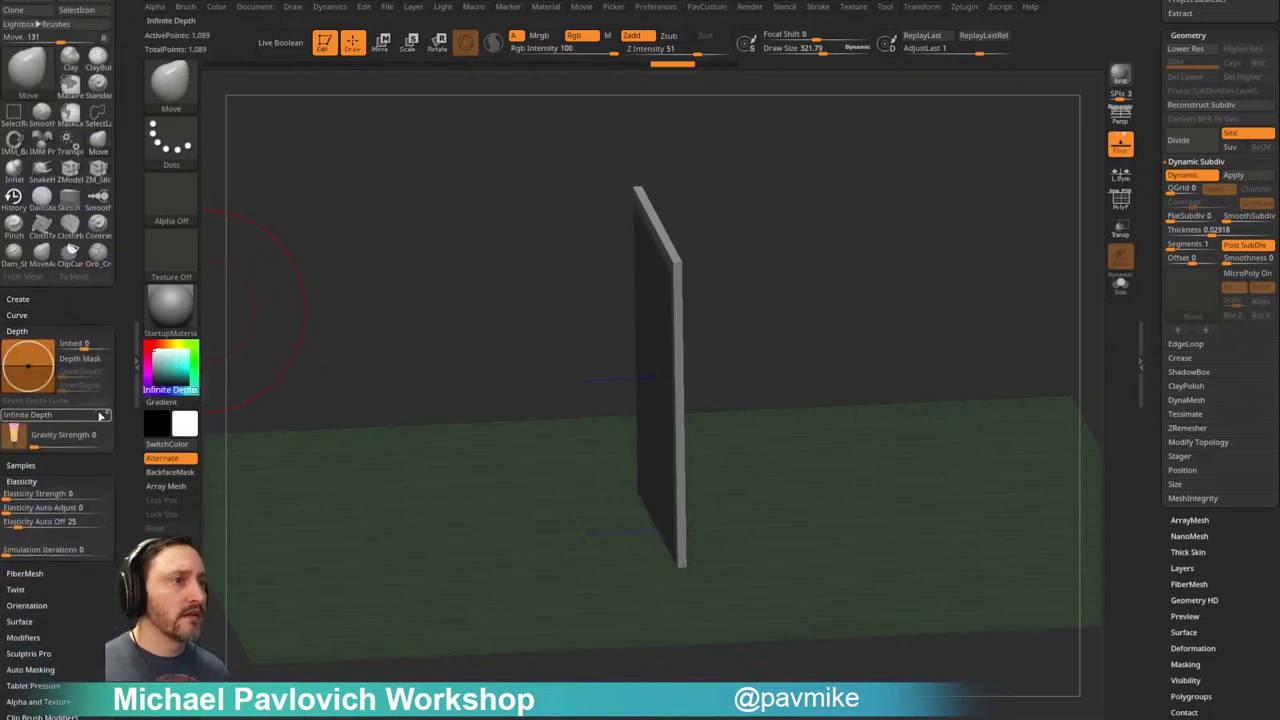
# Step: Test pushing the slab's edge from the side with the Move brush, undoing each attempt
pyautogui.keyDown('shift'); pyautogui.moveTo(680, 308); pyautogui.dragTo(679, 350, button='right'); pyautogui.keyUp('shift')
pyautogui.moveTo(676, 367); pyautogui.dragTo(634, 373)
pyautogui.moveTo(728, 348); pyautogui.dragTo(850, 352, button='right')
pyautogui.hotkey('ctrl', 'z')
pyautogui.click(106, 415)
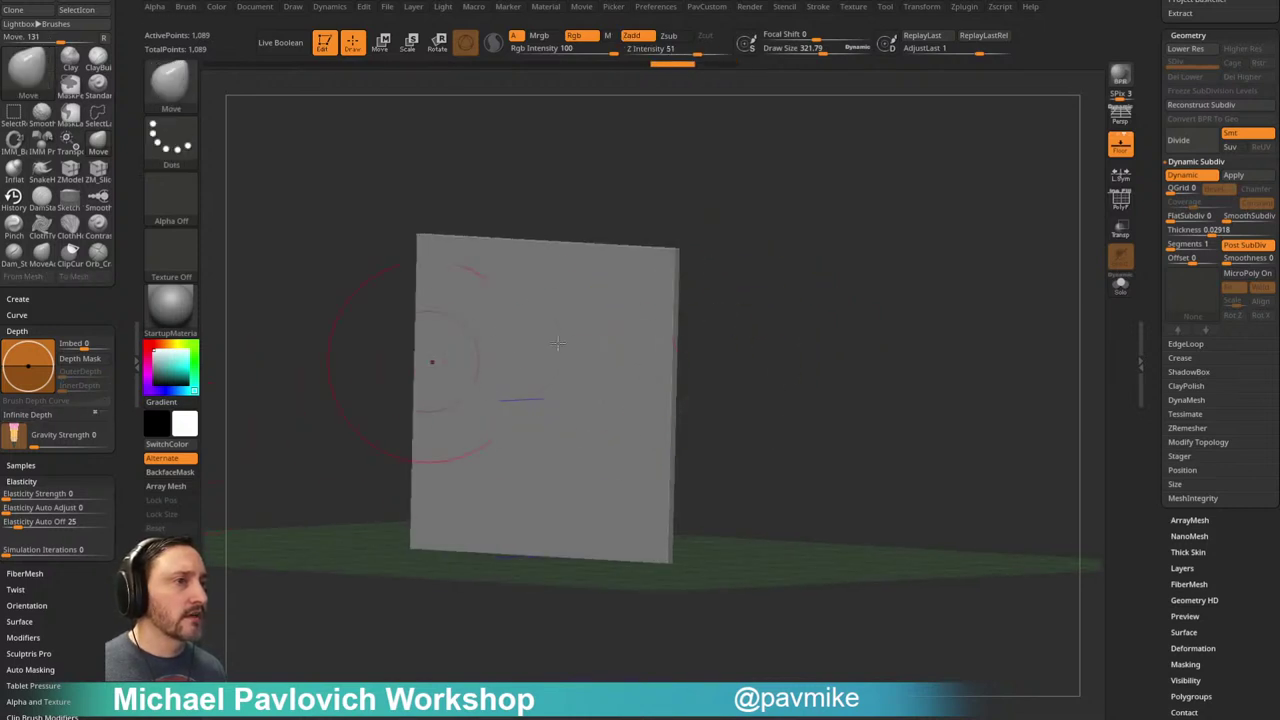
pyautogui.keyDown('shift'); pyautogui.moveTo(449, 357); pyautogui.dragTo(688, 338, button='right'); pyautogui.keyUp('shift')
pyautogui.moveTo(670, 374); pyautogui.dragTo(617, 369)
pyautogui.hotkey('ctrl', 'z')
# Step: Enable Infinite Depth for the Move brush and bend the slab's middle sideways across its full width
pyautogui.moveTo(326, 334); pyautogui.dragTo(838, 350)
pyautogui.click(60, 415)
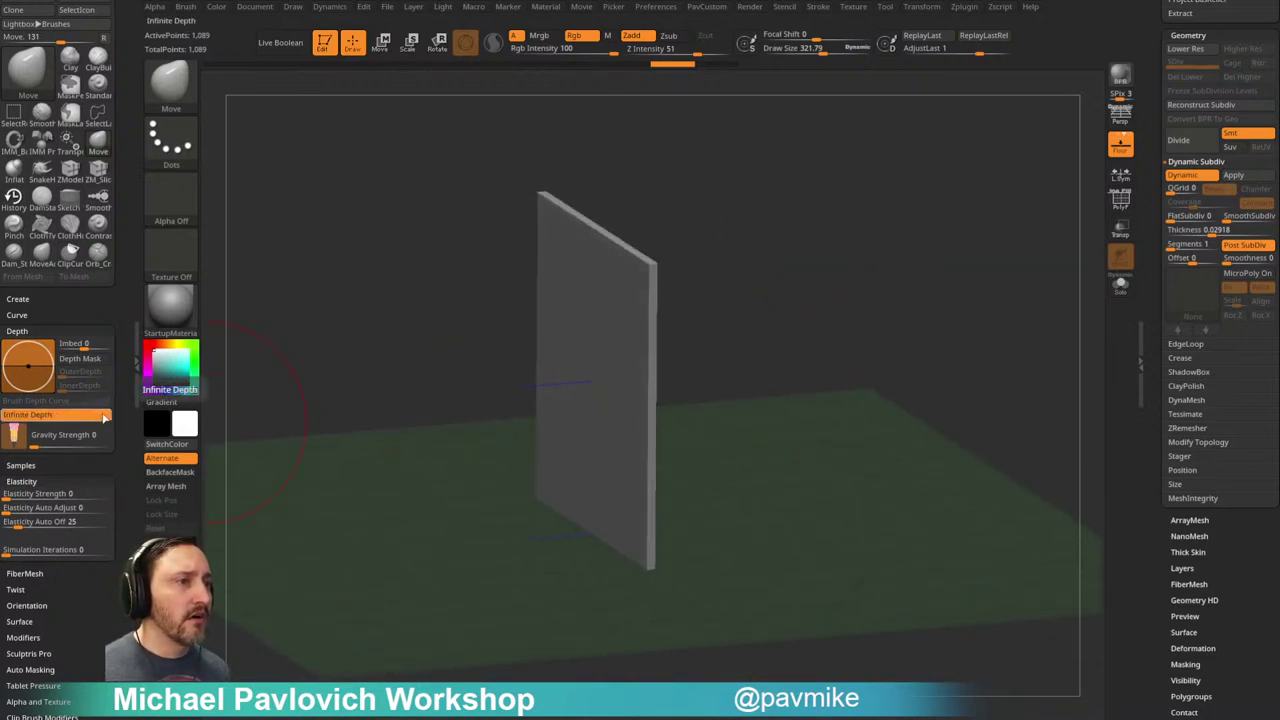
pyautogui.keyDown('shift'); pyautogui.moveTo(291, 391); pyautogui.dragTo(606, 371); pyautogui.keyUp('shift')
pyautogui.moveTo(690, 350); pyautogui.dragTo(780, 338)
pyautogui.hotkey('ctrl', 'z')
pyautogui.keyDown('shift'); pyautogui.moveTo(300, 390); pyautogui.dragTo(689, 323); pyautogui.keyUp('shift')
pyautogui.moveTo(651, 366)
pyautogui.mouseDown()
pyautogui.moveTo(557, 366)
pyautogui.moveTo(810, 284)
pyautogui.moveTo(814, 329)
pyautogui.moveTo(737, 289)
pyautogui.moveTo(666, 371)
pyautogui.mouseUp()
pyautogui.moveTo(591, 385); pyautogui.dragTo(569, 384)
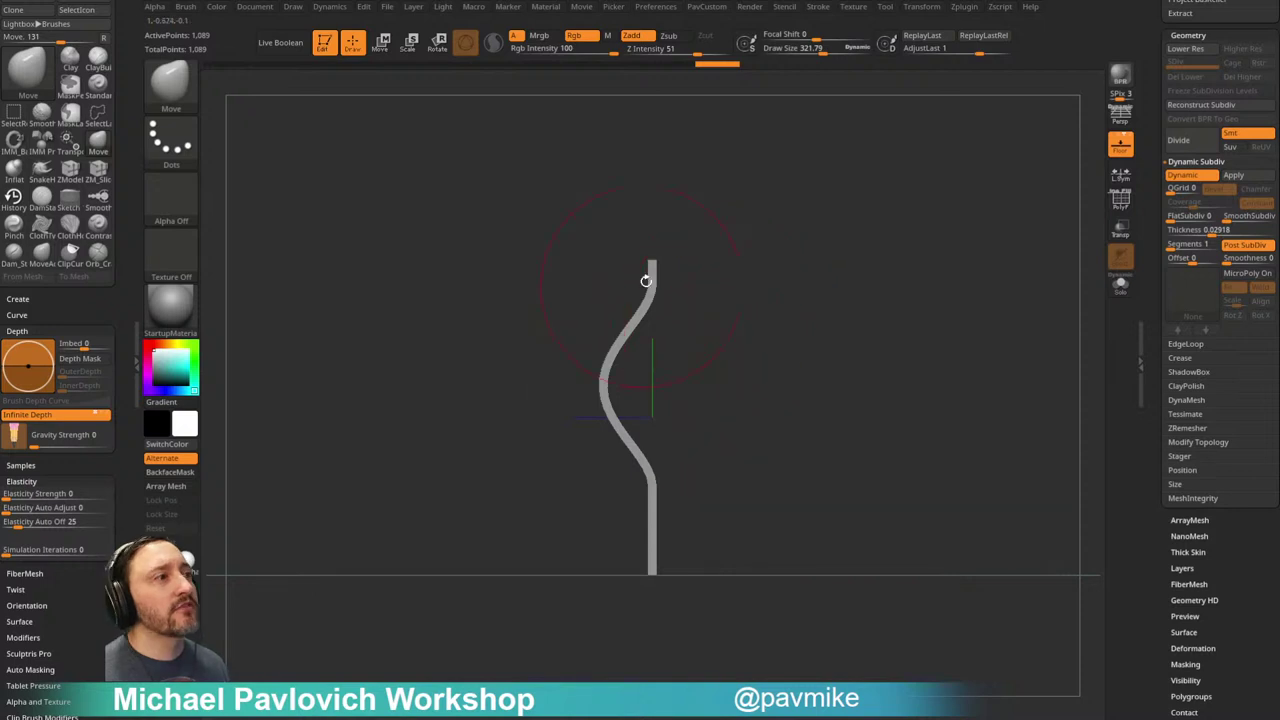
pyautogui.moveTo(754, 340); pyautogui.dragTo(806, 354)
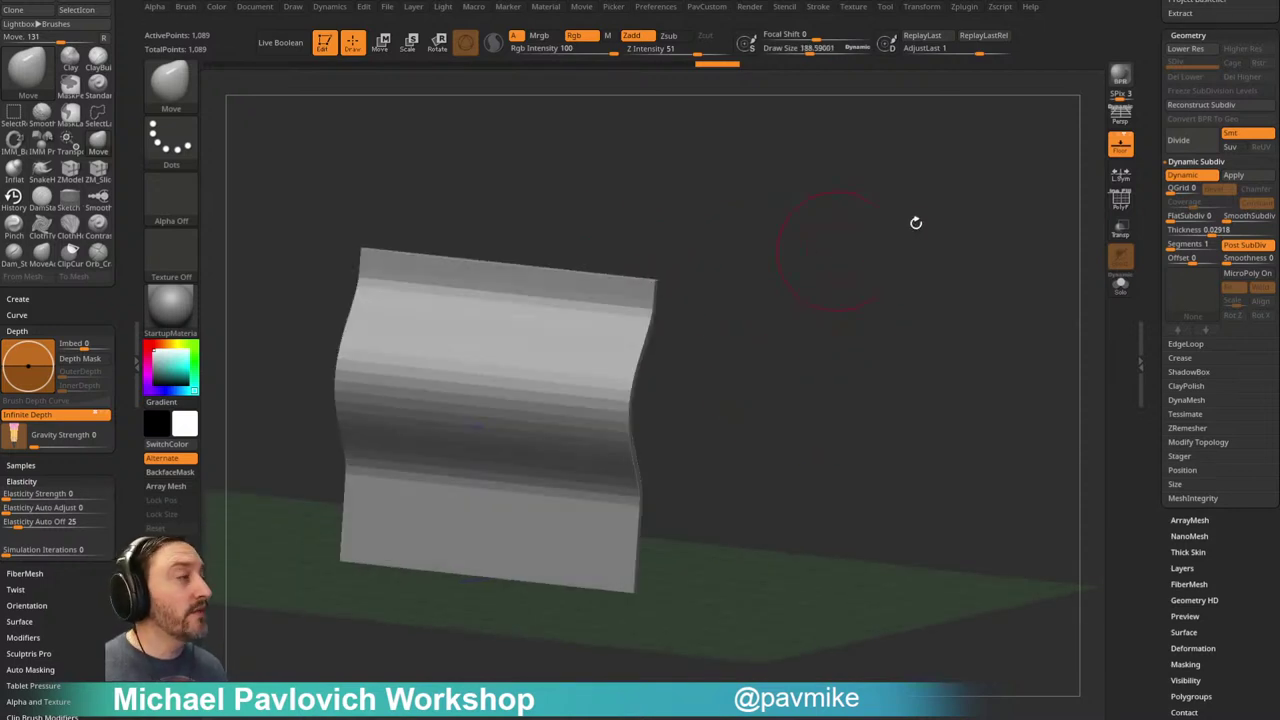
# Step: Show the polyframe on the bent slab and apply its dynamic thickness as real geometry
pyautogui.click(1118, 200)
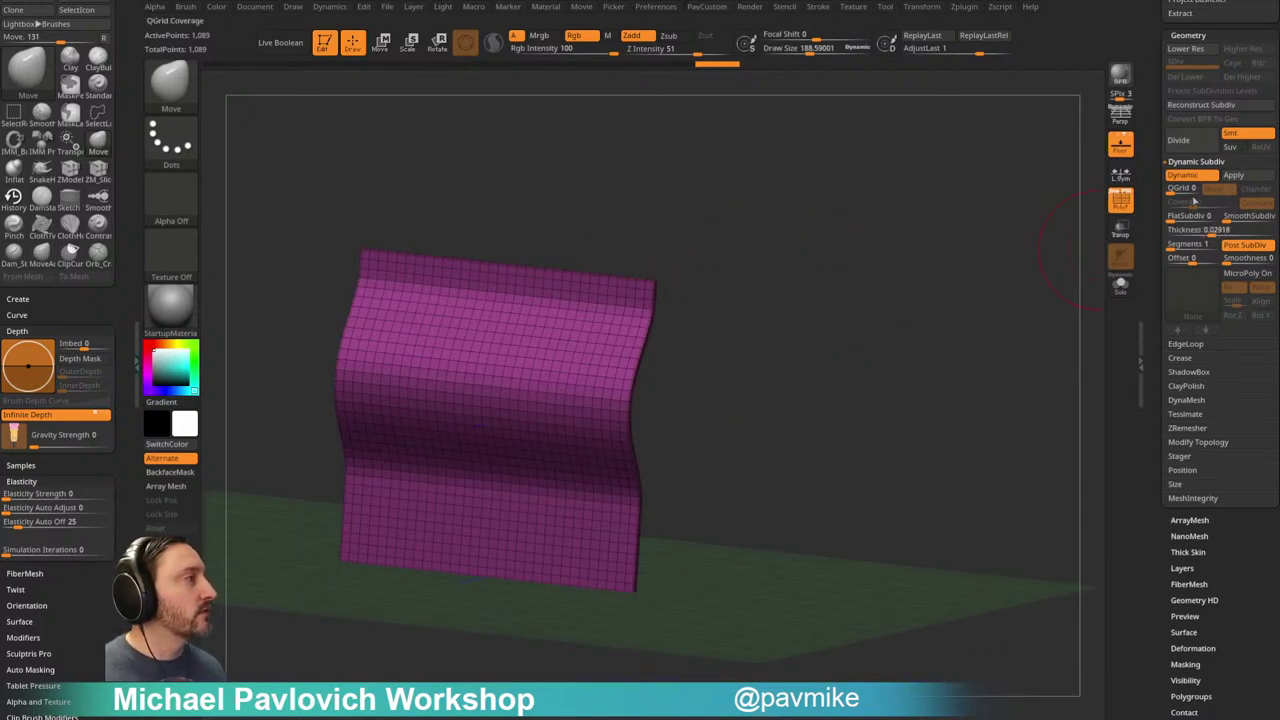
pyautogui.click(1234, 175)
pyautogui.keyDown('shift'); pyautogui.moveTo(936, 296); pyautogui.dragTo(906, 313); pyautogui.keyUp('shift')
# Step: Try a diagonal KnifeCurve cut across the slab from the front view and undo it
pyautogui.press('b')
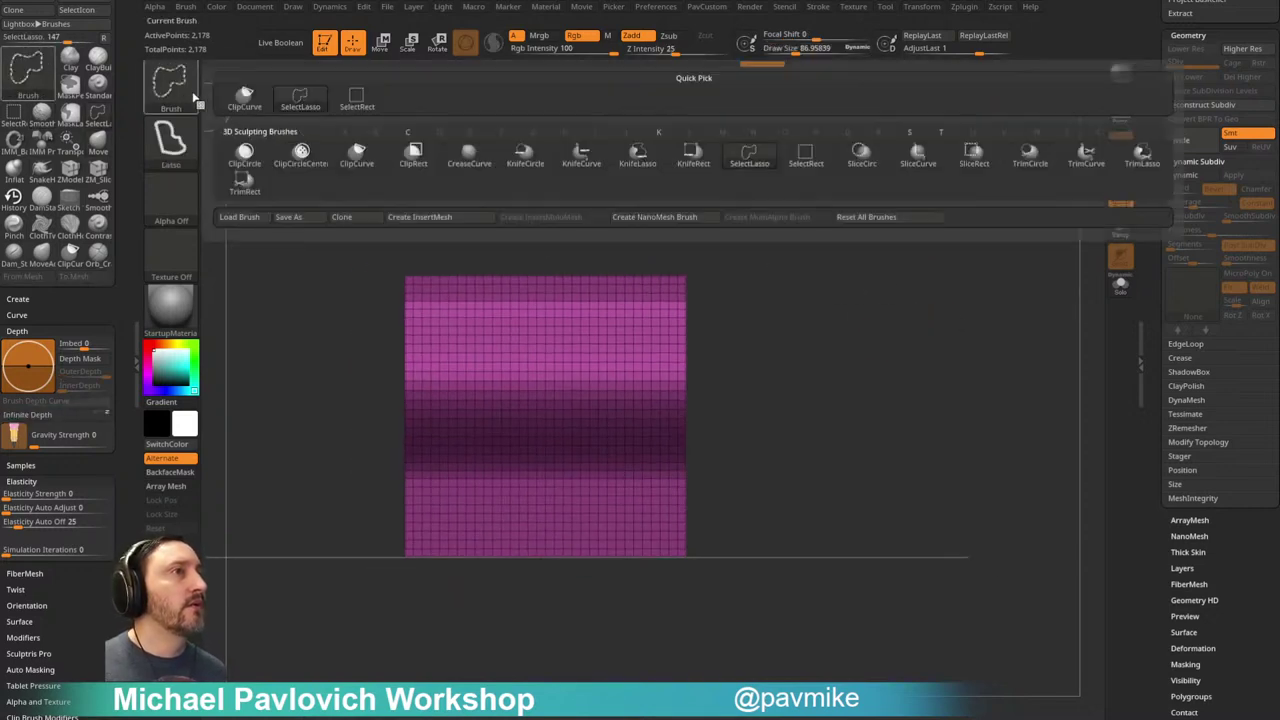
pyautogui.press('m')
pyautogui.press('v')
pyautogui.press('s')
pyautogui.moveTo(661, 266); pyautogui.dragTo(656, 266)
pyautogui.moveTo(583, 190)
pyautogui.keyDown('ctrl'); pyautogui.keyDown('shift'); pyautogui.mouseDown()
pyautogui.moveTo(584, 412)
pyautogui.moveTo(734, 494)
pyautogui.moveTo(908, 504)
pyautogui.moveTo(826, 464)
pyautogui.moveTo(887, 426)
pyautogui.mouseUp(); pyautogui.keyUp('shift'); pyautogui.keyUp('ctrl')
pyautogui.hotkey('ctrl', 'z')
pyautogui.press('space')
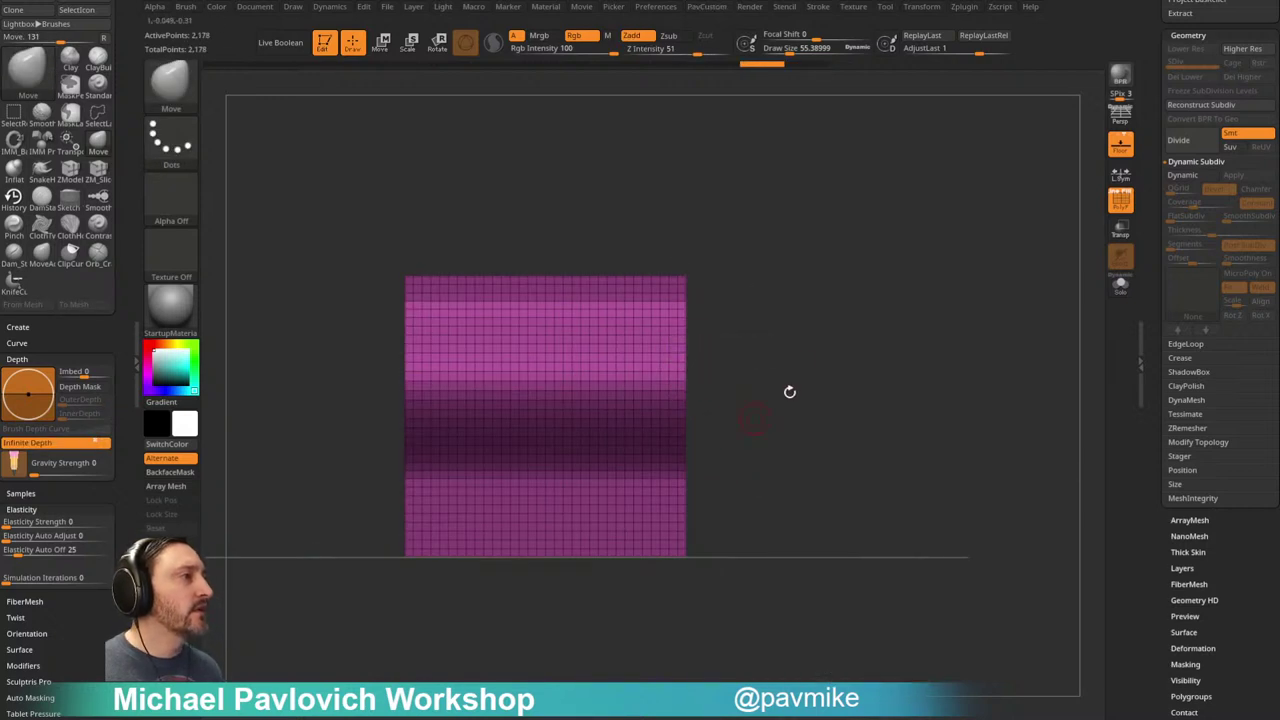
pyautogui.hotkey('ctrl', 'shift', 'space')
pyautogui.press('b')
pyautogui.press('m')
pyautogui.press('v')
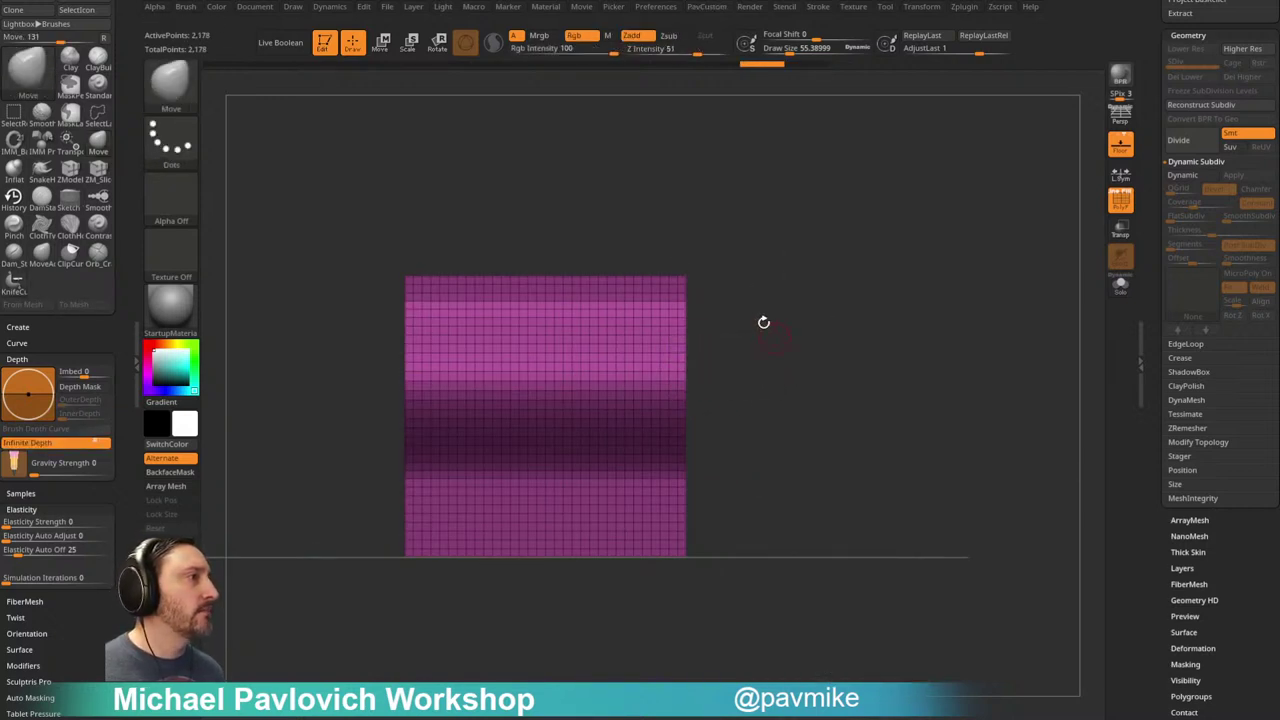
# Step: Slice the slab with a stepped KnifeCurve cut running from its top edge to its right edge
pyautogui.press('s')
pyautogui.press('b')
pyautogui.press('k')
pyautogui.press('c')
pyautogui.moveTo(490, 203)
pyautogui.mouseDown()
pyautogui.moveTo(508, 400)
pyautogui.moveTo(595, 401)
pyautogui.moveTo(610, 490)
pyautogui.moveTo(844, 512)
pyautogui.mouseUp()
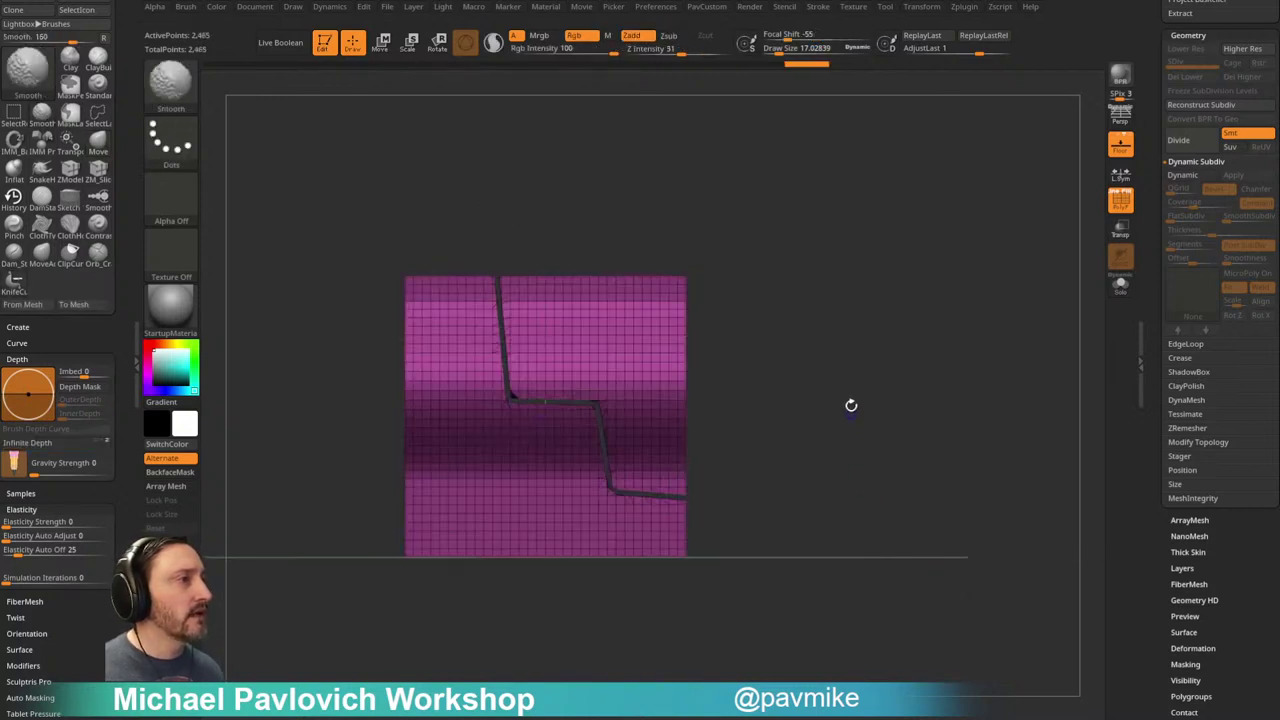
# Step: Add two more KnifeCurve cuts, one across the slab's upper-right corner and one across its lower-left corner
pyautogui.press('b')
pyautogui.press('k')
pyautogui.press('c')
pyautogui.moveTo(638, 212)
pyautogui.mouseDown()
pyautogui.moveTo(648, 453)
pyautogui.moveTo(775, 458)
pyautogui.mouseUp()
pyautogui.press('b')
pyautogui.press('k')
pyautogui.press('c')
pyautogui.moveTo(329, 480)
pyautogui.mouseDown()
pyautogui.moveTo(557, 500)
pyautogui.moveTo(514, 457)
pyautogui.moveTo(616, 581)
pyautogui.mouseUp()
# Step: Auto-group the cut slab's pieces and check the cuts with the polyframe off
pyautogui.moveTo(949, 387)
pyautogui.mouseDown()
pyautogui.moveTo(901, 400)
pyautogui.moveTo(946, 388)
pyautogui.mouseUp()
pyautogui.press('space')
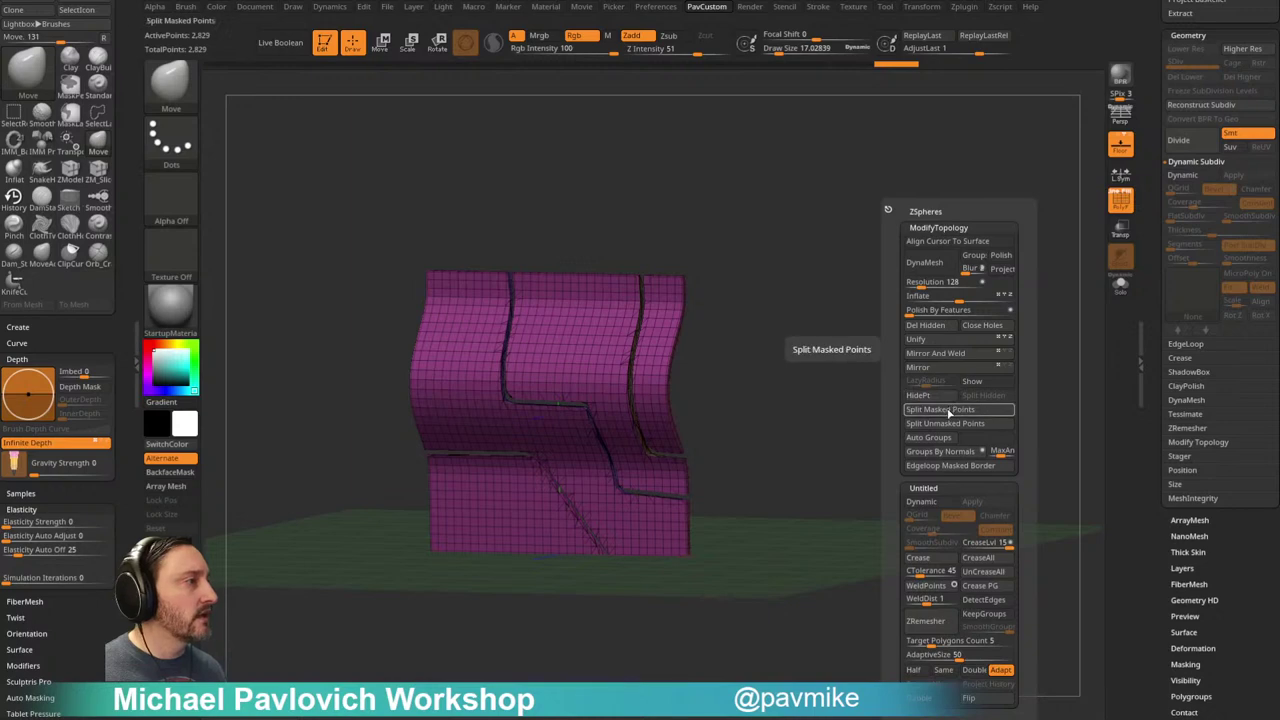
pyautogui.click(936, 437)
pyautogui.moveTo(858, 431); pyautogui.dragTo(918, 392)
pyautogui.click(1121, 201)
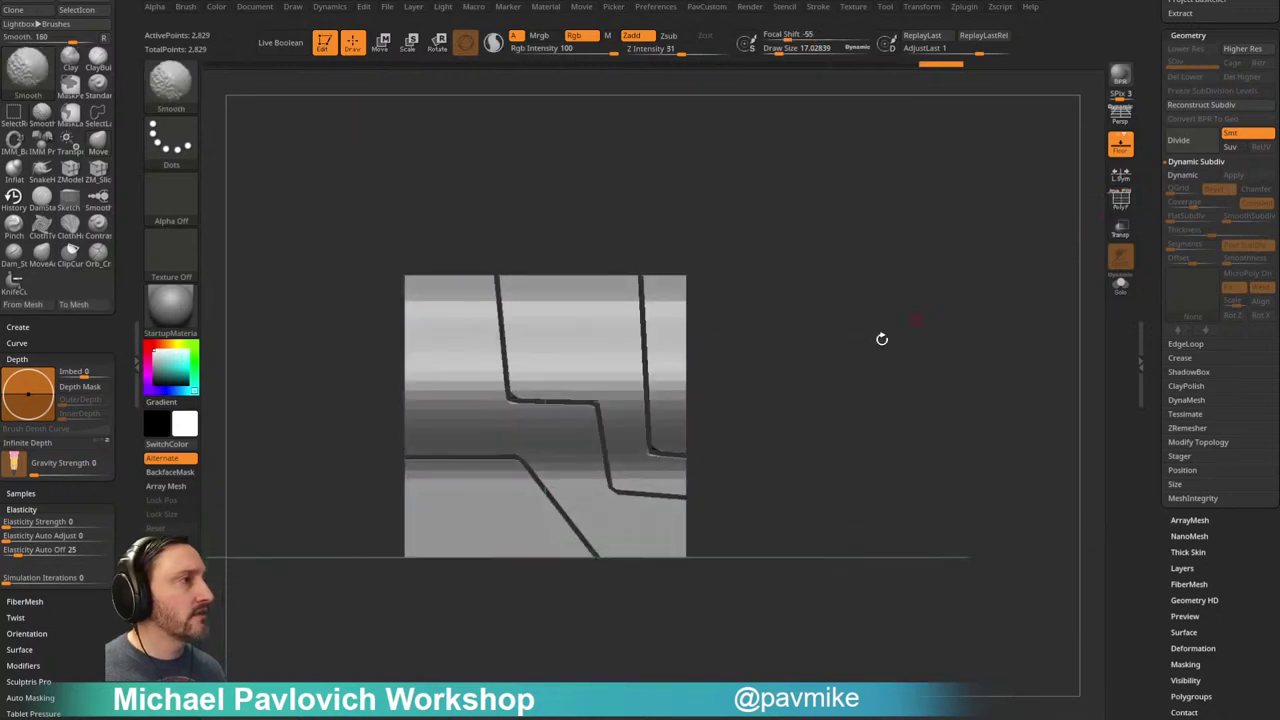
pyautogui.moveTo(688, 362); pyautogui.dragTo(728, 406)
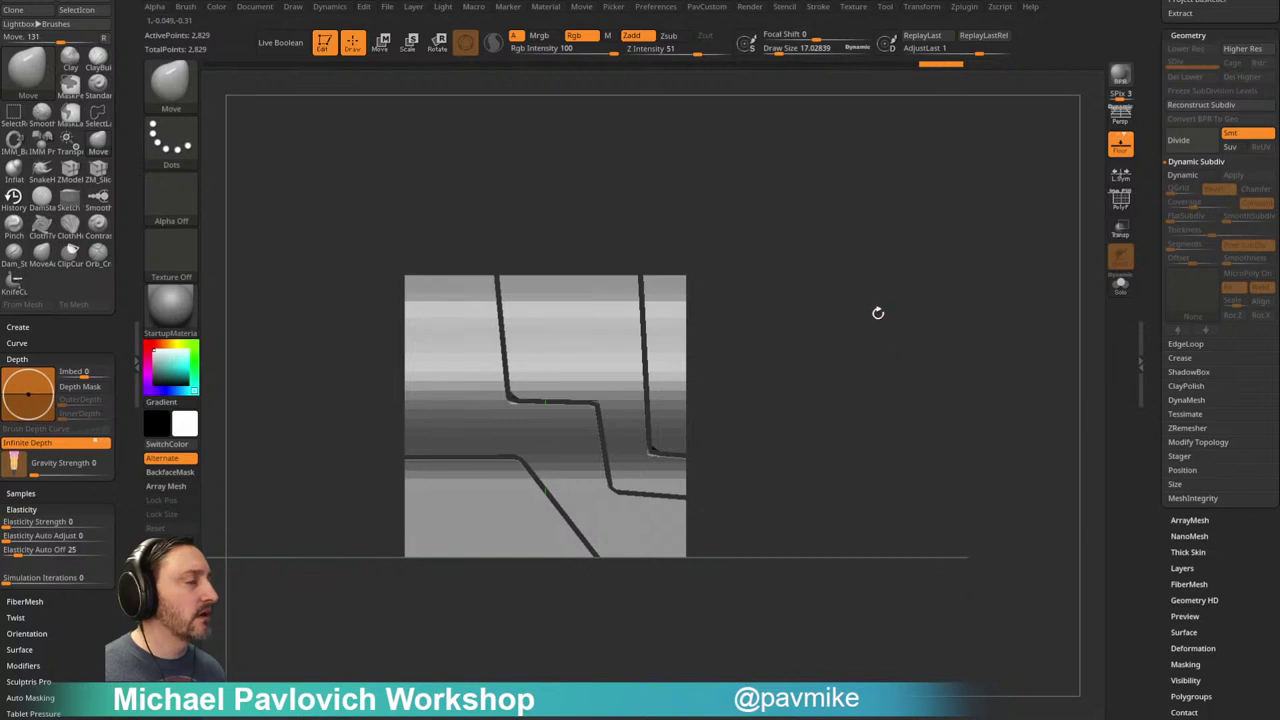
# Step: Undo the KnifeCurve cuts back to the dynamic slab and apply its dynamic thickness again with the polyframe shown
pyautogui.hotkey('ctrl', 'z')
pyautogui.hotkey('ctrl', 'z')
pyautogui.hotkey('ctrl', 'z')
pyautogui.hotkey('ctrl', 'z')
pyautogui.hotkey('ctrl', 'z')
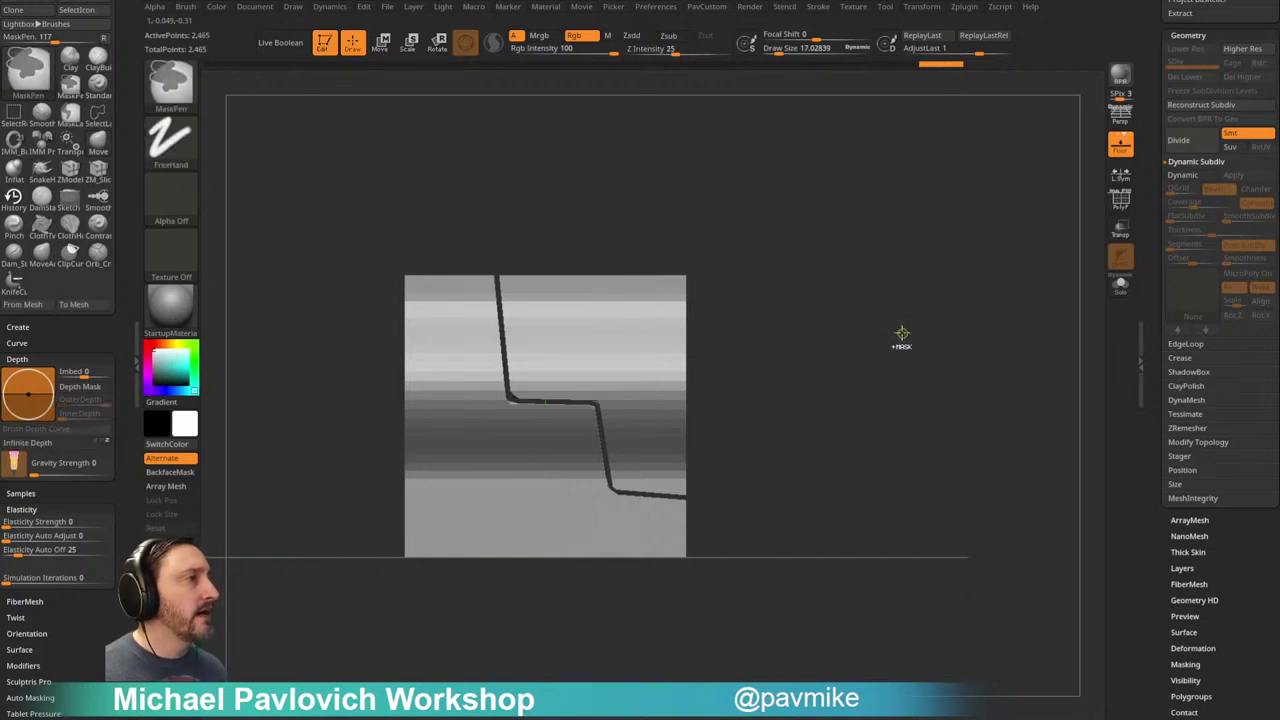
pyautogui.click(1118, 200)
pyautogui.moveTo(1040, 248); pyautogui.dragTo(987, 273)
pyautogui.press('space')
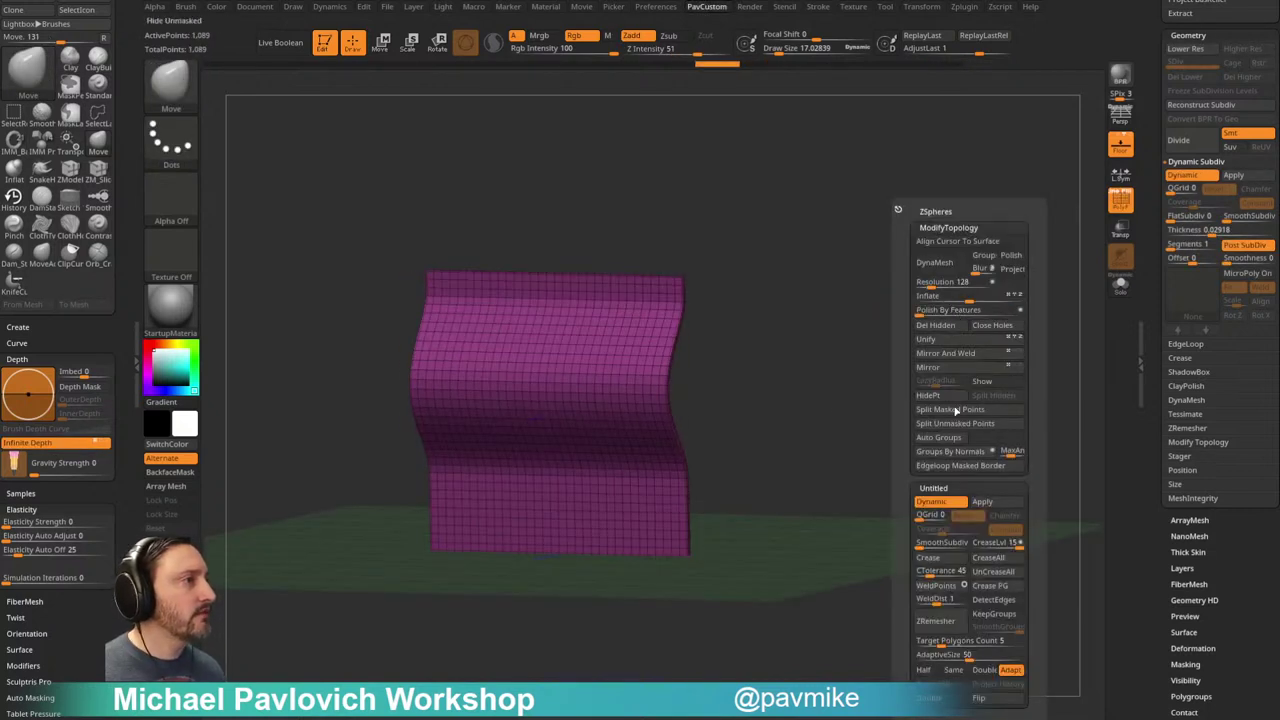
pyautogui.click(1230, 177)
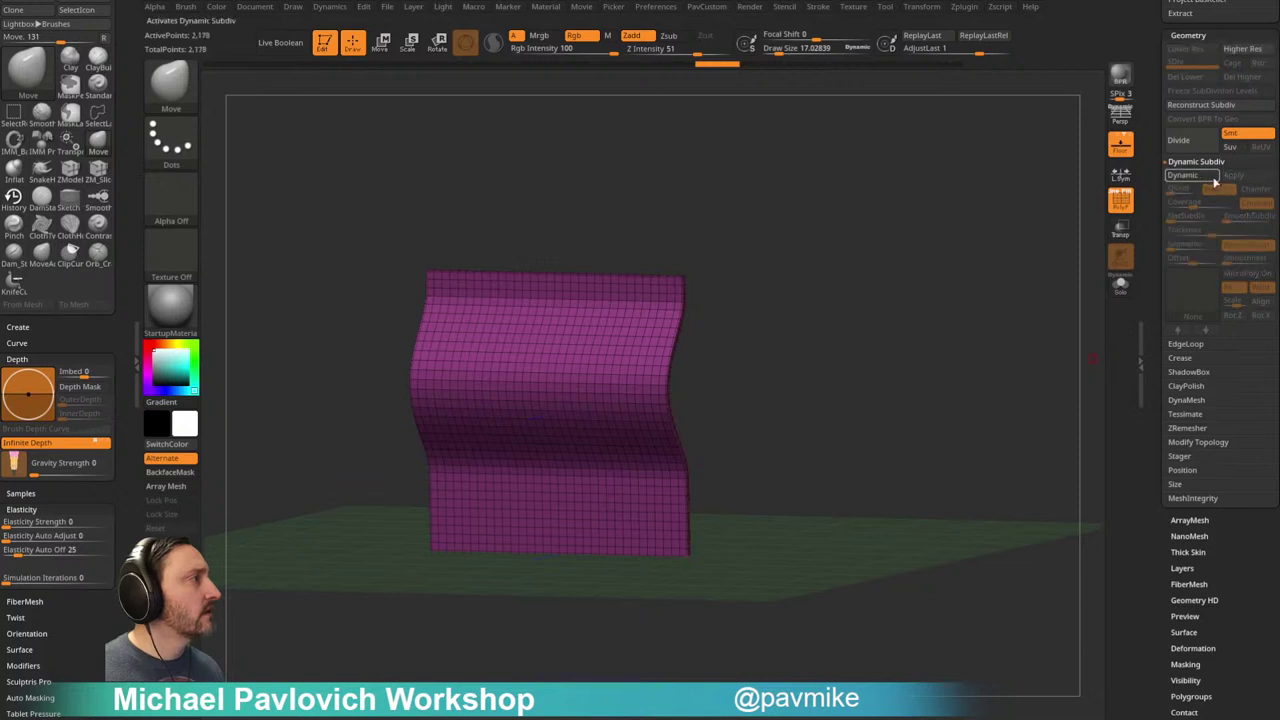
# Step: Set the slab's crease level to 2 and its dynamic subdivision thickness to 0
pyautogui.press('space')
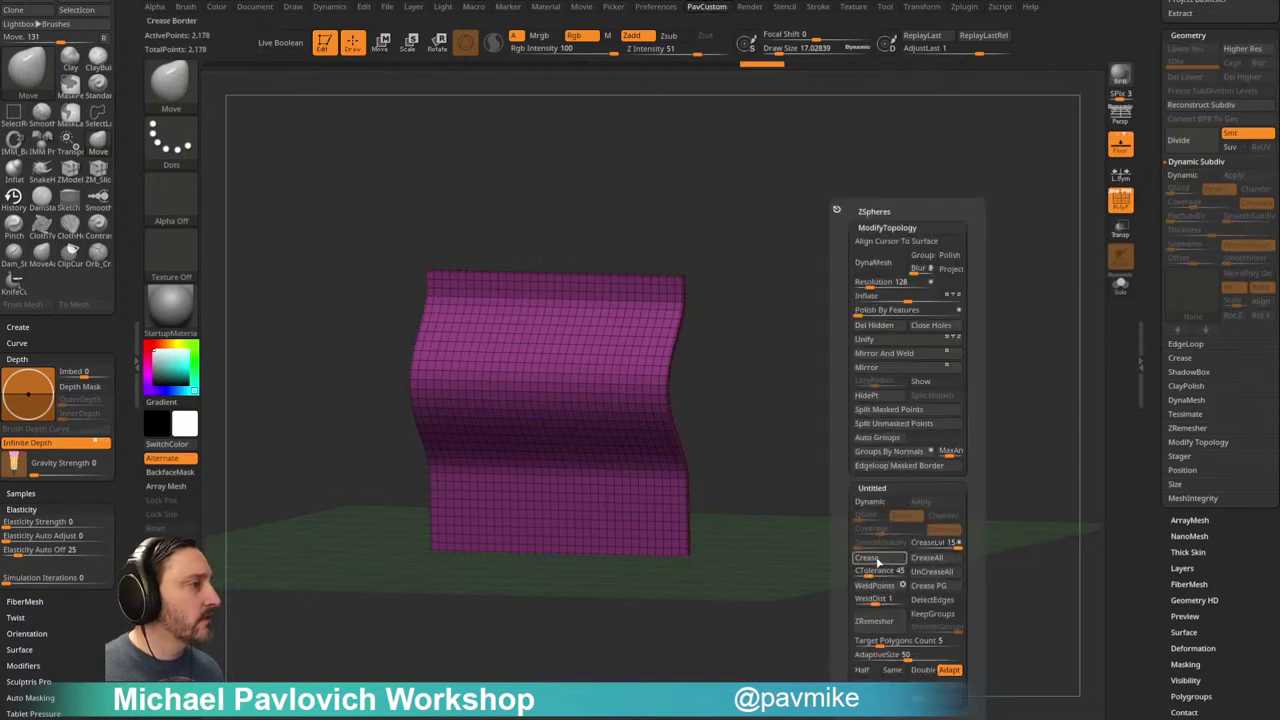
pyautogui.click(885, 502)
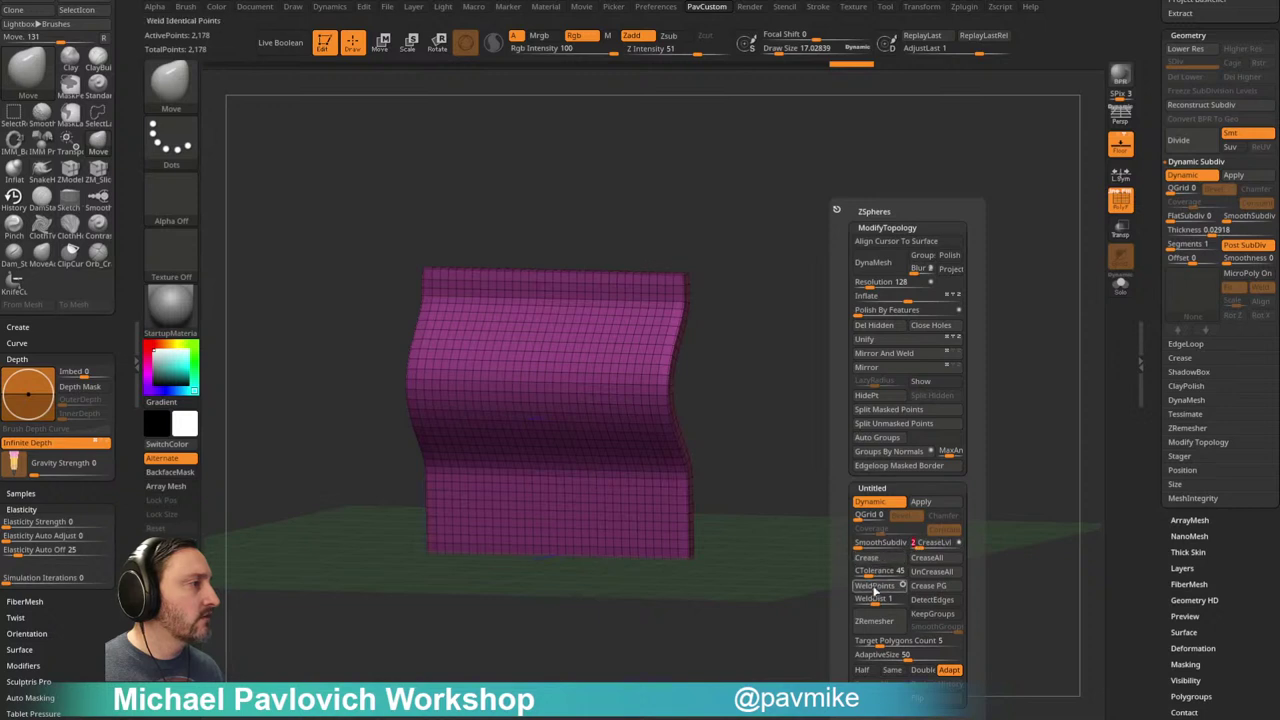
pyautogui.hotkey('shift', 'd')
pyautogui.moveTo(1187, 231); pyautogui.dragTo(1150, 233)
pyautogui.keyDown('alt'); pyautogui.moveTo(997, 289); pyautogui.dragTo(963, 309); pyautogui.keyUp('alt')
pyautogui.press('space')
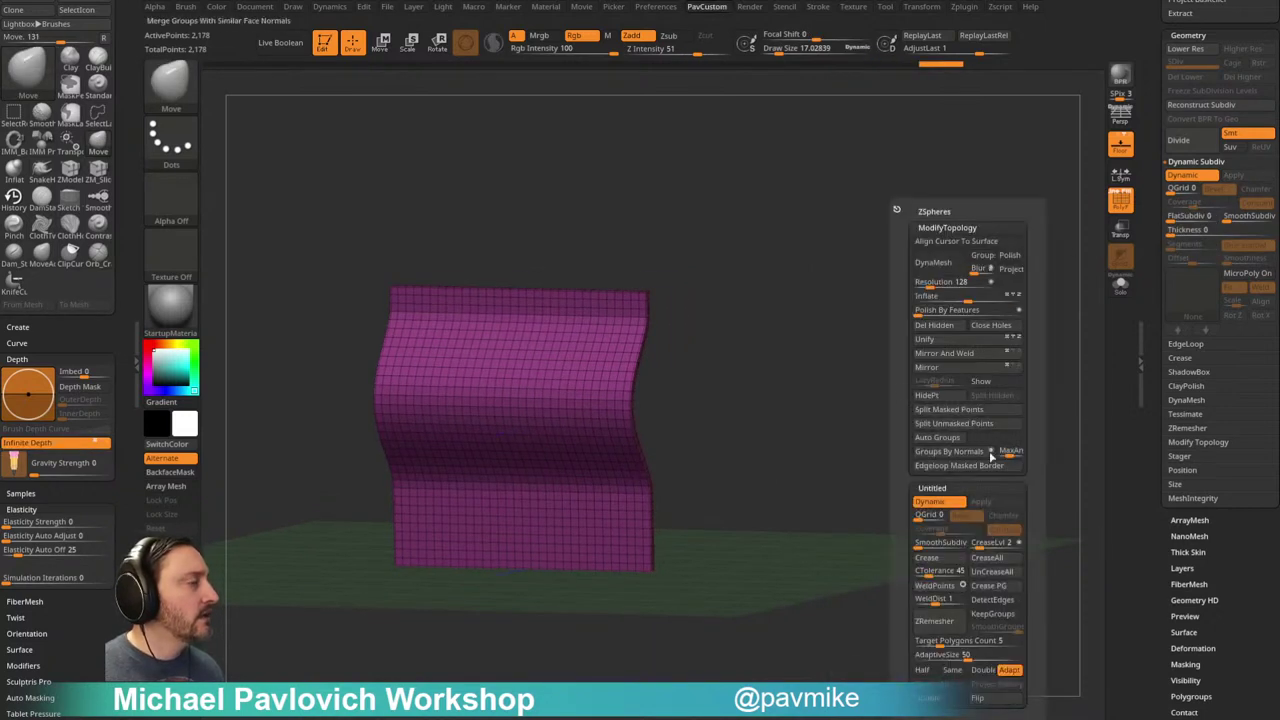
# Step: Set the slab's dynamic SmoothSubdiv to 2, apply it to the mesh and delete the lower subdivision levels
pyautogui.click(955, 502)
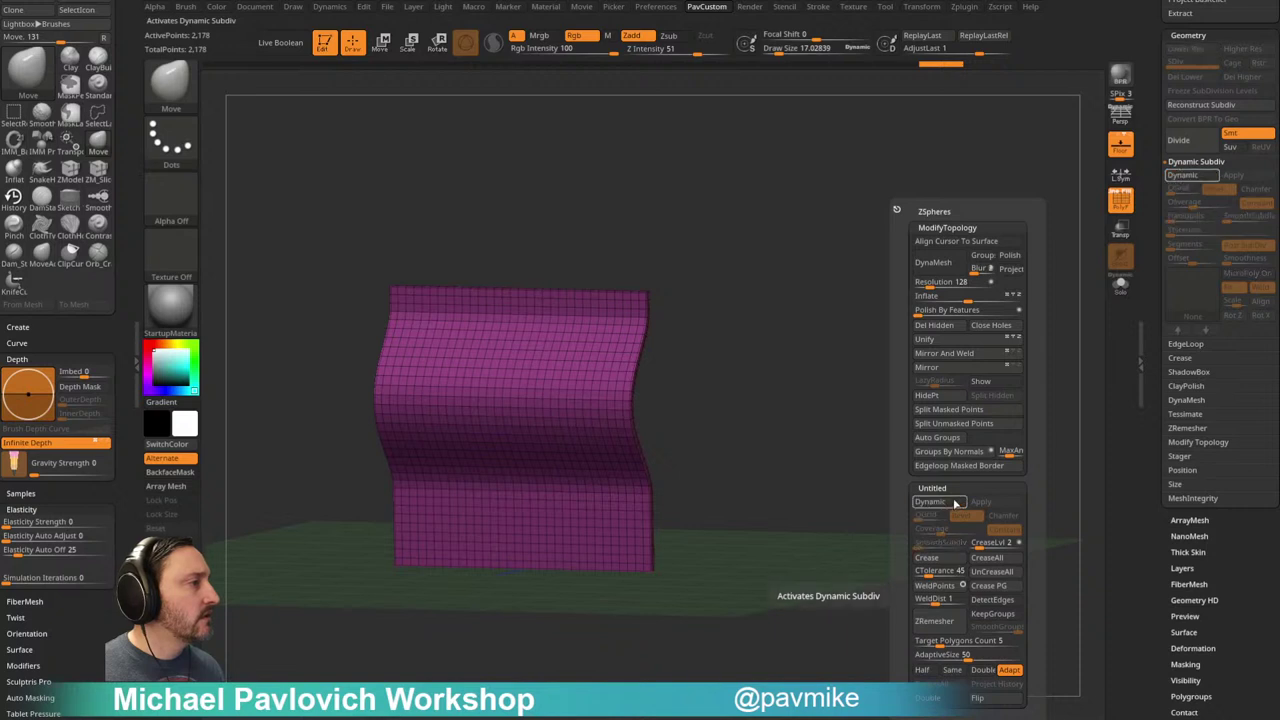
pyautogui.click(955, 502)
pyautogui.click(940, 543)
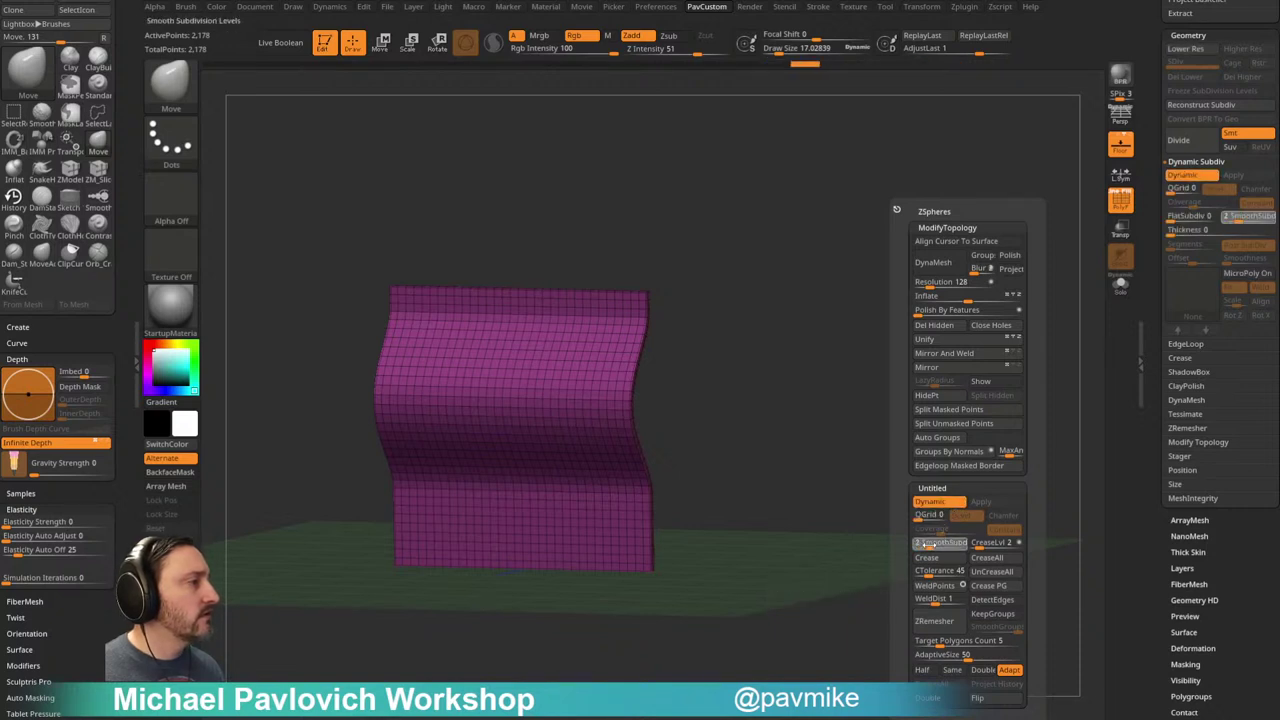
pyautogui.click(1004, 508)
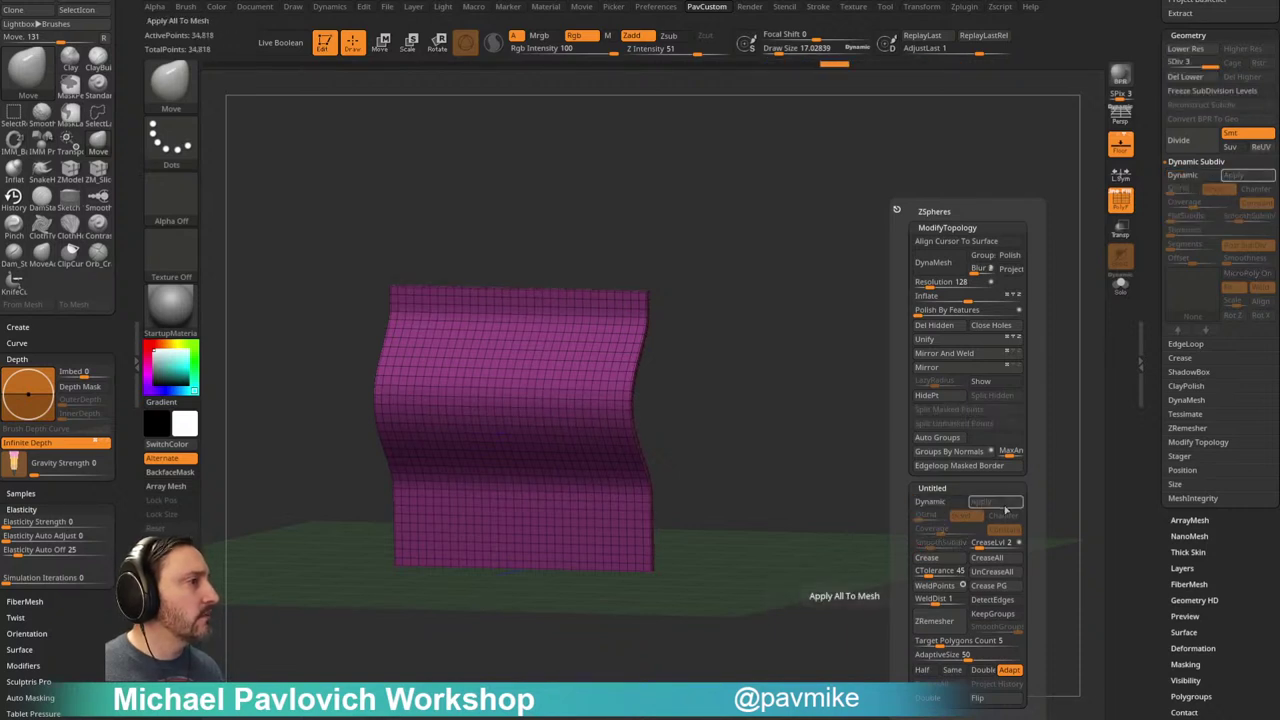
pyautogui.click(1187, 79)
# Step: Slice the smoothed slab from the front with three angled KnifeCurve cuts and inspect the panels without the polyframe
pyautogui.keyDown('shift'); pyautogui.moveTo(982, 223); pyautogui.dragTo(966, 260); pyautogui.keyUp('shift')
pyautogui.moveTo(486, 194)
pyautogui.keyDown('ctrl'); pyautogui.keyDown('shift'); pyautogui.mouseDown()
pyautogui.moveTo(563, 423)
pyautogui.moveTo(520, 428)
pyautogui.moveTo(758, 448)
pyautogui.moveTo(789, 426)
pyautogui.mouseUp(); pyautogui.keyUp('shift'); pyautogui.keyUp('ctrl')
pyautogui.moveTo(290, 585)
pyautogui.keyDown('ctrl'); pyautogui.keyDown('shift'); pyautogui.mouseDown()
pyautogui.moveTo(474, 446)
pyautogui.moveTo(471, 371)
pyautogui.moveTo(420, 360)
pyautogui.moveTo(440, 325)
pyautogui.moveTo(436, 224)
pyautogui.mouseUp(); pyautogui.keyUp('shift'); pyautogui.keyUp('ctrl')
pyautogui.moveTo(798, 440)
pyautogui.keyDown('ctrl'); pyautogui.keyDown('shift'); pyautogui.mouseDown()
pyautogui.moveTo(523, 443)
pyautogui.moveTo(520, 463)
pyautogui.moveTo(400, 551)
pyautogui.moveTo(409, 534)
pyautogui.moveTo(409, 655)
pyautogui.mouseUp(); pyautogui.keyUp('shift'); pyautogui.keyUp('ctrl')
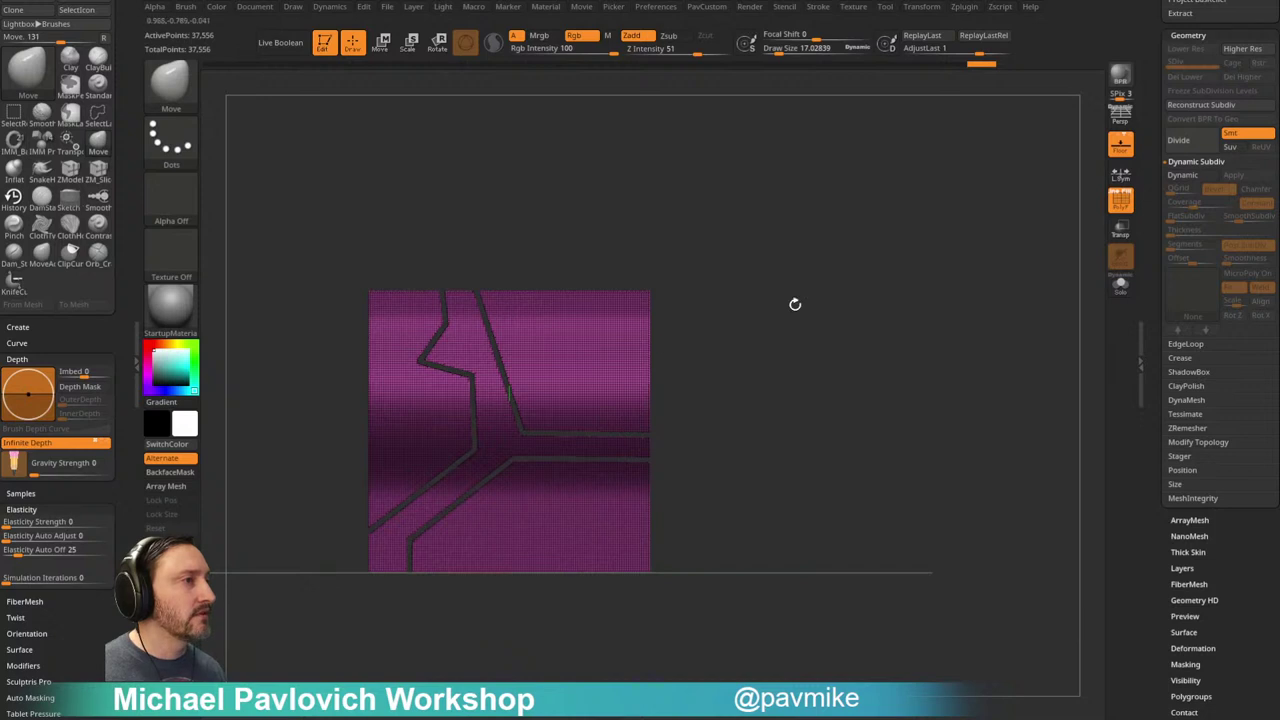
pyautogui.hotkey('shift', 'f')
pyautogui.moveTo(980, 286)
pyautogui.mouseDown()
pyautogui.moveTo(843, 308)
pyautogui.moveTo(894, 263)
pyautogui.moveTo(1000, 306)
pyautogui.moveTo(929, 303)
pyautogui.moveTo(974, 330)
pyautogui.moveTo(929, 346)
pyautogui.moveTo(897, 334)
pyautogui.moveTo(866, 354)
pyautogui.moveTo(968, 418)
pyautogui.moveTo(949, 380)
pyautogui.moveTo(836, 375)
pyautogui.mouseUp()
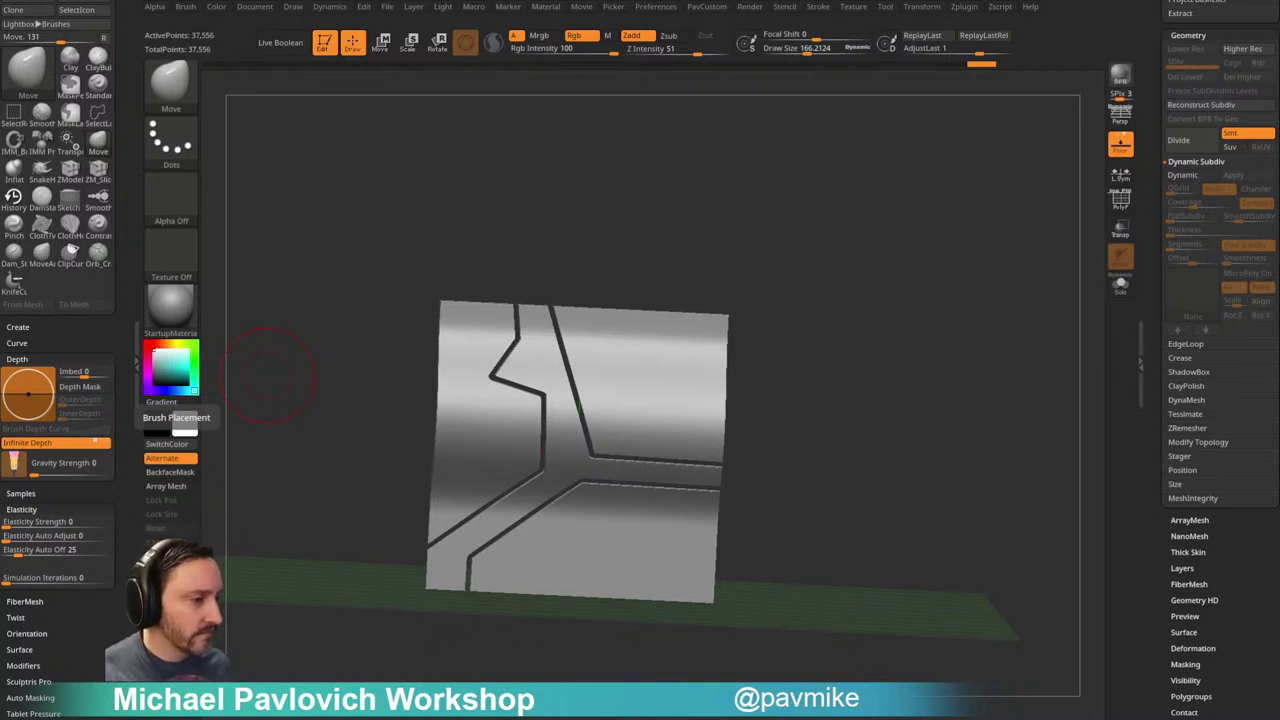
# Step: Switch to the browser and copy the link address of the "ZBrush 2021 Cloth Dynamic to Maya" video
pyautogui.moveTo(714, 2); pyautogui.dragTo(702, 47)
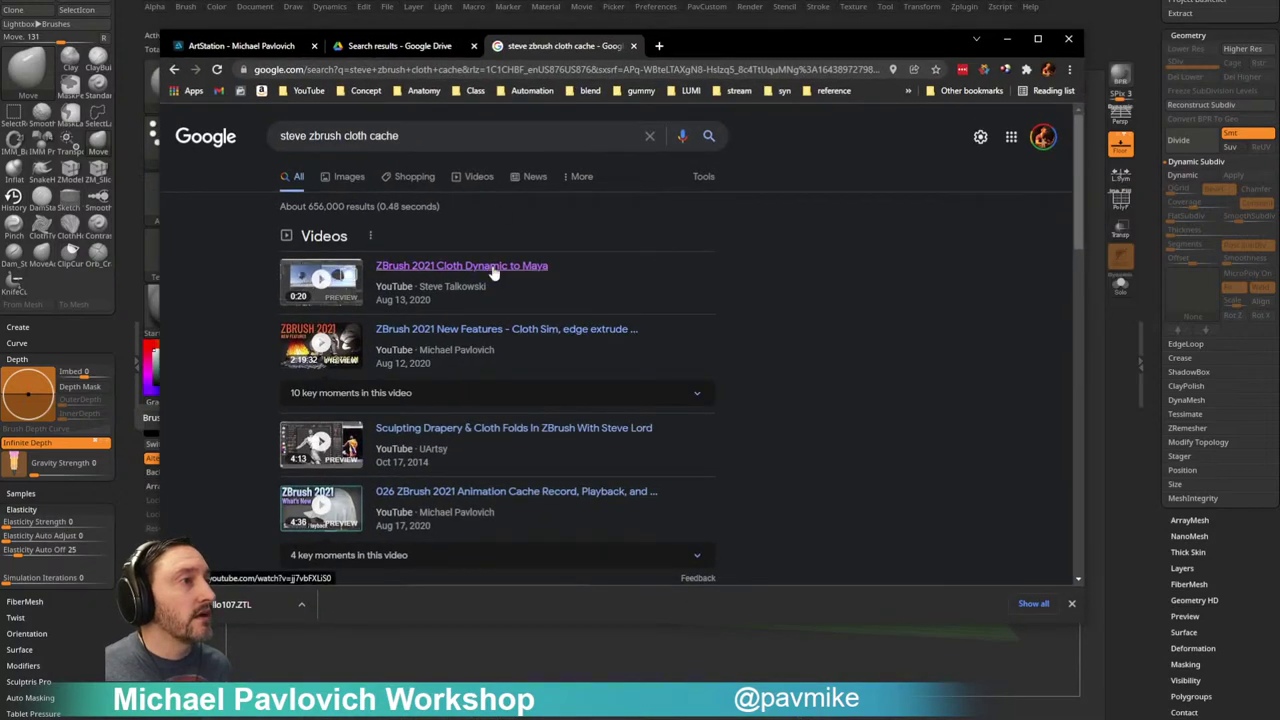
pyautogui.rightClick(492, 269)
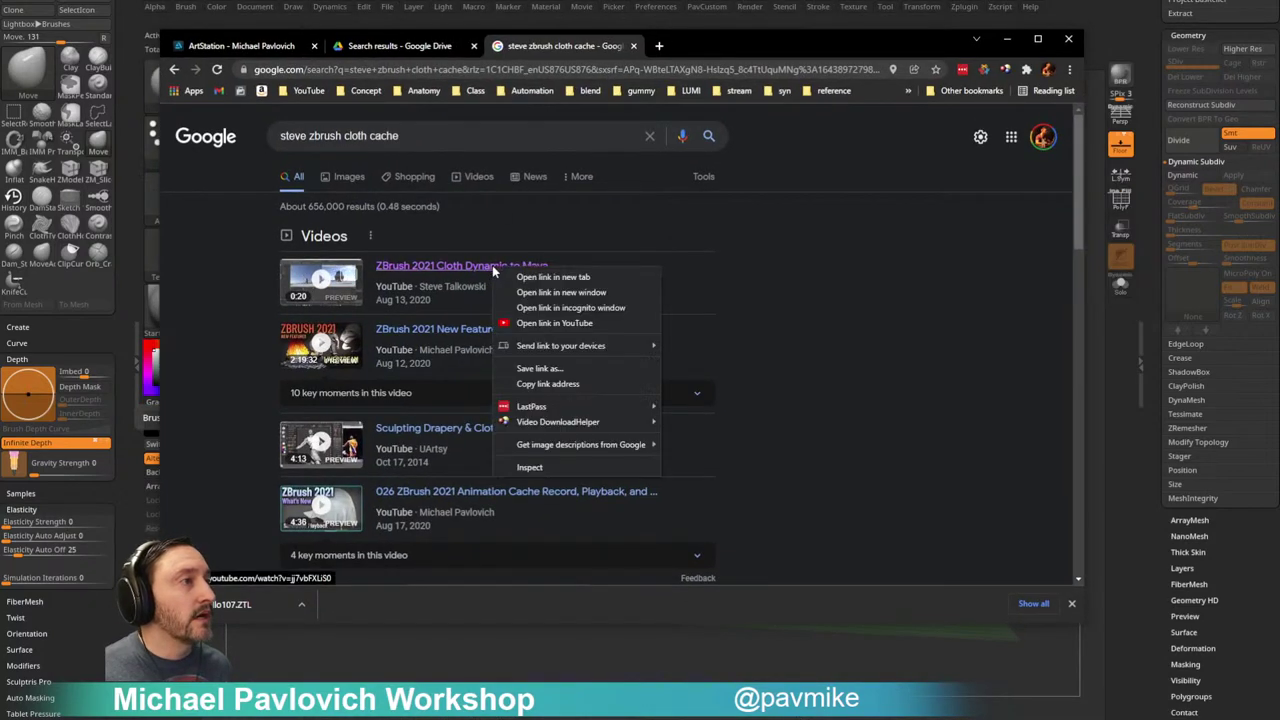
pyautogui.click(547, 384)
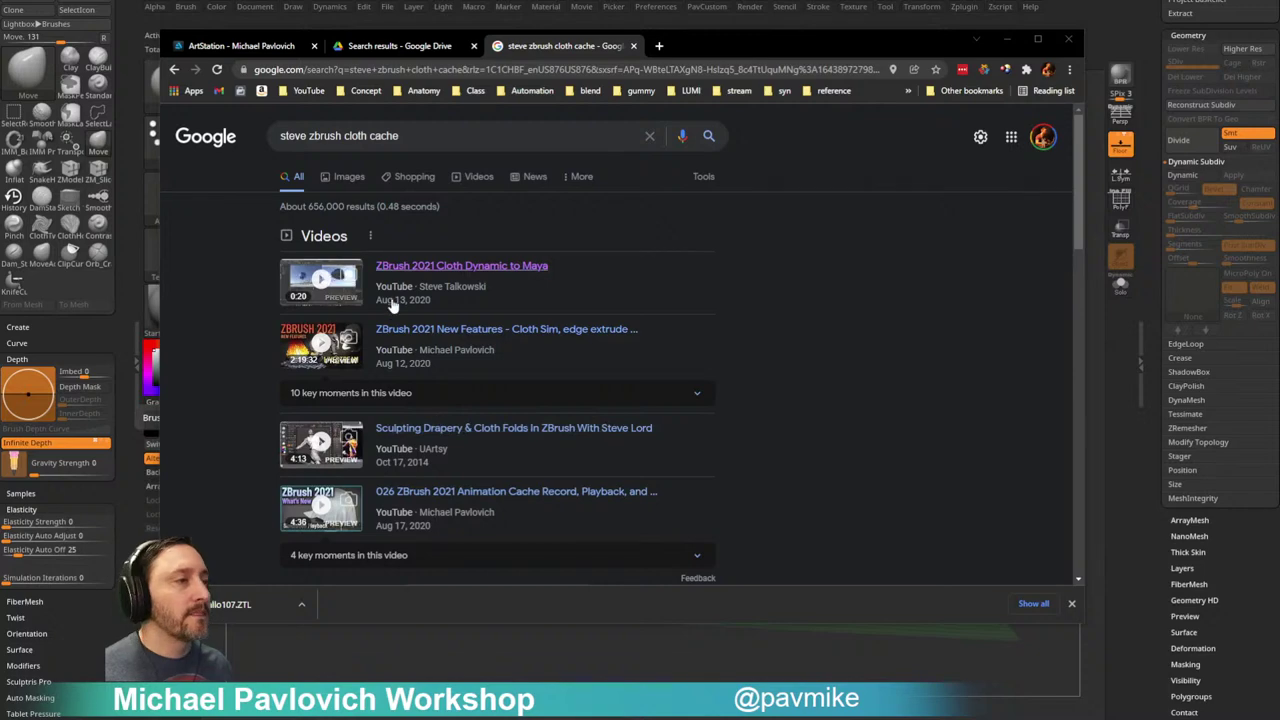
pyautogui.moveTo(682, 50); pyautogui.dragTo(682, 719)
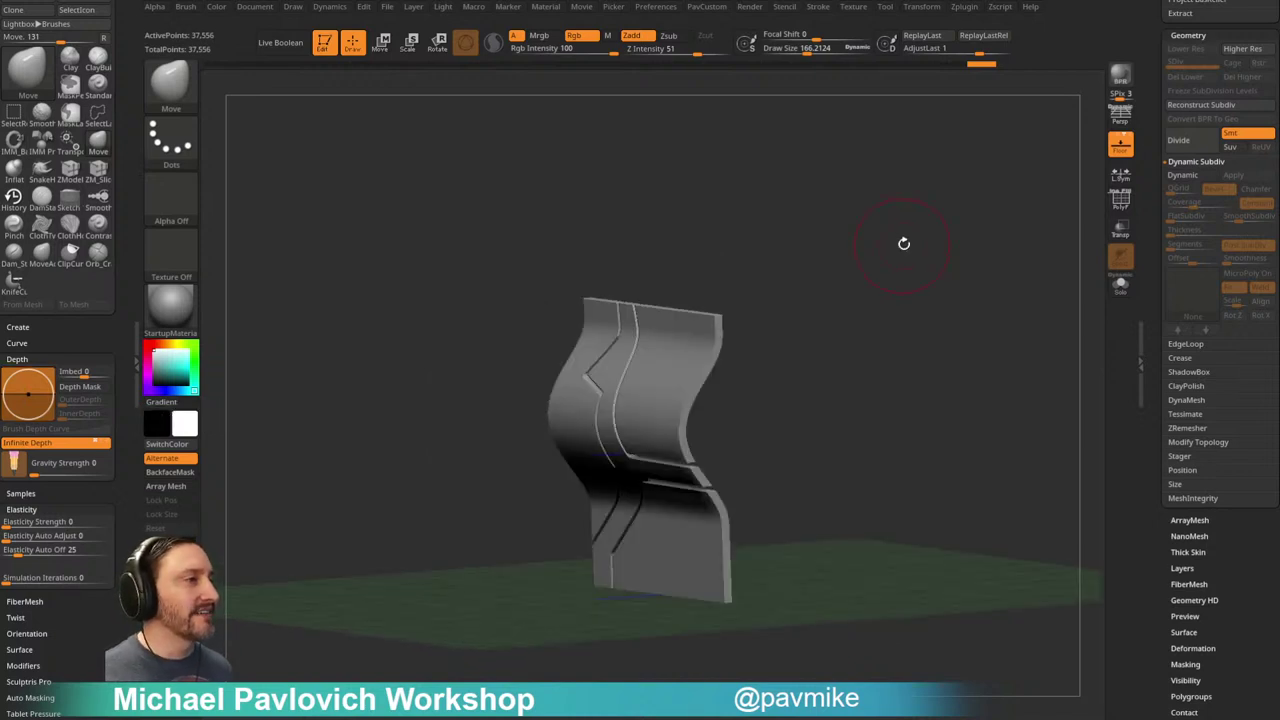
# Step: Insert a Cube from the IMM base primitives onto the slab's side edge near its upper corner
pyautogui.press('s')
pyautogui.moveTo(852, 306); pyautogui.dragTo(849, 308)
pyautogui.keyDown('ctrl'); pyautogui.moveTo(855, 317); pyautogui.dragTo(873, 327, button='right'); pyautogui.keyUp('ctrl')
pyautogui.press('b')
pyautogui.press('i')
pyautogui.press('p')
pyautogui.press('m')
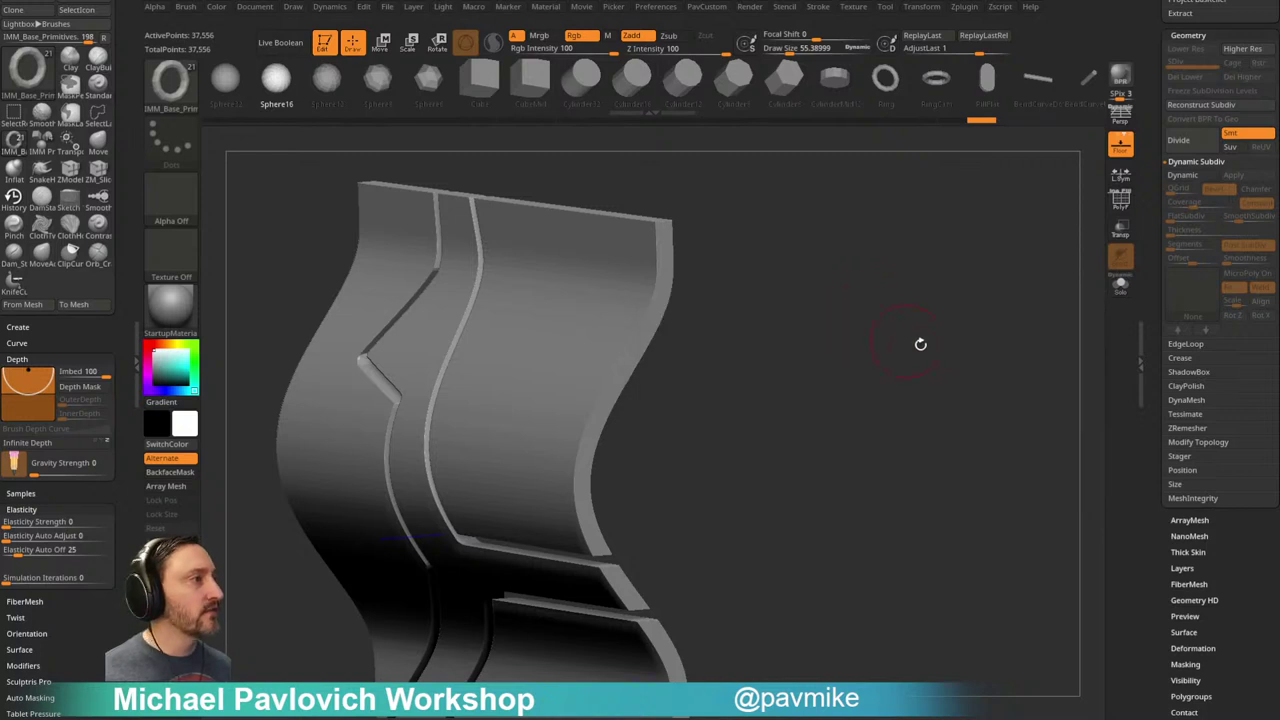
pyautogui.press('m')
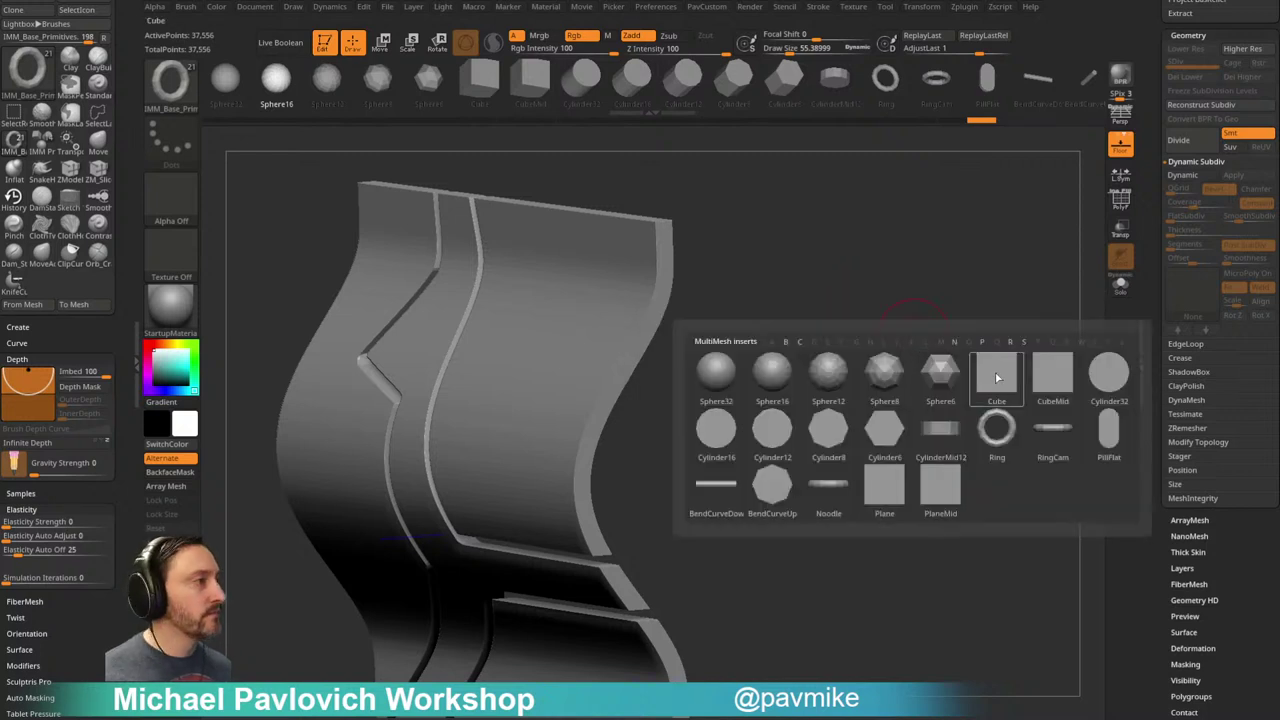
pyautogui.click(994, 371)
pyautogui.moveTo(657, 313); pyautogui.dragTo(673, 333)
# Step: Split the inserted cube into its own subtool and show its polyframe in move mode
pyautogui.press('`')
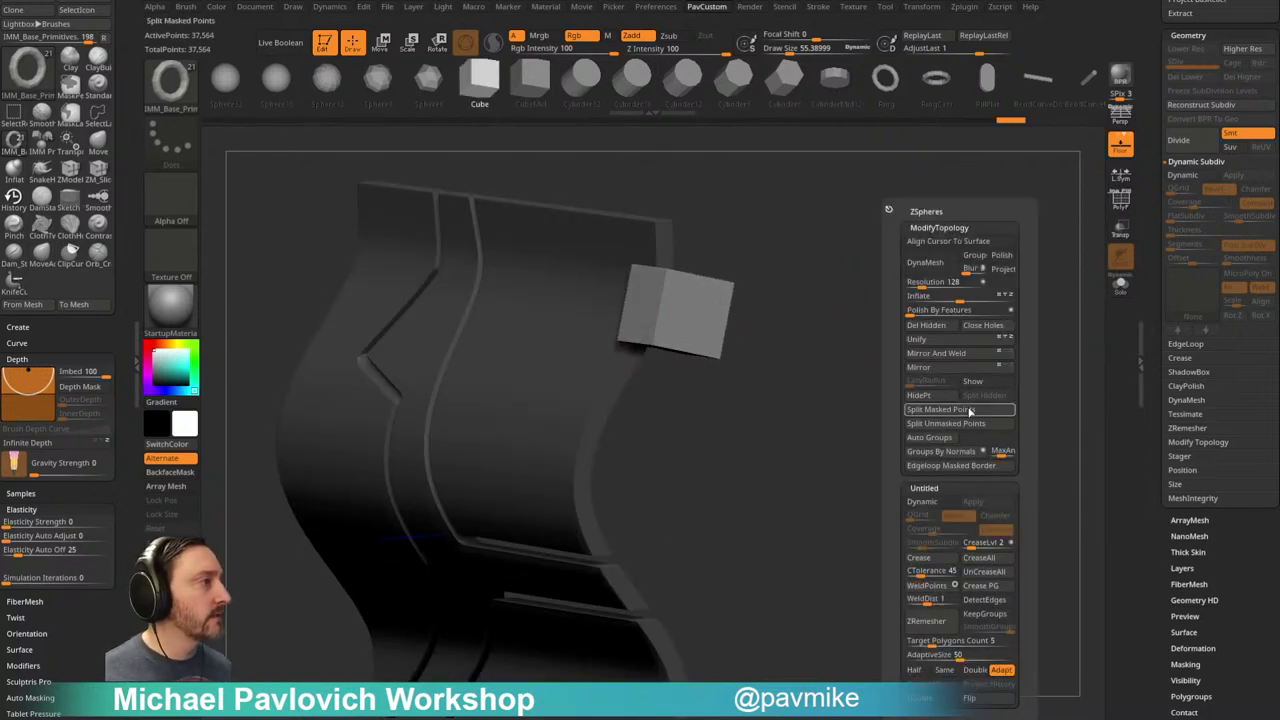
pyautogui.click(965, 413)
pyautogui.moveTo(779, 440); pyautogui.dragTo(897, 400)
pyautogui.press('w')
pyautogui.click(723, 378)
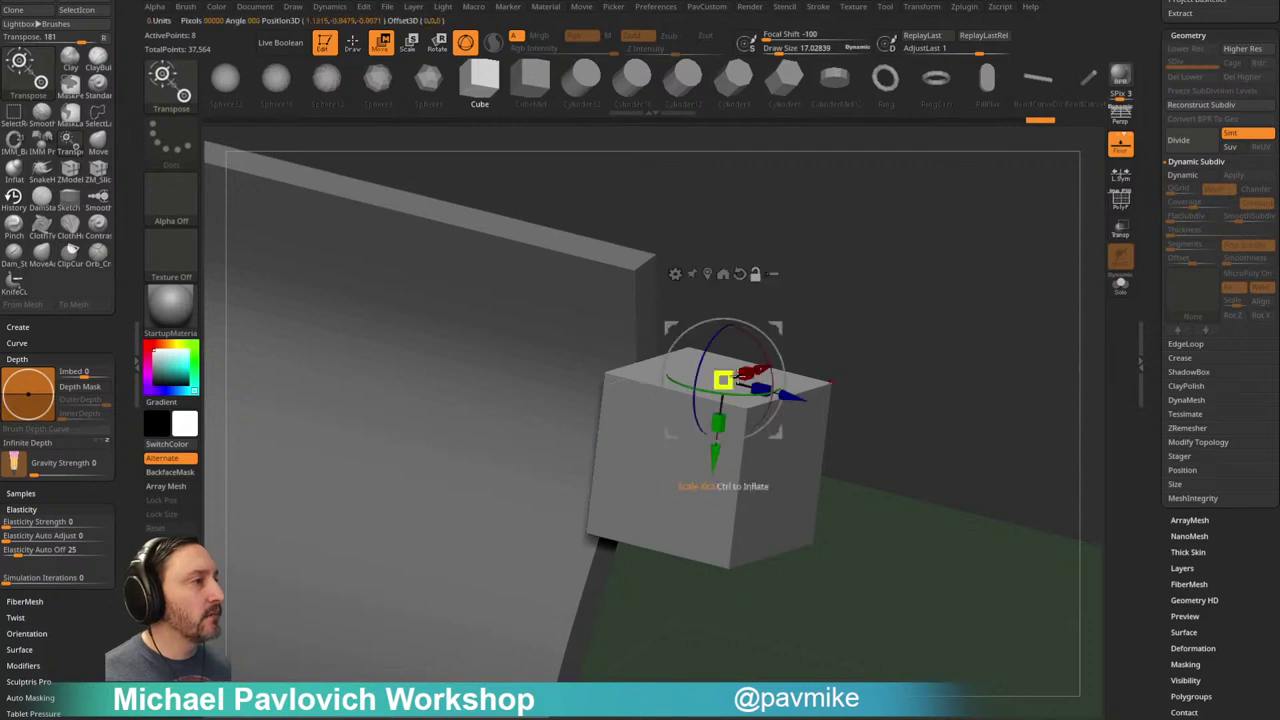
pyautogui.moveTo(791, 306)
pyautogui.mouseDown()
pyautogui.moveTo(923, 363)
pyautogui.moveTo(939, 345)
pyautogui.moveTo(941, 414)
pyautogui.mouseUp()
pyautogui.press('q')
pyautogui.press('w')
pyautogui.click(1120, 200)
pyautogui.moveTo(1037, 266)
pyautogui.keyDown('alt'); pyautogui.mouseDown()
pyautogui.moveTo(1017, 328)
pyautogui.moveTo(1024, 302)
pyautogui.mouseUp(); pyautogui.keyUp('alt')
pyautogui.press('space')
# Step: Try subdividing the cube with Smt on and undo the subdivisions
pyautogui.hotkey('ctrl', 'd')
pyautogui.hotkey('ctrl', 'd')
pyautogui.hotkey('ctrl', 'd')
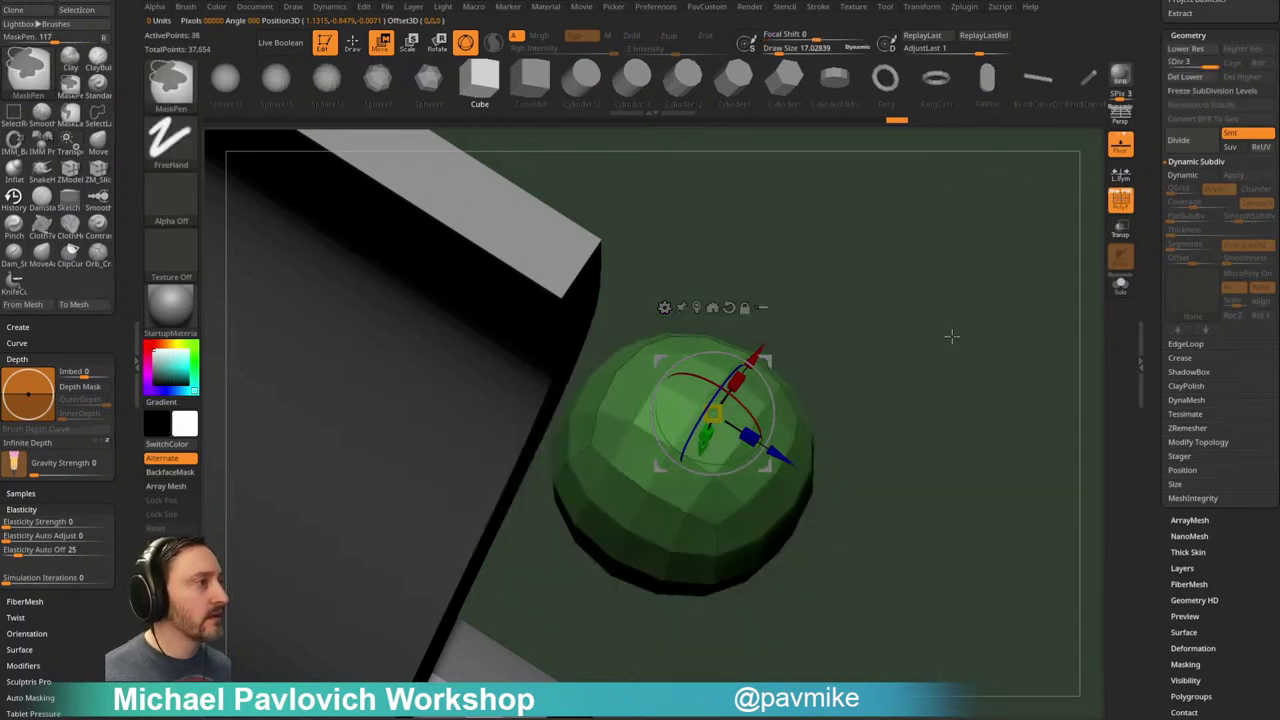
pyautogui.hotkey('ctrl', 'd')
pyautogui.hotkey('ctrl', 'd')
pyautogui.hotkey('shift', 'd')
pyautogui.hotkey('shift', 'd')
pyautogui.hotkey('shift', 'd')
pyautogui.hotkey('shift', 'd')
pyautogui.hotkey('shift', 'd')
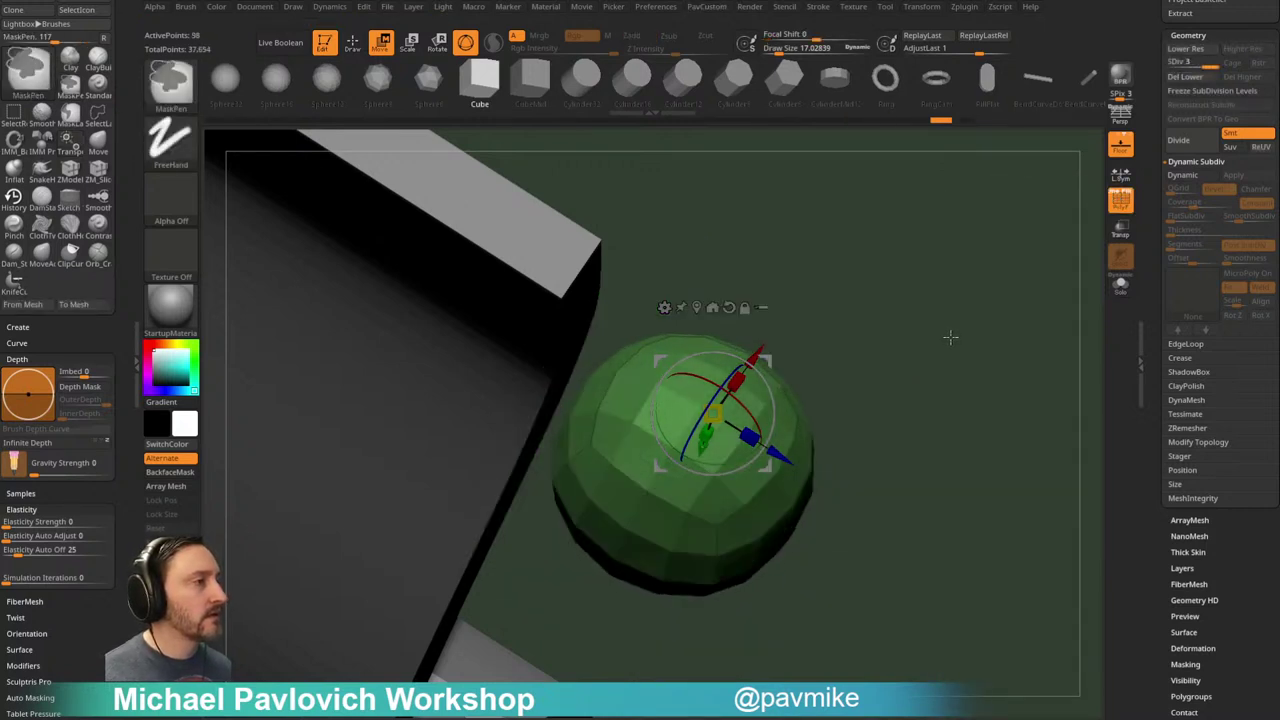
# Step: Subdivide the cube three times with Smt off, turn Smt back on and delete its lower subdivision levels
pyautogui.click(1245, 134)
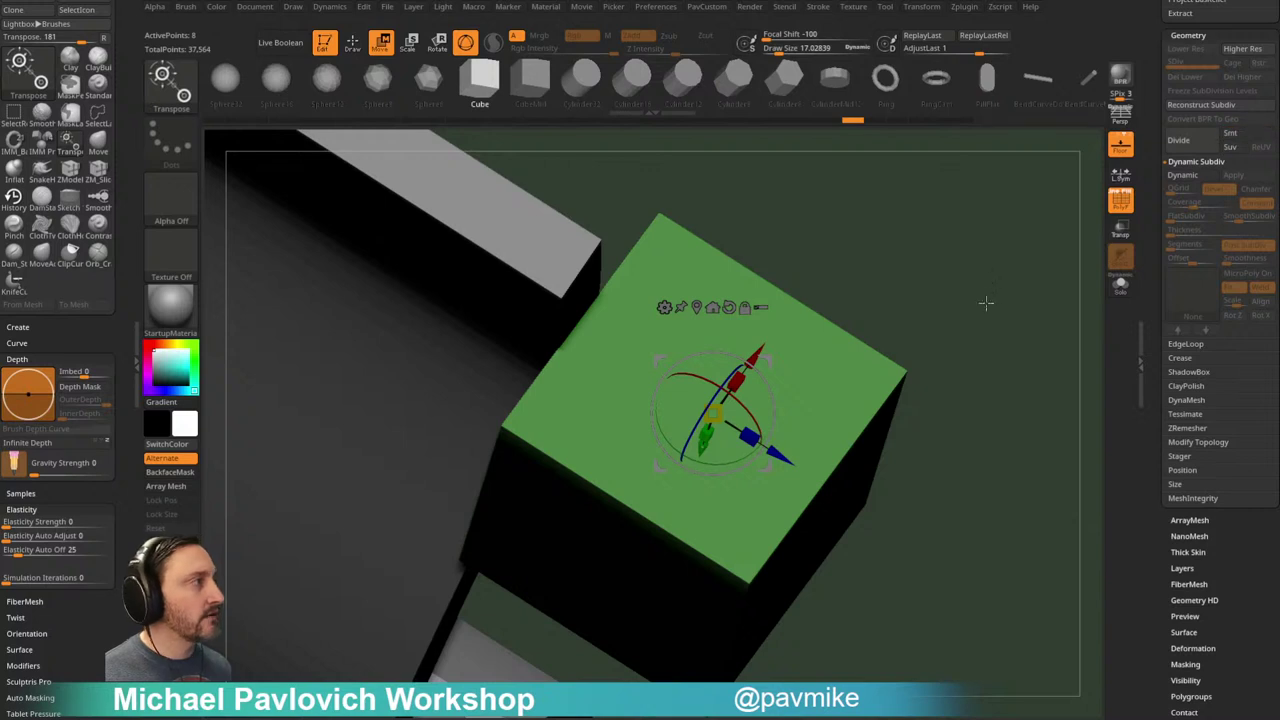
pyautogui.hotkey('ctrl', 'd')
pyautogui.hotkey('ctrl', 'd')
pyautogui.hotkey('ctrl', 'd')
pyautogui.click(1245, 136)
pyautogui.click(1188, 77)
pyautogui.keyDown('alt'); pyautogui.moveTo(990, 307); pyautogui.dragTo(1009, 338); pyautogui.keyUp('alt')
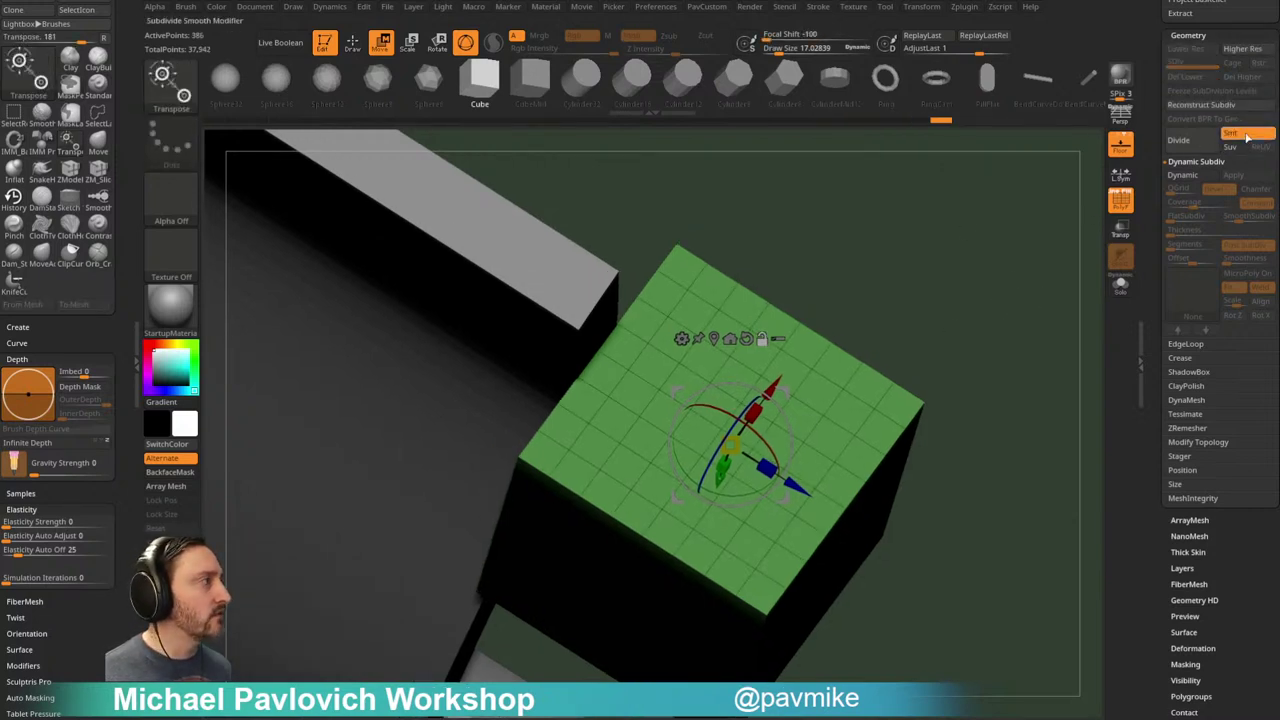
# Step: Subdivide the cube four more times and keep only level 3, deleting the higher and lower levels
pyautogui.hotkey('ctrl', 'd')
pyautogui.hotkey('ctrl', 'd')
pyautogui.hotkey('ctrl', 'd')
pyautogui.hotkey('ctrl', 'd')
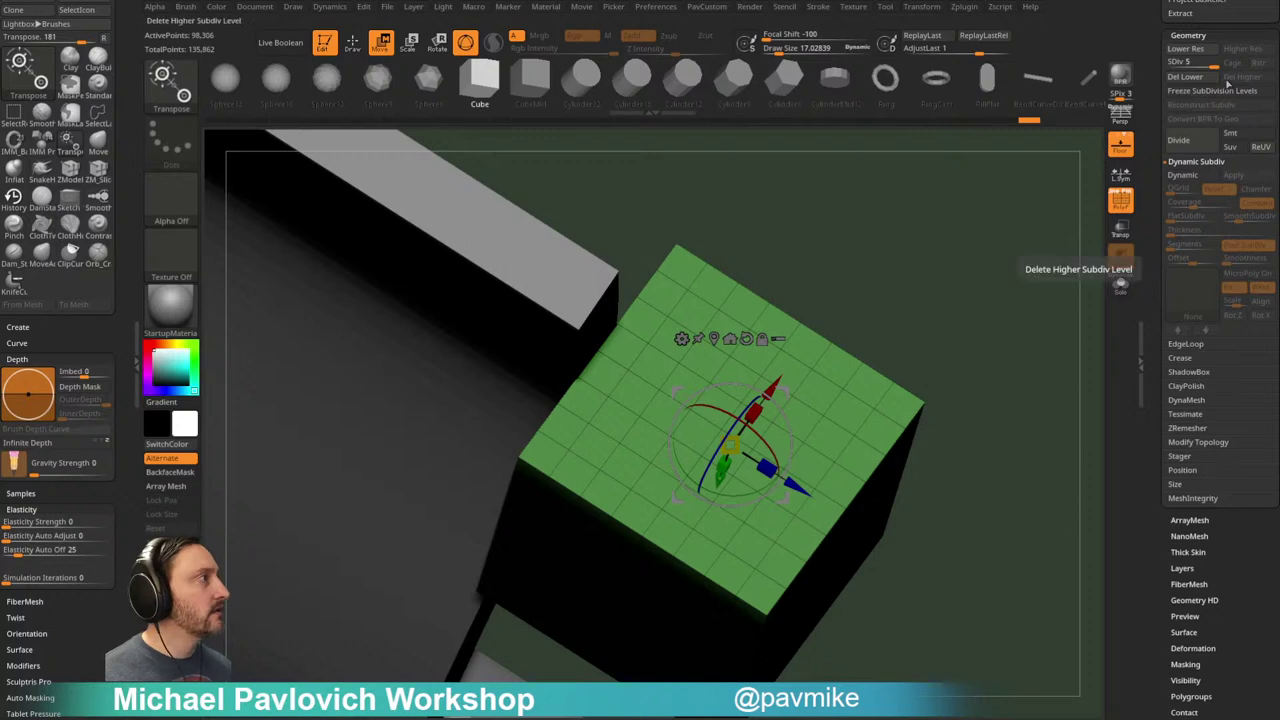
pyautogui.moveTo(1211, 65); pyautogui.dragTo(1194, 66)
pyautogui.click(1226, 77)
pyautogui.click(1192, 77)
# Step: Set the draw size to about 18.76 and mask a round spot on the cube's top face
pyautogui.moveTo(1035, 328)
pyautogui.mouseDown()
pyautogui.moveTo(1040, 306)
pyautogui.moveTo(1017, 291)
pyautogui.moveTo(931, 274)
pyautogui.moveTo(703, 393)
pyautogui.moveTo(458, 386)
pyautogui.mouseUp()
pyautogui.press('q')
pyautogui.press('w')
pyautogui.moveTo(990, 325)
pyautogui.keyDown('alt'); pyautogui.mouseDown()
pyautogui.moveTo(989, 309)
pyautogui.moveTo(1006, 368)
pyautogui.mouseUp(); pyautogui.keyUp('alt')
pyautogui.press('s')
pyautogui.press('q')
pyautogui.press('s')
pyautogui.press('s')
pyautogui.moveTo(720, 422); pyautogui.dragTo(730, 421)
pyautogui.keyDown('ctrl'); pyautogui.click(720, 410); pyautogui.keyUp('ctrl')
# Step: Clear the mask and duplicate the cube subtool
pyautogui.moveTo(1020, 252); pyautogui.dragTo(1008, 274)
pyautogui.moveTo(1151, 206); pyautogui.dragTo(1165, 468)
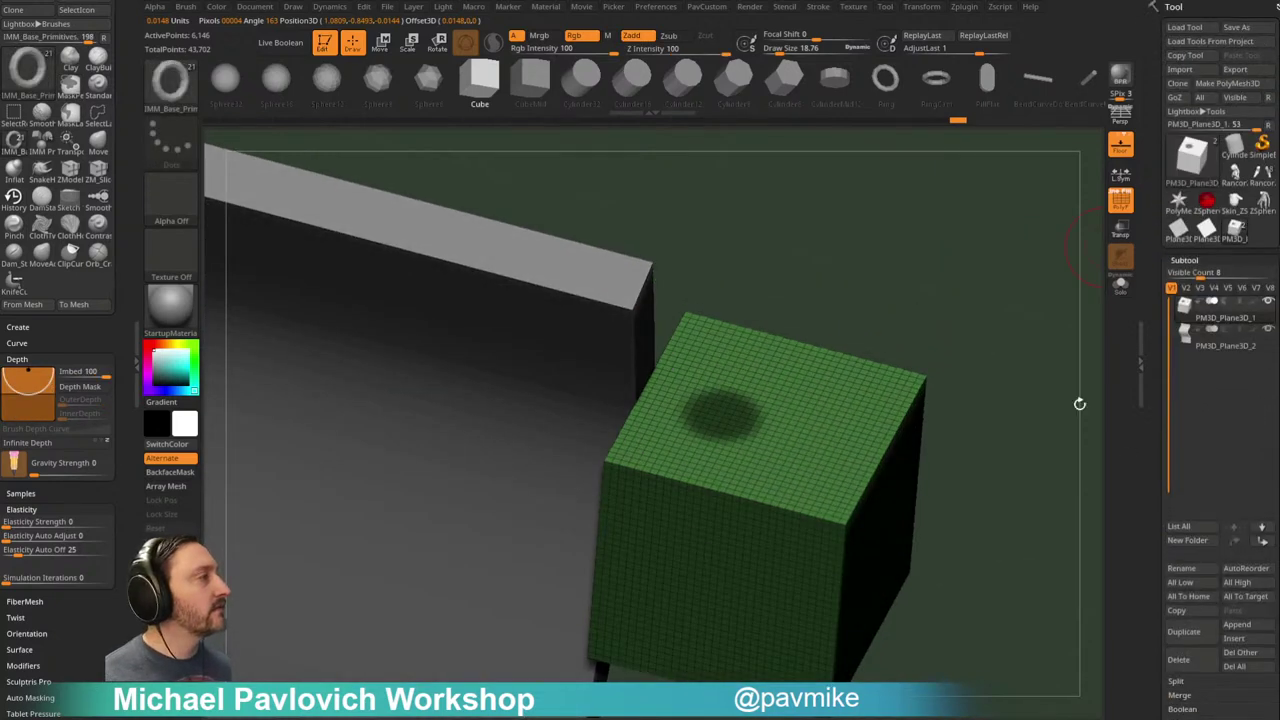
pyautogui.keyDown('ctrl'); pyautogui.moveTo(1090, 405); pyautogui.dragTo(1102, 365); pyautogui.keyUp('ctrl')
pyautogui.click(1187, 631)
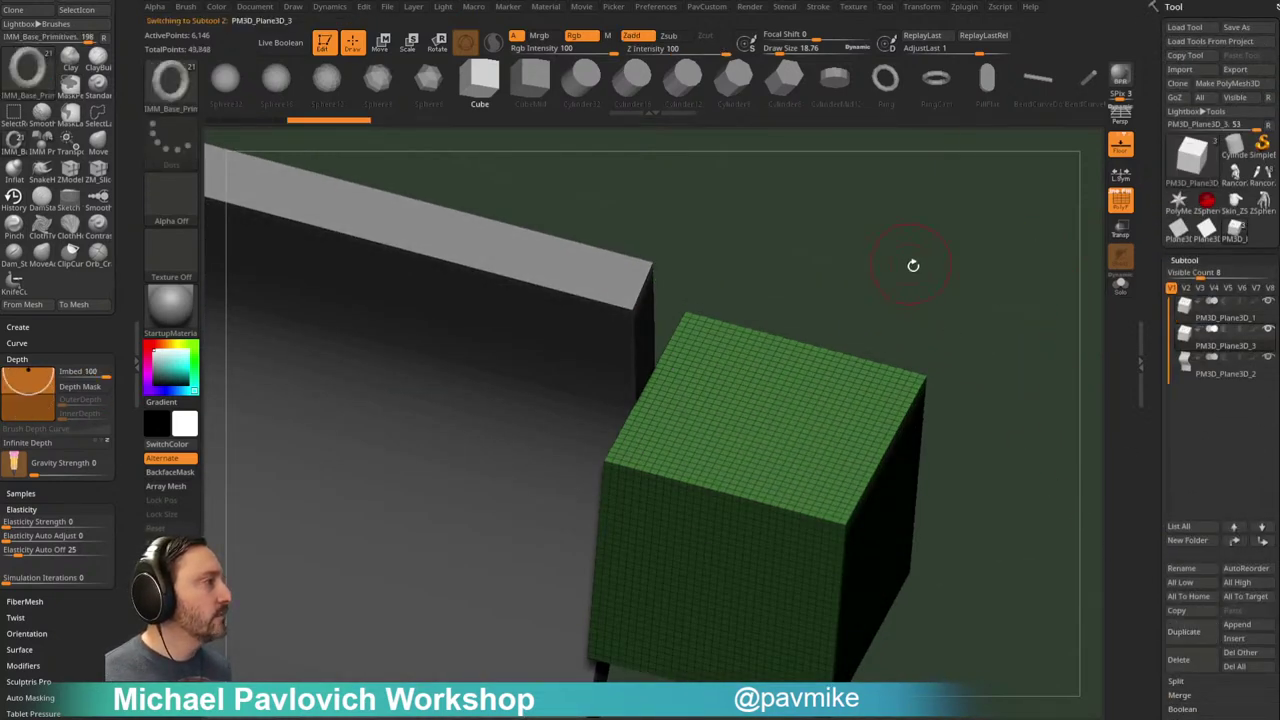
# Step: Turn a masked round spot on the duplicate cube's top into a polygroup, keep only that patch and merge it with the slab
pyautogui.moveTo(911, 262); pyautogui.dragTo(905, 286)
pyautogui.keyDown('ctrl'); pyautogui.click(720, 403); pyautogui.keyUp('ctrl')
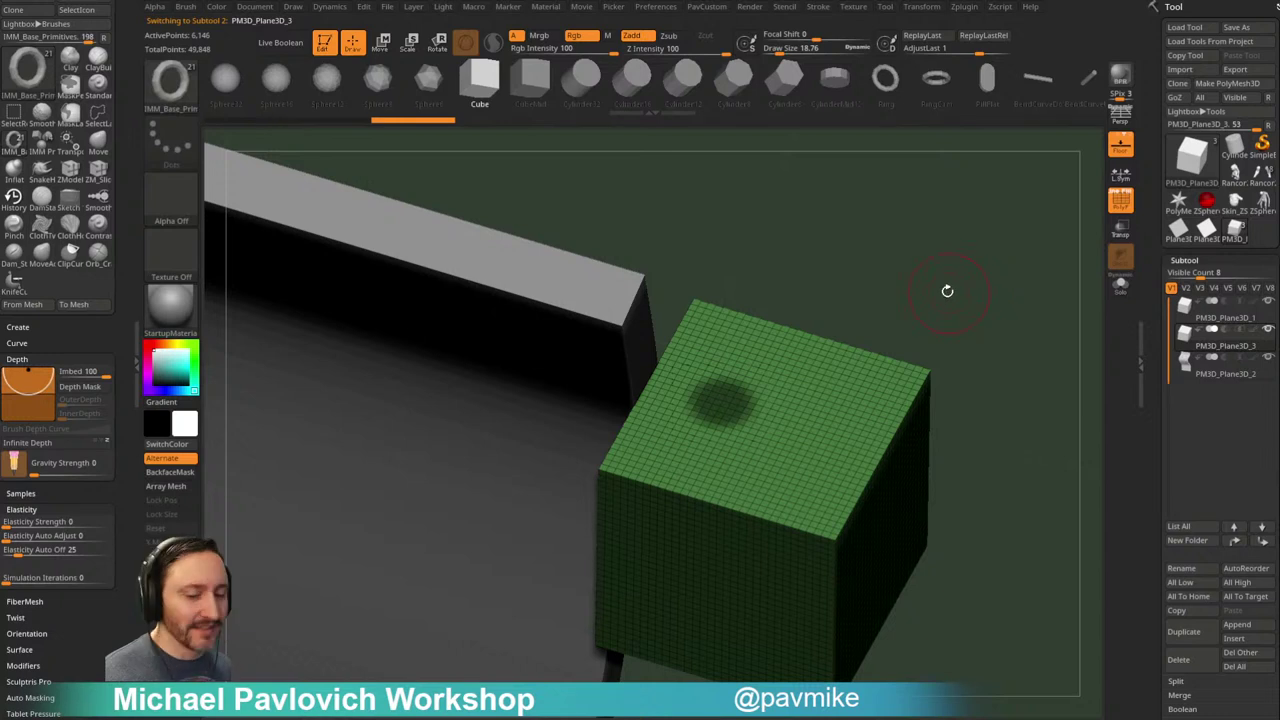
pyautogui.hotkey('ctrl', 'w')
pyautogui.keyDown('ctrl'); pyautogui.keyDown('shift'); pyautogui.click(726, 396); pyautogui.keyUp('shift'); pyautogui.keyUp('ctrl')
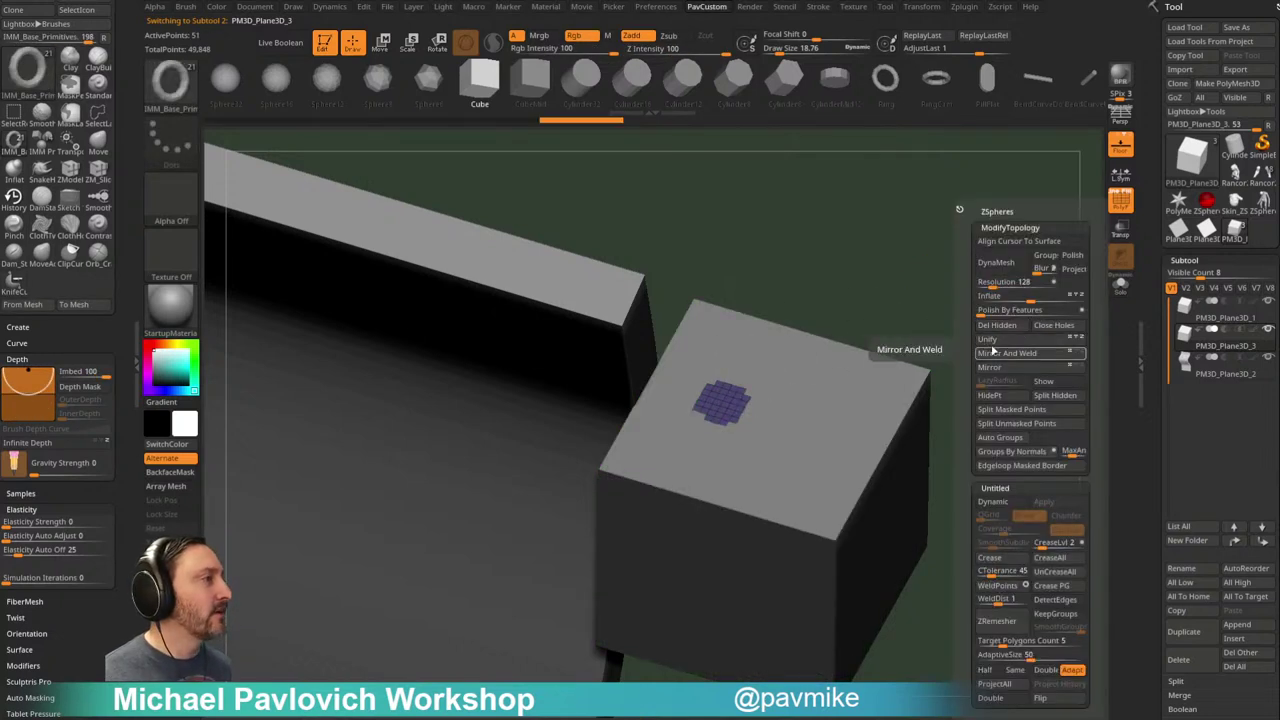
pyautogui.hotkey('shift', 'f')
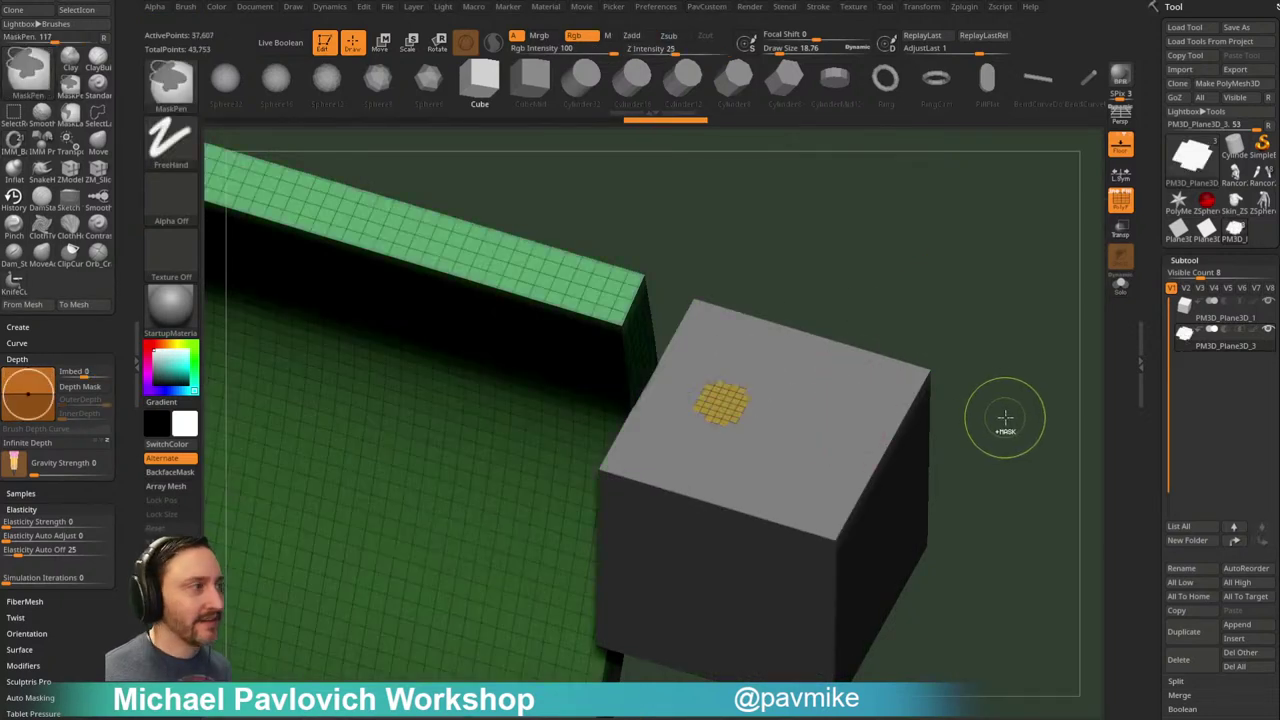
# Step: Isolate the slab subtool and centre the transform gizmo on the round patch
pyautogui.press('w')
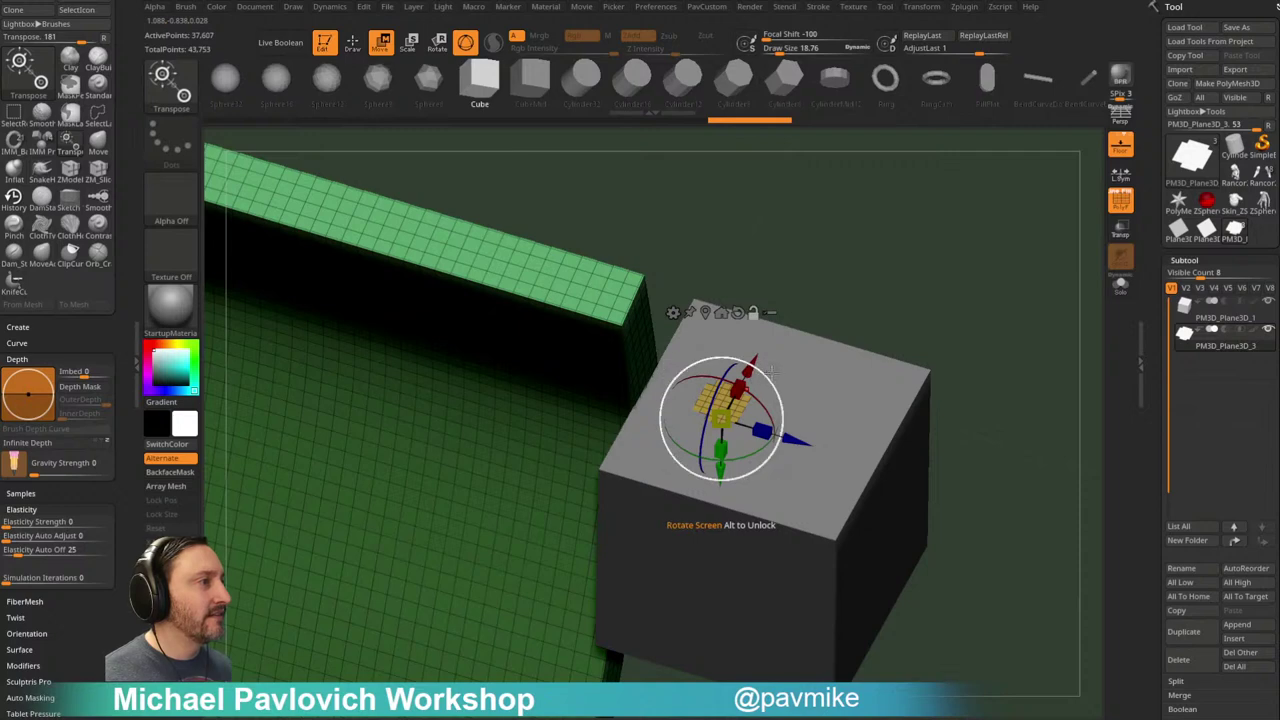
pyautogui.moveTo(894, 320); pyautogui.dragTo(863, 336)
pyautogui.keyDown('alt'); pyautogui.moveTo(776, 366); pyautogui.dragTo(677, 433); pyautogui.keyUp('alt')
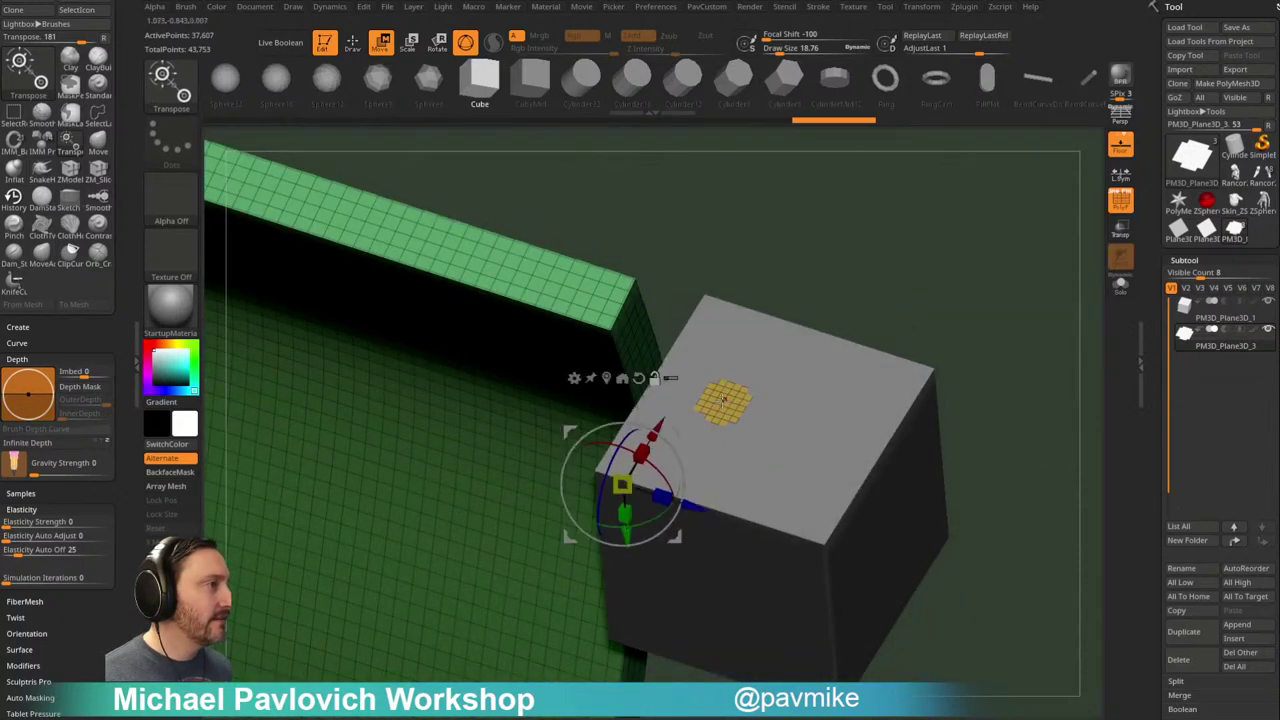
pyautogui.keyDown('alt'); pyautogui.click(800, 375); pyautogui.keyUp('alt')
pyautogui.click(1190, 345)
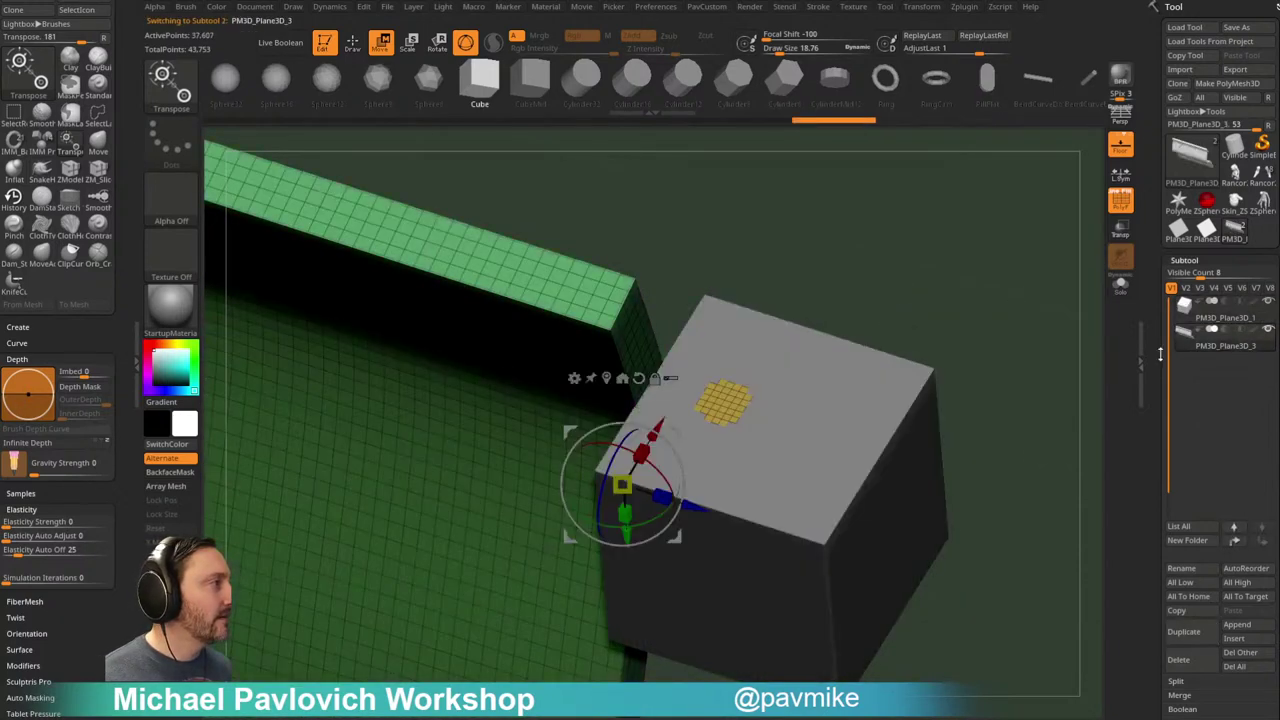
pyautogui.click(1120, 287)
pyautogui.click(722, 399)
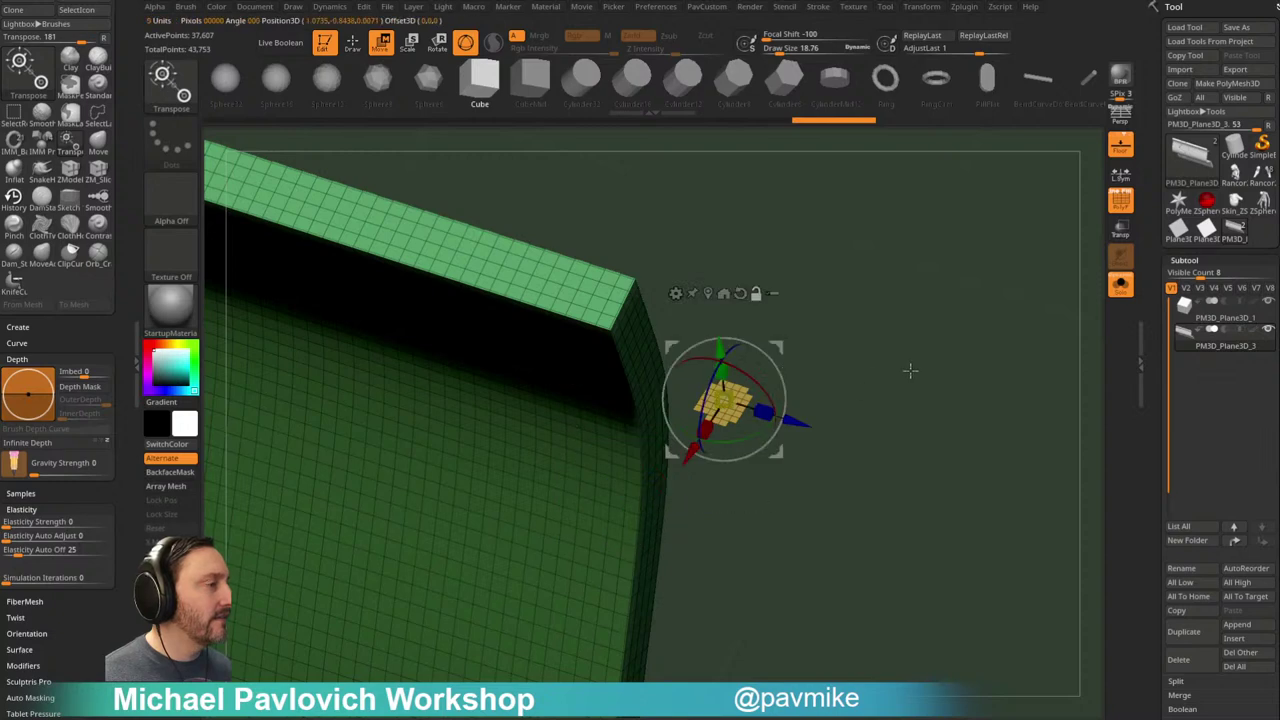
pyautogui.moveTo(904, 377); pyautogui.dragTo(929, 300)
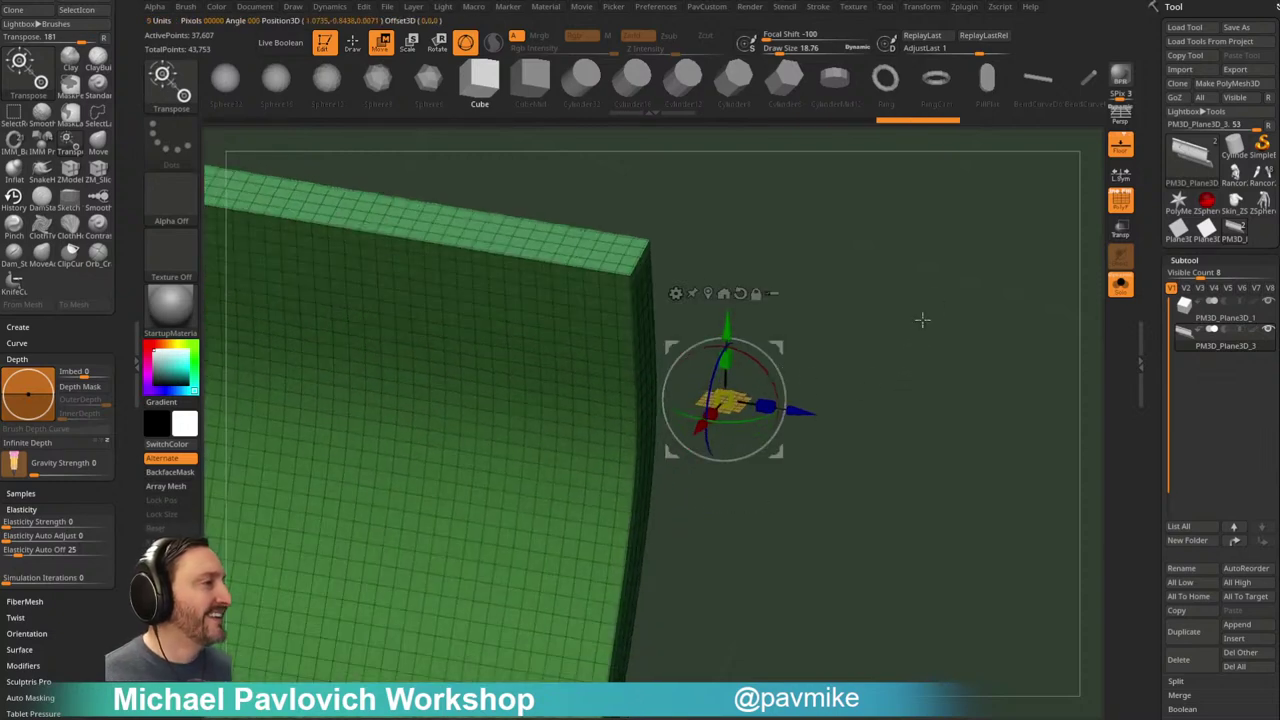
# Step: Delete the round patch from the slab subtool, leaving only the slab panels
pyautogui.keyDown('ctrl'); pyautogui.keyDown('shift'); pyautogui.moveTo(894, 342); pyautogui.dragTo(685, 433); pyautogui.keyUp('shift'); pyautogui.keyUp('ctrl')
pyautogui.press('3')
pyautogui.click(922, 325)
pyautogui.keyDown('ctrl'); pyautogui.moveTo(1028, 390); pyautogui.dragTo(914, 329, button='right'); pyautogui.keyUp('ctrl')
pyautogui.moveTo(913, 328); pyautogui.dragTo(943, 327)
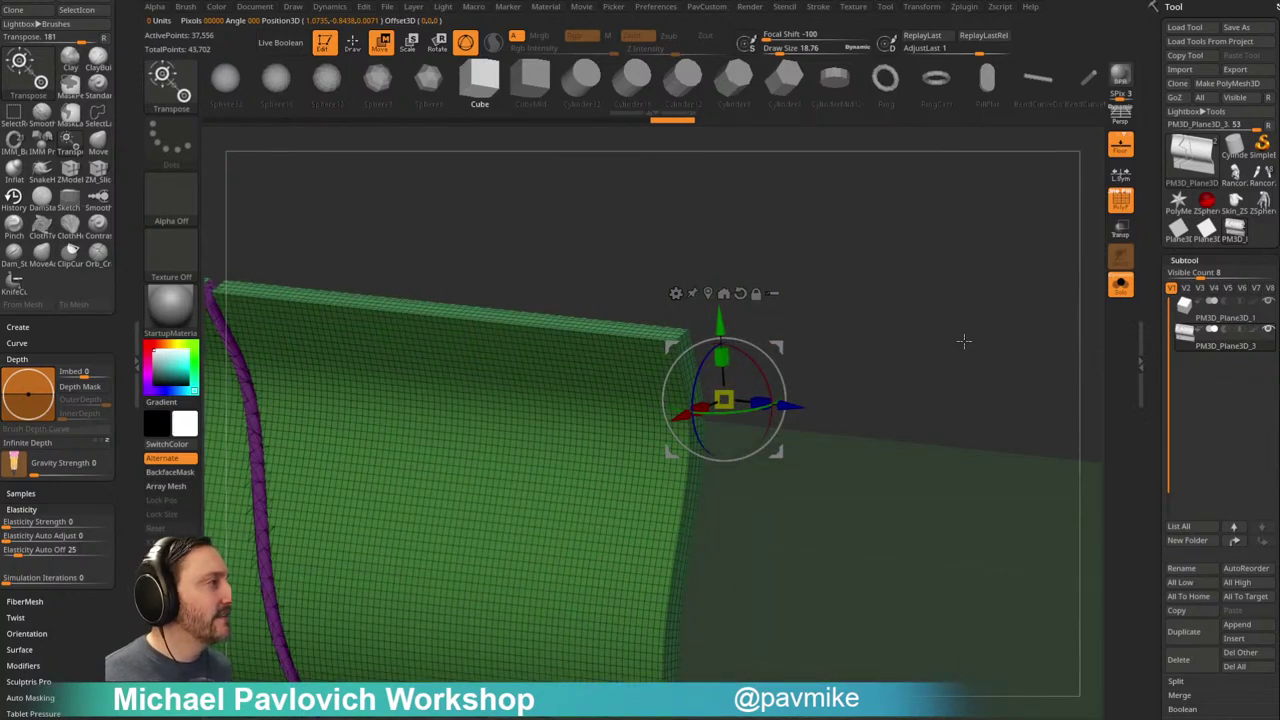
pyautogui.moveTo(1028, 349); pyautogui.dragTo(1050, 395, button='right')
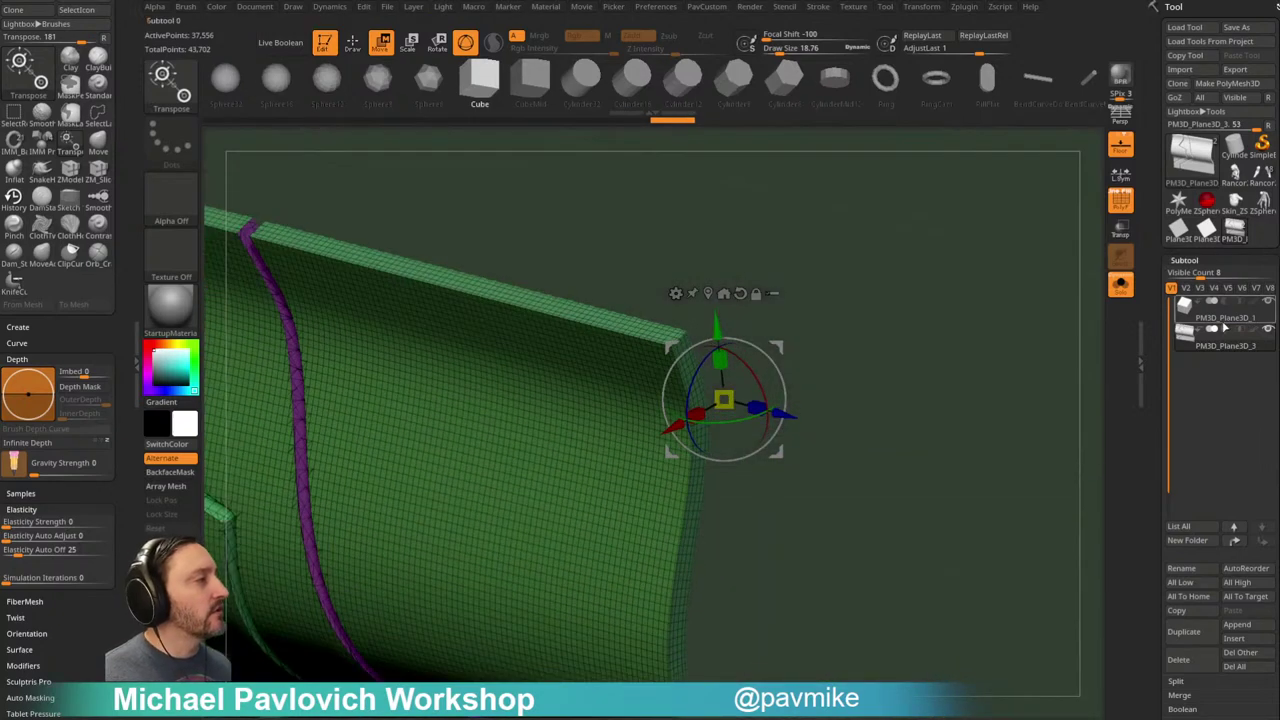
# Step: Select the cube subtool, turn off isolation and show the transform gizmo on the cube
pyautogui.click(1226, 321)
pyautogui.moveTo(997, 306)
pyautogui.keyDown('ctrl'); pyautogui.mouseDown(button='right')
pyautogui.moveTo(1020, 346)
pyautogui.moveTo(979, 369)
pyautogui.mouseUp(button='right'); pyautogui.keyUp('ctrl')
pyautogui.click(1124, 291)
pyautogui.press('q')
pyautogui.press('w')
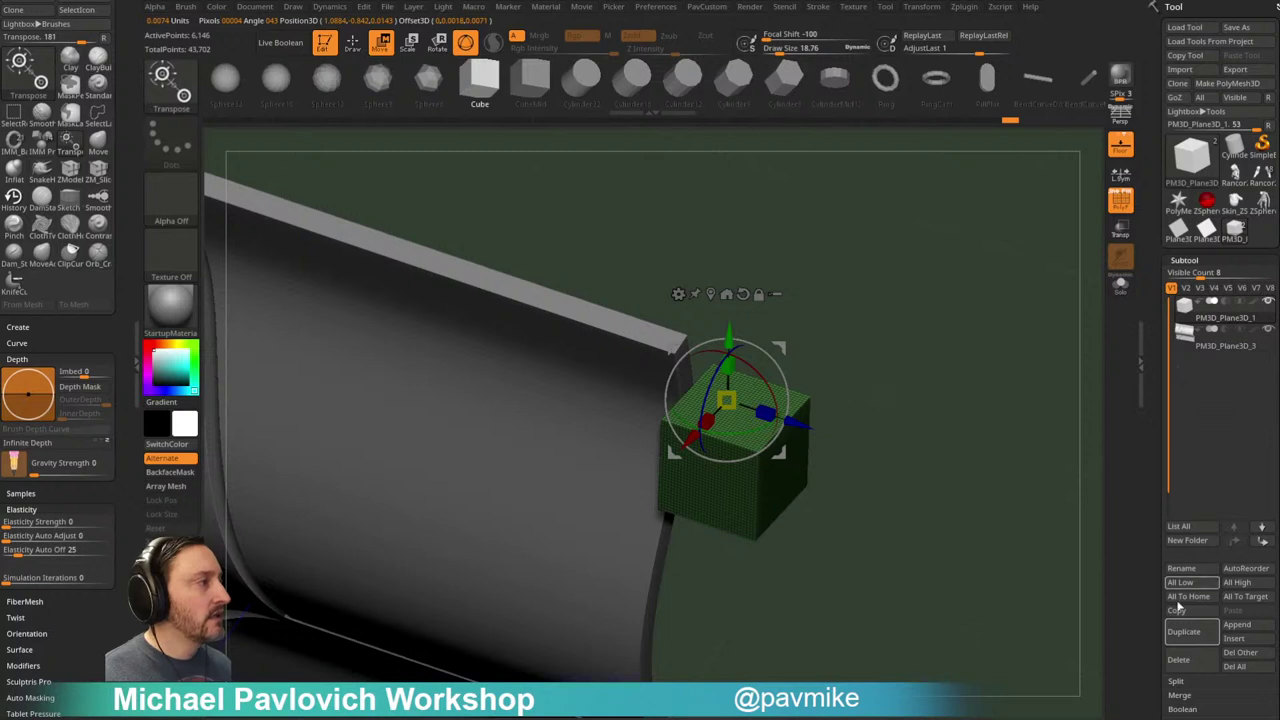
# Step: Duplicate the cube and merge the copy with the slab subtool
pyautogui.click(1168, 632)
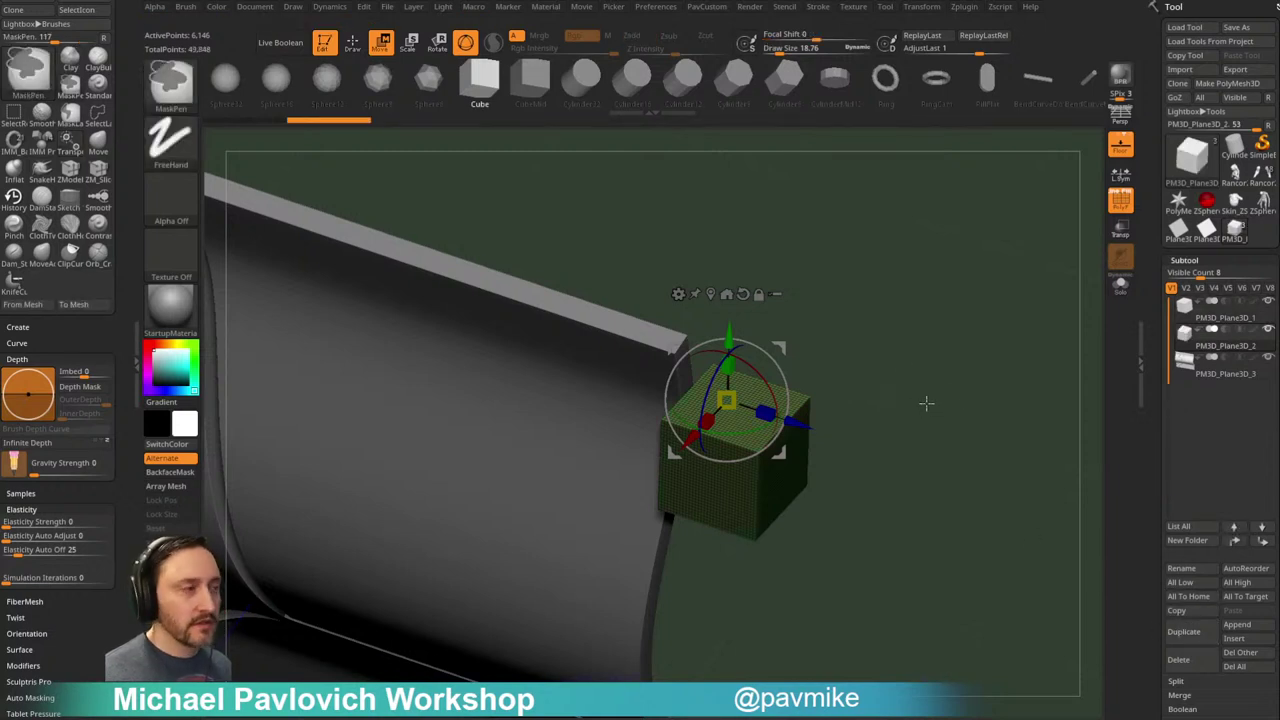
pyautogui.hotkey('ctrl', 'e')
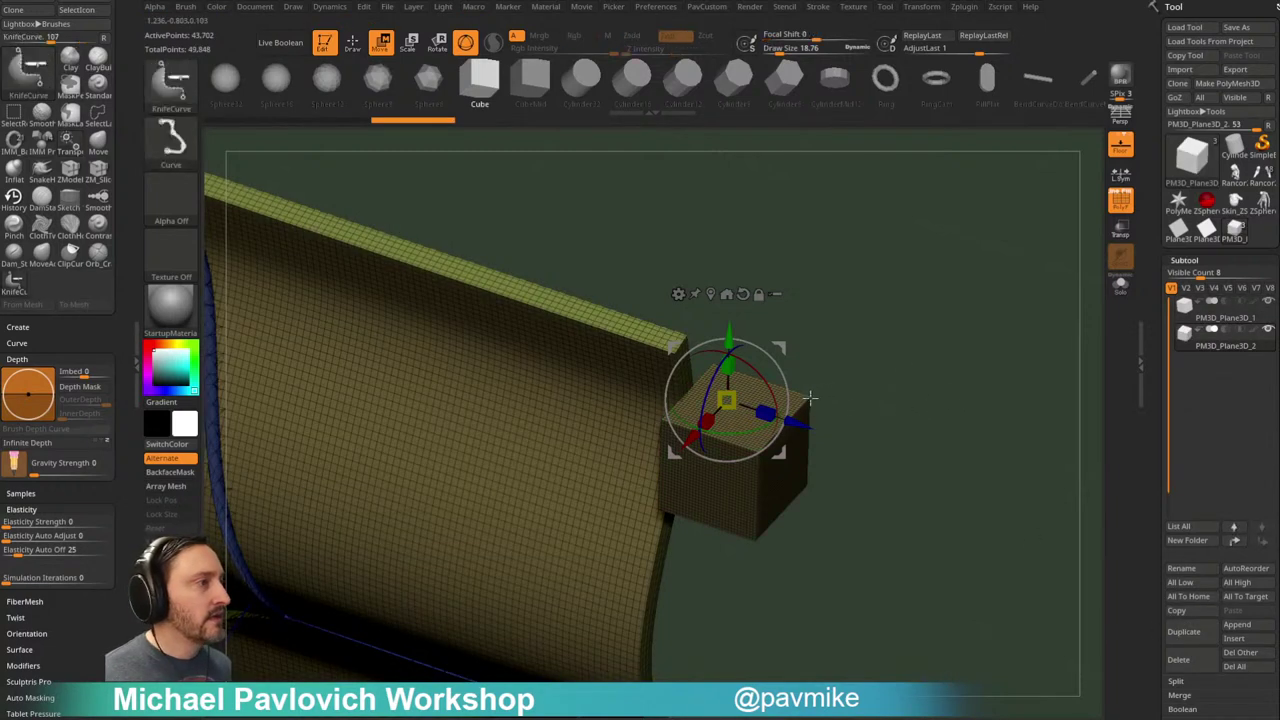
pyautogui.keyDown('ctrl'); pyautogui.click(808, 404); pyautogui.keyUp('ctrl')
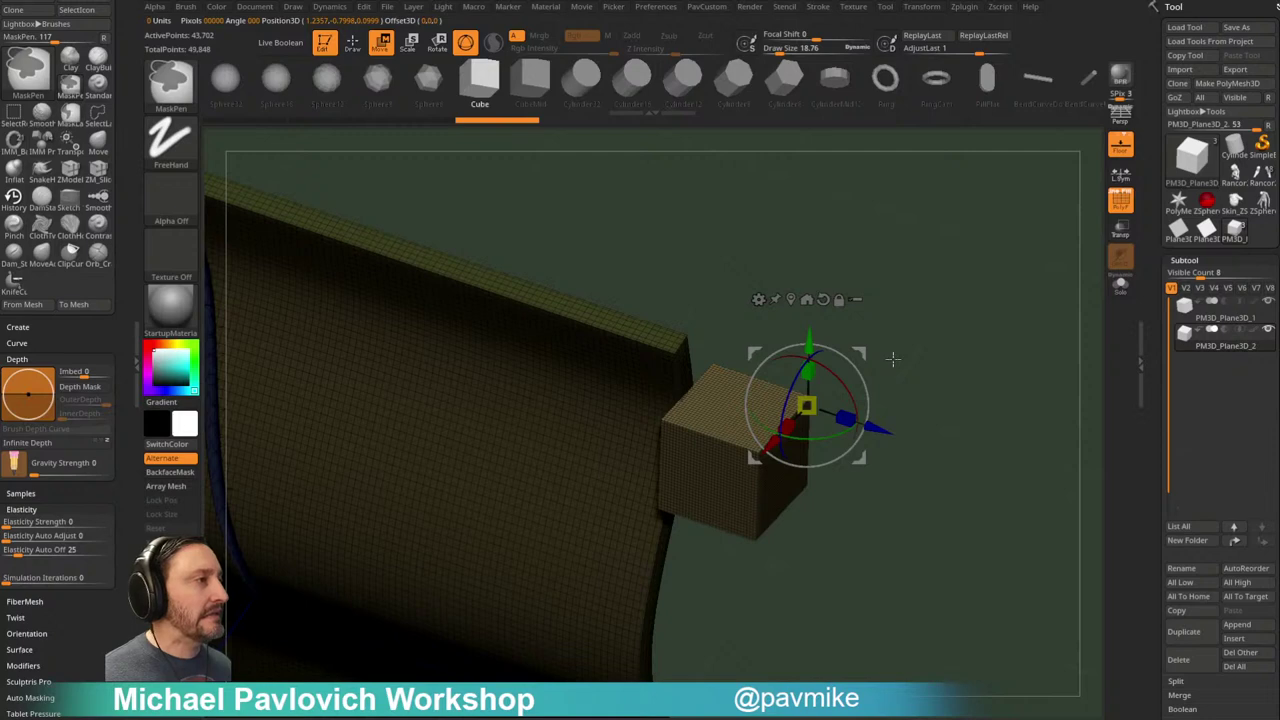
pyautogui.press('q')
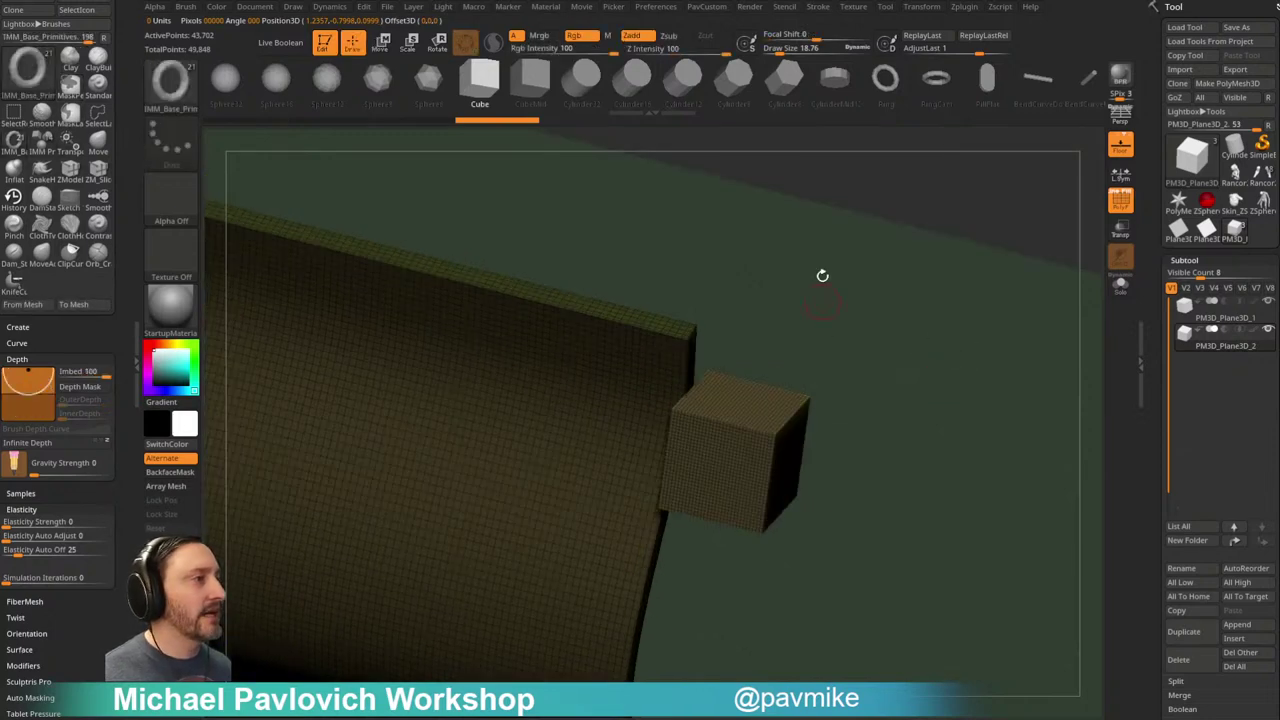
pyautogui.keyDown('ctrl'); pyautogui.click(830, 310); pyautogui.keyUp('ctrl')
# Step: Use the SelectRect brush to separate the merged cube copy and delete it from the slab subtool
pyautogui.keyDown('ctrl'); pyautogui.keyDown('shift'); pyautogui.click(171, 82); pyautogui.keyUp('shift'); pyautogui.keyUp('ctrl')
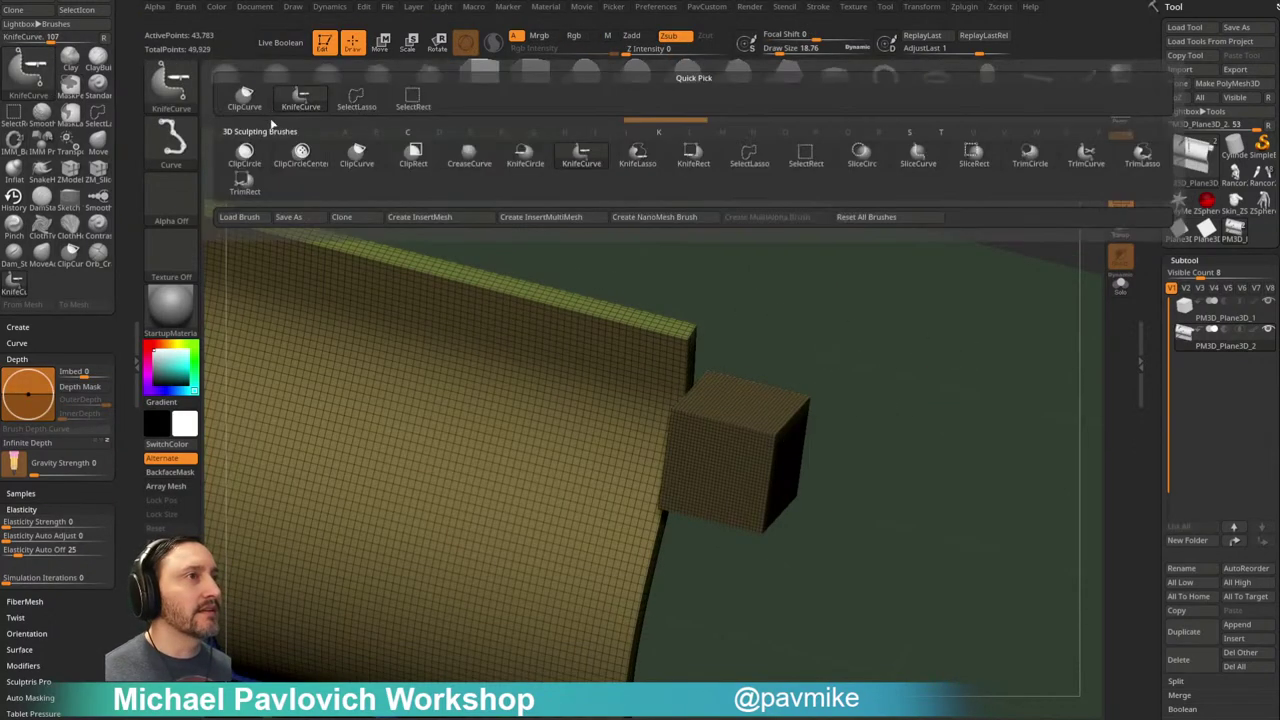
pyautogui.keyDown('ctrl'); pyautogui.keyDown('shift'); pyautogui.click(413, 99); pyautogui.keyUp('shift'); pyautogui.keyUp('ctrl')
pyautogui.keyDown('ctrl'); pyautogui.keyDown('shift'); pyautogui.moveTo(968, 300); pyautogui.dragTo(778, 427); pyautogui.keyUp('shift'); pyautogui.keyUp('ctrl')
pyautogui.press('g')
pyautogui.keyDown('ctrl'); pyautogui.keyDown('shift'); pyautogui.moveTo(943, 346); pyautogui.dragTo(908, 386); pyautogui.keyUp('shift'); pyautogui.keyUp('ctrl')
pyautogui.click(957, 323)
# Step: Select the original cube subtool and place the transform gizmo on its top face
pyautogui.click(1221, 318)
pyautogui.press('w')
pyautogui.moveTo(728, 394)
pyautogui.keyDown('alt'); pyautogui.mouseDown()
pyautogui.moveTo(691, 417)
pyautogui.moveTo(733, 406)
pyautogui.mouseUp(); pyautogui.keyUp('alt')
pyautogui.press('ctrl')
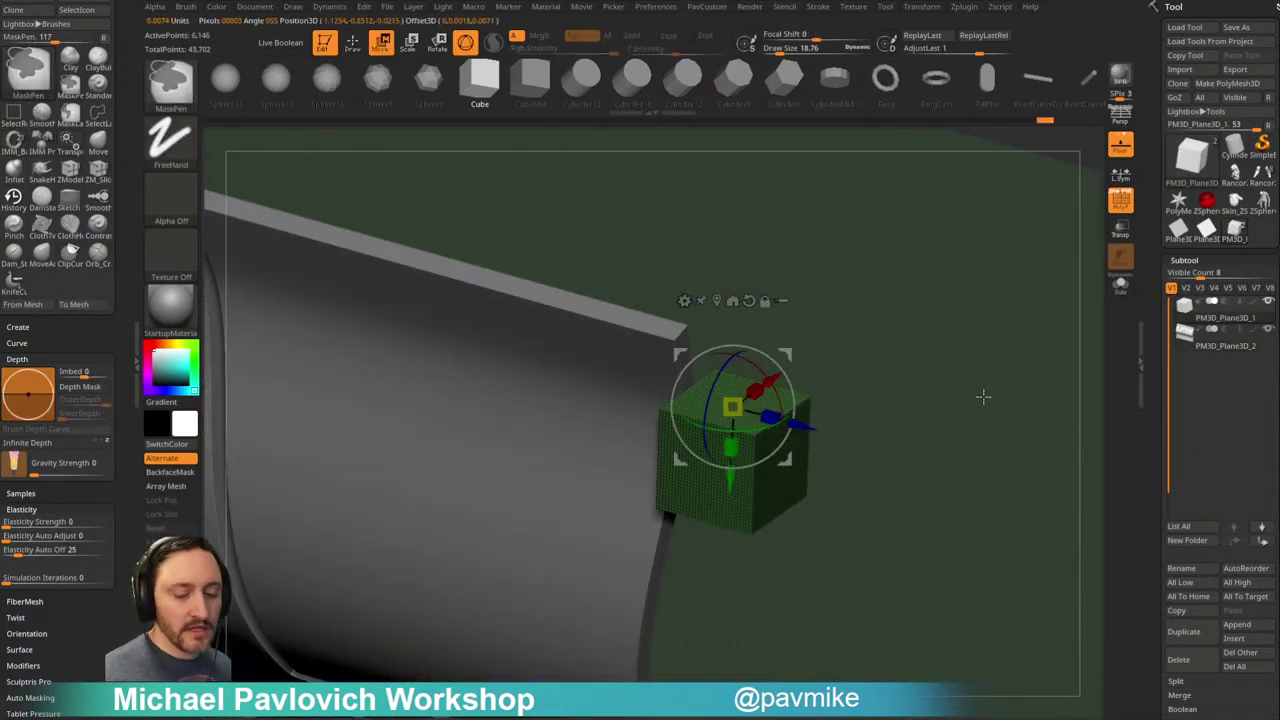
# Step: Duplicate the cube once more and merge that copy with the slab
pyautogui.click(1180, 633)
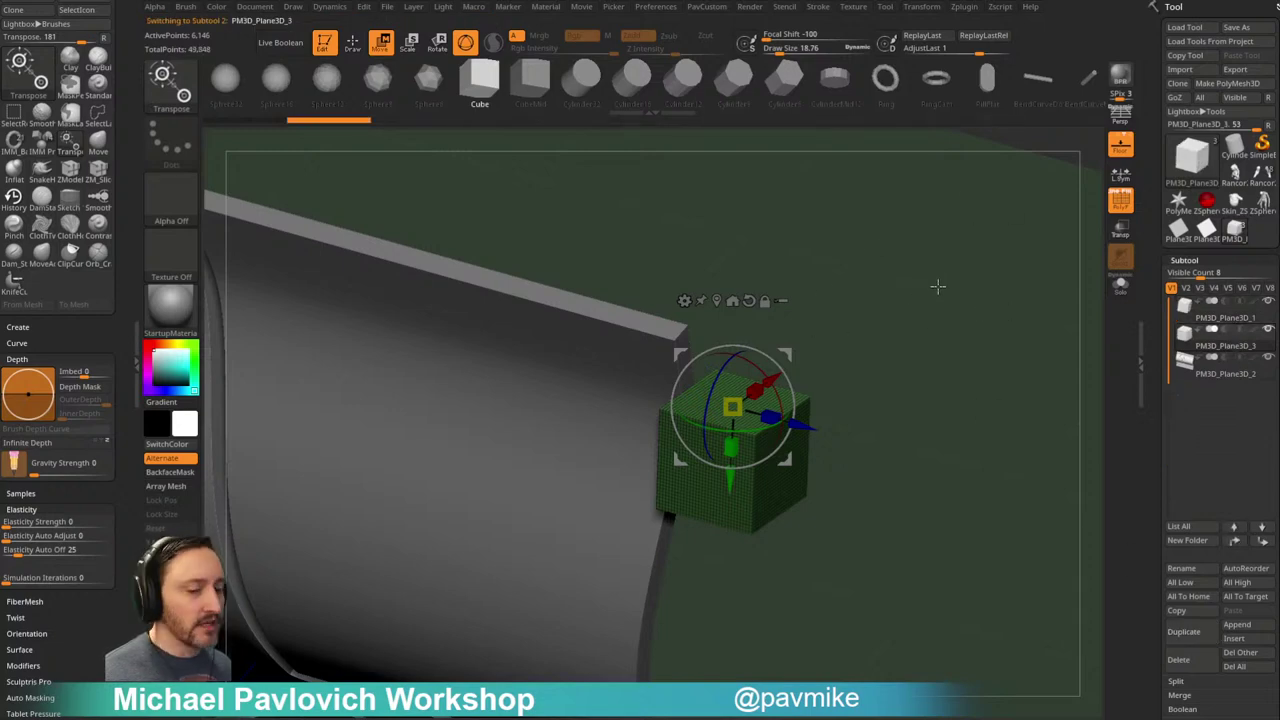
pyautogui.hotkey('shift', 'f')
pyautogui.press('q')
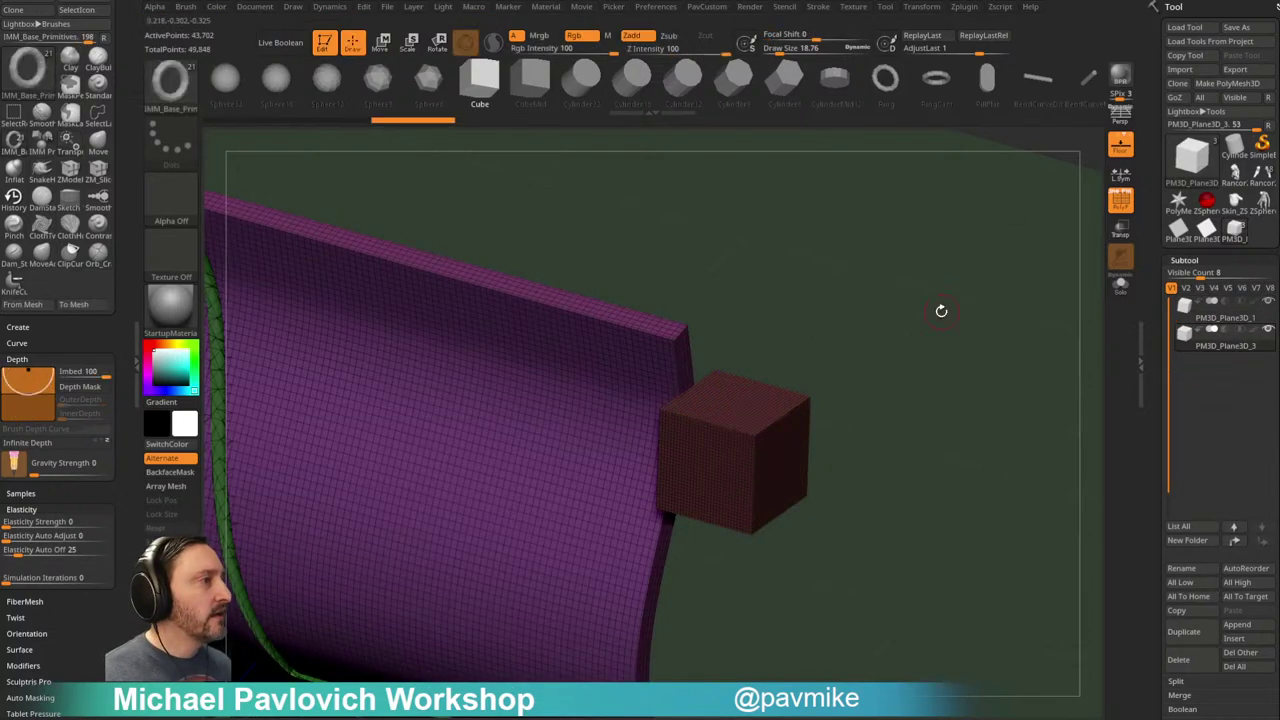
# Step: Hide the merged cube copy and delete the hidden geometry from the slab subtool
pyautogui.keyDown('ctrl'); pyautogui.keyDown('shift'); pyautogui.click(777, 414); pyautogui.keyUp('shift'); pyautogui.keyUp('ctrl')
pyautogui.keyDown('ctrl'); pyautogui.keyDown('shift'); pyautogui.moveTo(929, 283); pyautogui.dragTo(978, 364); pyautogui.keyUp('shift'); pyautogui.keyUp('ctrl')
pyautogui.press('space')
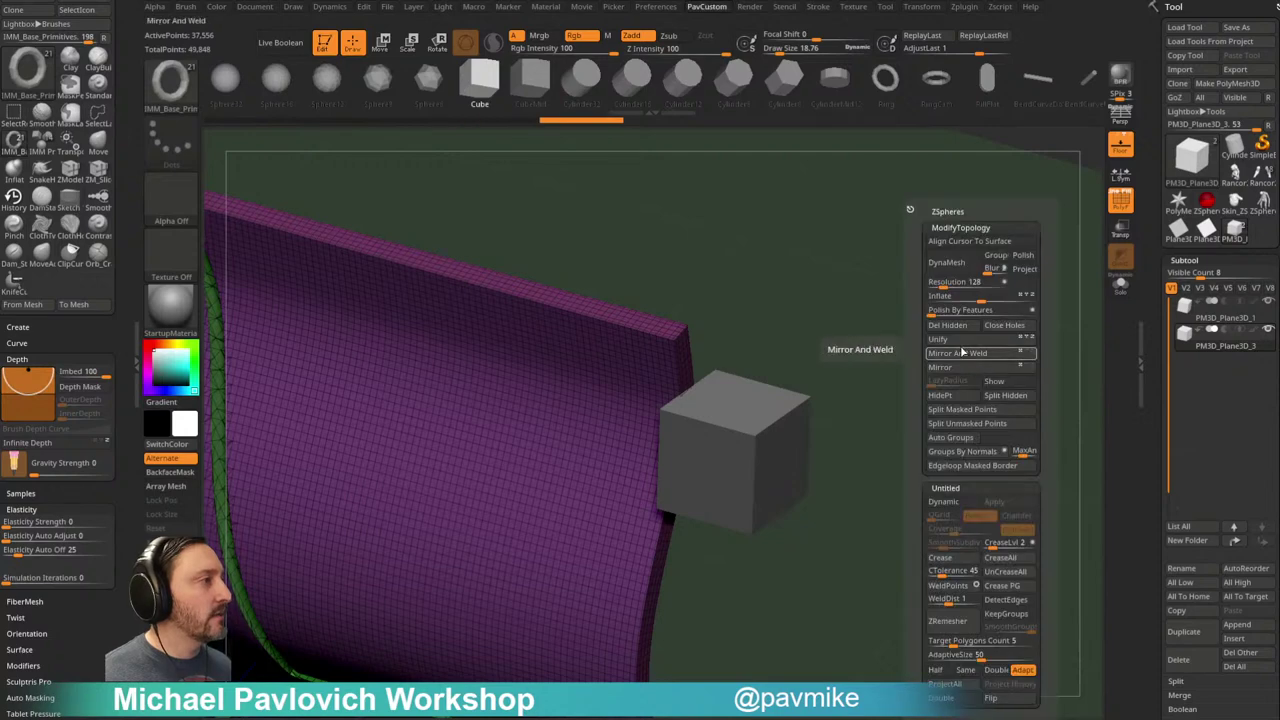
pyautogui.press('w')
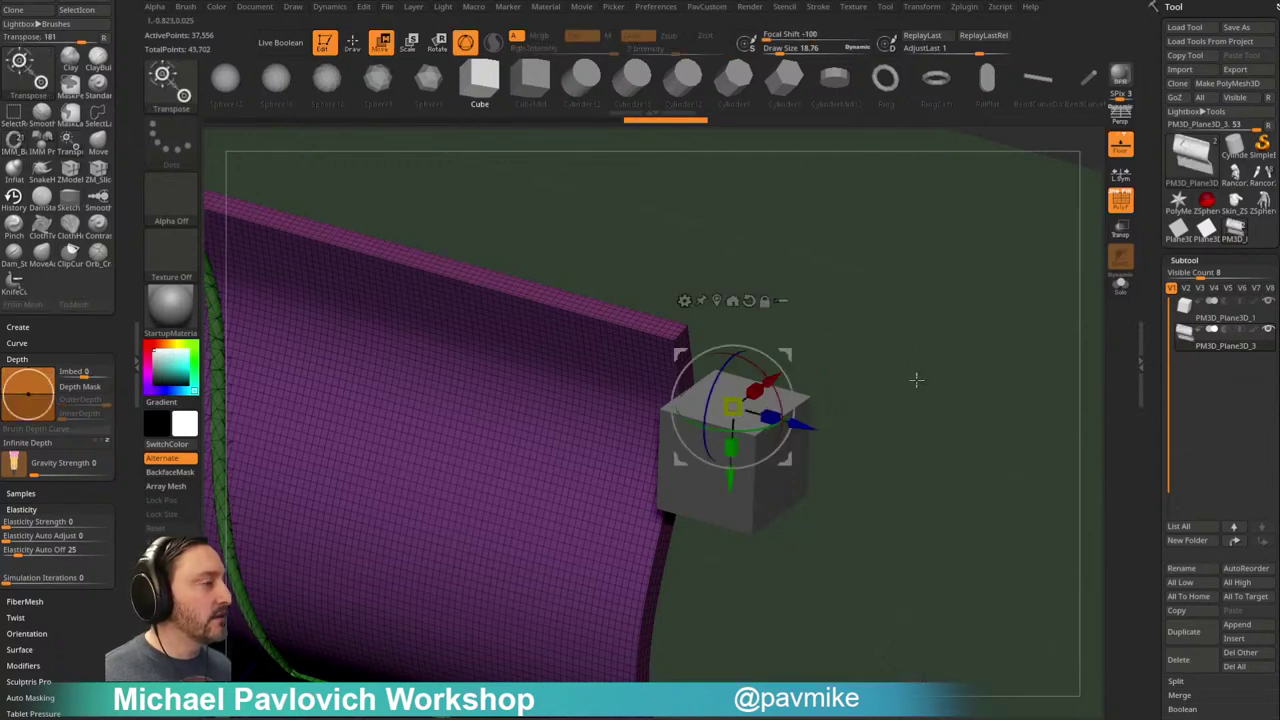
# Step: Hide the cube subtool so that only the slab is displayed
pyautogui.moveTo(966, 320); pyautogui.dragTo(943, 301)
pyautogui.click(1268, 303)
pyautogui.keyDown('alt'); pyautogui.moveTo(994, 339); pyautogui.dragTo(1038, 343); pyautogui.keyUp('alt')
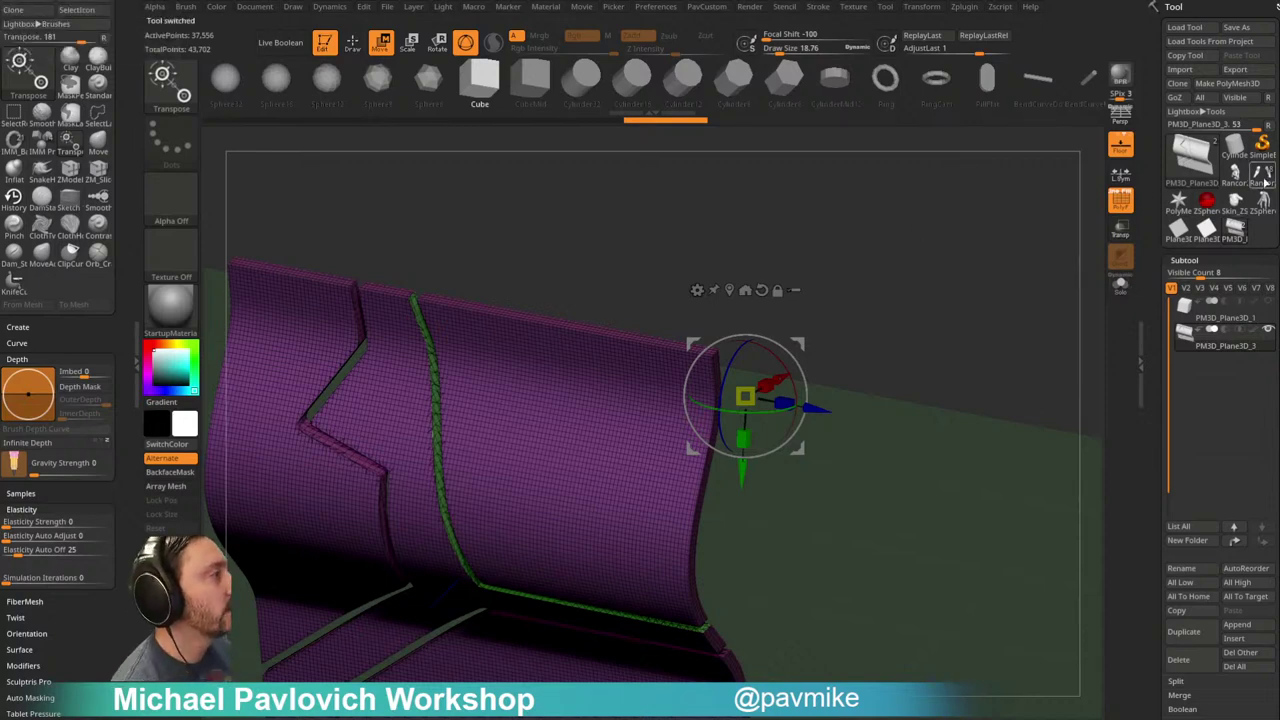
# Step: Switch to another tool and back to the slab, and show its front view without the wireframe
pyautogui.click(1263, 182)
pyautogui.click(1230, 237)
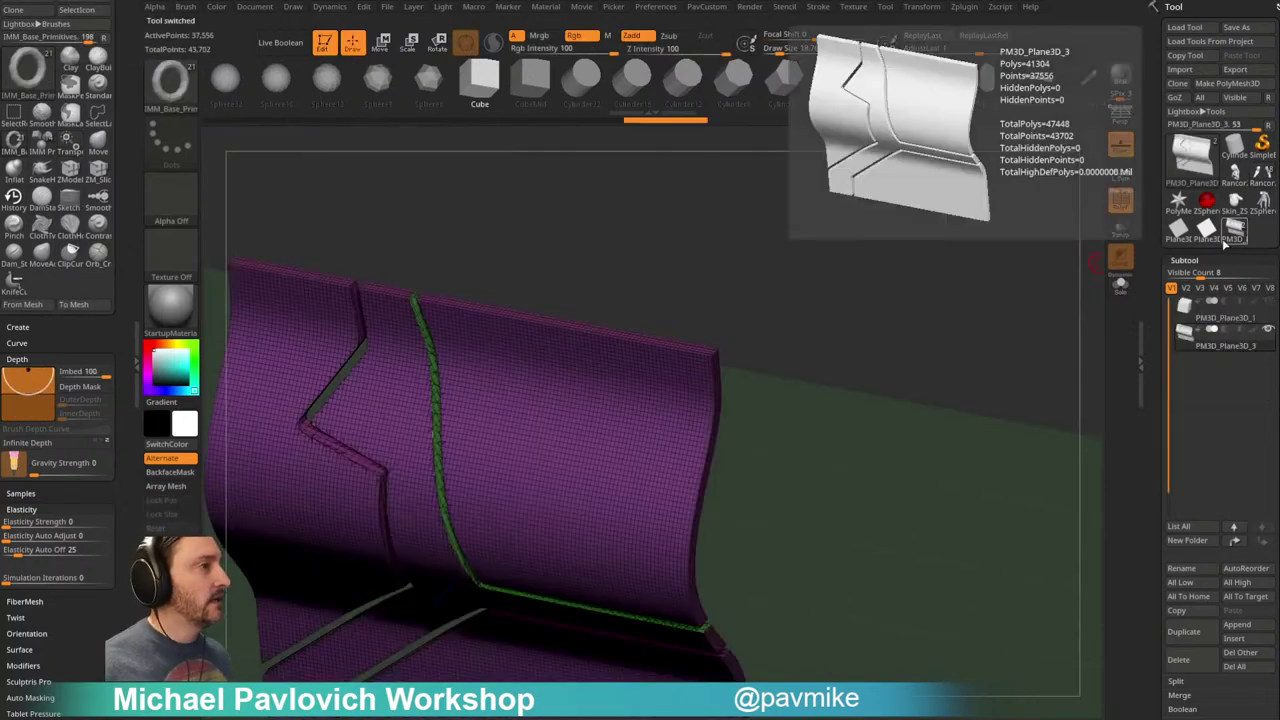
pyautogui.keyDown('shift'); pyautogui.moveTo(960, 417); pyautogui.dragTo(988, 251); pyautogui.keyUp('shift')
pyautogui.click(1120, 202)
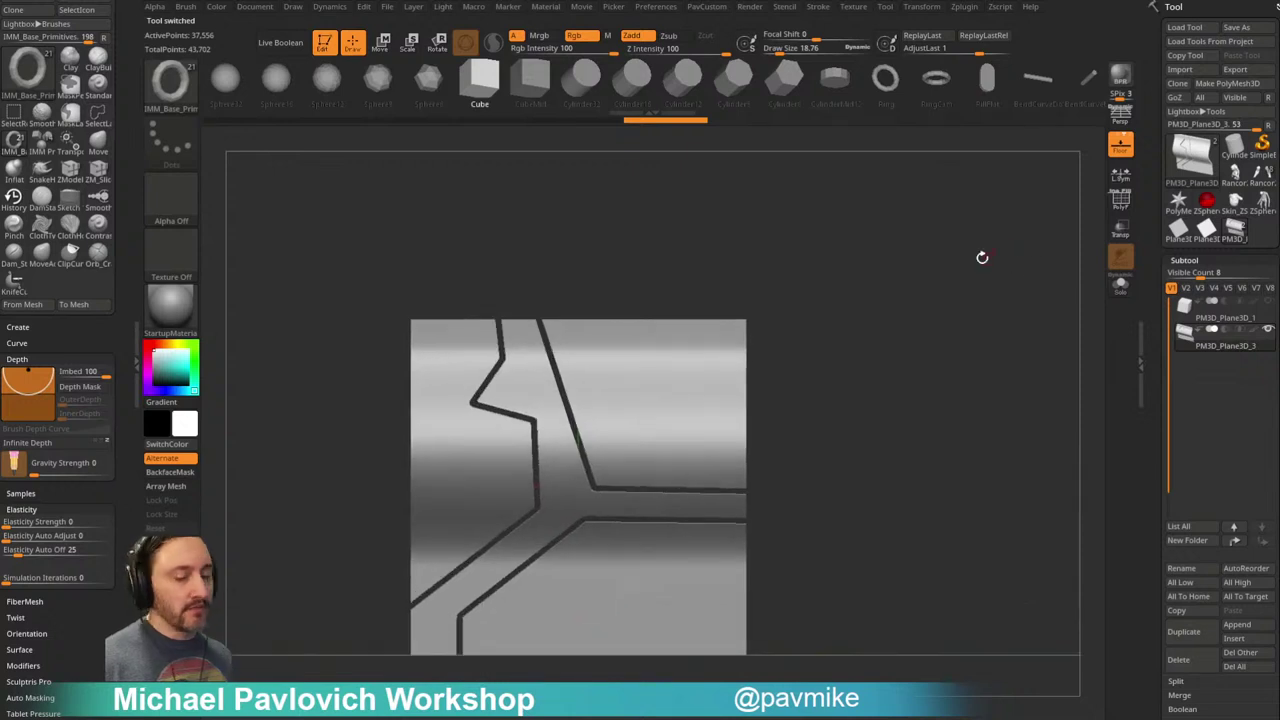
# Step: Draw a Plane insert mesh on the slab's large upper panel and split it off into its own subtool
pyautogui.press('m')
pyautogui.click(1057, 333)
pyautogui.moveTo(950, 290); pyautogui.dragTo(920, 311)
pyautogui.press('m')
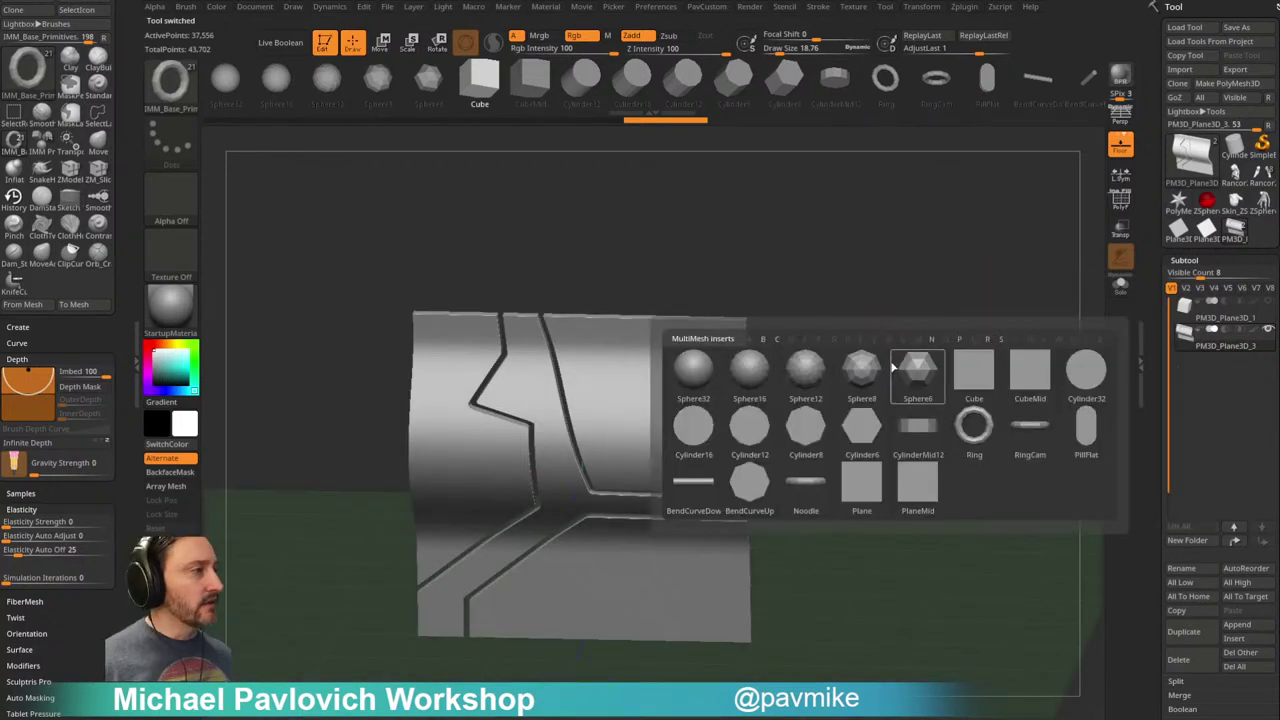
pyautogui.click(863, 484)
pyautogui.moveTo(651, 414); pyautogui.dragTo(877, 375)
pyautogui.press('space')
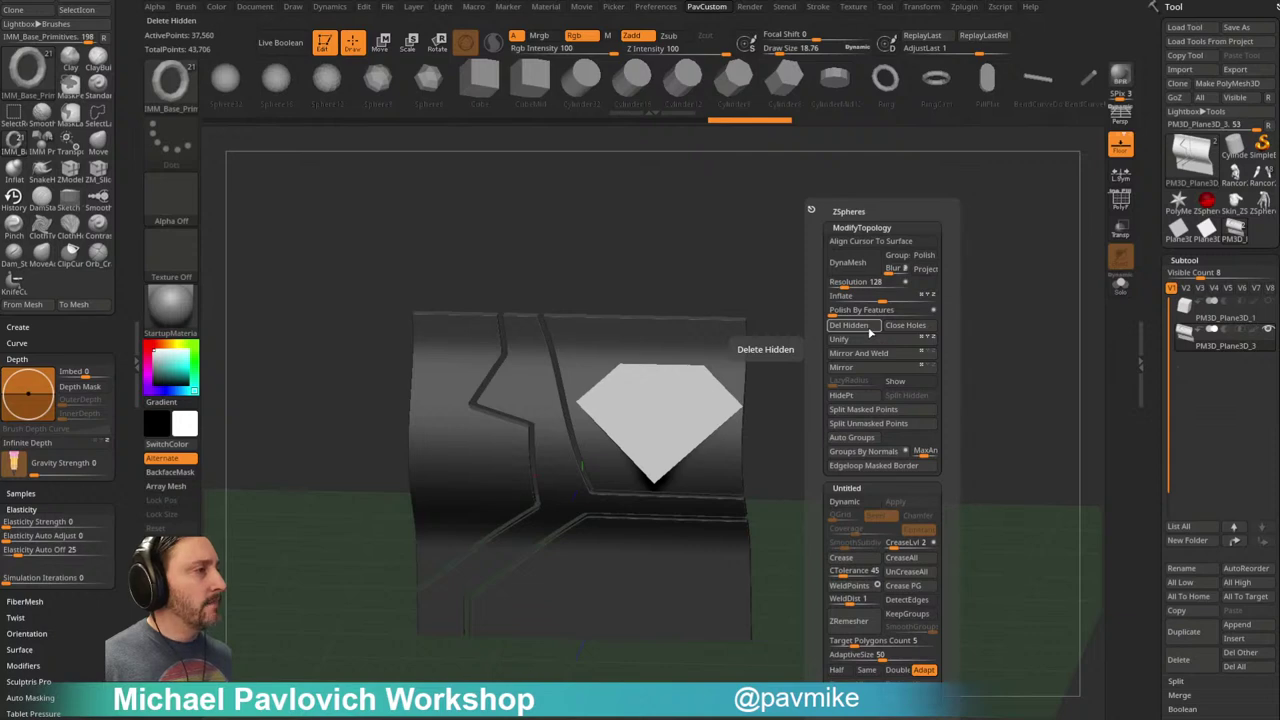
pyautogui.click(859, 406)
pyautogui.keyDown('ctrl'); pyautogui.moveTo(859, 406); pyautogui.dragTo(954, 405, button='right'); pyautogui.keyUp('ctrl')
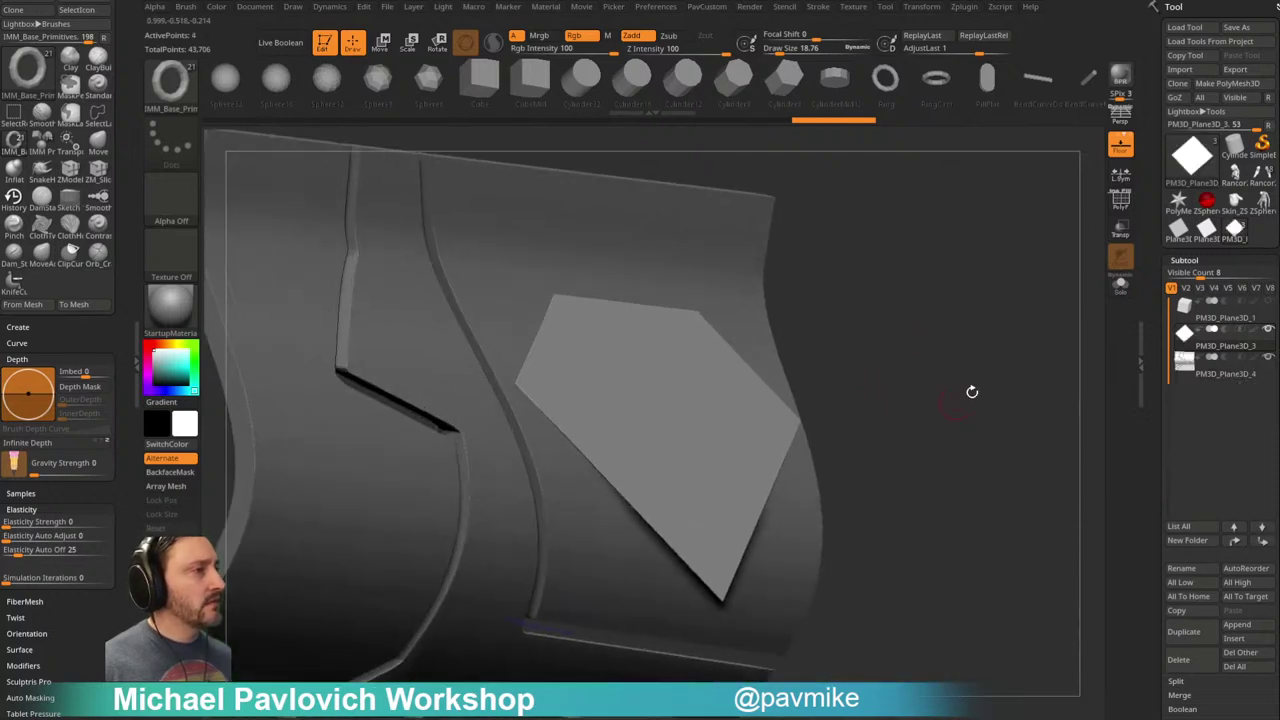
# Step: Enable Dynamic Subdiv on the split plane, remove its smoothing and set the thickness to about 0.00614
pyautogui.click(1112, 212)
pyautogui.moveTo(1068, 246); pyautogui.dragTo(985, 330)
pyautogui.press('4')
pyautogui.moveTo(1156, 402); pyautogui.dragTo(1142, 249)
pyautogui.click(1182, 392)
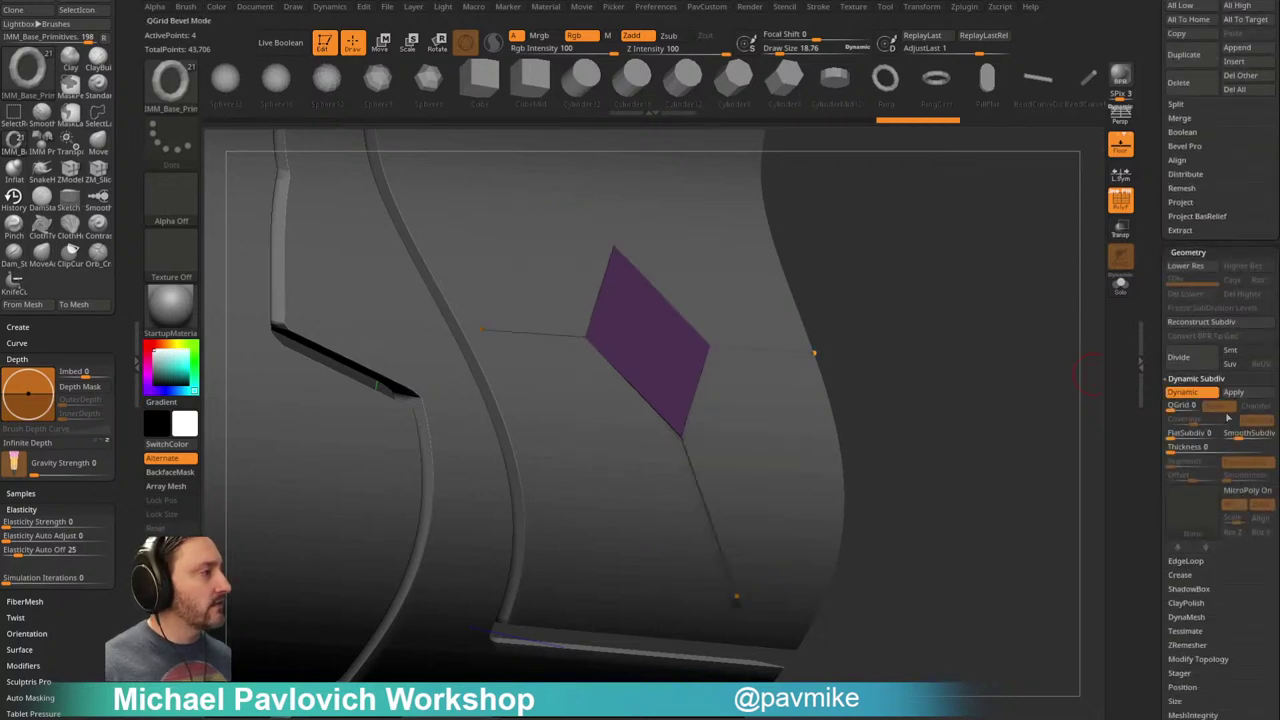
pyautogui.moveTo(1230, 432)
pyautogui.mouseDown()
pyautogui.moveTo(1176, 433)
pyautogui.moveTo(1202, 448)
pyautogui.mouseUp()
# Step: Move, rotate and scale the thin plane so that it cuts at an angle into the slab's large upper panel
pyautogui.moveTo(1025, 420); pyautogui.dragTo(977, 350, button='right')
pyautogui.press('w')
pyautogui.moveTo(721, 402); pyautogui.dragTo(832, 358)
pyautogui.moveTo(834, 357); pyautogui.dragTo(748, 404, button='right')
pyautogui.moveTo(741, 396); pyautogui.dragTo(782, 376)
pyautogui.moveTo(857, 338); pyautogui.dragTo(740, 334, button='right')
pyautogui.moveTo(712, 370)
pyautogui.mouseDown()
pyautogui.moveTo(820, 474)
pyautogui.moveTo(817, 431)
pyautogui.mouseUp()
pyautogui.press('q')
pyautogui.moveTo(849, 343)
pyautogui.keyDown('ctrl'); pyautogui.mouseDown(button='right')
pyautogui.moveTo(880, 354)
pyautogui.moveTo(886, 324)
pyautogui.mouseUp(button='right'); pyautogui.keyUp('ctrl')
pyautogui.press('w')
pyautogui.moveTo(664, 403); pyautogui.dragTo(695, 295)
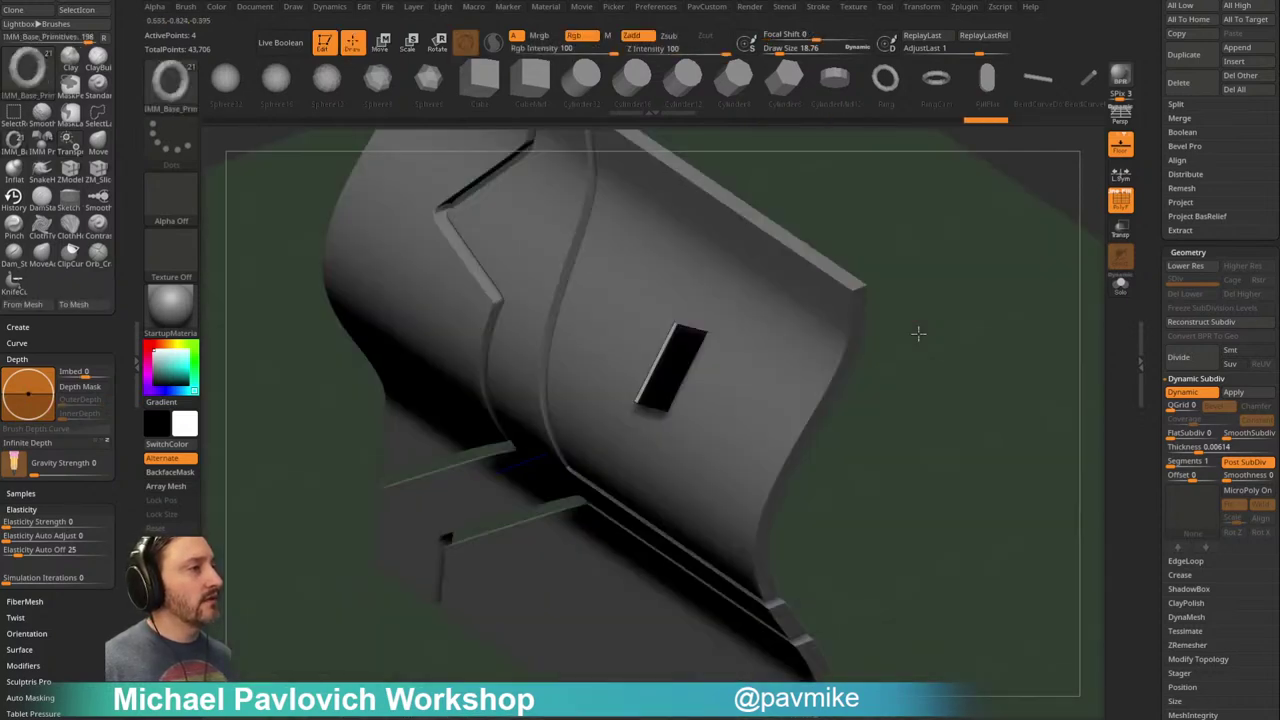
# Step: Place the plane below the slab in the subtool order as a subtraction and turn on Live Boolean
pyautogui.moveTo(918, 333); pyautogui.dragTo(1100, 347)
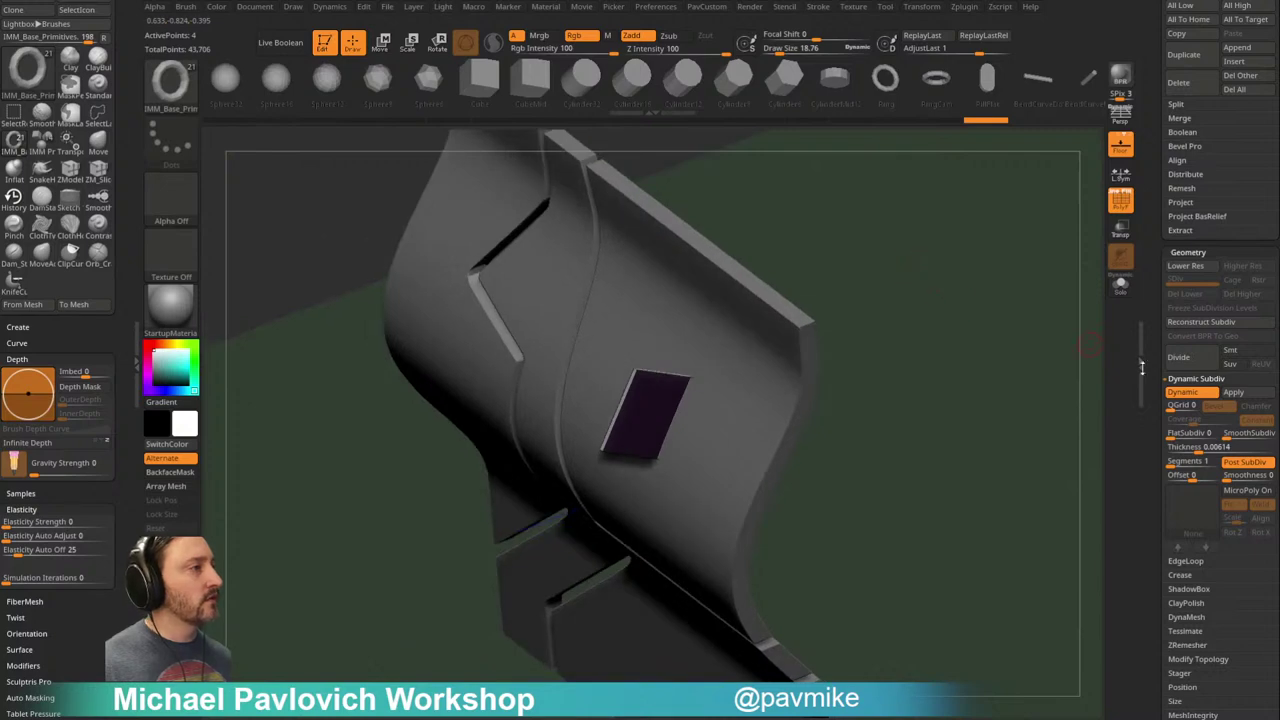
pyautogui.moveTo(1149, 224); pyautogui.dragTo(1155, 410)
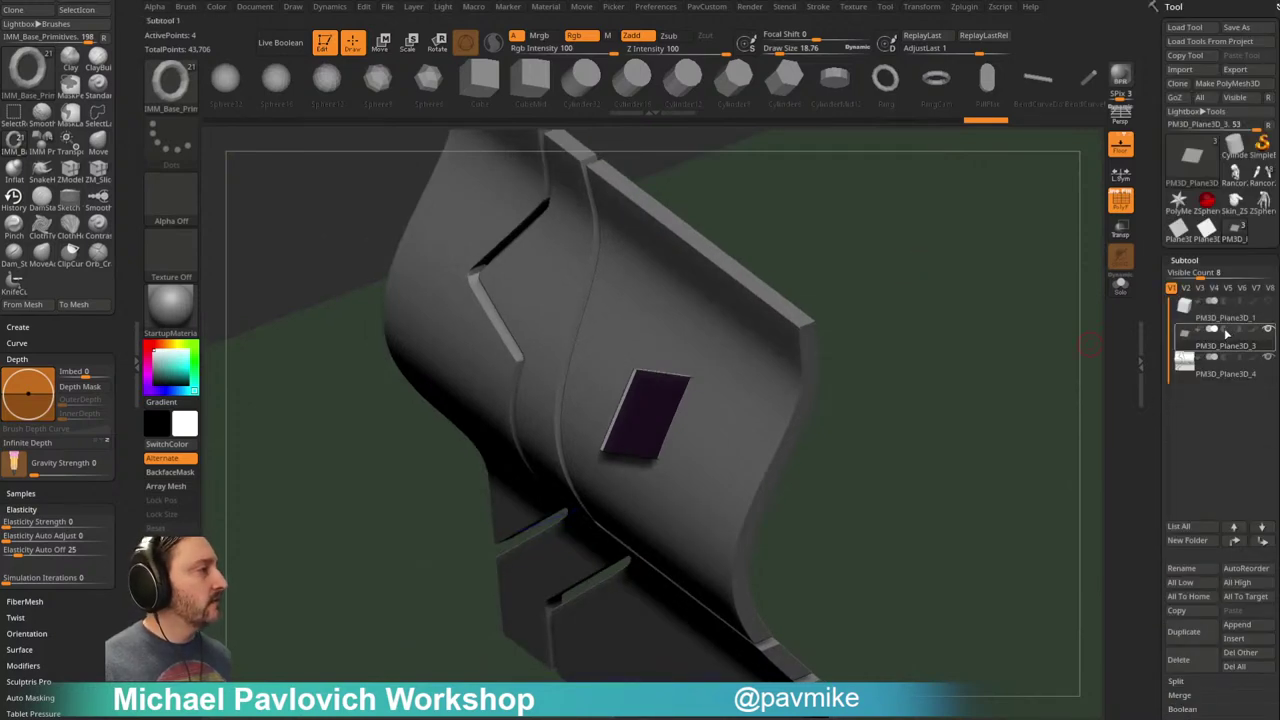
pyautogui.moveTo(1230, 372); pyautogui.dragTo(1272, 350)
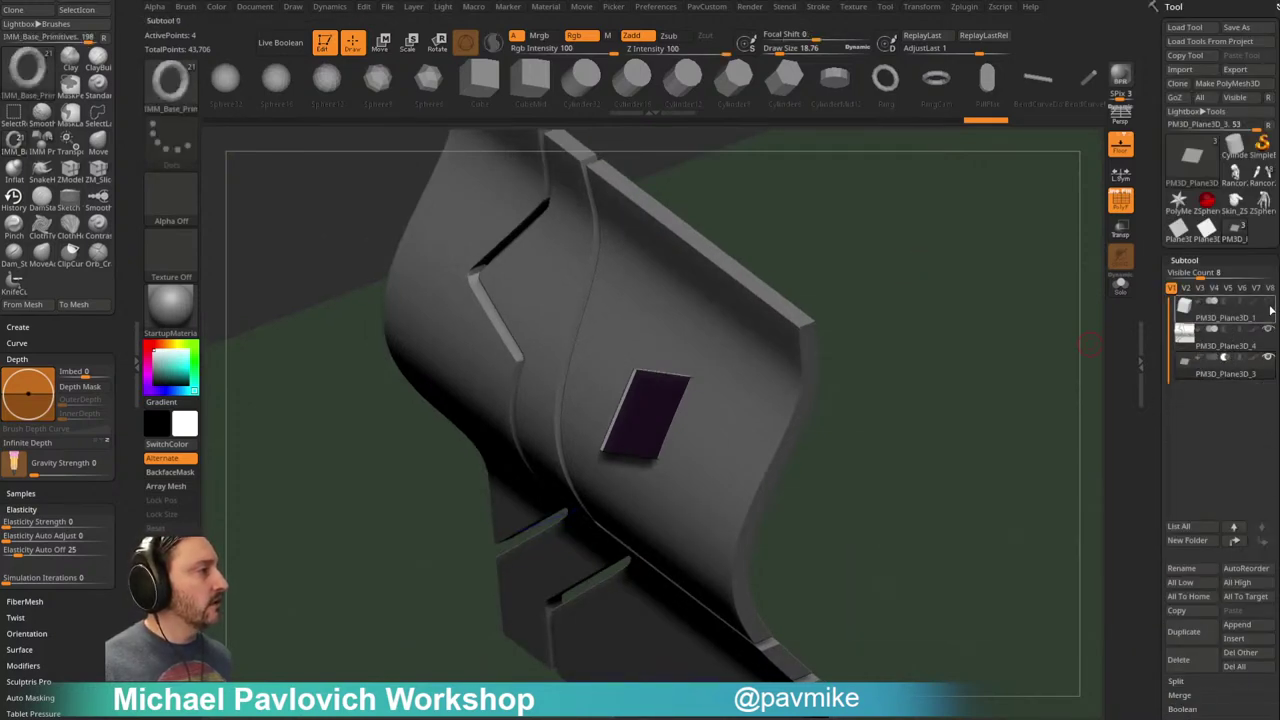
pyautogui.moveTo(980, 300); pyautogui.dragTo(1006, 285)
pyautogui.click(280, 42)
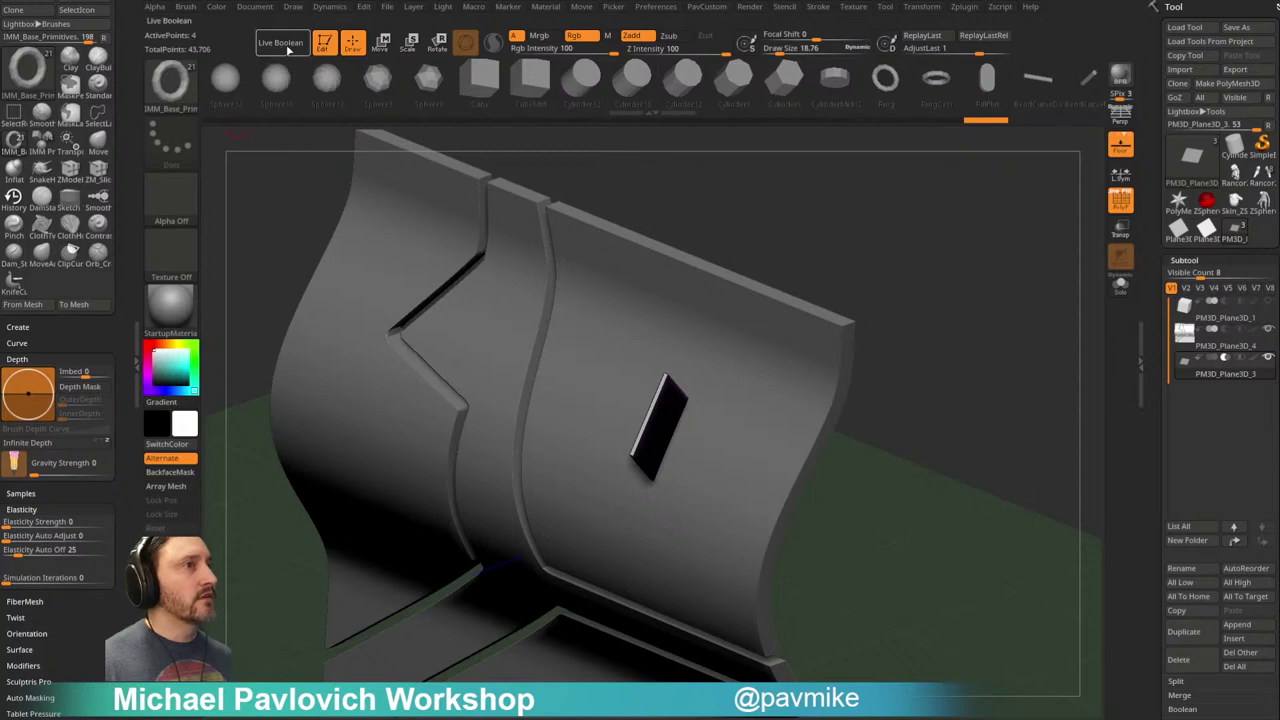
# Step: Enlarge the subtracting plane so that it slices across the slab, and show the wireframe and polygroups
pyautogui.moveTo(1105, 236); pyautogui.dragTo(1091, 211)
pyautogui.moveTo(1089, 208); pyautogui.dragTo(1014, 283)
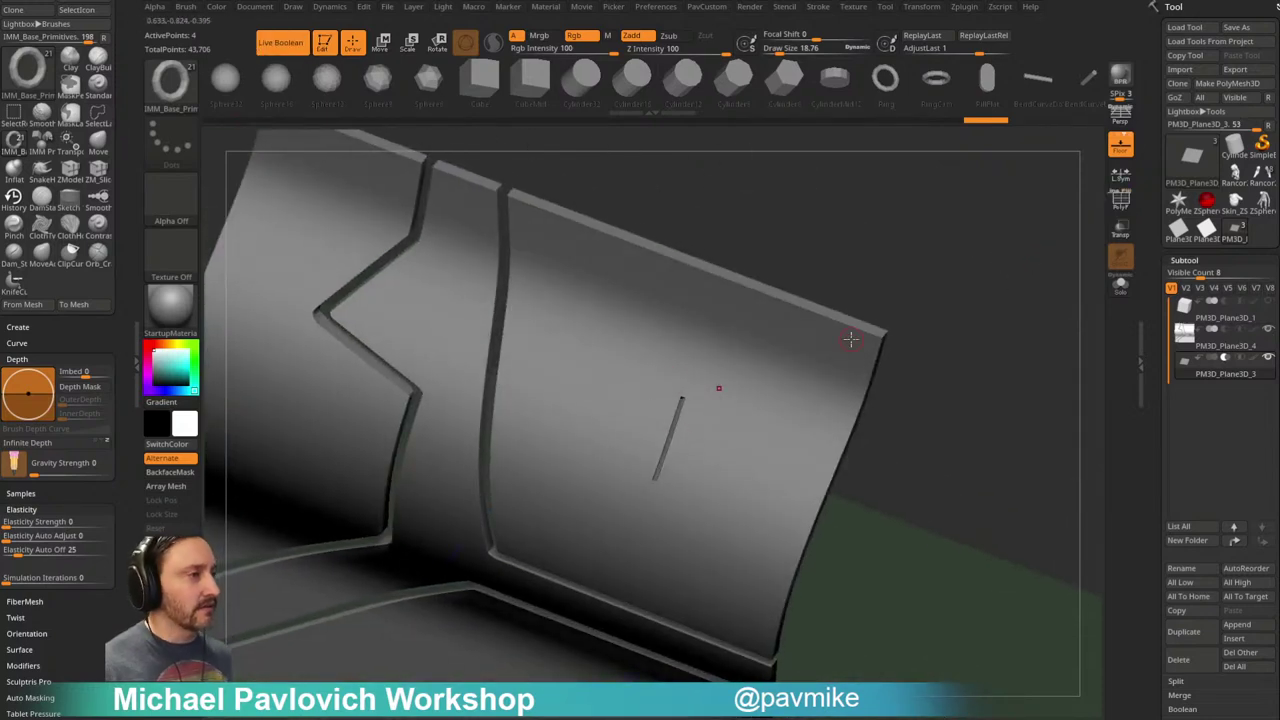
pyautogui.moveTo(876, 243)
pyautogui.mouseDown()
pyautogui.moveTo(931, 216)
pyautogui.moveTo(921, 235)
pyautogui.mouseUp()
pyautogui.moveTo(941, 309)
pyautogui.mouseDown()
pyautogui.moveTo(926, 303)
pyautogui.moveTo(1000, 300)
pyautogui.moveTo(1012, 264)
pyautogui.mouseUp()
pyautogui.press('w')
pyautogui.press('q')
pyautogui.click(1120, 201)
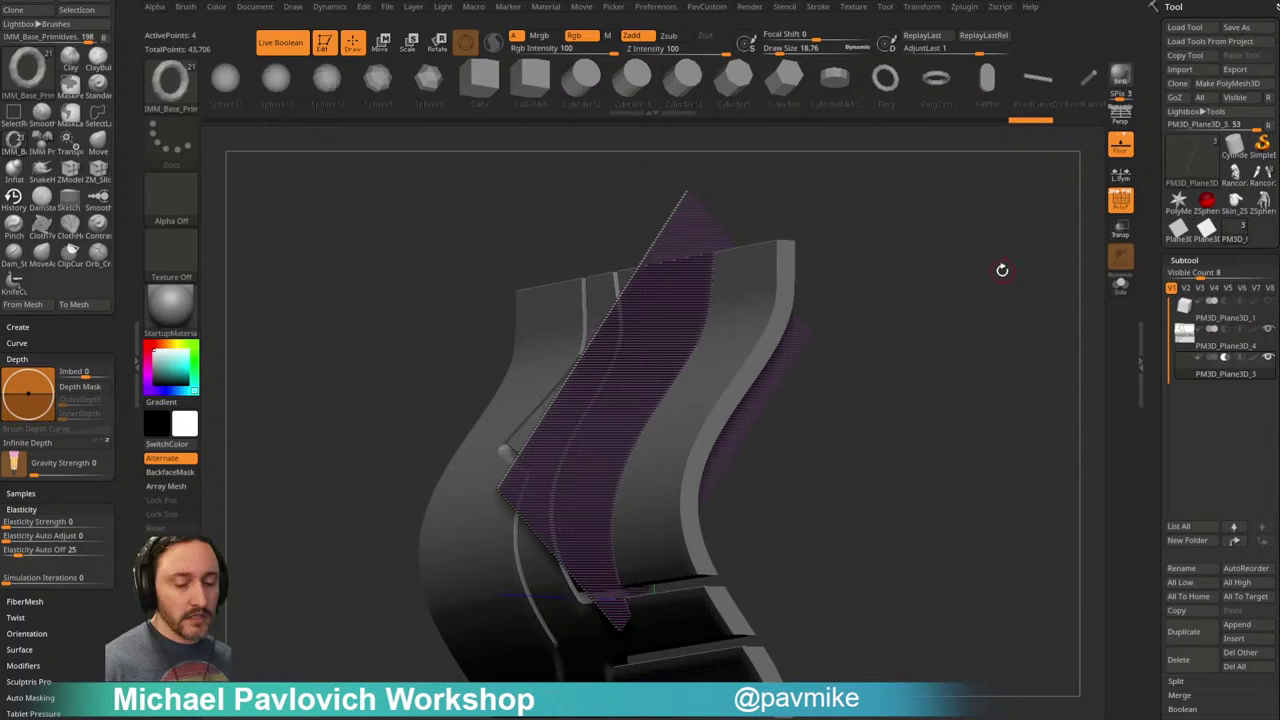
# Step: Isolate the plane subtool and switch to the ZModeler brush
pyautogui.click(1120, 286)
pyautogui.press('b')
pyautogui.press('z')
pyautogui.press('m')
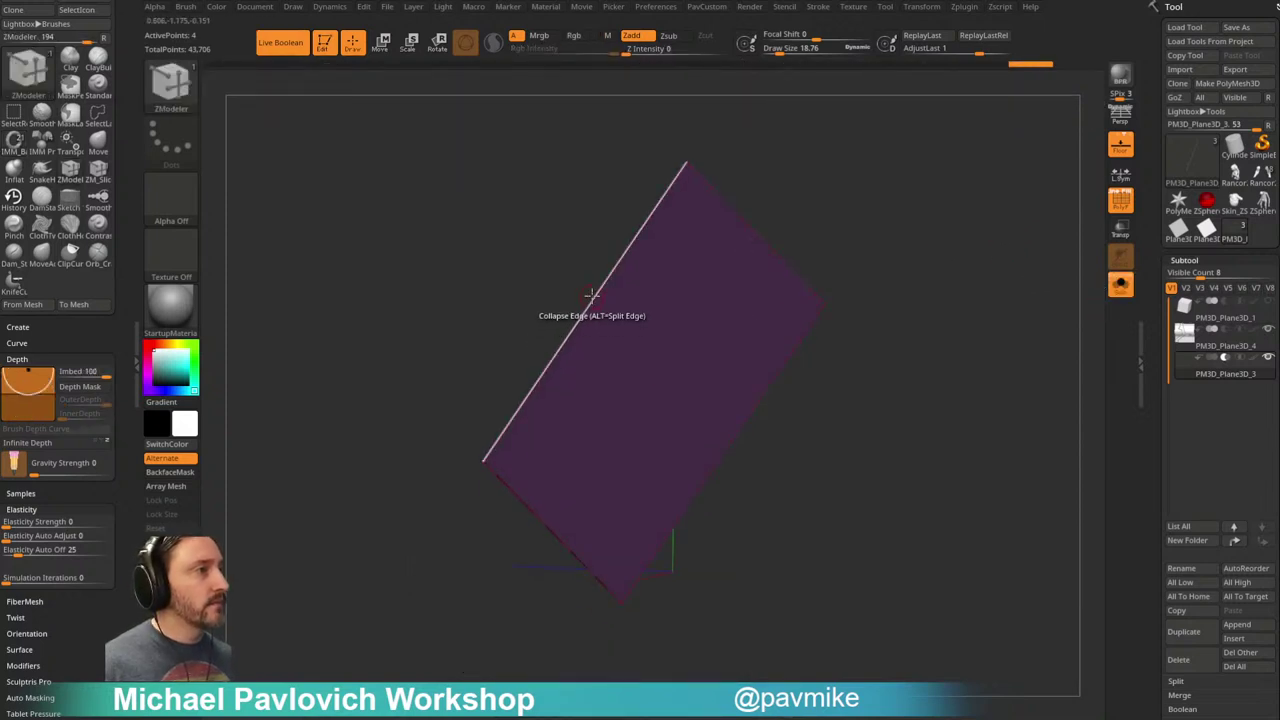
# Step: Change the plane's display material to SkinShade4
pyautogui.click(170, 305)
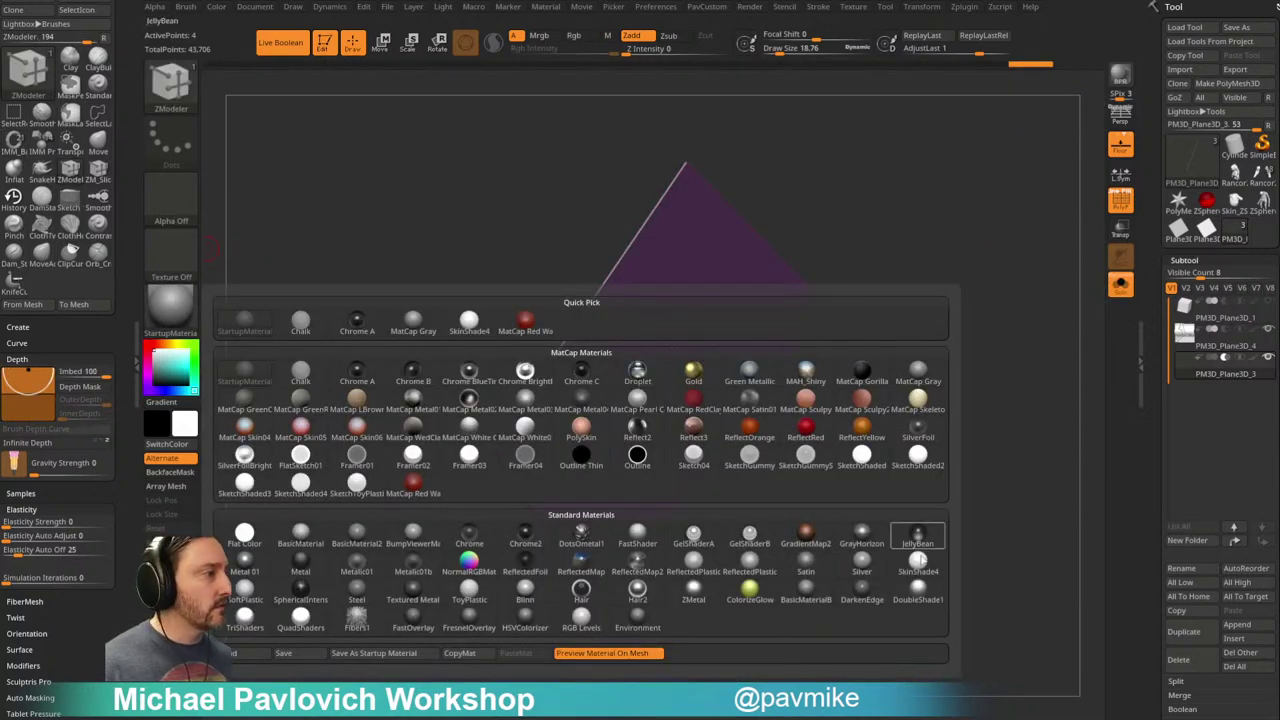
pyautogui.click(914, 539)
pyautogui.moveTo(835, 289); pyautogui.dragTo(700, 318)
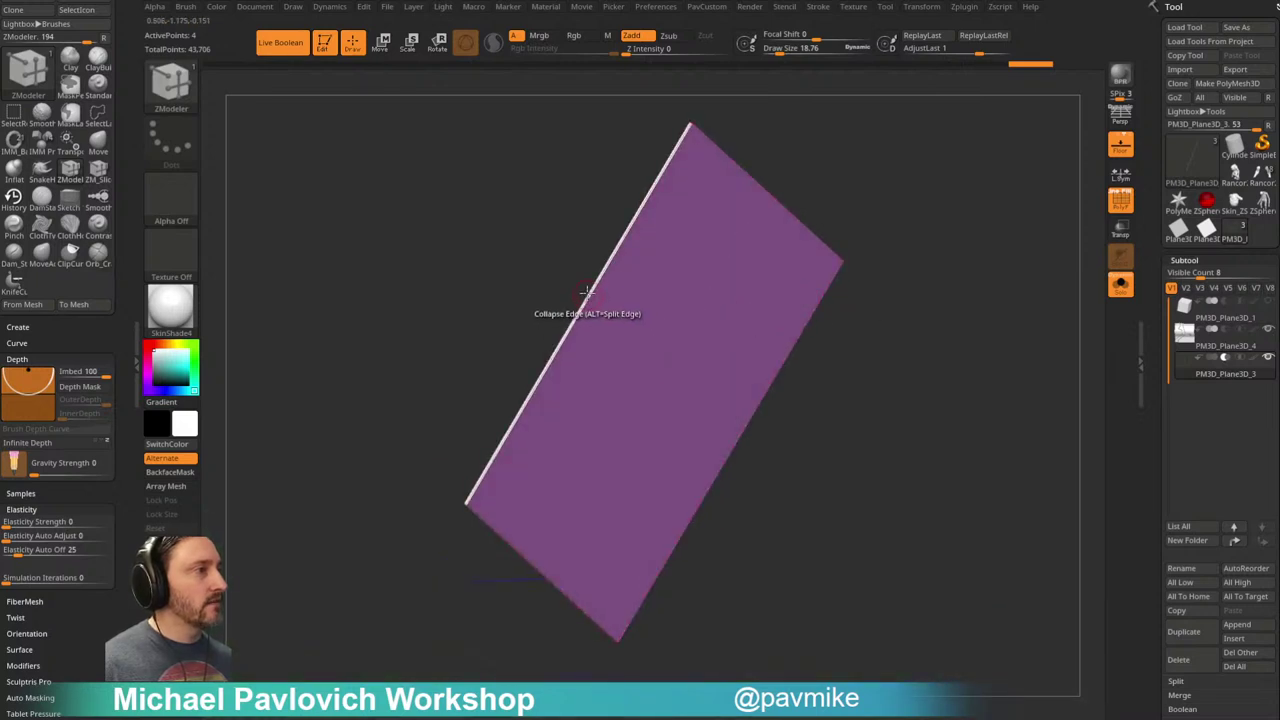
# Step: Insert two single edge loops across the plane with ZModeler, dividing it into three segments
pyautogui.press(']')
pyautogui.press(']')
pyautogui.press(']')
pyautogui.press(']')
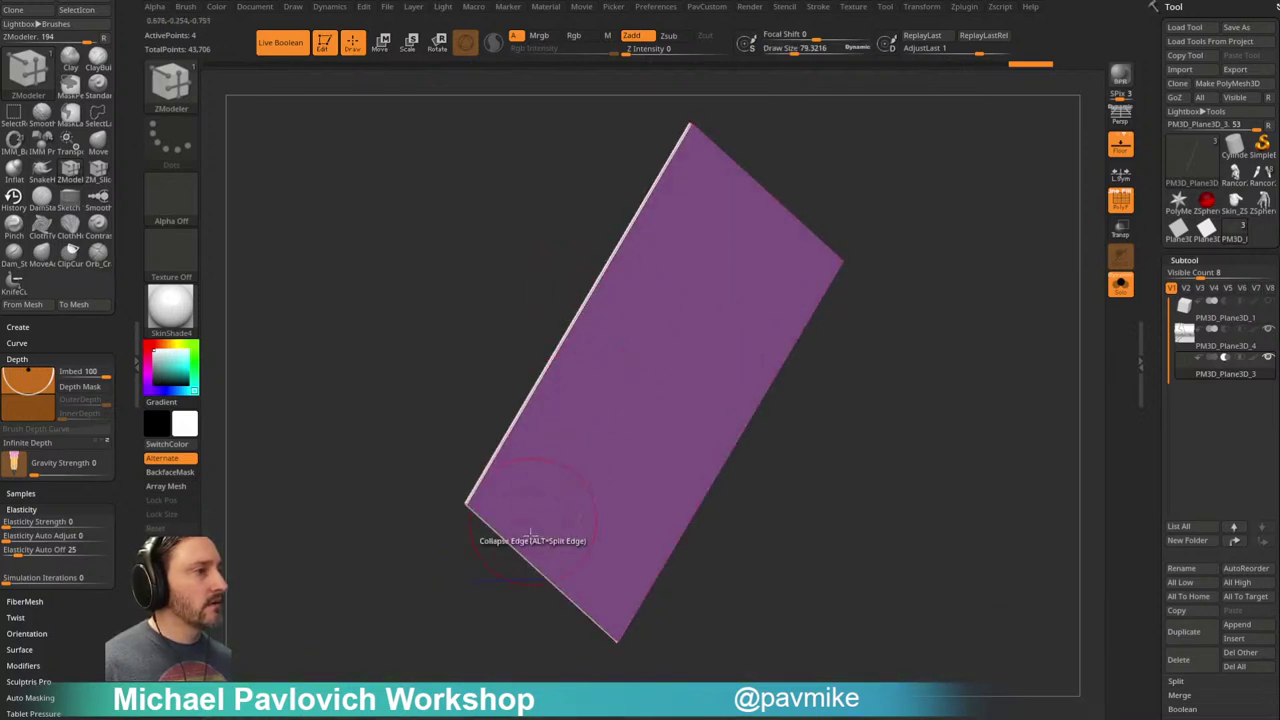
pyautogui.press('space')
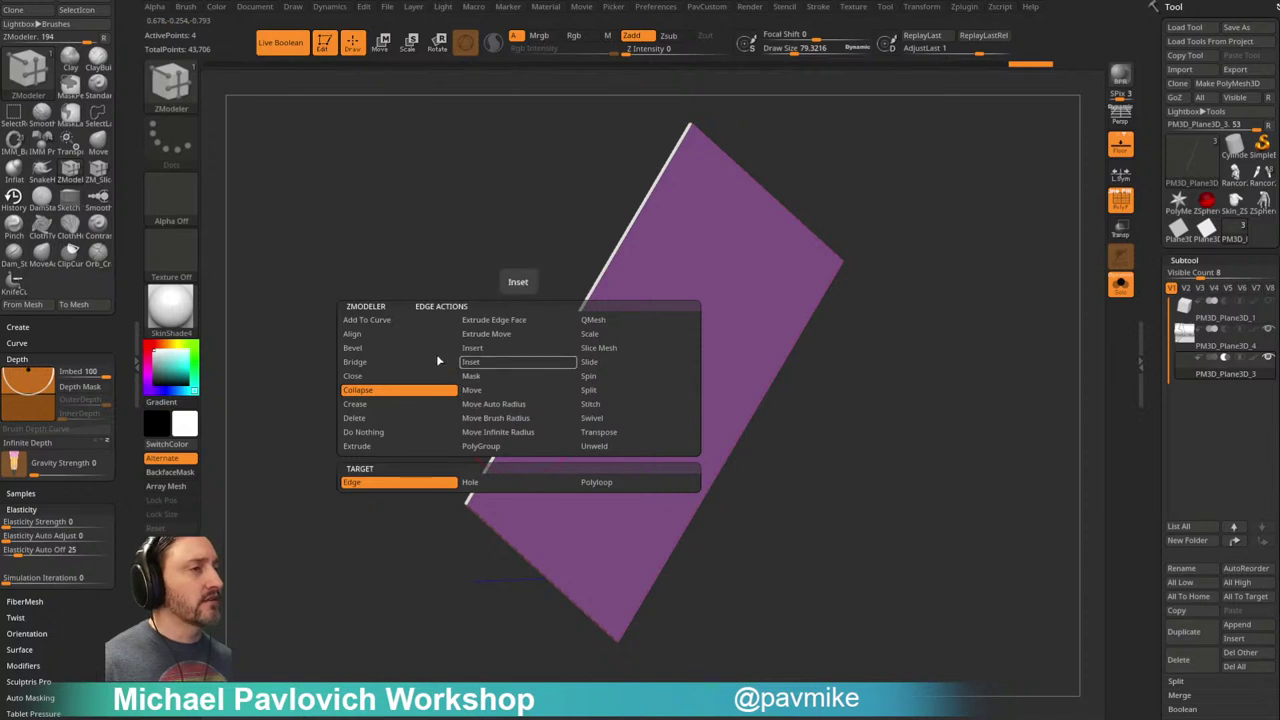
pyautogui.click(470, 362)
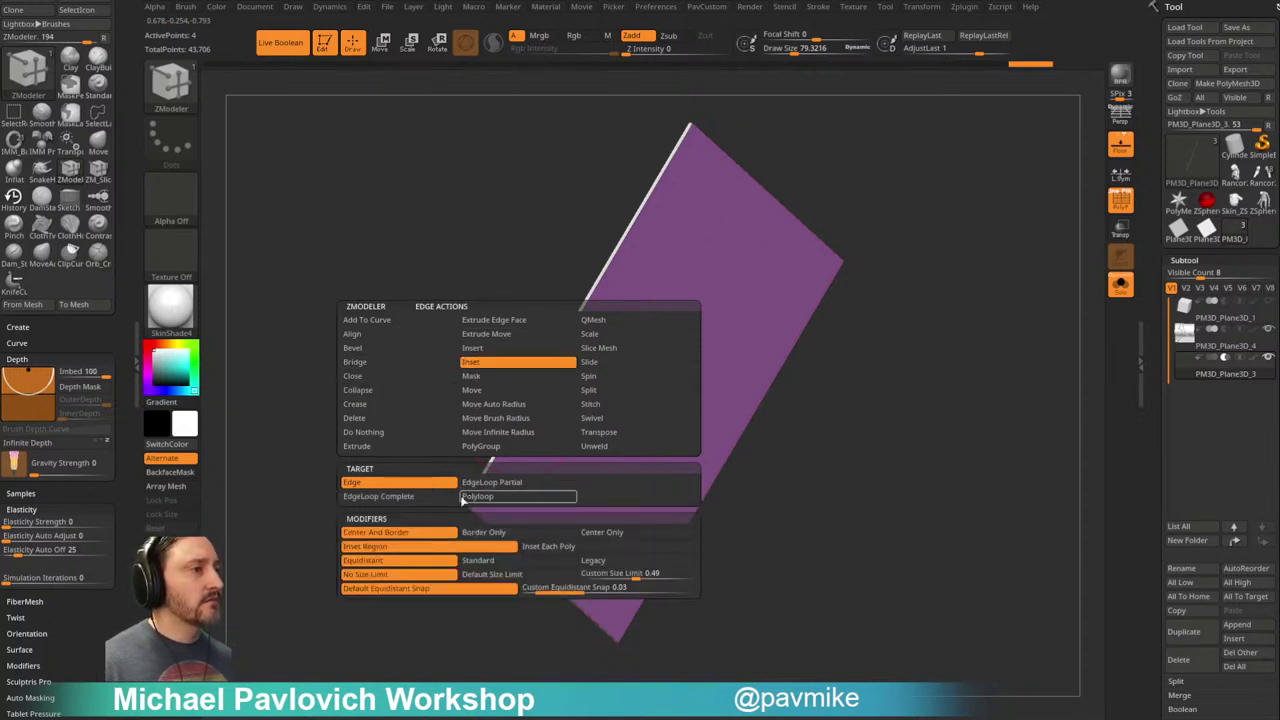
pyautogui.click(472, 348)
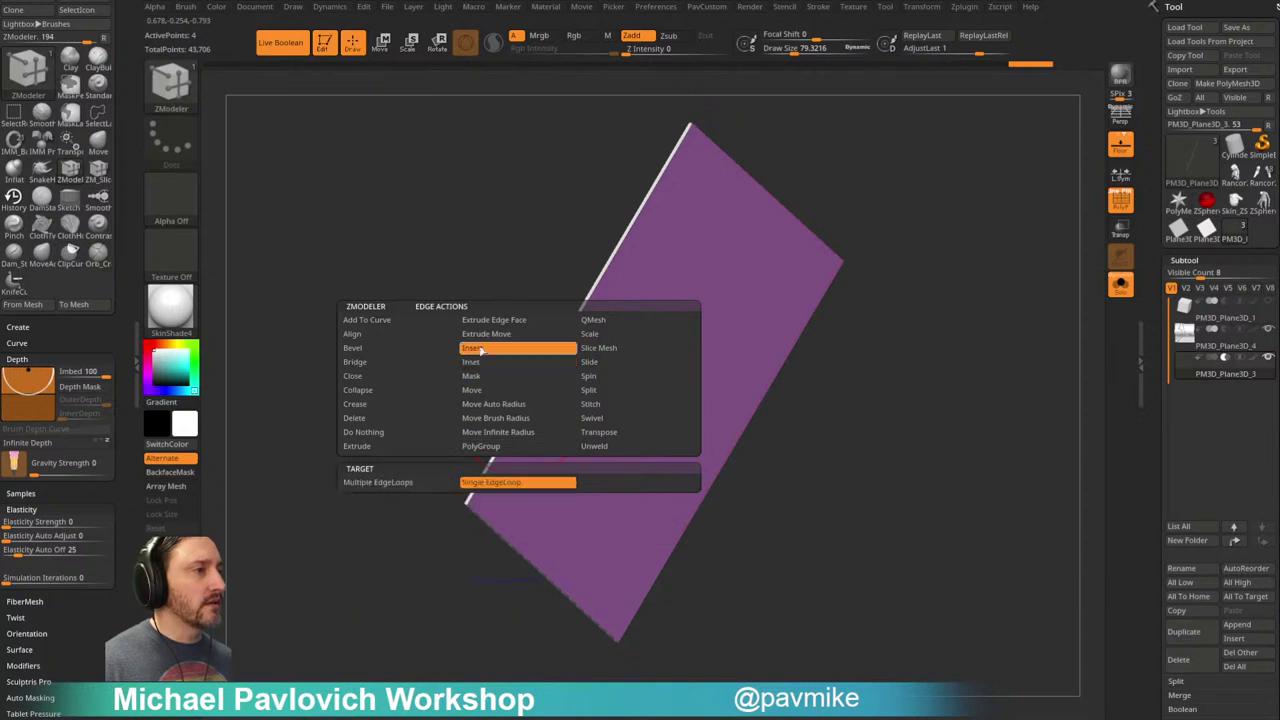
pyautogui.click(625, 238)
pyautogui.click(538, 383)
pyautogui.moveTo(702, 300); pyautogui.dragTo(890, 283, button='right')
pyautogui.moveTo(691, 300); pyautogui.dragTo(797, 300)
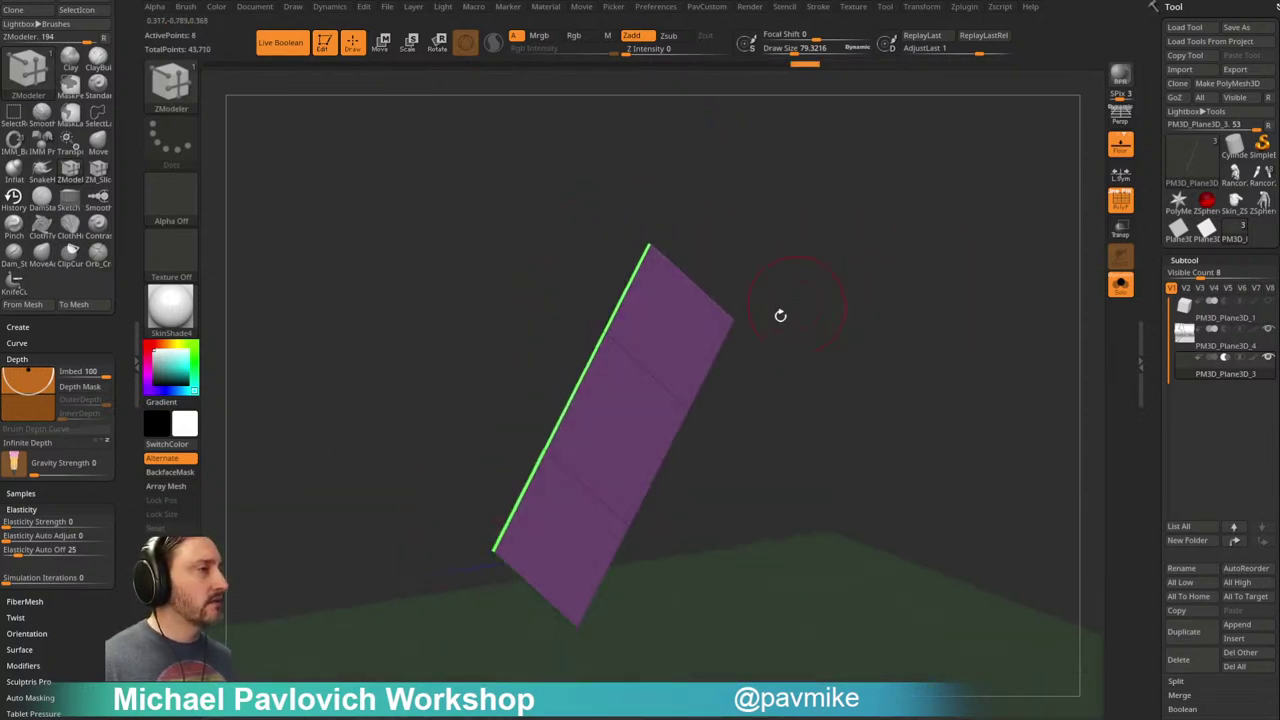
# Step: Bend the plane by moving its upper inserted edge with the ZModeler Transpose action, and show the slab again
pyautogui.press('w')
pyautogui.press('q')
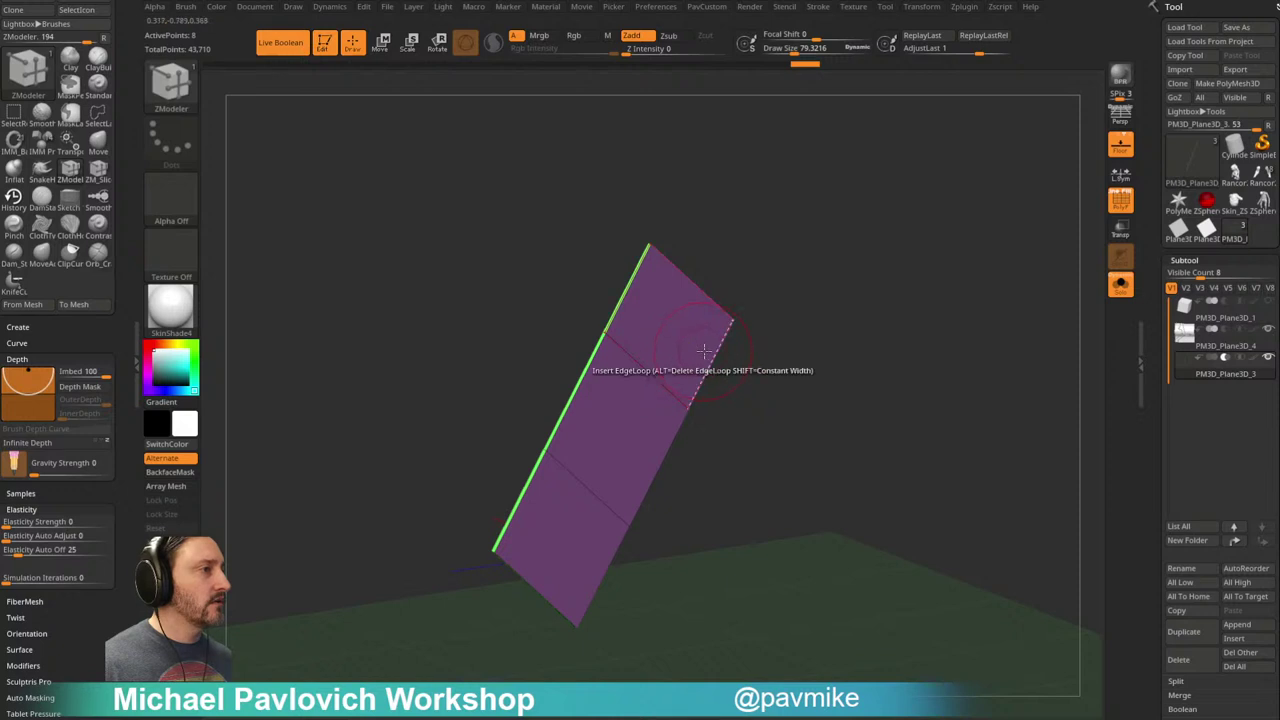
pyautogui.press('space')
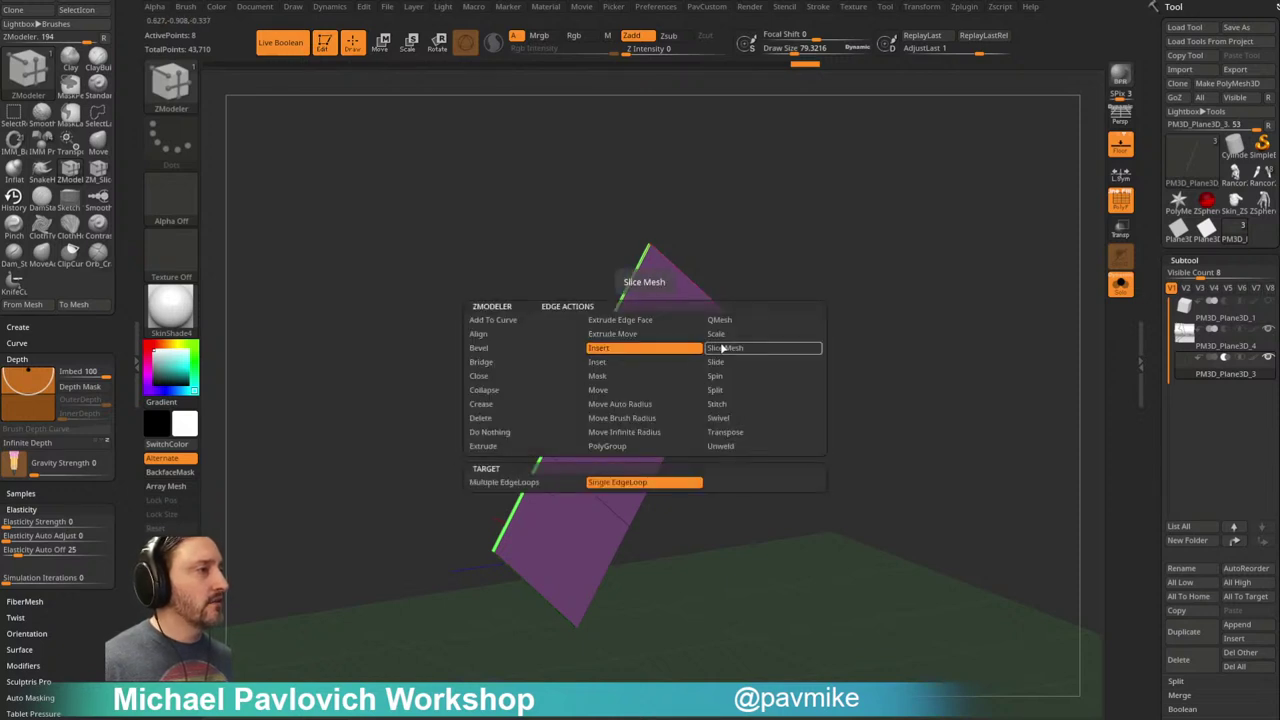
pyautogui.click(725, 432)
pyautogui.click(648, 375)
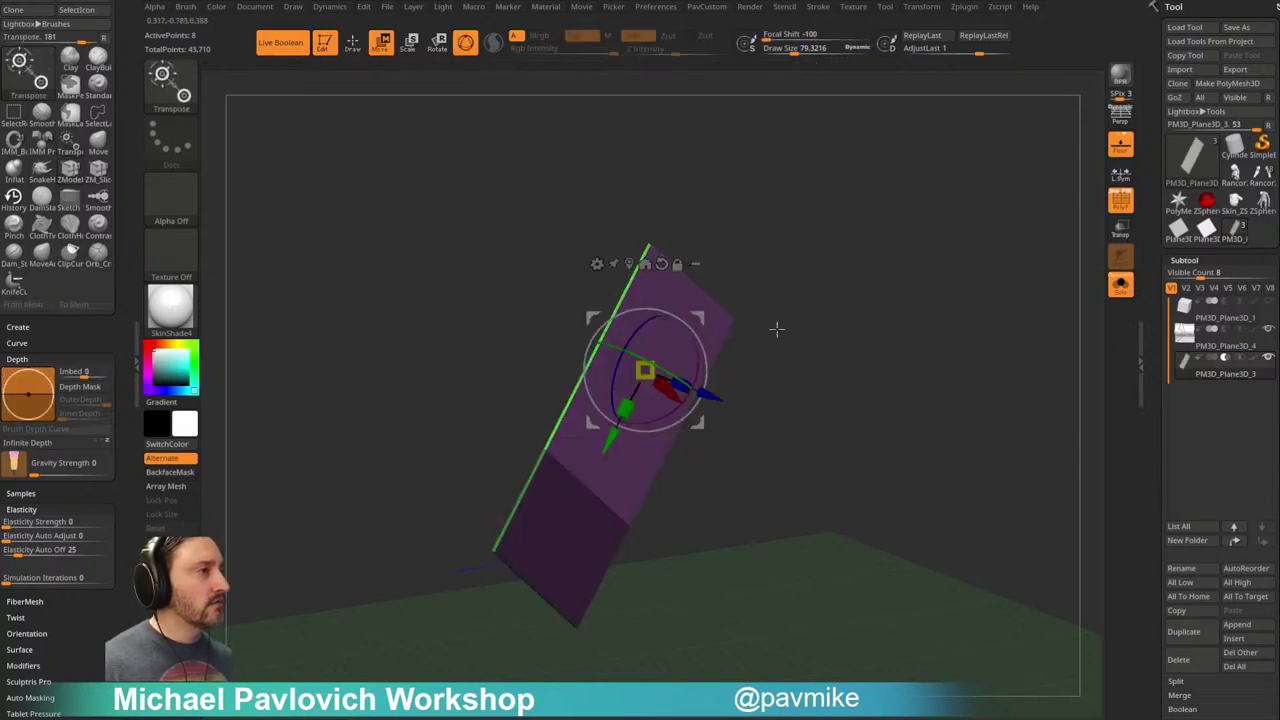
pyautogui.moveTo(710, 395); pyautogui.dragTo(748, 412)
pyautogui.click(1120, 287)
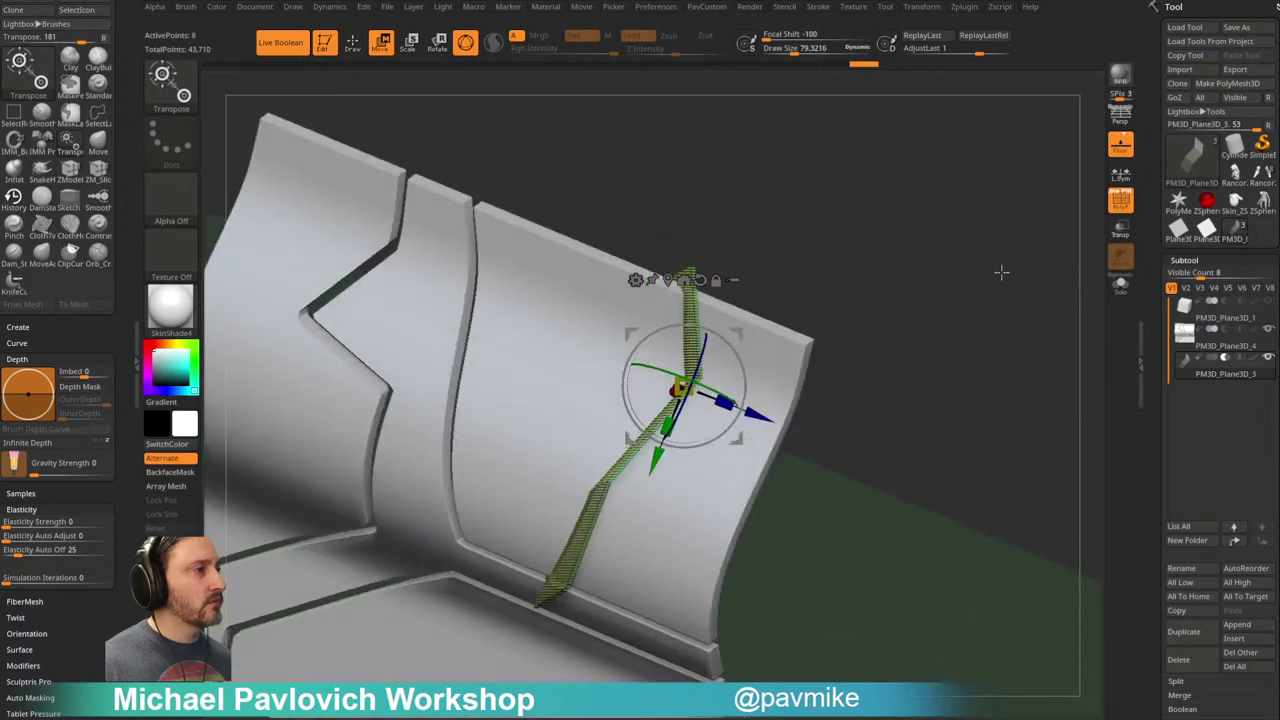
pyautogui.moveTo(1015, 261)
pyautogui.mouseDown()
pyautogui.moveTo(886, 334)
pyautogui.moveTo(926, 314)
pyautogui.mouseUp()
# Step: Isolate the plane and bevel its upper bend with the edge action Bevel, EdgeLoop Complete
pyautogui.press('q')
pyautogui.click(1120, 287)
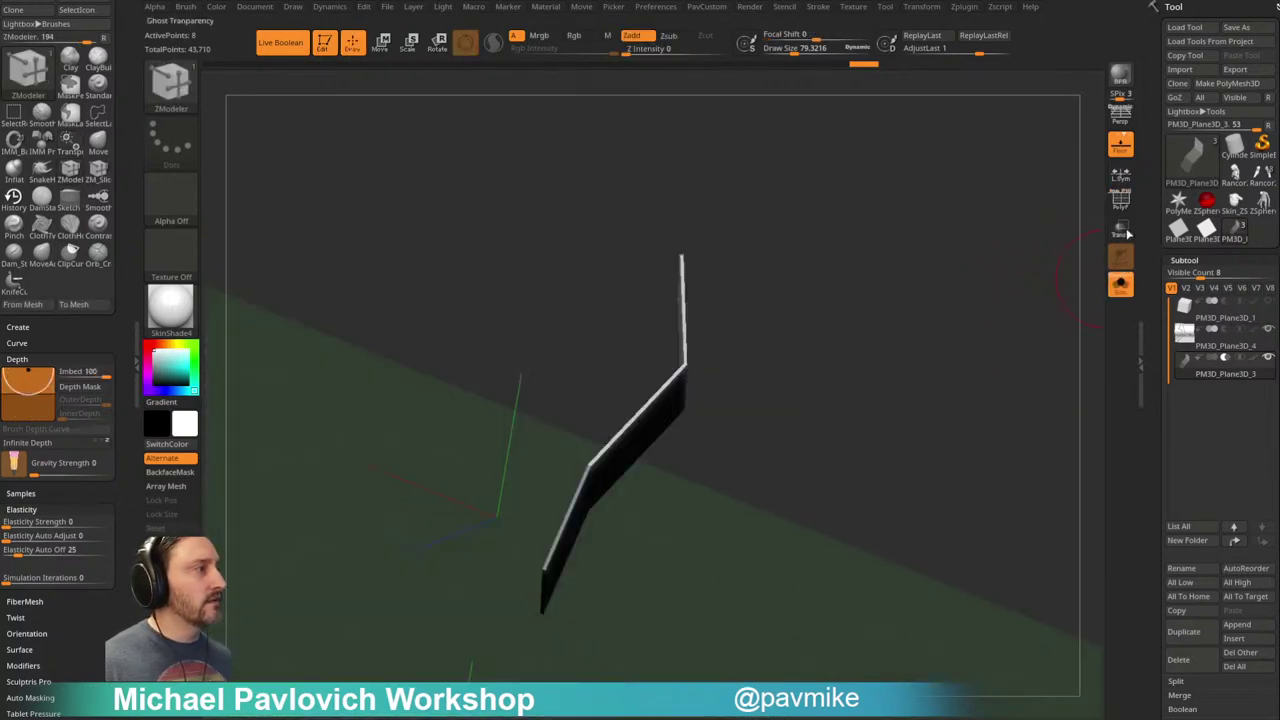
pyautogui.moveTo(1034, 257); pyautogui.dragTo(894, 294)
pyautogui.press('space')
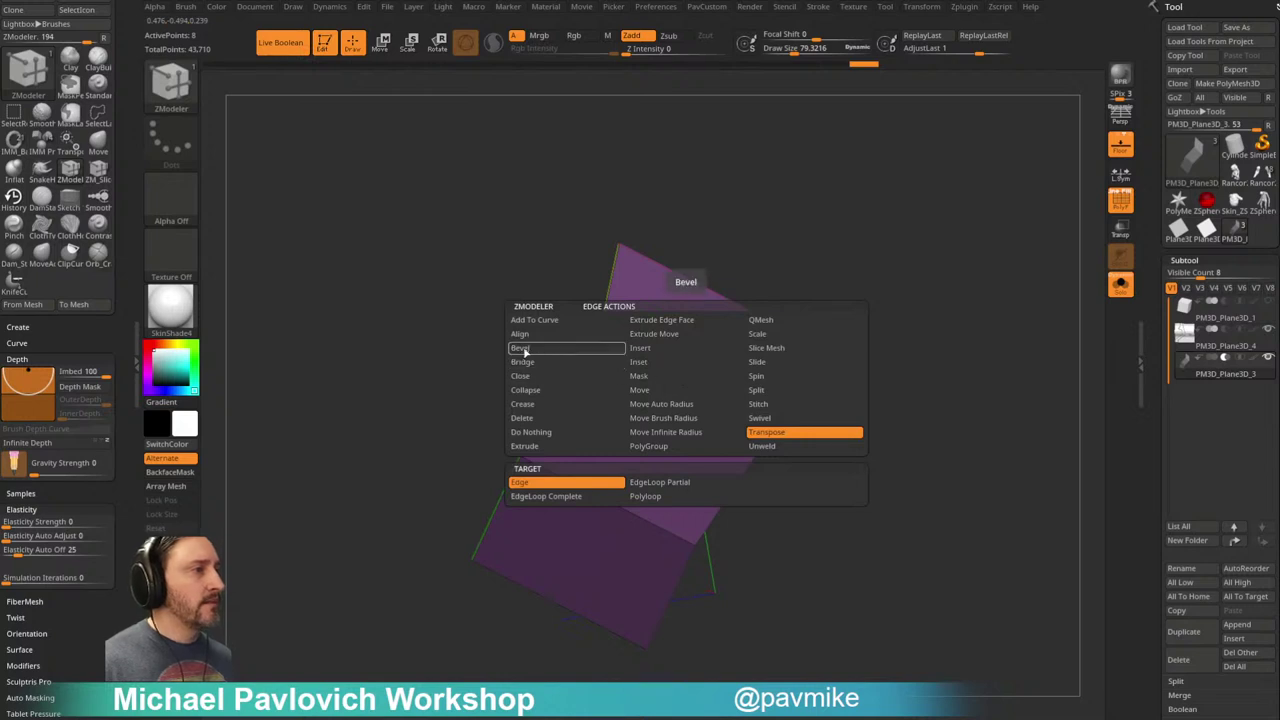
pyautogui.click(535, 352)
pyautogui.click(548, 524)
pyautogui.click(706, 384)
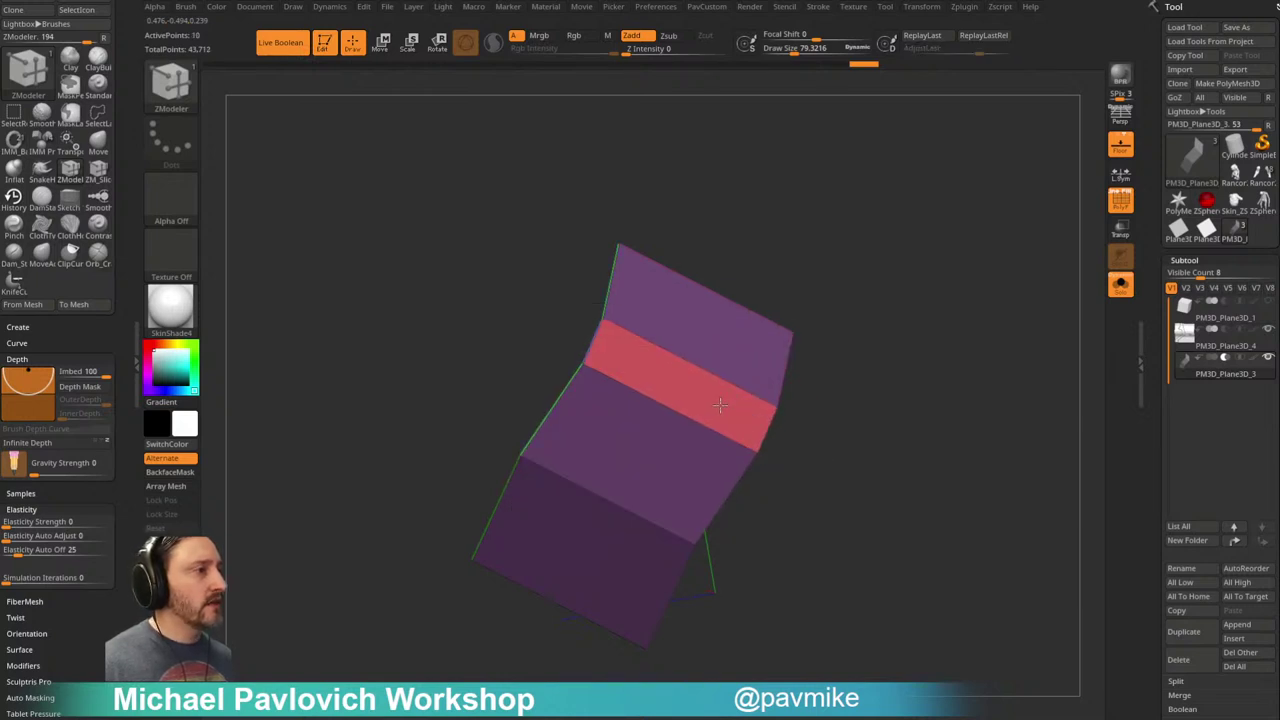
pyautogui.moveTo(883, 354); pyautogui.dragTo(903, 355)
# Step: Round the bevelled bend by inserting edge loops with the Insert action set to Multiple EdgeLoops
pyautogui.press('space')
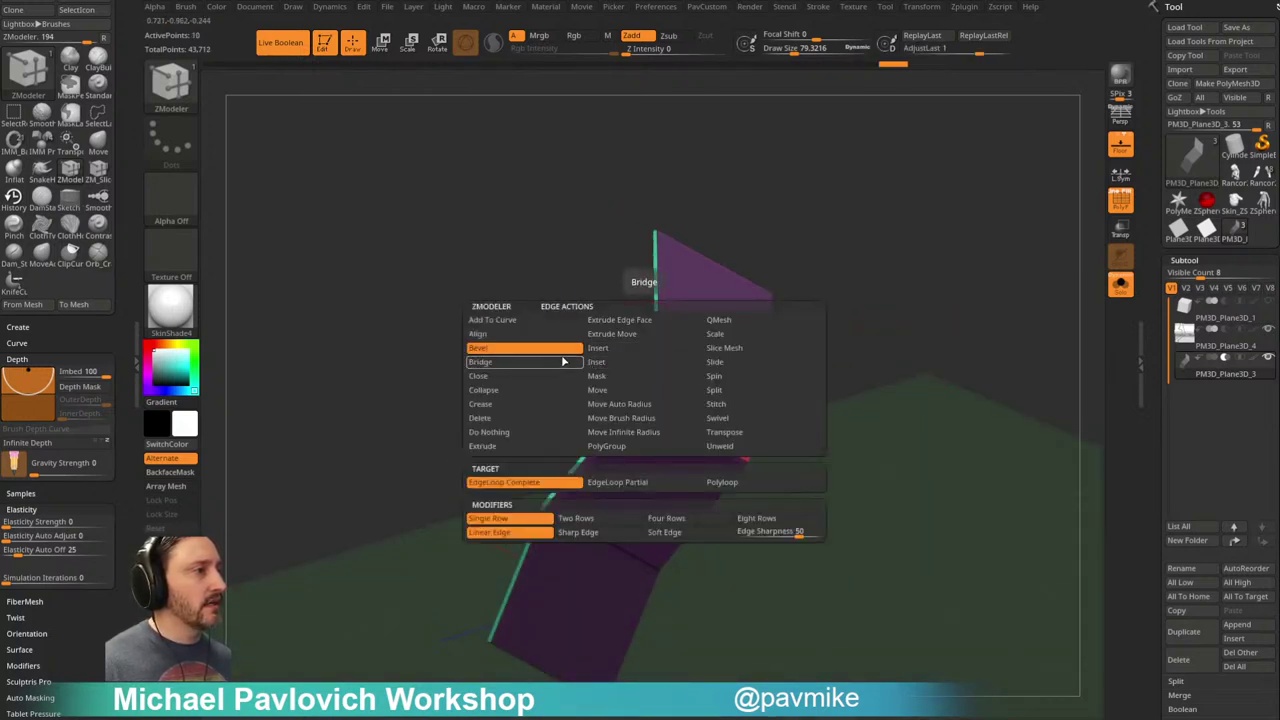
pyautogui.click(610, 348)
pyautogui.click(524, 482)
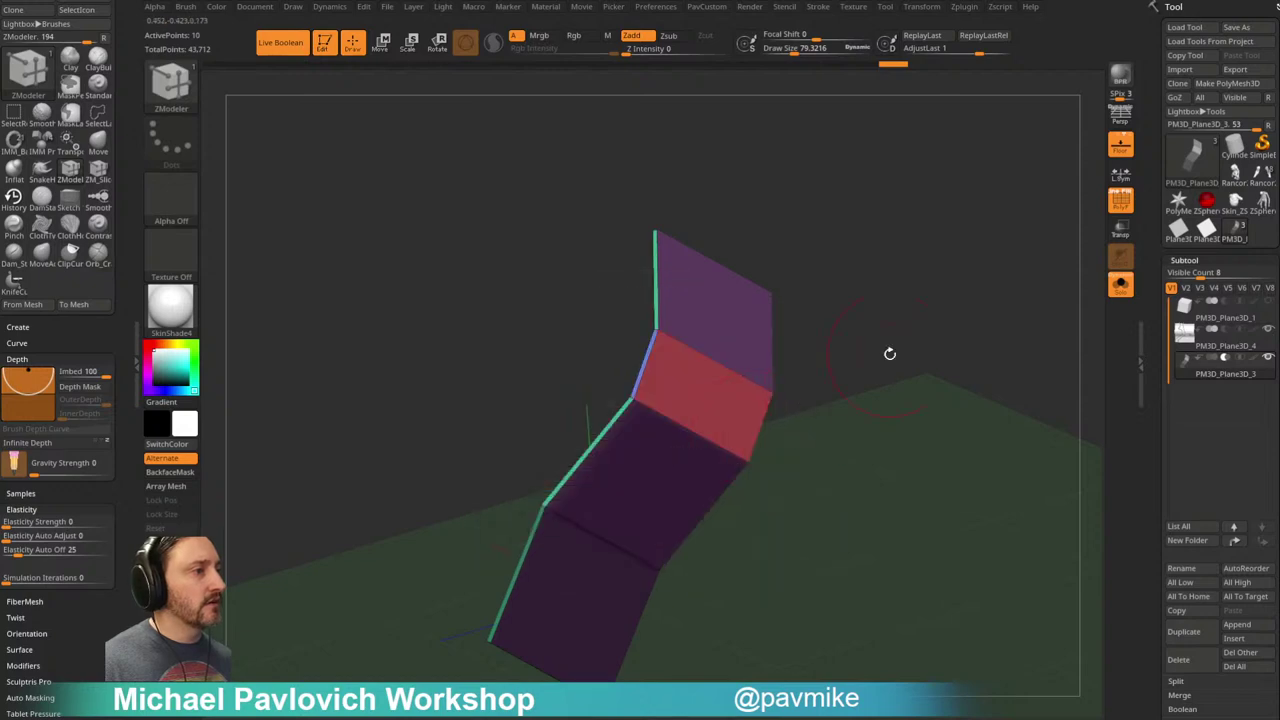
pyautogui.moveTo(860, 366); pyautogui.dragTo(928, 380)
pyautogui.click(688, 365)
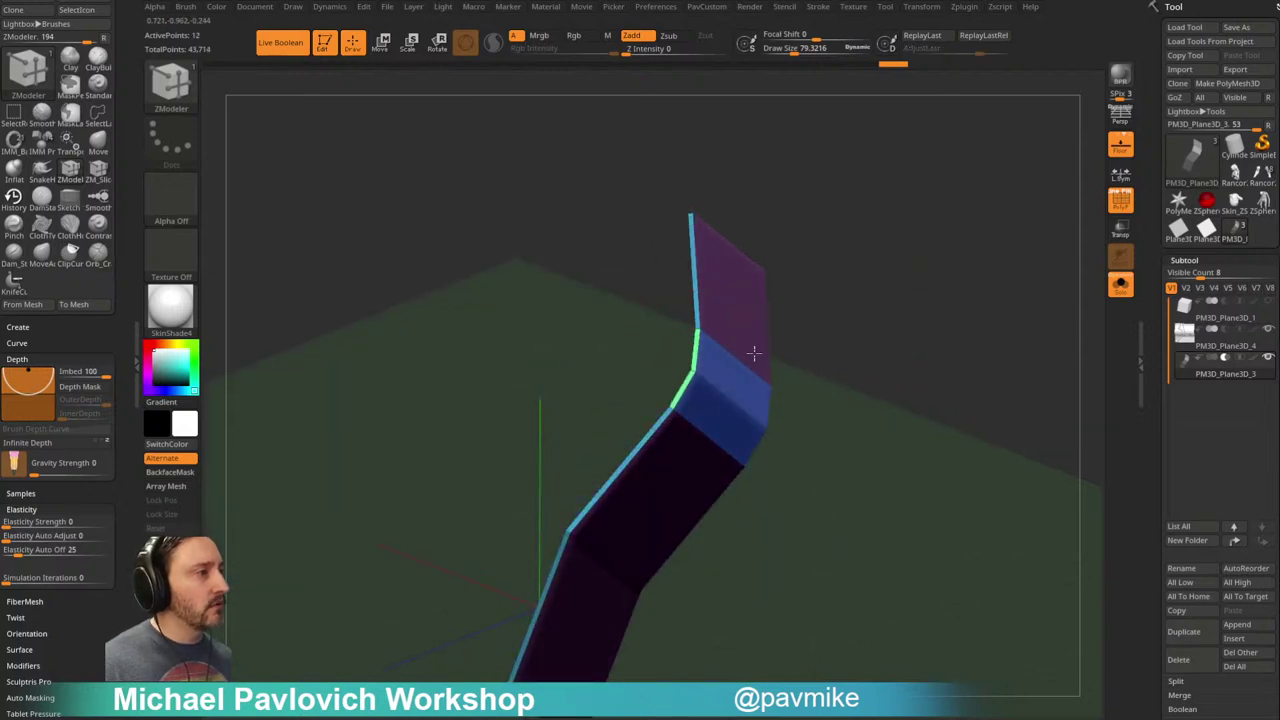
pyautogui.click(753, 355)
# Step: Bring back the slab and hide the wireframe to examine the rounded cut
pyautogui.moveTo(830, 335); pyautogui.dragTo(1020, 272)
pyautogui.click(1121, 288)
pyautogui.click(1120, 228)
pyautogui.click(1120, 201)
pyautogui.click(1121, 229)
pyautogui.moveTo(938, 294)
pyautogui.mouseDown()
pyautogui.moveTo(986, 286)
pyautogui.moveTo(930, 299)
pyautogui.mouseUp()
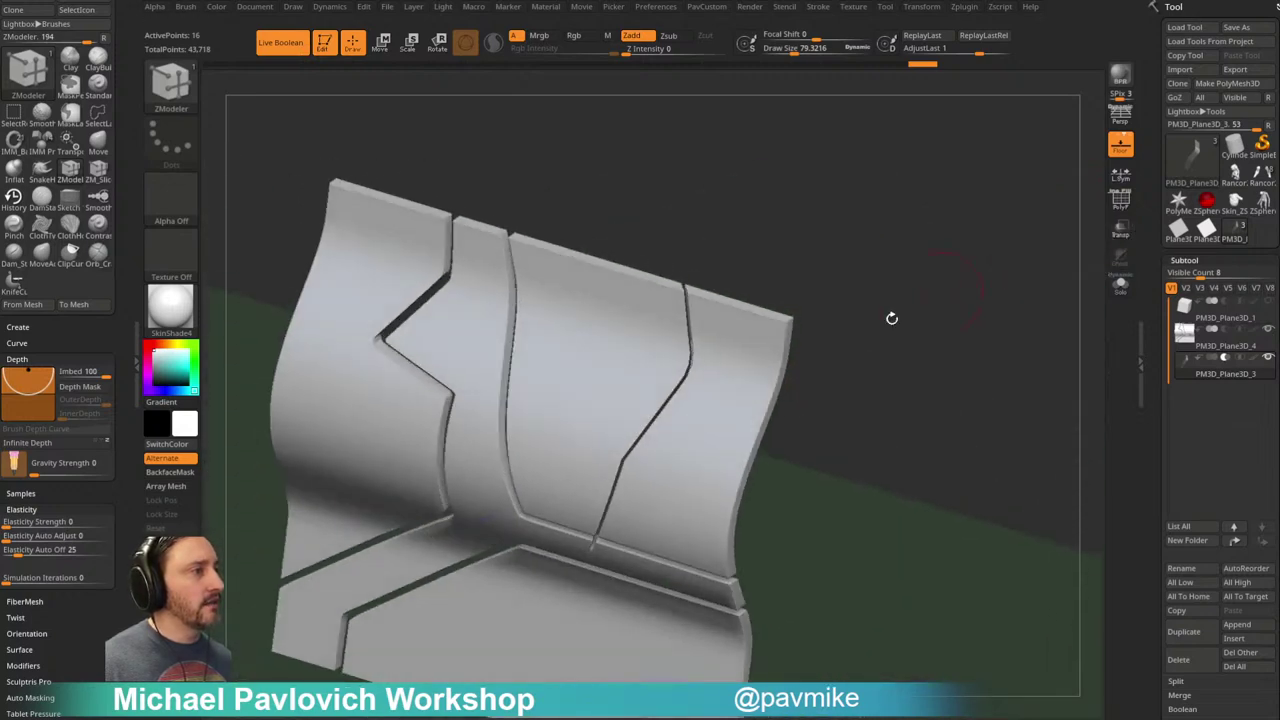
# Step: Try to reshape the cut's upper bend with the Move brush
pyautogui.press('b')
pyautogui.press('m')
pyautogui.press('v')
pyautogui.moveTo(694, 354)
pyautogui.mouseDown()
pyautogui.moveTo(674, 343)
pyautogui.moveTo(724, 346)
pyautogui.moveTo(710, 350)
pyautogui.mouseUp()
pyautogui.hotkey('ctrl', 'z')
pyautogui.moveTo(868, 329)
pyautogui.mouseDown()
pyautogui.moveTo(897, 311)
pyautogui.moveTo(854, 329)
pyautogui.moveTo(909, 354)
pyautogui.moveTo(960, 320)
pyautogui.mouseUp()
pyautogui.press('[')
pyautogui.press('[')
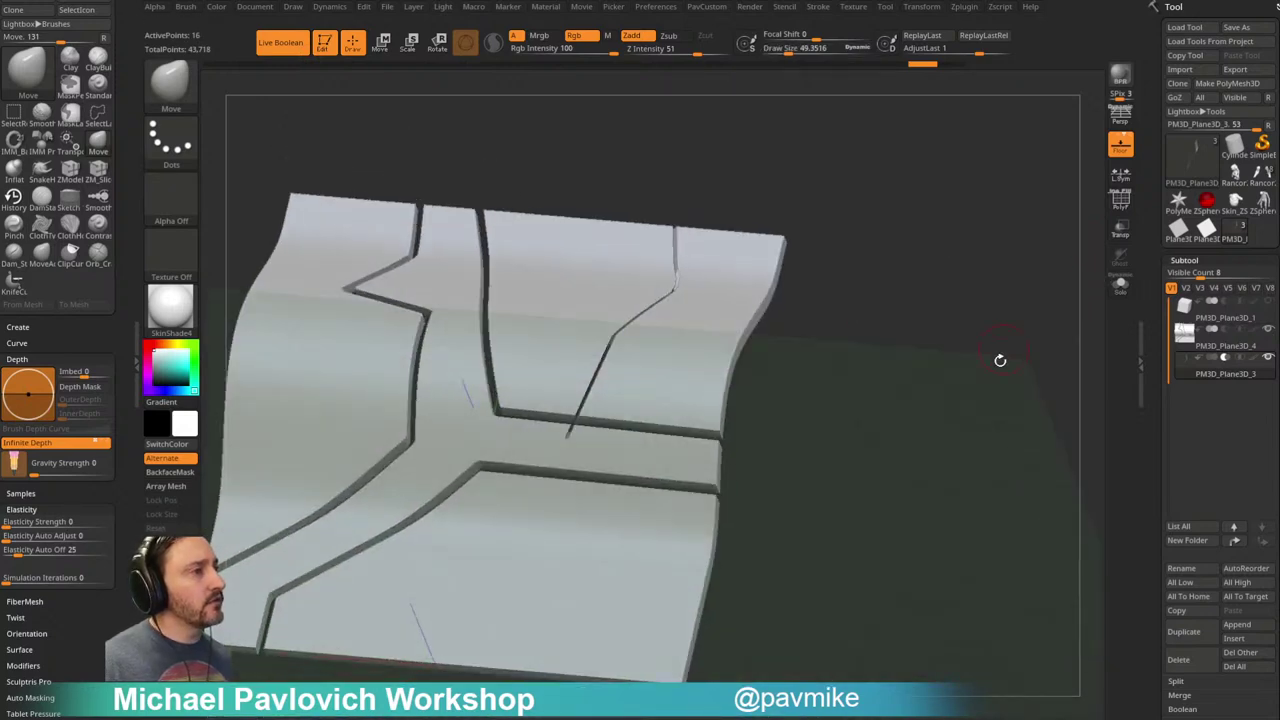
# Step: Isolate the plane with its polygroups shown and return to the ZModeler brush
pyautogui.moveTo(1002, 358); pyautogui.dragTo(1018, 330)
pyautogui.click(1118, 287)
pyautogui.click(1120, 202)
pyautogui.moveTo(1028, 256); pyautogui.dragTo(977, 290)
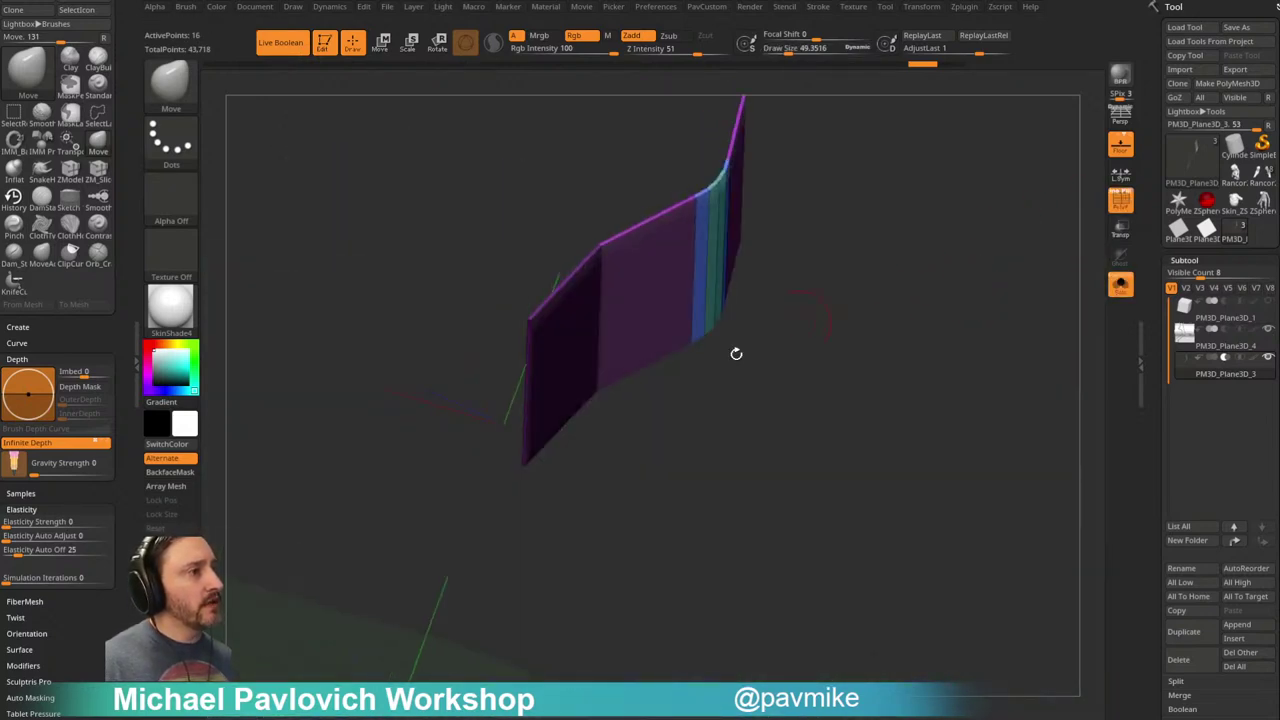
pyautogui.press('b')
pyautogui.press('z')
pyautogui.press('m')
# Step: Extrude the plane's lower end edge repeatedly with the Edge/EdgeLoop target, extending the plane in a zigzag
pyautogui.press('space')
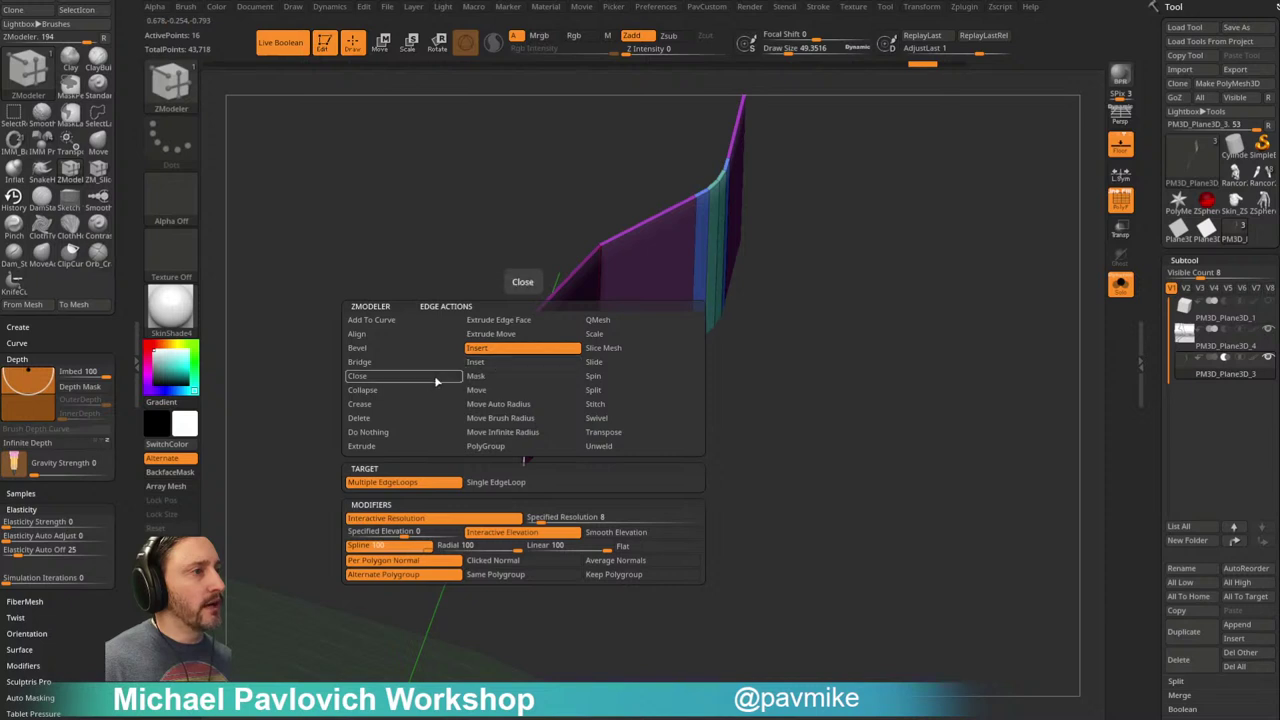
pyautogui.click(361, 446)
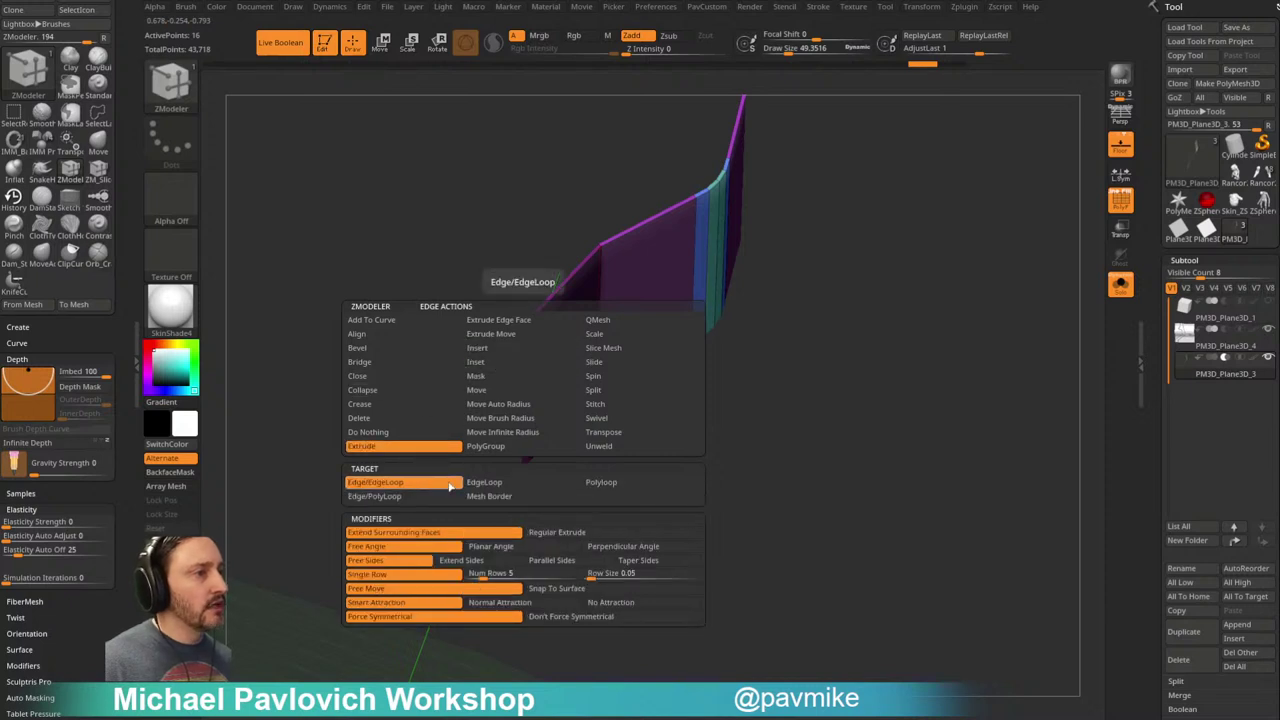
pyautogui.click(450, 486)
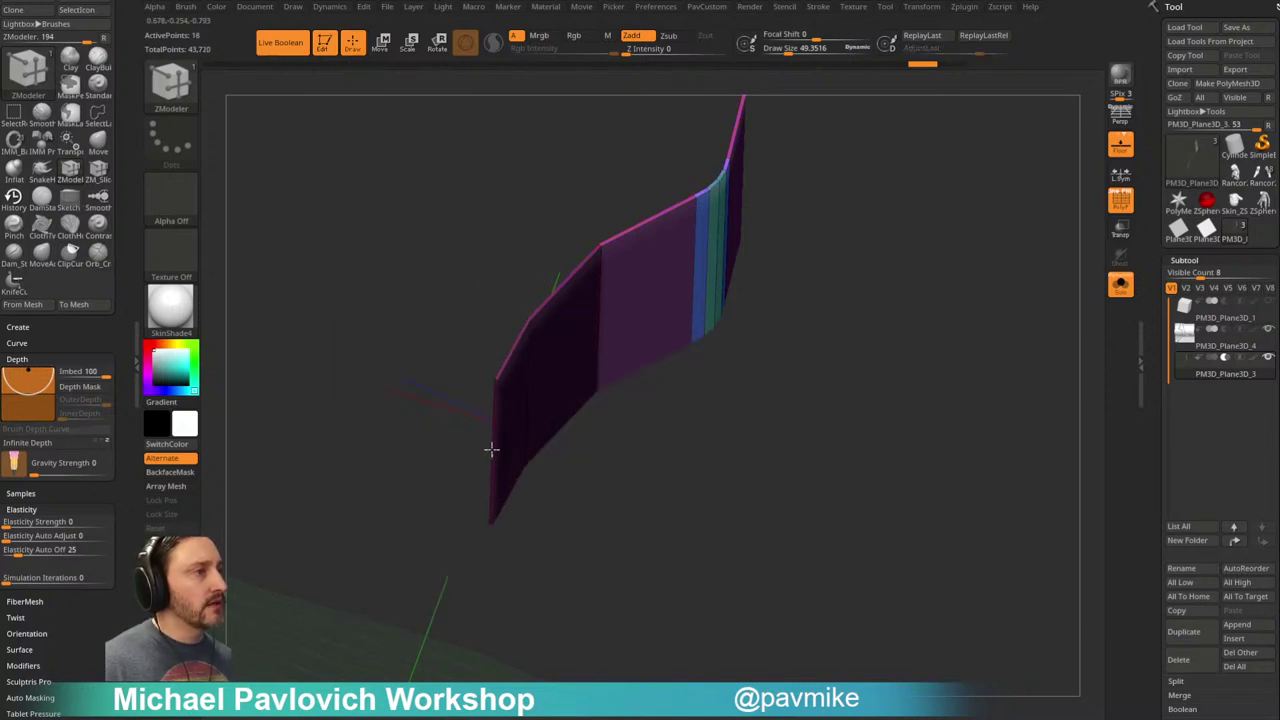
pyautogui.moveTo(489, 451); pyautogui.dragTo(432, 468)
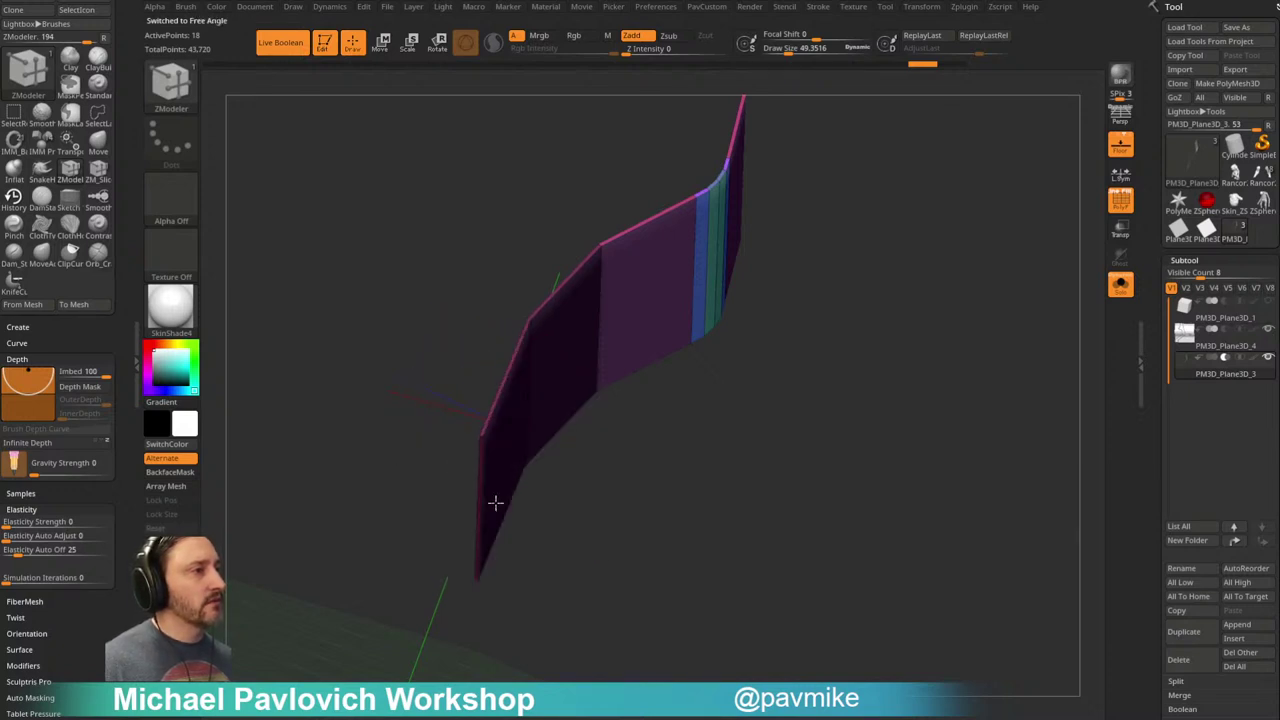
pyautogui.moveTo(508, 479); pyautogui.dragTo(440, 512)
pyautogui.moveTo(524, 565); pyautogui.dragTo(414, 623)
# Step: Show the slab together with the extended plane and turn off the wireframe display
pyautogui.moveTo(440, 620); pyautogui.dragTo(566, 543, button='right')
pyautogui.moveTo(565, 541); pyautogui.dragTo(885, 365)
pyautogui.click(1115, 296)
pyautogui.click(1117, 204)
pyautogui.moveTo(971, 269); pyautogui.dragTo(889, 289)
# Step: Try to shift the subtracting plane relative to the slab with the gizmo
pyautogui.press('w')
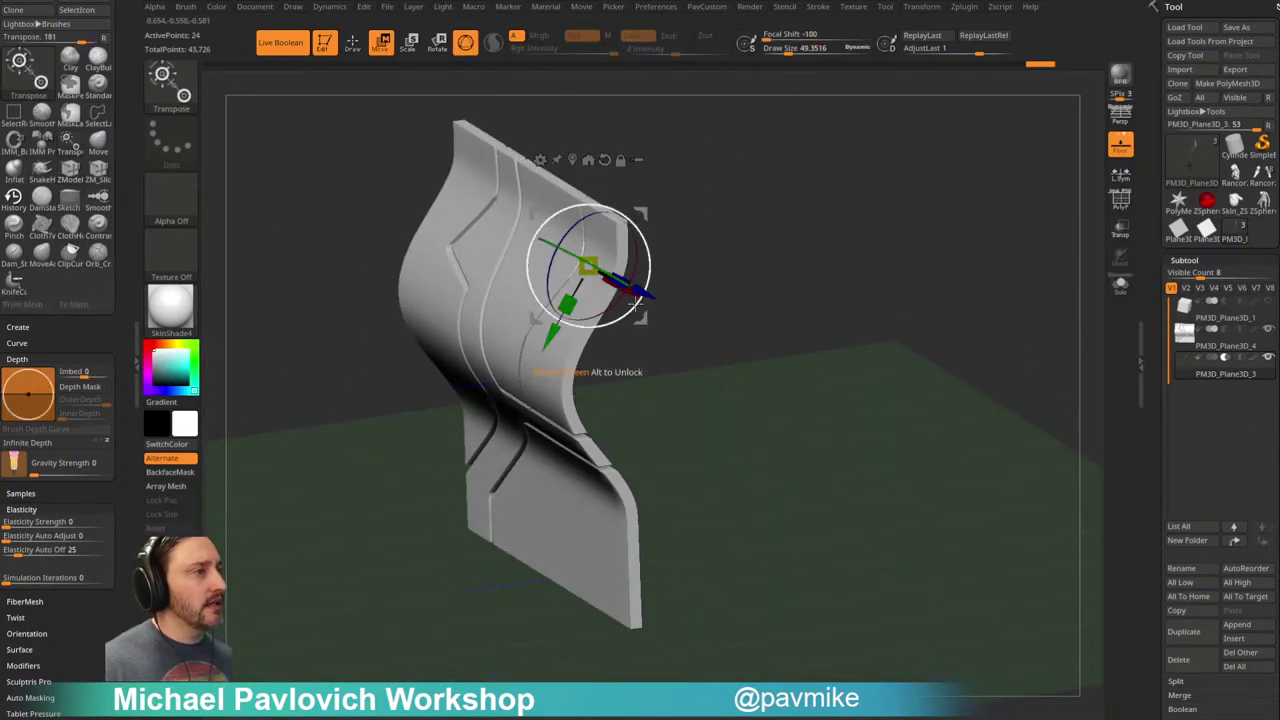
pyautogui.moveTo(660, 311); pyautogui.dragTo(698, 331)
pyautogui.hotkey('ctrl', 'z')
pyautogui.keyDown('shift'); pyautogui.moveTo(743, 294); pyautogui.dragTo(705, 264); pyautogui.keyUp('shift')
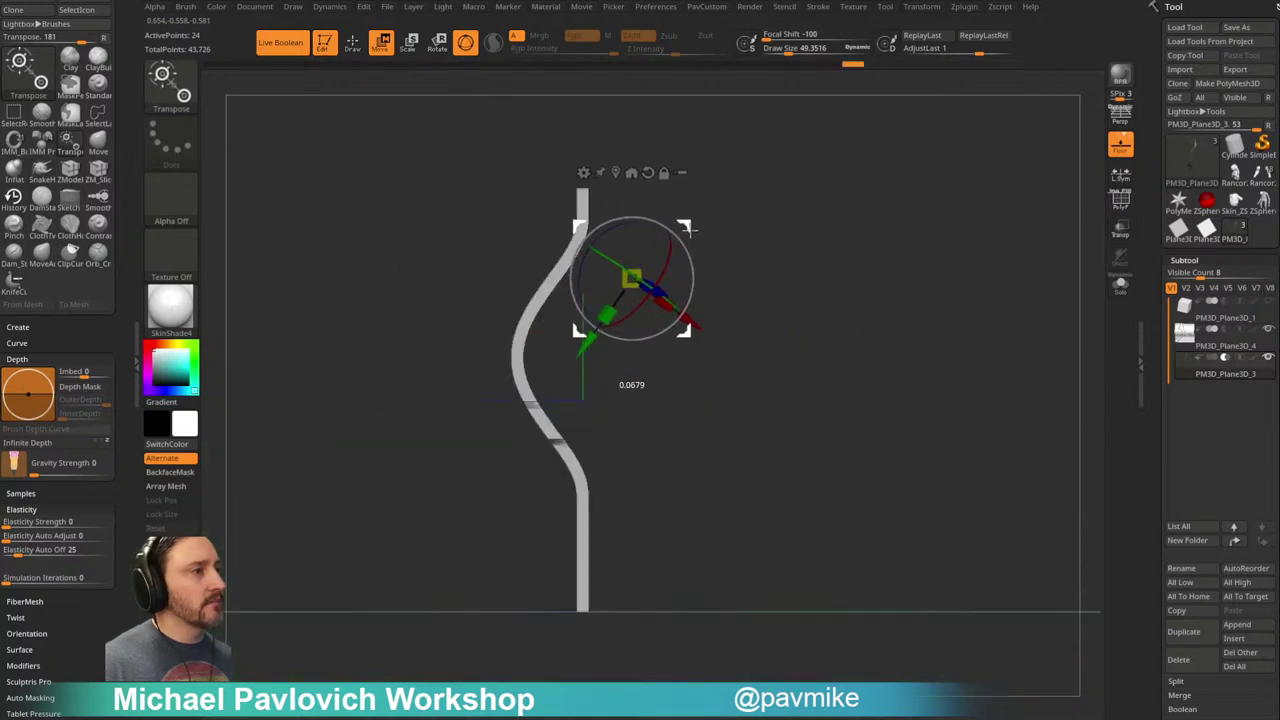
pyautogui.press('q')
# Step: Adjust the plane's placement against the slab's side profile so that the cut runs down the slab, and hide the wireframe
pyautogui.moveTo(726, 211); pyautogui.dragTo(793, 238)
pyautogui.click(1121, 287)
pyautogui.click(1121, 201)
pyautogui.moveTo(1026, 240); pyautogui.dragTo(993, 202)
pyautogui.click(1122, 283)
pyautogui.keyDown('ctrl'); pyautogui.moveTo(1010, 245); pyautogui.dragTo(935, 212); pyautogui.keyUp('ctrl')
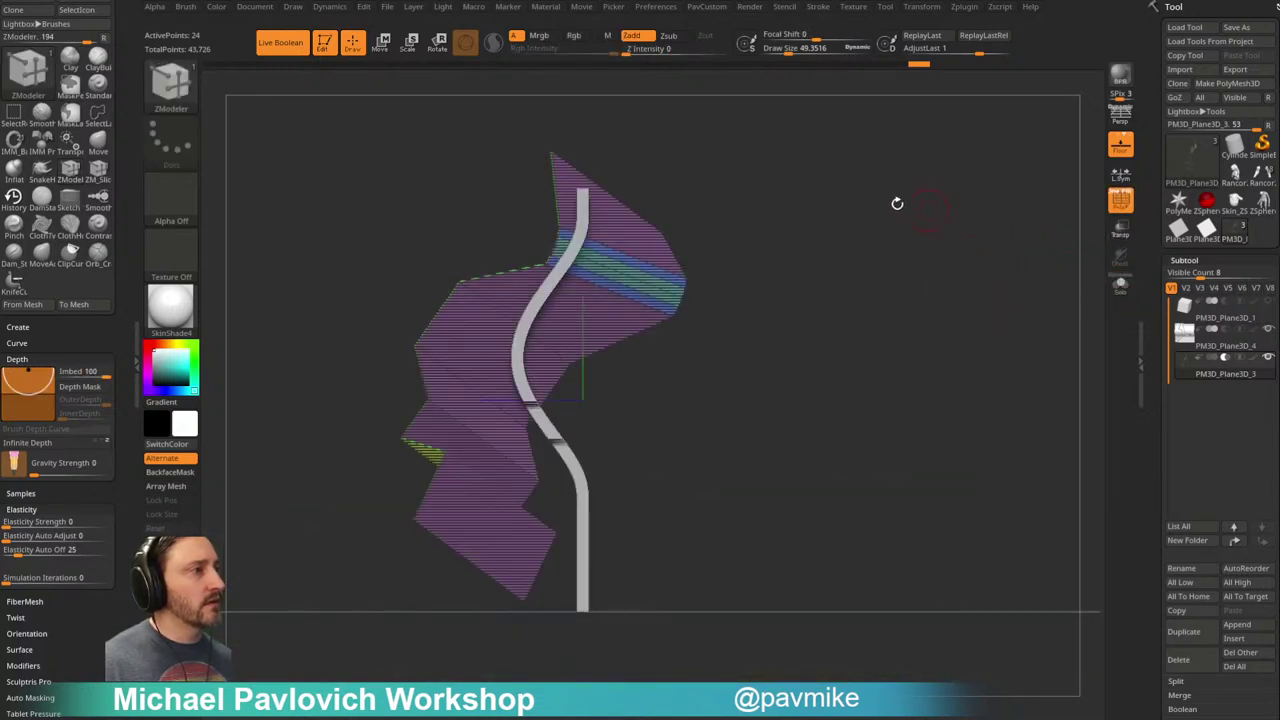
pyautogui.press('w')
pyautogui.moveTo(679, 254); pyautogui.dragTo(641, 204)
pyautogui.press('q')
pyautogui.moveTo(804, 226)
pyautogui.mouseDown()
pyautogui.moveTo(865, 236)
pyautogui.moveTo(923, 206)
pyautogui.mouseUp()
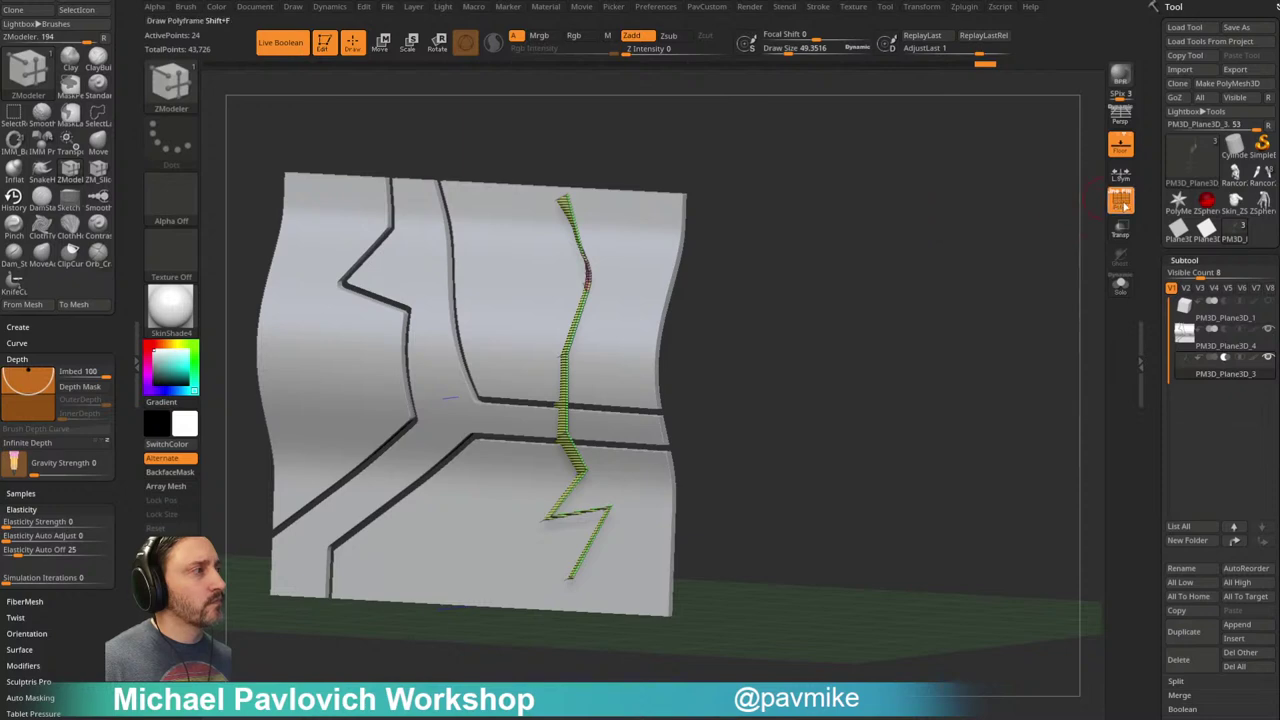
pyautogui.click(1121, 200)
pyautogui.moveTo(1033, 240)
pyautogui.mouseDown()
pyautogui.moveTo(1006, 257)
pyautogui.moveTo(1037, 254)
pyautogui.moveTo(1019, 268)
pyautogui.moveTo(737, 294)
pyautogui.moveTo(744, 278)
pyautogui.mouseUp()
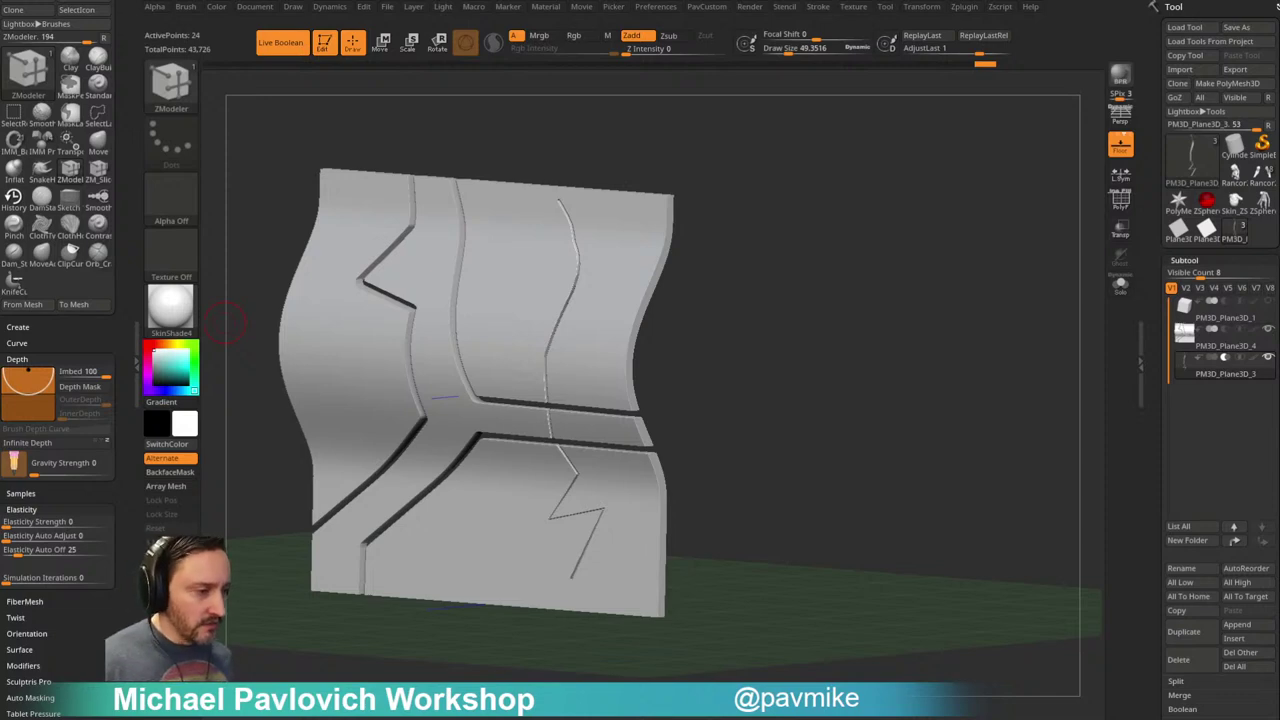
# Step: Switch to the YouTube video on hard surface with ZBrush 4R8 and find the box panel example at 18:05
pyautogui.moveTo(568, 719); pyautogui.dragTo(568, 108)
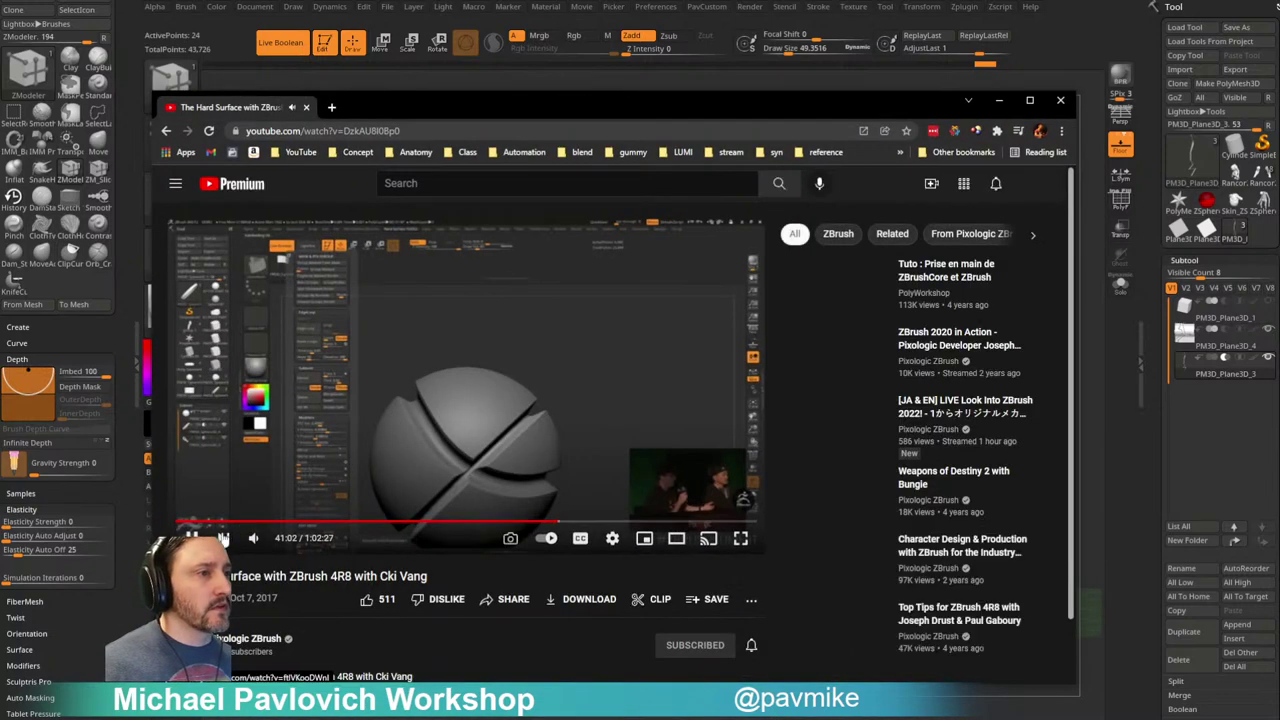
pyautogui.click(323, 522)
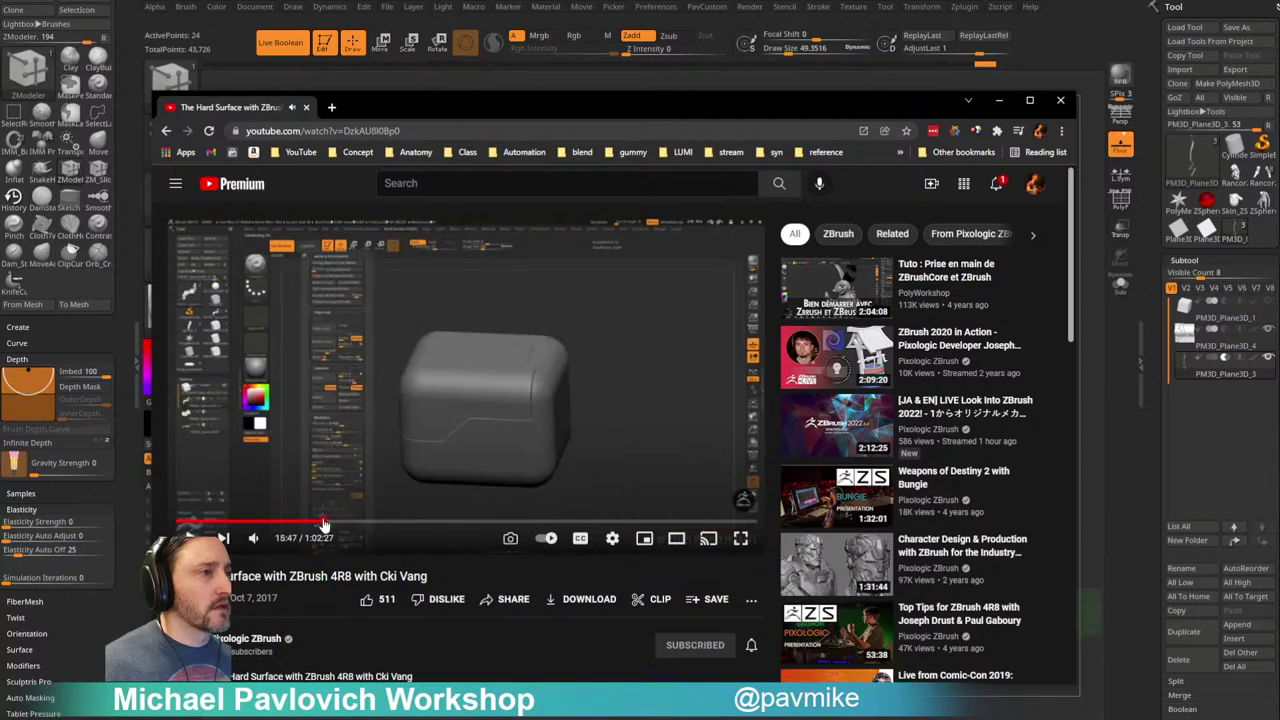
pyautogui.click(329, 522)
pyautogui.click(342, 522)
pyautogui.click(353, 522)
pyautogui.moveTo(353, 522); pyautogui.dragTo(343, 522)
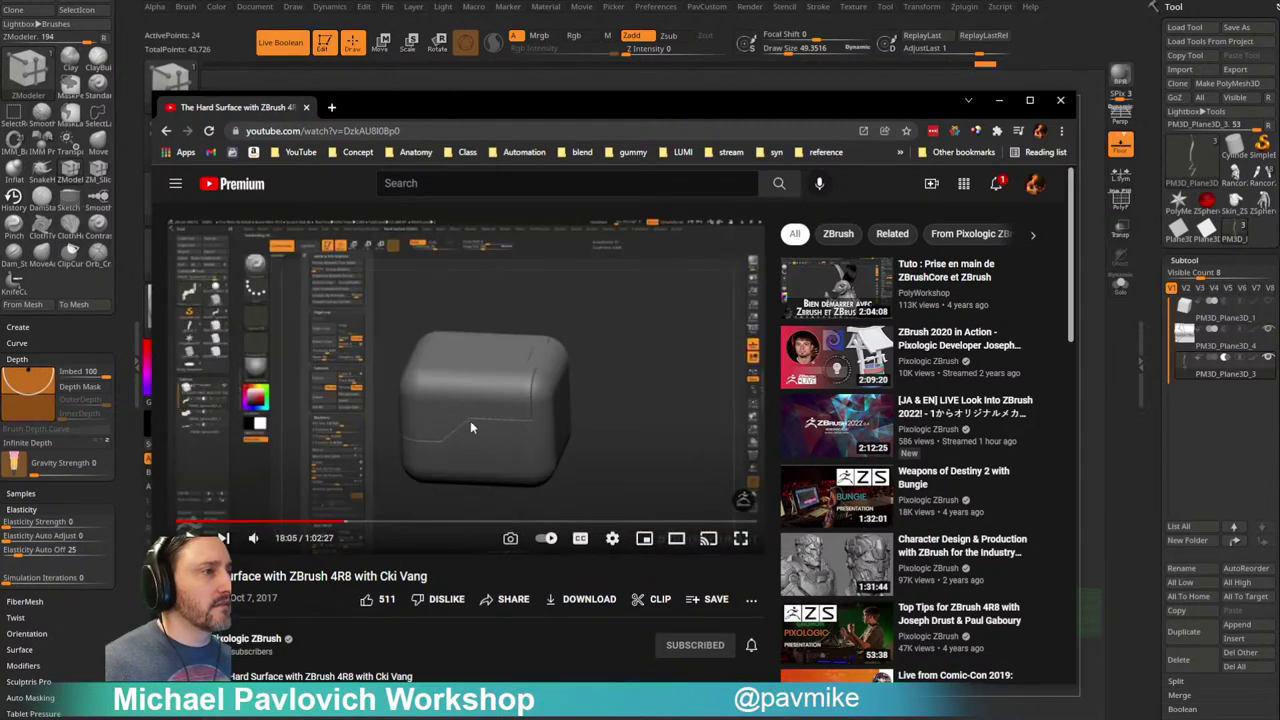
# Step: Select the video's web address and return to ZBrush
pyautogui.hotkey('ctrl', 'l')
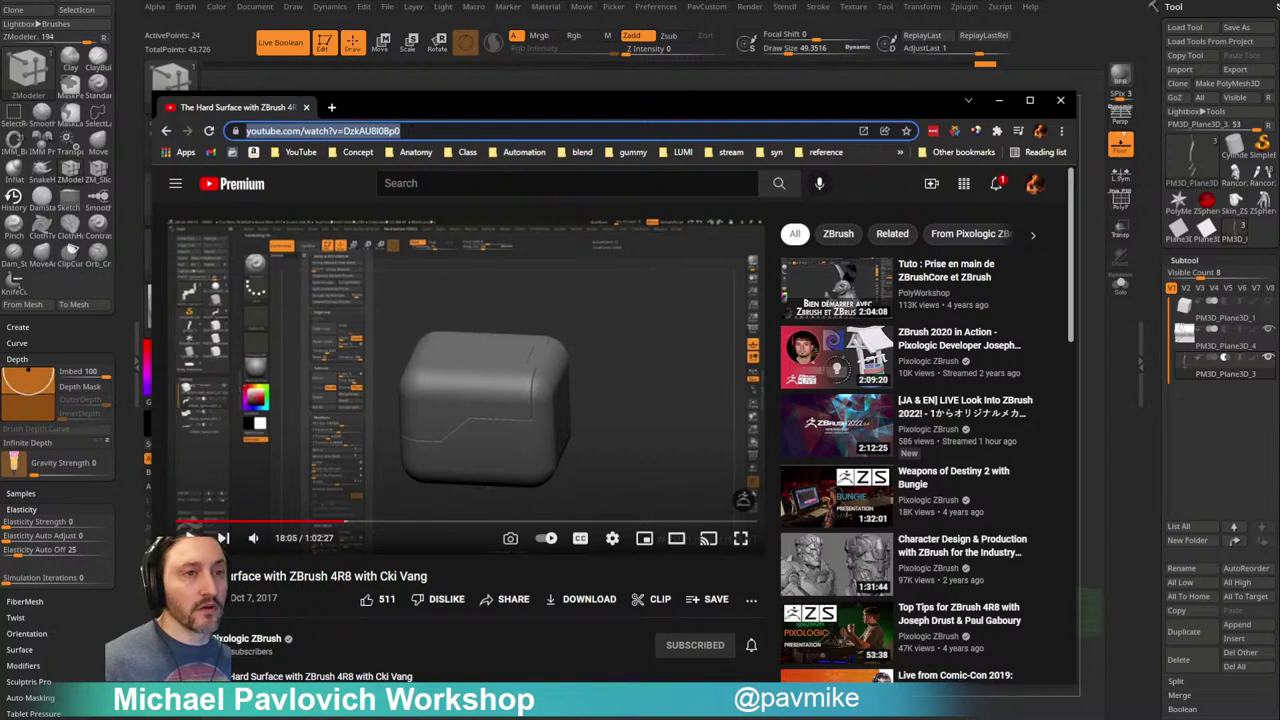
pyautogui.hotkey('alt', 'Tab')
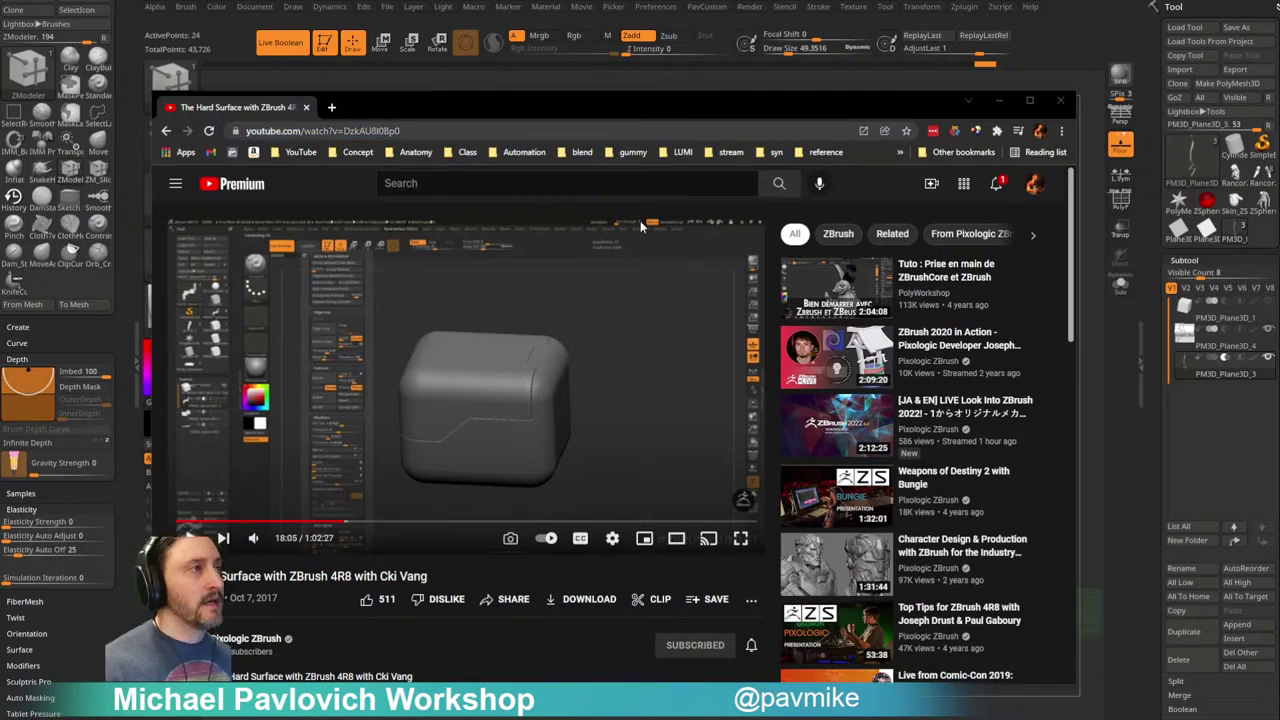
pyautogui.moveTo(628, 104); pyautogui.dragTo(660, 719)
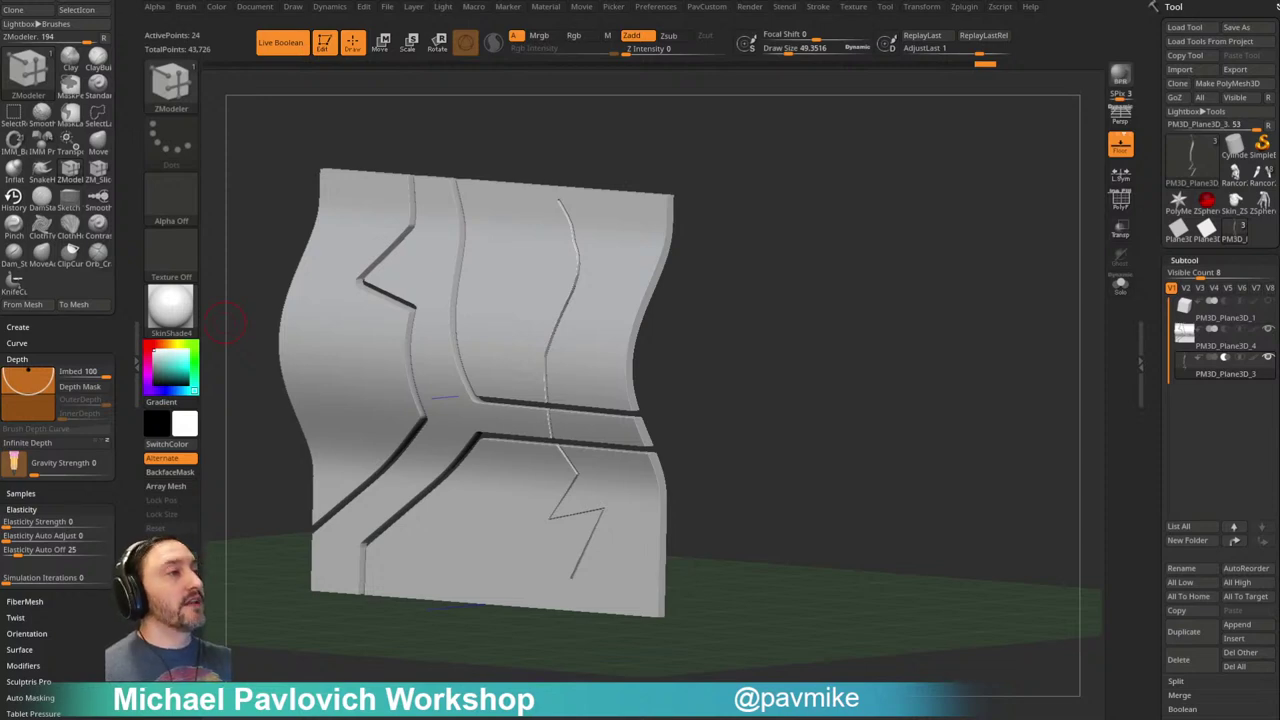
pyautogui.moveTo(862, 372)
pyautogui.mouseDown()
pyautogui.moveTo(912, 330)
pyautogui.moveTo(841, 375)
pyautogui.moveTo(866, 354)
pyautogui.moveTo(823, 329)
pyautogui.moveTo(846, 353)
pyautogui.mouseUp()
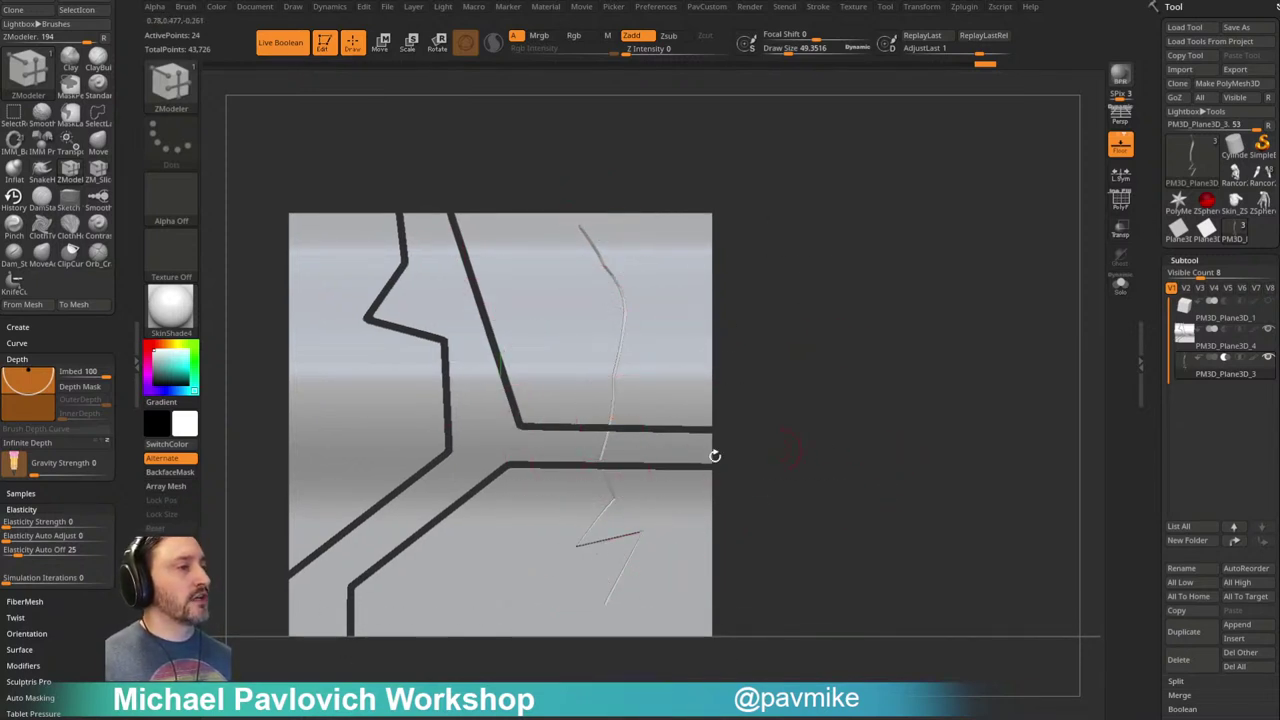
pyautogui.moveTo(580, 380); pyautogui.dragTo(509, 560)
pyautogui.keyDown('shift'); pyautogui.moveTo(853, 242); pyautogui.dragTo(763, 374); pyautogui.keyUp('shift')
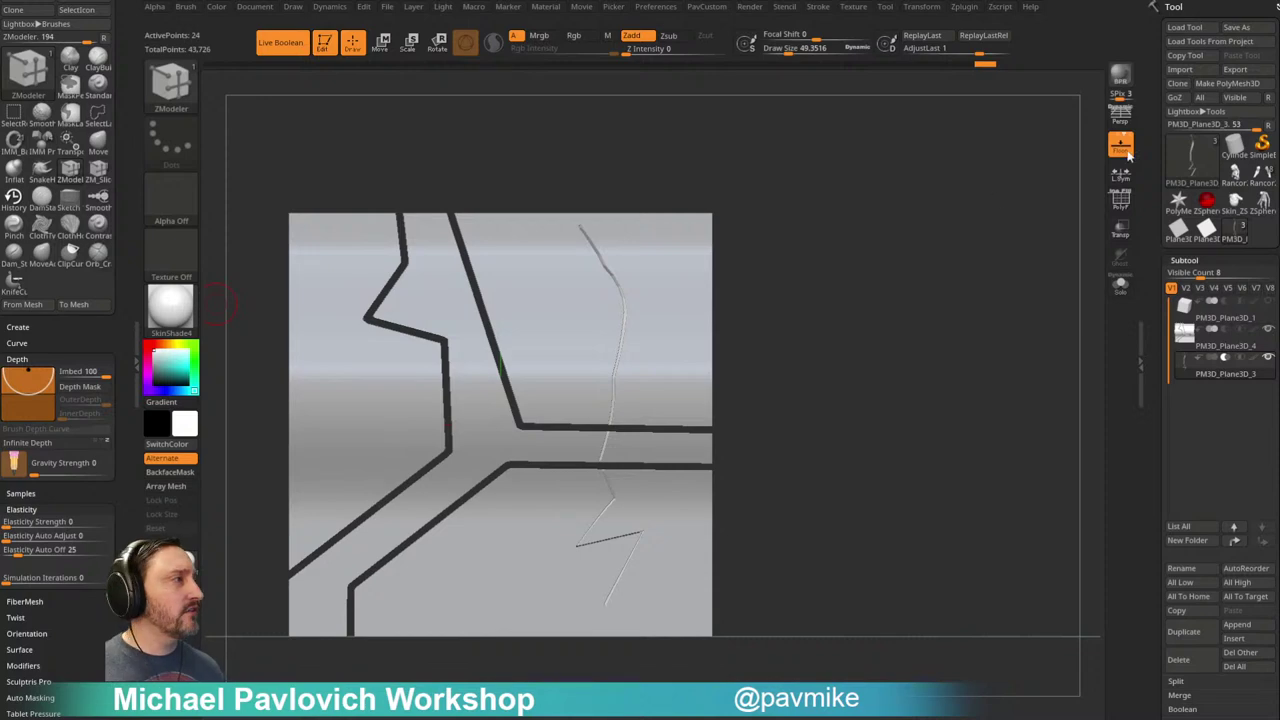
# Step: Switch to the Rancor27_09 creature tool and change the material to StartupMaterial
pyautogui.click(1244, 211)
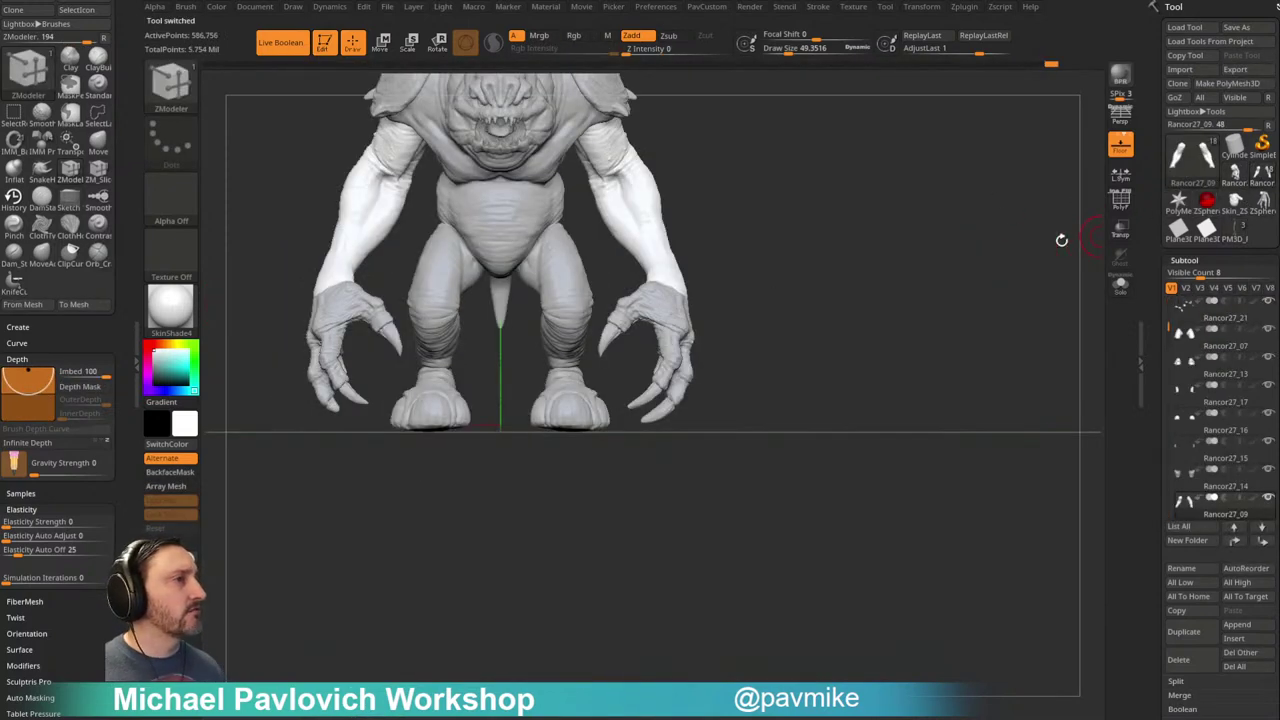
pyautogui.click(178, 314)
pyautogui.click(243, 328)
pyautogui.moveTo(790, 125)
pyautogui.keyDown('alt'); pyautogui.mouseDown()
pyautogui.moveTo(814, 271)
pyautogui.moveTo(837, 314)
pyautogui.moveTo(786, 271)
pyautogui.moveTo(863, 303)
pyautogui.moveTo(855, 288)
pyautogui.mouseUp(); pyautogui.keyUp('alt')
# Step: Make the creature's foot subtool (Rancor27_13) active and rebuild its mesh with DynaMesh
pyautogui.hotkey('ctrl', 'shift')
pyautogui.keyDown('ctrl'); pyautogui.keyDown('shift'); pyautogui.click(168, 82); pyautogui.keyUp('shift'); pyautogui.keyUp('ctrl')
pyautogui.keyDown('ctrl'); pyautogui.keyDown('shift'); pyautogui.click(423, 152); pyautogui.keyUp('shift'); pyautogui.keyUp('ctrl')
pyautogui.moveTo(722, 415)
pyautogui.keyDown('alt'); pyautogui.mouseDown()
pyautogui.moveTo(749, 117)
pyautogui.moveTo(739, 99)
pyautogui.mouseUp(); pyautogui.keyUp('alt')
pyautogui.keyDown('alt'); pyautogui.click(515, 573); pyautogui.keyUp('alt')
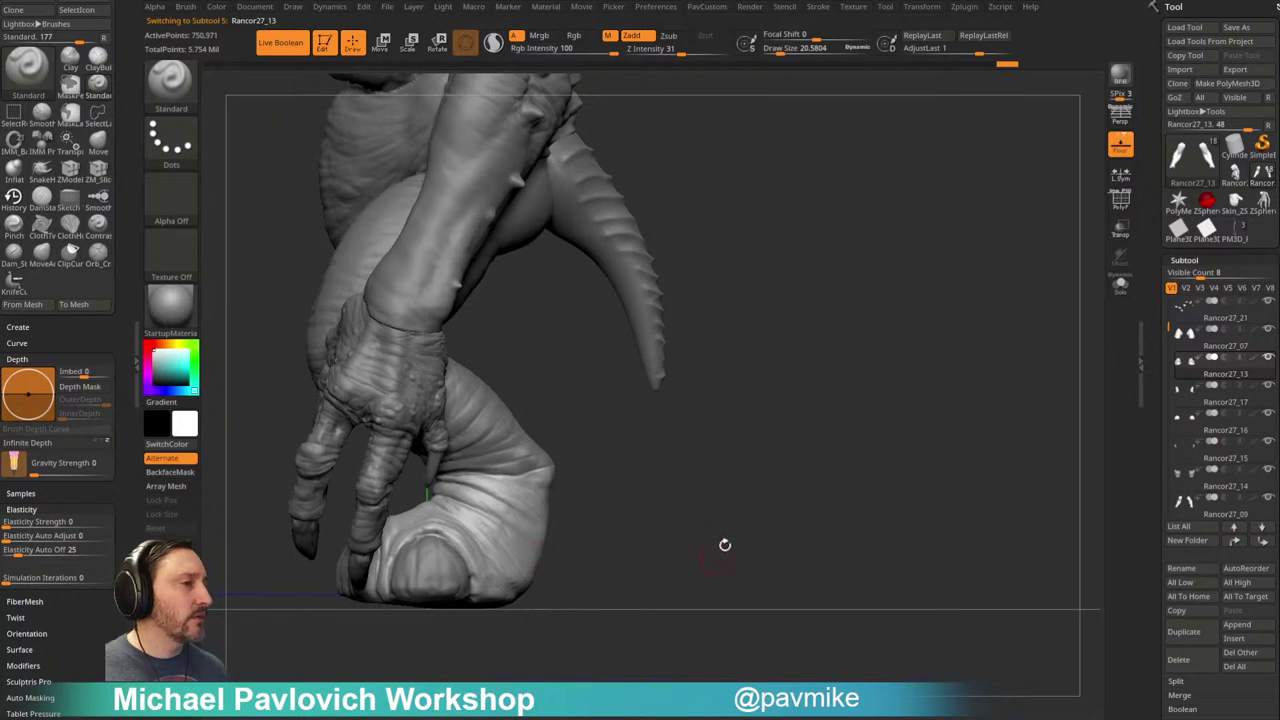
pyautogui.press('space')
pyautogui.click(754, 284)
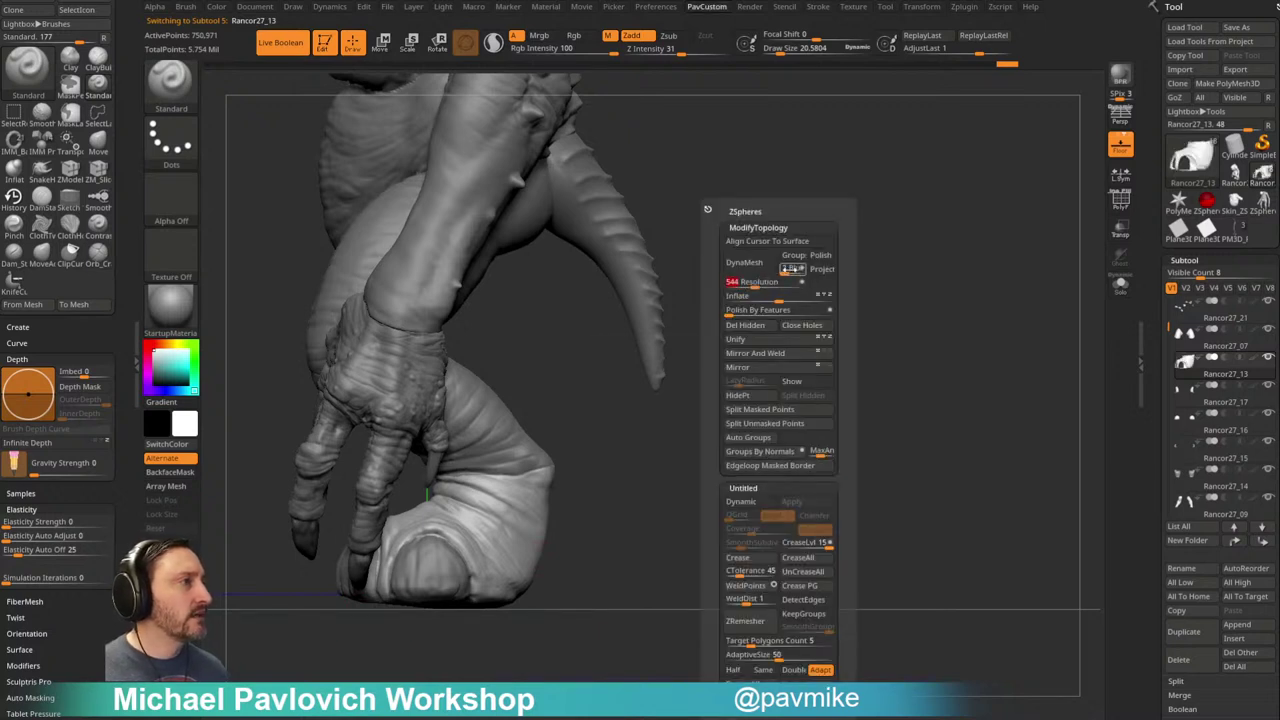
pyautogui.click(791, 268)
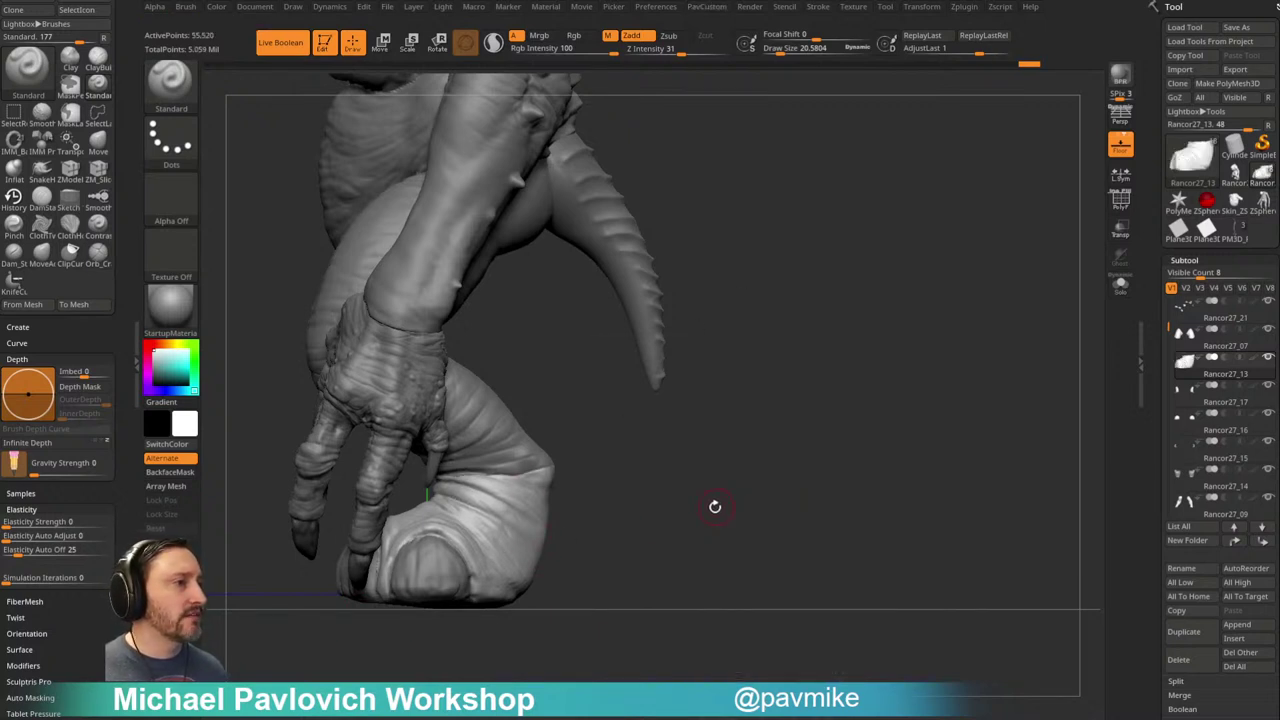
# Step: Choose the ClipCurve brush and clip the foot with a slightly sloping straight line across its lower part
pyautogui.hotkey('ctrl', 'shift', 'b')
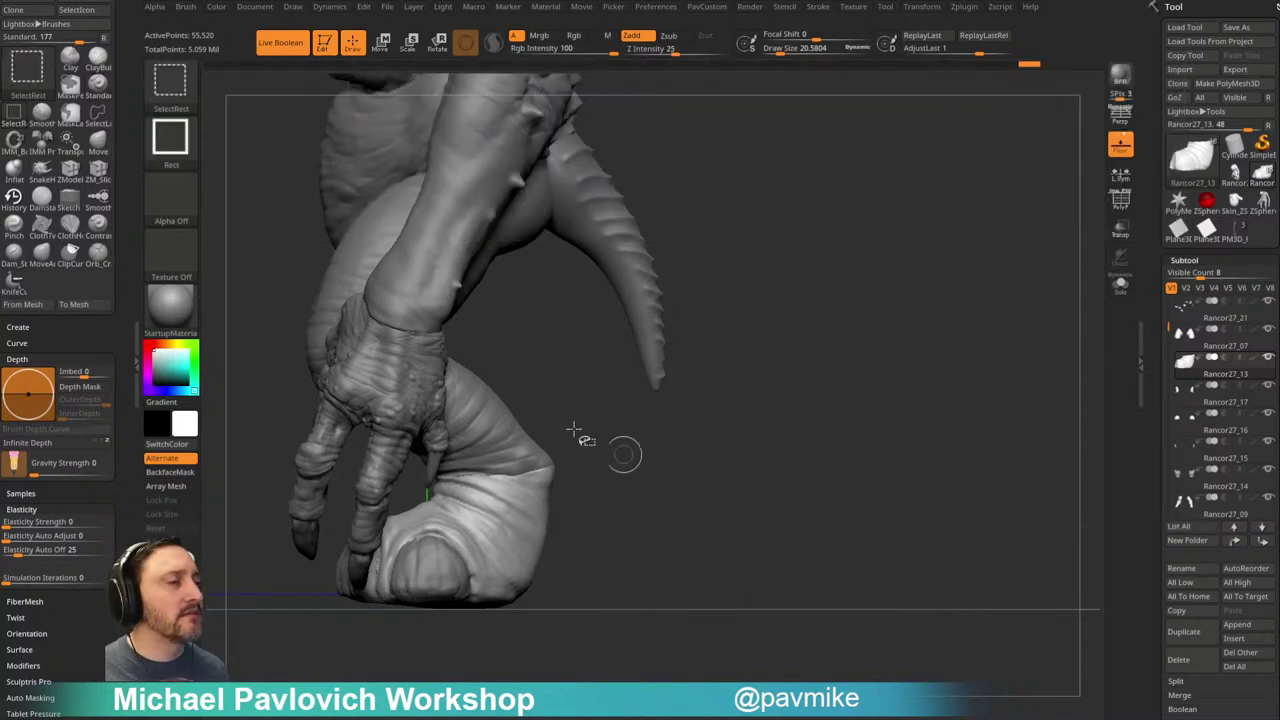
pyautogui.click(172, 93)
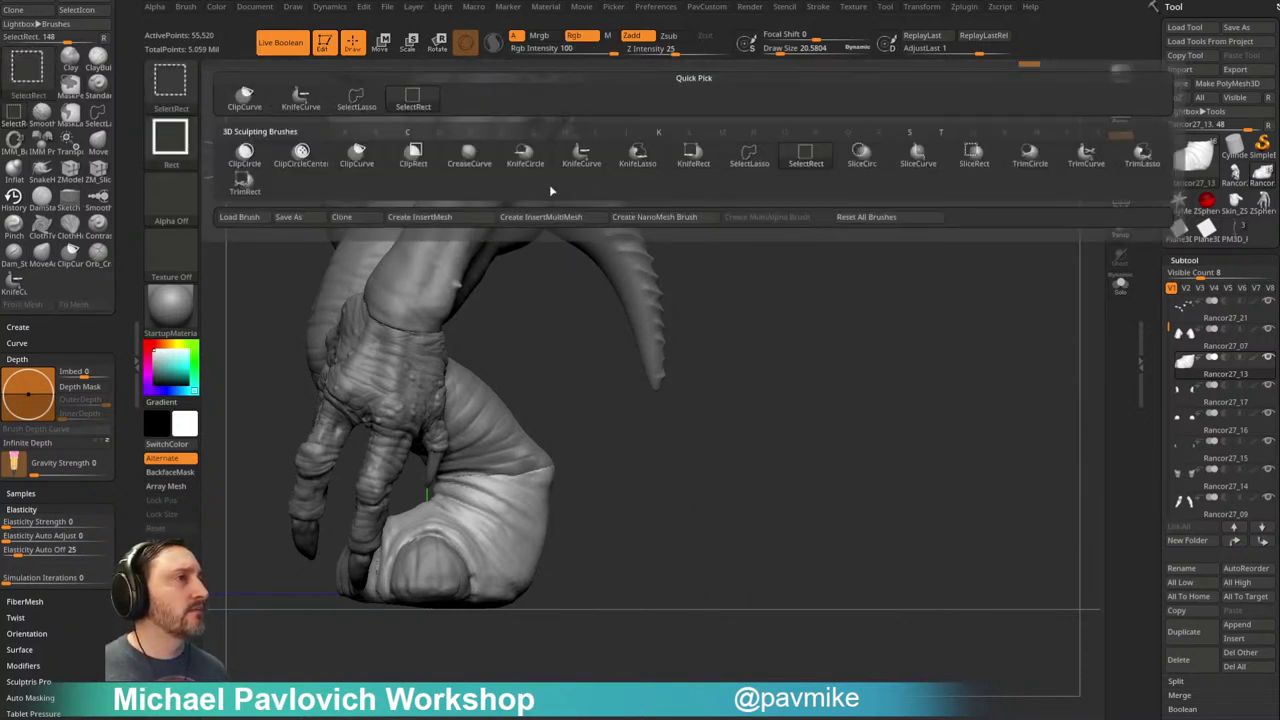
pyautogui.keyDown('ctrl'); pyautogui.keyDown('shift'); pyautogui.click(357, 155); pyautogui.keyUp('shift'); pyautogui.keyUp('ctrl')
pyautogui.keyDown('ctrl'); pyautogui.keyDown('shift'); pyautogui.moveTo(752, 551); pyautogui.dragTo(236, 600); pyautogui.keyUp('shift'); pyautogui.keyUp('ctrl')
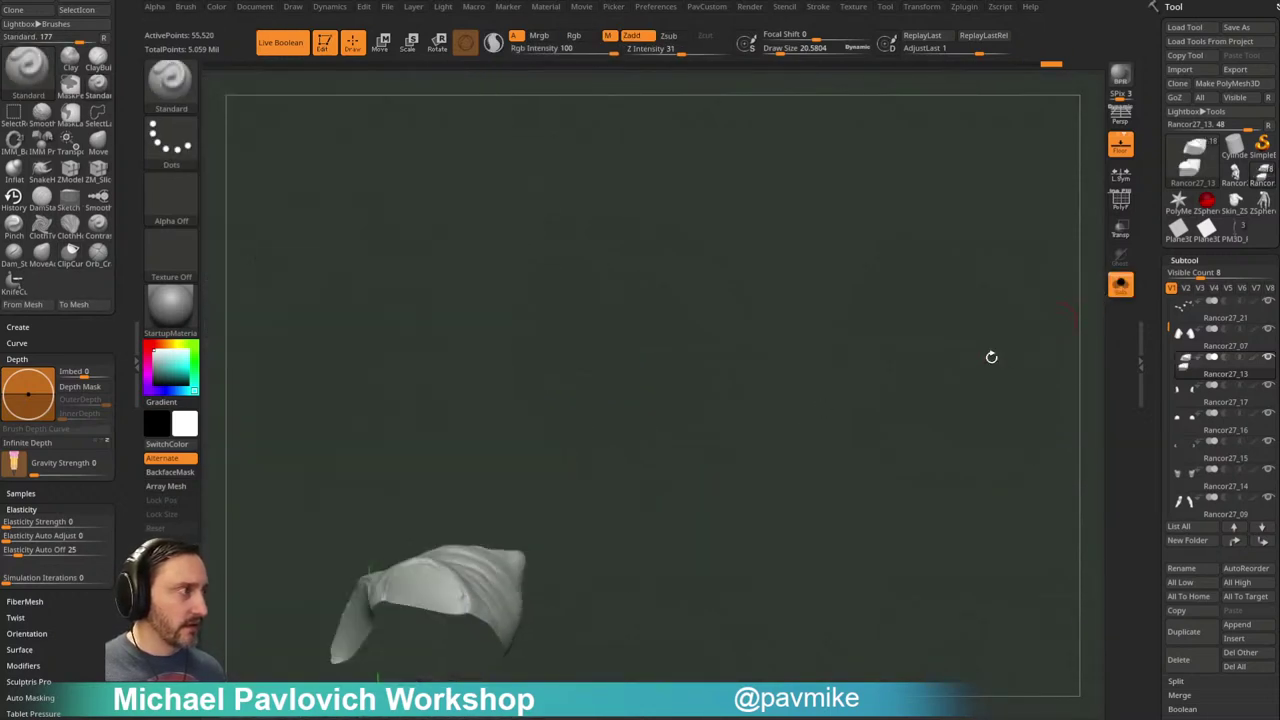
# Step: Examine the isolated clipped foot from several angles with and without its wireframe, and return to the whole creature
pyautogui.moveTo(989, 357); pyautogui.dragTo(950, 330)
pyautogui.click(1120, 205)
pyautogui.moveTo(950, 270); pyautogui.dragTo(995, 290)
pyautogui.click(1120, 203)
pyautogui.keyDown('shift'); pyautogui.moveTo(909, 279); pyautogui.dragTo(902, 400); pyautogui.keyUp('shift')
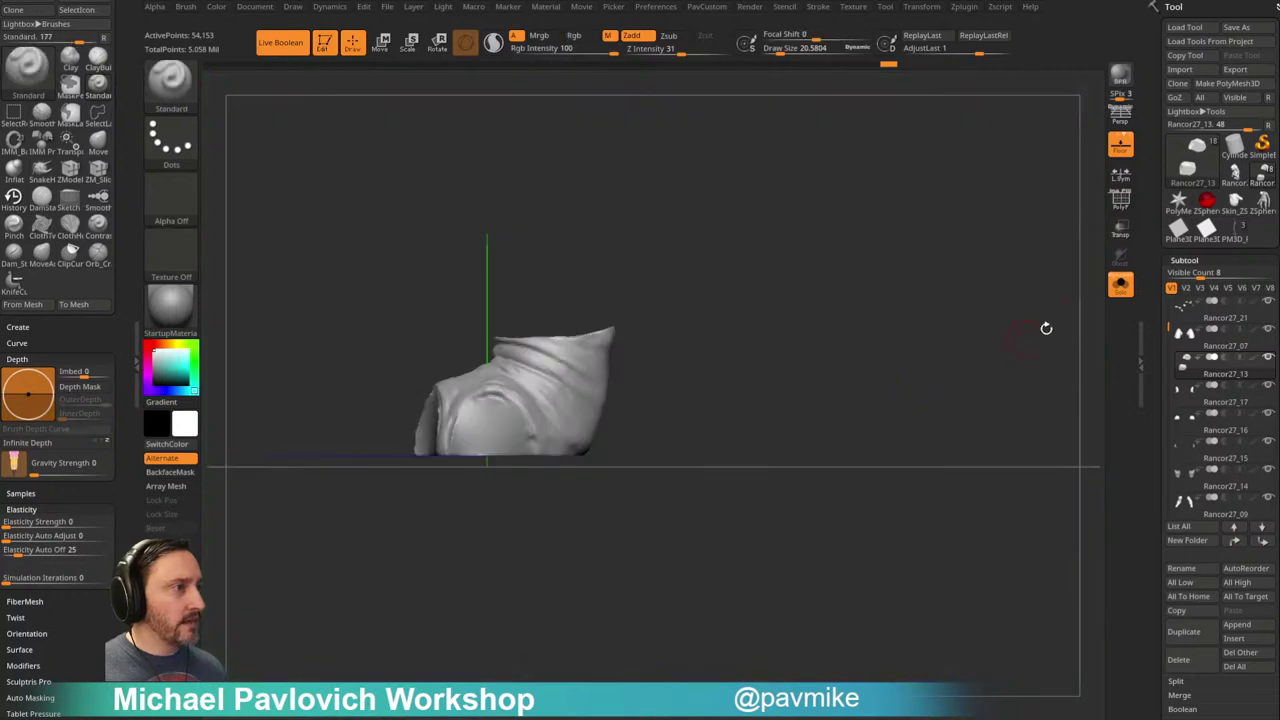
pyautogui.click(1111, 290)
# Step: Make the tail subtool active and flatten the ridges near its base with the TrimDynamic brush at a draw size of about 62
pyautogui.keyDown('alt'); pyautogui.moveTo(889, 226); pyautogui.dragTo(815, 385); pyautogui.keyUp('alt')
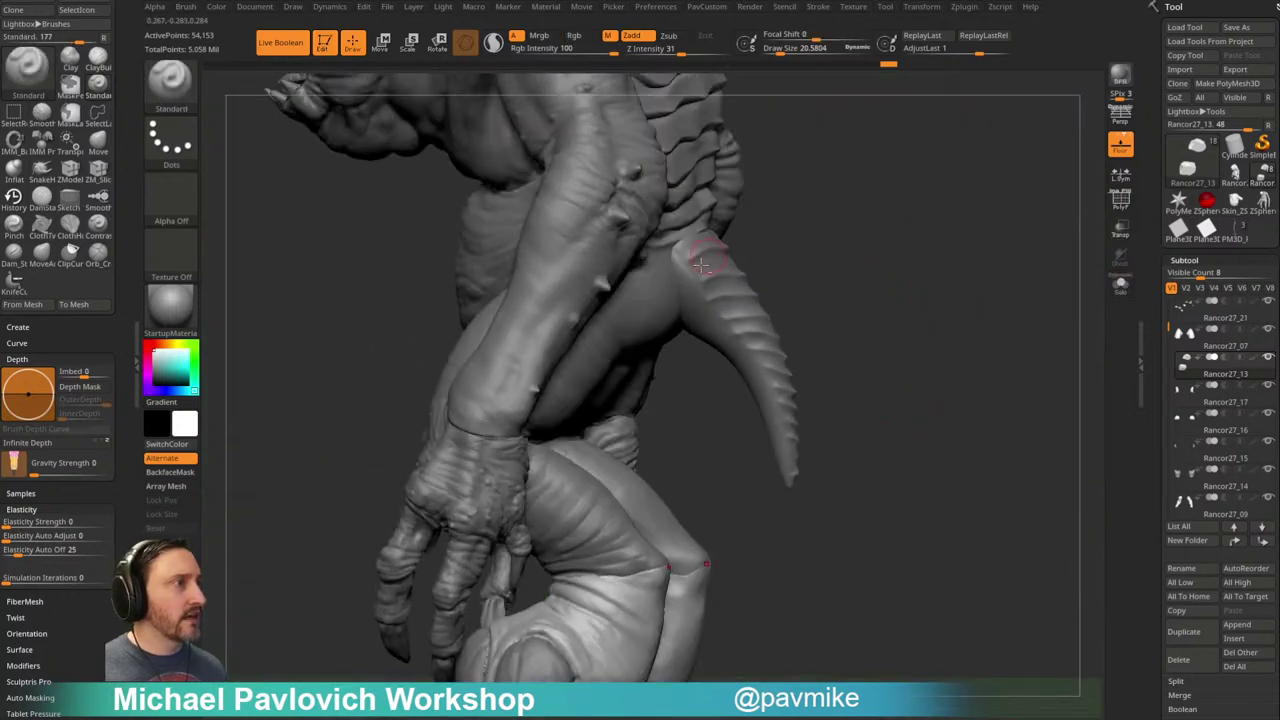
pyautogui.keyDown('alt'); pyautogui.click(655, 300); pyautogui.keyUp('alt')
pyautogui.moveTo(831, 238)
pyautogui.keyDown('alt'); pyautogui.mouseDown()
pyautogui.moveTo(769, 311)
pyautogui.moveTo(909, 280)
pyautogui.moveTo(974, 294)
pyautogui.moveTo(908, 275)
pyautogui.moveTo(890, 315)
pyautogui.mouseUp(); pyautogui.keyUp('alt')
pyautogui.keyDown('alt'); pyautogui.click(672, 358); pyautogui.keyUp('alt')
pyautogui.press('b')
pyautogui.press('t')
pyautogui.press('d')
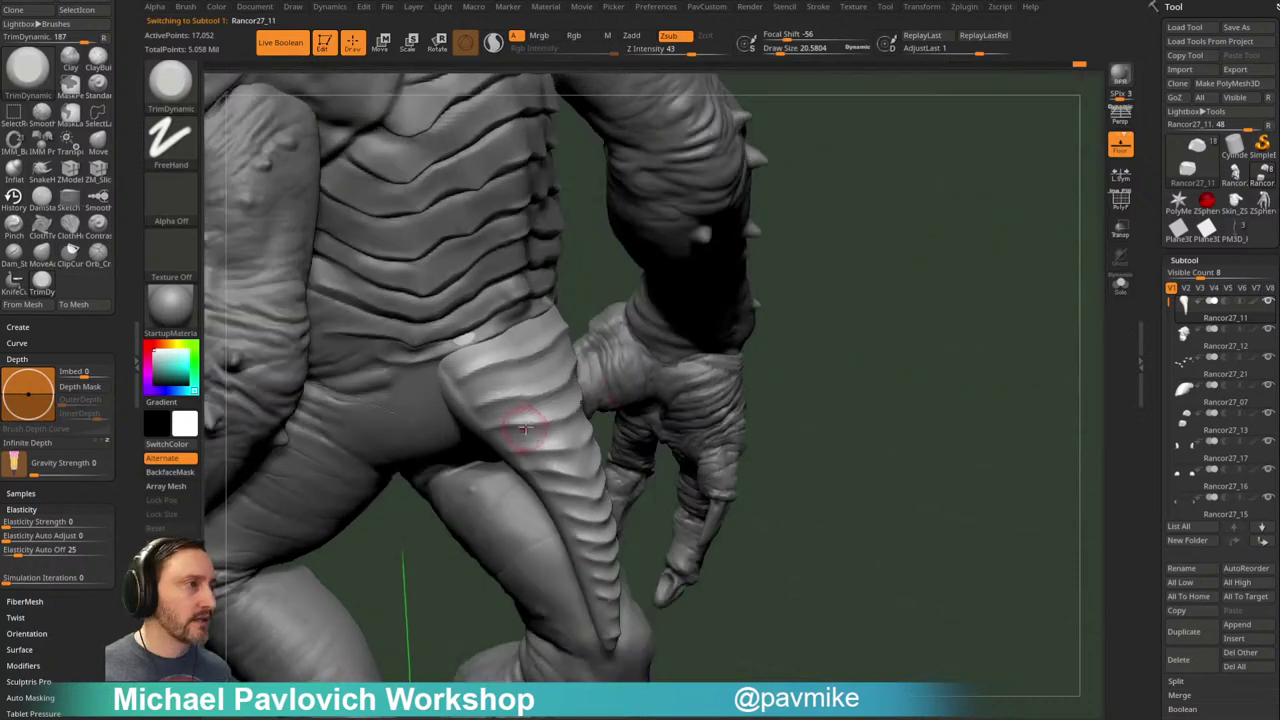
pyautogui.moveTo(548, 418)
pyautogui.mouseDown()
pyautogui.moveTo(540, 375)
pyautogui.moveTo(561, 393)
pyautogui.mouseUp()
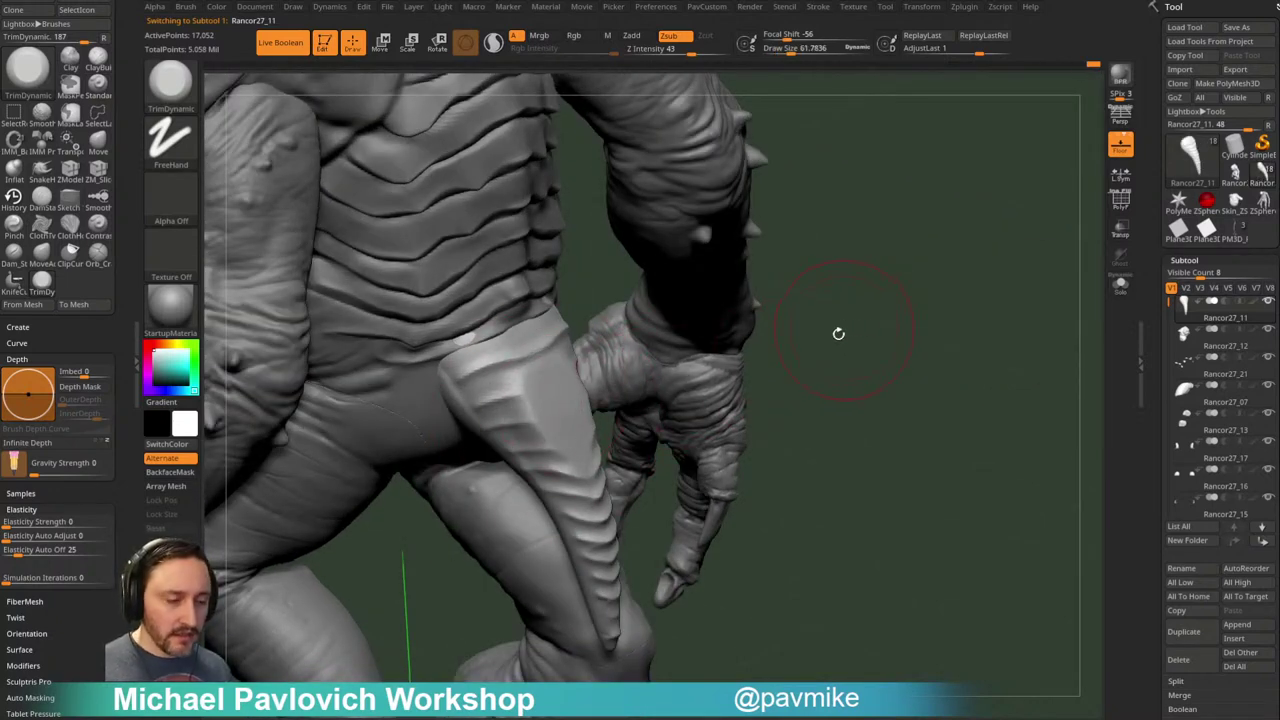
pyautogui.moveTo(648, 508); pyautogui.dragTo(553, 347)
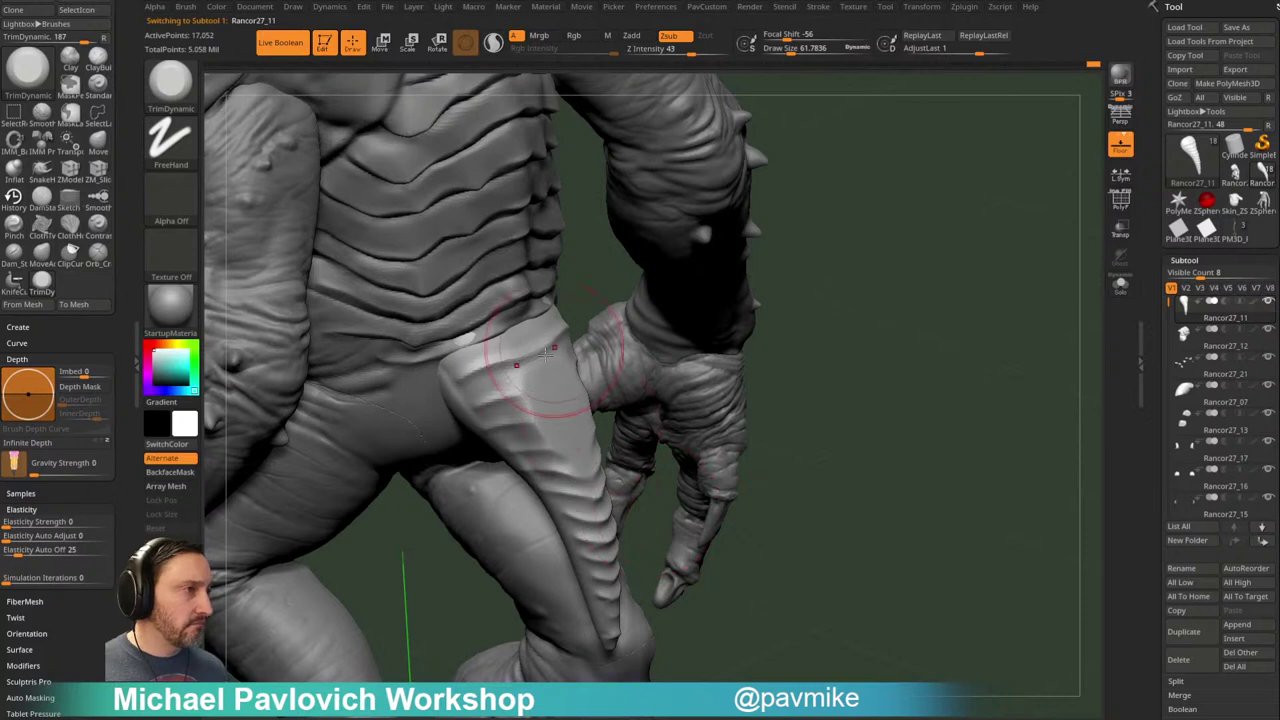
# Step: Load the TrimNormal brush from the Trim folder of the Lightbox brush library
pyautogui.press('b')
pyautogui.press(',')
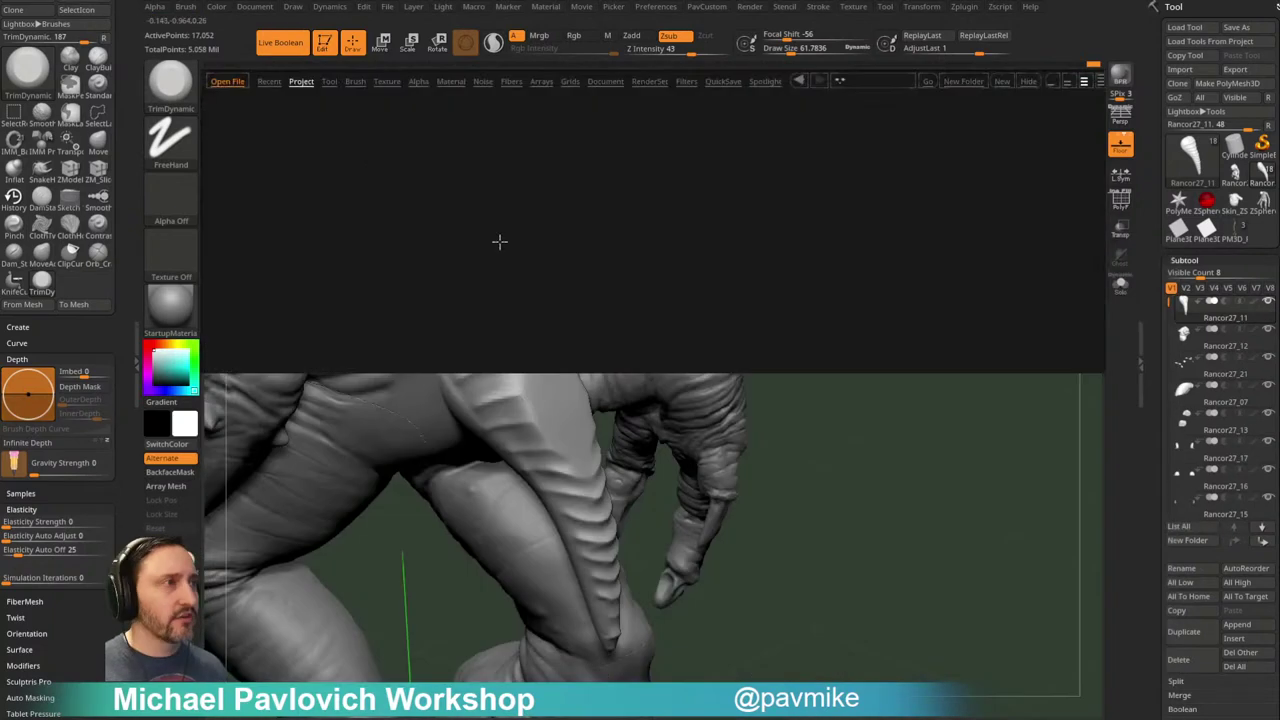
pyautogui.click(355, 81)
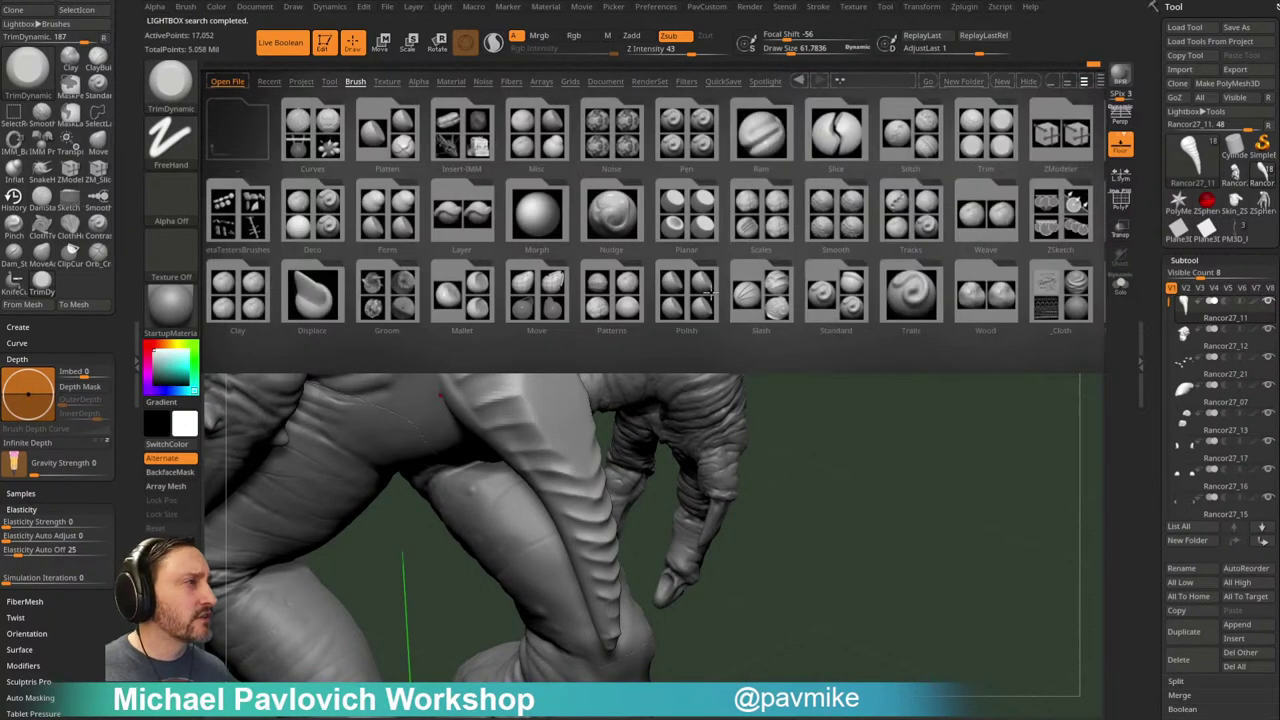
pyautogui.moveTo(778, 290); pyautogui.dragTo(669, 290)
pyautogui.moveTo(830, 279); pyautogui.dragTo(790, 278)
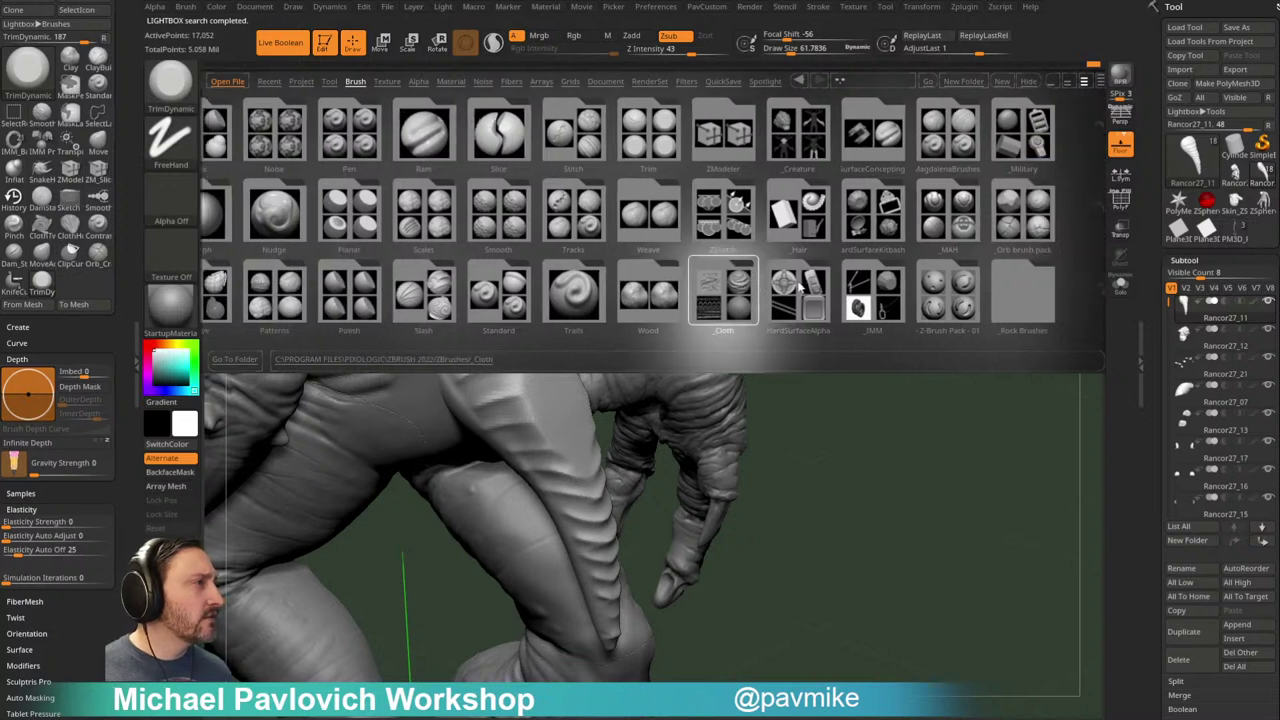
pyautogui.click(640, 138)
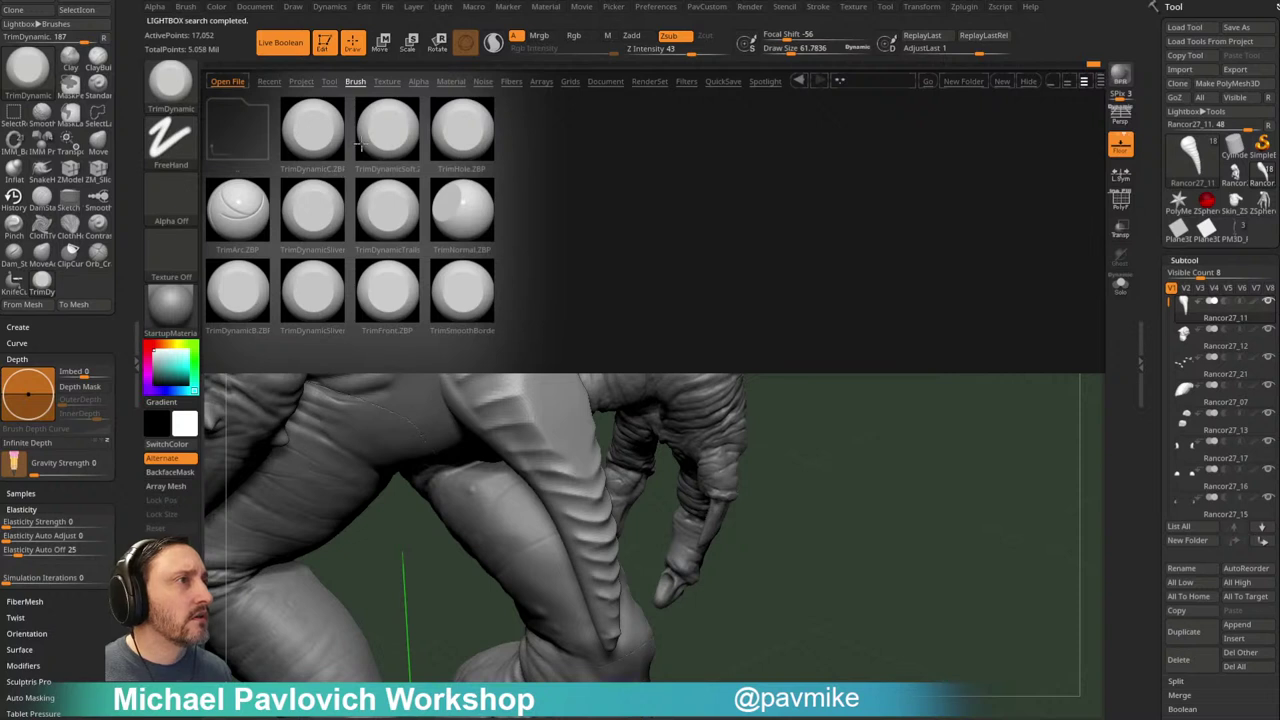
pyautogui.doubleClick(457, 205)
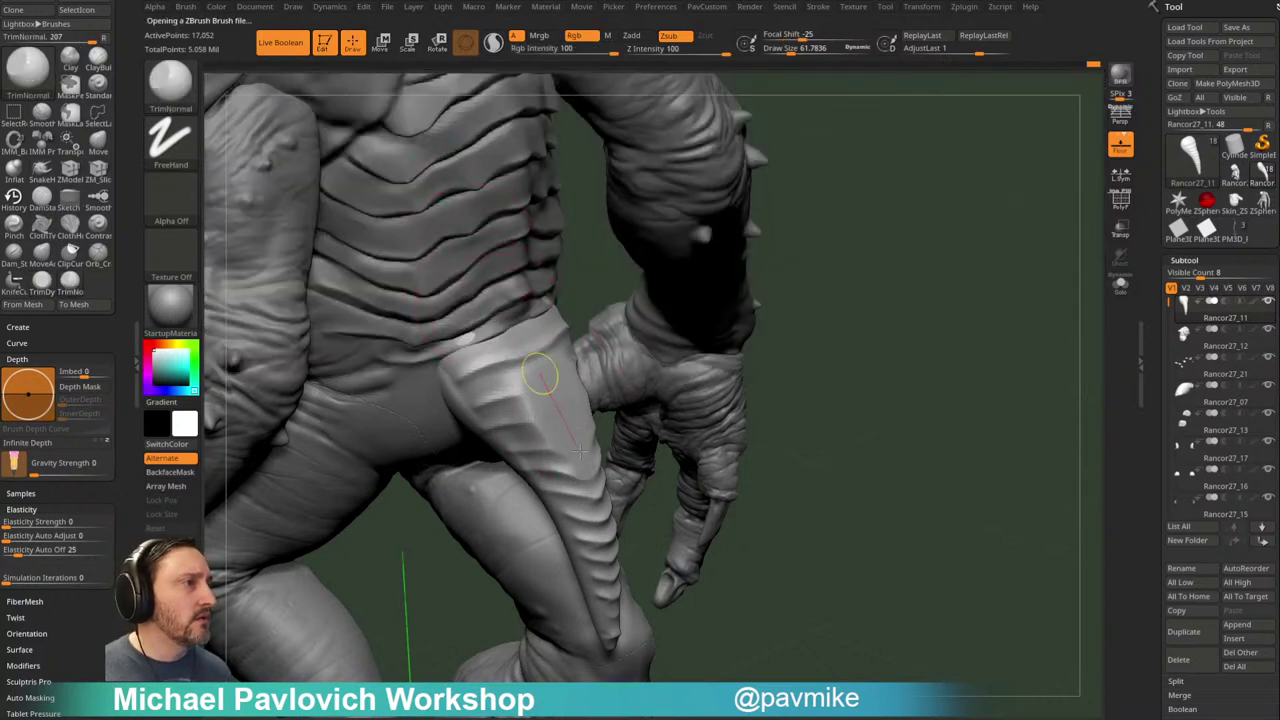
# Step: Try a TrimNormal stroke on the flattened area of the tail base, and undo it
pyautogui.press('ctrl')
pyautogui.moveTo(560, 404)
pyautogui.mouseDown()
pyautogui.moveTo(585, 455)
pyautogui.moveTo(566, 423)
pyautogui.mouseUp()
pyautogui.hotkey('ctrl', 'z')
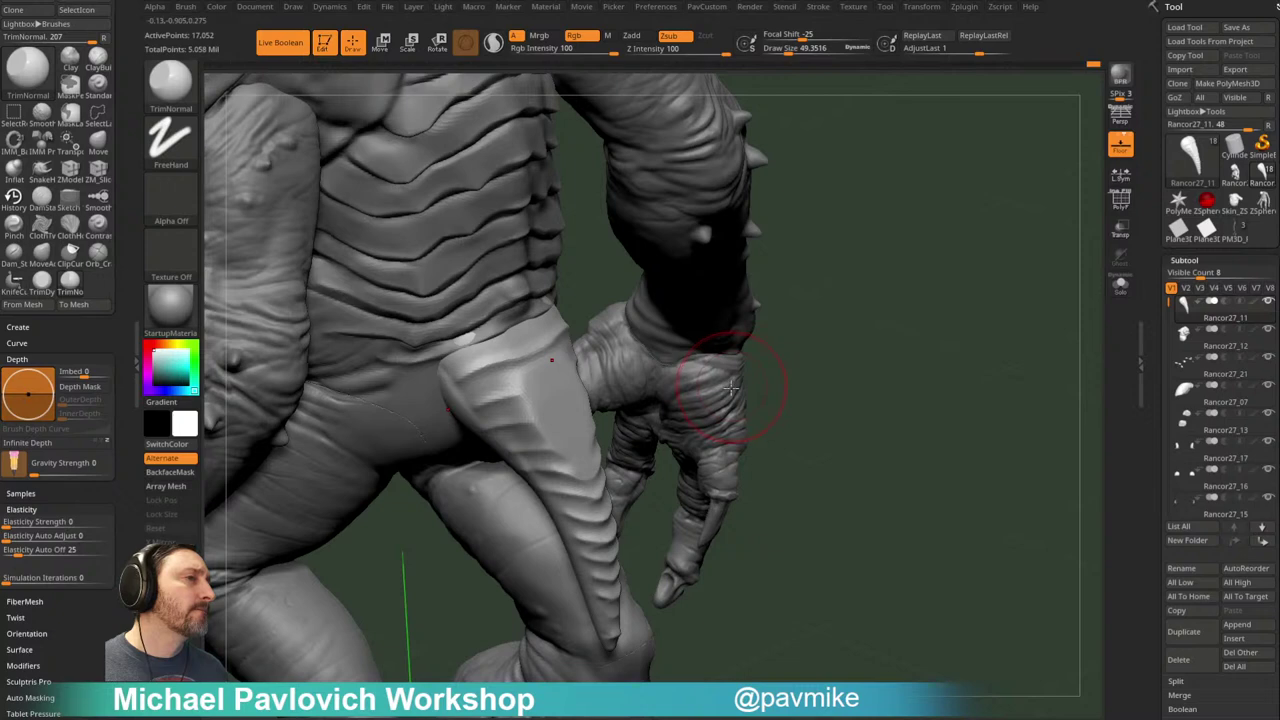
# Step: Switch back to TrimDynamic and extend the flat facet further down the tail
pyautogui.press('b')
pyautogui.press('t')
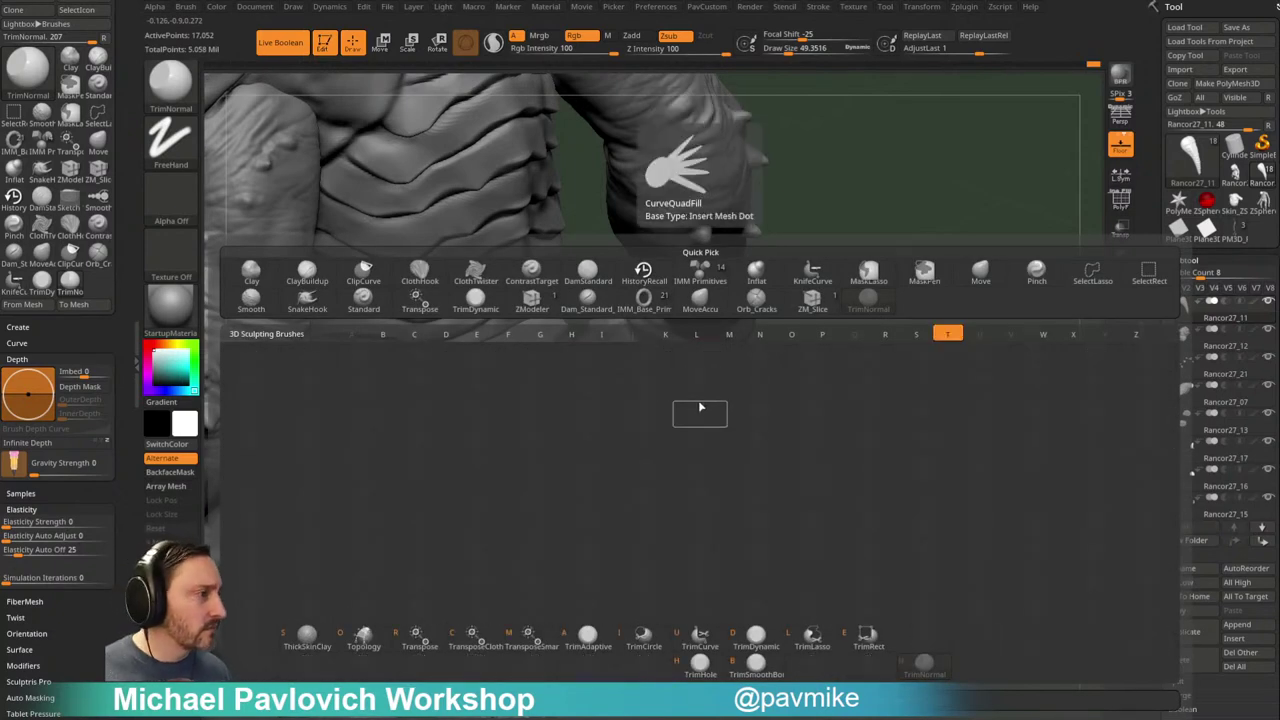
pyautogui.press('d')
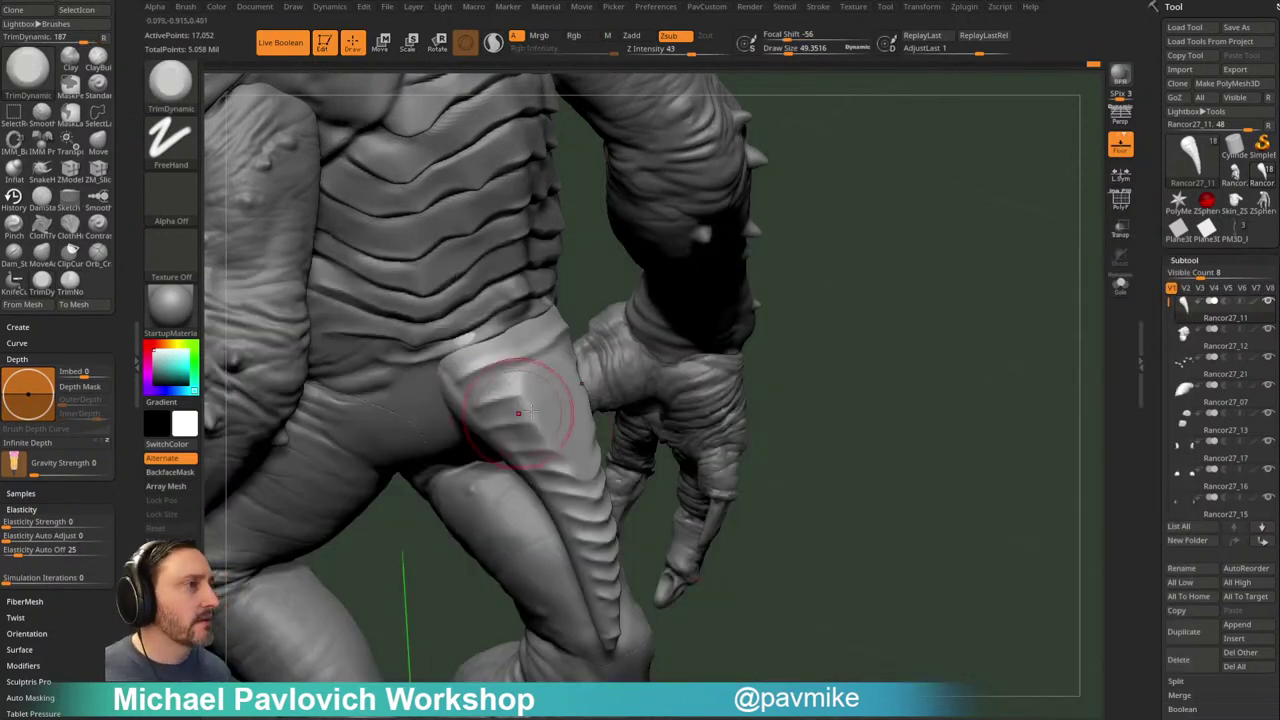
pyautogui.moveTo(532, 376); pyautogui.dragTo(570, 452)
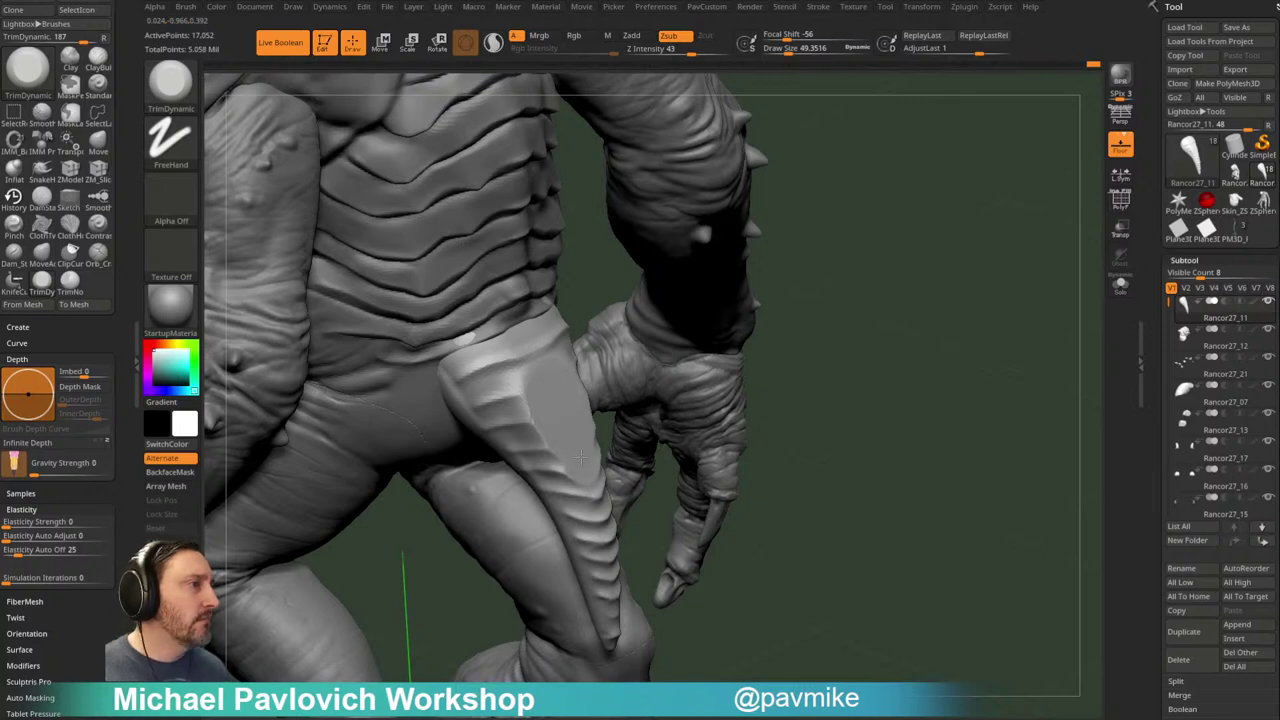
pyautogui.moveTo(879, 379)
pyautogui.mouseDown()
pyautogui.moveTo(620, 375)
pyautogui.moveTo(800, 400)
pyautogui.moveTo(915, 388)
pyautogui.mouseUp()
pyautogui.moveTo(960, 425)
pyautogui.mouseDown()
pyautogui.moveTo(797, 434)
pyautogui.moveTo(915, 405)
pyautogui.mouseUp()
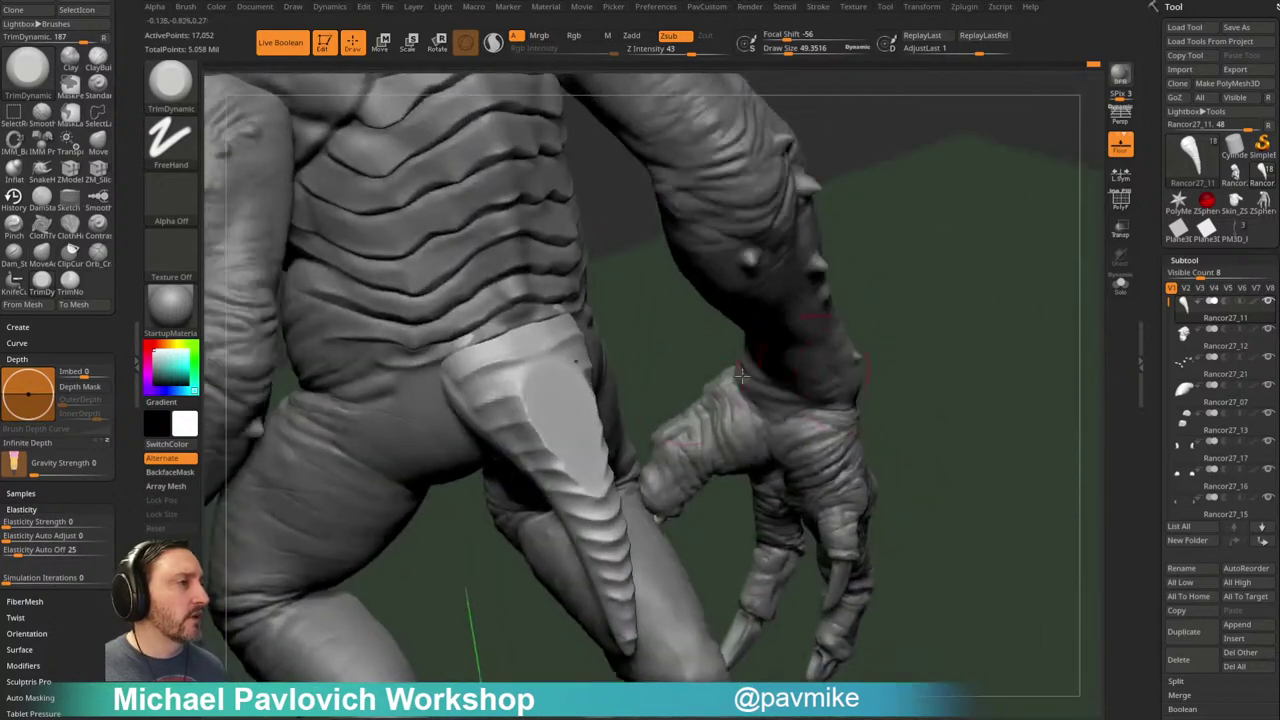
# Step: Try more TrimDynamic strokes over the tail facet with a slightly larger brush, undoing each one
pyautogui.moveTo(547, 398); pyautogui.dragTo(600, 505)
pyautogui.hotkey('ctrl', 'z')
pyautogui.press(']')
pyautogui.moveTo(558, 397)
pyautogui.mouseDown()
pyautogui.moveTo(570, 450)
pyautogui.moveTo(560, 420)
pyautogui.moveTo(545, 437)
pyautogui.moveTo(575, 455)
pyautogui.moveTo(549, 385)
pyautogui.mouseUp()
pyautogui.hotkey('ctrl', 'z')
pyautogui.hotkey('ctrl', 'z')
pyautogui.moveTo(571, 433); pyautogui.dragTo(588, 450)
pyautogui.hotkey('ctrl', 'z')
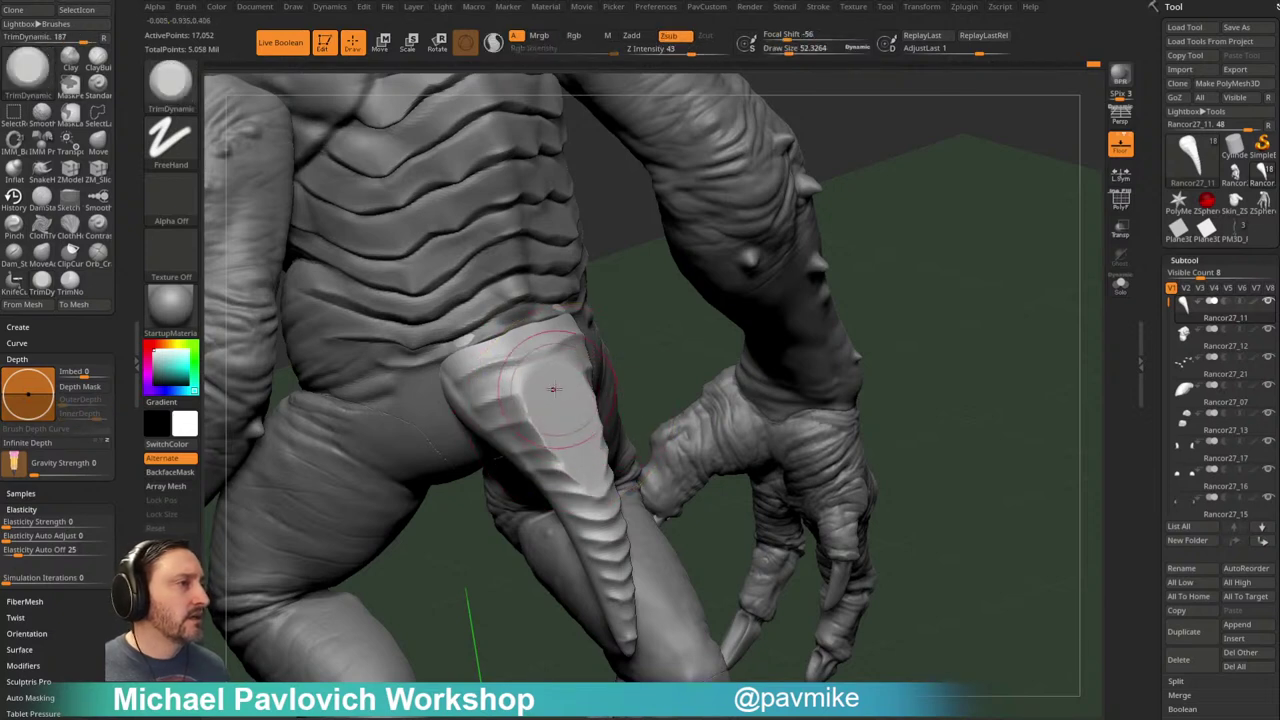
# Step: Try a TrimAdaptive stroke on the flattened part of the tail, and undo it
pyautogui.press('b')
pyautogui.press('t')
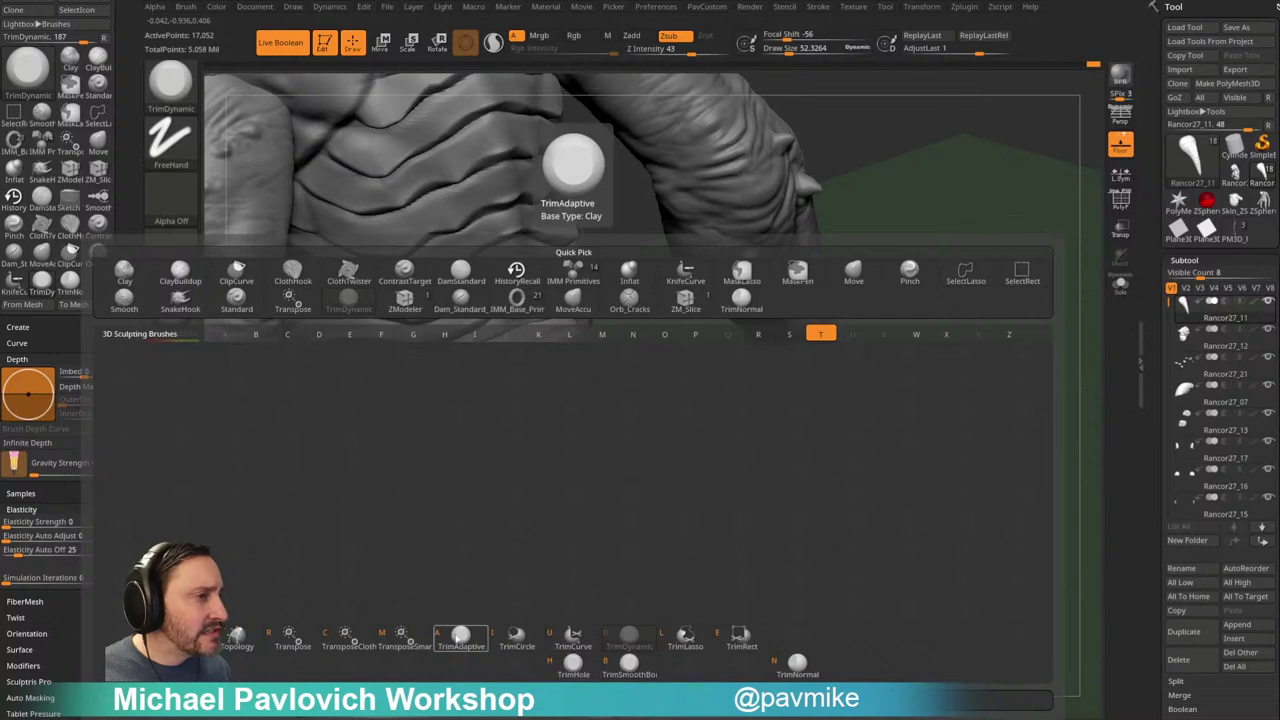
pyautogui.click(460, 636)
pyautogui.moveTo(543, 415)
pyautogui.mouseDown()
pyautogui.moveTo(568, 452)
pyautogui.moveTo(536, 427)
pyautogui.moveTo(572, 466)
pyautogui.moveTo(535, 377)
pyautogui.moveTo(552, 365)
pyautogui.mouseUp()
pyautogui.hotkey('ctrl', 'z')
pyautogui.moveTo(920, 391)
pyautogui.mouseDown()
pyautogui.moveTo(939, 387)
pyautogui.moveTo(806, 331)
pyautogui.moveTo(829, 394)
pyautogui.mouseUp()
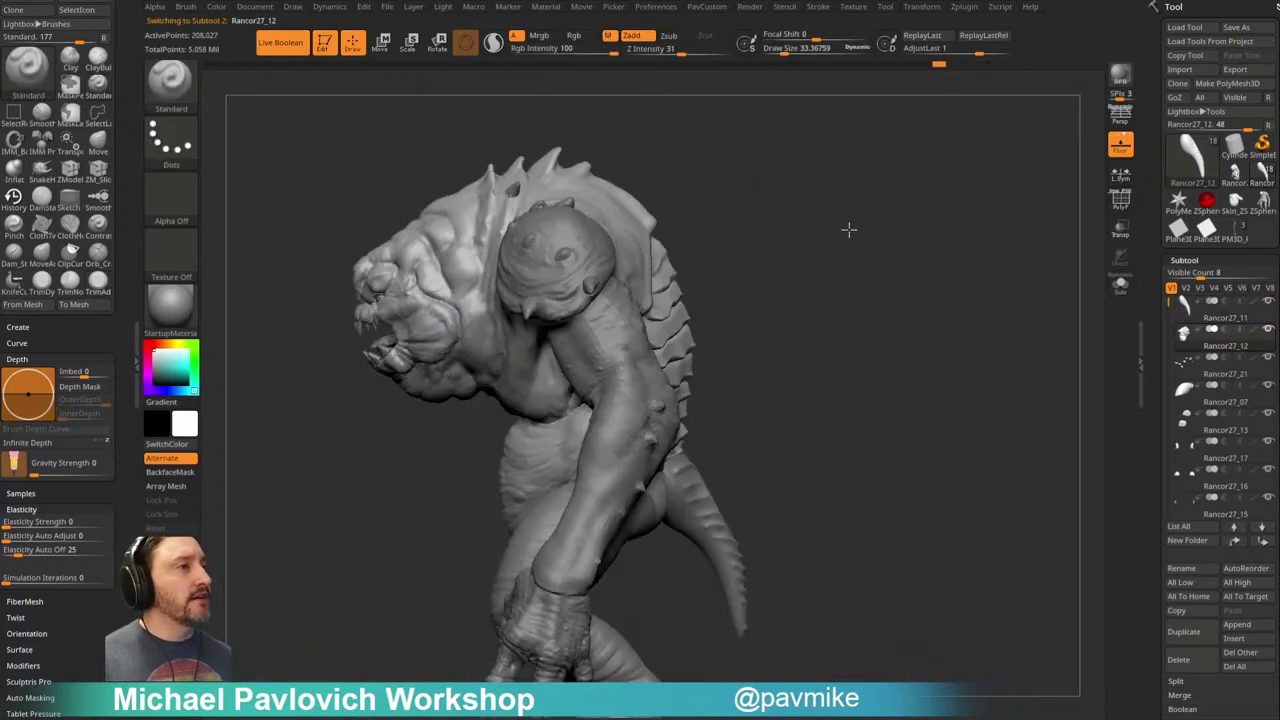
pyautogui.moveTo(848, 229); pyautogui.dragTo(917, 254)
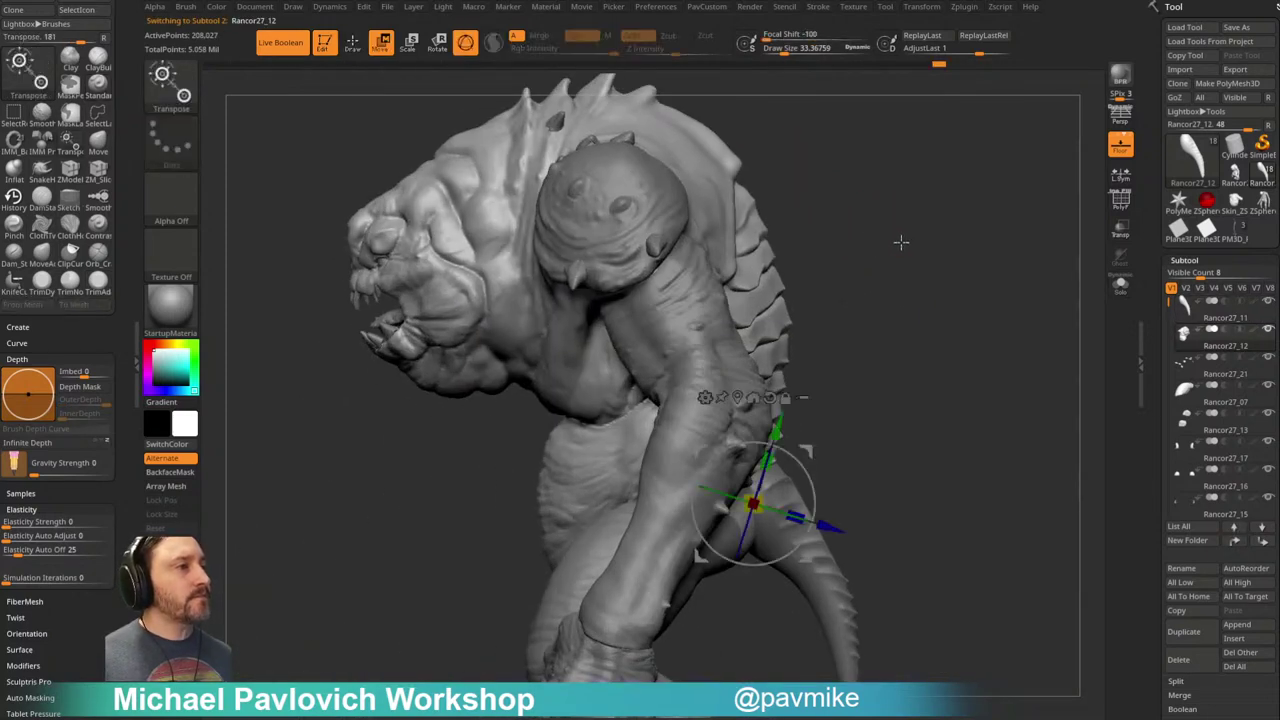
pyautogui.press('q')
pyautogui.moveTo(897, 249); pyautogui.dragTo(855, 251)
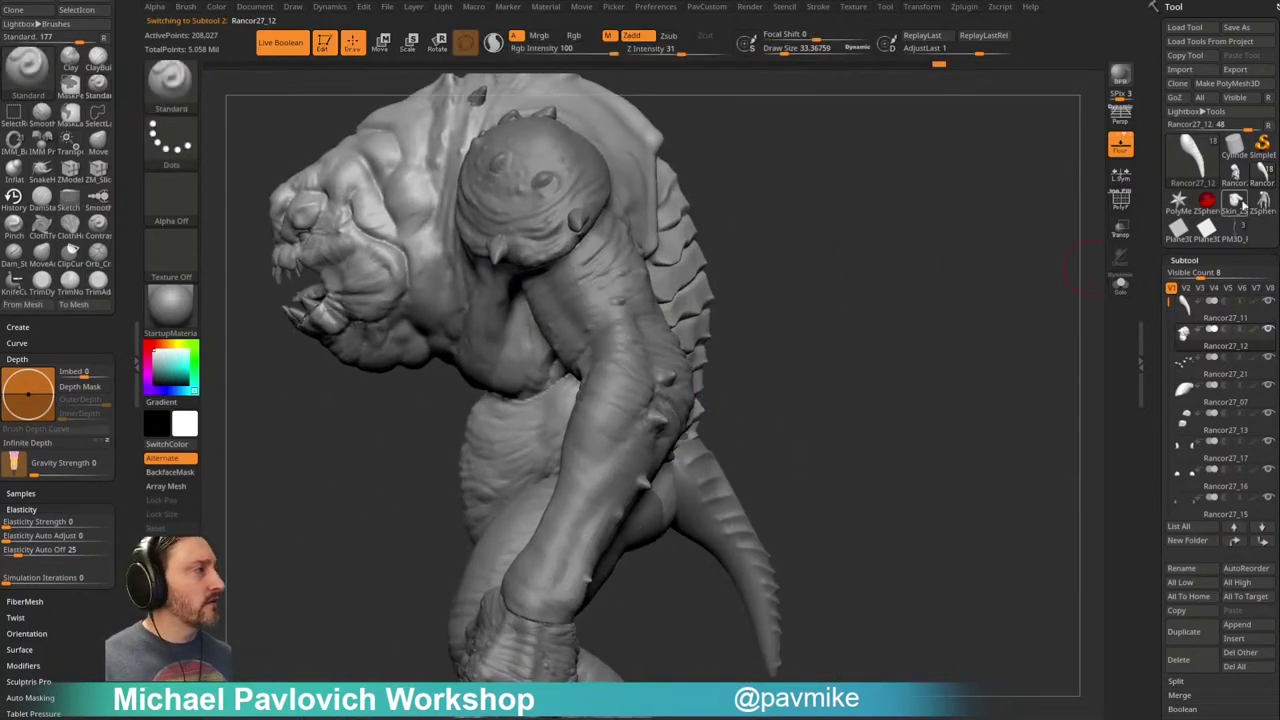
# Step: Return to the bent plane tool and make the slab subtool PM3D_Plane3D_4 active with the move gizmo shown
pyautogui.click(1210, 238)
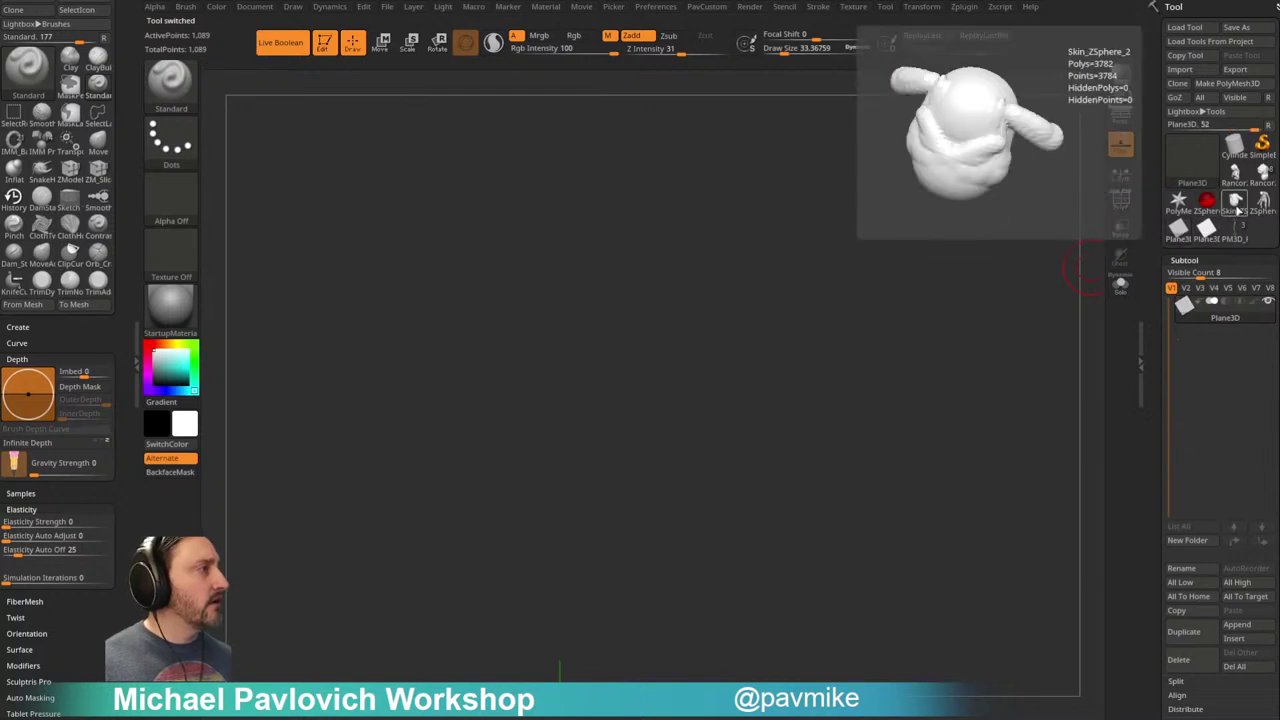
pyautogui.click(1236, 230)
pyautogui.moveTo(823, 434); pyautogui.dragTo(817, 395)
pyautogui.keyDown('alt'); pyautogui.click(557, 403); pyautogui.keyUp('alt')
pyautogui.moveTo(822, 312); pyautogui.dragTo(875, 277)
pyautogui.press('w')
pyautogui.keyDown('alt'); pyautogui.click(618, 248); pyautogui.keyUp('alt')
pyautogui.keyDown('alt'); pyautogui.click(584, 248); pyautogui.keyUp('alt')
# Step: Try to bend the slab with a gizmo deformer while viewing it edge-on, and go back to the standard gizmo
pyautogui.moveTo(719, 310); pyautogui.dragTo(764, 310)
pyautogui.moveTo(857, 211); pyautogui.dragTo(785, 248)
pyautogui.moveTo(548, 398)
pyautogui.mouseDown()
pyautogui.moveTo(680, 337)
pyautogui.moveTo(706, 357)
pyautogui.moveTo(759, 345)
pyautogui.moveTo(749, 200)
pyautogui.moveTo(638, 380)
pyautogui.mouseUp()
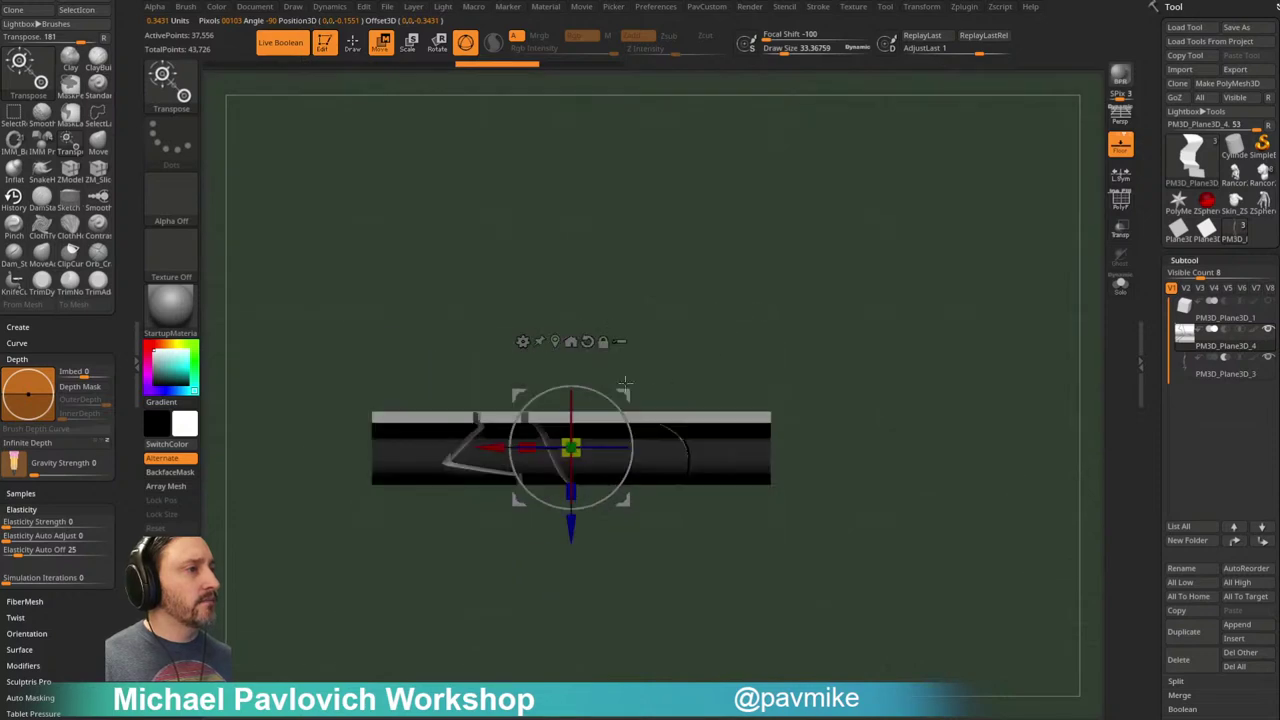
pyautogui.click(522, 341)
pyautogui.click(549, 378)
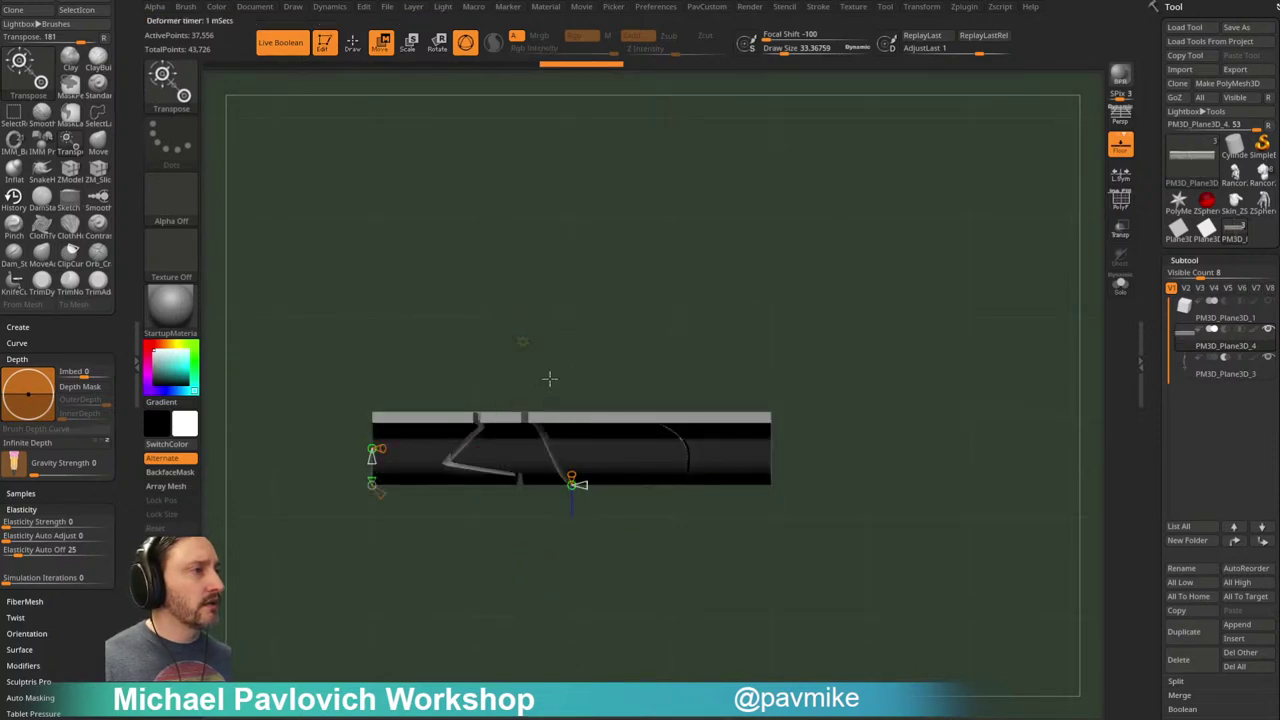
pyautogui.moveTo(573, 479); pyautogui.dragTo(572, 384)
pyautogui.moveTo(835, 430)
pyautogui.mouseDown()
pyautogui.moveTo(852, 233)
pyautogui.moveTo(900, 277)
pyautogui.moveTo(826, 286)
pyautogui.moveTo(851, 286)
pyautogui.moveTo(866, 323)
pyautogui.moveTo(837, 319)
pyautogui.mouseUp()
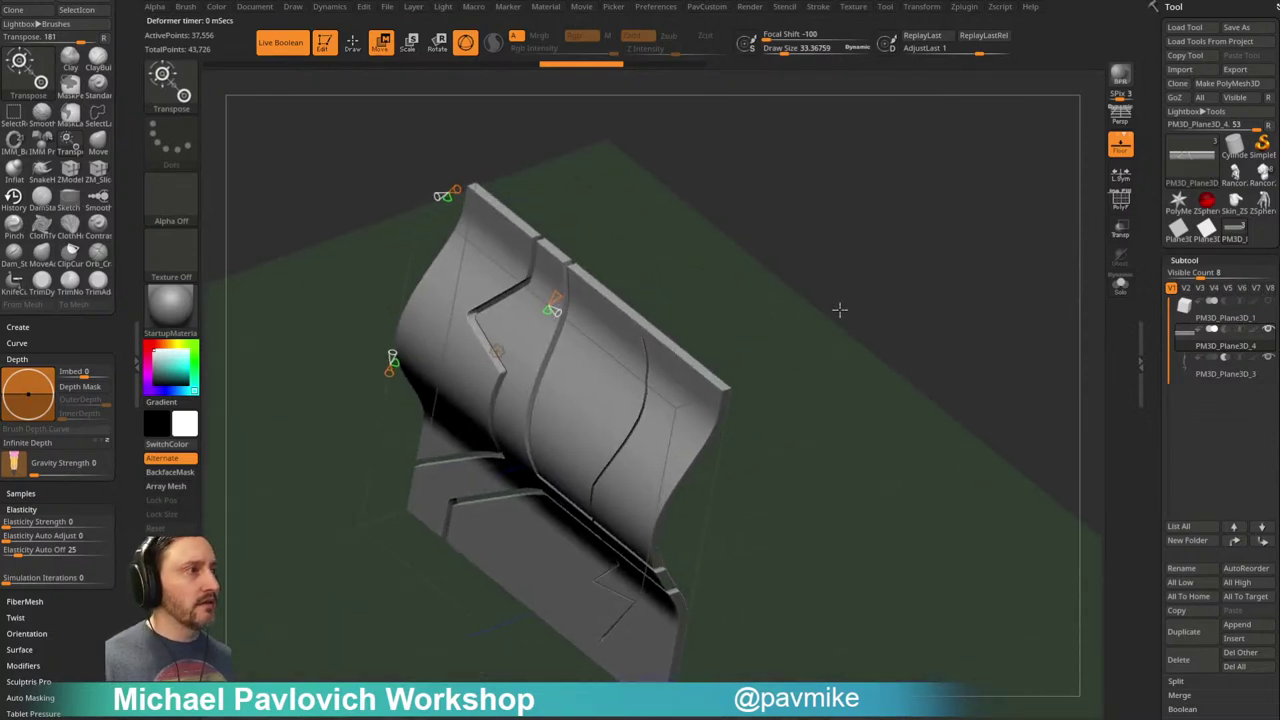
pyautogui.moveTo(771, 169); pyautogui.dragTo(727, 165)
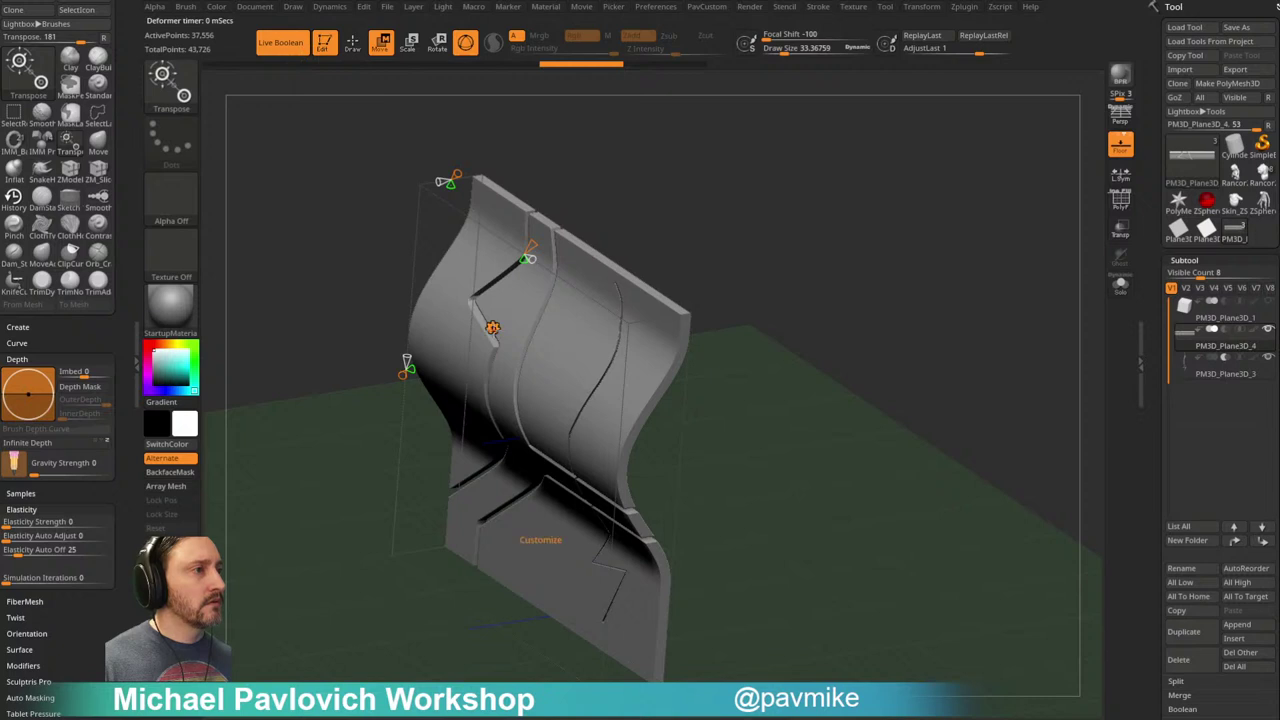
pyautogui.click(494, 332)
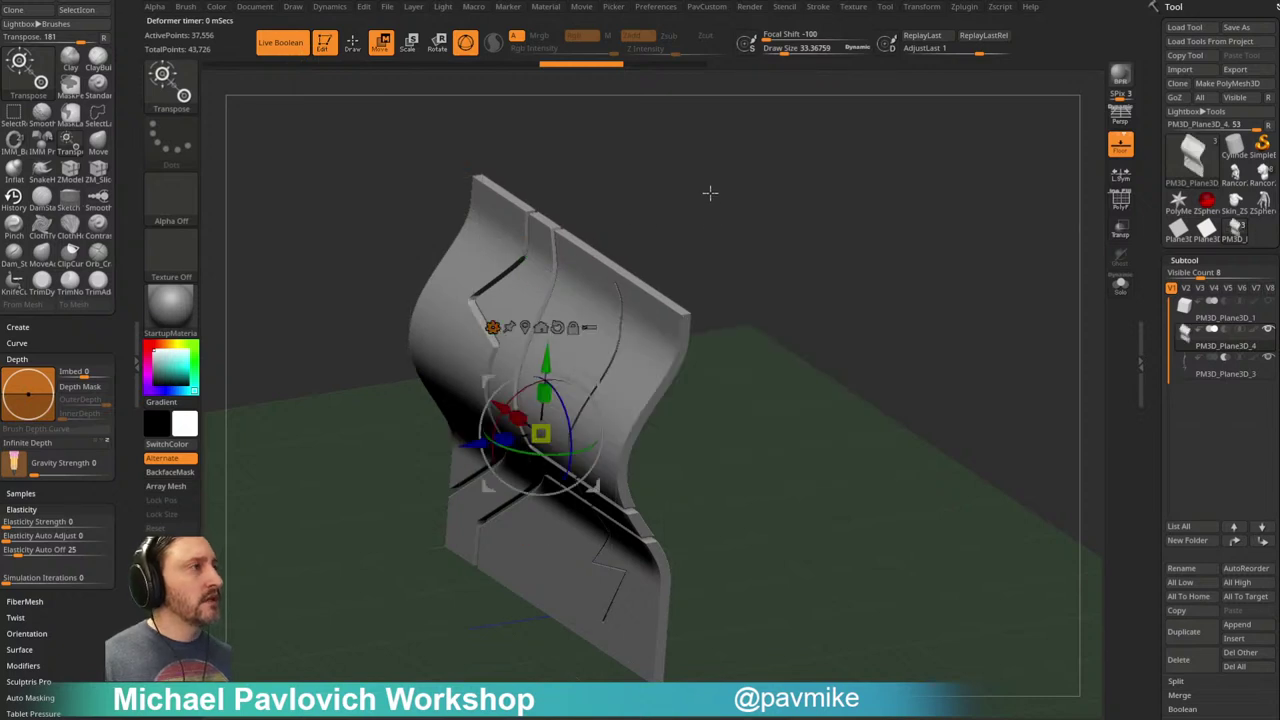
# Step: Set the gizmo's focal shift to 50 and rotate the slab around its middle, checking it from the front
pyautogui.write('50')
pyautogui.press('Return')
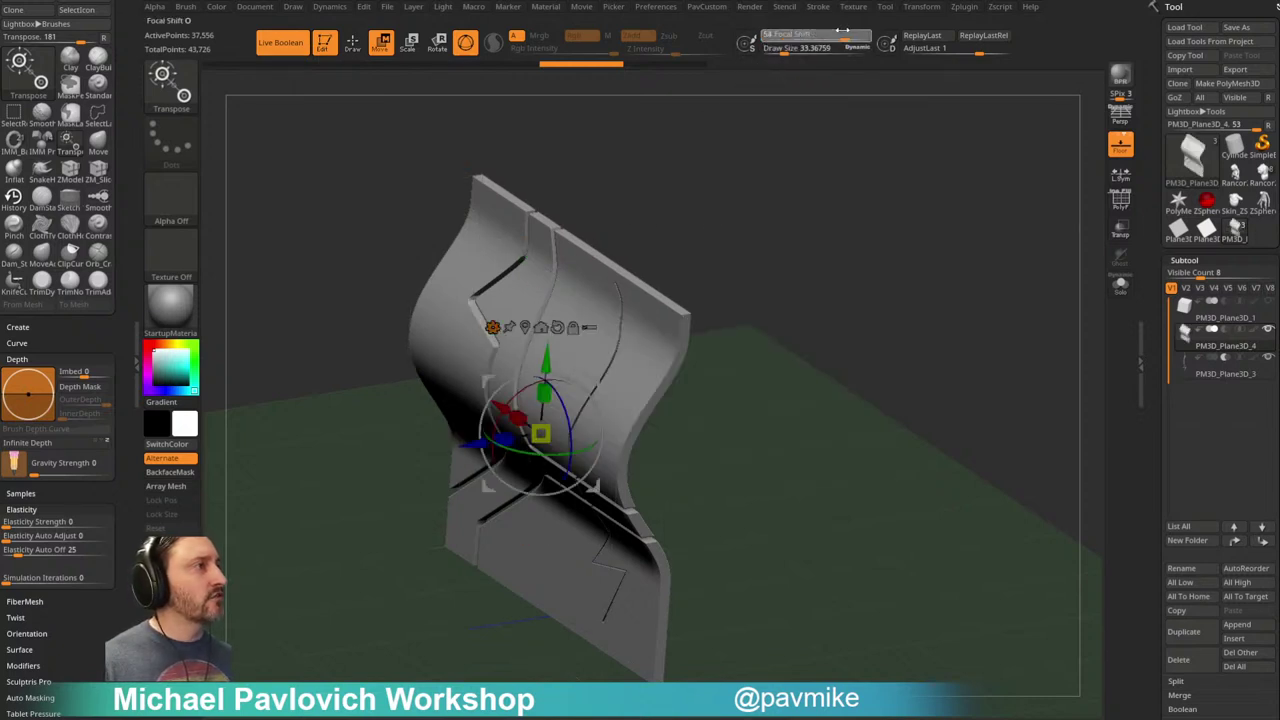
pyautogui.moveTo(732, 205); pyautogui.dragTo(650, 326)
pyautogui.moveTo(526, 400); pyautogui.dragTo(590, 394)
pyautogui.moveTo(712, 286); pyautogui.dragTo(726, 349)
pyautogui.keyDown('ctrl'); pyautogui.moveTo(775, 639); pyautogui.dragTo(428, 422); pyautogui.keyUp('ctrl')
pyautogui.moveTo(630, 375); pyautogui.dragTo(704, 369)
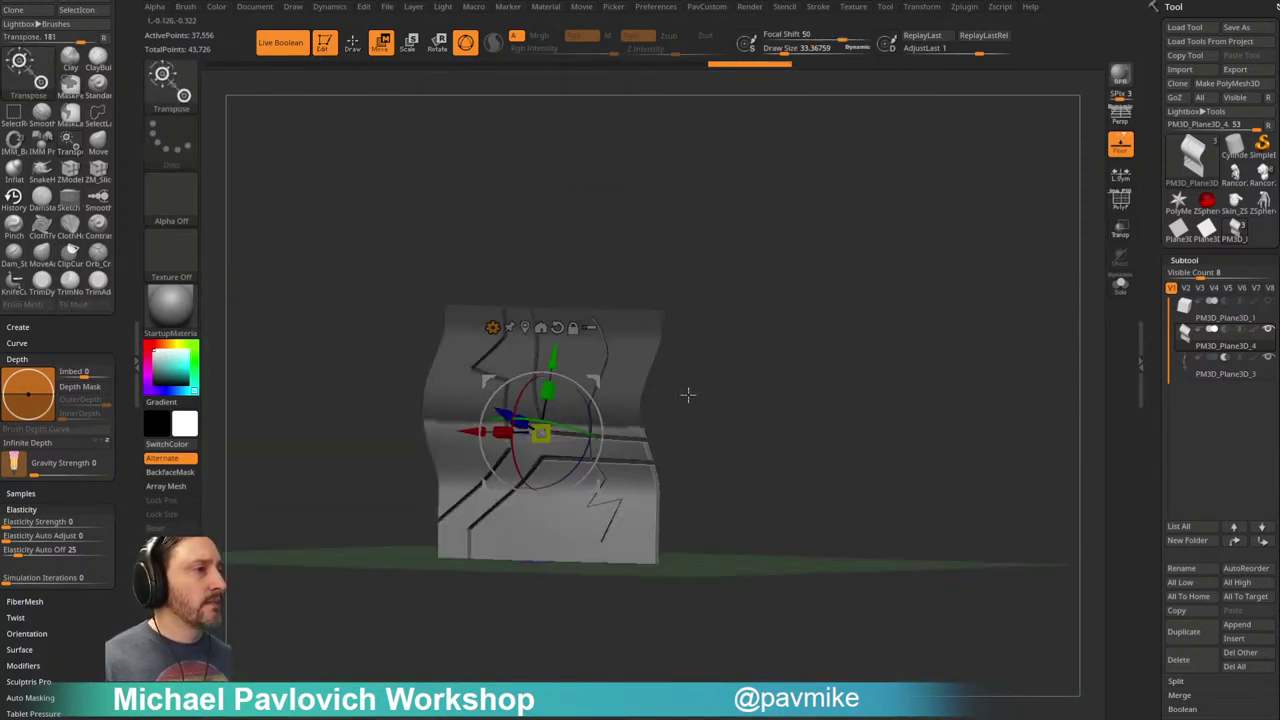
# Step: Try masking everything except the lower panel with the gizmo placed near its corner, and return the gizmo to the slab's middle
pyautogui.keyDown('ctrl'); pyautogui.click(646, 528); pyautogui.keyUp('ctrl')
pyautogui.keyDown('ctrl'); pyautogui.click(634, 541); pyautogui.keyUp('ctrl')
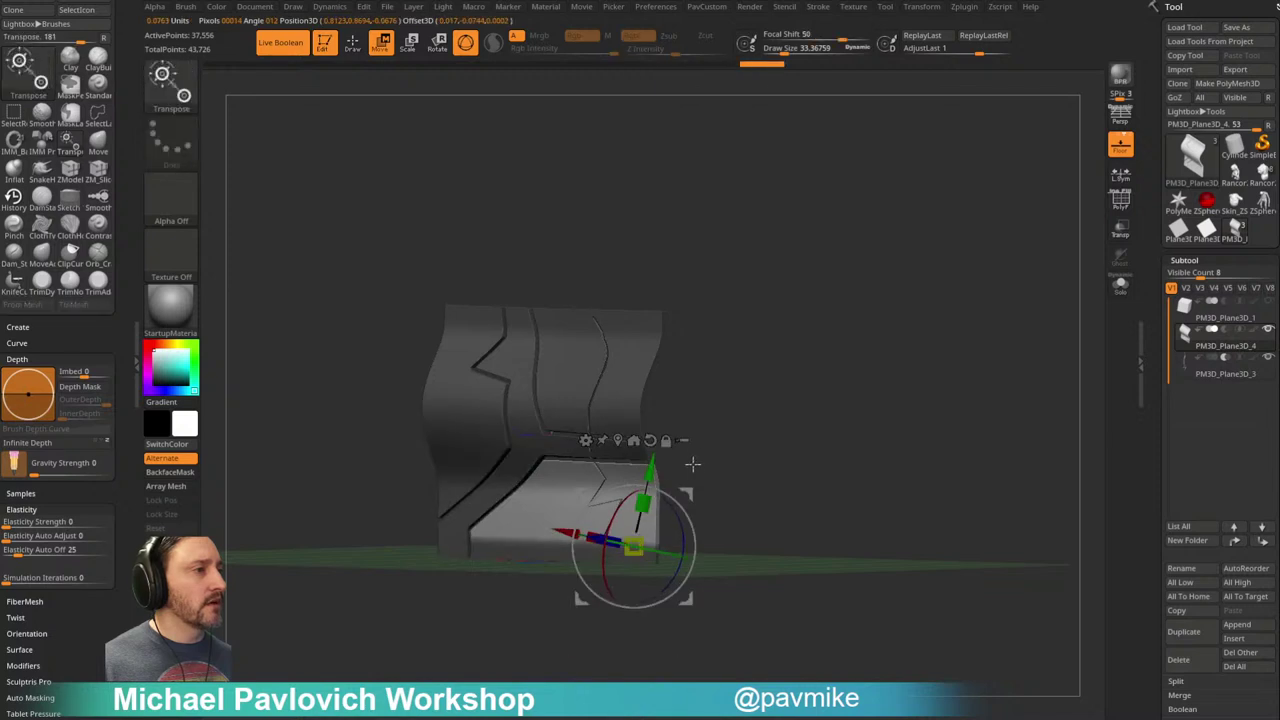
pyautogui.moveTo(685, 405)
pyautogui.keyDown('ctrl'); pyautogui.mouseDown()
pyautogui.moveTo(686, 420)
pyautogui.moveTo(545, 393)
pyautogui.mouseUp(); pyautogui.keyUp('ctrl')
pyautogui.press('q')
pyautogui.press('w')
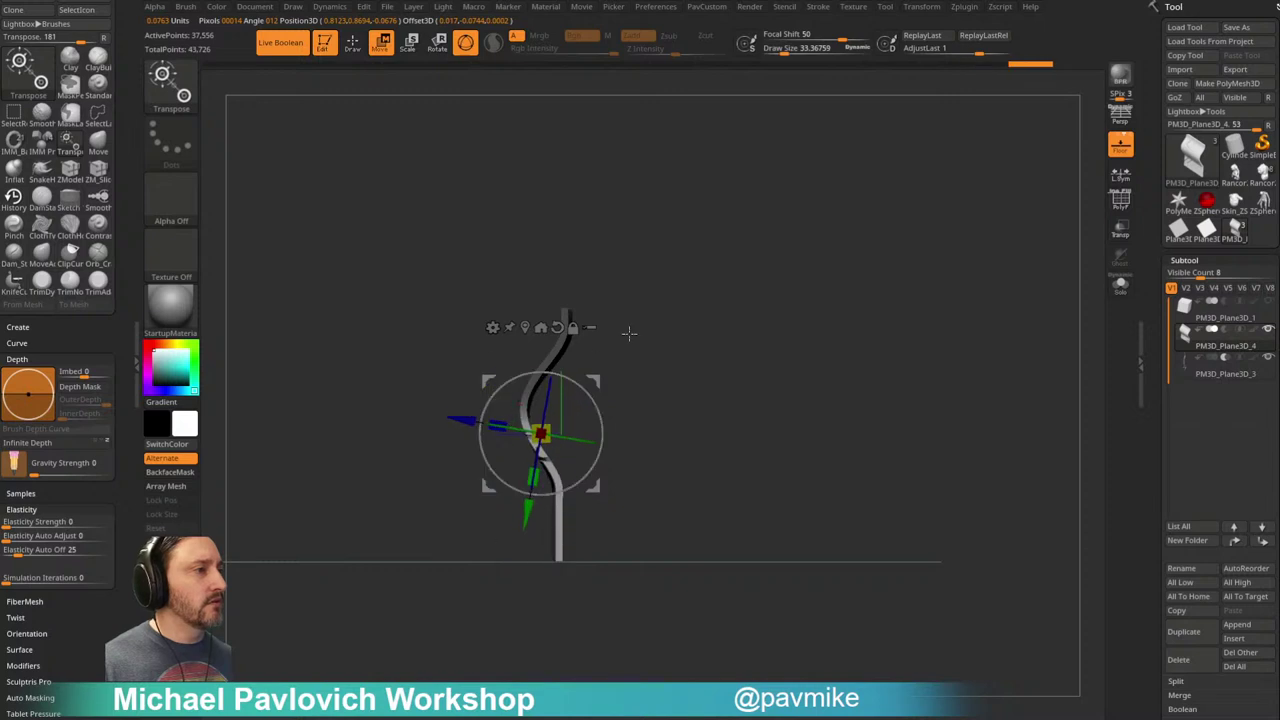
# Step: Deform the middle of the slab by rotating and moving the gizmo at the current focal shift
pyautogui.moveTo(520, 395); pyautogui.dragTo(590, 422)
pyautogui.moveTo(707, 341); pyautogui.dragTo(513, 407)
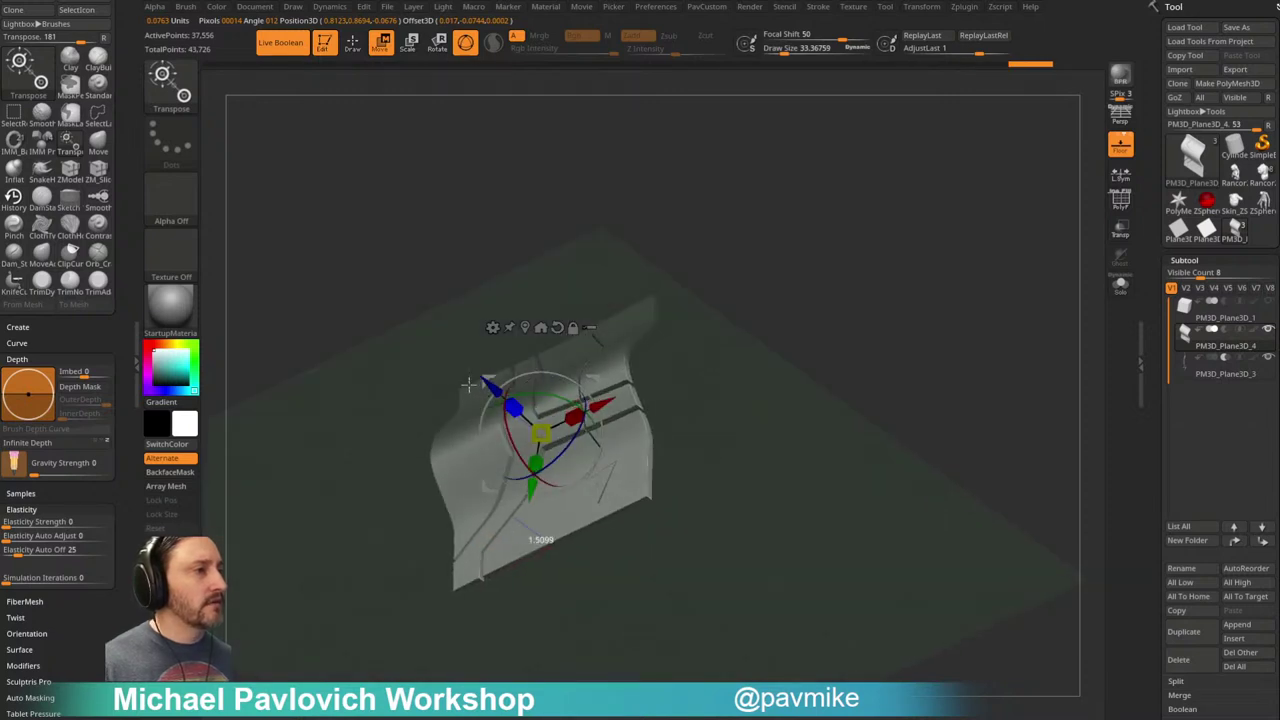
pyautogui.moveTo(611, 473); pyautogui.dragTo(535, 482)
pyautogui.moveTo(700, 495); pyautogui.dragTo(662, 425)
pyautogui.moveTo(557, 485)
pyautogui.mouseDown()
pyautogui.moveTo(567, 503)
pyautogui.moveTo(547, 456)
pyautogui.moveTo(570, 509)
pyautogui.mouseUp()
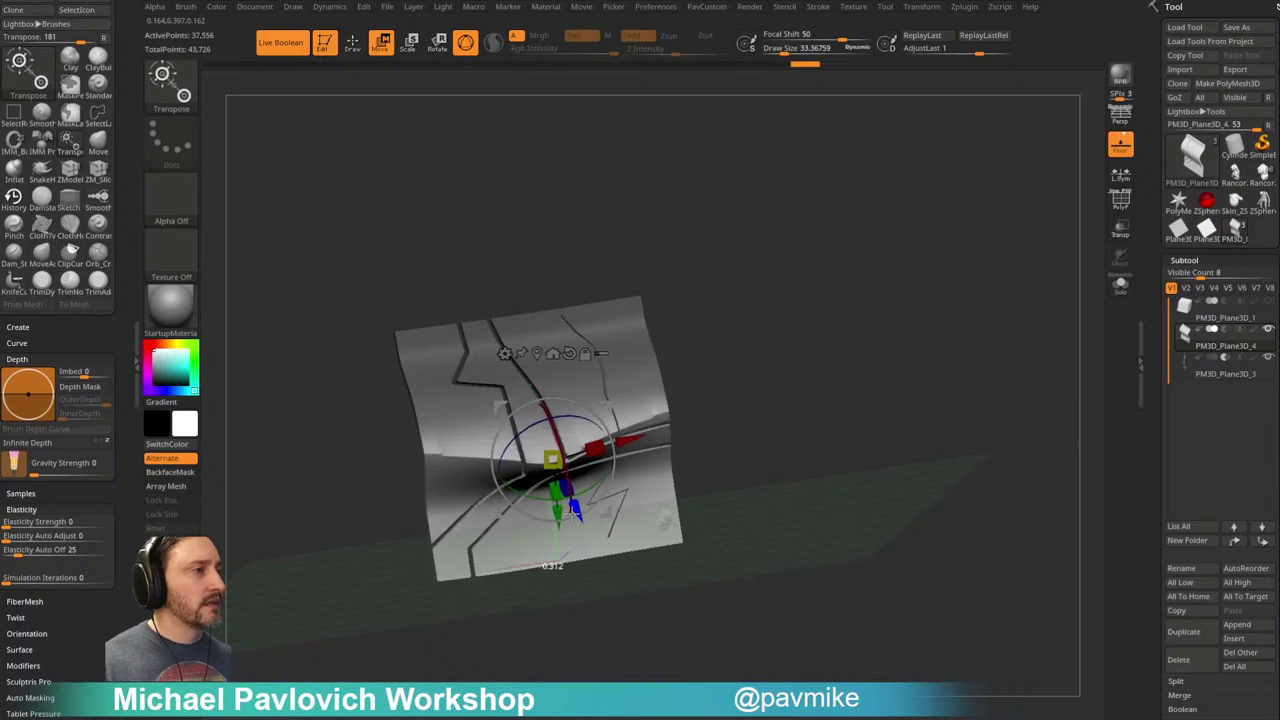
pyautogui.press('q')
pyautogui.moveTo(777, 380); pyautogui.dragTo(772, 362)
pyautogui.moveTo(686, 323); pyautogui.dragTo(711, 385)
pyautogui.press('w')
pyautogui.moveTo(557, 517)
pyautogui.mouseDown()
pyautogui.moveTo(551, 548)
pyautogui.moveTo(562, 484)
pyautogui.moveTo(558, 513)
pyautogui.mouseUp()
# Step: Set the gizmo's focal shift to 77 and rotate the slab's bend by about 22 degrees
pyautogui.moveTo(842, 36); pyautogui.dragTo(858, 36)
pyautogui.moveTo(757, 318); pyautogui.dragTo(720, 377)
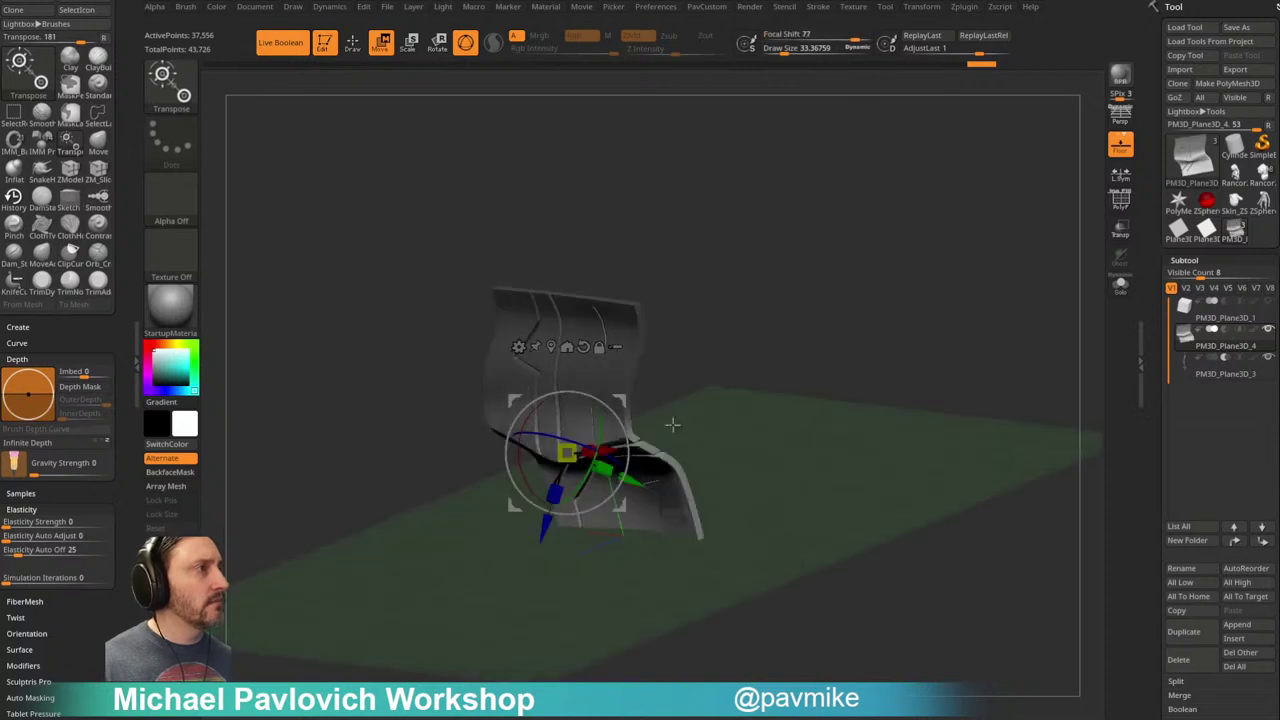
pyautogui.moveTo(531, 410); pyautogui.dragTo(587, 375)
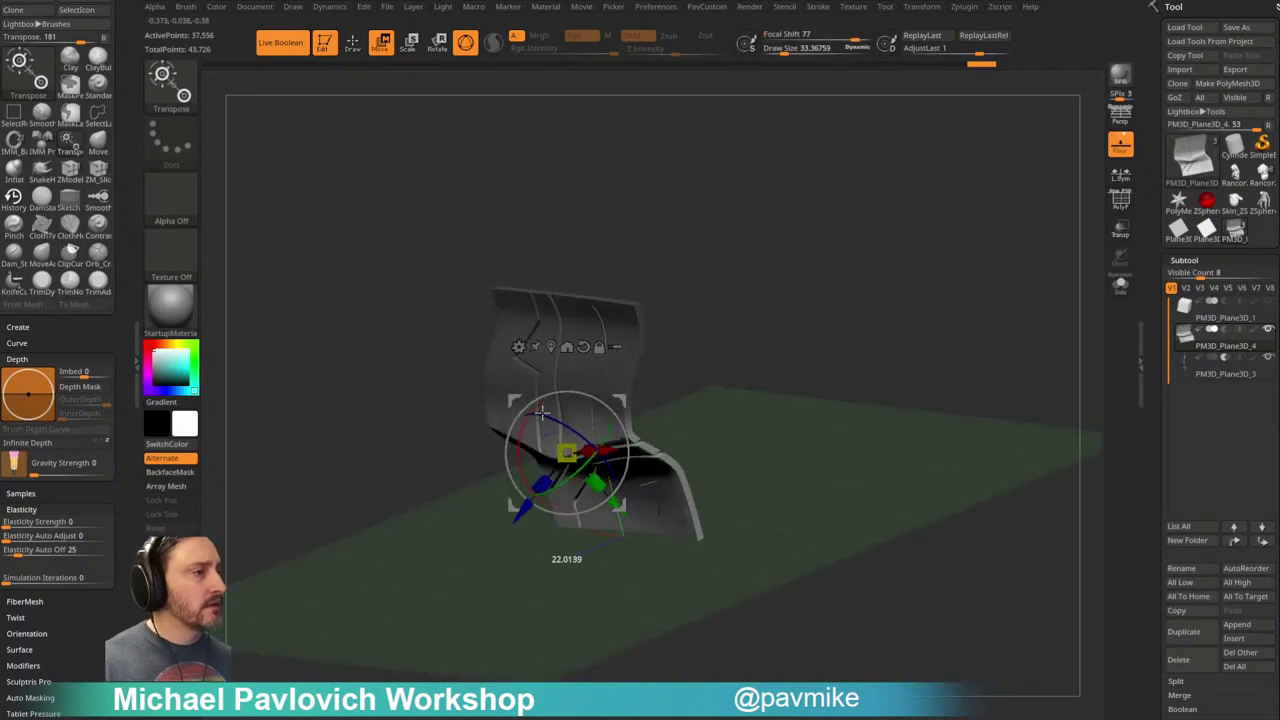
# Step: Lower the gizmo's focal shift to about 10, rotate the slab's bend further, and return to draw mode facing the slab
pyautogui.moveTo(855, 38); pyautogui.dragTo(824, 36)
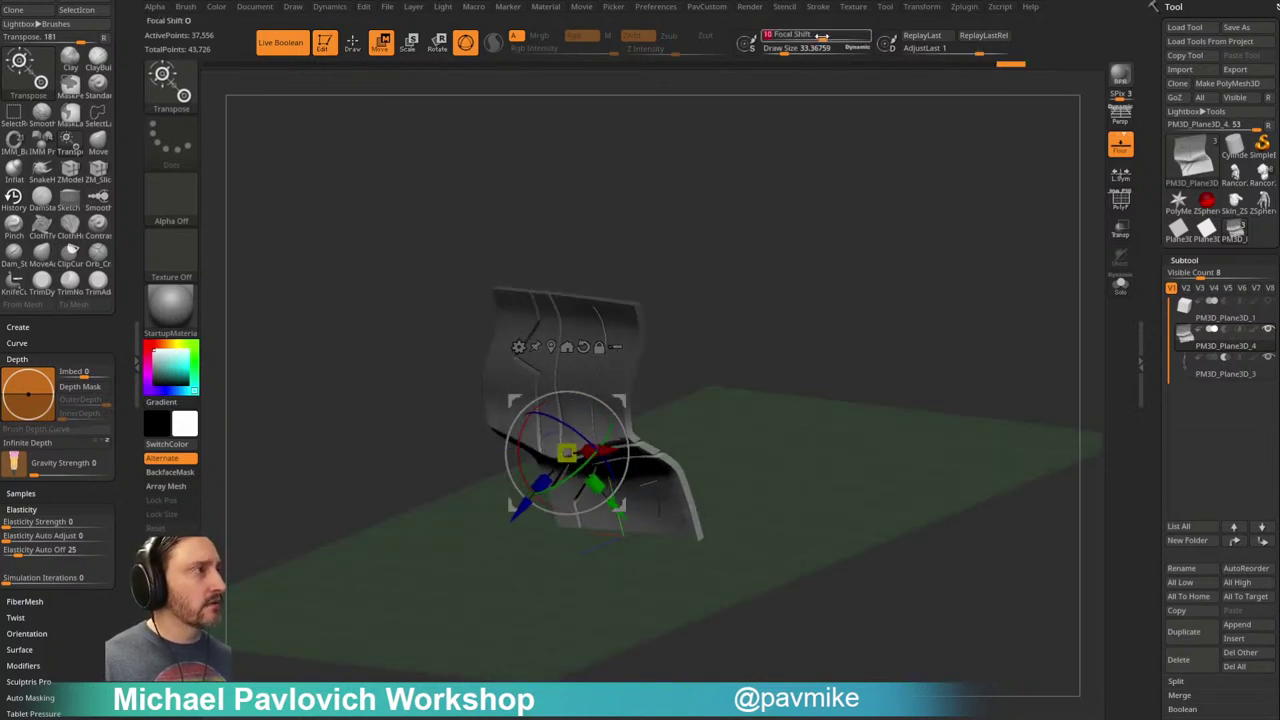
pyautogui.moveTo(520, 432); pyautogui.dragTo(531, 410)
pyautogui.moveTo(535, 402); pyautogui.dragTo(561, 481)
pyautogui.press('q')
pyautogui.moveTo(600, 530)
pyautogui.mouseDown()
pyautogui.moveTo(740, 357)
pyautogui.moveTo(831, 331)
pyautogui.mouseUp()
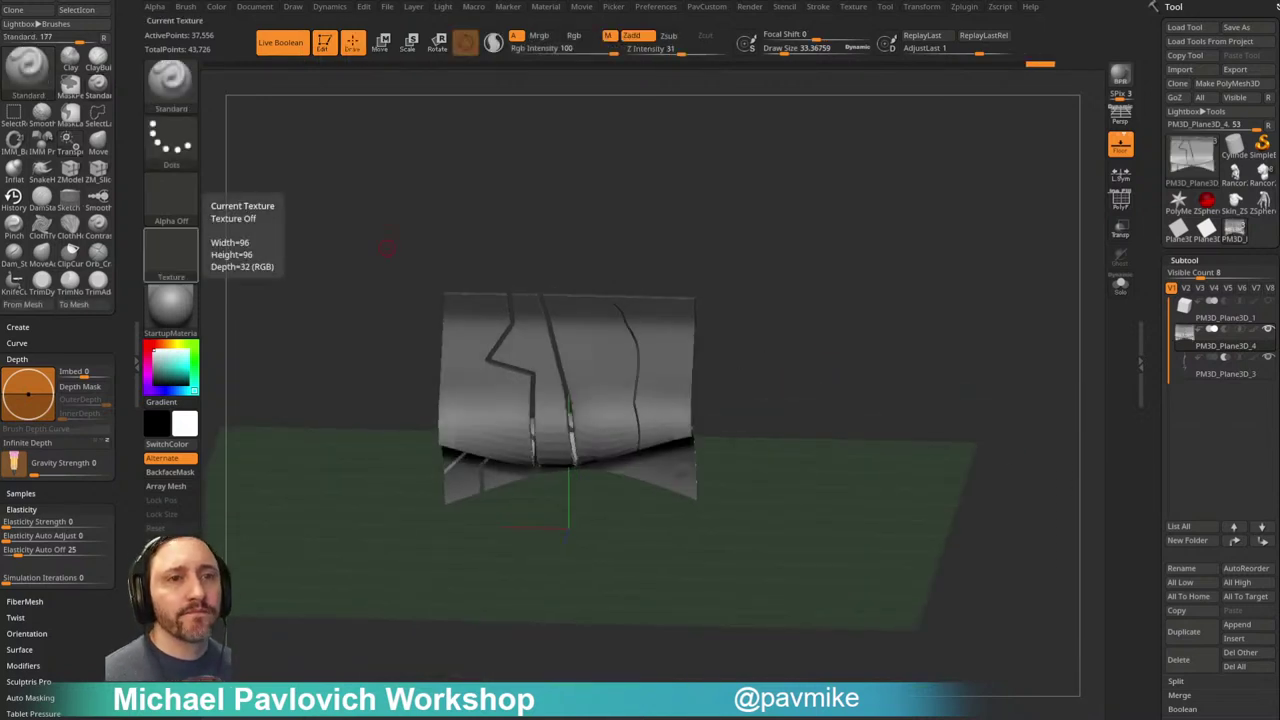
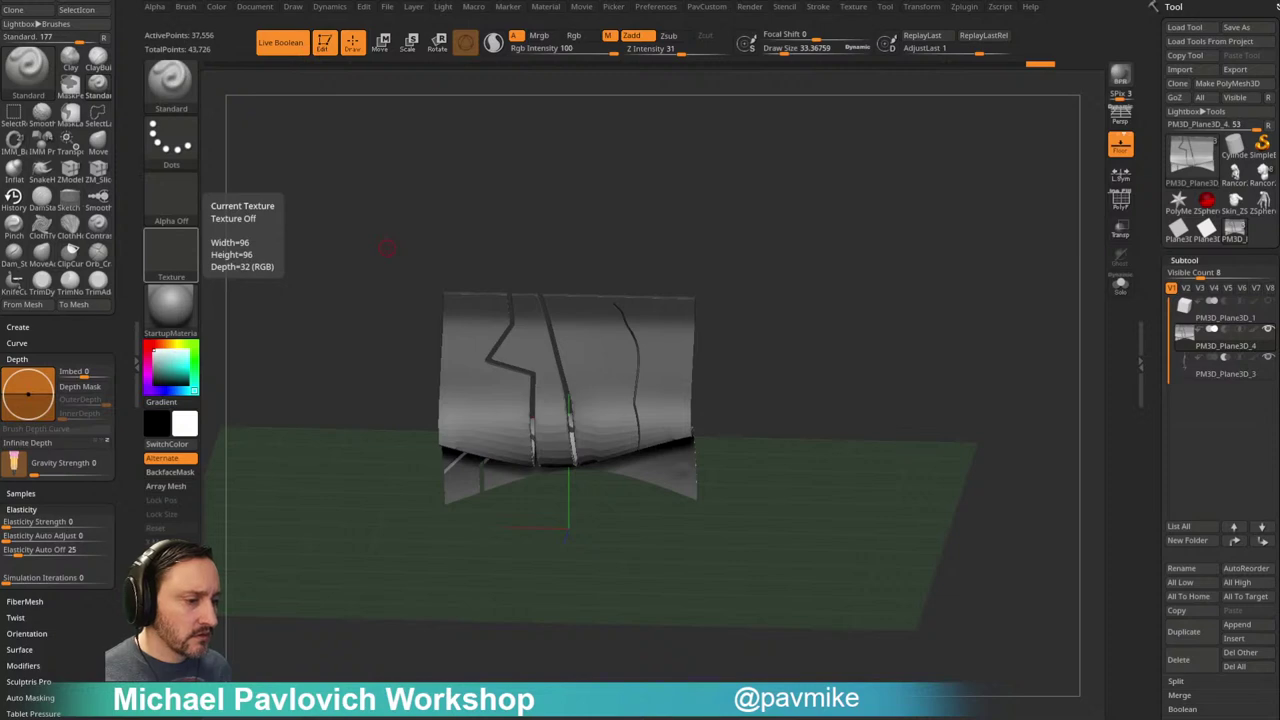
# Step: Switch to the browser's Meshmixer crown design video on YouTube, mute it, skim to about 1:36 and widen the player to theater mode
pyautogui.moveTo(650, 0); pyautogui.dragTo(635, 112)
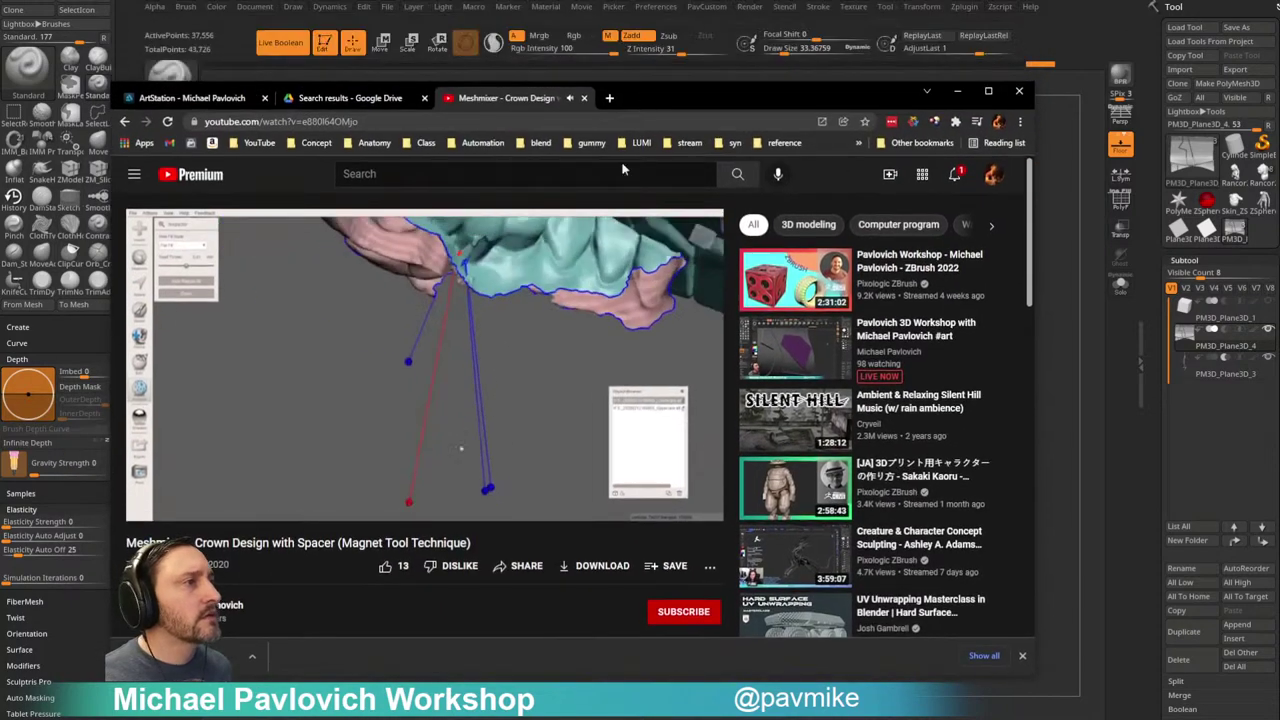
pyautogui.click(213, 504)
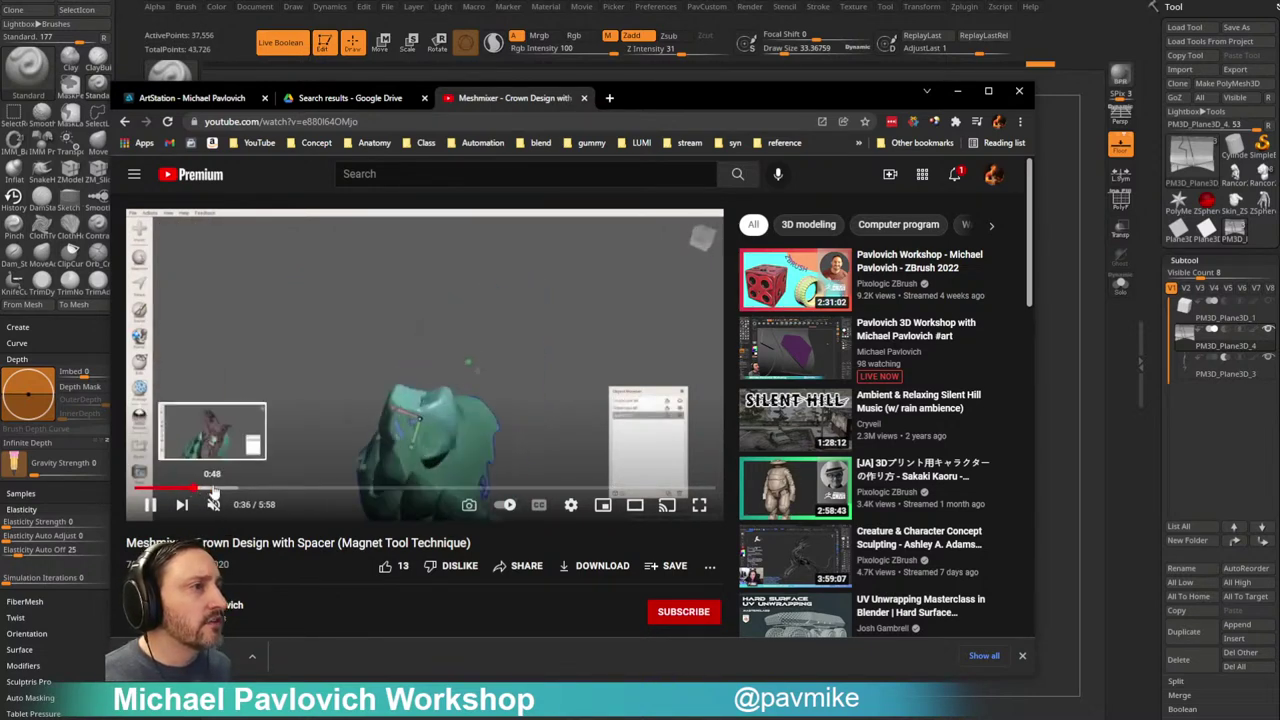
pyautogui.click(215, 490)
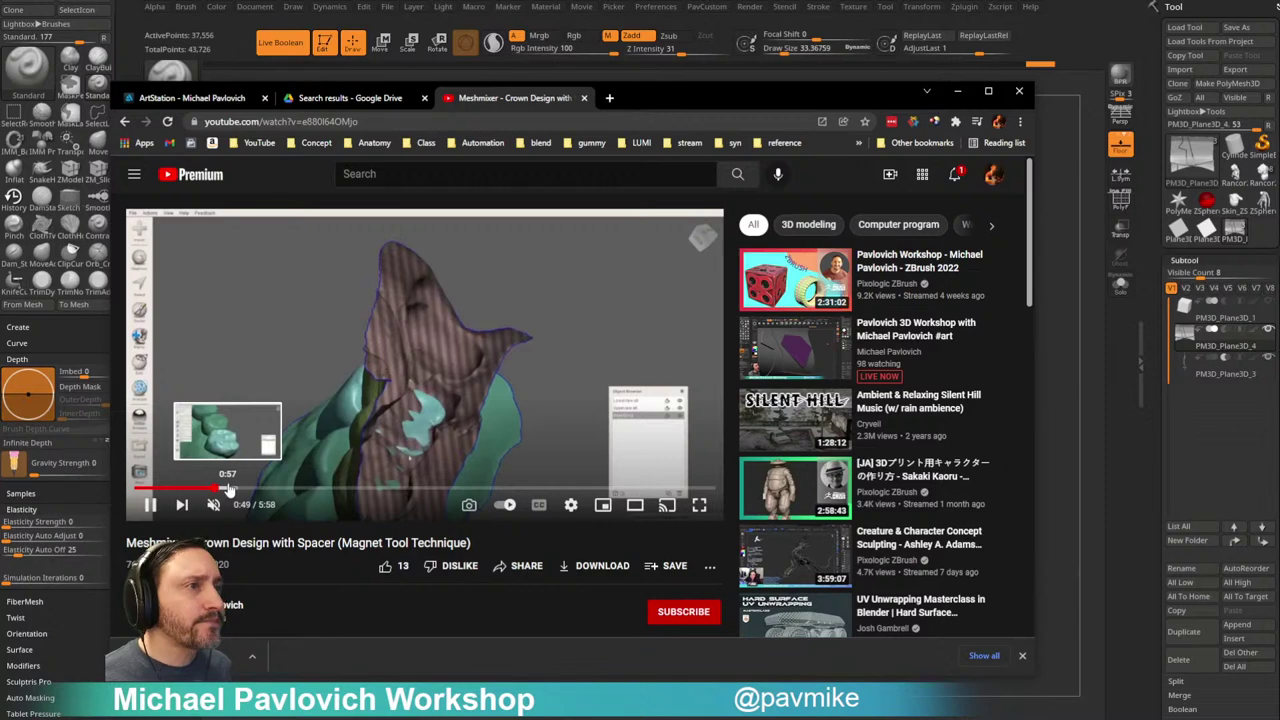
pyautogui.click(234, 490)
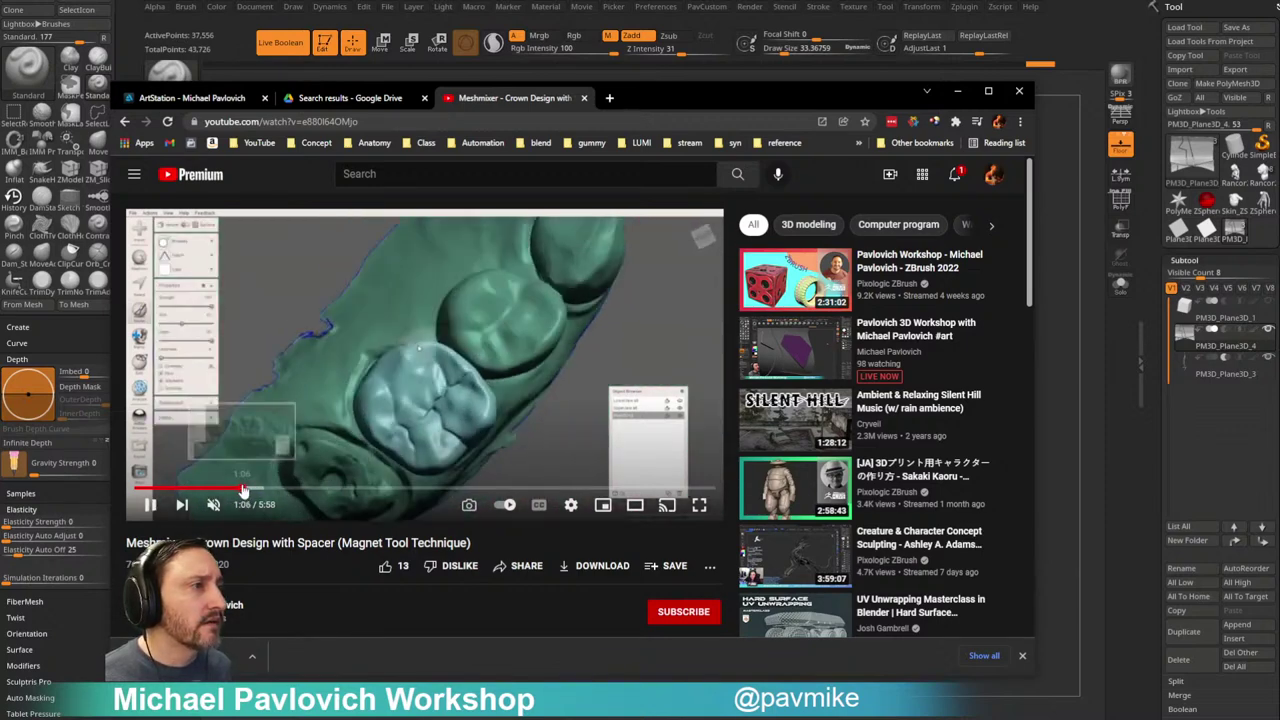
pyautogui.click(242, 490)
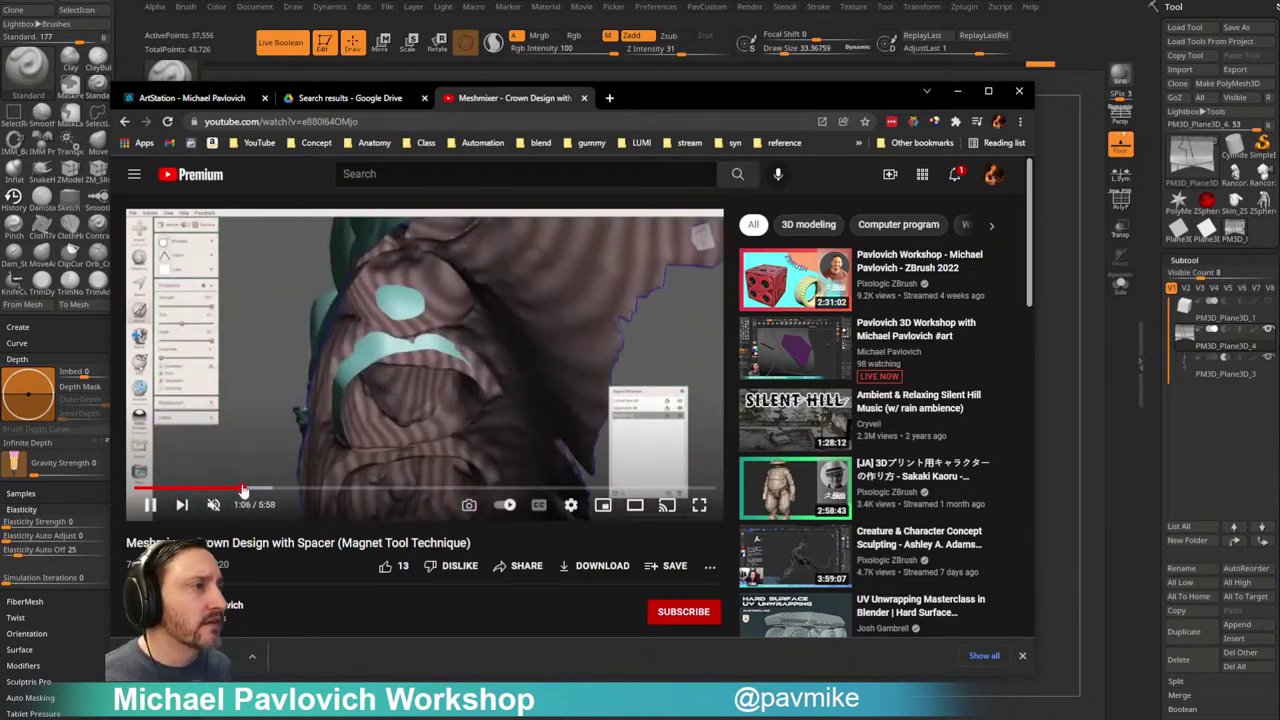
pyautogui.click(255, 490)
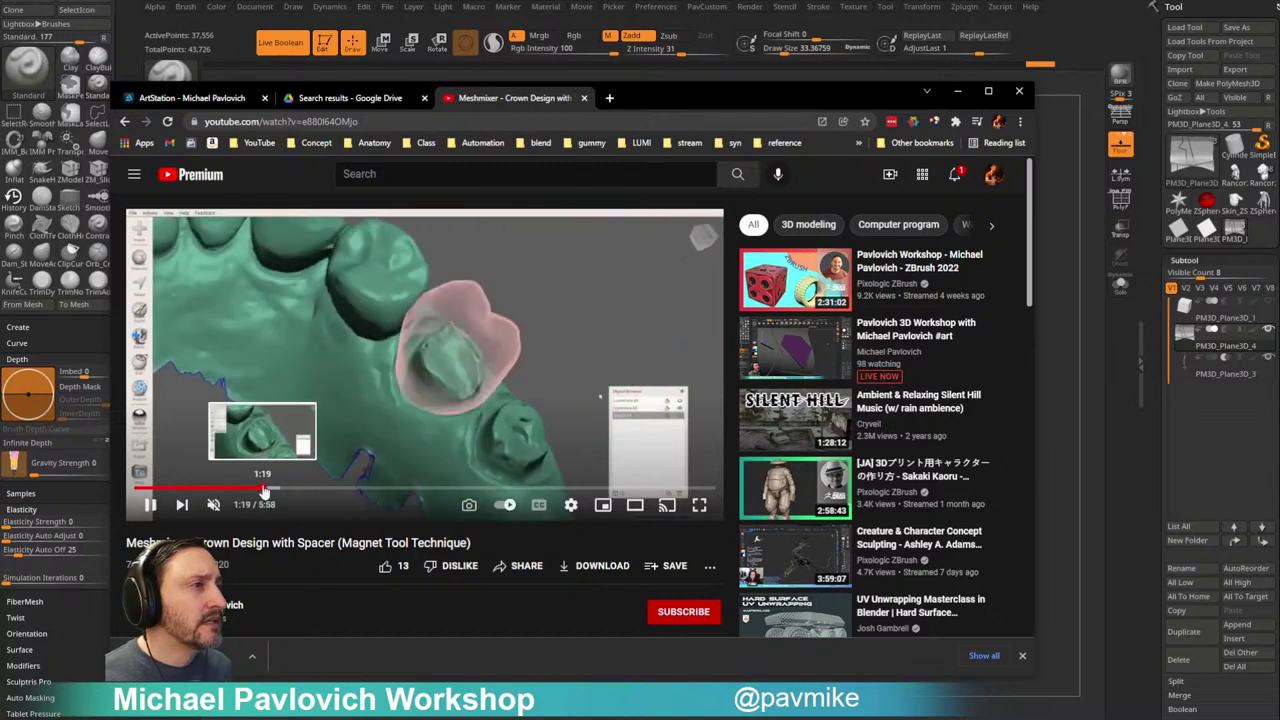
pyautogui.click(266, 490)
pyautogui.click(273, 490)
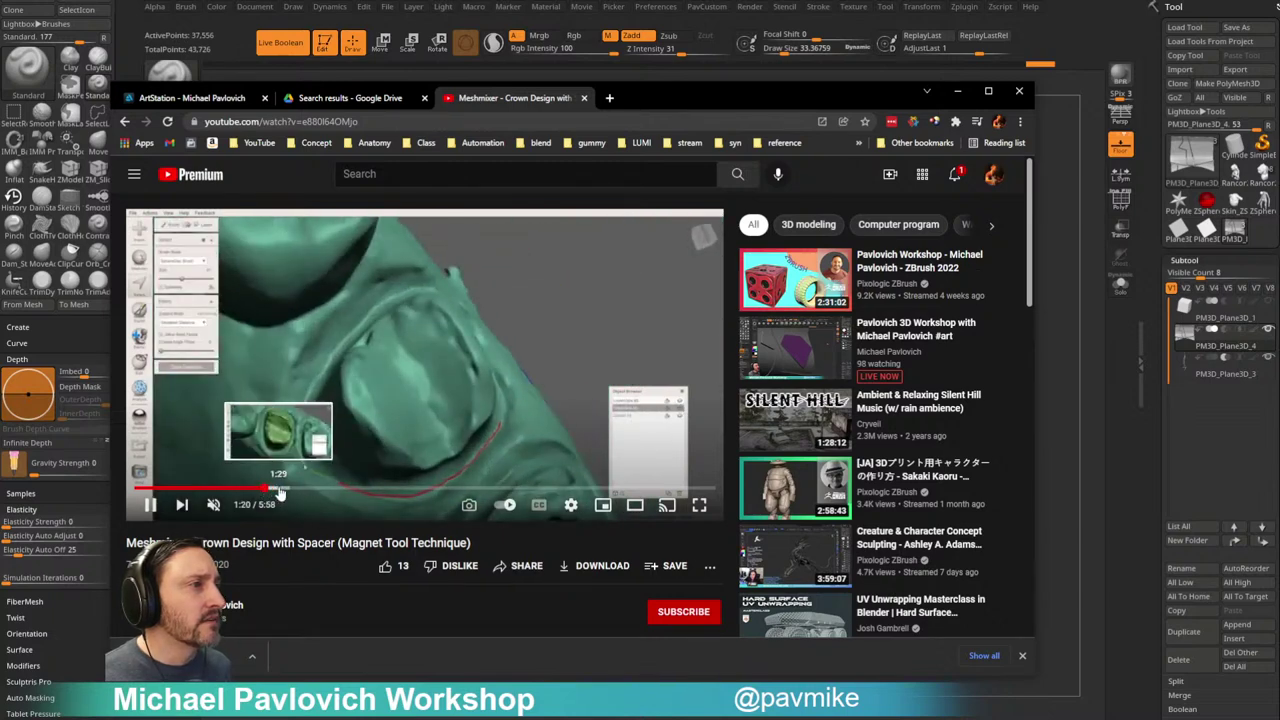
pyautogui.click(280, 490)
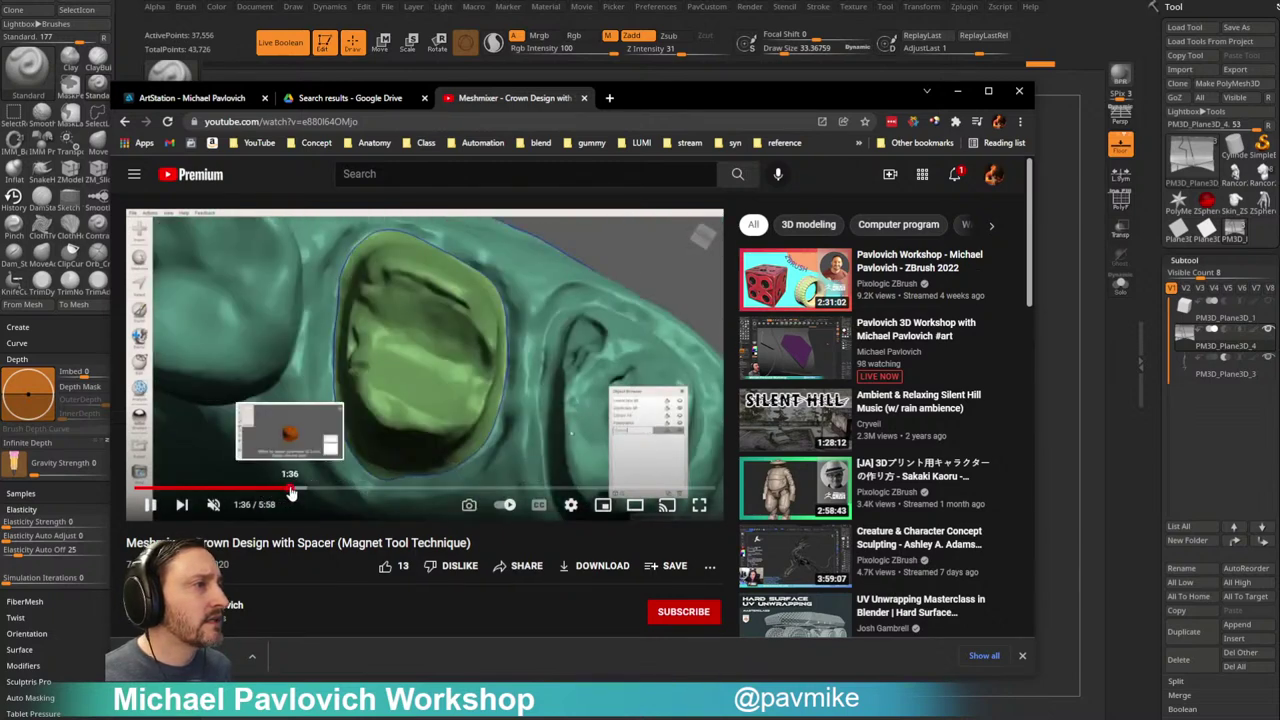
pyautogui.click(289, 490)
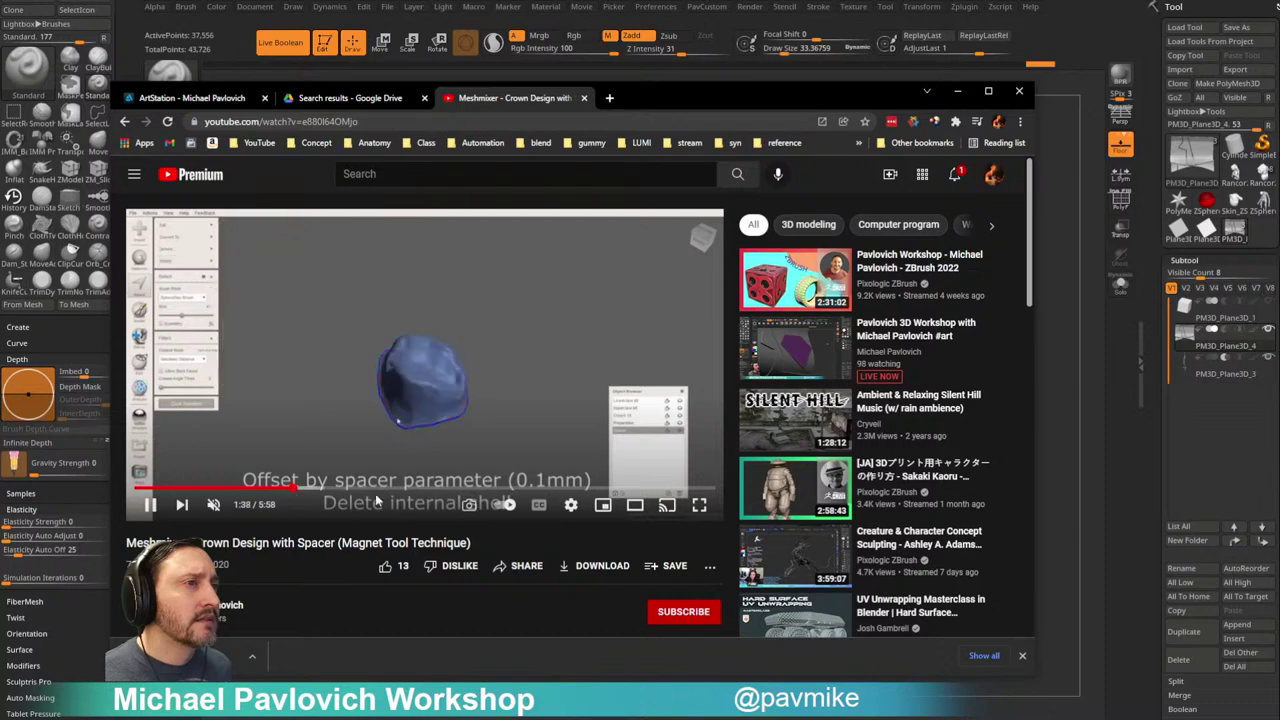
pyautogui.click(638, 509)
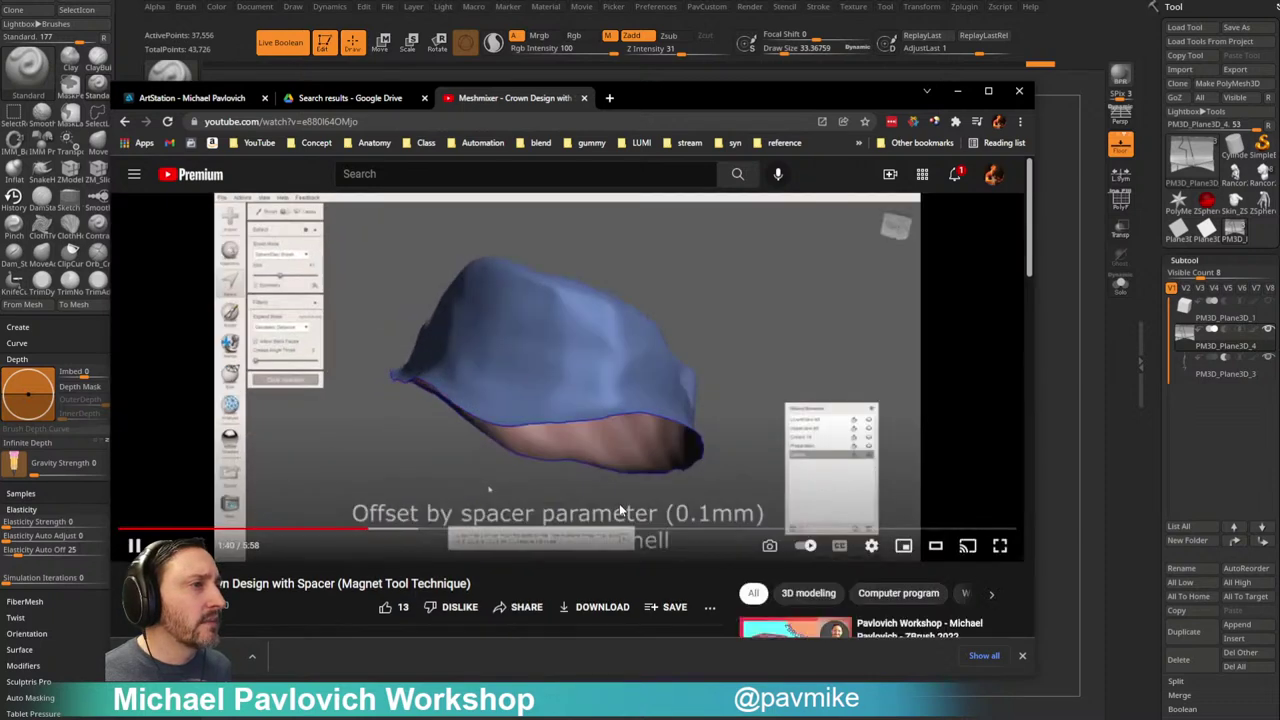
# Step: Return to the "meshmixer magnet" search results, look through them and open the Meshmixer Attract Tool Demo video
pyautogui.click(126, 121)
pyautogui.scroll(-1, 148, 317)
pyautogui.scroll(-3, 150, 322)
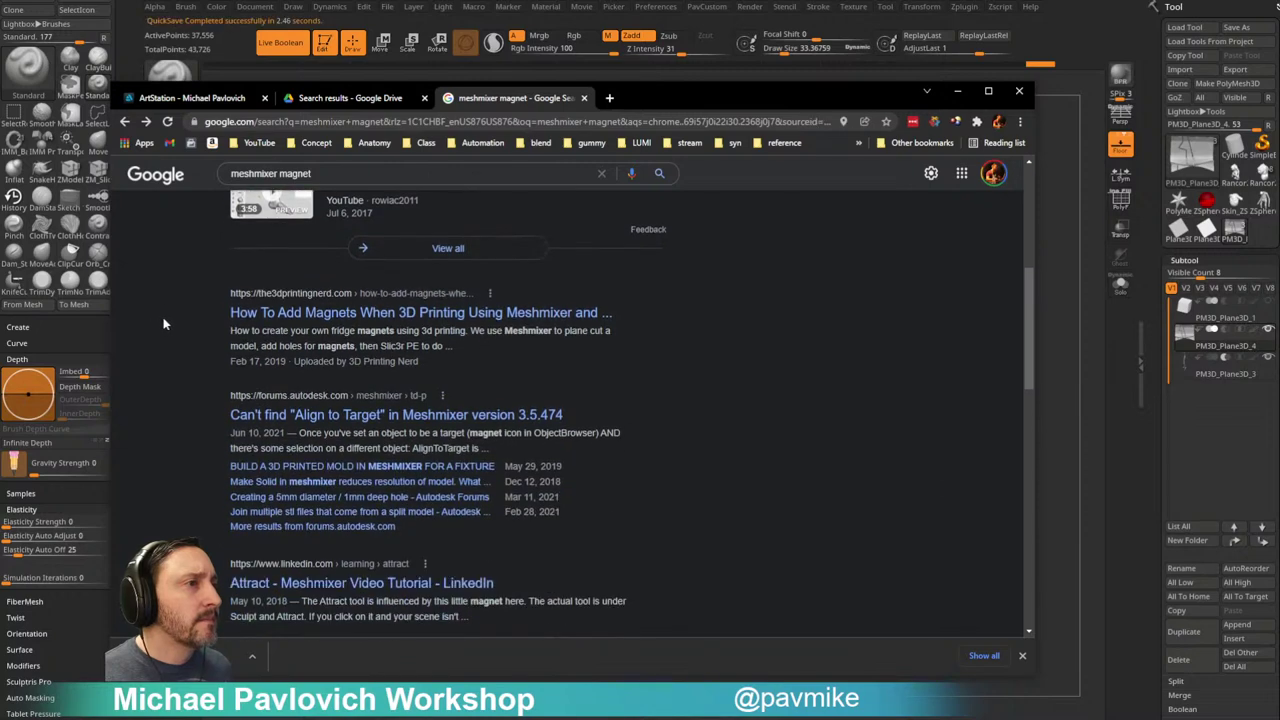
pyautogui.scroll(3, 200, 342)
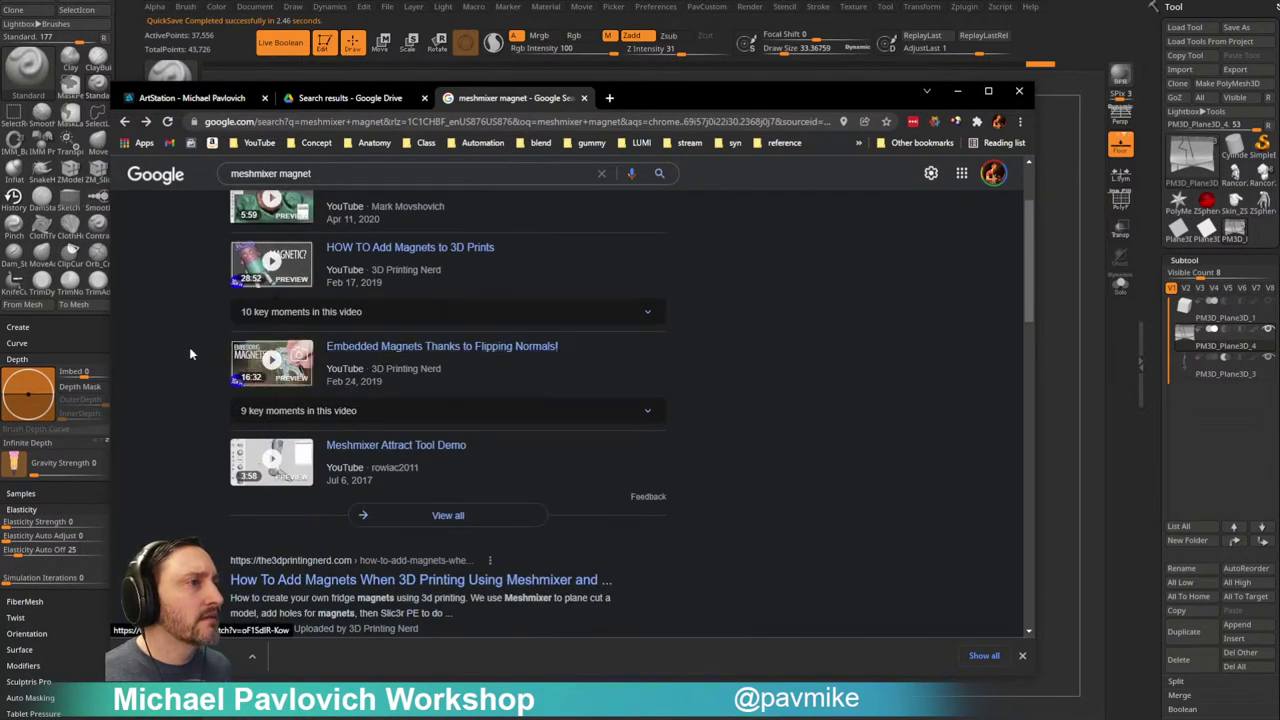
pyautogui.scroll(2, 184, 347)
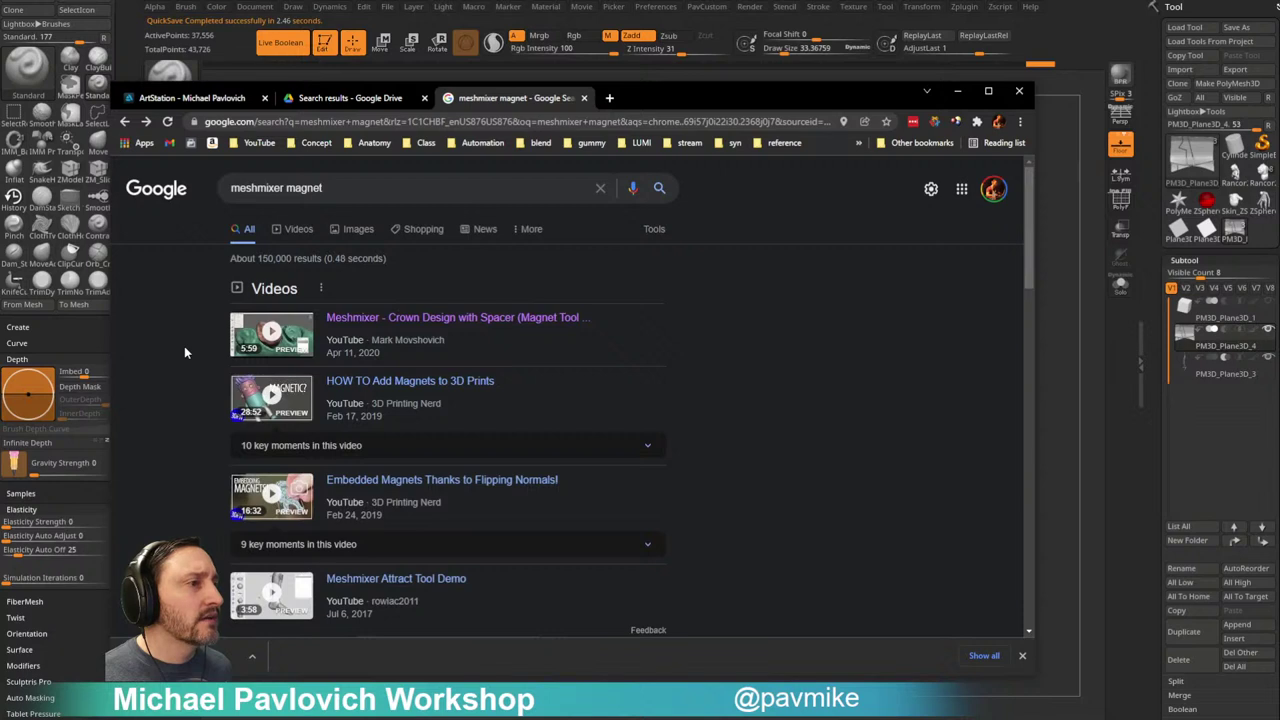
pyautogui.scroll(-2, 184, 350)
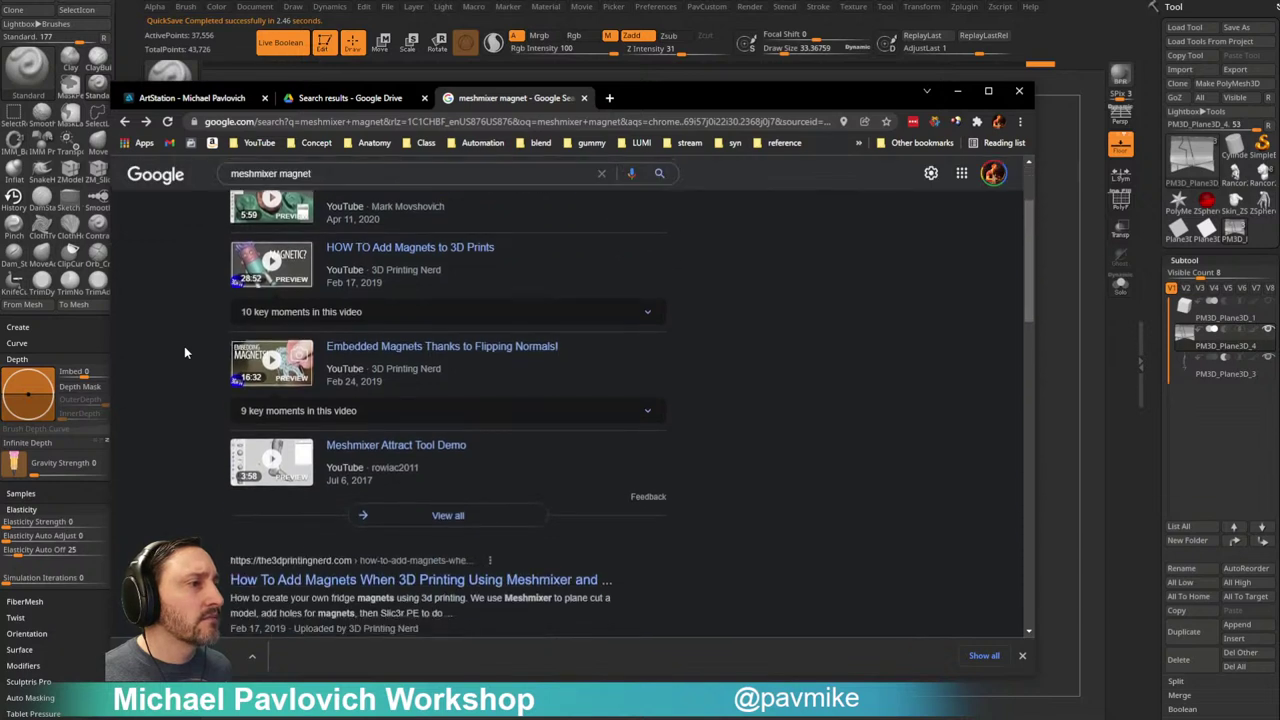
pyautogui.click(431, 446)
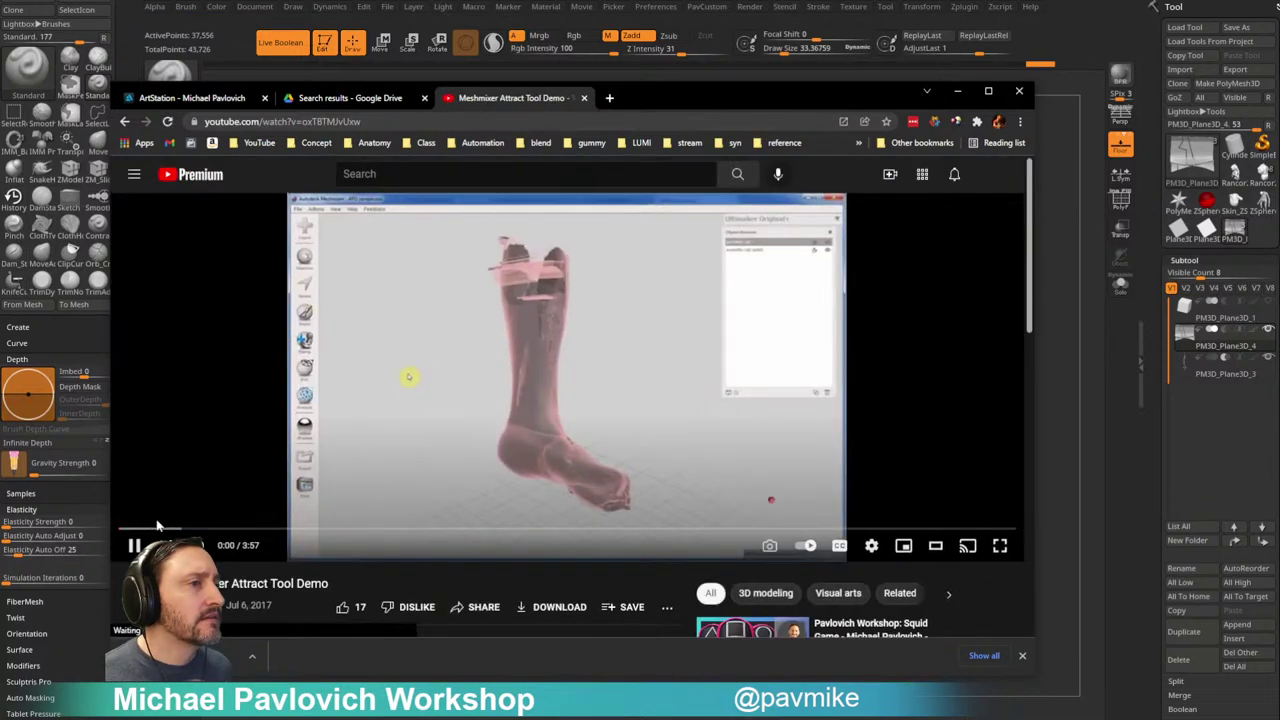
# Step: Skim through the Meshmixer Attract Tool Demo video to about 2:17 and pause it
pyautogui.click(157, 529)
pyautogui.click(188, 529)
pyautogui.click(218, 530)
pyautogui.click(249, 530)
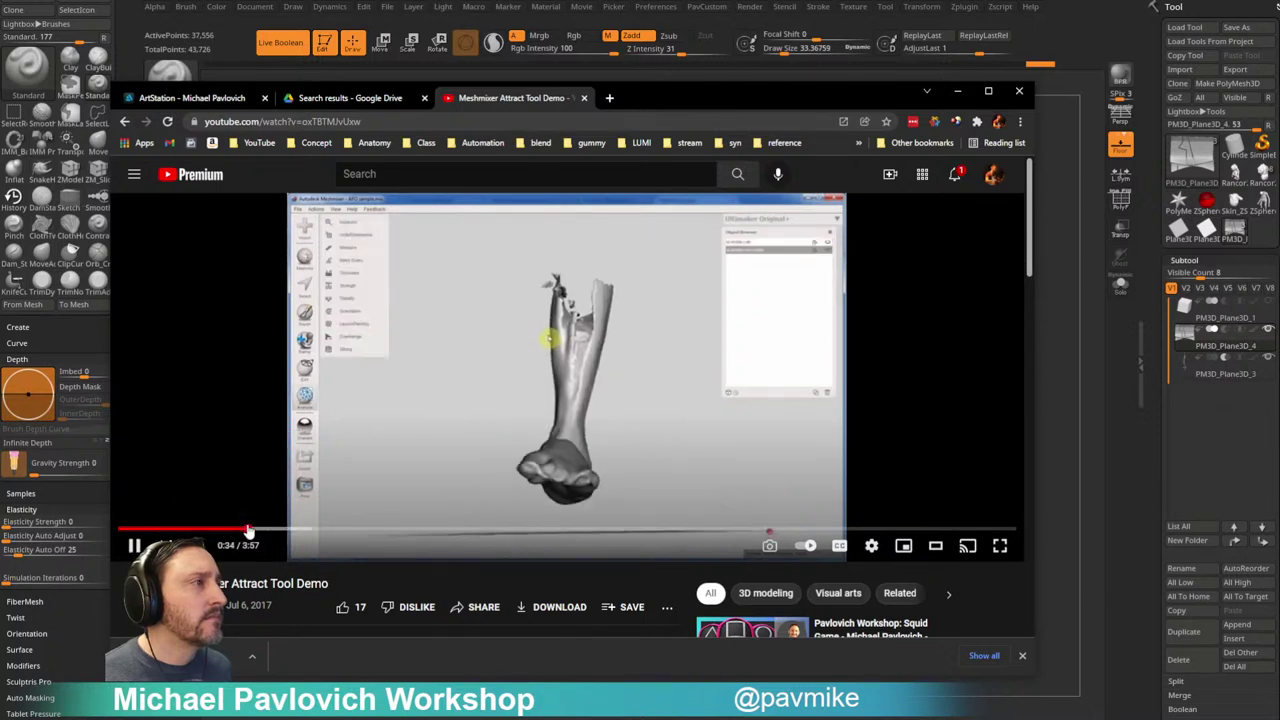
pyautogui.click(274, 532)
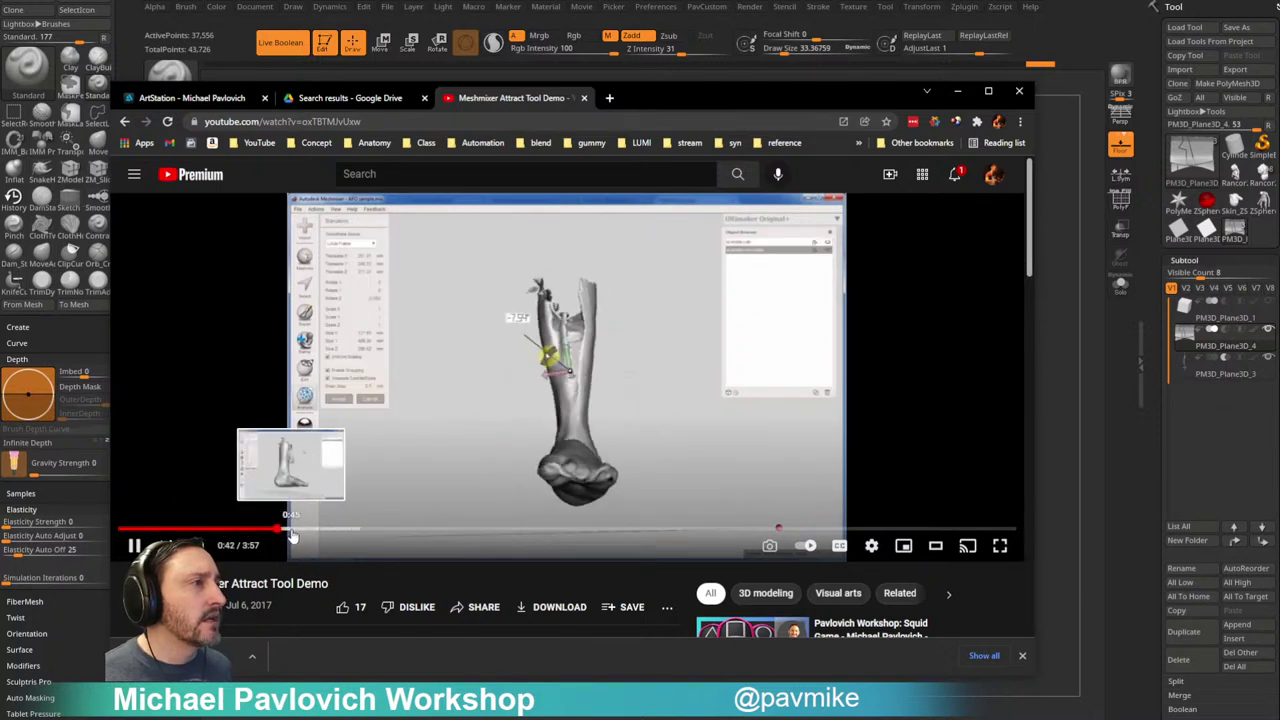
pyautogui.click(290, 530)
pyautogui.click(325, 530)
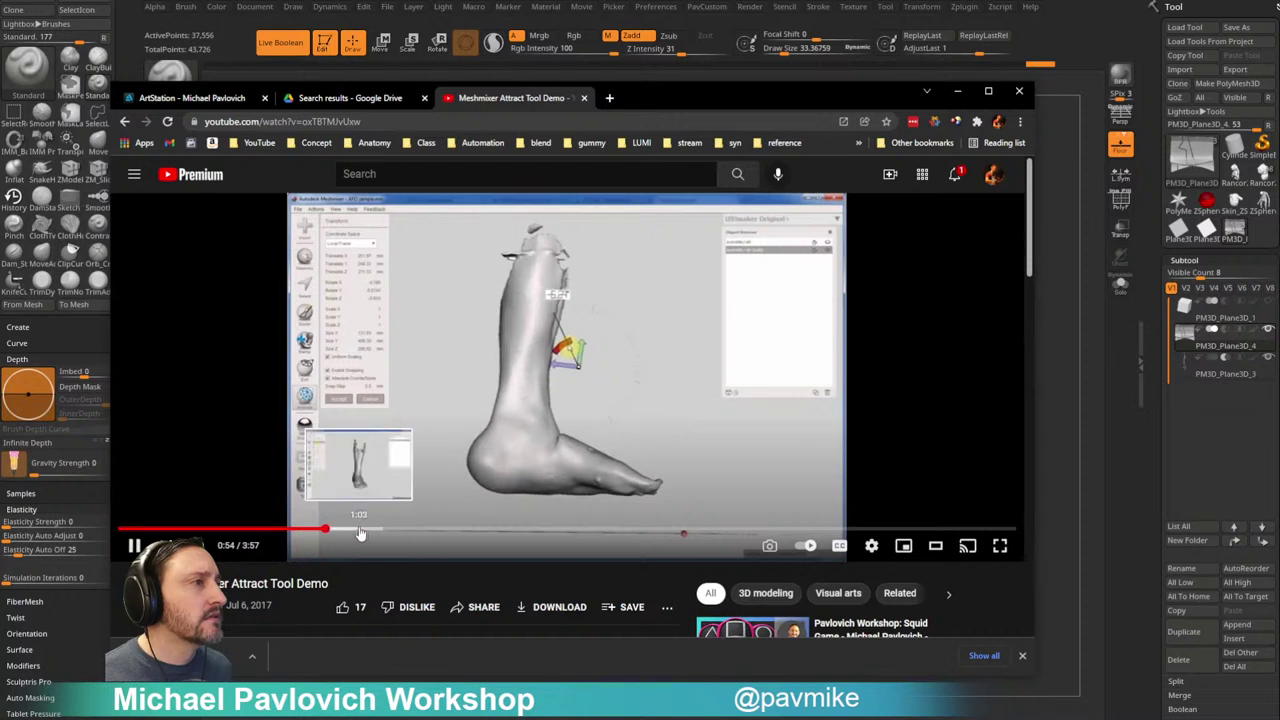
pyautogui.click(397, 532)
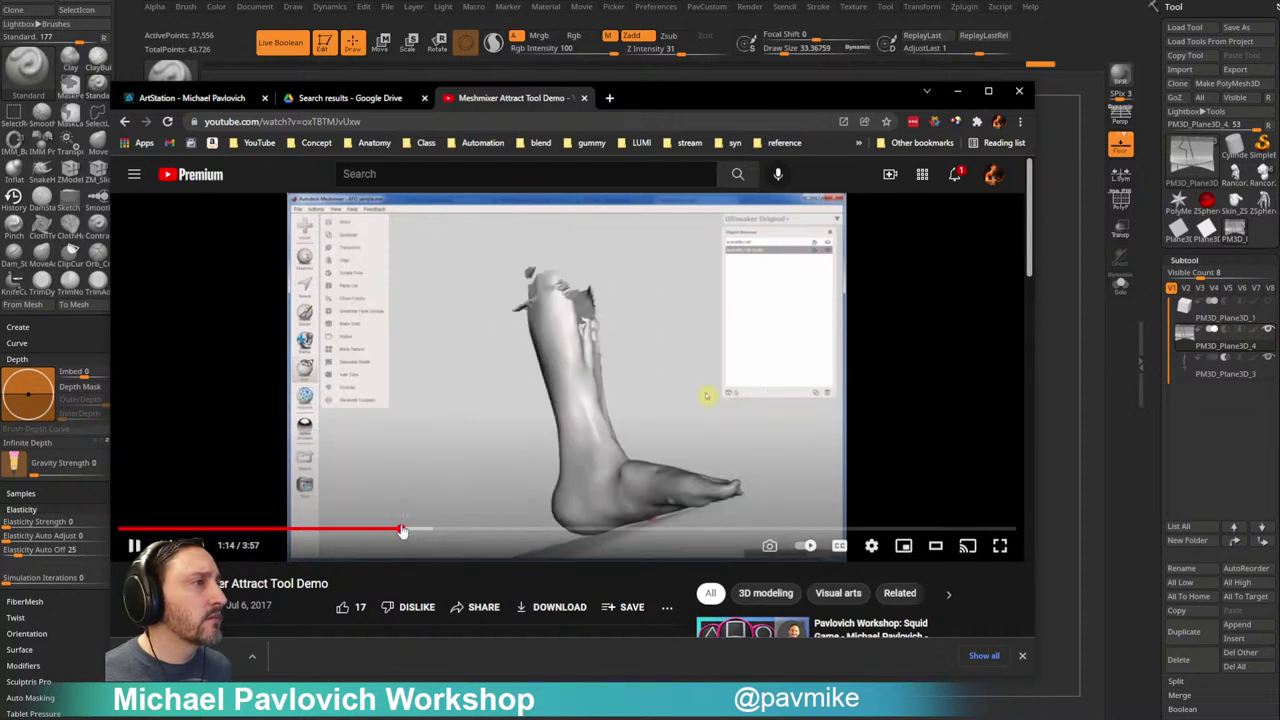
pyautogui.click(427, 532)
pyautogui.click(456, 530)
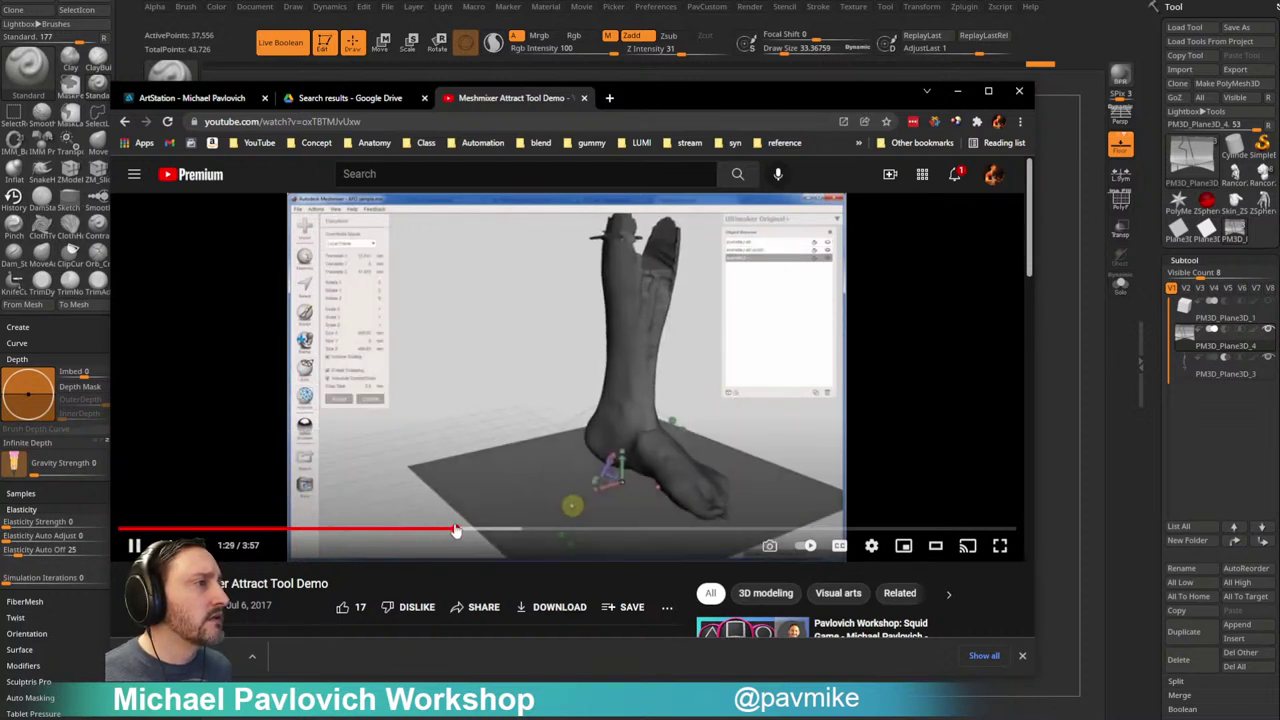
pyautogui.click(482, 530)
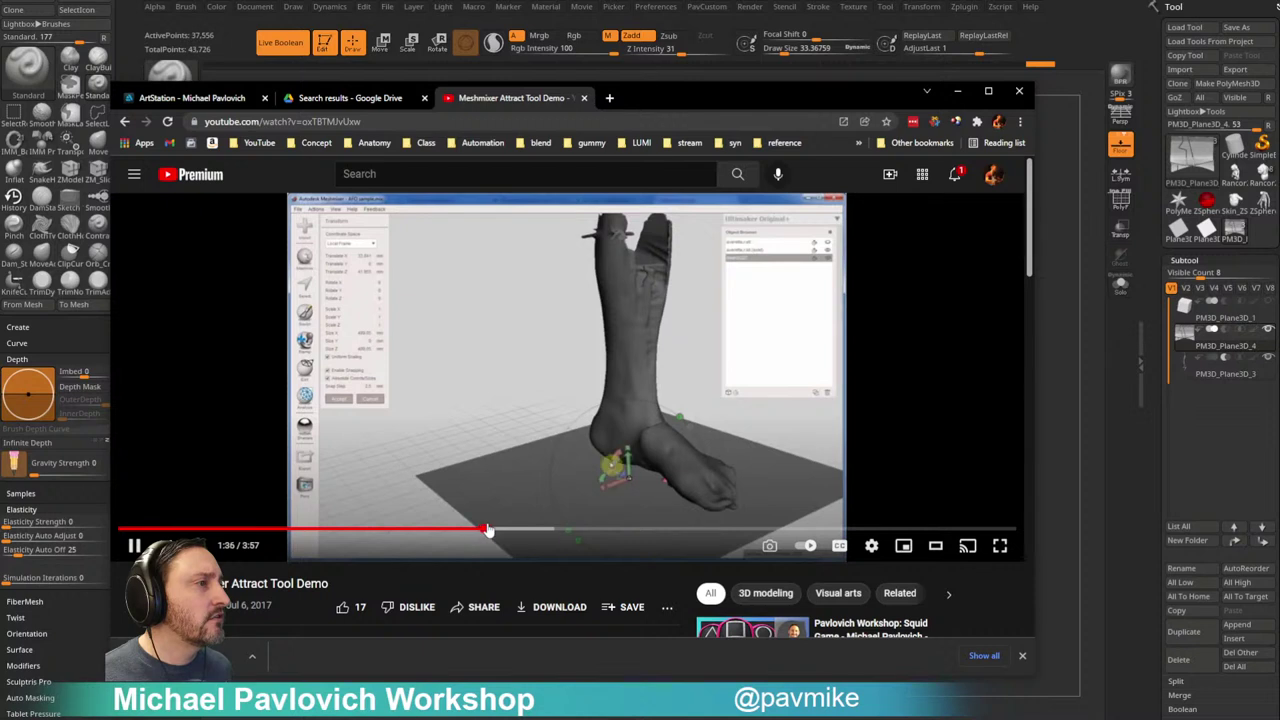
pyautogui.click(543, 531)
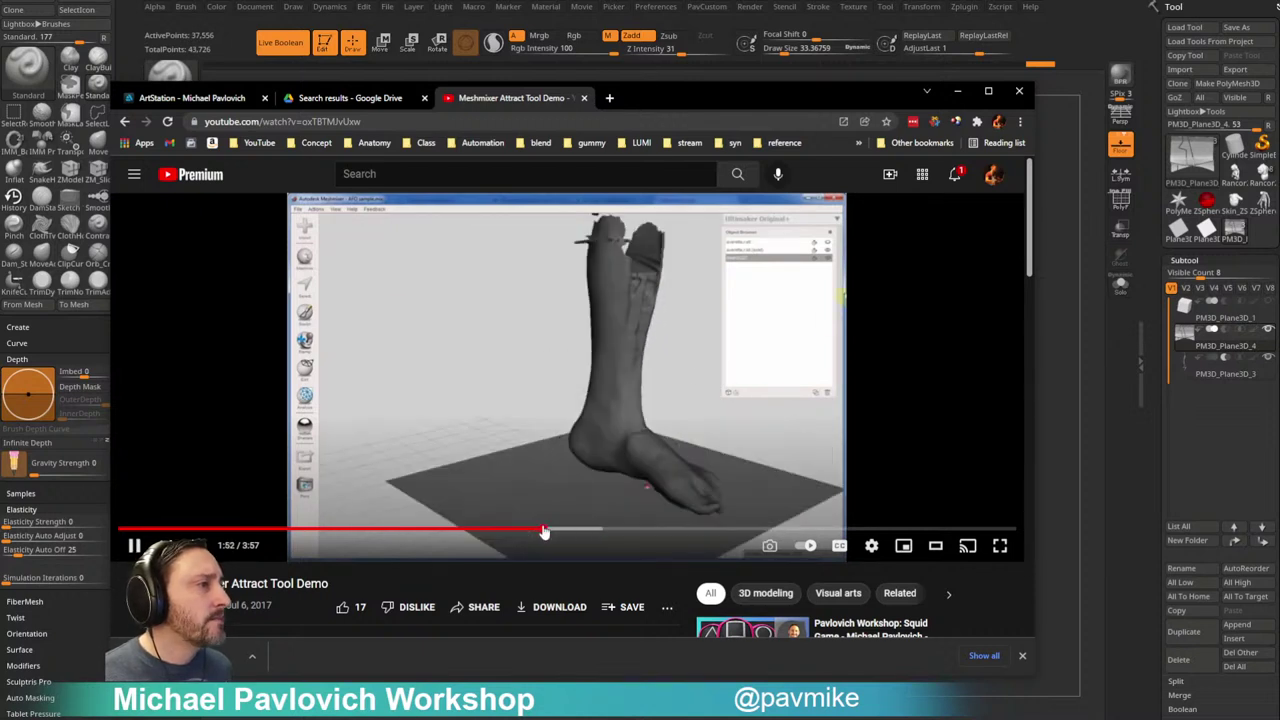
pyautogui.click(566, 531)
pyautogui.click(590, 531)
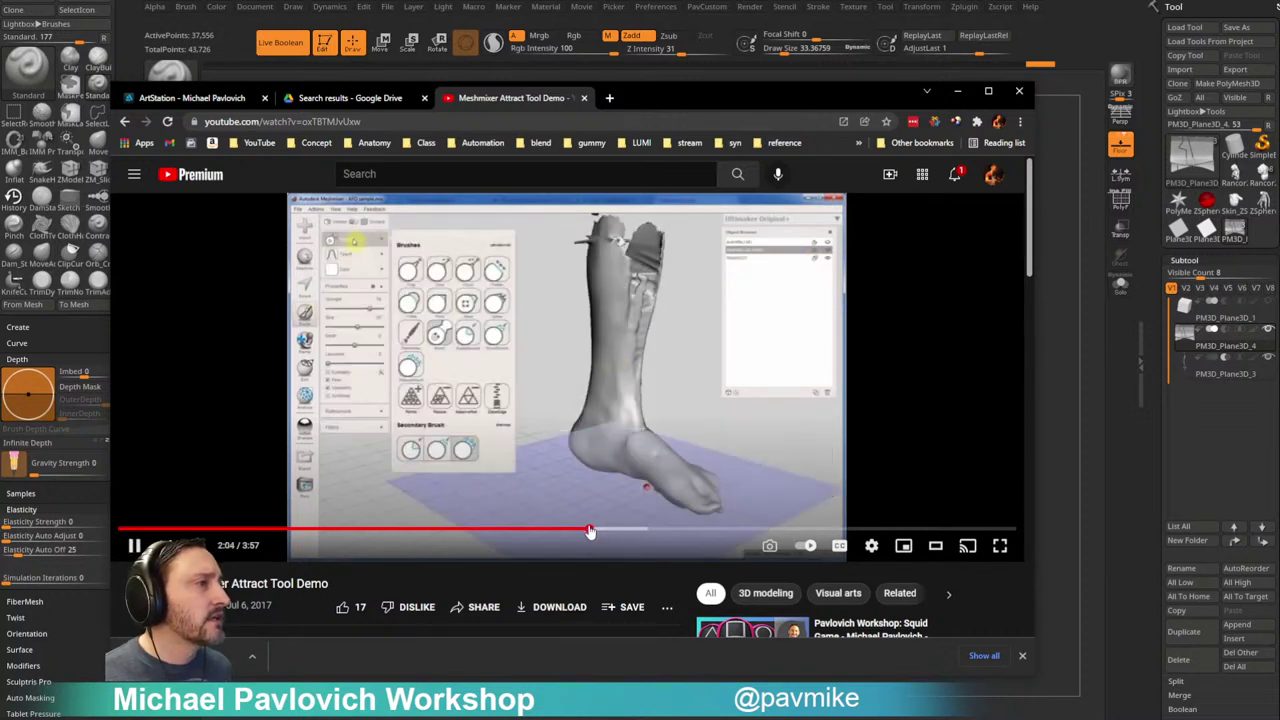
pyautogui.click(614, 531)
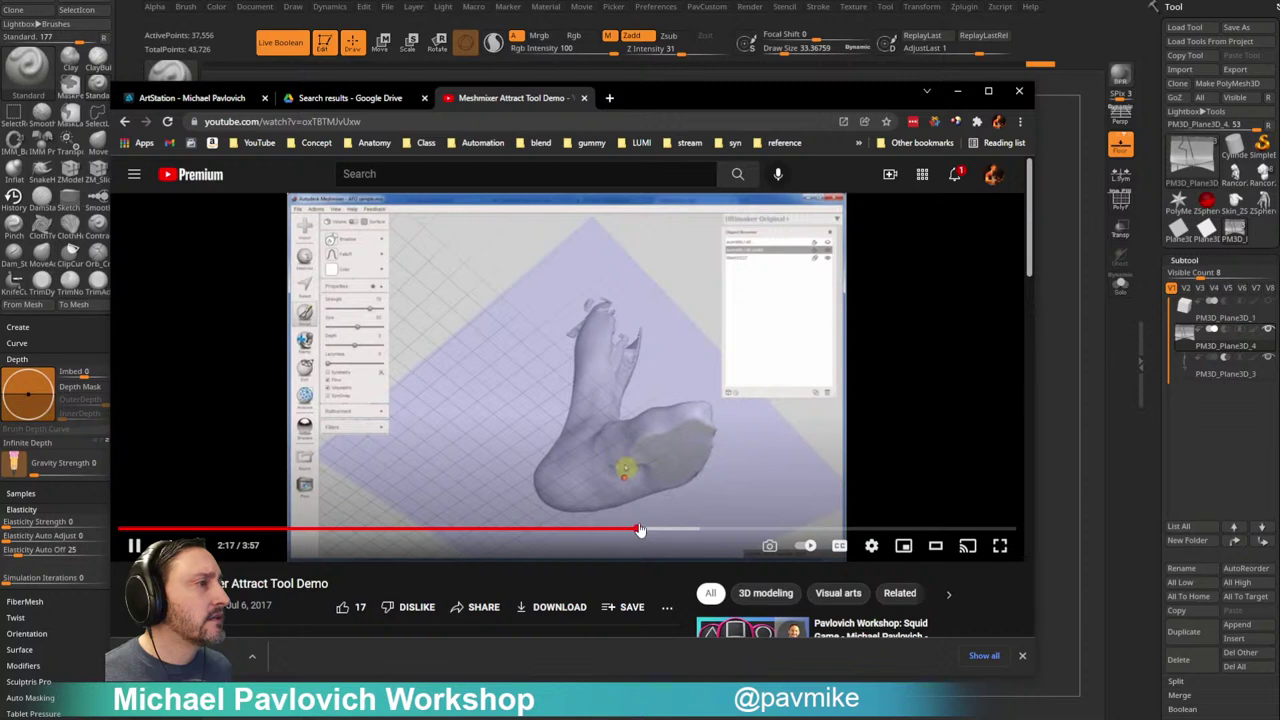
pyautogui.click(647, 530)
pyautogui.click(134, 545)
# Step: Switch back to ZBrush, load the Rancor model and show only its Rancor27_12 body subtool
pyautogui.click(828, 1)
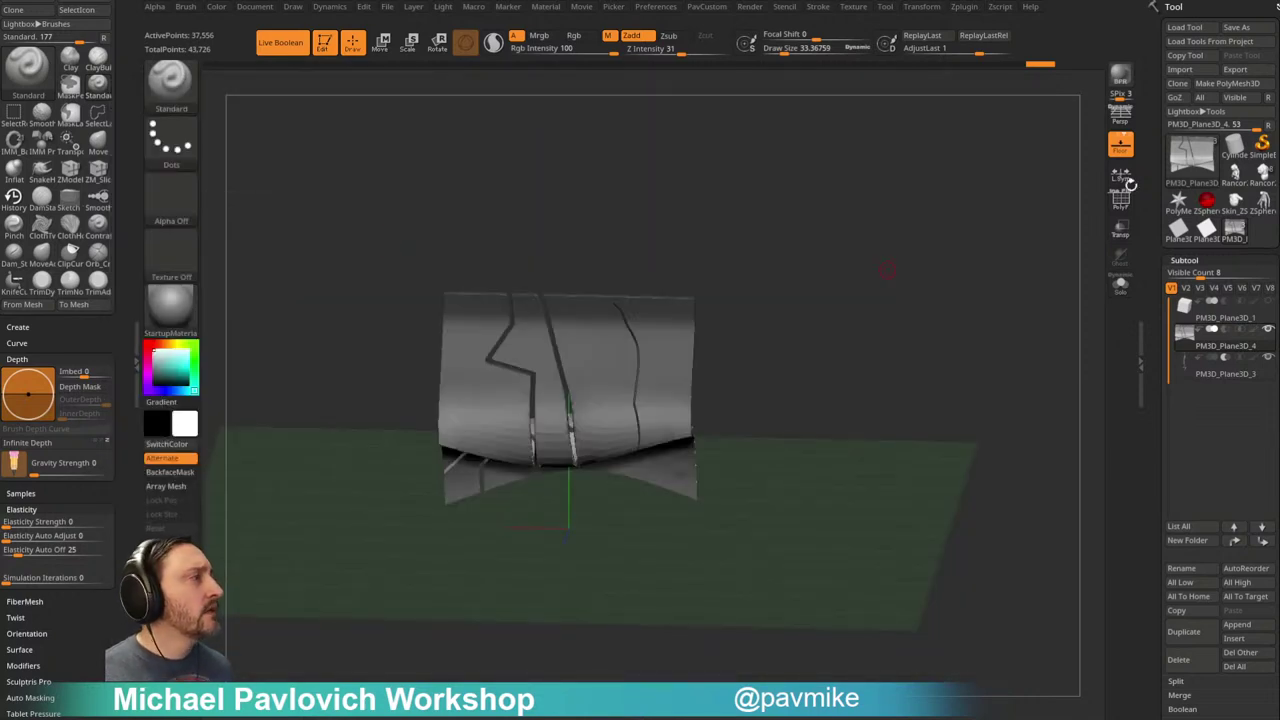
pyautogui.click(1260, 210)
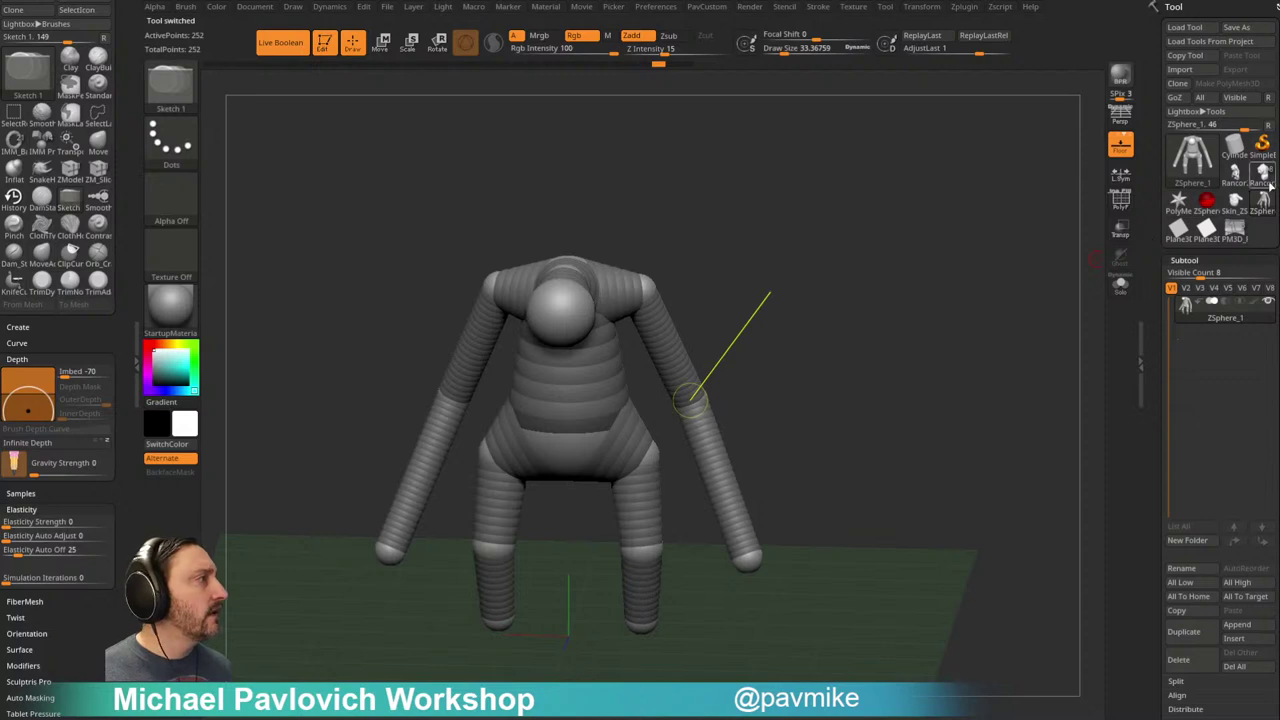
pyautogui.click(1268, 181)
pyautogui.moveTo(983, 326)
pyautogui.mouseDown()
pyautogui.moveTo(920, 320)
pyautogui.moveTo(924, 377)
pyautogui.moveTo(837, 451)
pyautogui.moveTo(846, 460)
pyautogui.moveTo(888, 397)
pyautogui.moveTo(894, 451)
pyautogui.mouseUp()
pyautogui.click(1121, 286)
pyautogui.click(1121, 292)
pyautogui.click(1268, 330)
pyautogui.moveTo(949, 318); pyautogui.dragTo(947, 379)
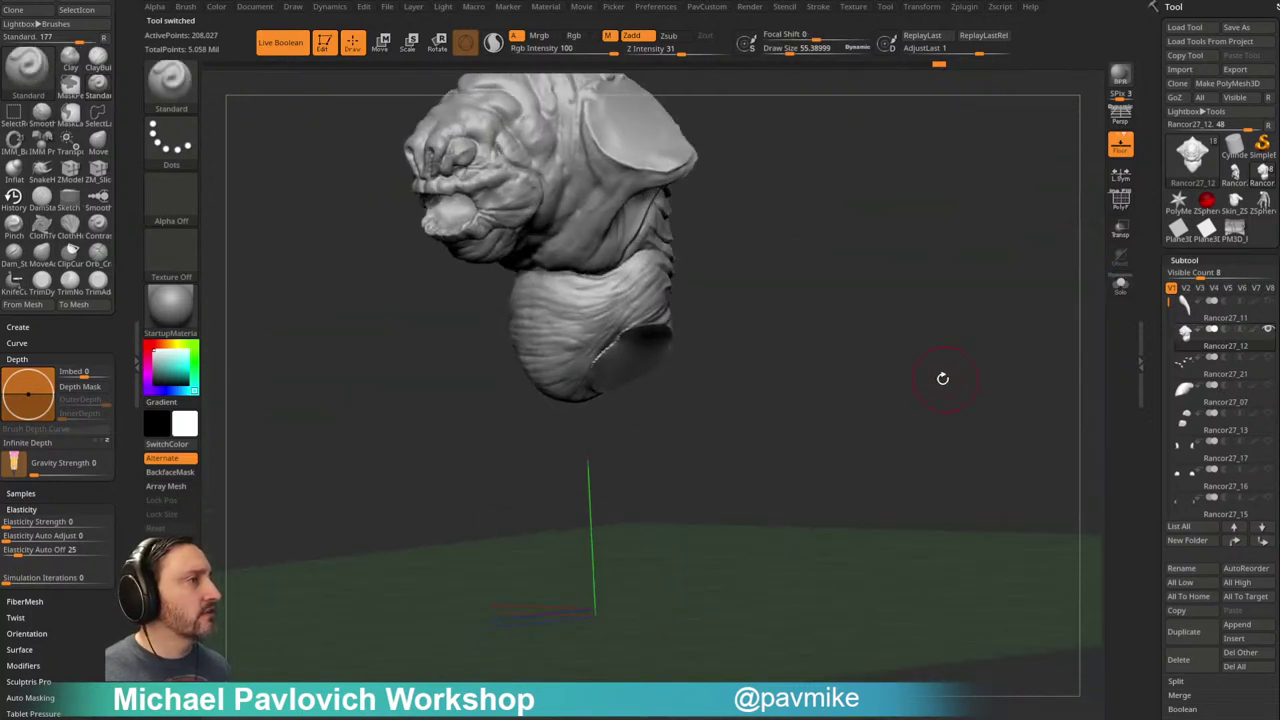
pyautogui.keyDown('alt'); pyautogui.moveTo(930, 329); pyautogui.dragTo(909, 389); pyautogui.keyUp('alt')
# Step: Insert an IMM primitives cube at the side of the Rancor's belly without symmetry and split it into its own subtool
pyautogui.press('b')
pyautogui.press('i')
pyautogui.press('p')
pyautogui.press('m')
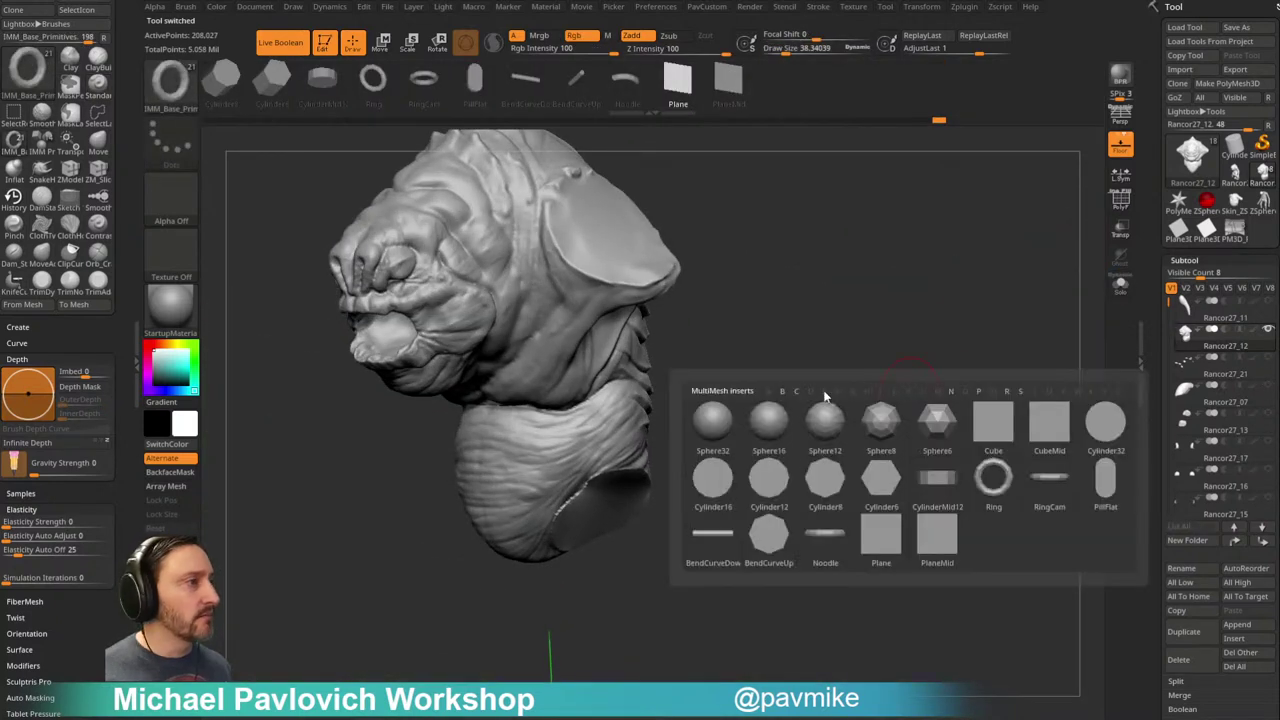
pyautogui.click(1003, 438)
pyautogui.moveTo(610, 430); pyautogui.dragTo(766, 395)
pyautogui.hotkey('ctrl', 'z')
pyautogui.press('x')
pyautogui.moveTo(590, 418); pyautogui.dragTo(850, 402)
pyautogui.press('1')
pyautogui.click(912, 425)
pyautogui.press('w')
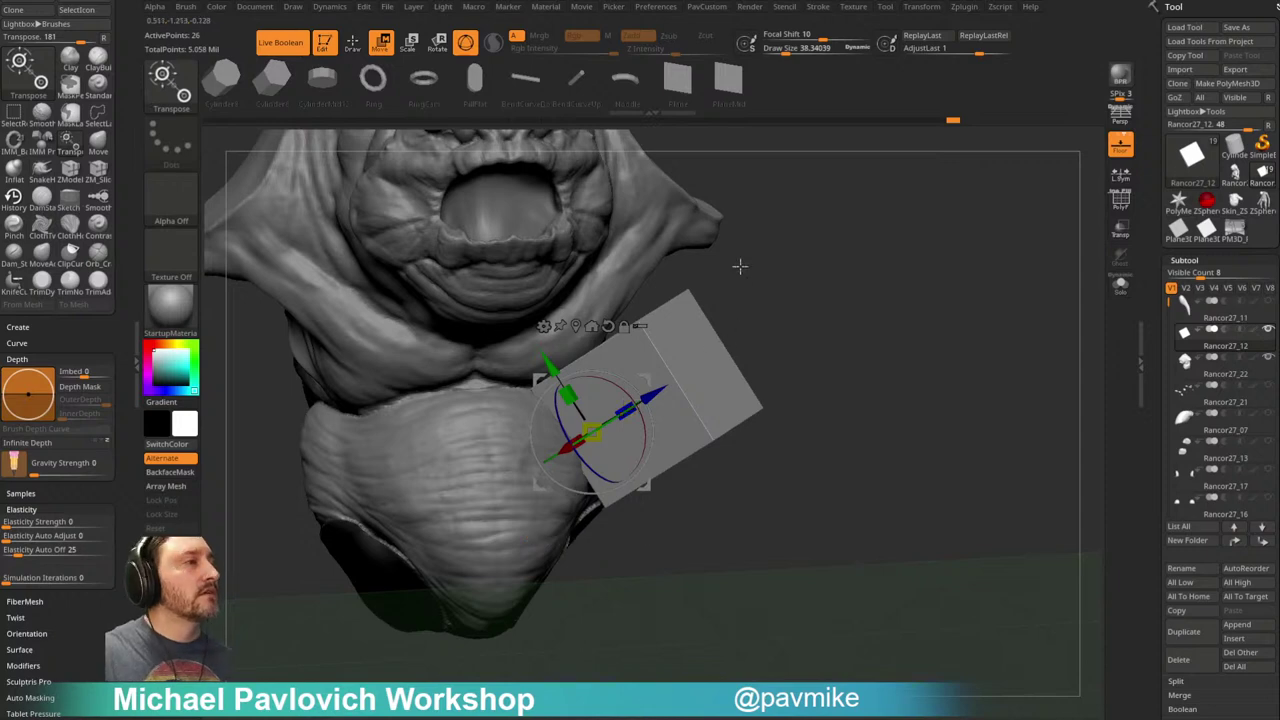
# Step: Turn on polyframes and hide about half of the inserted cube with selection rectangles
pyautogui.moveTo(740, 280); pyautogui.dragTo(855, 297)
pyautogui.keyDown('ctrl'); pyautogui.keyDown('shift'); pyautogui.moveTo(813, 215); pyautogui.dragTo(665, 492); pyautogui.keyUp('shift'); pyautogui.keyUp('ctrl')
pyautogui.press('g')
pyautogui.click(876, 357)
pyautogui.moveTo(880, 362)
pyautogui.mouseDown()
pyautogui.moveTo(726, 371)
pyautogui.moveTo(793, 341)
pyautogui.mouseUp()
pyautogui.click(1125, 206)
pyautogui.keyDown('ctrl'); pyautogui.keyDown('shift'); pyautogui.moveTo(815, 263); pyautogui.dragTo(622, 384); pyautogui.keyUp('shift'); pyautogui.keyUp('ctrl')
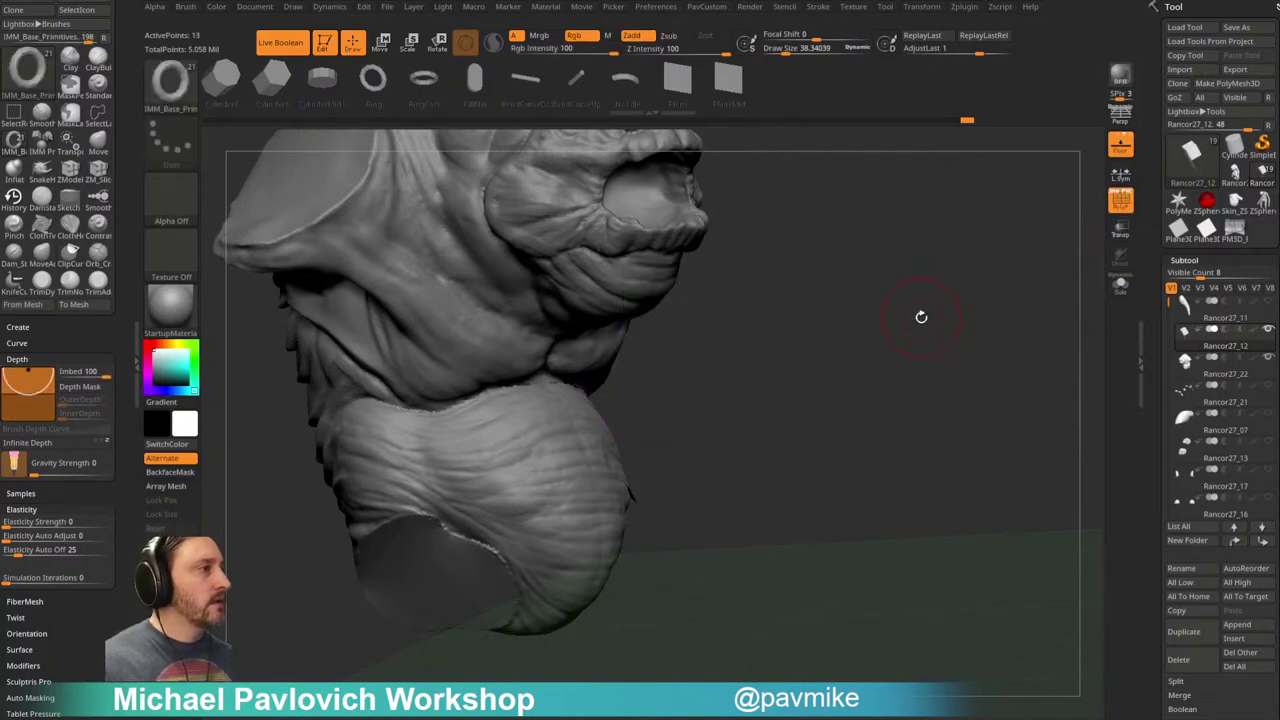
# Step: Solo the cube, hide its remaining side faces, delete the hidden geometry and restore SelectRect as the selection brush
pyautogui.press('space')
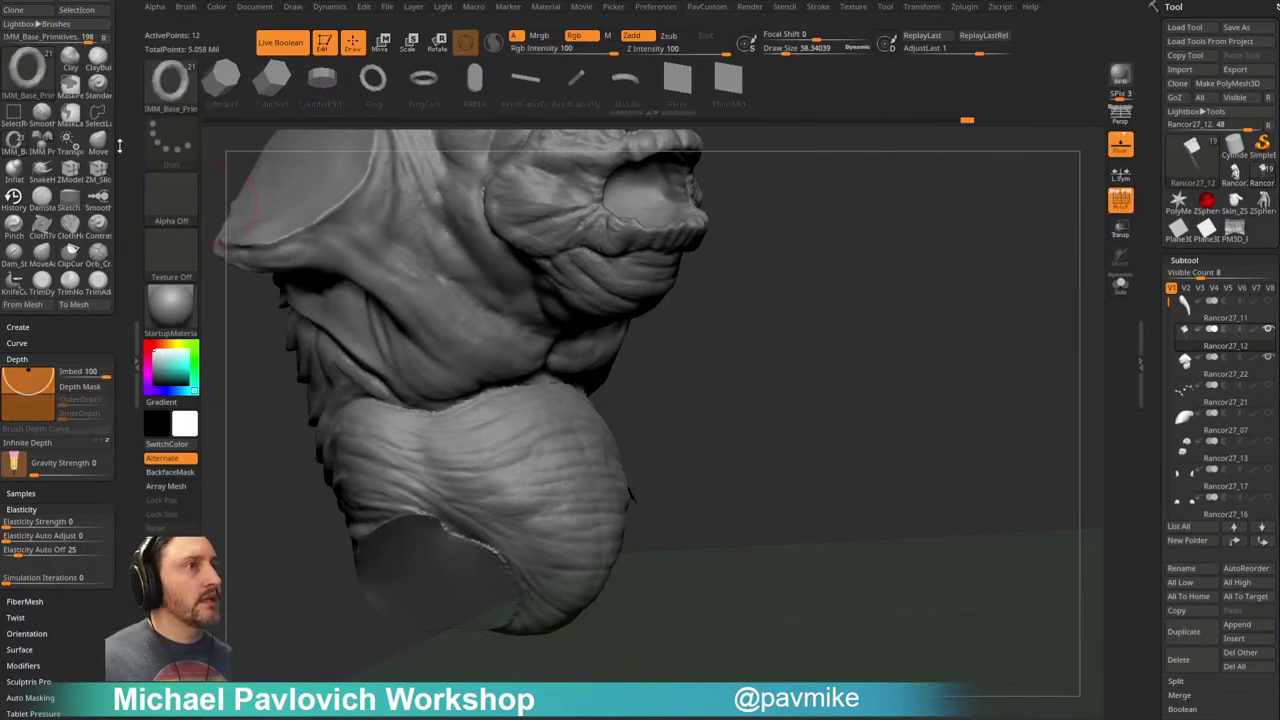
pyautogui.click(170, 82)
pyautogui.click(805, 320)
pyautogui.moveTo(874, 414)
pyautogui.mouseDown()
pyautogui.moveTo(883, 349)
pyautogui.moveTo(899, 340)
pyautogui.mouseUp()
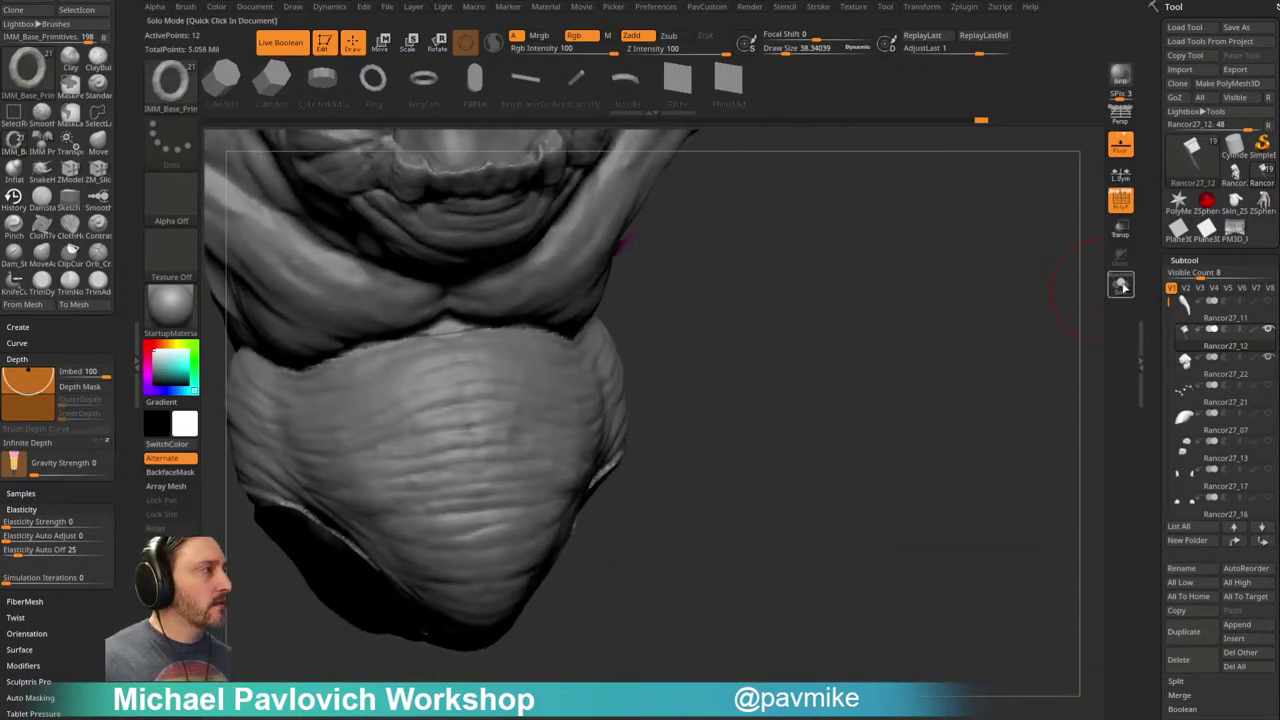
pyautogui.click(1121, 285)
pyautogui.keyDown('ctrl'); pyautogui.keyDown('alt'); pyautogui.keyDown('shift'); pyautogui.moveTo(698, 193); pyautogui.dragTo(622, 272); pyautogui.keyUp('shift'); pyautogui.keyUp('alt'); pyautogui.keyUp('ctrl')
pyautogui.press('space')
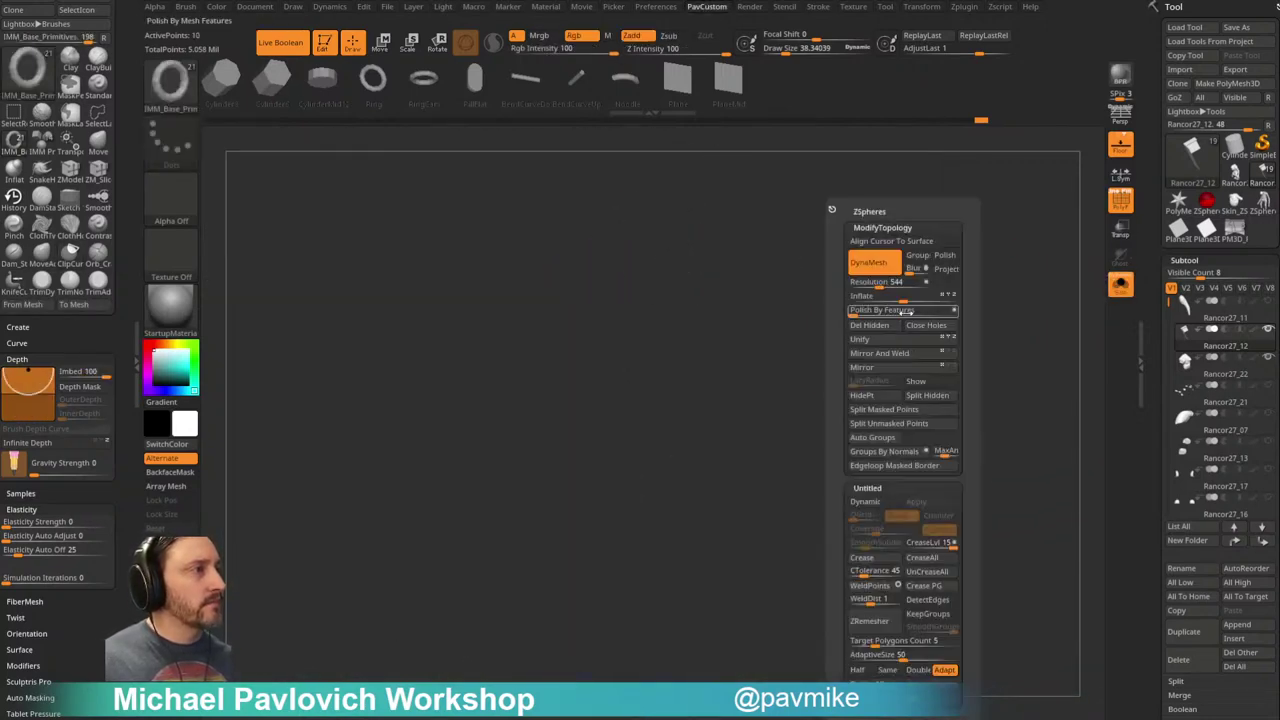
pyautogui.click(874, 328)
pyautogui.keyDown('ctrl'); pyautogui.keyDown('shift'); pyautogui.click(171, 86); pyautogui.keyUp('shift'); pyautogui.keyUp('ctrl')
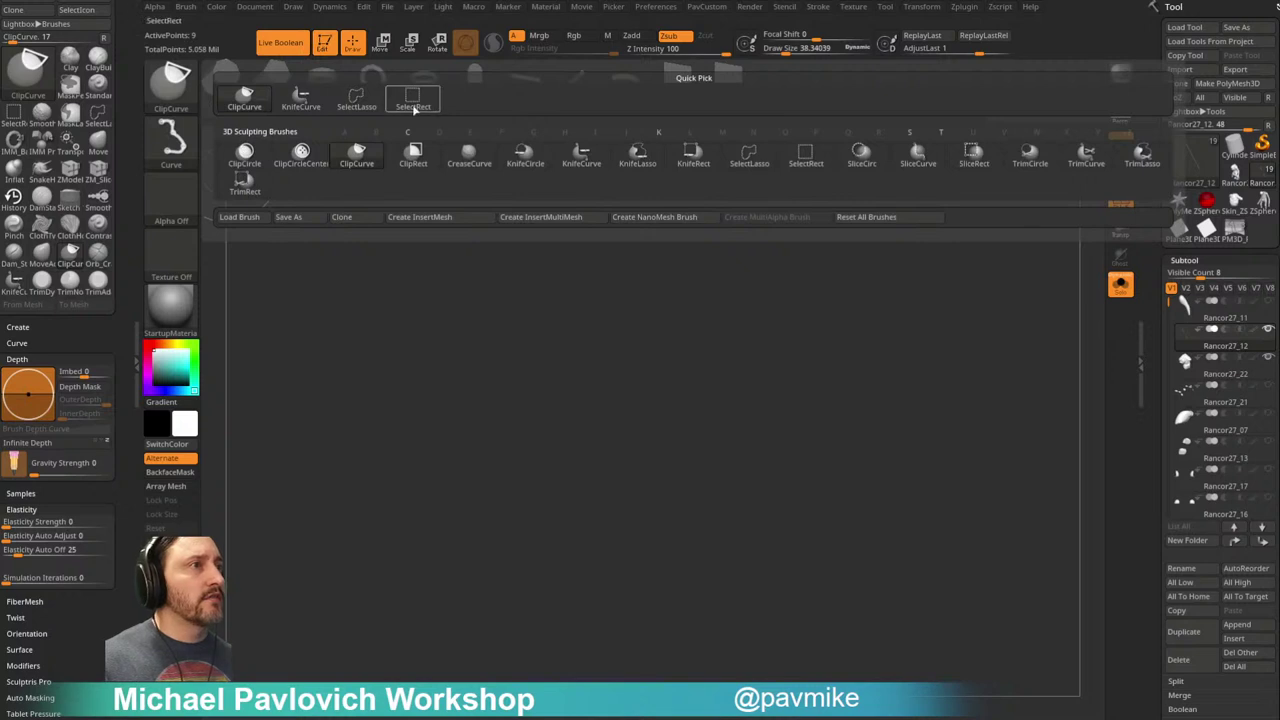
pyautogui.keyDown('ctrl'); pyautogui.keyDown('shift'); pyautogui.click(411, 105); pyautogui.keyUp('shift'); pyautogui.keyUp('ctrl')
# Step: Pull the flat plane into a thin slab with ZModeler QMesh targeting Polygroup All, and show the body again
pyautogui.press('space')
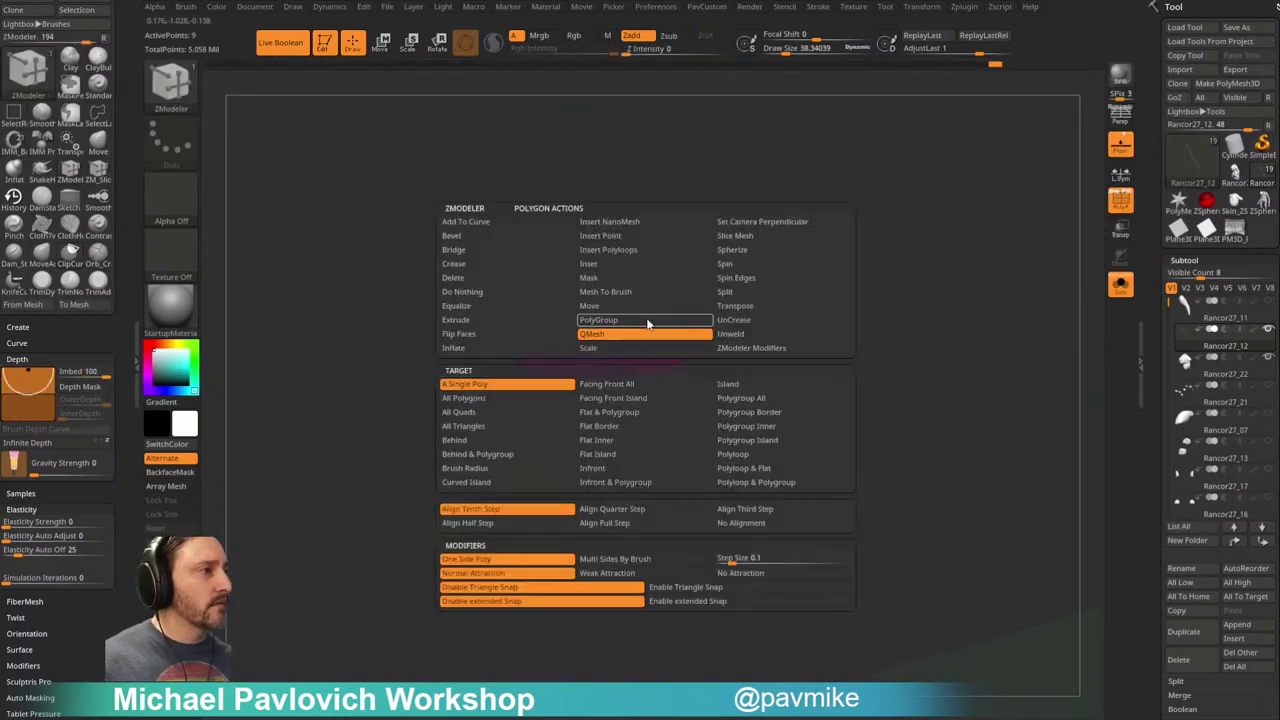
pyautogui.click(738, 397)
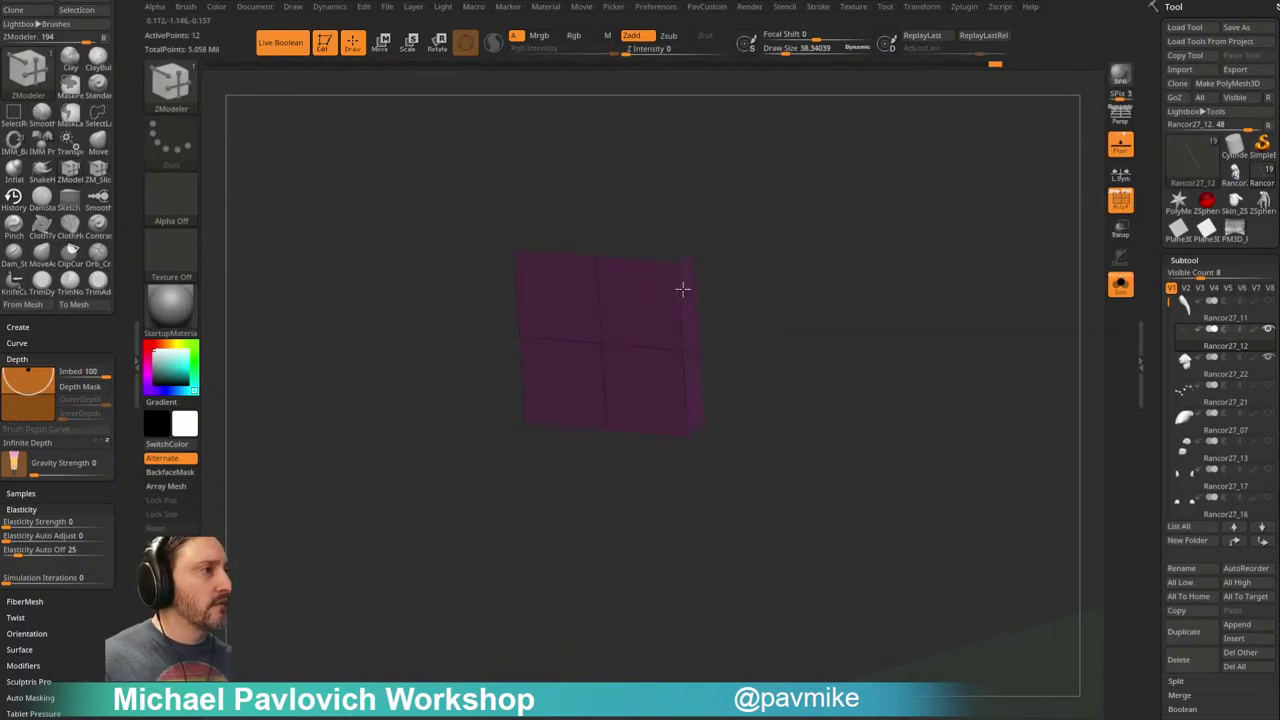
pyautogui.moveTo(632, 312); pyautogui.dragTo(644, 297)
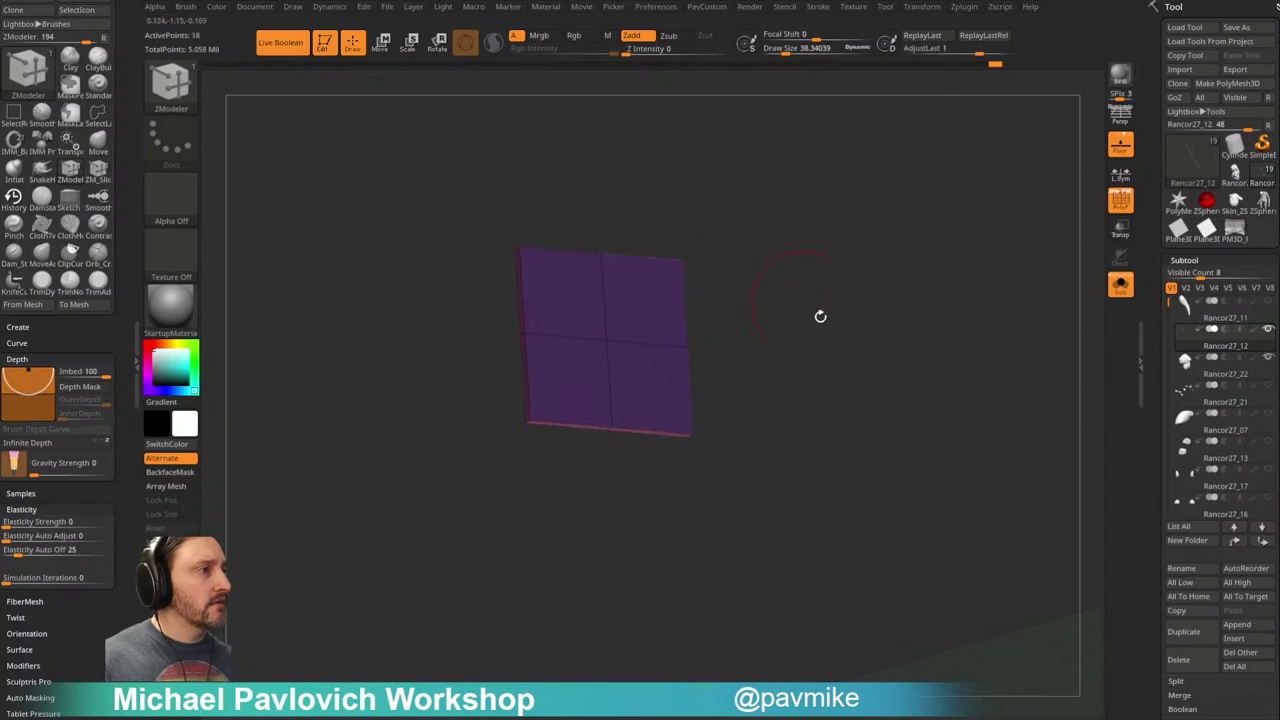
pyautogui.press('3')
pyautogui.click(900, 656)
pyautogui.moveTo(962, 378); pyautogui.dragTo(790, 362)
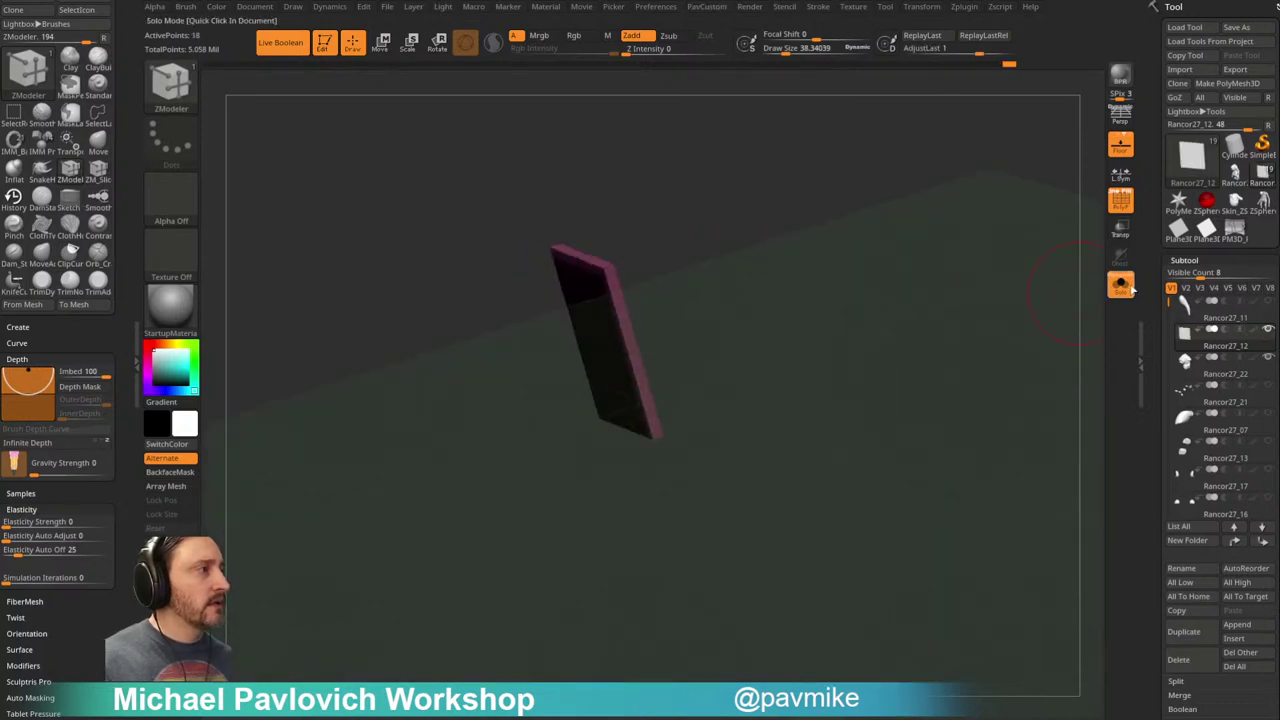
pyautogui.click(1121, 285)
# Step: Move and rotate the slab with the gizmo toward the side of the Rancor's belly
pyautogui.moveTo(980, 309); pyautogui.dragTo(716, 348)
pyautogui.press('w')
pyautogui.moveTo(662, 296); pyautogui.dragTo(684, 309)
pyautogui.moveTo(642, 374); pyautogui.dragTo(682, 325)
pyautogui.moveTo(652, 368)
pyautogui.mouseDown()
pyautogui.moveTo(683, 326)
pyautogui.moveTo(732, 338)
pyautogui.moveTo(710, 358)
pyautogui.moveTo(688, 354)
pyautogui.mouseUp()
pyautogui.press('q')
pyautogui.press('w')
pyautogui.press('q')
pyautogui.moveTo(651, 370)
pyautogui.mouseDown(button='right')
pyautogui.moveTo(600, 479)
pyautogui.moveTo(795, 324)
pyautogui.mouseUp(button='right')
pyautogui.press('w')
pyautogui.moveTo(634, 358); pyautogui.dragTo(648, 366)
pyautogui.moveTo(650, 366); pyautogui.dragTo(742, 304, button='right')
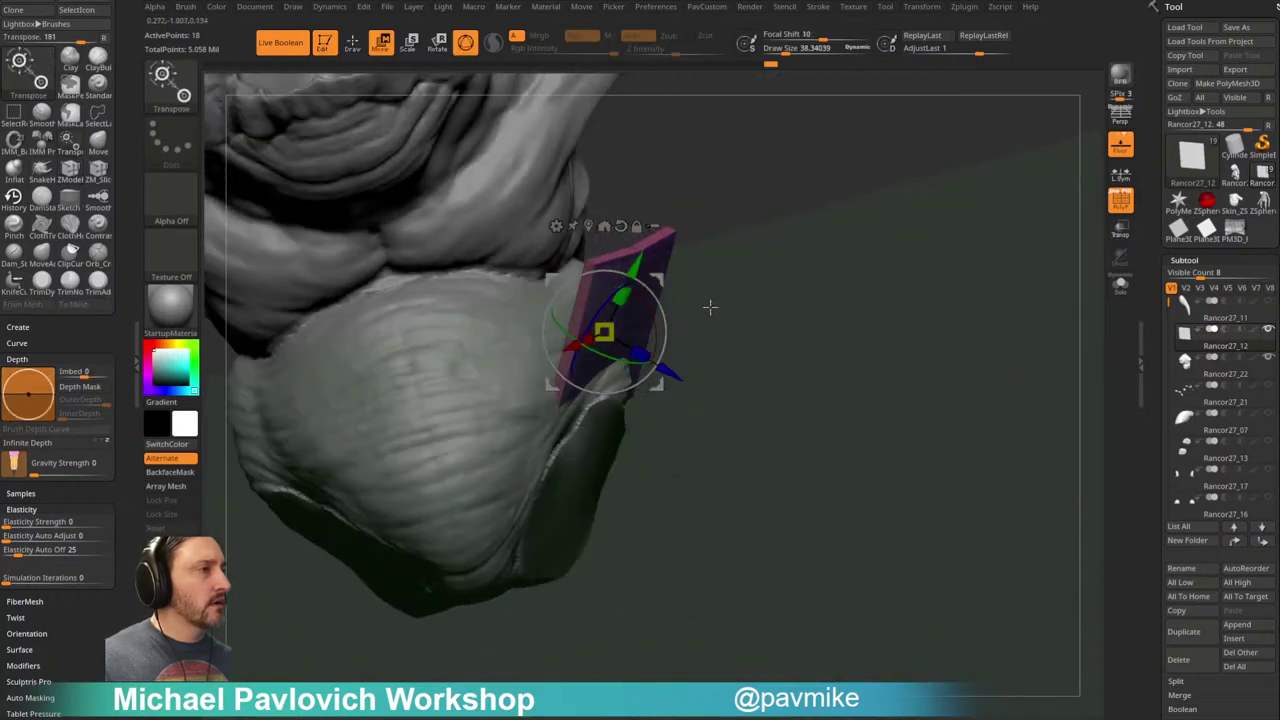
# Step: Try moving the slab lower along the belly, and undo the last two changes
pyautogui.moveTo(660, 387); pyautogui.dragTo(636, 512)
pyautogui.moveTo(686, 409); pyautogui.dragTo(850, 252, button='right')
pyautogui.hotkey('ctrl', 'z')
pyautogui.hotkey('ctrl', 'z')
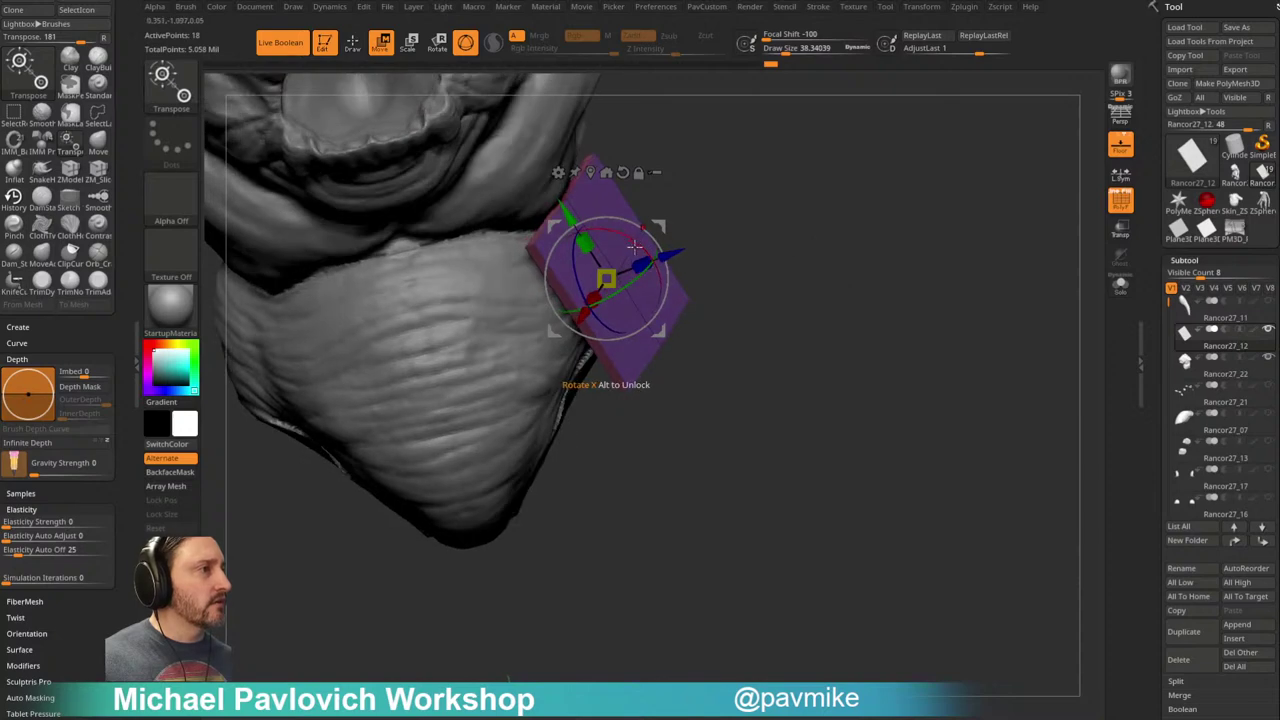
# Step: Rotate and move the slab so it lies over the flat cut on the lower side of the belly
pyautogui.moveTo(648, 246); pyautogui.dragTo(677, 264)
pyautogui.moveTo(677, 264); pyautogui.dragTo(690, 262, button='right')
pyautogui.moveTo(659, 229); pyautogui.dragTo(634, 383)
pyautogui.press('q')
pyautogui.moveTo(840, 311)
pyautogui.mouseDown(button='right')
pyautogui.moveTo(765, 321)
pyautogui.moveTo(791, 306)
pyautogui.mouseUp(button='right')
pyautogui.press('w')
pyautogui.moveTo(627, 384); pyautogui.dragTo(692, 398)
pyautogui.moveTo(1077, 209); pyautogui.dragTo(957, 314)
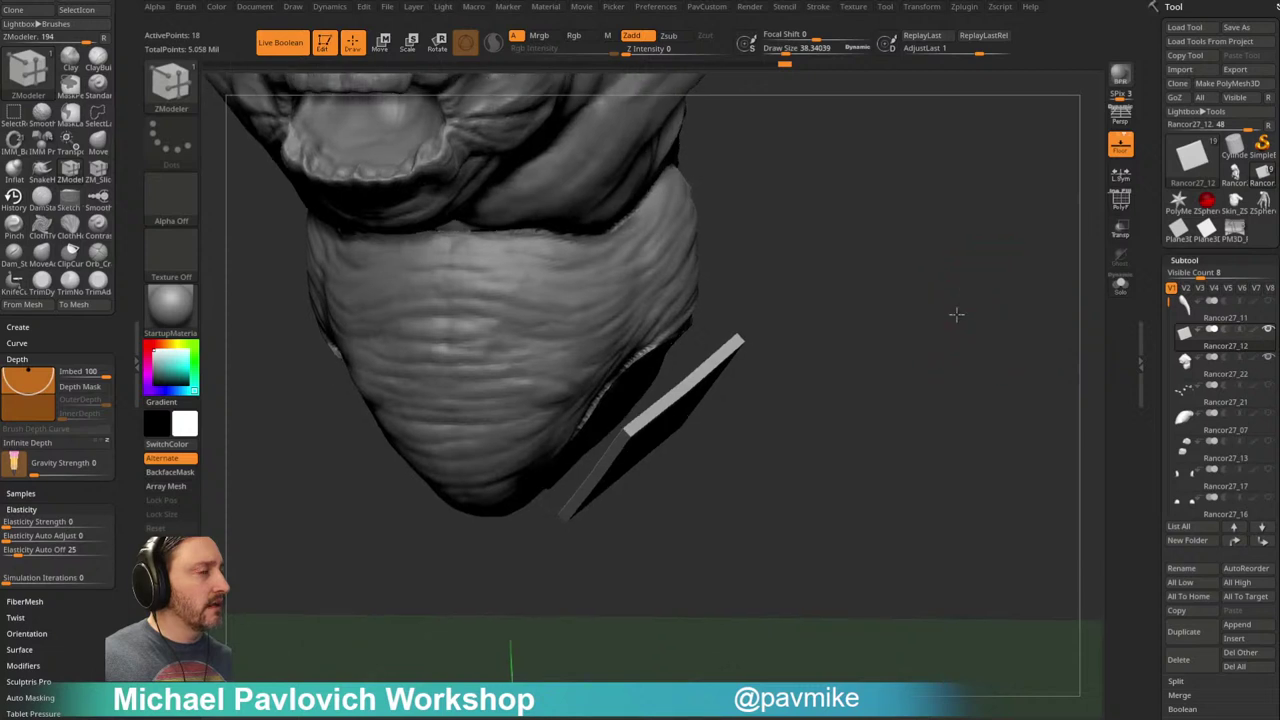
pyautogui.moveTo(699, 481); pyautogui.dragTo(678, 458)
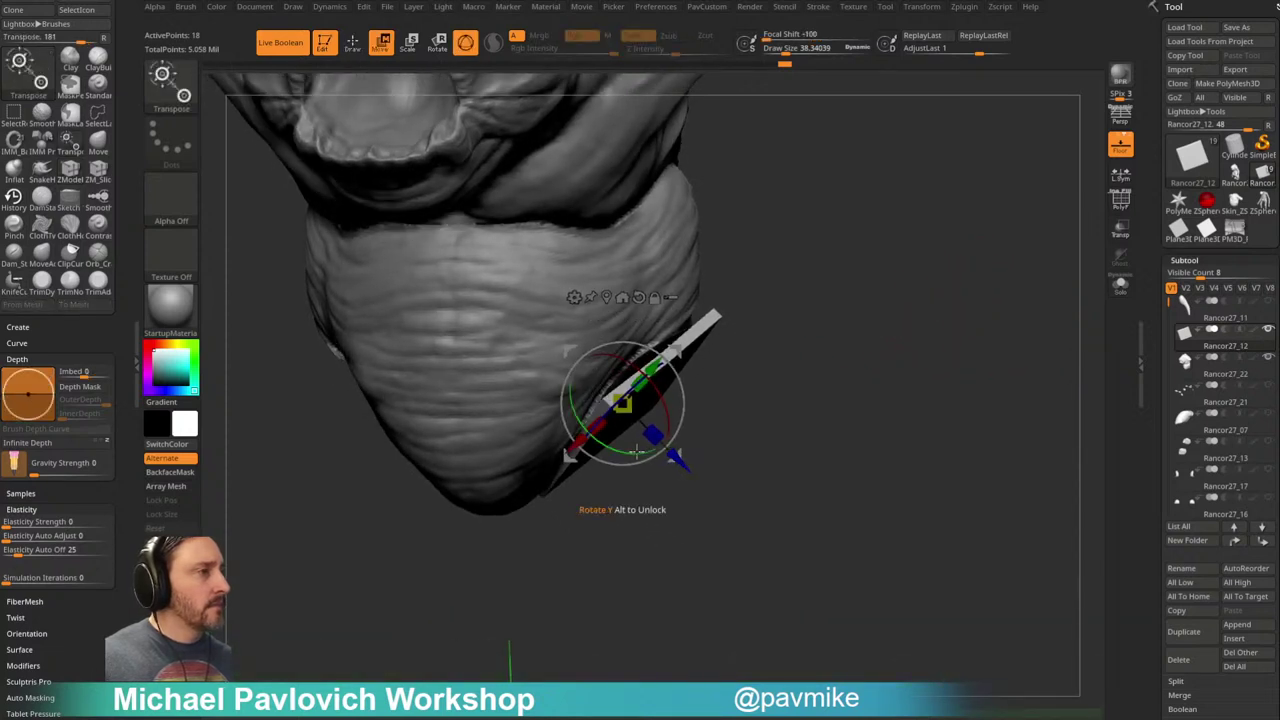
# Step: Return to drawing with the Standard brush, hide the floor grid and set the draw size to about 12
pyautogui.press('q')
pyautogui.moveTo(866, 330); pyautogui.dragTo(800, 322)
pyautogui.press('s')
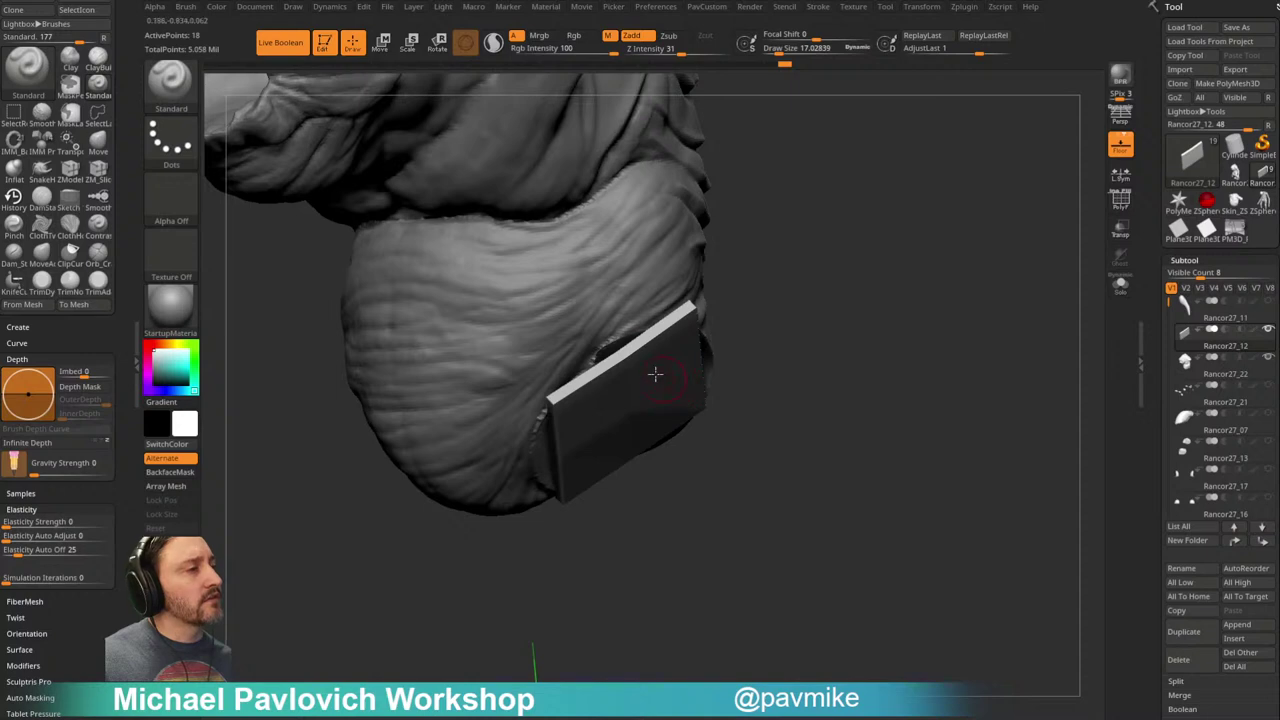
pyautogui.moveTo(740, 368)
pyautogui.mouseDown()
pyautogui.moveTo(886, 279)
pyautogui.moveTo(944, 274)
pyautogui.moveTo(924, 287)
pyautogui.moveTo(1012, 270)
pyautogui.moveTo(1000, 286)
pyautogui.mouseUp()
pyautogui.click(1117, 148)
pyautogui.press('s')
pyautogui.click(920, 284)
pyautogui.press('s')
pyautogui.click(919, 288)
# Step: Solo the slab with polyframes on, isolate its large face and delete the hidden geometry
pyautogui.click(1116, 203)
pyautogui.click(1120, 284)
pyautogui.keyDown('ctrl'); pyautogui.keyDown('shift'); pyautogui.click(639, 397); pyautogui.keyUp('shift'); pyautogui.keyUp('ctrl')
pyautogui.press('`')
pyautogui.click(913, 326)
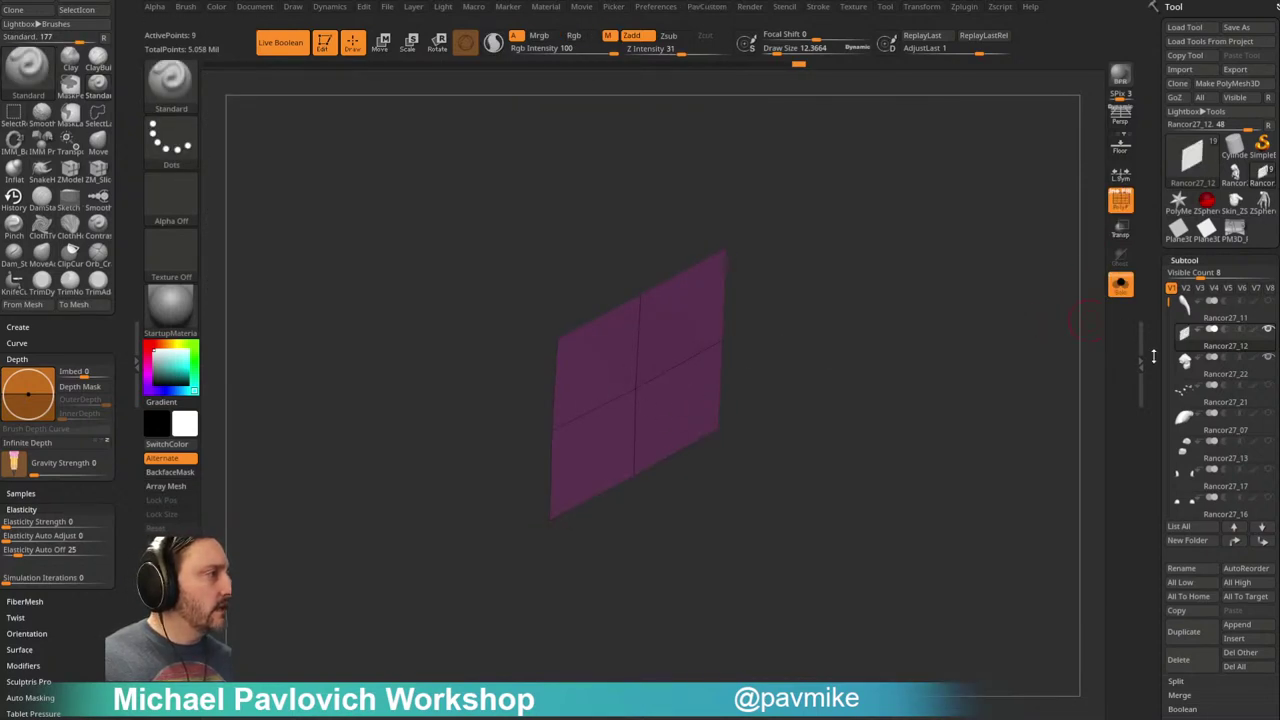
# Step: Divide the plane three times without smoothing, delete its lower subdivision levels and show the body again
pyautogui.scroll(-5, 1152, 358)
pyautogui.click(1232, 343)
pyautogui.click(1184, 349)
pyautogui.click(1187, 352)
pyautogui.click(1187, 352)
pyautogui.click(1192, 286)
pyautogui.moveTo(1007, 373)
pyautogui.mouseDown()
pyautogui.moveTo(983, 321)
pyautogui.moveTo(1003, 335)
pyautogui.moveTo(989, 276)
pyautogui.moveTo(990, 289)
pyautogui.mouseUp()
pyautogui.click(1117, 288)
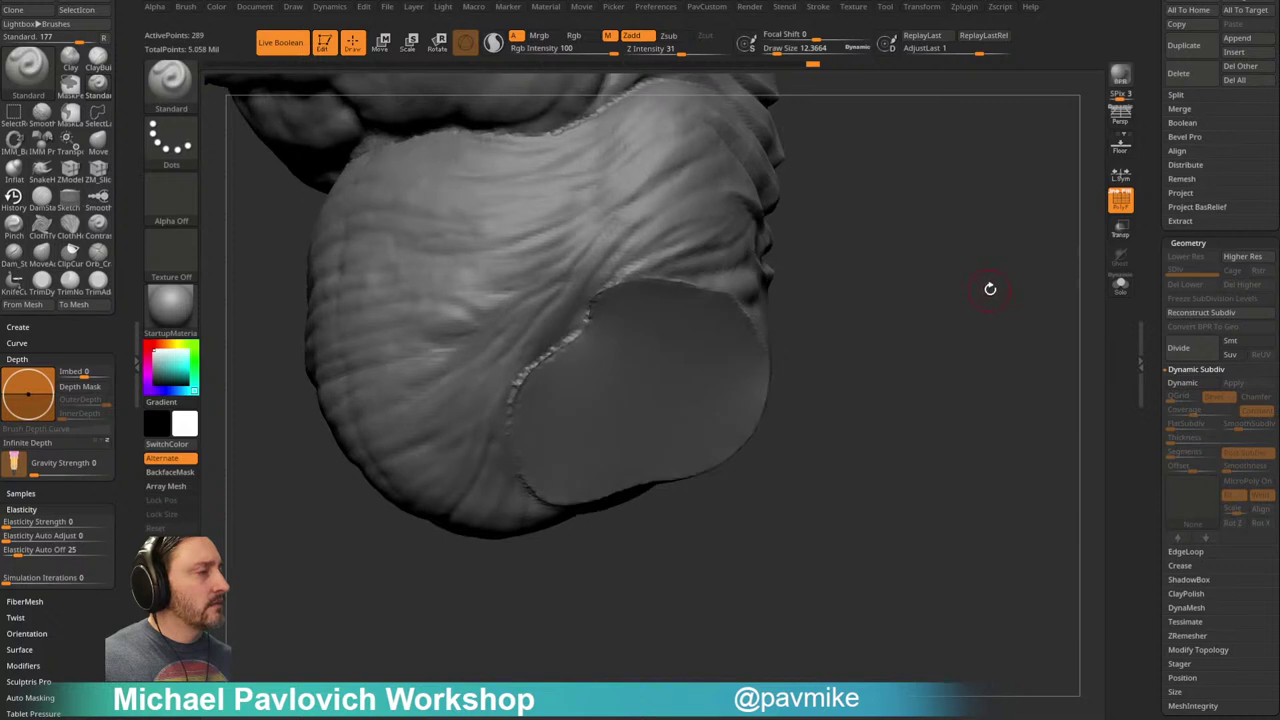
# Step: Select the MatchMaker brush and set its draw size to about 52
pyautogui.scroll(10, 1164, 344)
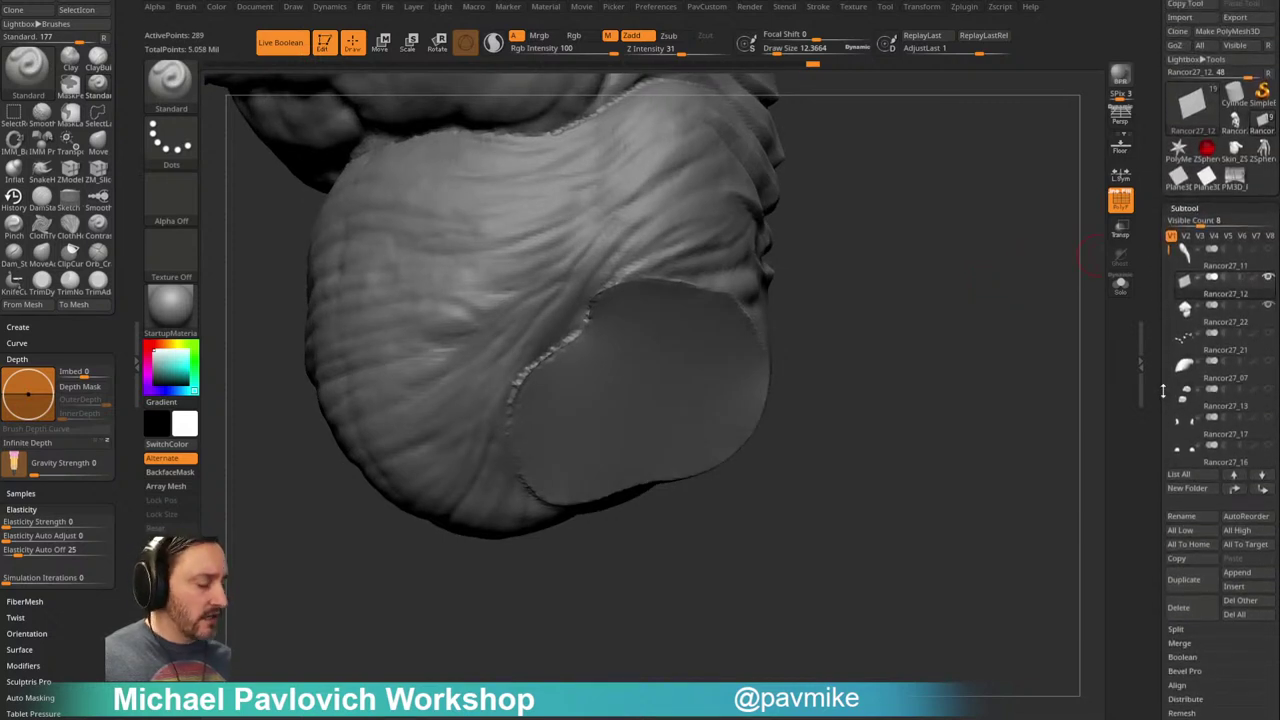
pyautogui.scroll(-2, 1163, 390)
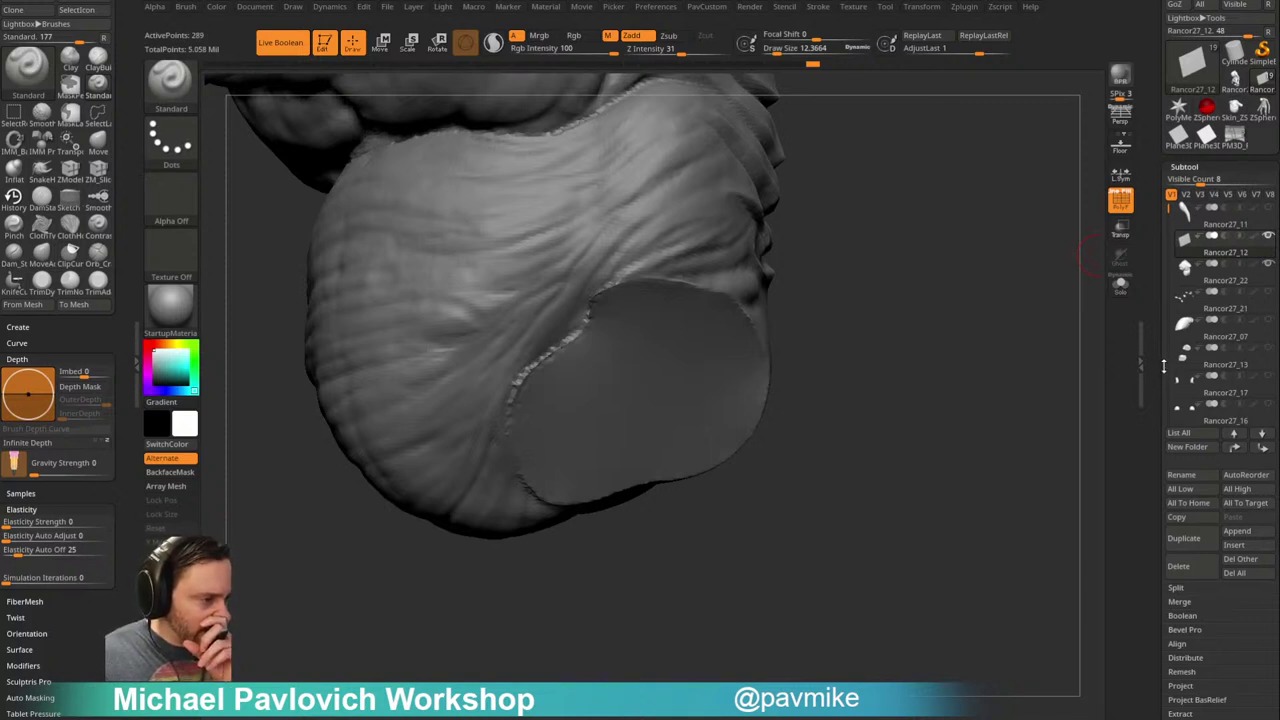
pyautogui.moveTo(1000, 390)
pyautogui.mouseDown()
pyautogui.moveTo(934, 389)
pyautogui.moveTo(903, 346)
pyautogui.mouseUp()
pyautogui.press('b')
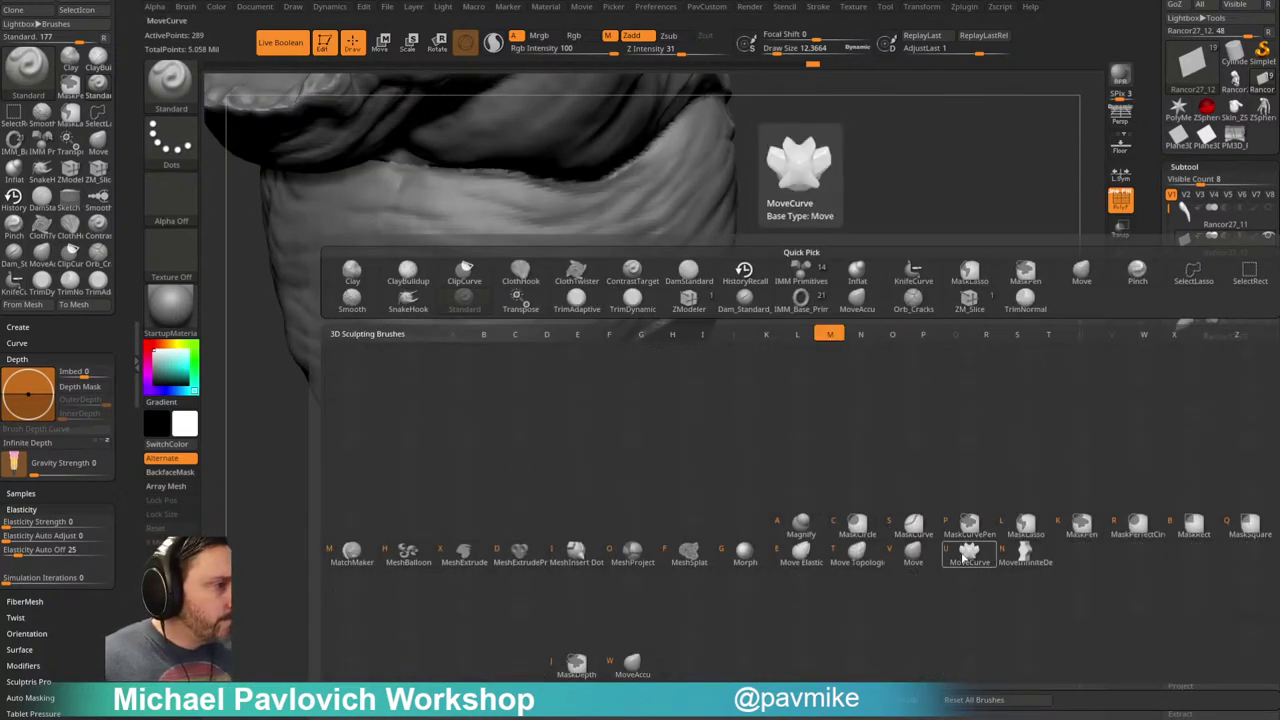
pyautogui.press('w')
pyautogui.moveTo(845, 292)
pyautogui.mouseDown()
pyautogui.moveTo(836, 277)
pyautogui.moveTo(872, 304)
pyautogui.moveTo(852, 307)
pyautogui.mouseUp()
pyautogui.press('b')
pyautogui.press('m')
pyautogui.click(351, 551)
pyautogui.press('s')
pyautogui.click(645, 383)
# Step: Activate the Rancor27_22 body, turn off polyframes and reactivate the Rancor27_12 plane beside the belly cut
pyautogui.moveTo(867, 385)
pyautogui.mouseDown()
pyautogui.moveTo(877, 374)
pyautogui.moveTo(865, 372)
pyautogui.mouseUp()
pyautogui.keyDown('alt'); pyautogui.click(711, 307); pyautogui.keyUp('alt')
pyautogui.moveTo(837, 306); pyautogui.dragTo(798, 318)
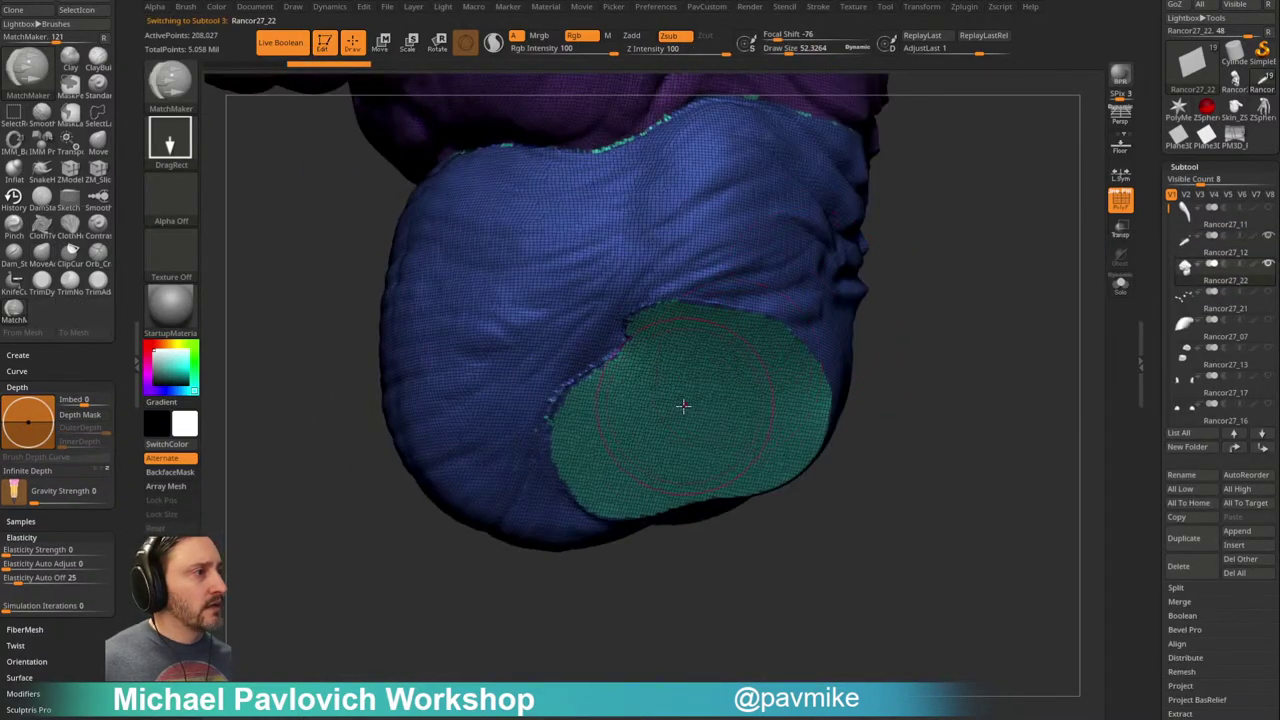
pyautogui.hotkey('shift', 'f')
pyautogui.moveTo(986, 286); pyautogui.dragTo(912, 350)
pyautogui.keyDown('alt'); pyautogui.click(731, 377); pyautogui.keyUp('alt')
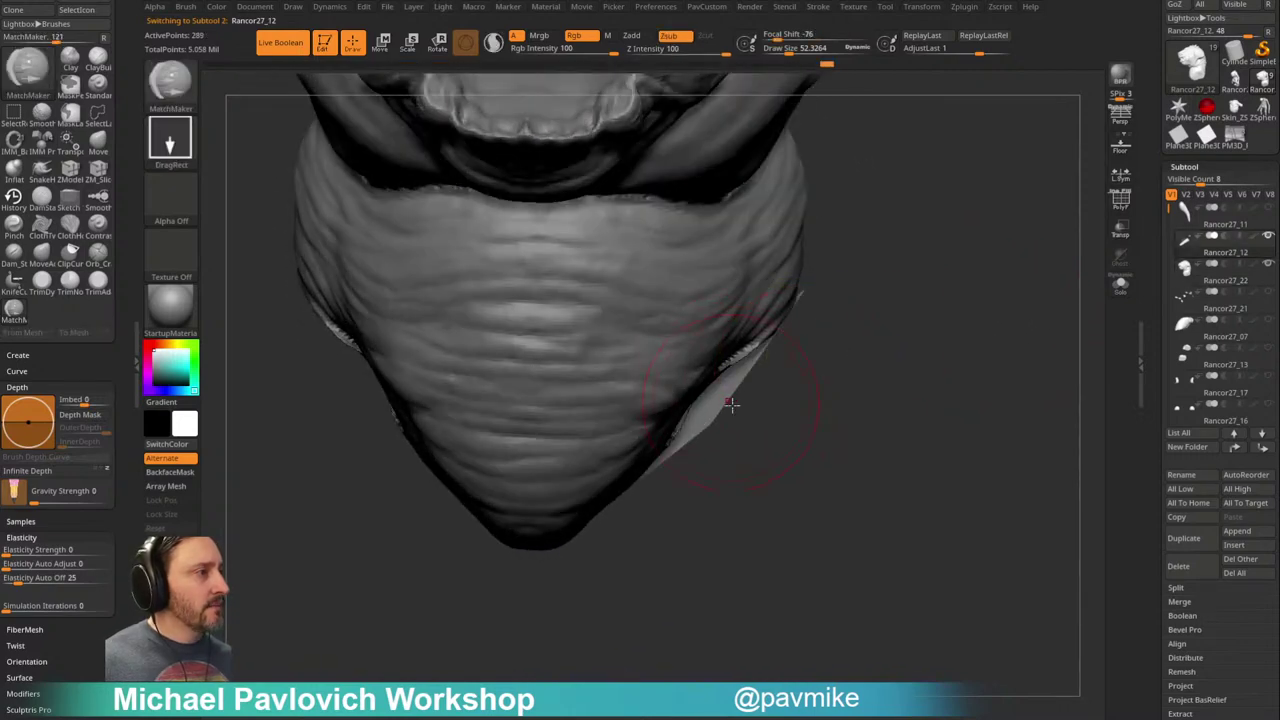
# Step: Activate the Rancor27_22 body and try a MatchMaker stroke against the plane at the belly cut
pyautogui.moveTo(855, 392); pyautogui.dragTo(767, 349)
pyautogui.moveTo(1100, 590)
pyautogui.mouseDown()
pyautogui.moveTo(1080, 614)
pyautogui.moveTo(917, 486)
pyautogui.moveTo(716, 376)
pyautogui.moveTo(903, 388)
pyautogui.moveTo(864, 346)
pyautogui.mouseUp()
pyautogui.press('b')
pyautogui.press('s')
pyautogui.press('t')
pyautogui.press('s')
pyautogui.moveTo(864, 346); pyautogui.dragTo(838, 330)
pyautogui.keyDown('alt'); pyautogui.click(750, 290); pyautogui.keyUp('alt')
pyautogui.moveTo(886, 254); pyautogui.dragTo(866, 257)
pyautogui.press('s')
pyautogui.moveTo(726, 390); pyautogui.dragTo(784, 440)
pyautogui.hotkey('ctrl', 'z')
pyautogui.press('b')
pyautogui.press('m')
pyautogui.press('m')
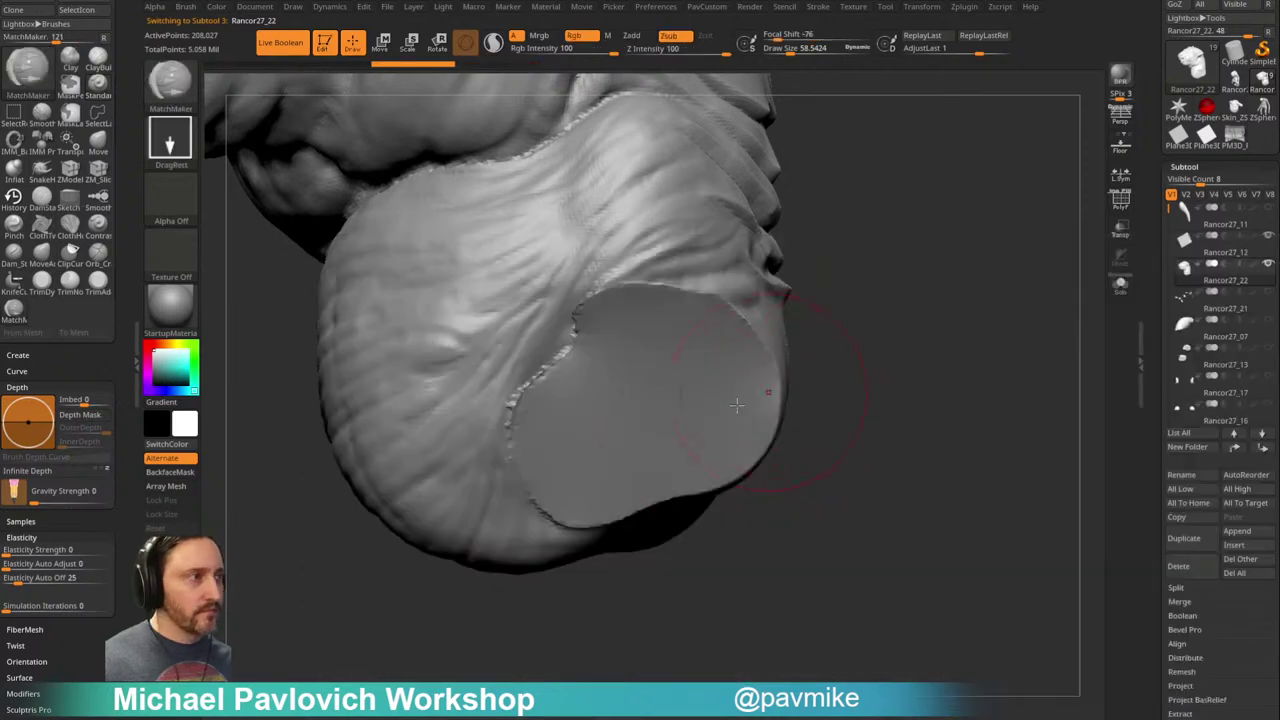
pyautogui.moveTo(849, 386)
pyautogui.mouseDown()
pyautogui.moveTo(889, 397)
pyautogui.moveTo(843, 400)
pyautogui.moveTo(910, 392)
pyautogui.moveTo(829, 371)
pyautogui.moveTo(859, 367)
pyautogui.mouseUp()
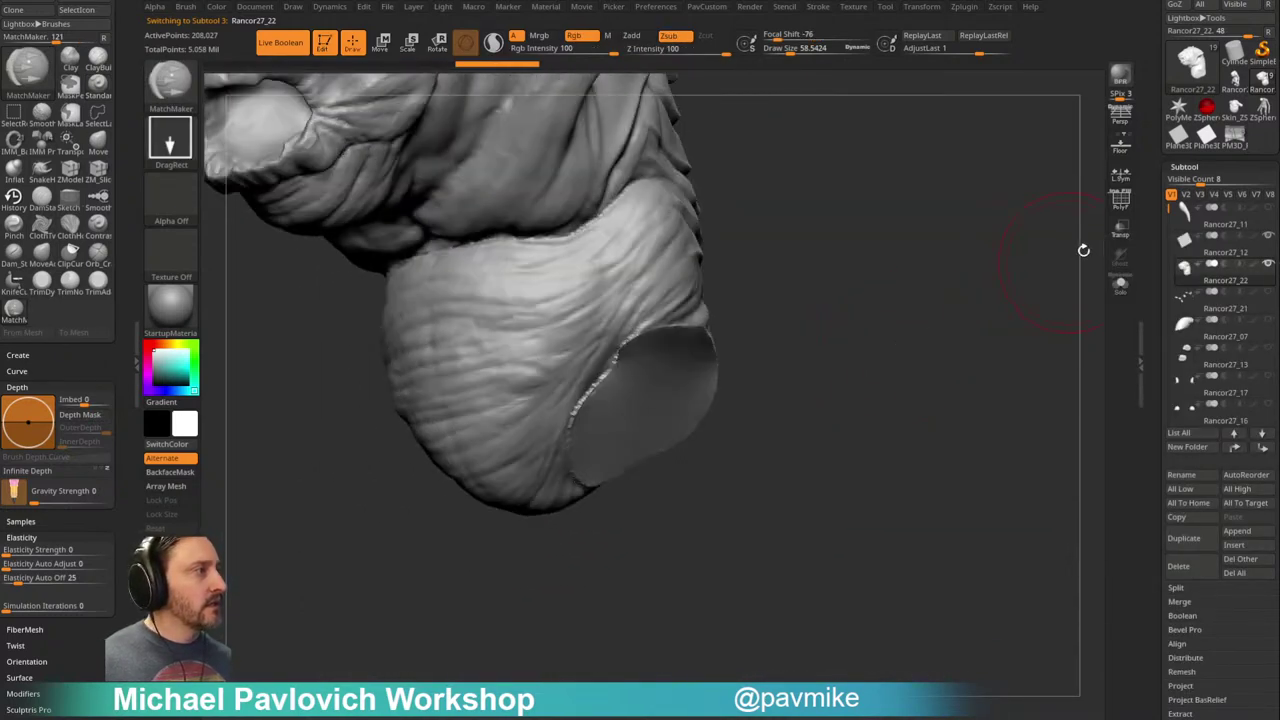
# Step: Select the Standard brush, reactivate the Rancor27_12 plane and move it slightly outward from the belly cut
pyautogui.press('b')
pyautogui.press('s')
pyautogui.press('t')
pyautogui.click(1214, 248)
pyautogui.moveTo(1025, 300); pyautogui.dragTo(997, 338)
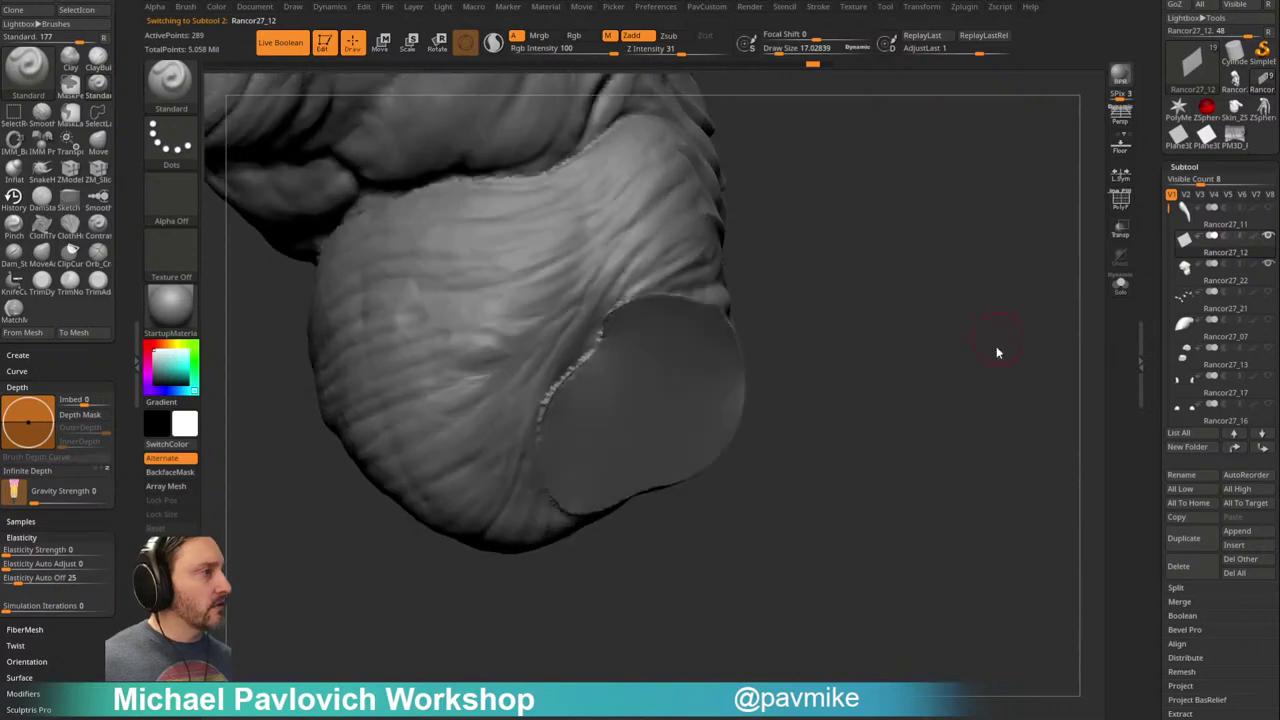
pyautogui.press('3')
pyautogui.moveTo(886, 289); pyautogui.dragTo(829, 317)
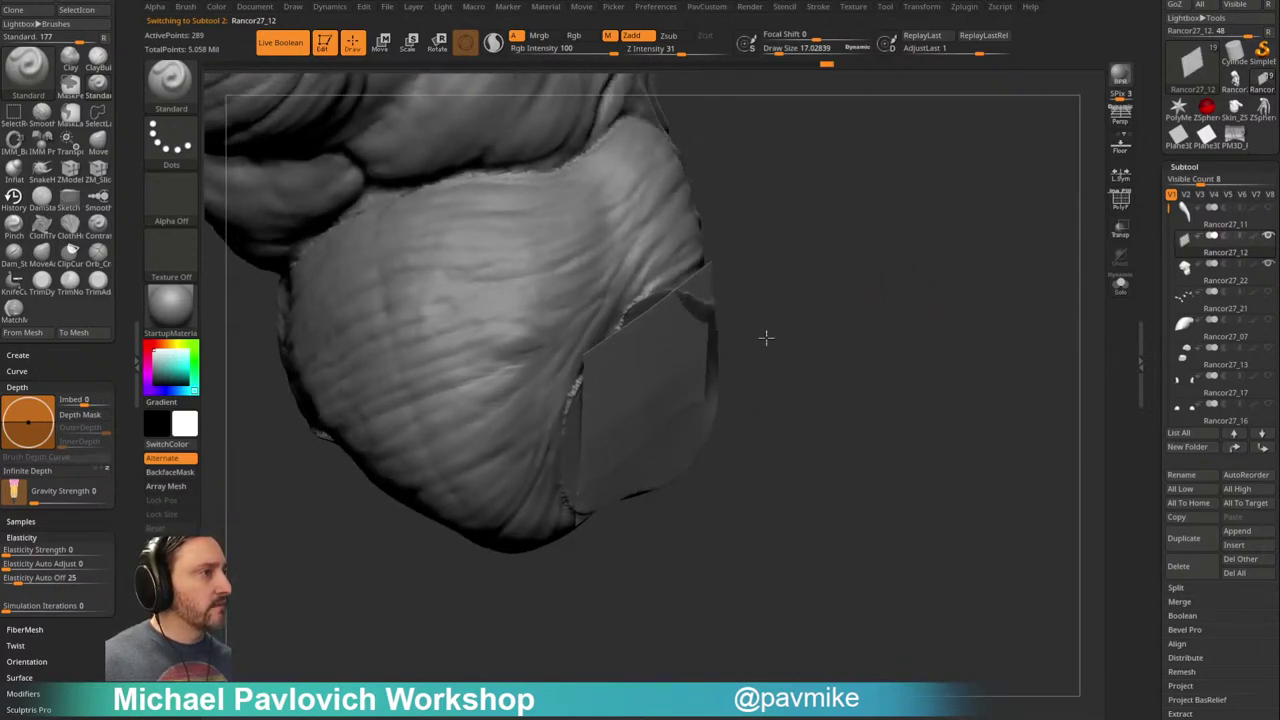
pyautogui.press('w')
pyautogui.moveTo(654, 428); pyautogui.dragTo(717, 434)
pyautogui.press('q')
pyautogui.moveTo(831, 334); pyautogui.dragTo(672, 346)
pyautogui.press('s')
pyautogui.moveTo(807, 363)
pyautogui.mouseDown()
pyautogui.moveTo(771, 337)
pyautogui.moveTo(791, 311)
pyautogui.mouseUp()
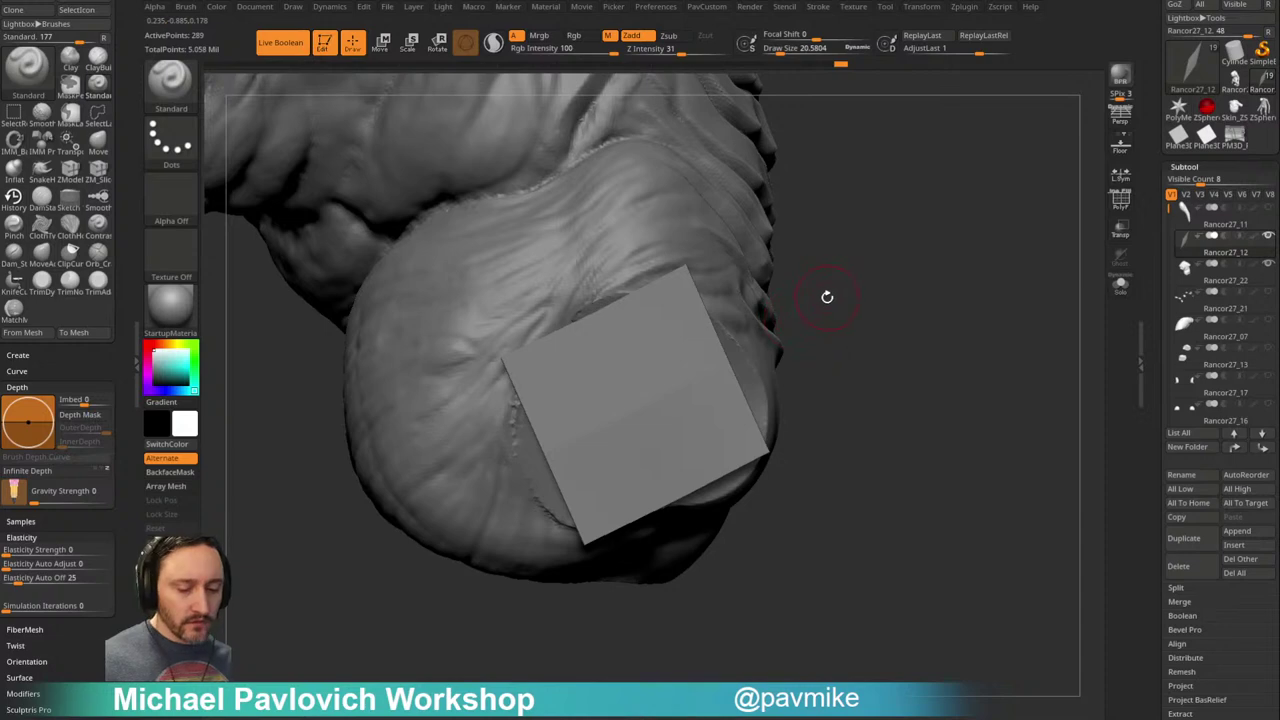
# Step: Try projecting the plane onto the body with the ZProject brush at a draw size of about 41
pyautogui.press('b')
pyautogui.press('z')
pyautogui.press('p')
pyautogui.moveTo(826, 300); pyautogui.dragTo(890, 277)
pyautogui.moveTo(646, 363)
pyautogui.mouseDown()
pyautogui.moveTo(620, 366)
pyautogui.moveTo(700, 400)
pyautogui.moveTo(670, 300)
pyautogui.moveTo(560, 370)
pyautogui.moveTo(673, 455)
pyautogui.mouseUp()
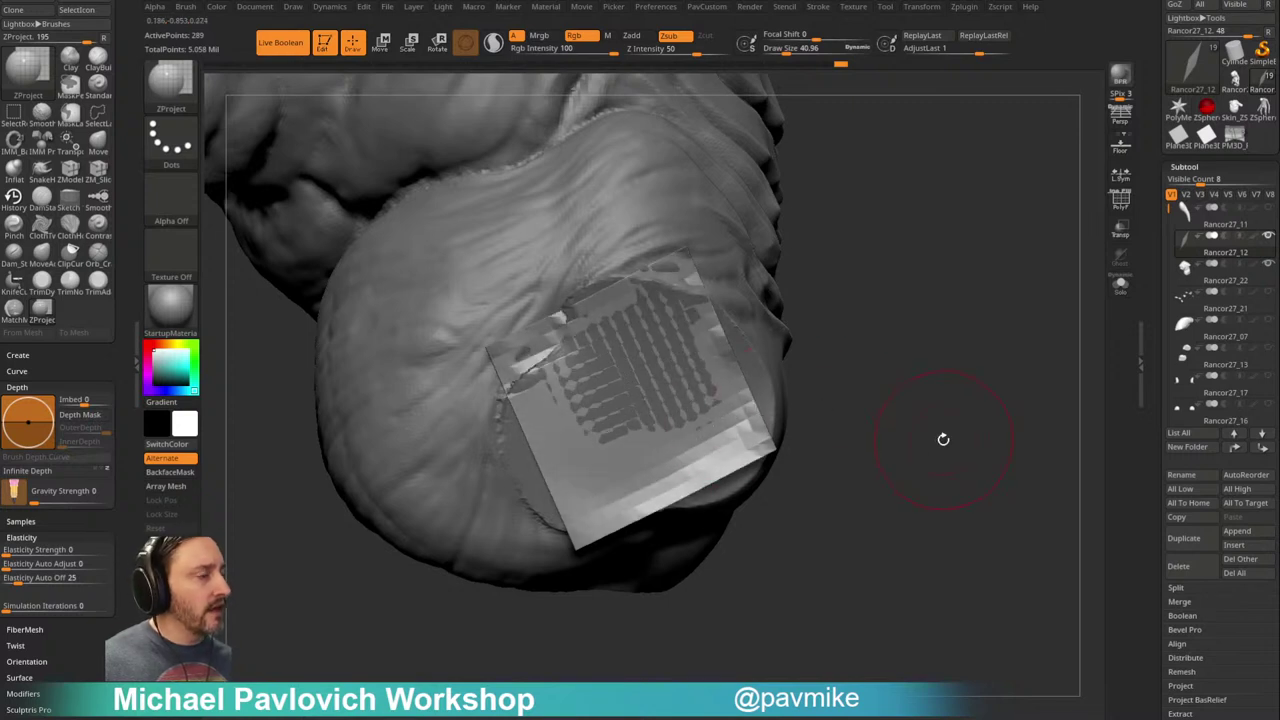
pyautogui.hotkey('ctrl', 'z')
# Step: Activate the Rancor27_22 body, try a ZProject stroke toward the plane and check the body in Solo
pyautogui.keyDown('alt'); pyautogui.click(754, 326); pyautogui.keyUp('alt')
pyautogui.moveTo(659, 367)
pyautogui.mouseDown()
pyautogui.moveTo(638, 357)
pyautogui.moveTo(661, 318)
pyautogui.mouseUp()
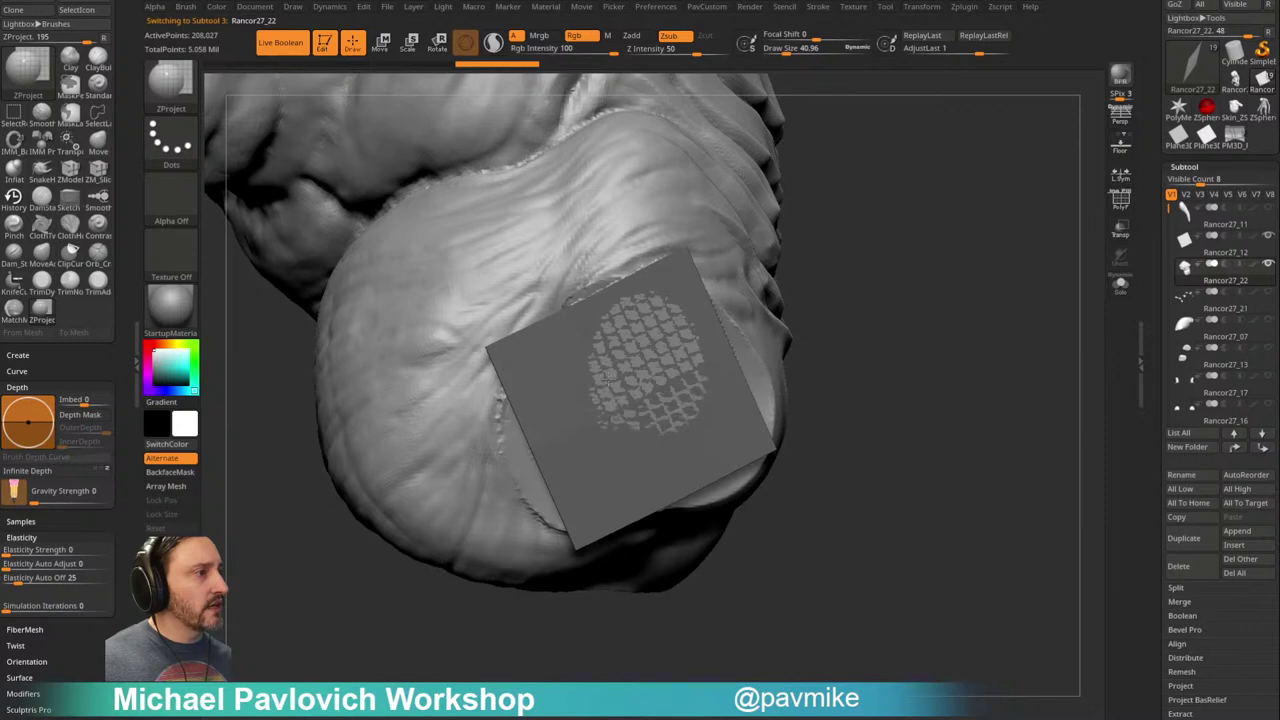
pyautogui.moveTo(894, 289); pyautogui.dragTo(945, 335)
pyautogui.click(1120, 284)
pyautogui.click(1120, 285)
pyautogui.moveTo(1054, 311); pyautogui.dragTo(1030, 262)
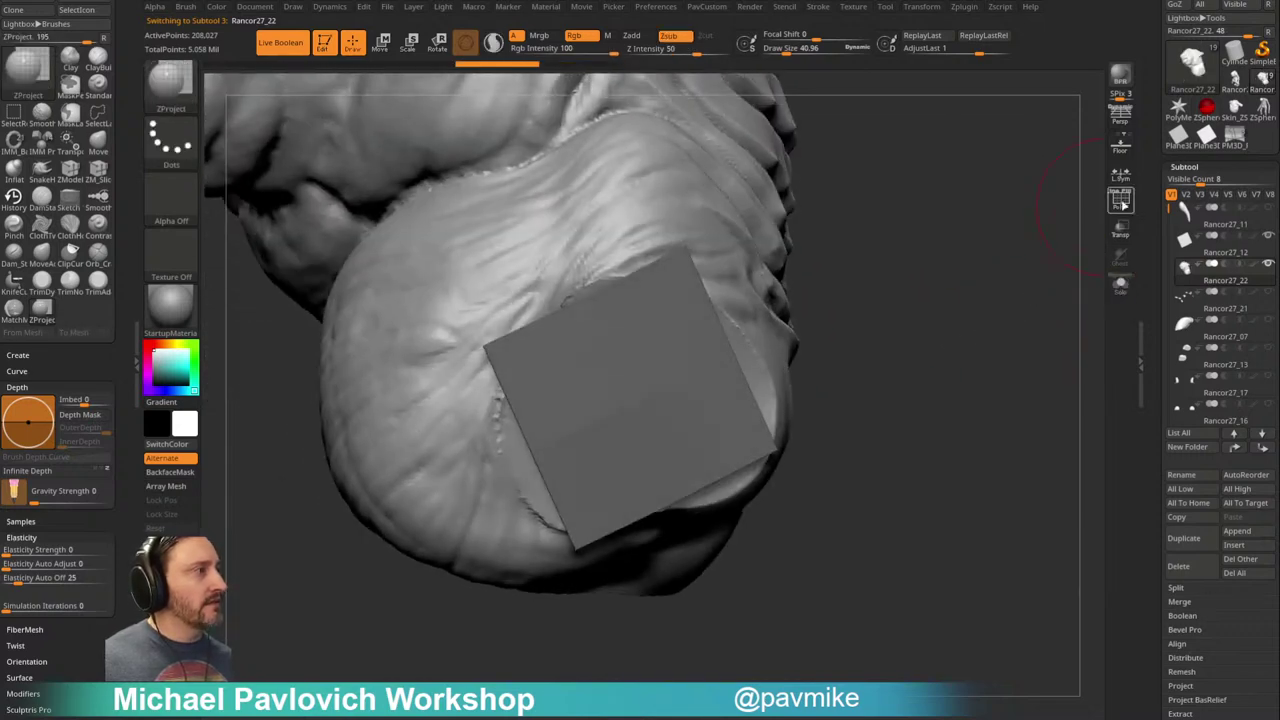
# Step: Compare the body and plane with polyframes, switch to the Standard brush, enable transparency and turn polyframes off
pyautogui.click(1120, 200)
pyautogui.press('b')
pyautogui.press('s')
pyautogui.press('t')
pyautogui.click(1120, 227)
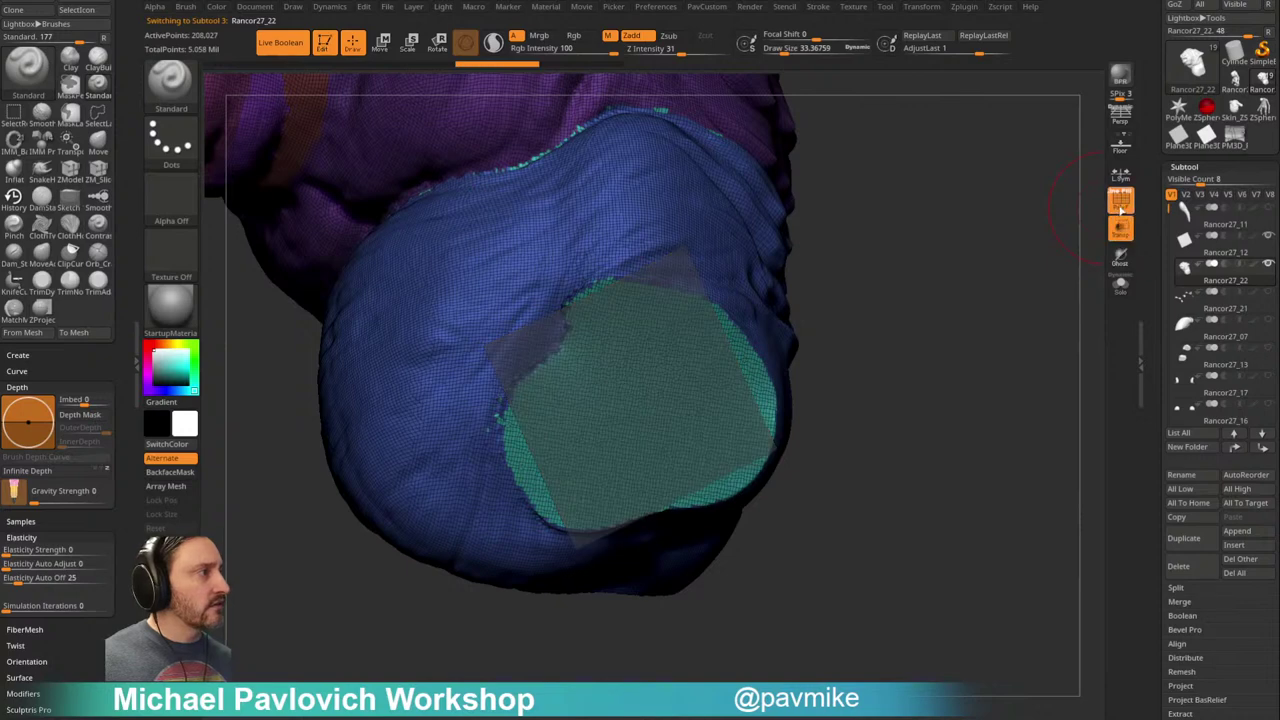
pyautogui.click(1120, 199)
pyautogui.moveTo(653, 387); pyautogui.dragTo(647, 375)
pyautogui.hotkey('ctrl', 'z')
pyautogui.hotkey('ctrl', 'z')
# Step: Project the body's cut surface toward the transparent plane with ZProject strokes at a draw size of about 29
pyautogui.press('b')
pyautogui.press('z')
pyautogui.press('p')
pyautogui.moveTo(892, 266); pyautogui.dragTo(854, 241)
pyautogui.moveTo(636, 352)
pyautogui.mouseDown()
pyautogui.moveTo(626, 344)
pyautogui.moveTo(616, 372)
pyautogui.moveTo(615, 328)
pyautogui.moveTo(565, 322)
pyautogui.moveTo(479, 340)
pyautogui.moveTo(575, 505)
pyautogui.moveTo(735, 420)
pyautogui.moveTo(657, 289)
pyautogui.moveTo(572, 410)
pyautogui.moveTo(655, 415)
pyautogui.moveTo(581, 373)
pyautogui.mouseUp()
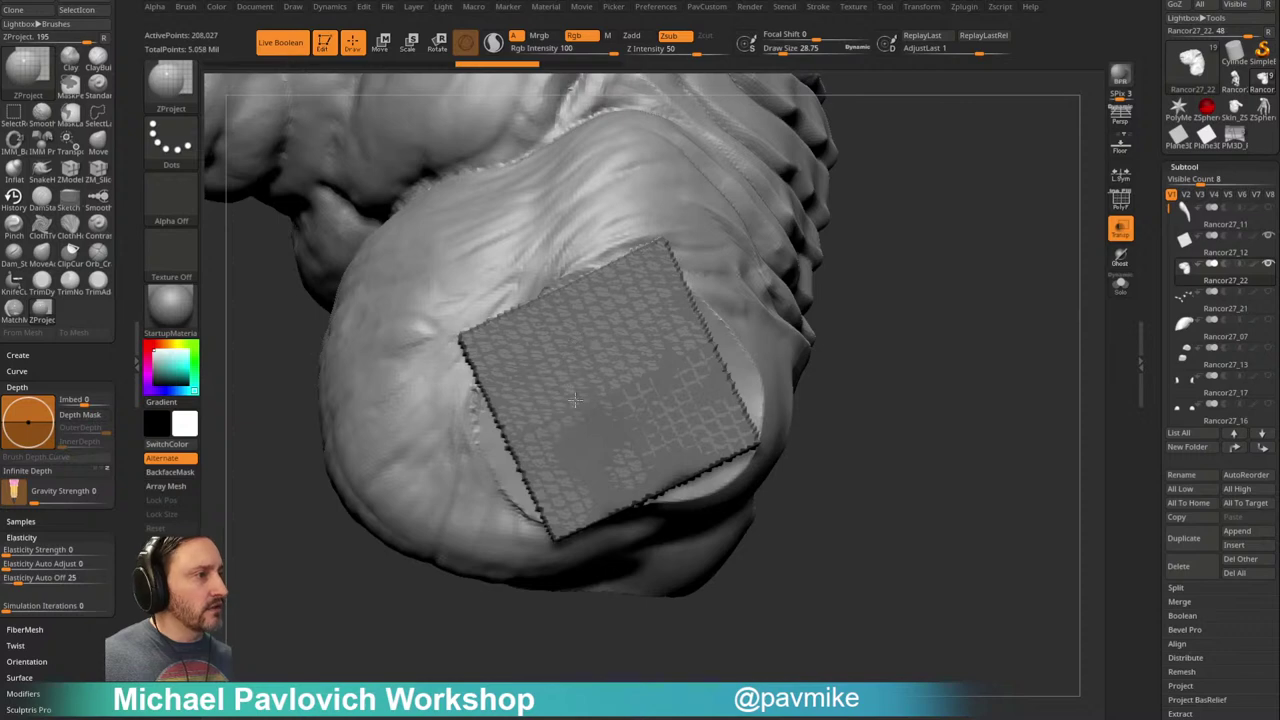
pyautogui.moveTo(660, 401); pyautogui.dragTo(685, 385)
pyautogui.moveTo(850, 325)
pyautogui.mouseDown()
pyautogui.moveTo(957, 291)
pyautogui.moveTo(981, 297)
pyautogui.moveTo(985, 285)
pyautogui.moveTo(963, 289)
pyautogui.moveTo(1005, 270)
pyautogui.moveTo(890, 278)
pyautogui.moveTo(945, 266)
pyautogui.moveTo(826, 309)
pyautogui.moveTo(929, 260)
pyautogui.moveTo(945, 271)
pyautogui.mouseUp()
# Step: Switch to the Standard brush, examine the projected patch on the body in and out of Solo, and undo the projection
pyautogui.click(1120, 230)
pyautogui.press('b')
pyautogui.press('s')
pyautogui.press('t')
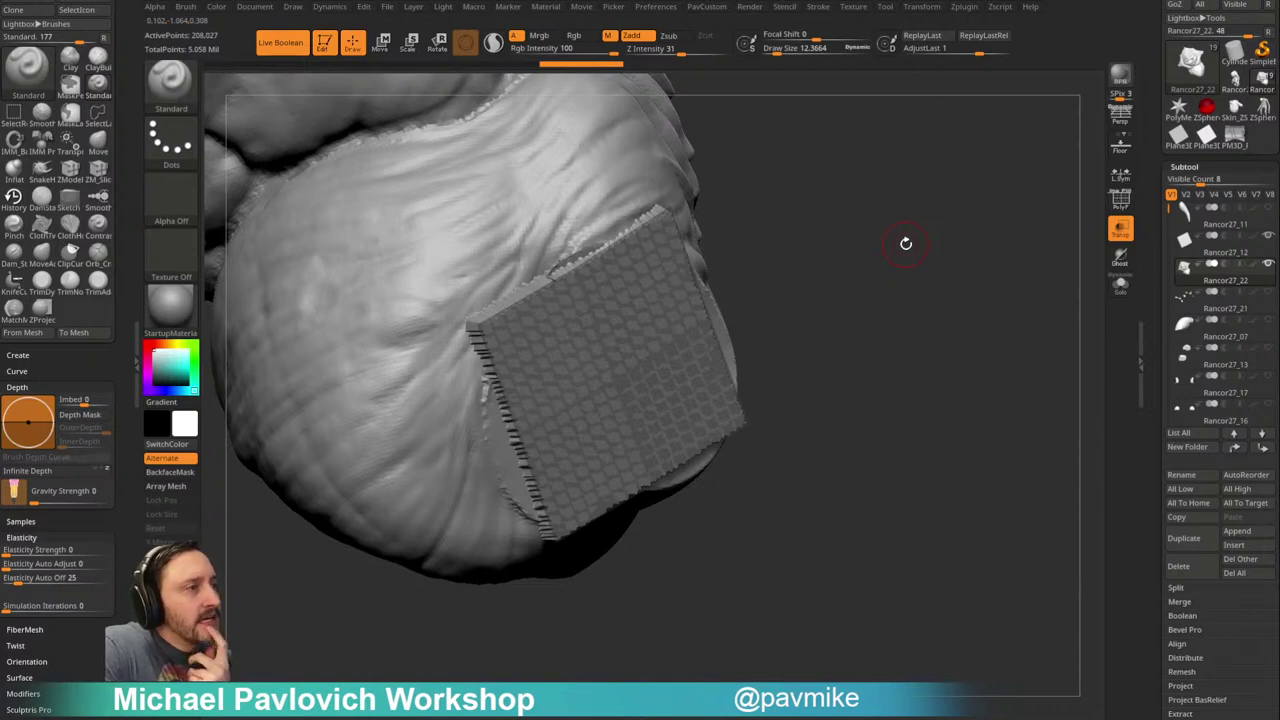
pyautogui.moveTo(894, 221); pyautogui.dragTo(706, 236)
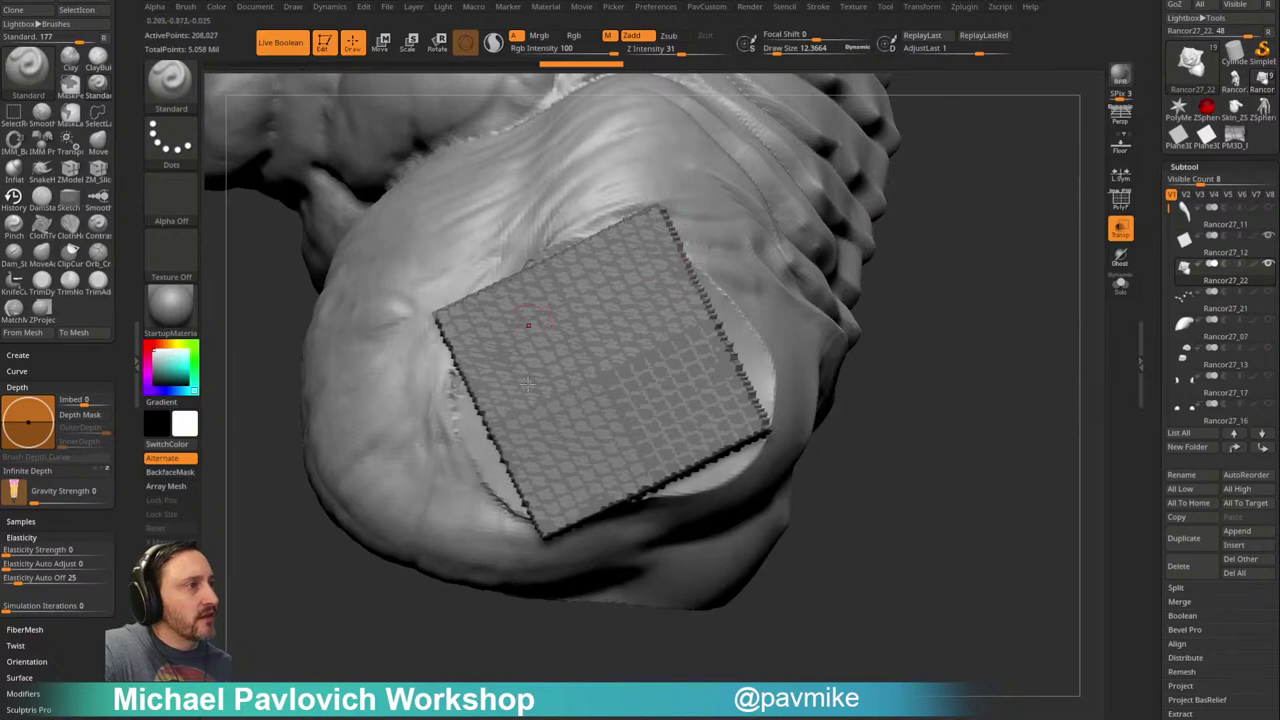
pyautogui.moveTo(931, 323); pyautogui.dragTo(940, 279)
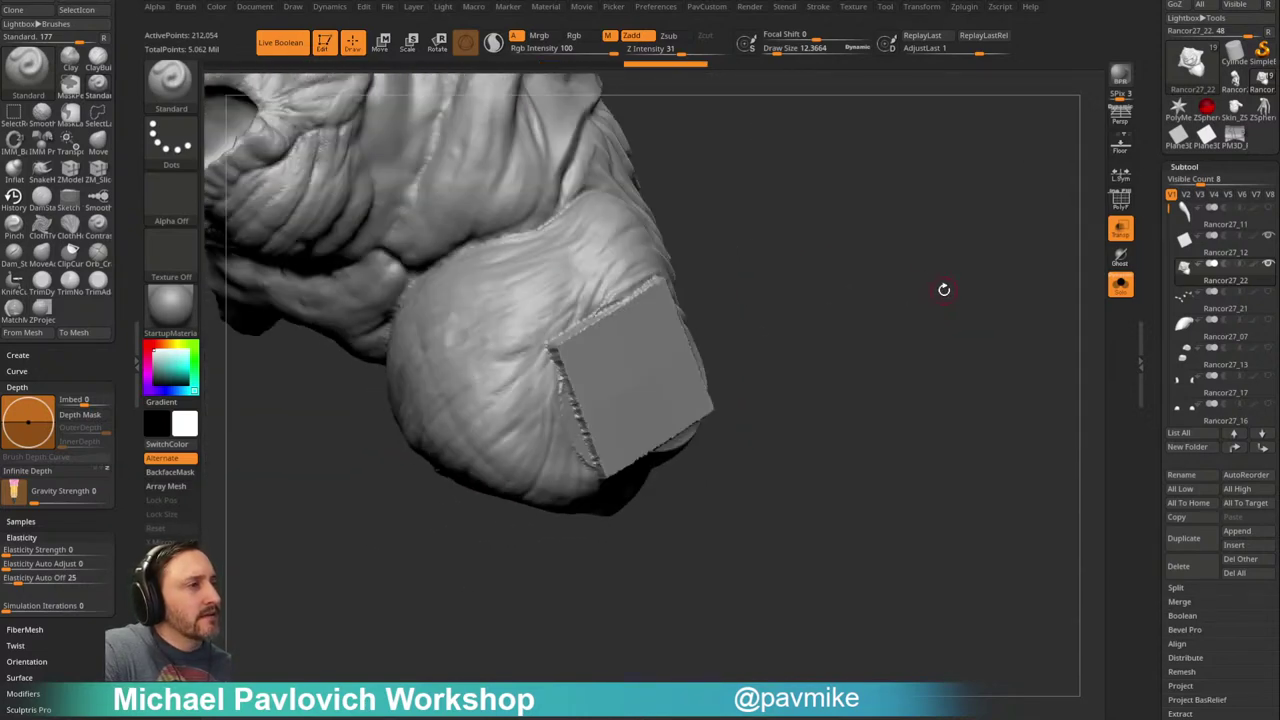
pyautogui.click(1120, 286)
pyautogui.moveTo(1010, 291); pyautogui.dragTo(860, 294)
pyautogui.hotkey('ctrl', 'z')
pyautogui.press('`')
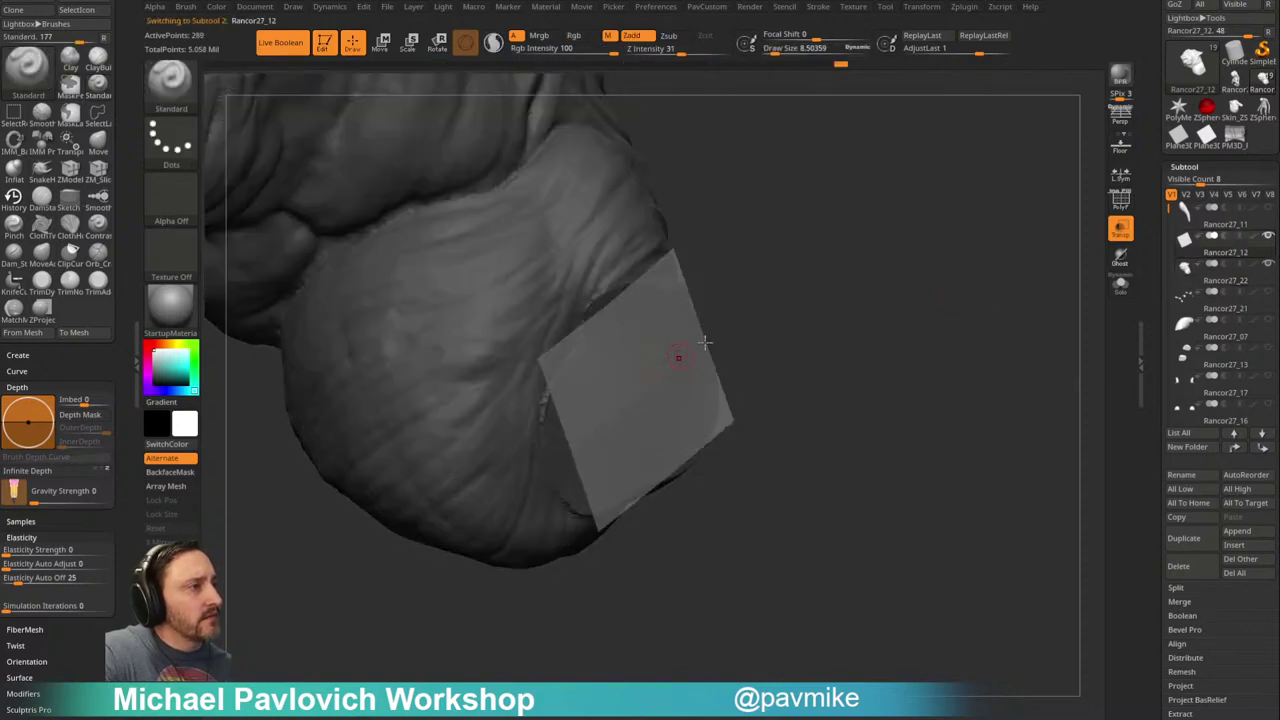
pyautogui.click(927, 704)
pyautogui.moveTo(874, 660); pyautogui.dragTo(806, 548)
pyautogui.moveTo(754, 375); pyautogui.dragTo(905, 530)
pyautogui.press('`')
pyautogui.click(935, 706)
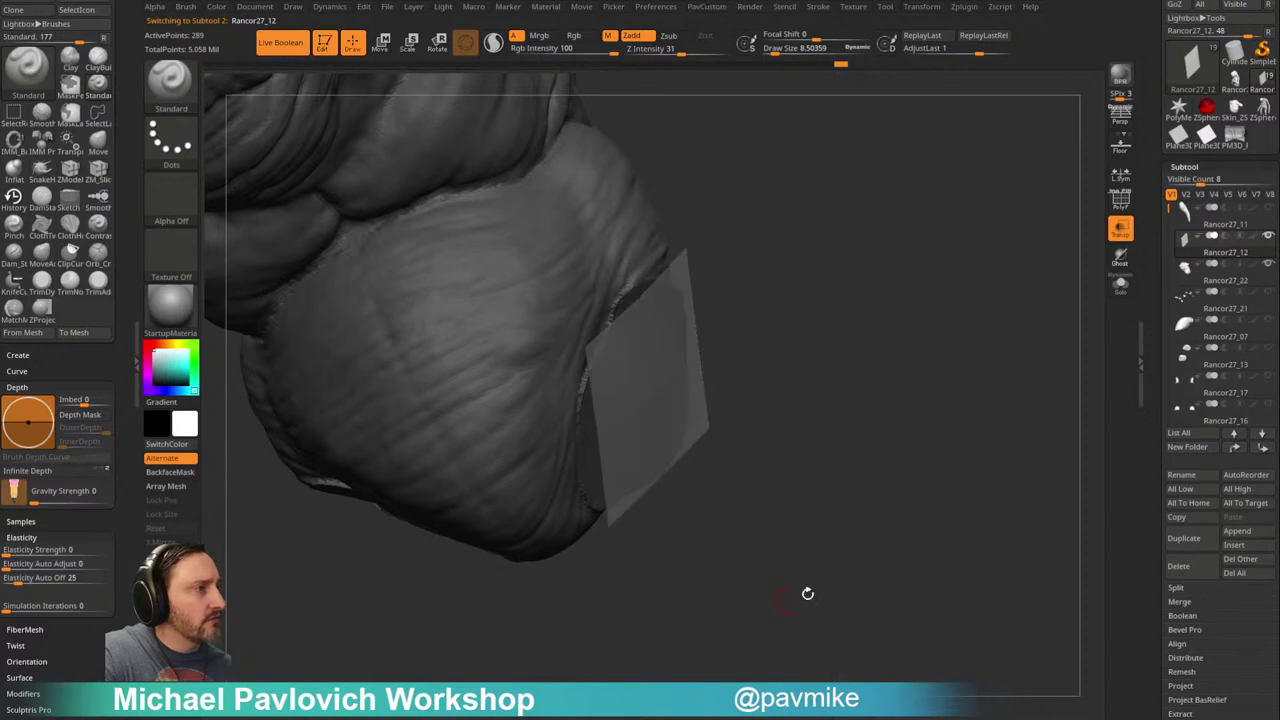
pyautogui.moveTo(778, 603); pyautogui.dragTo(807, 533)
# Step: Activate the body again and try ZProject strokes toward the plane at a draw size of about 44
pyautogui.keyDown('alt'); pyautogui.click(574, 270); pyautogui.keyUp('alt')
pyautogui.moveTo(843, 286)
pyautogui.mouseDown()
pyautogui.moveTo(867, 305)
pyautogui.moveTo(757, 266)
pyautogui.mouseUp()
pyautogui.press('b')
pyautogui.press('z')
pyautogui.press('p')
pyautogui.press('s')
pyautogui.moveTo(672, 328); pyautogui.dragTo(665, 328)
pyautogui.moveTo(606, 342)
pyautogui.mouseDown()
pyautogui.moveTo(615, 302)
pyautogui.moveTo(478, 362)
pyautogui.moveTo(572, 466)
pyautogui.moveTo(640, 400)
pyautogui.mouseUp()
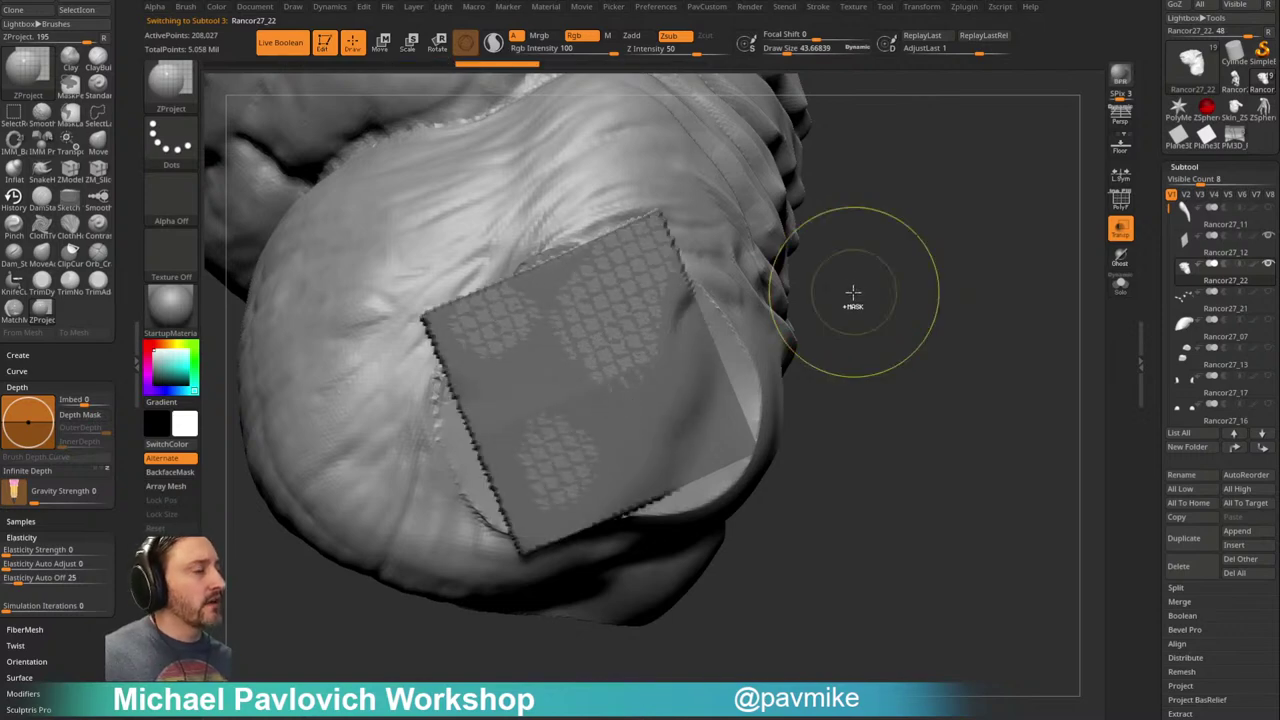
pyautogui.hotkey('ctrl', 'z')
# Step: Face the plane from a new angle and project the body's cut toward it with several resized ZProject strokes
pyautogui.moveTo(858, 292); pyautogui.dragTo(900, 351)
pyautogui.moveTo(706, 303)
pyautogui.mouseDown()
pyautogui.moveTo(829, 343)
pyautogui.moveTo(866, 311)
pyautogui.moveTo(780, 298)
pyautogui.mouseUp()
pyautogui.press('s')
pyautogui.moveTo(841, 297); pyautogui.dragTo(826, 245)
pyautogui.moveTo(598, 290); pyautogui.dragTo(766, 286)
pyautogui.moveTo(565, 345)
pyautogui.mouseDown()
pyautogui.moveTo(522, 348)
pyautogui.moveTo(582, 345)
pyautogui.moveTo(574, 320)
pyautogui.moveTo(522, 394)
pyautogui.moveTo(572, 398)
pyautogui.moveTo(519, 393)
pyautogui.mouseUp()
# Step: Reduce the draw size to 5.44, solo the body to examine the raised patch, and undo the projection
pyautogui.press('s')
pyautogui.moveTo(854, 343); pyautogui.dragTo(846, 343)
pyautogui.keyDown('ctrl'); pyautogui.moveTo(860, 343); pyautogui.dragTo(870, 300, button='right'); pyautogui.keyUp('ctrl')
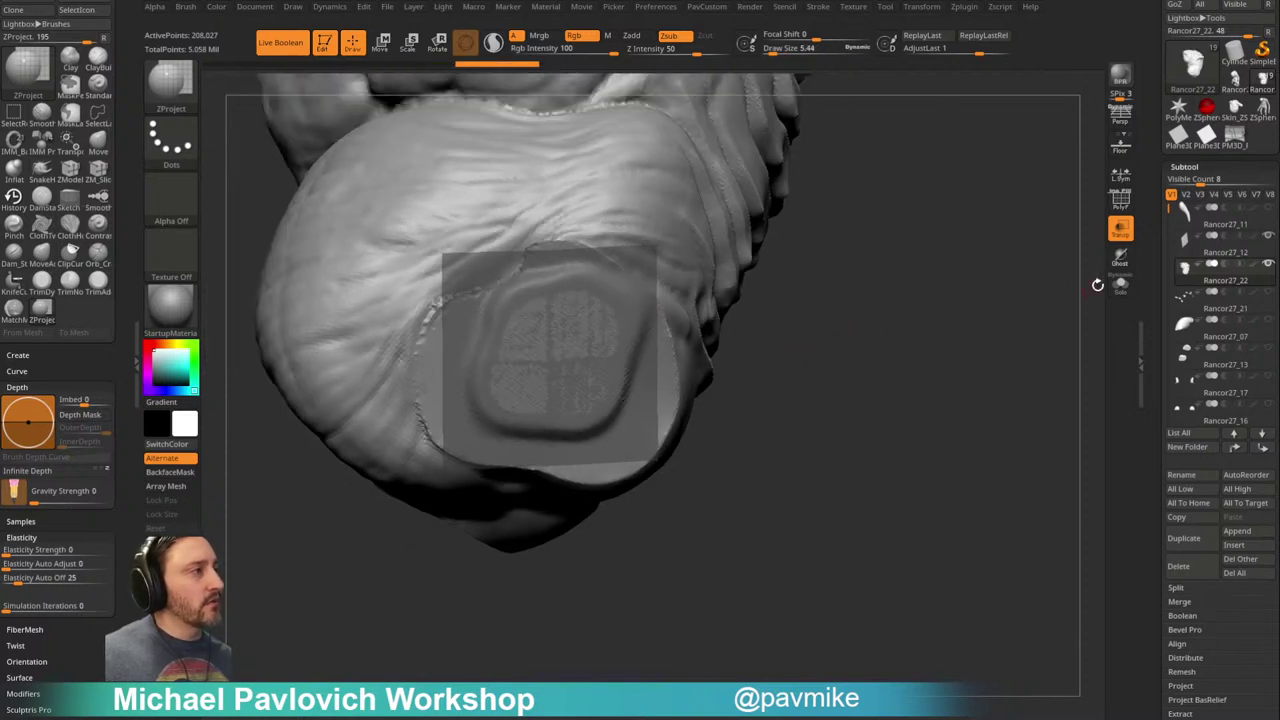
pyautogui.click(1120, 285)
pyautogui.moveTo(969, 314); pyautogui.dragTo(1010, 343)
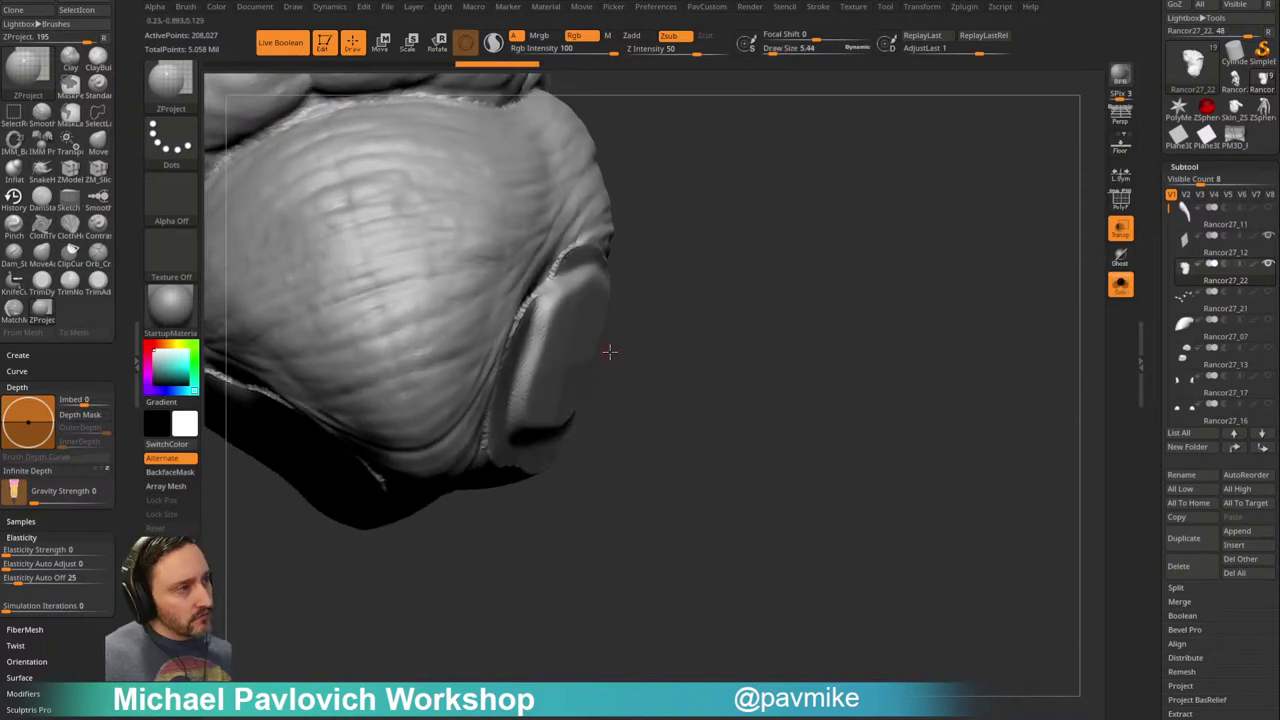
pyautogui.hotkey('ctrl', 'z')
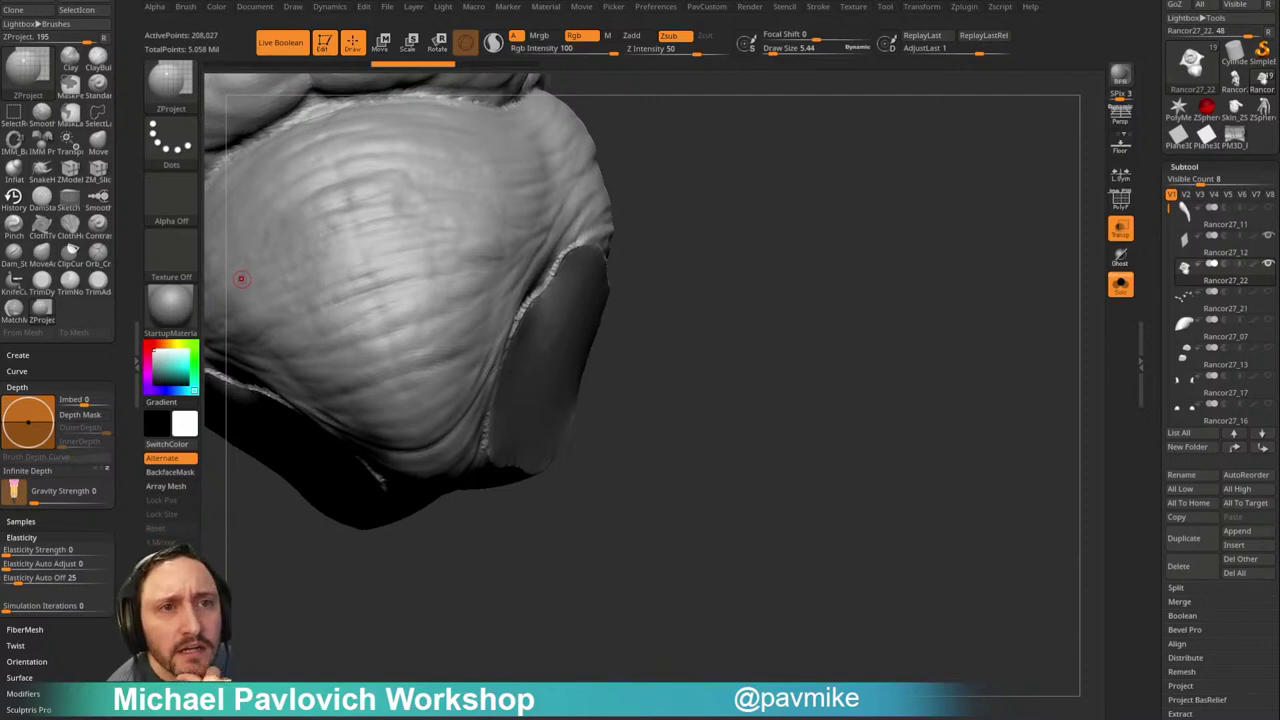
# Step: In the web browser, search the YouTube channel for "workstation", open the Threadripper 3970X build video and select its address
pyautogui.moveTo(681, 719)
pyautogui.mouseDown()
pyautogui.moveTo(720, 417)
pyautogui.moveTo(700, 719)
pyautogui.mouseUp()
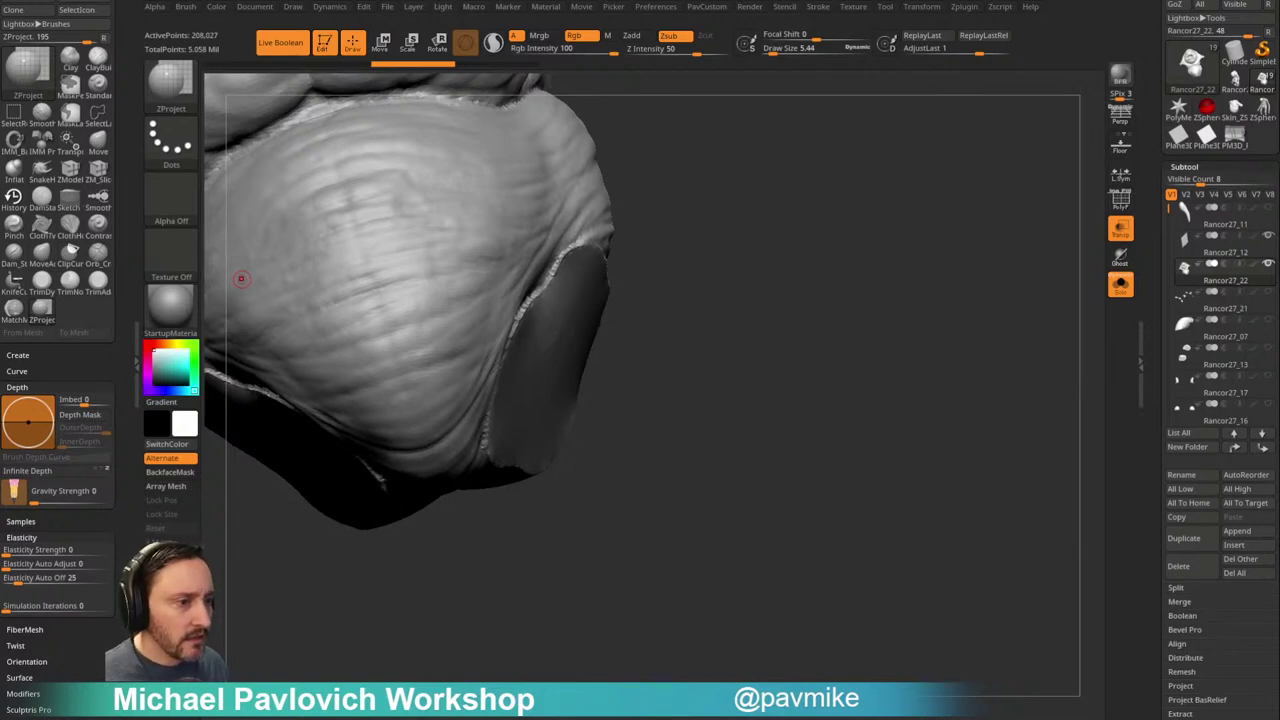
pyautogui.moveTo(765, 719); pyautogui.dragTo(785, 82)
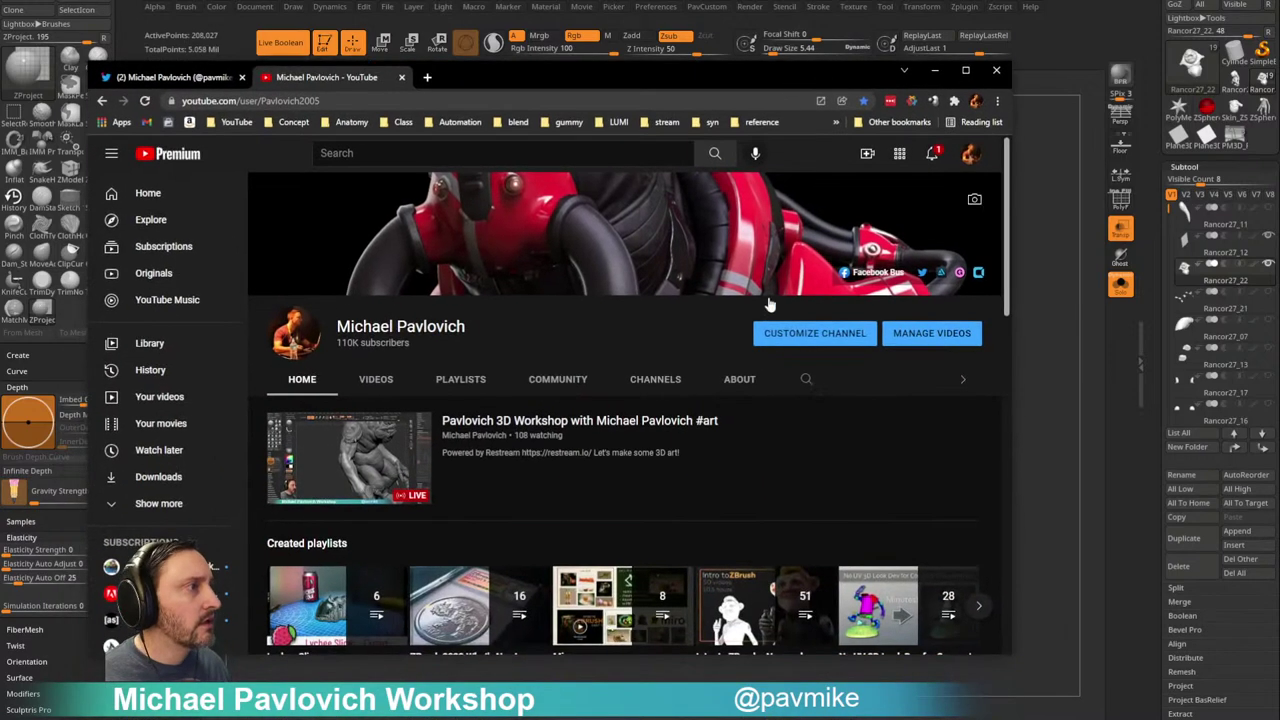
pyautogui.click(800, 383)
pyautogui.write('workstation')
pyautogui.press('Return')
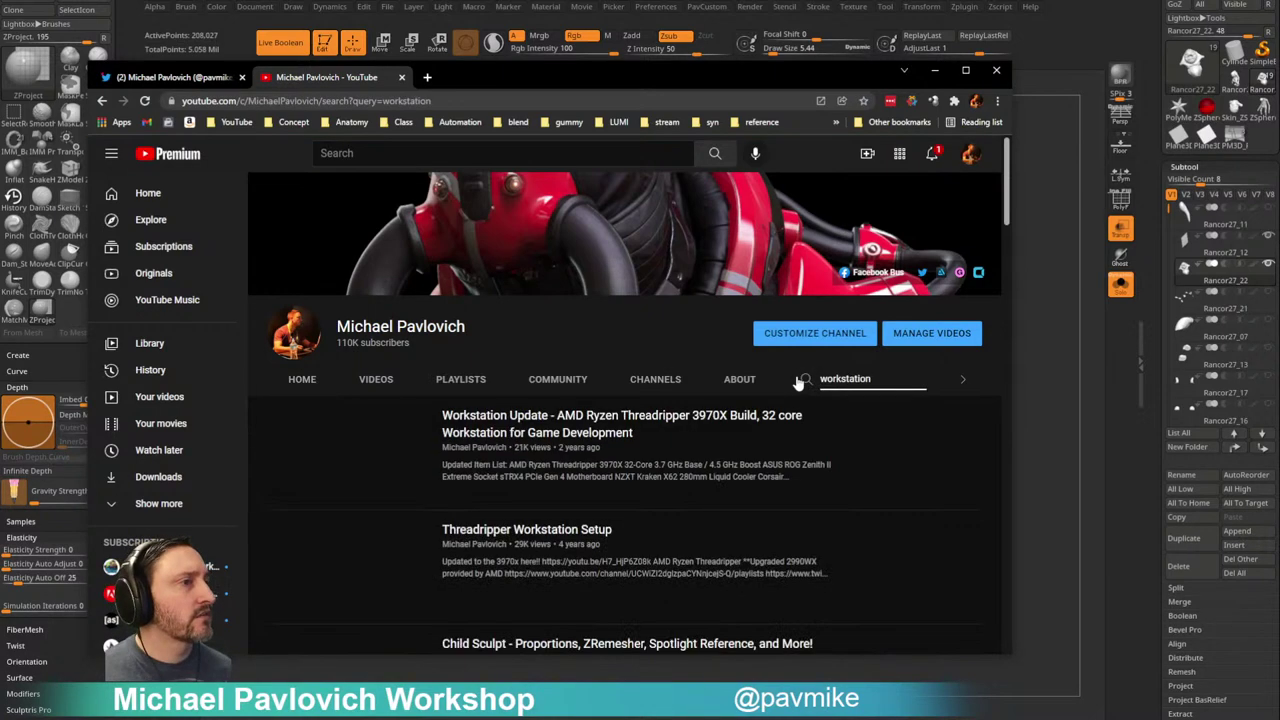
pyautogui.click(563, 425)
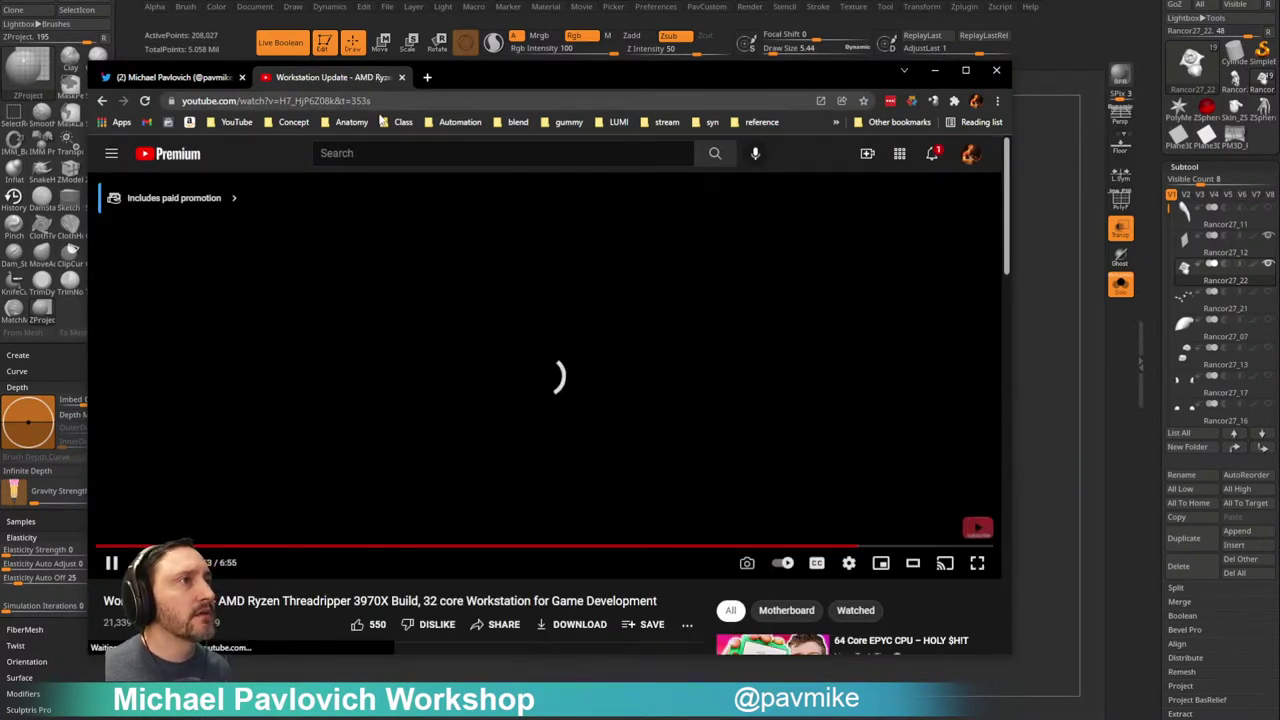
pyautogui.hotkey('ctrl', 'l')
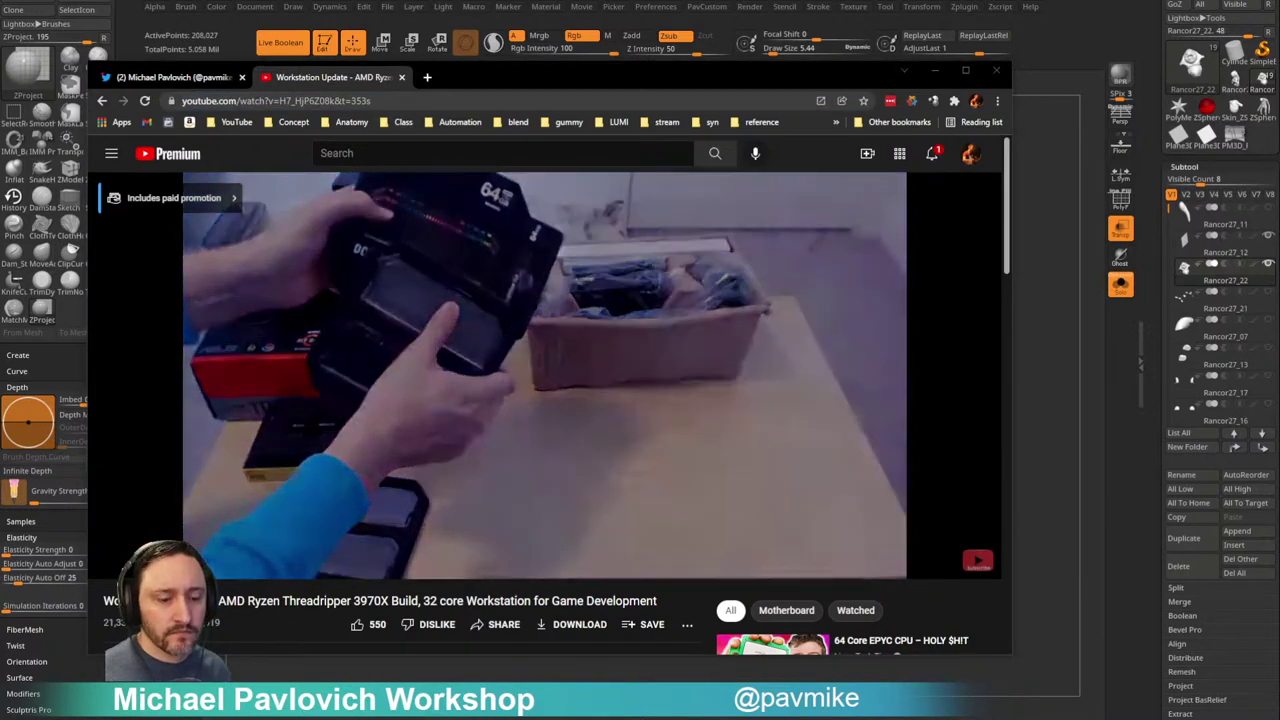
pyautogui.moveTo(455, 75); pyautogui.dragTo(455, 0)
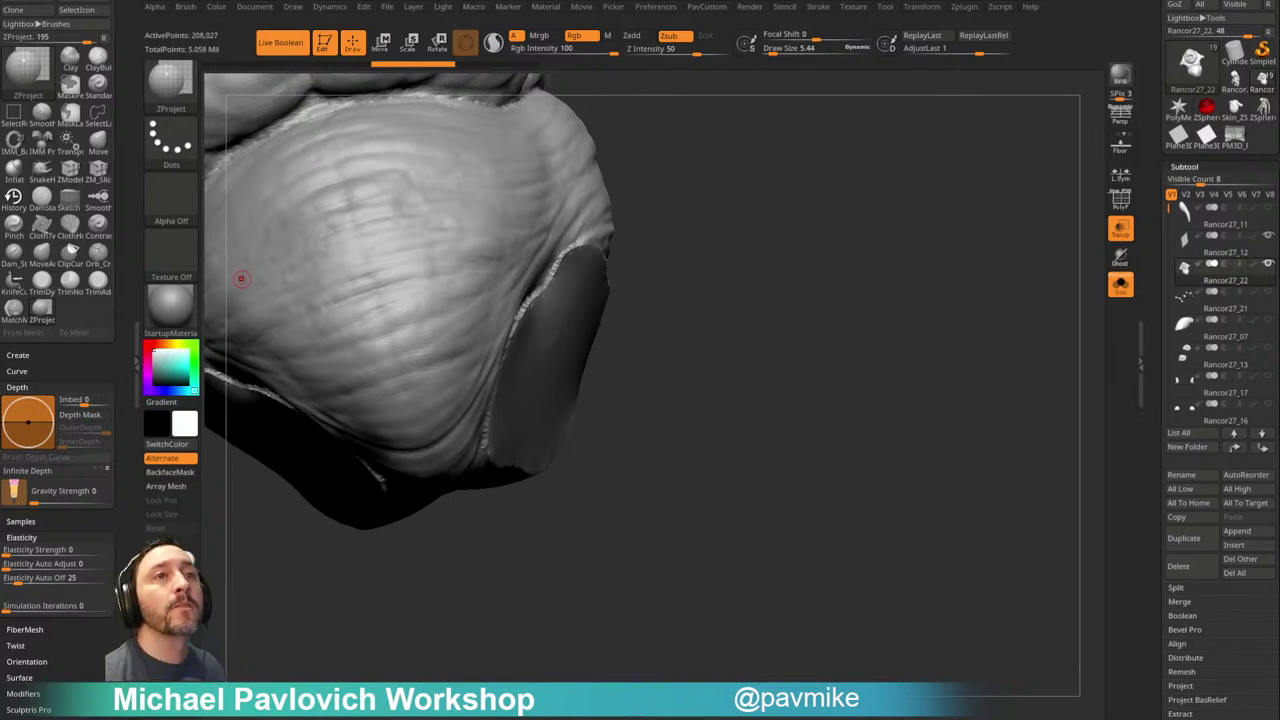
# Step: Back in ZBrush, mask a patch near the upper edge of the belly cut at a draw size of about 24 and invert the mask
pyautogui.moveTo(799, 224)
pyautogui.mouseDown()
pyautogui.moveTo(771, 246)
pyautogui.moveTo(801, 266)
pyautogui.moveTo(757, 301)
pyautogui.mouseUp()
pyautogui.press('s')
pyautogui.press('b')
pyautogui.press('s')
pyautogui.press('t')
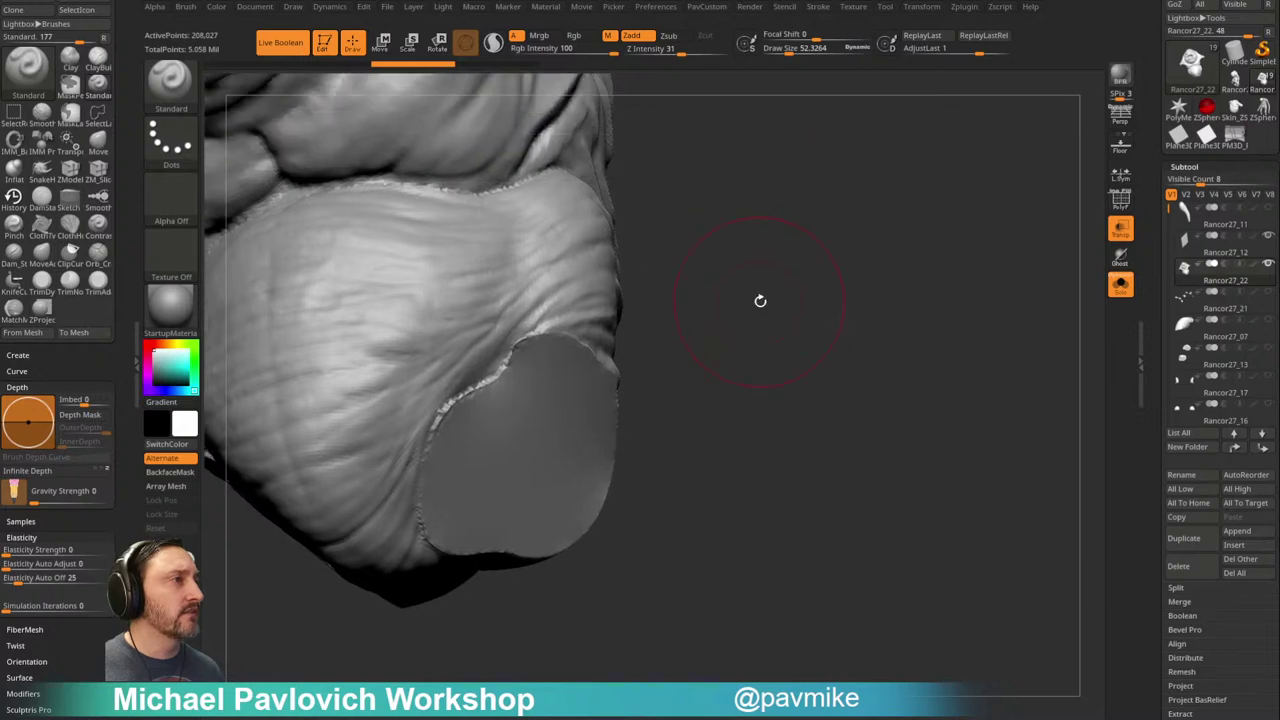
pyautogui.press('[')
pyautogui.press('[')
pyautogui.press('[')
pyautogui.keyDown('ctrl'); pyautogui.moveTo(565, 336); pyautogui.dragTo(546, 366); pyautogui.keyUp('ctrl')
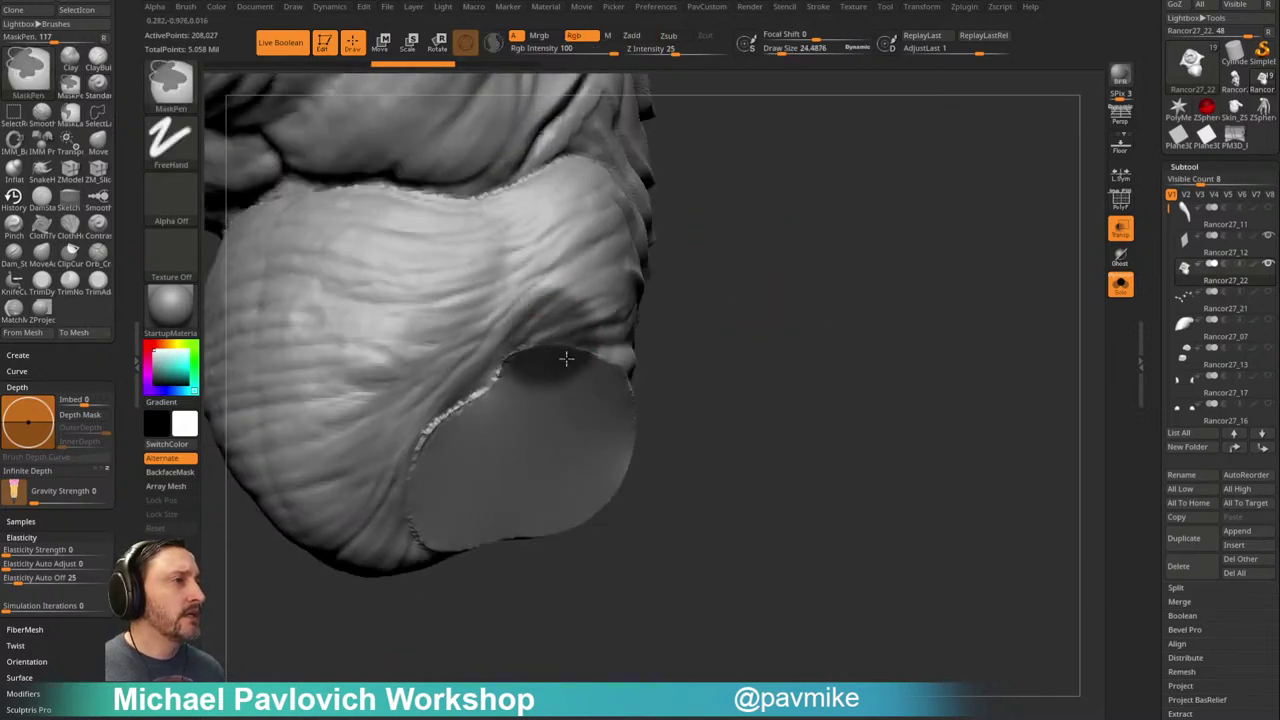
pyautogui.keyDown('ctrl'); pyautogui.click(708, 301); pyautogui.keyUp('ctrl')
# Step: Place the gizmo on the unmasked patch, move the patch, return to Draw mode and clear the mask
pyautogui.press('w')
pyautogui.moveTo(728, 271)
pyautogui.mouseDown()
pyautogui.moveTo(690, 318)
pyautogui.moveTo(677, 266)
pyautogui.mouseUp()
pyautogui.keyDown('alt'); pyautogui.click(555, 343); pyautogui.keyUp('alt')
pyautogui.moveTo(628, 362)
pyautogui.keyDown('ctrl'); pyautogui.mouseDown()
pyautogui.moveTo(599, 353)
pyautogui.moveTo(624, 362)
pyautogui.mouseUp(); pyautogui.keyUp('ctrl')
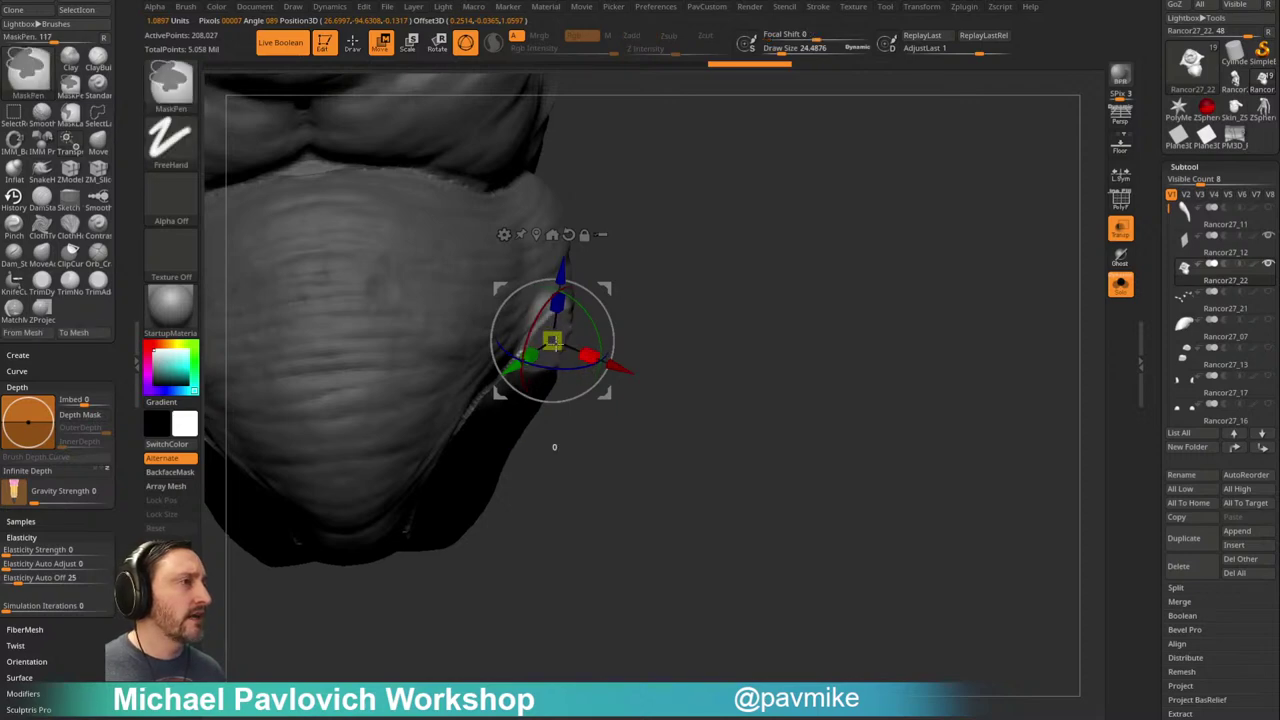
pyautogui.moveTo(660, 318); pyautogui.dragTo(690, 286)
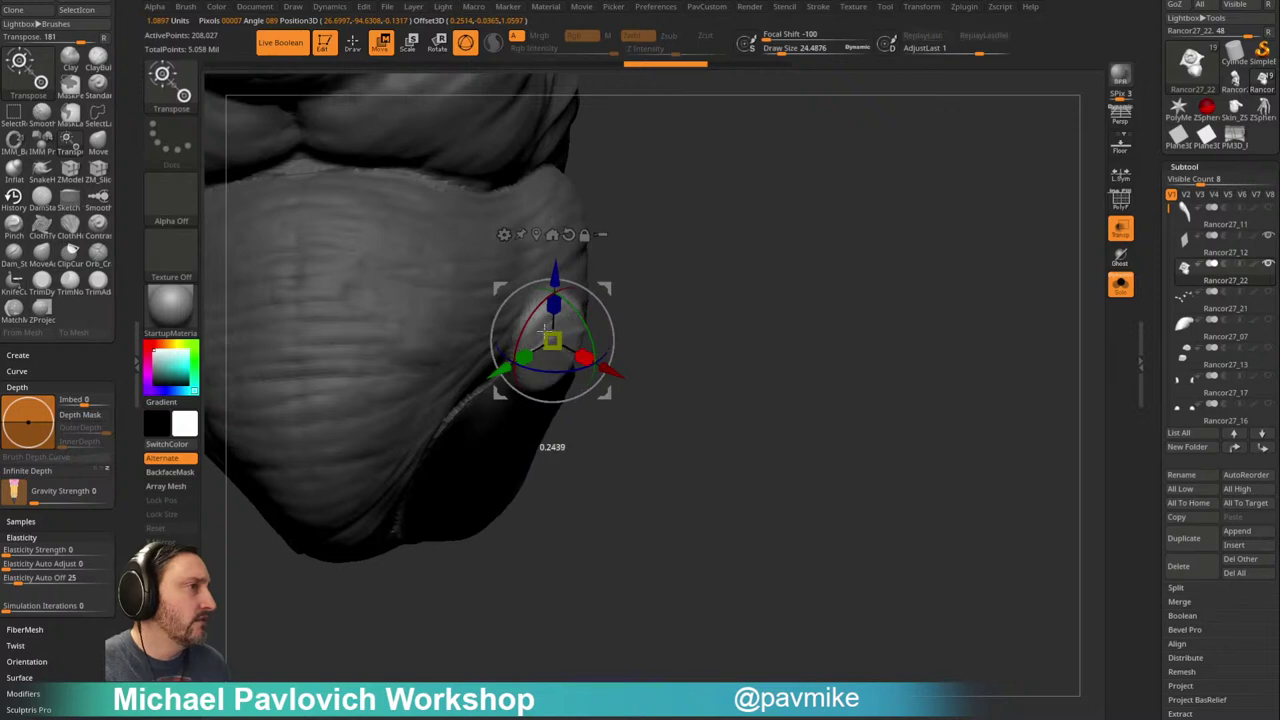
pyautogui.press('q')
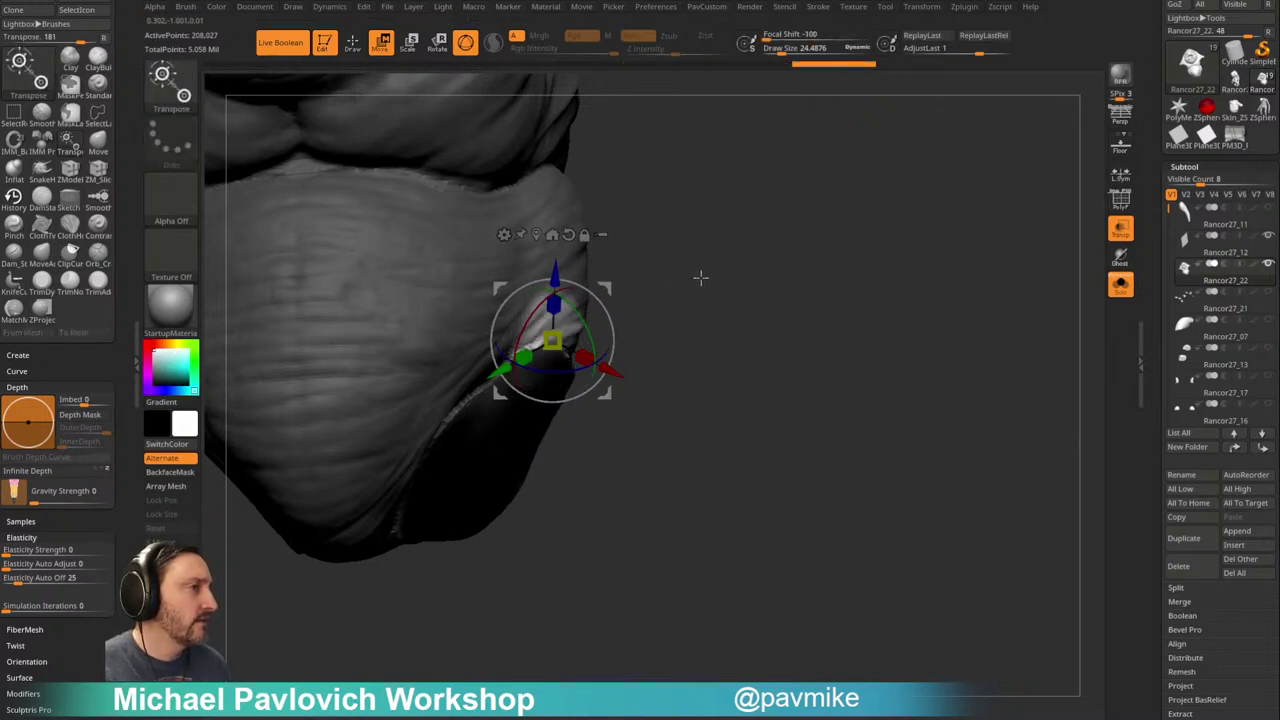
pyautogui.moveTo(713, 279); pyautogui.dragTo(697, 286)
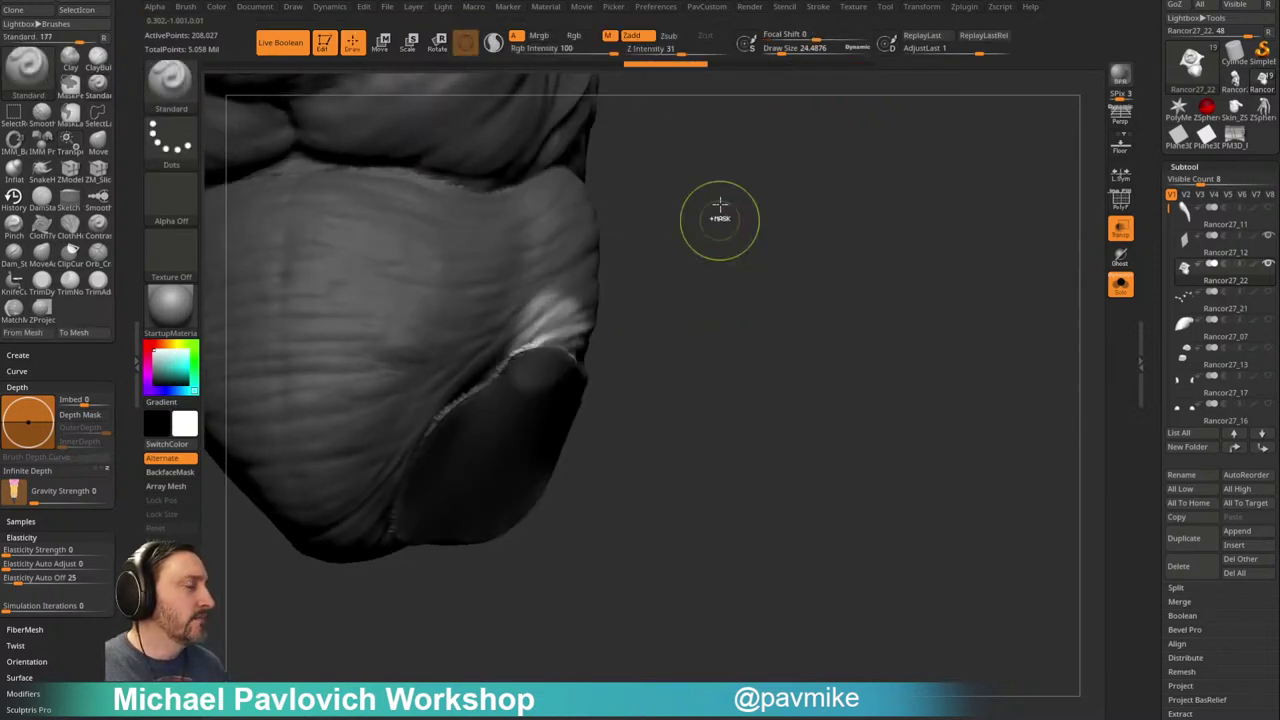
pyautogui.moveTo(720, 220); pyautogui.dragTo(723, 349)
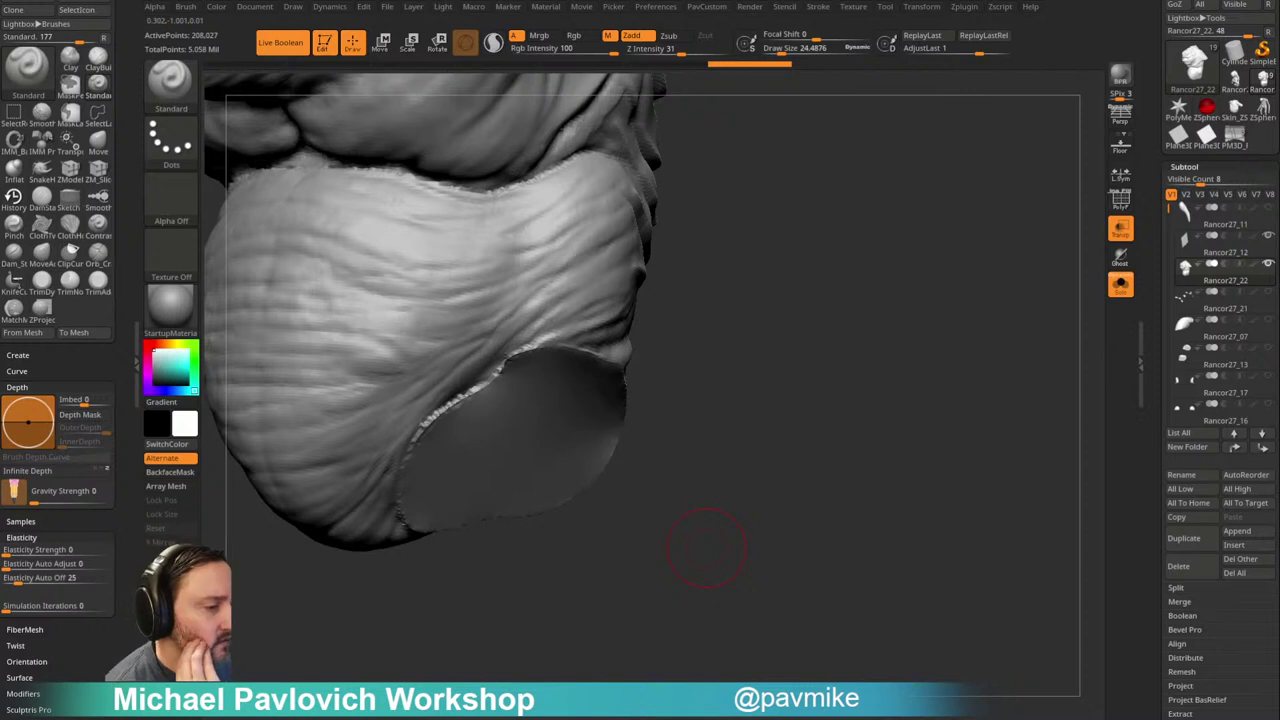